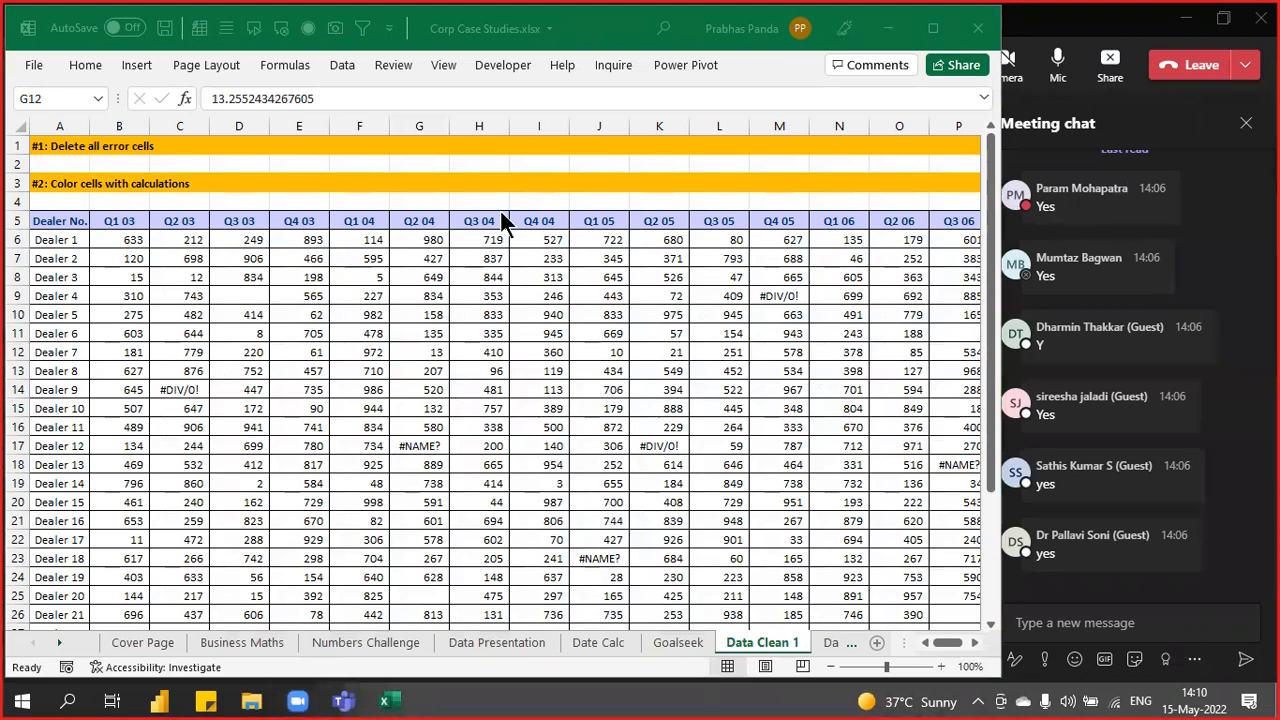
- Check the values in G12 and J8, then select the whole dealer table from H12 with Ctrl+A
key("F2")
key("Escape")
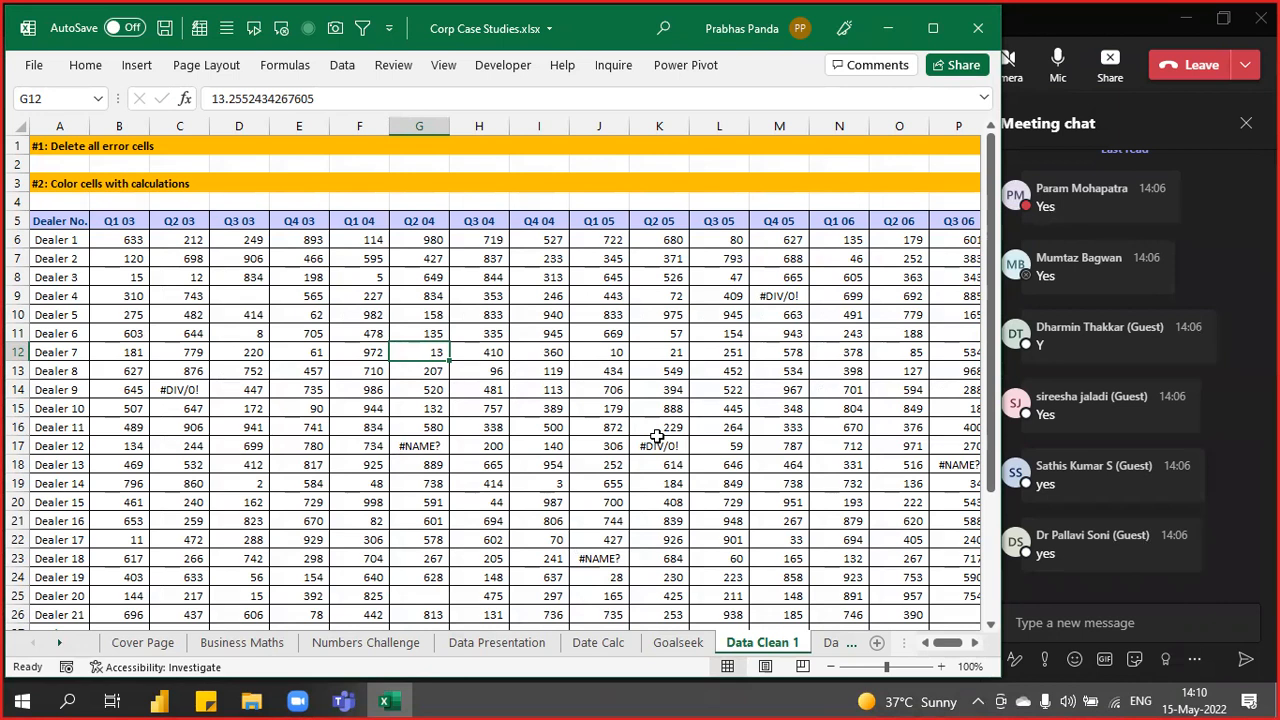
key("ctrl")
key("ctrl")
key("ctrl")
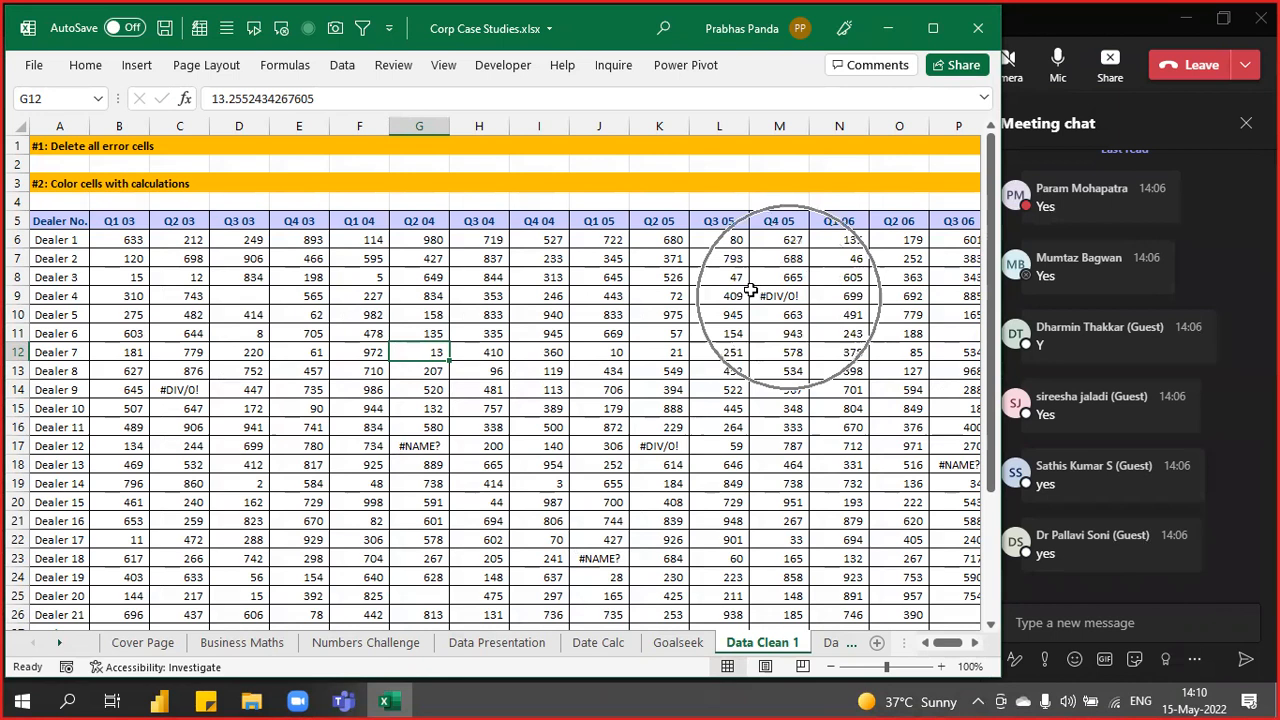
key("ctrl")
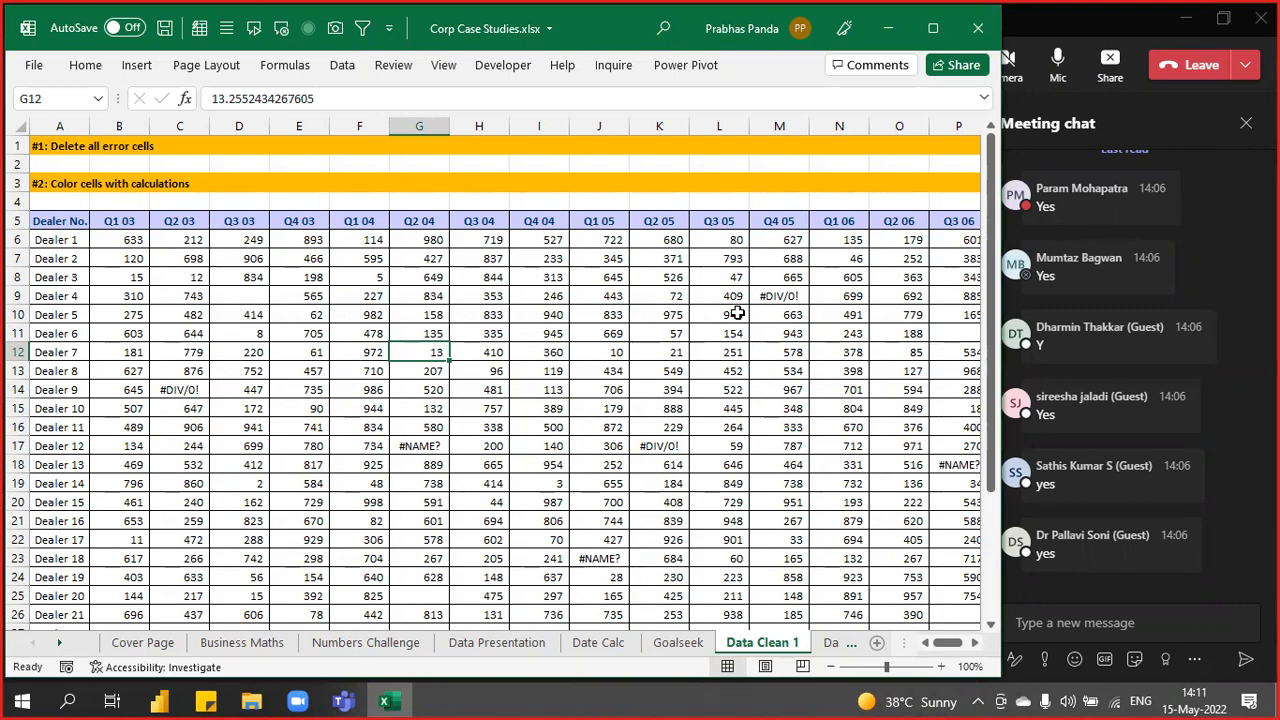
left_click(580, 276)
left_click(455, 355)
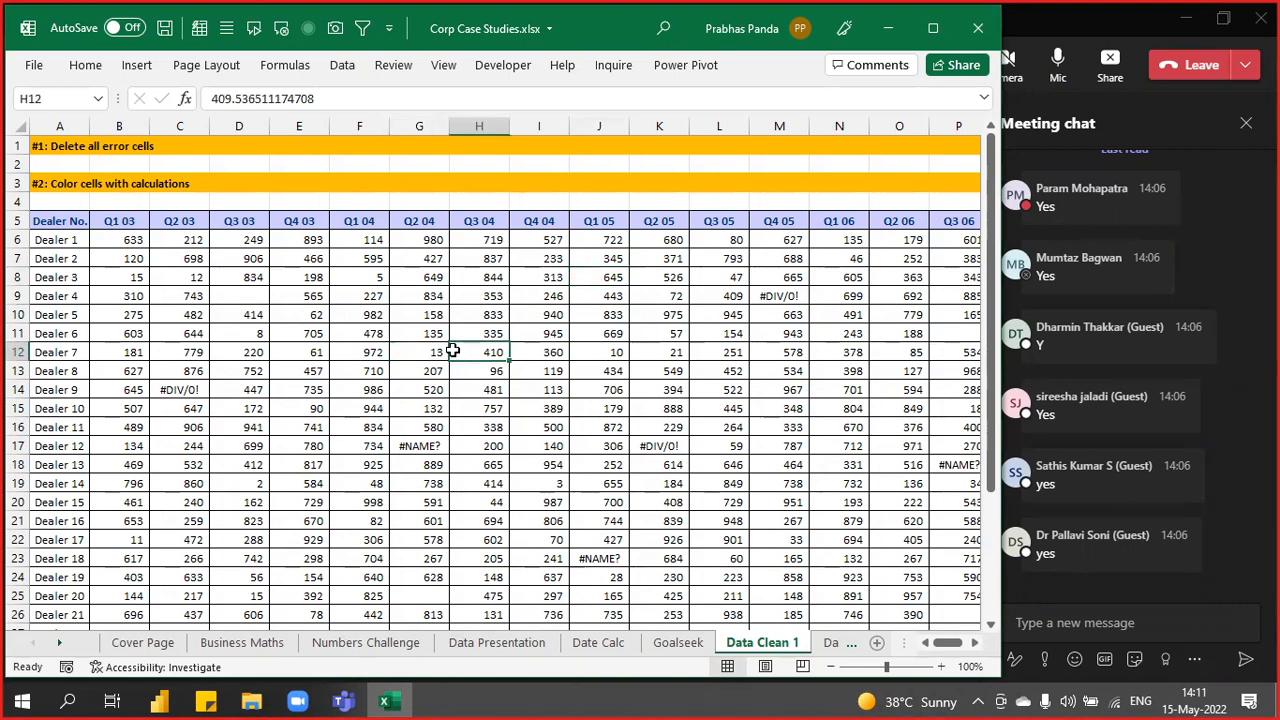
key("ctrl+a")
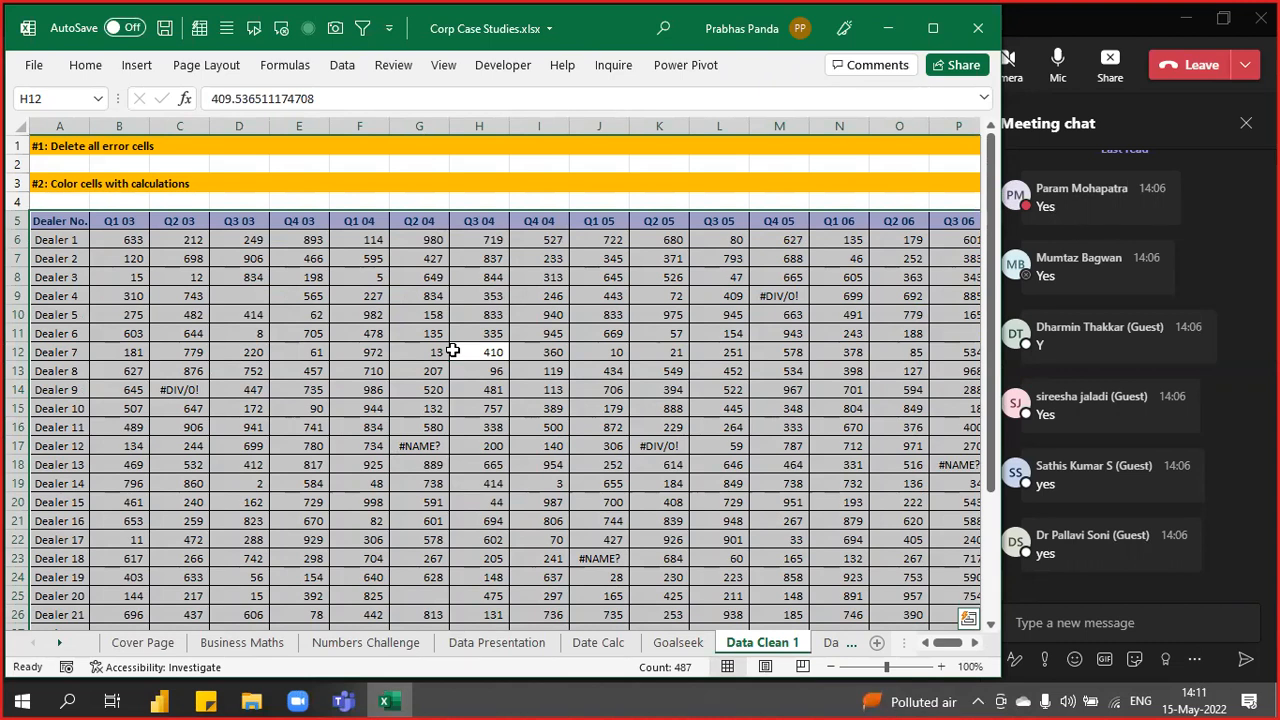
- Use Go To Special with Constants limited to Errors to select the table's error cells
key("F5")
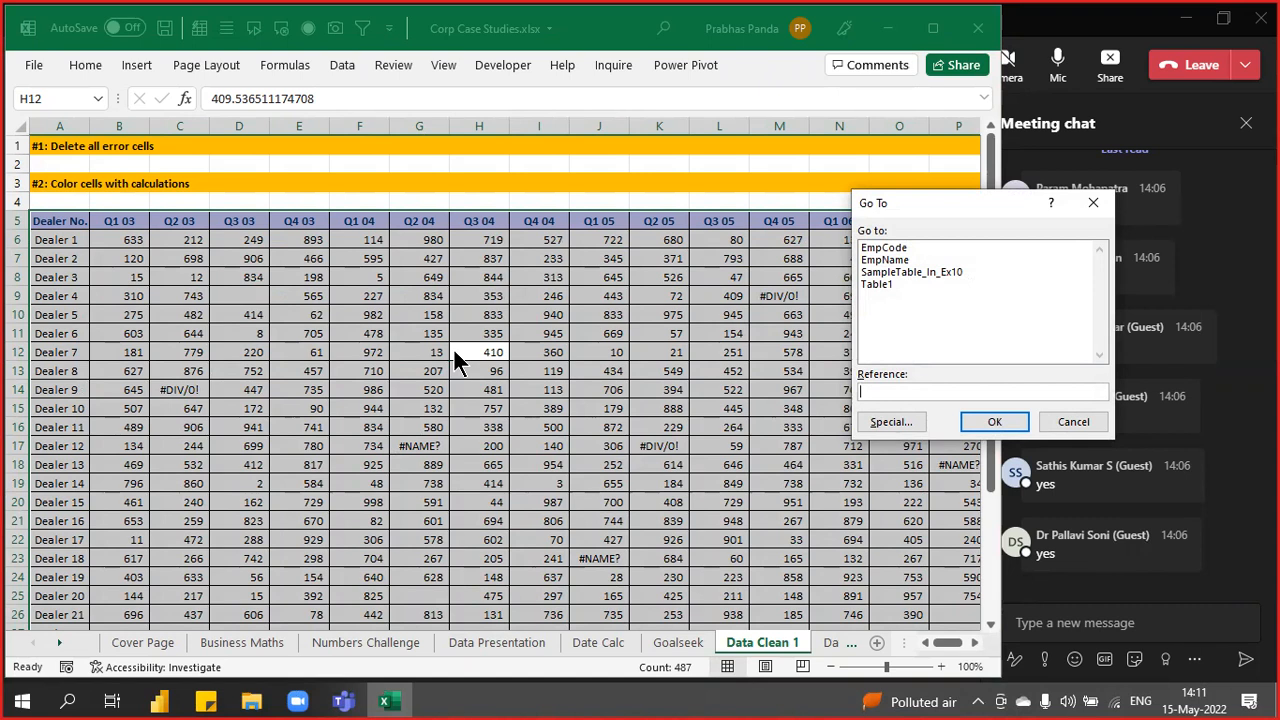
left_click_drag(948, 213, 680, 178)
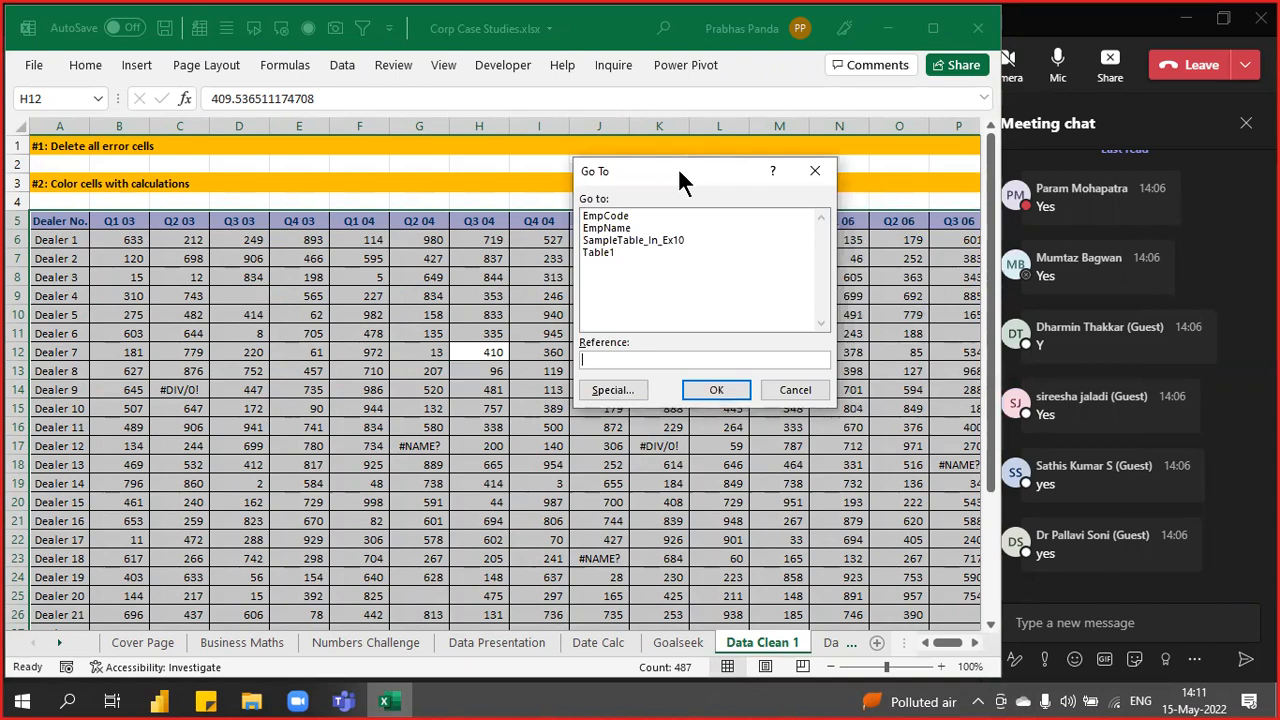
left_click(616, 396)
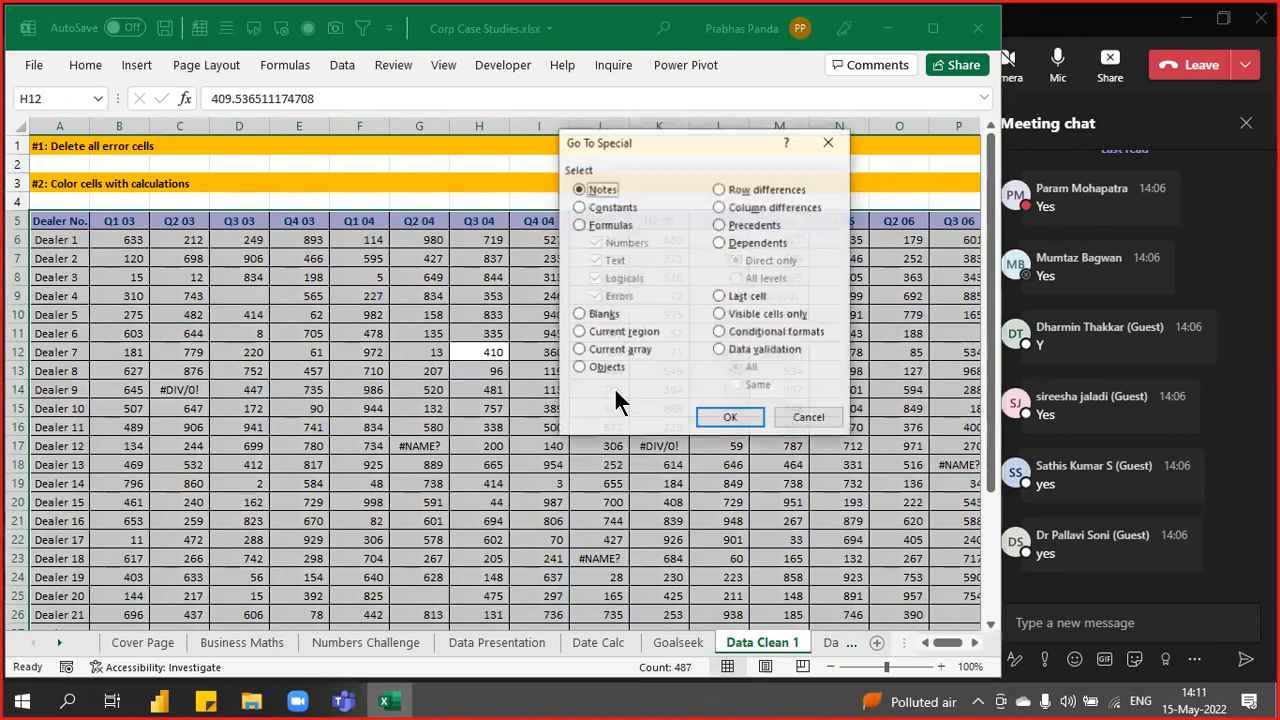
left_click_drag(659, 152, 723, 202)
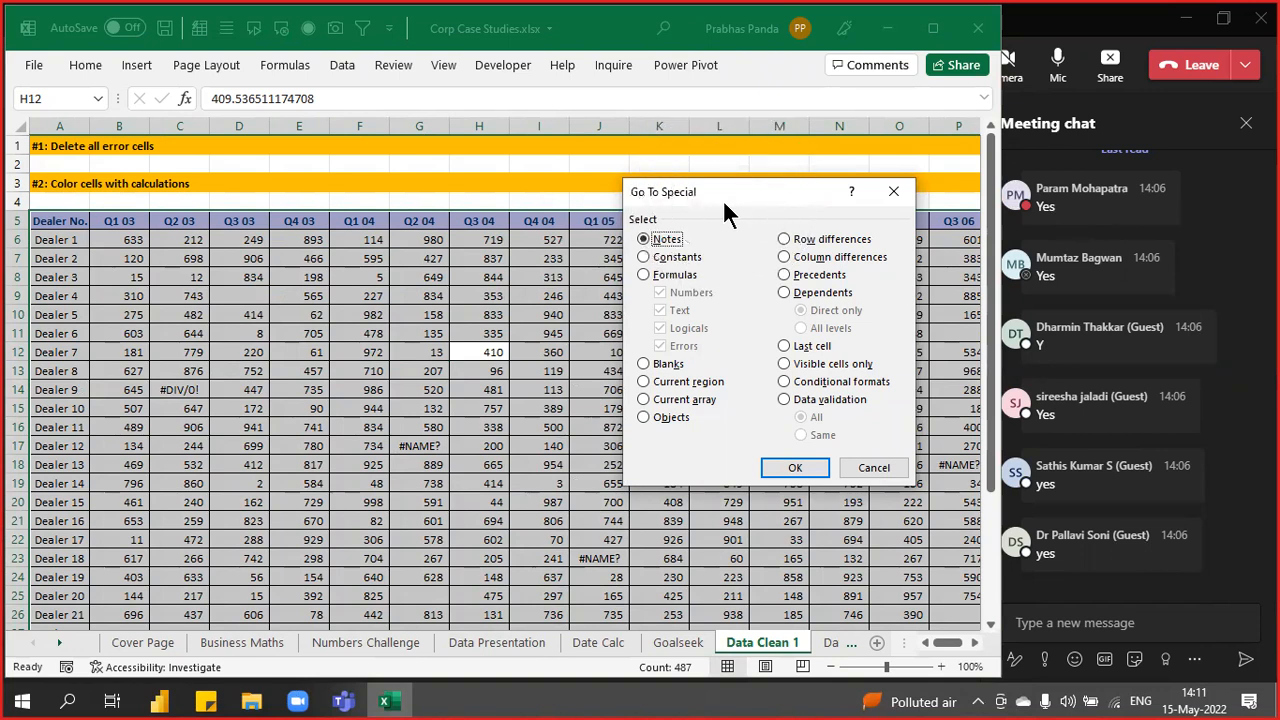
left_click(678, 258)
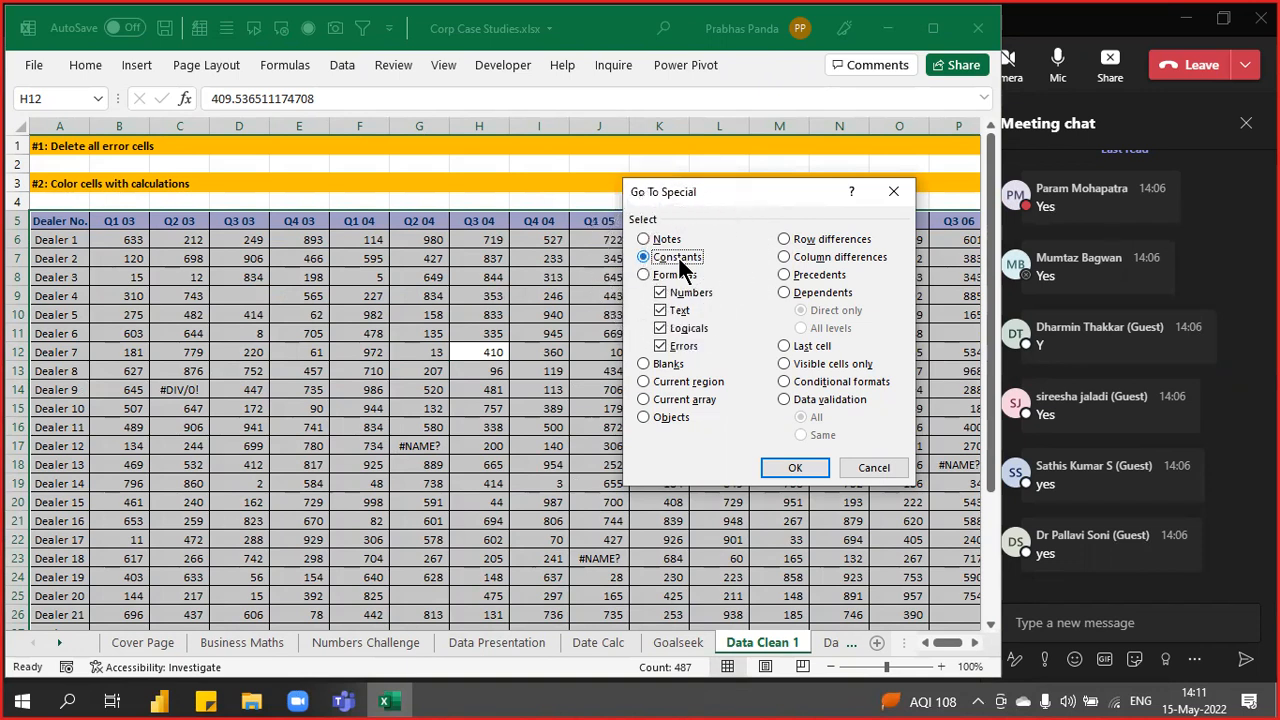
left_click(697, 291)
left_click(686, 312)
left_click(695, 329)
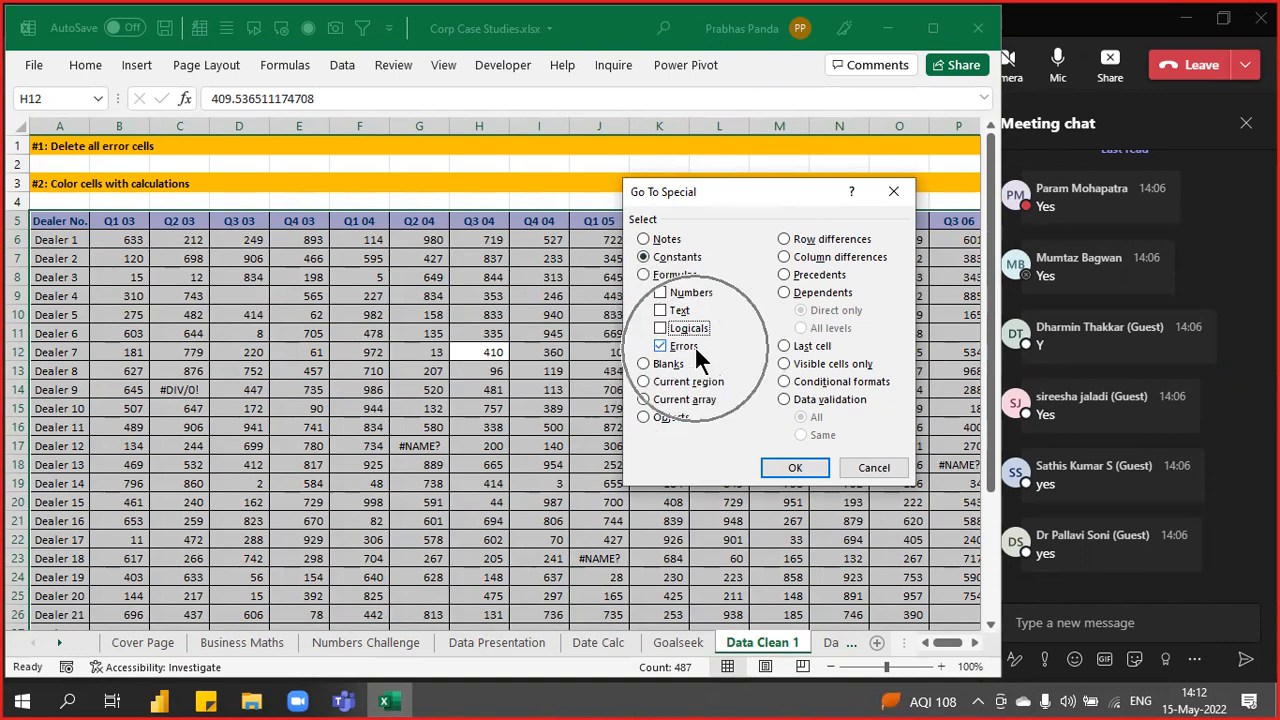
left_click(795, 469)
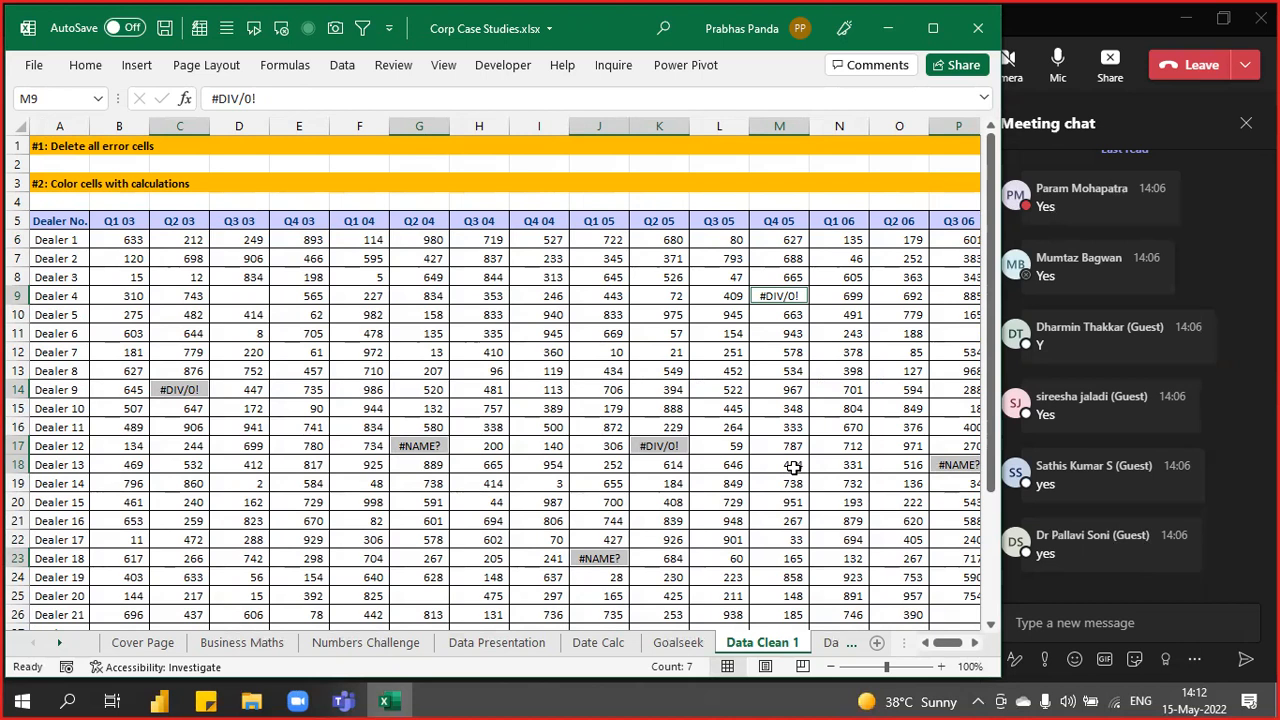
- Enter NA into all seven selected error cells at once
type("NA")
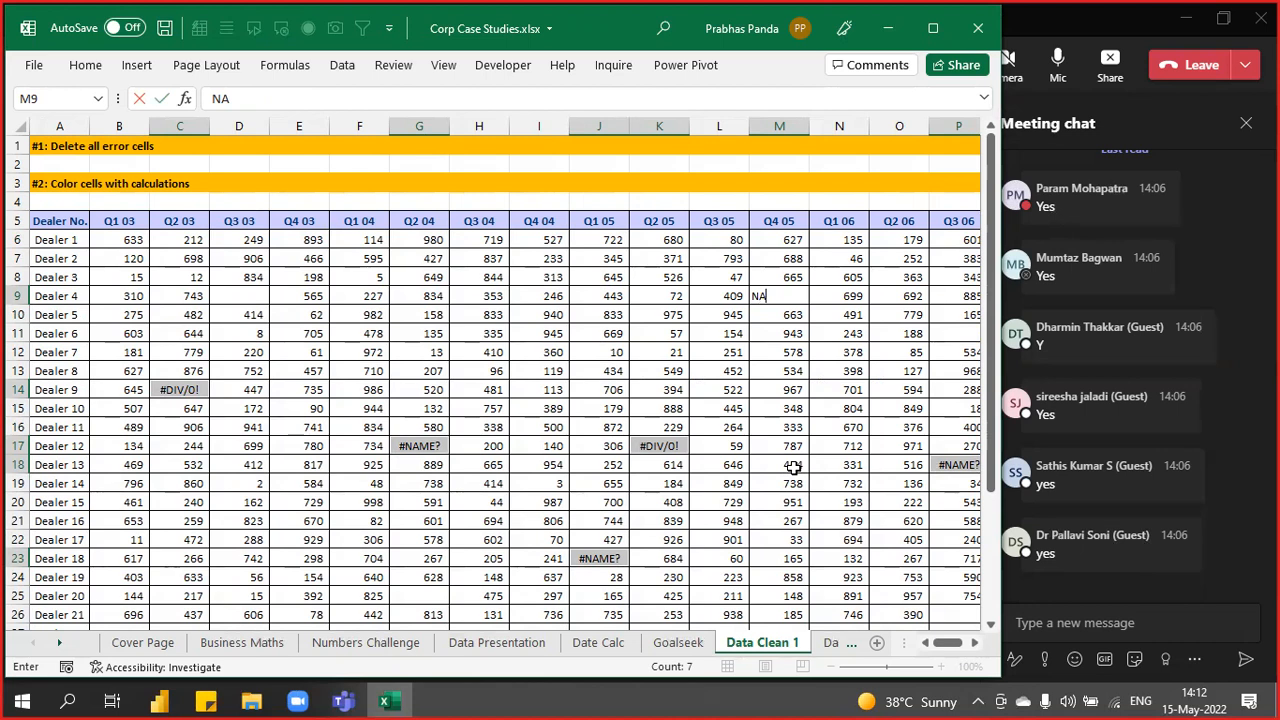
left_click(270, 96)
key("ctrl+Return")
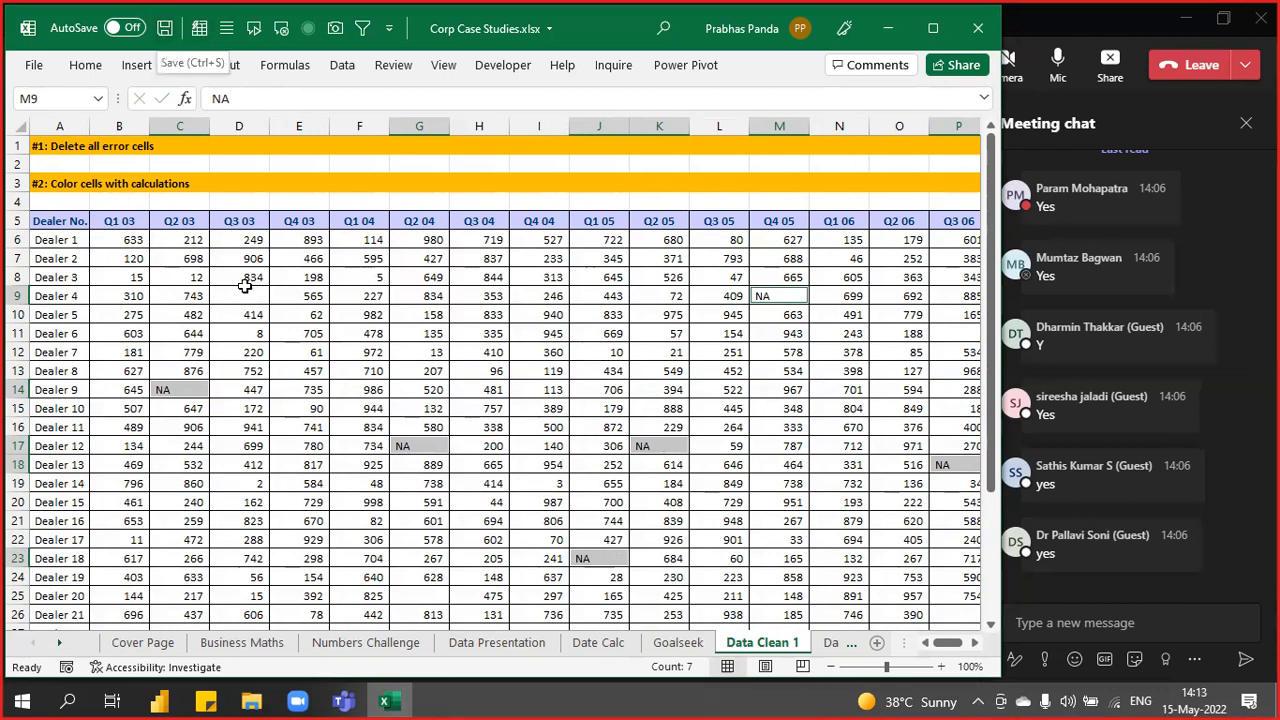
- Give the seven NA cells a yellow fill, then bring up the Teams meeting window
left_click(87, 64)
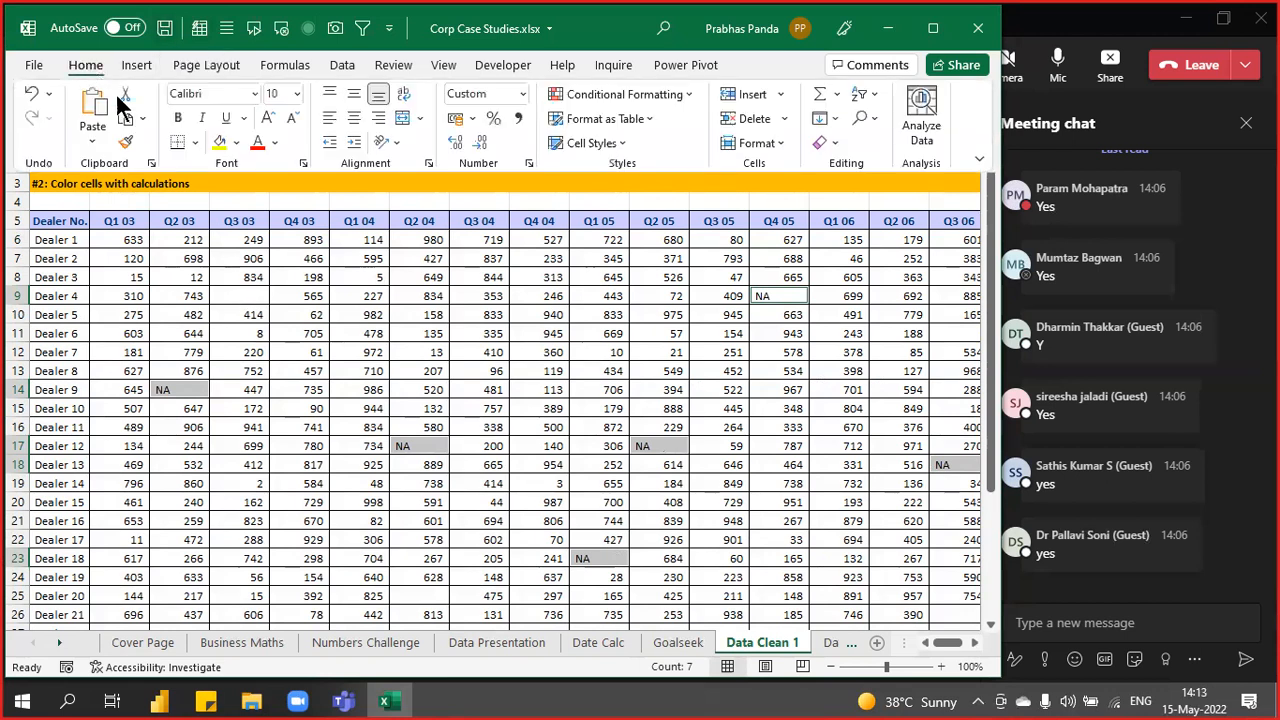
left_click(219, 140)
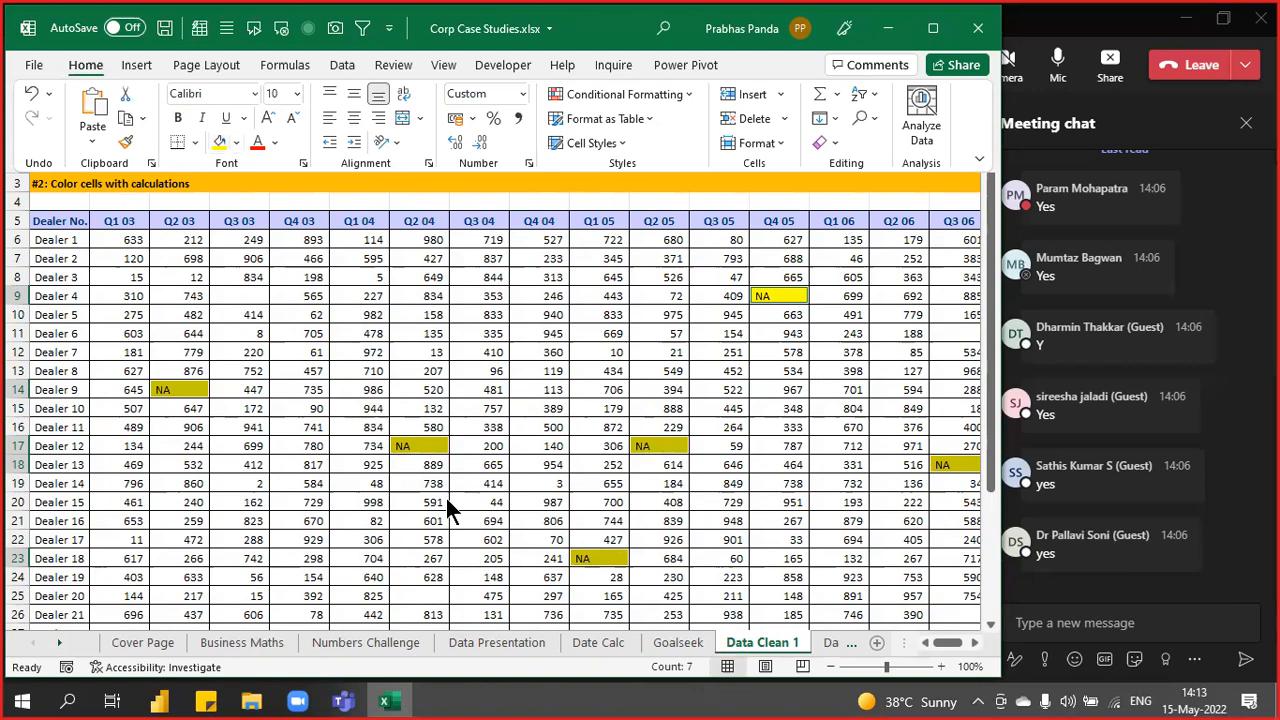
scroll(445, 495, "down", 4)
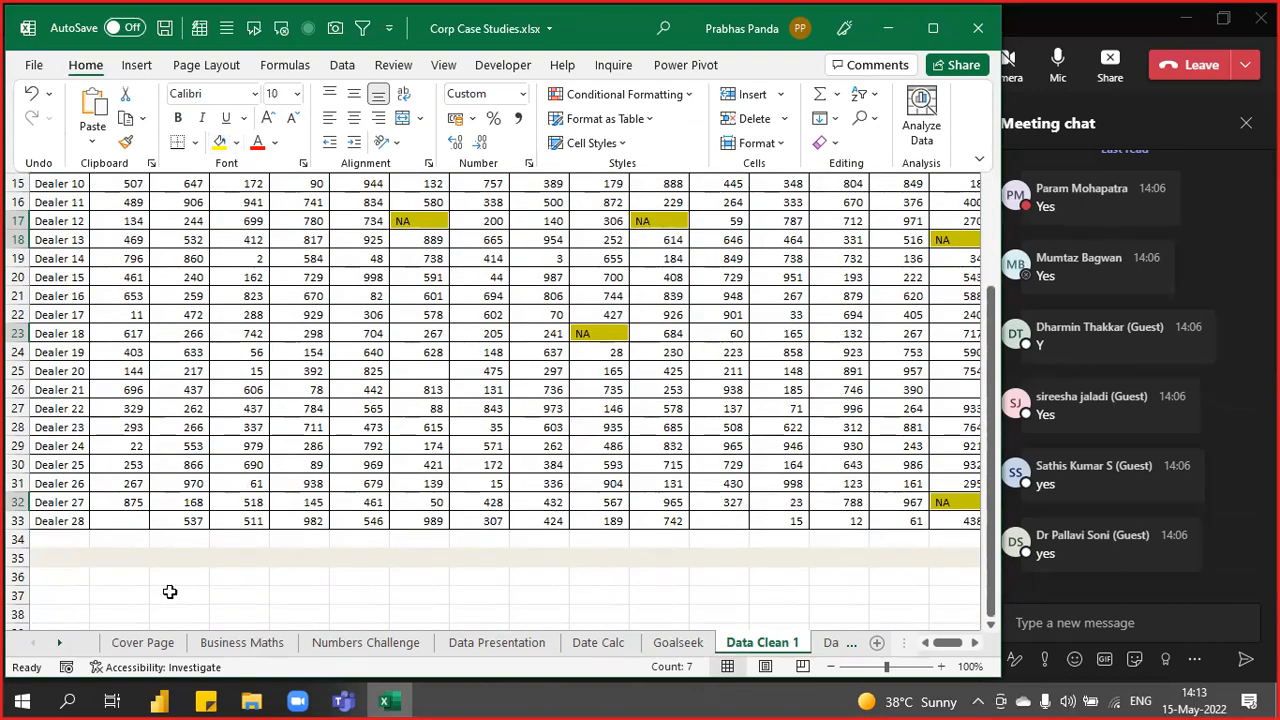
left_click(1040, 38)
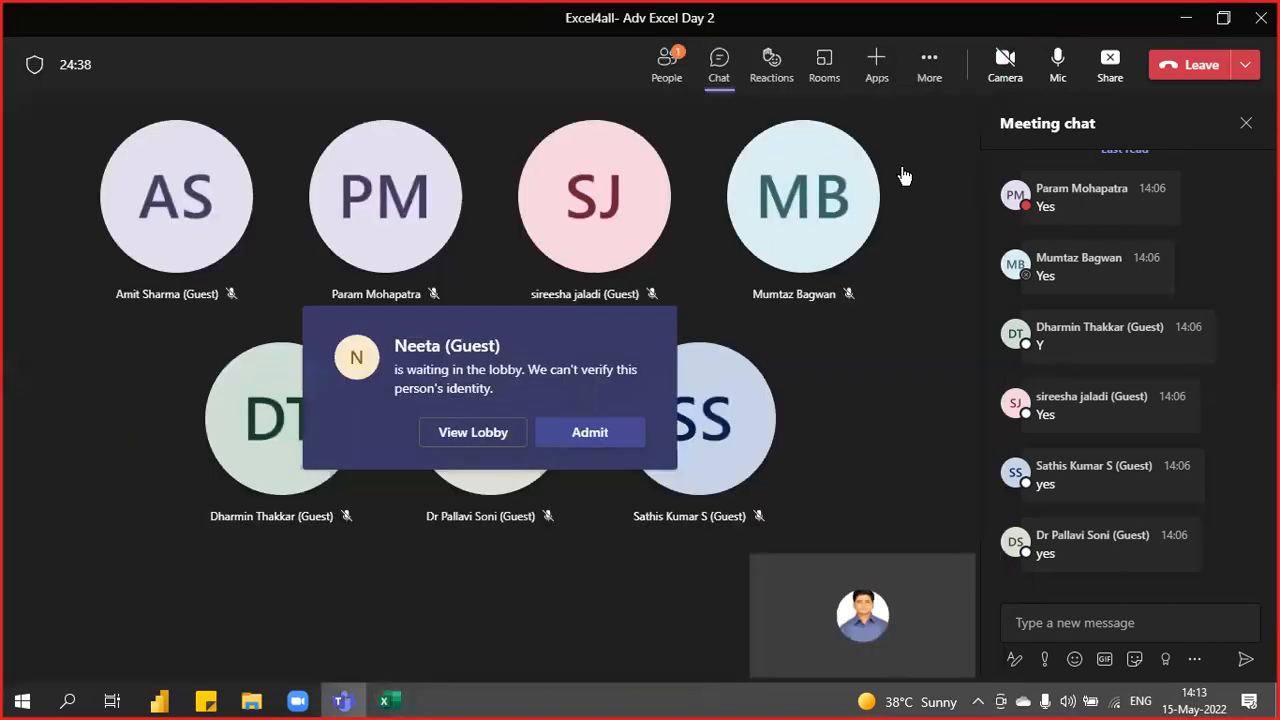
- Admit the waiting guest into the Teams meeting and return to Excel
left_click(608, 432)
key("alt+Tab")
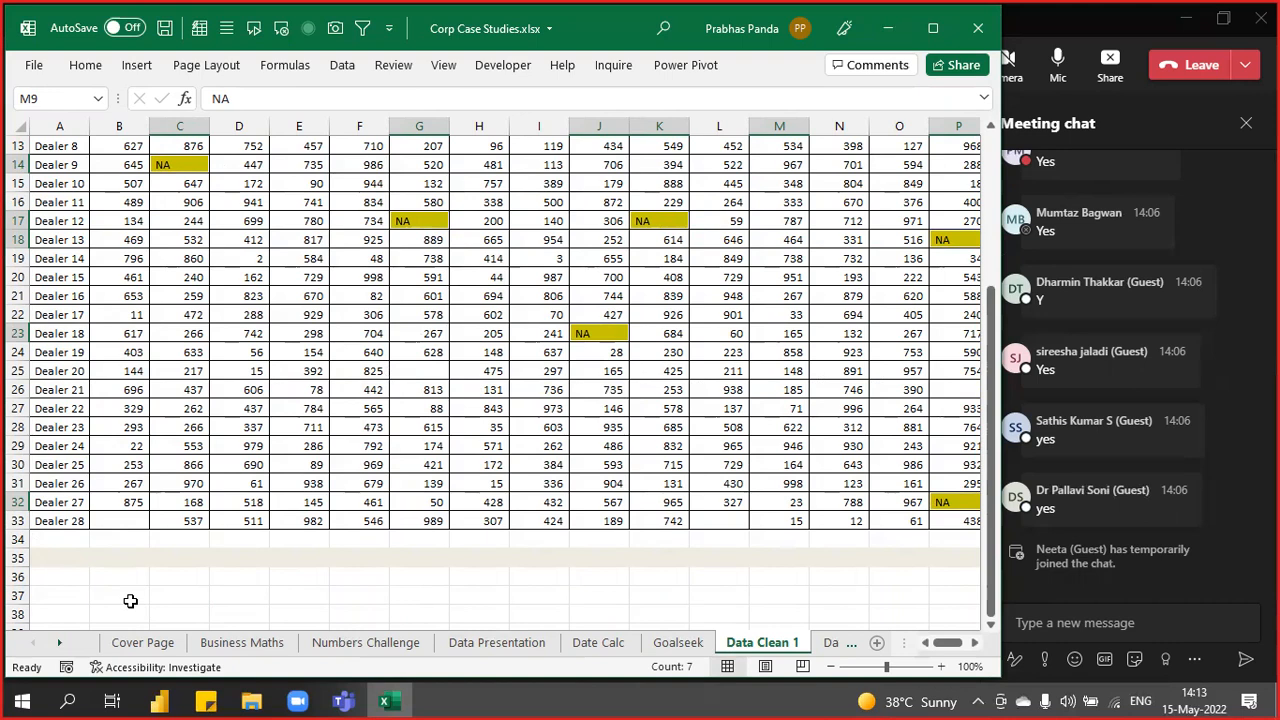
scroll(130, 600, "up", 4)
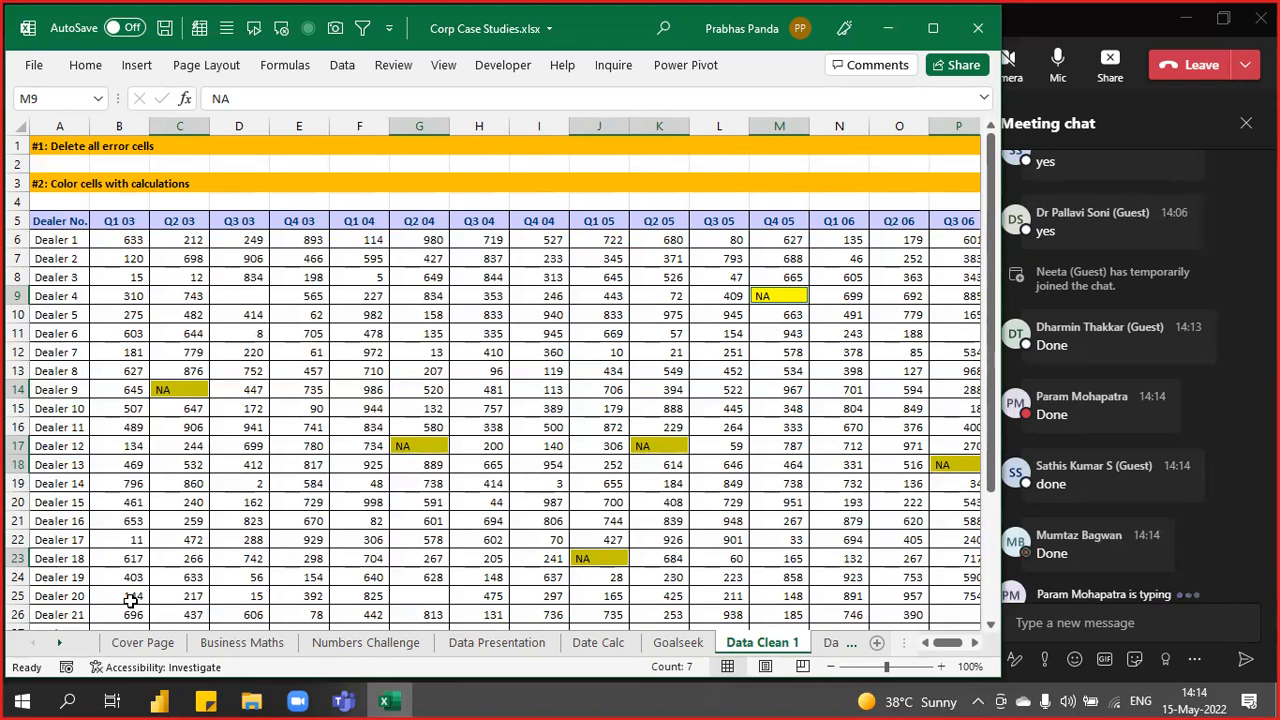
- Check G11 and pick out empty cells D9, P11, P26 and G25 by hand, then clear that selection
left_click(420, 333)
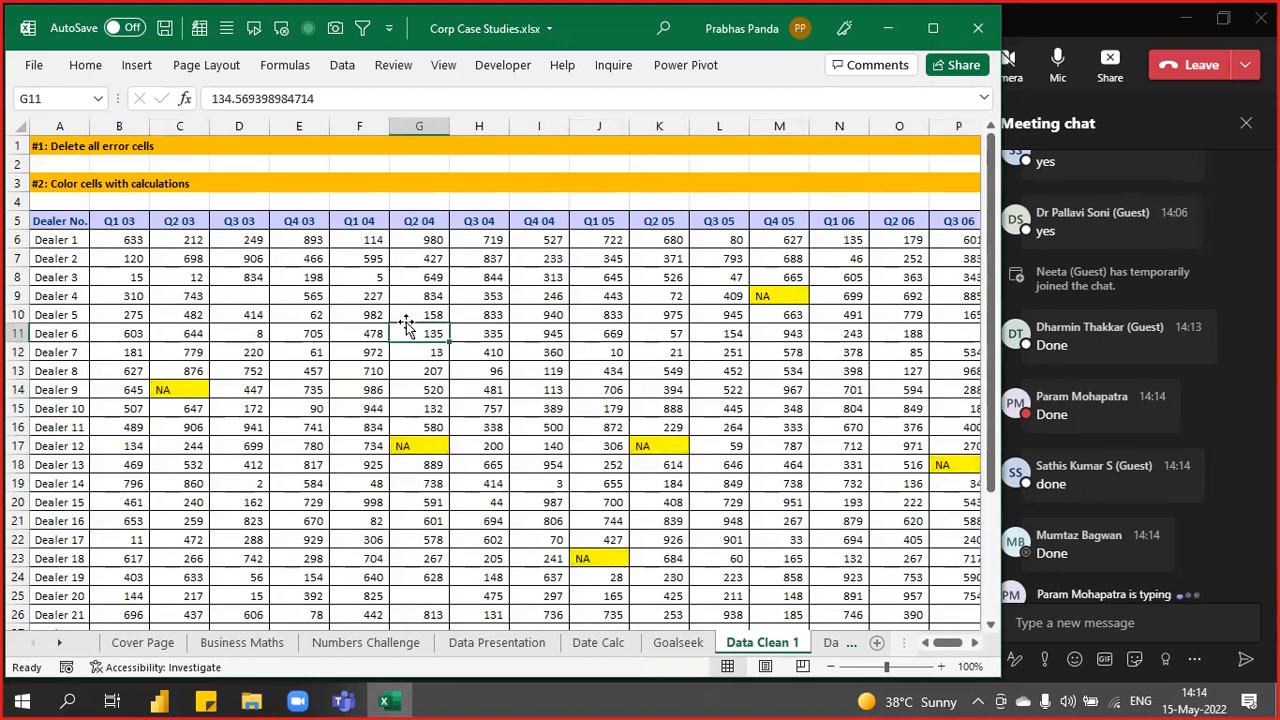
left_click(244, 298)
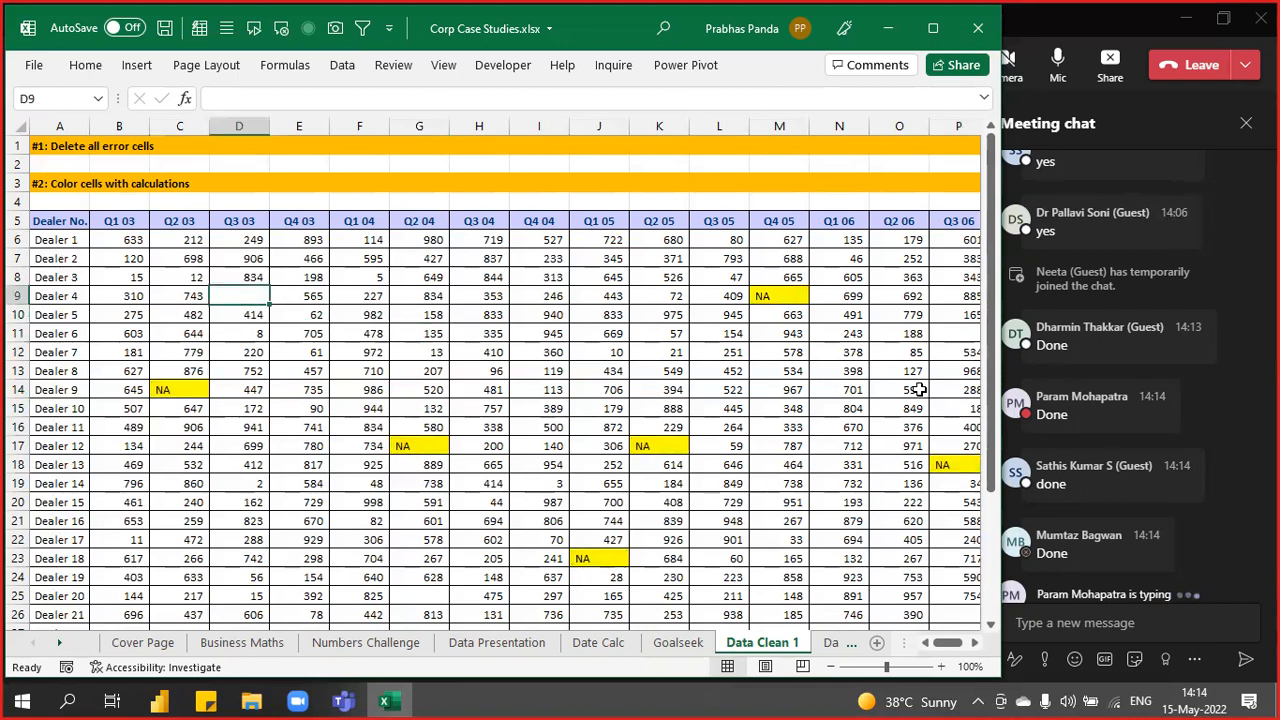
left_click(950, 333, "ctrl")
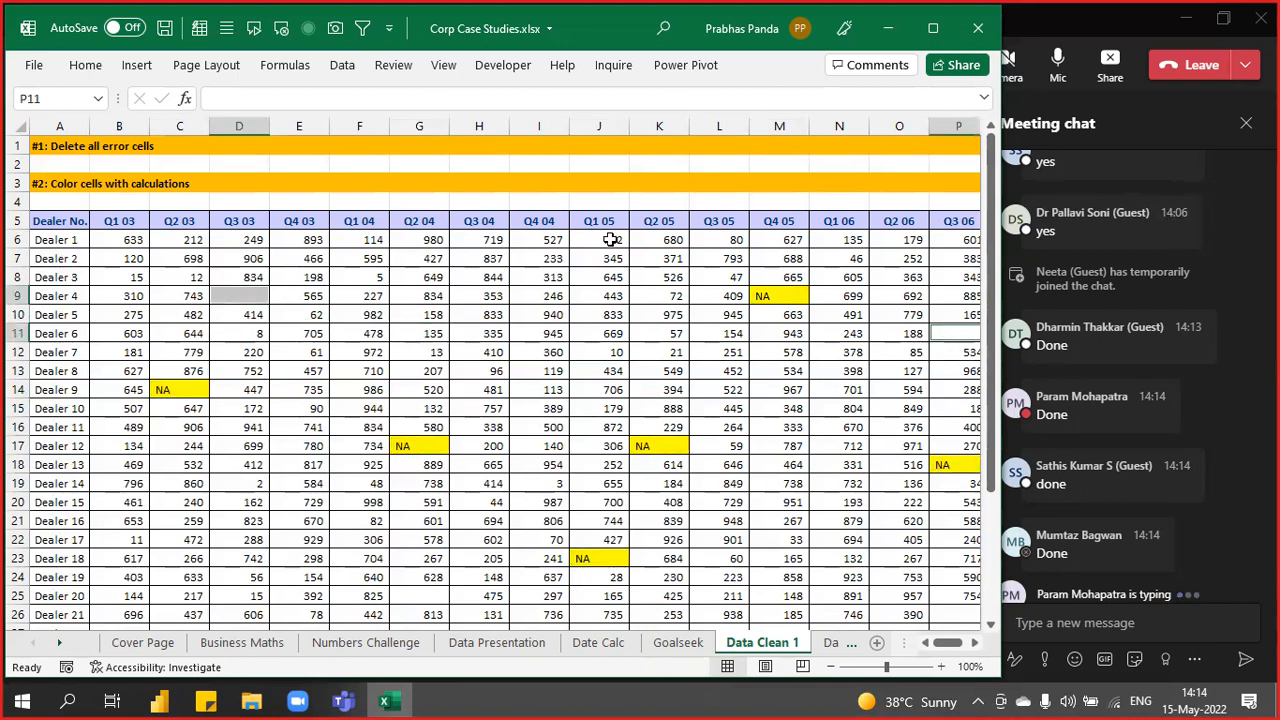
left_click(945, 615, "ctrl")
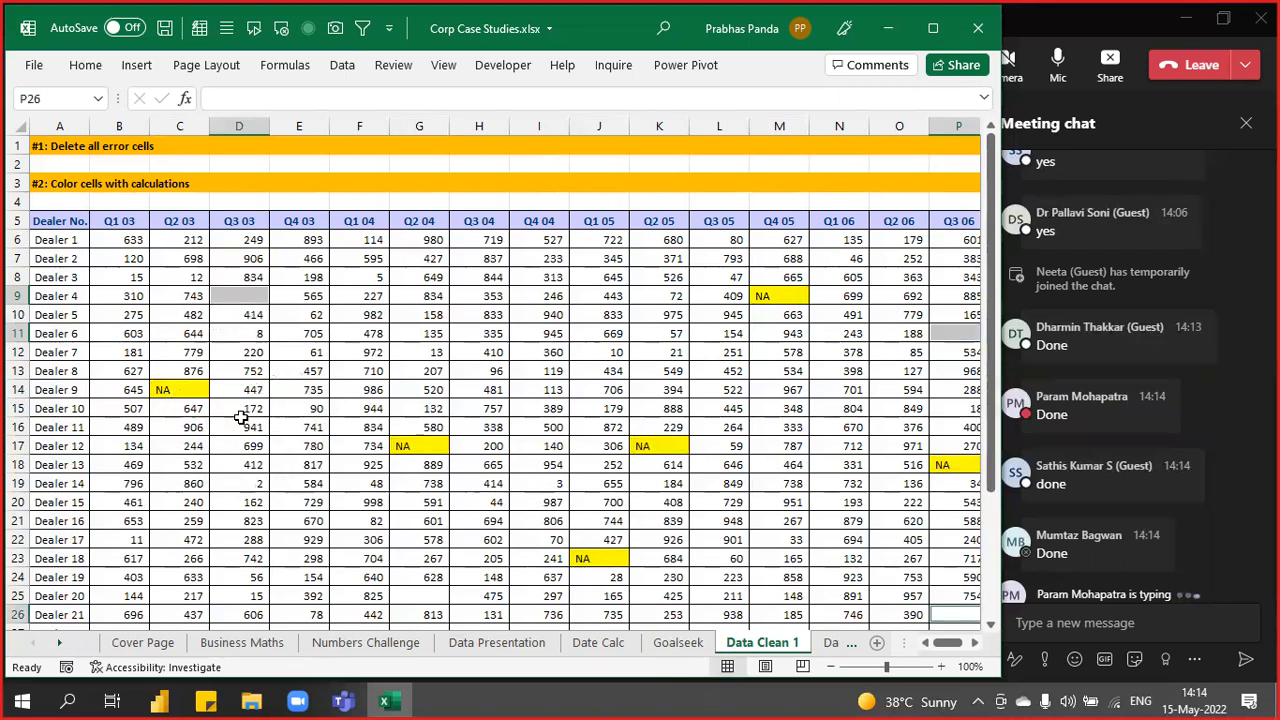
left_click(420, 598, "ctrl")
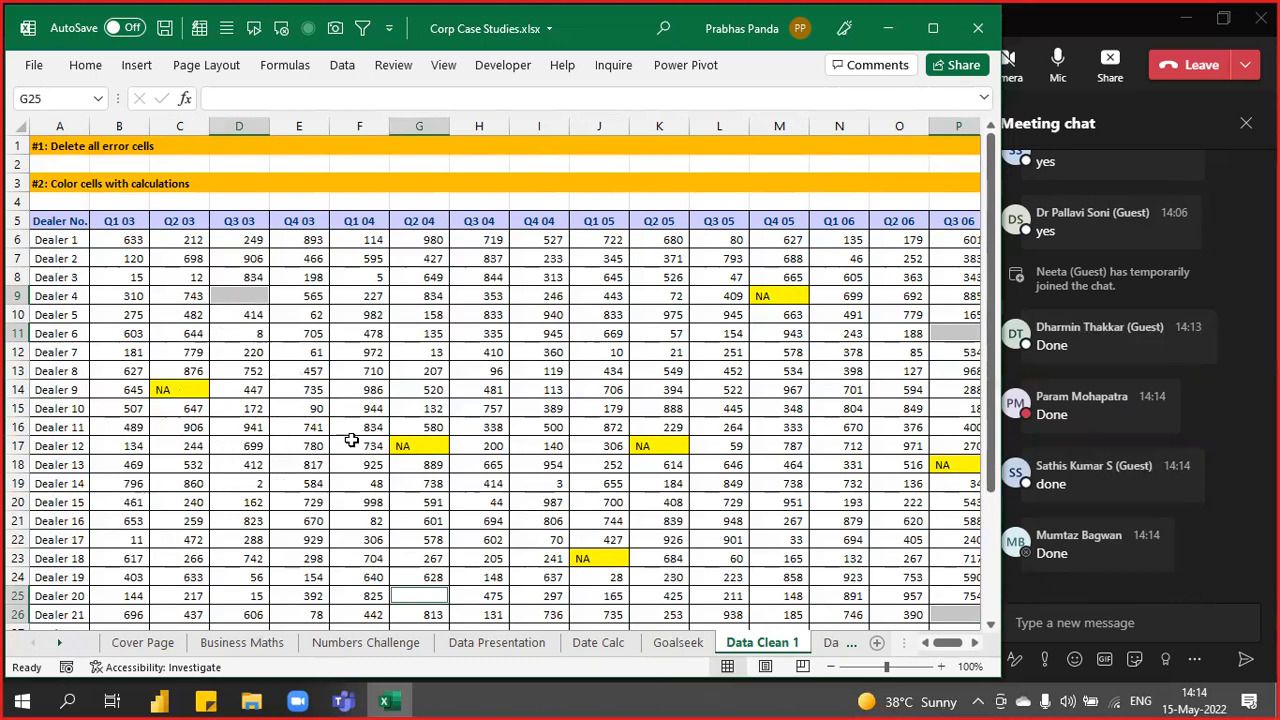
left_click(400, 315)
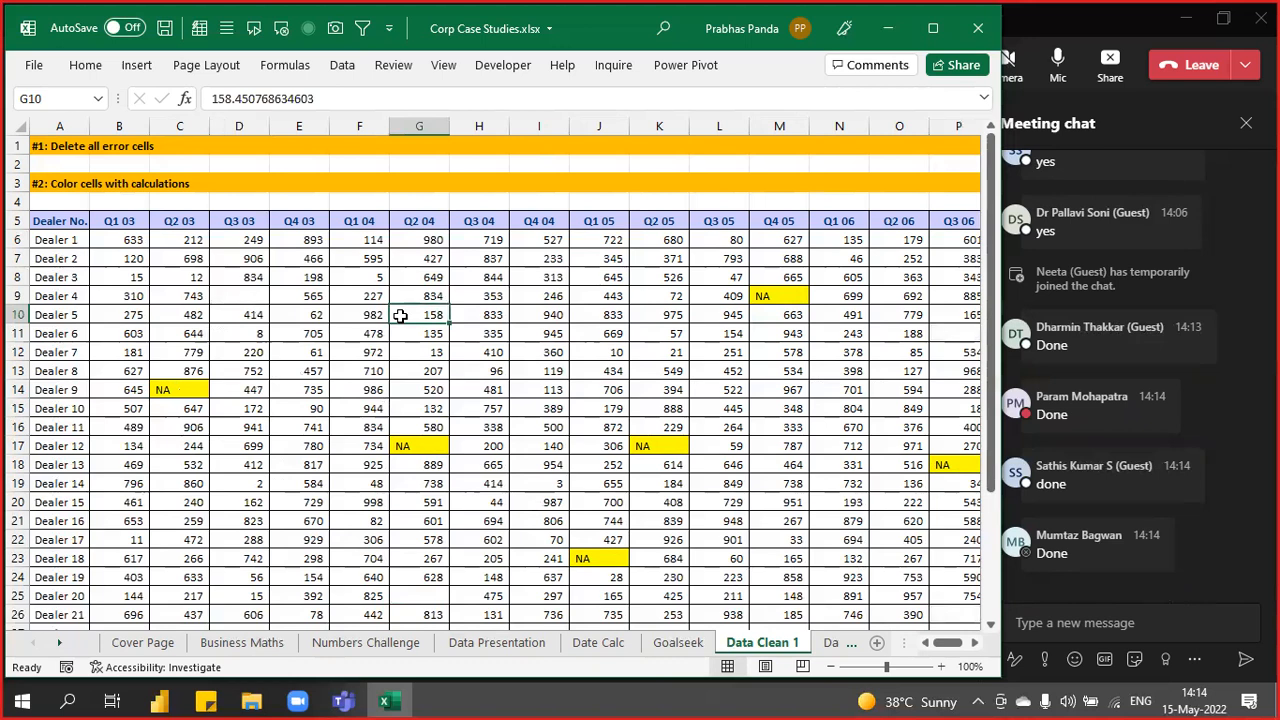
- Select the whole dealer table and use Go To Special > Blanks to select every empty cell
key("ctrl+a")
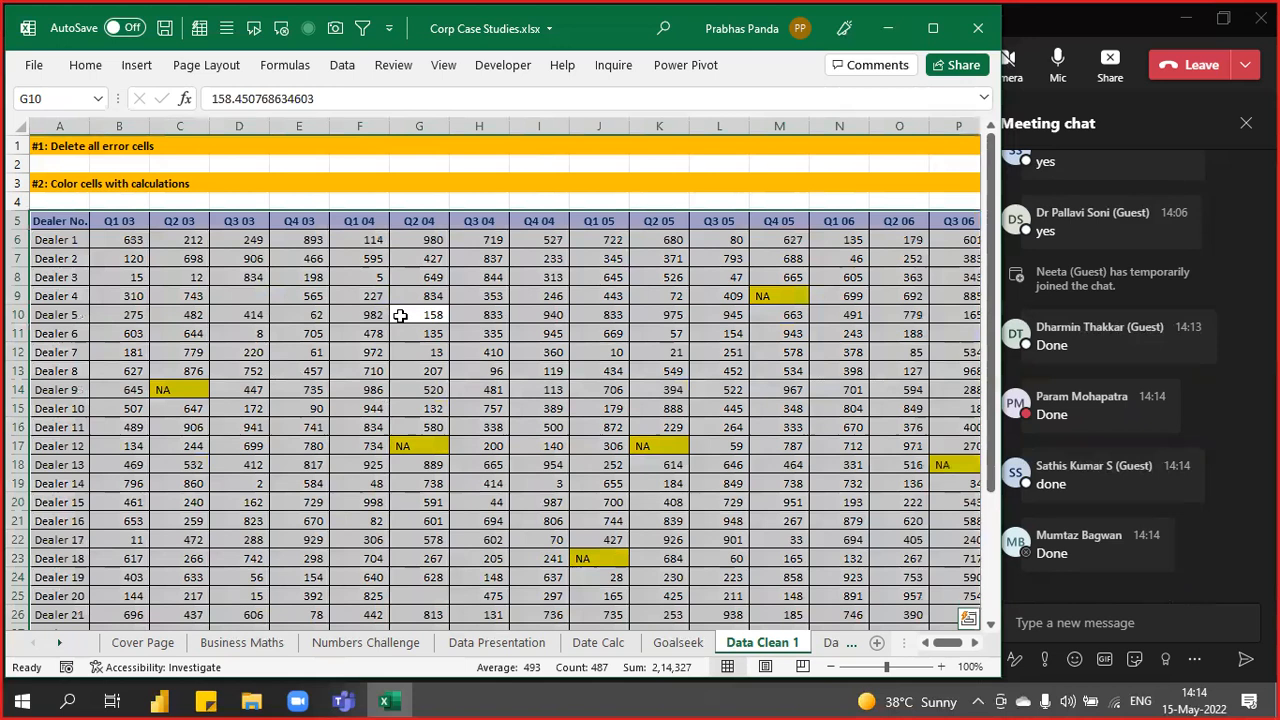
key("F5")
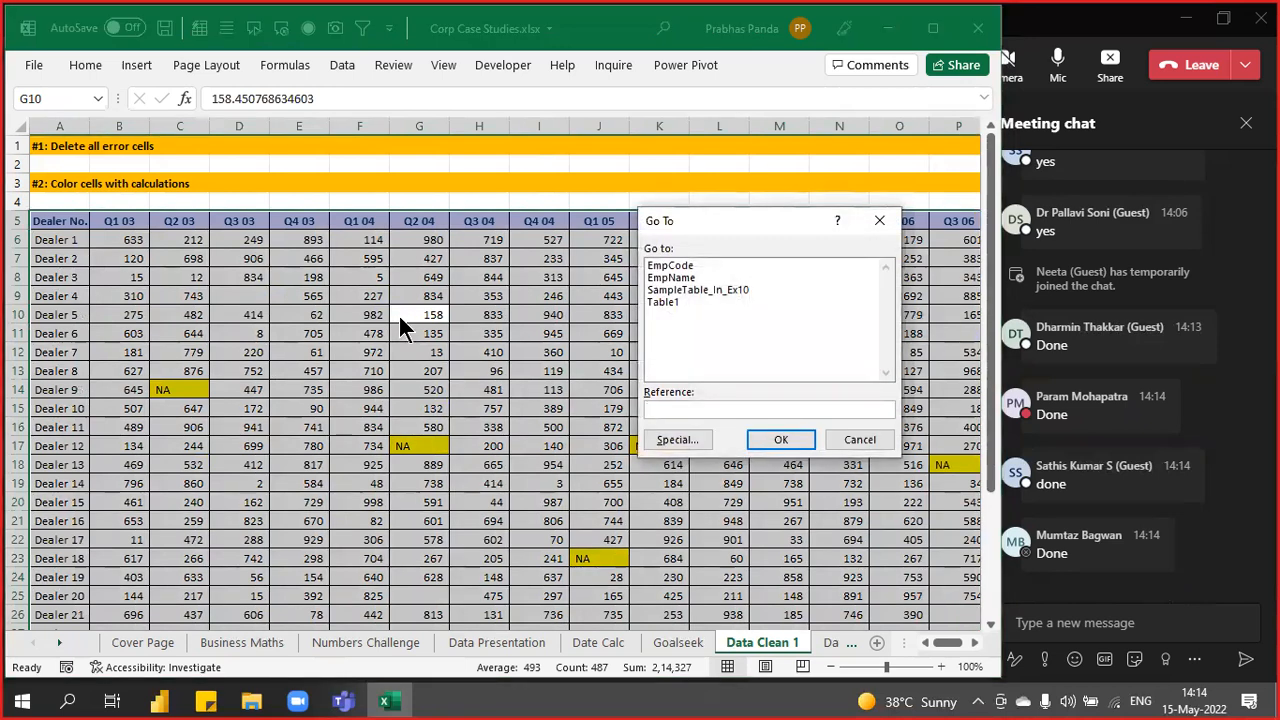
left_click(665, 442)
left_click(665, 363)
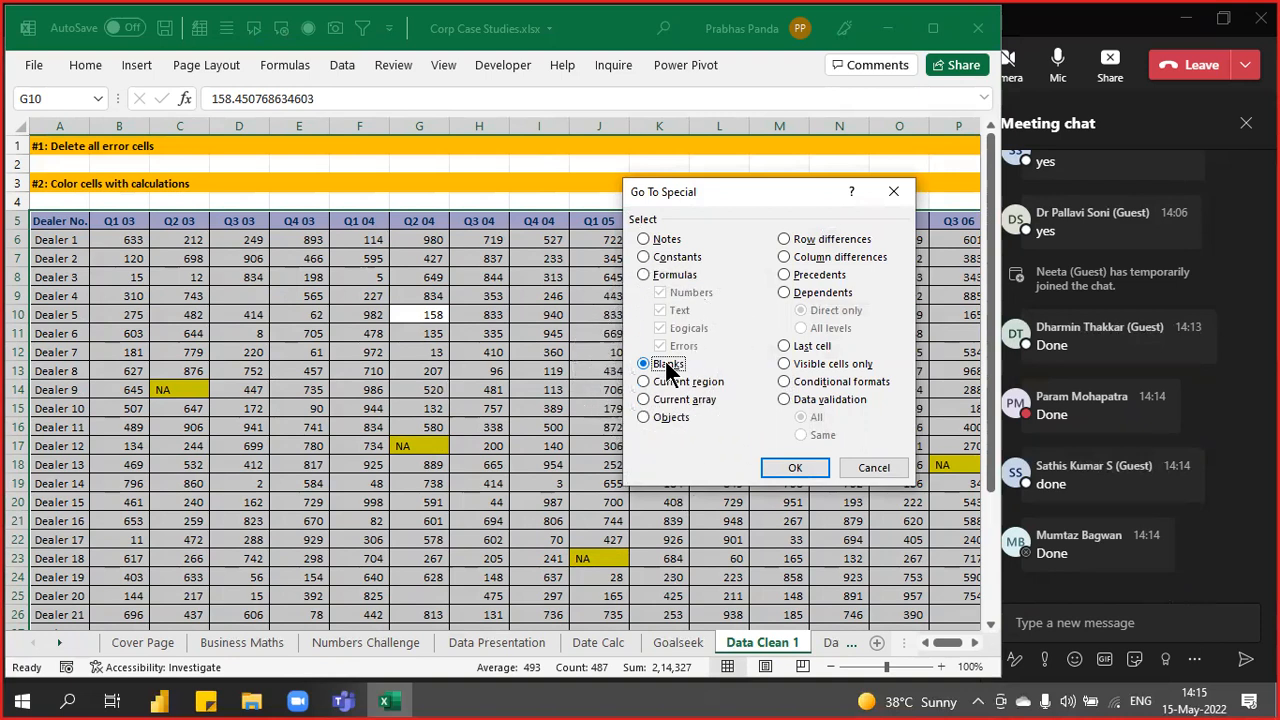
left_click(800, 468)
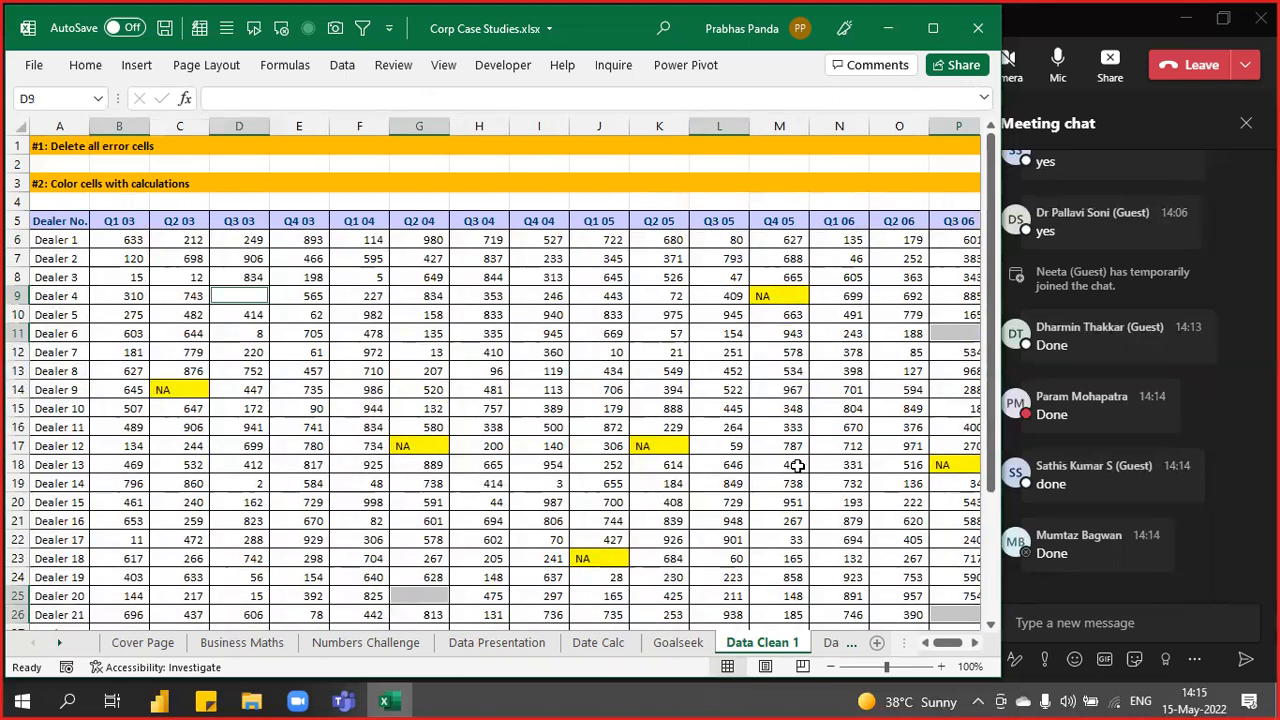
- Enter NIL into every selected blank cell at once
type("NIL")
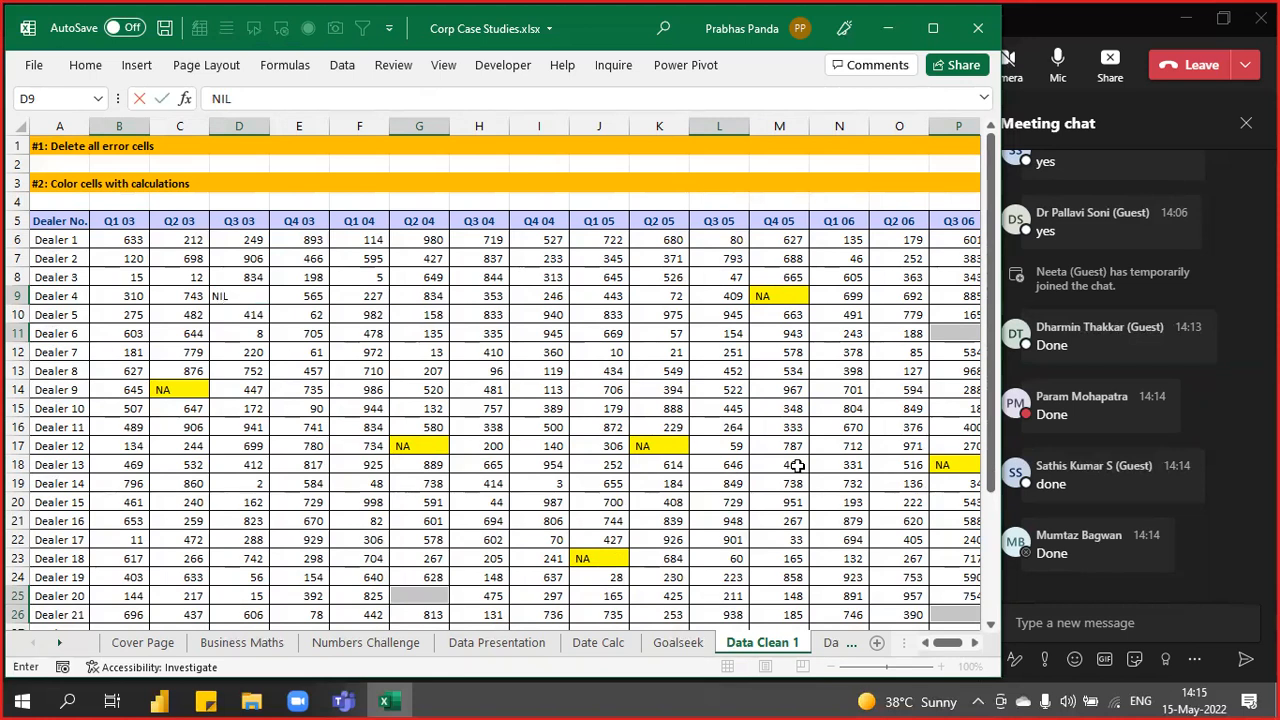
left_click(246, 97)
key("ctrl+Return")
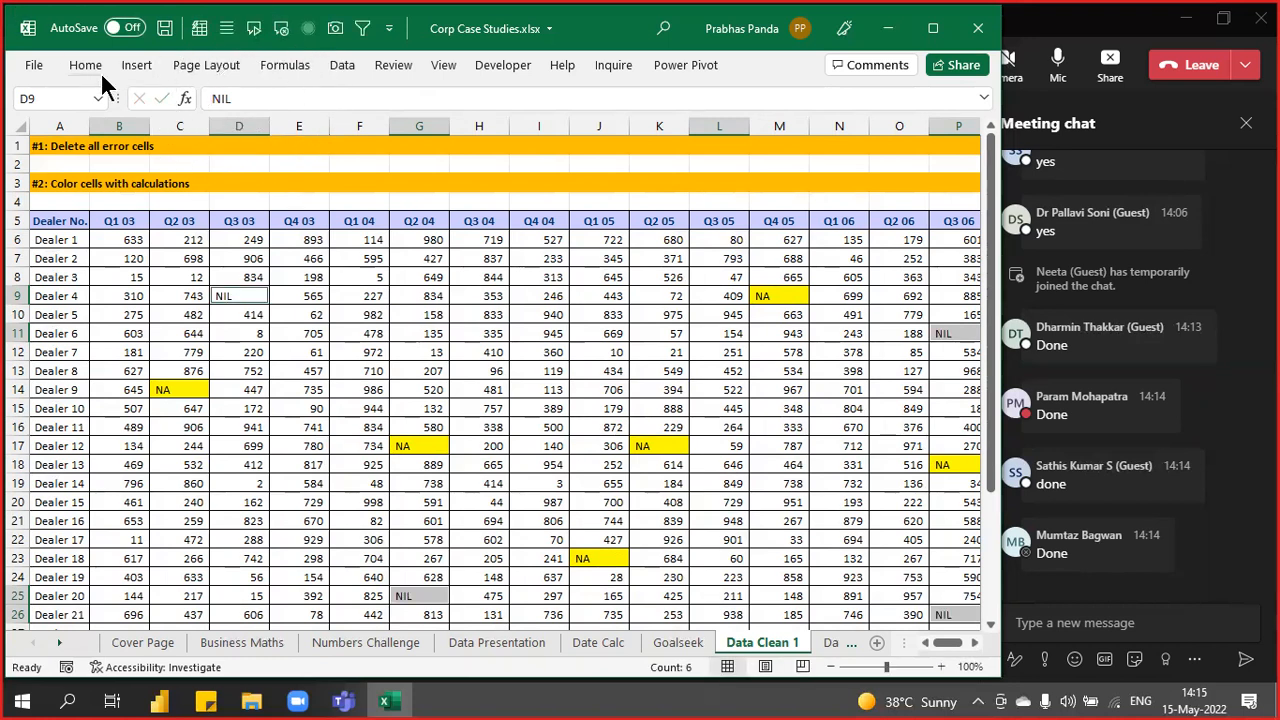
- Give the NIL cells a green fill and move to the Data Clean 2 sheet
left_click(88, 68)
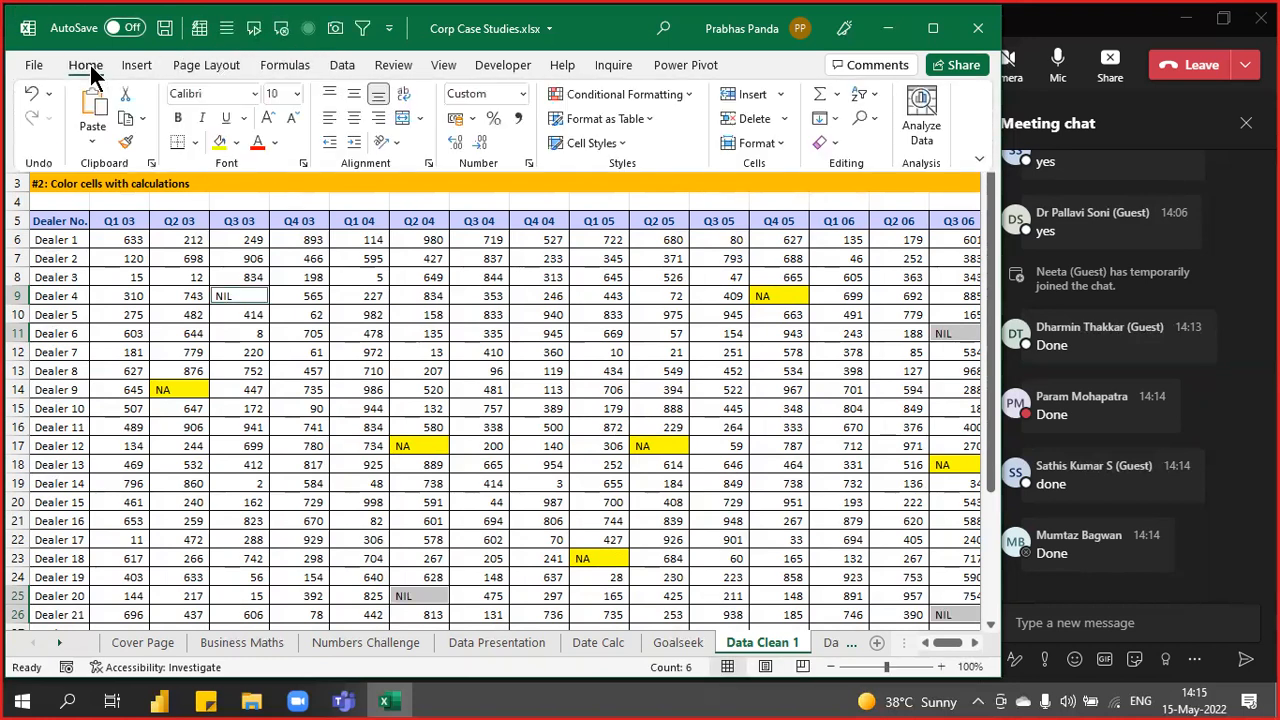
left_click(239, 140)
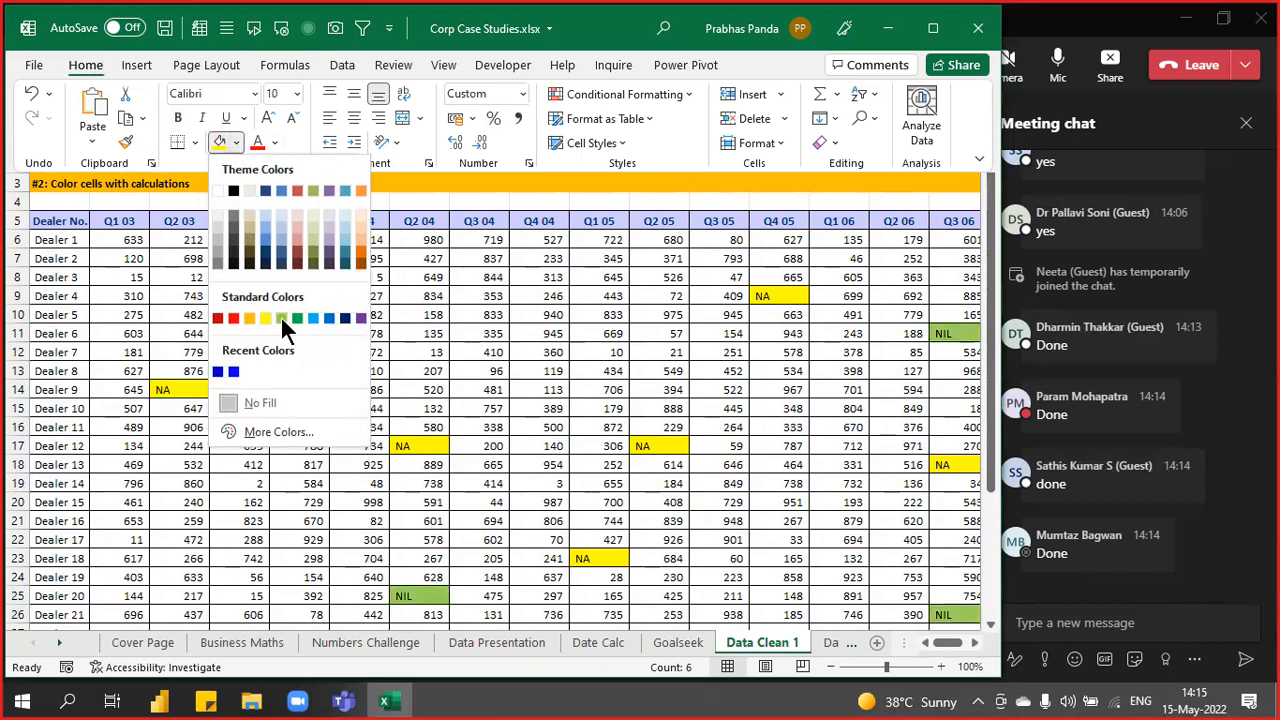
left_click(280, 315)
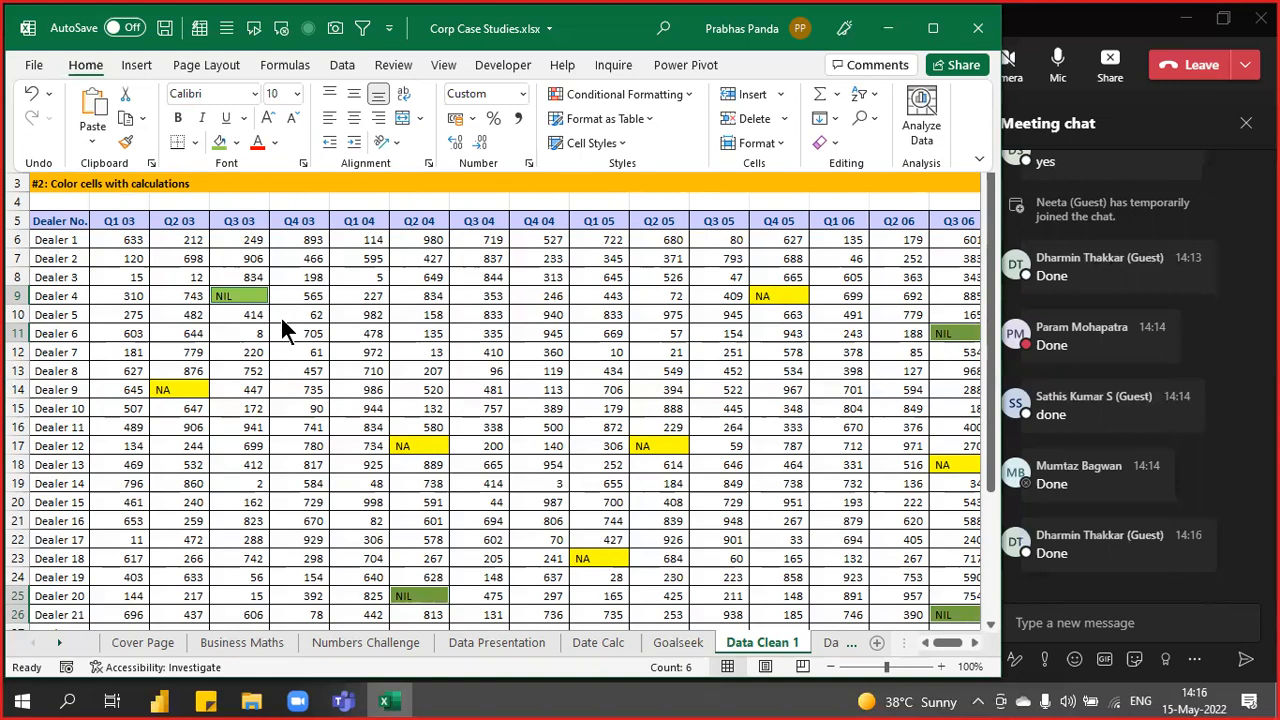
key("ctrl+Page_Down")
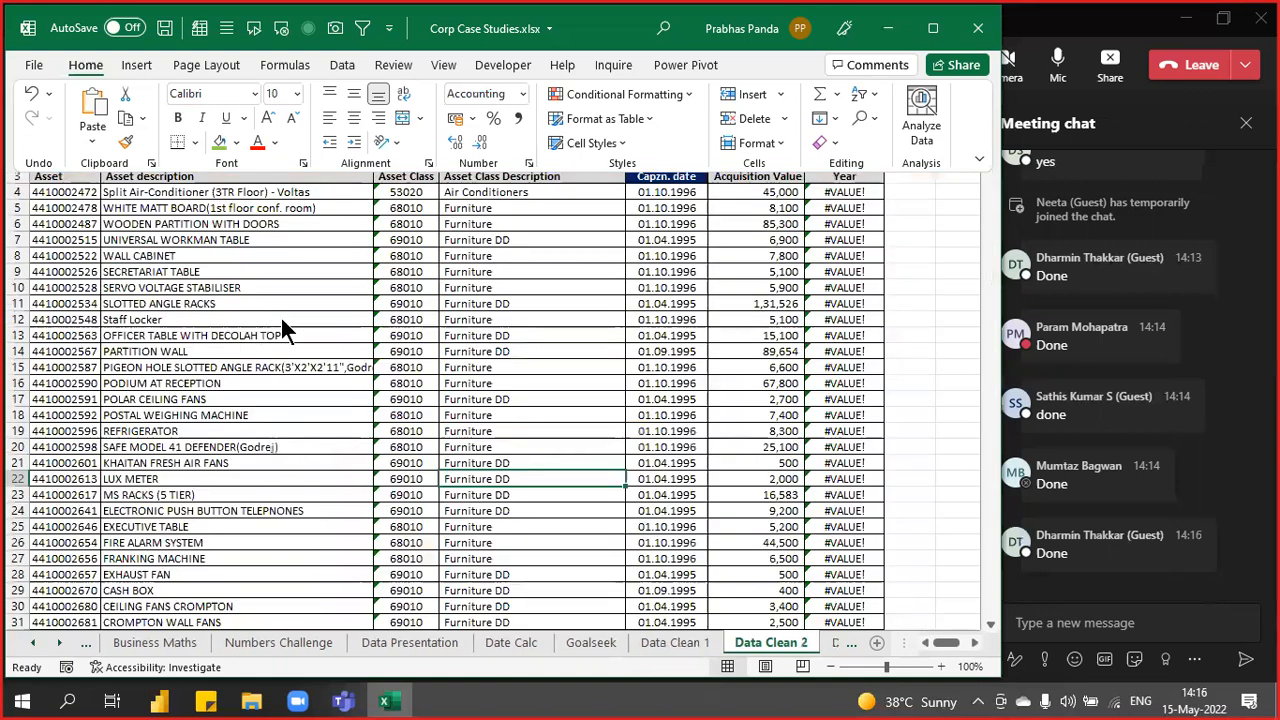
left_click(243, 257)
scroll(252, 462, "up", 3)
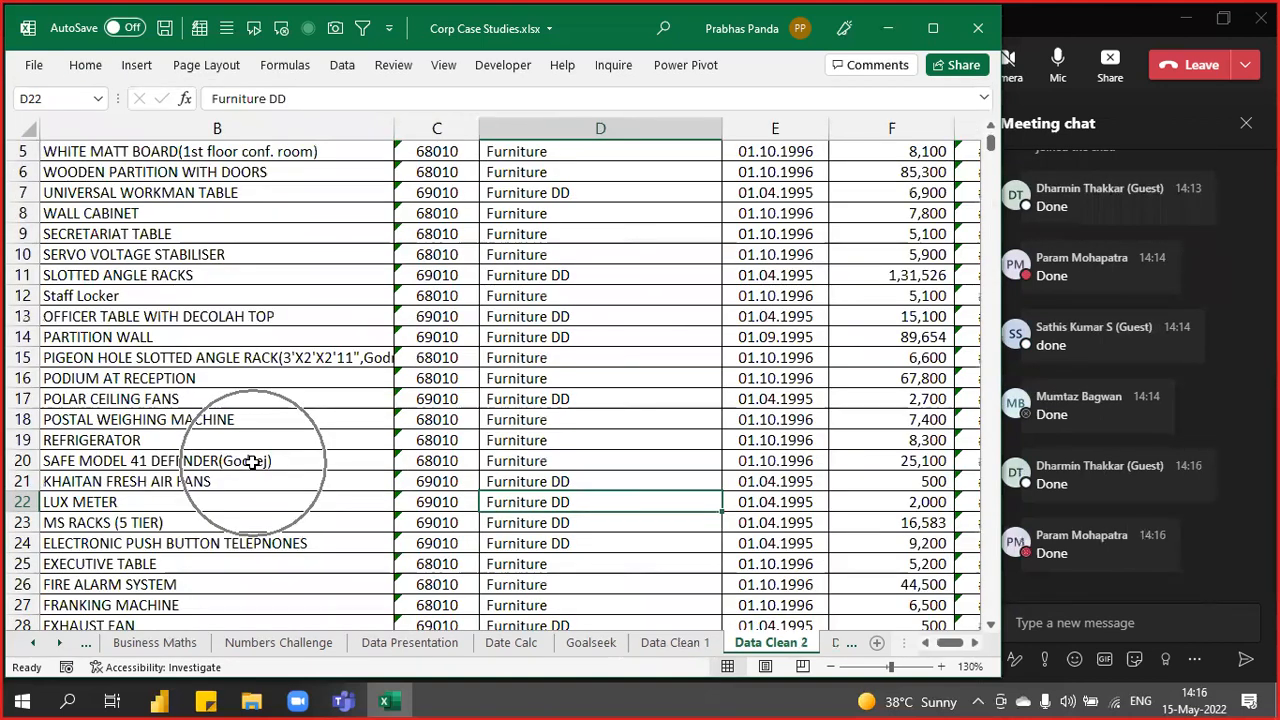
scroll(252, 462, "up", 2)
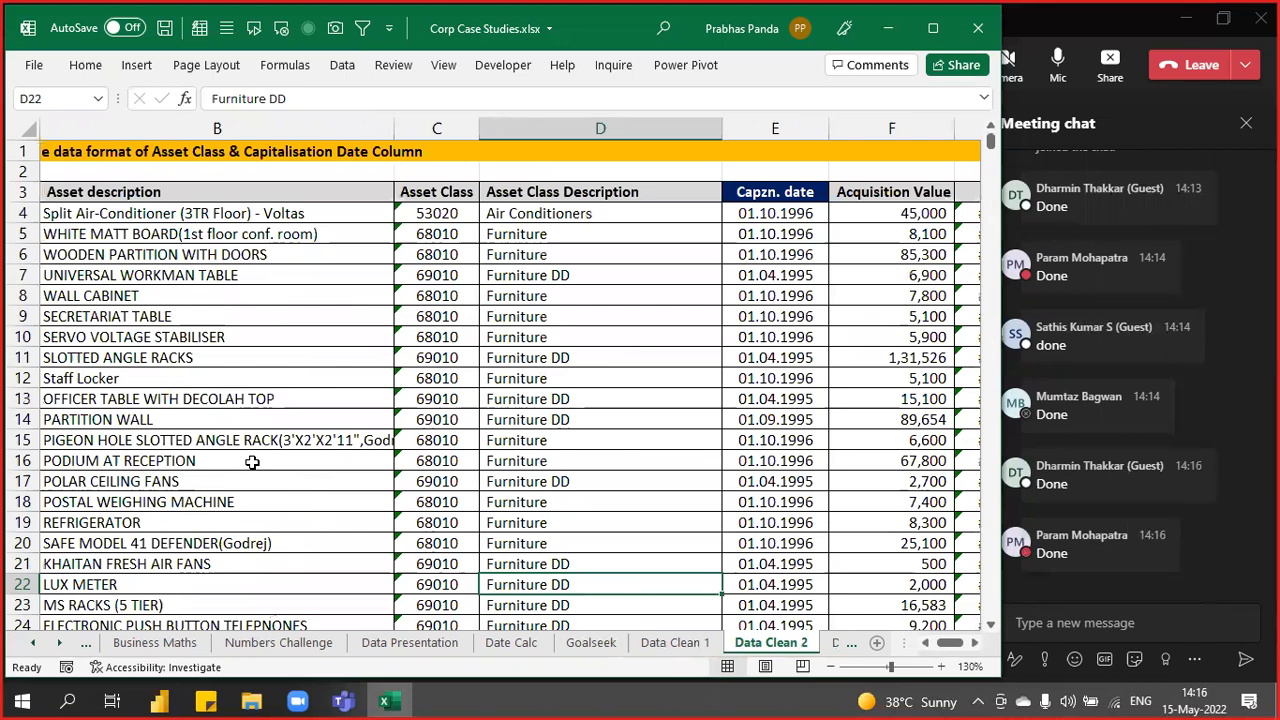
key("Left")
key("Left")
key("Left")
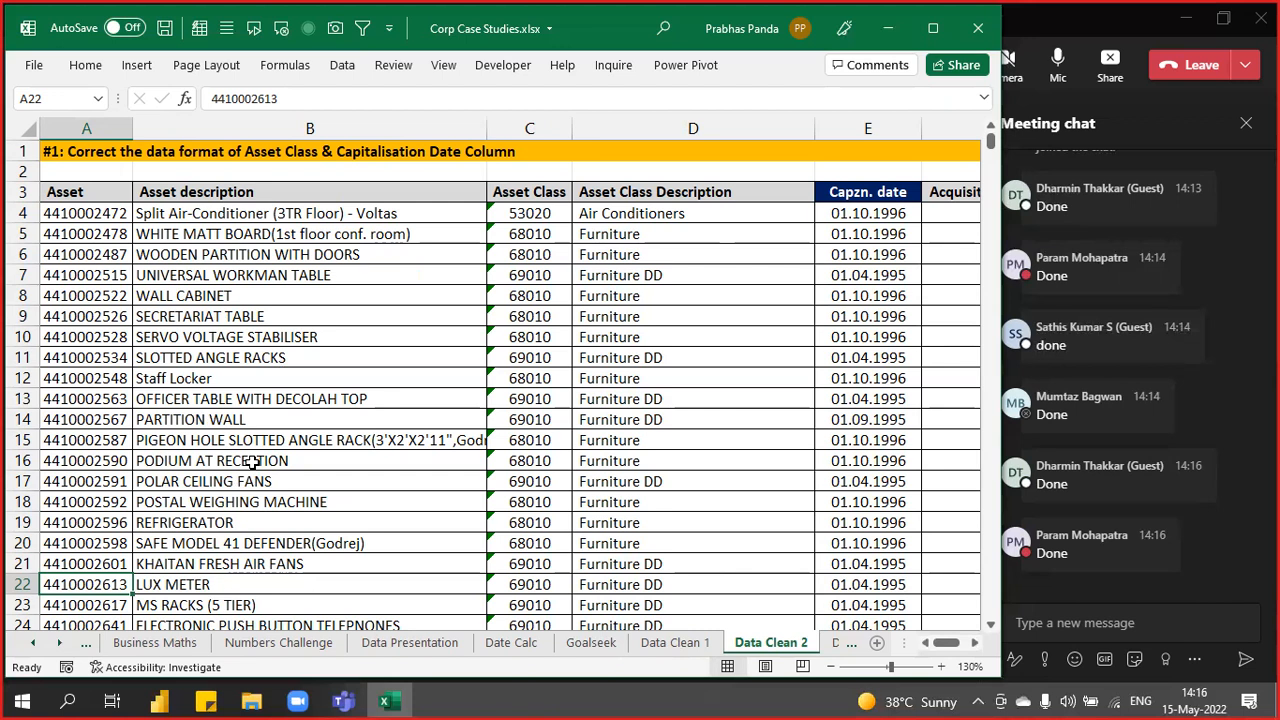
left_click_drag(112, 193, 140, 447)
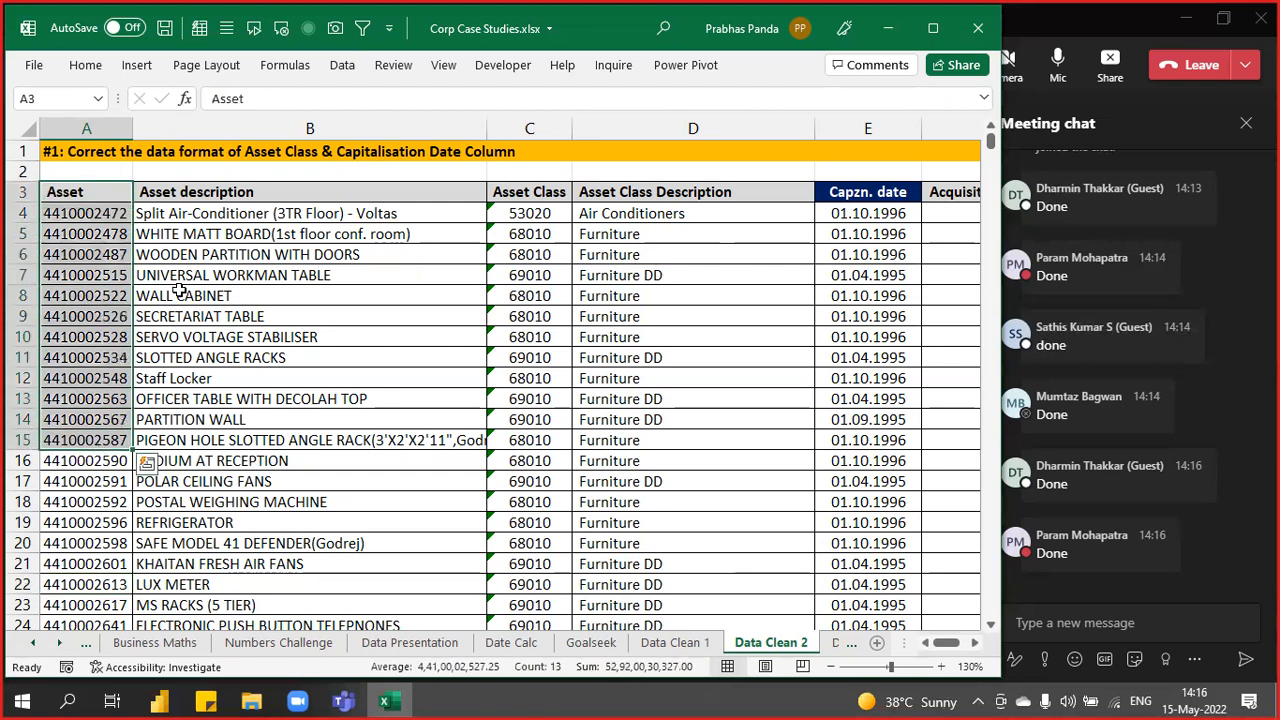
left_click_drag(250, 190, 485, 458)
left_click_drag(545, 170, 535, 462)
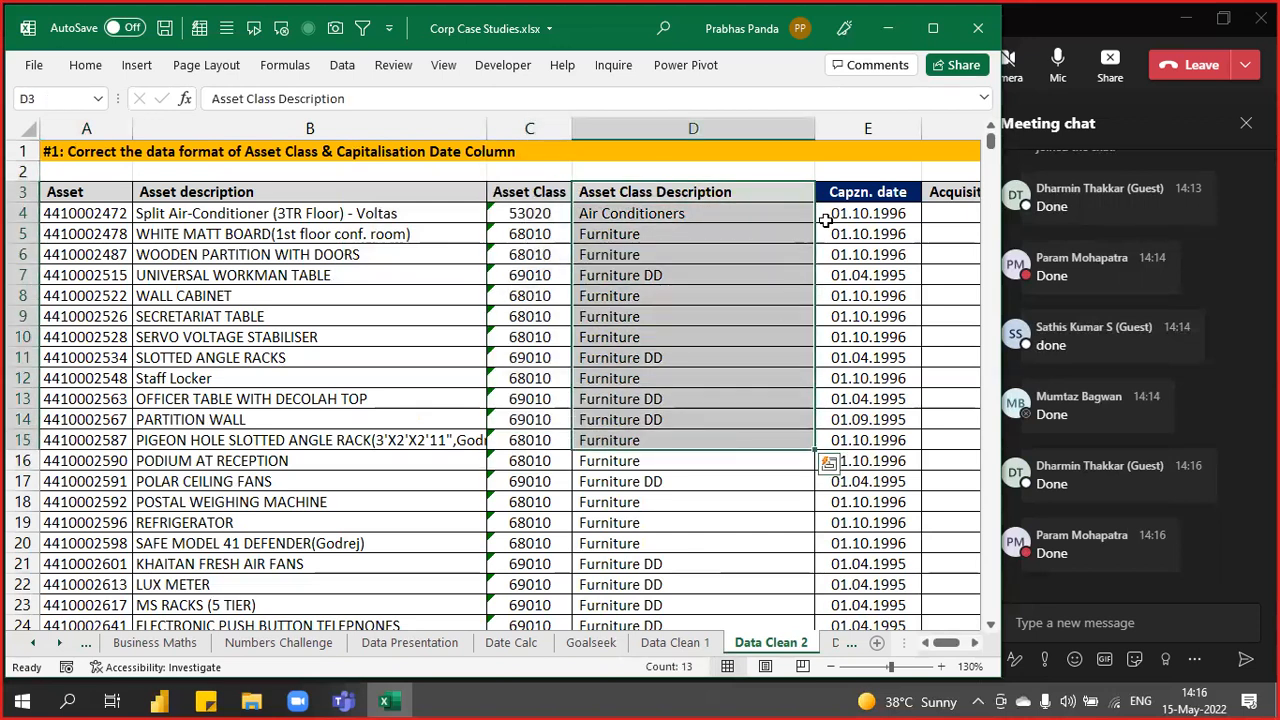
left_click(848, 191)
key("shift+Down")
key("shift+Down")
key("shift+Down")
key("shift+Down")
key("shift+Down")
key("shift+Down")
key("shift+Down")
key("shift+Down")
key("shift+Down")
key("shift+Down")
key("shift+Down")
left_click_drag(950, 192, 917, 437)
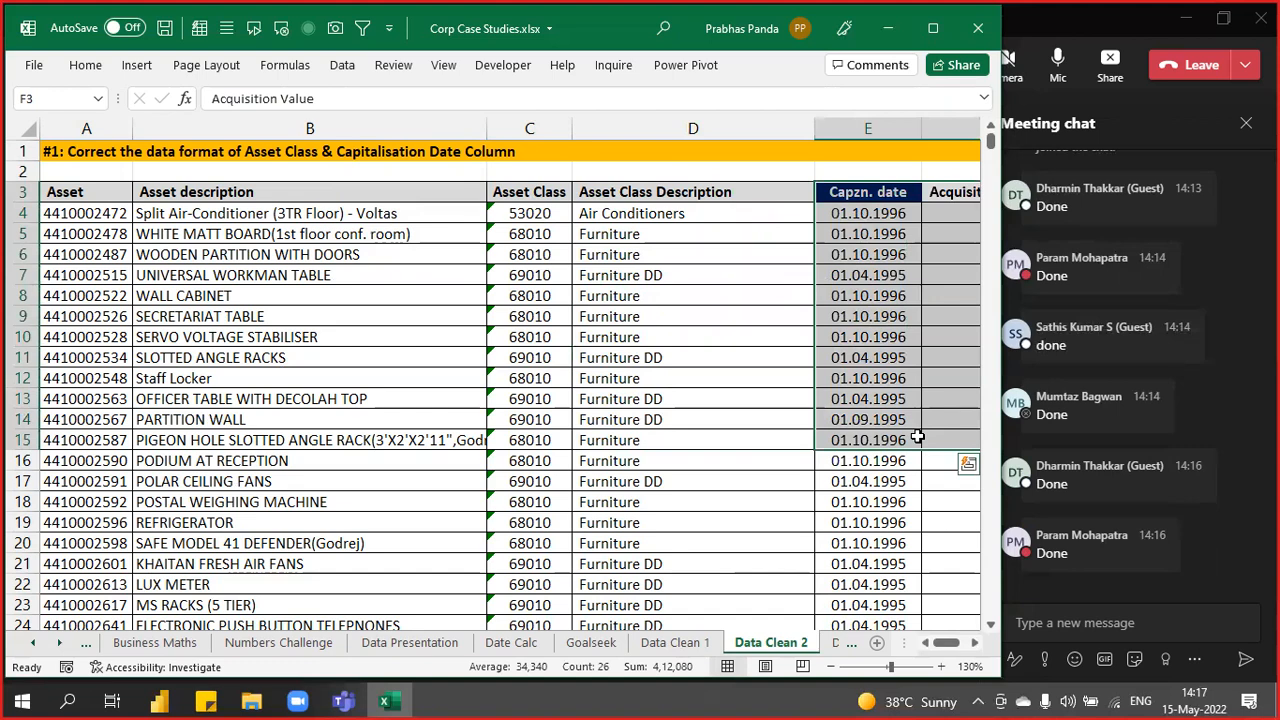
key("Right")
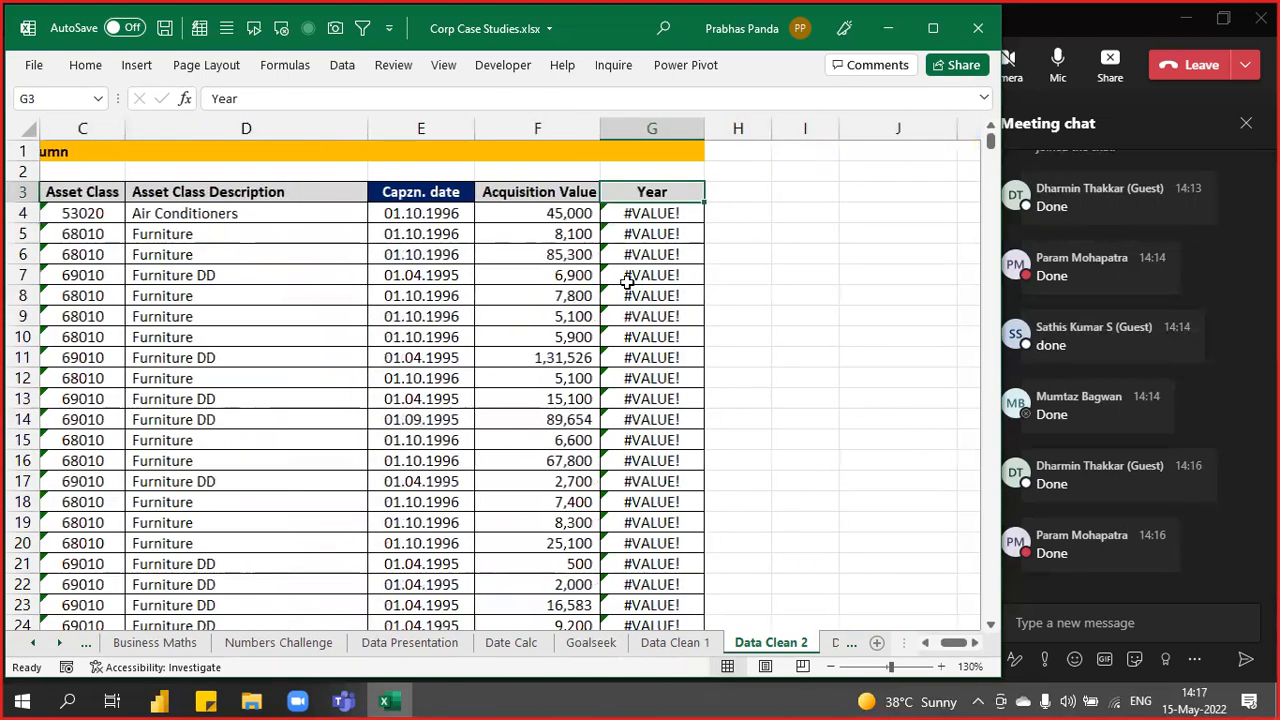
key("Left")
key("Left")
key("Left")
key("Left")
key("Left")
key("Left")
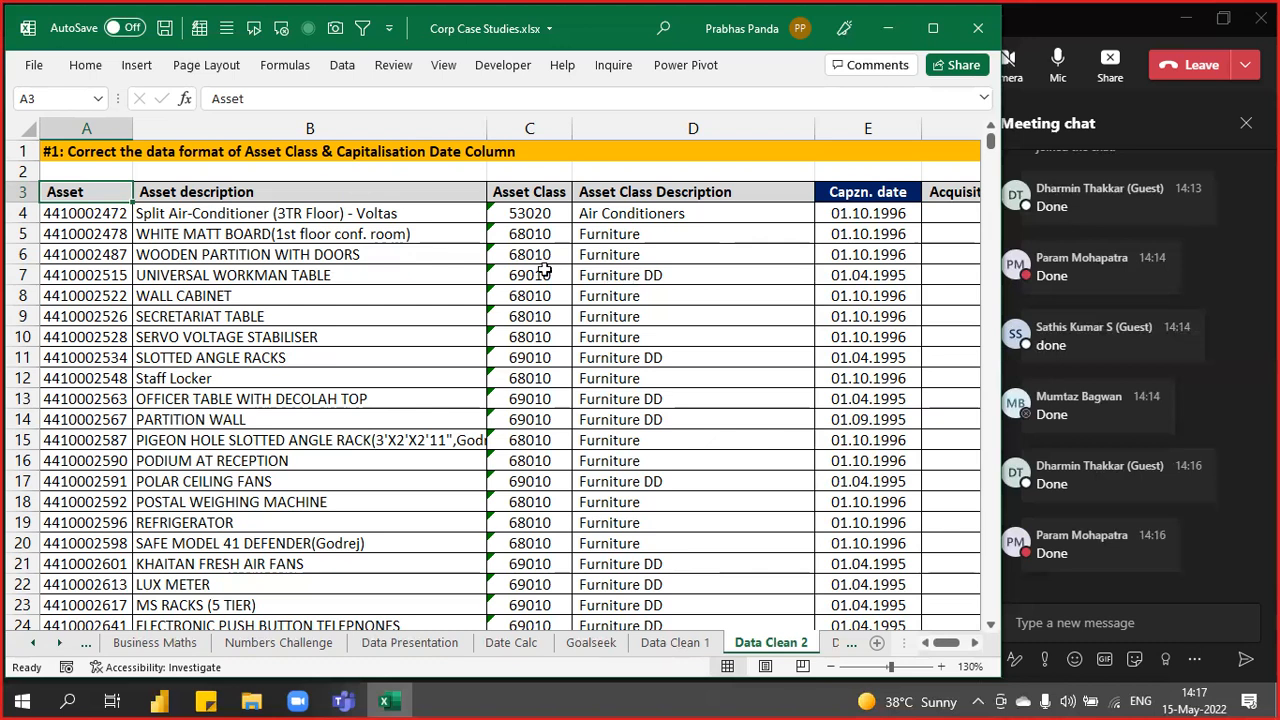
- Select columns A, B and C, then select the Asset Class values in C4:C15
left_click(104, 124)
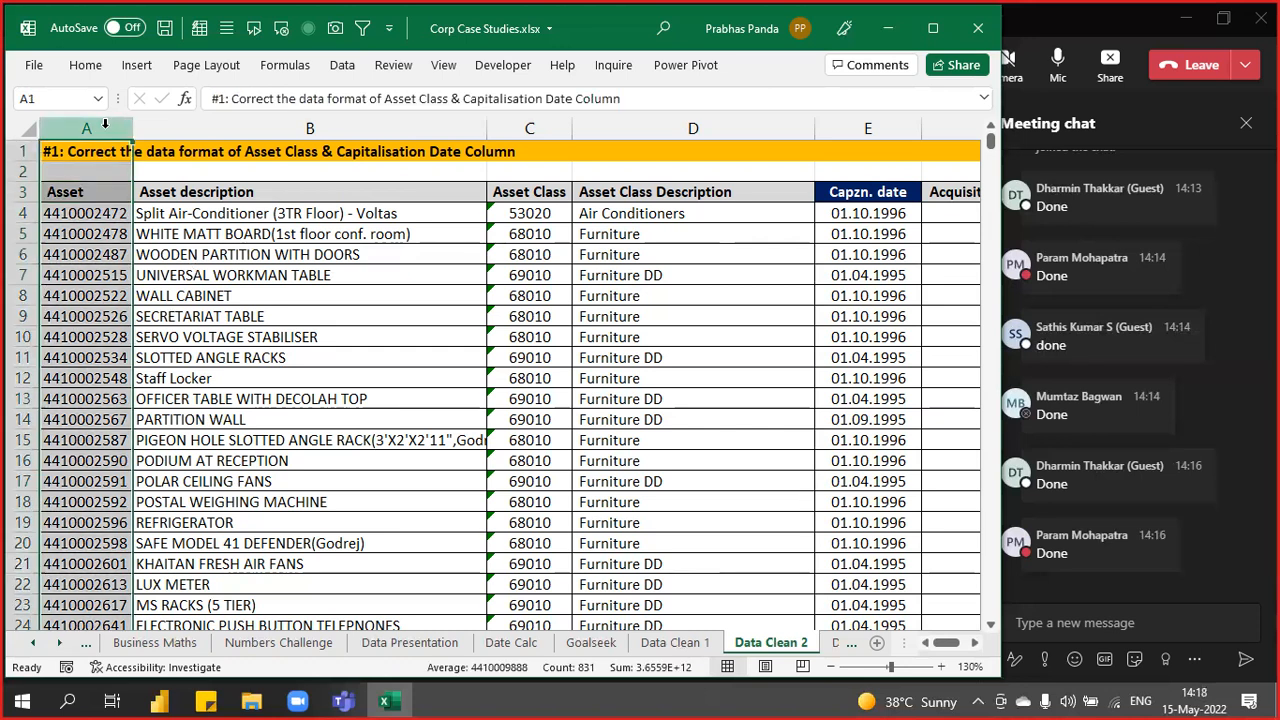
left_click(286, 128)
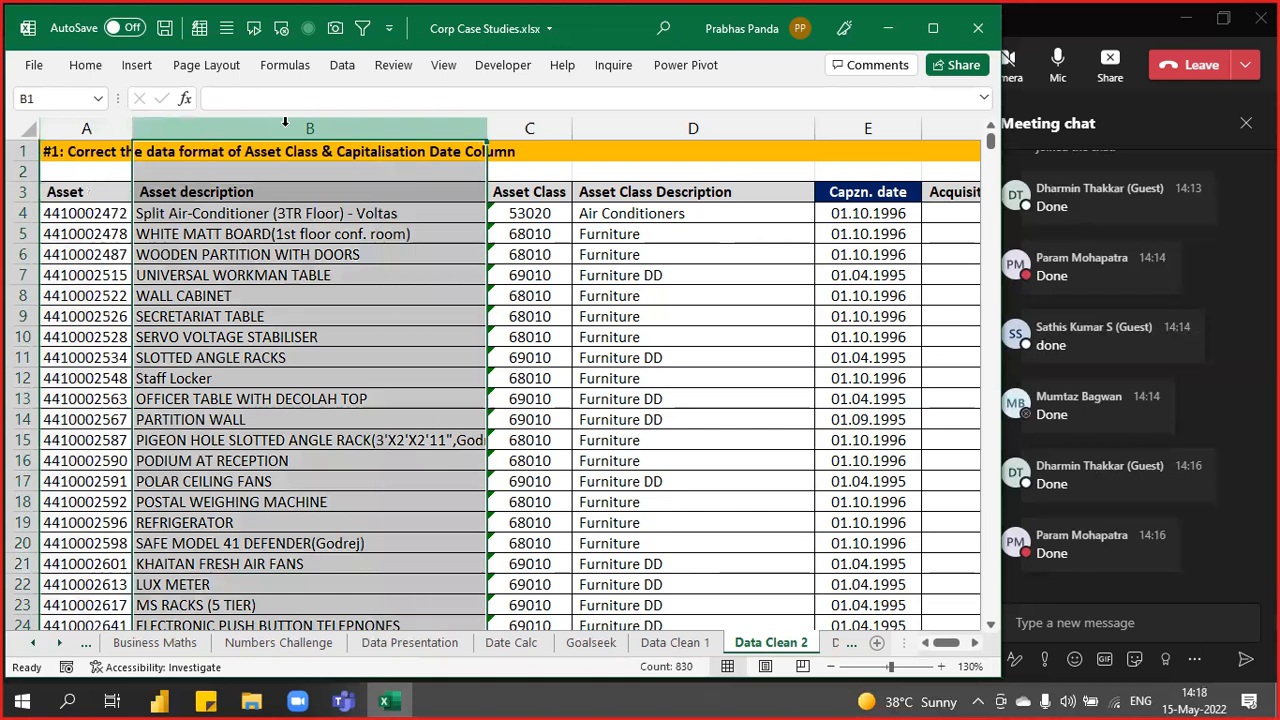
left_click(529, 126)
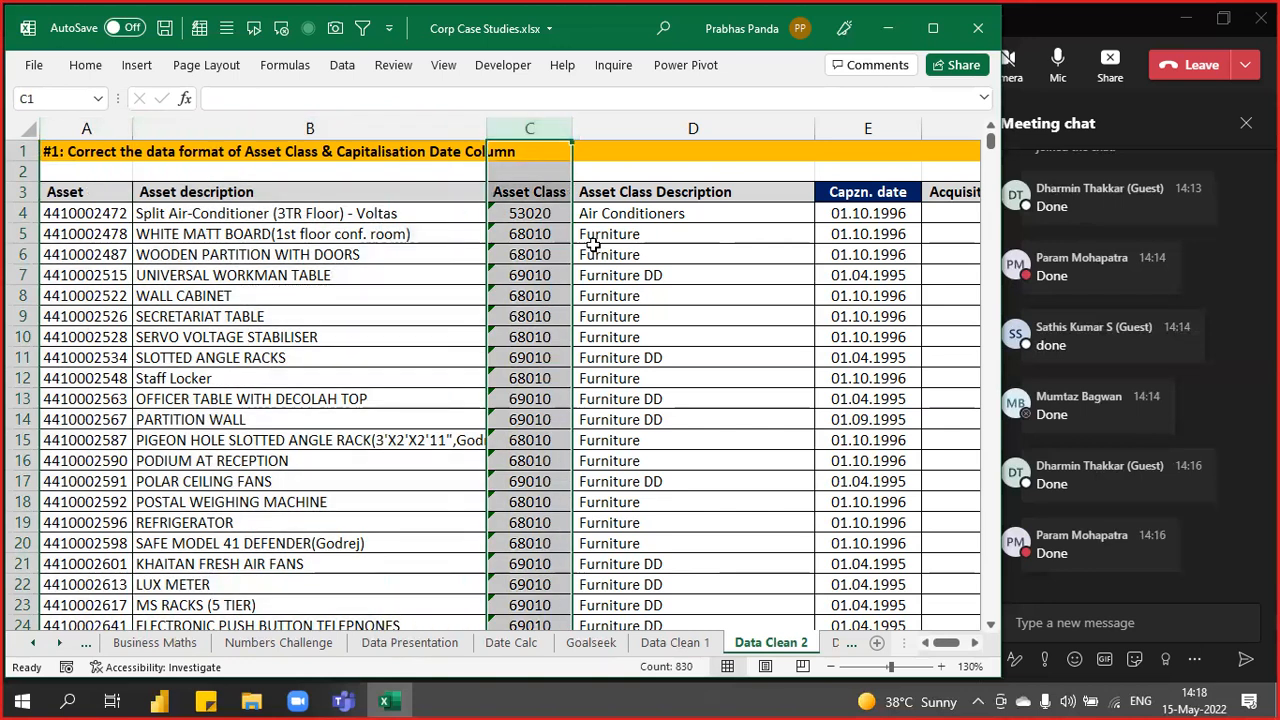
scroll(537, 330, "up", 3, "ctrl")
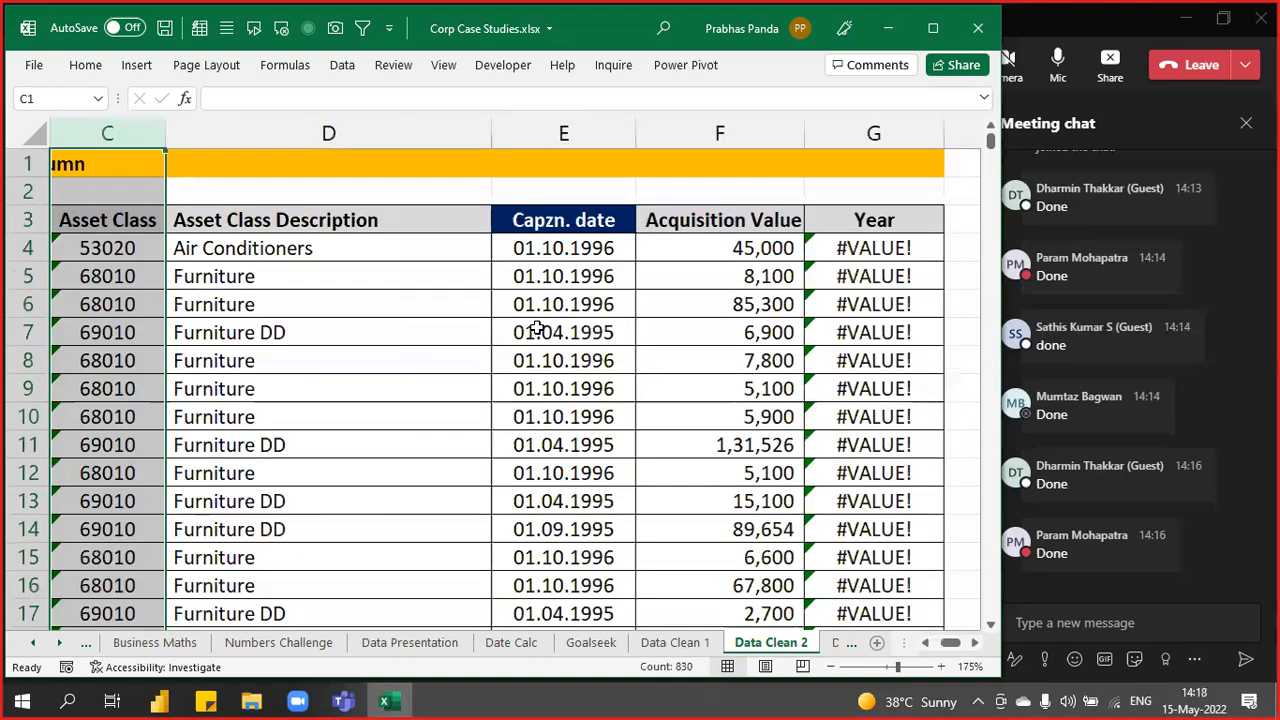
key("Left")
key("Left")
left_click_drag(718, 251, 733, 558)
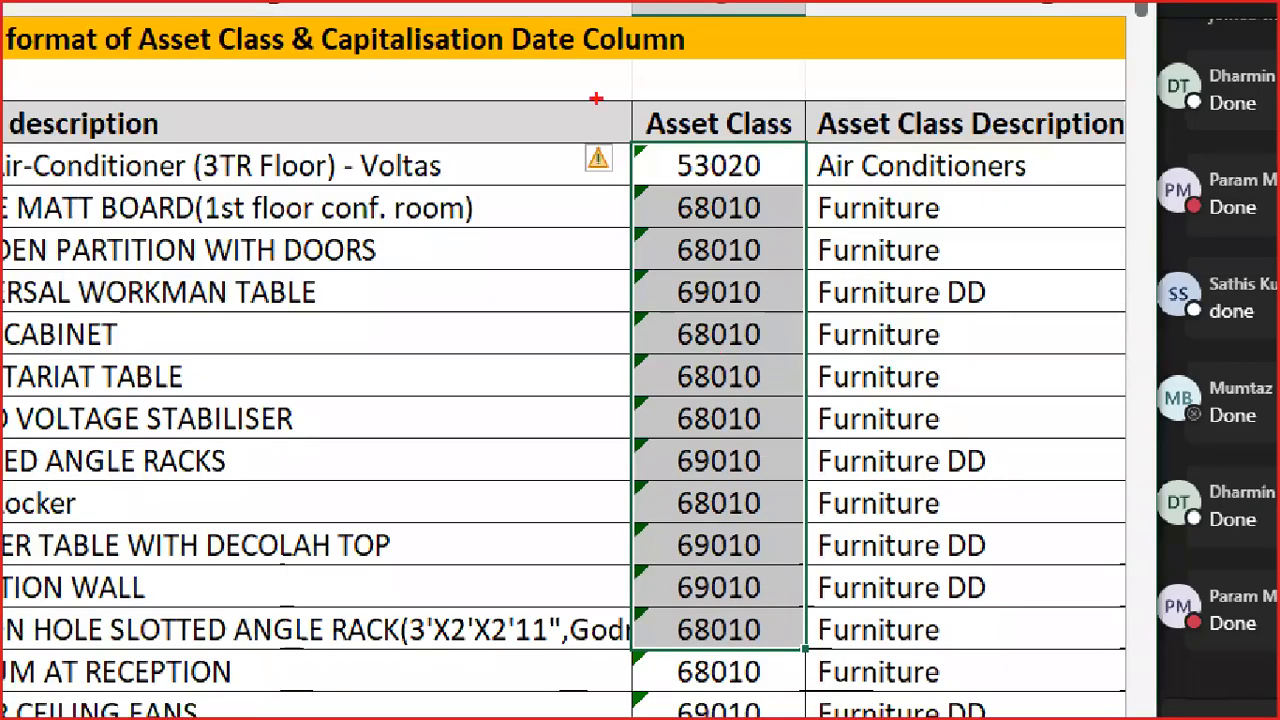
left_click_drag(621, 175, 655, 711)
left_click_drag(650, 650, 656, 719)
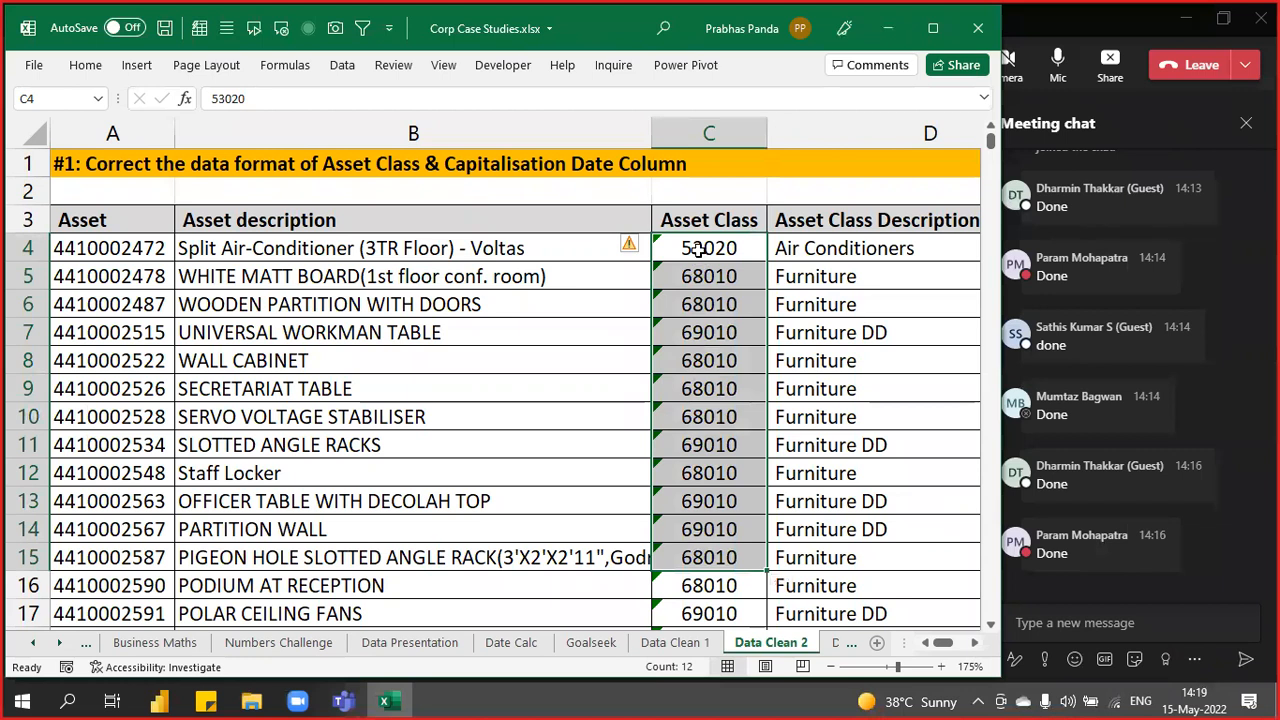
- Apply Convert to Number to the text-stored Asset Class values
left_click(631, 250)
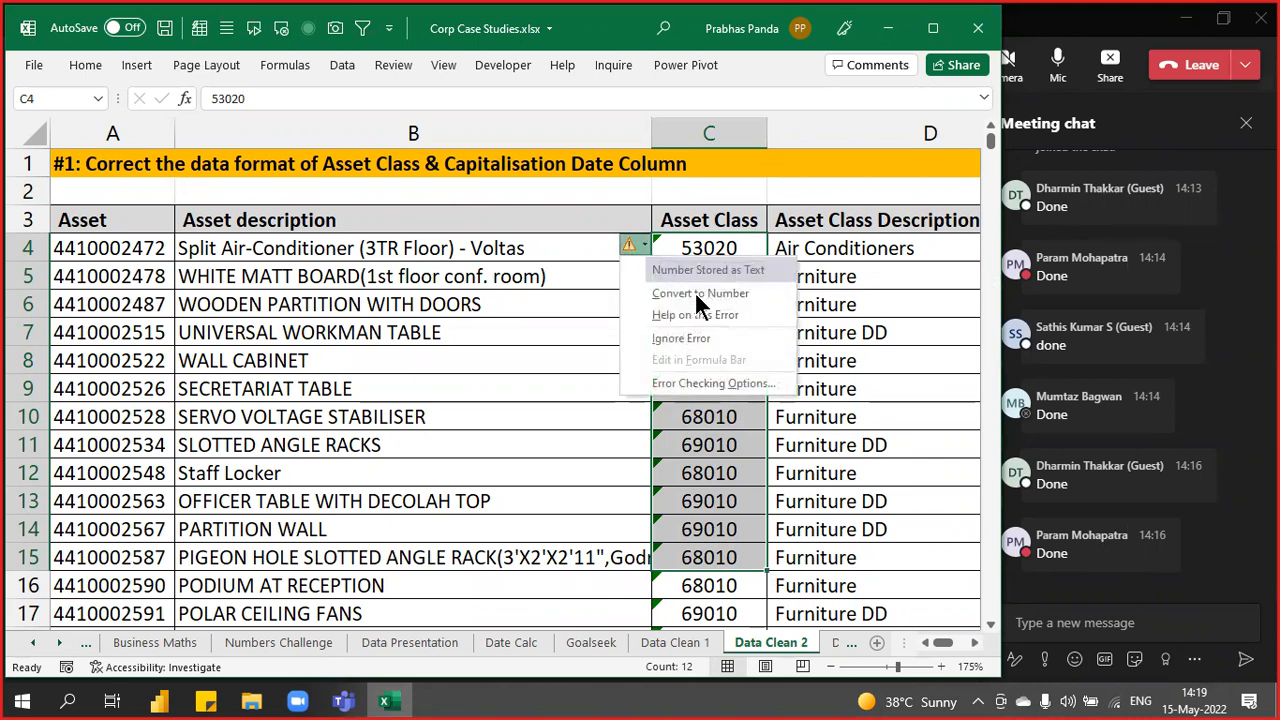
left_click(729, 294)
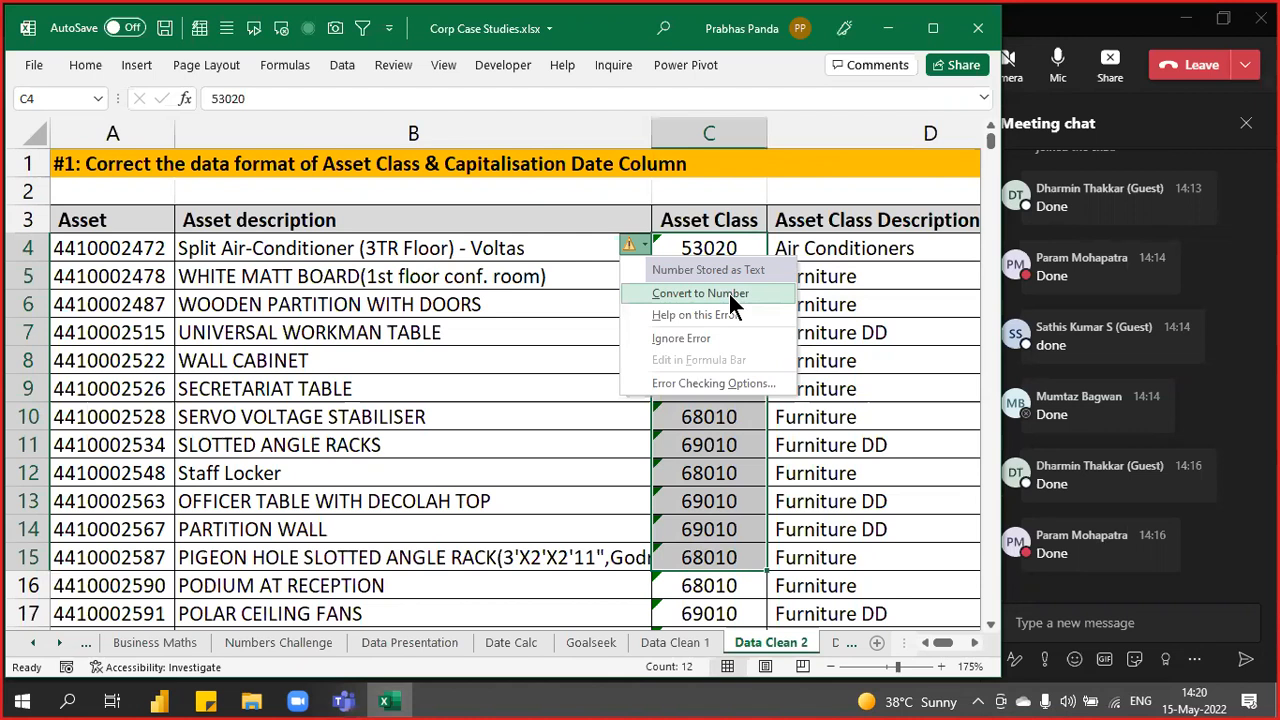
left_click(729, 294)
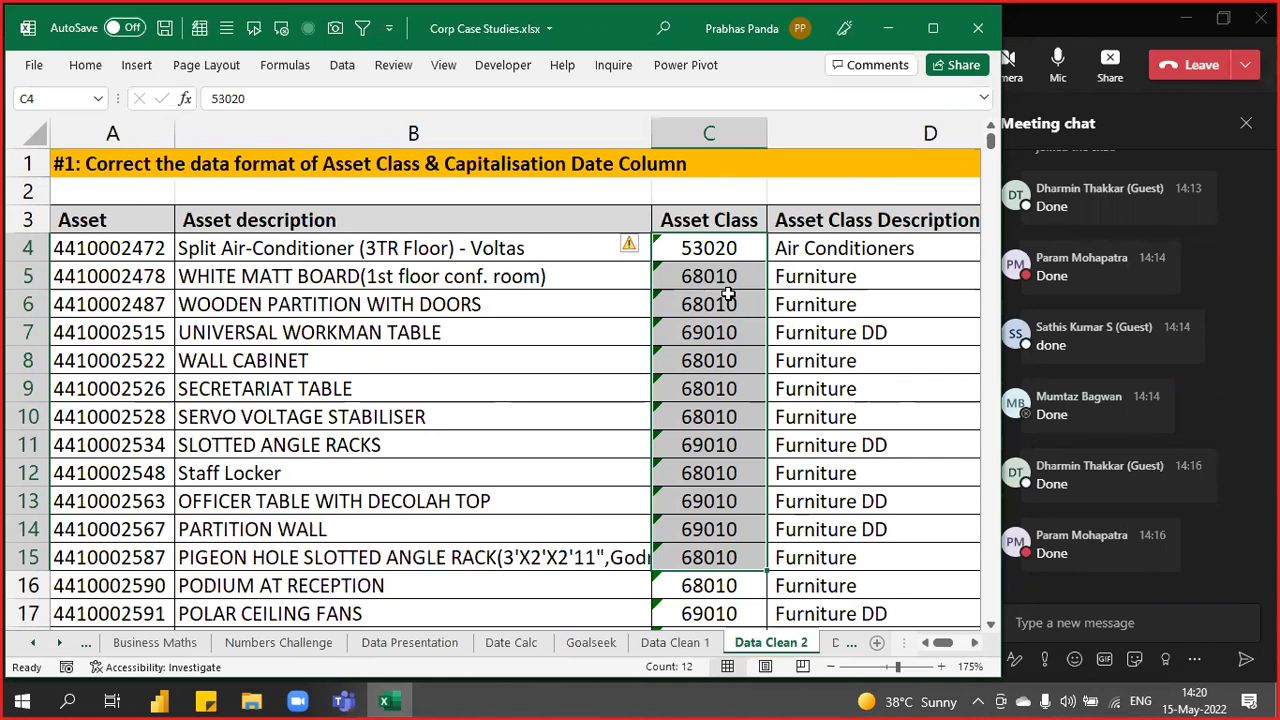
- Select the Asset Class values from C4 down to the last row, C832
key("Up")
key("Down")
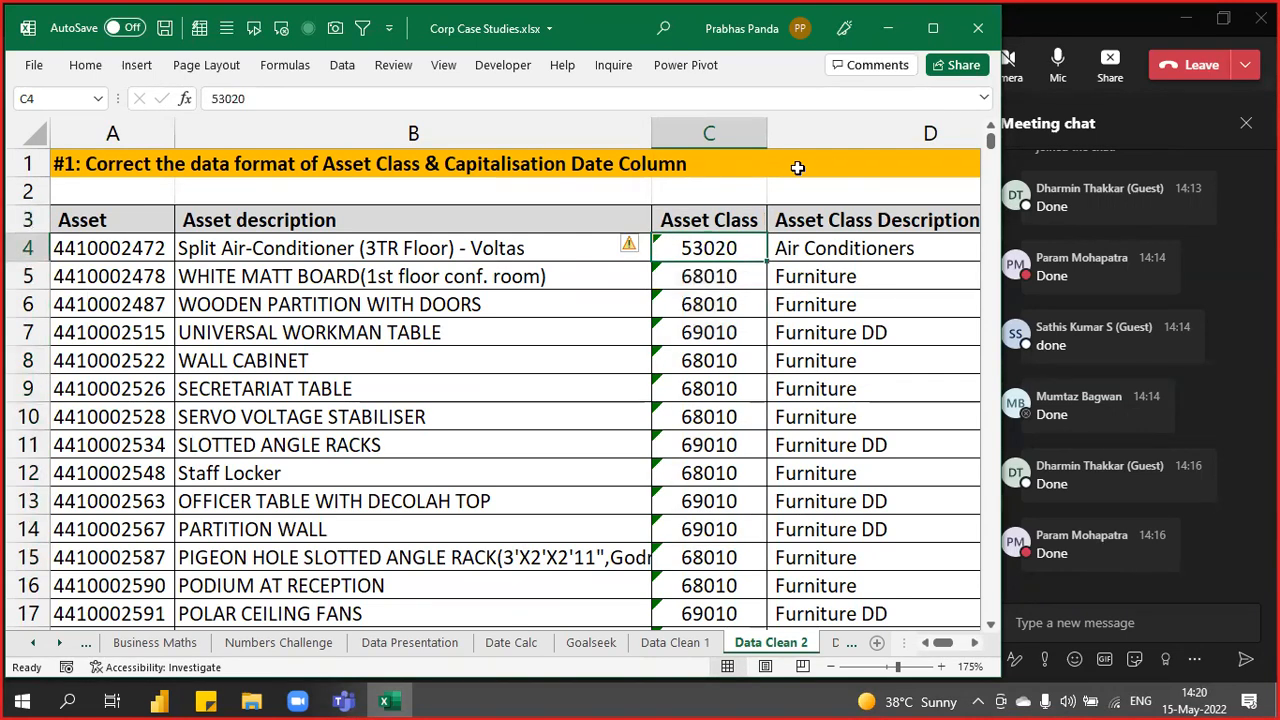
left_click(718, 246)
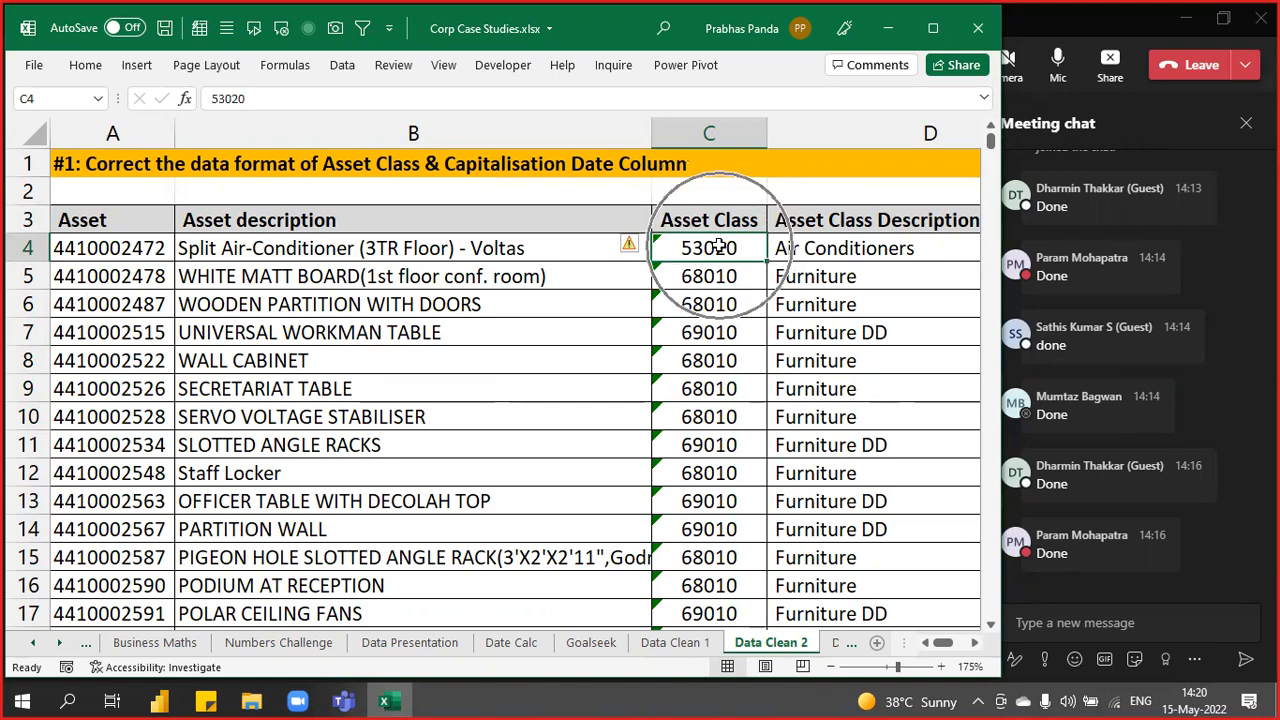
key("ctrl+shift+Down")
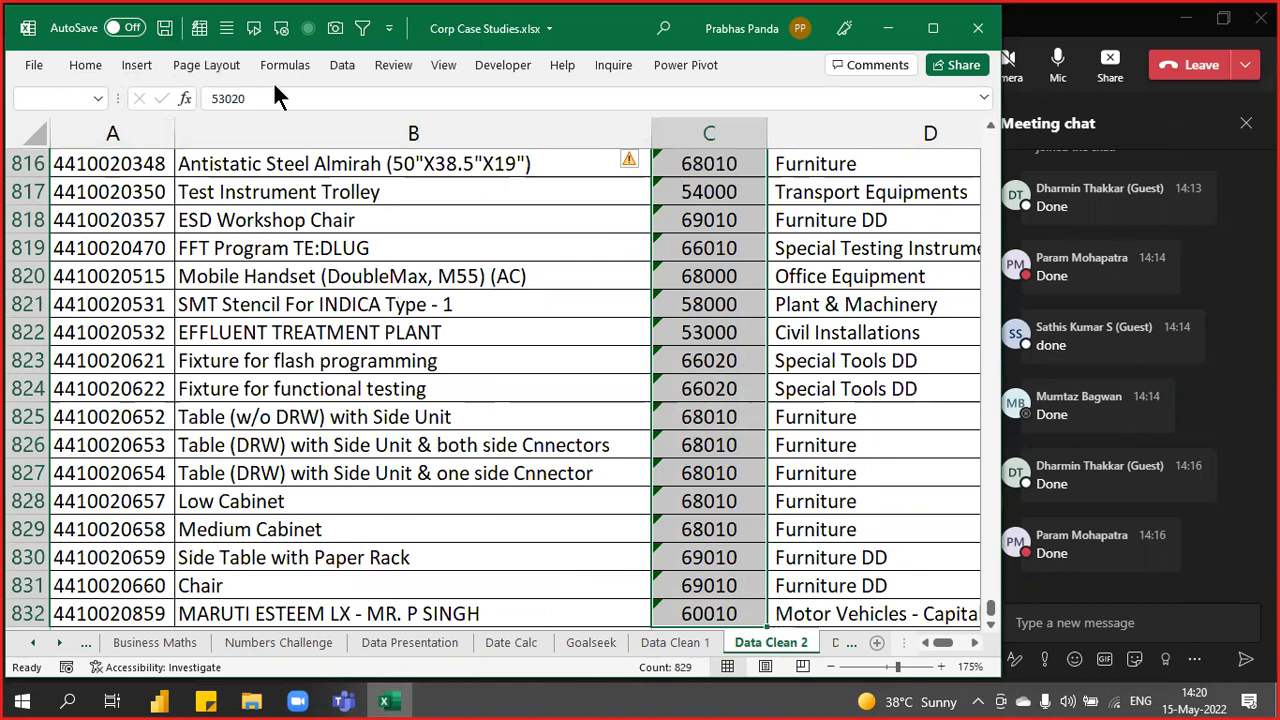
- Run Text to Columns on the selected Asset Class codes and finish to make them numbers
left_click(341, 65)
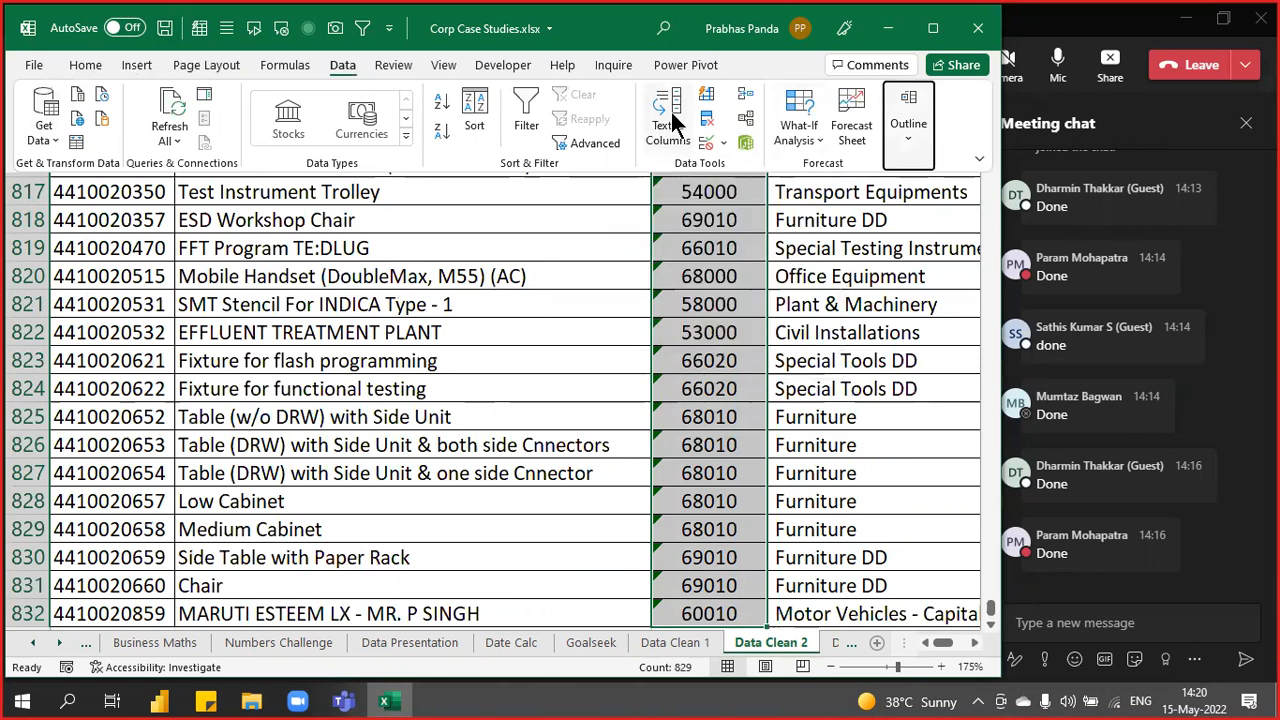
left_click(671, 112)
left_click(671, 112)
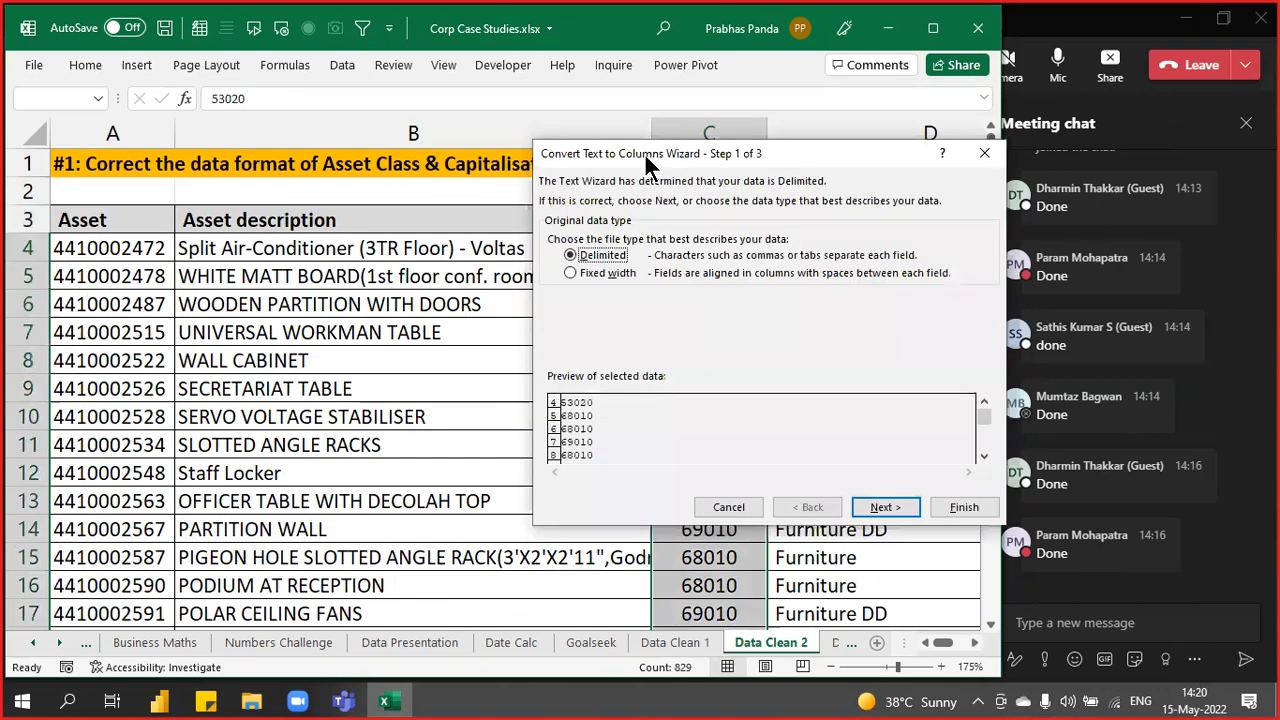
left_click_drag(645, 157, 293, 141)
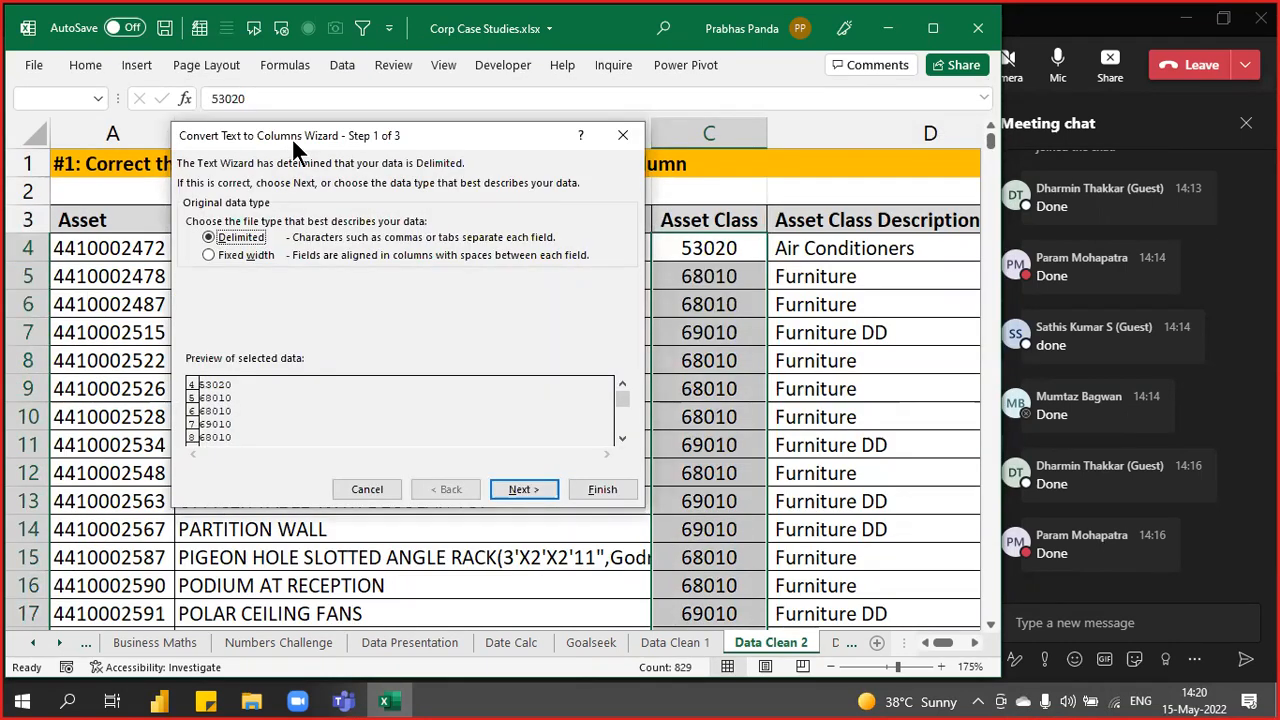
left_click(603, 489)
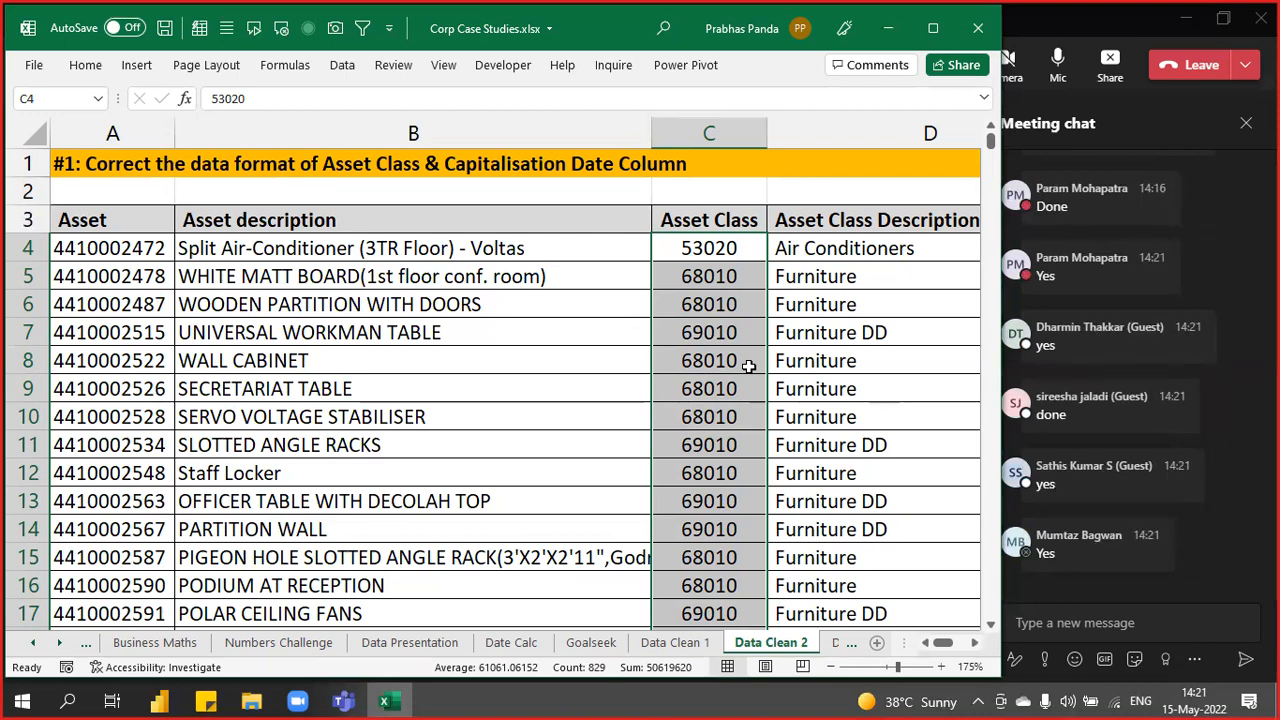
key("Right")
key("Right")
key("Right")
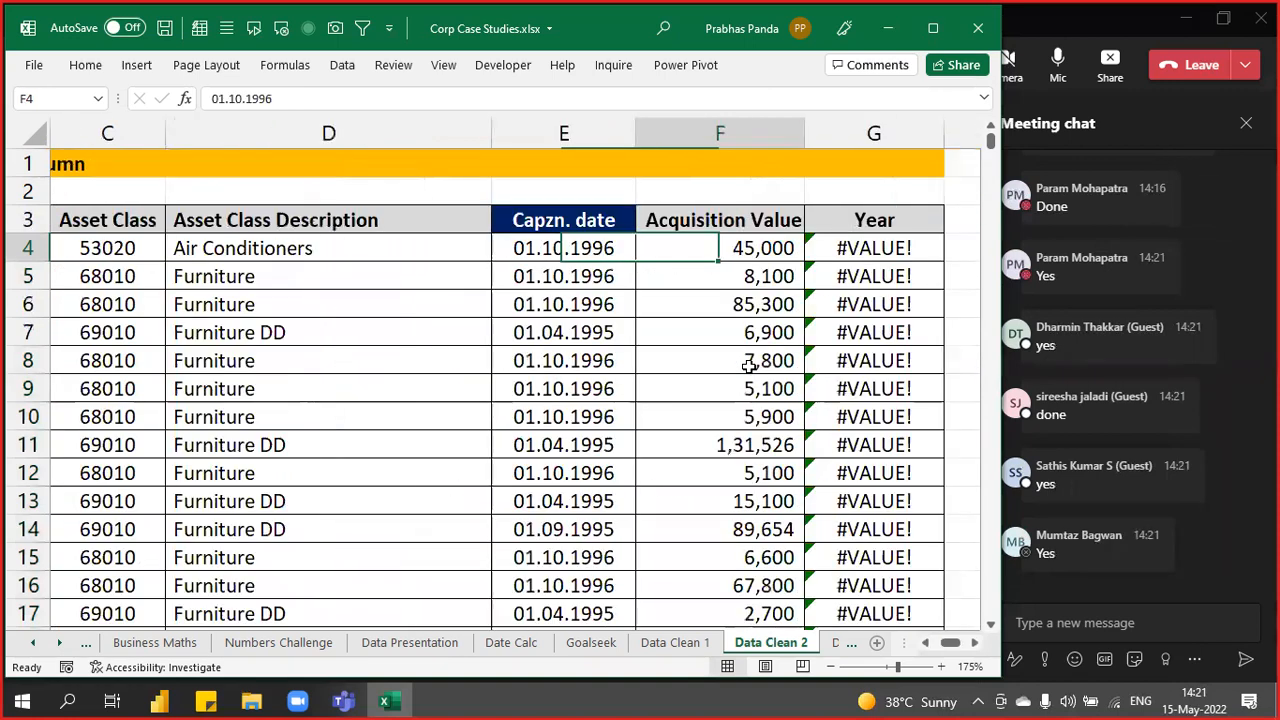
key("Right")
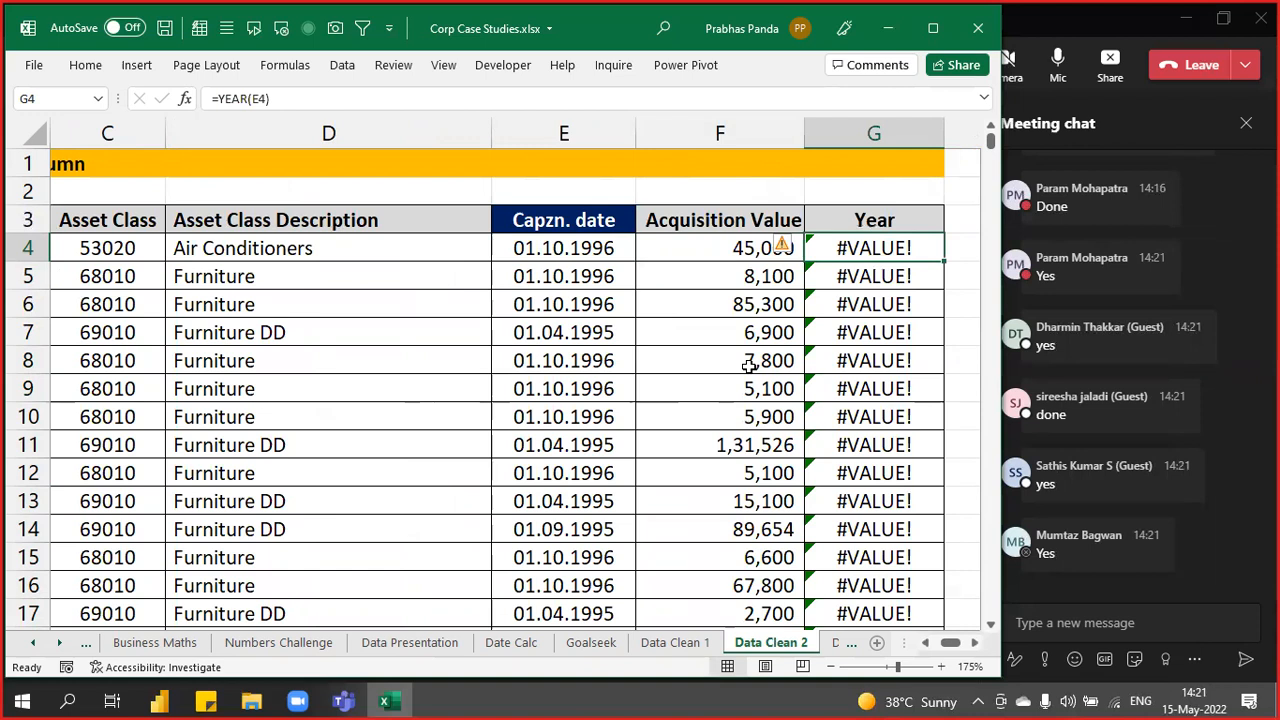
key("Down")
key("Down")
key("Down")
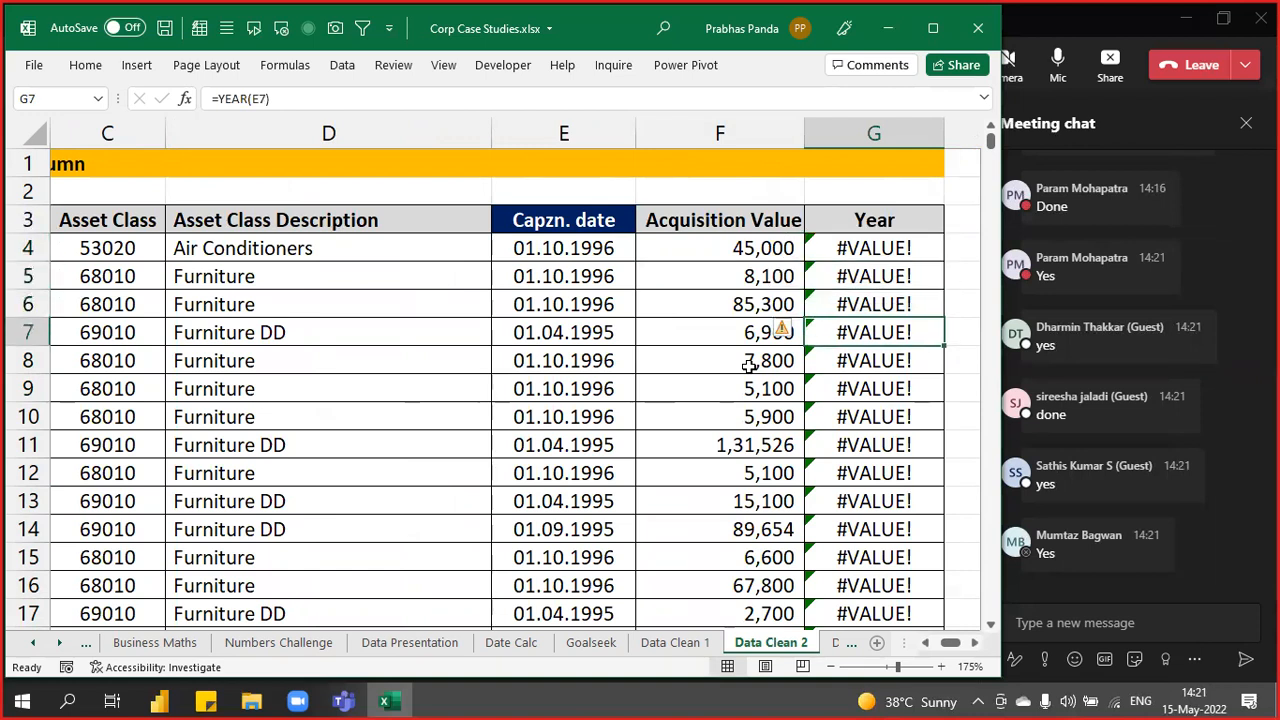
key("F2")
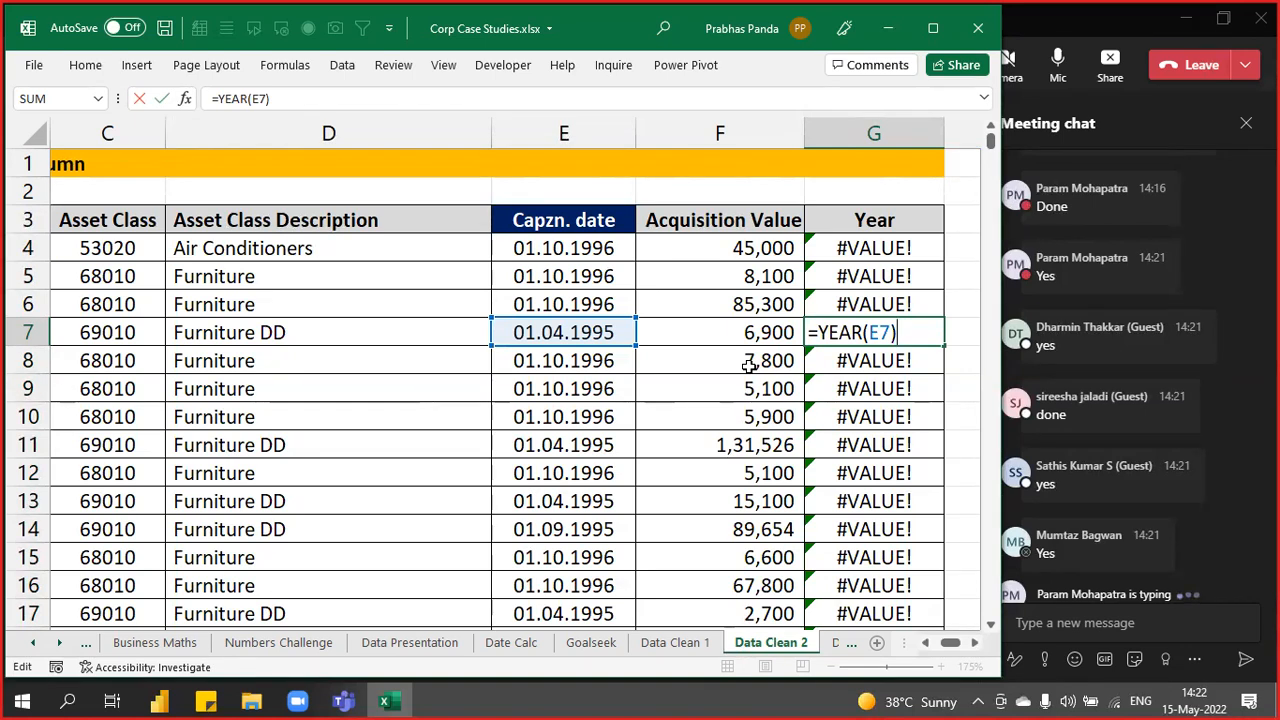
key("ctrl")
key("ctrl")
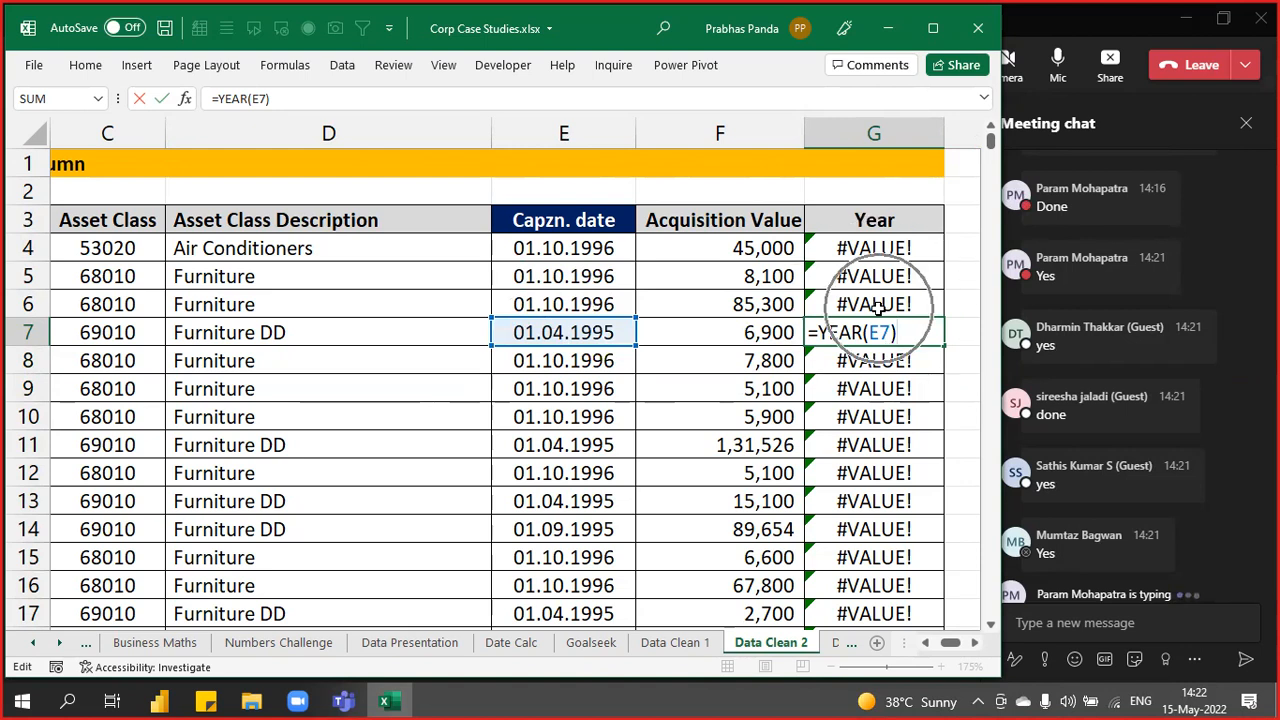
key("ctrl")
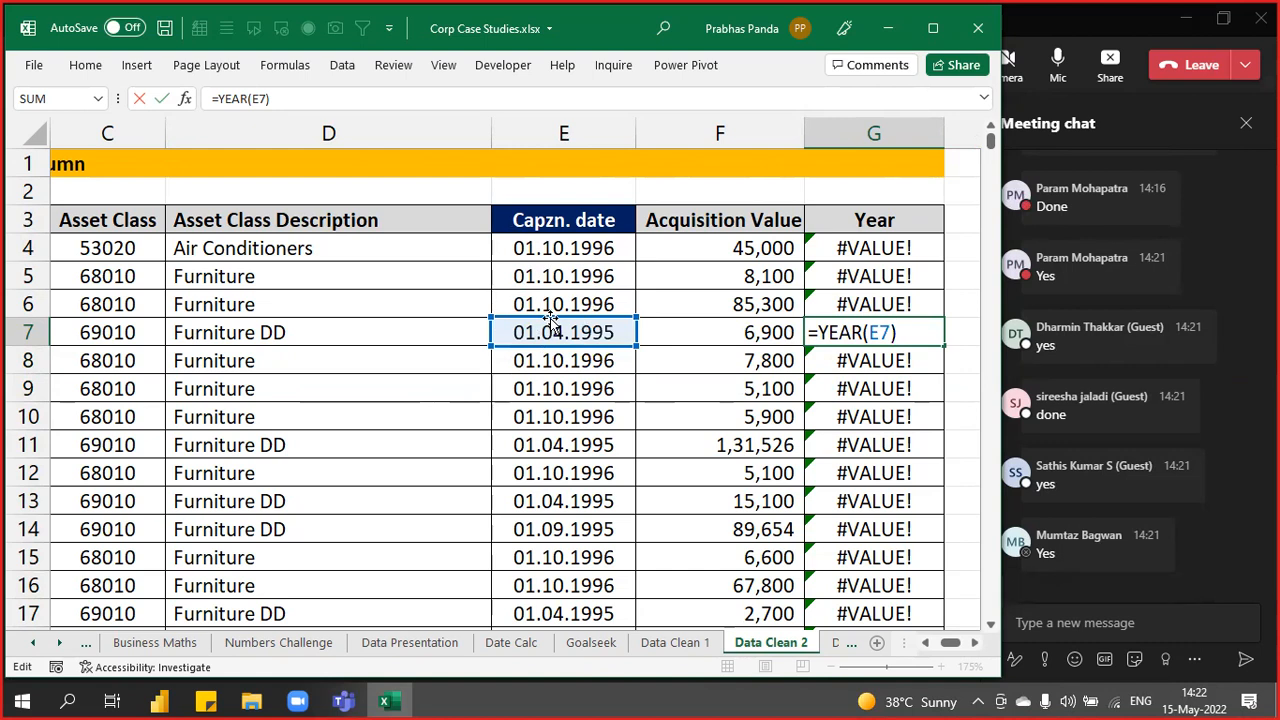
key("ctrl+Return")
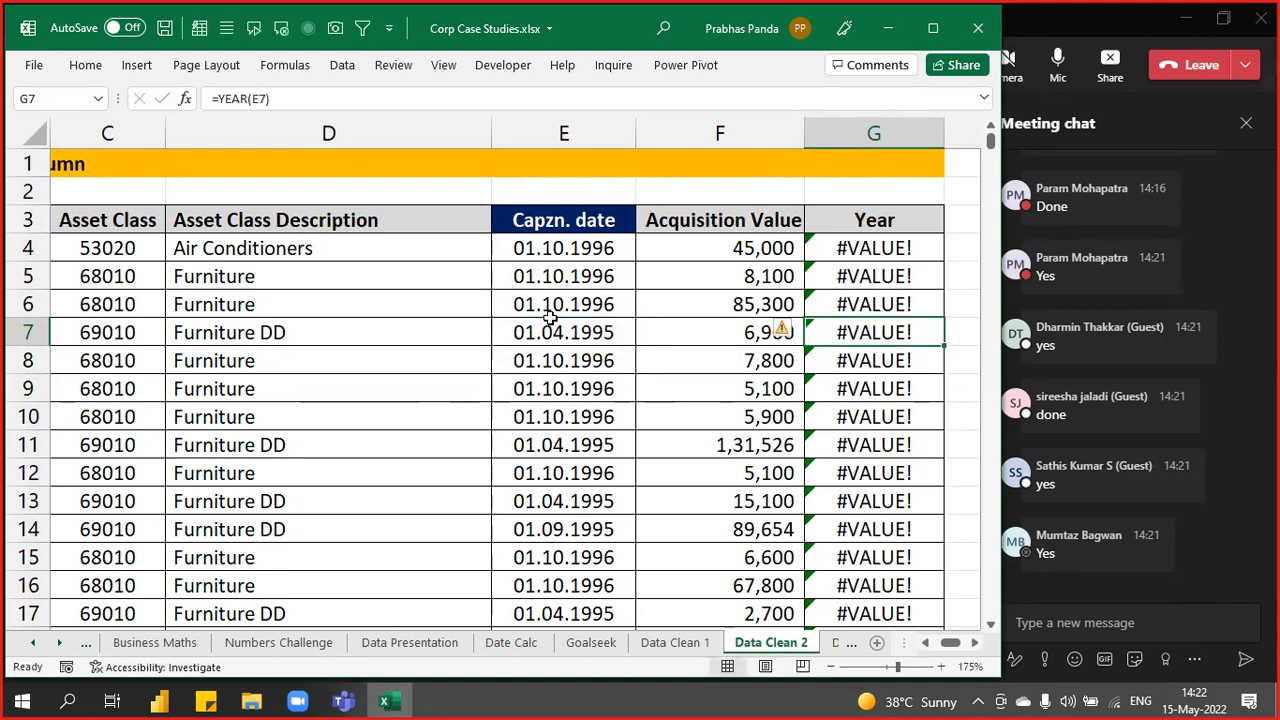
left_click(547, 248)
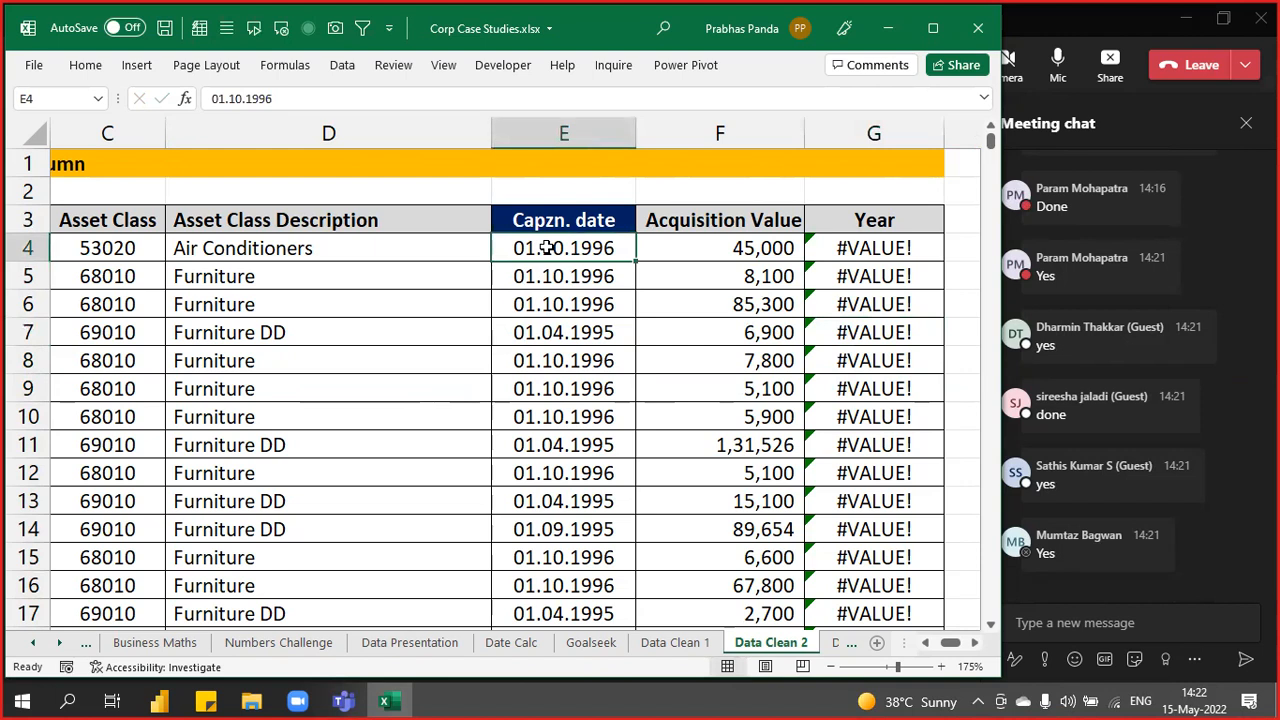
- Select the capitalisation dates from E4 to the last row, then open and dismiss Quick Analysis
key("ctrl+shift+Down")
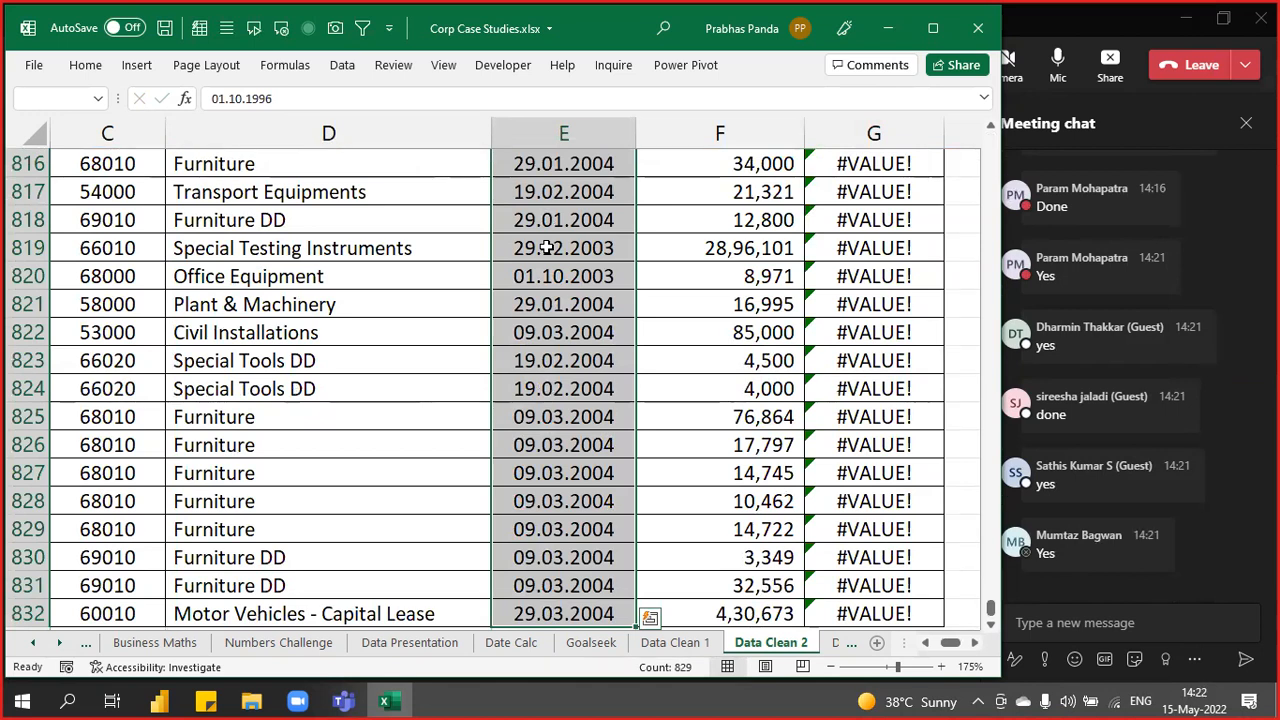
key("ctrl+BackSpace")
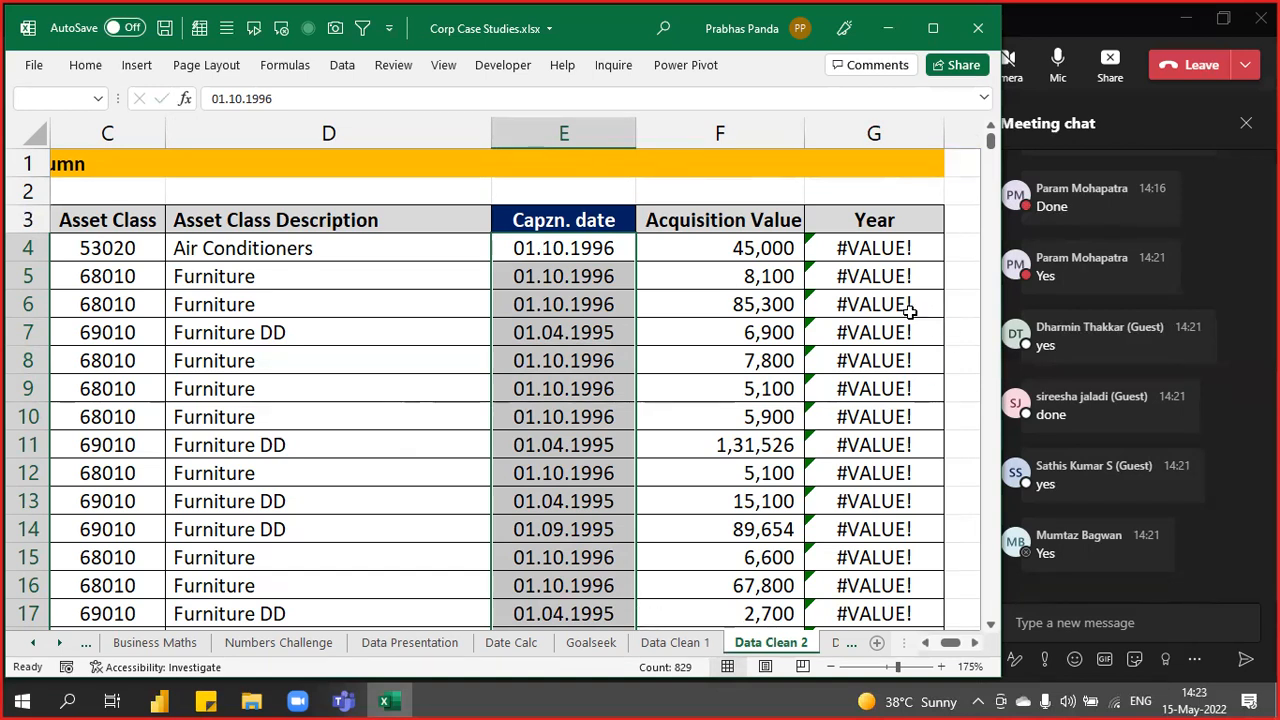
key("ctrl+q")
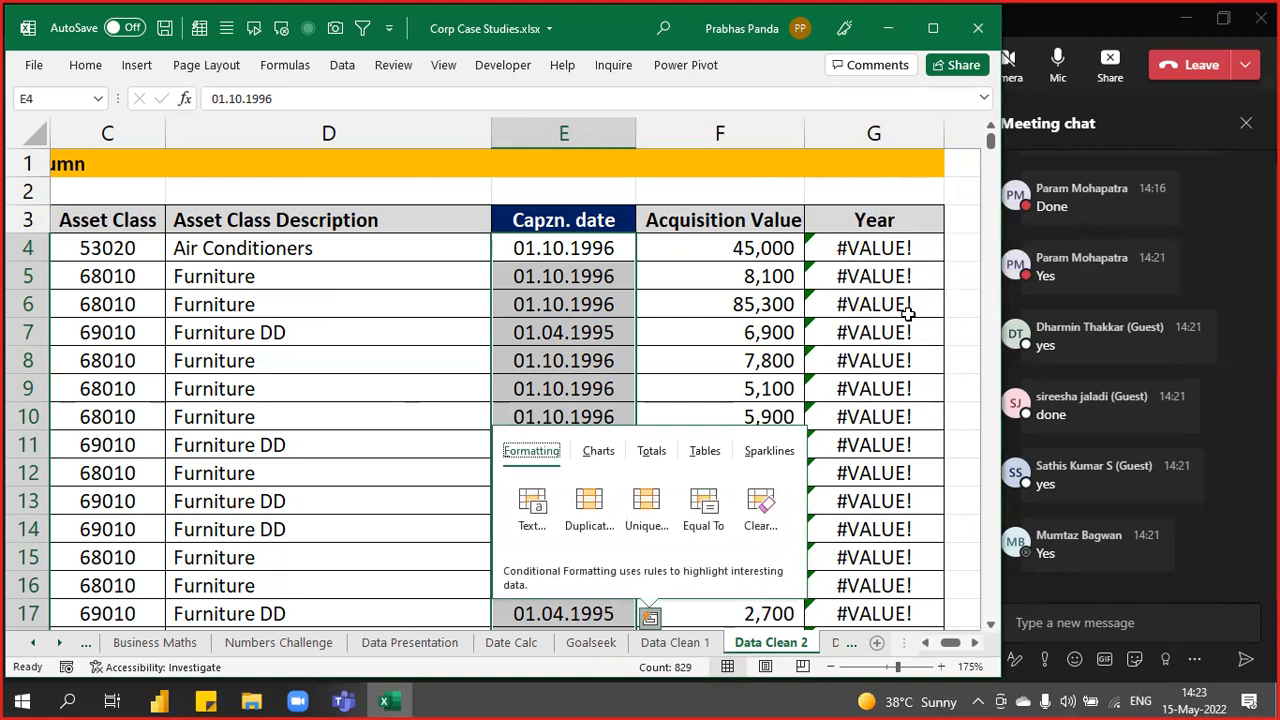
key("Escape")
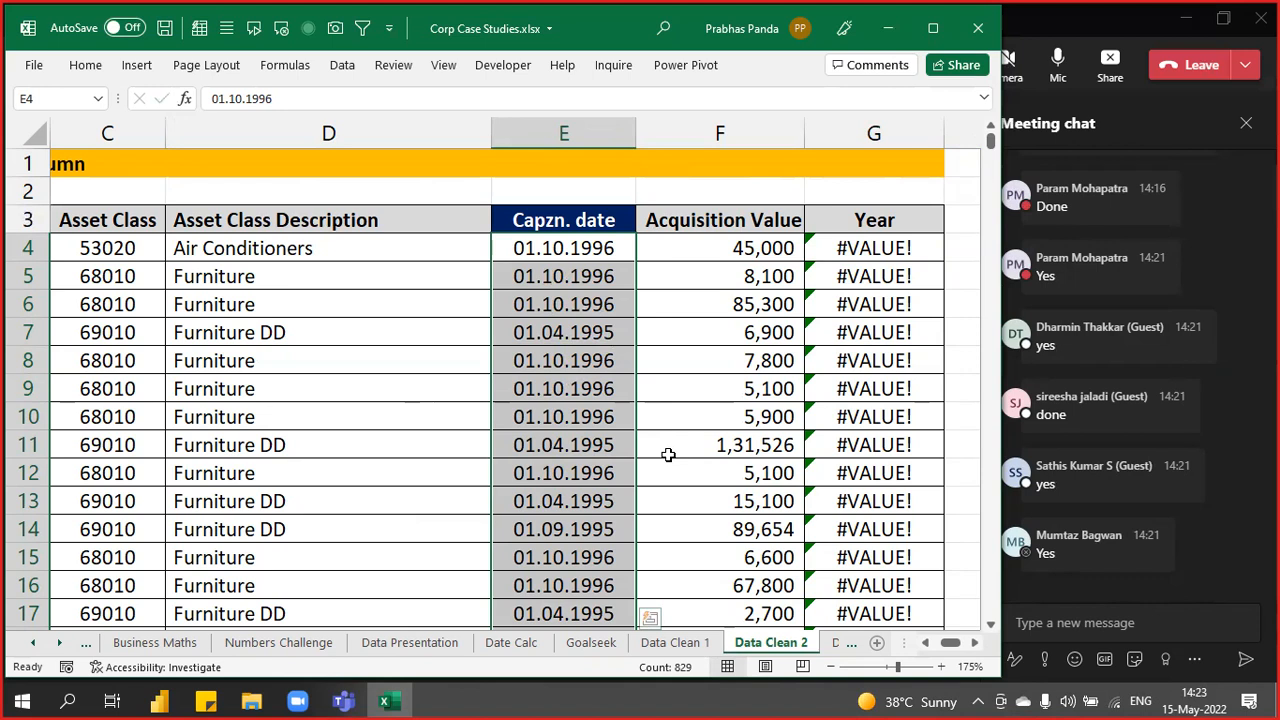
- Enter the notes DDMMYYYY in J4 and MMDDYYYY in J5
key("Right")
key("Right")
key("Right")
key("Right")
key("Right")
key("Right")
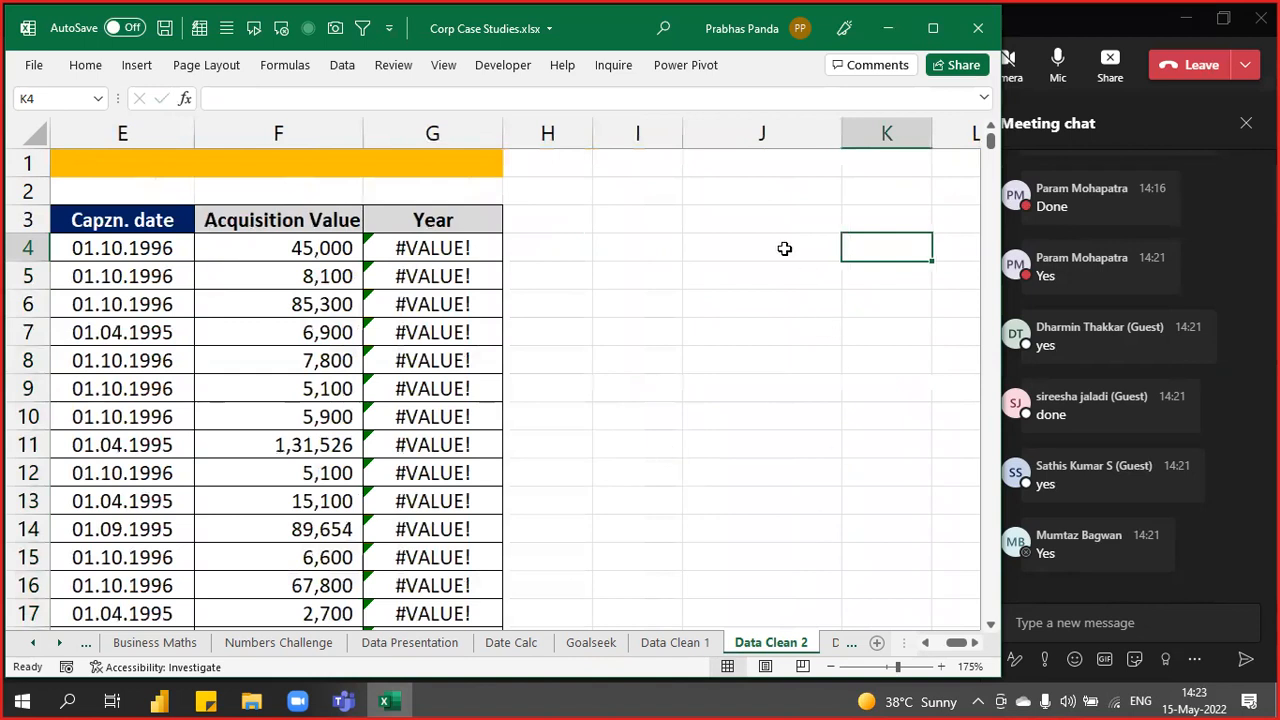
left_click(780, 247)
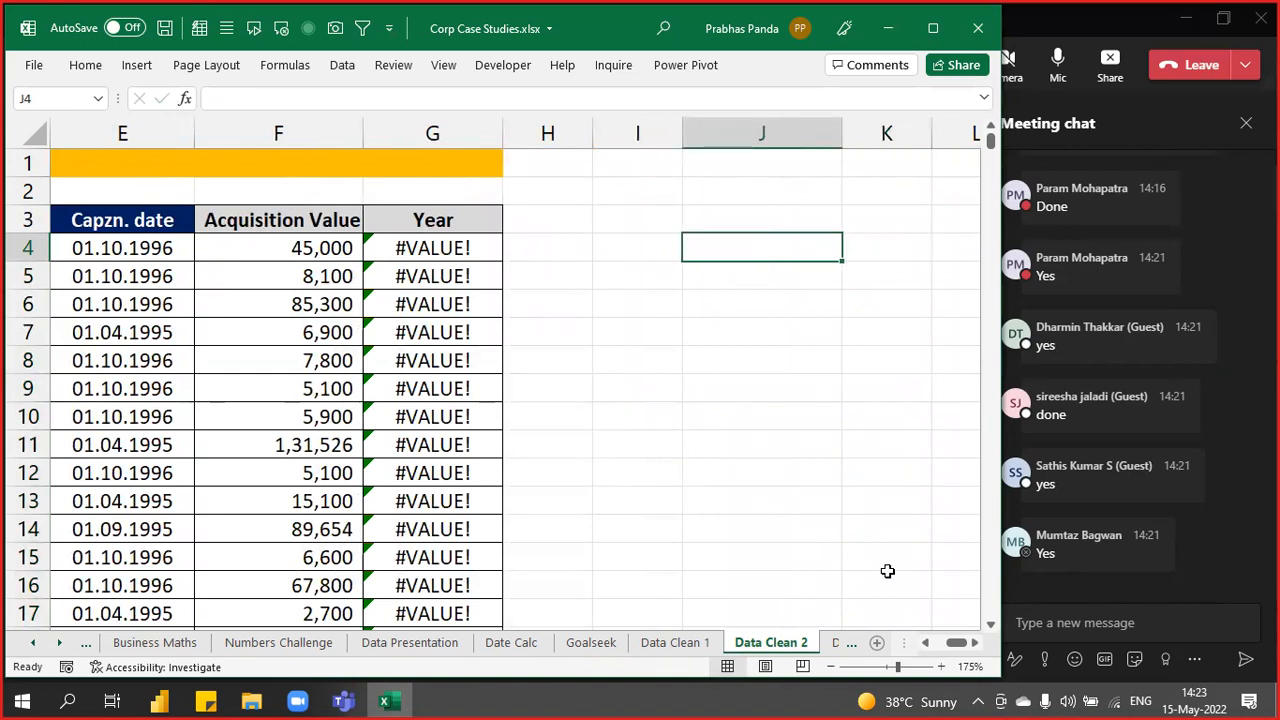
type("DD")
type("MMM")
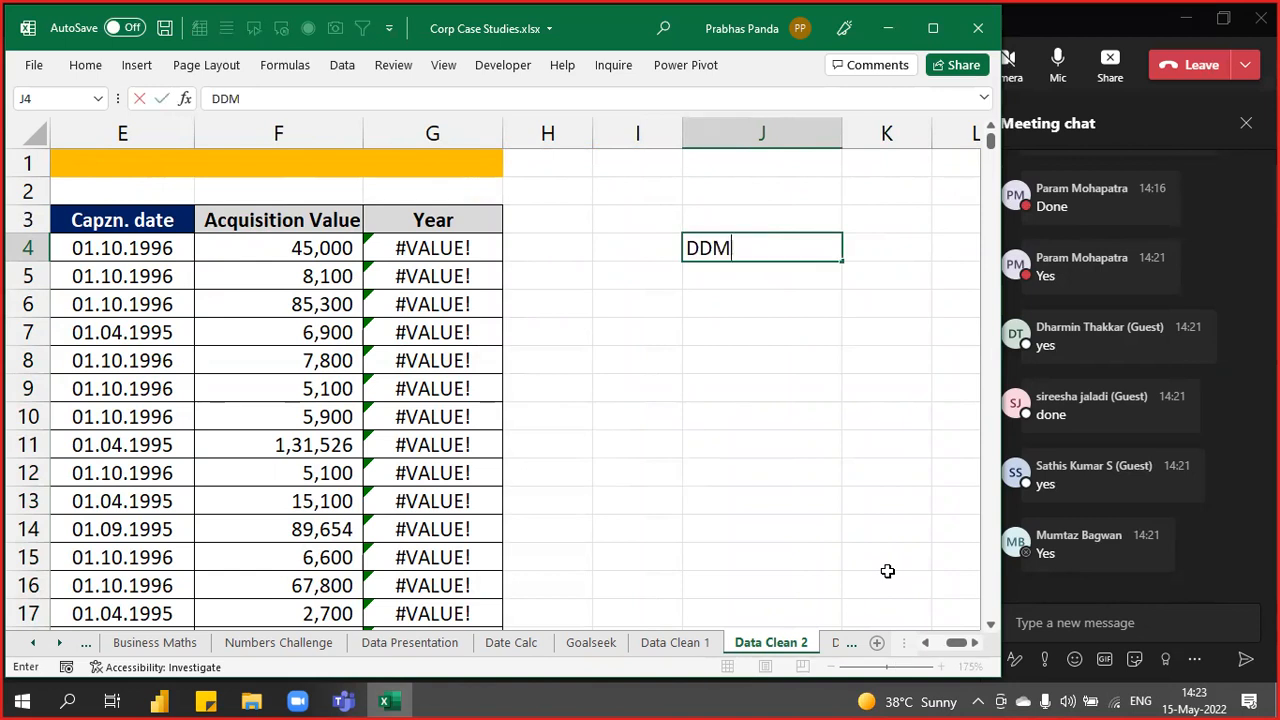
key("BackSpace")
type("YYYY")
key("Return")
type("MMDDYYYY")
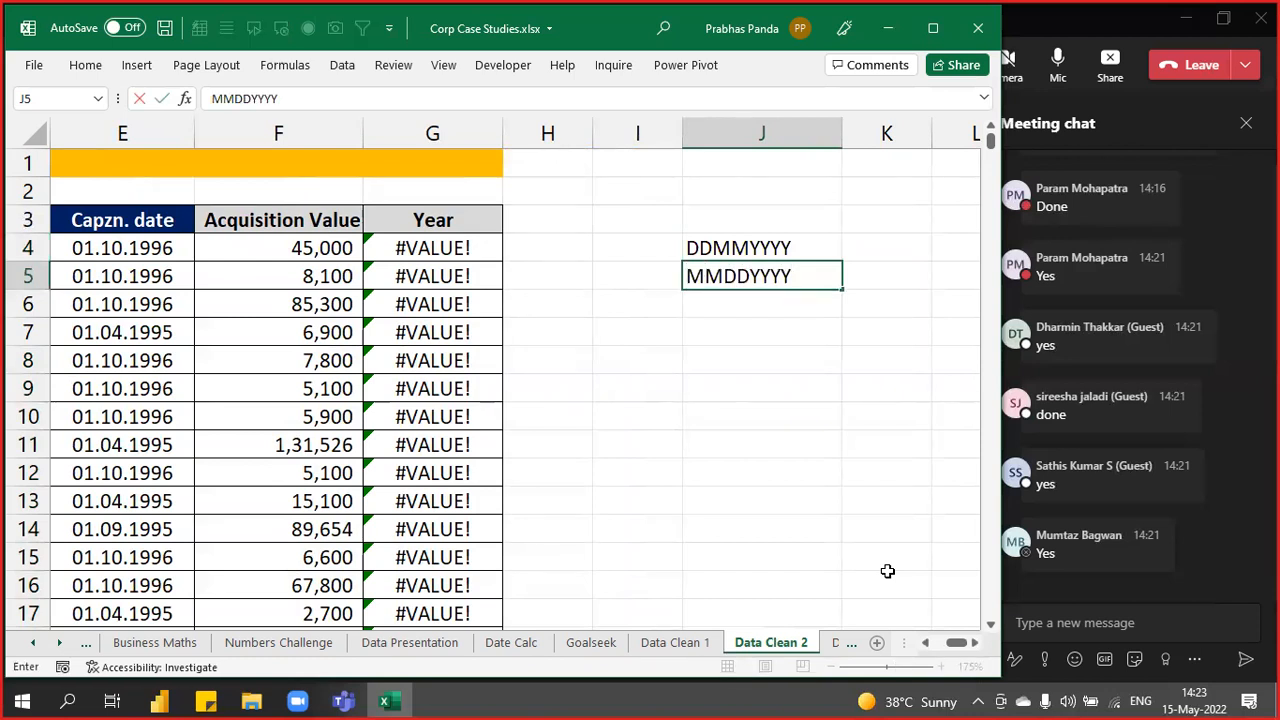
key("Return")
- Add hyphens to the J4 note so it reads DD-MM-YYYY
key("Up")
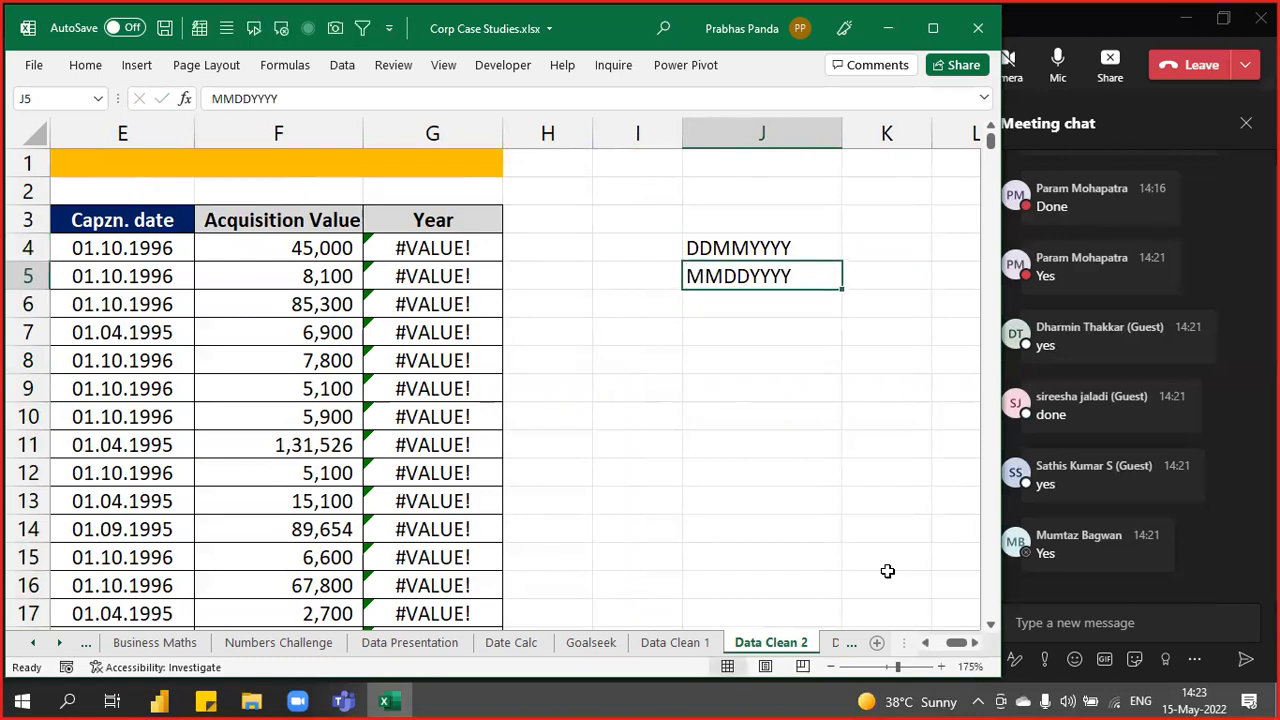
key("Up")
key("F2")
key("Left")
key("Left")
key("Left")
key("Left")
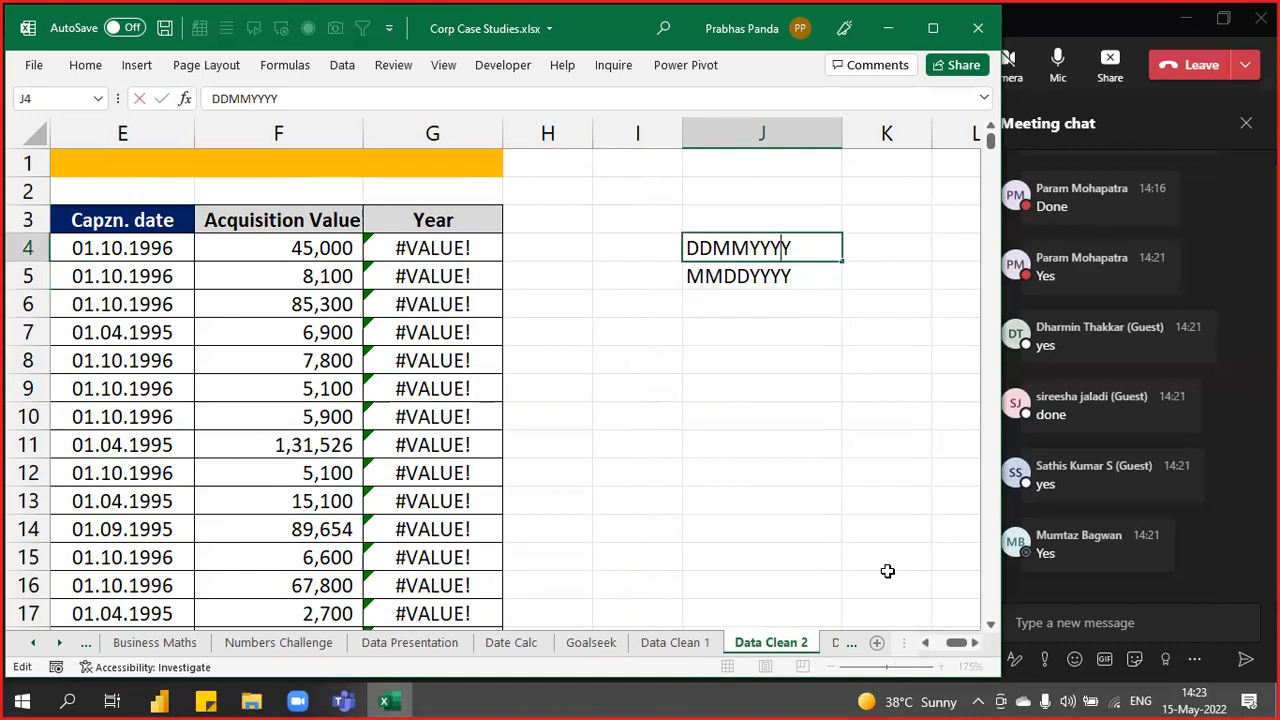
type("-")
key("Left")
key("Left")
key("Left")
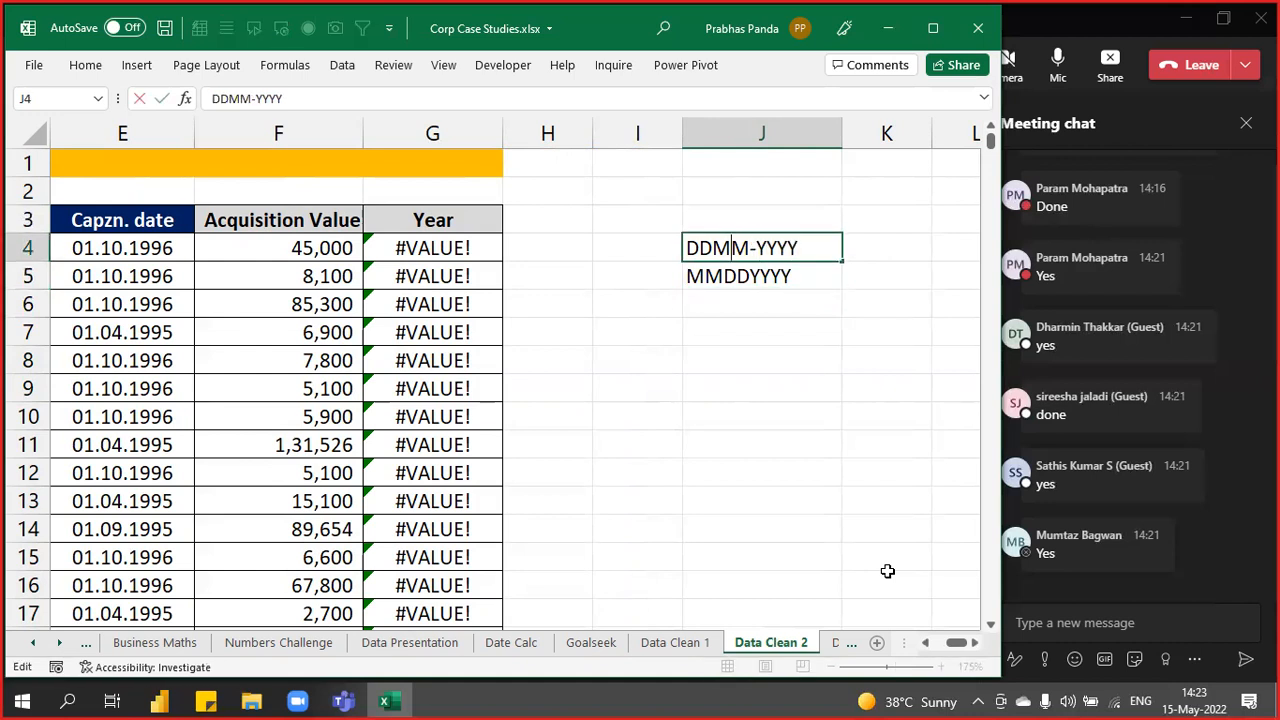
type("-")
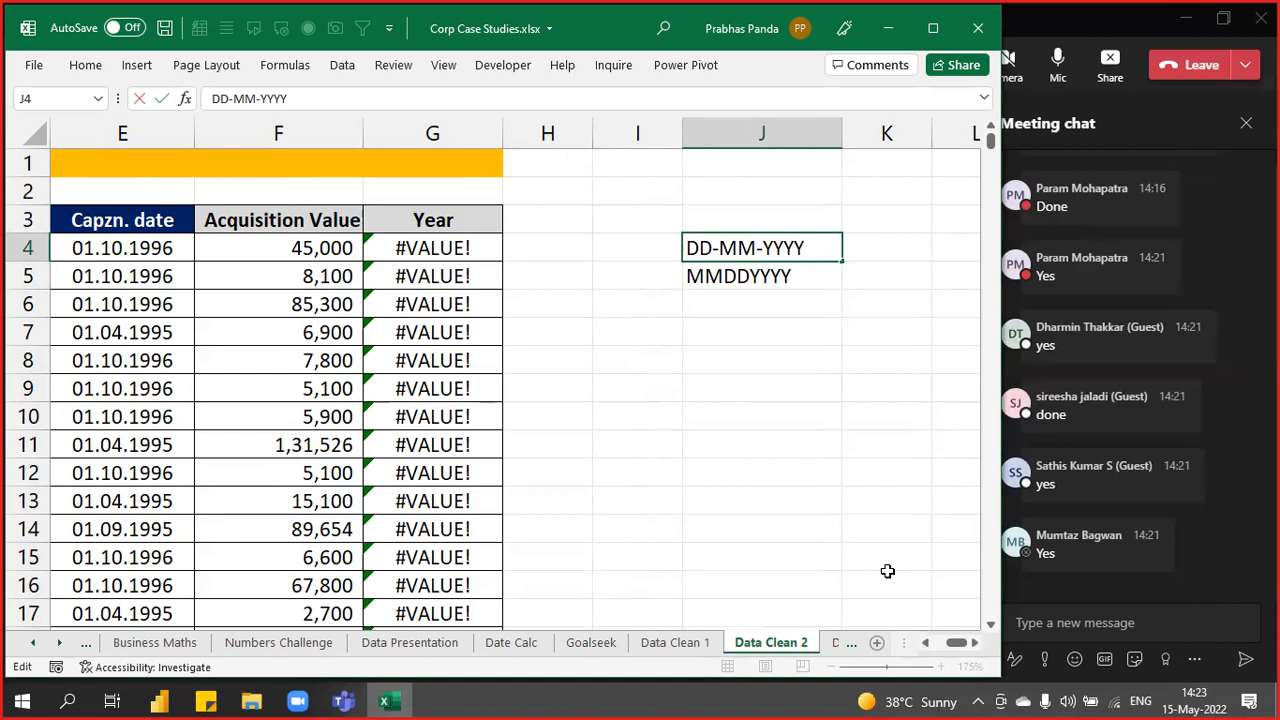
key("Return")
- Add slashes so J5 reads MM/DD/YYYY, then select J4:J5
key("F2")
key("Left")
key("Left")
key("Left")
key("Left")
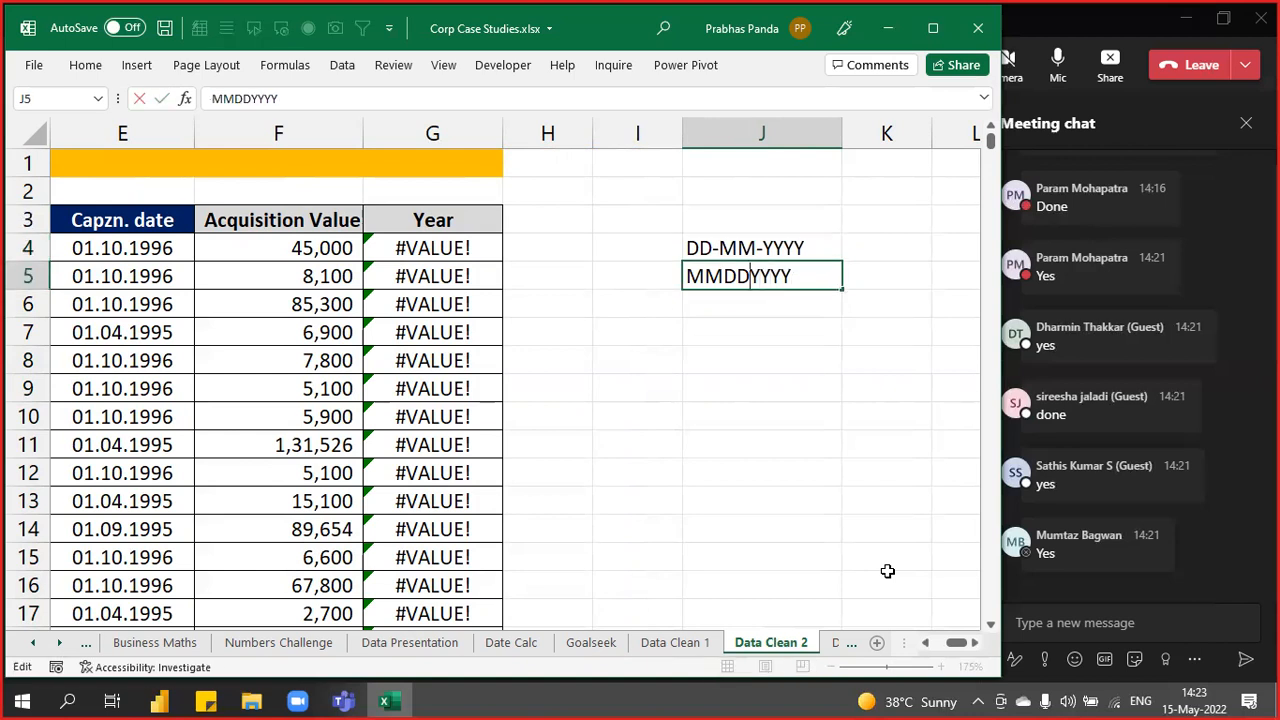
type("/")
key("Left")
key("Left")
type("/")
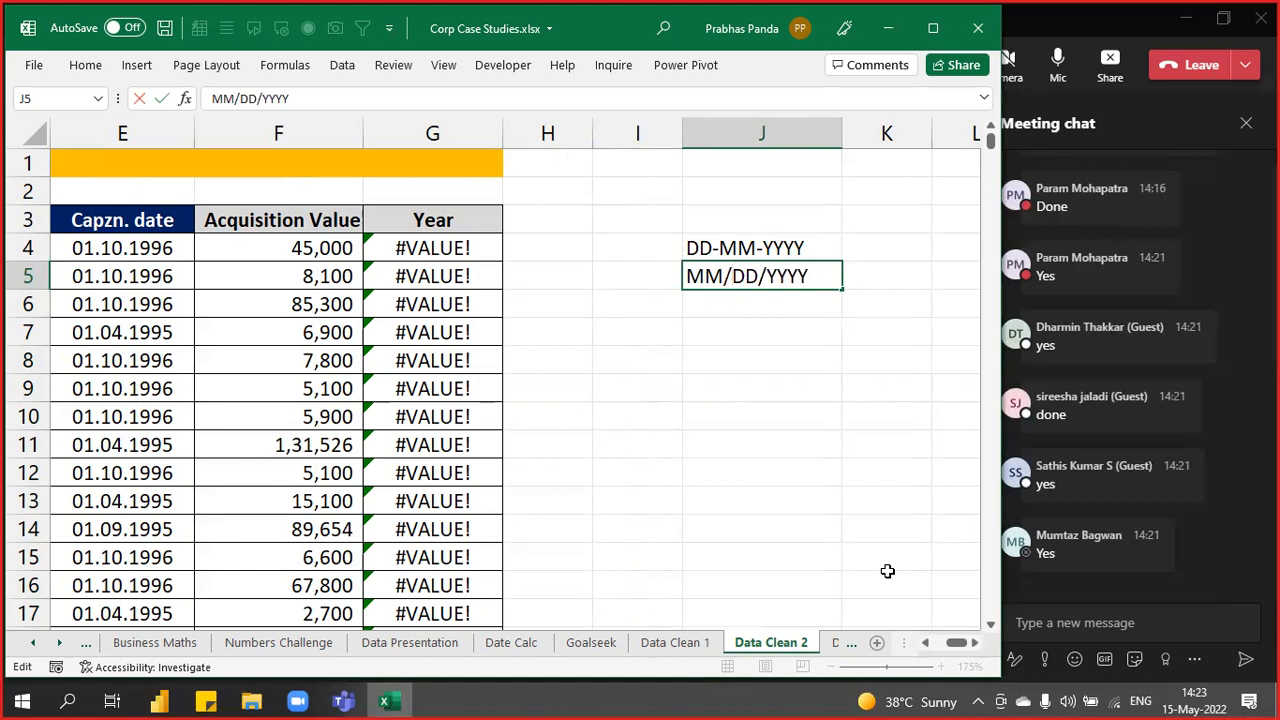
key("Return")
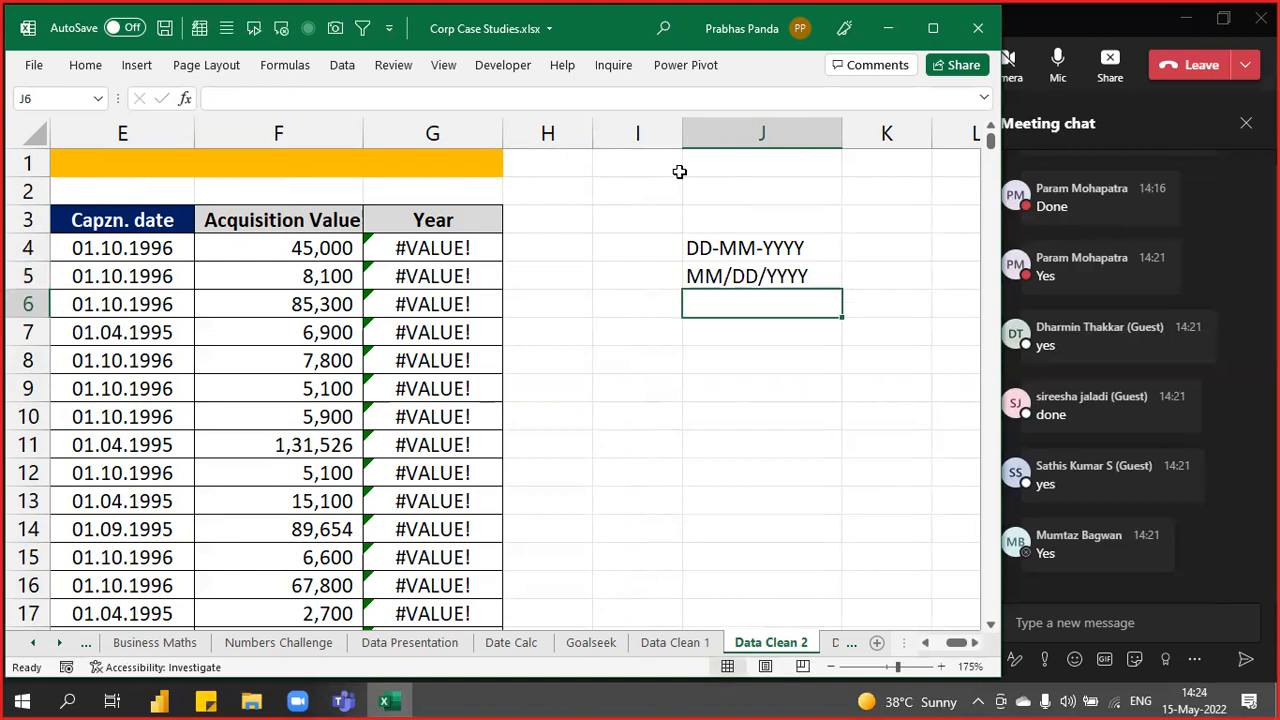
left_click_drag(771, 248, 775, 274)
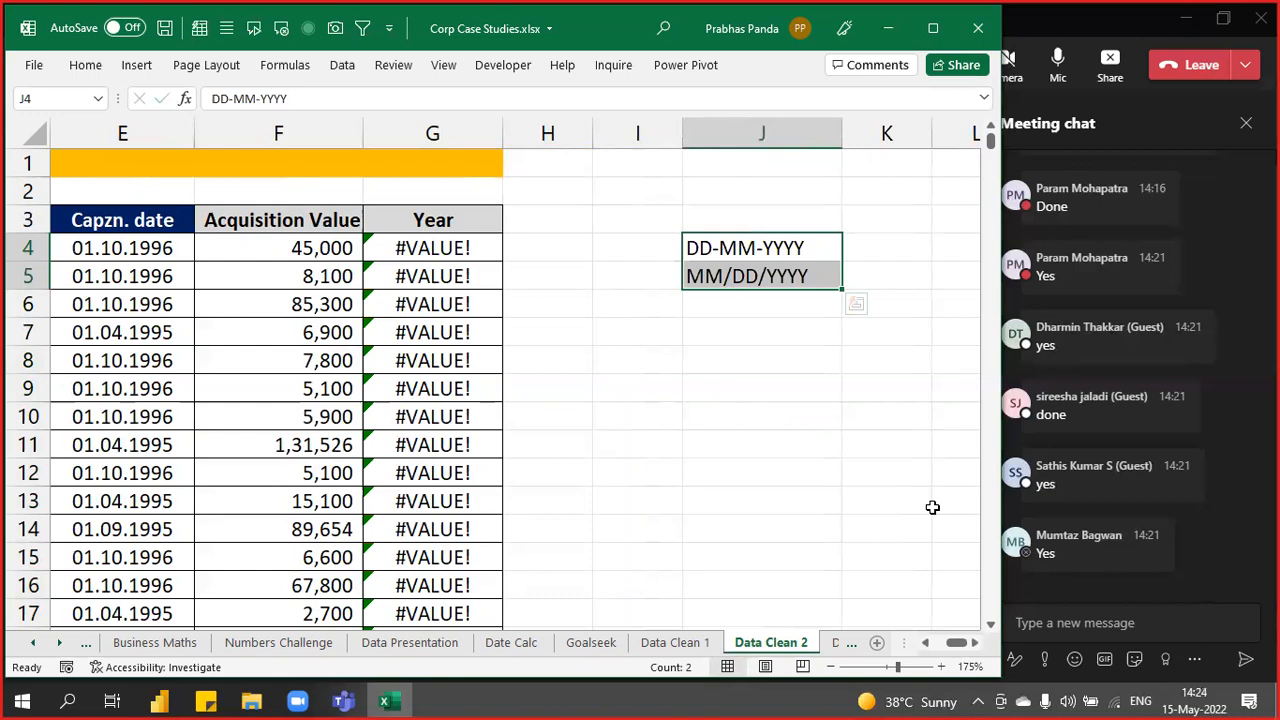
- Select the Capzn. dates from E4 down to E832 with Ctrl+Shift+Down
key("Left")
key("Left")
key("Left")
key("Left")
key("Left")
key("Left")
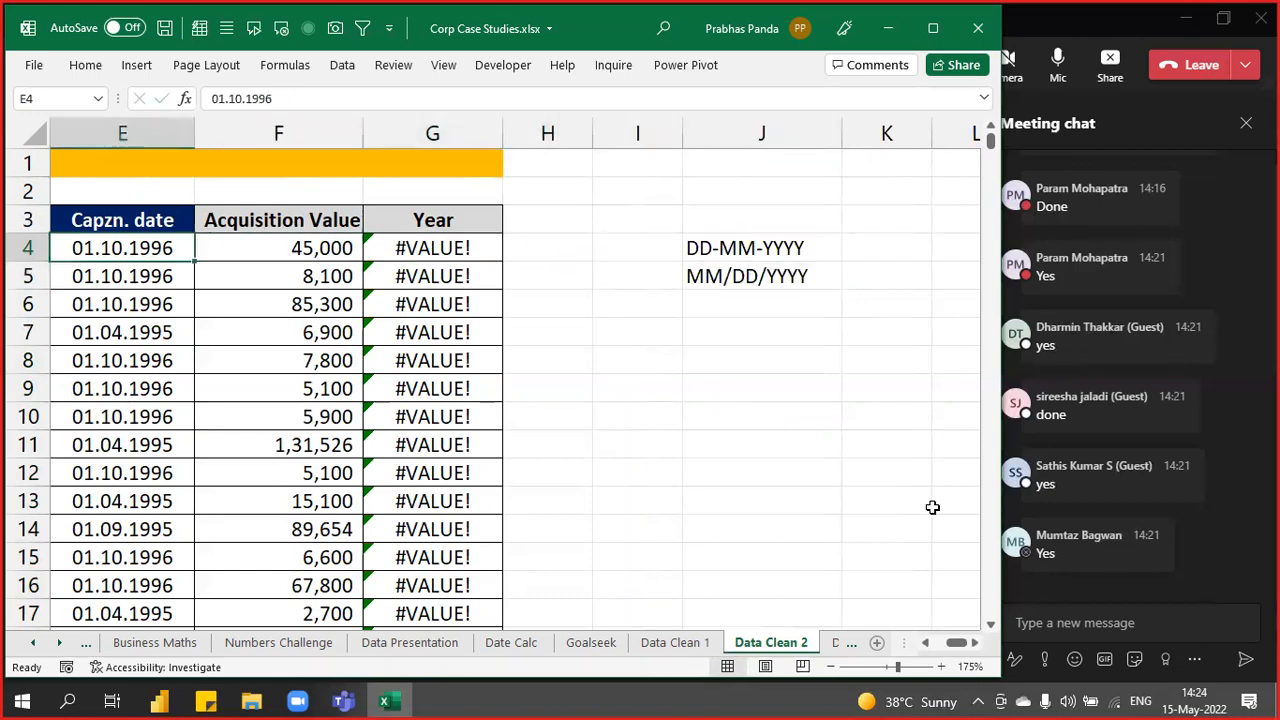
key("Right")
key("ctrl+shift+Down")
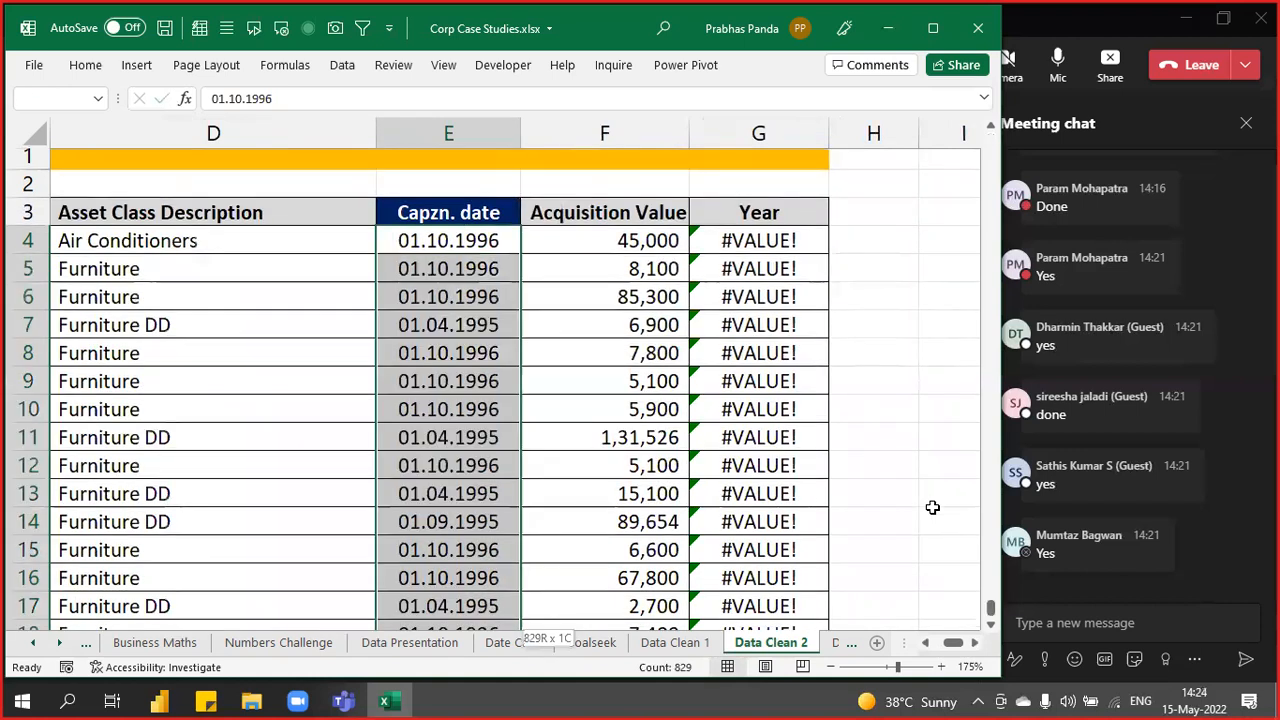
key("ctrl+BackSpace")
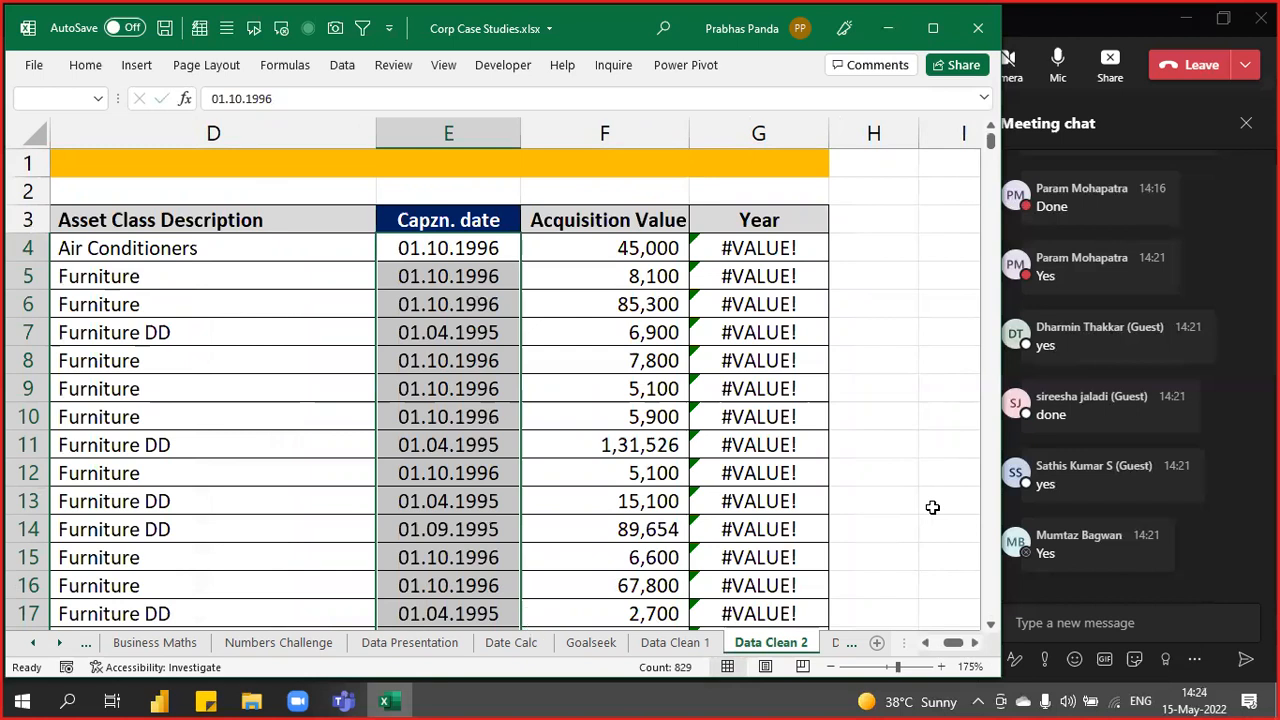
- Replace every '.' with '-' in the selected dates, making 1658 replacements
key("ctrl+h")
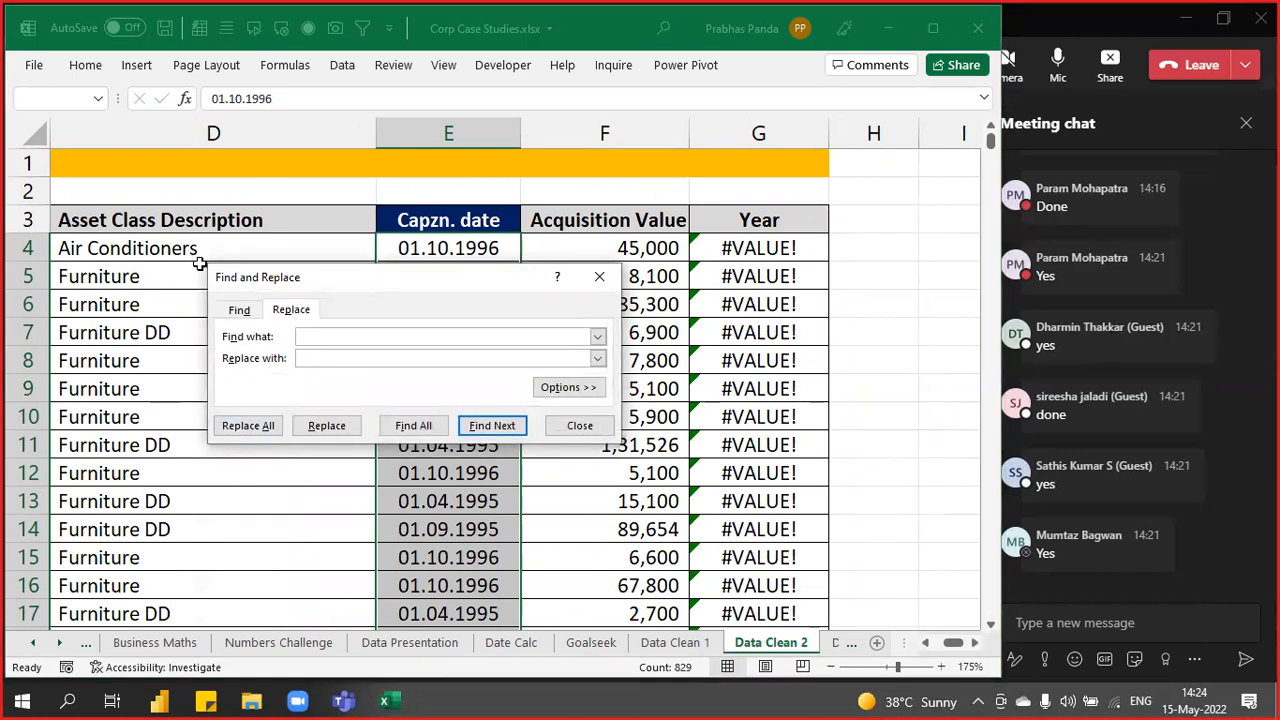
left_click_drag(281, 284, 642, 167)
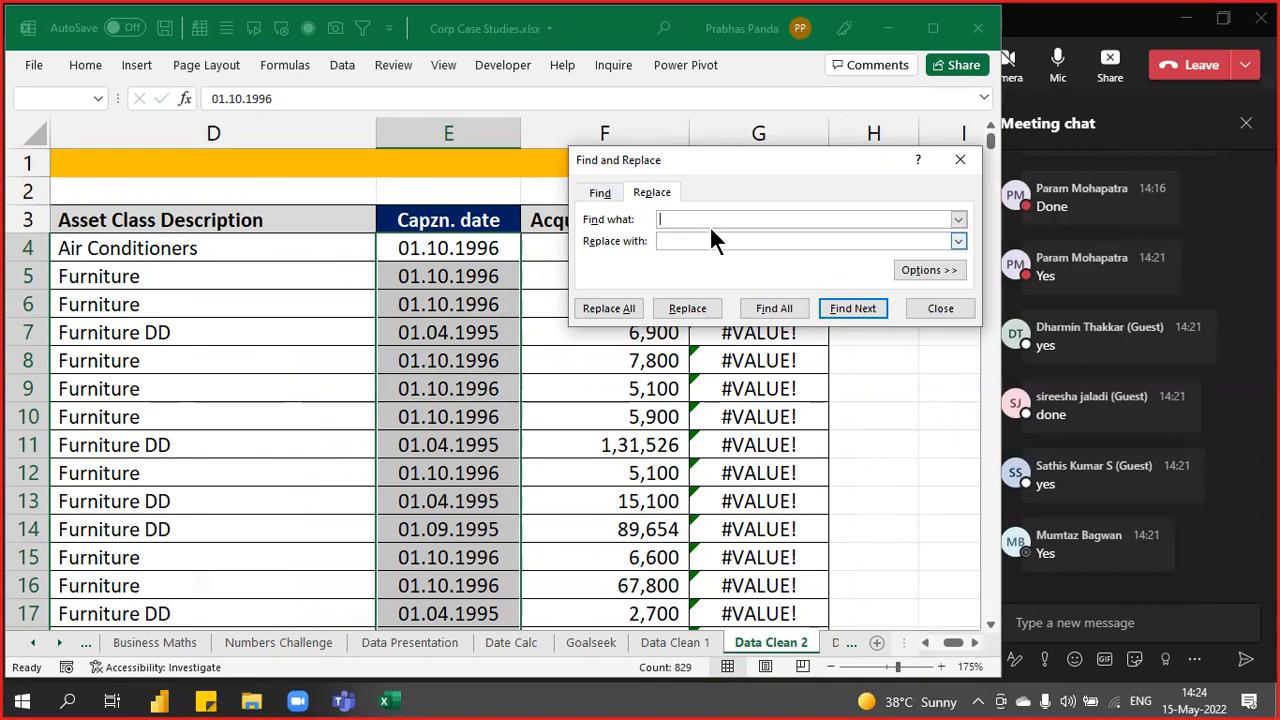
type(".")
left_click(697, 243)
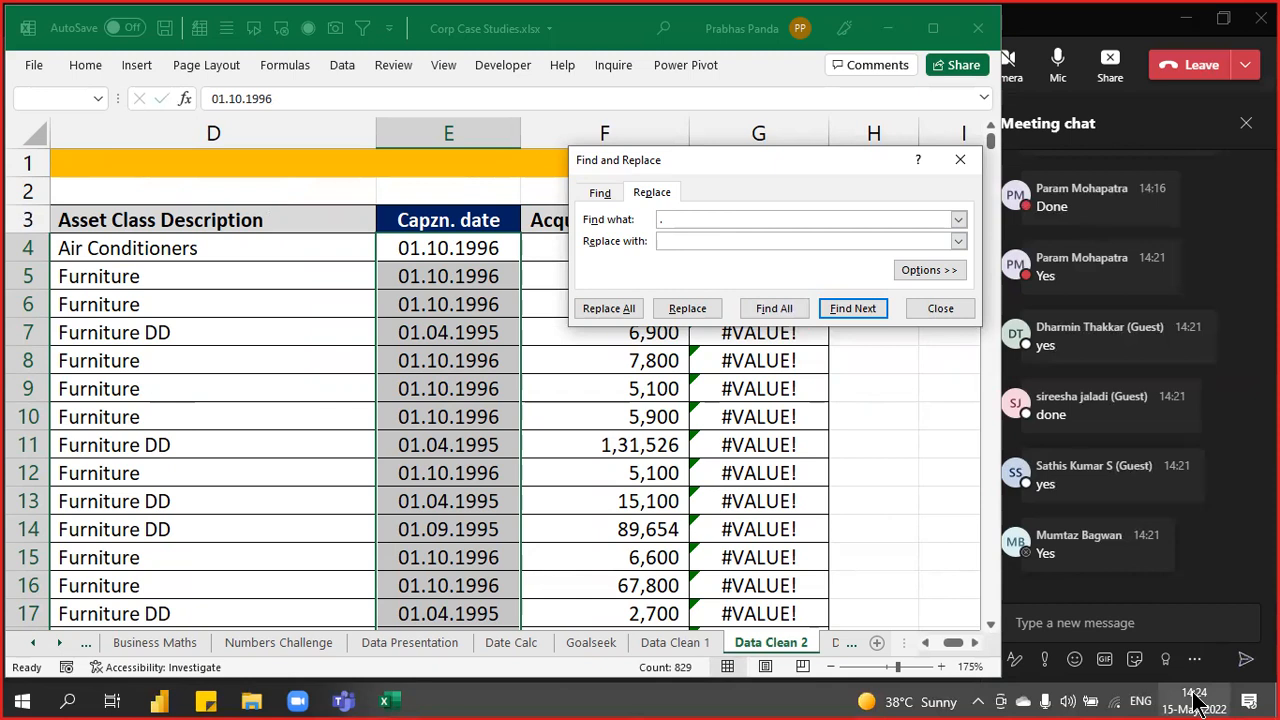
mouse_move(1195, 703)
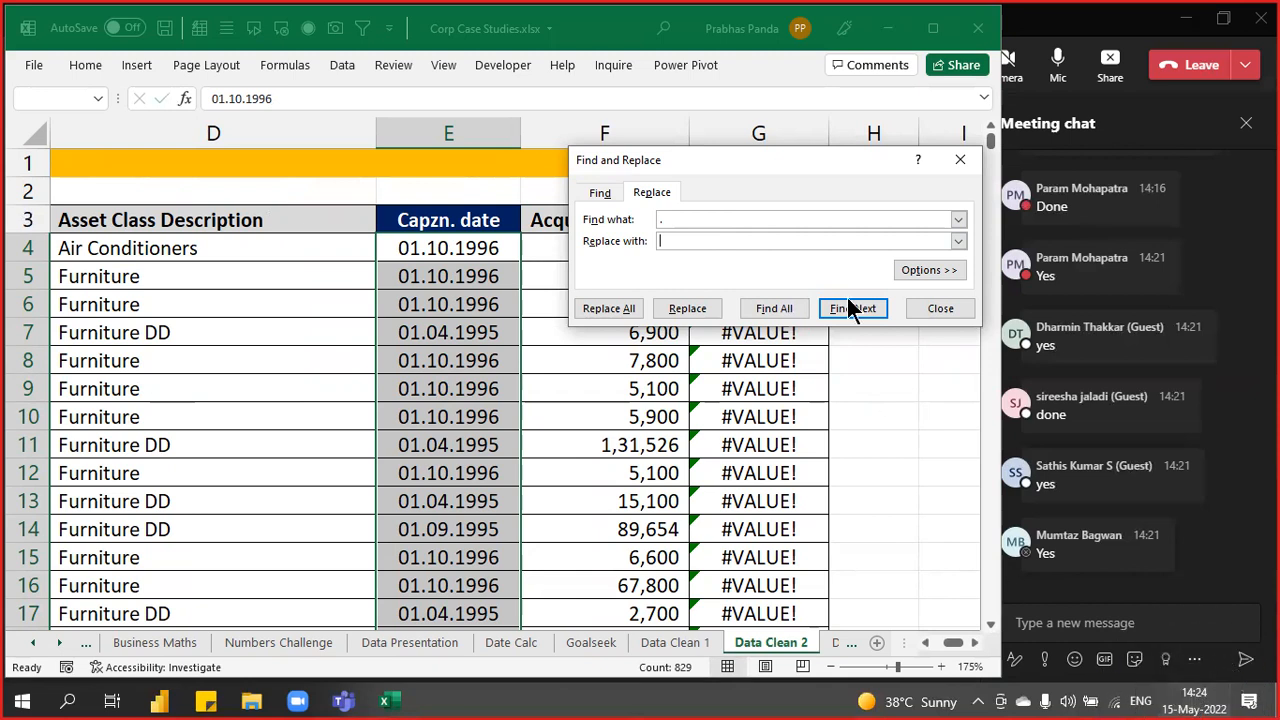
type("-")
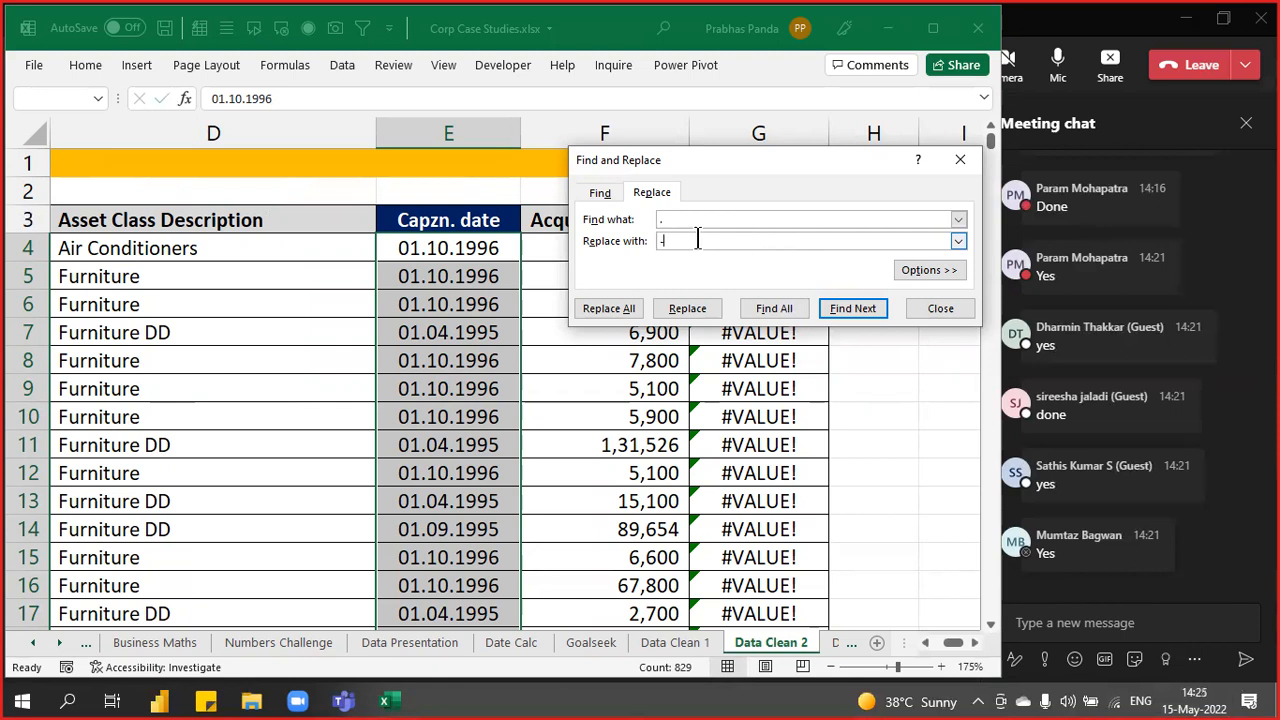
left_click(598, 310)
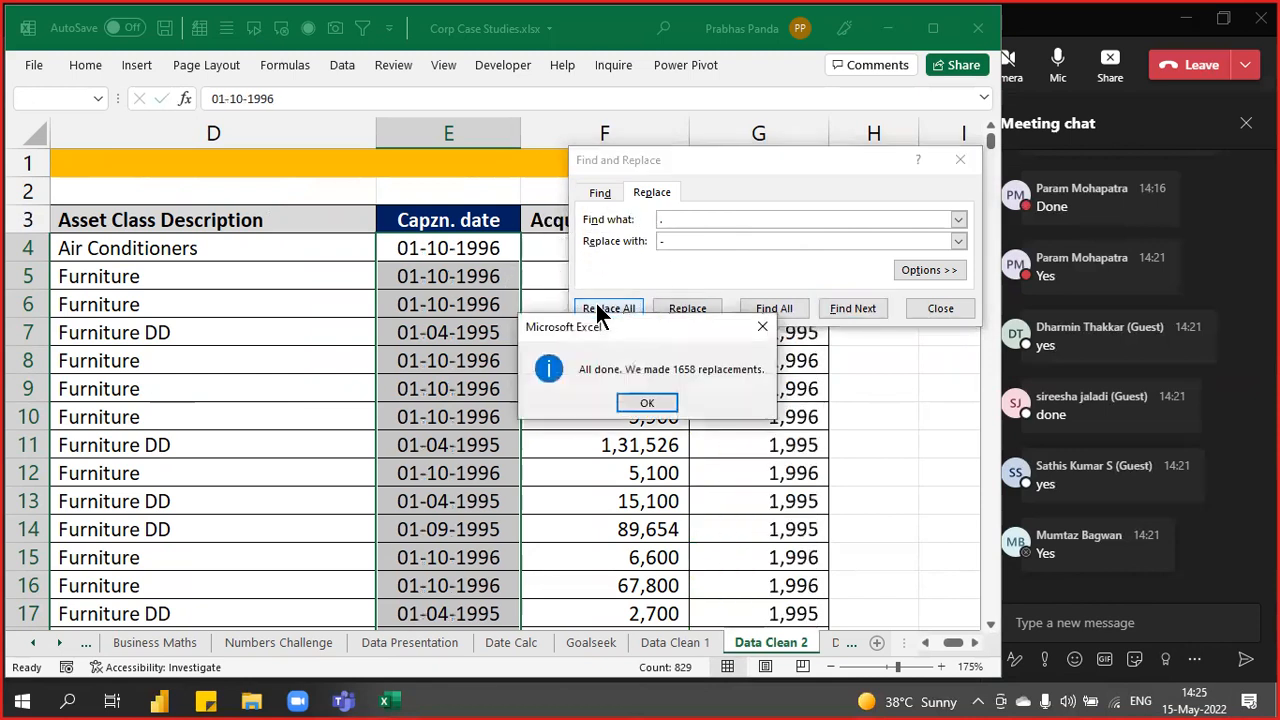
left_click_drag(643, 330, 759, 290)
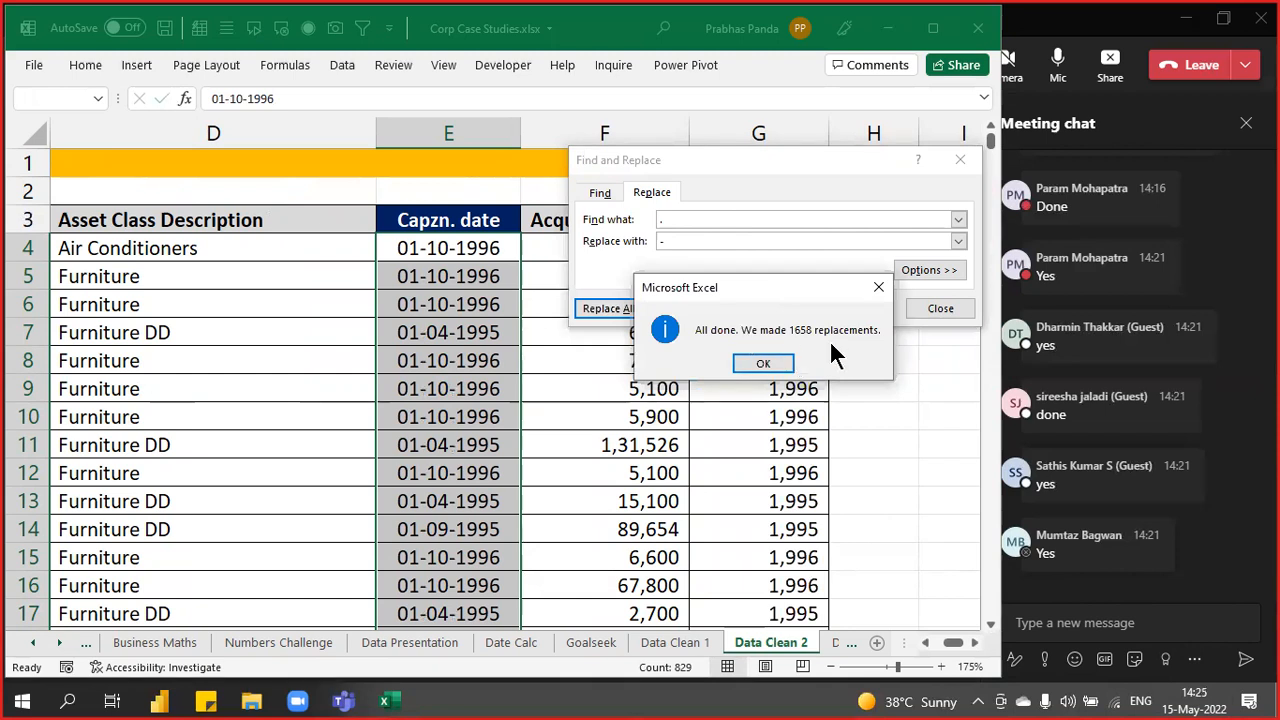
left_click(764, 364)
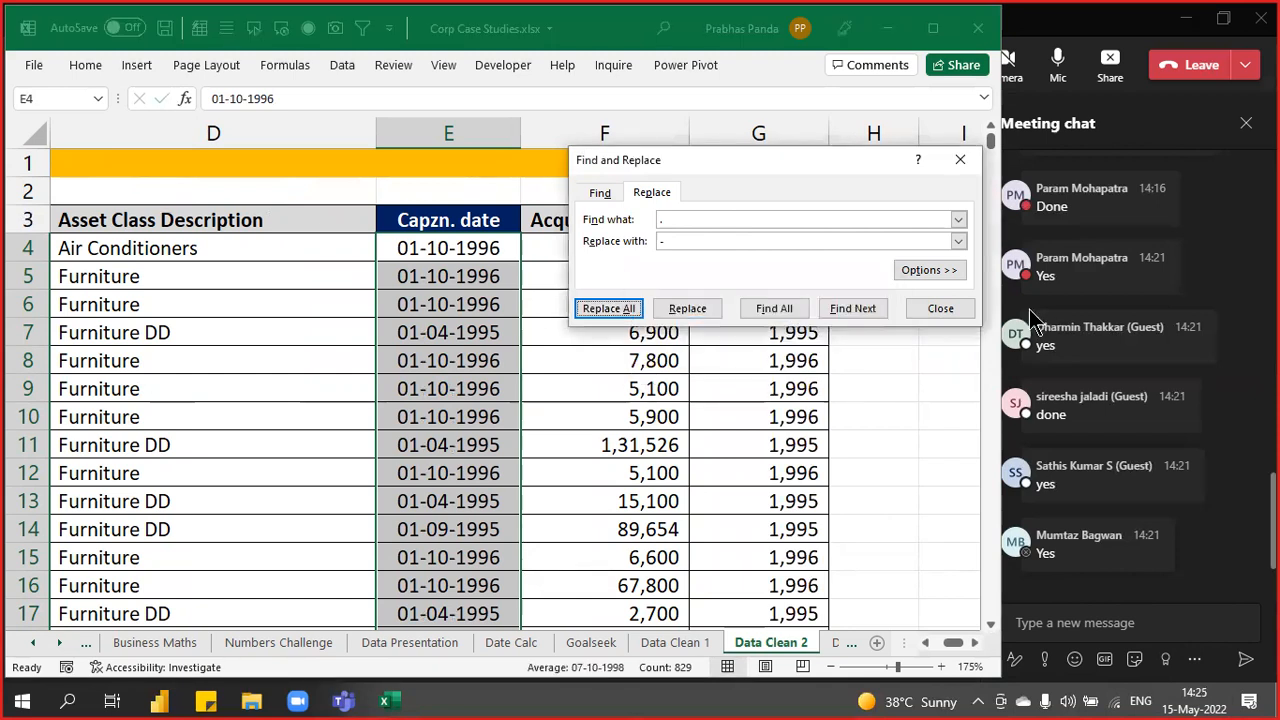
- Close Find and Replace, check the status-bar counts for columns E and G, and return to E4
left_click(940, 309)
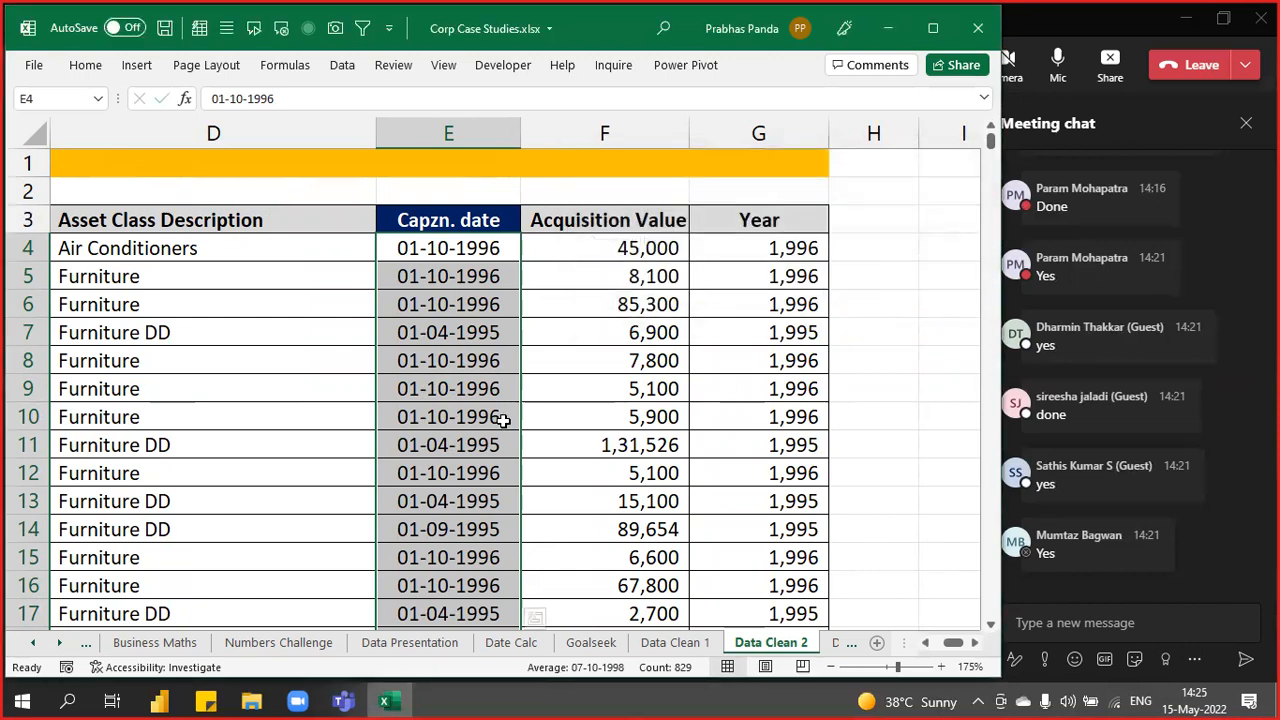
left_click(451, 130)
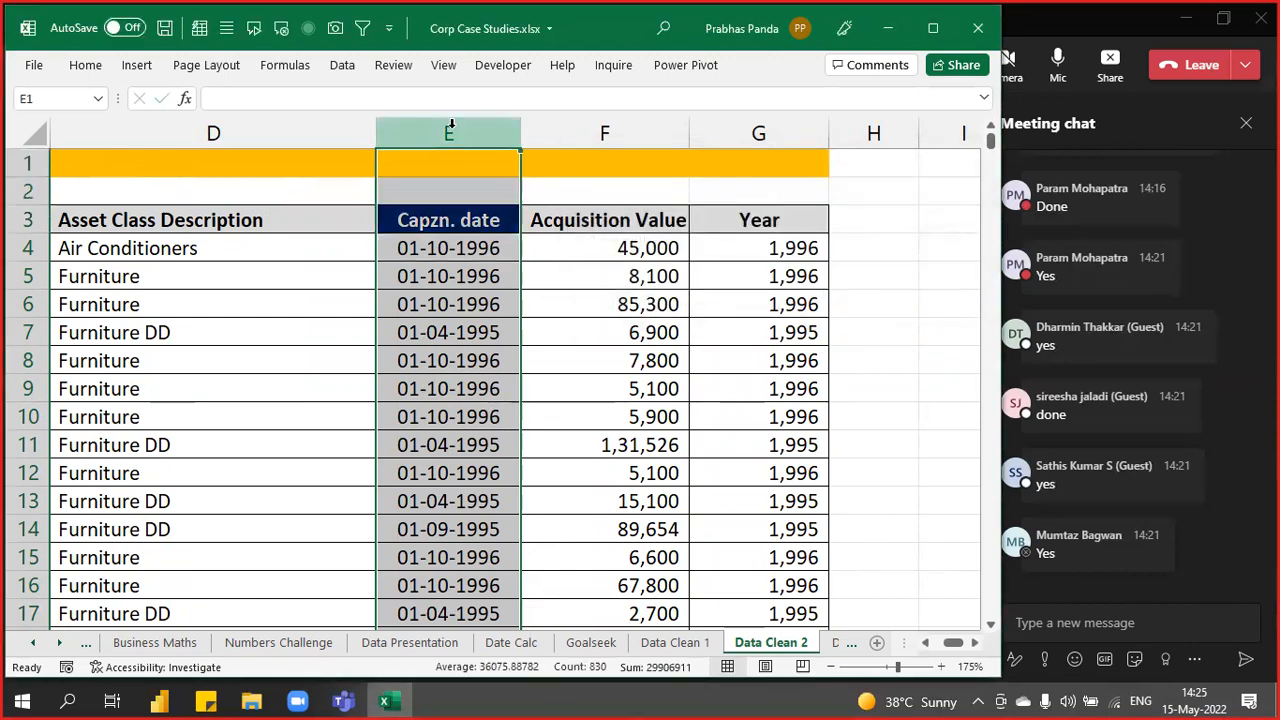
left_click(781, 120)
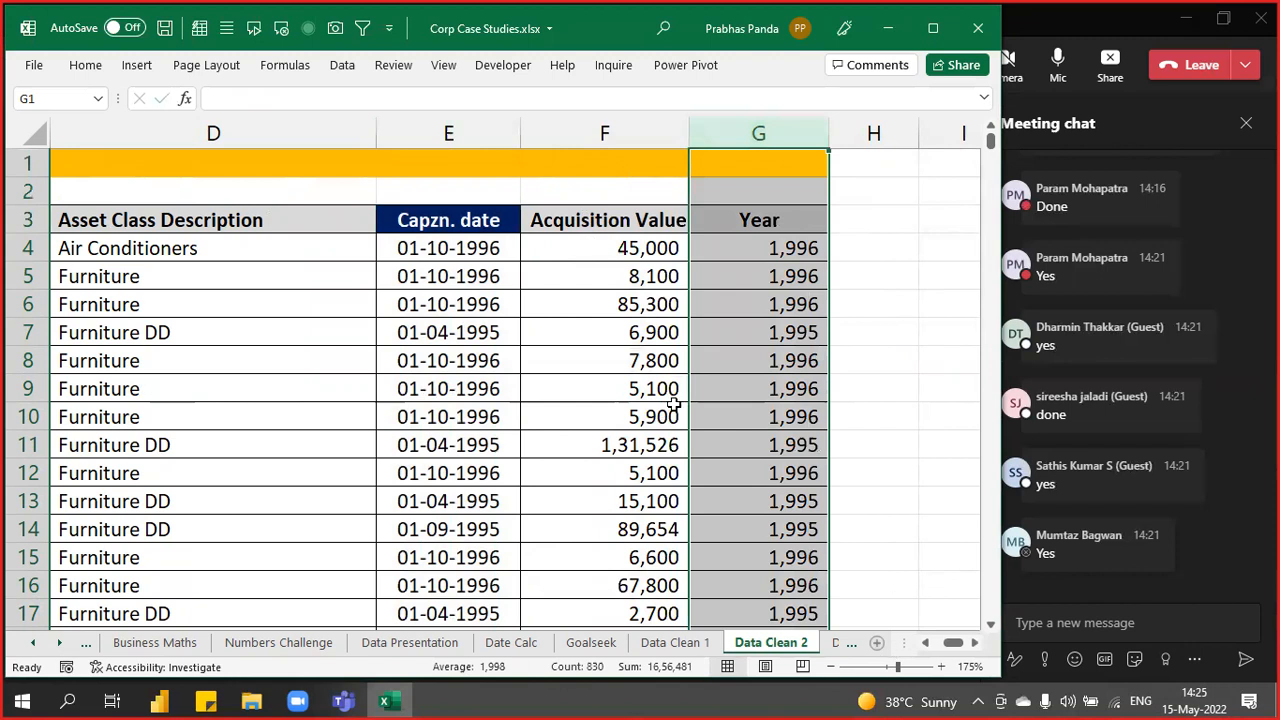
left_click(413, 247)
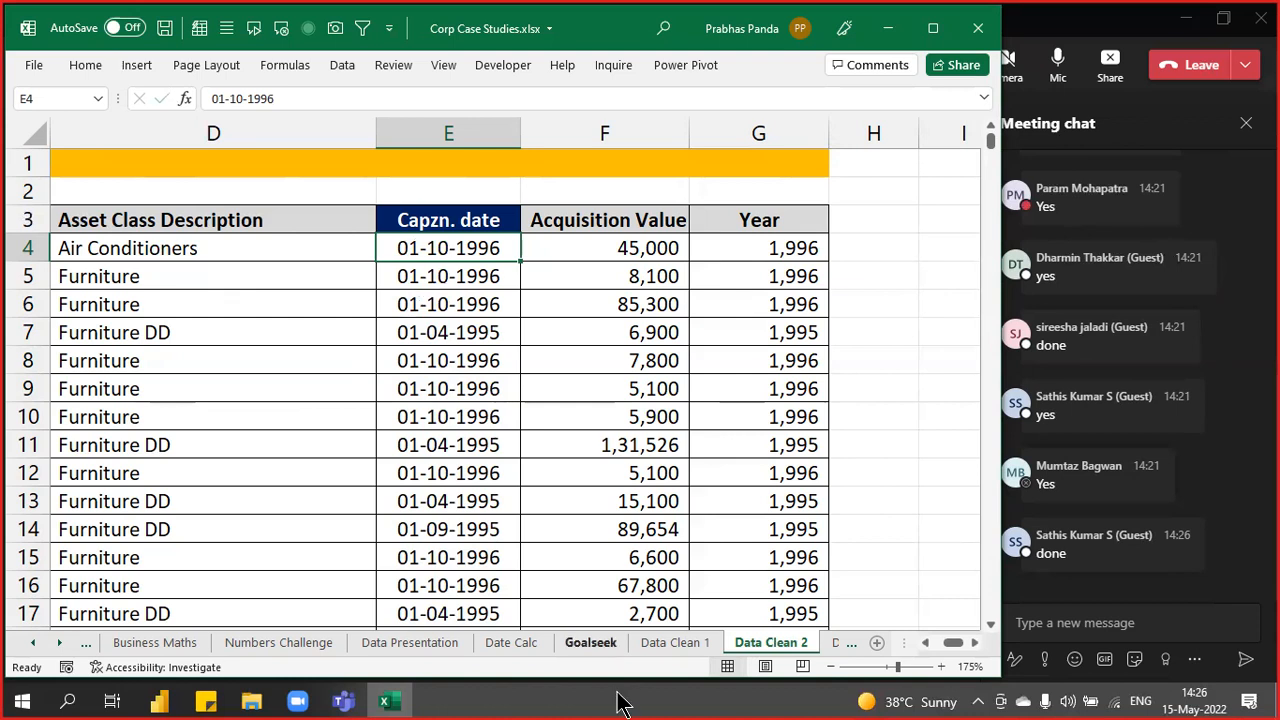
scroll(537, 389, "down", 20)
scroll(537, 389, "down", 20)
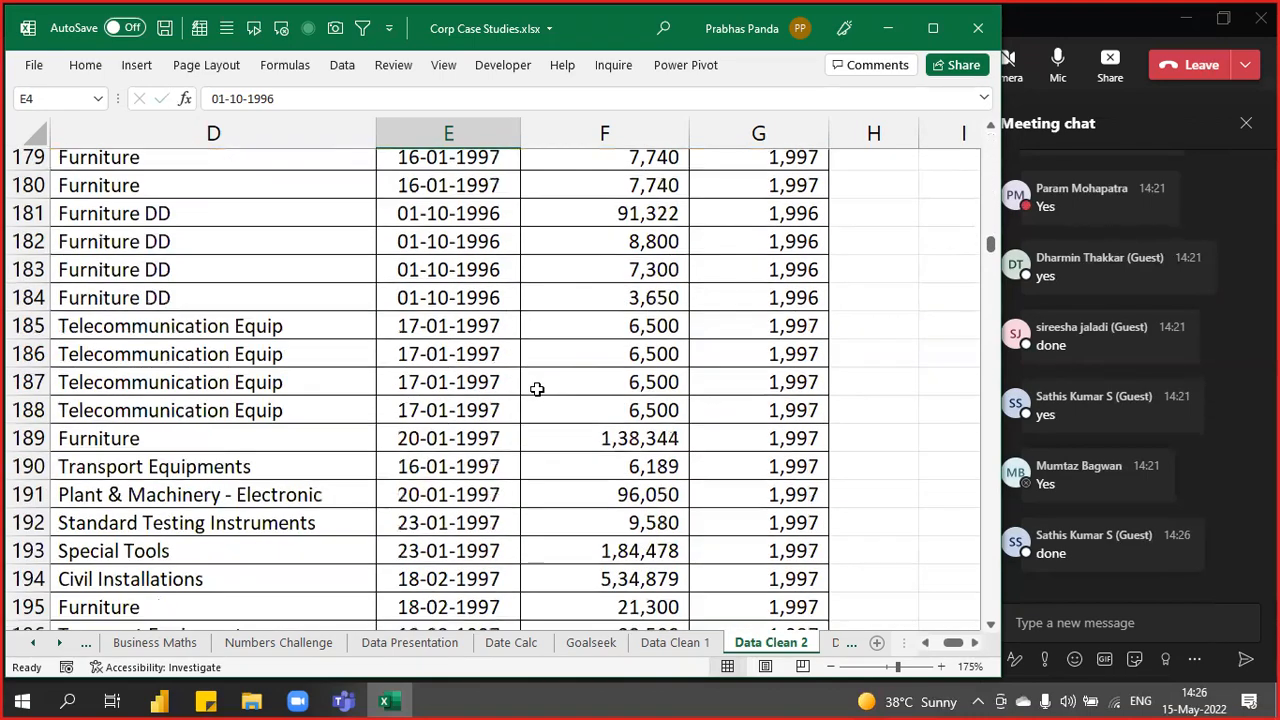
scroll(537, 389, "down", 20)
scroll(537, 389, "down", 20)
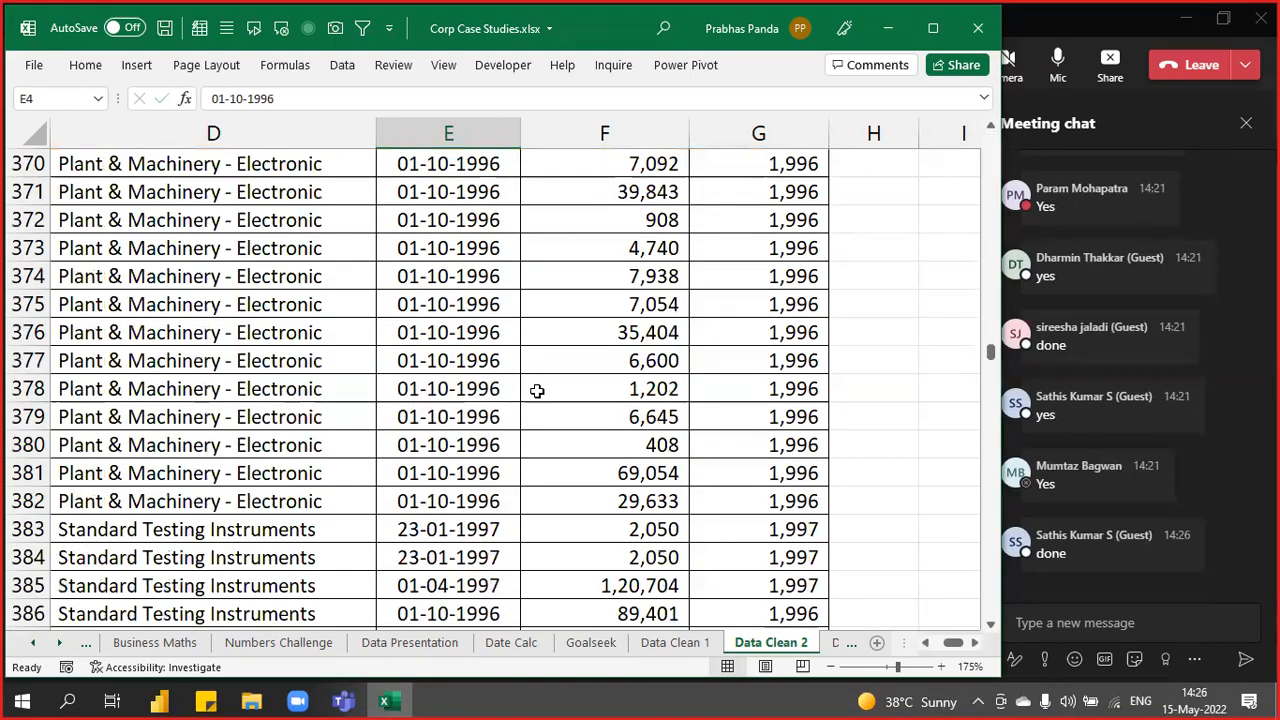
key("ctrl+Home")
key("Right")
key("Right")
key("Right")
key("Right")
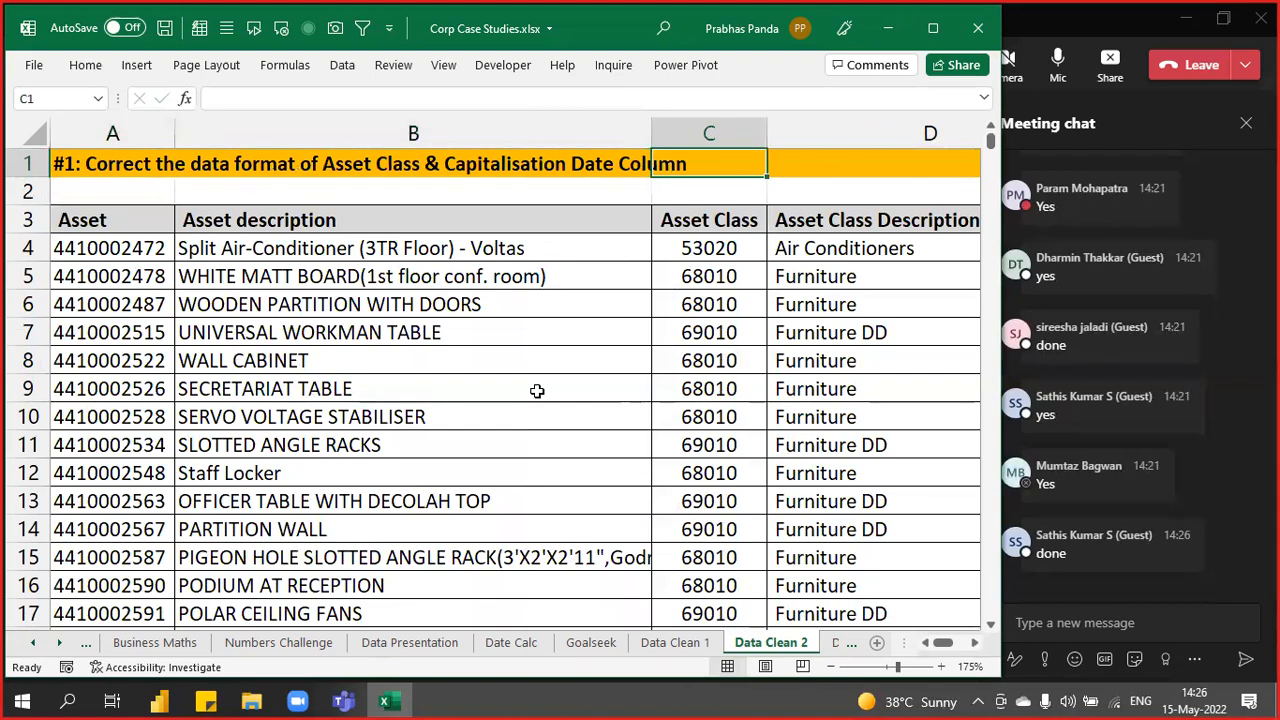
key("Right")
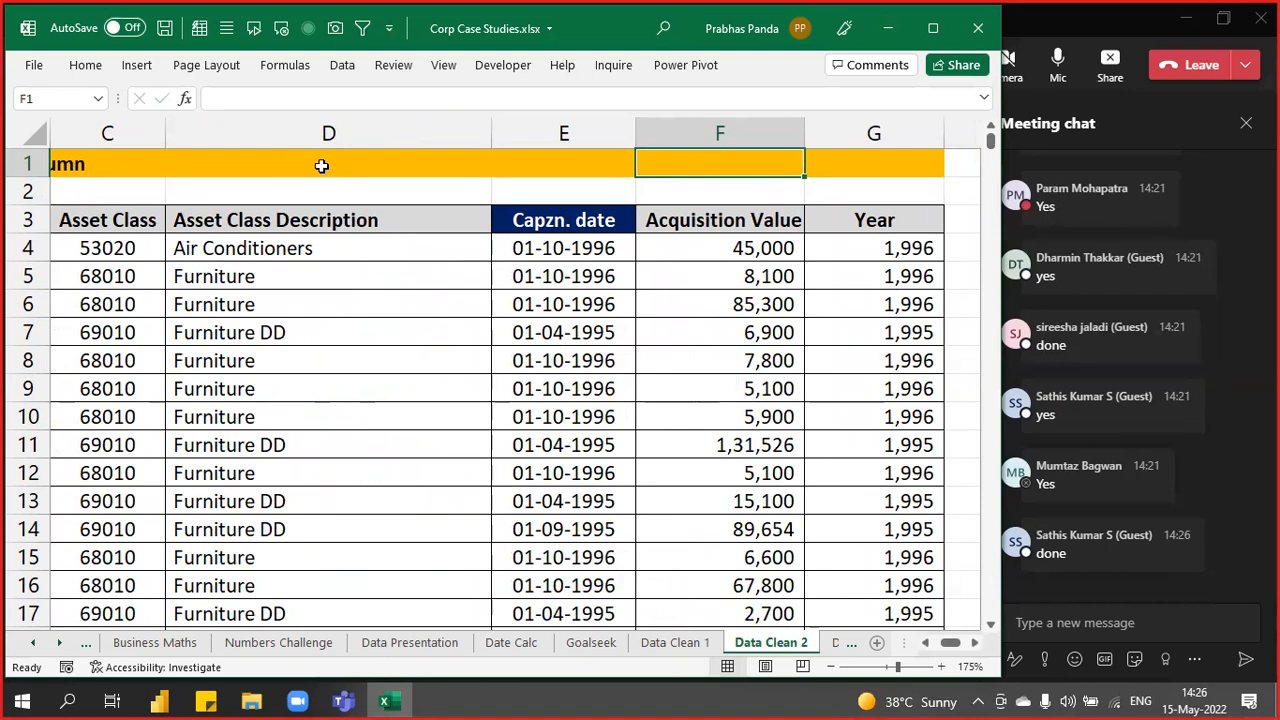
- Enter 'CTRL+SHIFT+L: TO ACTIVATE OR DEACTIVATE FILTER' in D1, left-aligned and bold
left_click(321, 166)
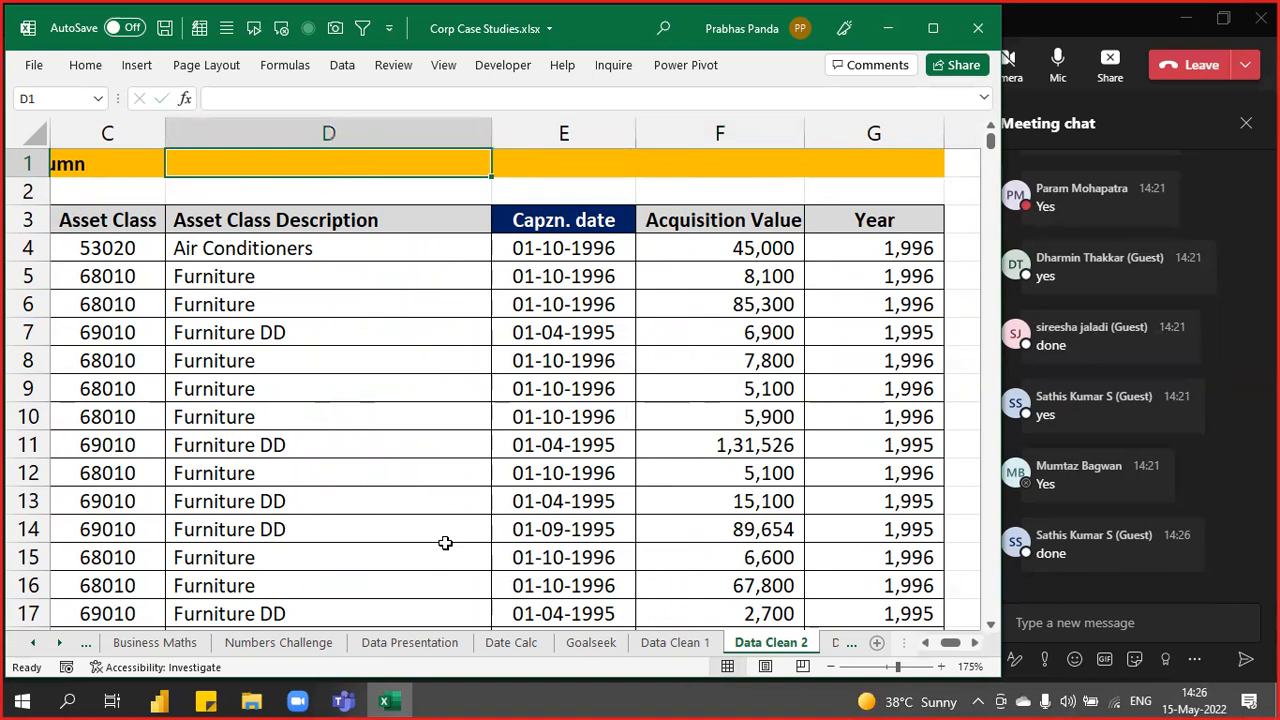
type("CTRL+")
type("SHIFT+")
type("l")
type("L")
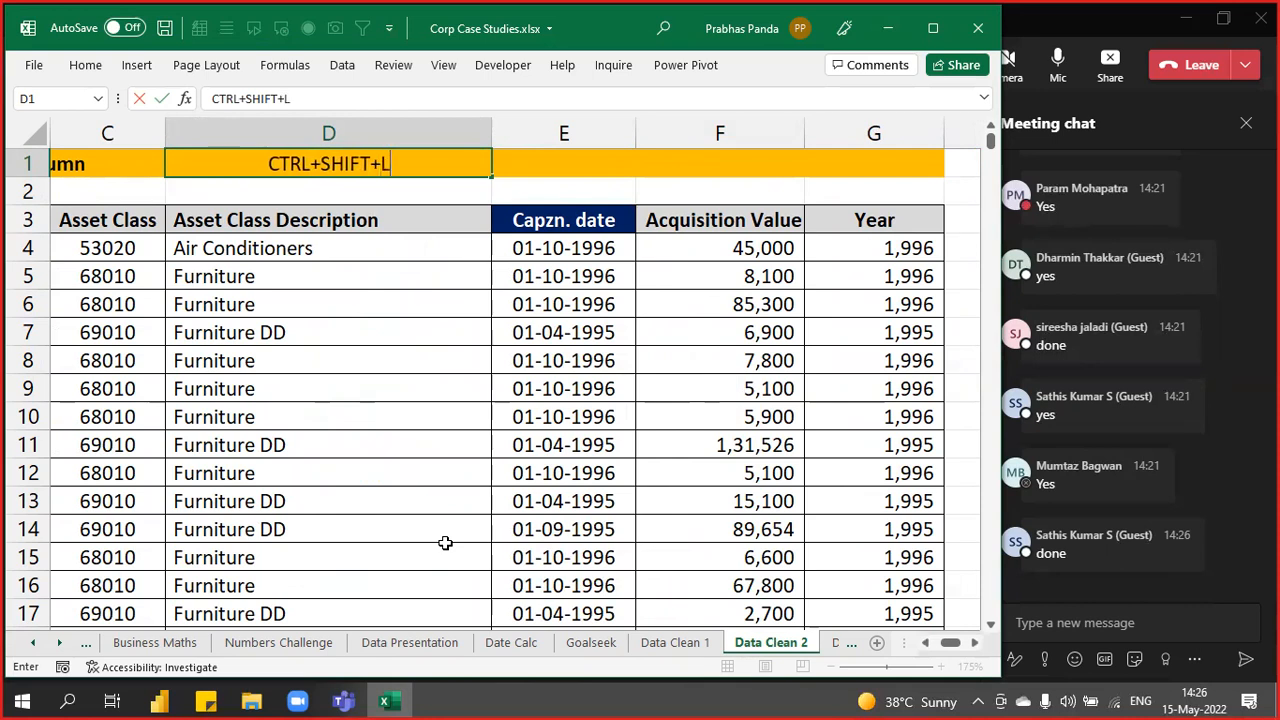
type(":")
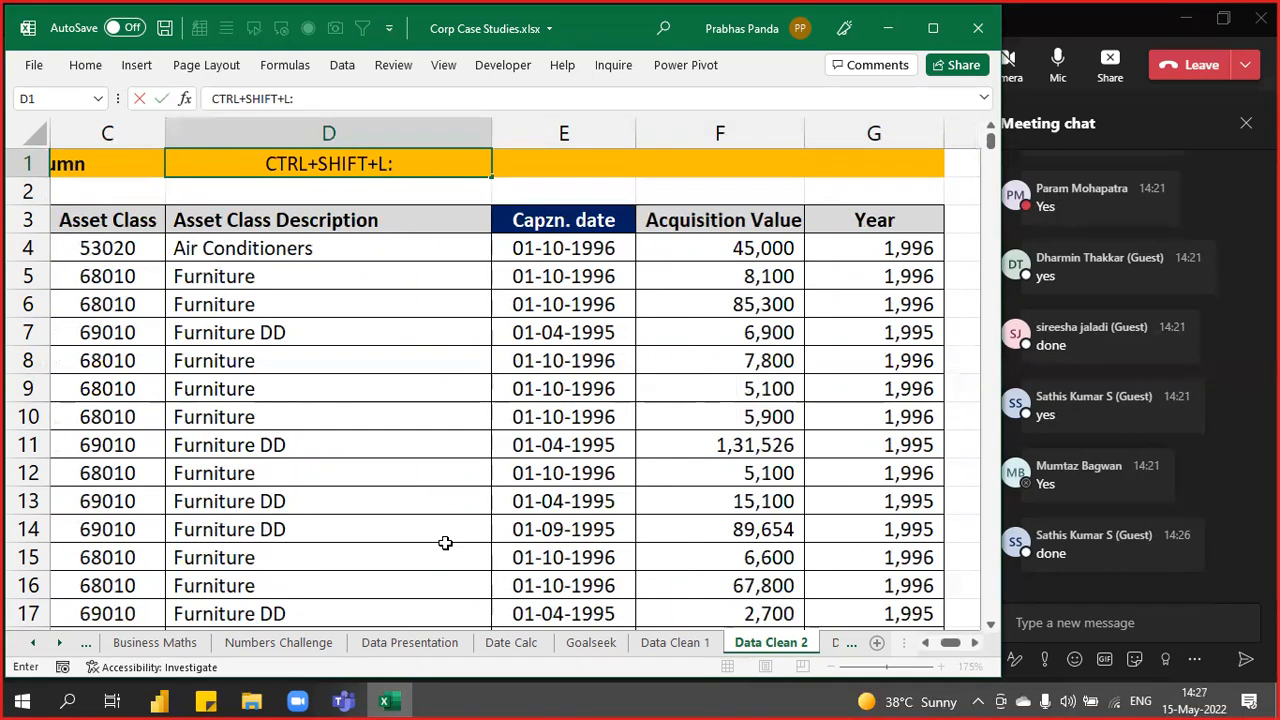
type("TO ACT")
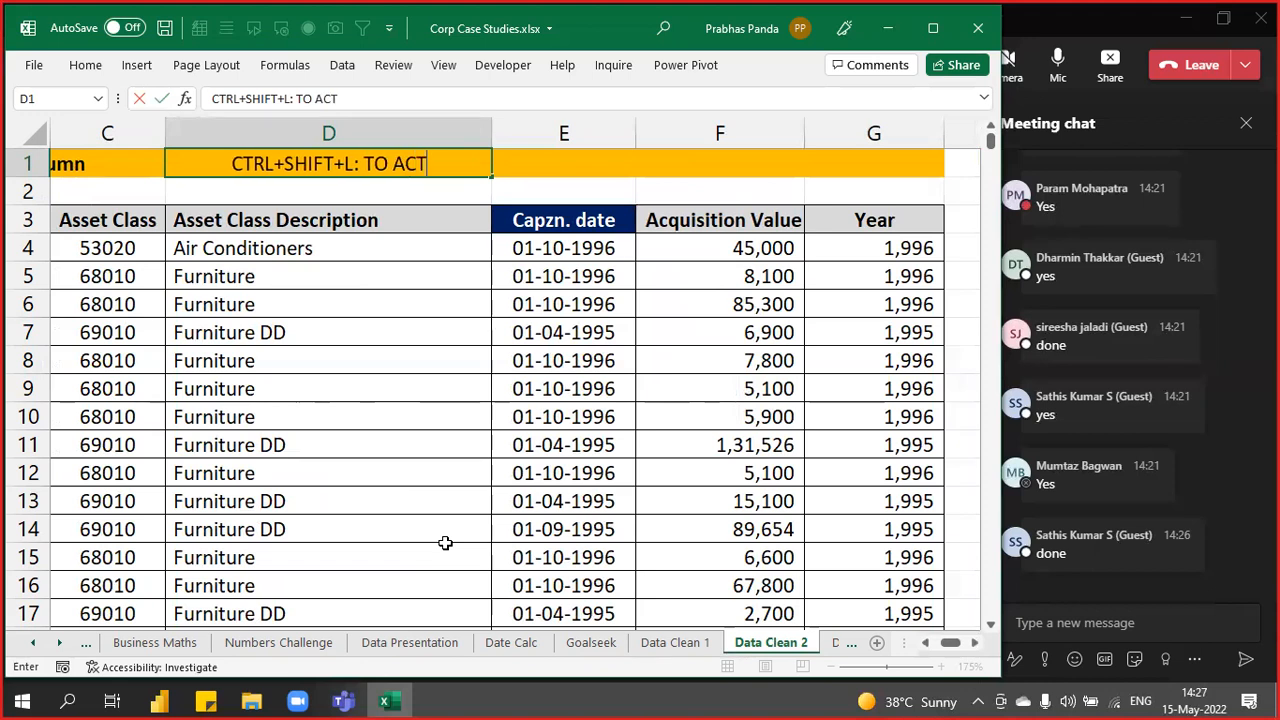
type("IVATE OR DEA")
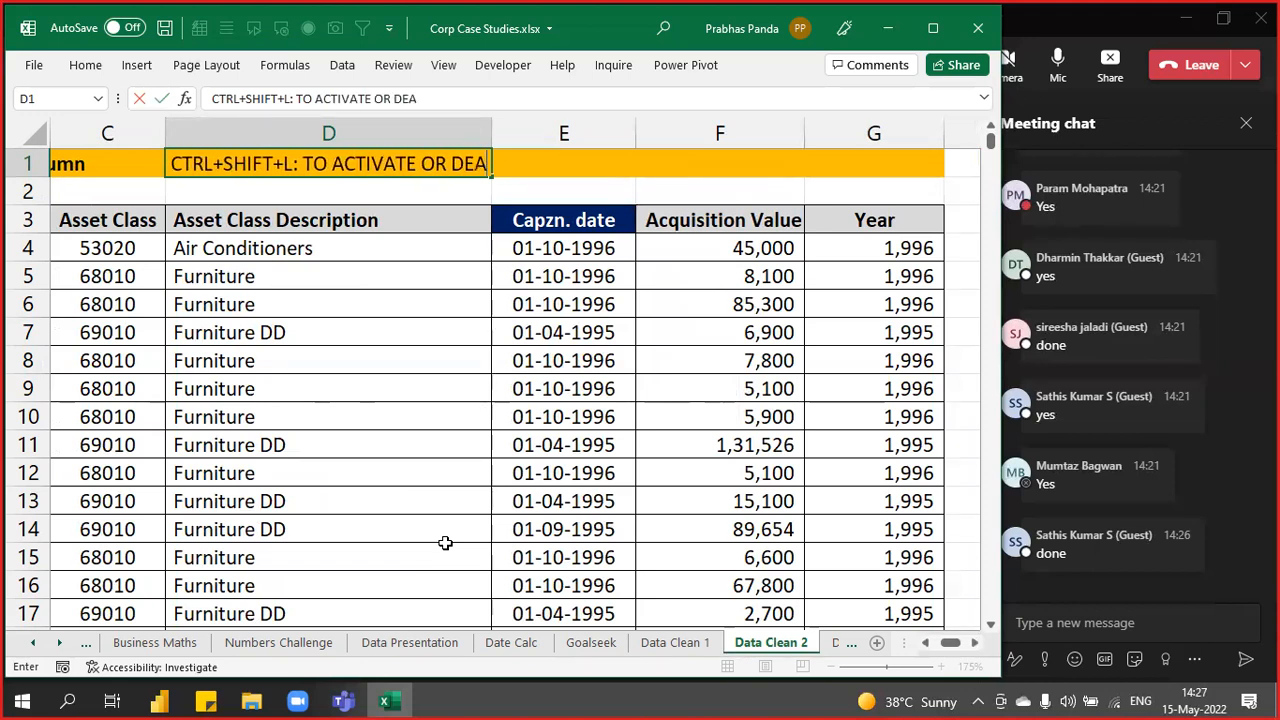
type("CTIVATE FILTER")
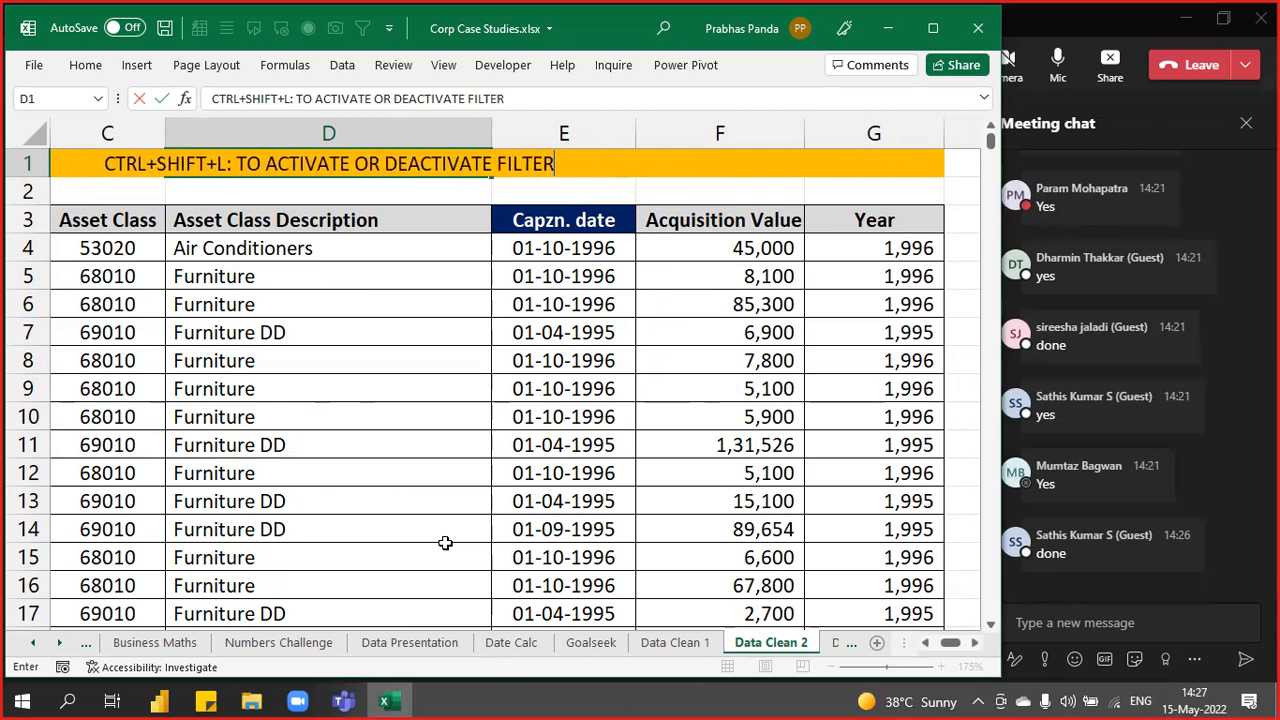
key("Return")
key("Up")
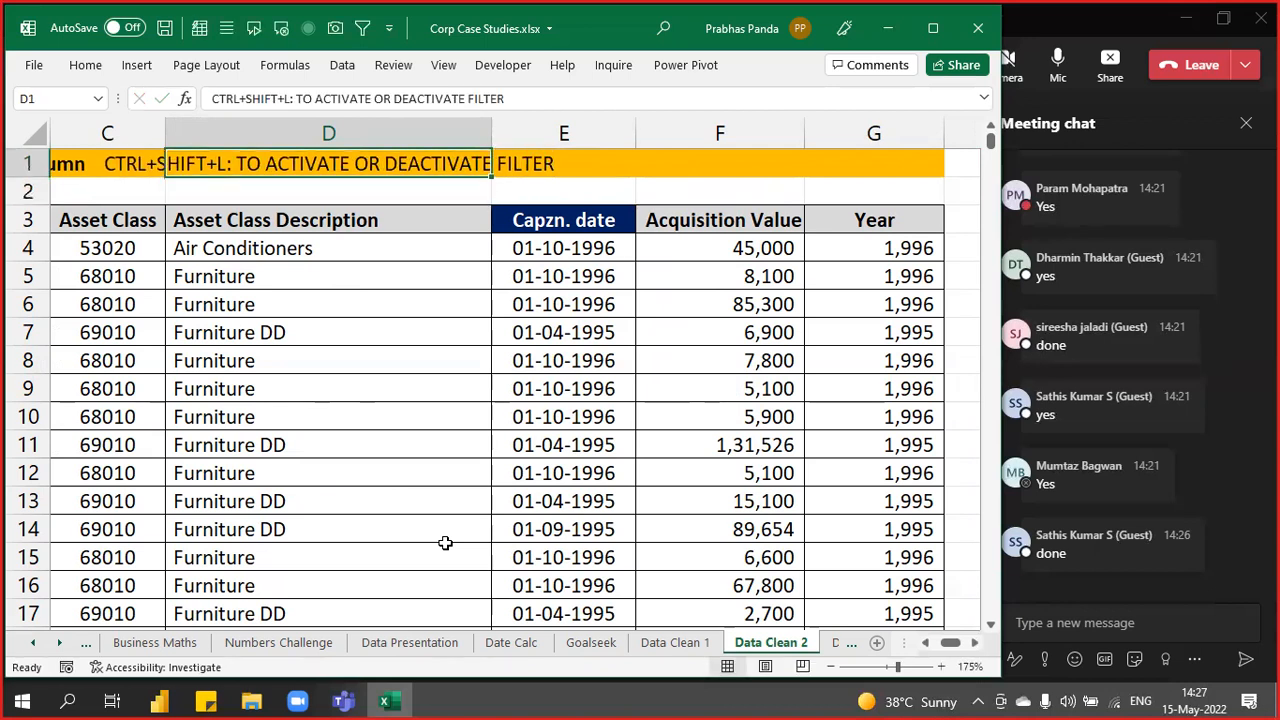
key("alt+h")
key("a")
key("l")
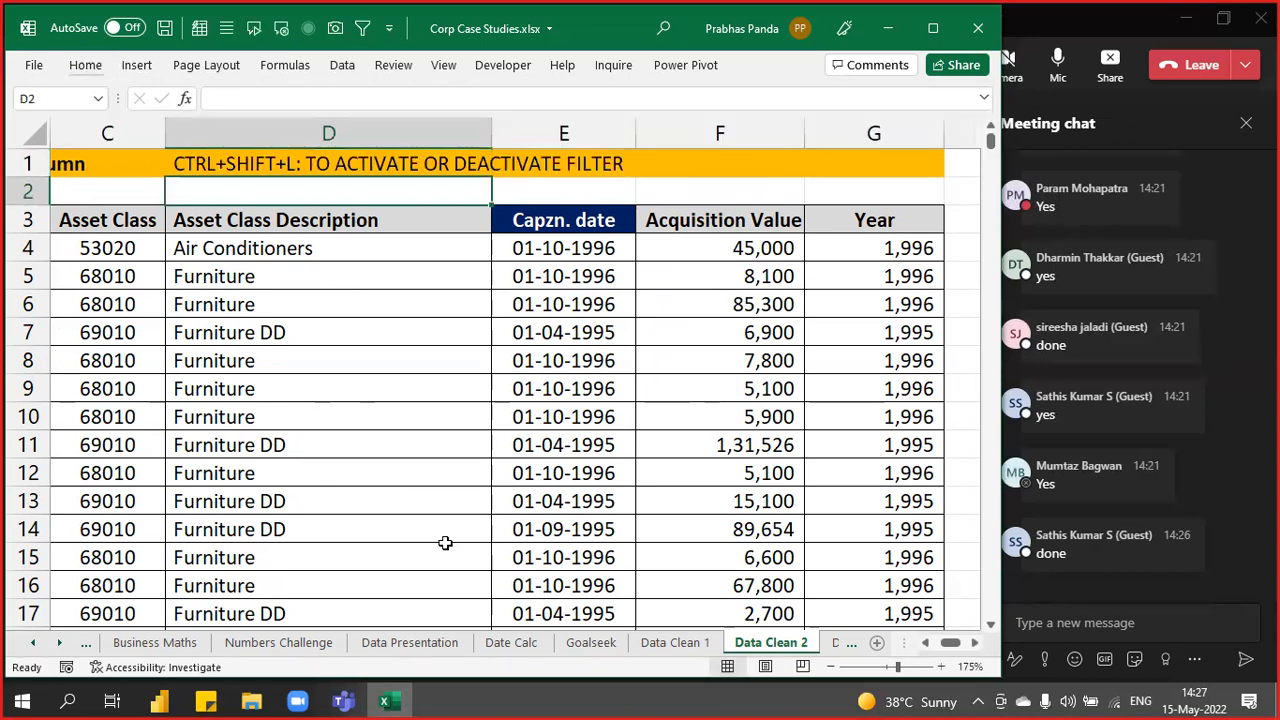
key("ctrl+b")
- Turn on filters for the header row from E3 with Ctrl+Shift+L
key("Down")
key("Down")
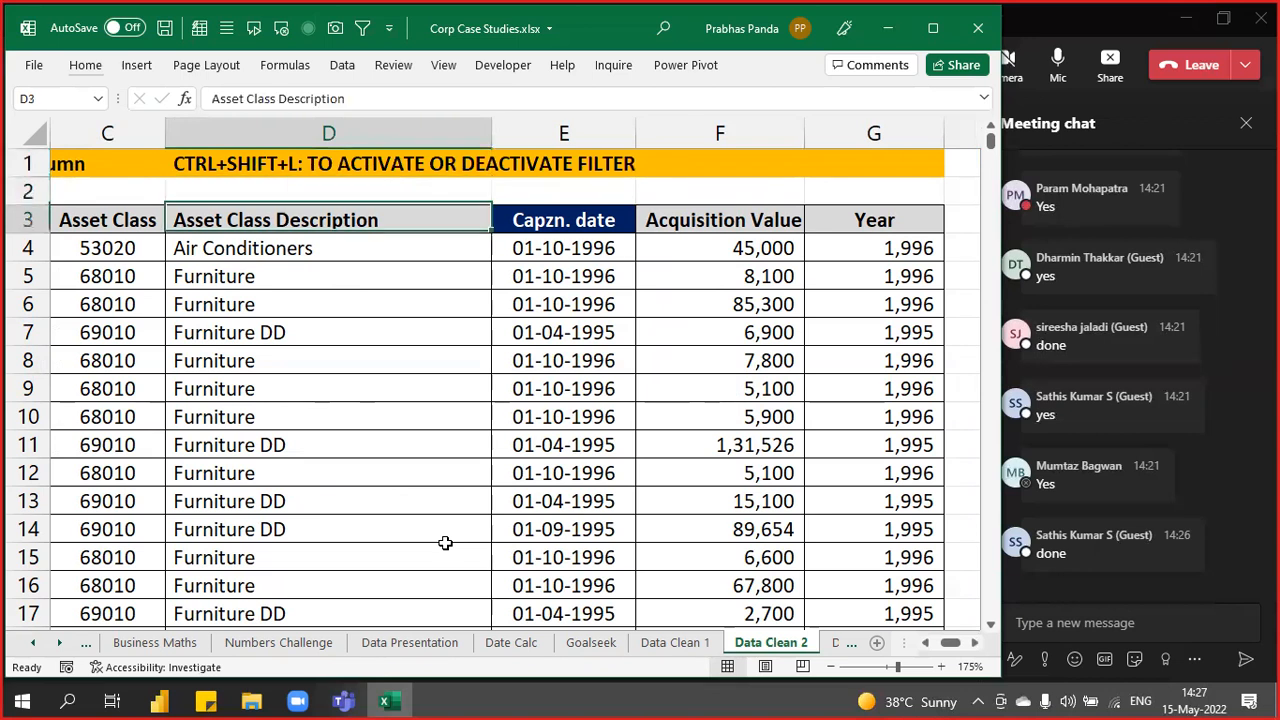
key("Right")
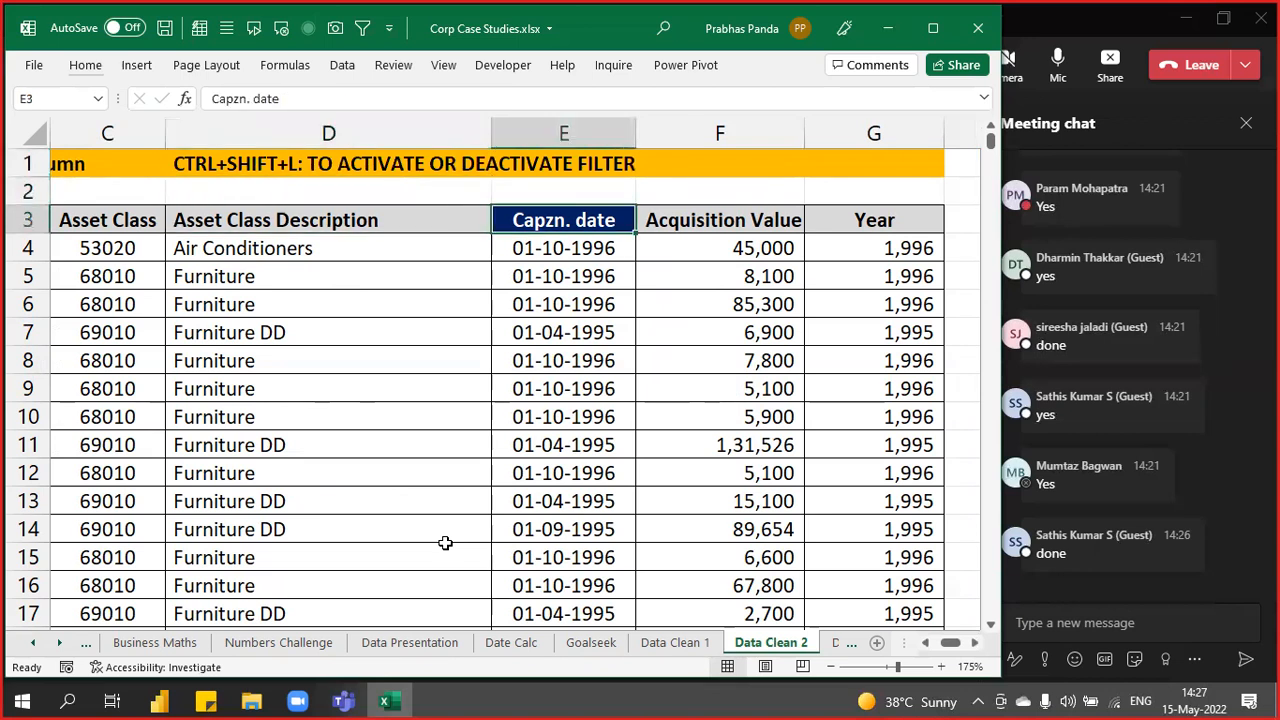
key("ctrl+shift+l")
key("Down")
key("Up")
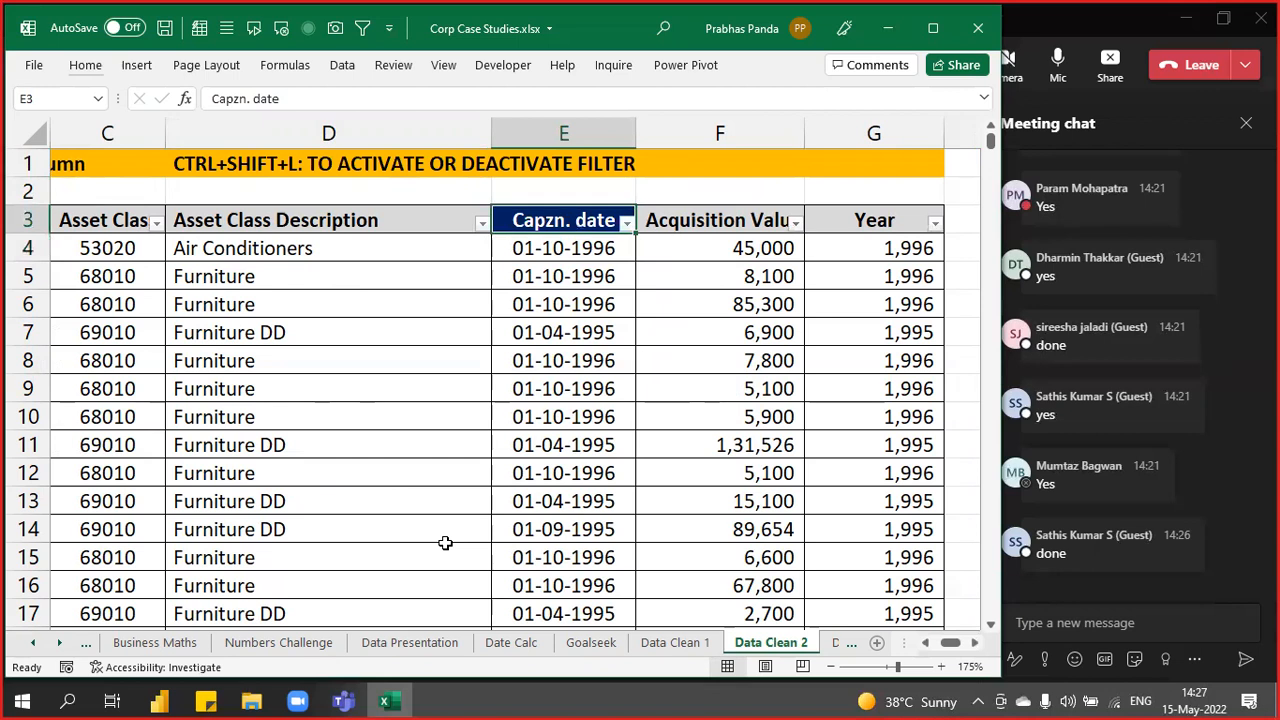
key("alt+Down")
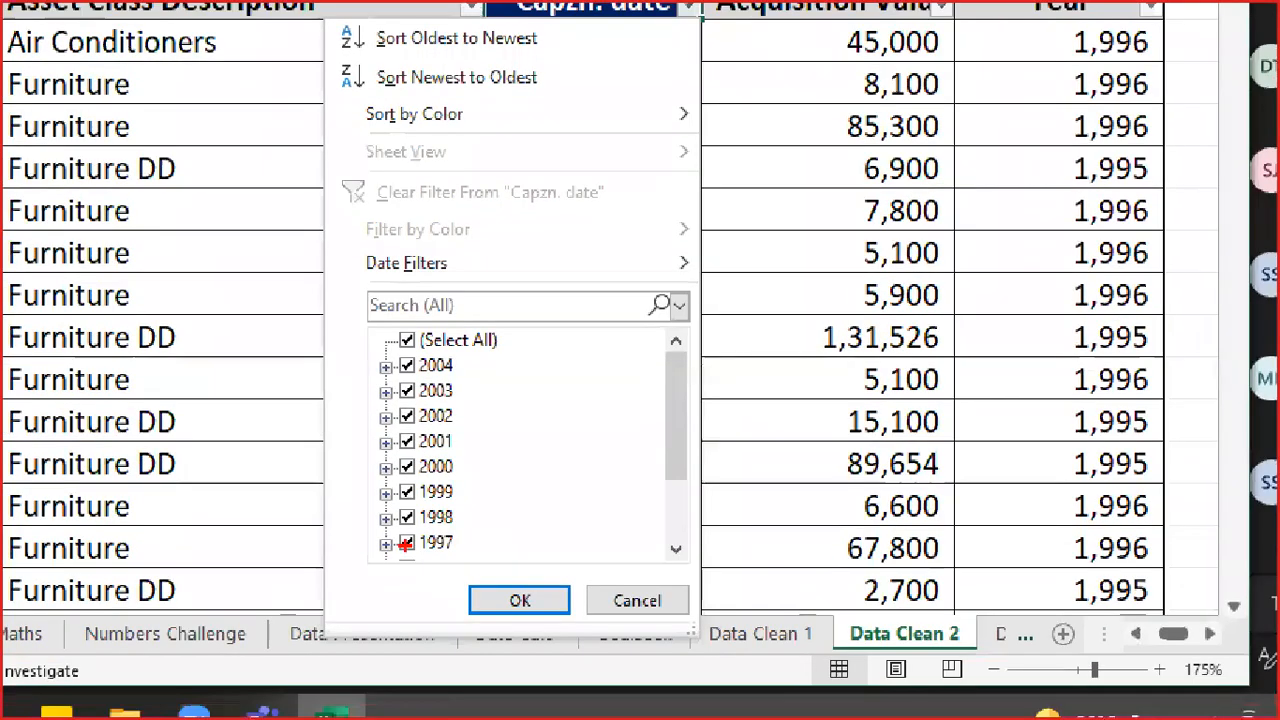
mouse_move(340, 320)
left_mouse_down()
mouse_move(494, 404)
mouse_move(692, 578)
left_mouse_up()
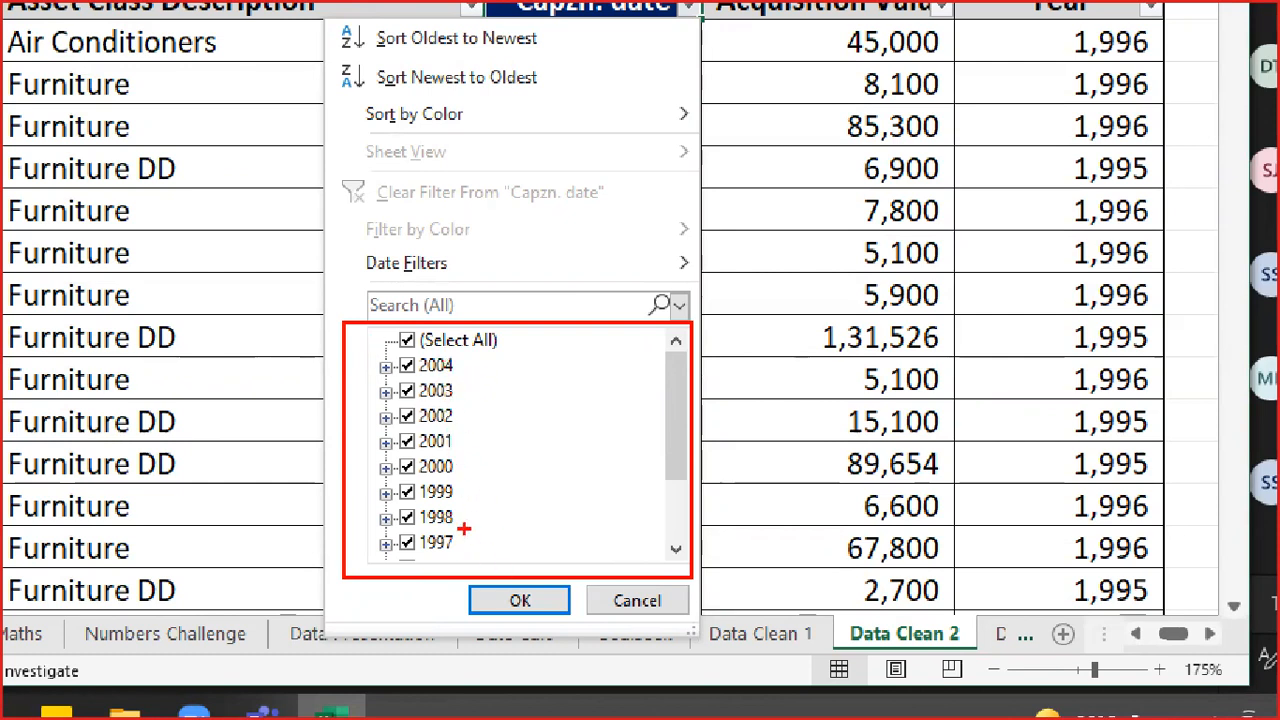
key("Escape")
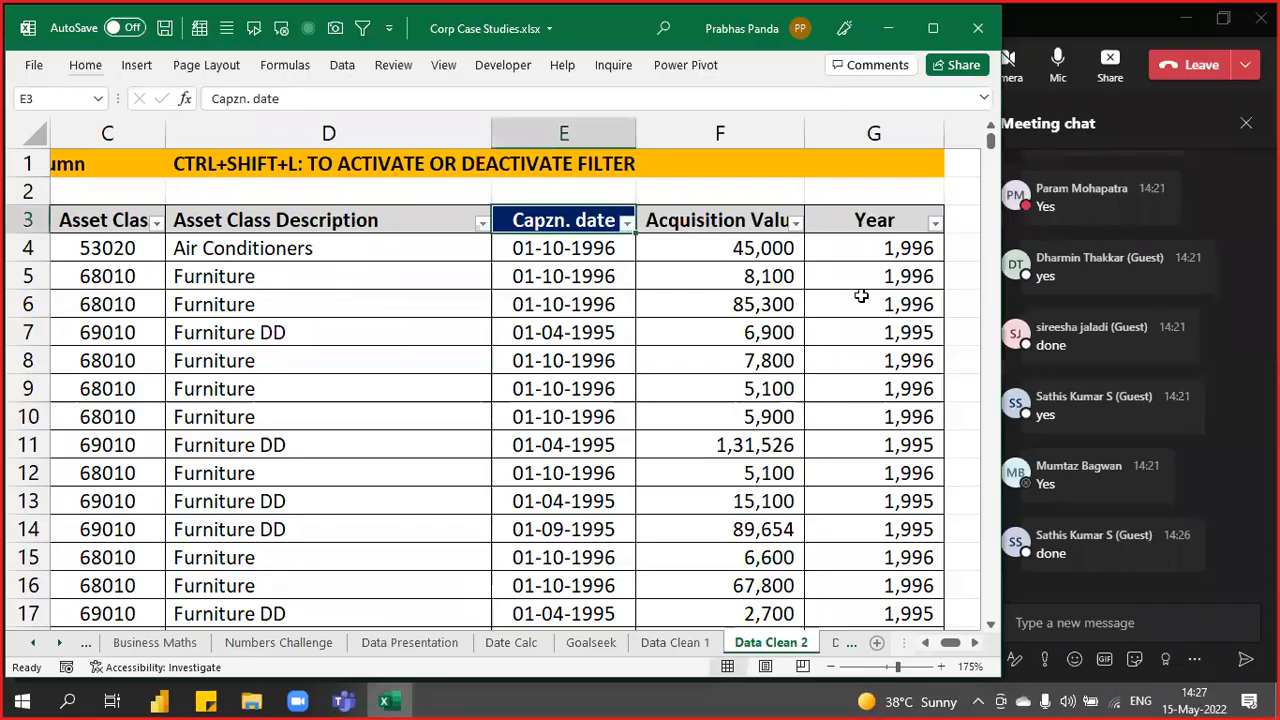
left_click(934, 223)
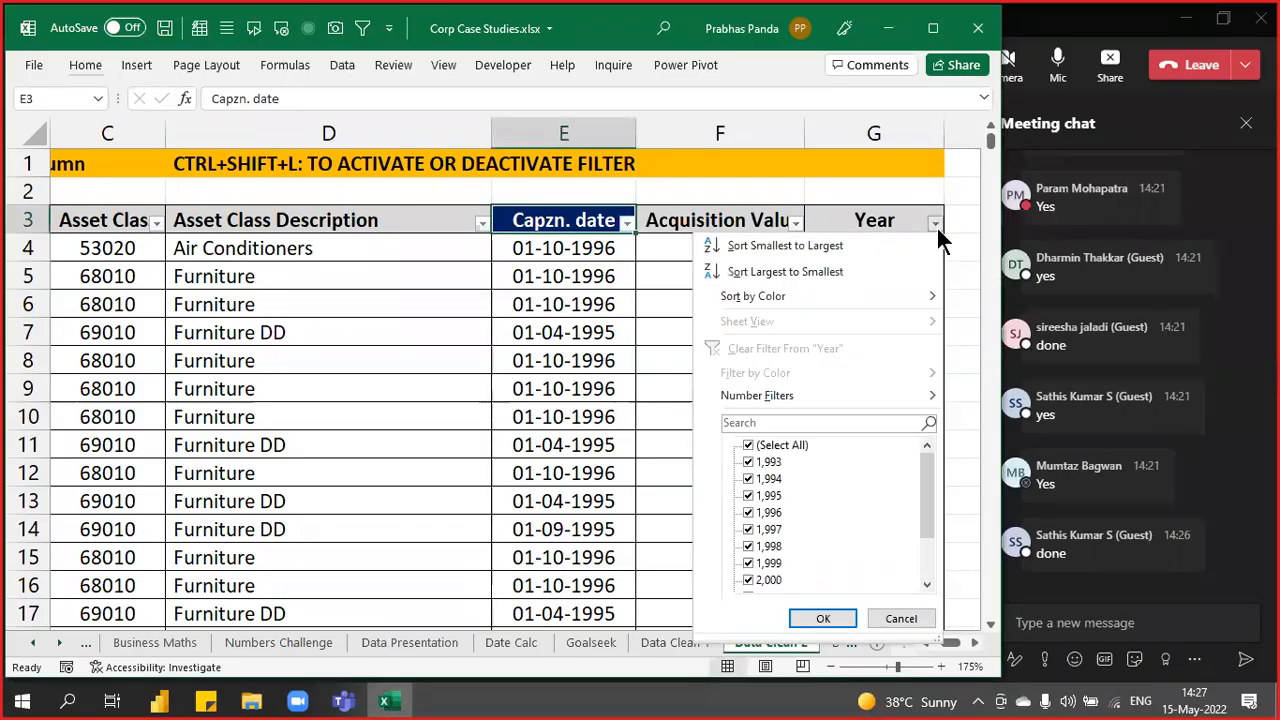
left_click_drag(927, 479, 937, 556)
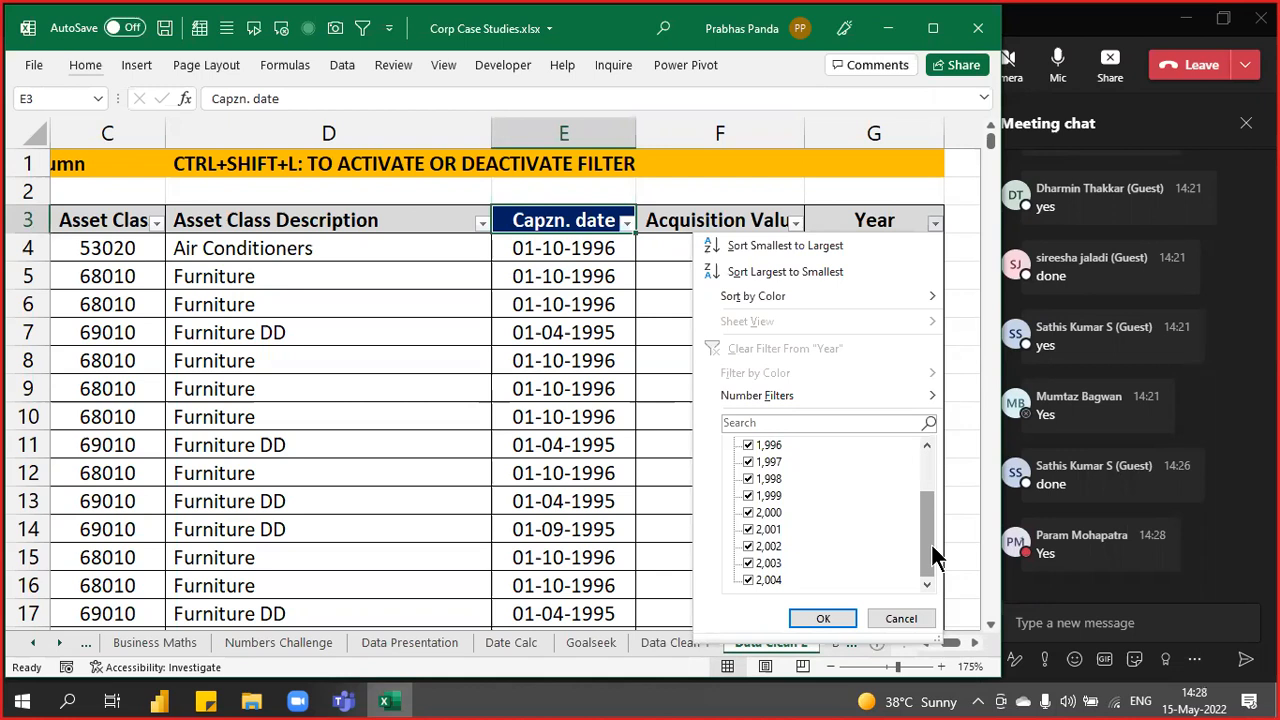
key("Escape")
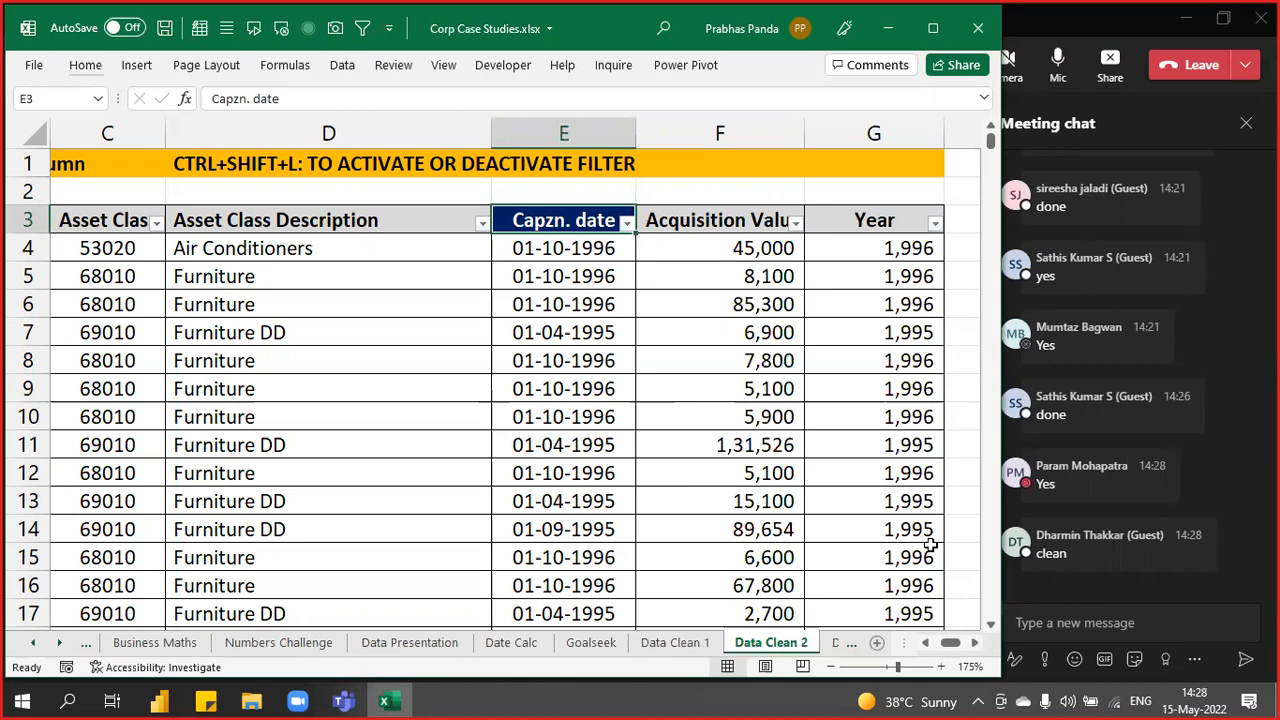
- Select E4:E832 and run Text to Columns through to the column data format step
key("Down")
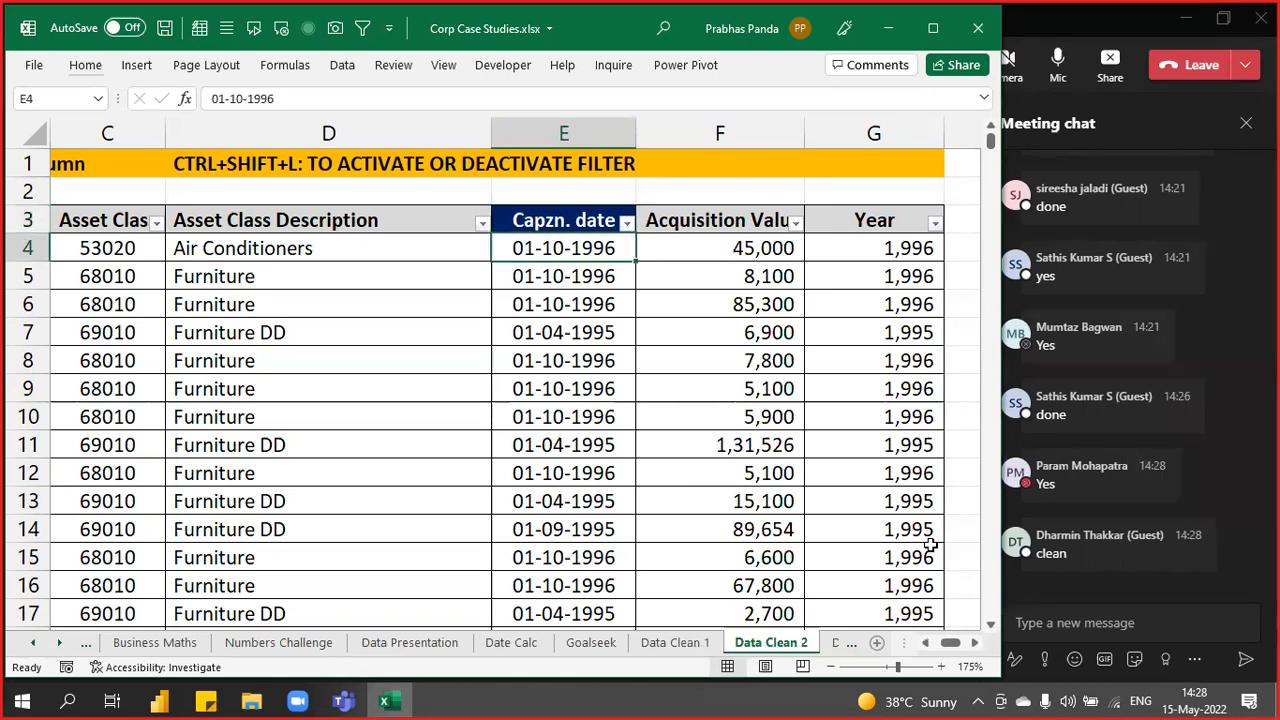
key("ctrl+shift+Down")
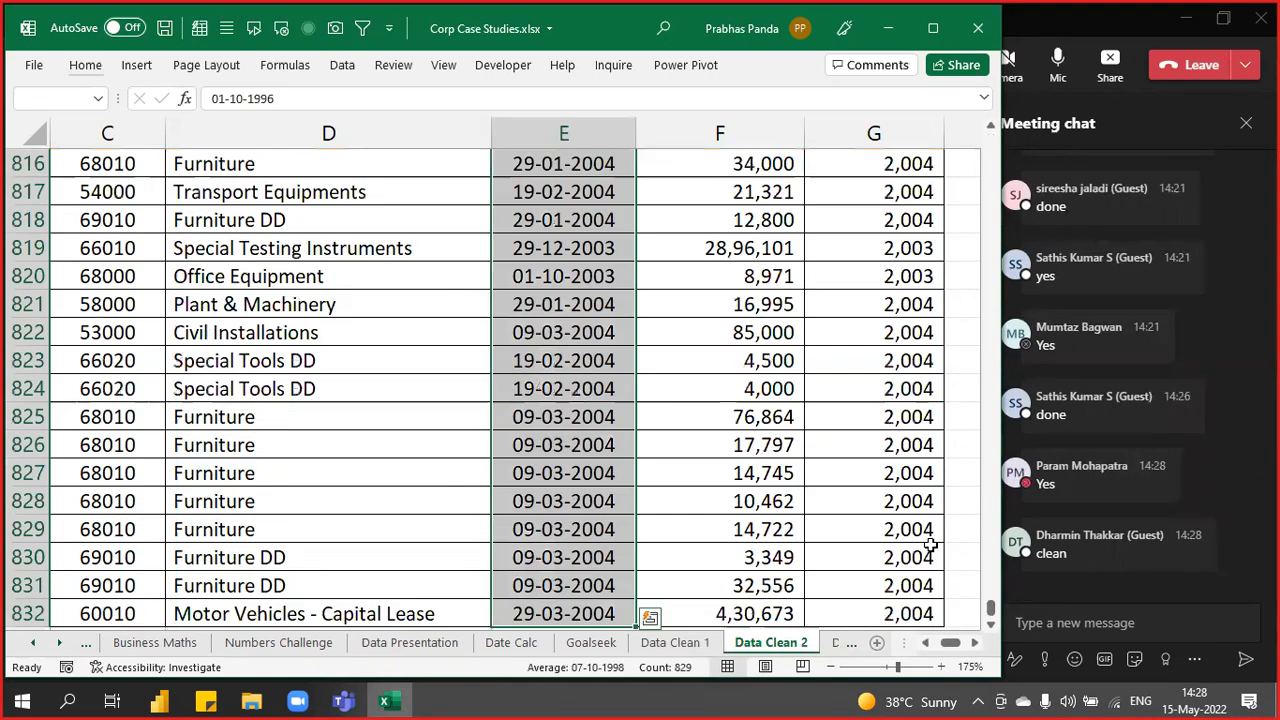
left_click(340, 68)
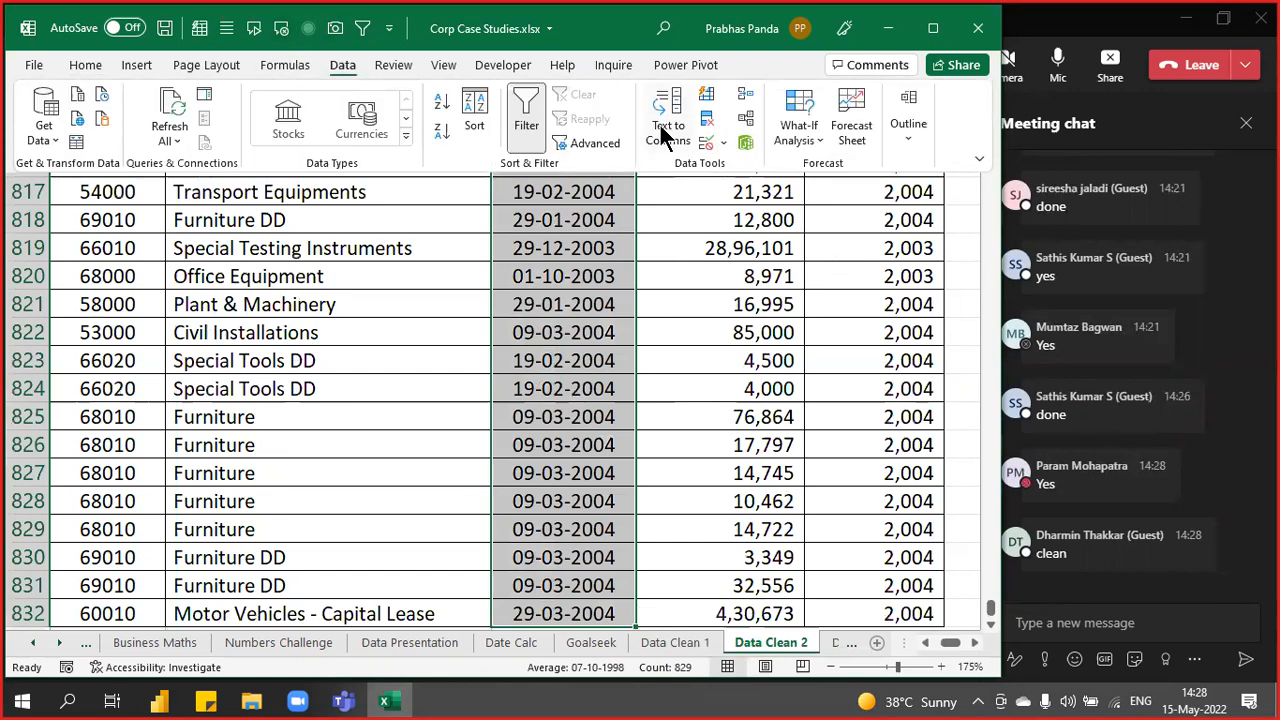
scroll(663, 135, "up", 6)
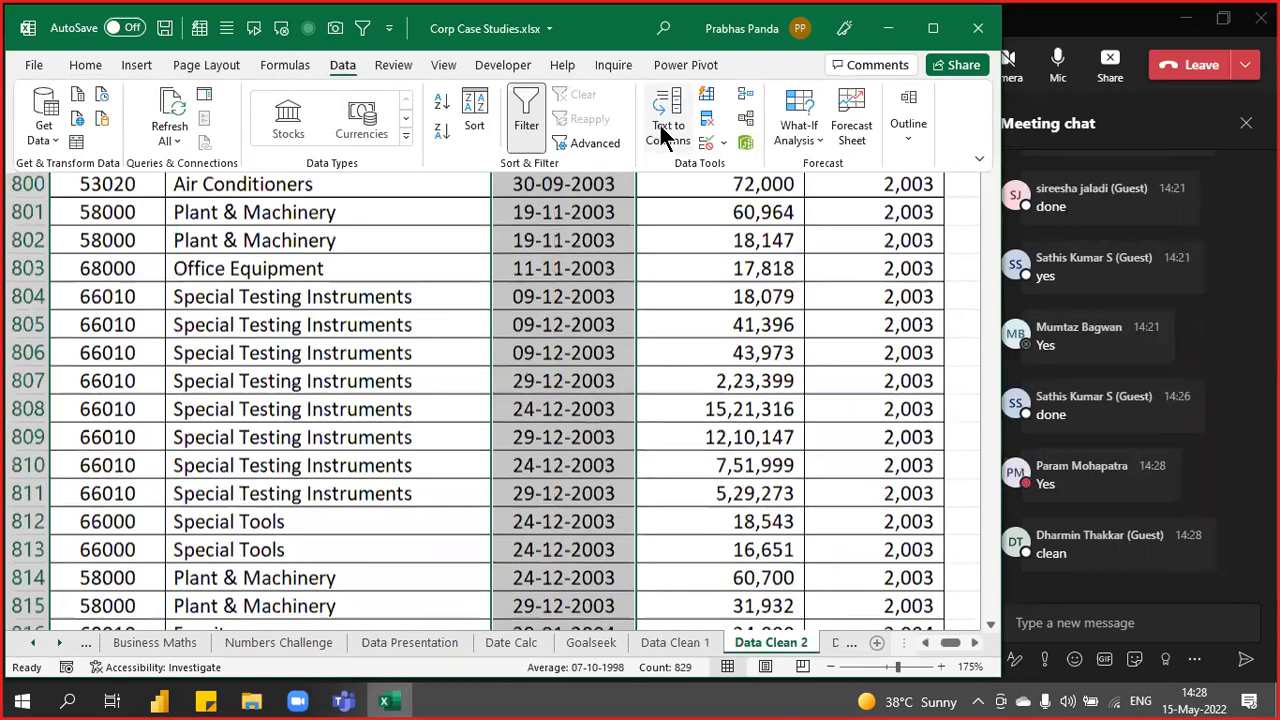
left_click(663, 135)
left_click_drag(431, 130, 753, 80)
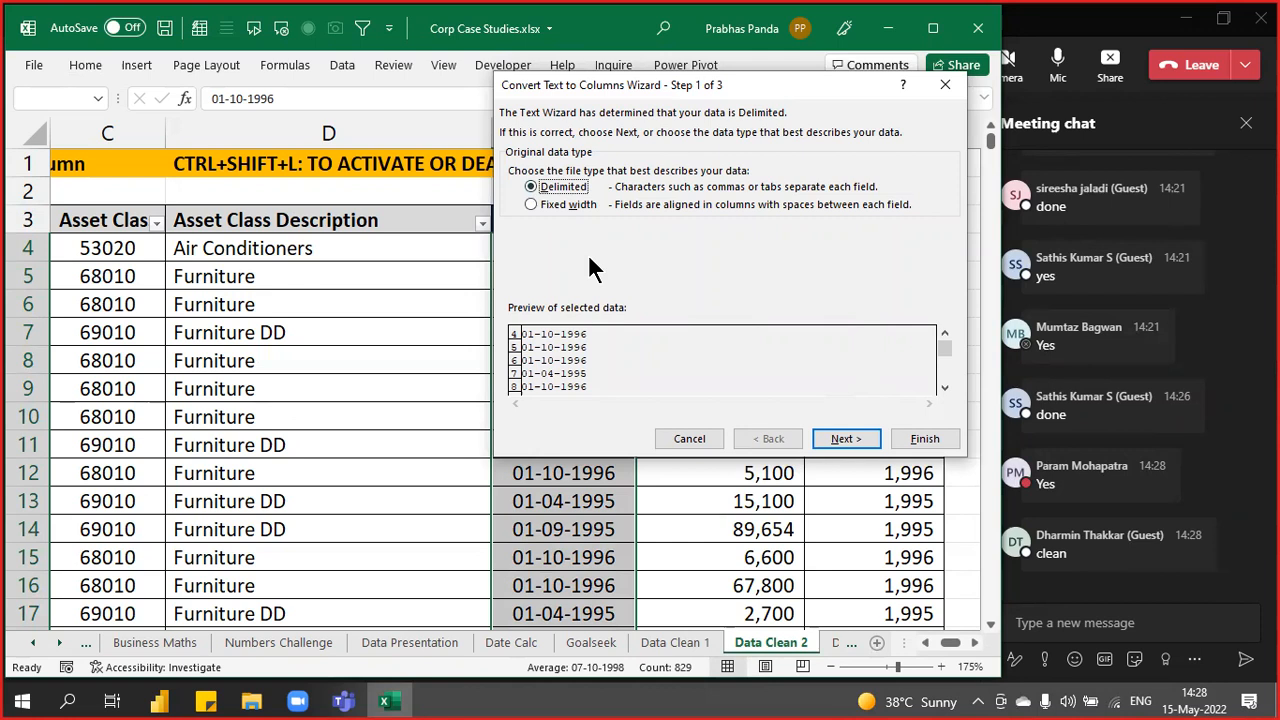
left_click(860, 440)
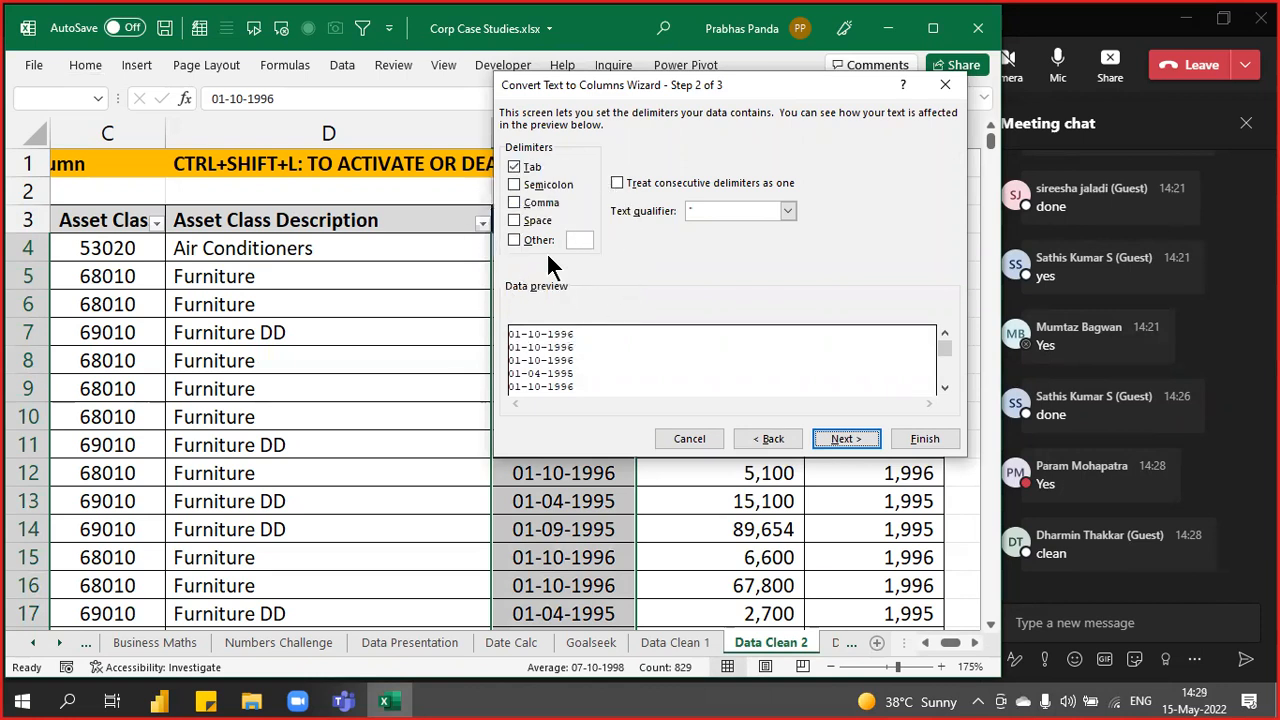
left_click(859, 438)
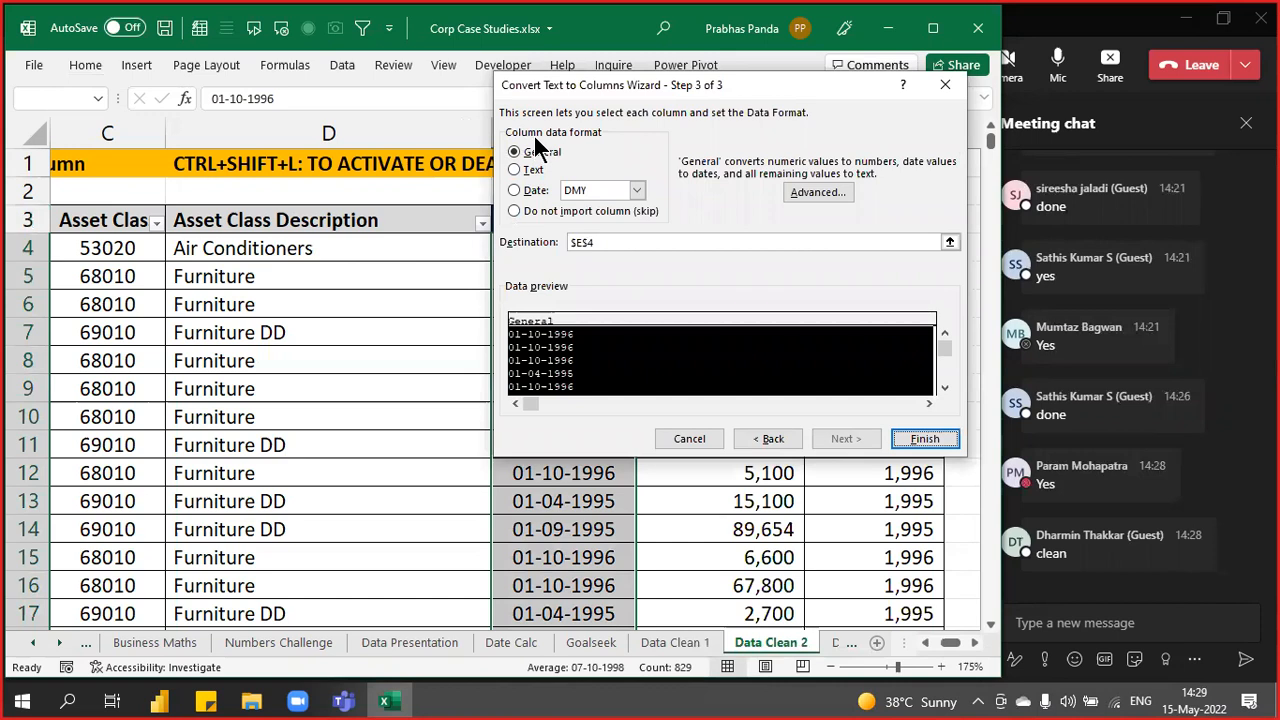
- Set the column data format to Date MDY and finish the conversion
key("ctrl")
key("ctrl")
key("ctrl")
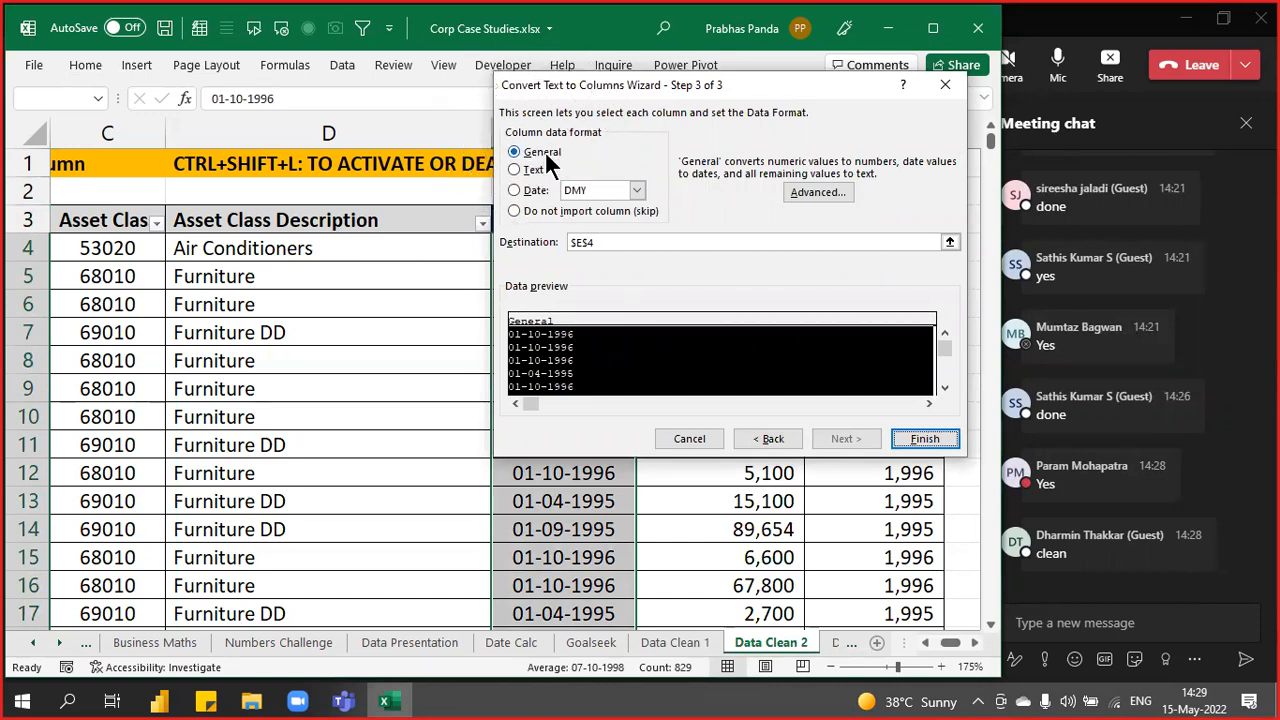
key("ctrl")
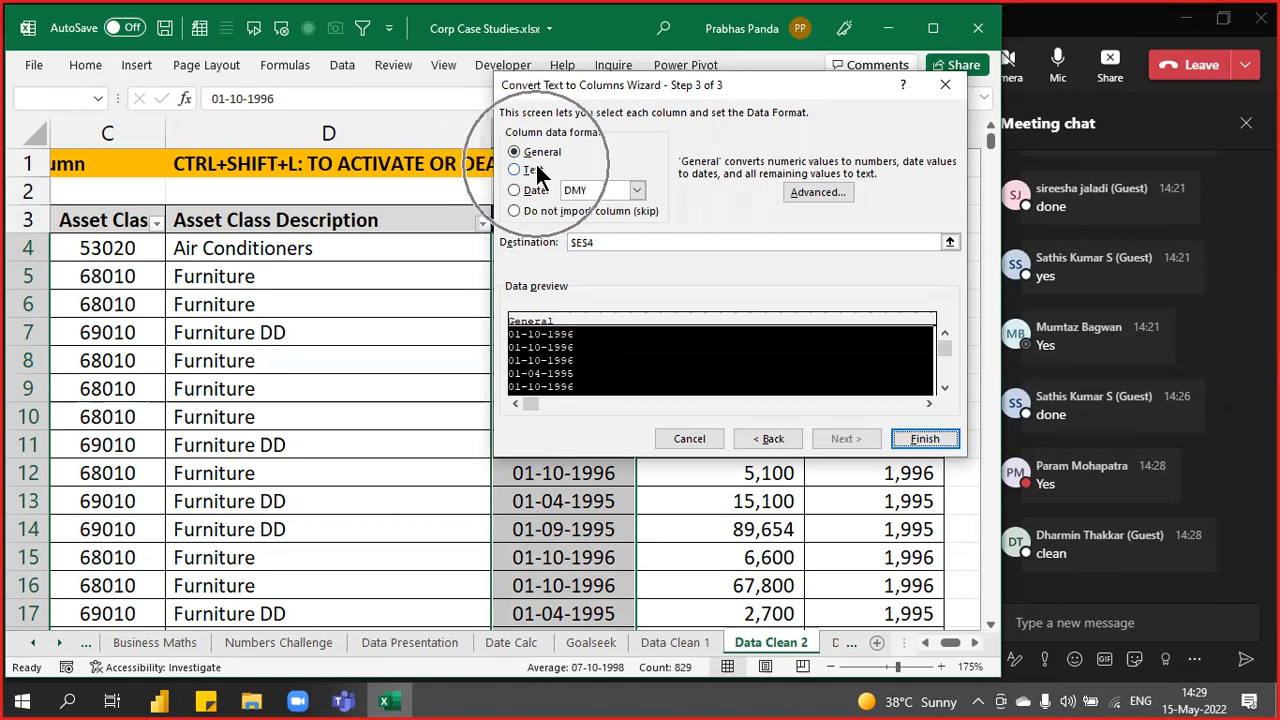
left_click(531, 192)
key("ctrl")
key("ctrl")
key("ctrl")
key("ctrl")
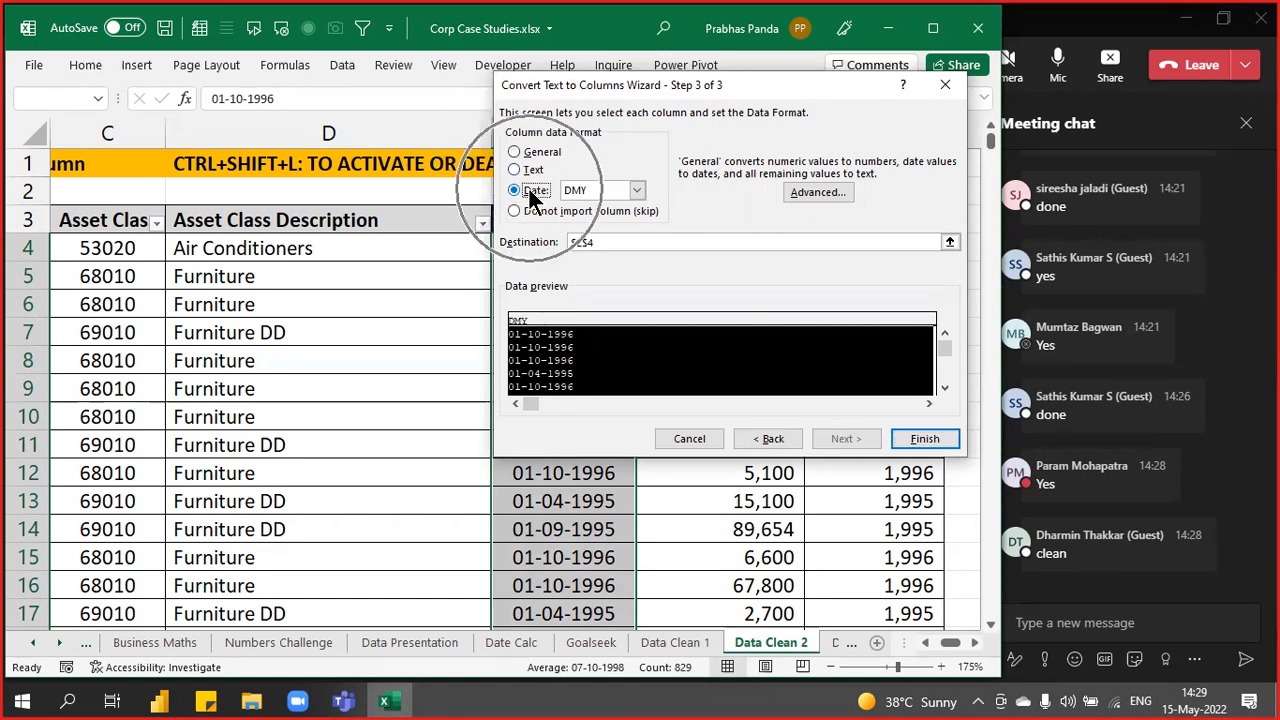
key("ctrl")
key("ctrl")
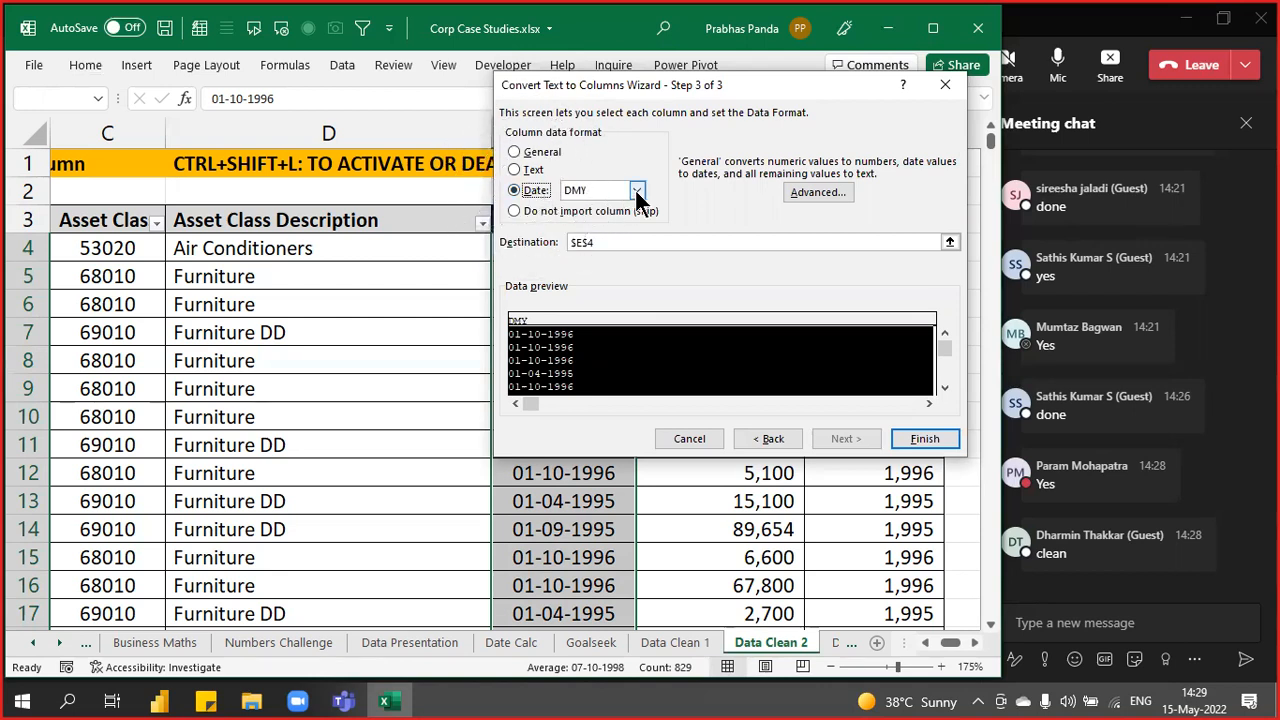
left_click(637, 191)
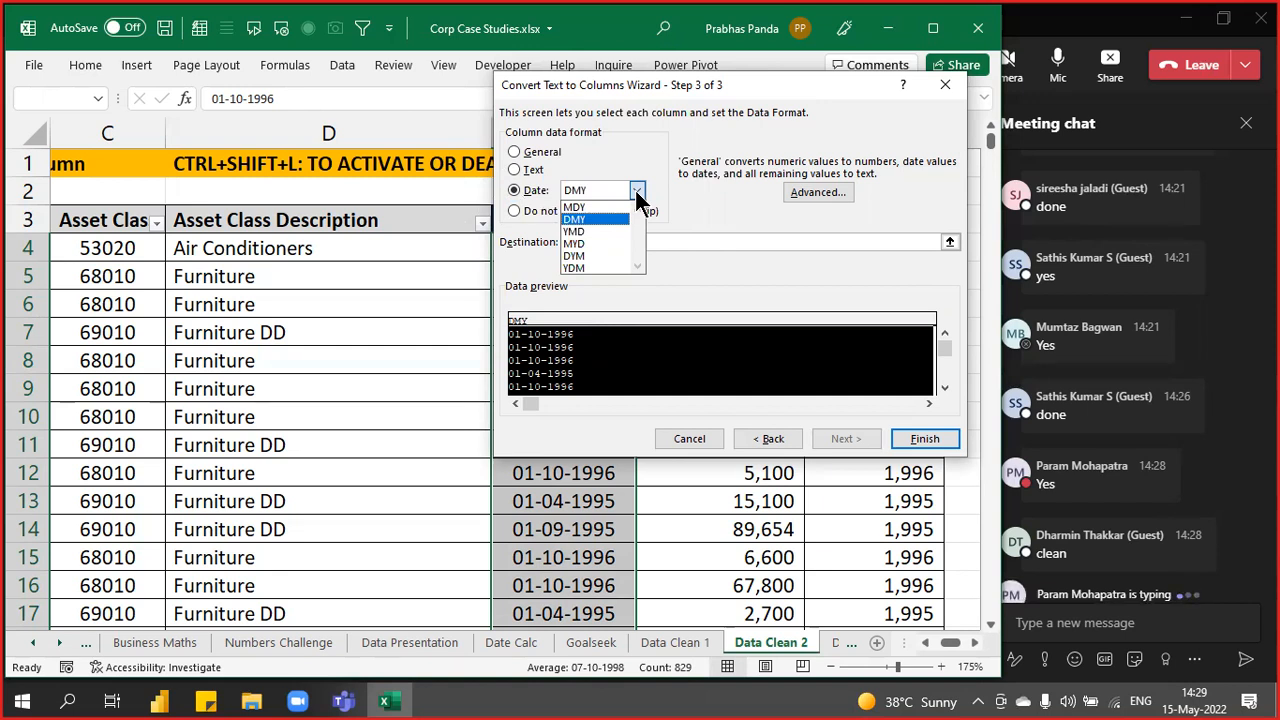
left_click(605, 207)
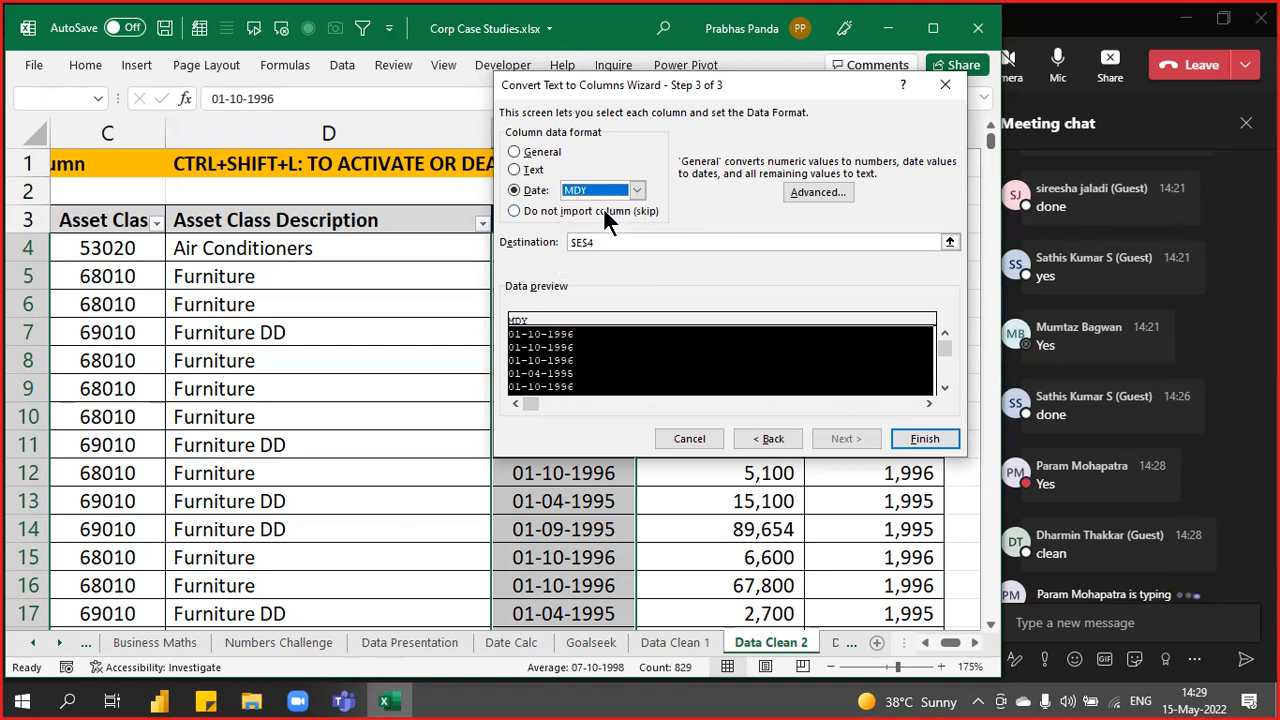
left_click(922, 439)
left_click(922, 439)
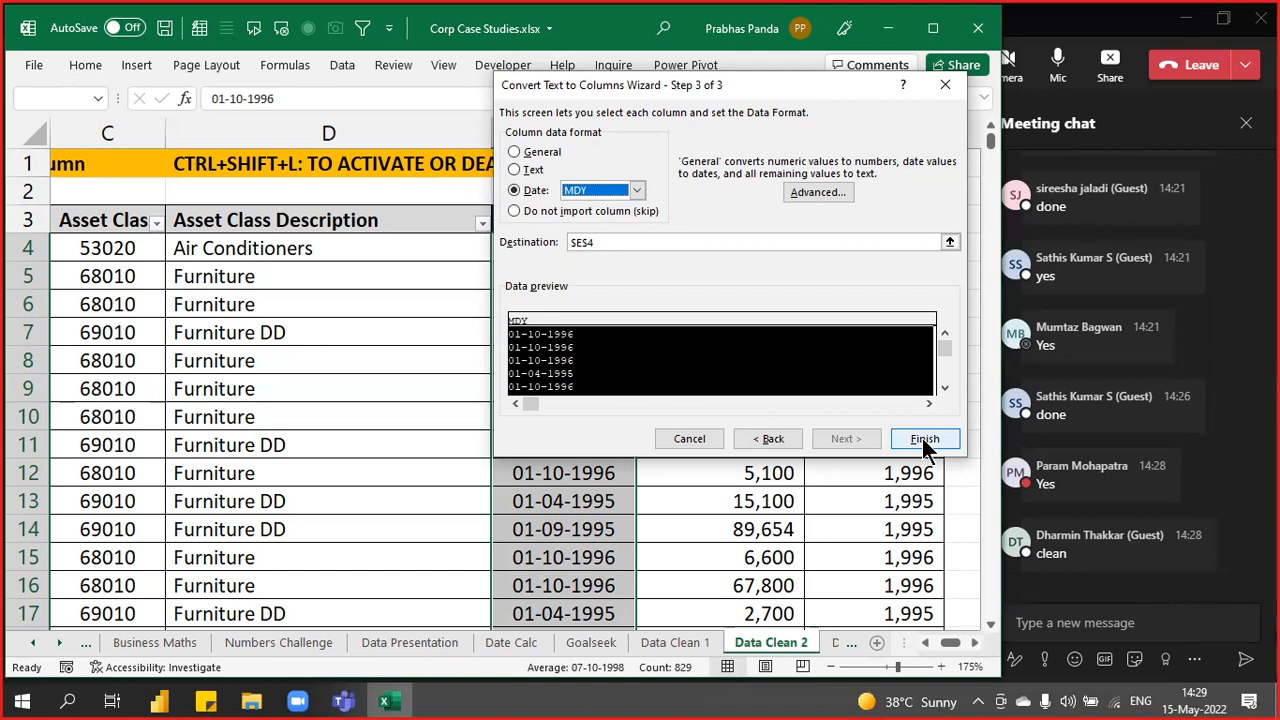
left_click(922, 438)
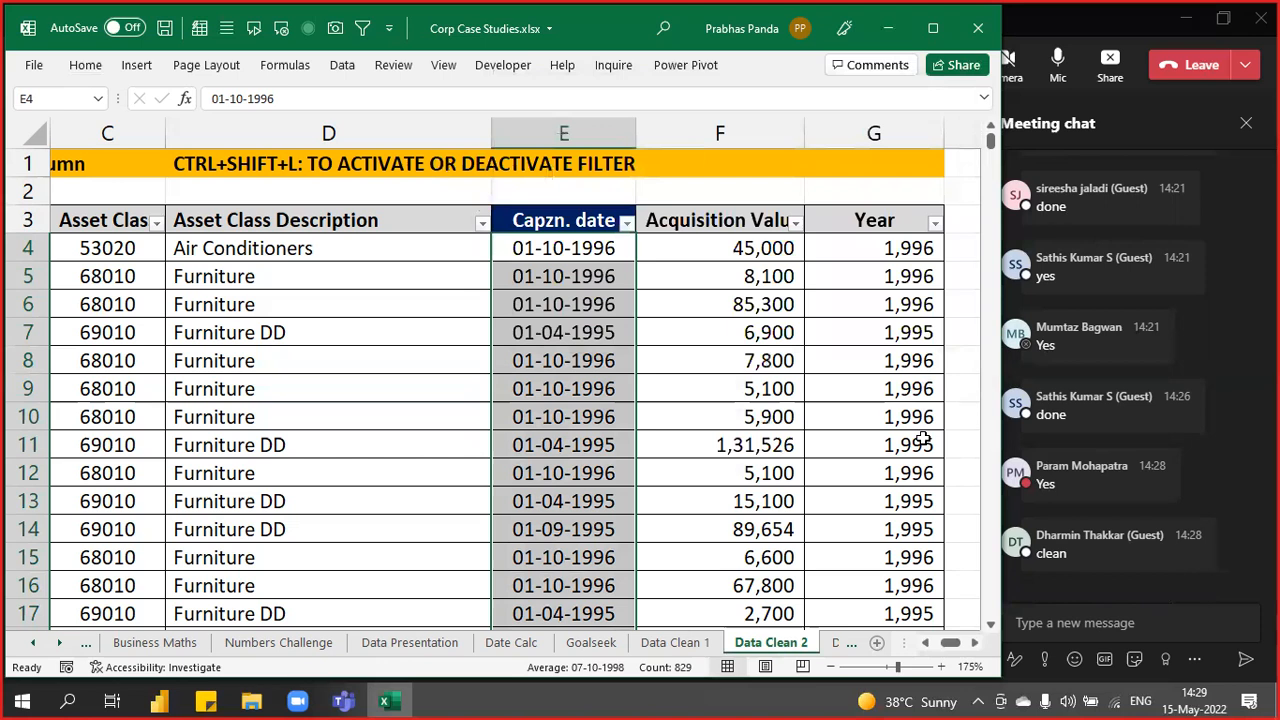
- Check the converted dates and select the Year values G4:G832 to inspect them
key("Down")
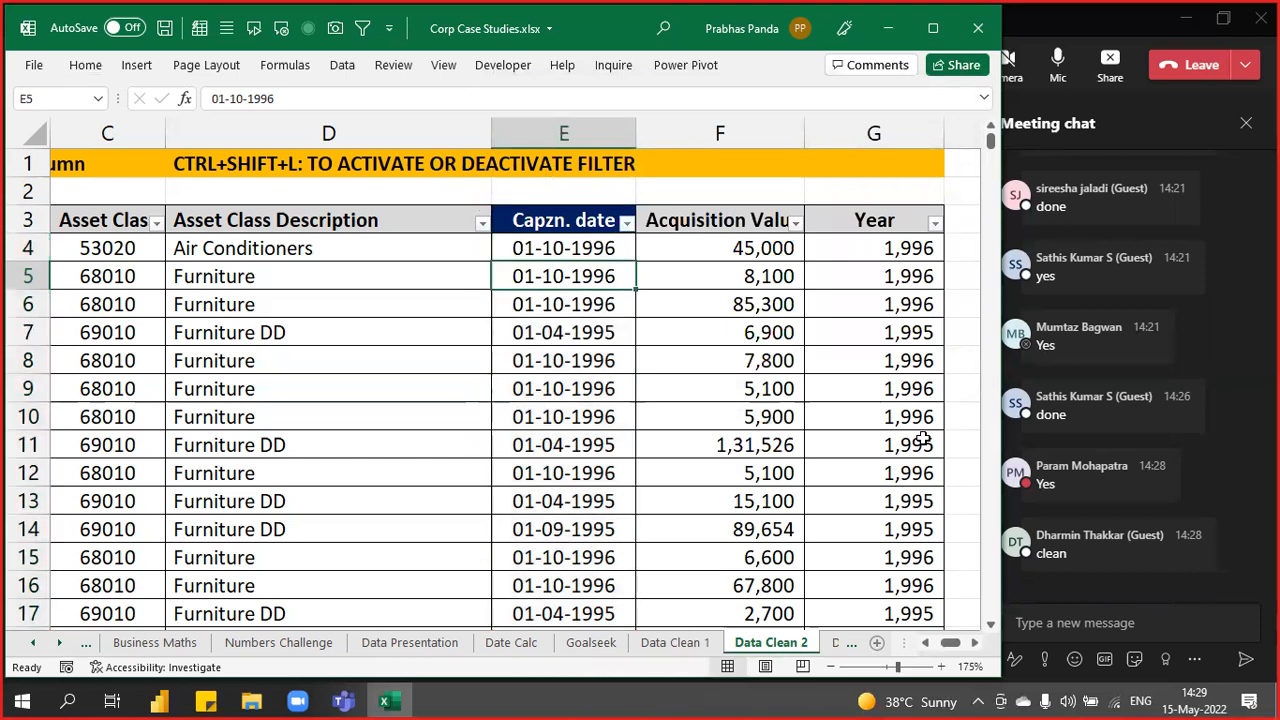
key("Right")
key("Right")
key("Right")
key("Right")
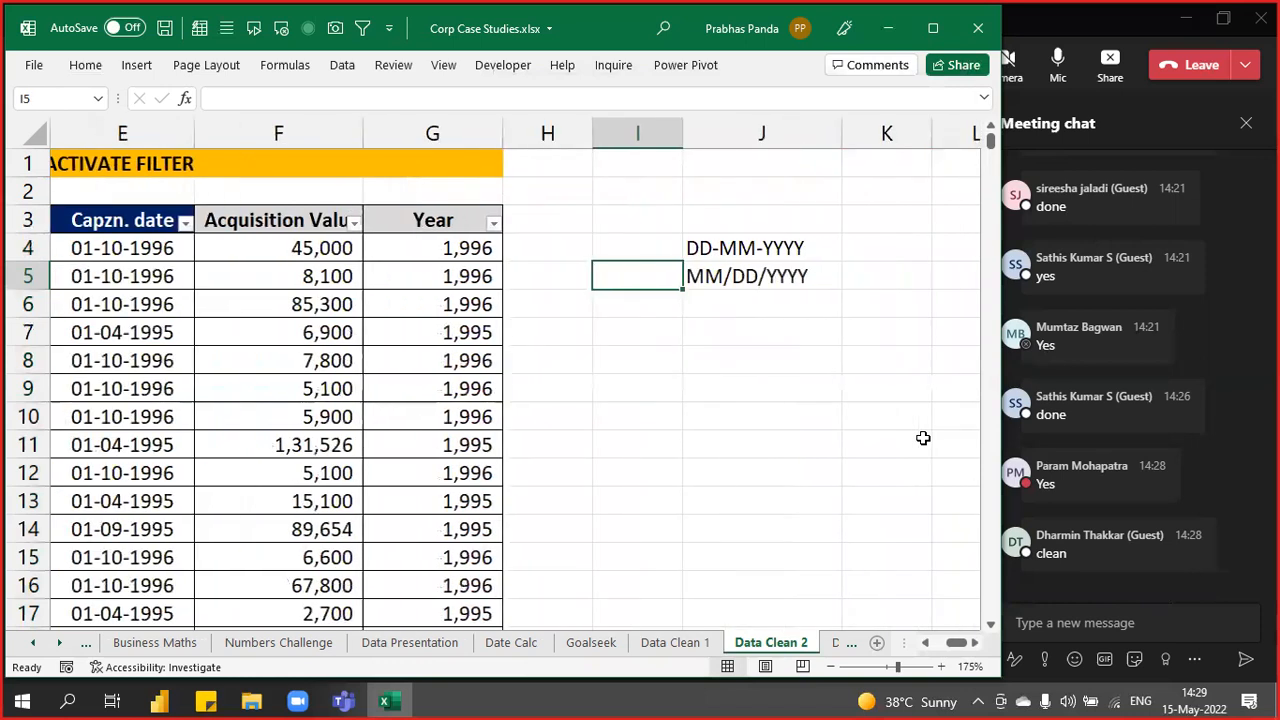
key("Left")
key("Up")
key("Left")
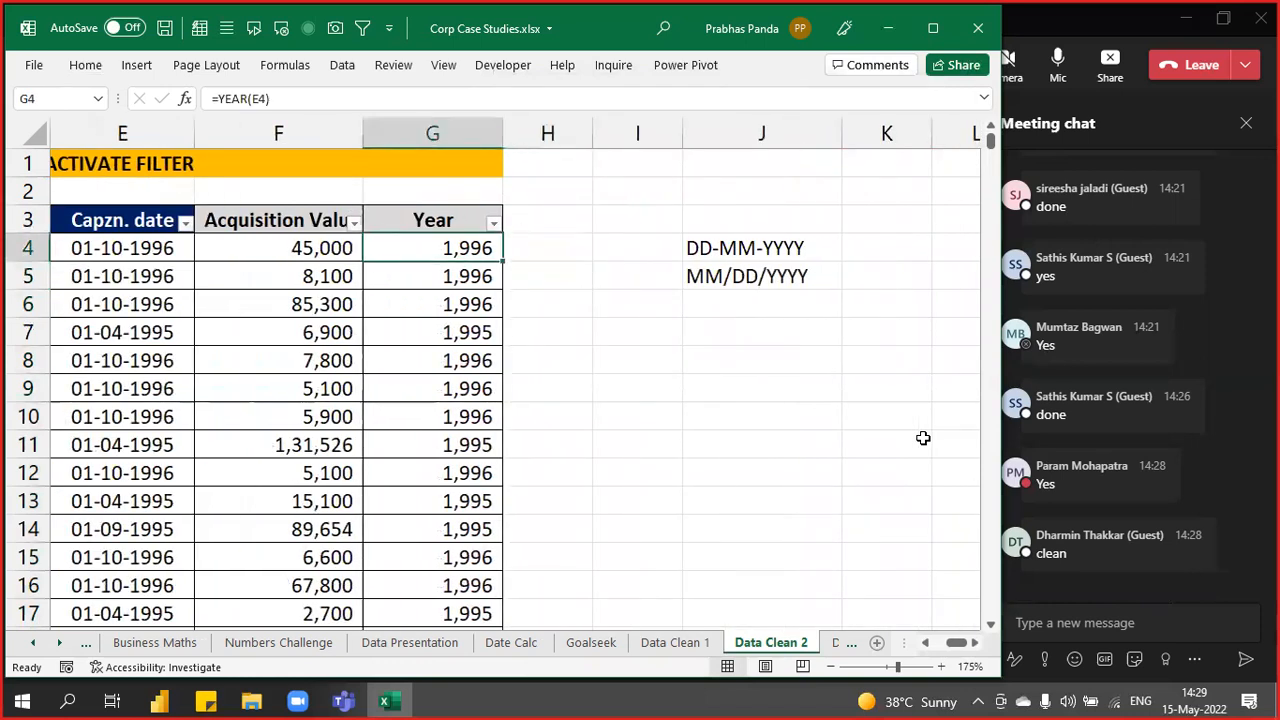
key("ctrl+shift+Down")
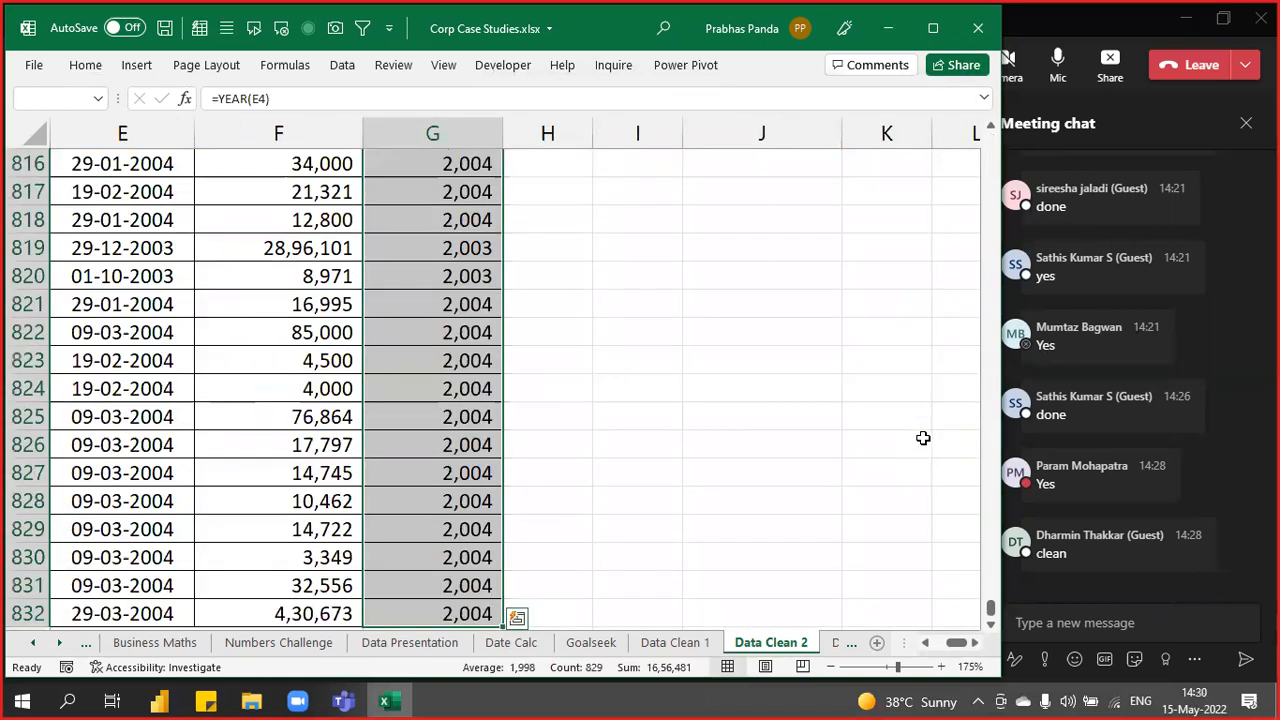
key("ctrl+BackSpace")
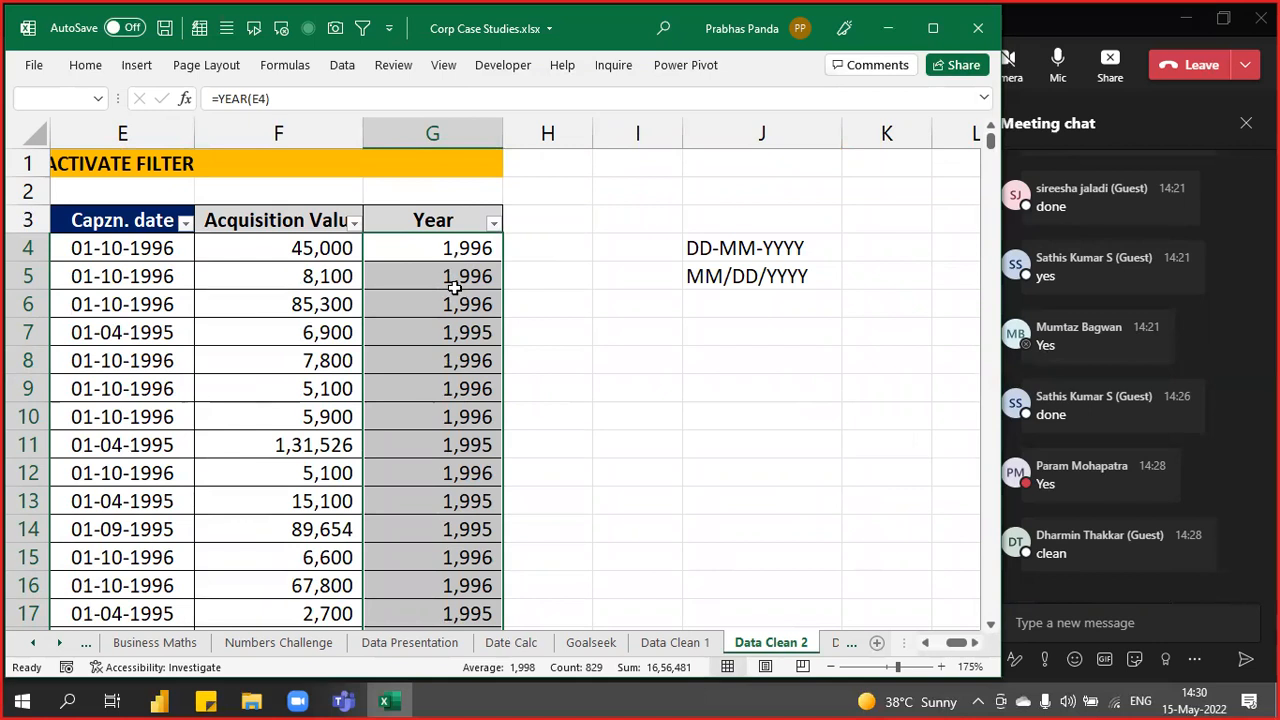
- Reselect the Capzn. dates from E4 down to E832
key("Left")
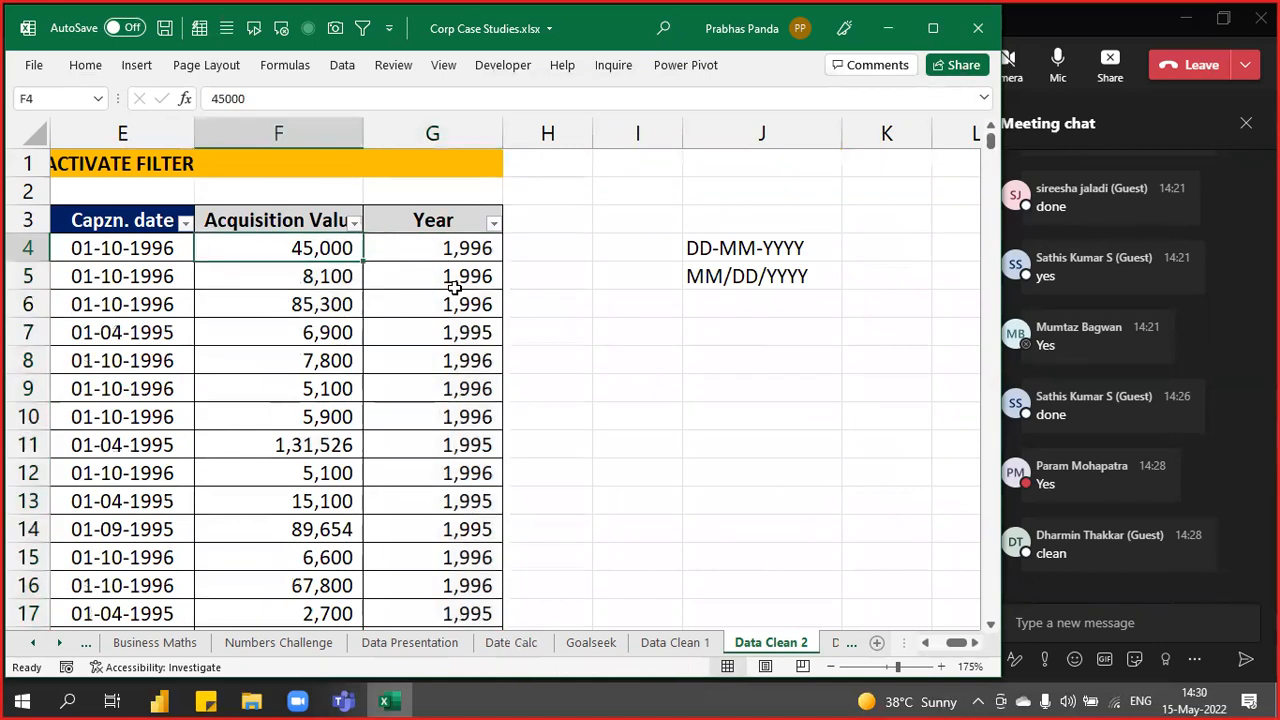
key("Left")
key("Left")
key("Right")
key("Right")
key("Left")
key("ctrl+shift+Down")
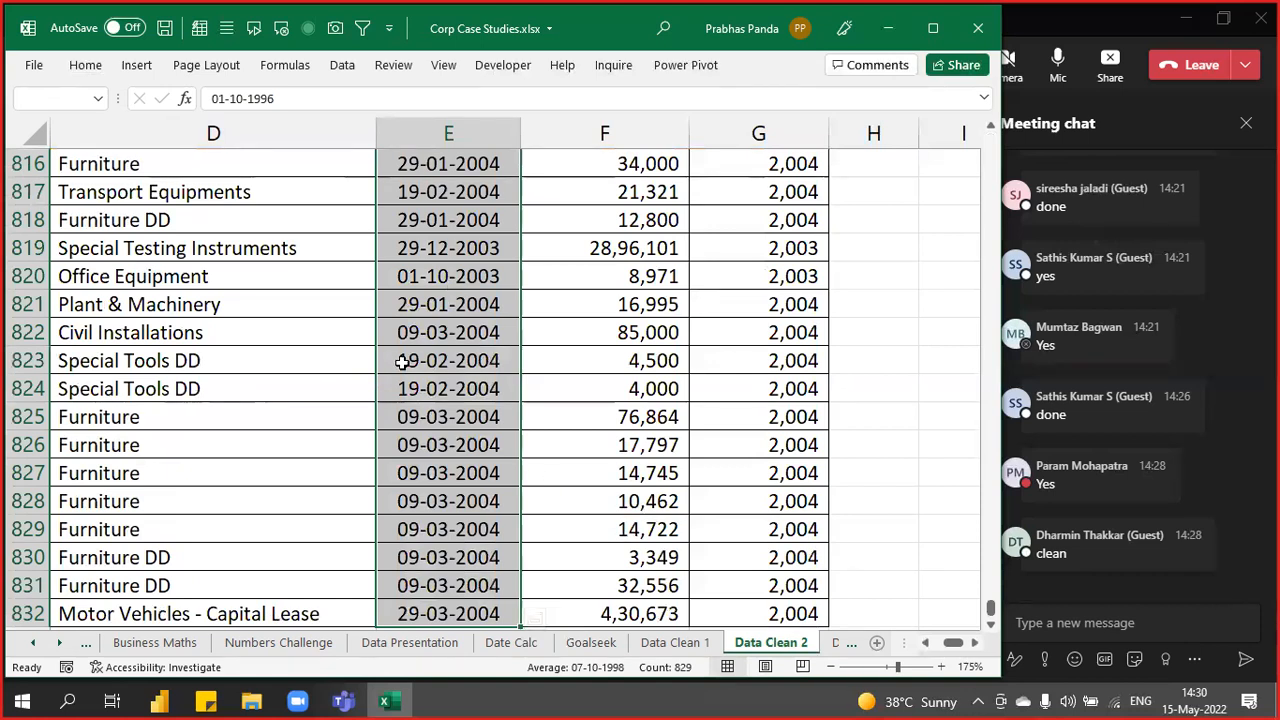
- Reopen Text to Columns with Alt+A+E and advance to the column format step
key("alt")
key("a")
key("e")
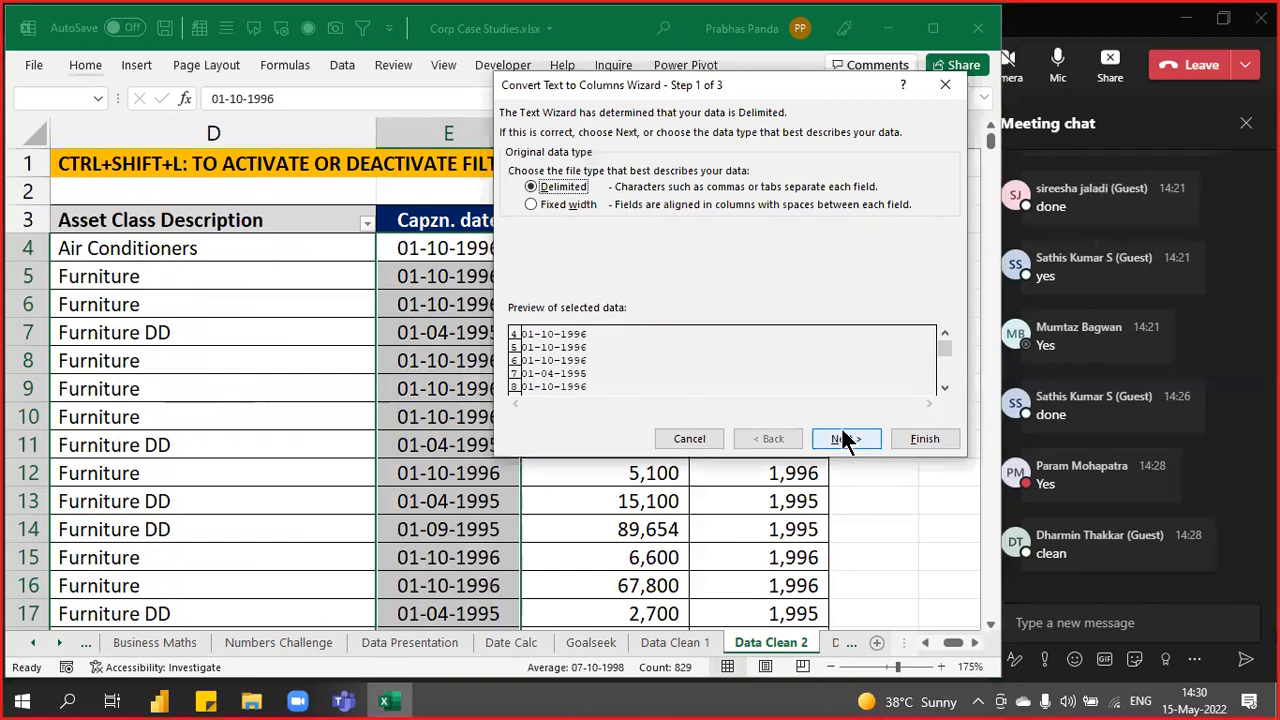
left_click(845, 438)
left_click(844, 440)
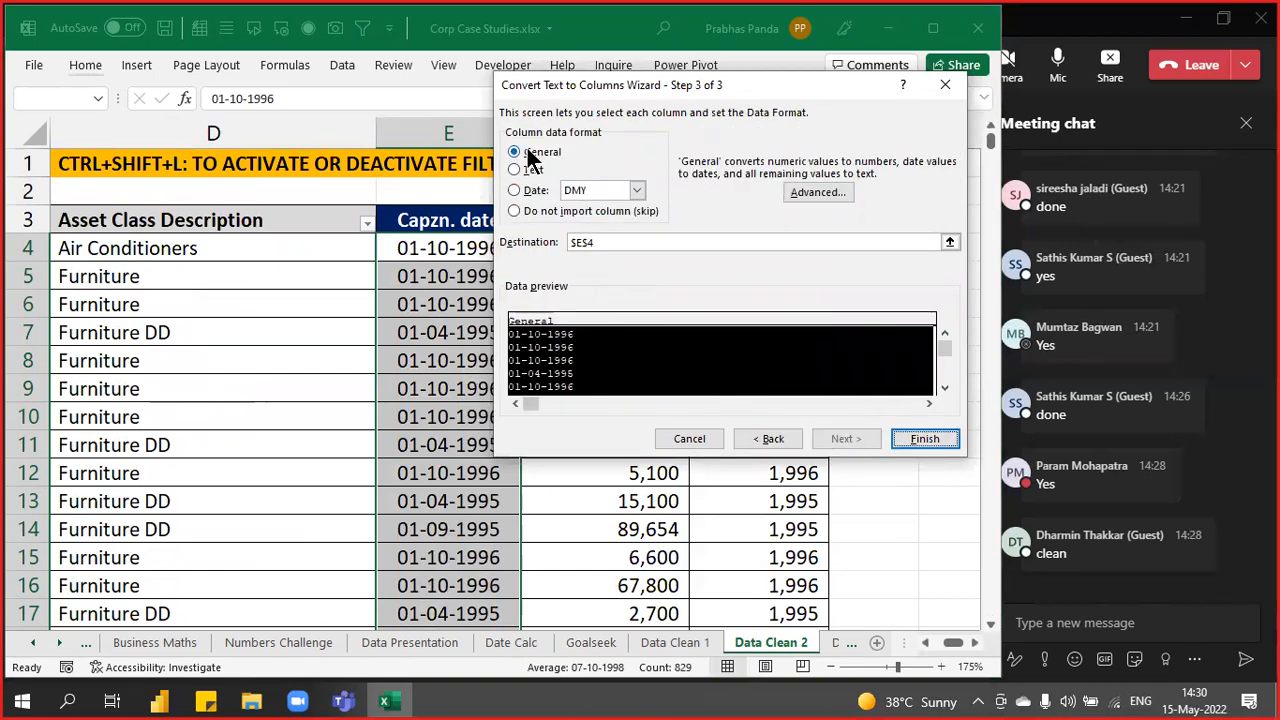
- Set the column data format to Date DMY and finish converting column E
left_click(532, 194)
key("ctrl")
key("ctrl")
key("ctrl")
key("ctrl")
key("ctrl")
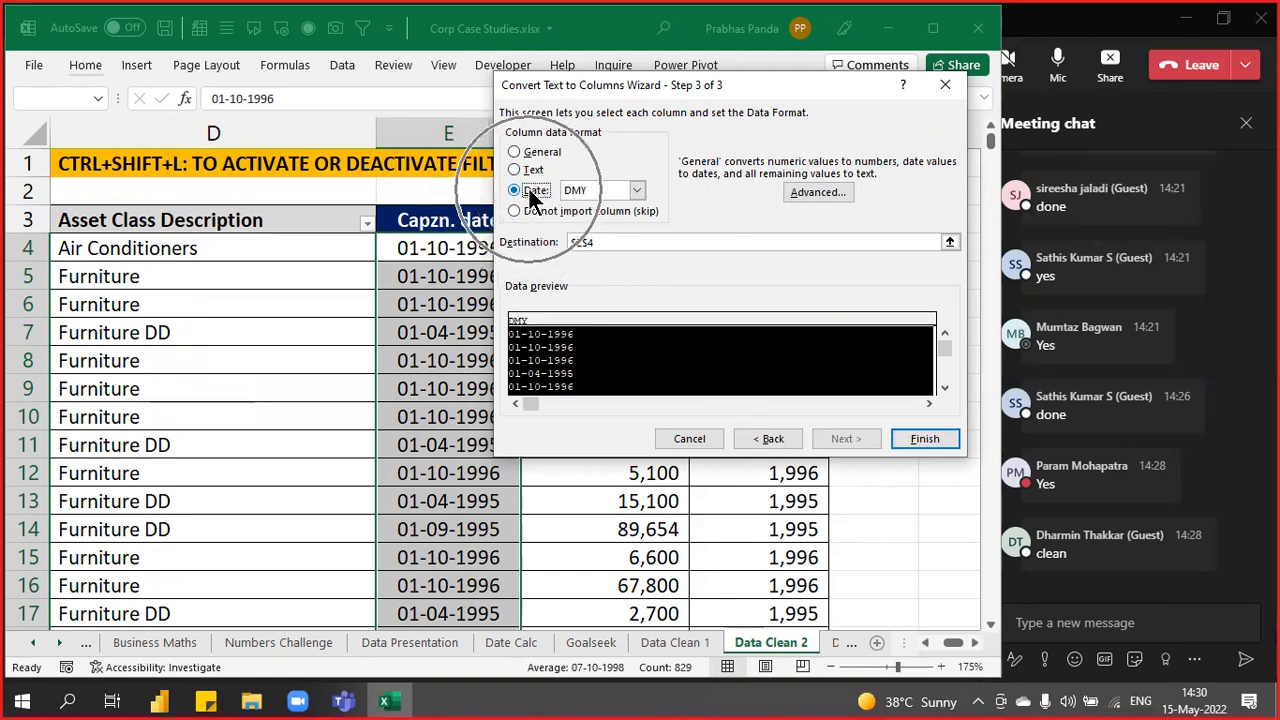
key("ctrl")
key("ctrl")
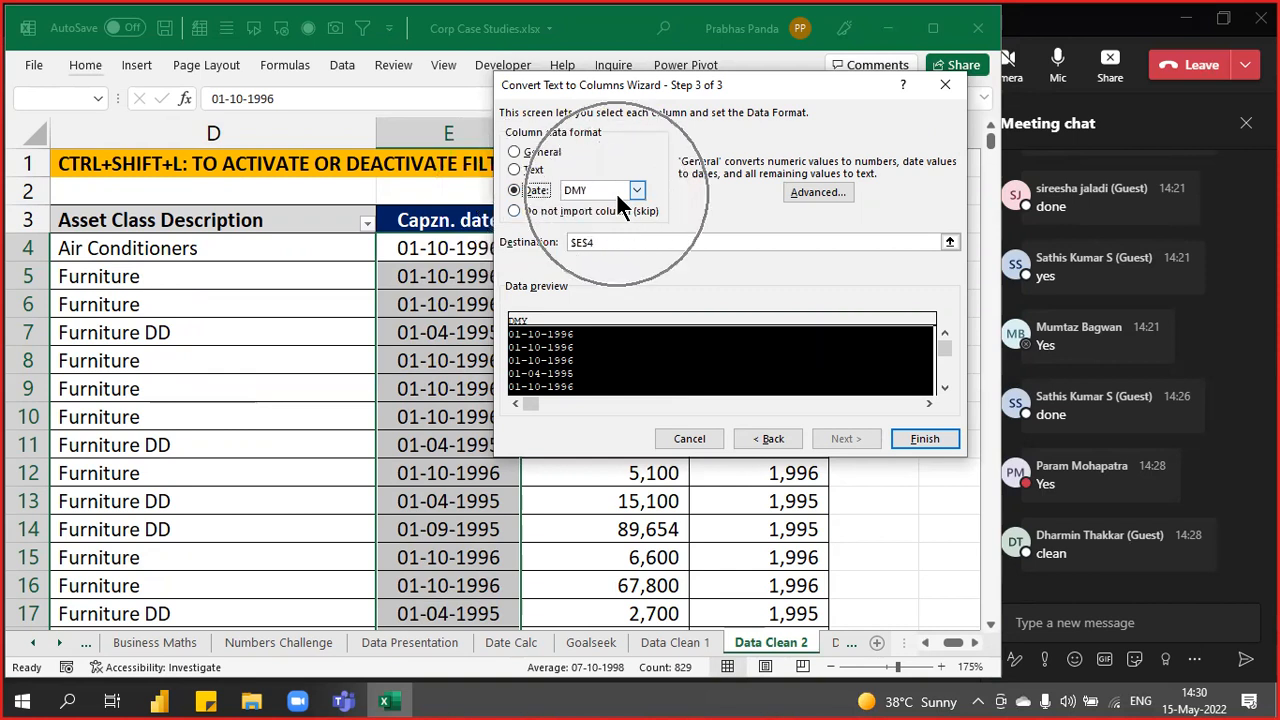
left_click(612, 188)
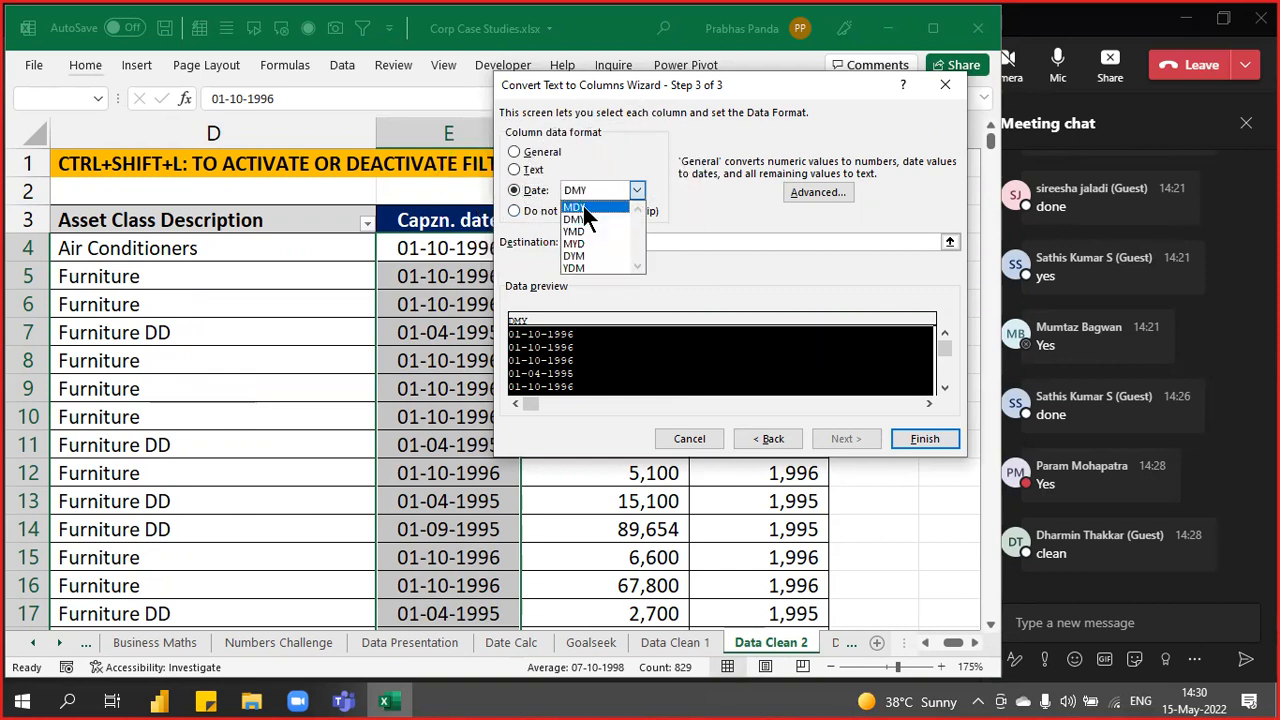
left_click(581, 208)
left_click(598, 193)
left_click(577, 218)
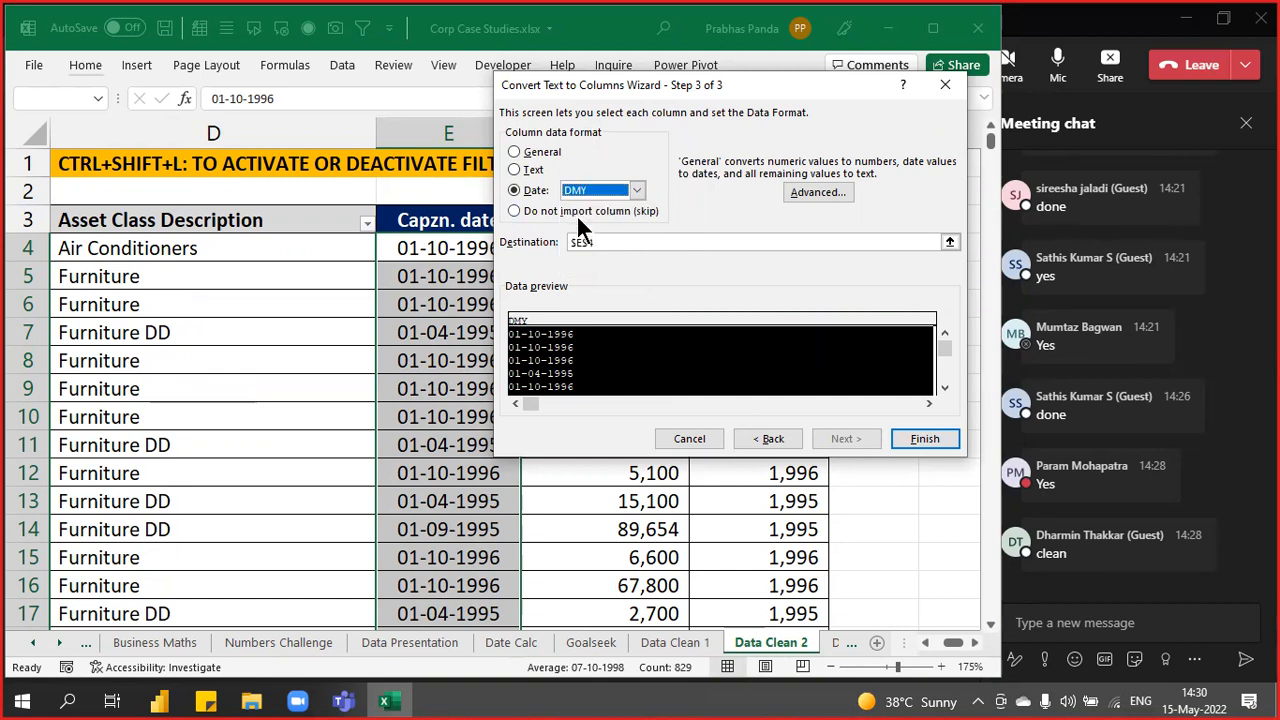
left_click(919, 436)
left_click(922, 439)
key("Right")
key("Right")
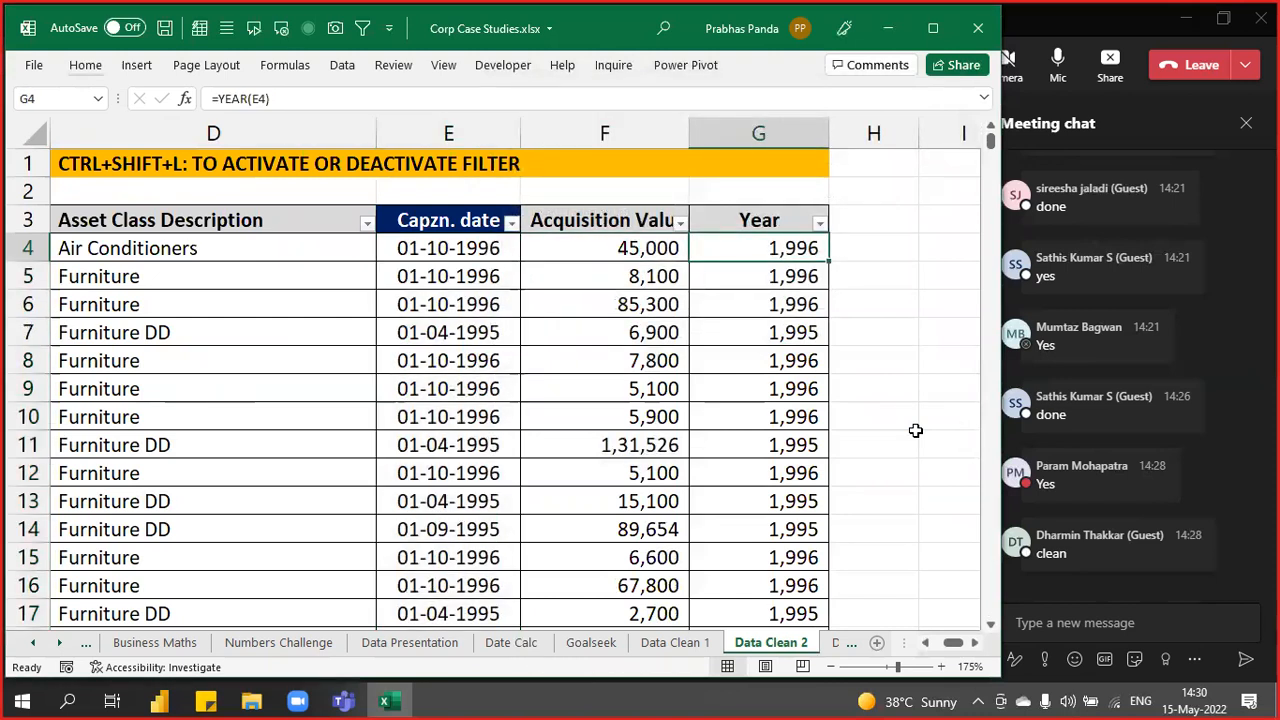
- Select the Year results from G4 down to G832
left_click(793, 248)
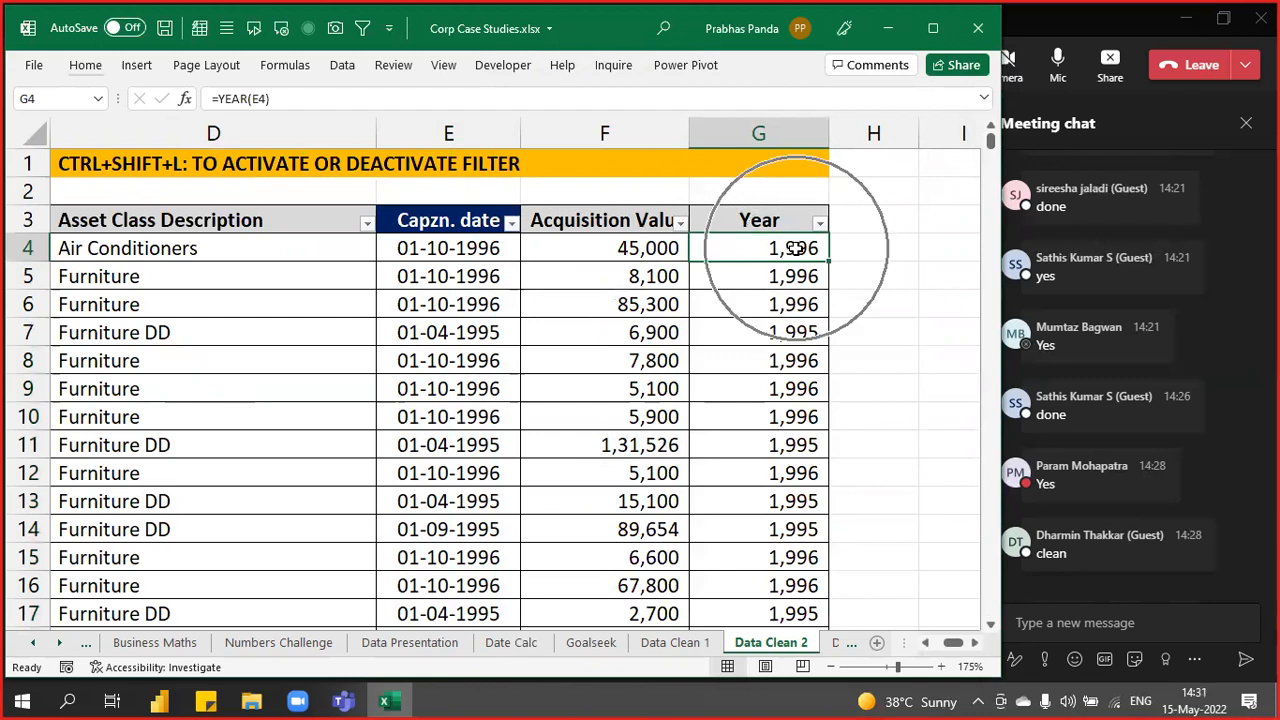
left_click(793, 248)
left_click(793, 248)
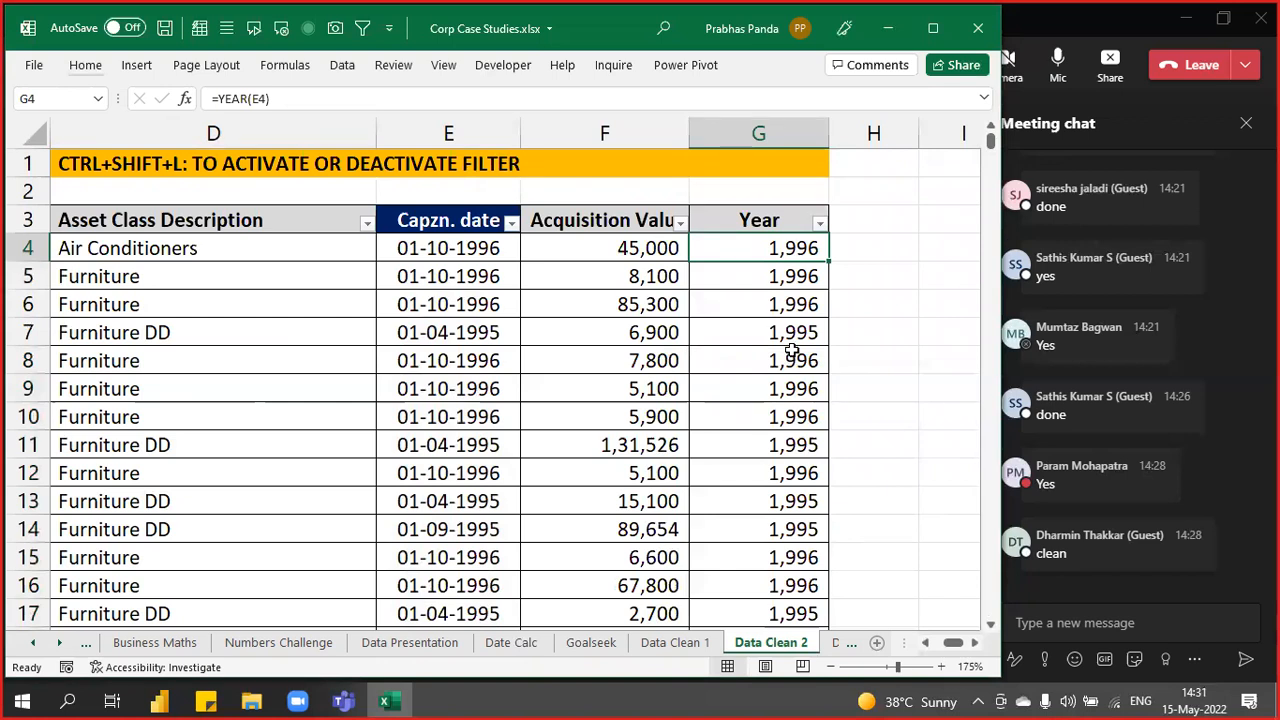
key("Up")
key("Down")
key("ctrl+shift+Down")
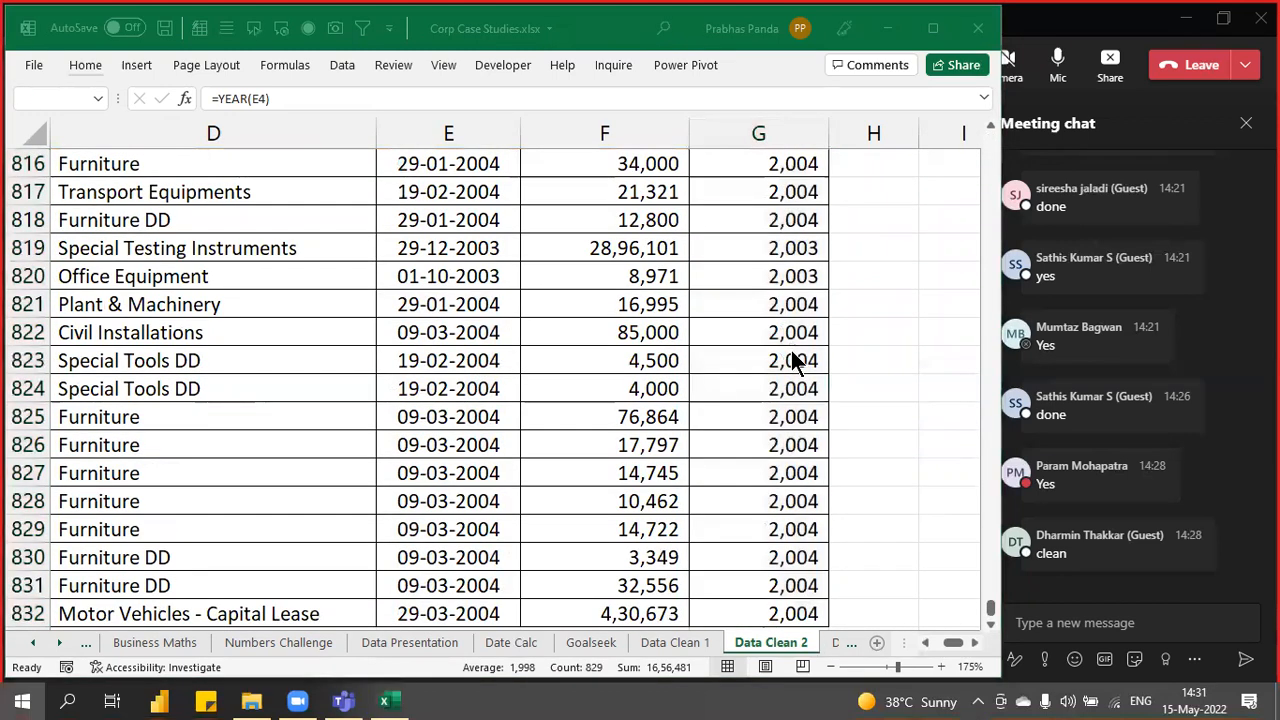
- Search Windows for 'on' and launch the On-Screen Keyboard
key("super")
type("on")
key("Escape")
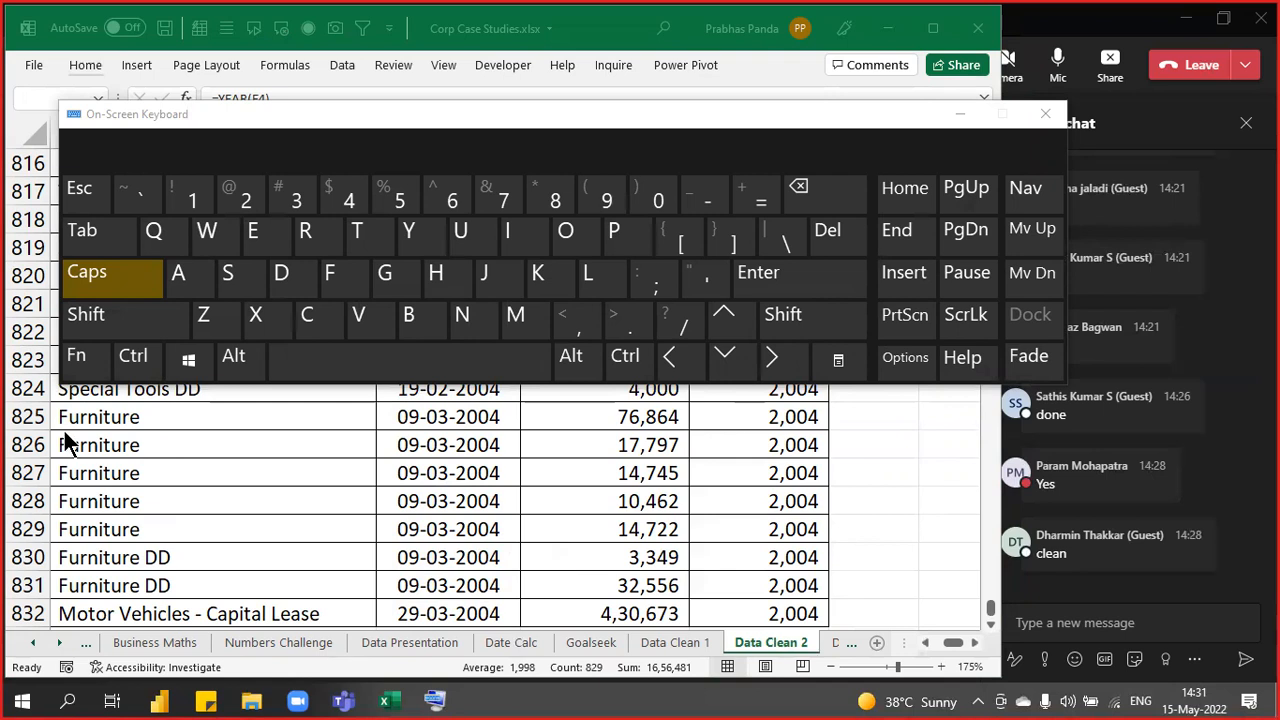
- Show the Ctrl+Shift+~ General format shortcut on the On-Screen Keyboard, then minimize it
left_click(133, 356)
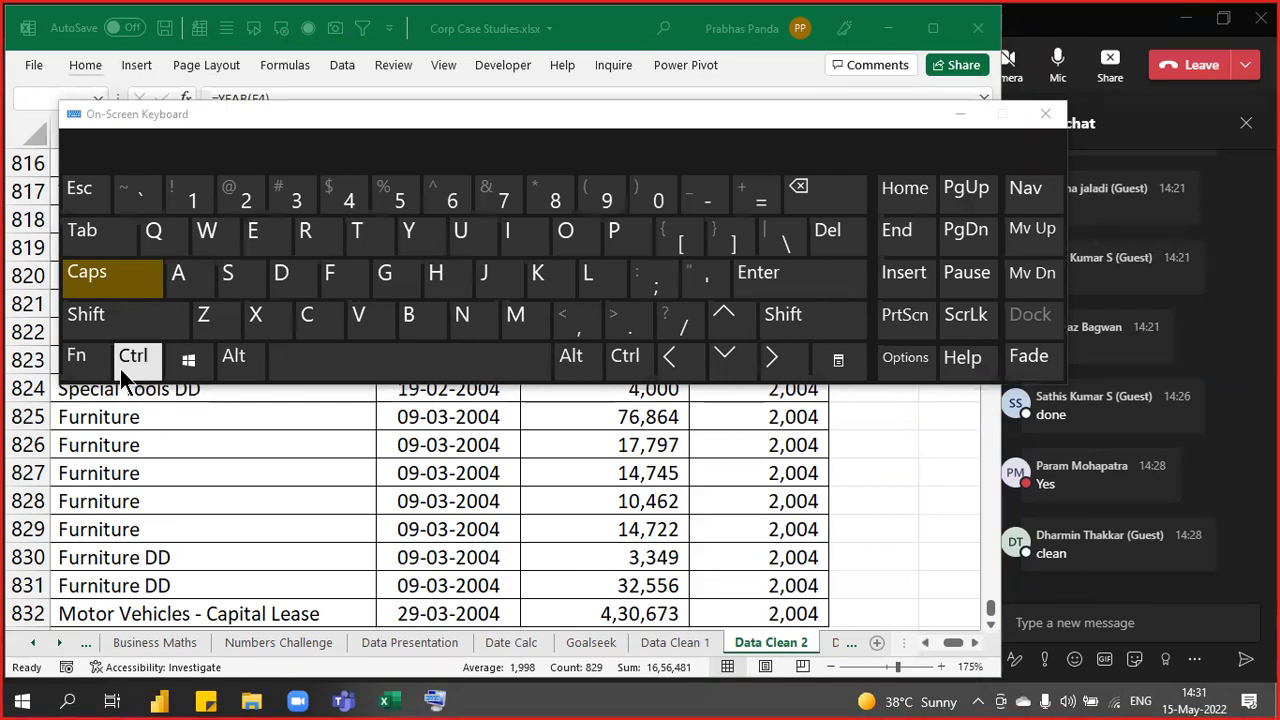
left_click(86, 314)
left_click(155, 207)
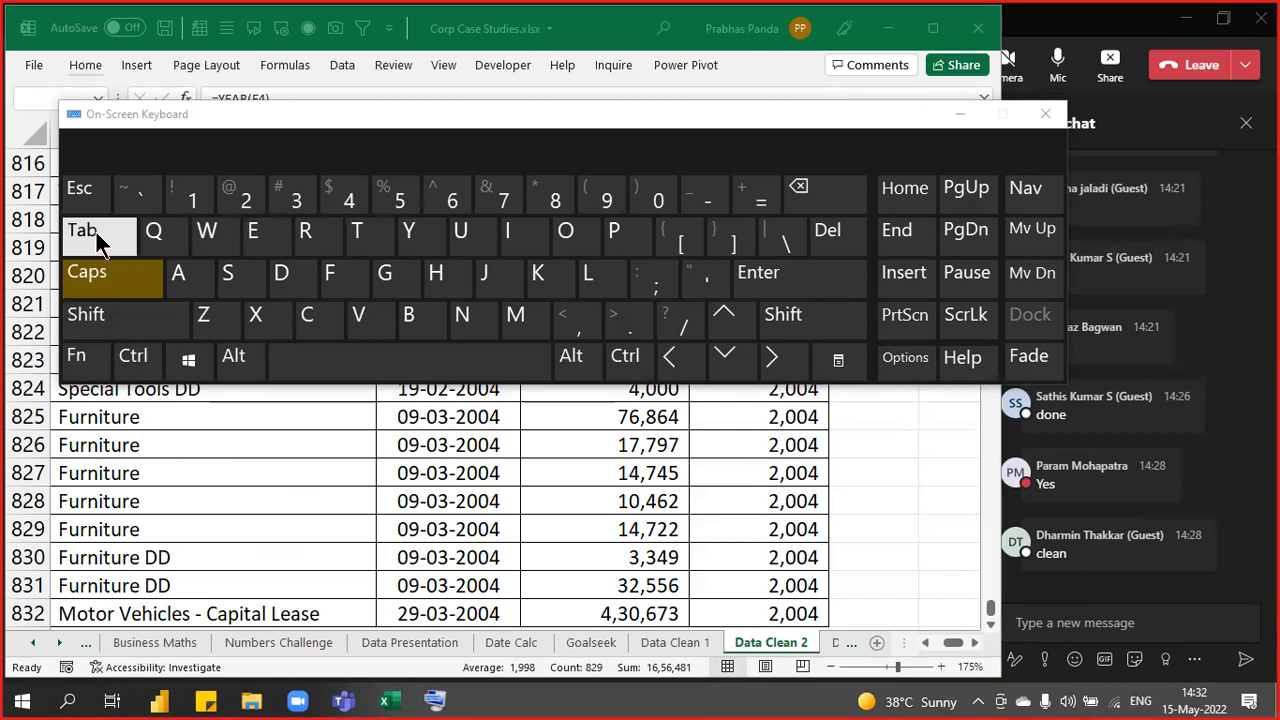
left_click(140, 197)
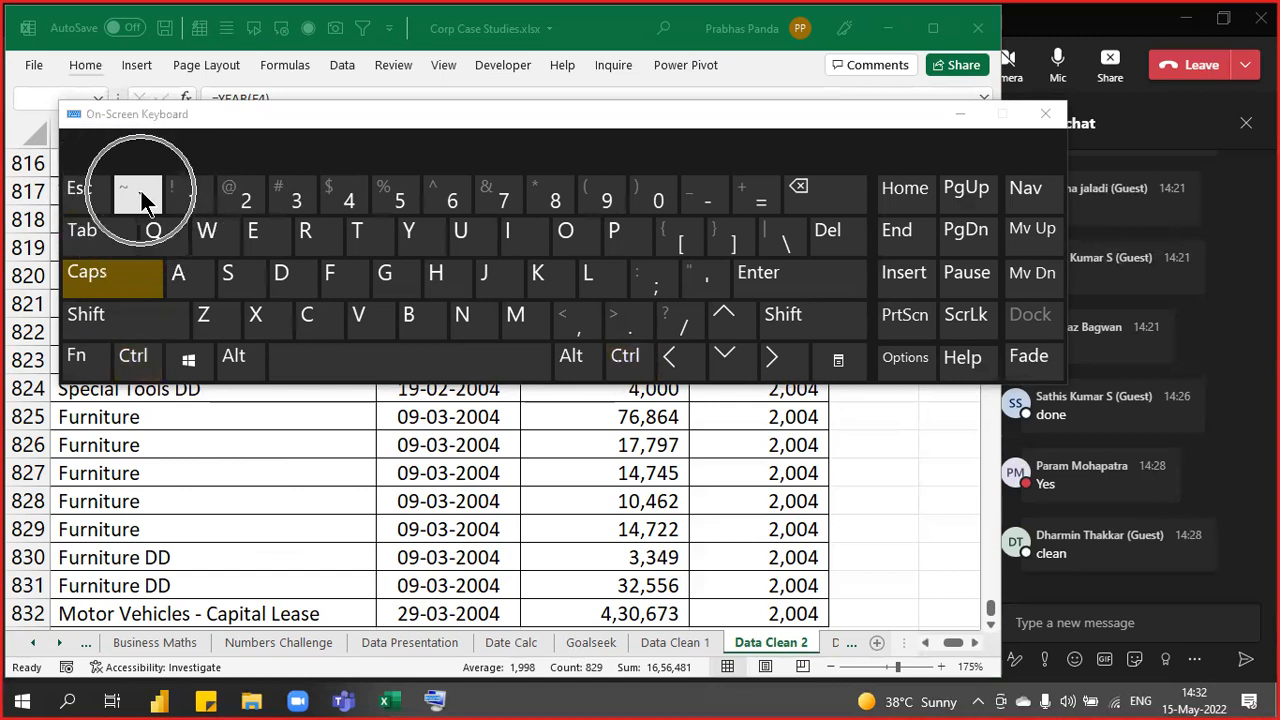
key("ctrl")
left_click(141, 197)
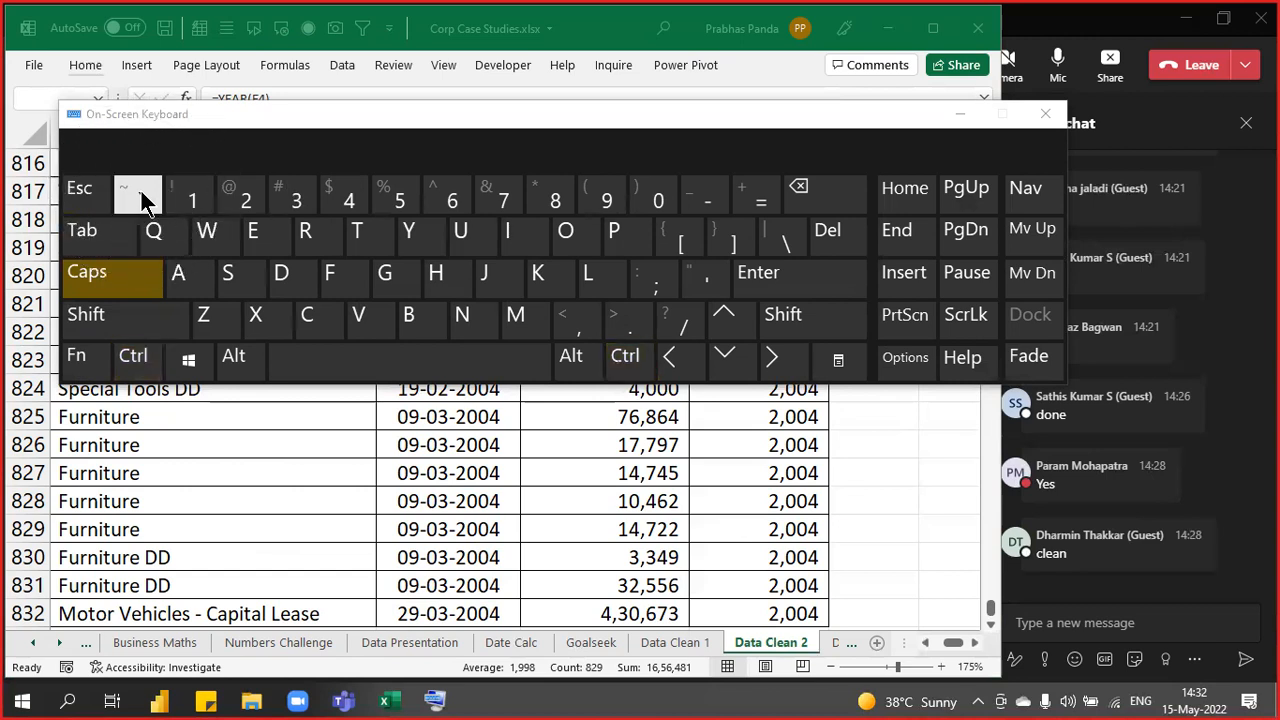
key("ctrl")
left_click(141, 197)
key("ctrl")
left_click(141, 197)
key("ctrl")
left_click(141, 197)
left_click(960, 122)
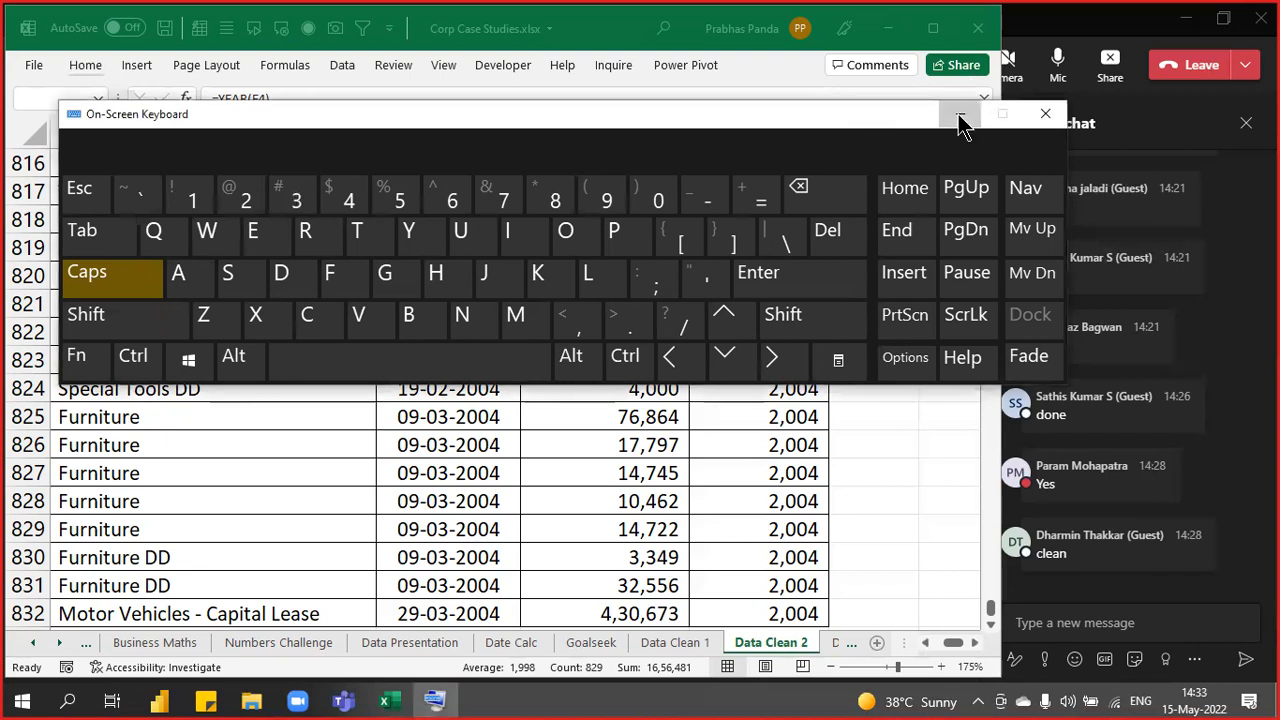
left_click(960, 122)
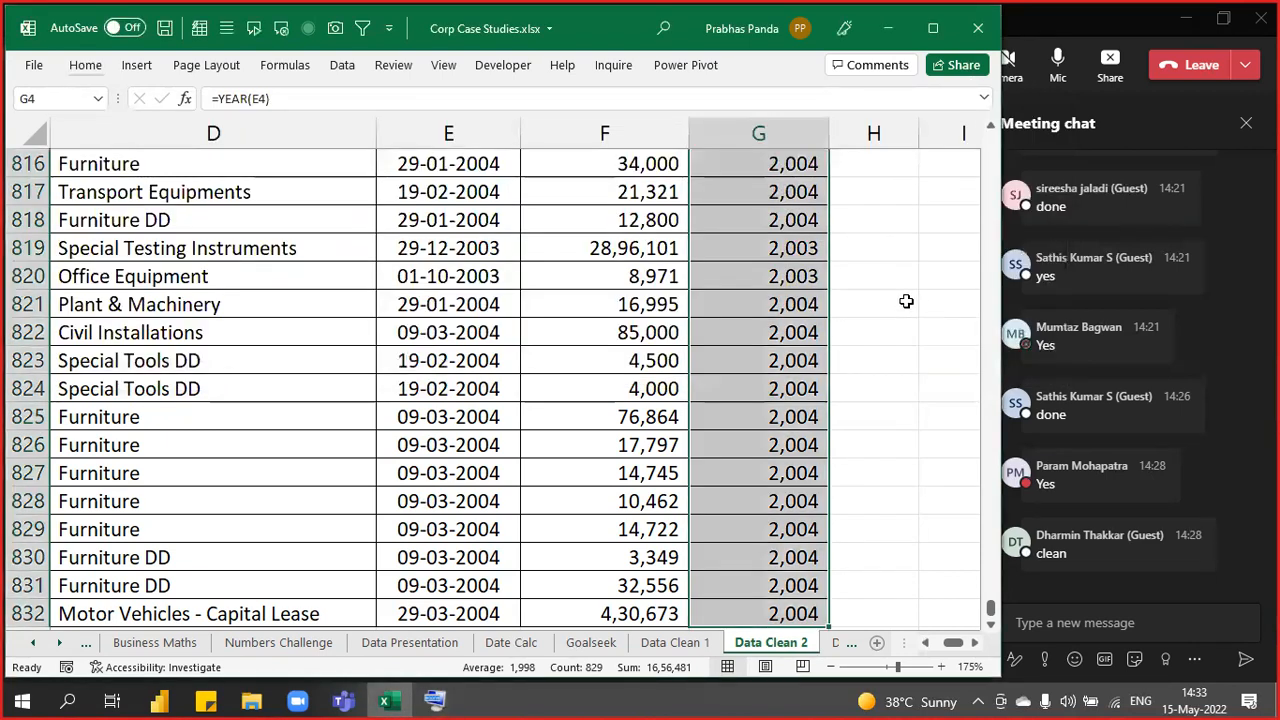
- Select the General-formatted Year values in G4:G10 and bring up the Home number formatting options
key("ctrl+BackSpace")
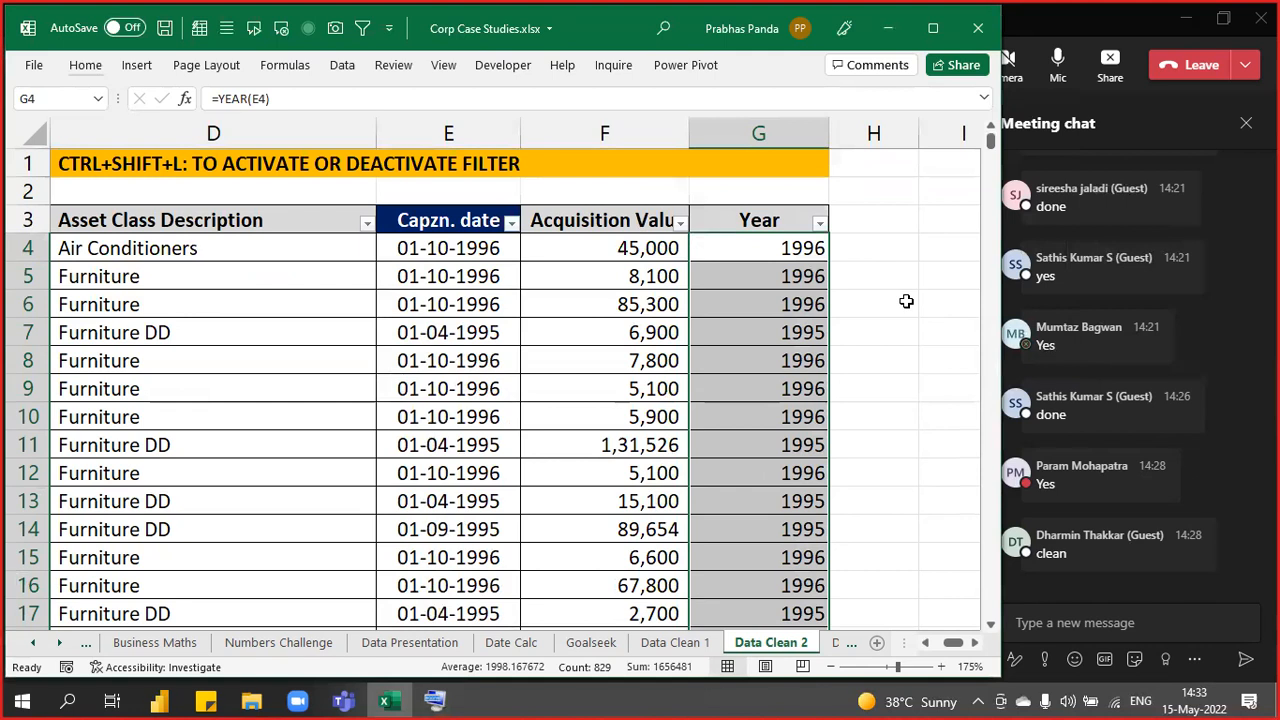
key("ctrl+q")
key("Escape")
left_click(788, 248)
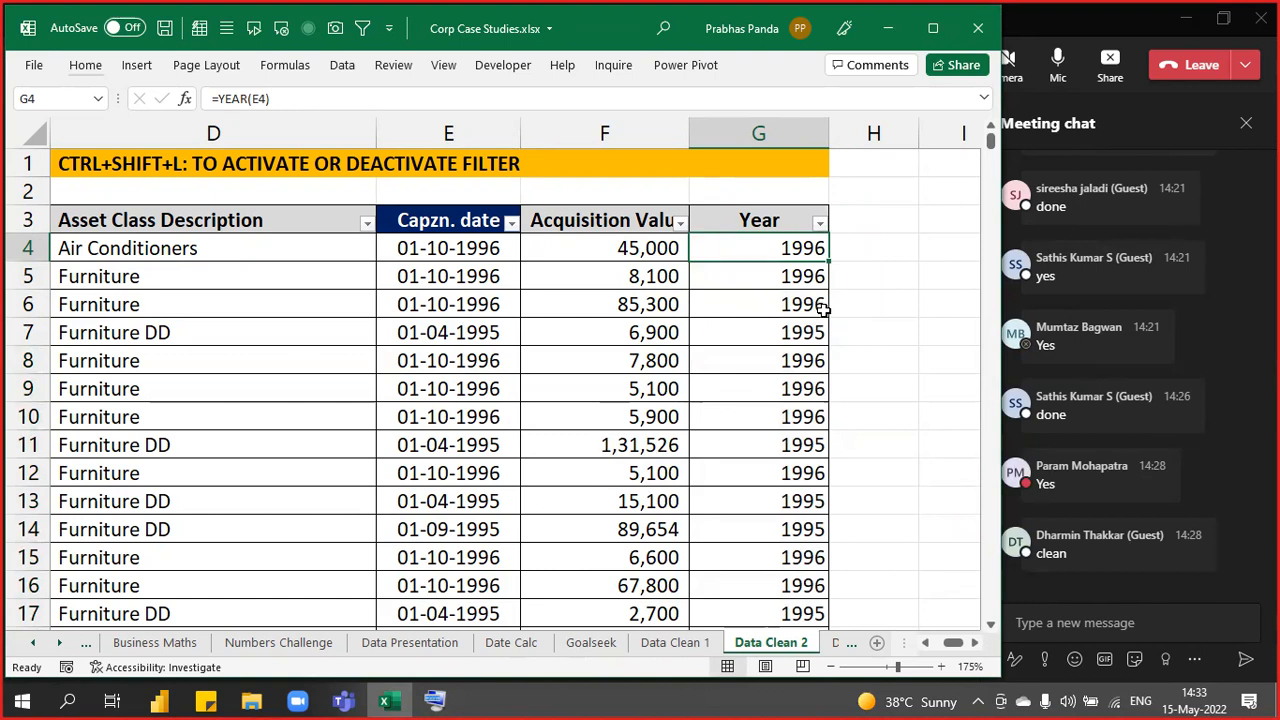
left_click_drag(790, 244, 715, 412)
left_click(85, 64)
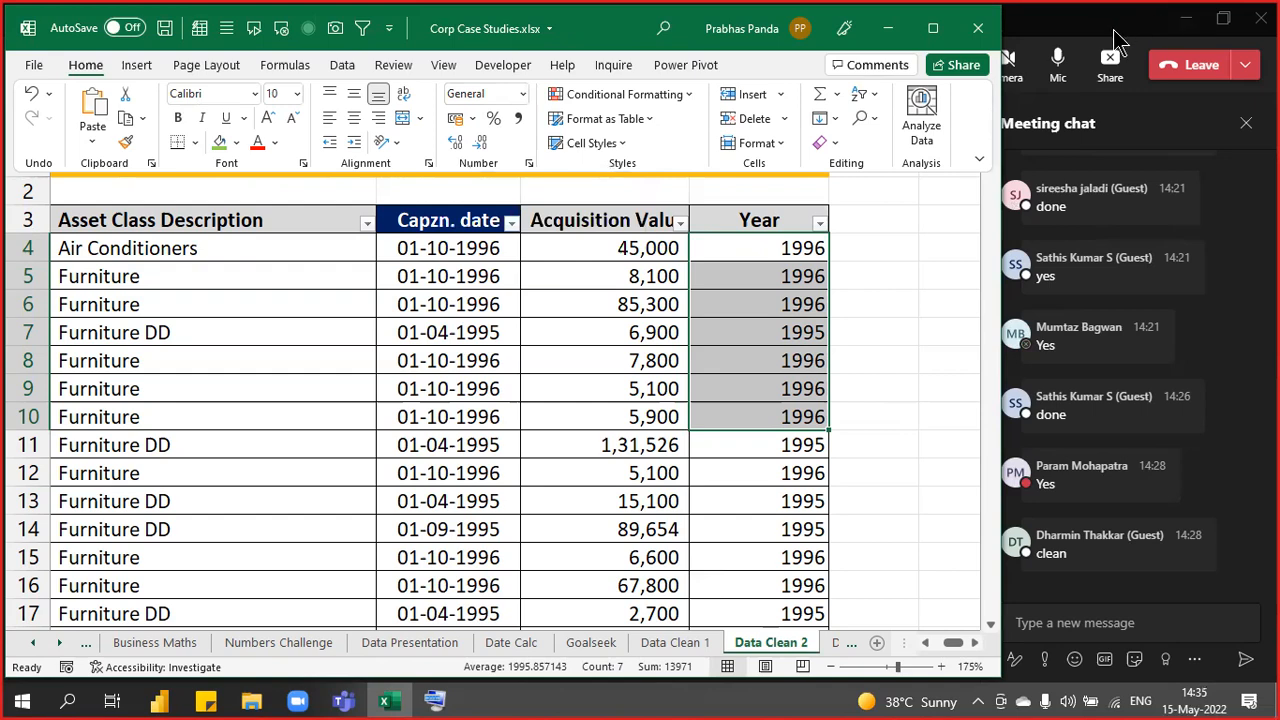
- Open Assignment.xlsx from the desktop's ONLINE Training > Assignments folder
key("alt+Tab")
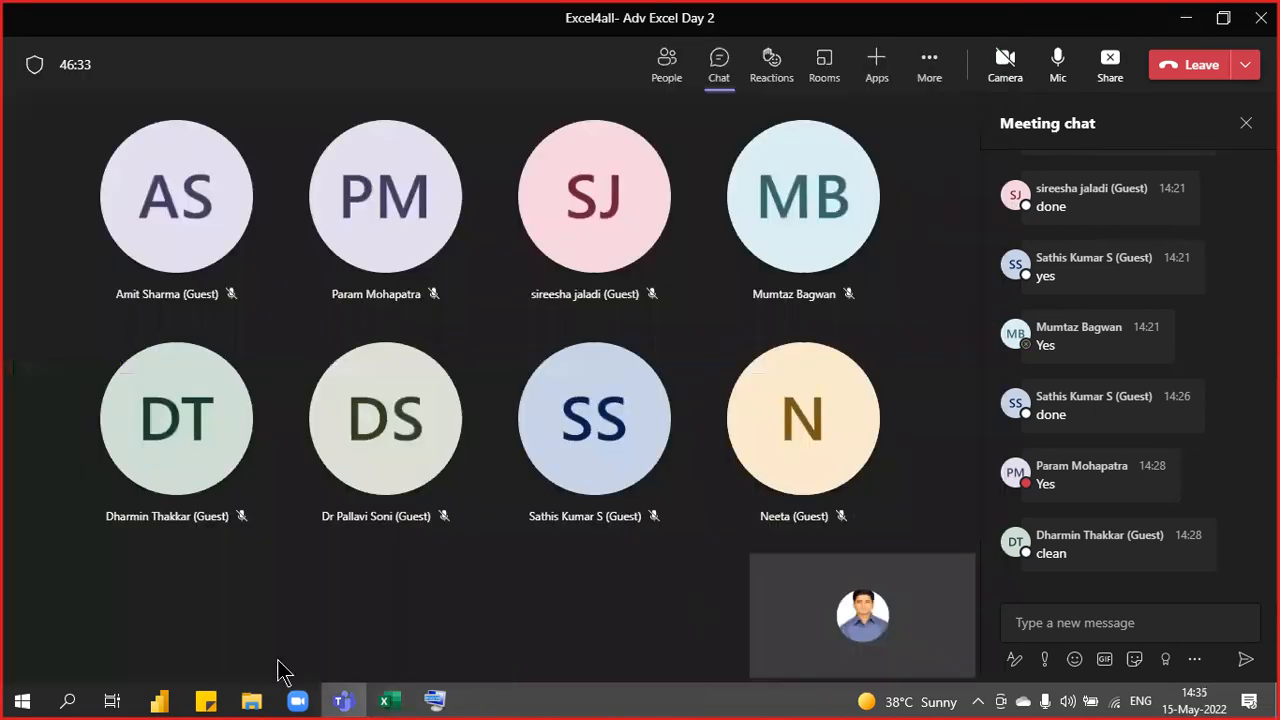
key("super+d")
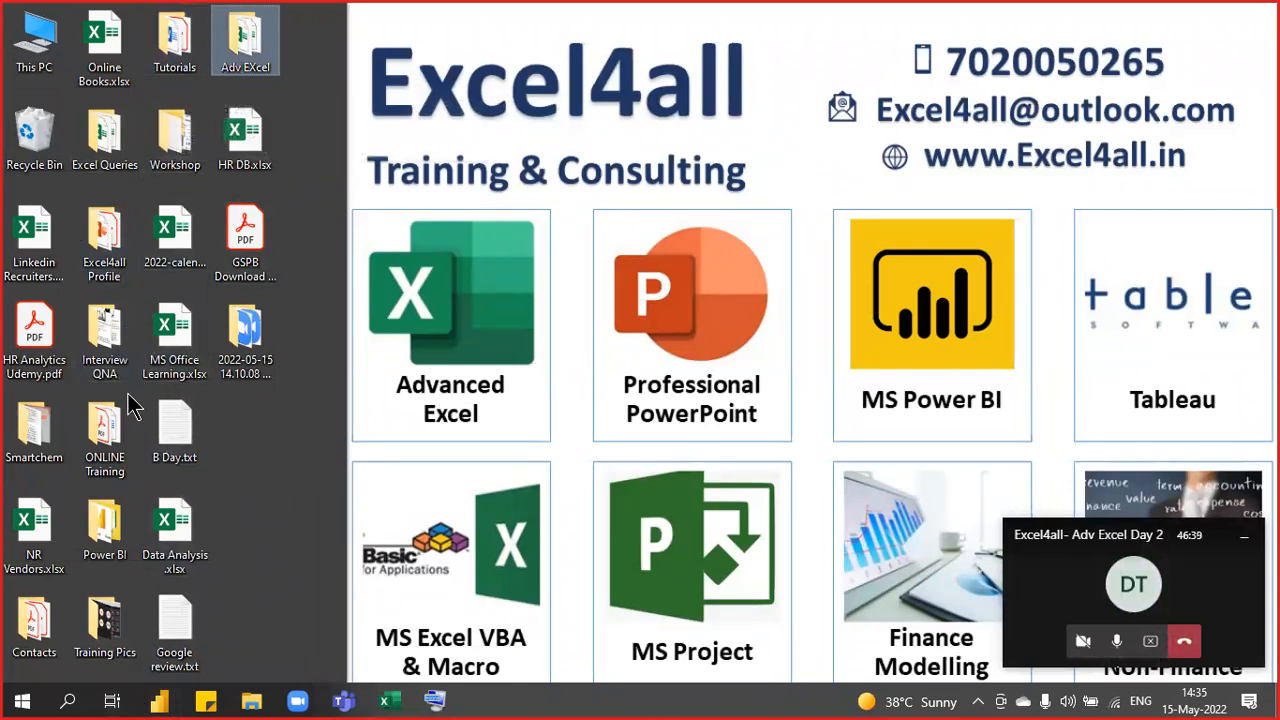
double_click(118, 462)
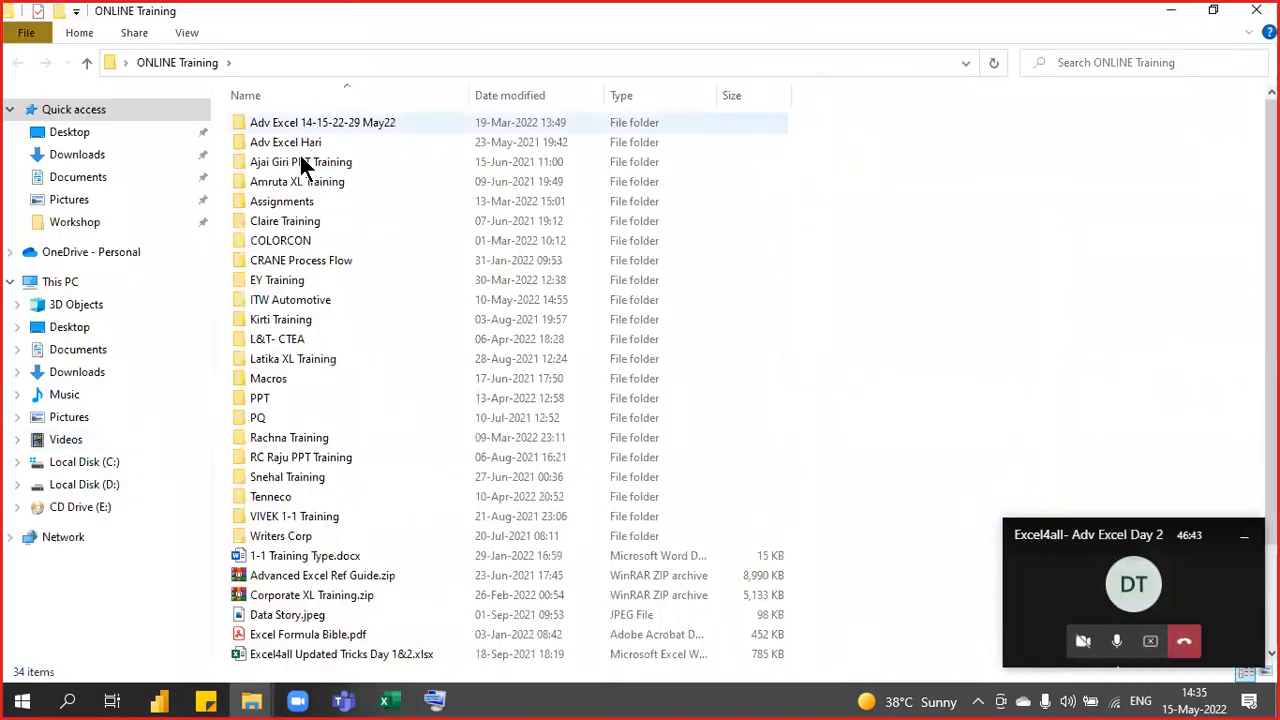
double_click(290, 201)
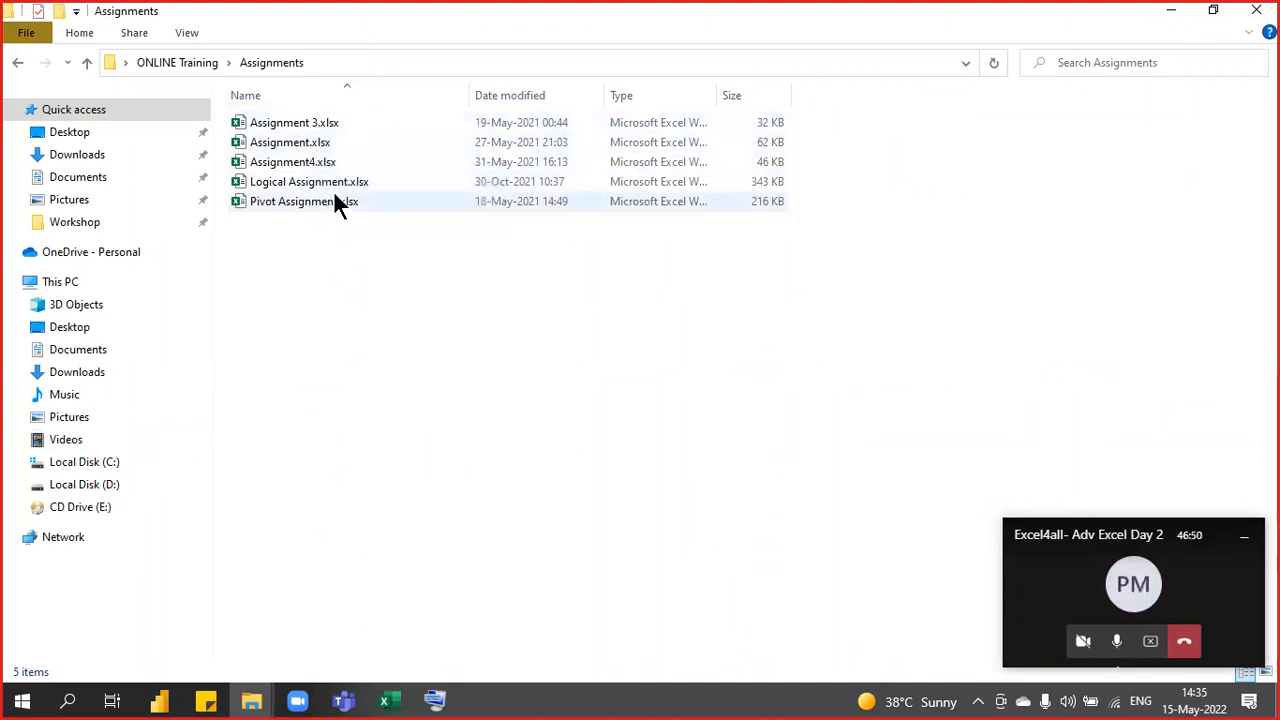
left_click(299, 143)
double_click(299, 143)
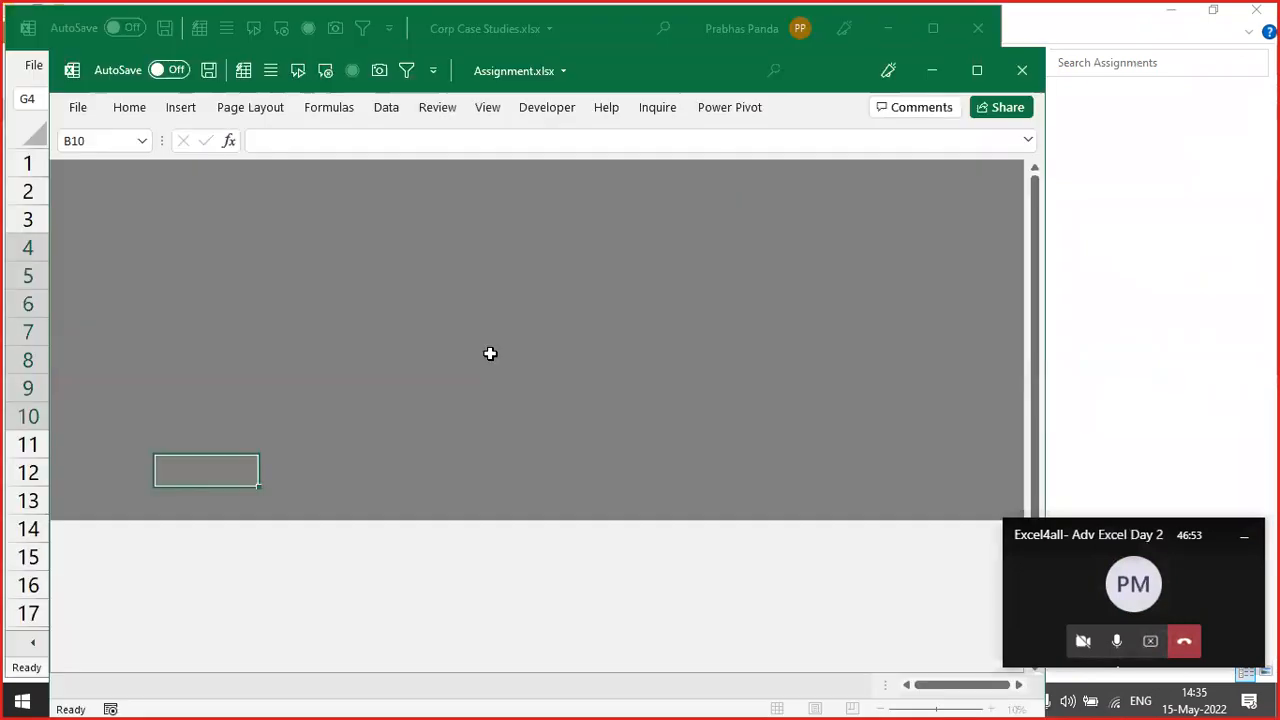
- Switch to the Date Chall 2 sheet and maximize the Assignment workbook window
key("ctrl+Page_Down")
key("ctrl+Page_Down")
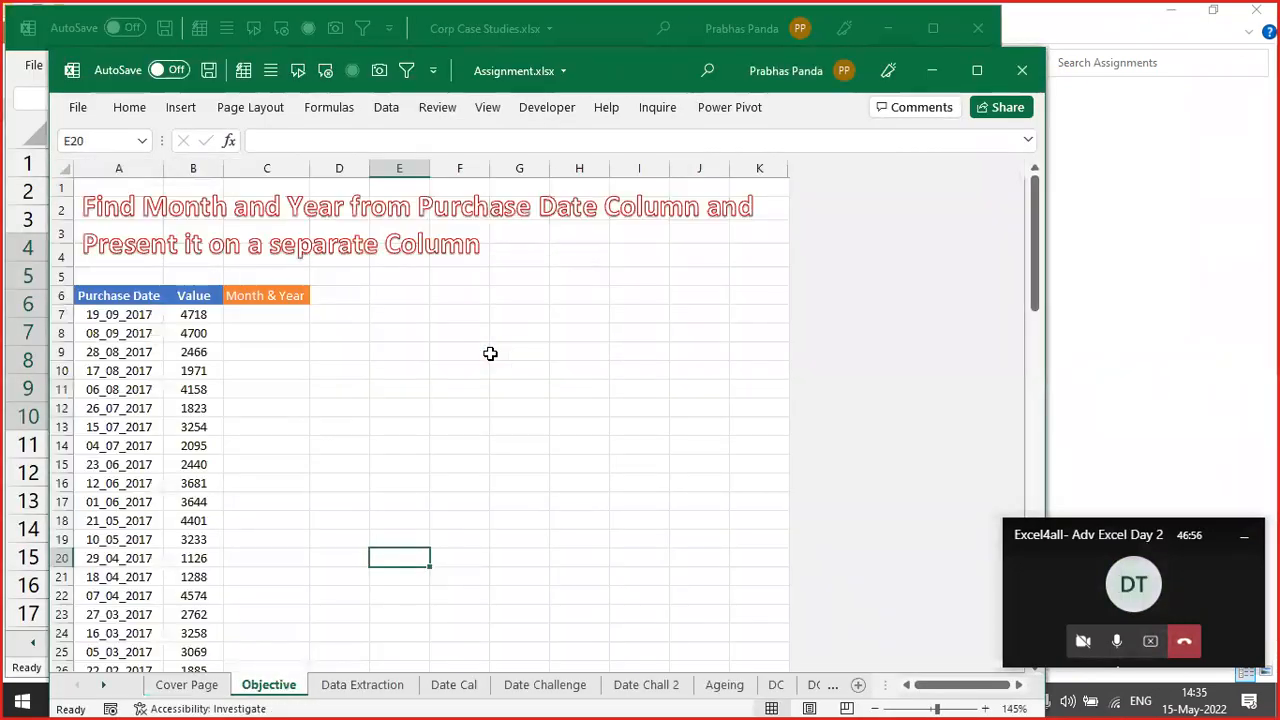
key("ctrl+Page_Down")
key("ctrl+Page_Down")
key("ctrl+Page_Down")
key("ctrl+Page_Down")
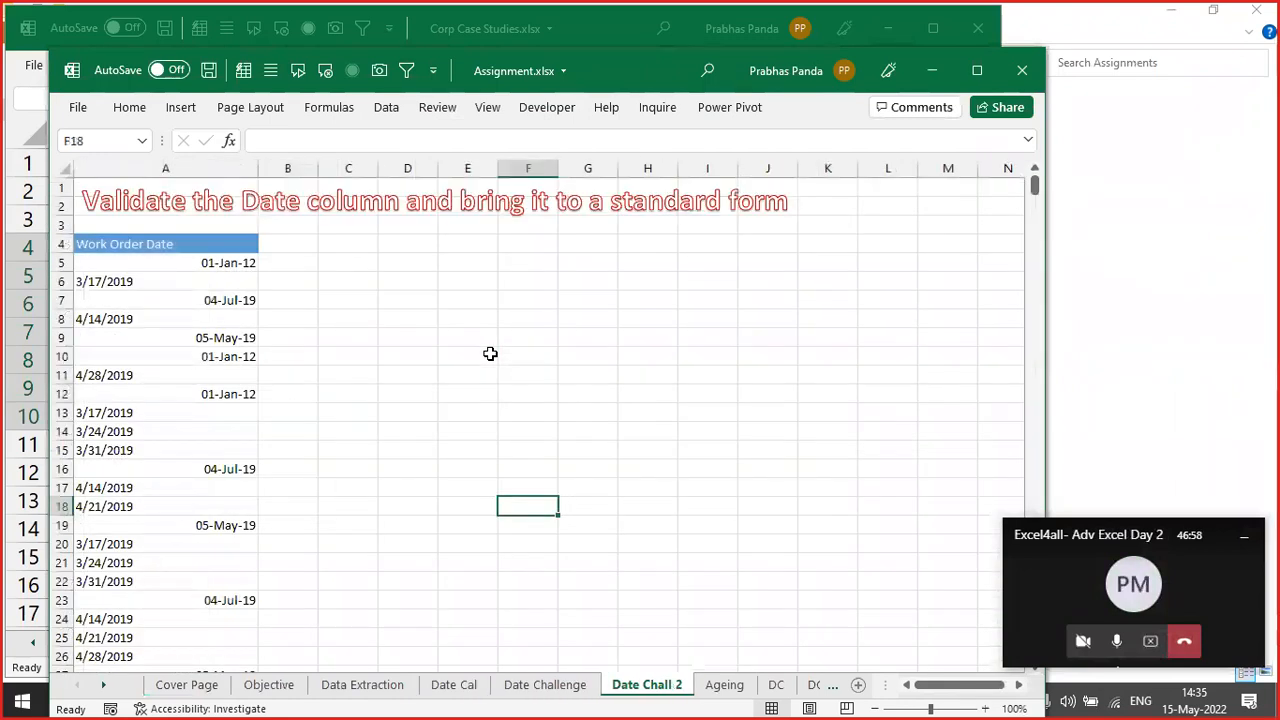
key("ctrl+Page_Up")
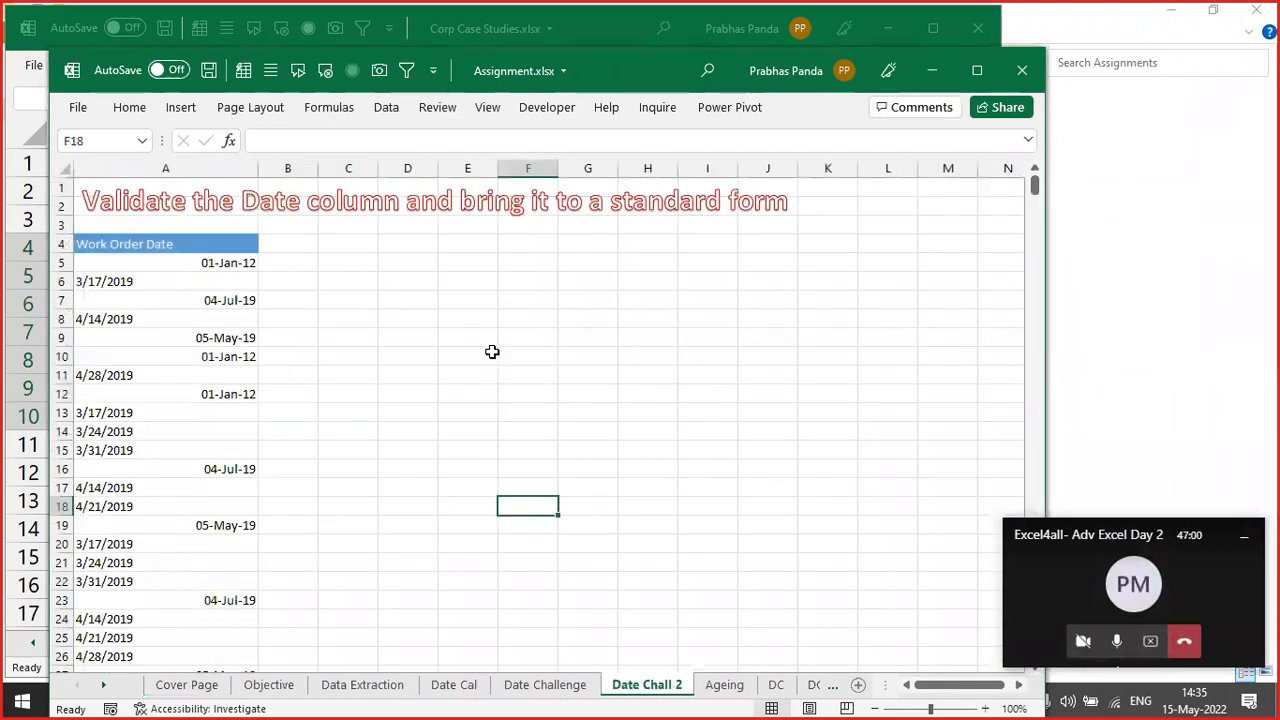
left_click(977, 70)
- Check the stored values of the 01-Jan-12 and 3/17/2019 dates, then select cell B5
scroll(234, 457, "up", 5, "ctrl")
scroll(325, 525, "up", 2)
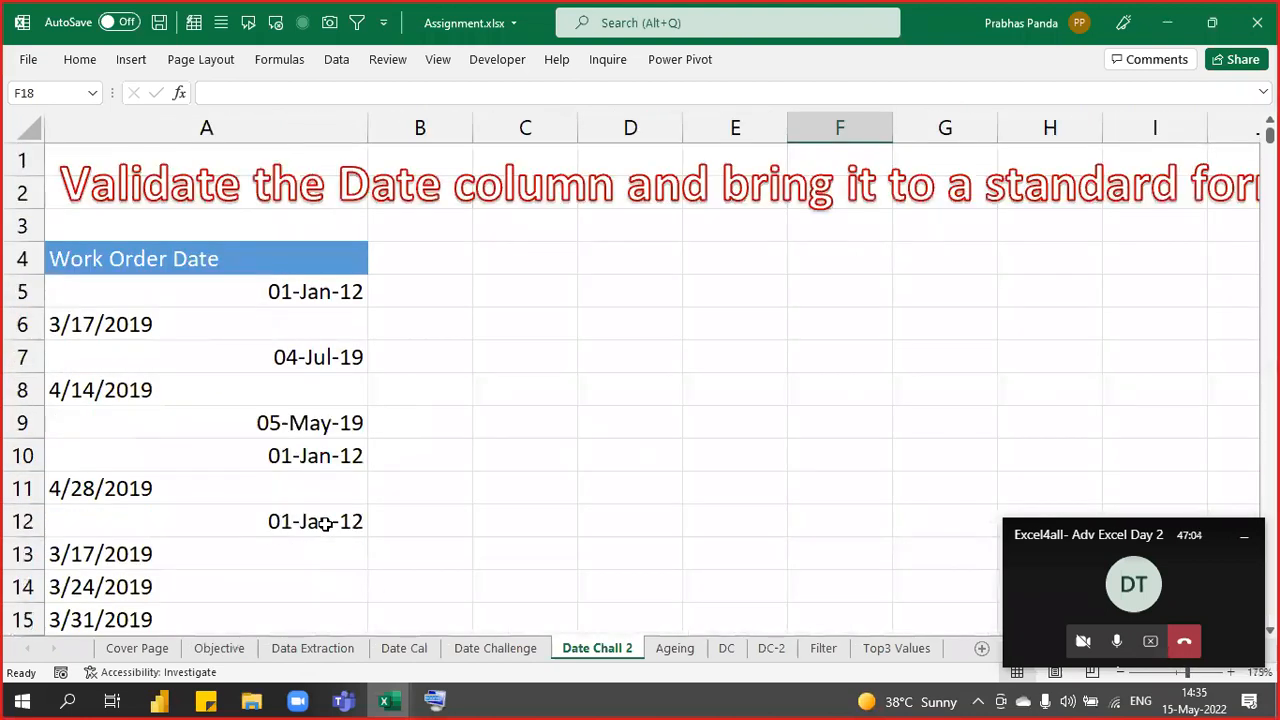
scroll(323, 523, "up", 1, "ctrl")
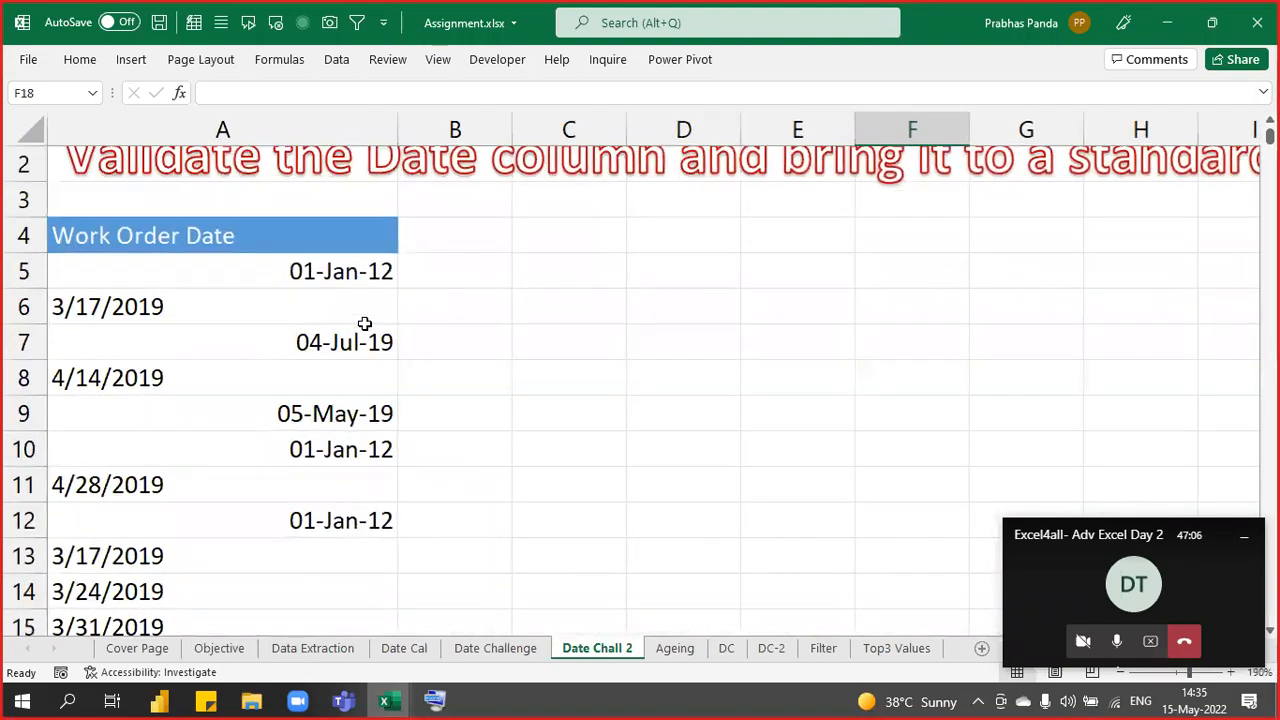
left_click(355, 272)
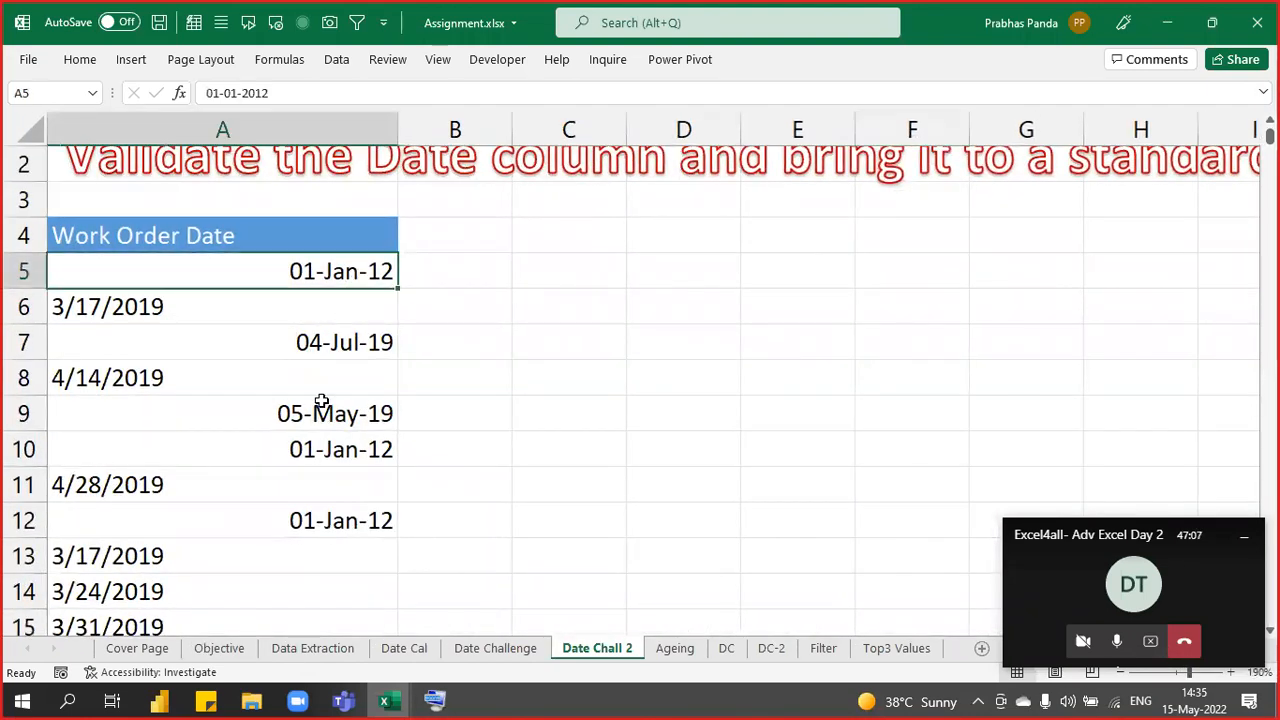
left_click(259, 316)
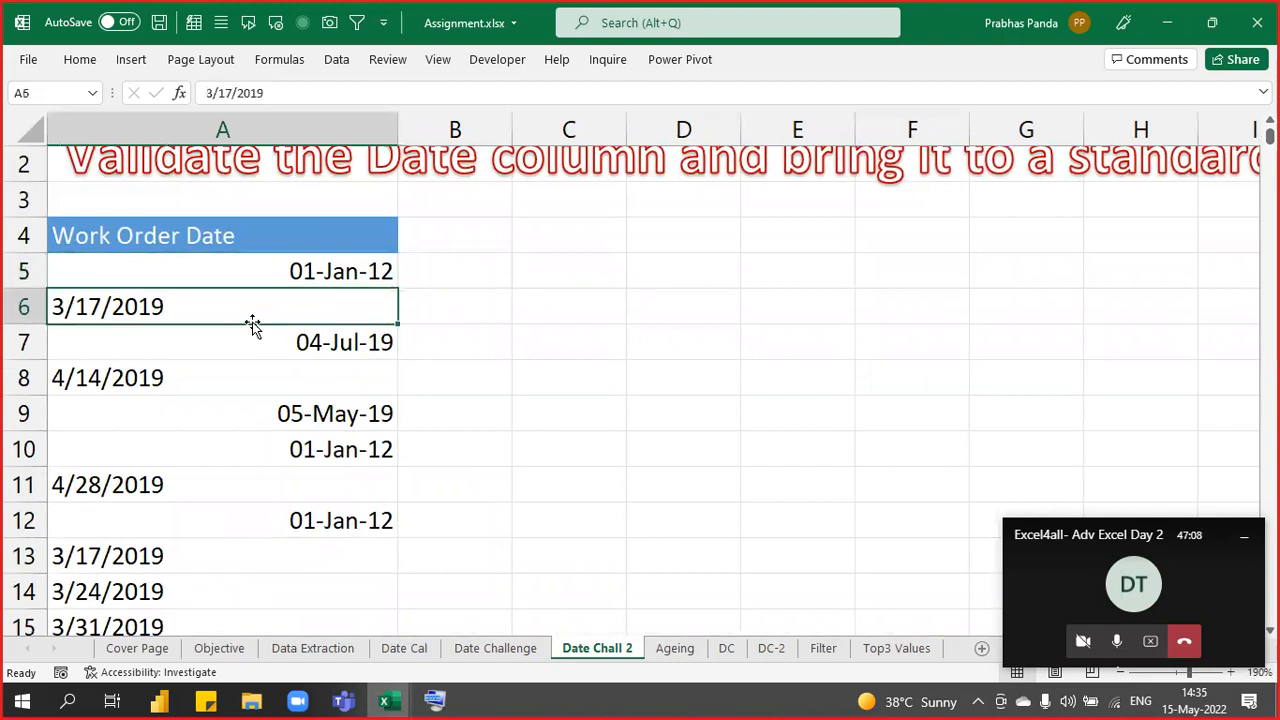
left_click(436, 276)
left_click(1240, 545)
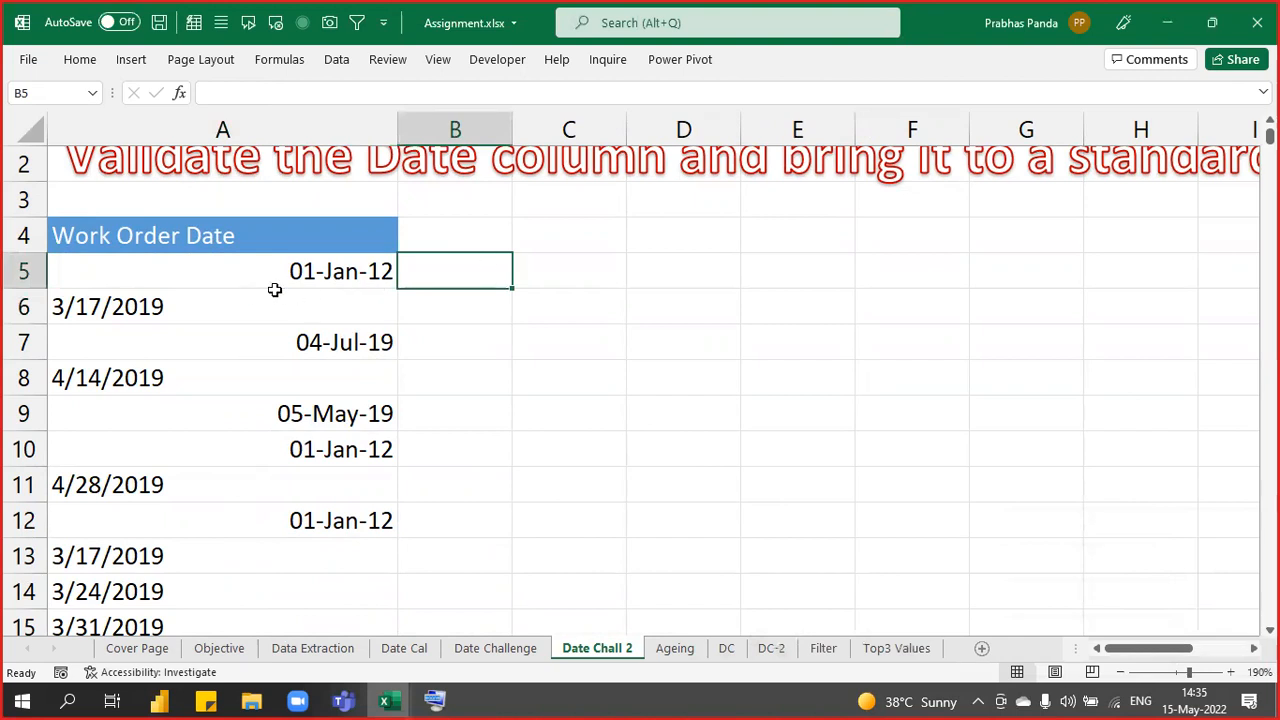
- Enter the format notes DD-MMM-YY in B5 and M/DD/YYYY in B6
type("DD")
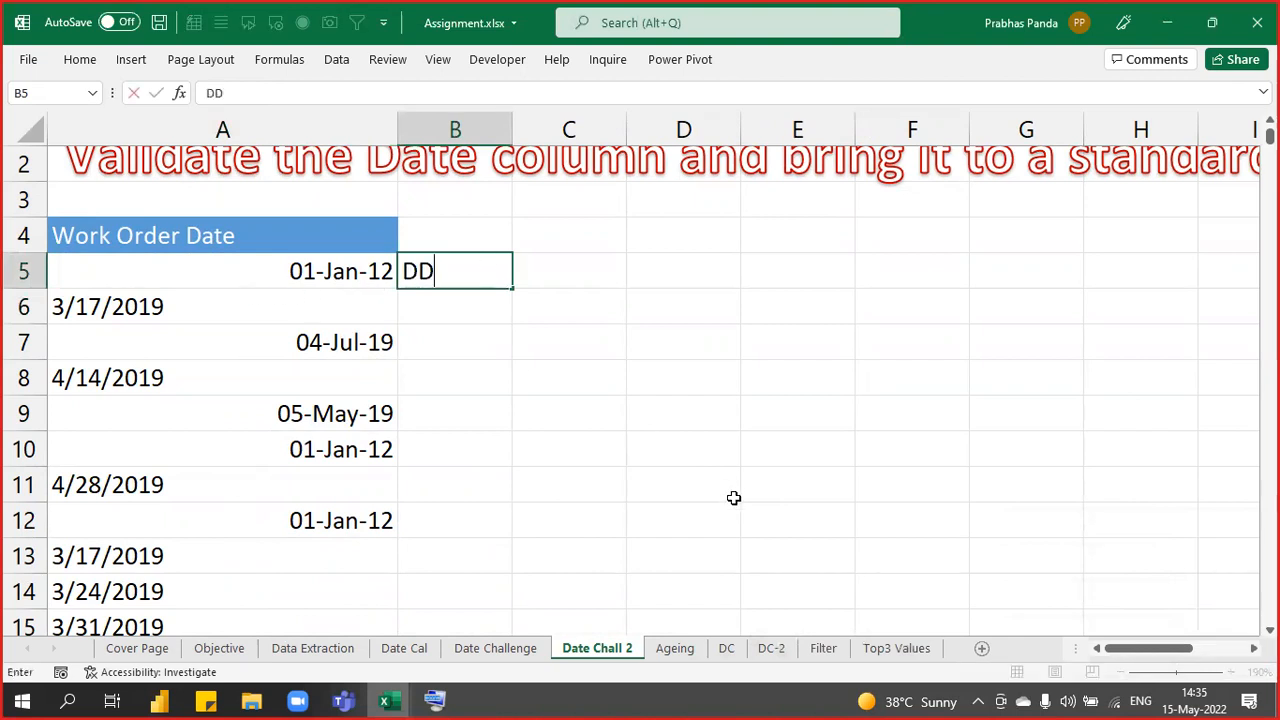
type("-MMM-YY")
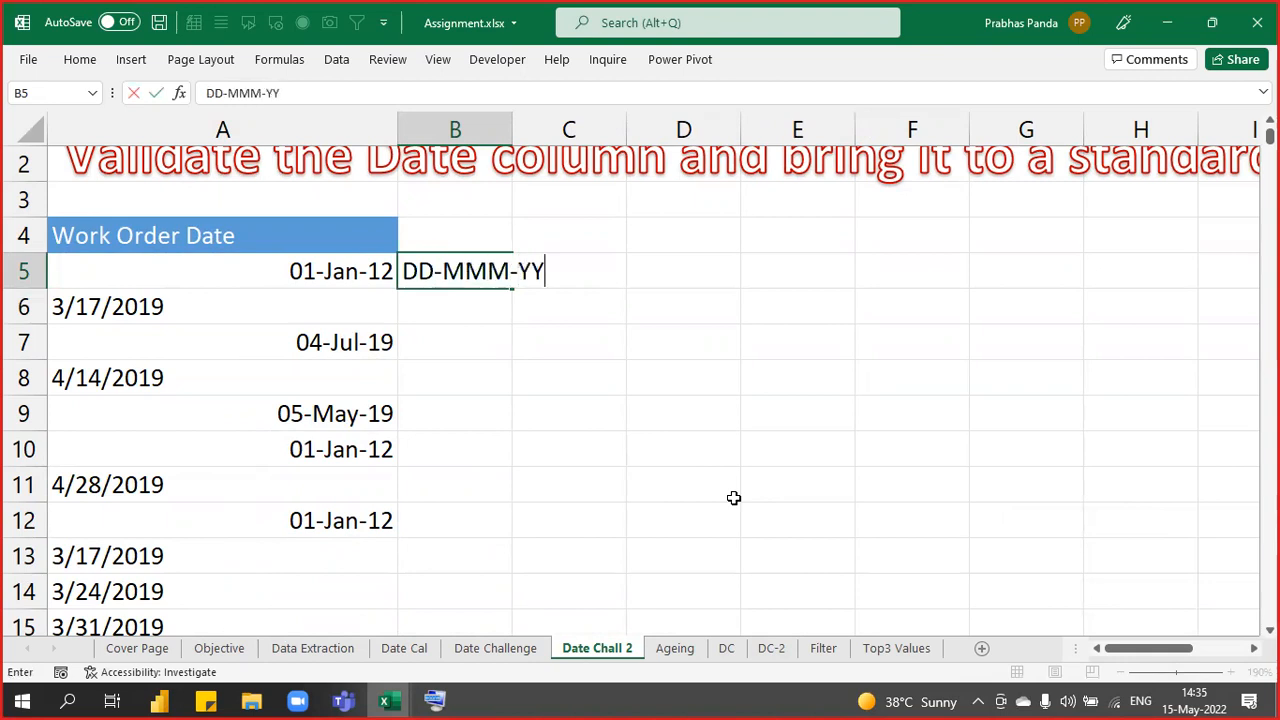
key("Return")
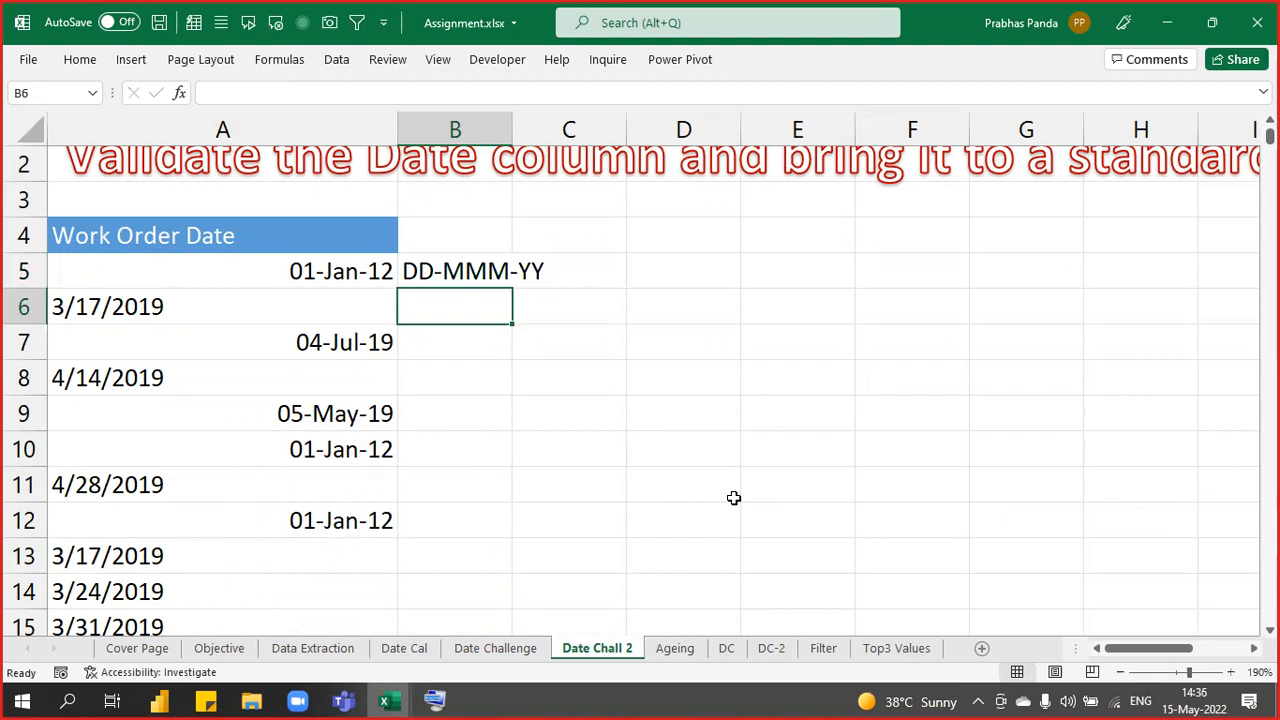
type("M")
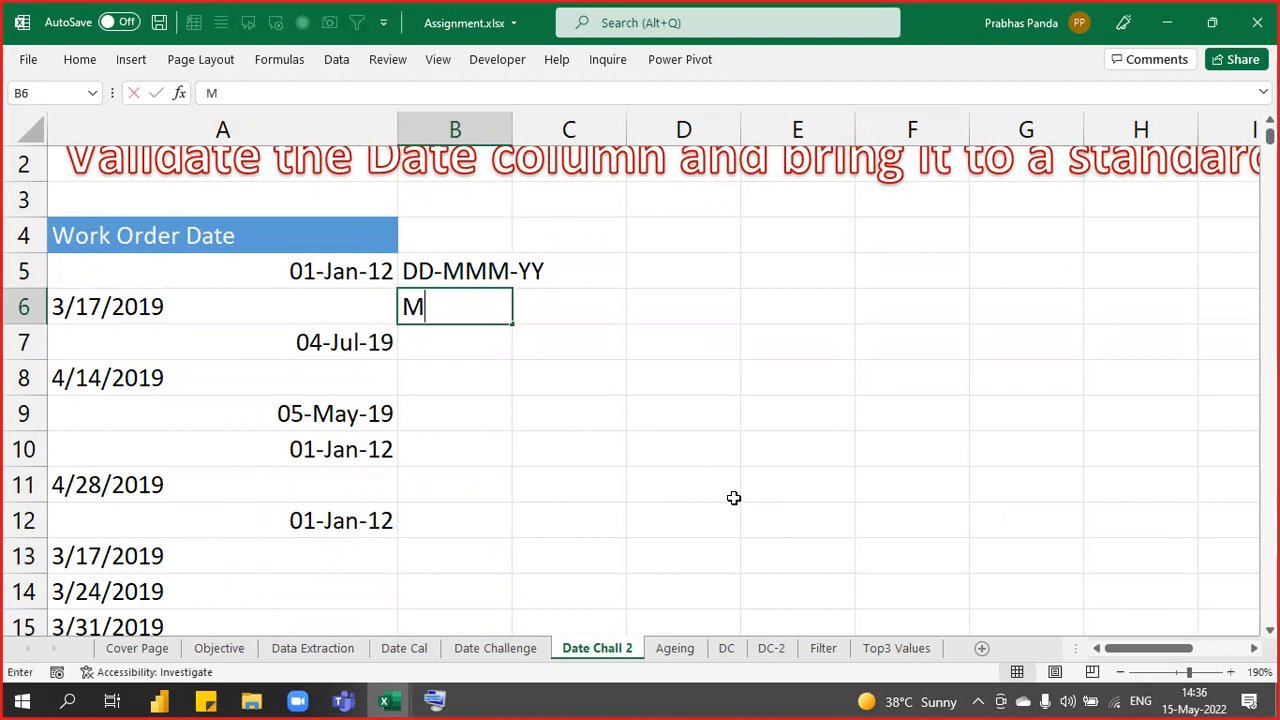
type("/DD")
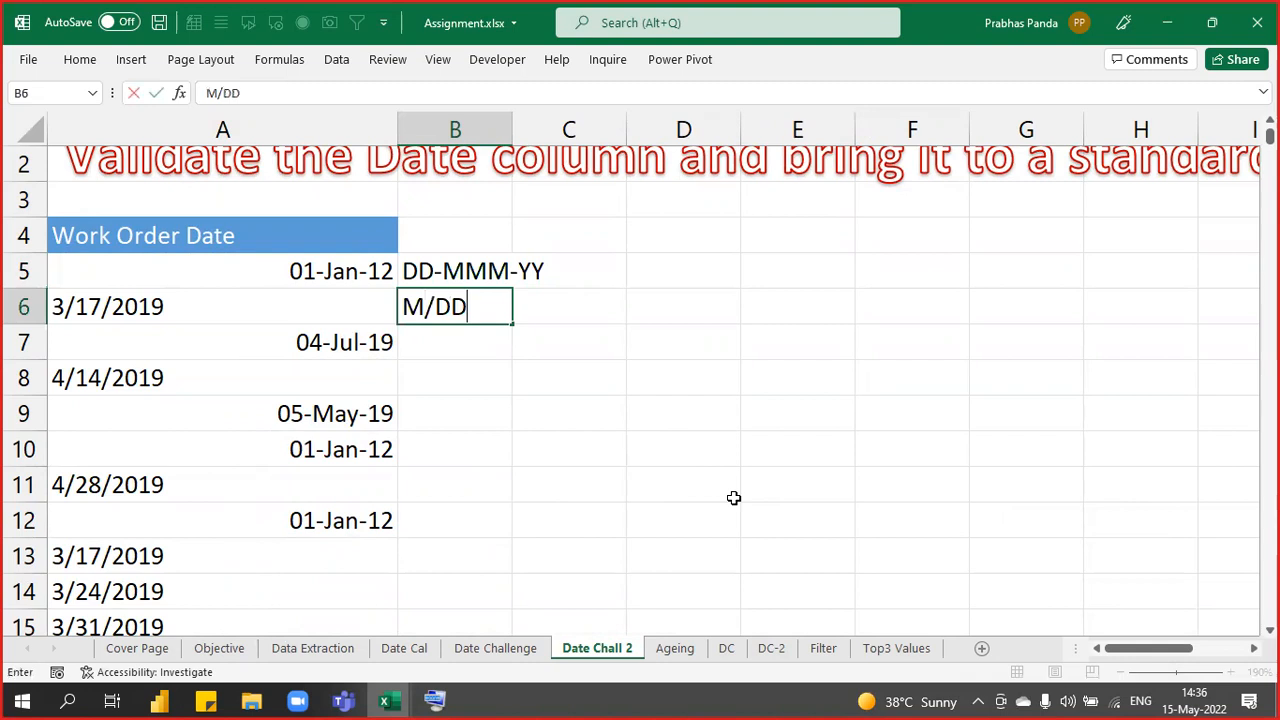
type("/YYYY")
key("Return")
- Select both notes in B5:B6, then the first five Work Order Dates in A5:A9
key("Up")
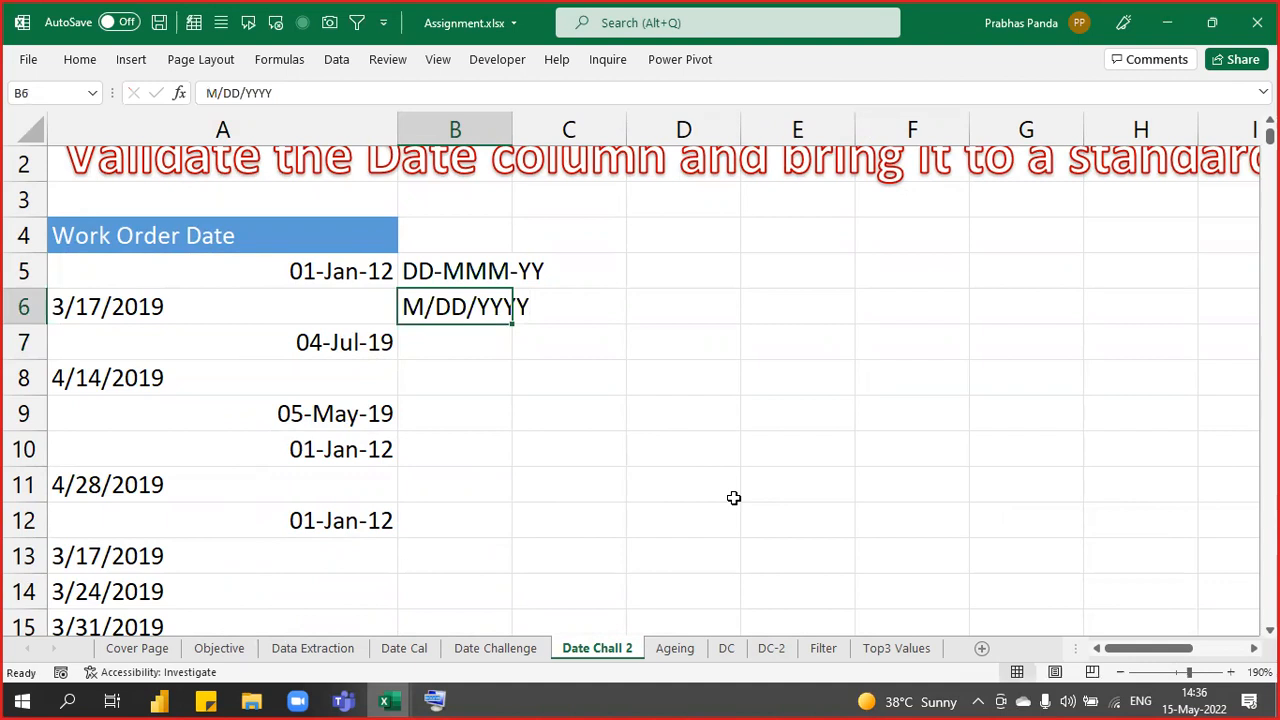
key("Up")
key("shift+Down")
key("shift+Up")
key("shift+Down")
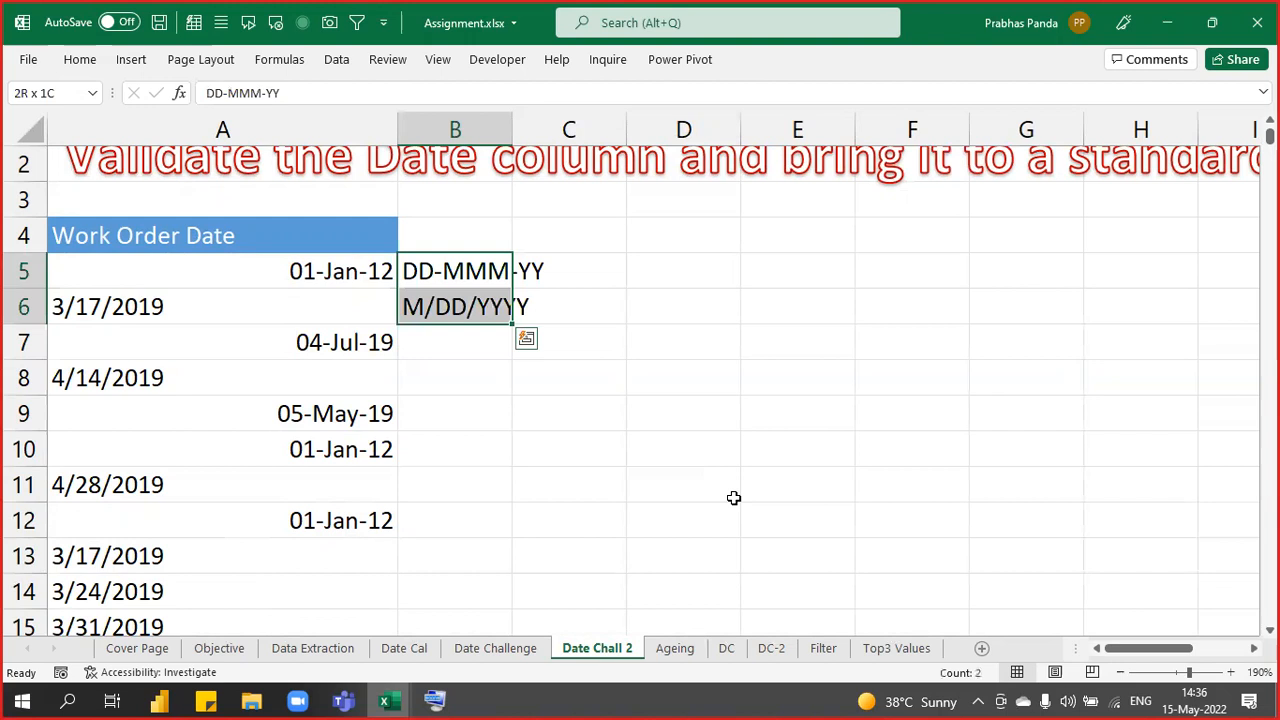
key("Left")
key("shift+Down")
key("shift+Down")
key("shift+Down")
key("shift+Down")
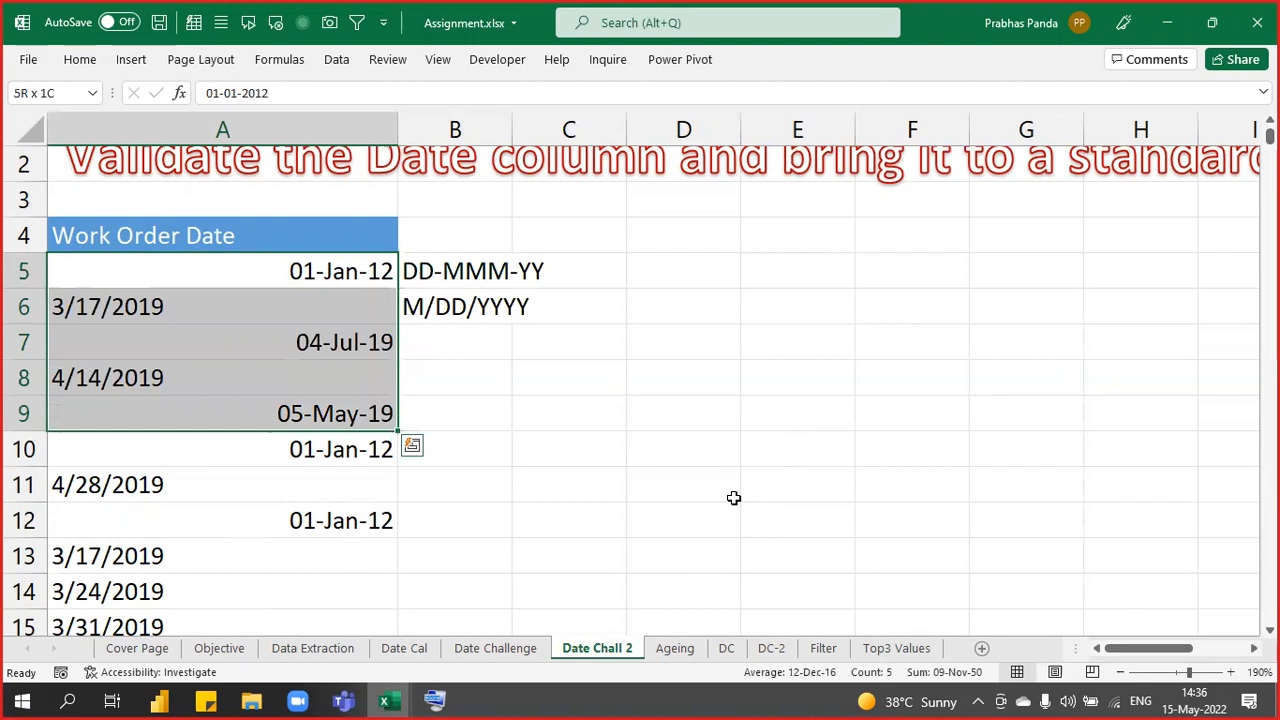
key("Right")
key("Right")
key("Right")
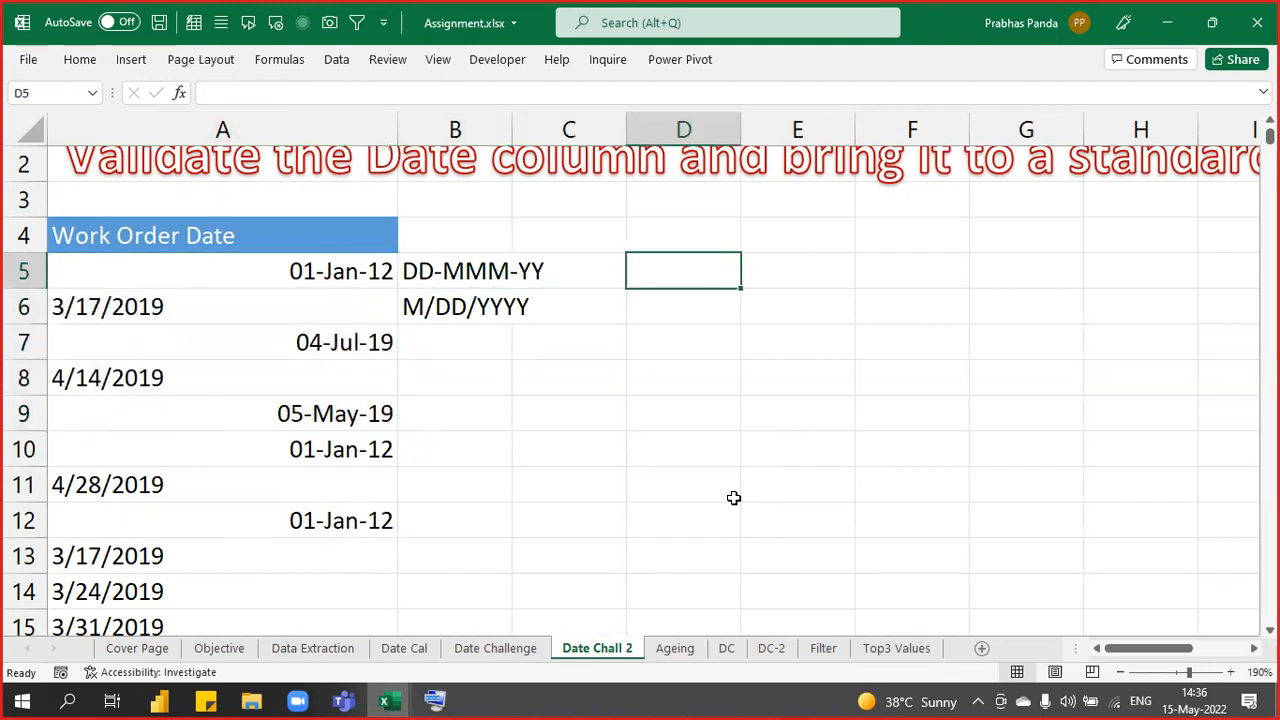
- Enter the sample date 10.12.2021 in D5 and AutoFit column D to it
type("1")
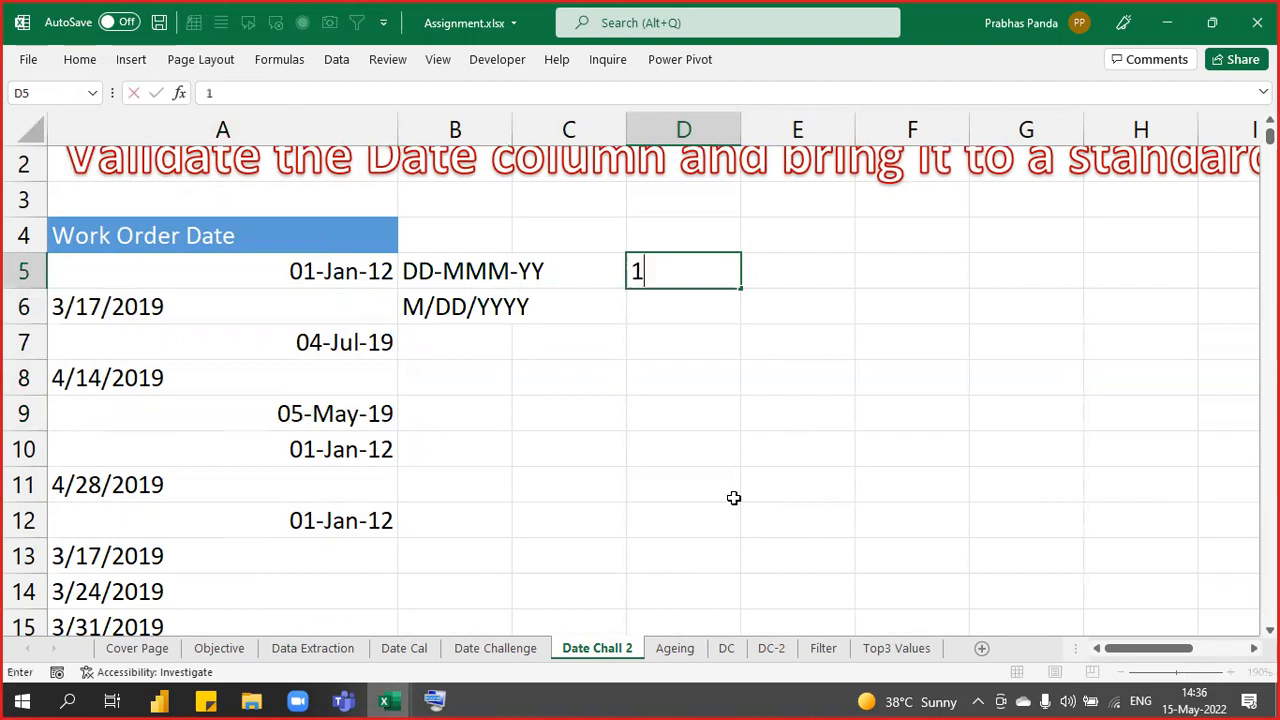
type("0.12.")
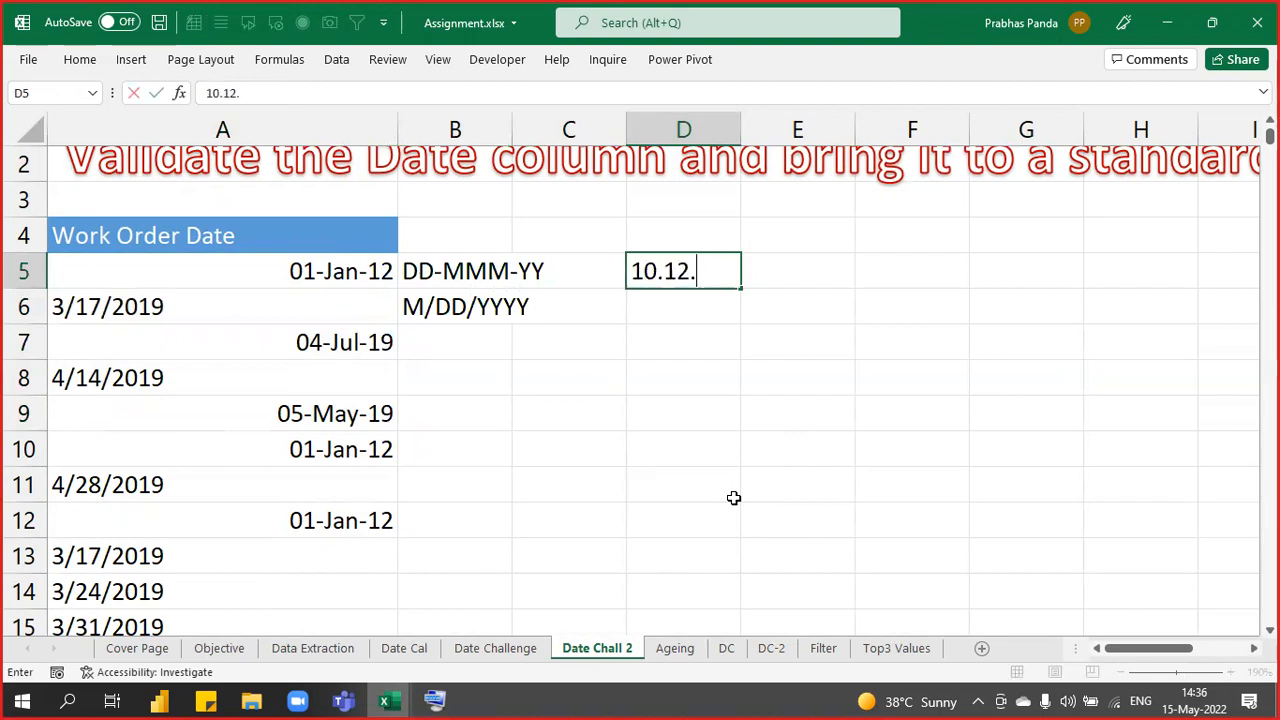
type("2021")
key("Return")
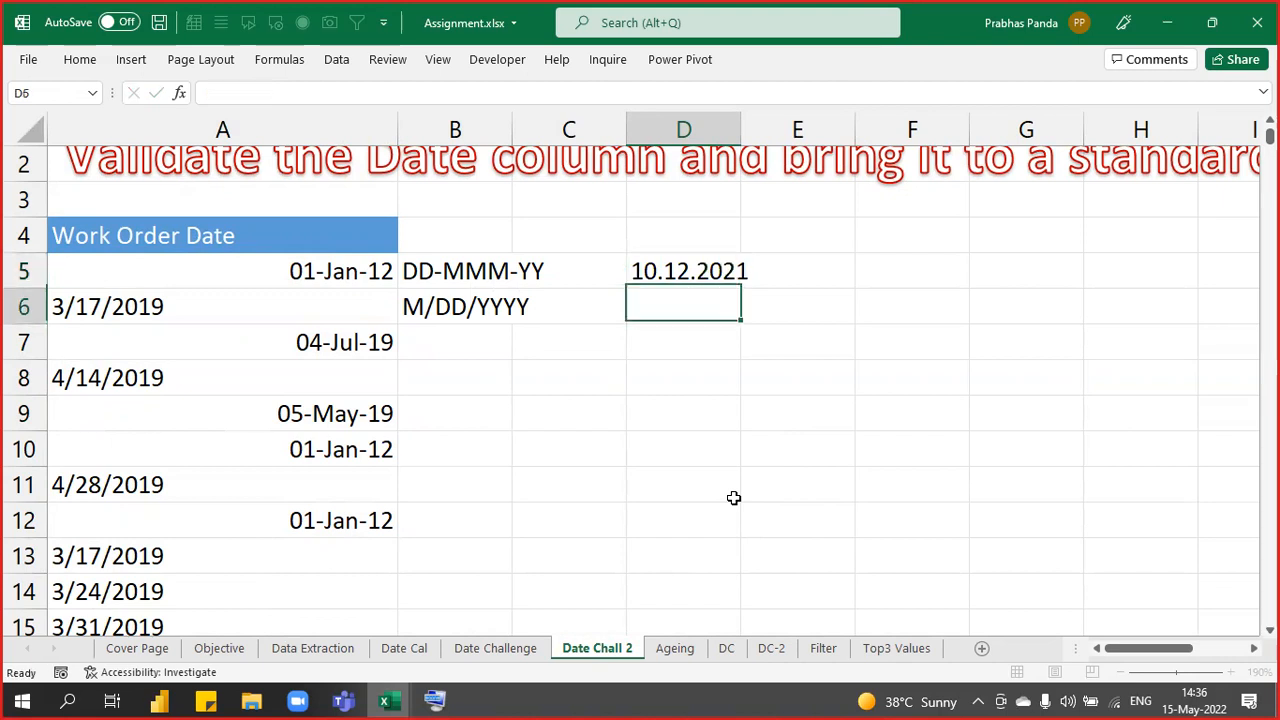
key("Up")
key("alt+o")
key("c")
key("a")
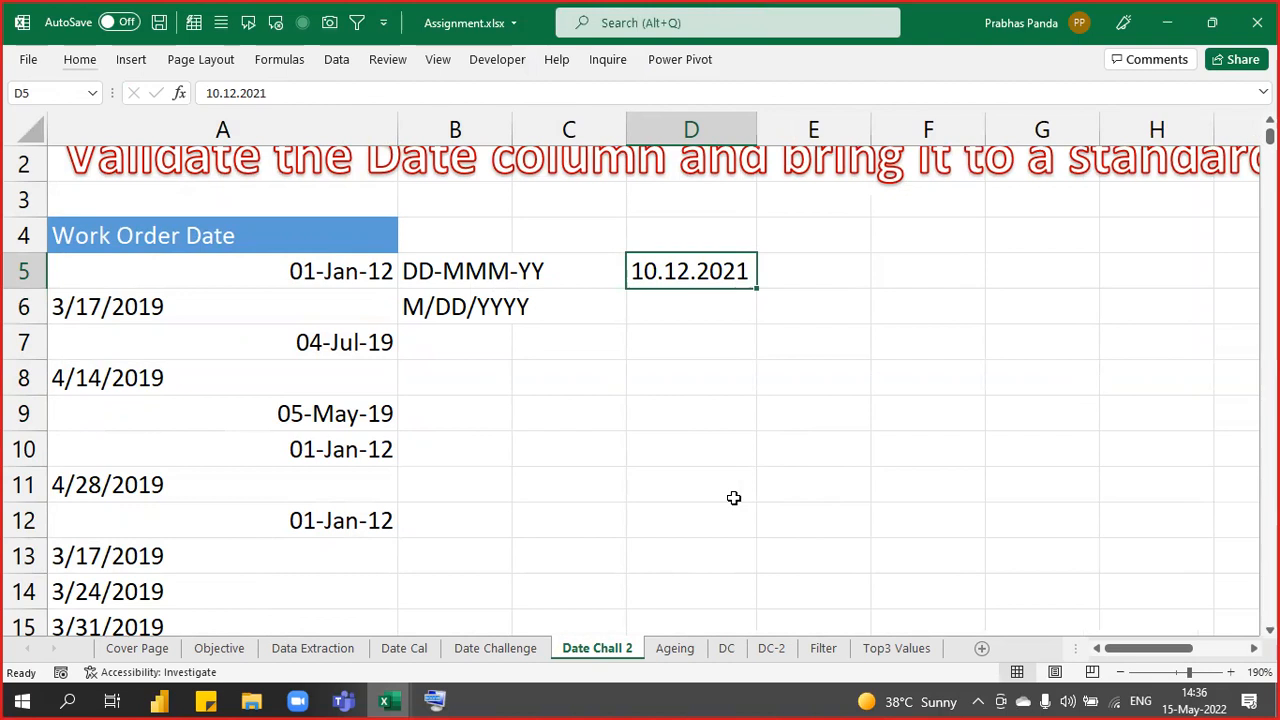
- Look over the formatting commands, then select the first Work Order Date in A5
left_click(81, 62)
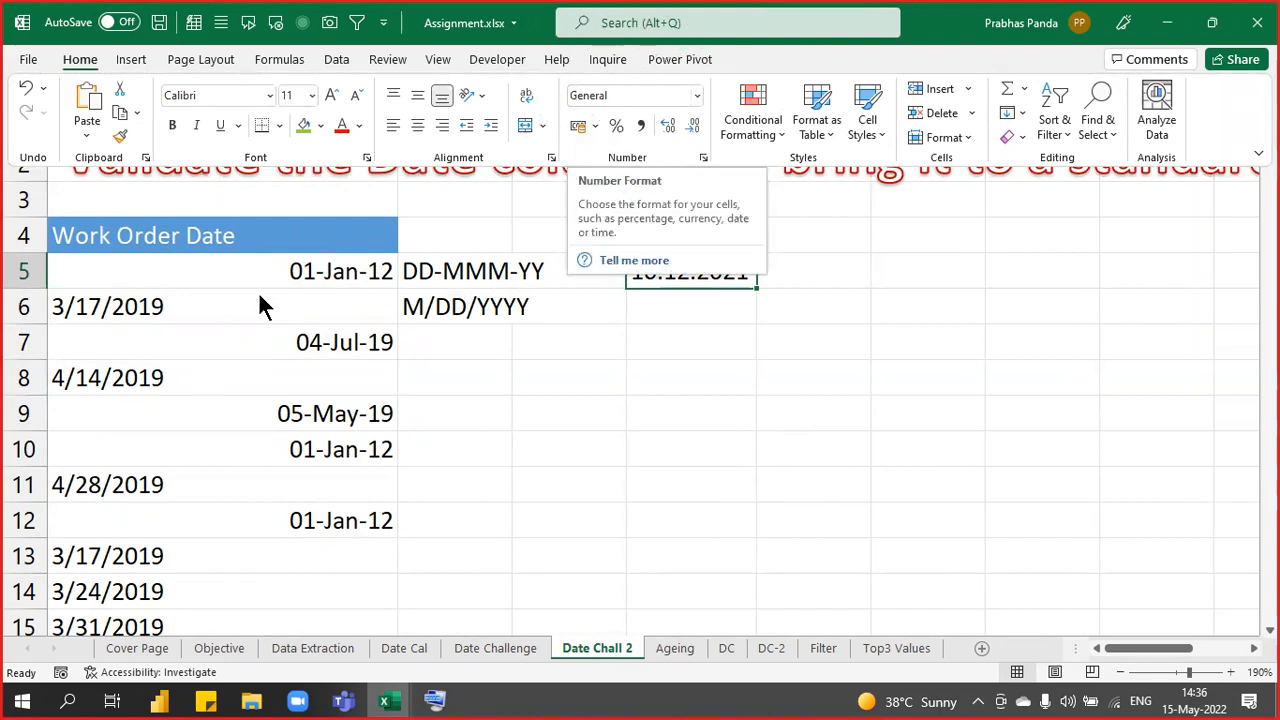
left_click(300, 272)
left_click(298, 272)
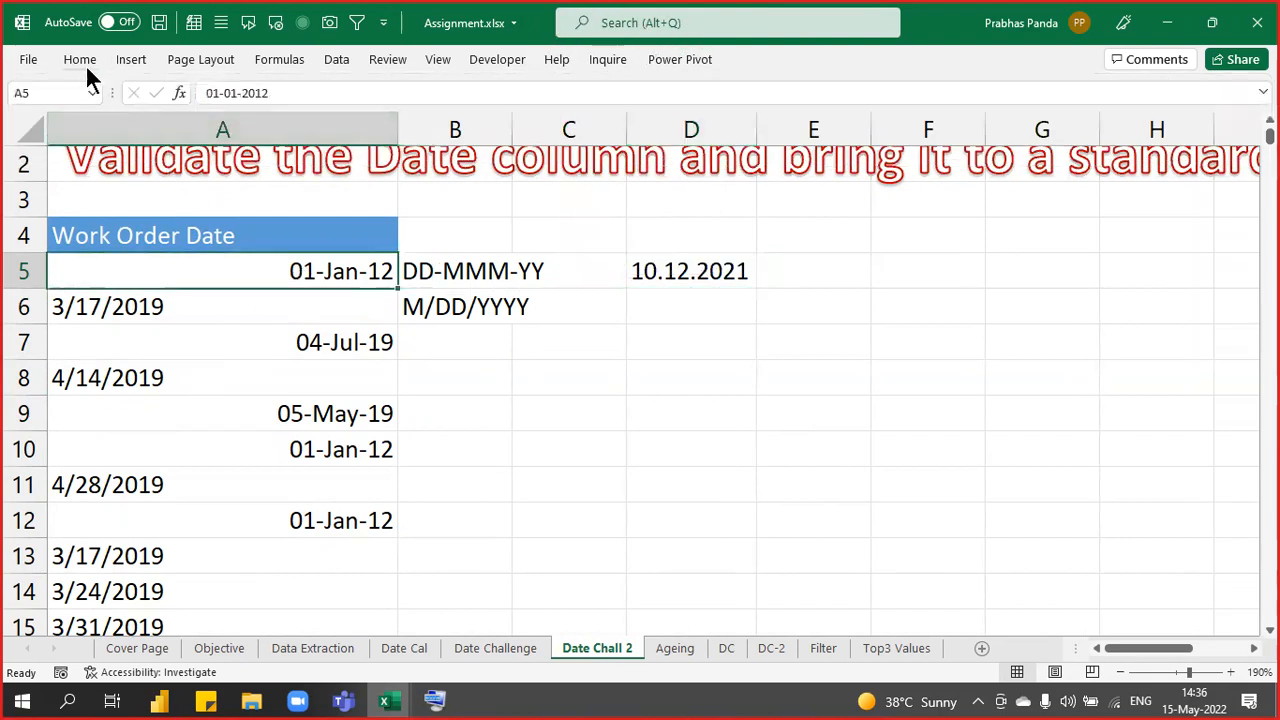
left_click(84, 64)
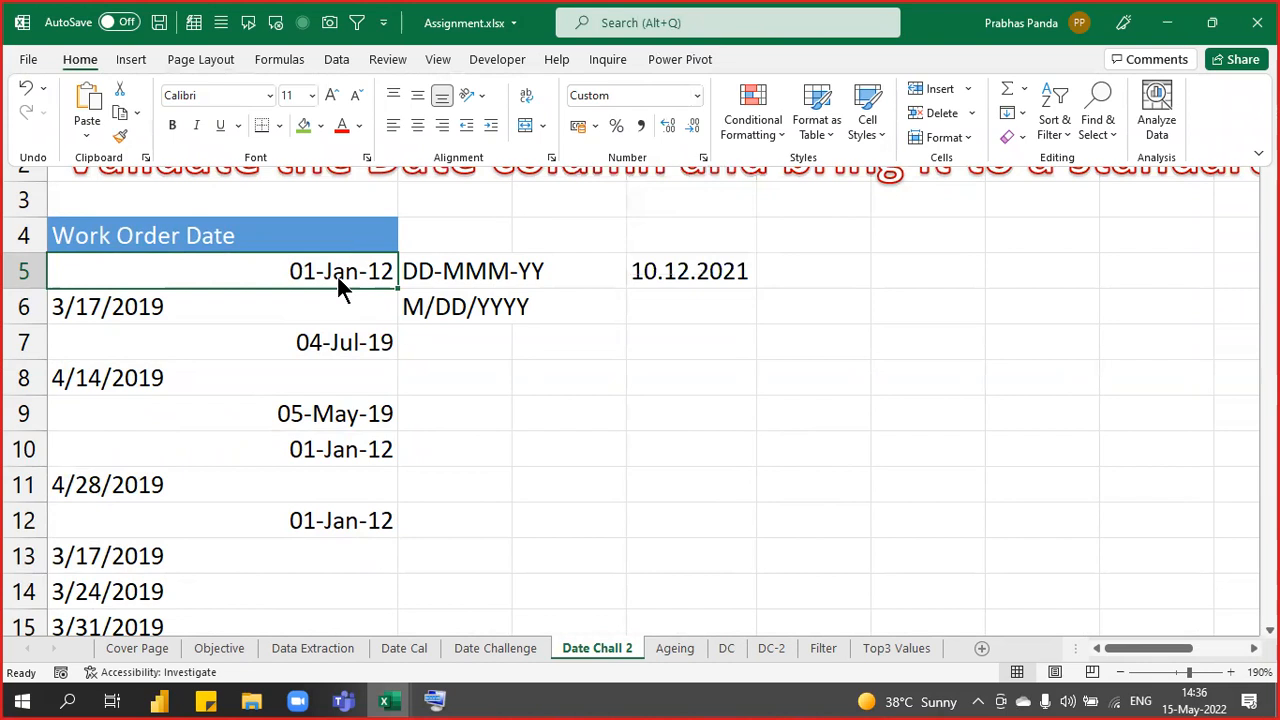
left_click(214, 311)
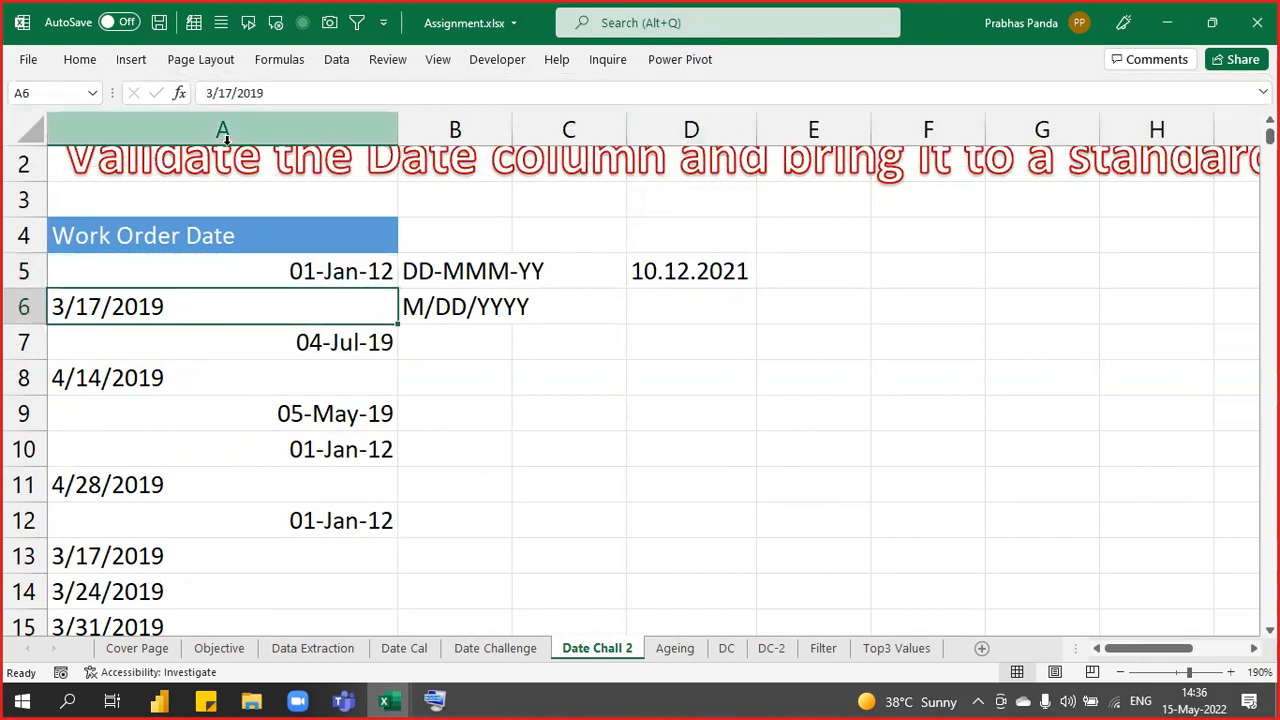
left_click(80, 60)
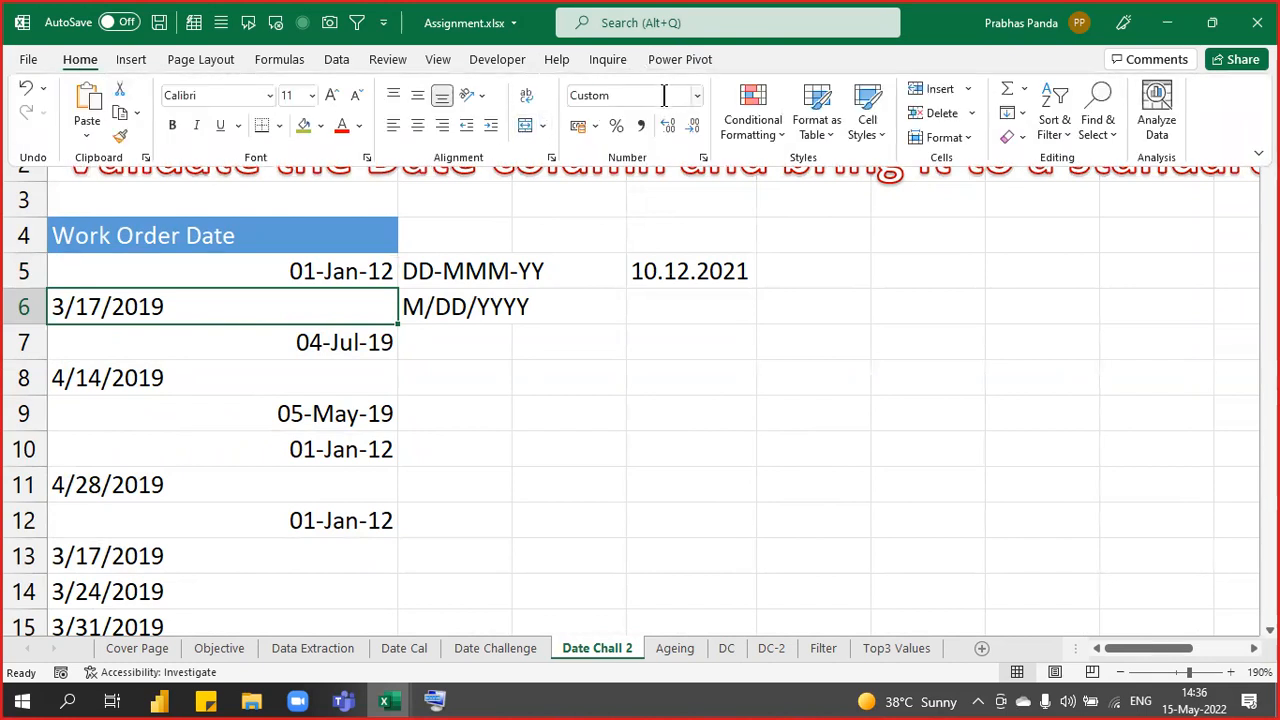
left_click(745, 394)
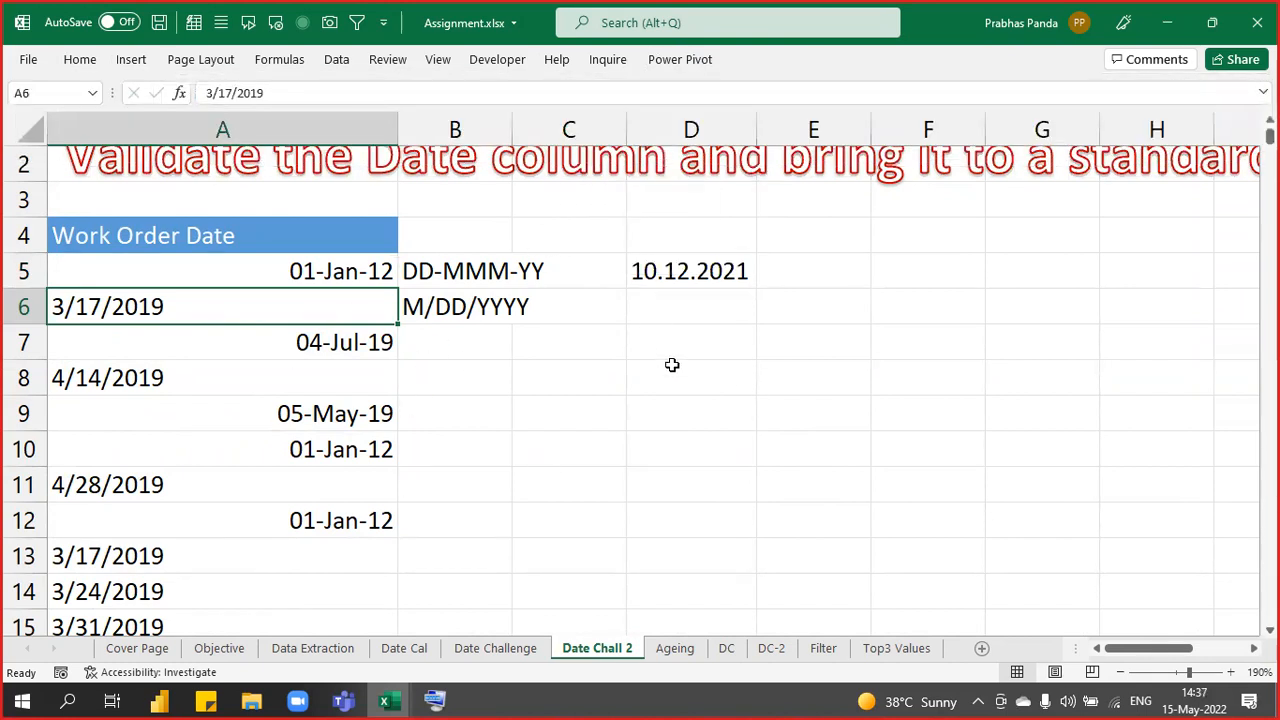
left_click(340, 268)
left_click_drag(340, 268, 286, 597)
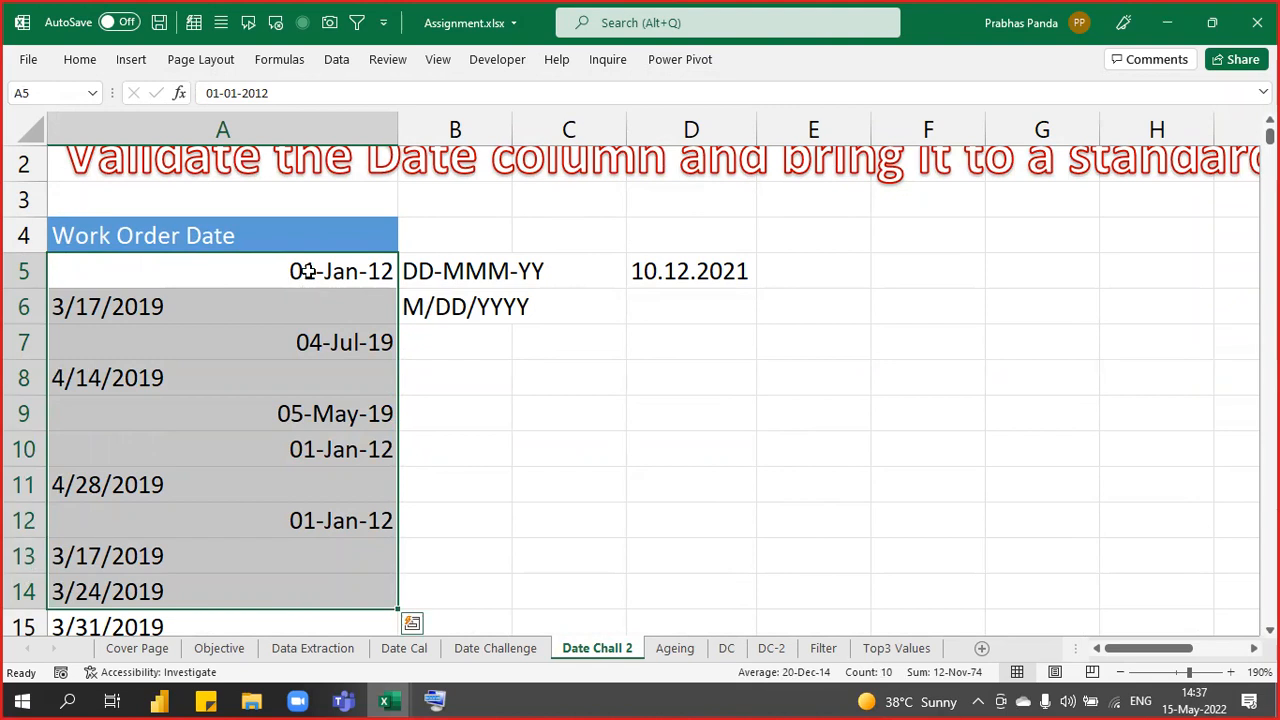
left_click_drag(307, 271, 314, 567)
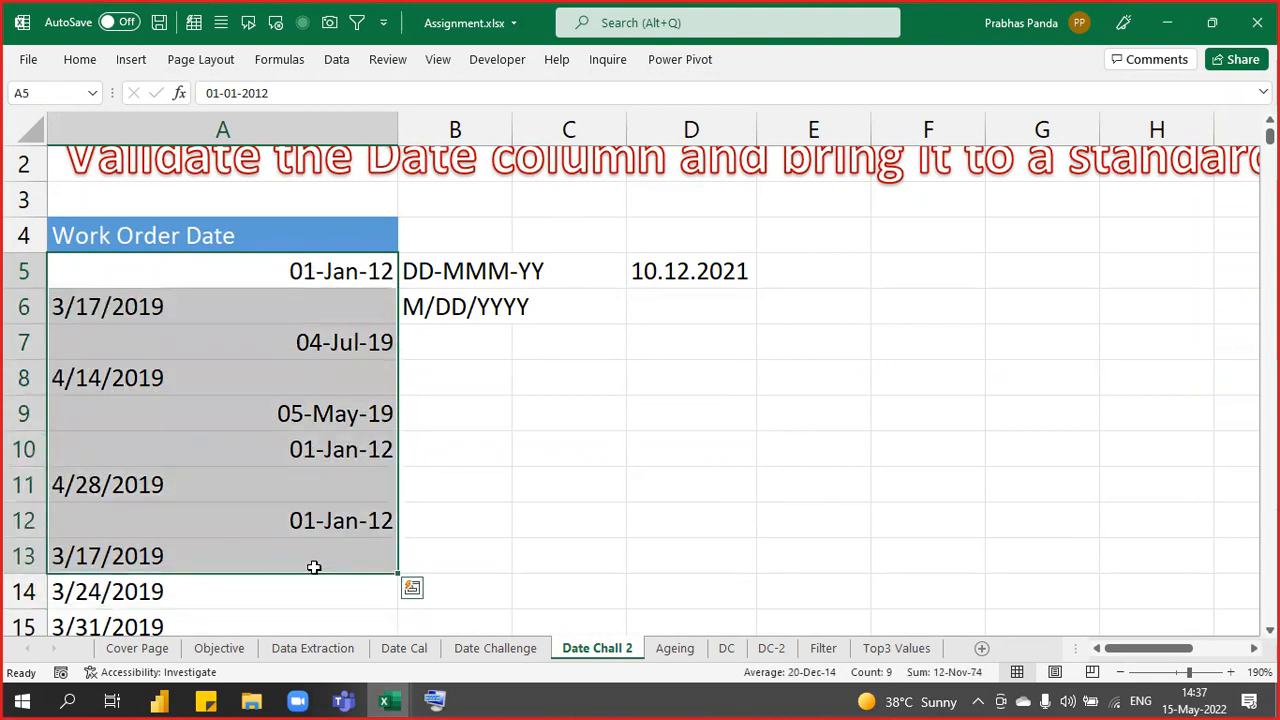
left_click(650, 266)
left_click(702, 225)
left_click_drag(702, 225, 640, 437)
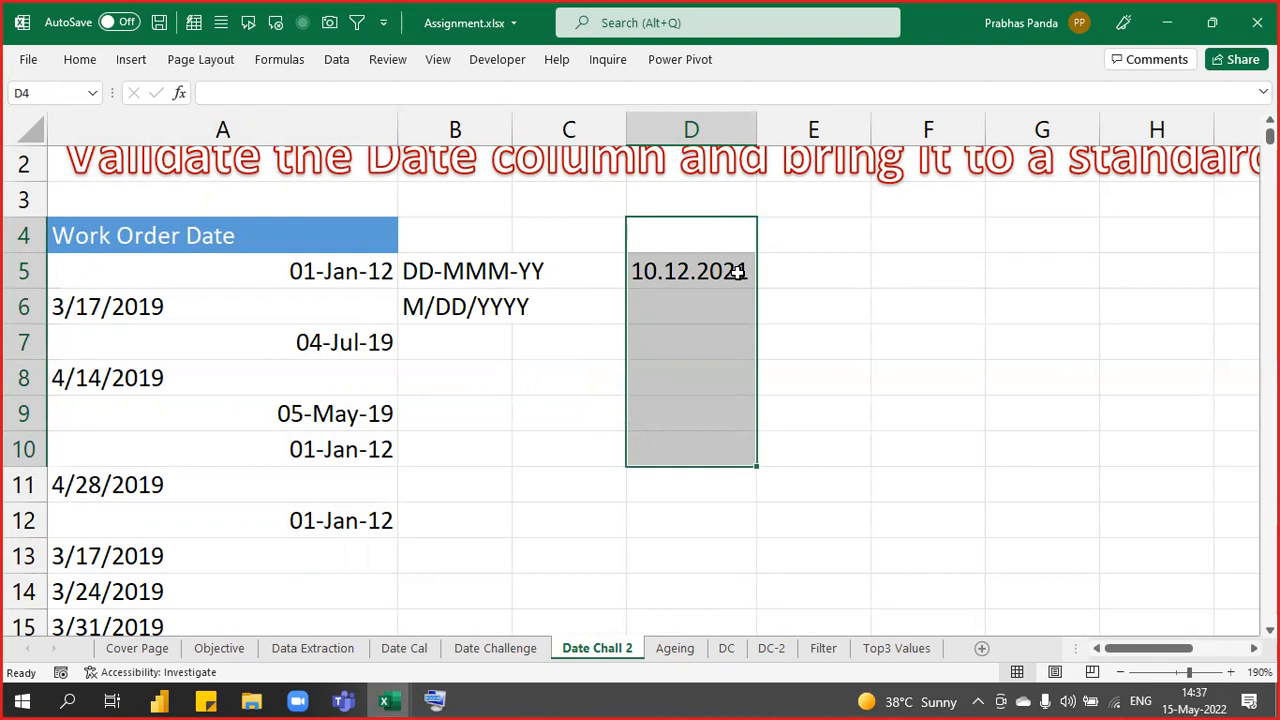
- Test the sample date with =D5+12 in E5, which returns #VALUE!
left_click(820, 269)
type("=")
key("Left")
type("+12")
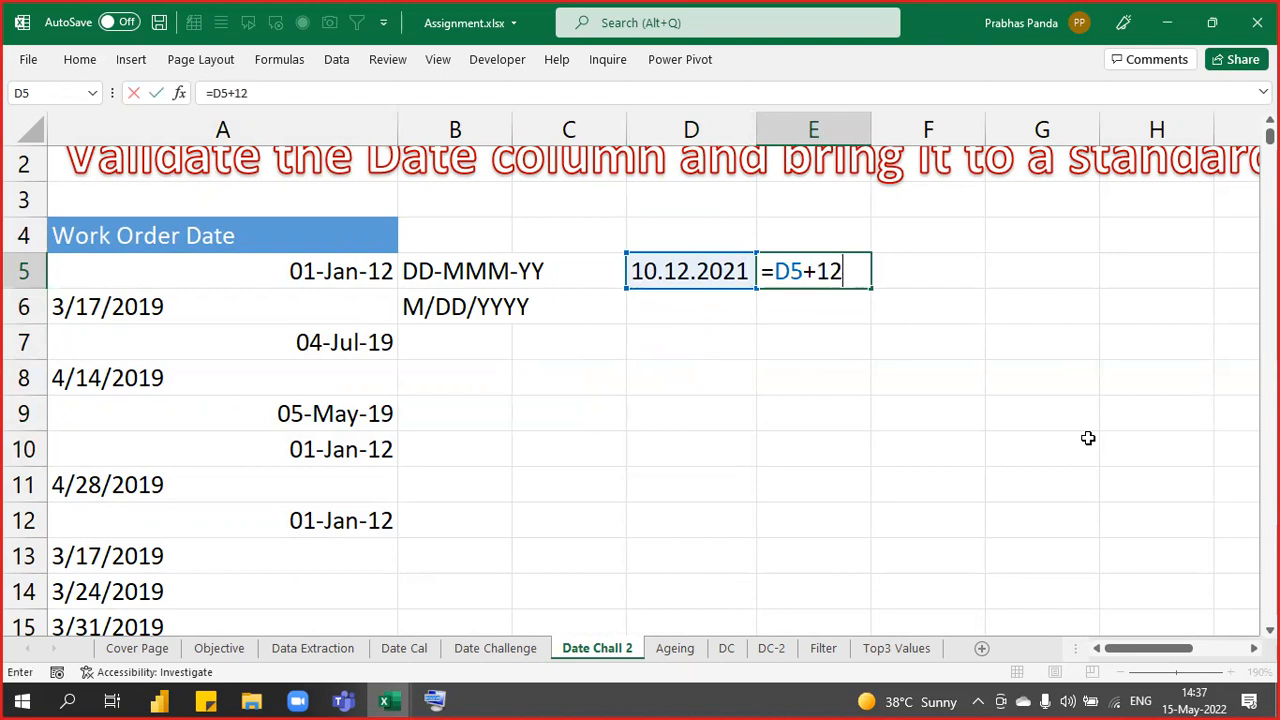
key("Return")
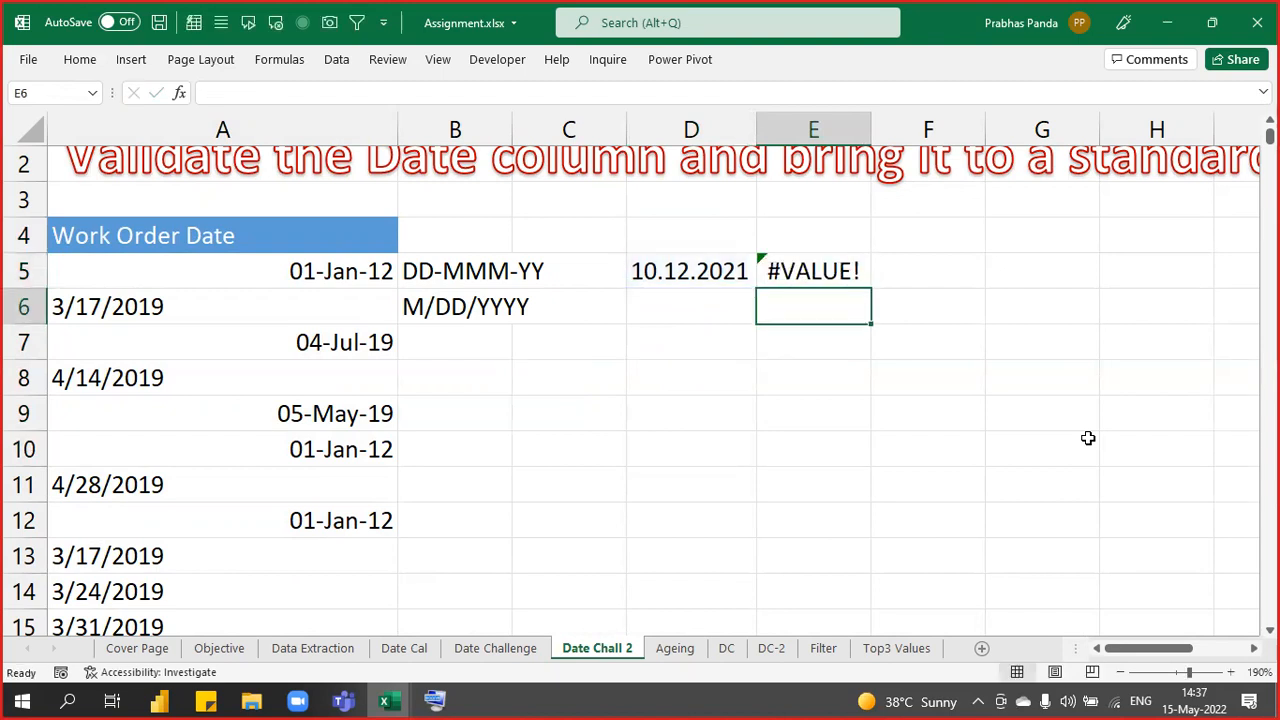
- Enter =A5+12 in B4, which gives 13-Jan-12 from the real date
key("Left")
key("Left")
key("Left")
key("Left")
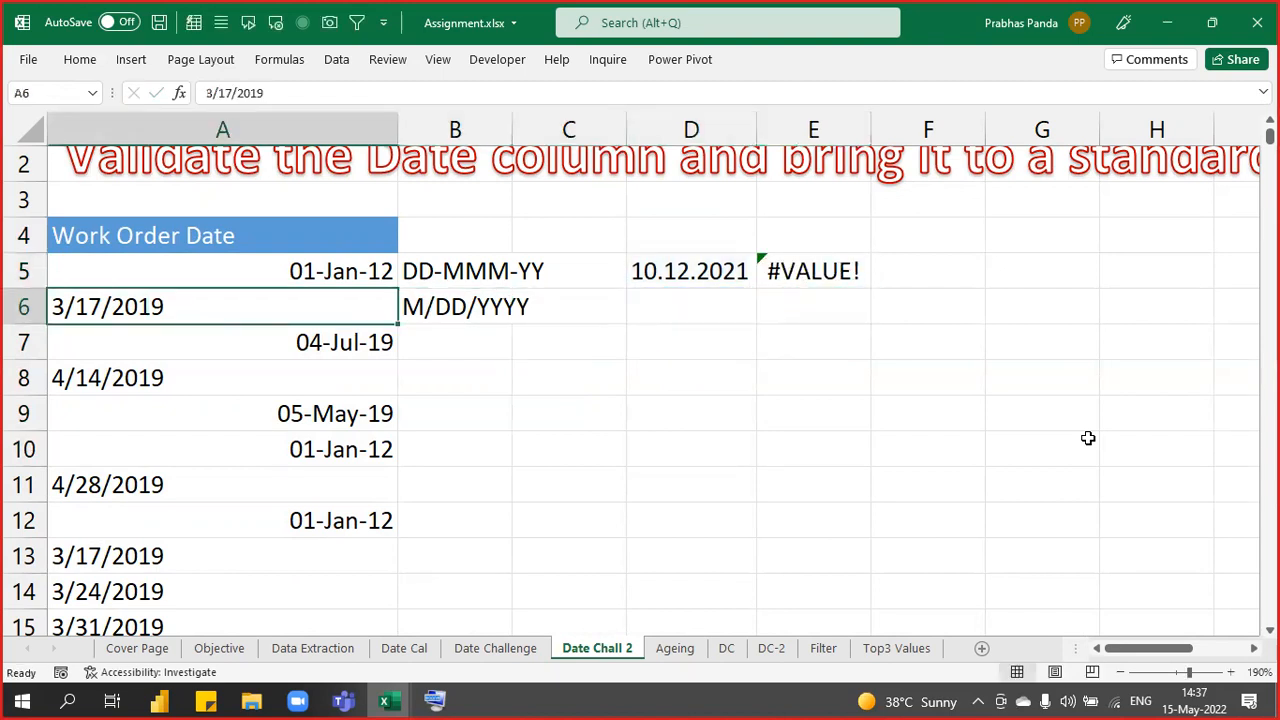
key("Up")
key("Right")
key("Up")
type("=")
key("Left")
key("Down")
type("+")
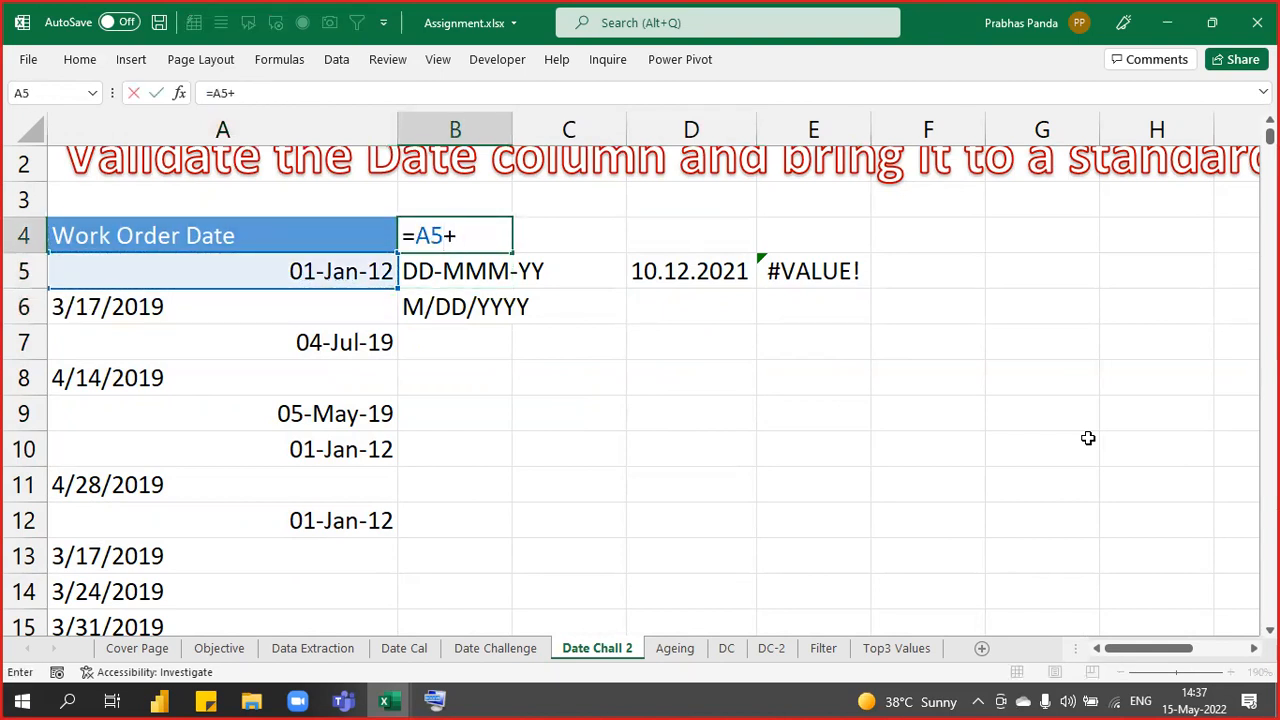
type("12")
key("Return")
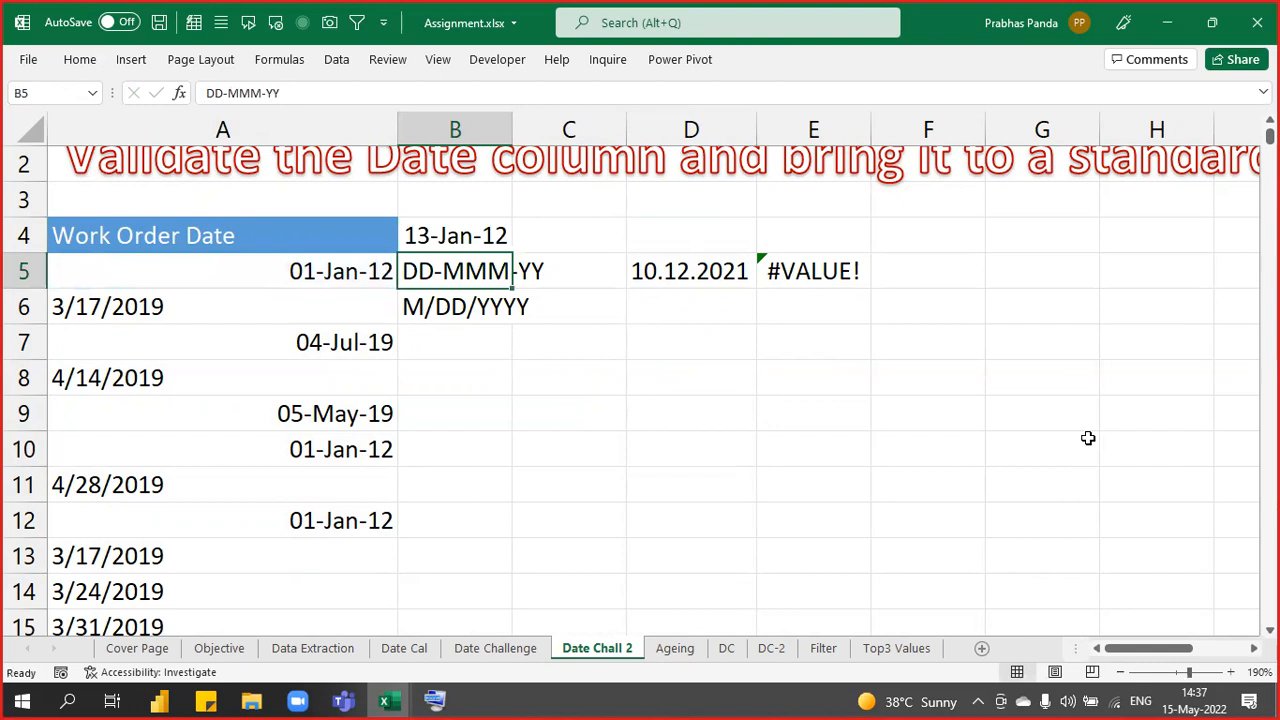
- Delete the test formulas from B4 and E5
key("Up")
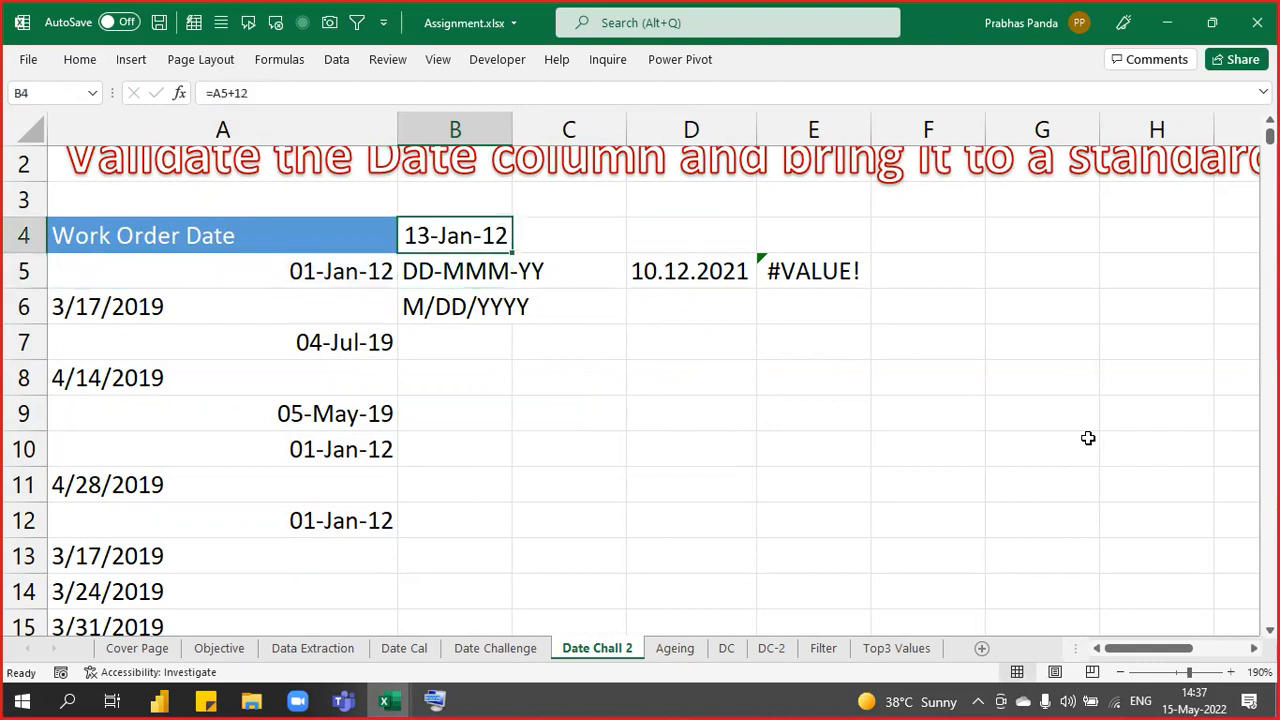
key("Delete")
key("Right")
key("Right")
key("Right")
key("Right")
key("Down")
key("Left")
key("Delete")
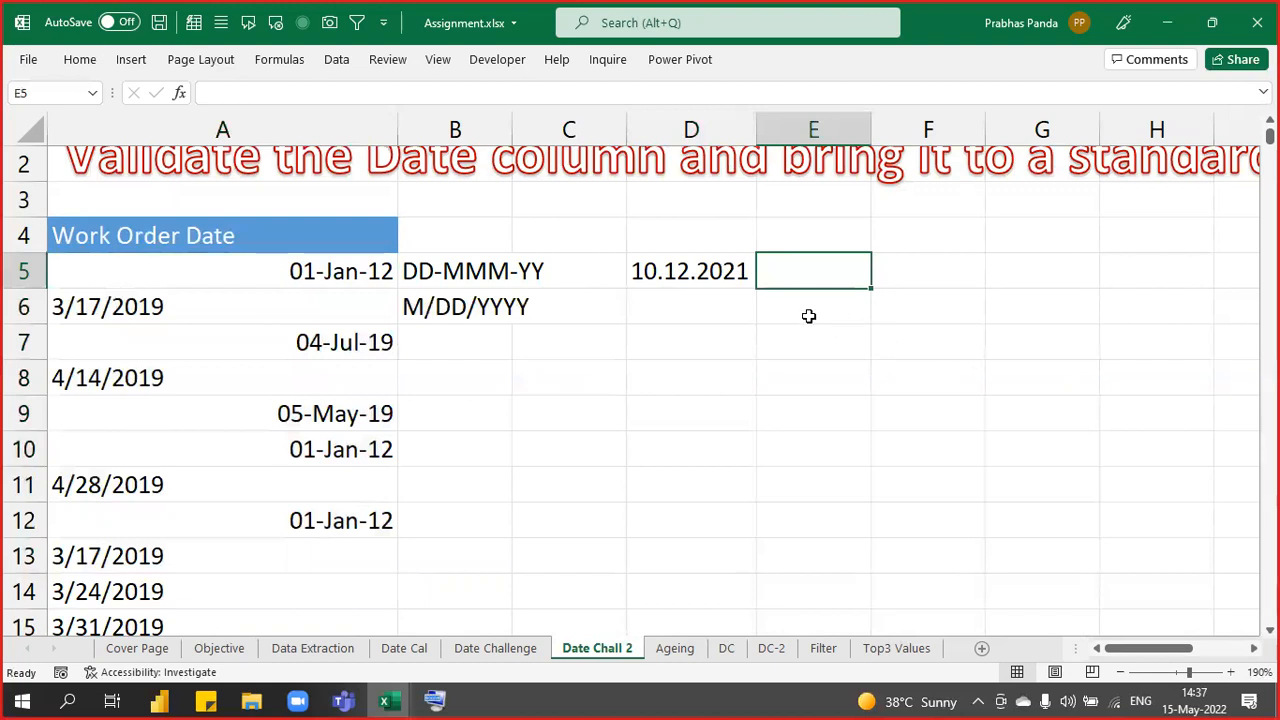
- Clear the 10.12.2021 sample by deleting D4:D8
left_click(720, 277)
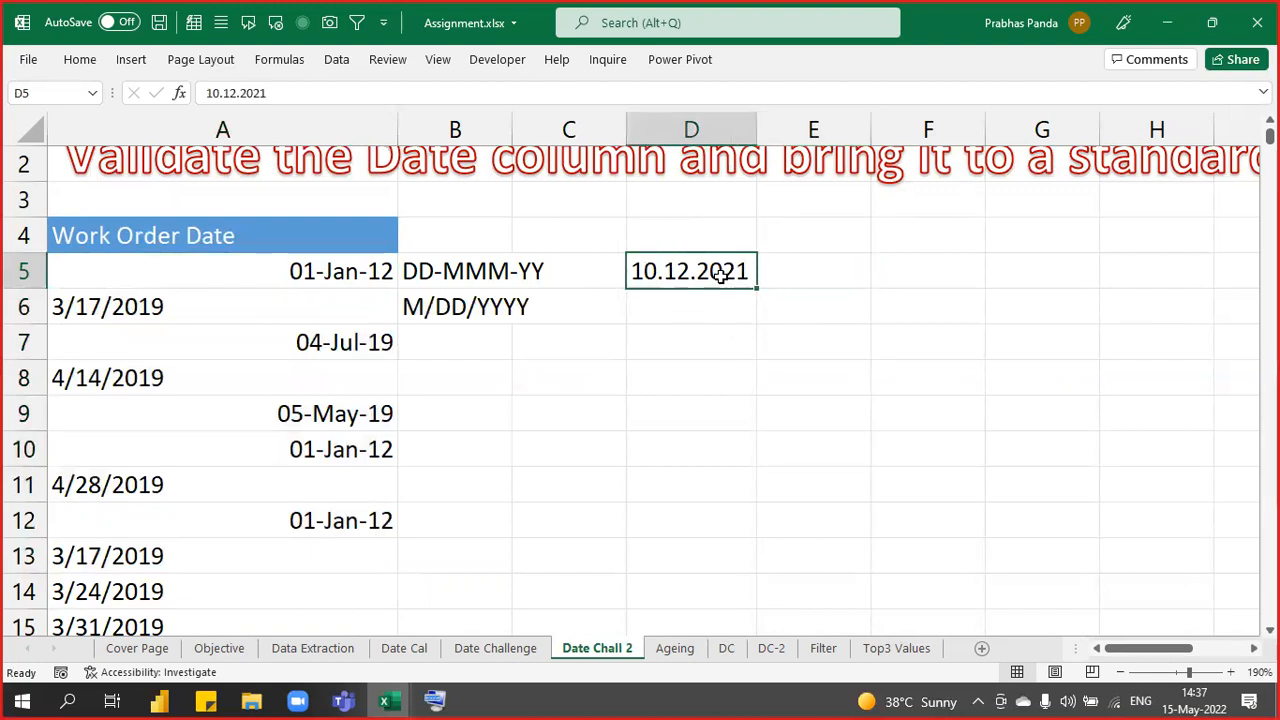
left_click(327, 277)
left_click(327, 277)
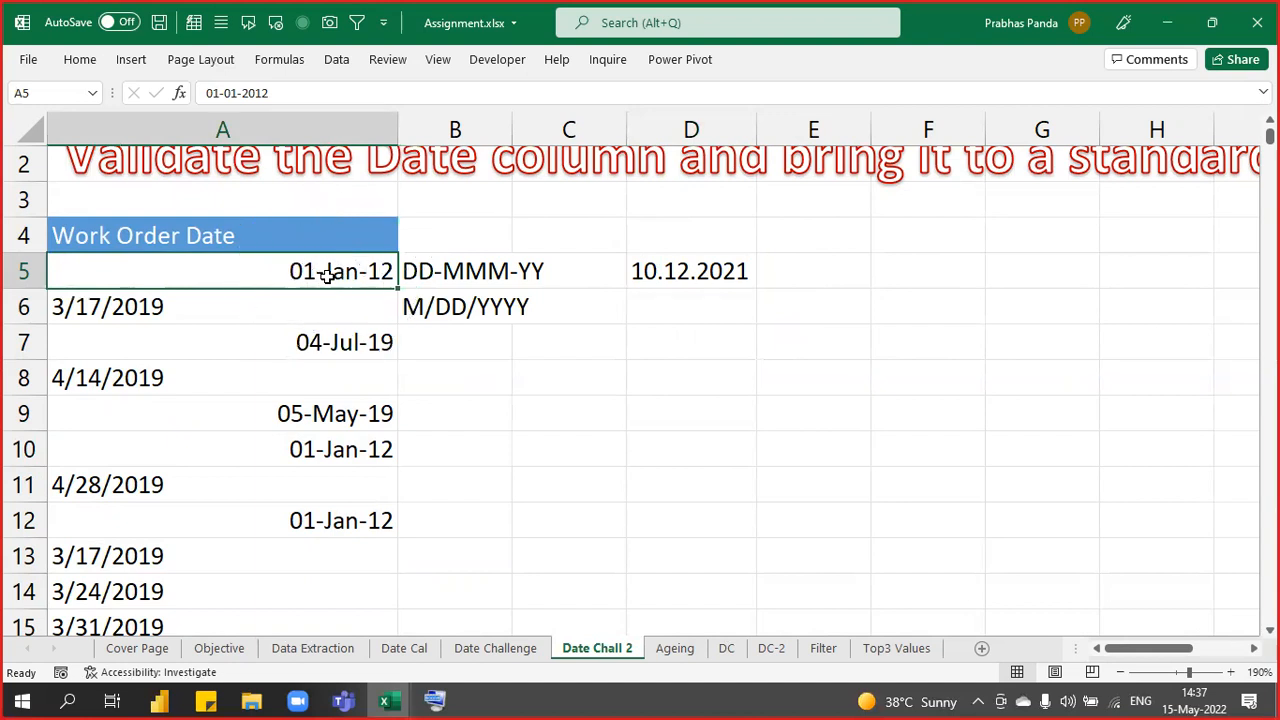
left_click(691, 238)
left_click_drag(687, 268, 666, 363)
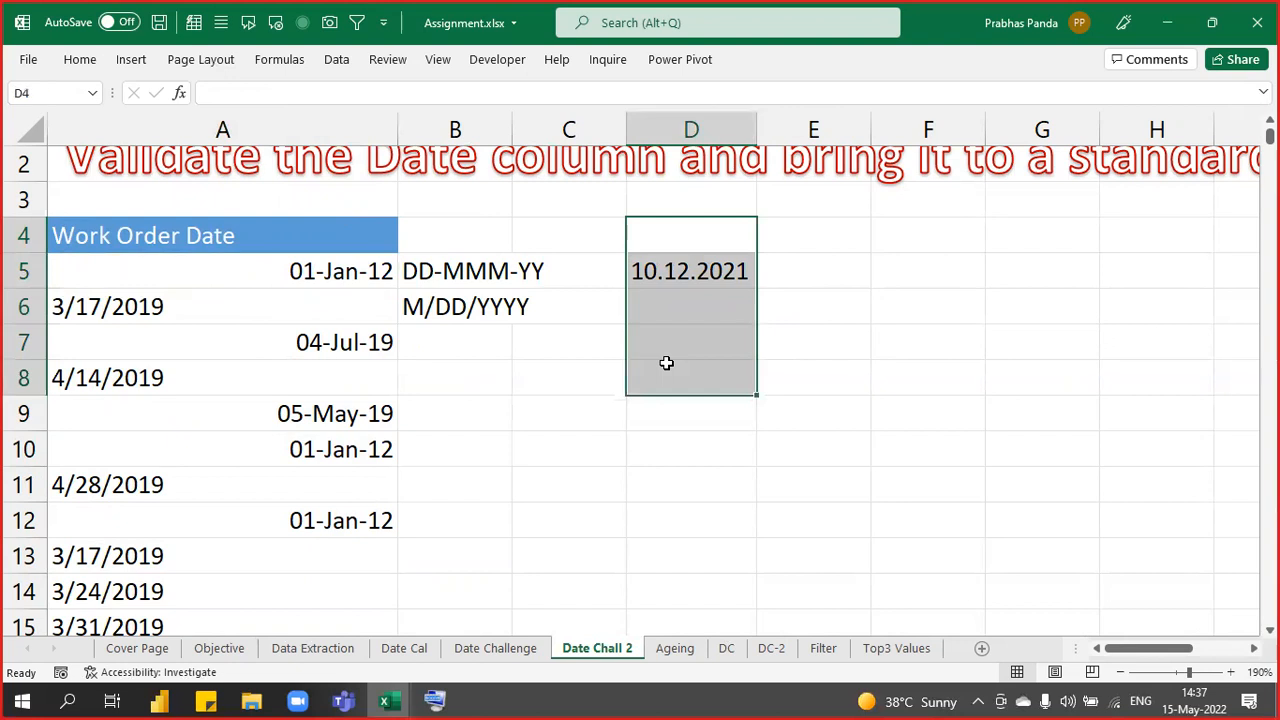
key("Delete")
- Select all Work Order Dates in A5:A637 and launch Text to Columns with Alt+A+E
left_click_drag(283, 262, 265, 538)
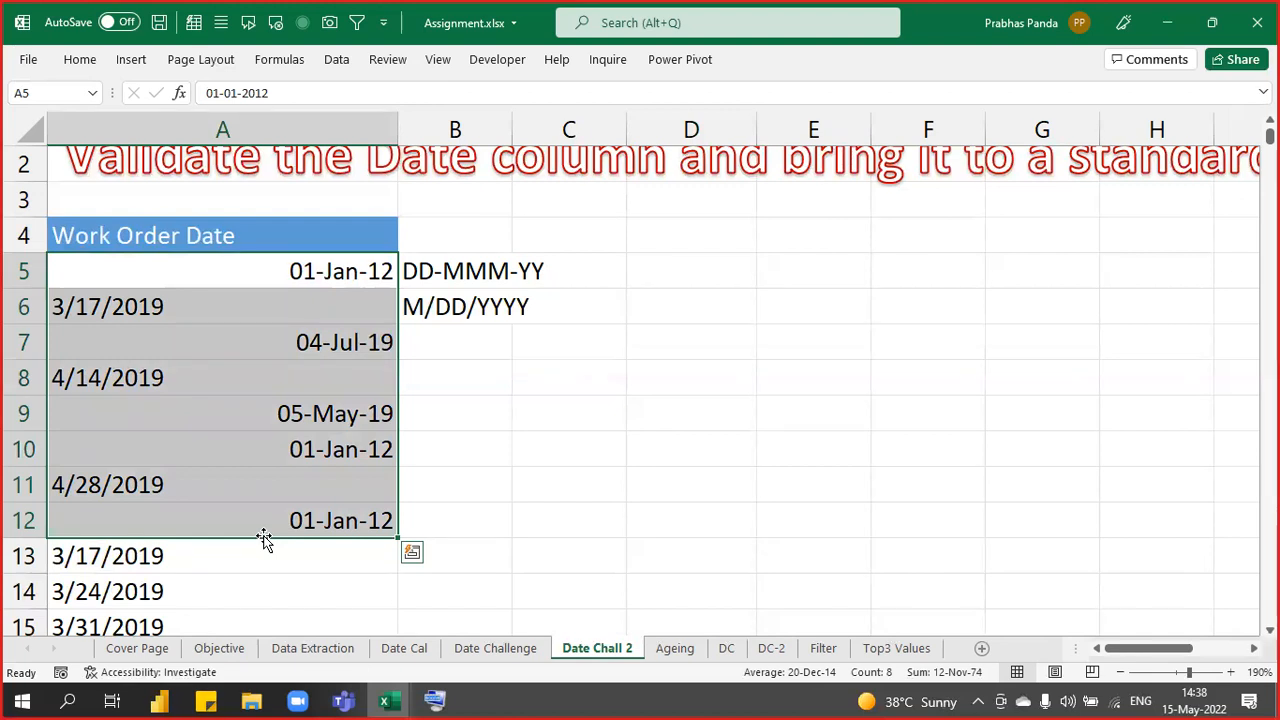
key("Up")
key("Down")
key("ctrl+shift+Down")
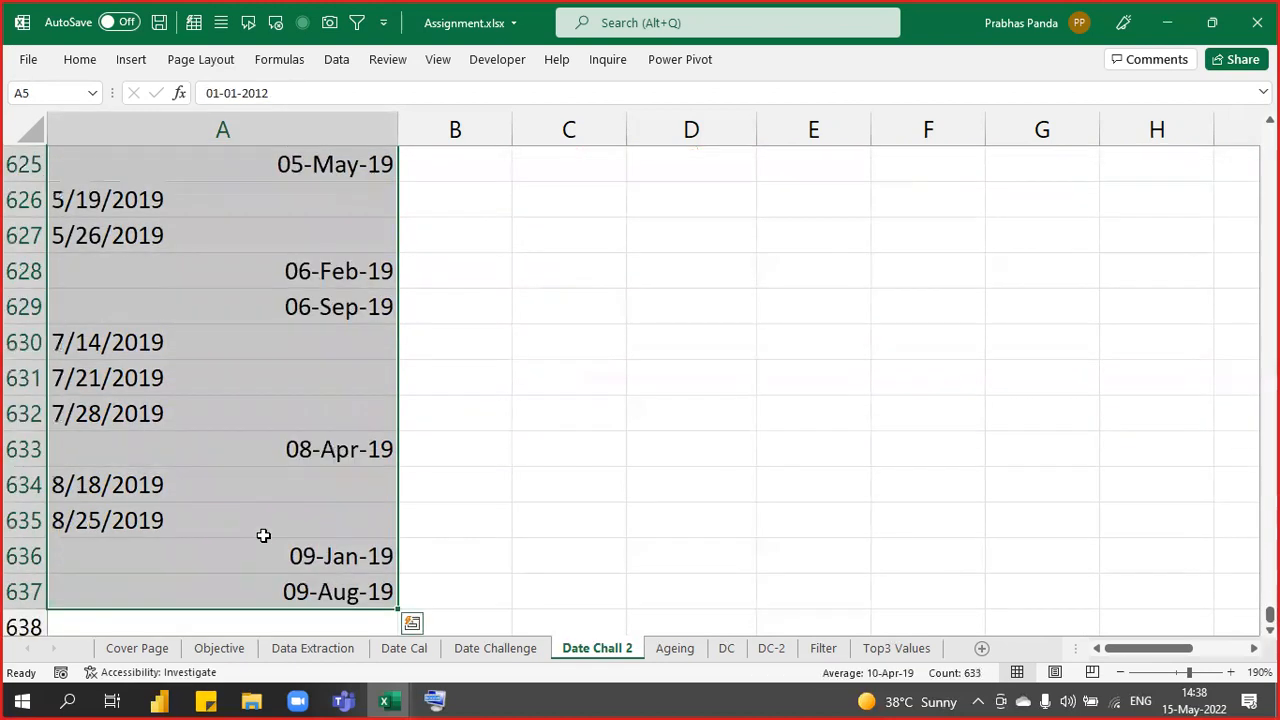
key("alt+a")
key("e")
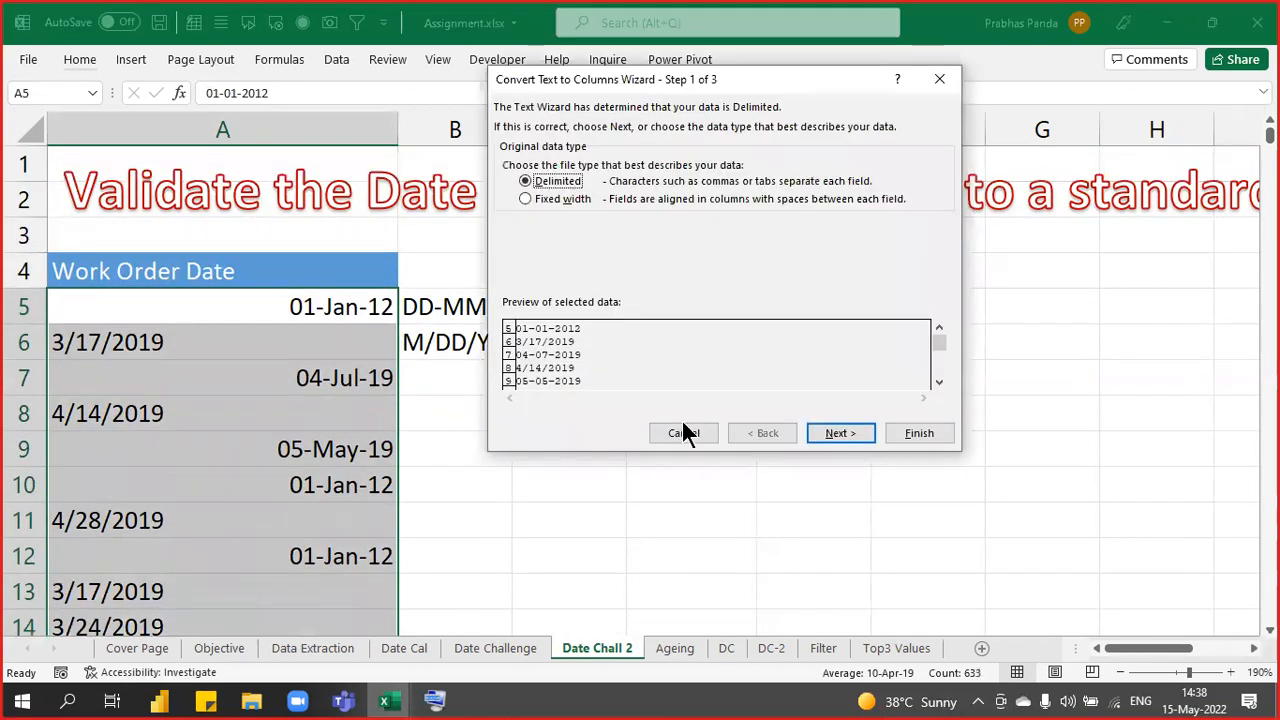
- Convert the Work Order Dates as Date (MDY) in the wizard, then close Assignment.xlsx without saving
left_click(839, 433)
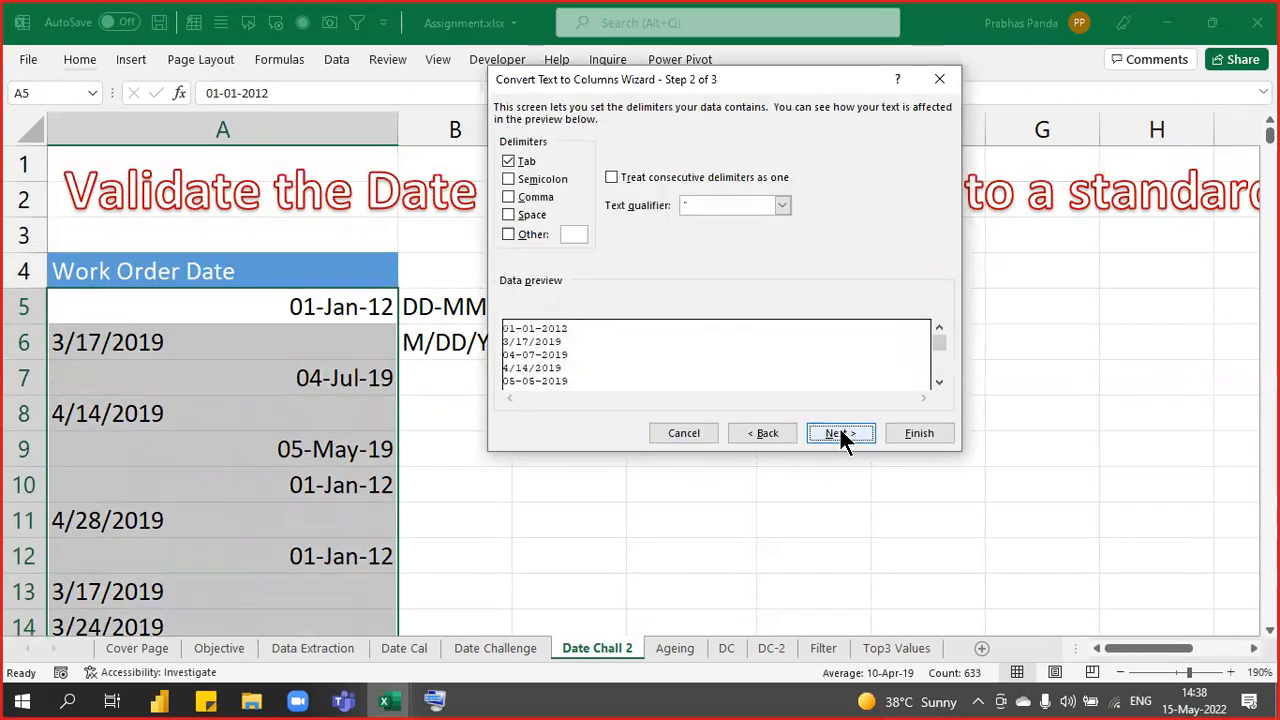
left_click(839, 433)
left_click(543, 147)
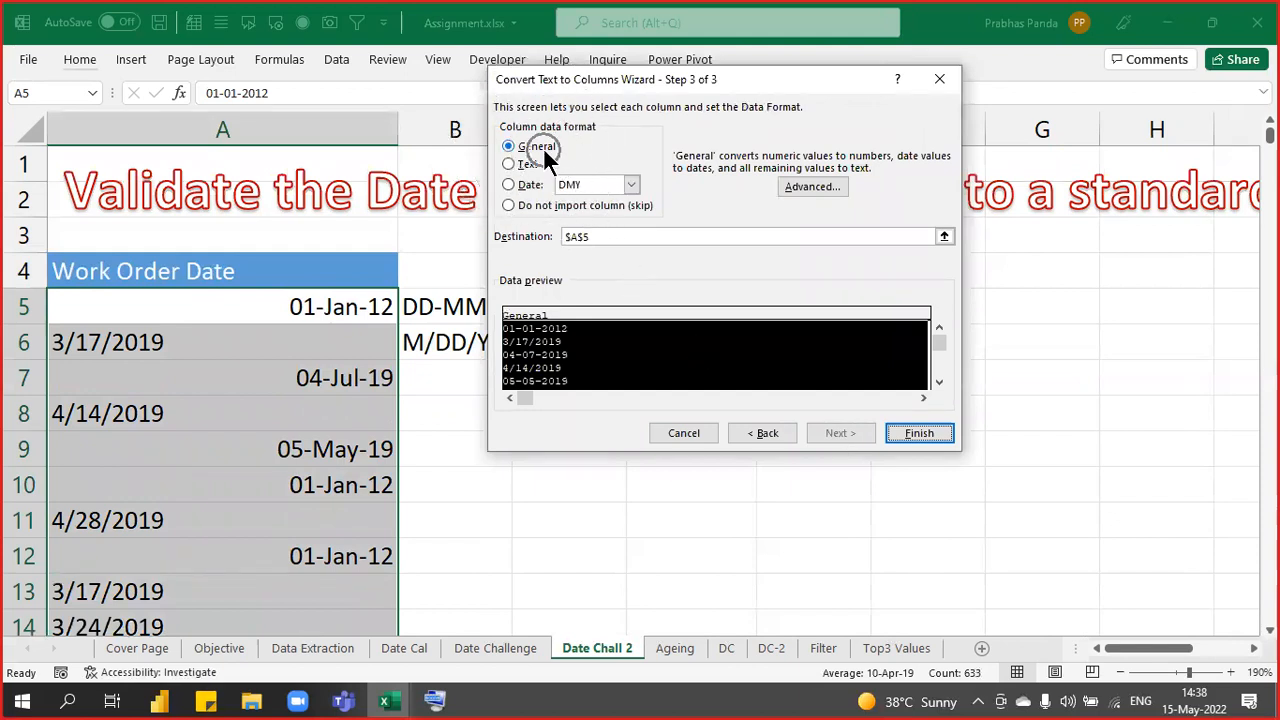
left_click(521, 185)
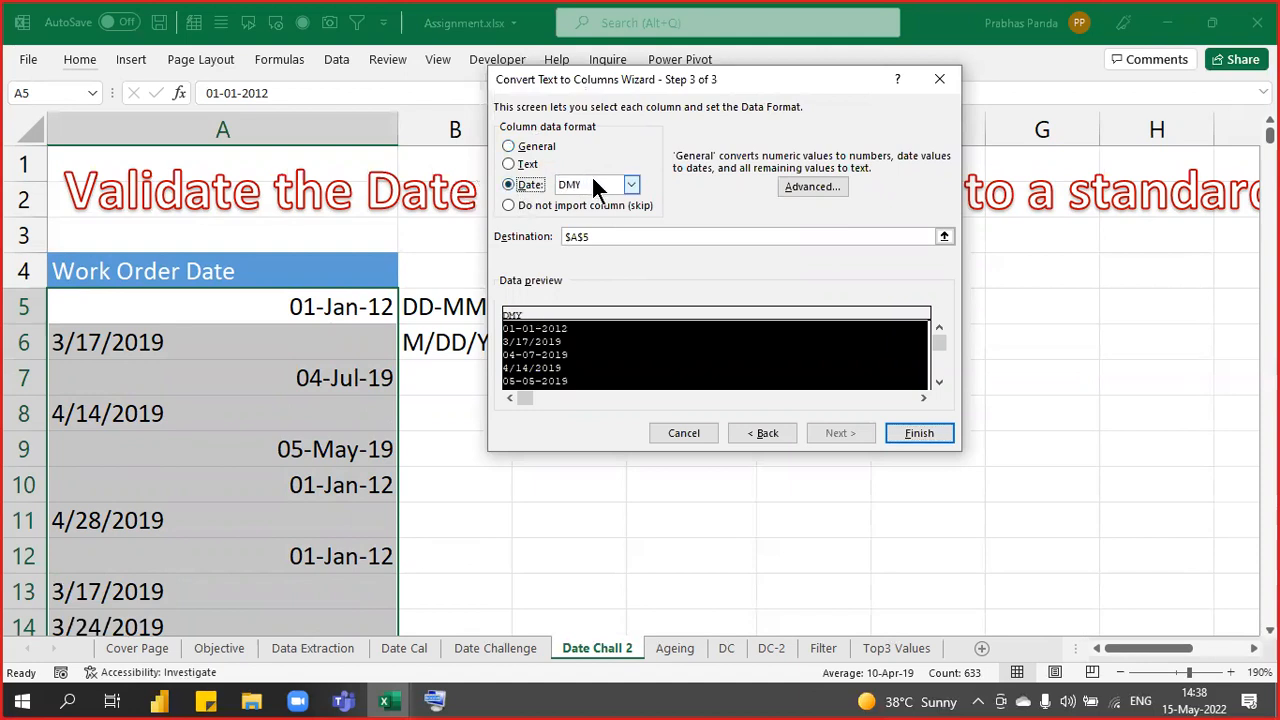
left_click(597, 188)
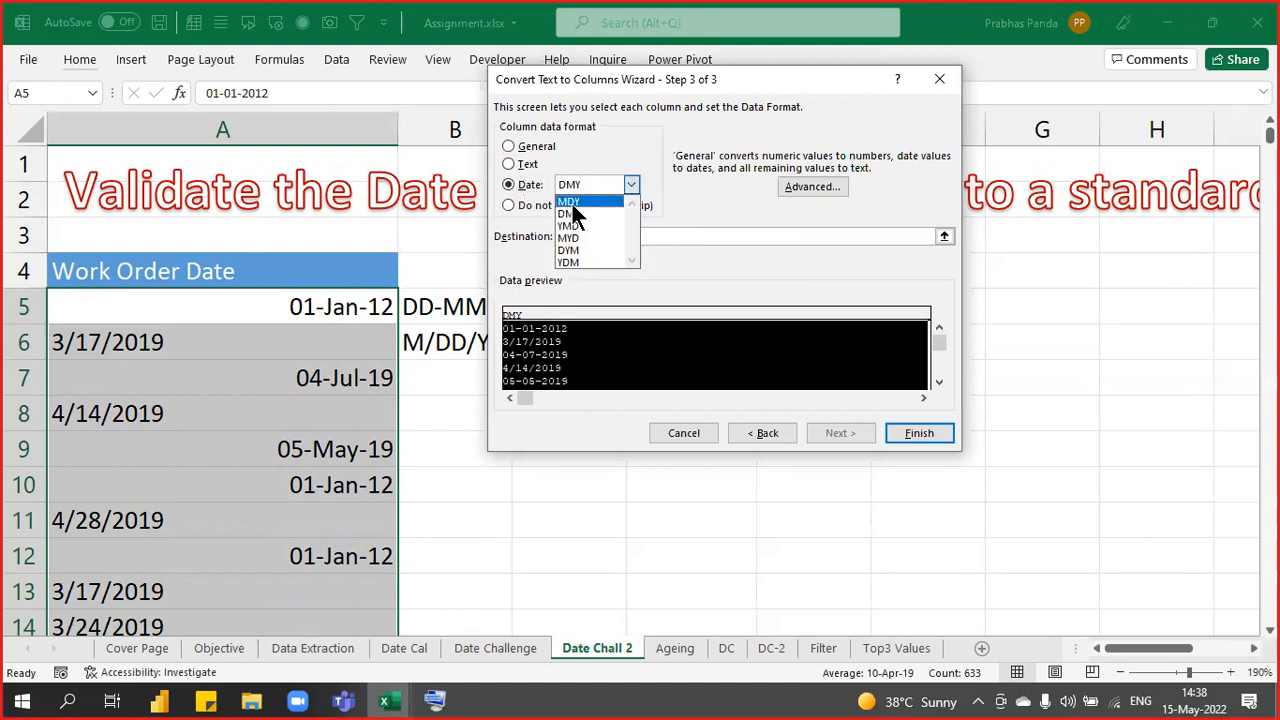
left_click(572, 203)
left_click(906, 431)
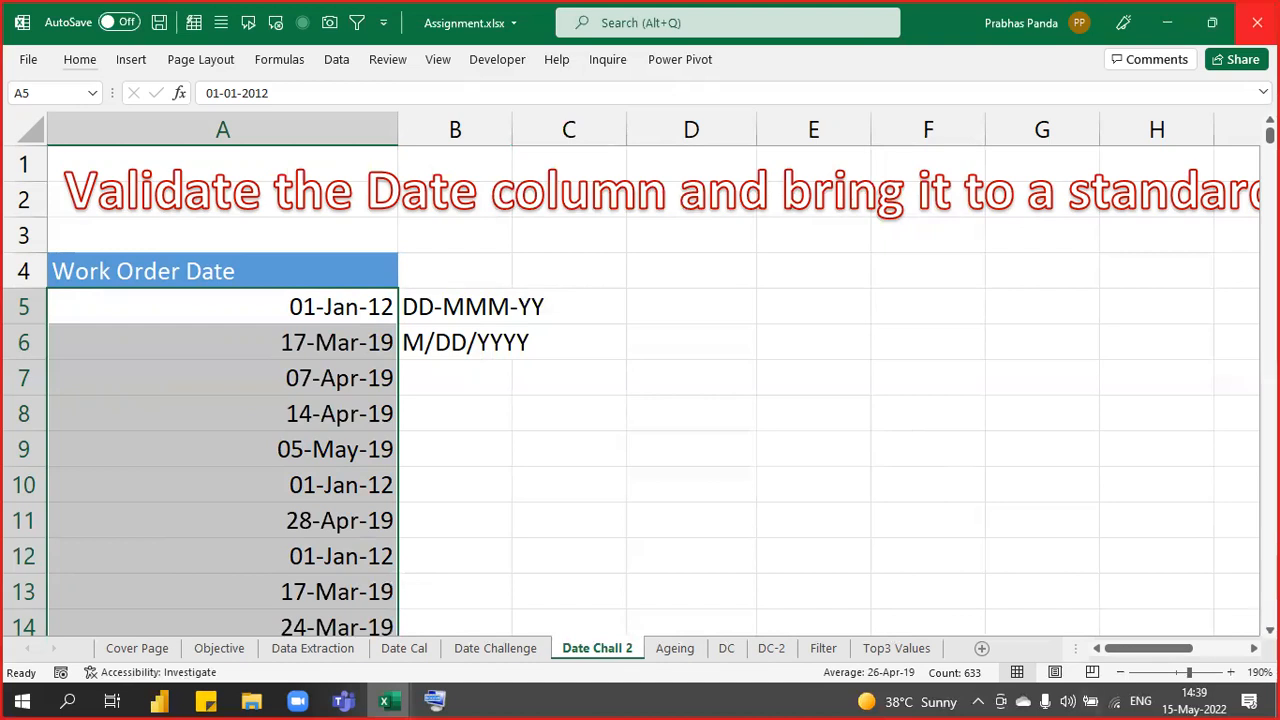
key("ctrl+w")
left_click(659, 370)
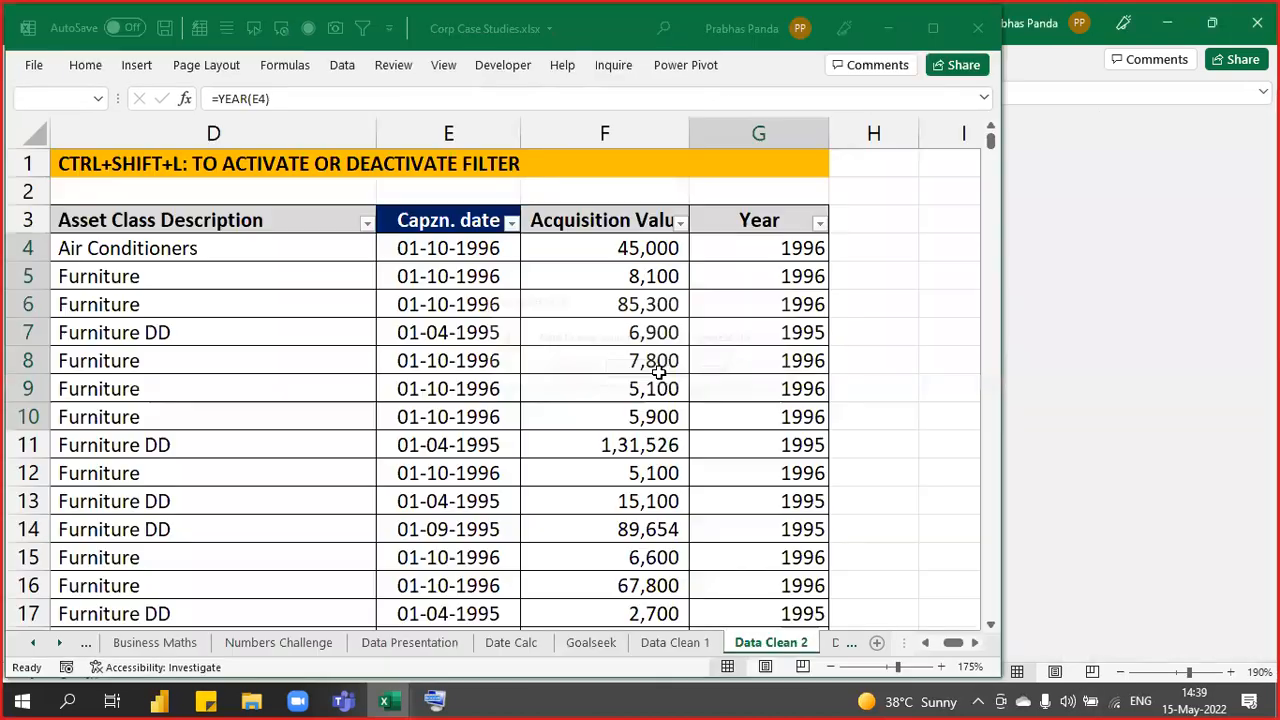
- Close the Assignments File Explorer window
left_click(1245, 165)
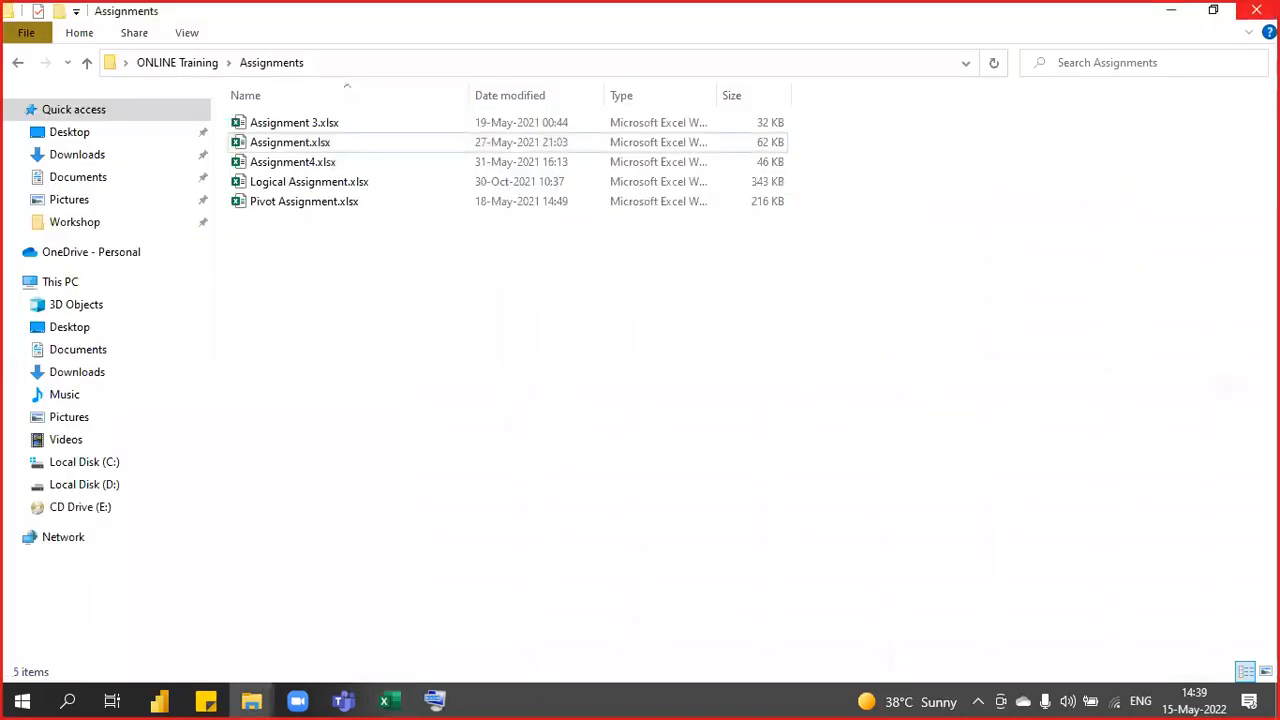
left_click(1256, 10)
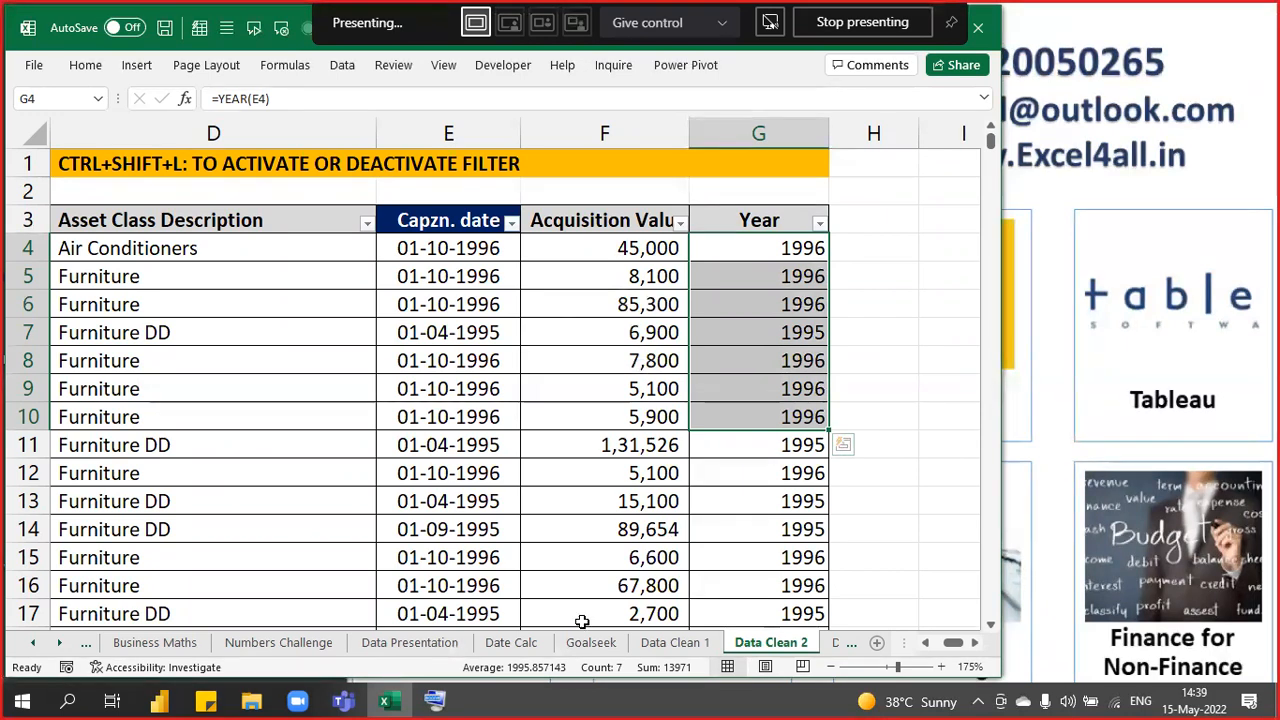
- Check the Teams meeting, then return to Excel's Data Clean 3 sheet of bank codes
left_click(341, 701)
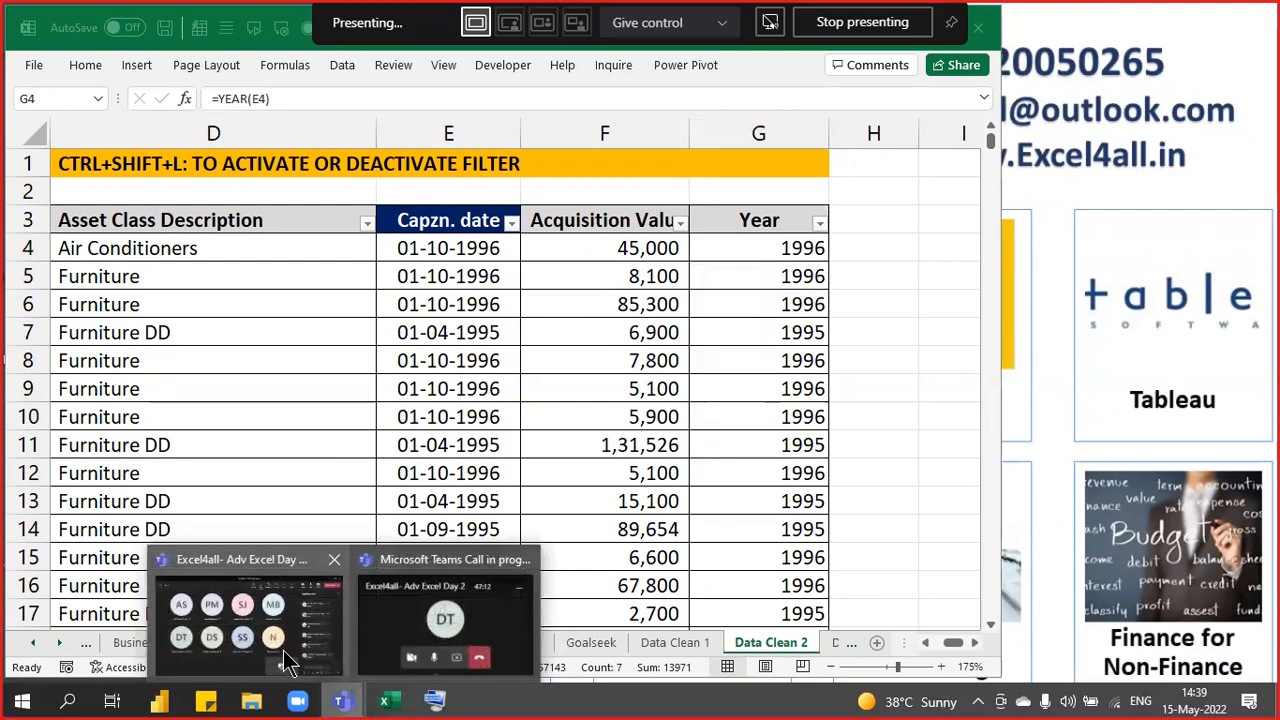
left_click(287, 662)
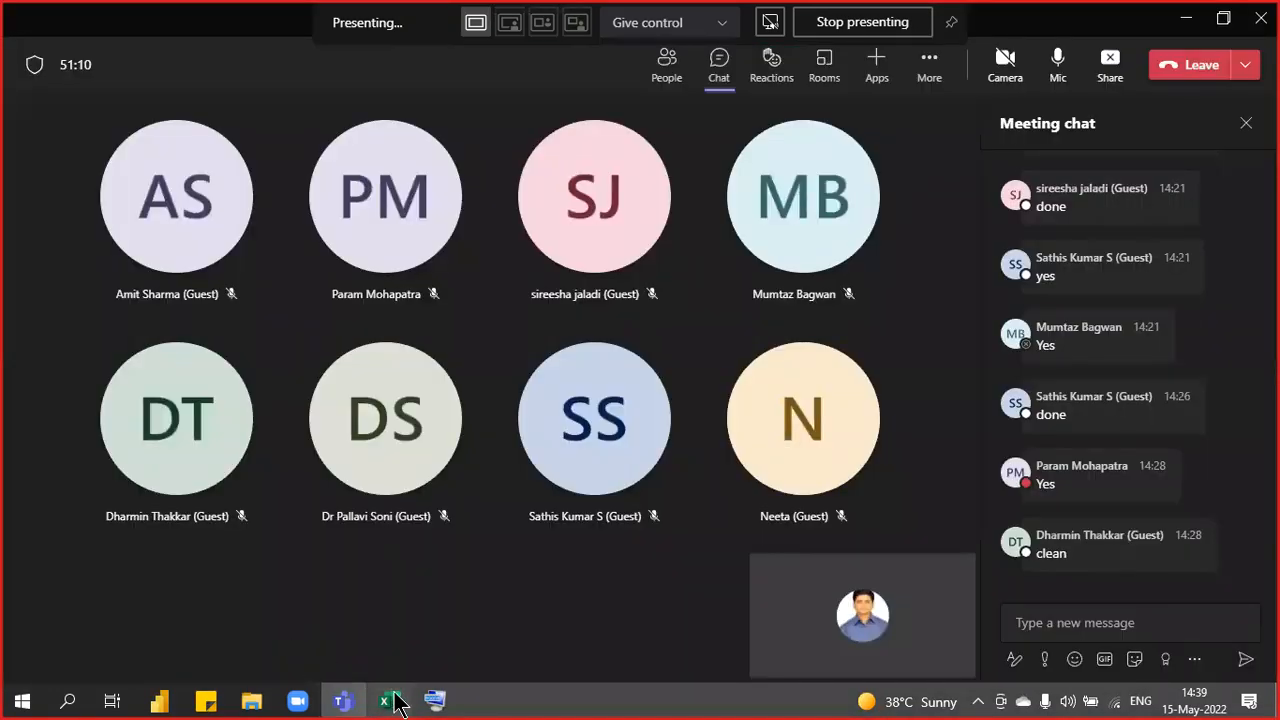
left_click(387, 701)
left_click(808, 300)
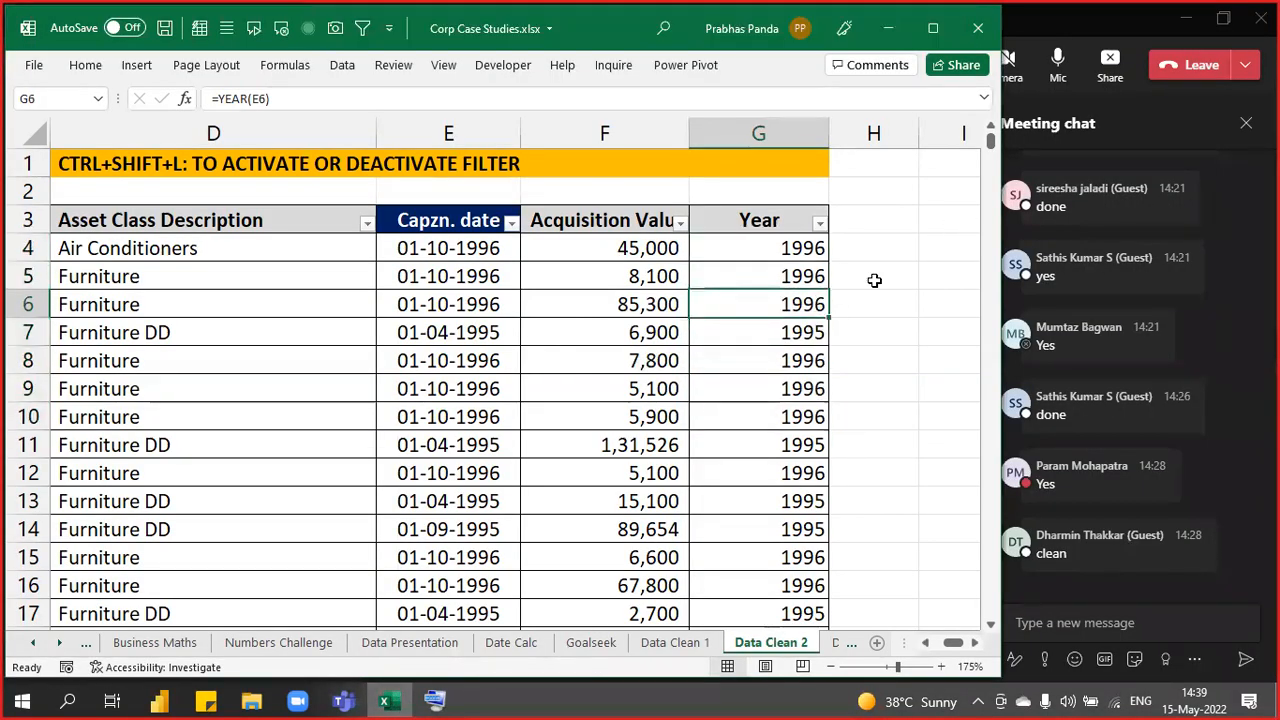
key("ctrl+Page_Down")
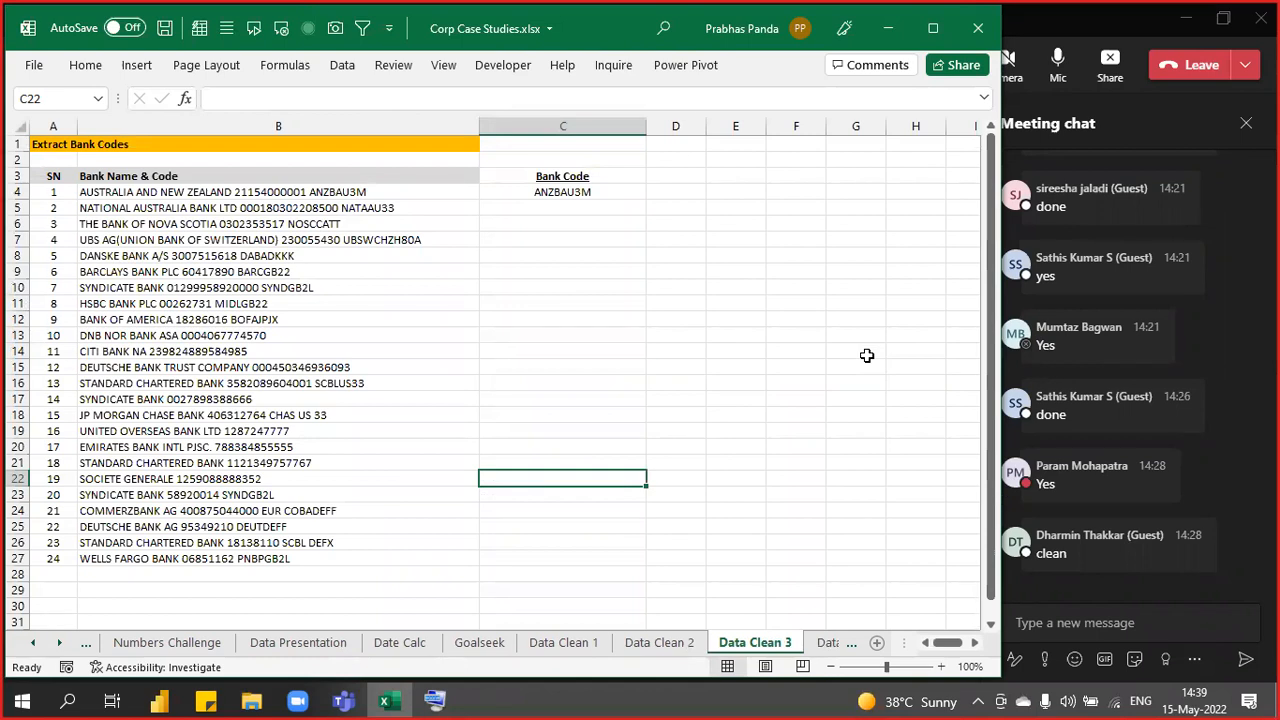
- Narrow column A to width 5.00 and column B to 53.71 to fit the bank names and codes
scroll(595, 323, "up", 3)
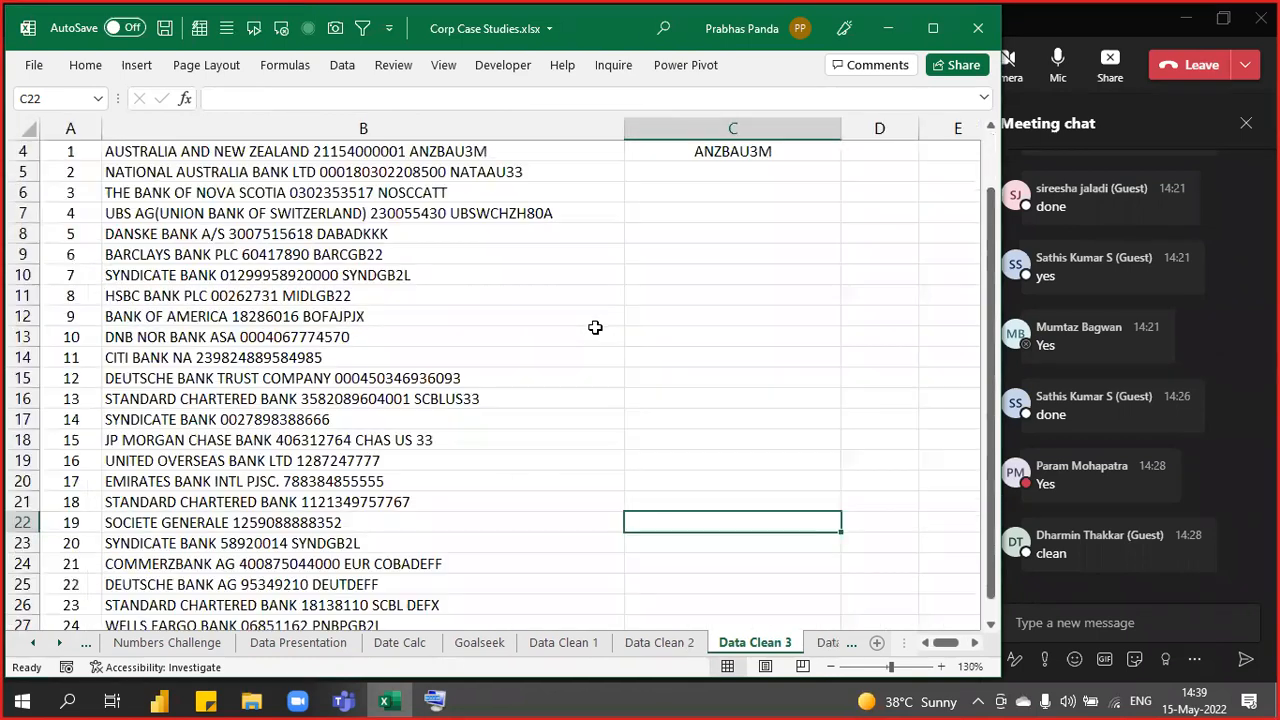
left_click_drag(101, 129, 80, 131)
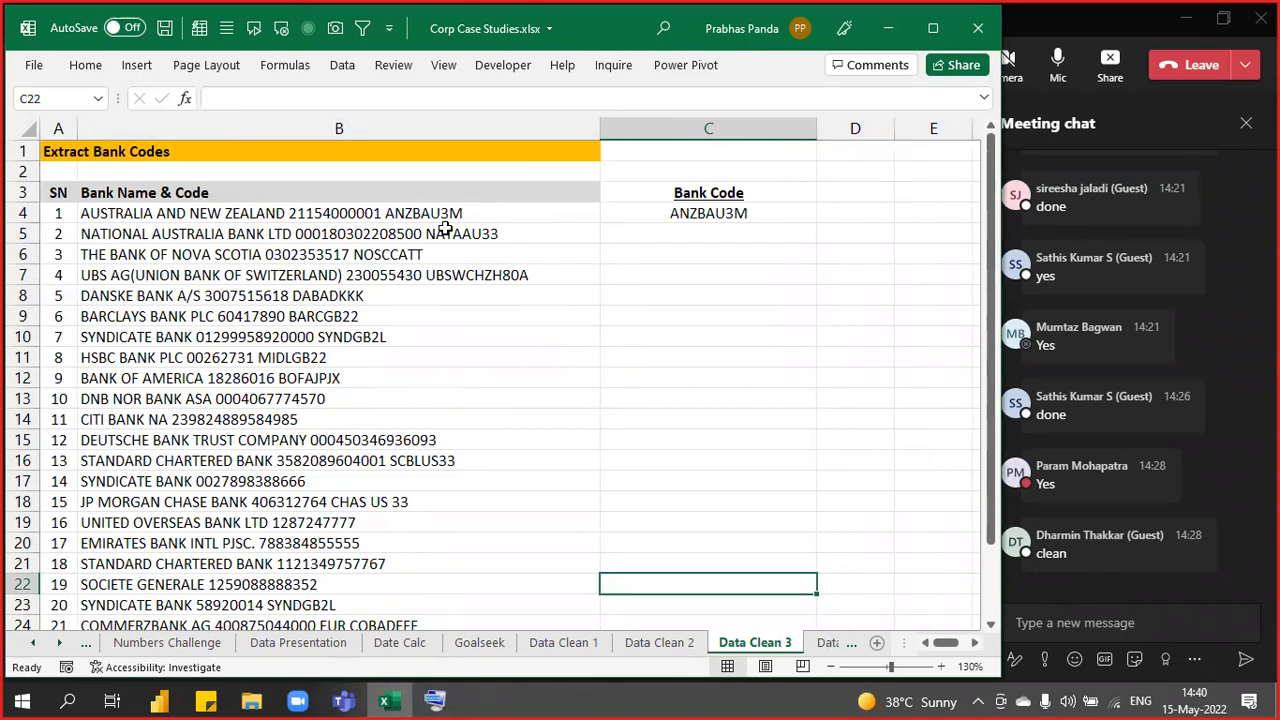
left_click_drag(600, 129, 541, 134)
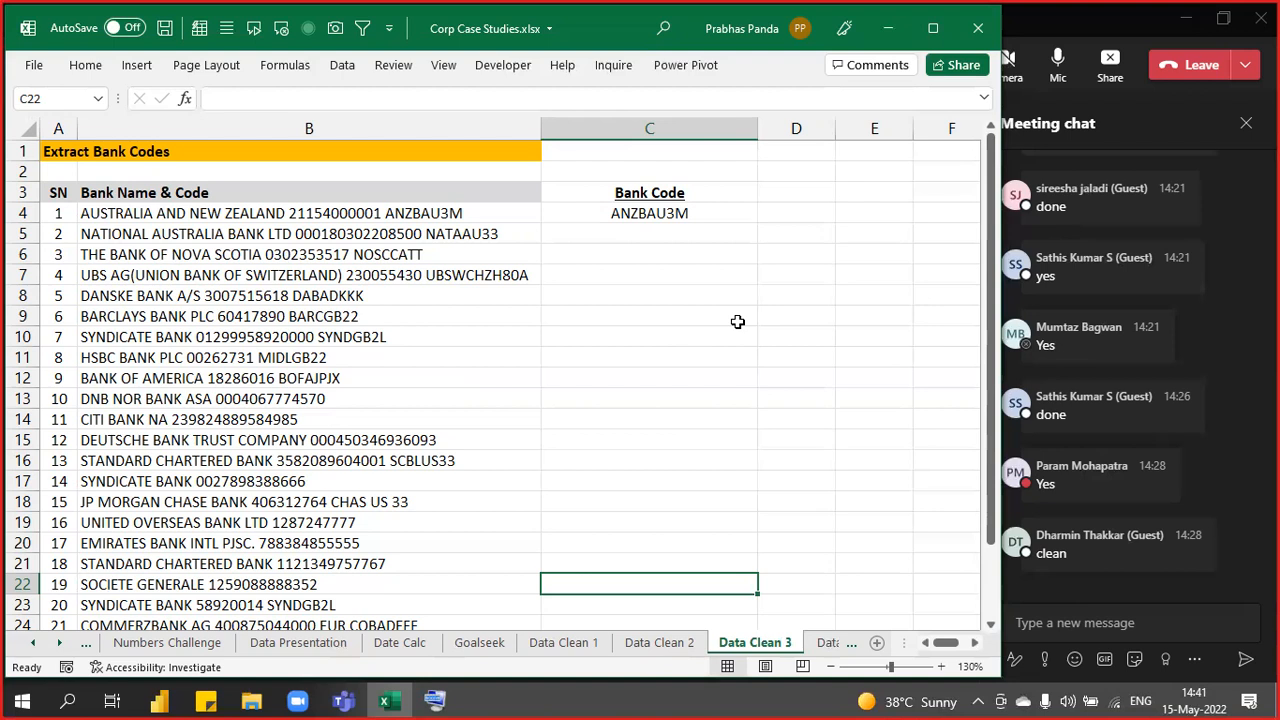
- Check the Teams meeting, then select bank entries B4:B27 and inspect the sample code in C4
left_click(1065, 30)
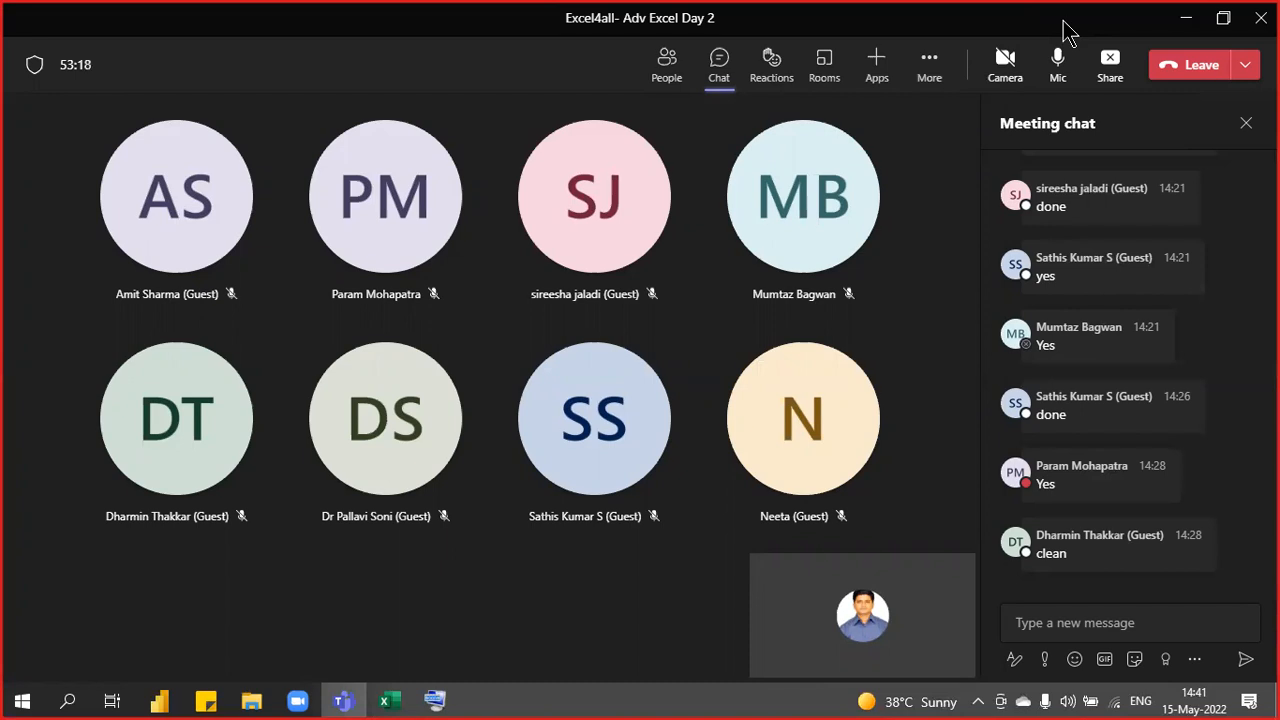
key("alt+Tab")
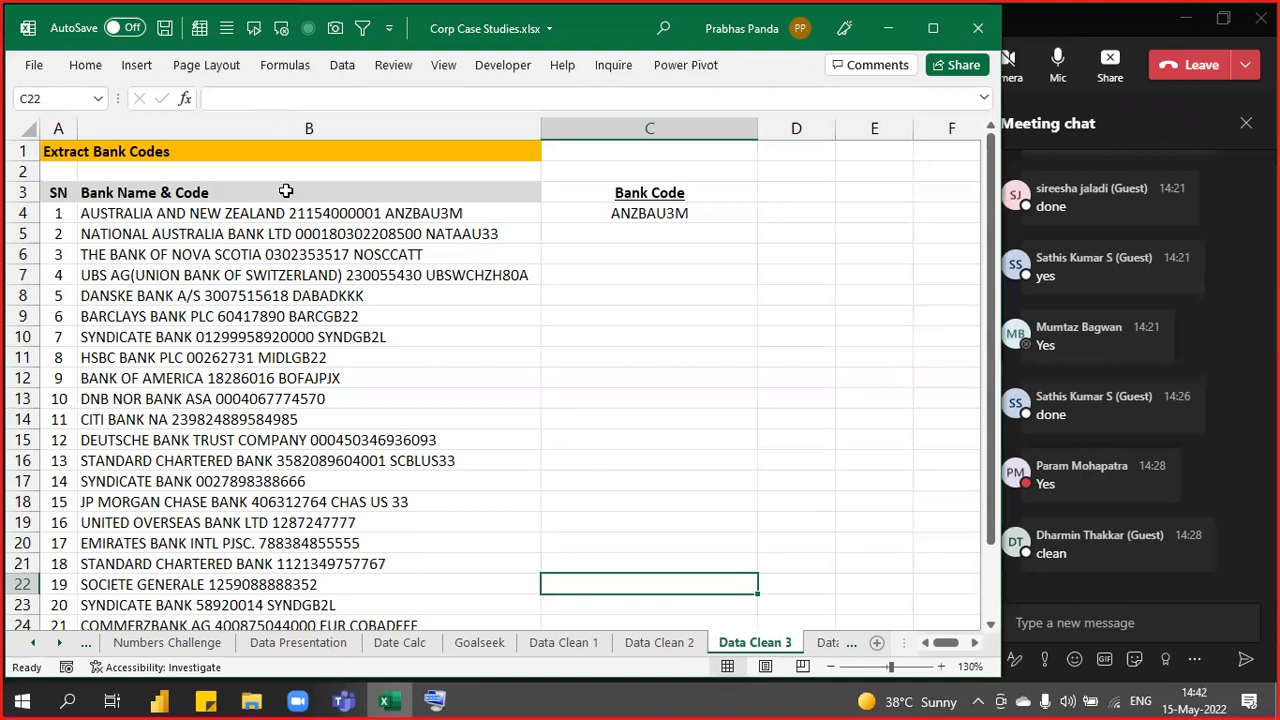
left_click(393, 207)
left_click_drag(393, 207, 373, 541)
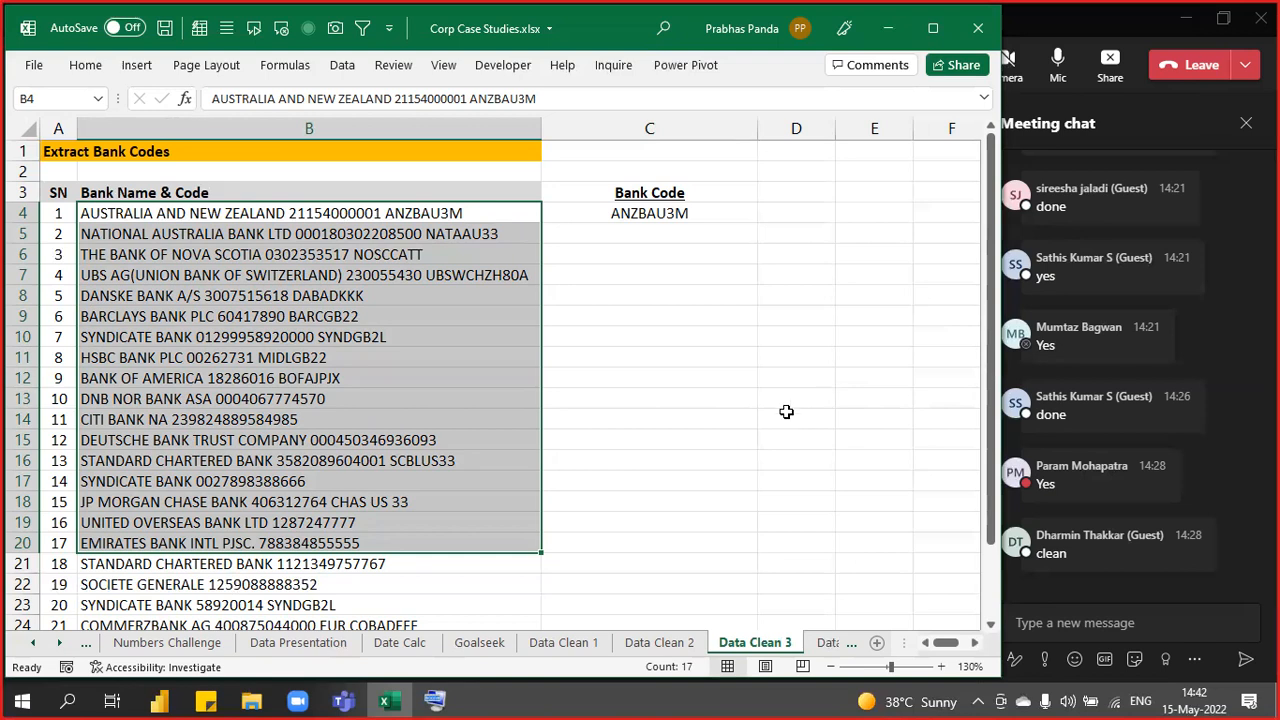
left_click(416, 210)
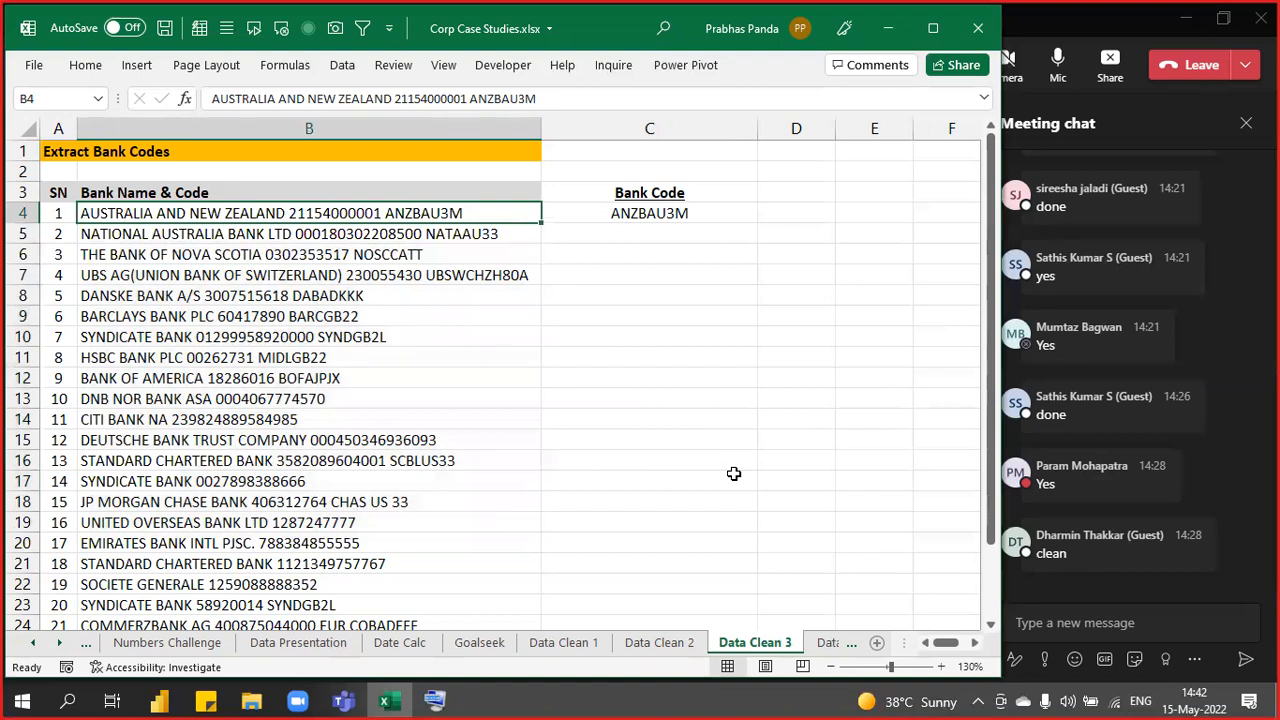
key("ctrl+shift+Down")
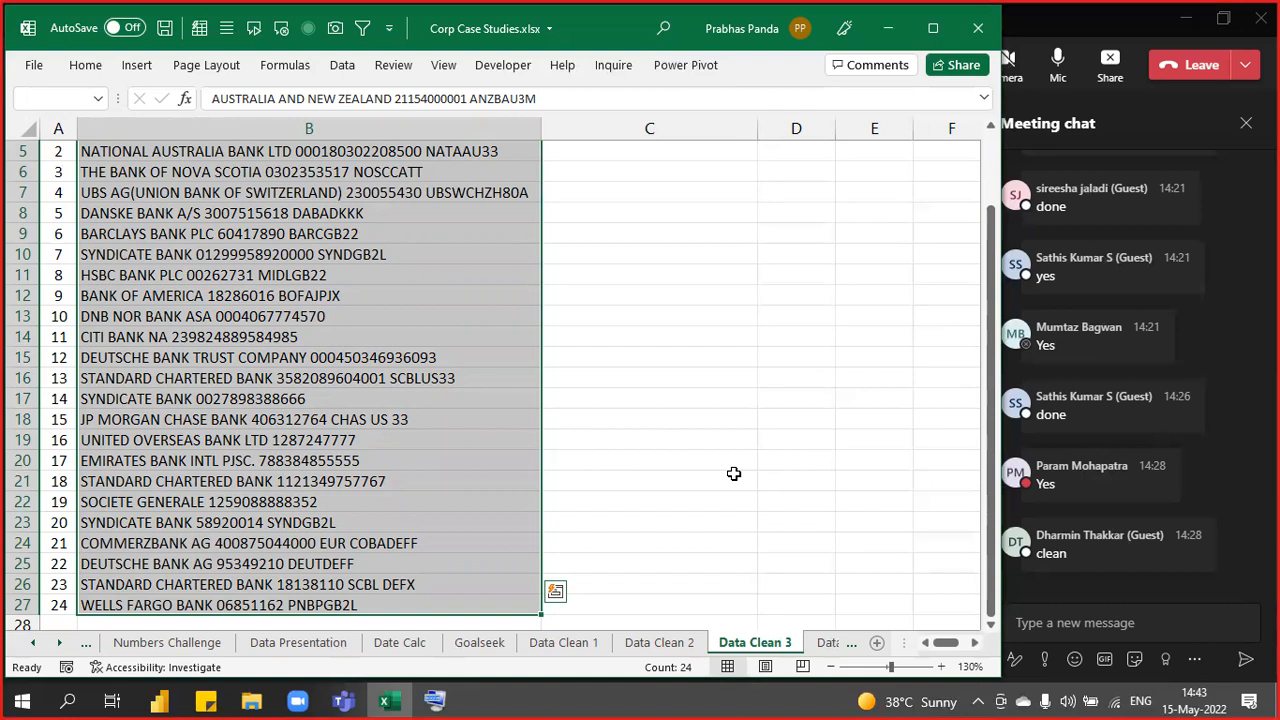
scroll(543, 389, "up", 2)
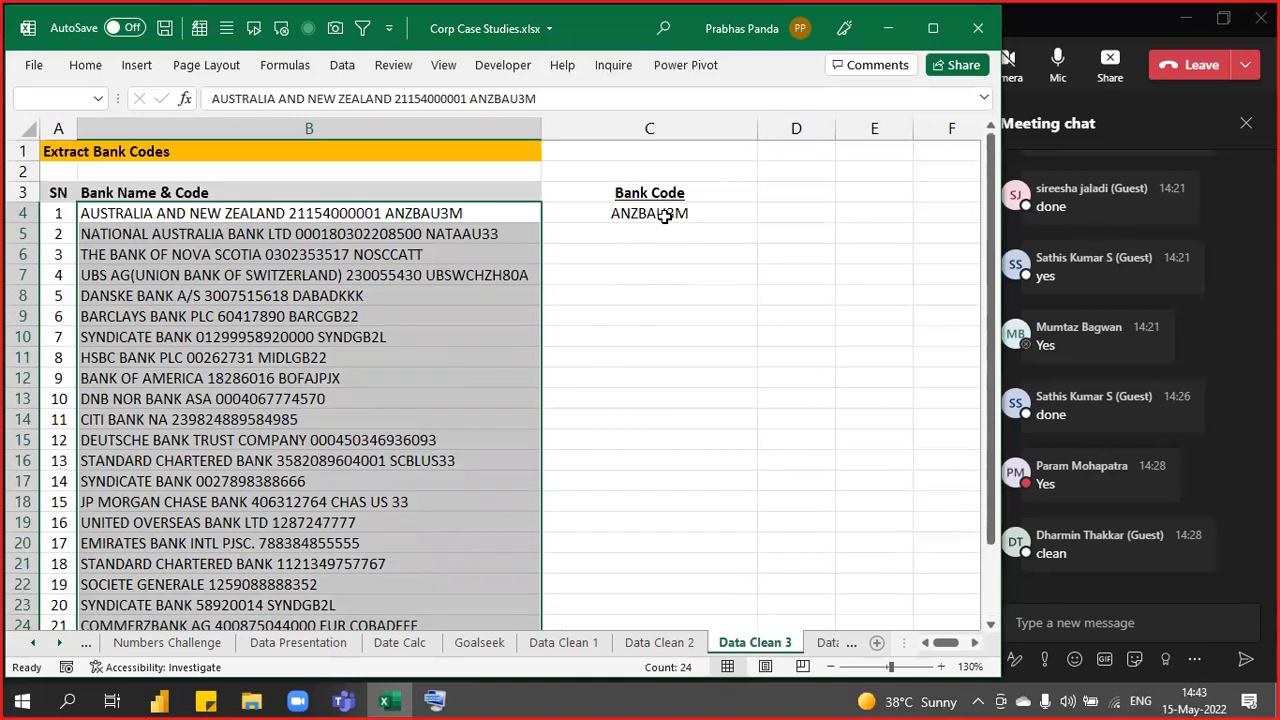
left_click(665, 217)
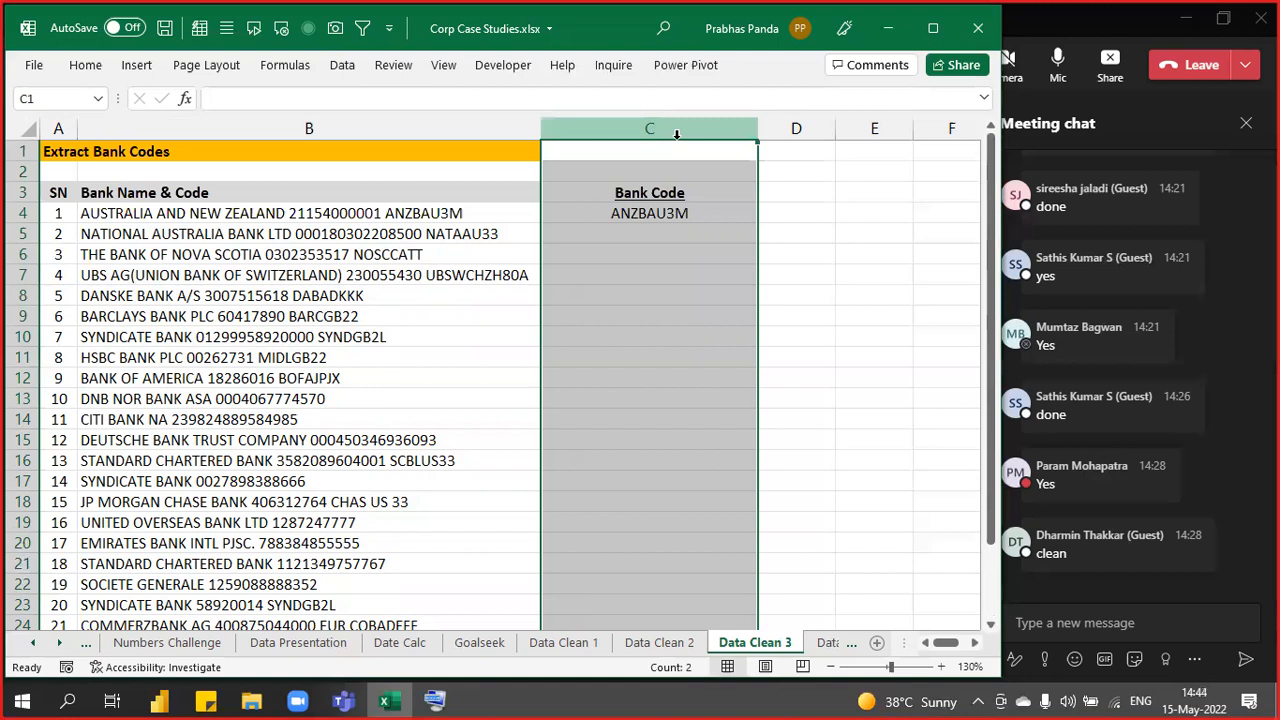
- Highlight the first few bank entries with their codes, ending on the sample code in C4
key("Down")
key("Down")
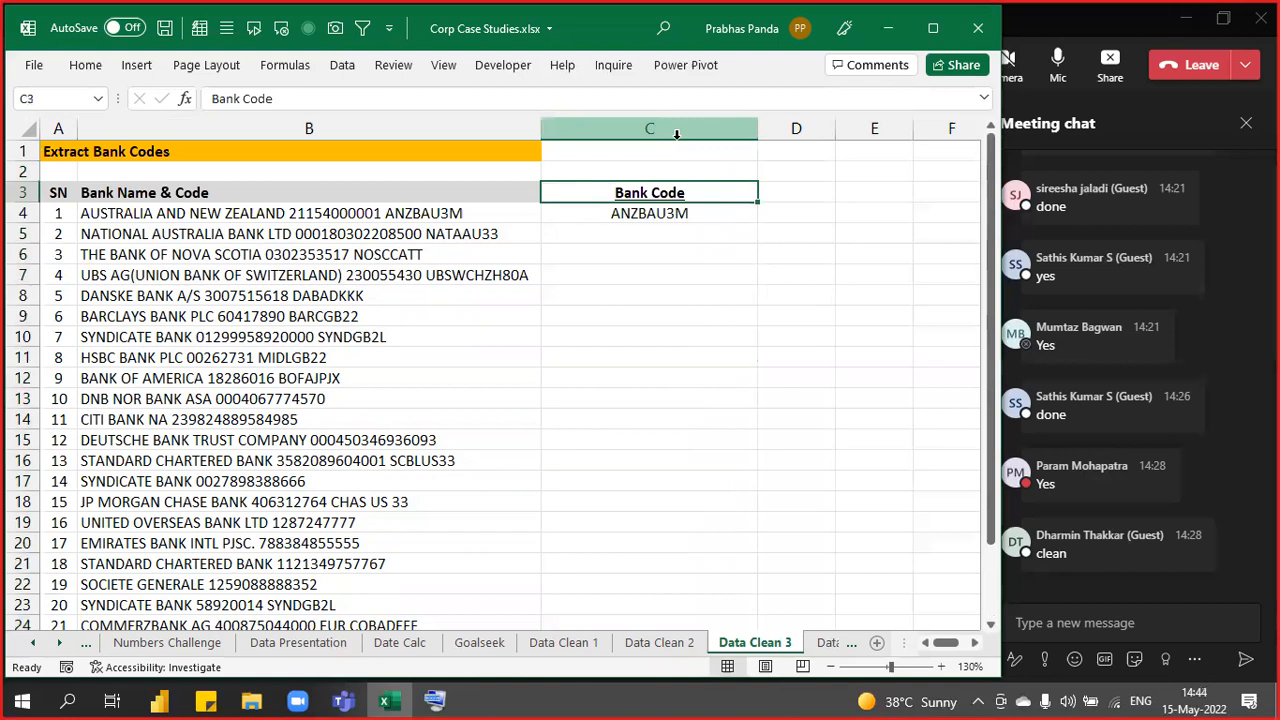
key("Down")
key("Left")
key("shift+Right")
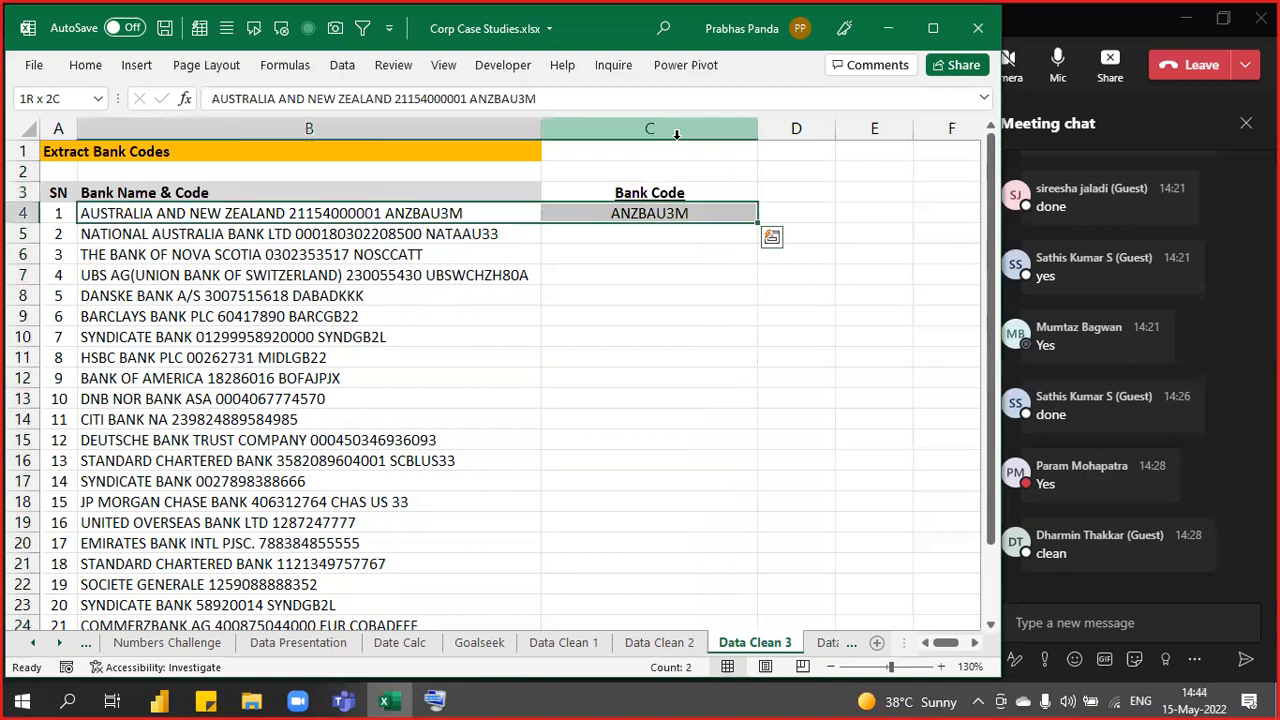
key("shift+Down")
key("shift+Right")
key("shift+Down")
key("shift+Left")
key("shift+Left")
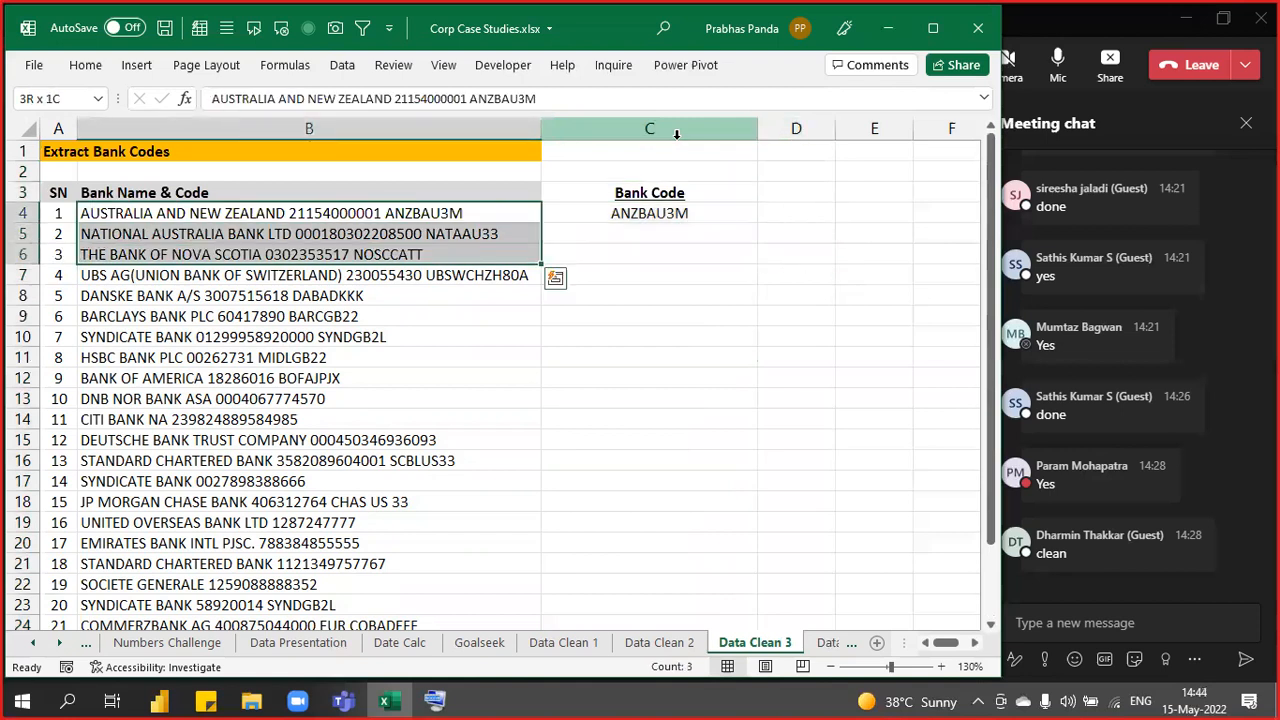
key("shift+Right")
key("shift+Down")
key("shift+Down")
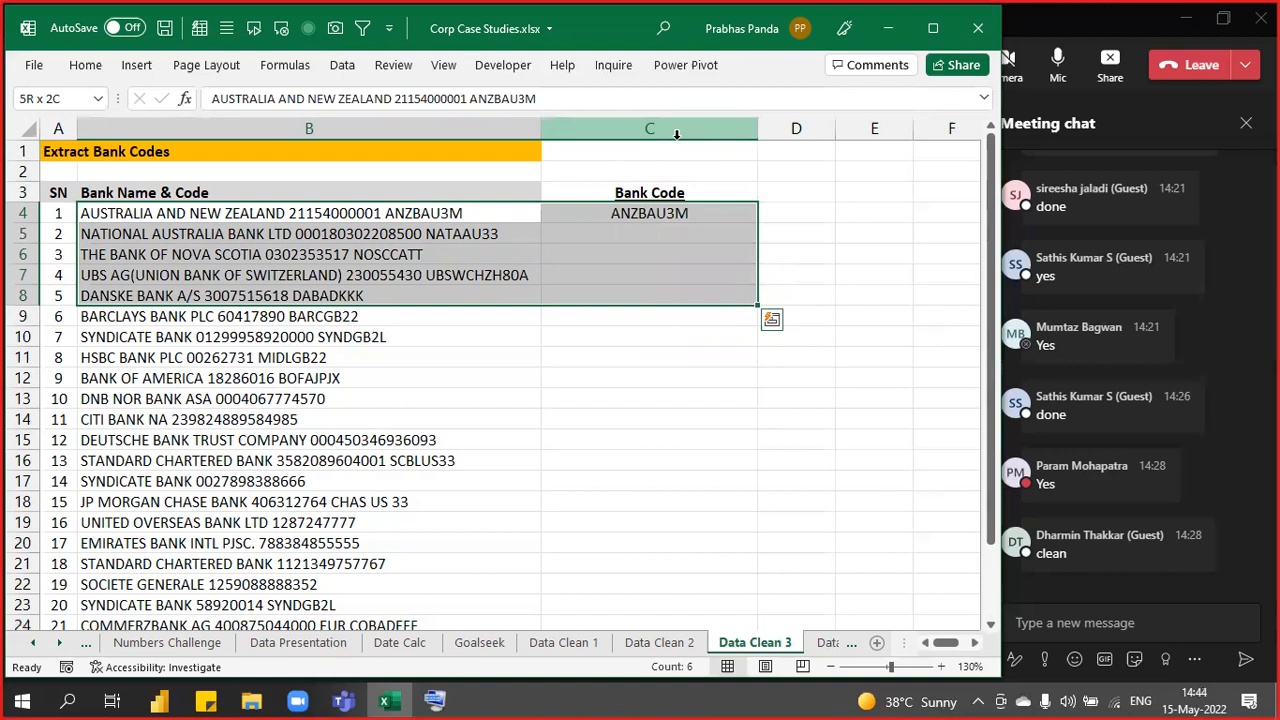
key("Up")
key("Down")
key("Right")
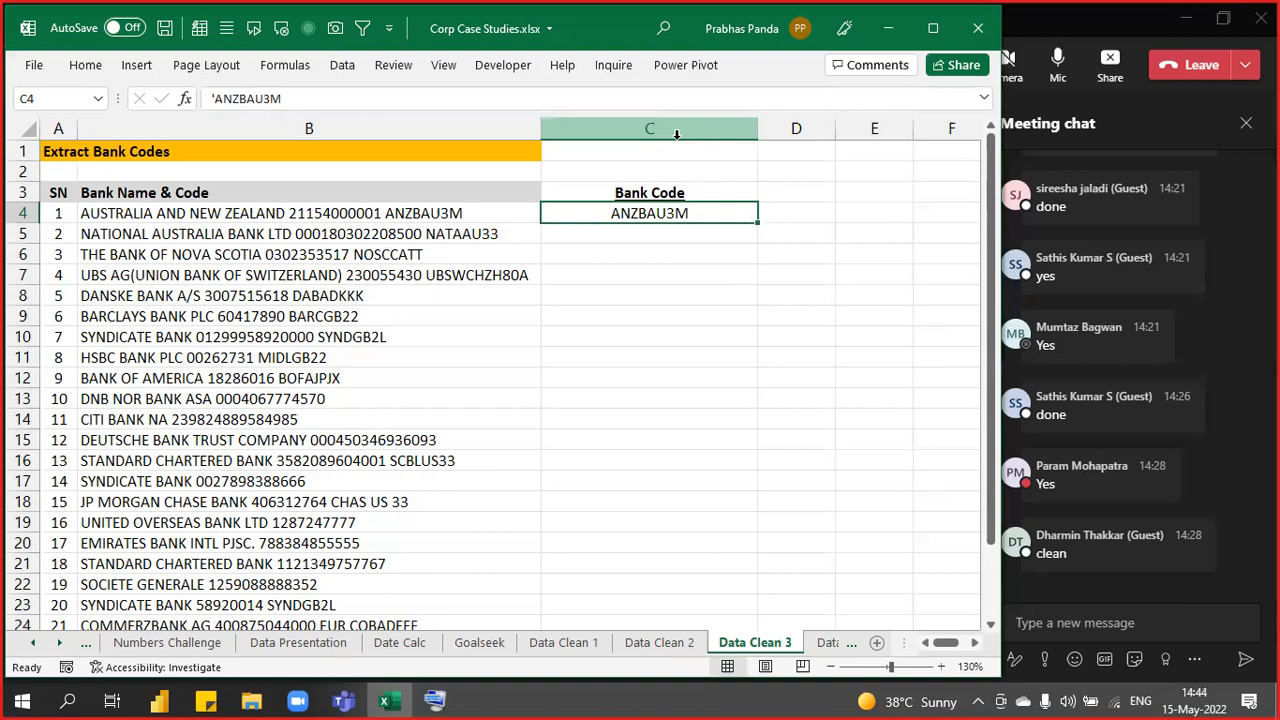
- Clear the Bank Code header and sample code from C3:C4
key("Up")
key("shift+Down")
key("Delete")
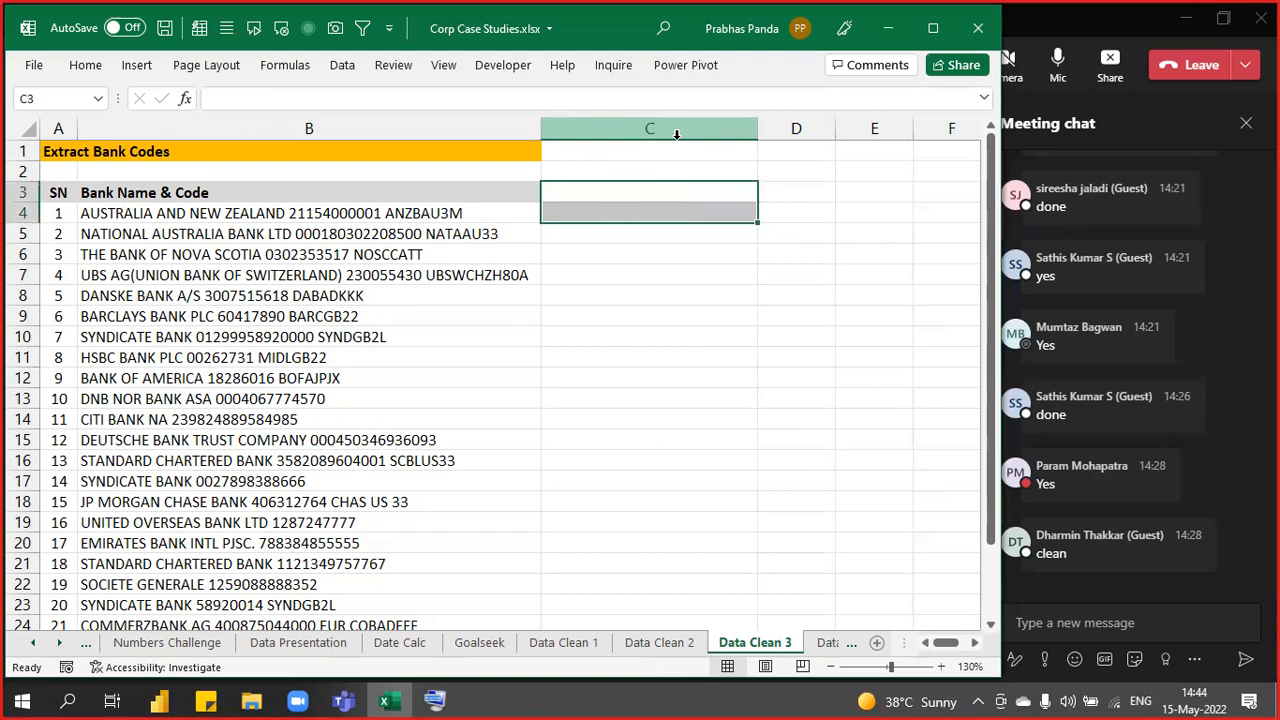
key("Left")
- Select bank entries B4:B27 and launch Text to Columns with Alt+A, E
key("Down")
key("ctrl+shift+Down")
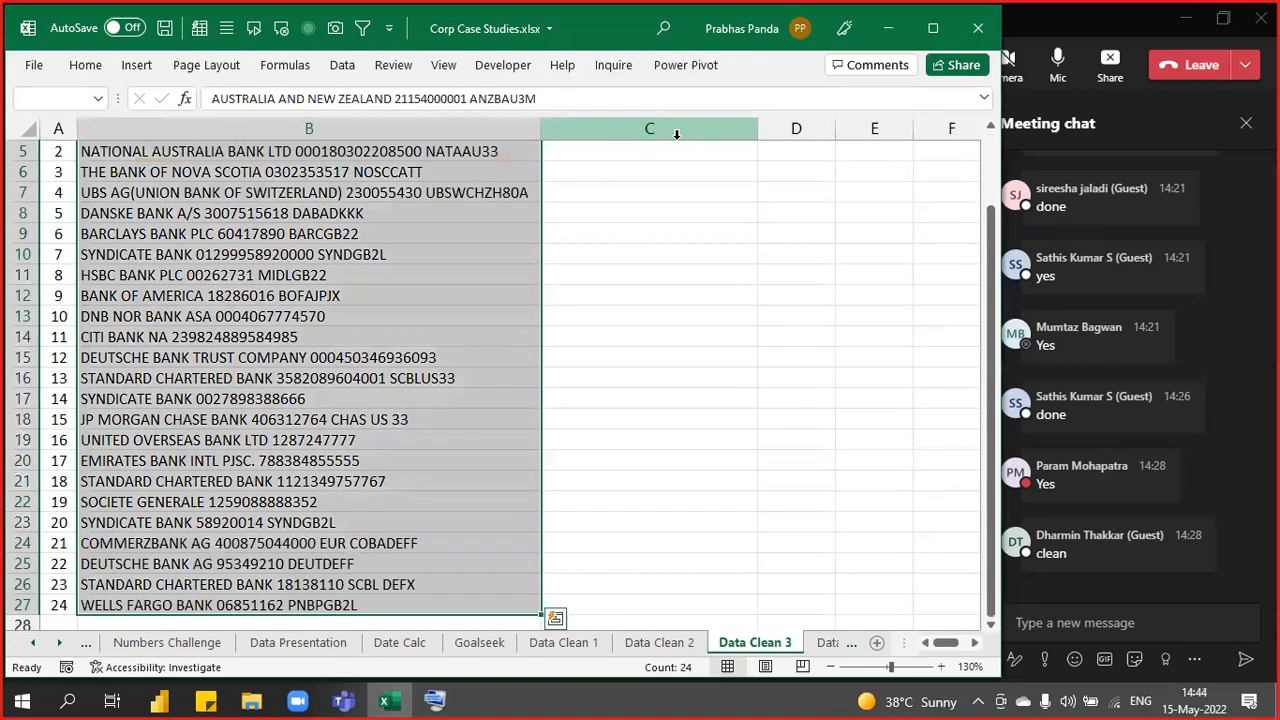
key("alt+a")
key("e")
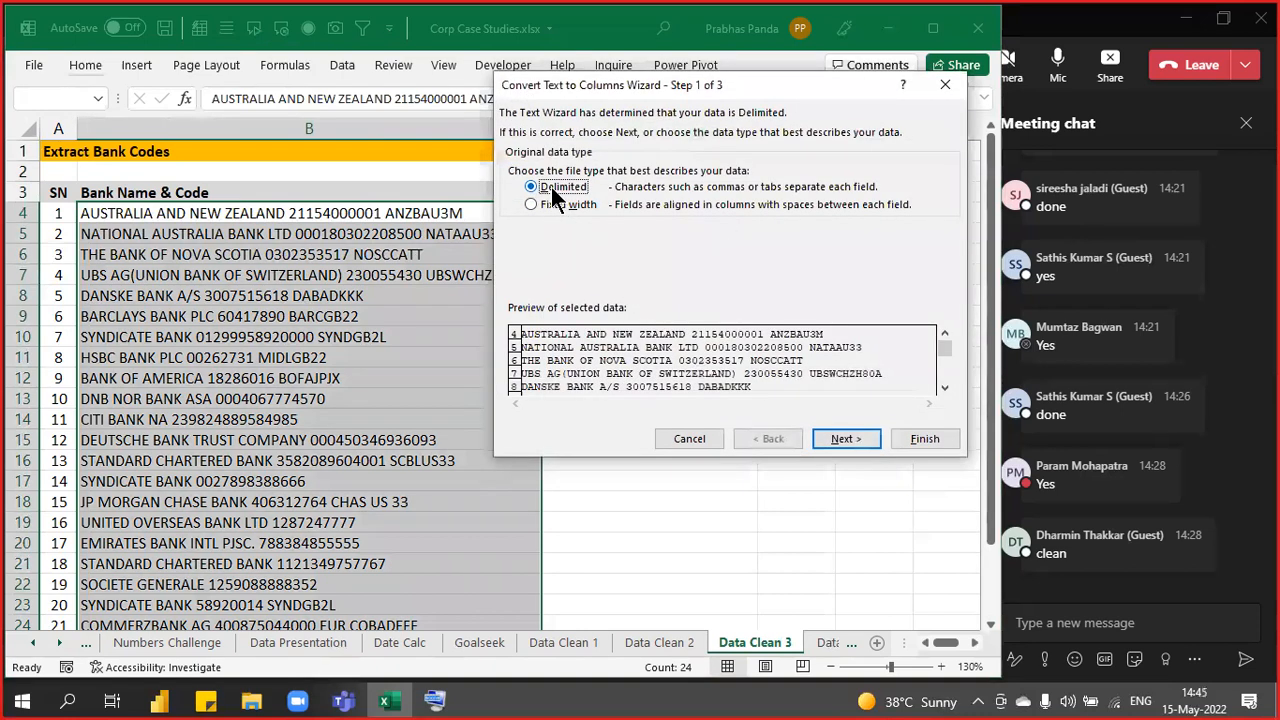
- Split the bank entries into columns using Space instead of Tab as the delimiter
left_click(843, 439)
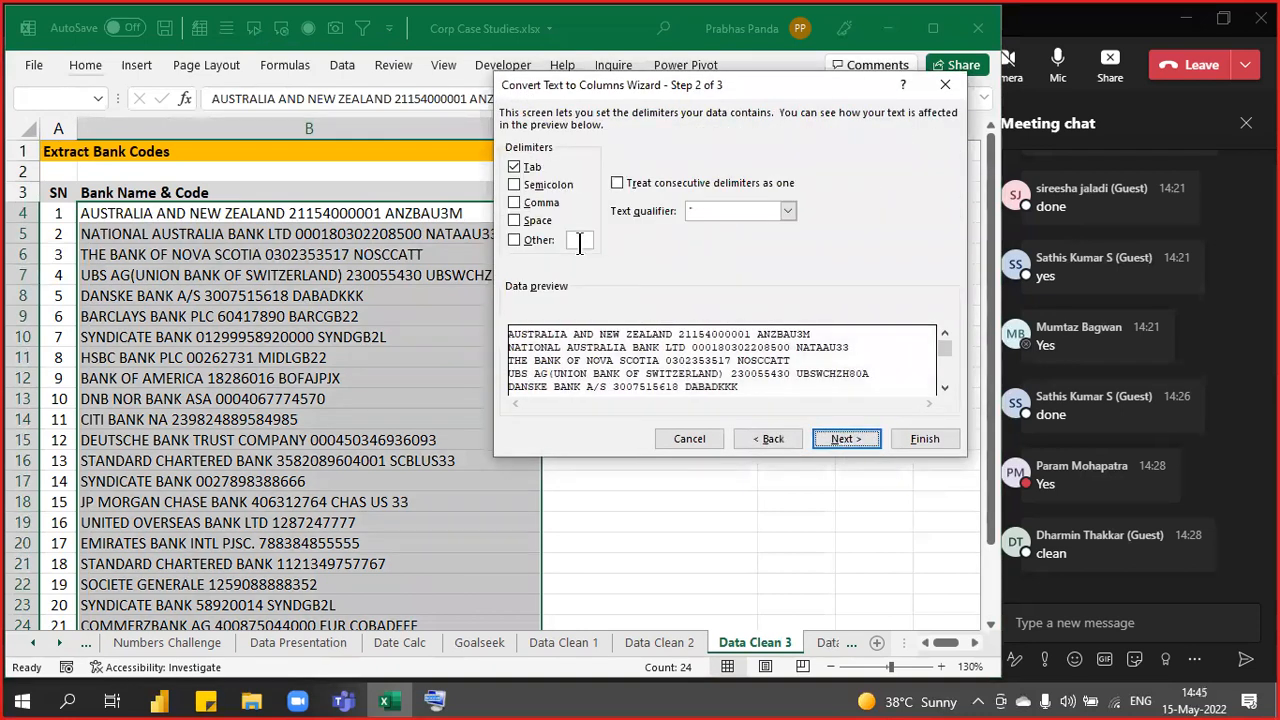
left_click(515, 167)
left_click(538, 223)
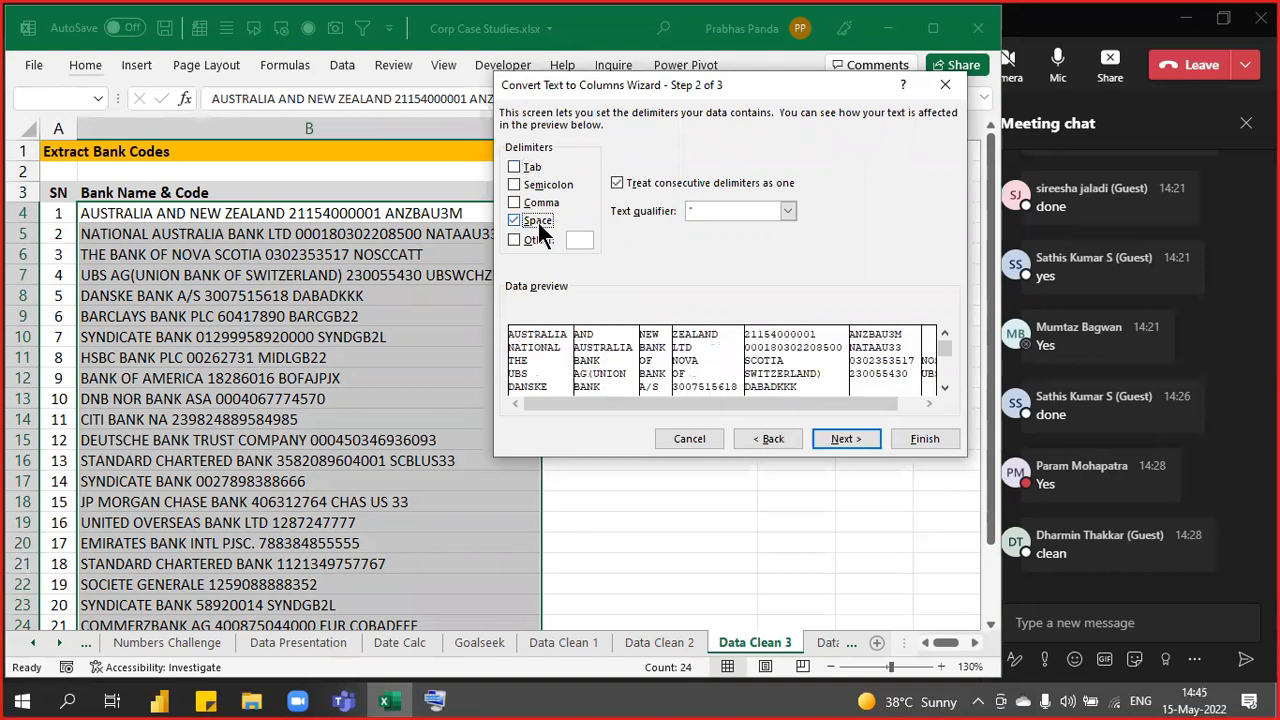
left_click(904, 439)
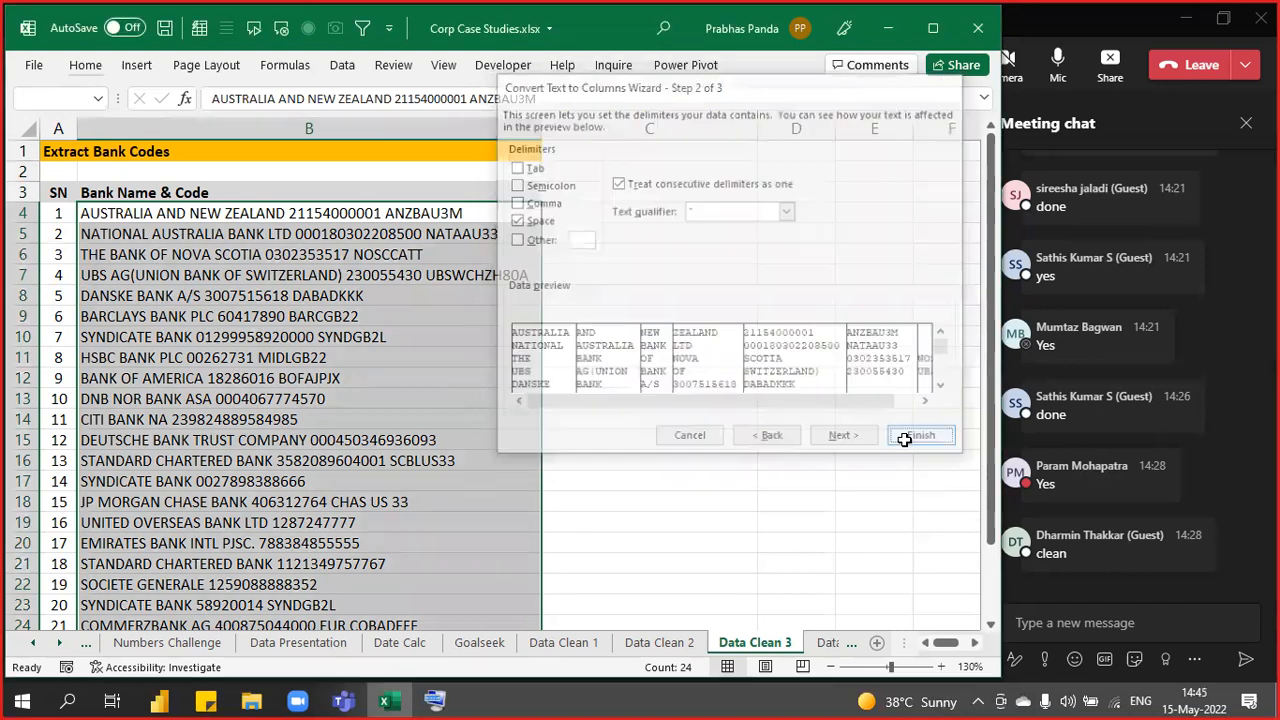
- Inspect the split output in columns H, G and F, where the account numbers landed
key("Right")
key("Right")
key("Right")
key("Right")
key("Right")
key("Right")
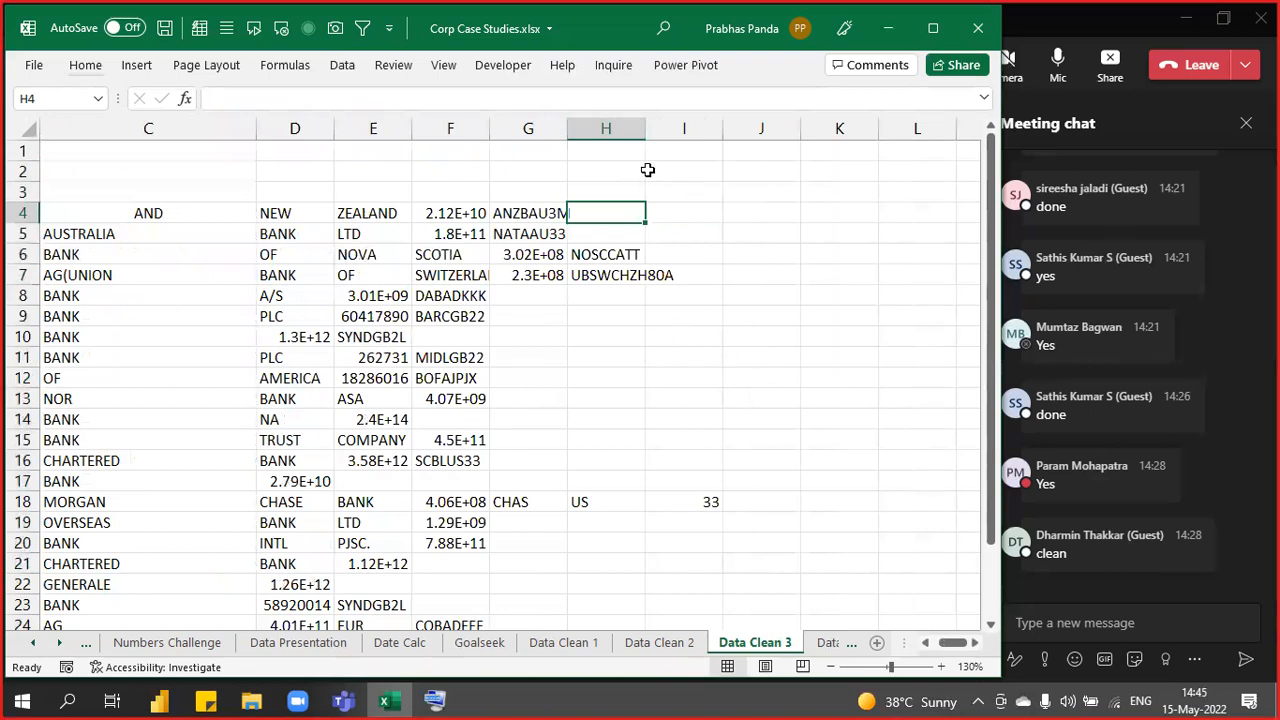
left_click(618, 128)
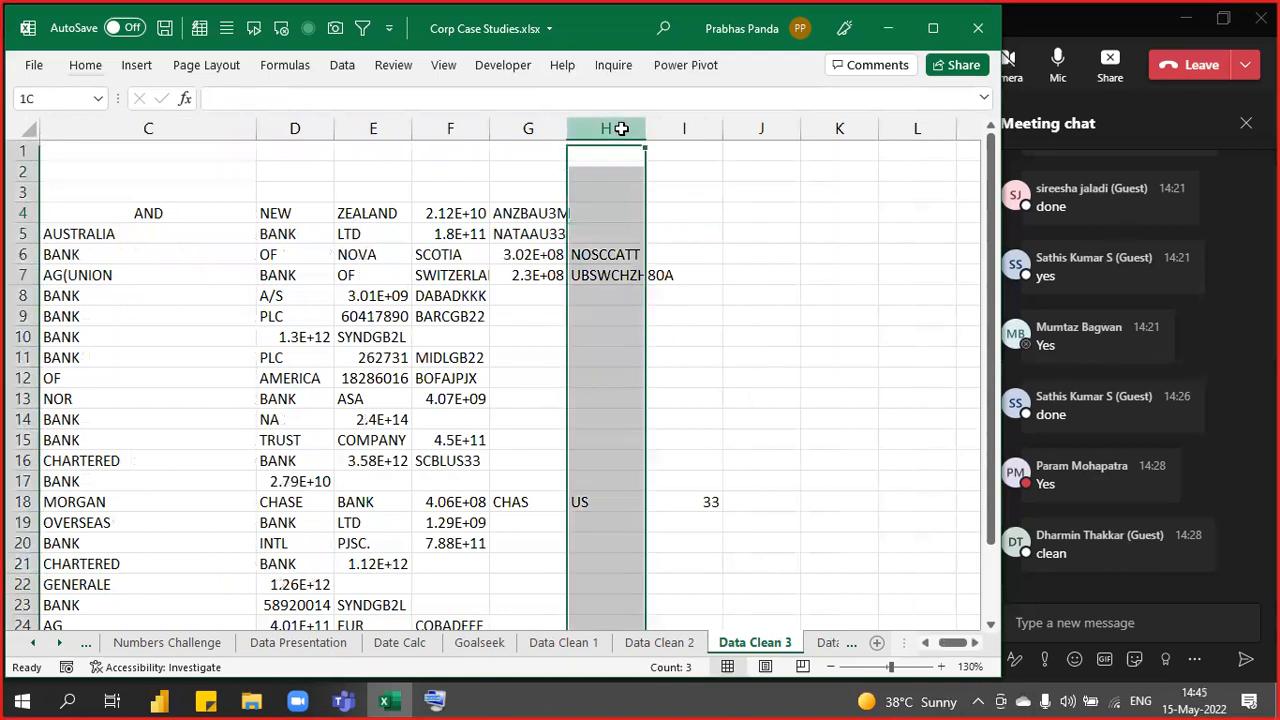
left_click(532, 125)
left_click(453, 129)
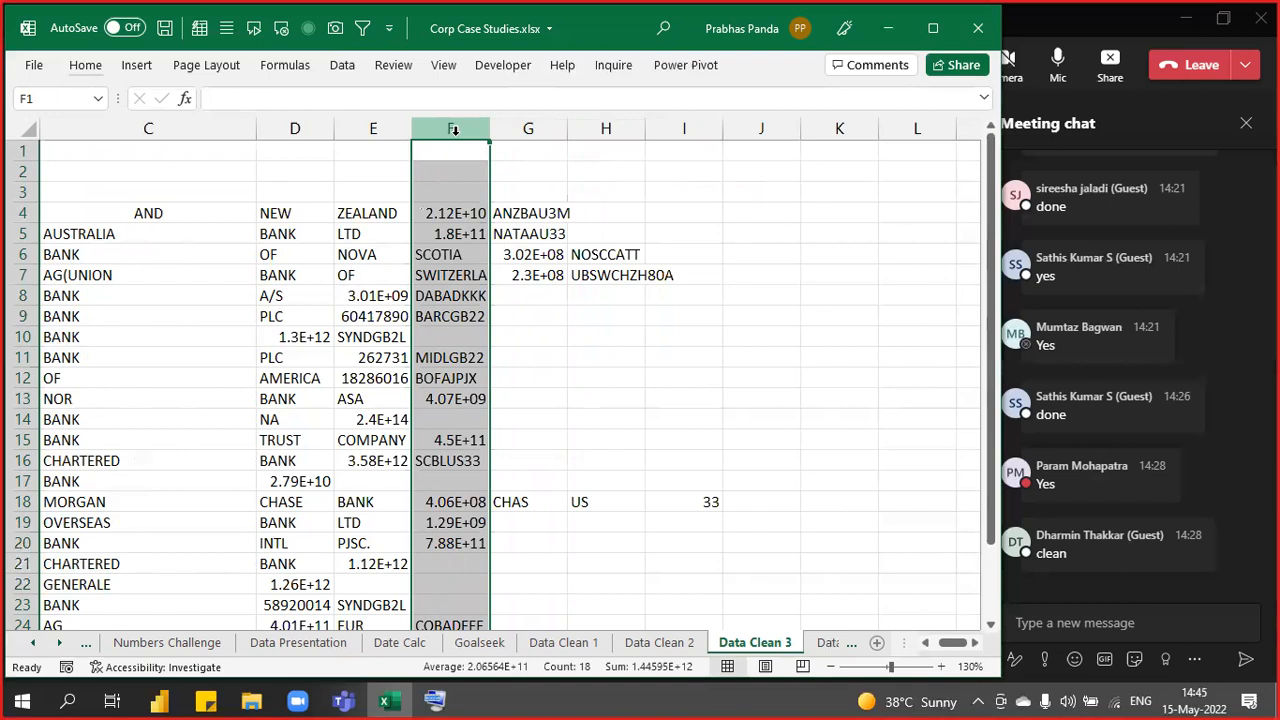
- Undo the Text to Columns split and return to the first bank entry in B4
key("ctrl+z")
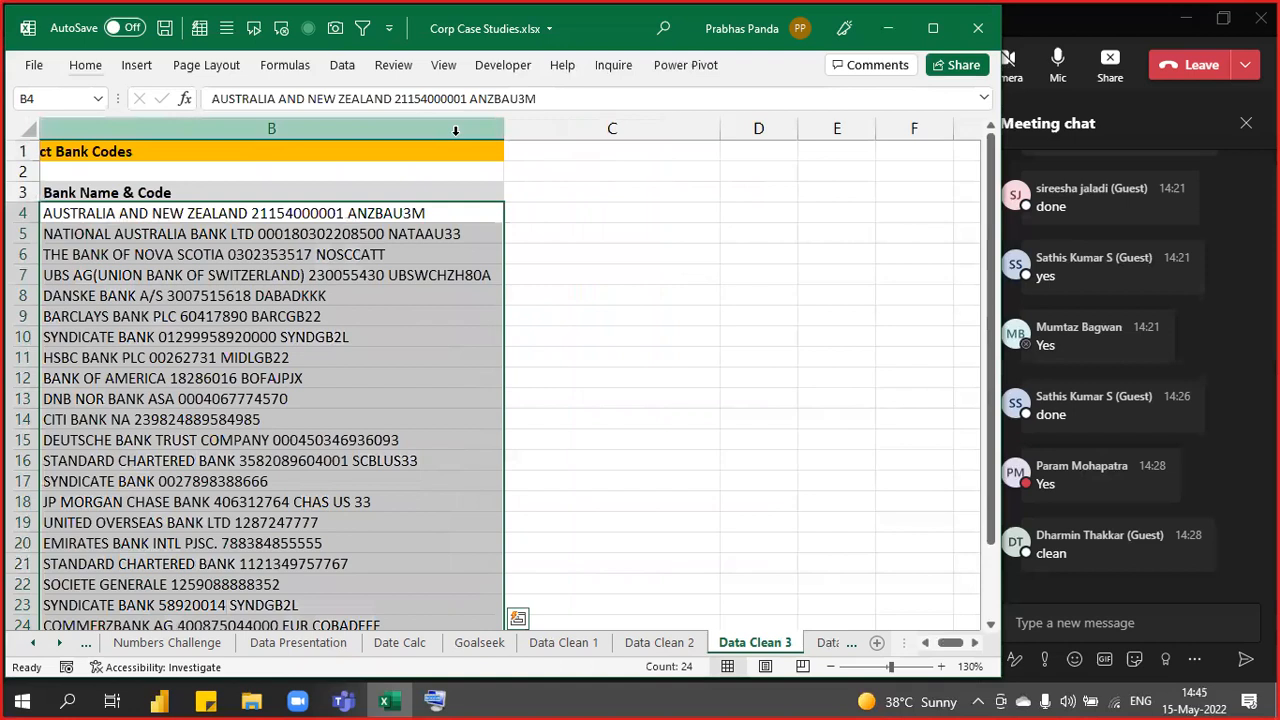
key("Left")
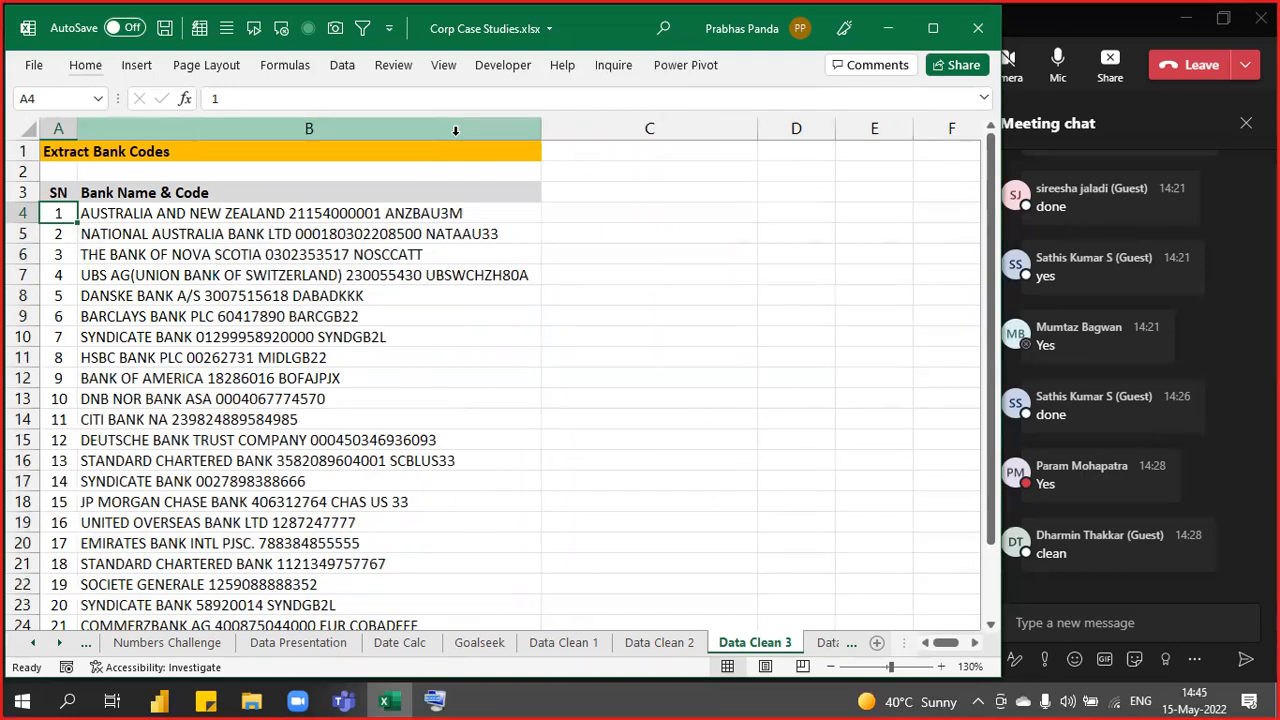
key("Right")
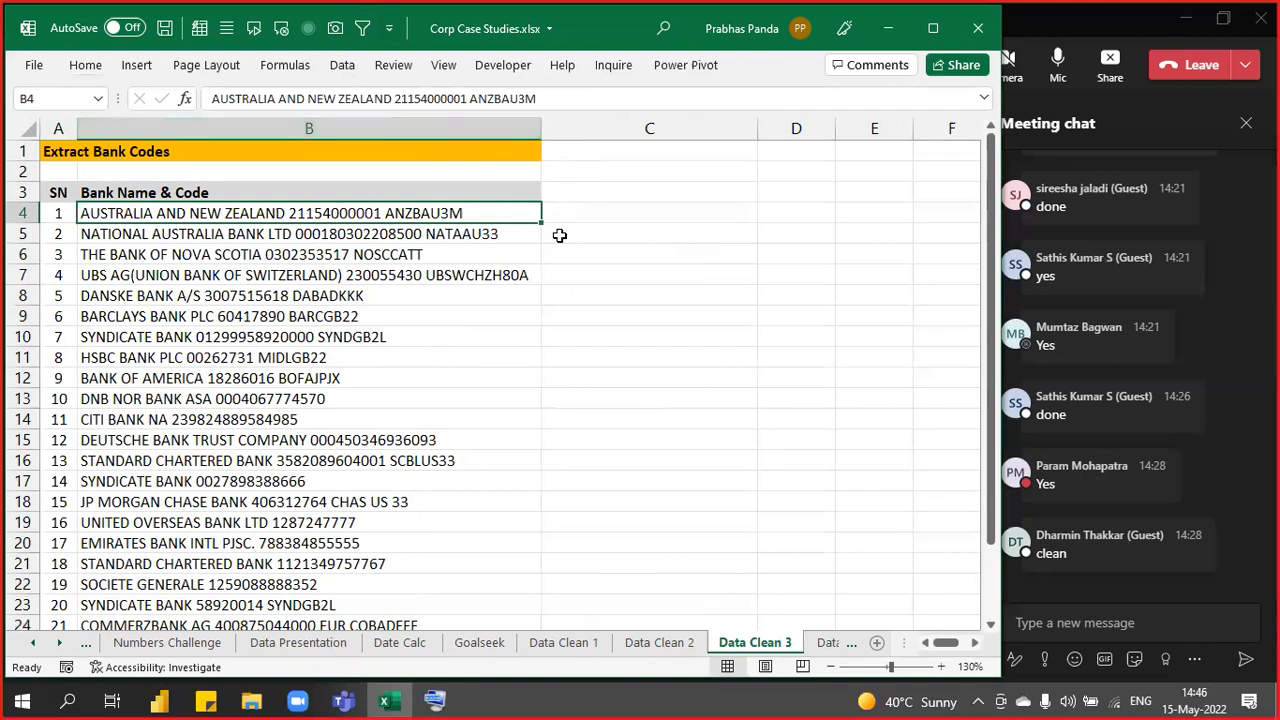
- Select bank entries B4:B19 and widen column B slightly
scroll(683, 262, "up", 3)
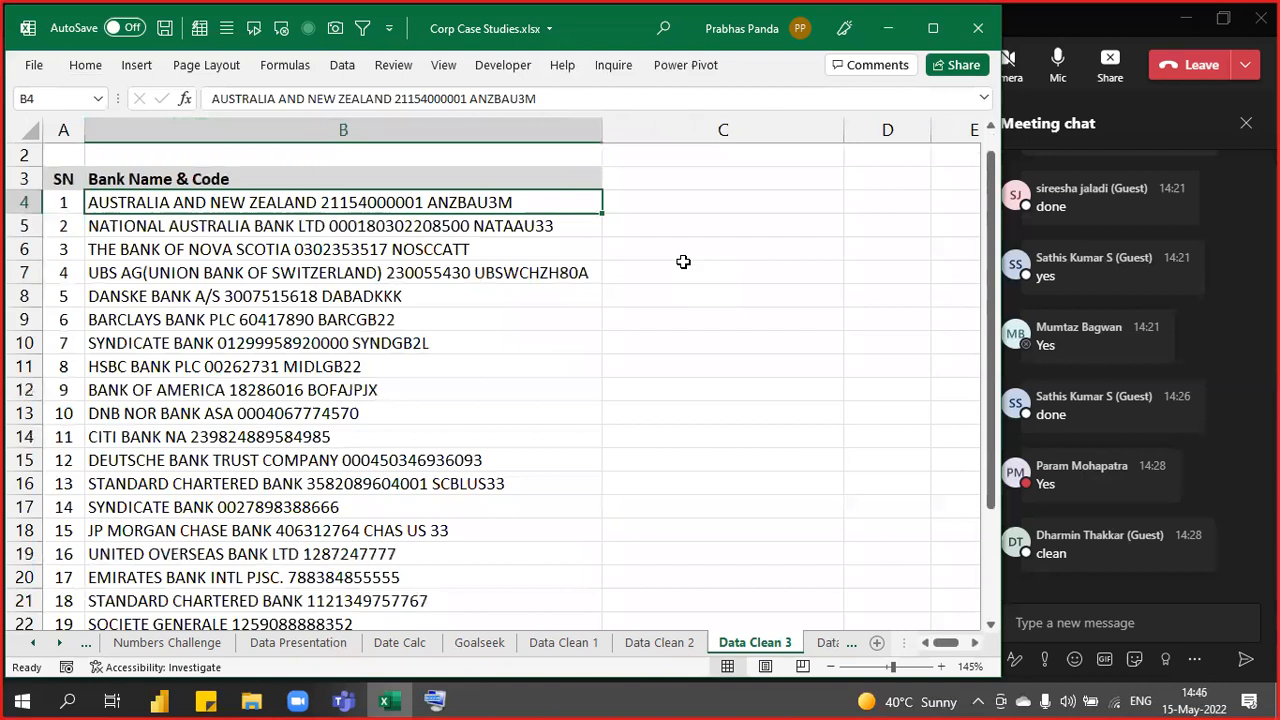
scroll(683, 261, "up", 1)
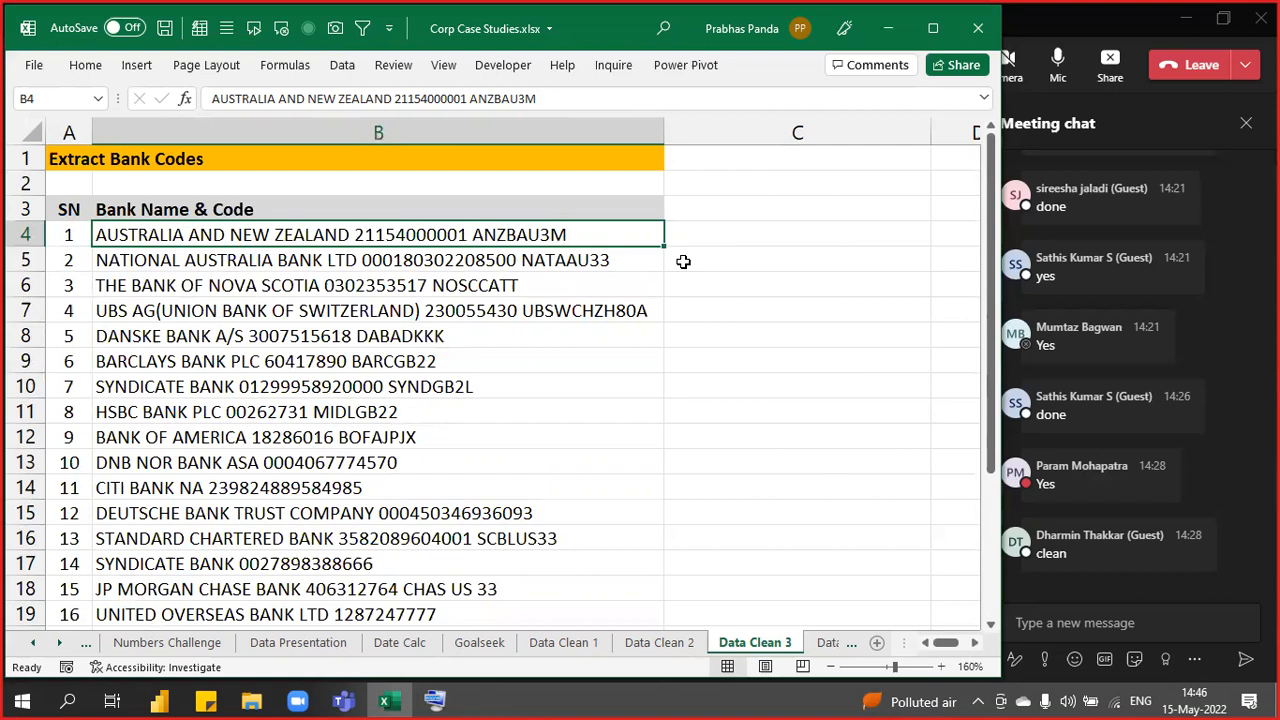
scroll(654, 280, "down", 1)
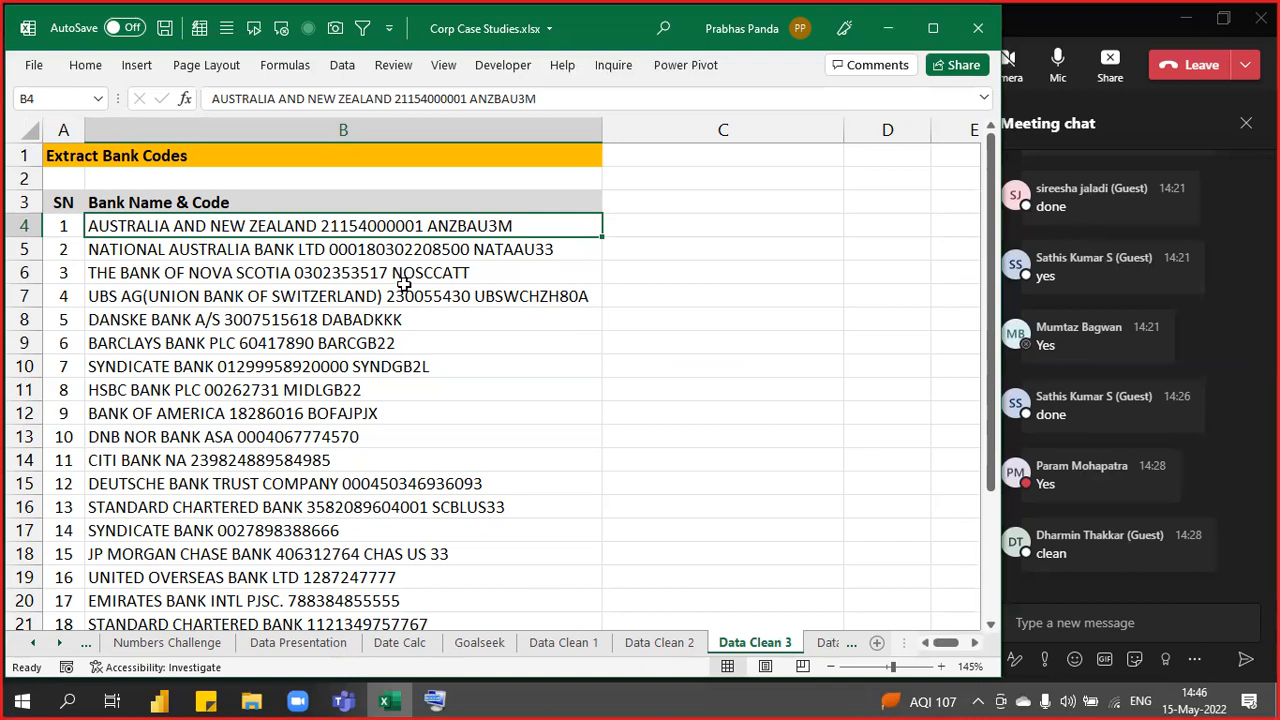
left_click_drag(336, 224, 279, 572)
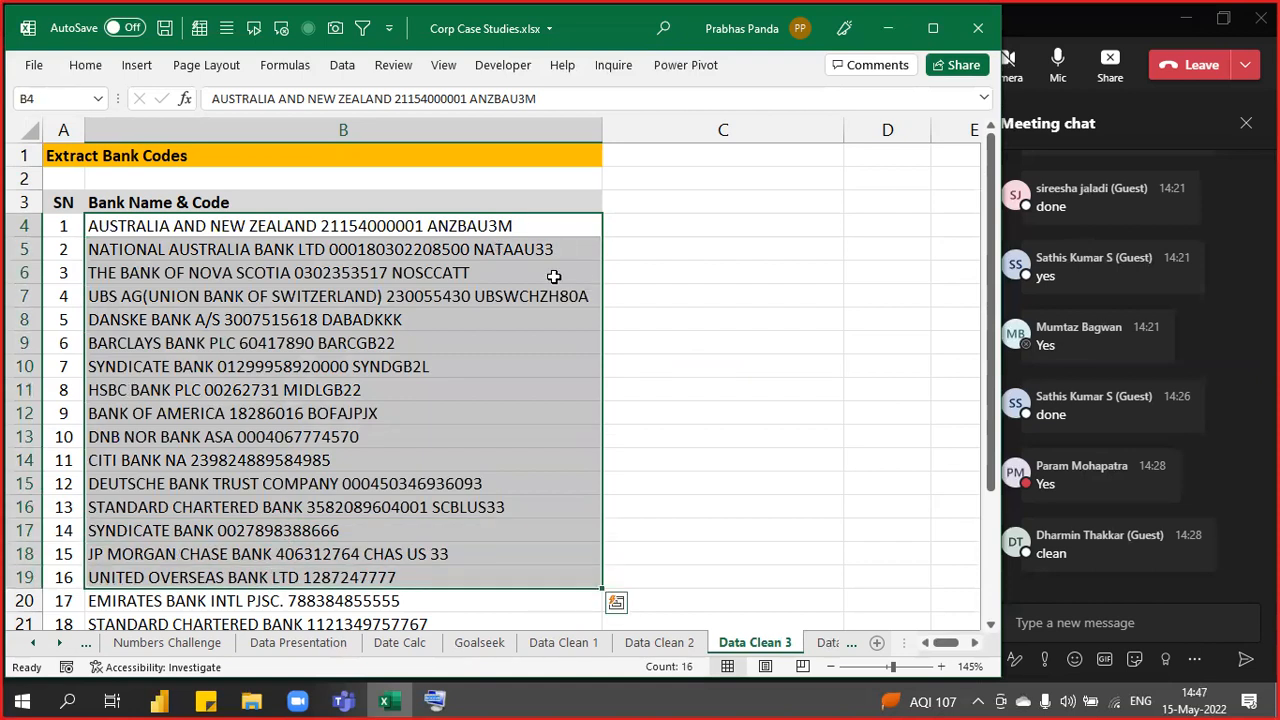
scroll(263, 355, "down", 3)
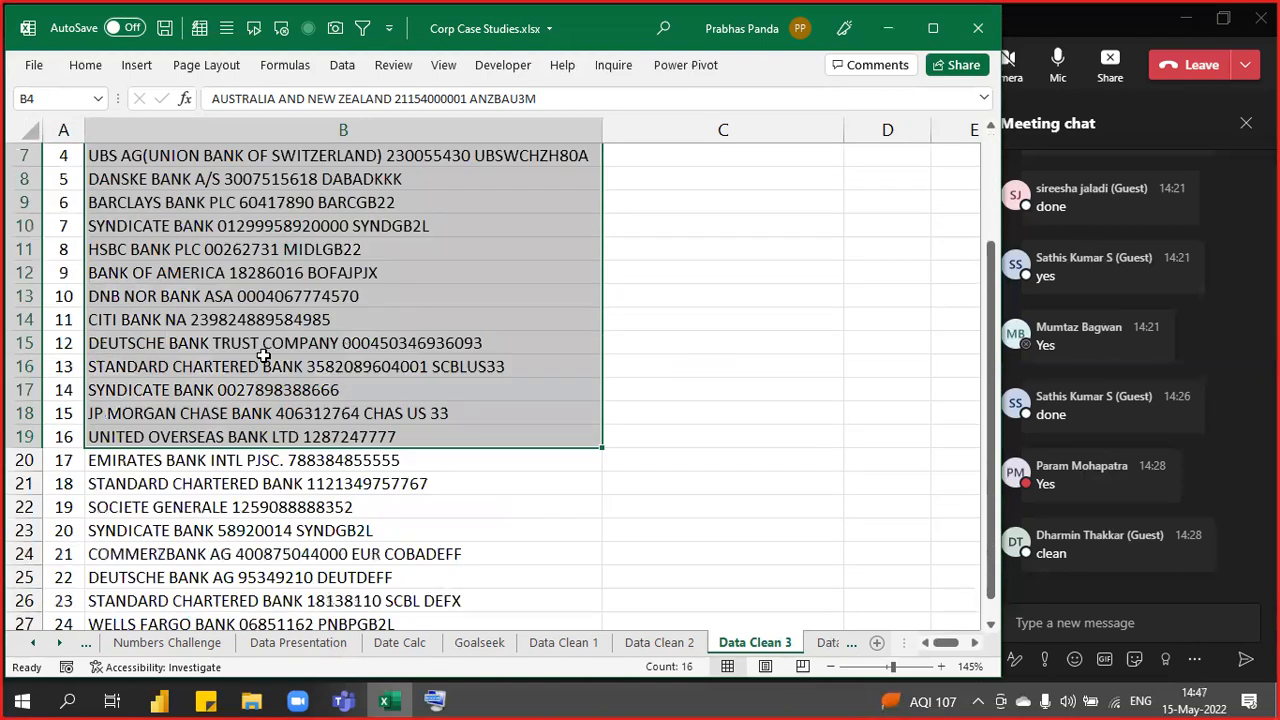
scroll(263, 355, "up", 3)
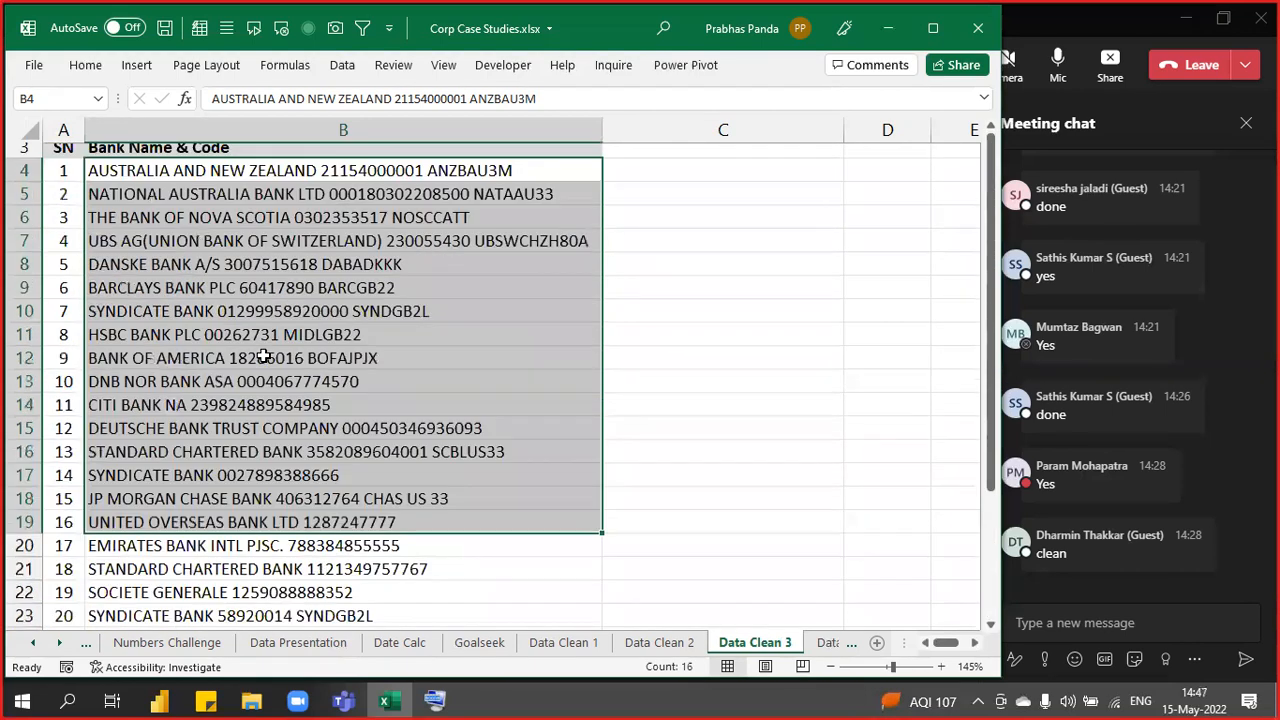
scroll(263, 355, "down", 4)
scroll(263, 355, "up", 4)
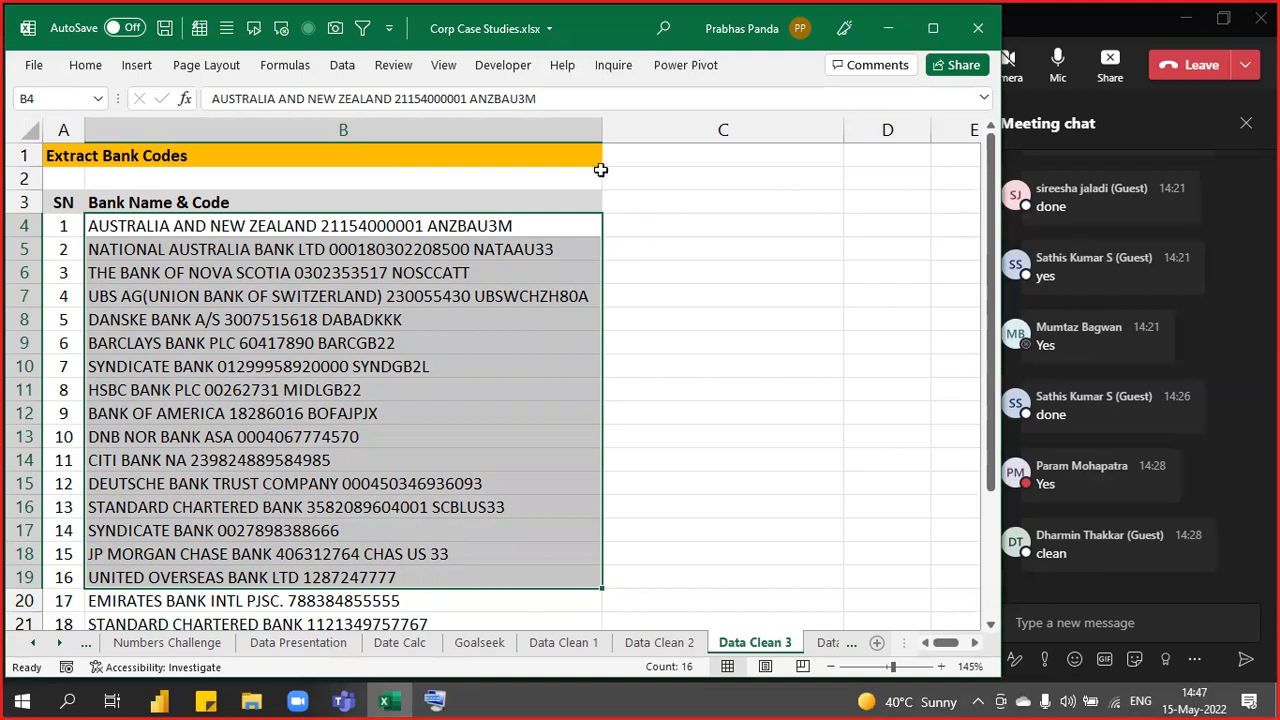
left_click_drag(602, 130, 604, 130)
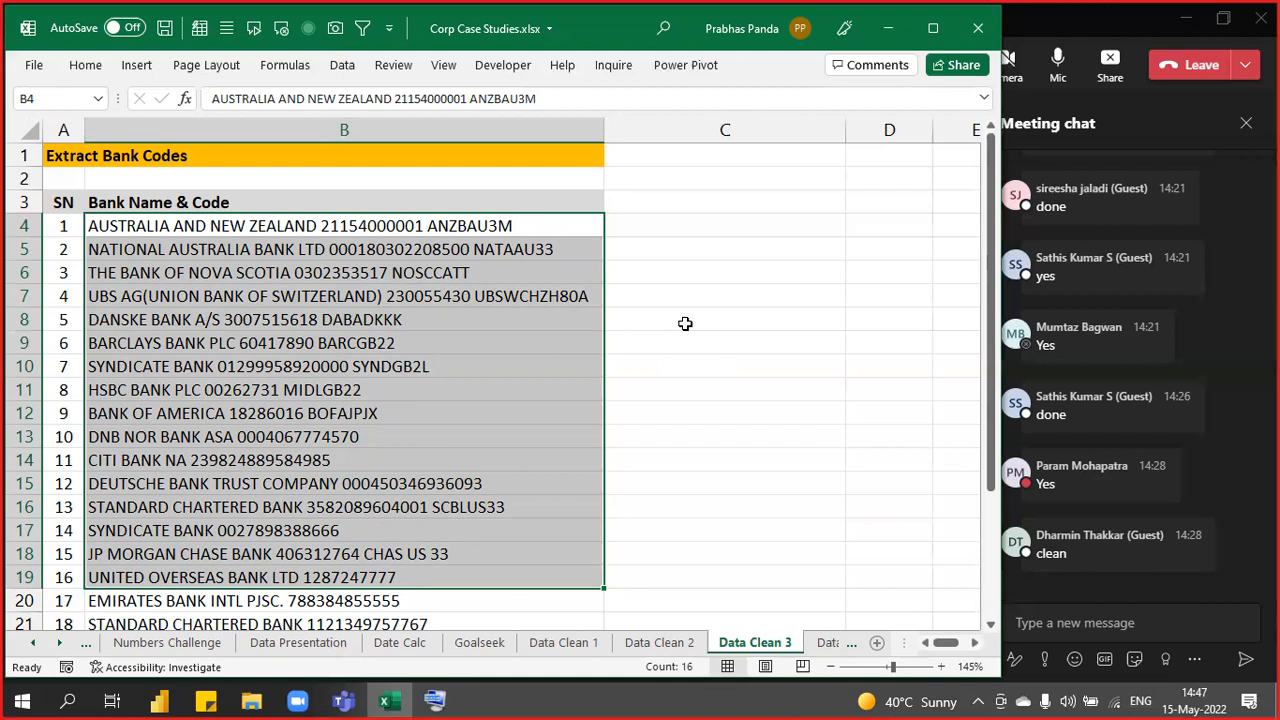
- Reselect all bank entries B4:B27, then move to C4 beside the first bank
key("Up")
key("Down")
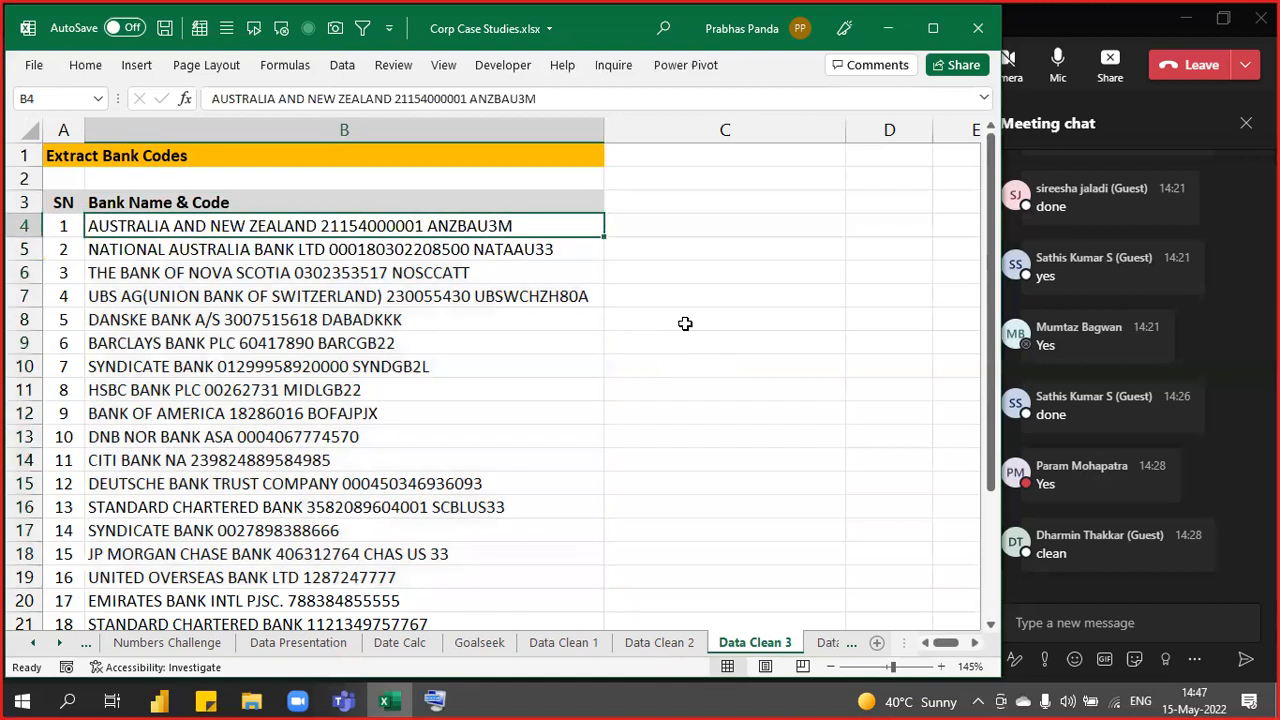
key("ctrl+shift+Down")
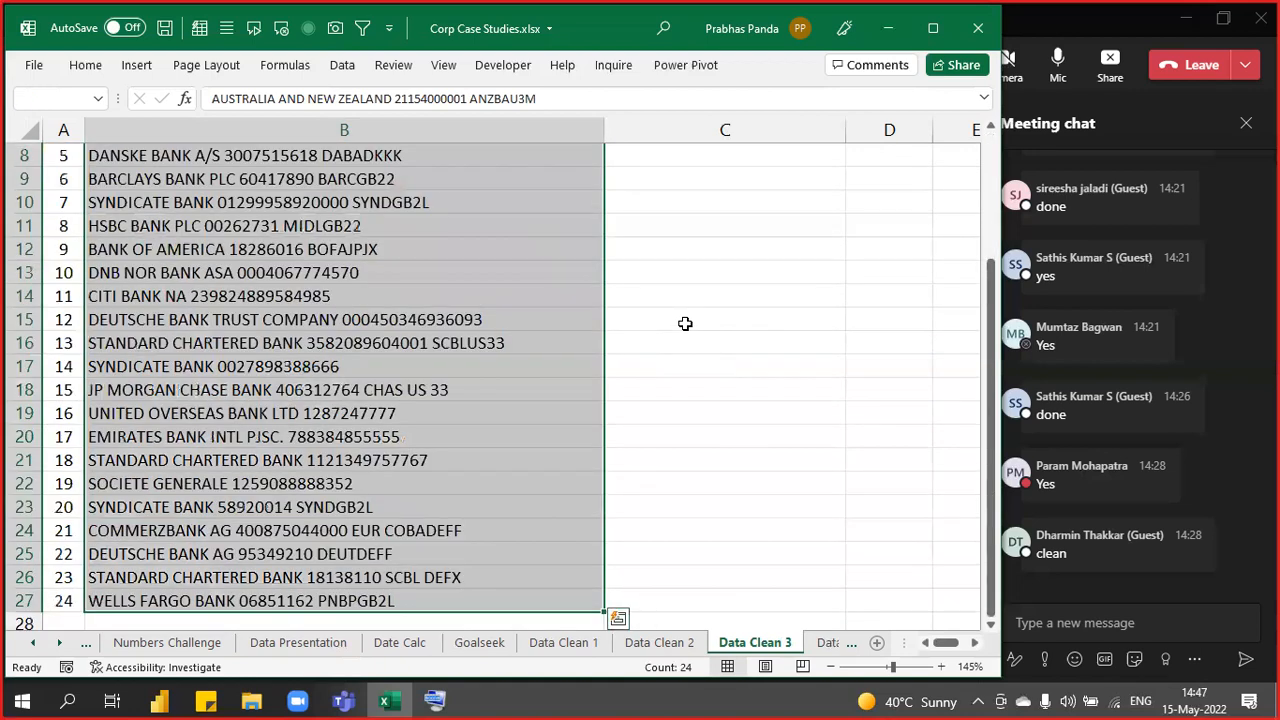
scroll(685, 323, "up", 3)
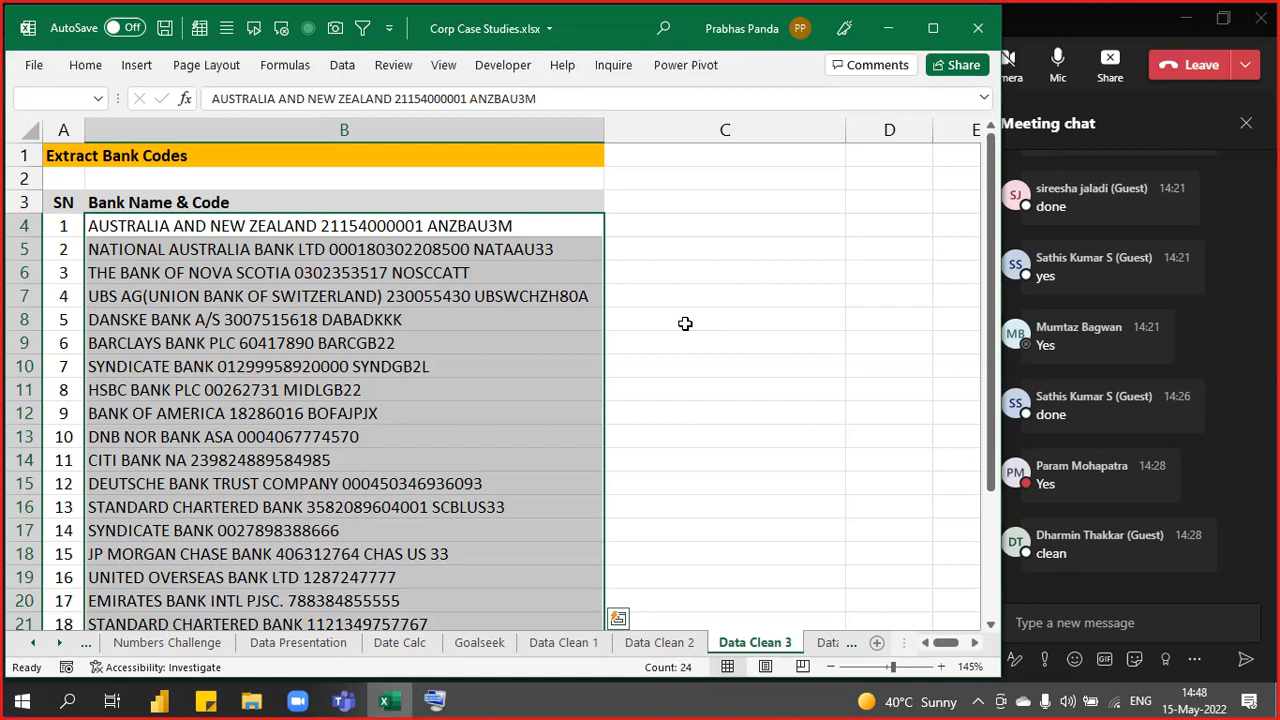
key("Right")
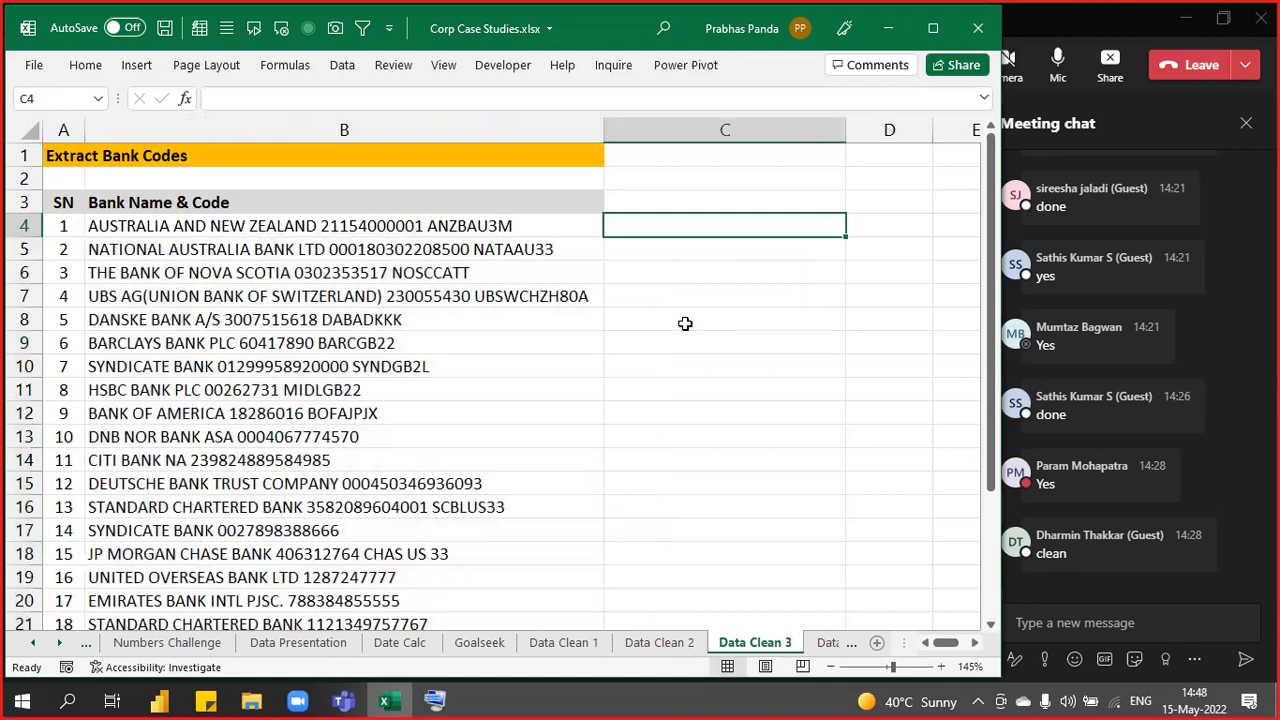
type("=RIGHT(")
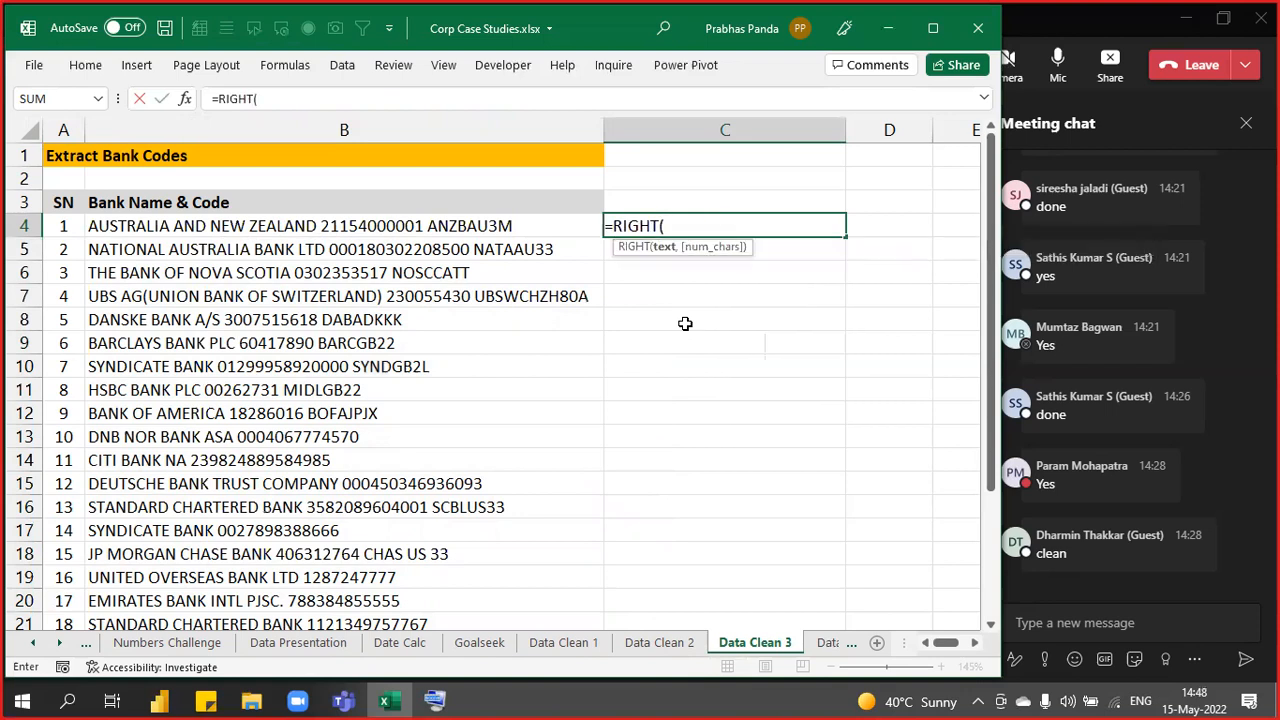
key("Left")
type(",")
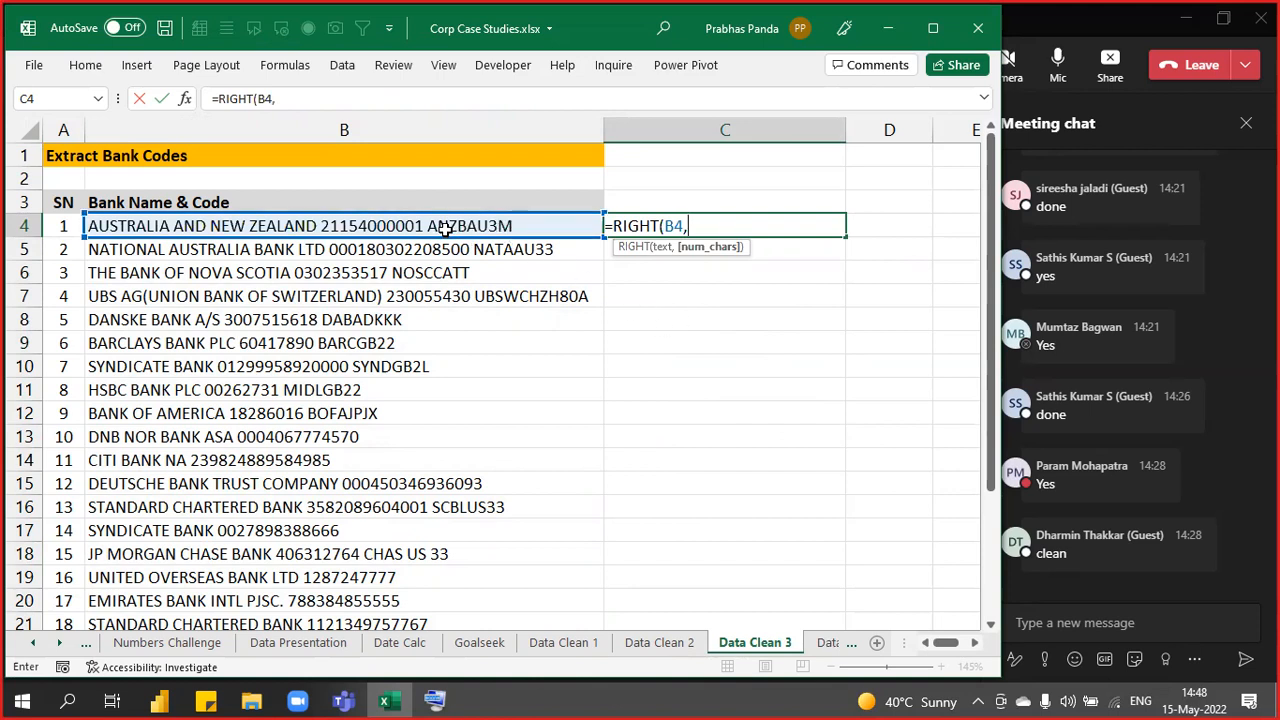
type("8")
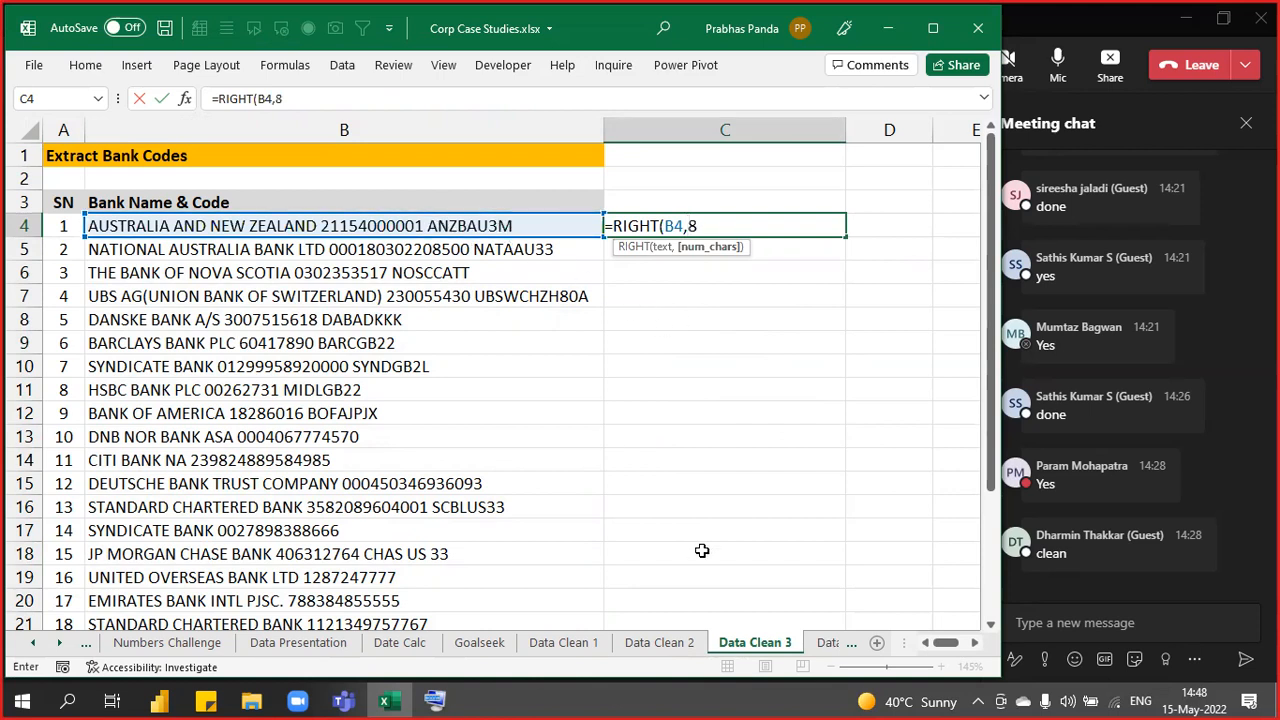
type(")")
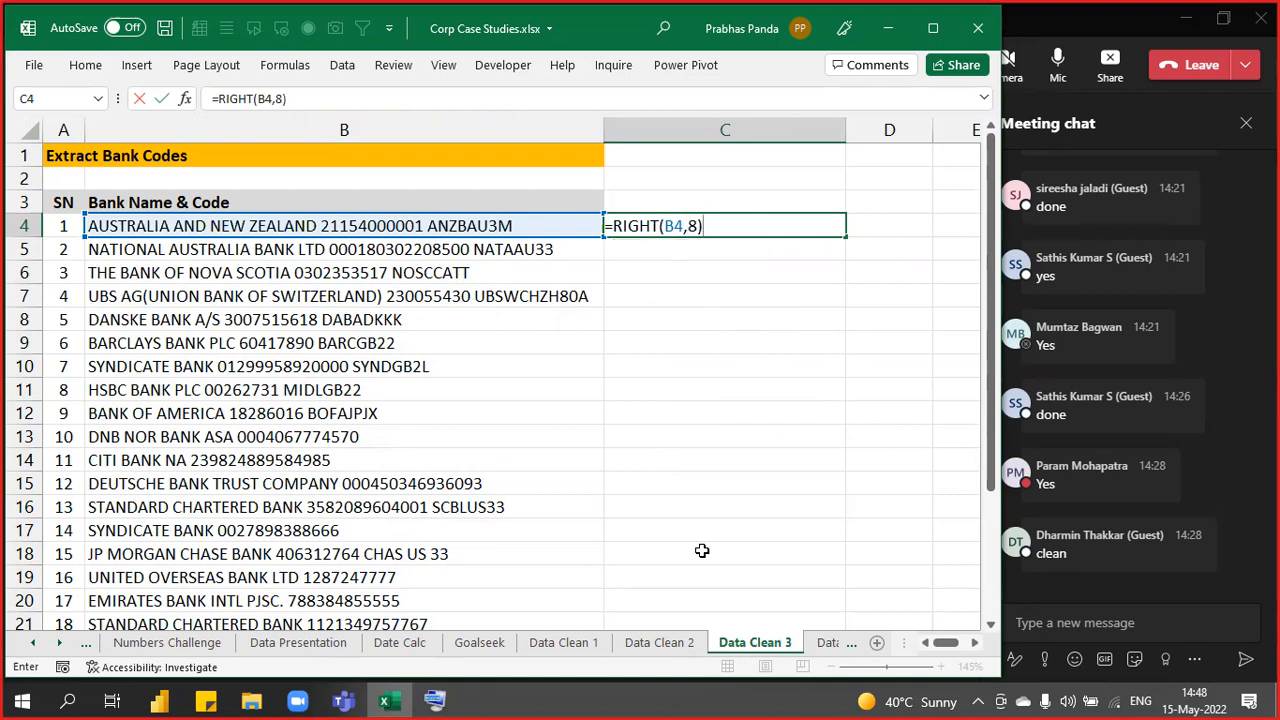
key("Return")
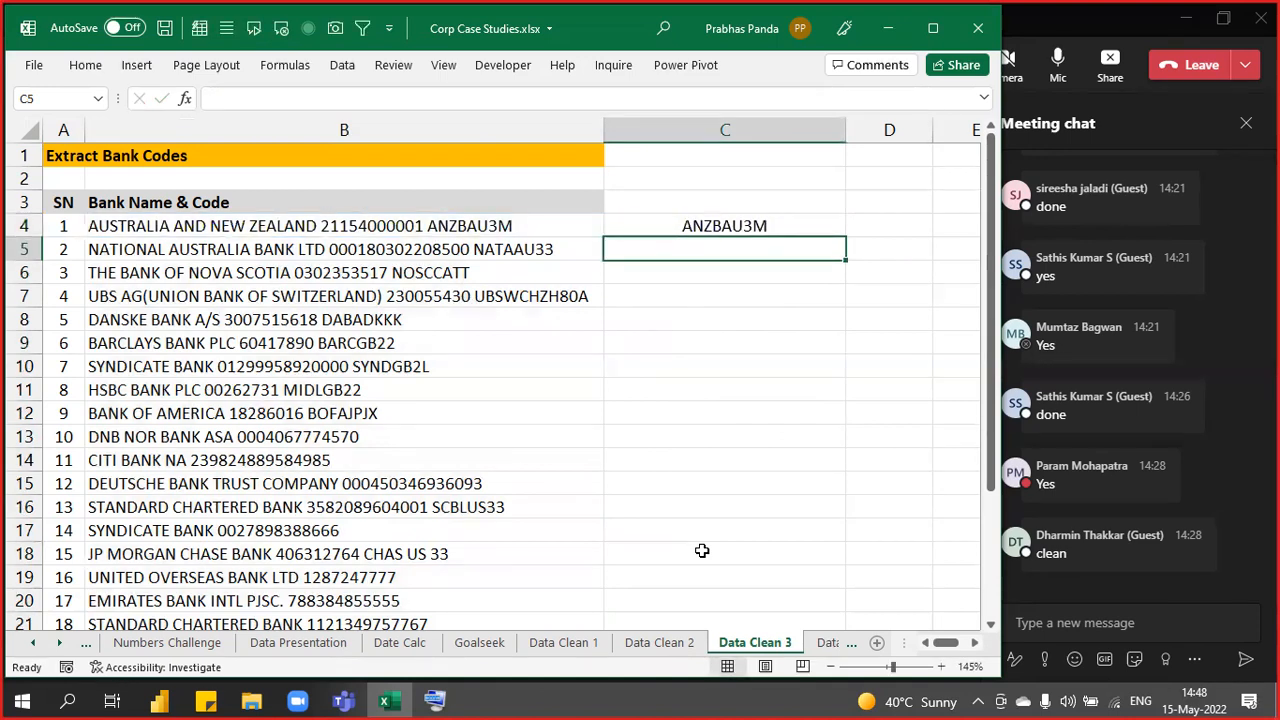
key("Up")
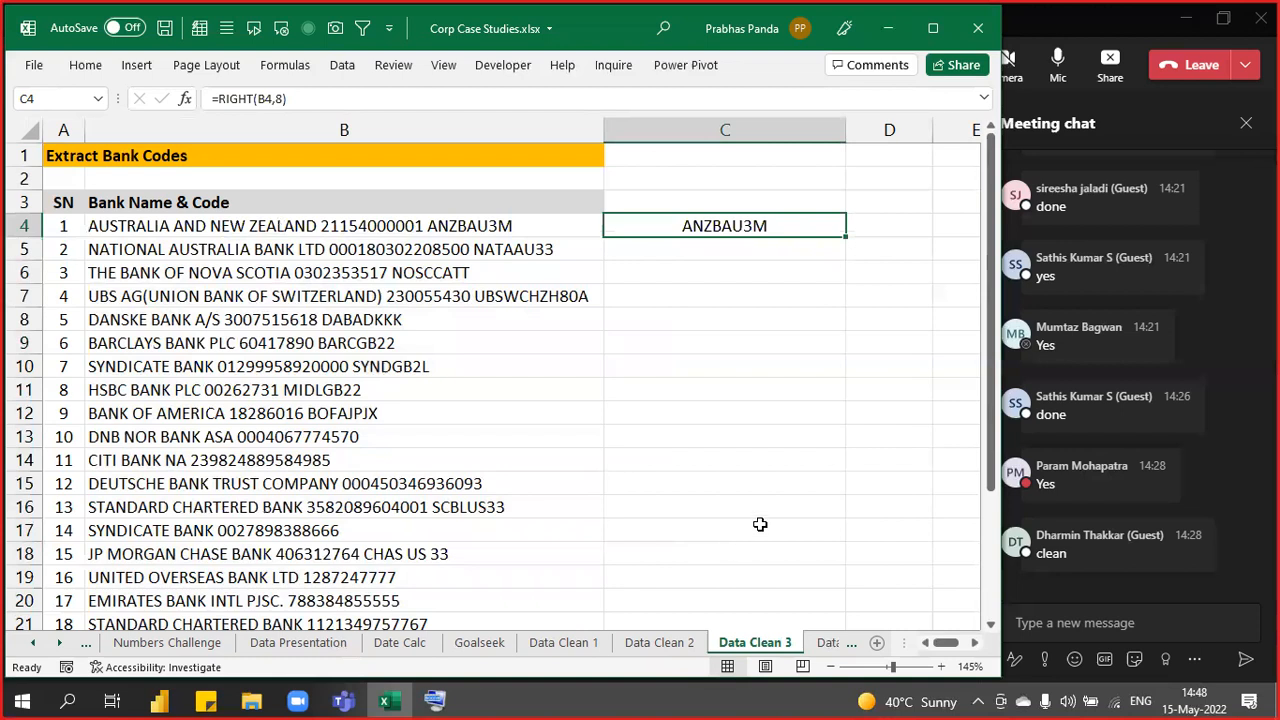
double_click(847, 236)
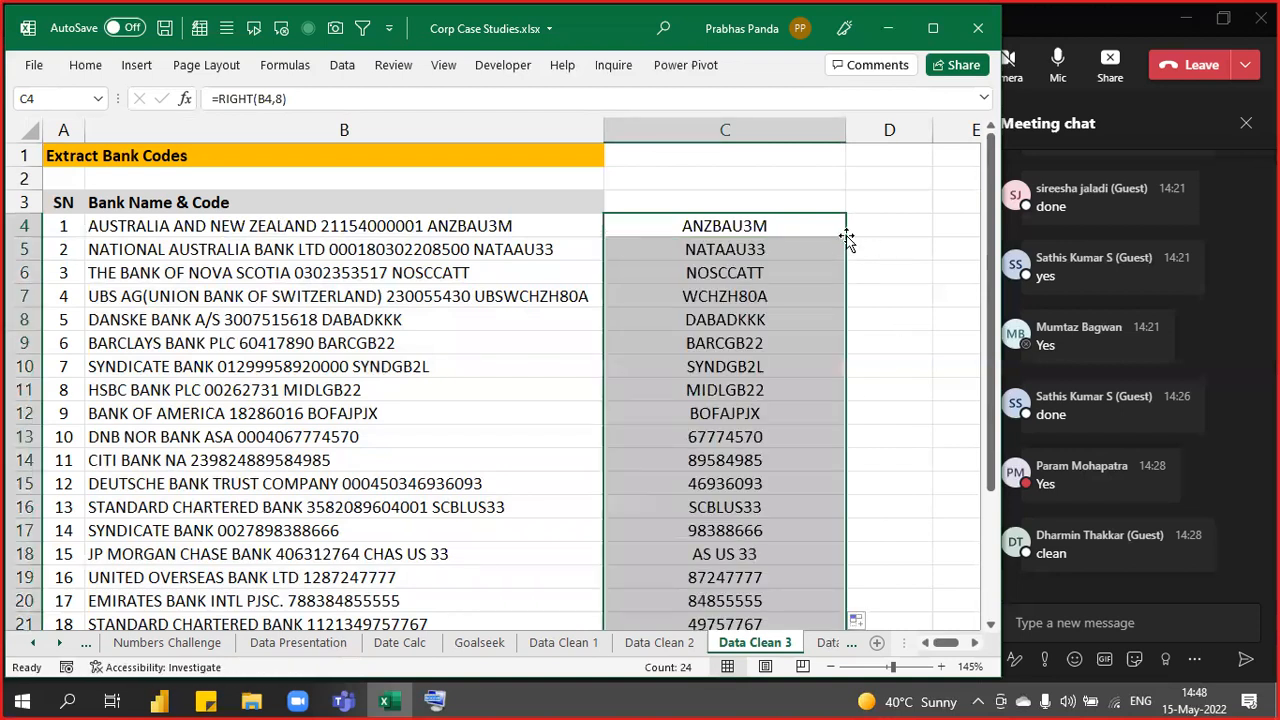
left_click(531, 294)
key("shift+Right")
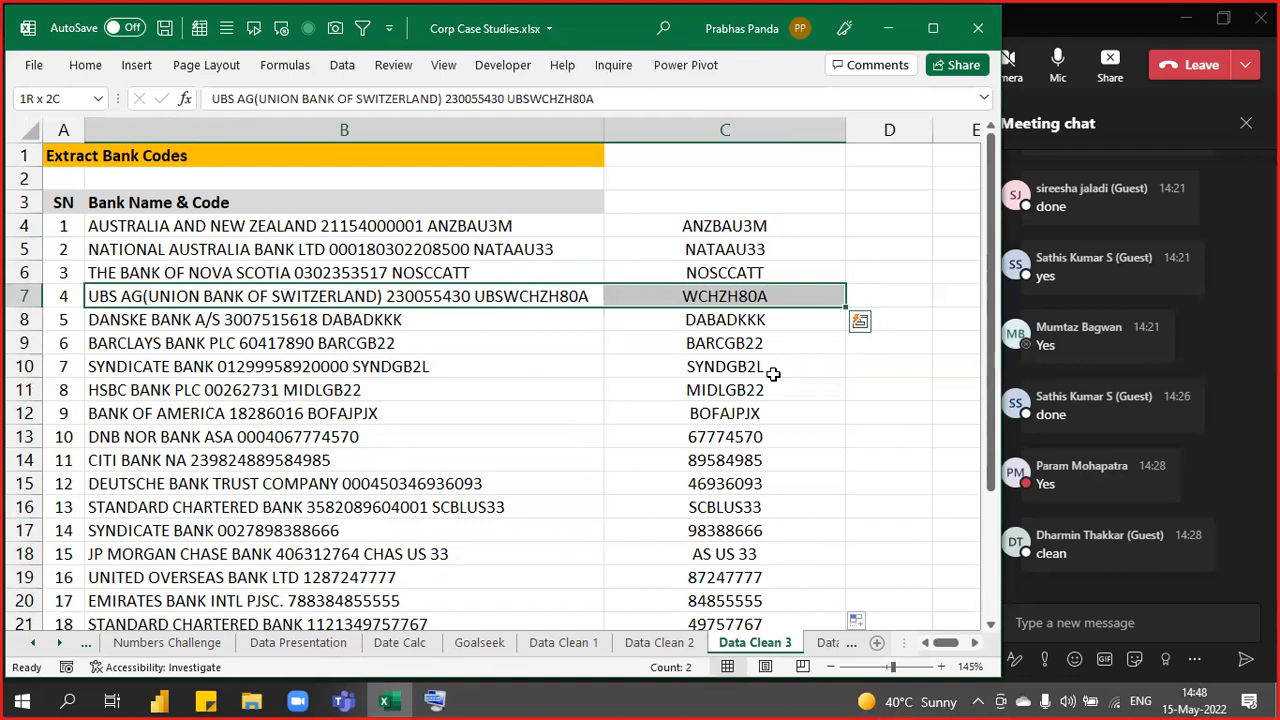
key("Up")
key("Up")
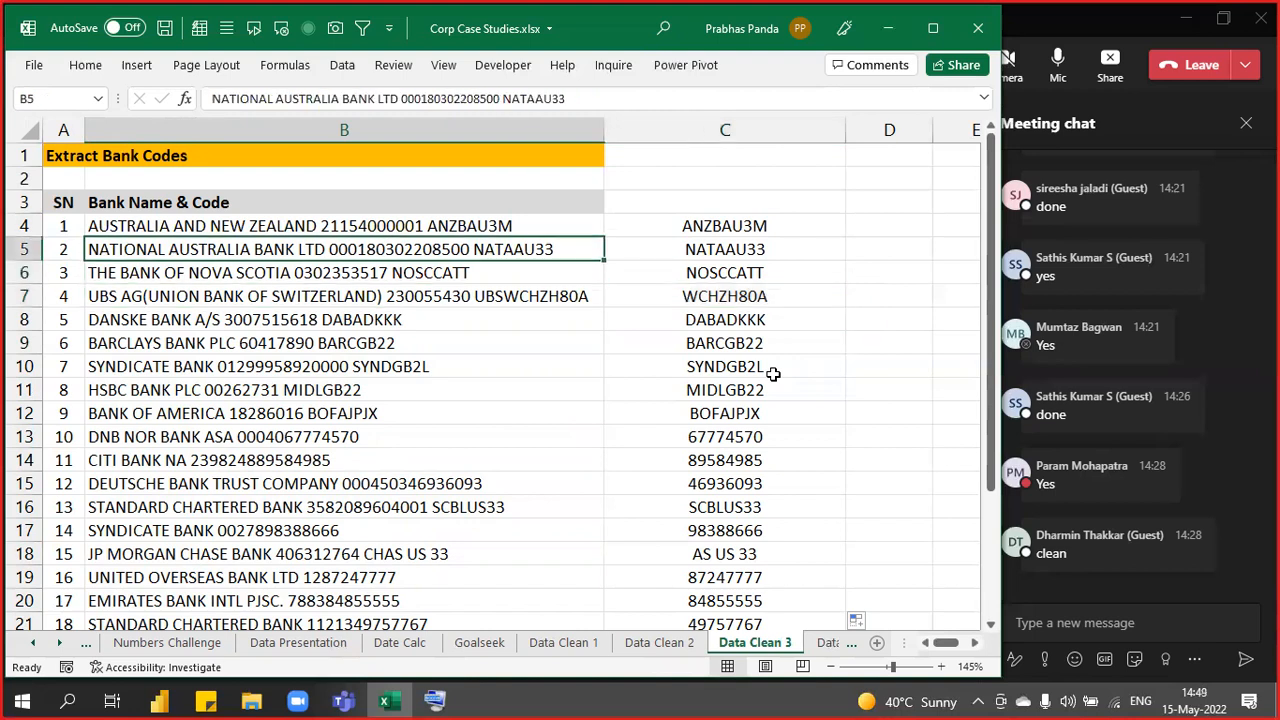
key("Right")
key("Up")
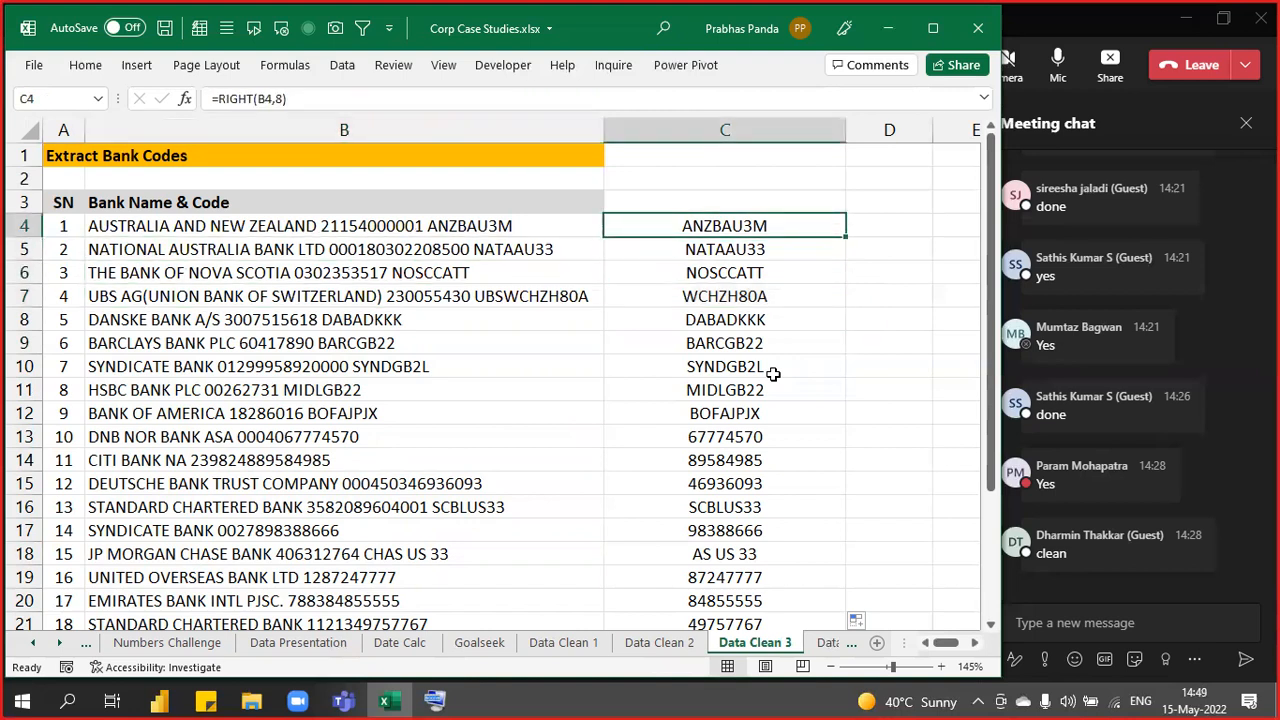
key("Left")
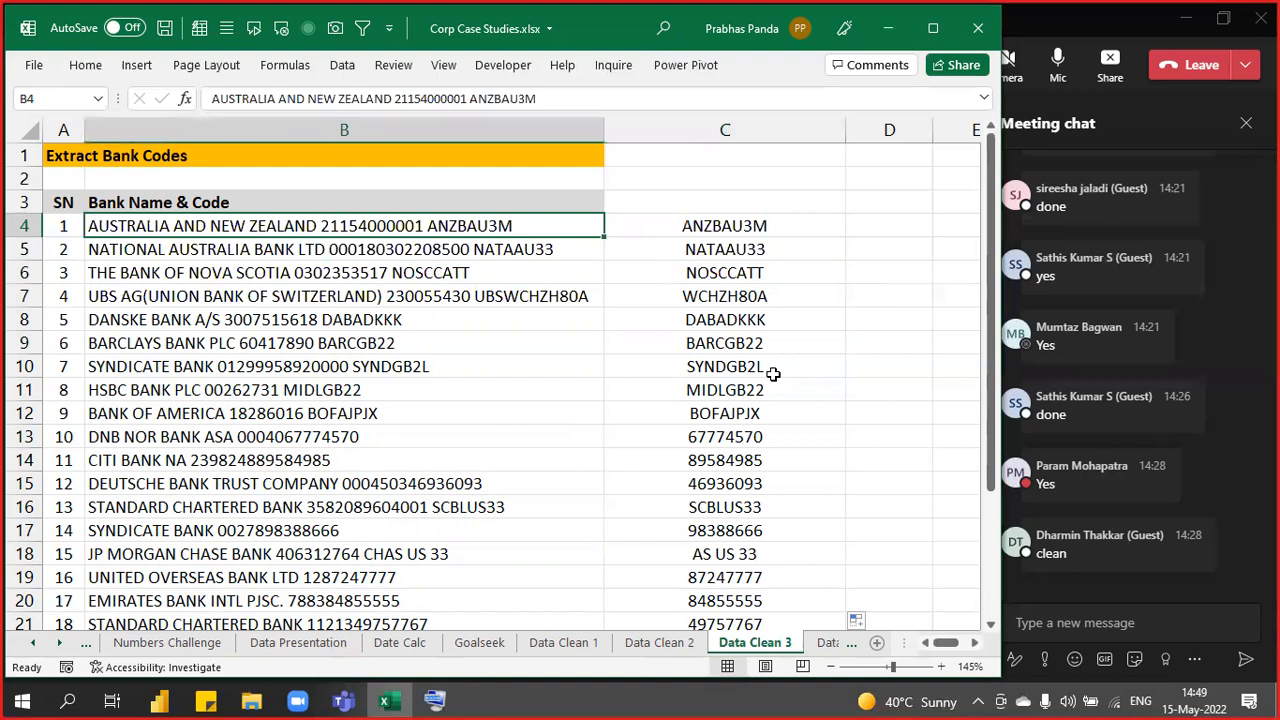
key("shift+Right")
key("alt+shift+F10")
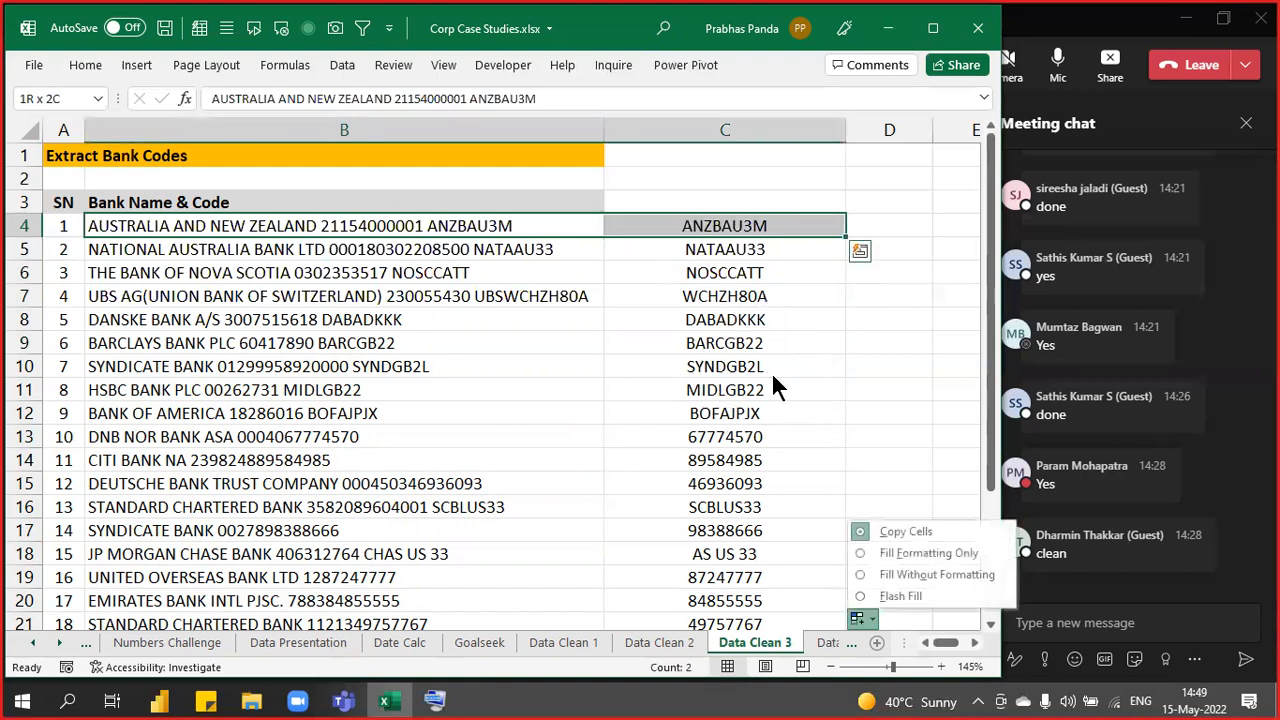
key("Escape")
key("Left")
key("Right")
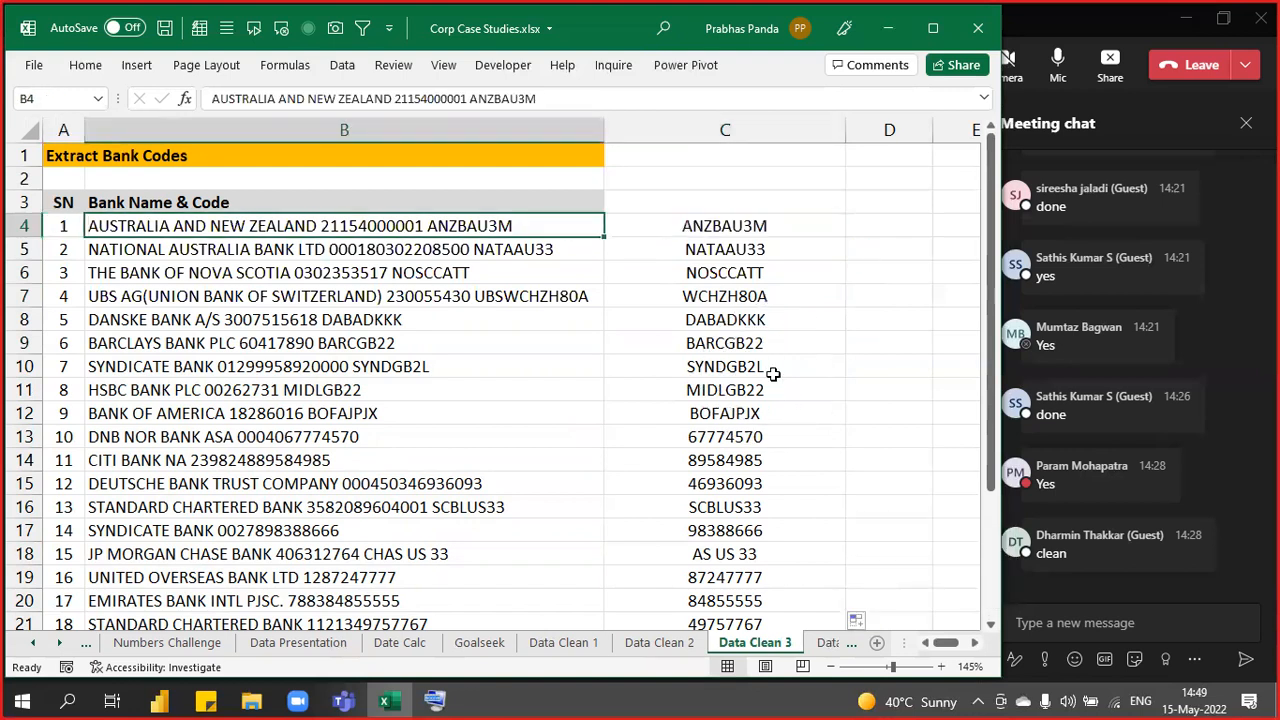
key("Right")
key("ctrl+shift+Down")
key("Delete")
scroll(773, 374, "up", 3)
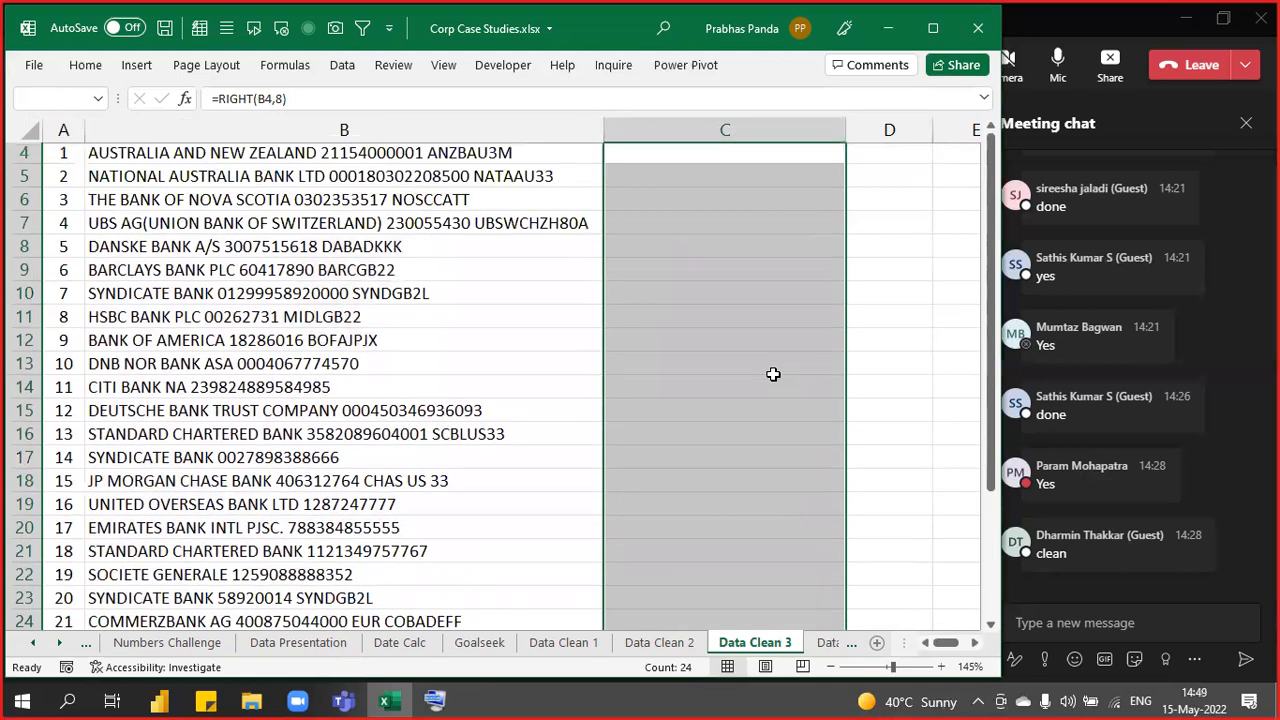
key("Left")
key("ctrl+shift+Down")
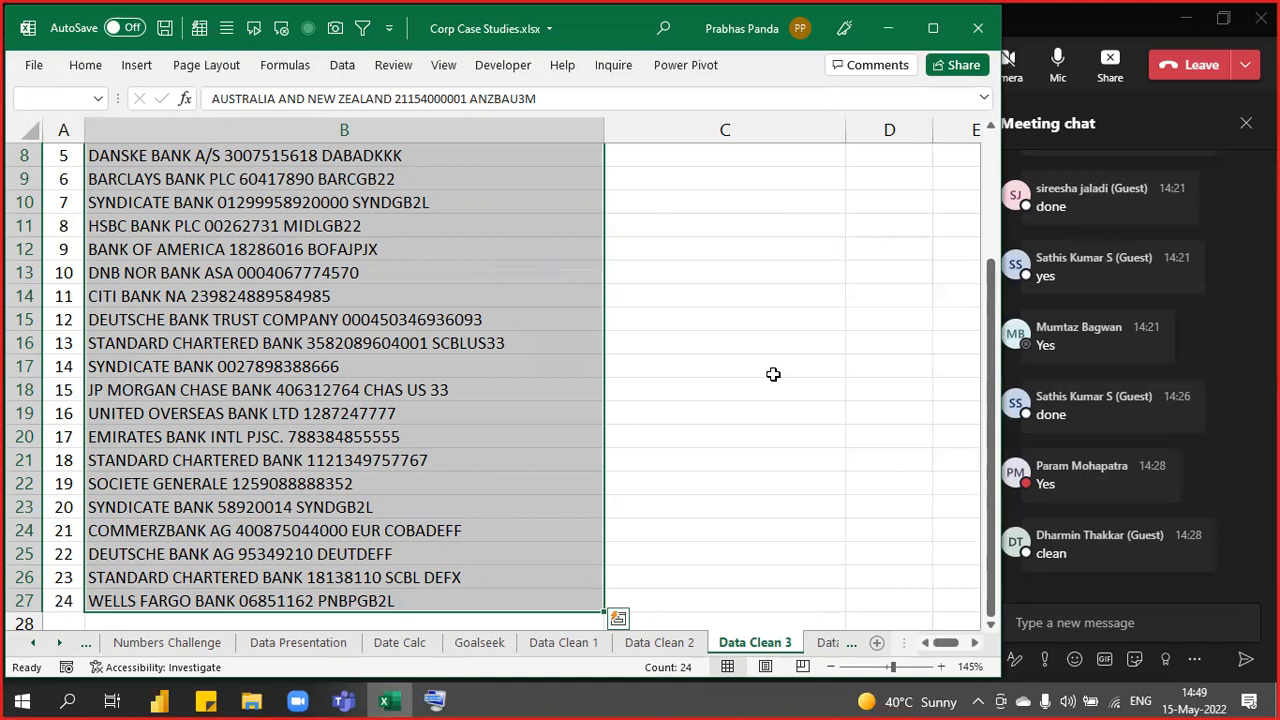
scroll(773, 374, "up", 2)
key("Up")
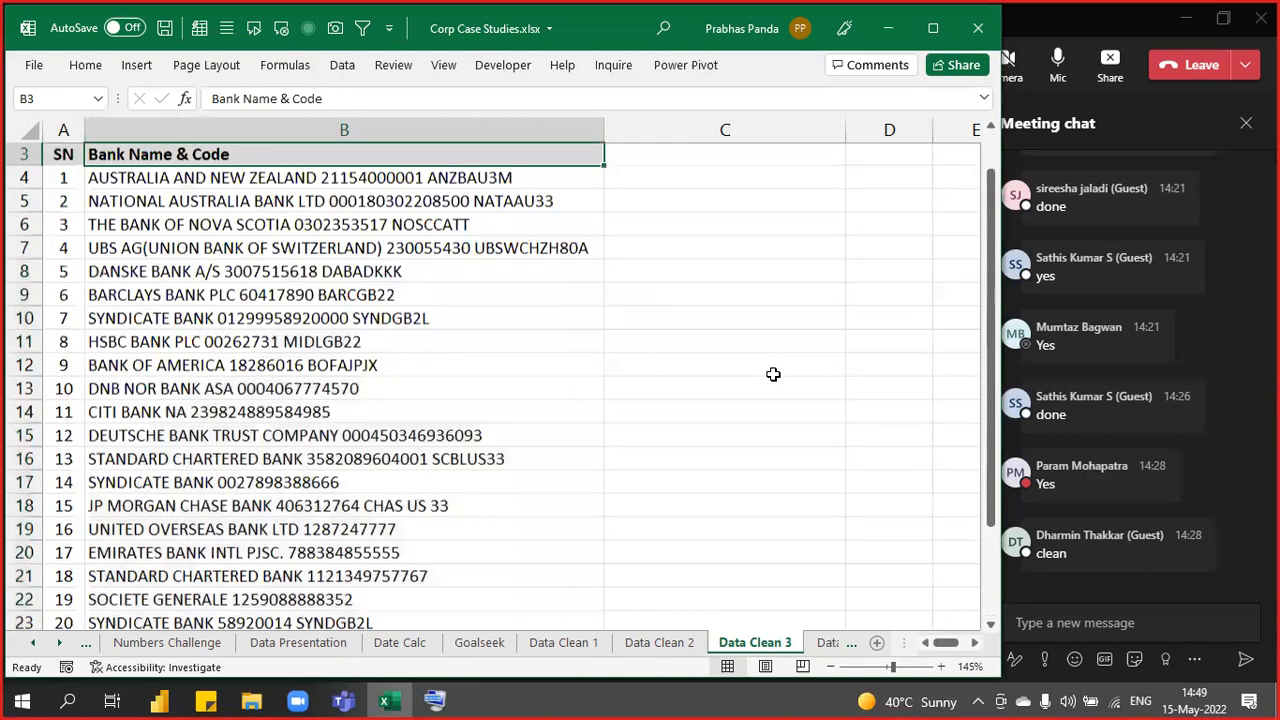
key("Up")
key("Up")
key("Down")
key("Right")
key("Down")
key("Down")
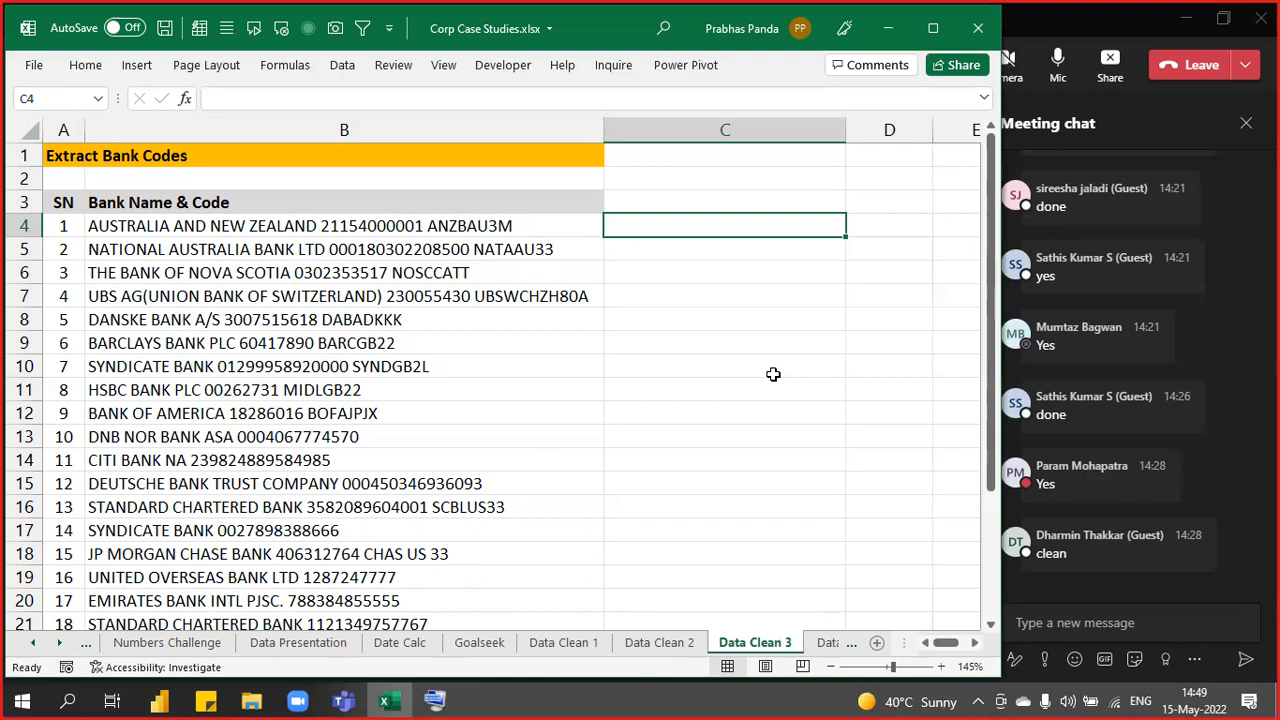
key("Down")
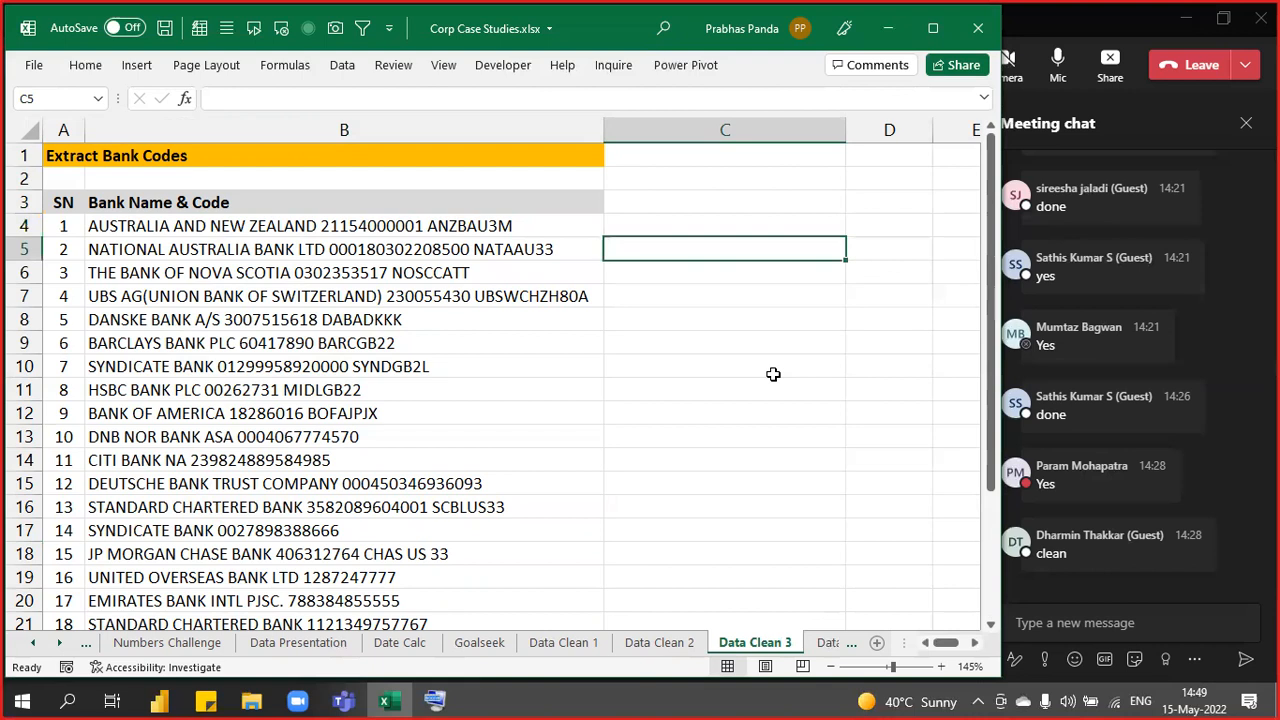
- Enter the note IF, LEN, MID, FIND, SEARCH, IFERROR in C5
type("IF,LEN,MID,FIND,SEARCH,IFER")
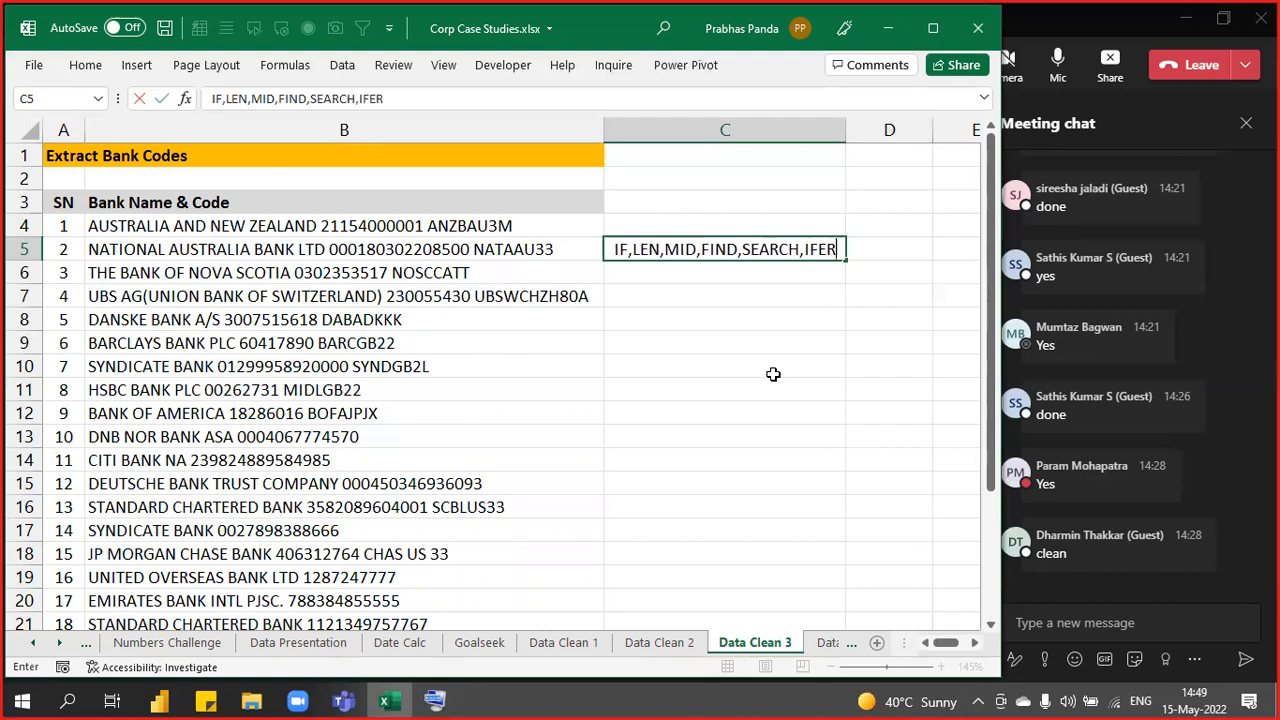
type("ROR")
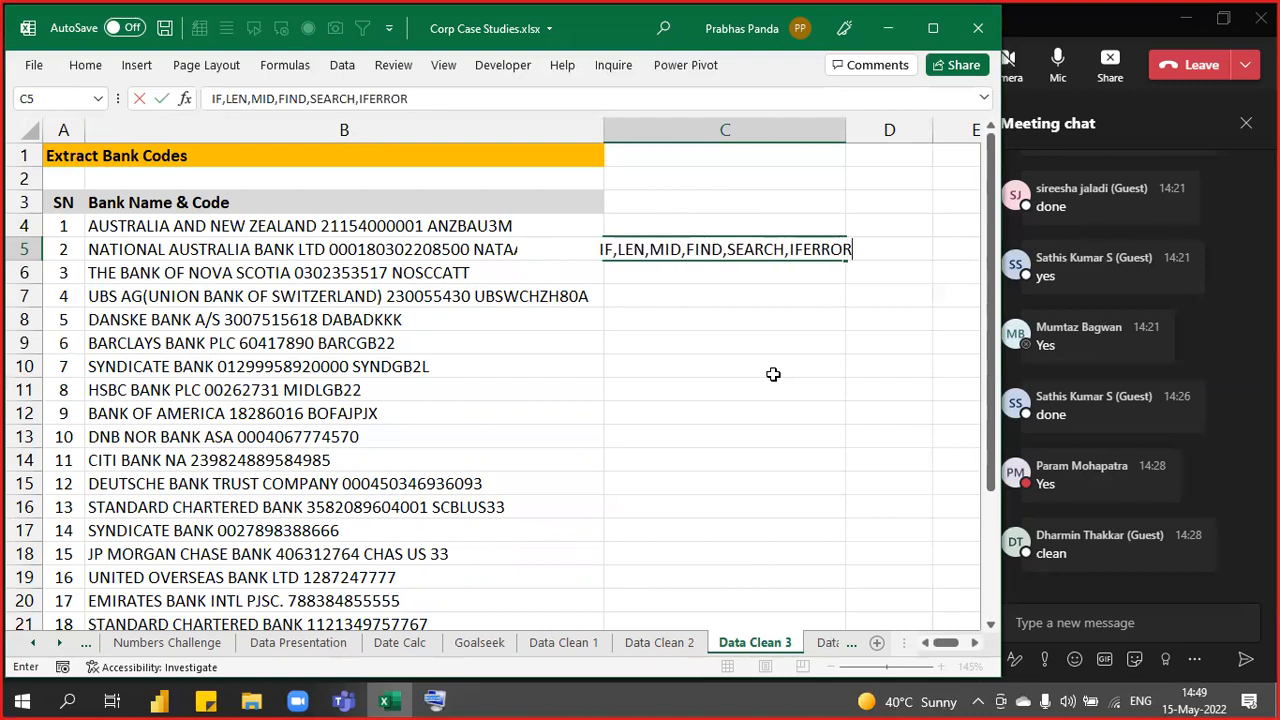
type(")")
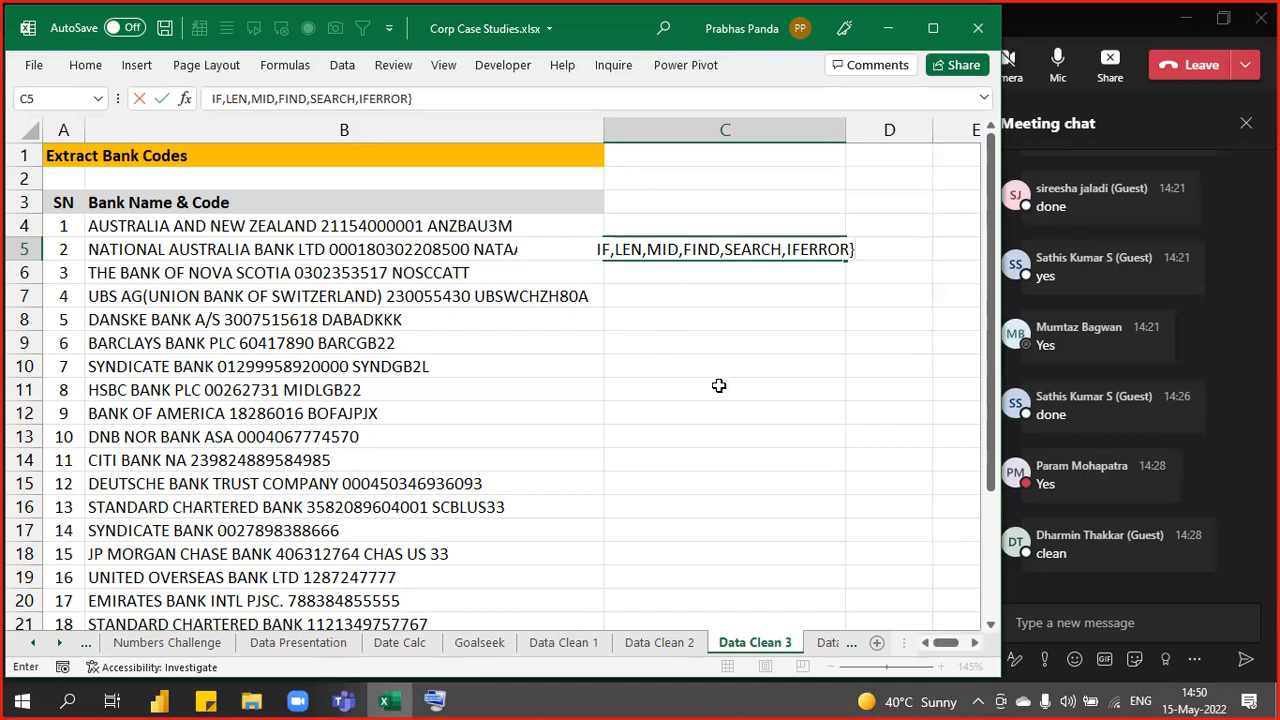
key("Return")
left_click_drag(543, 226, 533, 551)
left_click(726, 128)
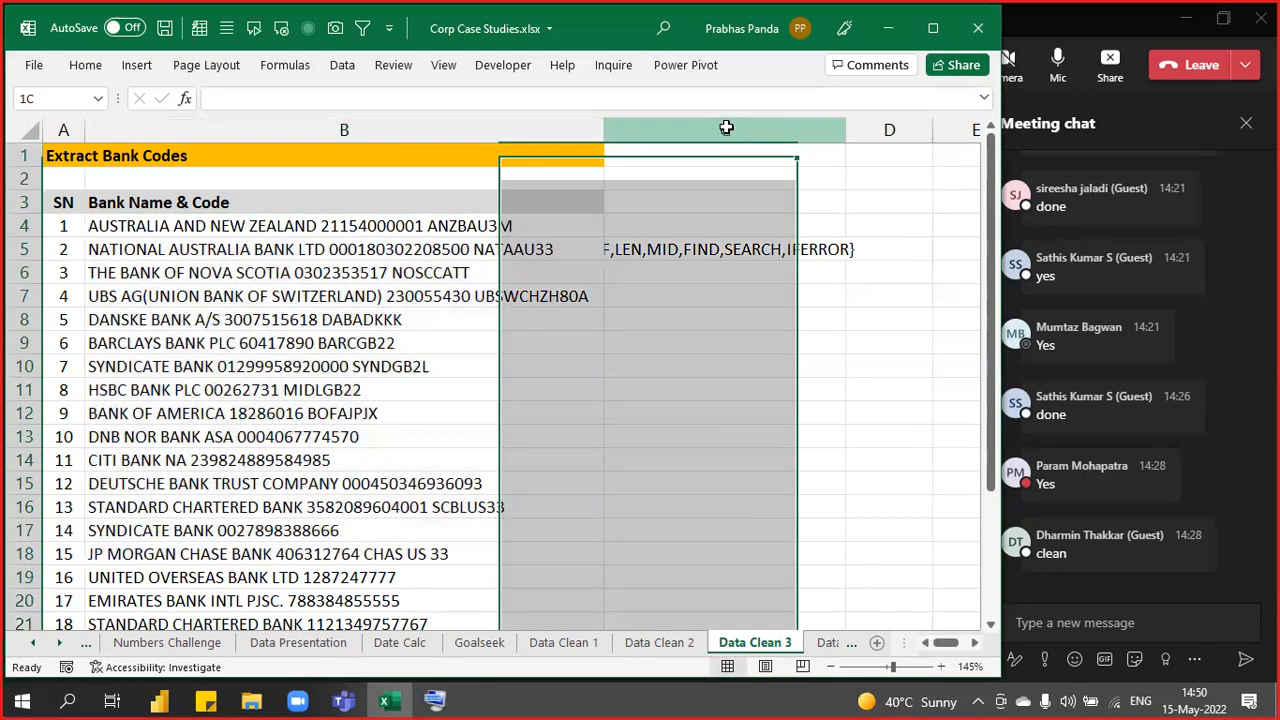
key("Delete")
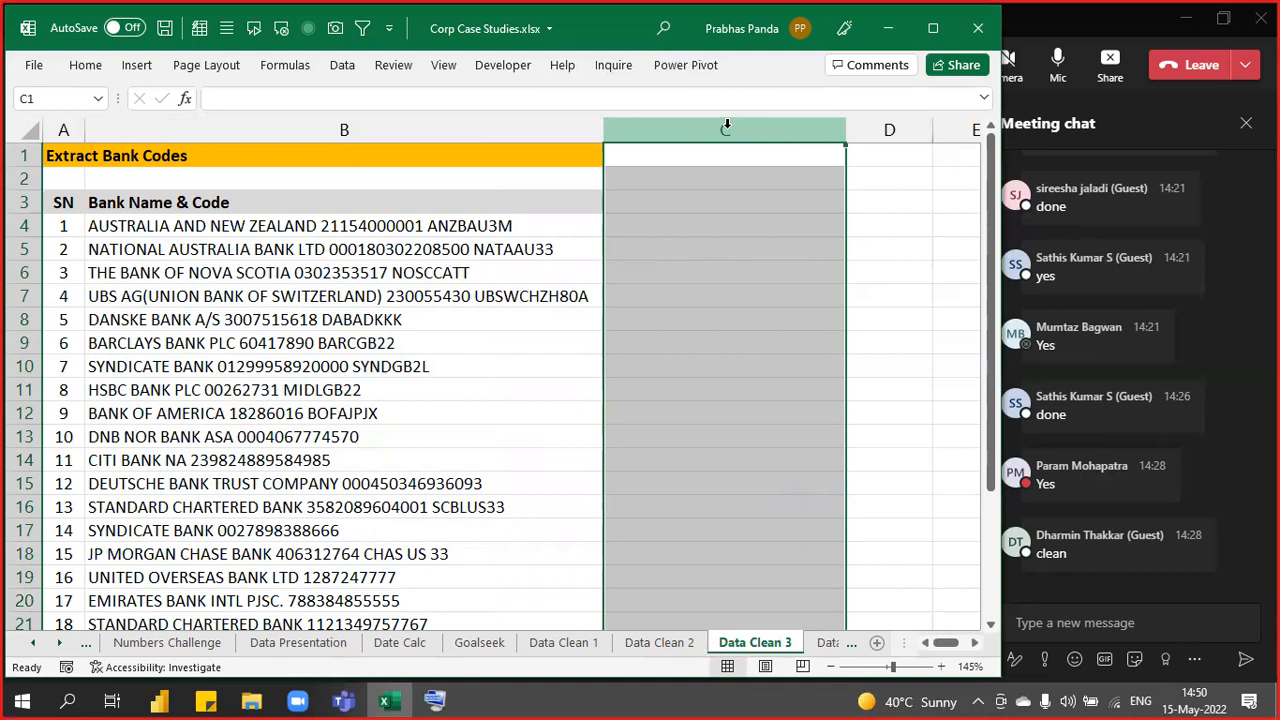
key("Down")
key("Down")
key("Down")
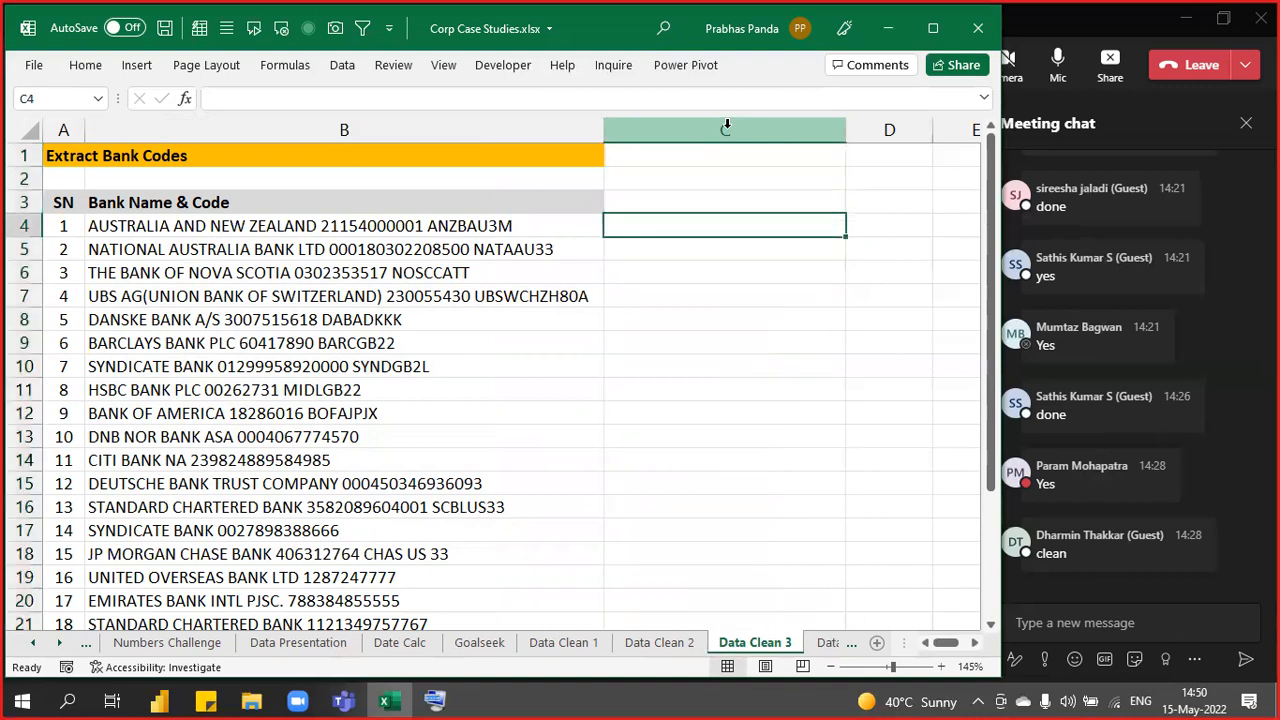
key("Left")
key("ctrl+shift+Down")
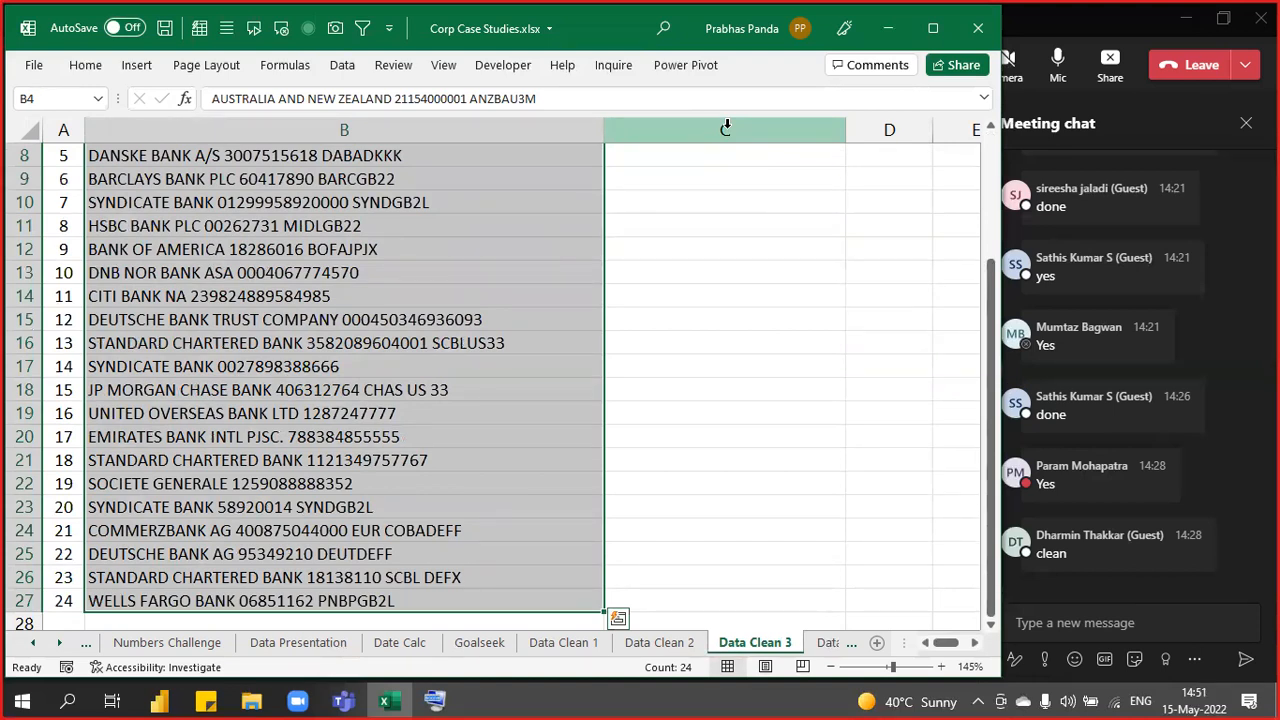
key("Up")
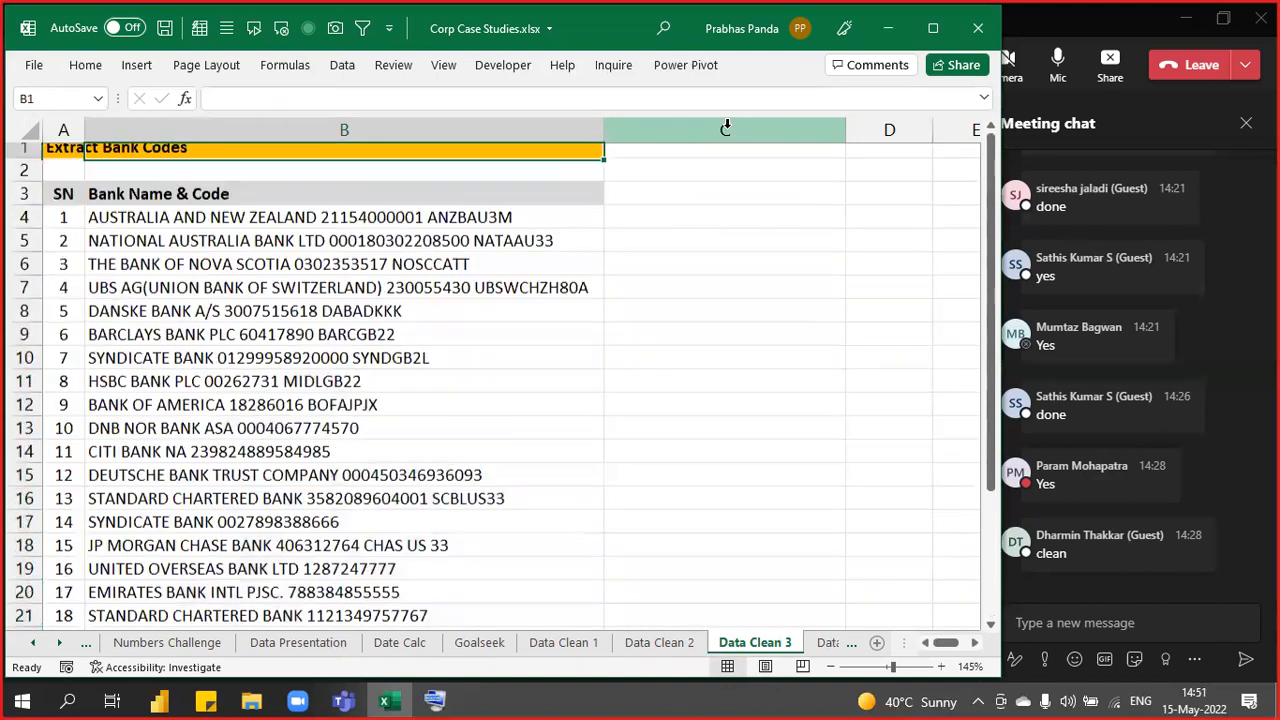
key("Down")
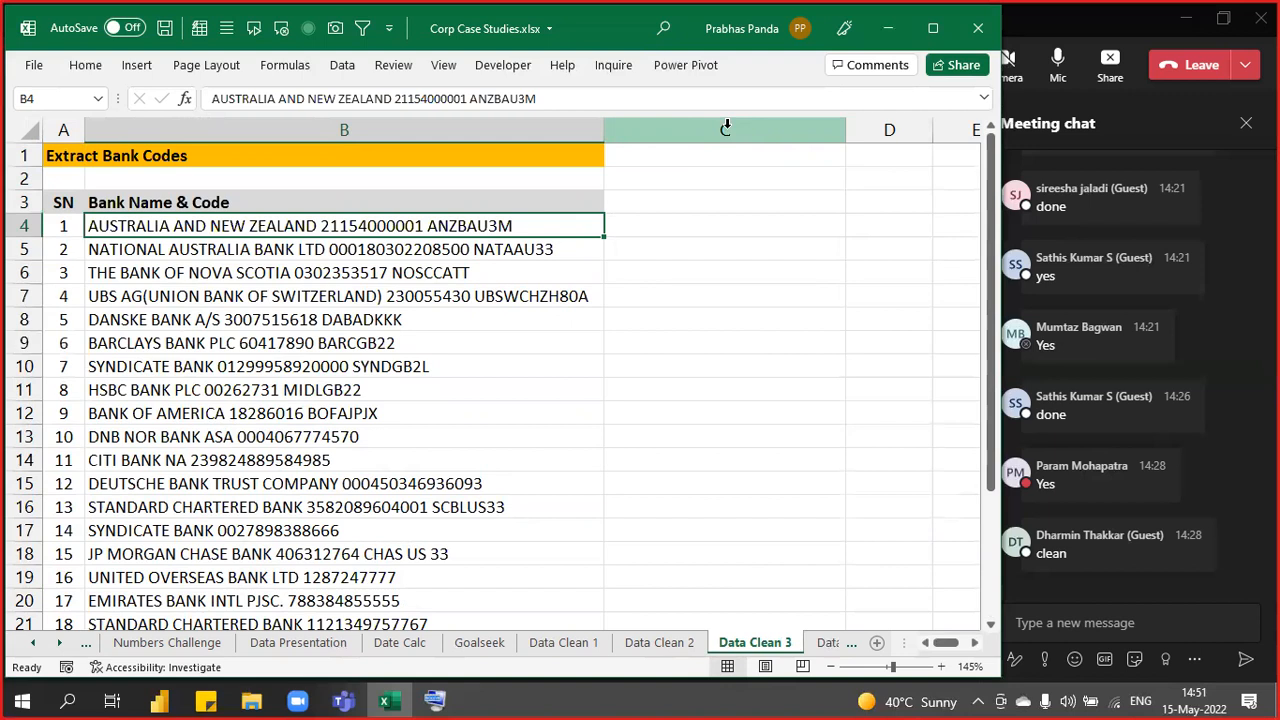
key("Up")
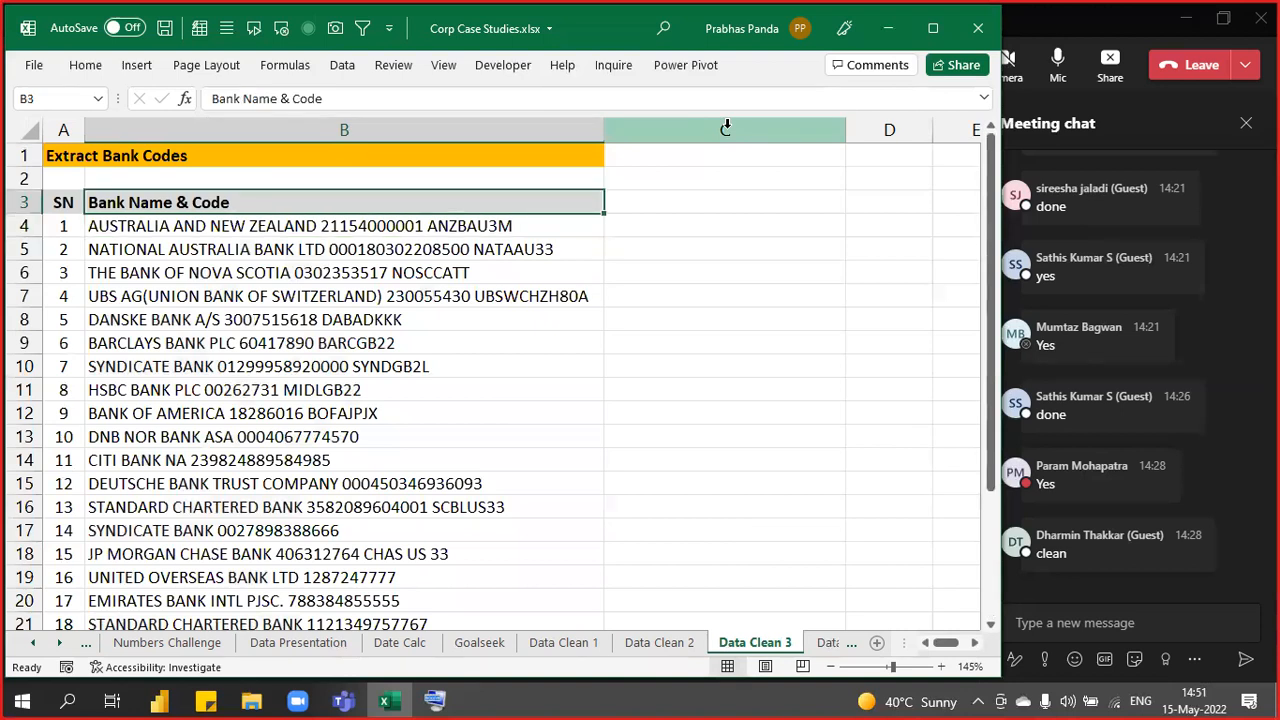
left_click(726, 130)
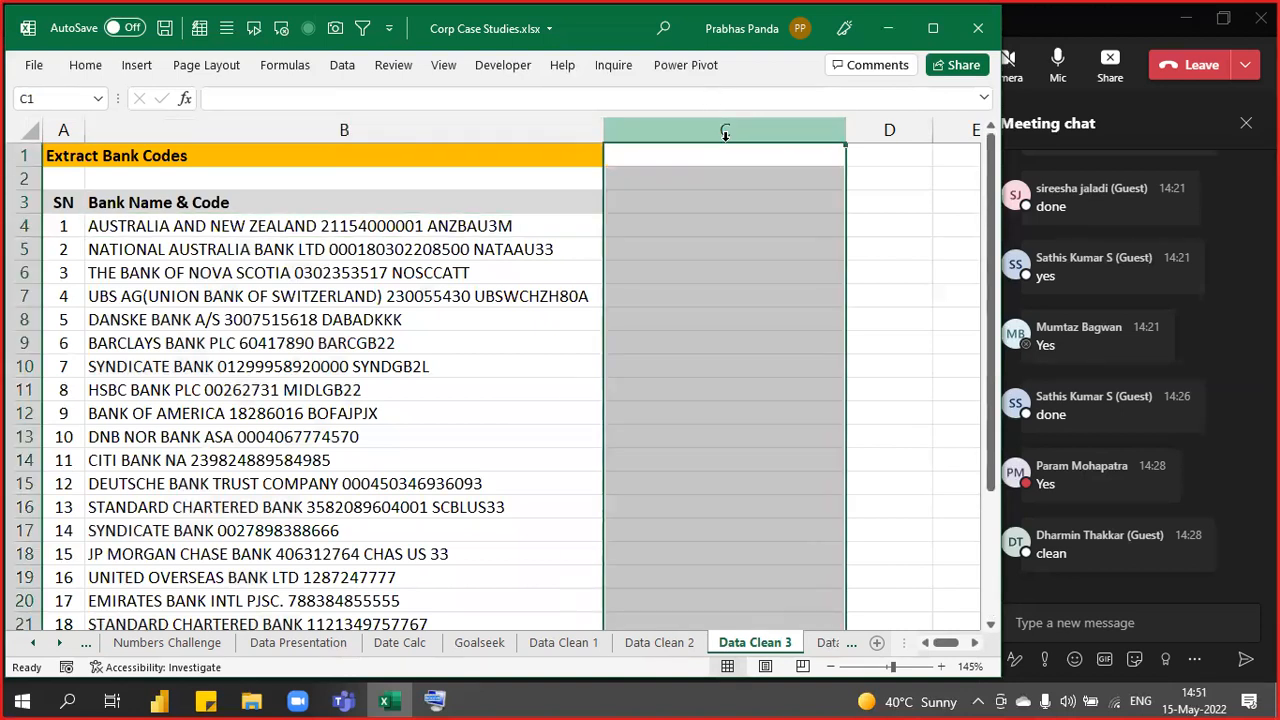
key("Left")
key("Down")
key("Down")
key("Down")
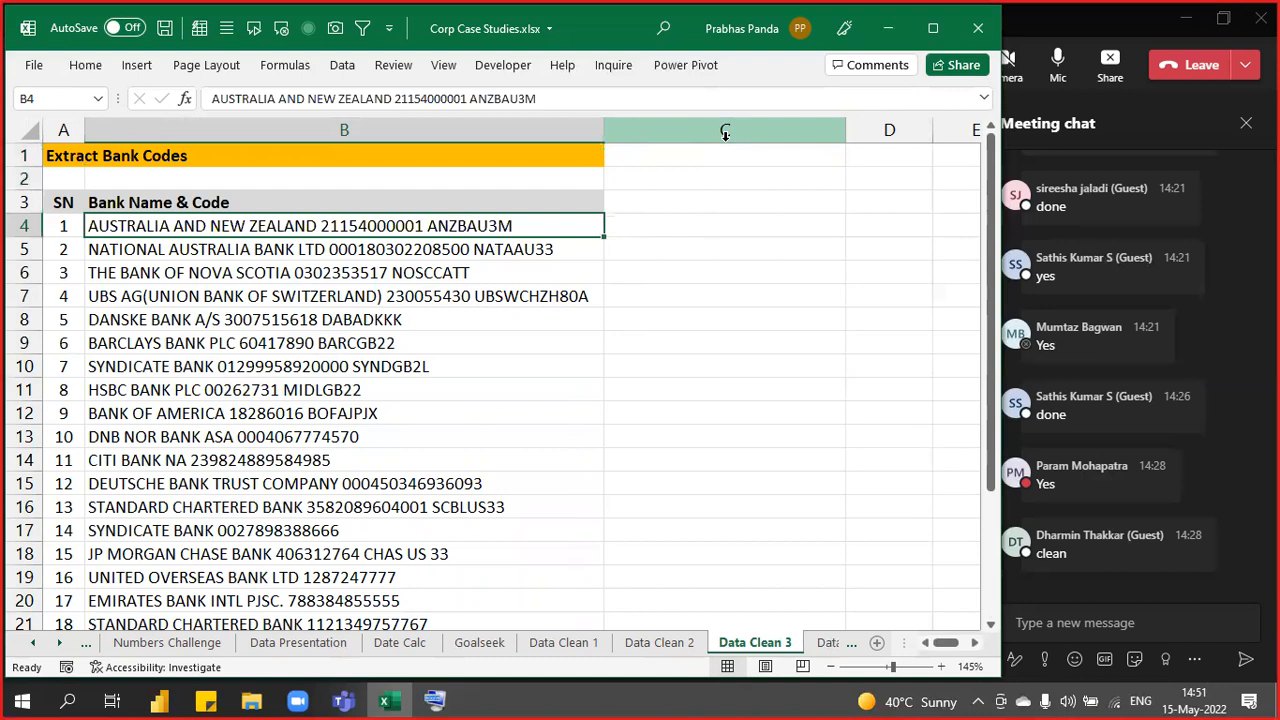
key("F2")
- Copy ANZBAU3M from B4 into C4 and Flash Fill the rest of column C with Ctrl+E
key("shift+Left")
key("shift+Left")
key("shift+Left")
key("shift+Left")
key("shift+Left")
key("shift+Left")
key("shift+Left")
key("shift+Left")
key("ctrl+c")
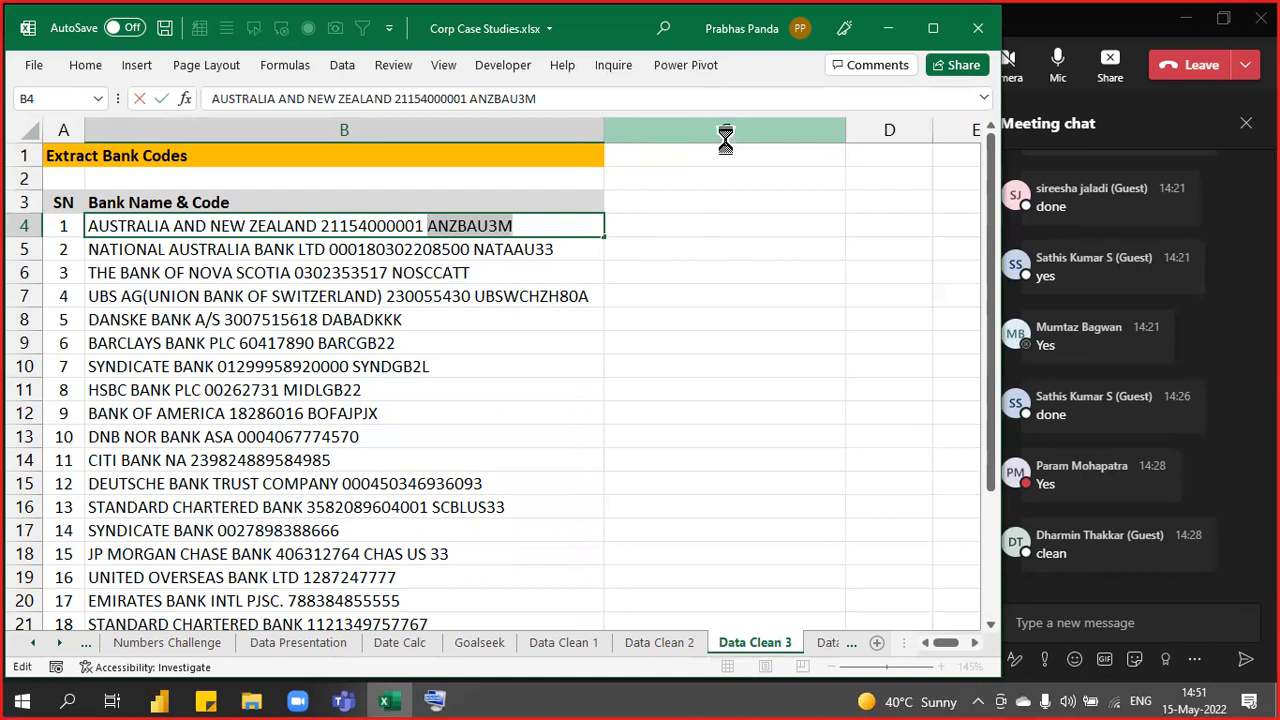
key("Tab")
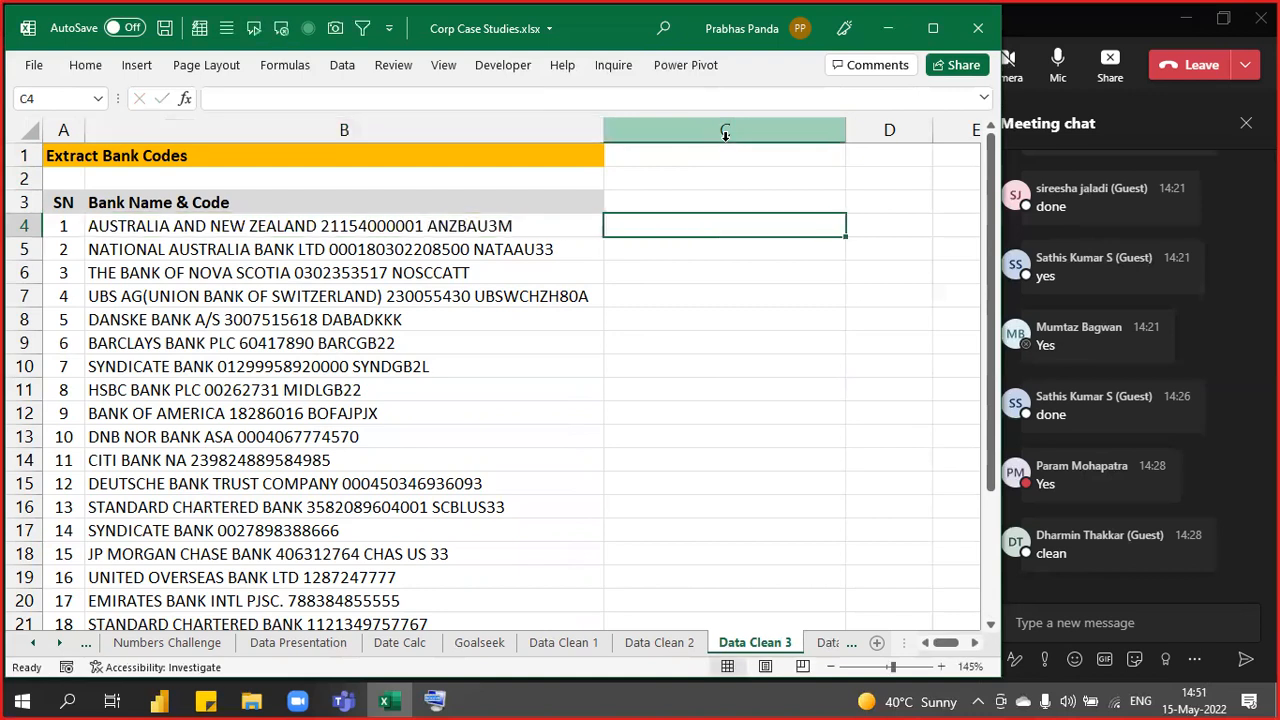
key("ctrl+v")
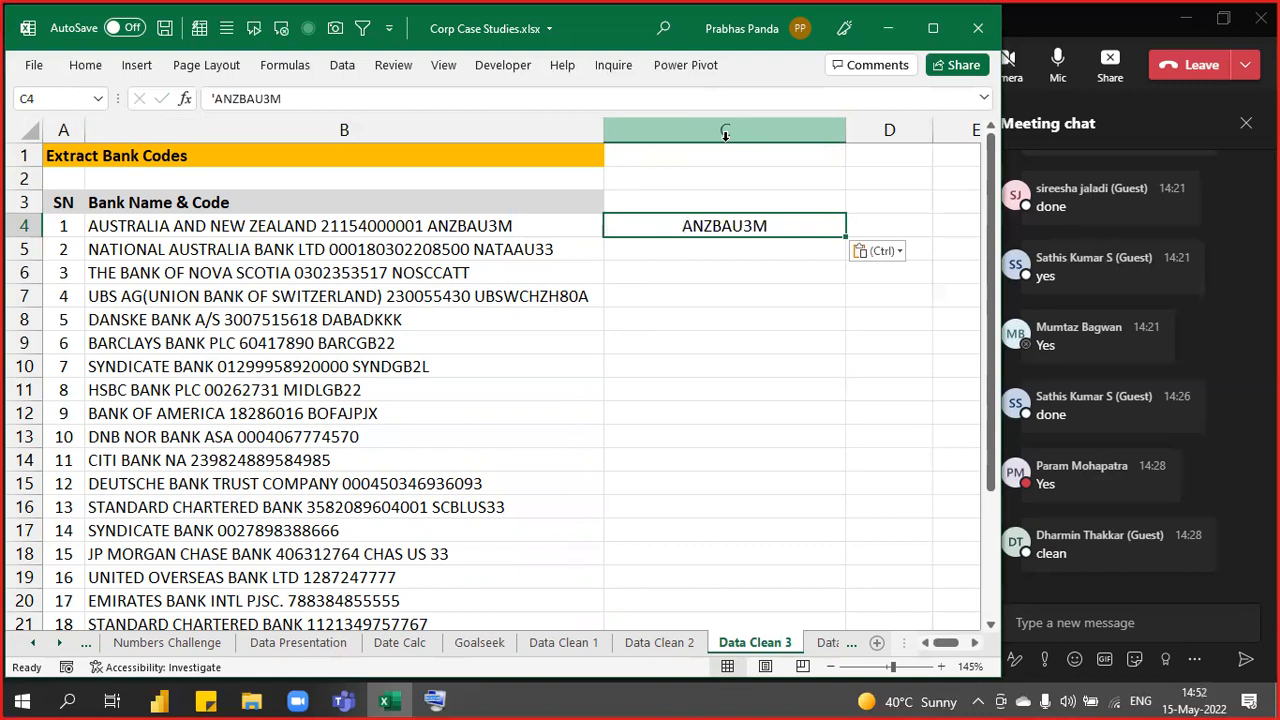
key("ctrl+e")
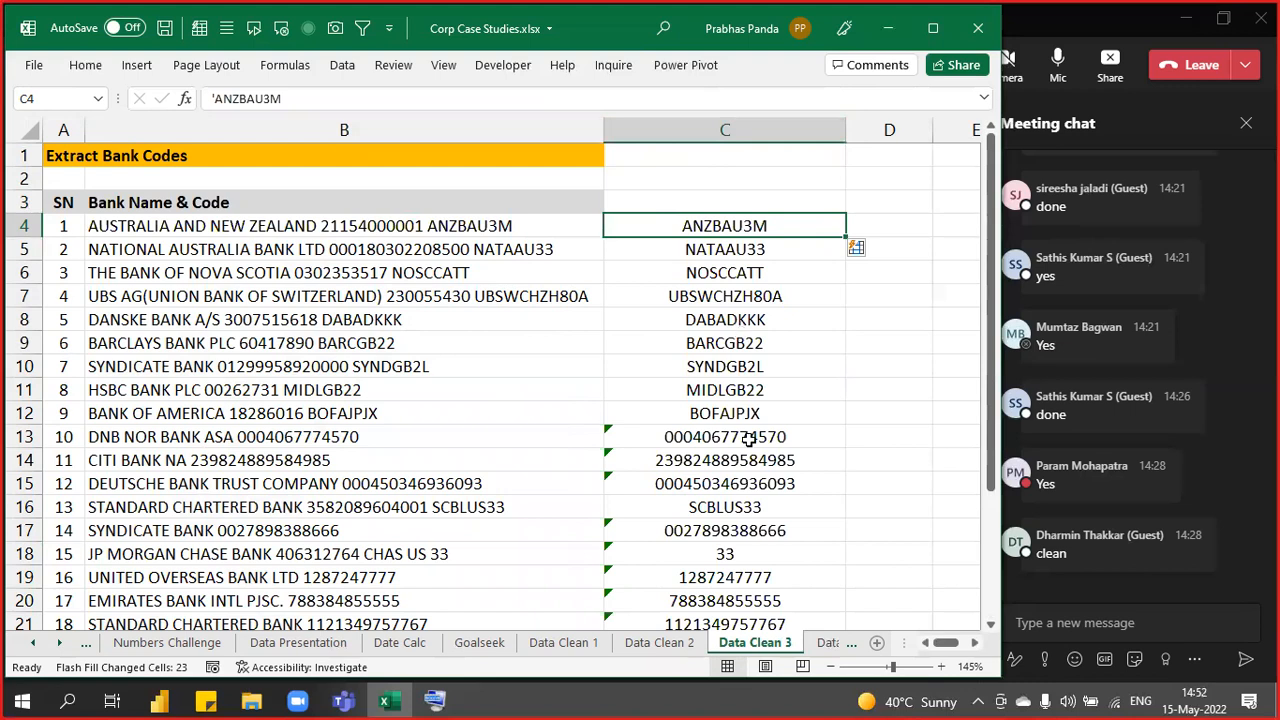
left_click(688, 150)
- Enter 'CTRL+E : FLASH FILL' in C1 and '2013 & ABOVE' in D1, both bold
type("CTRL+")
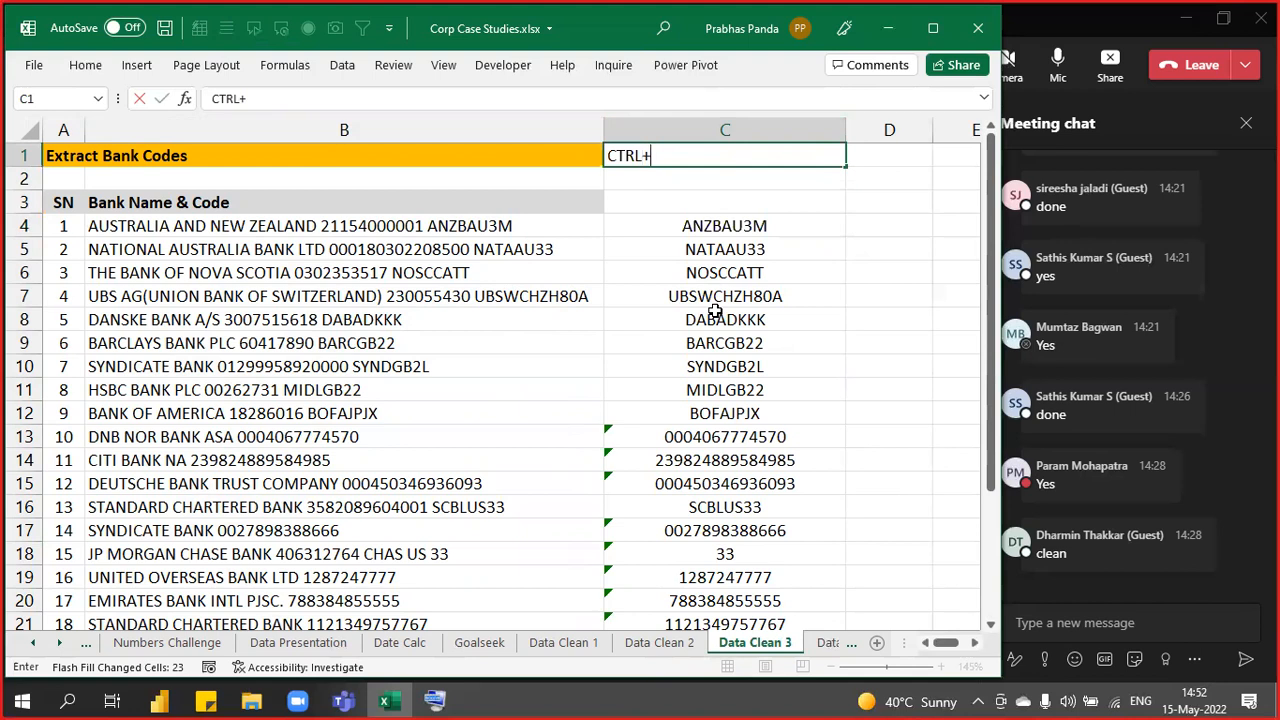
type("E : FLASH FILL")
key("Tab")
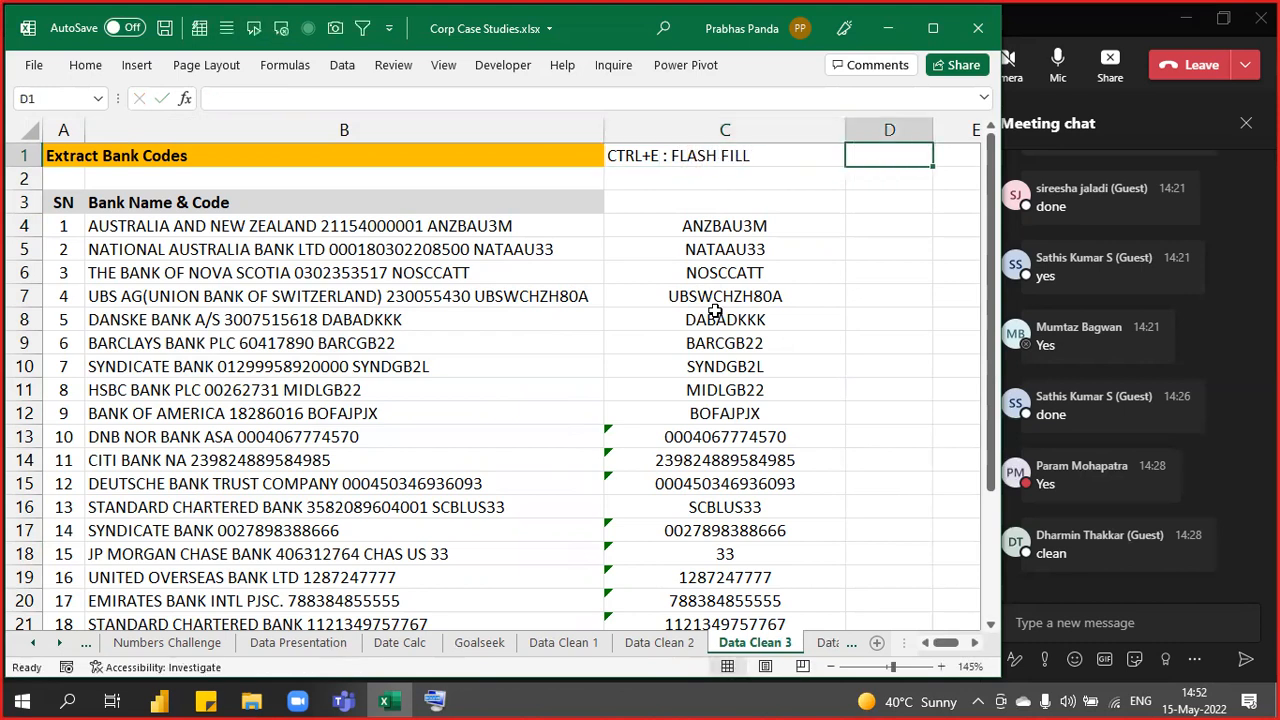
type("201")
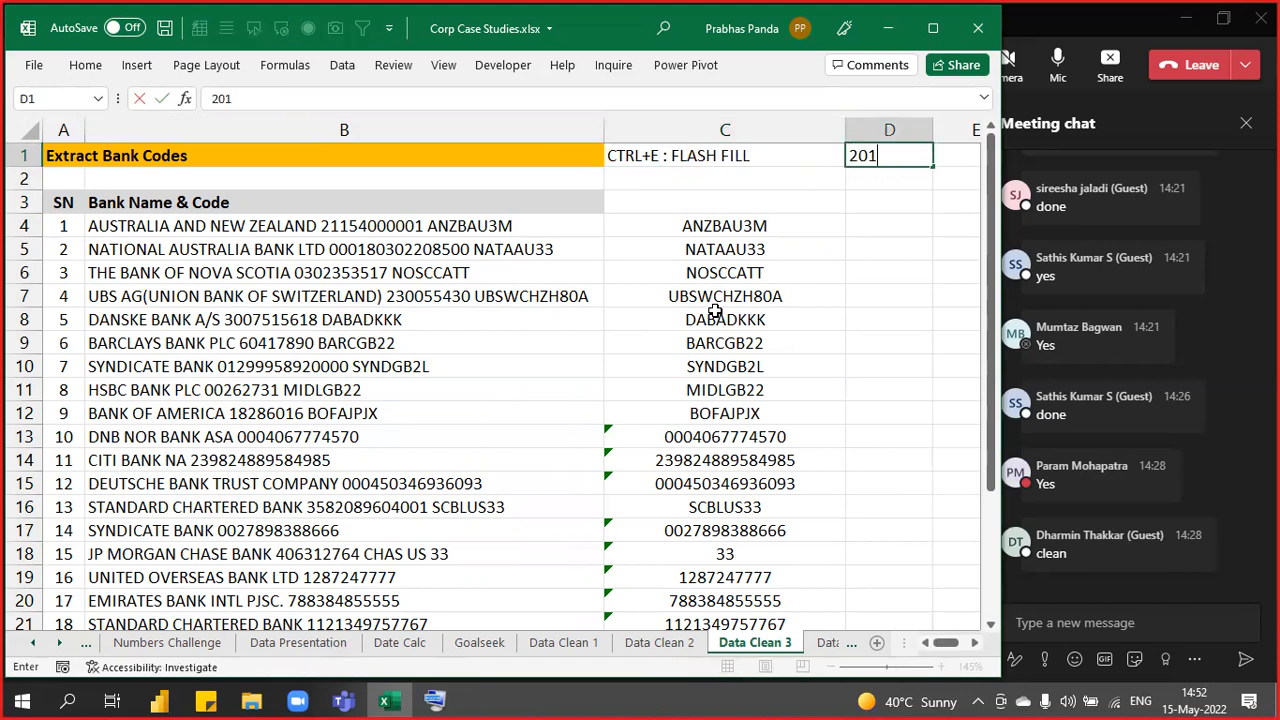
type("3 & ABOVE")
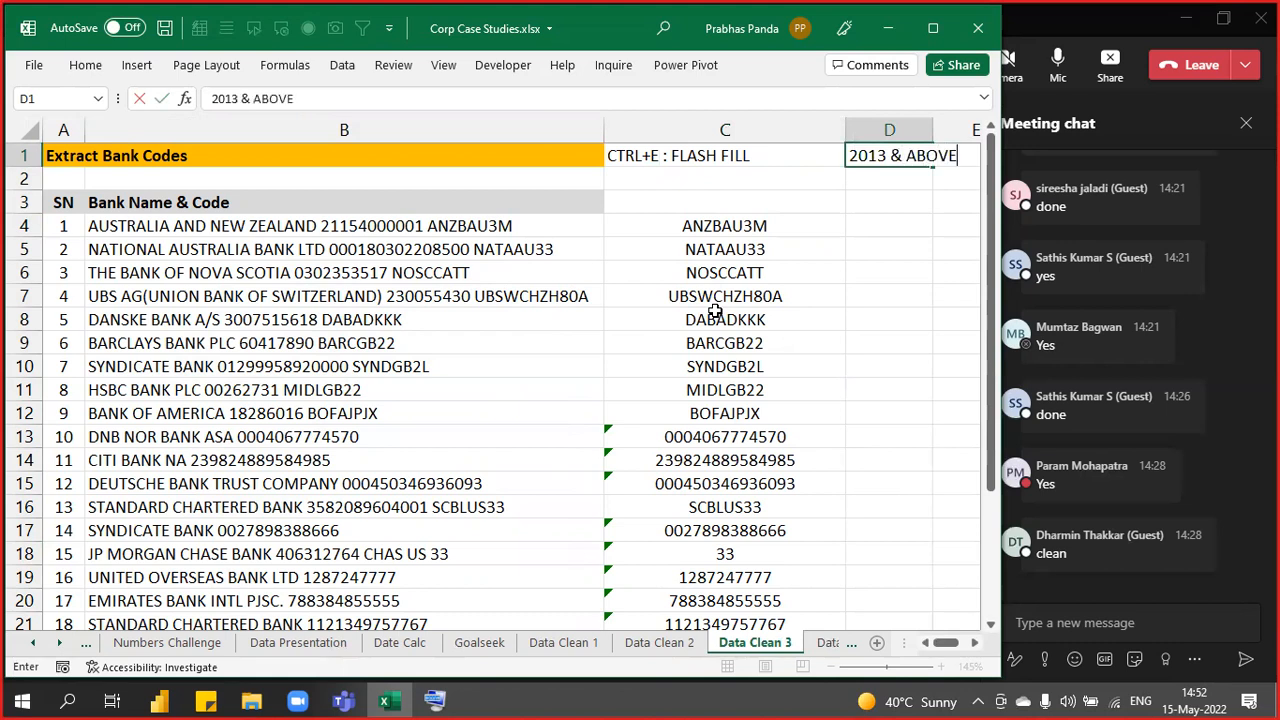
key("Return")
key("Up")
key("shift+Right")
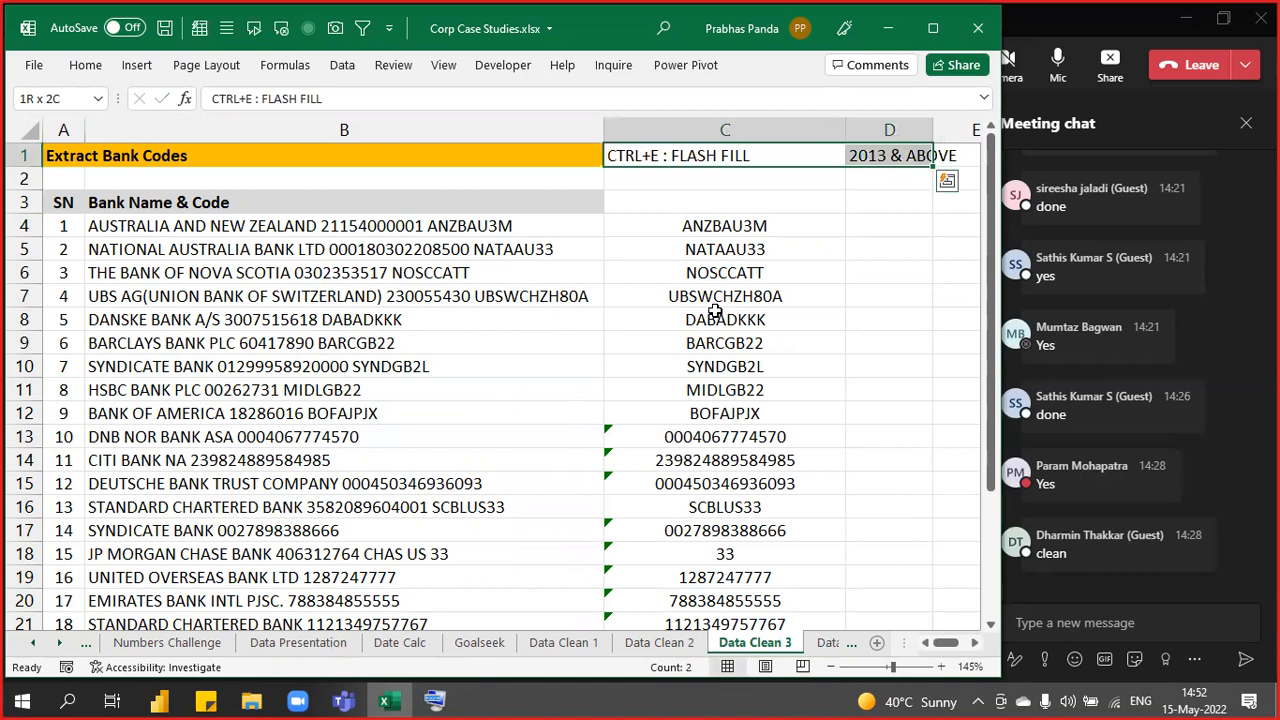
key("ctrl+b")
- Autofit column C to the extracted codes and select them
left_click(855, 228)
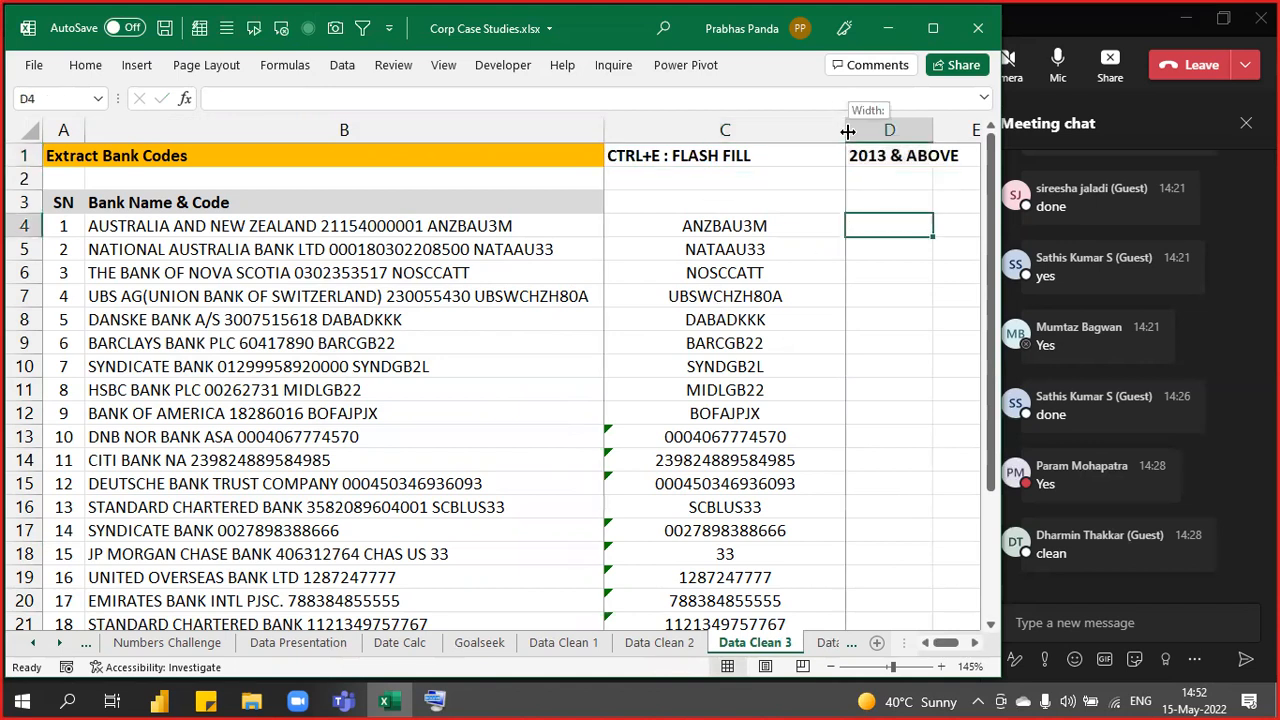
double_click(847, 131)
left_click_drag(684, 226, 680, 554)
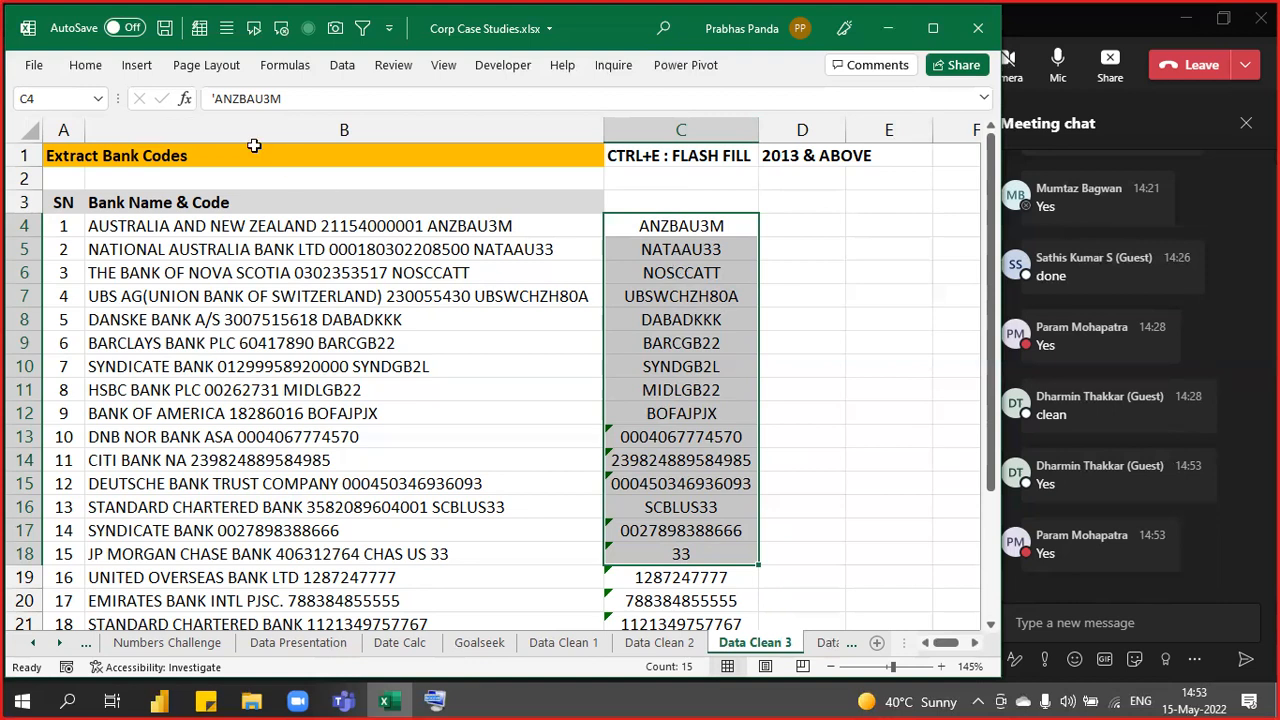
- Show Flash Fill under Home > Fill and in the Data tab's Data Tools group
left_click(88, 68)
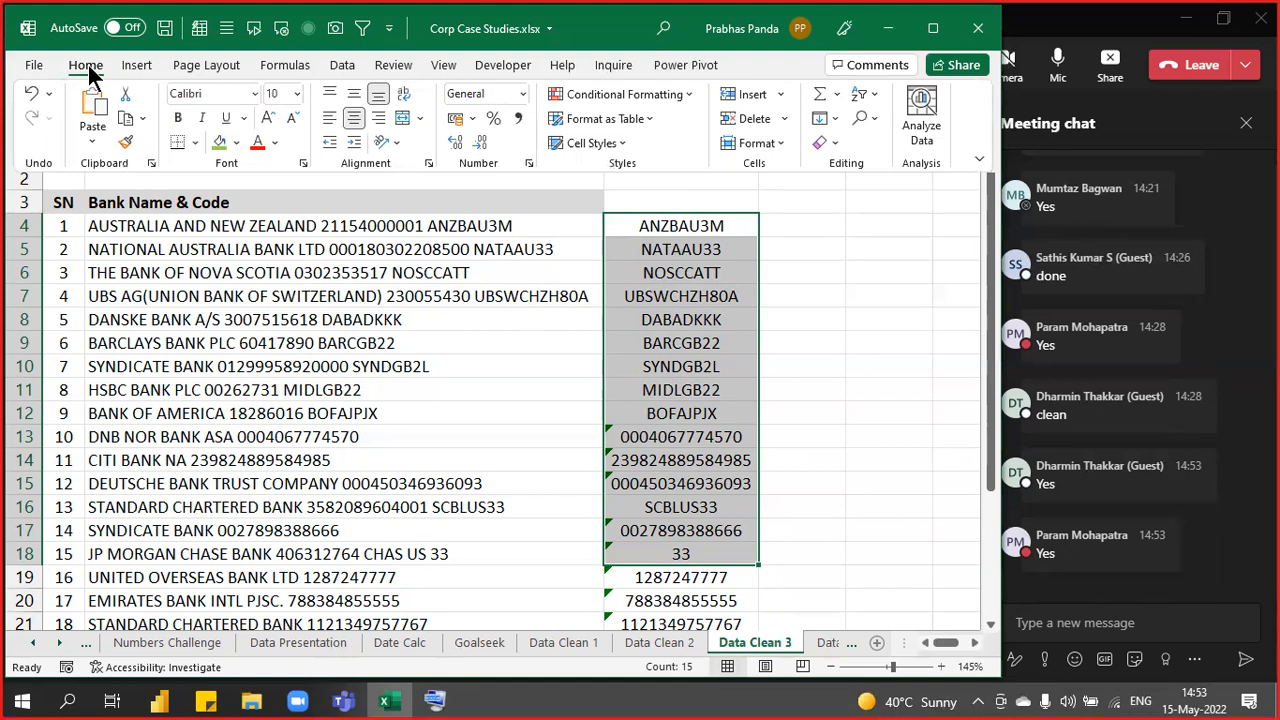
left_click(831, 118)
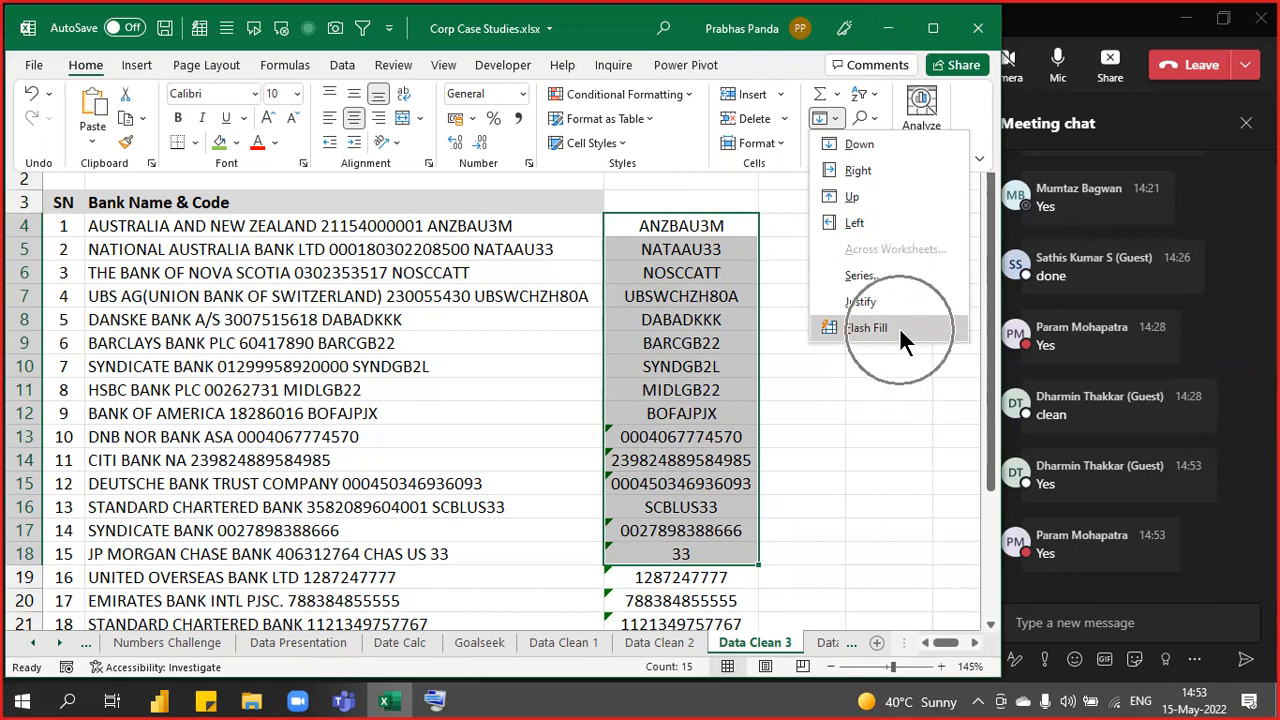
left_click(350, 68)
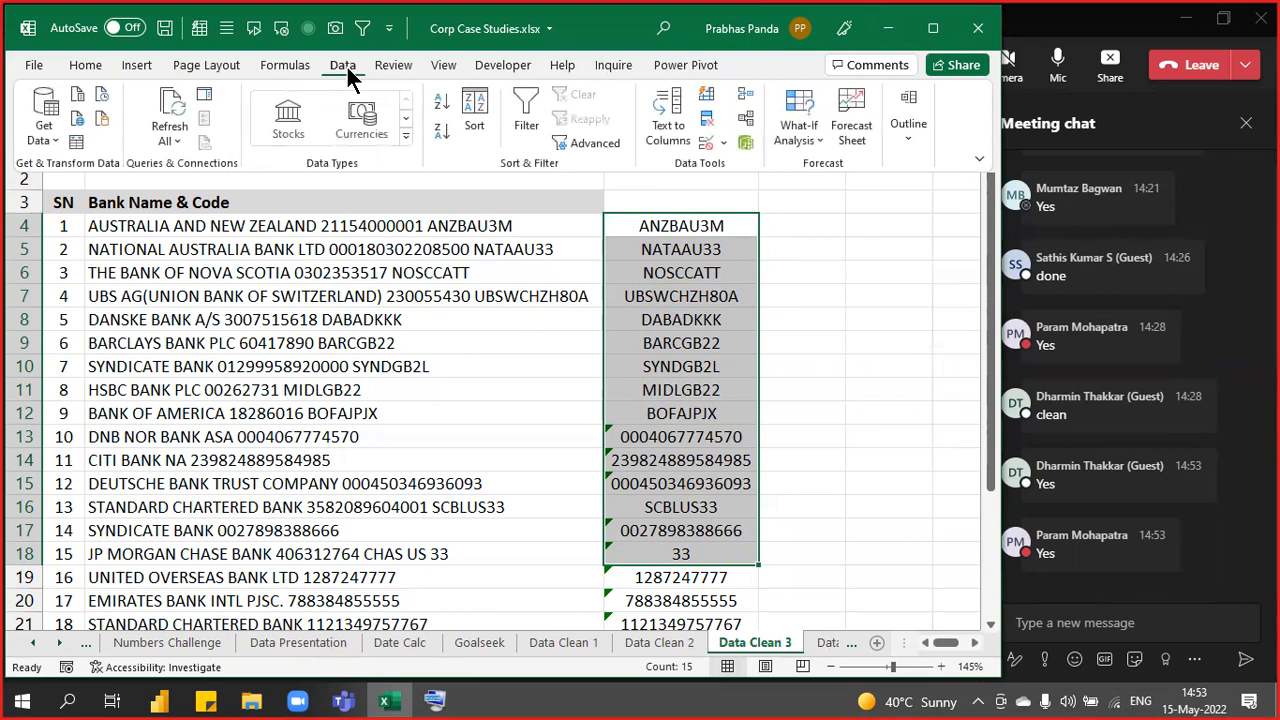
left_click(708, 100)
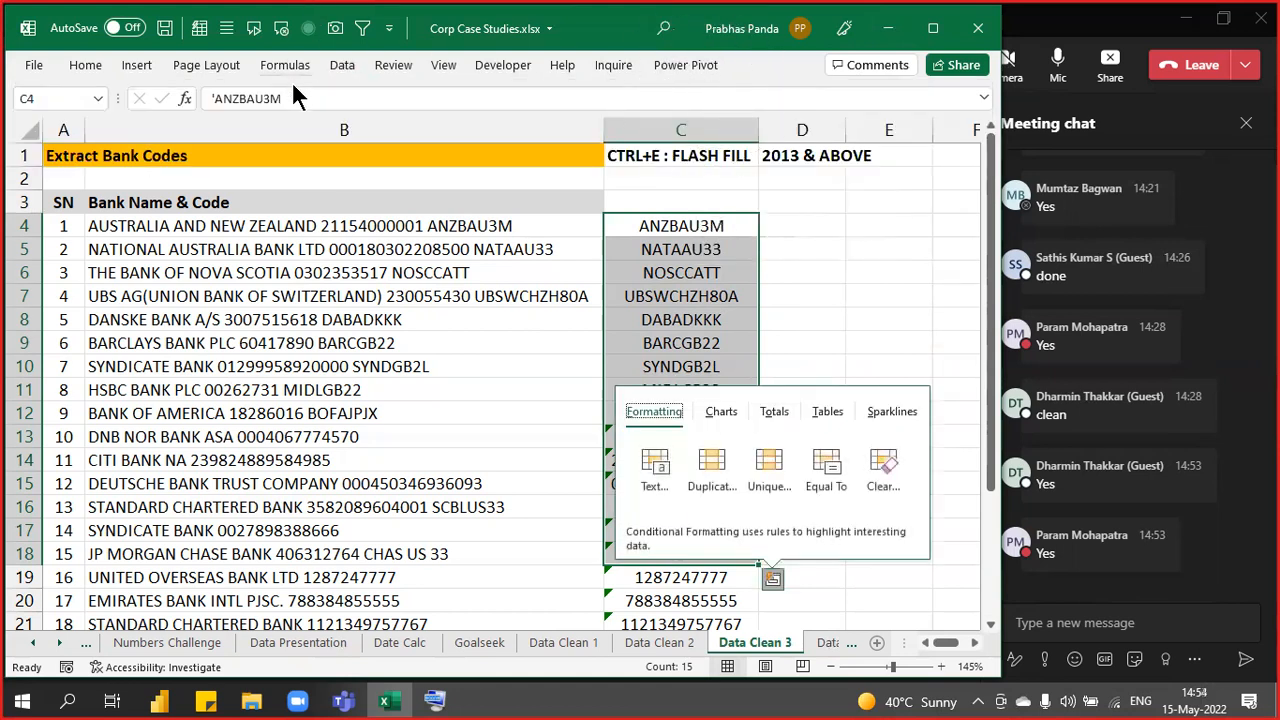
left_click(341, 66)
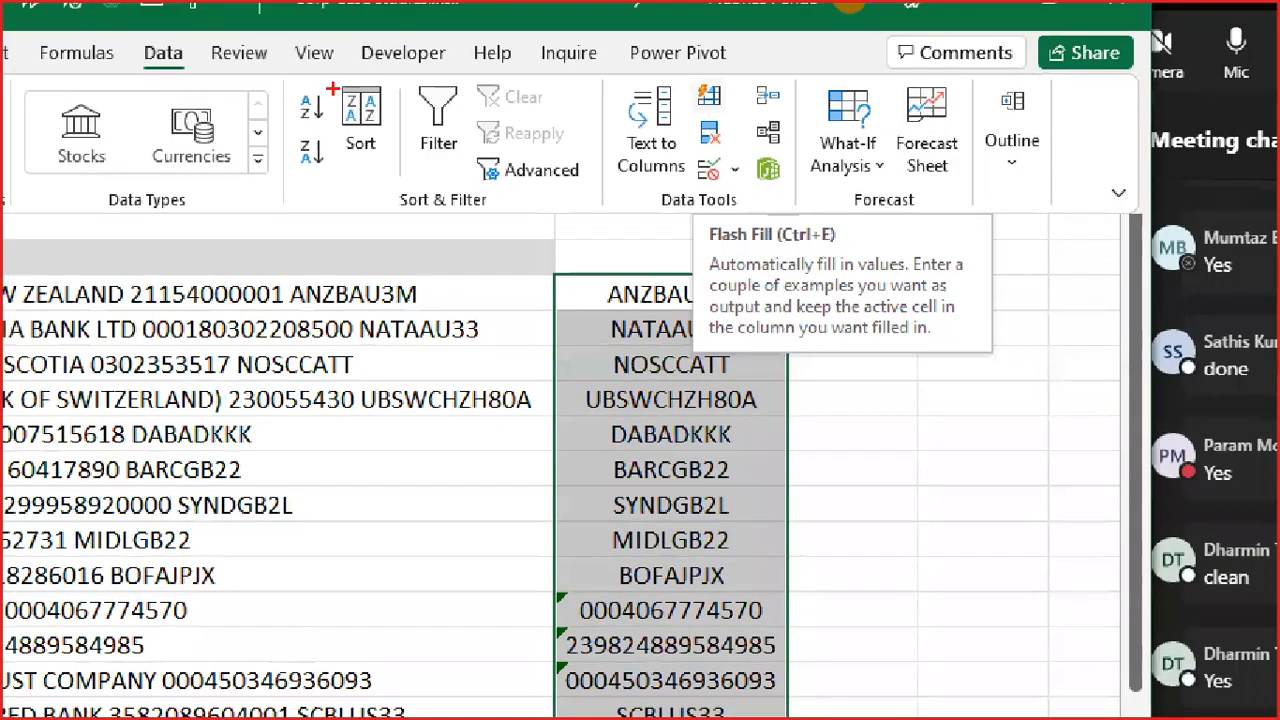
- Box the Data tab, Flash Fill icon and tooltip title in red, linked by a line
left_click_drag(118, 30, 197, 88)
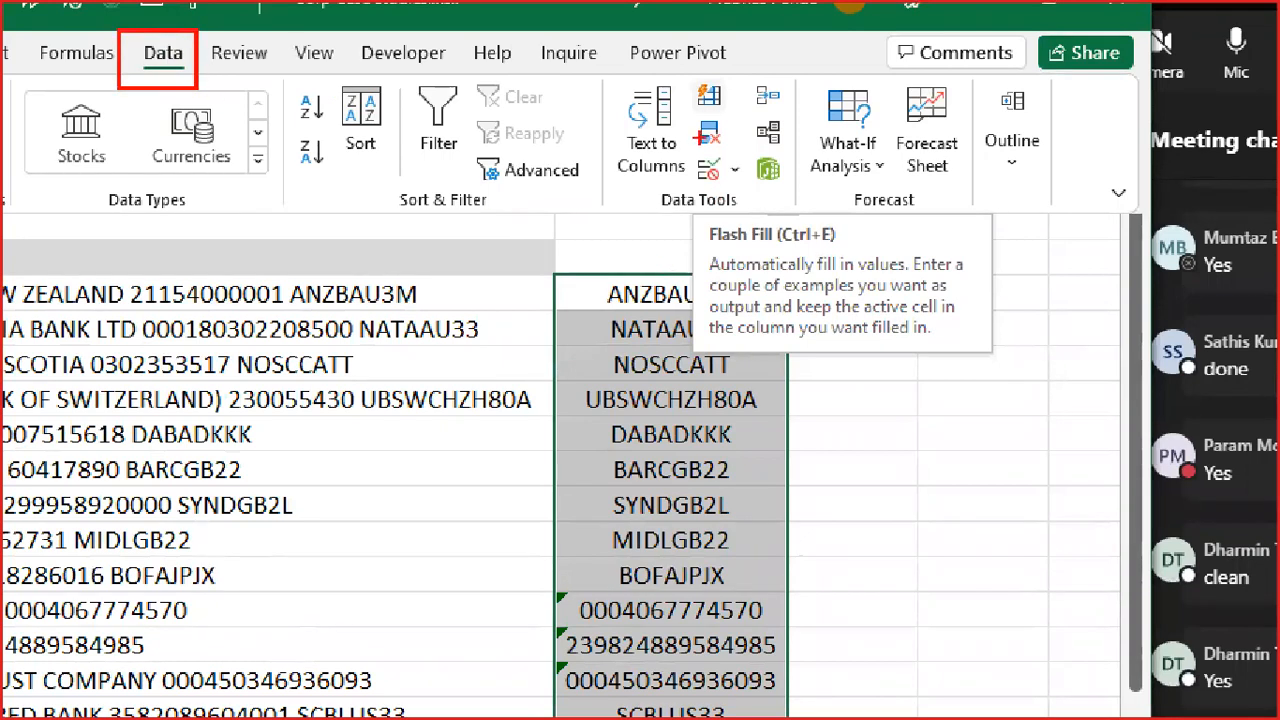
left_click_drag(686, 81, 738, 123)
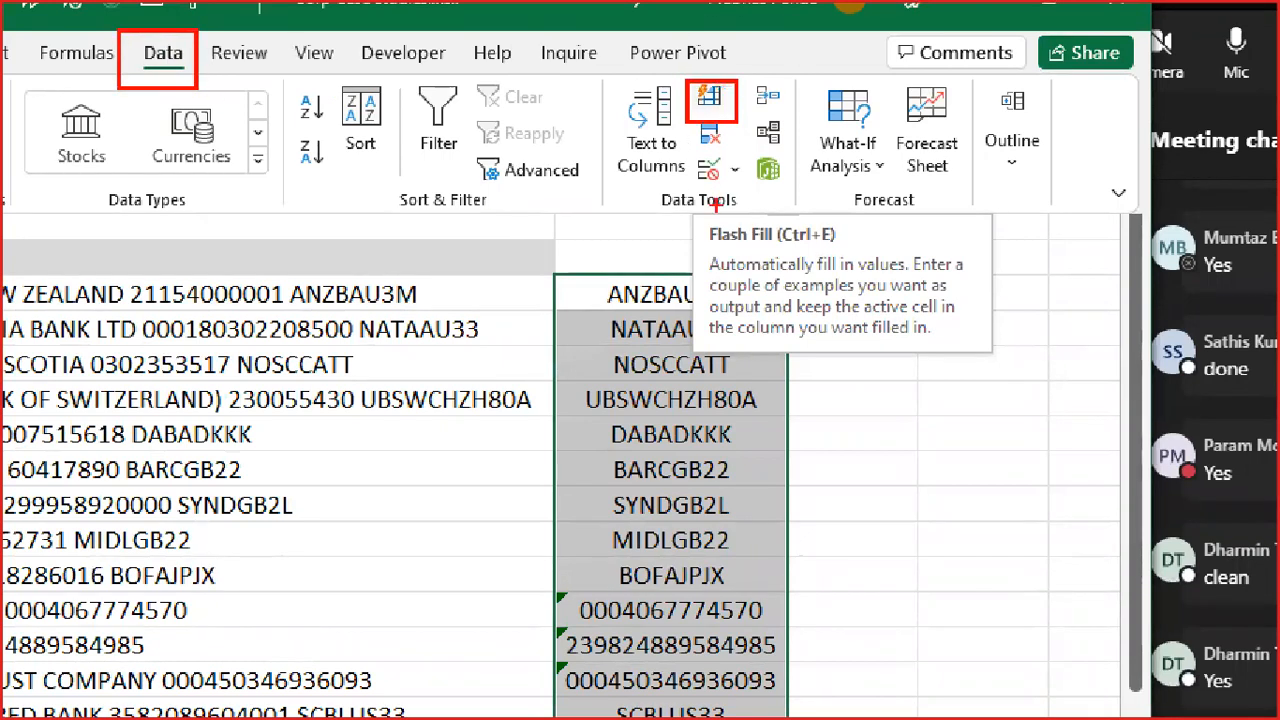
left_click_drag(195, 85, 705, 232)
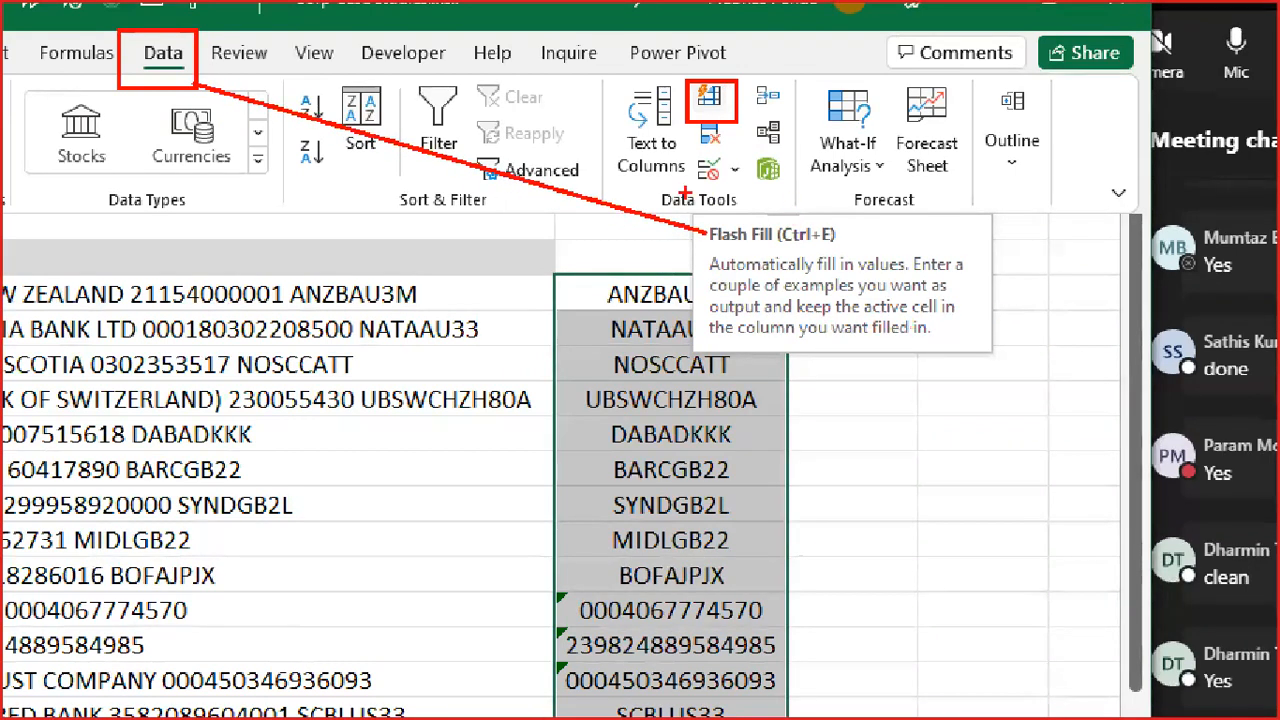
mouse_move(694, 214)
left_mouse_down()
mouse_move(802, 270)
mouse_move(884, 272)
mouse_move(881, 250)
left_mouse_up()
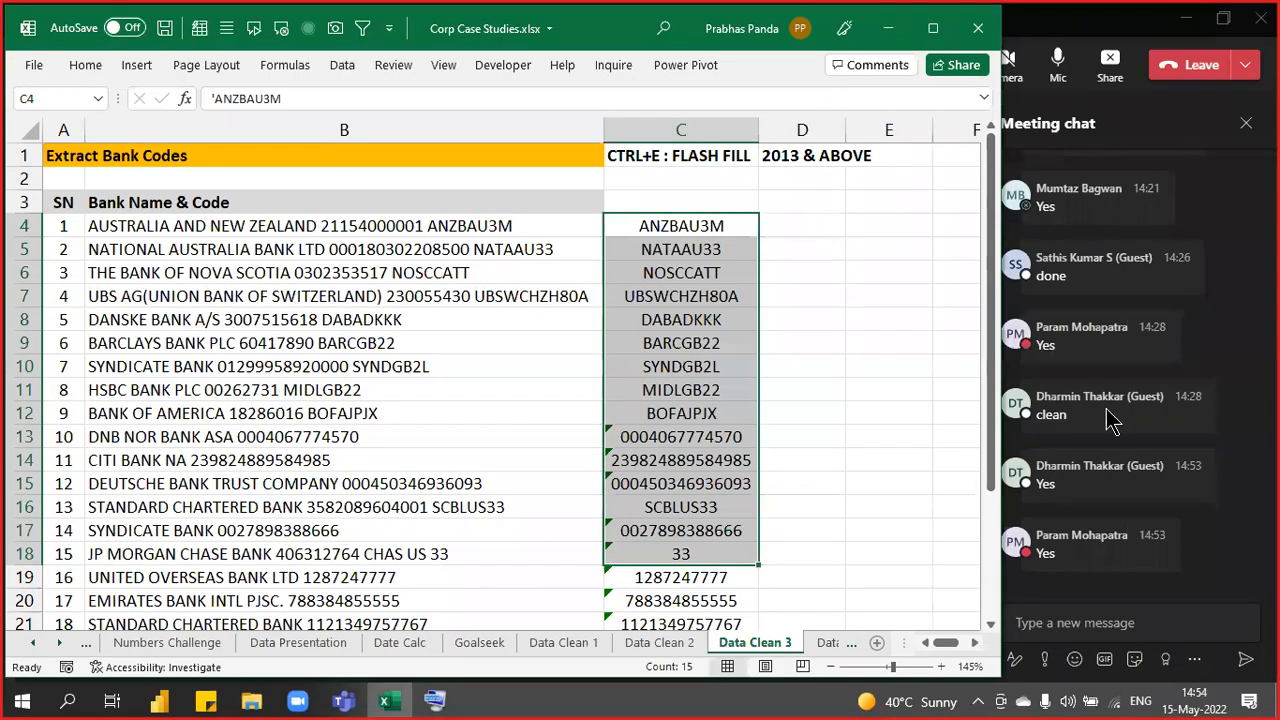
- Paste and send the annotated screenshot in the Teams meeting chat, then return to Excel
left_click(1095, 622)
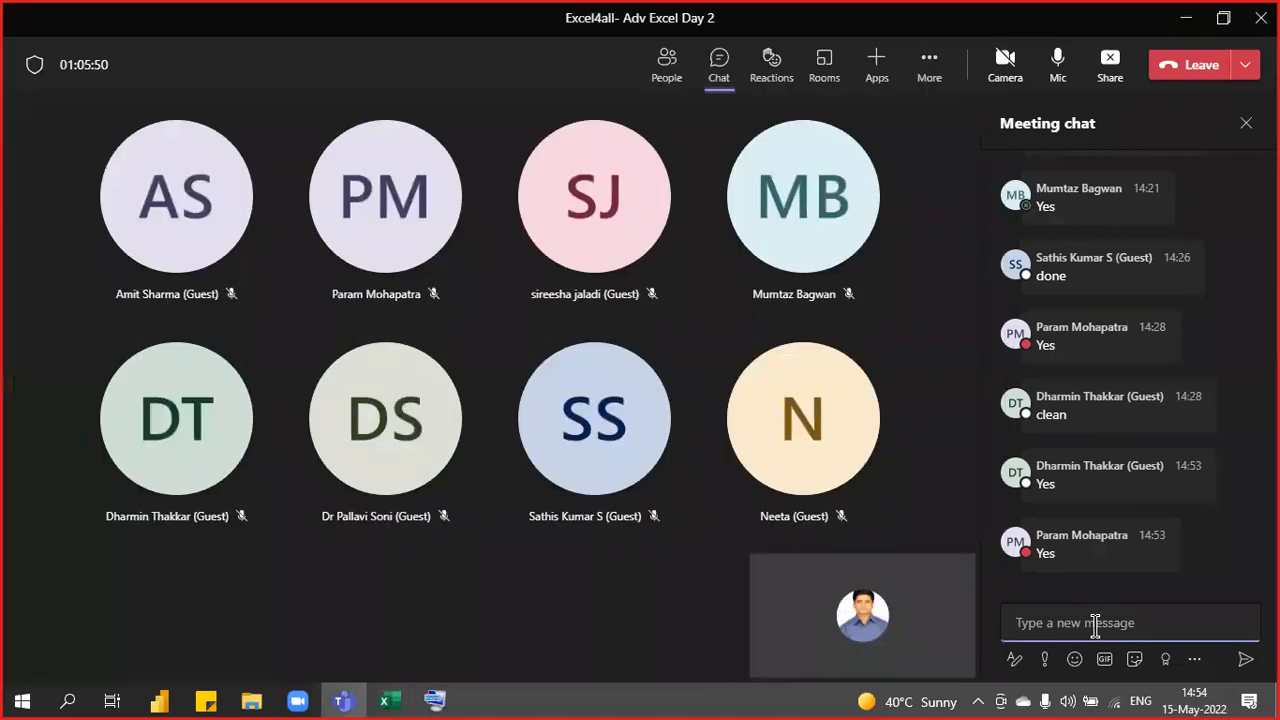
key("ctrl+v")
key("Return")
key("alt+Tab")
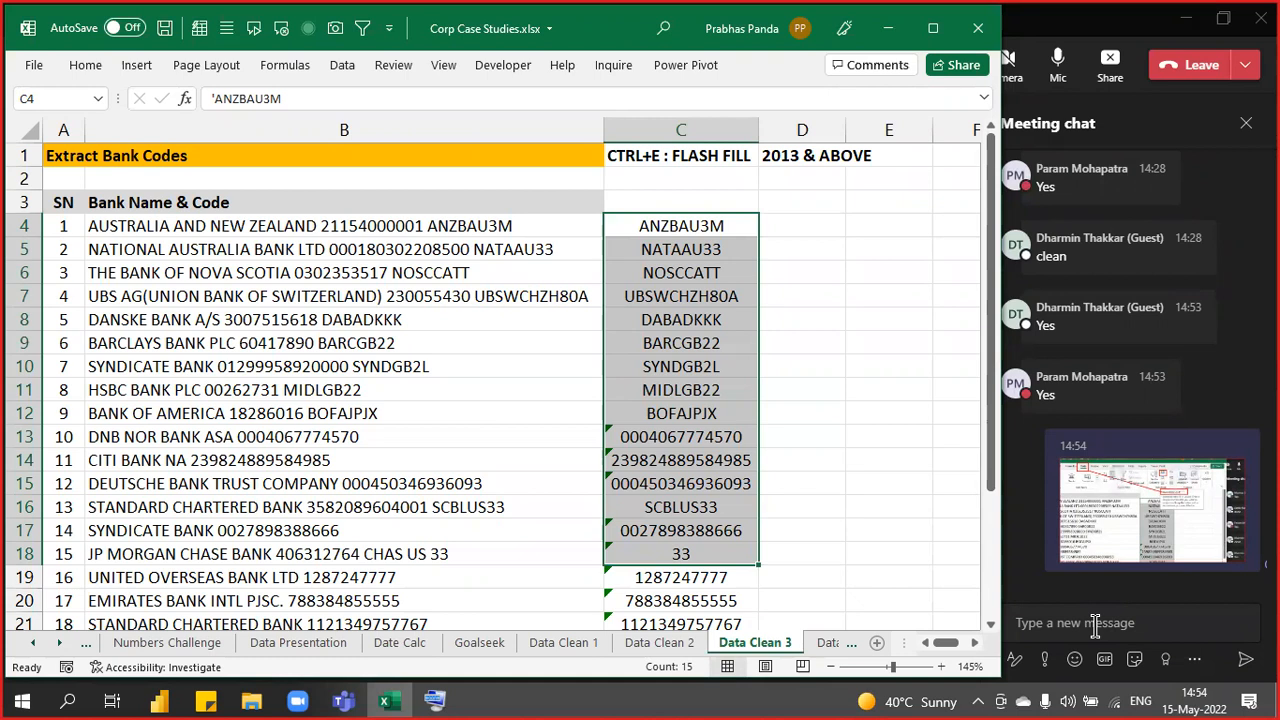
- Type the heading FLASH FILL RULES into D3
key("Up")
key("Right")
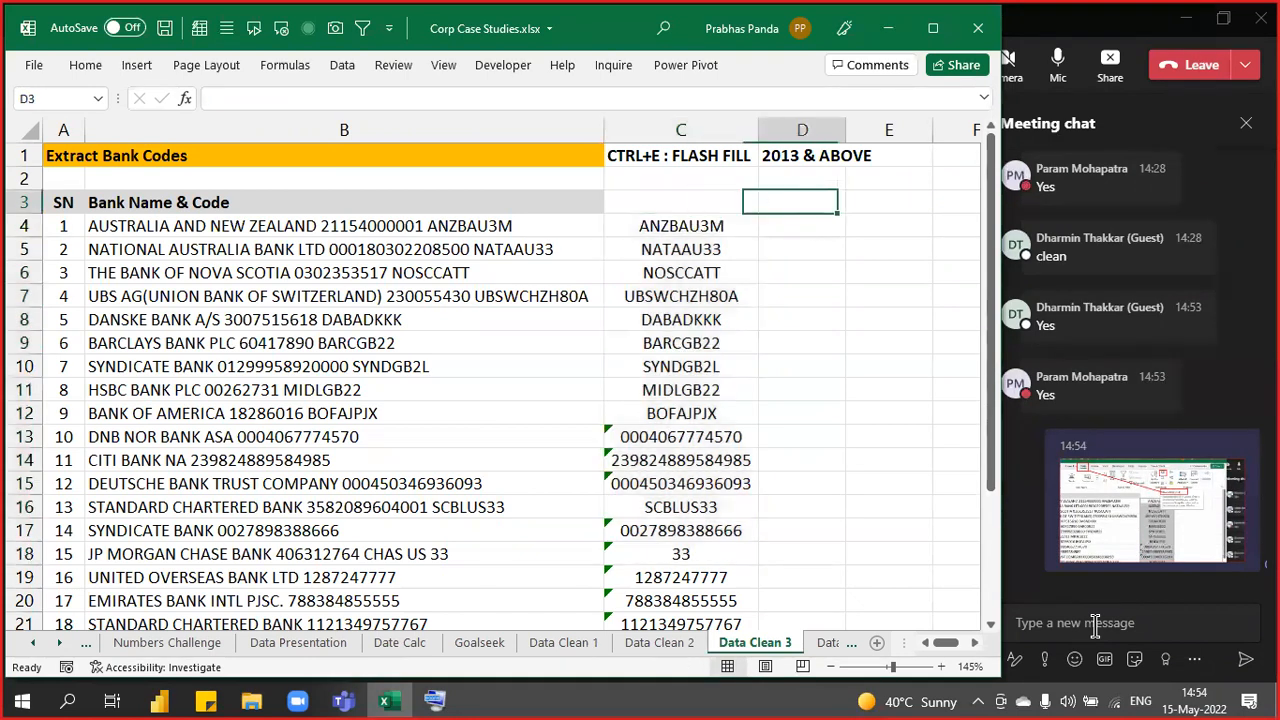
type("FL")
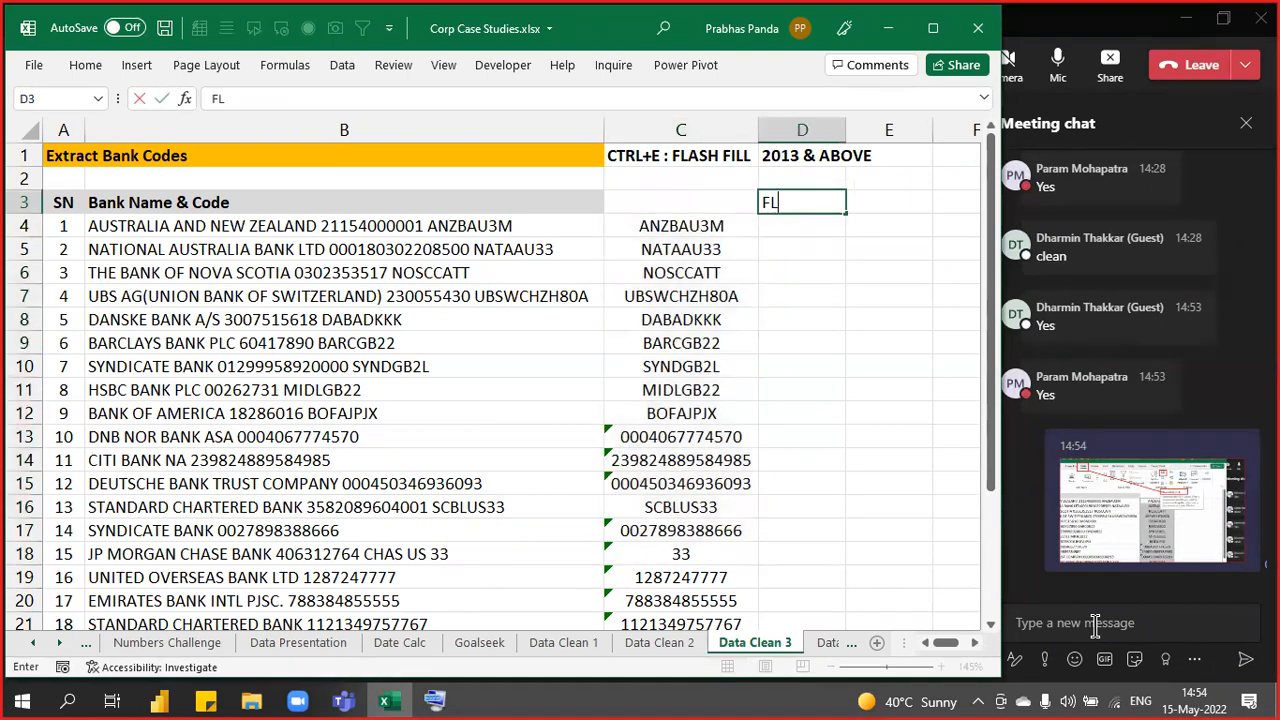
type("ASH FILL")
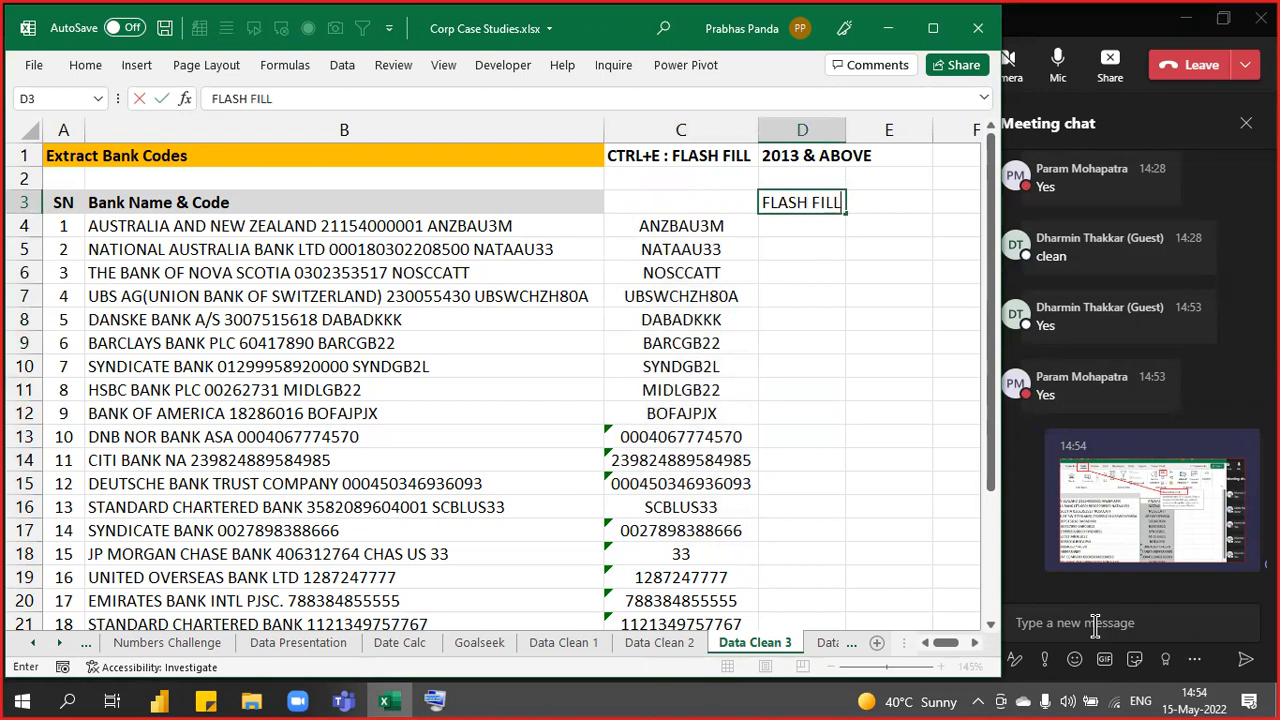
type(" RULES")
key("Return")
- Make the D3:E3 heading cells bold with an orange fill
key("Up")
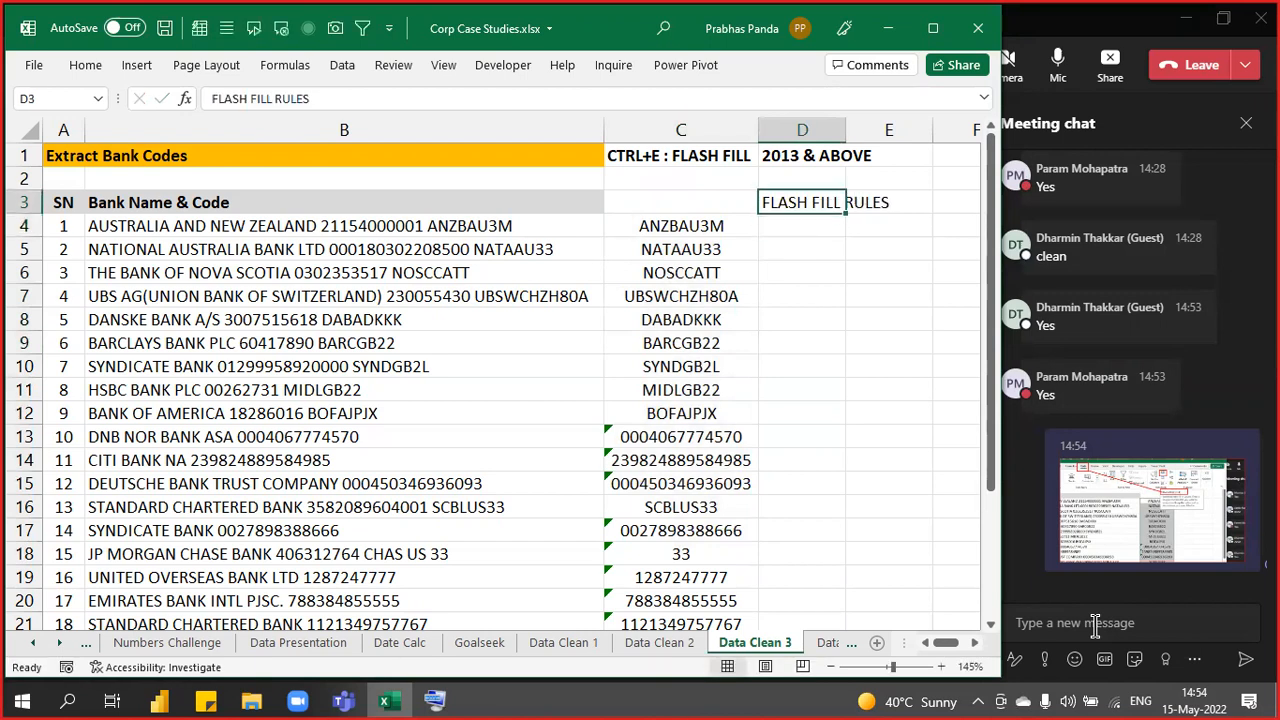
key("shift+Right")
key("shift+Right")
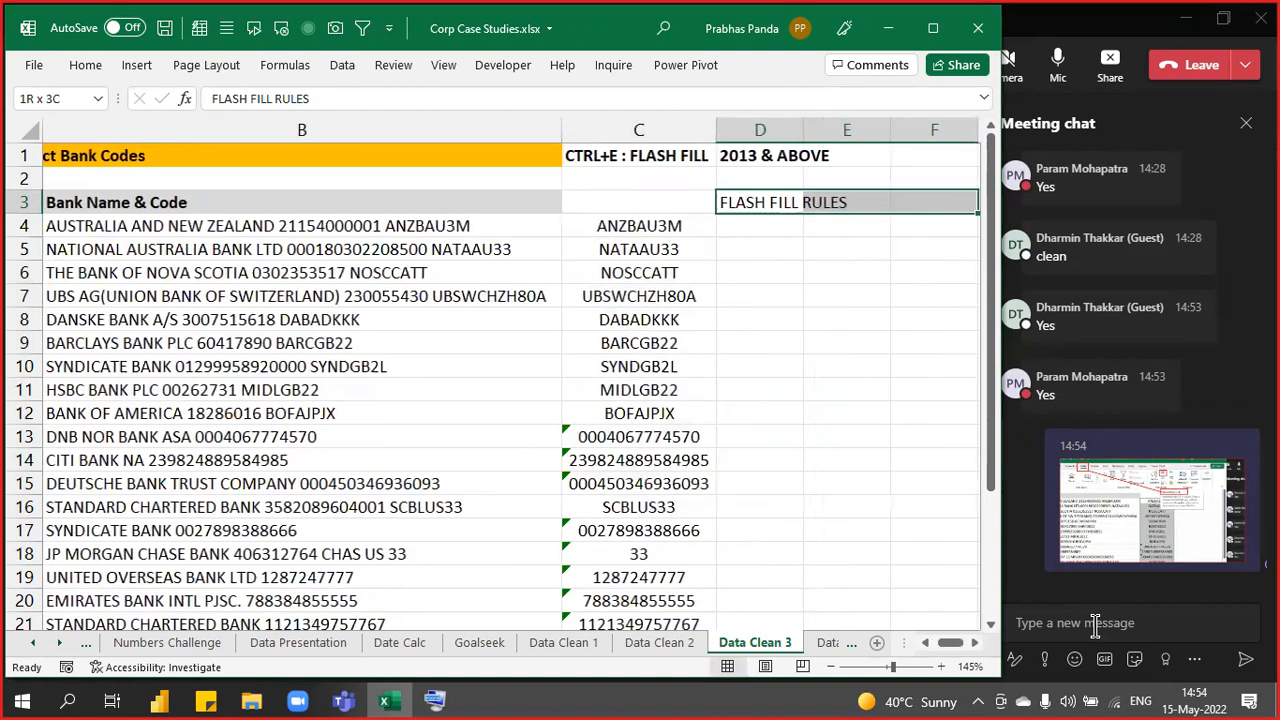
key("shift+Left")
key("ctrl+b")
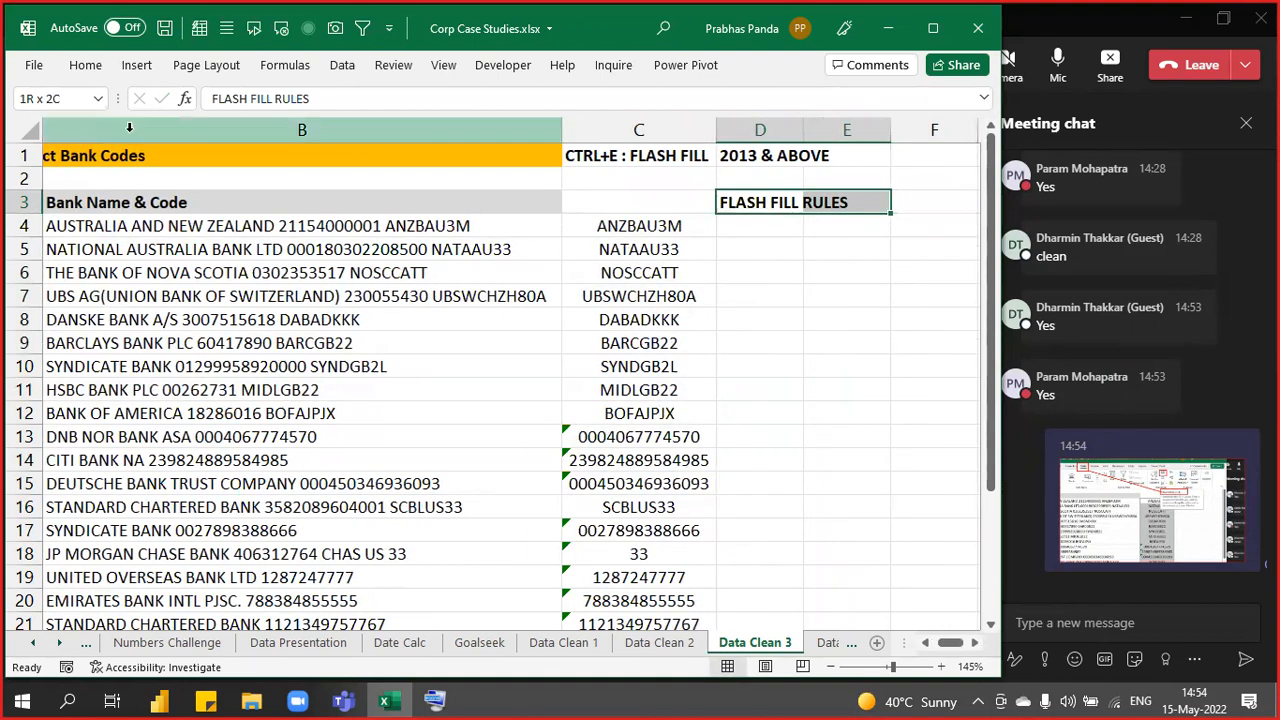
left_click(84, 70)
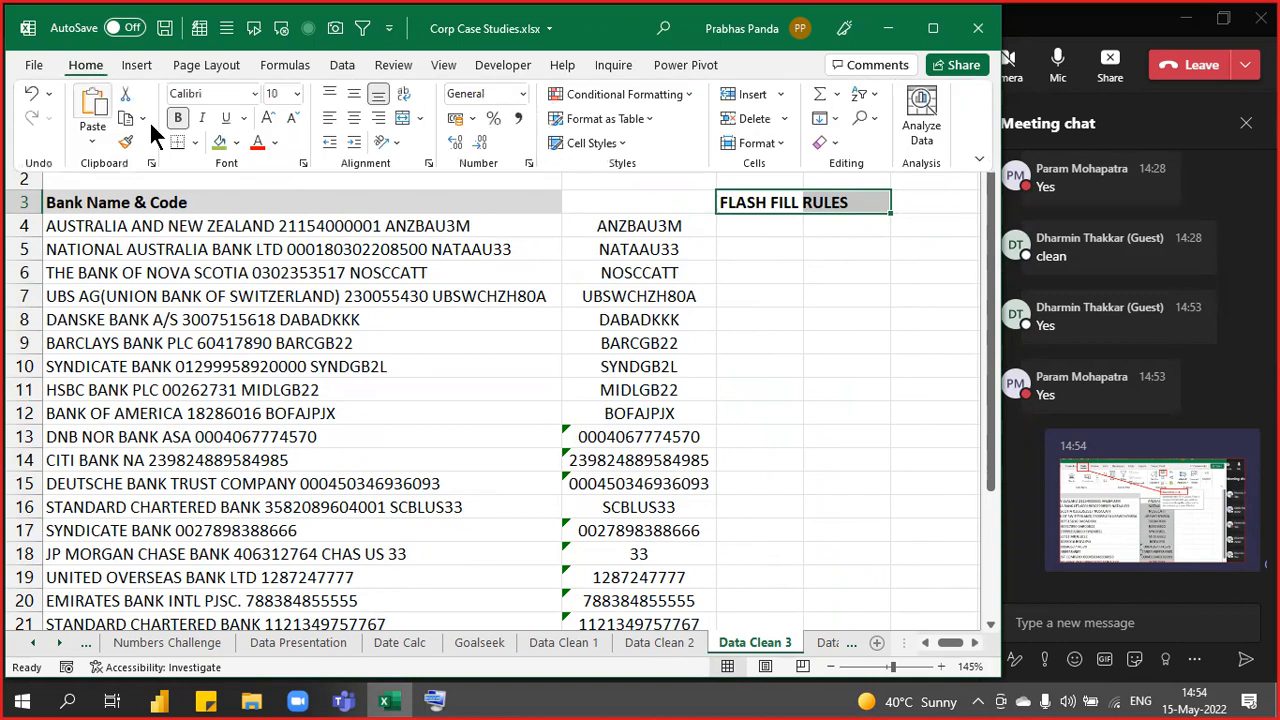
left_click(236, 142)
left_click(249, 318)
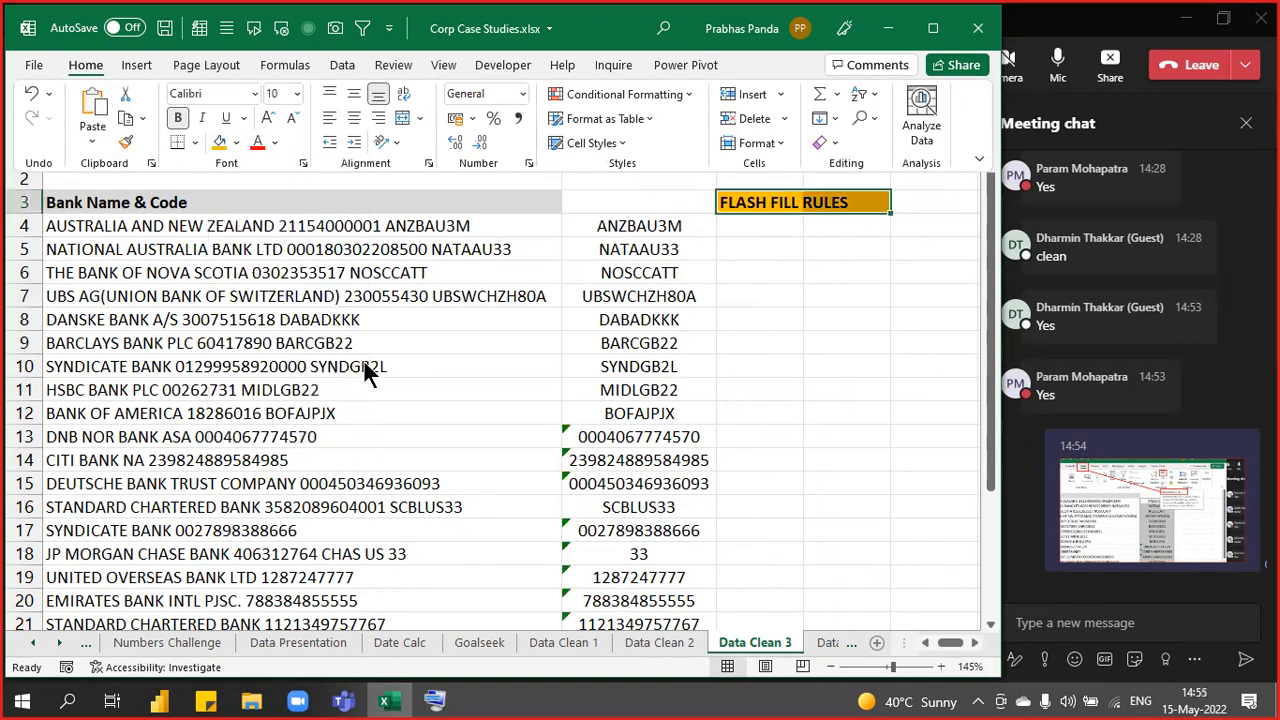
left_click(517, 351)
left_click(483, 333)
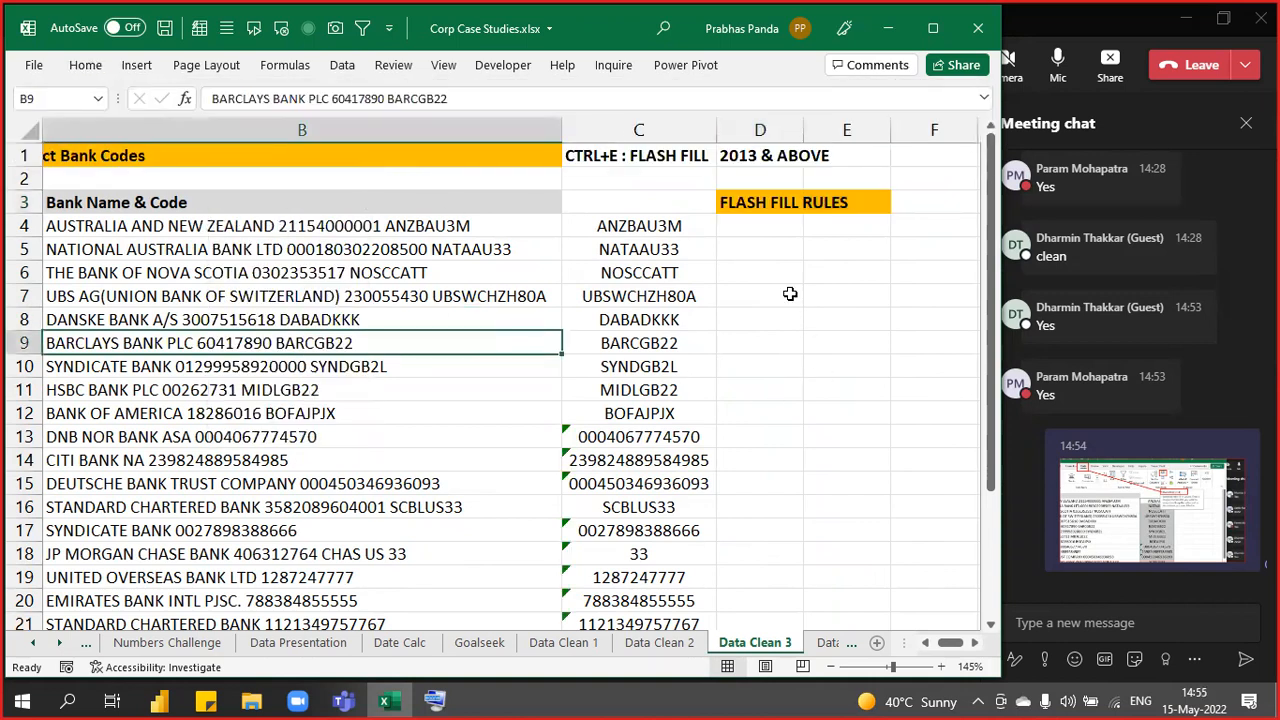
left_click(757, 222)
- Enter the rule ENSURE THERE IS A BLANK COLUMN NEXT TO DATA COLUMN in D4
type("E")
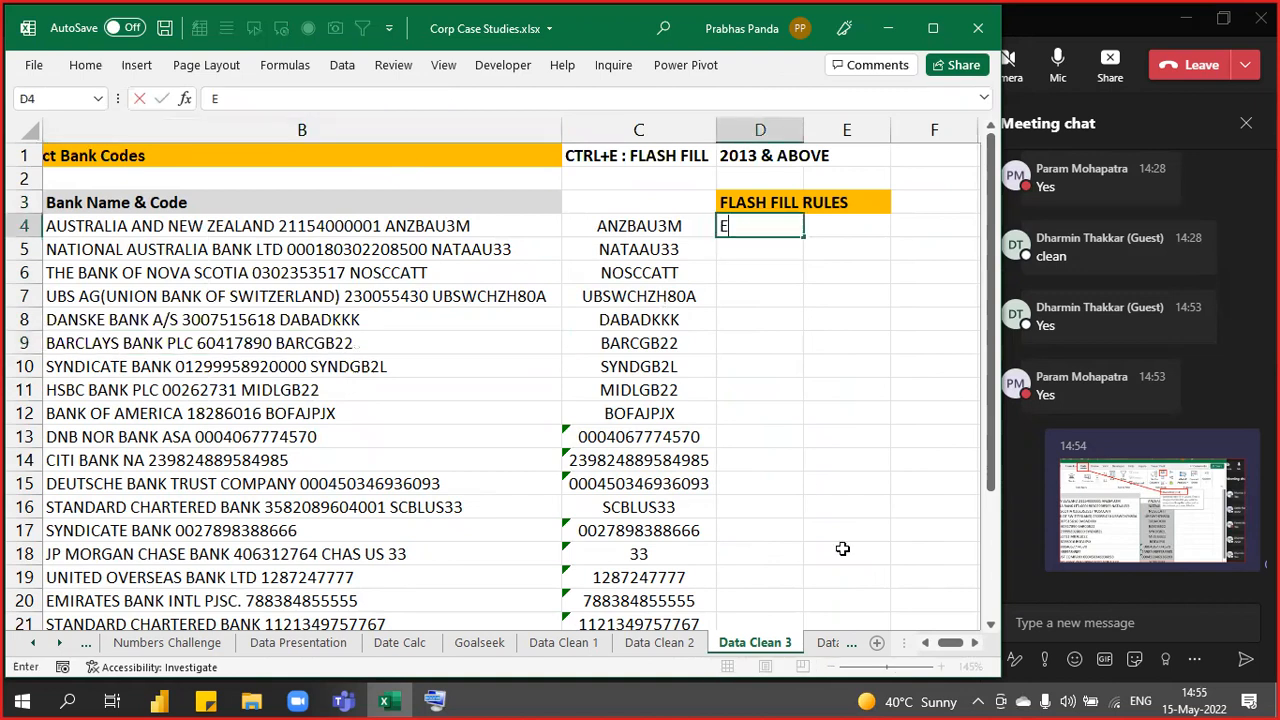
type("NSURE THERE IS A BLANK COLUMN")
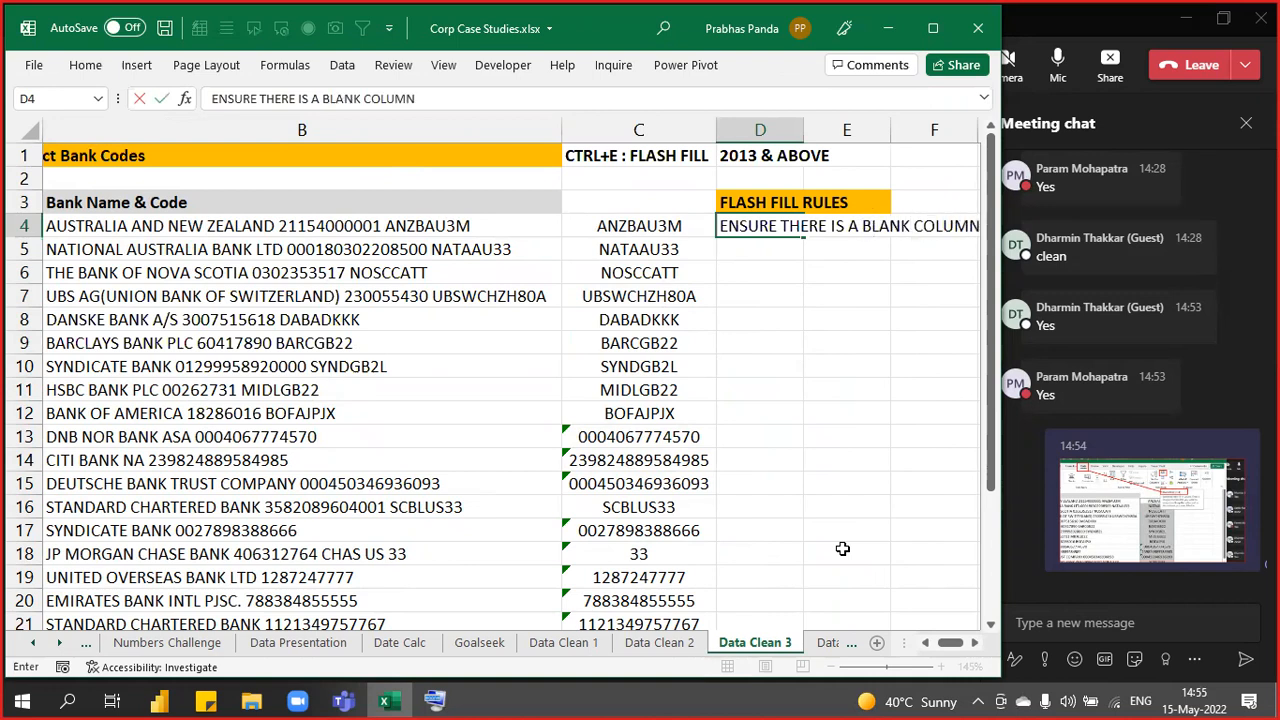
type(" NEXT TO DATA COLUMN")
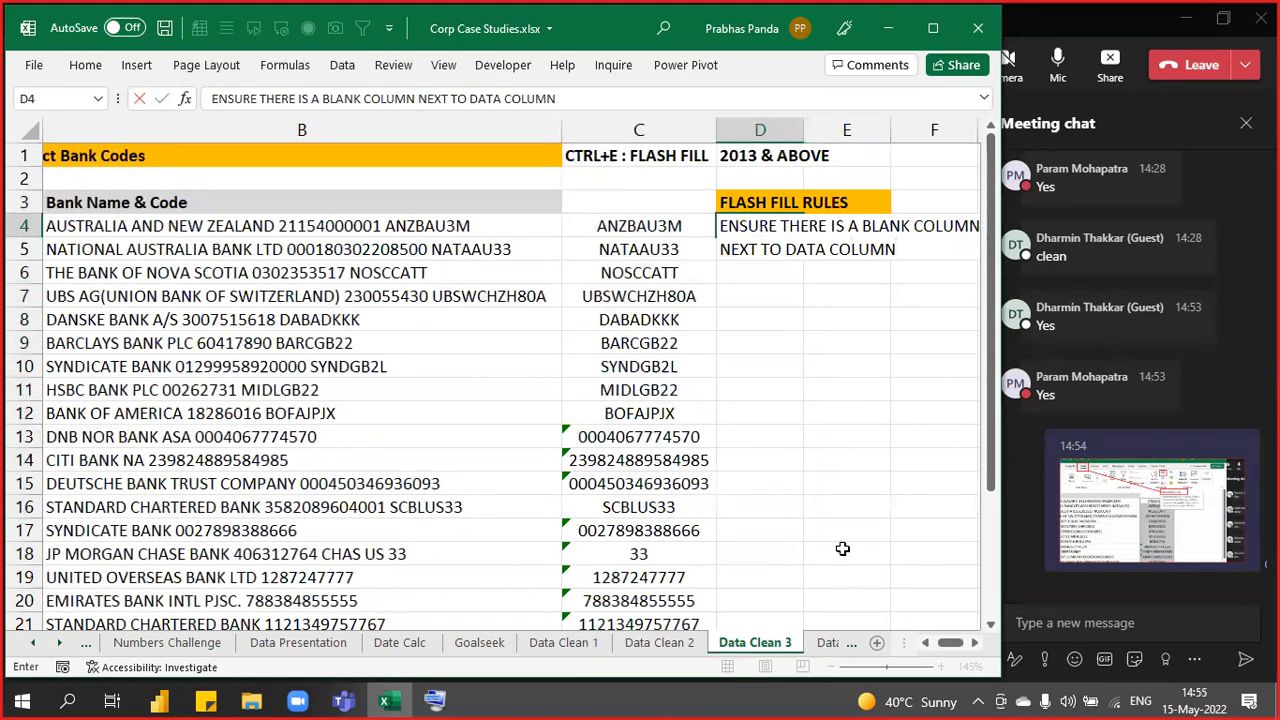
key("Return")
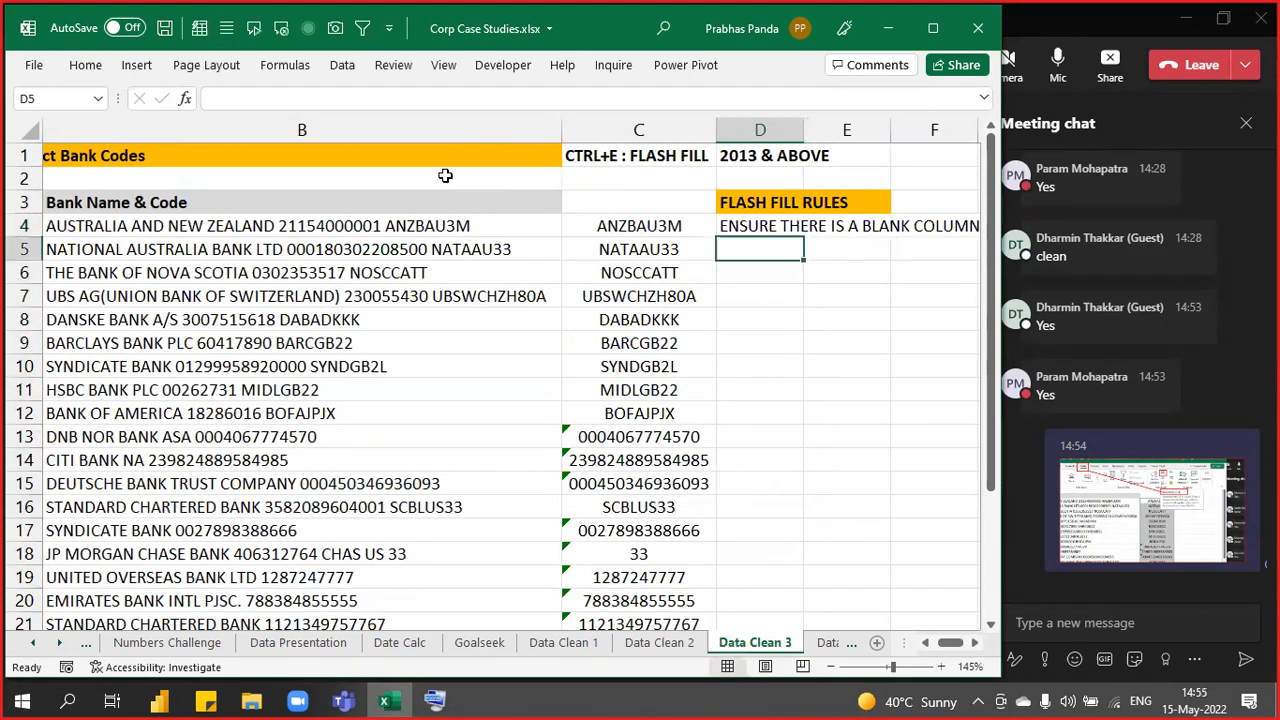
left_click(433, 127)
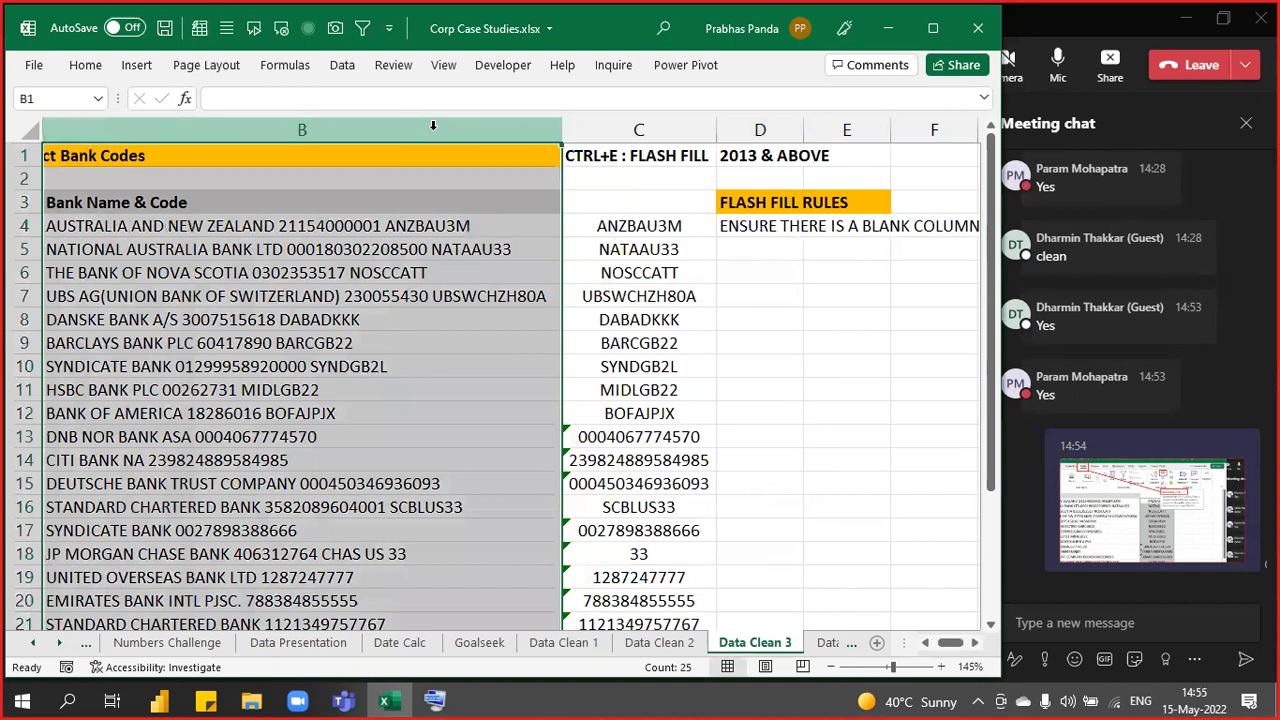
left_click(640, 127)
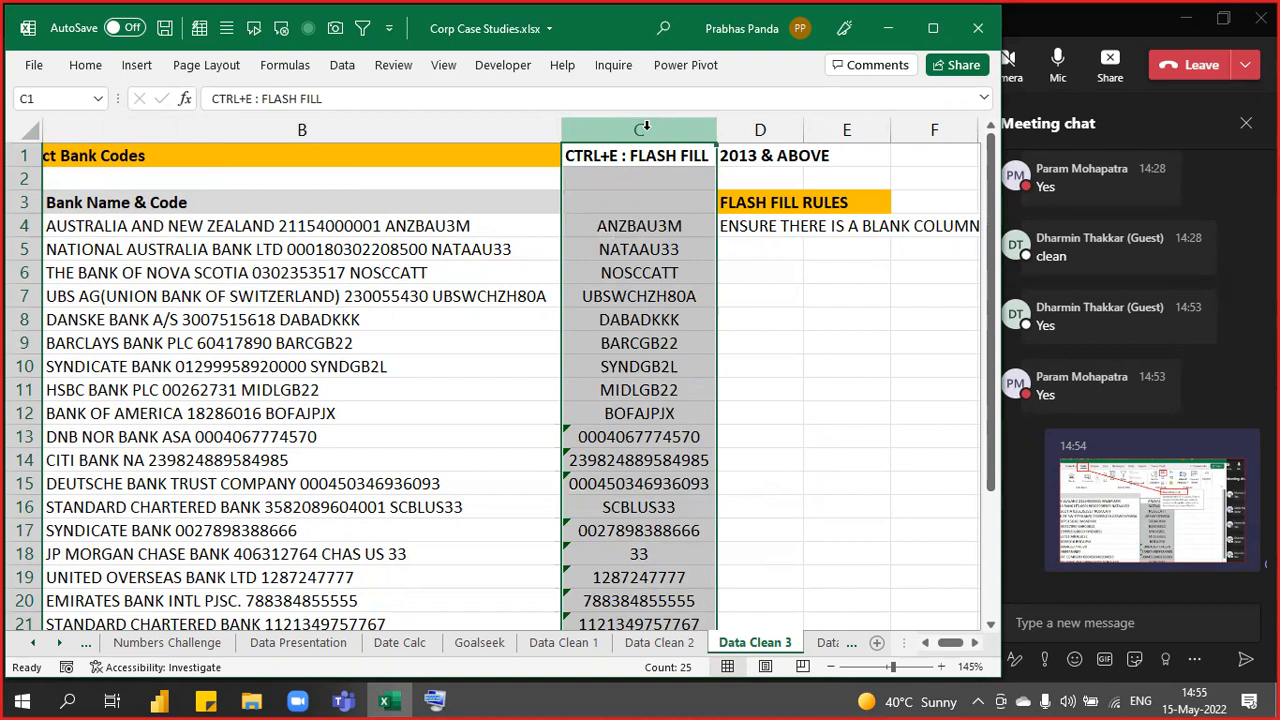
left_click(740, 229)
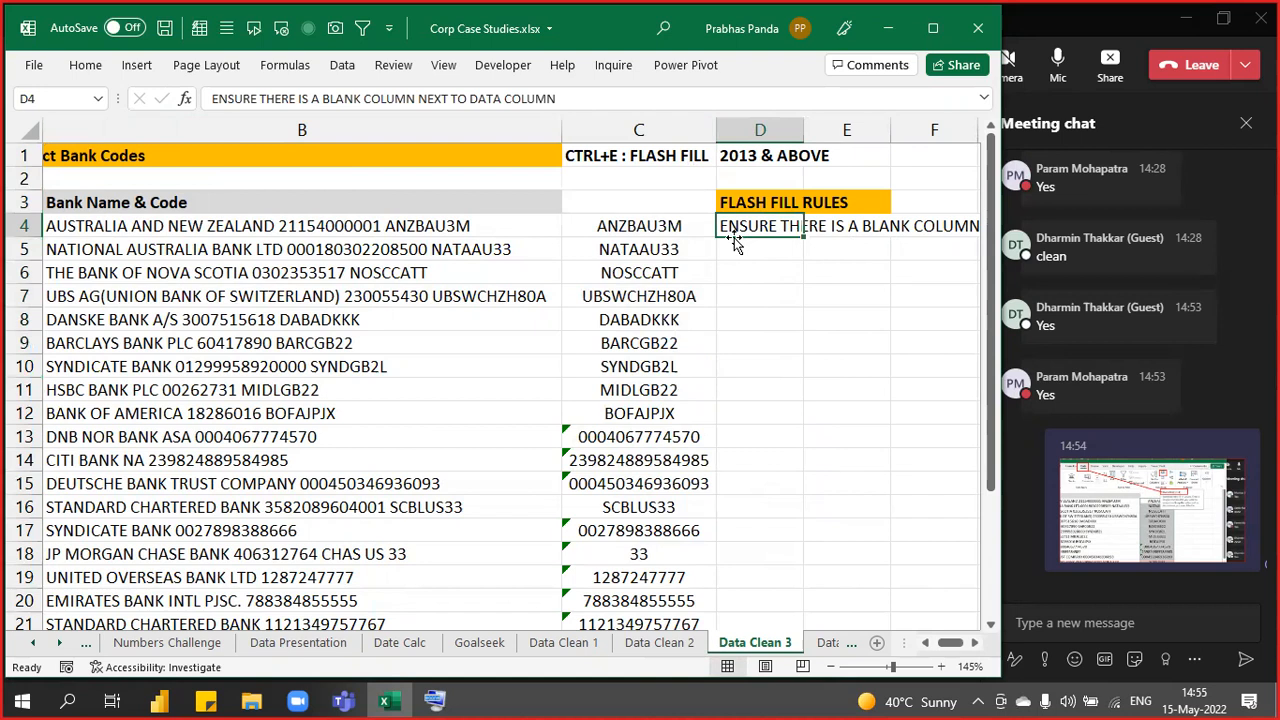
- Enter the rule AFTER FLASH FILL MAKE PASTE SPECIAL VALUES in D5
left_click(736, 246)
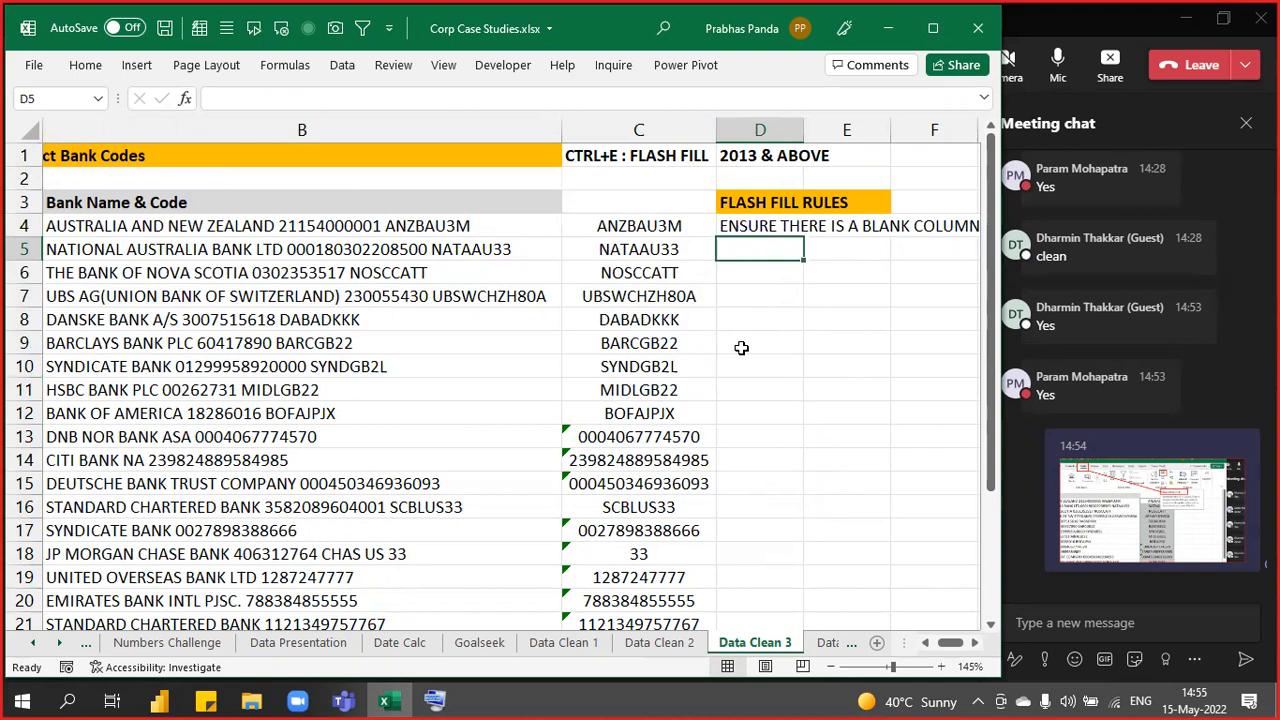
type("AFTER FLASH FILL MA")
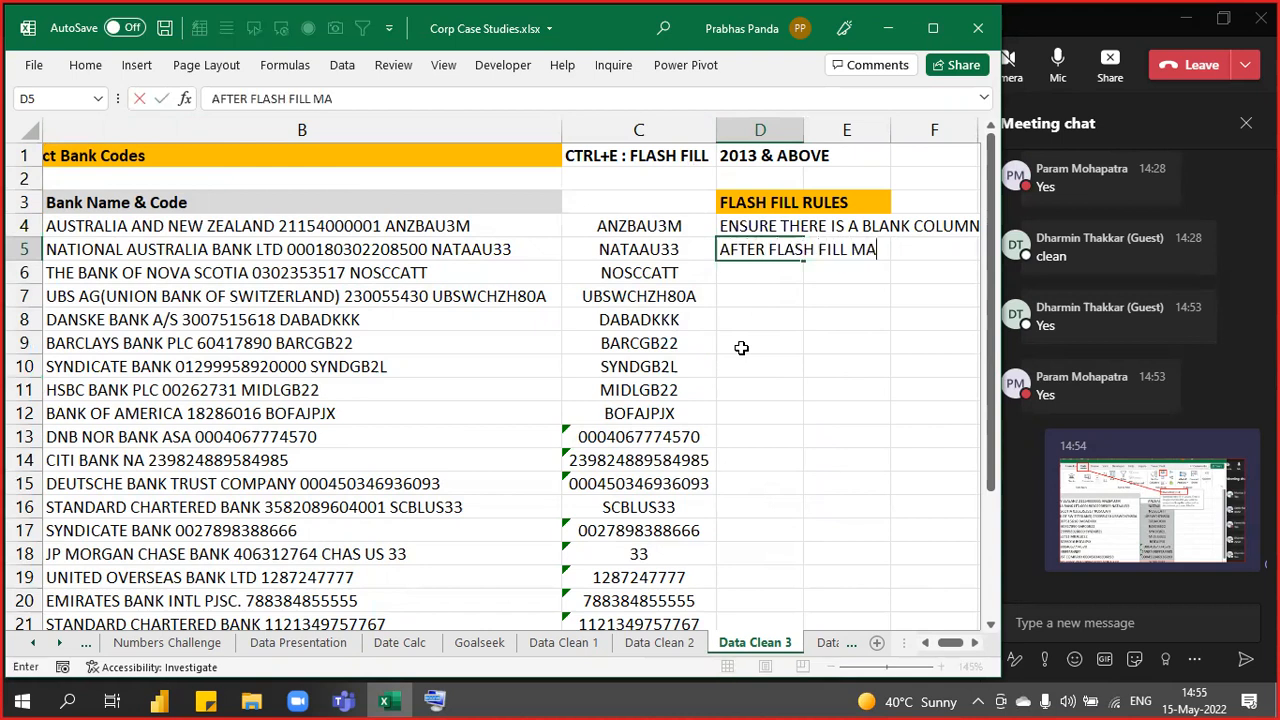
type("KE PASTE SPECIAL ")
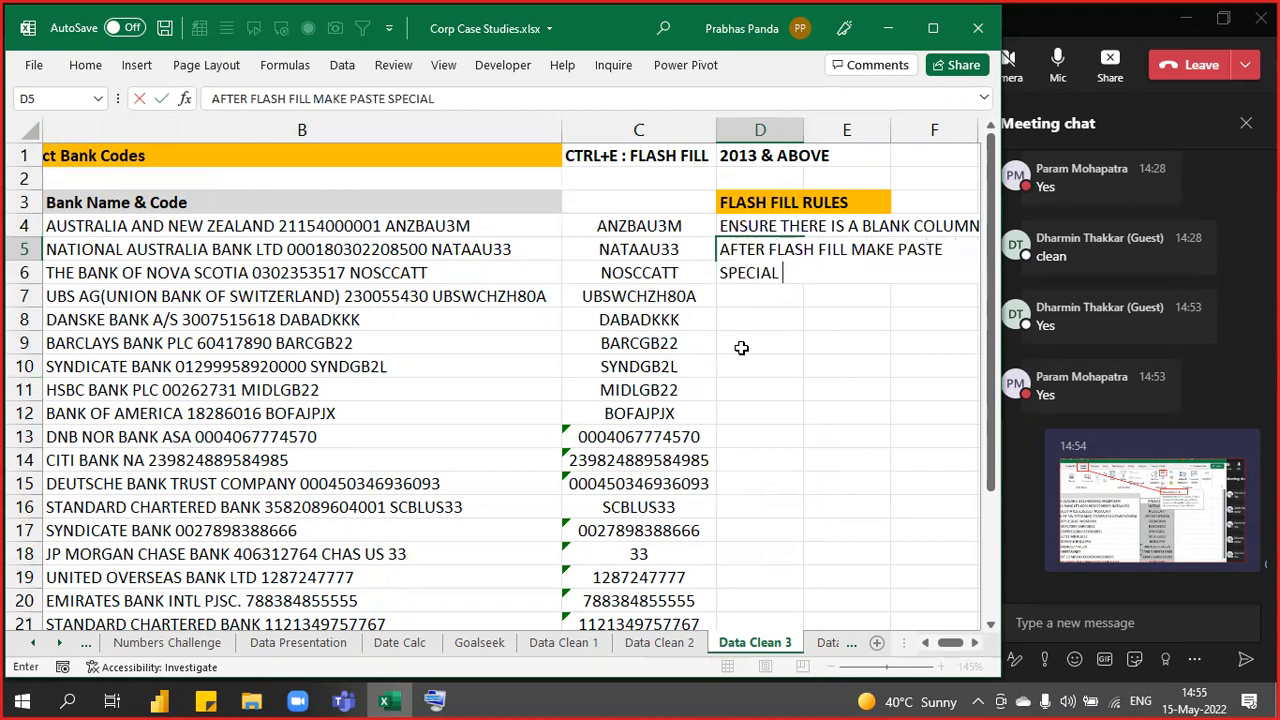
type("VALUES")
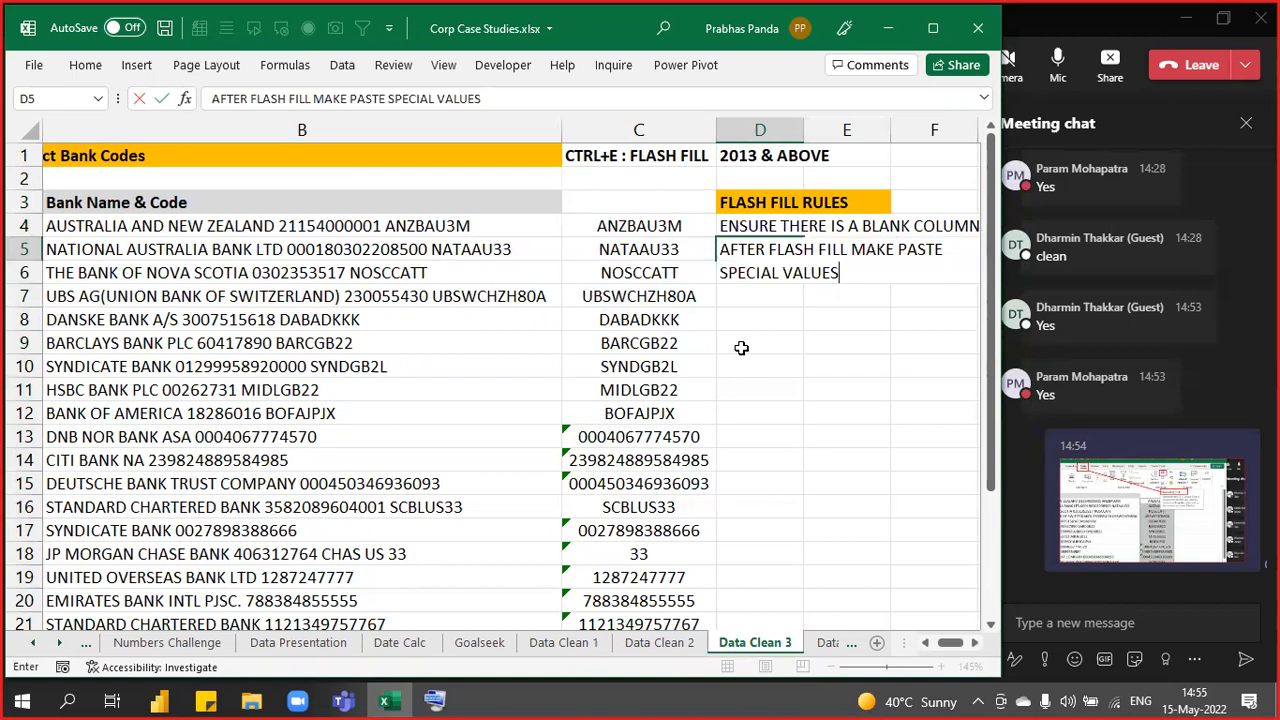
key("Return")
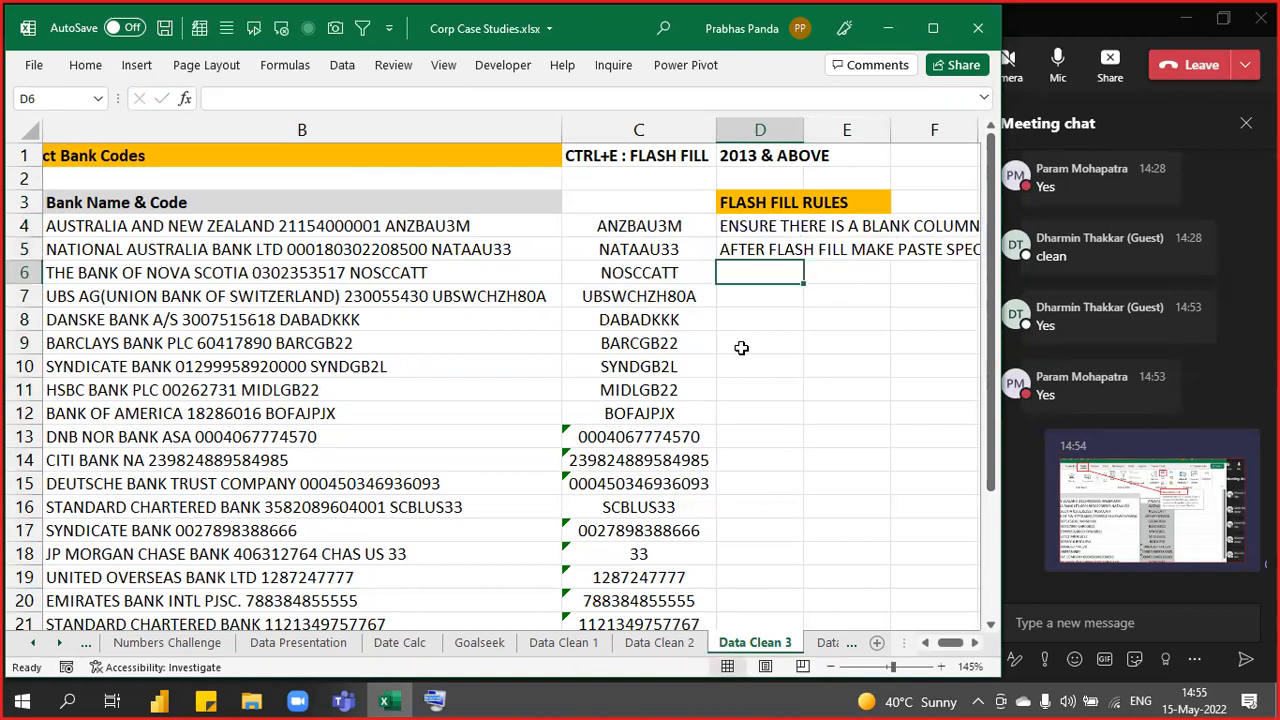
key("Left")
- Copy the bank codes in C4:C27 and paste them back in place as values only
key("Up")
key("Up")
key("ctrl+shift+Down")
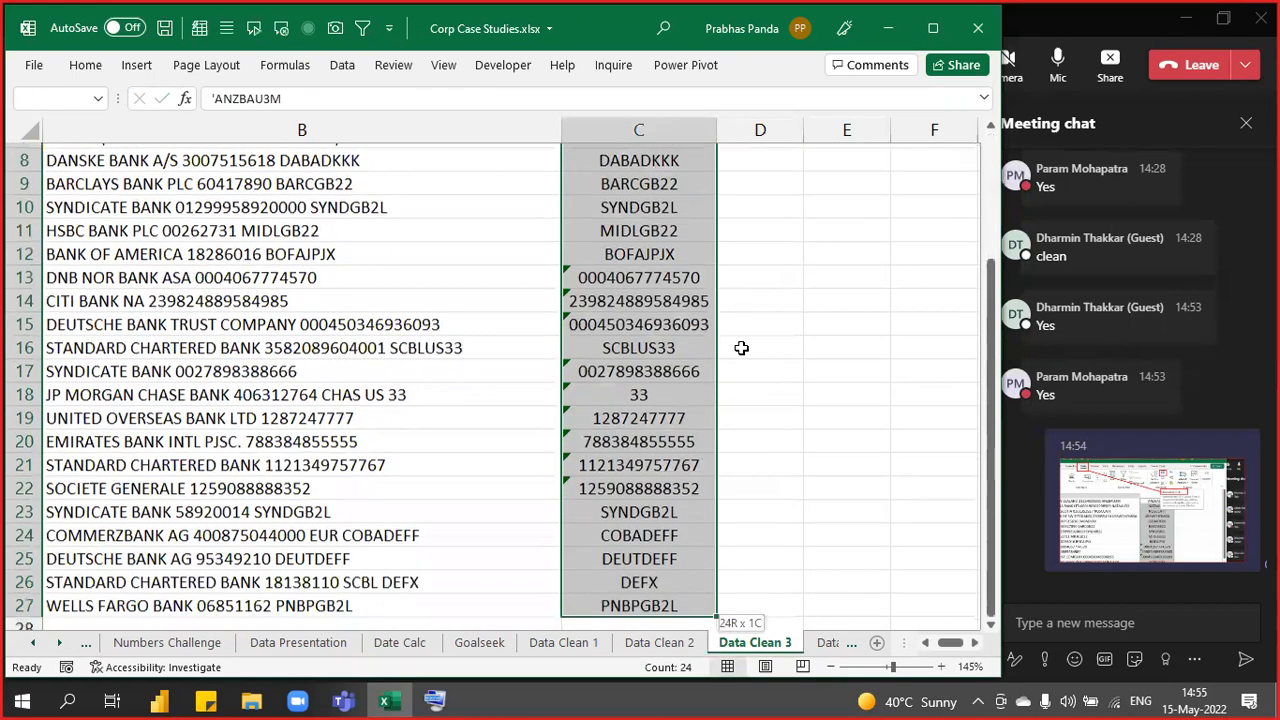
key("ctrl+c")
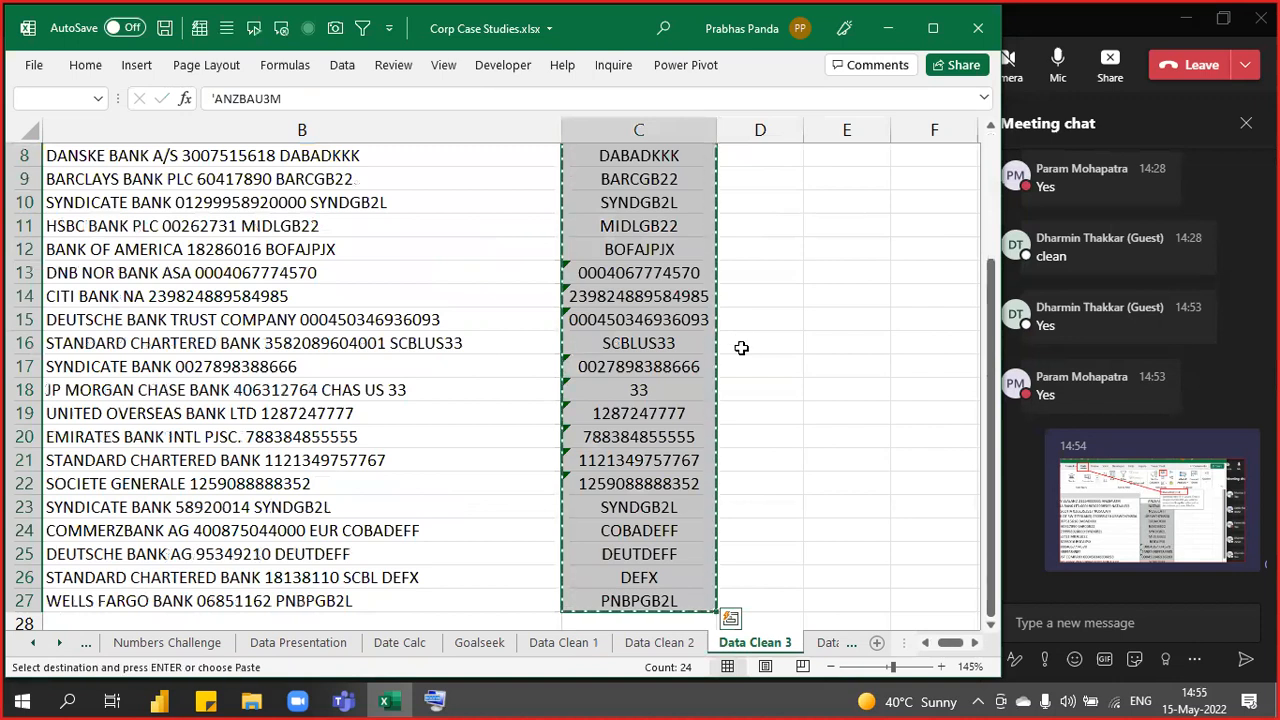
right_click(655, 223)
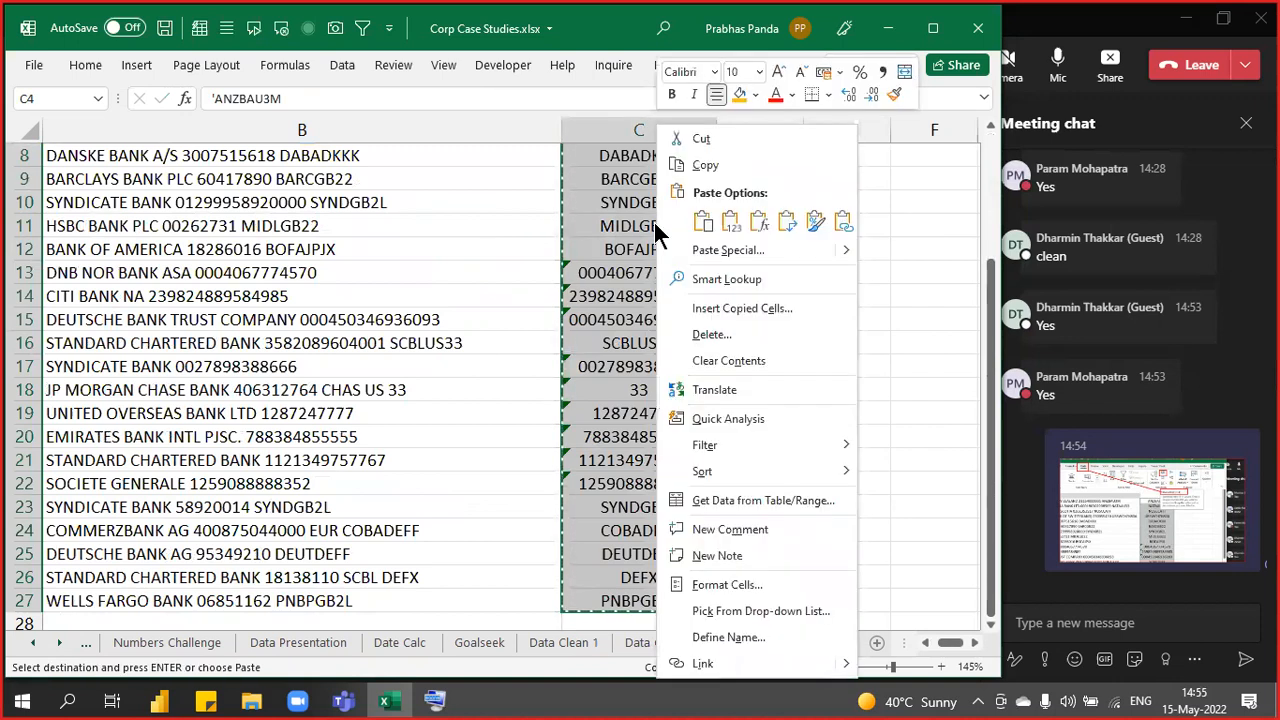
left_click(746, 253)
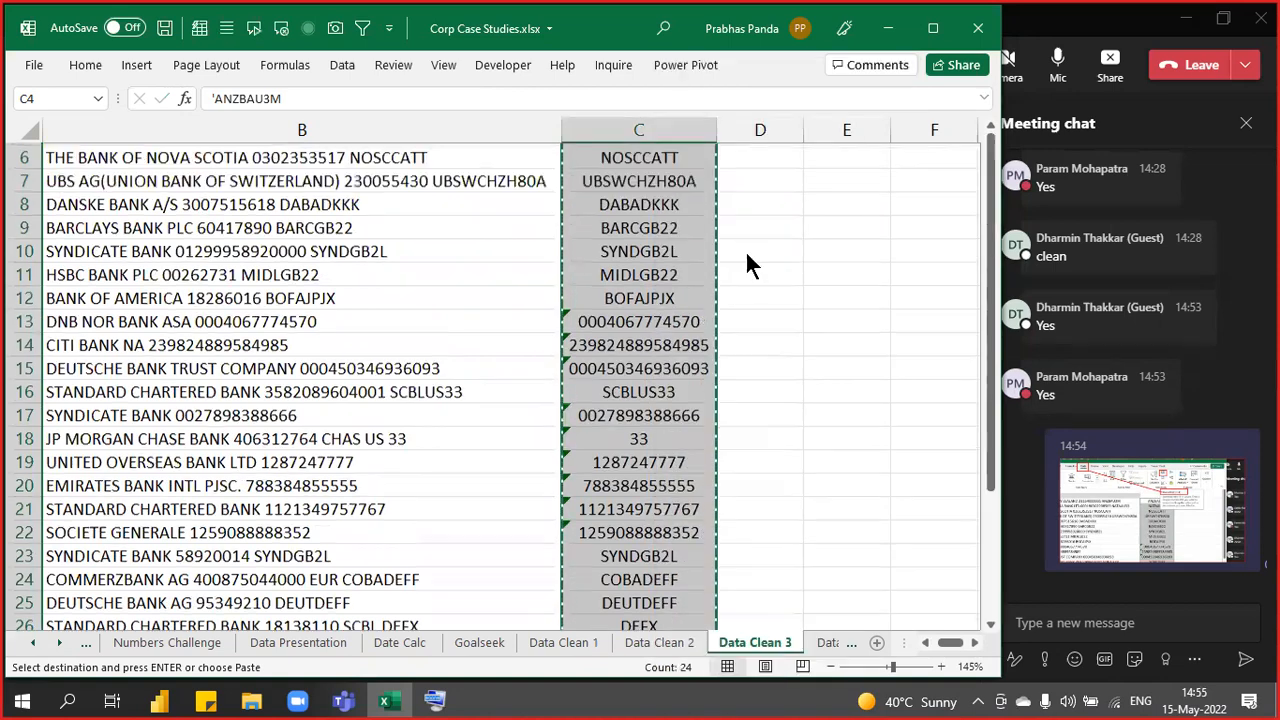
left_click(598, 180)
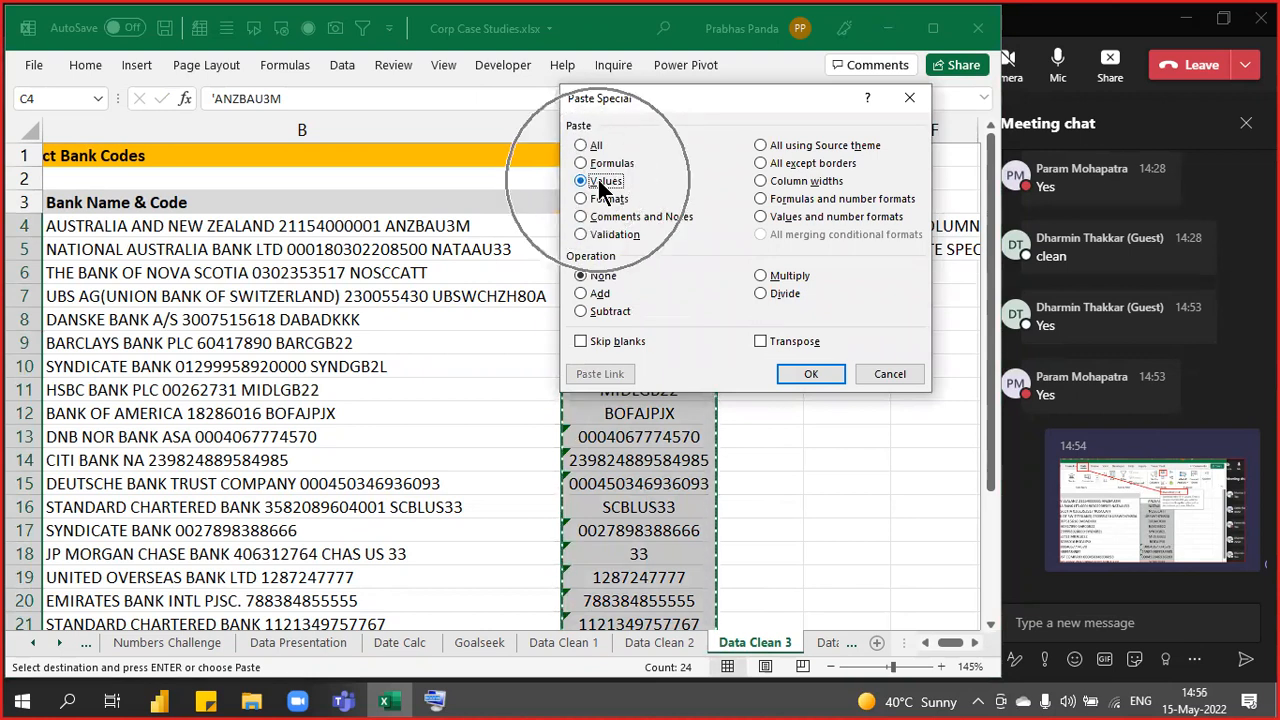
left_click(798, 376)
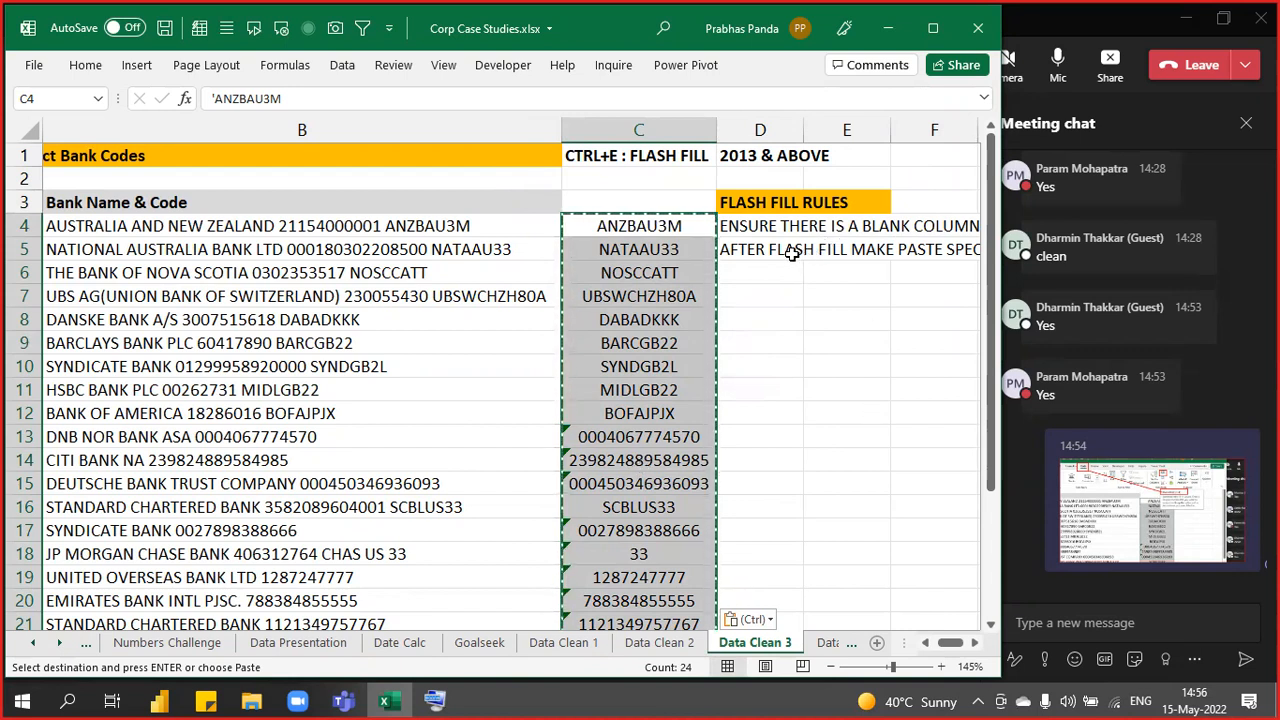
left_click(740, 274)
- Enter the rule AFTER STEP 2 ONLY CREATE YOUR DATA HEADER in D6
key("Escape")
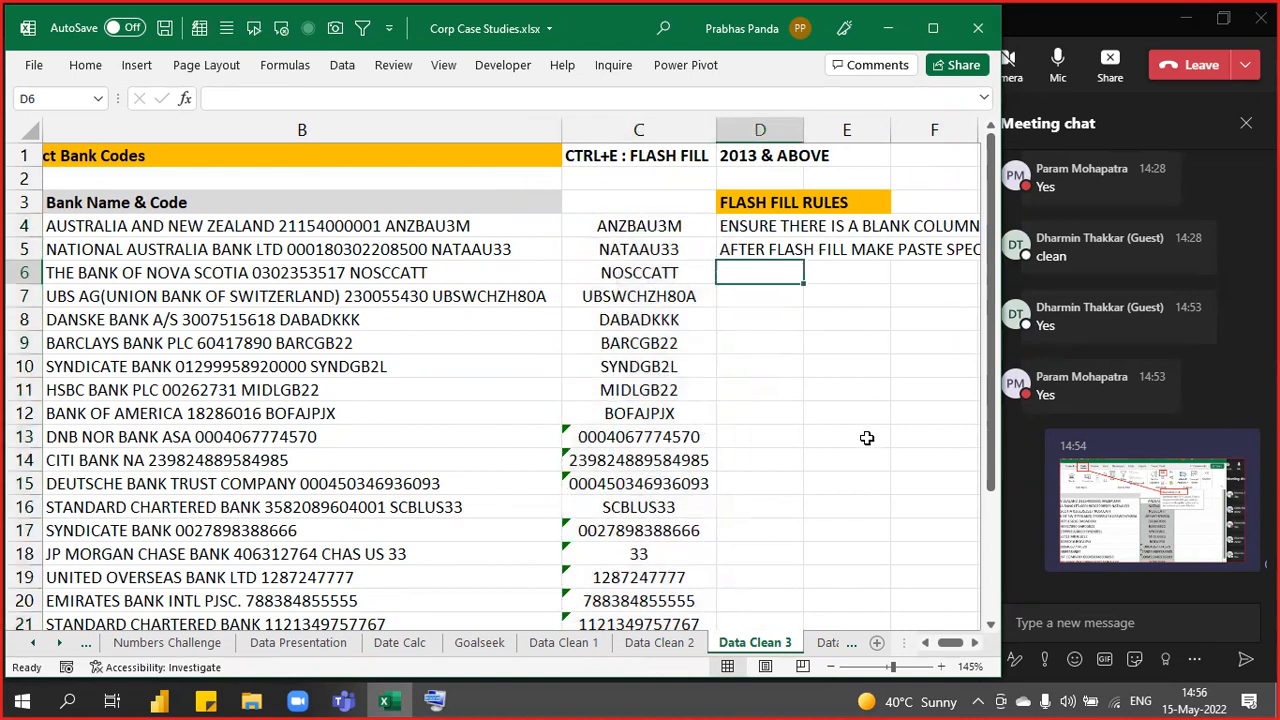
type("AFTER STEP 2 ONLY CREATE YOUR DATA H EADER")
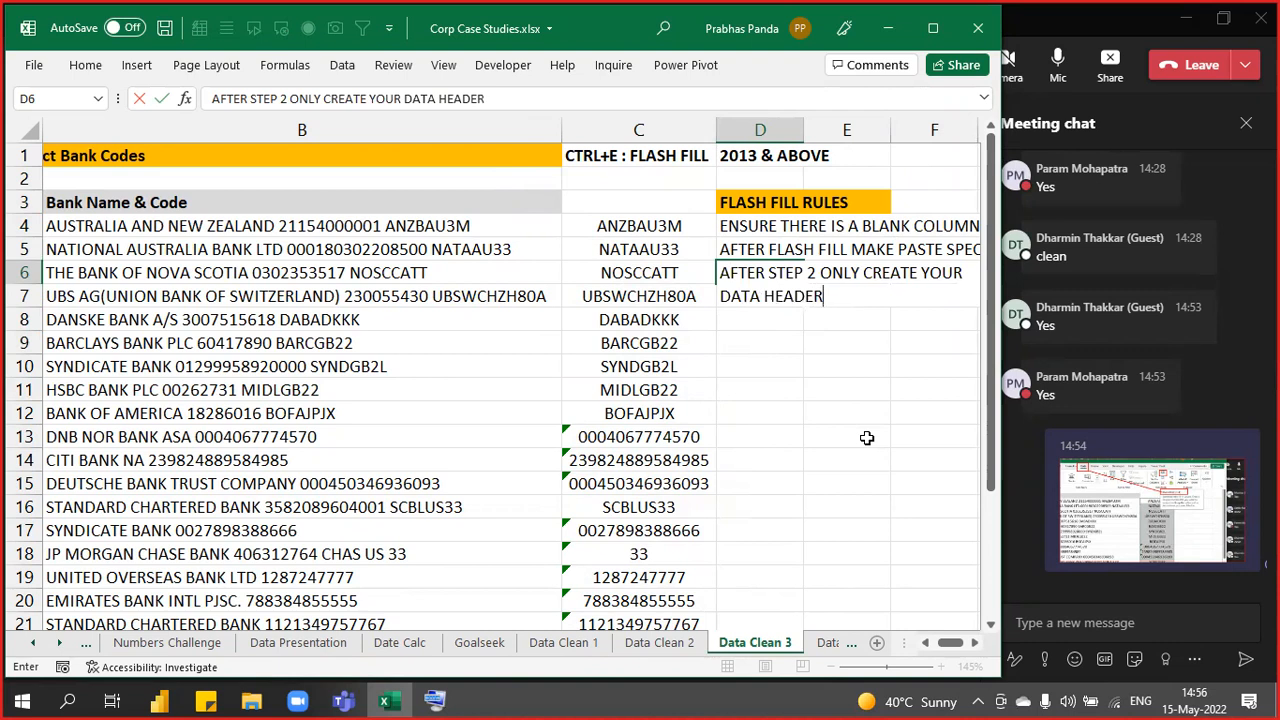
key("Return")
- Clear the extracted bank codes from C4 downward in column C
key("Left")
key("Up")
key("Up")
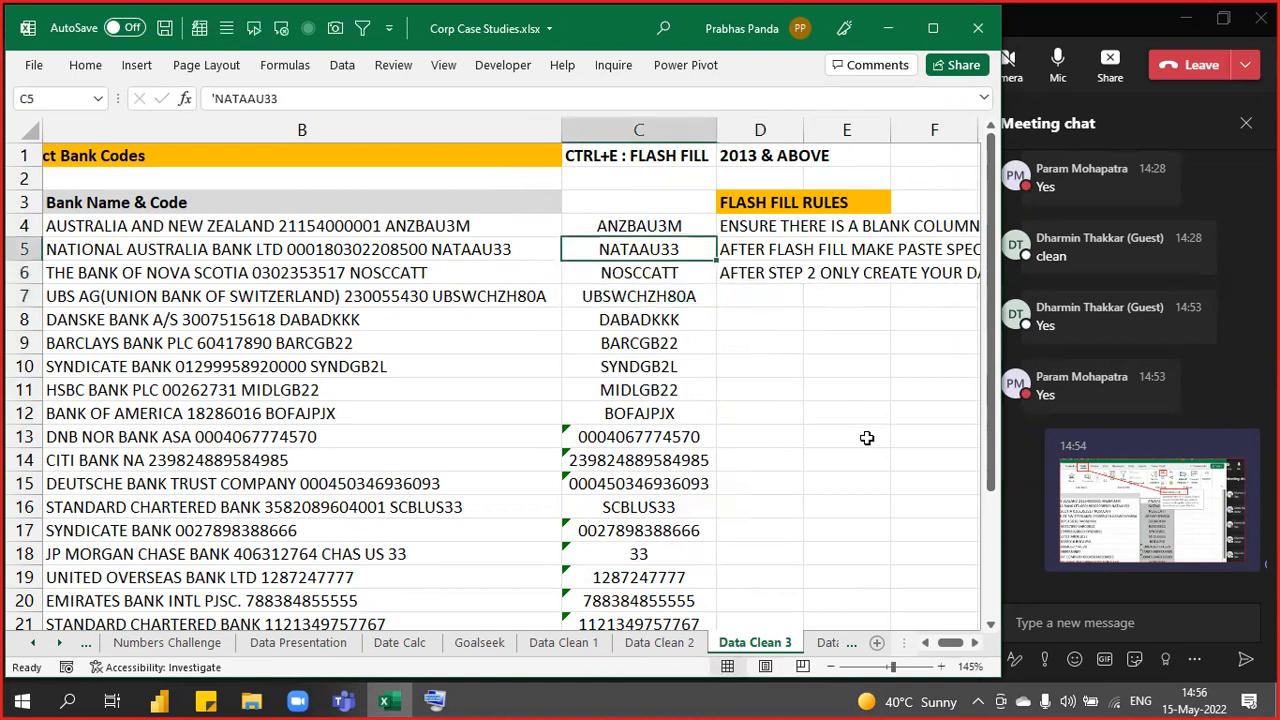
key("Up")
key("ctrl+shift+Down")
key("Delete")
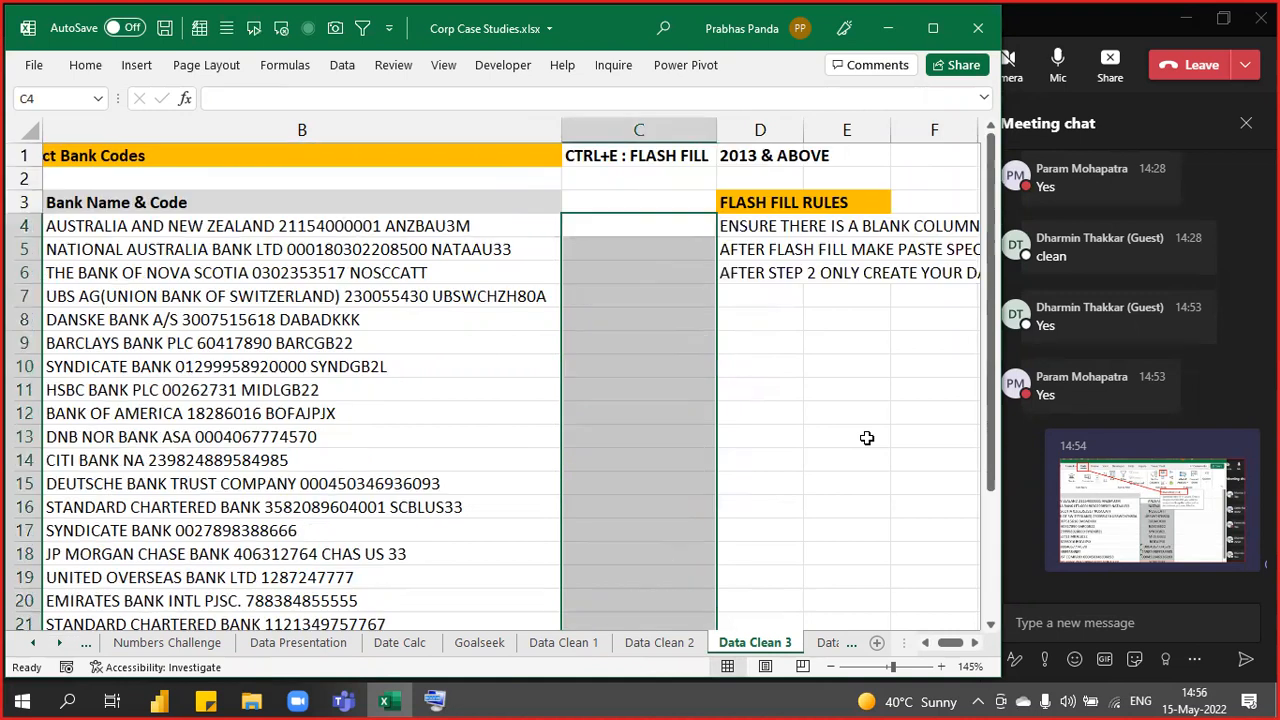
key("Up")
- Enter the BANK CODE header in C3 and Flash Fill the codes down column C
type("B")
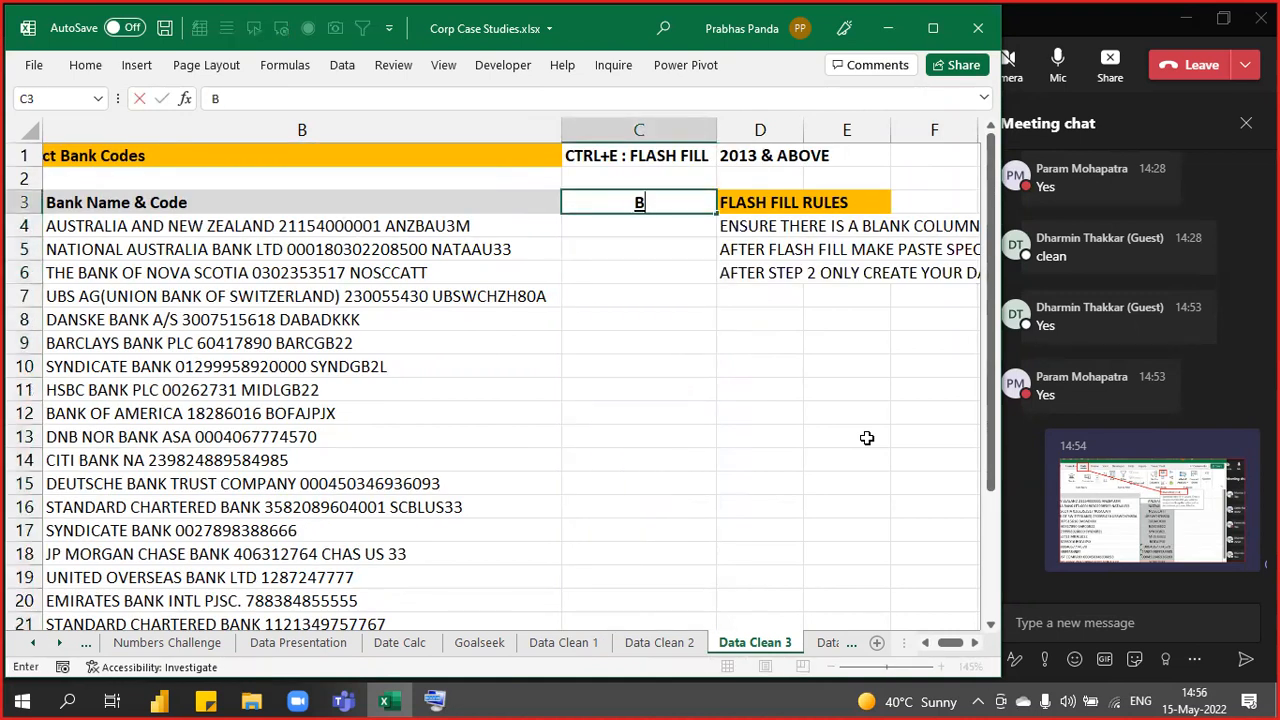
type("ANK CODE")
key("Return")
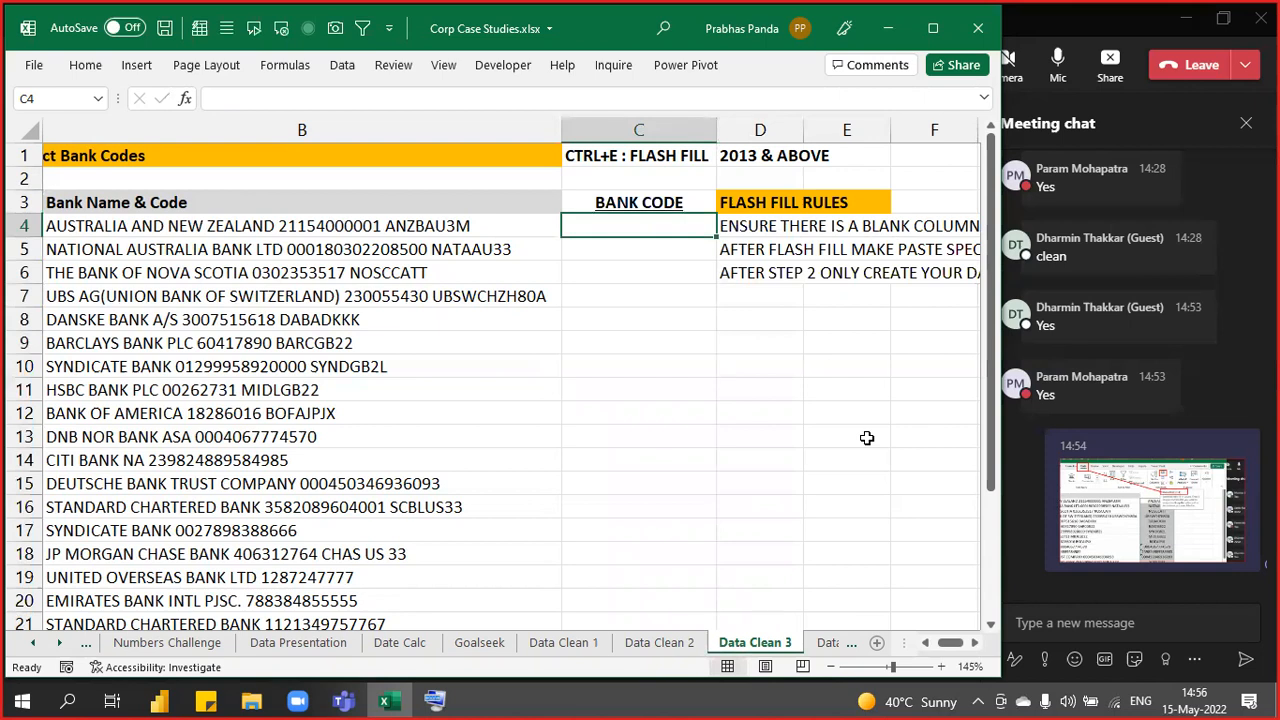
key("Up")
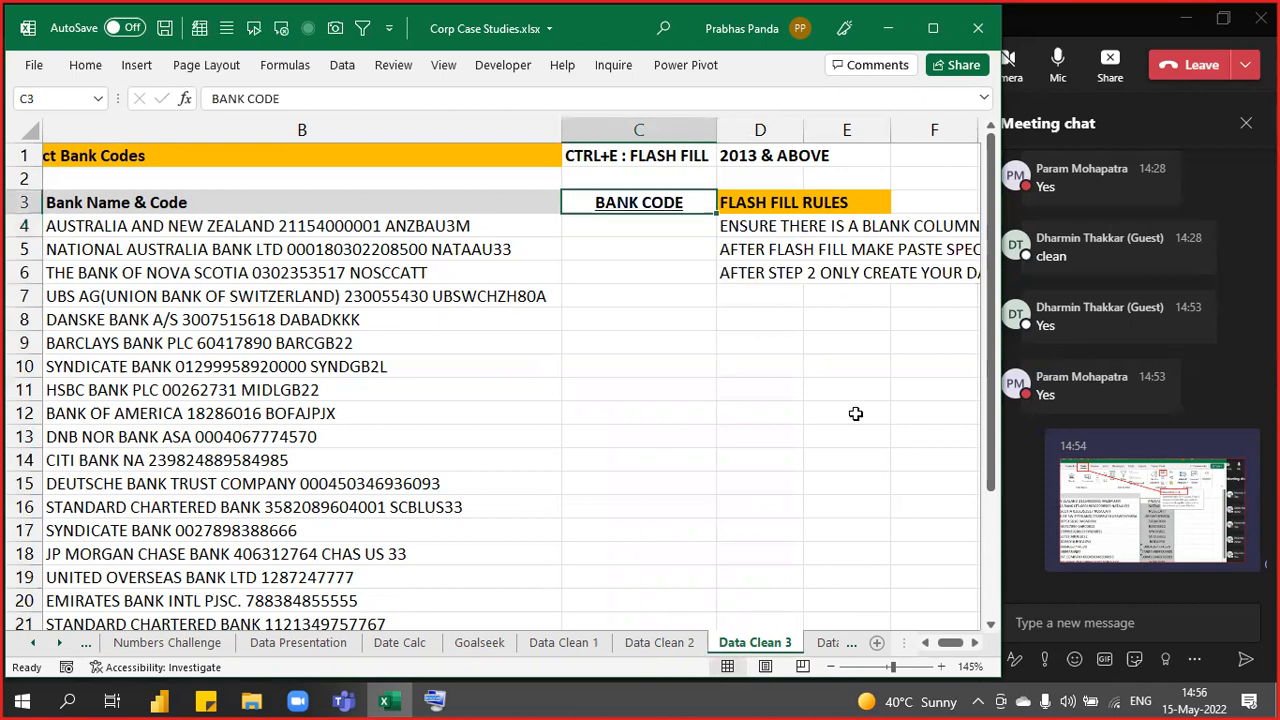
left_click(655, 200)
left_click(655, 200)
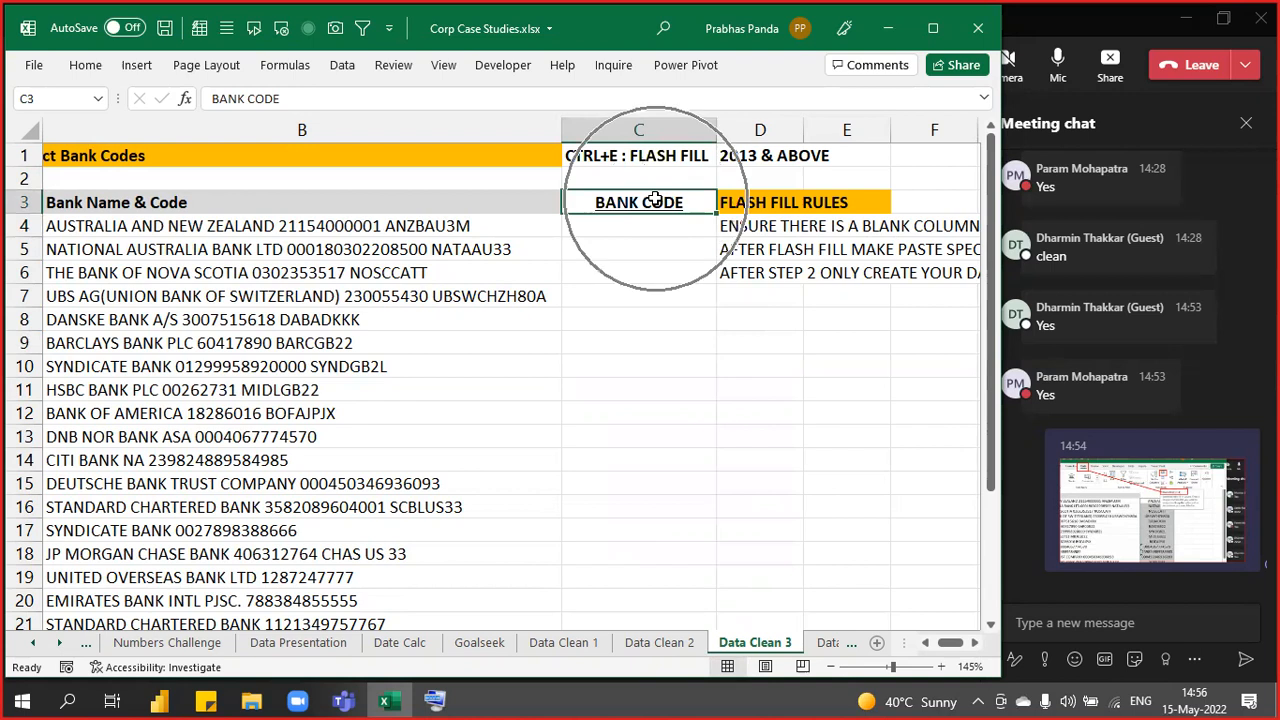
left_click(655, 200)
left_click_drag(655, 202, 637, 495)
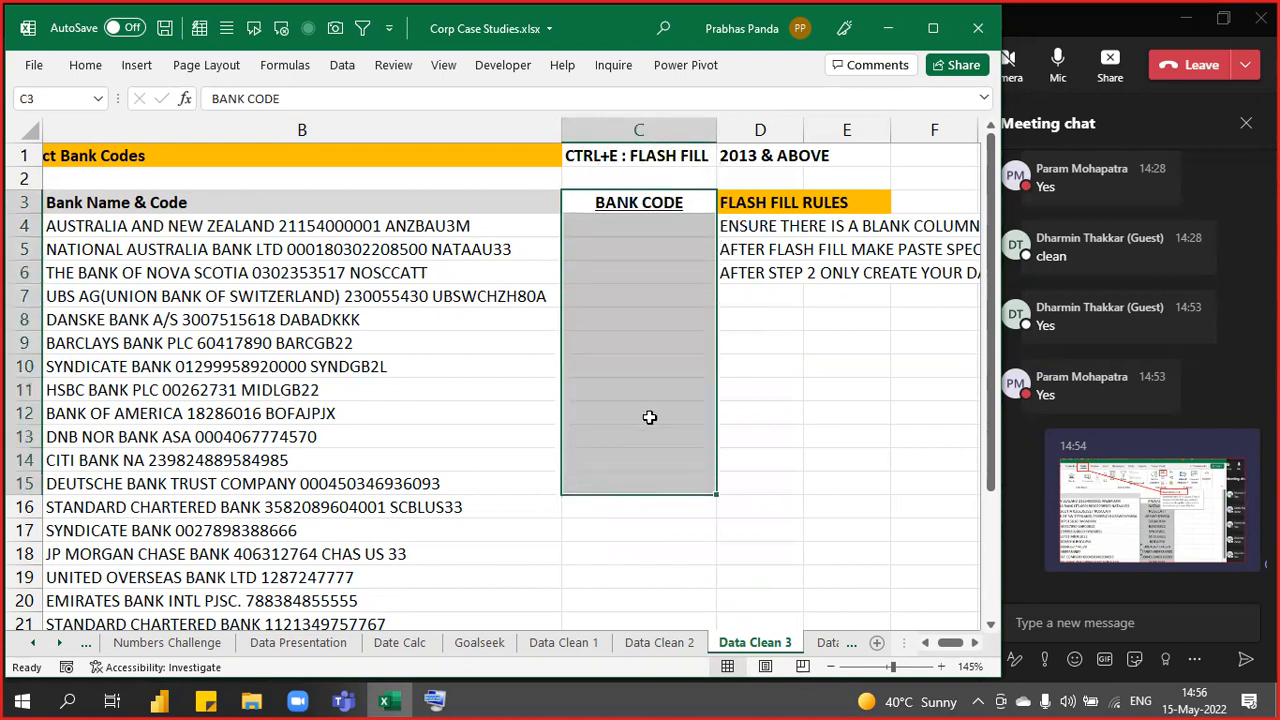
key("ctrl+z")
key("ctrl+z")
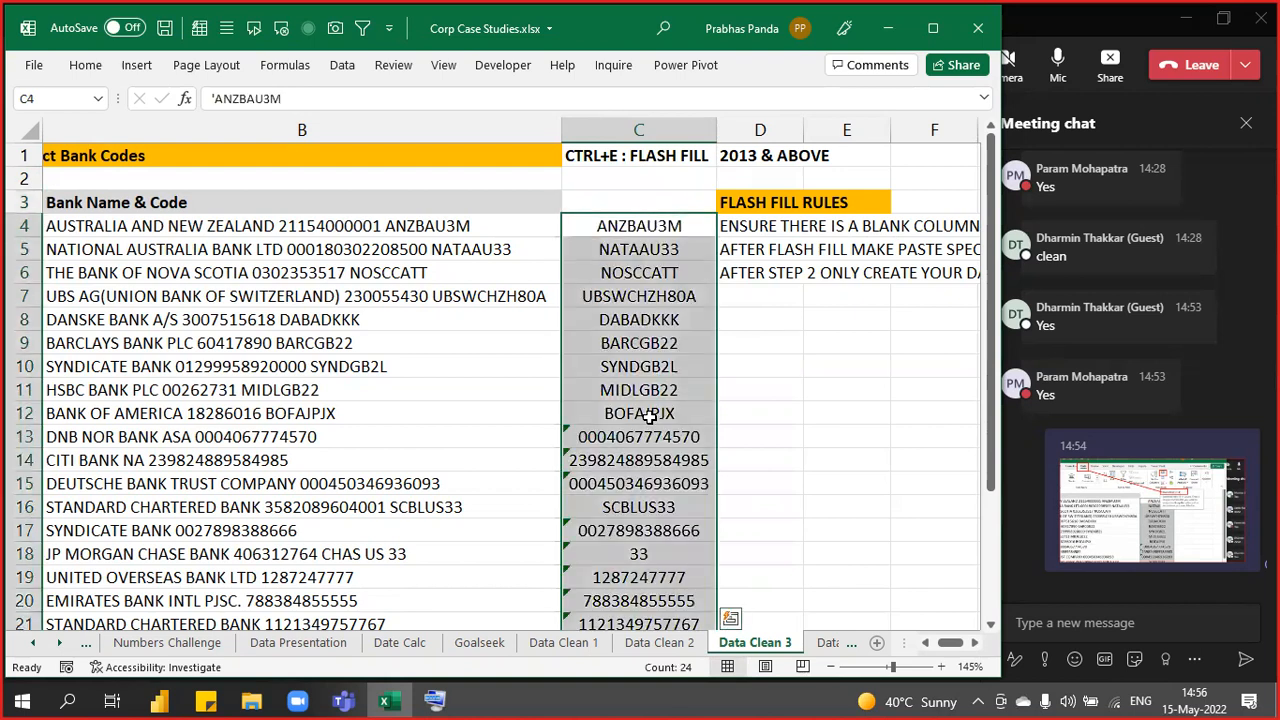
left_click_drag(636, 228, 616, 554)
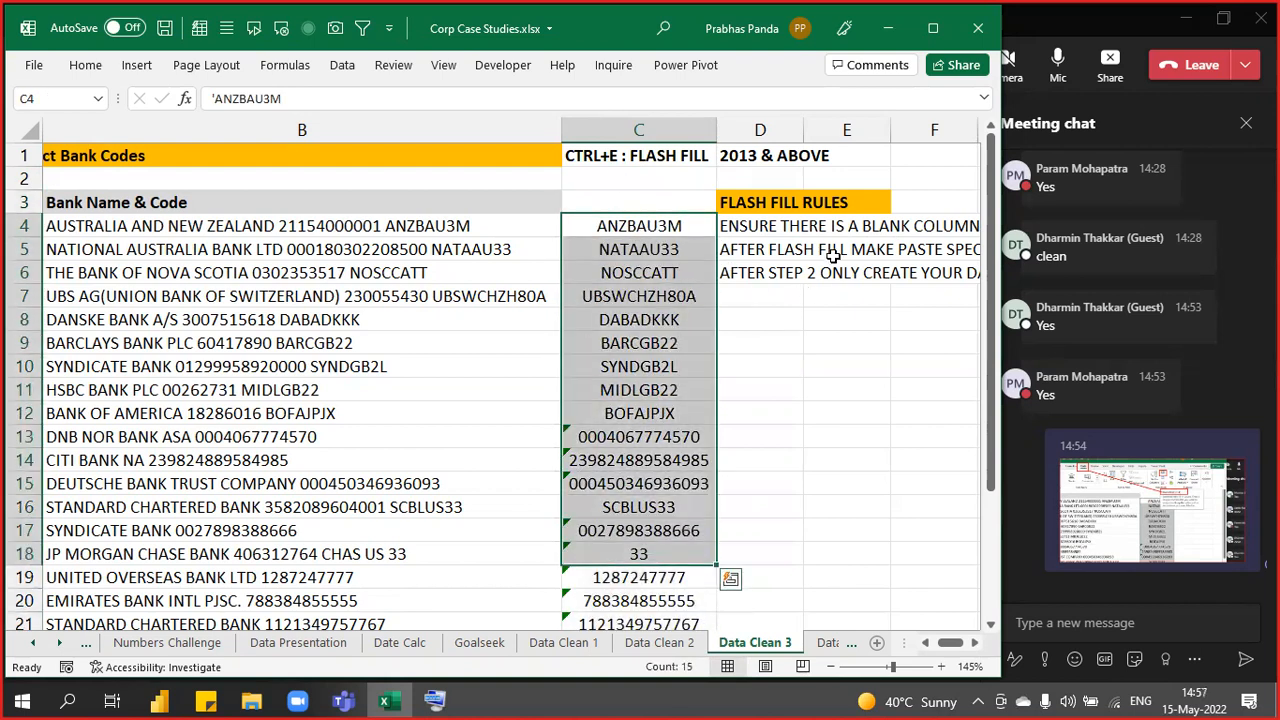
- Re-enter the BANK CODE header in C3
left_click(628, 202)
type("BARCGB22")
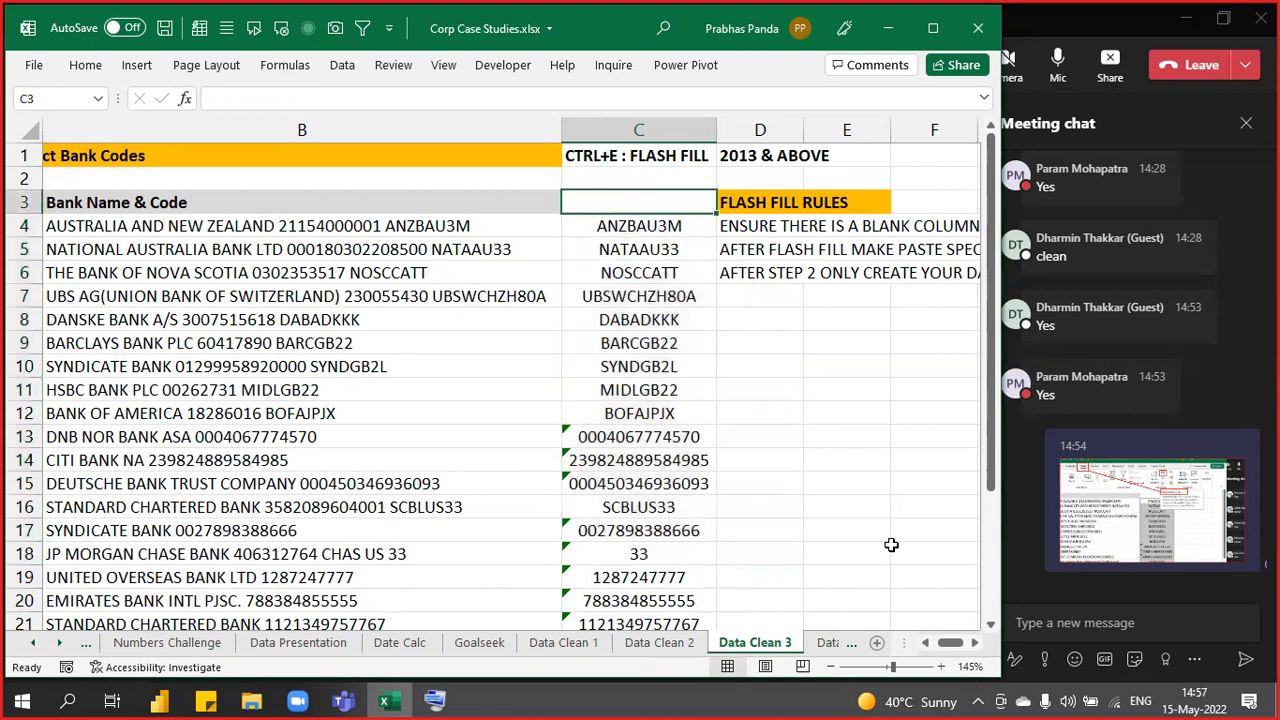
type("NK CODE")
key("Return")
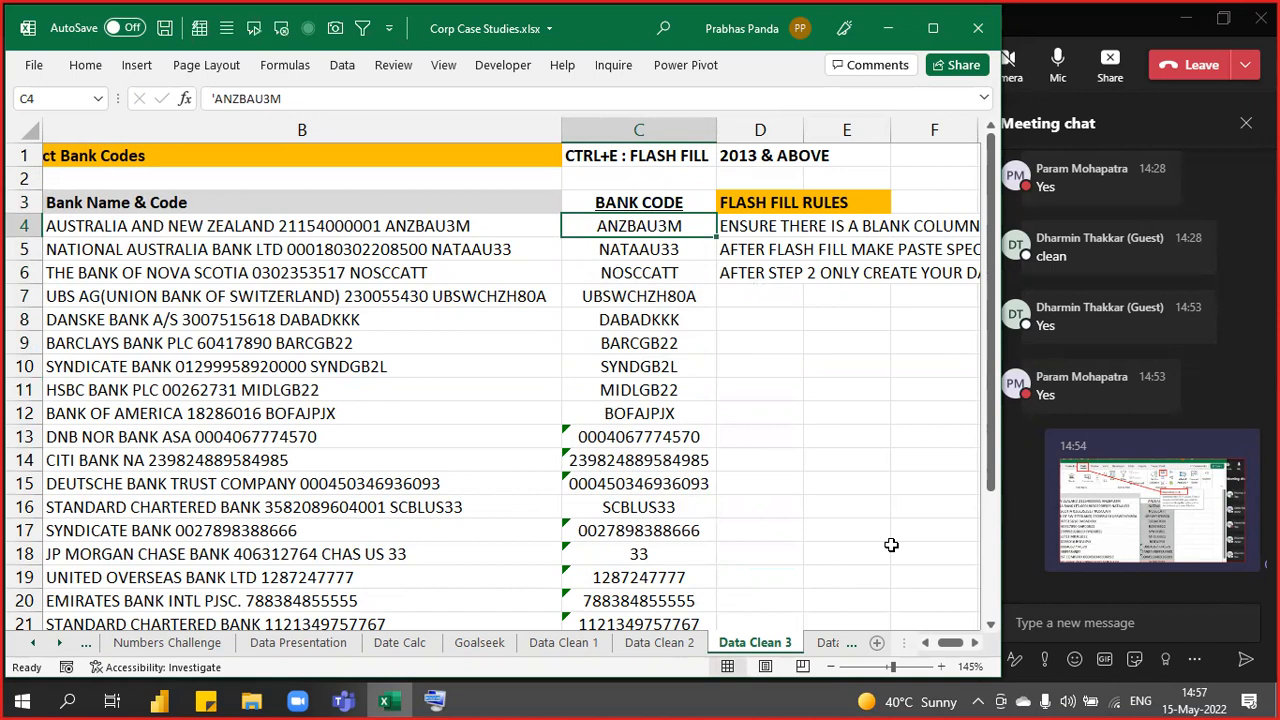
- Enter the rule ENSURE THERE IS NO FORMULAE IN DATA COLUMN in D7
key("Down")
key("Down")
key("Down")
key("Right")
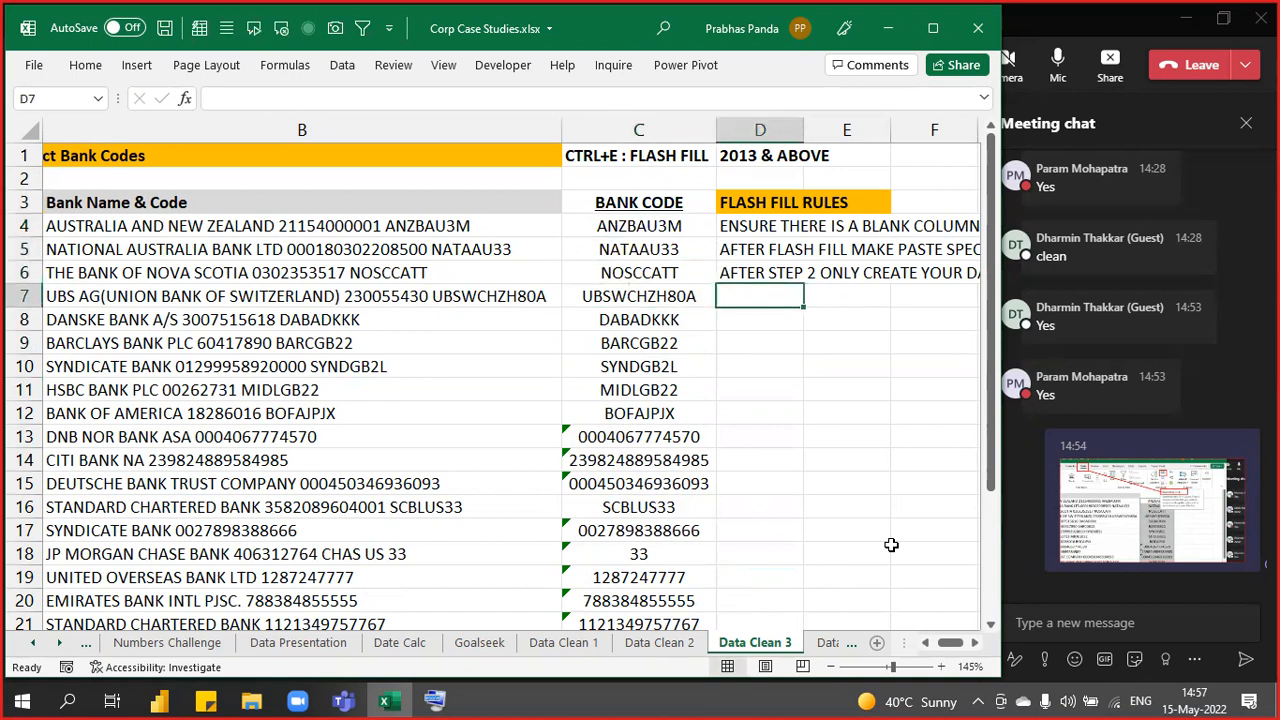
type("ENSURE THERE IS")
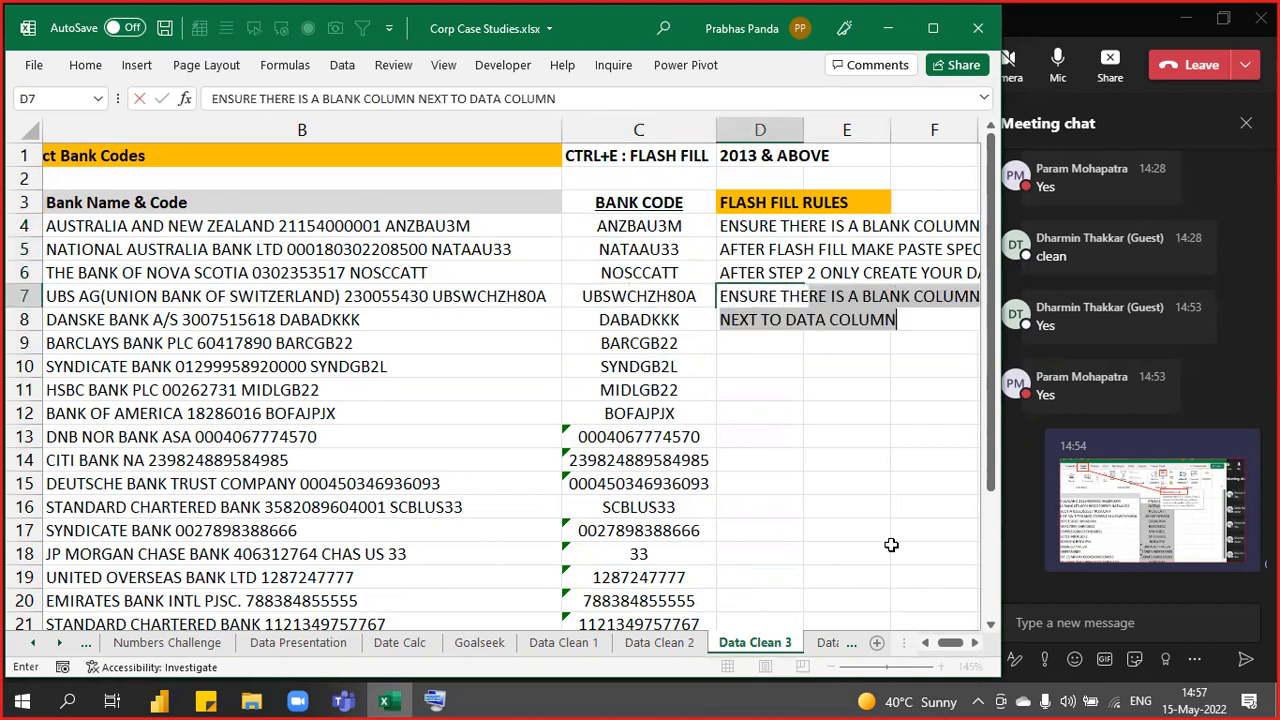
type(" NO FOR")
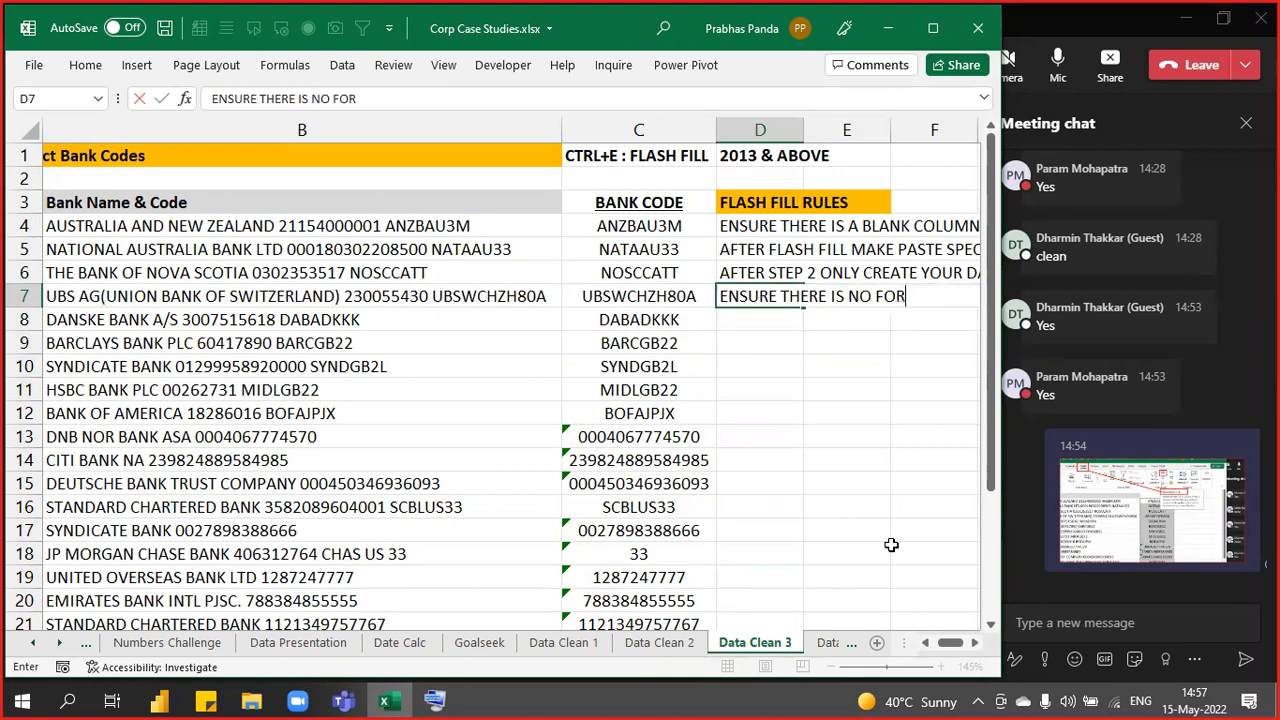
type("MULAE IN DA")
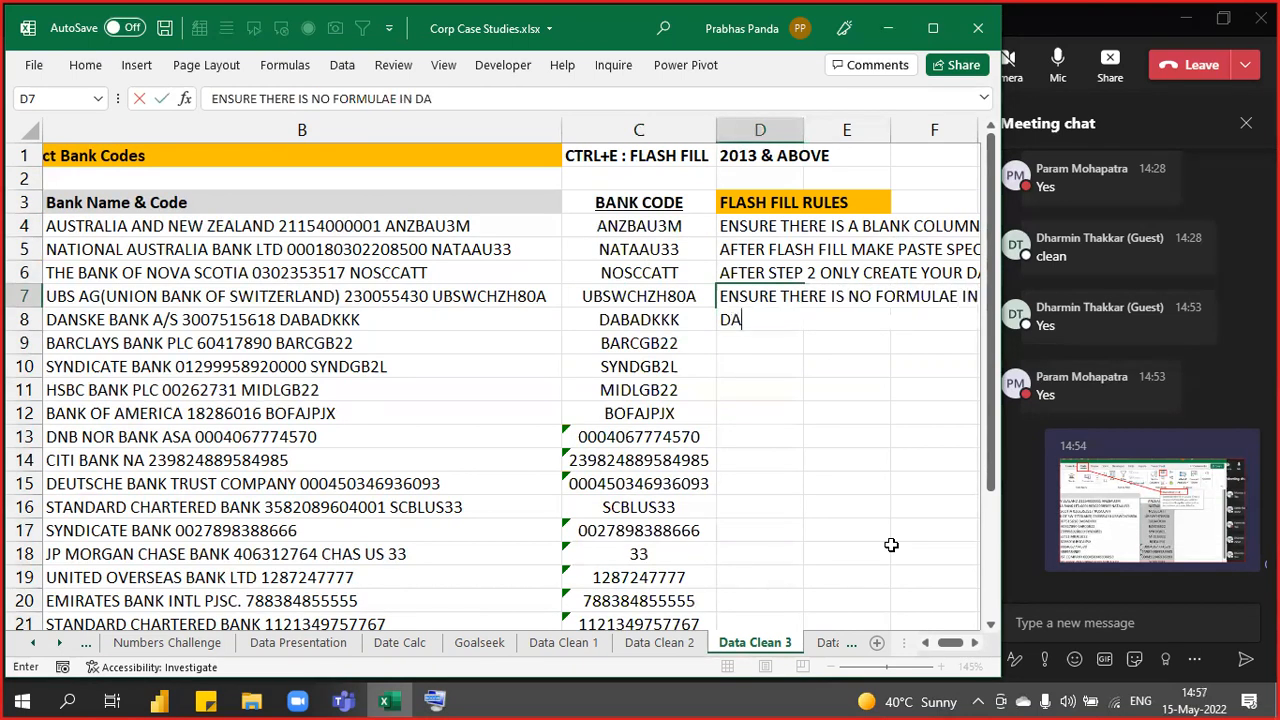
type("TA COLUMN")
key("Return")
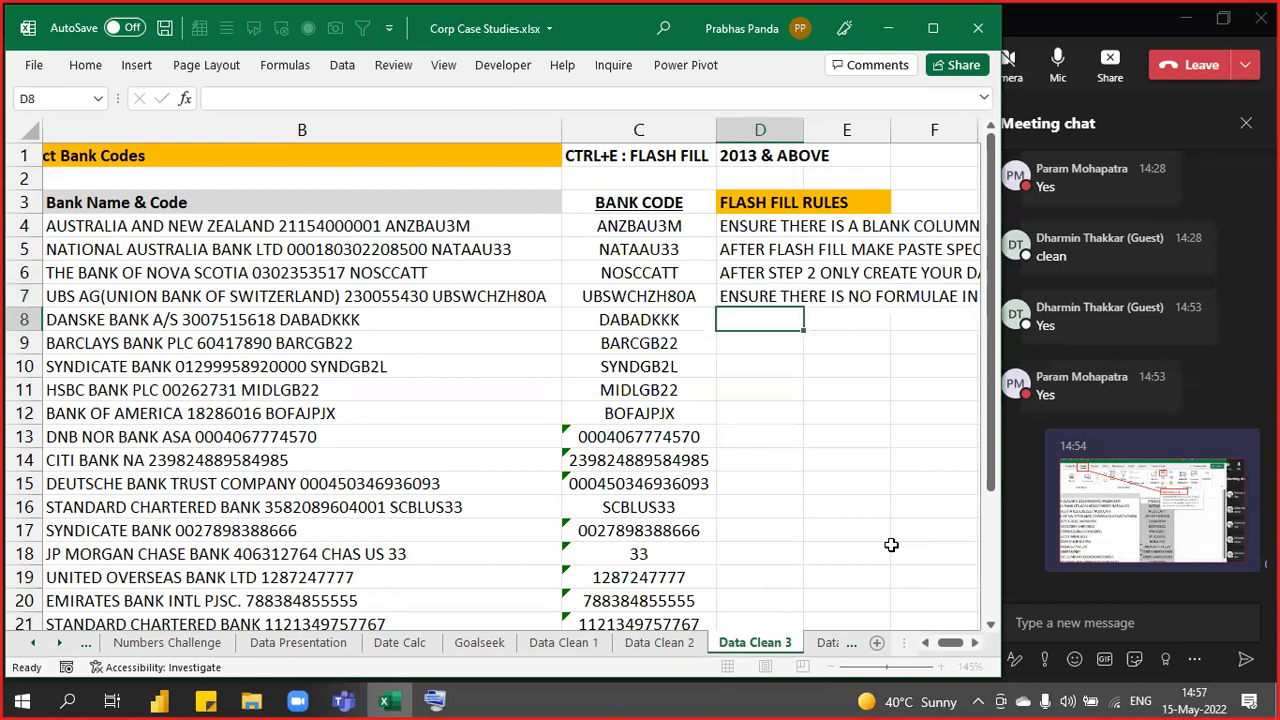
left_click(314, 126)
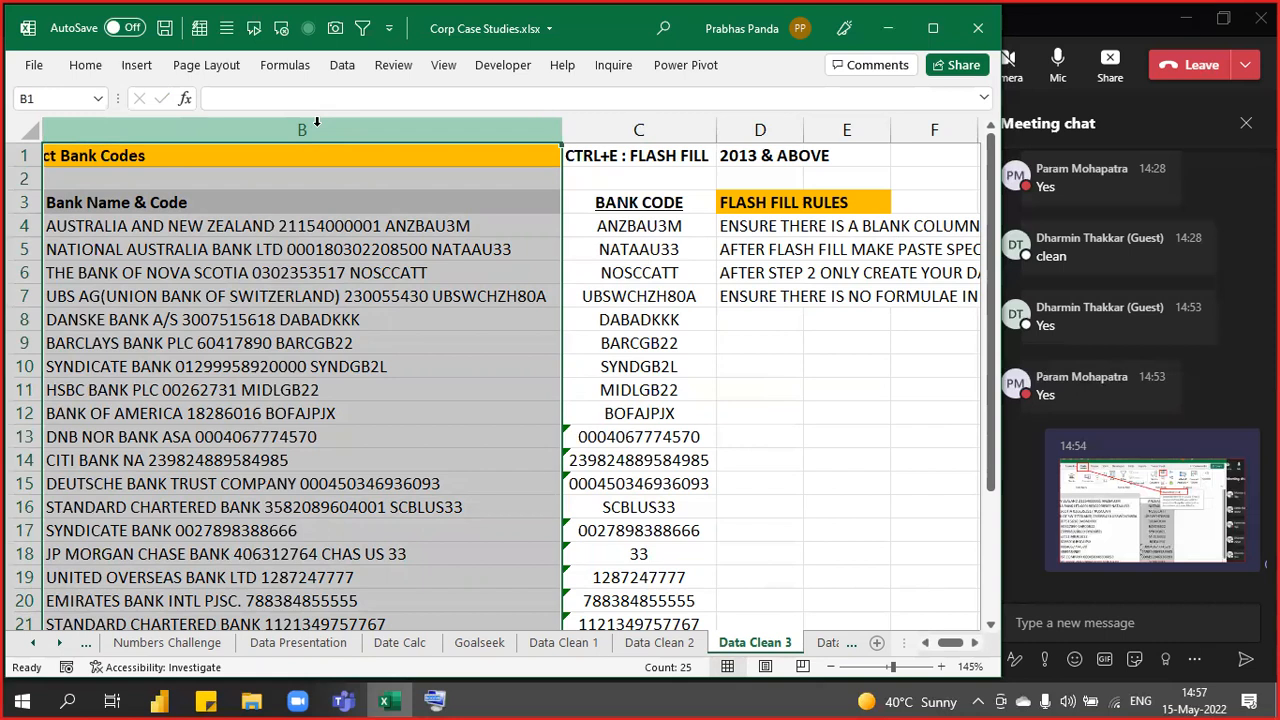
- Change the font colour of the Flash Fill rules in D3:D7 to white
key("Down")
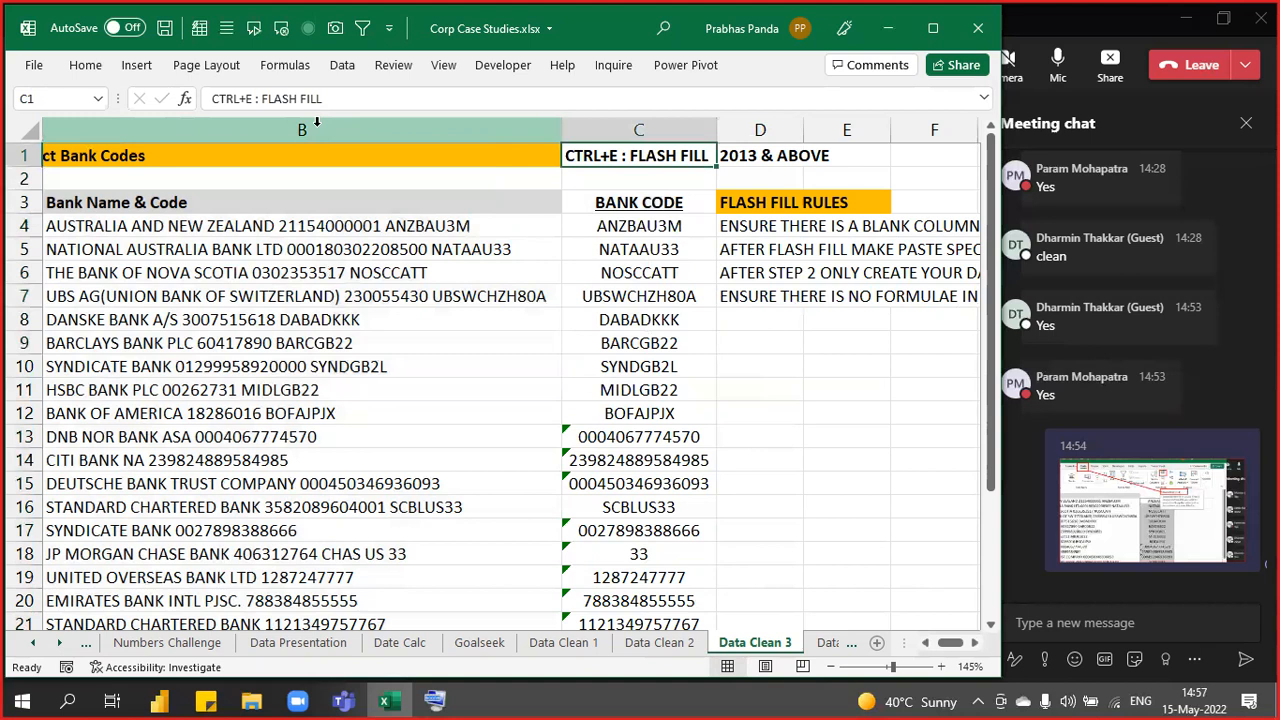
key("Right")
key("Right")
key("Right")
key("Left")
key("Down")
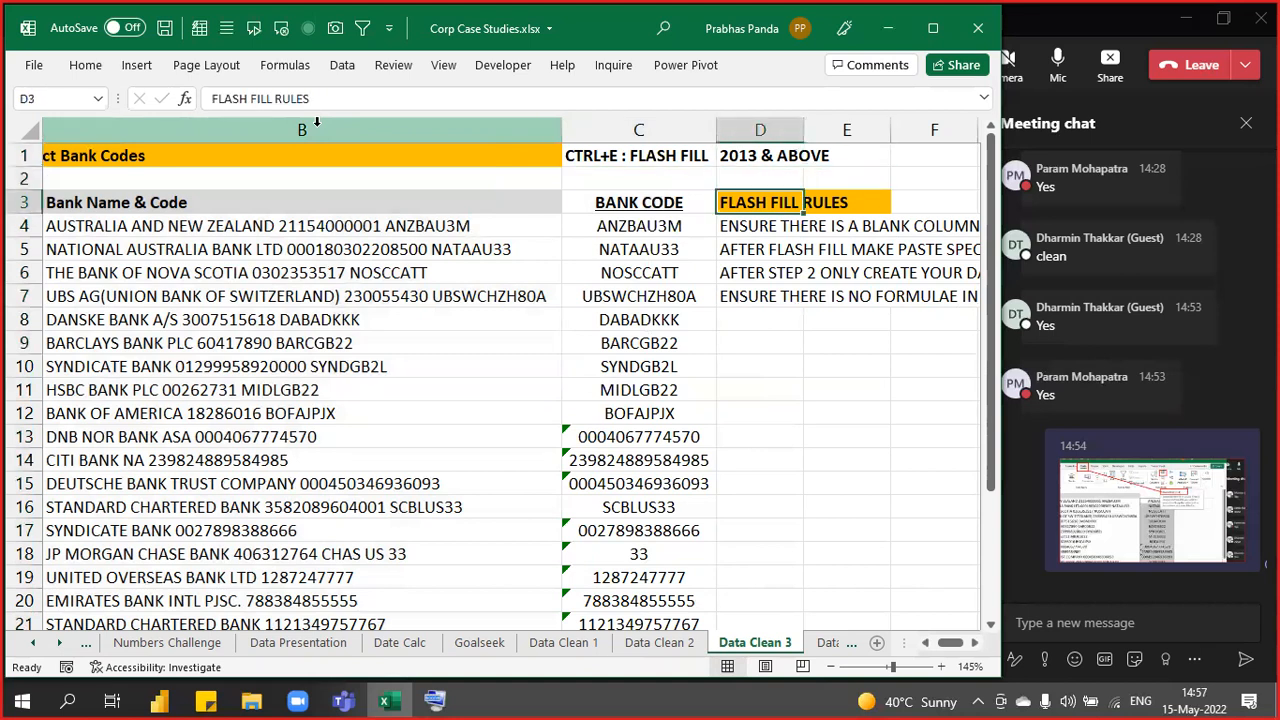
key("shift+Down")
key("shift+Down")
key("shift+Down")
key("shift+Down")
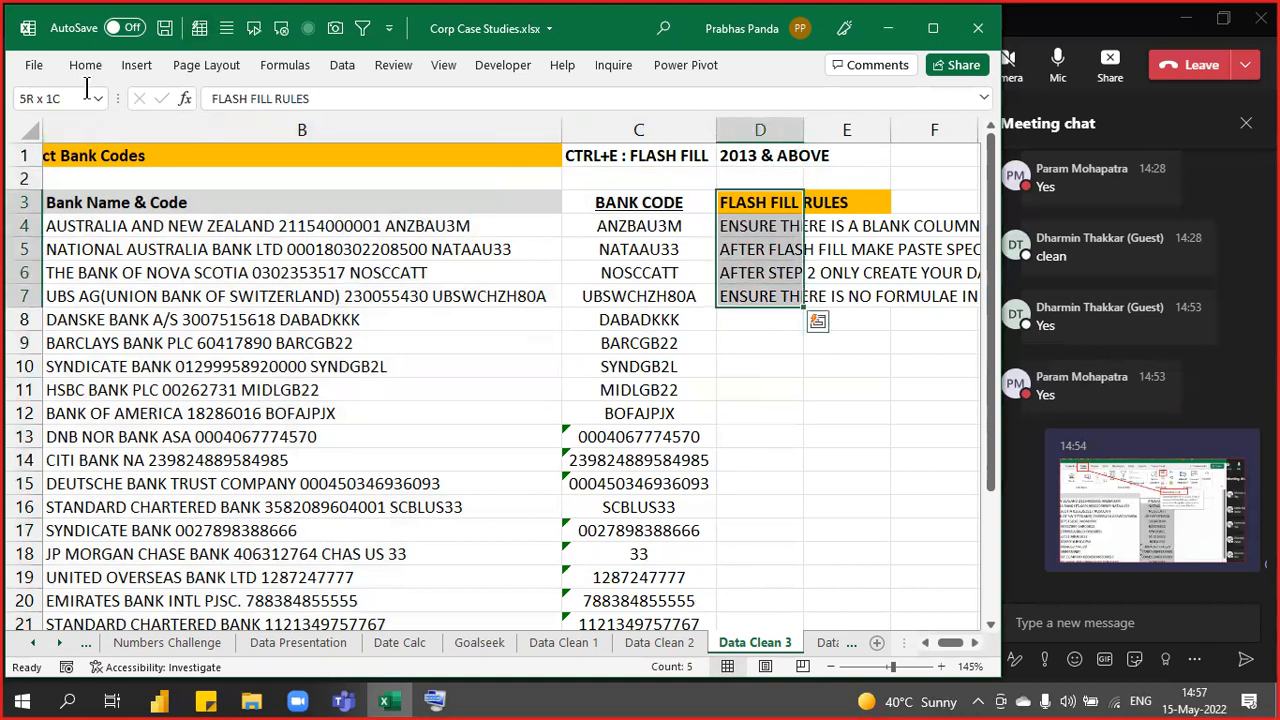
left_click(88, 63)
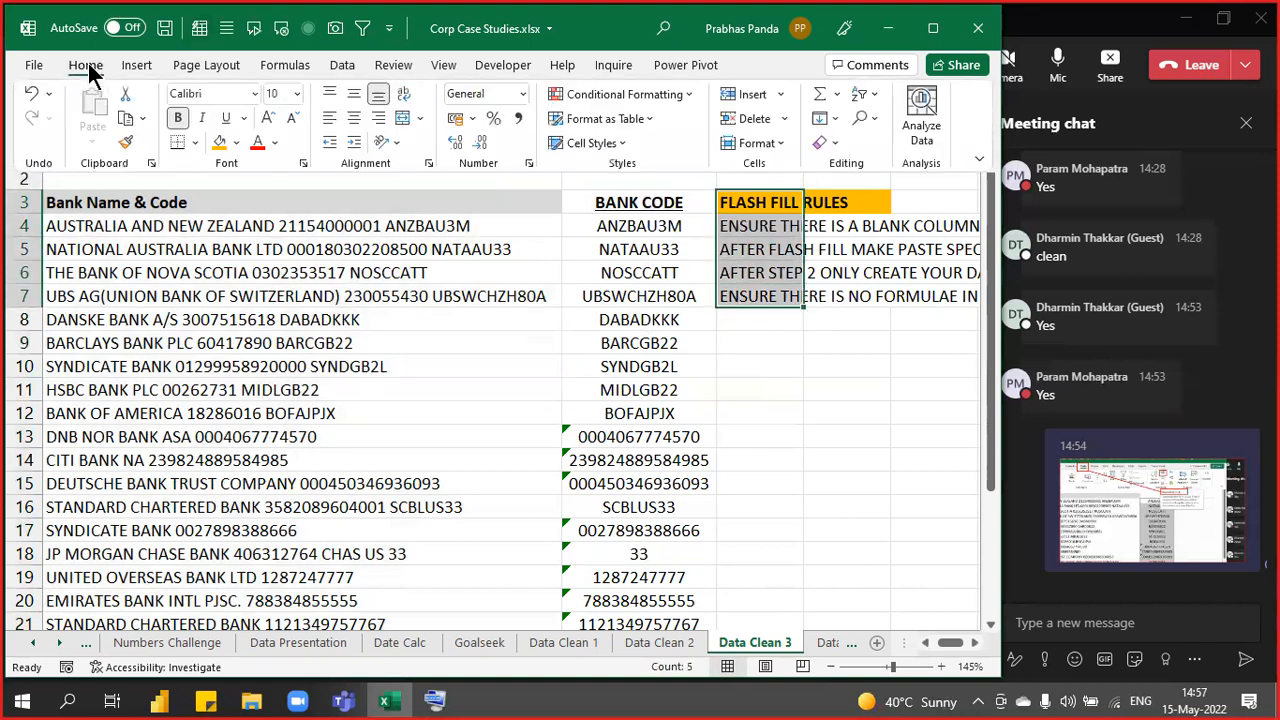
left_click(276, 143)
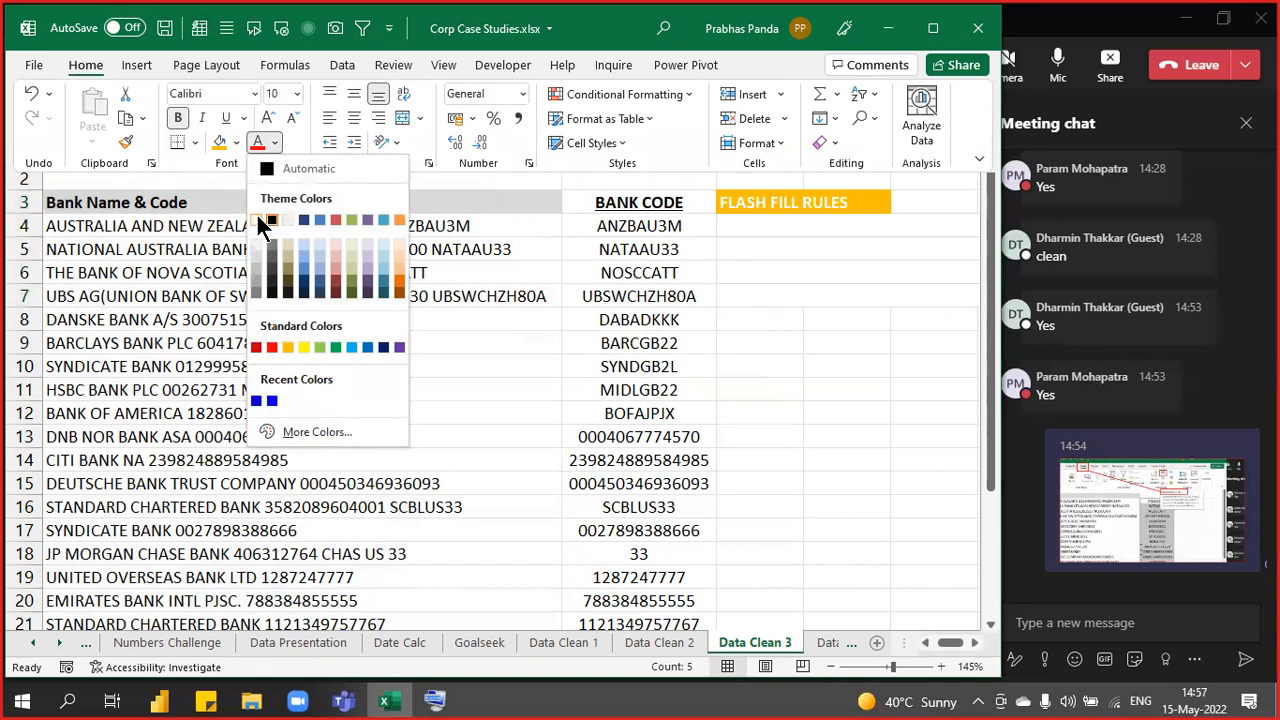
left_click(258, 226)
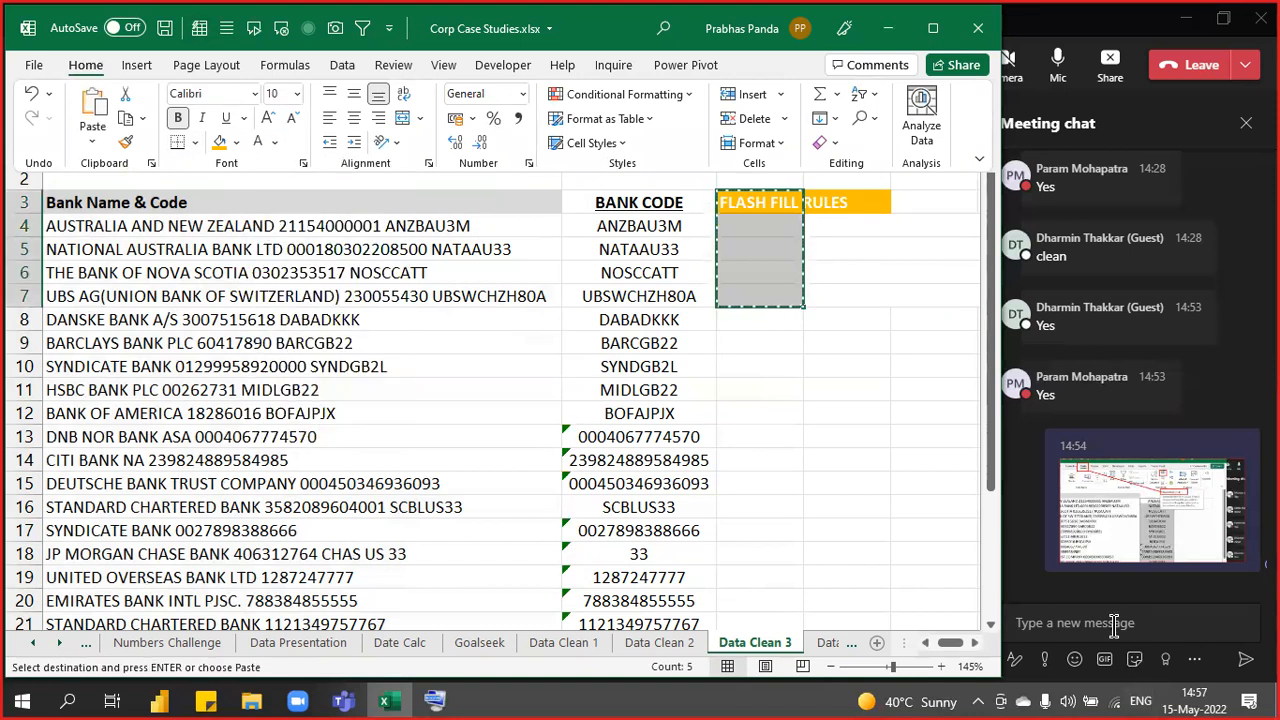
left_click(1113, 623)
- Send the copied rules in the Teams meeting chat, then make them visible again in Excel
type("FLASH FILL RULES ENSURE THERE IS A BLANK COLUMN NEXT TO DATA COLUMN AFTER FLASH FILL MAKE PASTE SPECIAL VALUES. AFTER STEP 2 ONLY CREATE YOUR DATA HEADER ENSURE THERE IS NO FORMULAE IN DATA COLUMN")
key("Return")
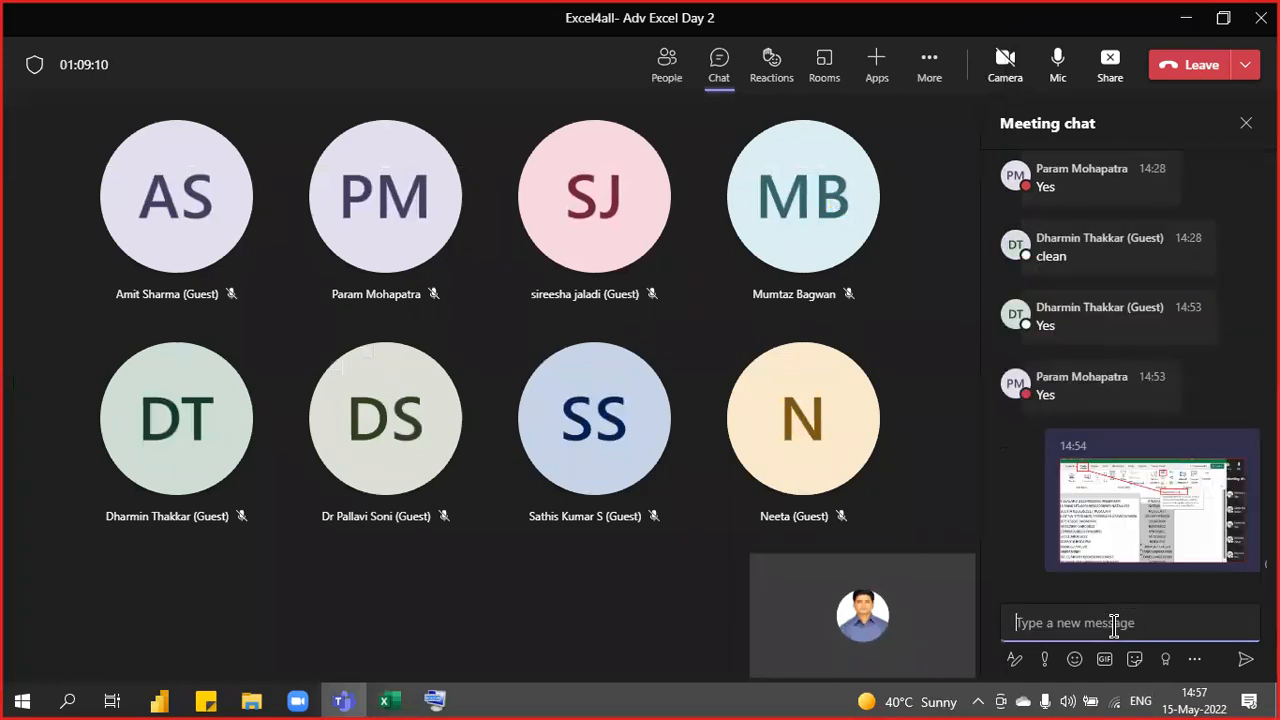
key("alt+Tab")
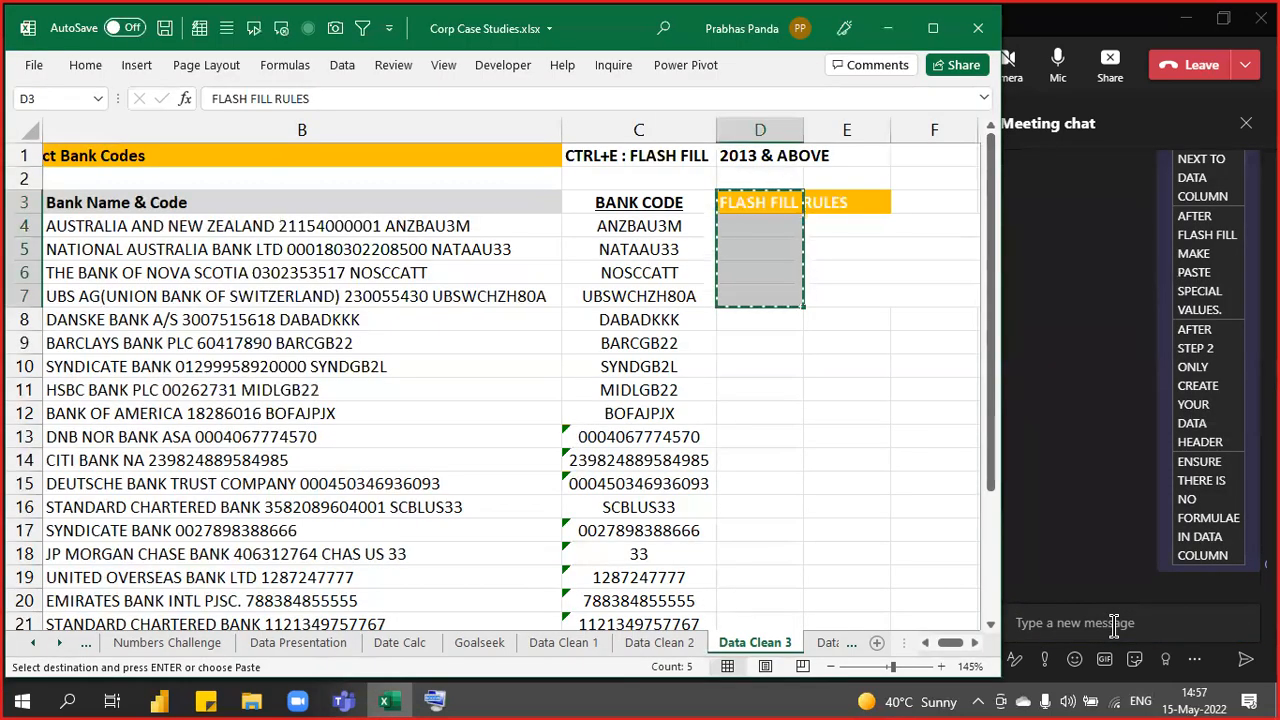
type("ENSURE THERE IS A BLANK COLUMN NEXT TO DATA COLUMN AFTER FLASH FILL MAKE PASTE SPECIAL VALUES. AFTER STEP 2 ONLY CREATE YOUR DATA HEADER ENSURE THERE IS NO FORMULAE IN DATA COLUMN")
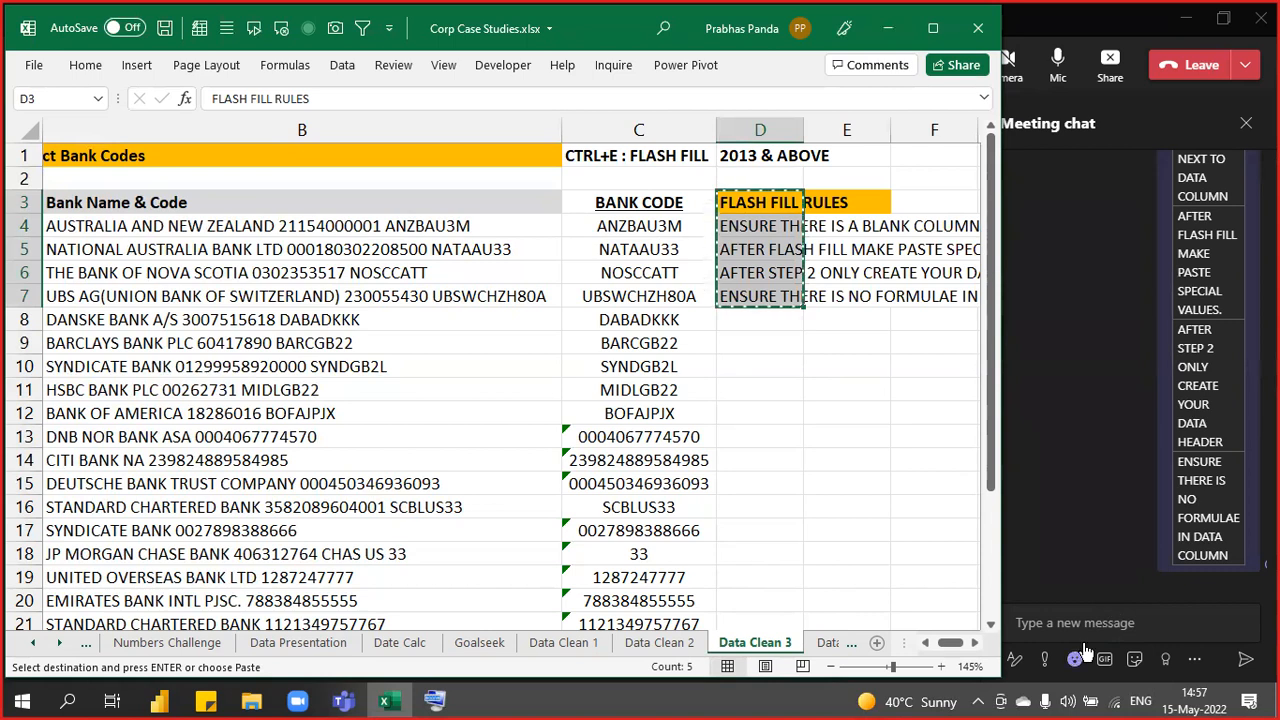
left_click(798, 343)
key("Escape")
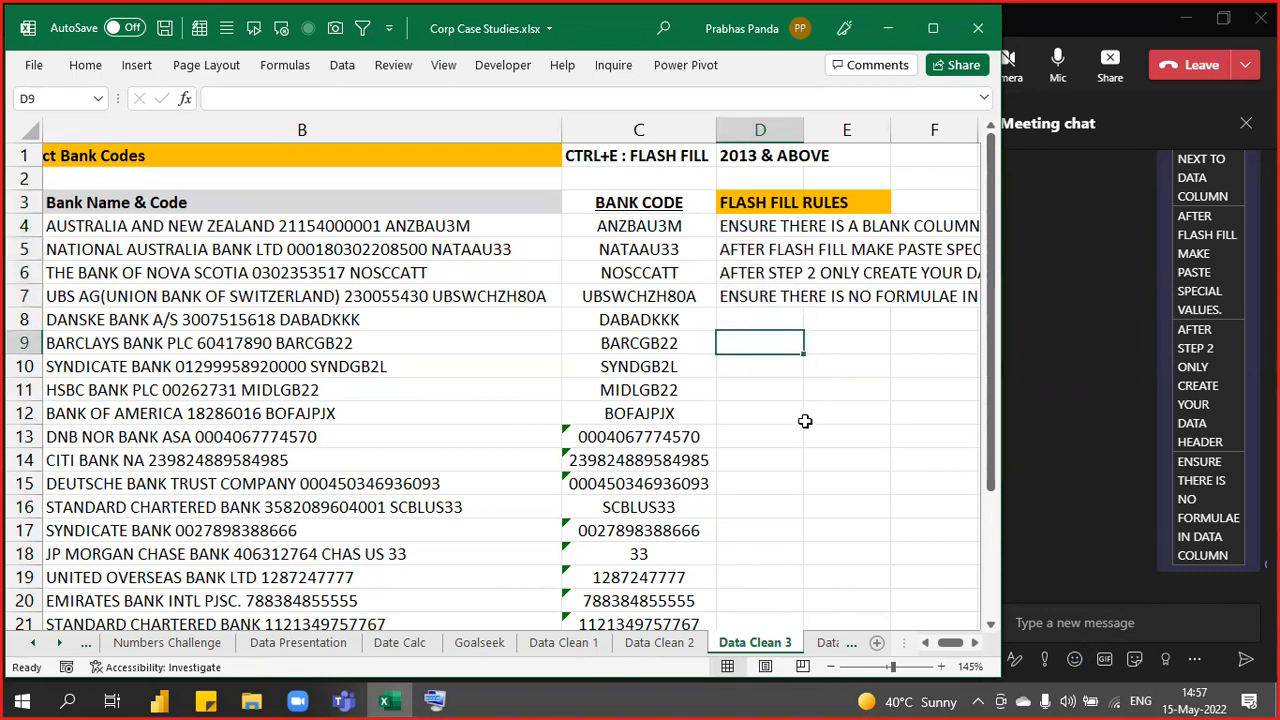
scroll(805, 421, "down", 3)
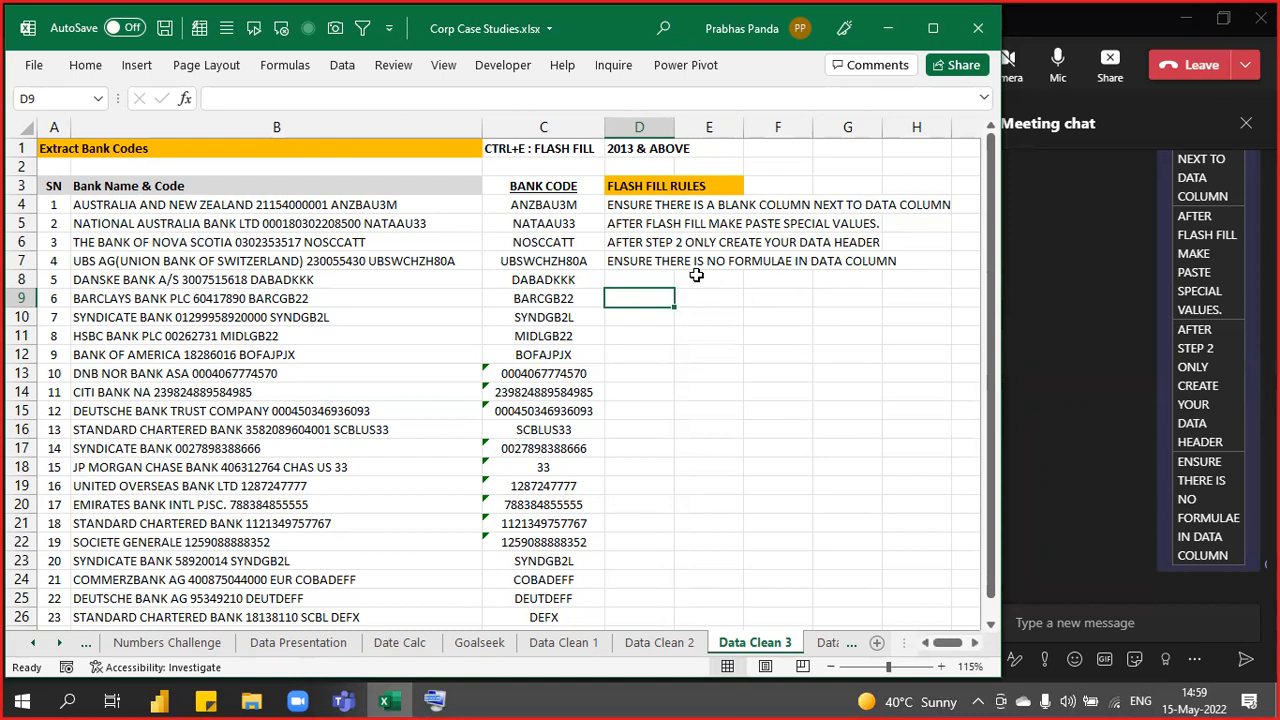
key("ctrl")
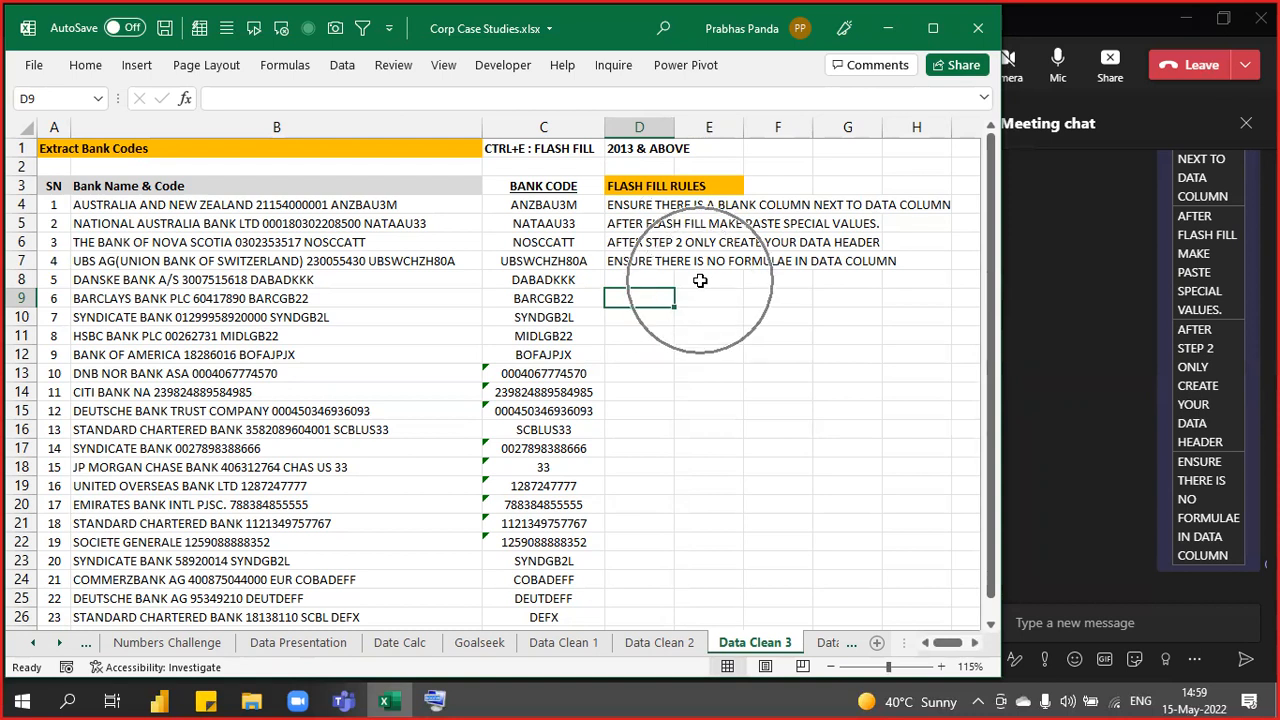
key("ctrl")
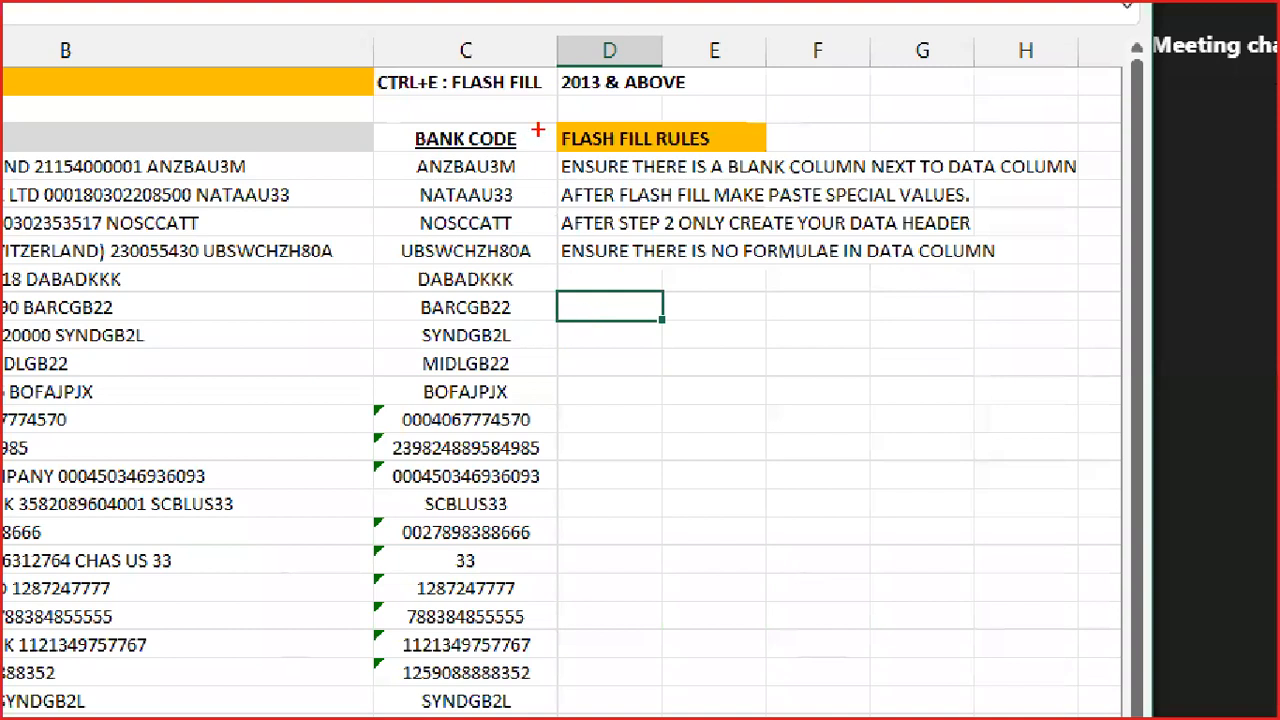
mouse_move(597, 162)
left_mouse_down()
mouse_move(791, 258)
mouse_move(1102, 370)
left_mouse_up()
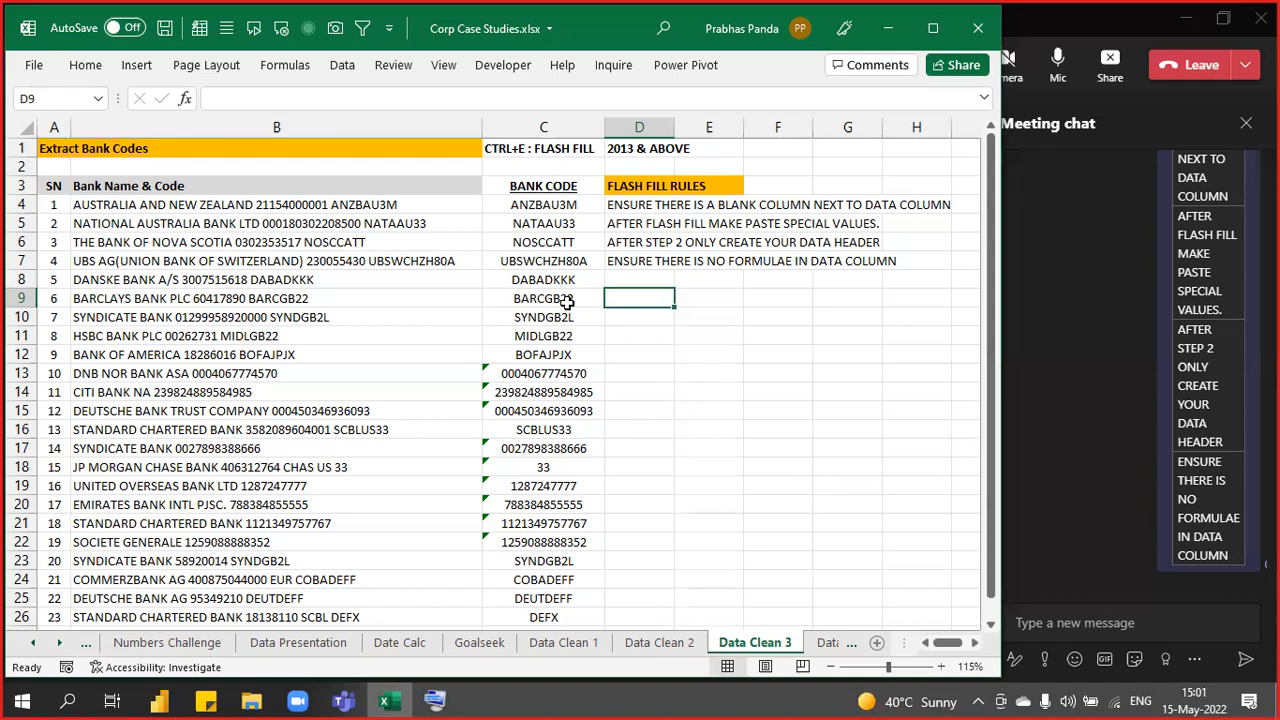
scroll(568, 300, "down", 1)
scroll(567, 302, "up", 1)
scroll(606, 264, "up", 1)
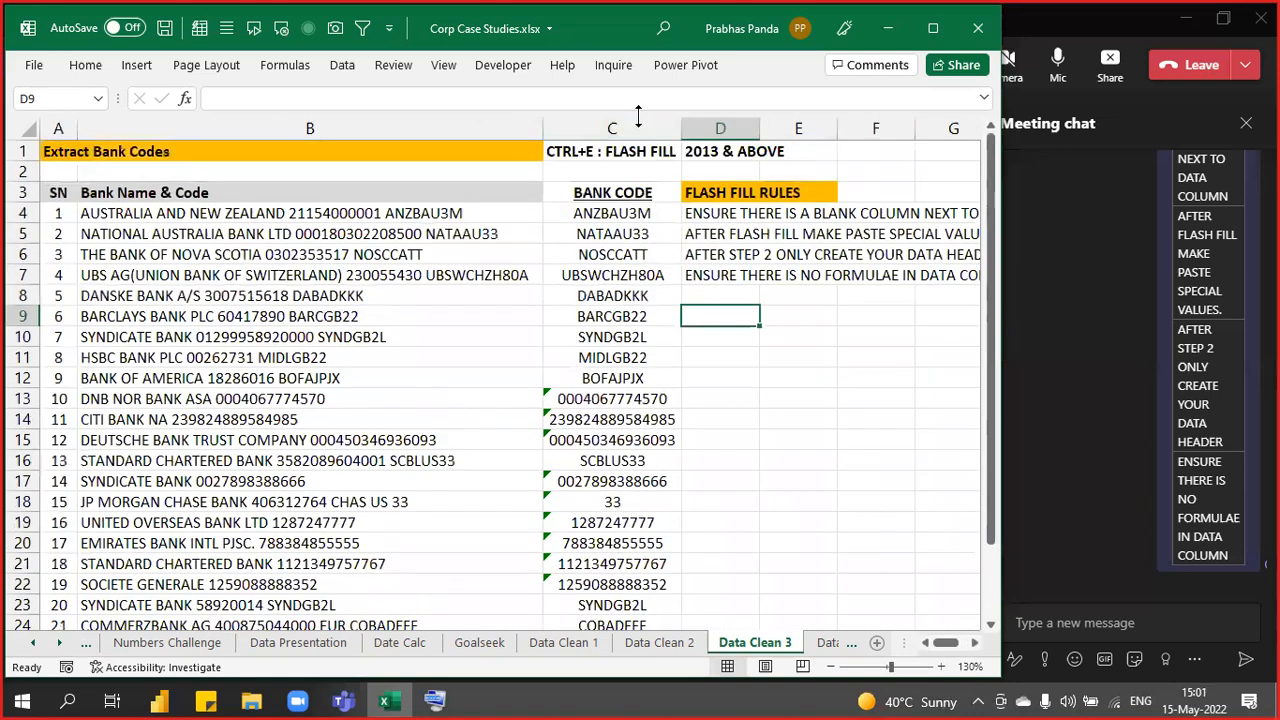
left_click(640, 126)
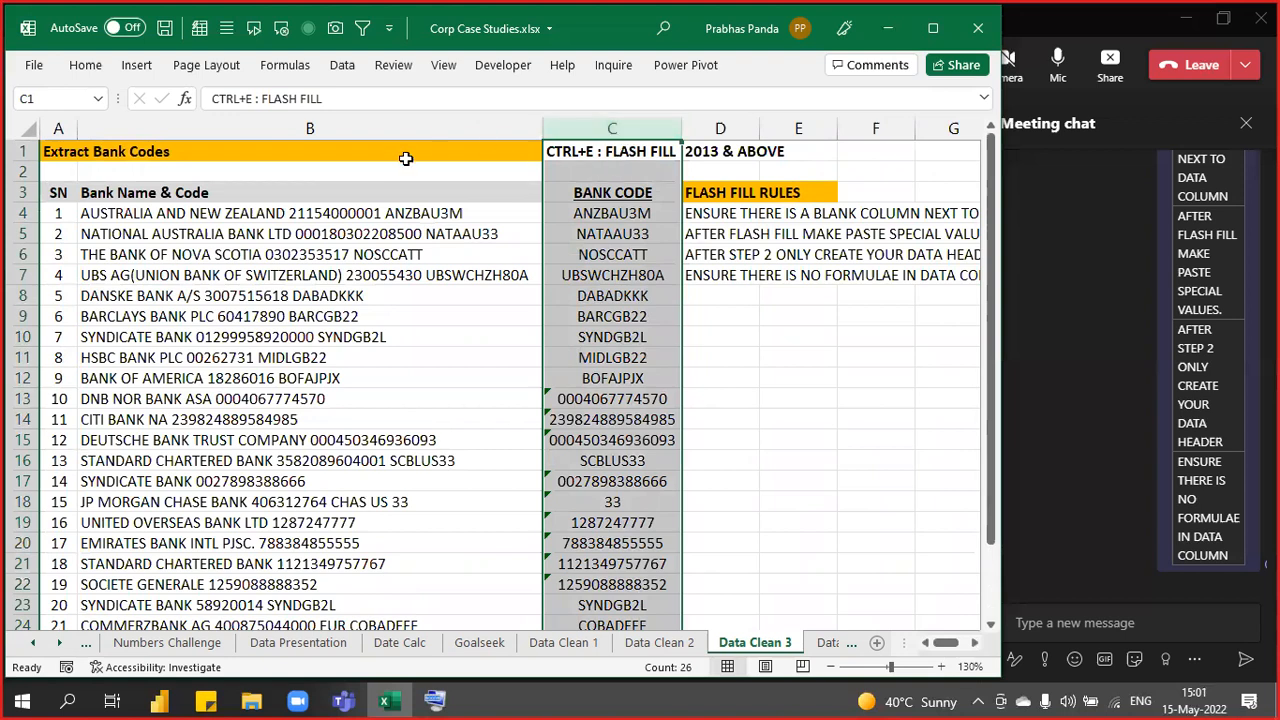
left_click_drag(379, 212, 365, 638)
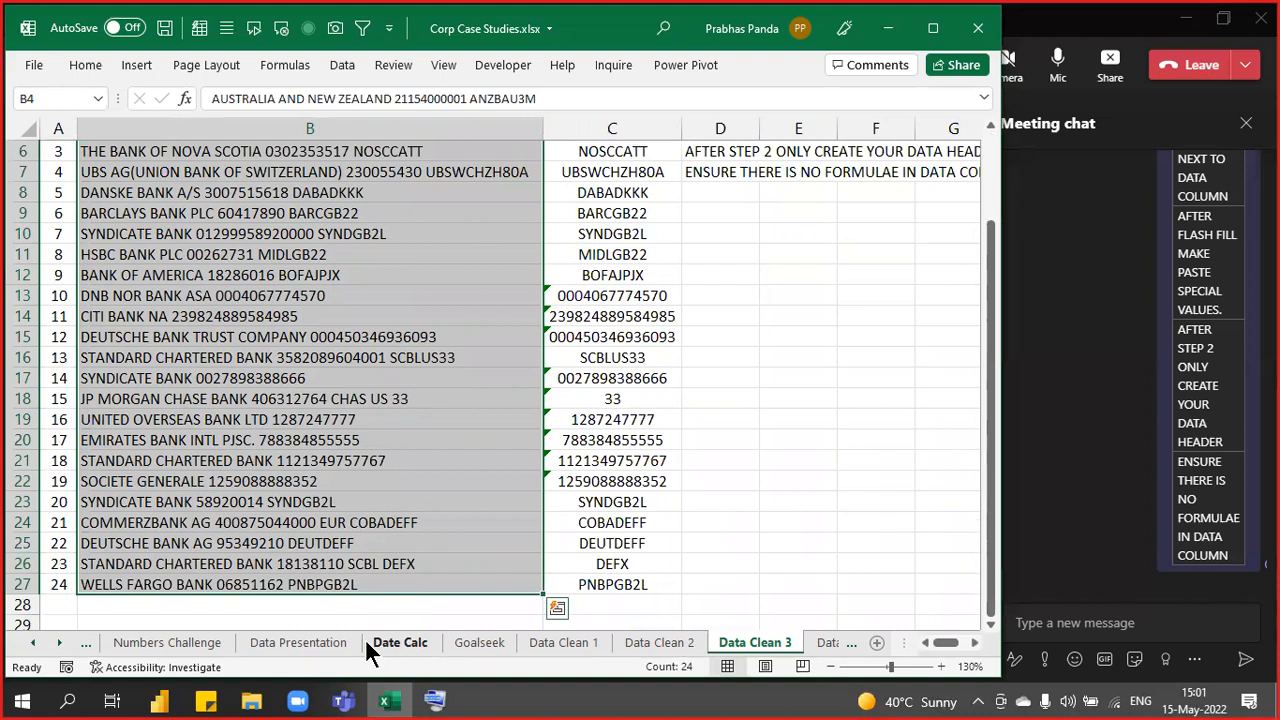
scroll(365, 638, "up", 2)
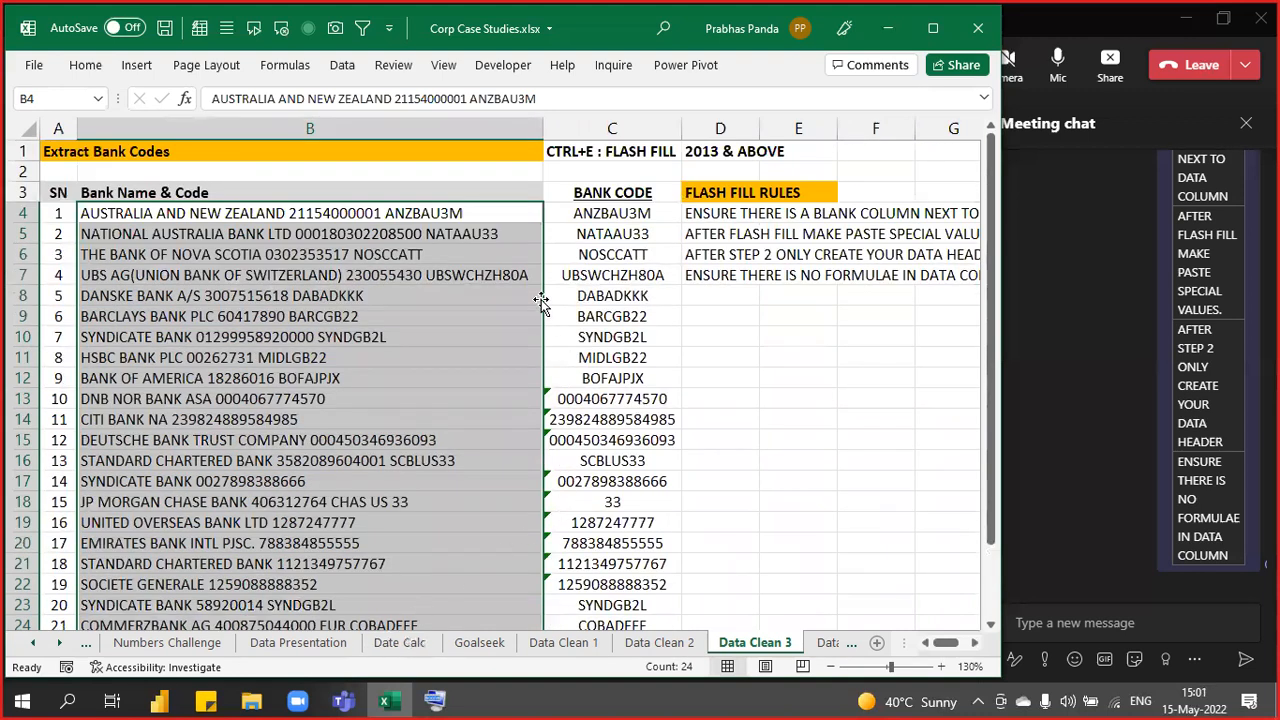
left_click_drag(600, 213, 655, 553)
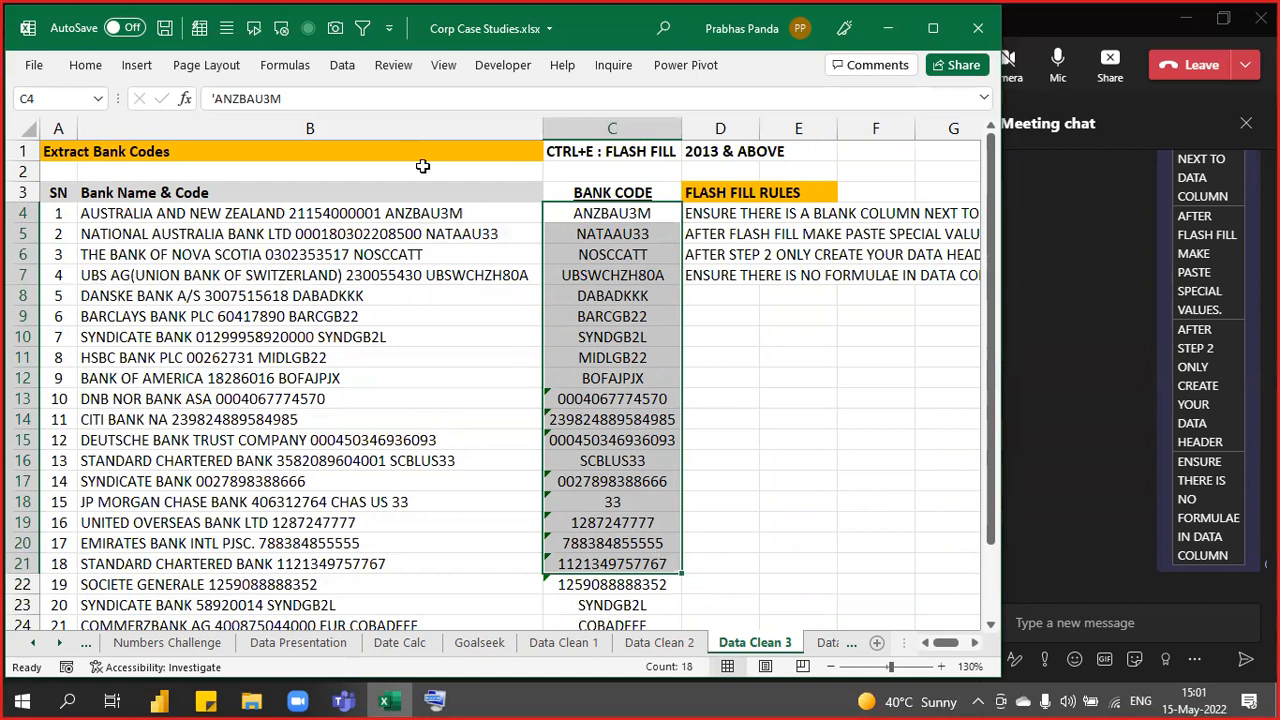
left_click(449, 214)
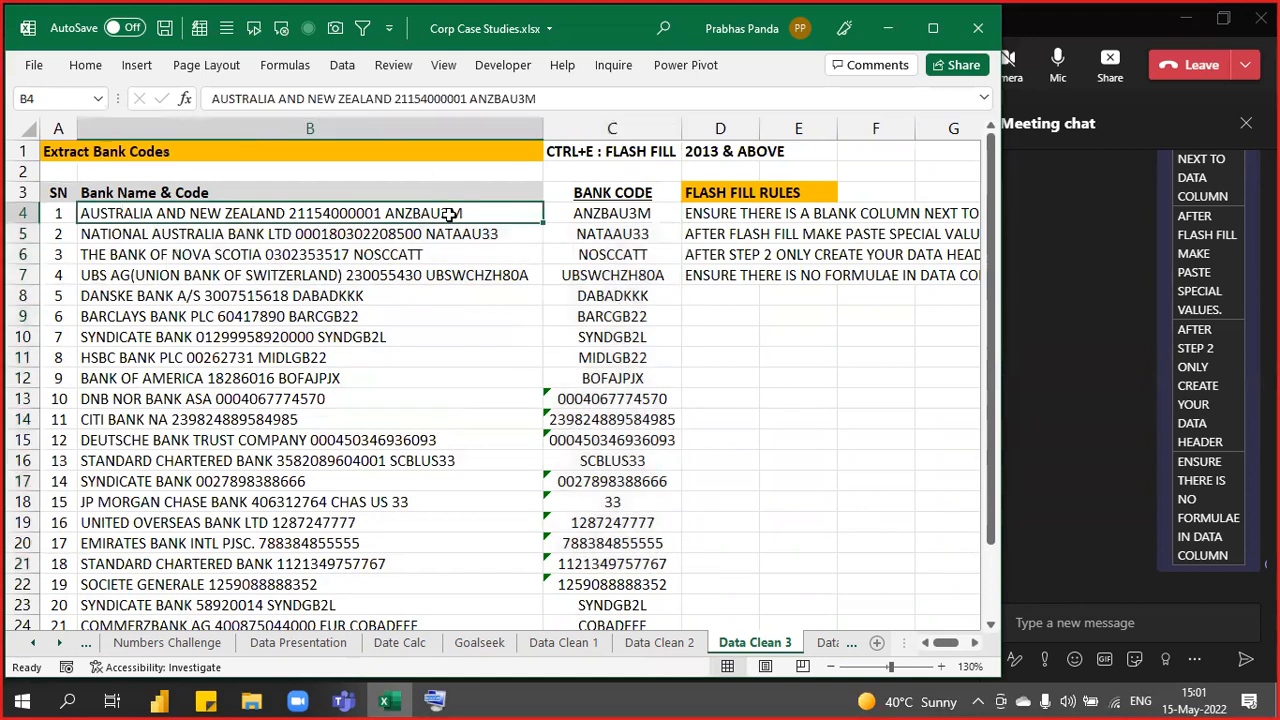
left_click(607, 215, "shift")
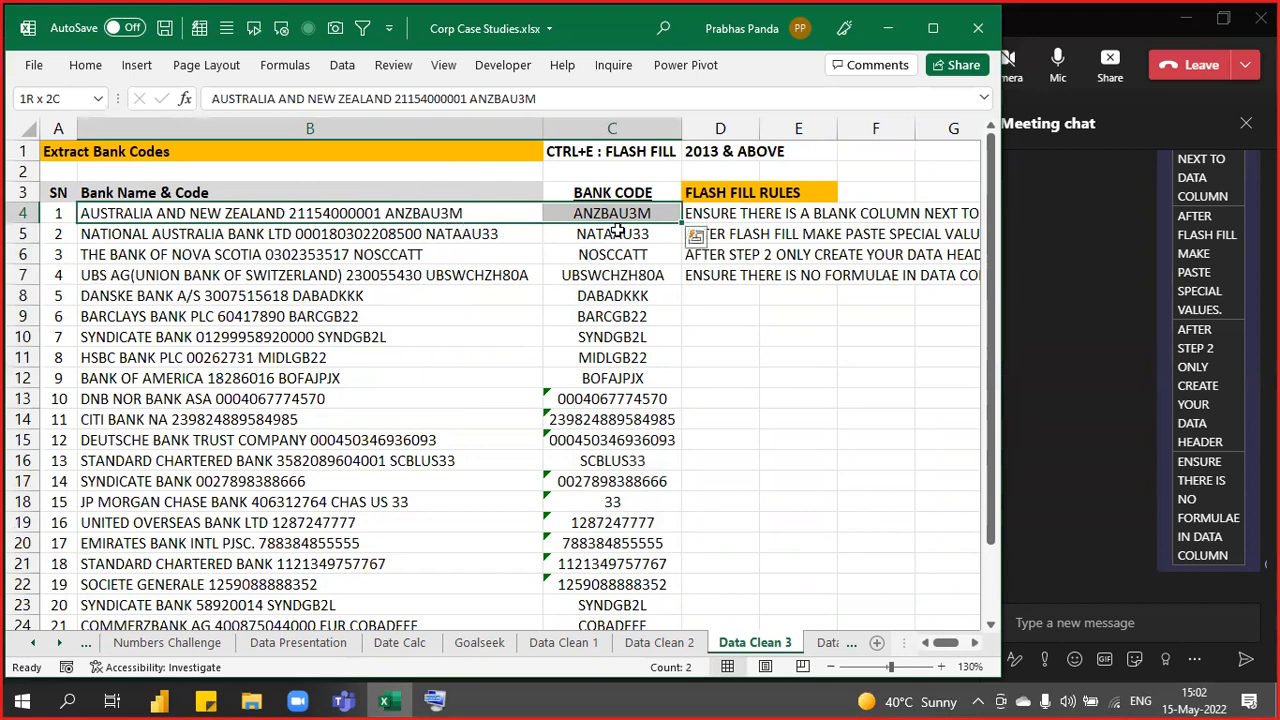
left_click_drag(628, 212, 620, 527)
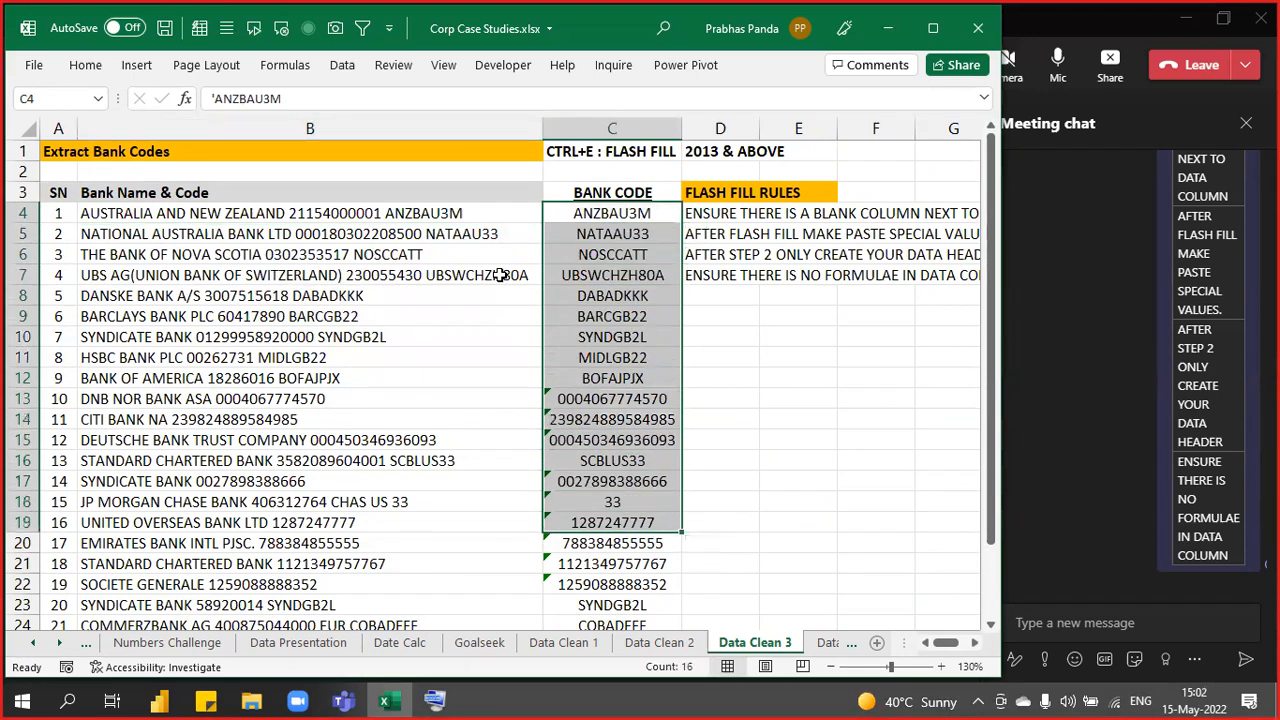
left_click(472, 207)
left_click_drag(512, 228, 512, 232)
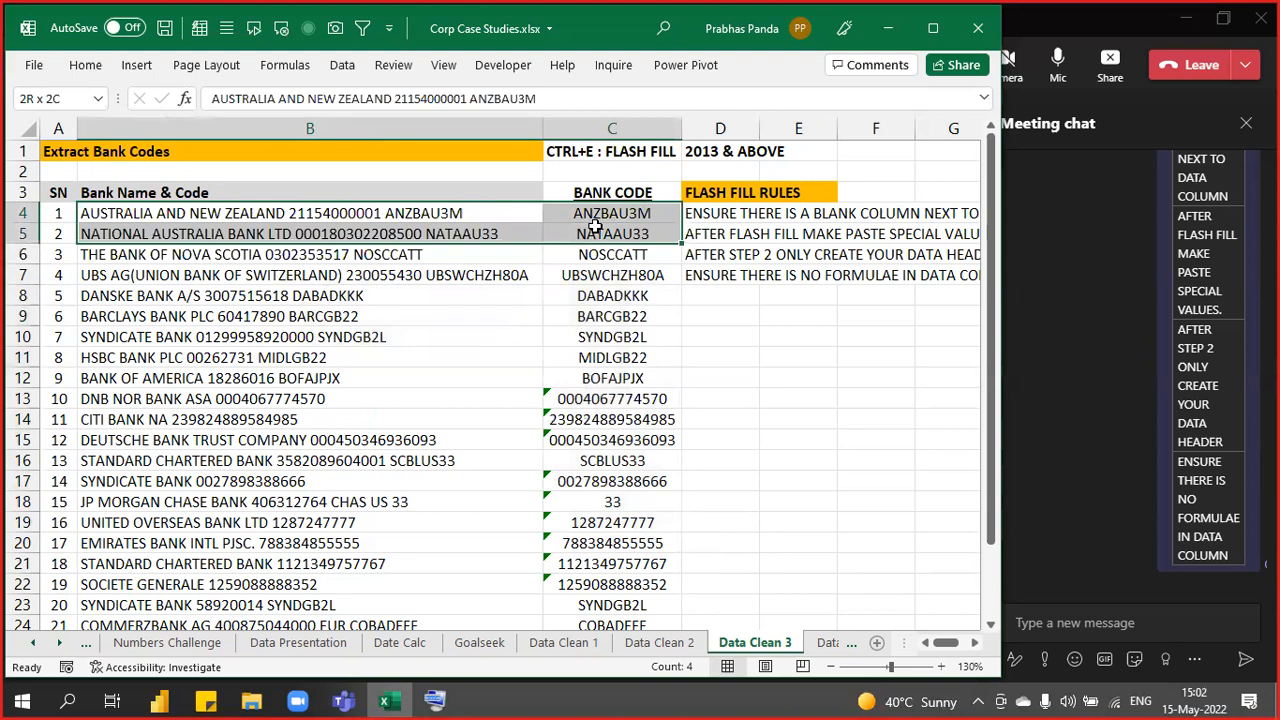
left_click_drag(608, 211, 614, 522)
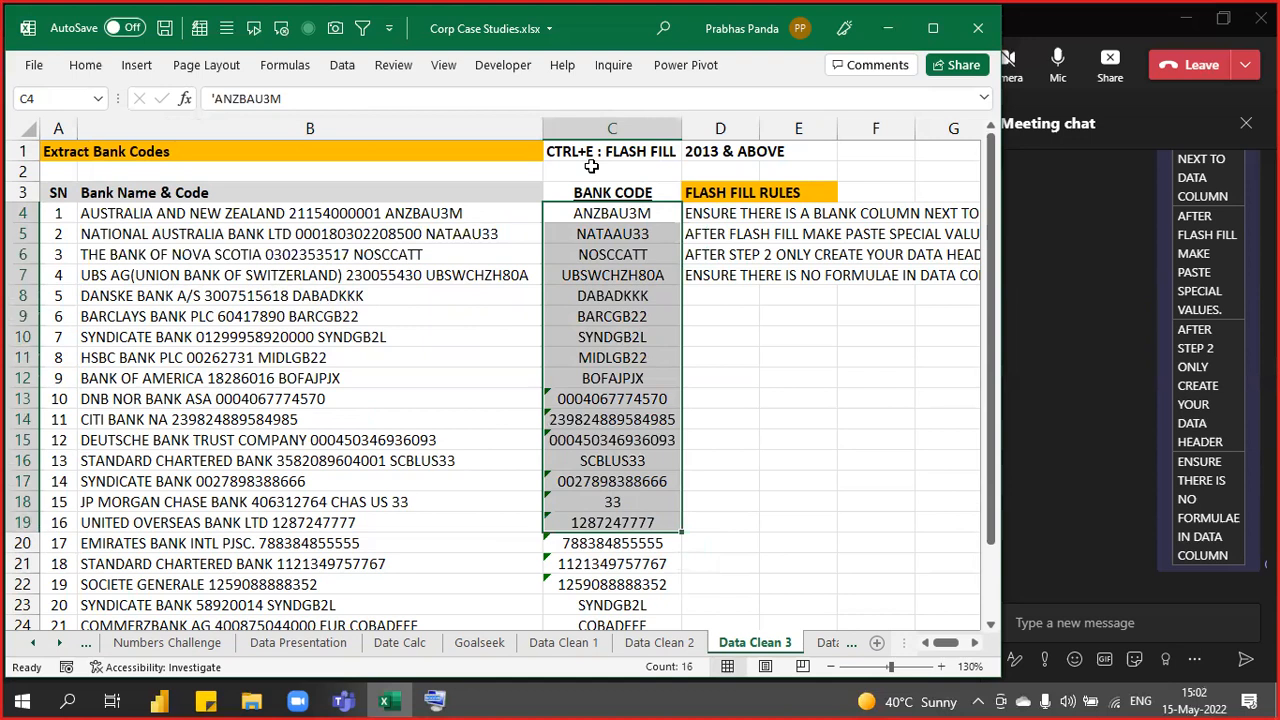
left_click(352, 210)
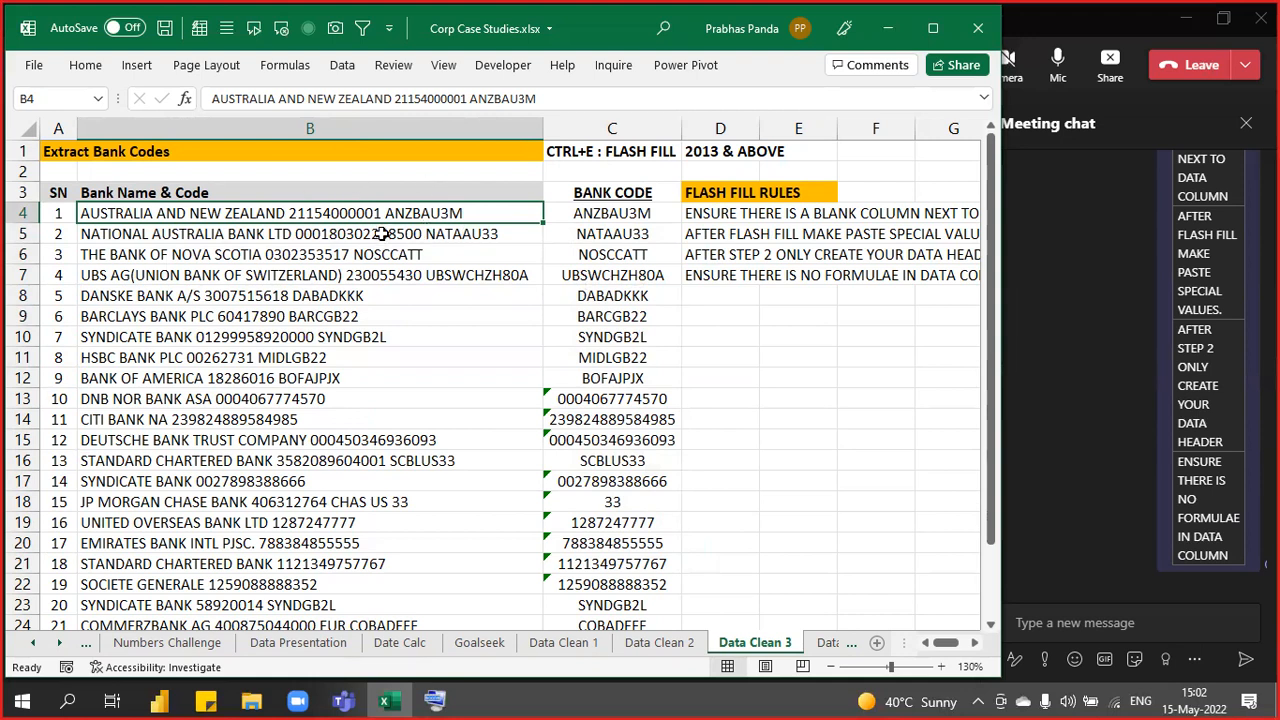
left_click(647, 232)
key("Up")
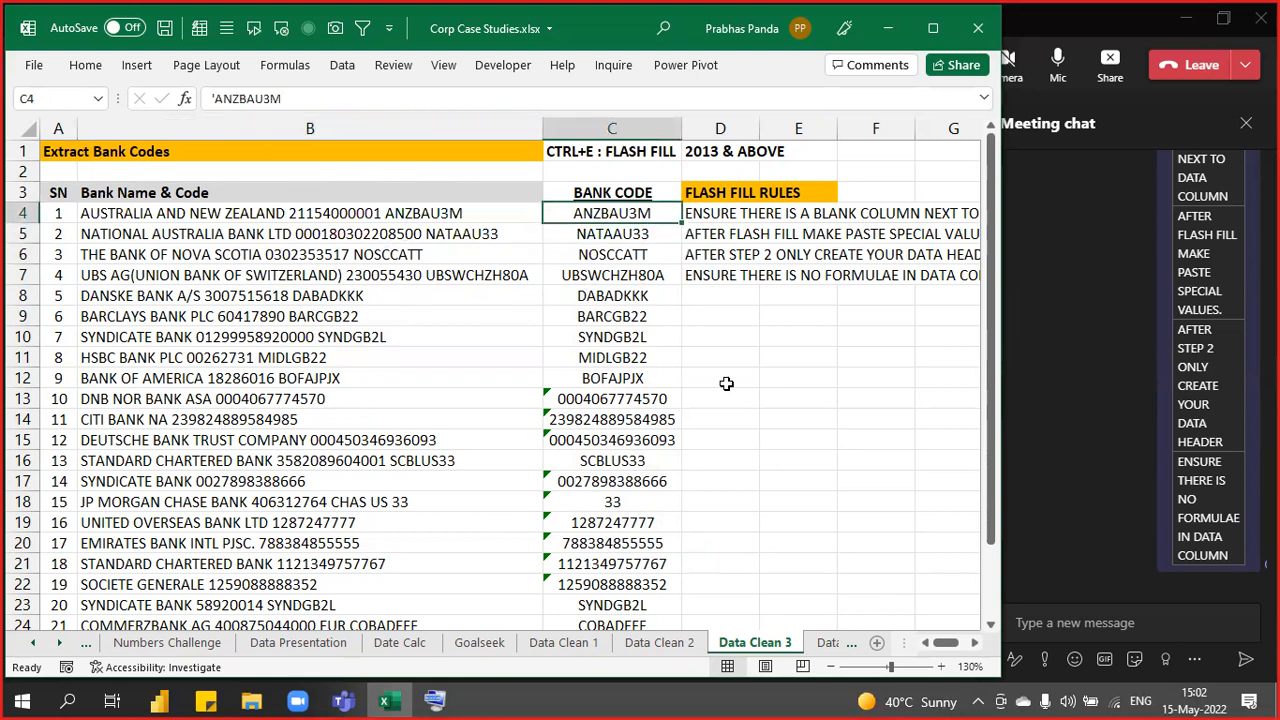
left_click(471, 128)
- Insert a narrow blank column C before the BANK CODE column
left_click(625, 130)
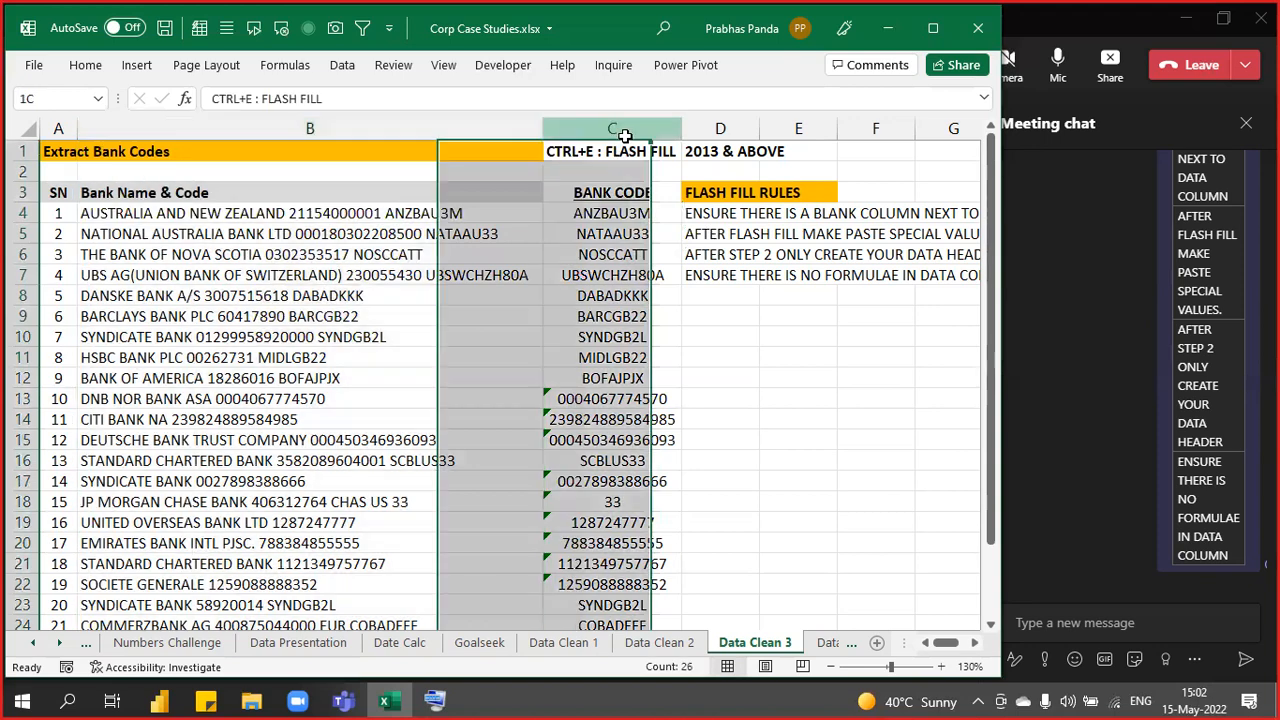
key("alt+i")
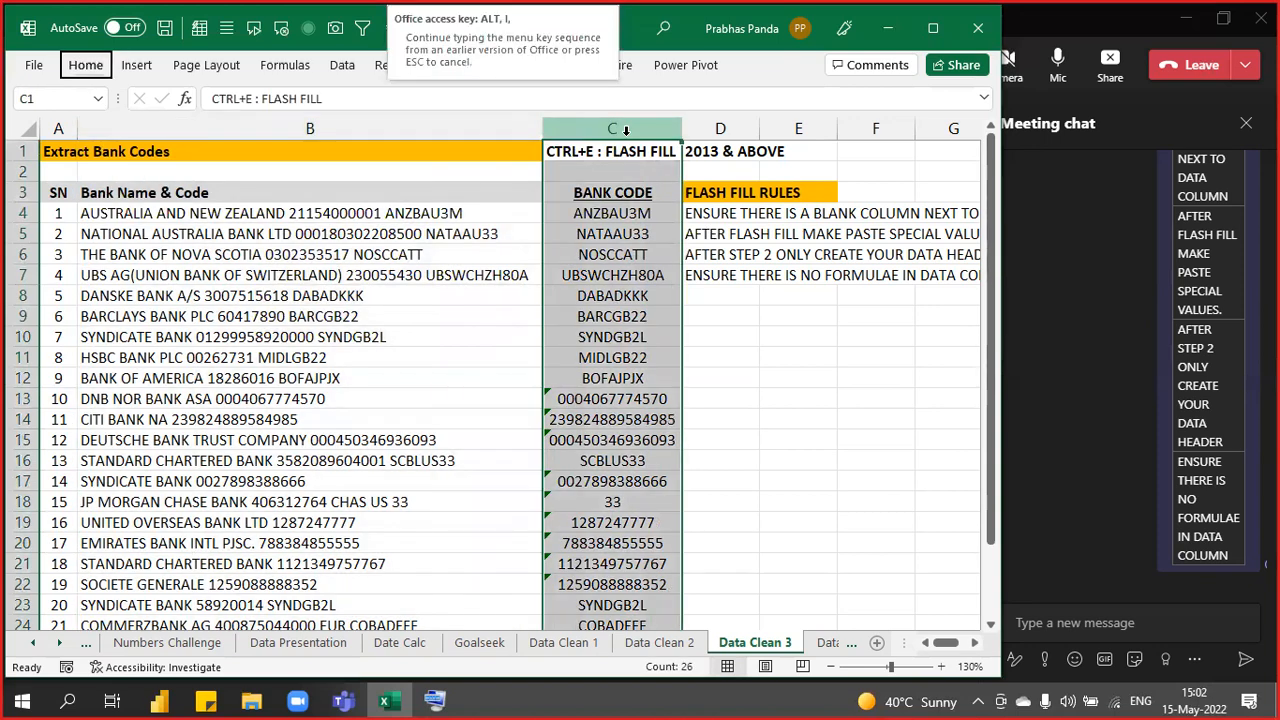
key("c")
scroll(760, 301, "down", 1)
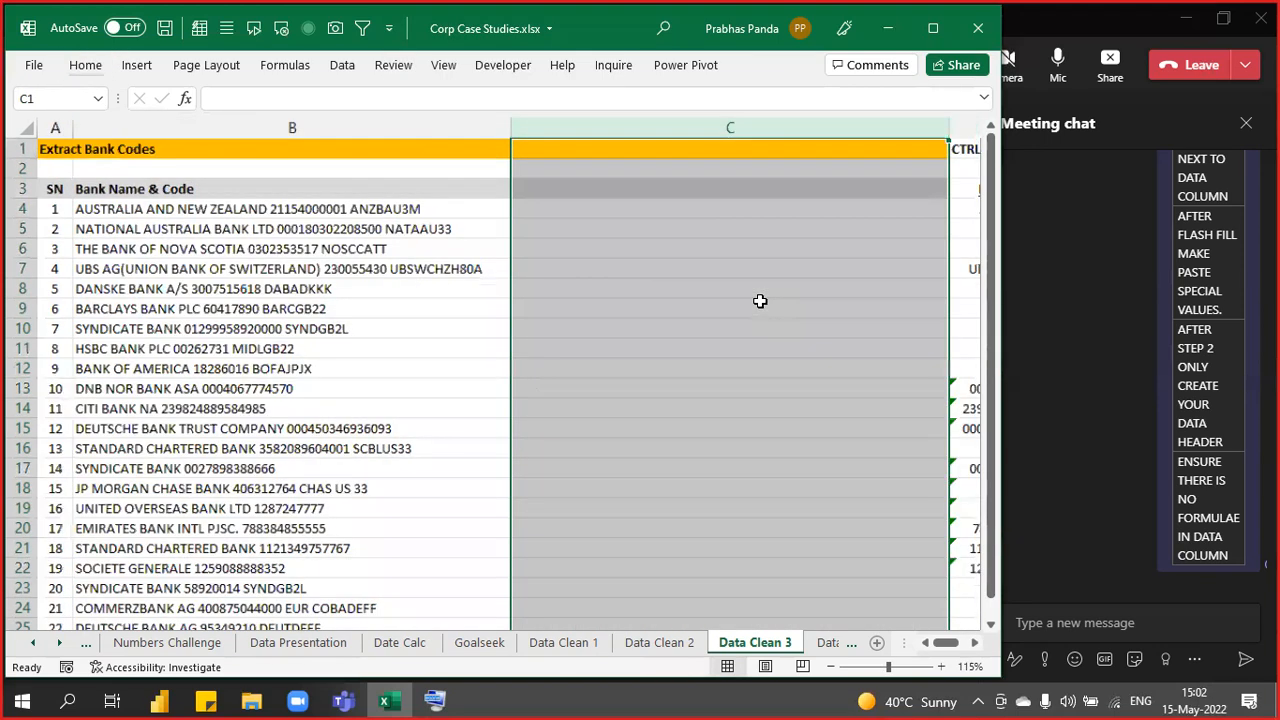
left_click_drag(887, 128, 612, 137)
left_click(546, 204)
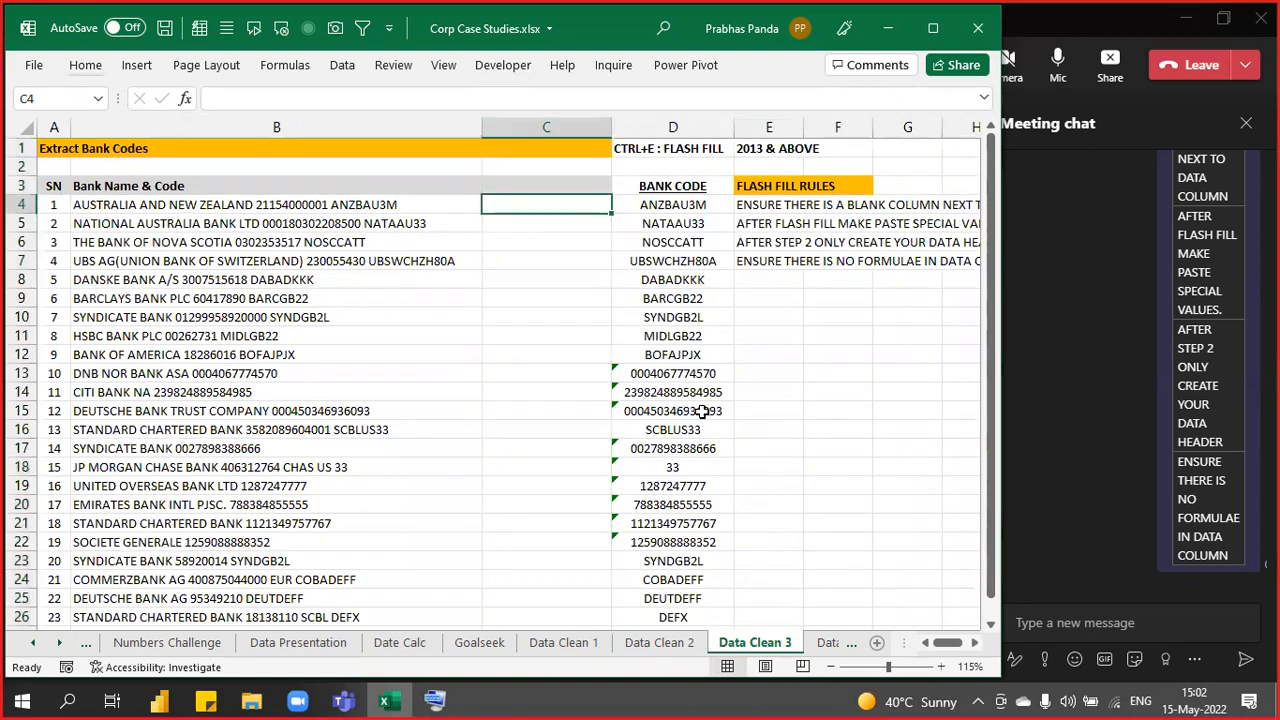
key("Left")
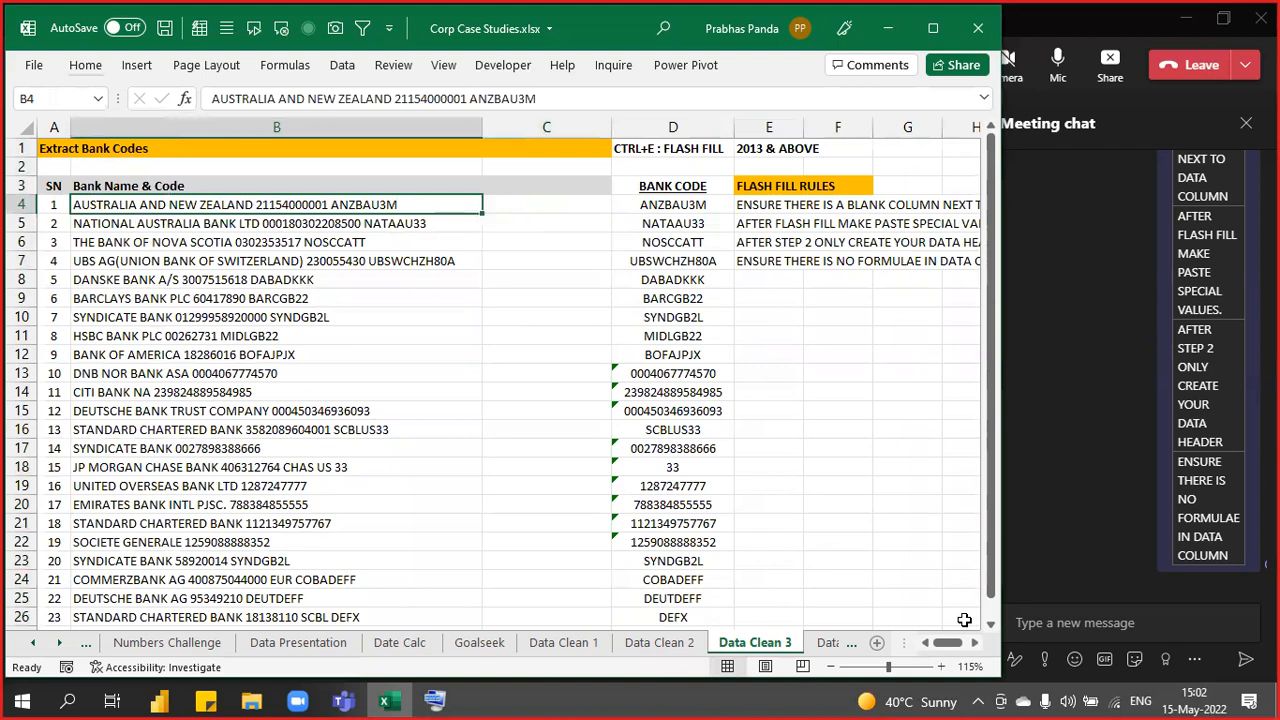
key("F2")
key("Left")
key("Left")
key("Left")
key("Left")
key("Left")
key("Left")
key("Left")
key("Left")
key("Left")
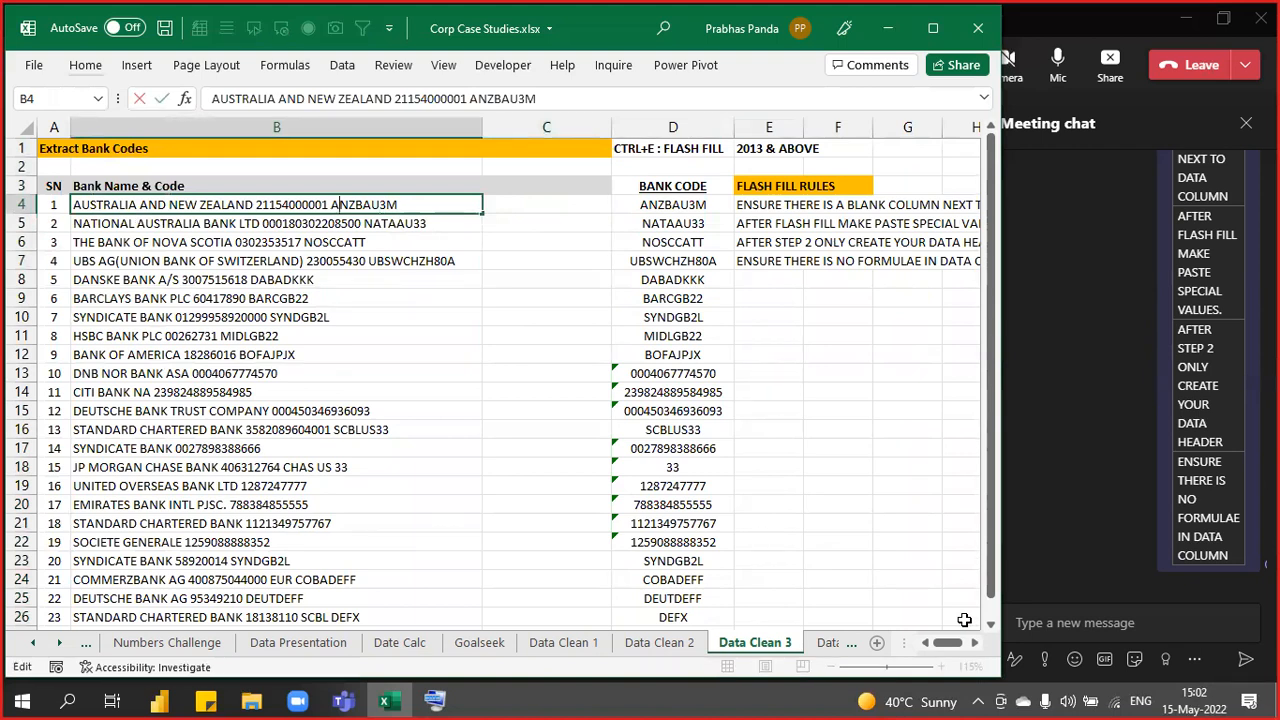
key("shift+Left")
key("shift+Left")
key("shift+Left")
key("shift+Left")
key("shift+Left")
key("shift+Left")
key("shift+Left")
key("shift+Left")
key("shift+Left")
key("shift+Left")
key("shift+Left")
key("ctrl+c")
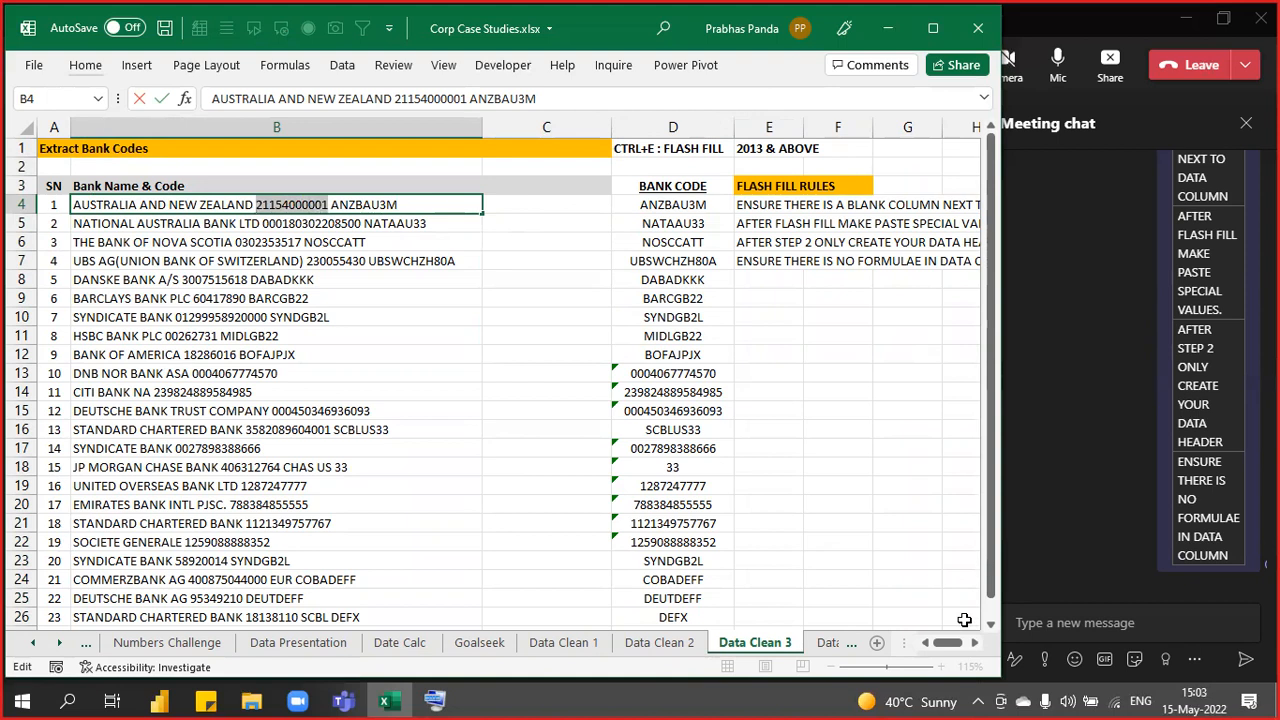
key("Tab")
key("ctrl+v")
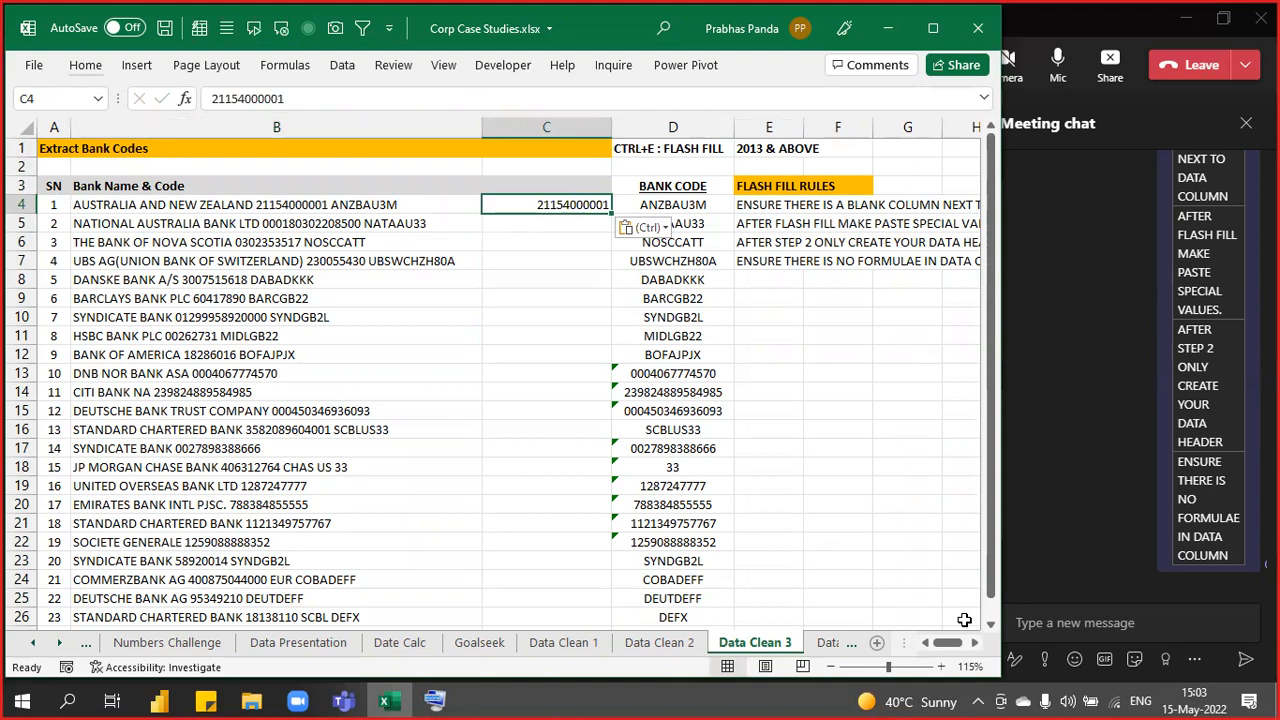
key("ctrl+e")
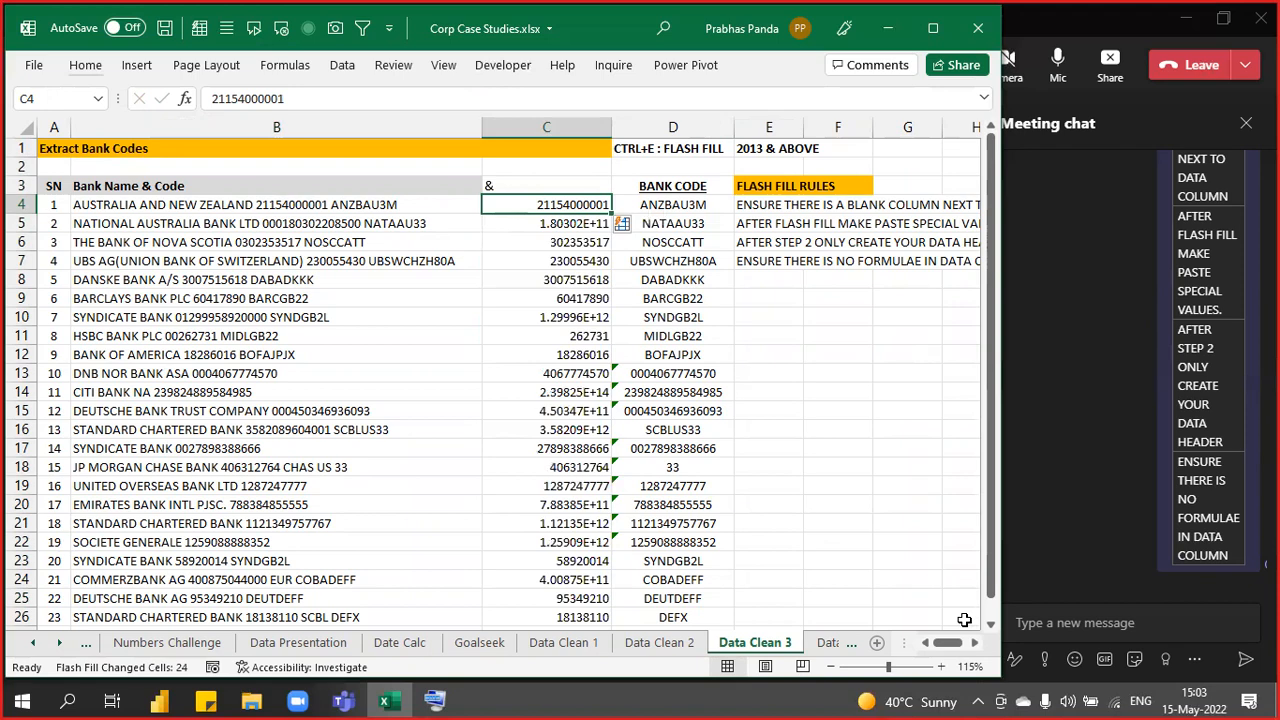
scroll(878, 237, "up", 1, "ctrl")
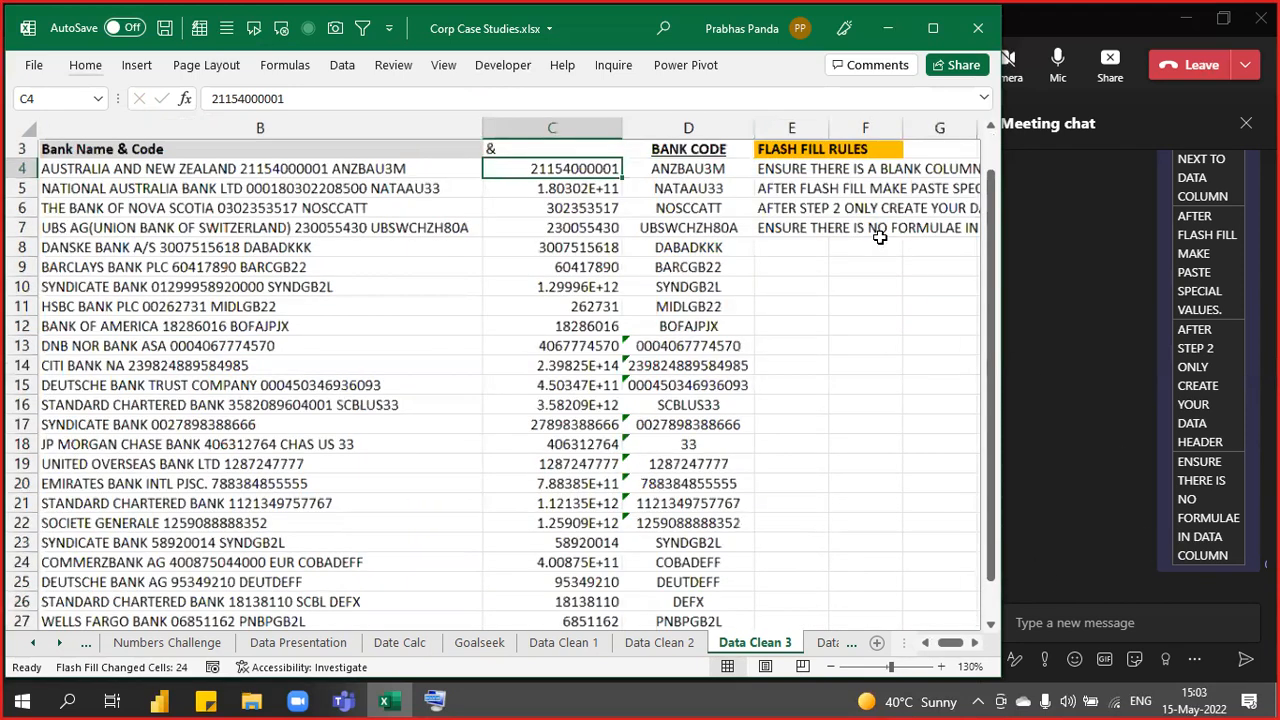
scroll(878, 237, "up", 2, "ctrl")
scroll(878, 237, "up", 1)
key("Left")
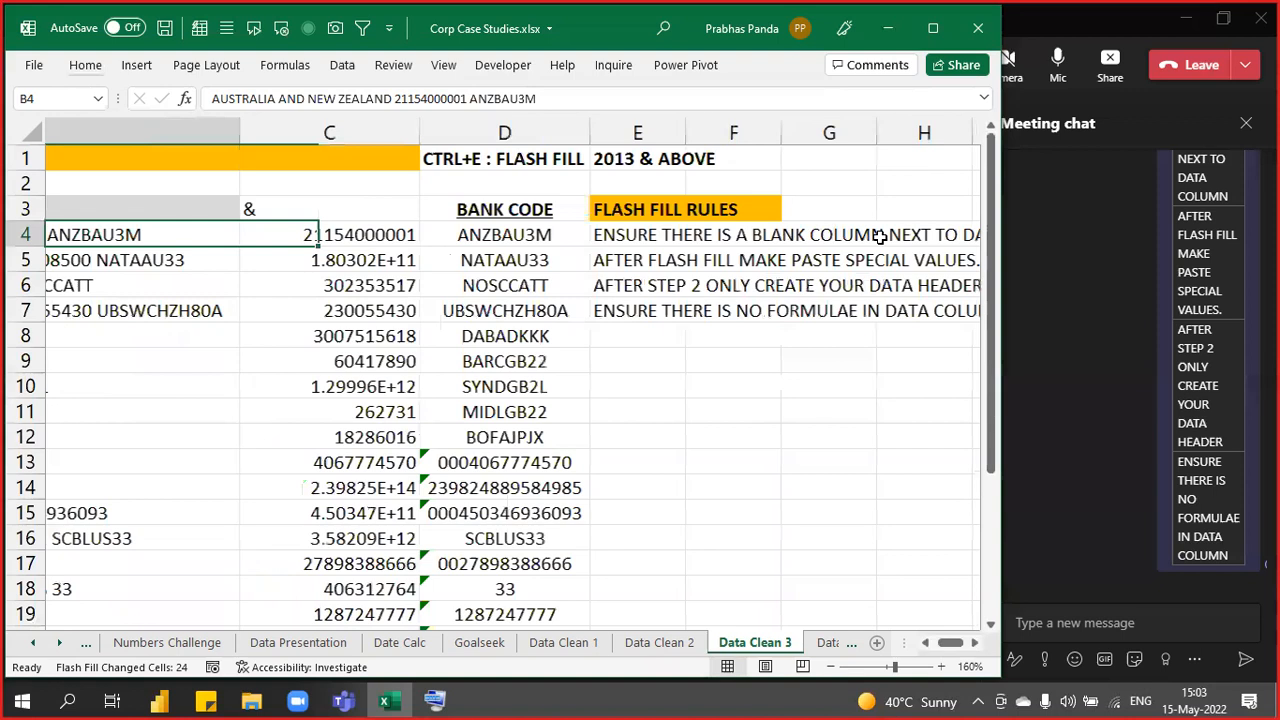
left_click_drag(720, 235, 700, 500)
left_click_drag(410, 260, 700, 258)
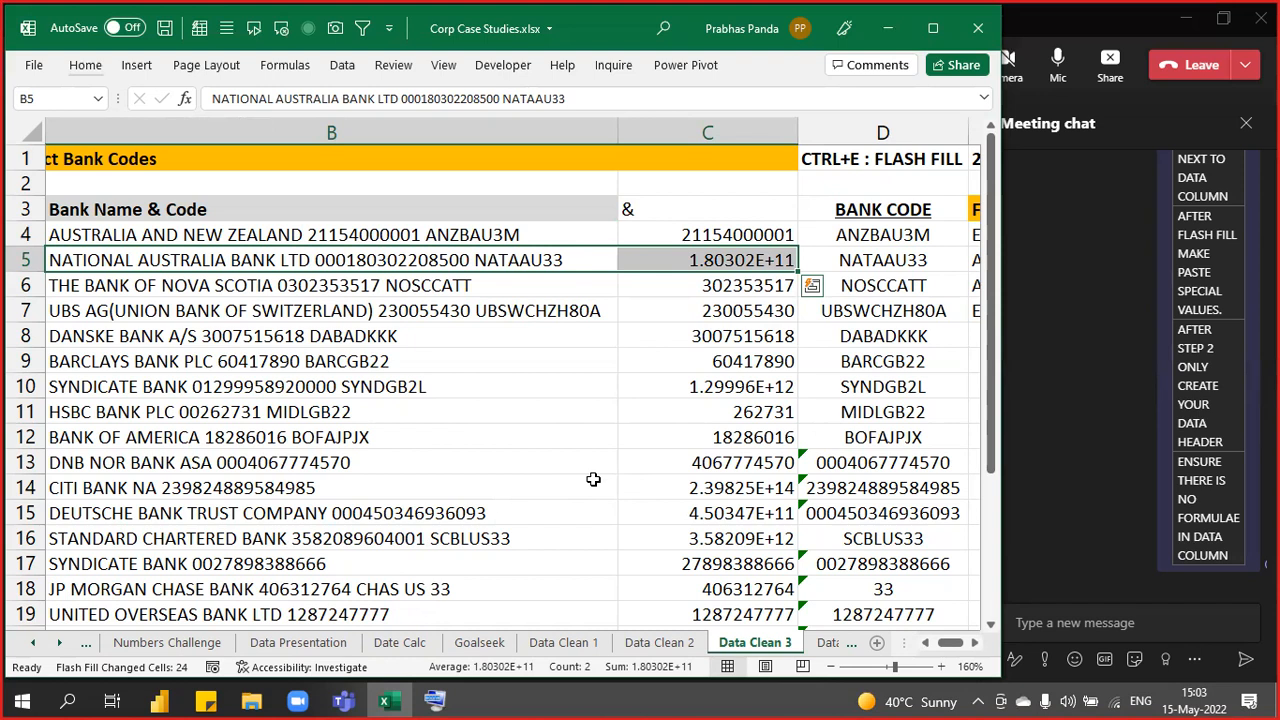
key("Up")
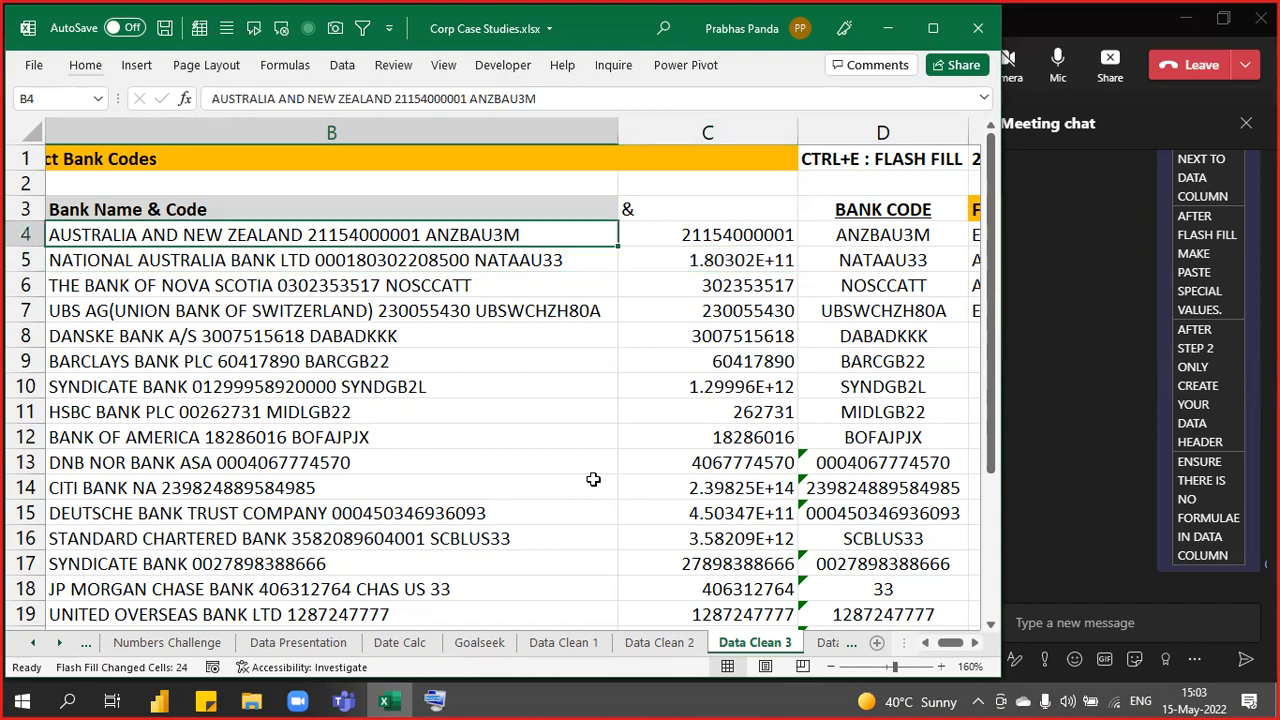
key("Right")
key("Up")
key("shift+Down")
key("shift+Down")
key("shift+Down")
key("shift+Down")
key("shift+Down")
key("shift+Down")
key("shift+Down")
key("shift+Down")
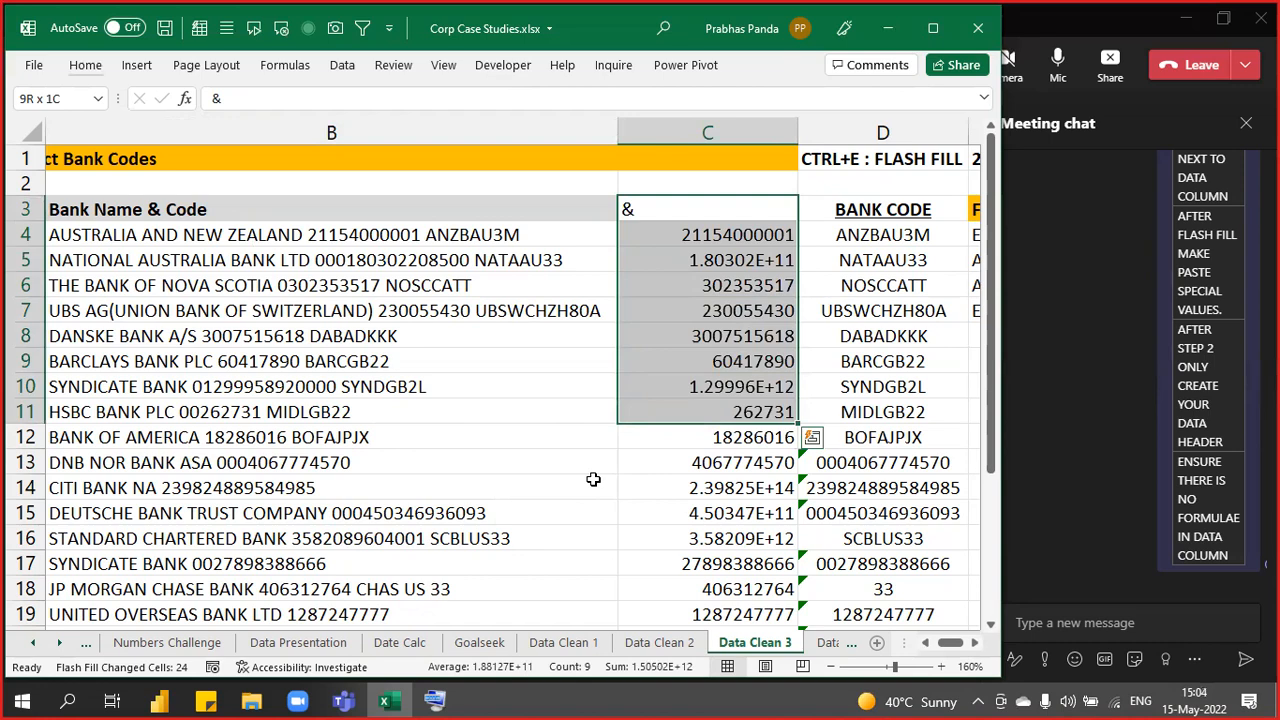
scroll(664, 341, "down", 2, "ctrl")
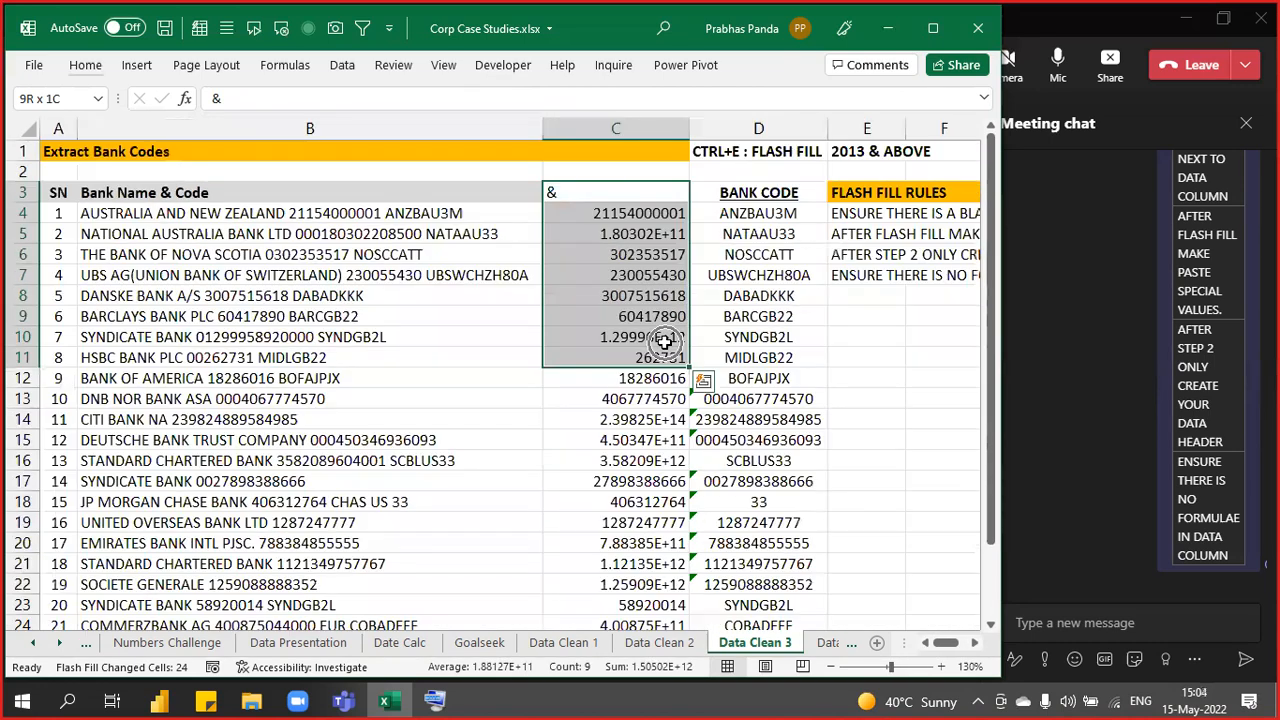
key("Right")
key("Right")
key("Right")
key("Right")
key("Right")
key("Right")
key("Right")
key("Right")
key("Right")
key("Right")
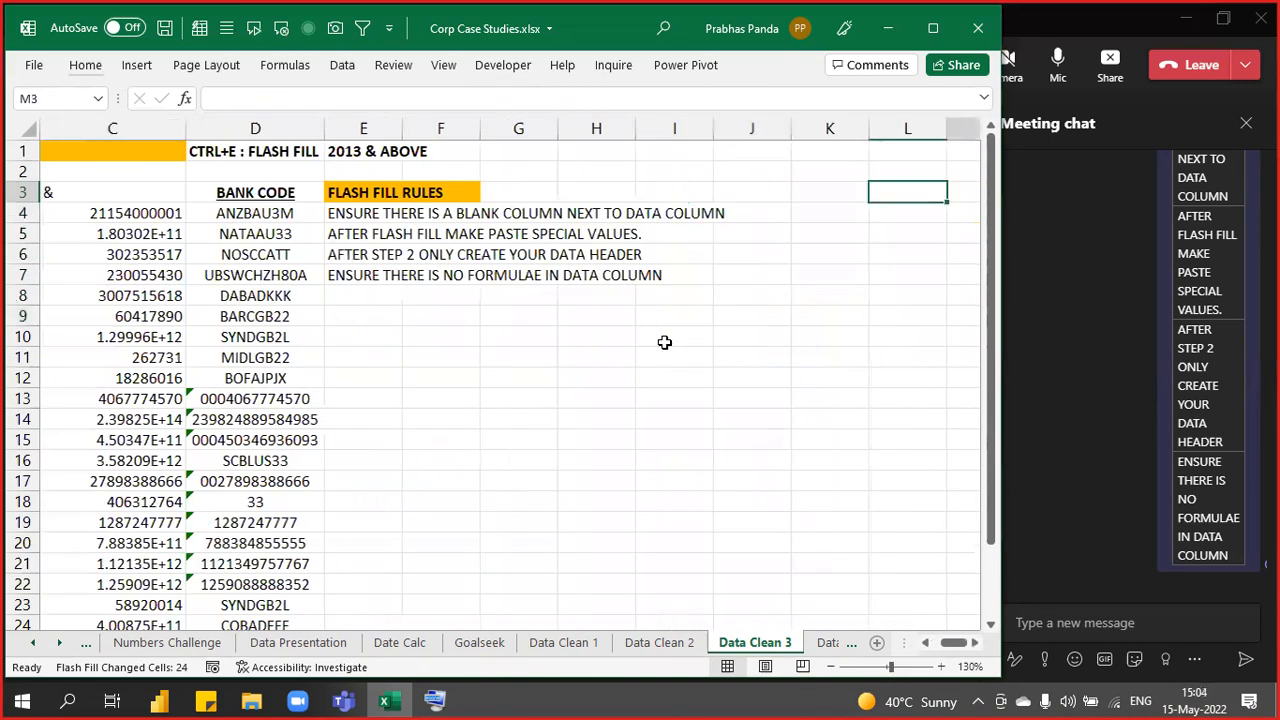
key("Right")
key("Right")
key("Right")
key("Right")
scroll(644, 297, "up", 1, "ctrl")
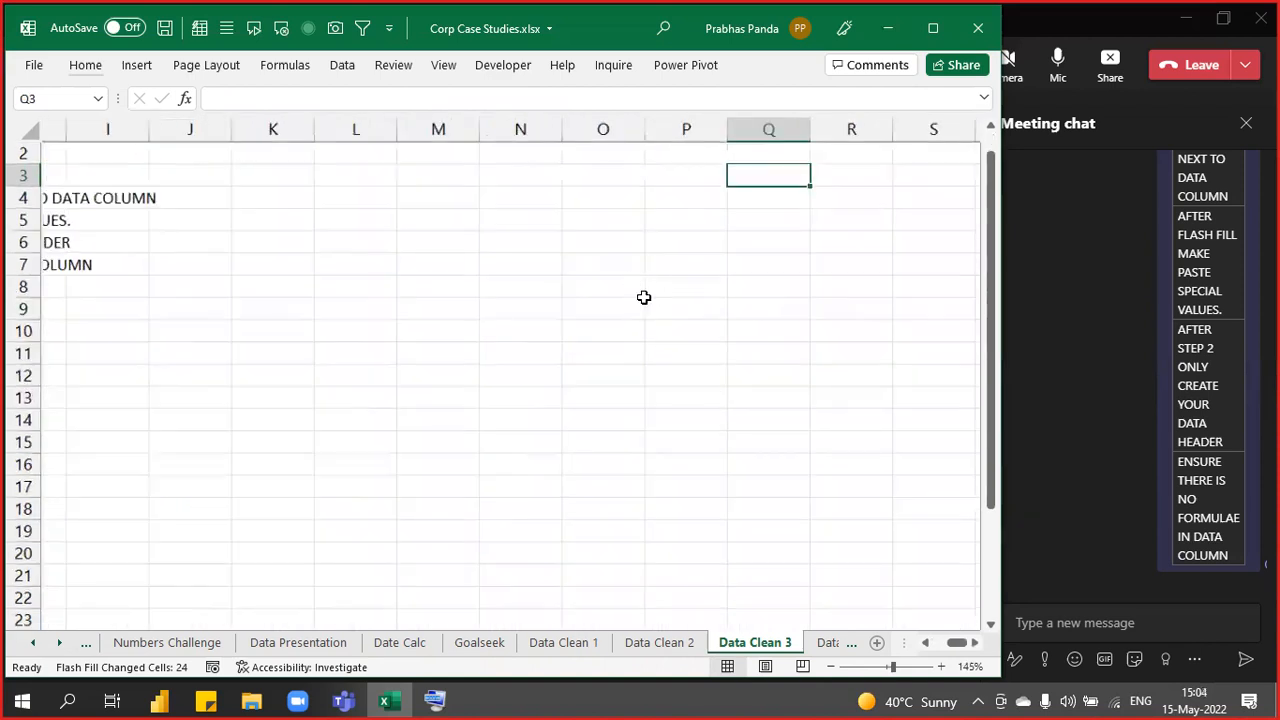
scroll(644, 297, "up", 5, "ctrl")
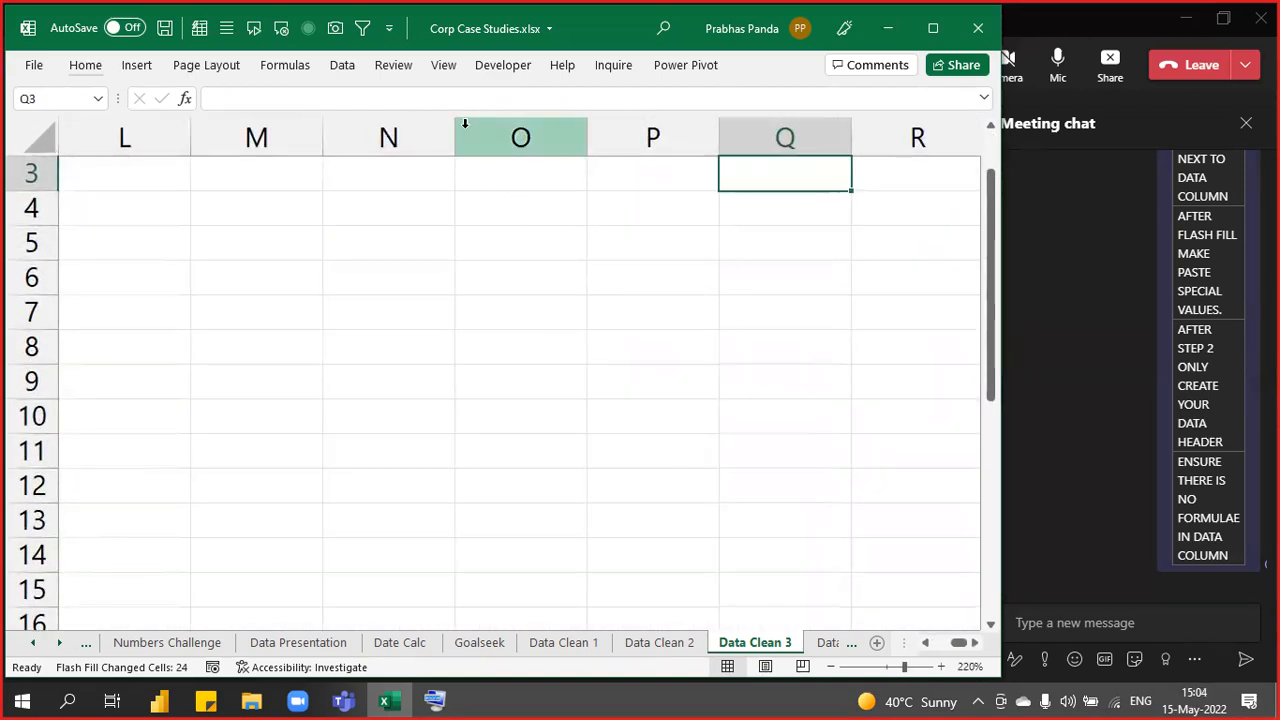
left_click_drag(455, 123, 564, 143)
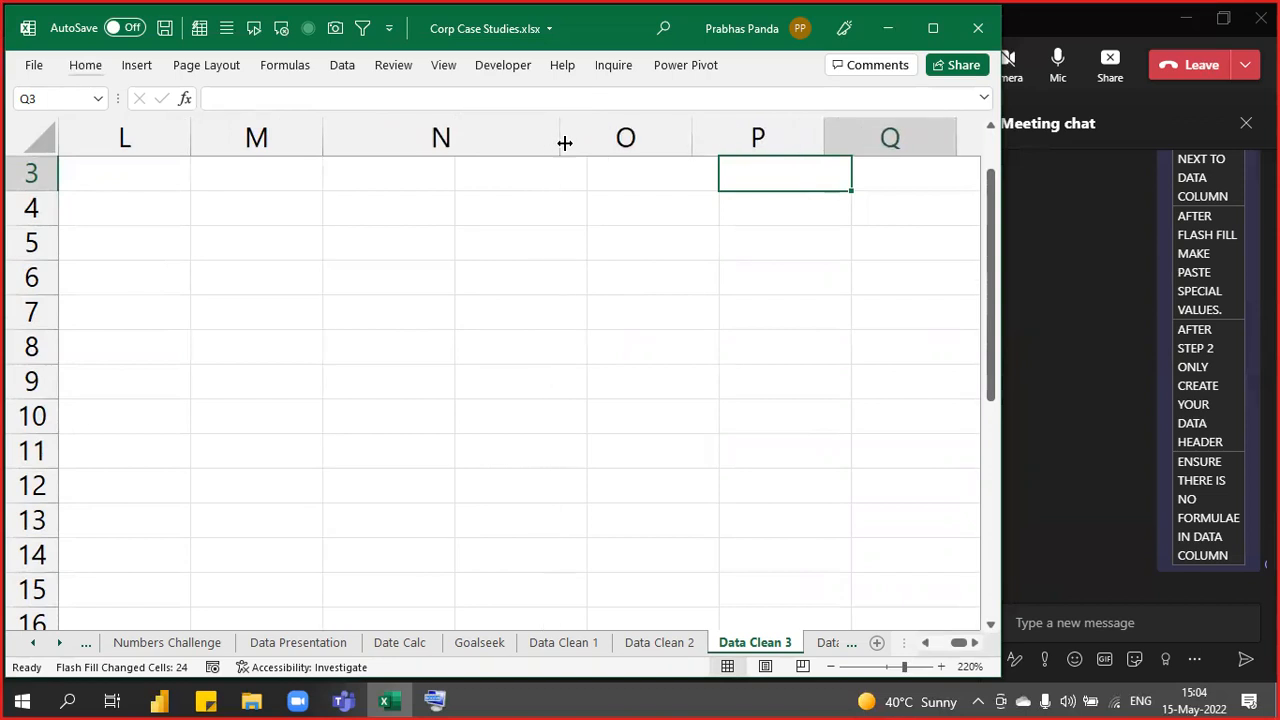
left_click(420, 303)
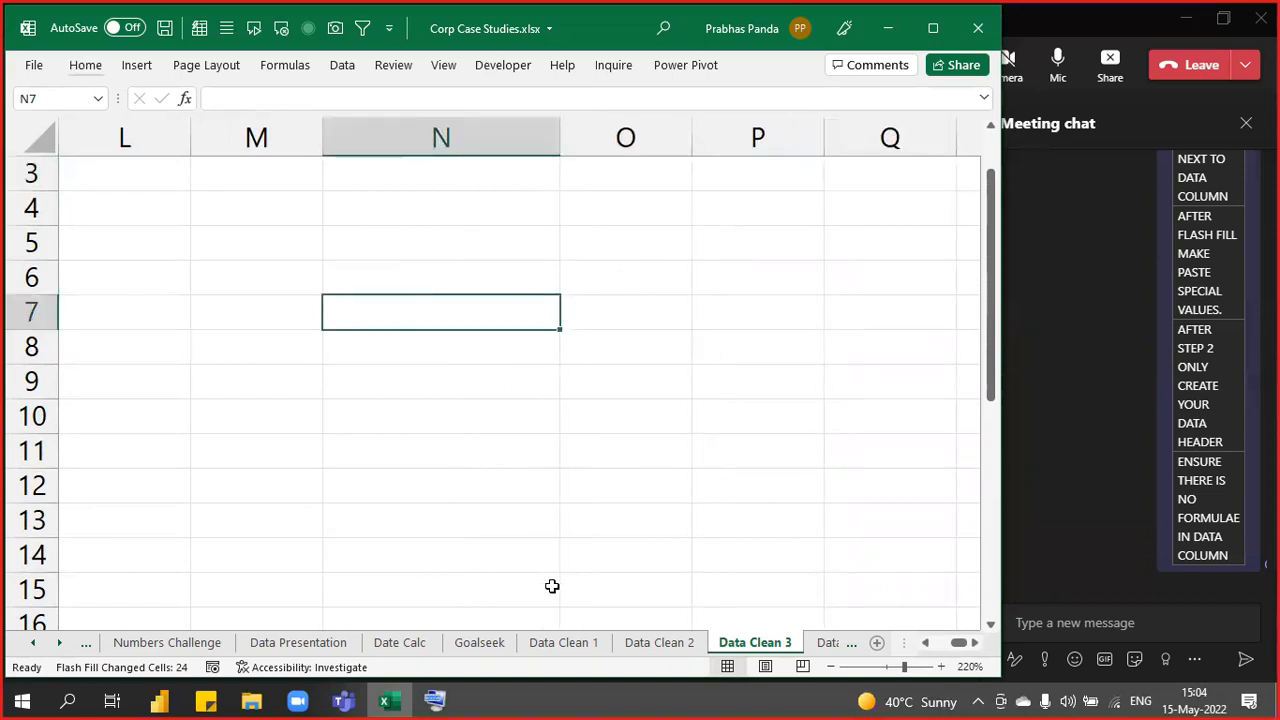
type("1234567890")
key("Return")
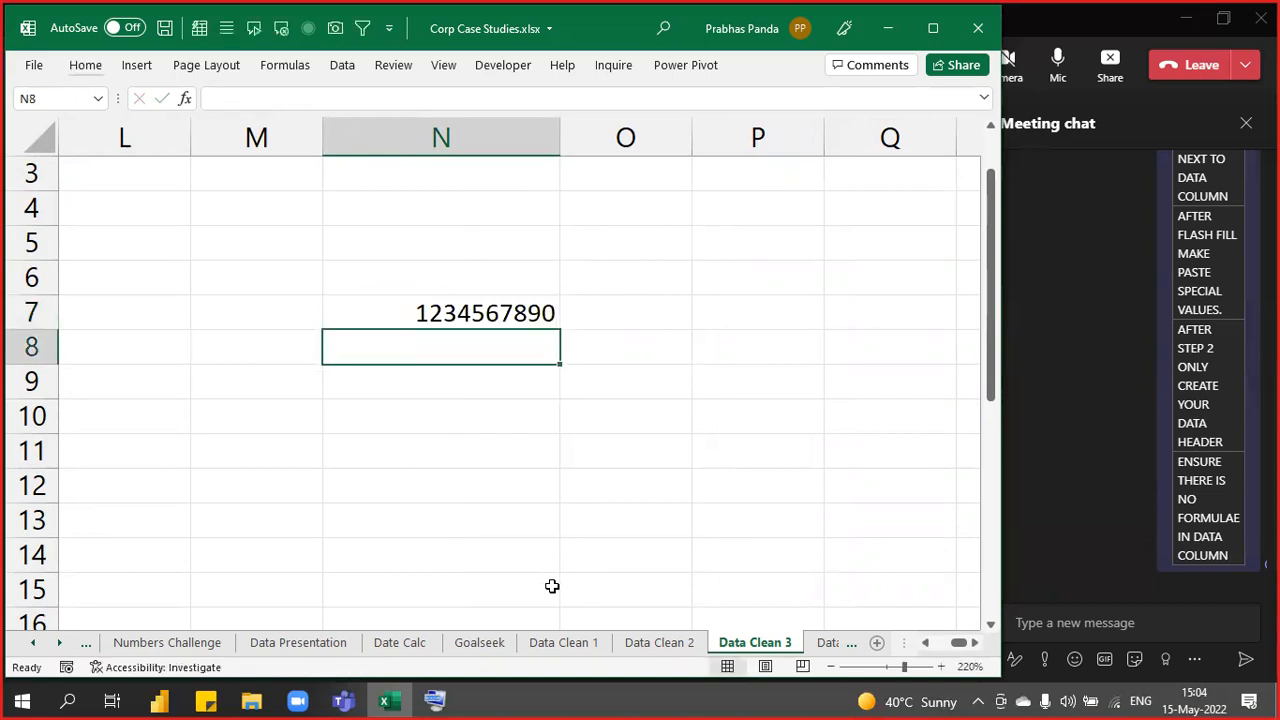
key("Up")
key("Right")
type("=LEN(N7")
key("Return")
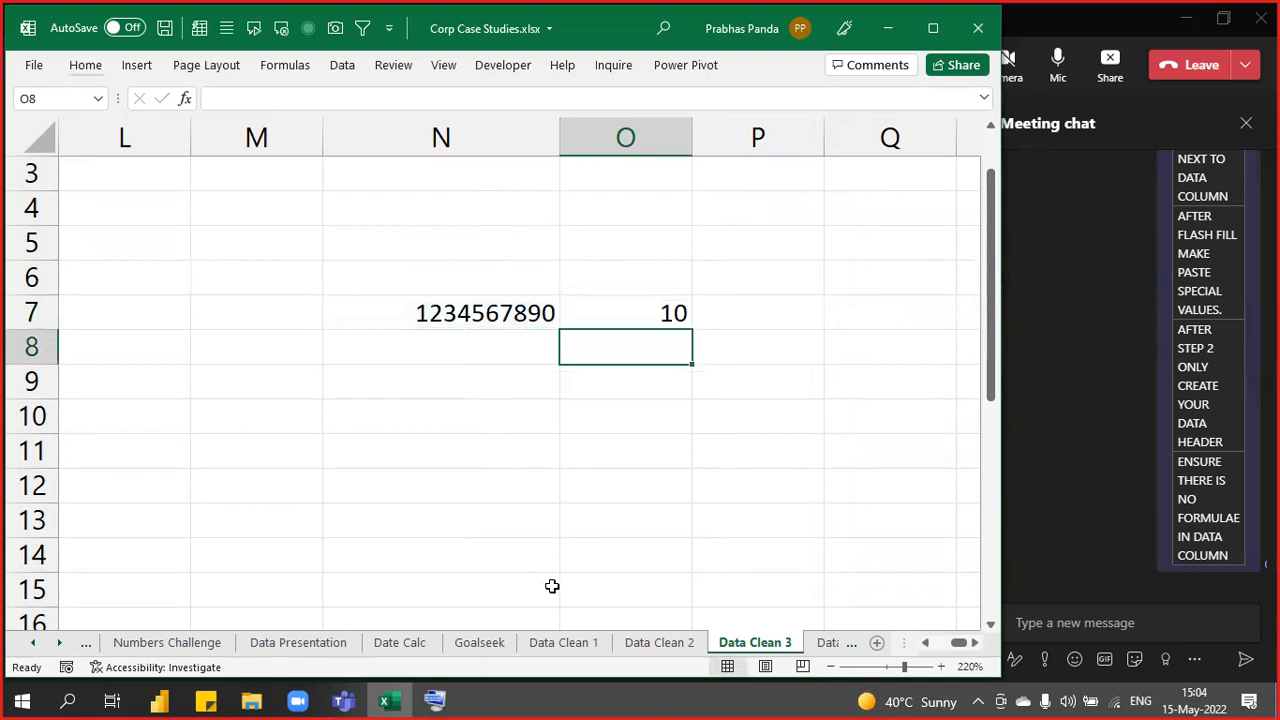
key("Up")
key("Left")
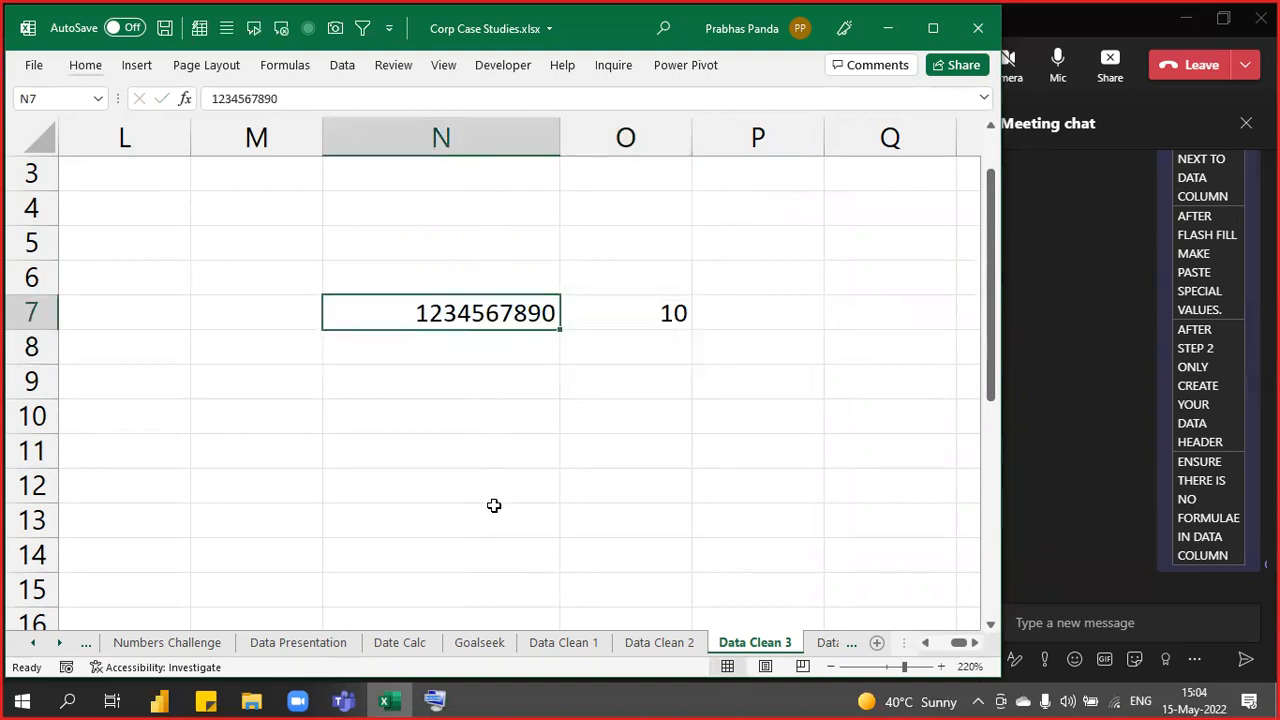
left_click(366, 314)
left_click(366, 314)
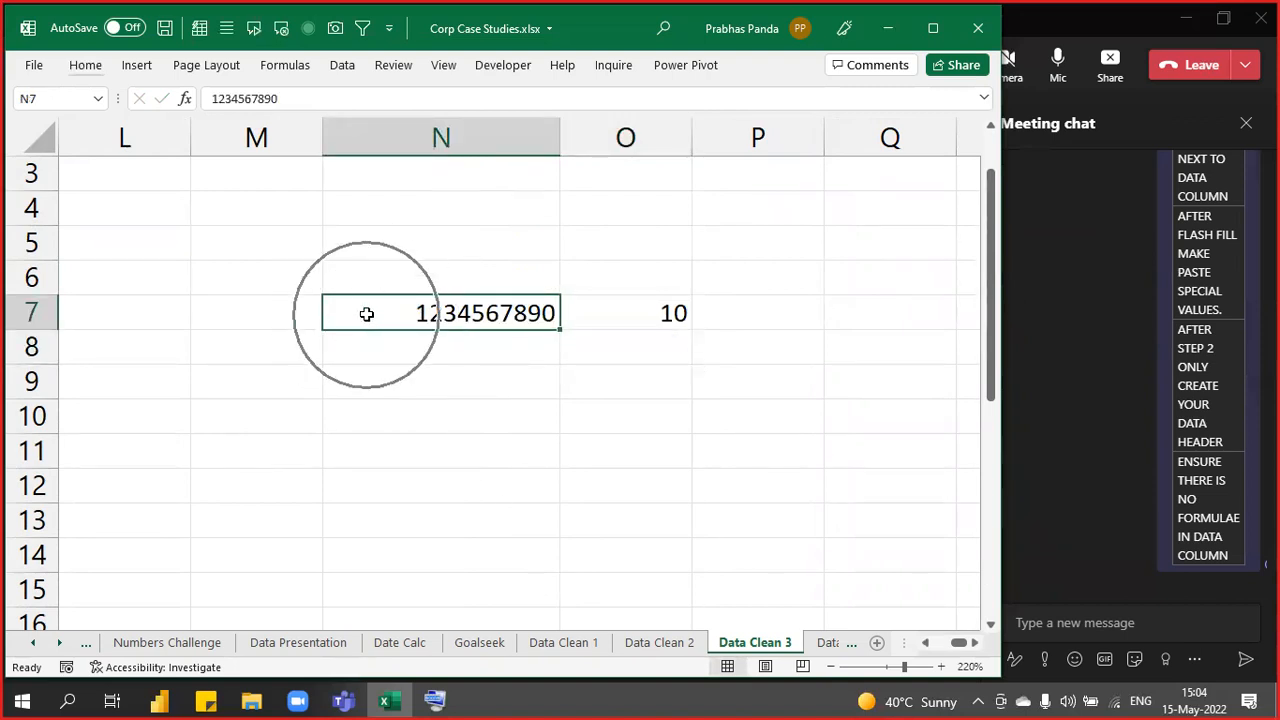
left_click(366, 314)
left_click(366, 314)
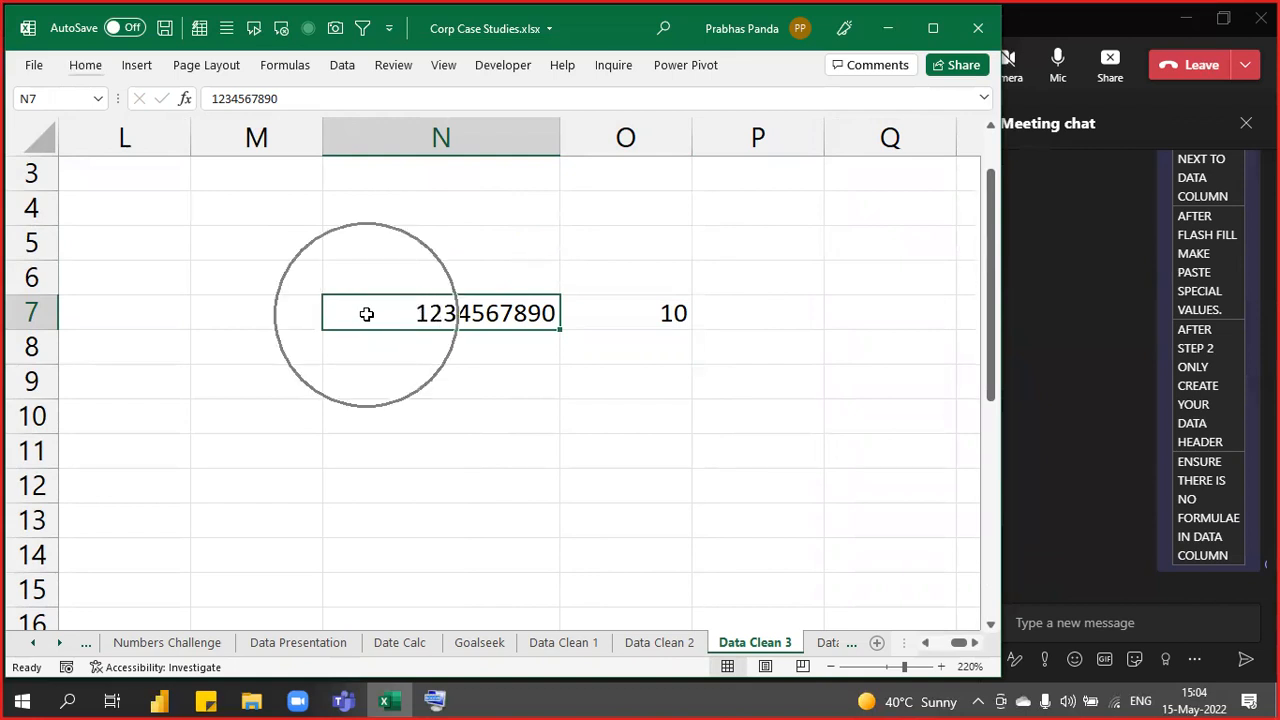
left_click(366, 314)
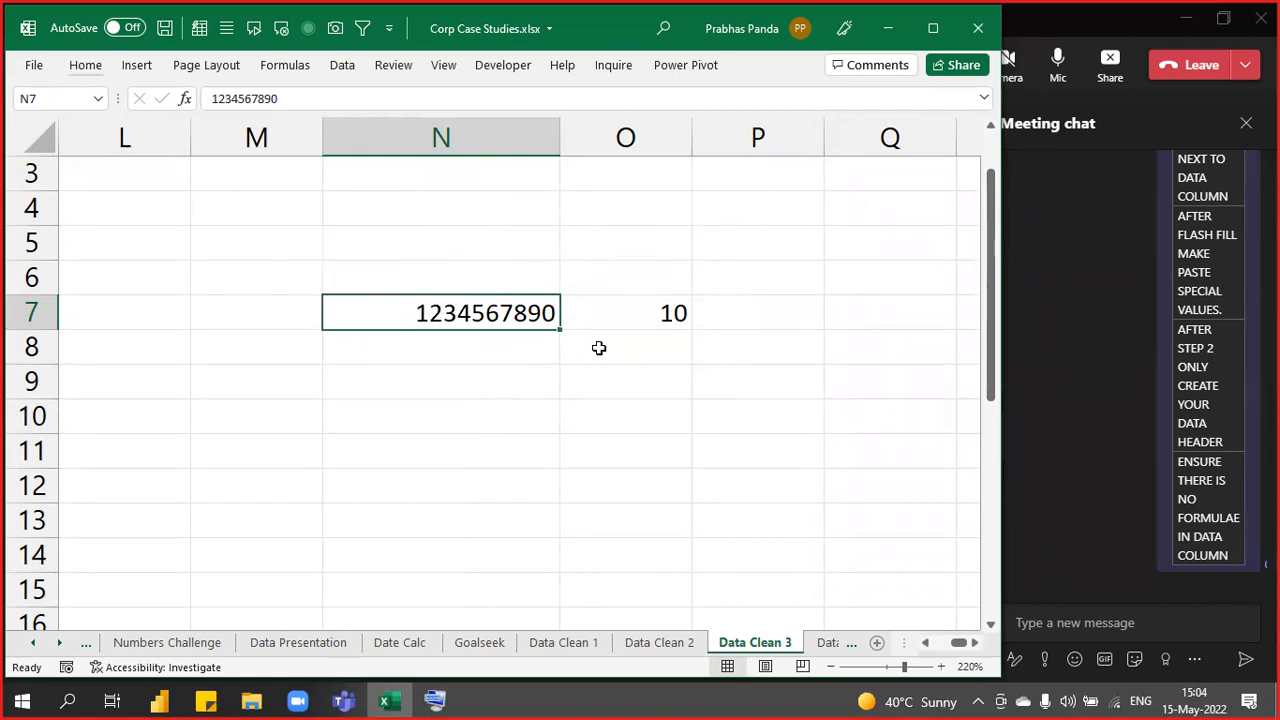
left_click(486, 313)
left_click(482, 324)
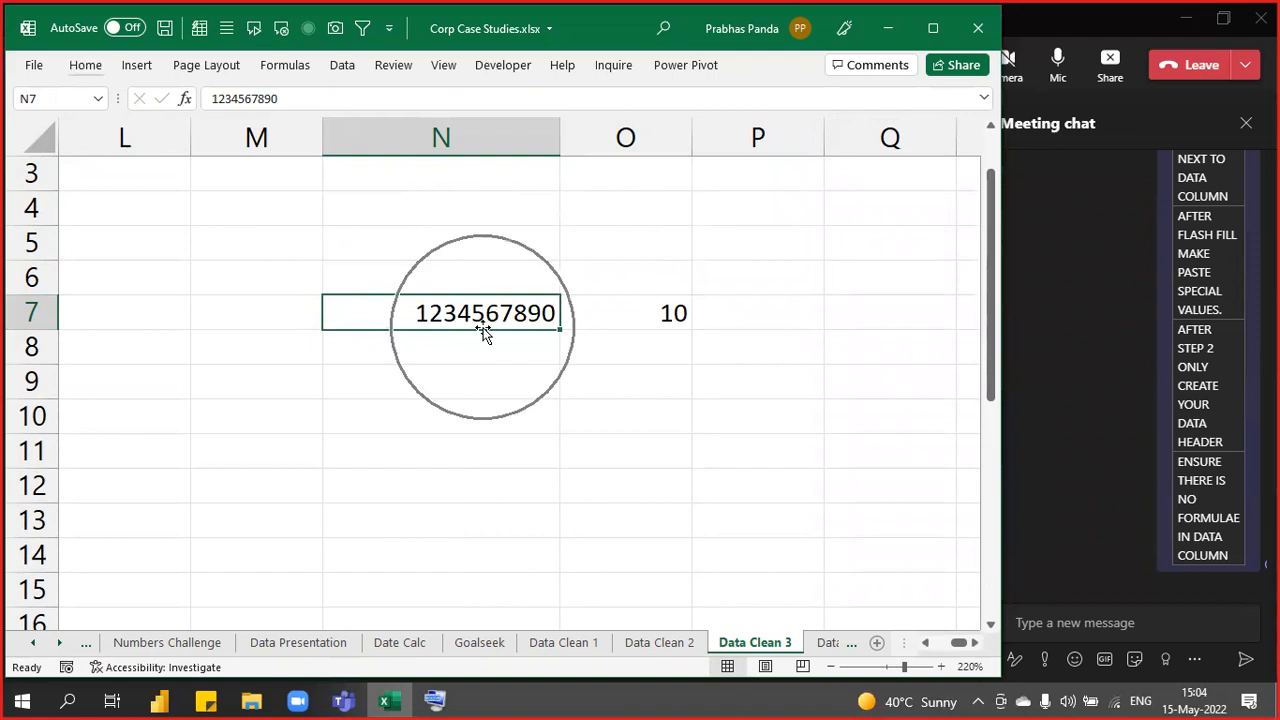
left_click(477, 320)
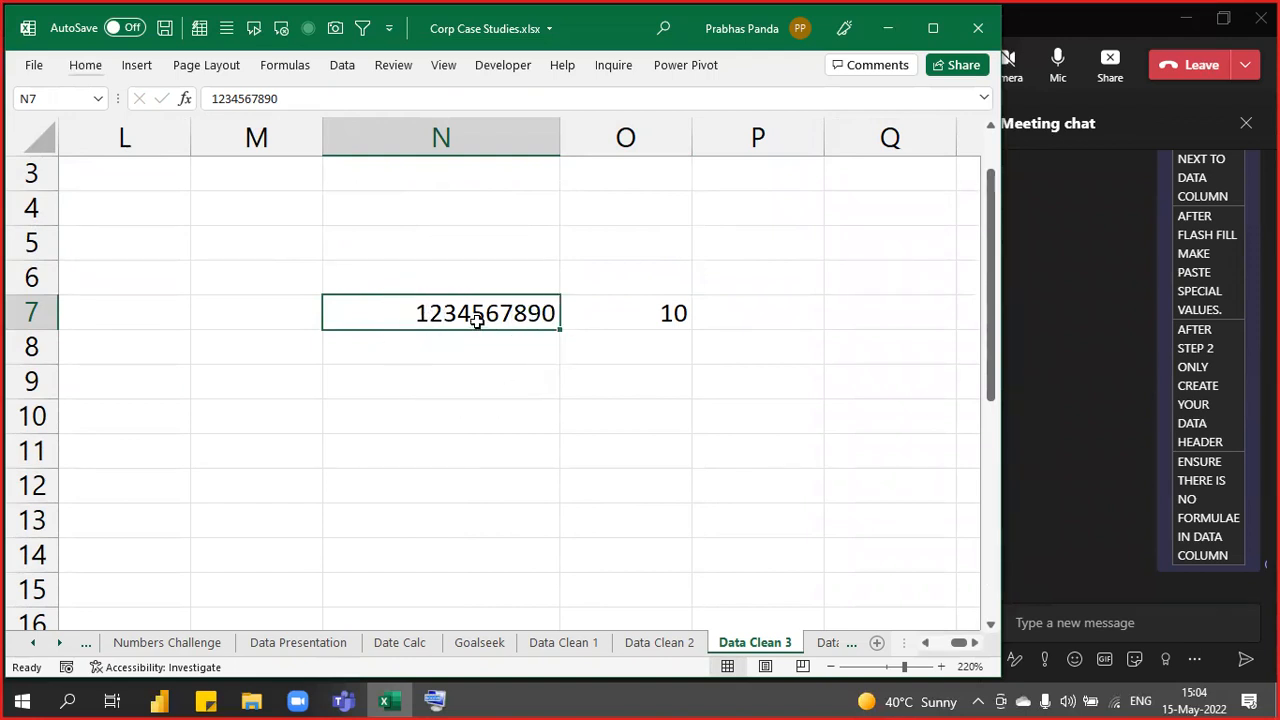
left_click(477, 320)
left_click(477, 320)
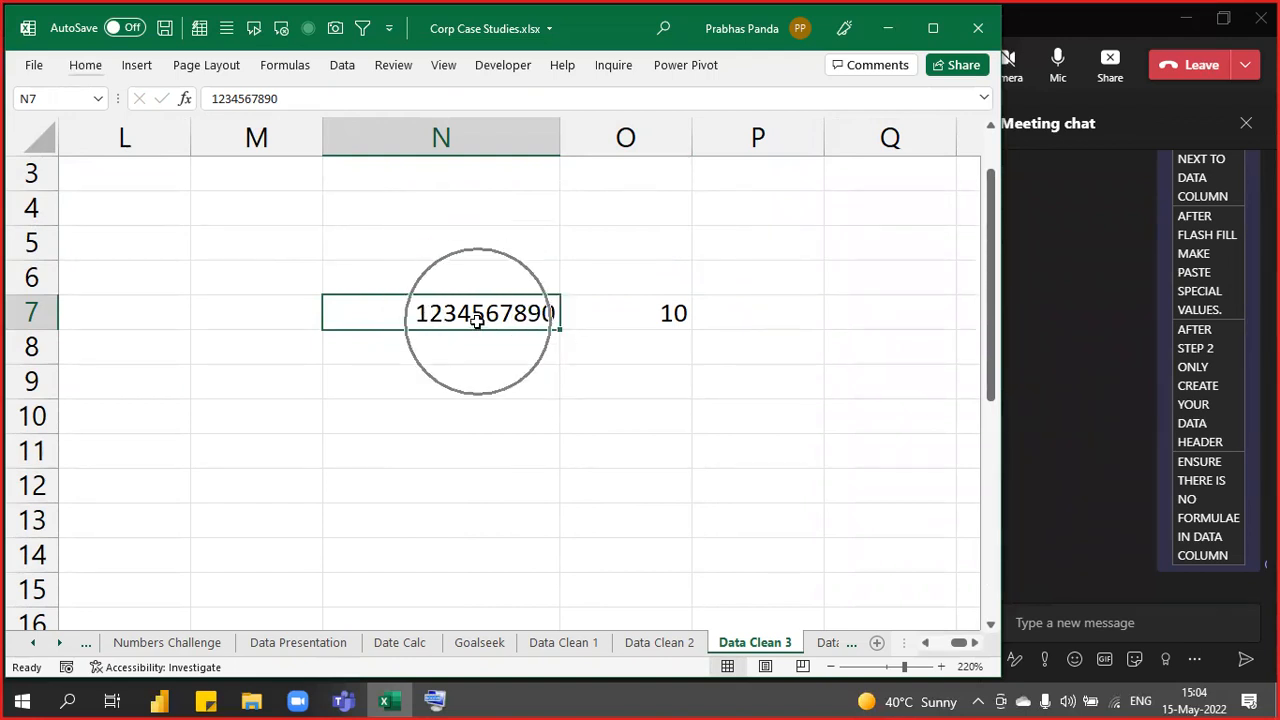
key("F2")
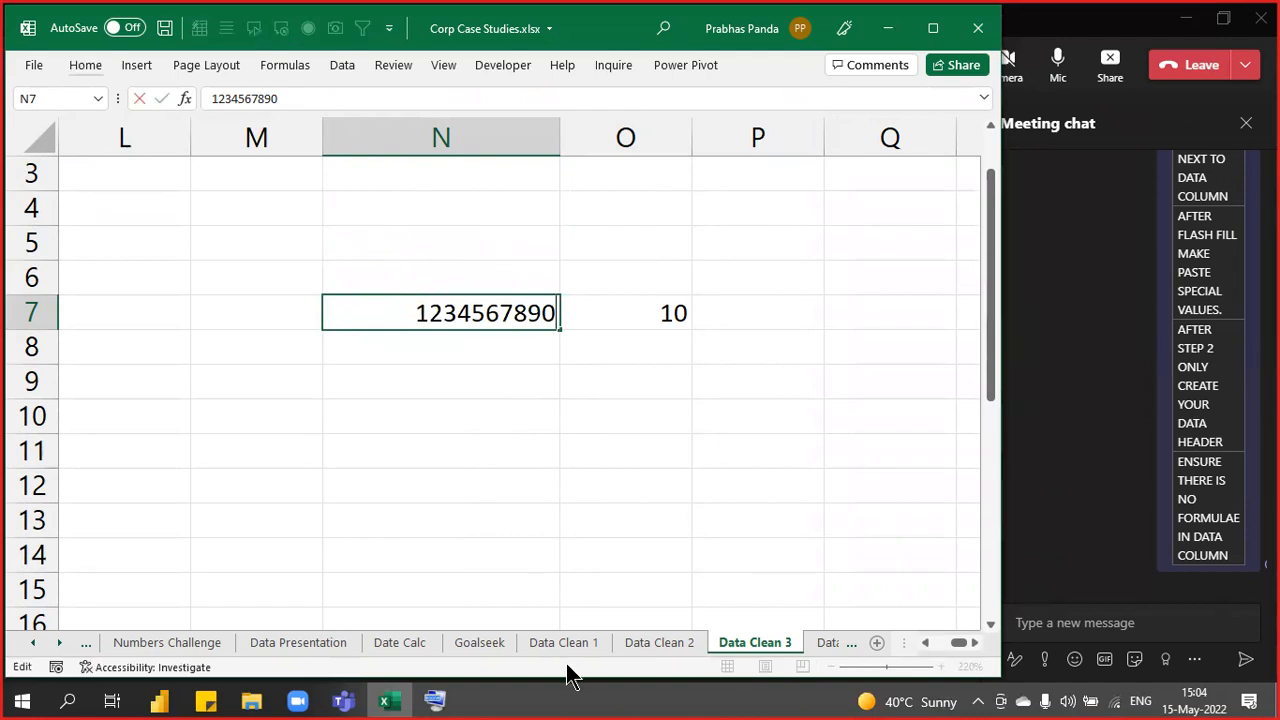
type("1")
key("Return")
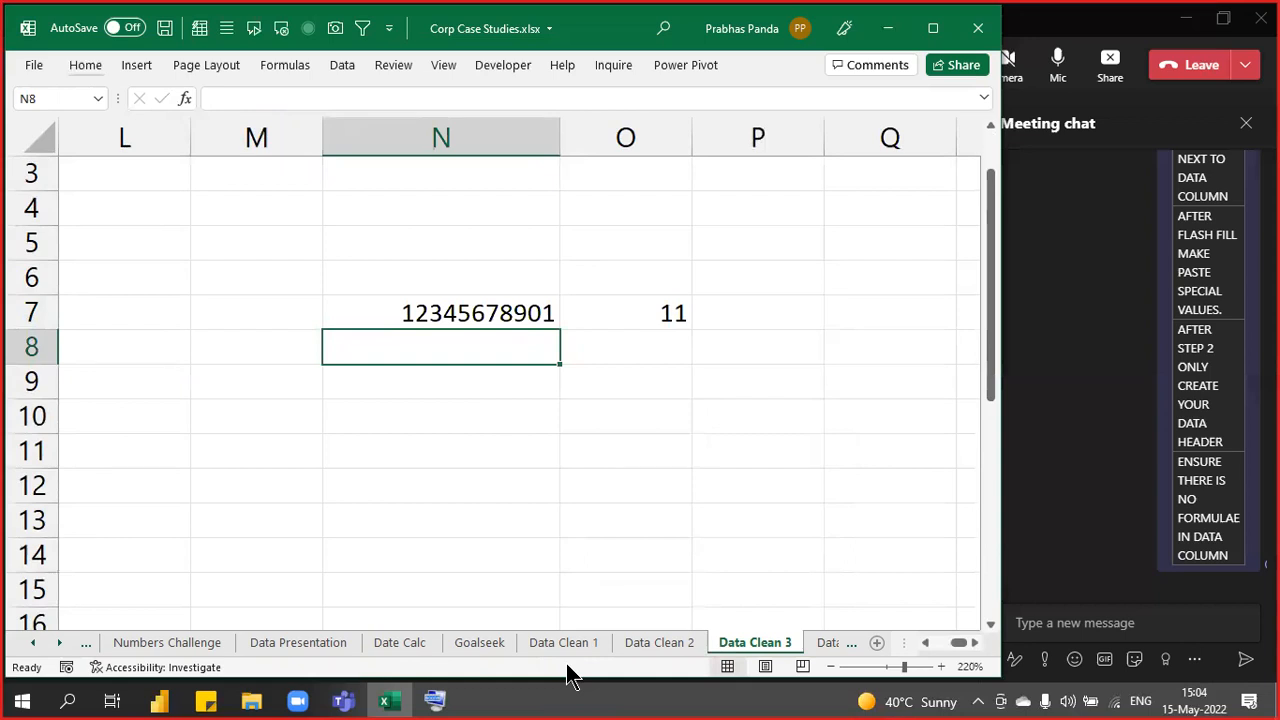
key("Up")
key("F2")
type("2")
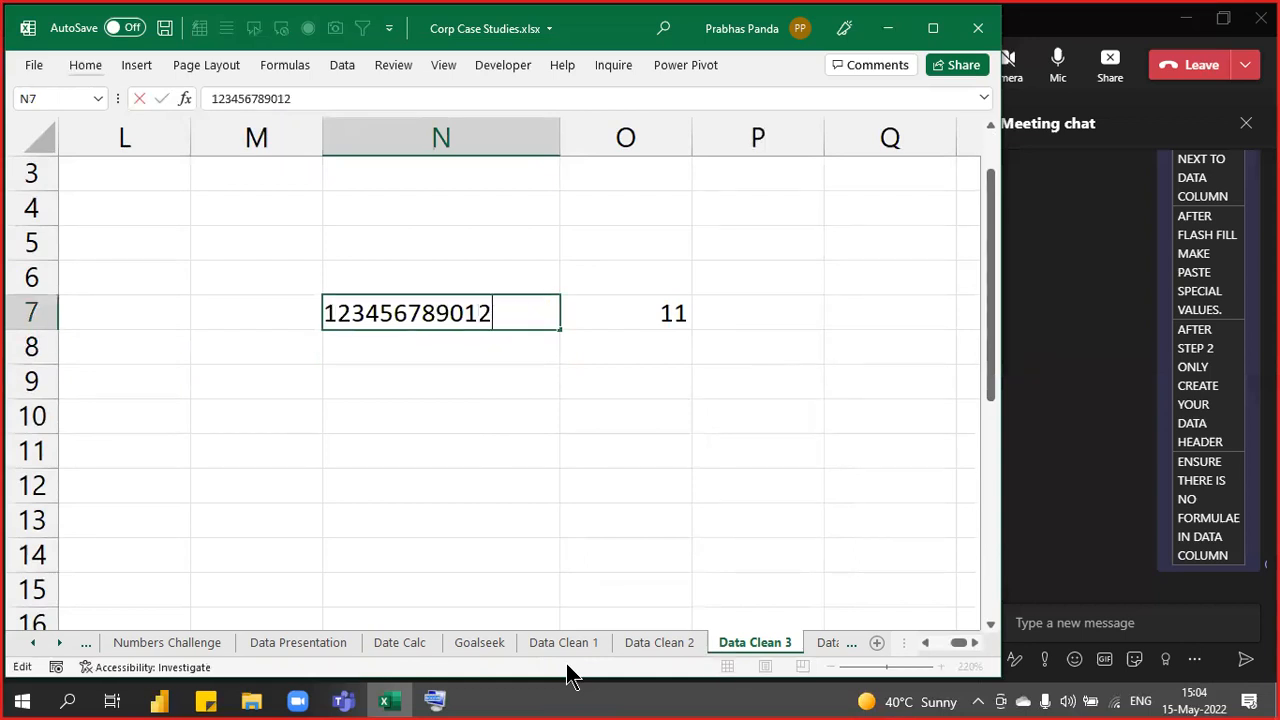
key("Return")
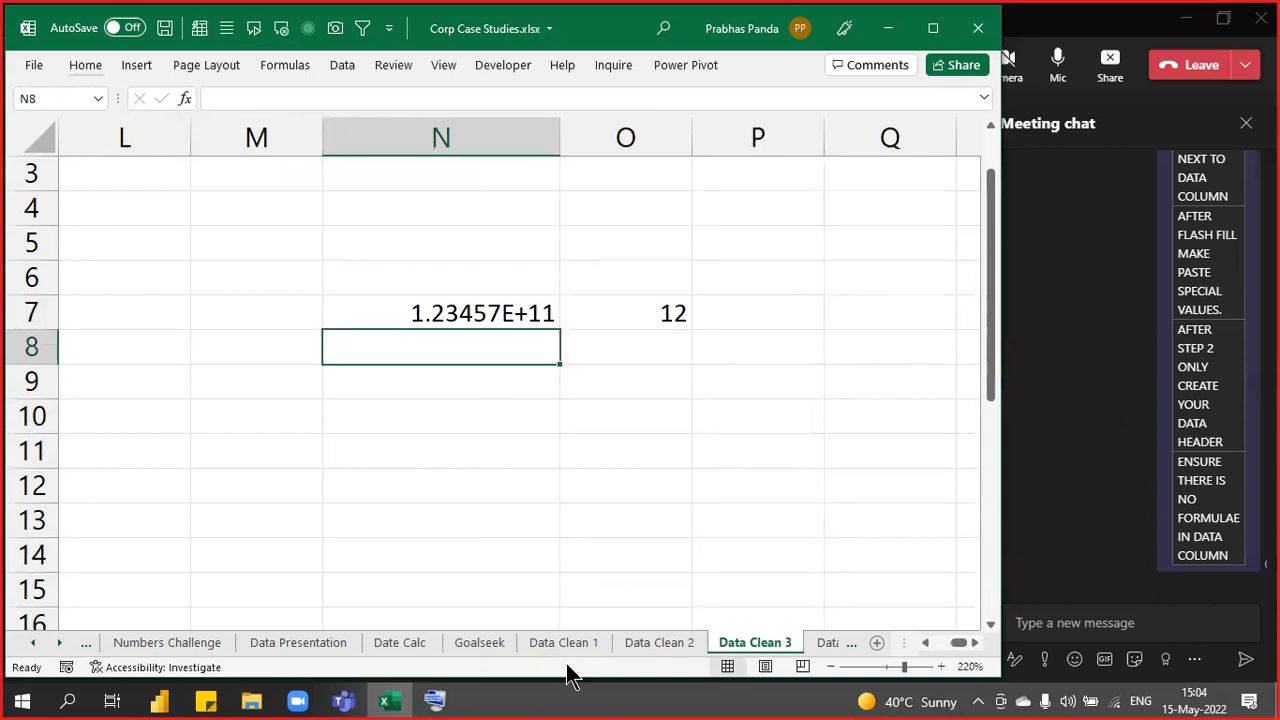
key("Up")
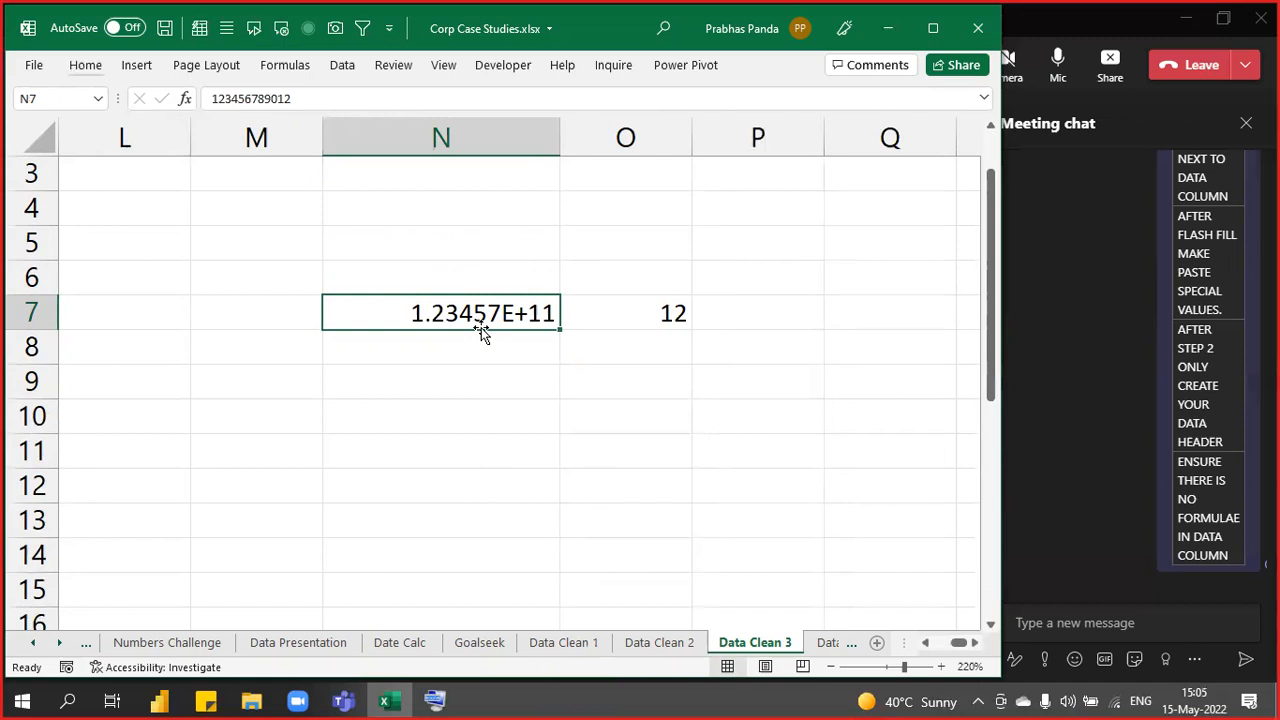
- Copy the number into N8 and re-enter it as text with a leading apostrophe
left_click(496, 316)
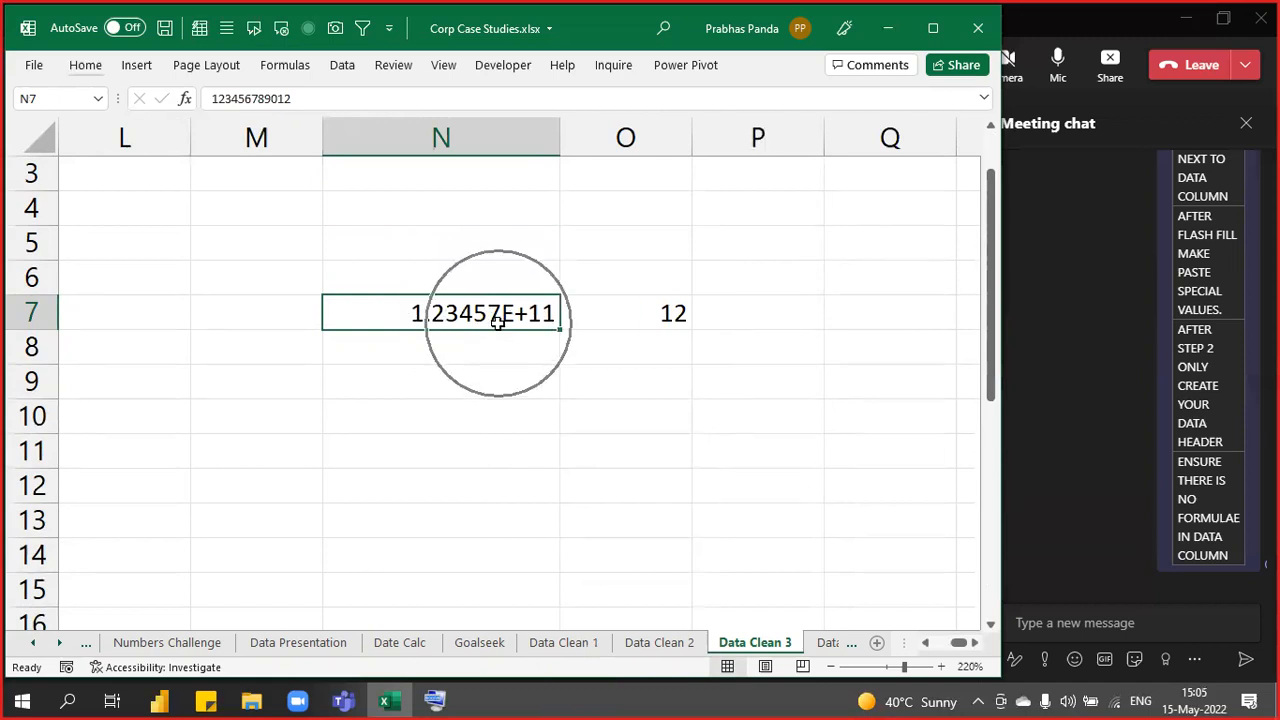
left_click(497, 320)
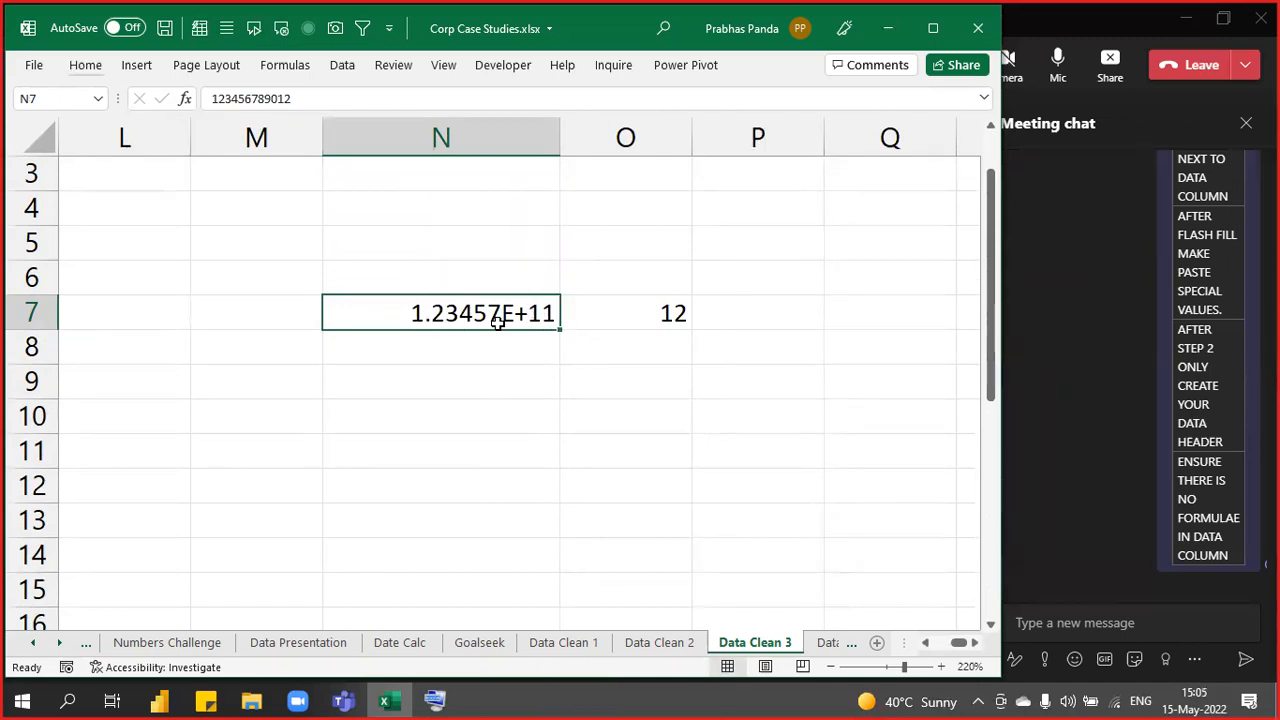
left_click(486, 357)
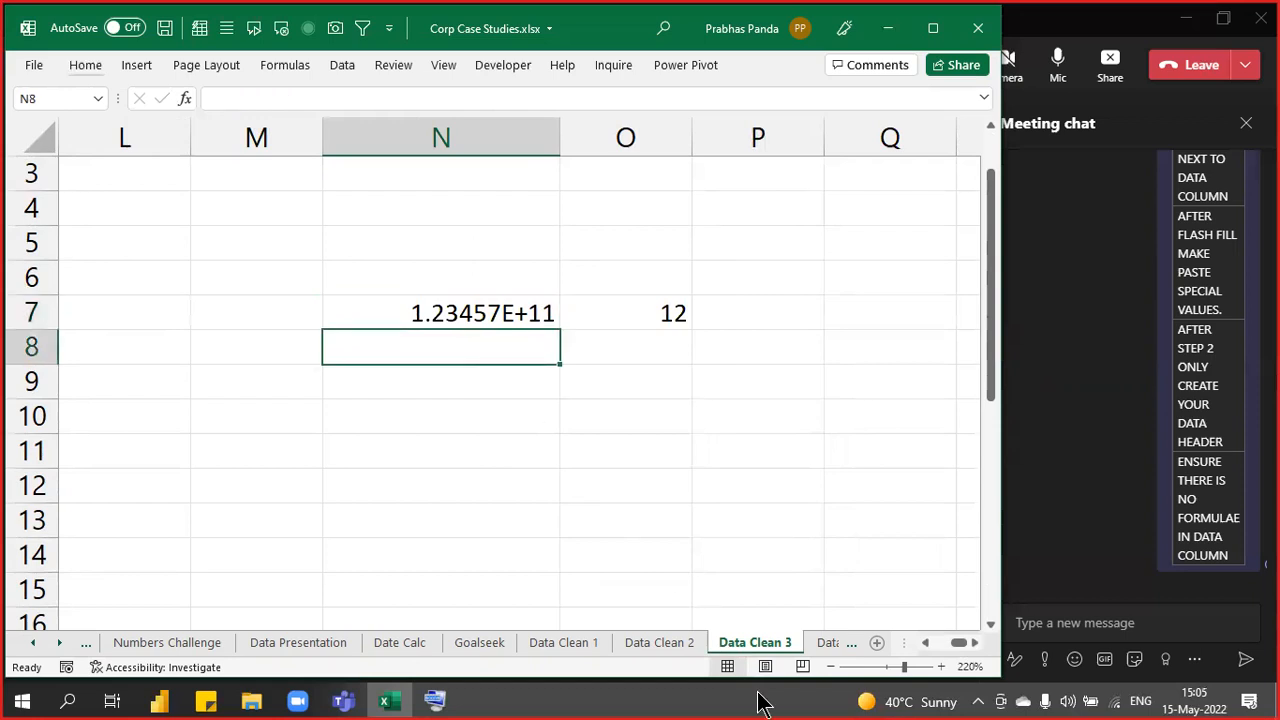
key("ctrl+d")
key("F2")
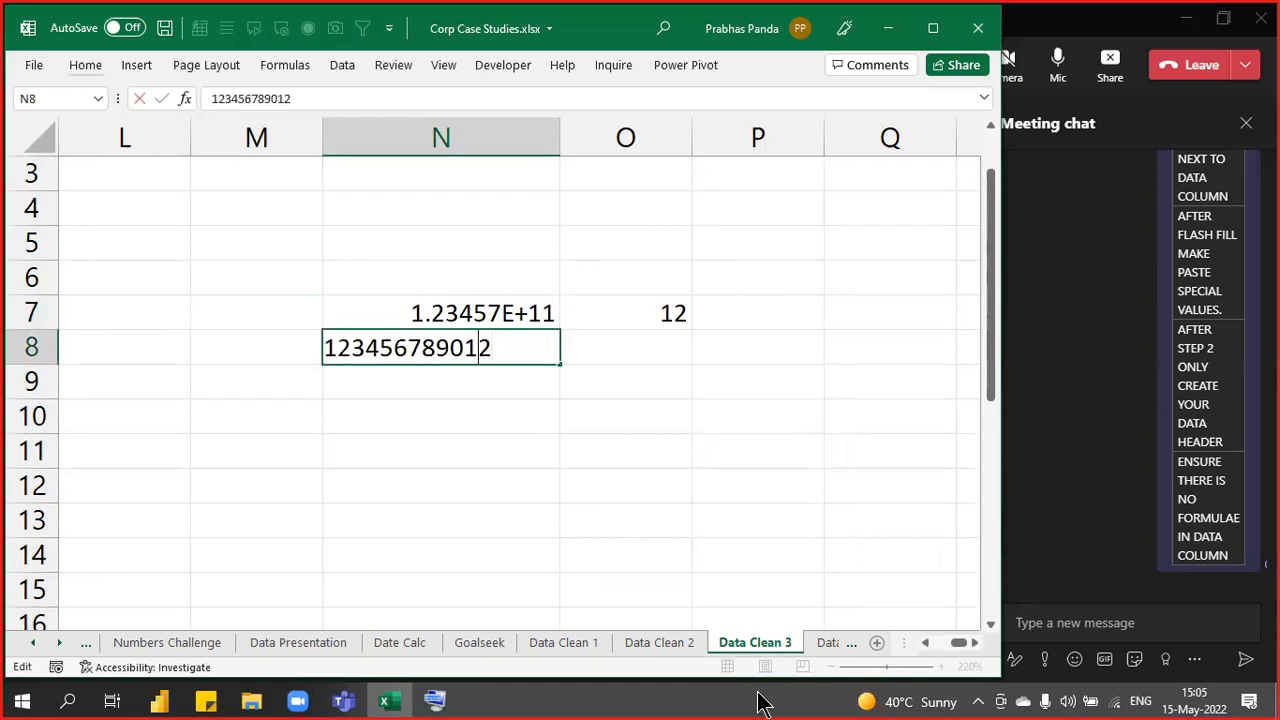
key("Left")
key("Home")
type("'")
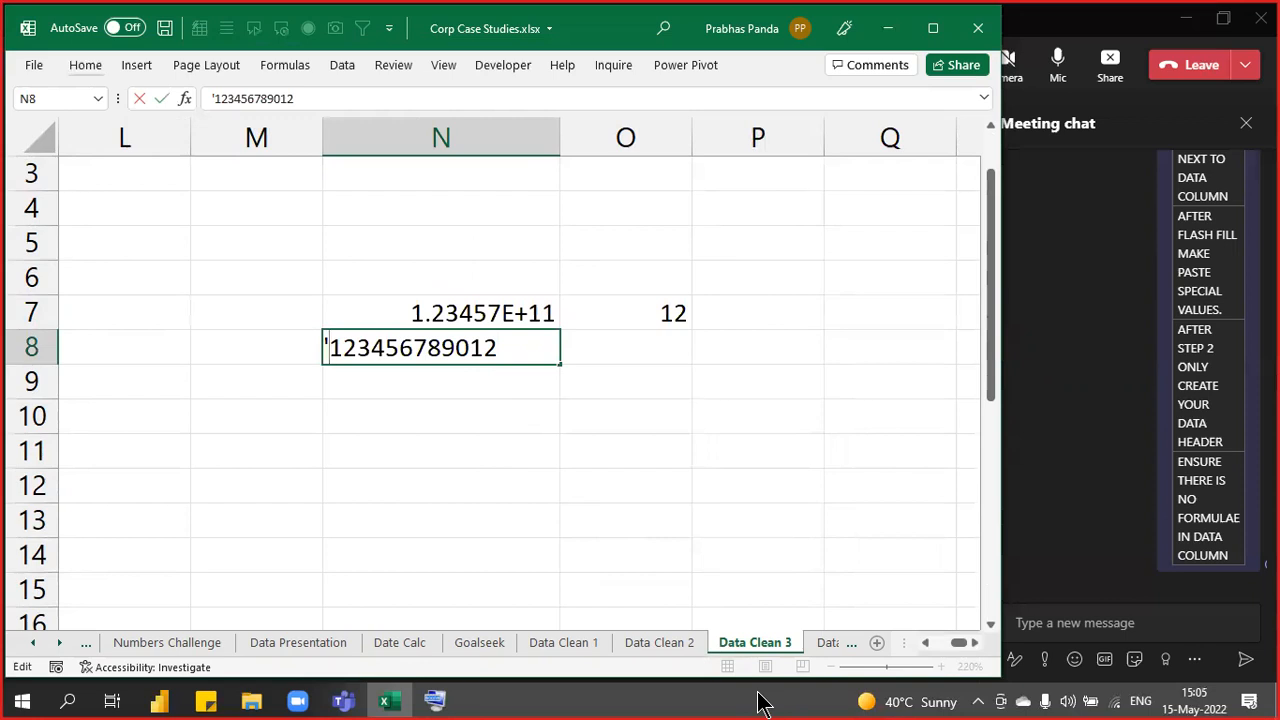
key("Return")
- Fill the LEN formula into O8, showing 12, and centre the text number in N8
key("Up")
key("Right")
key("ctrl+d")
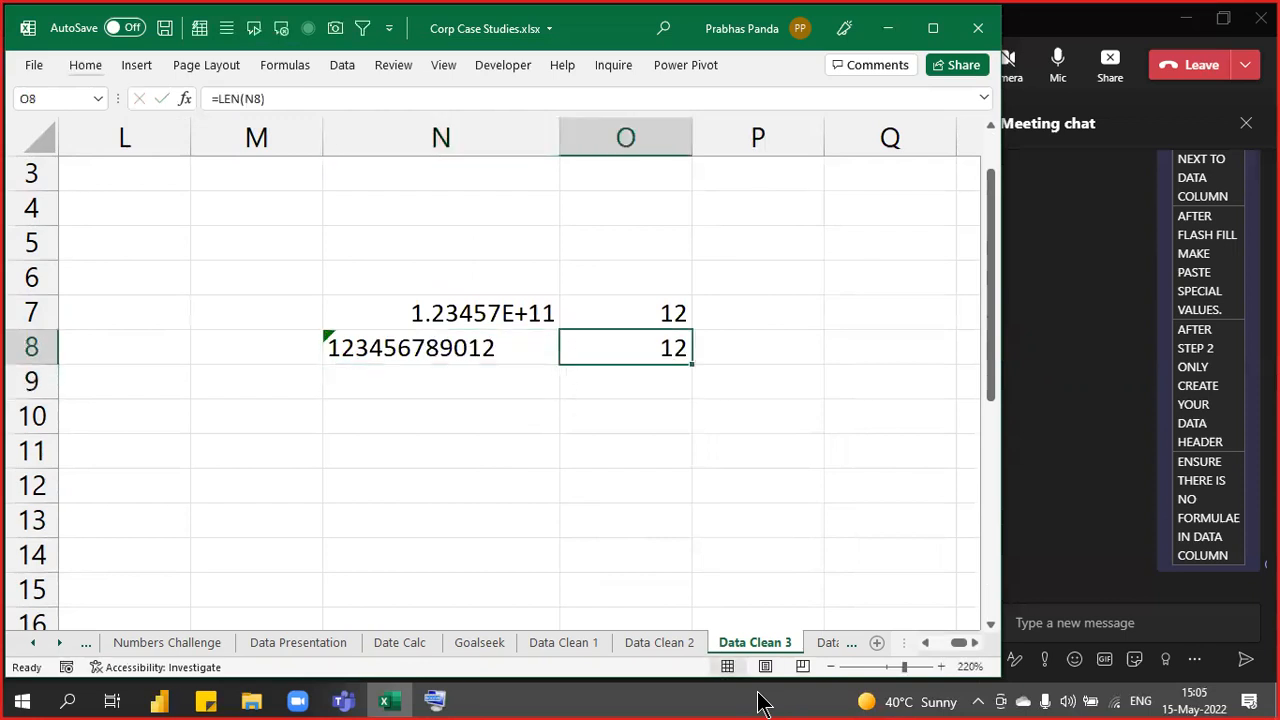
key("Down")
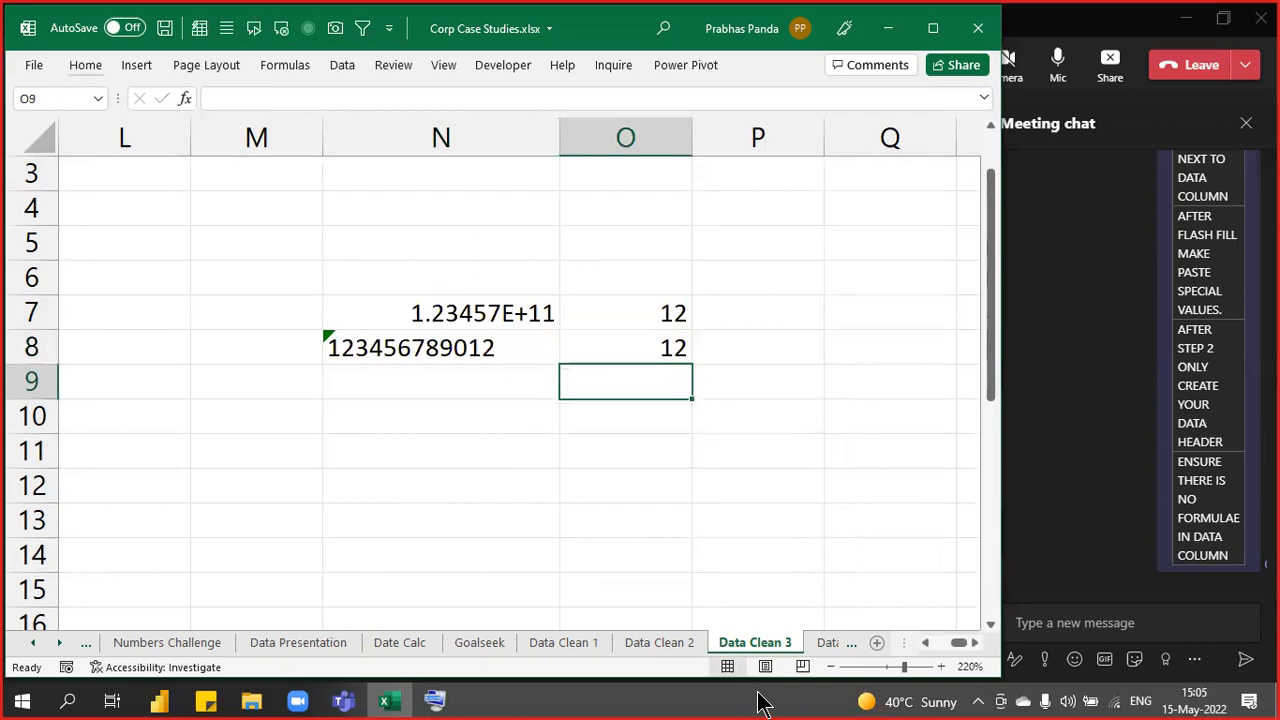
key("Left")
key("Up")
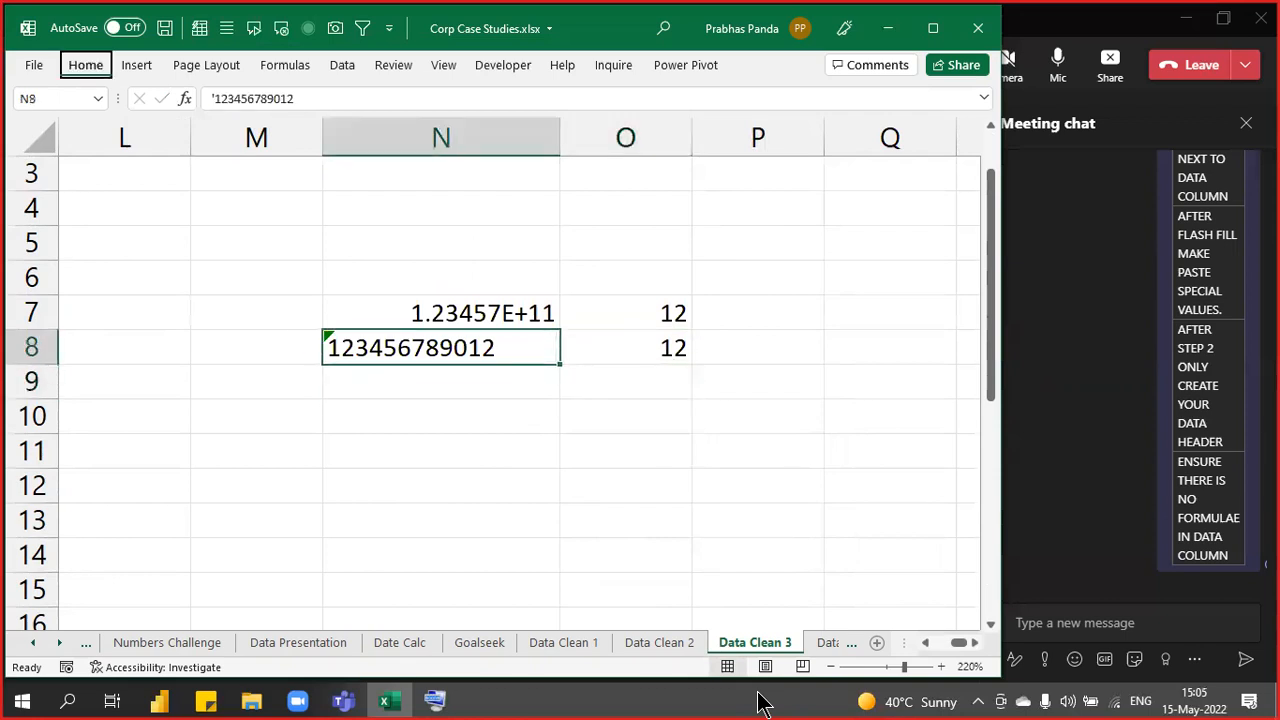
key("alt+h")
key("c")
key("c")
key("a")
key("c")
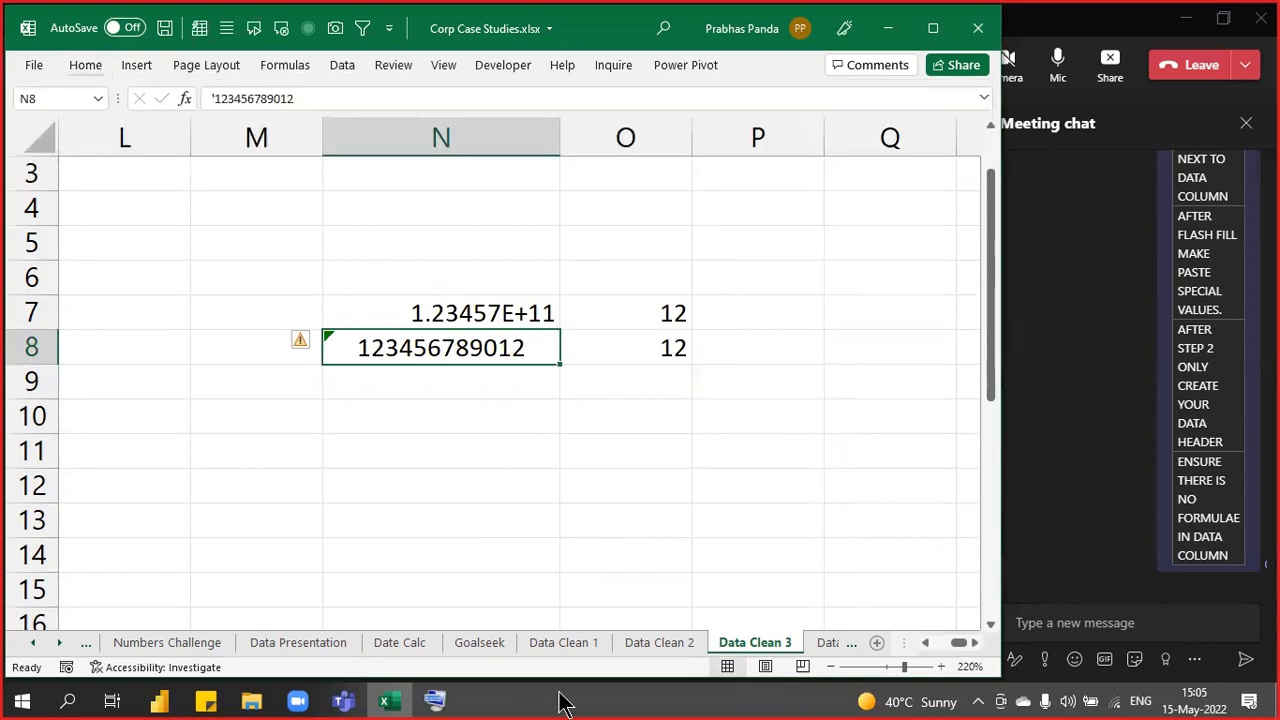
left_click(340, 343)
left_click(332, 341)
key("Left")
key("Left")
key("Left")
key("Left")
key("Left")
key("Left")
key("Left")
key("Left")
key("Left")
key("Left")
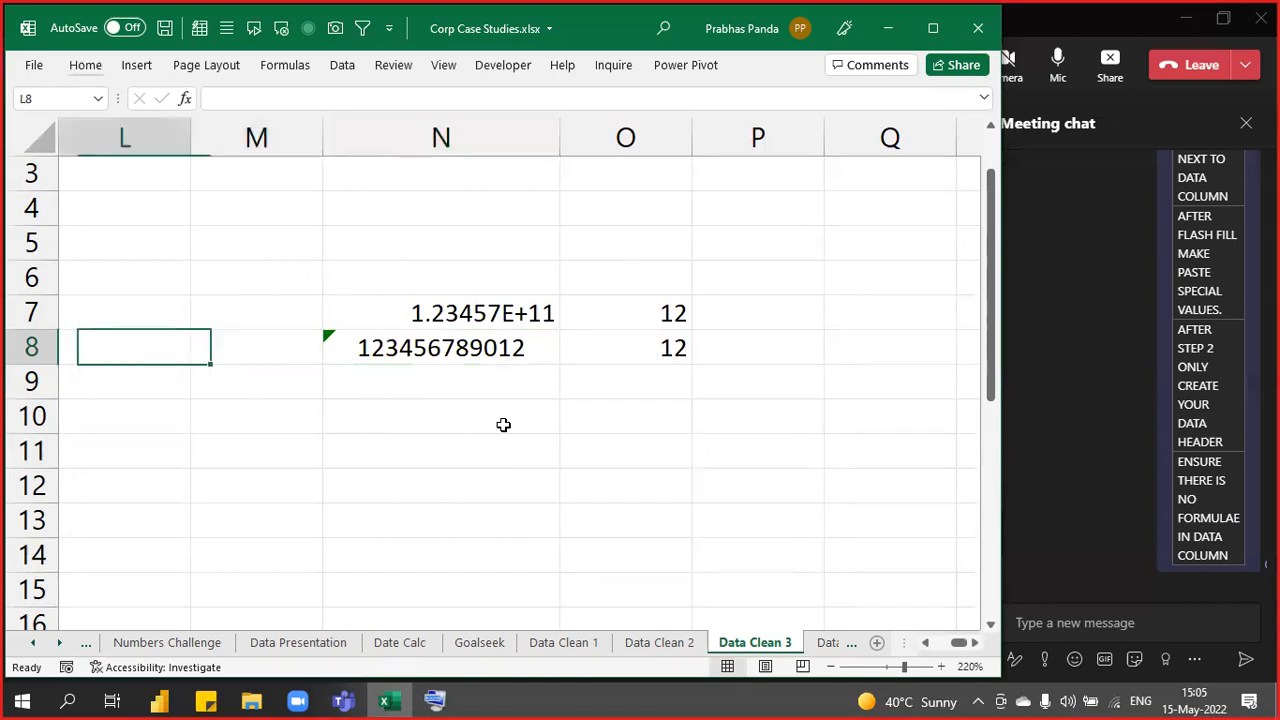
- Clear the old extracted account numbers from column C
key("Left")
key("Left")
key("Left")
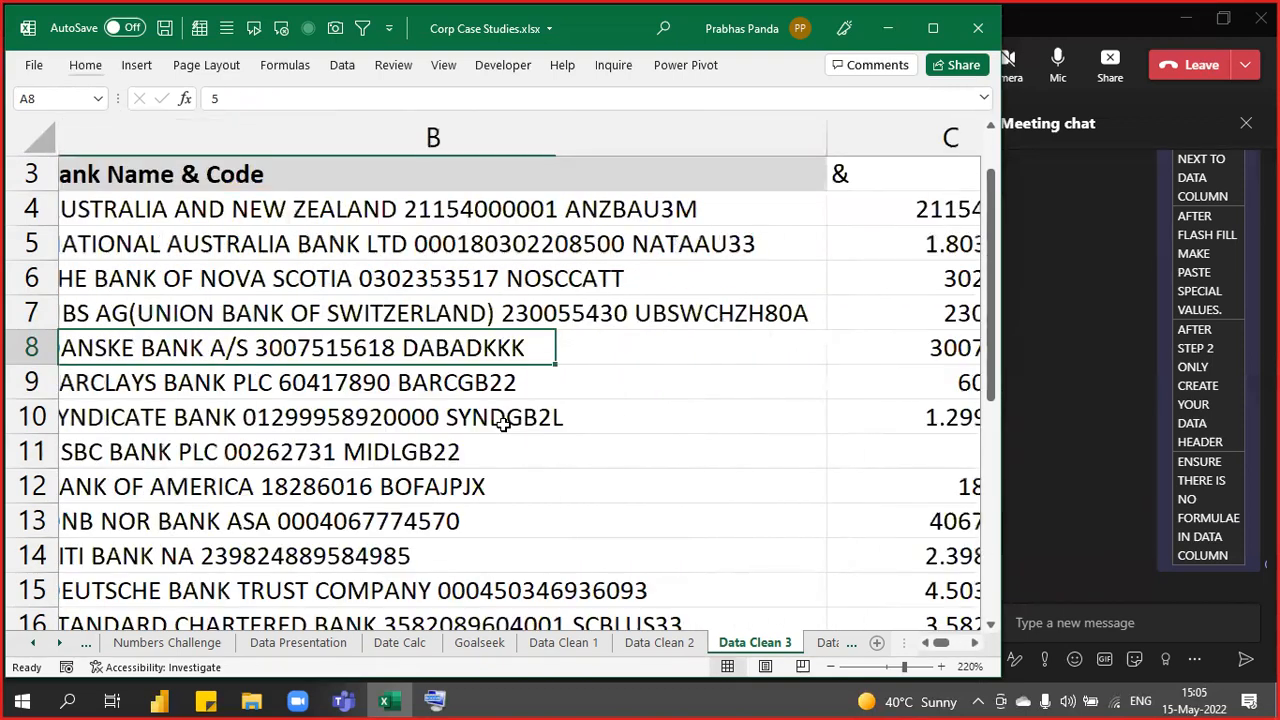
scroll(531, 444, "down", 1)
scroll(531, 444, "down", 2)
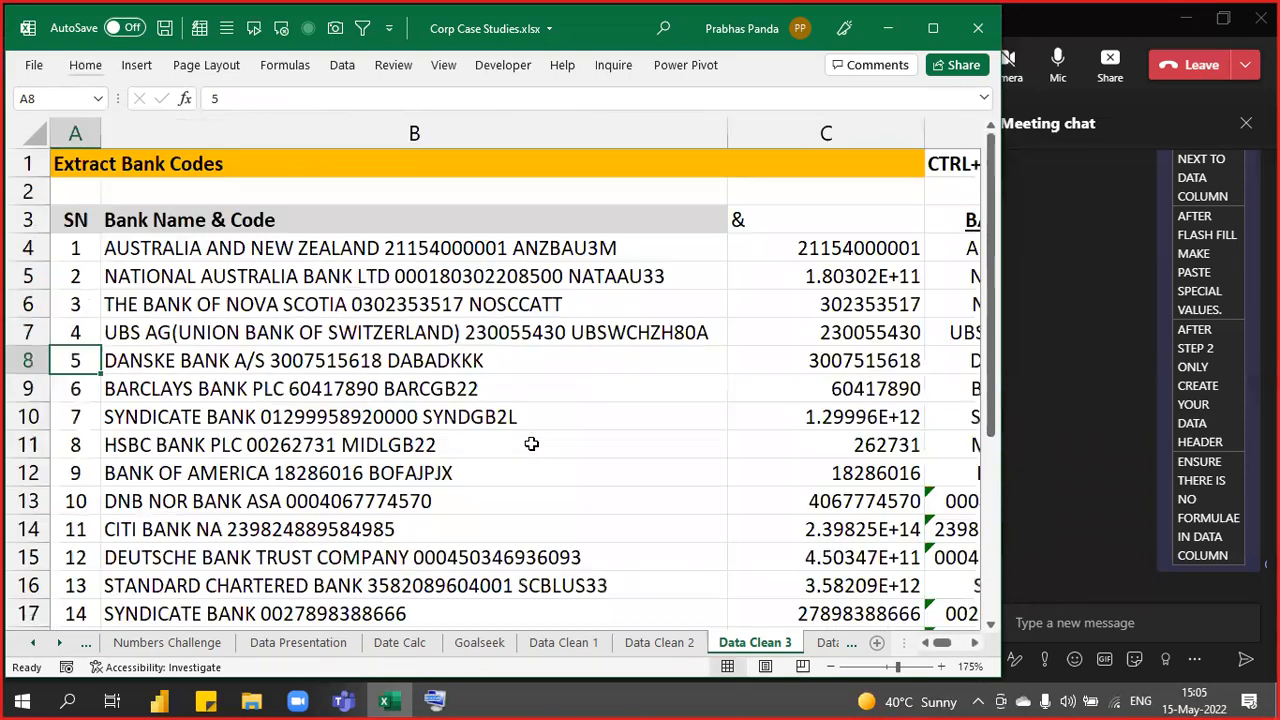
left_click(795, 228)
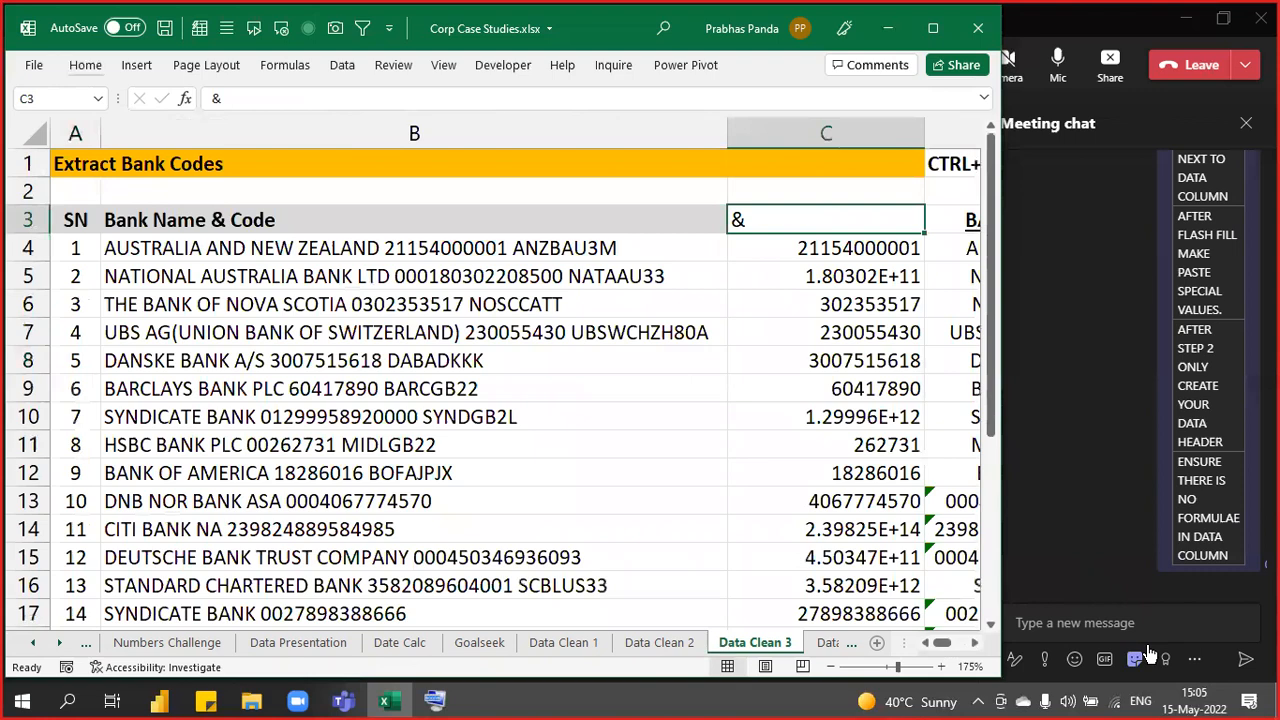
key("ctrl+shift+Down")
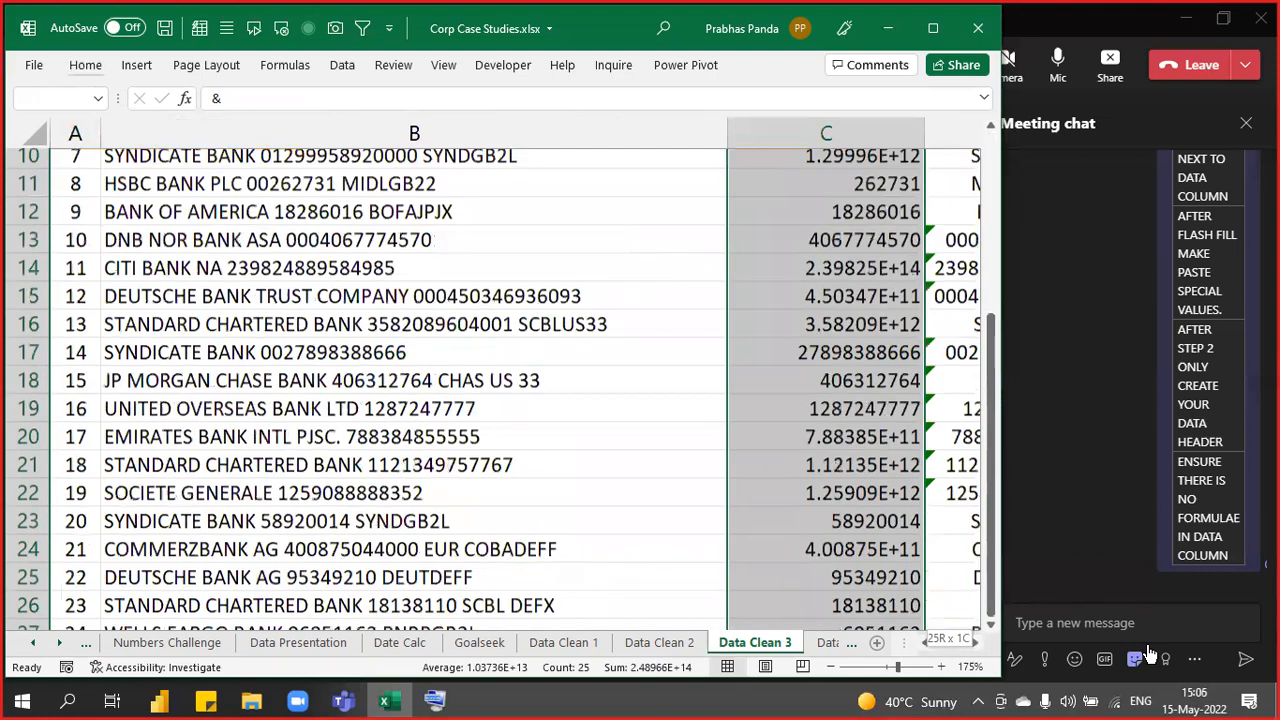
key("Delete")
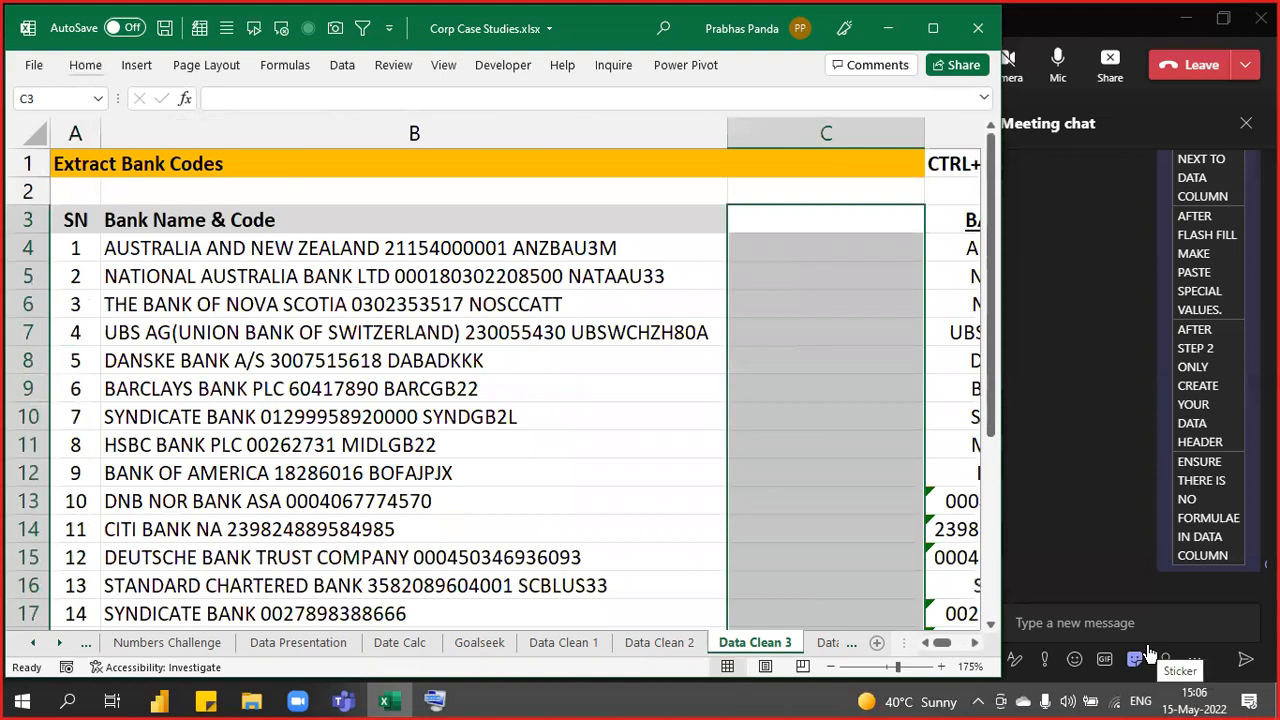
key("Left")
key("Down")
key("F2")
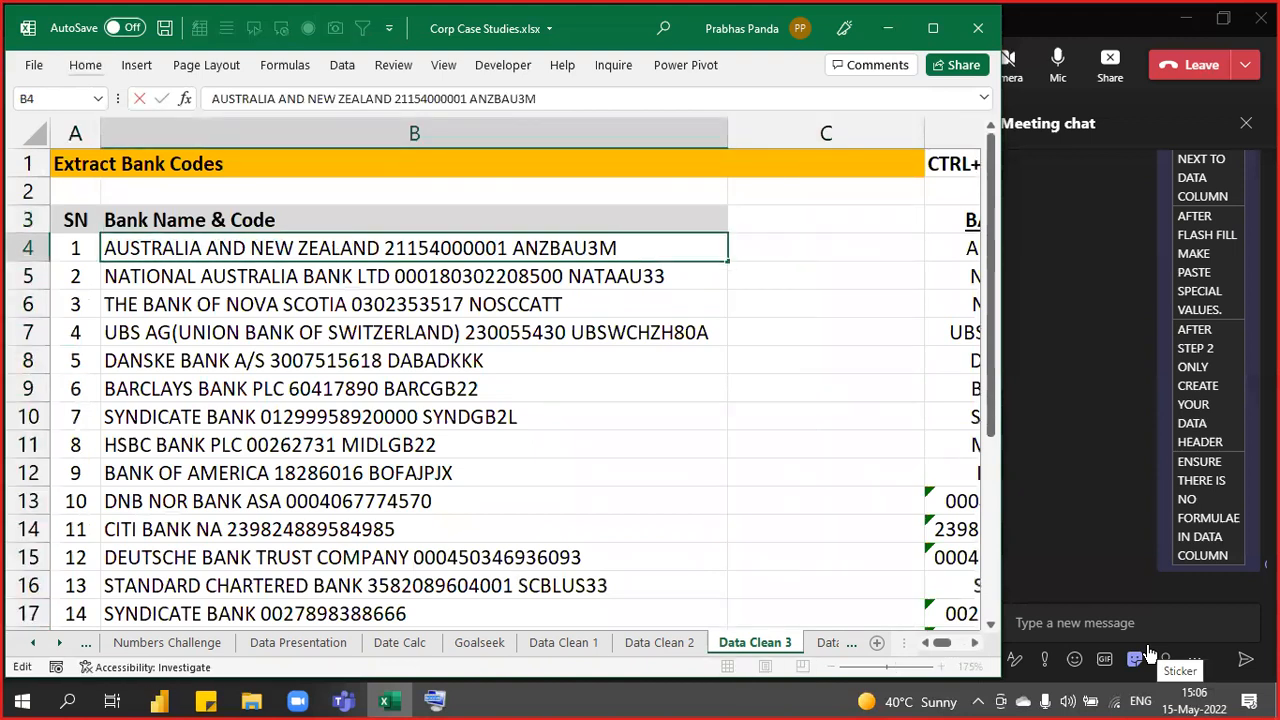
key("Left")
key("Left")
key("Left")
key("Left")
key("Left")
key("Left")
key("Left")
key("Left")
key("Left")
key("Left")
key("Right")
key("shift+Left")
key("shift+Left")
key("shift+Left")
key("shift+Left")
key("shift+Left")
key("shift+Left")
key("shift+Left")
key("shift+Left")
key("shift+Left")
key("shift+Left")
key("shift+Left")
key("ctrl+c")
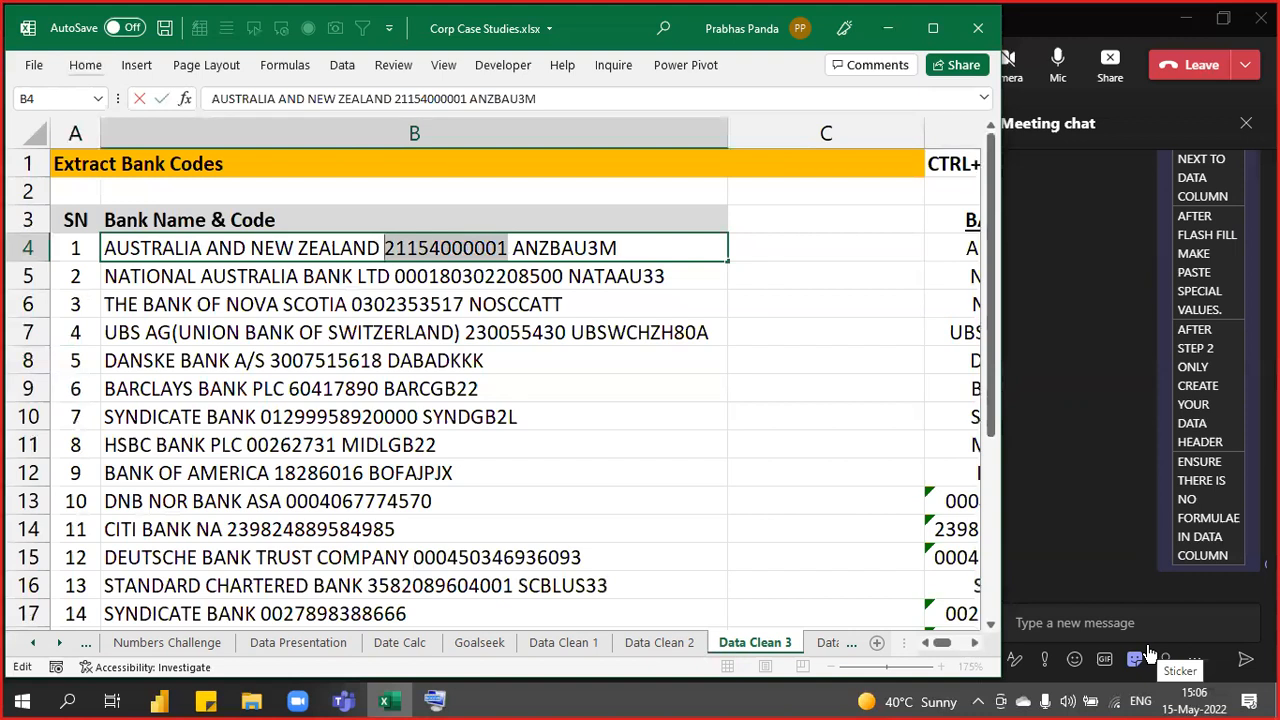
key("Tab")
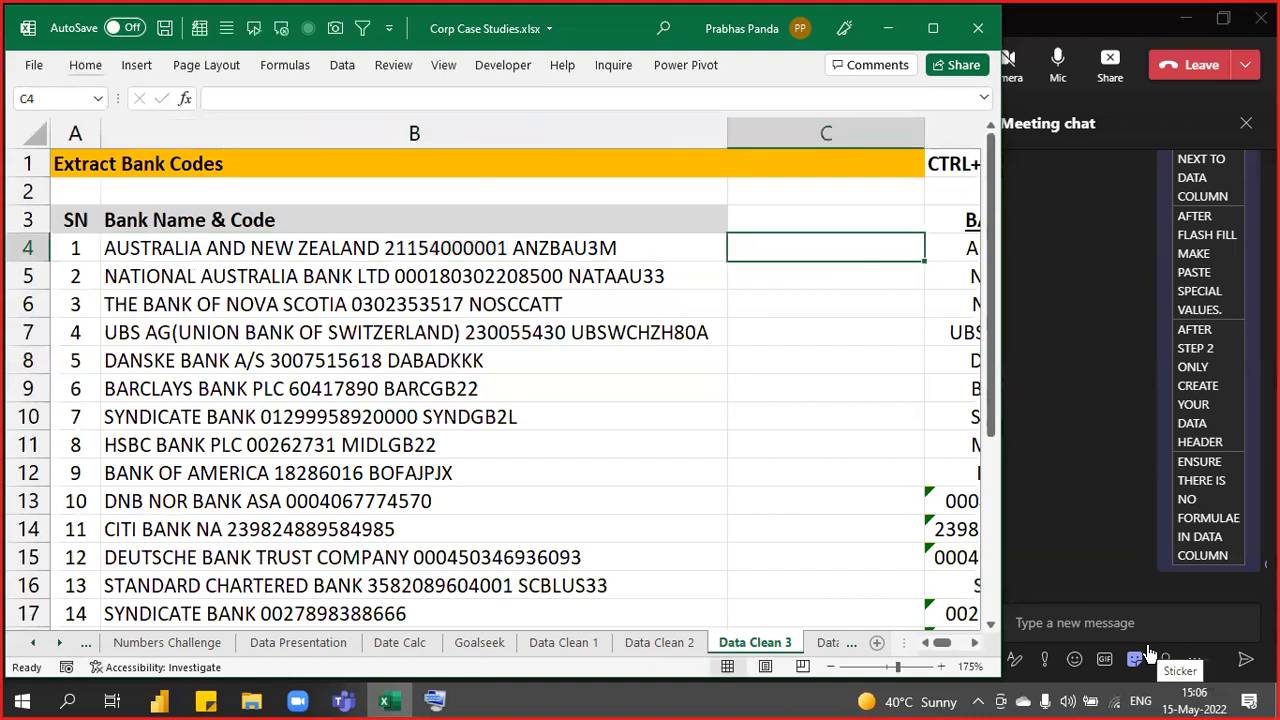
- Enter the first account number in C4 as text with a leading apostrophe
type("'")
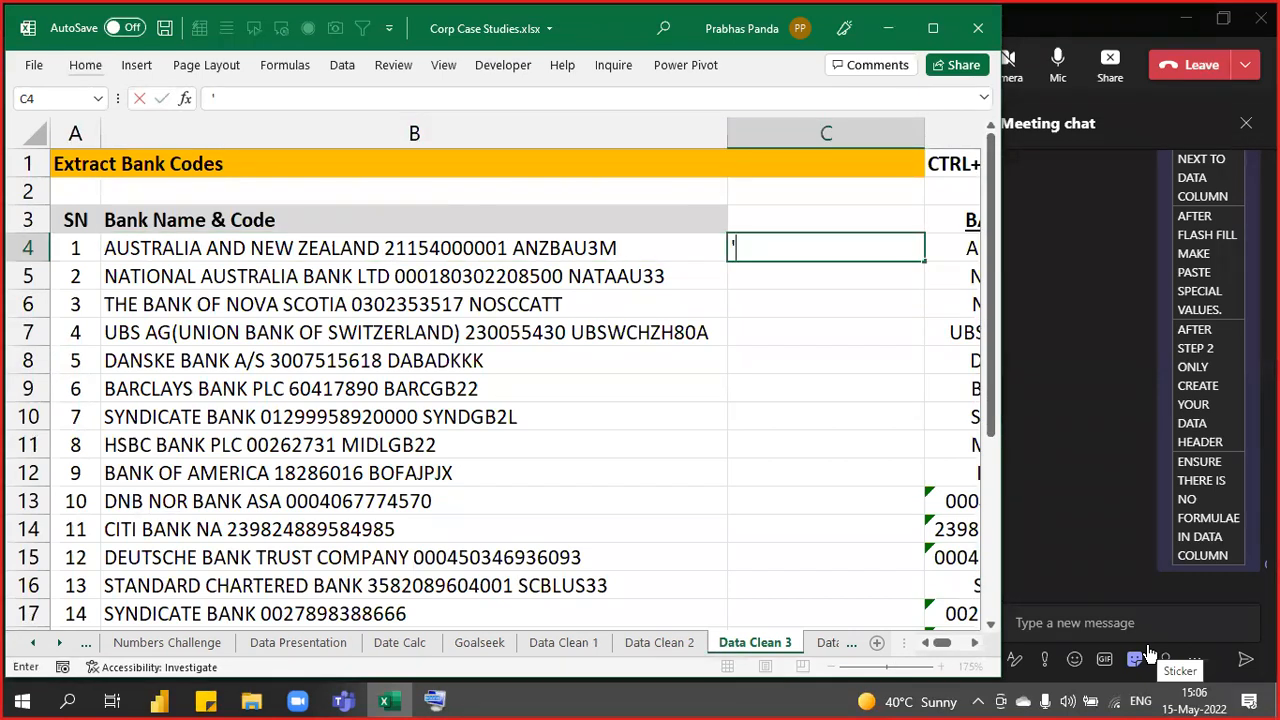
key("ctrl+v")
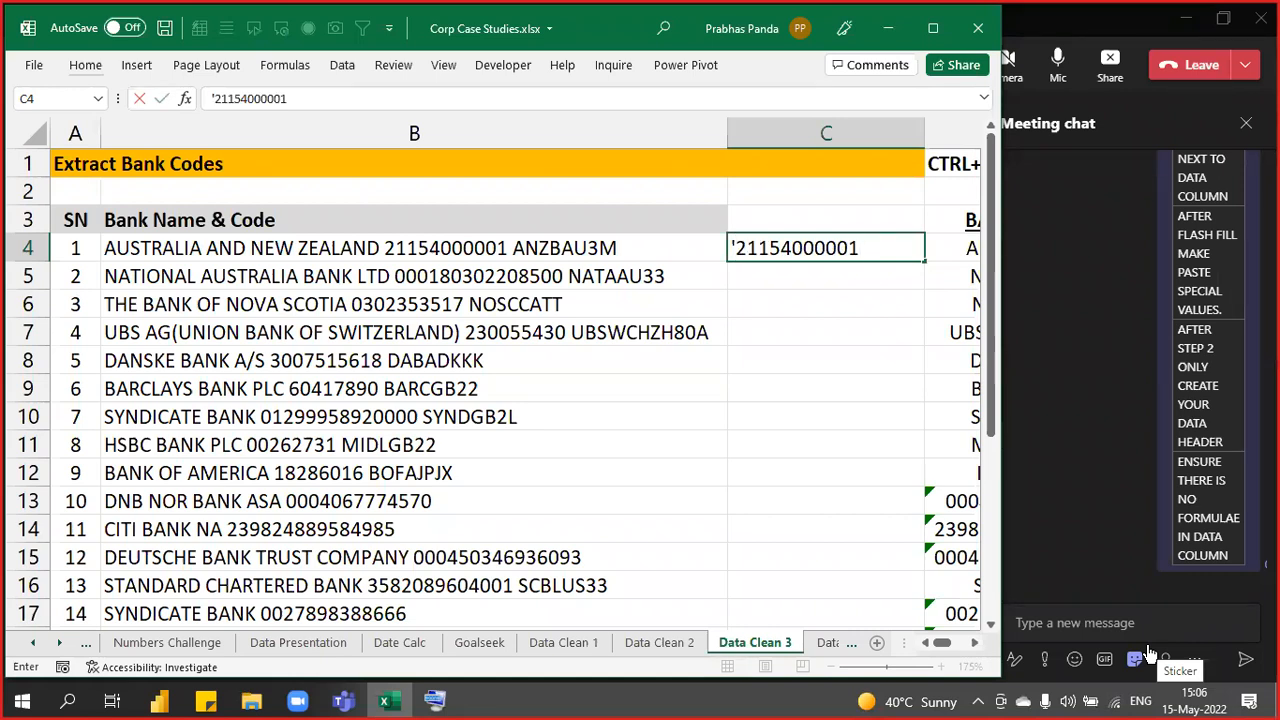
key("Return")
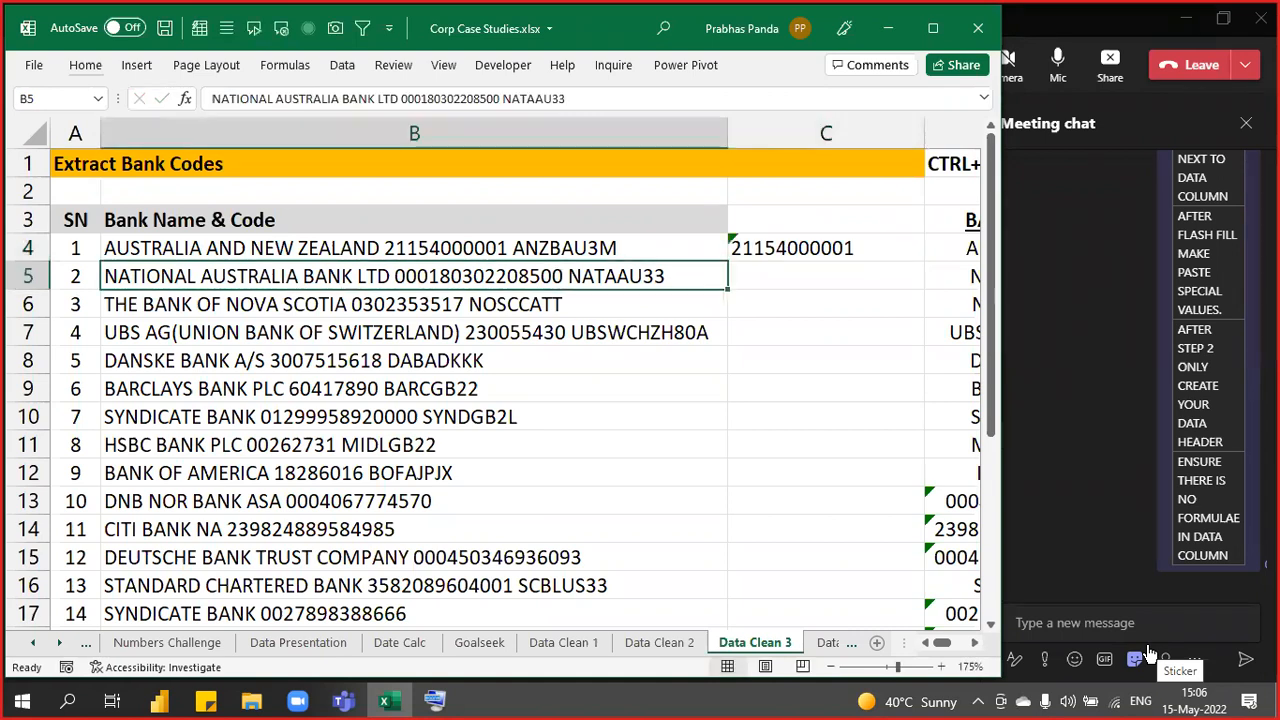
- Flash Fill the remaining account numbers with Ctrl+E and copy all 24 filled cells
key("Up")
key("Right")
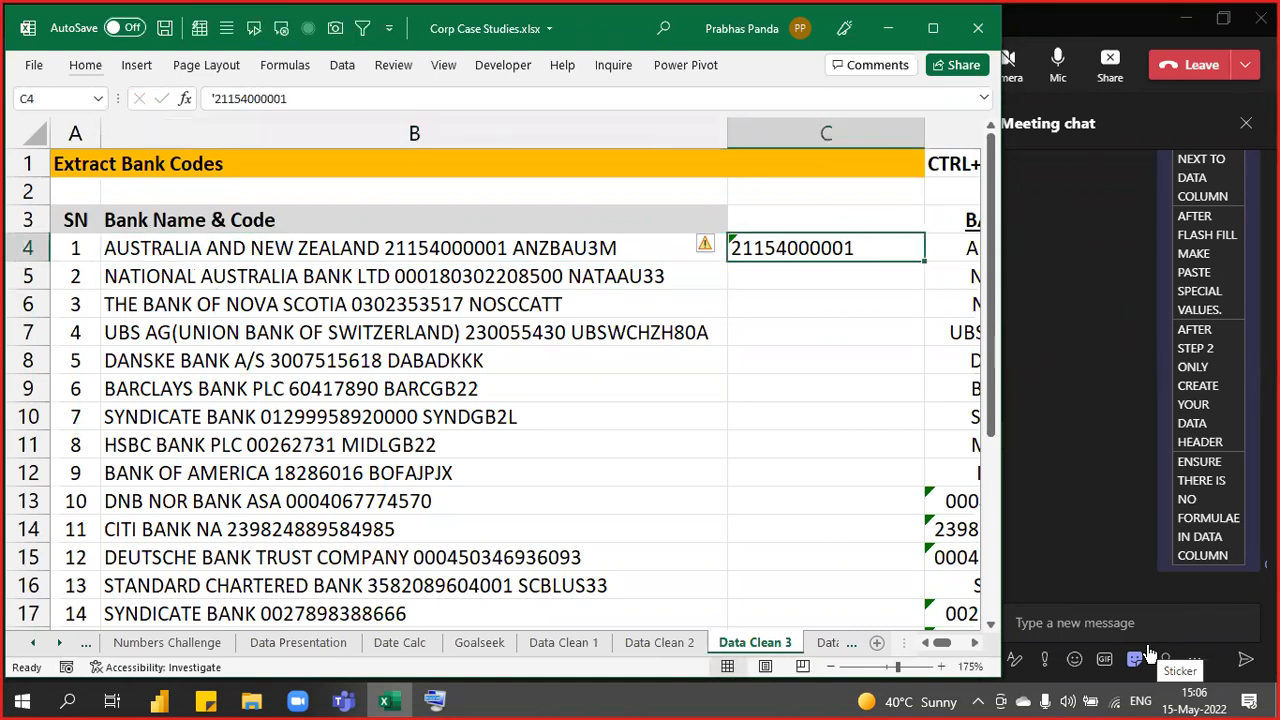
key("ctrl+e")
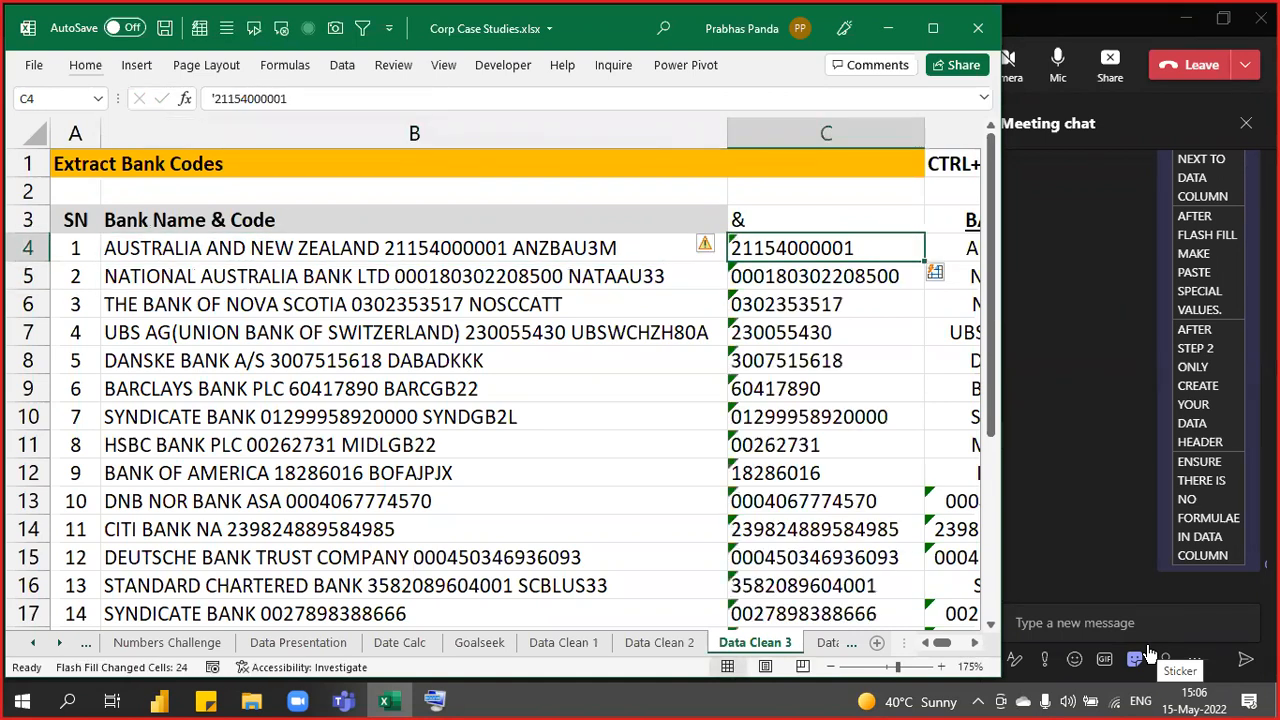
key("Down")
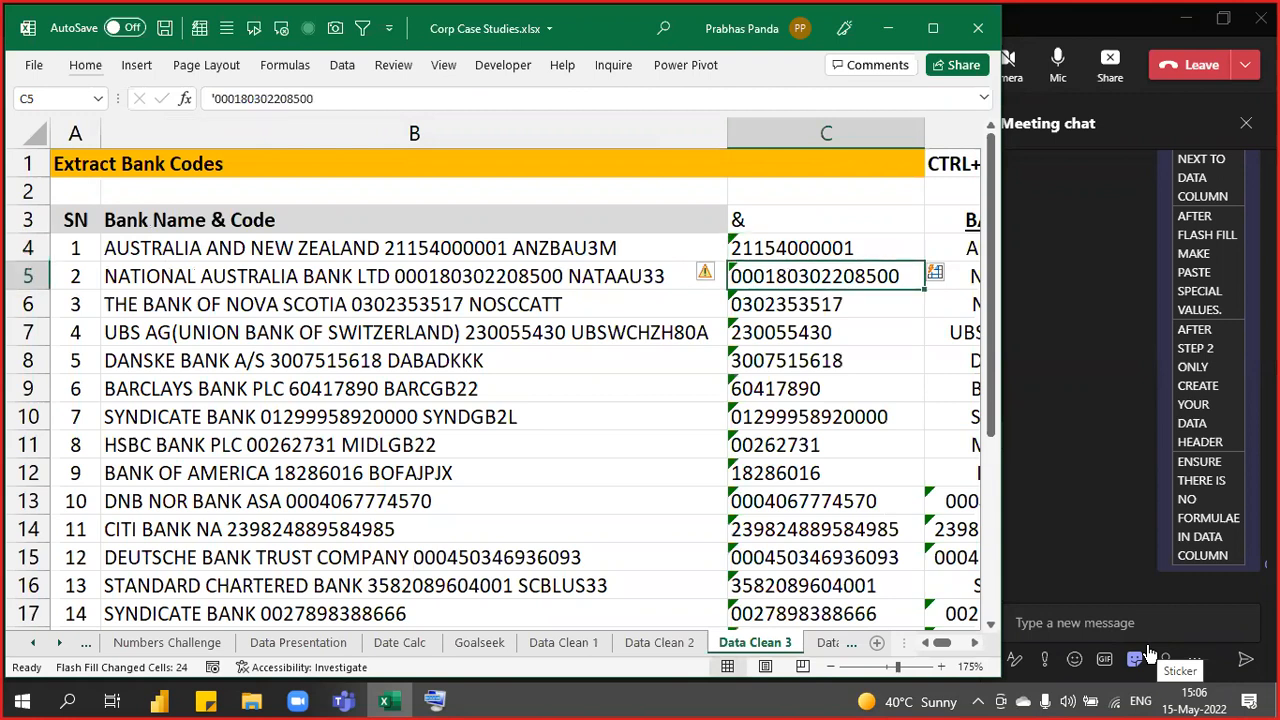
key("Down")
key("Down")
key("Down")
key("Down")
key("Down")
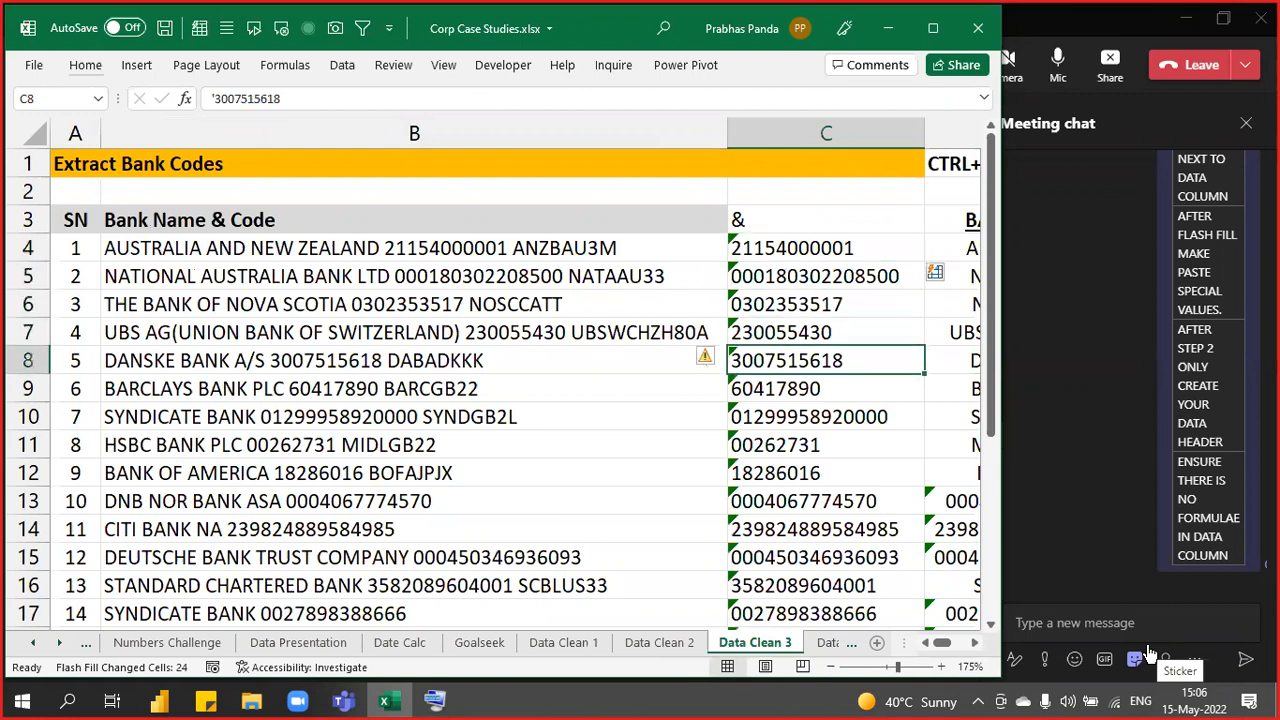
key("Up")
key("Up")
key("Up")
key("Up")
key("Up")
key("Up")
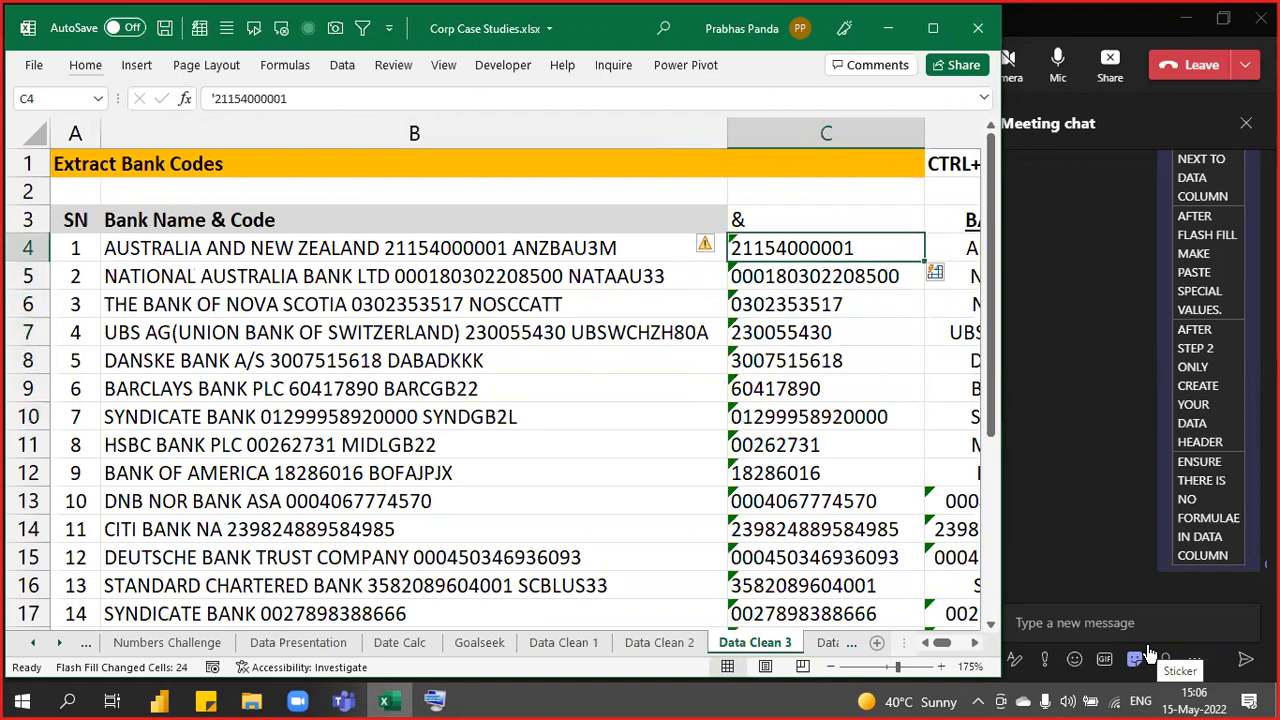
key("ctrl+shift+Down")
key("ctrl+c")
- Paste the copied account numbers back over C4:C27 as values only
key("ctrl+BackSpace")
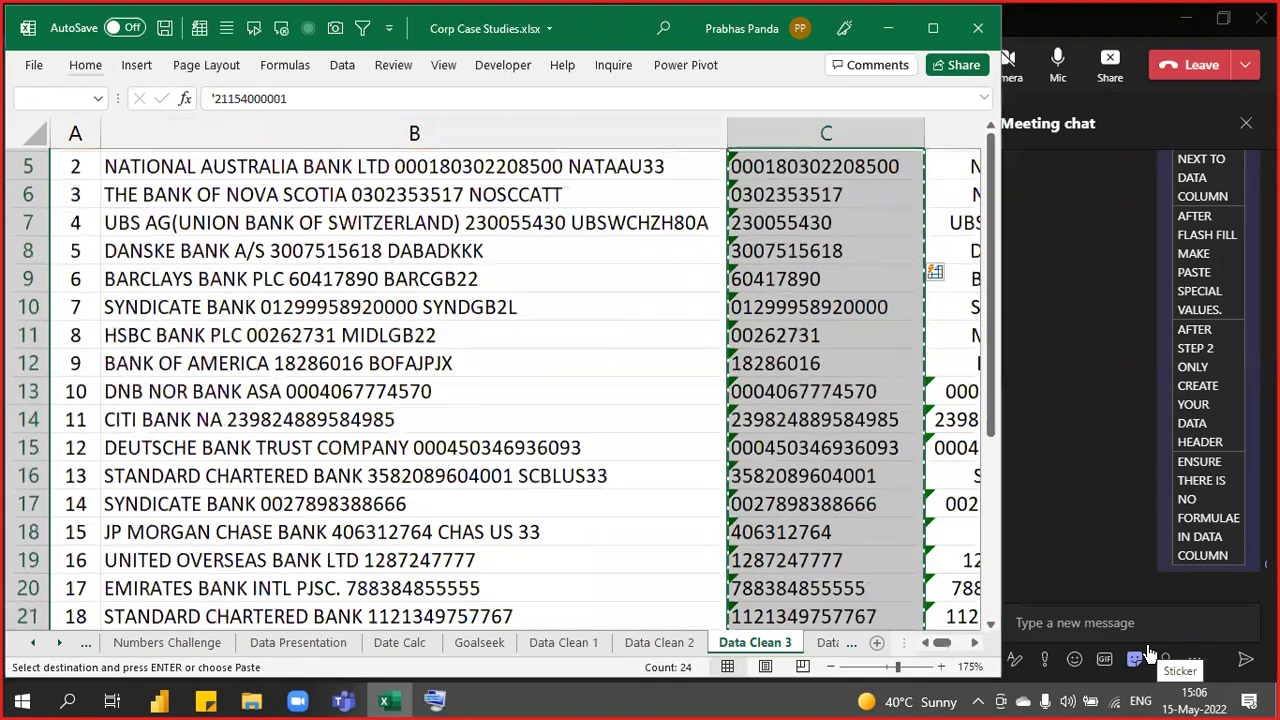
key("ctrl+alt+v")
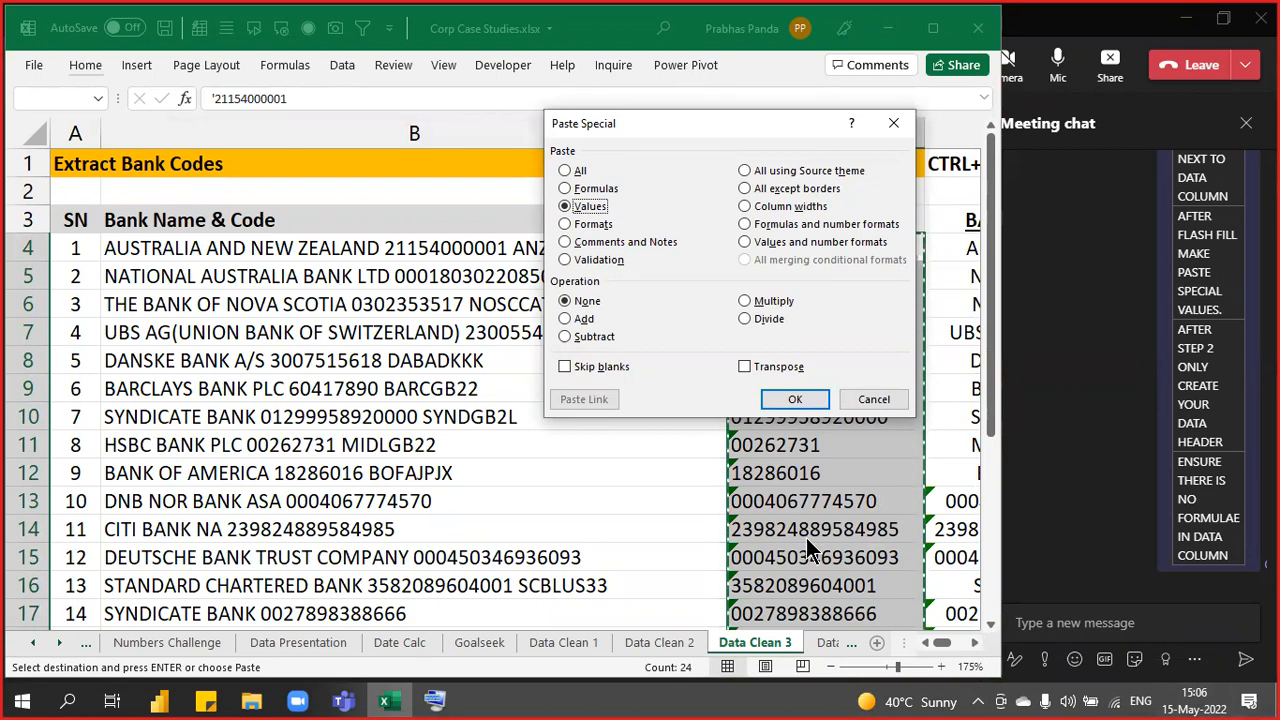
left_click(787, 402)
- Title C3 'Bank Account Number' in bold and reselect the numbers below it
left_click(748, 220)
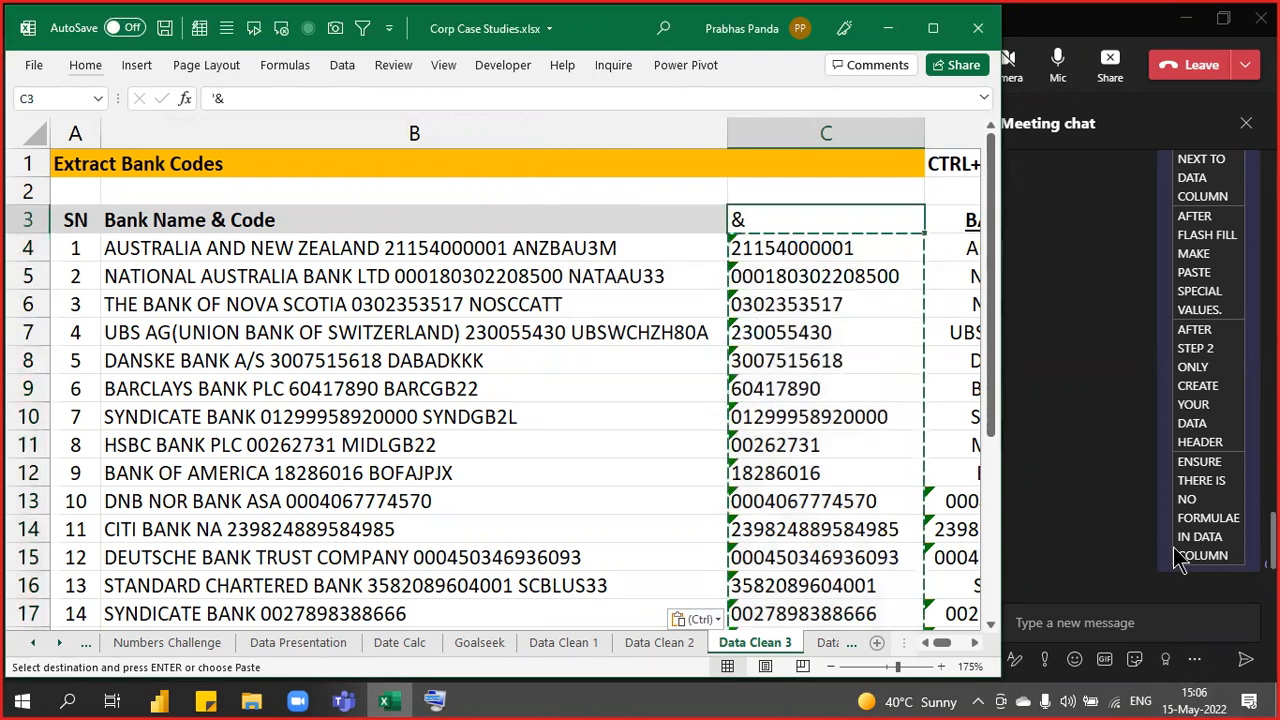
type("Bank ")
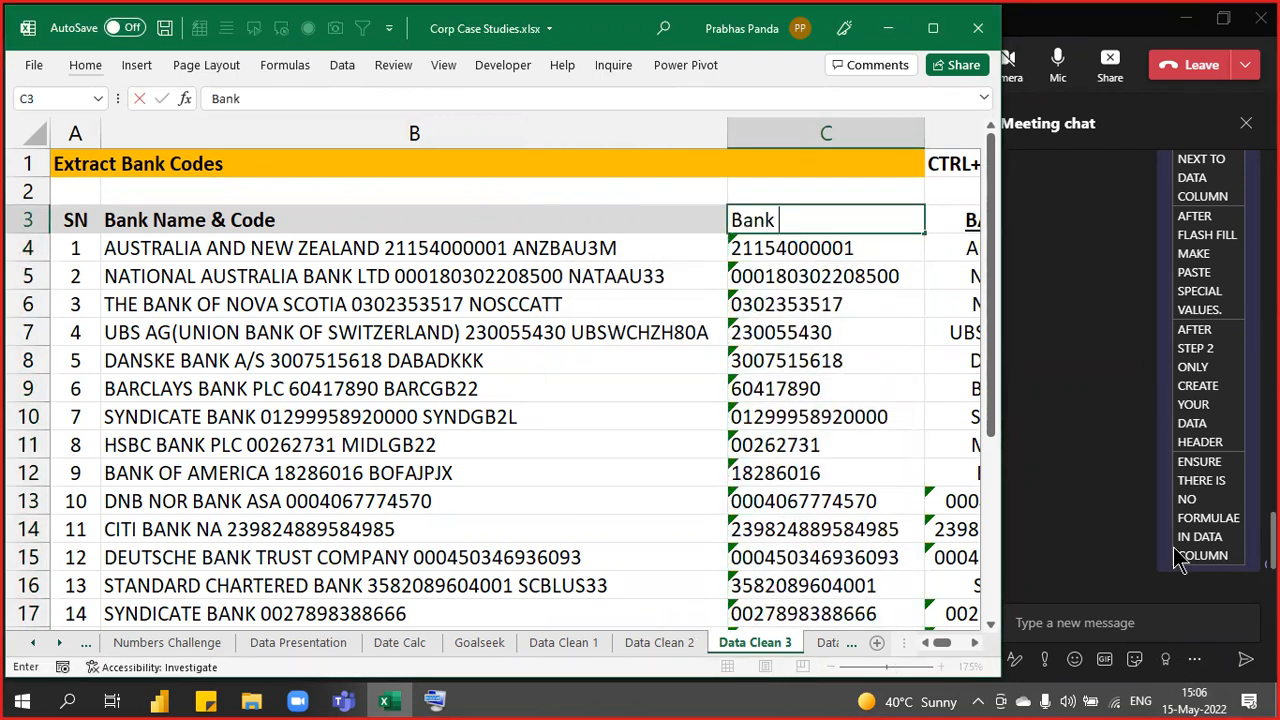
type("Account Number")
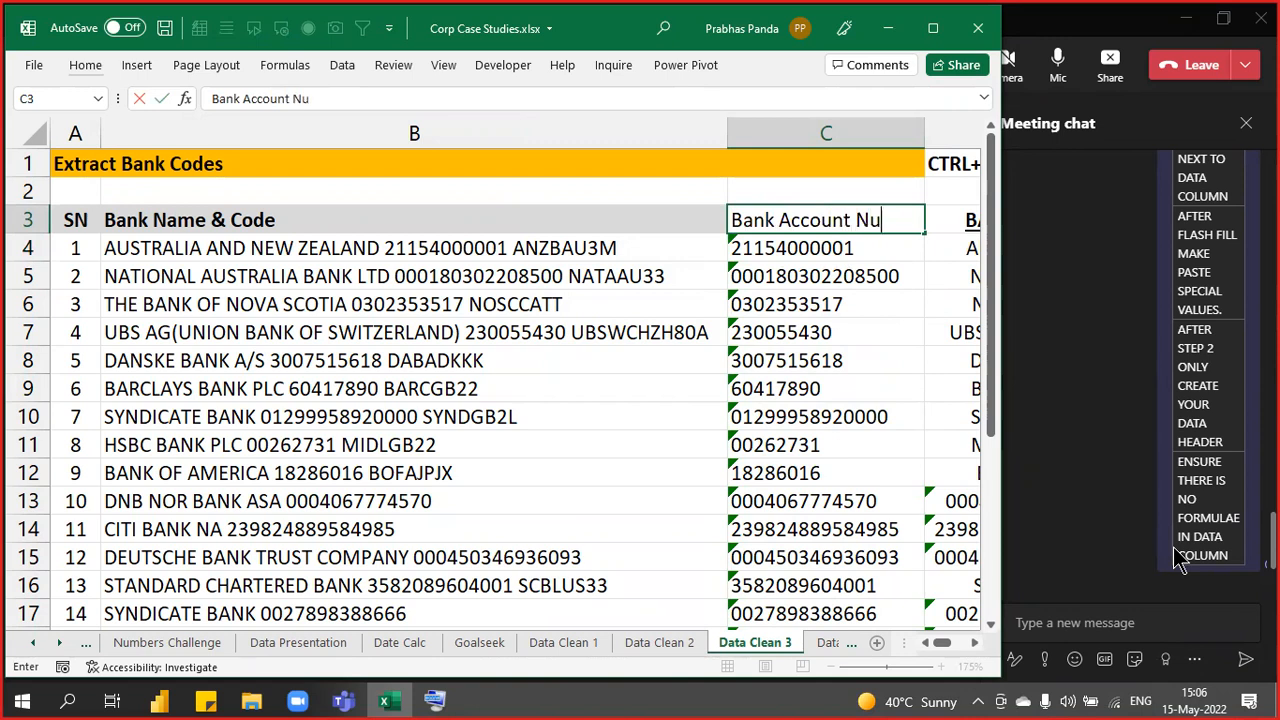
key("Return")
key("Up")
key("ctrl+b")
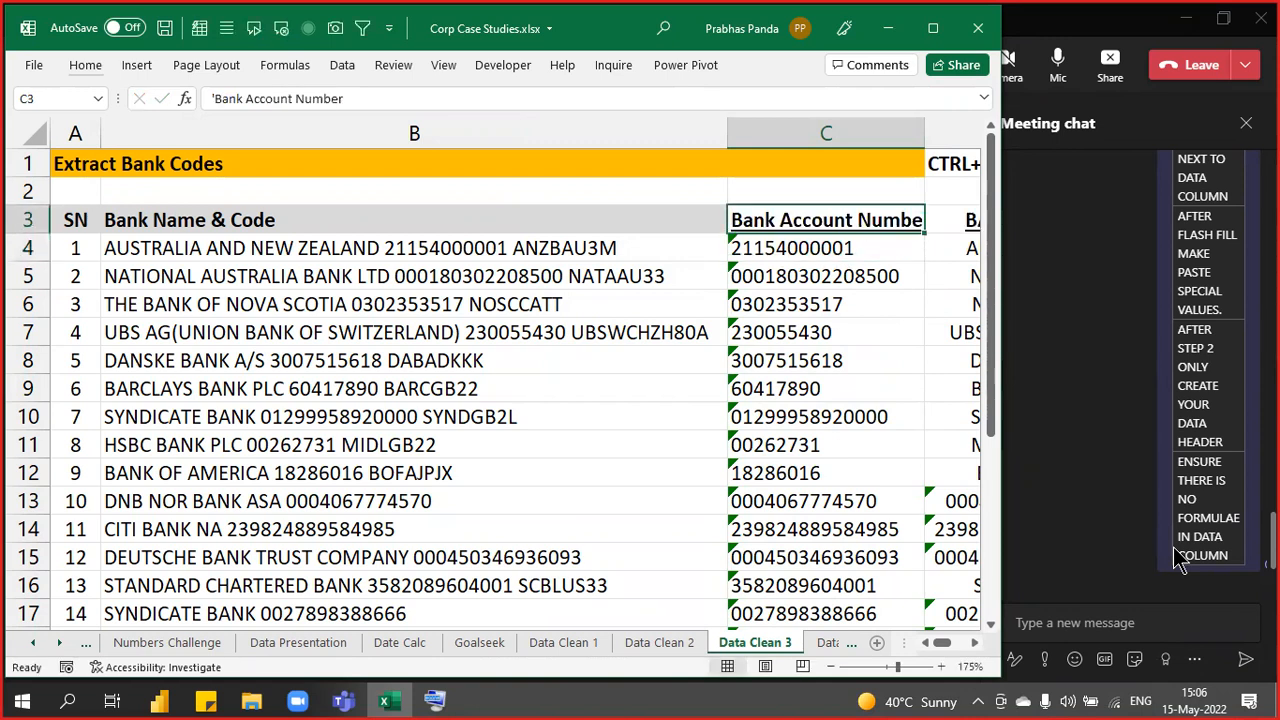
key("Down")
key("ctrl+shift+Down")
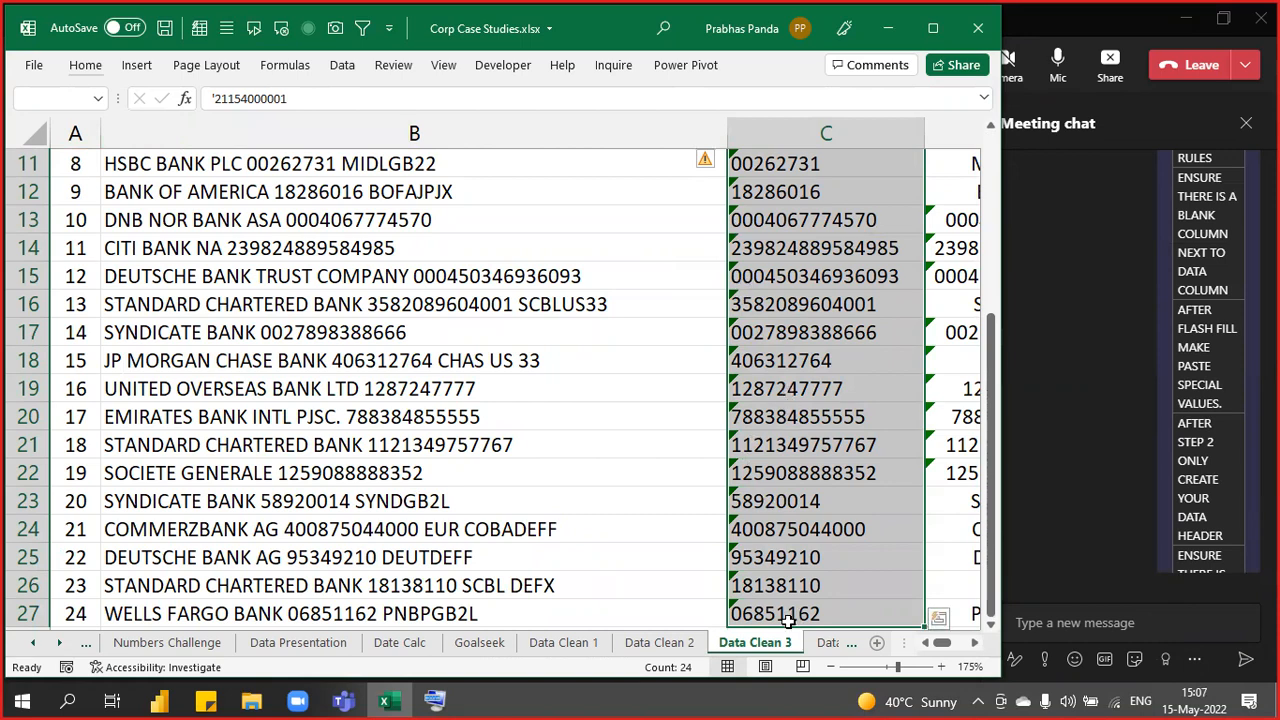
- Ignore the number-stored-as-text warnings on the selected account numbers
scroll(790, 405, "up", 3)
scroll(705, 168, "down", 1)
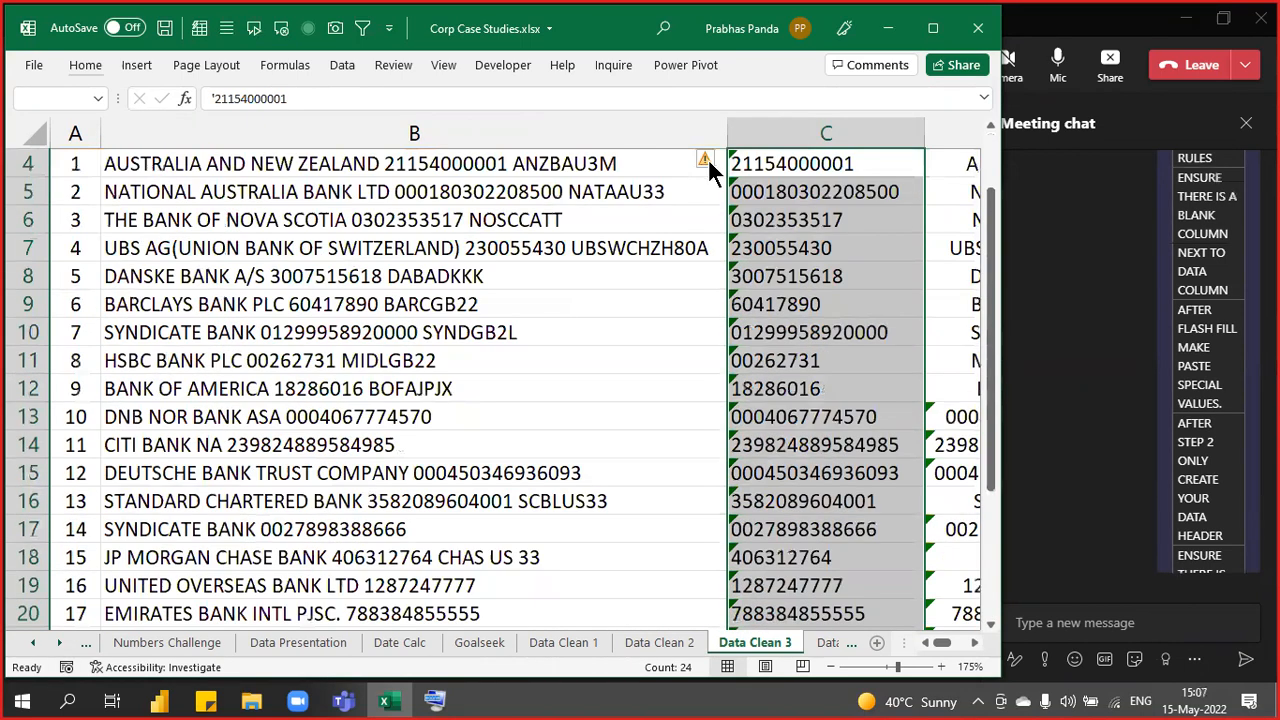
left_click(708, 158)
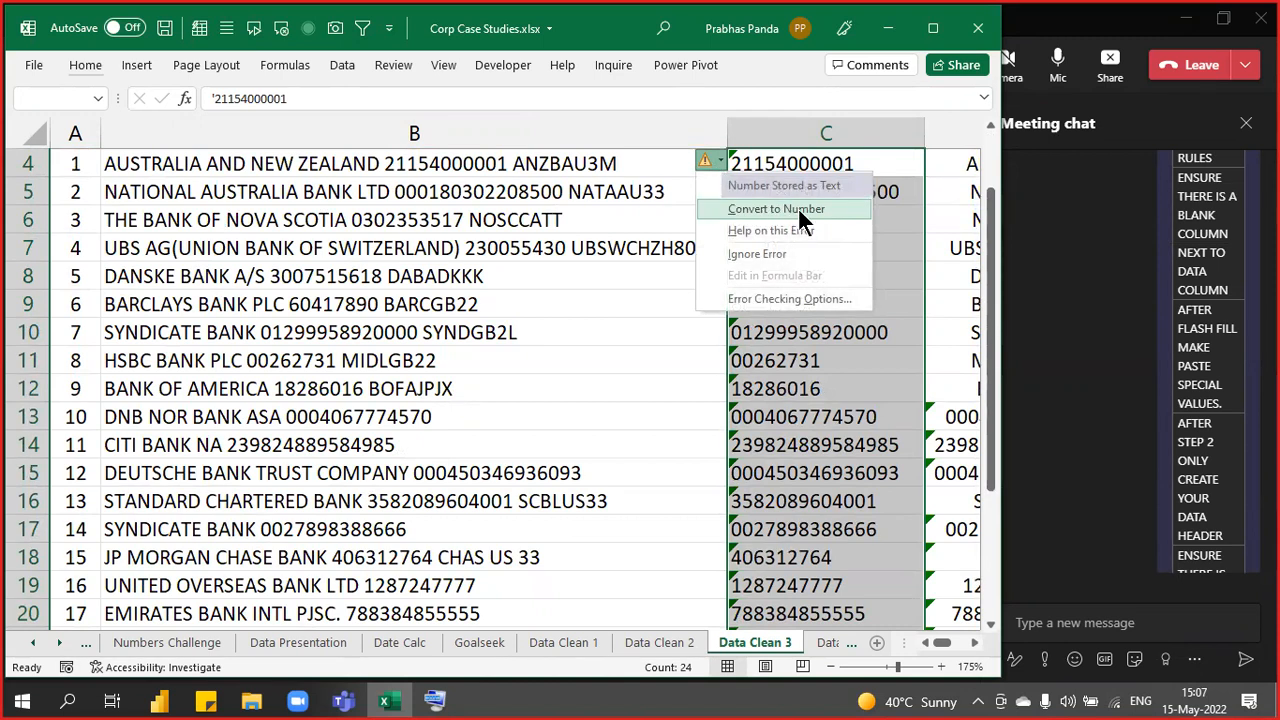
left_click(781, 262)
- Centre the account numbers with Alt+H, A, C
key("alt+h")
key("a")
key("c")
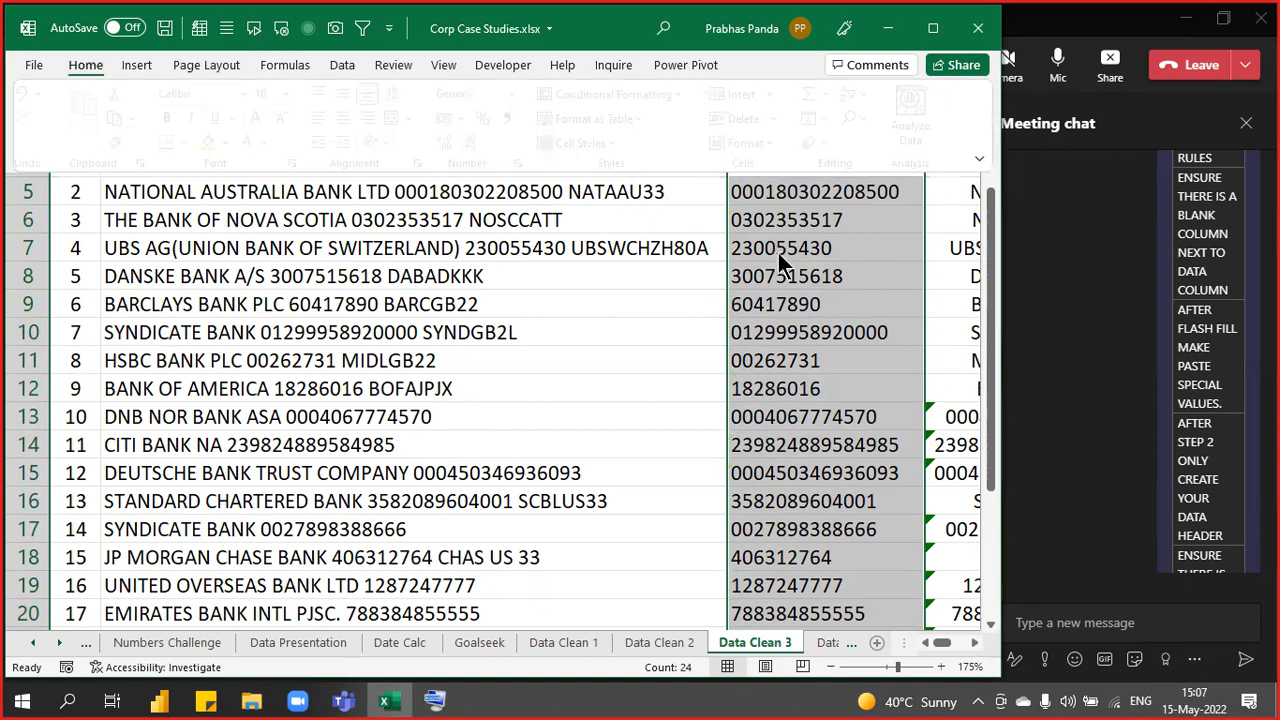
left_click(677, 321)
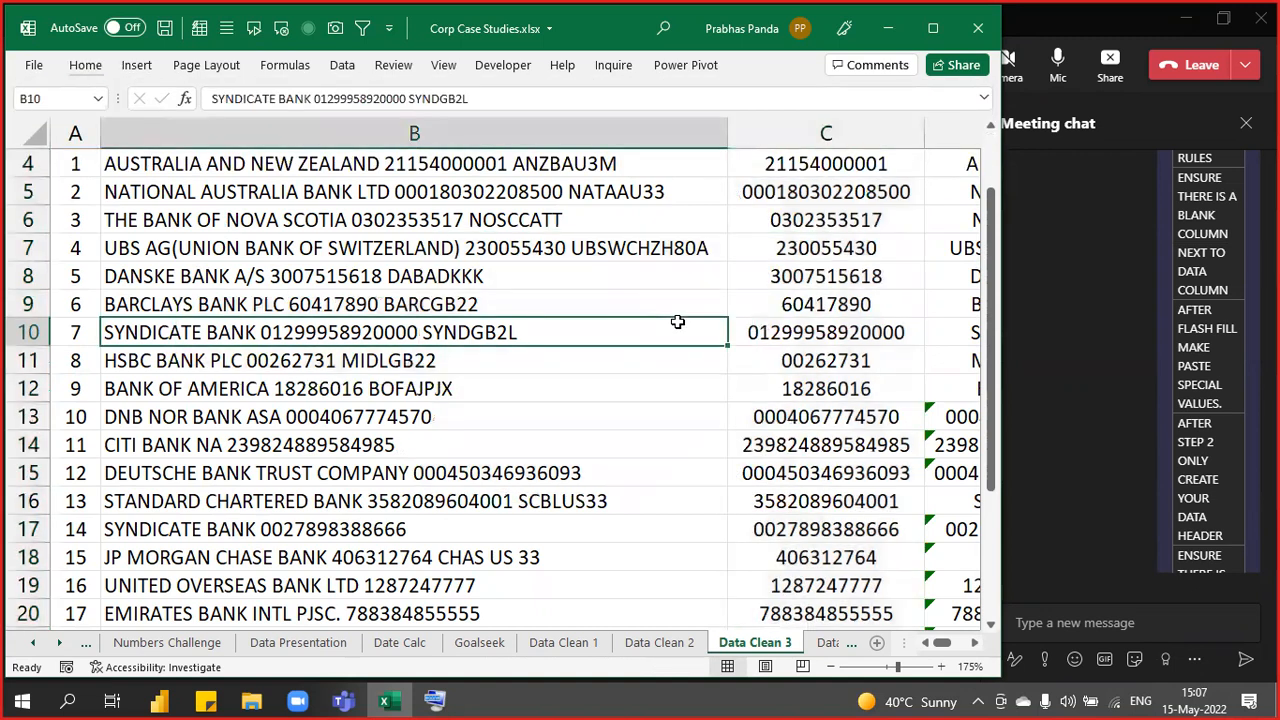
- Autofit column C so the Bank Account Number header fits
scroll(680, 323, "up", 1)
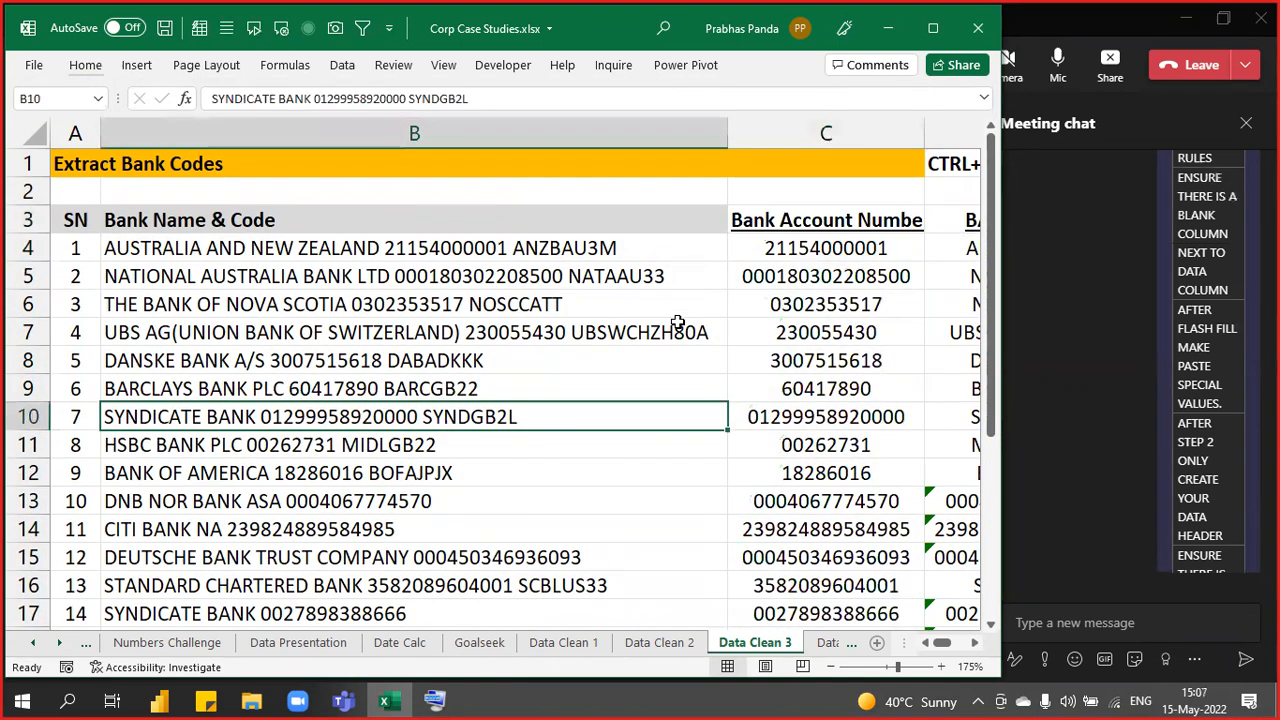
double_click(924, 133)
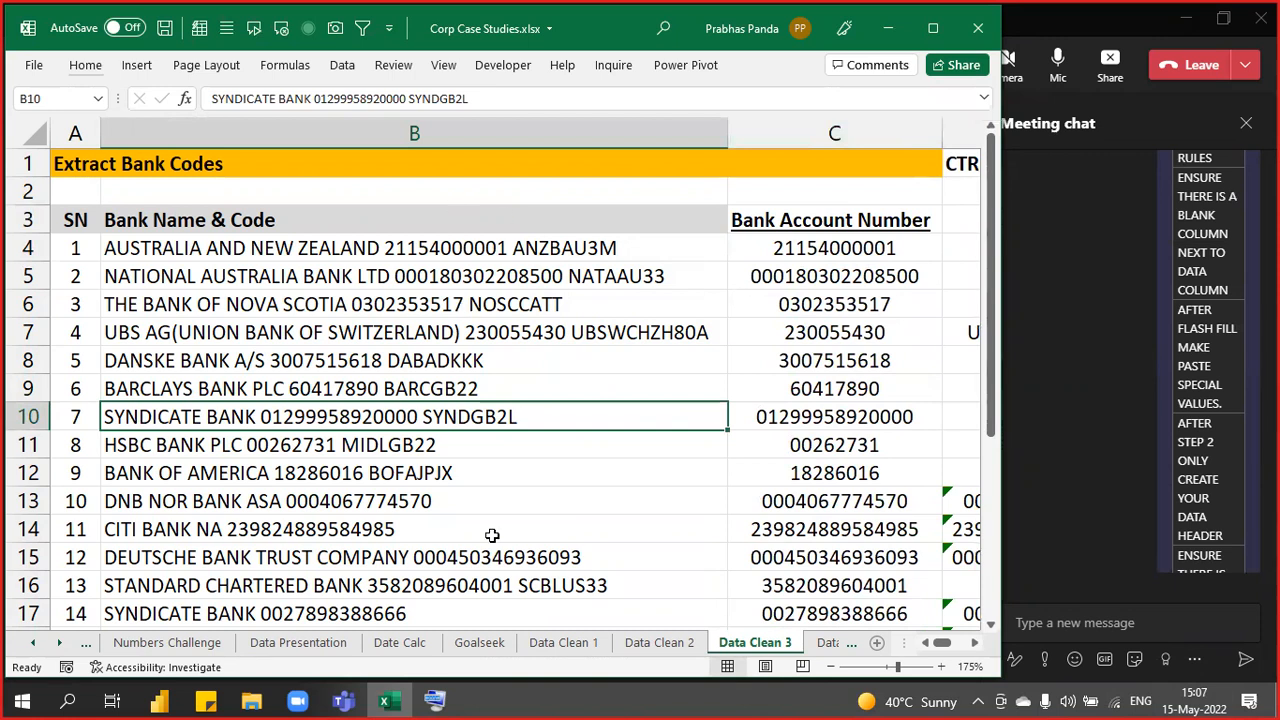
left_click_drag(542, 250, 533, 513)
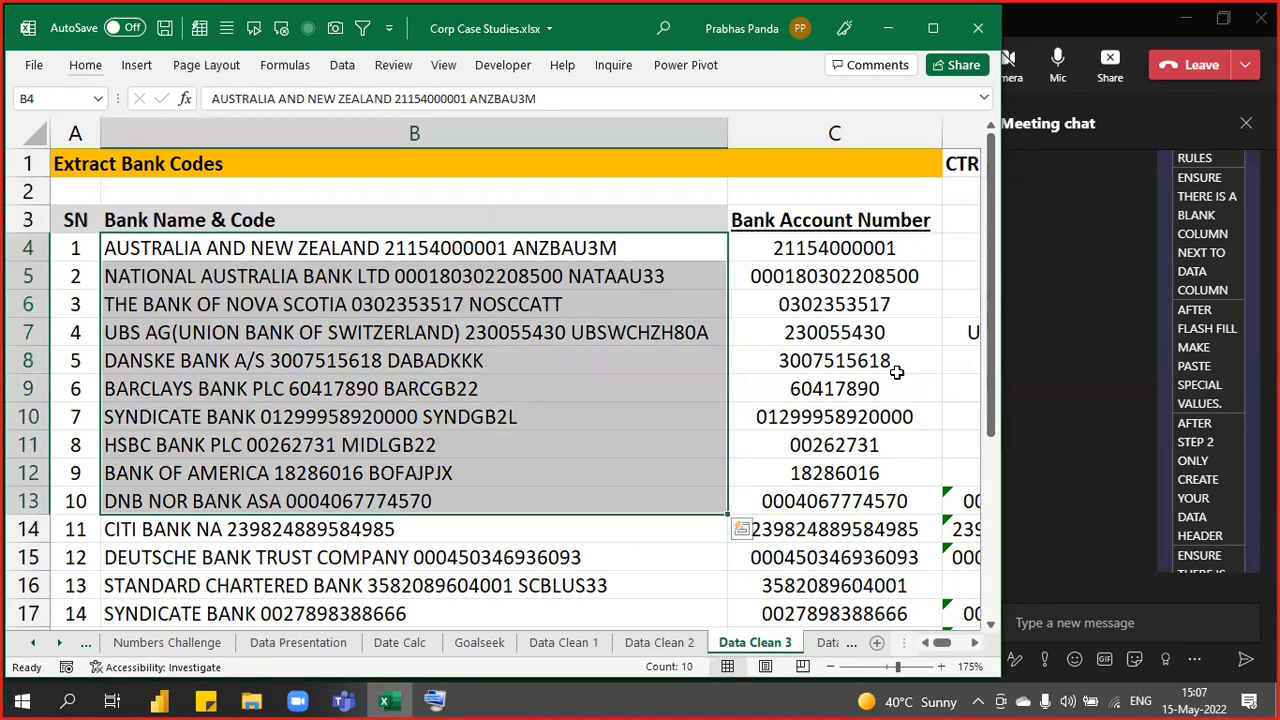
scroll(1120, 345, "down", 3)
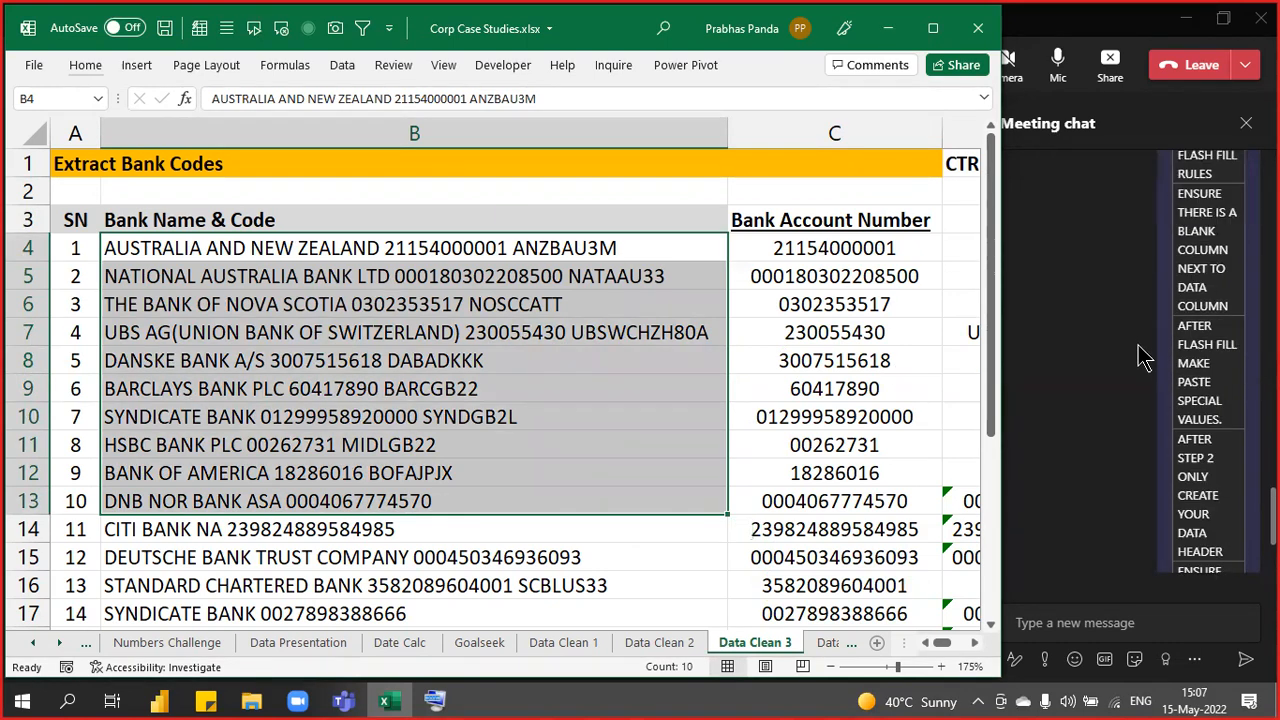
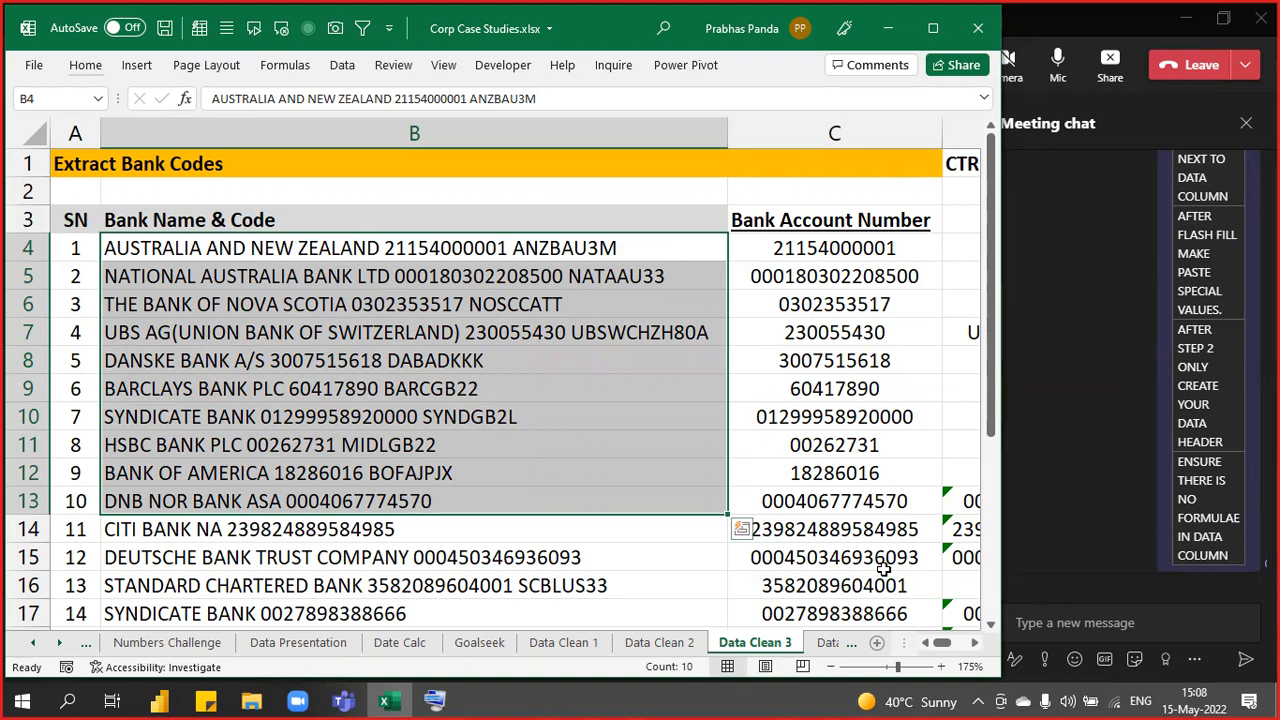
- Select the bank account numbers in C4:C27 of the Extract Bank Codes table
key("Right")
key("ctrl+shift+Down")
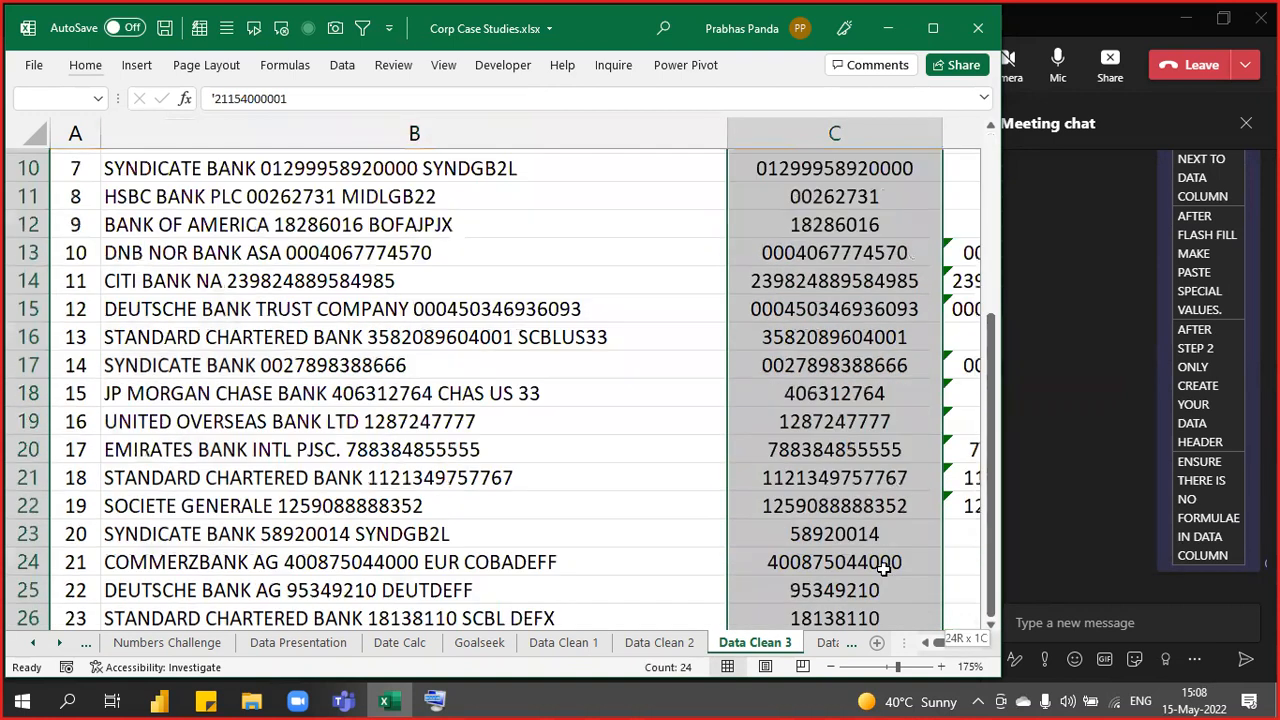
scroll(830, 405, "up", 3)
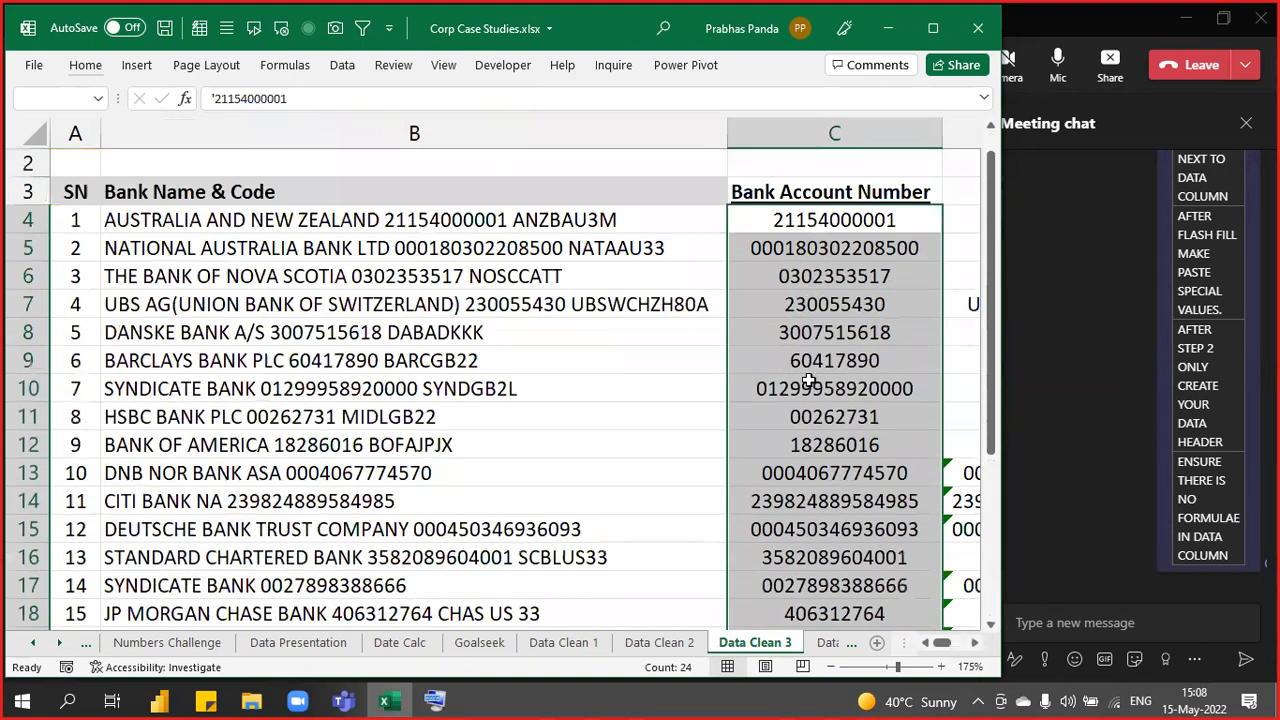
scroll(728, 250, "up", 1)
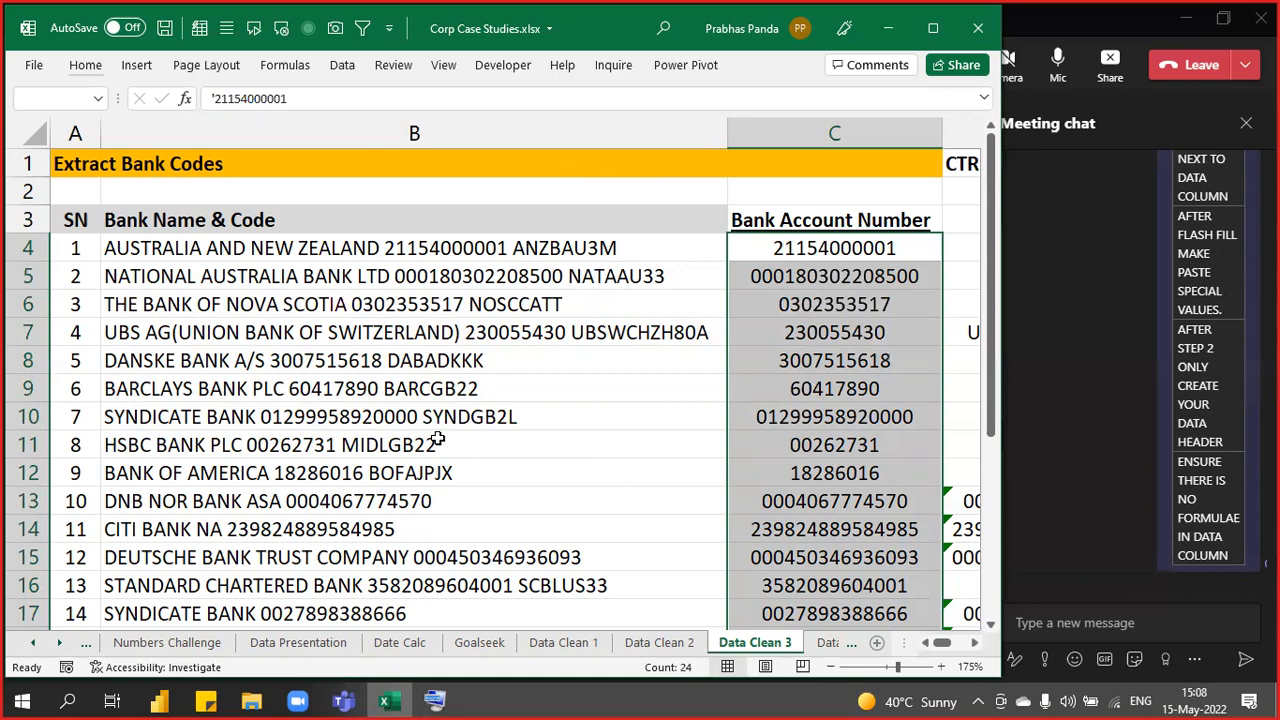
scroll(516, 413, "down", 1)
scroll(516, 413, "down", 1, "ctrl")
scroll(520, 405, "down", 1, "ctrl")
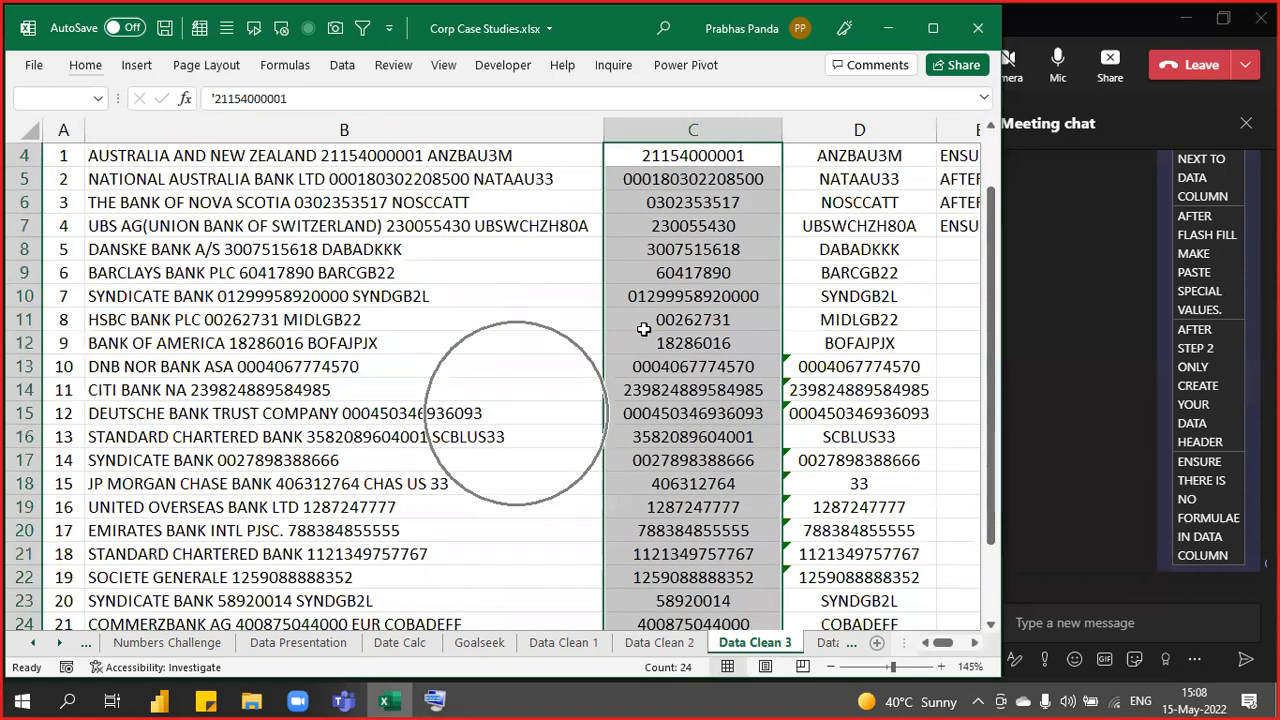
- Select row 18, the JP MORGAN CHASE BANK row whose bank code came out as 33
scroll(510, 360, "up", 1)
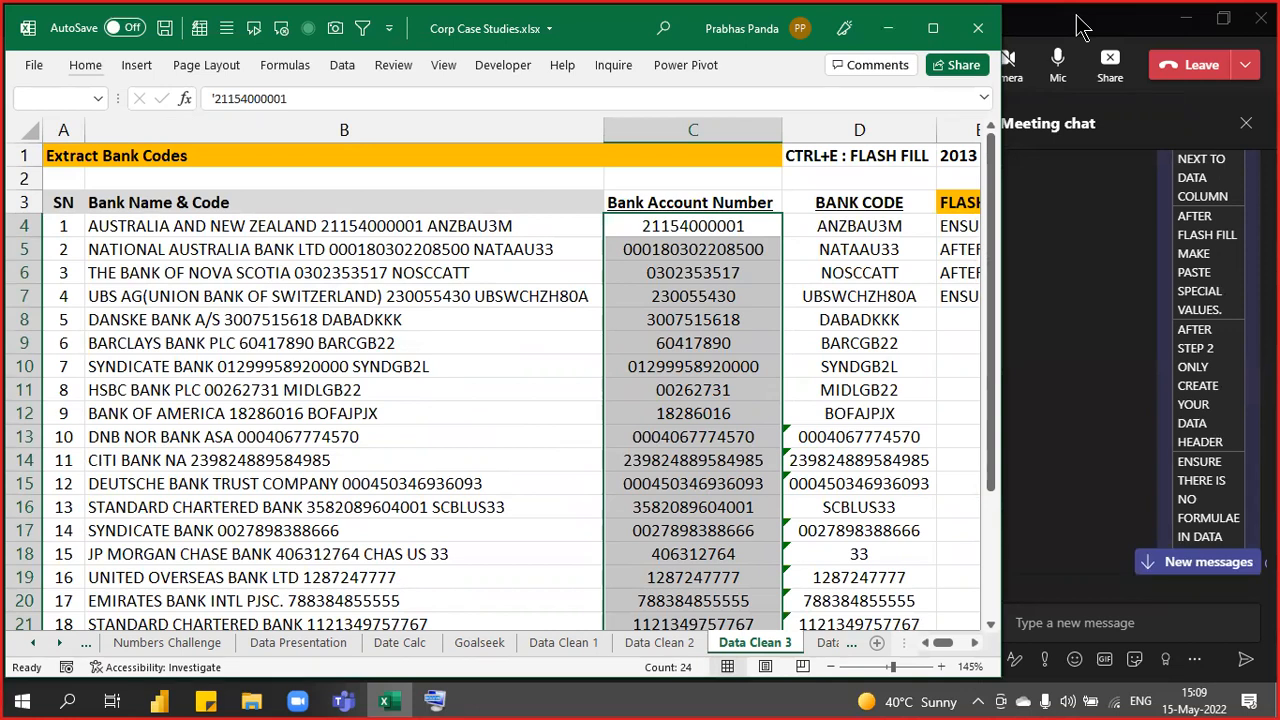
scroll(1114, 414, "down", 3)
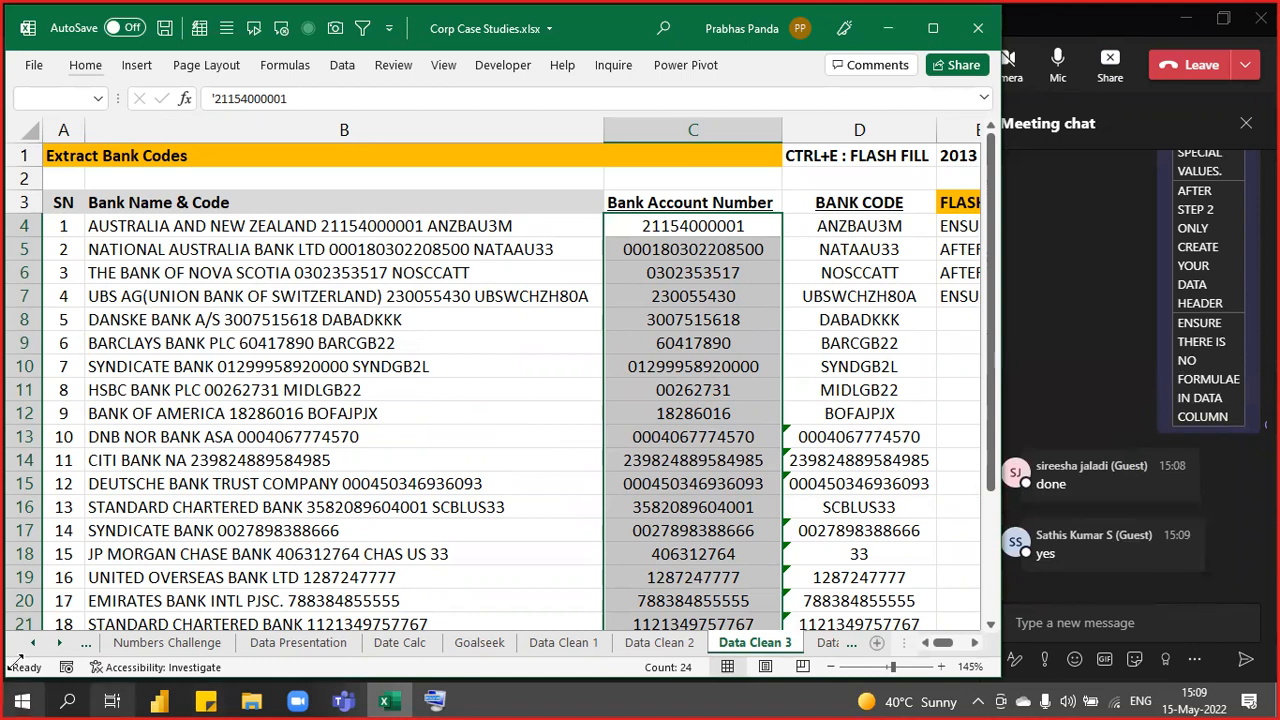
left_click(18, 556)
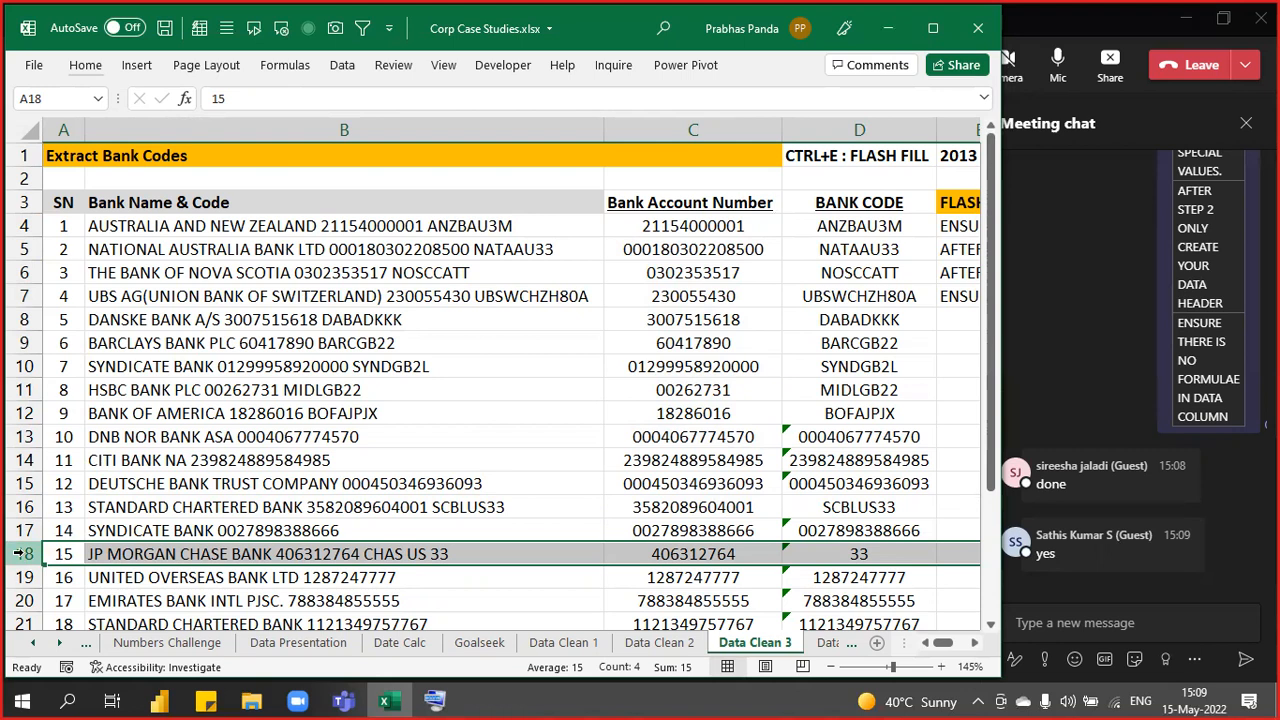
scroll(420, 445, "down", 2)
left_click(420, 440)
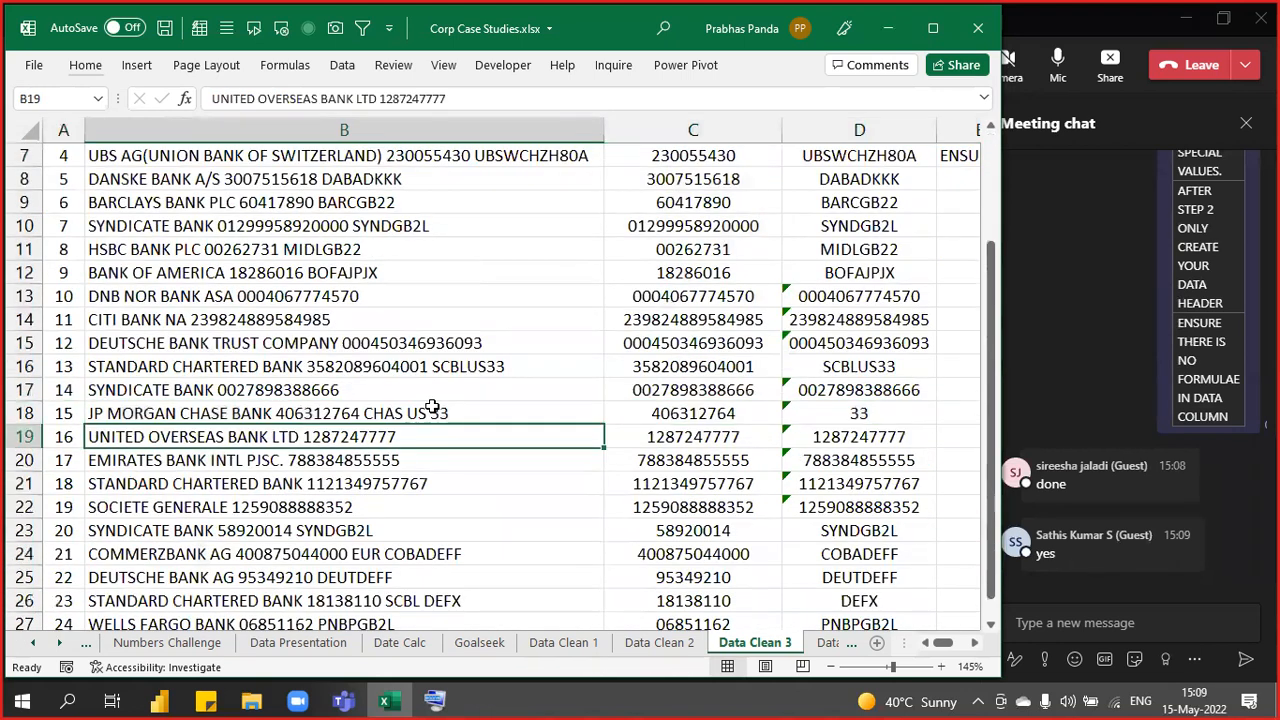
scroll(425, 430, "up", 2)
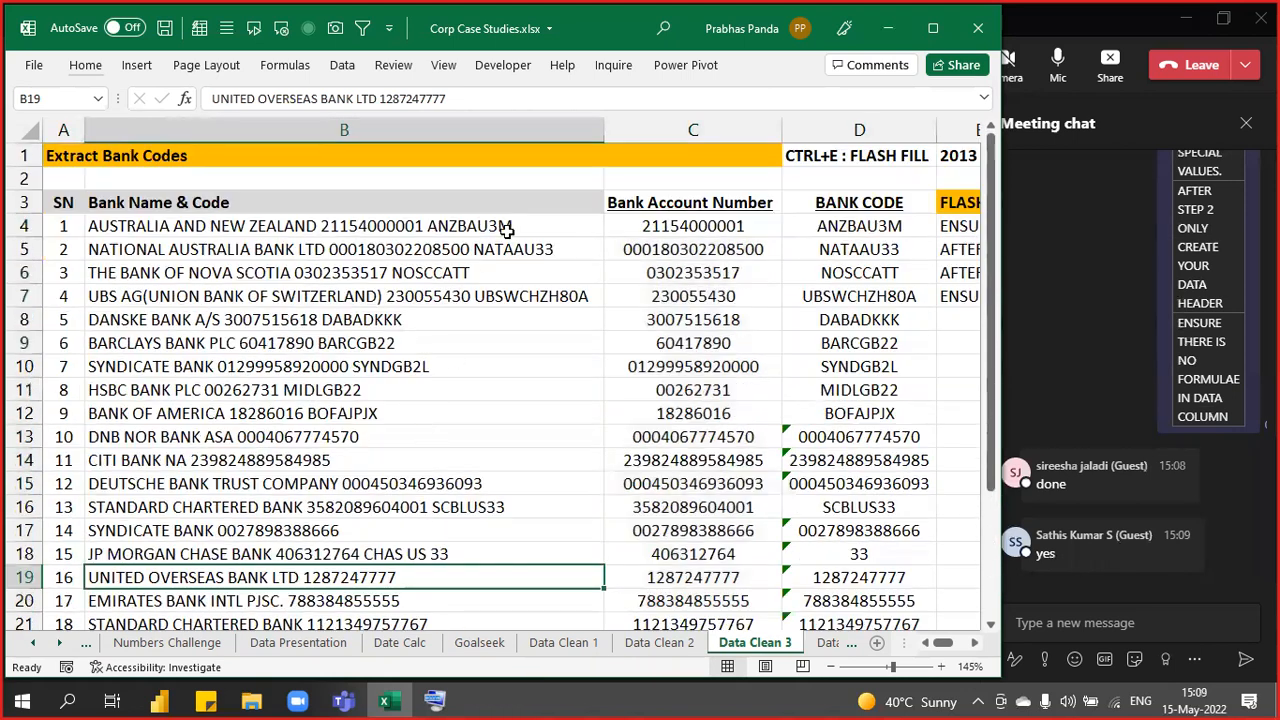
left_click(500, 222)
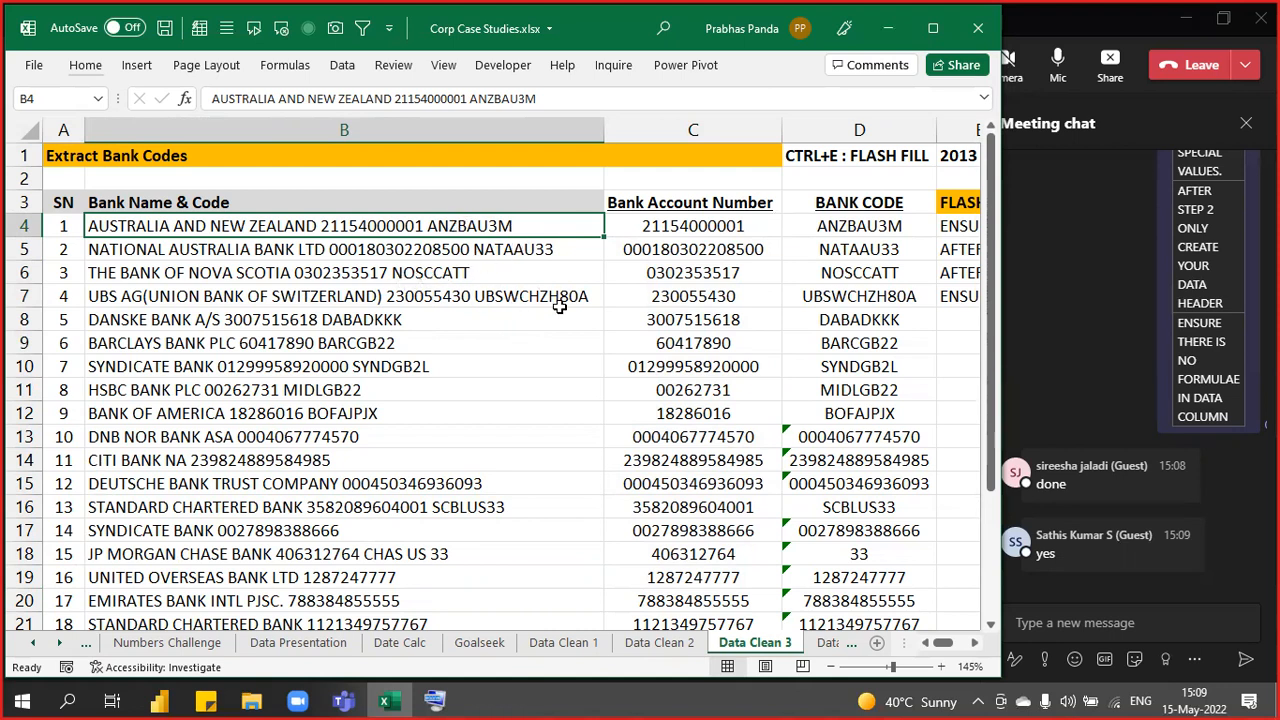
scroll(500, 449, "down", 1)
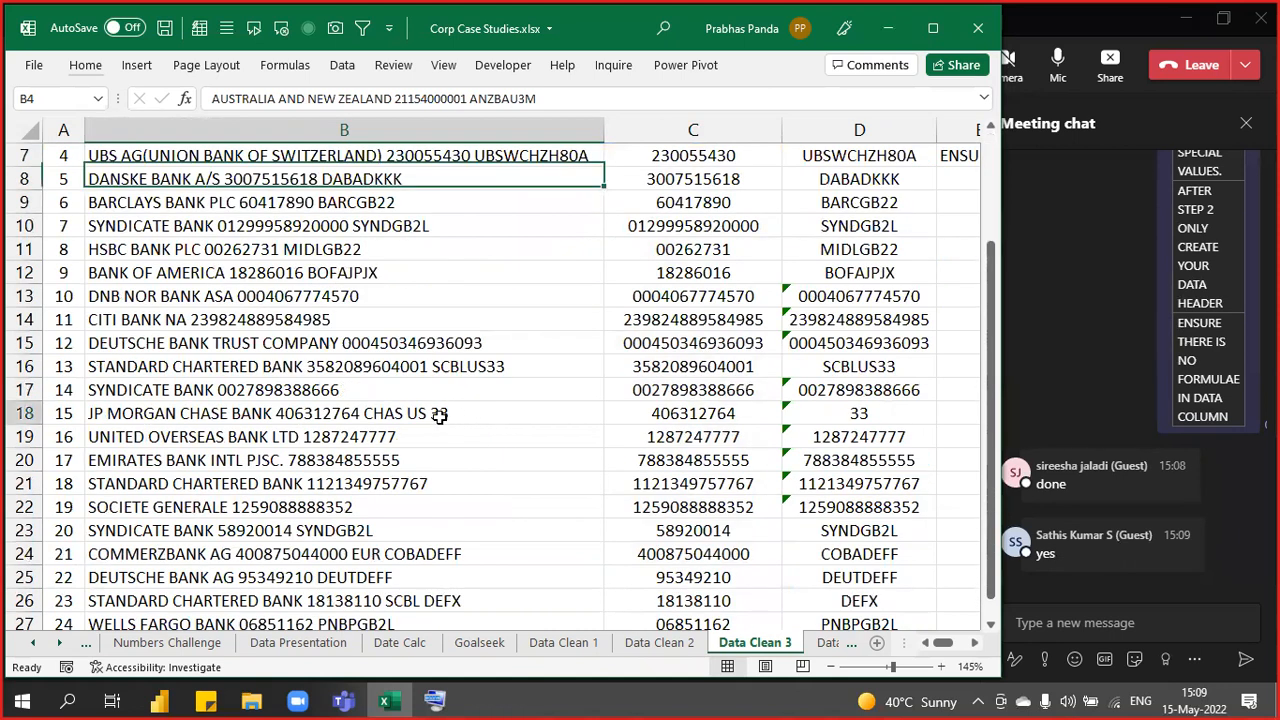
left_click(440, 416)
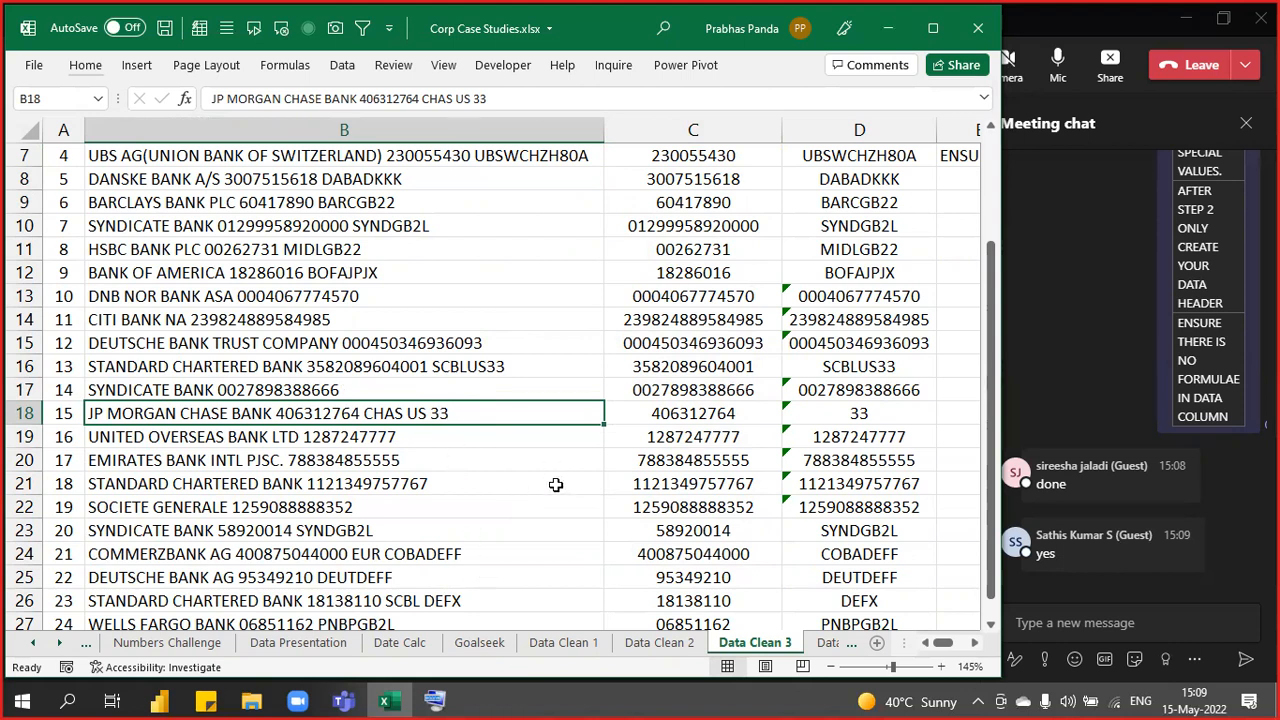
scroll(856, 460, "down", 2)
scroll(835, 360, "up", 1)
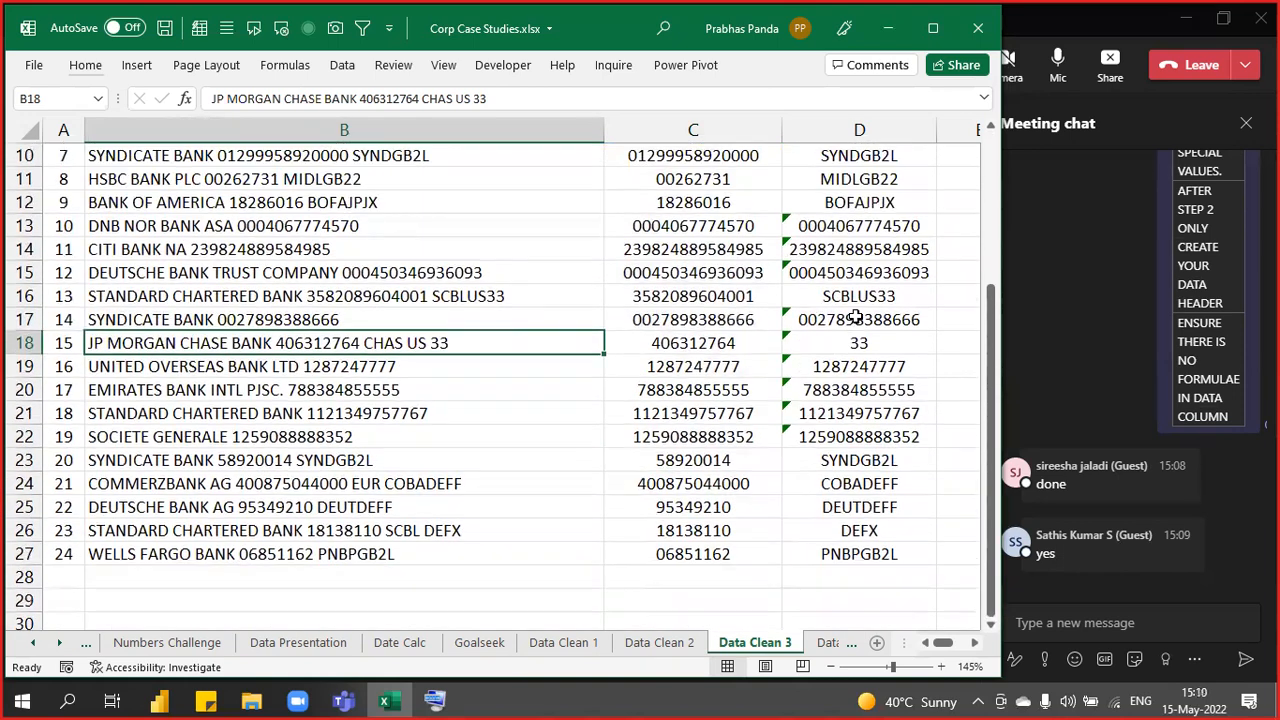
left_click(458, 293)
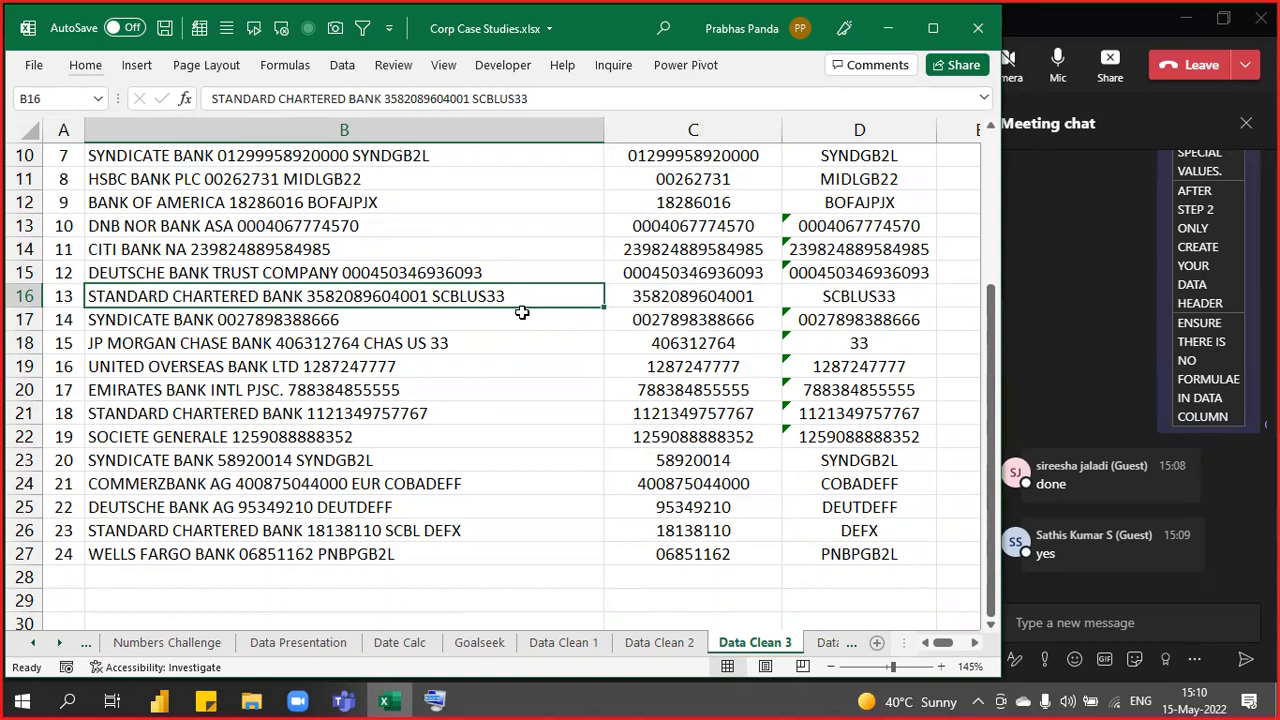
left_click(432, 321)
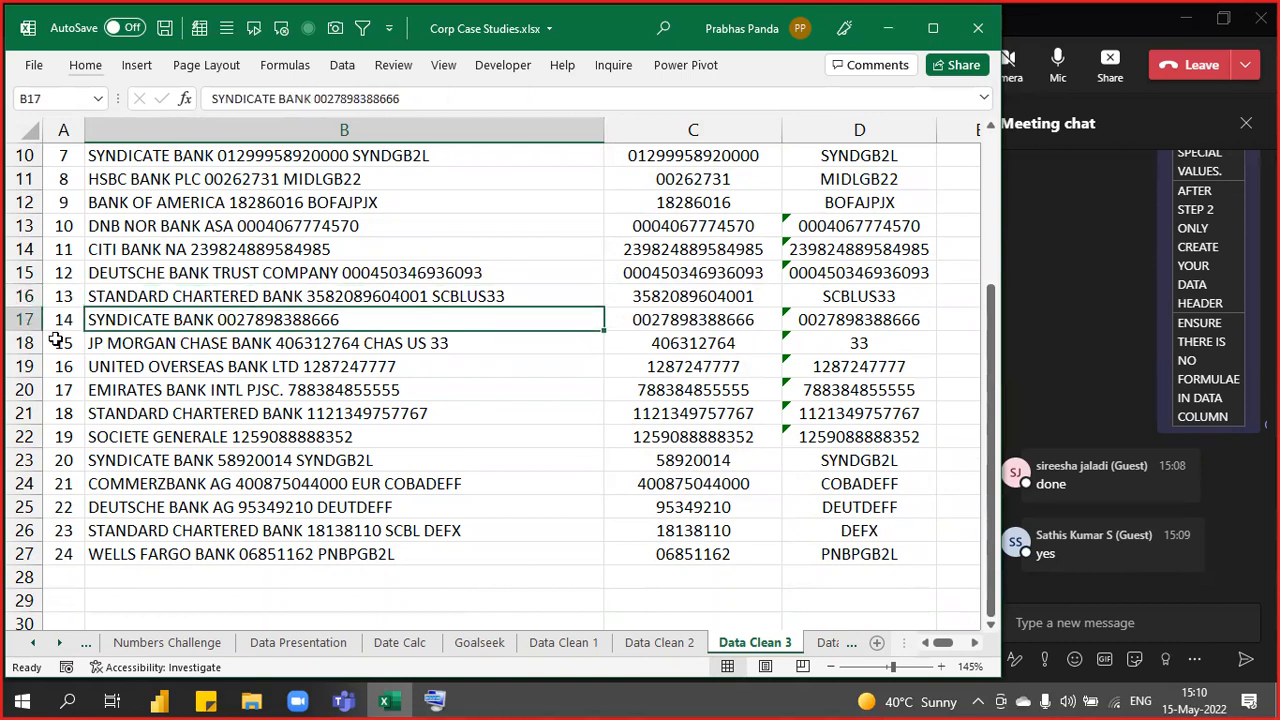
left_click(842, 321)
left_click(843, 320)
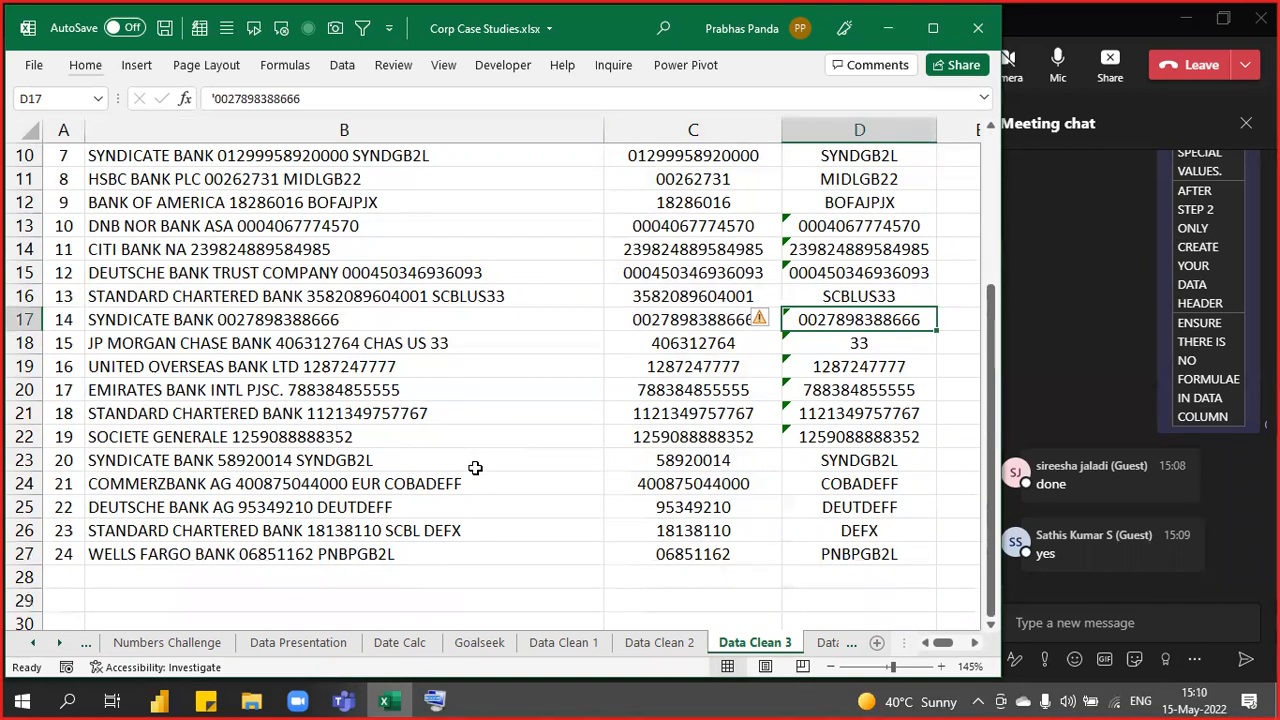
scroll(475, 468, "up", 3)
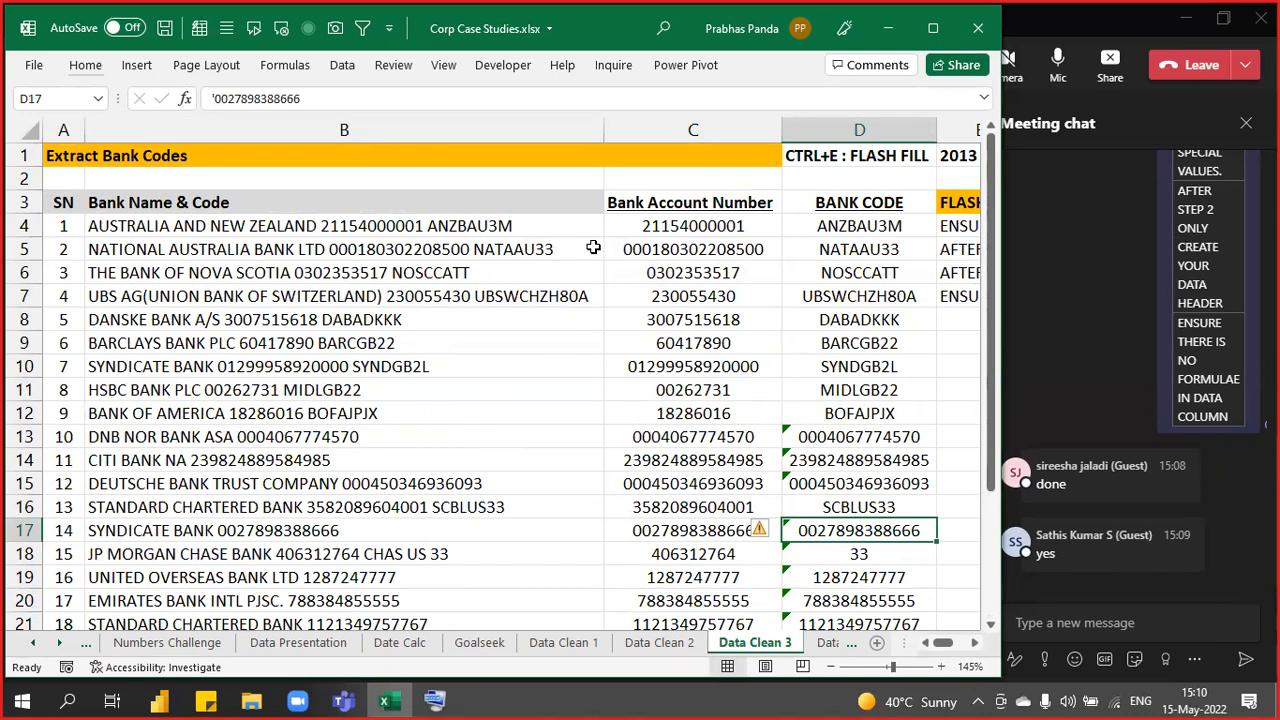
left_click_drag(818, 230, 849, 510)
scroll(375, 372, "down", 2)
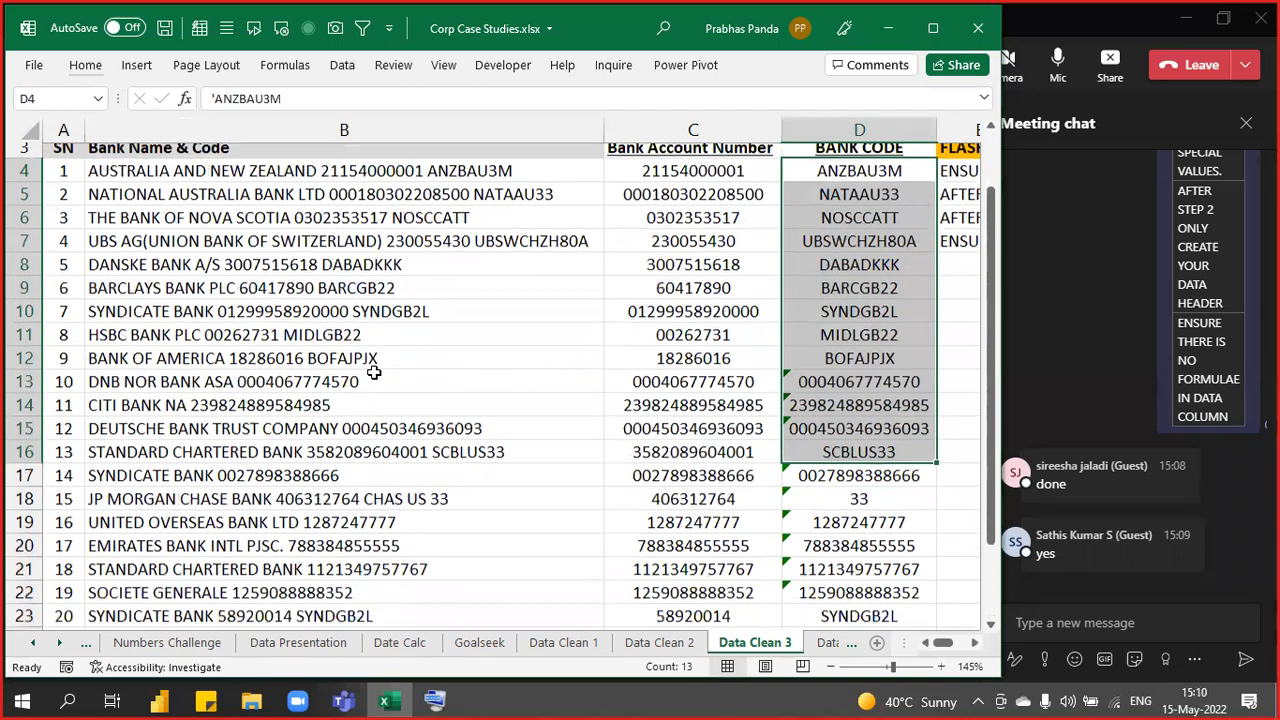
scroll(373, 372, "down", 2)
left_click(344, 298)
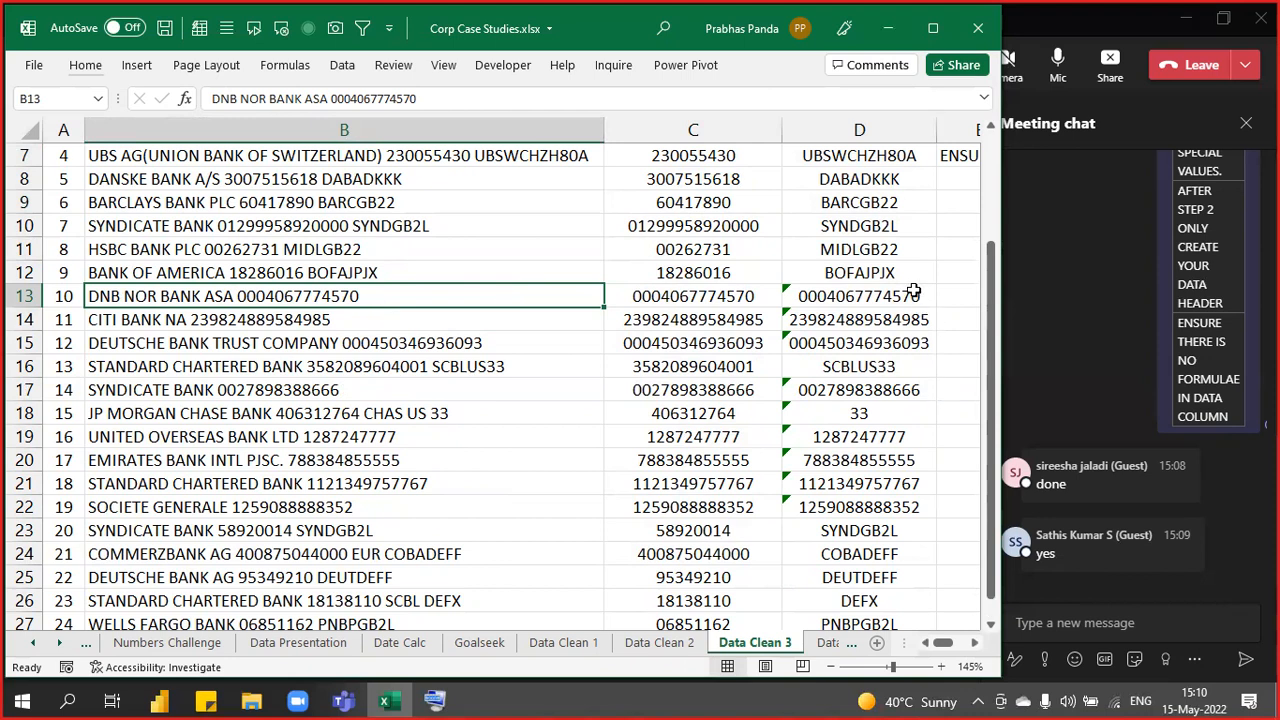
scroll(831, 549, "up", 2)
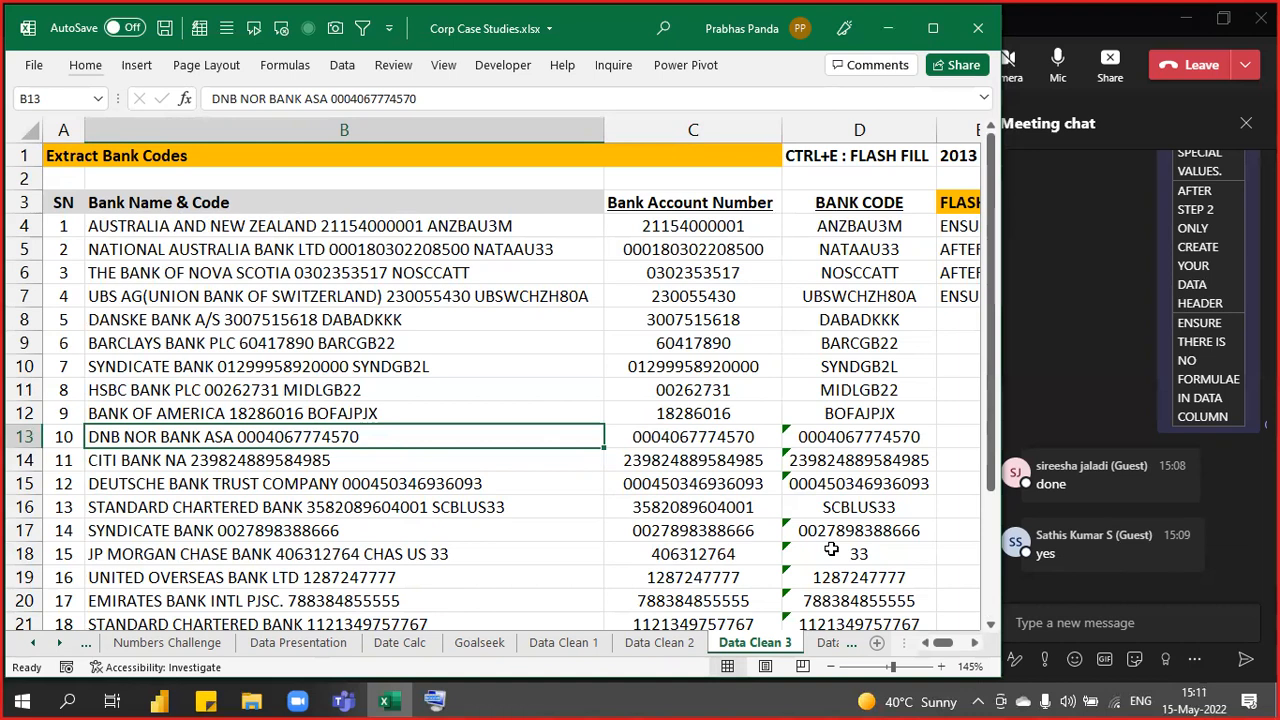
- Unhide the Text Challenge sheet
right_click(736, 644)
left_click(808, 599)
left_click(721, 566)
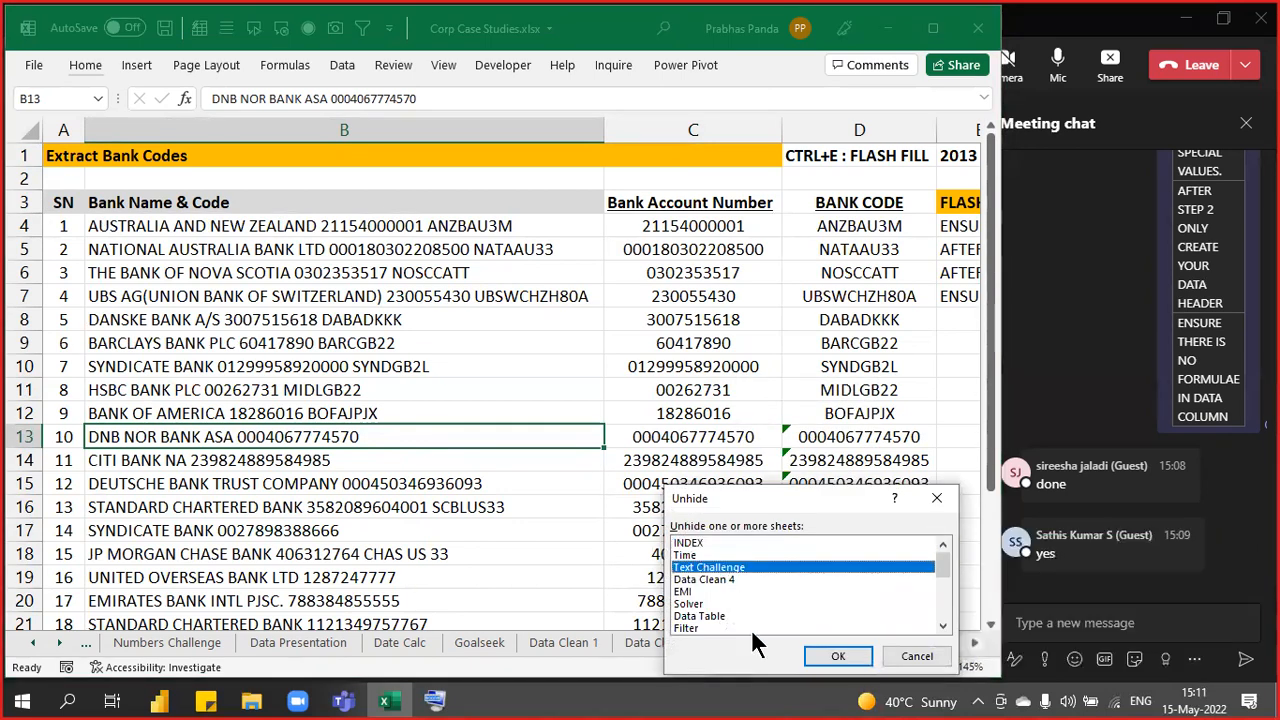
left_click(838, 655)
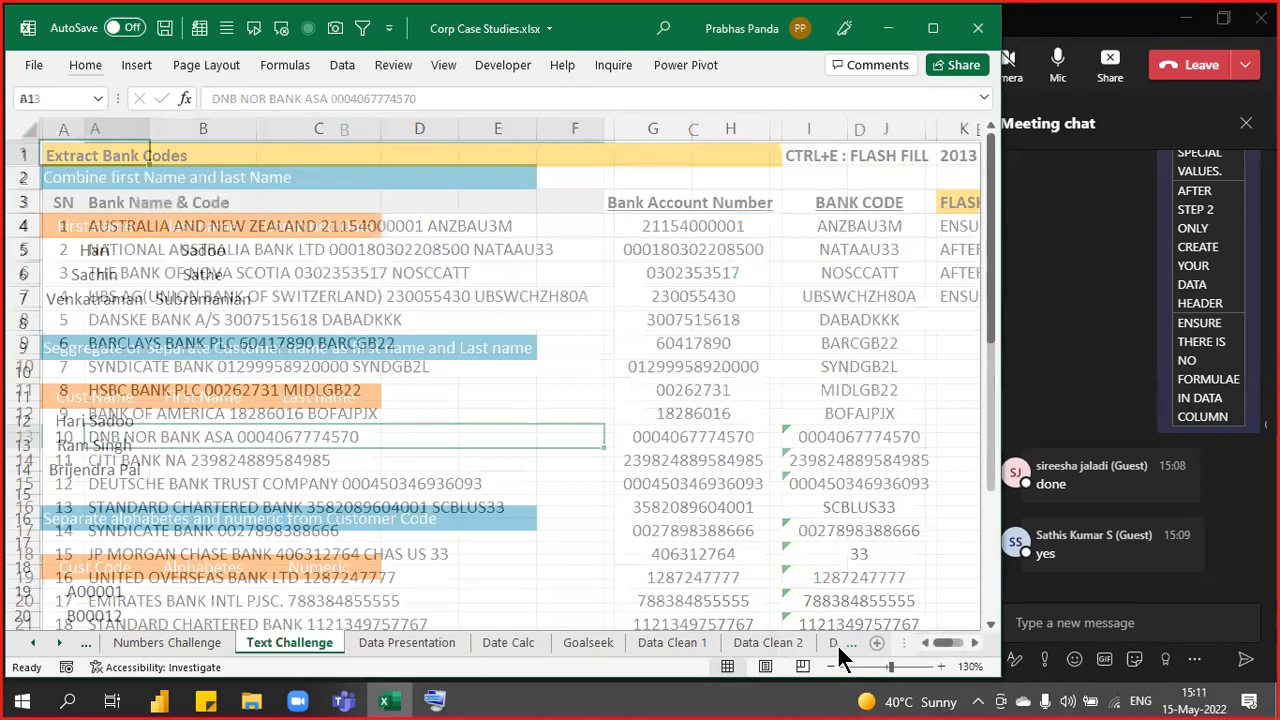
scroll(276, 345, "up", 5)
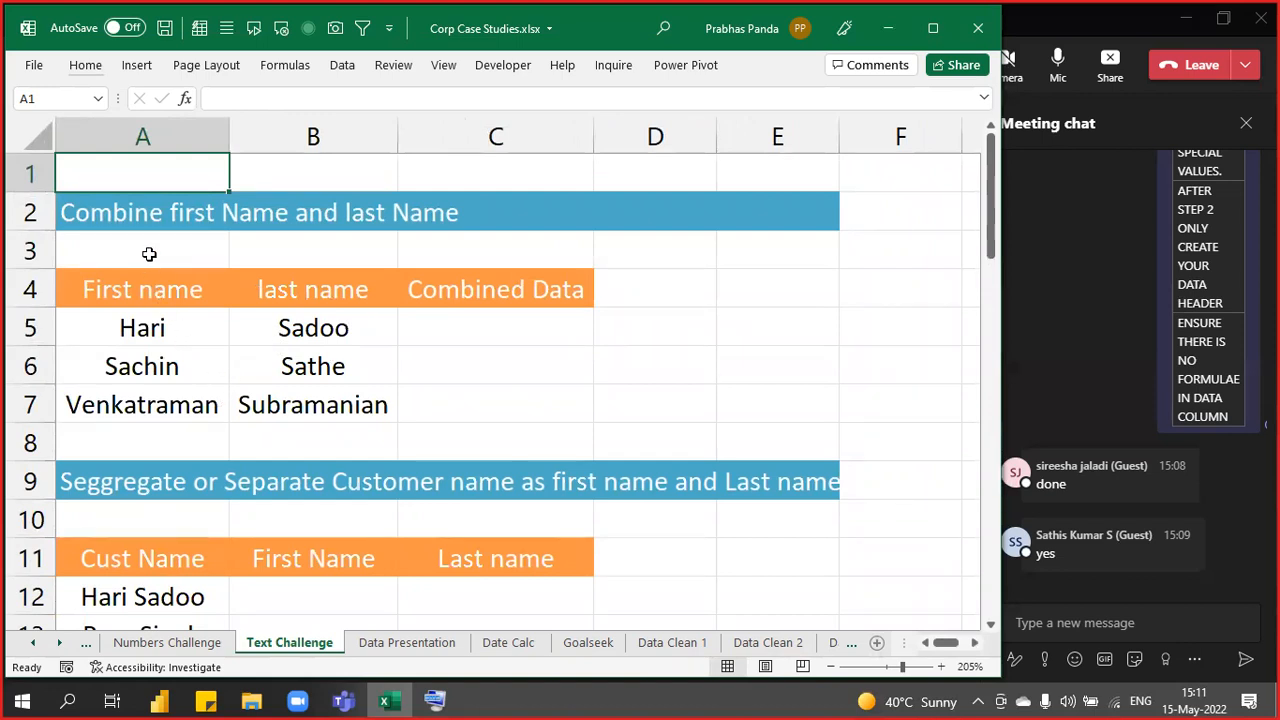
- Highlight the first names A3:A7, last names B3:B7, then the empty Combined Data cells C5:C7
left_click_drag(148, 253, 140, 400)
left_click_drag(314, 254, 329, 413)
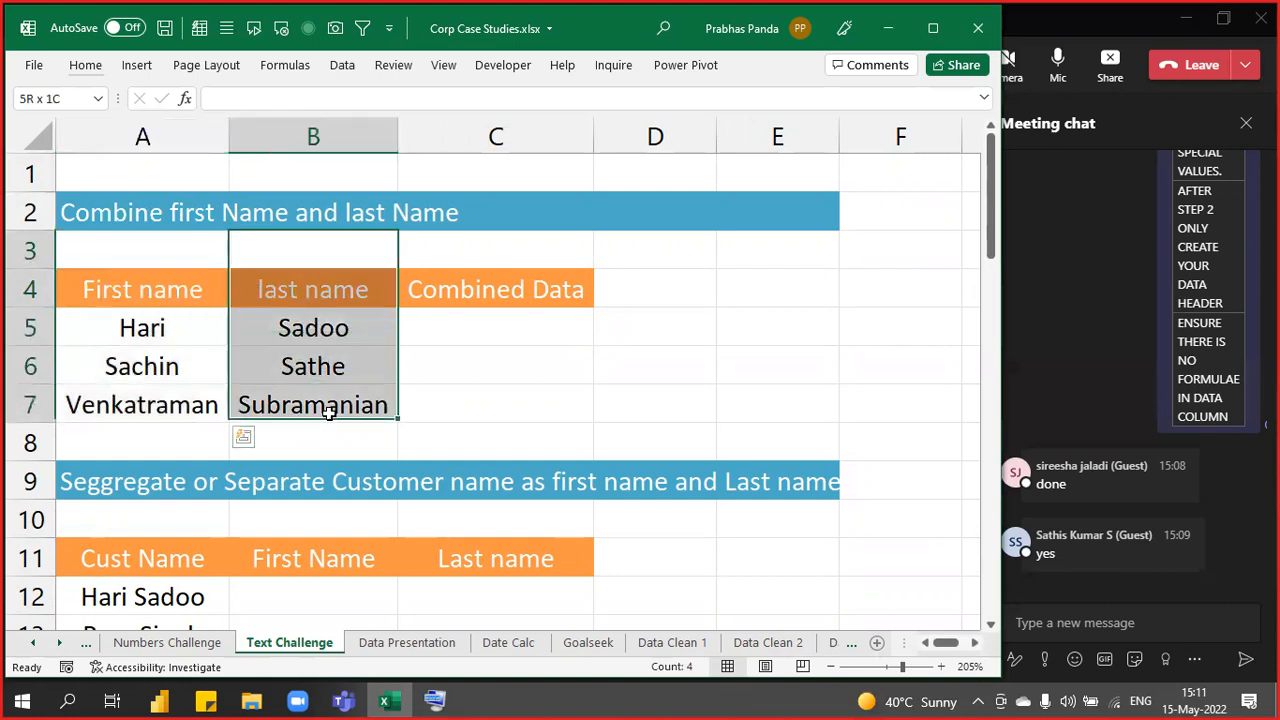
left_click_drag(160, 257, 140, 405)
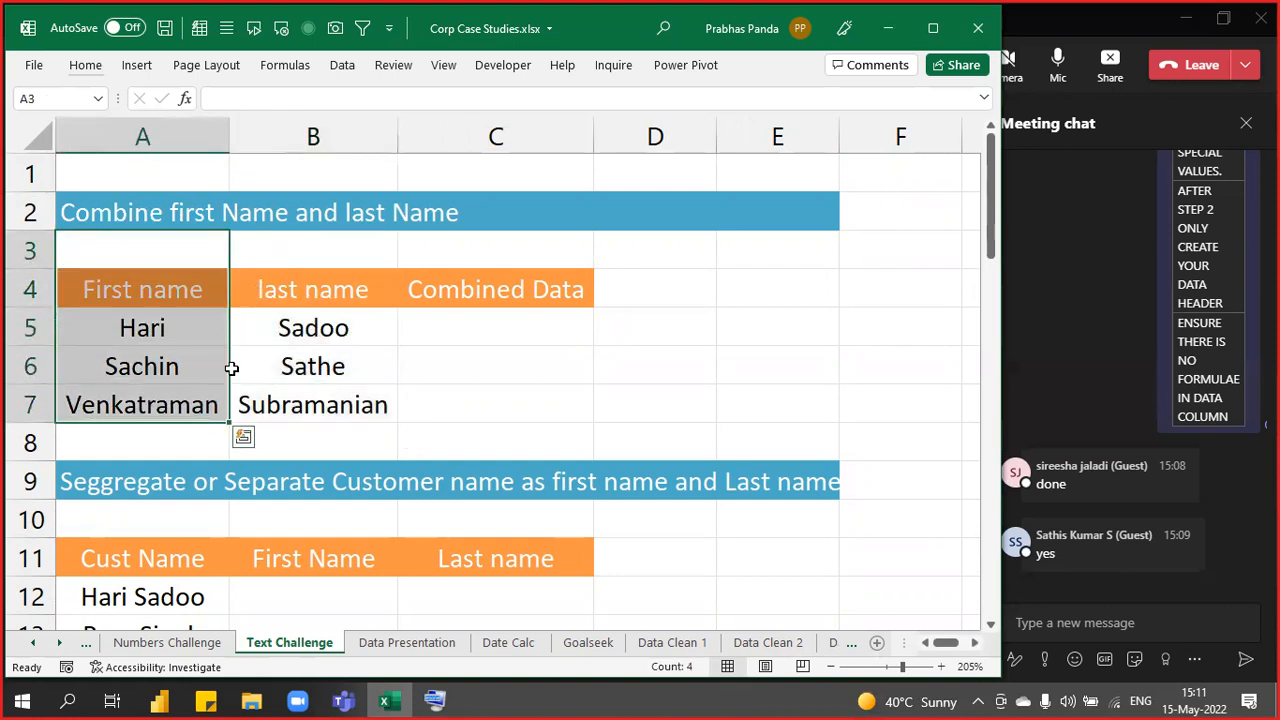
left_click_drag(314, 249, 314, 420)
left_click_drag(137, 251, 130, 416)
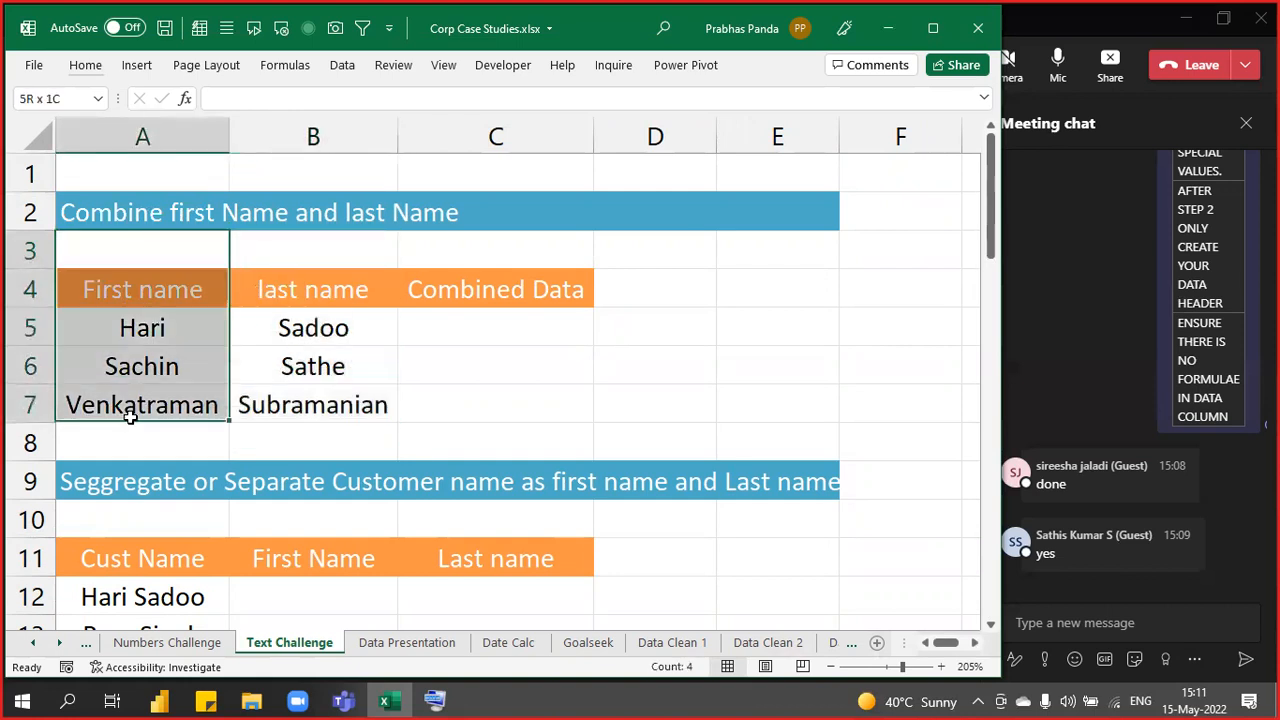
left_click_drag(329, 263, 329, 409)
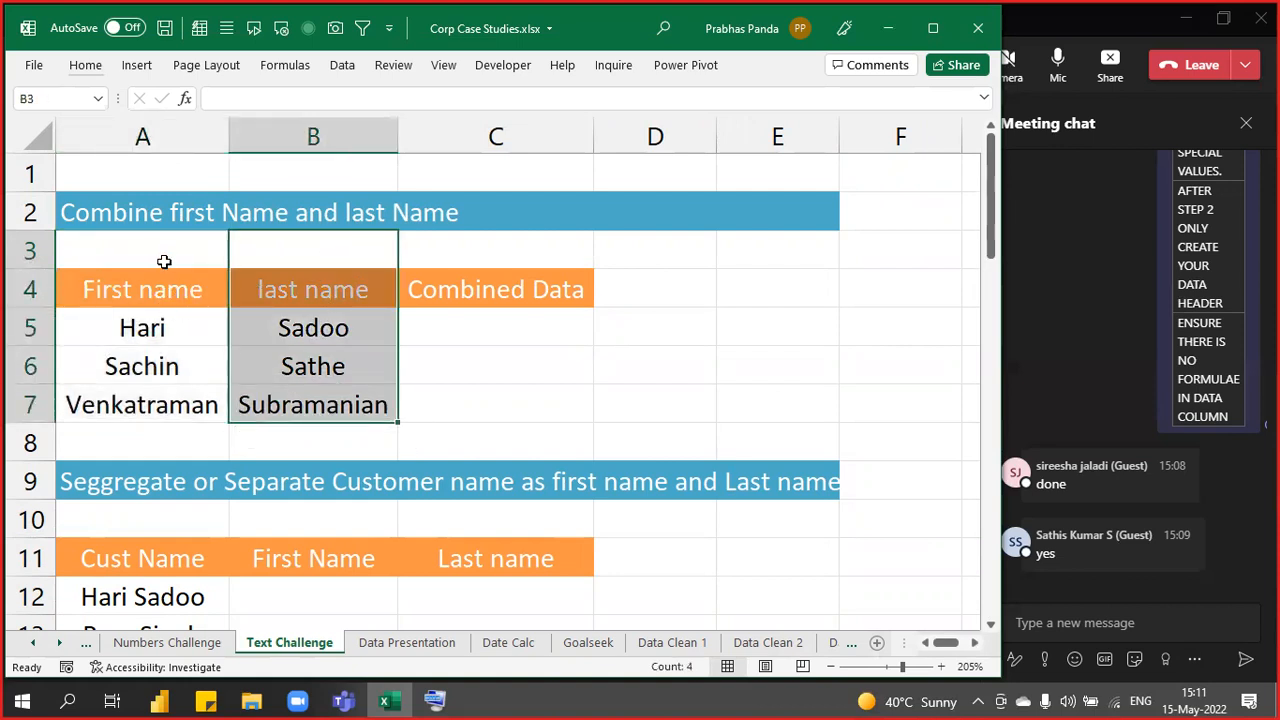
left_click_drag(164, 261, 171, 403)
left_click_drag(311, 252, 312, 396)
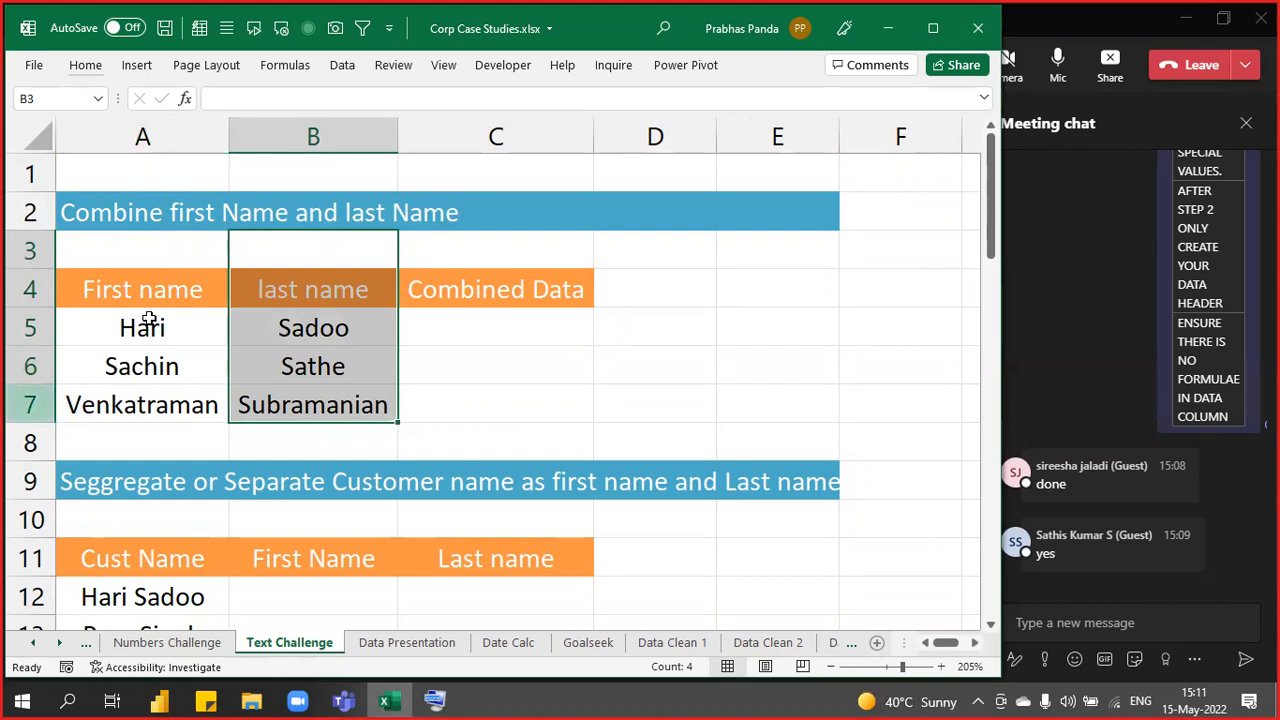
left_click_drag(531, 323, 529, 409)
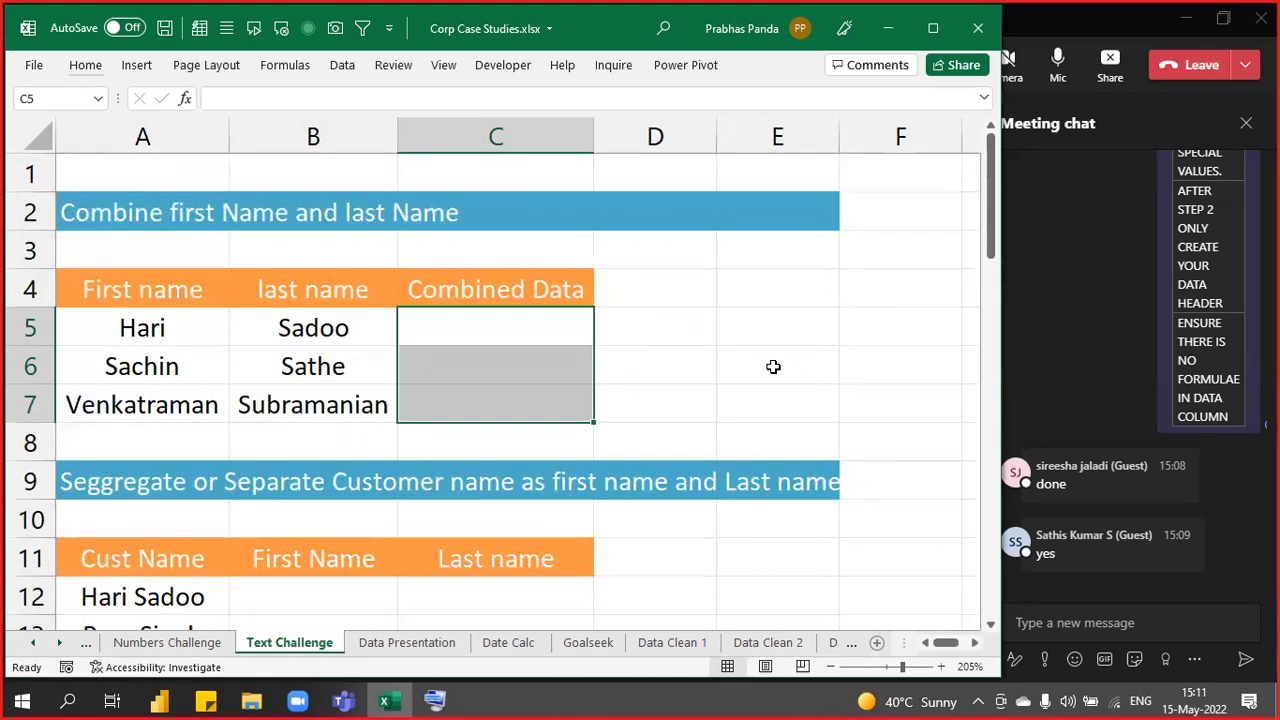
- Drop a CONCATENATE attempt and fill C5:C7 with =A5&B5 using Ctrl+Enter
type("=co")
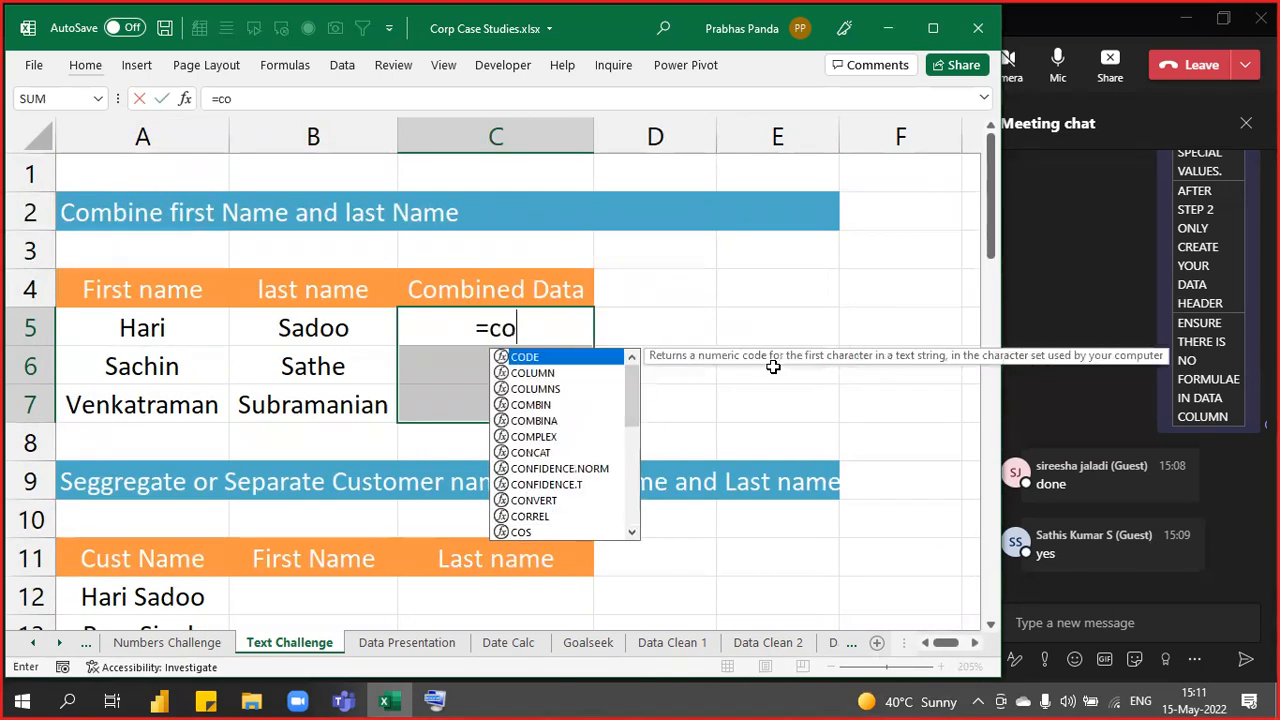
type("ncate")
key("Tab")
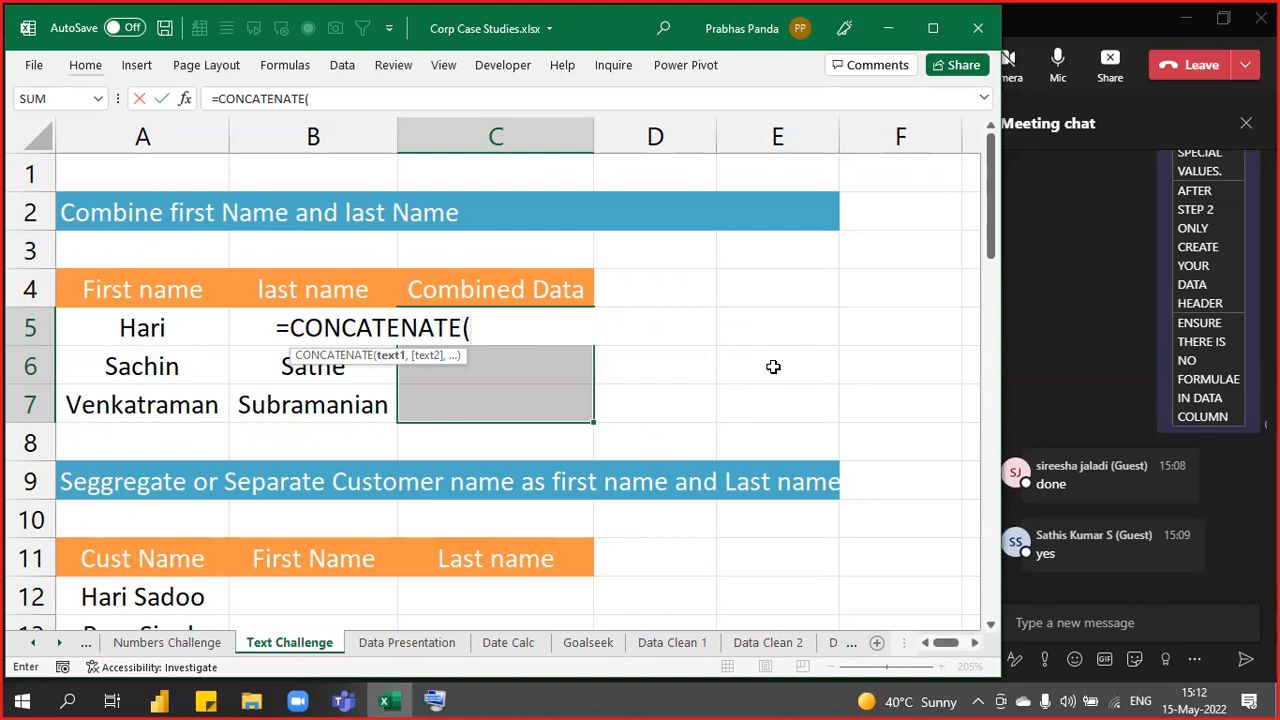
key("Escape")
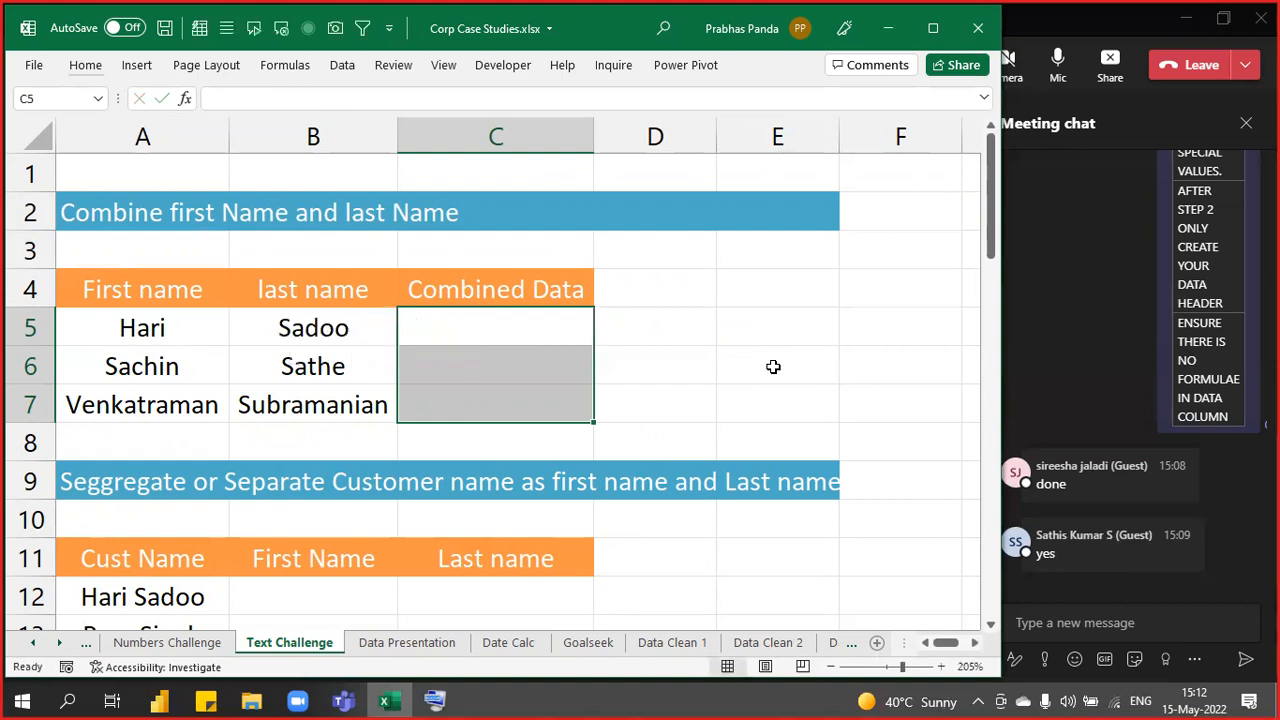
type("=")
key("Left")
key("Left")
type("&")
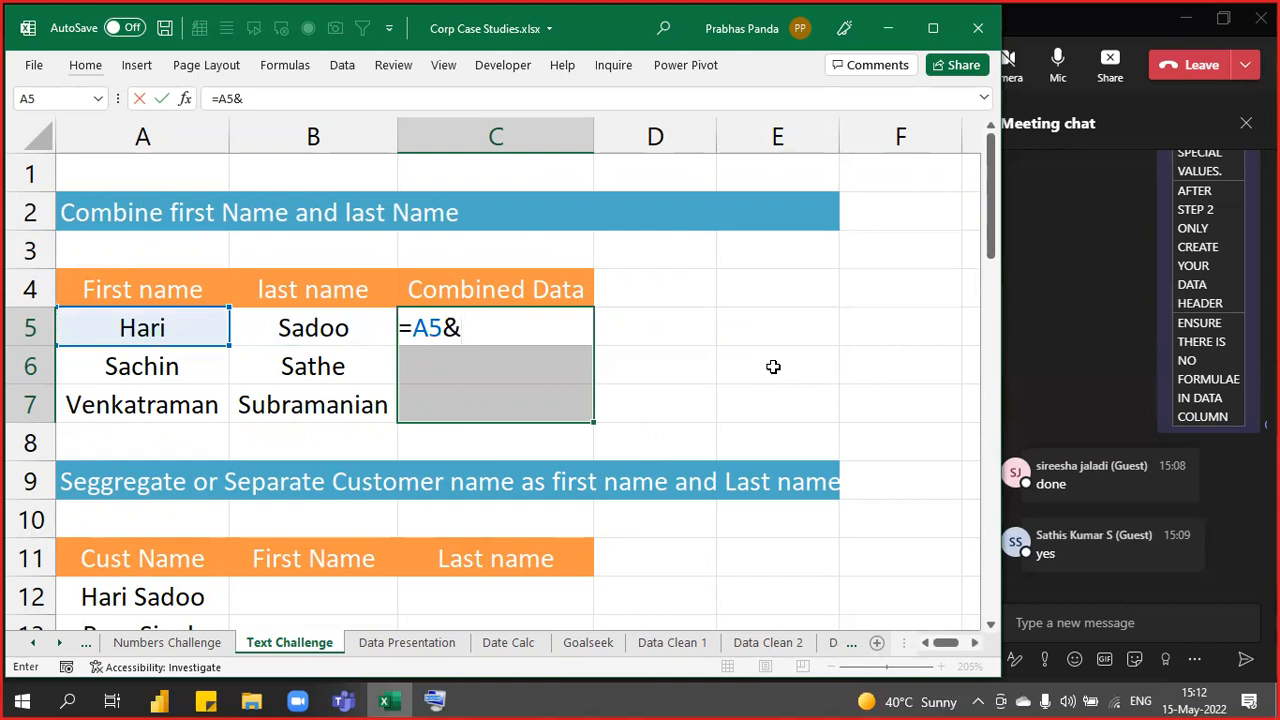
key("Left")
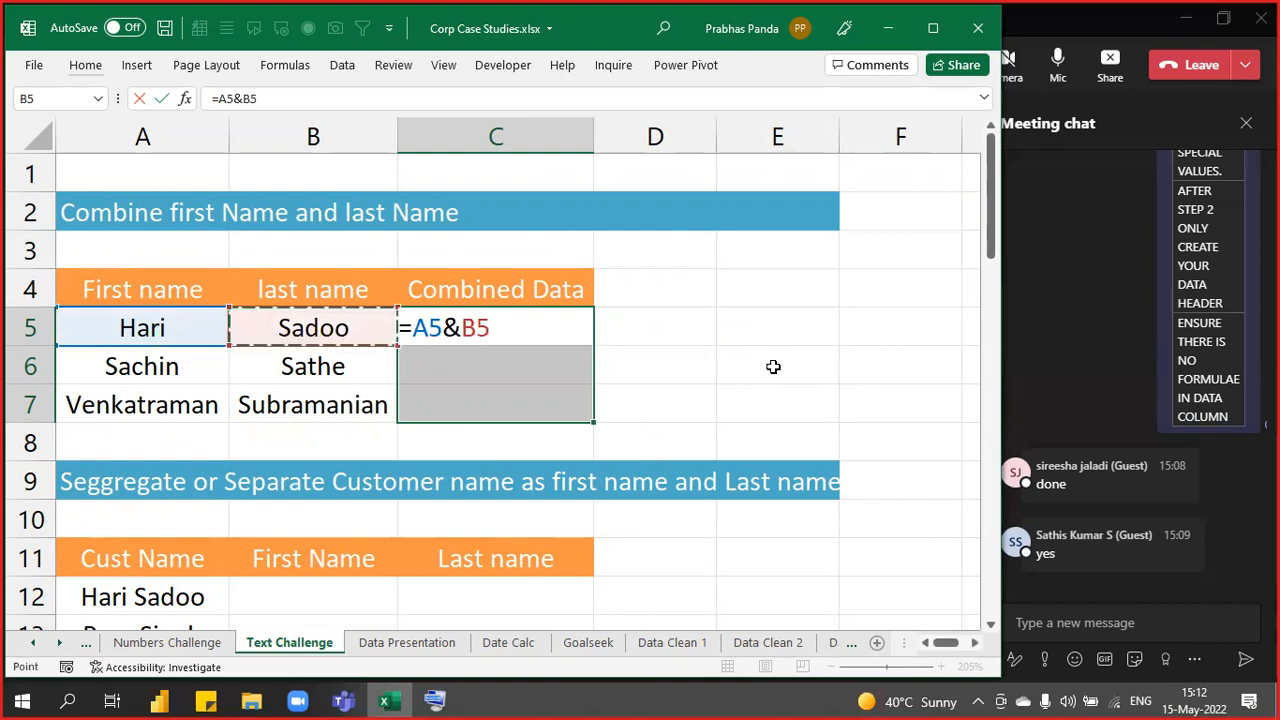
key("ctrl+Return")
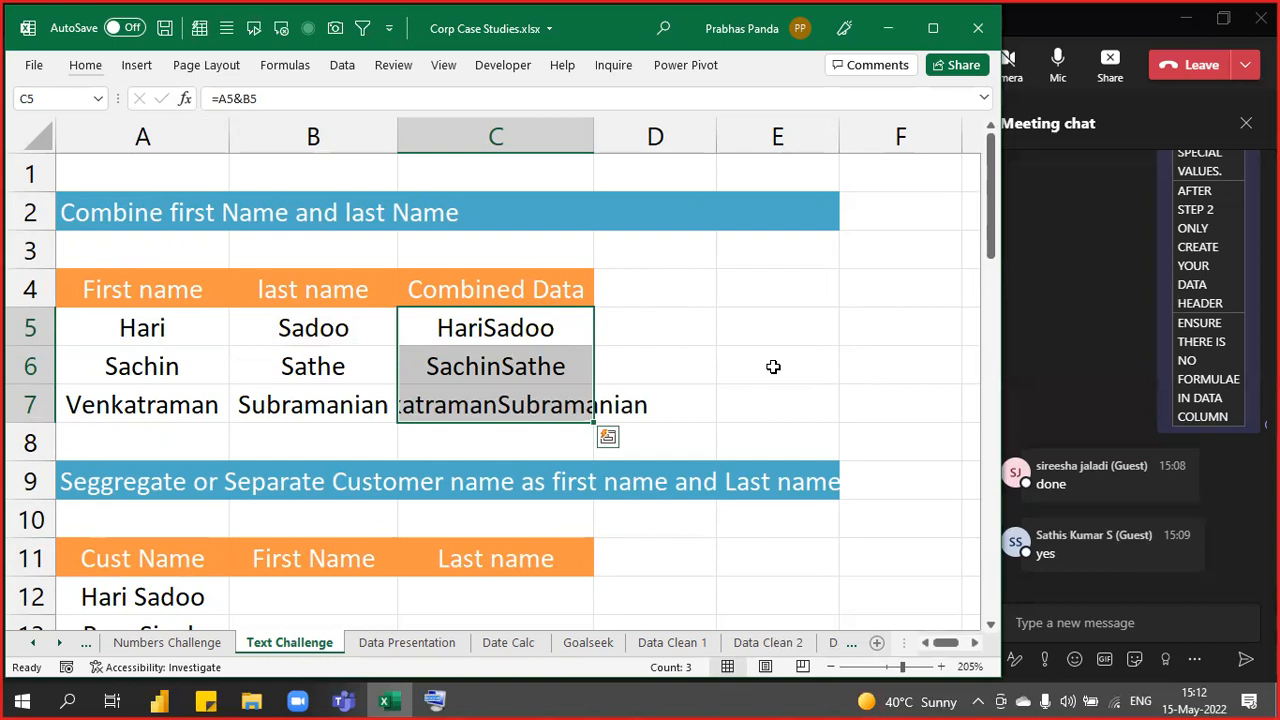
- Replace C5:C7 with =A5&" "&B5 so names are separated by a space
key("Delete")
type("=")
key("Left")
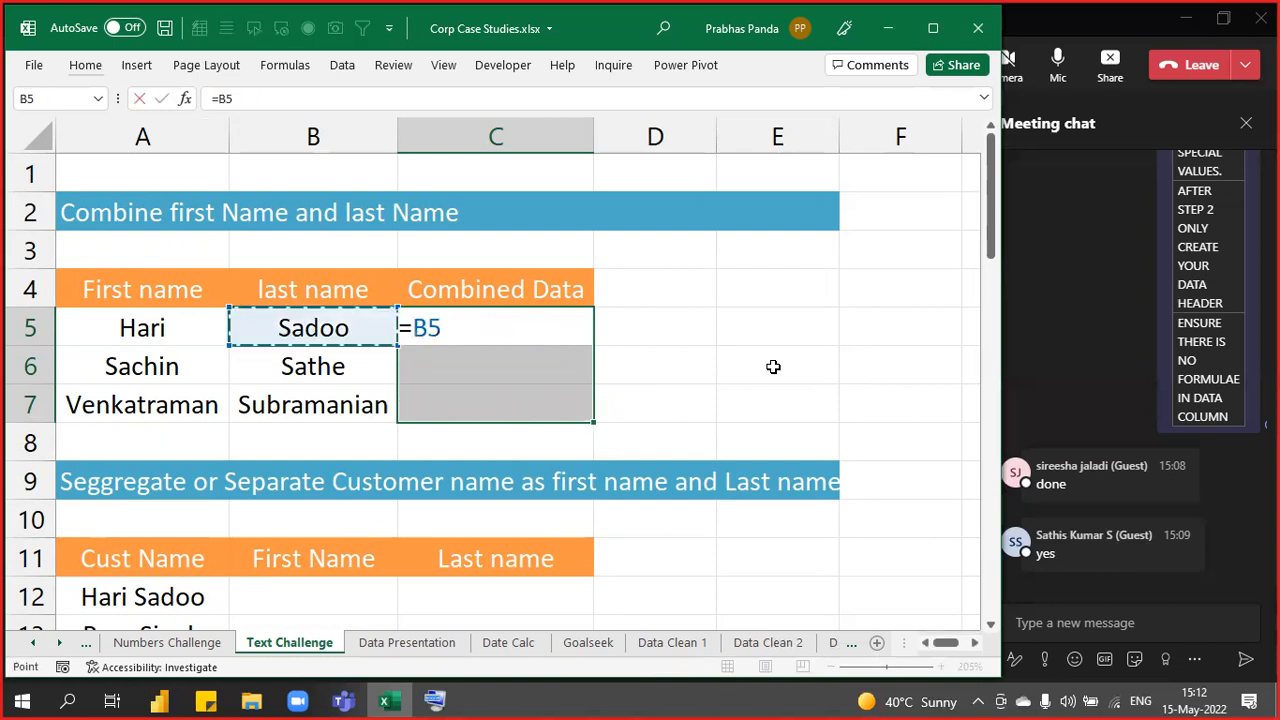
key("Left")
type("&")
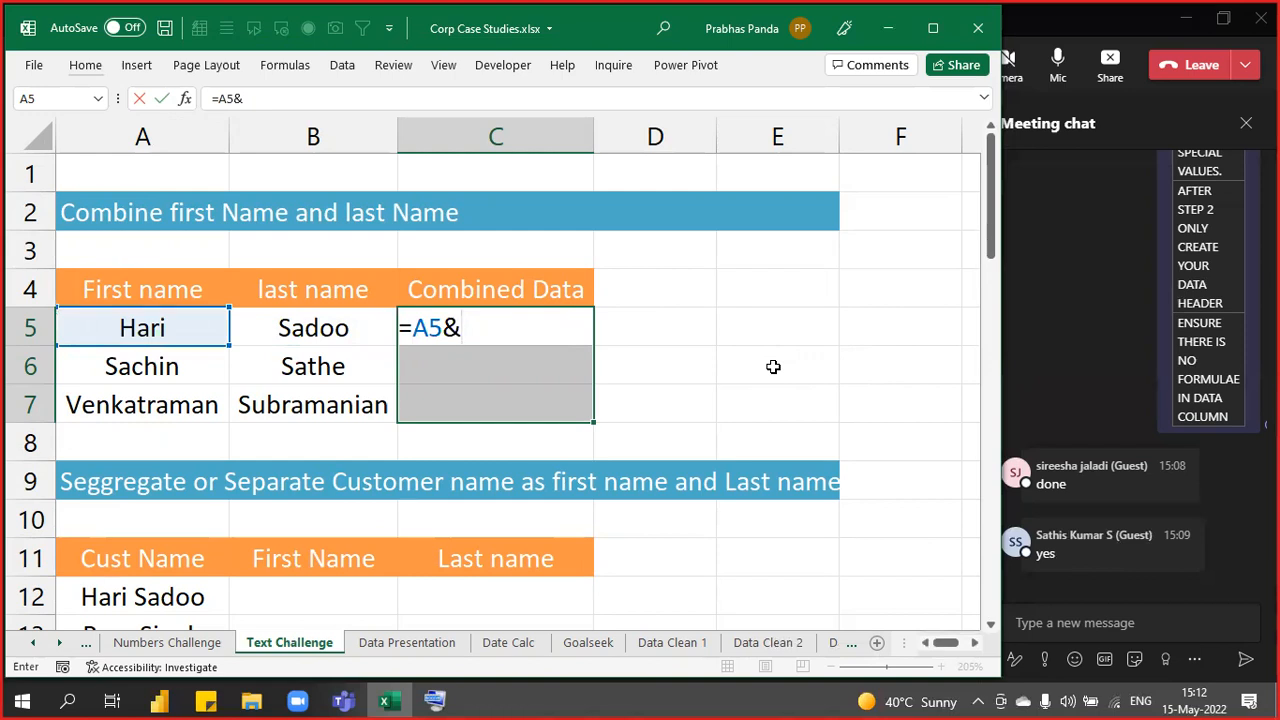
type("\" \"")
type("&")
key("Left")
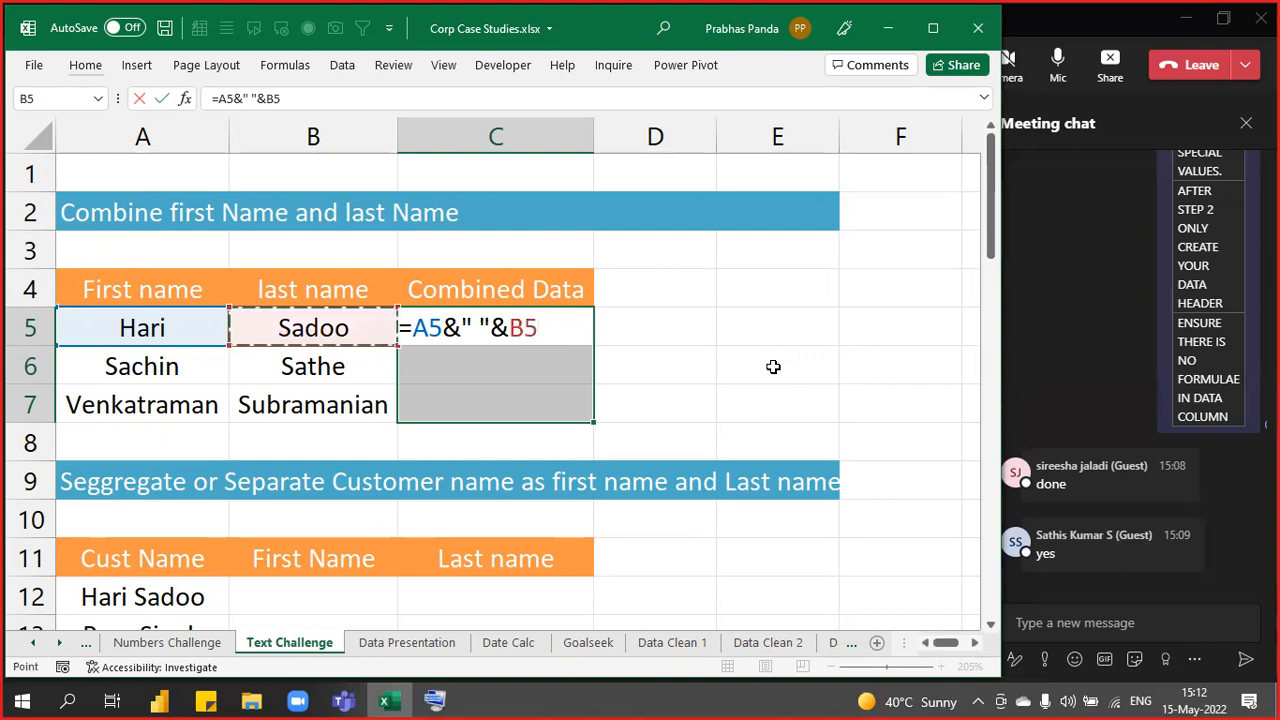
key("ctrl+Return")
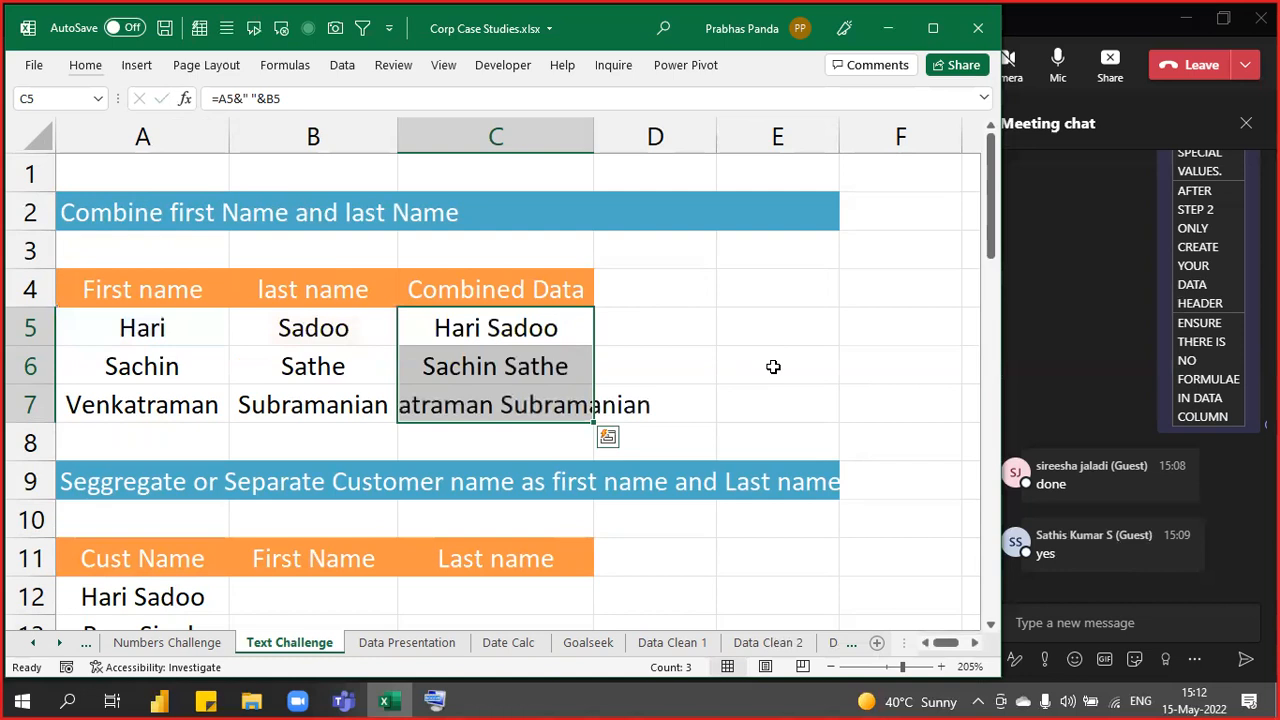
- Autofit column C to fit the full names
key("alt+p")
key("Escape")
key("alt+o")
key("c")
key("a")
- Paste the formula text =A5&" "&B5 into C3 as a label and centre it
key("F2")
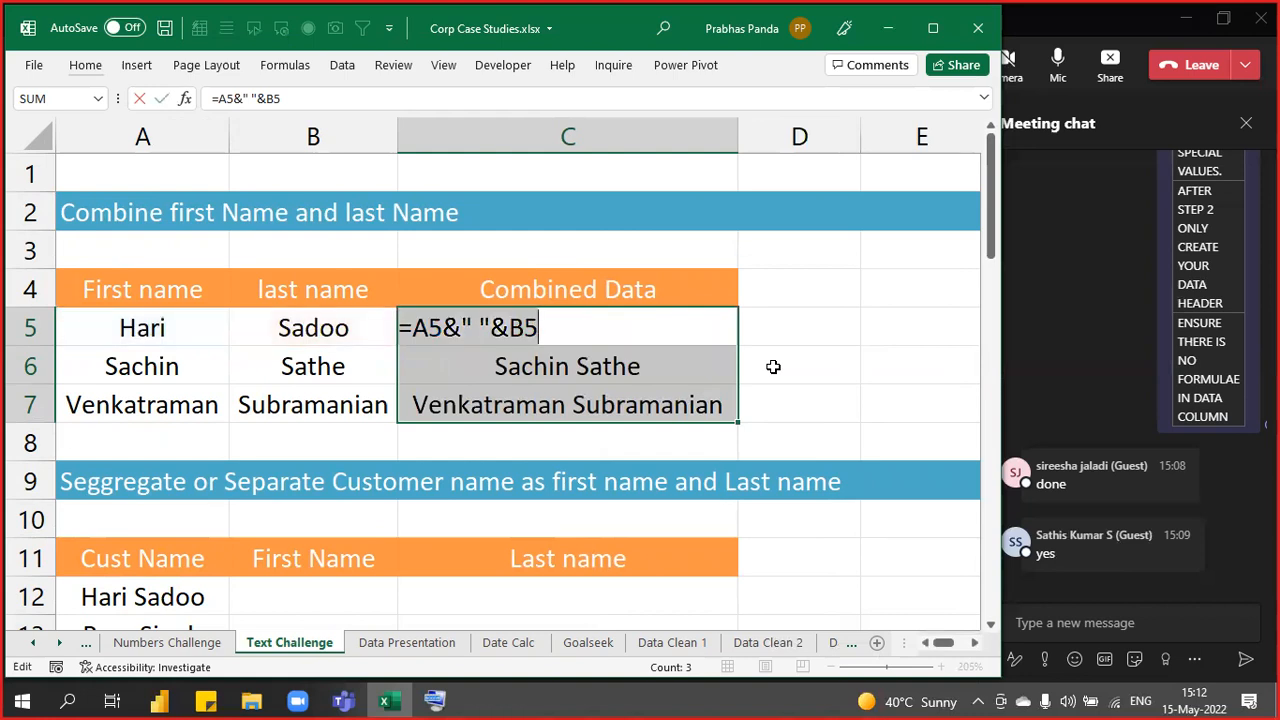
key("Escape")
key("Up")
key("Up")
key("F2")
type("=A5&\" \"&B5")
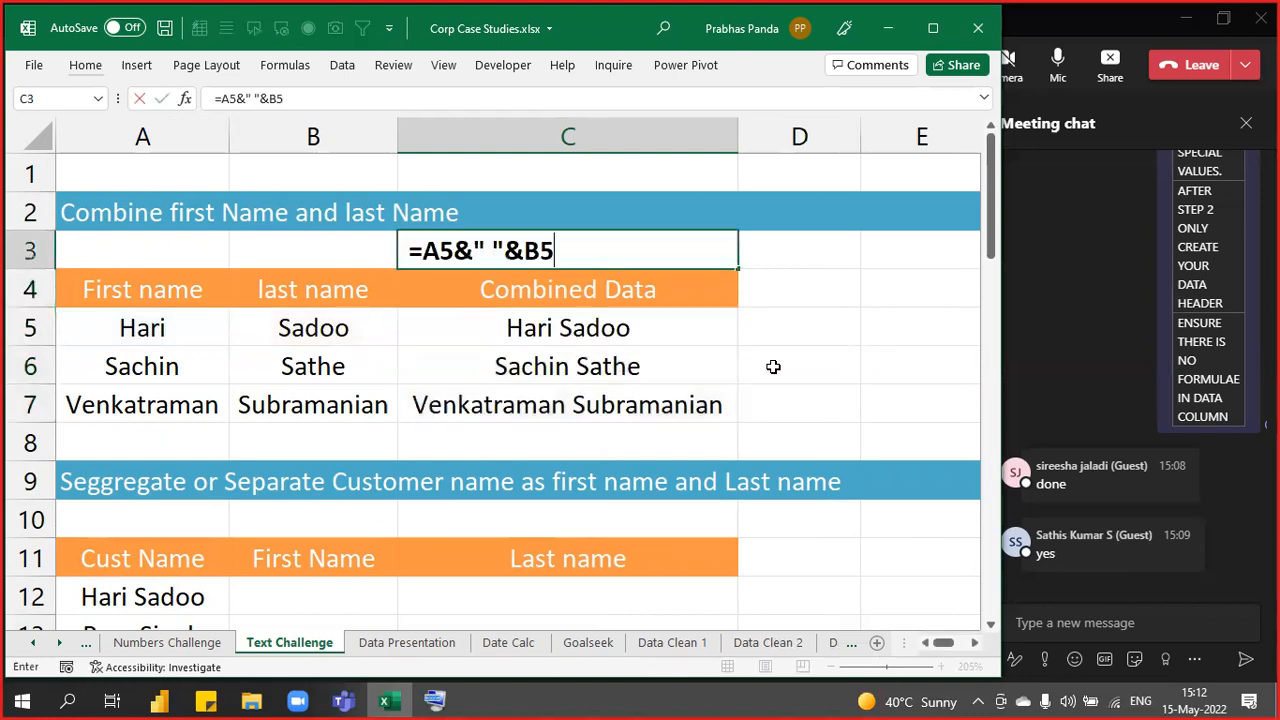
key("ctrl+Return")
key("alt+h")
key("a")
key("c")
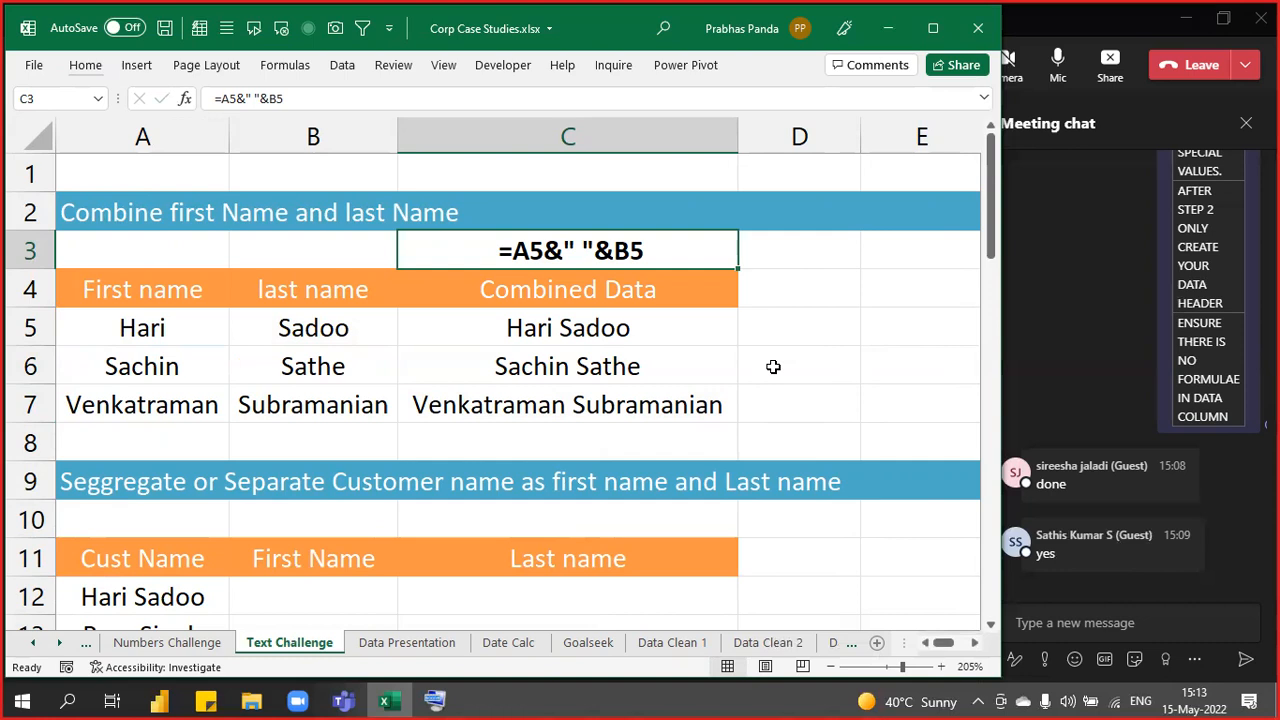
- Copy the name pairs A5:B7 to F5:G7 and autofit columns F and G
key("Left")
key("Left")
key("Down")
key("Down")
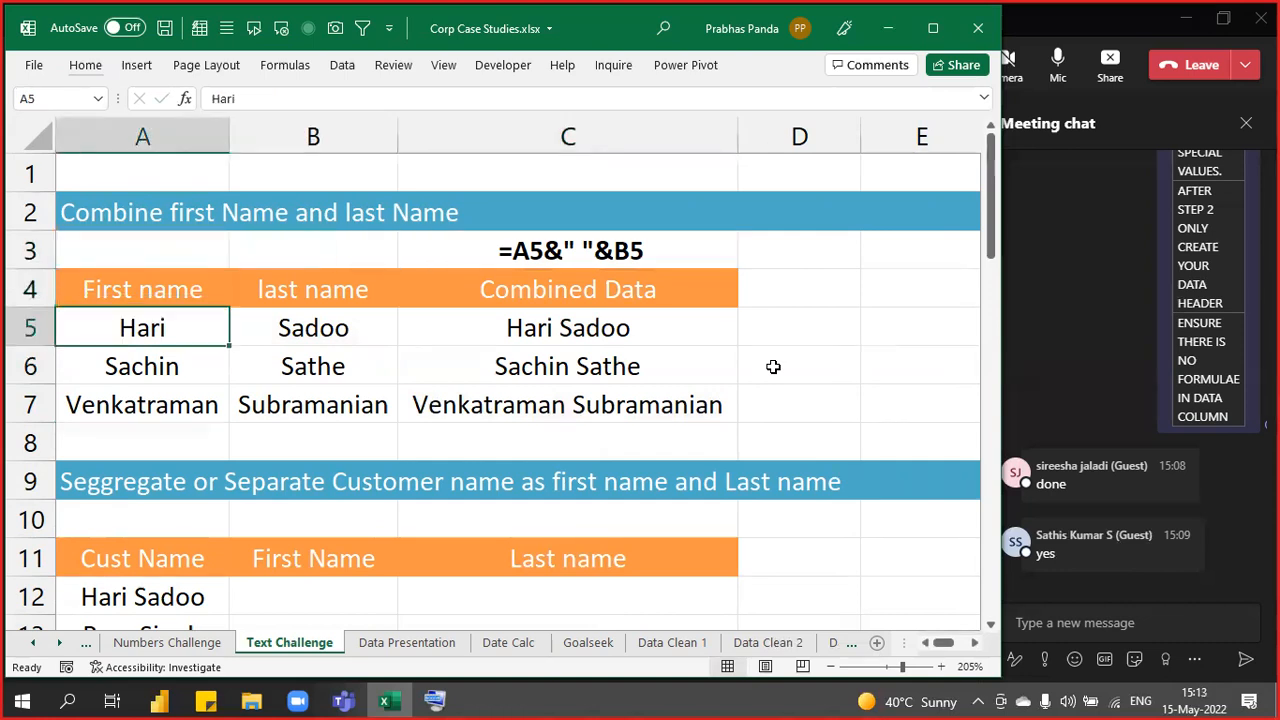
key("shift+Right")
key("shift+Down")
key("shift+Down")
key("ctrl+c")
key("Right")
key("Right")
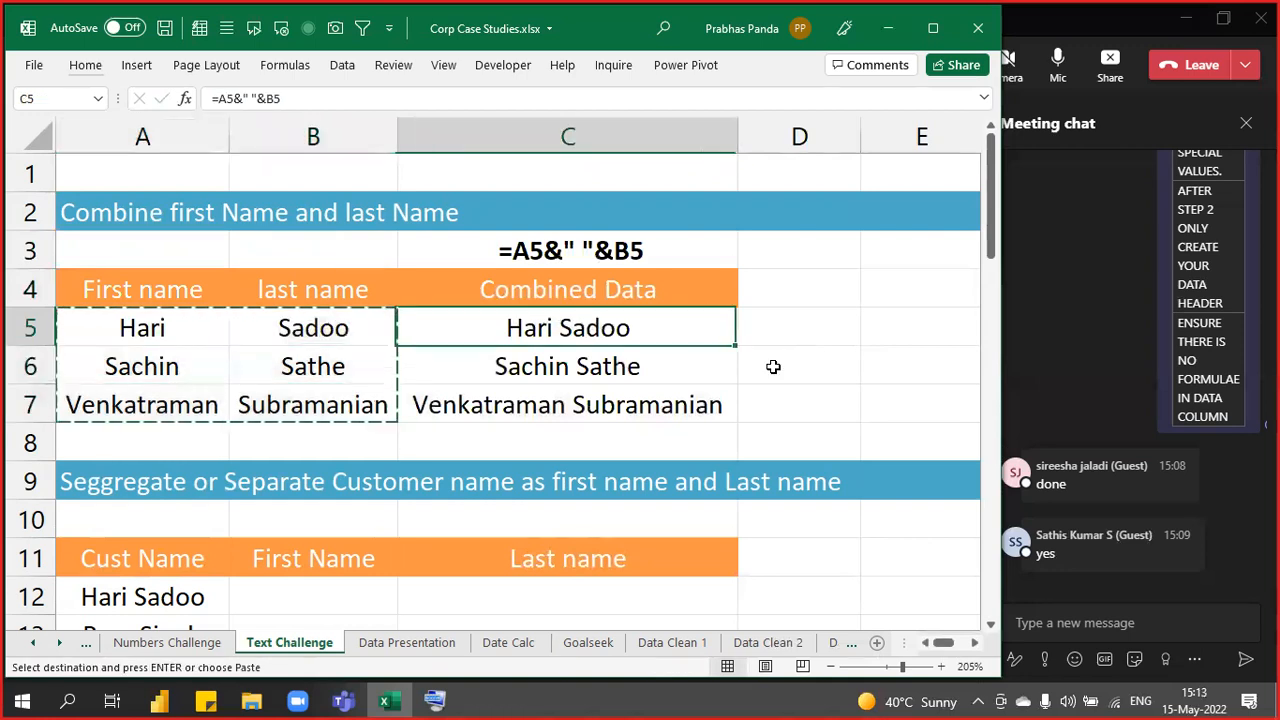
key("Right")
key("Right")
key("Right")
key("Right")
key("Right")
key("Right")
key("Right")
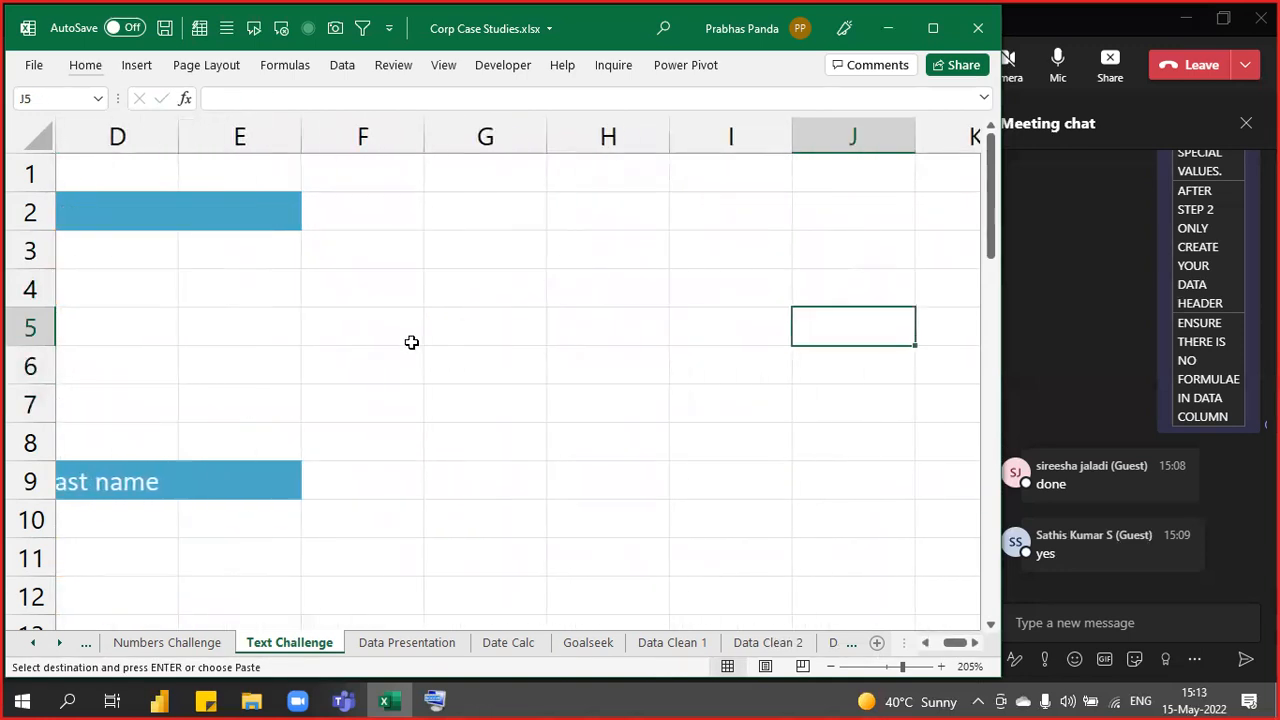
left_click(389, 320)
key("ctrl+v")
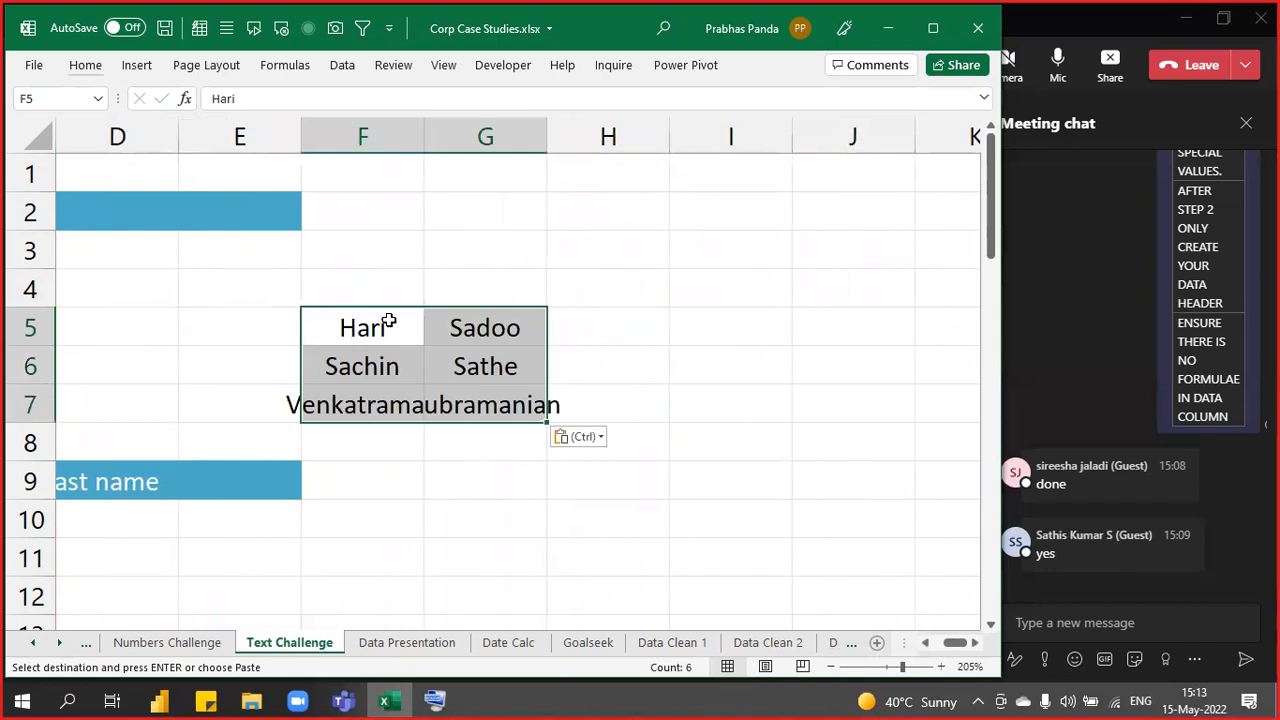
key("alt+h")
key("o")
key("i")
key("Right")
key("Right")
key("Right")
key("Right")
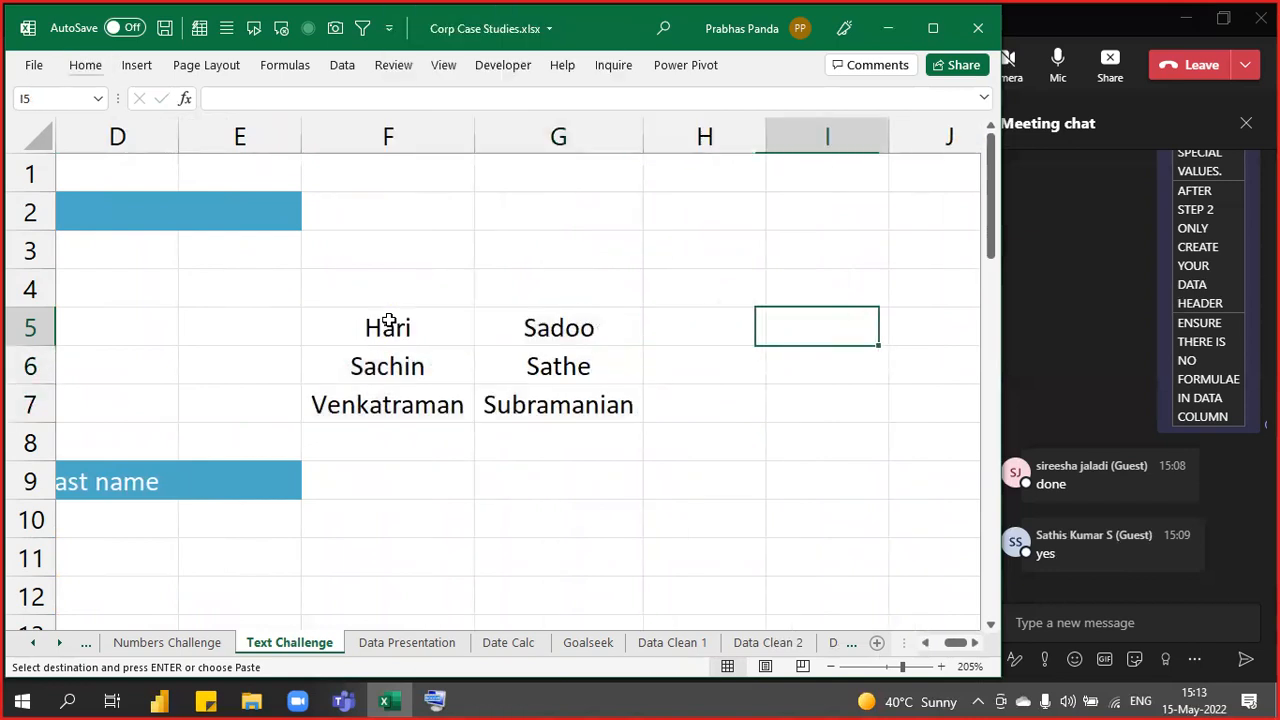
key("Left")
key("Left")
key("Left")
key("Right")
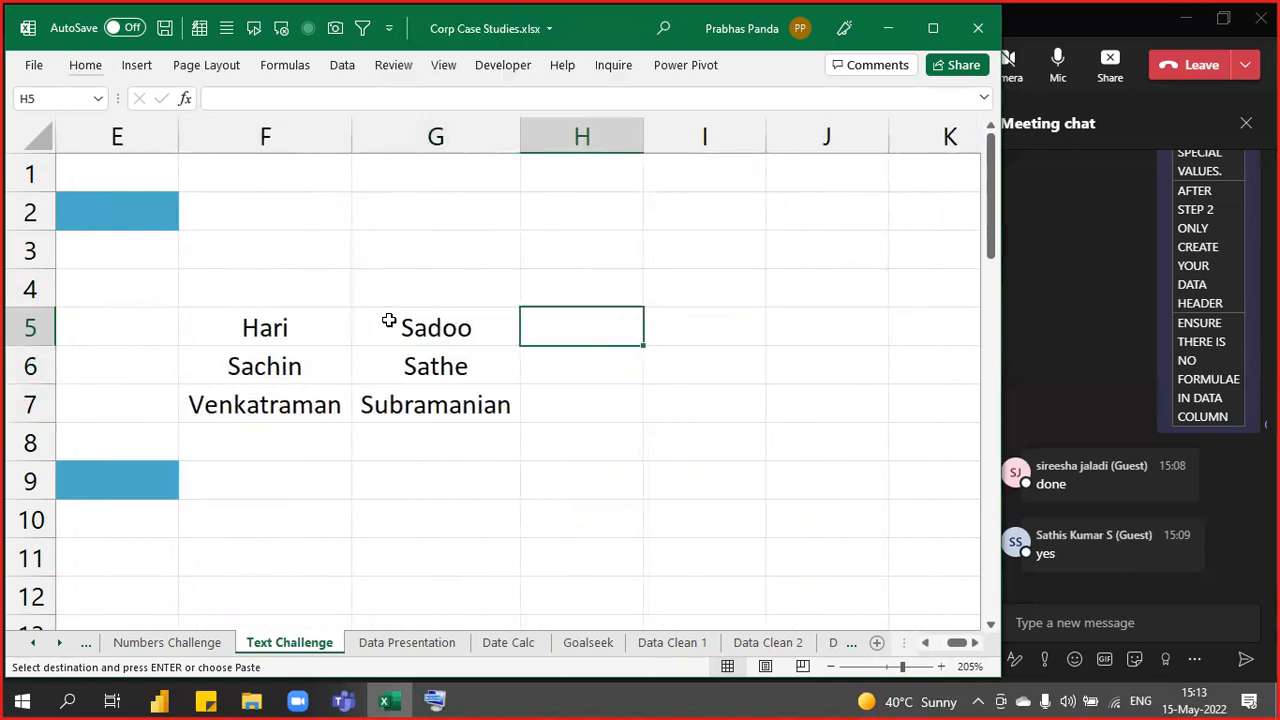
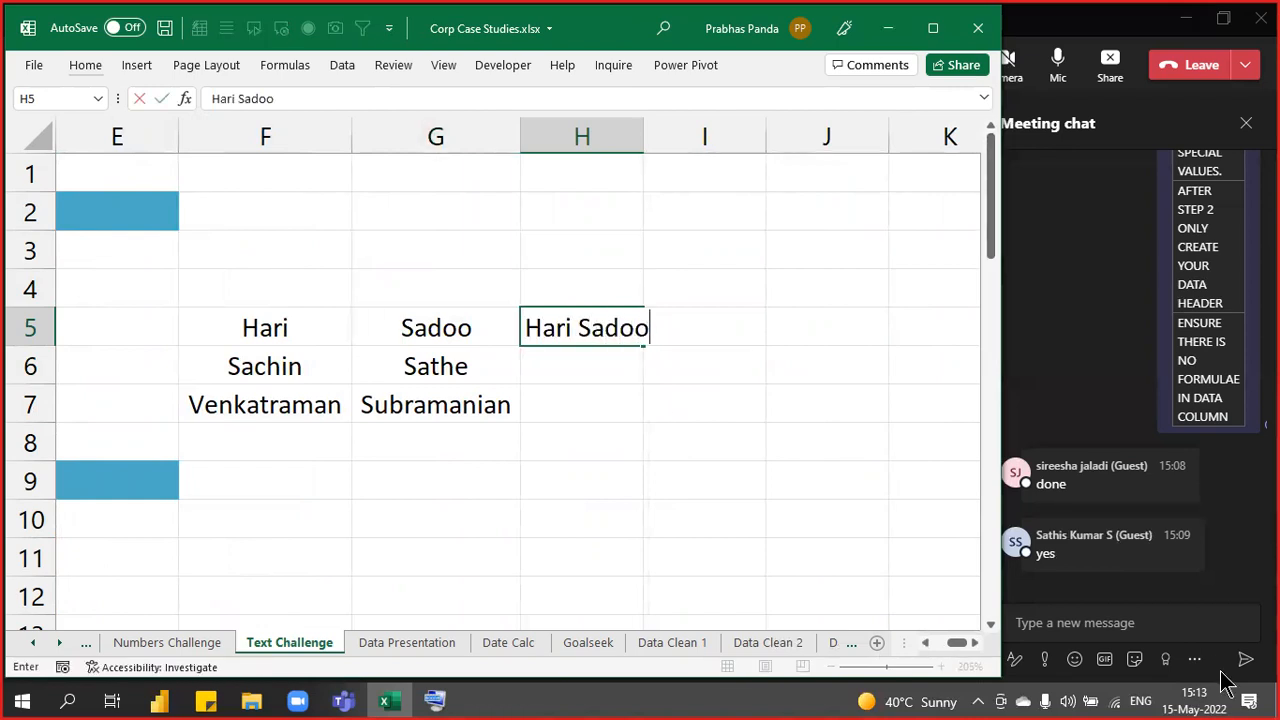
key("Return")
key("Up")
key("ctrl+e")
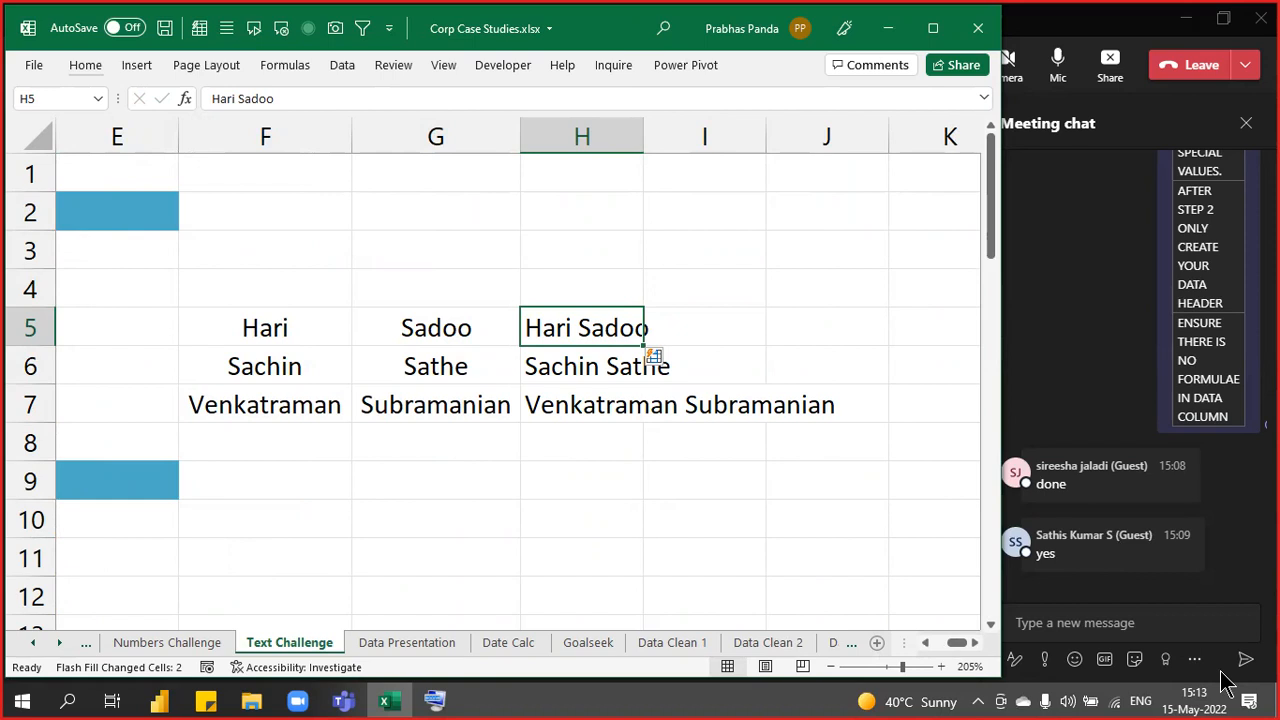
- Autofit column H and centre the full names in H5:H7
key("shift+Down")
key("shift+Down")
key("alt+o")
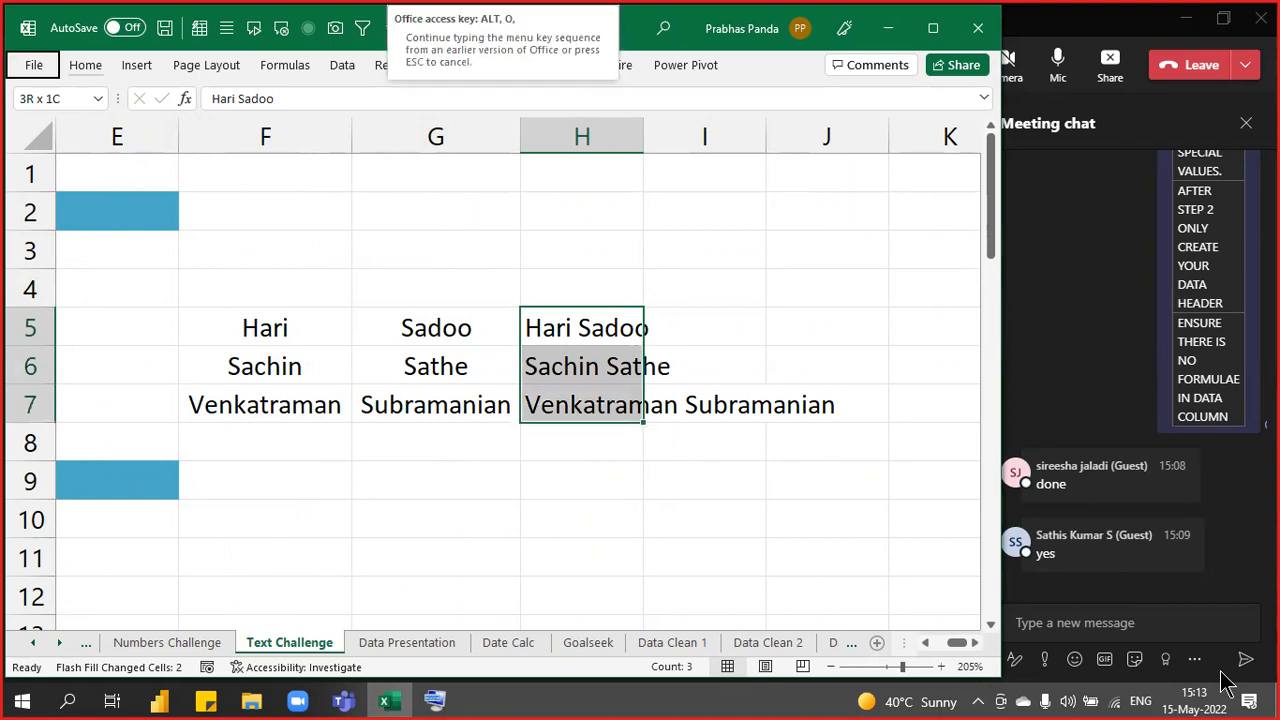
key("c")
key("a")
key("alt+h")
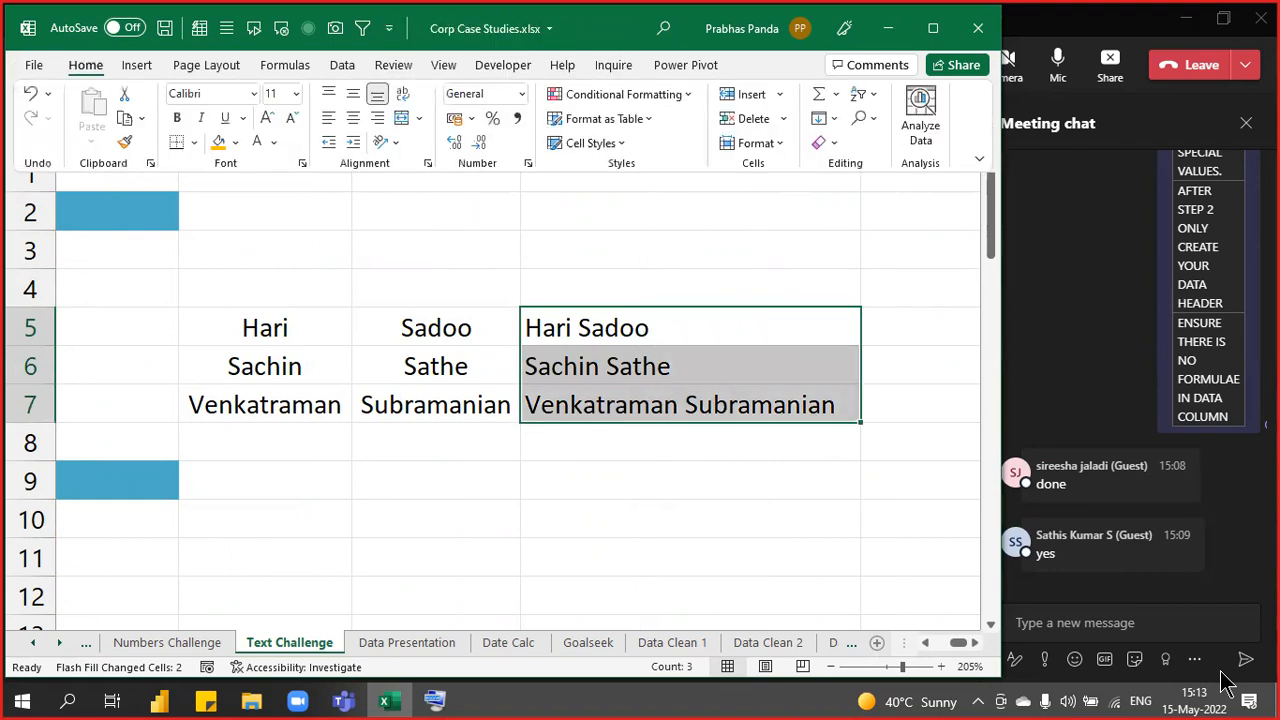
key("a")
key("c")
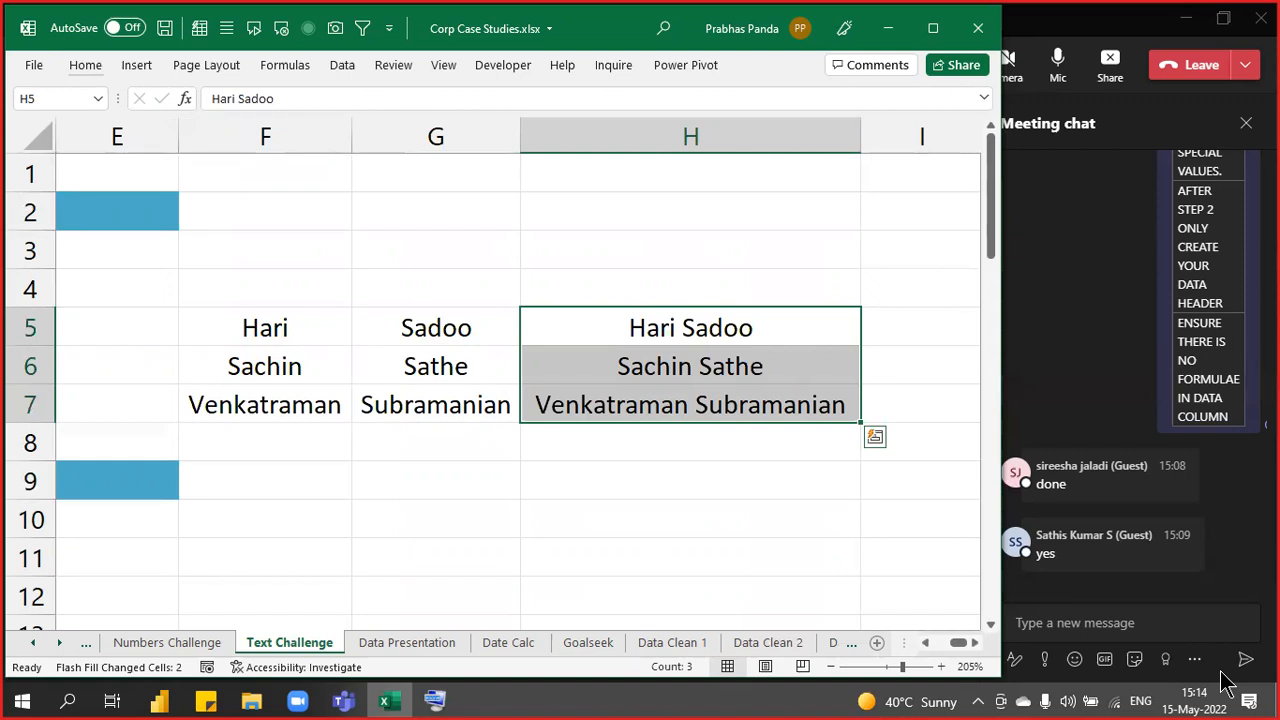
key("Left")
key("Left")
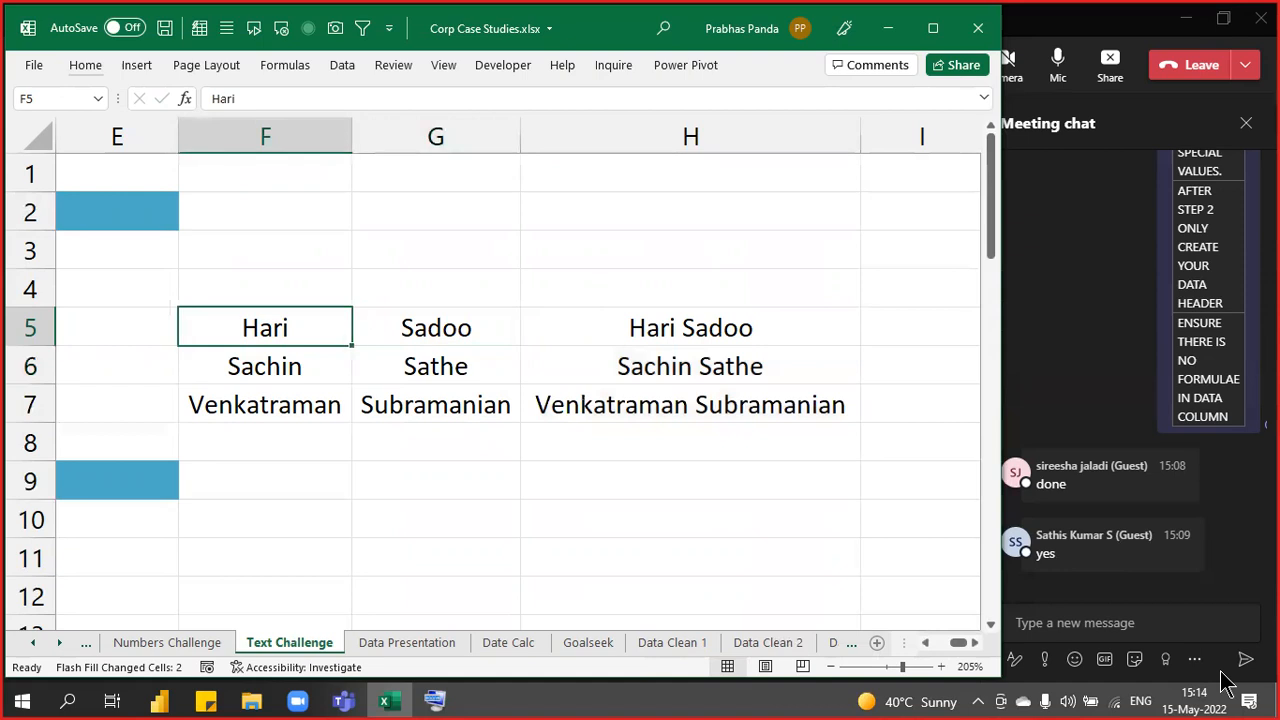
key("Right")
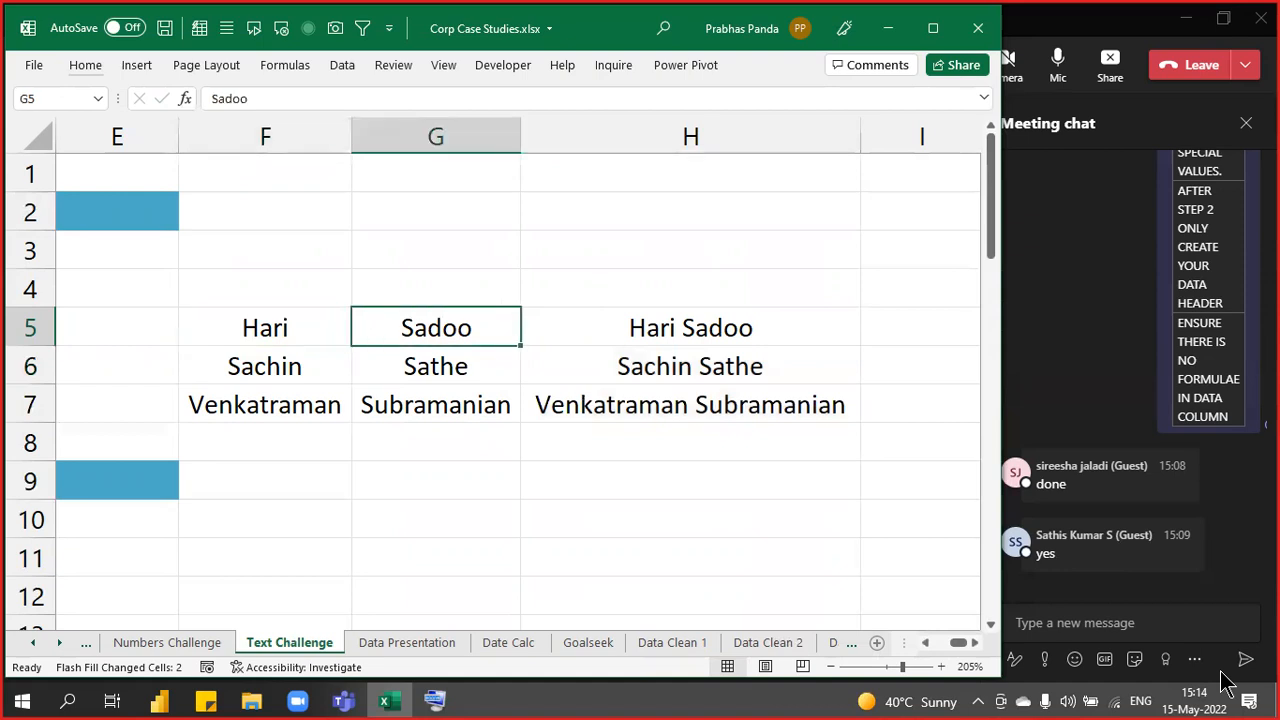
key("Right")
key("Right")
key("Right")
key("Right")
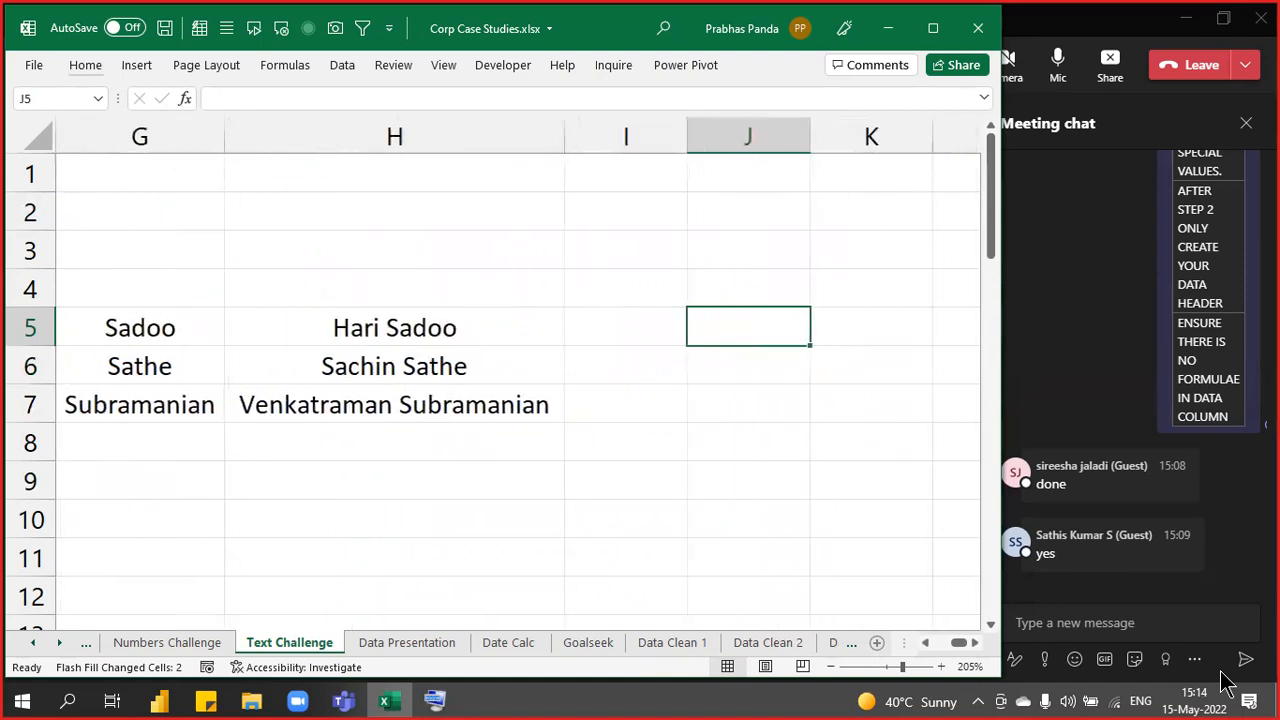
key("Right")
key("Left")
key("Left")
key("Left")
key("Left")
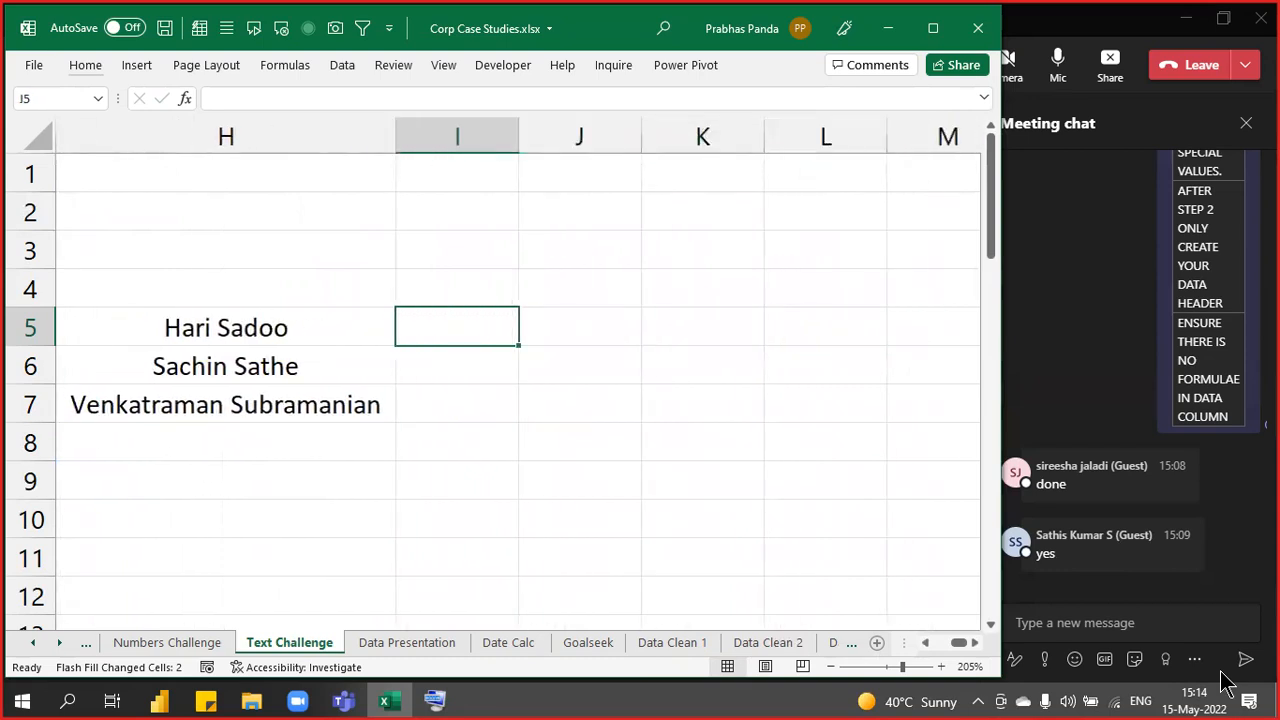
key("ctrl+shift+Down")
key("Right")
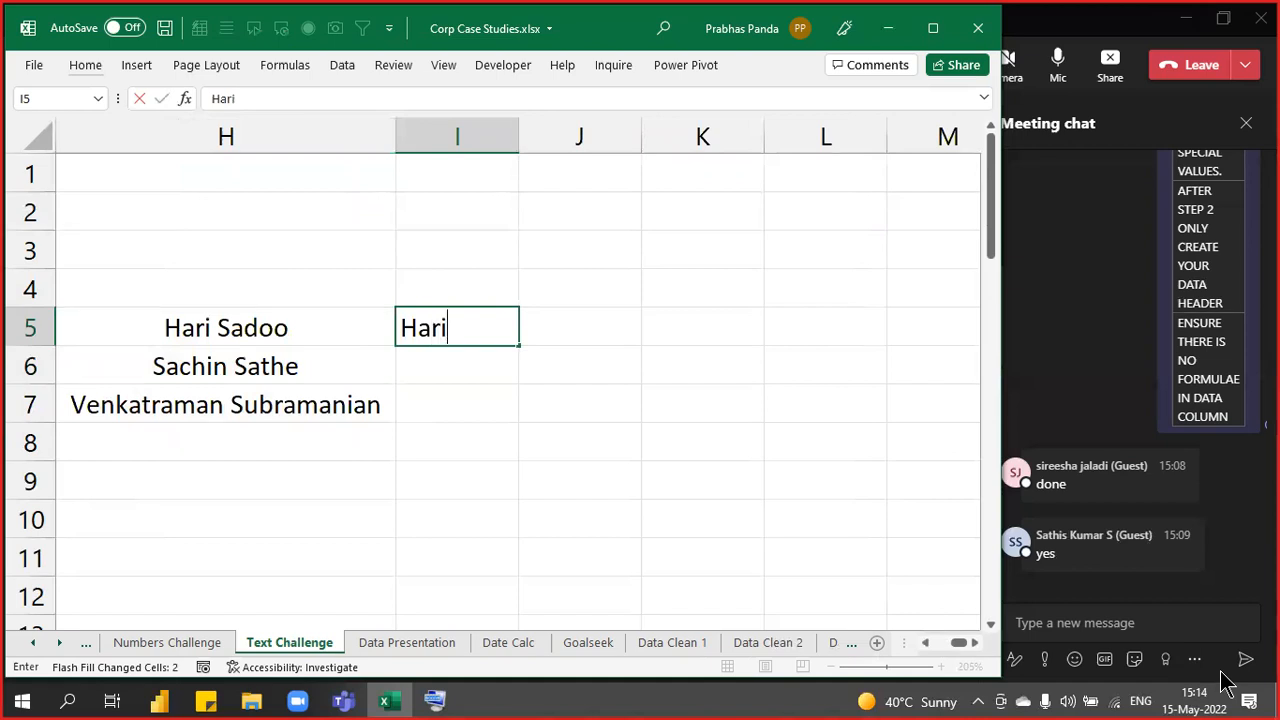
key("Tab")
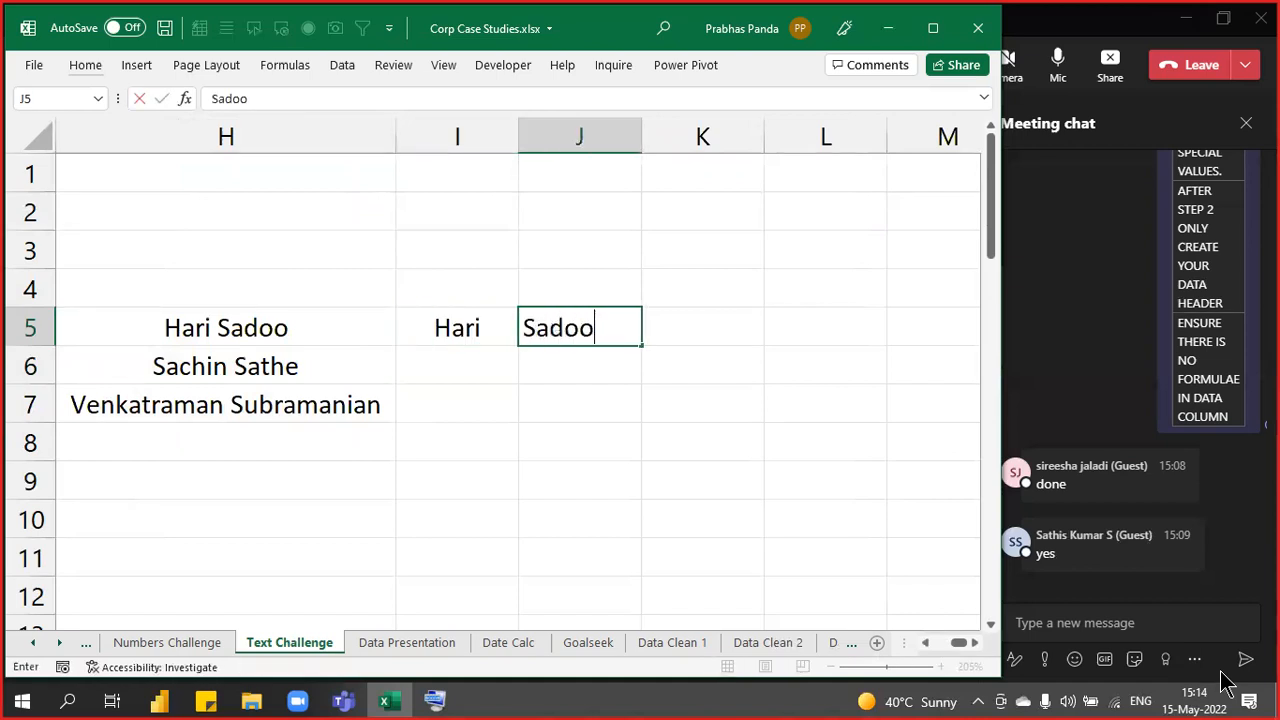
key("Return")
- Flash Fill the remaining first names in column I and surnames in column J
key("Up")
key("ctrl+e")
key("Right")
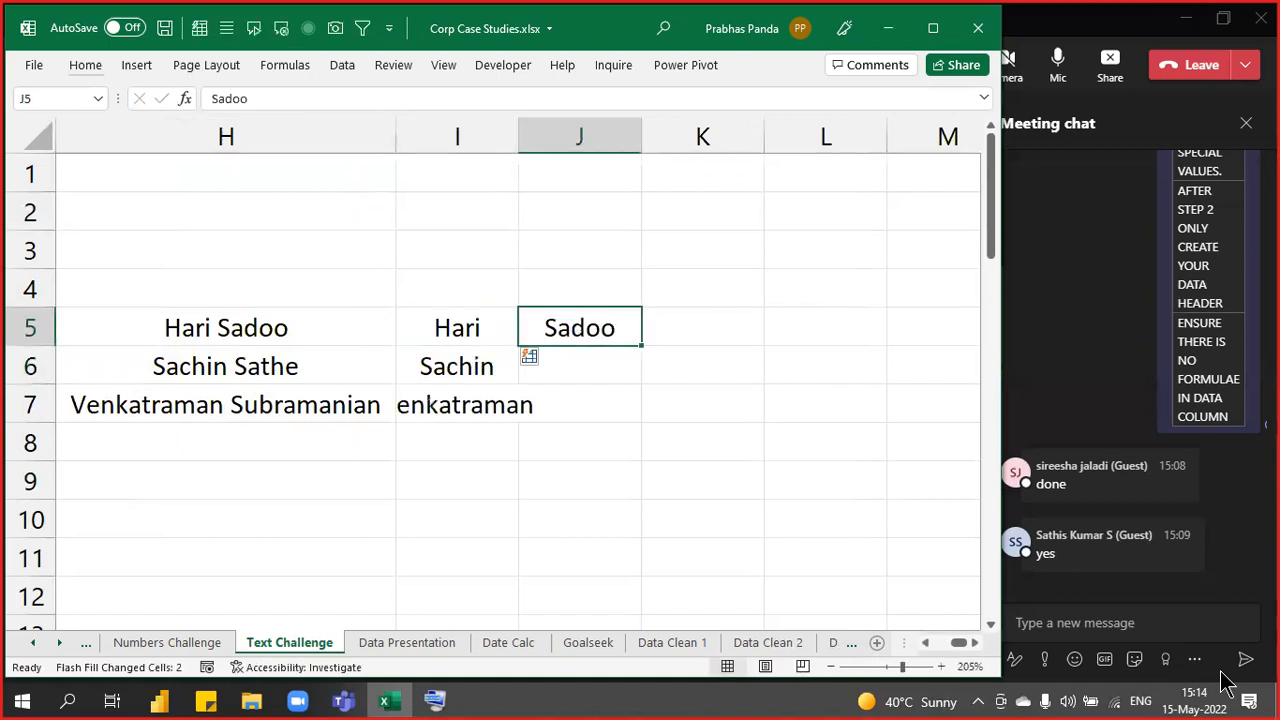
key("ctrl+e")
- Autofit columns I and J to the split names in I5:J7
key("Left")
key("shift+Right")
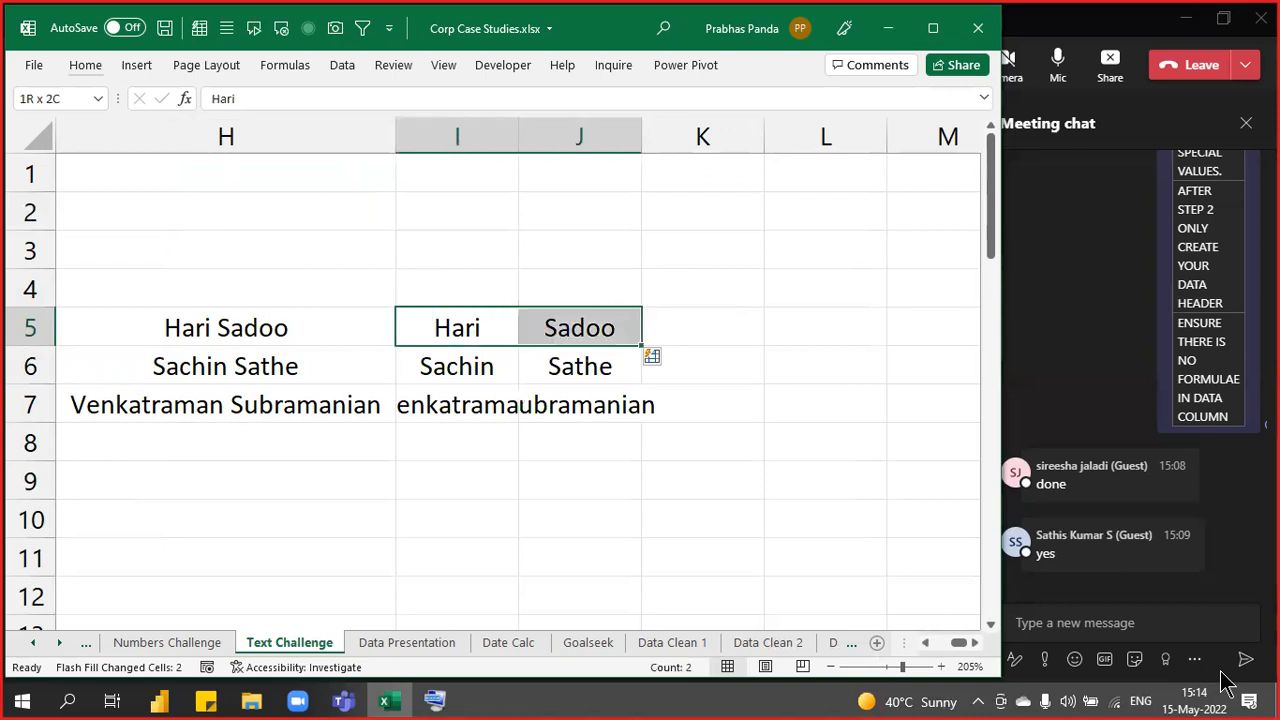
key("shift+Down")
key("shift+Down")
key("alt+h")
key("o")
key("i")
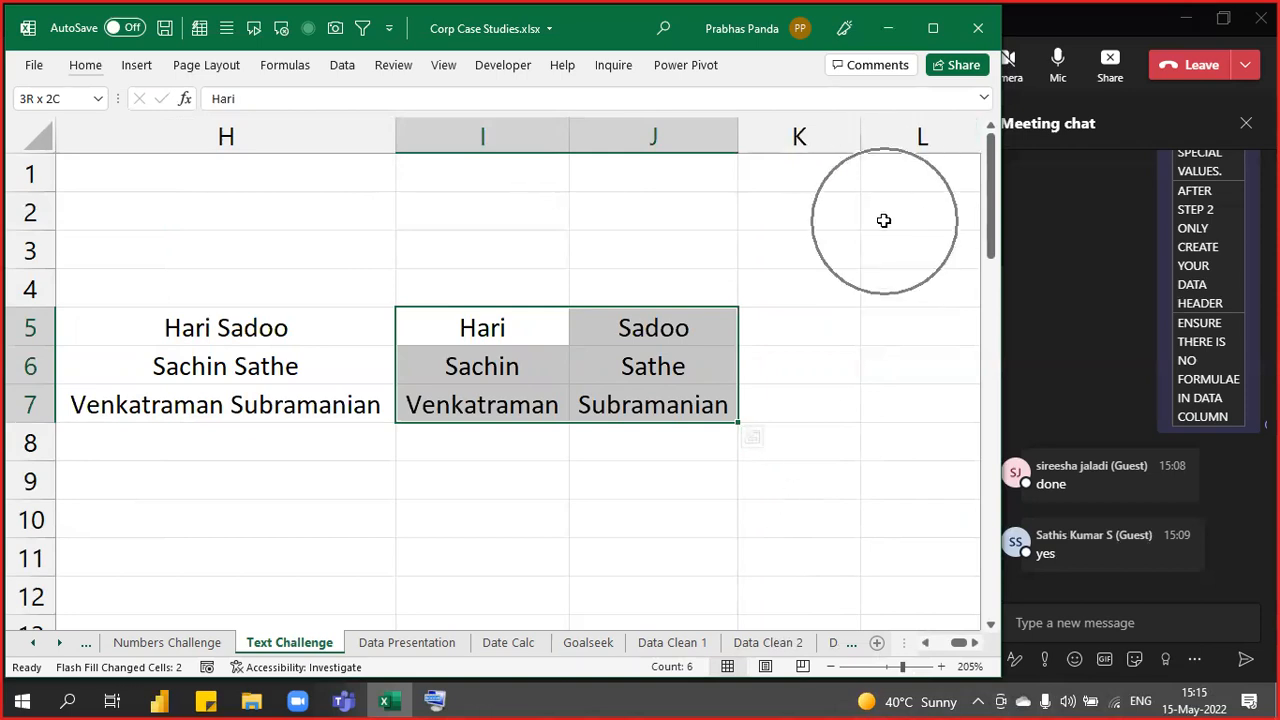
key("ctrl+q")
- Move through Data Clean 2 to Data Clean 3, then show the Windows desktop
key("Right")
key("Escape")
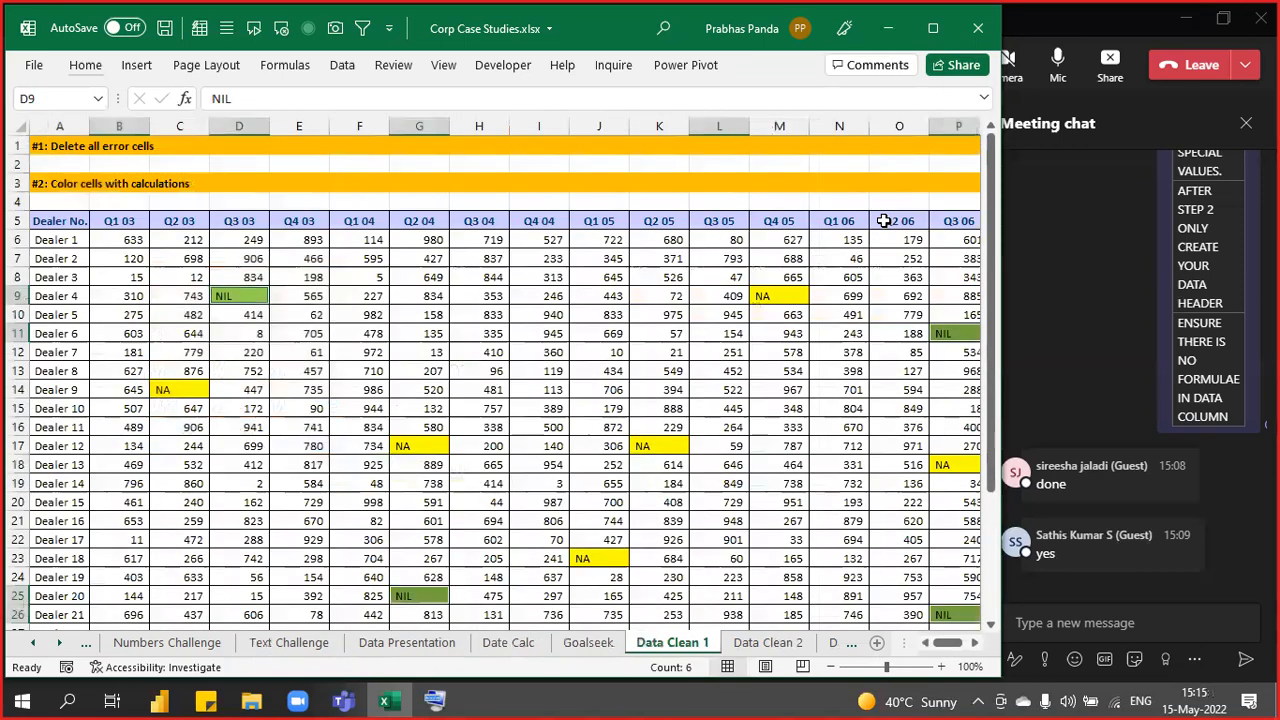
key("ctrl+Page_Down")
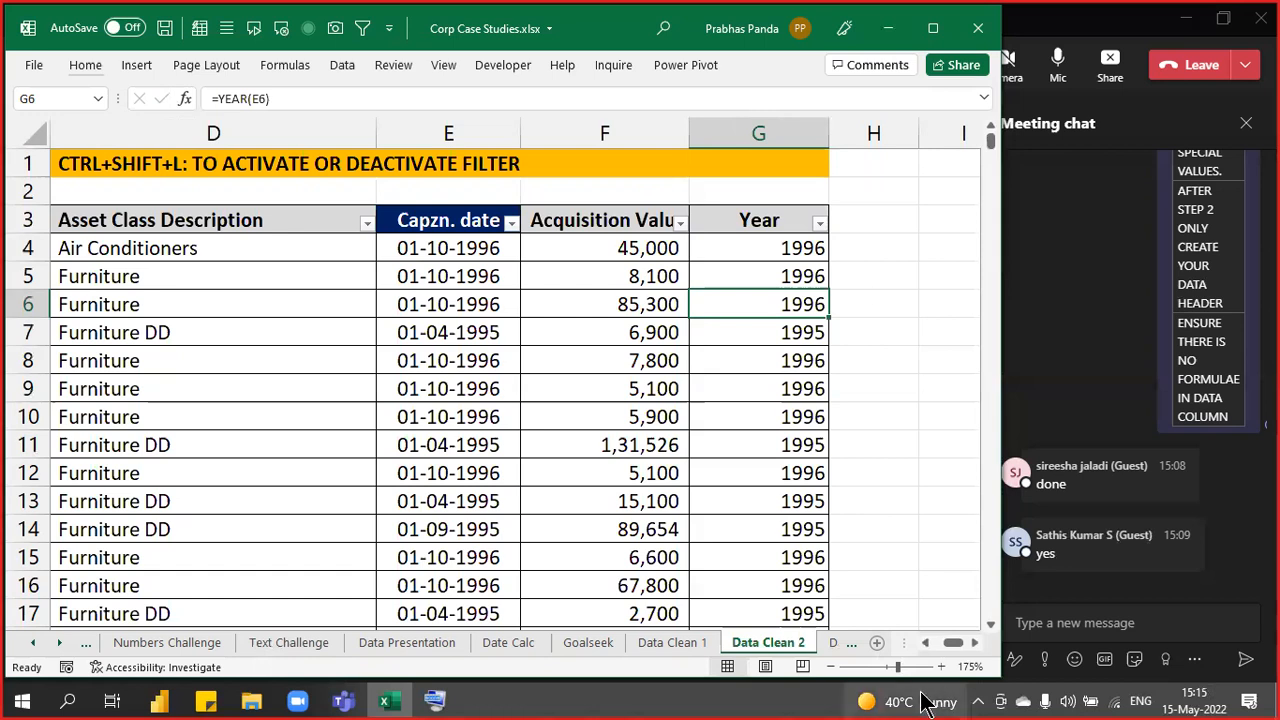
key("ctrl+Page_Down")
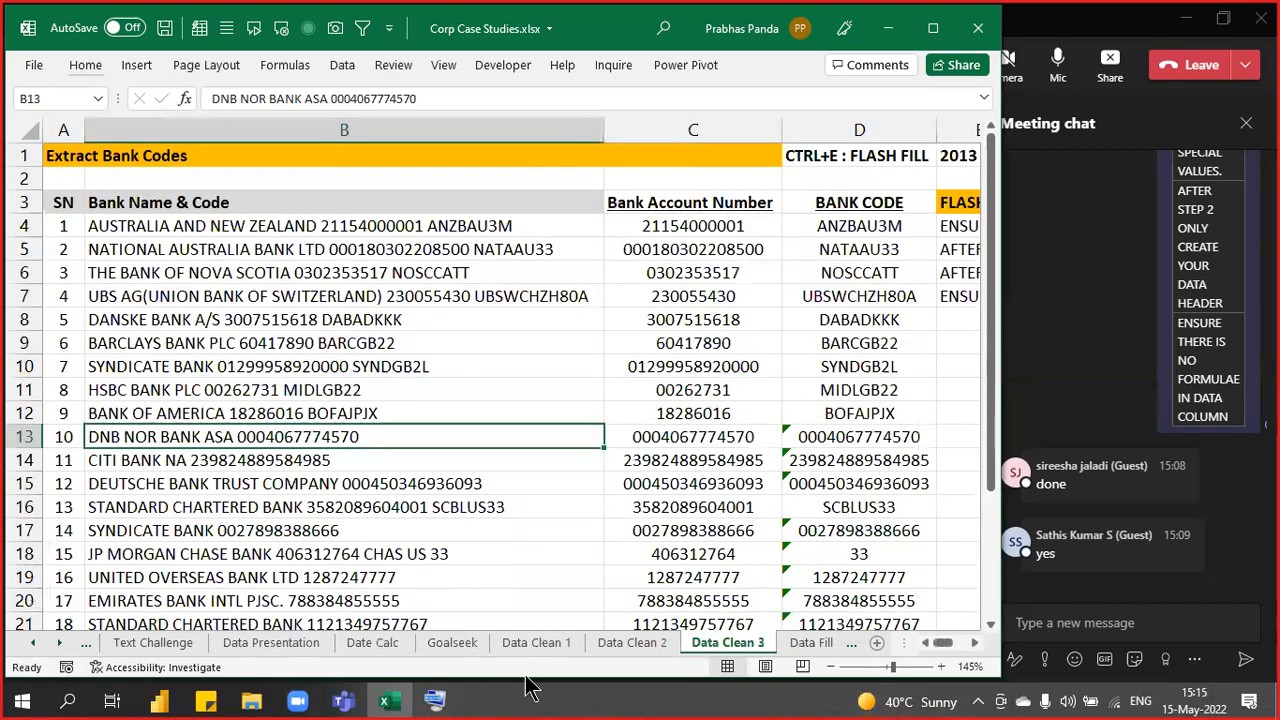
key("super+d")
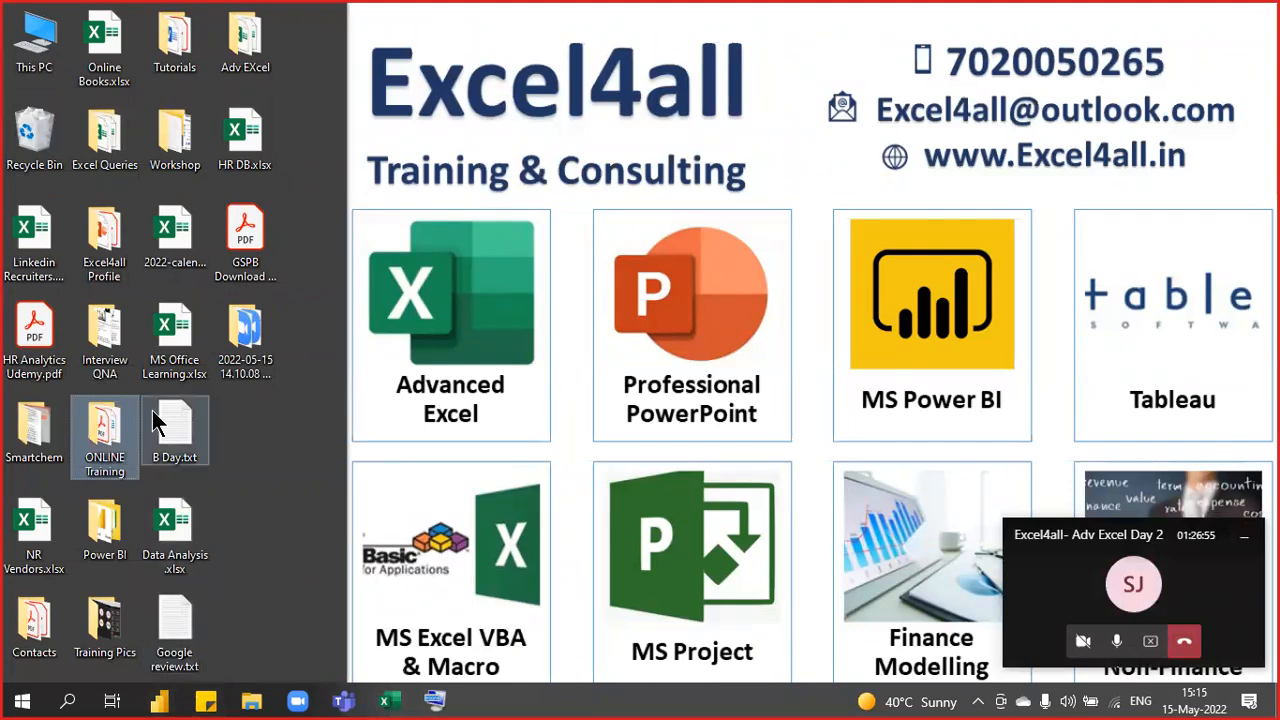
- Open Excel4all Updated Tricks Master.xlsx from the ONLINE Training folder
double_click(104, 437)
scroll(380, 497, "down", 2)
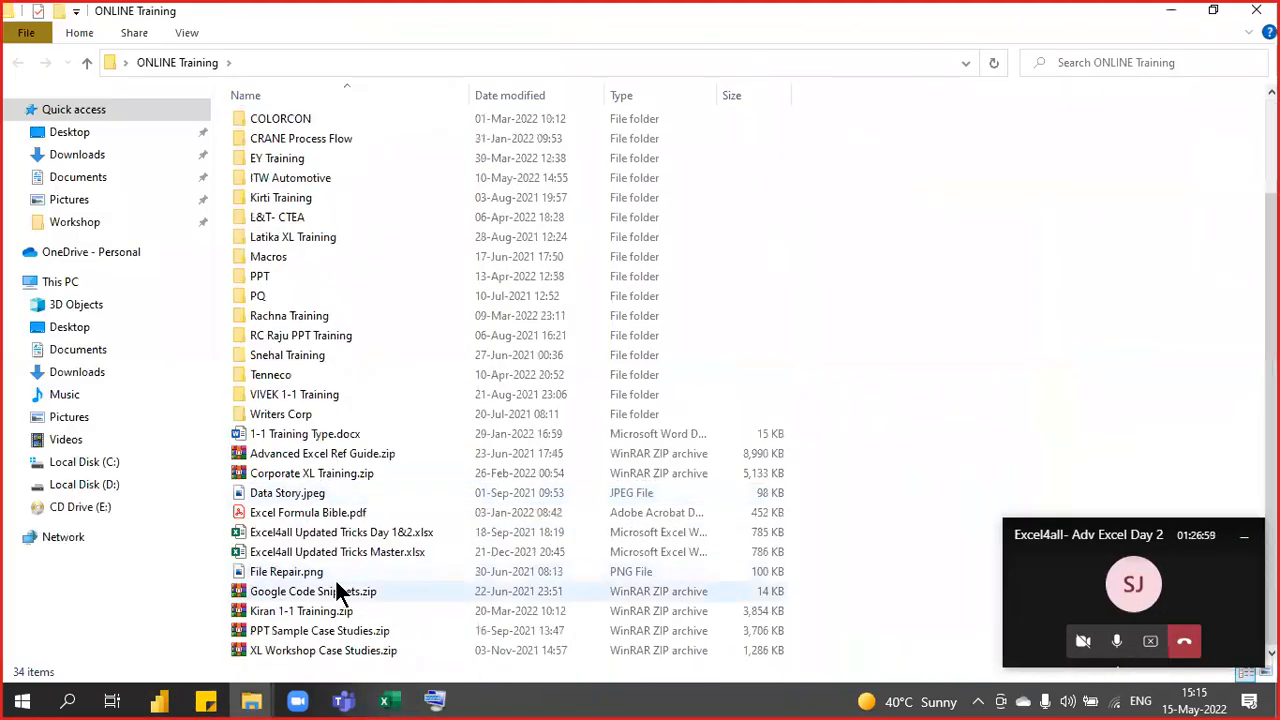
double_click(353, 550)
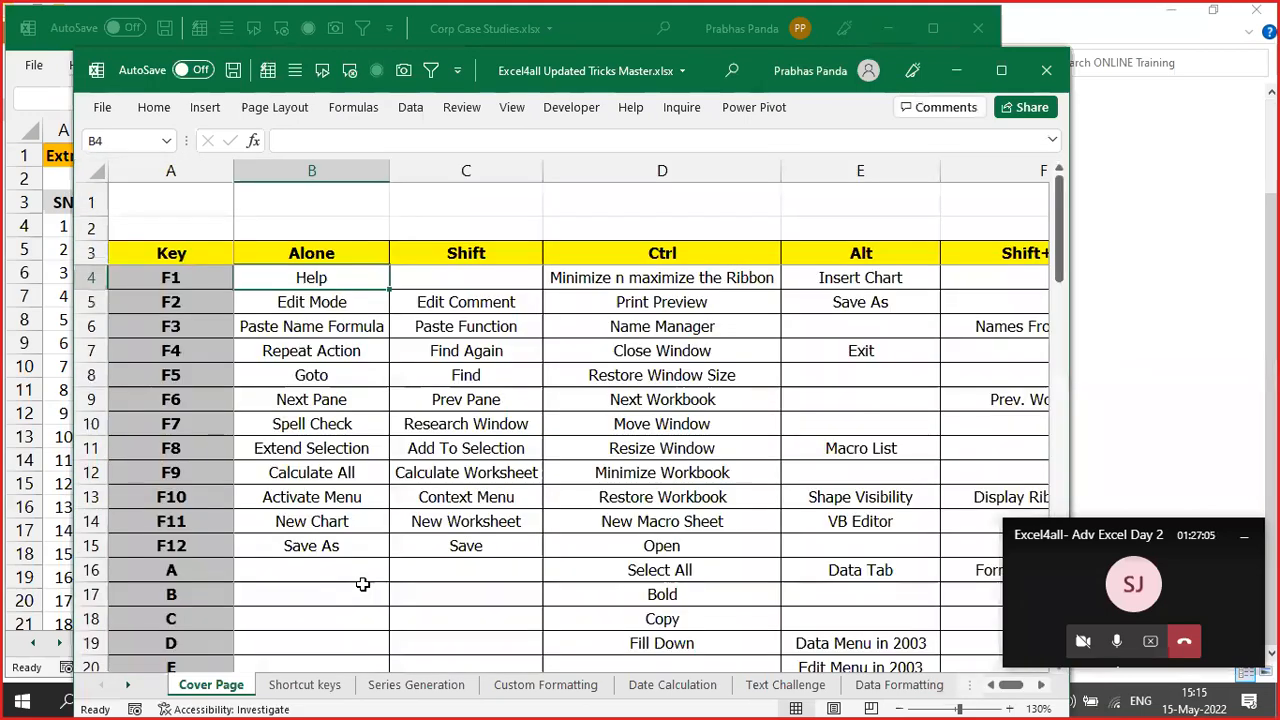
- Copy the Material Code list from A5 downward on the Remove Zeros sheet
key("ctrl+Page_Down")
key("ctrl+Page_Down")
key("ctrl+Page_Down")
key("ctrl+Page_Down")
key("ctrl+Page_Down")
key("ctrl+Page_Down")
key("ctrl+Page_Down")
key("ctrl+Page_Down")
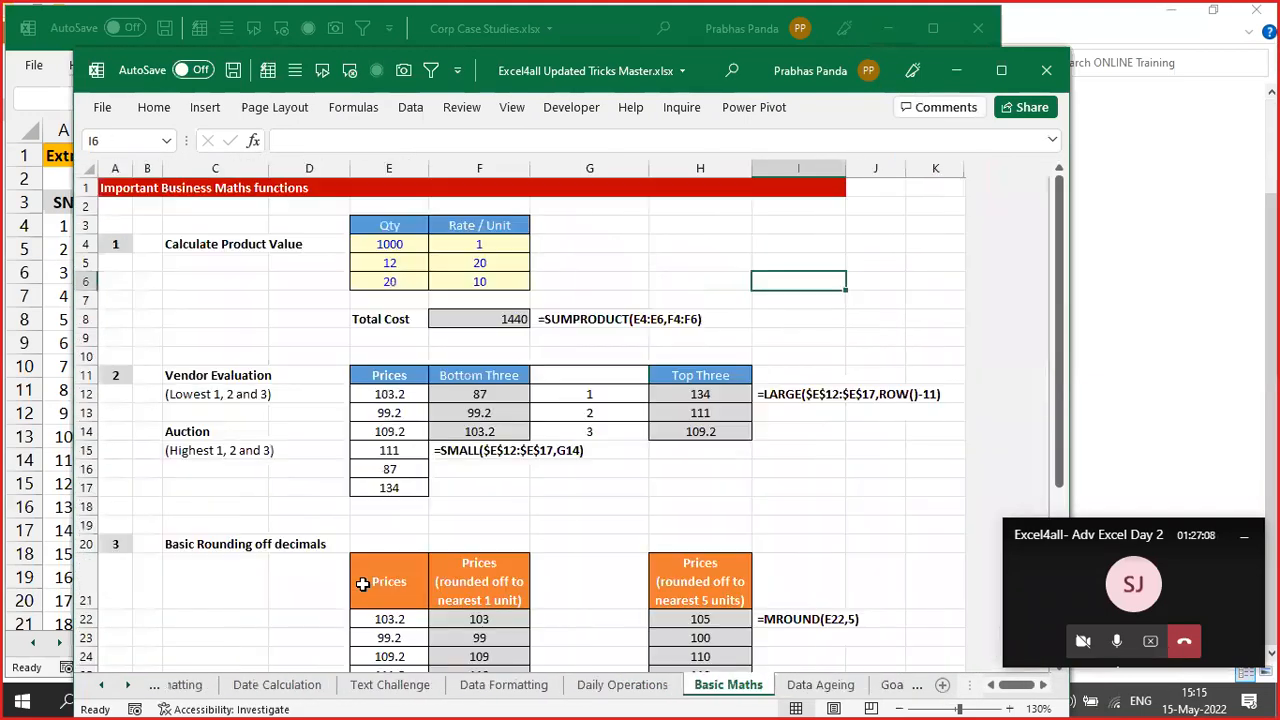
key("ctrl+Page_Down")
key("ctrl+Page_Down")
key("ctrl+Page_Down")
key("ctrl+Page_Down")
key("ctrl+Page_Down")
key("ctrl+Page_Down")
key("ctrl+Page_Down")
key("ctrl+Page_Down")
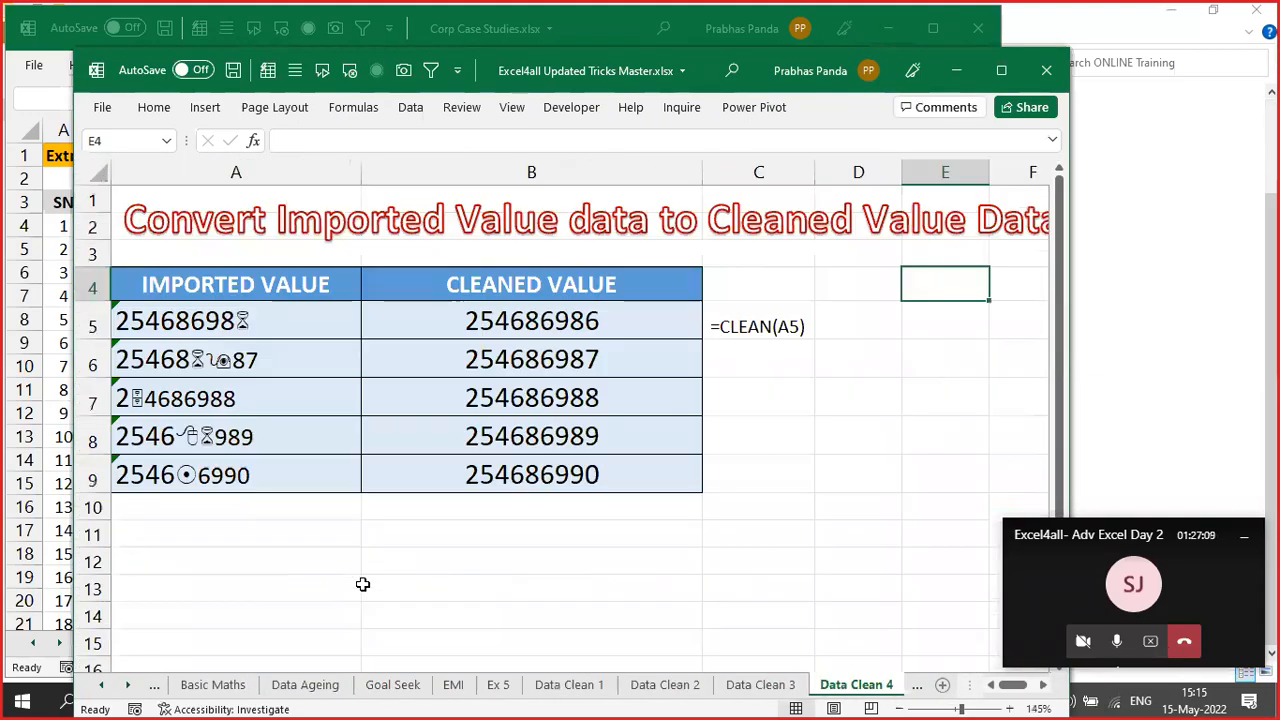
key("ctrl+Page_Down")
key("ctrl+Page_Down")
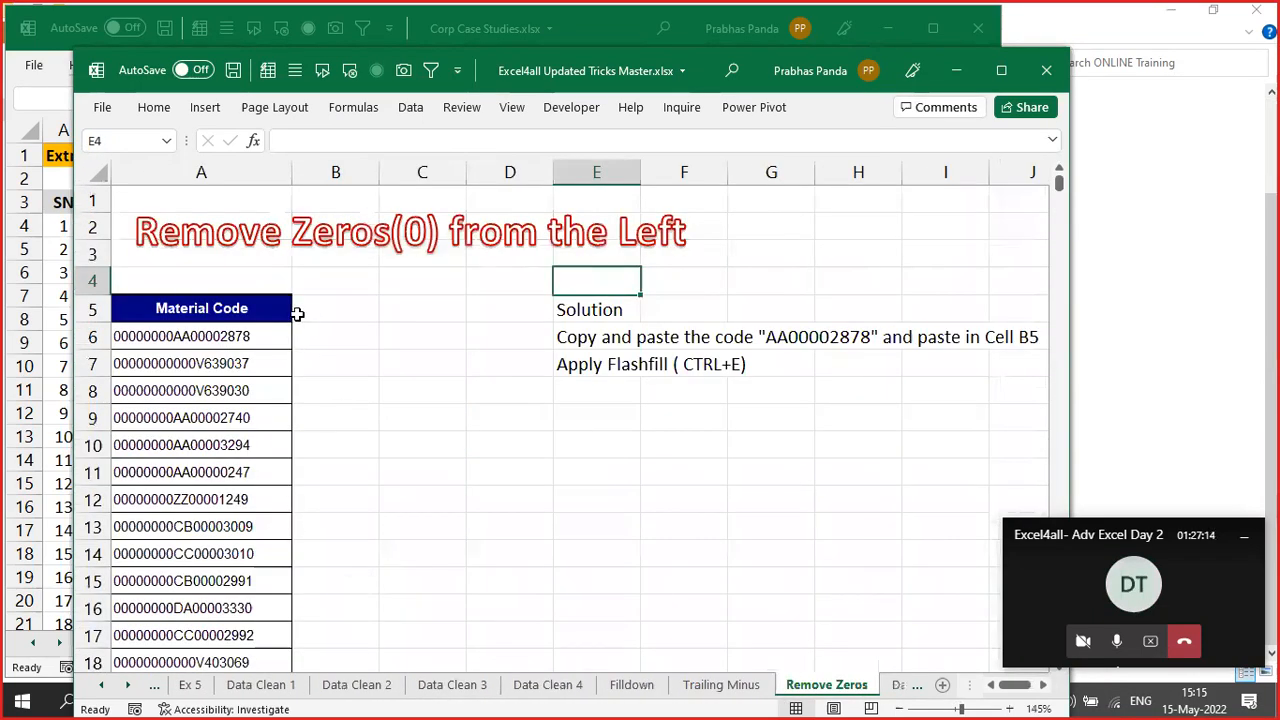
left_click(286, 313)
key("ctrl+shift+Down")
key("ctrl+c")
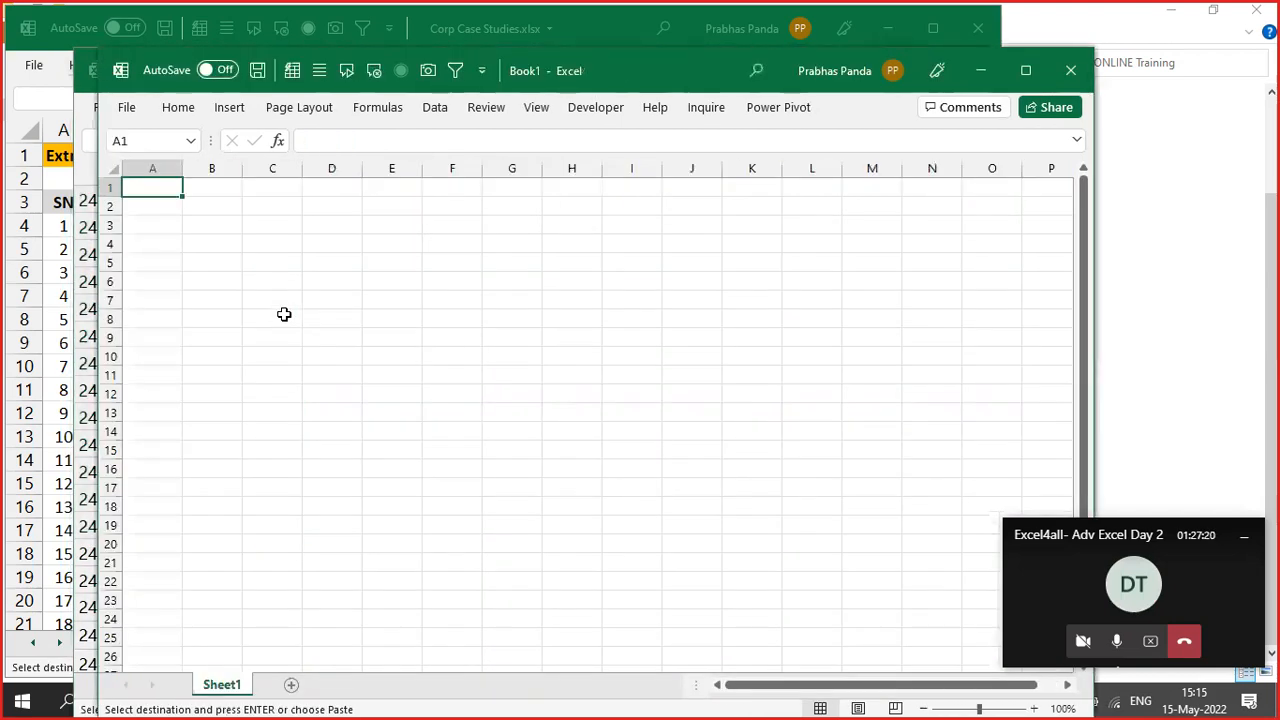
- Paste the material codes into column A of Book1 and autofit the column
key("ctrl+v")
key("alt+o")
key("c")
key("a")
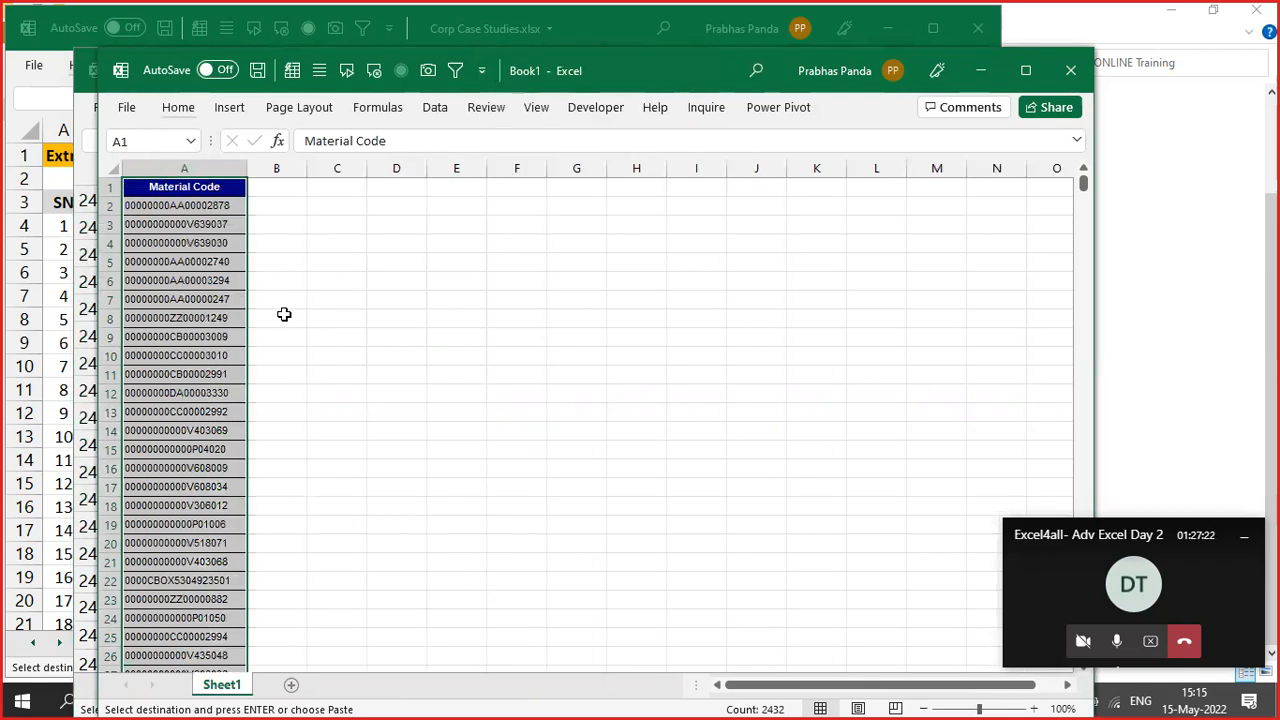
- Maximise the Book1 window and select the first material codes from A2
left_click(1025, 70)
scroll(338, 299, "up", 8, "ctrl")
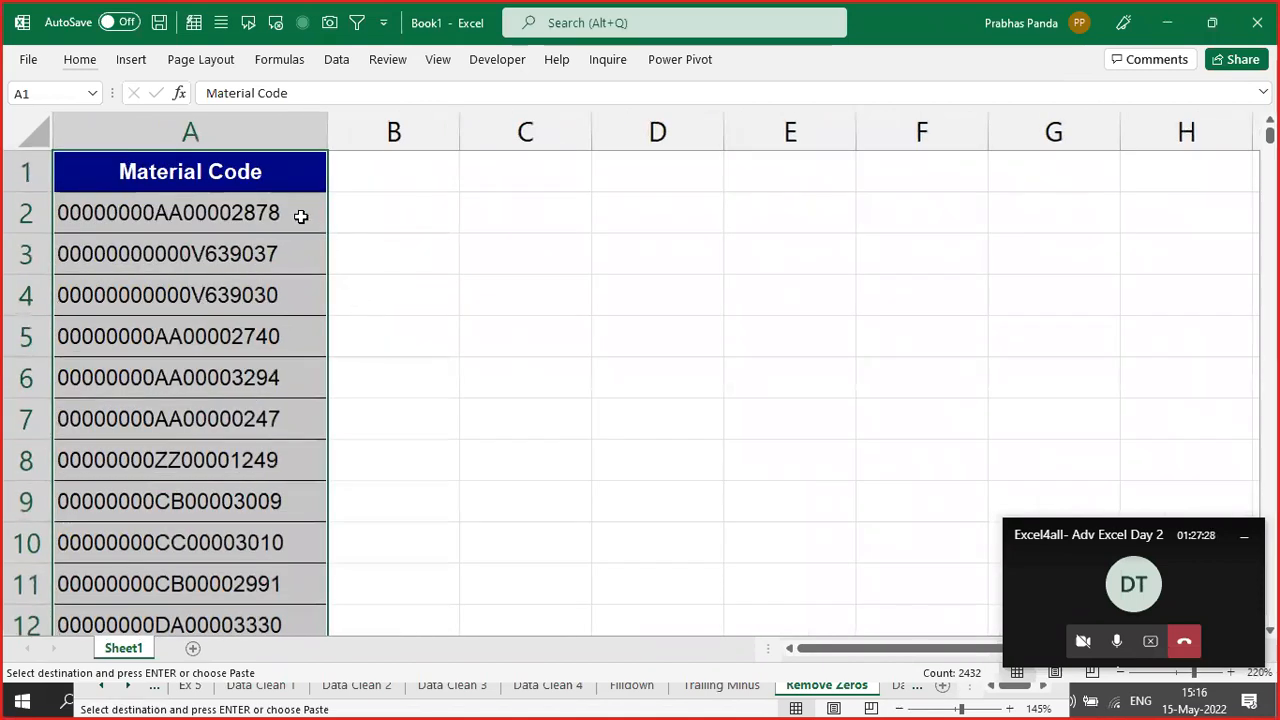
left_click(297, 214)
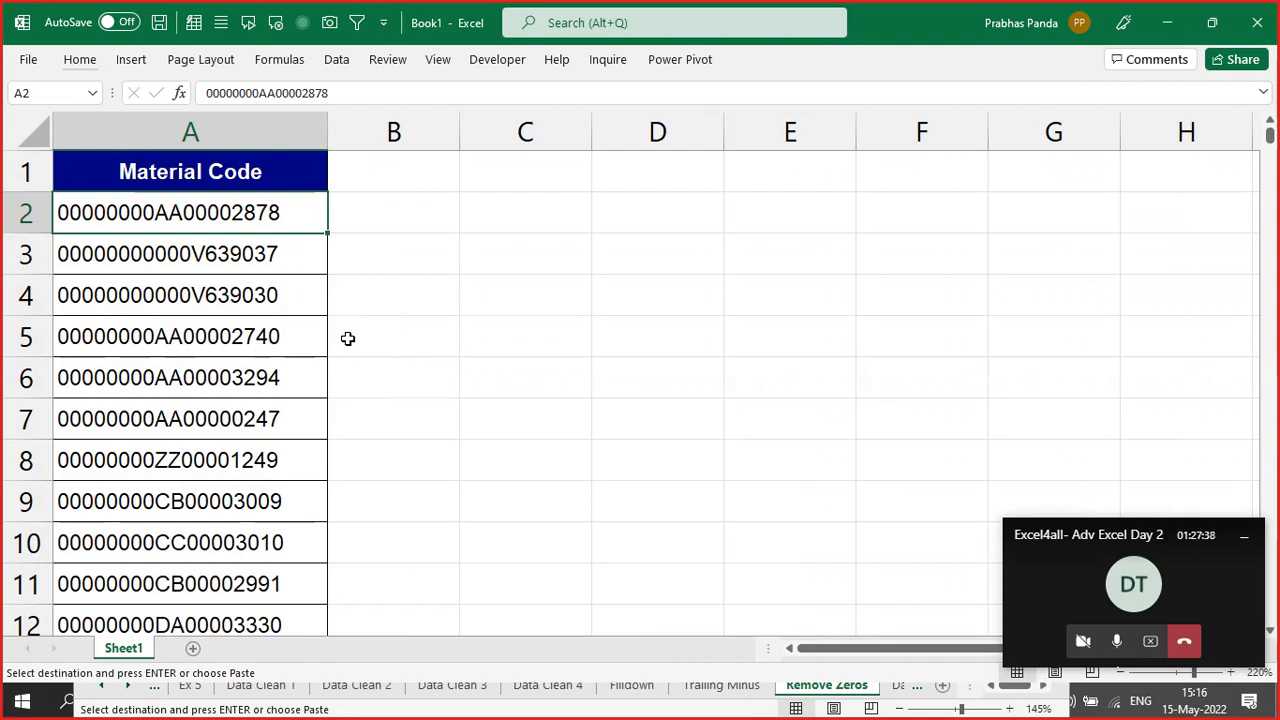
left_click_drag(257, 204, 235, 461)
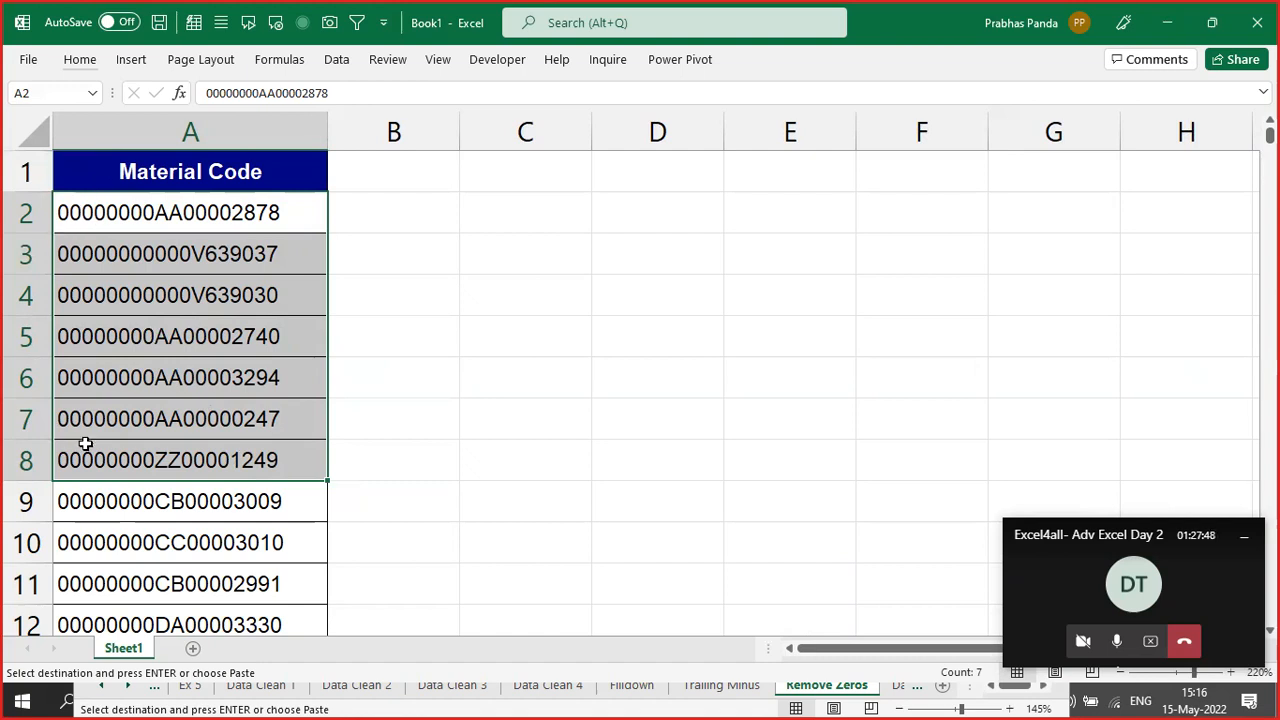
key("ctrl+v")
key("ctrl+v")
left_click(250, 212)
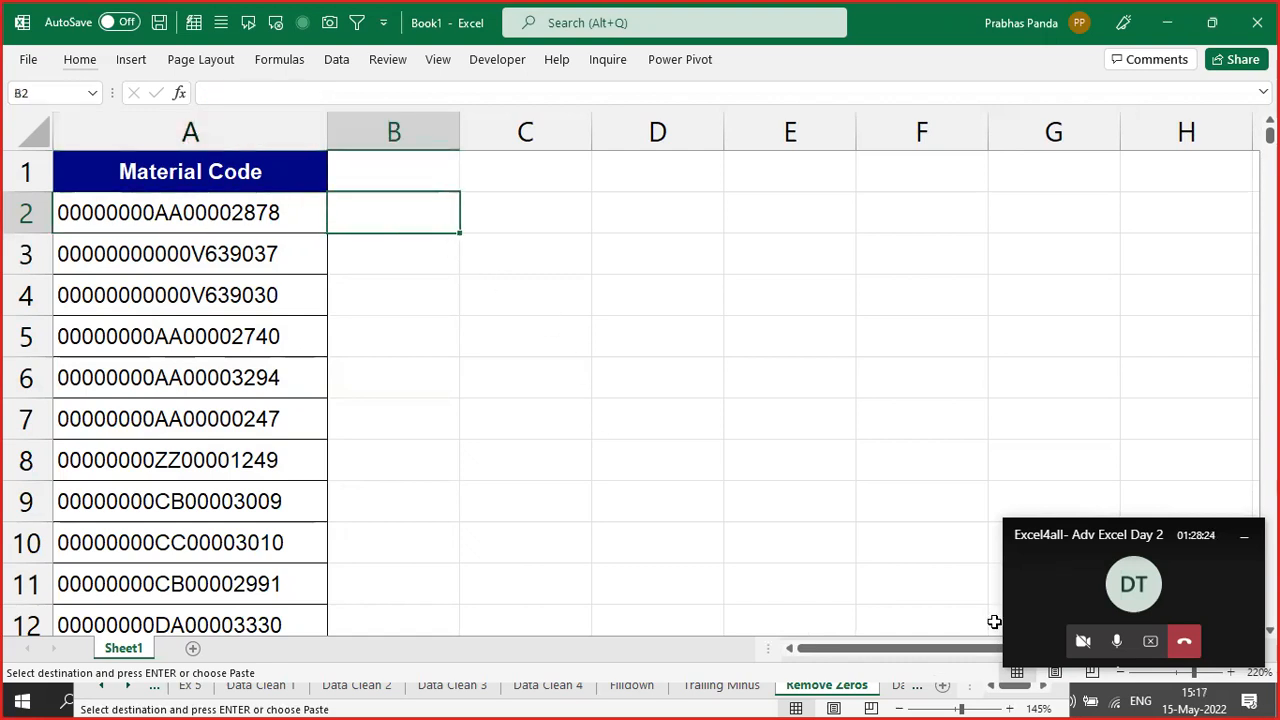
- Copy code AA00002878 from A2 into B2 and Flash Fill column B with zero-stripped codes
key("Left")
key("F2")
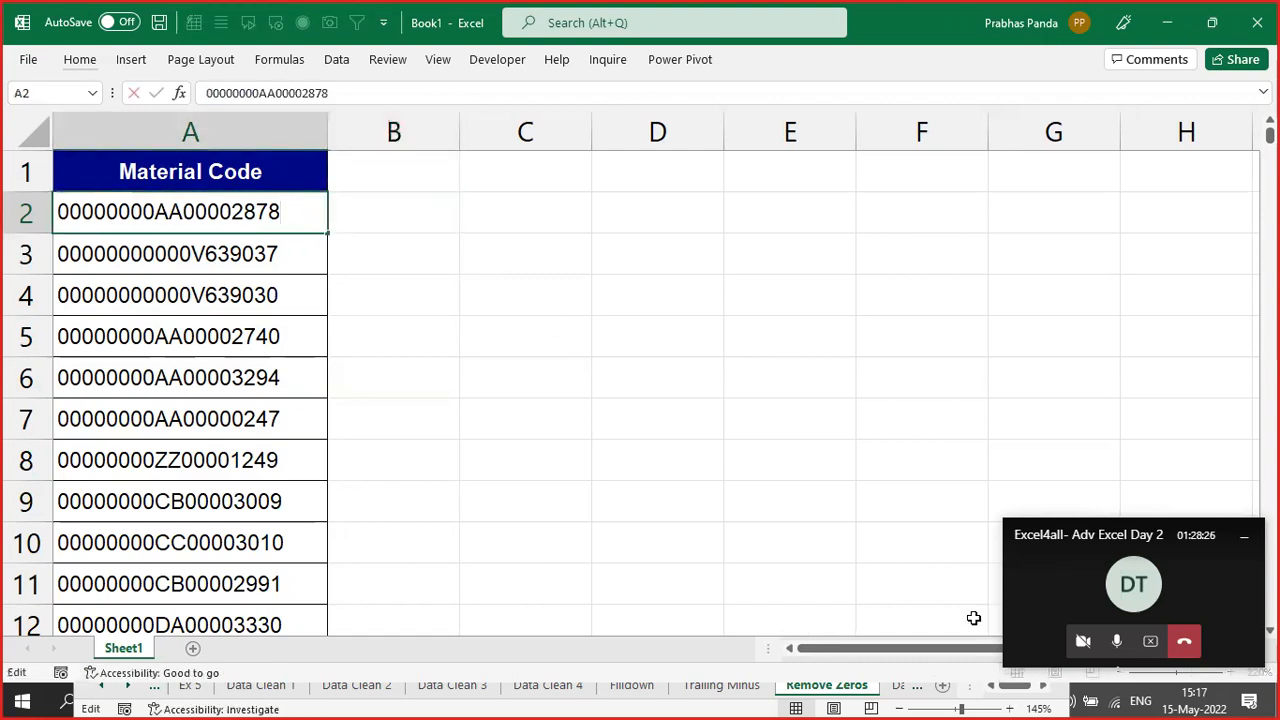
left_click_drag(282, 211, 159, 211)
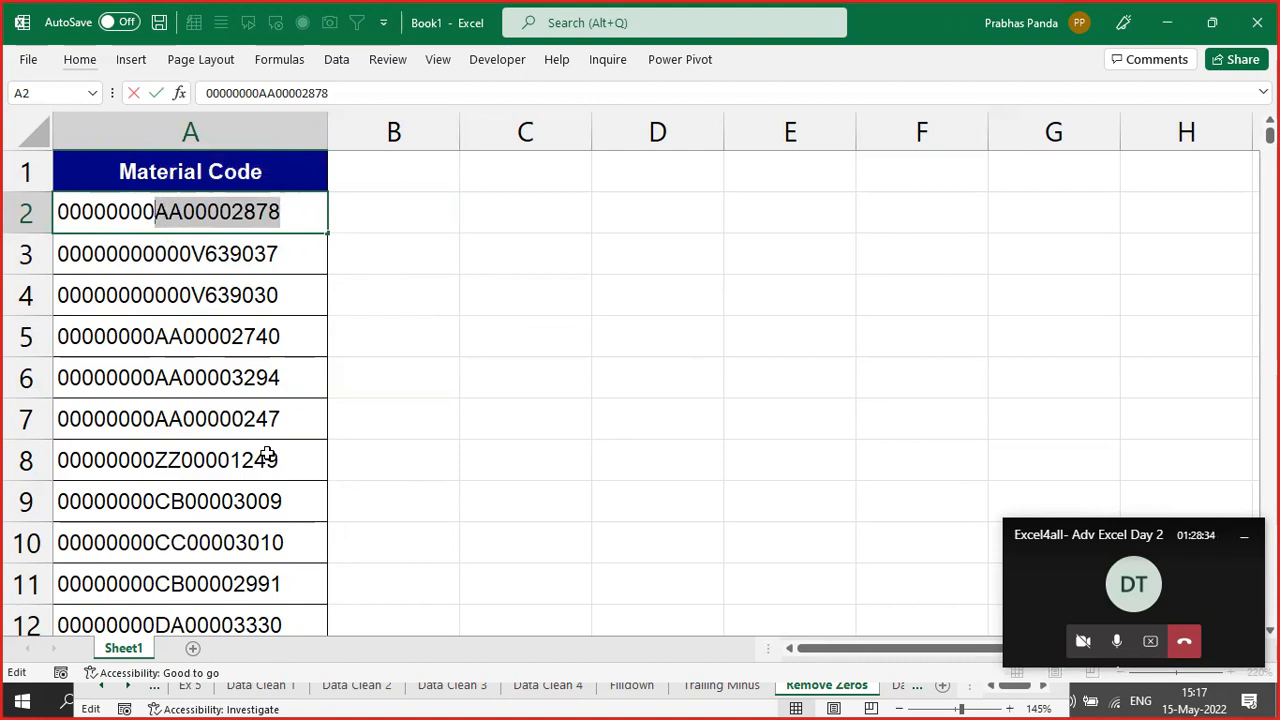
key("Tab")
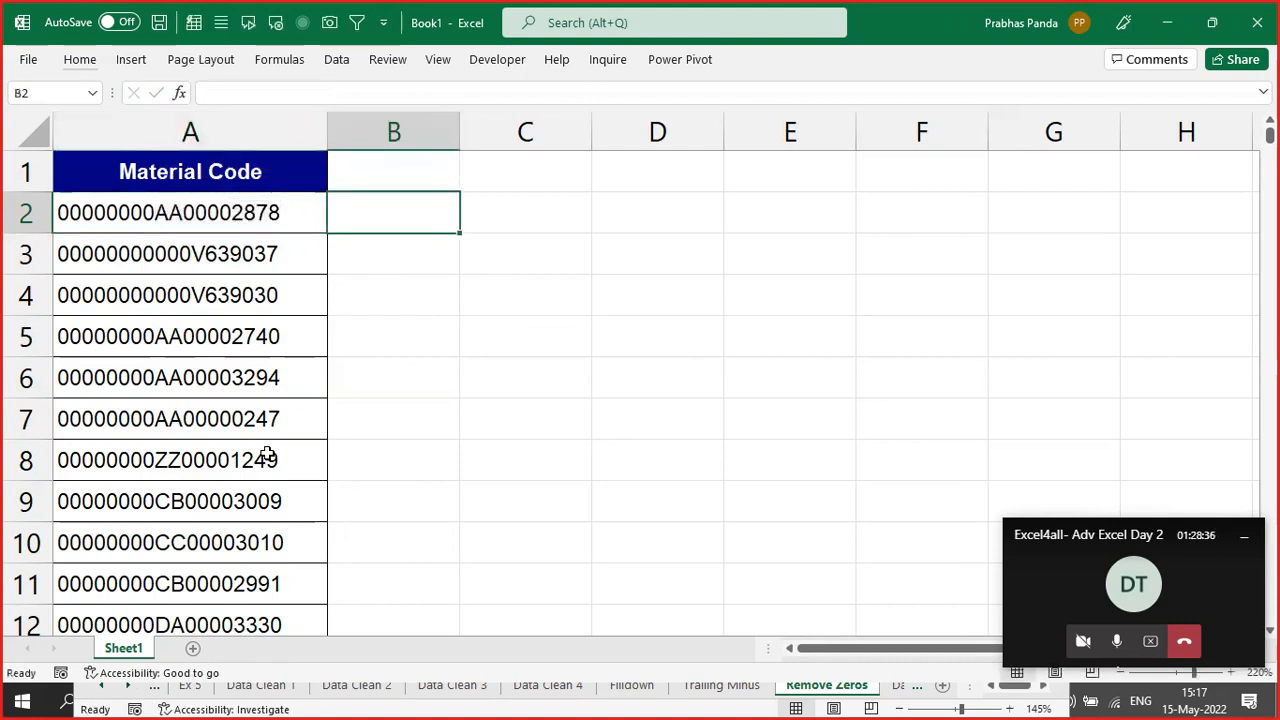
key("ctrl+v")
key("alt+e")
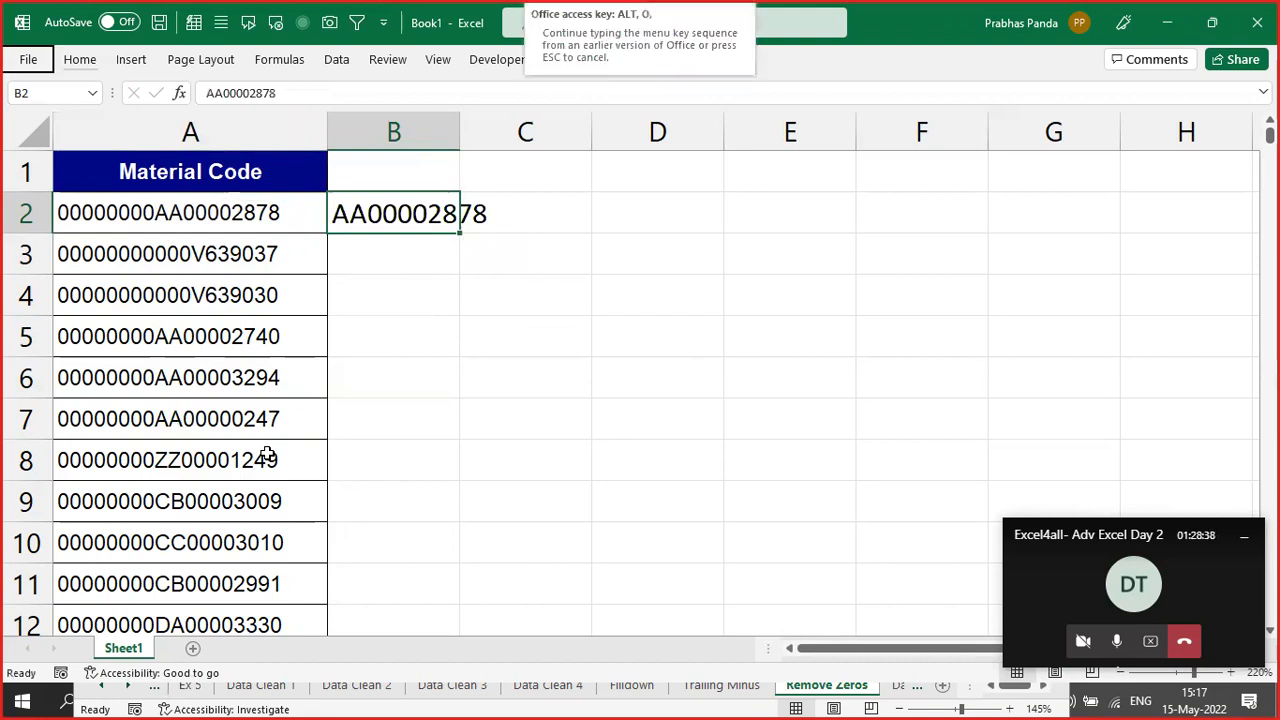
key("ctrl+e")
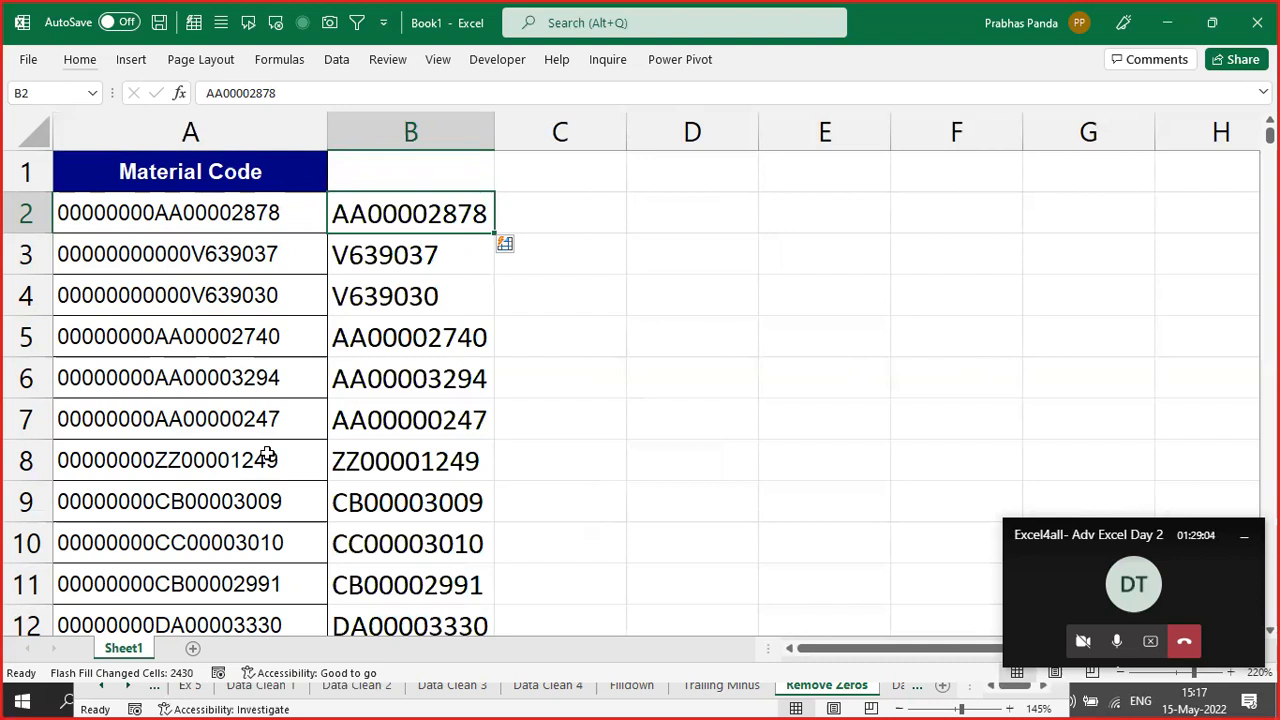
- Close Book1 and Excel4all Updated Tricks Master without saving, then show the Teams meeting window
left_click(1257, 22)
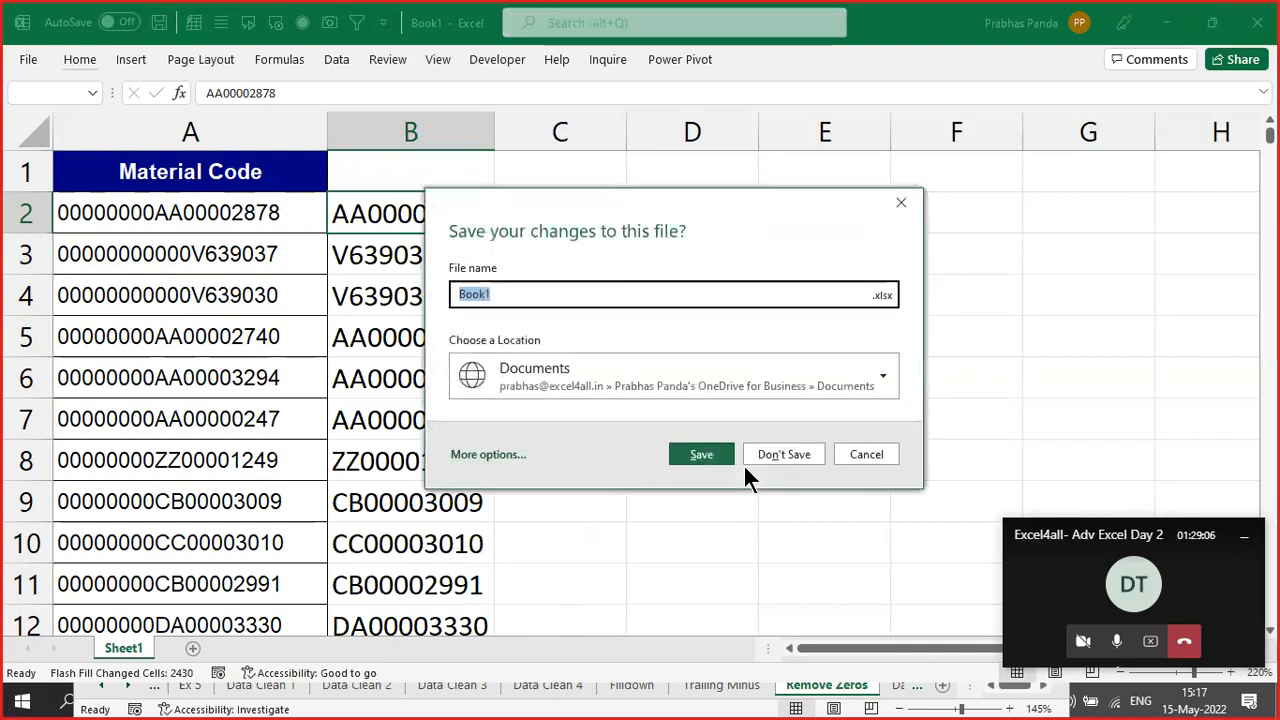
left_click(782, 449)
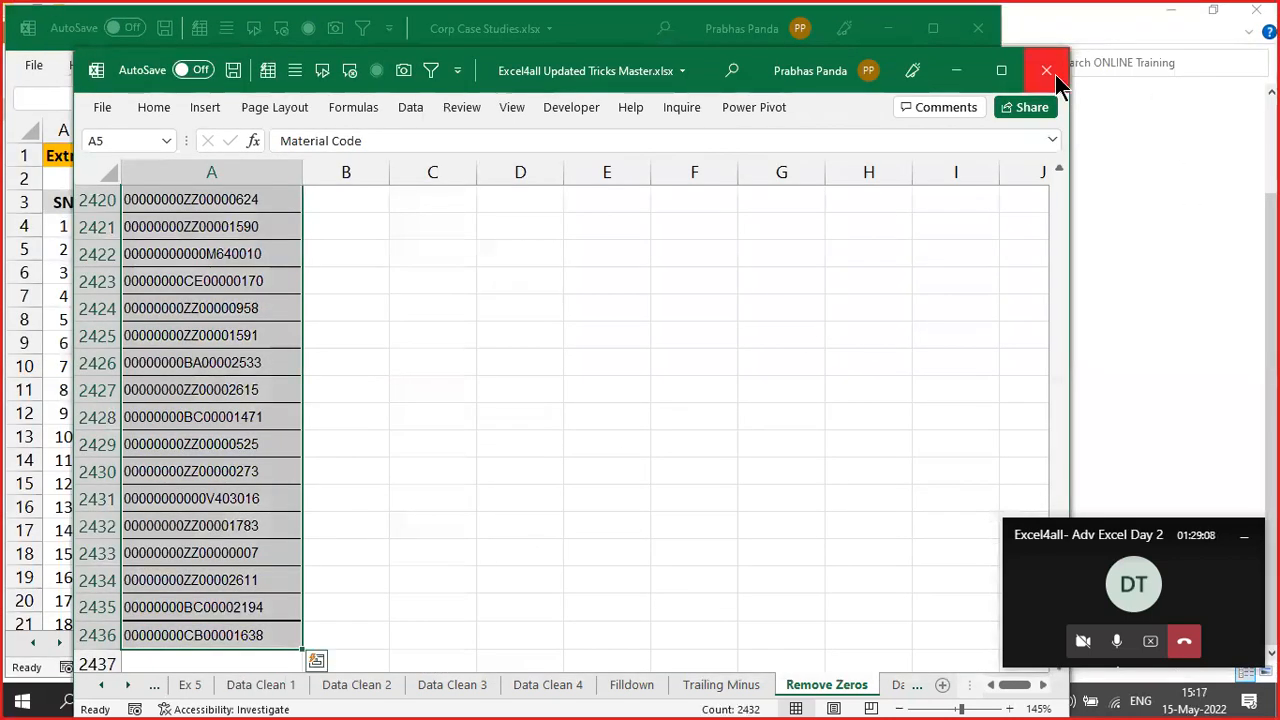
left_click(1046, 70)
left_click(642, 377)
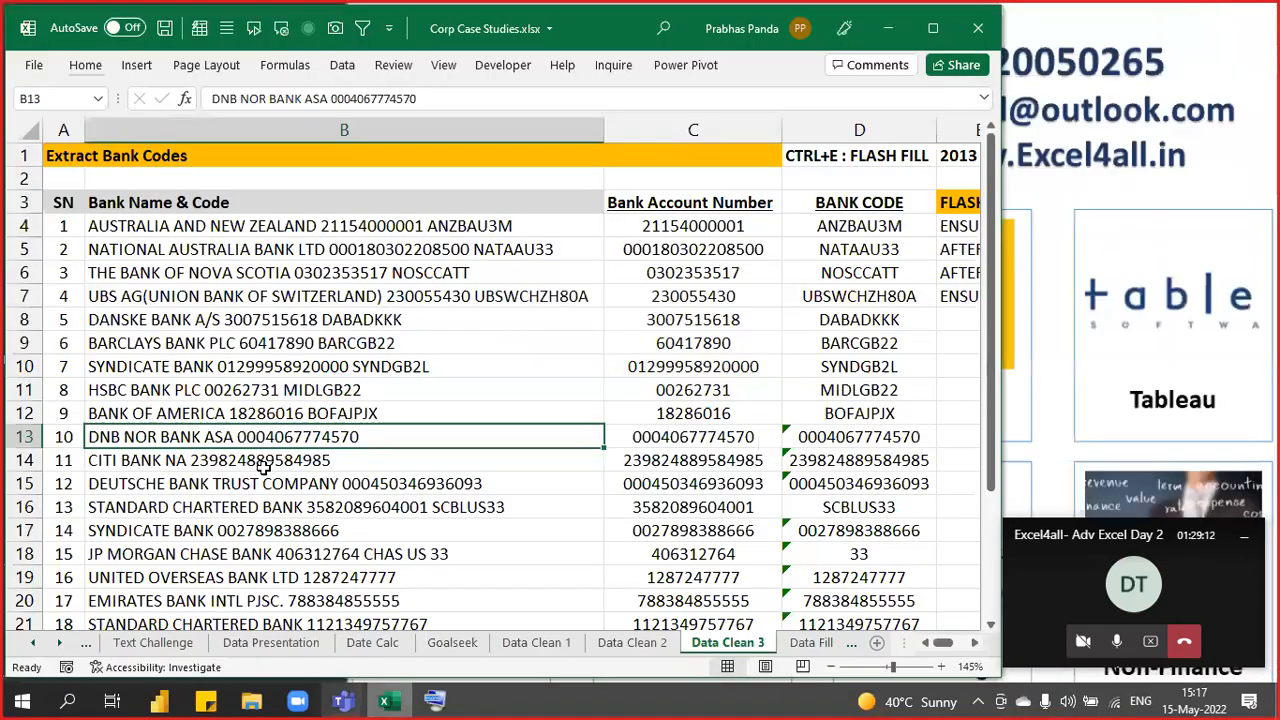
mouse_move(300, 702)
left_click(219, 608)
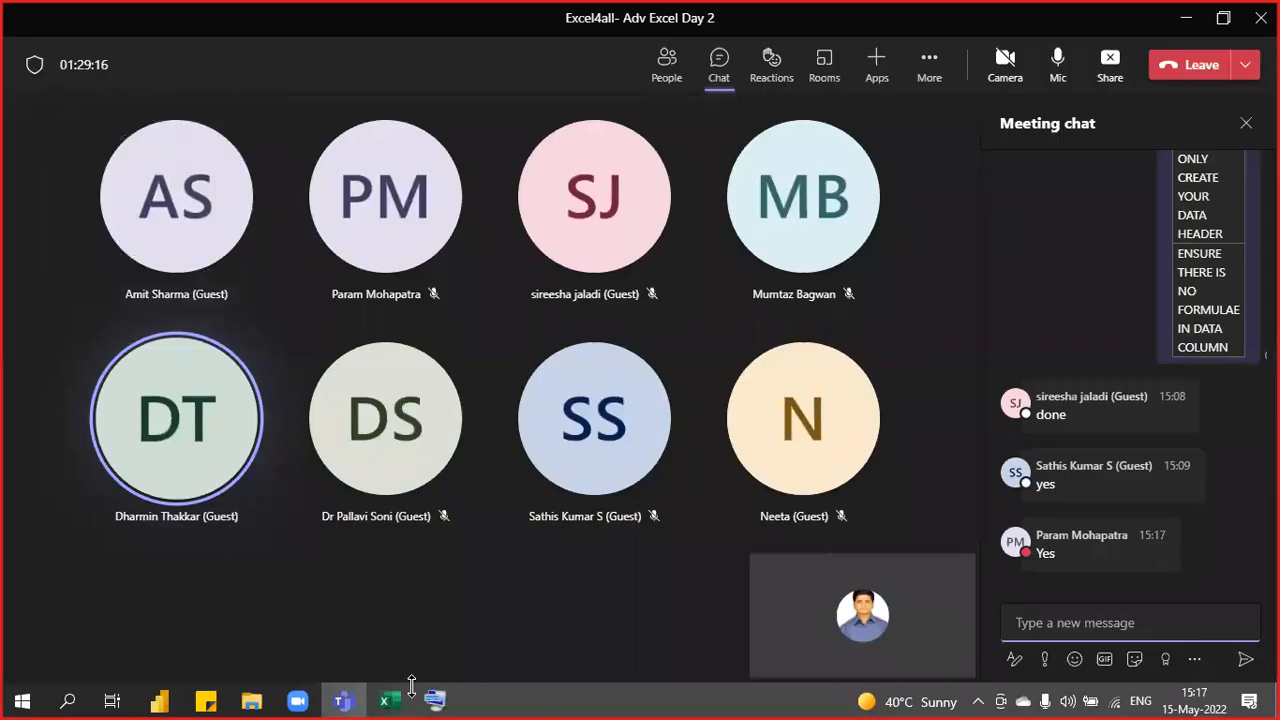
- Insert a blank column C before Bank Account Number and drag it narrower
left_click(387, 701)
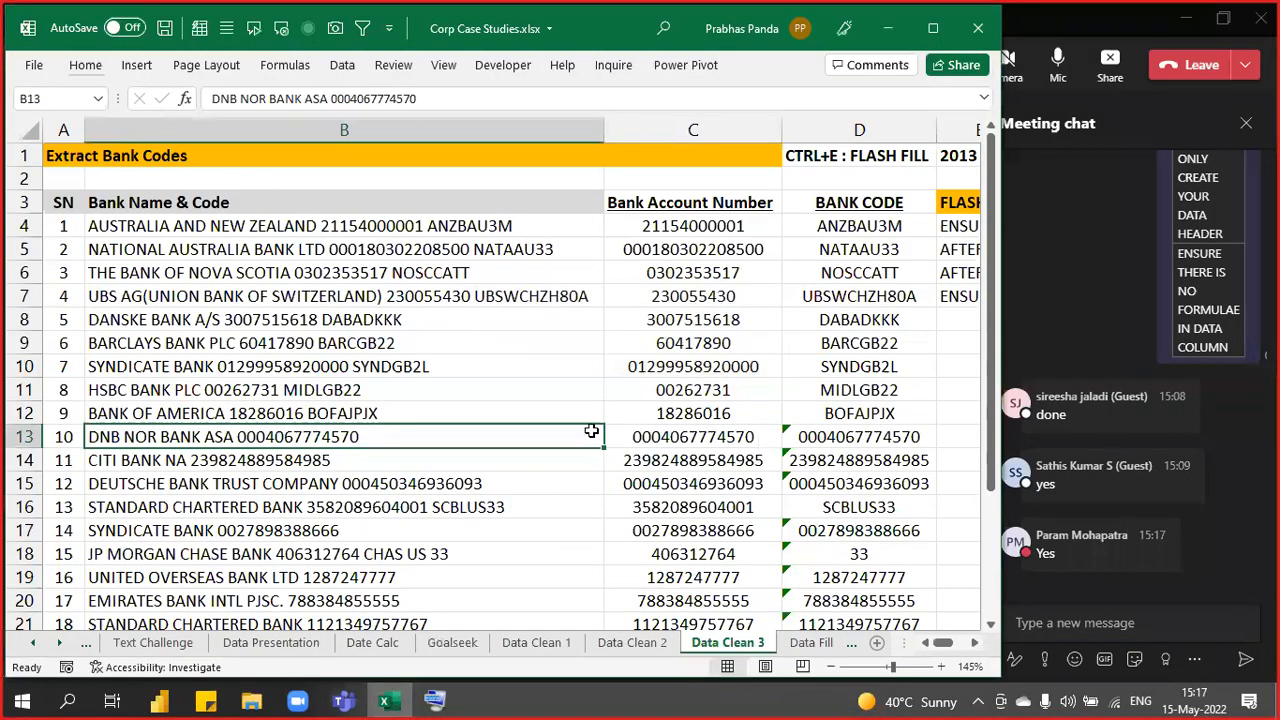
scroll(591, 431, "down", 2, "ctrl")
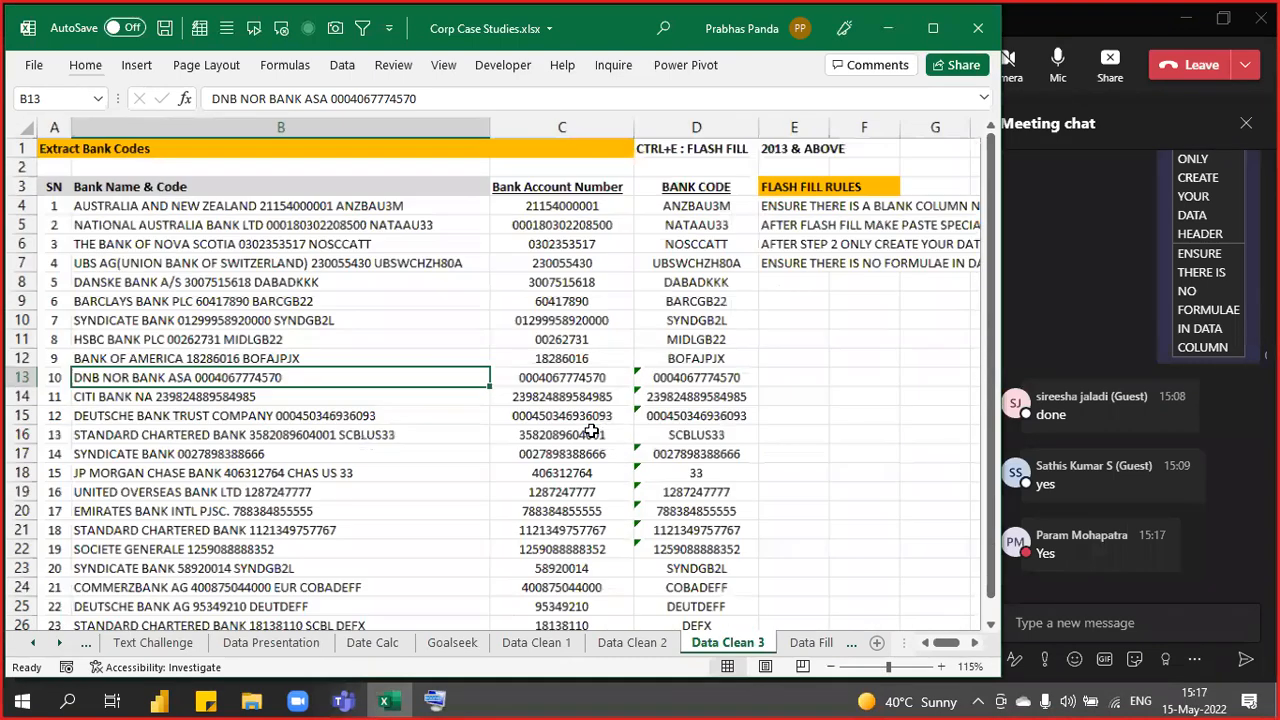
left_click(564, 122)
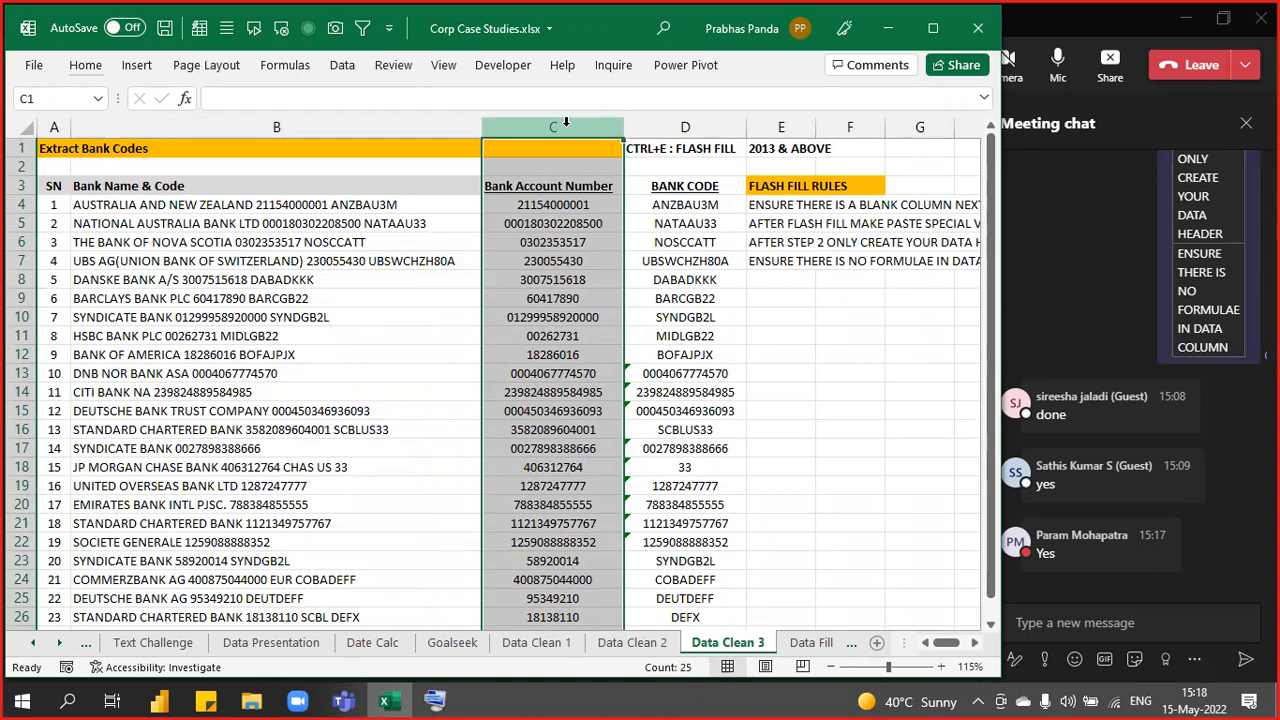
scroll(560, 143, "up", 1, "ctrl")
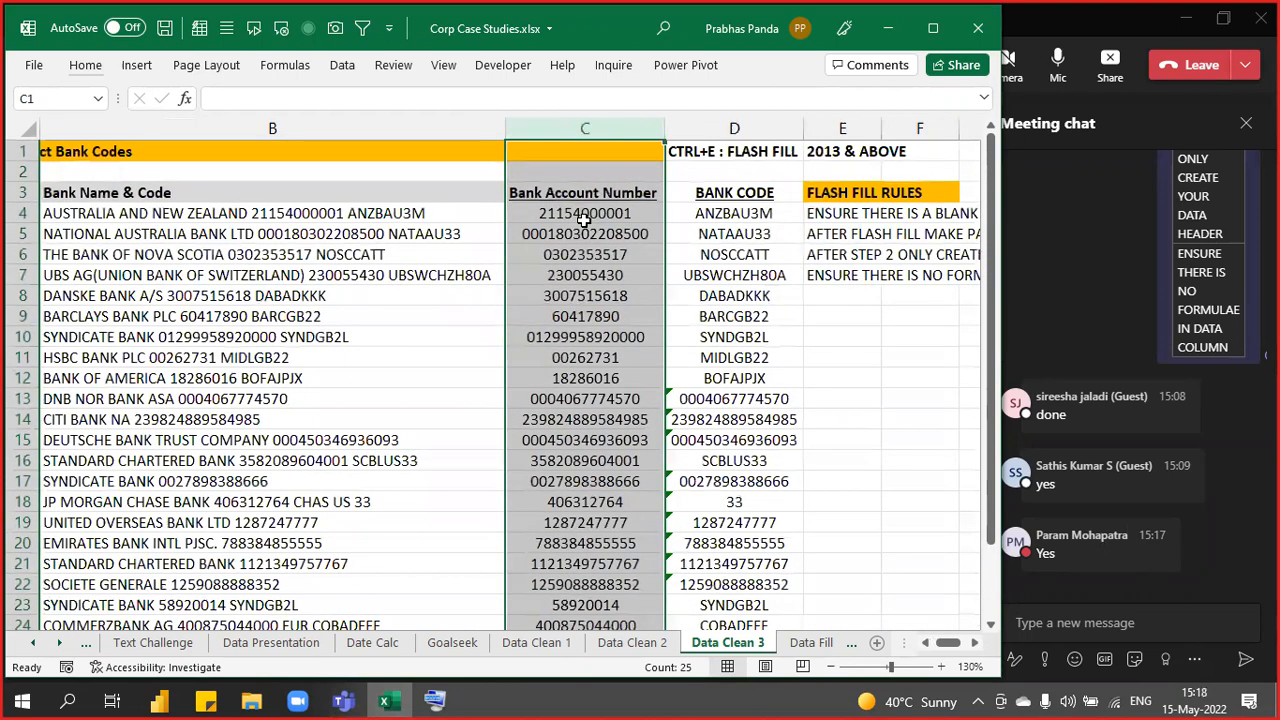
scroll(583, 220, "up", 1, "ctrl")
key("Left")
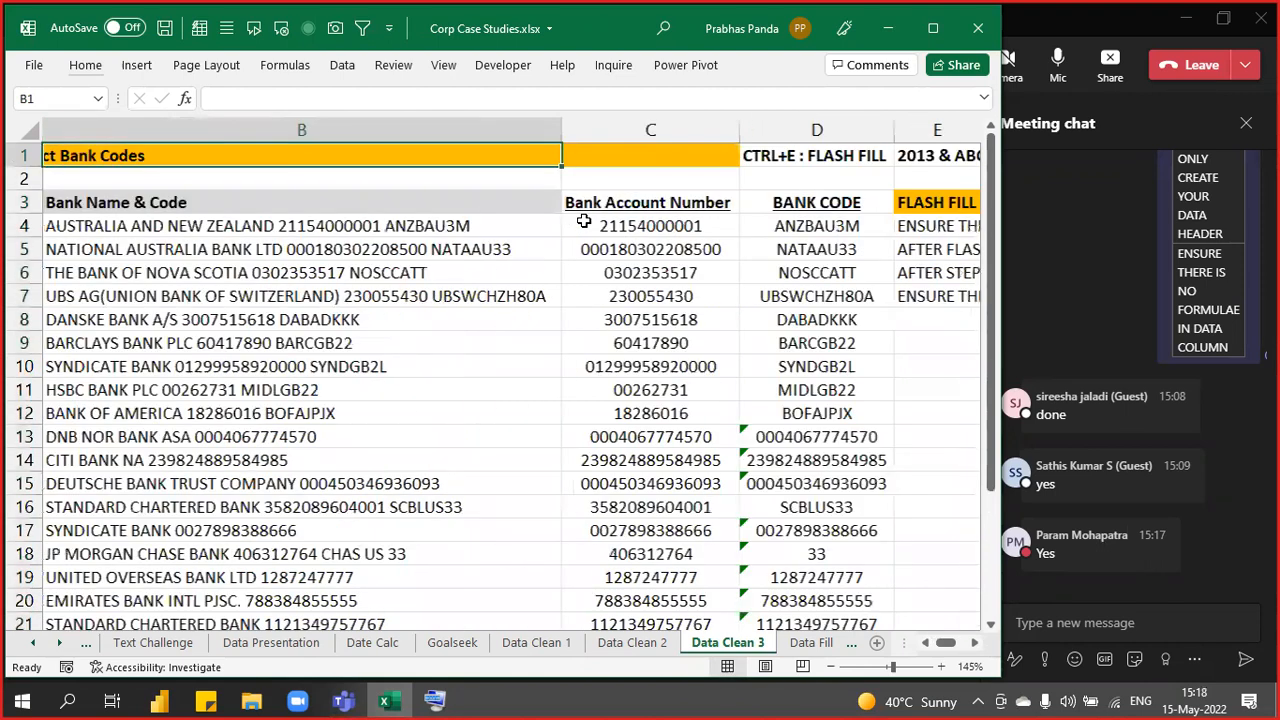
left_click(686, 128)
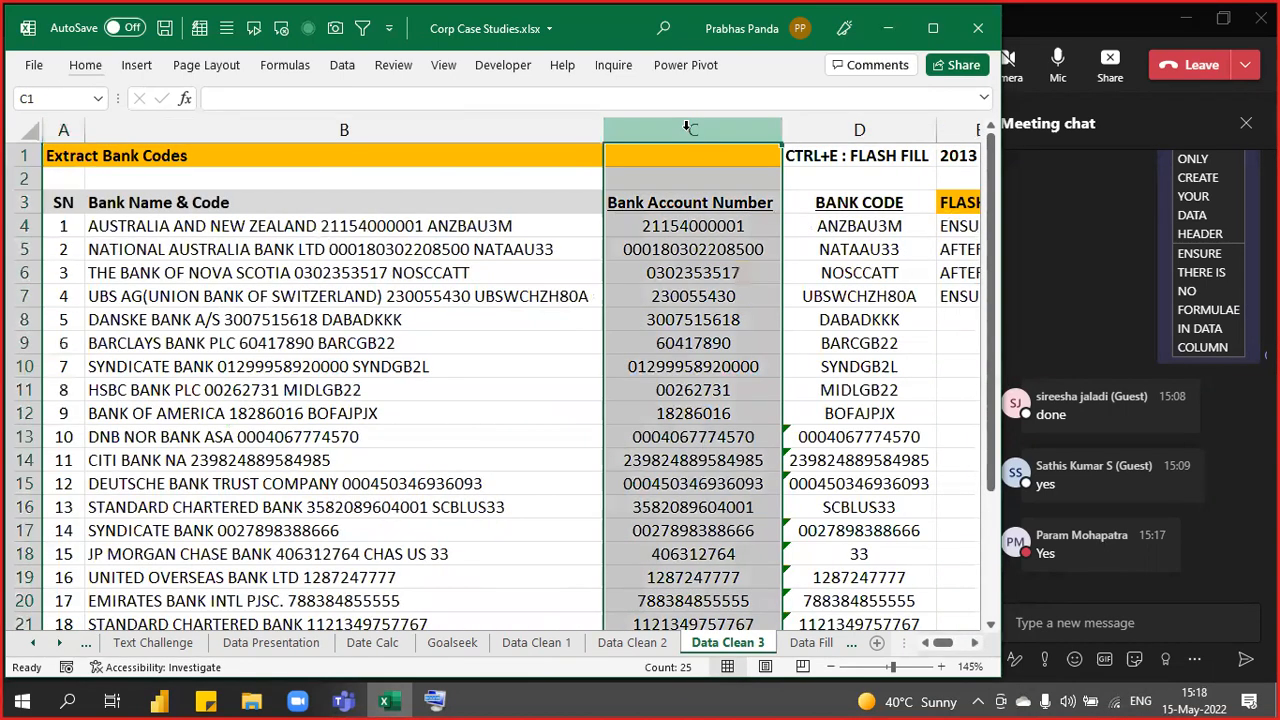
key("ctrl+z")
scroll(677, 340, "down", 1)
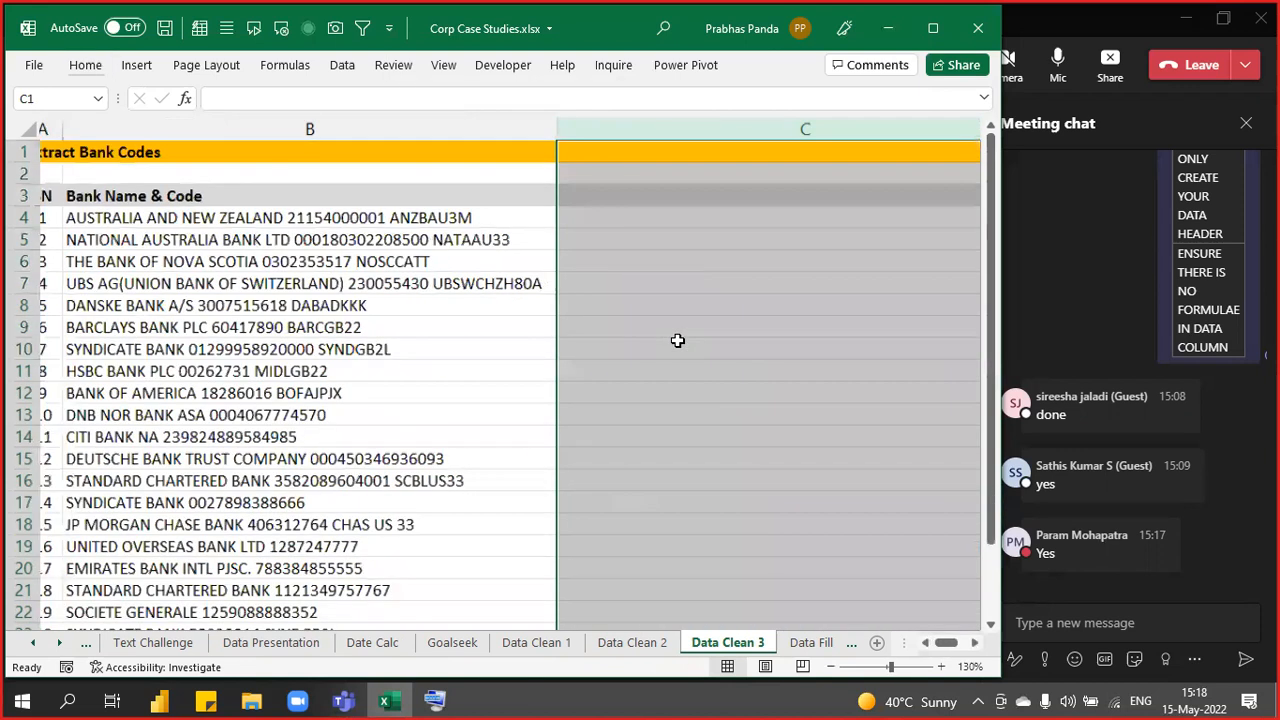
left_click_drag(970, 129, 720, 195)
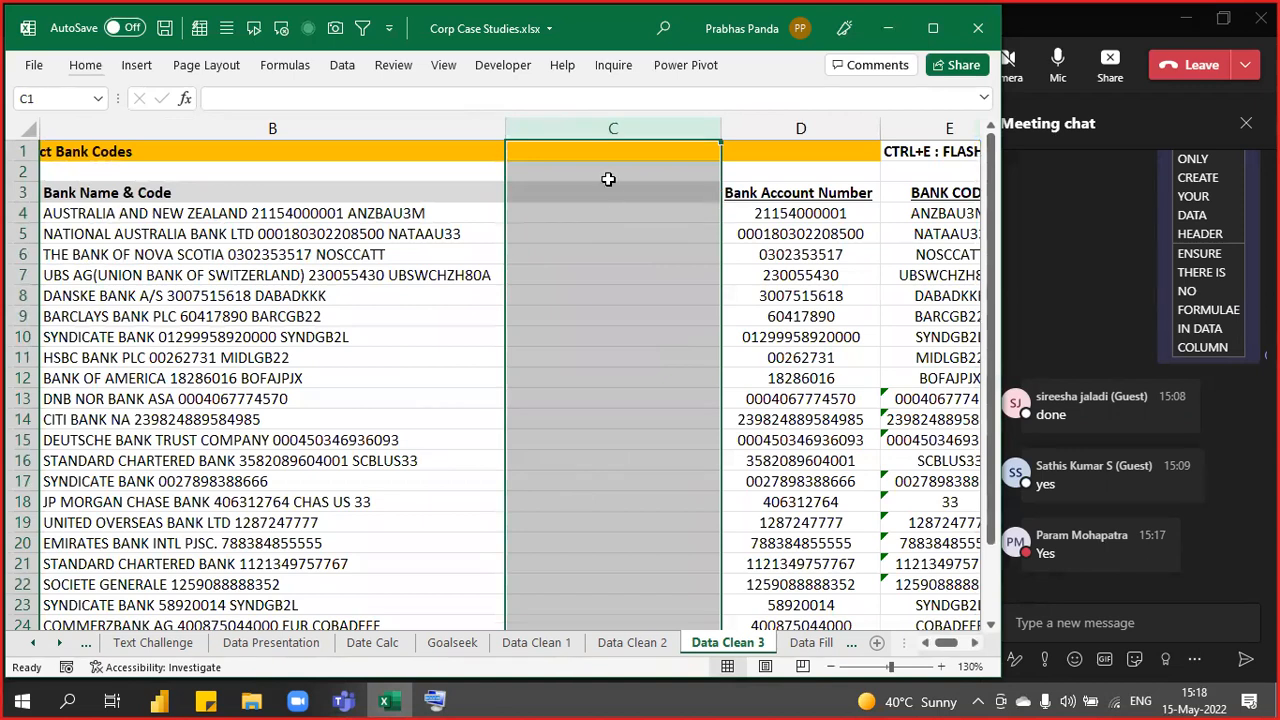
left_click(608, 179)
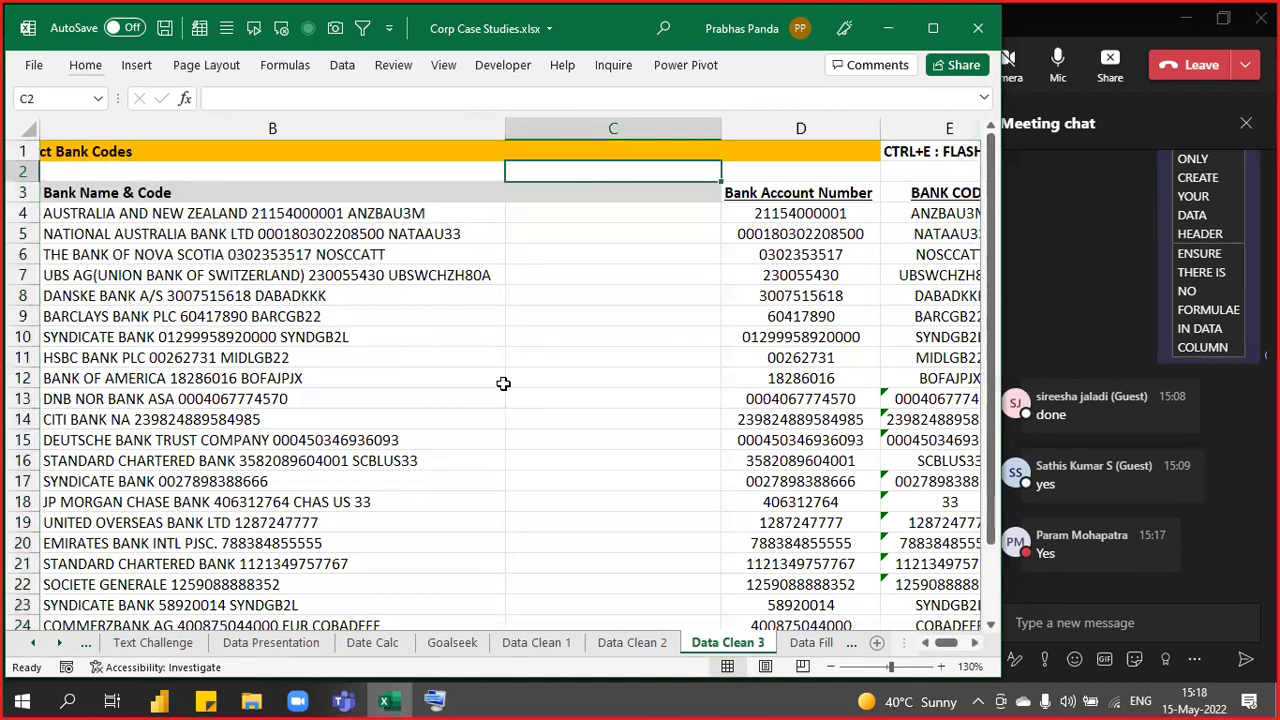
key("Home")
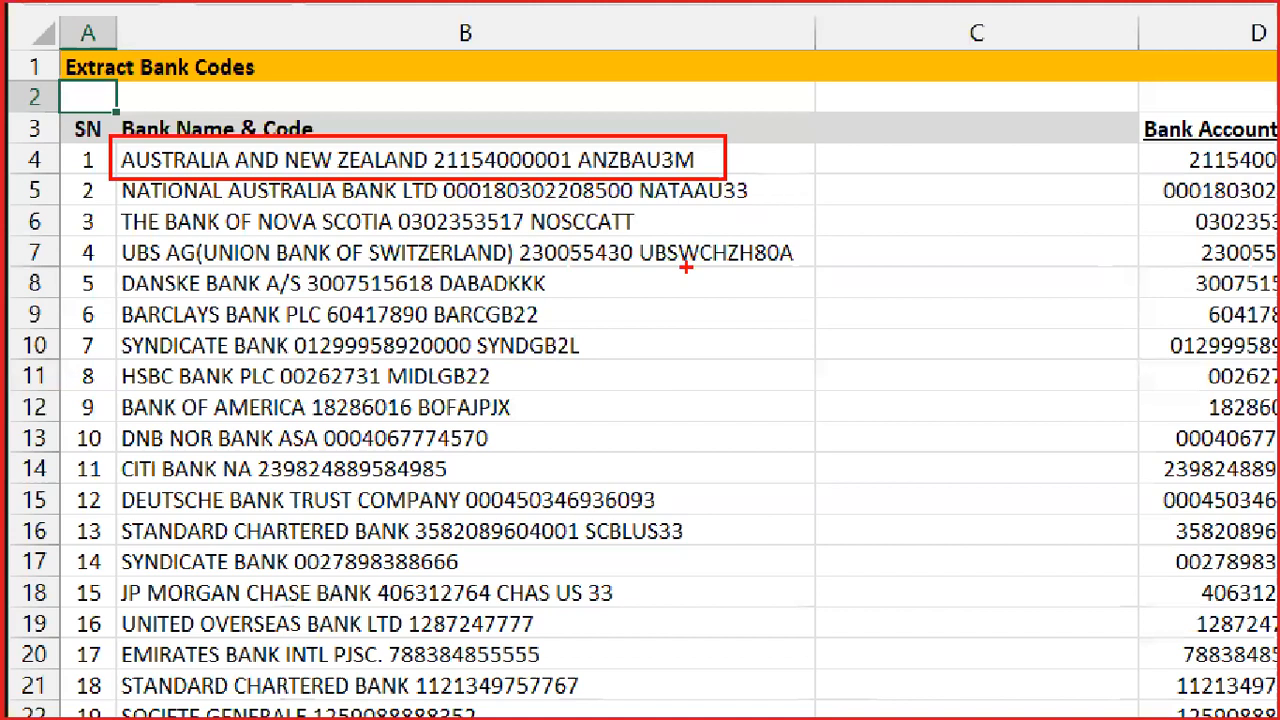
left_click_drag(428, 129, 603, 178)
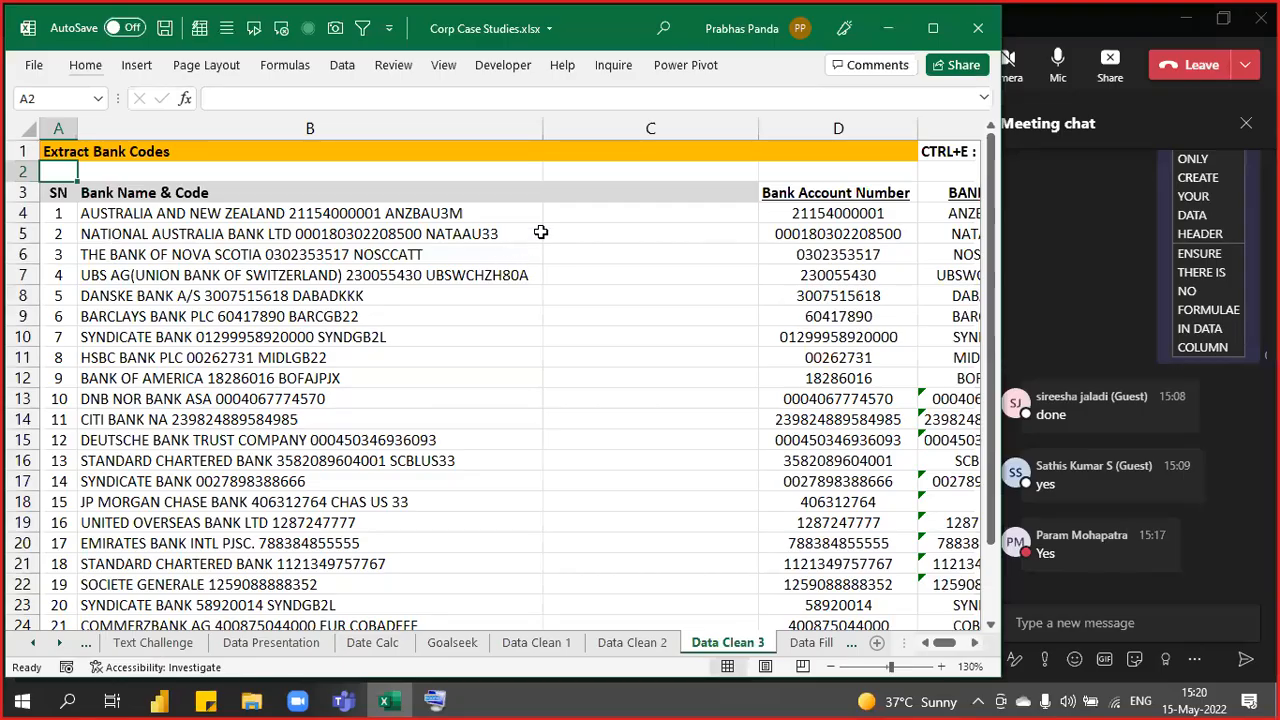
left_click(868, 157)
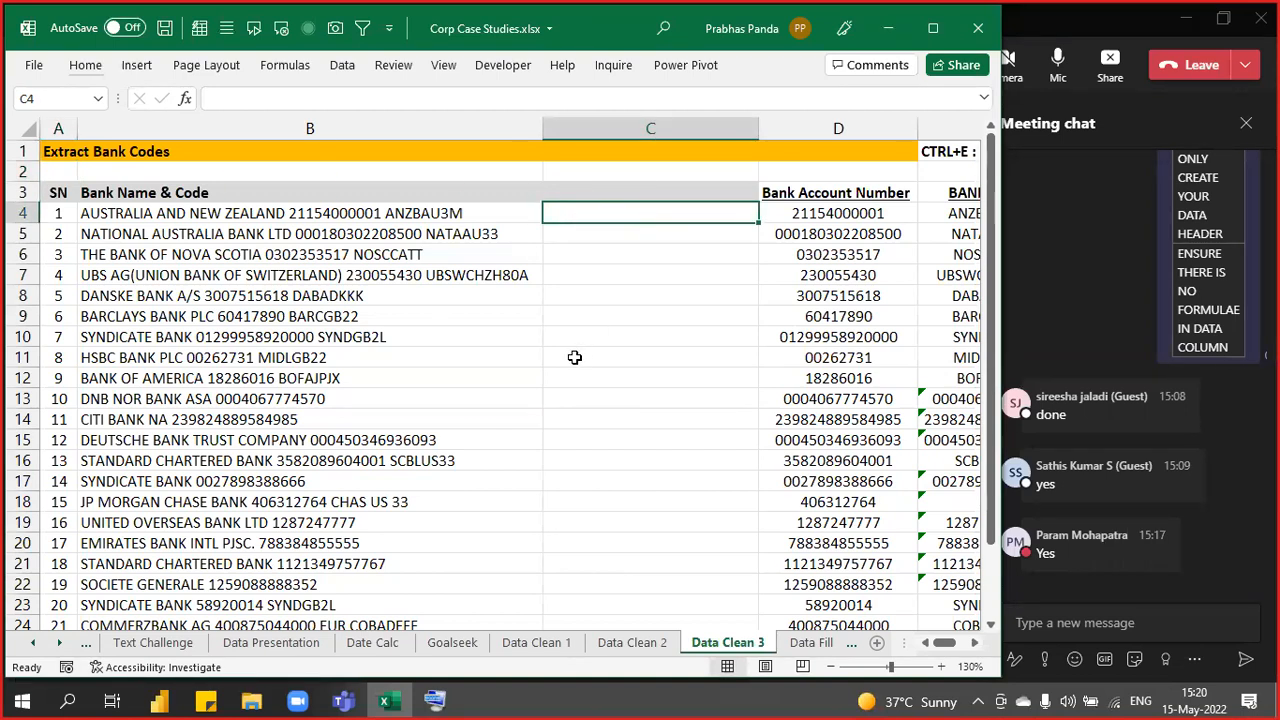
- Enter =FIND(D4,B4) in C4 to locate the account number in the bank text
type("=i")
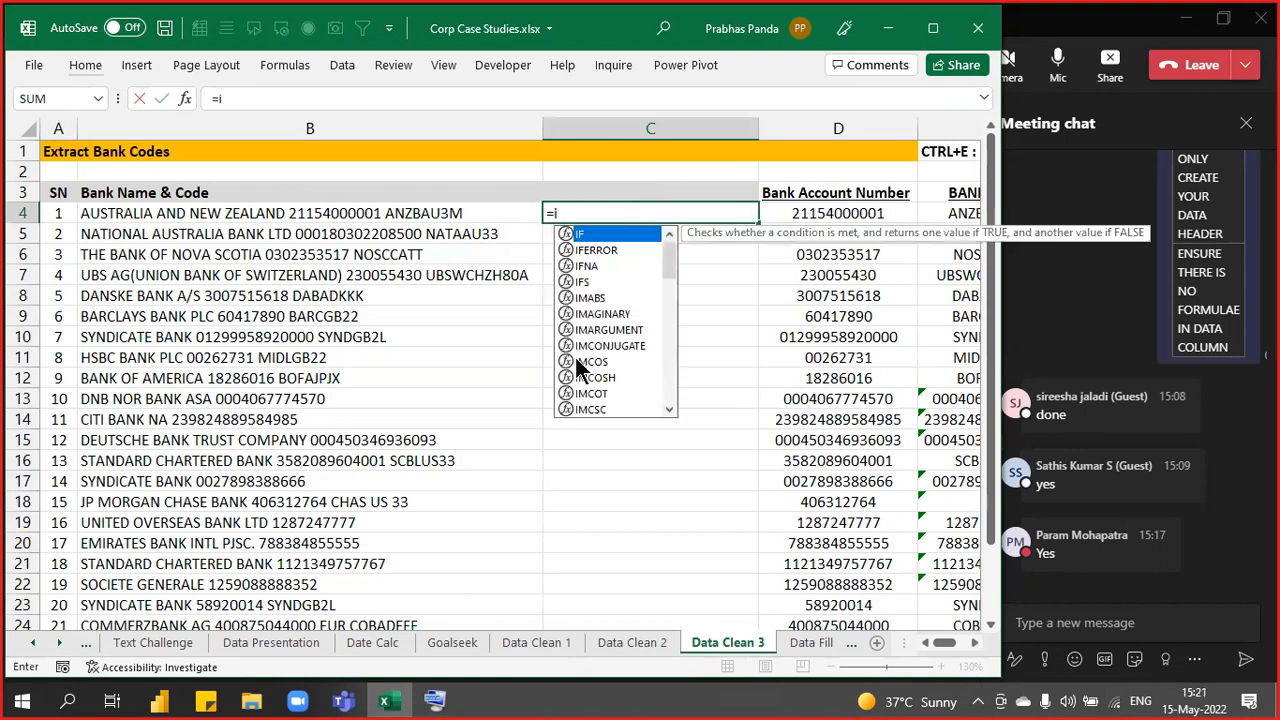
key("BackSpace")
type("fin")
key("Tab")
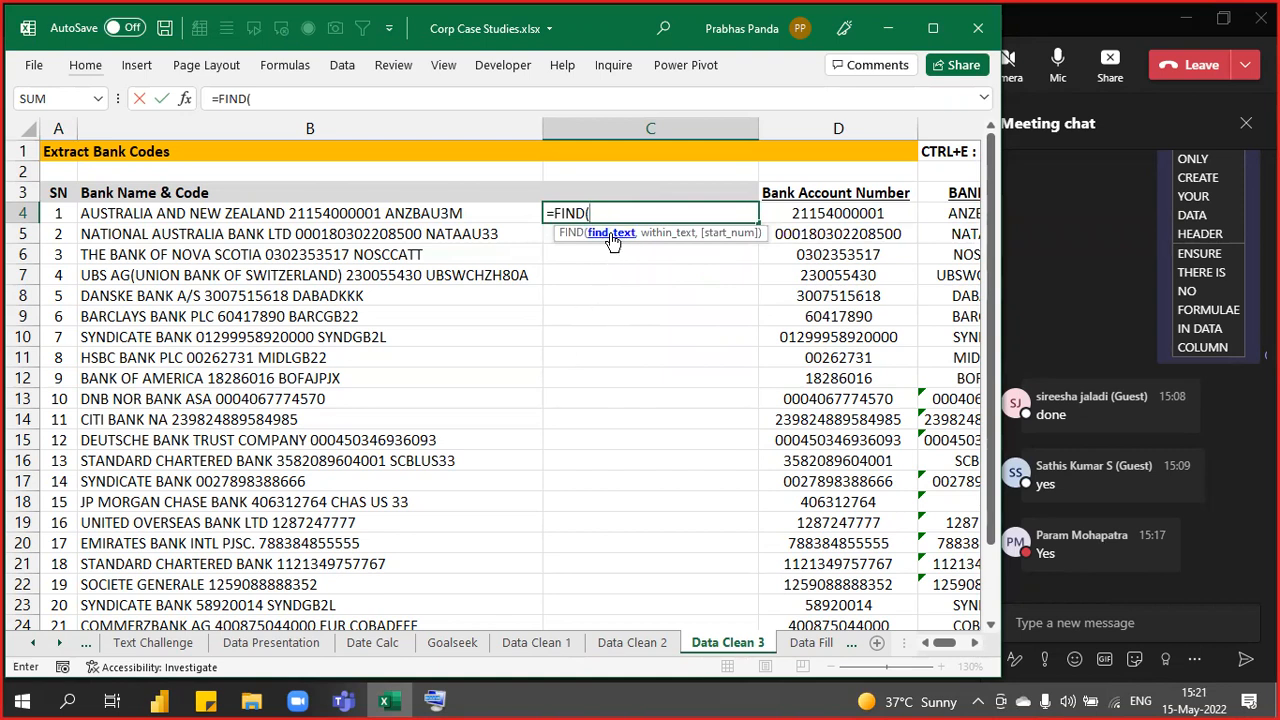
left_click(858, 213)
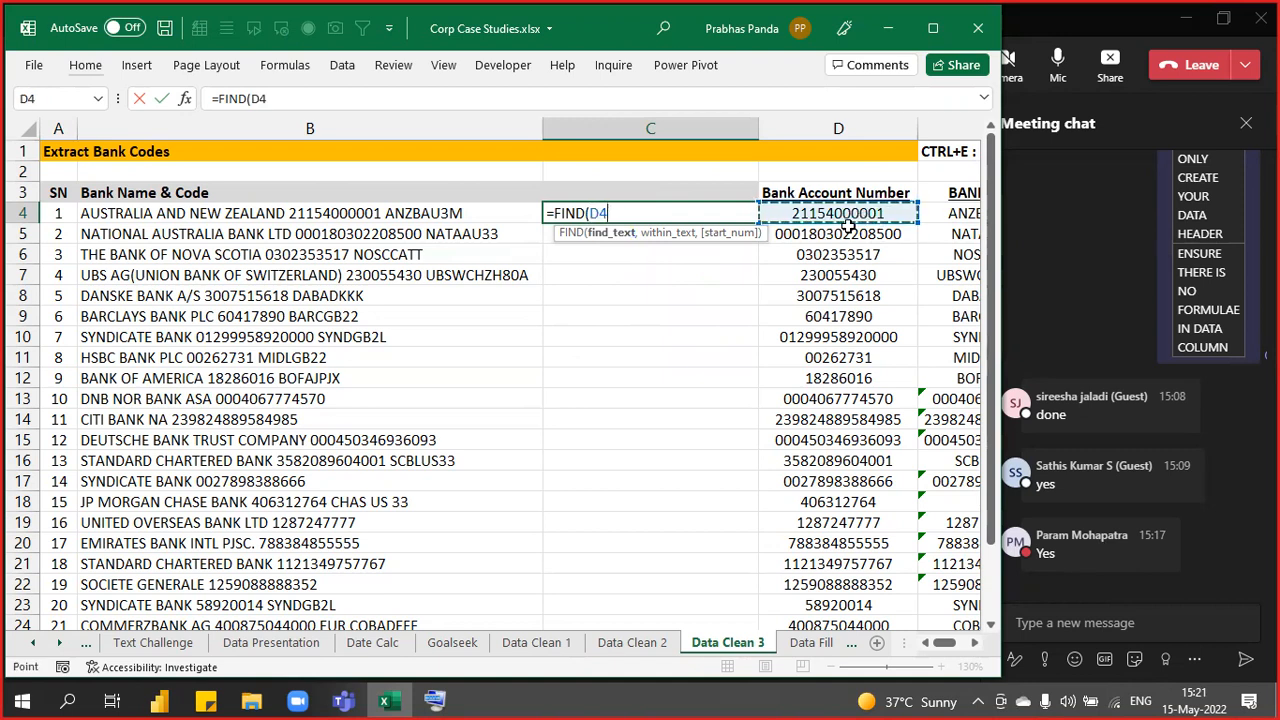
type(",")
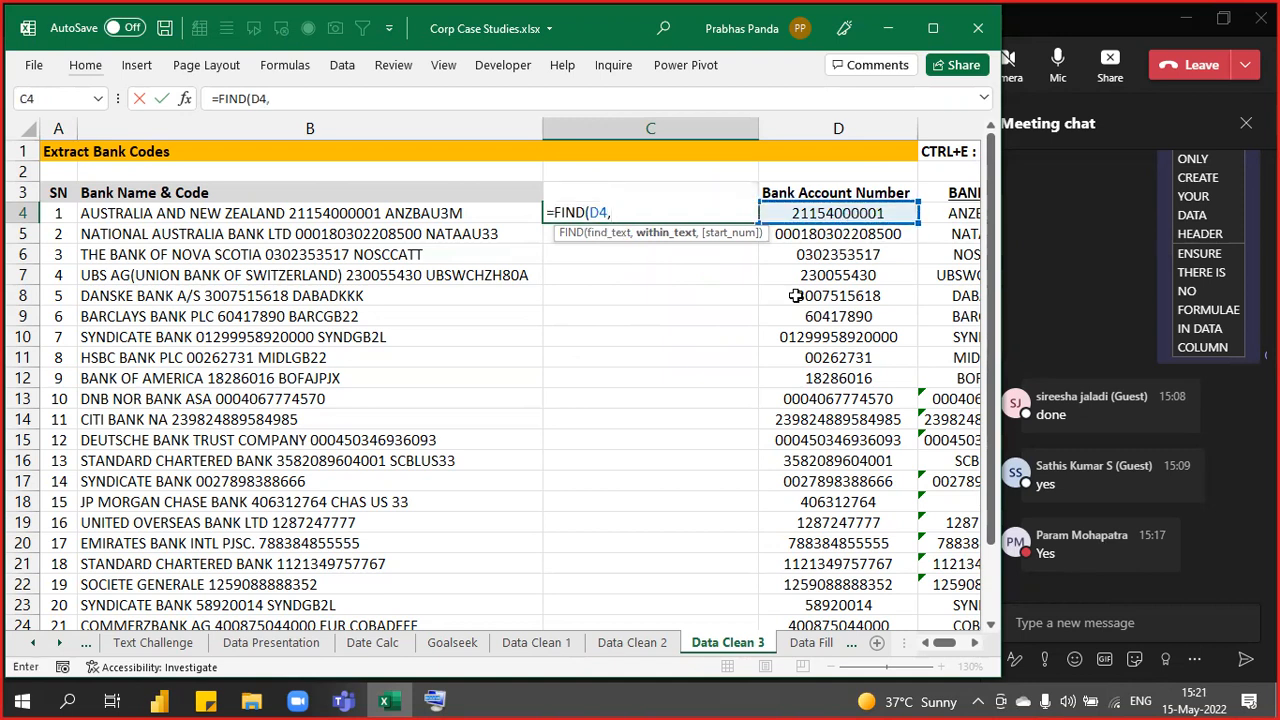
left_click(334, 220)
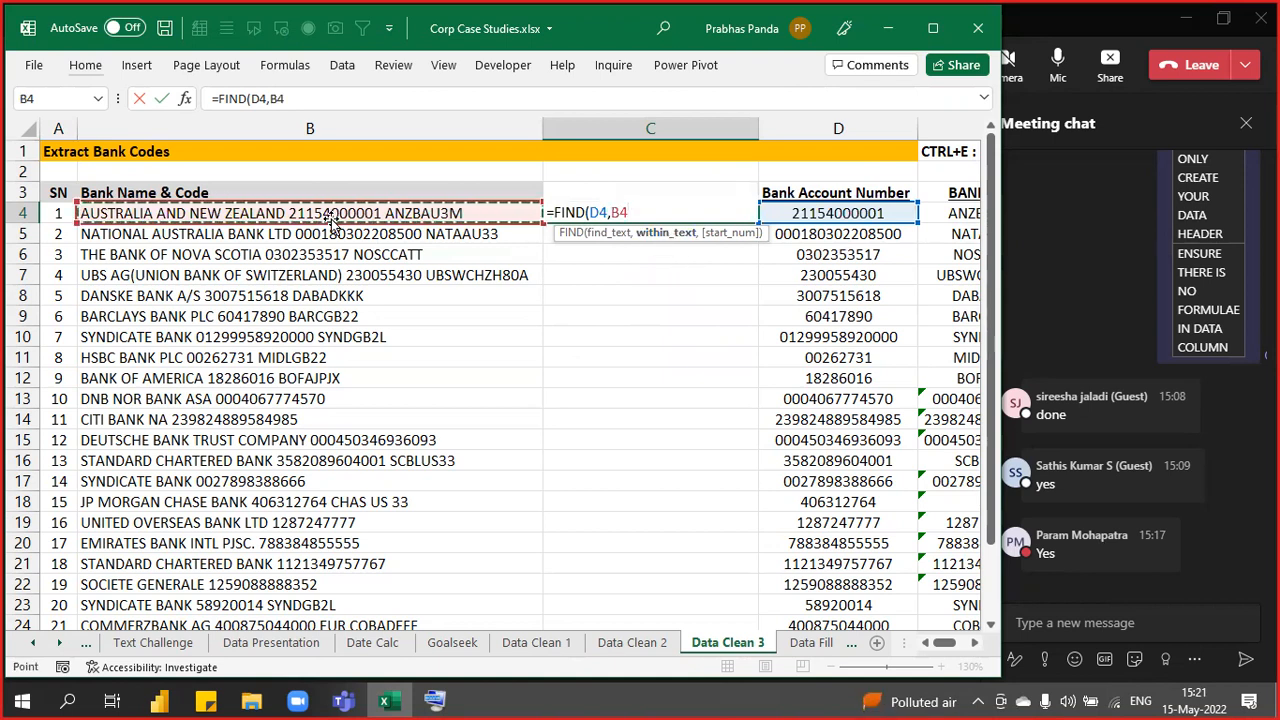
key("Return")
- Centre and bold the result 27 in C4
key("Up")
key("alt+h")
key("a")
key("c")
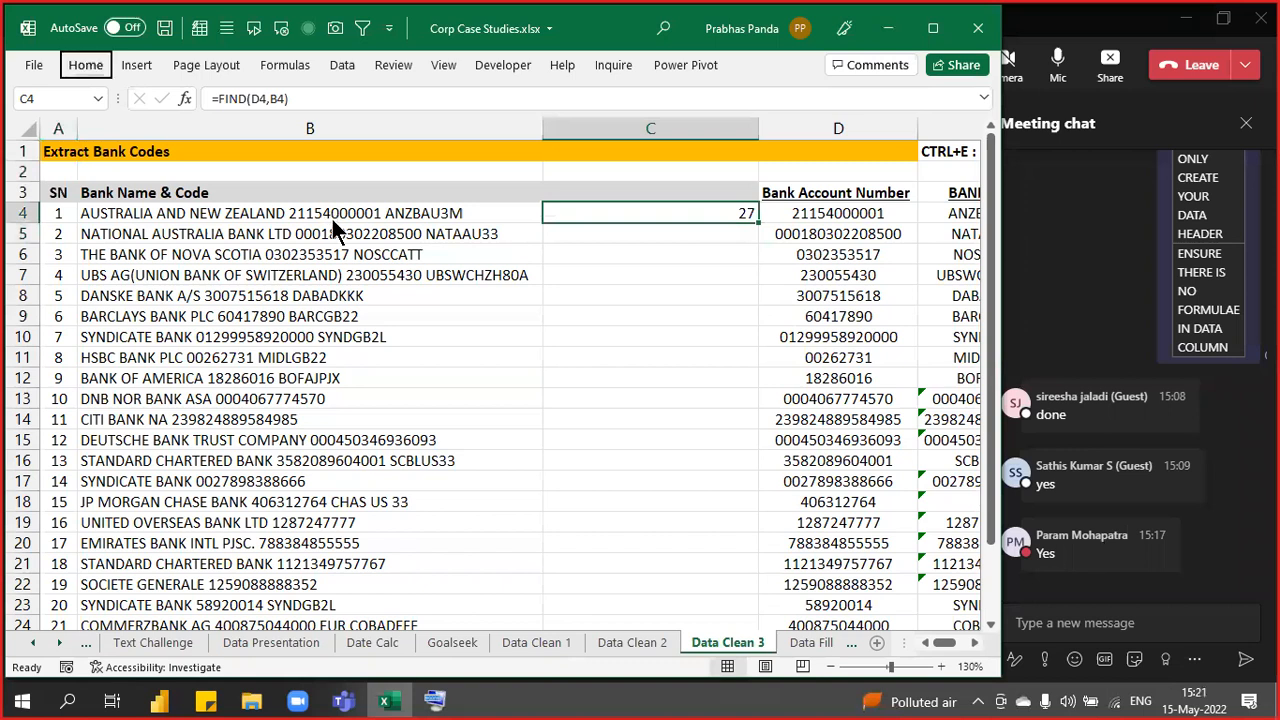
key("ctrl+b")
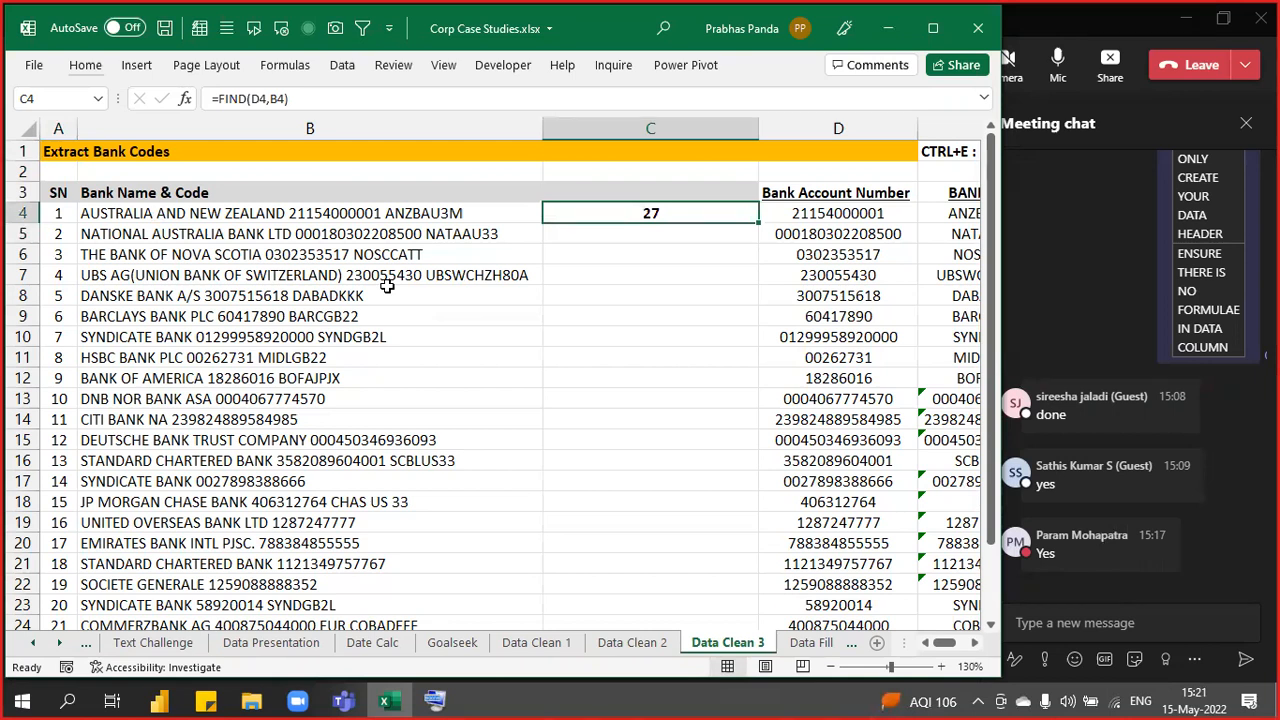
- Change C4's formula to =LEFT(B4,FIND(D4,B4)-1) to extract the bank name
key("F2")
key("Left")
key("Left")
key("Left")
key("Left")
key("Left")
key("Left")
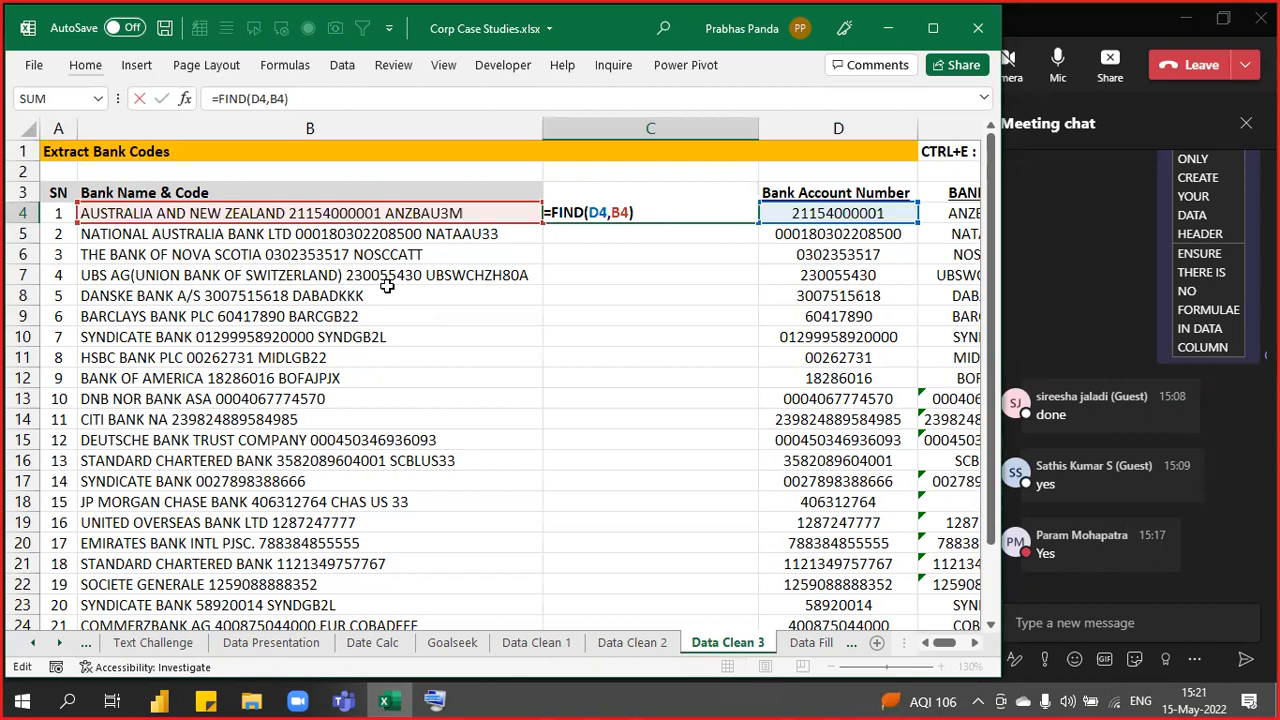
key("Left")
key("Left")
key("Left")
key("Left")
key("Left")
type("LEFT(")
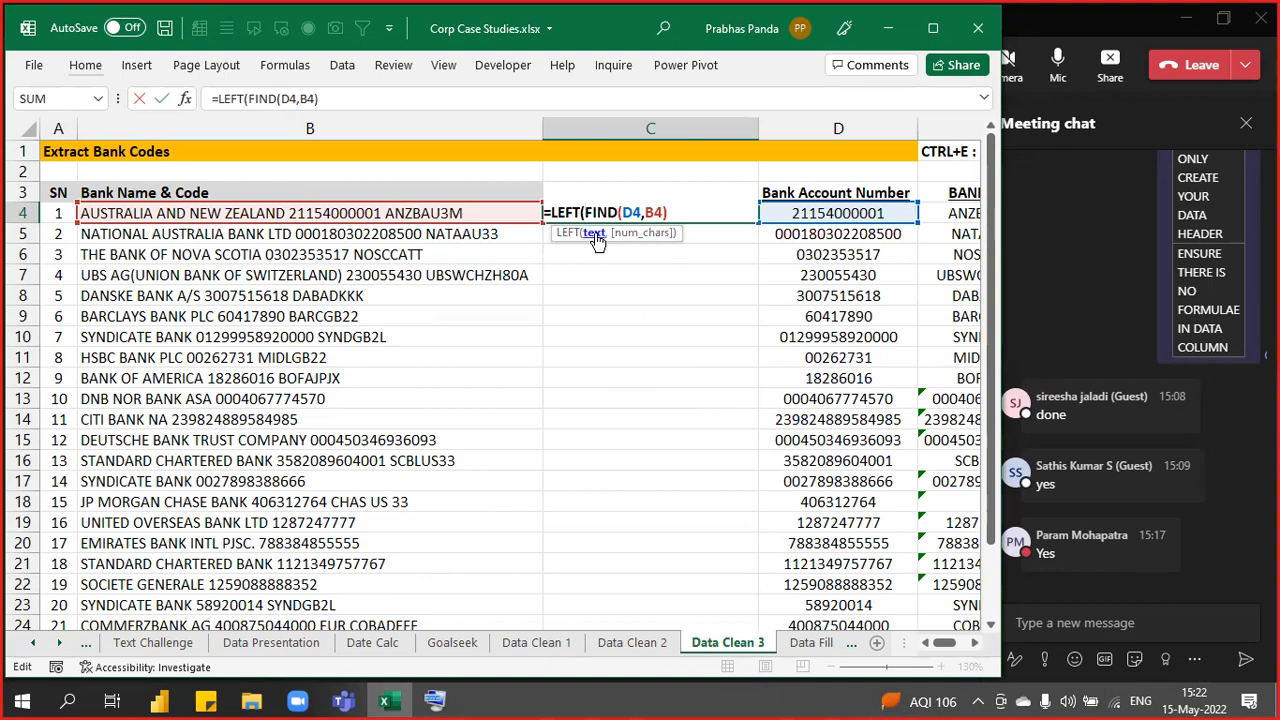
left_click(383, 213)
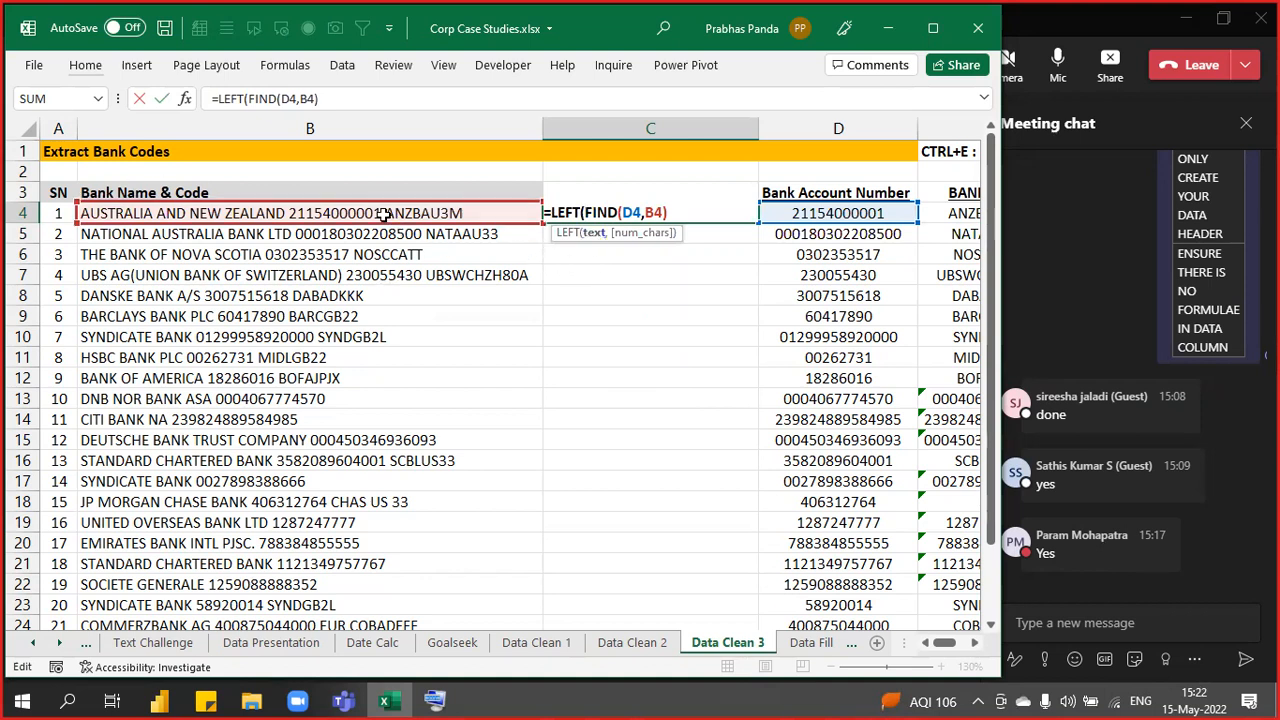
type(",")
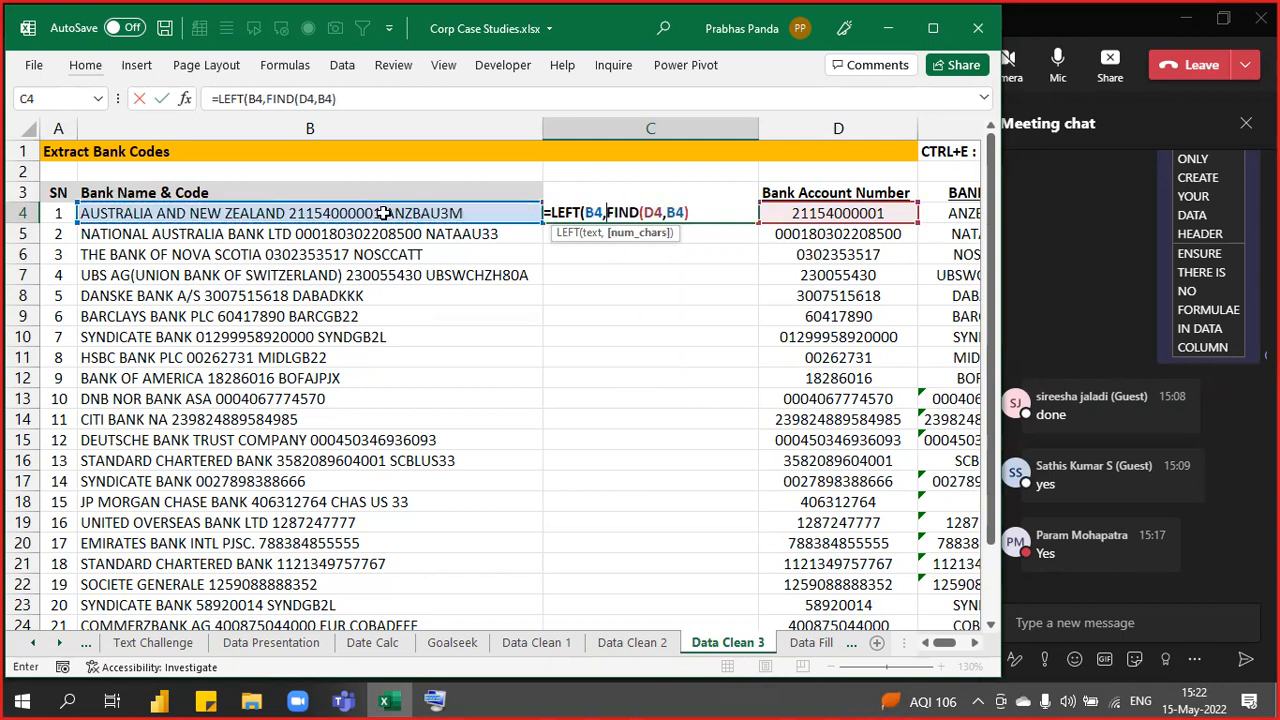
left_click(645, 234)
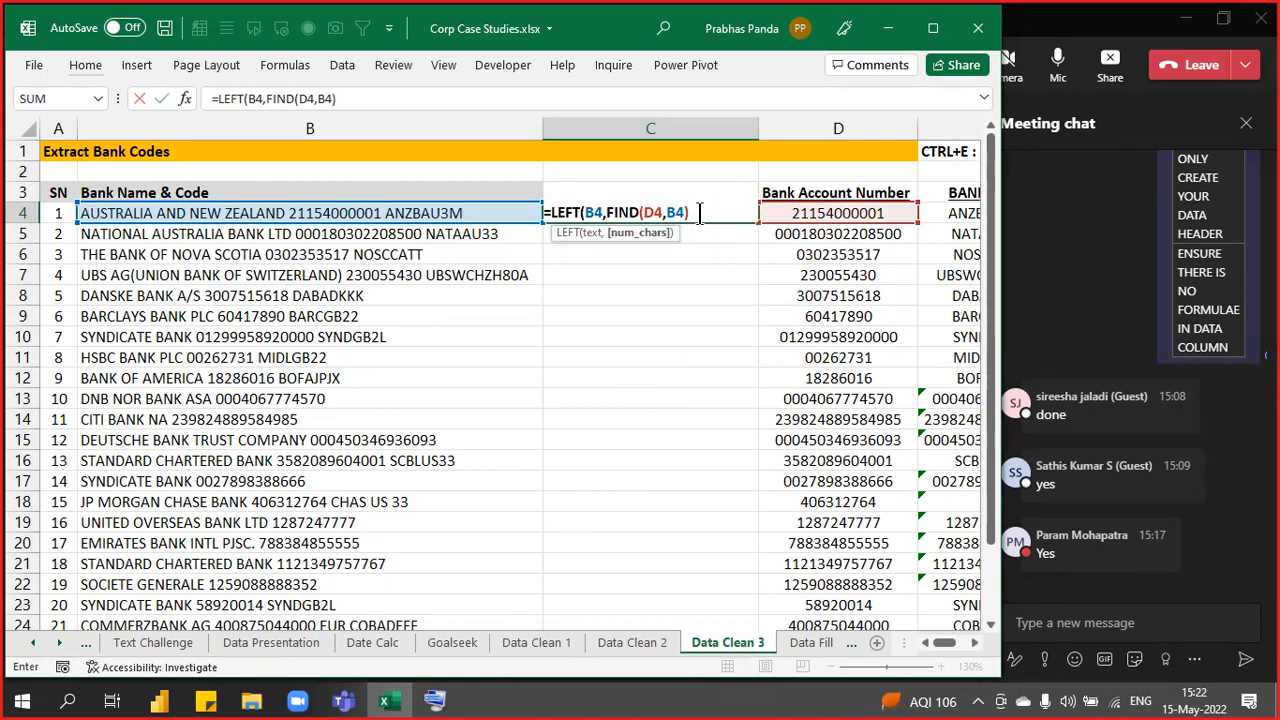
left_click(699, 213)
type("-1")
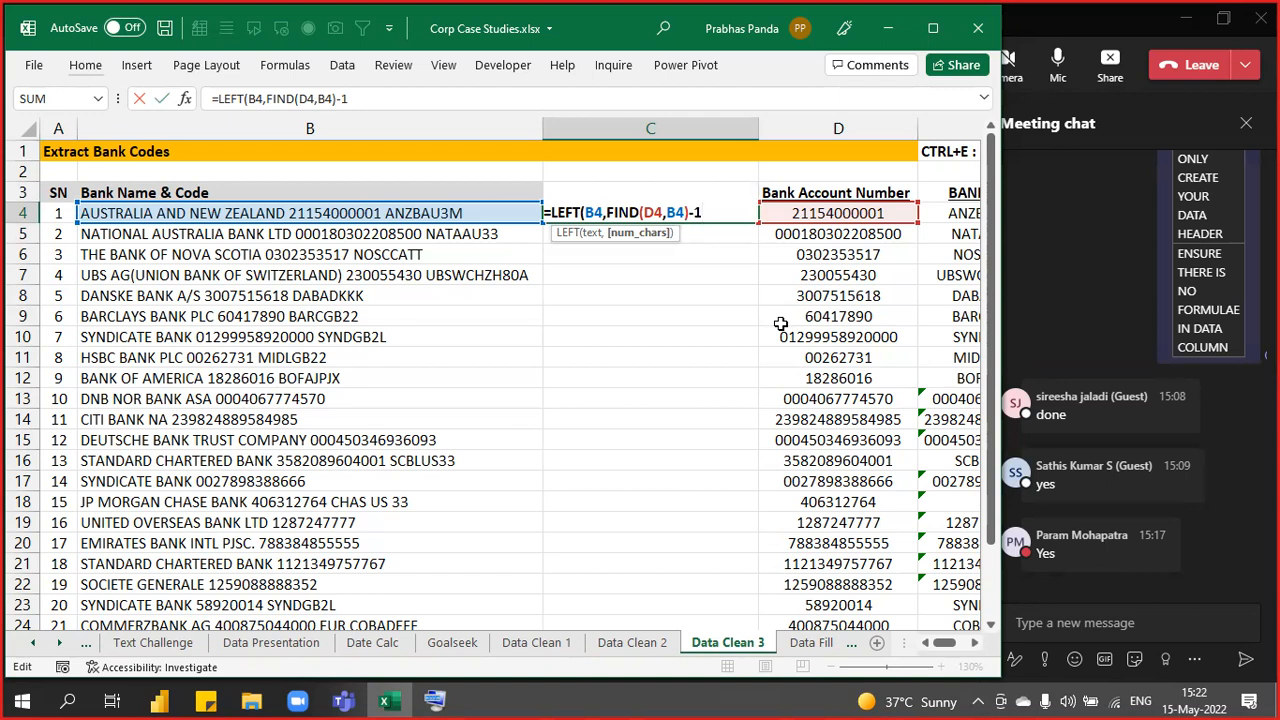
type(")")
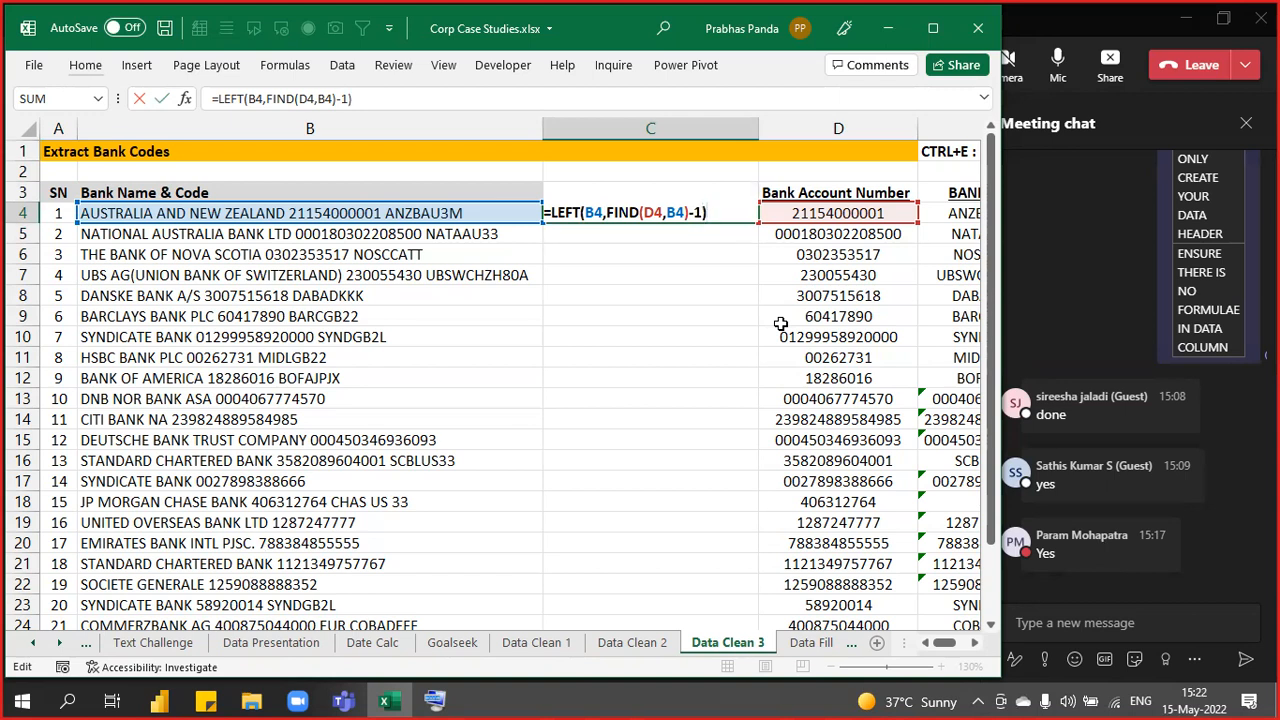
key("Return")
key("Up")
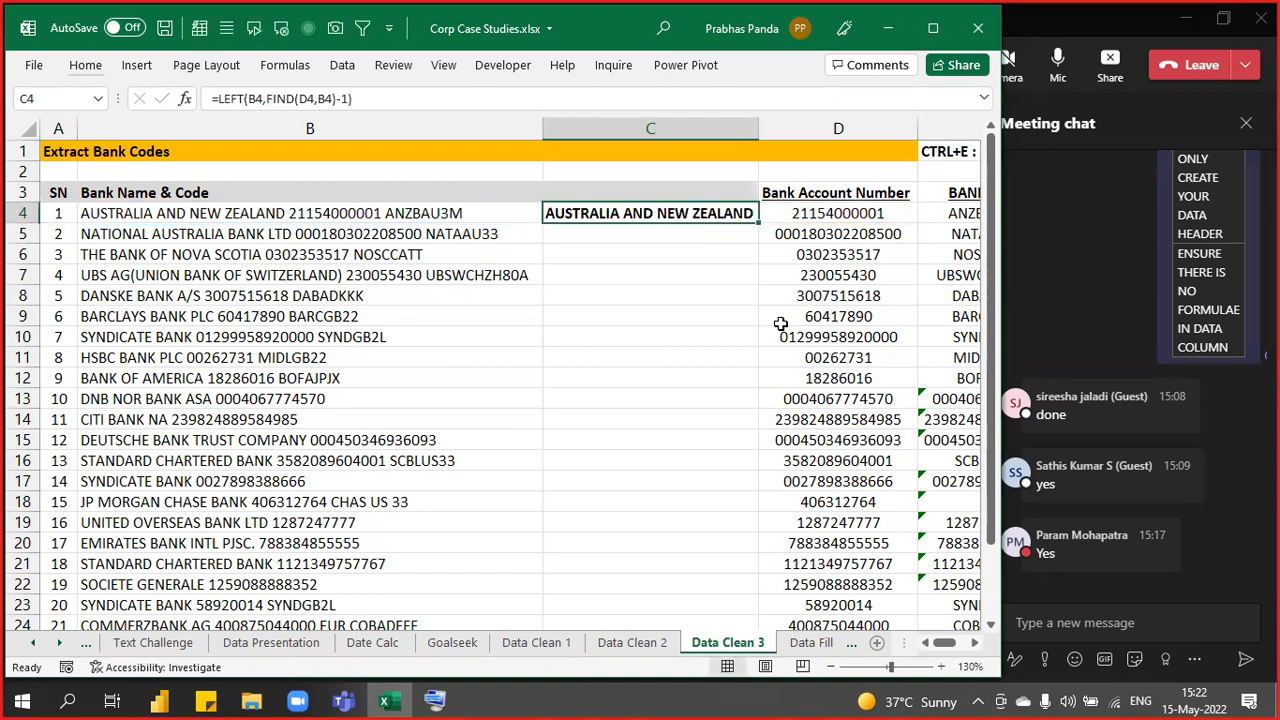
- Copy the LEFT formula down every bank row and AutoFit column C's width
double_click(758, 222)
key("alt+h")
key("o")
key("i")
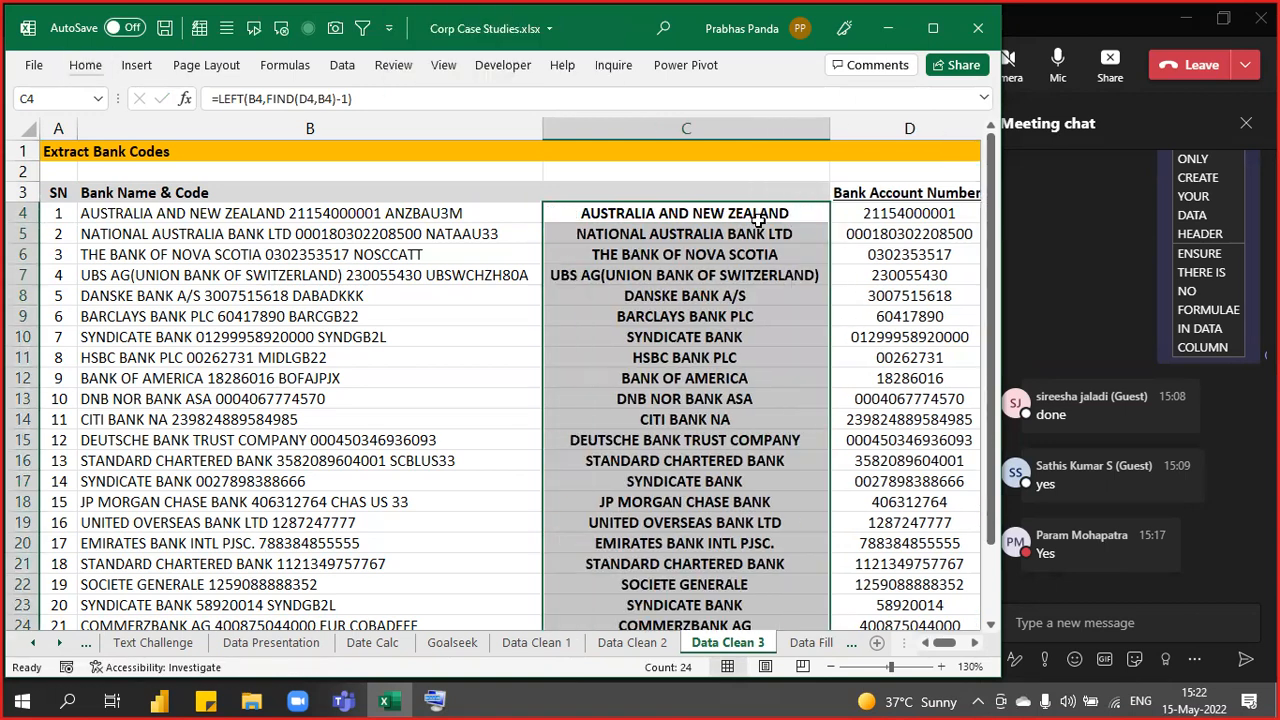
left_click(758, 218)
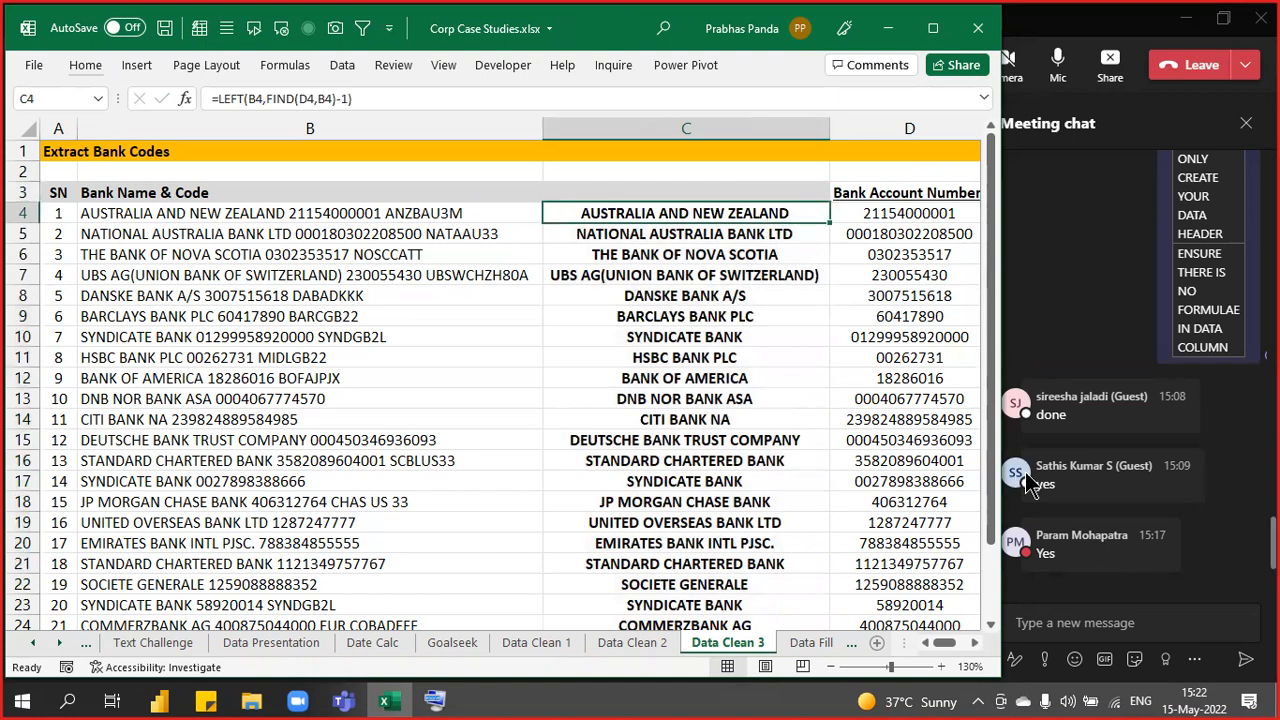
key("Up")
key("F2")
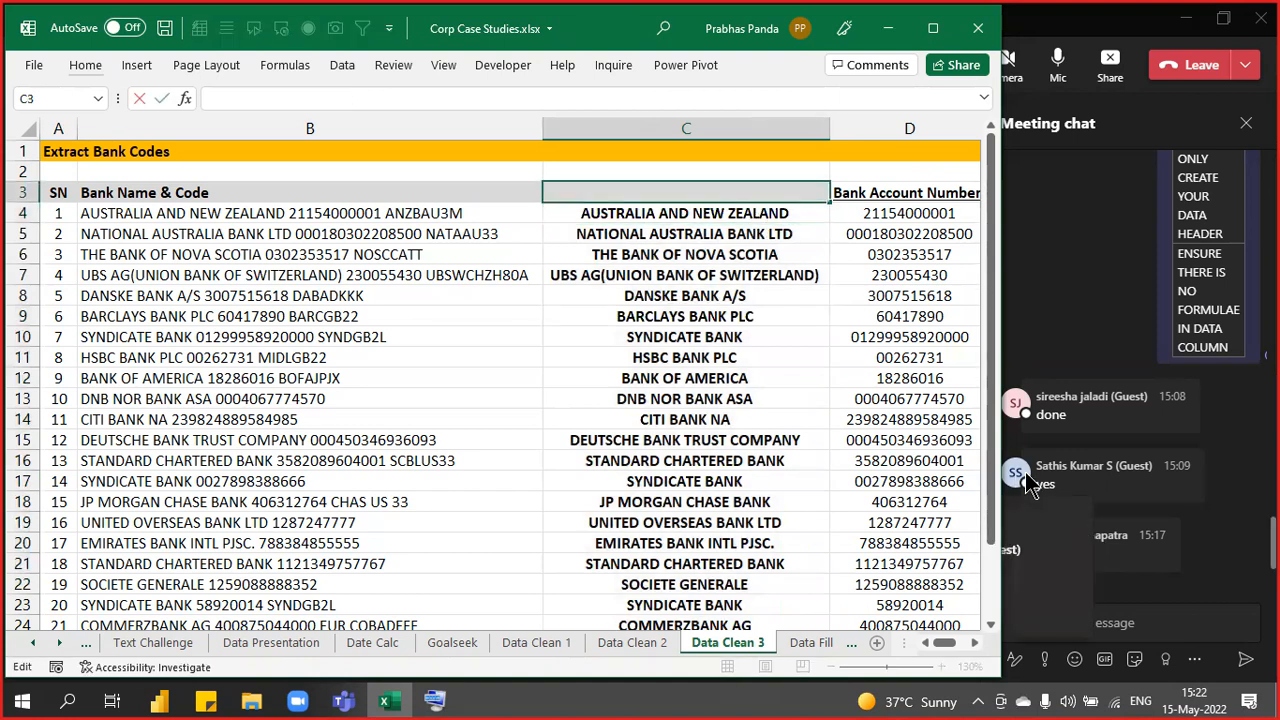
- Head column C with 'Bank Name', centred and underlined
type("Bank OF AMERICA")
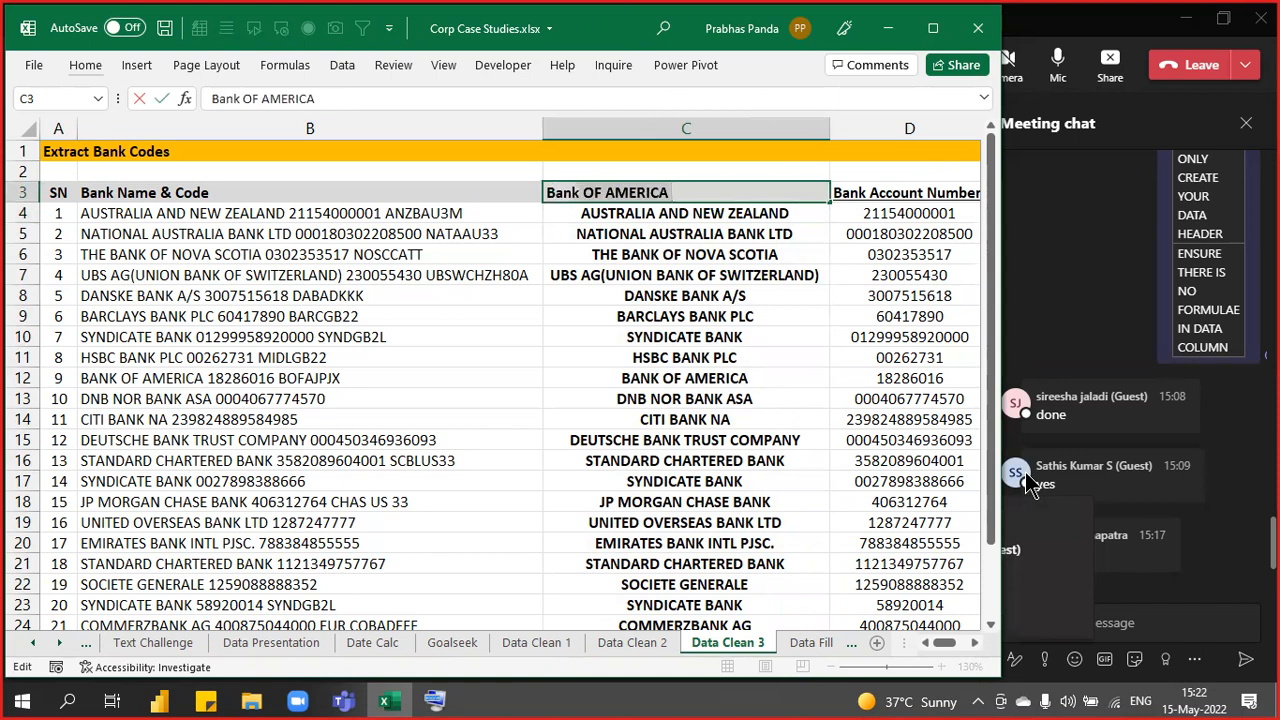
type("Na")
key("BackSpace")
key("BackSpace")
key("BackSpace")
type("Name")
key("Return")
key("Up")
key("alt+h")
key("a")
key("c")
key("ctrl+u")
key("Down")
key("Up")
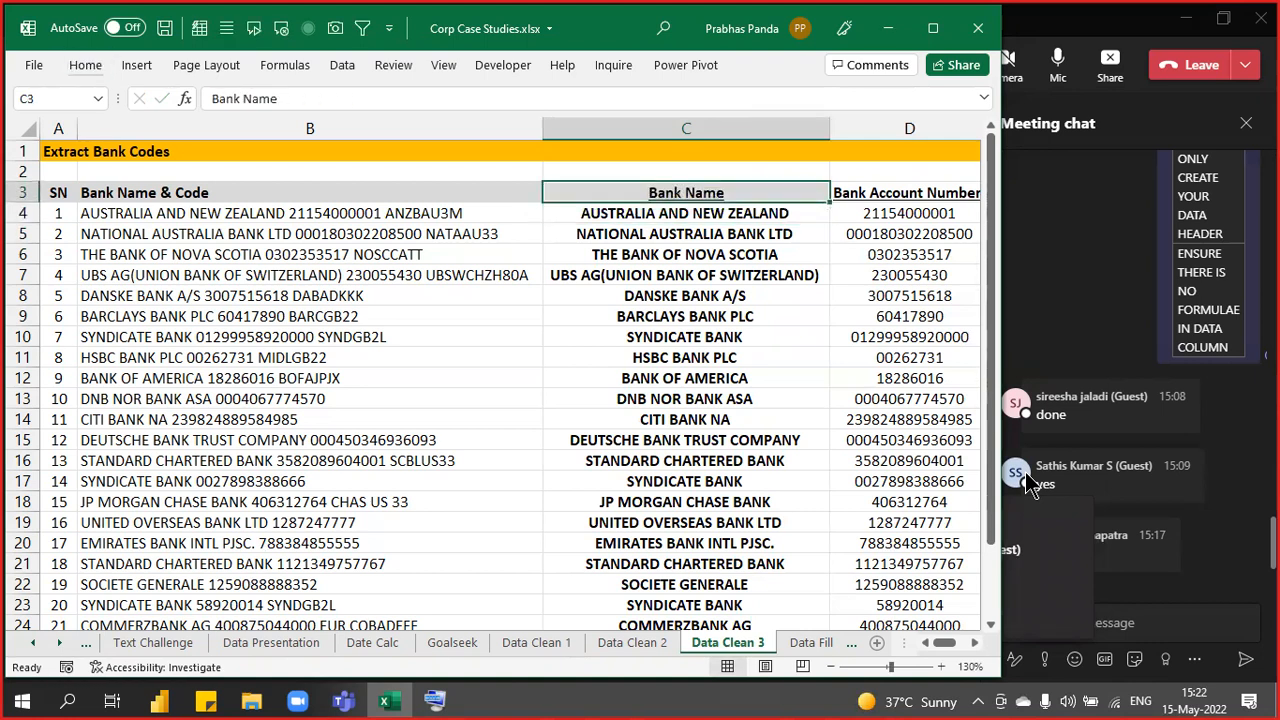
- Copy C4's LEFT/FIND formula and send it in the Teams meeting chat
key("Down")
key("F2")
key("shift+Home")
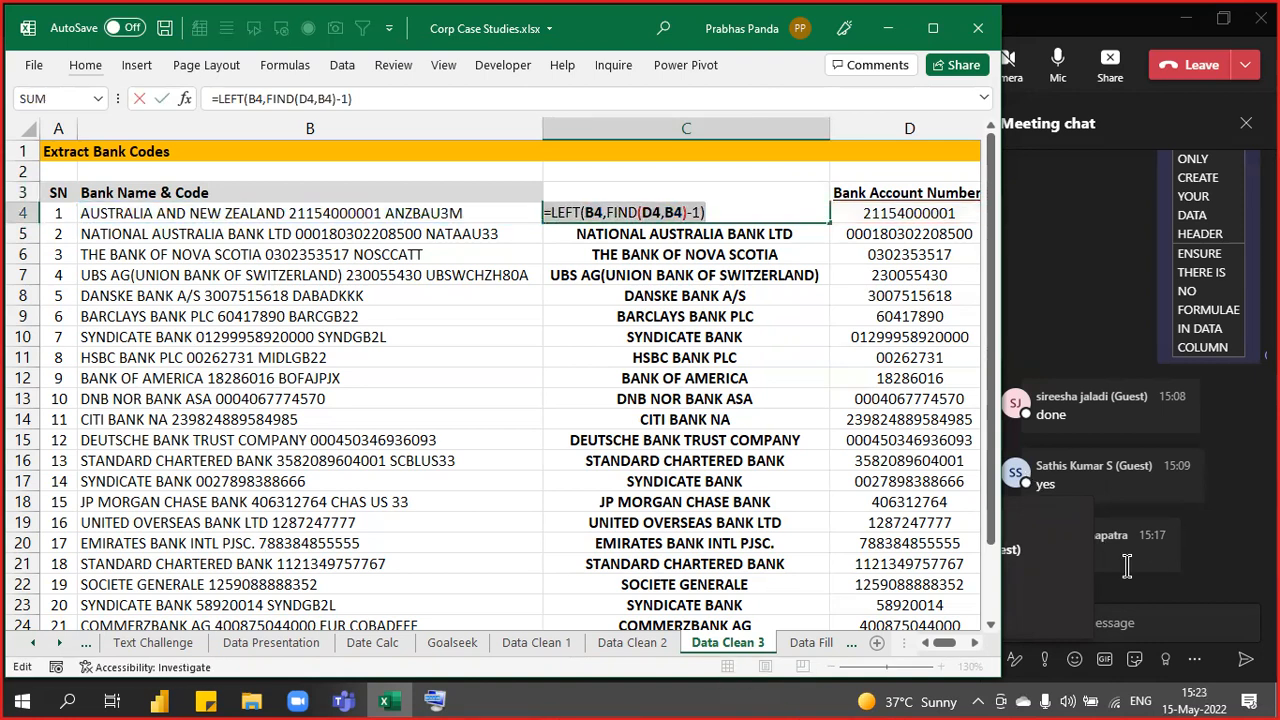
left_click(1124, 623)
key("ctrl+v")
key("Return")
key("alt+Tab")
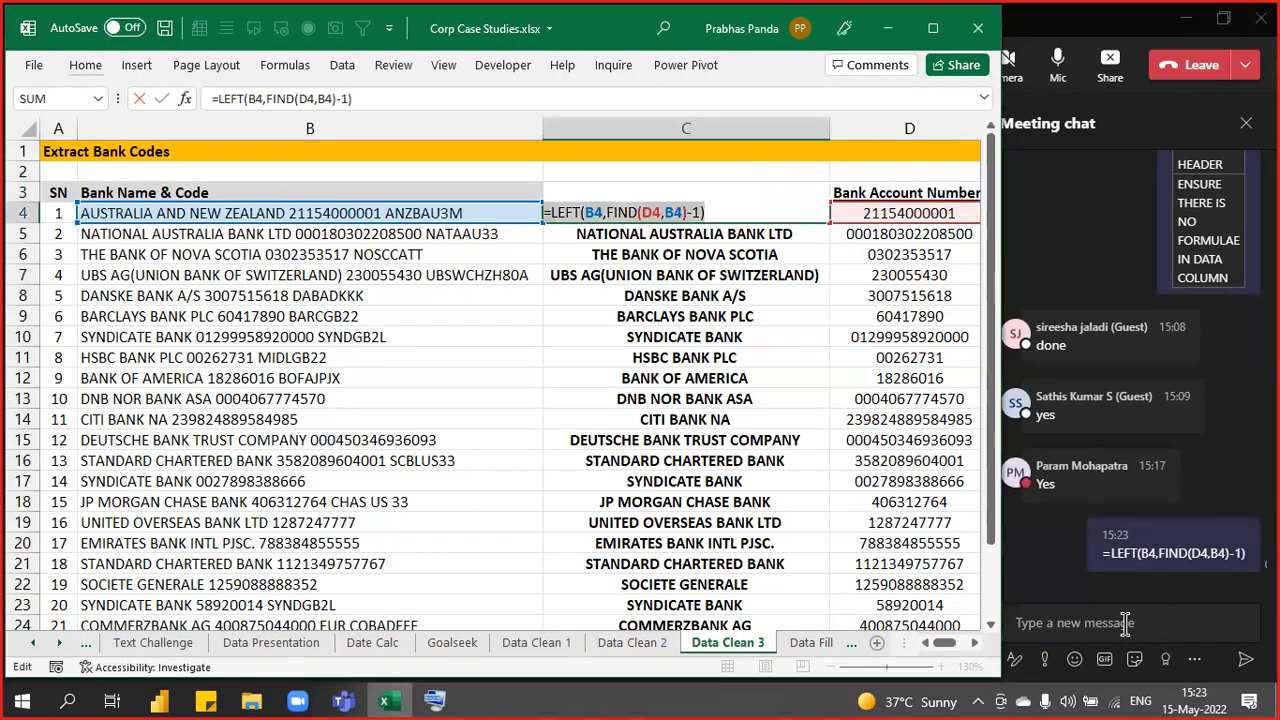
- Clear column C's Bank Name header and extracted bank names
key("Escape")
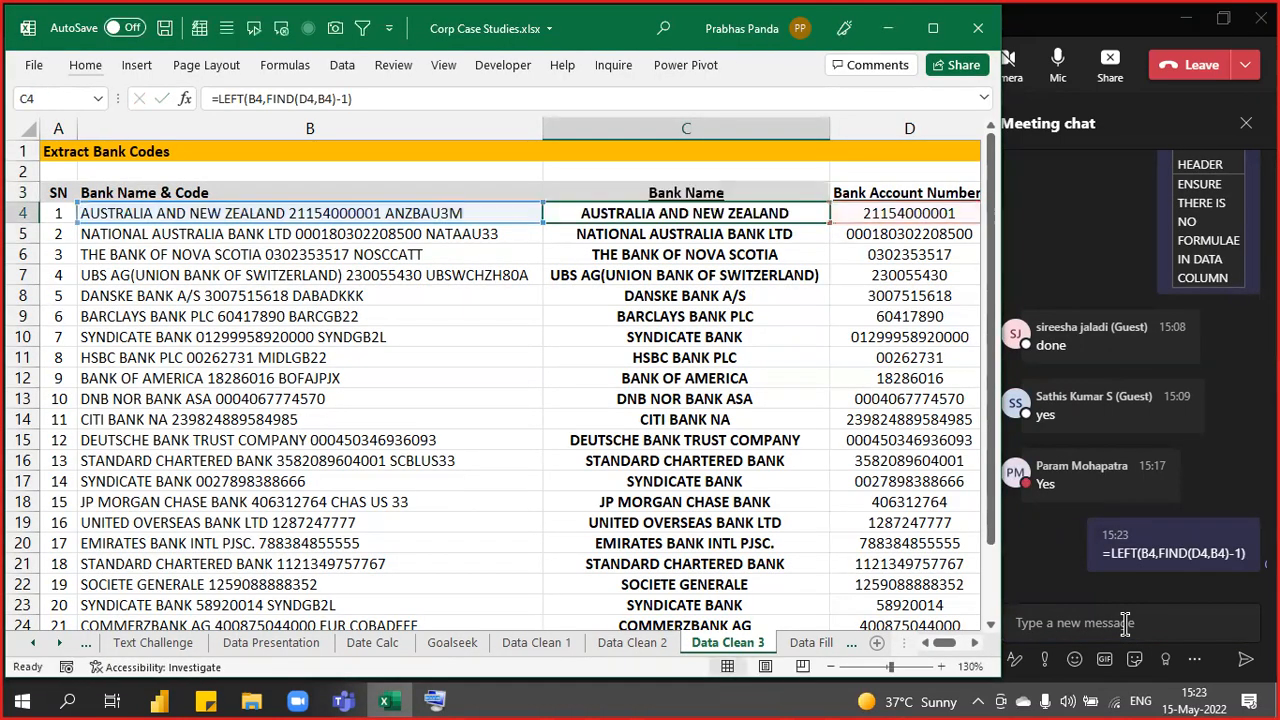
key("Up")
key("ctrl+shift+Down")
key("Delete")
key("Left")
key("shift+Down")
key("Down")
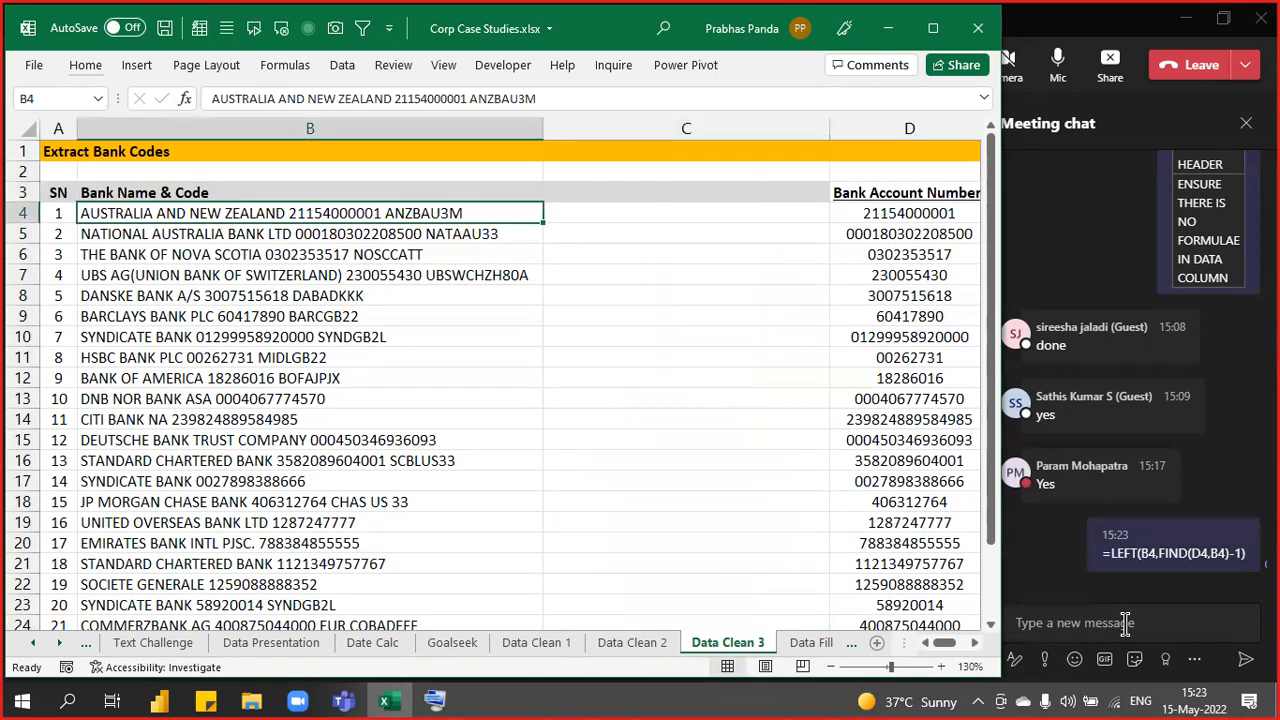
left_click(291, 215)
left_click(291, 215)
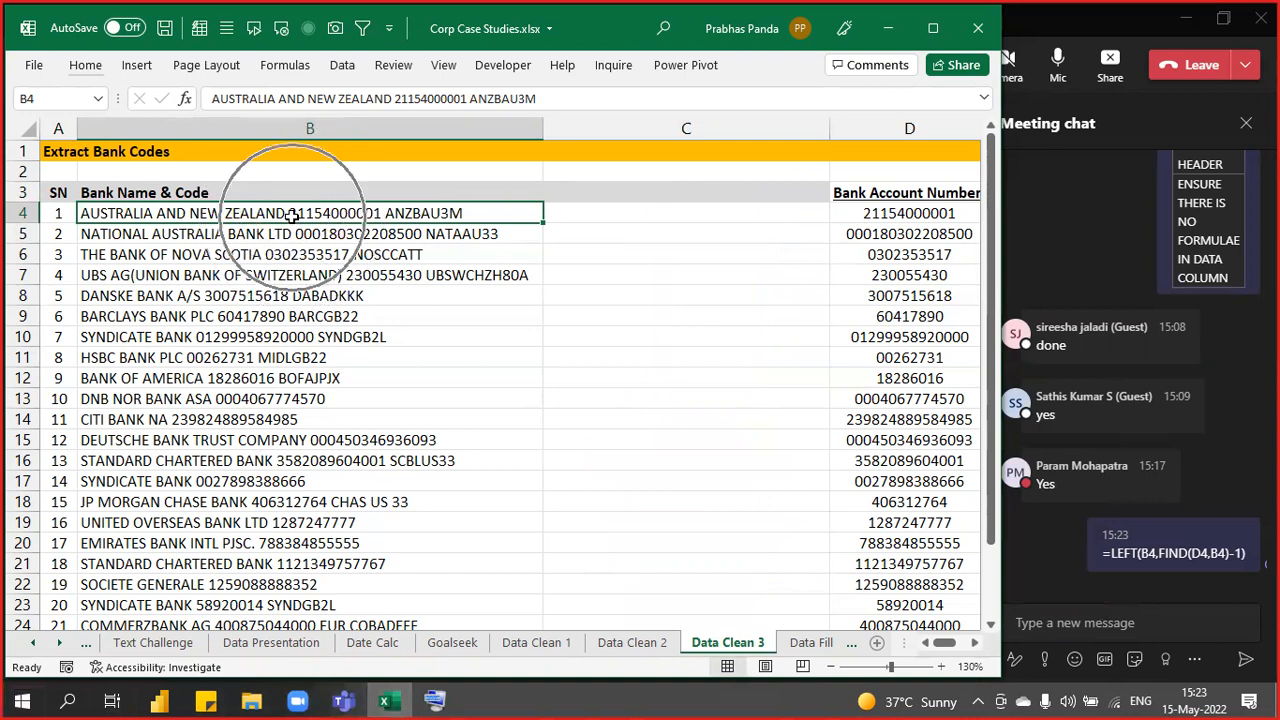
key("ctrl")
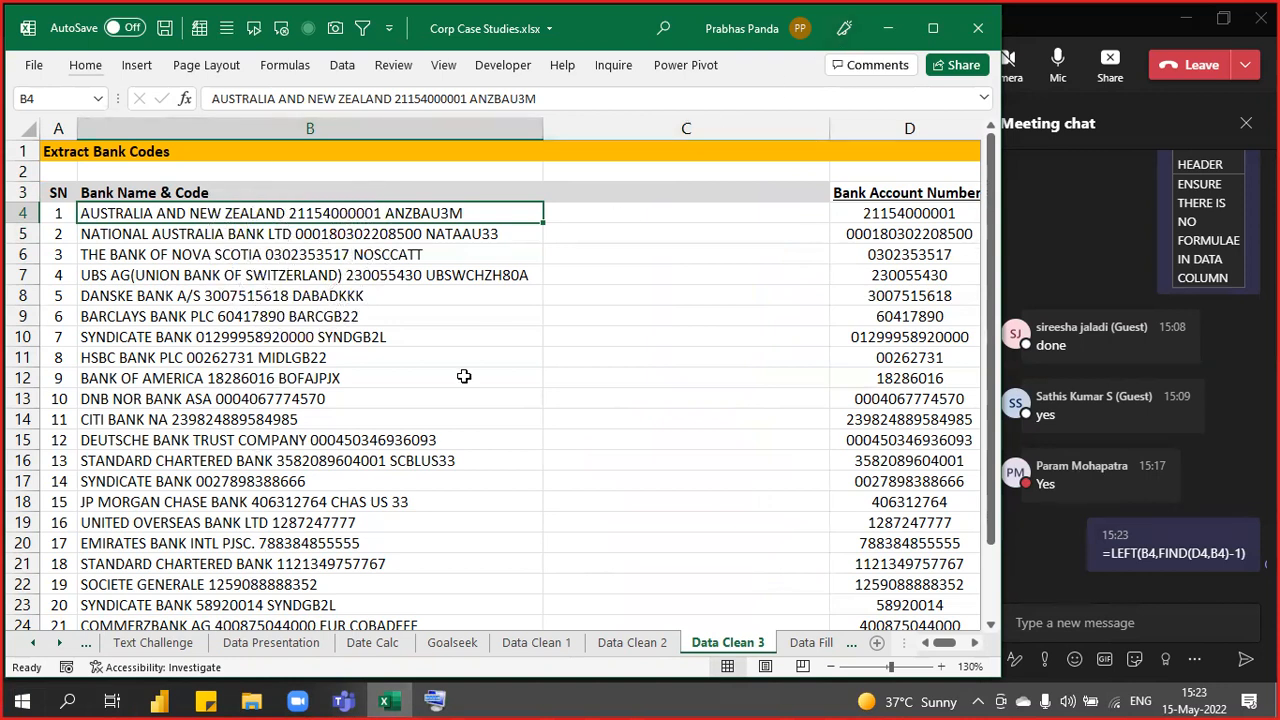
left_click(296, 222)
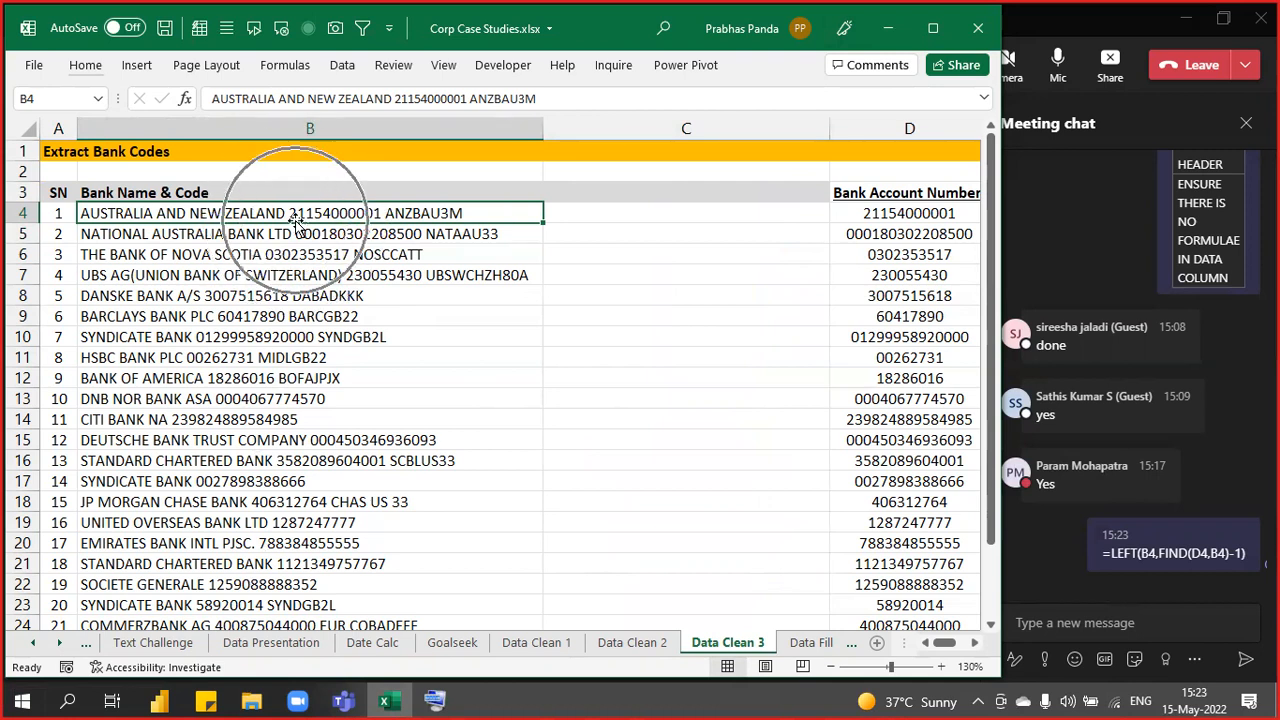
- Enter =FIND(D4,B4) in C4, returning the account number's position 27
left_click(609, 216)
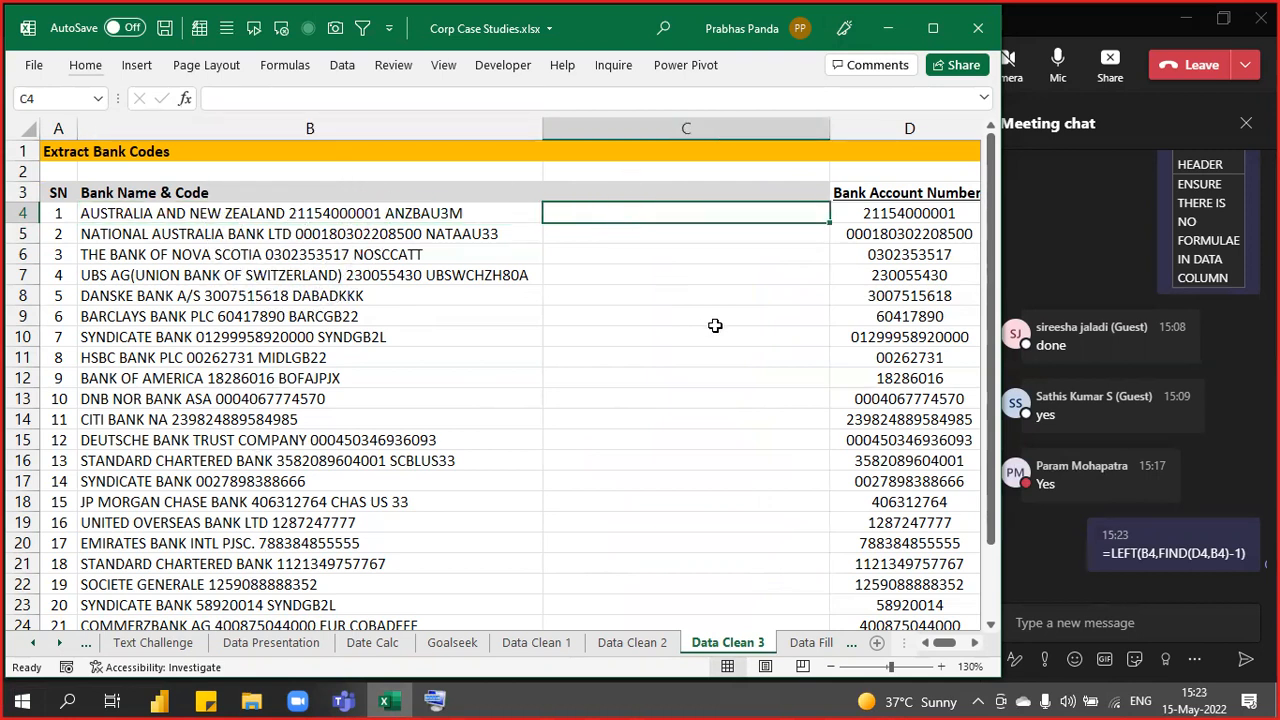
type("=fin")
key("Tab")
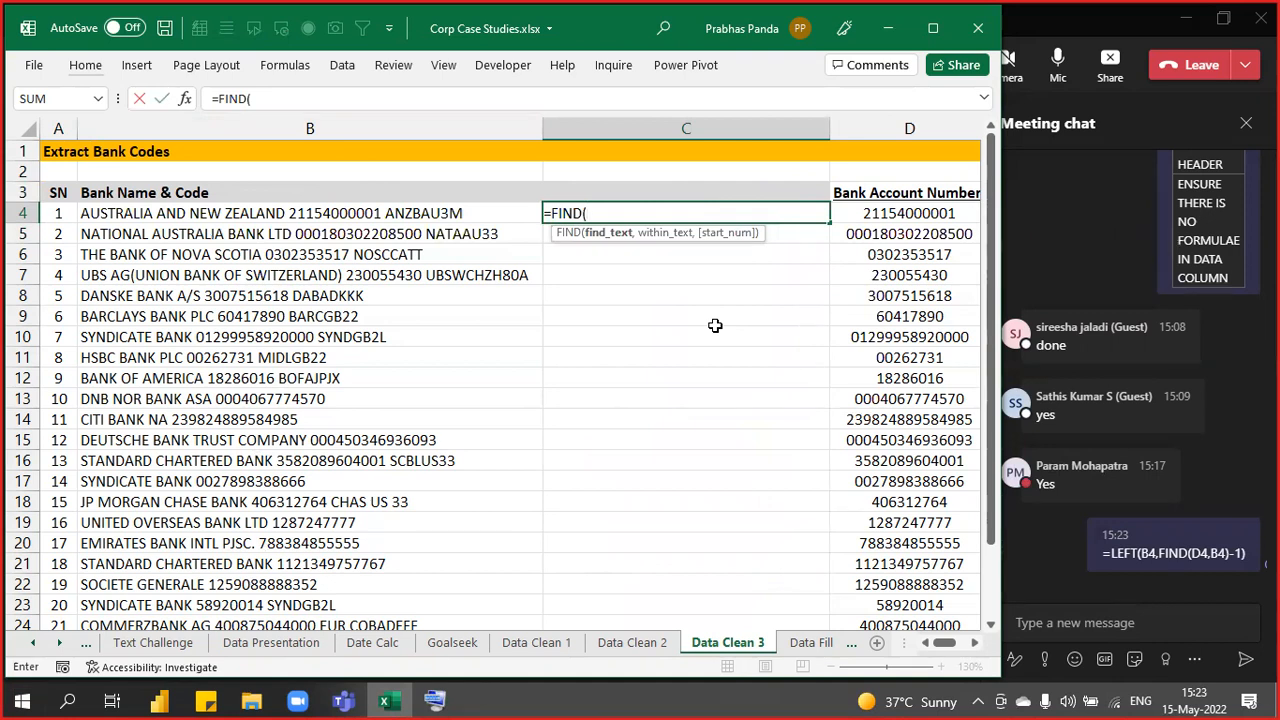
key("Right")
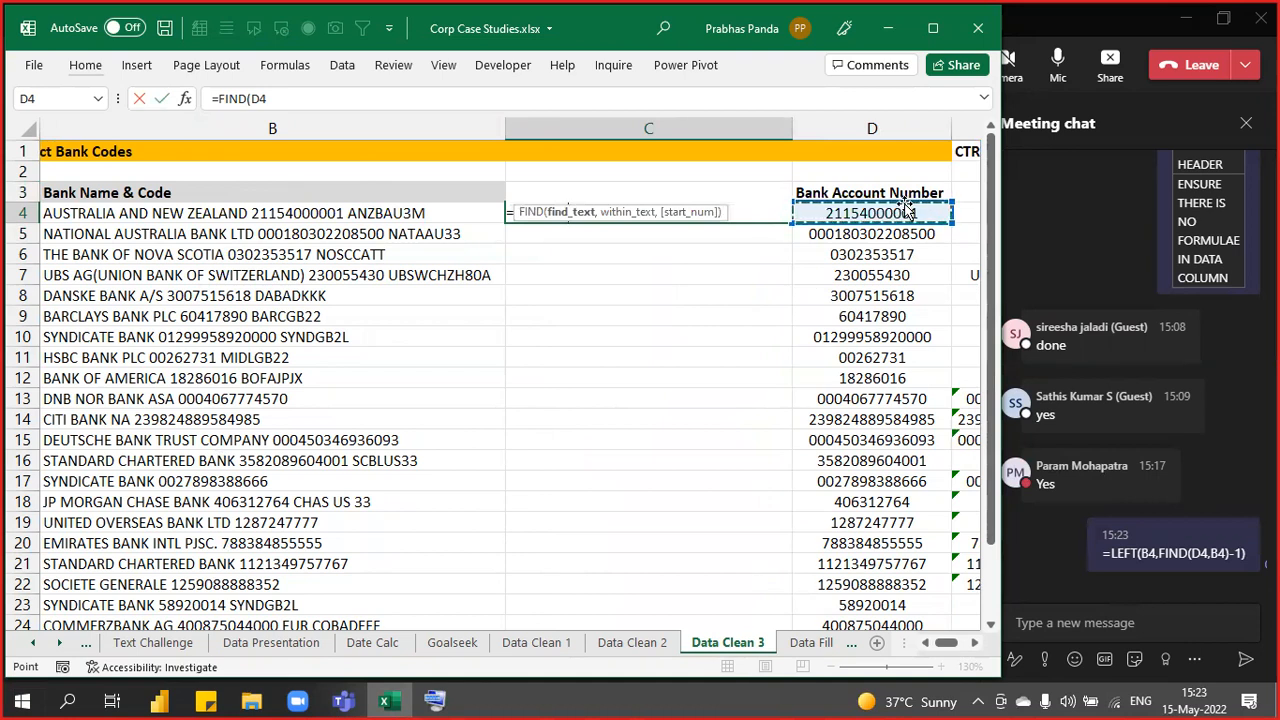
type(",")
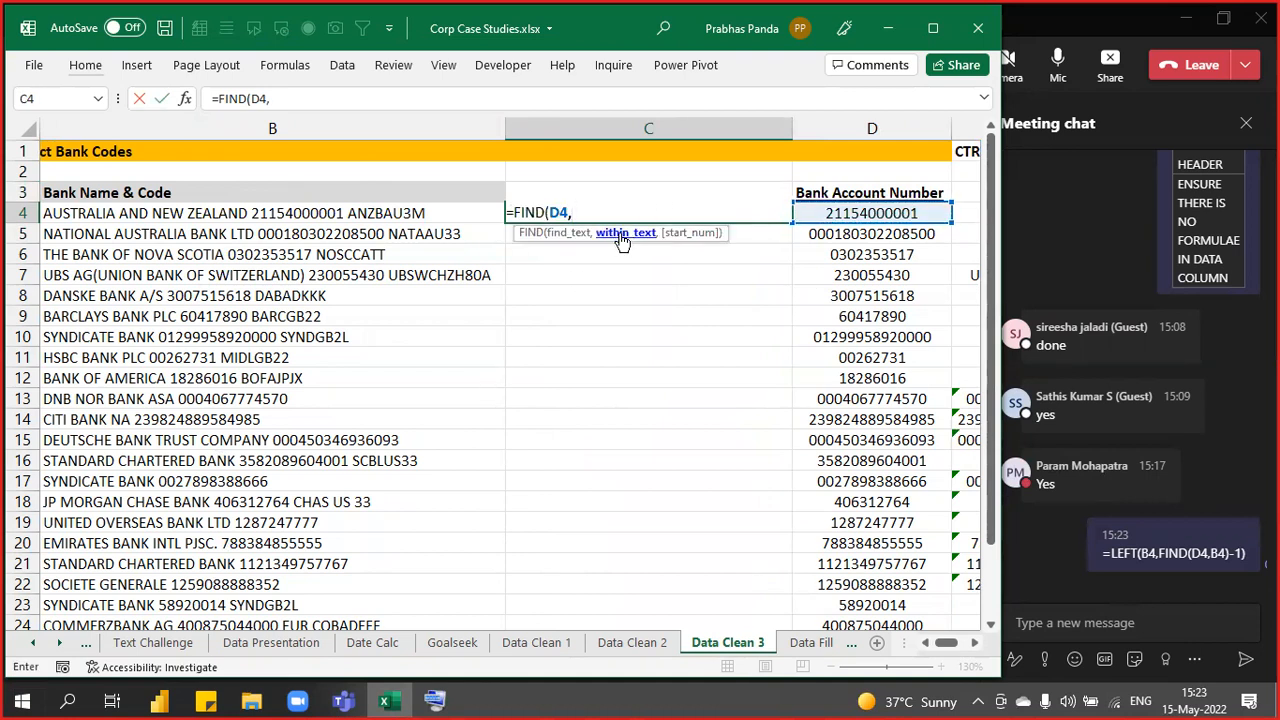
left_click(312, 220)
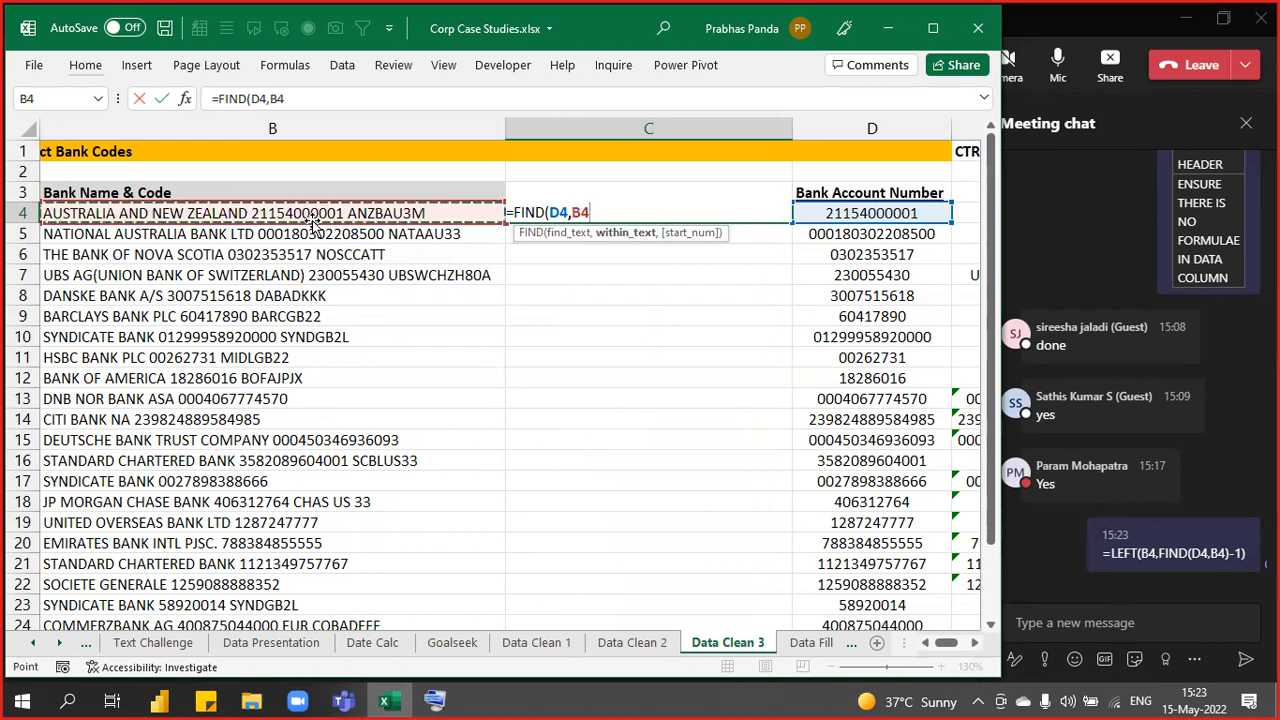
key("Return")
key("Up")
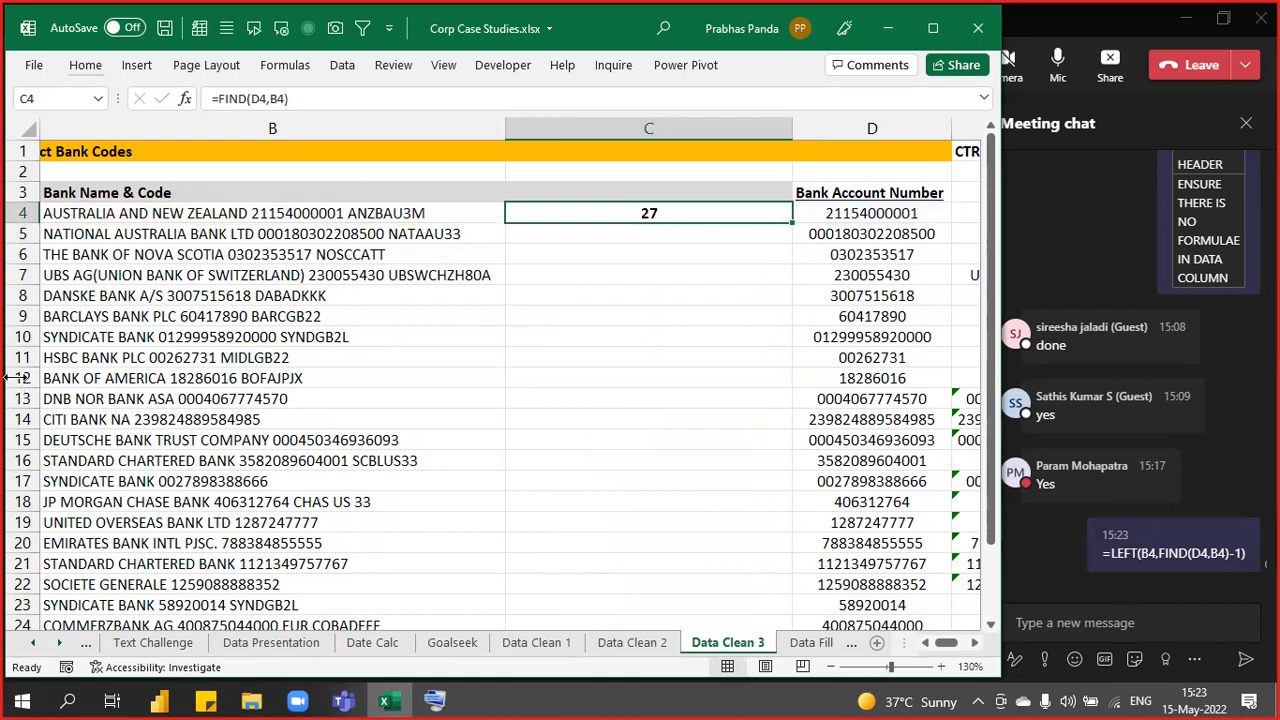
left_click(80, 207)
scroll(80, 207, "left", 1)
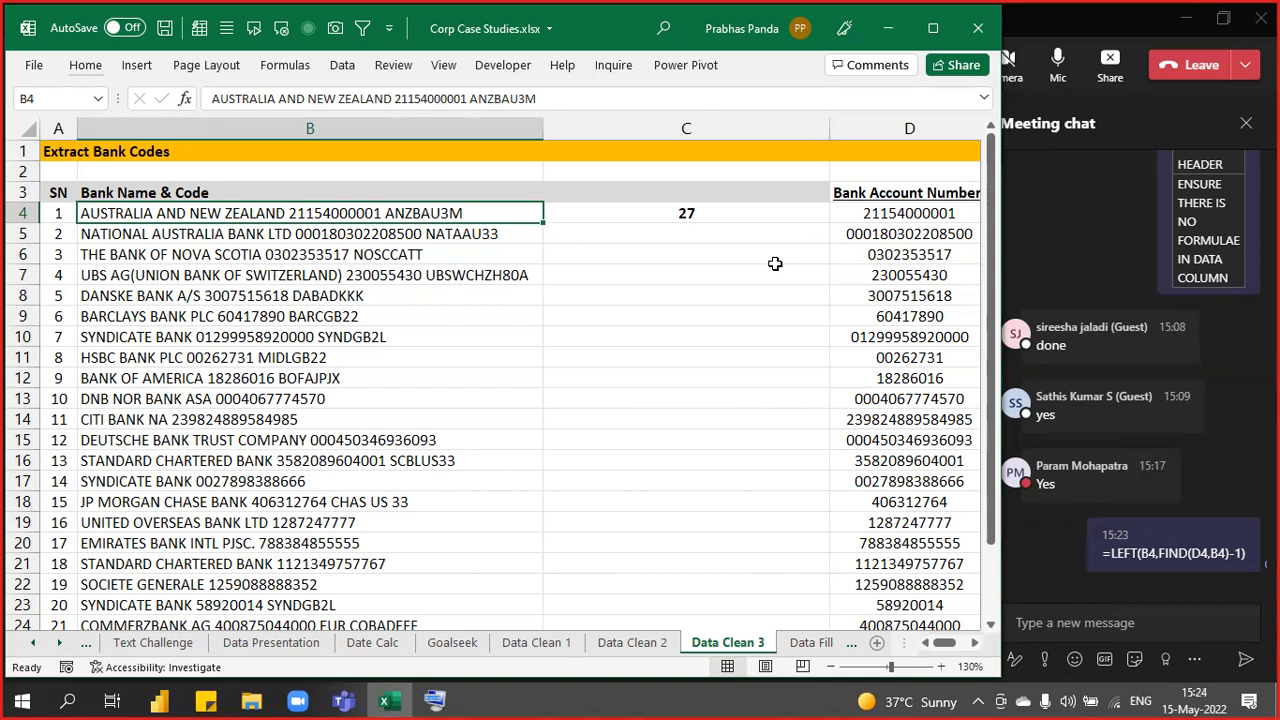
- Turn C4 into =LEFT(B4,FIND(D4,B4)-1) and fill it down all 24 bank rows
key("Right")
key("F2")
key("Left")
key("Left")
key("Left")
key("Left")
key("Left")
key("Left")
key("Left")
key("Left")
key("Left")
key("Left")
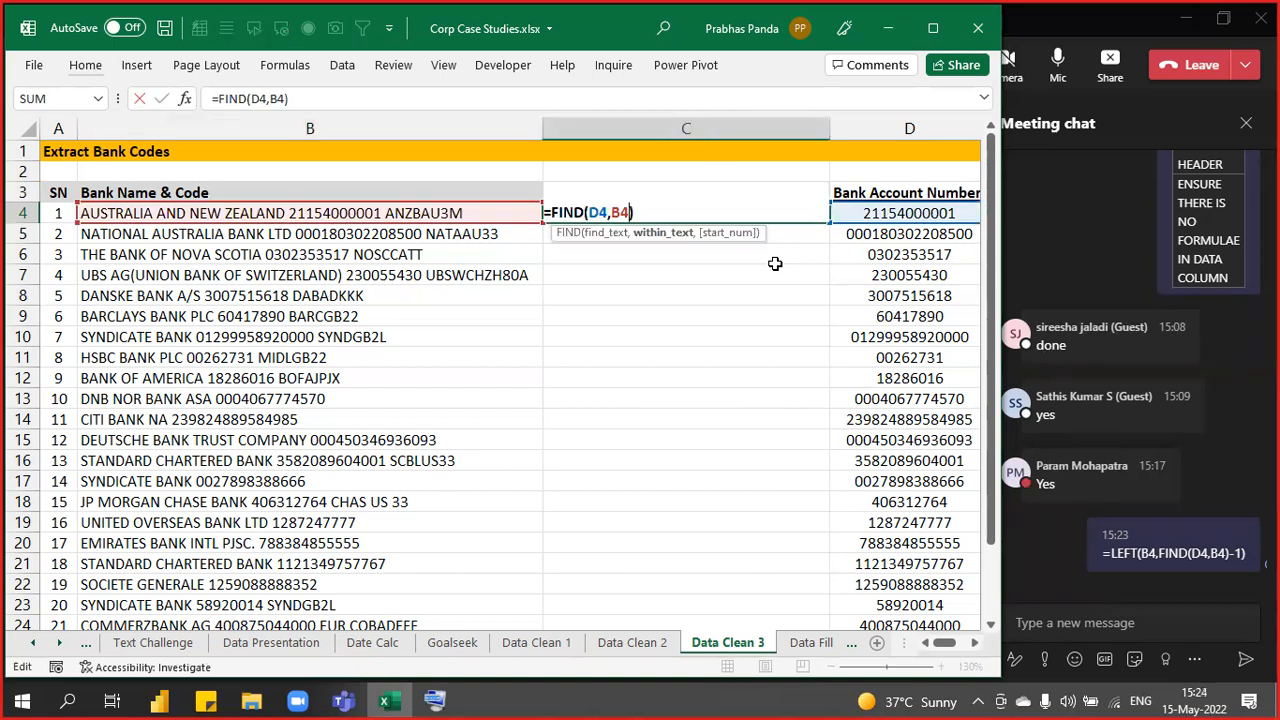
key("Left")
type("LEFT(")
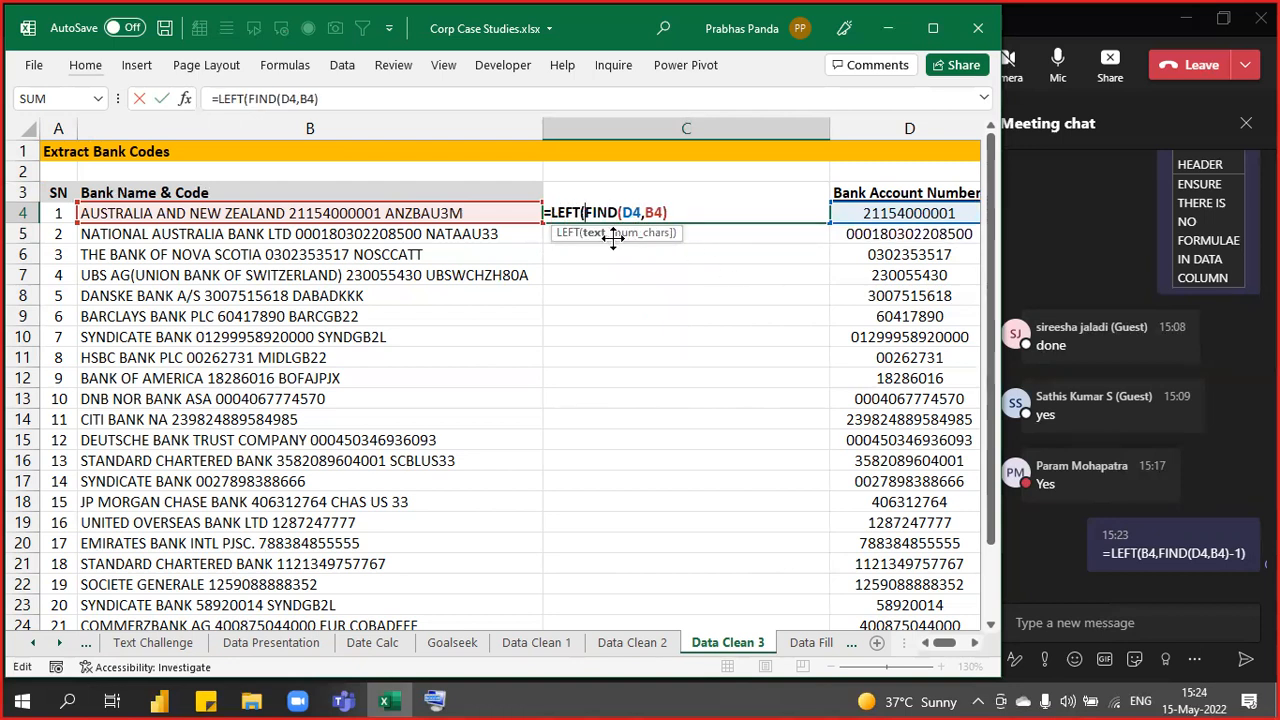
left_click(166, 216)
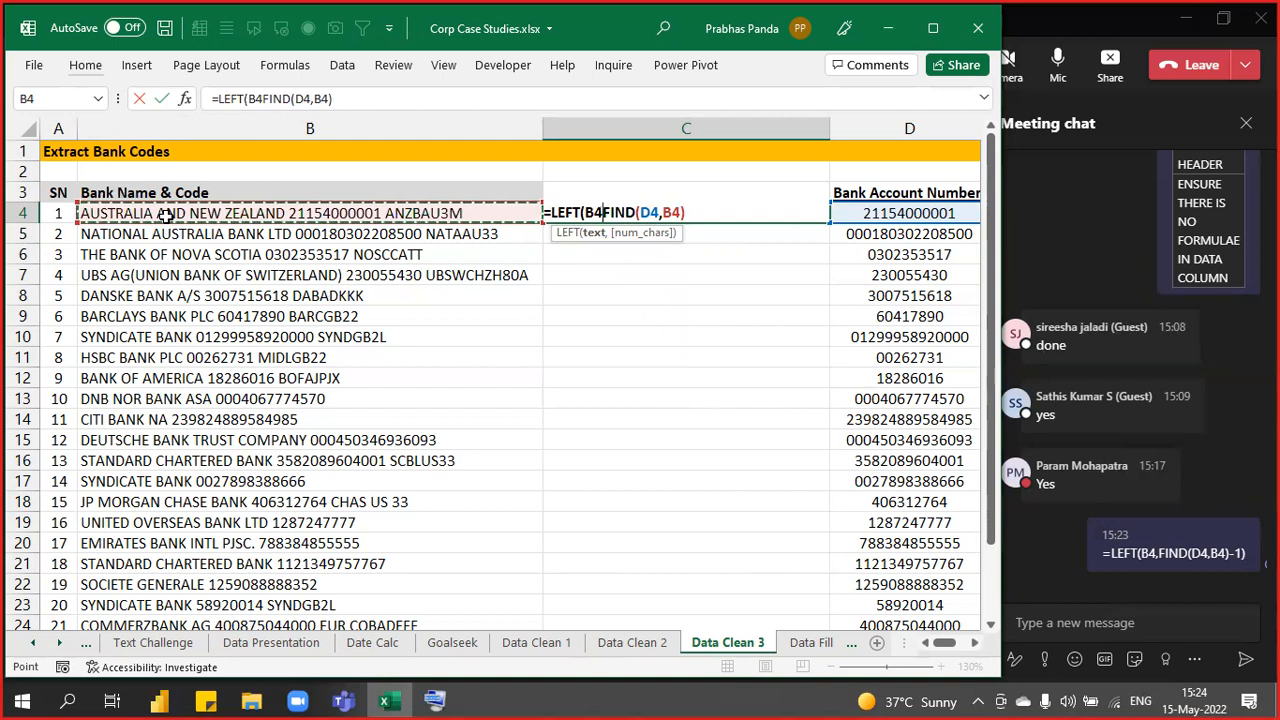
type(",")
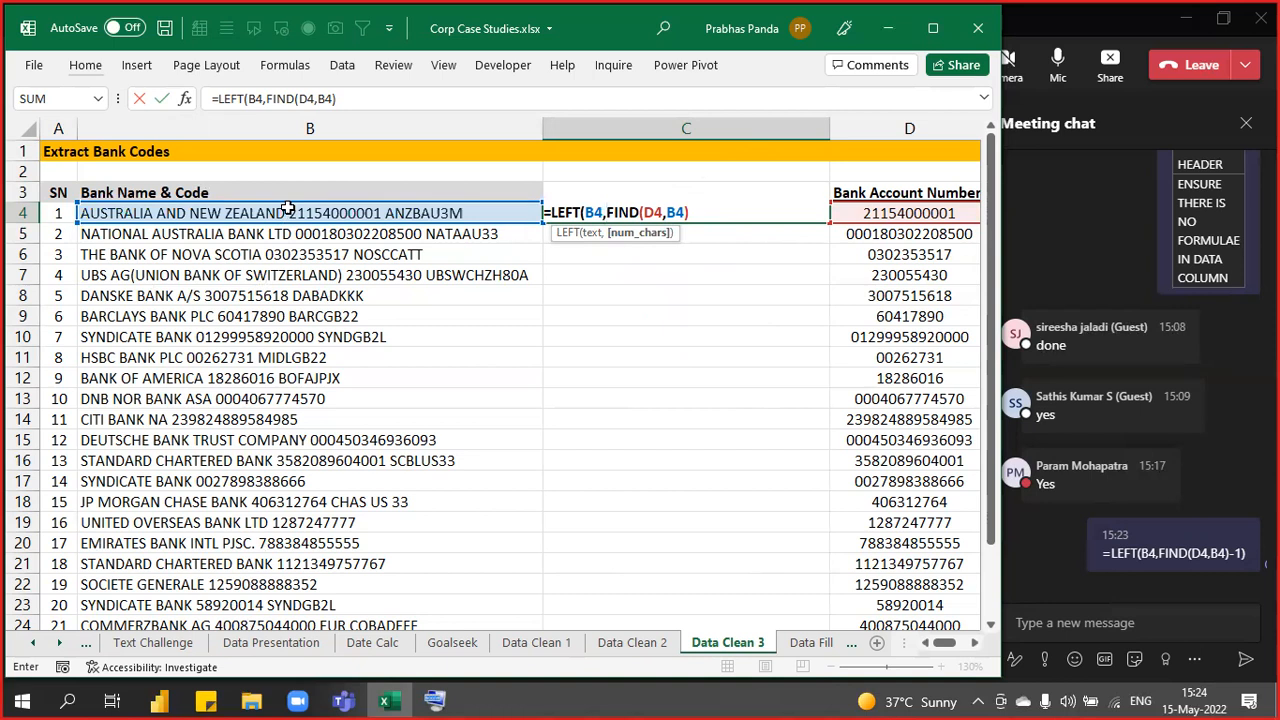
key("F2")
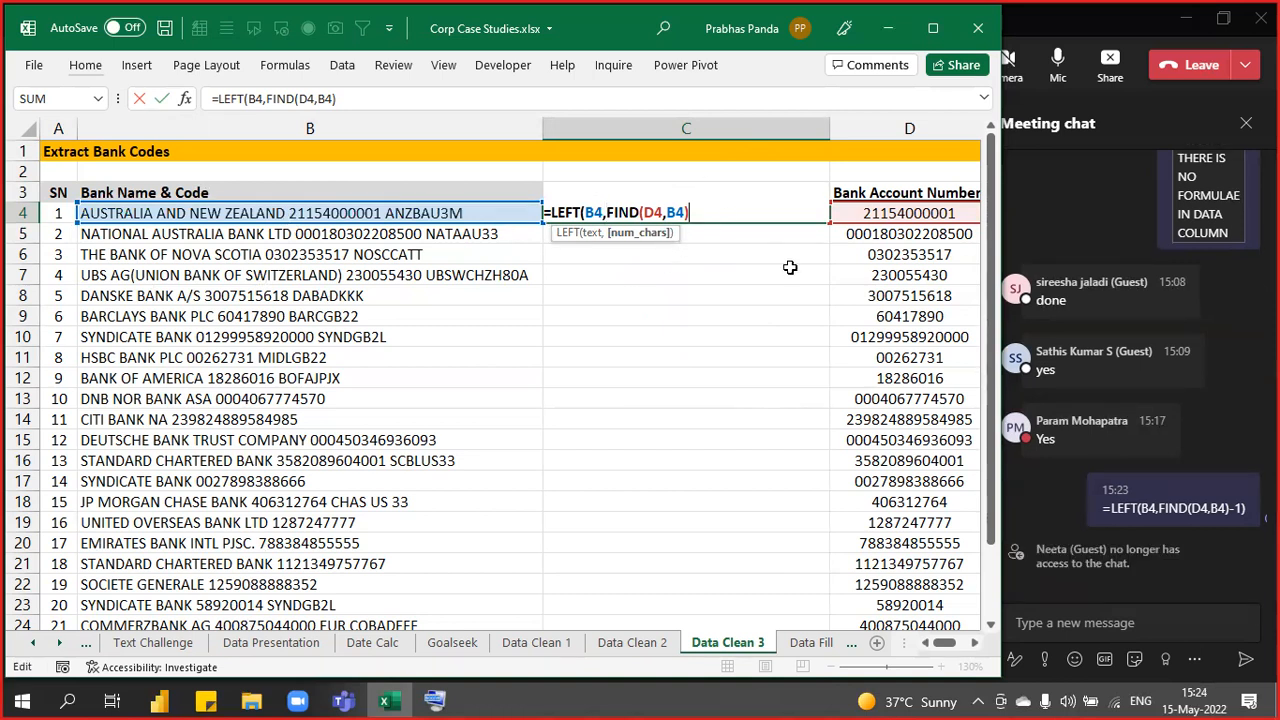
type("-1")
type(")")
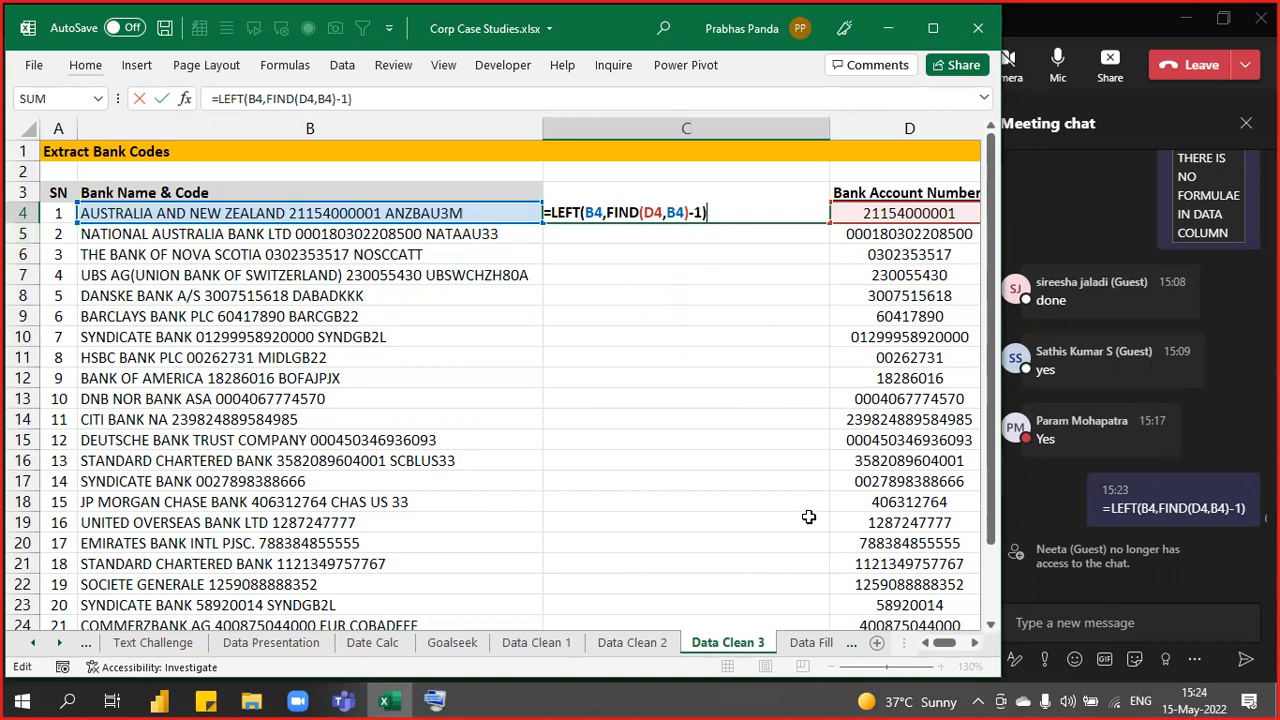
key("ctrl+Return")
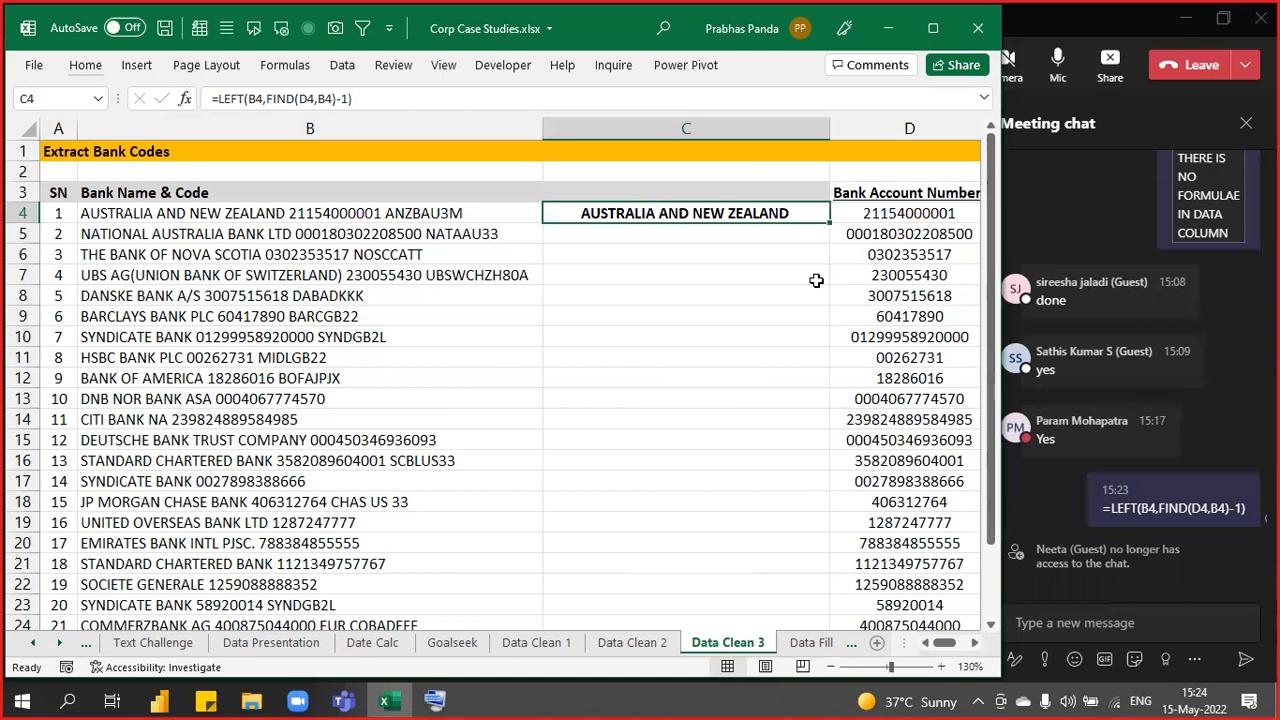
double_click(831, 224)
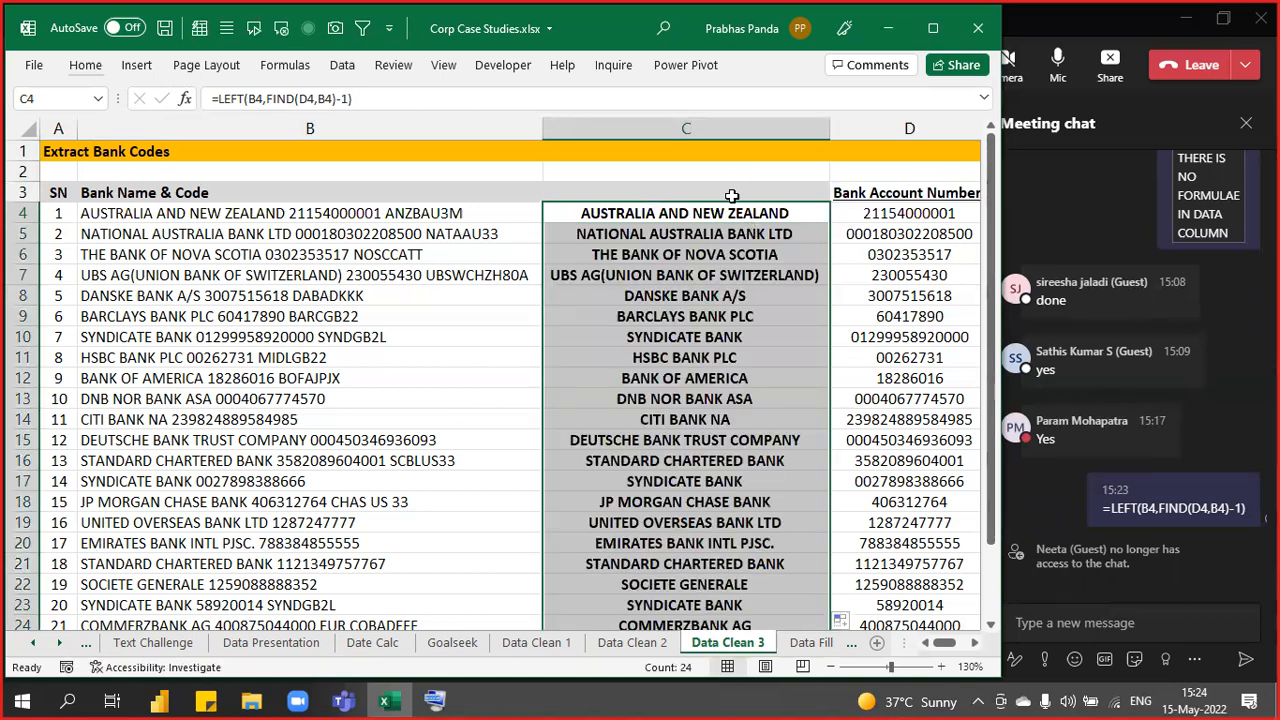
left_click(731, 193)
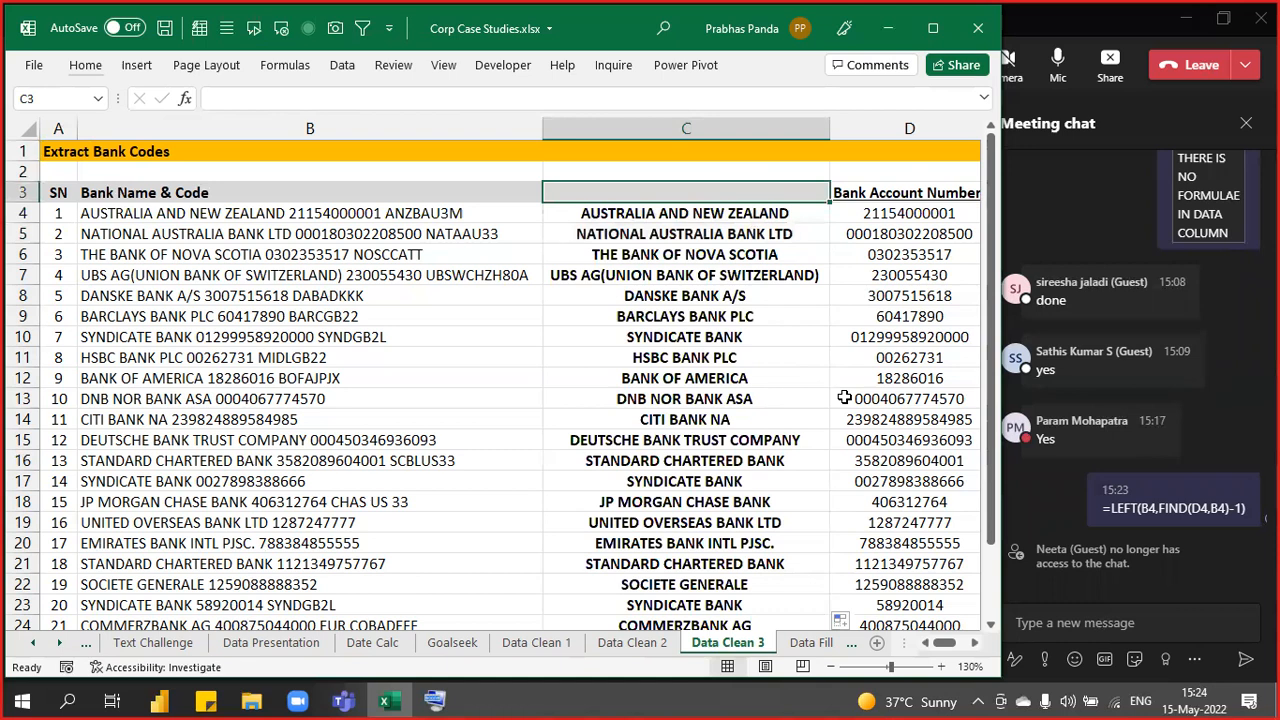
- Enter BANK NAME as the C3 header and display C4's formula references
type("BANK NAME")
key("Return")
key("Up")
key("Down")
key("F2")
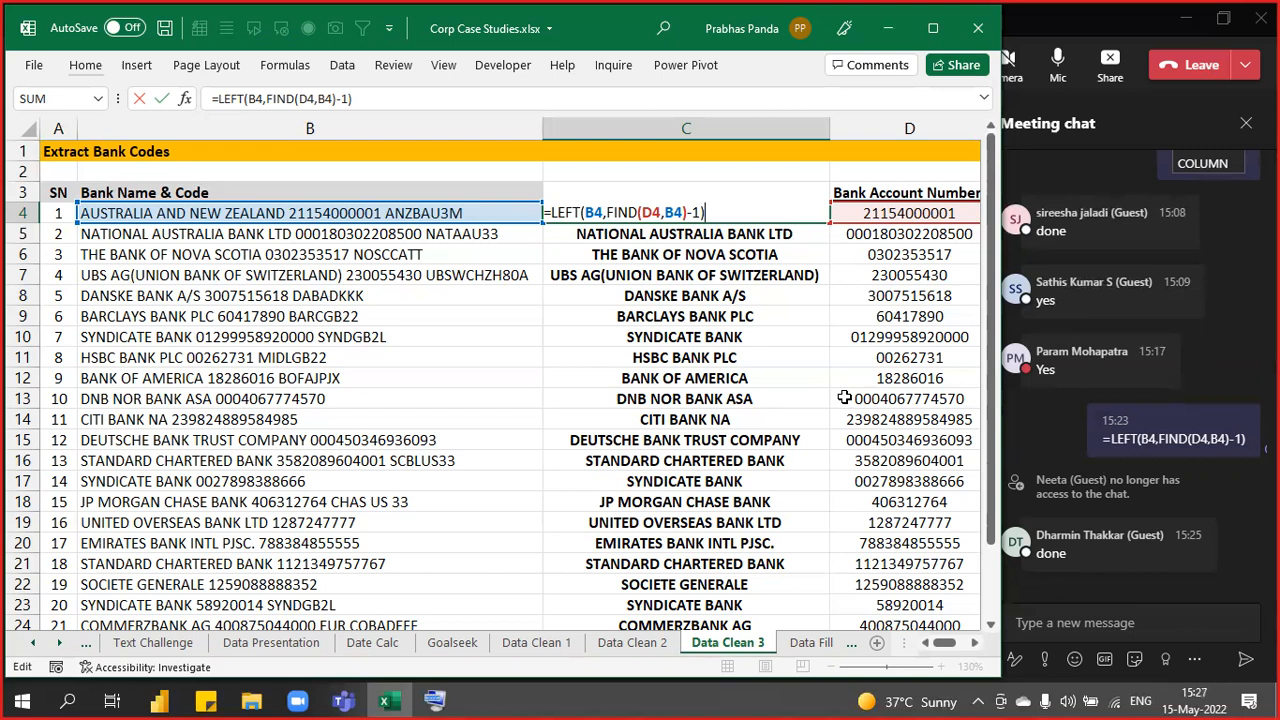
- Review the FLASH FILL RULES notes in column F, then switch to the Data Fill sheet
key("ctrl+Return")
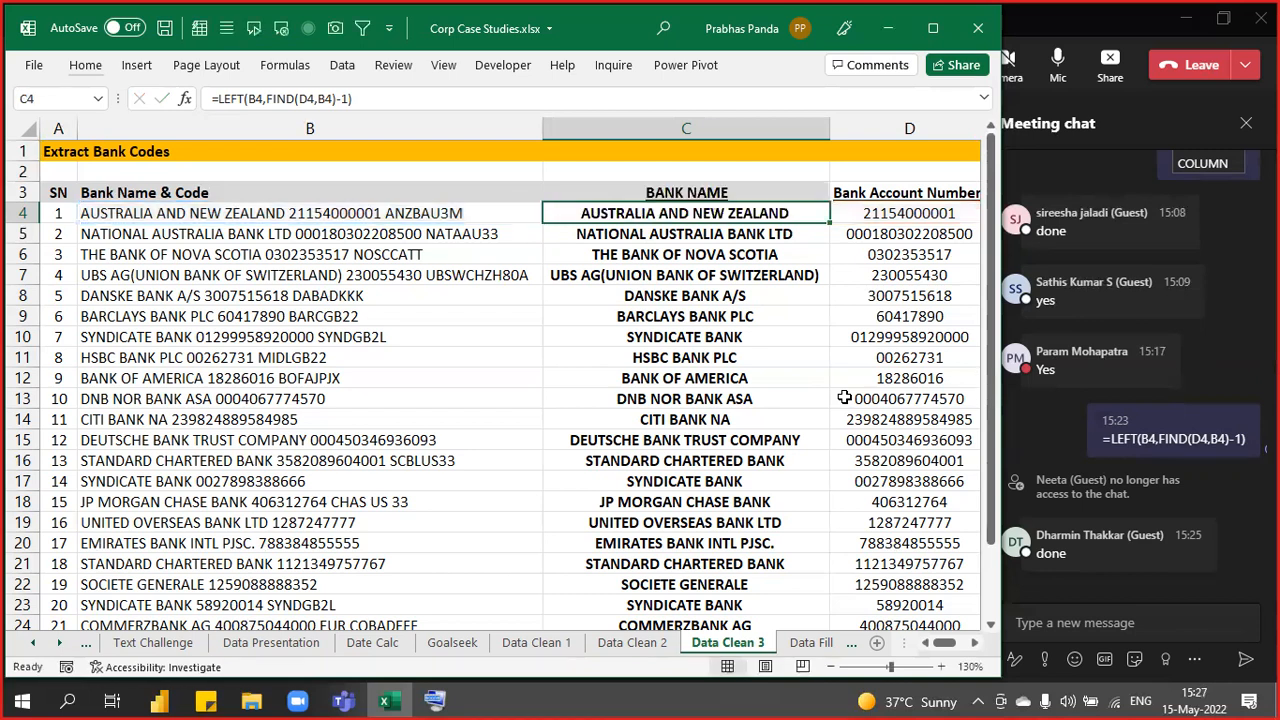
key("Right")
key("Right")
key("Left")
key("Left")
key("Left")
key("Left")
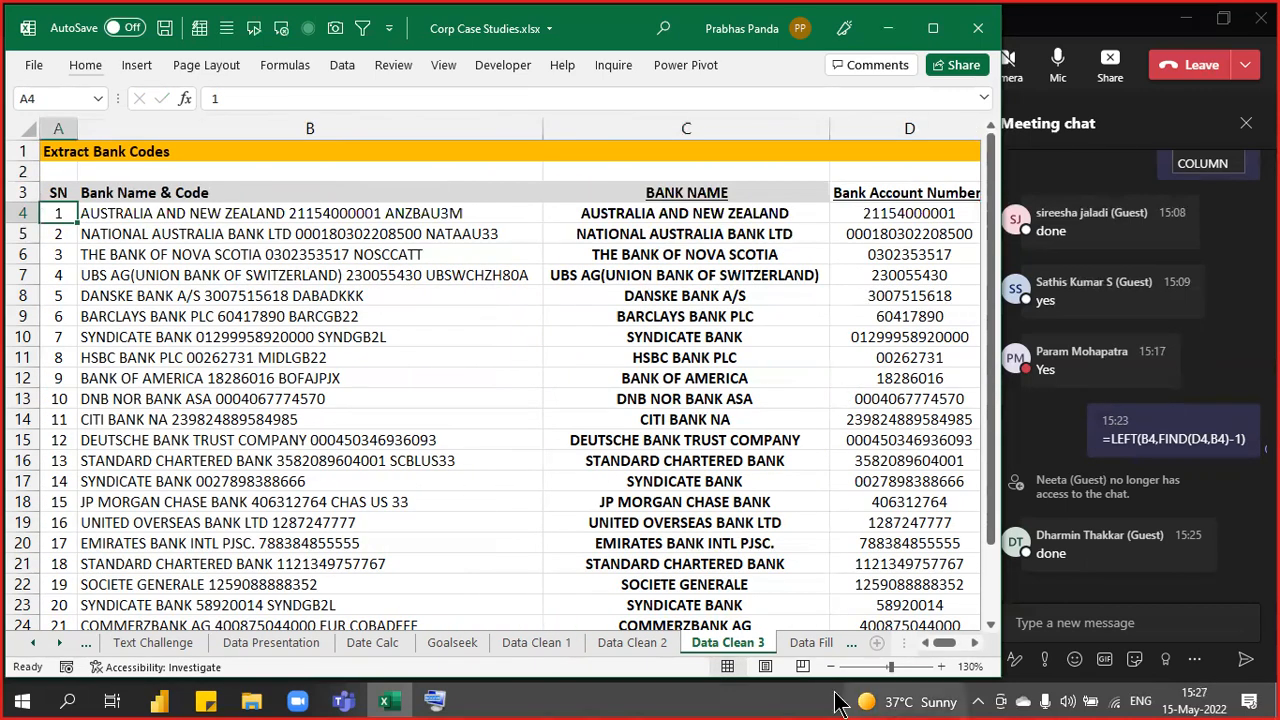
scroll(705, 330, "down", 1)
scroll(705, 330, "down", 1)
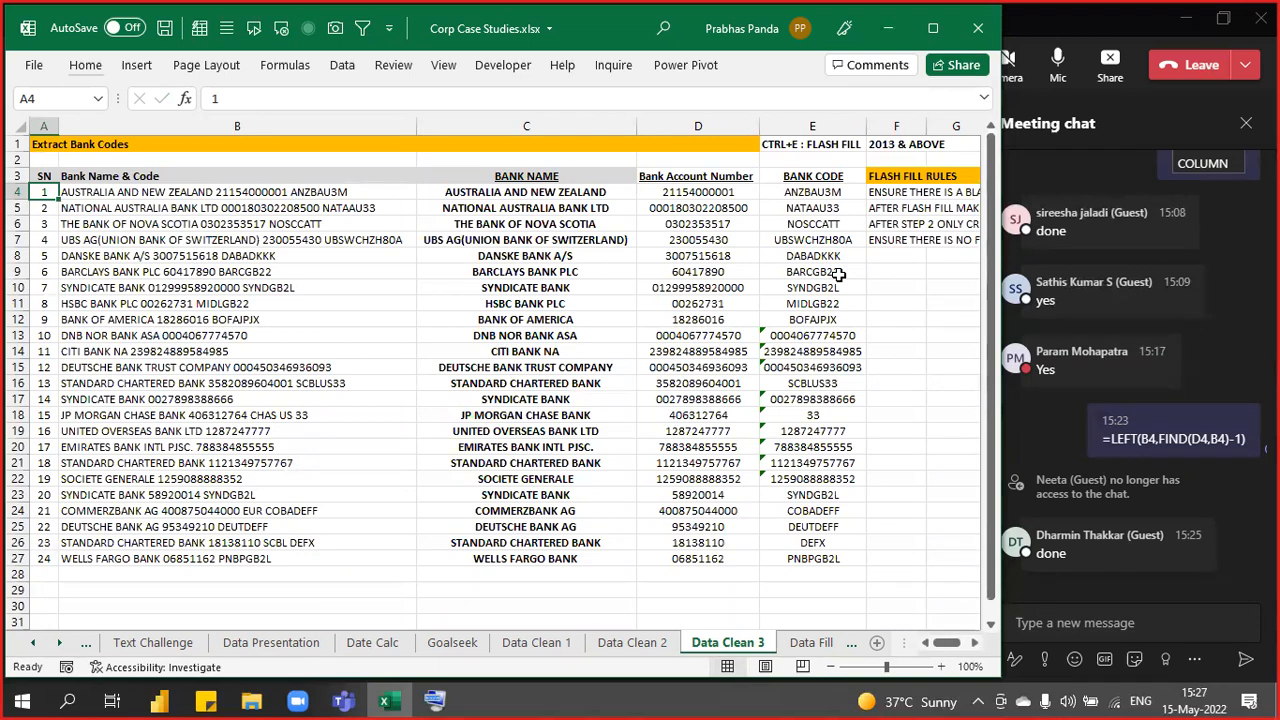
left_click_drag(895, 172, 905, 236)
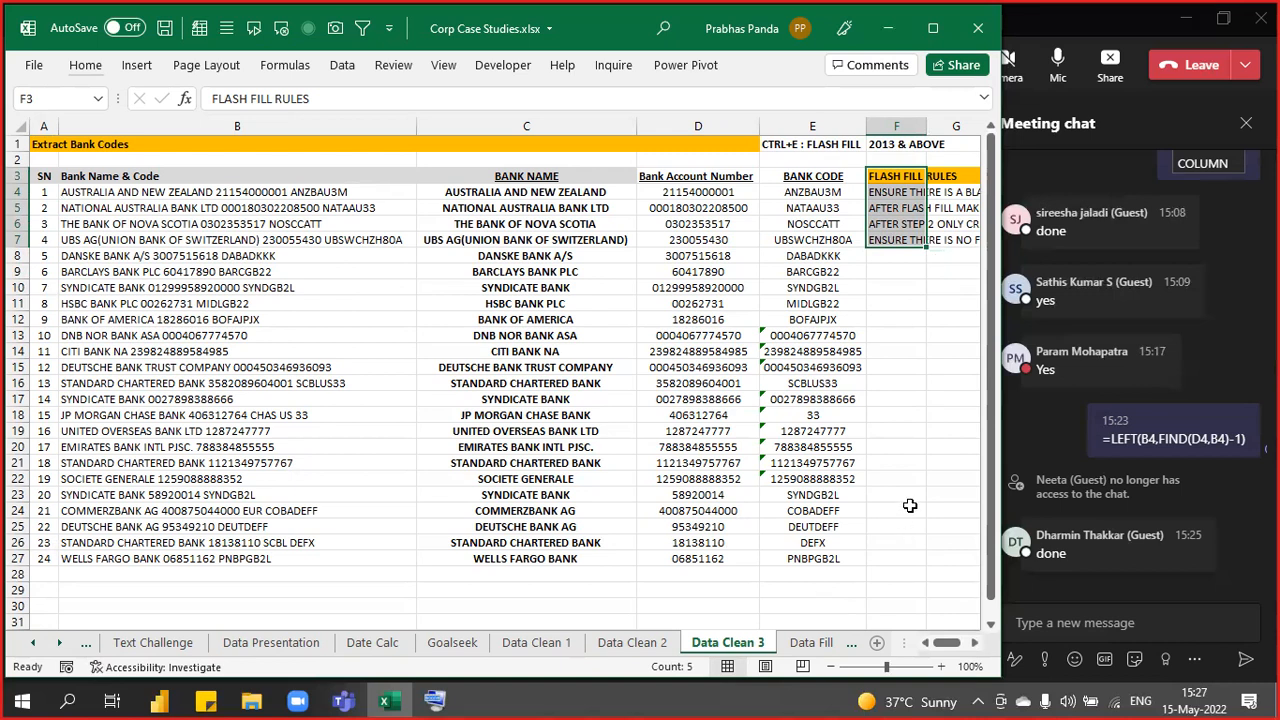
key("ctrl+Page_Down")
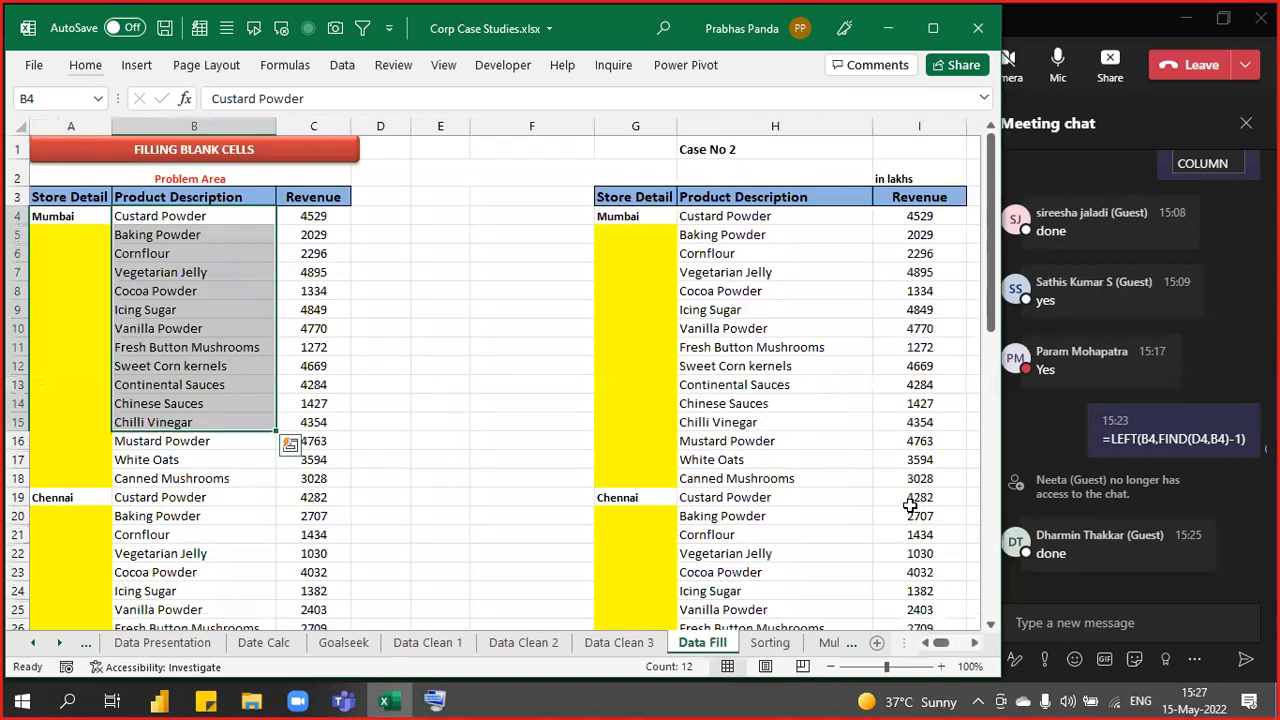
- Delete the 'Problem Area' label from cell A2 so row 2 is empty
key("Up")
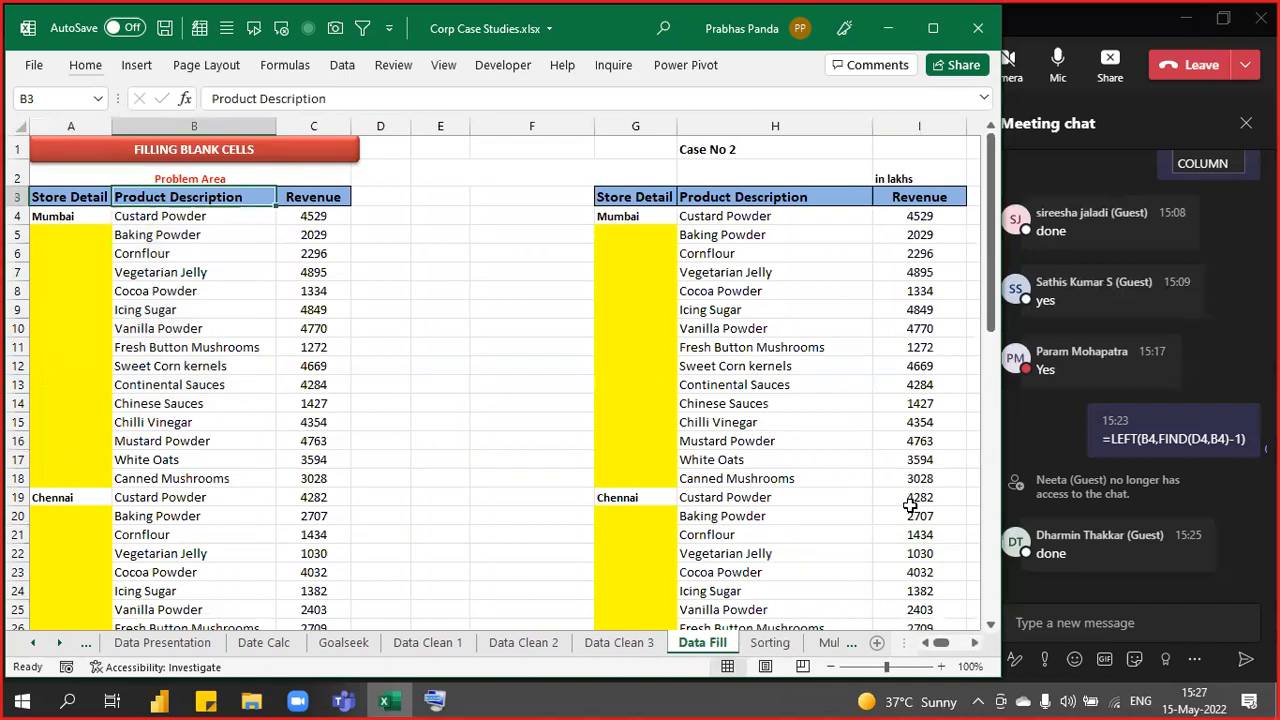
key("Up")
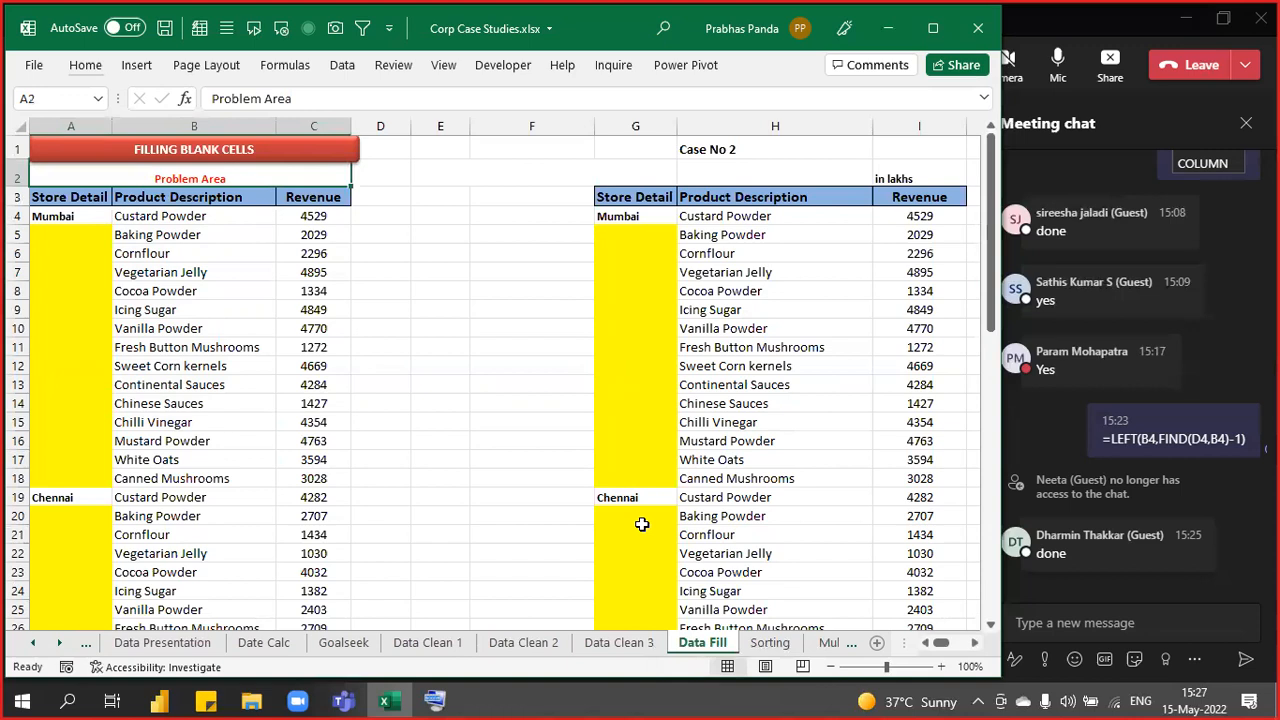
key("Delete")
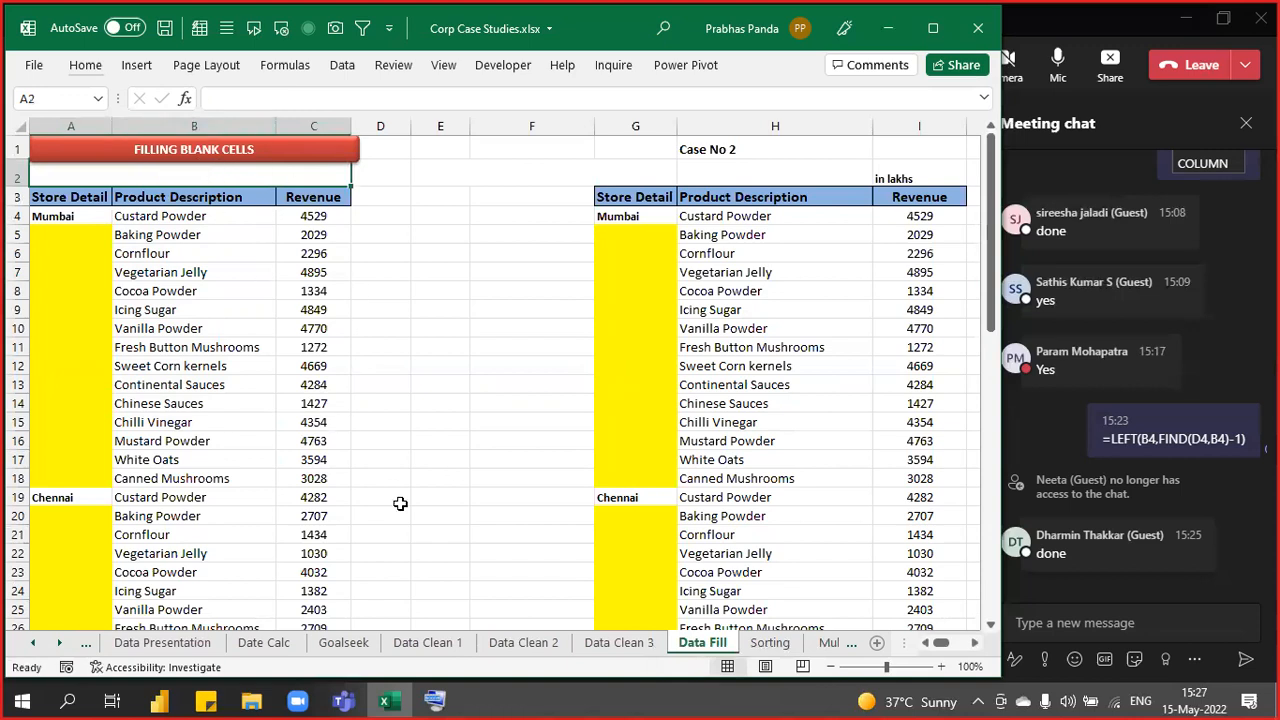
scroll(331, 350, "up", 4)
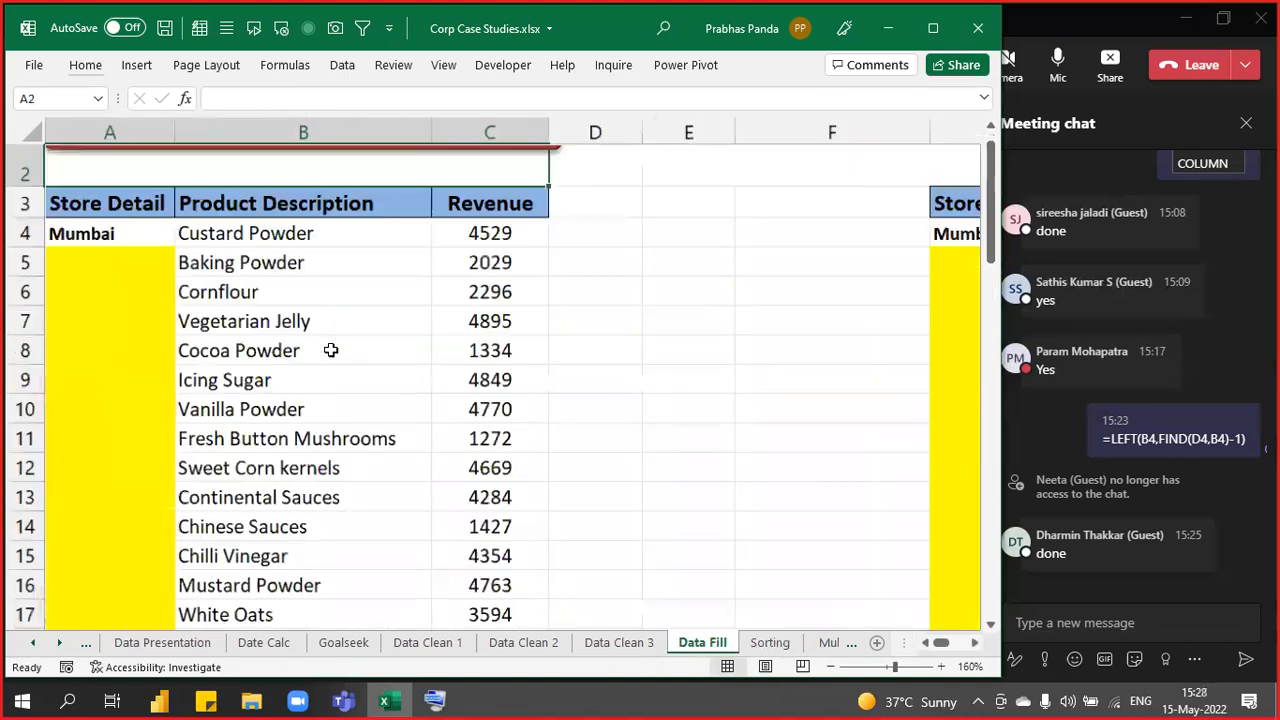
scroll(331, 350, "down", 1)
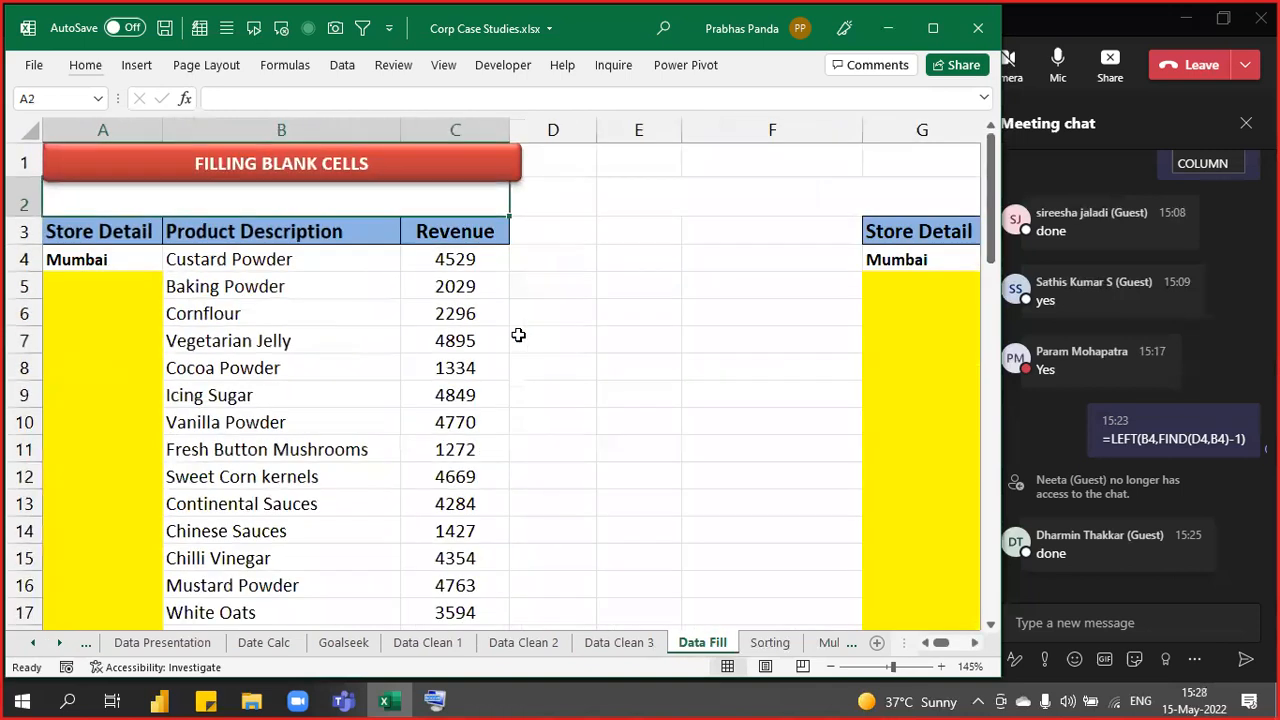
left_click(518, 335)
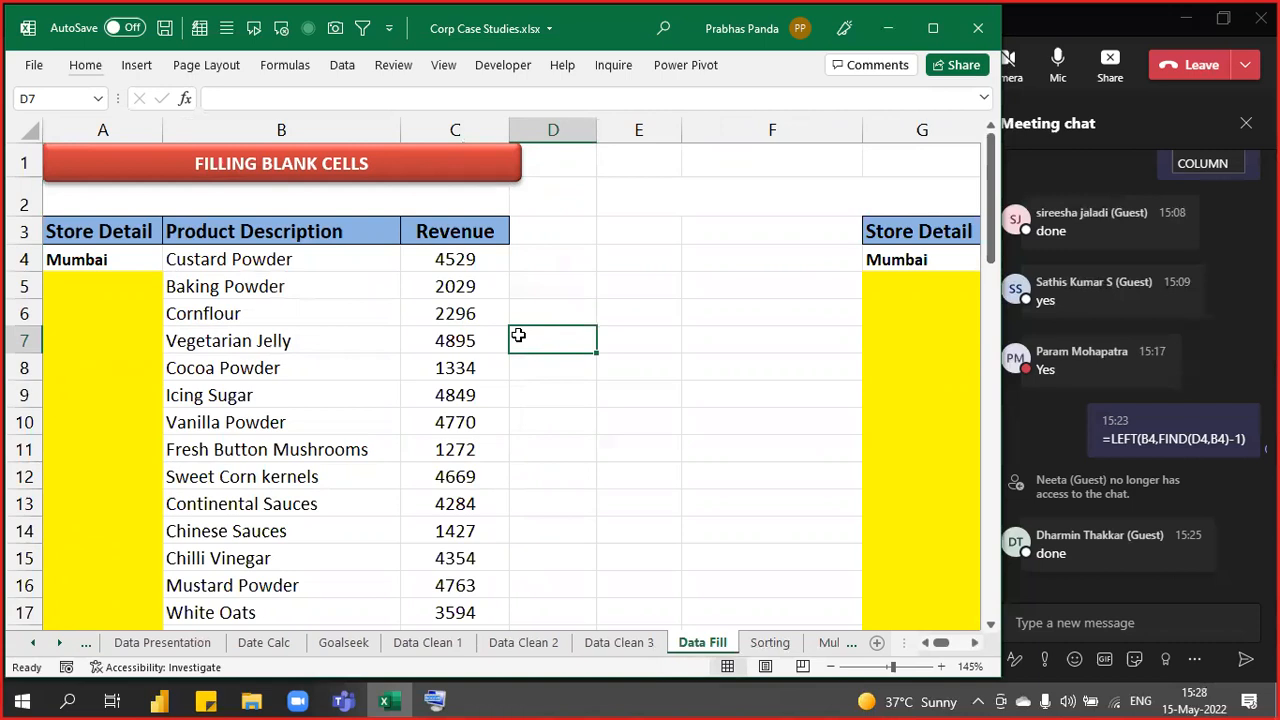
- Select the header cells A3:C3 and turn on AutoFilter with Ctrl+Shift+L
left_click_drag(96, 238, 64, 476)
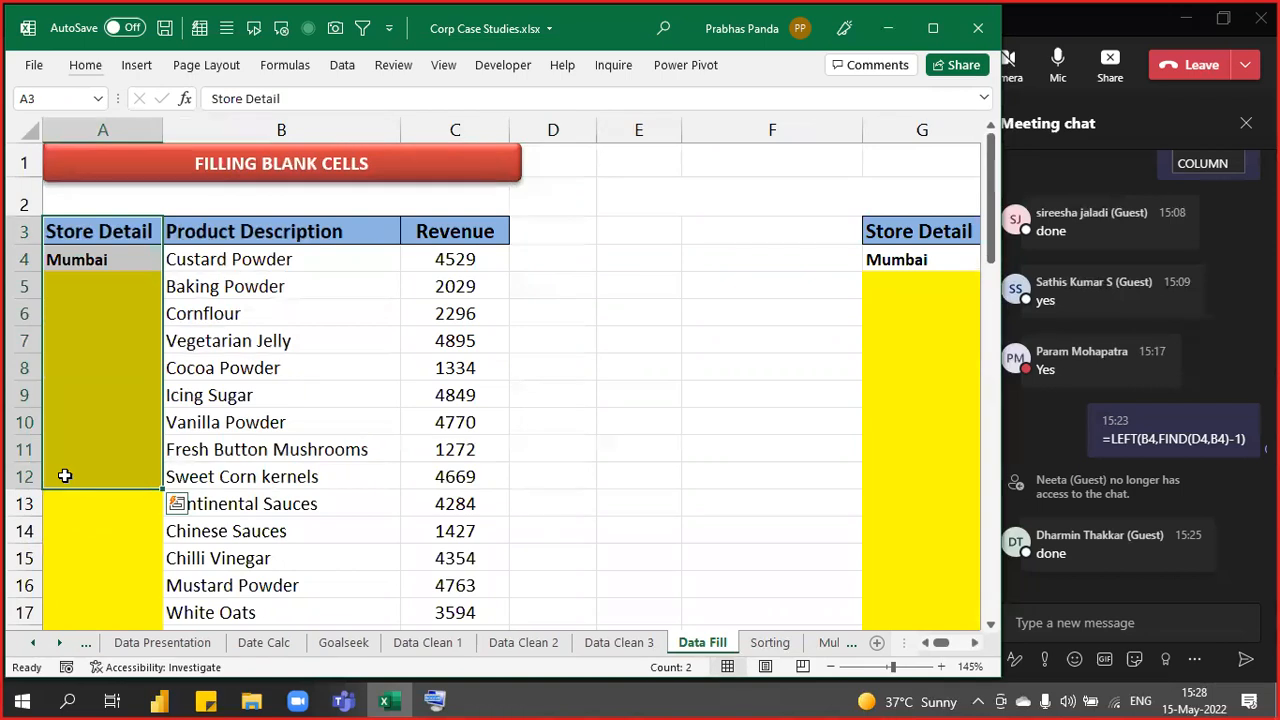
left_click_drag(314, 232, 320, 474)
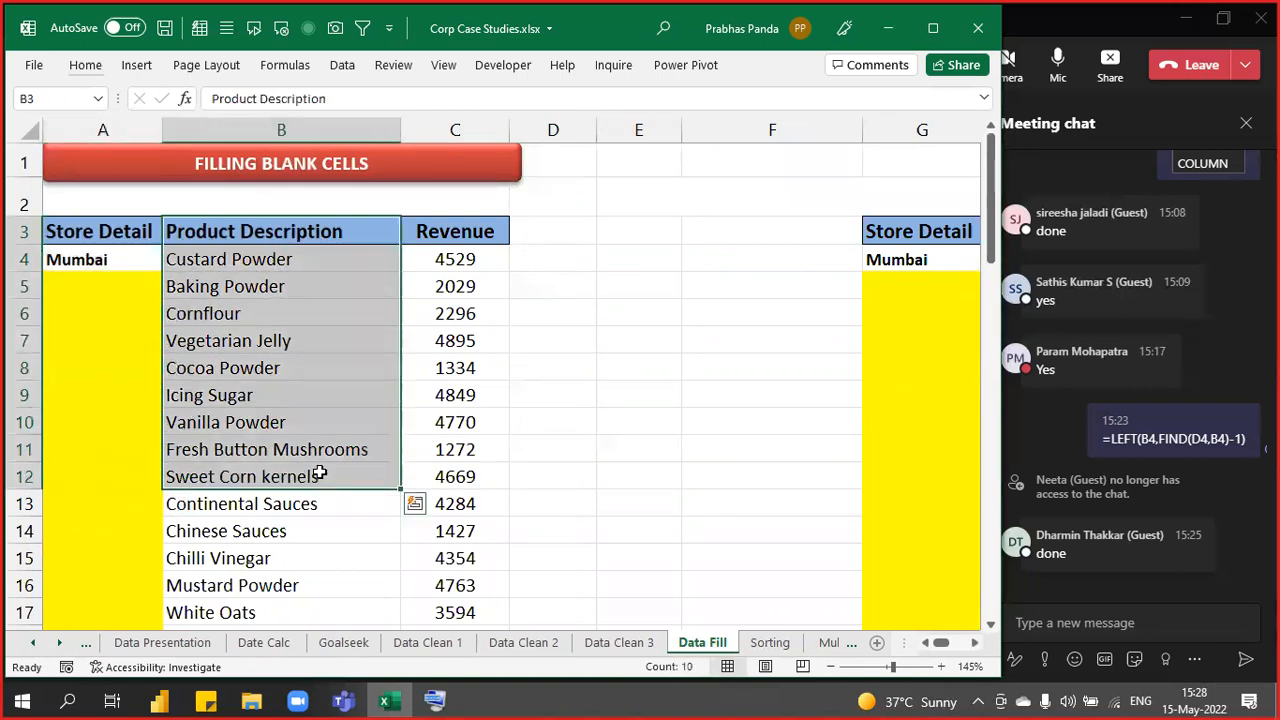
left_click_drag(470, 232, 469, 561)
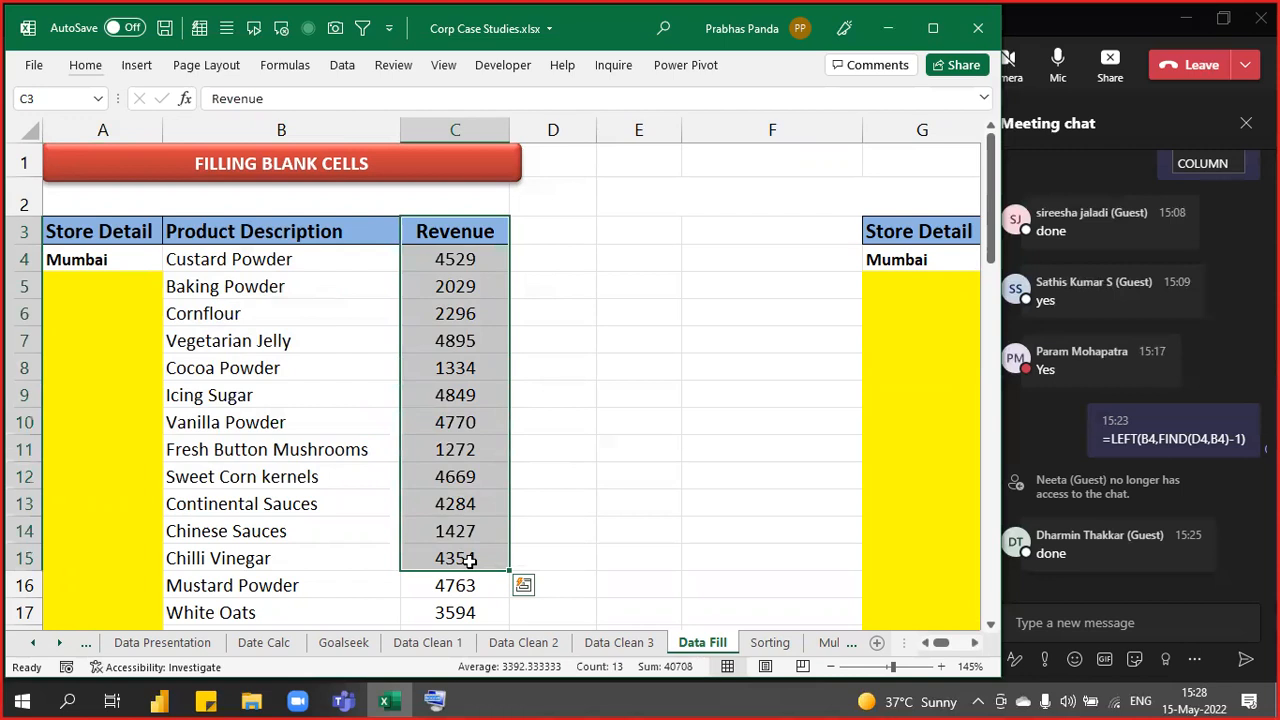
key("Down")
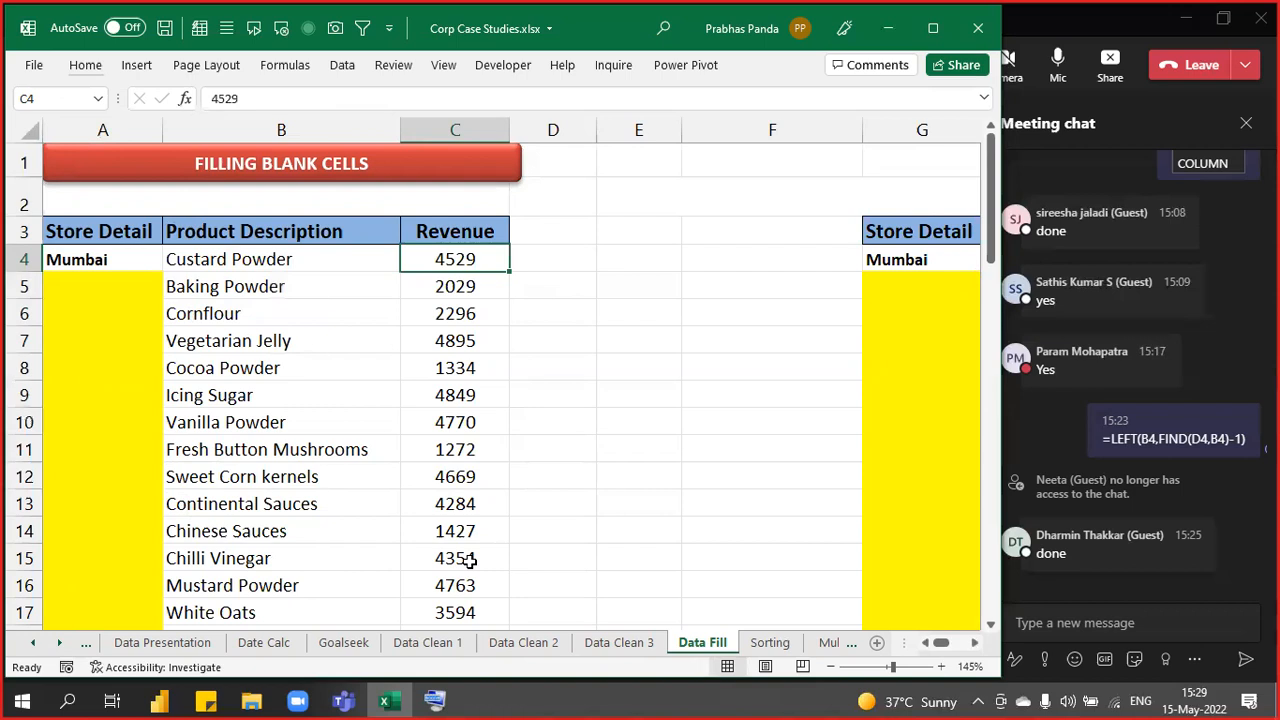
key("Left")
key("Up")
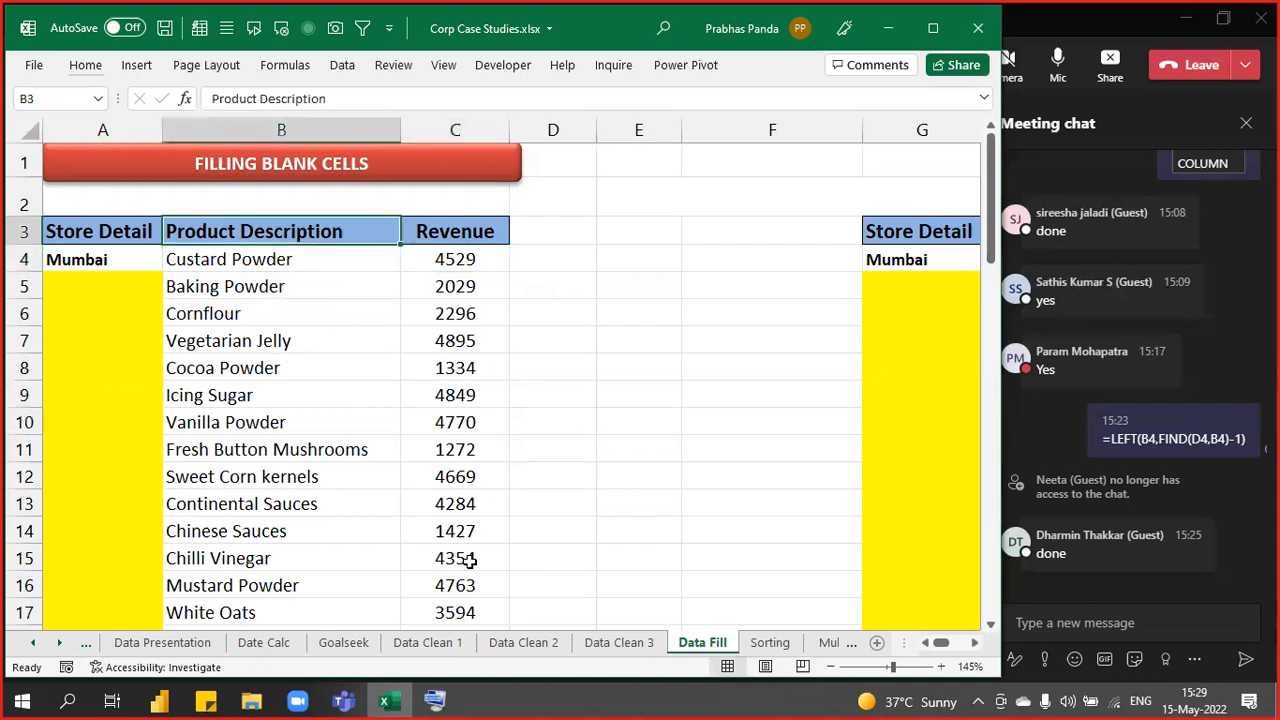
key("Left")
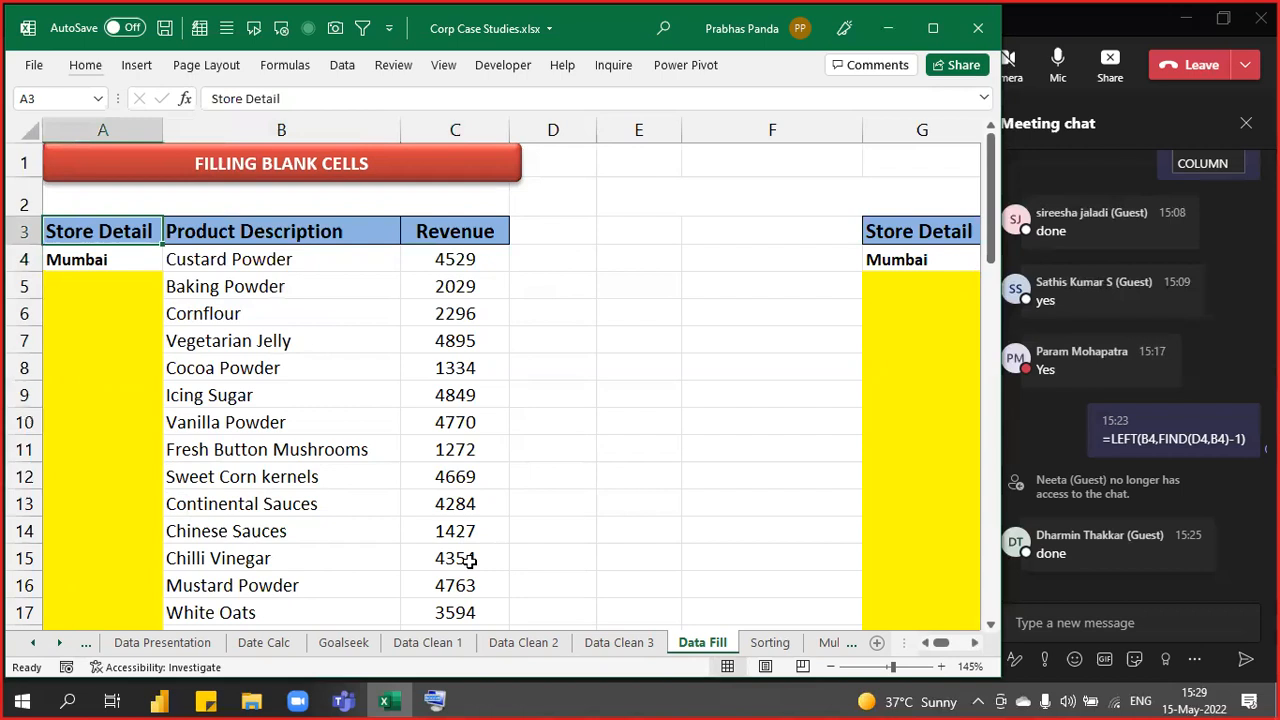
key("ctrl+shift+Right")
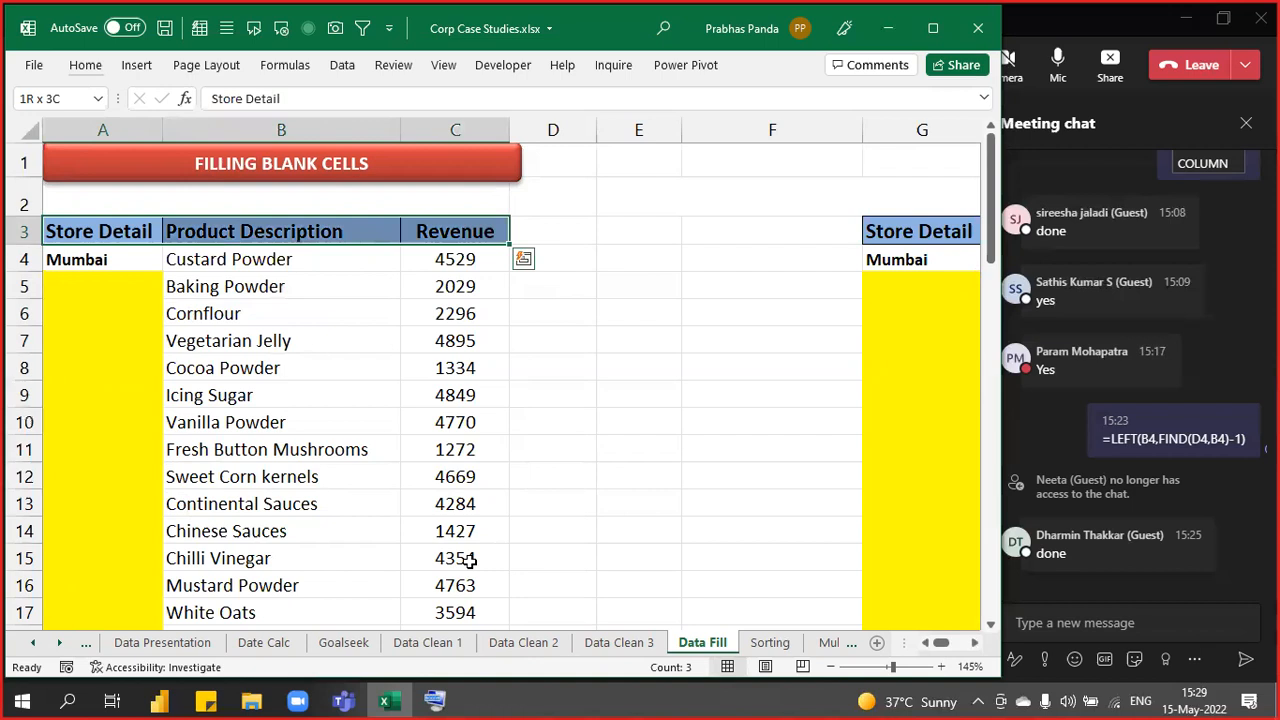
key("ctrl+shift+l")
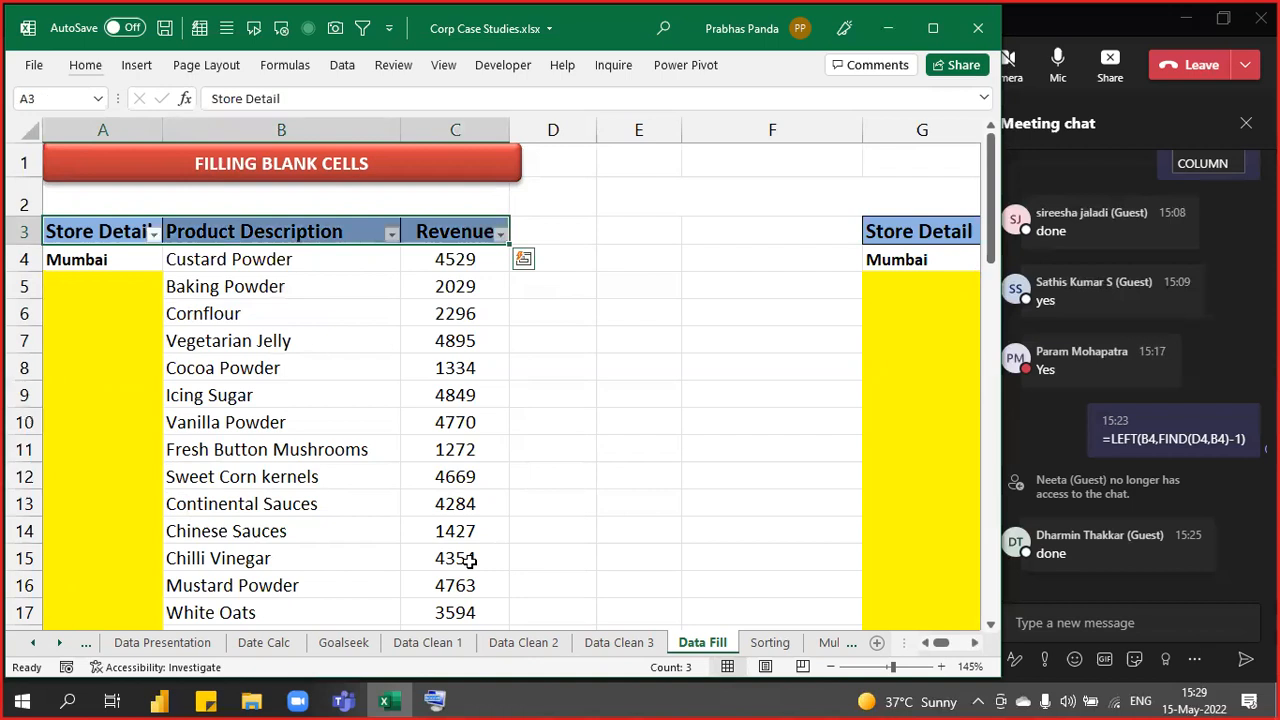
- Filter Product Description to Vanilla Powder only, then turn AutoFilter off with Ctrl+Shift+L
key("Down")
key("Up")
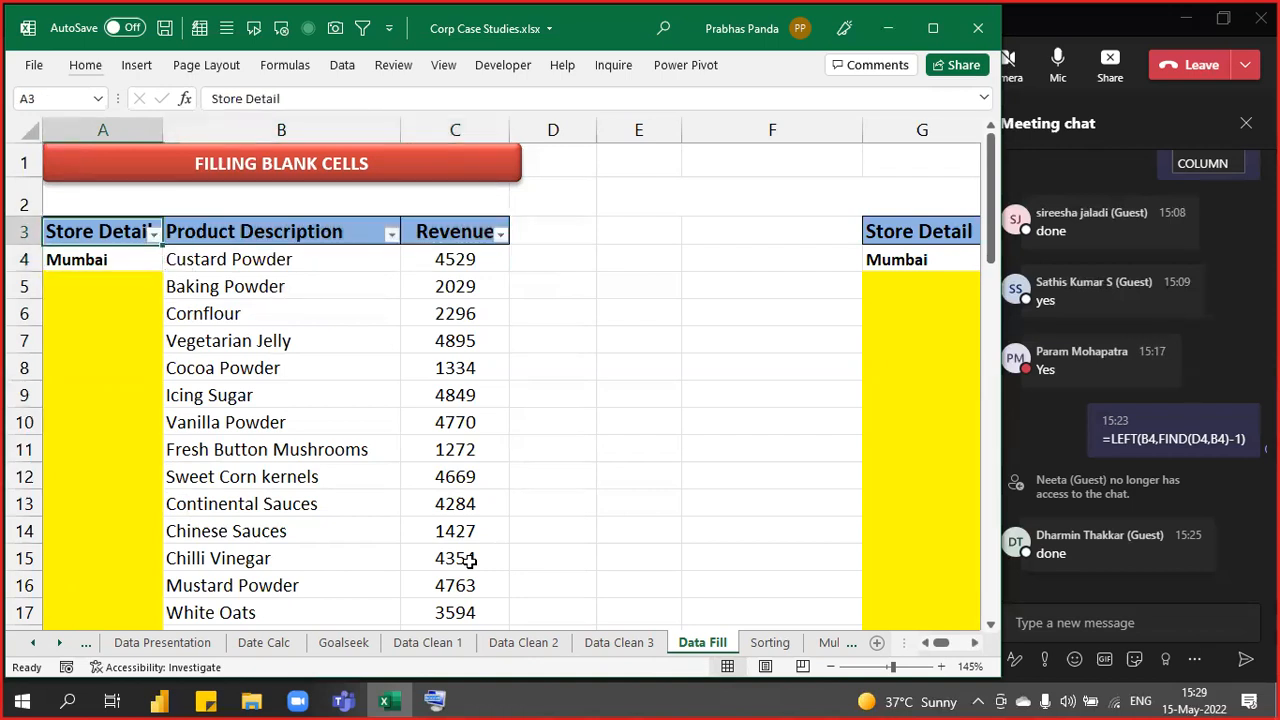
key("Right")
key("alt+Down")
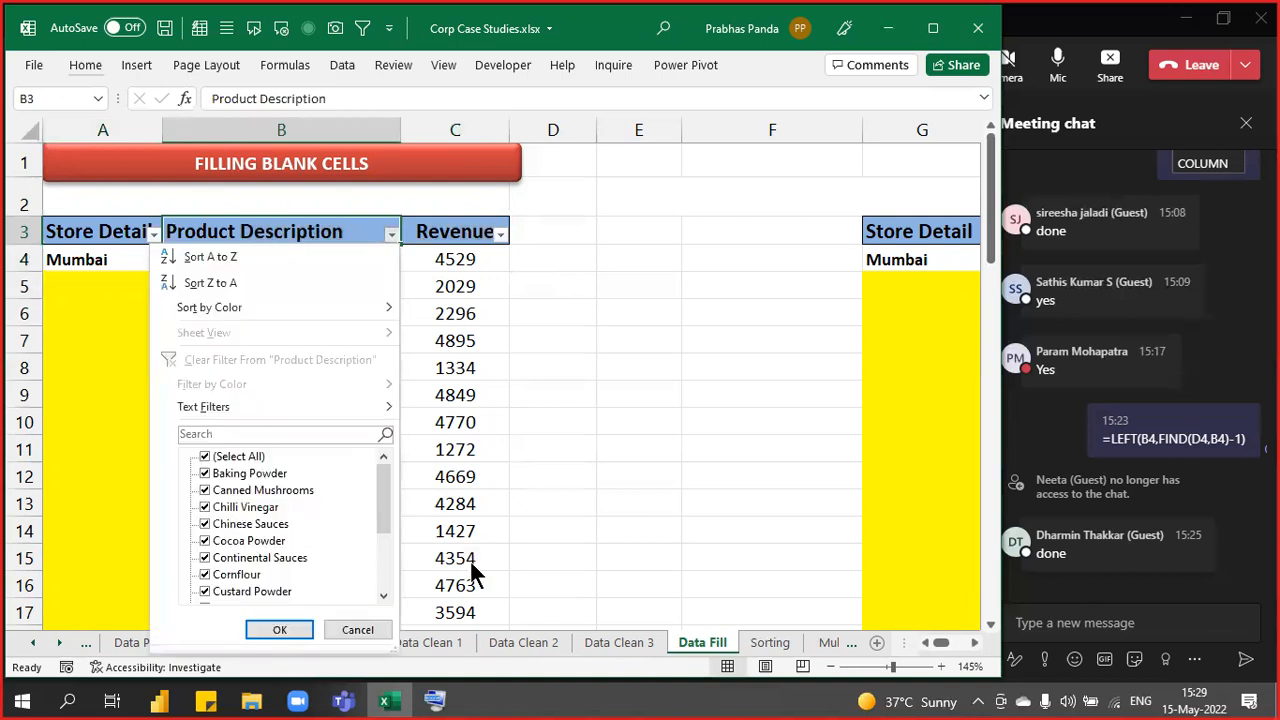
left_click(230, 456)
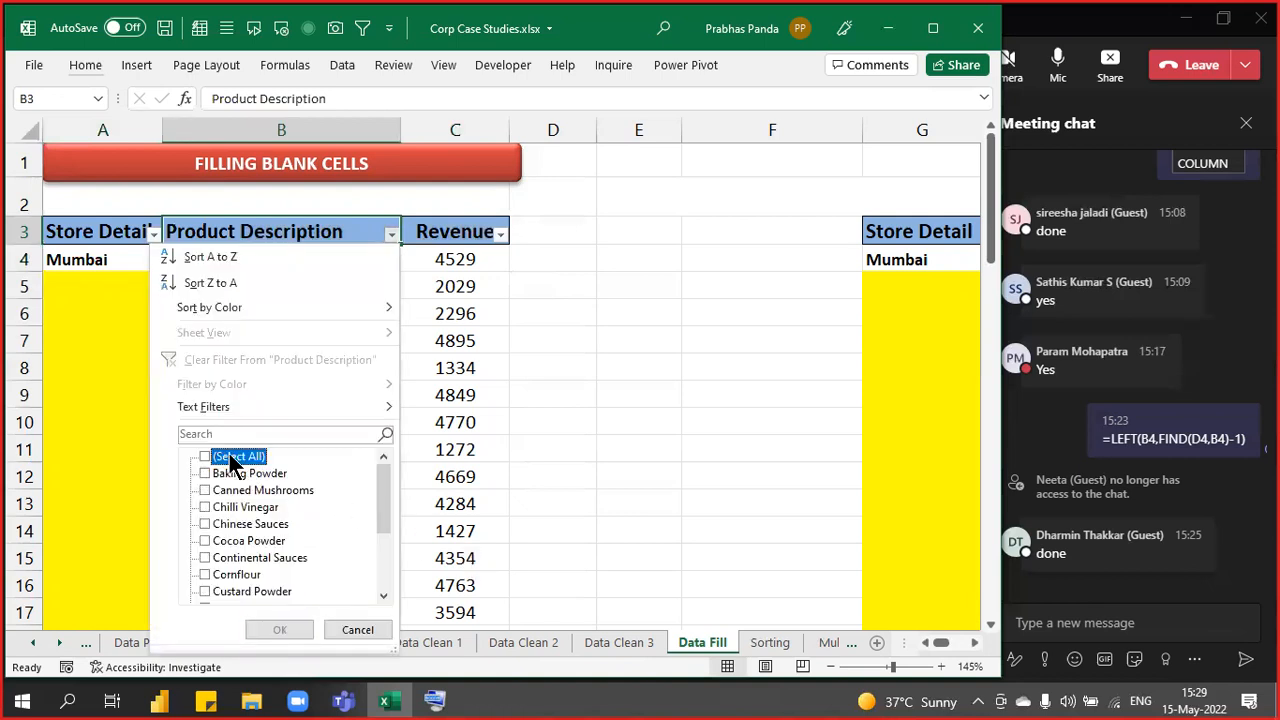
scroll(250, 540, "down", 3)
left_click(250, 558)
left_click(272, 628)
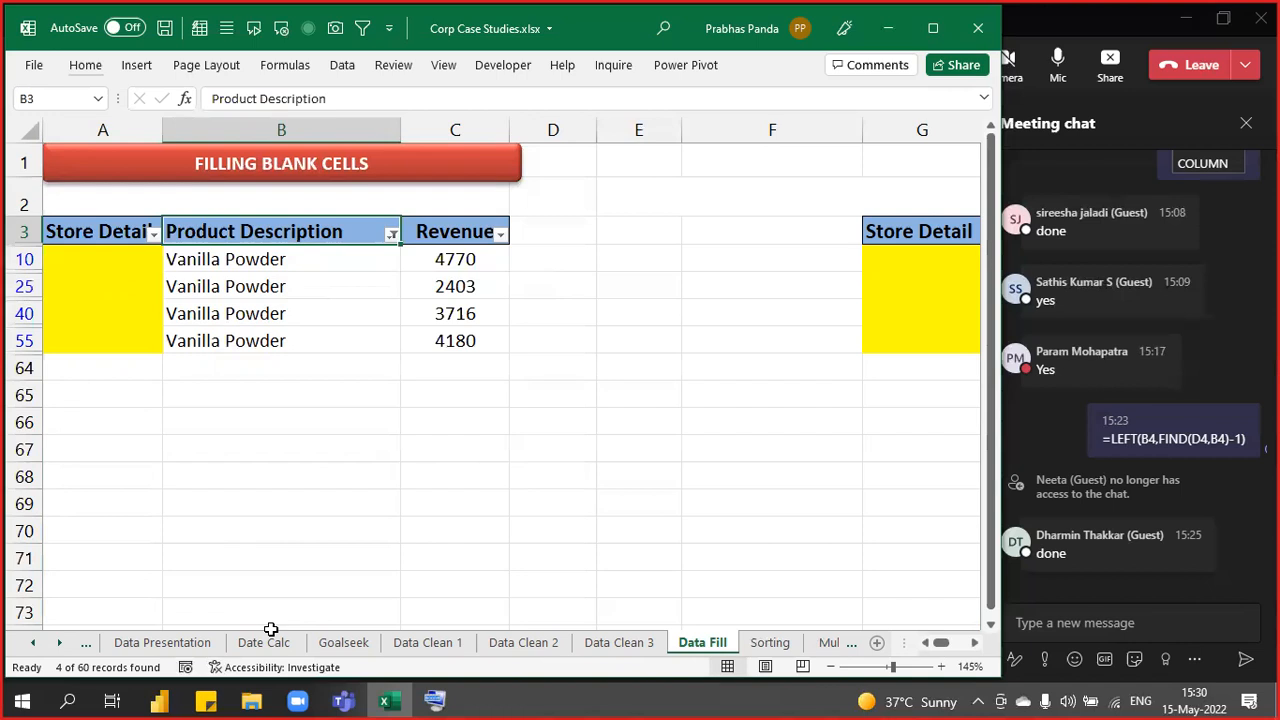
key("ctrl+shift+l")
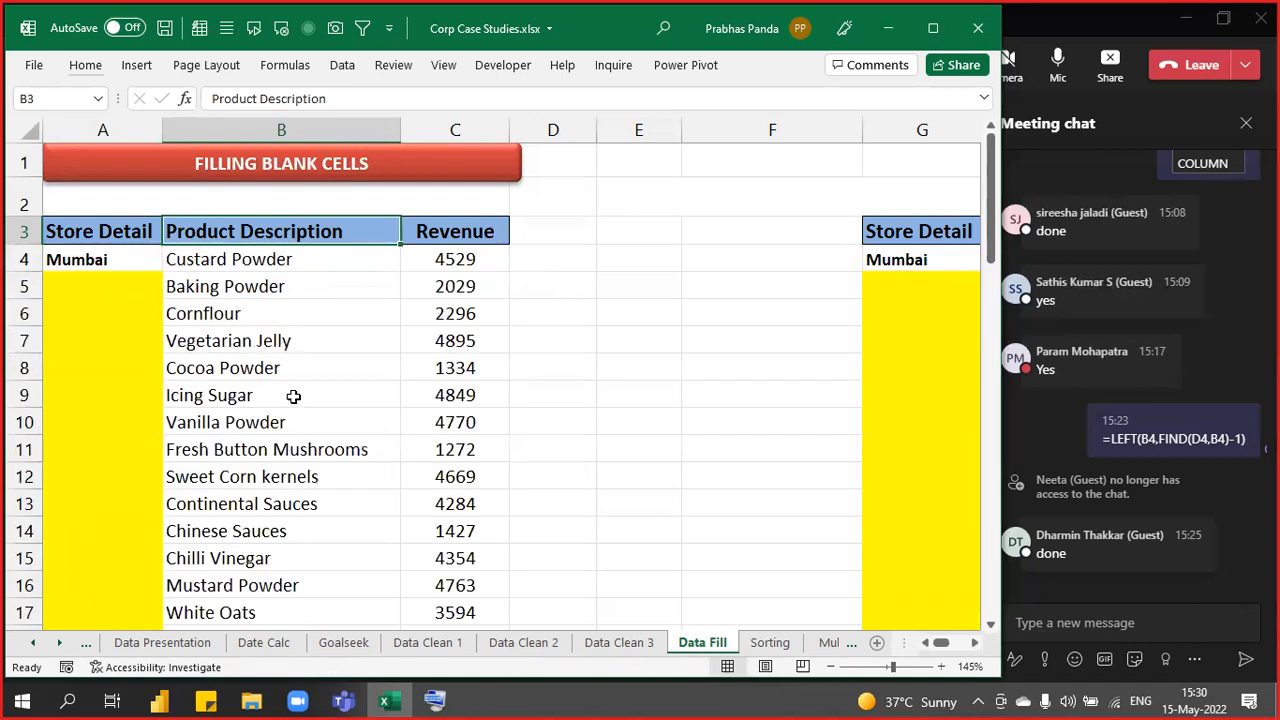
right_click(271, 422)
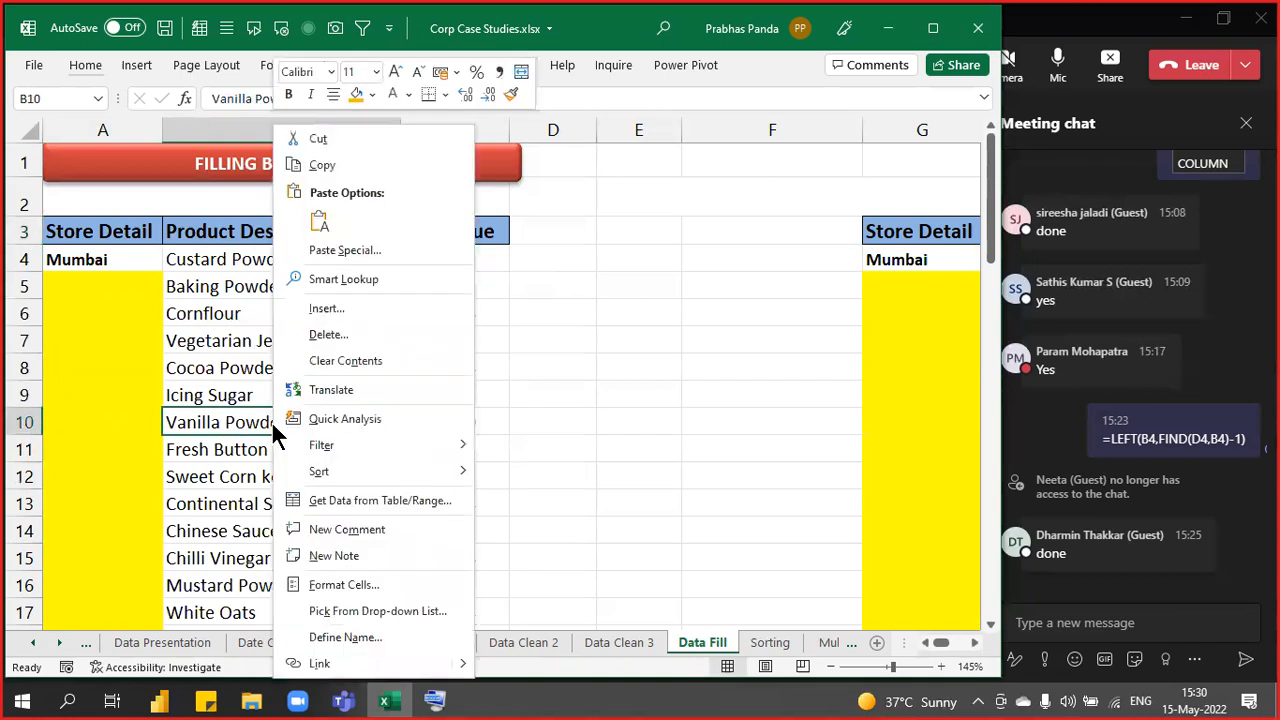
- Filter by the Vanilla Powder cell's value from the right-click menu, then clear it with Ctrl+Shift+L
mouse_move(349, 447)
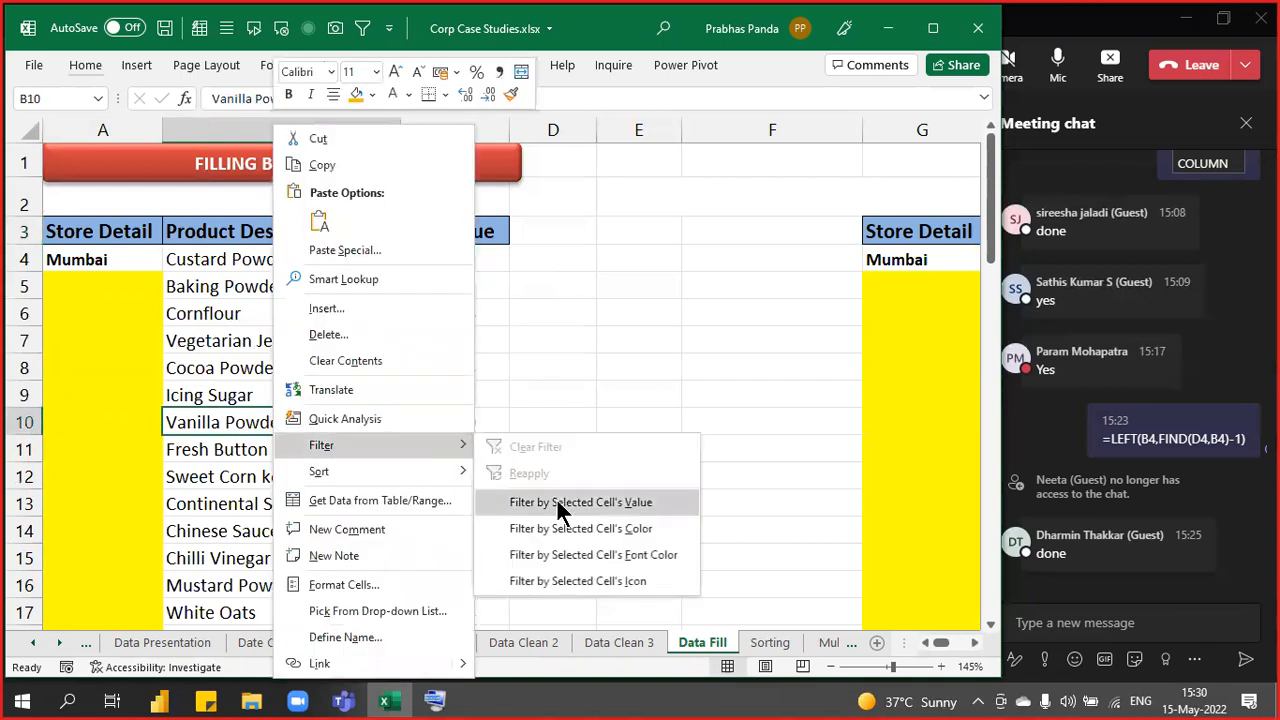
left_click(561, 502)
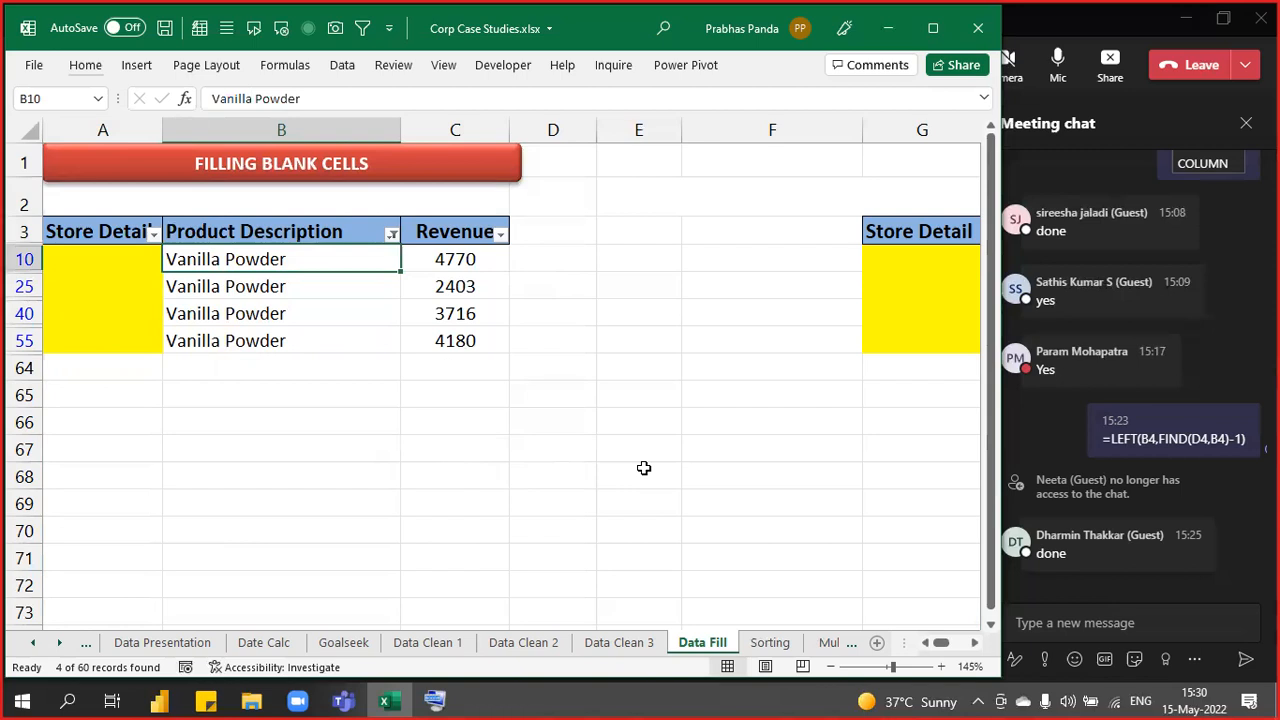
key("ctrl+shift+l")
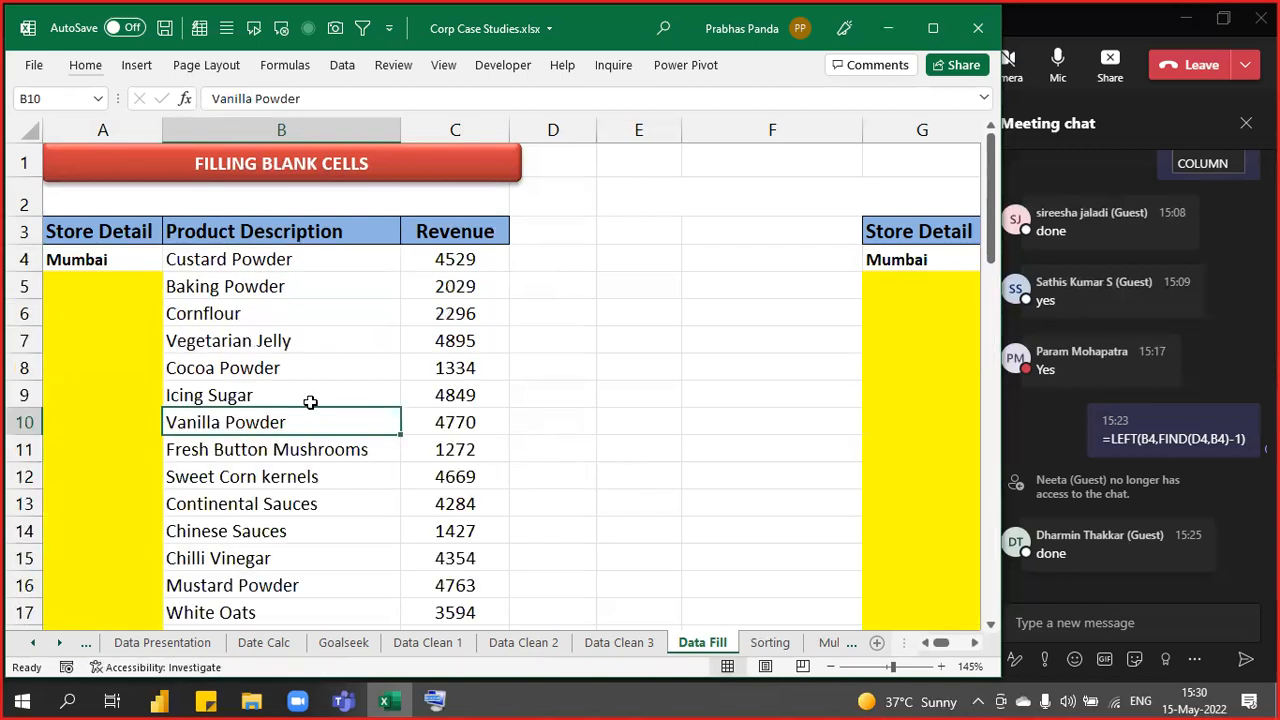
- Use Filter by Selected Cell's Value on the Vanilla Powder cell B10, then unfilter with Ctrl+Shift+L
right_click(287, 421)
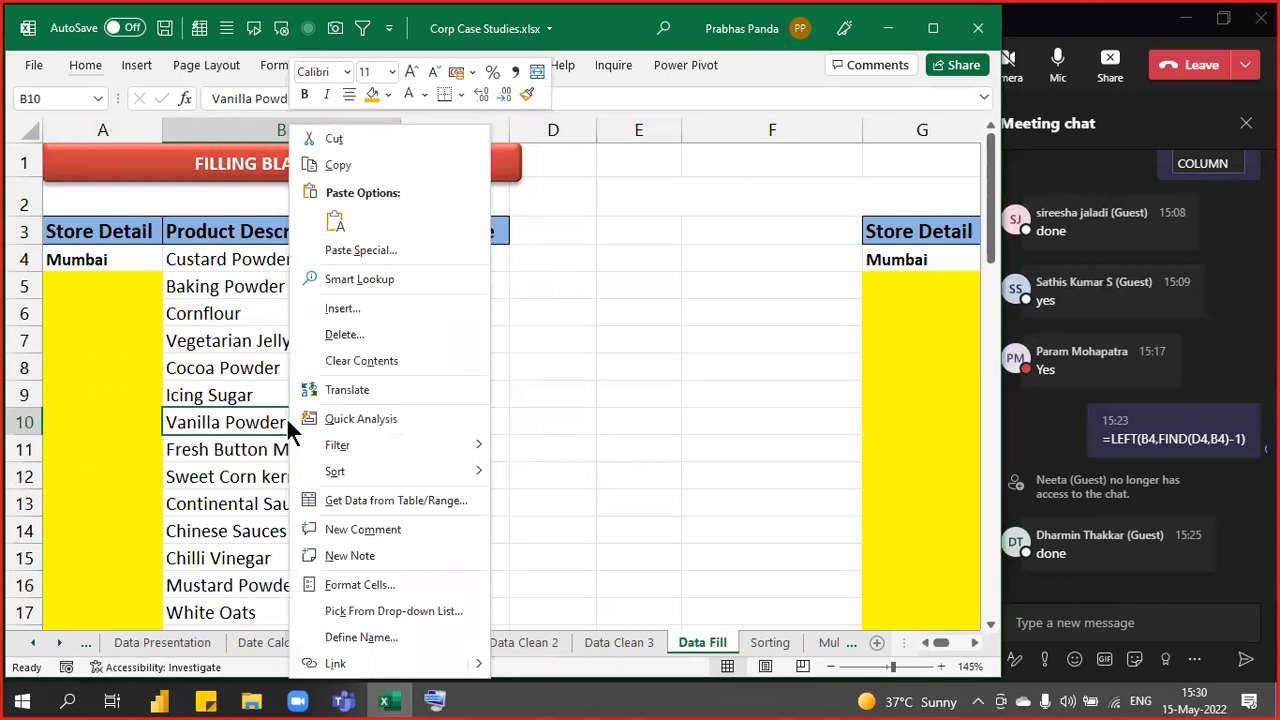
left_click(448, 420)
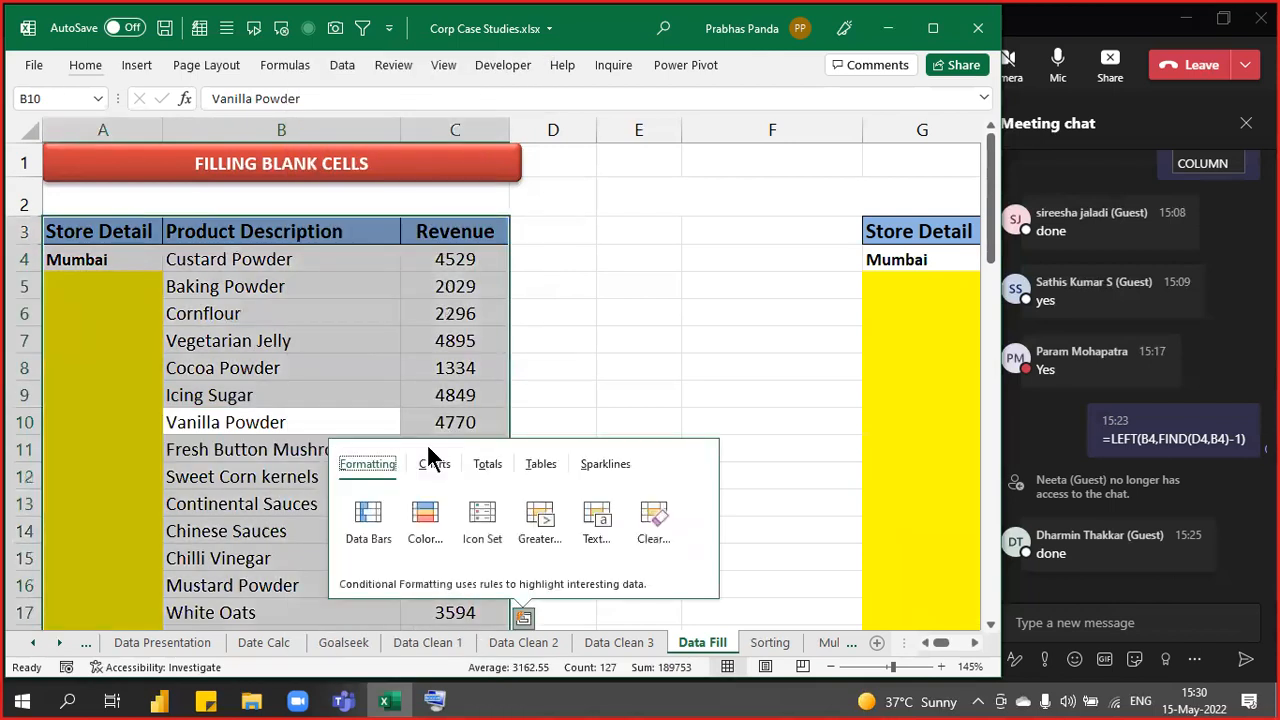
key("Escape")
right_click(304, 420)
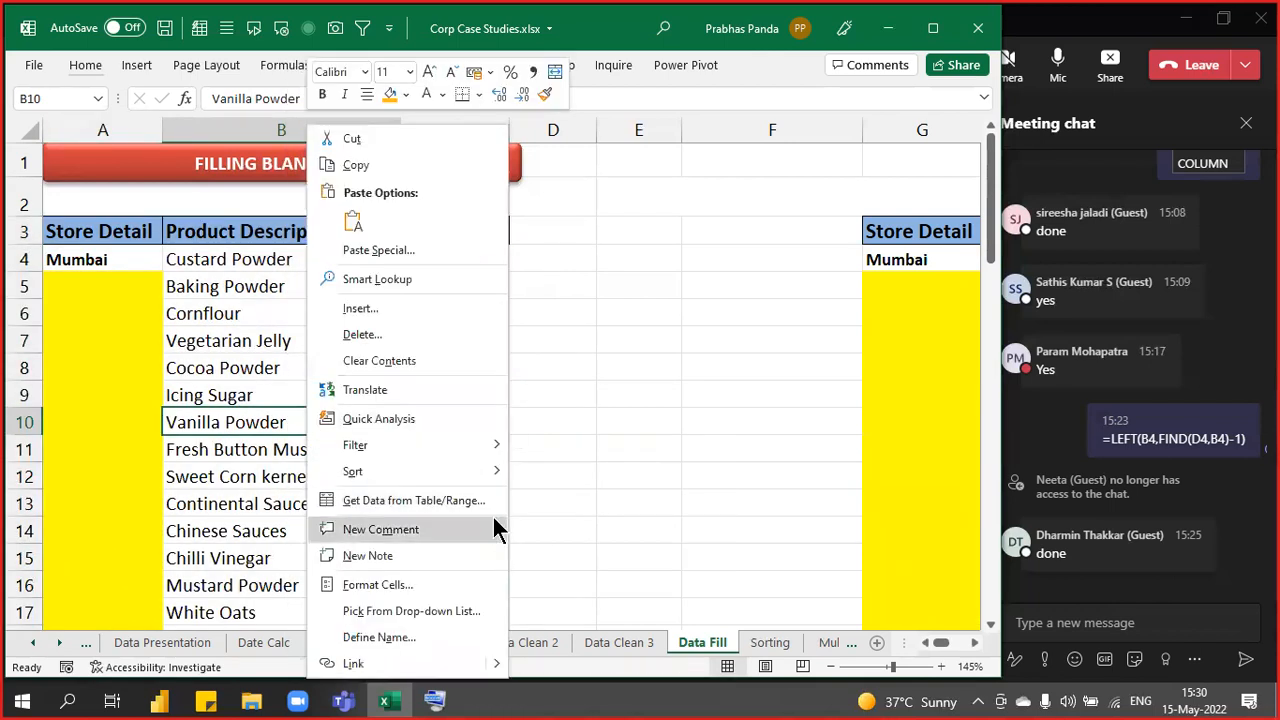
mouse_move(474, 445)
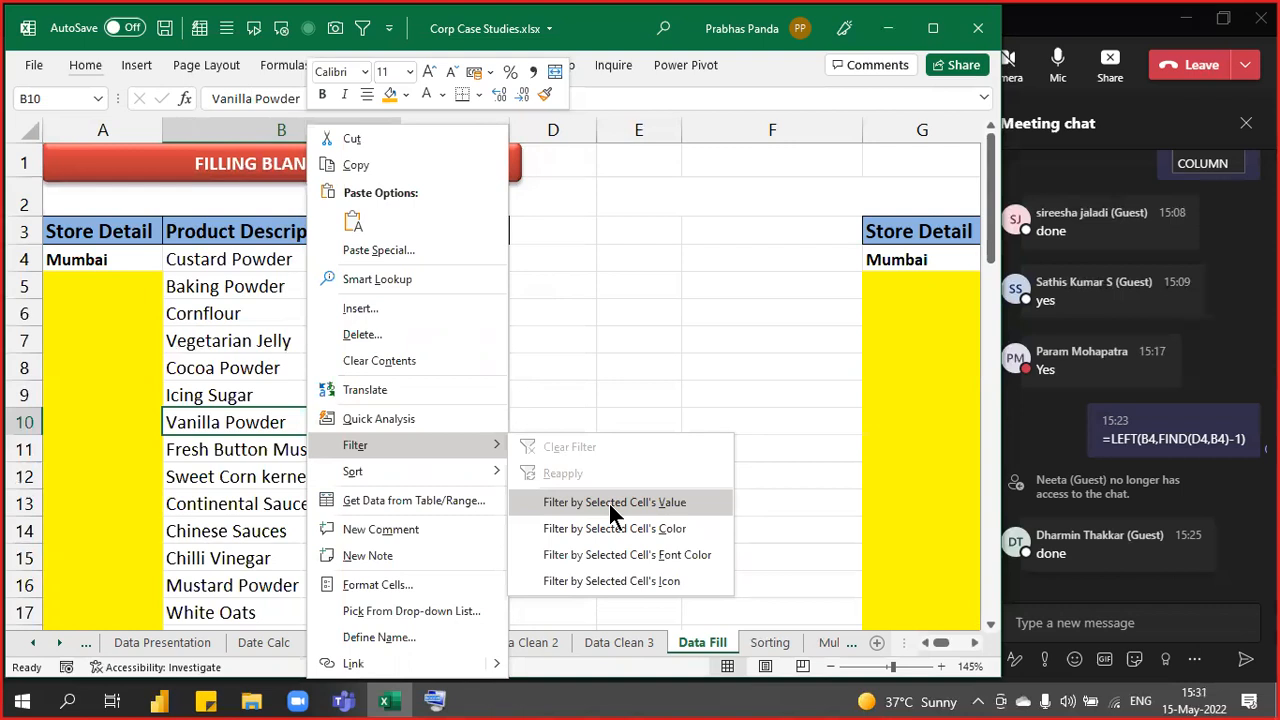
left_click(613, 505)
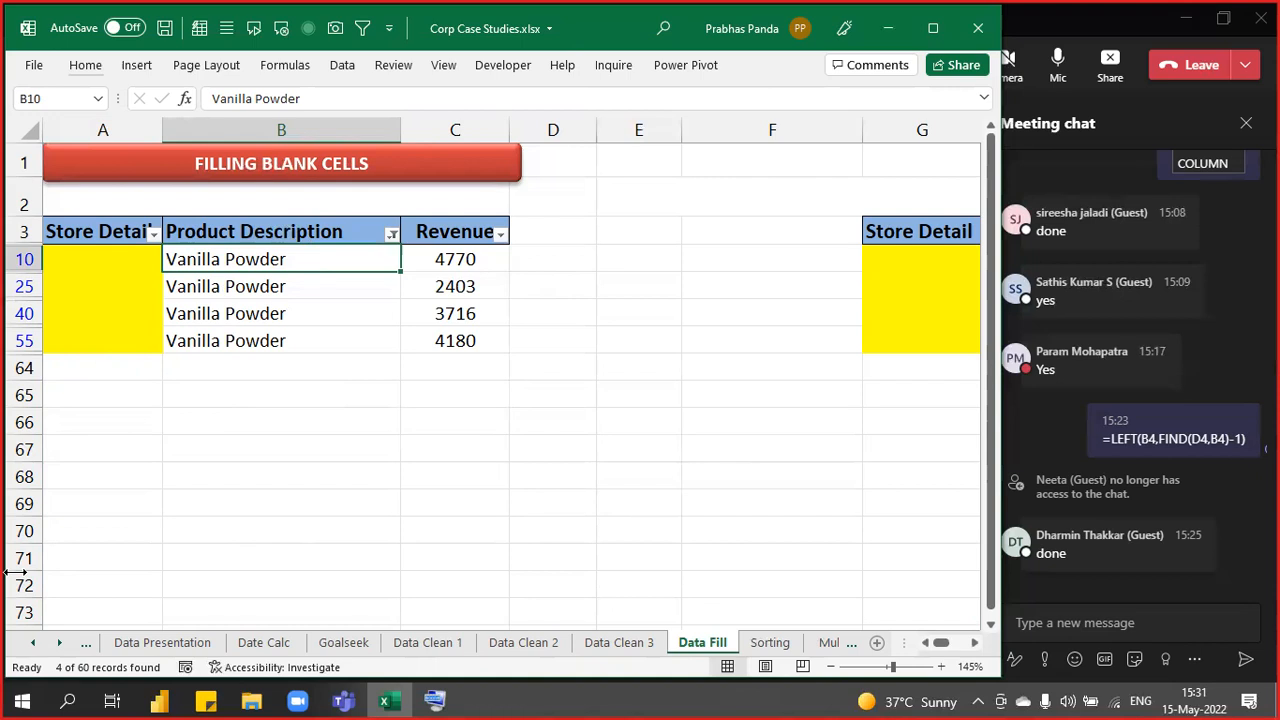
key("ctrl+shift+l")
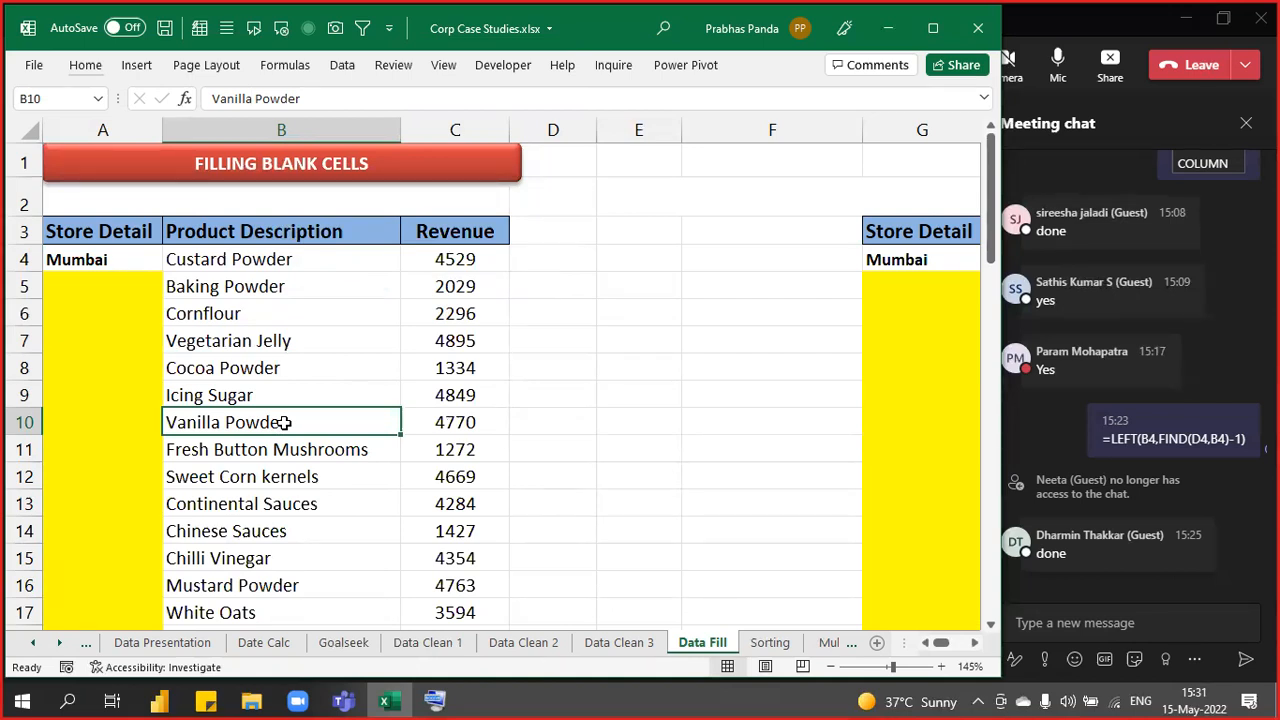
- Filter to Vanilla Powder rows, select their blank Store Detail cells, then turn off AutoFilter
right_click(284, 422)
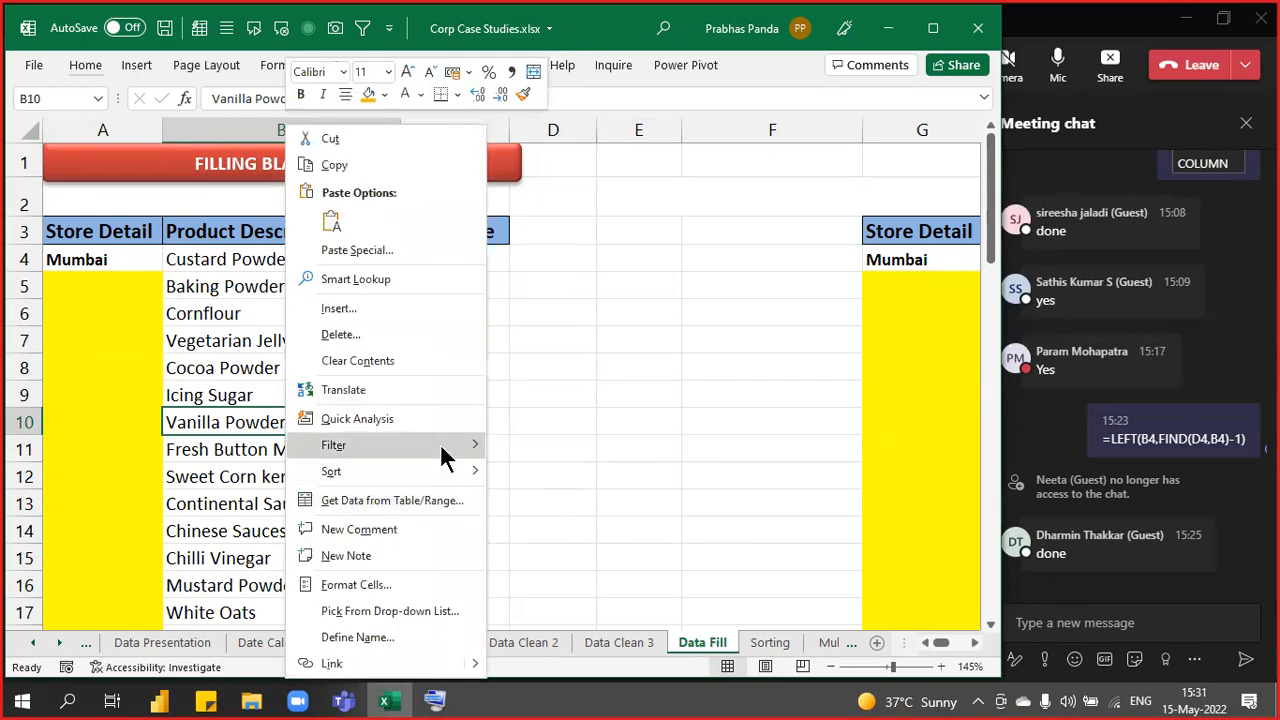
mouse_move(440, 448)
left_click(612, 504)
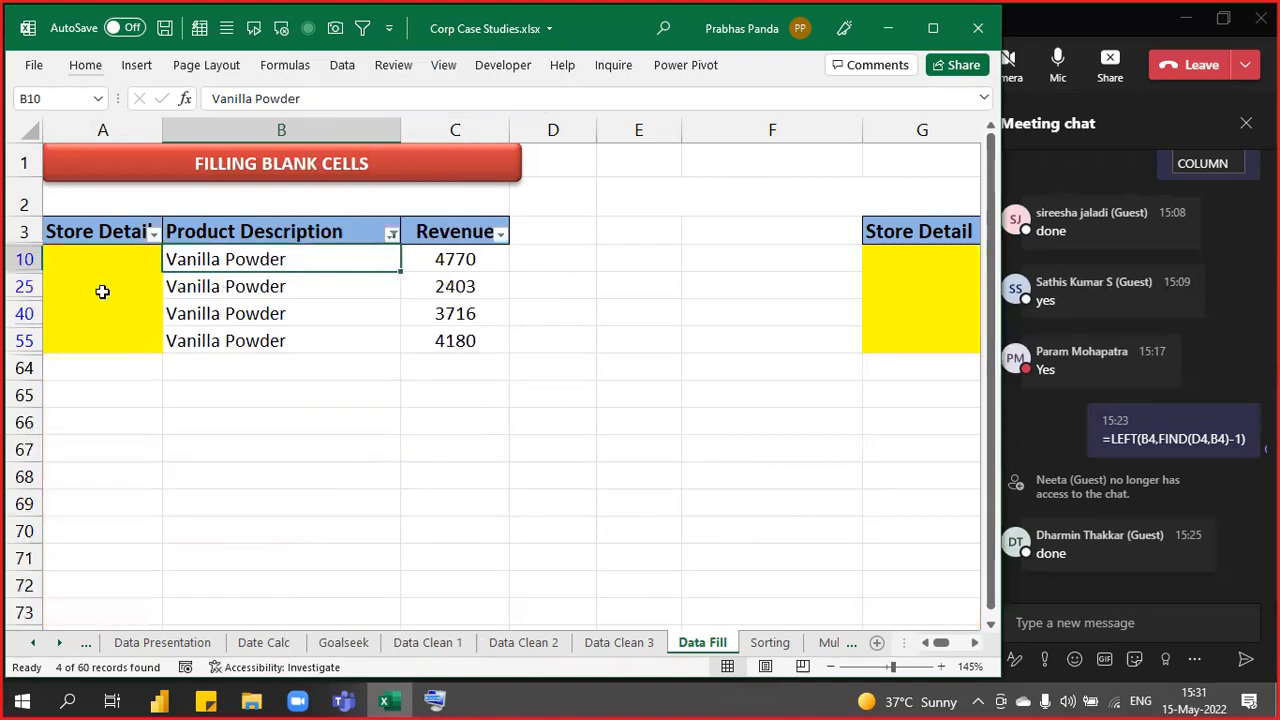
left_click_drag(89, 257, 100, 335)
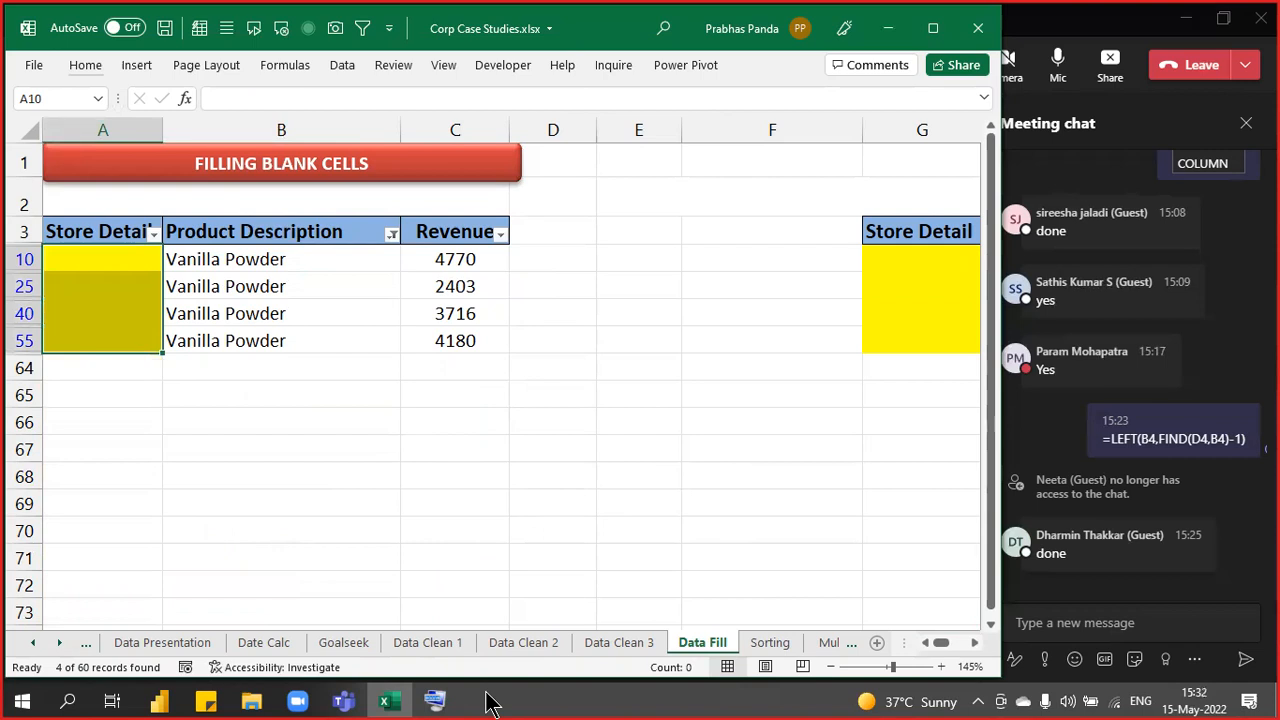
key("Up")
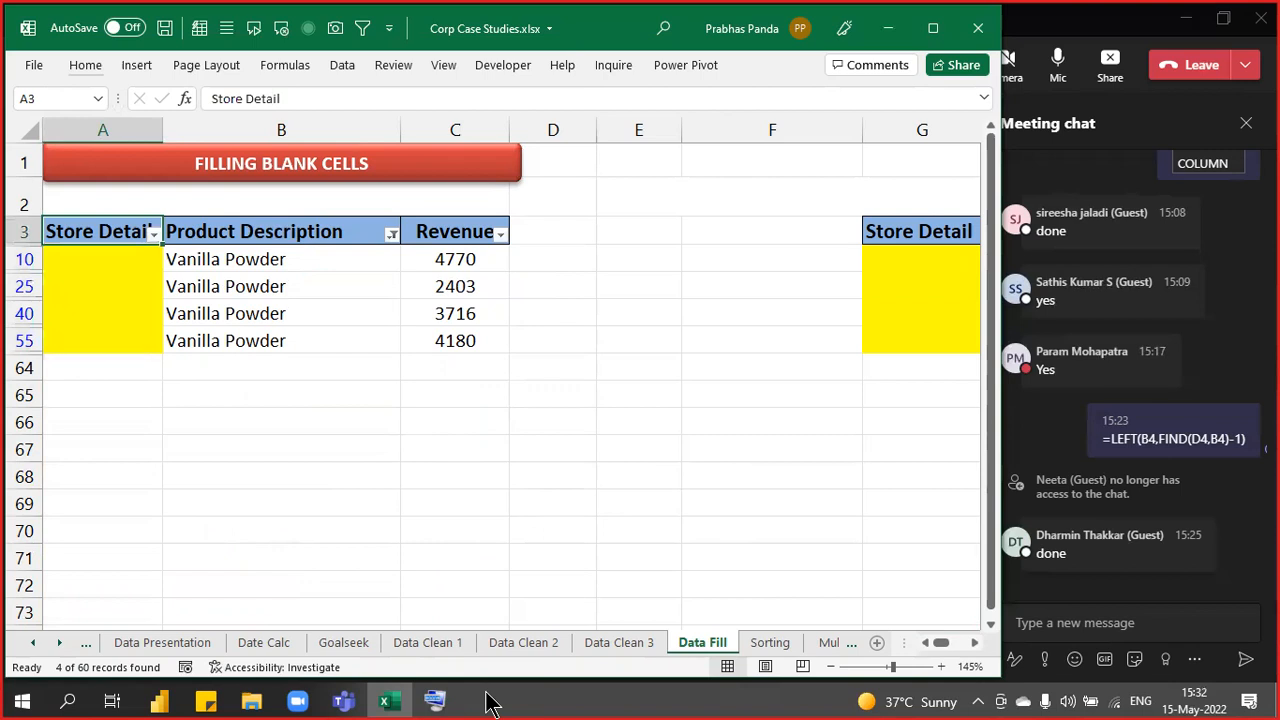
key("ctrl+shift+l")
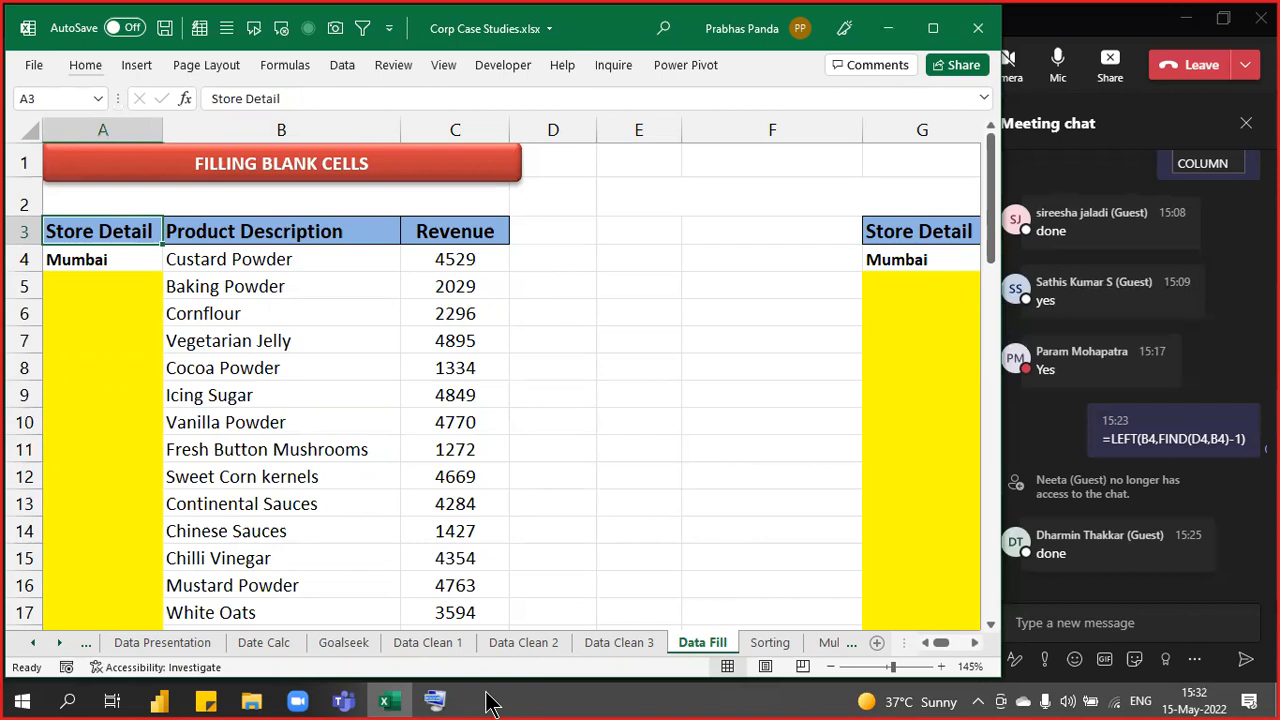
scroll(291, 425, "down", 1, "ctrl")
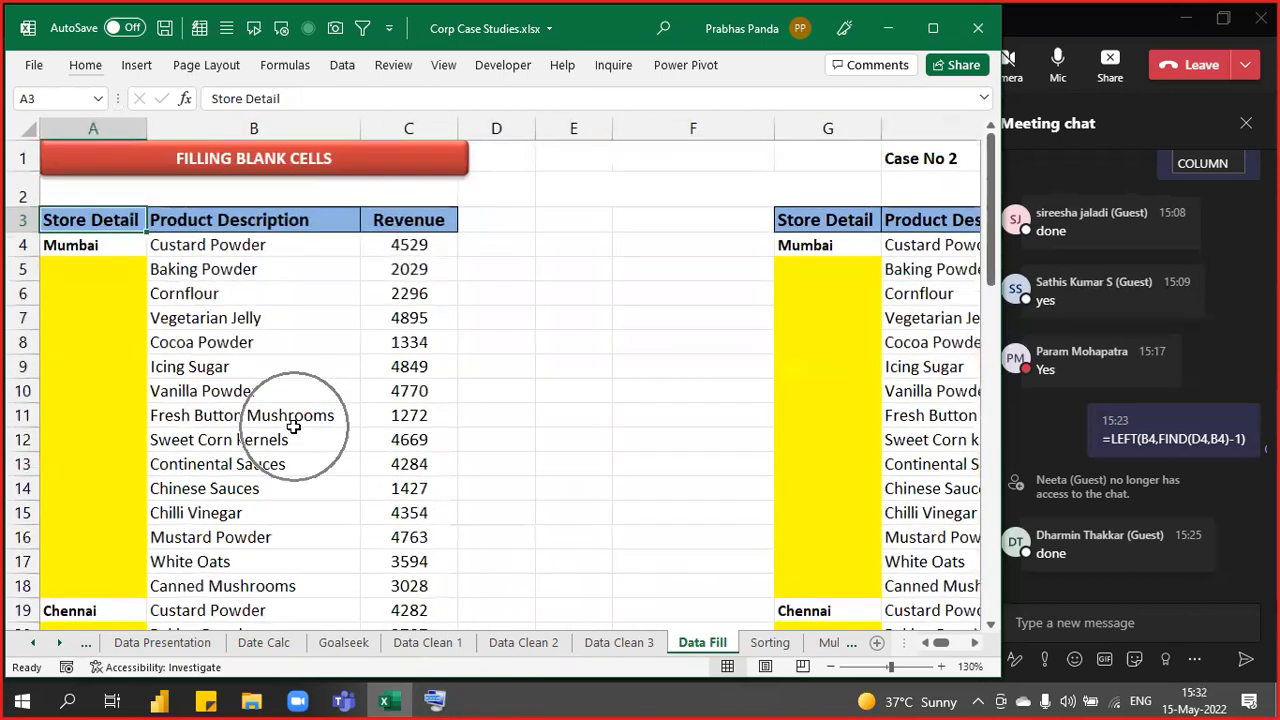
- Inspect the data by selecting Mumbai in A4, products B4:B18, and Chennai in A19
left_click(106, 248)
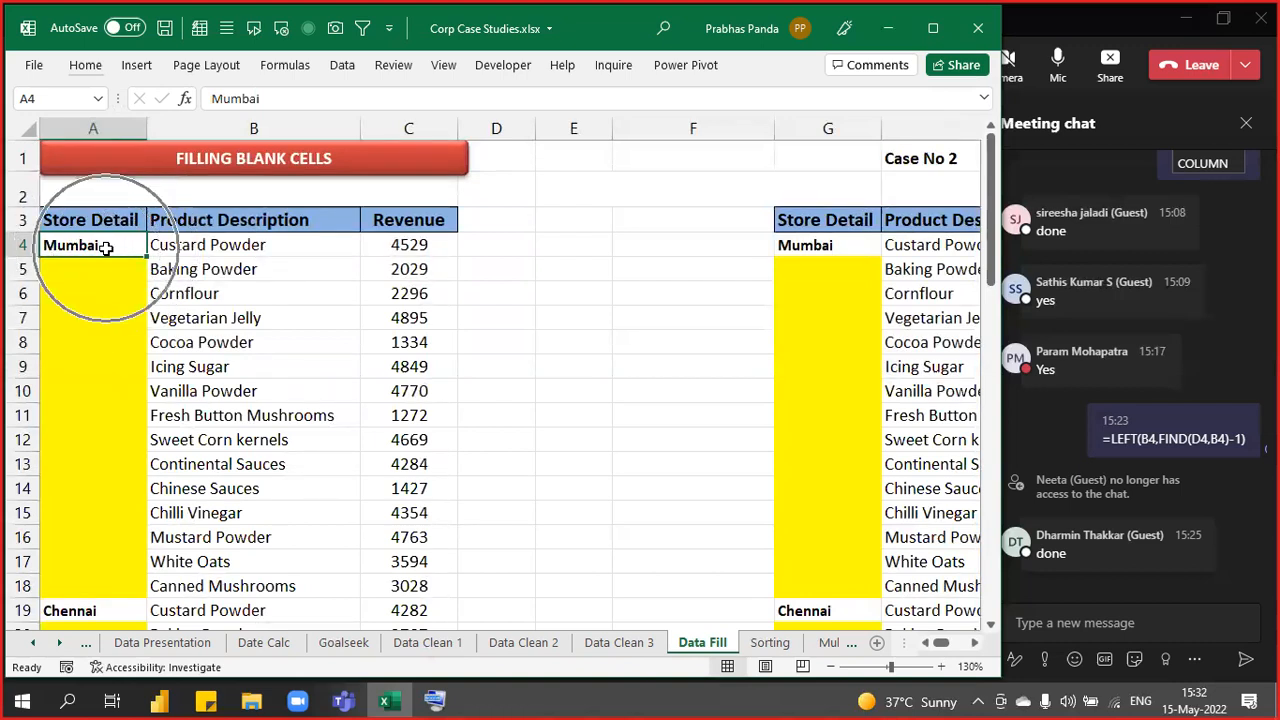
left_click(212, 250)
left_click_drag(226, 284, 249, 586)
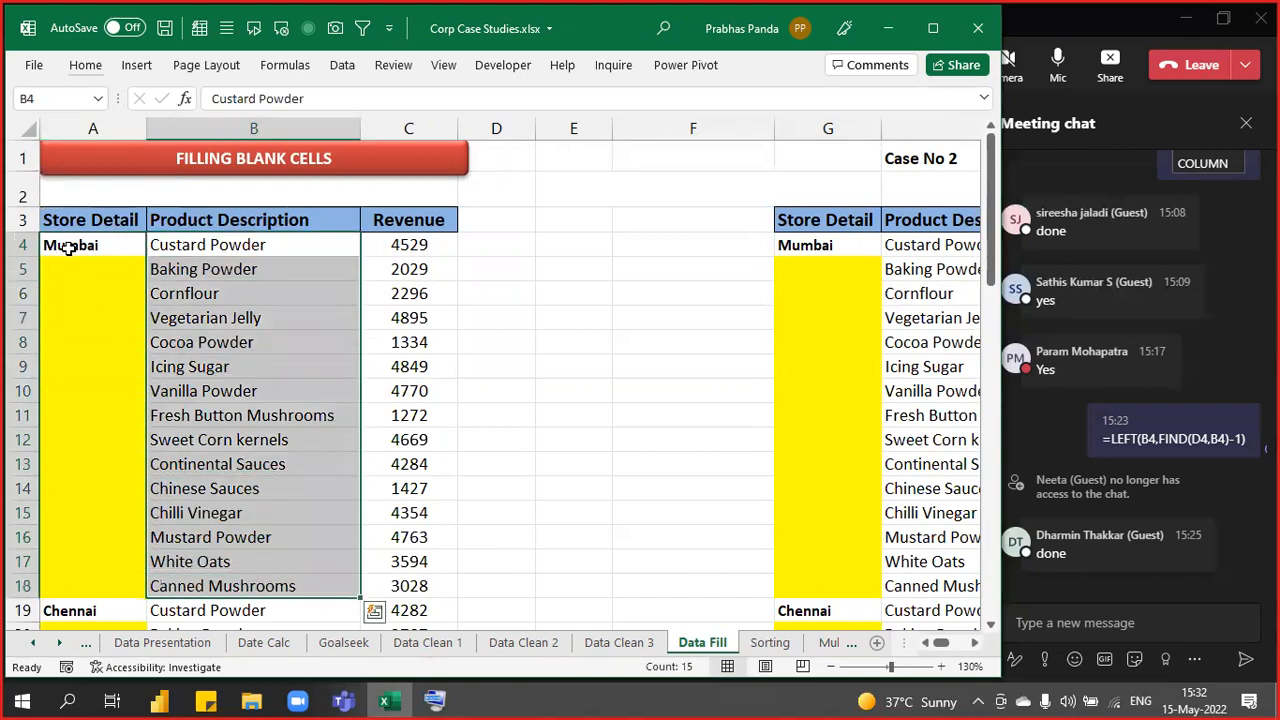
scroll(166, 486, "down", 3)
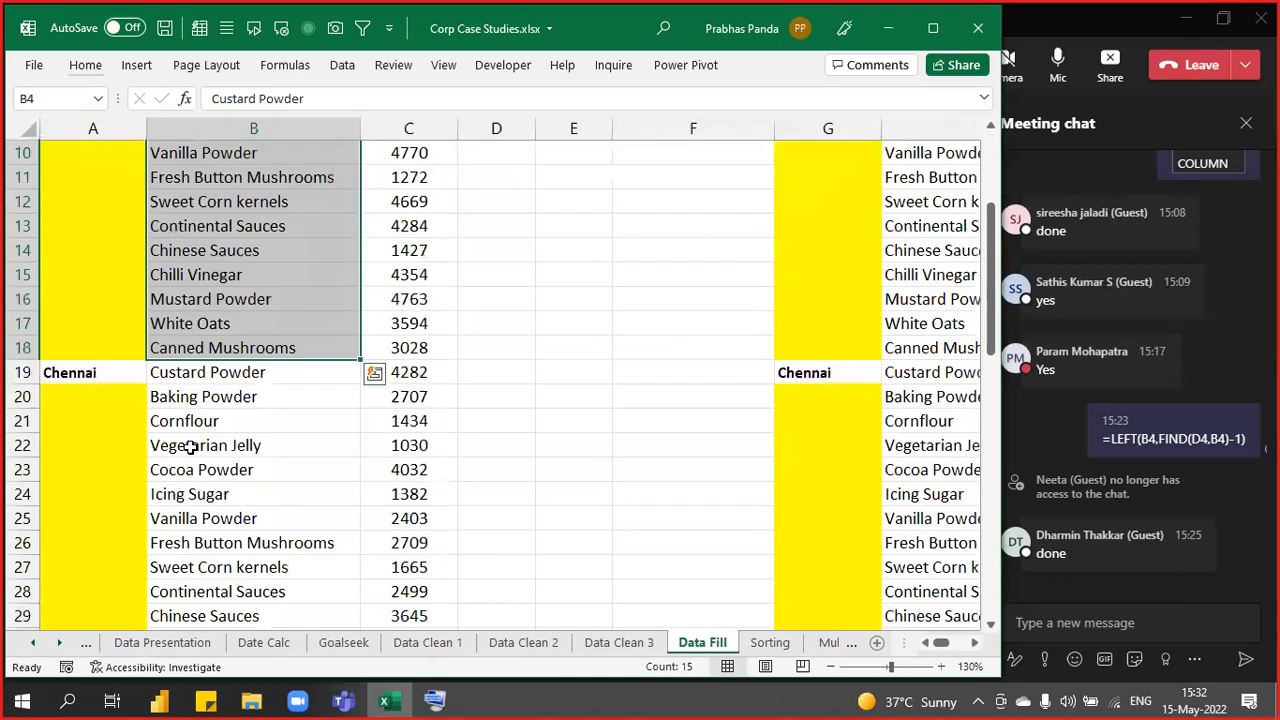
left_click(93, 370)
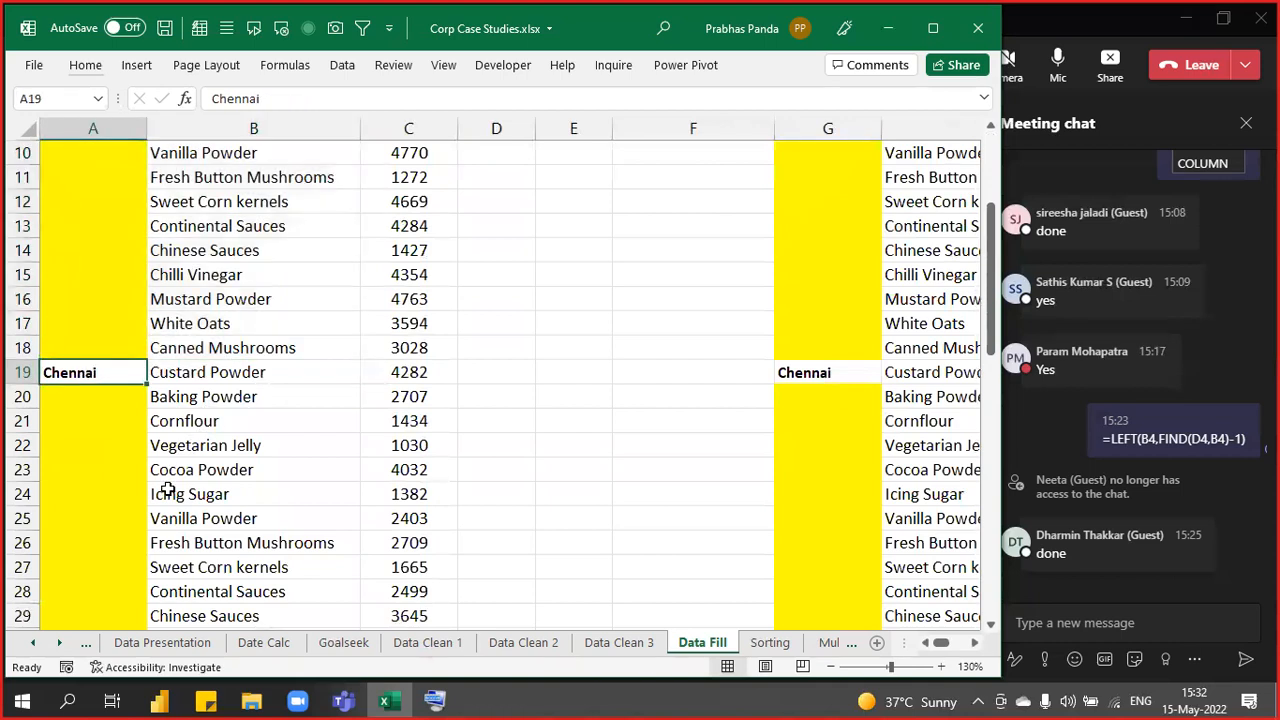
scroll(166, 486, "up", 3)
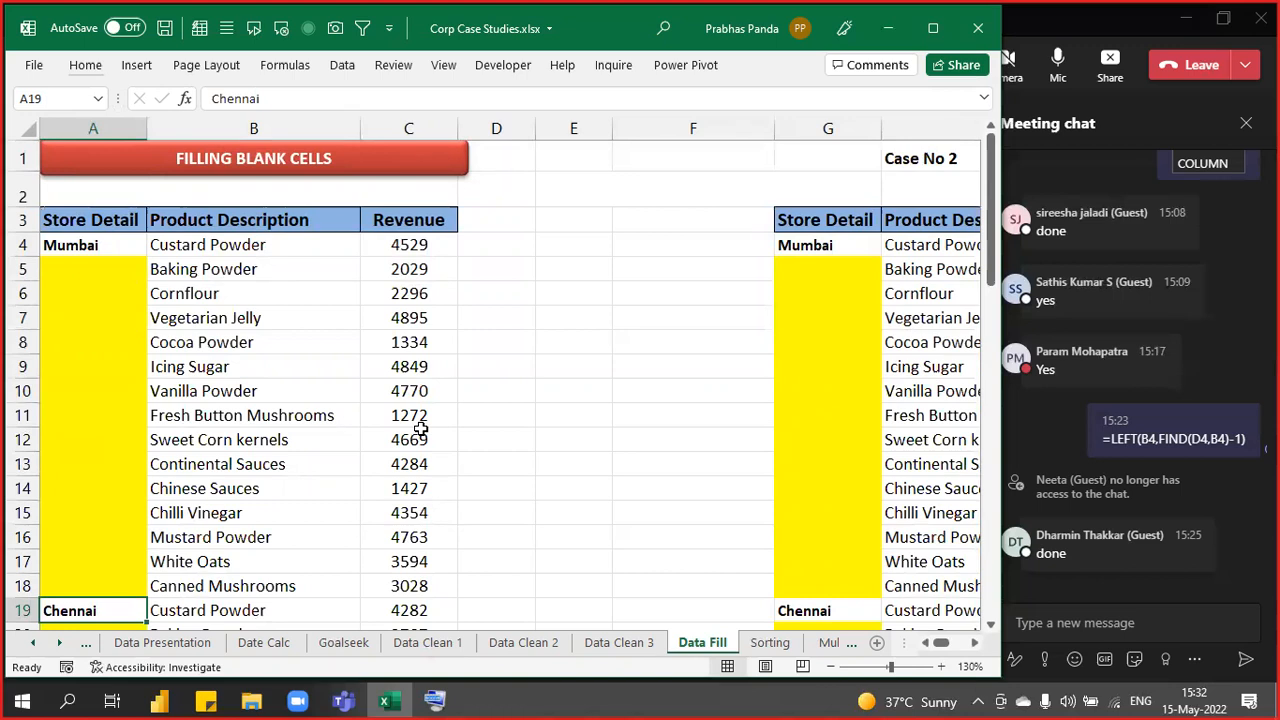
left_click_drag(101, 218, 80, 529)
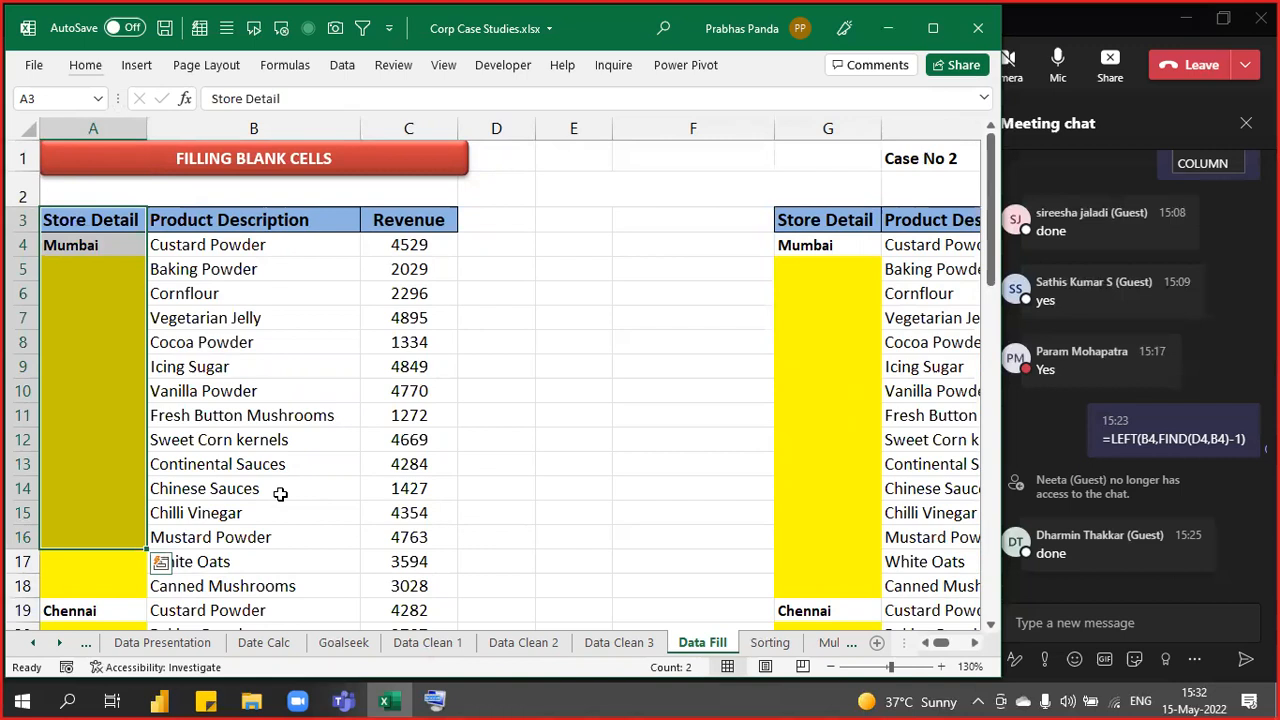
key("Up")
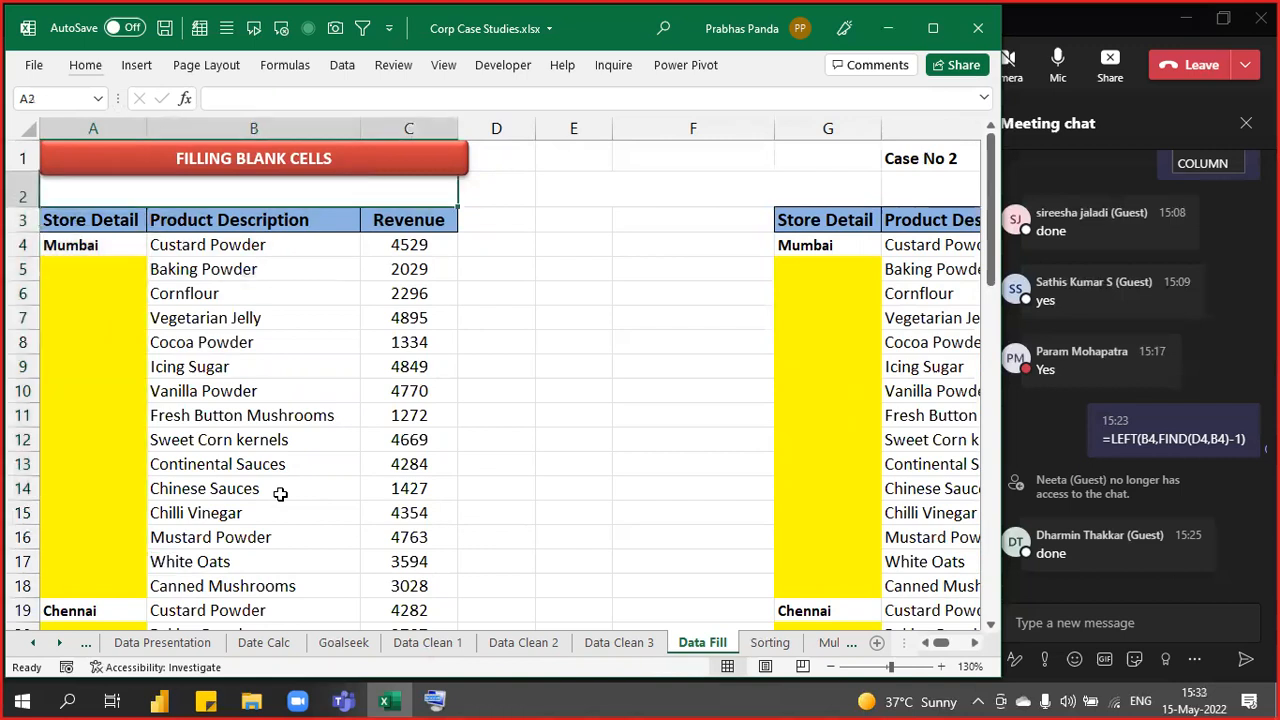
- Select the Store Detail range A3:A63 by starting at A3 and extending to row 63
left_click(72, 222)
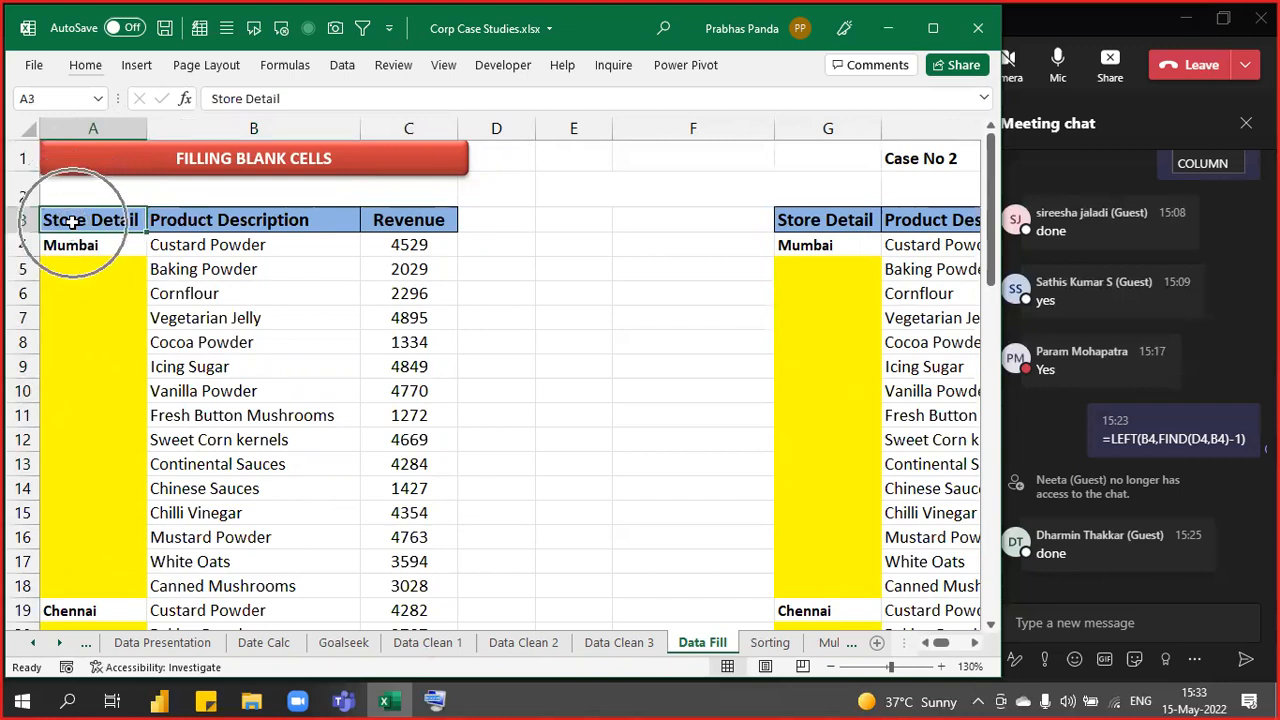
scroll(143, 445, "down", 14)
scroll(143, 445, "down", 4)
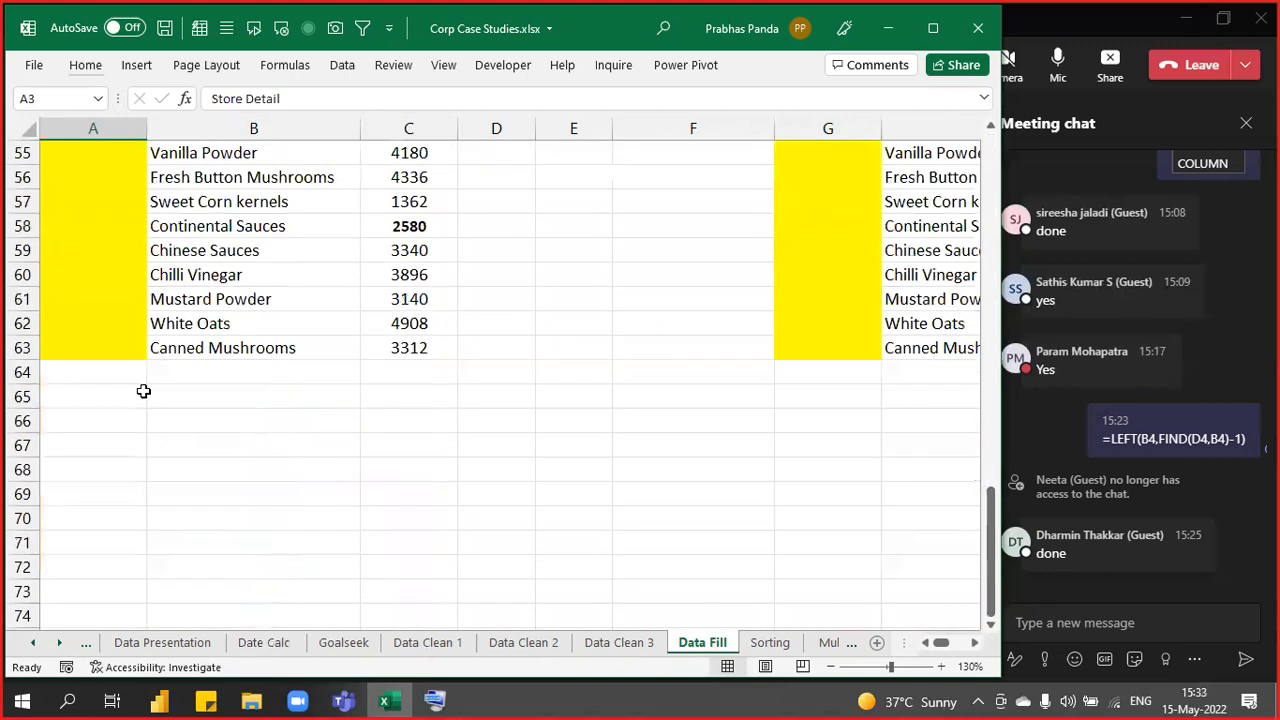
left_click(124, 353, "shift")
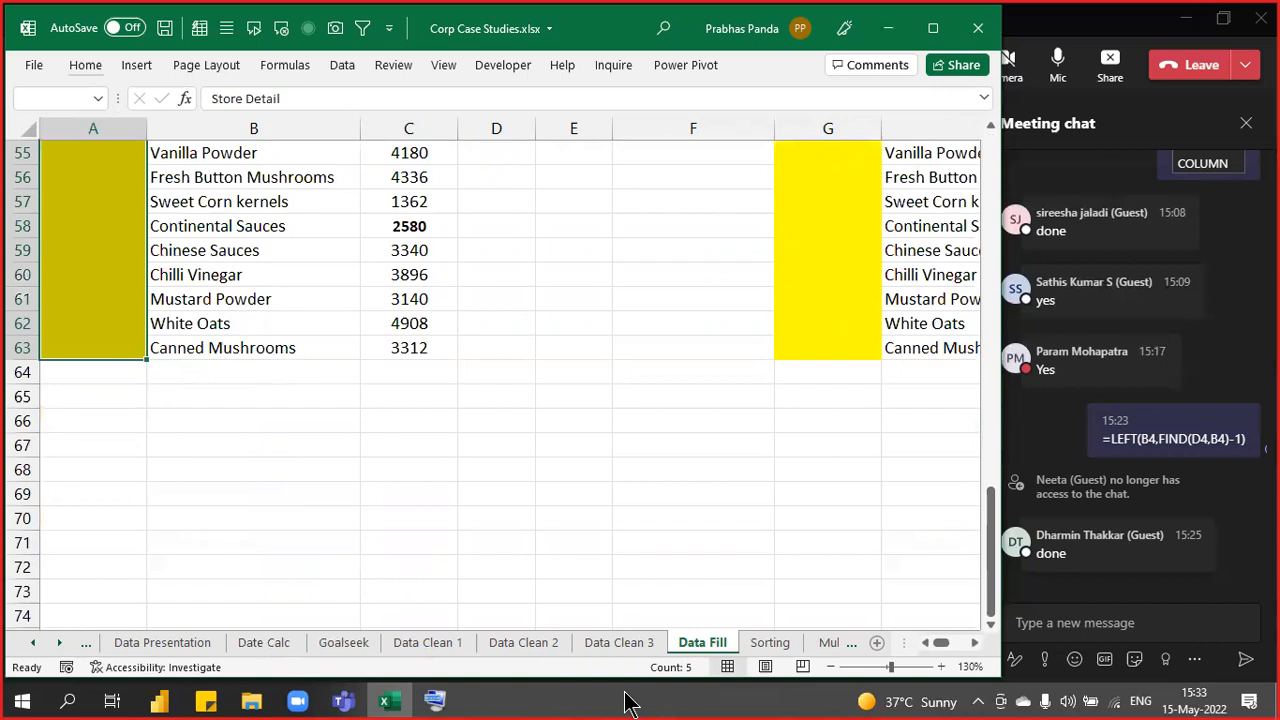
- Use Ctrl+G, Go To Special, Blanks to select only the empty cells in A3:A63
key("ctrl+g")
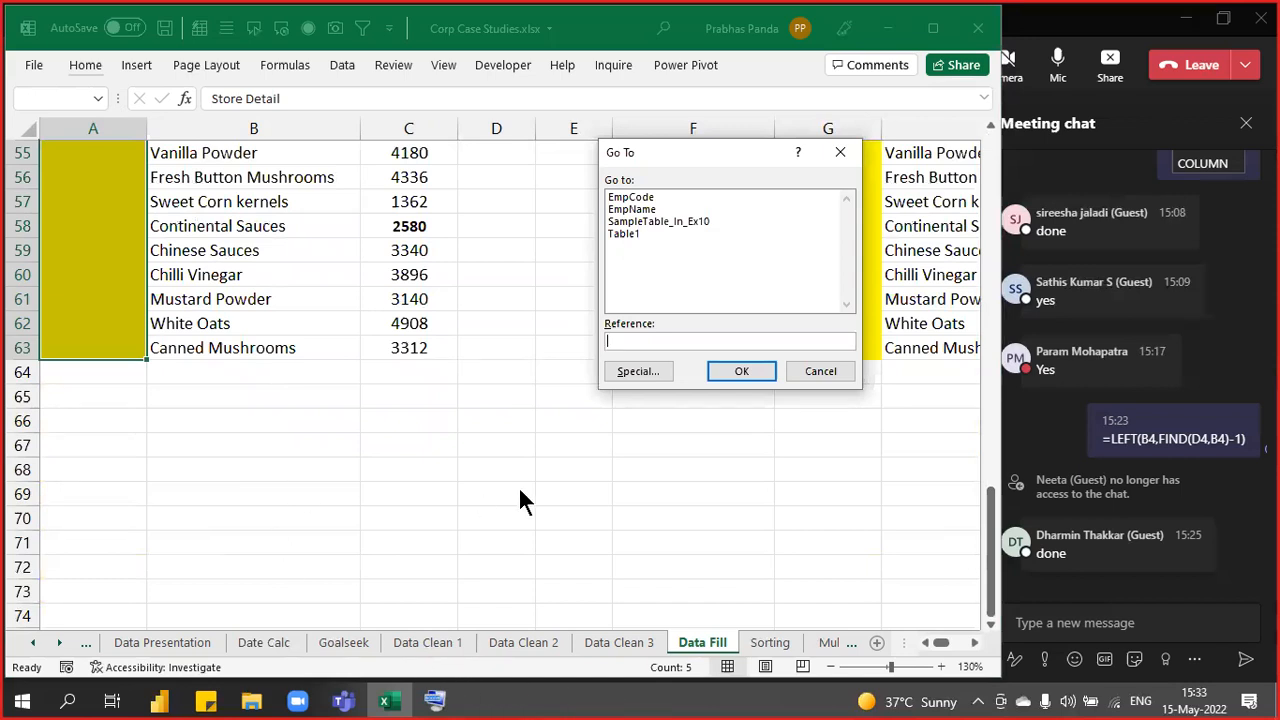
left_click(627, 375)
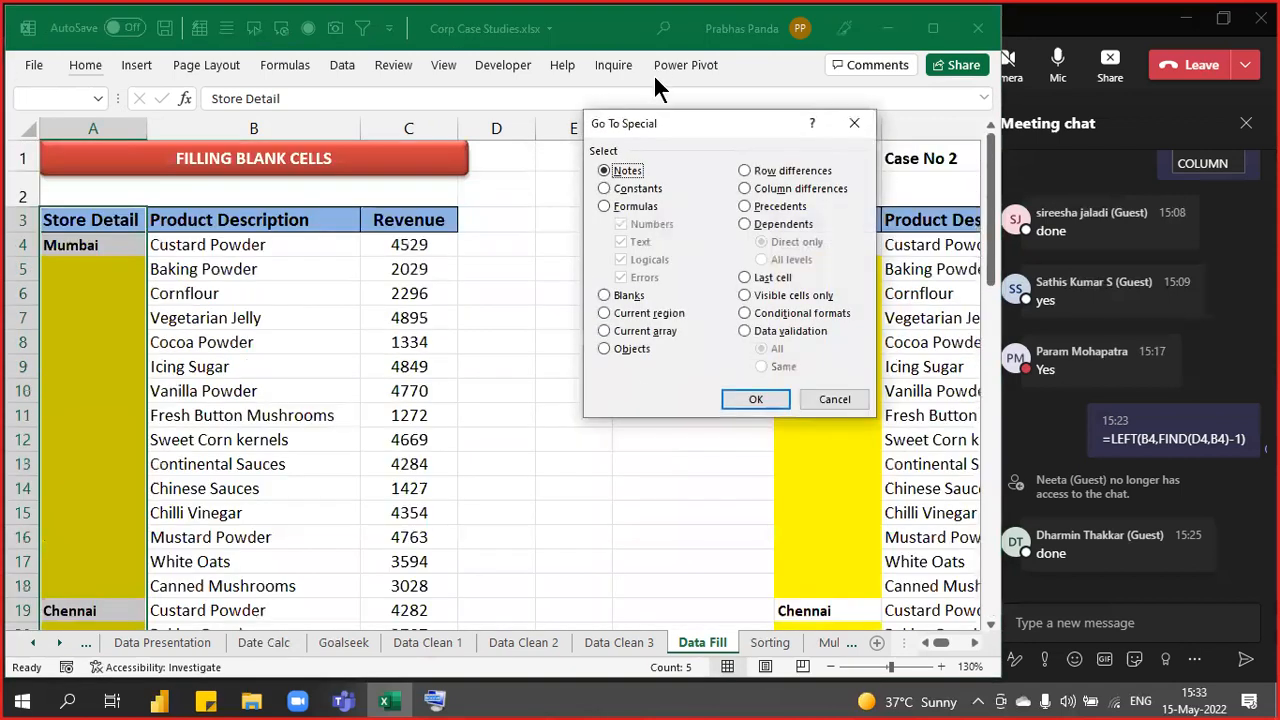
left_click_drag(653, 122, 590, 114)
left_click(568, 288)
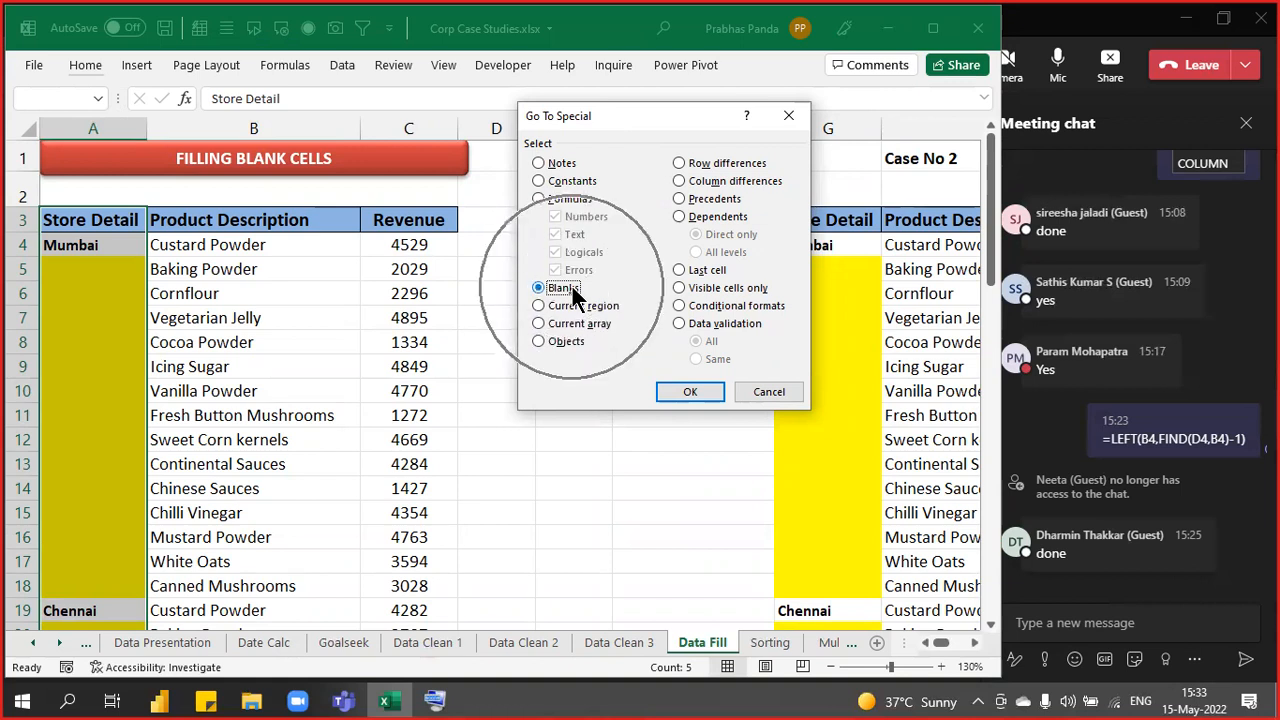
left_click(688, 392)
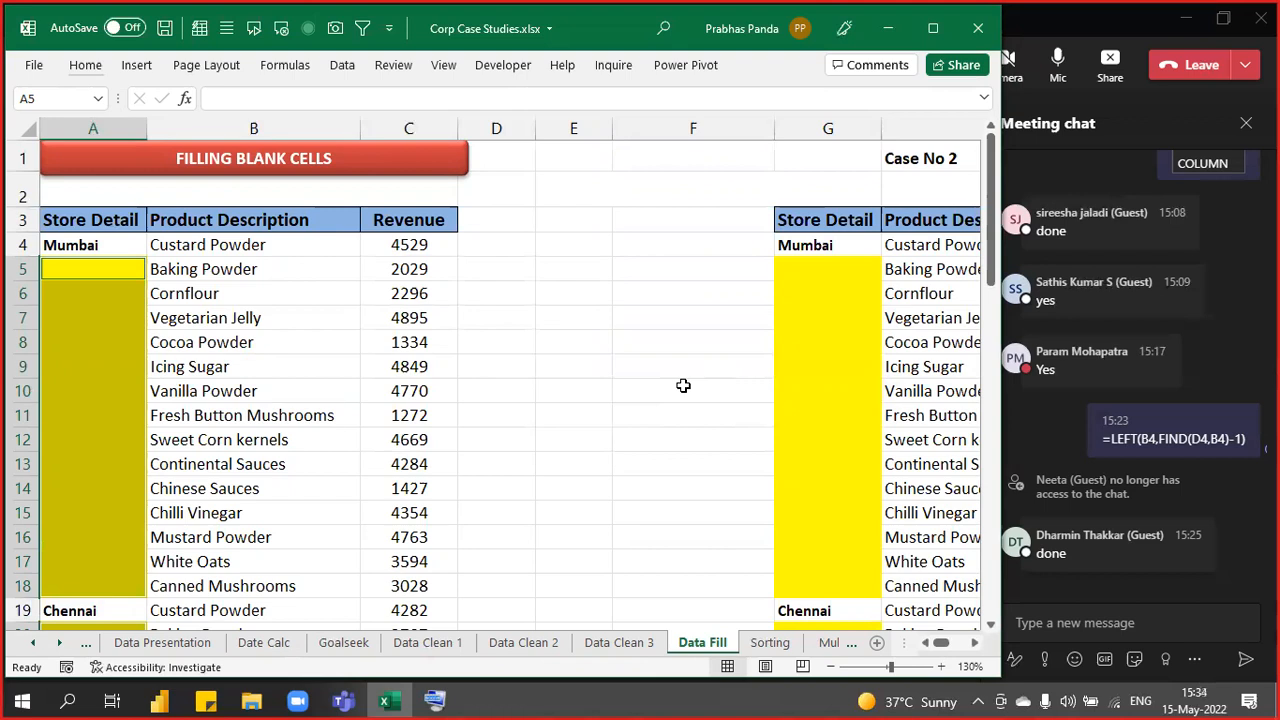
- Enter =A4 into all selected blanks with Ctrl+Enter so Mumbai and Chennai fill down
type("=")
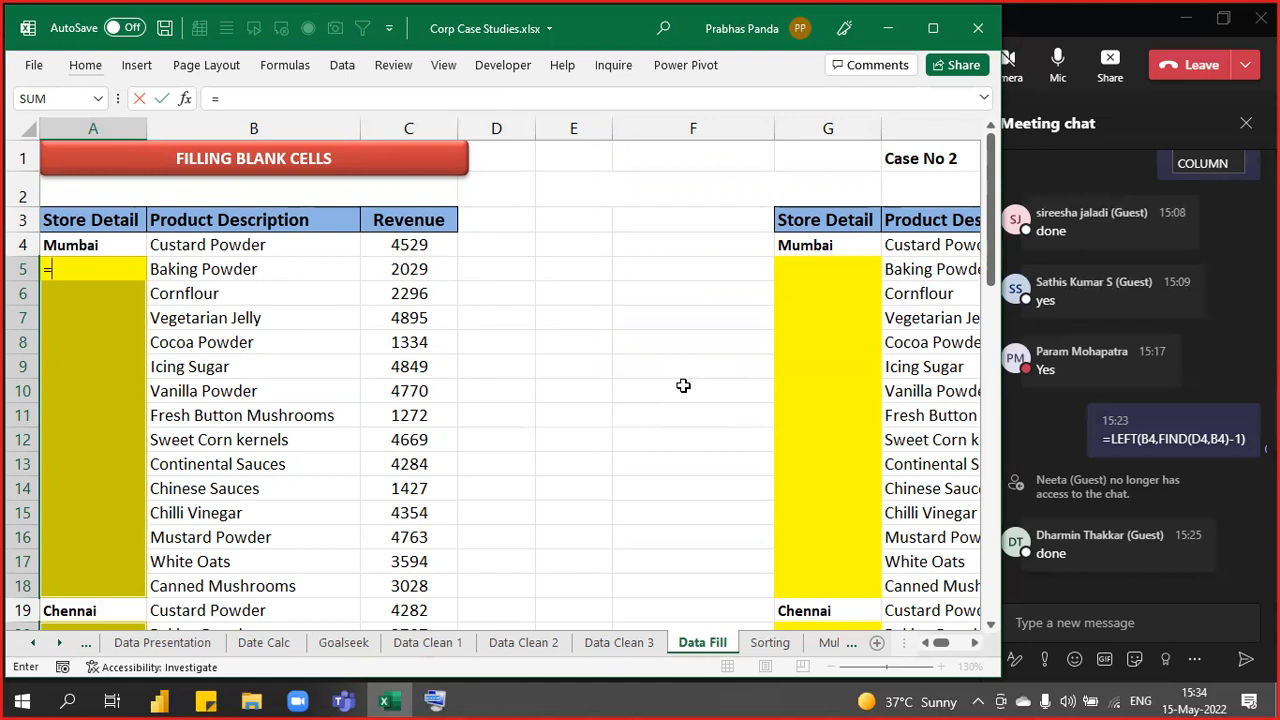
key("Up")
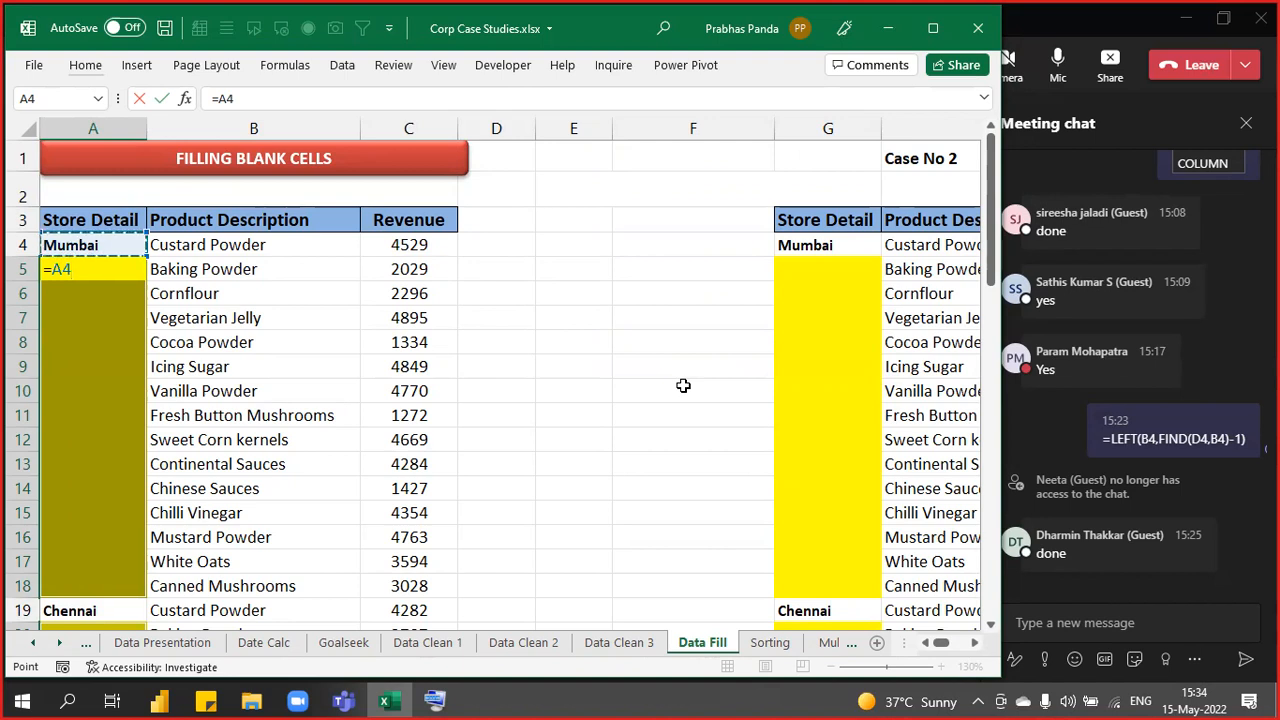
key("ctrl+Return")
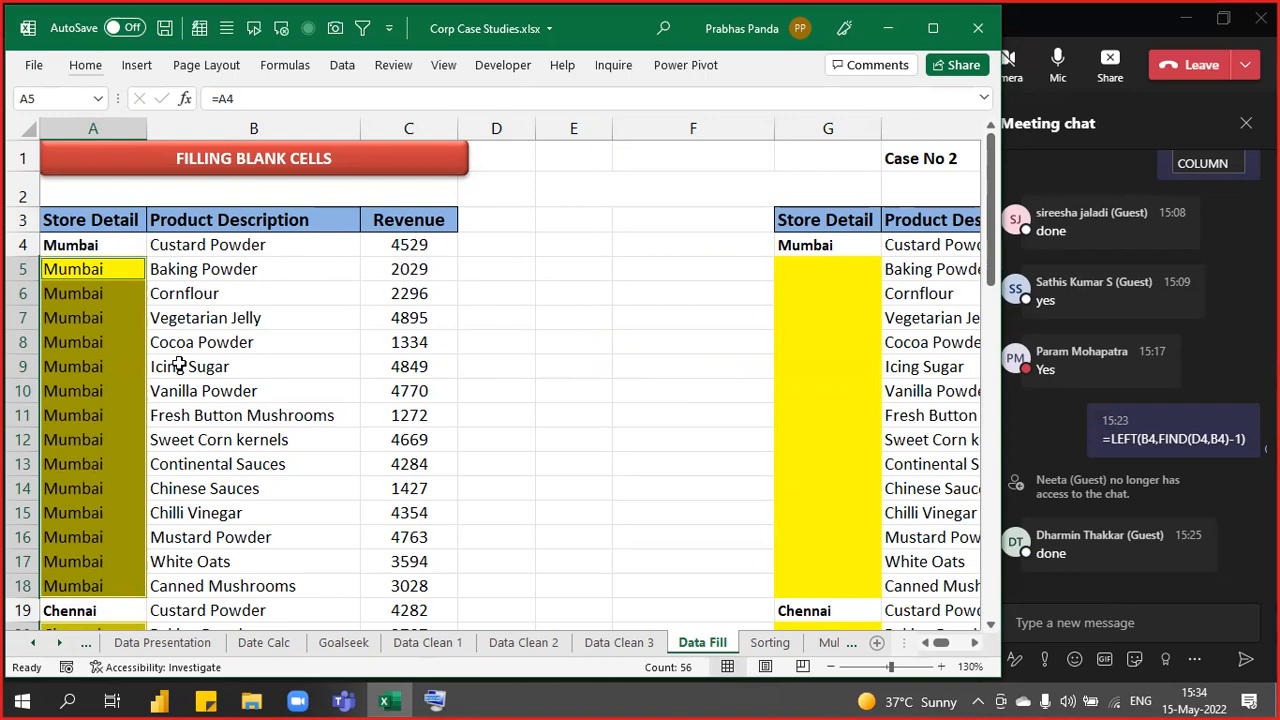
scroll(177, 363, "down", 1, "ctrl")
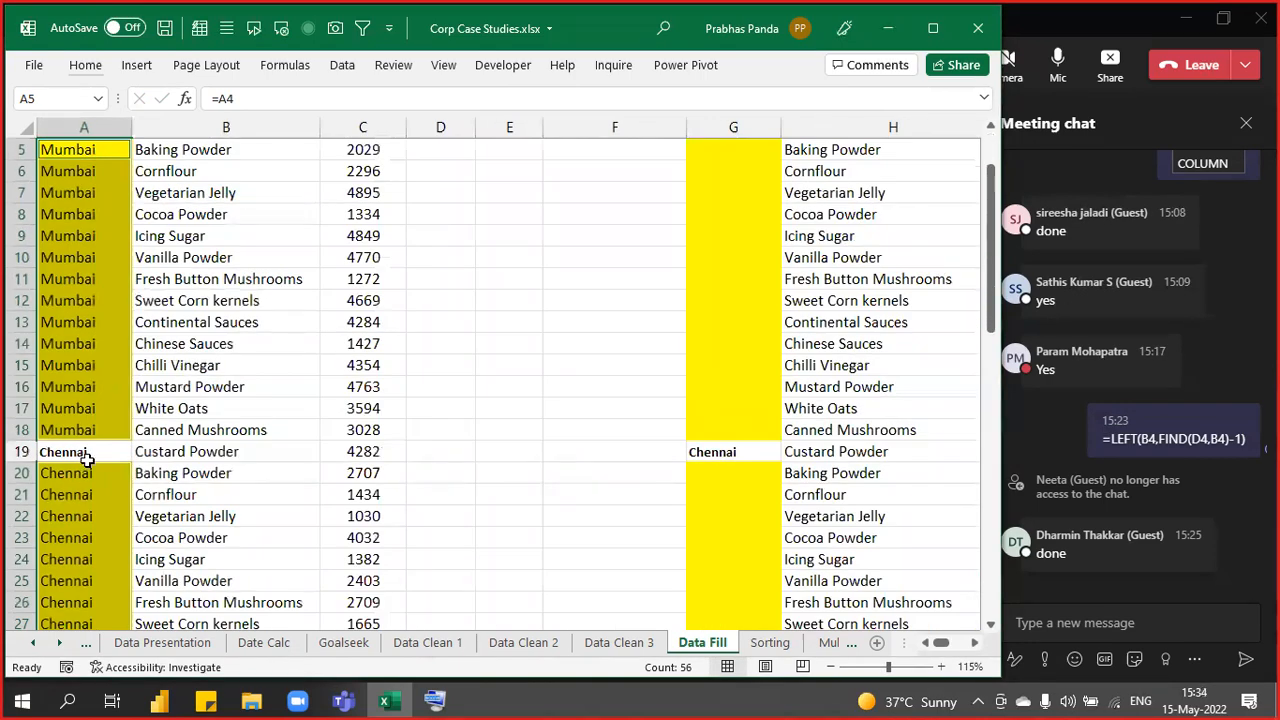
scroll(86, 455, "down", 5)
scroll(86, 455, "down", 11)
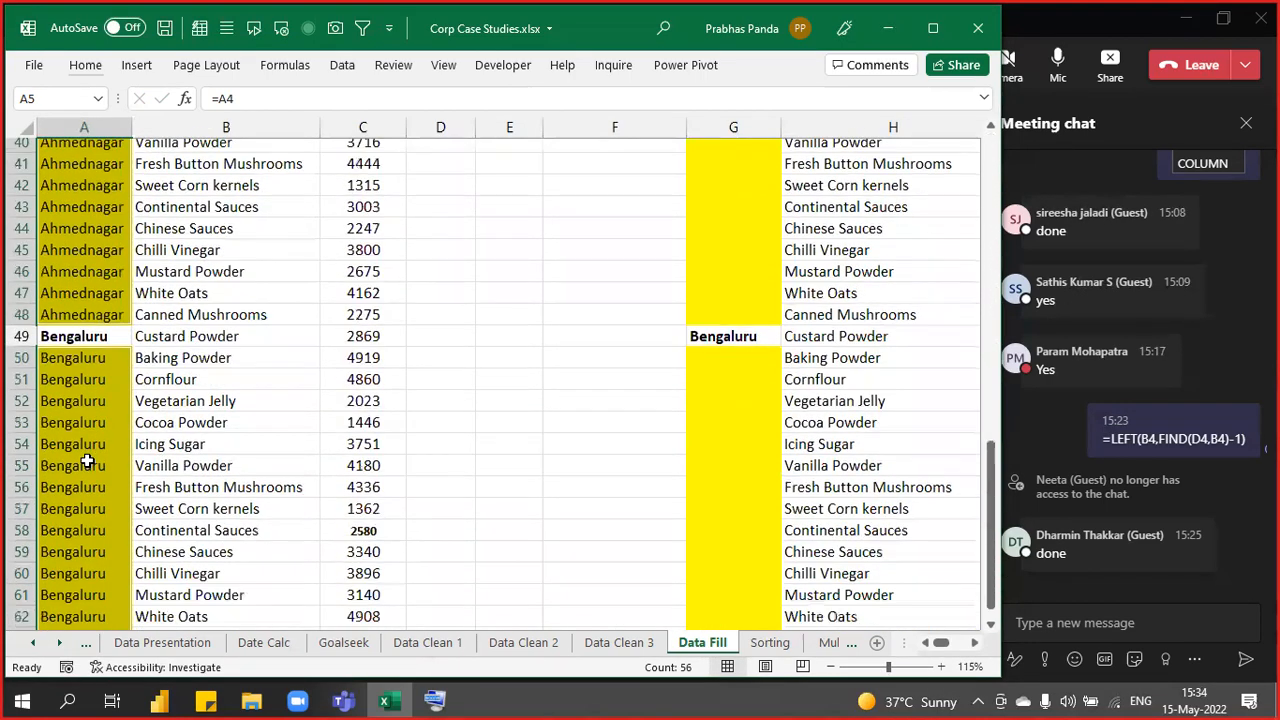
scroll(86, 455, "up", 6)
scroll(87, 458, "up", 11)
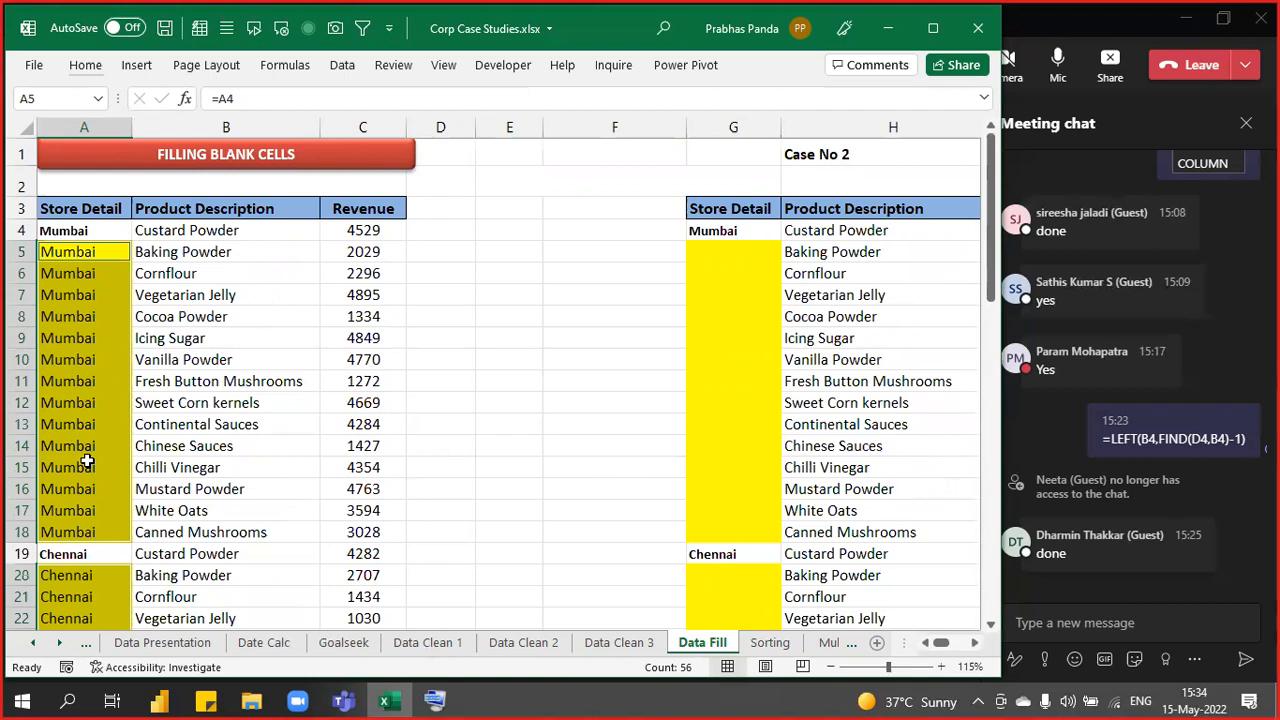
- Move to the Case No 2 table and select its Store Detail column G
key("Right")
key("Right")
key("Right")
key("Right")
key("Right")
key("Right")
key("Right")
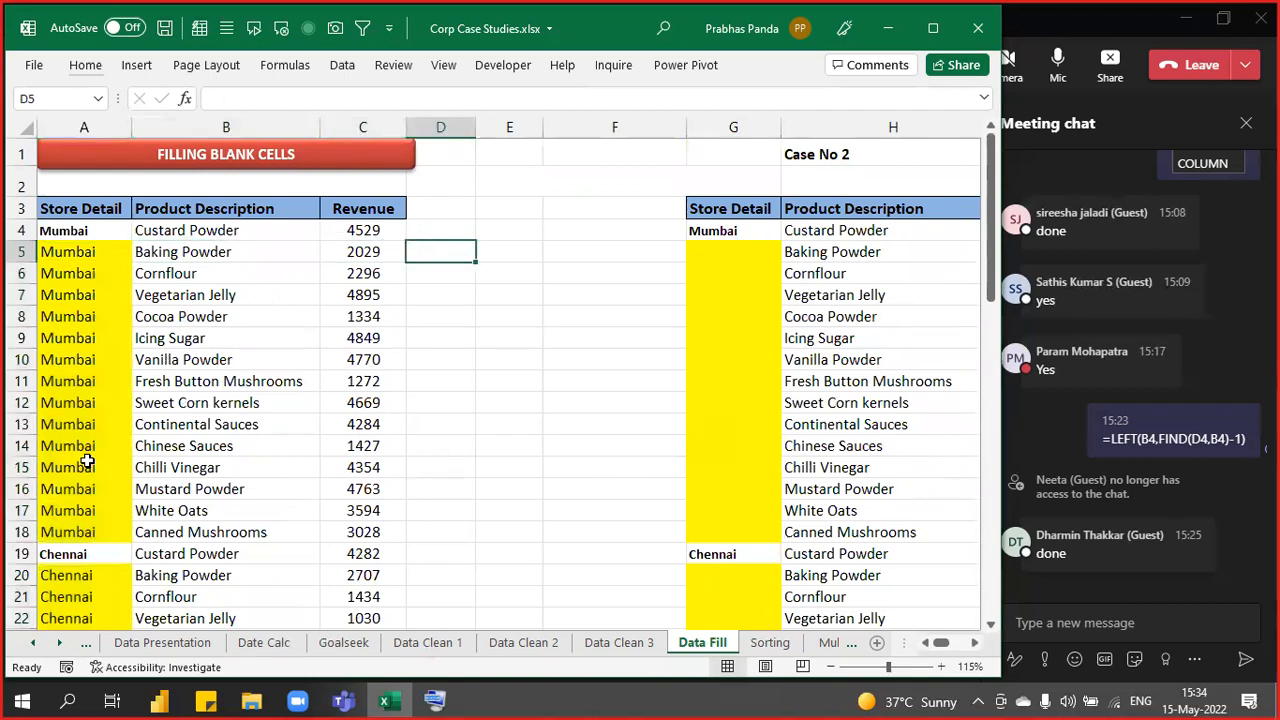
key("Right")
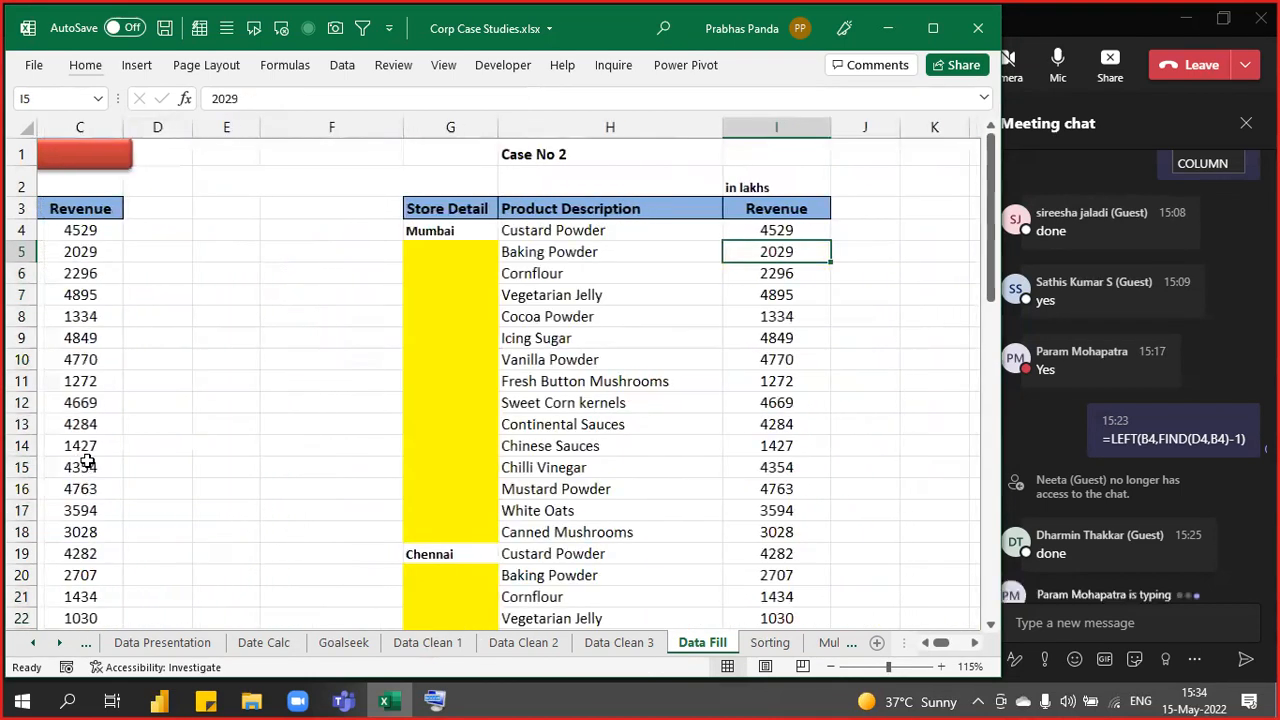
left_click_drag(437, 209, 443, 577)
left_click(440, 121)
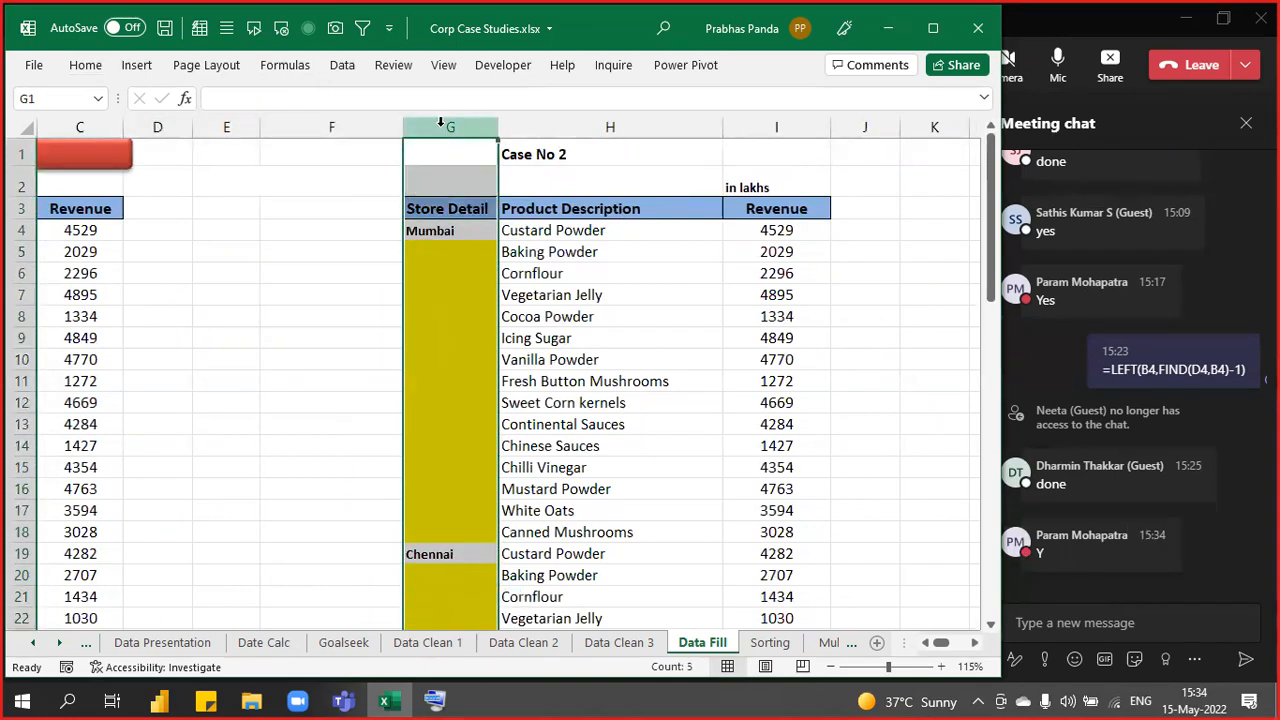
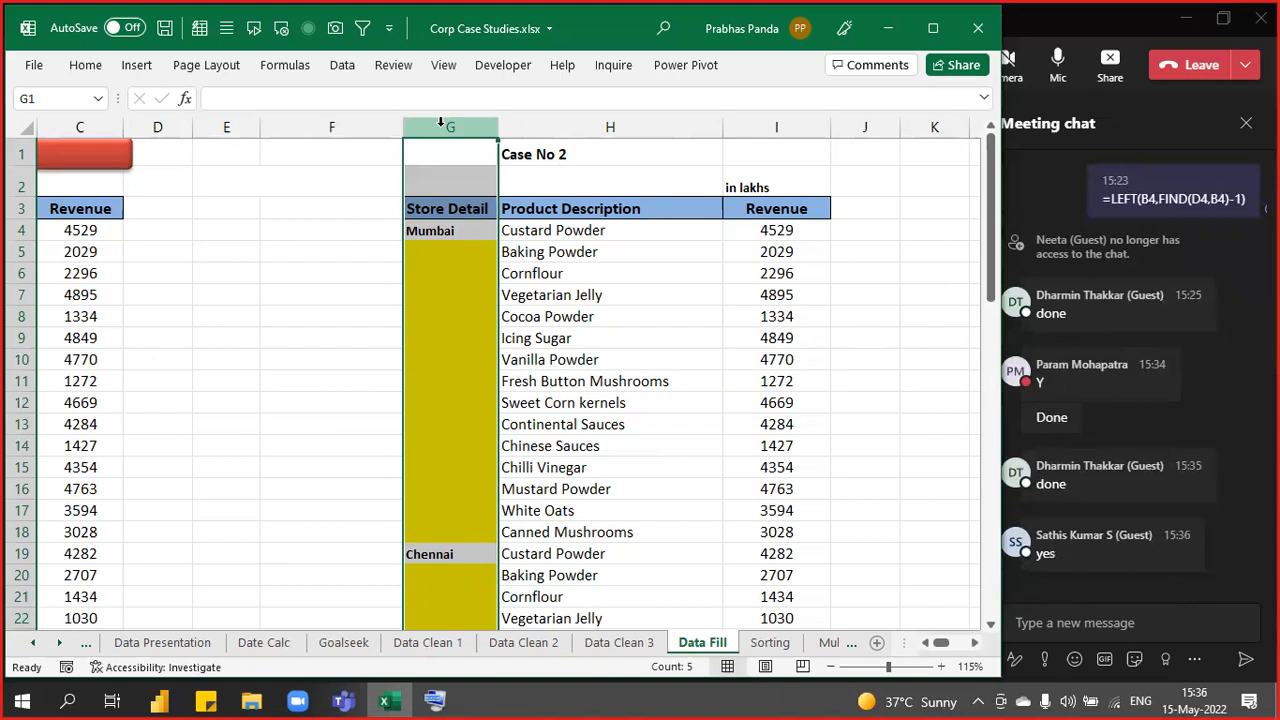
- Clear the column G selection and move from the Data Fill sheet to the Sorting sheet
key("Down")
key("ctrl+Page_Down")
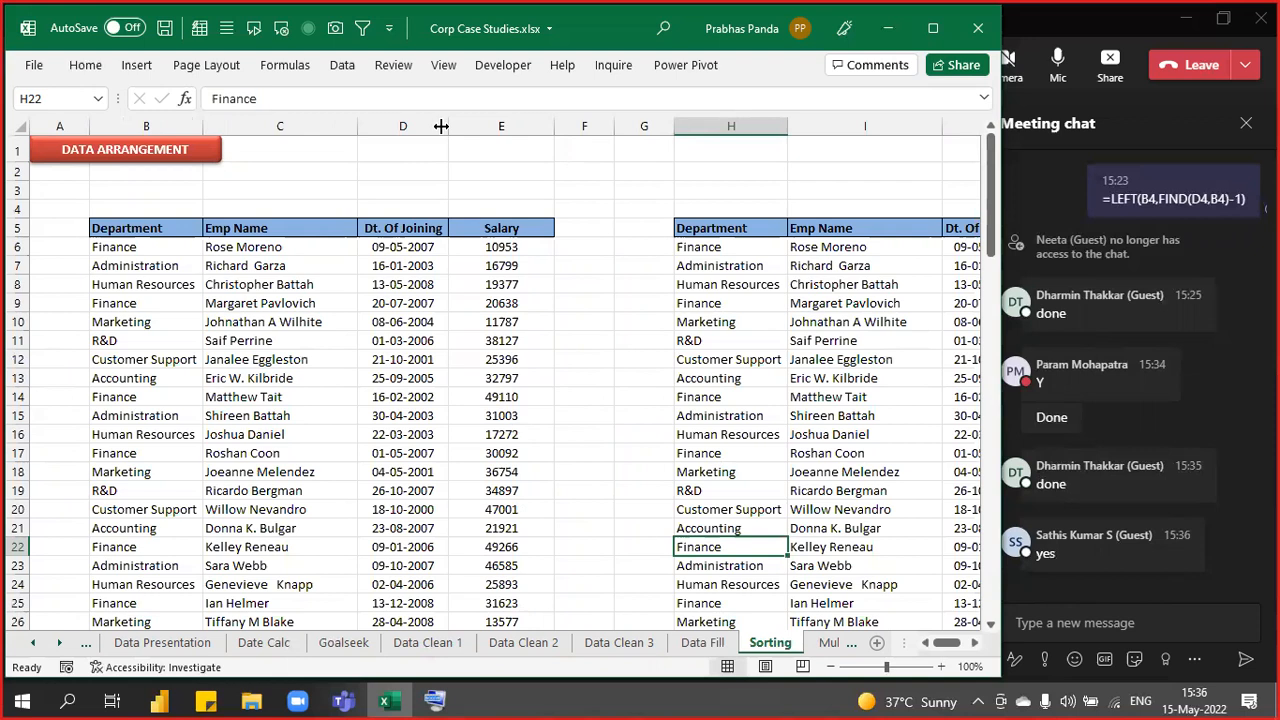
- Select the Department, Emp Name, Dt. Of Joining and Salary entries one column at a time
key("Left")
key("Left")
key("Left")
key("Left")
key("Left")
key("Left")
key("Left")
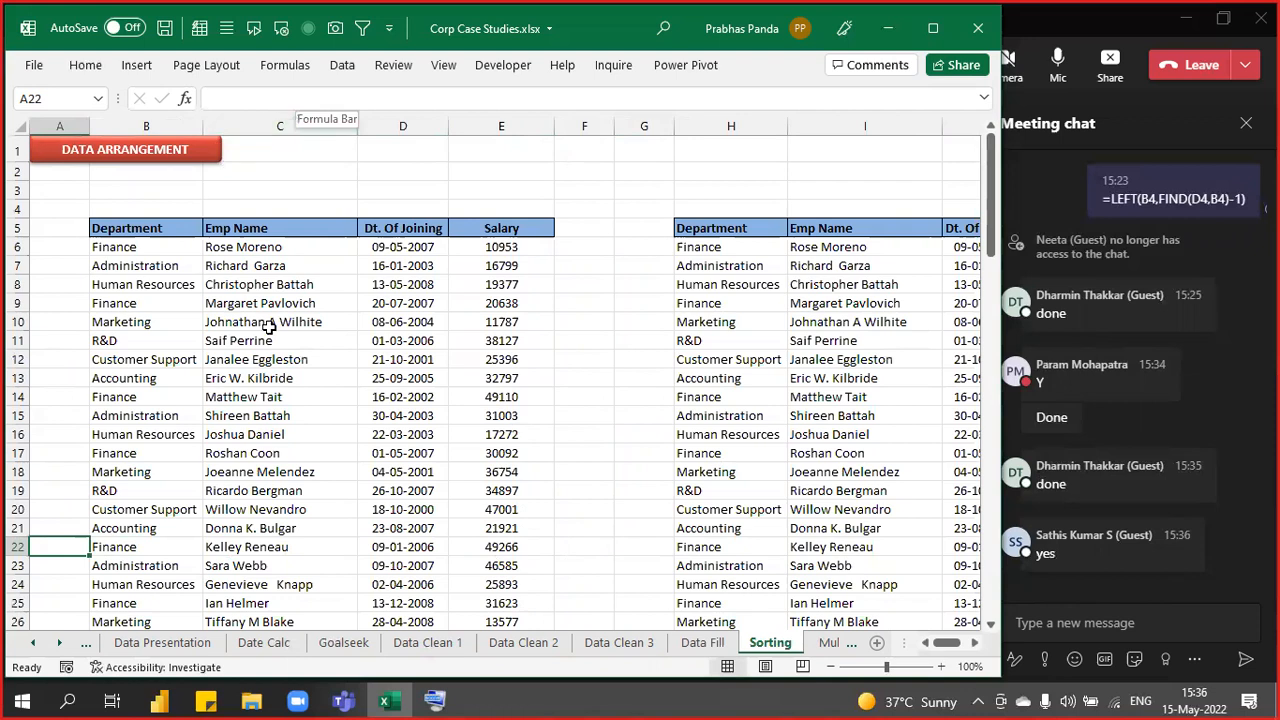
scroll(258, 366, "up", 3, "ctrl")
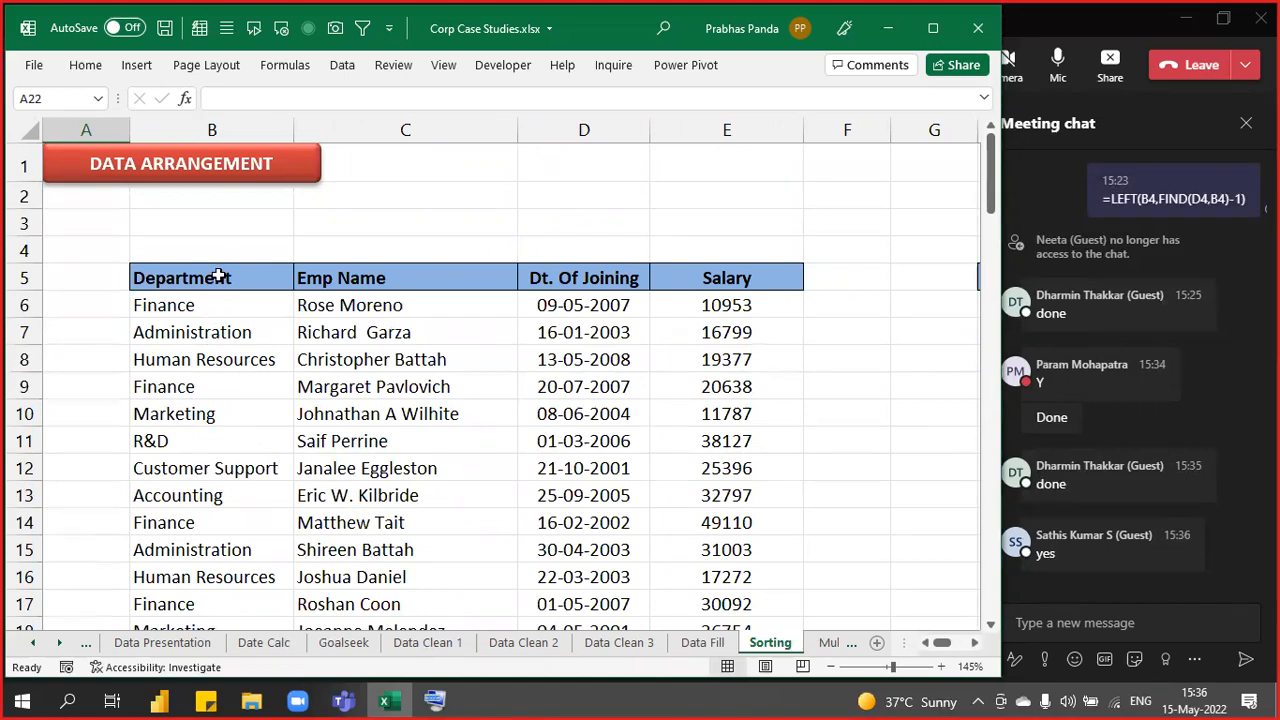
left_click_drag(218, 277, 220, 523)
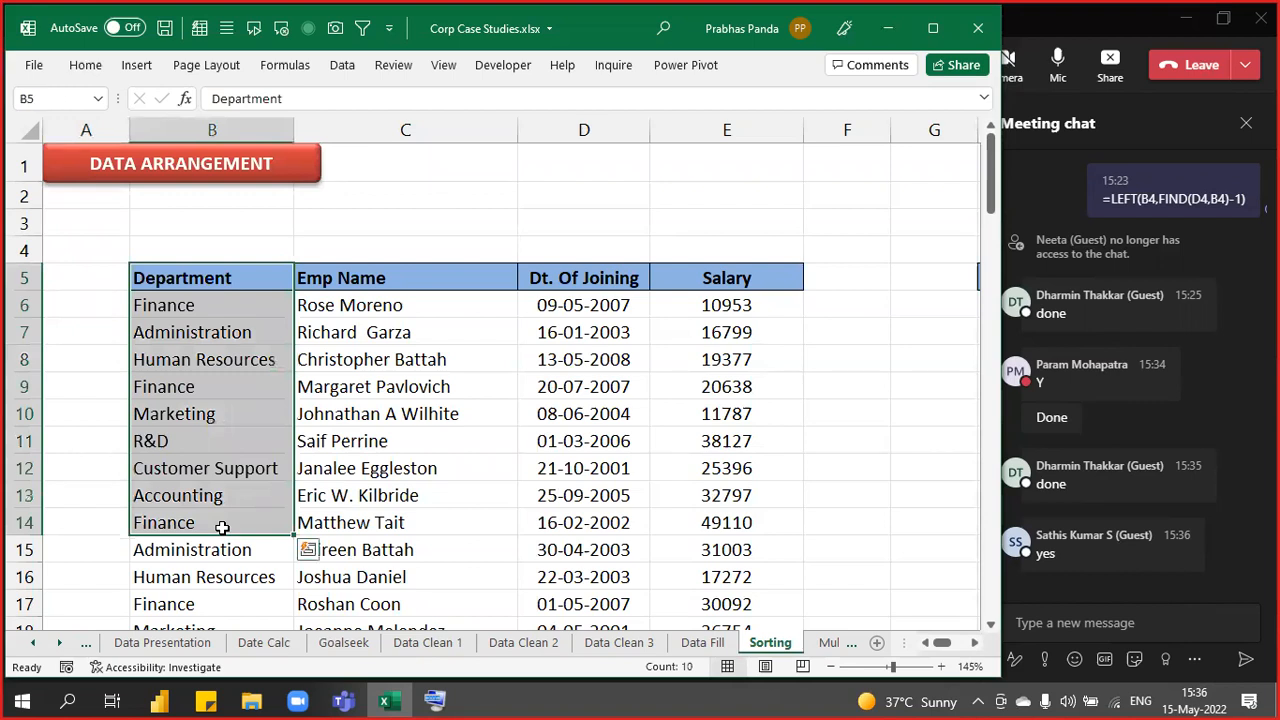
left_click_drag(377, 283, 405, 522)
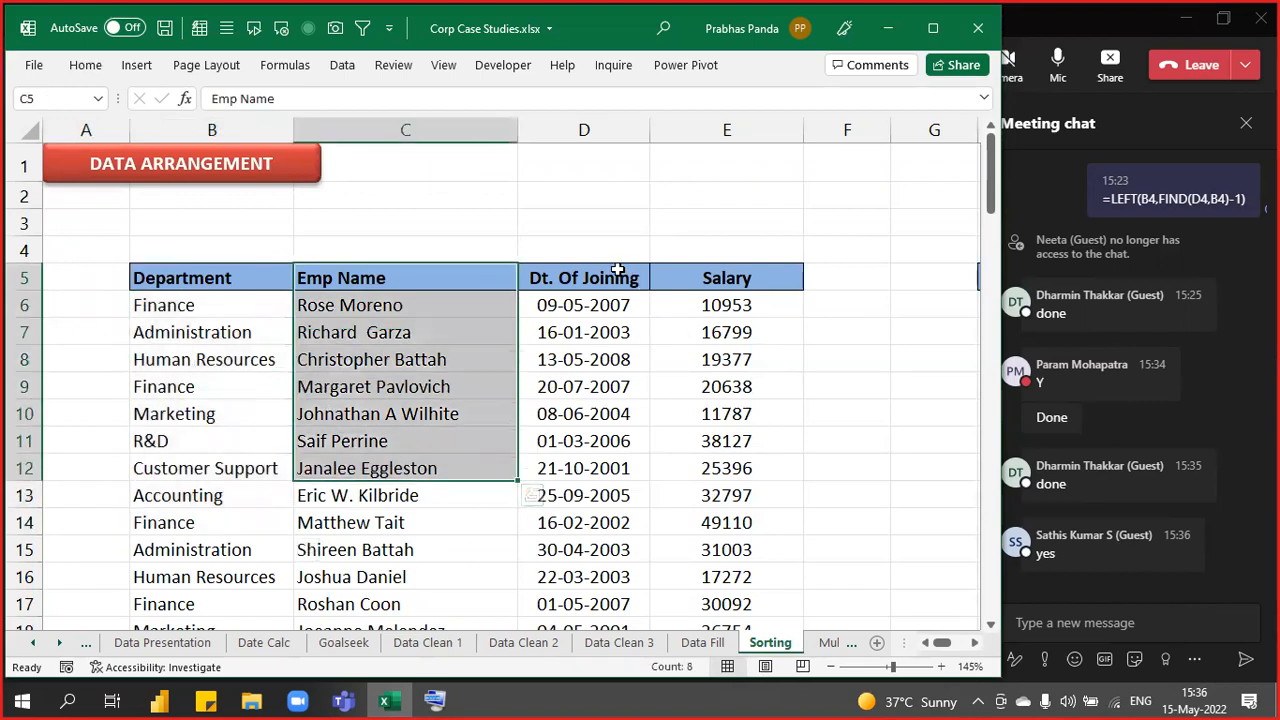
left_click_drag(614, 272, 575, 525)
left_click_drag(737, 283, 737, 498)
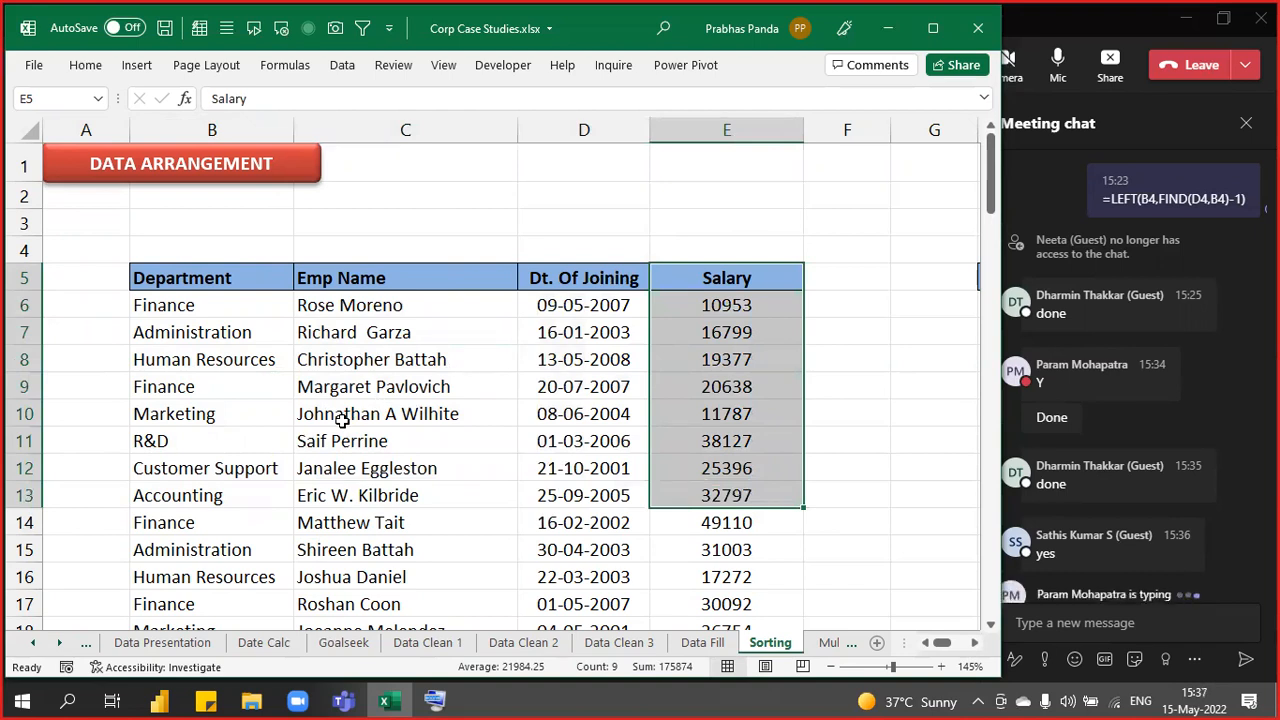
- Select the whole employee table B5:E101 with Ctrl+A, after trying Ctrl+Space on Department
key("Left")
key("Down")
key("Down")
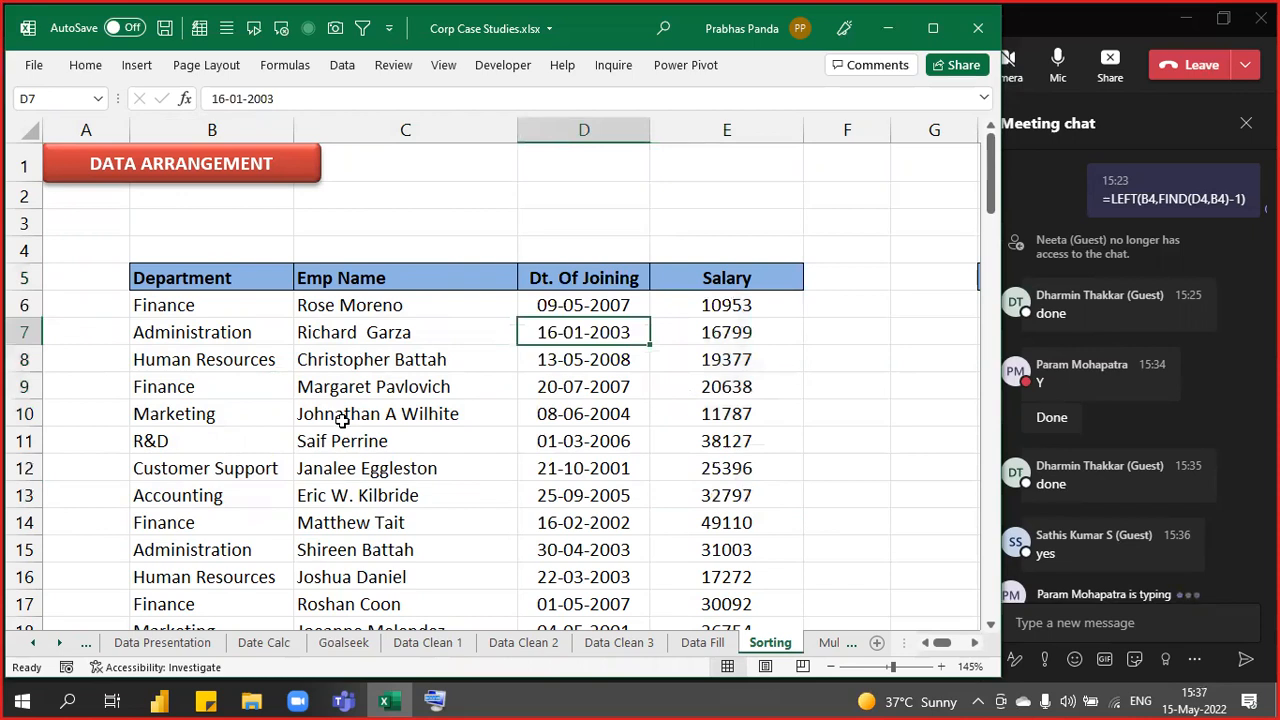
key("ctrl+a")
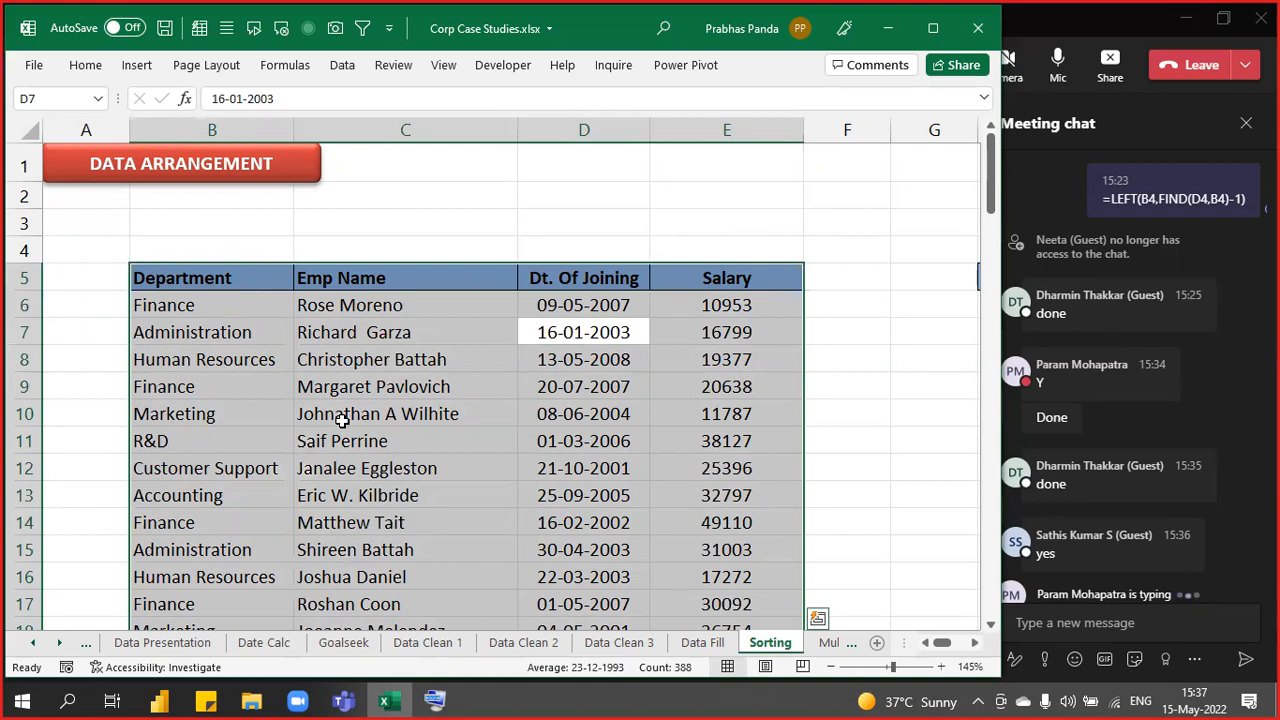
key("Left")
key("Left")
key("Up")
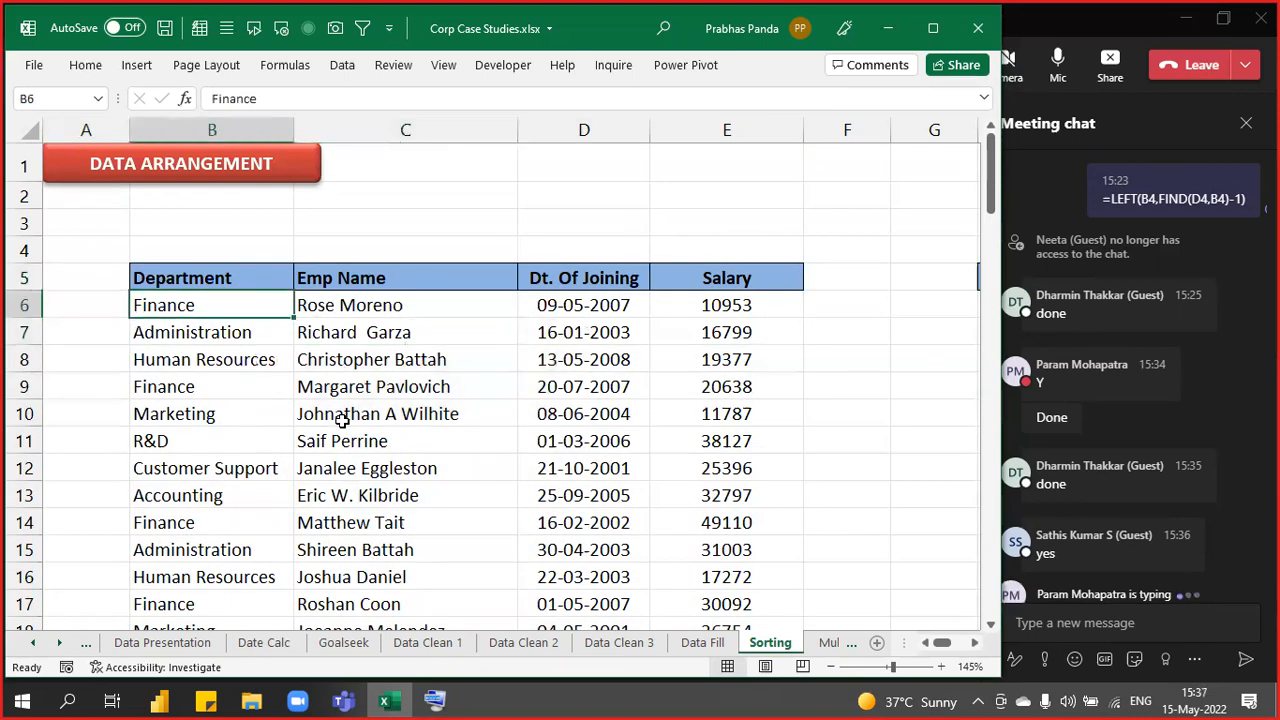
key("Up")
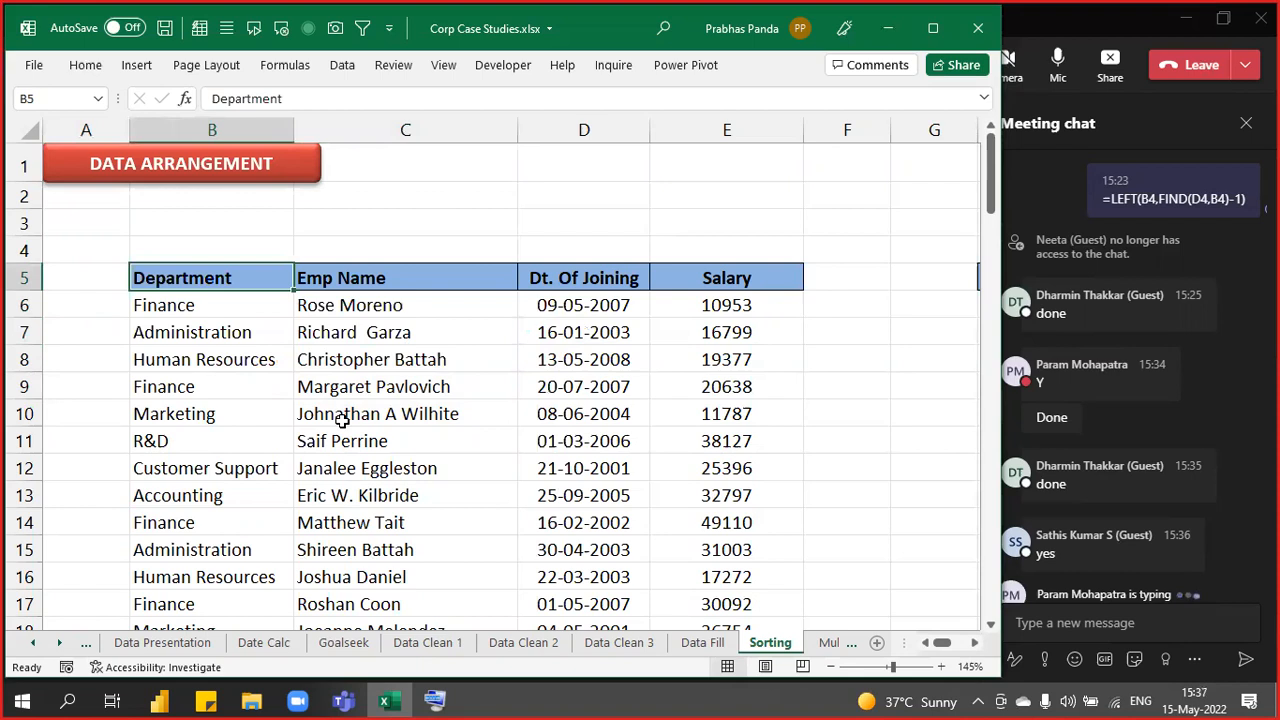
key("ctrl+space")
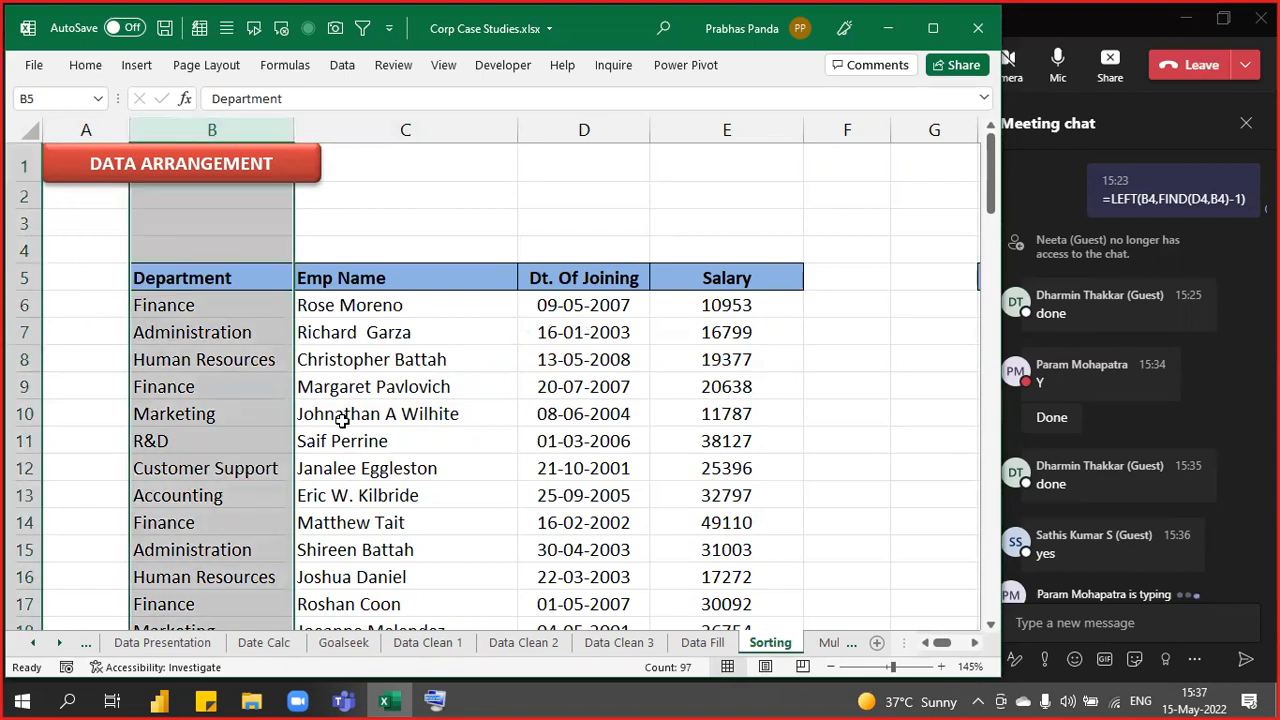
key("Down")
key("Down")
key("ctrl+a")
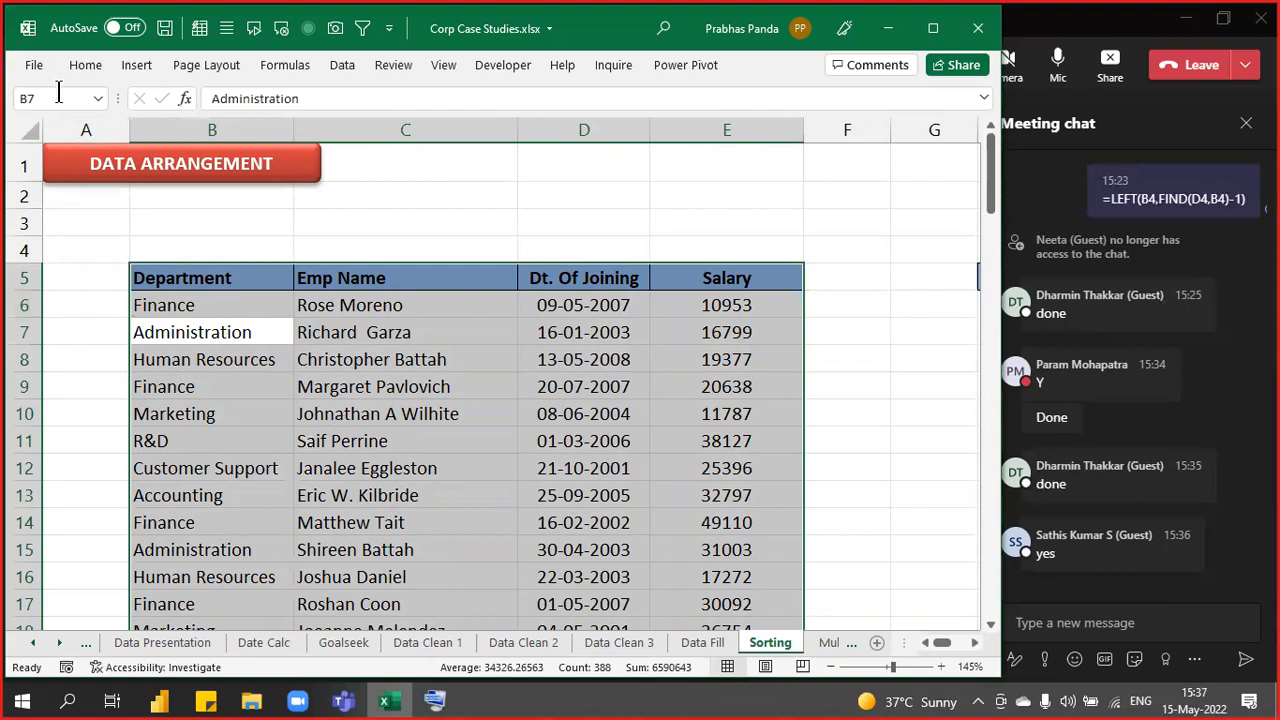
left_click(85, 65)
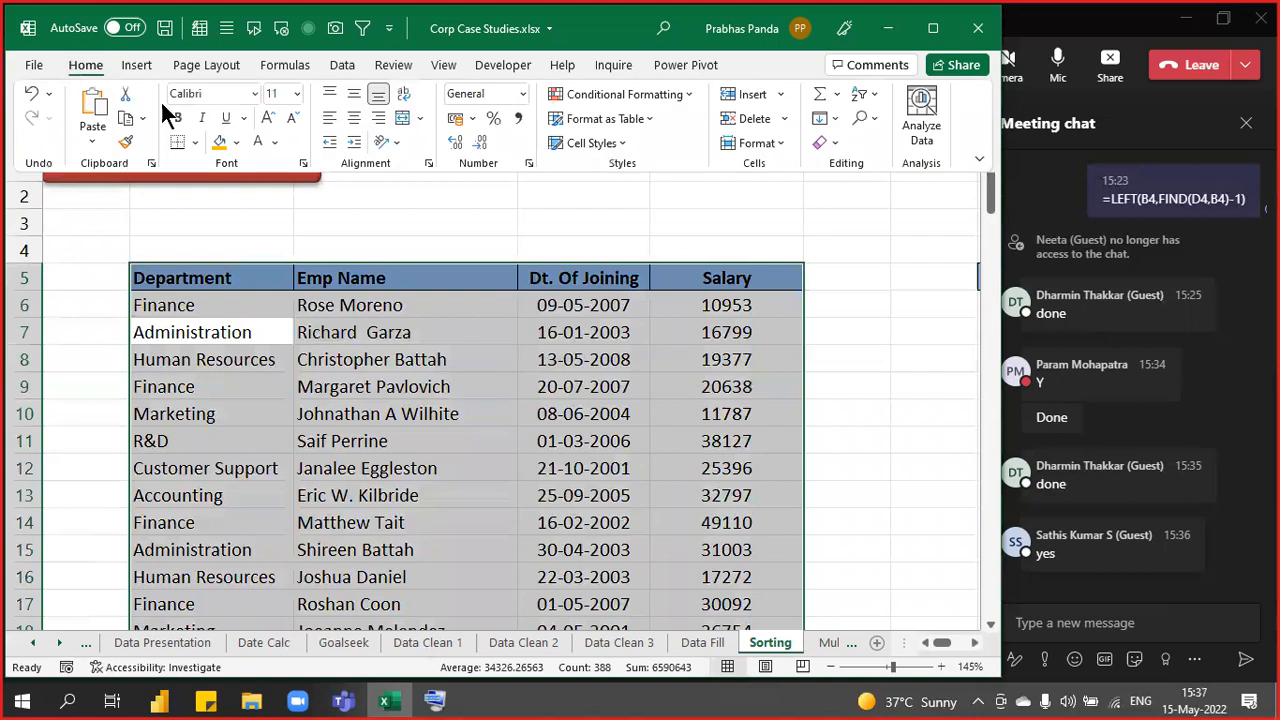
left_click(872, 93)
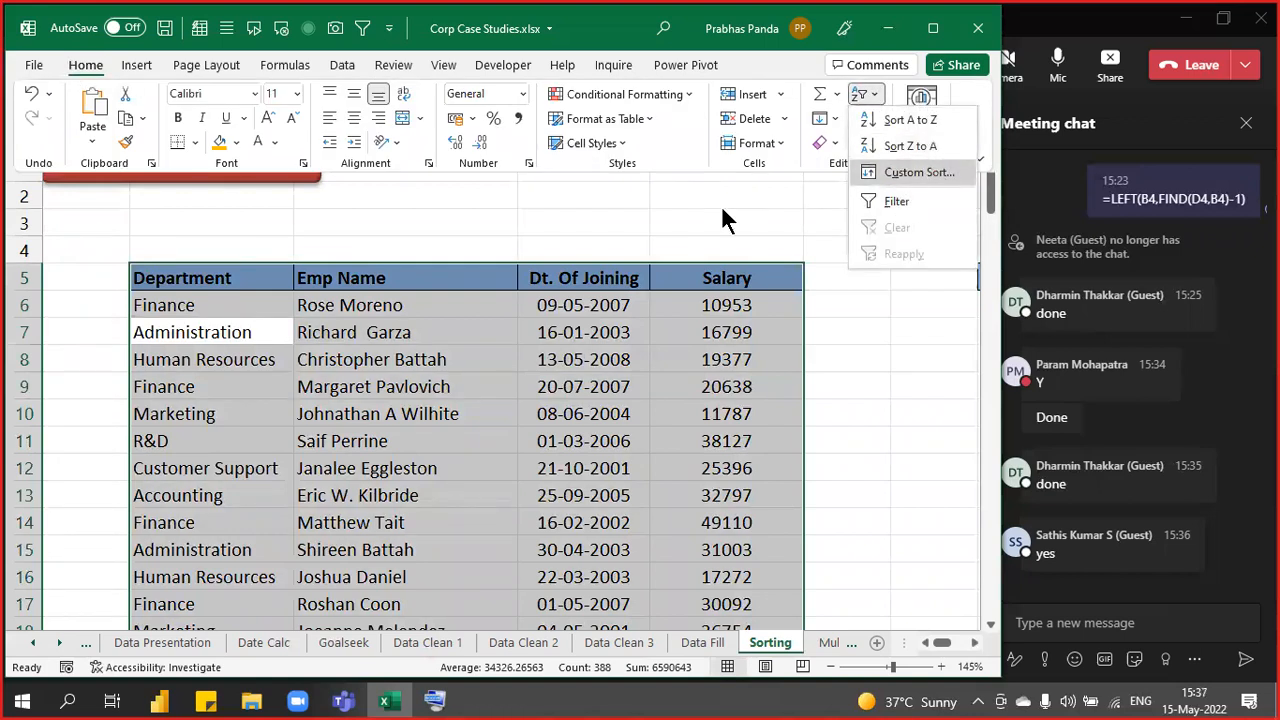
left_click(355, 62)
left_click(355, 62)
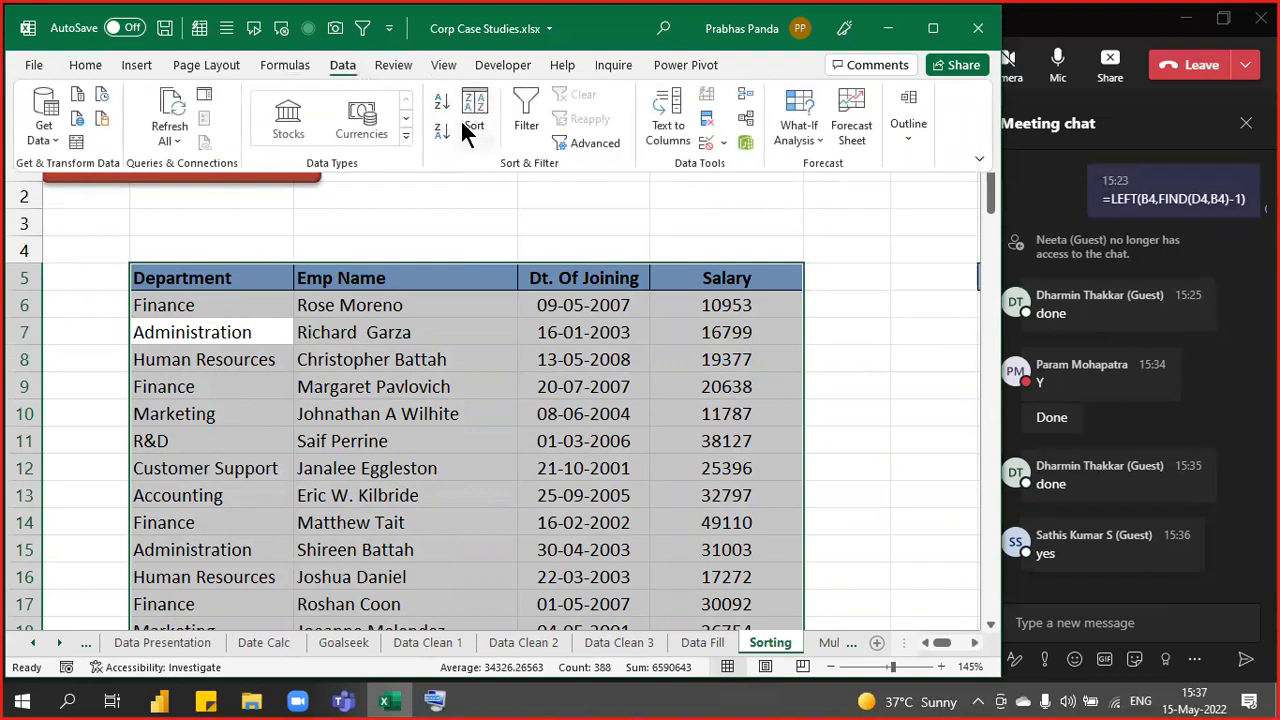
right_click(244, 280)
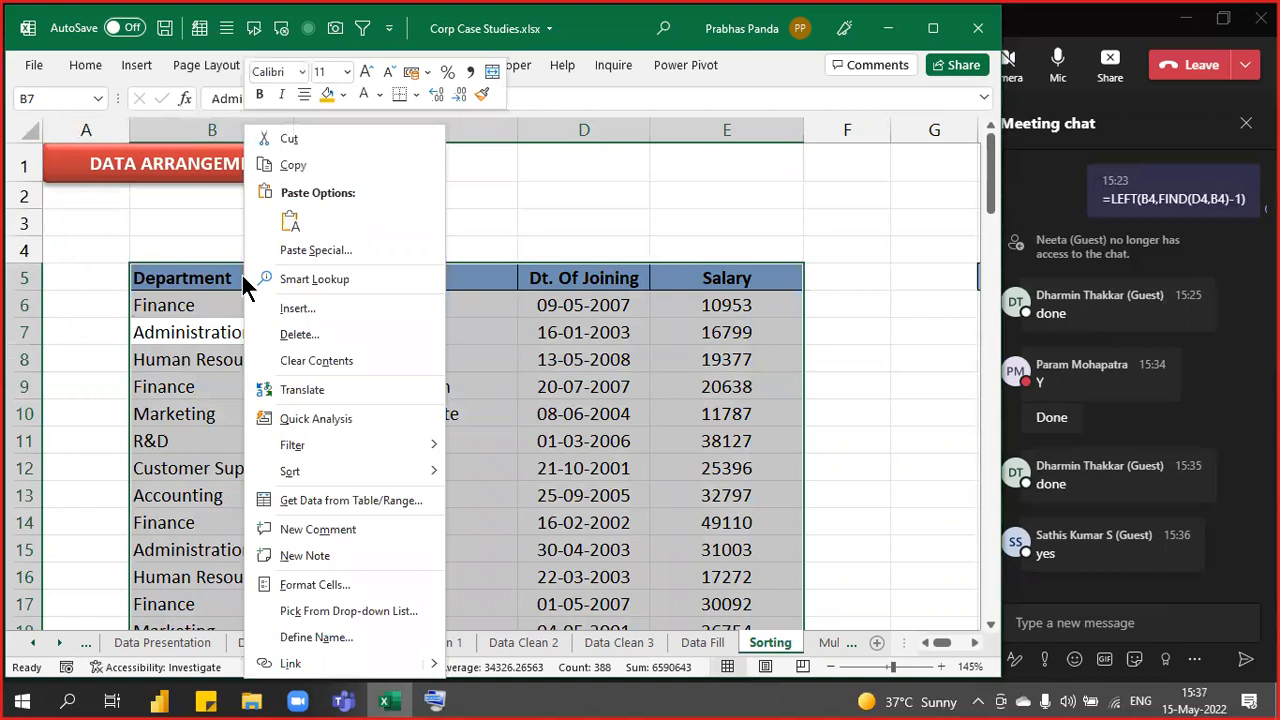
mouse_move(392, 472)
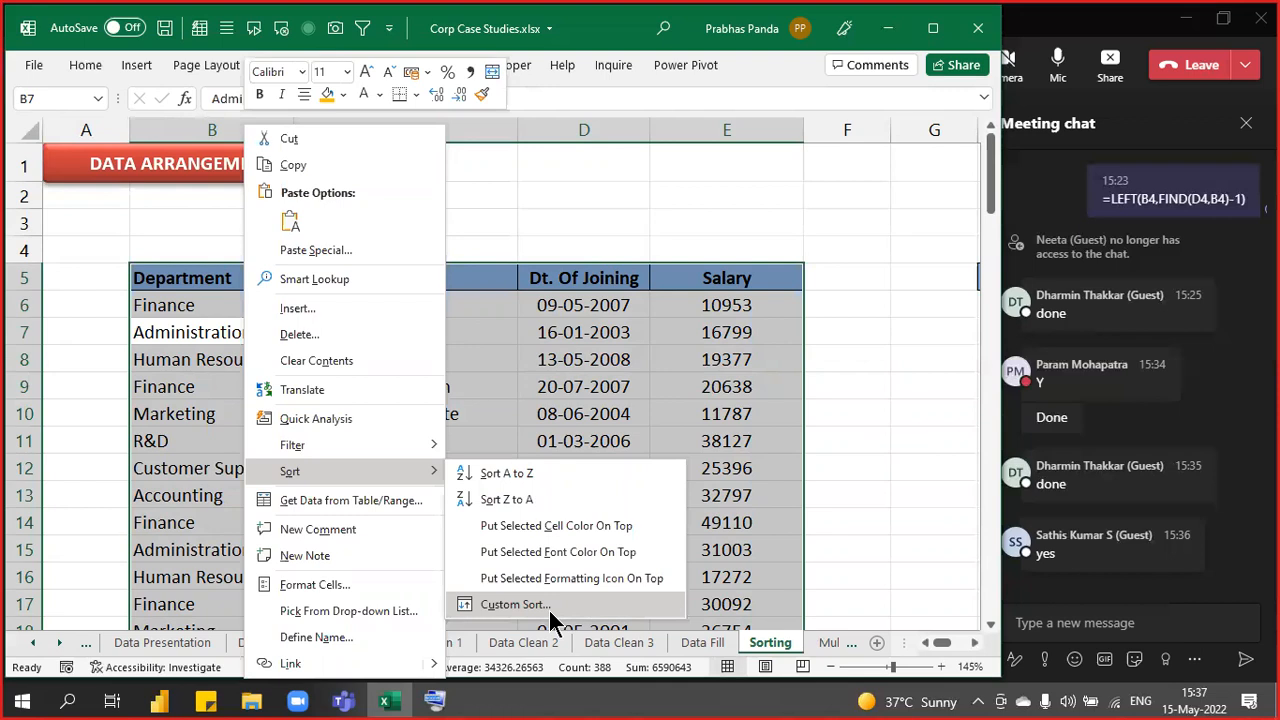
key("Escape")
key("Escape")
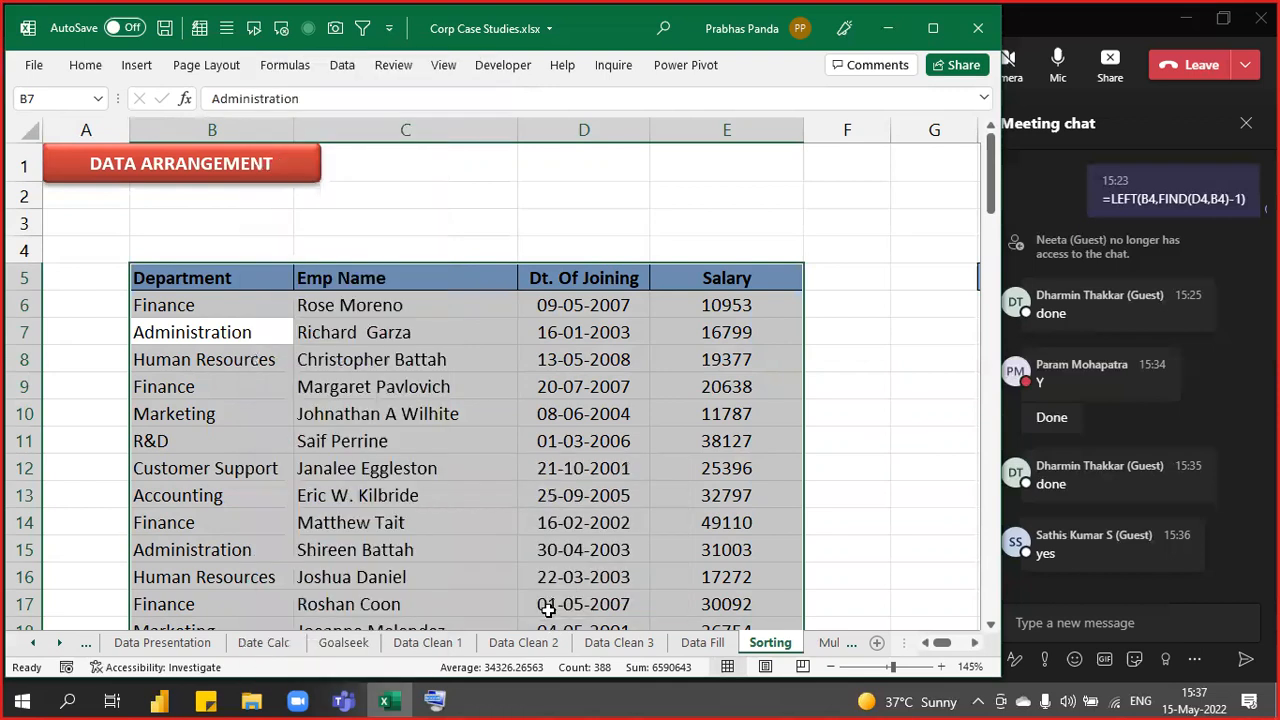
key("ctrl+Up")
key("Up")
key("Right")
- Enter the note ALT+D+S in D1 and DATA-SORTING in E1
key("Up")
key("Up")
key("Up")
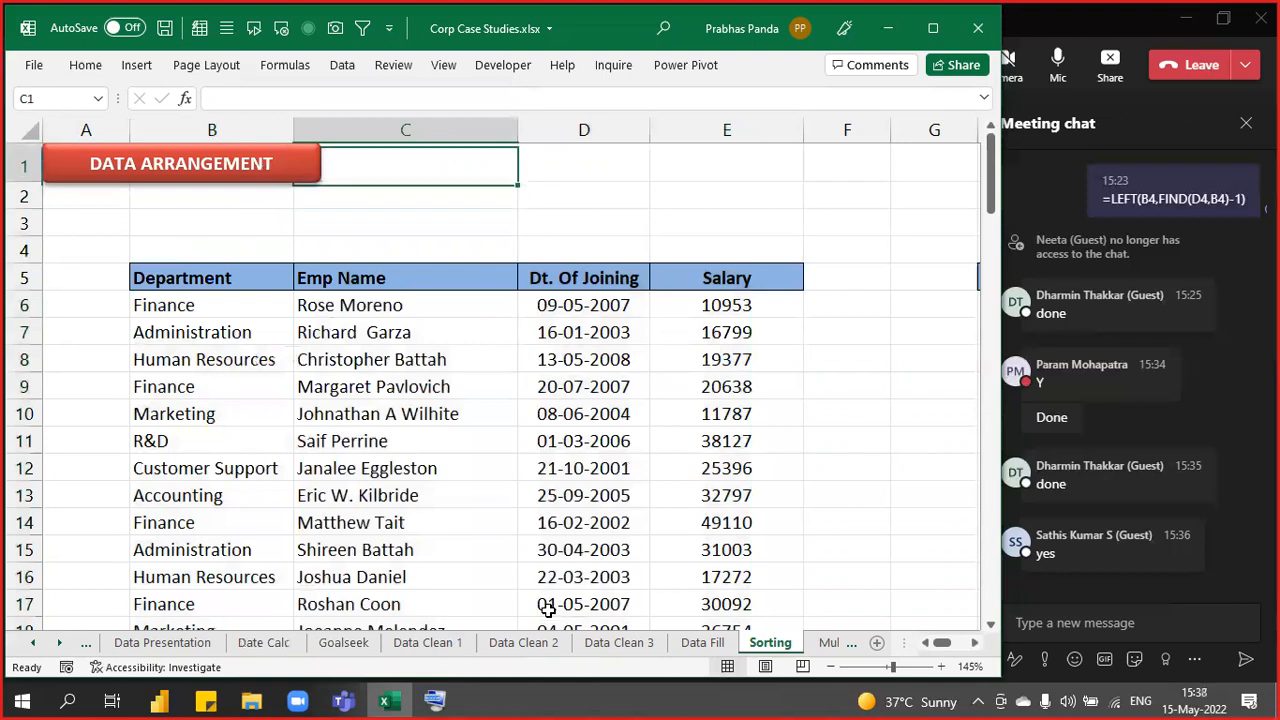
key("Right")
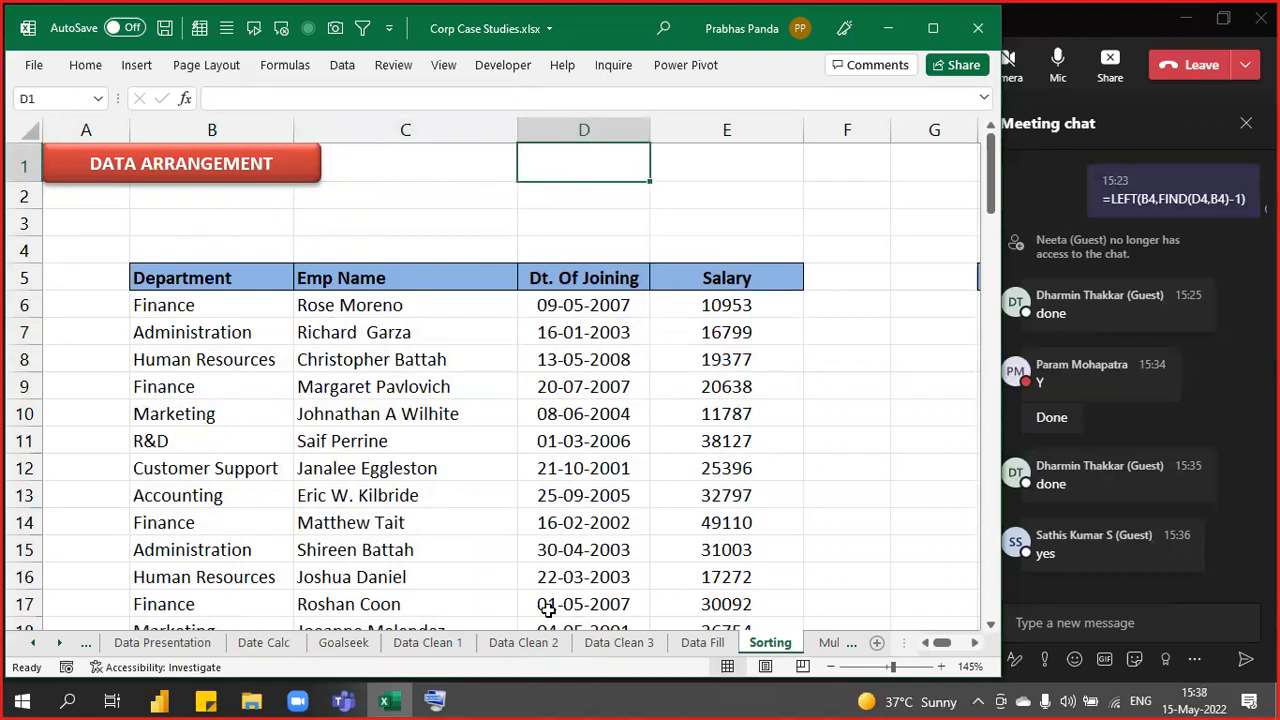
type("ALT")
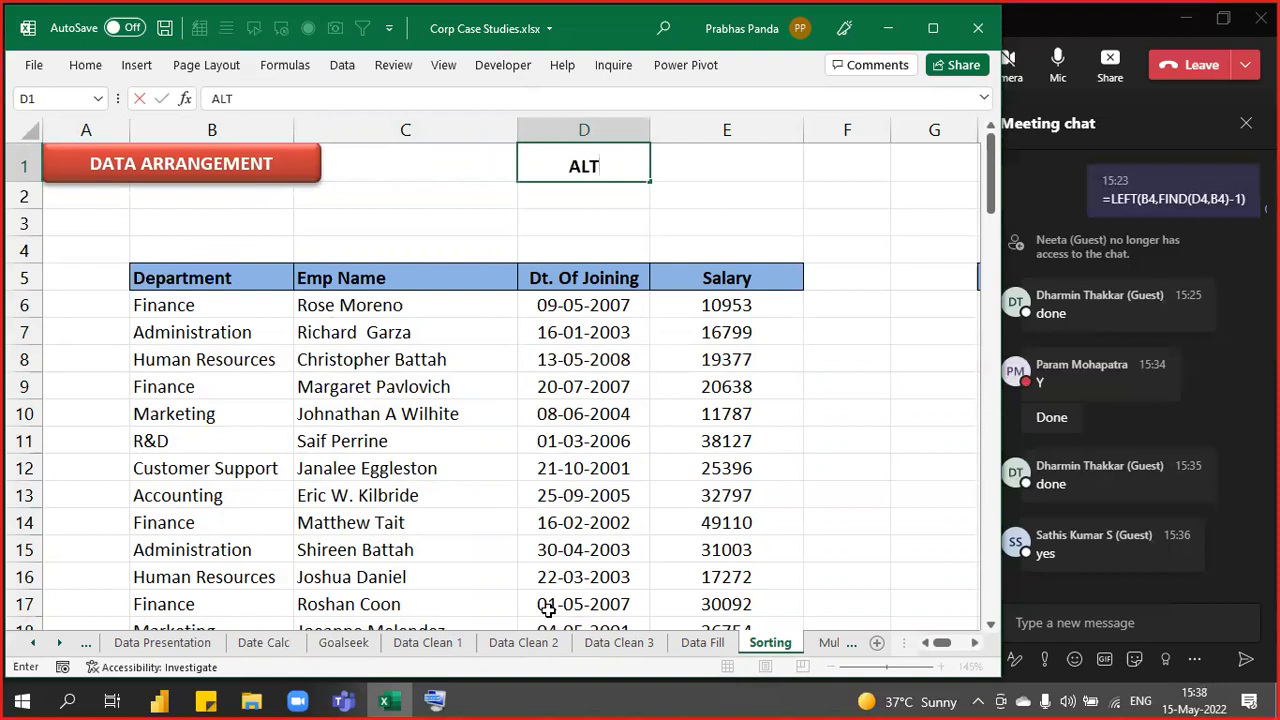
type("+D+S")
key("Tab")
type("DATA")
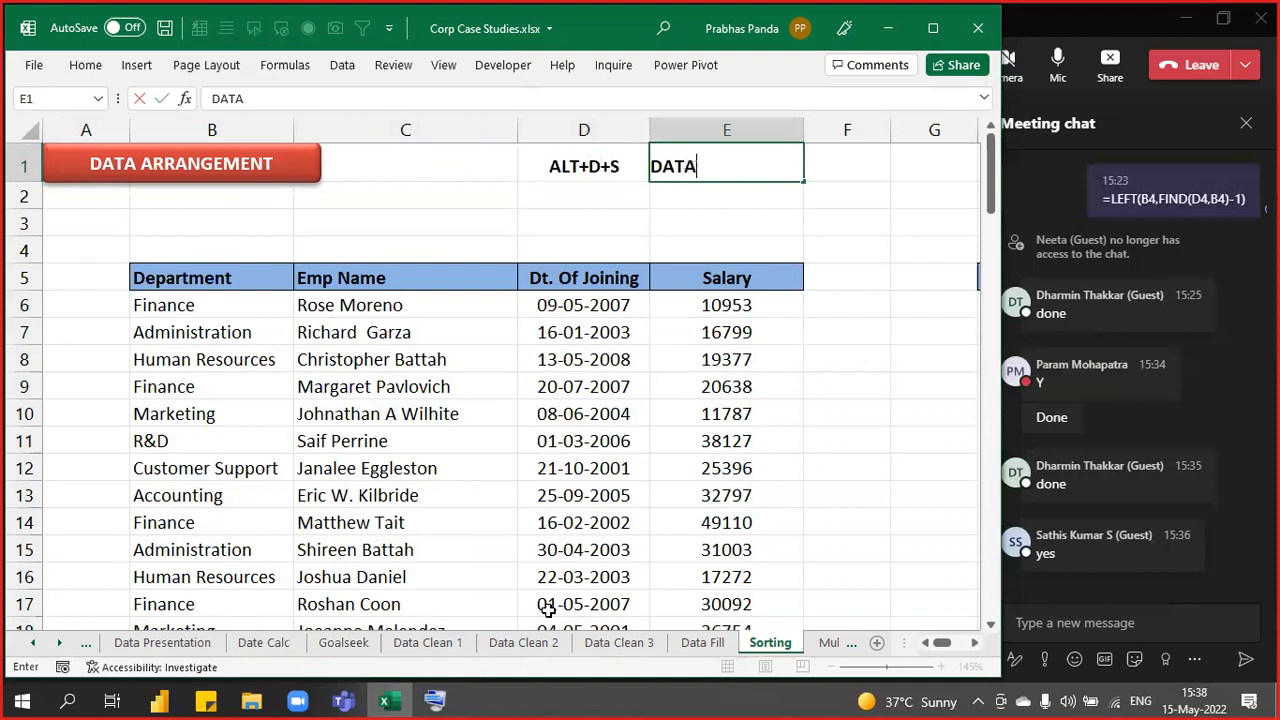
type("-SORTING")
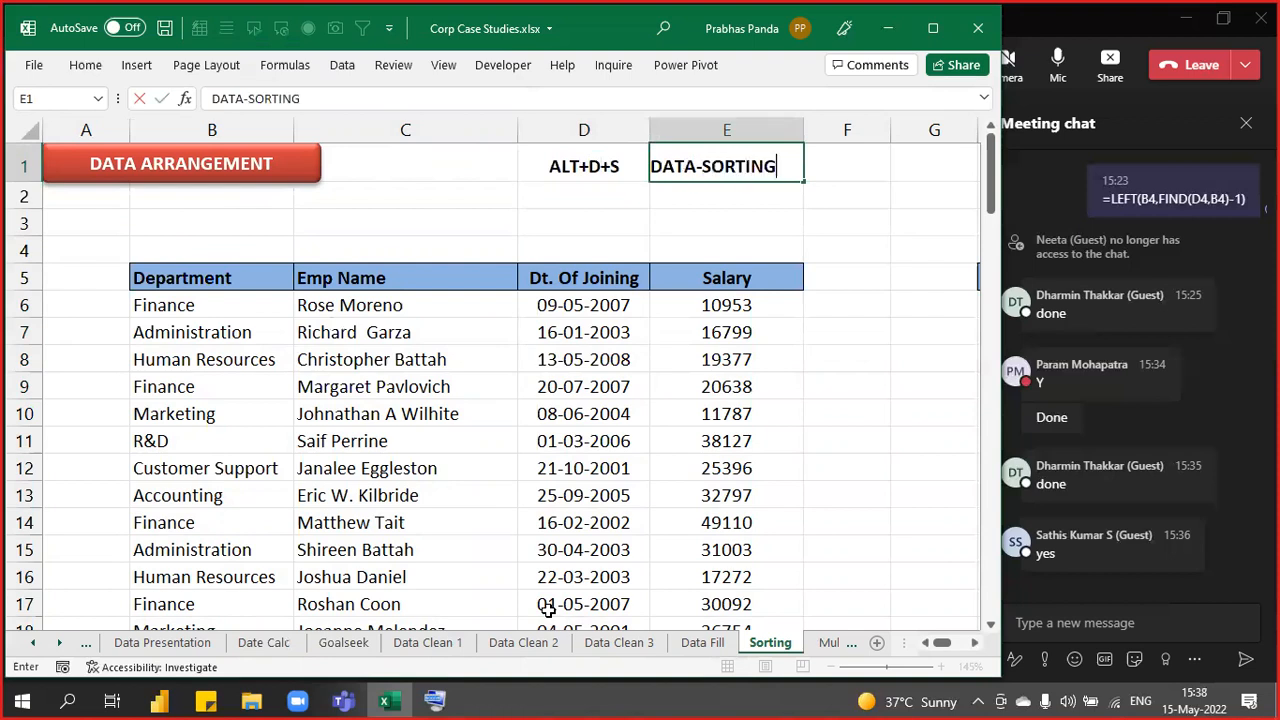
key("Return")
- Select the employee table from the Department header and bring up the Sort dialog with Alt, D, S
key("Down")
key("Down")
key("Down")
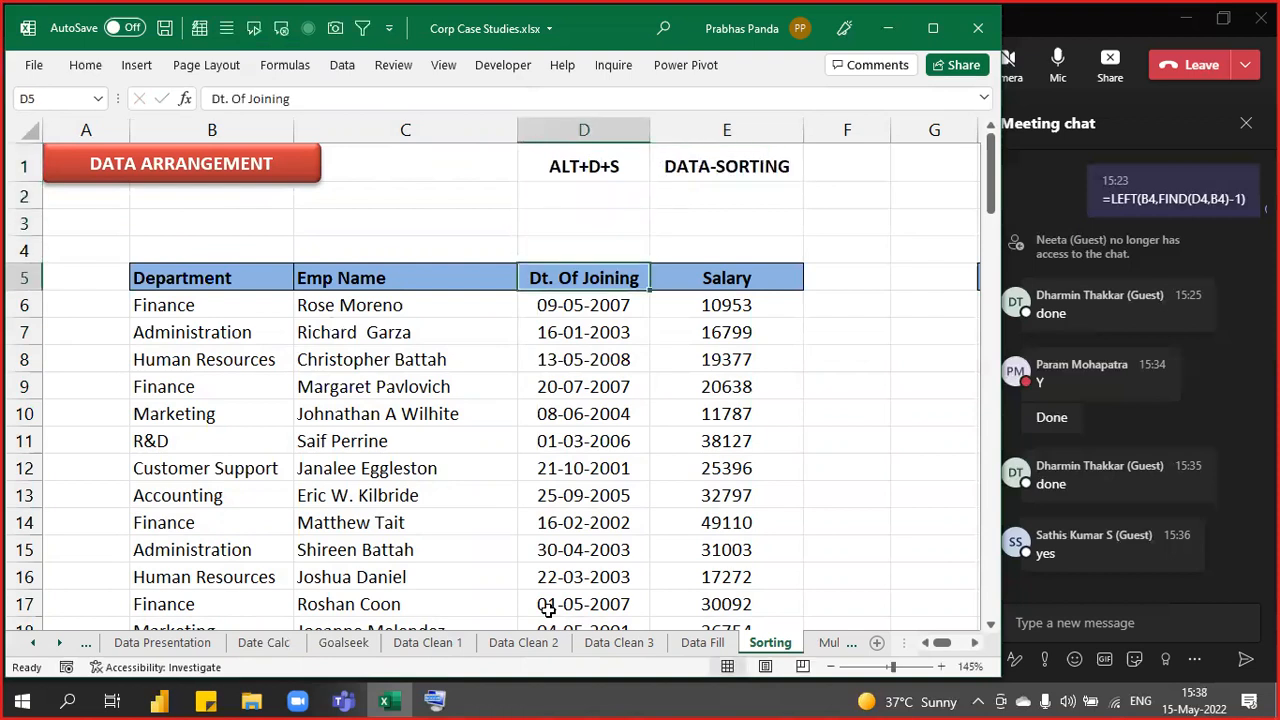
key("Left")
key("Left")
key("ctrl+shift+End")
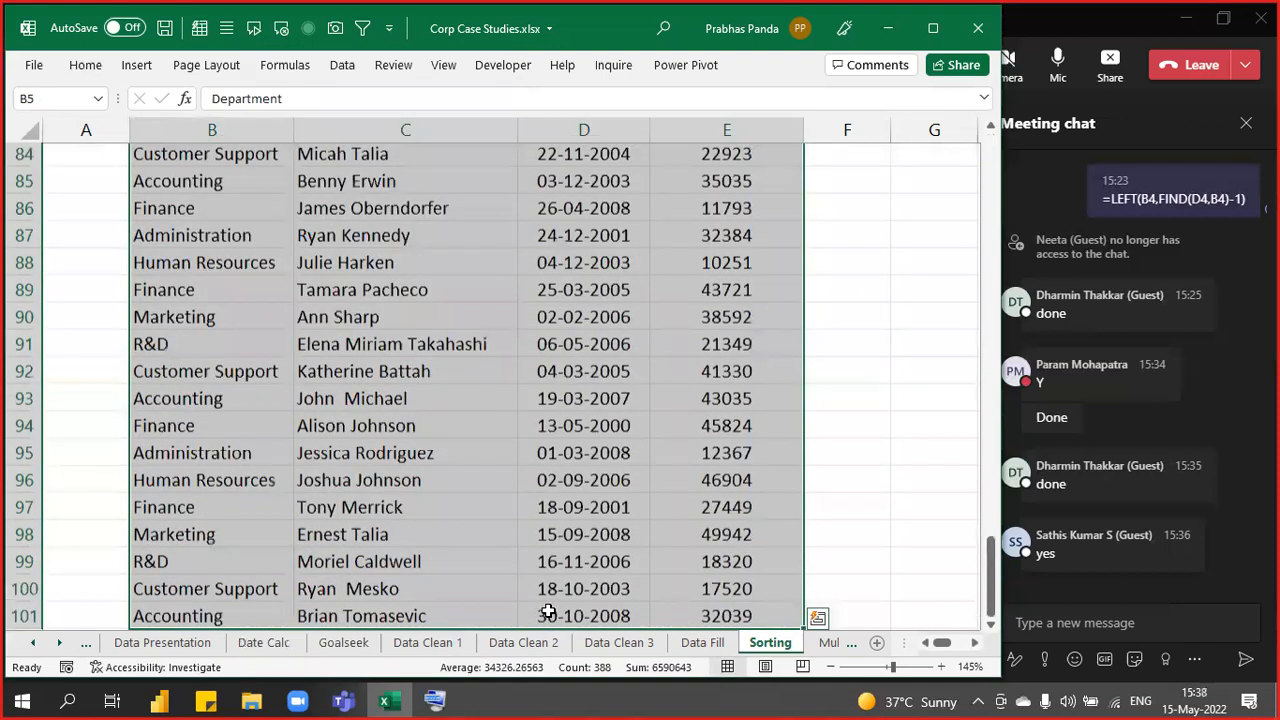
key("alt")
key("d")
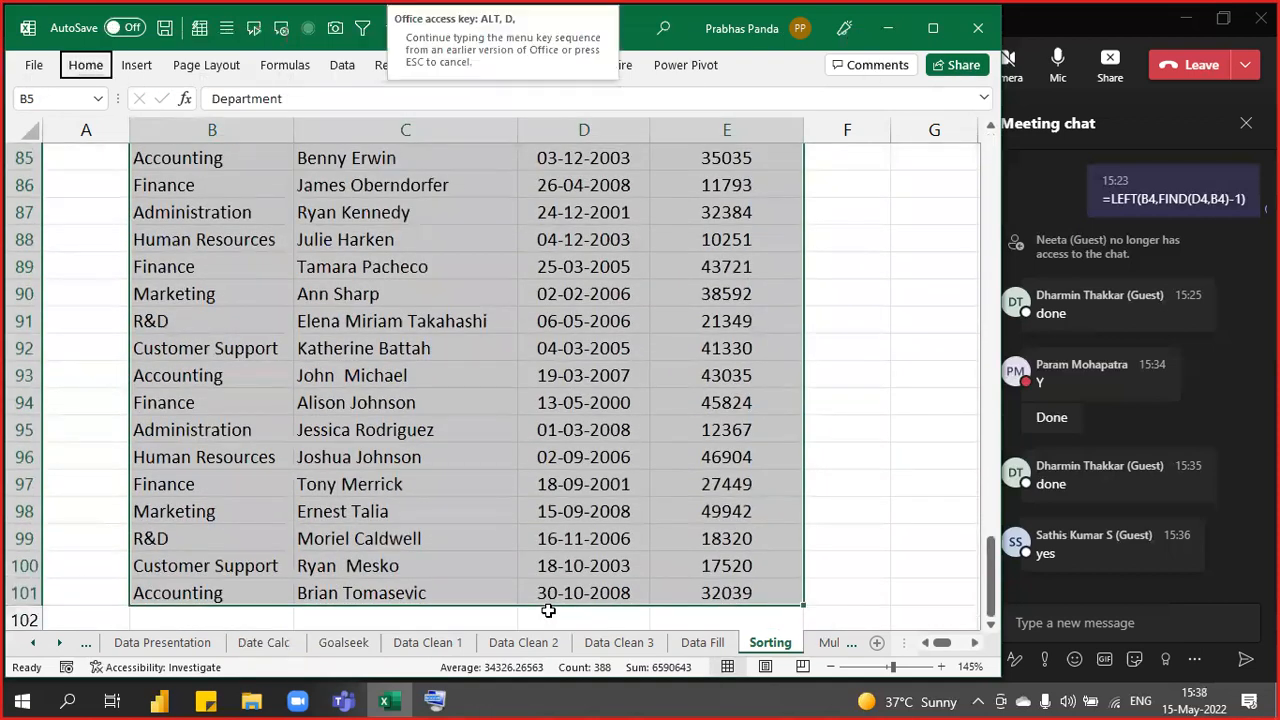
key("s")
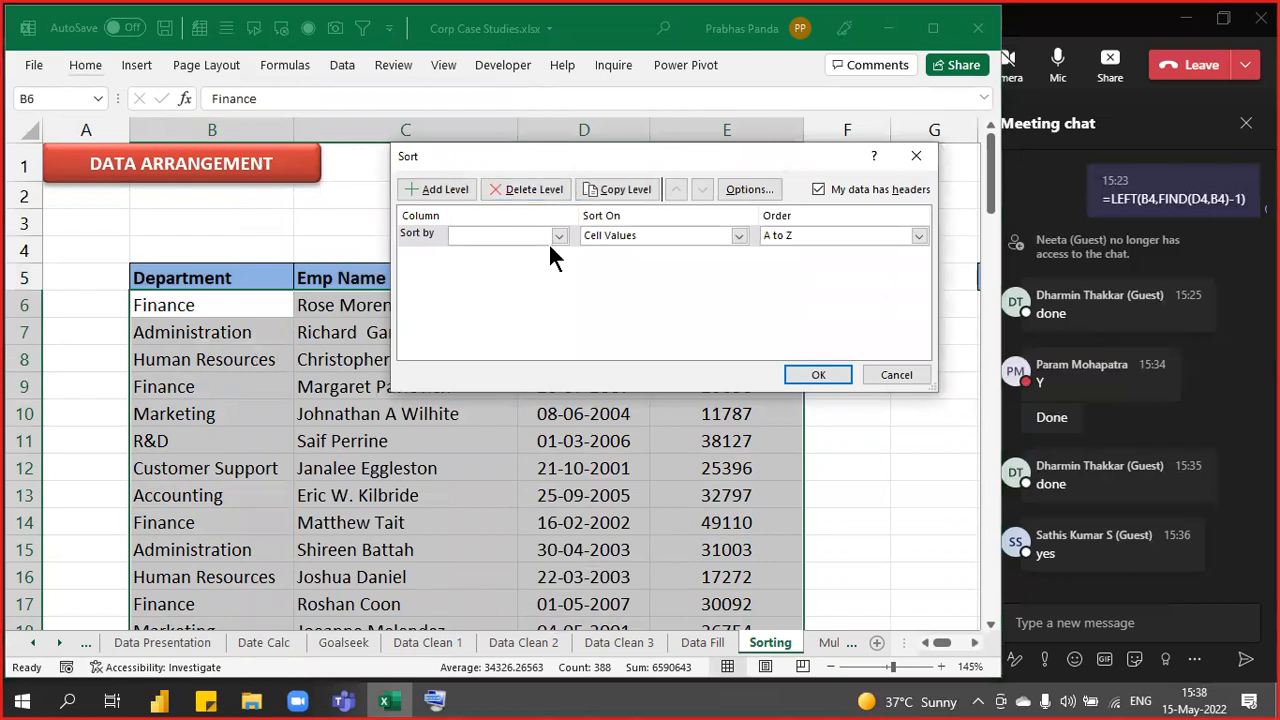
- In the Sort dialog, sort by Department with order A to Z and apply it
left_click_drag(573, 166, 550, 246)
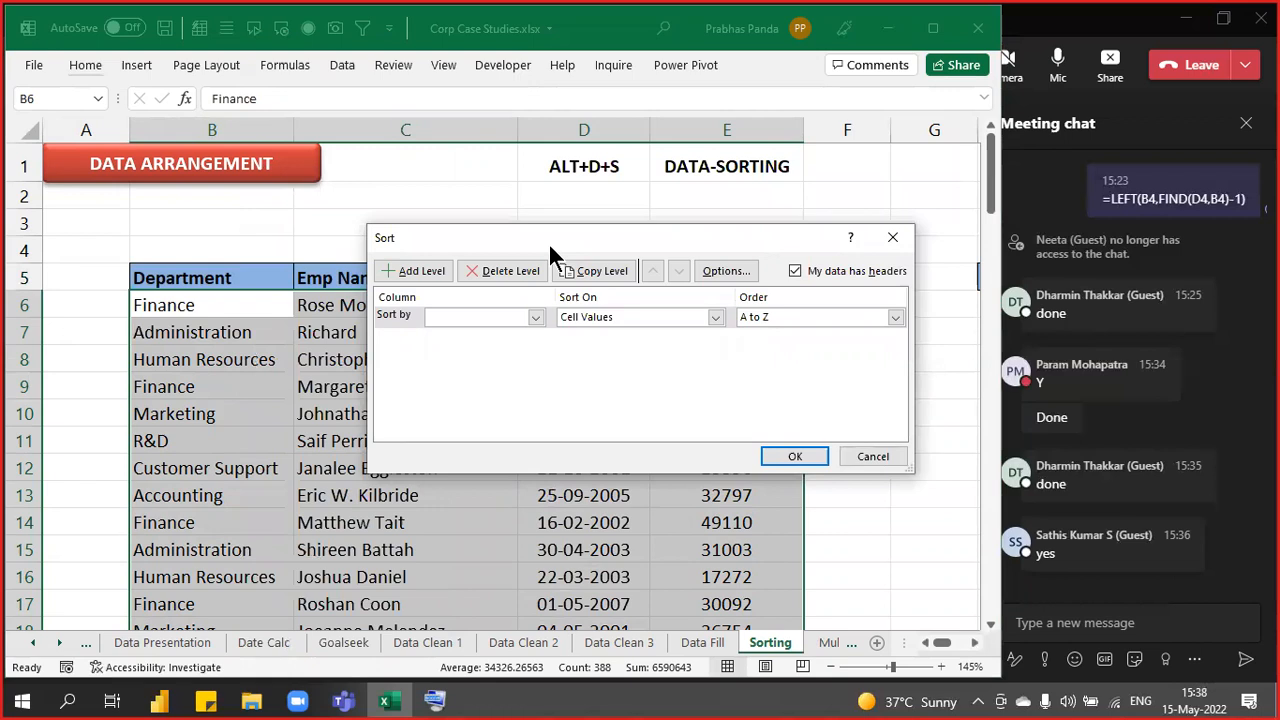
left_click(536, 317)
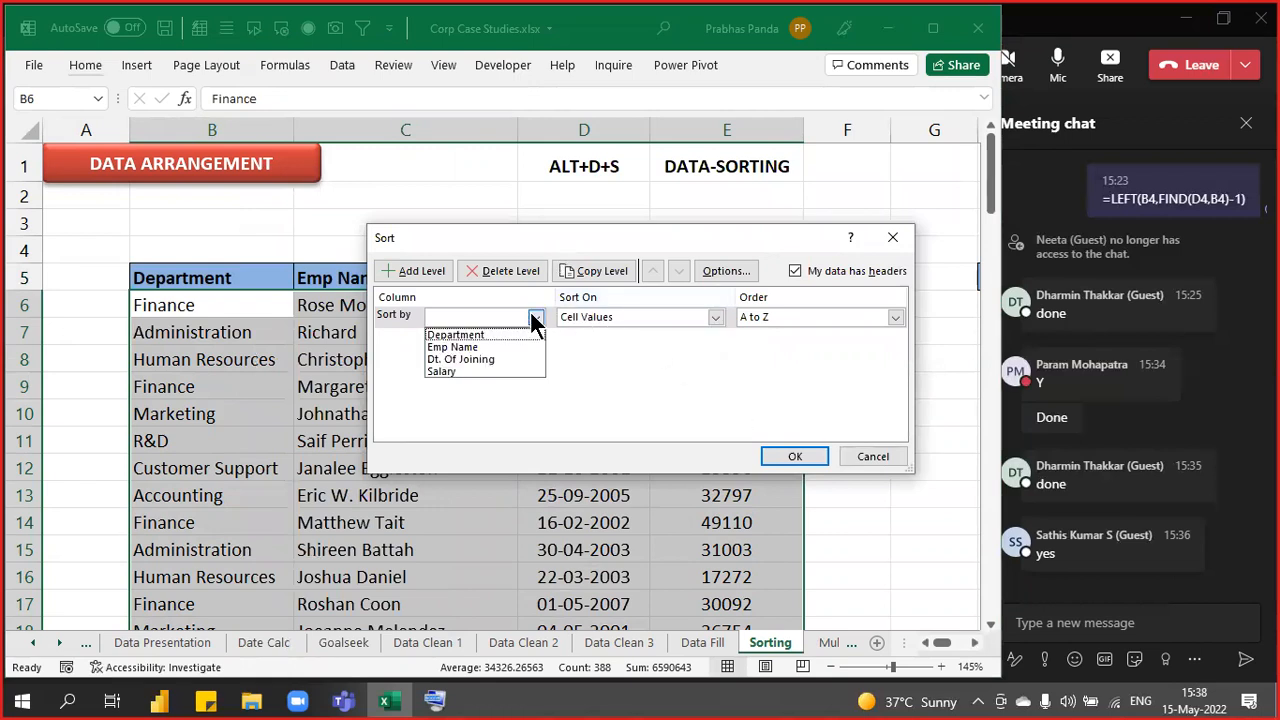
left_click(485, 331)
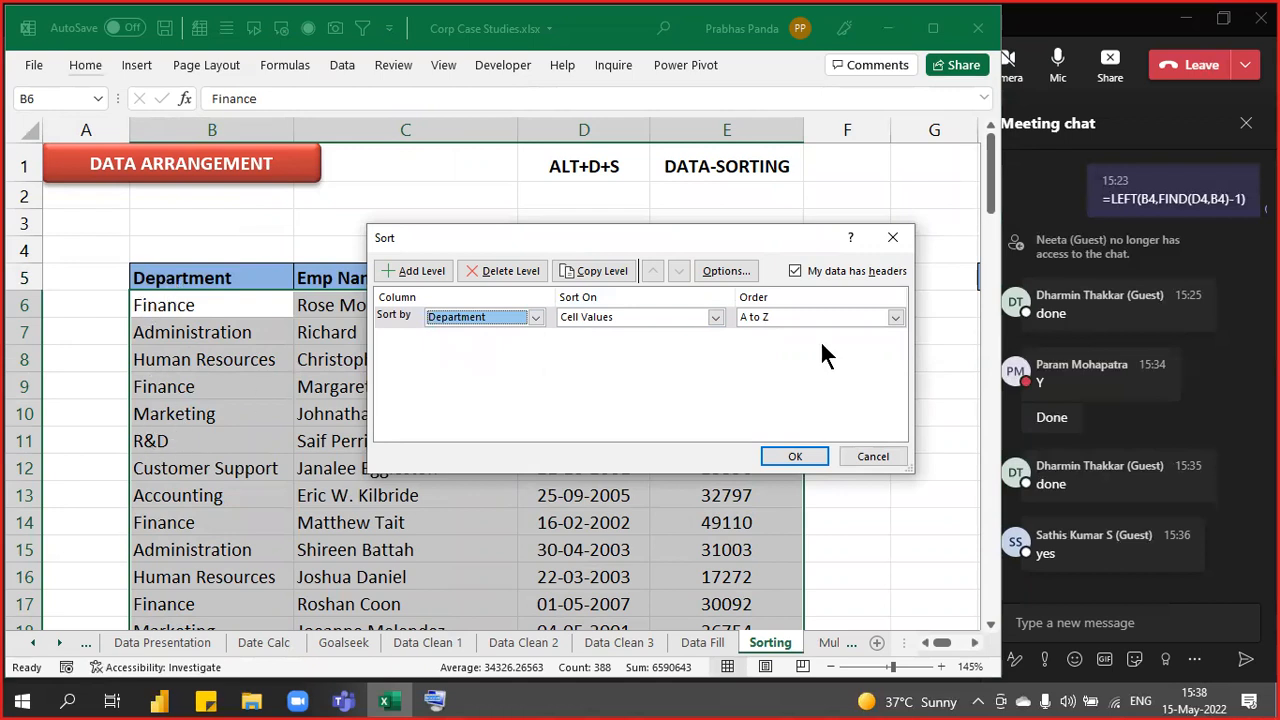
left_click(778, 318)
left_click(778, 318)
left_click(778, 318)
left_click(778, 318)
left_click(778, 318)
left_click(778, 318)
left_click(778, 318)
left_click(778, 318)
left_click(778, 318)
left_click(778, 318)
left_click(778, 318)
left_click(778, 318)
left_click(778, 318)
left_click(778, 318)
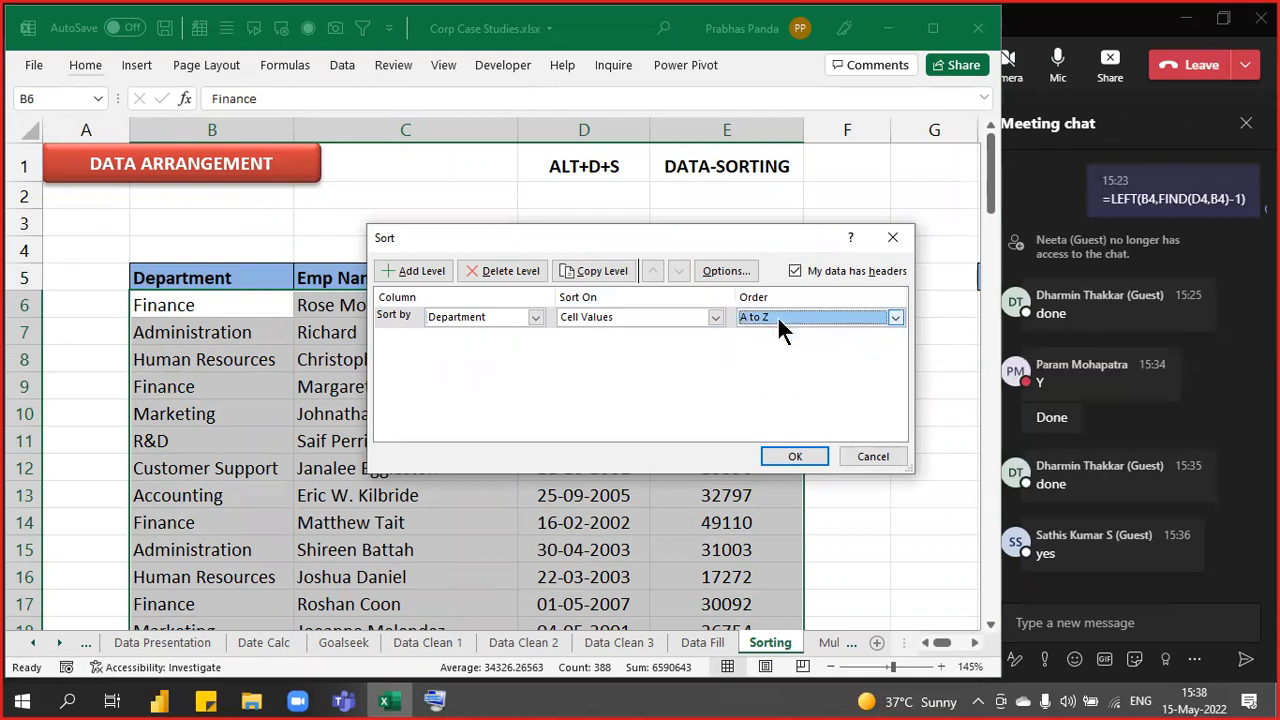
left_click(795, 458)
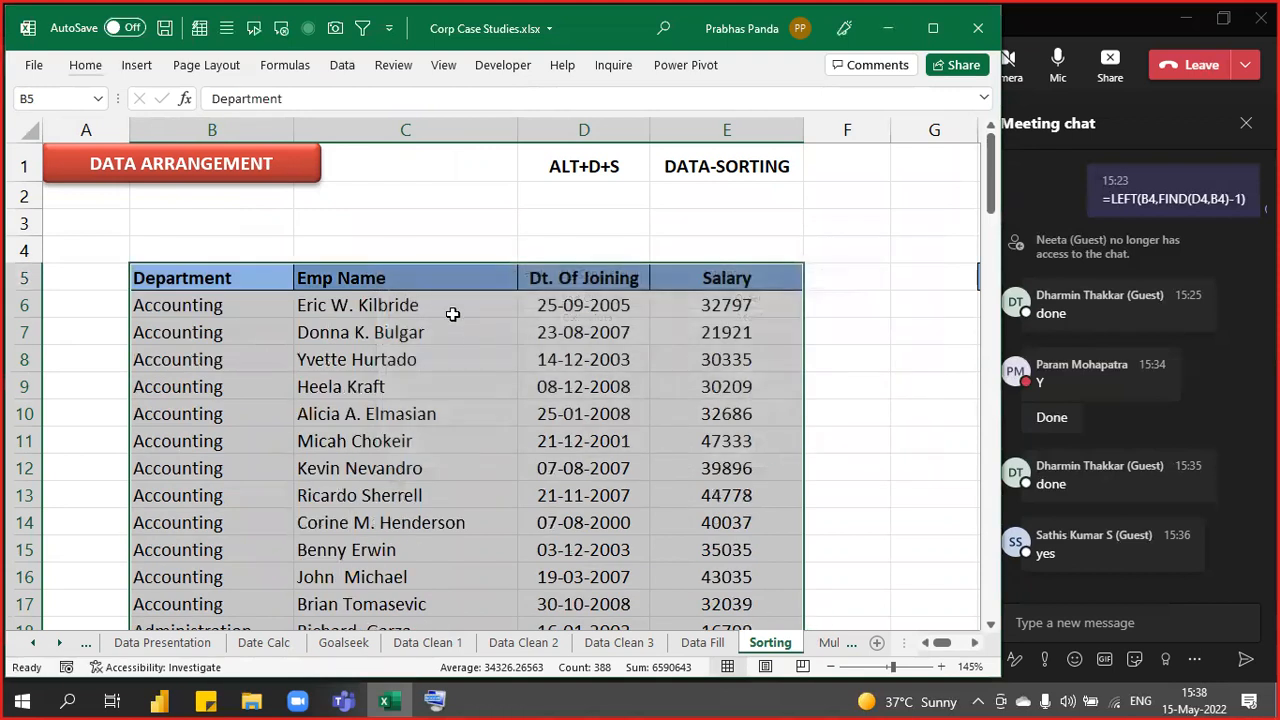
scroll(452, 314, "down", 2, "ctrl")
scroll(452, 314, "up", 1)
scroll(452, 314, "up", 1, "ctrl")
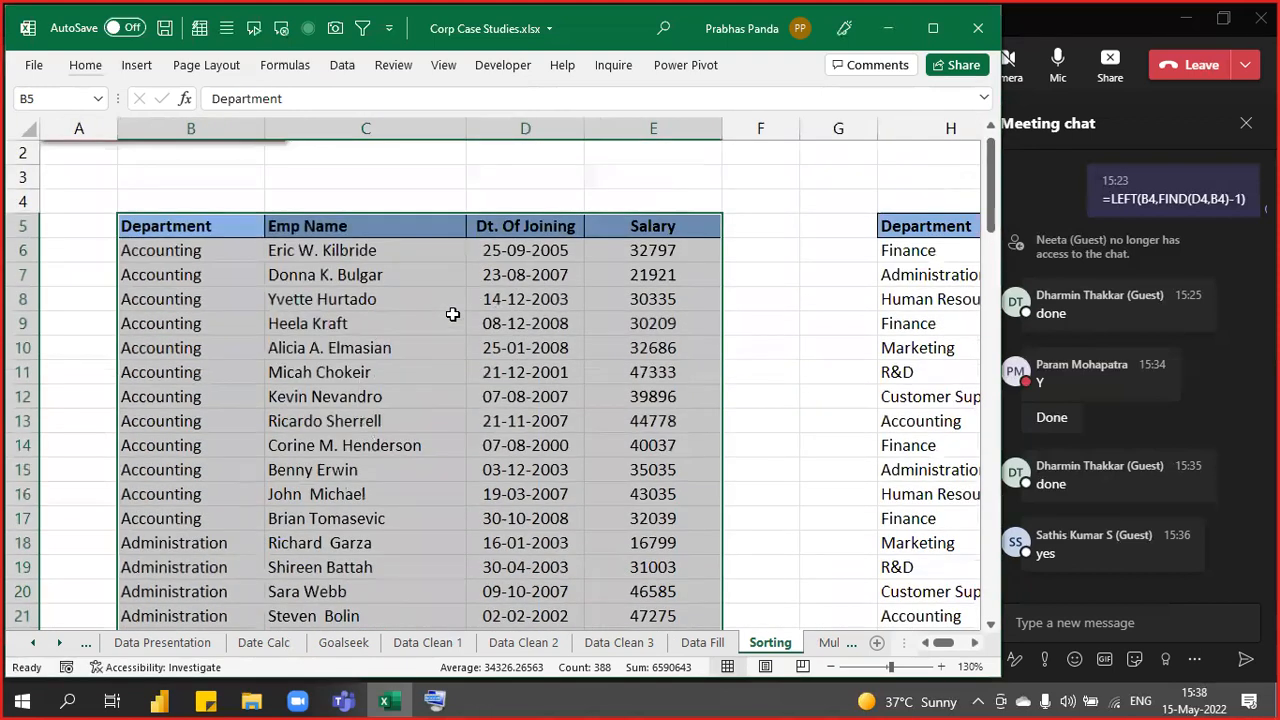
left_click(402, 366)
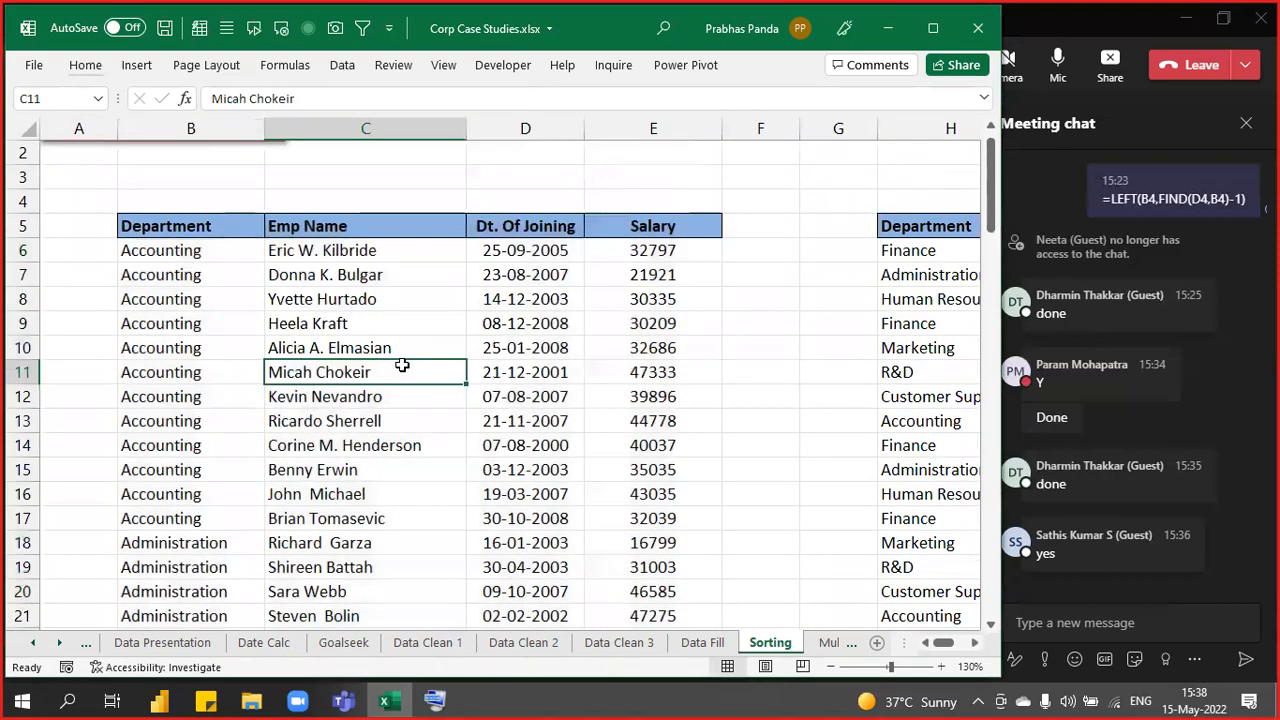
left_click(208, 258)
key("shift+Right")
key("shift+Right")
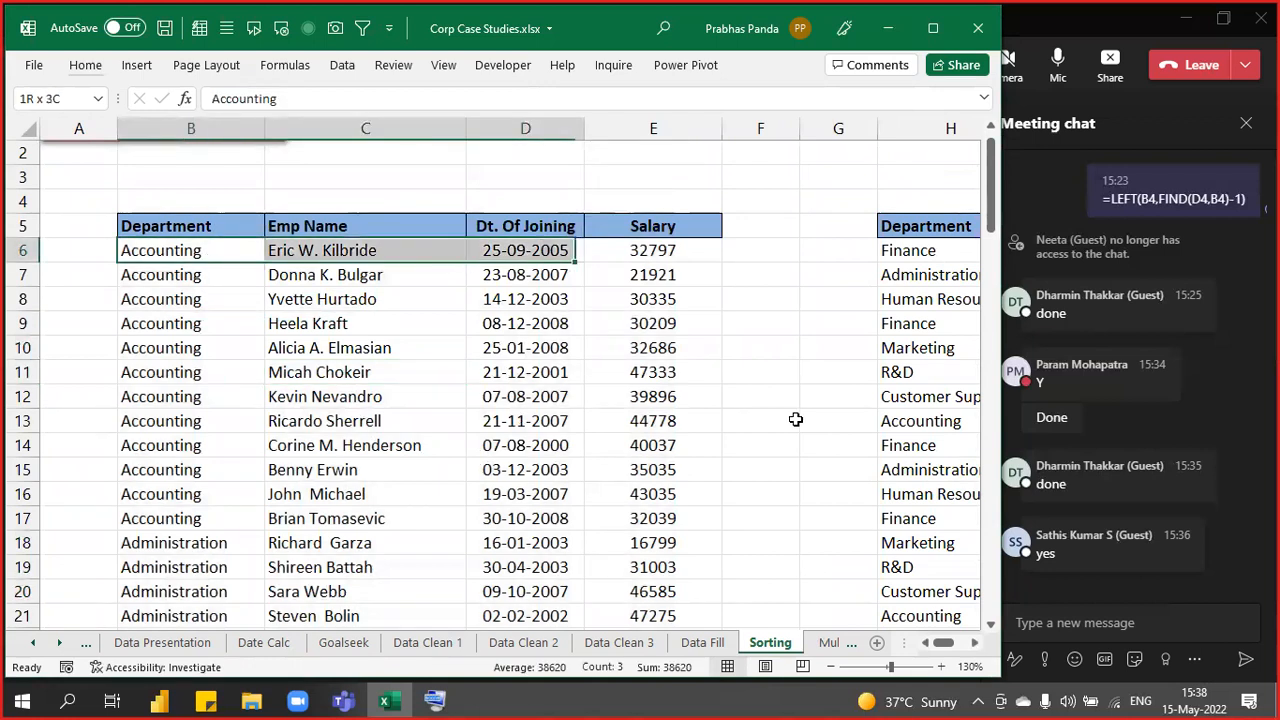
key("shift+Right")
key("shift+Down")
key("shift+Down")
key("shift+Down")
key("shift+Down")
key("shift+Down")
key("shift+Down")
key("shift+Down")
key("shift+Down")
key("shift+Down")
key("shift+Down")
key("shift+Down")
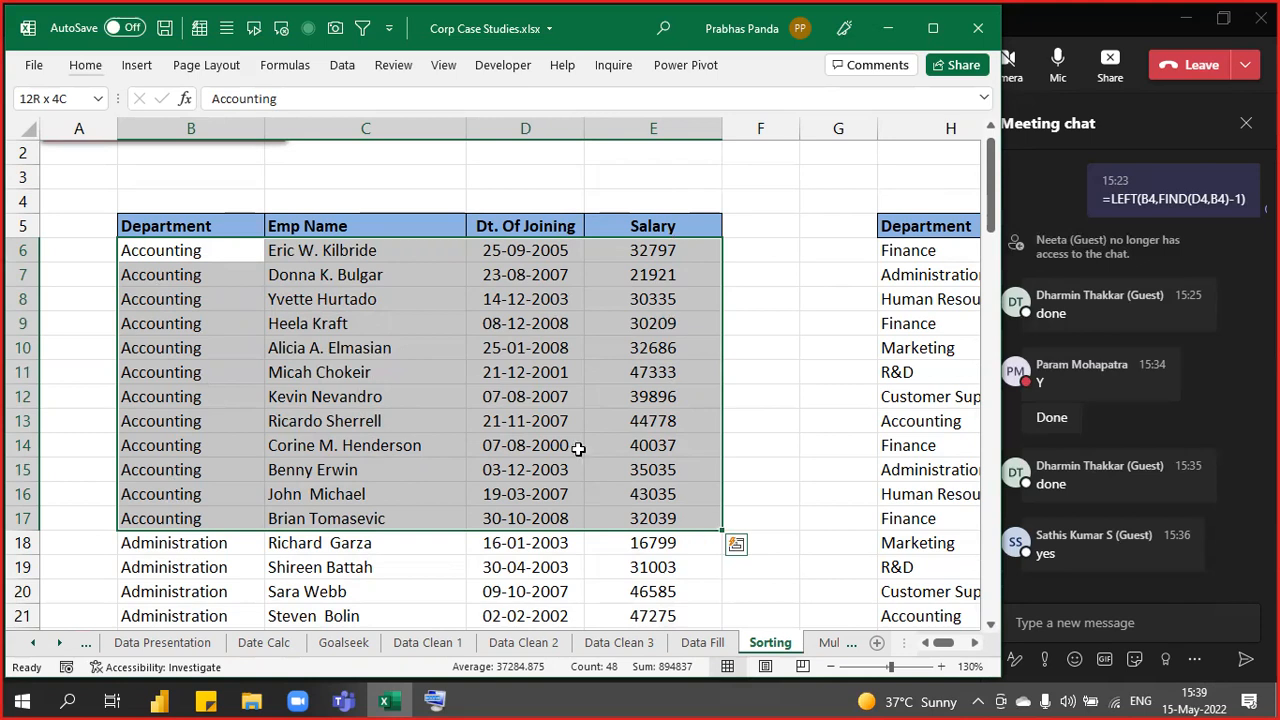
left_click(528, 360)
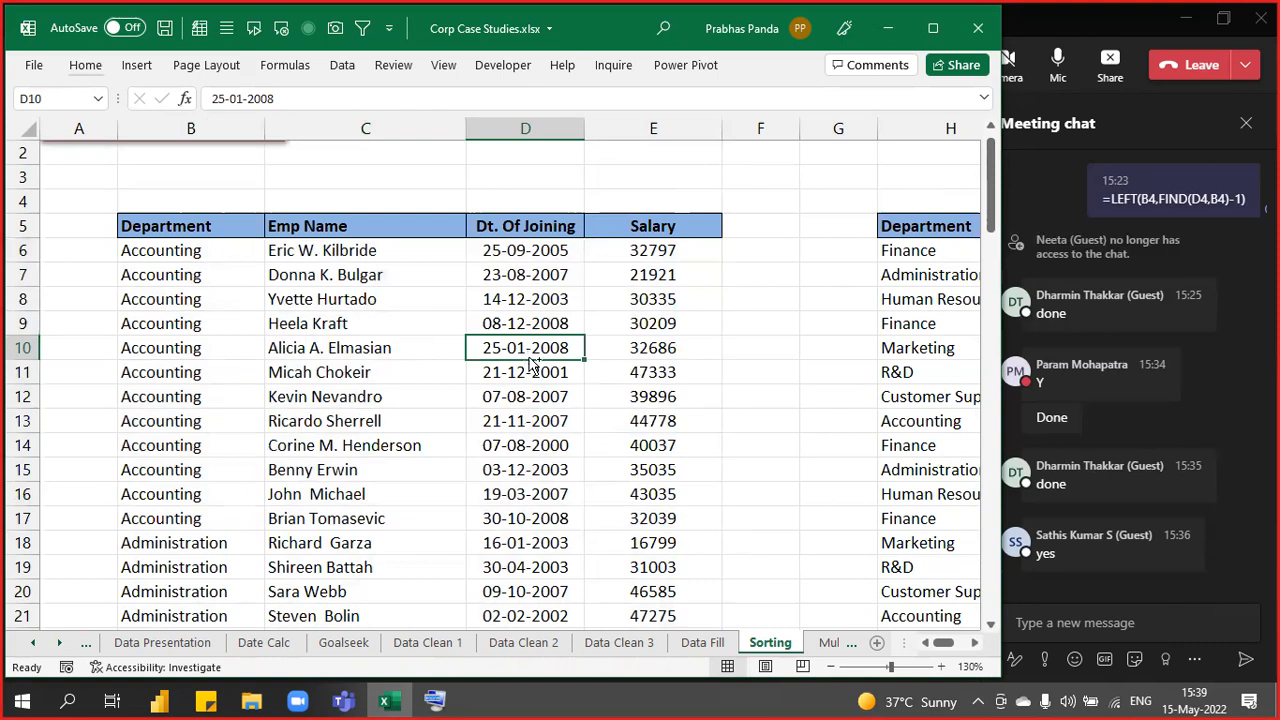
key("ctrl+a")
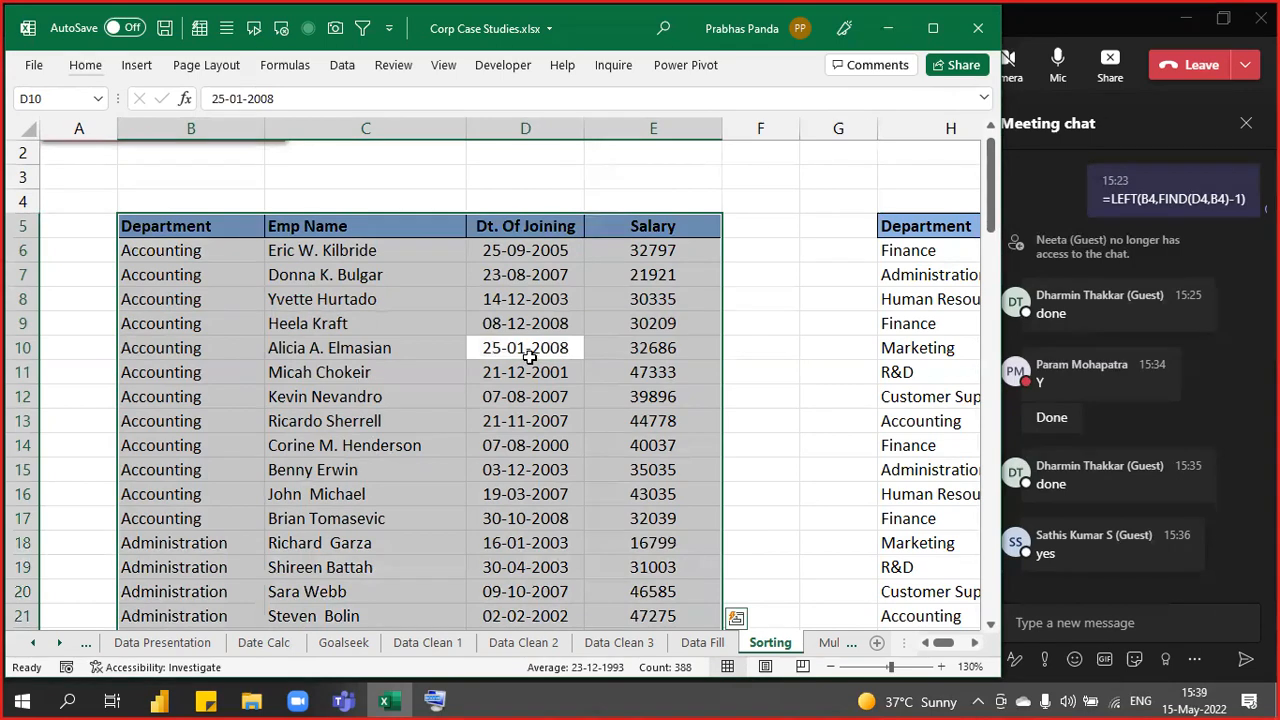
- Add a second sort level, Salary Largest to Smallest, after Department and apply it
key("alt+a")
key("s")
key("s")
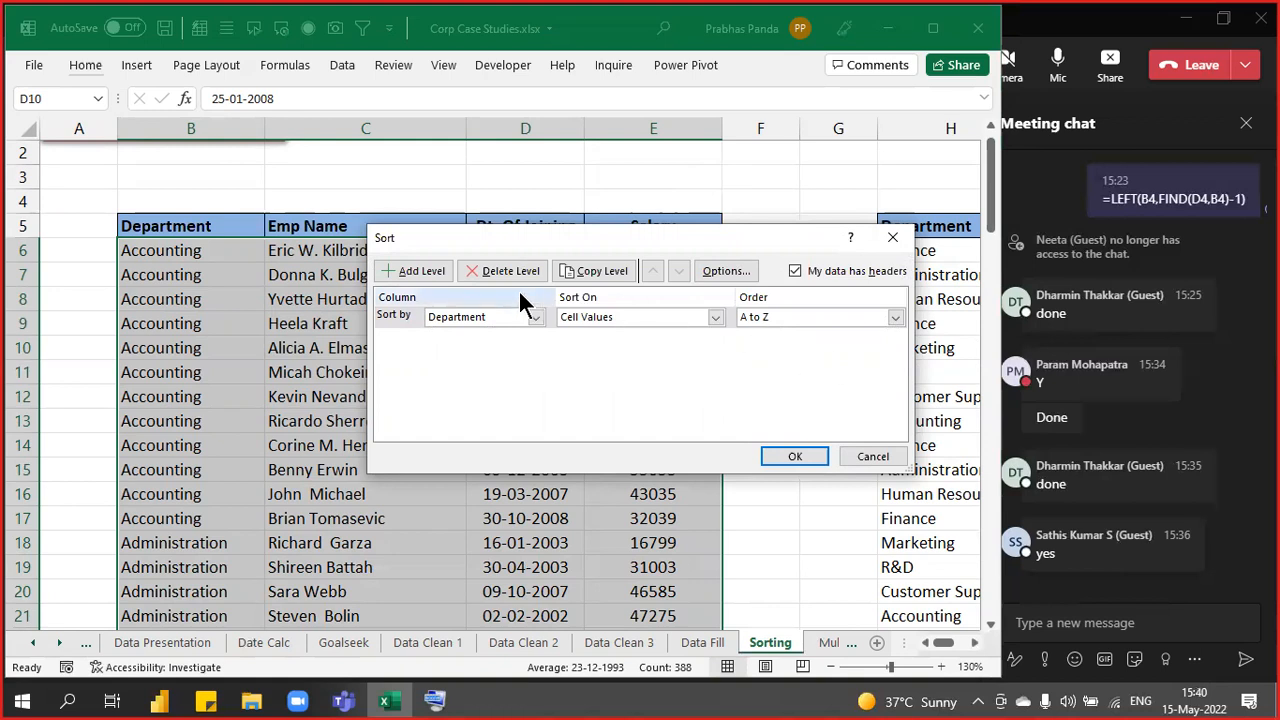
left_click(412, 272)
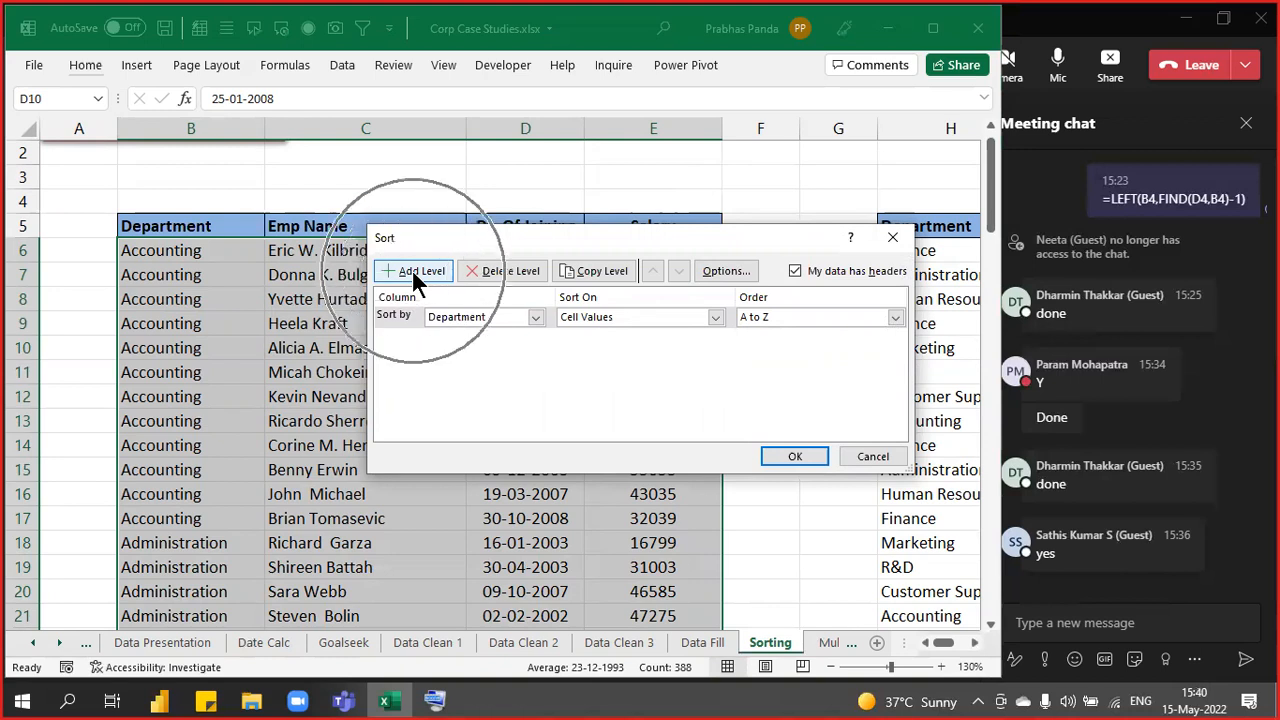
left_click(412, 269)
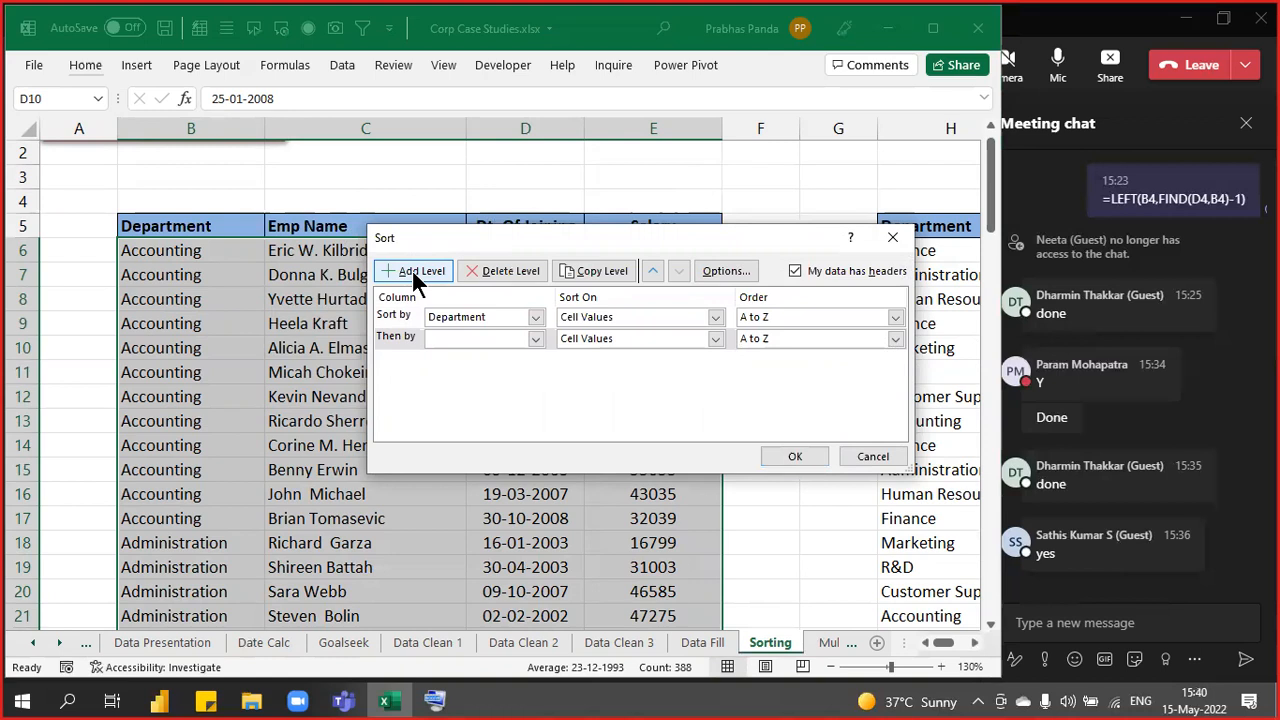
left_click(535, 340)
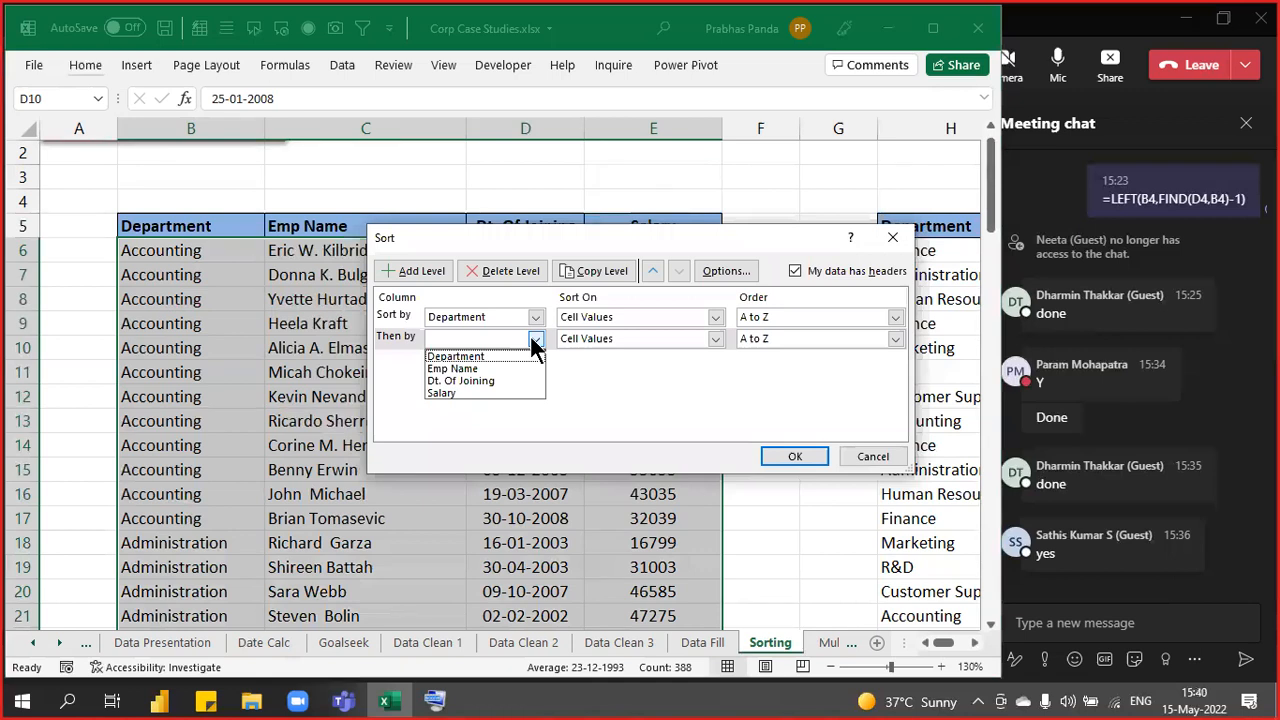
left_click(490, 393)
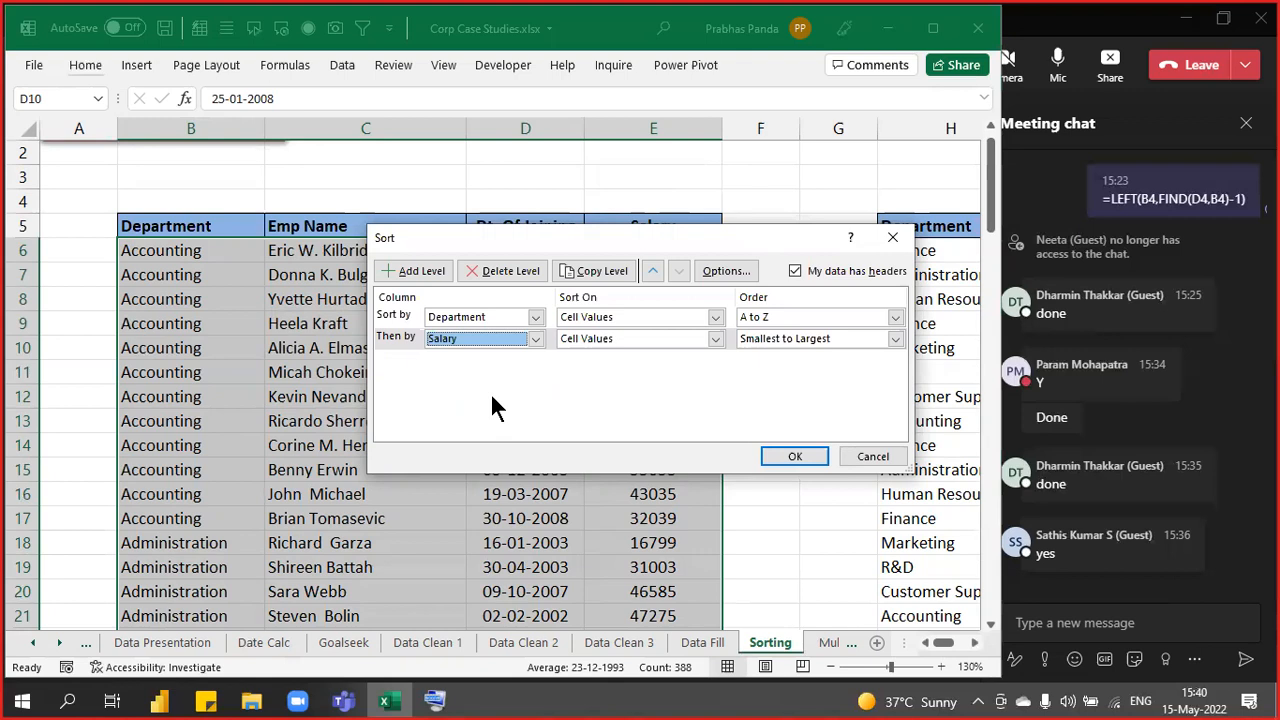
left_click(830, 338)
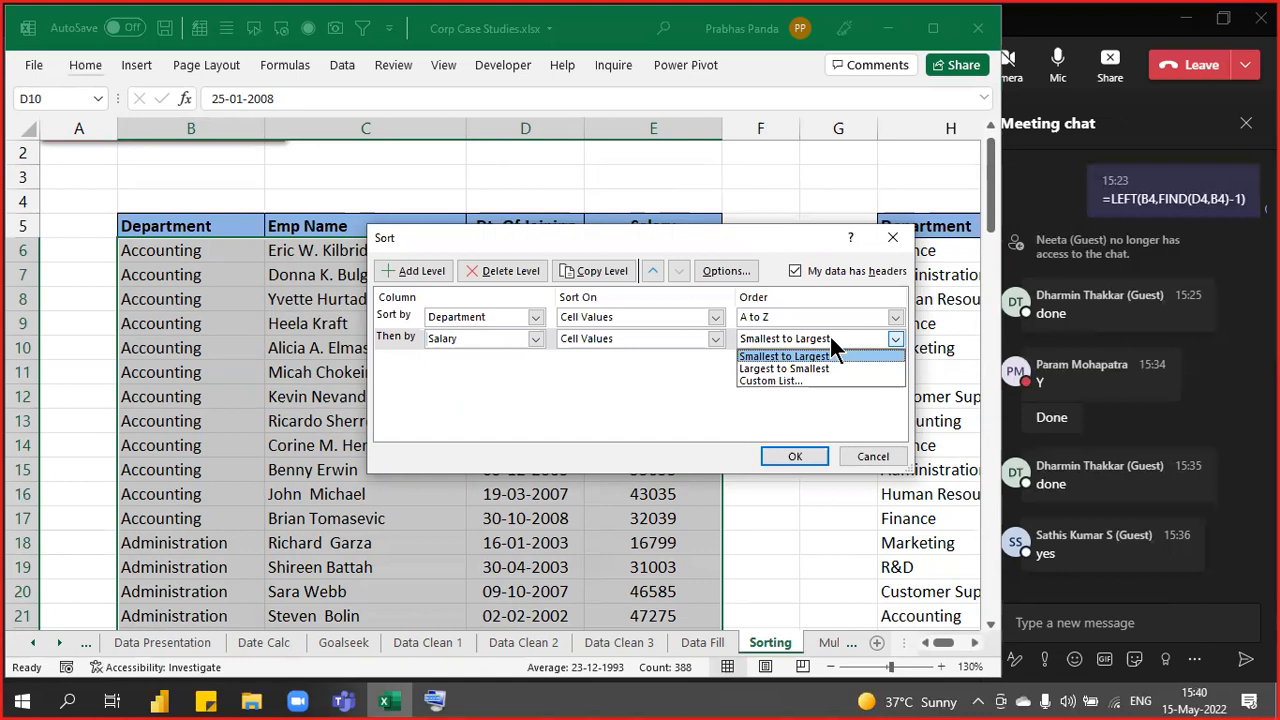
left_click(815, 367)
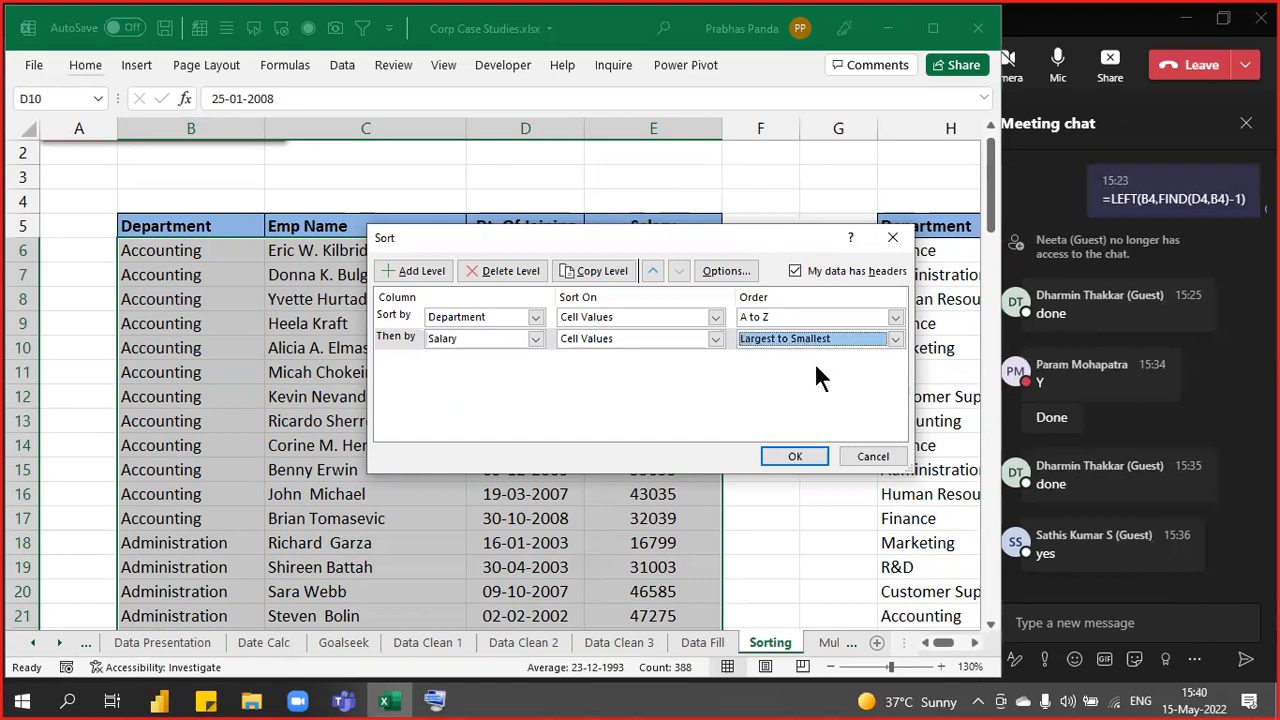
left_click(796, 457)
left_click(414, 400)
left_click_drag(190, 254, 645, 520)
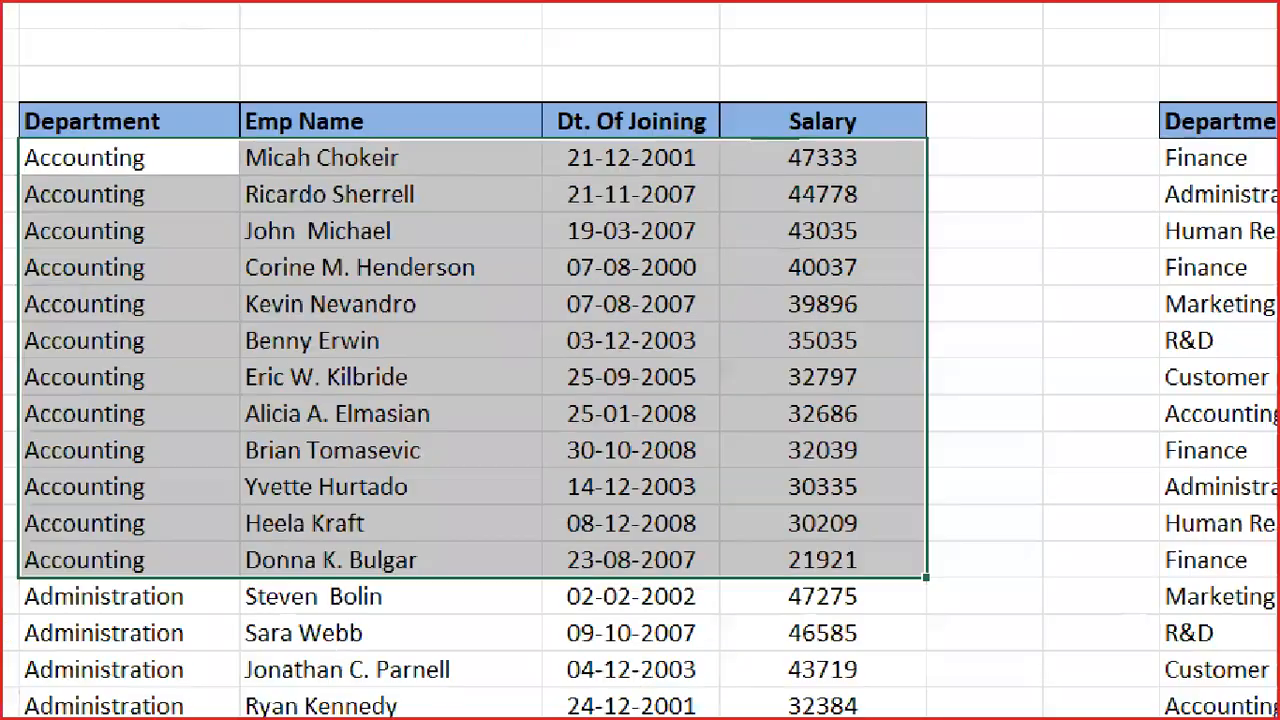
mouse_move(712, 134)
left_mouse_down()
mouse_move(832, 170)
mouse_move(927, 170)
left_mouse_up()
mouse_move(716, 534)
left_mouse_down()
mouse_move(737, 582)
mouse_move(935, 581)
left_mouse_up()
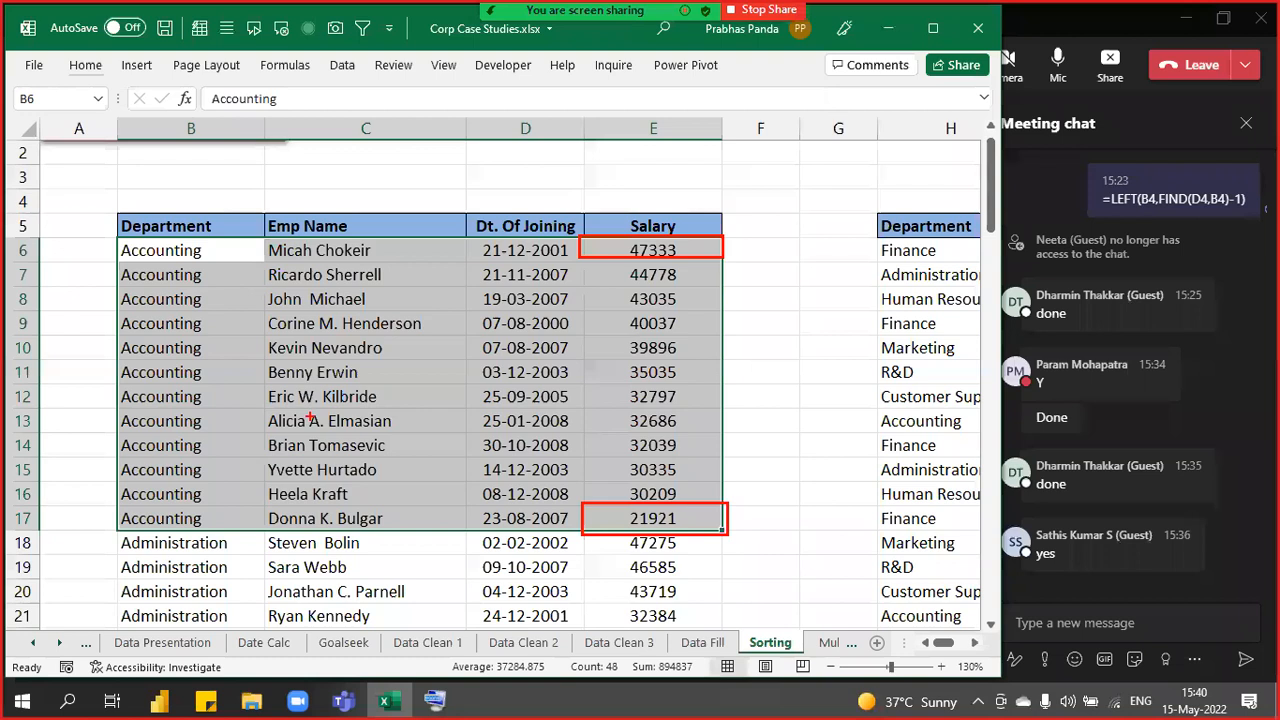
key("Escape")
scroll(116, 181, "up", 1)
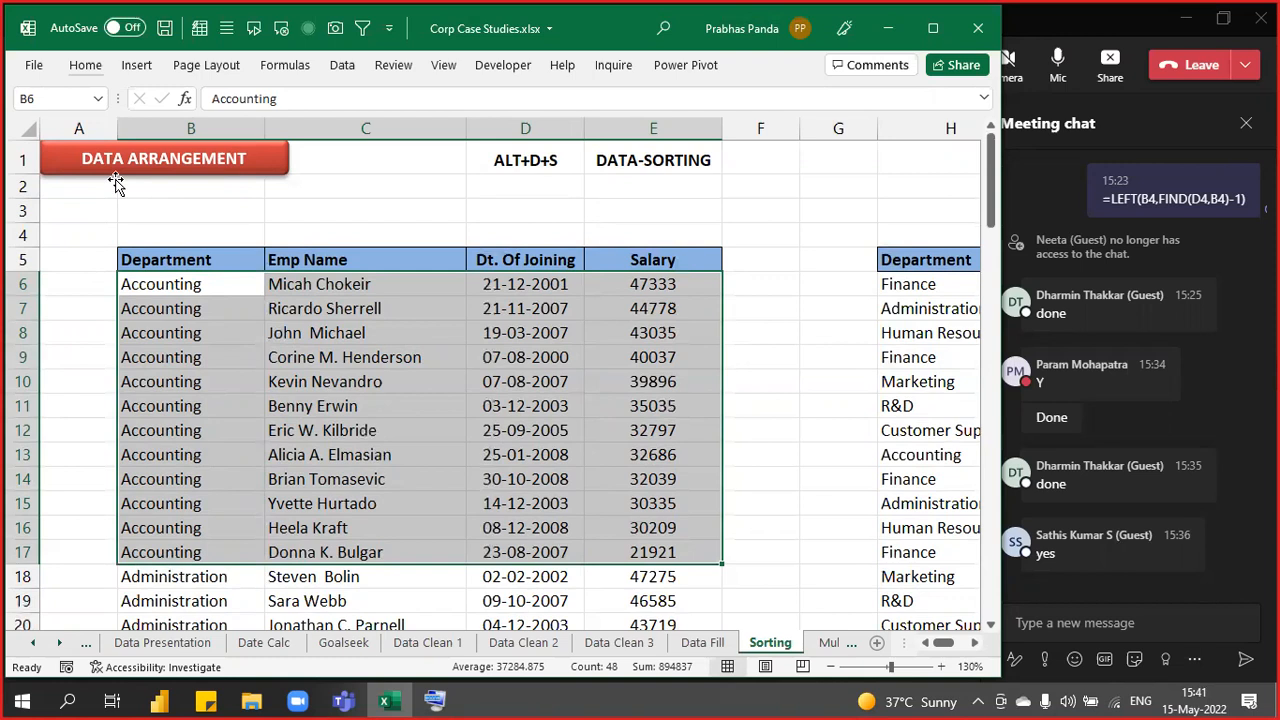
- From B7, select the whole table with Ctrl+A and open the Sort dialog via Alt+D+S
key("Down")
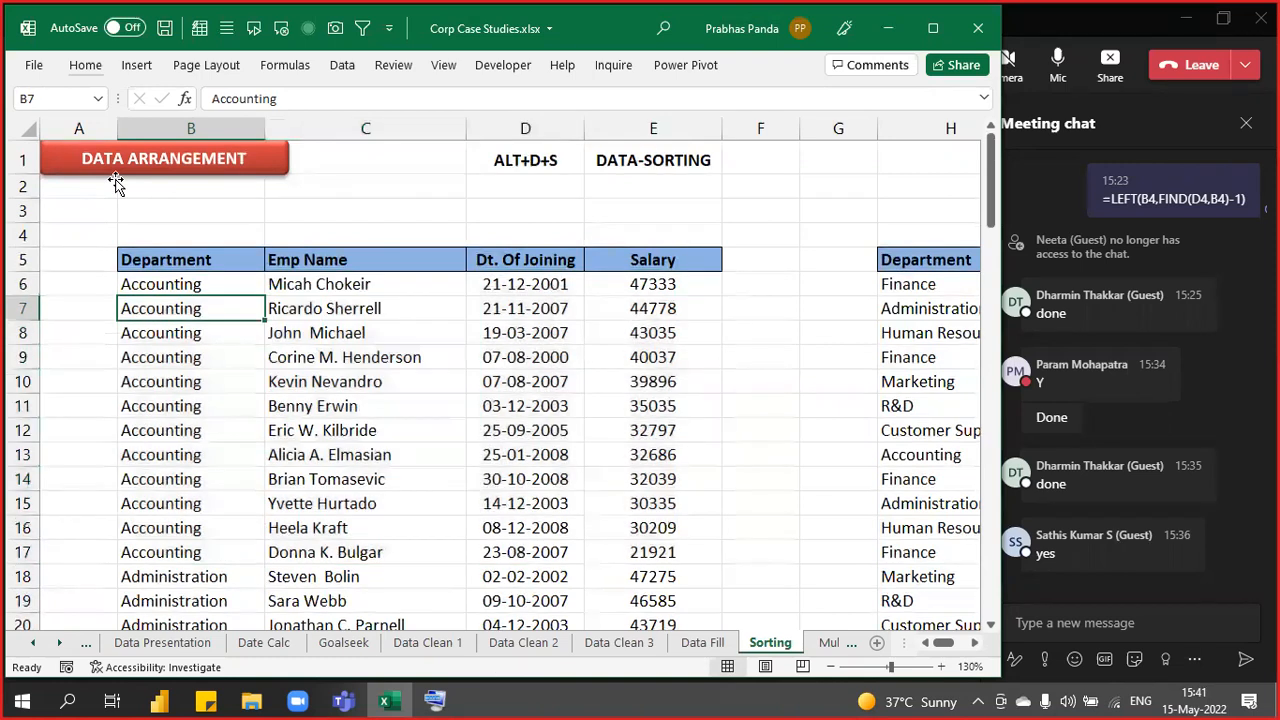
key("ctrl+a")
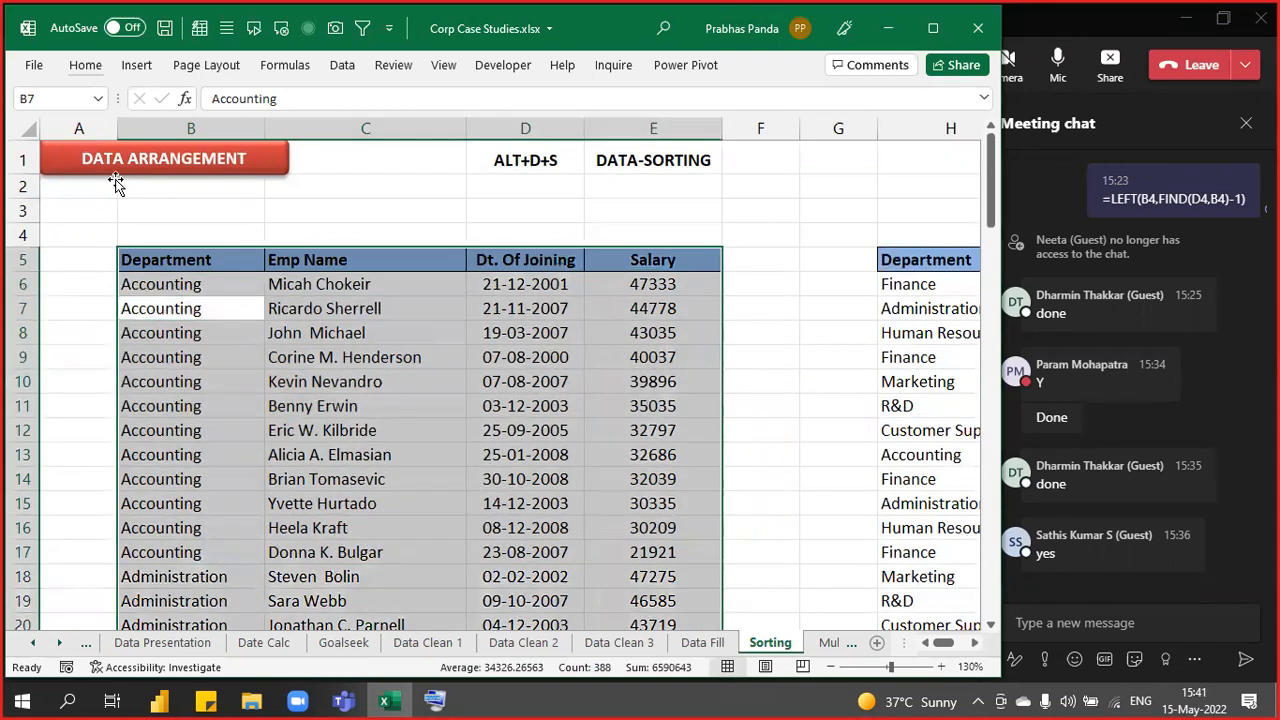
key("alt+d")
key("s")
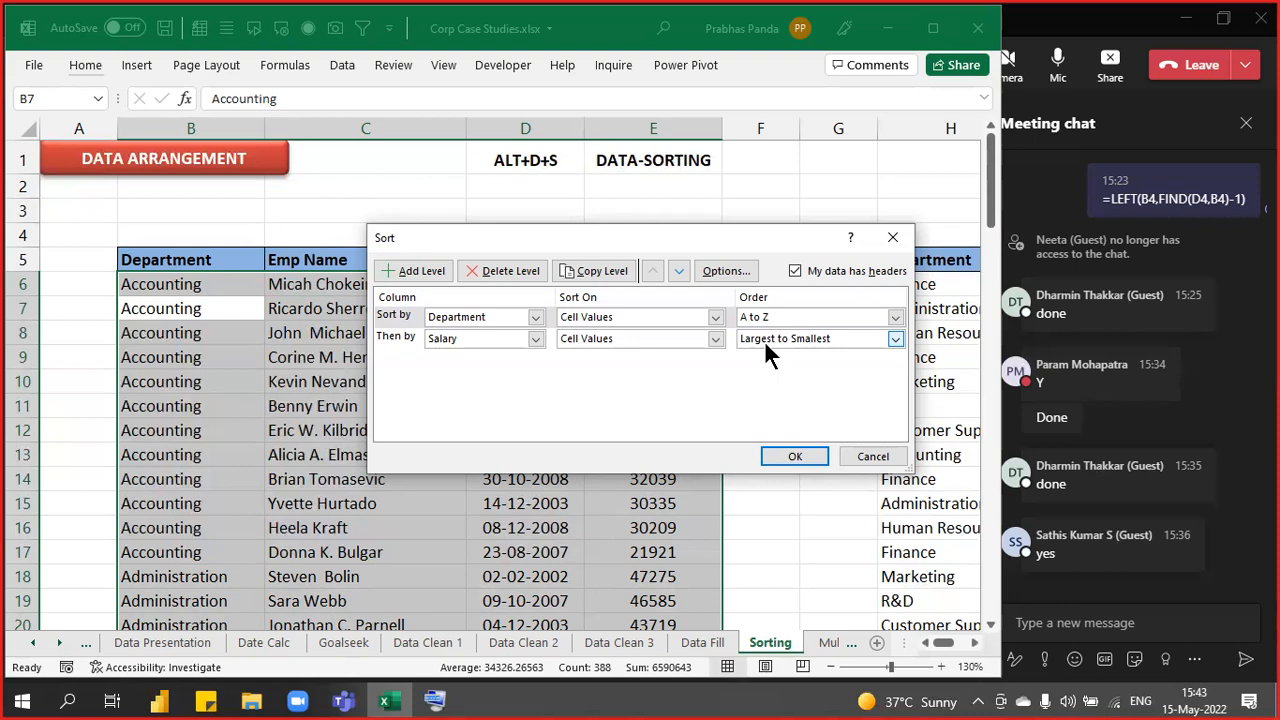
- Re-apply the existing sort, then start a formula-based Conditional Formatting rule and cancel it
key("Return")
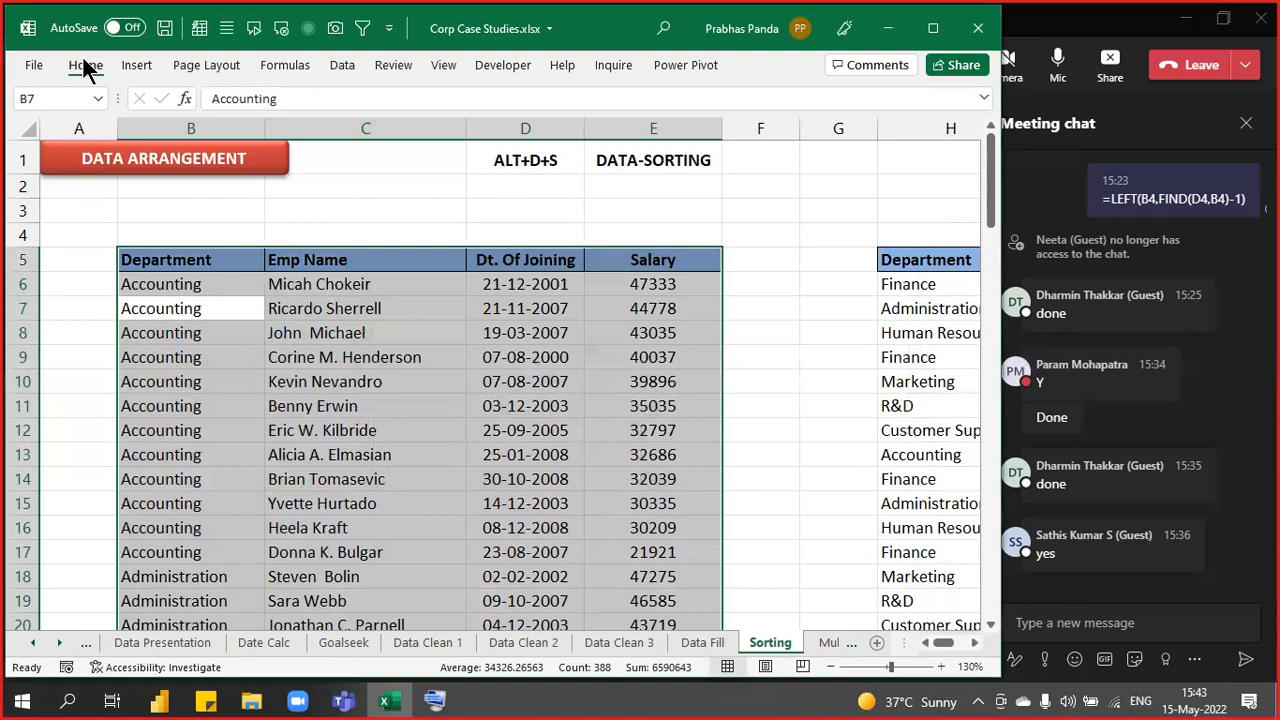
left_click(85, 65)
left_click(677, 96)
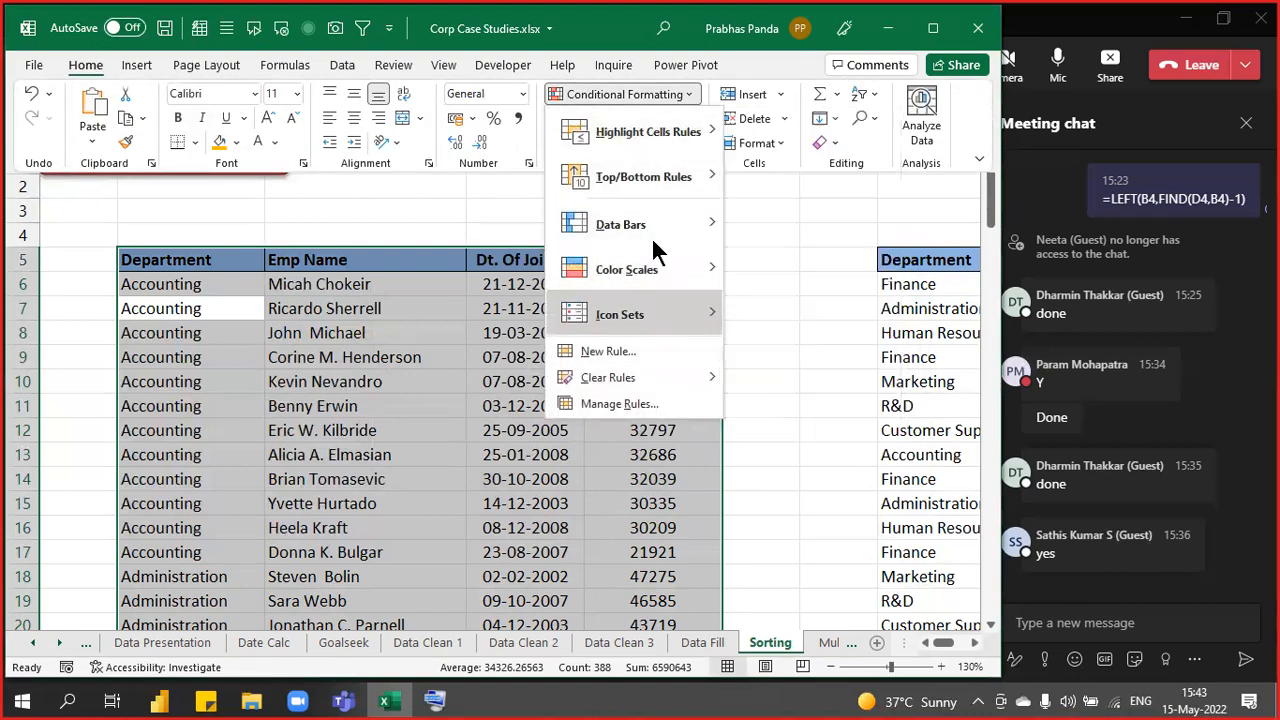
mouse_move(660, 150)
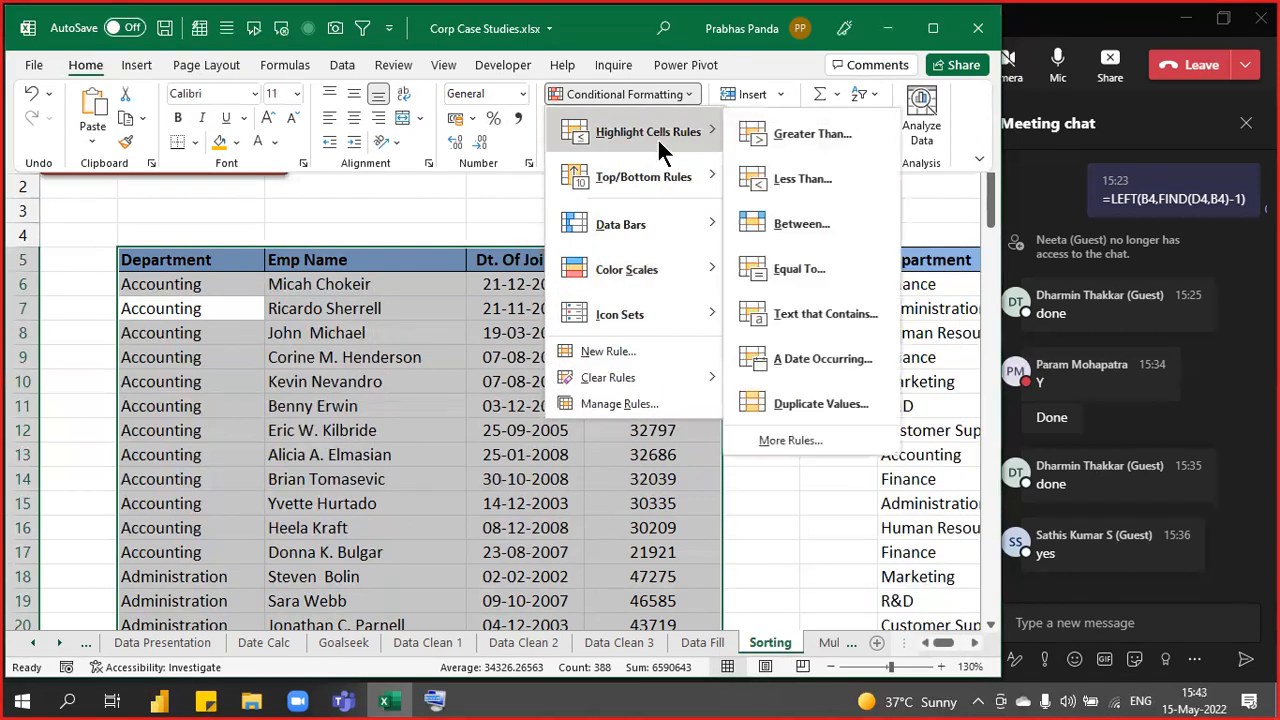
left_click(625, 353)
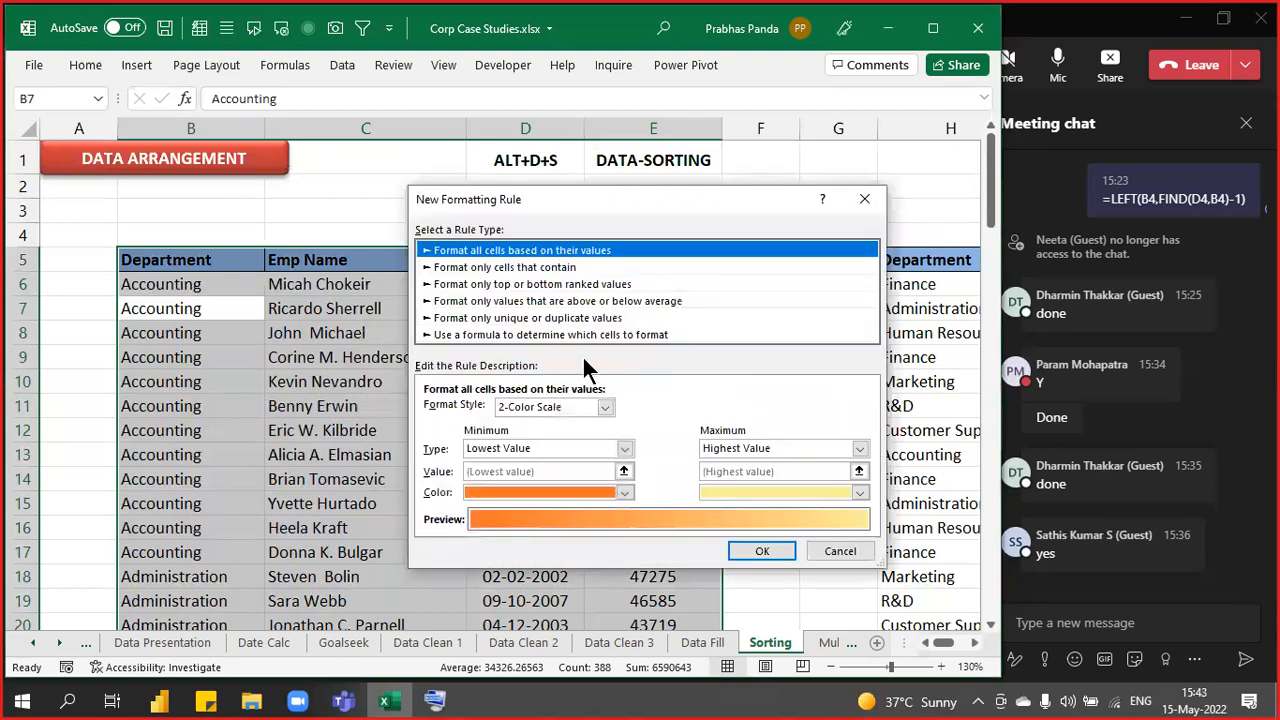
left_click(502, 335)
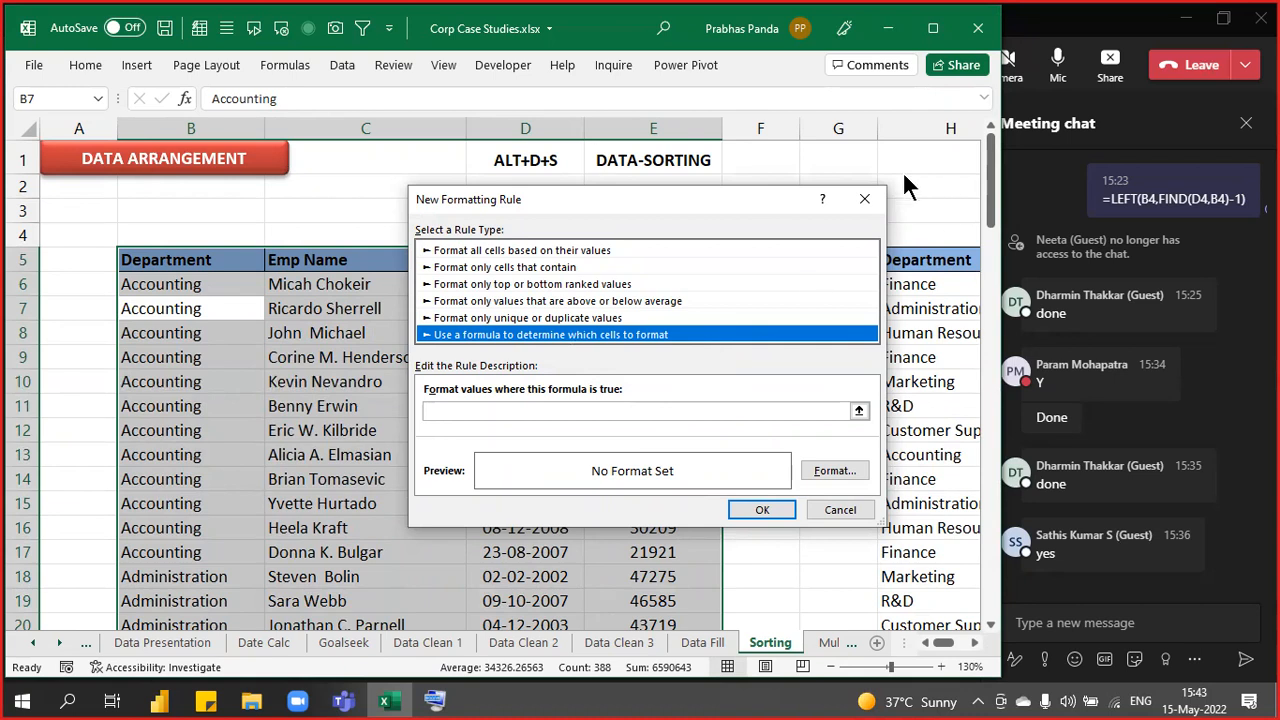
left_click(864, 199)
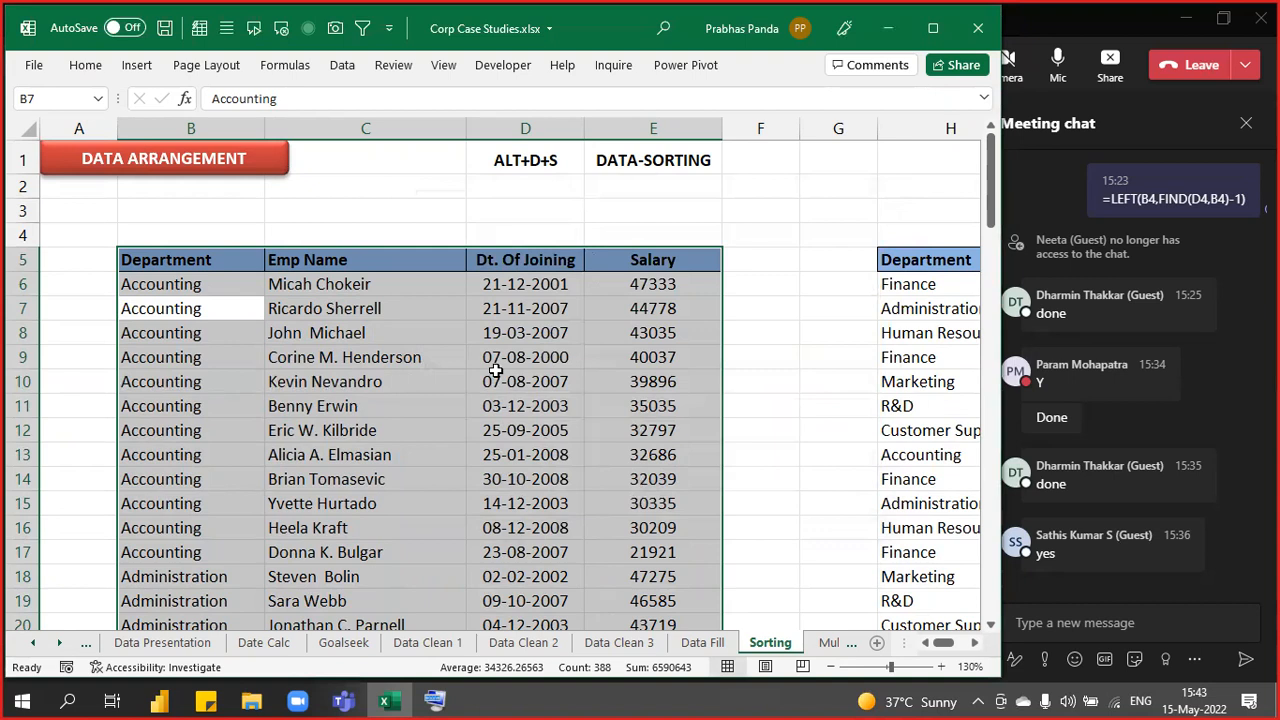
left_click(499, 357)
- Select the whole employee data region from cell C8 with Ctrl+A
key("Down")
key("Down")
key("Down")
key("Down")
key("Down")
key("Down")
key("Down")
key("Down")
key("Down")
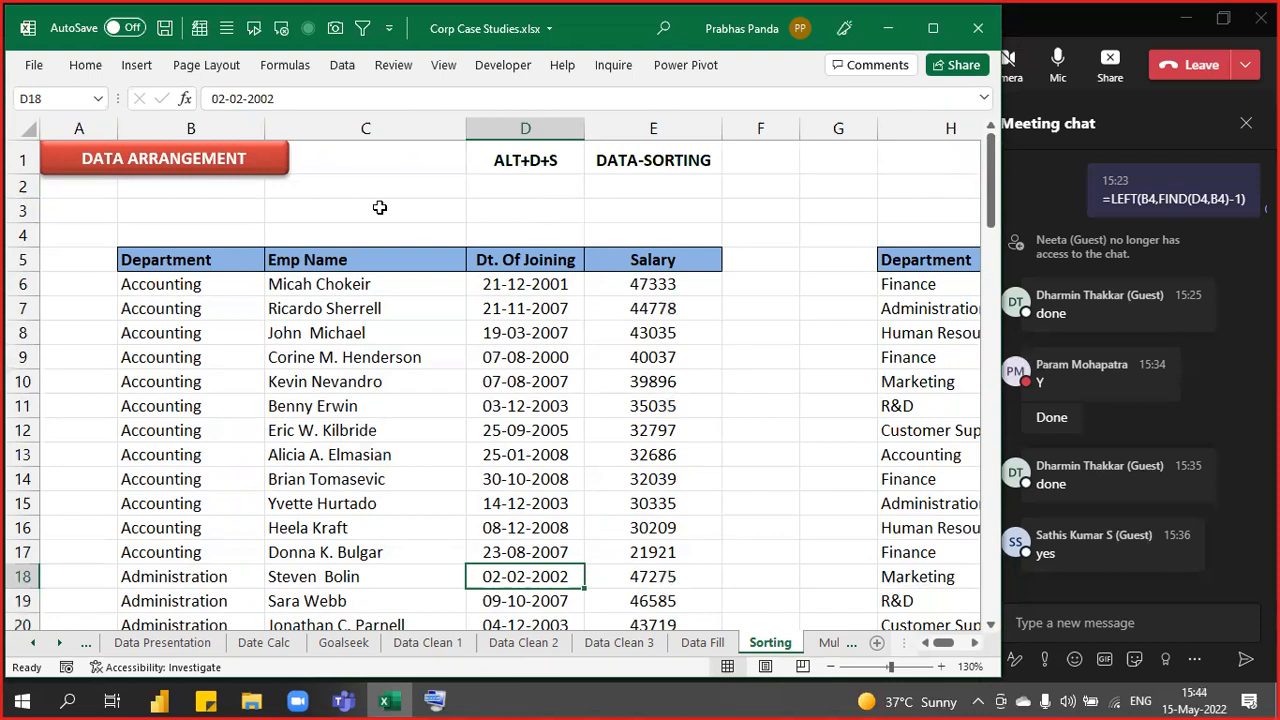
left_click(396, 332)
key("ctrl+a")
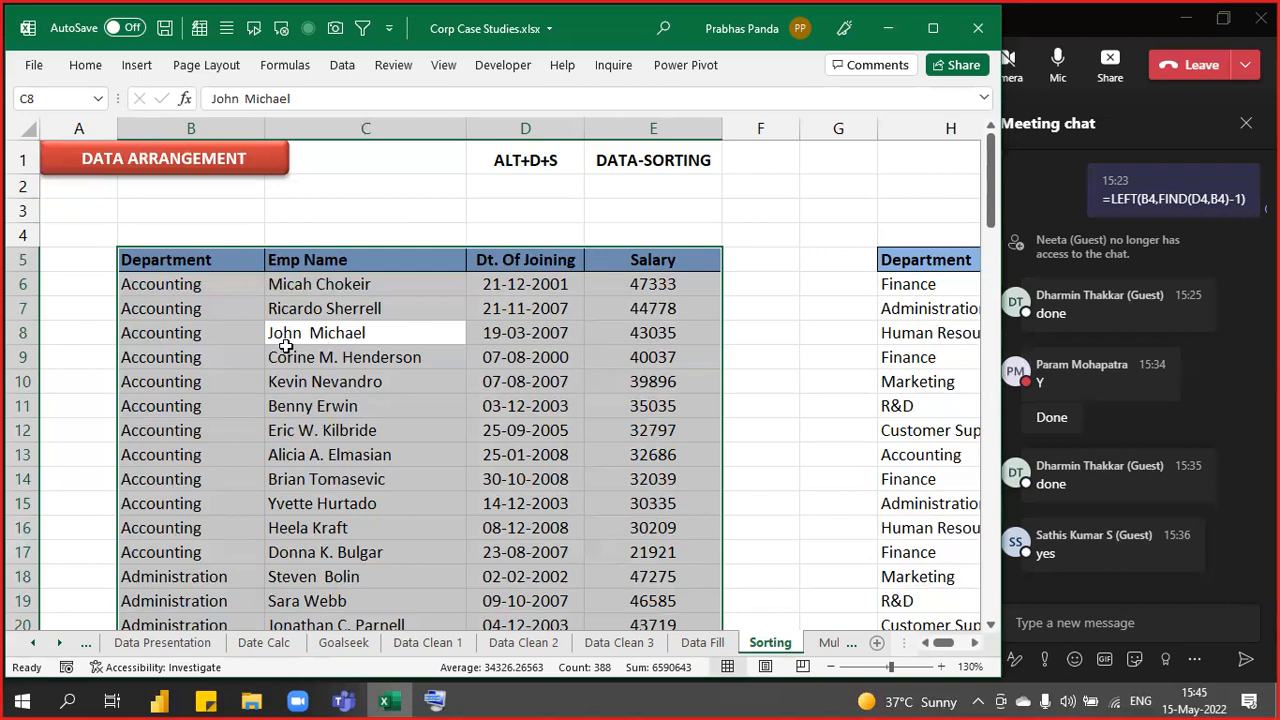
left_click(204, 284)
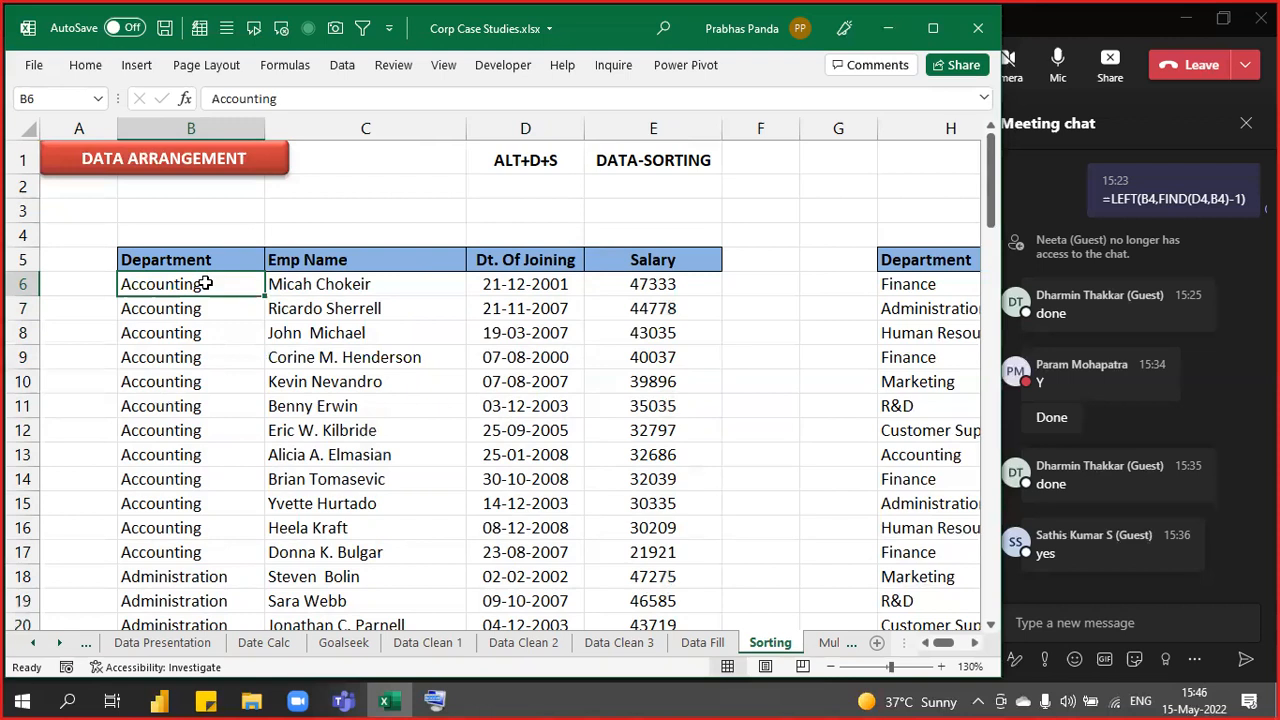
key("Up")
key("Right")
key("Right")
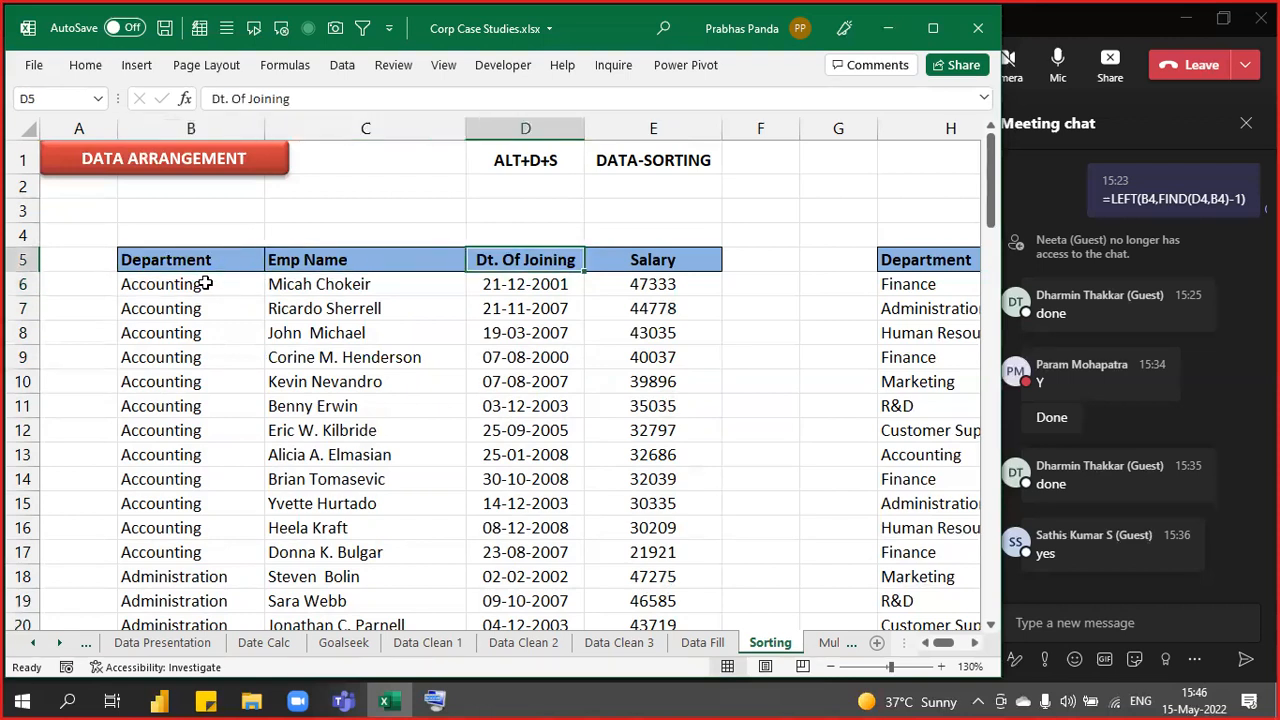
key("Down")
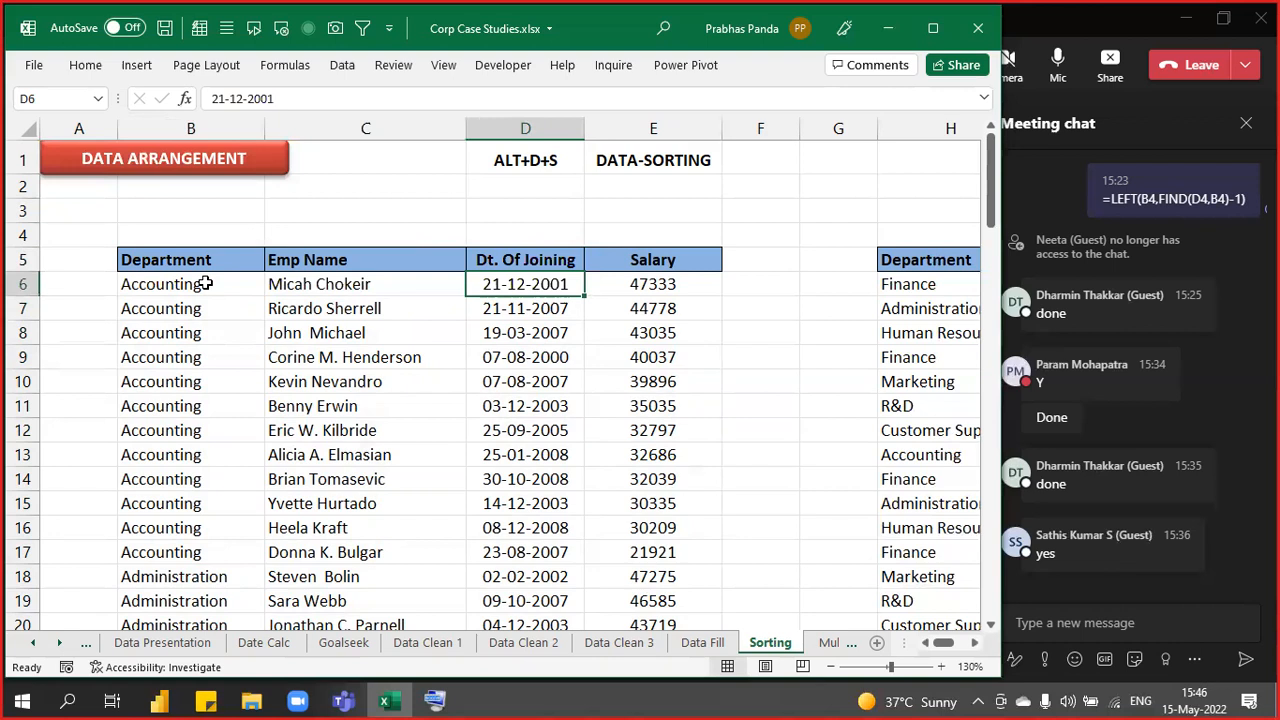
left_click_drag(185, 260, 106, 609)
left_click_drag(634, 260, 650, 503)
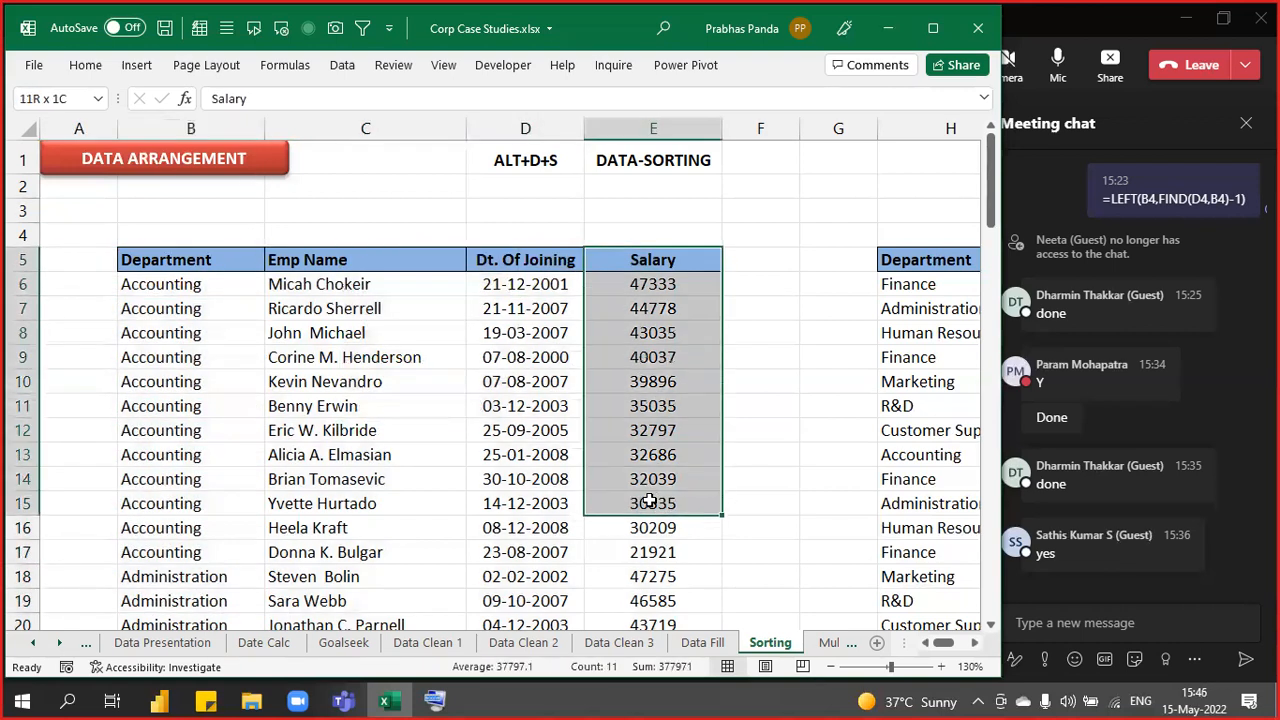
left_click_drag(212, 260, 633, 547)
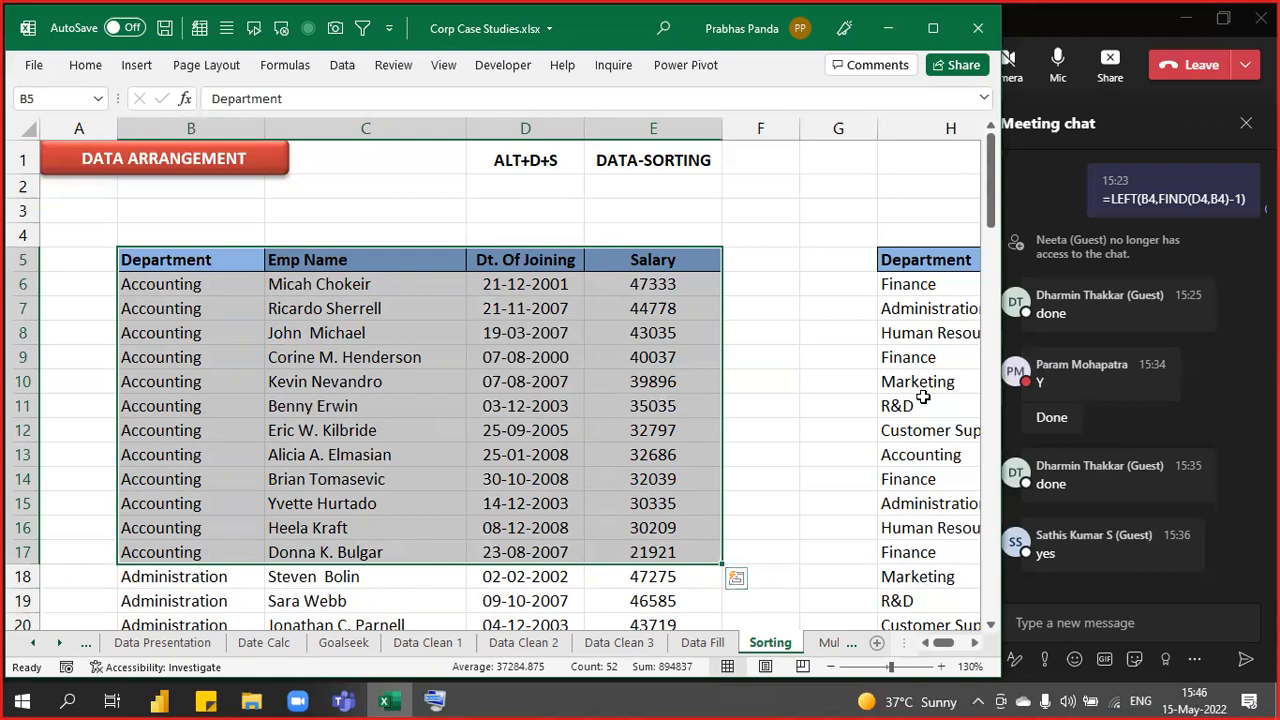
left_click(704, 405)
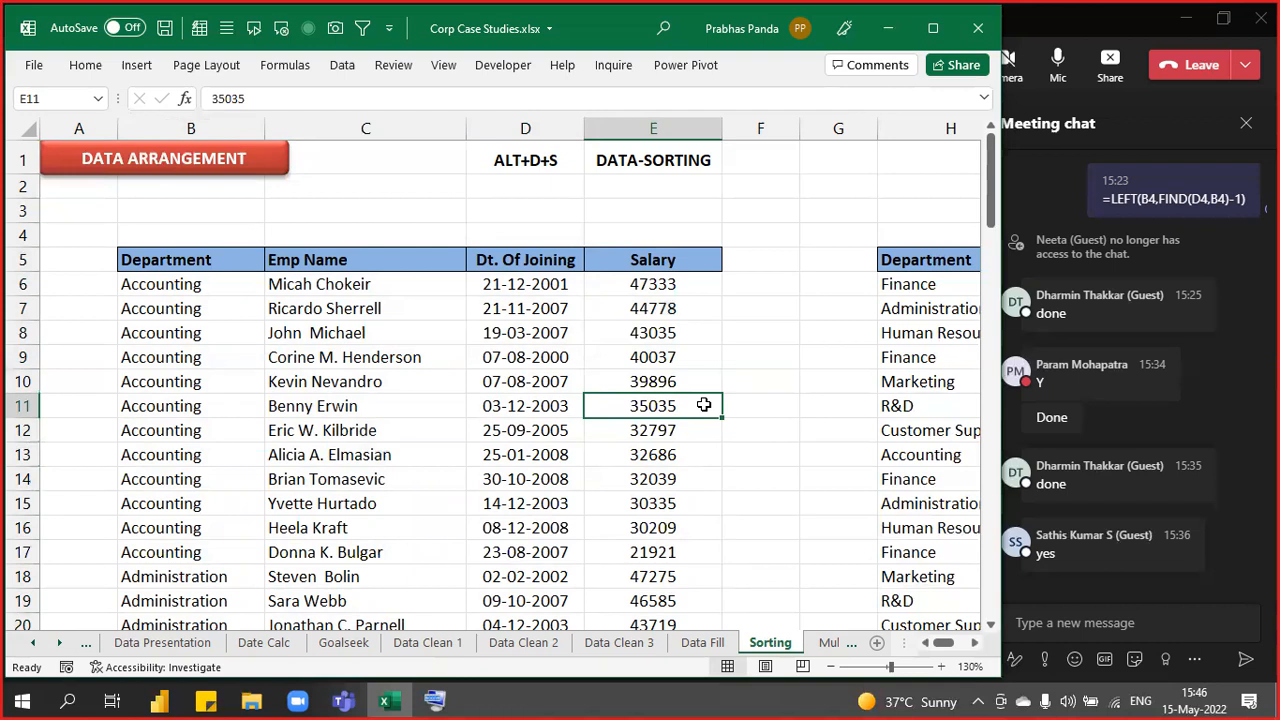
key("ctrl+a")
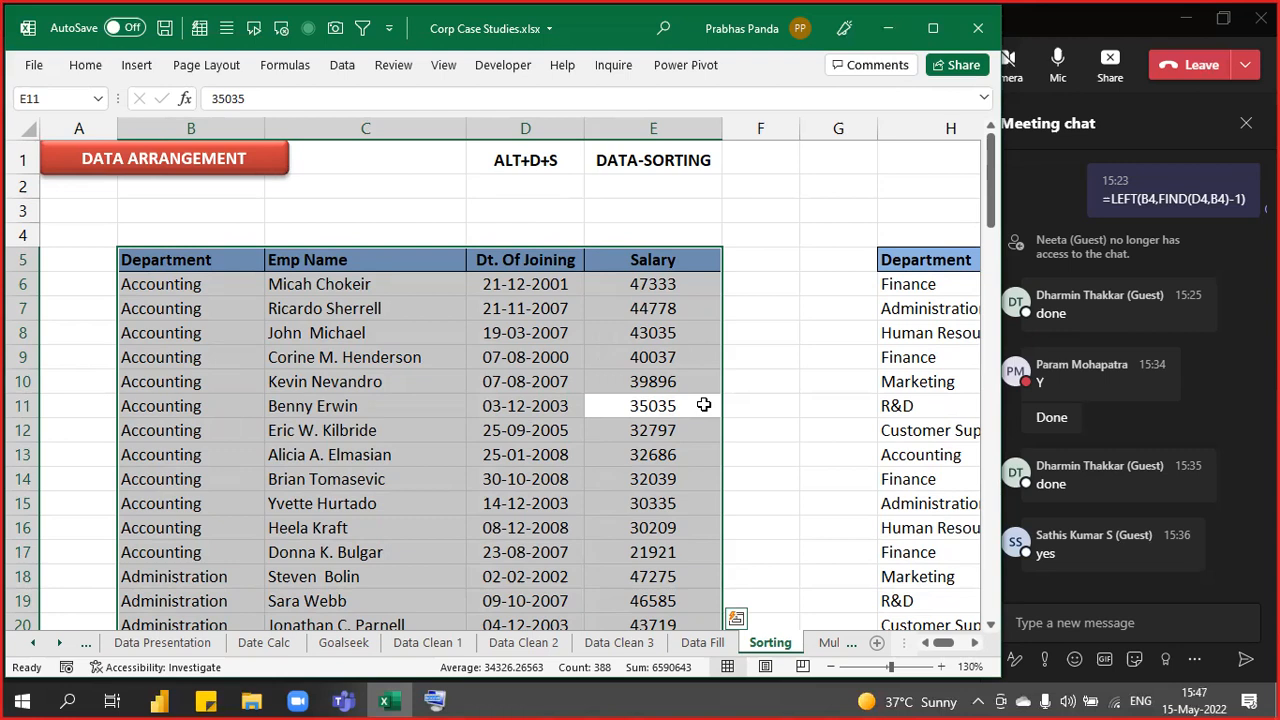
- Select the H–K table from I8 and sort it by Salary, Largest to Smallest
key("Right")
key("Right")
key("Right")
key("Right")
key("Right")
key("Right")
key("Right")
key("Right")
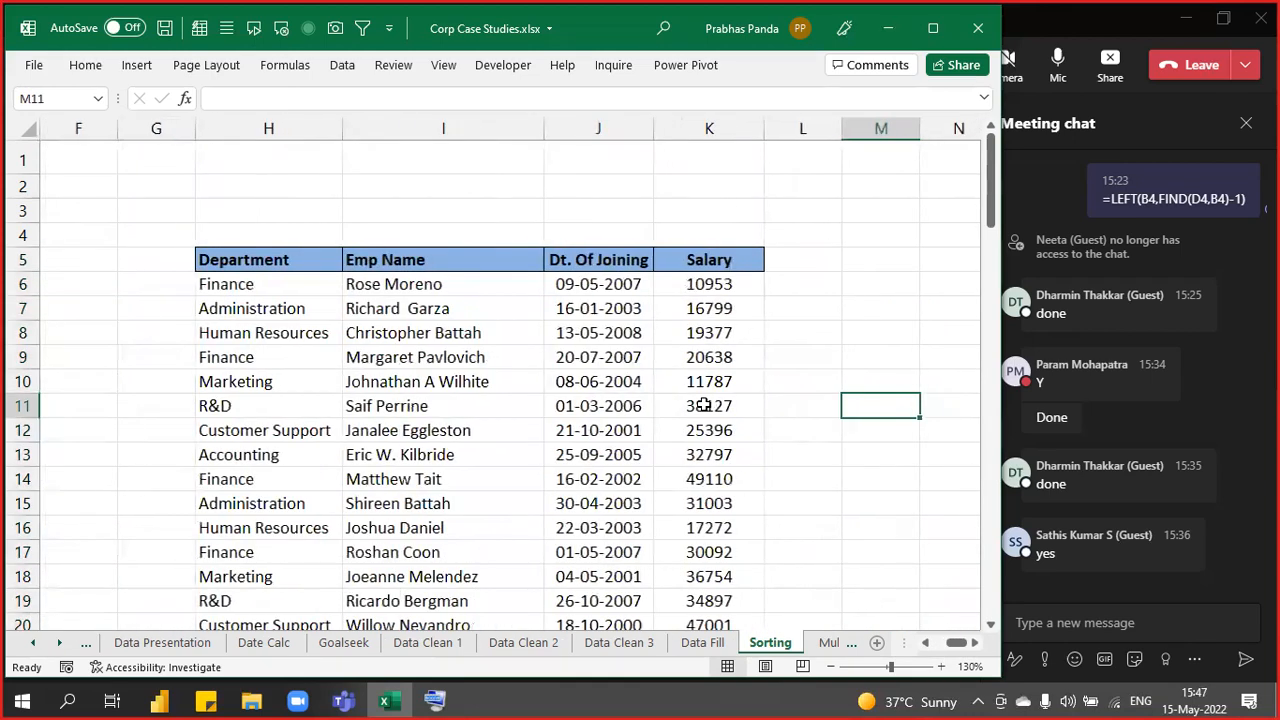
key("Right")
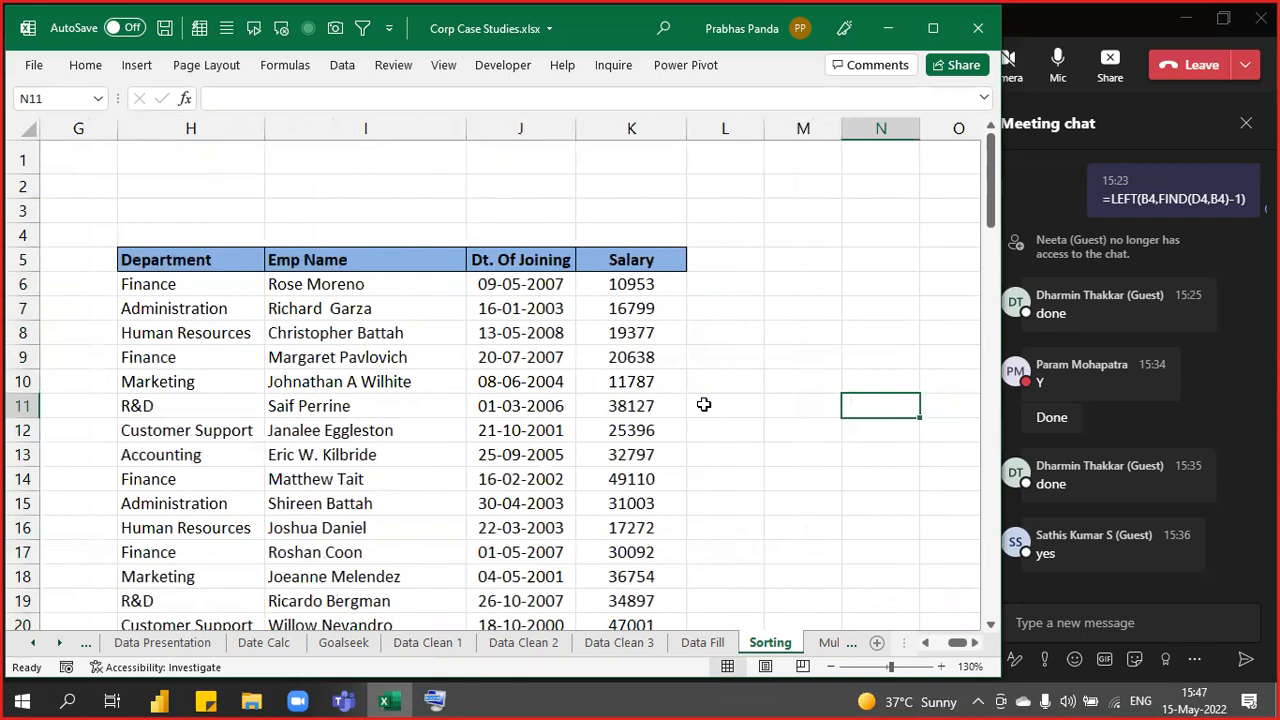
left_click(359, 333)
key("ctrl+a")
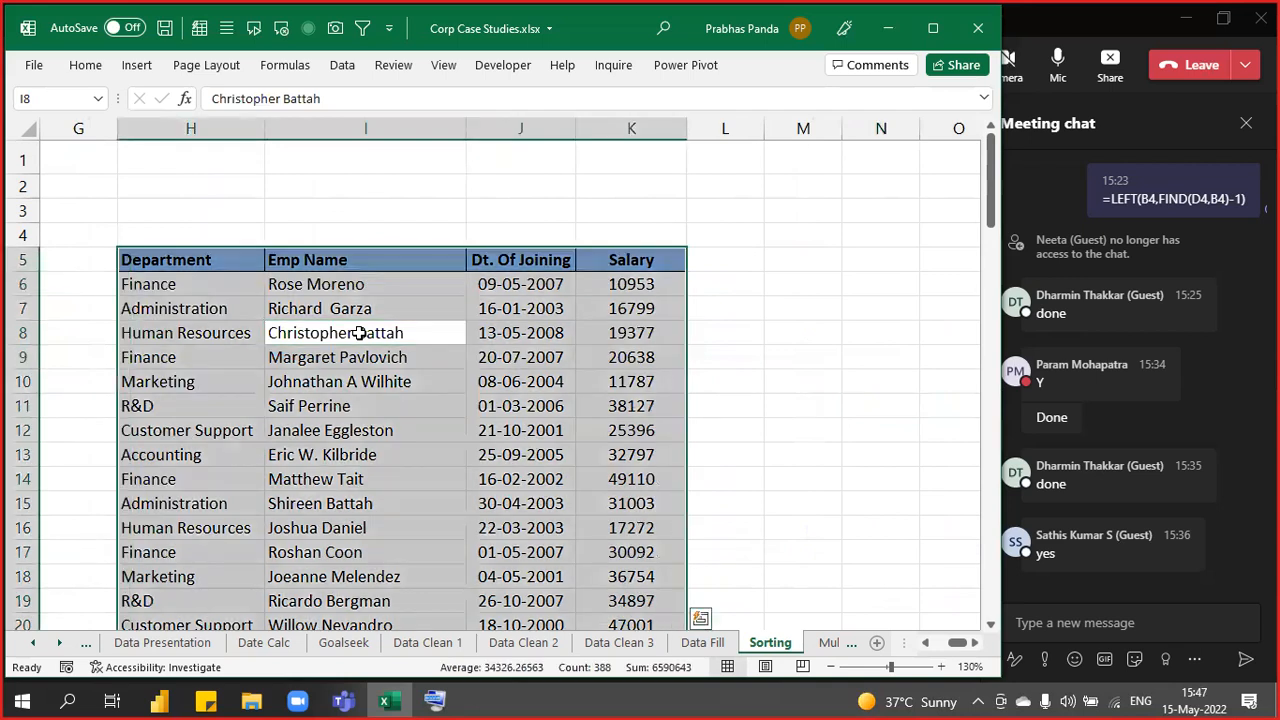
key("alt+d")
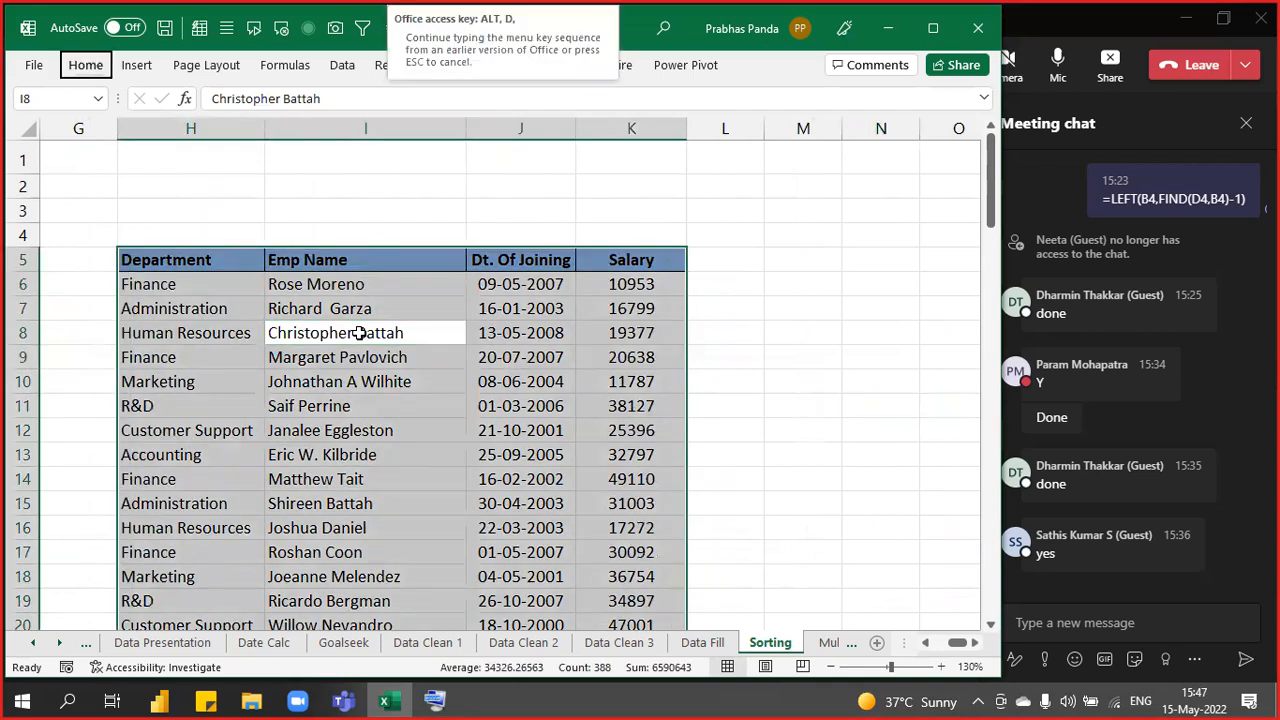
key("s")
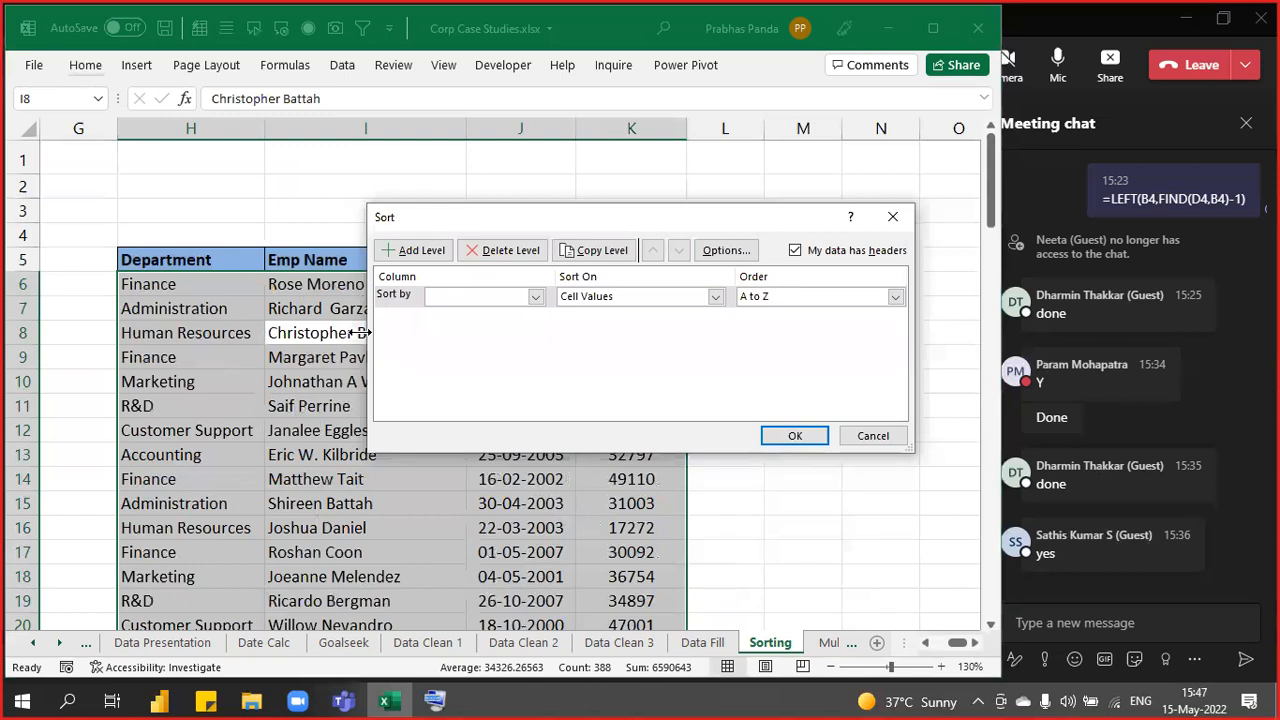
left_click(479, 296)
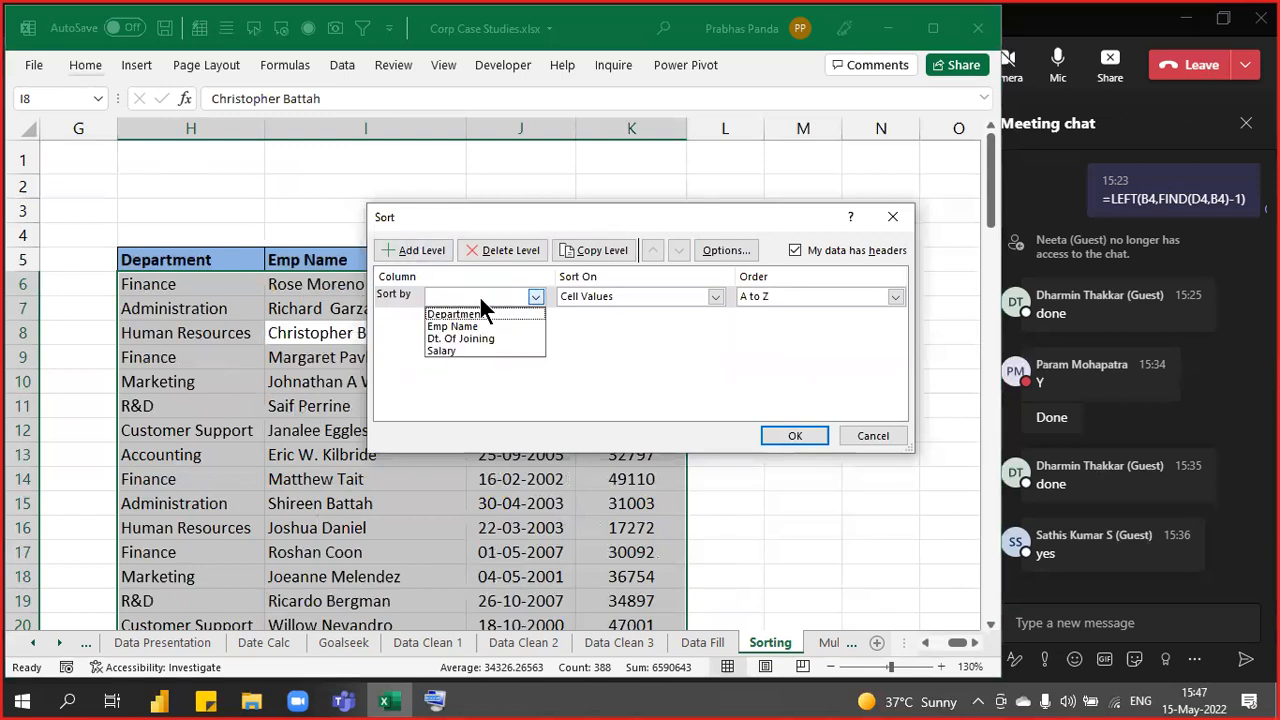
left_click(468, 351)
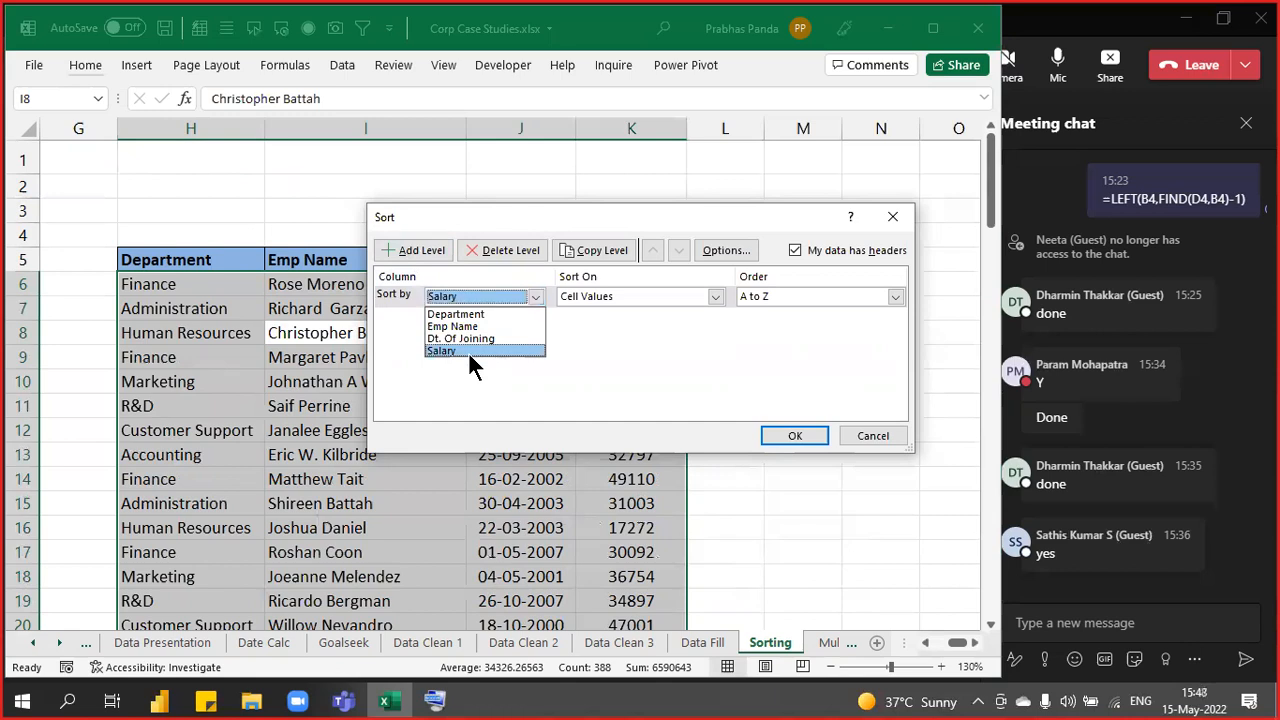
left_click(786, 297)
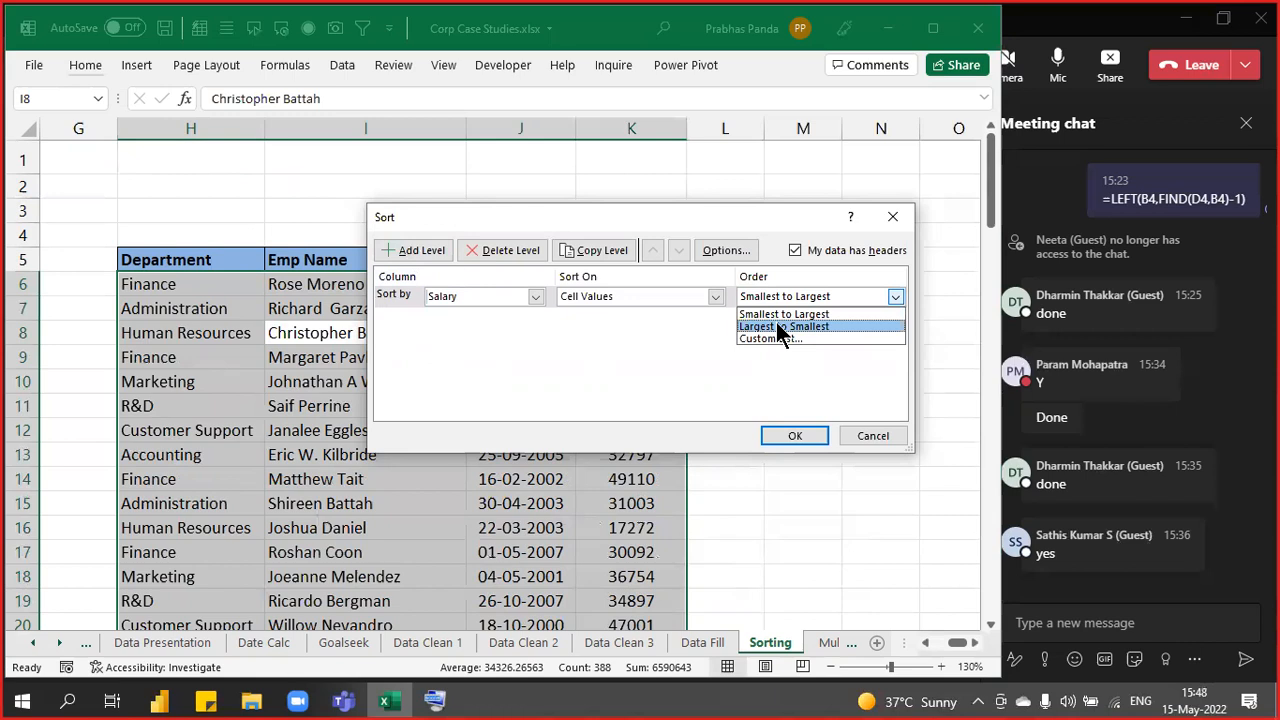
left_click(778, 328)
left_click(792, 436)
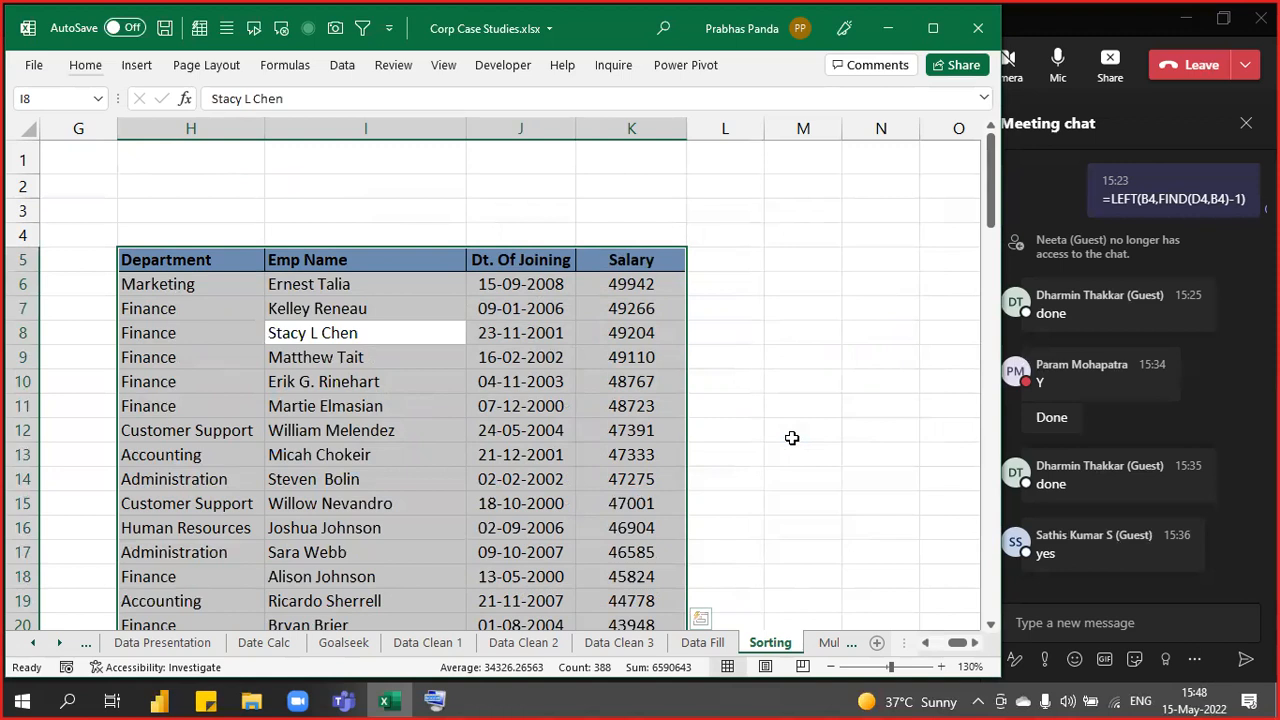
- Format H5:K101 as a blue-styled table with headers
left_click(86, 66)
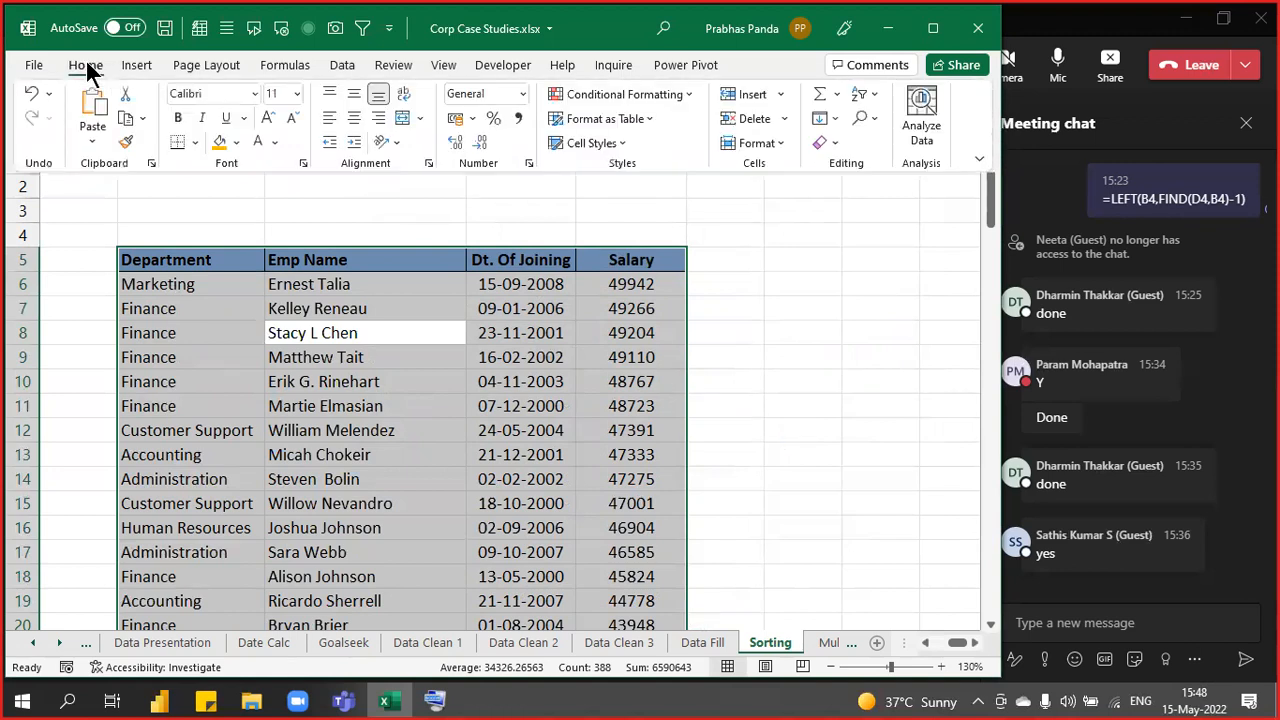
left_click(642, 120)
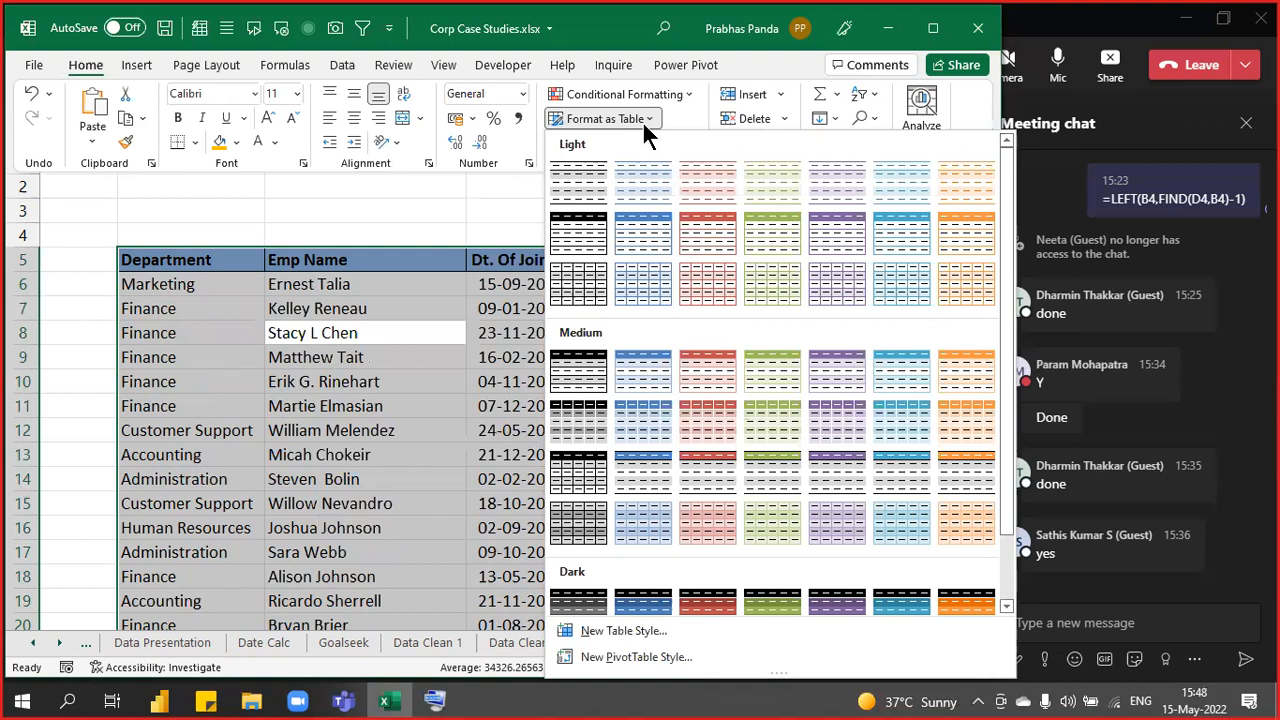
left_click(639, 459)
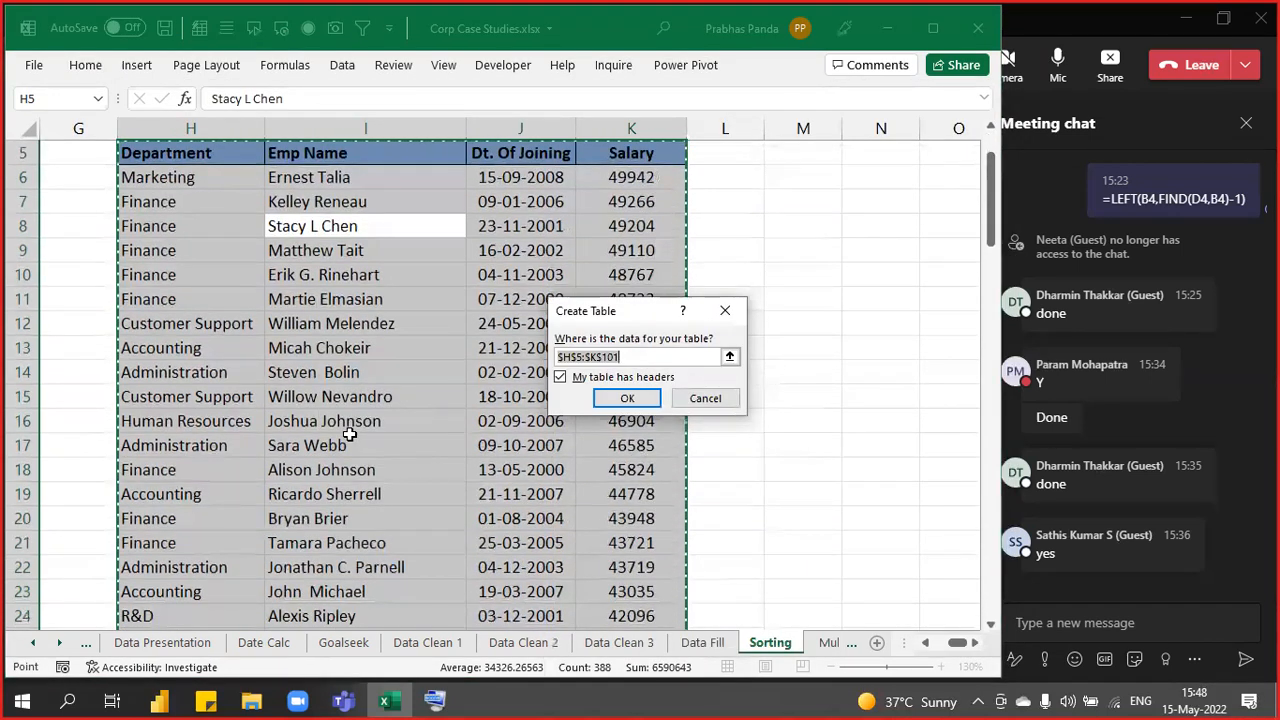
scroll(343, 429, "up", 1)
left_click(624, 397)
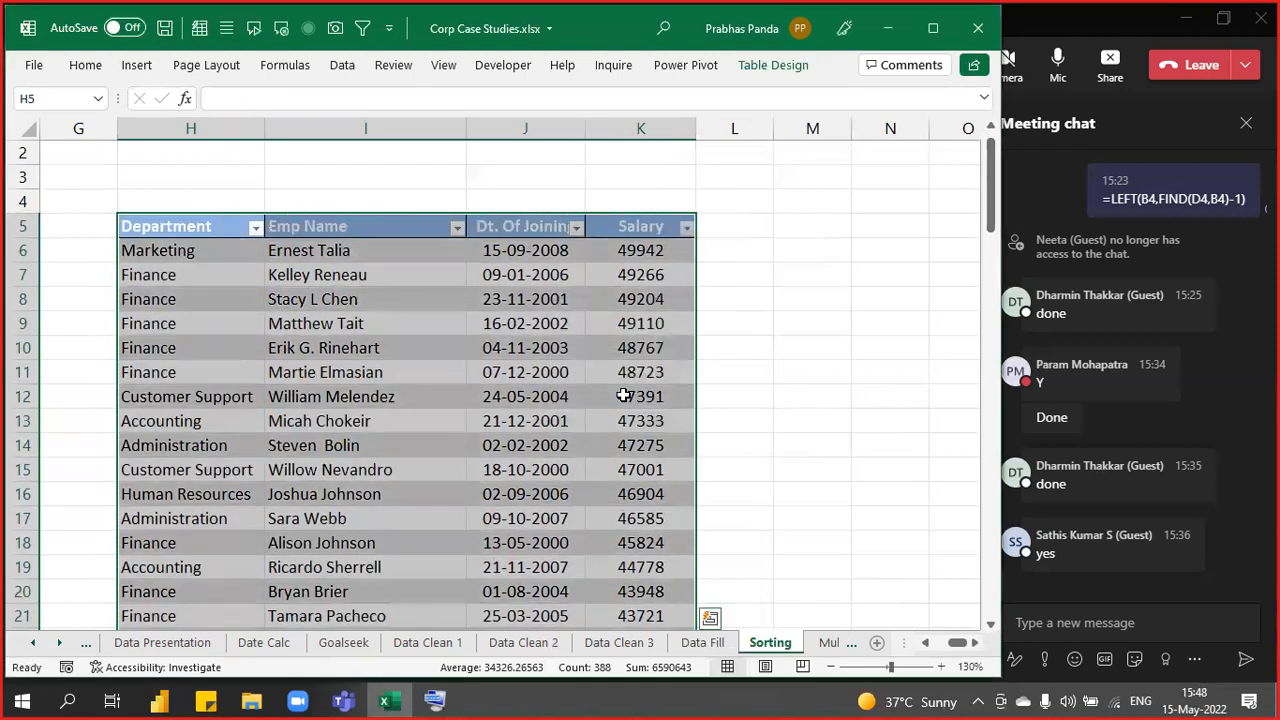
left_click(838, 343)
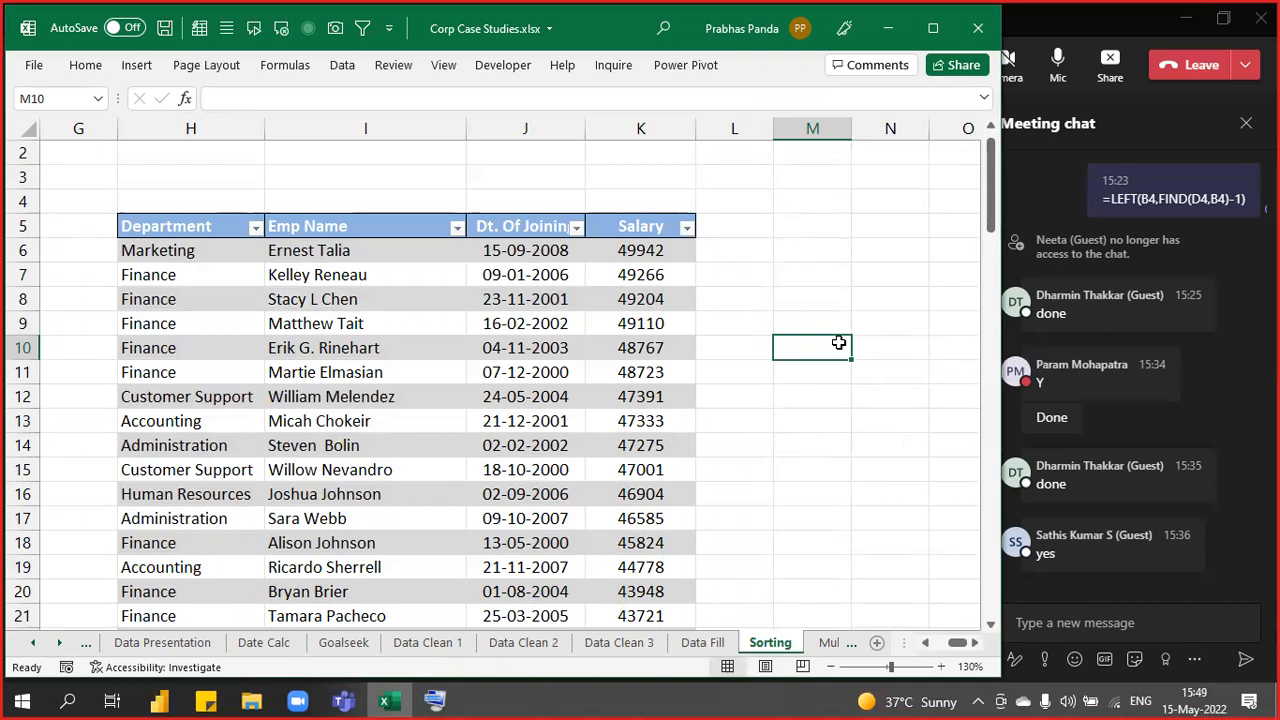
key("Left")
key("Left")
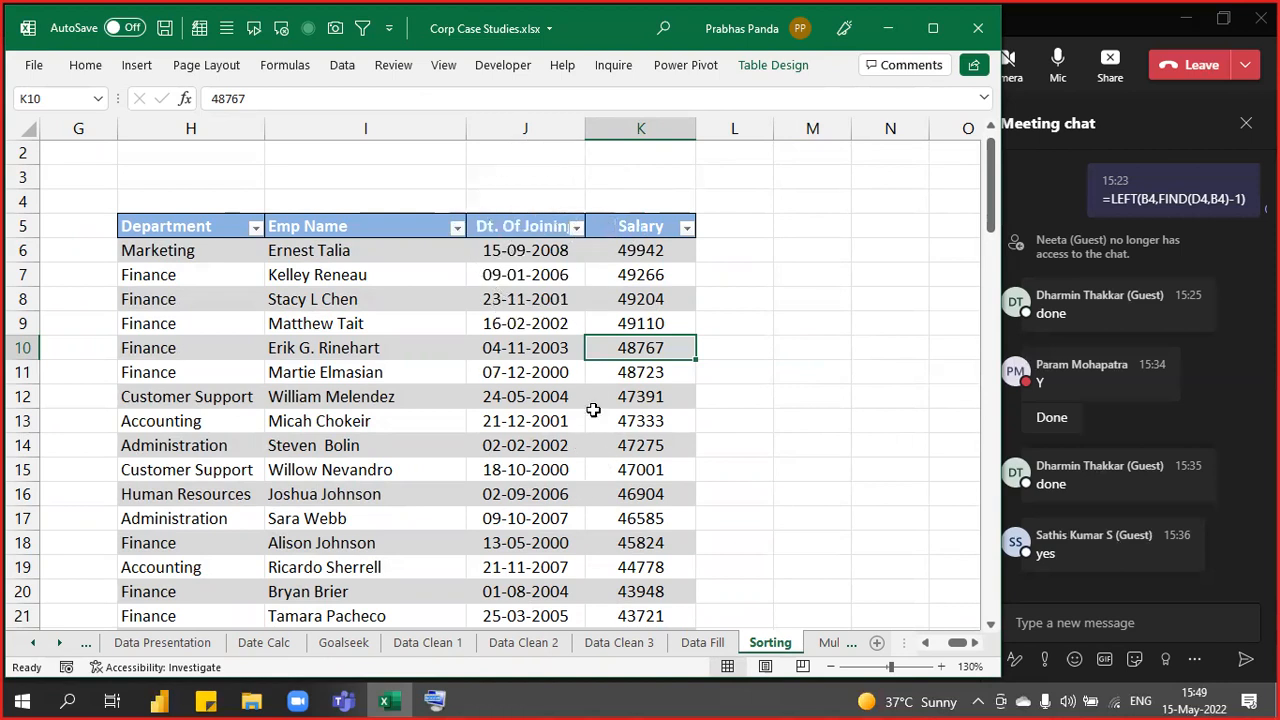
- Turn off the Filter Button option in Table Design for Table2
left_click(761, 63)
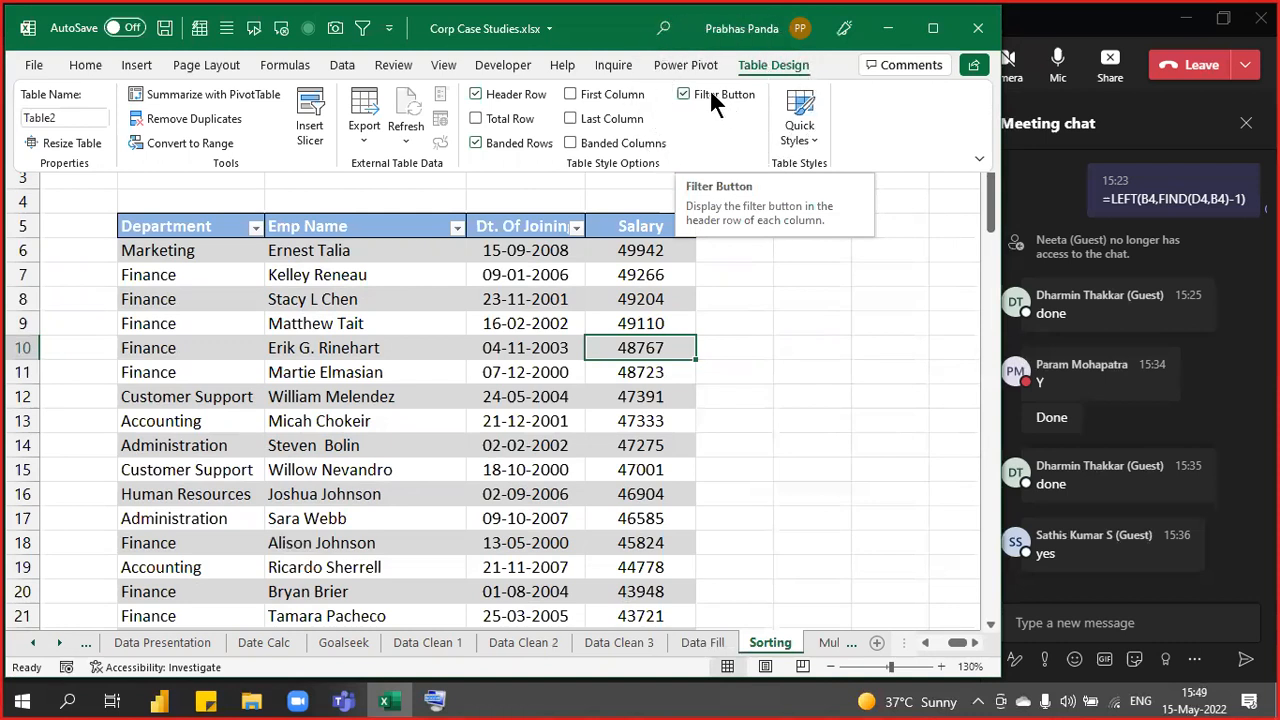
left_click(711, 96)
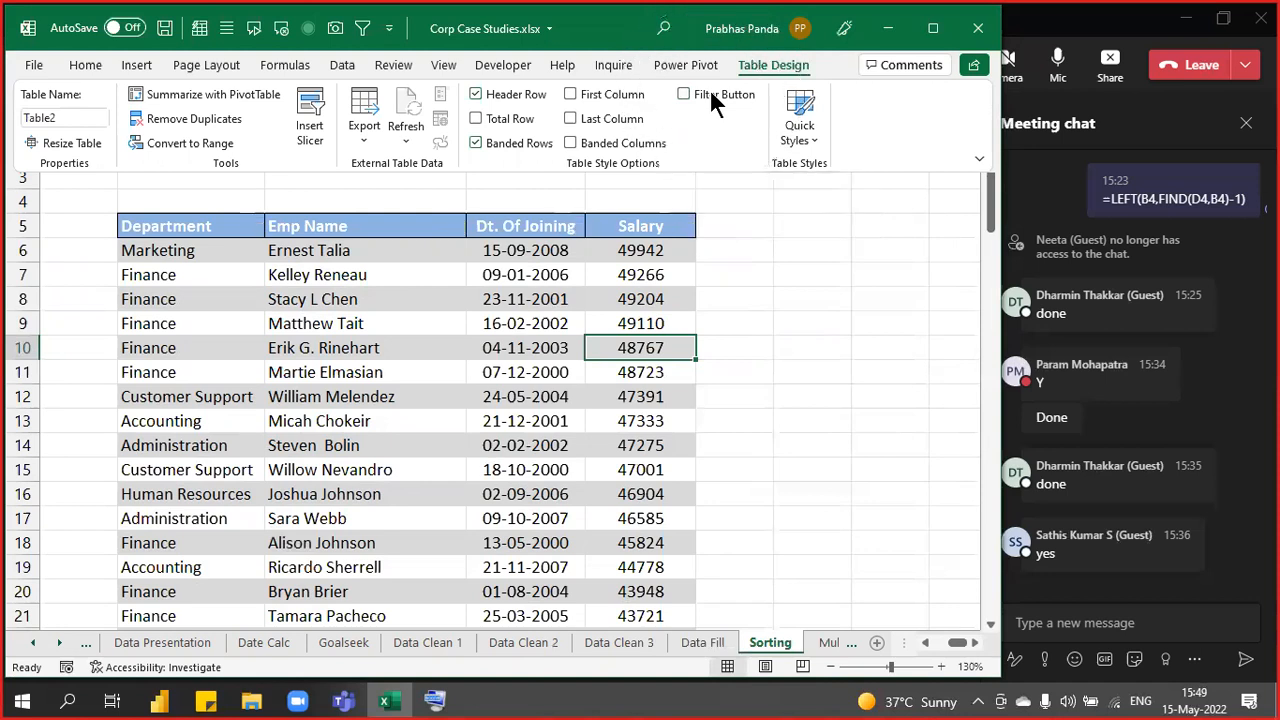
left_click(588, 282)
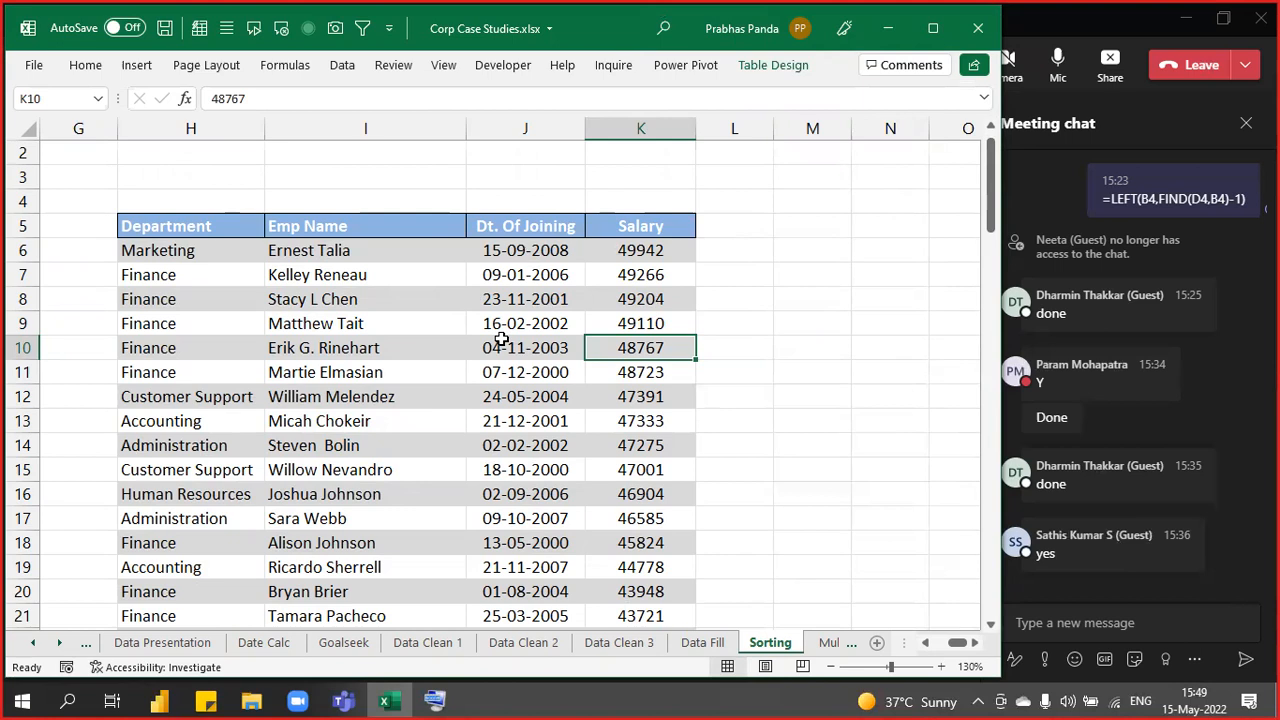
- Enter the label TOTAL in cell J4
left_click(503, 200)
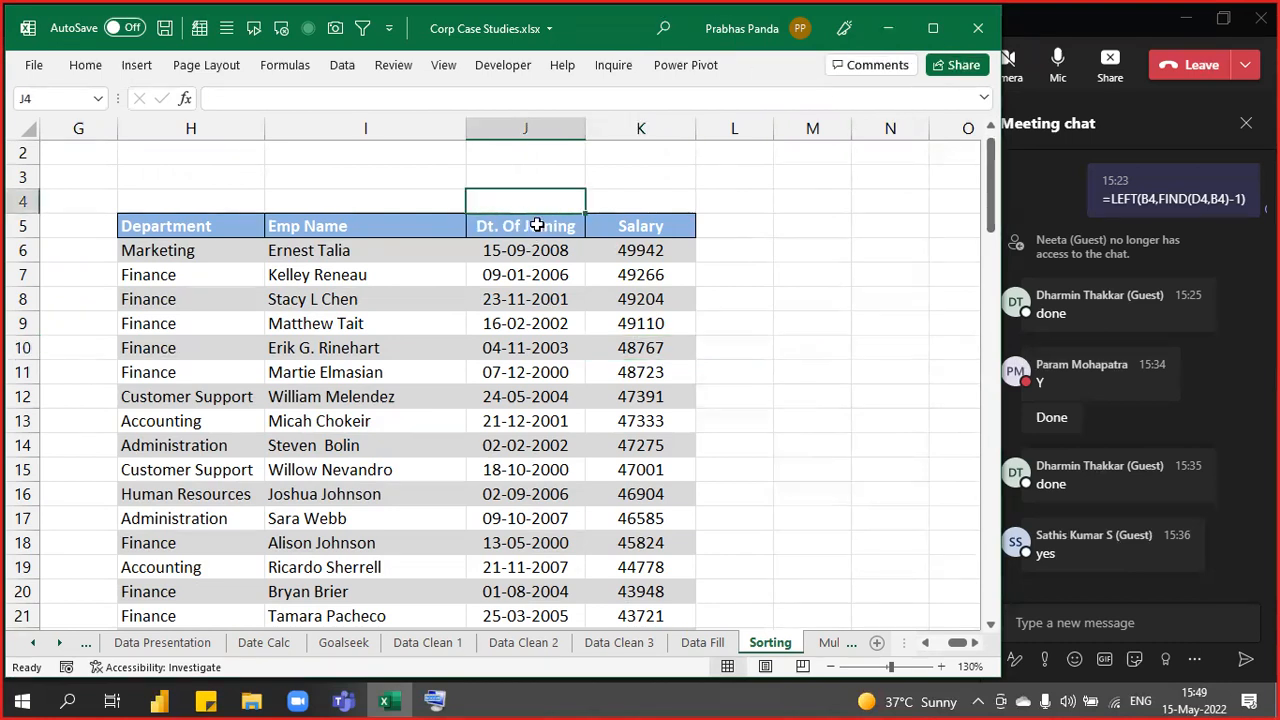
type("TOTAL")
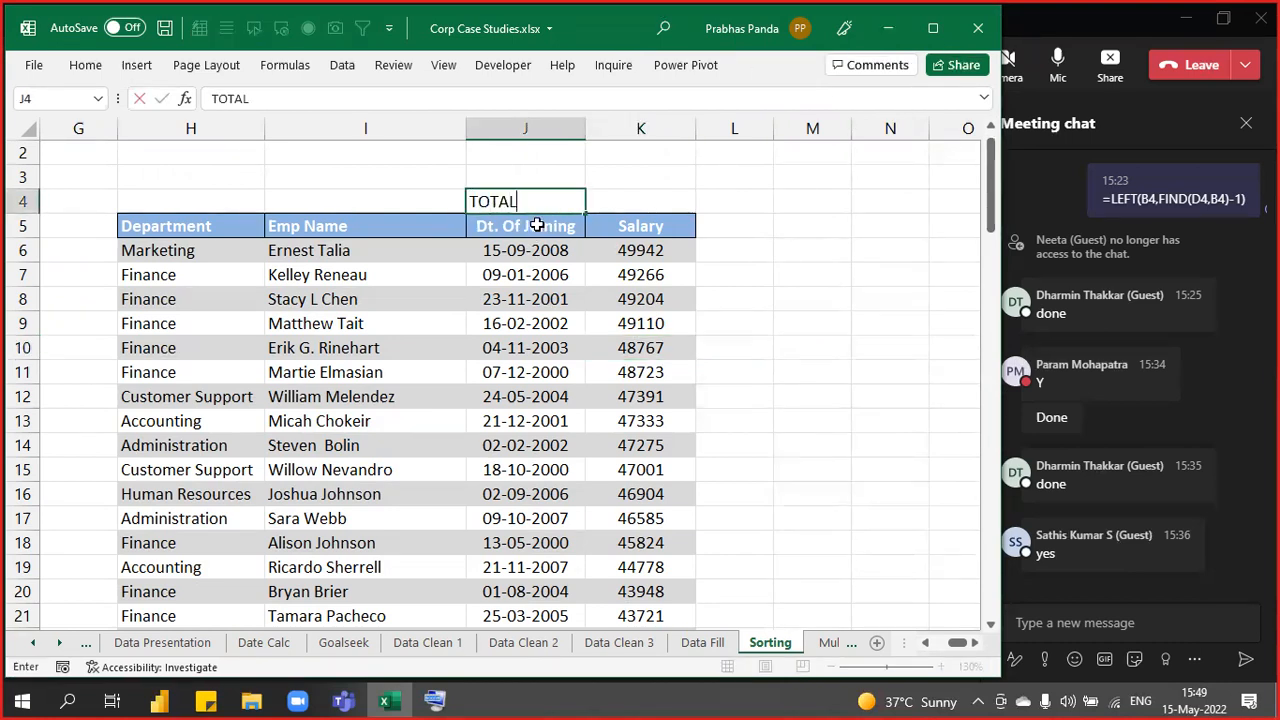
key("Return")
key("Up")
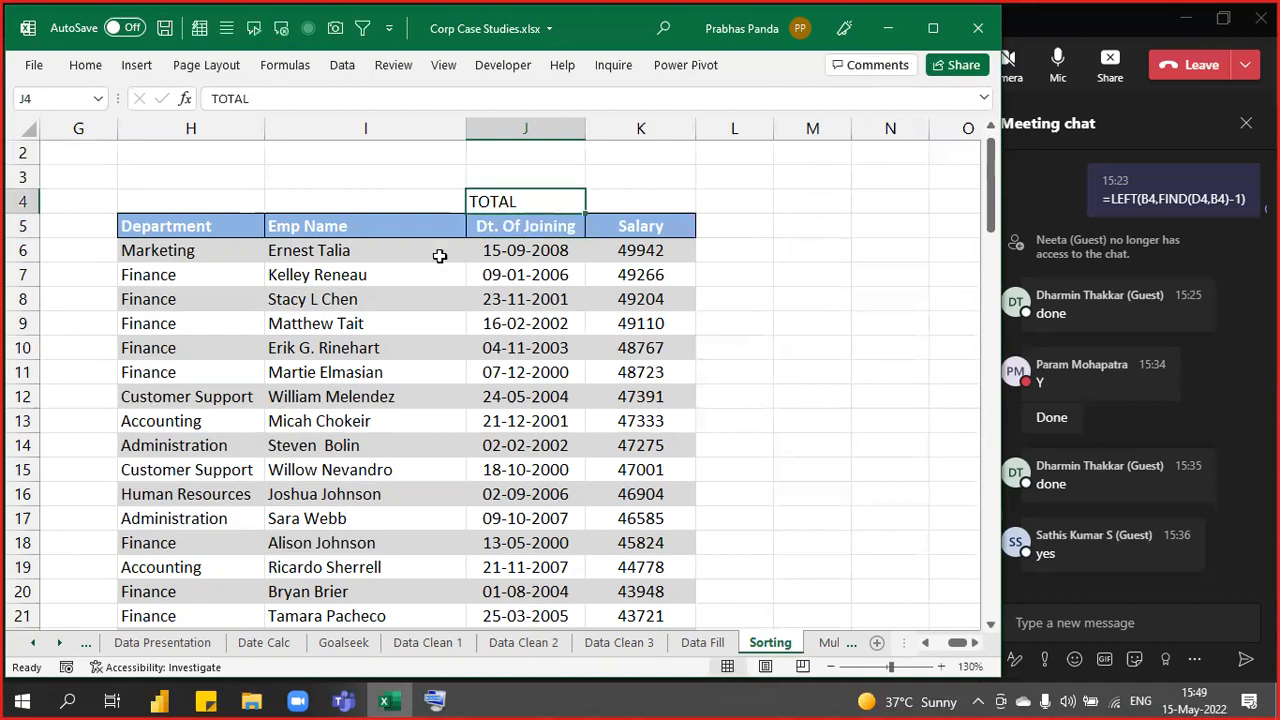
- Give J4 the red Accent2 cell style, centred and bold
left_click(86, 65)
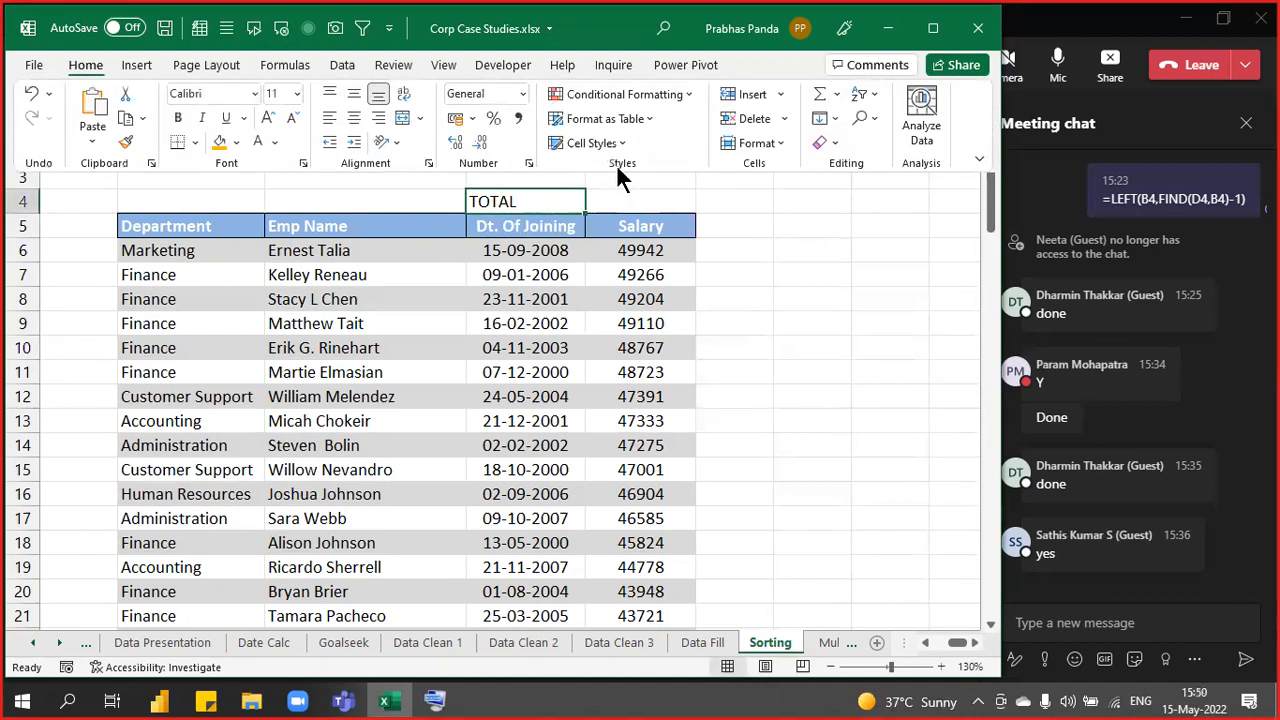
left_click(596, 143)
left_click(695, 577)
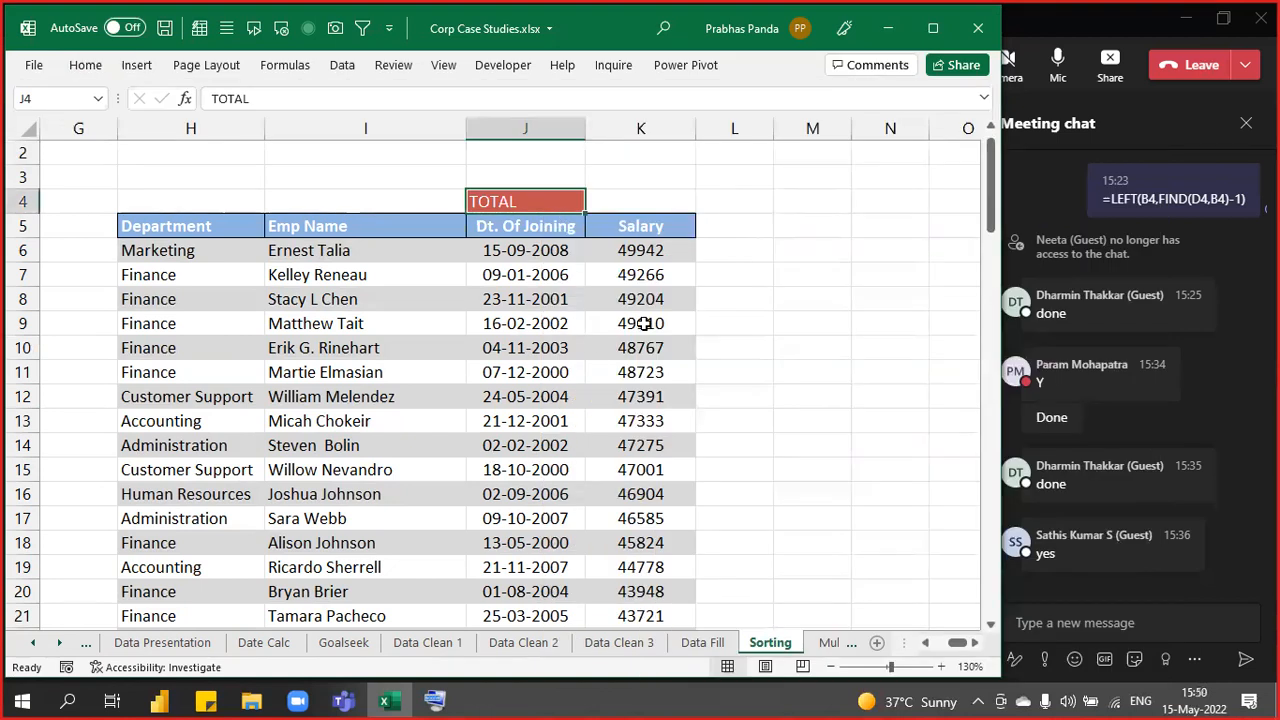
key("alt+h")
key("a")
key("c")
key("ctrl+b")
key("Right")
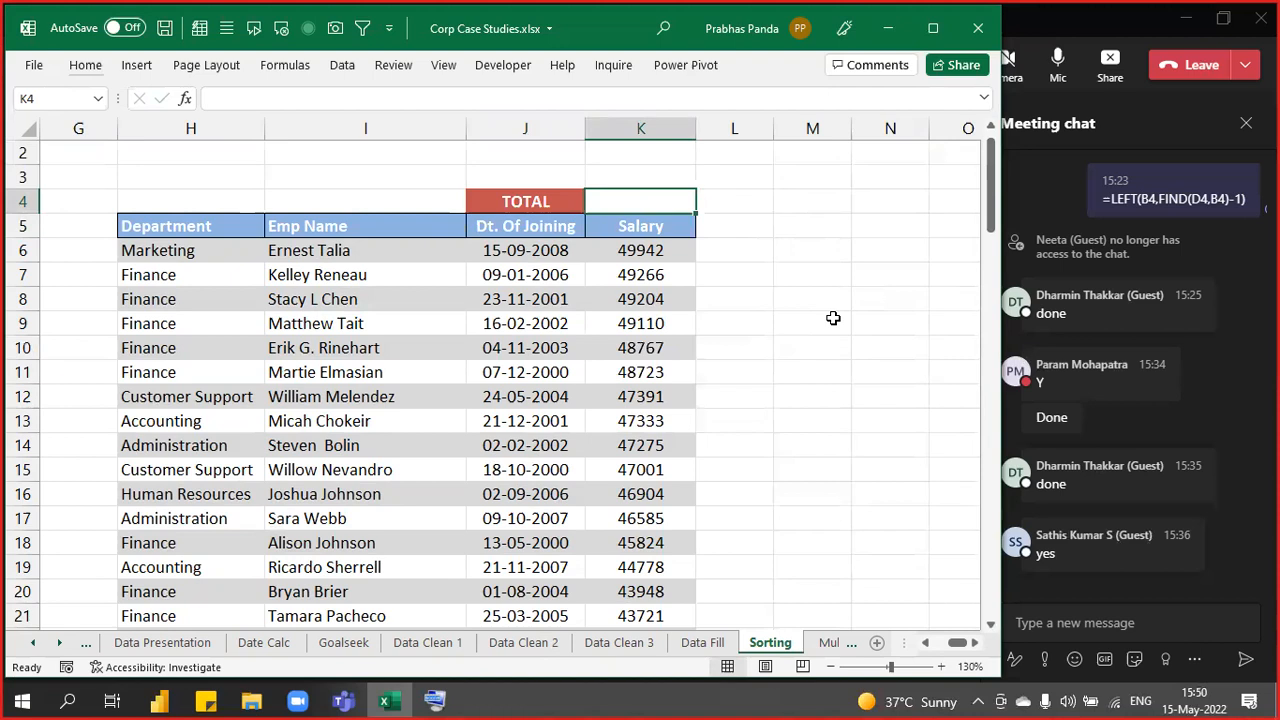
- Enter =SUBTOTAL(9,Table2[Salary]) in K4 and make its 2911878 result bold
type("=SUBTOTAL(")
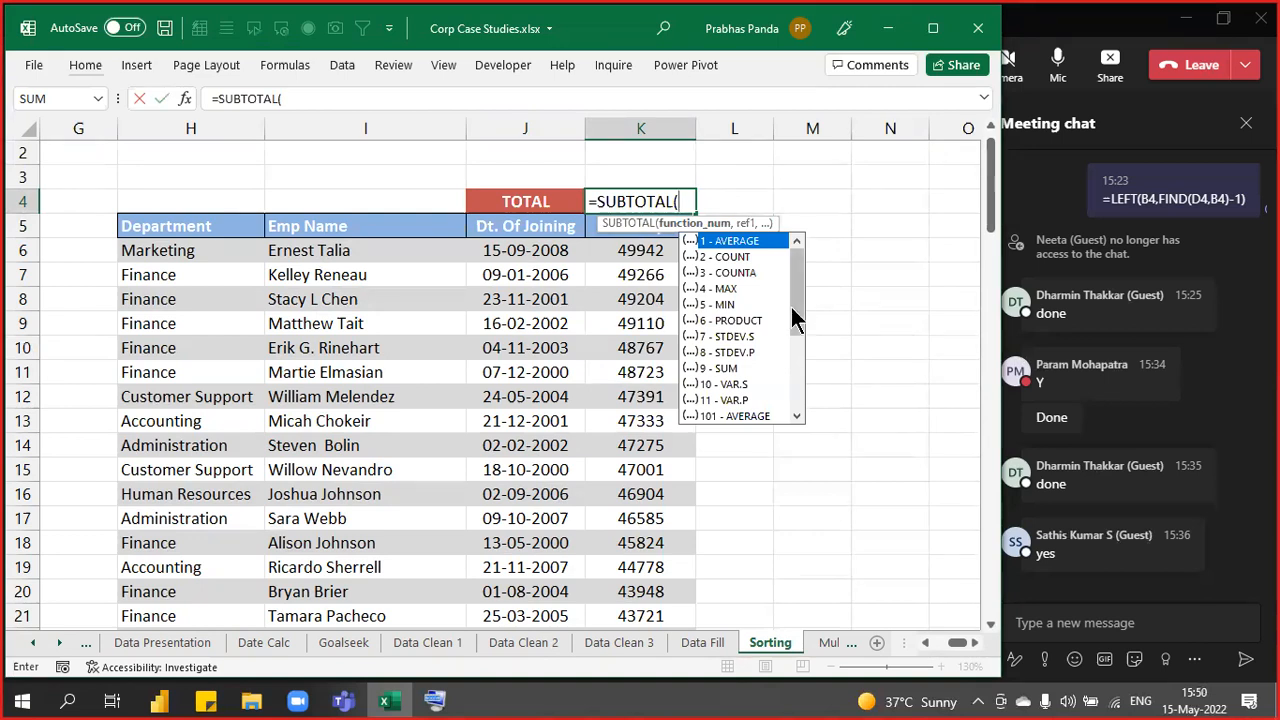
left_click(740, 367)
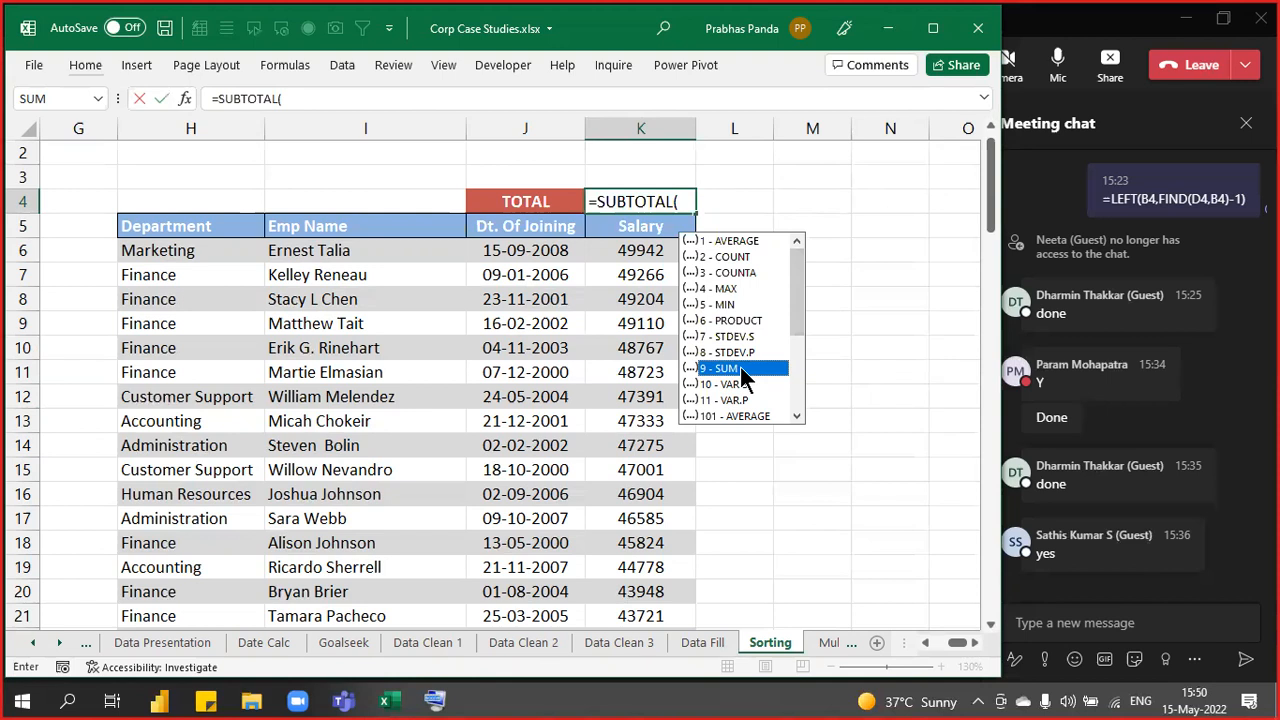
double_click(740, 366)
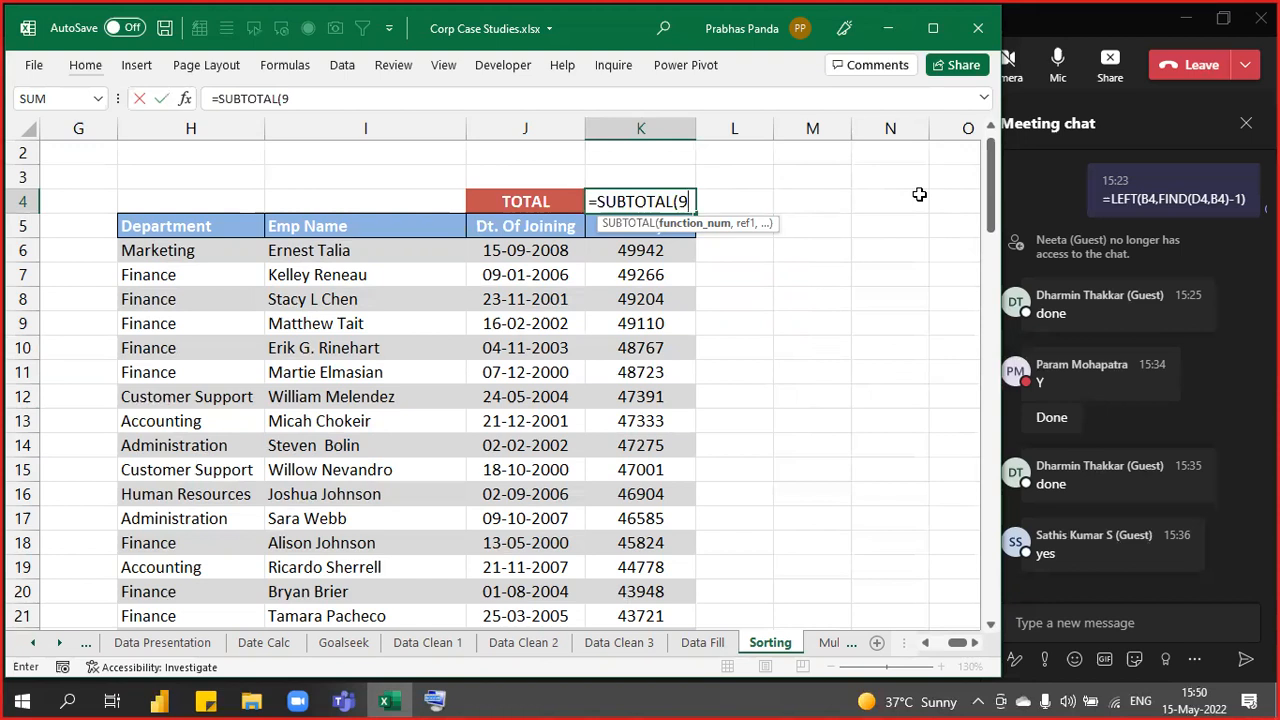
type(",")
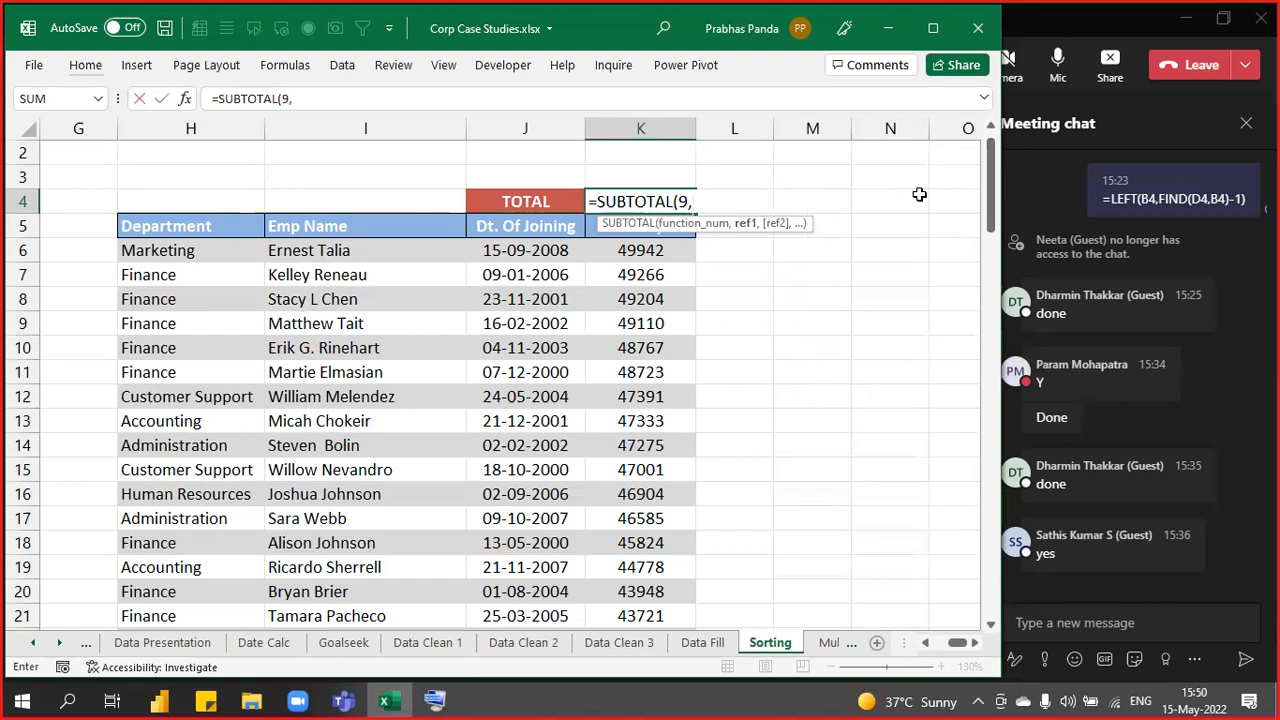
left_click(672, 253)
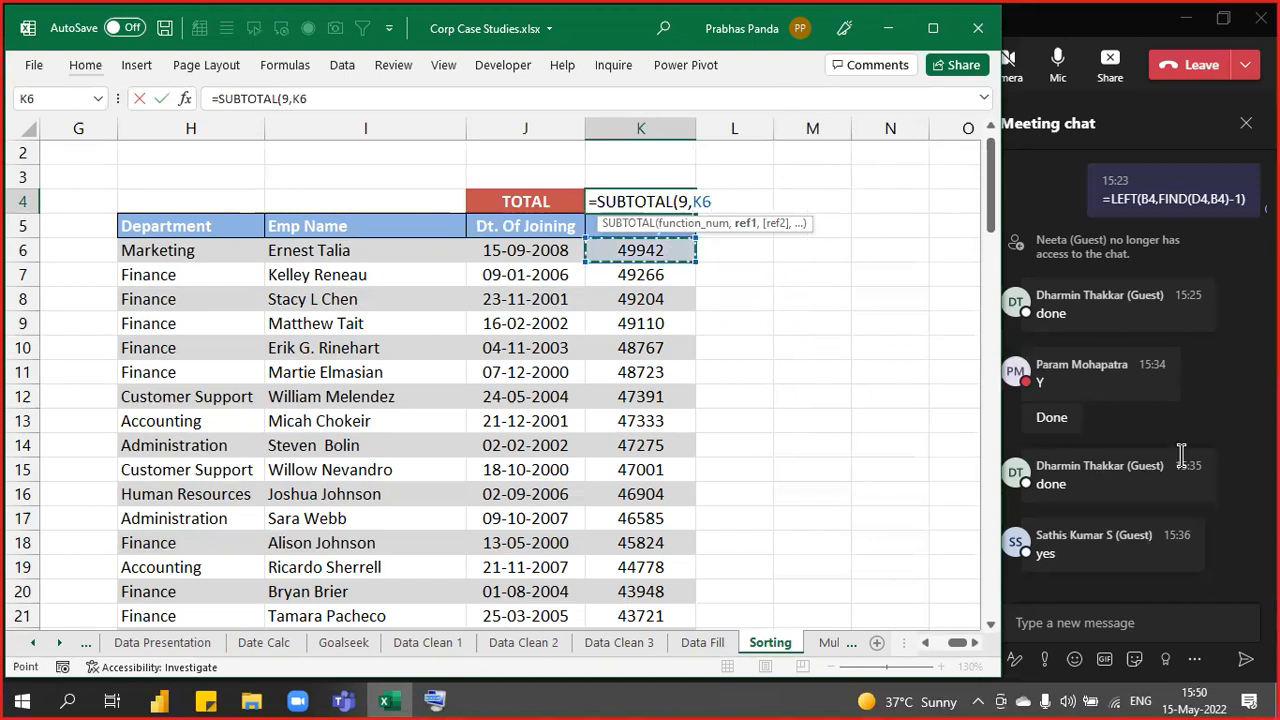
key("ctrl+shift+Down")
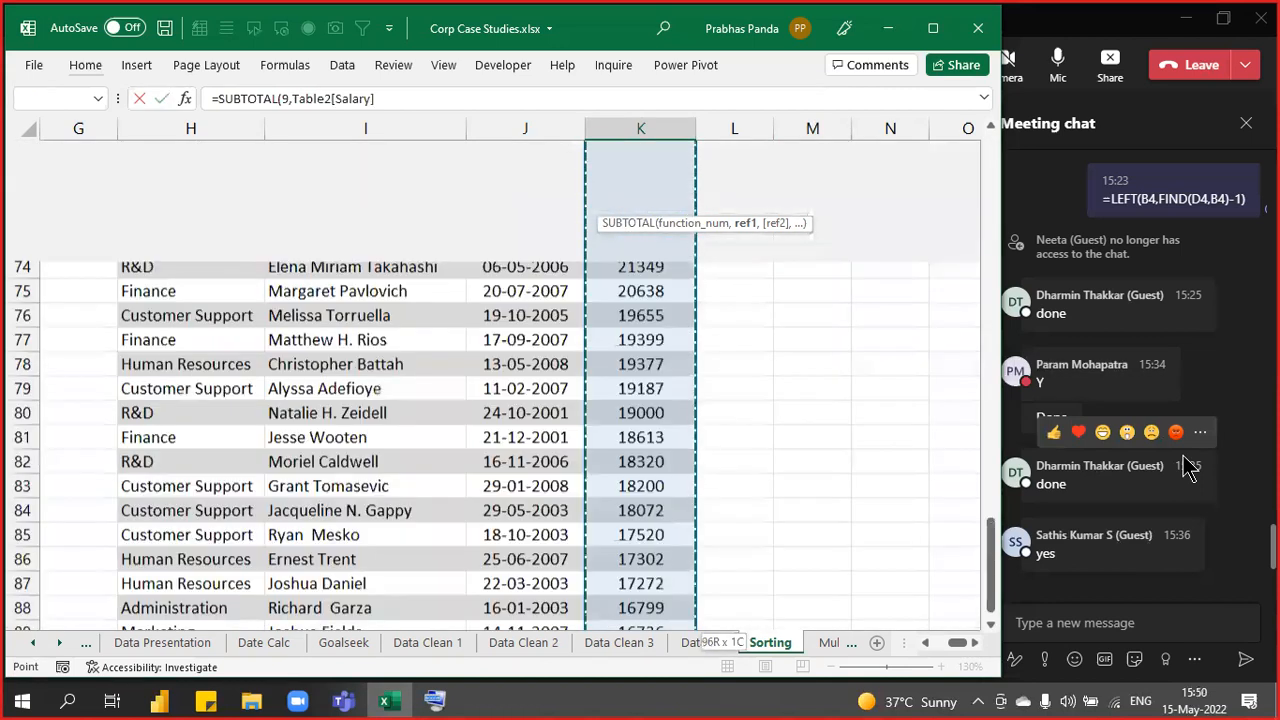
key("ctrl+BackSpace")
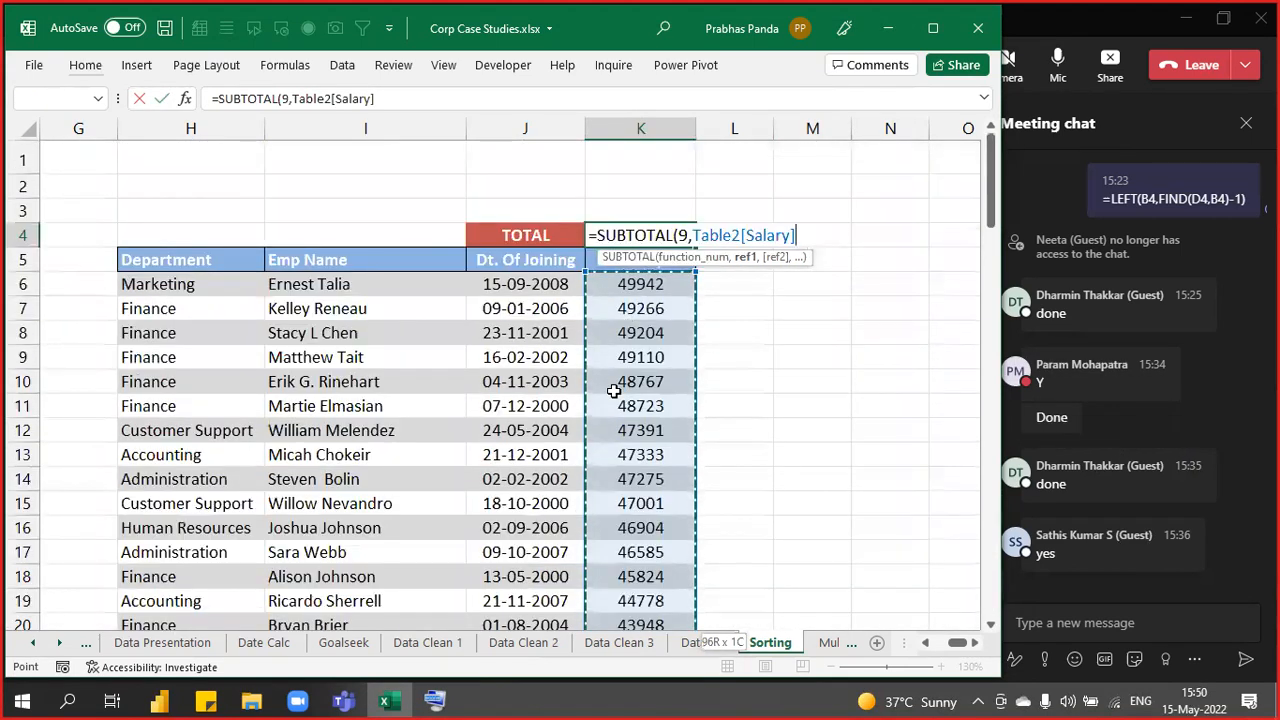
left_click_drag(747, 259, 866, 271)
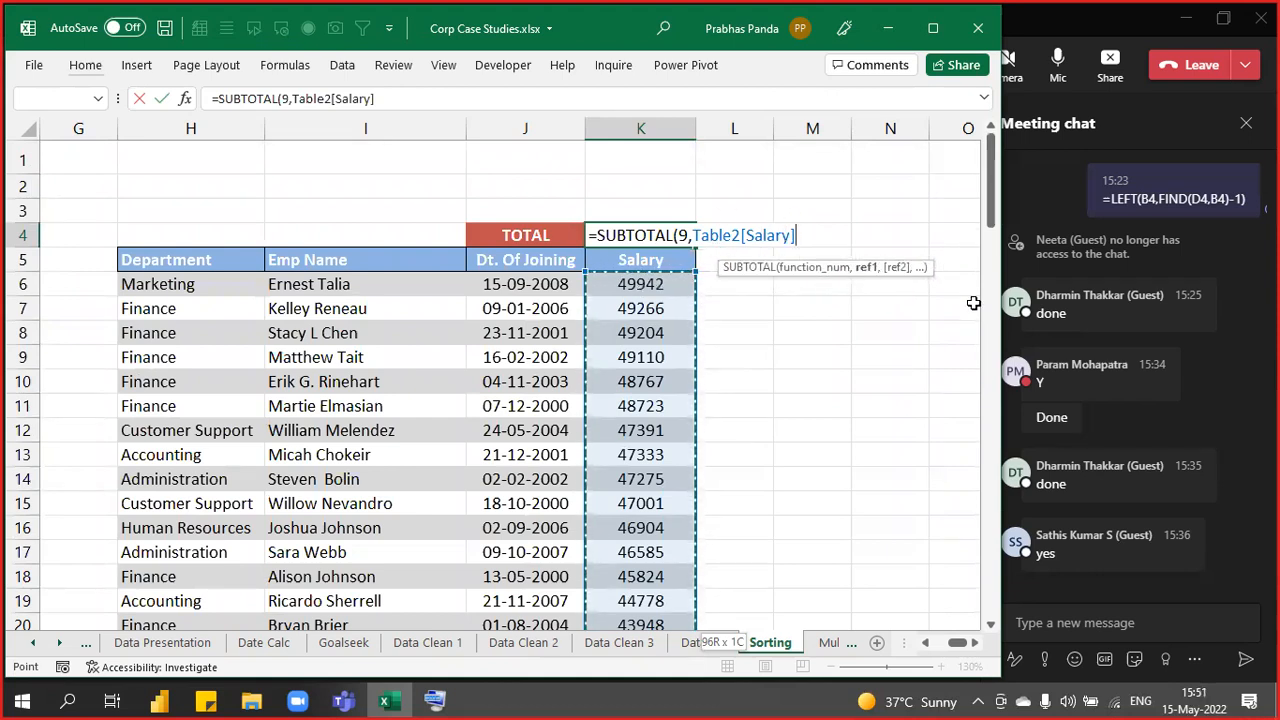
key("Return")
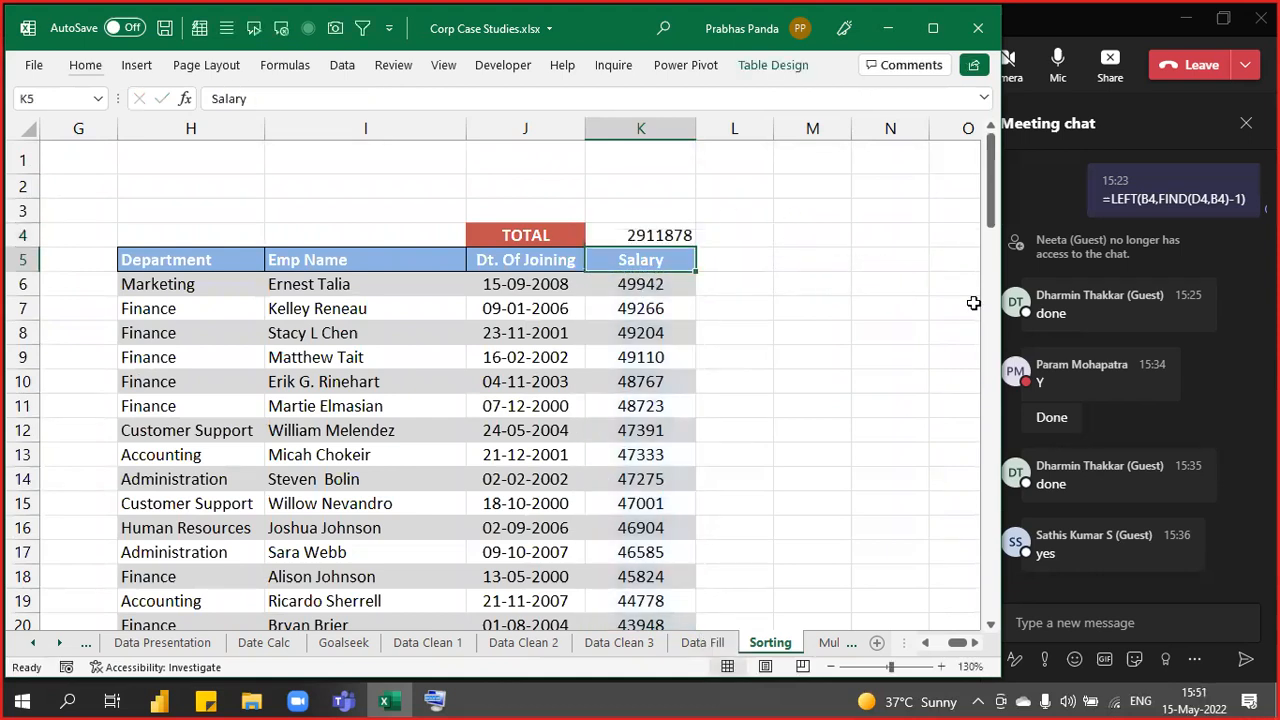
key("Up")
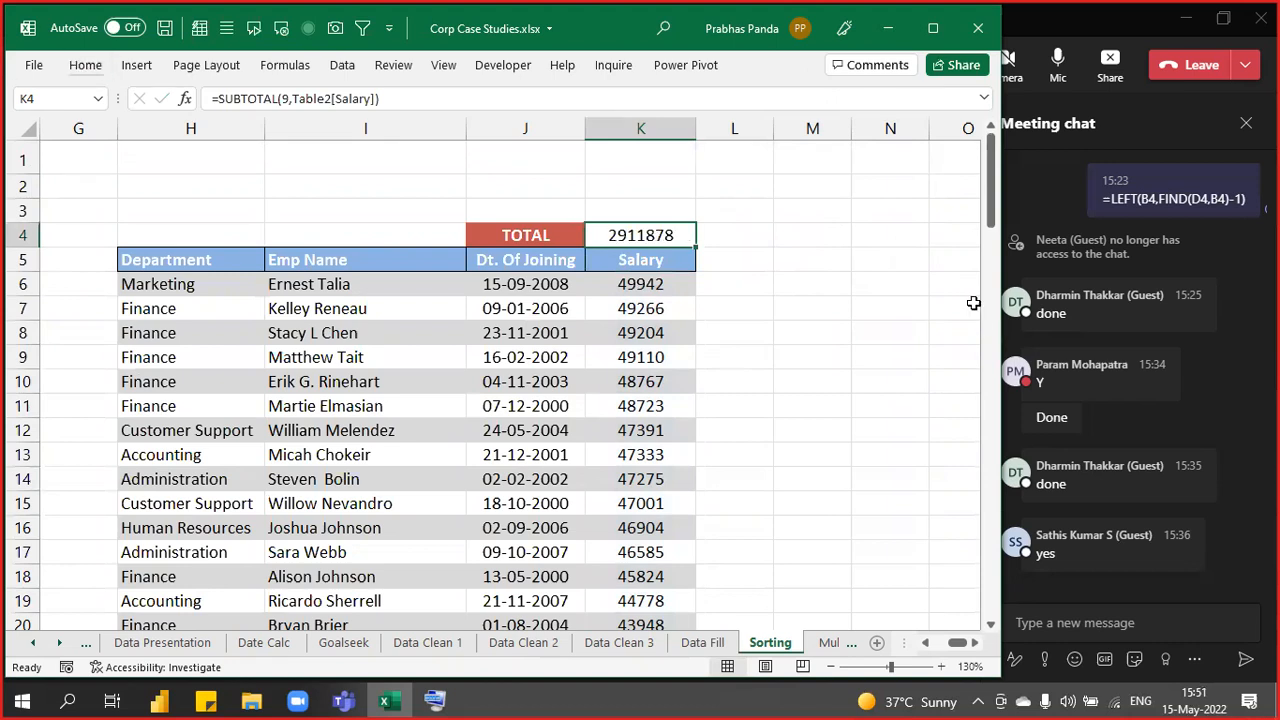
key("ctrl+b")
- Insert a slicer on the Department field of the employee table
left_click(298, 311)
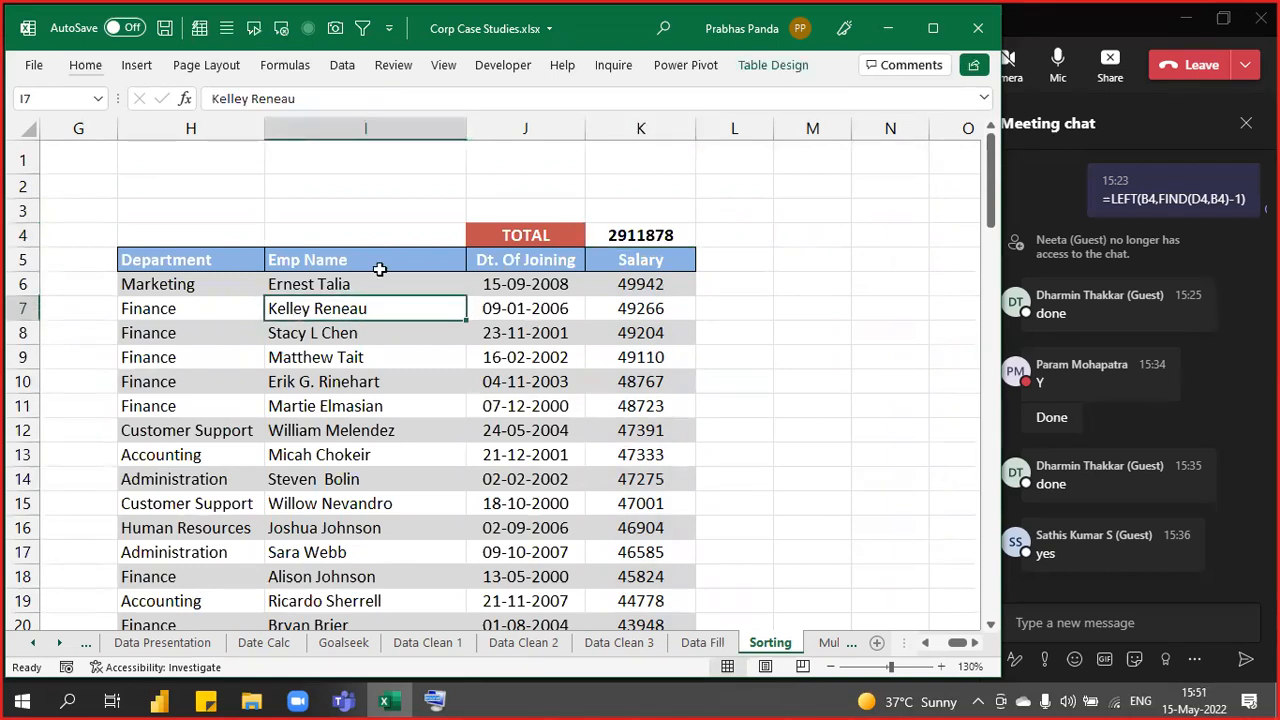
left_click(795, 70)
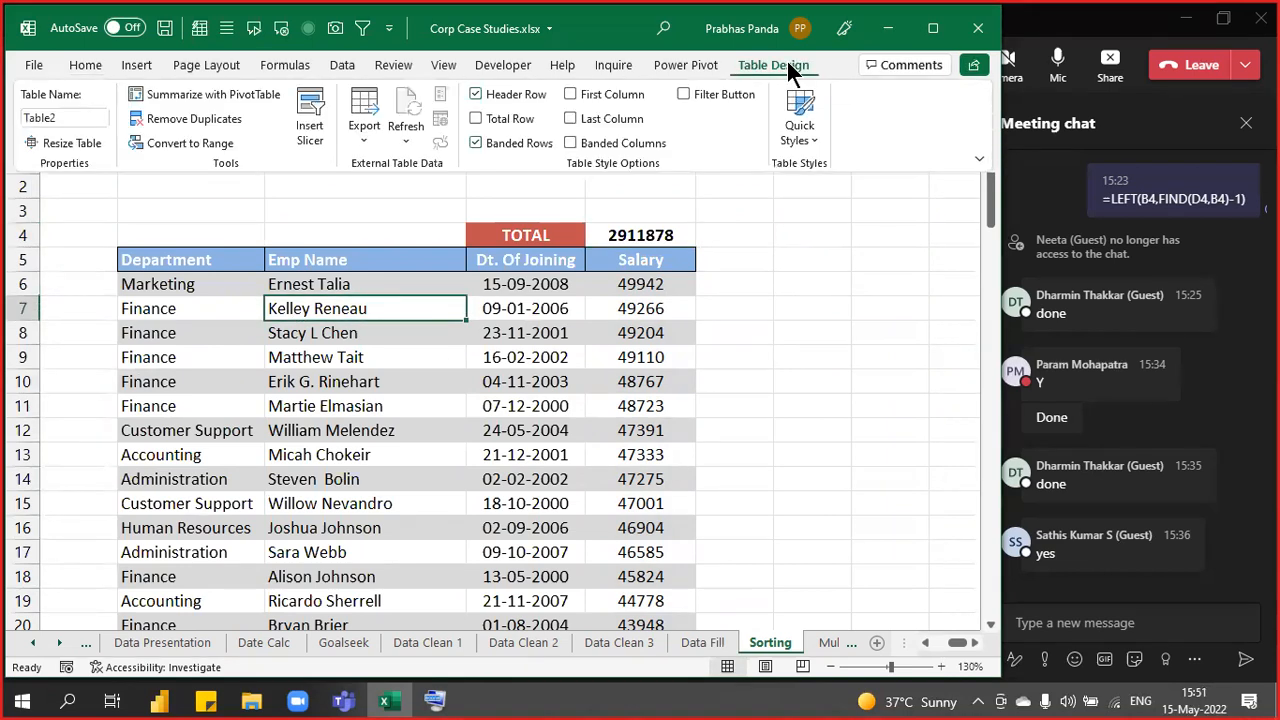
left_click(788, 62)
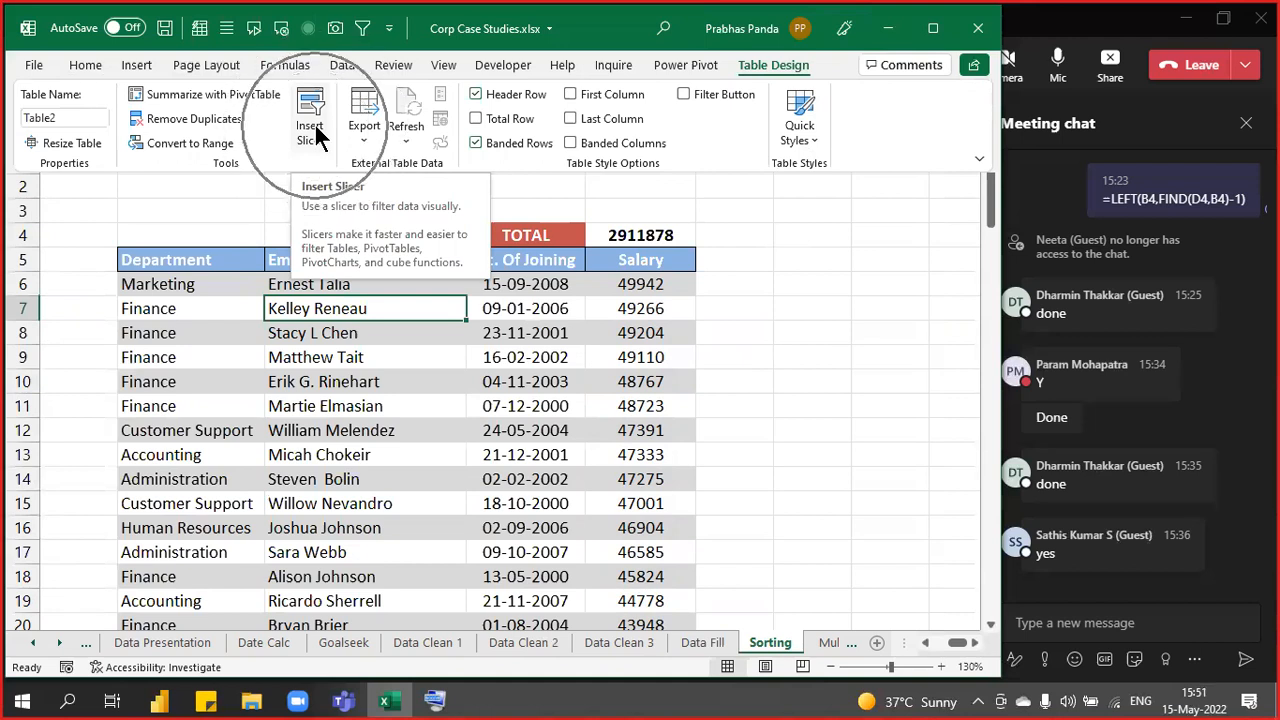
key("Escape")
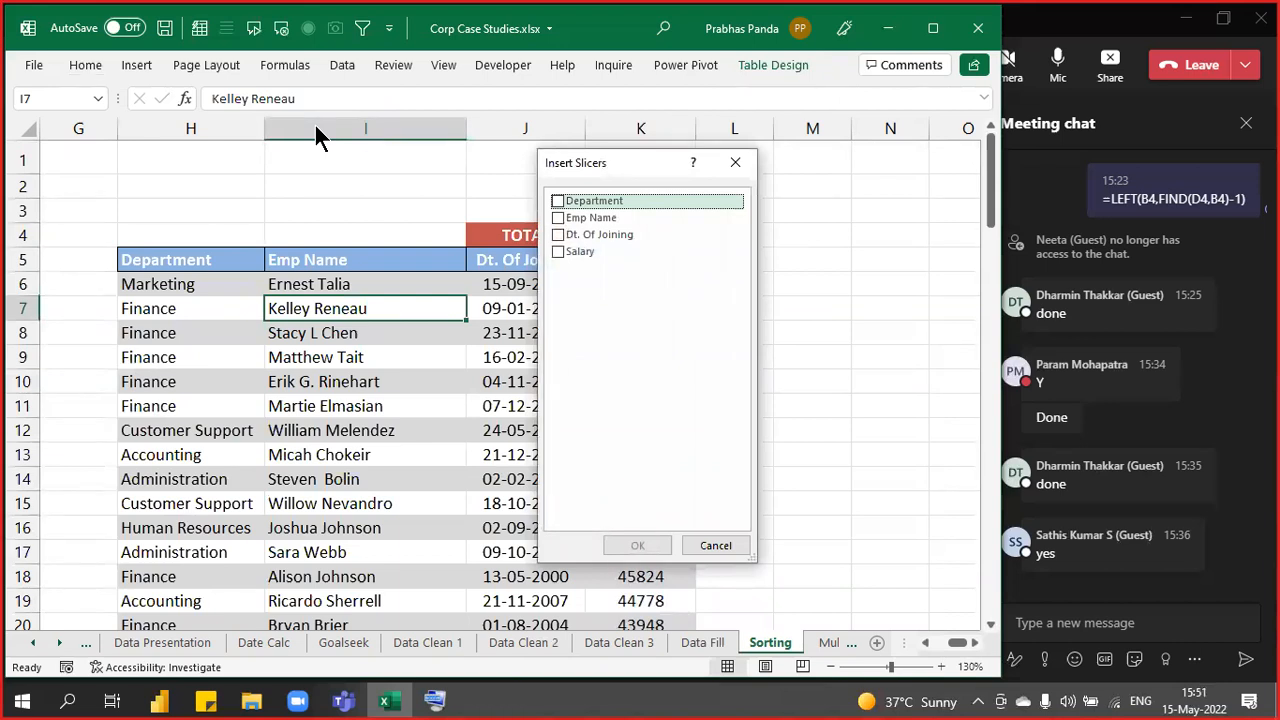
left_click(558, 200)
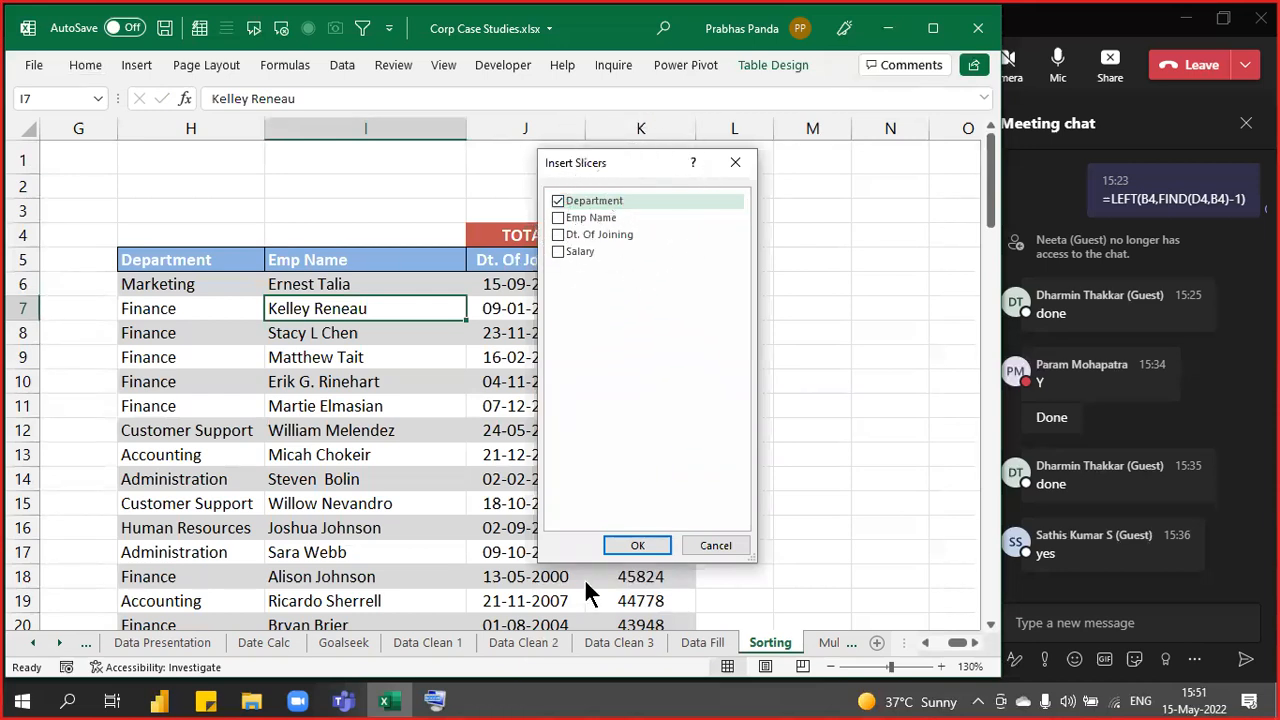
left_click(636, 547)
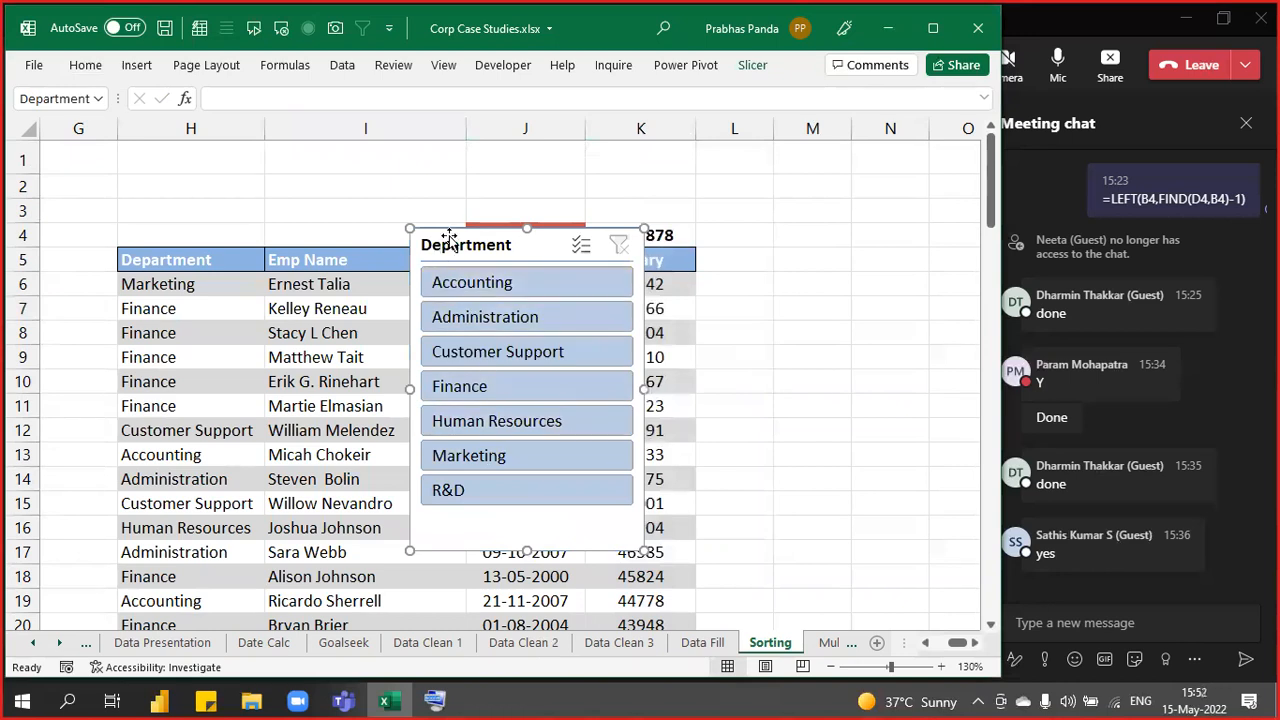
- Move the slicer to the right of the table and shrink it to fit its buttons
left_click_drag(449, 243, 406, 265)
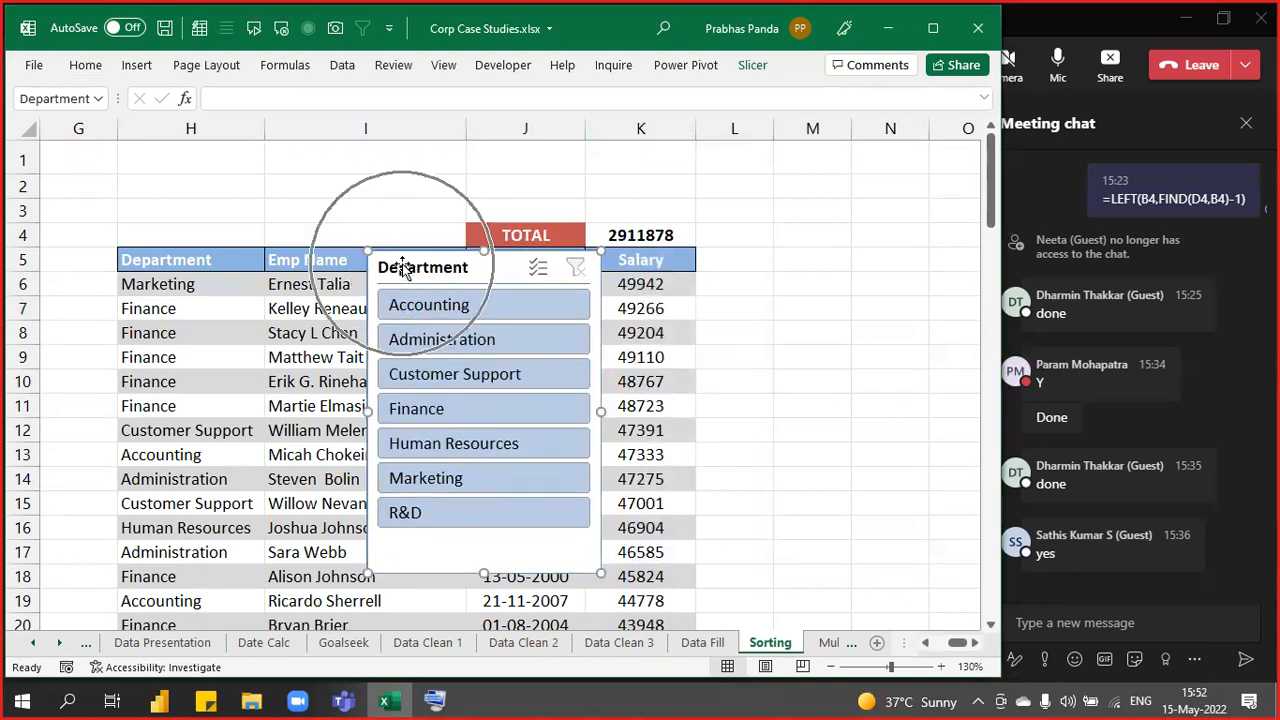
left_click_drag(403, 267, 739, 262)
left_click_drag(820, 569, 818, 538)
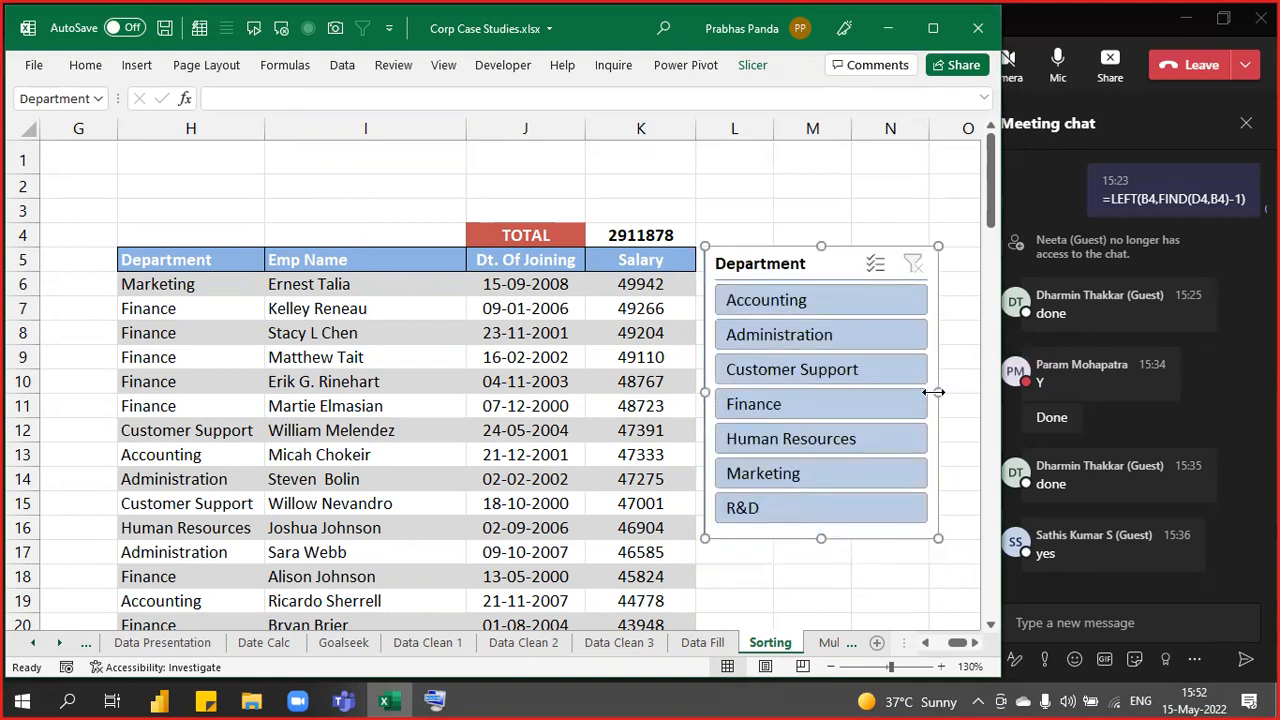
left_click_drag(933, 392, 901, 392)
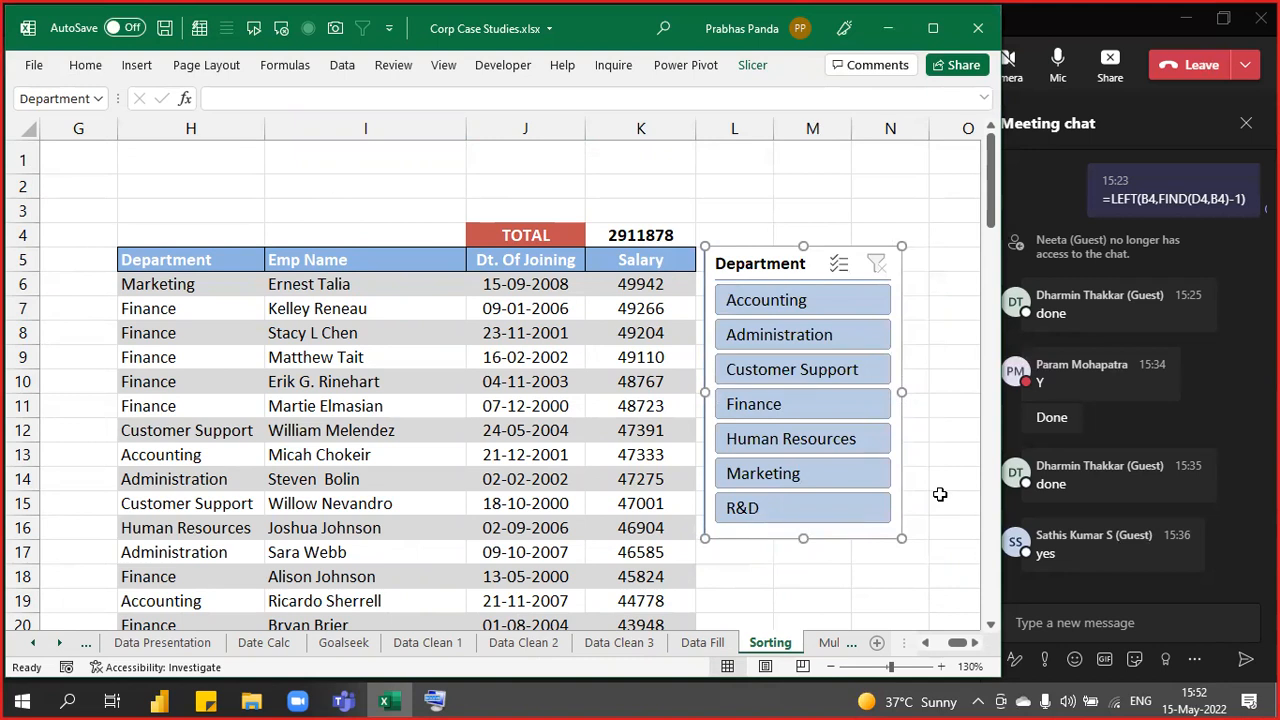
- Try slicer filters for Human Resources and Administration, then clear the filter
left_click(813, 445)
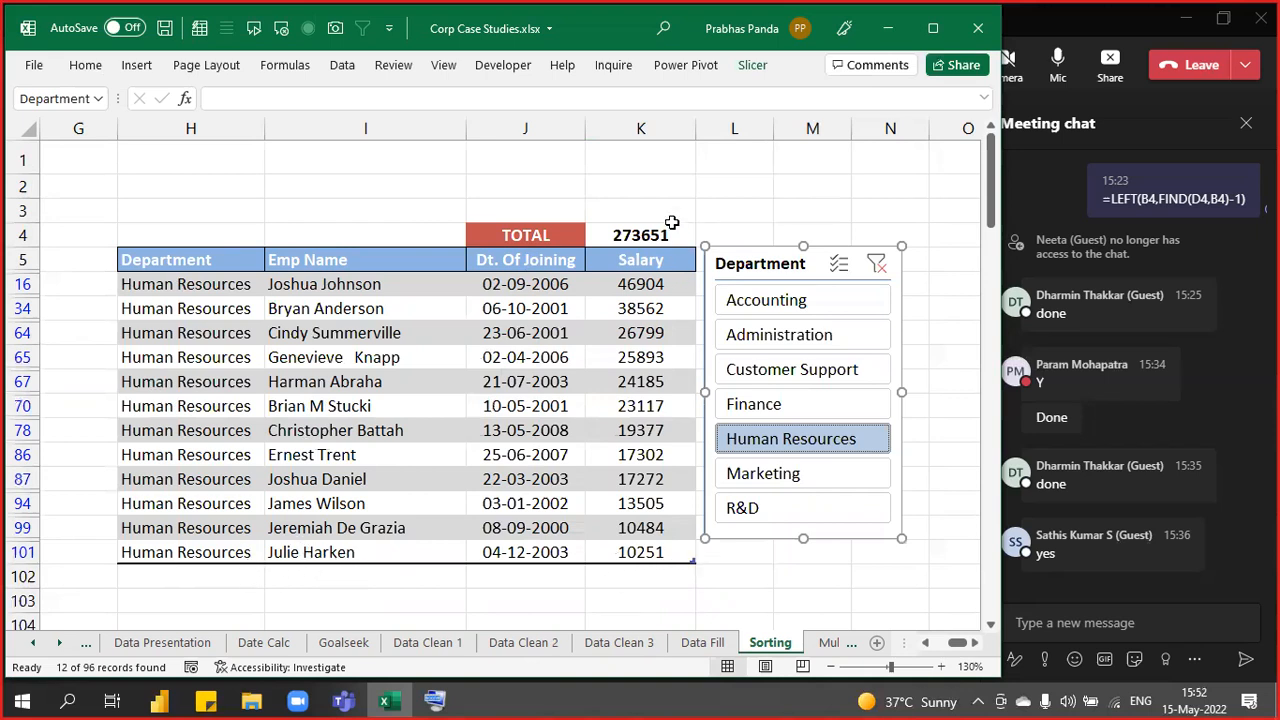
key("ctrl")
key("ctrl")
key("ctrl")
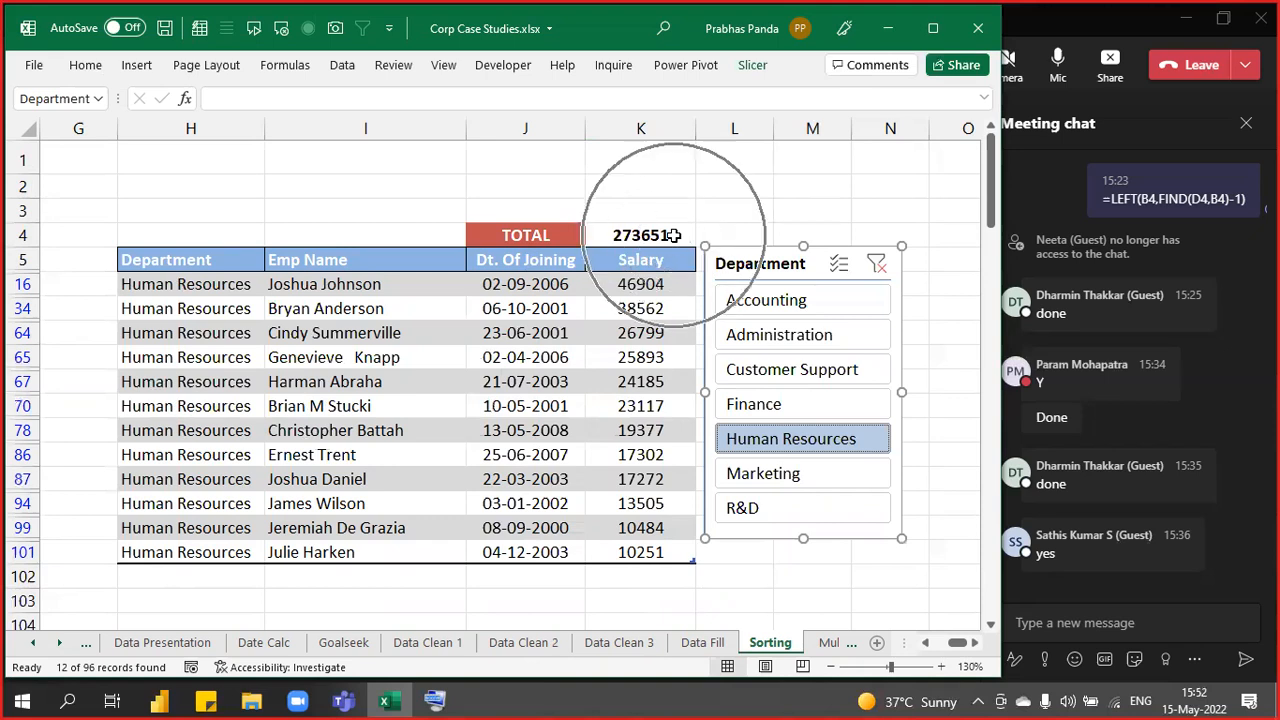
key("ctrl")
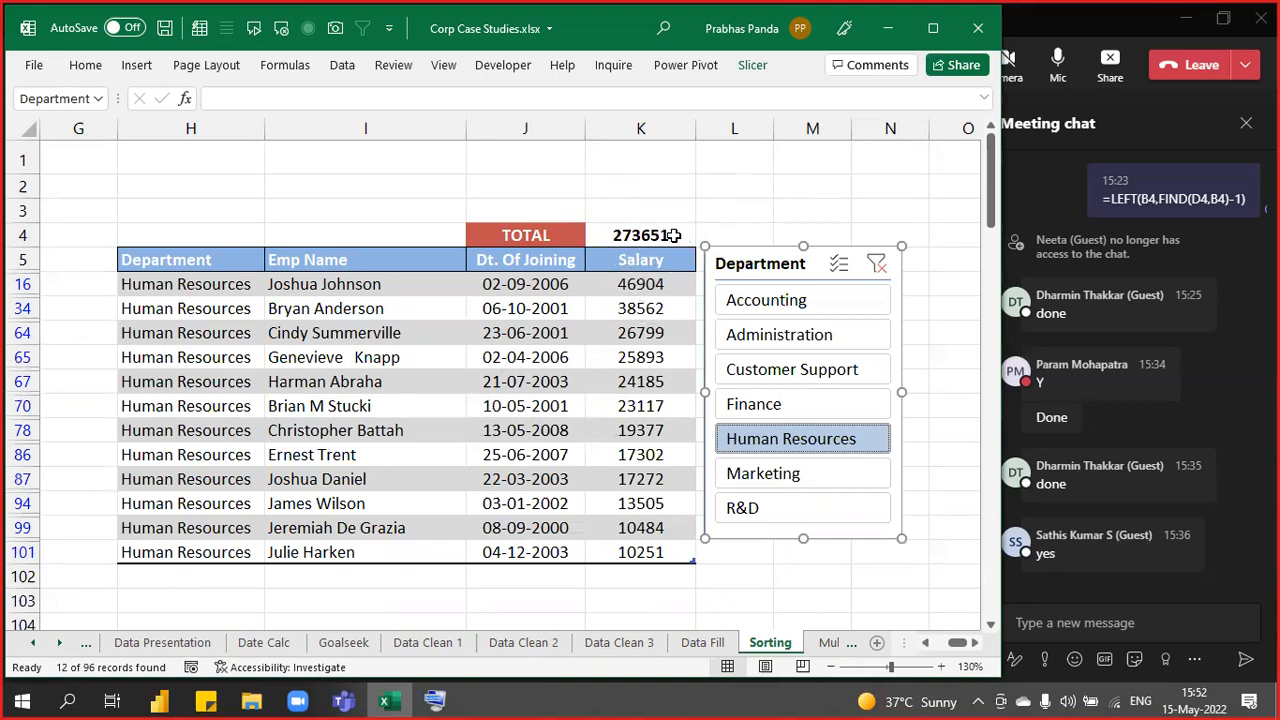
left_click(783, 336)
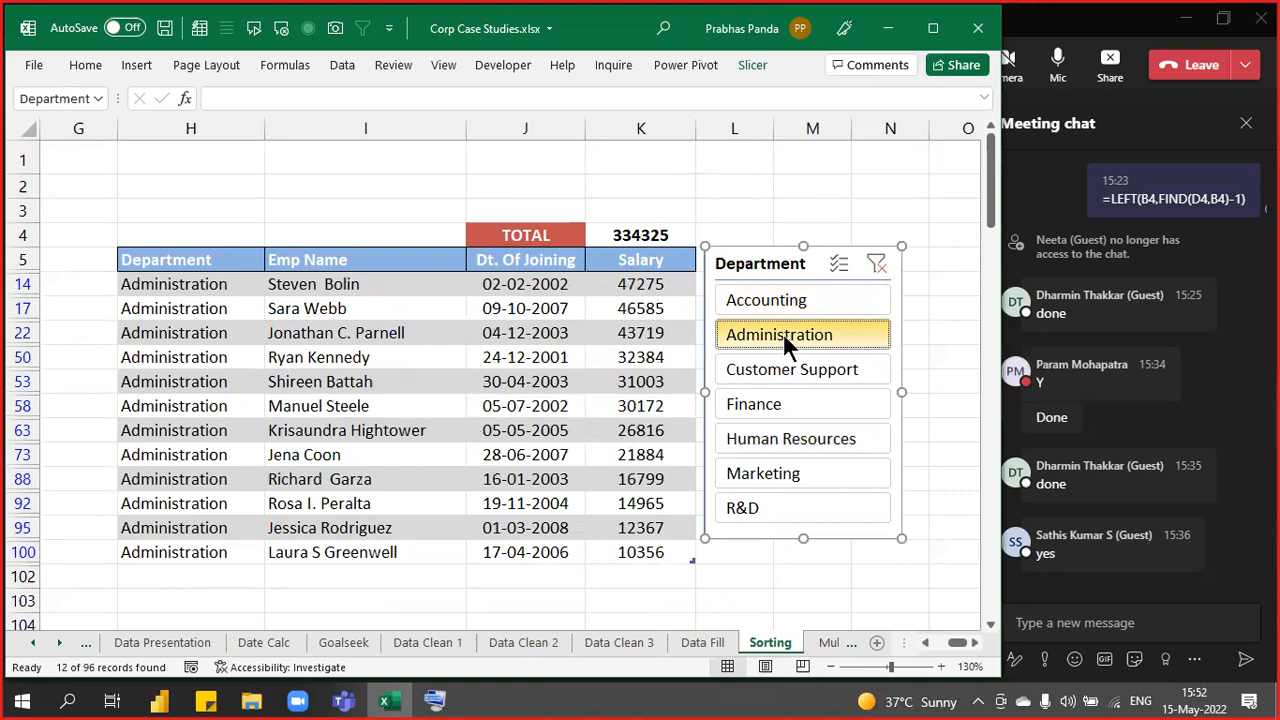
left_click(756, 438, "ctrl")
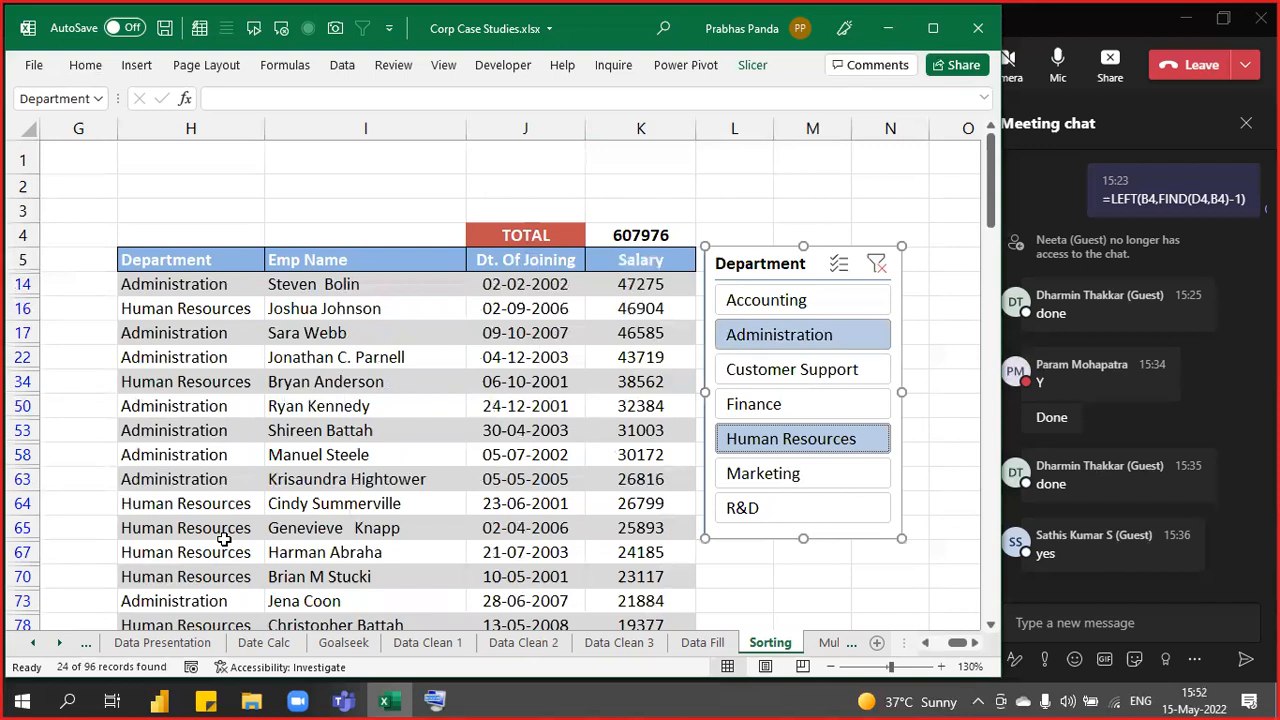
left_click(874, 262)
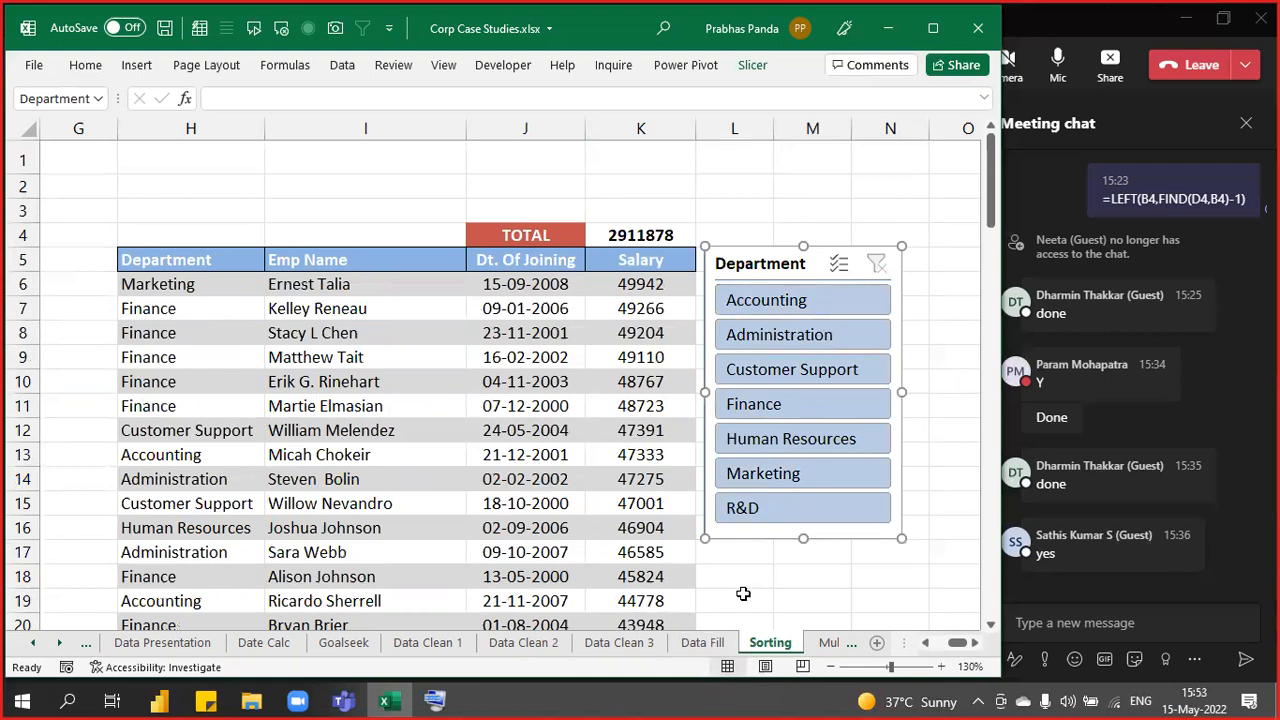
left_click(143, 182)
scroll(106, 232, "down", 2)
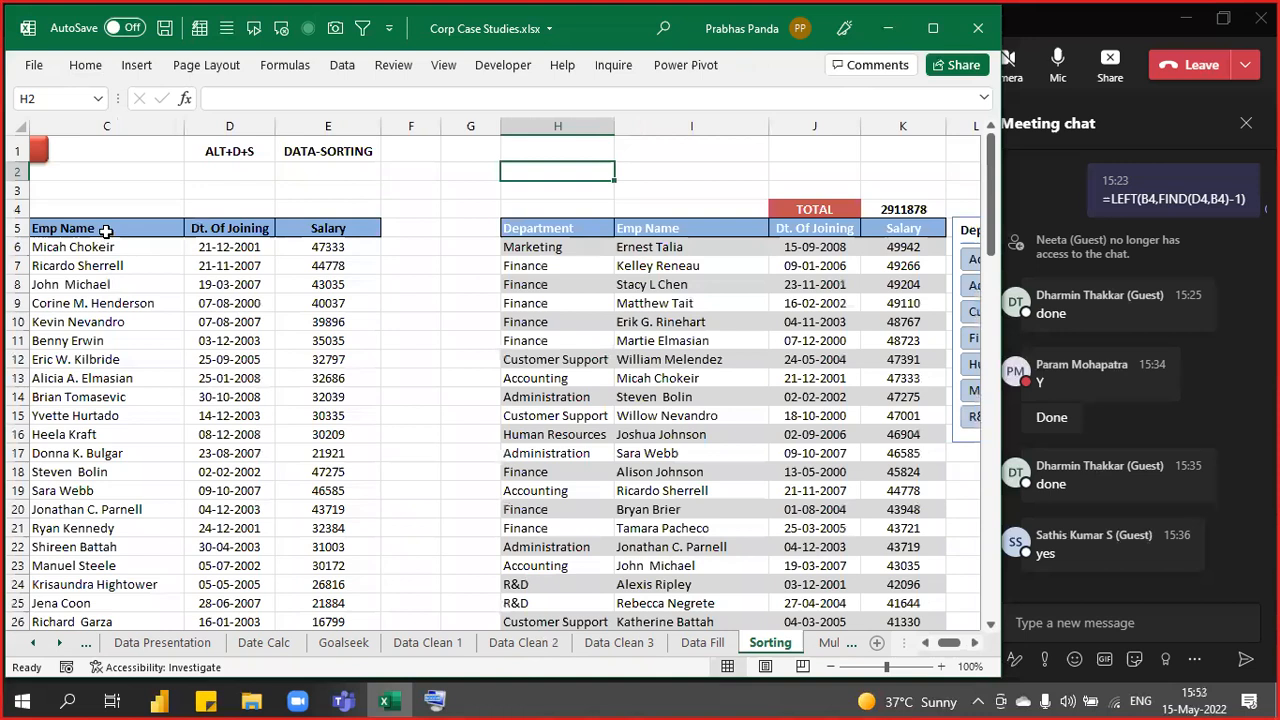
scroll(106, 231, "down", 1)
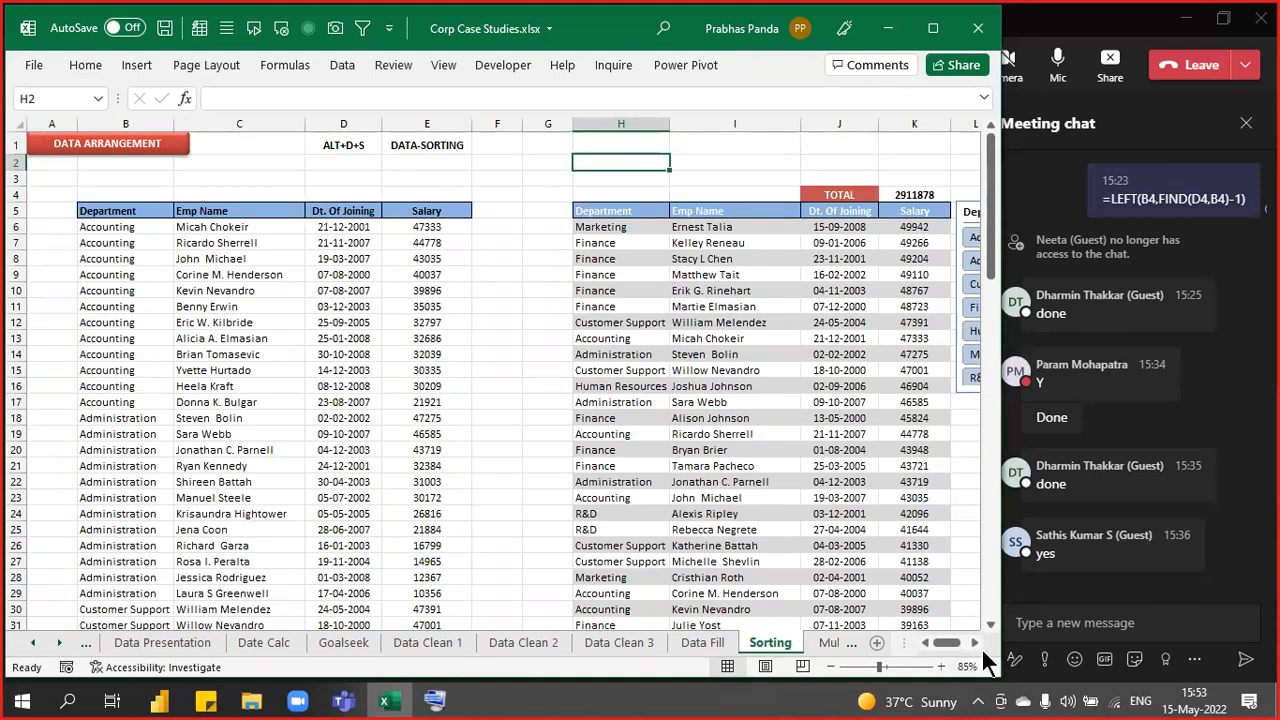
left_click(975, 643)
left_click(975, 643)
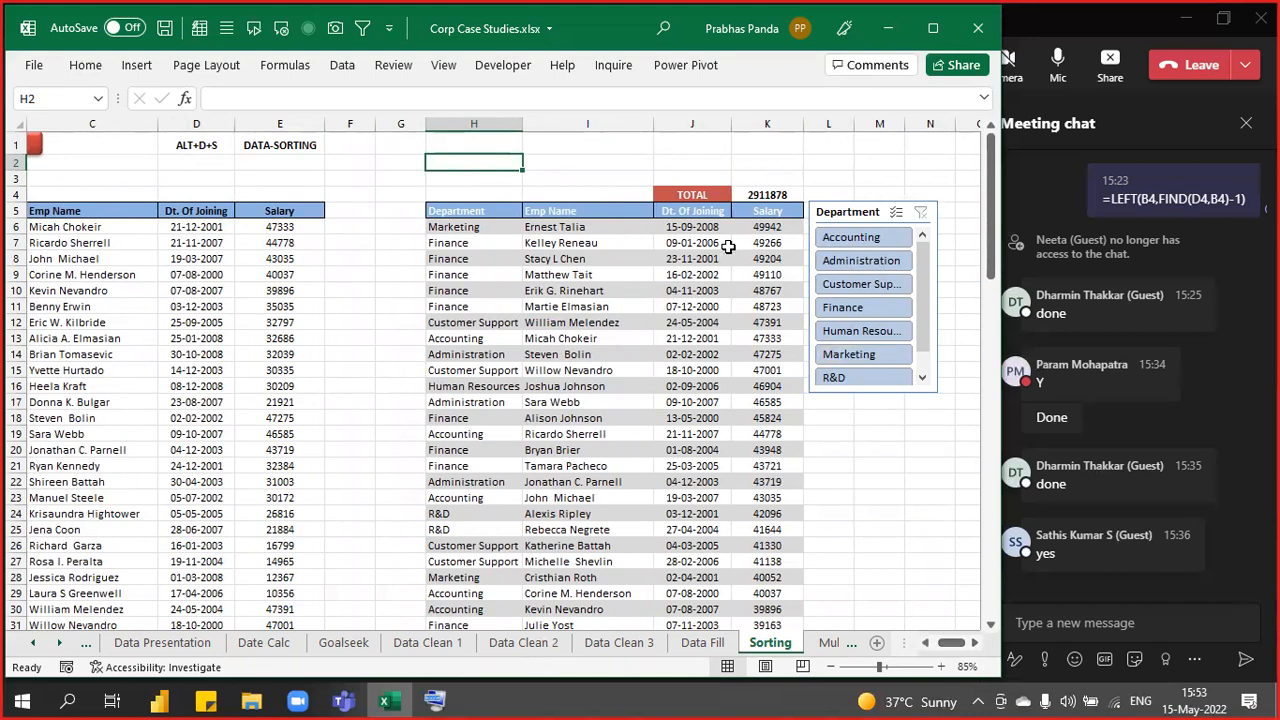
scroll(966, 457, "up", 3)
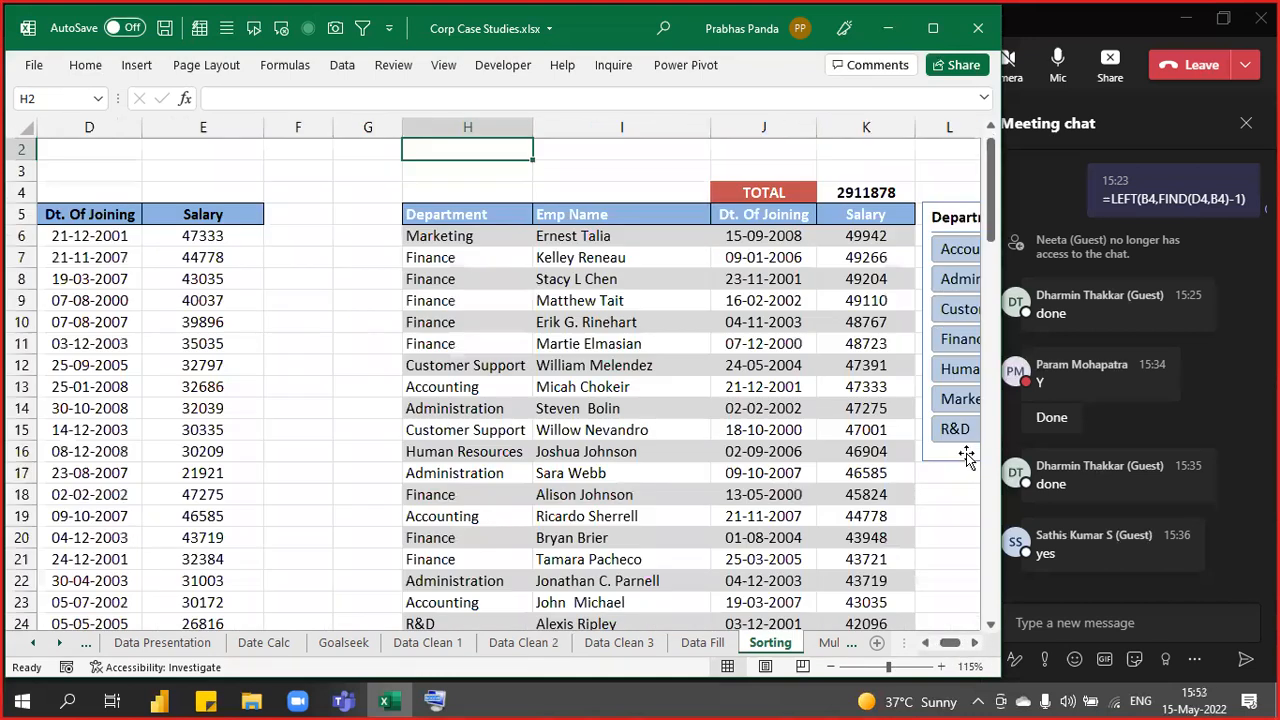
- Filter the table to Human Resources with the slicer (total 273651), then switch to Teams
left_click(974, 643)
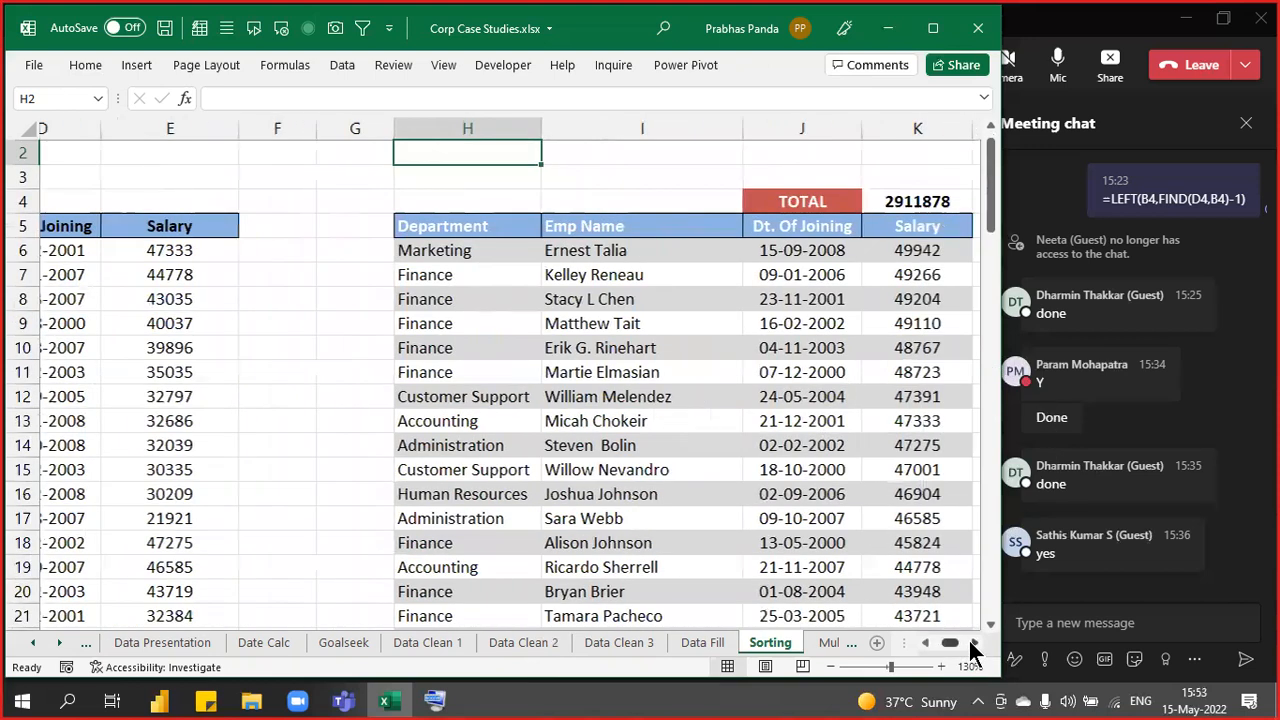
left_click(974, 643)
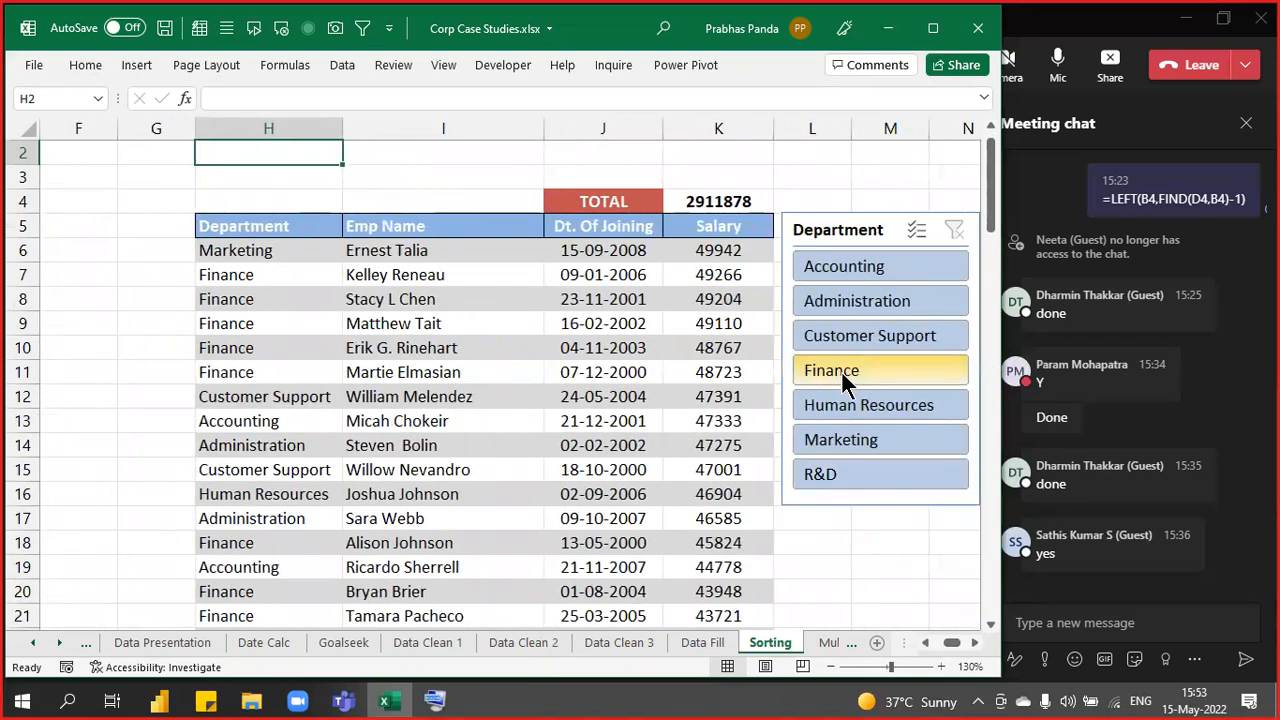
left_click(841, 370)
left_click(844, 403)
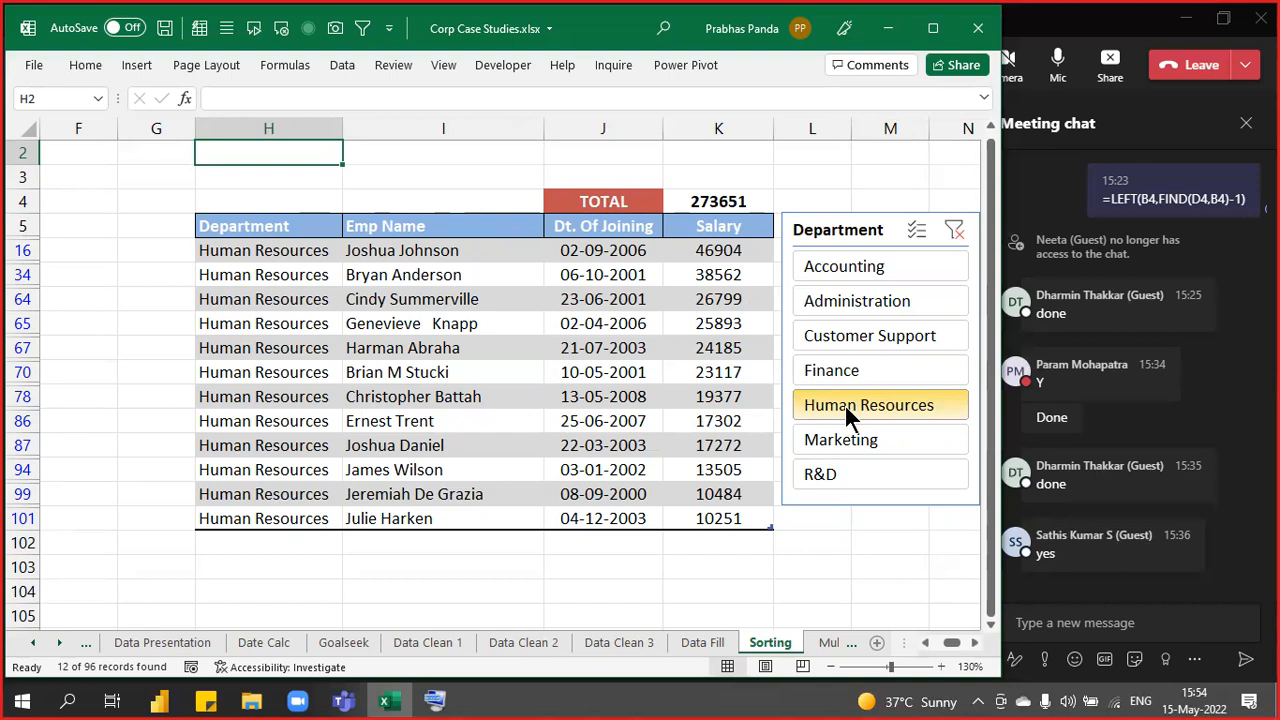
left_click(1125, 30)
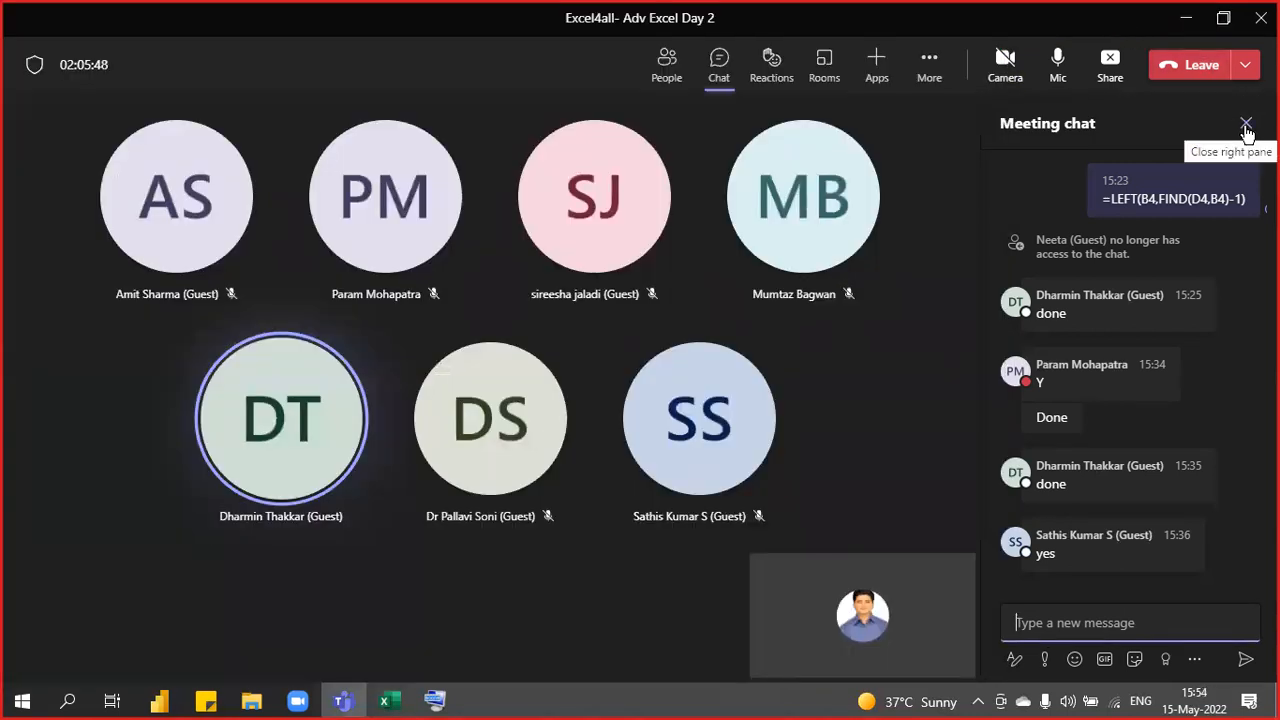
- Close the meeting chat pane to view the participant's shared sheet
left_click(1246, 128)
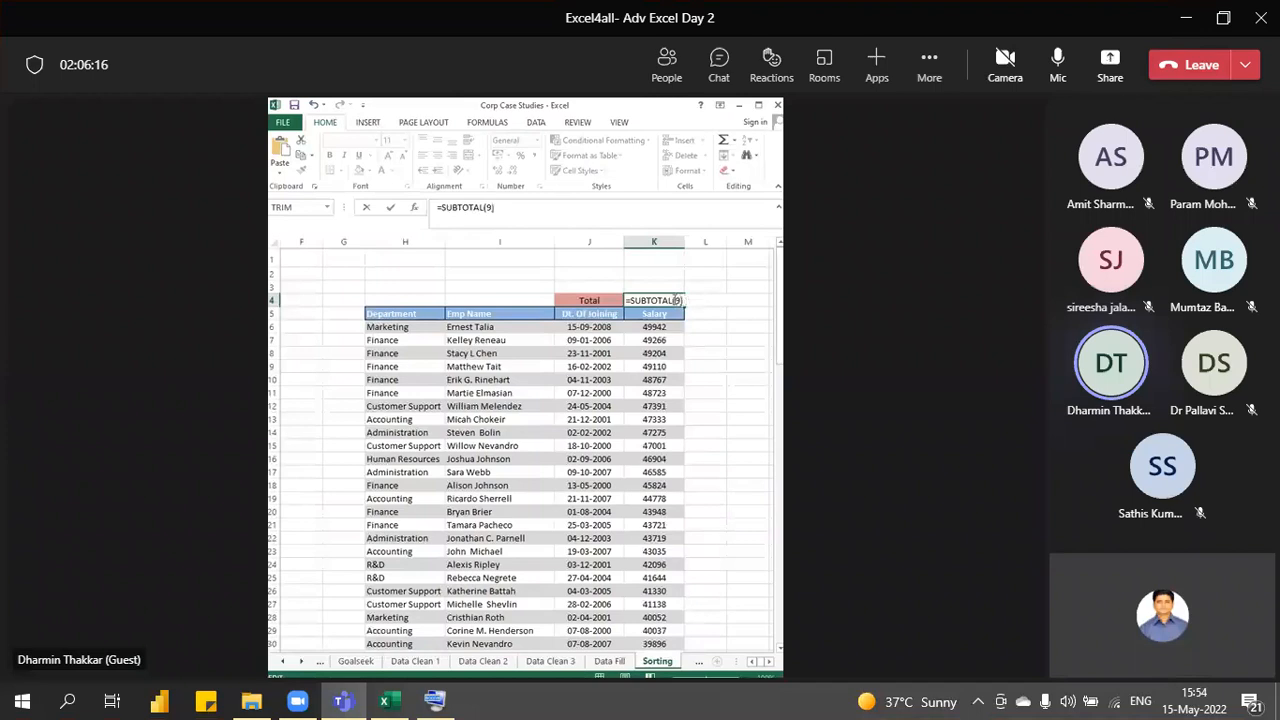
- Complete K4 as =SUBTOTAL(9,Table2[Salary]) on the shared sheet, showing 2911878
type(",")
key("BackSpace")
left_click(641, 331)
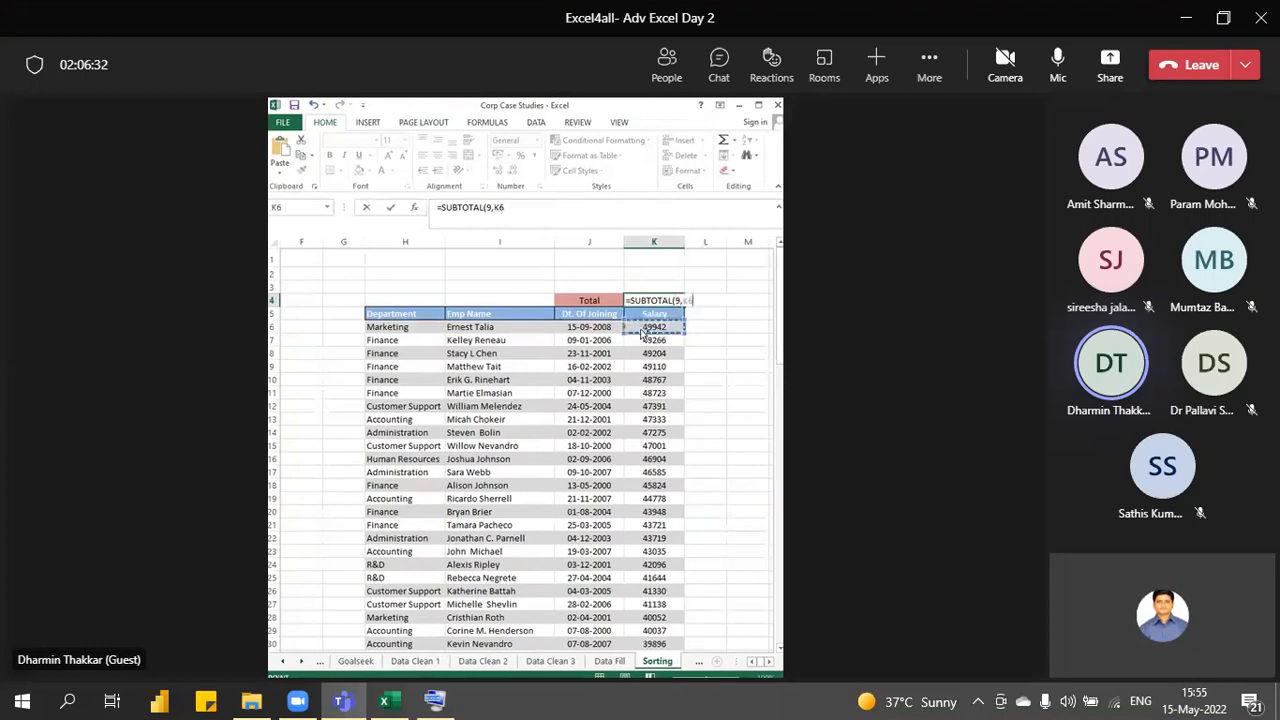
left_click_drag(641, 331, 642, 336)
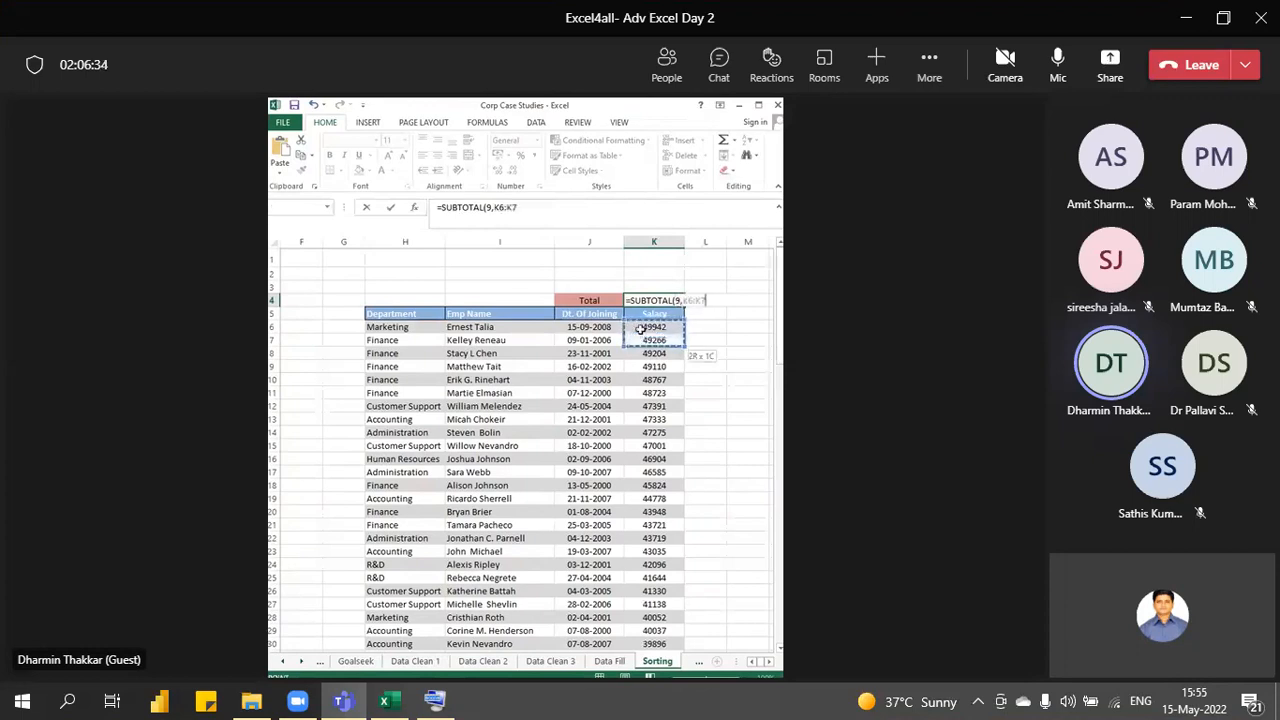
key("ctrl+shift+Down")
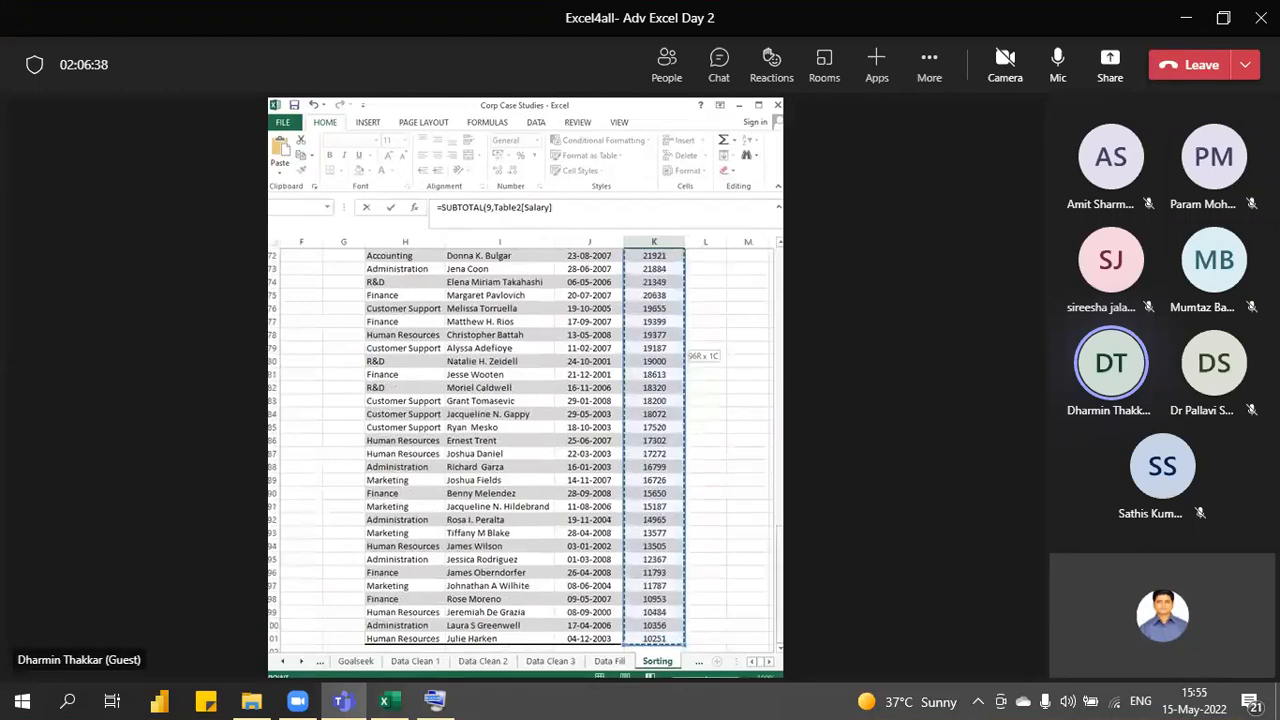
key("Return")
type("1")
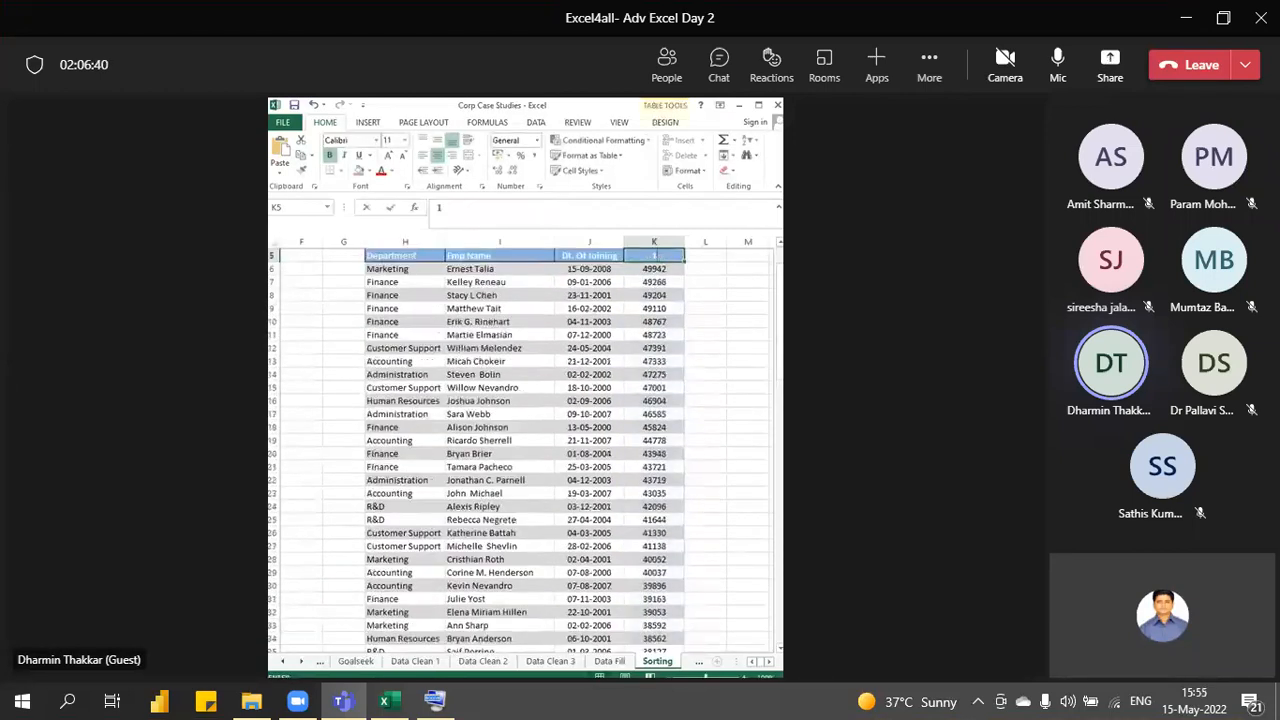
key("Escape")
key("Up")
key("Up")
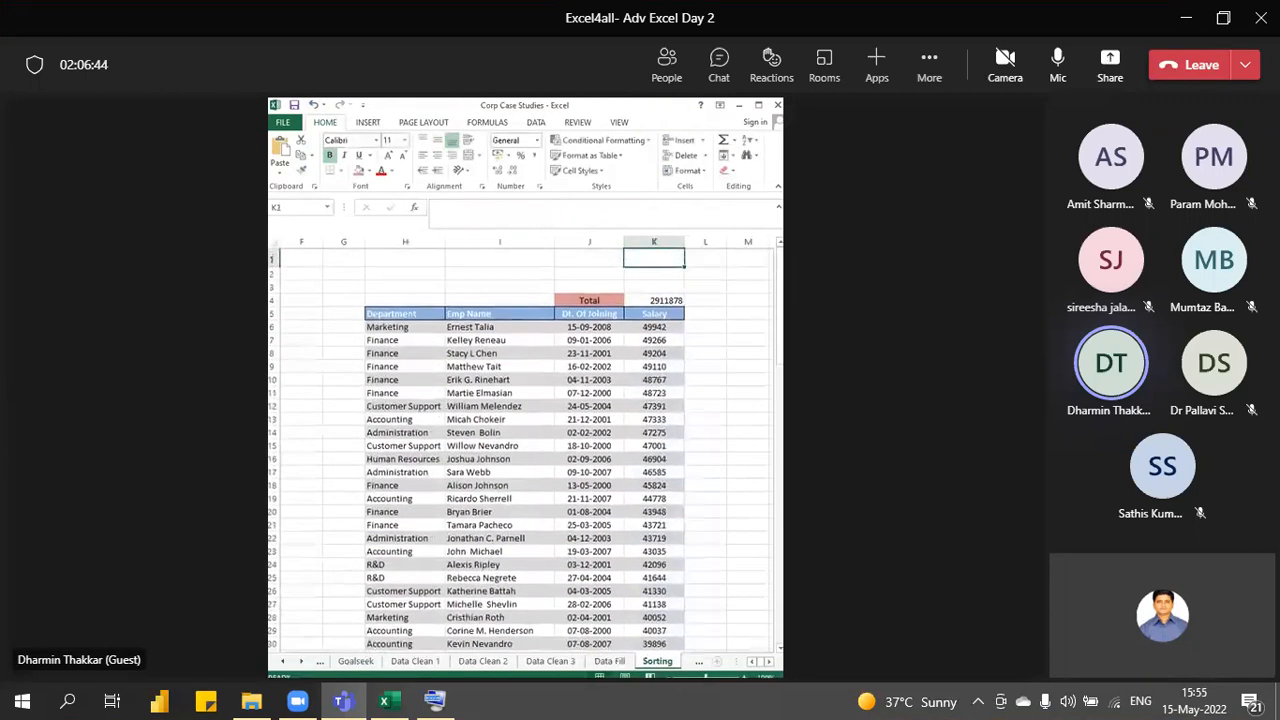
key("Down")
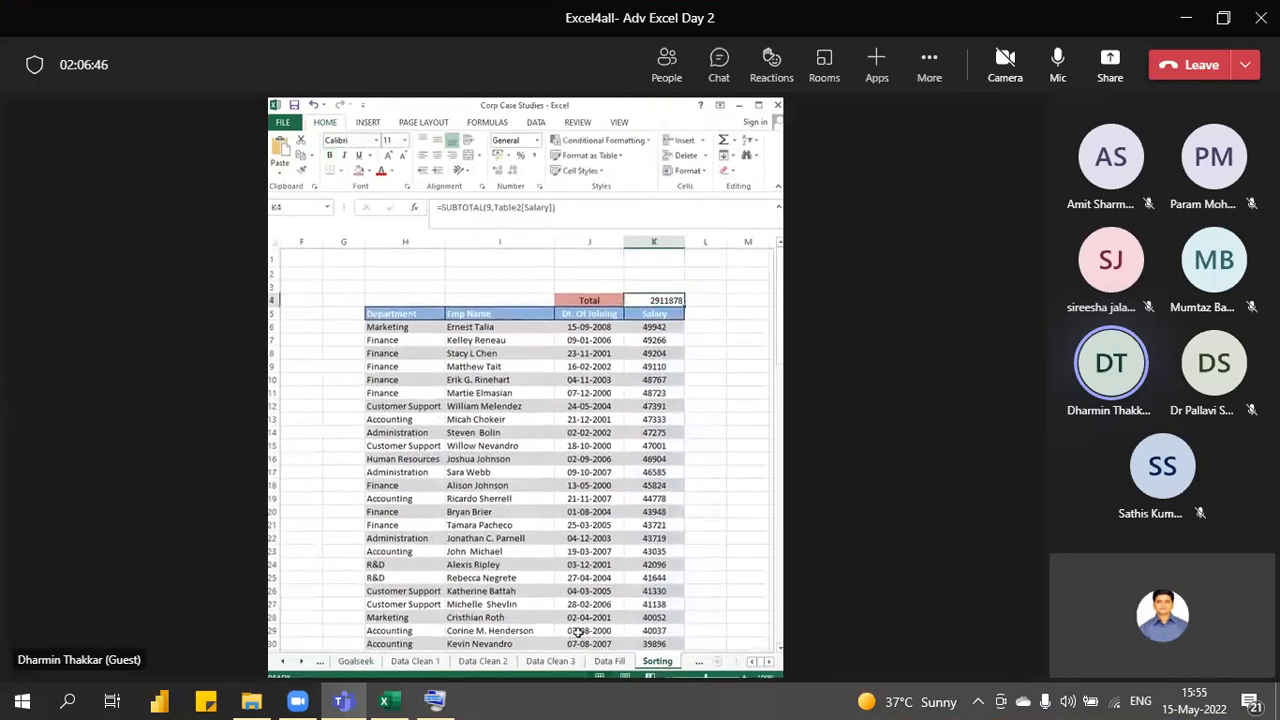
- Start inserting a slicer for the employee table from Table Design
left_click(524, 377)
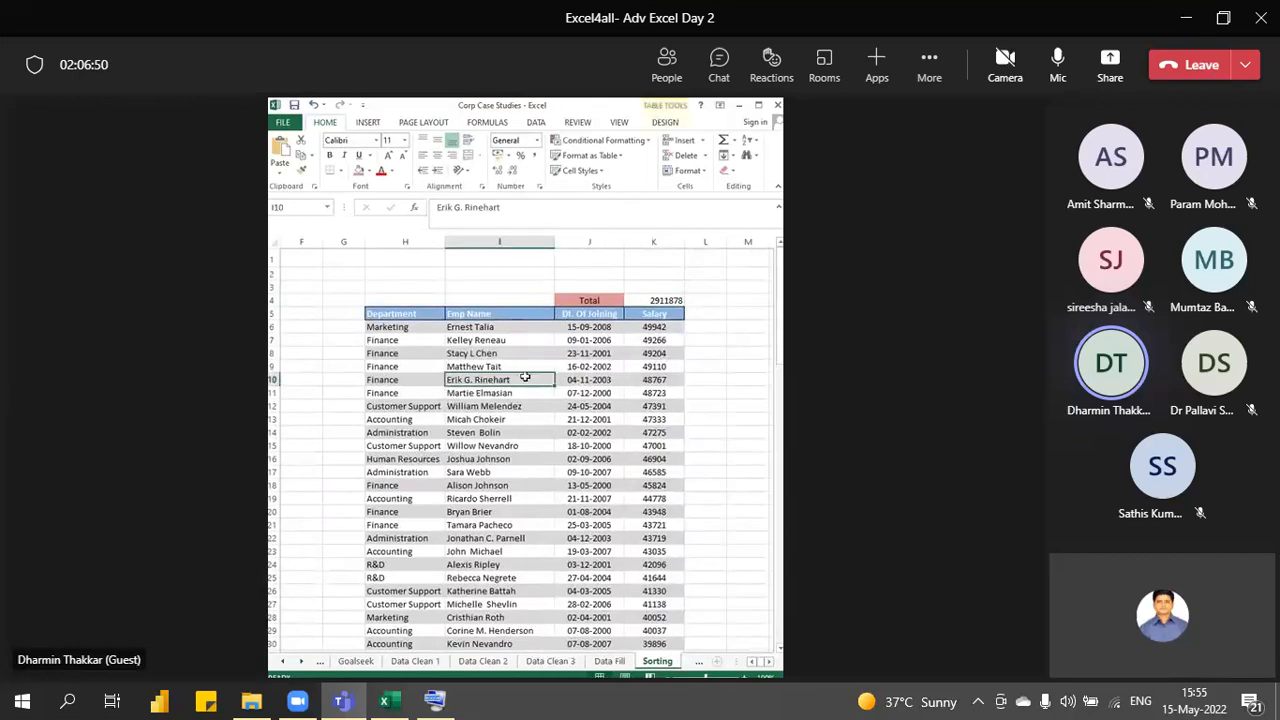
left_click(650, 123)
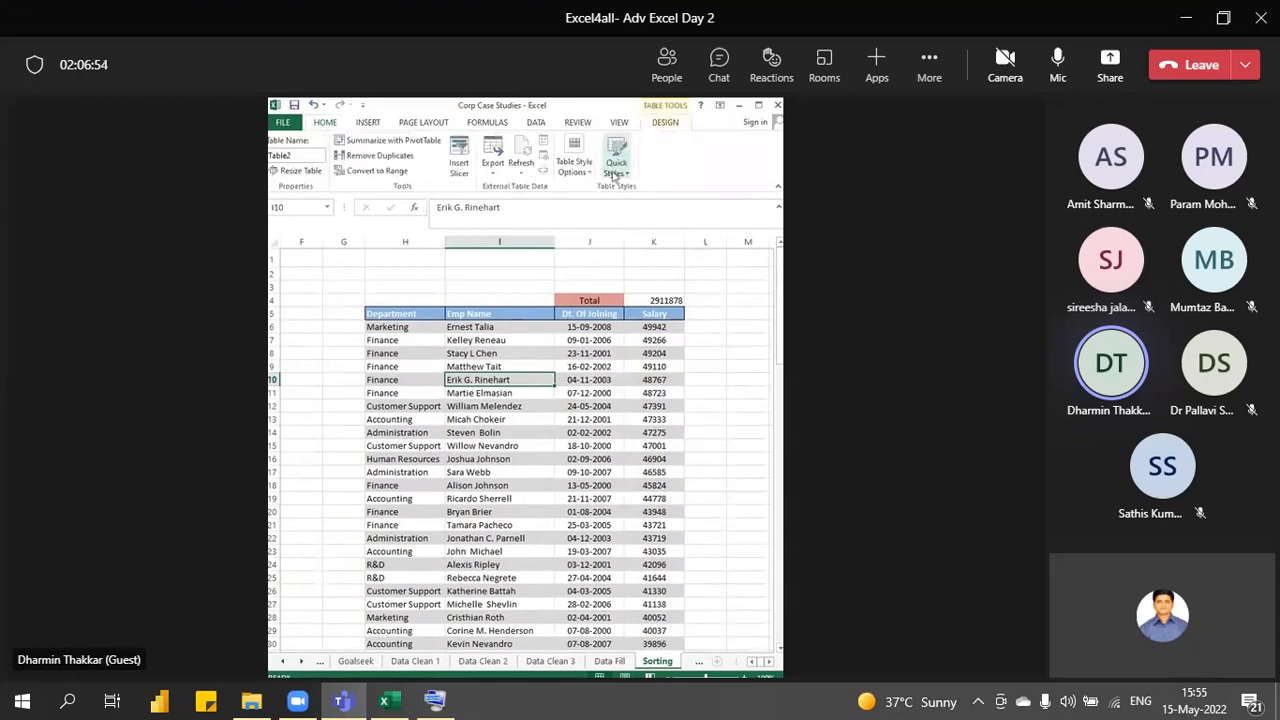
left_click(493, 177)
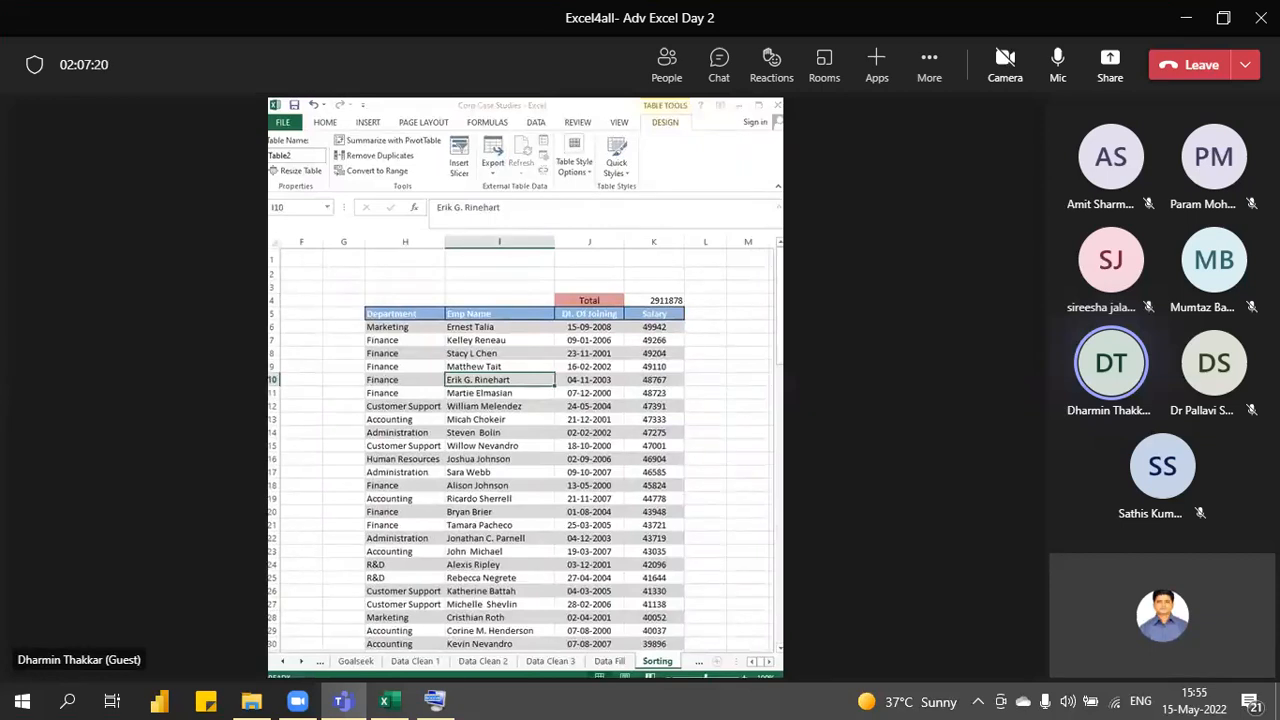
- Create the Department slicer beside the table and filter to Administration, totalling 334325
left_click(593, 592)
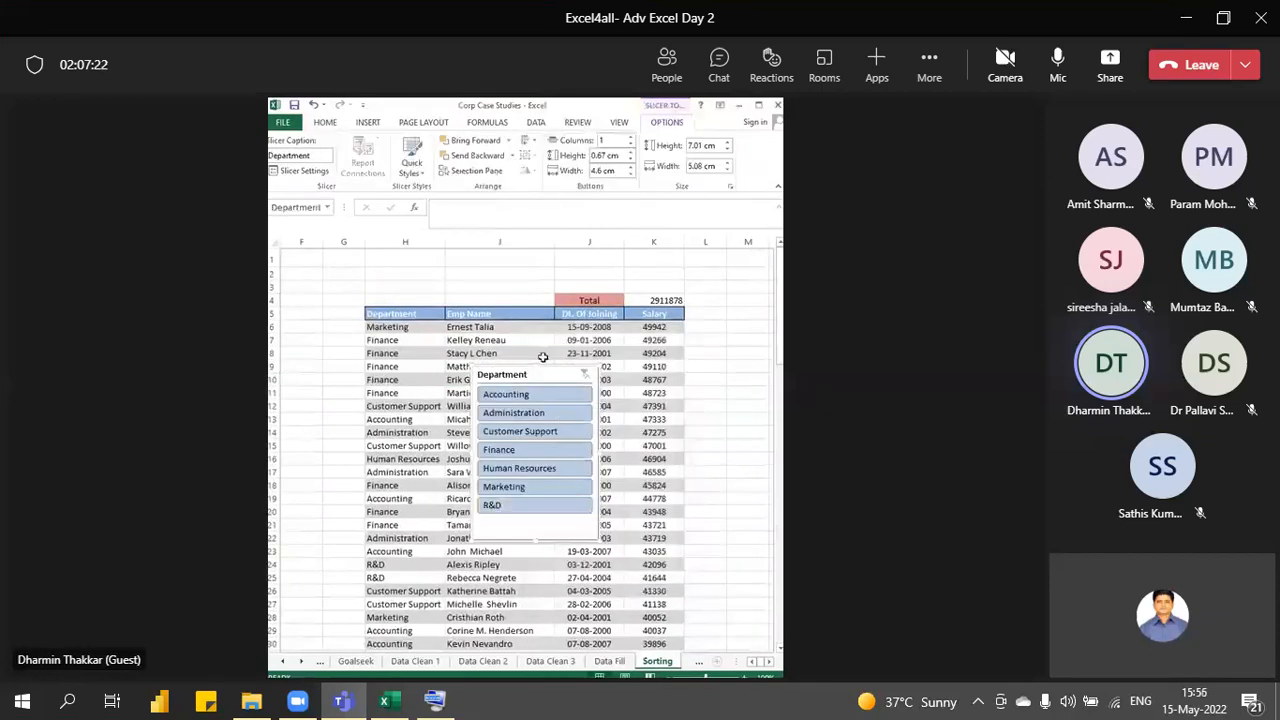
left_click_drag(530, 376, 749, 316)
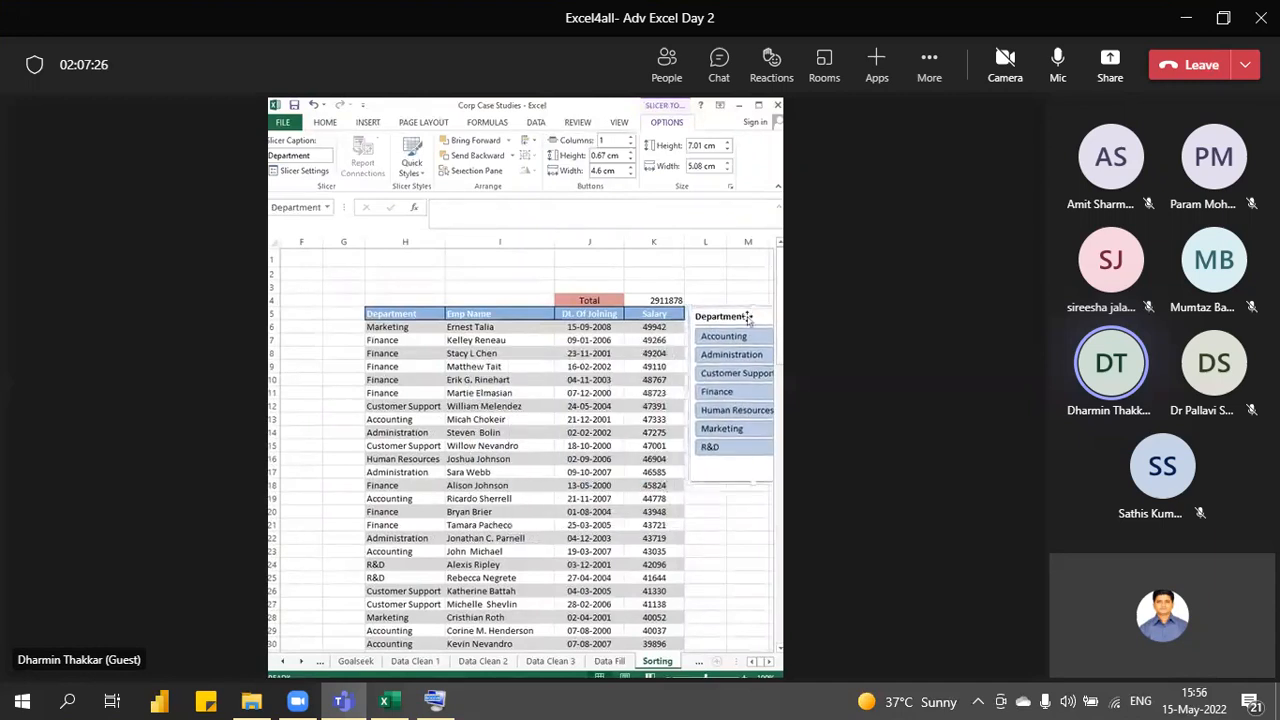
left_click(722, 412)
left_click(727, 393)
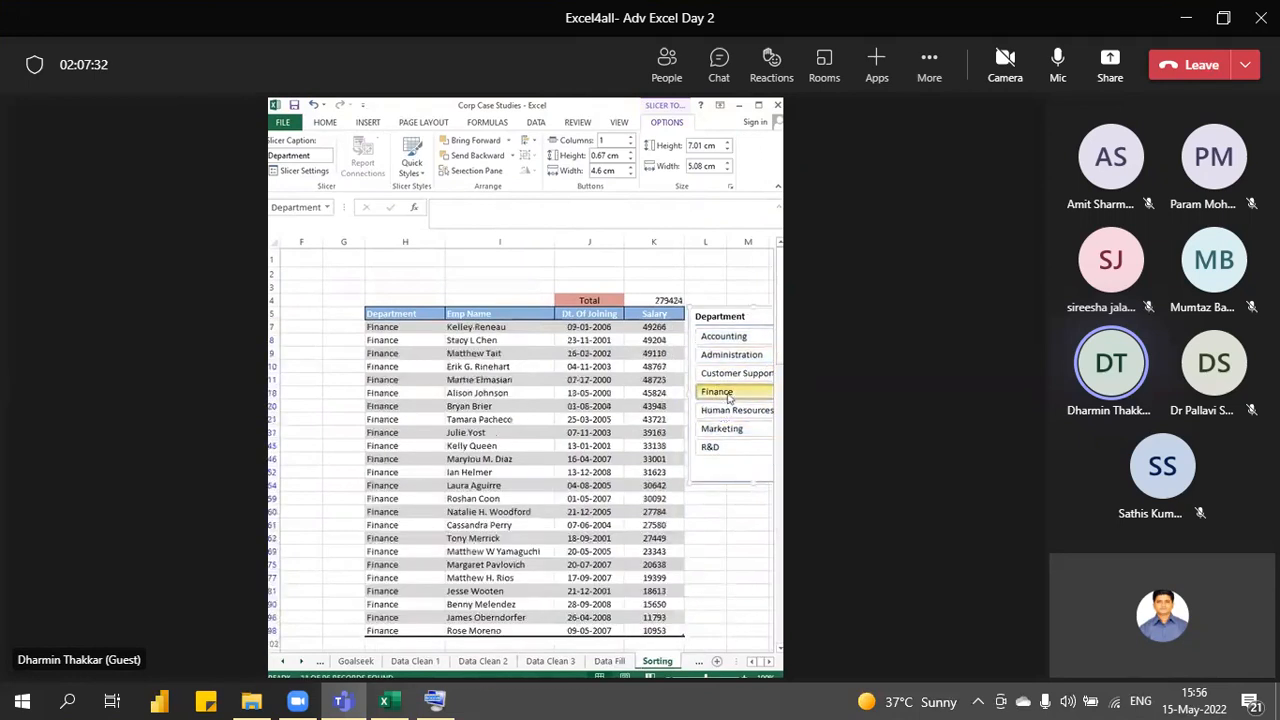
left_click(729, 357)
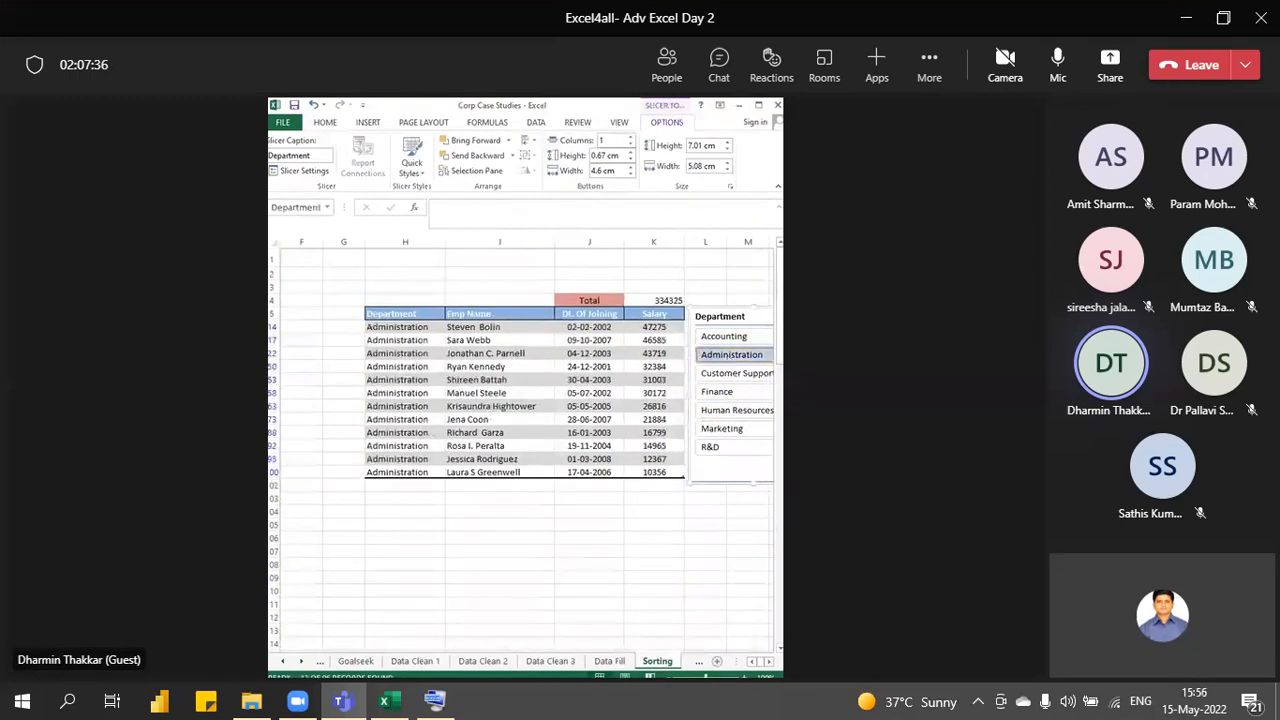
- Present the whole screen and clear the Department slicer filter
left_click(1108, 70)
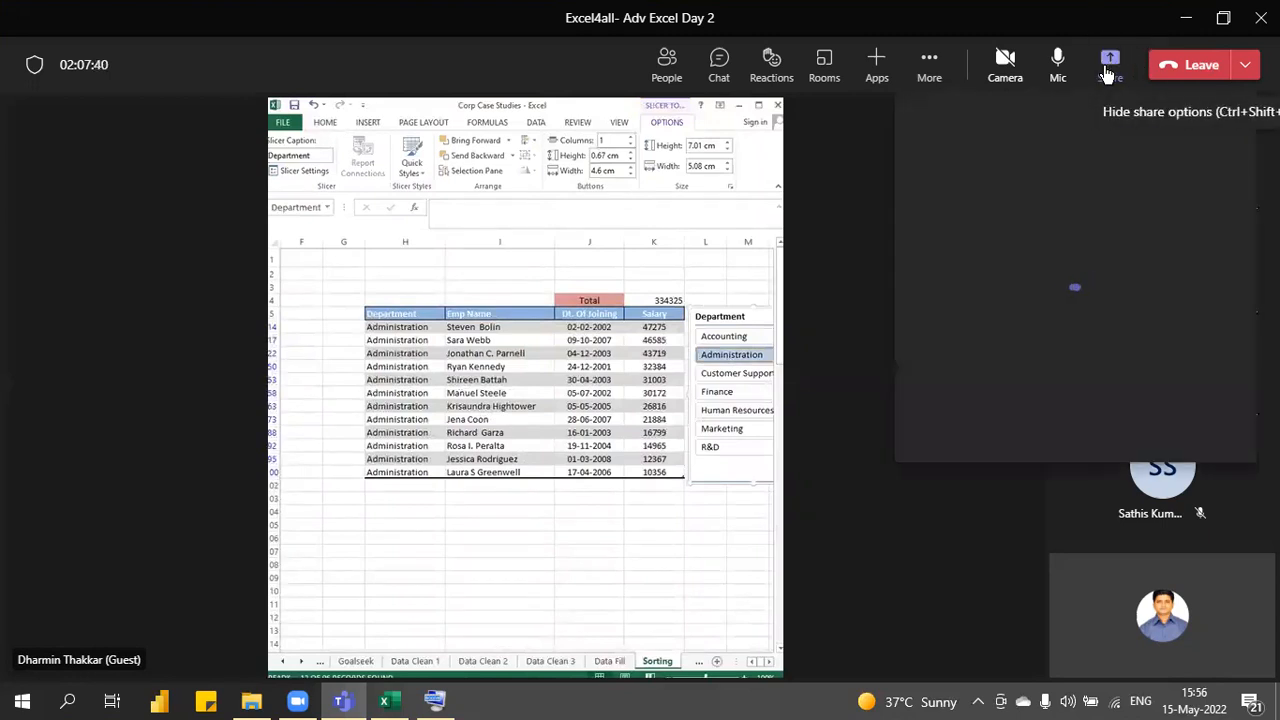
left_click(968, 312)
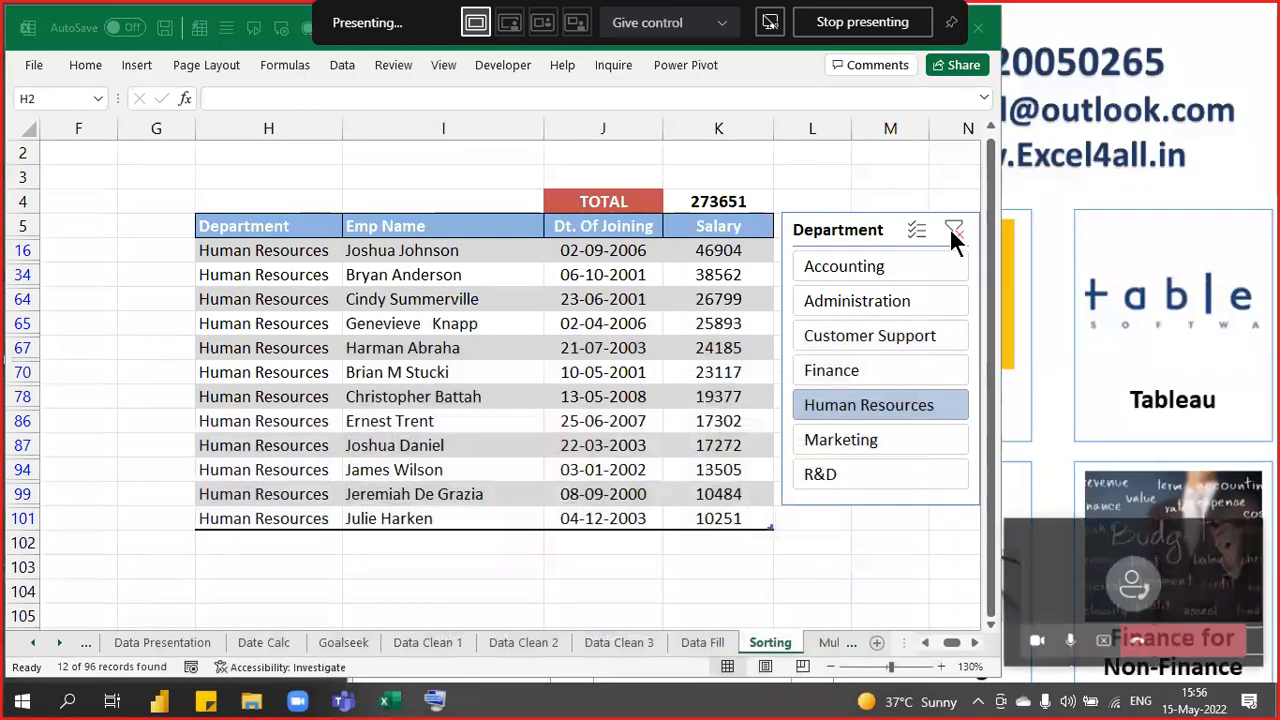
left_click(957, 229)
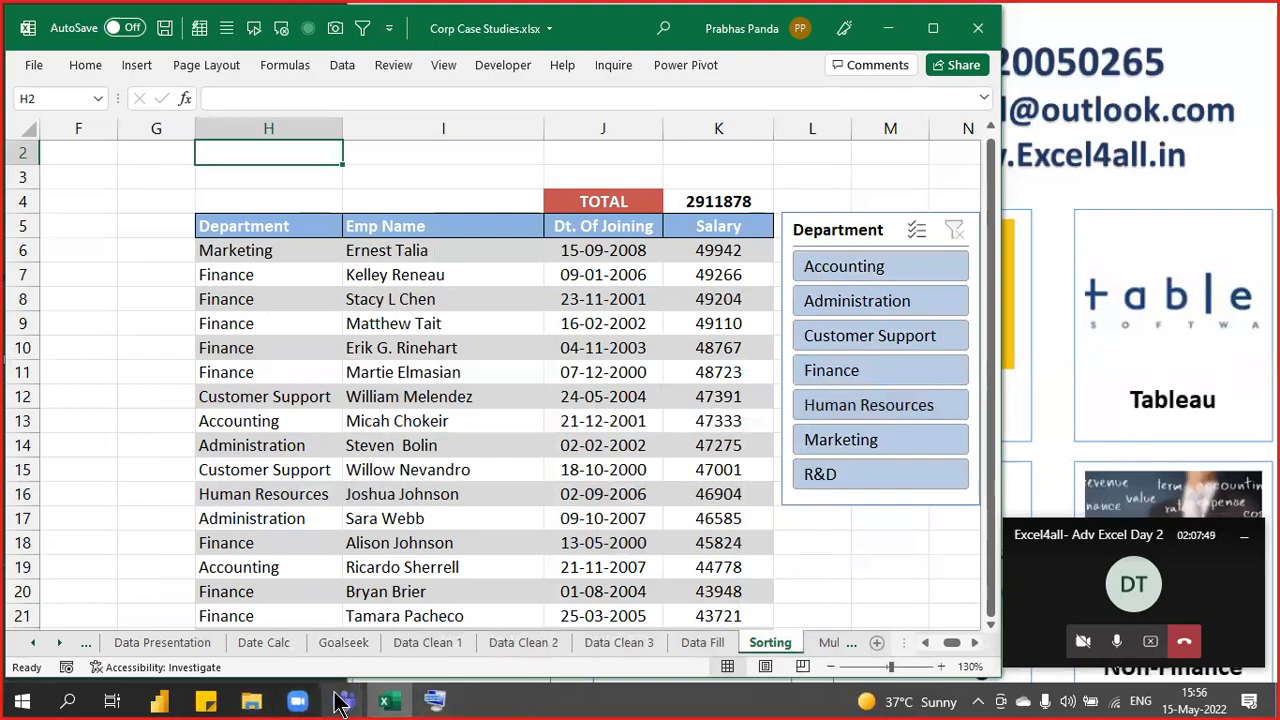
- Reopen the Teams meeting chat, then return to the Excel workbook
mouse_move(300, 702)
left_click(246, 608)
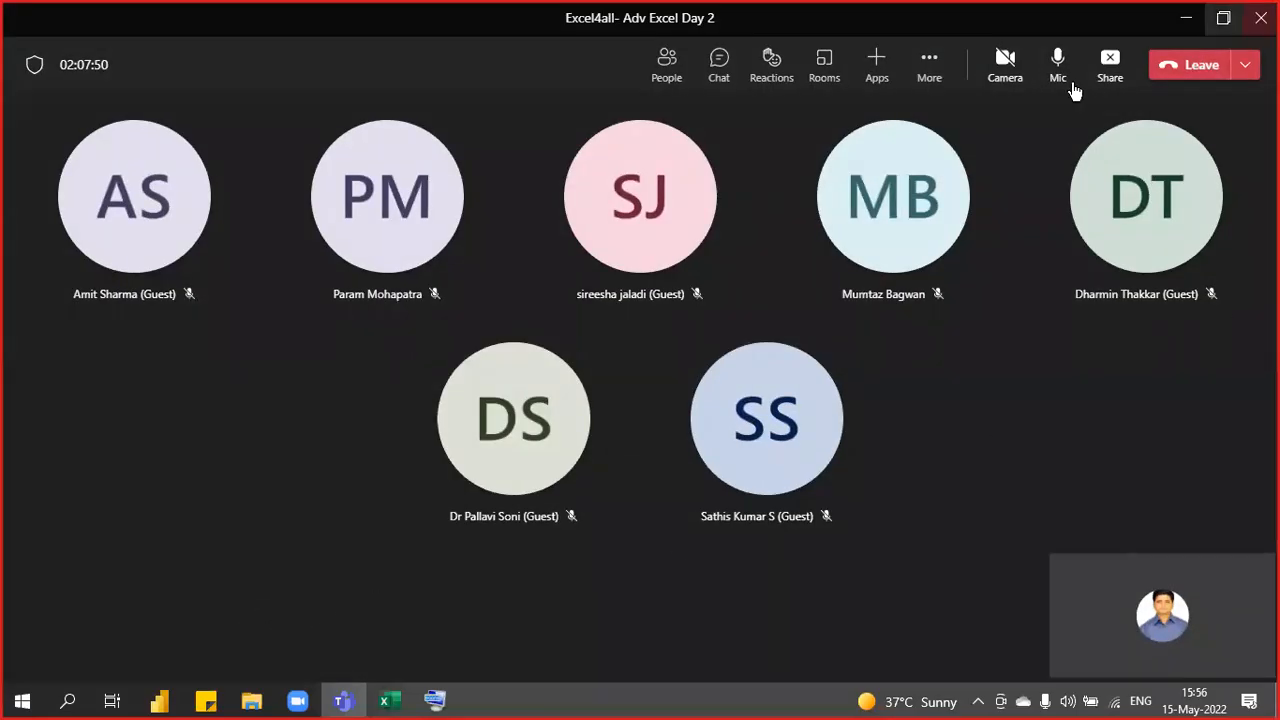
left_click(720, 66)
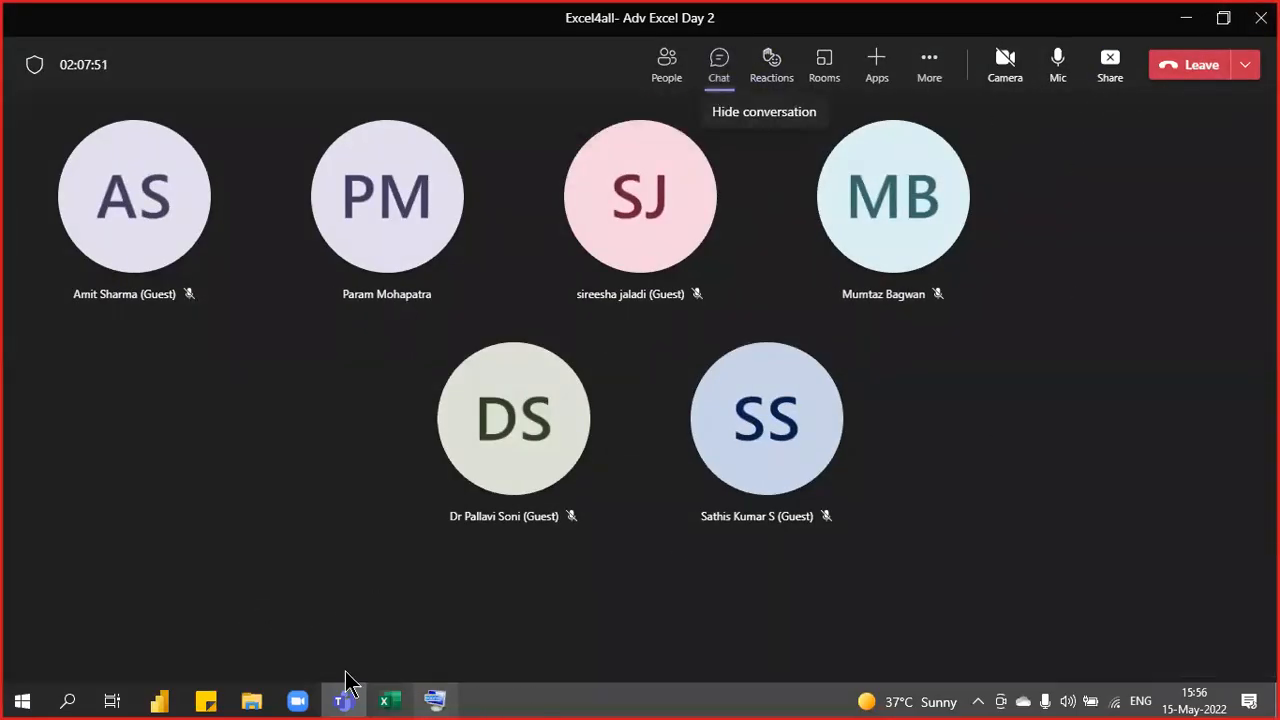
left_click(389, 700)
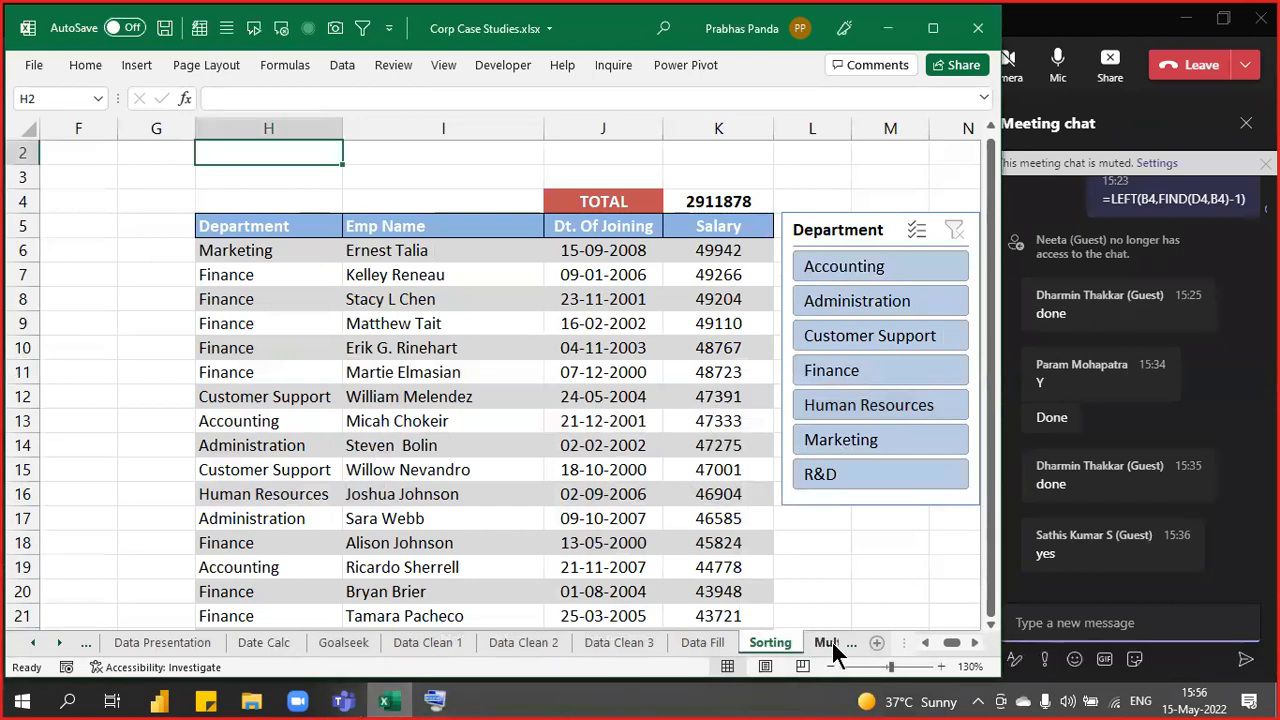
- On the Sorting sheet, slice the table to Accounting and Administration, totalling 764426
left_click(824, 642)
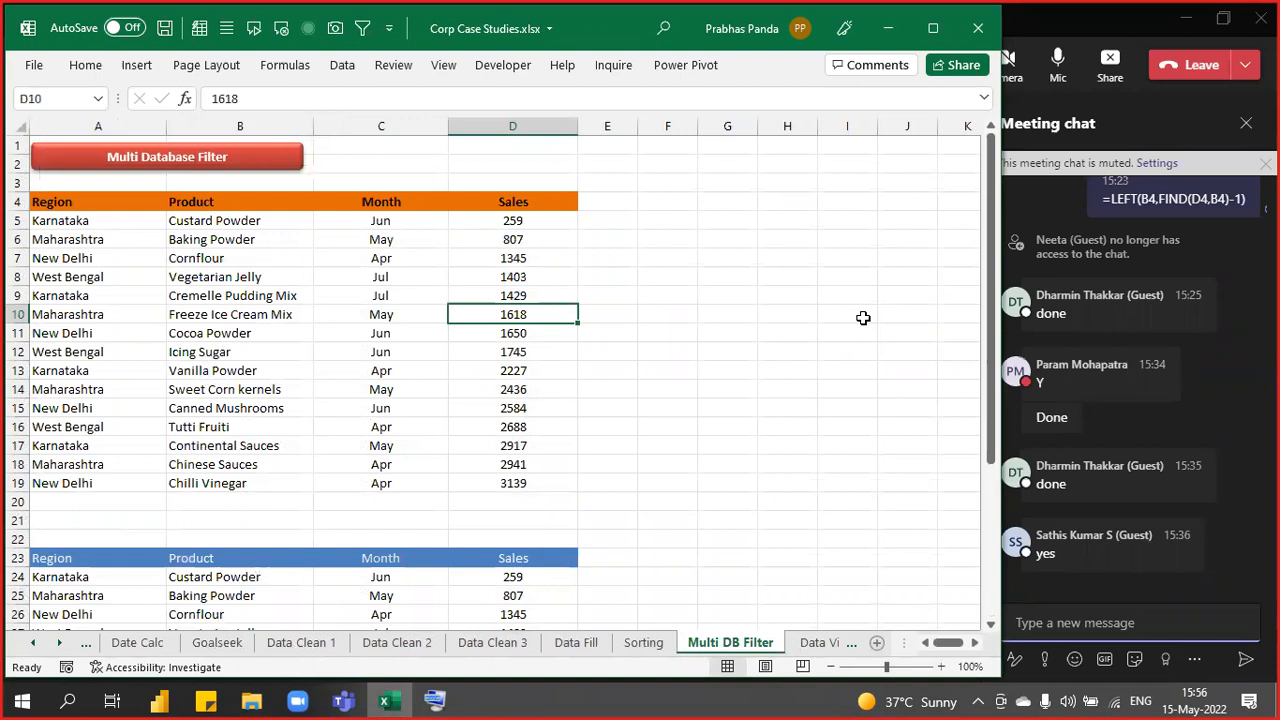
key("ctrl+Page_Up")
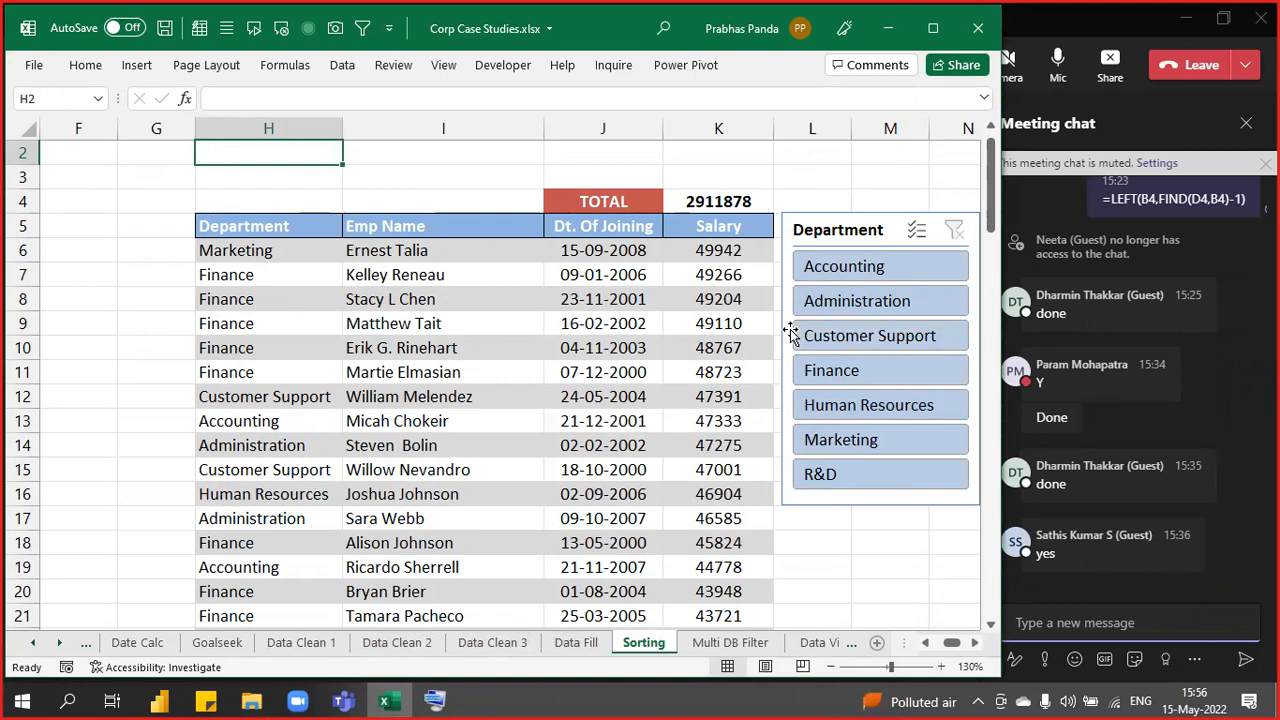
scroll(771, 334, "down", 1)
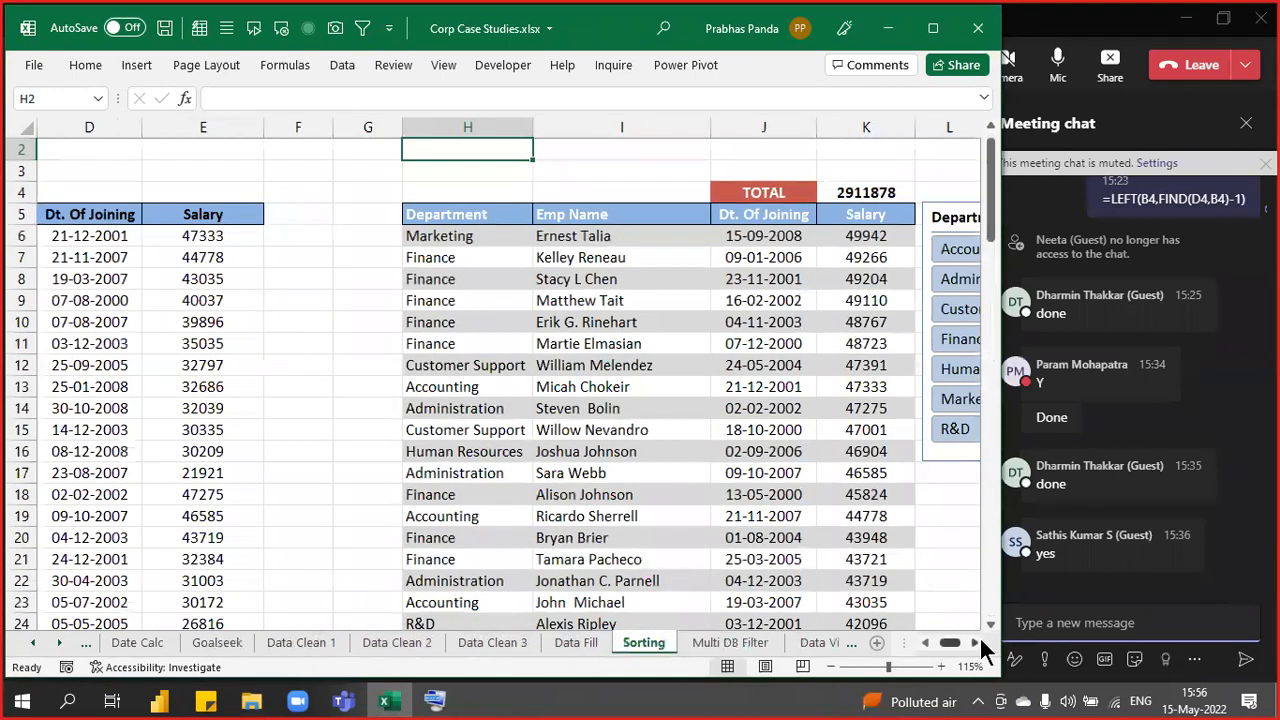
left_click(975, 642)
left_click(975, 642)
left_click(817, 250)
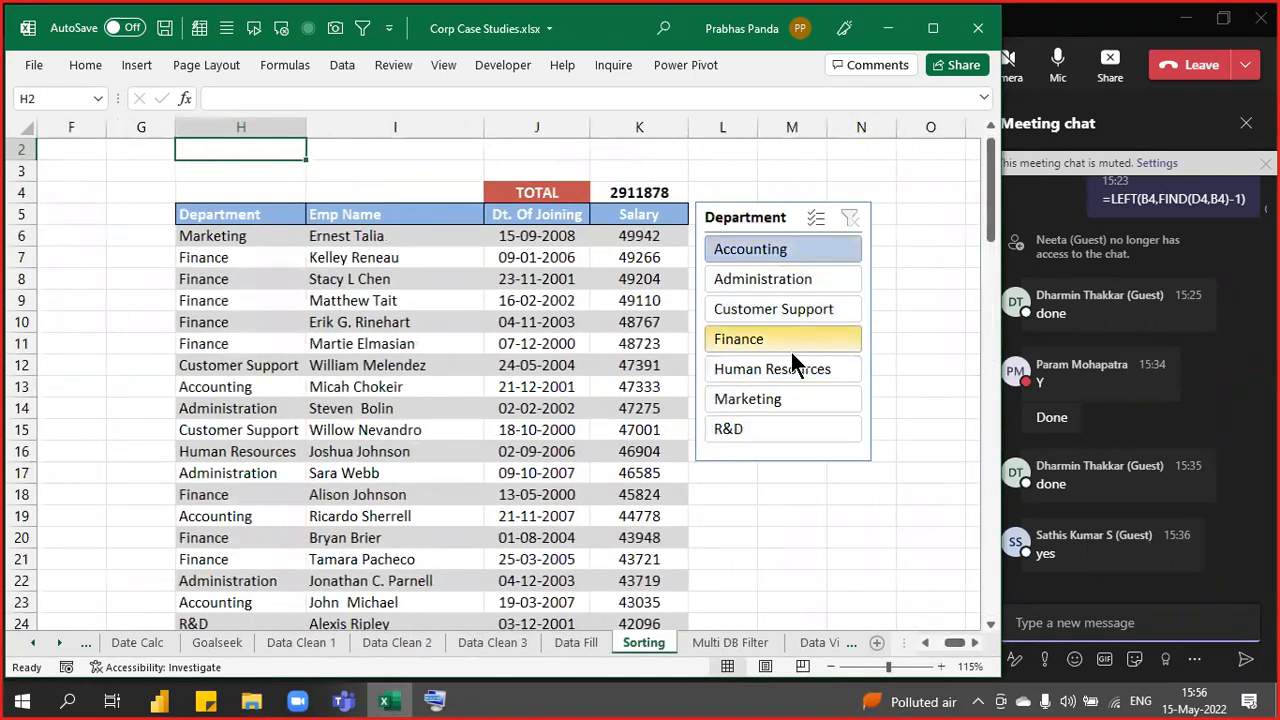
left_click(782, 281, "ctrl")
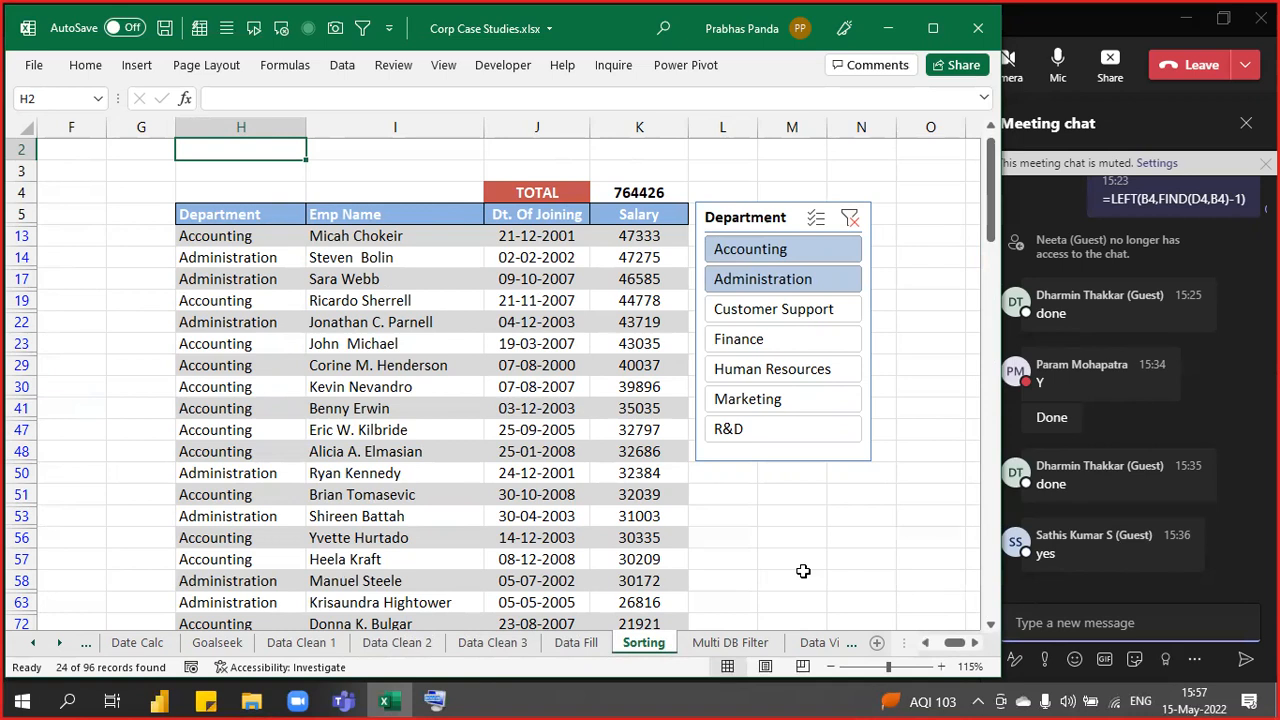
left_click(442, 261)
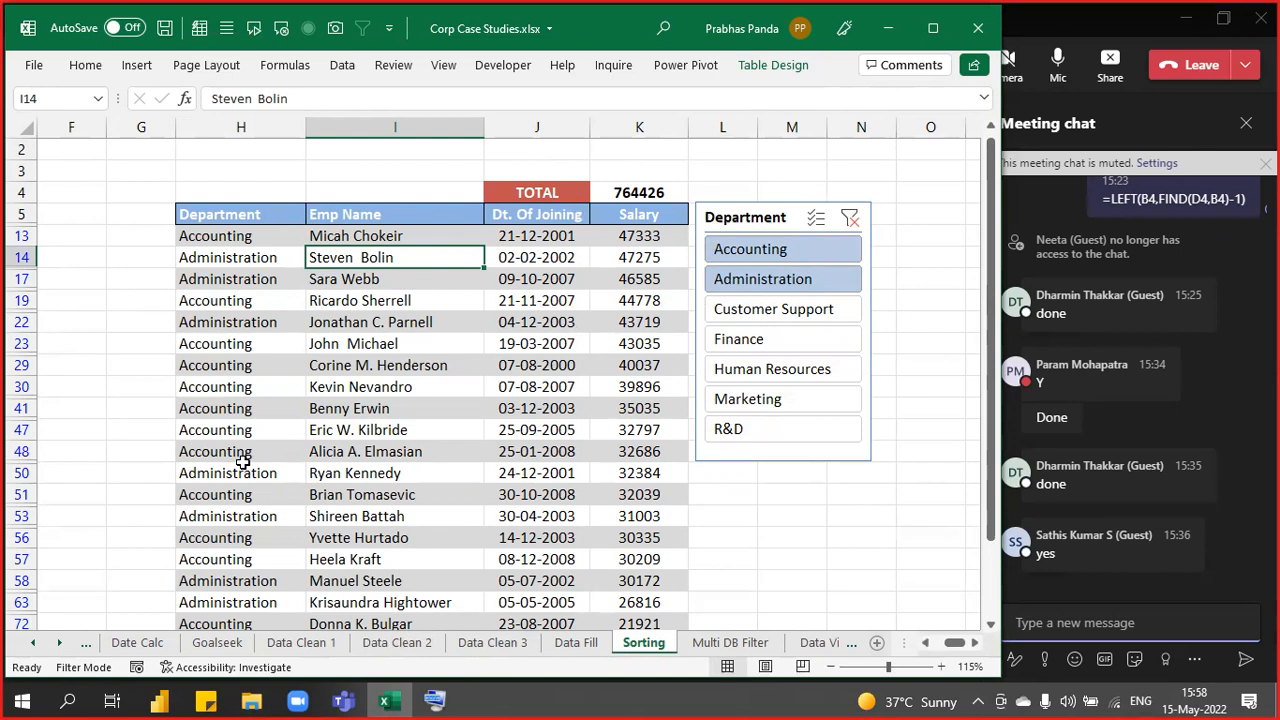
- Clear the Department slicer filter and select the whole employee table
left_click(849, 217)
left_click(254, 212)
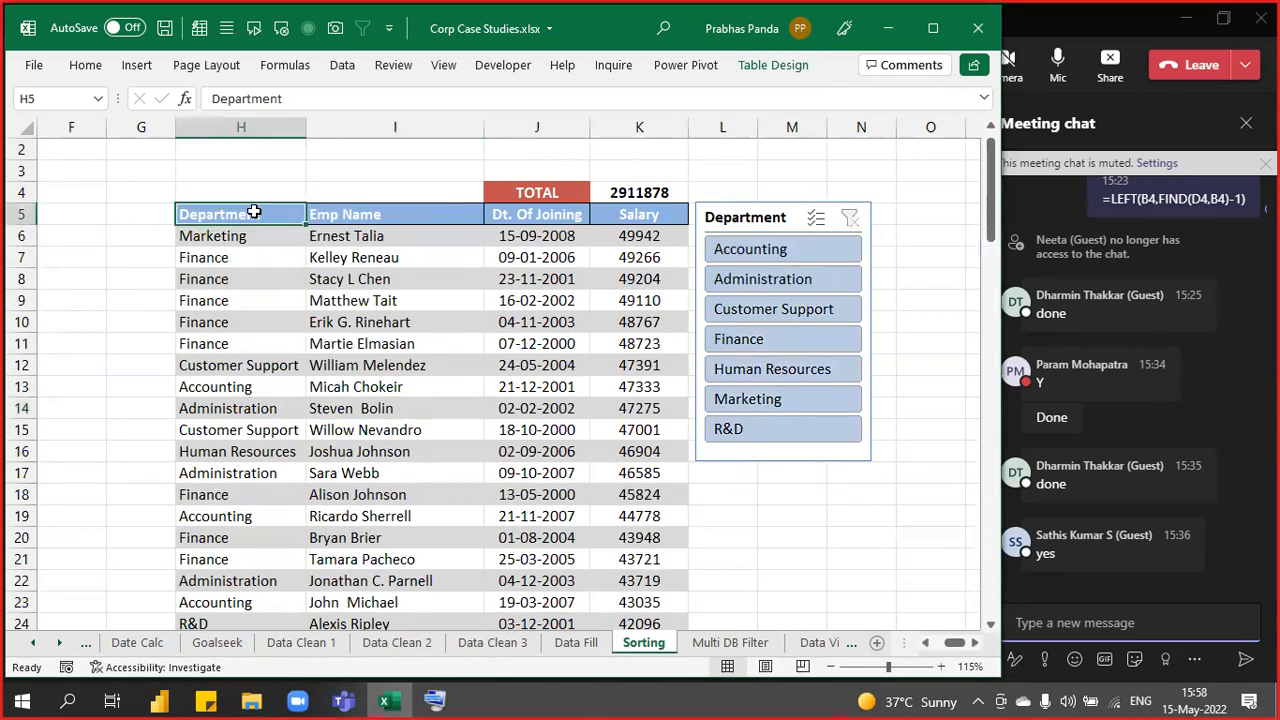
key("ctrl+a")
scroll(251, 209, "down", 20)
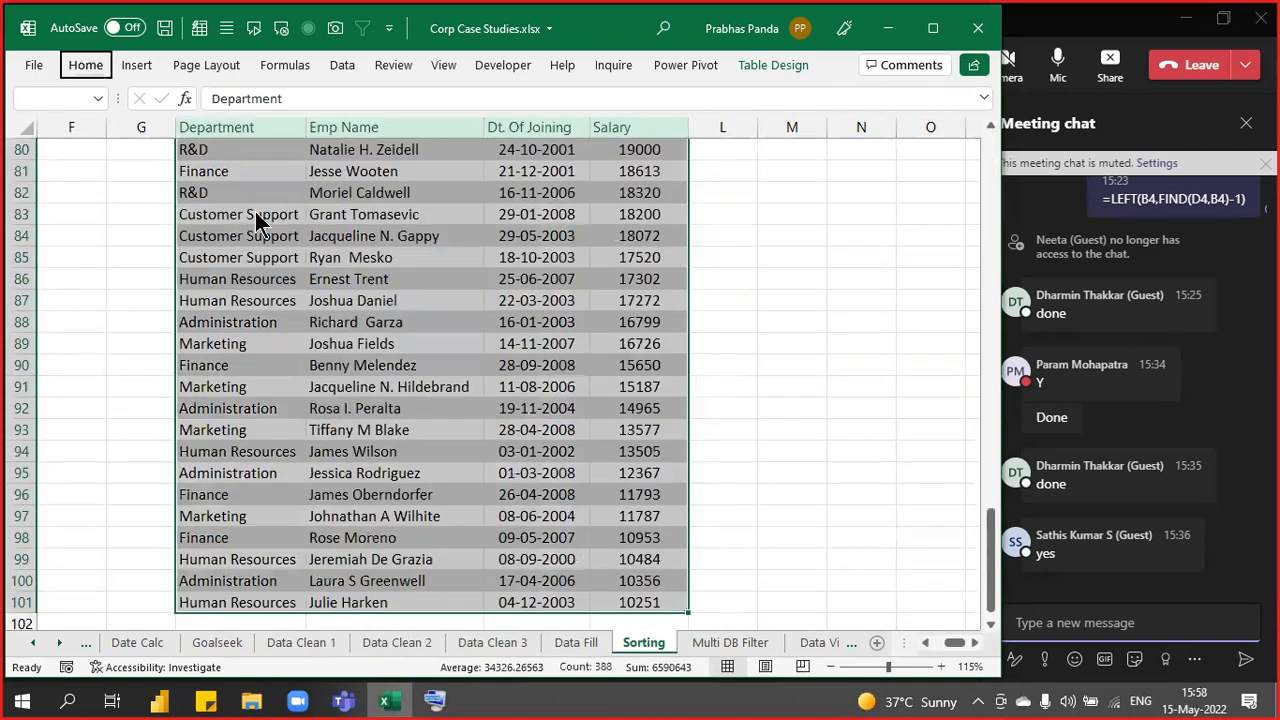
scroll(256, 220, "up", 20)
- Sort the employees by Salary largest to smallest, then by Department
key("alt+d")
key("s")
left_click(501, 294)
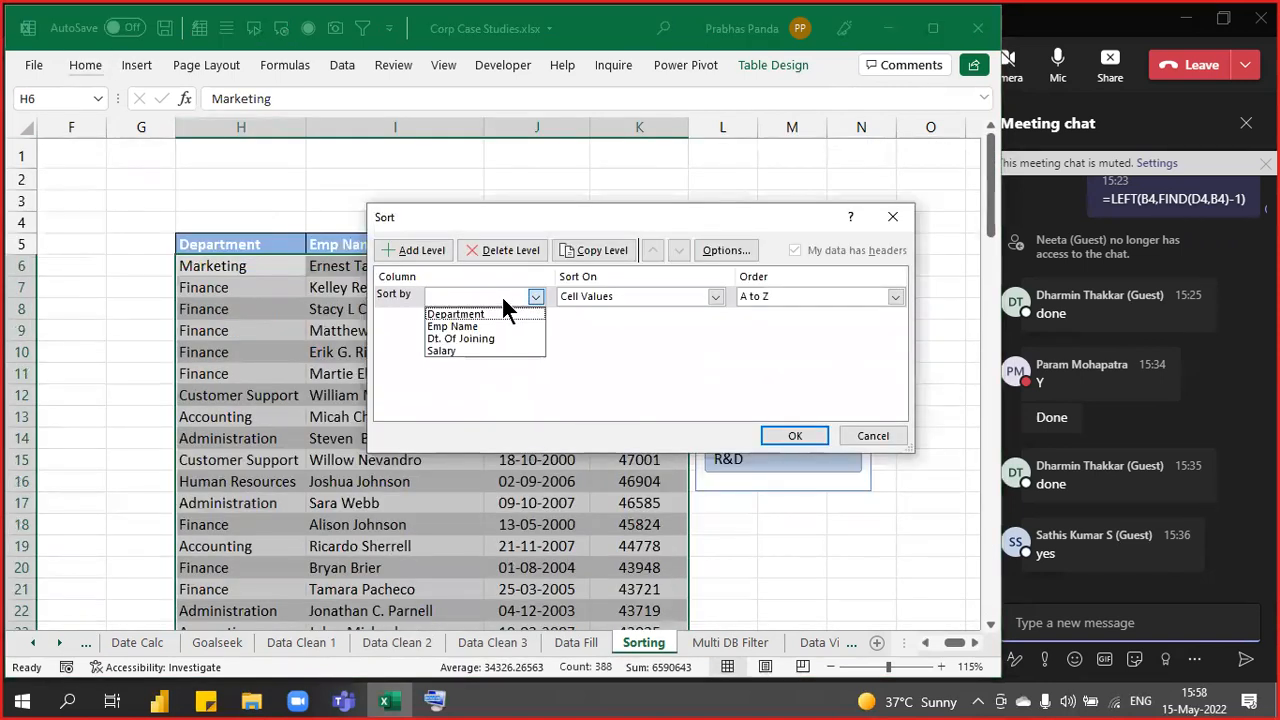
left_click(462, 350)
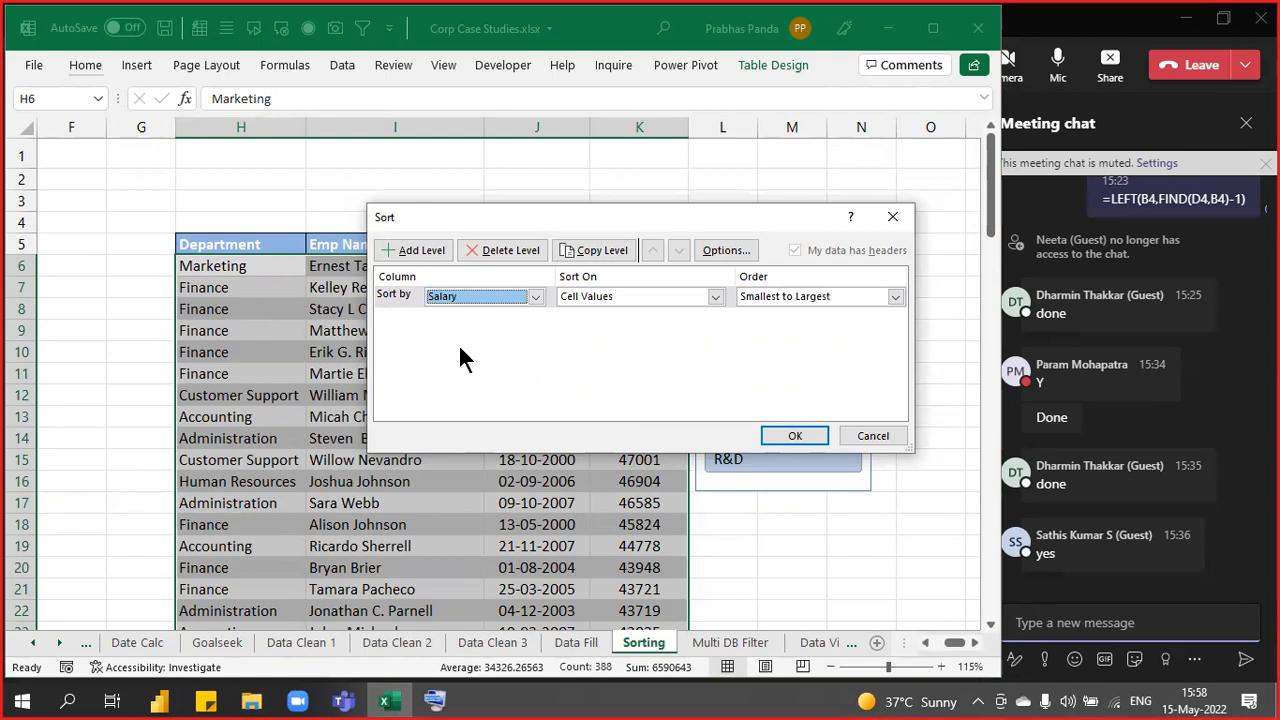
left_click(783, 295)
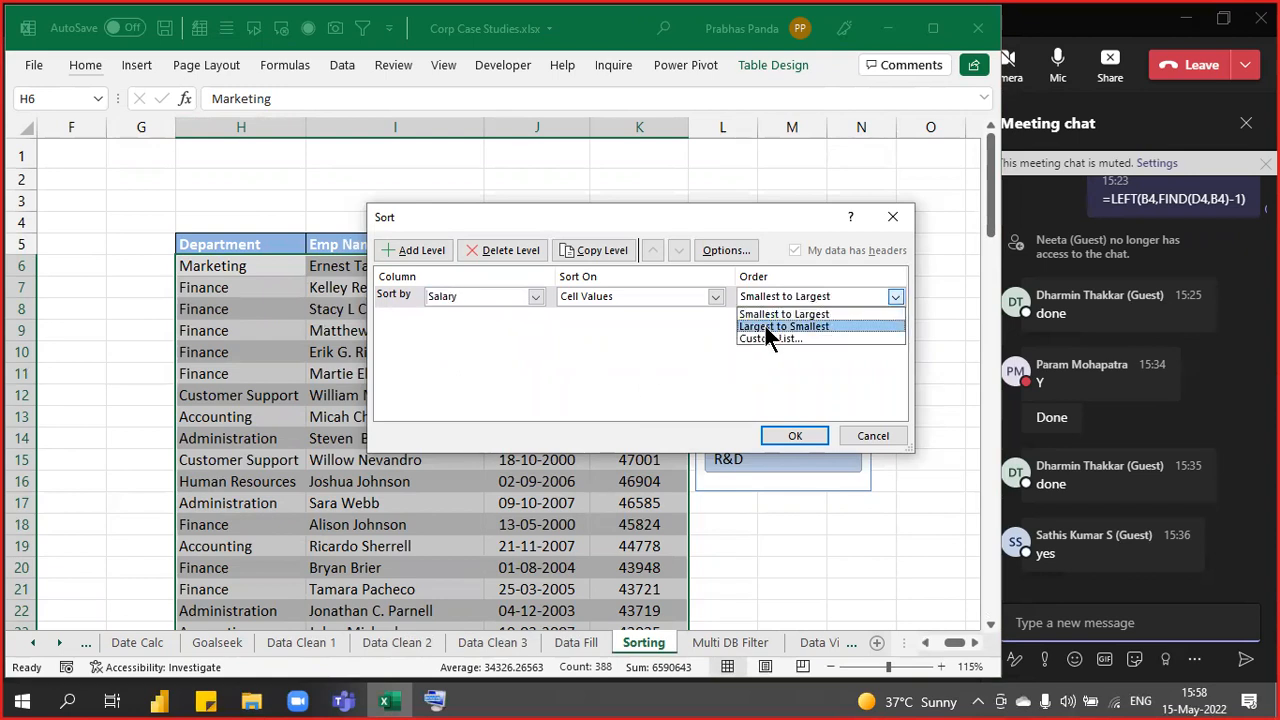
left_click(766, 327)
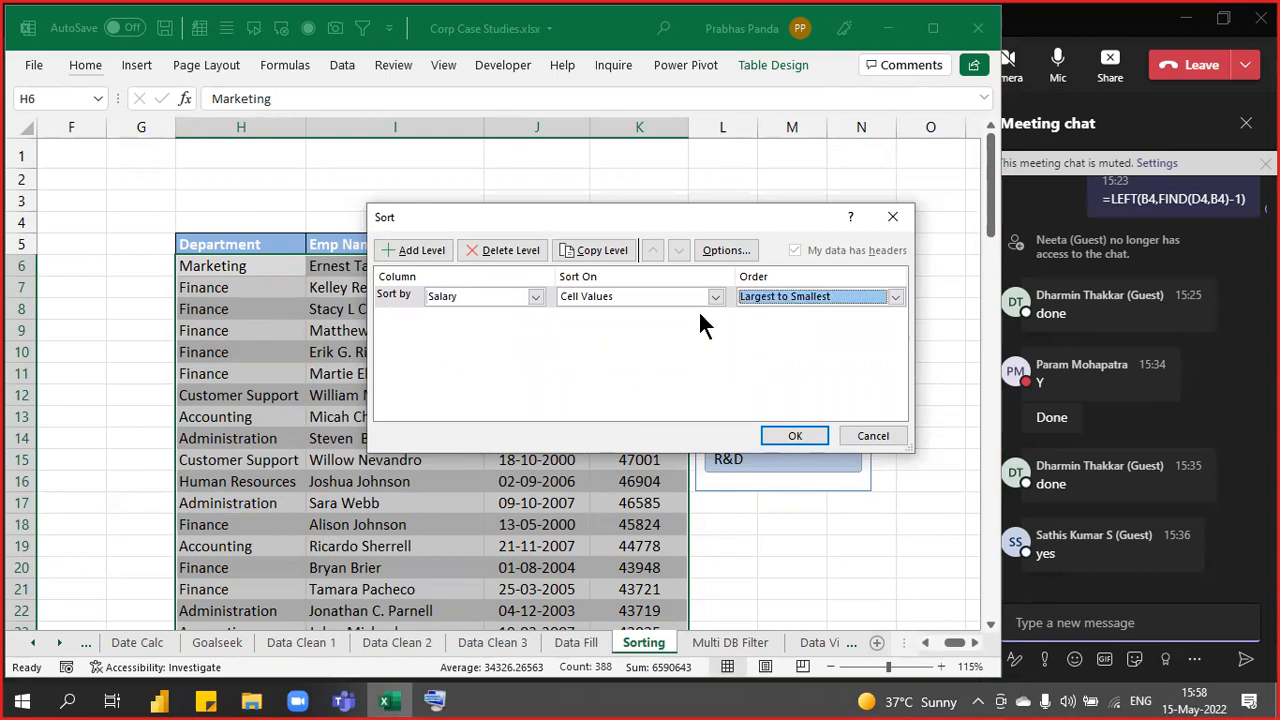
left_click(386, 249)
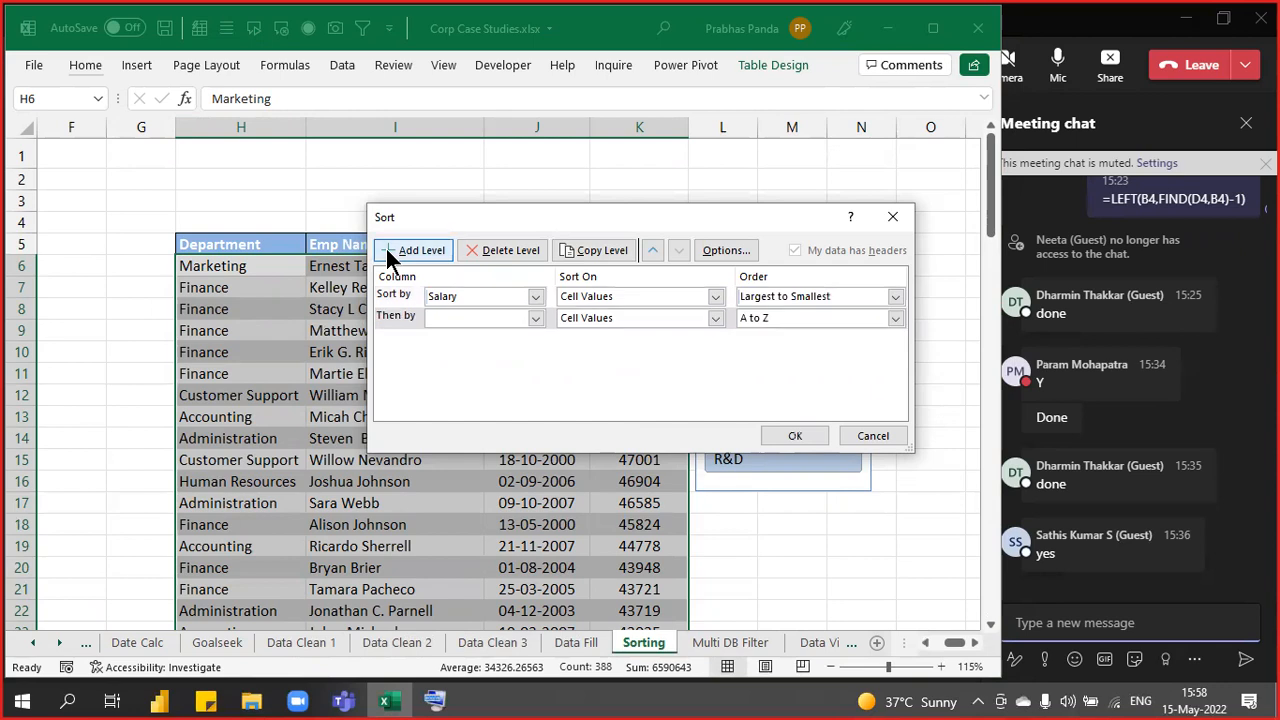
left_click(494, 318)
left_click(483, 332)
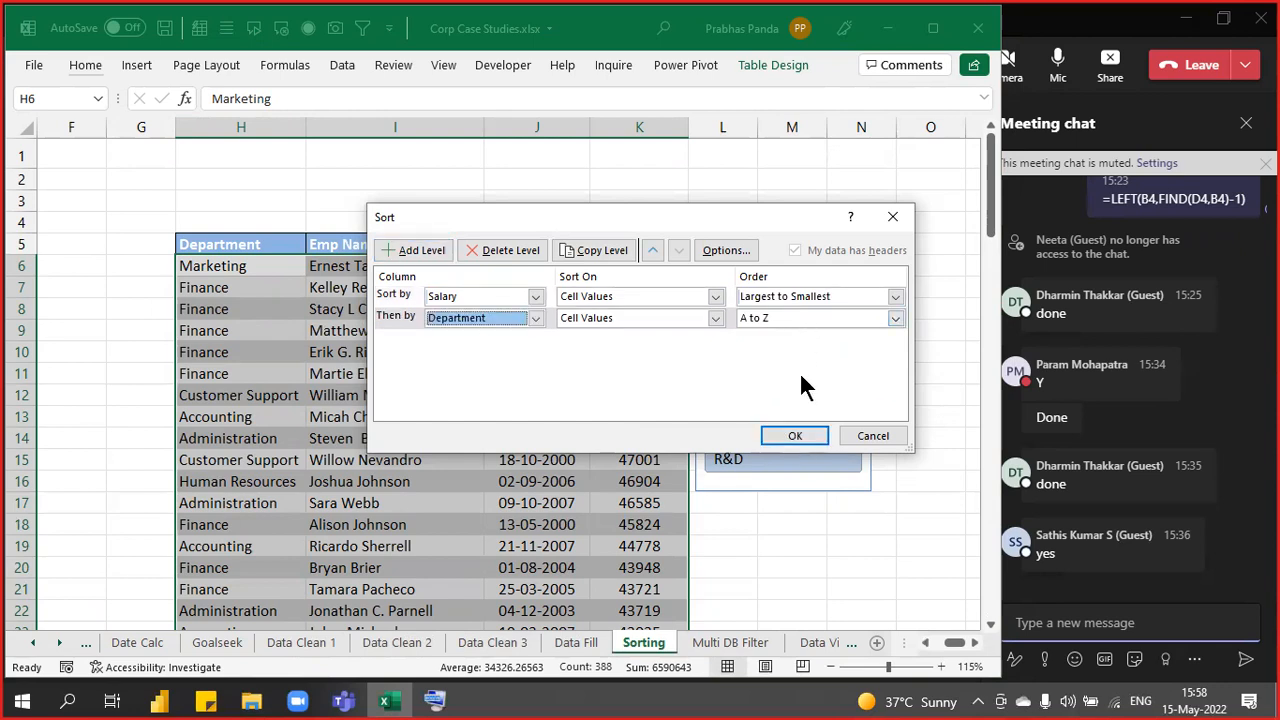
left_click(790, 435)
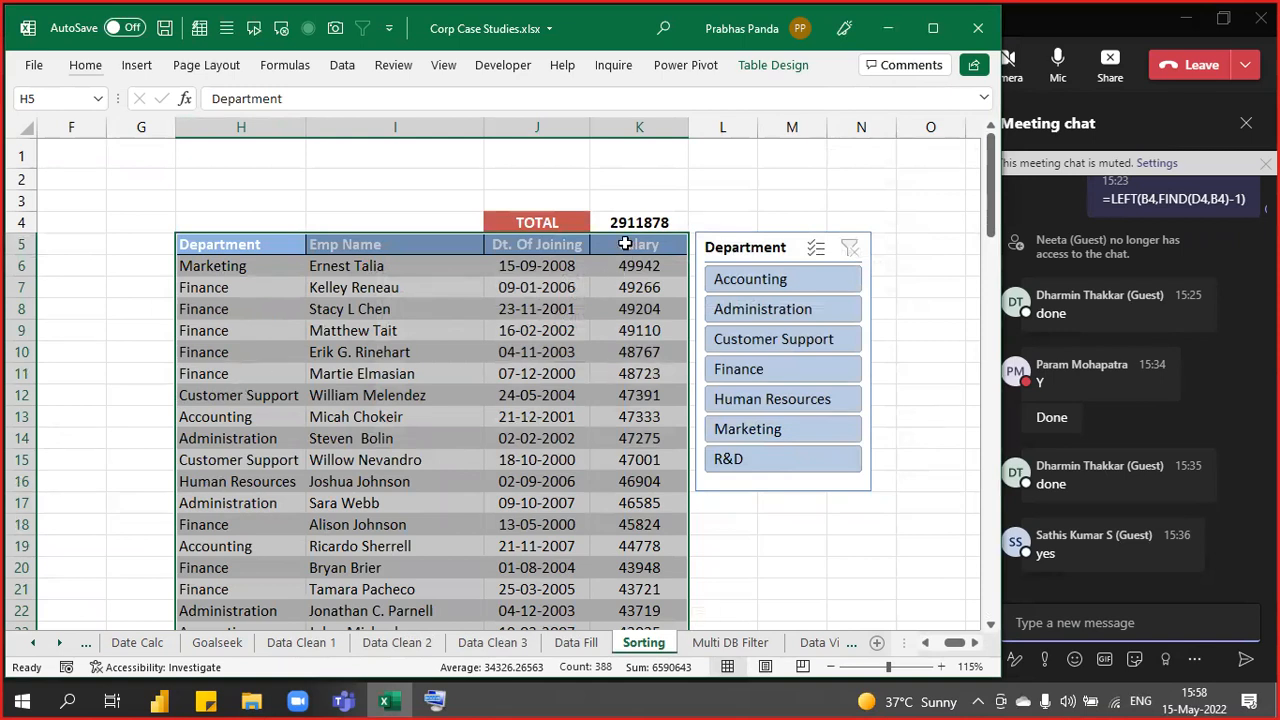
- Nudge the Department slicer up slightly and switch to the Multi DB Filter sheet
key("ctrl+q")
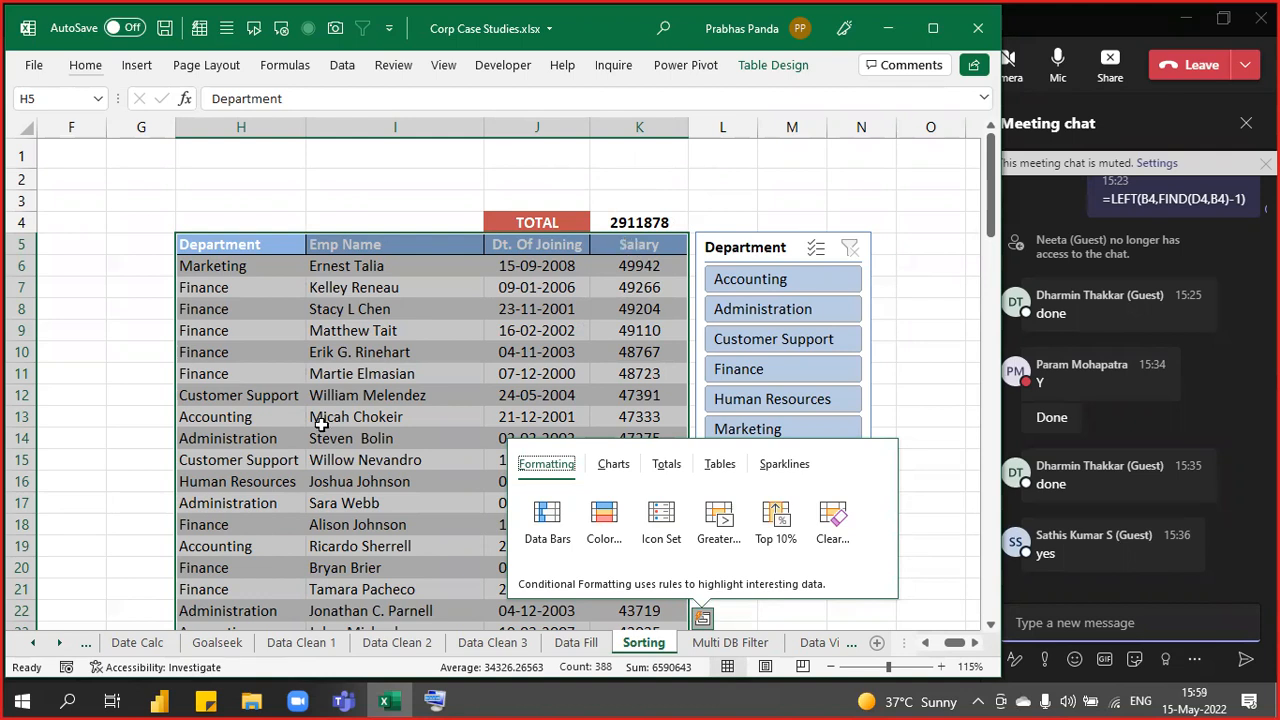
key("Escape")
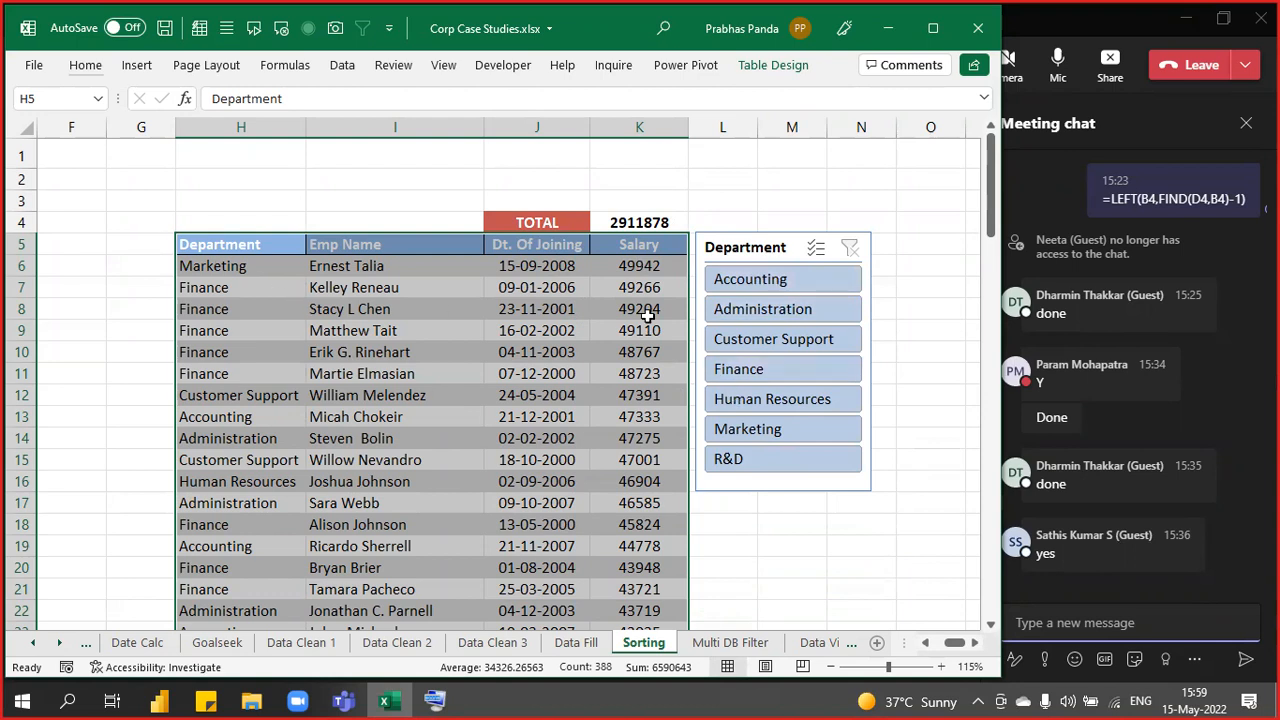
left_click(735, 240)
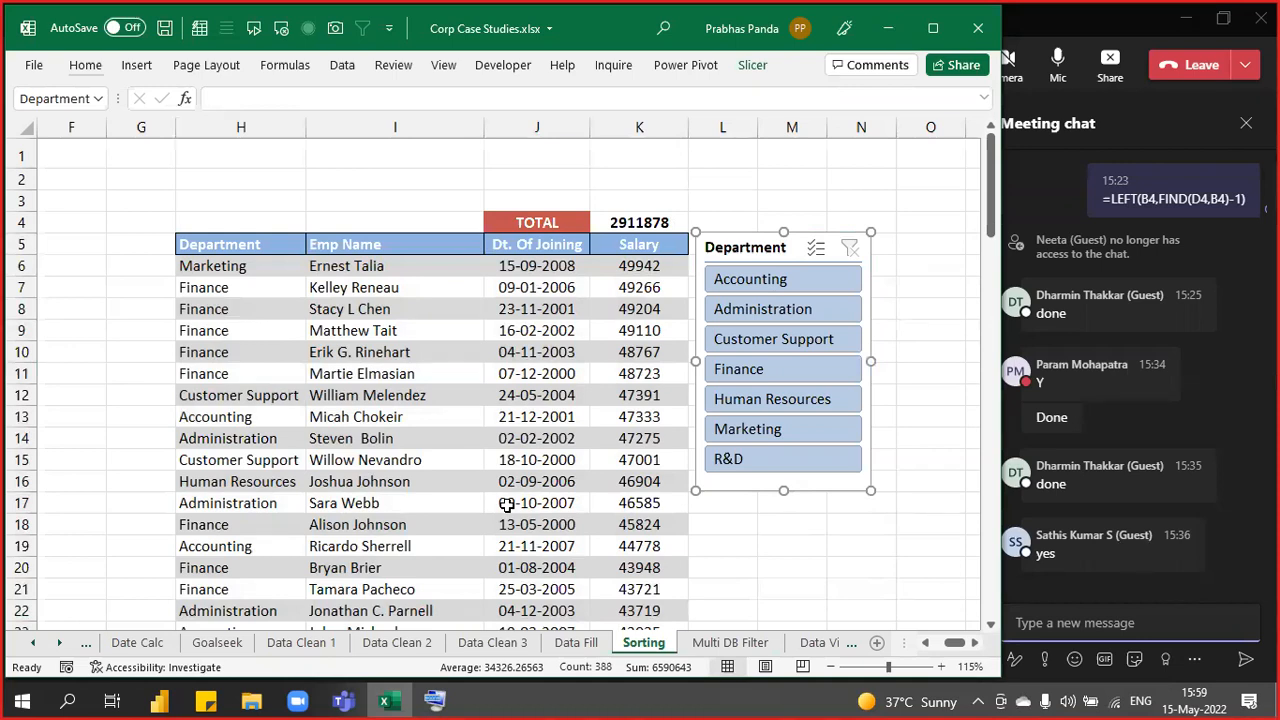
key("Up")
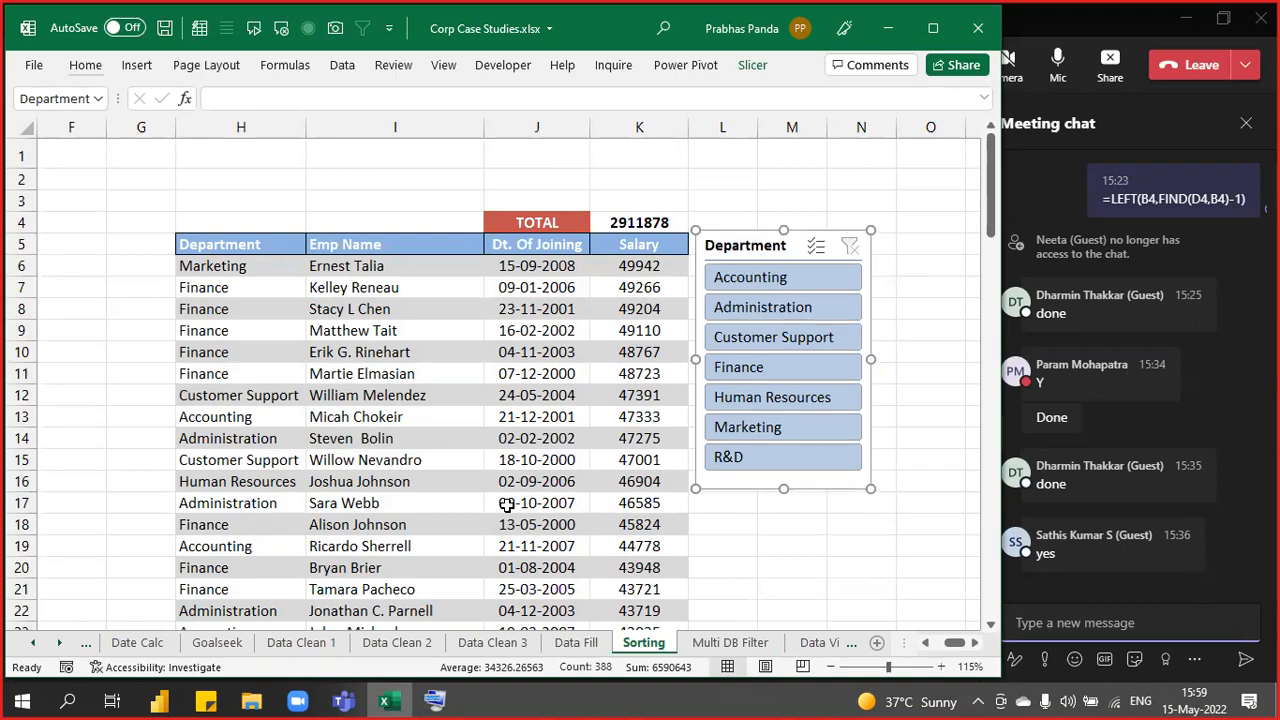
key("ctrl+Page_Down")
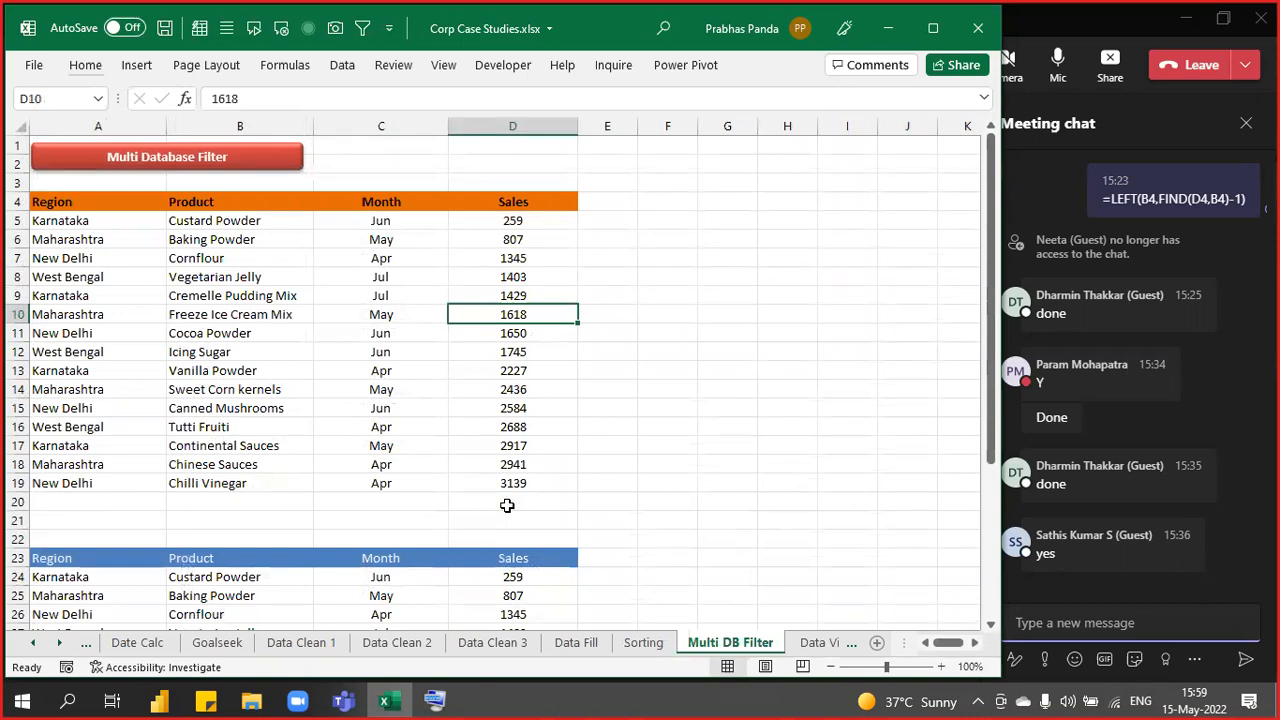
- Enter the label CHENNAI in F4, bold and underlined
key("Left")
key("Left")
key("Left")
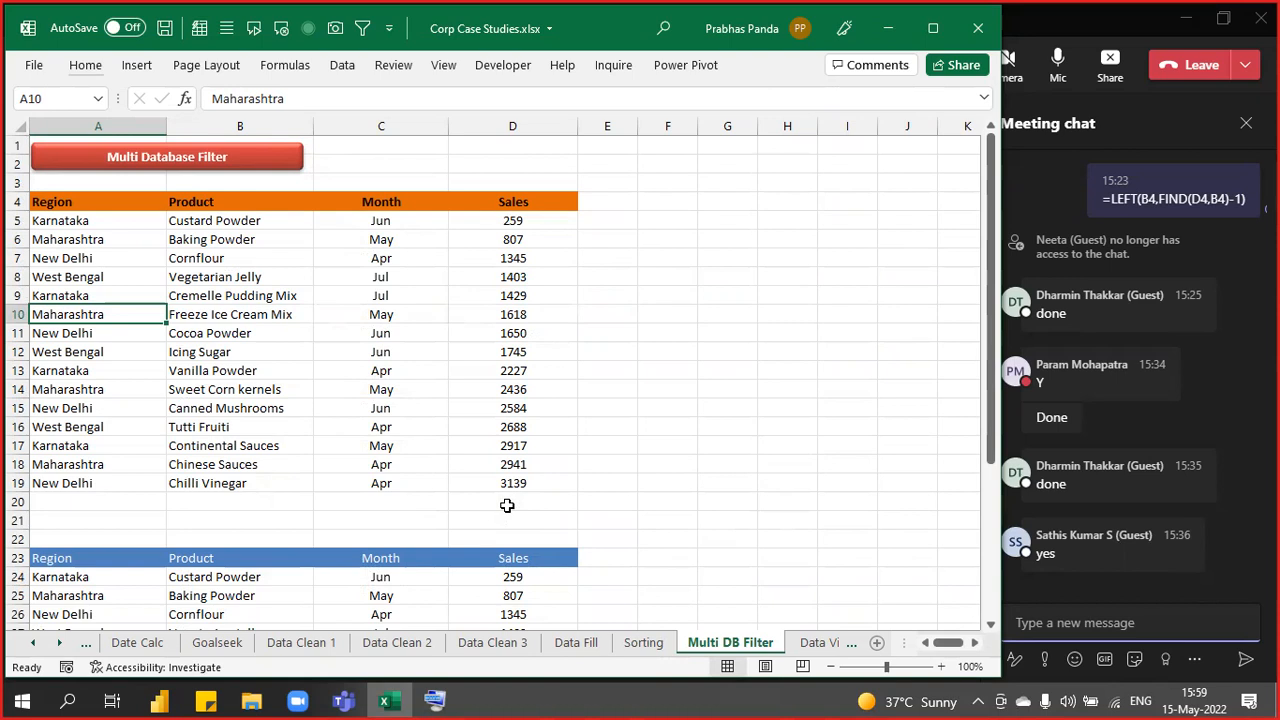
left_click(654, 205)
type("CHENNAI")
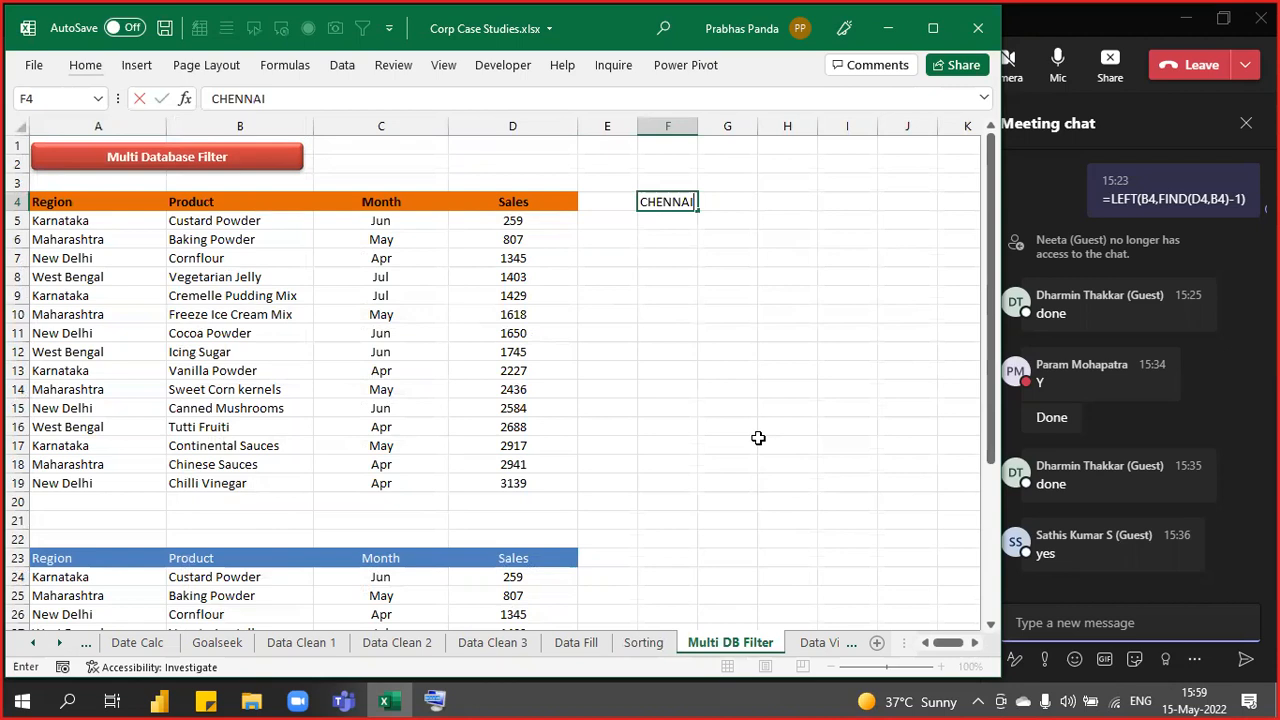
key("Return")
key("Up")
key("ctrl+b")
key("ctrl+u")
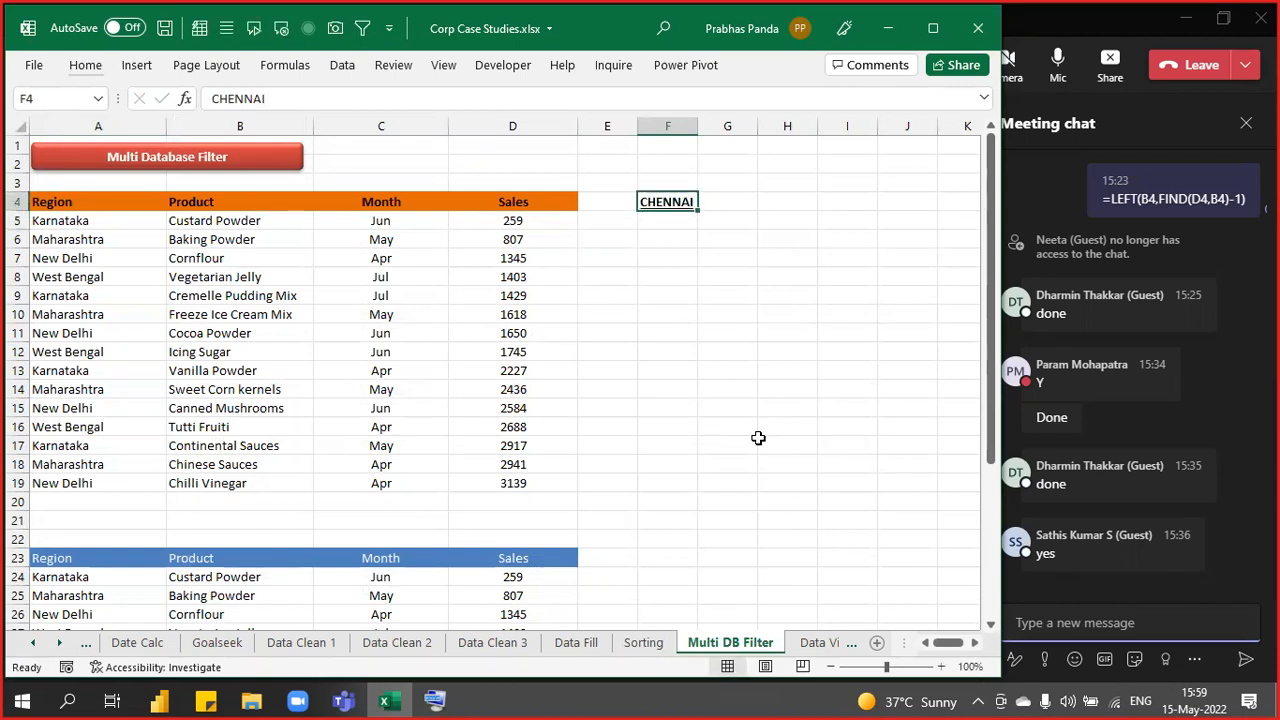
- Enter a bold underlined PUNE label in F23, then select the Region table A4:D19
key("Down")
key("Down")
key("Down")
key("Down")
key("Down")
key("Down")
key("Down")
key("Down")
key("Down")
key("Down")
key("Down")
key("Down")
key("Down")
key("Down")
key("Down")
key("Down")
key("Down")
key("Down")
key("Down")
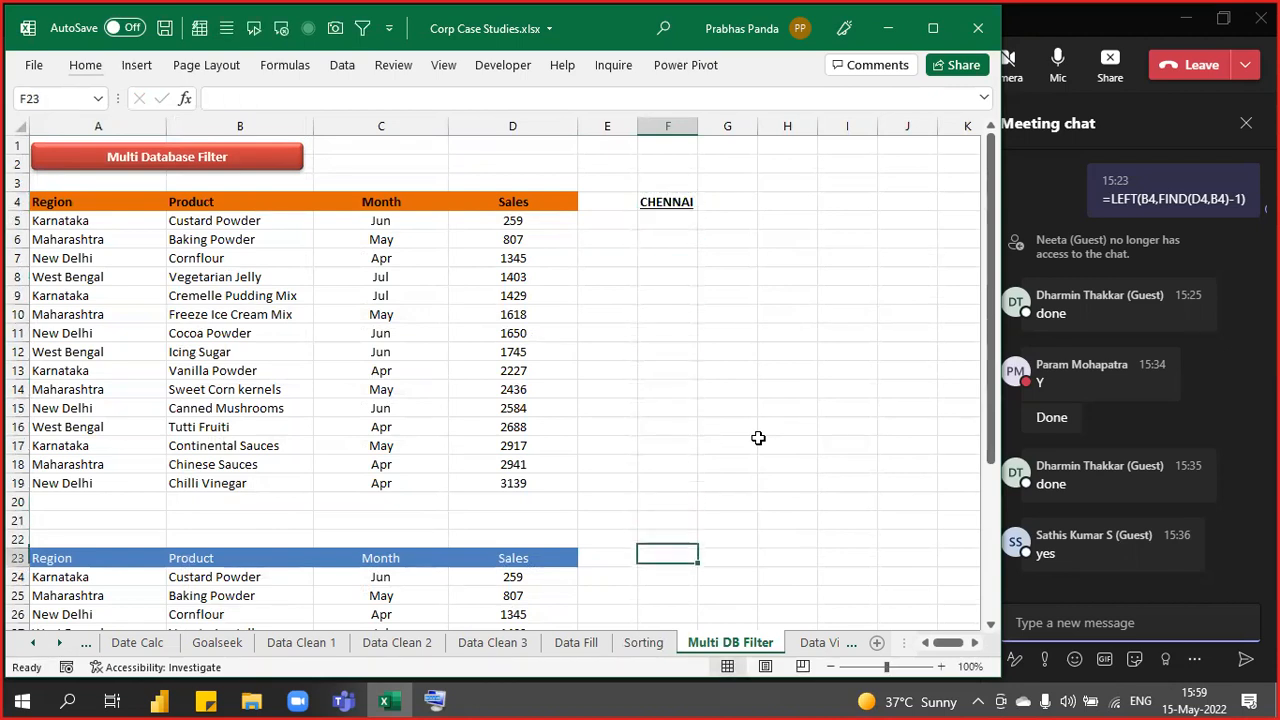
type("PUNE")
key("Return")
key("Up")
key("ctrl+b")
key("ctrl+u")
key("Up")
key("Up")
key("Up")
key("Up")
key("Up")
key("Up")
key("Up")
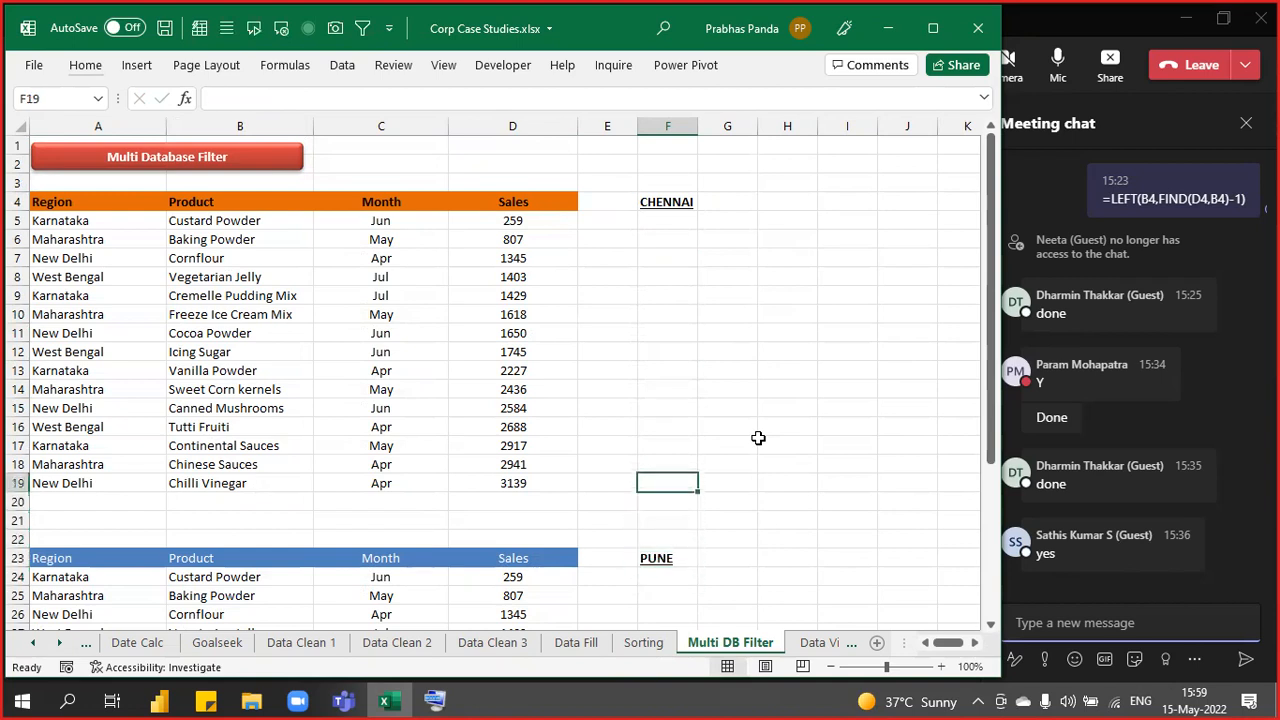
key("Up")
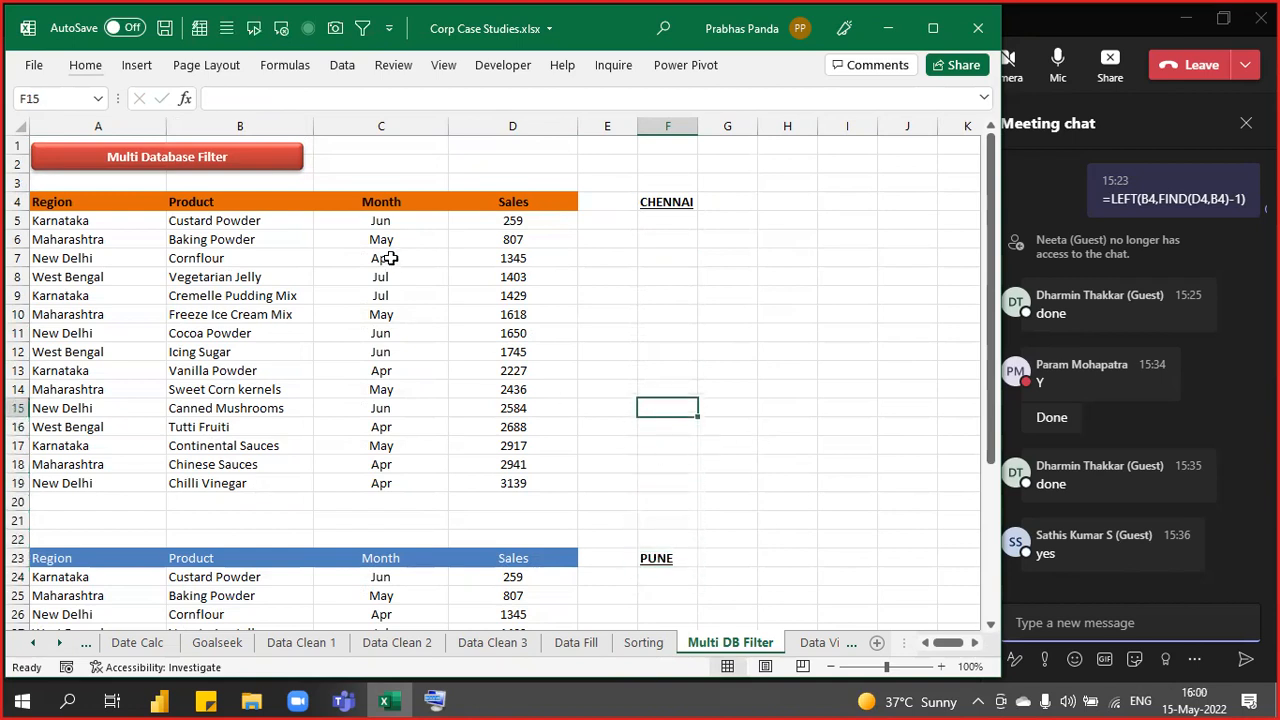
left_click(258, 258)
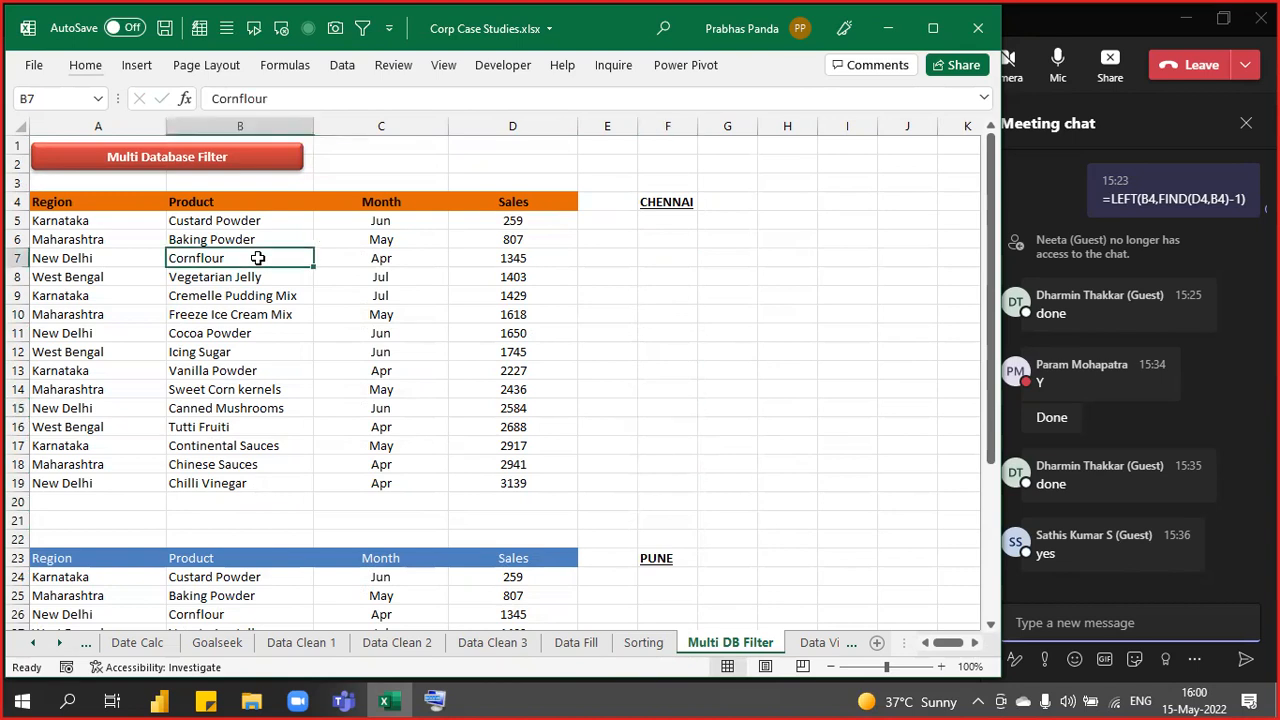
left_click_drag(108, 199, 502, 480)
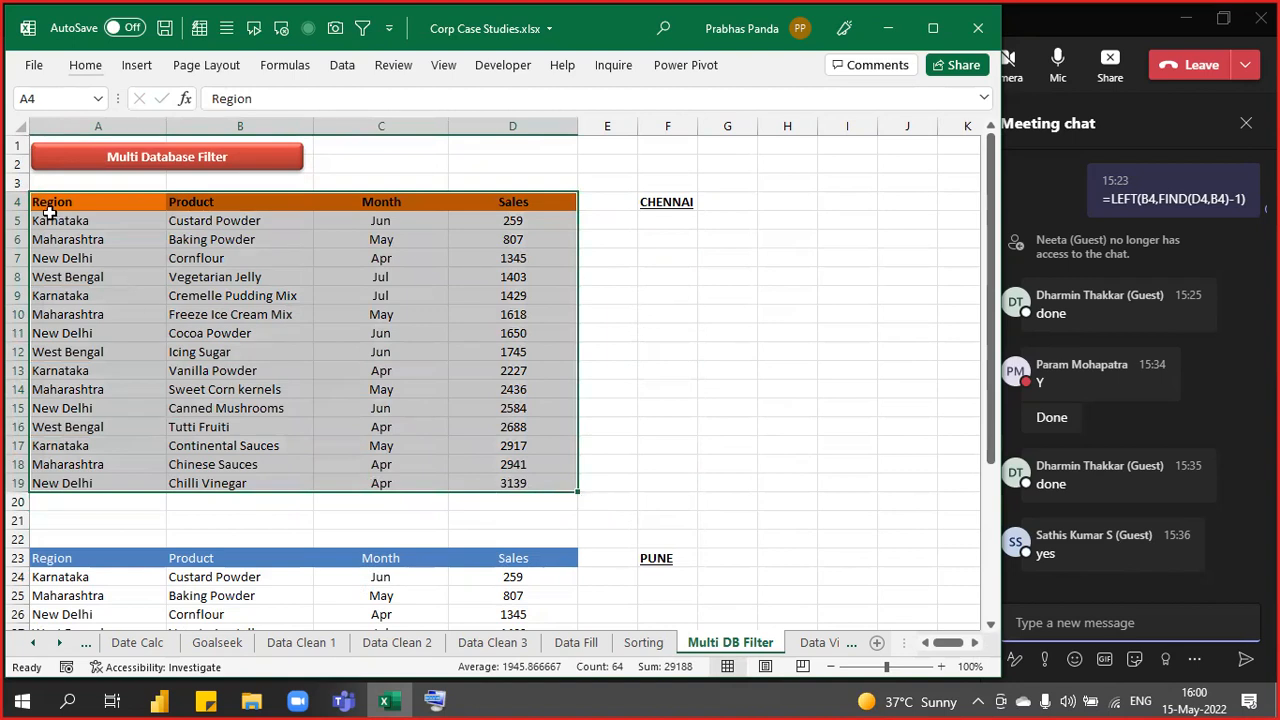
- Preview Quick Analysis options for the Region table and the lower sales range
key("ctrl+q")
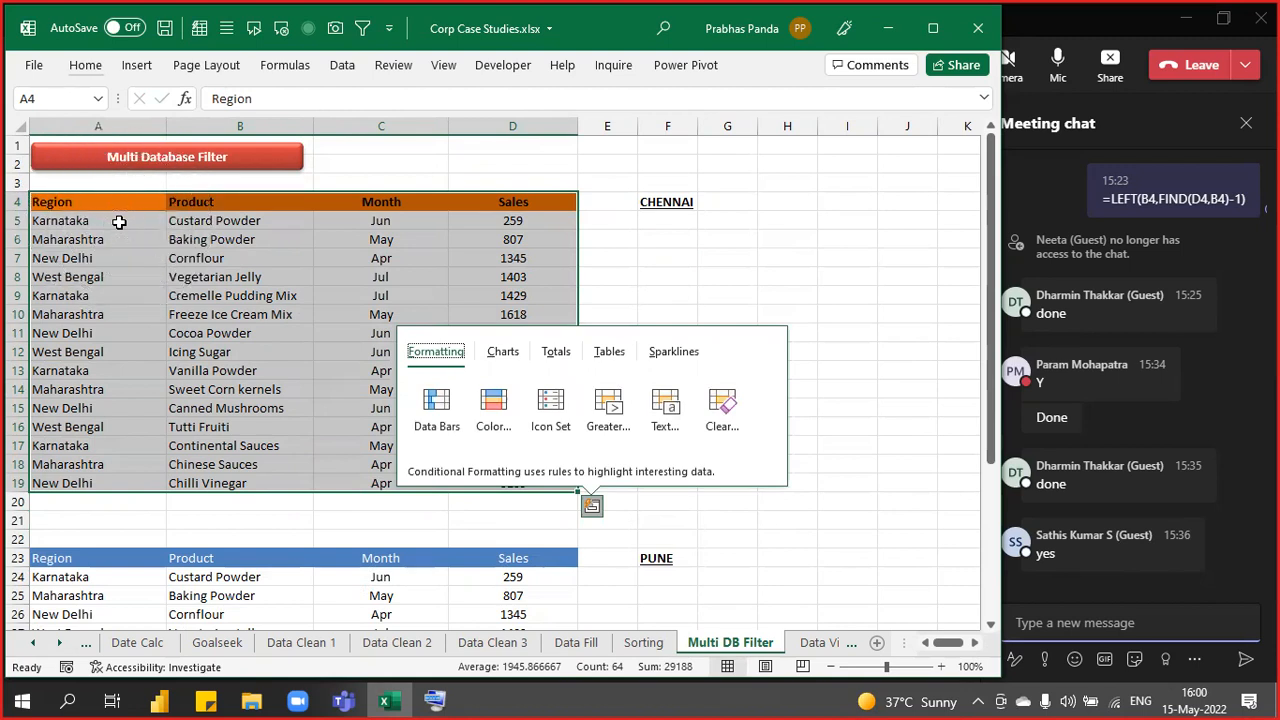
scroll(300, 532, "down", 5)
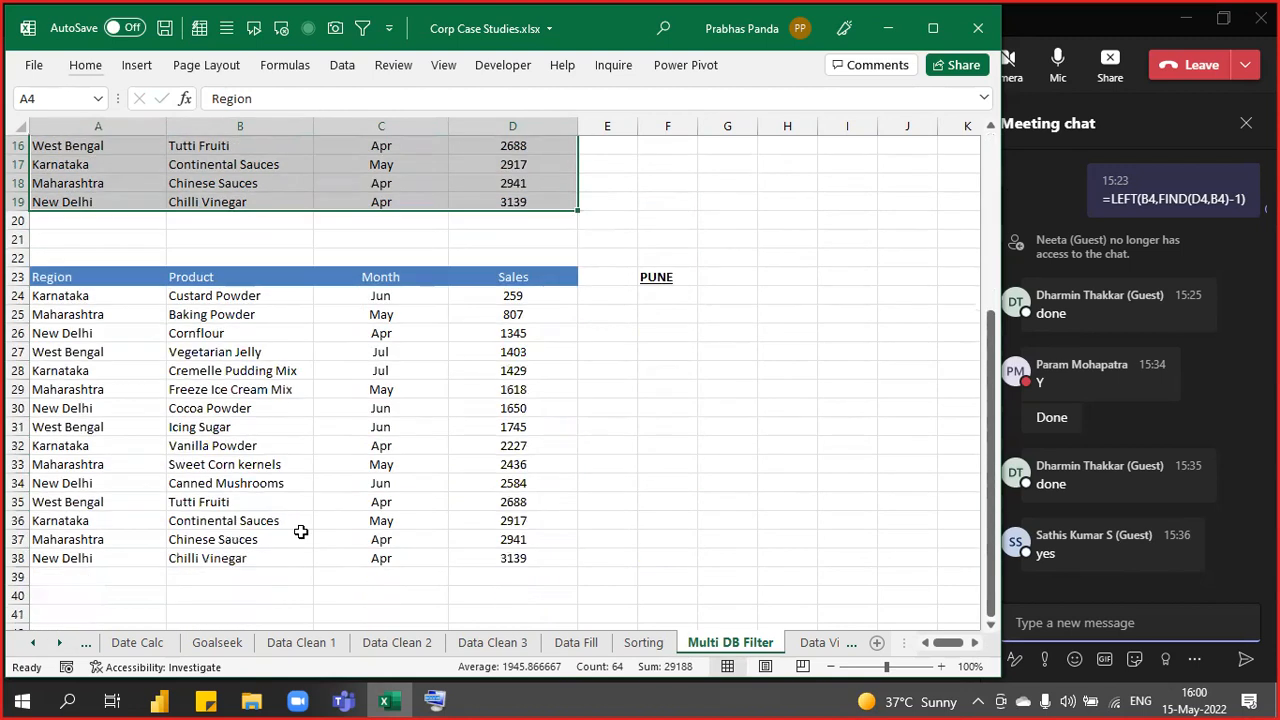
left_click_drag(98, 281, 494, 563)
key("ctrl")
key("ctrl+q")
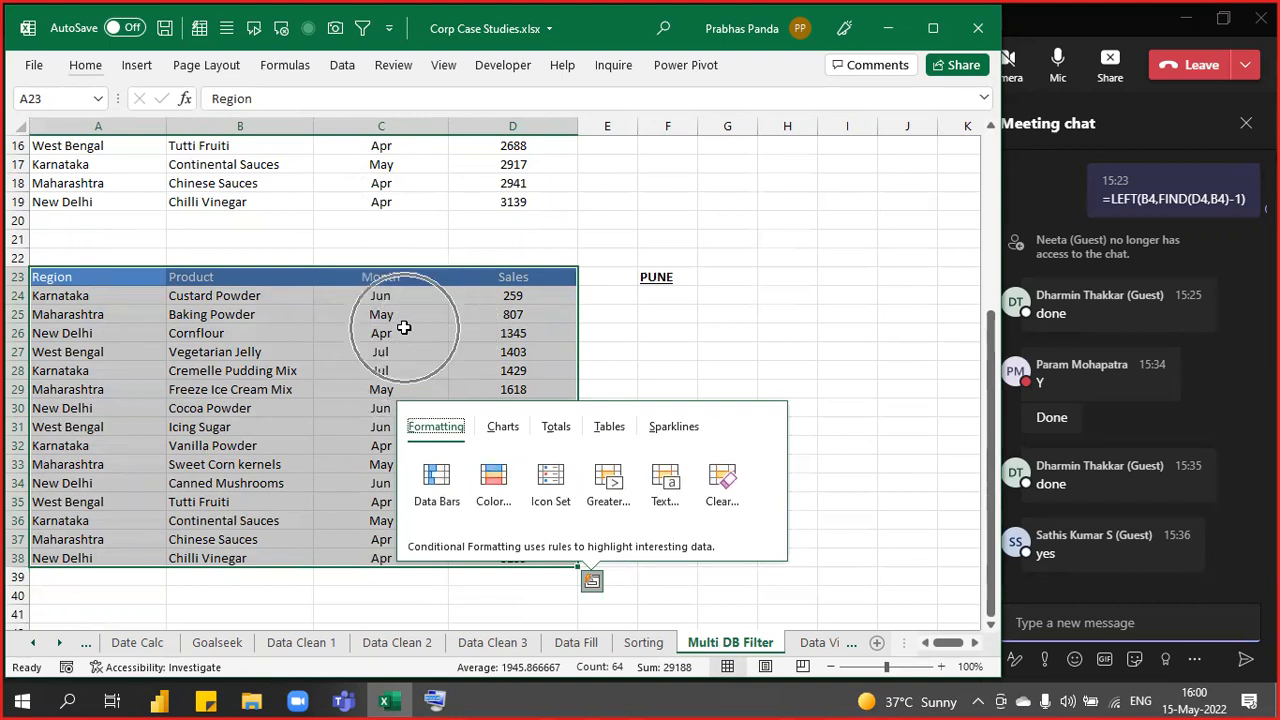
scroll(318, 460, "up", 6)
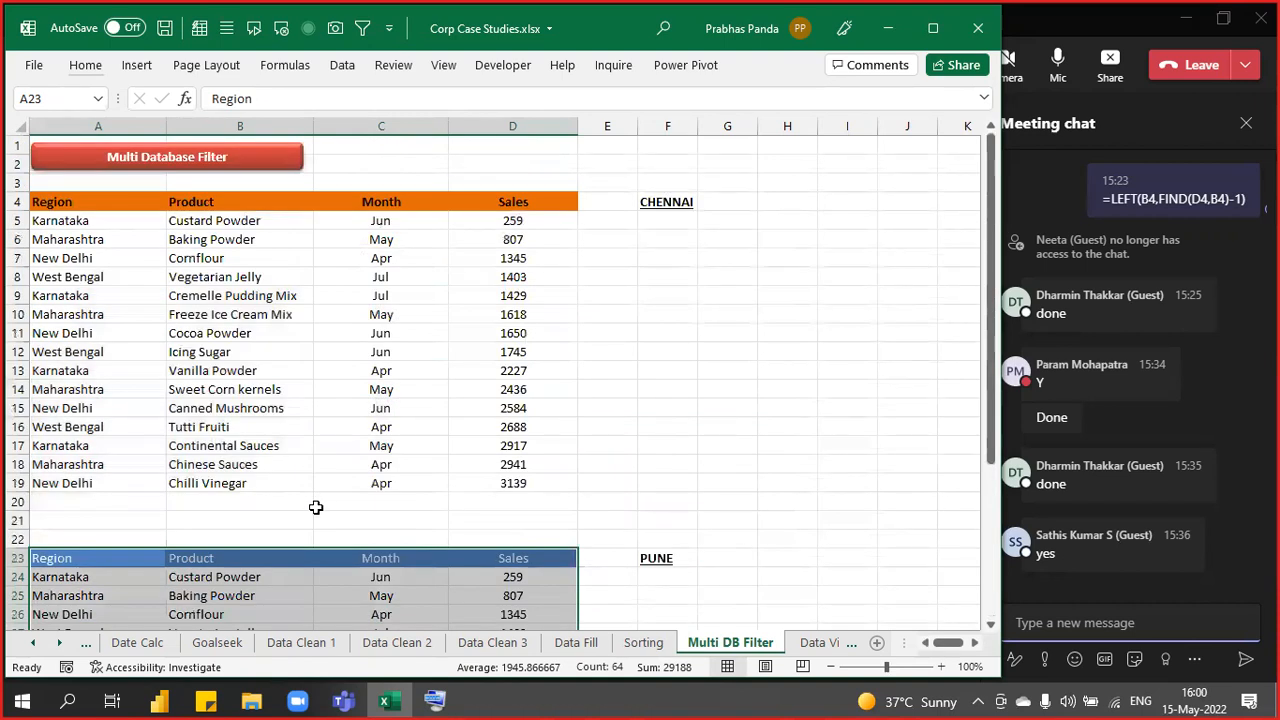
- Filter the upper range to Karnataka rows using cell A5's value
left_click(237, 251)
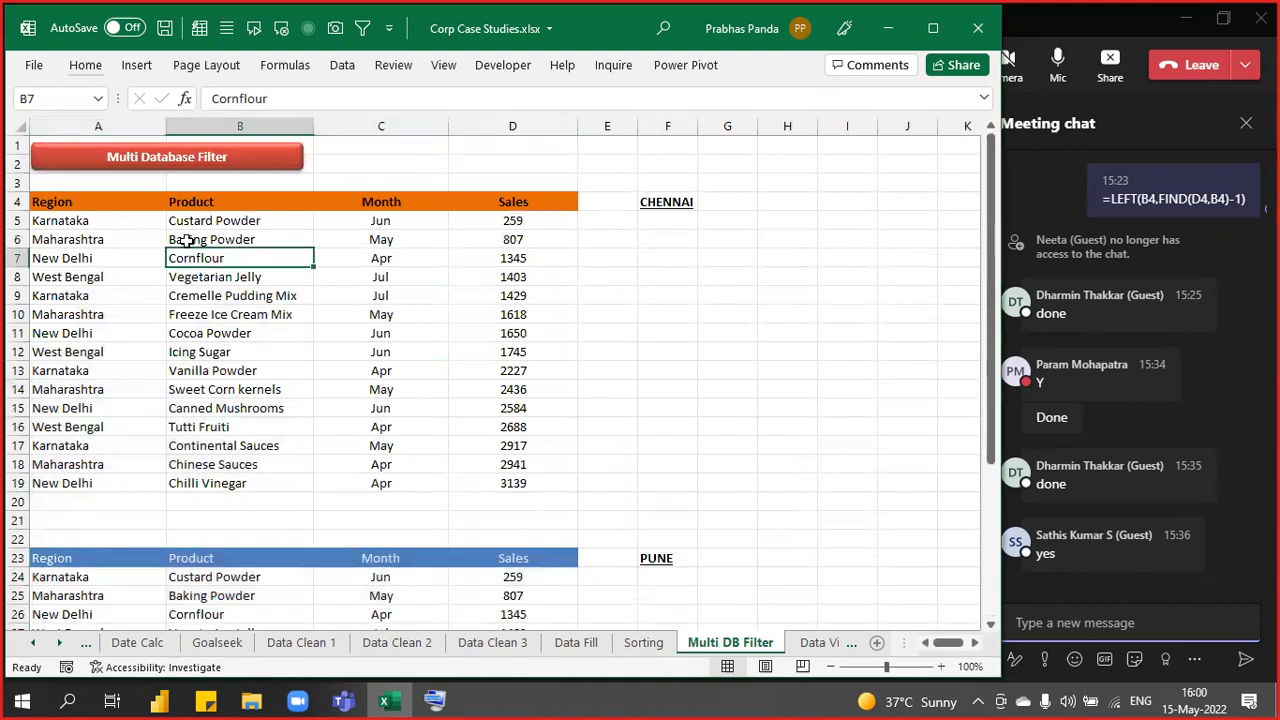
right_click(74, 222)
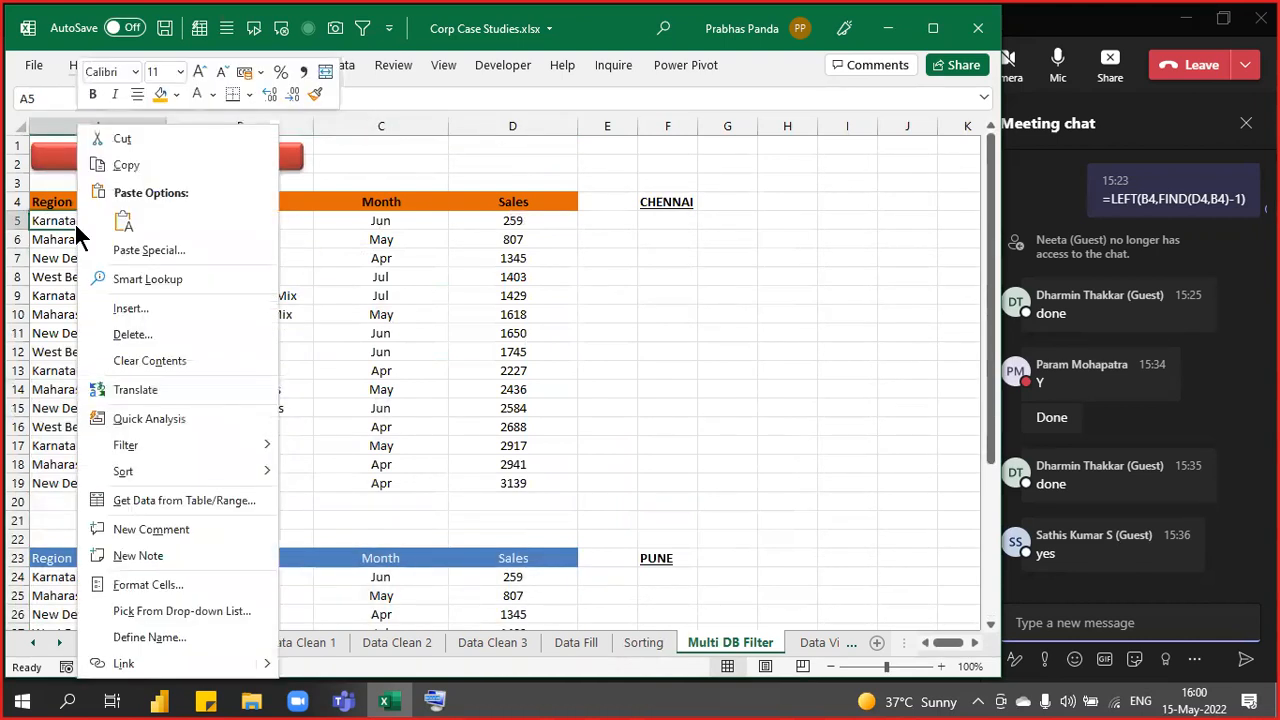
mouse_move(231, 446)
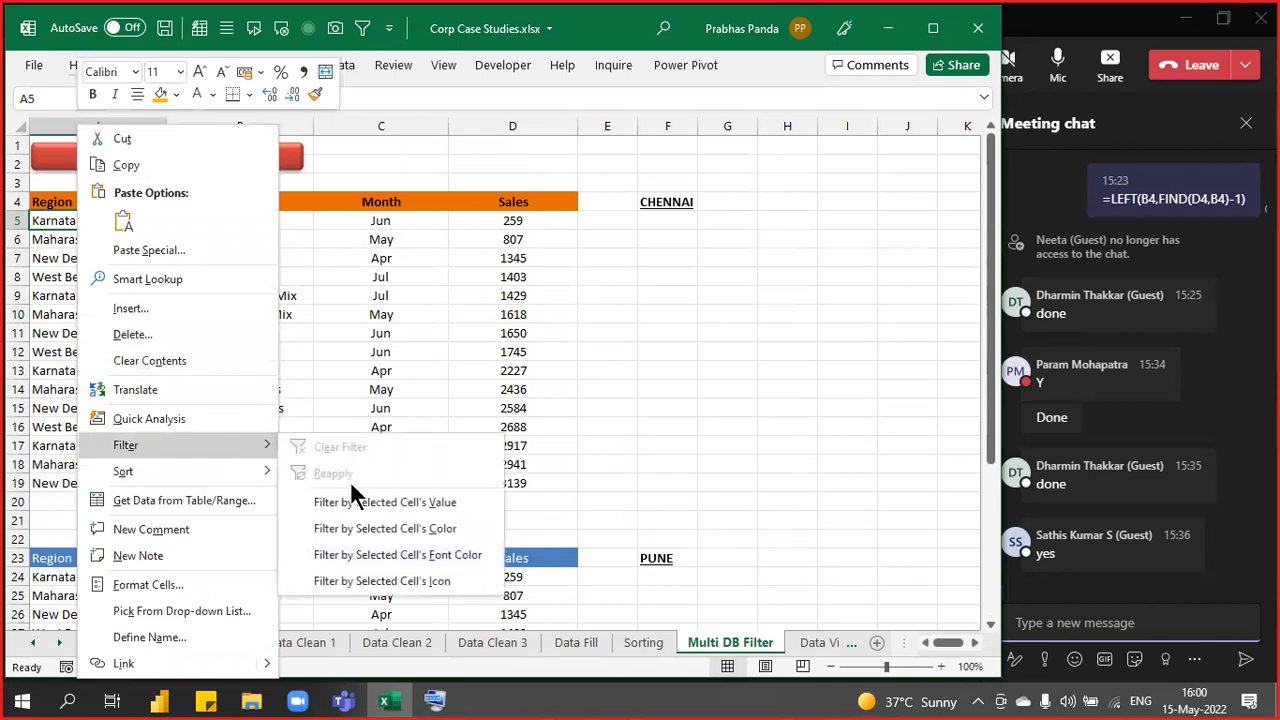
left_click(392, 503)
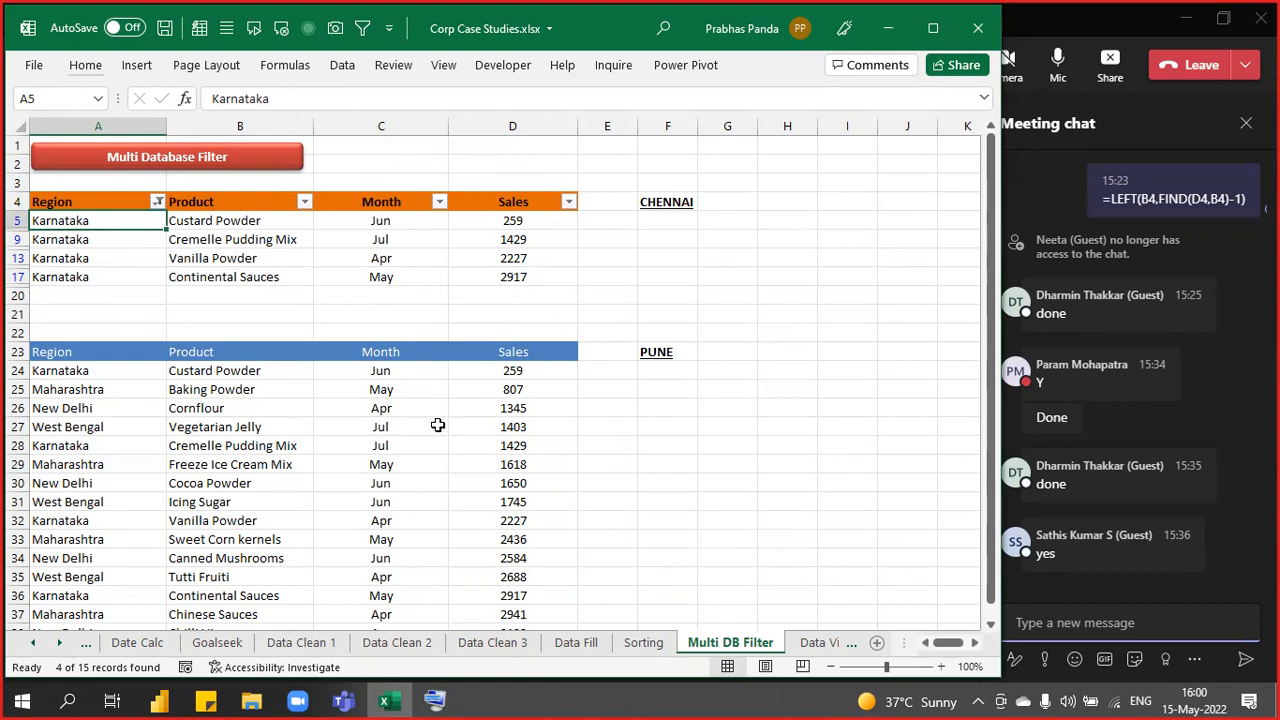
- Filter the lower range to Apr rows using cell C26's value
right_click(400, 407)
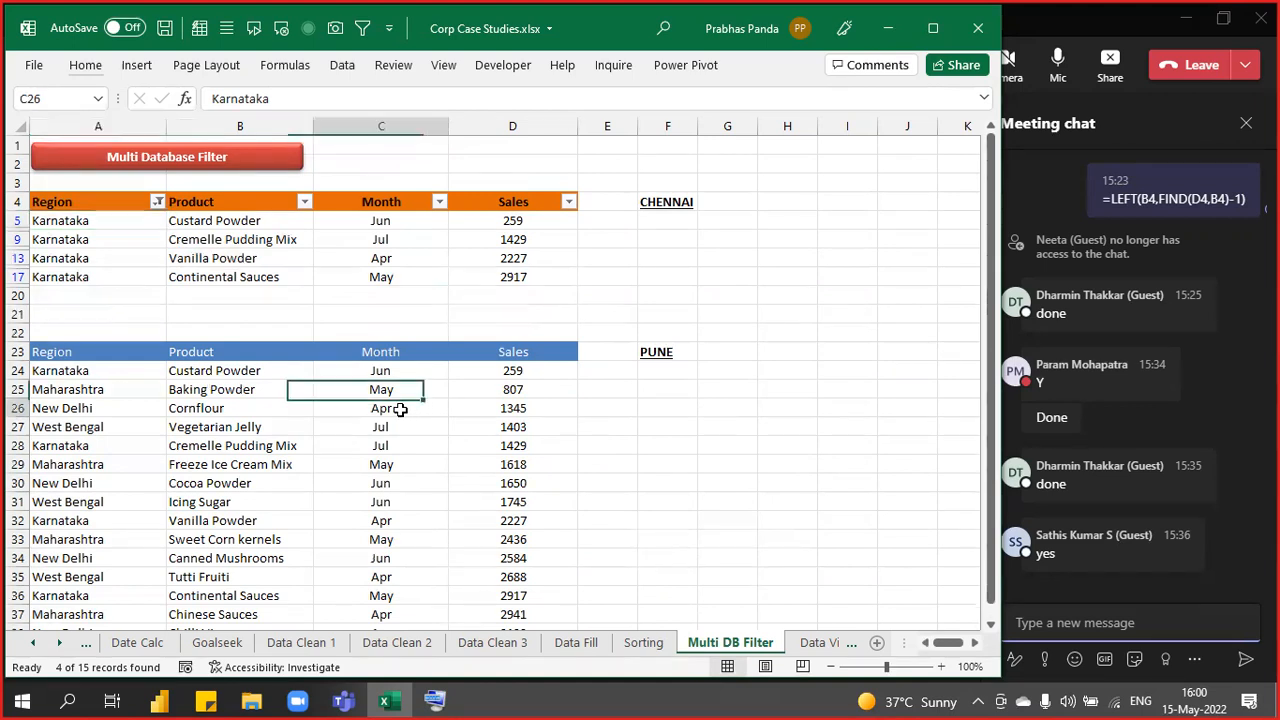
mouse_move(486, 444)
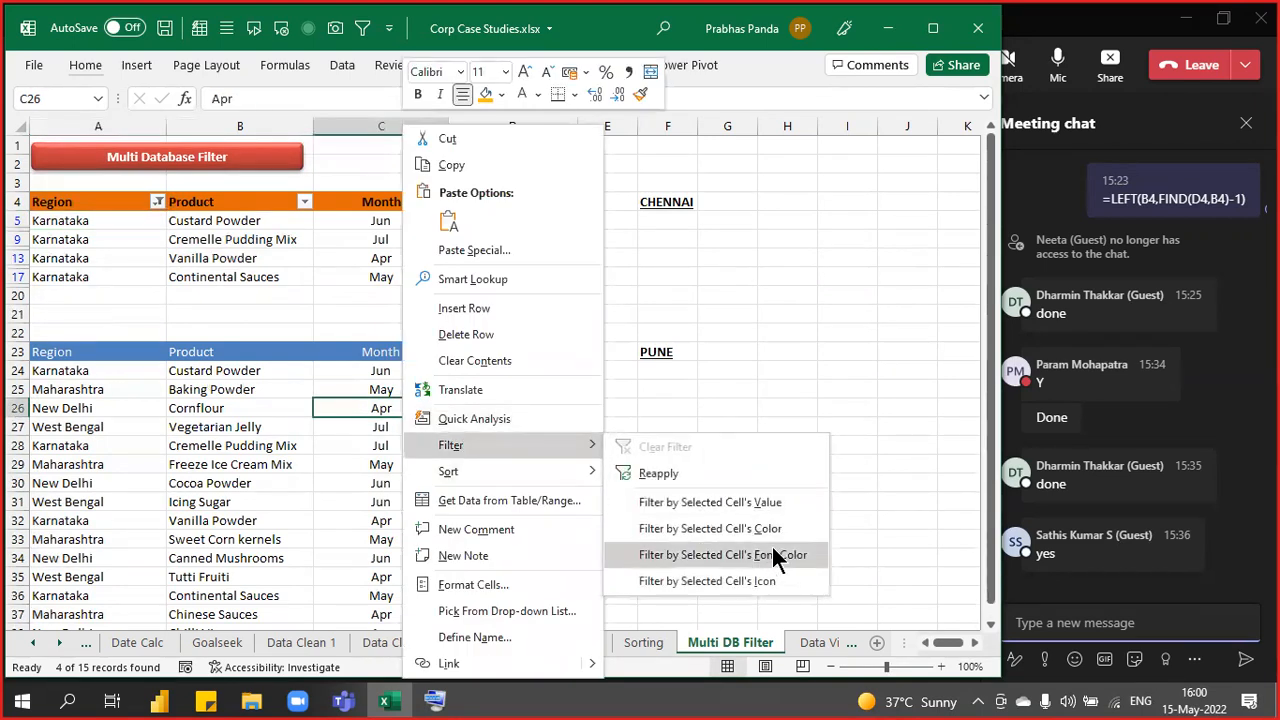
left_click(710, 502)
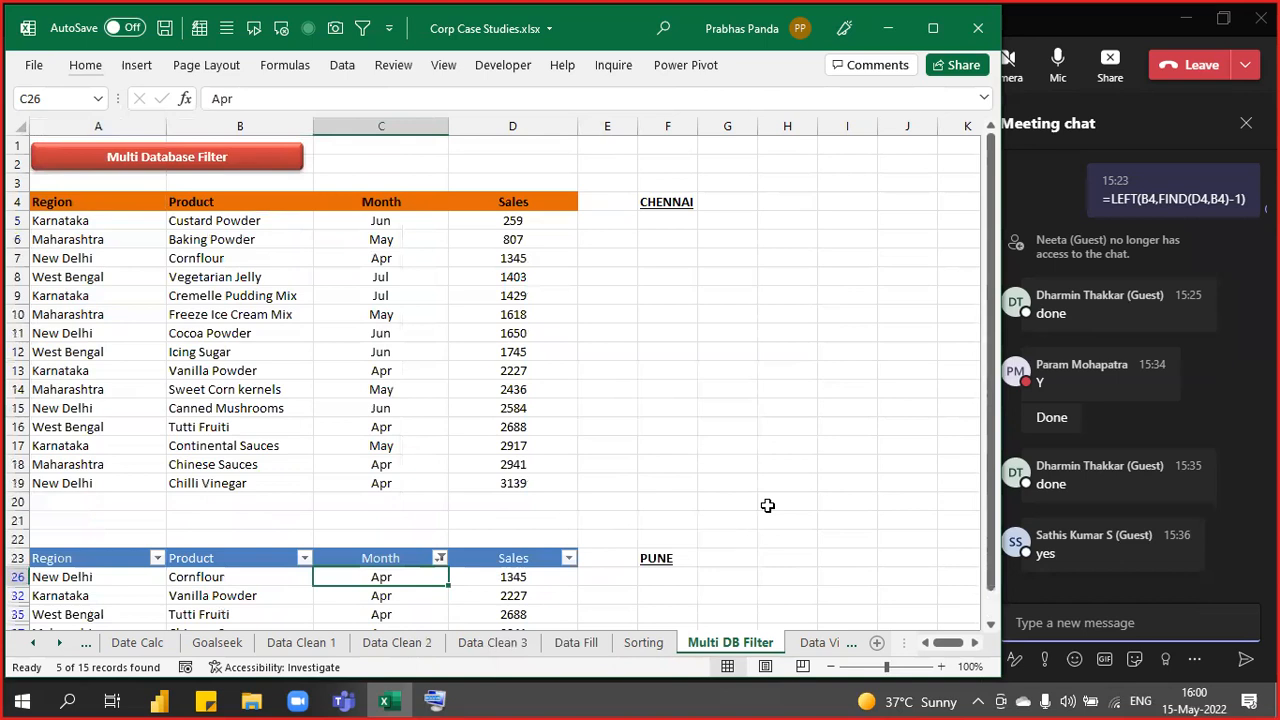
scroll(767, 505, "down", 2)
scroll(767, 505, "down", 1)
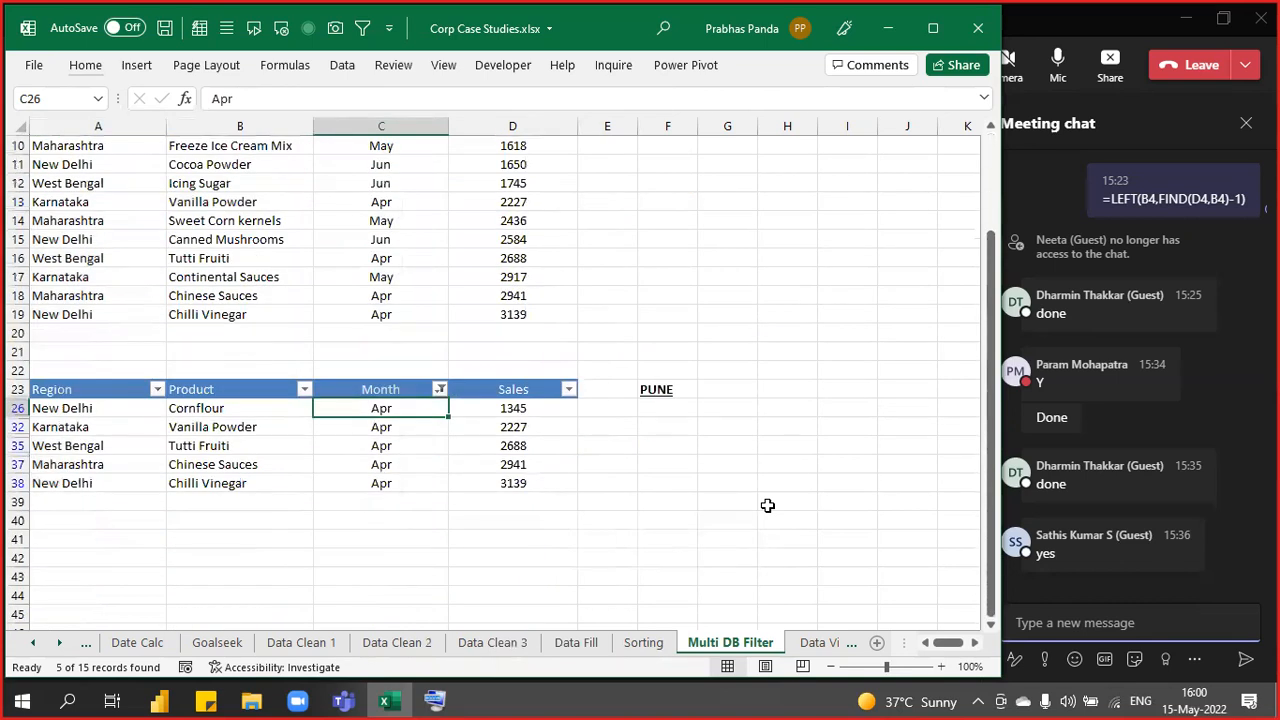
scroll(767, 505, "up", 3)
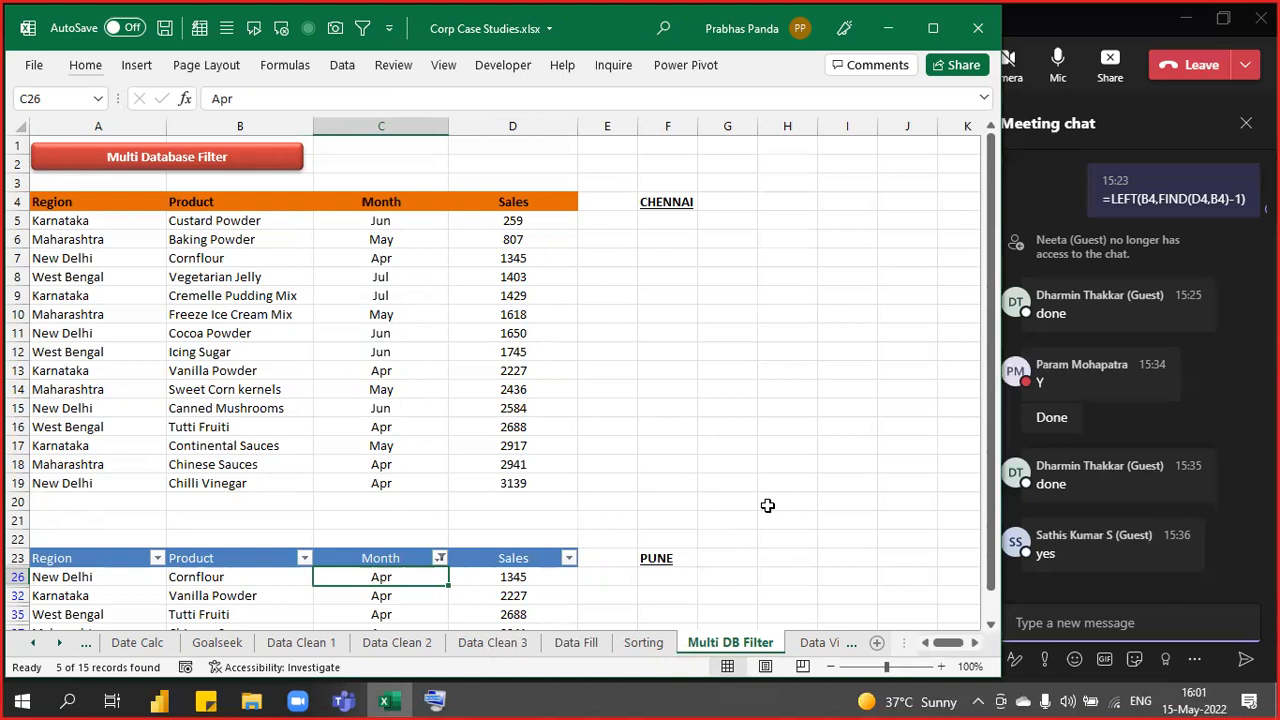
- Remove the Apr filter with Ctrl+Shift+L and select the upper range A4:D19
key("ctrl+shift+l")
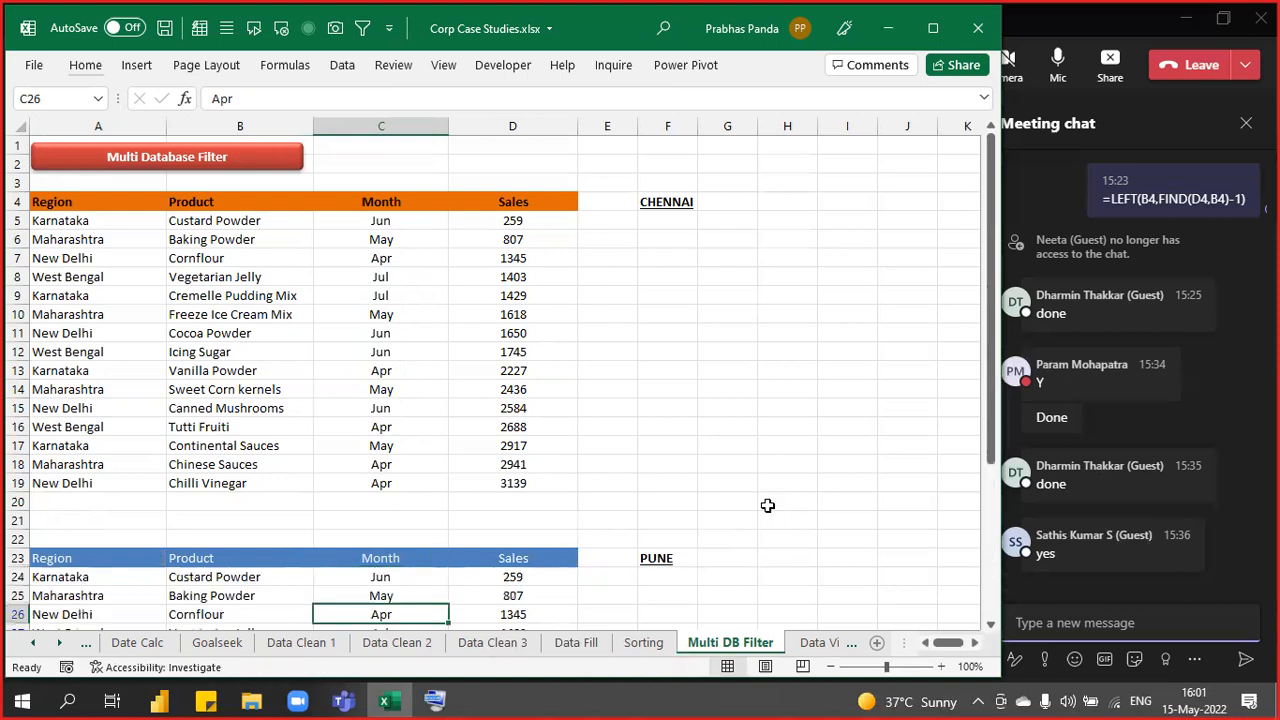
key("Up")
key("Up")
key("Up")
key("Up")
key("Up")
key("Up")
key("Up")
key("Up")
key("Up")
key("Up")
key("Up")
key("Up")
key("Up")
key("Up")
key("Up")
key("Up")
key("Up")
key("Up")
key("Up")
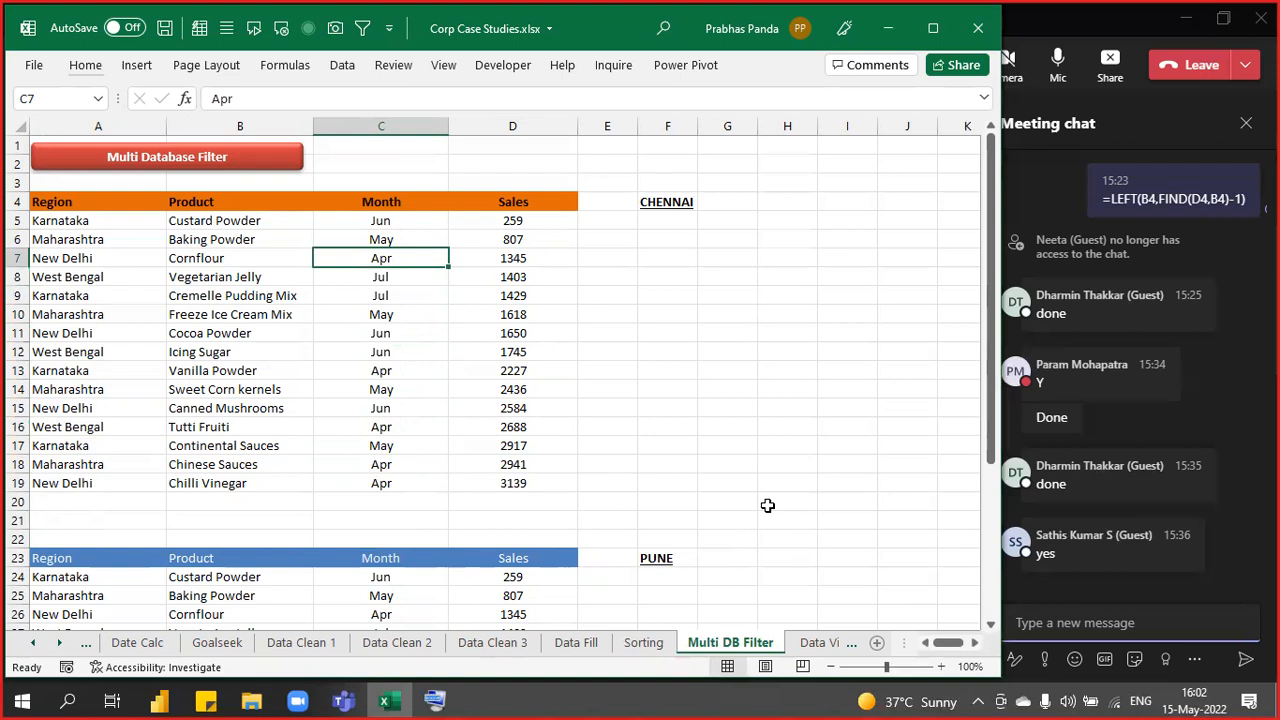
key("ctrl+a")
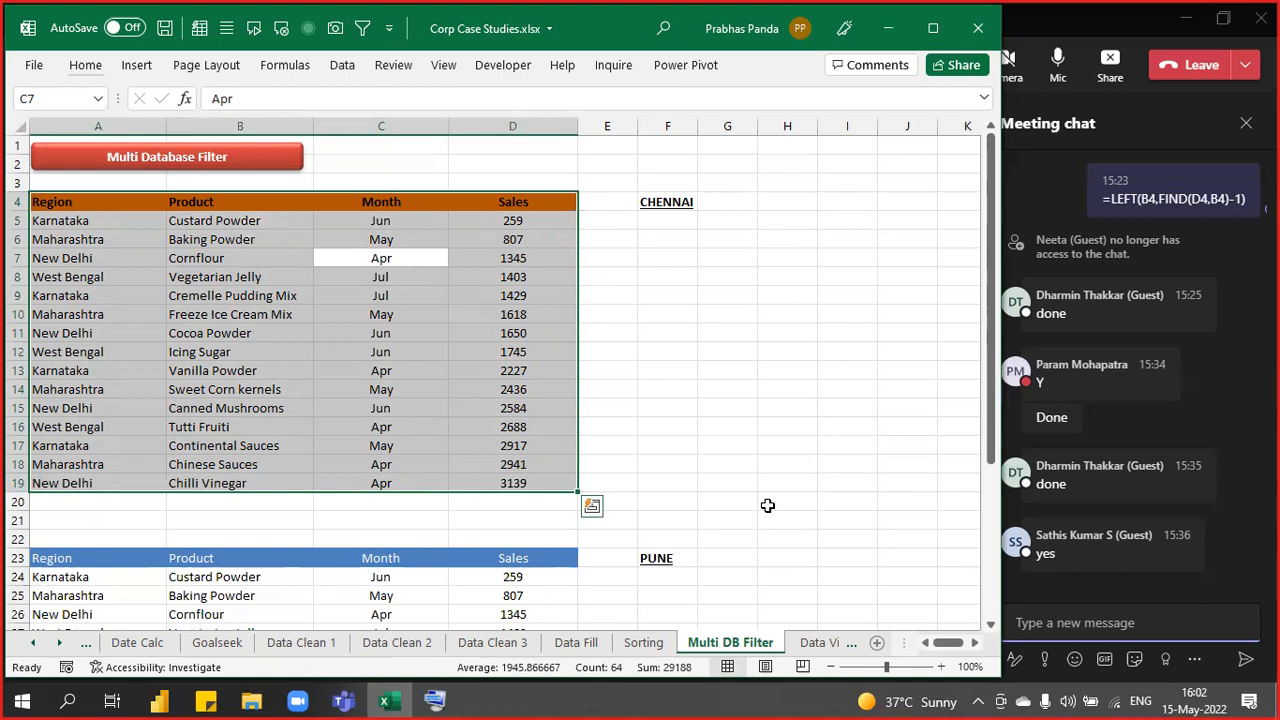
- Convert the A4:D19 region sales range into a table with headers using Ctrl+T
key("ctrl+t")
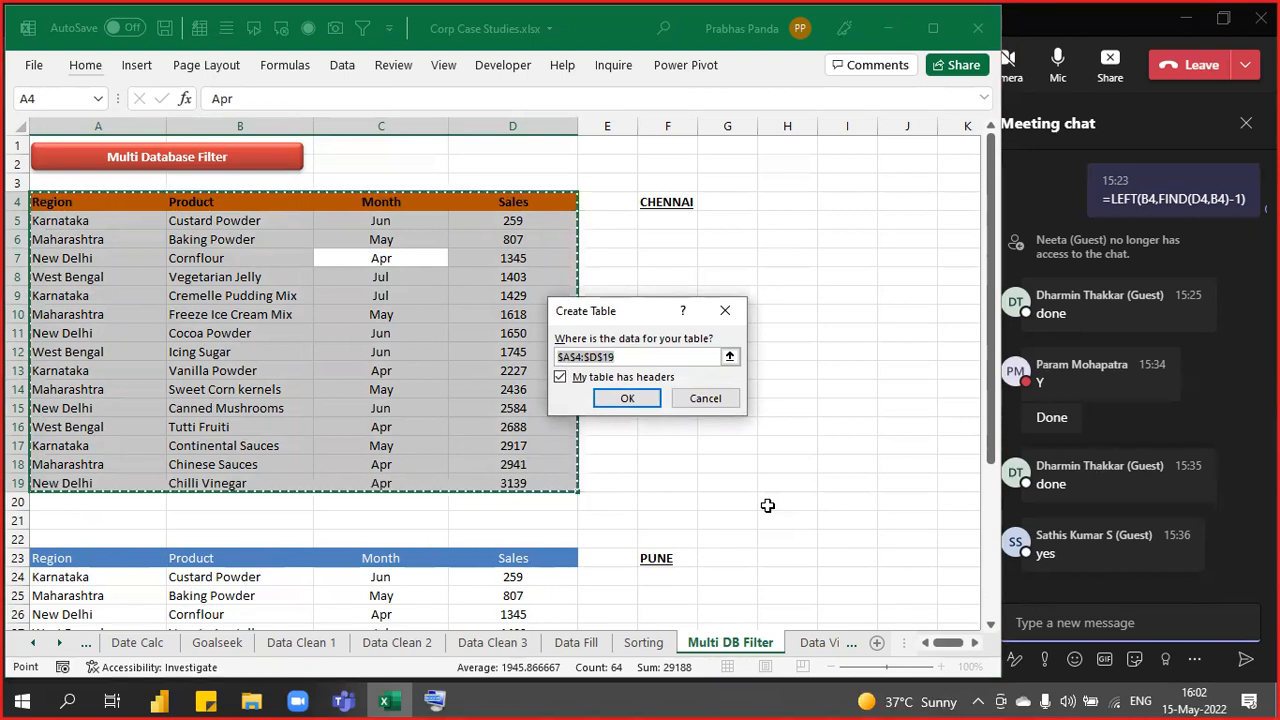
key("Return")
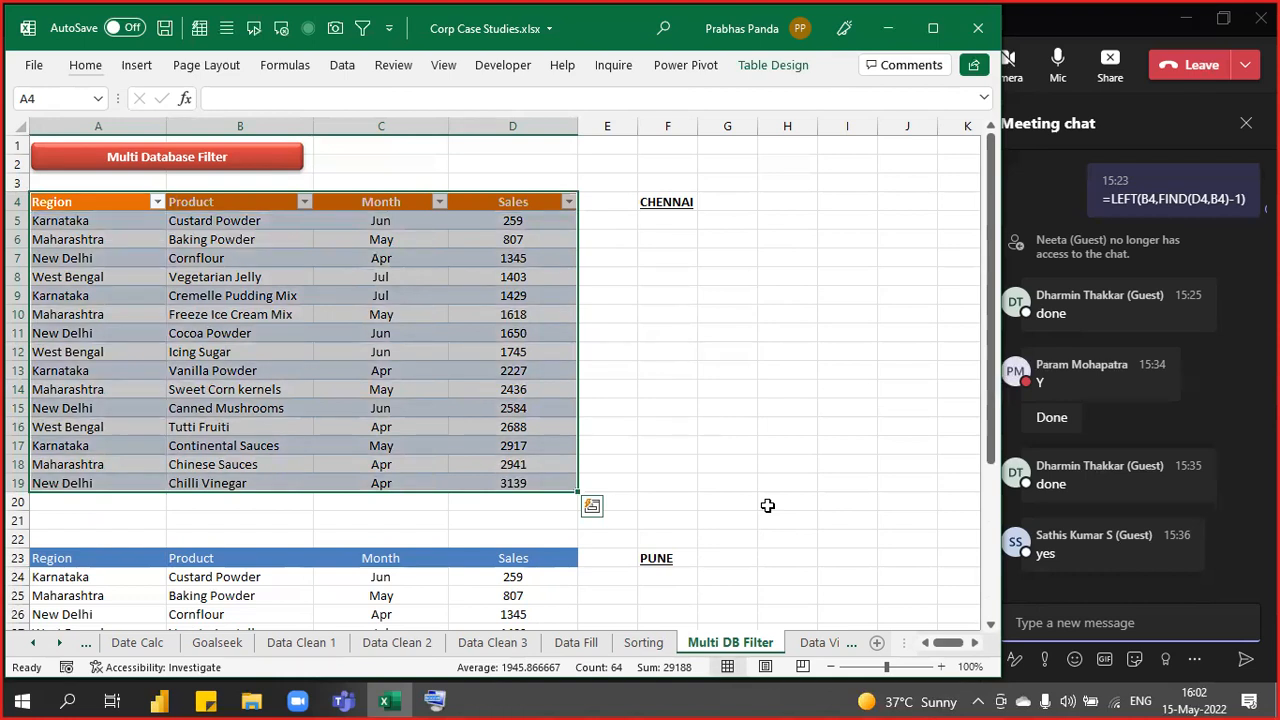
left_click(648, 352)
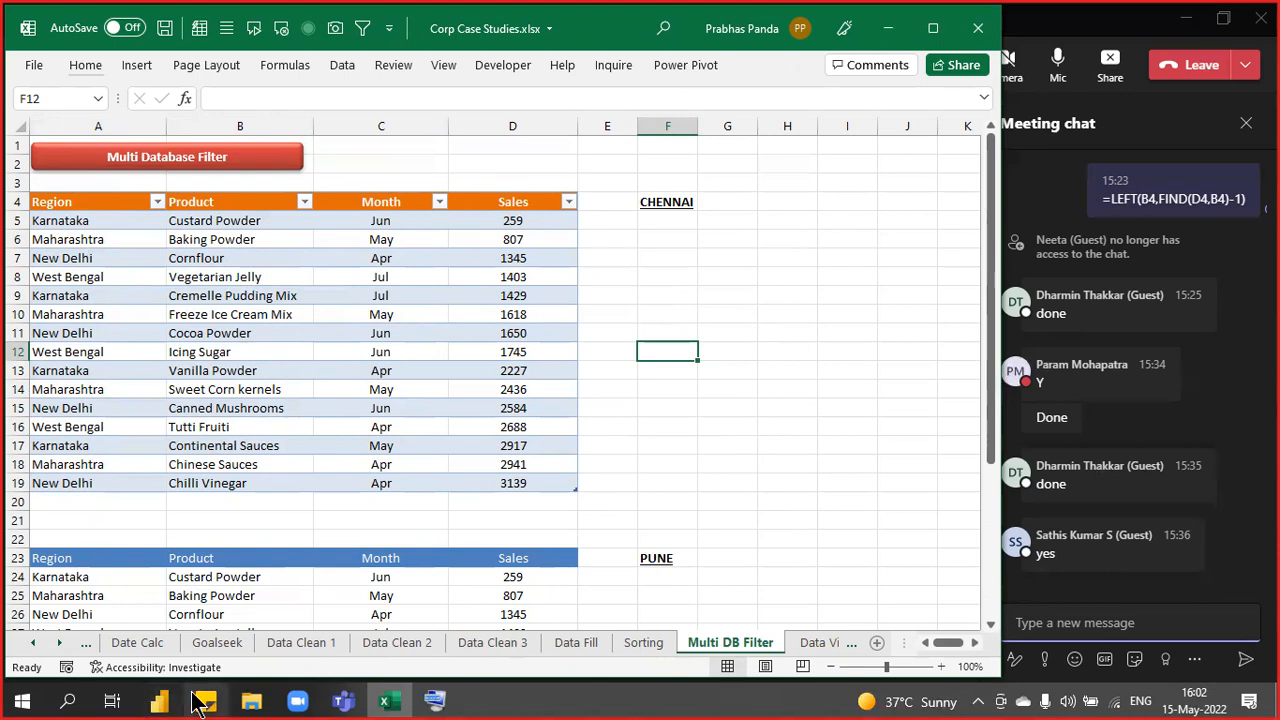
- Filter the table's Region column to Karnataka by searching 'kar'
left_click(155, 202)
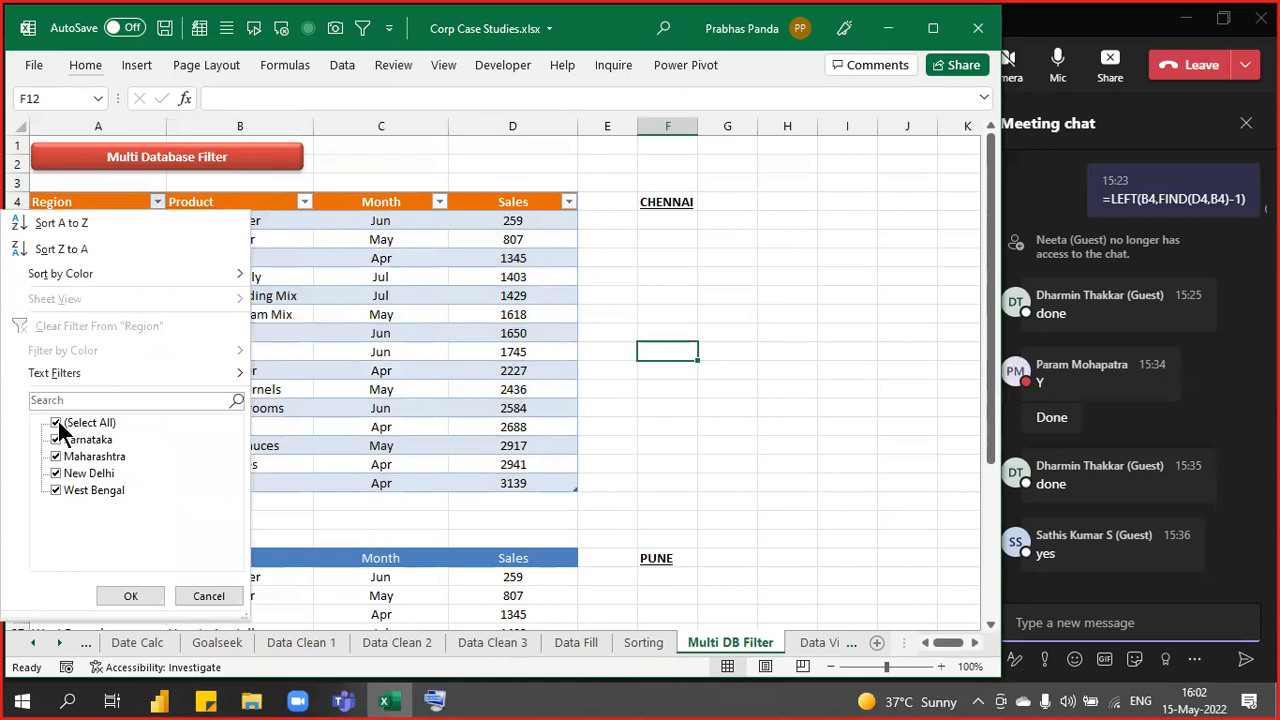
type("kar")
key("Return")
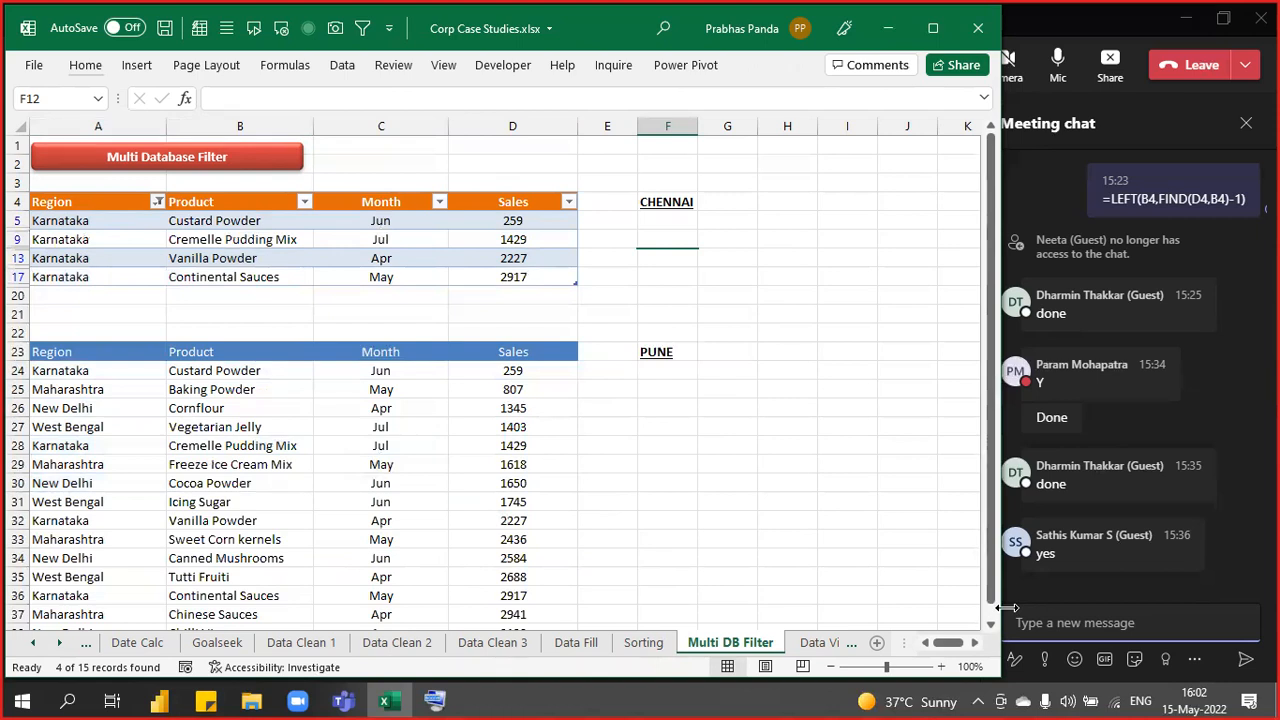
- Filter the lower PUNE range to Apr rows by cell C26's value
key("Down")
key("Down")
key("Down")
key("Down")
key("Down")
key("Down")
key("Down")
key("Down")
key("Down")
key("Down")
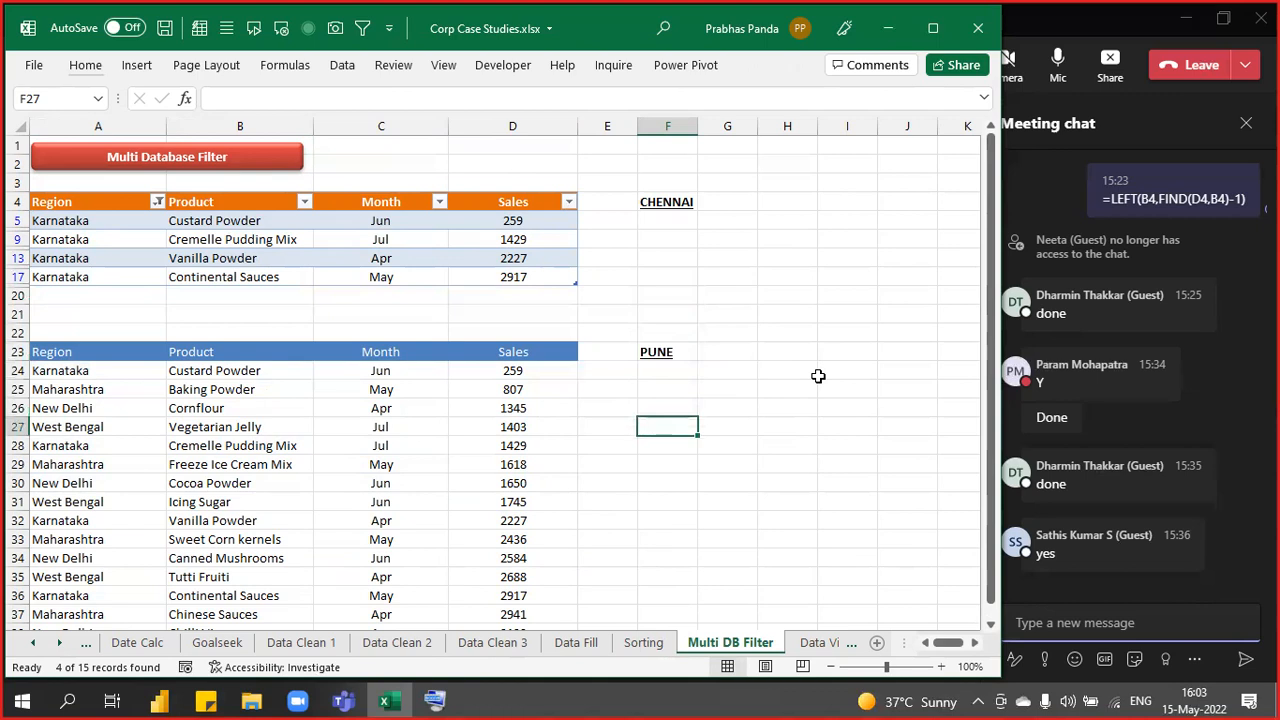
key("Left")
key("Left")
key("Left")
key("Left")
key("Up")
key("Right")
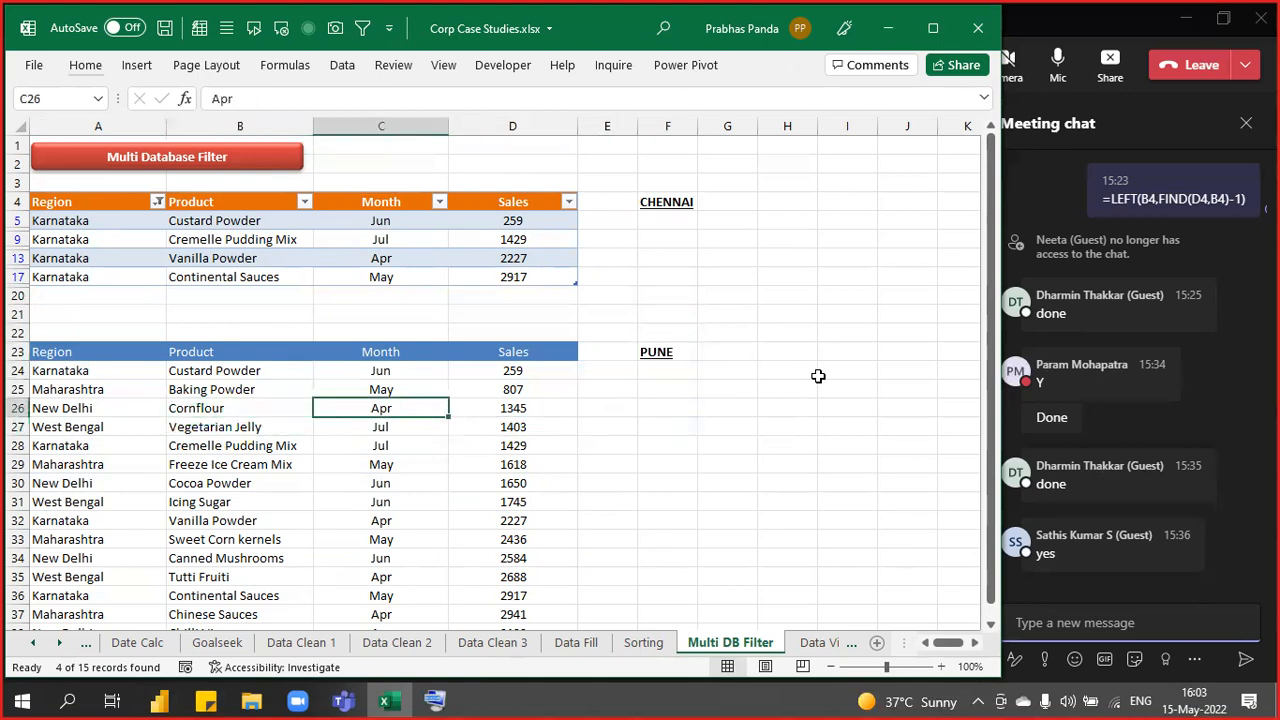
right_click(395, 408)
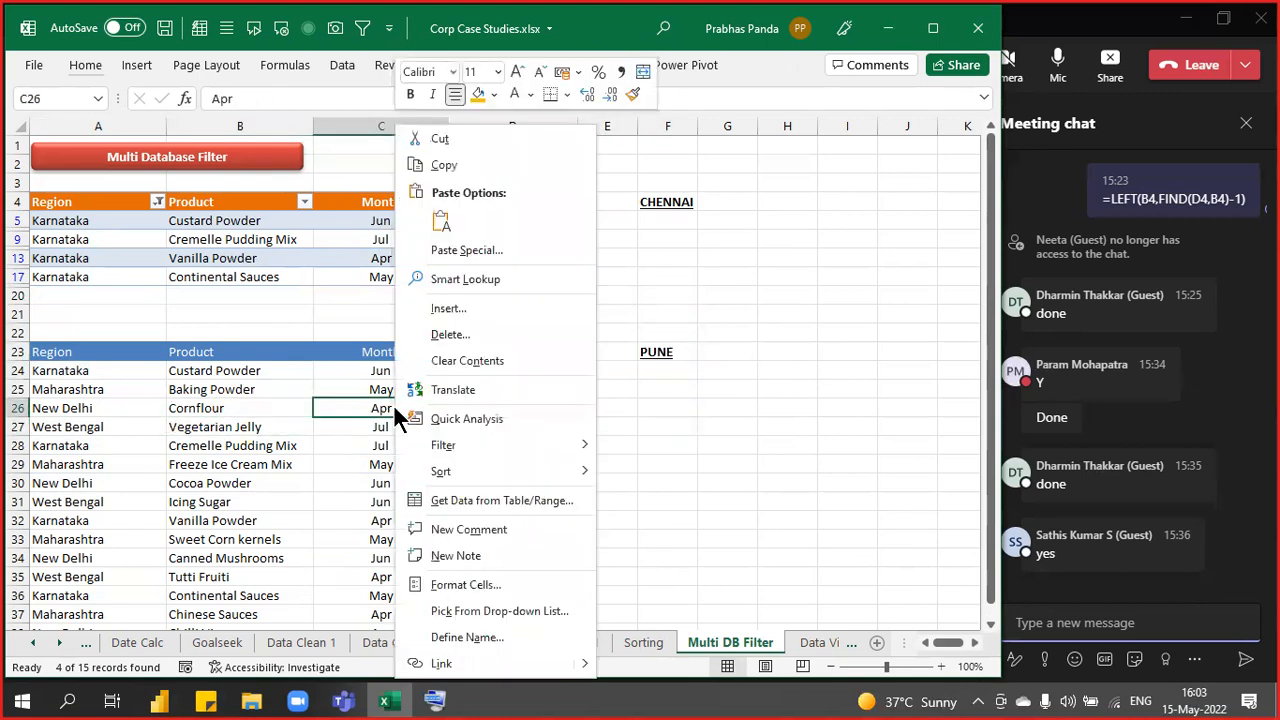
mouse_move(546, 449)
left_click(727, 492)
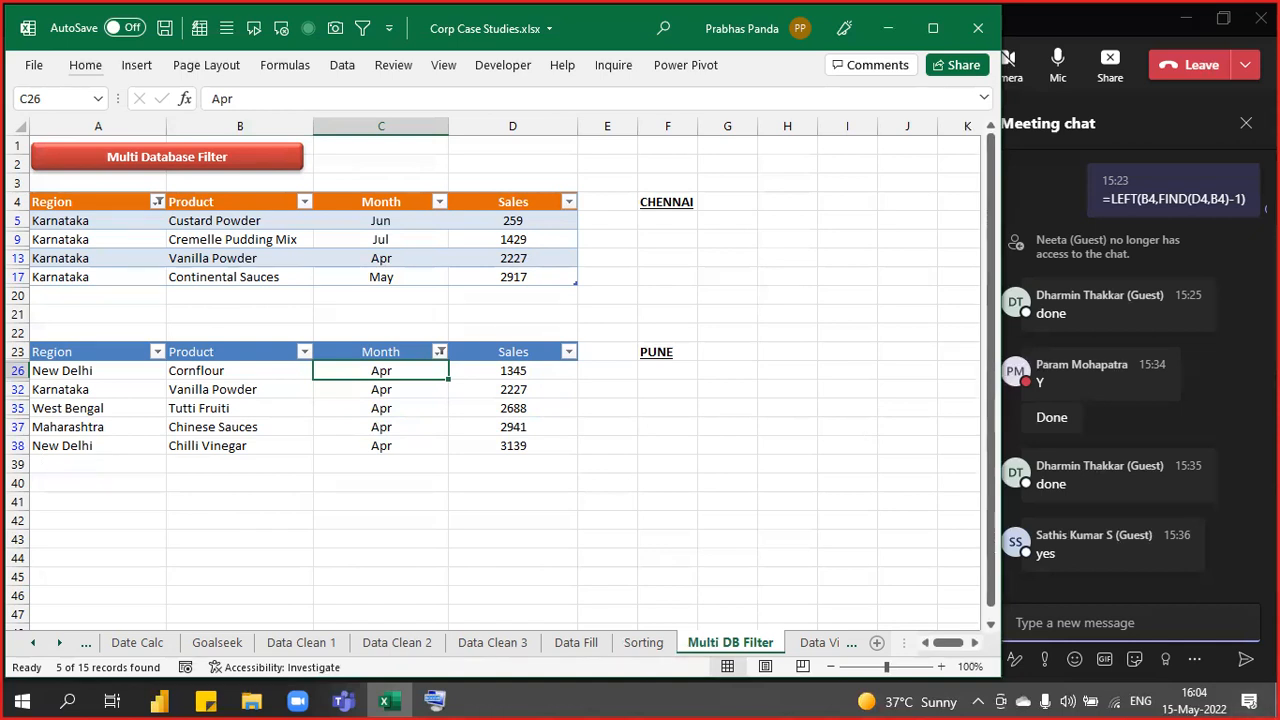
- Post '04:15 PM WE WILL RESUME OUR SESSION' in the meeting chat
left_click(1168, 622)
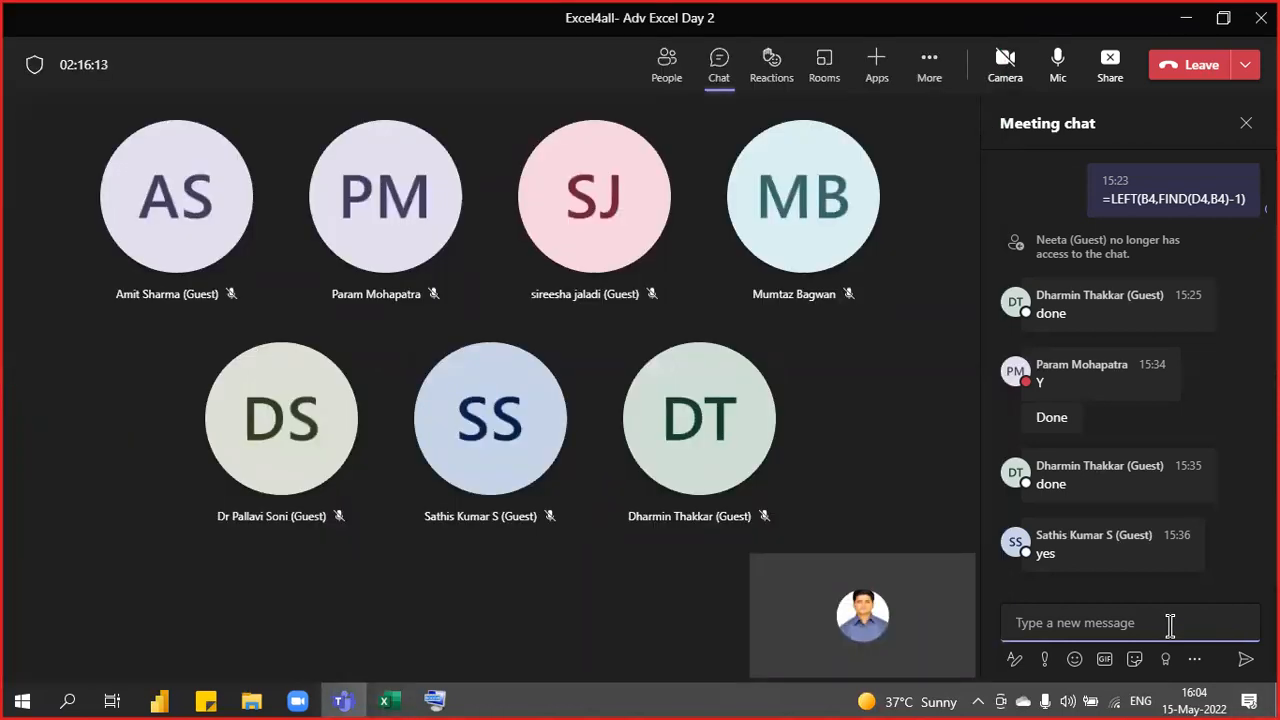
type("04:")
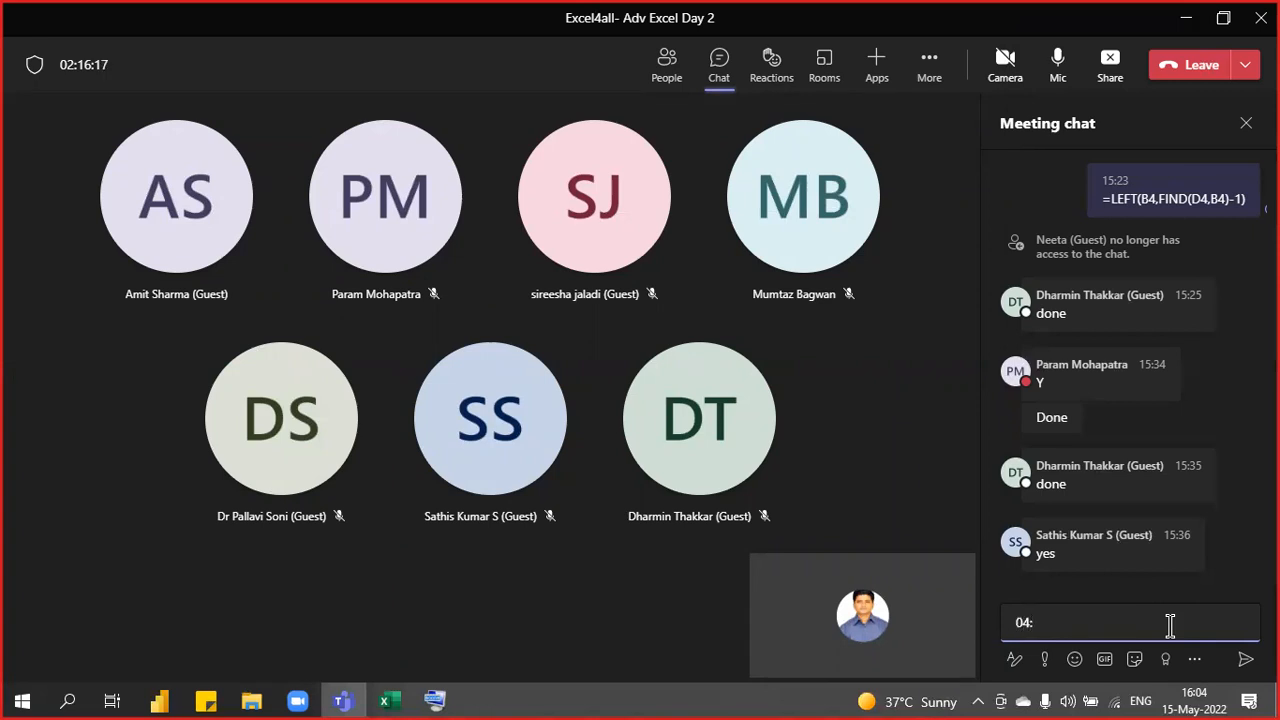
type("15 PM WE WILL ")
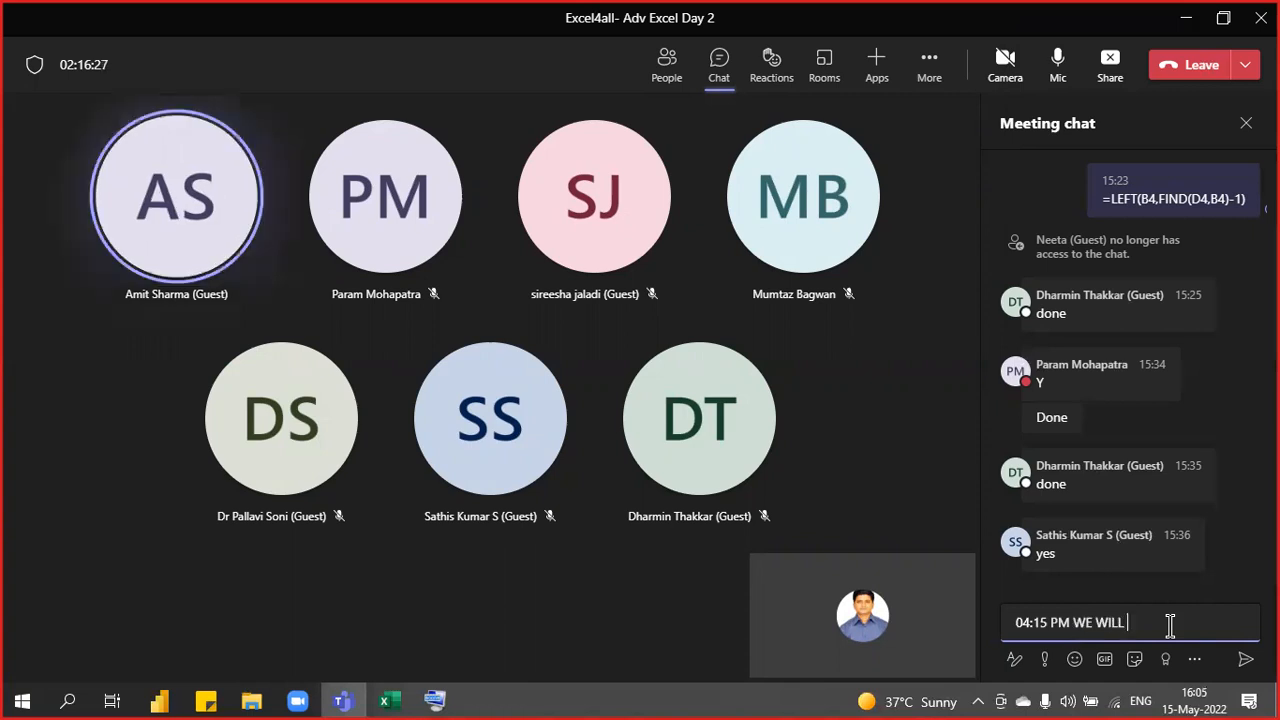
type("RESUME OUR")
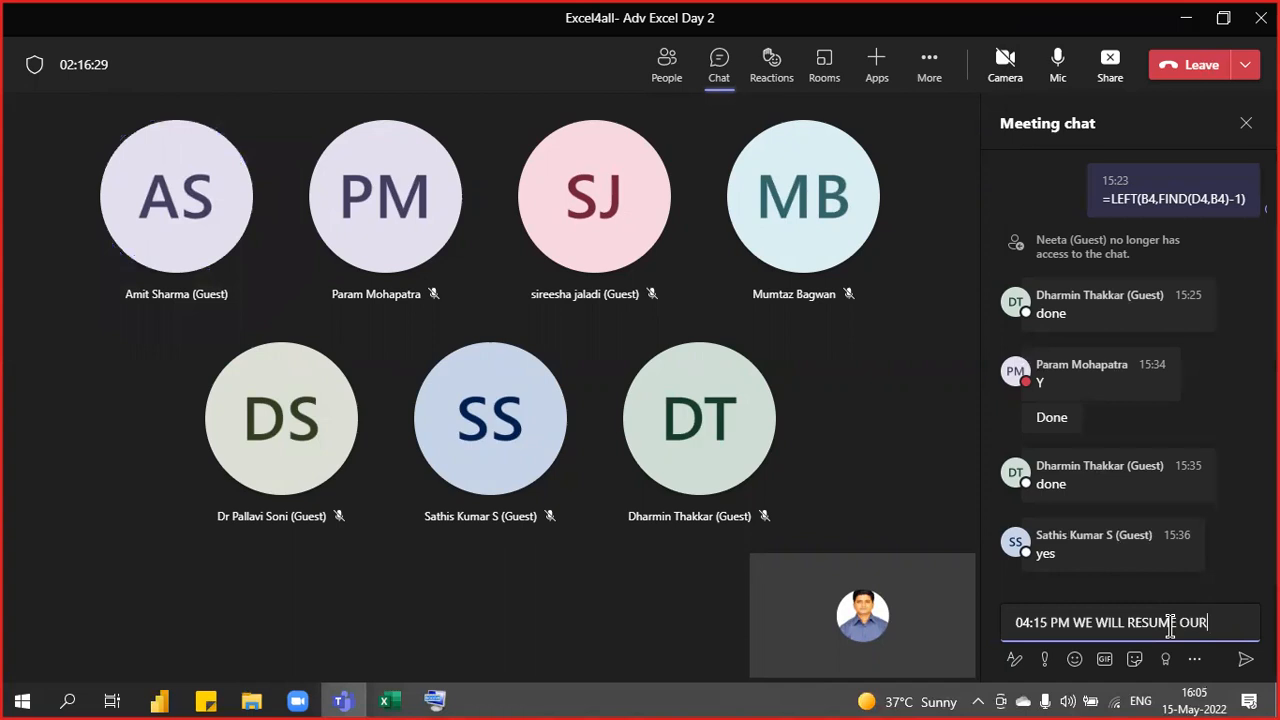
type(" SESSION")
key("Return")
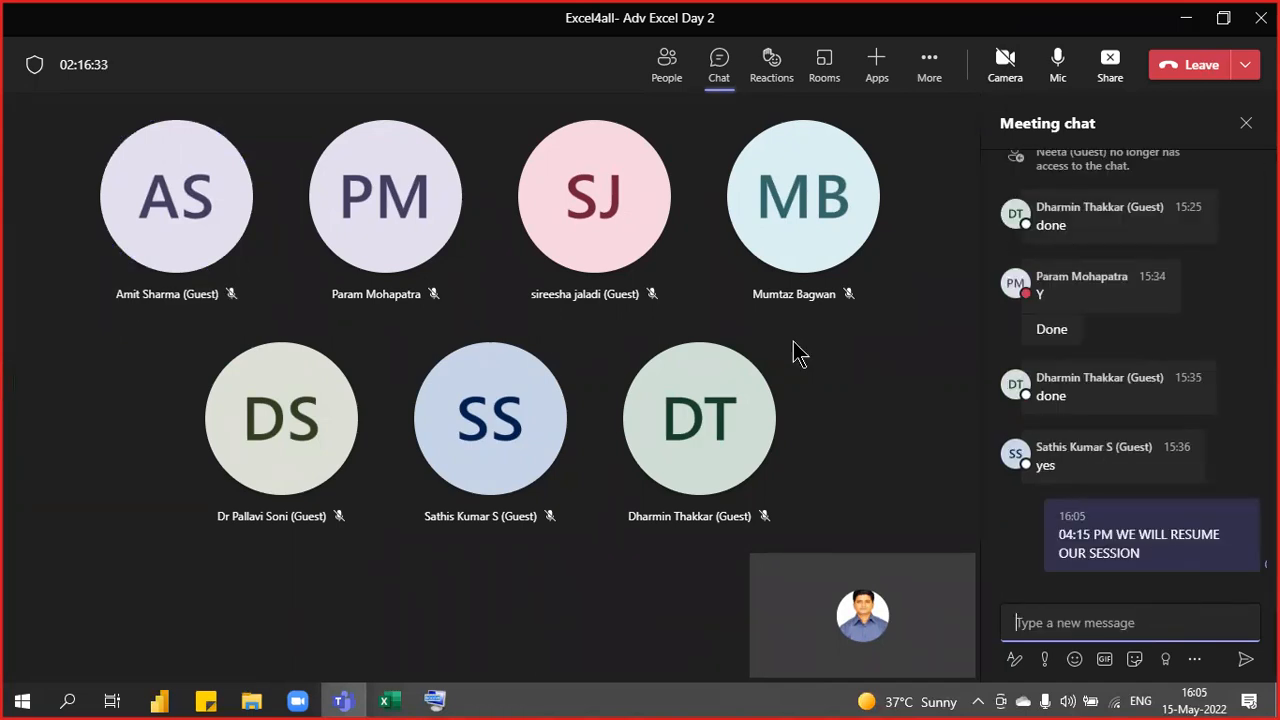
- Stop sharing, then share the whole screen again with the Excel workbook in front
left_click(1058, 64)
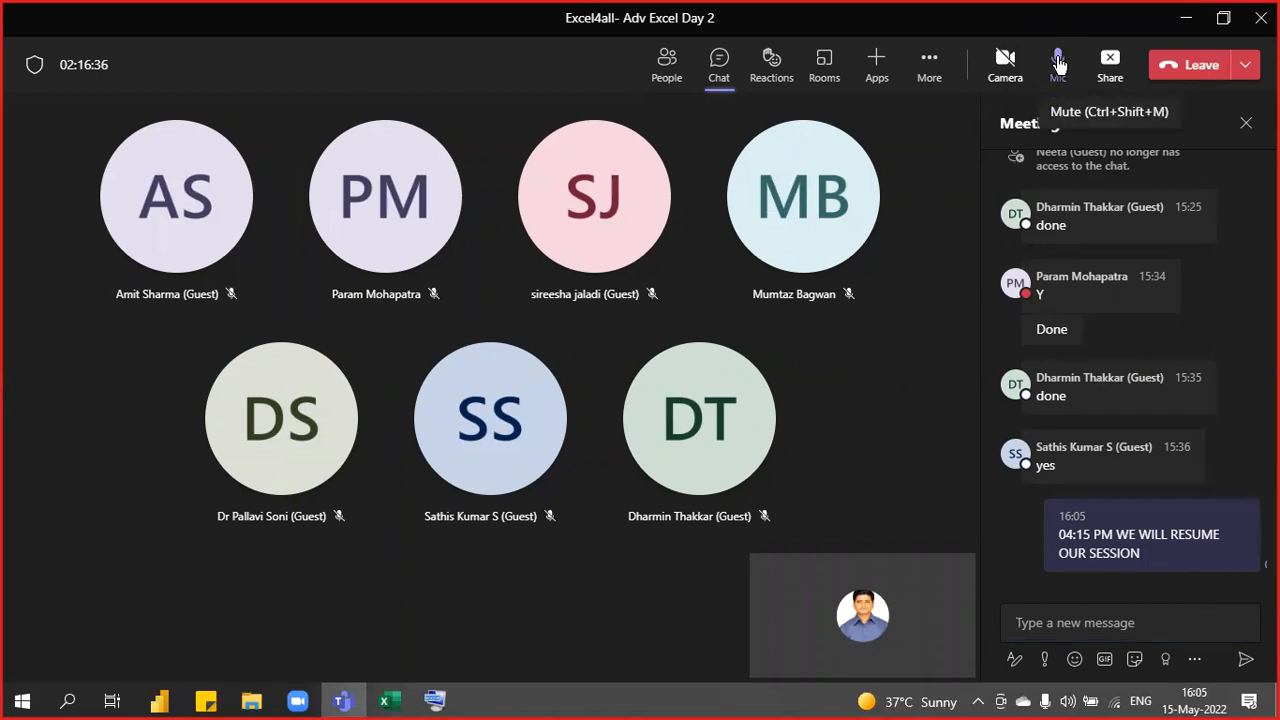
left_click(1110, 68)
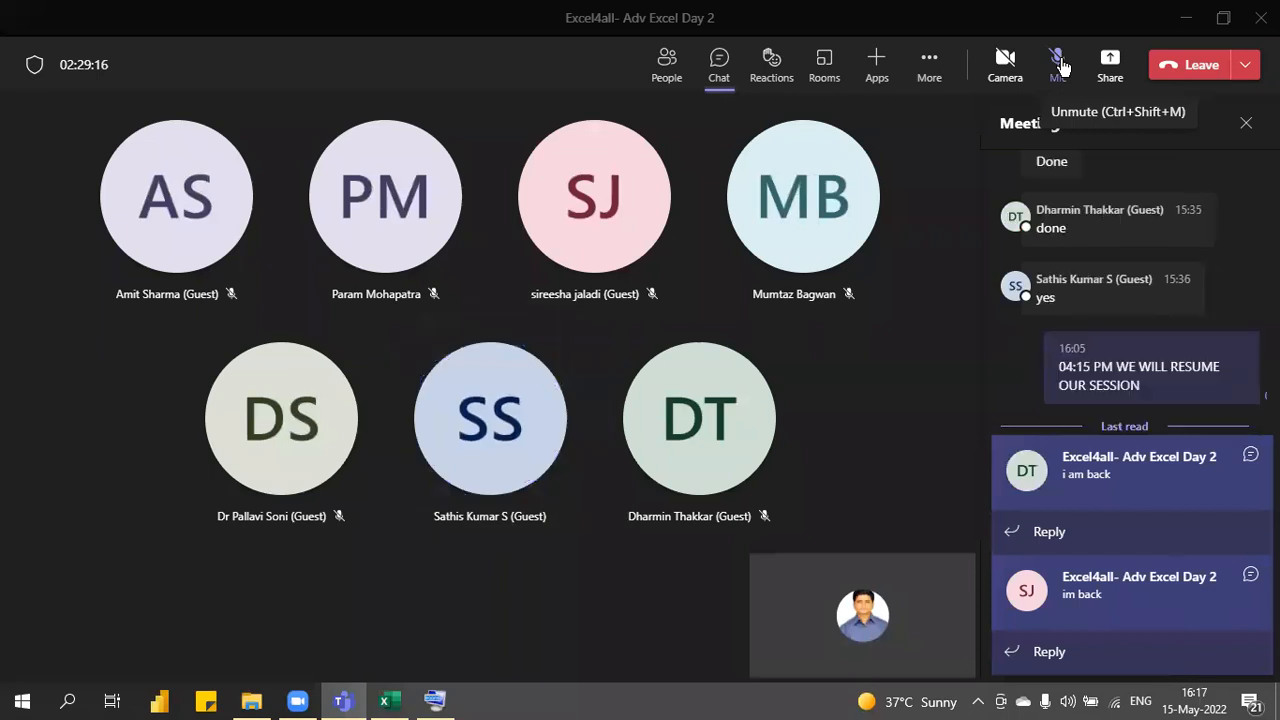
left_click(1057, 57)
left_click(1112, 62)
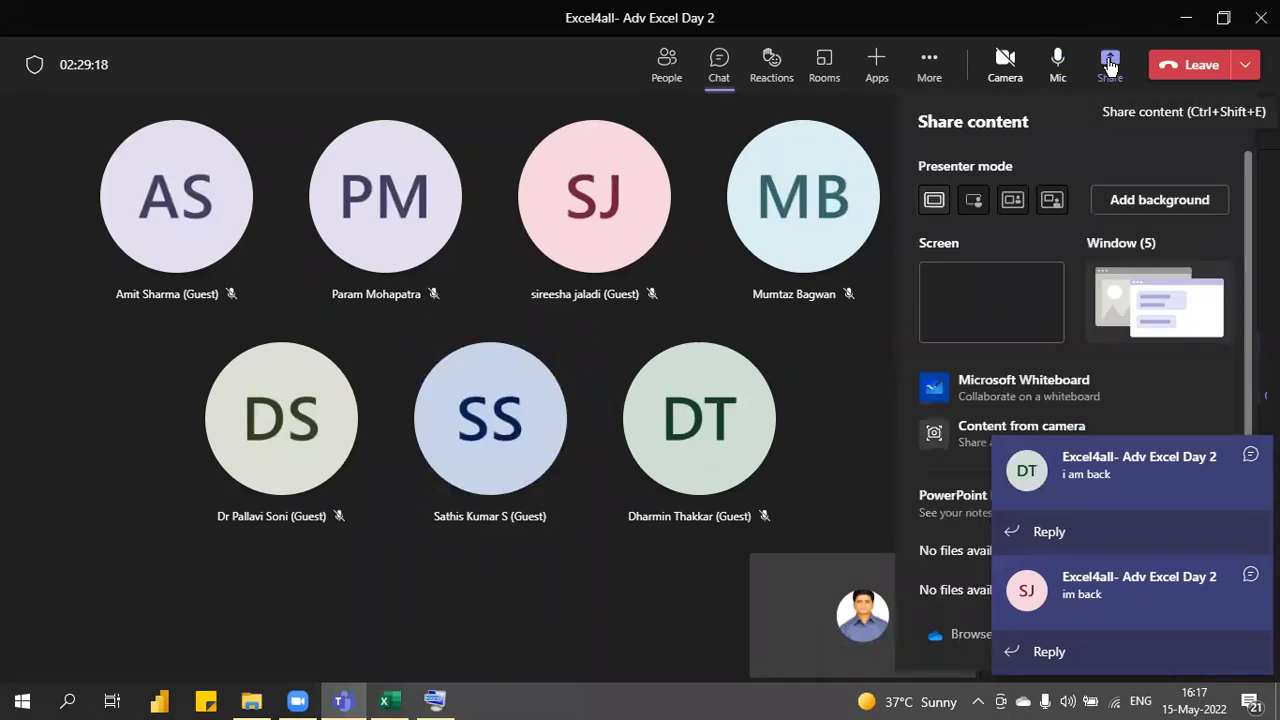
left_click(981, 340)
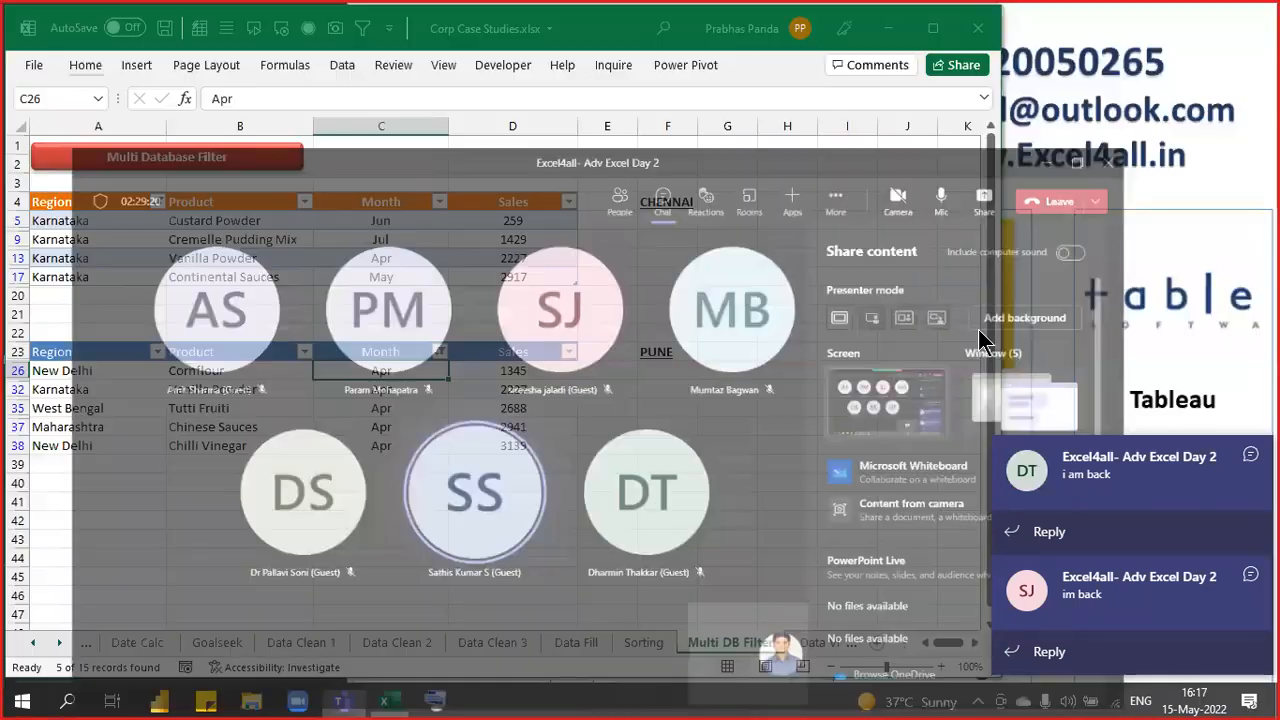
mouse_move(352, 703)
left_click(240, 625)
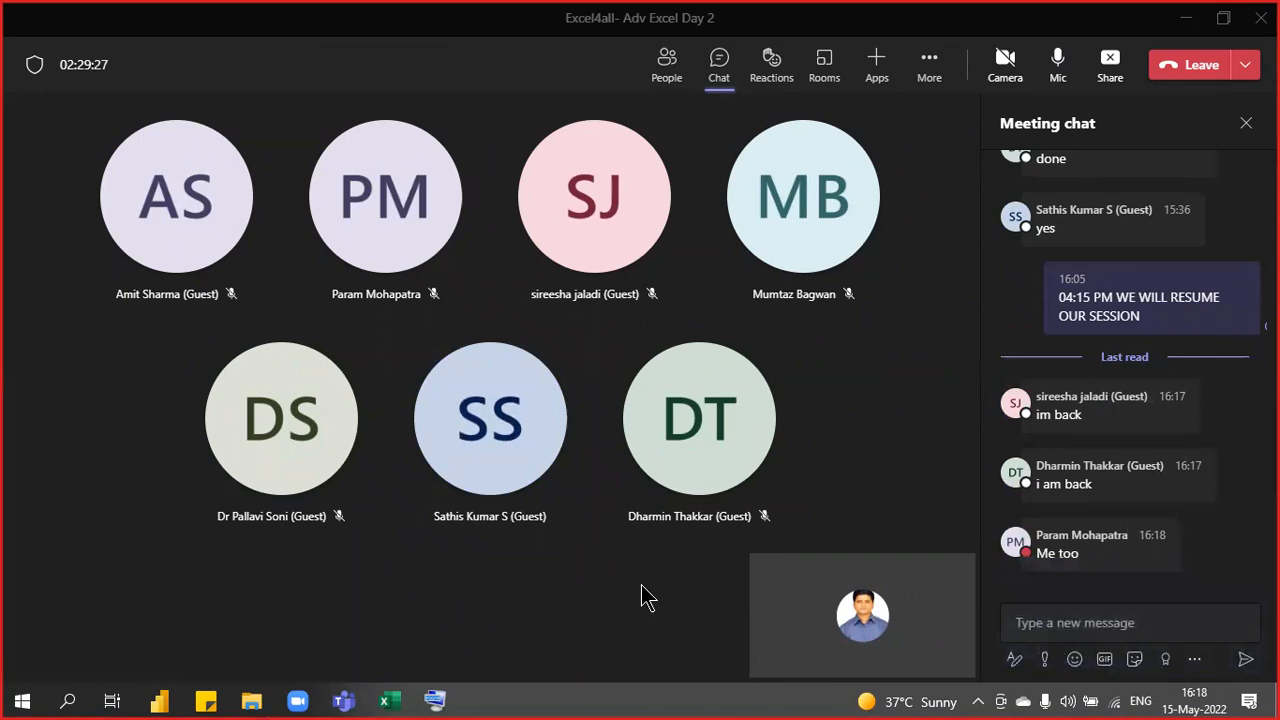
left_click(386, 701)
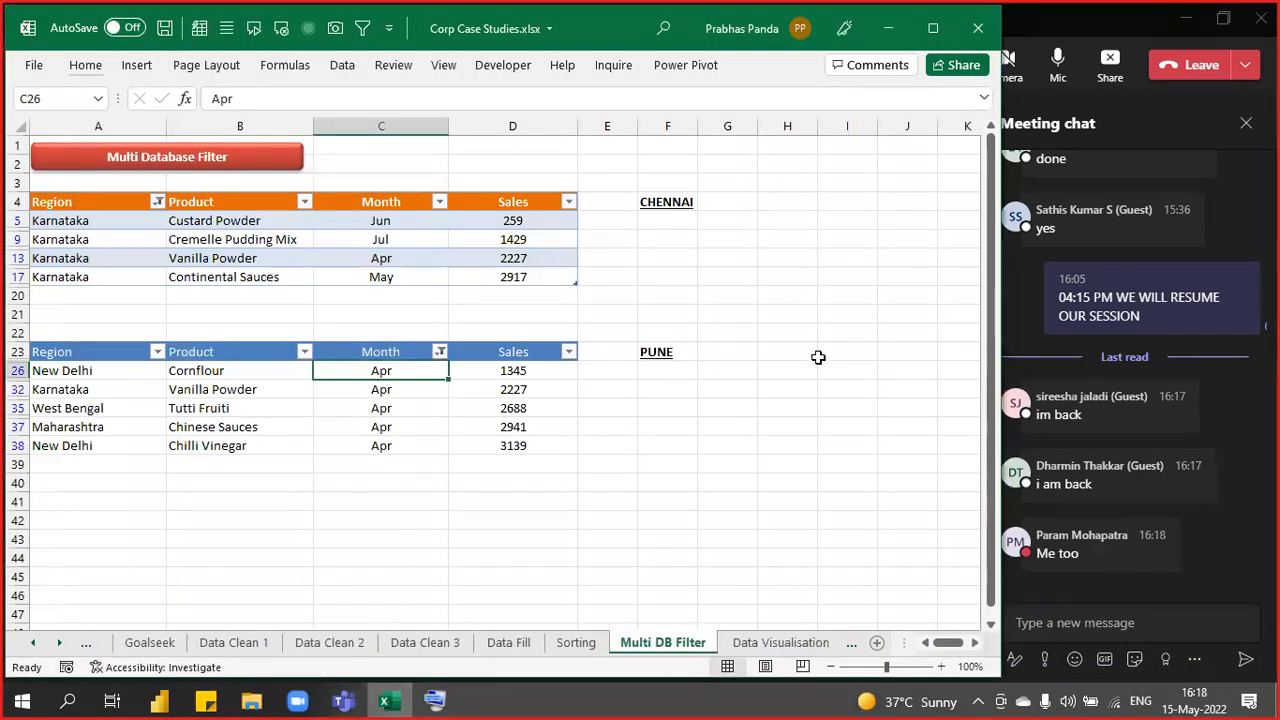
- Switch to the Data Visualisation sheet and return to its top-left cell
key("ctrl+Page_Down")
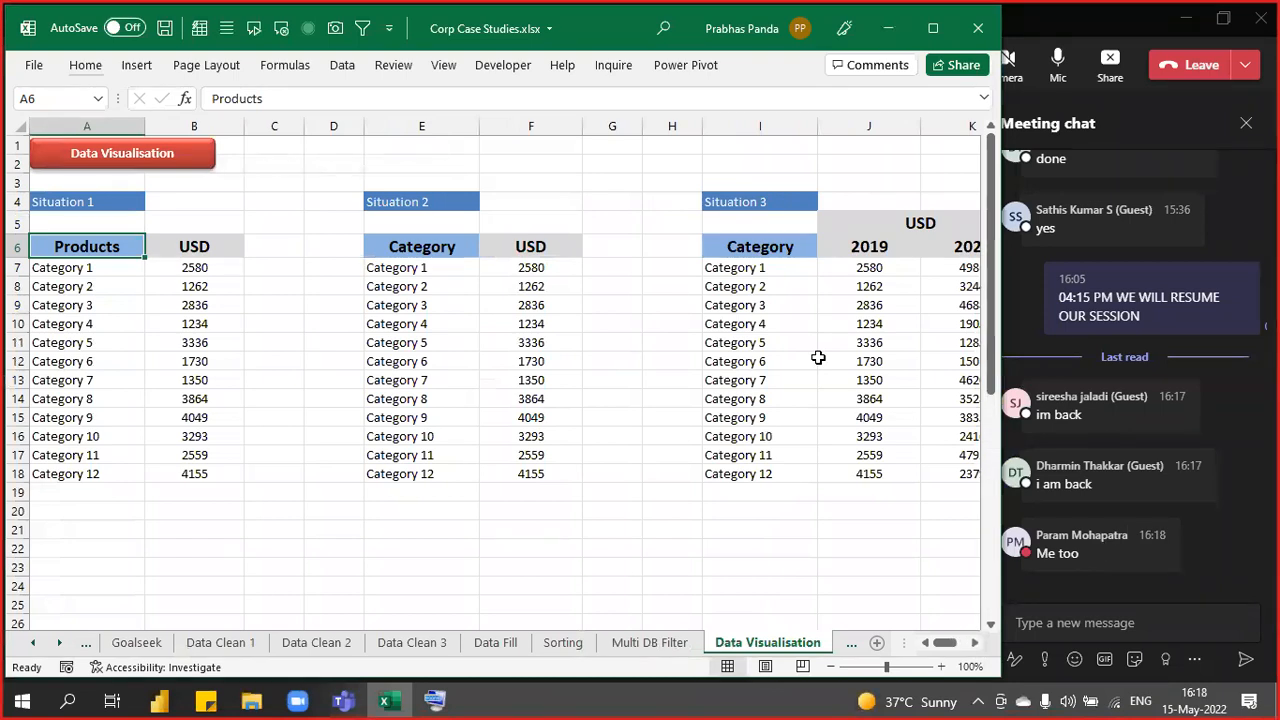
left_click(150, 232)
key("Left")
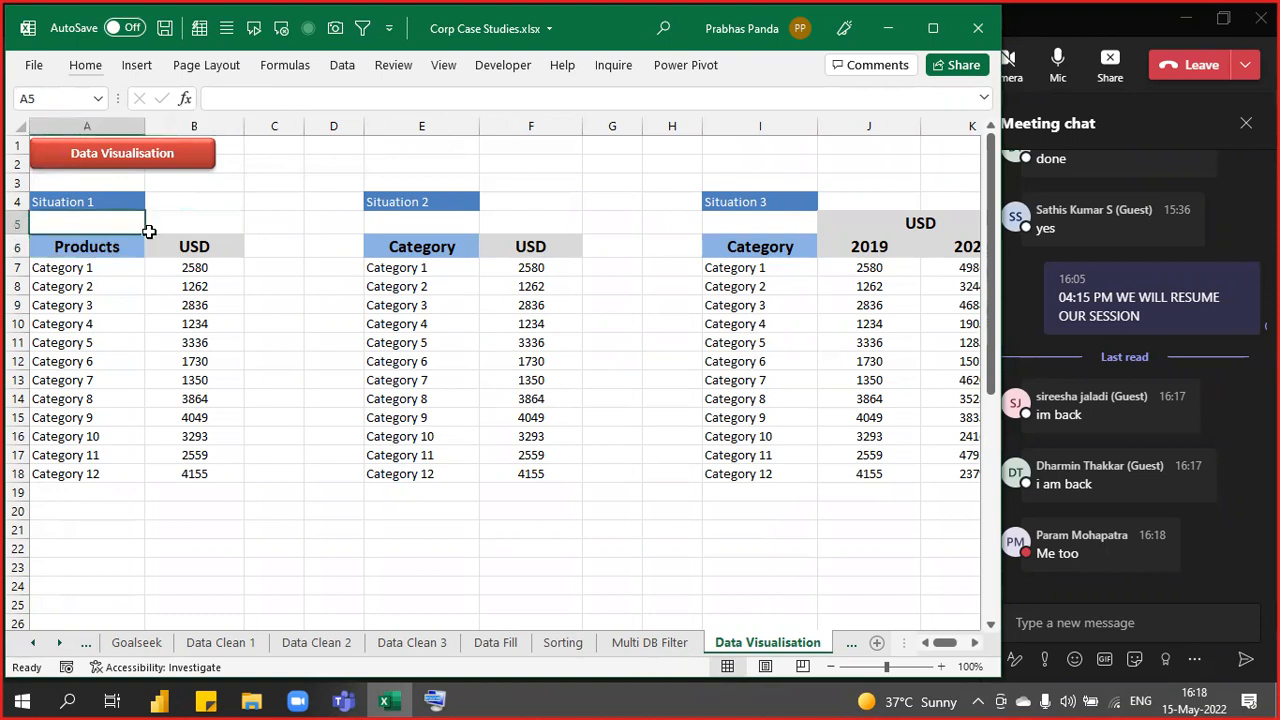
scroll(194, 292, "up", 2)
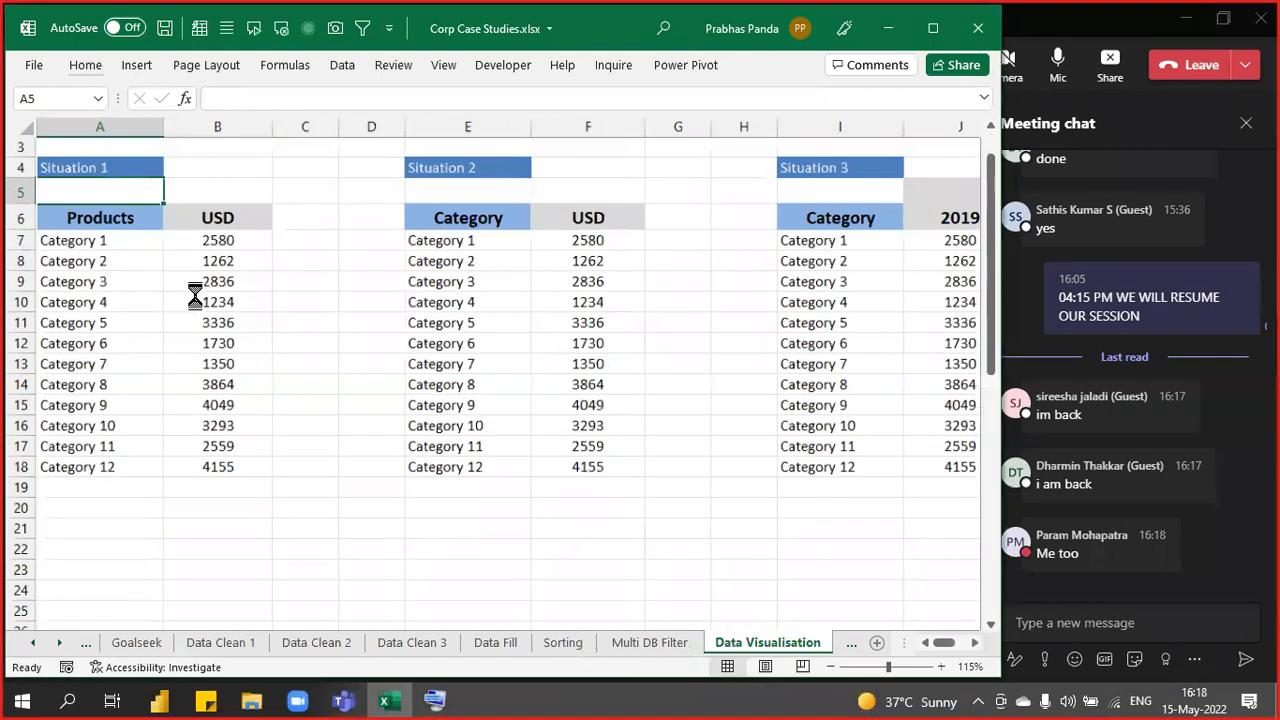
key("ctrl+Home")
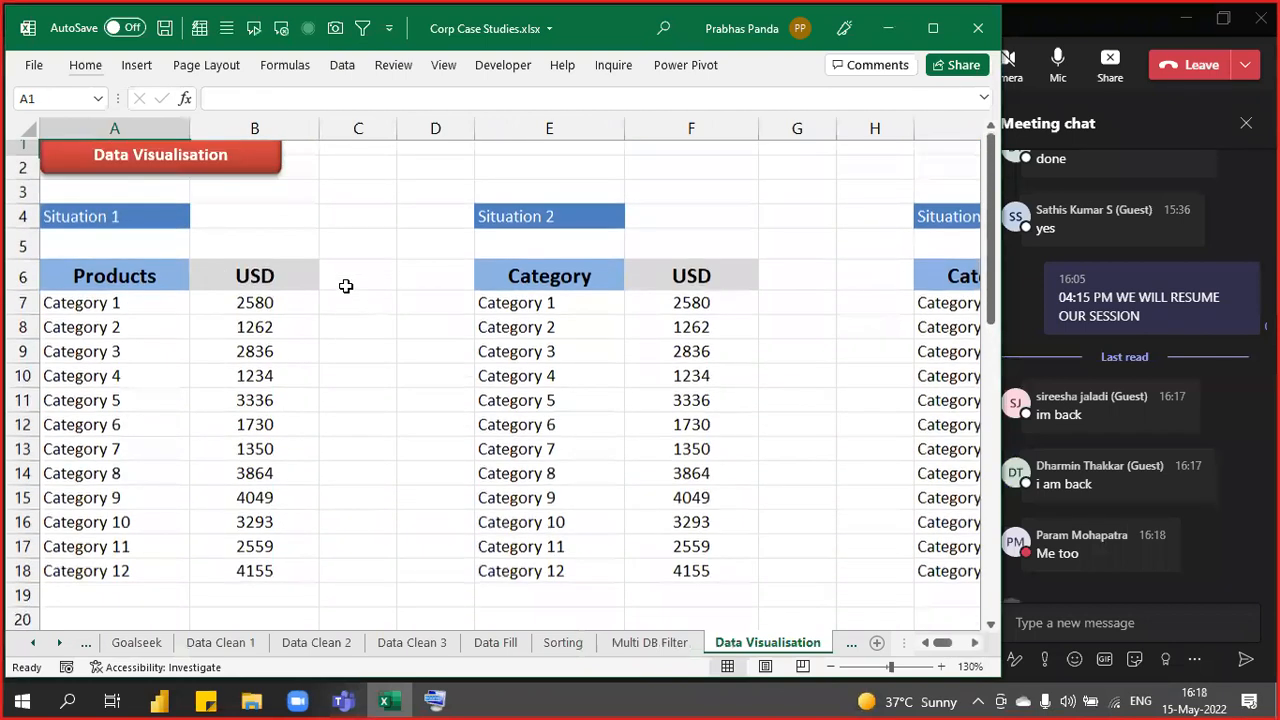
- Select the Situation 1 table and narrow column A to about 13.86 width
left_click_drag(117, 314, 121, 570)
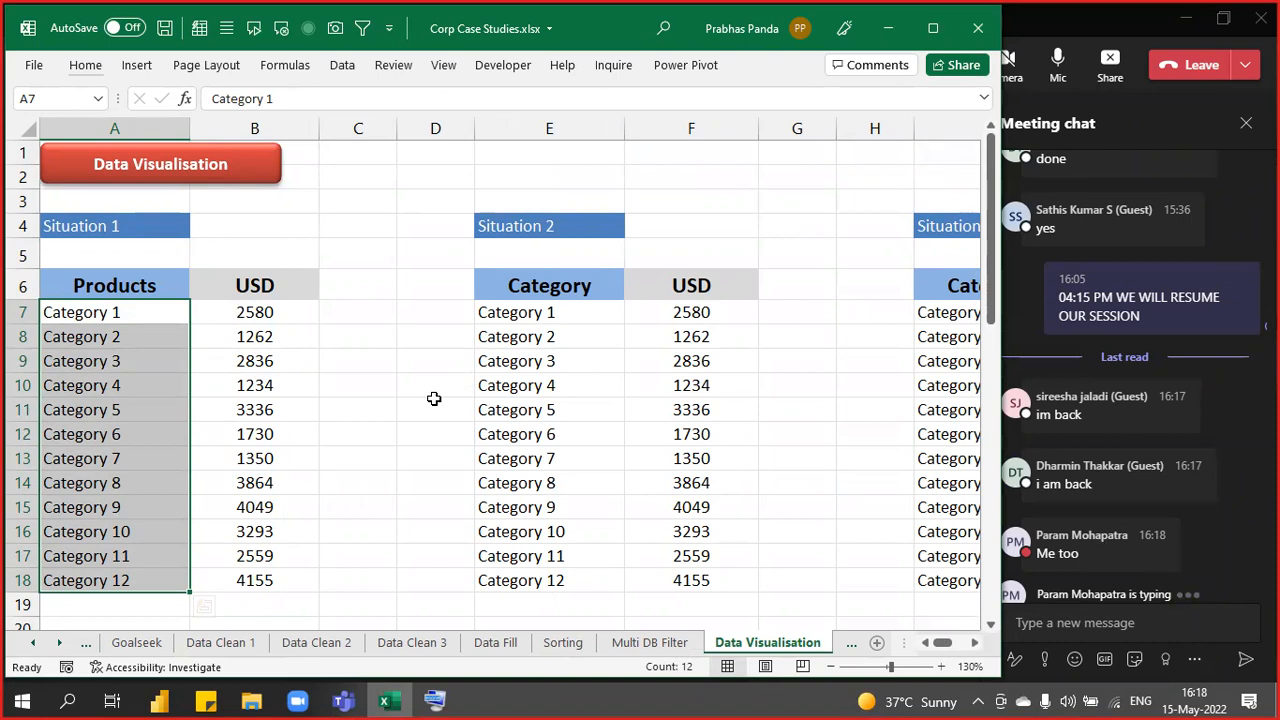
left_click(146, 262)
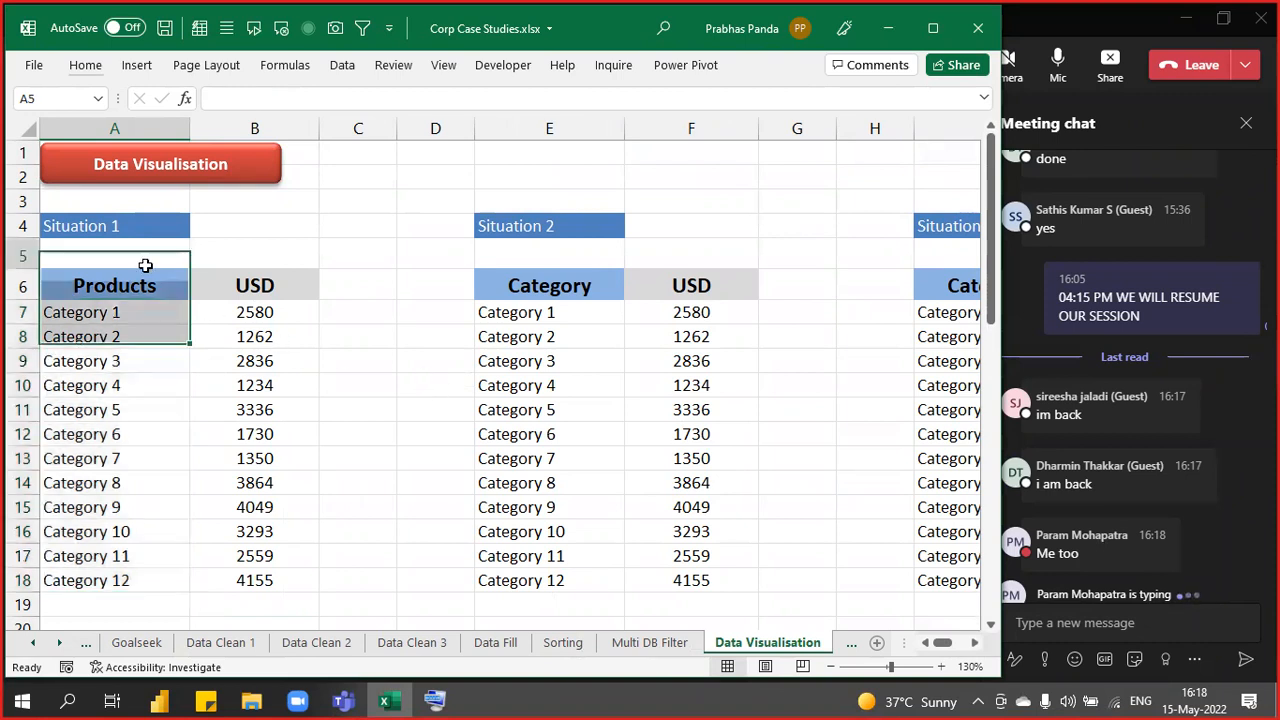
left_click_drag(128, 275, 214, 569)
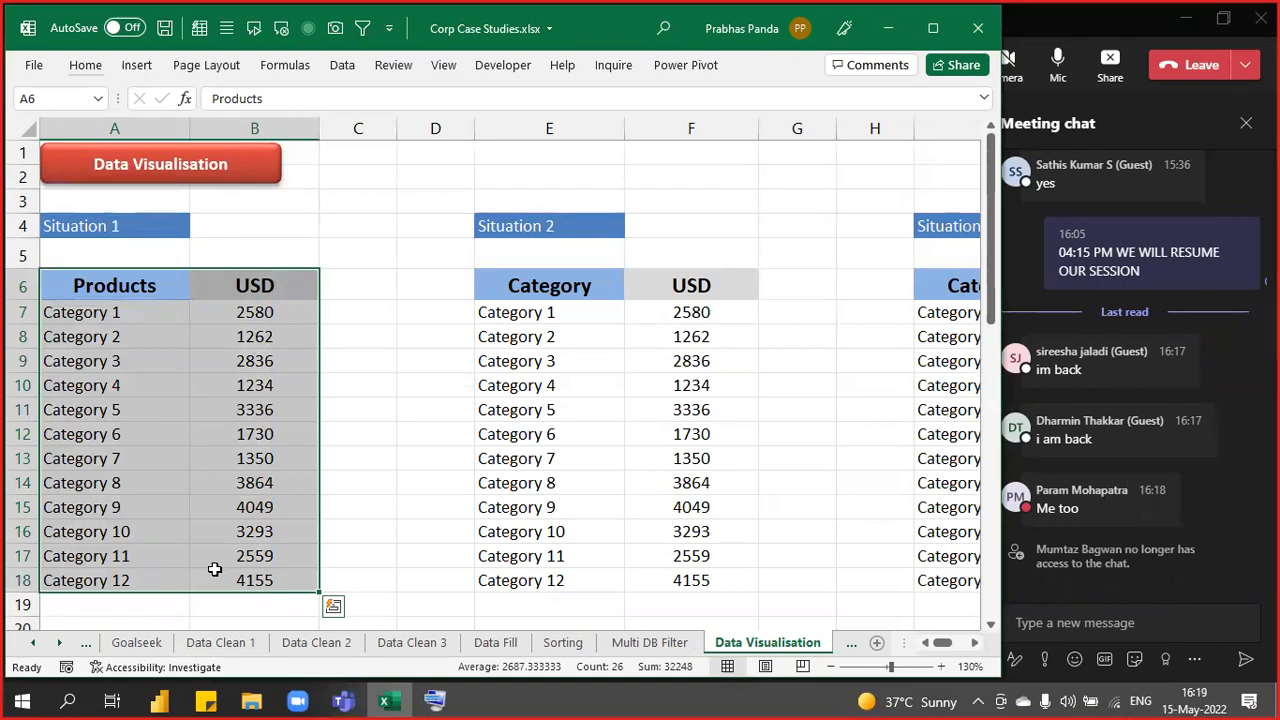
left_click_drag(189, 129, 152, 117)
- Start a heading in C6, then admit the waiting participant from the Teams lobby
left_click(322, 286)
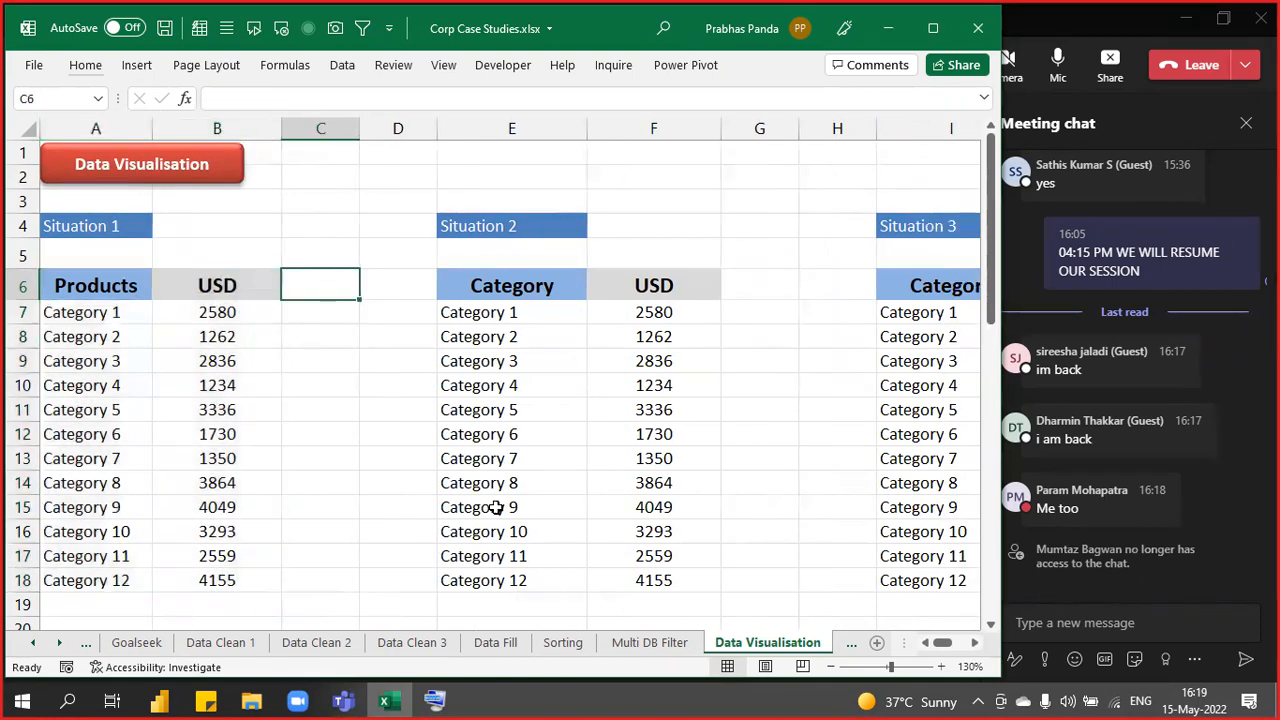
type("USD")
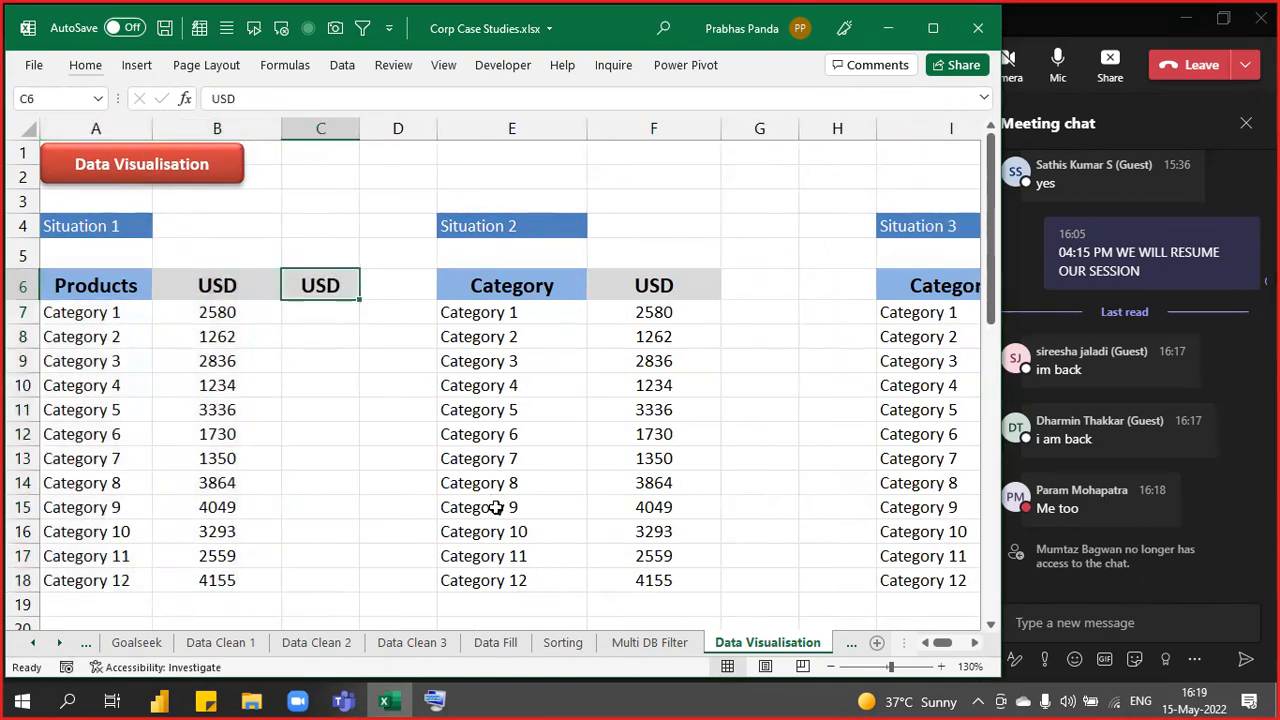
left_click(1113, 21)
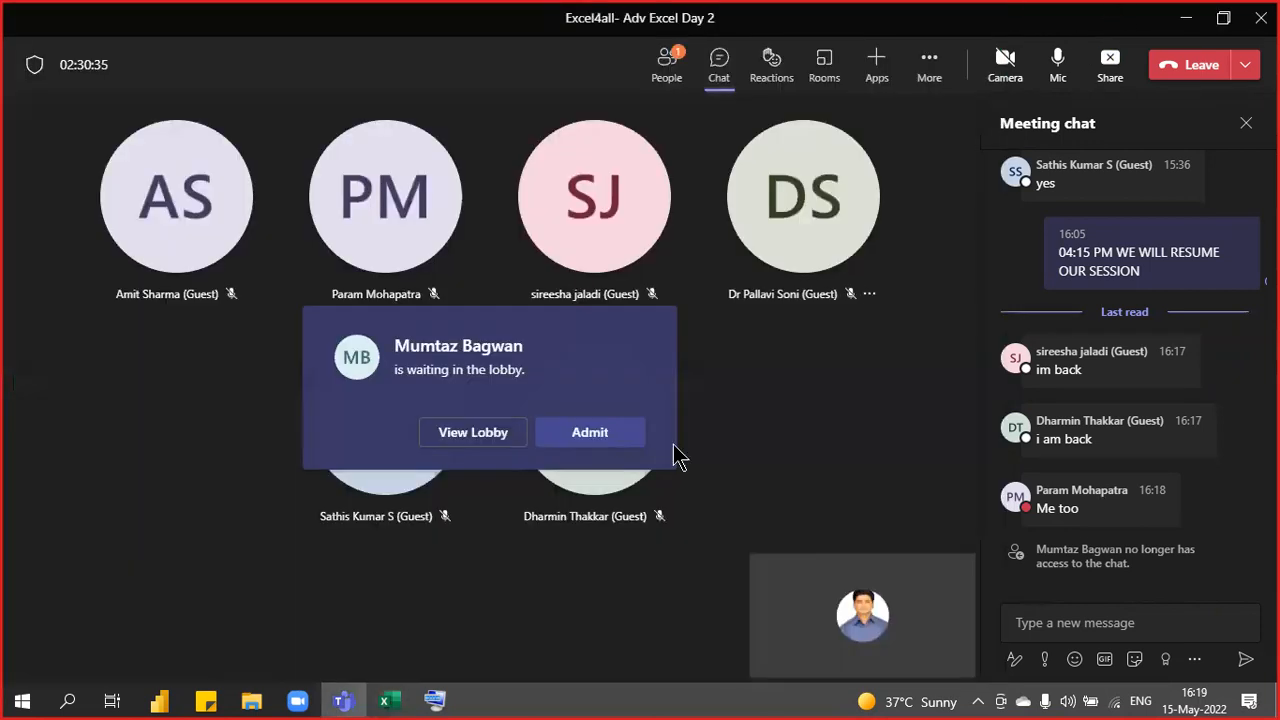
left_click(592, 436)
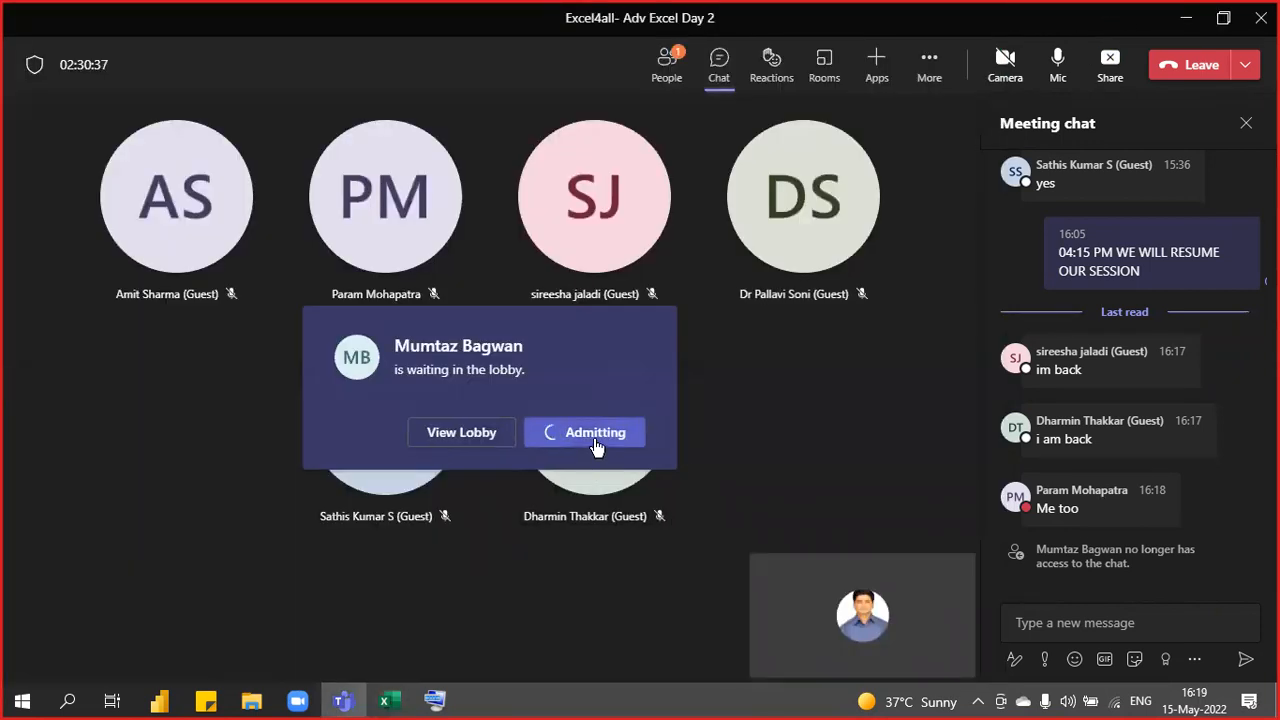
key("alt+Tab")
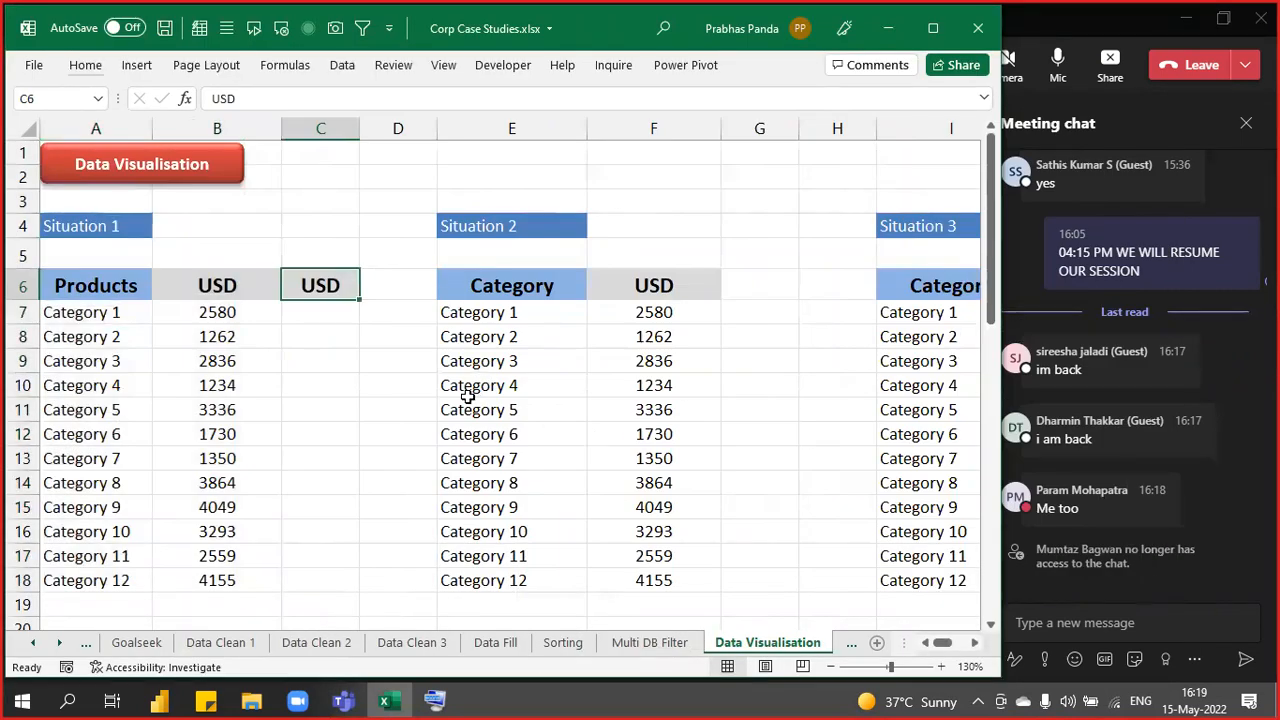
- Enter VISUAL as the C6 heading and widen column C
type("VISUAL")
key("Return")
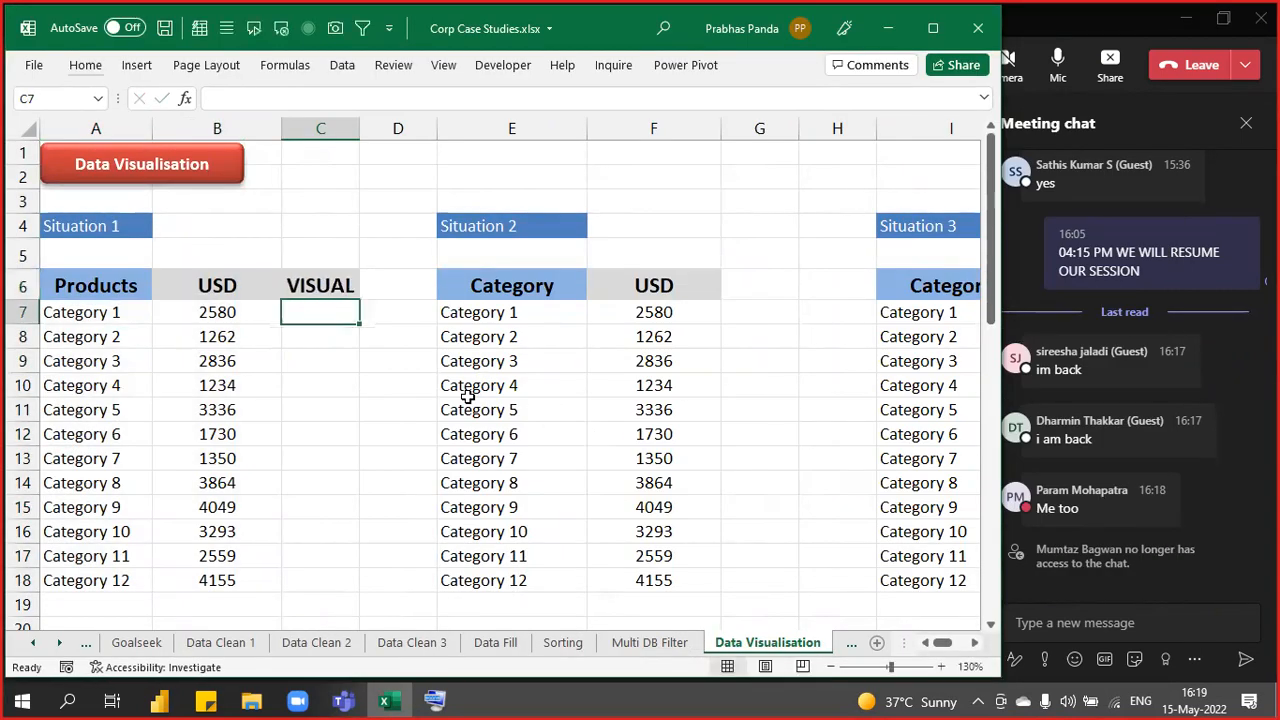
left_click_drag(359, 128, 475, 160)
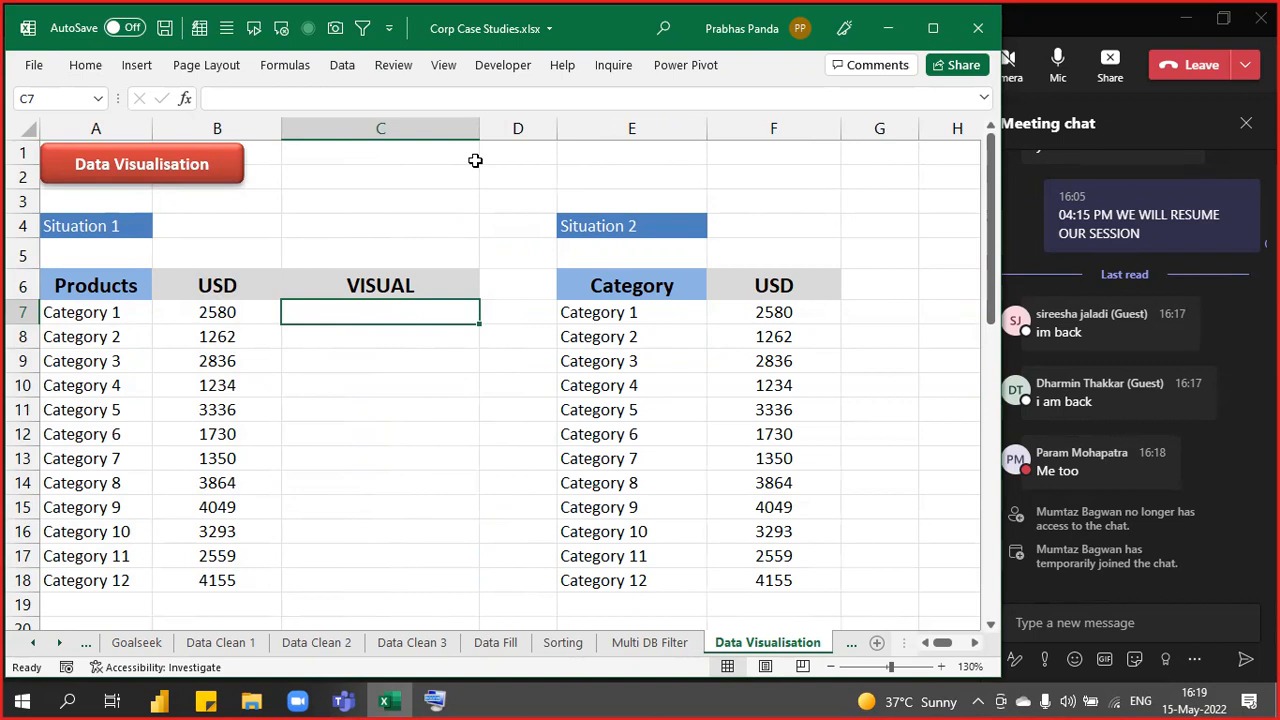
- Fill C7:C18 with =B7-style formulas mirroring each row's USD value
key("shift+Down")
key("shift+Down")
key("shift+Down")
key("shift+Down")
key("shift+Down")
key("shift+Down")
key("shift+Down")
key("shift+Down")
key("shift+Down")
key("shift+Down")
key("shift+Down")
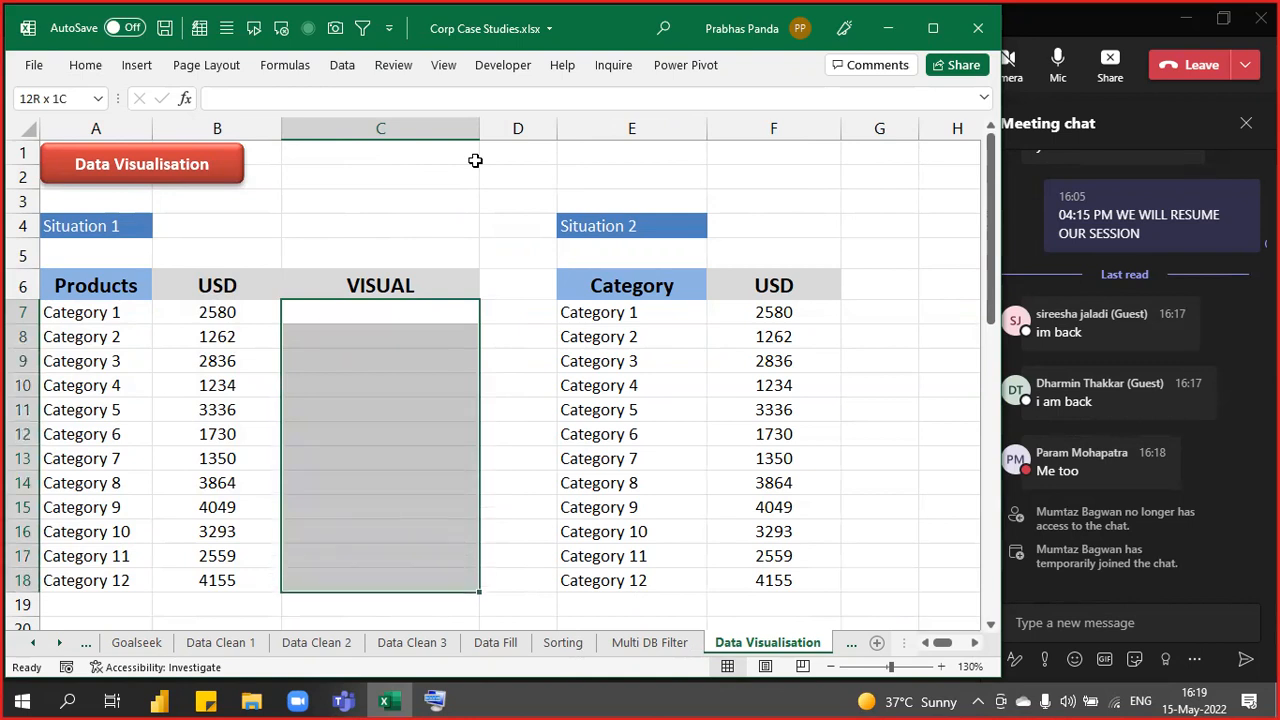
type("=")
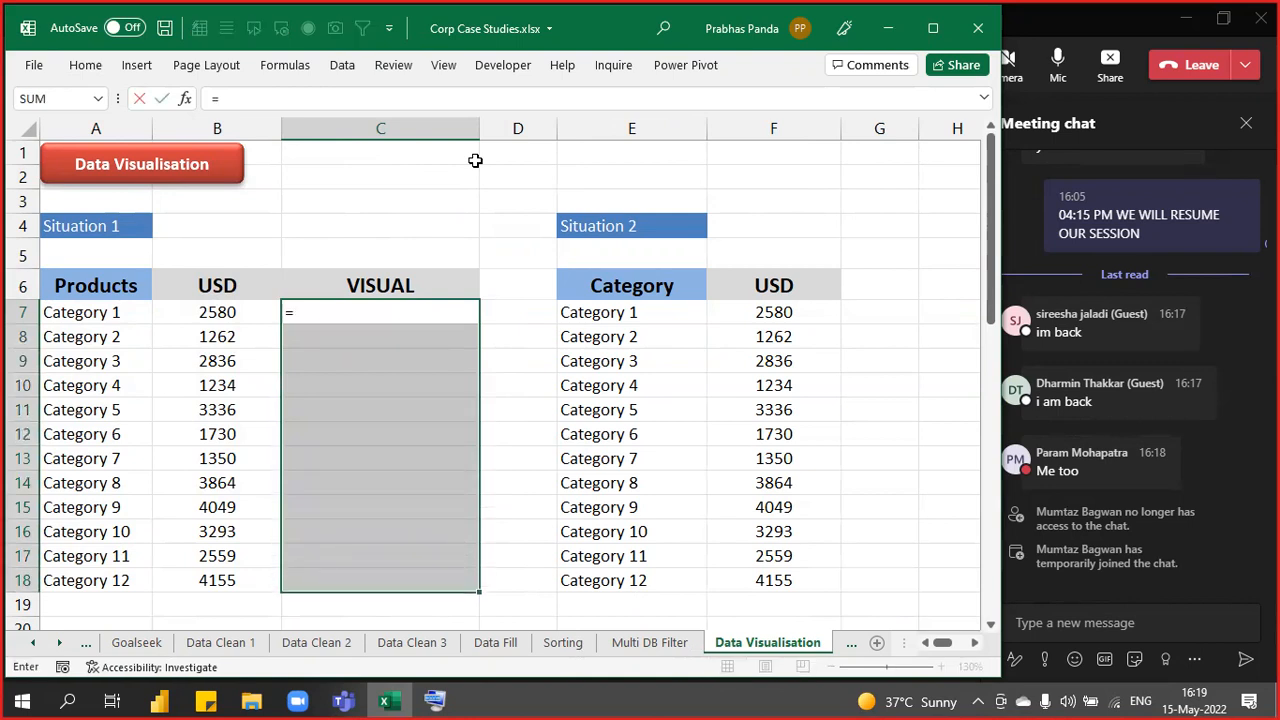
key("Left")
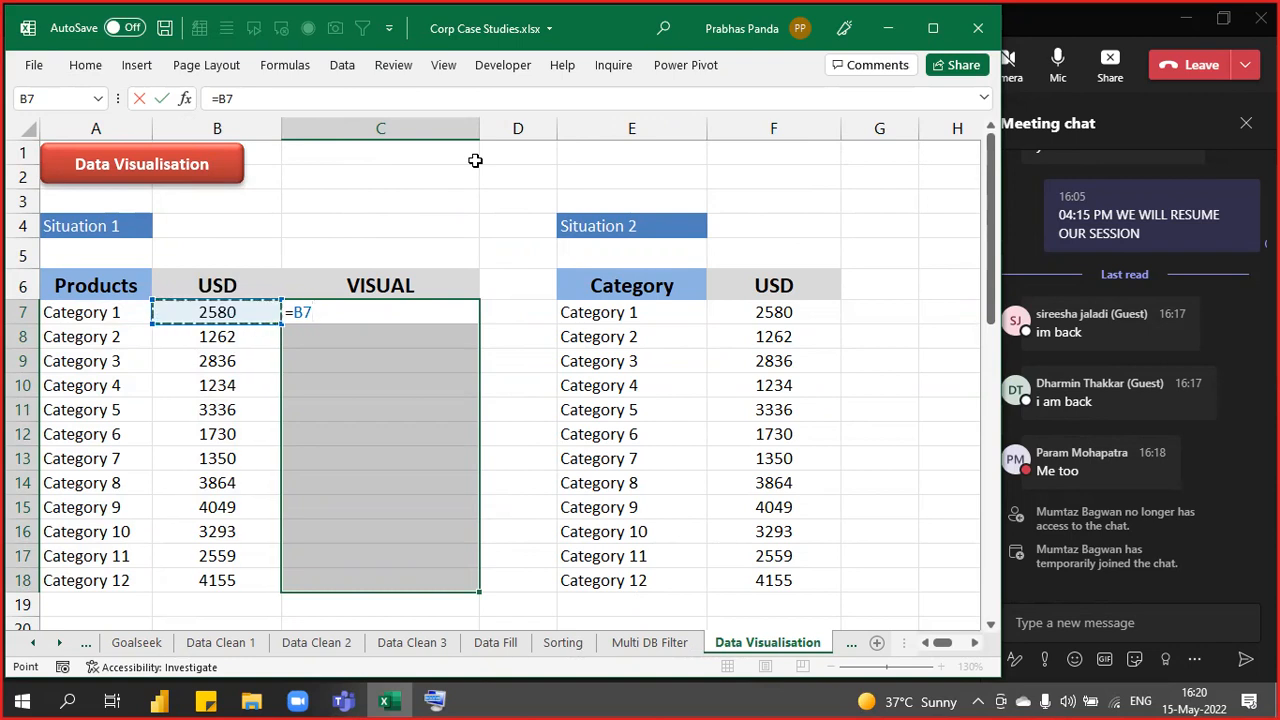
key("ctrl+Return")
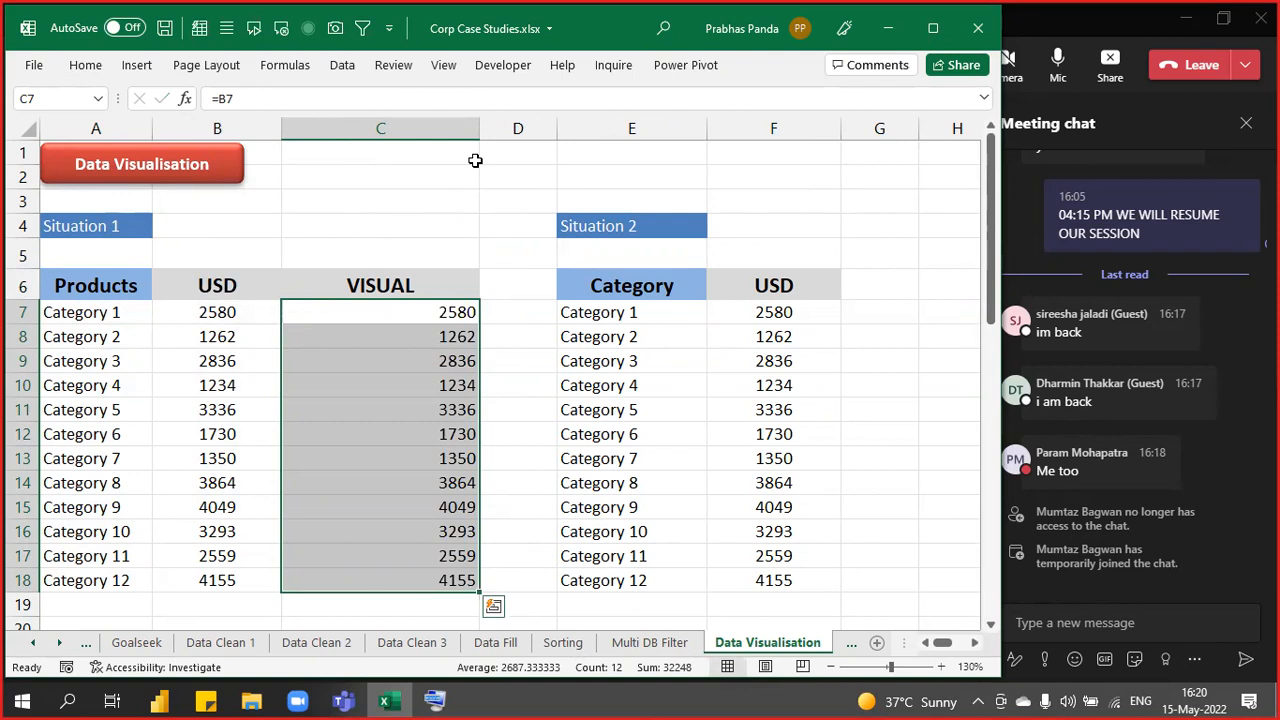
key("F2")
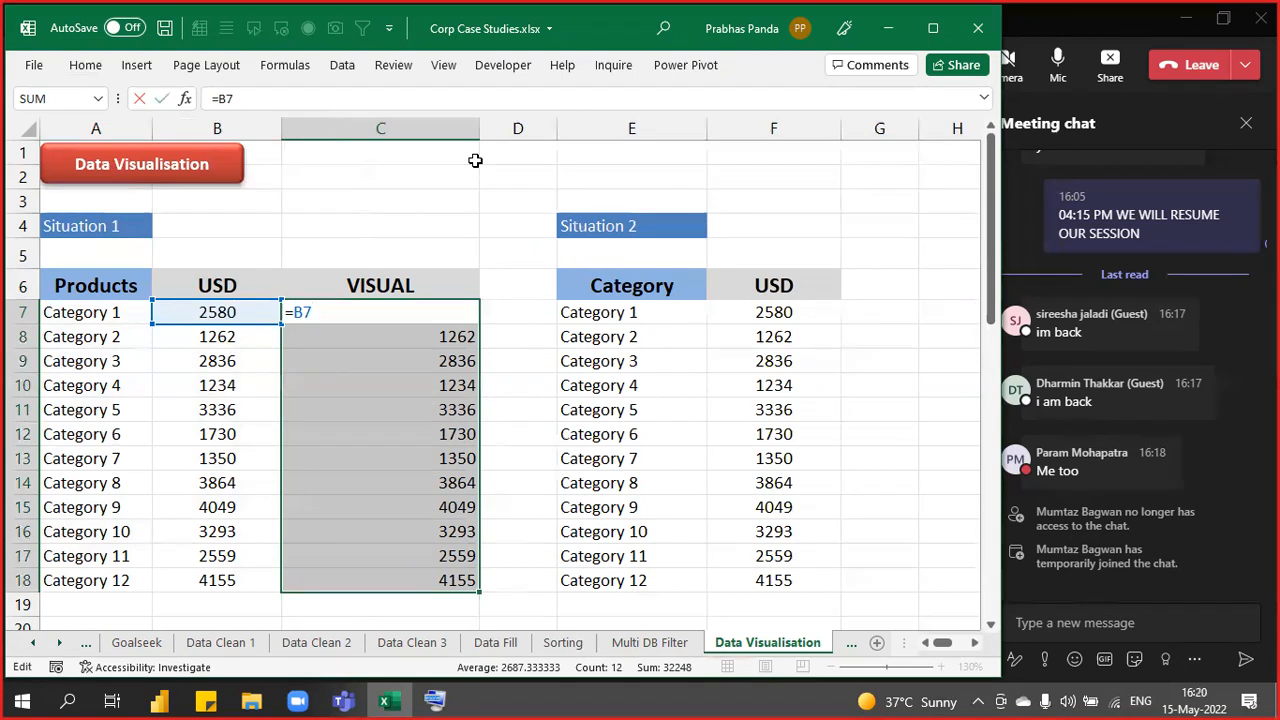
key("ctrl+Return")
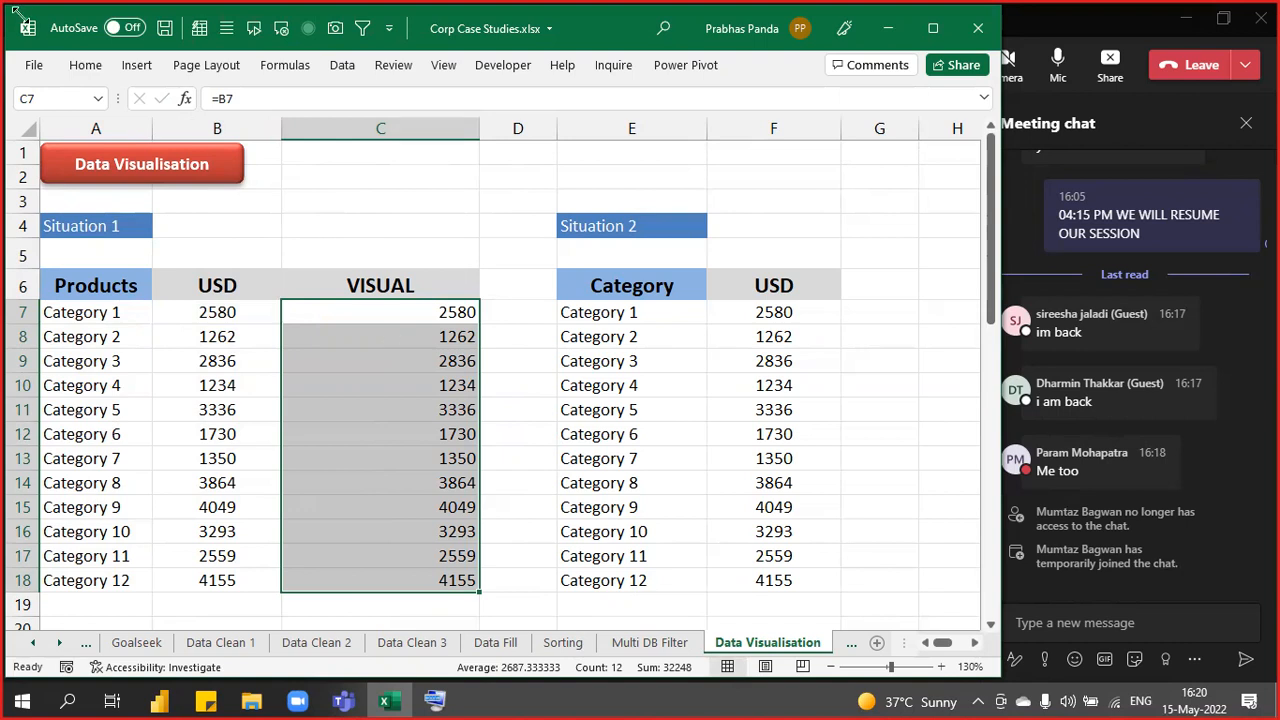
- Apply Light Blue gradient fill data bars to C7:C18
left_click(82, 68)
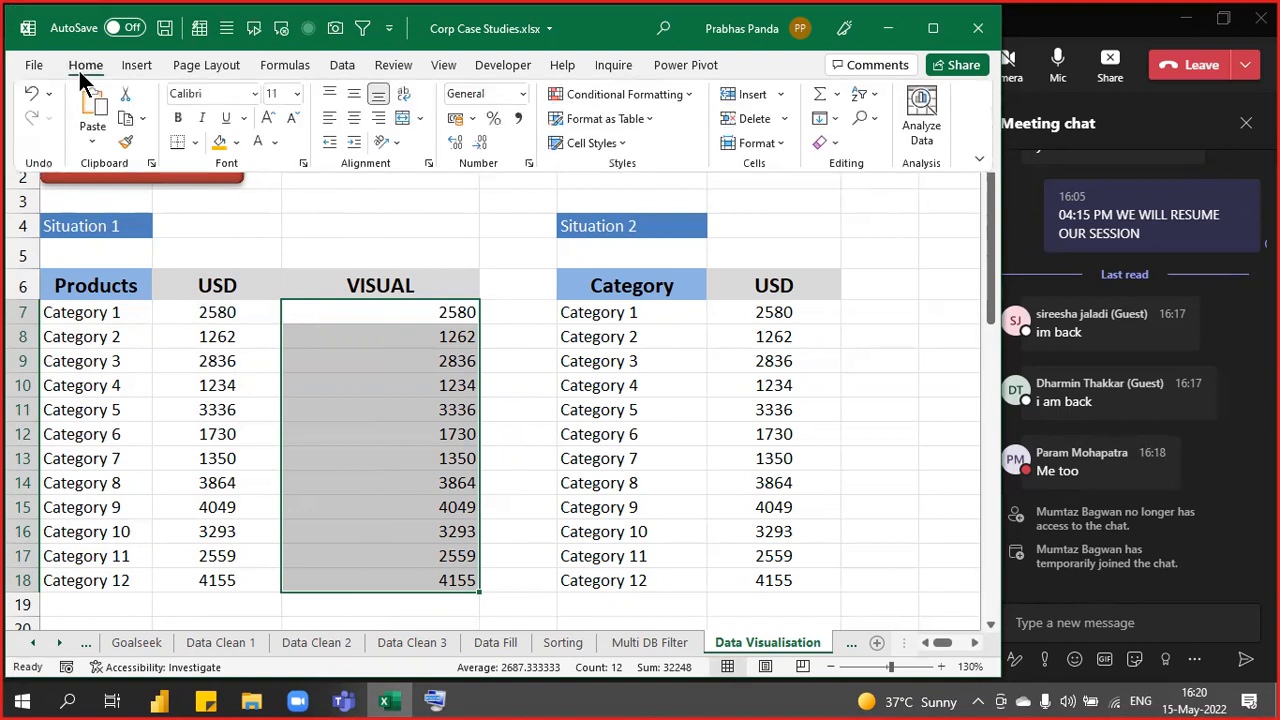
left_click(687, 97)
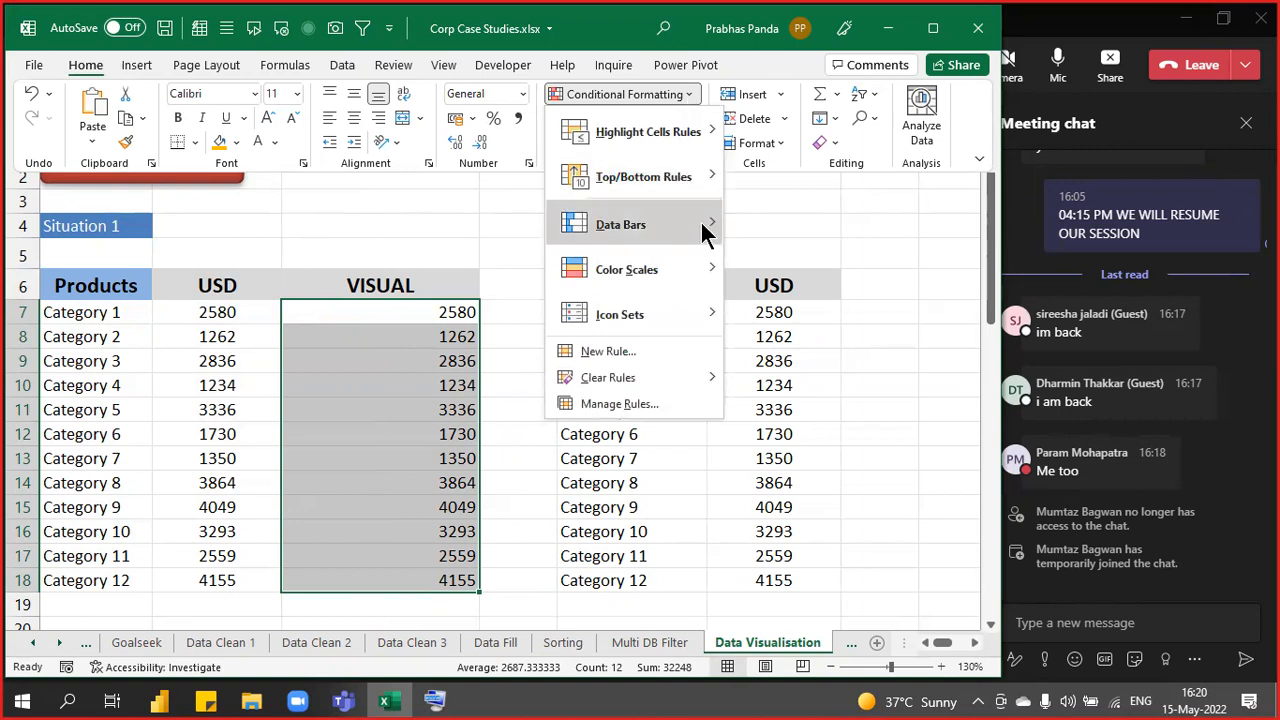
mouse_move(704, 228)
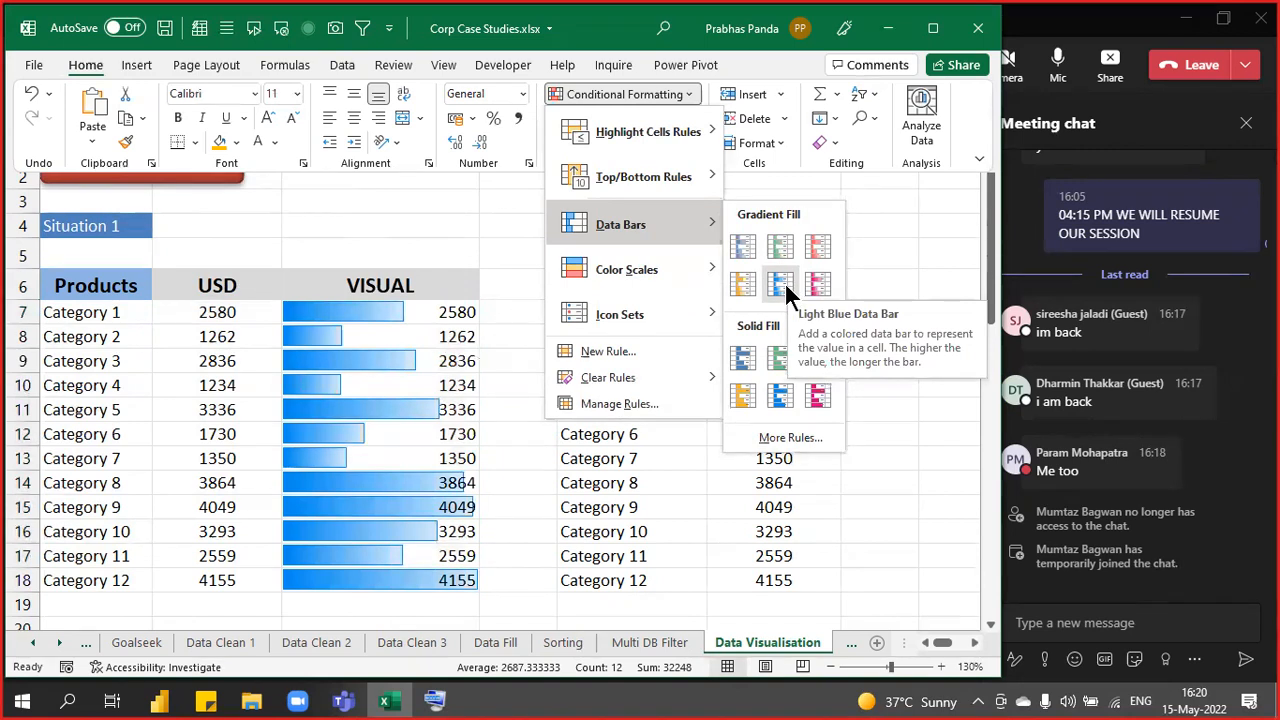
left_click(784, 285)
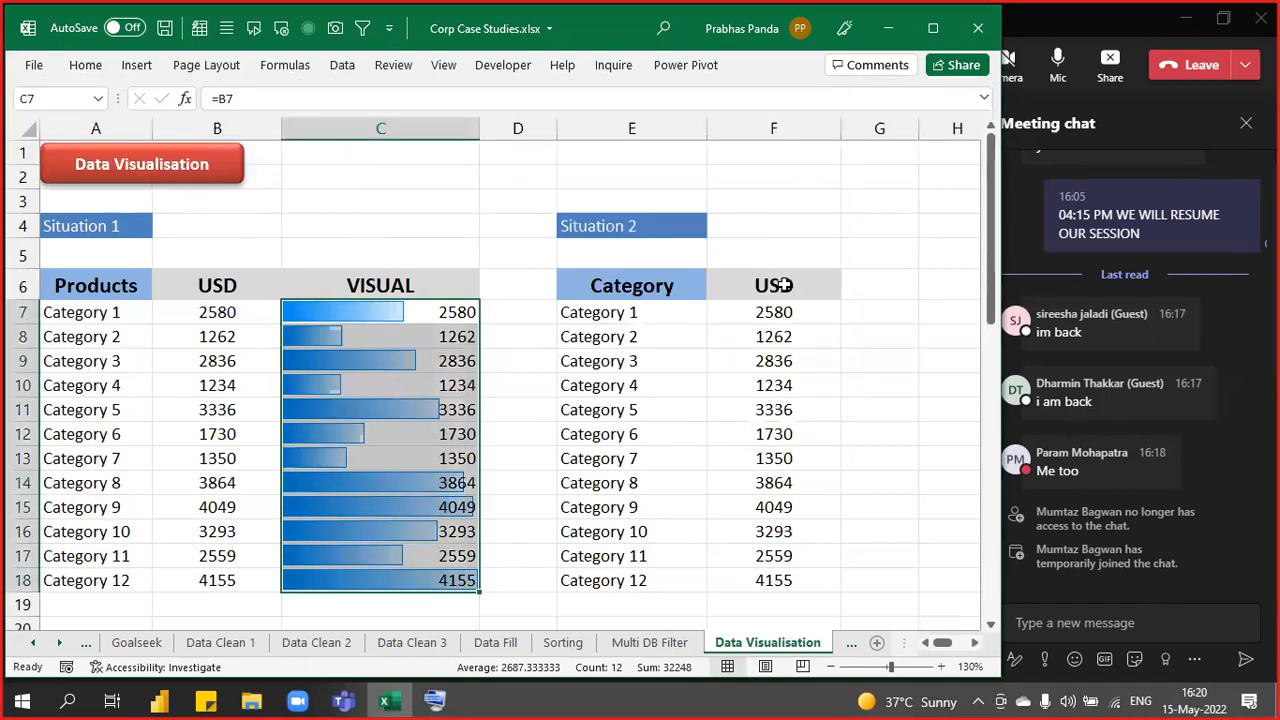
- Reselect the VISUAL values and step through the data bar cells
left_click(452, 228)
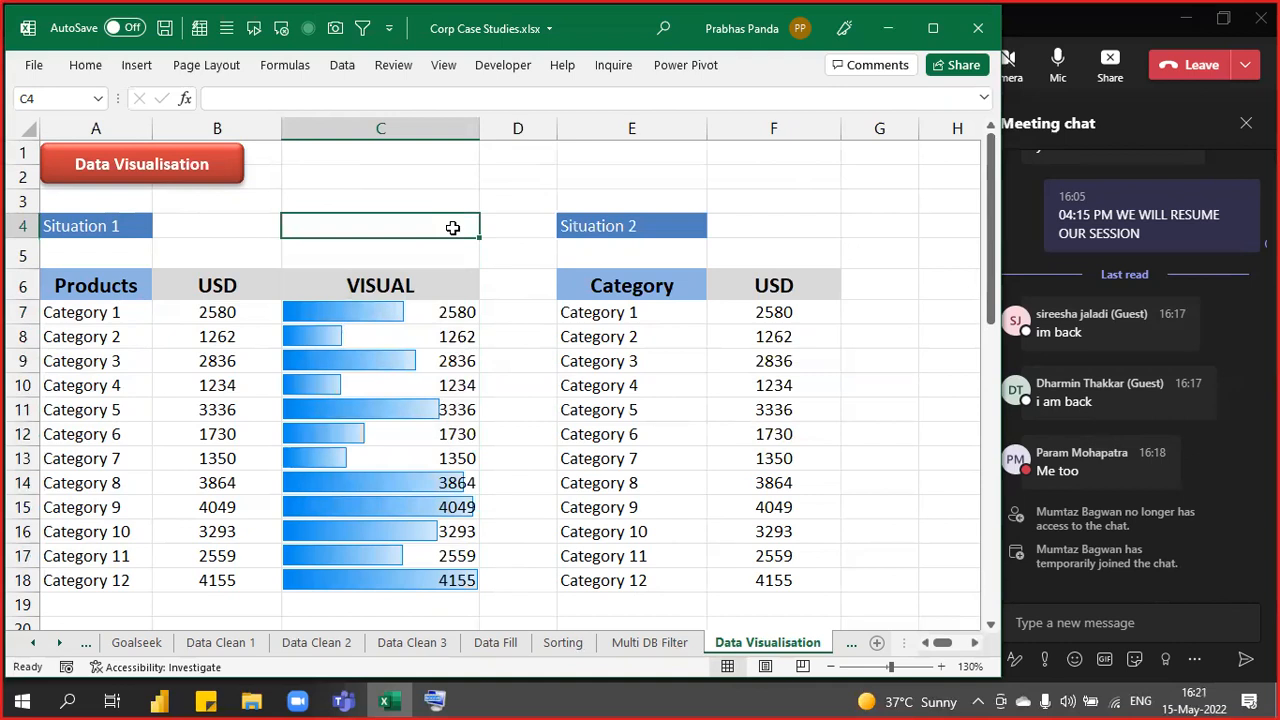
key("Down")
key("Down")
key("Down")
key("ctrl+shift+Down")
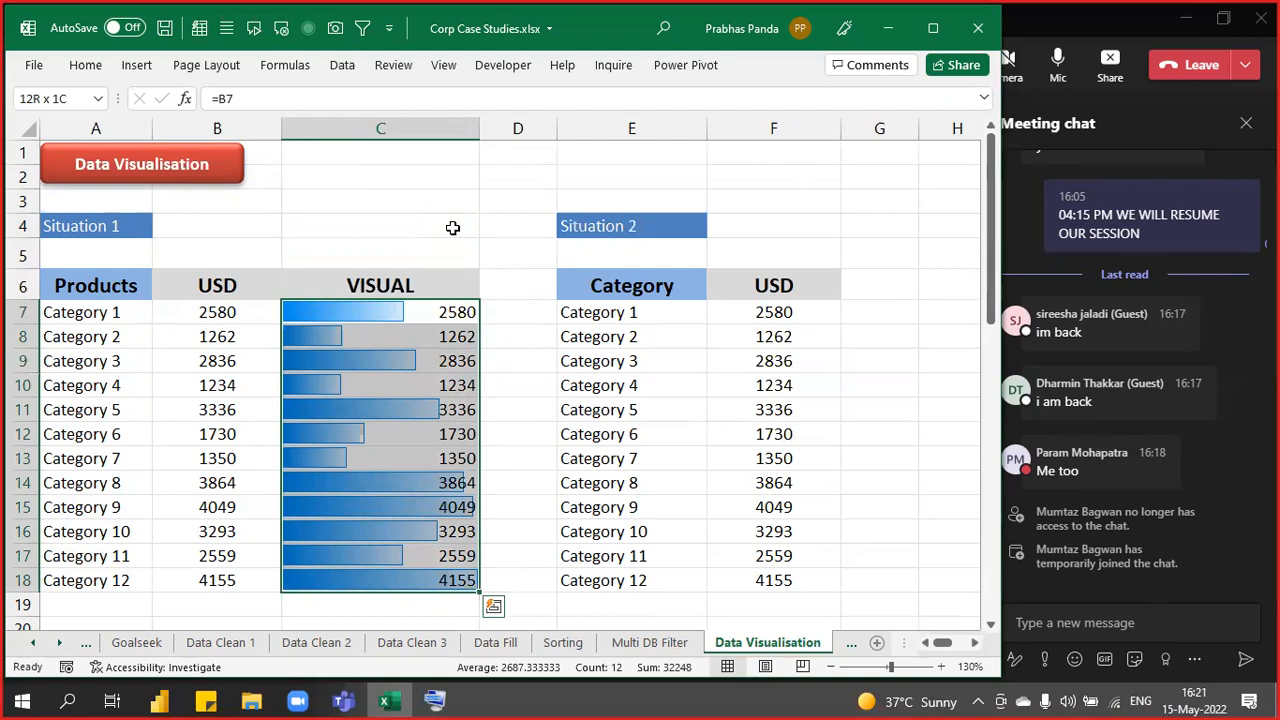
key("Up")
key("Down")
key("Up")
key("Down")
key("Down")
key("Down")
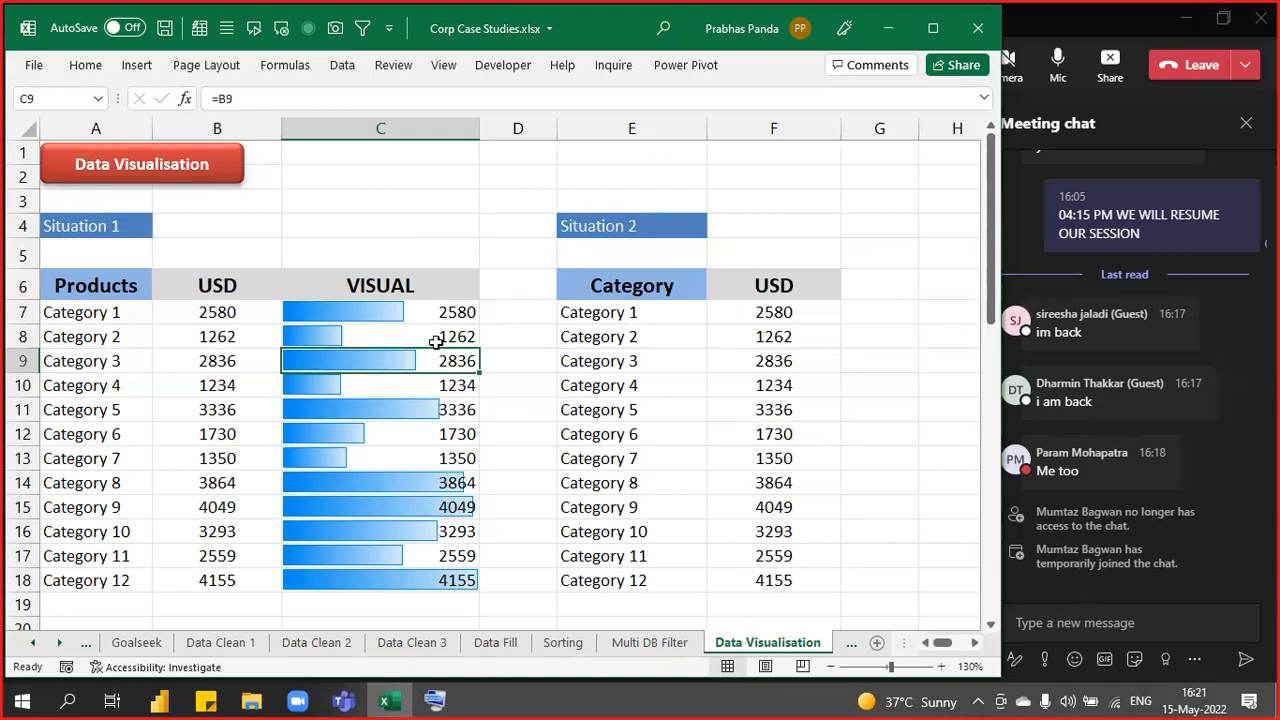
left_click_drag(104, 286, 180, 575)
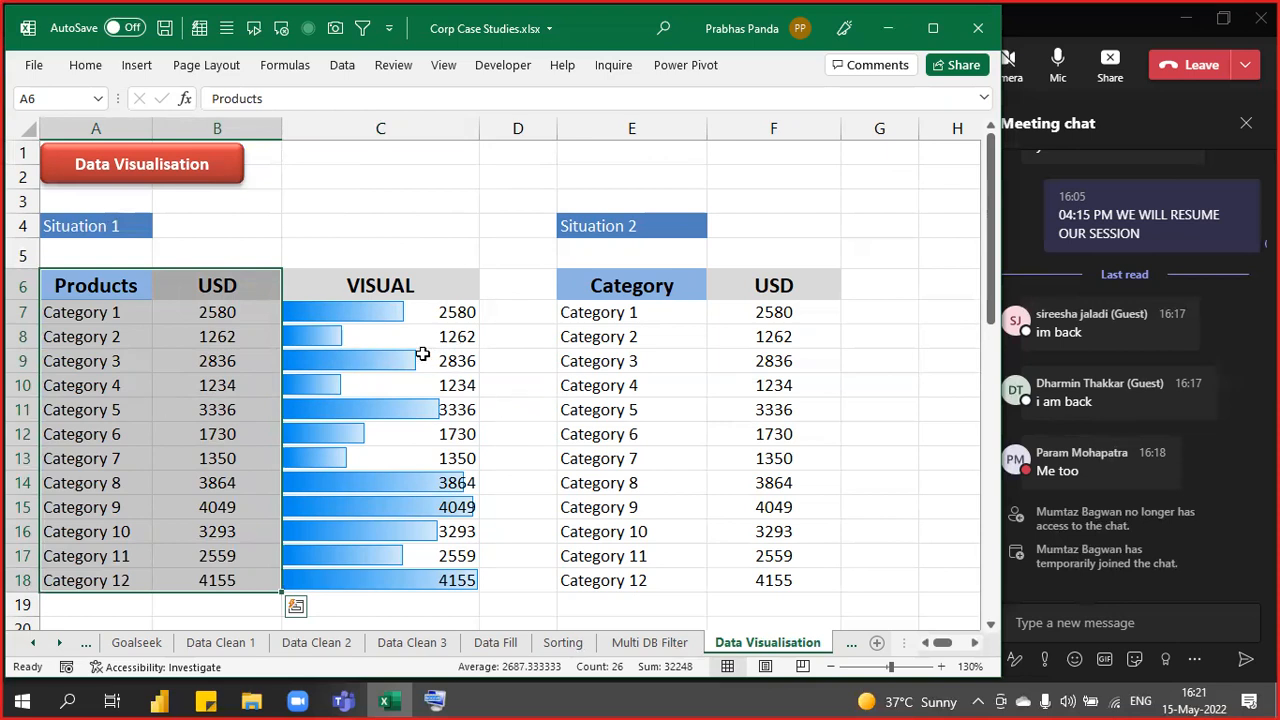
left_click_drag(426, 316, 409, 581)
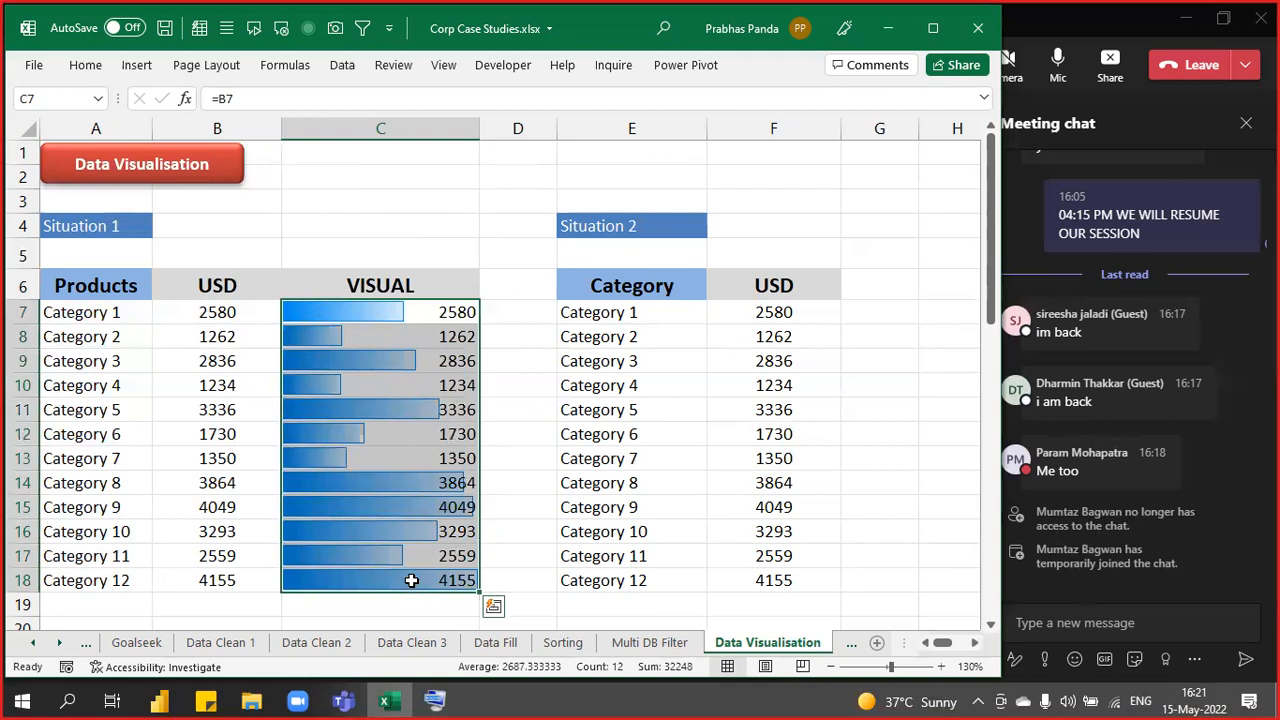
left_click_drag(131, 285, 226, 573)
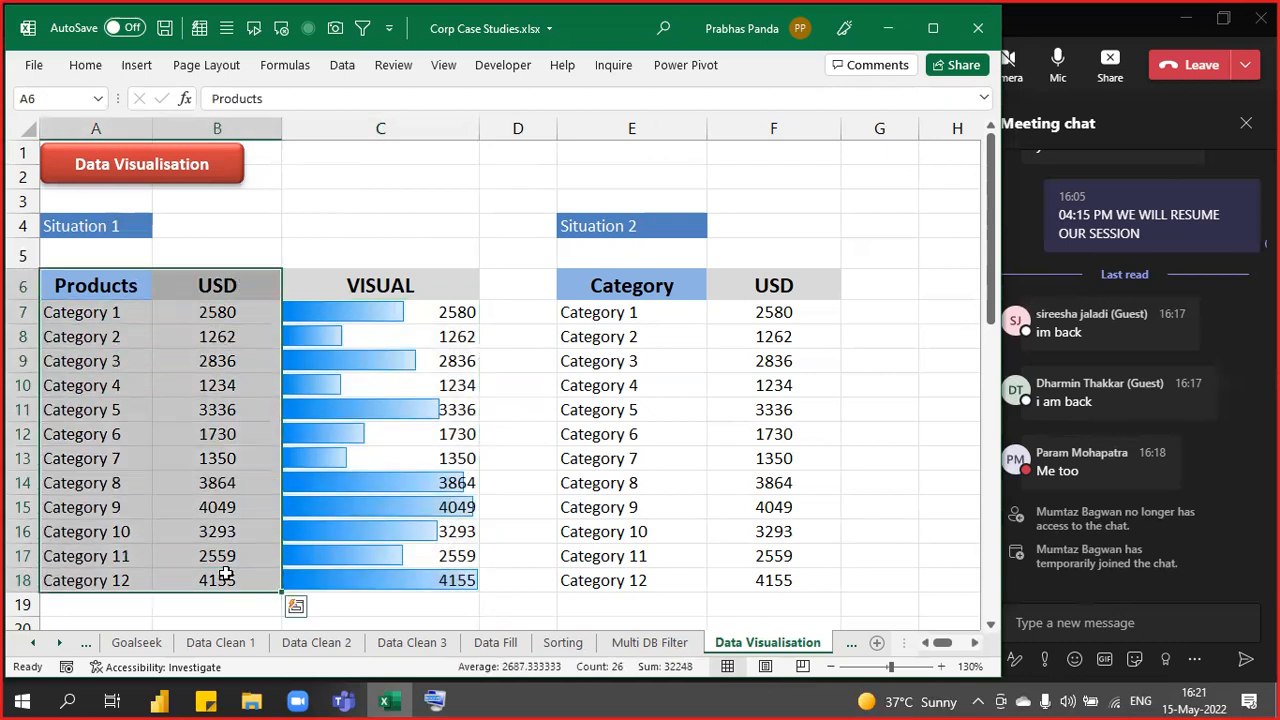
left_click_drag(436, 312, 378, 580)
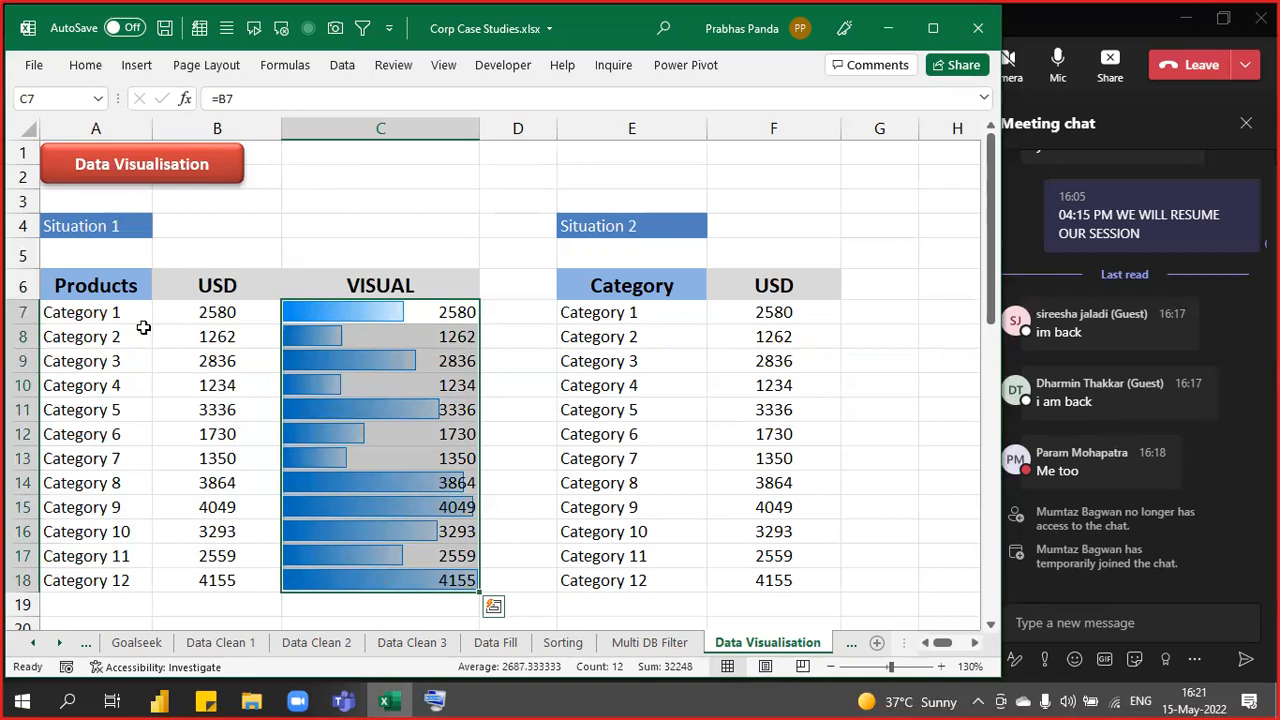
- Enter the bold note 'HOME---- CONDITIONAL FORMATTING--- DATA BARS' in A5
left_click(119, 248)
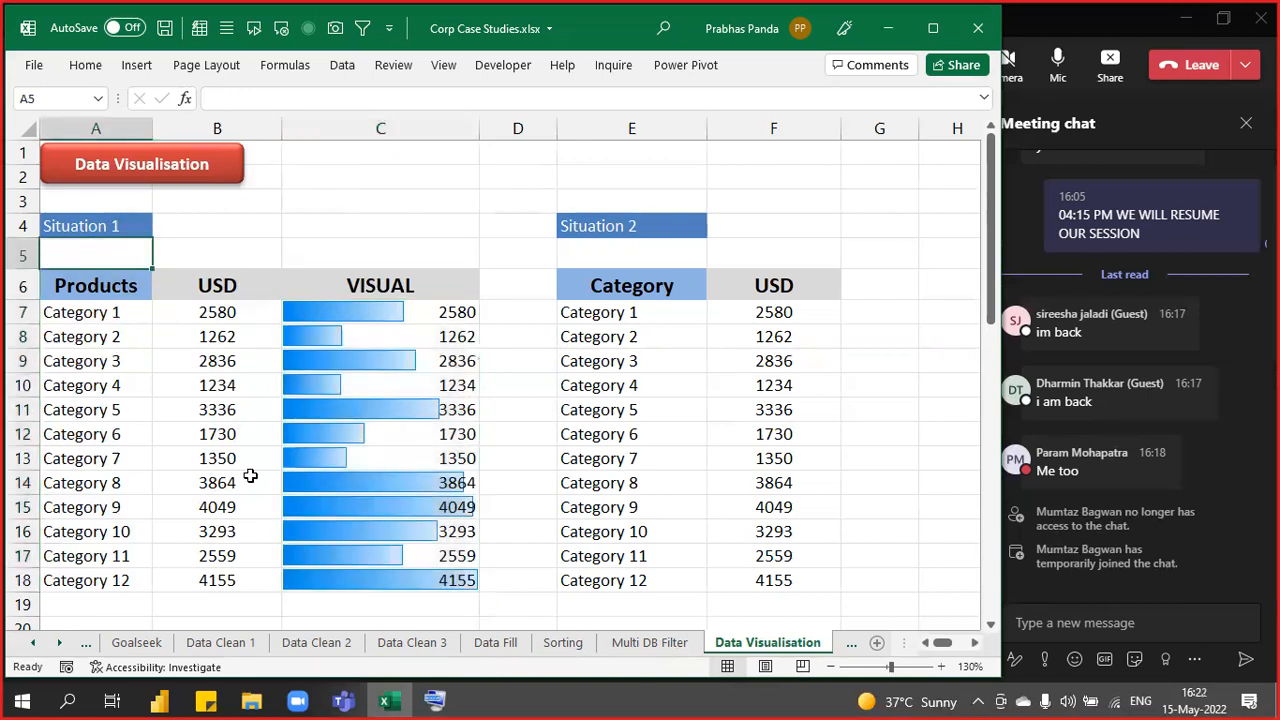
type("HOME--")
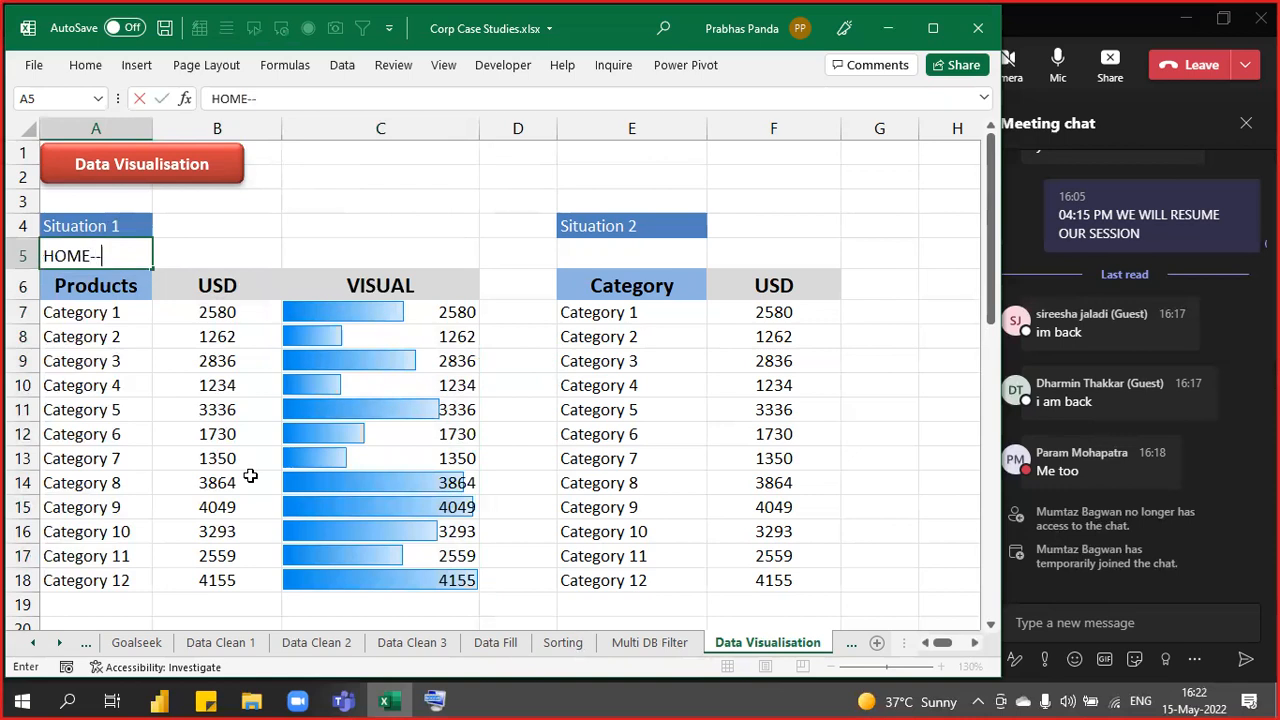
type("-- CONDITI")
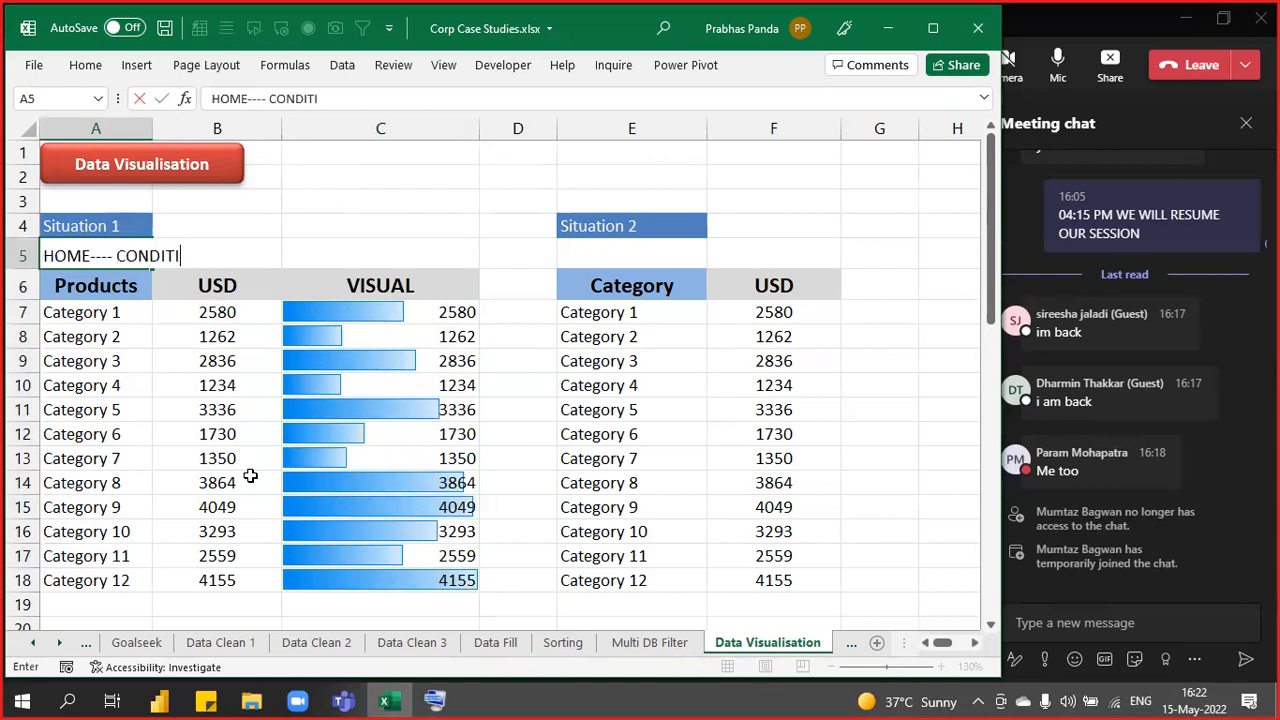
type("ONAL FORMA")
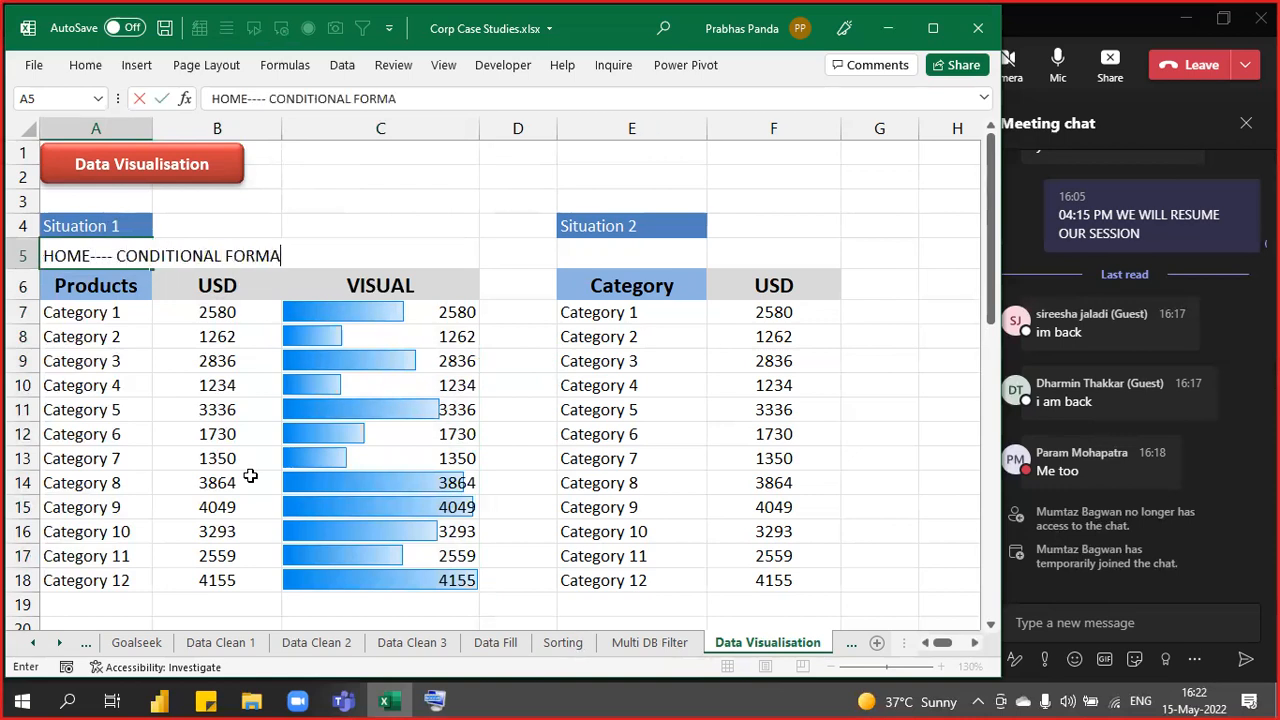
type("TTING---")
type("DATA BARS")
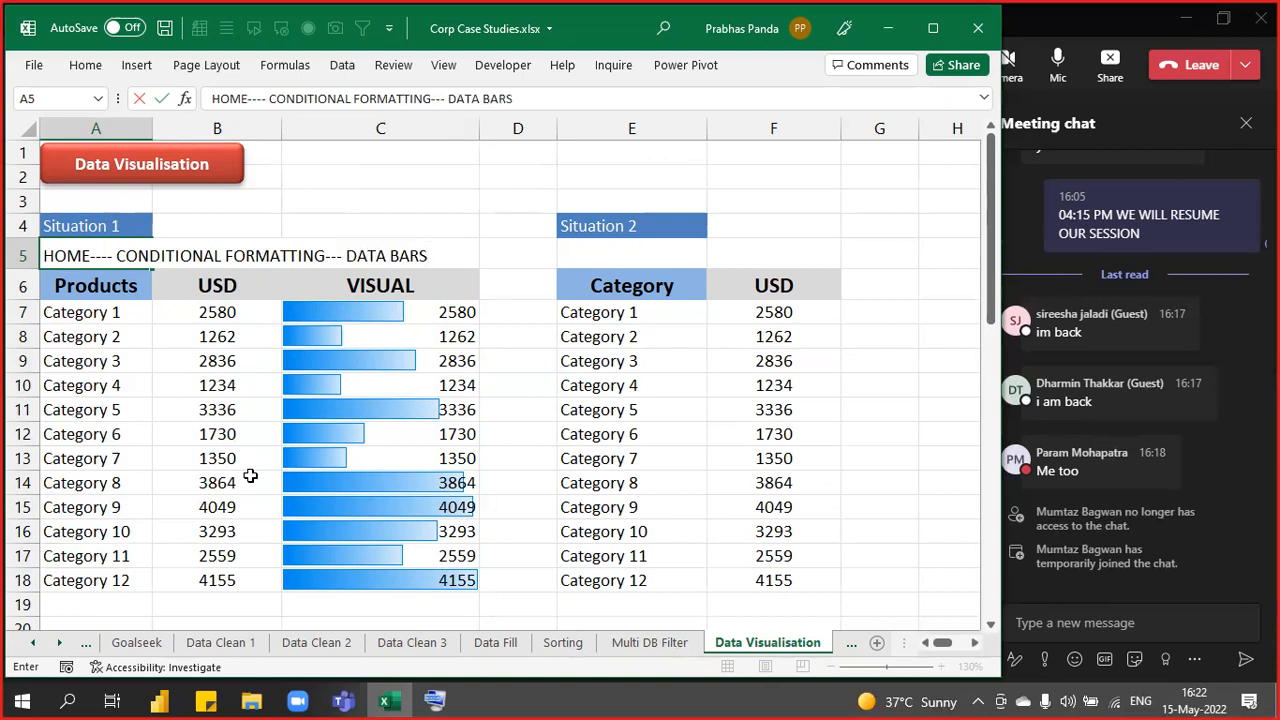
key("Return")
key("Up")
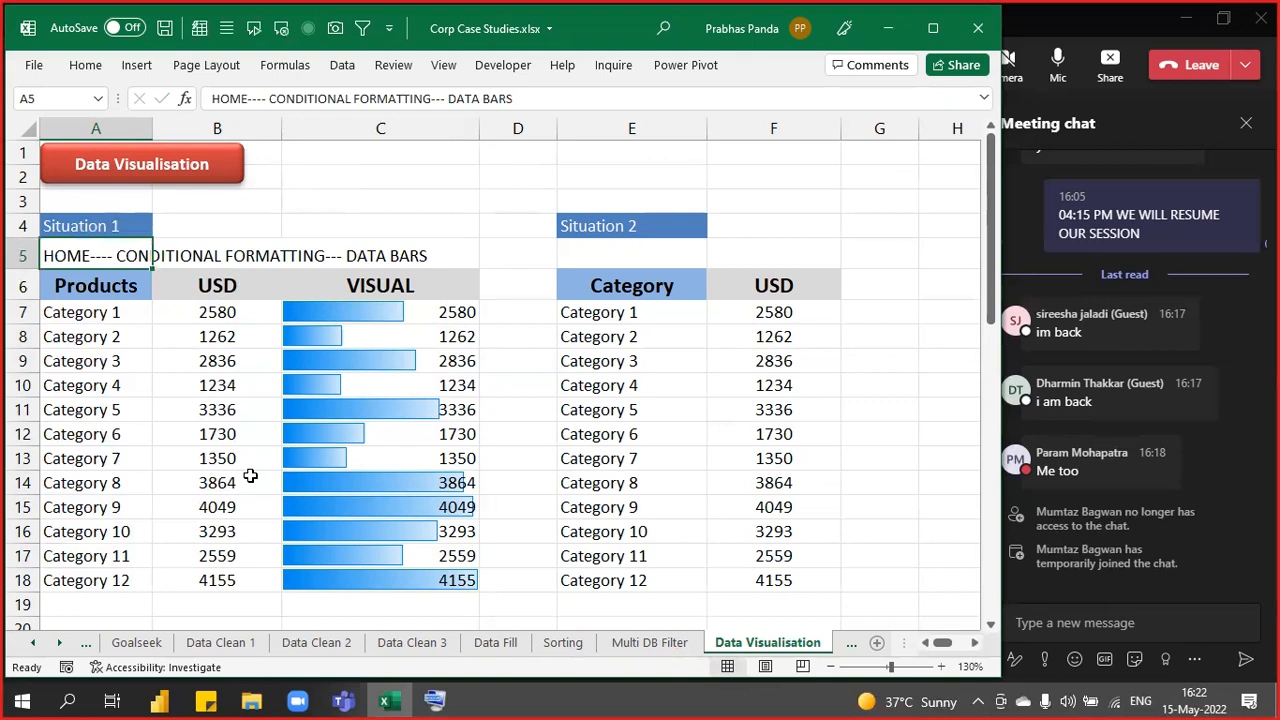
key("ctrl+b")
- Return to C7 and select the VISUAL values C7:C18
key("Down")
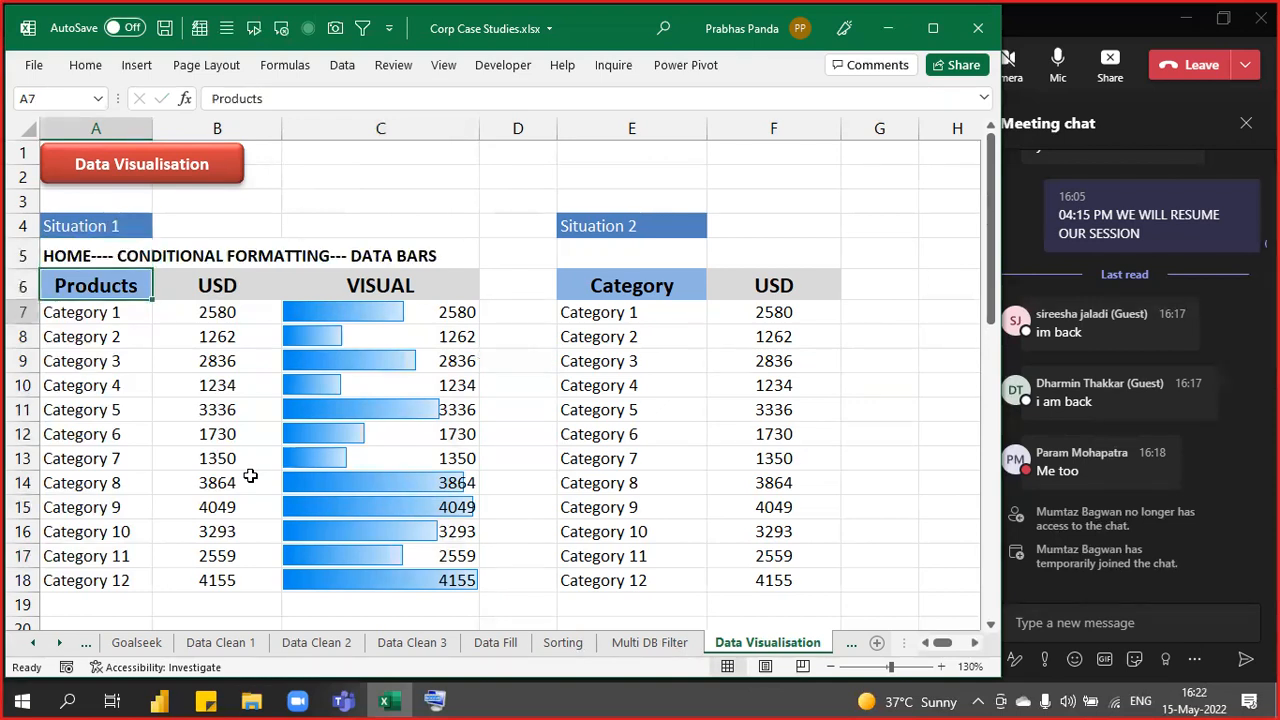
key("Down")
key("Down")
key("Right")
key("Right")
key("Right")
key("Up")
key("Left")
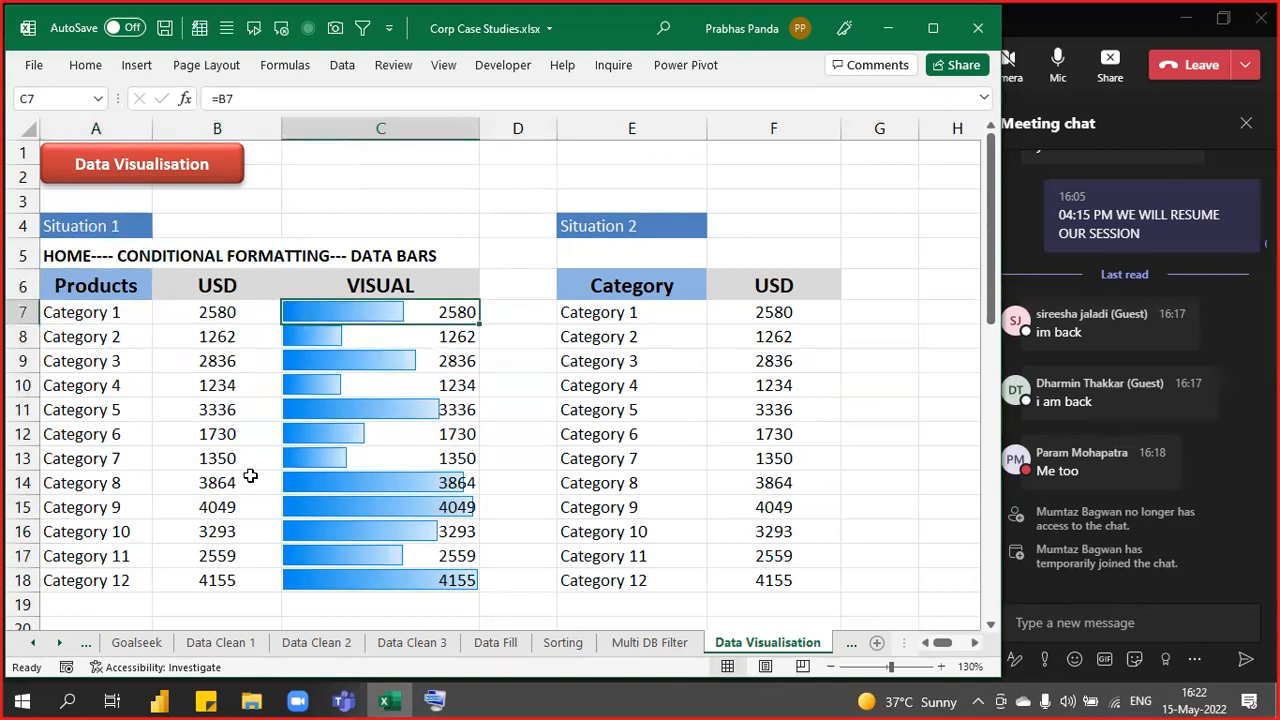
key("ctrl+shift+Down")
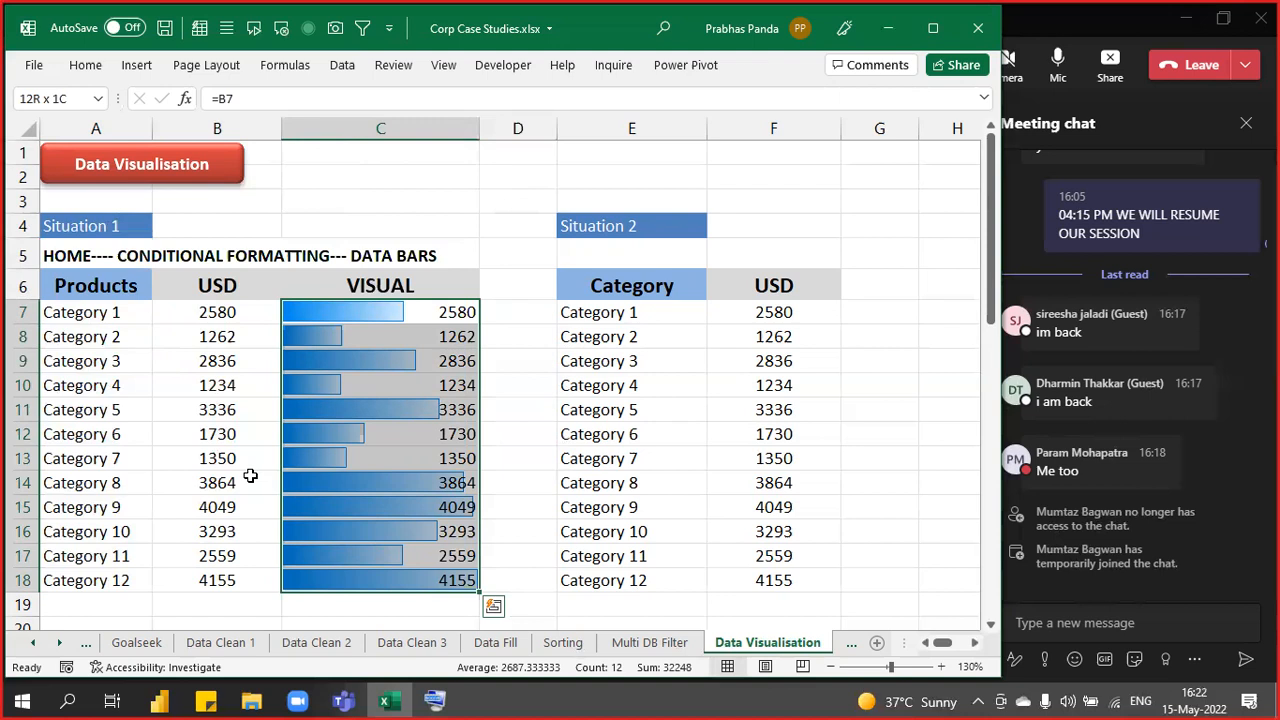
- Open the Conditional Formatting Rules Manager for C7:C18 and move it off the bars
left_click_drag(418, 310, 389, 567)
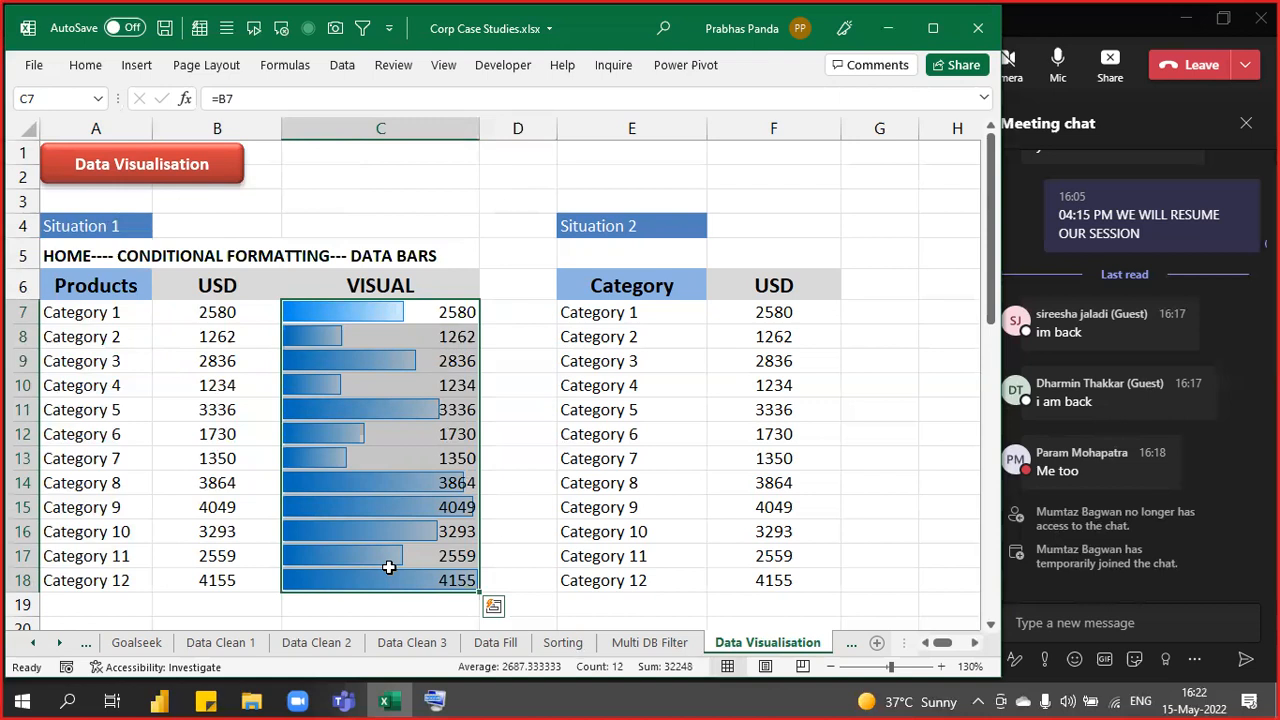
left_click(87, 68)
left_click(688, 92)
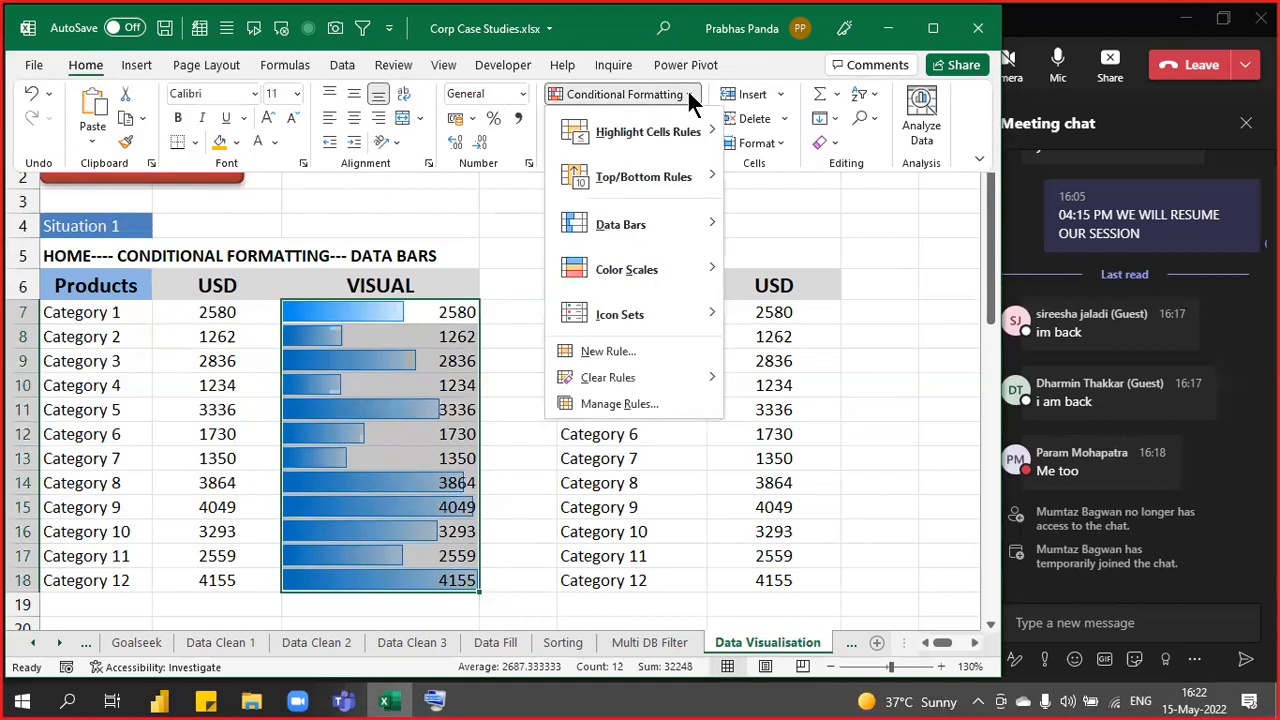
left_click(631, 402)
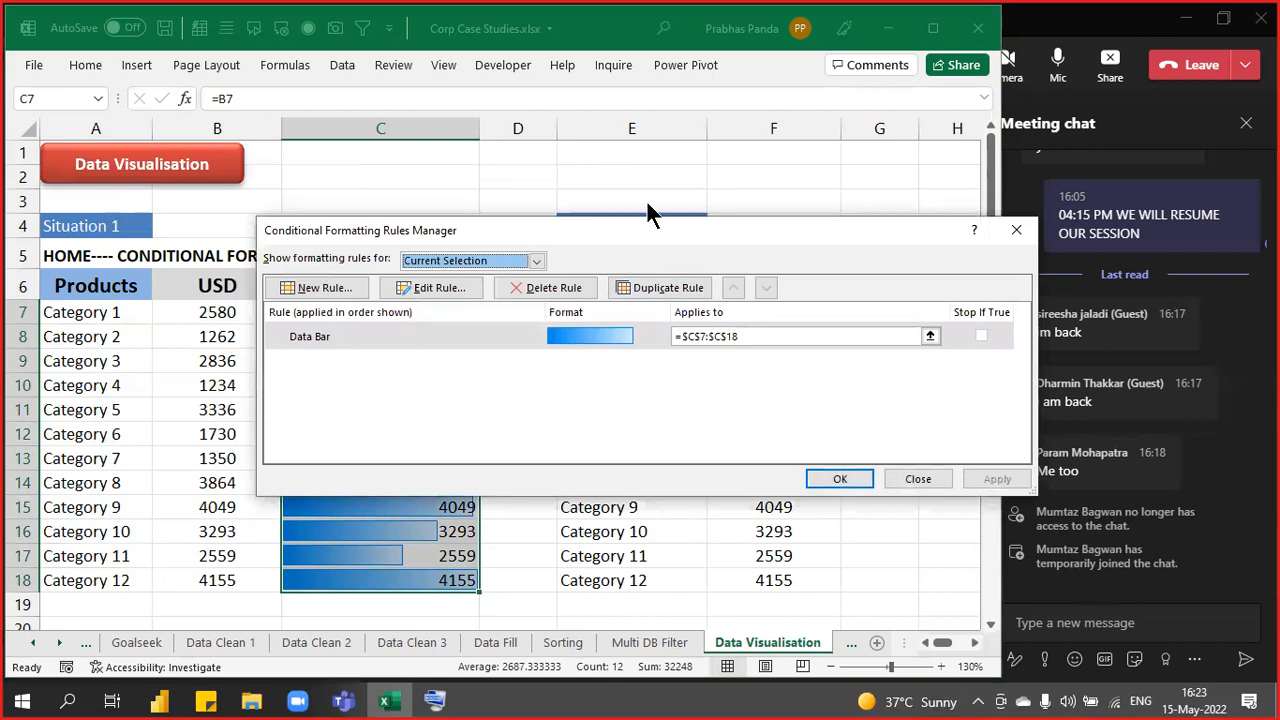
left_click_drag(595, 230, 806, 82)
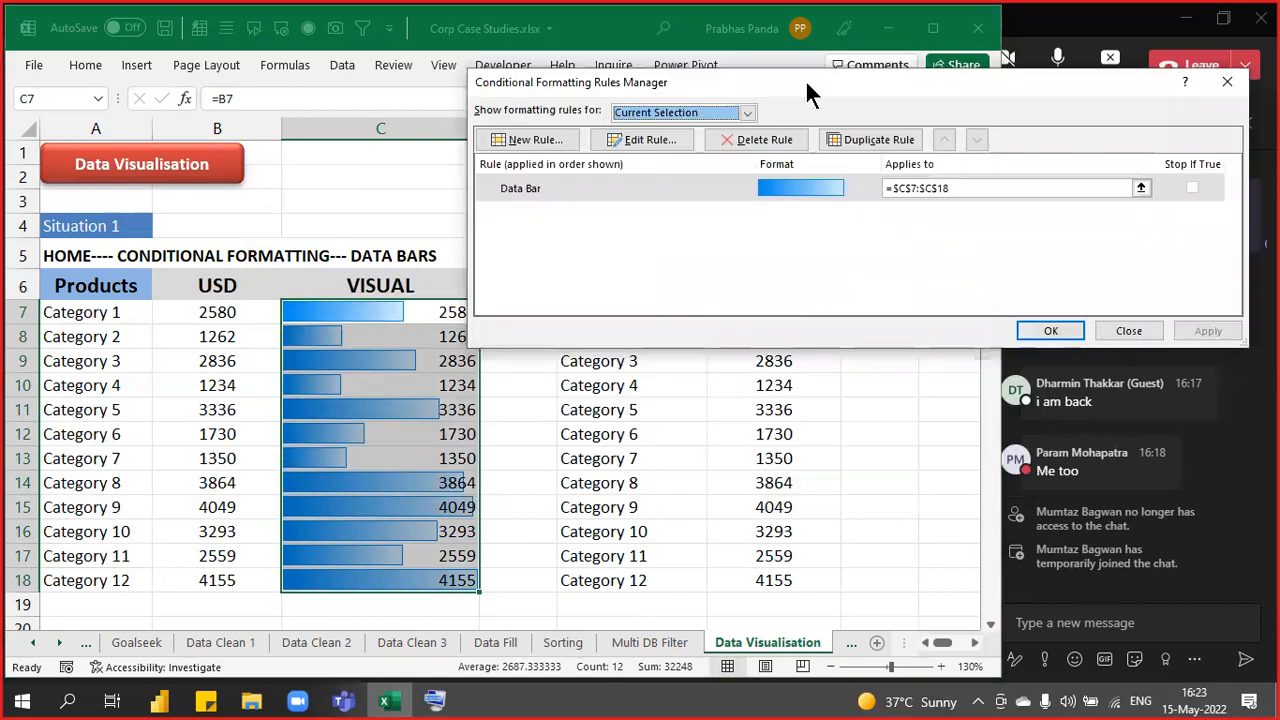
- Edit the Data Bar rule to Show Bar Only, hiding the VISUAL numbers
left_click(648, 139)
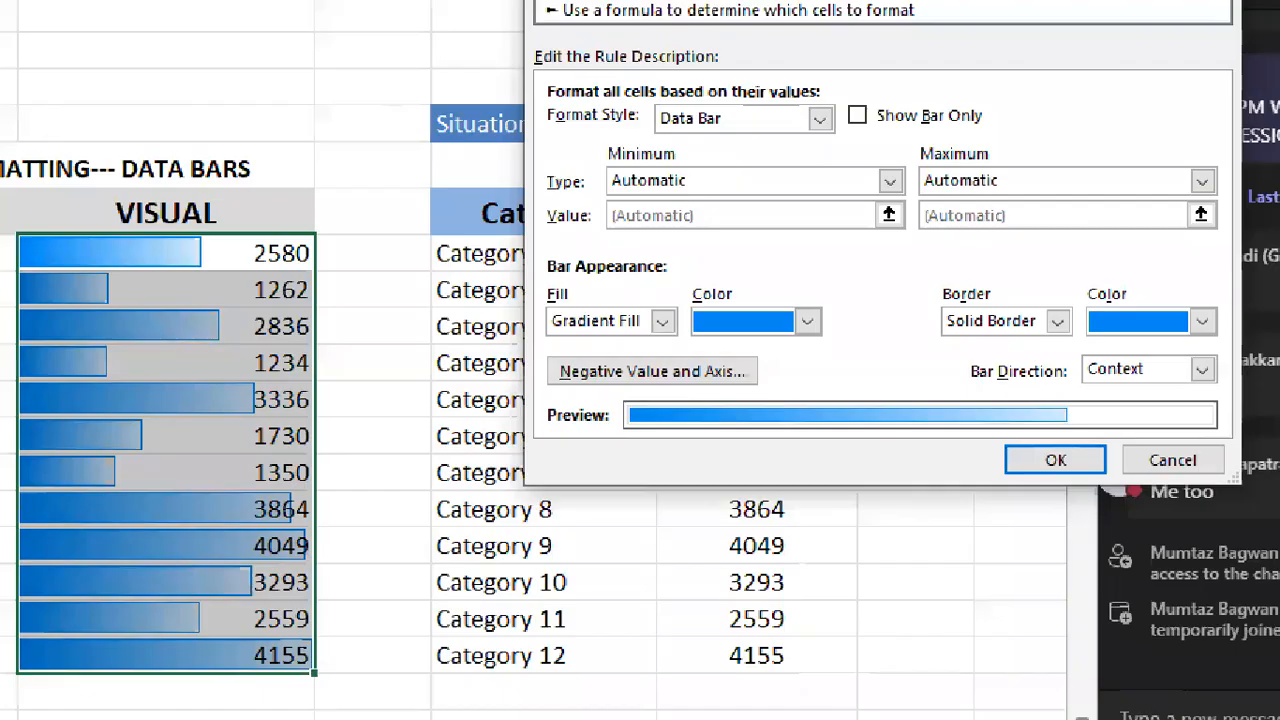
mouse_move(846, 84)
left_mouse_down()
mouse_move(877, 145)
mouse_move(997, 141)
left_mouse_up()
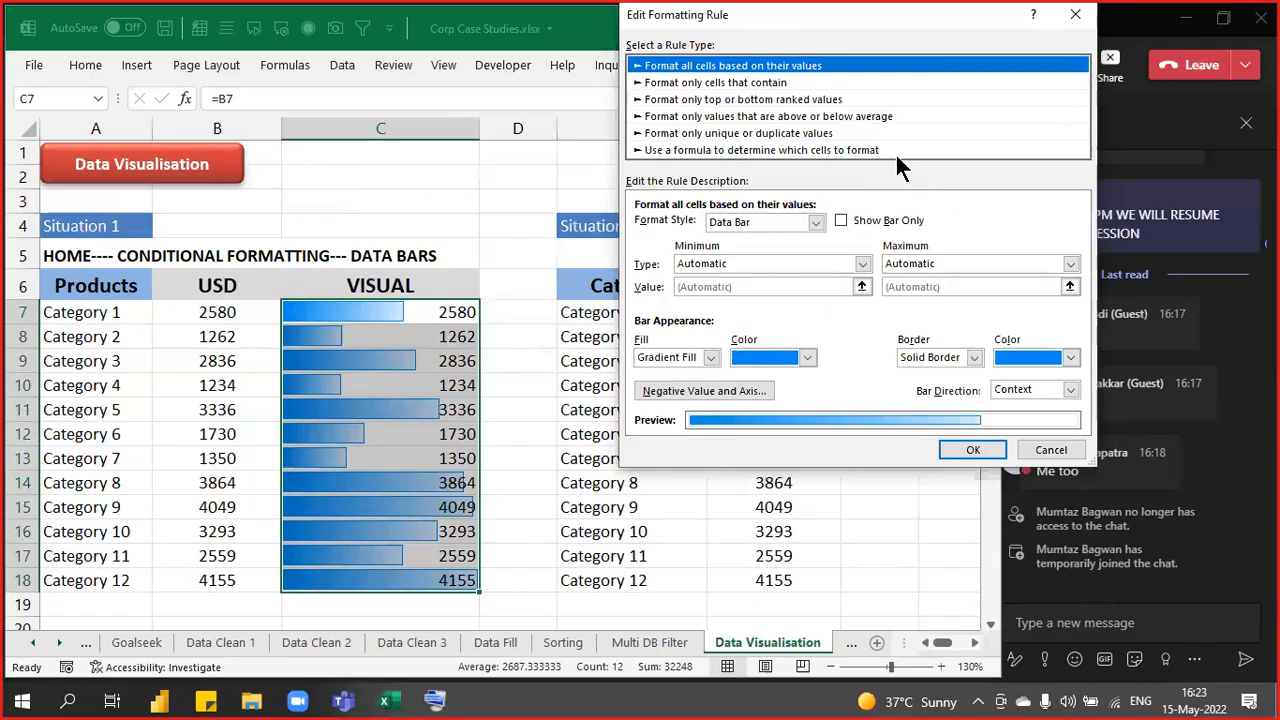
left_click(868, 118)
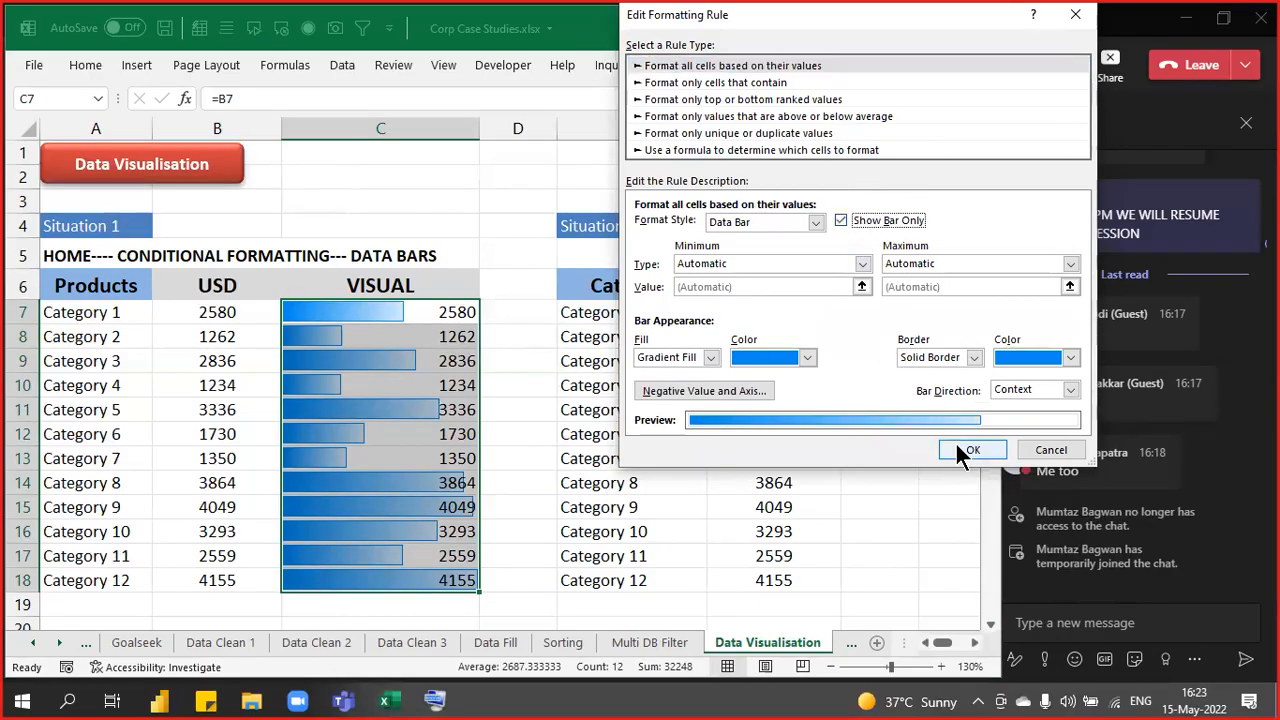
left_click(968, 449)
left_click(1051, 331)
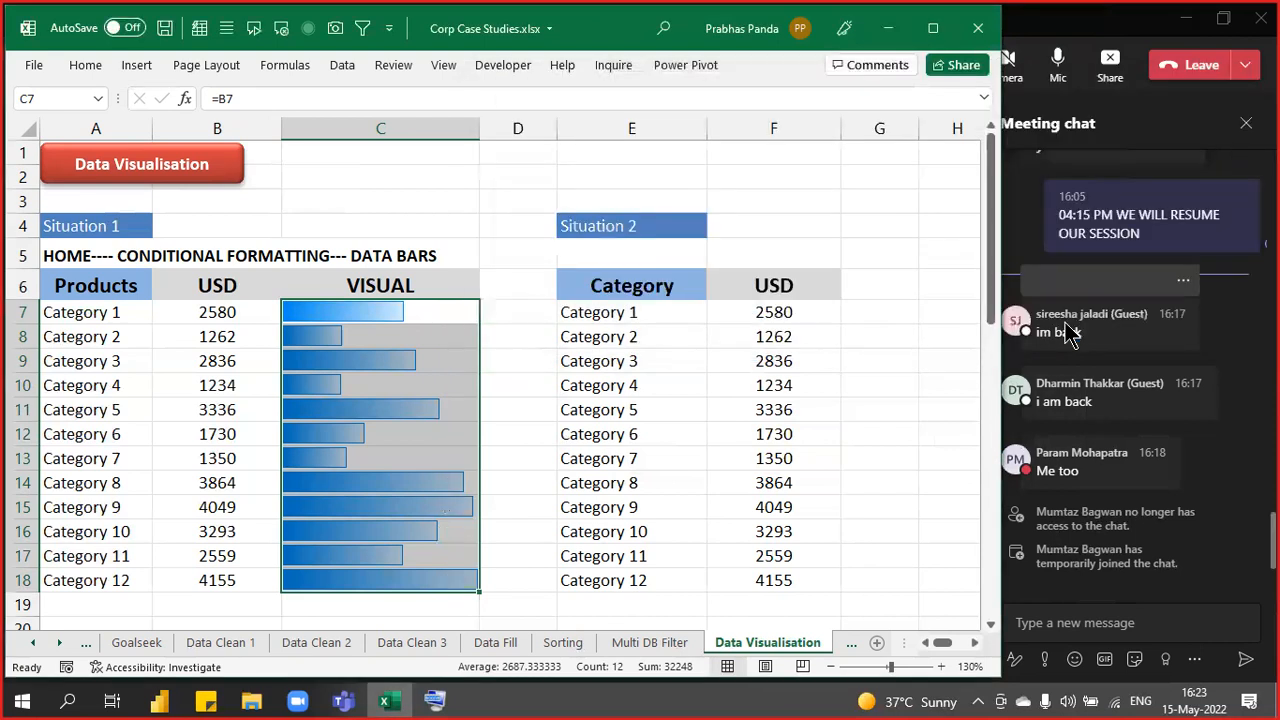
- Select A6:C18 with Products, USD and VISUAL columns and copy it
left_click(531, 225)
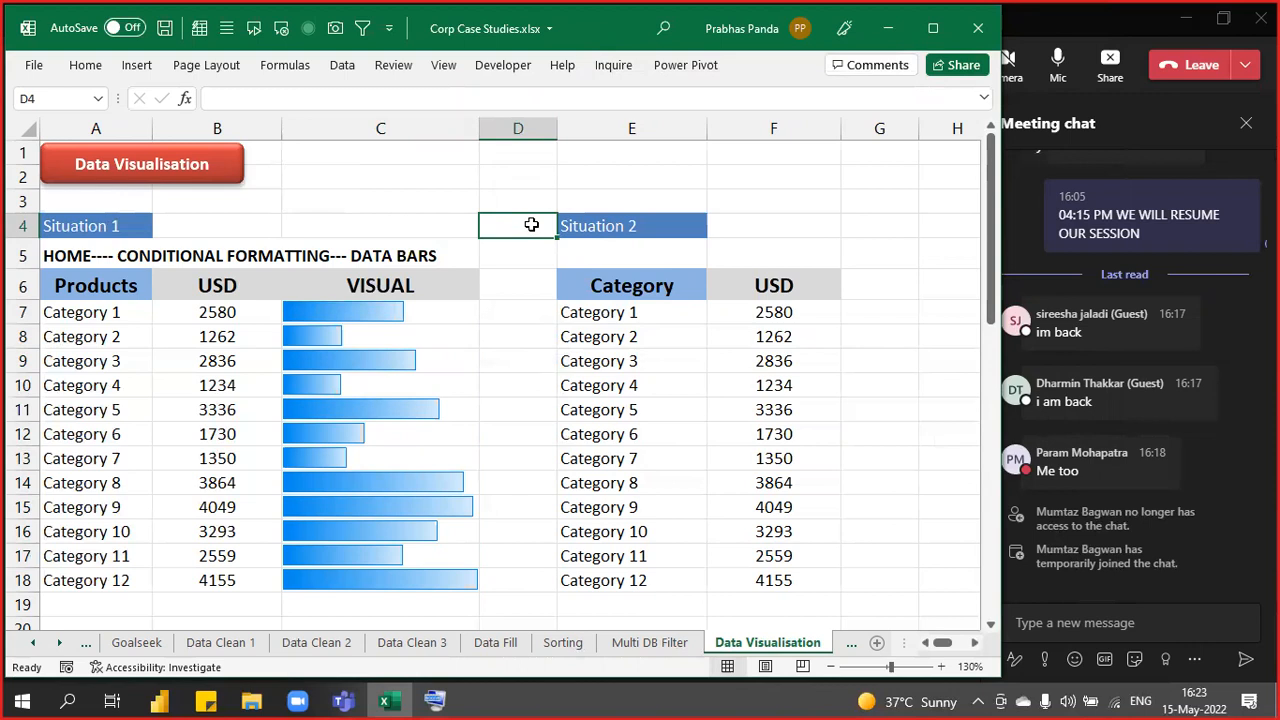
left_click(72, 128)
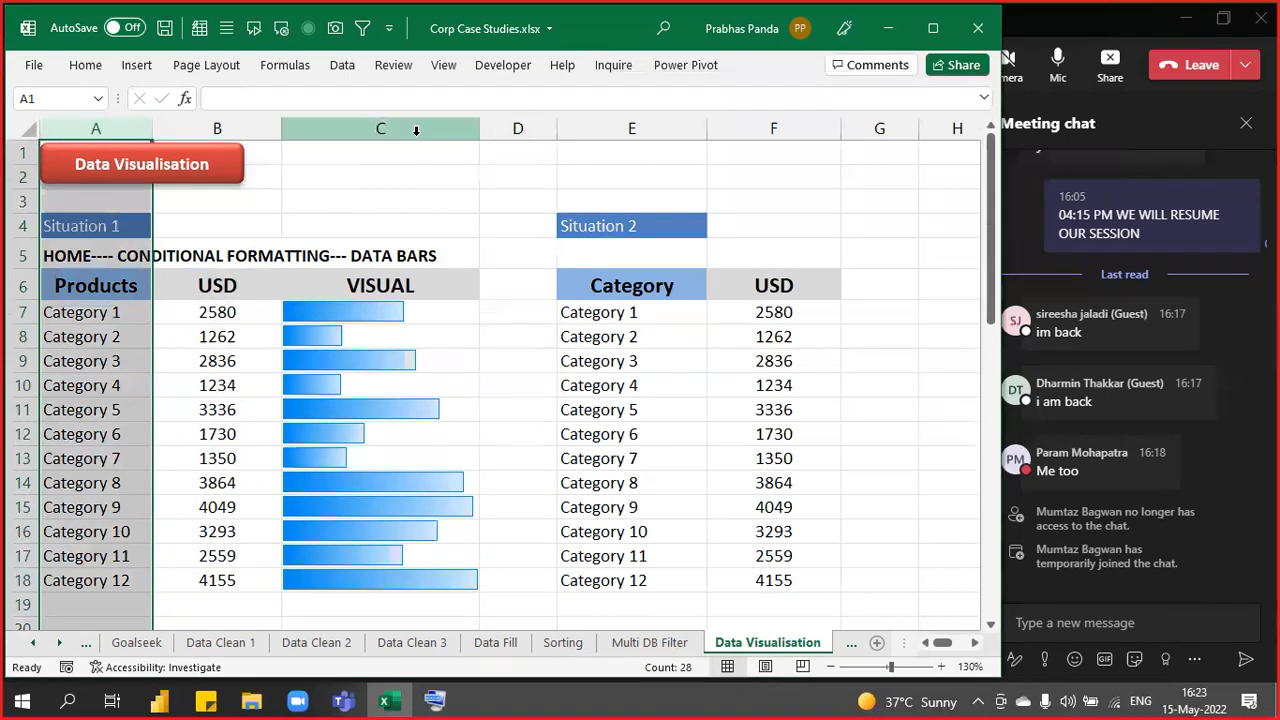
left_click(416, 130, "ctrl")
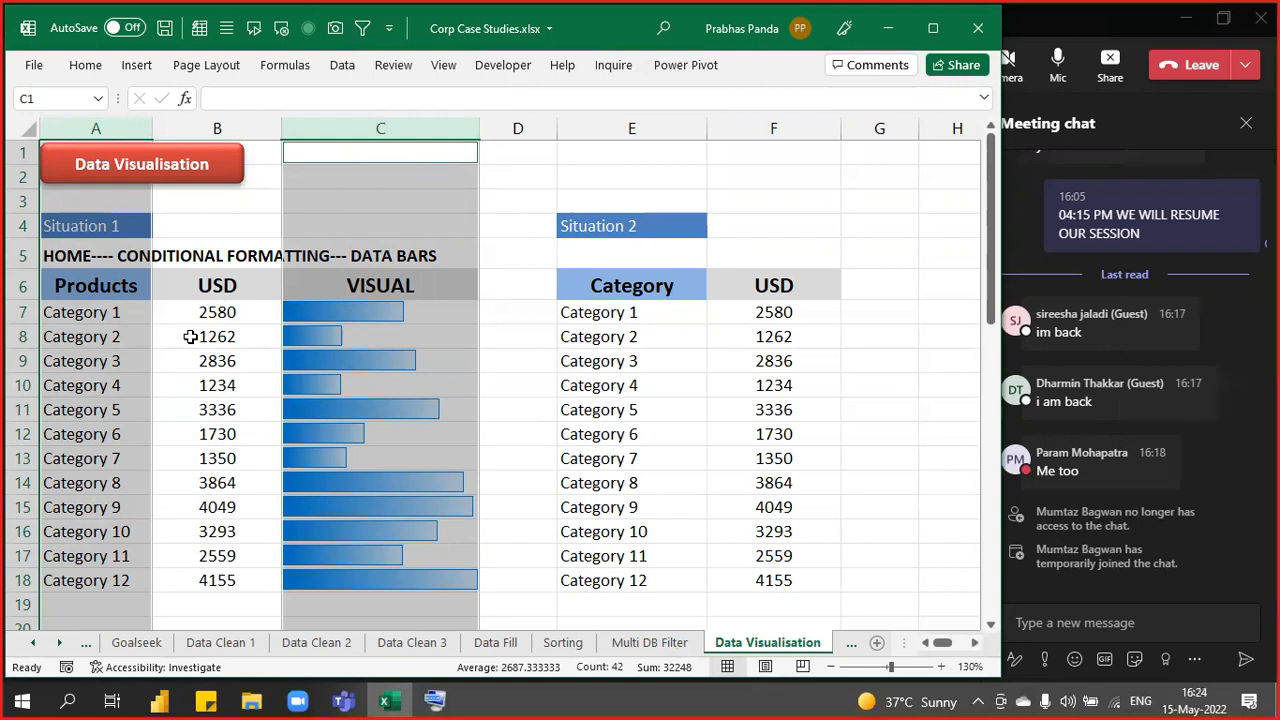
left_click(528, 380)
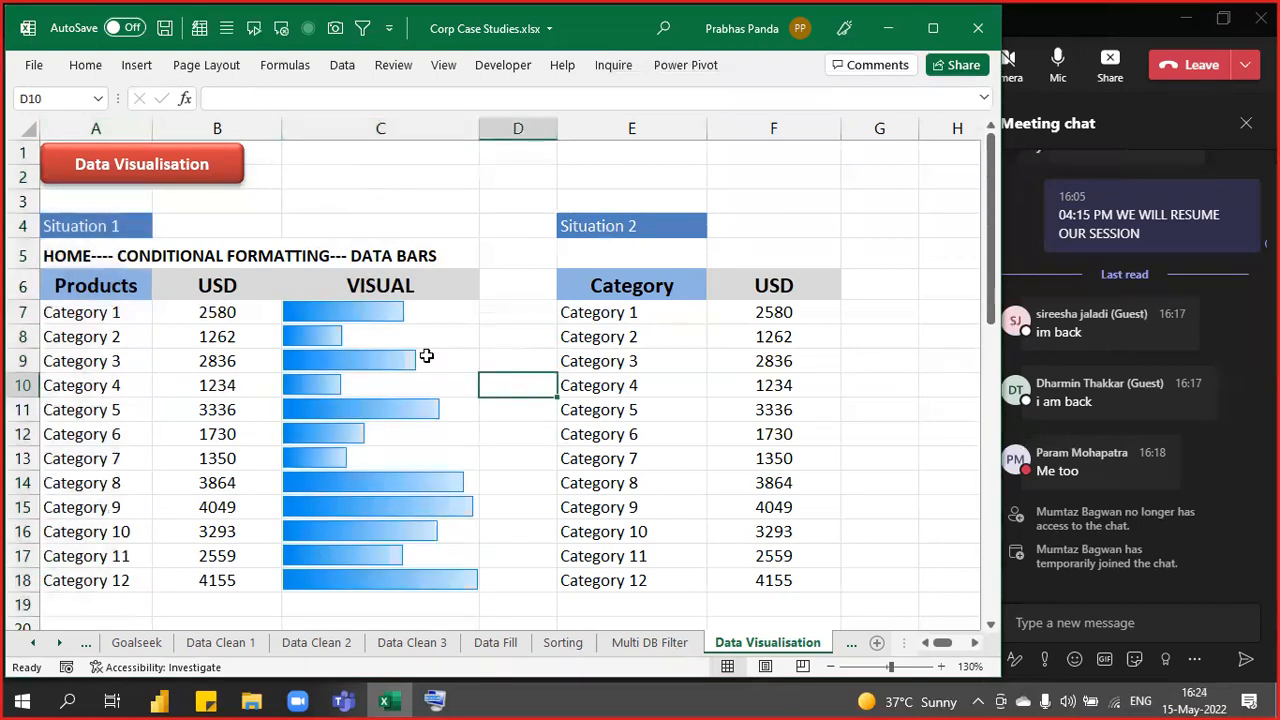
left_click_drag(451, 317, 415, 579)
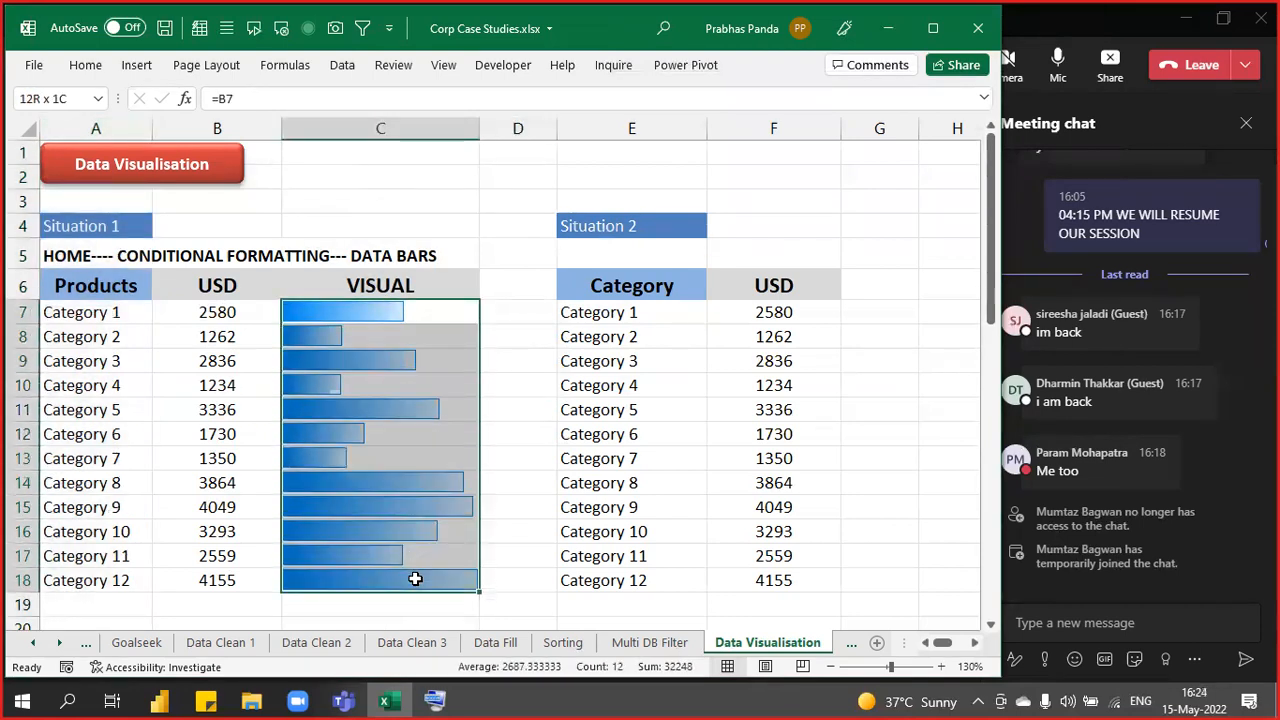
left_click(485, 405)
left_click_drag(149, 288, 368, 580)
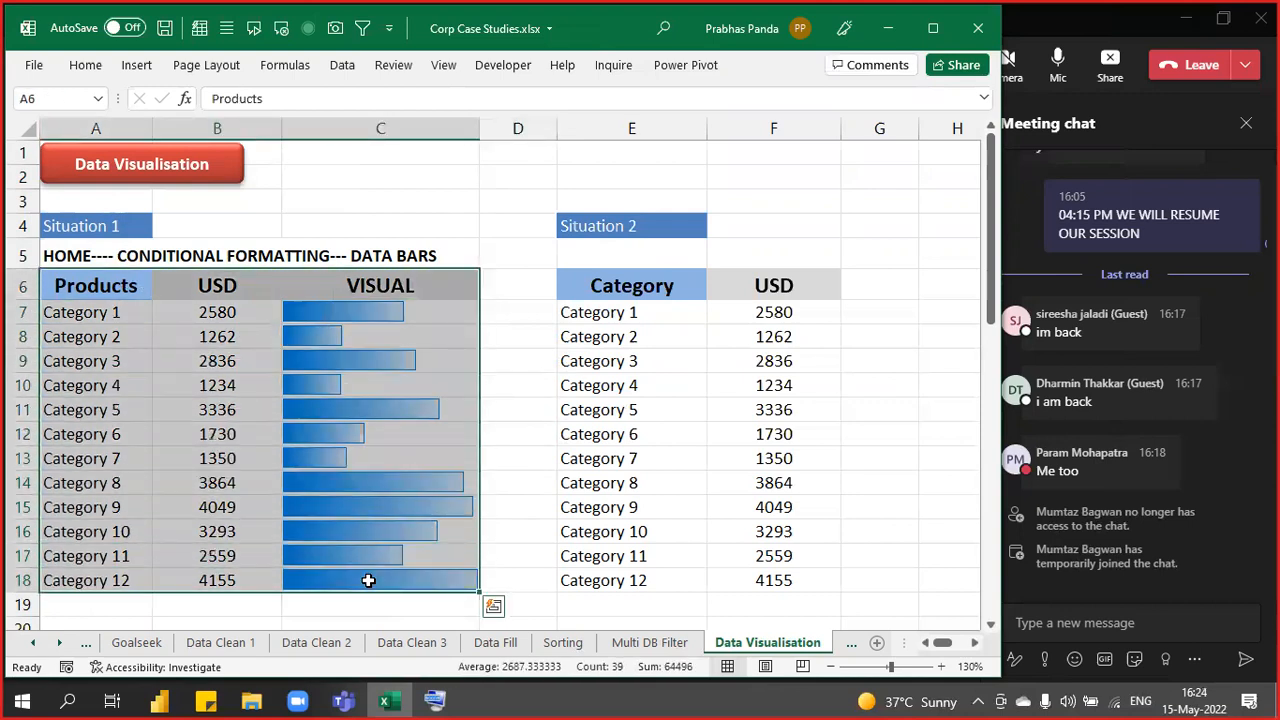
key("ctrl+c")
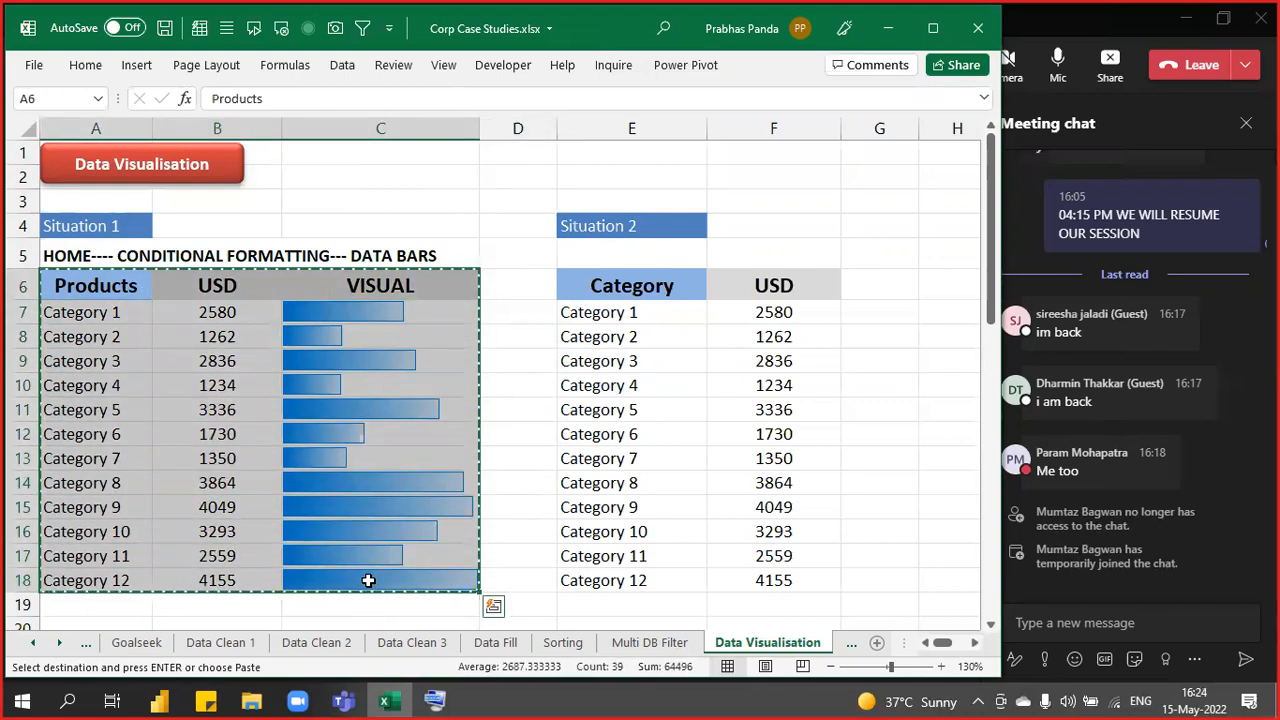
- Launch PowerPoint from Start search and delete the new slide's title and subtitle placeholders
key("super")
type("POWERPOINT")
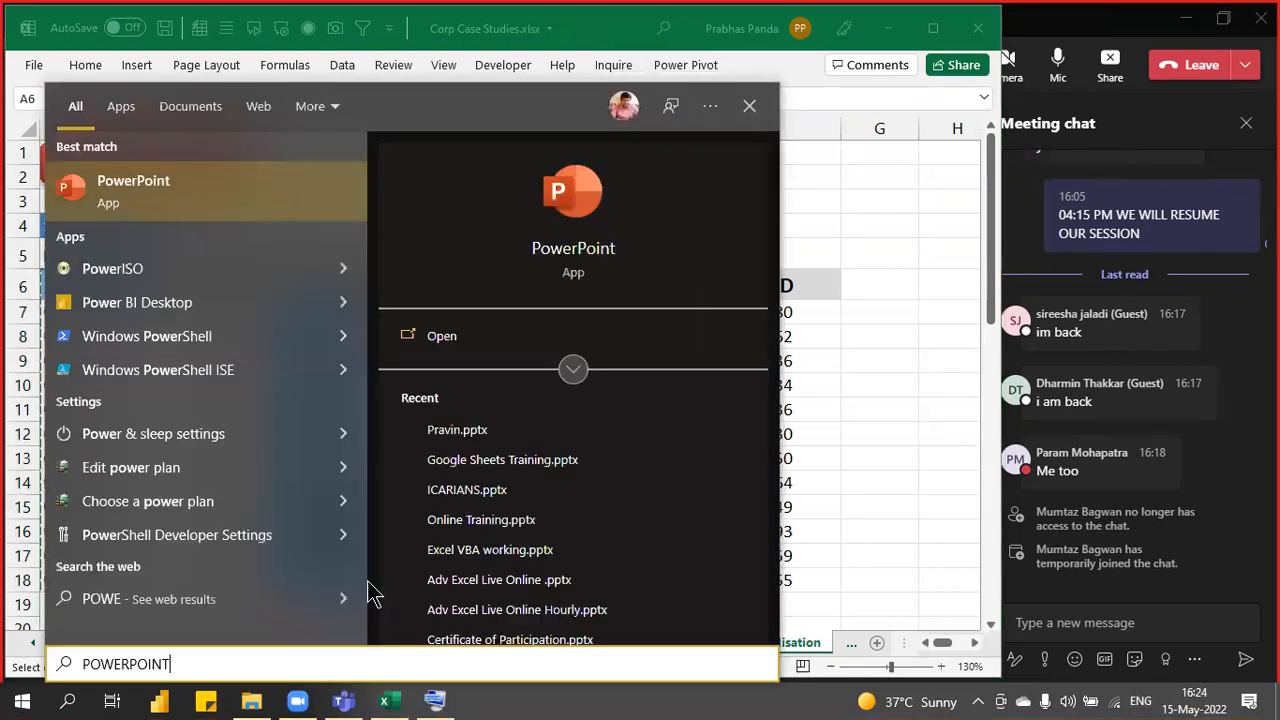
key("Return")
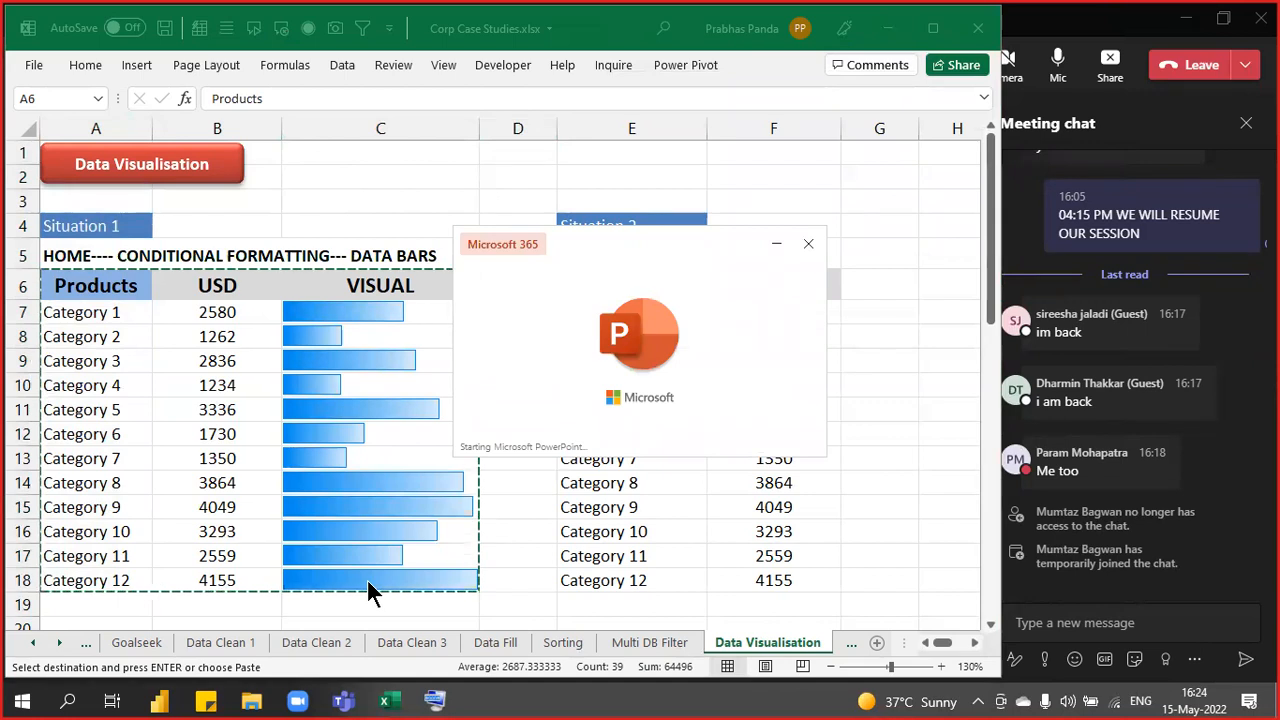
key("ctrl+a")
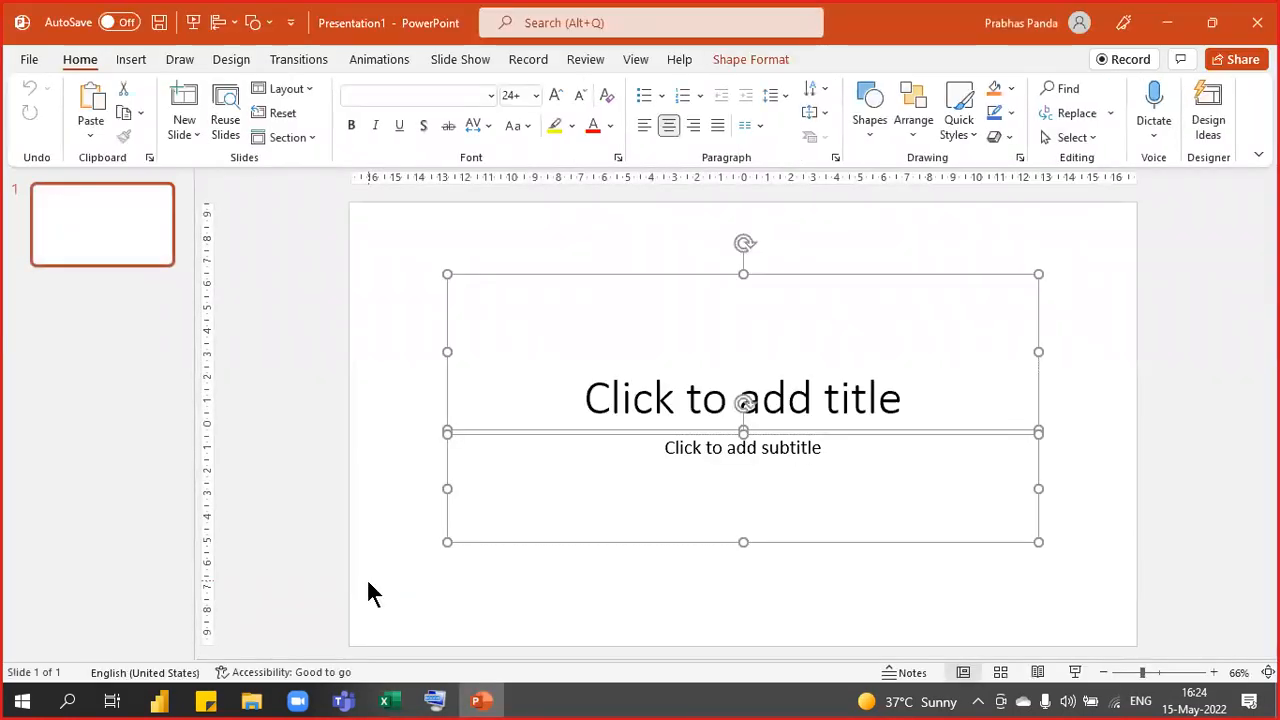
key("Delete")
- Paste the copied table onto the blank slide as a picture styled with the first Design Idea
right_click(468, 212)
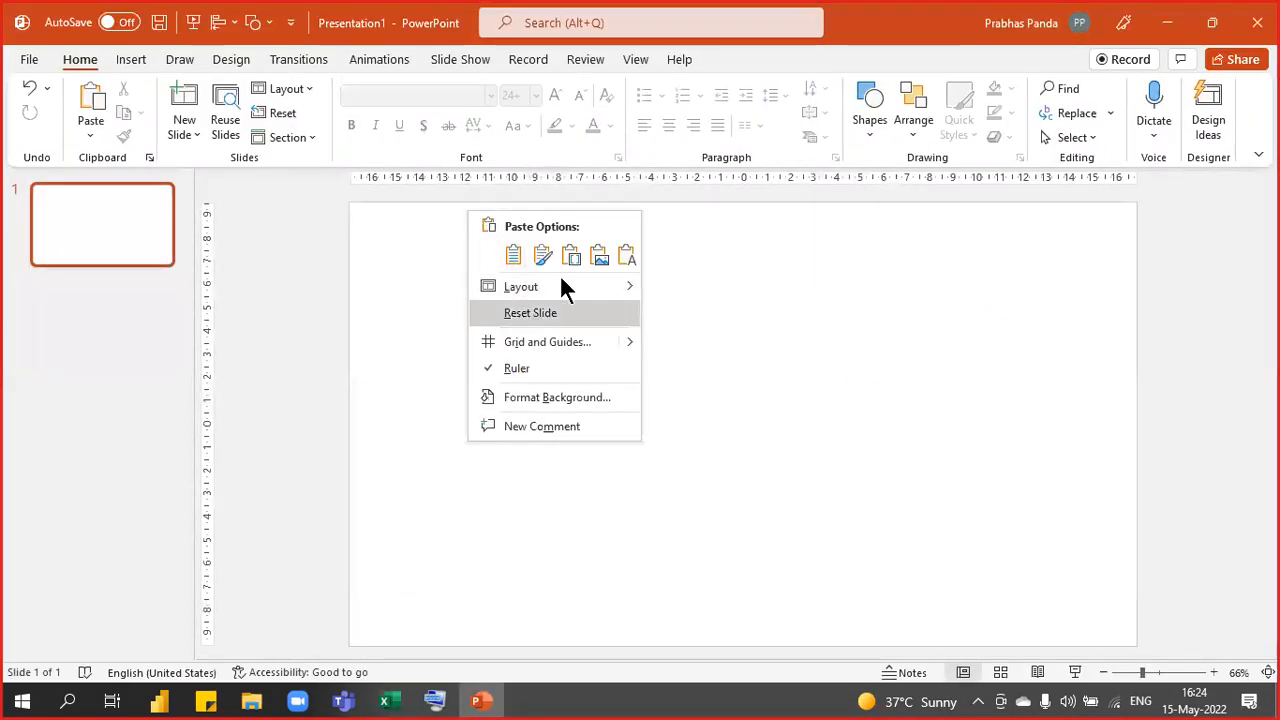
left_click(599, 256)
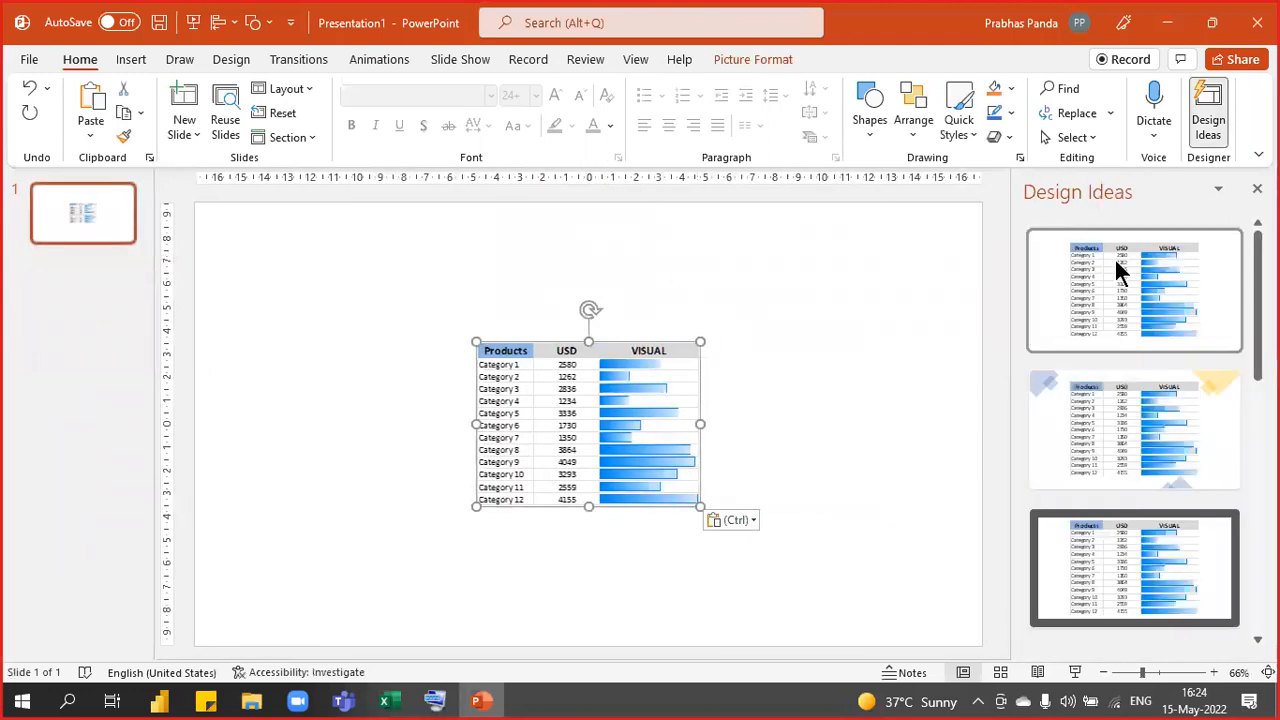
left_click(1114, 262)
left_click(1205, 126)
left_click(1077, 366)
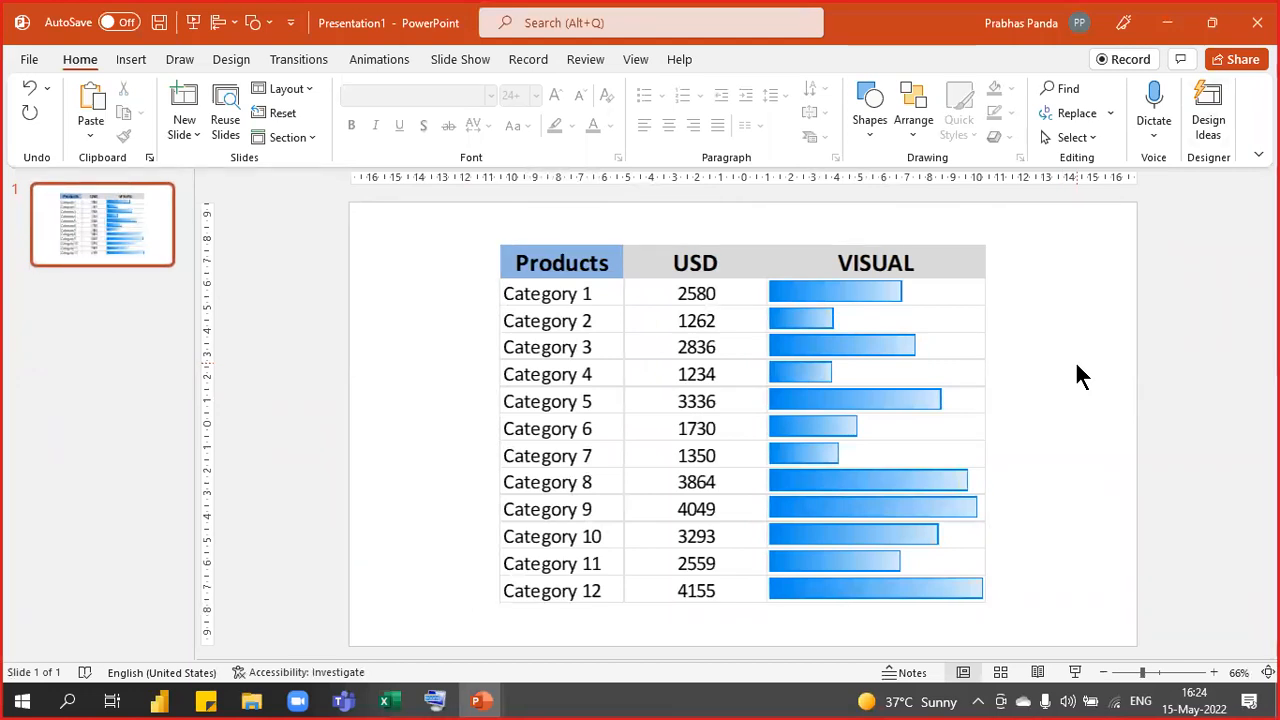
- Present the slide full screen, box the data bar column in red, then end the show
key("F5")
scroll(1076, 365, "up", 2)
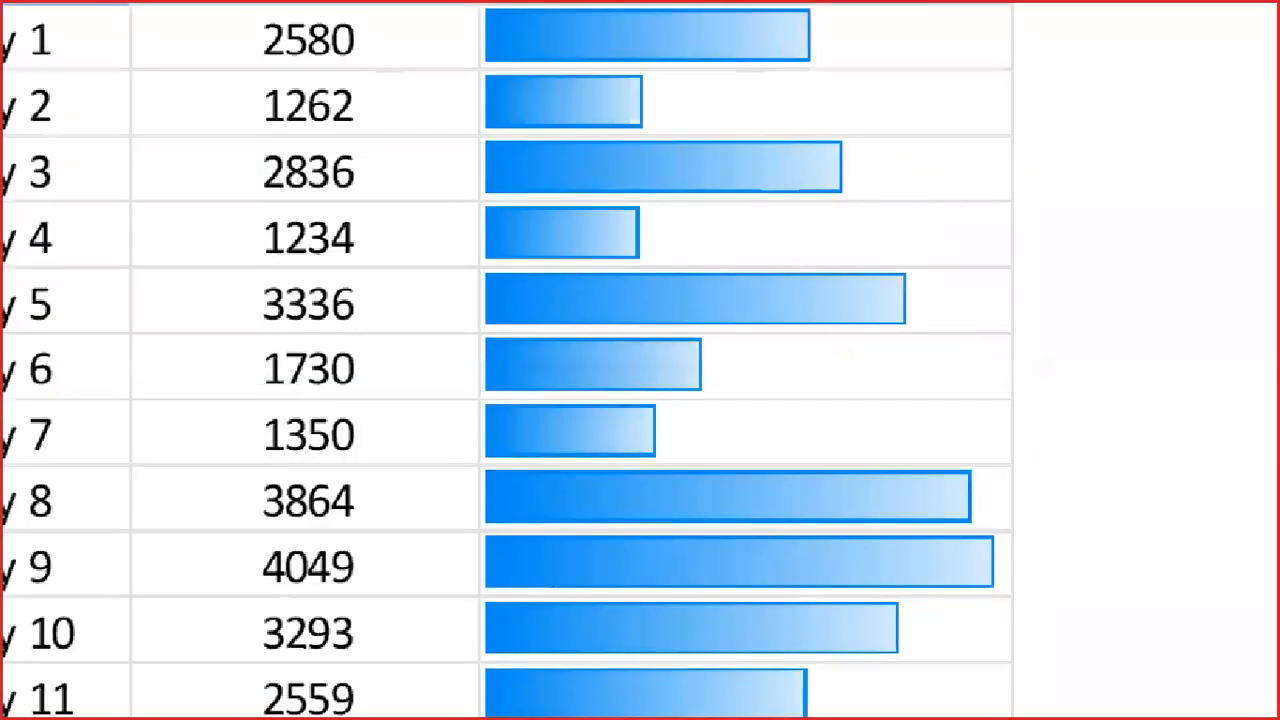
scroll(865, 349, "down", 2)
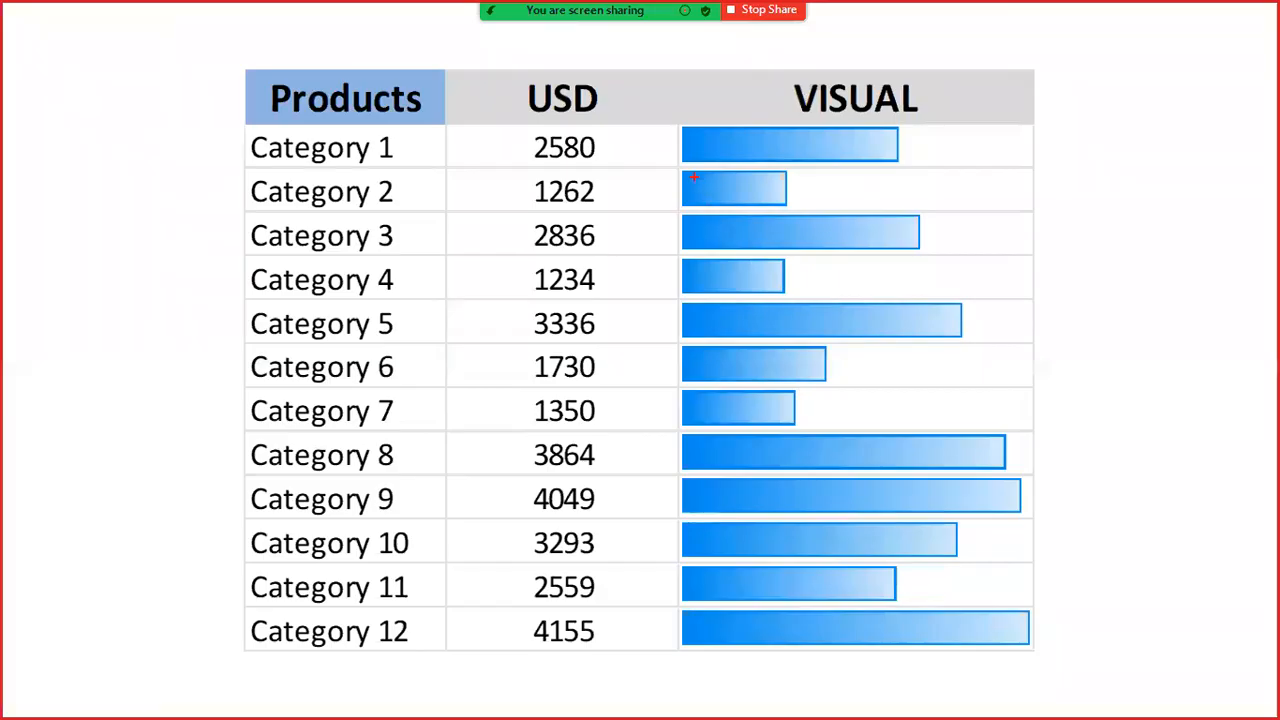
mouse_move(675, 110)
left_mouse_down()
mouse_move(678, 257)
mouse_move(980, 594)
mouse_move(1069, 667)
left_mouse_up()
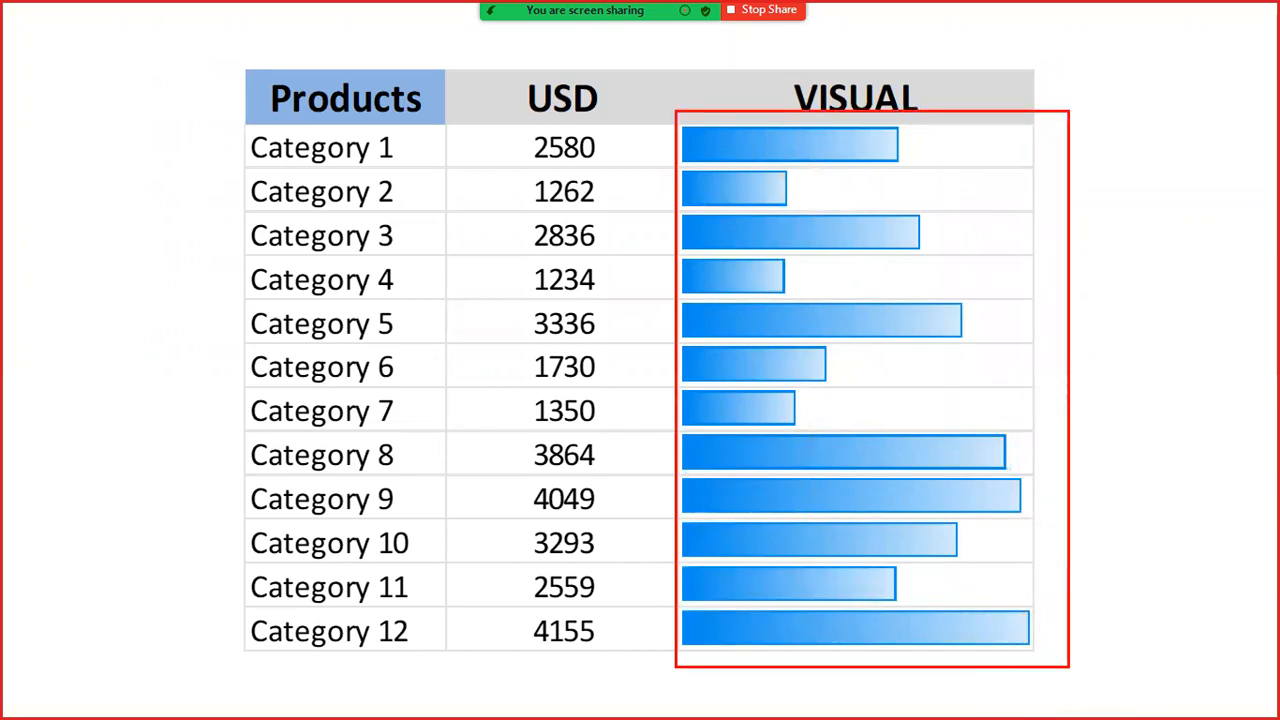
key("Escape")
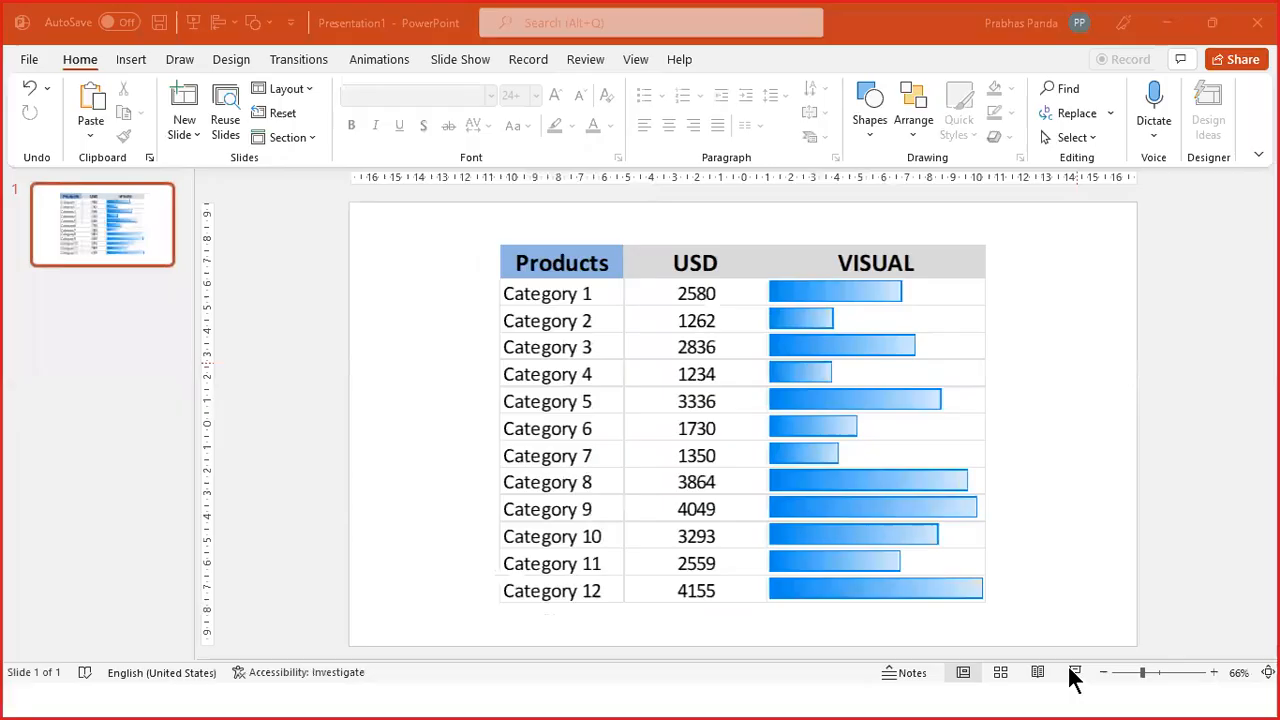
- Bring Excel back, cancel the copy marquee on the Situation 1 table, and select A6
left_click(1167, 22)
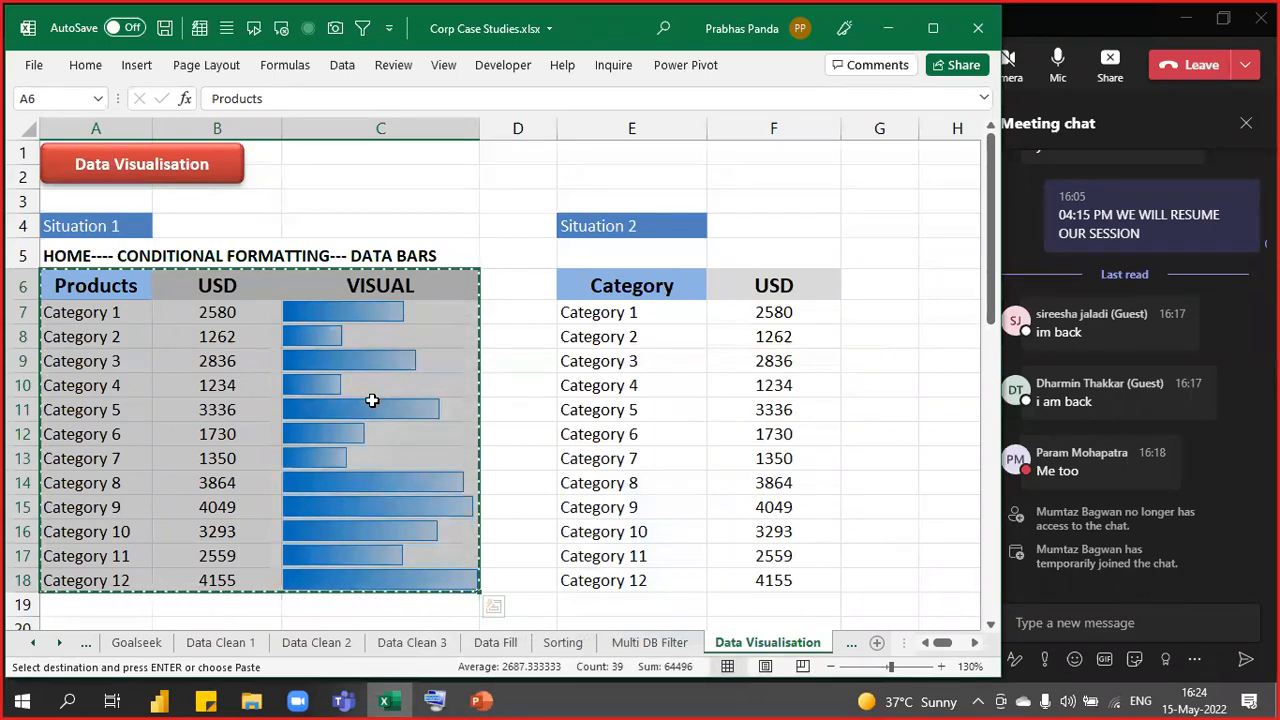
left_click(342, 216)
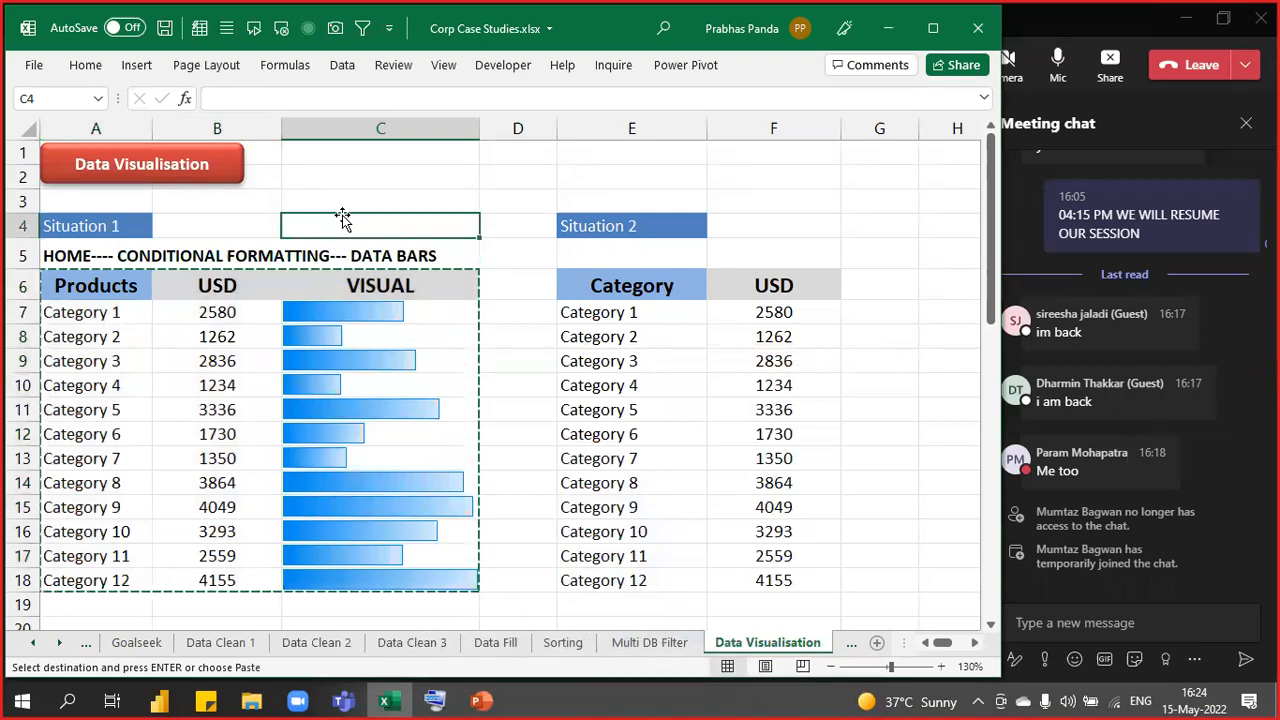
key("Escape")
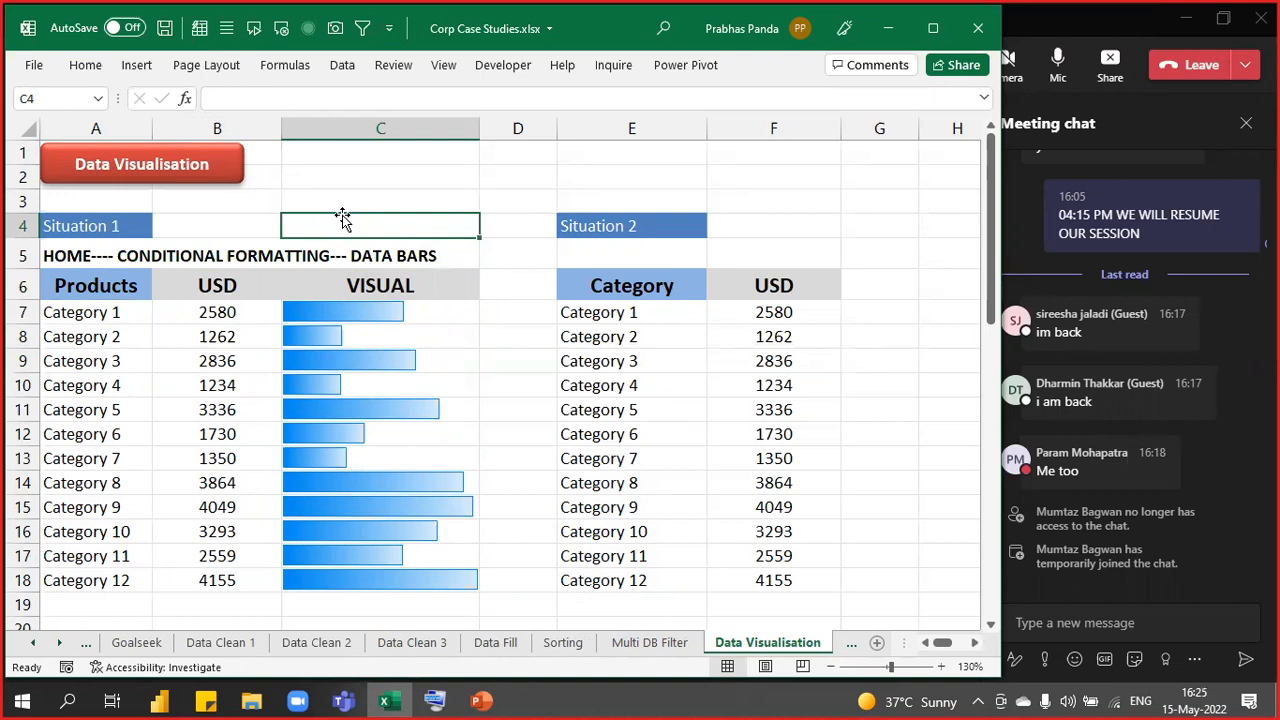
key("Down")
key("Down")
key("Down")
key("Down")
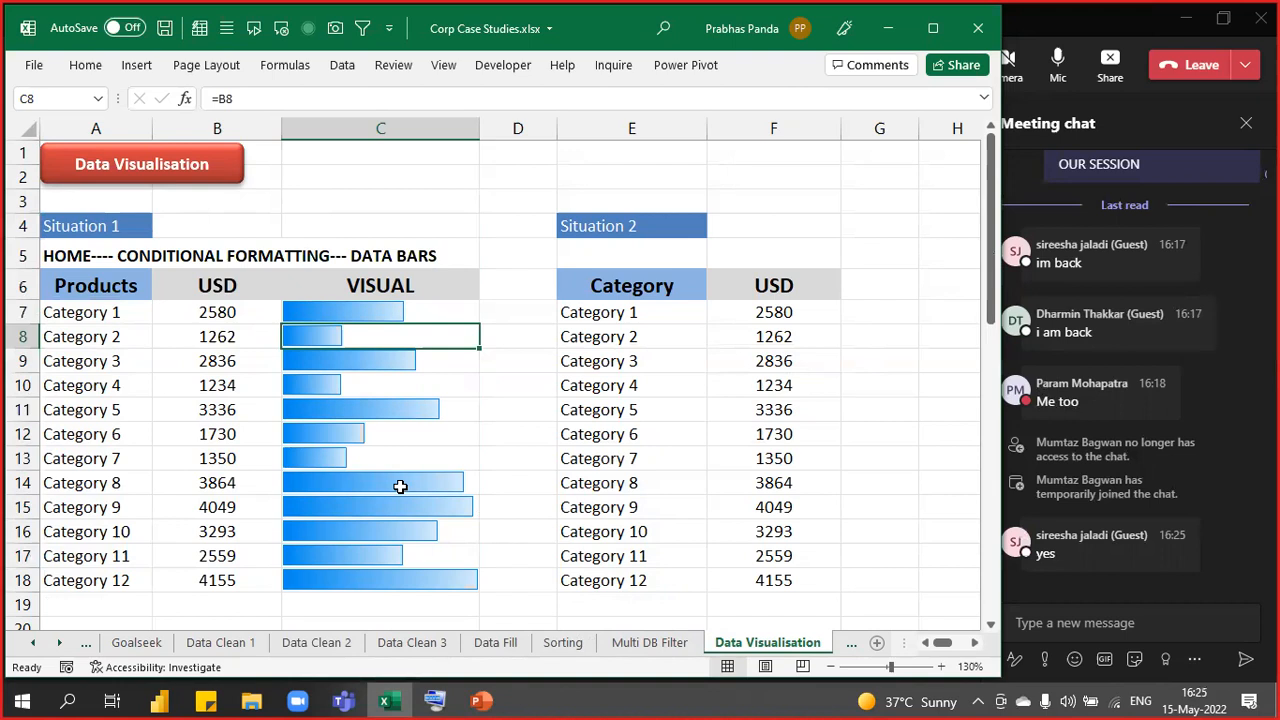
left_click(60, 285)
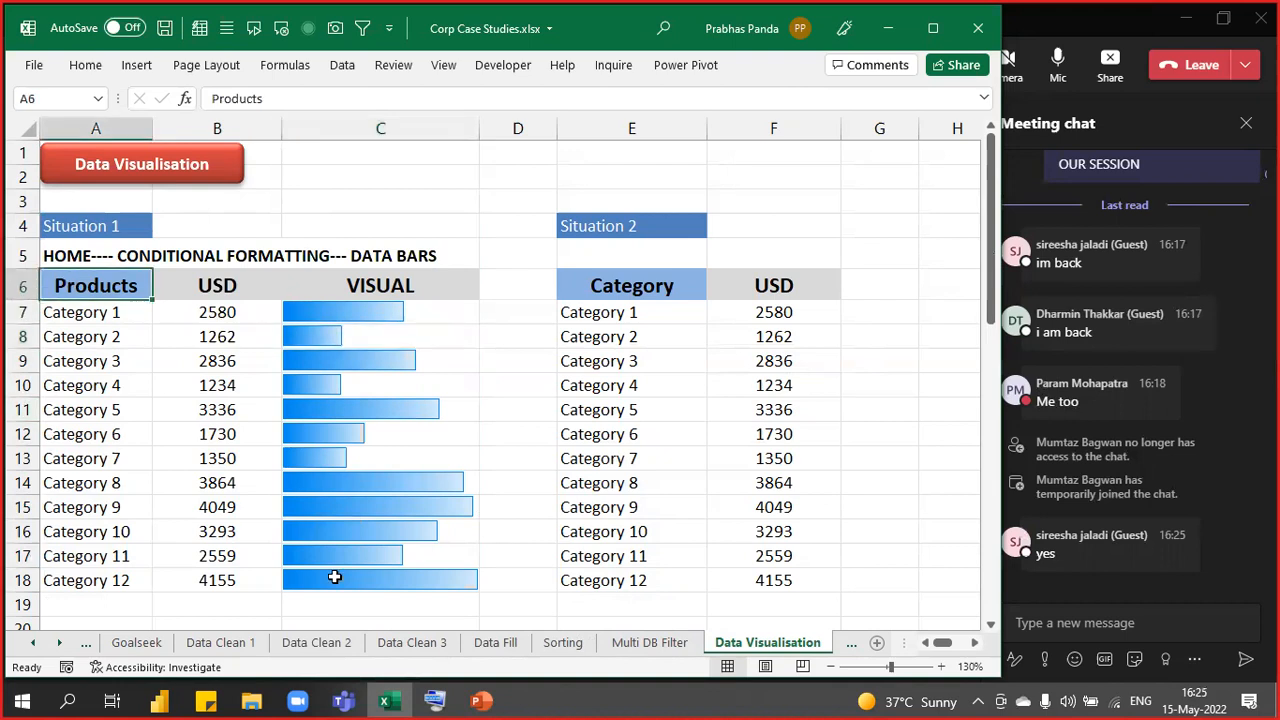
- Custom Sort A6:B18 by USD, Largest to Smallest, putting Category 12's 4155 first
key("shift+Right")
key("ctrl+shift+Down")
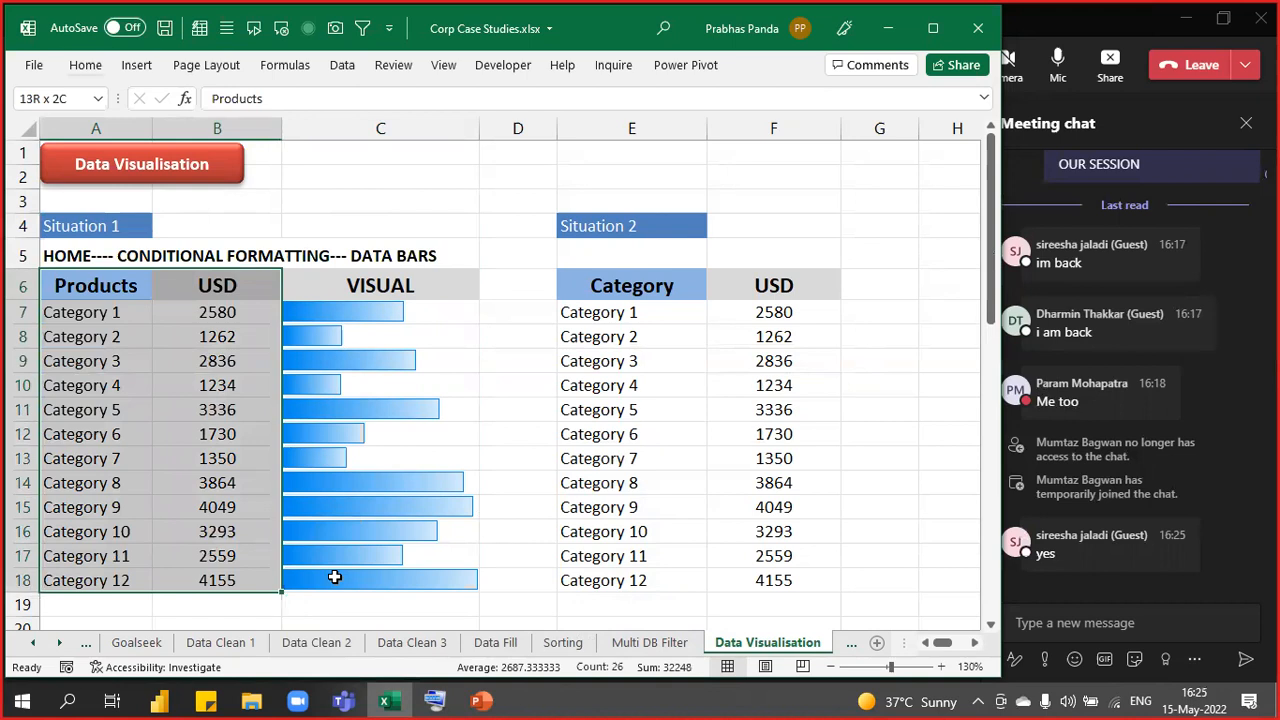
key("alt+h")
key("s")
key("u")
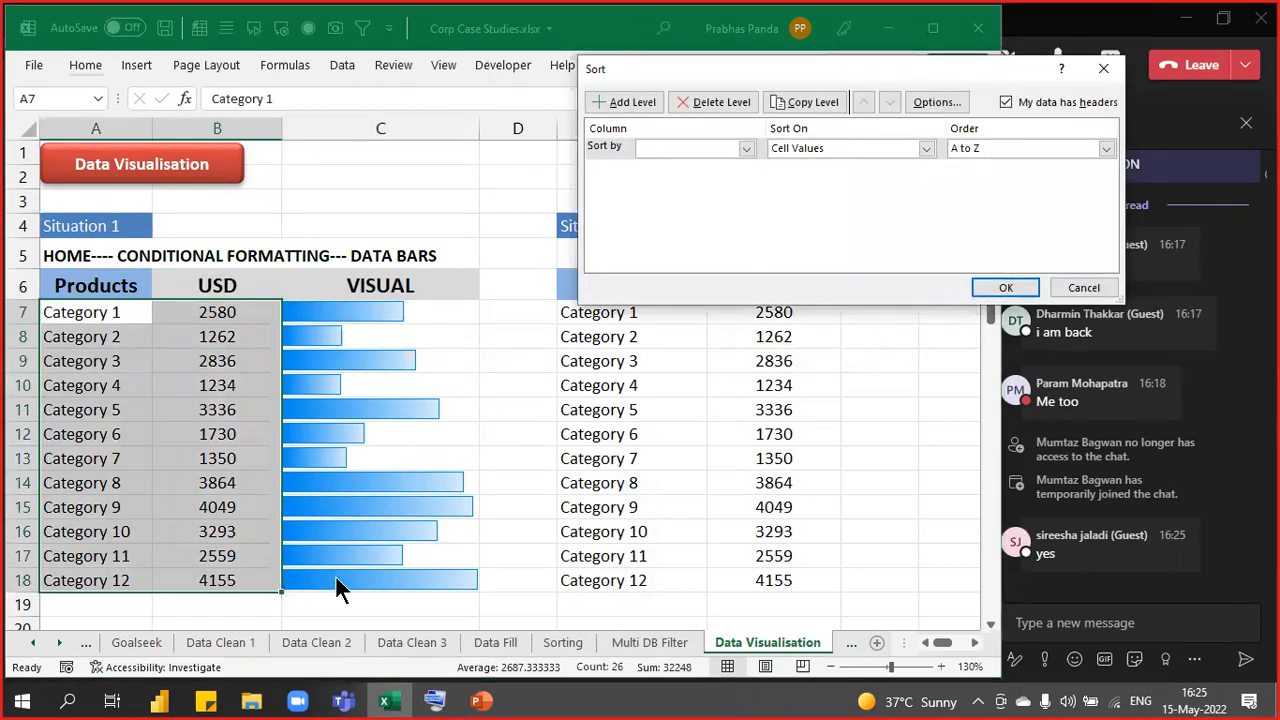
left_click(697, 148)
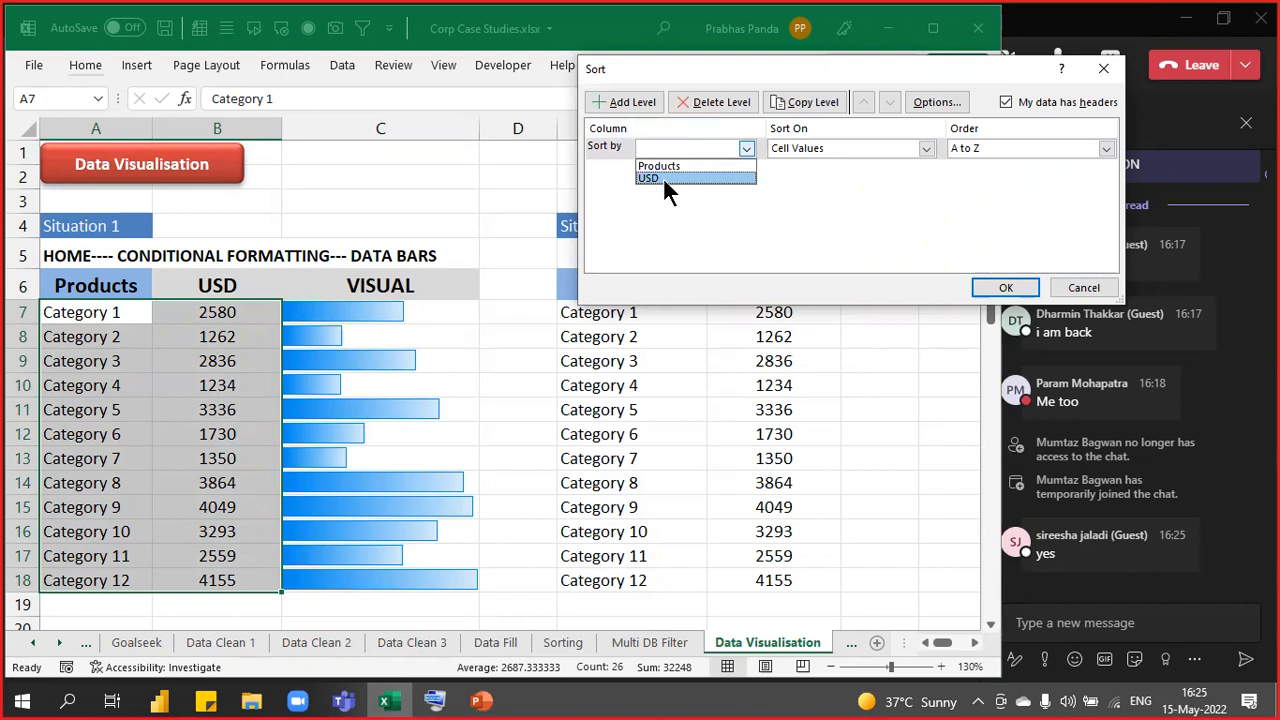
left_click(669, 182)
left_click(1010, 148)
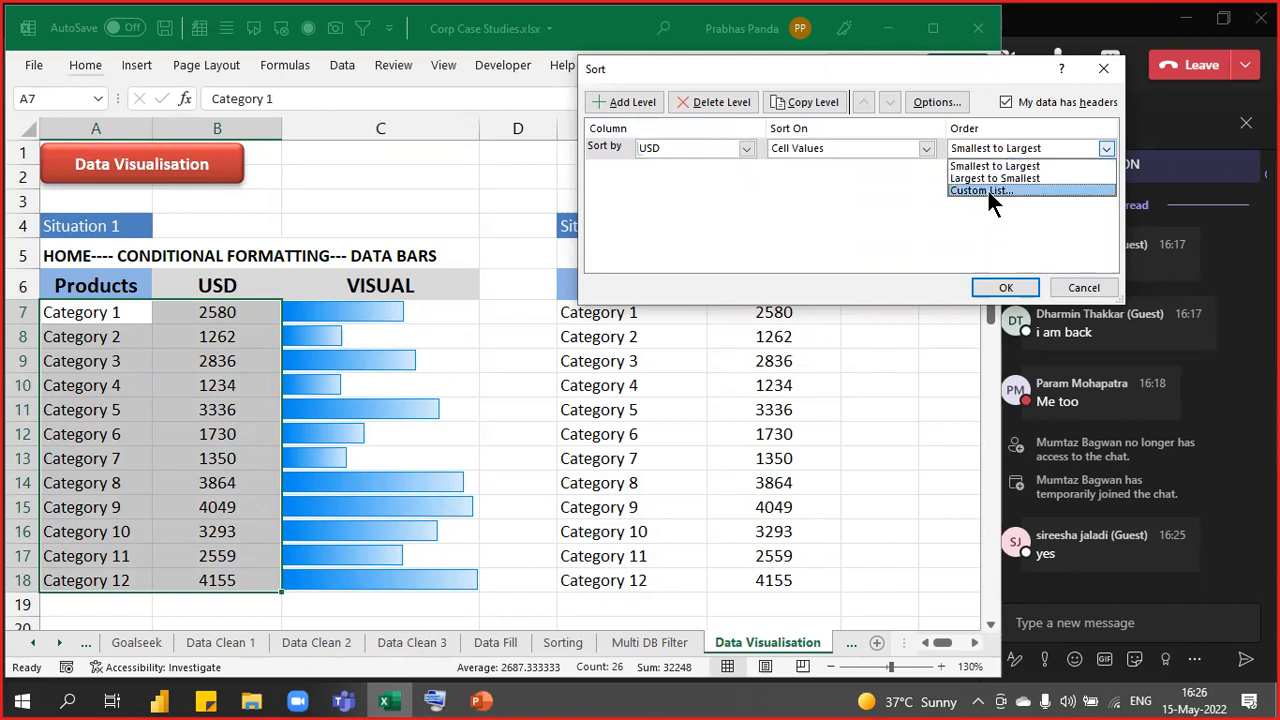
left_click(985, 179)
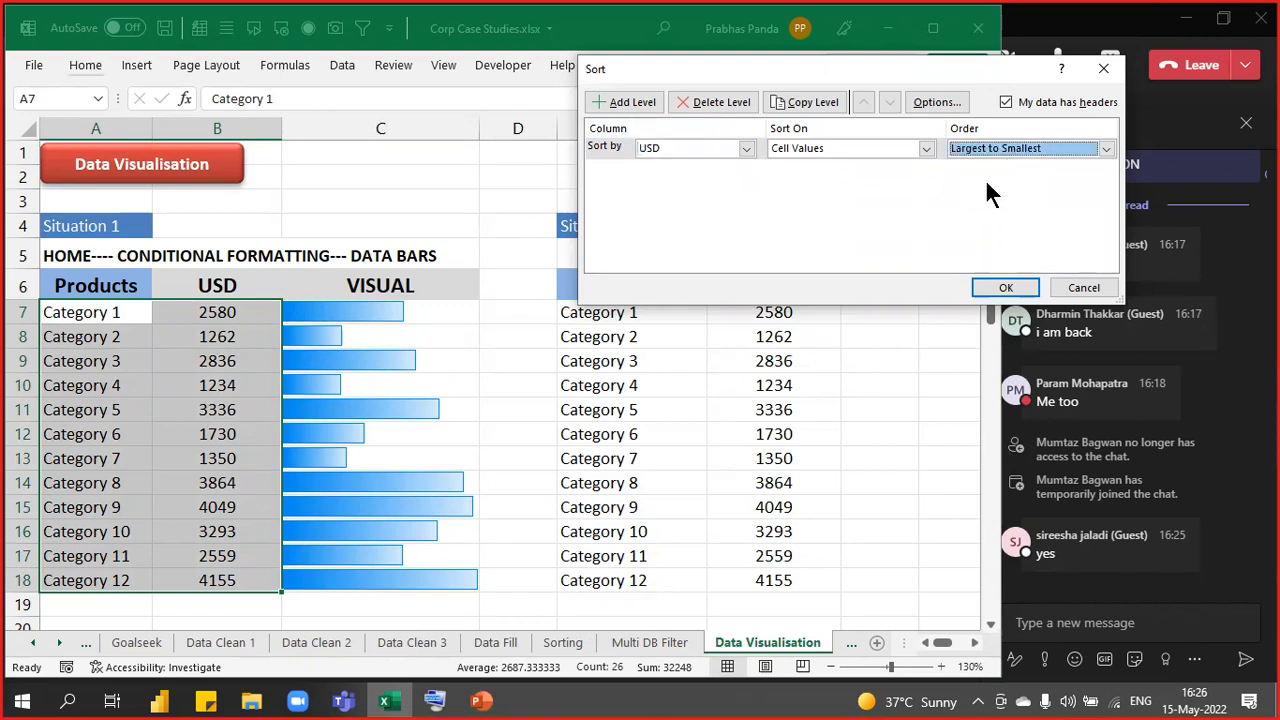
left_click(1005, 288)
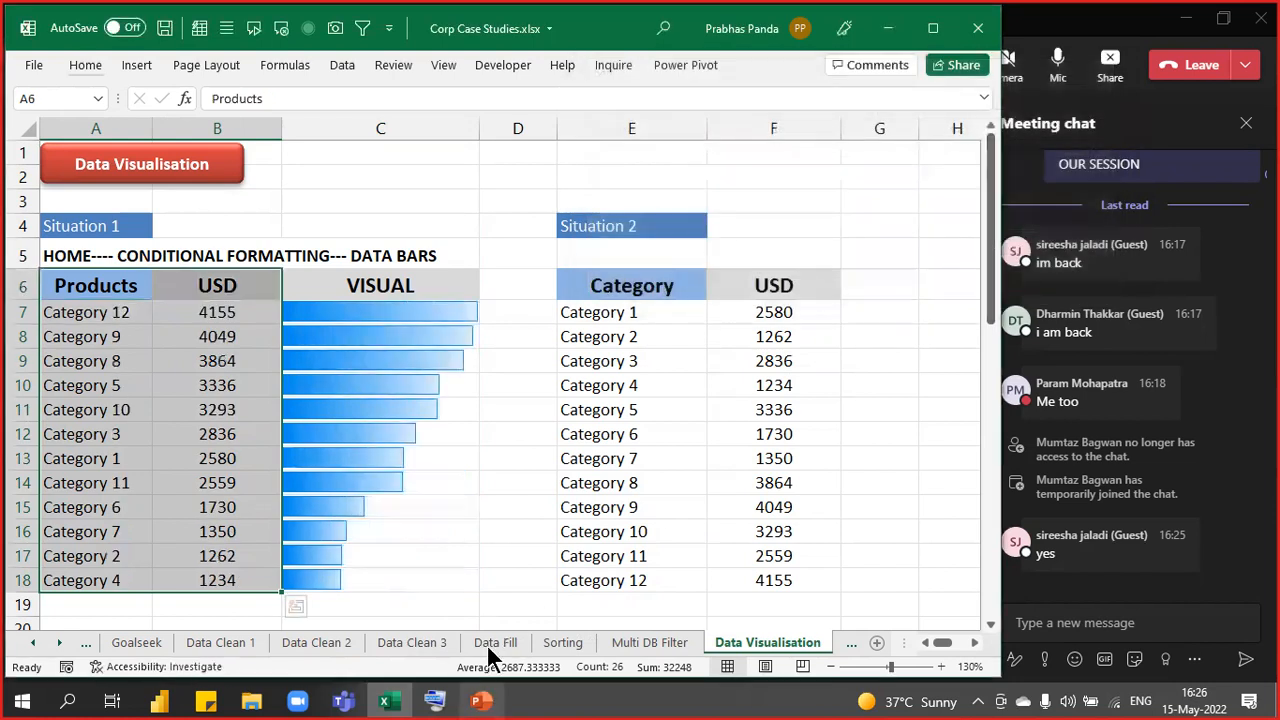
left_click(537, 532)
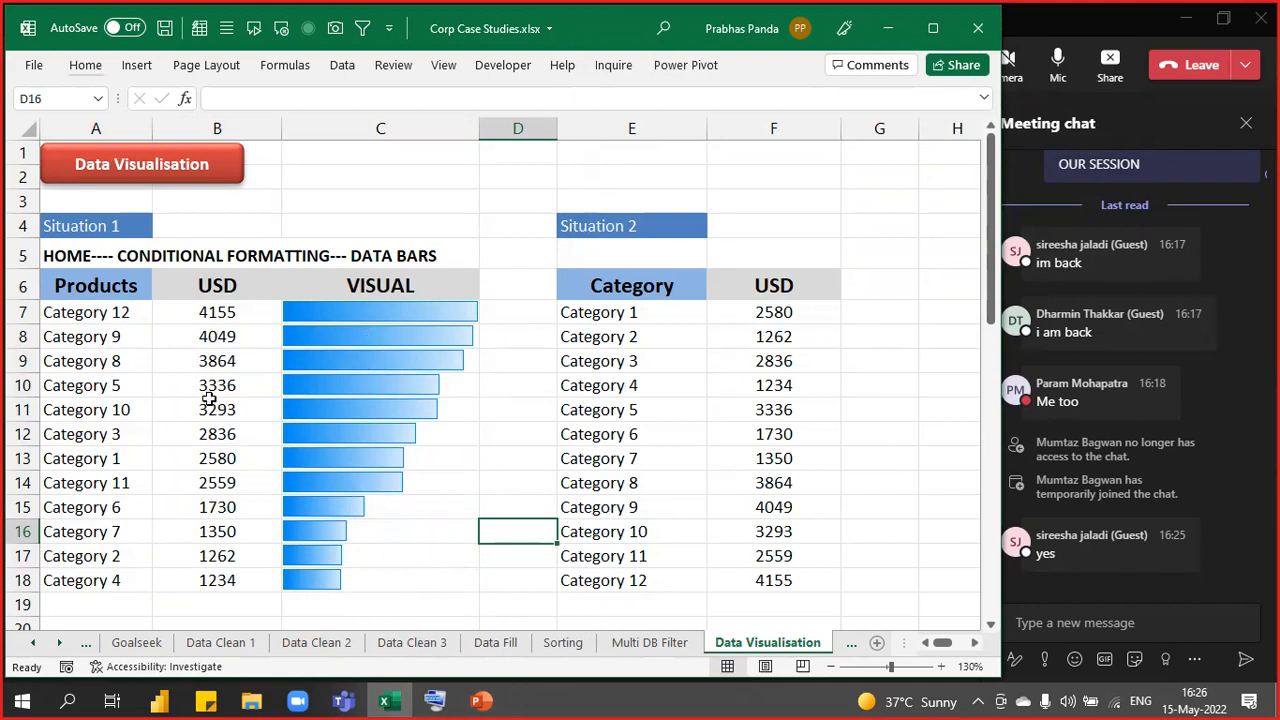
- Copy the sorted A6:C18 table, paste it on the slide as a second picture, then present
left_click_drag(103, 283, 355, 575)
key("ctrl+c")
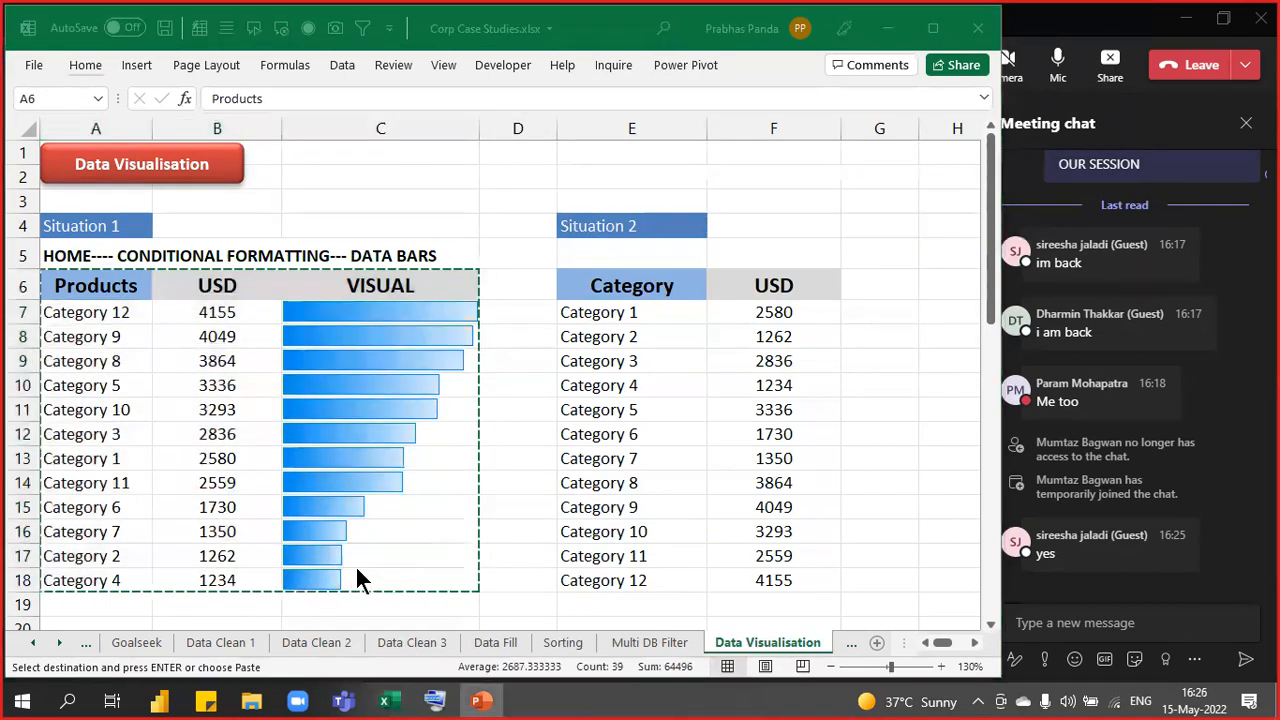
key("alt+Tab")
right_click(458, 361)
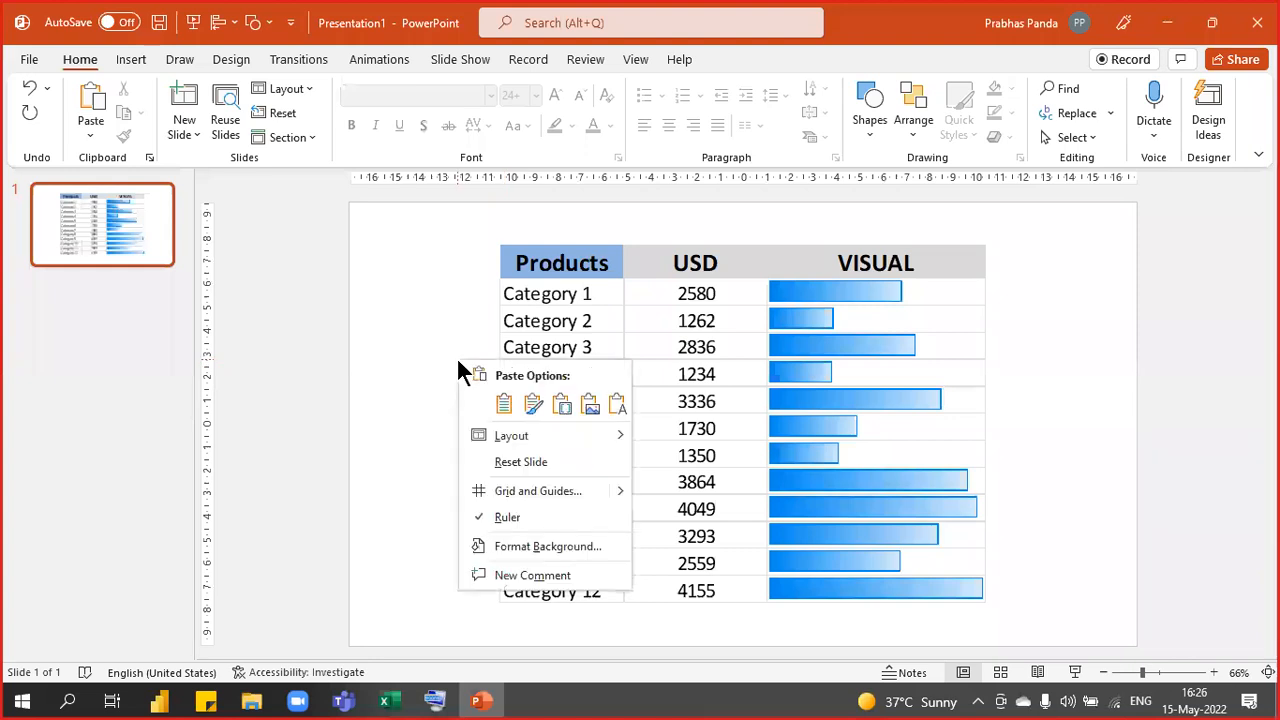
left_click(588, 402)
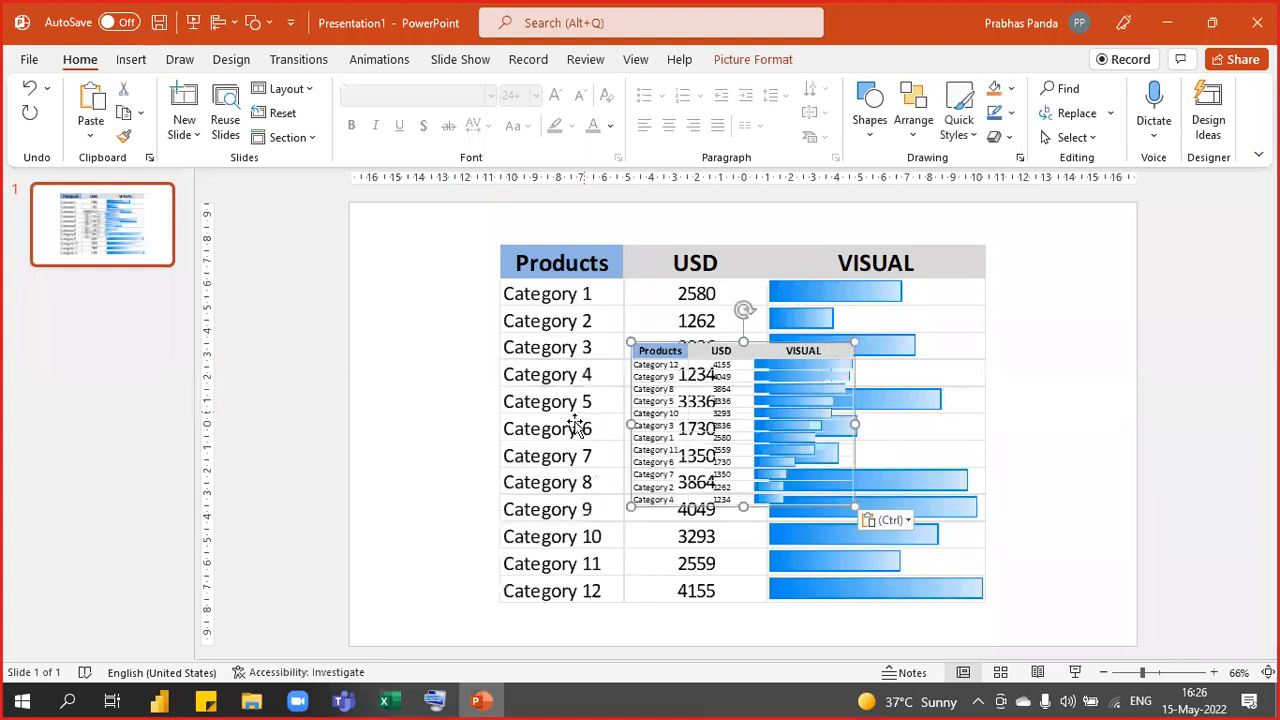
left_click(1174, 272)
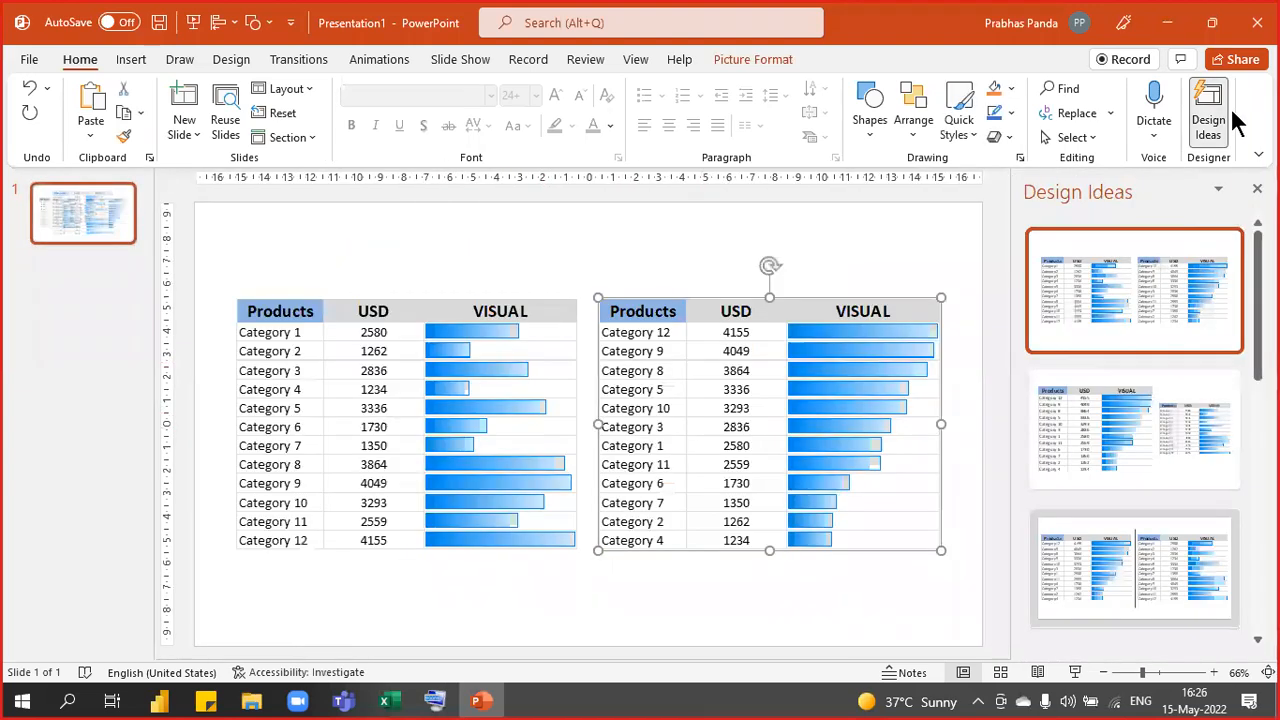
left_click(1211, 120)
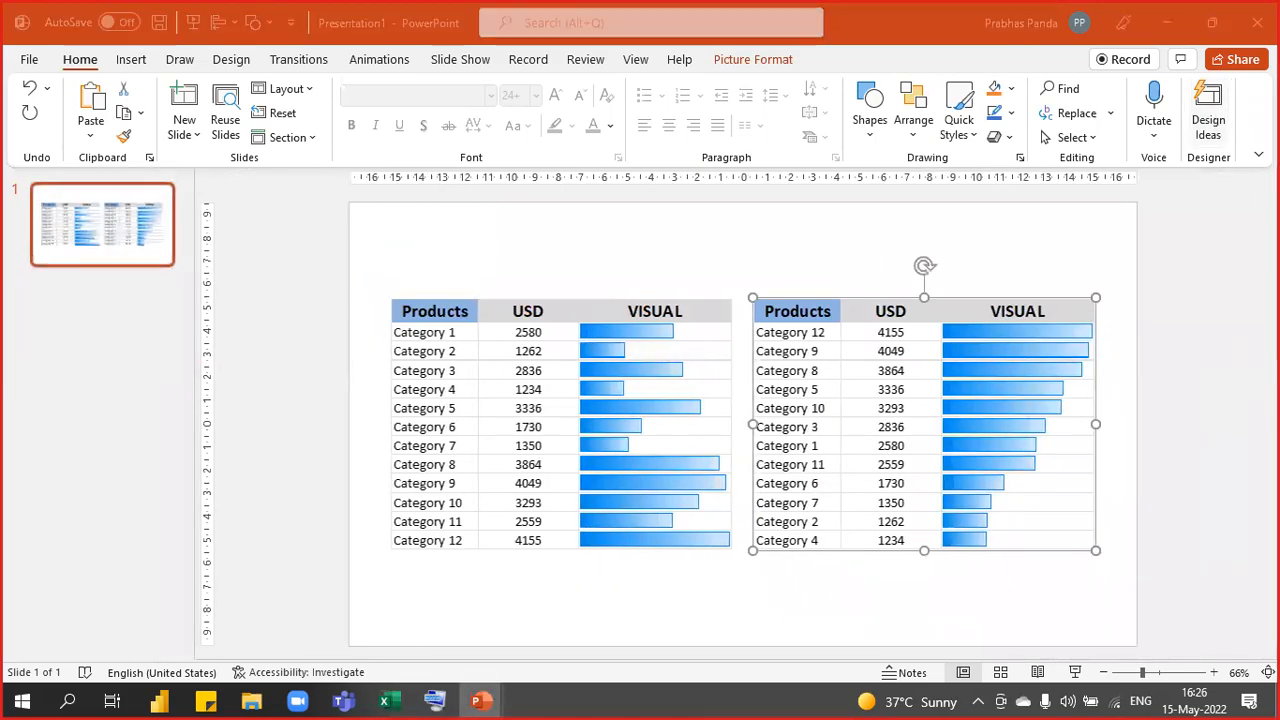
key("F5")
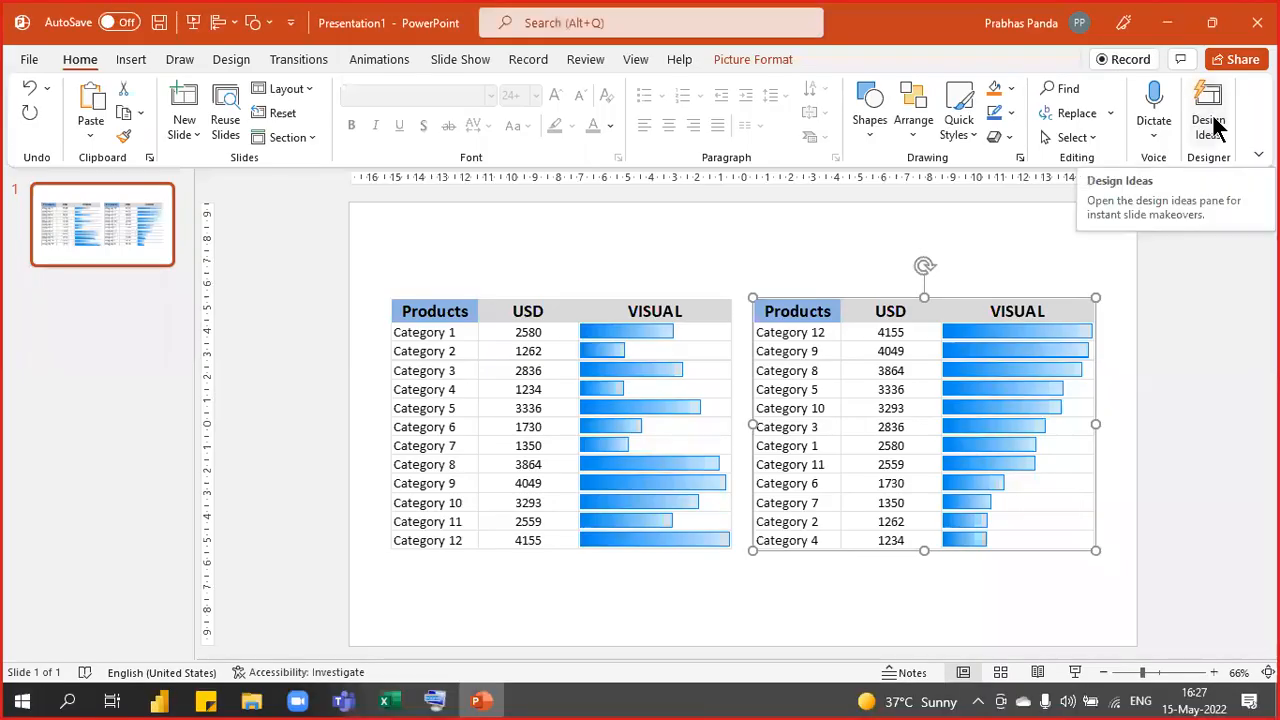
- Return to Excel and clear the copy marquee around the Situation 1 table
left_click(1160, 33)
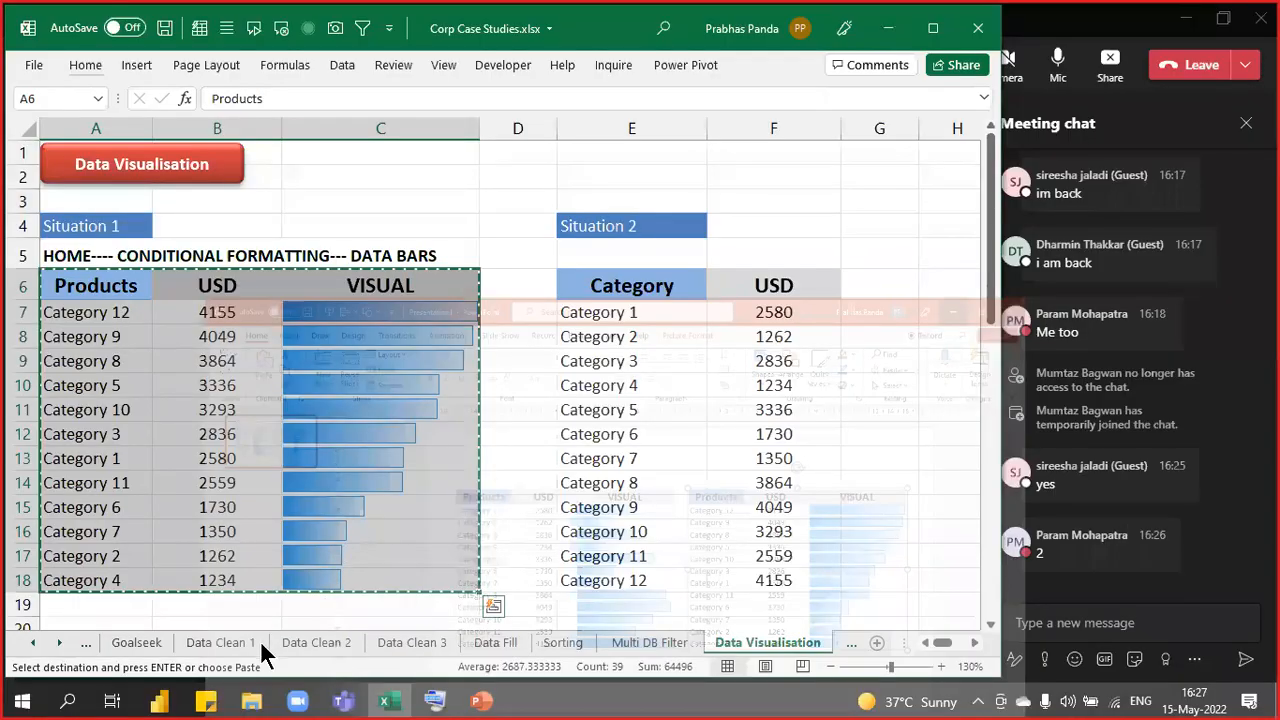
left_click(412, 210)
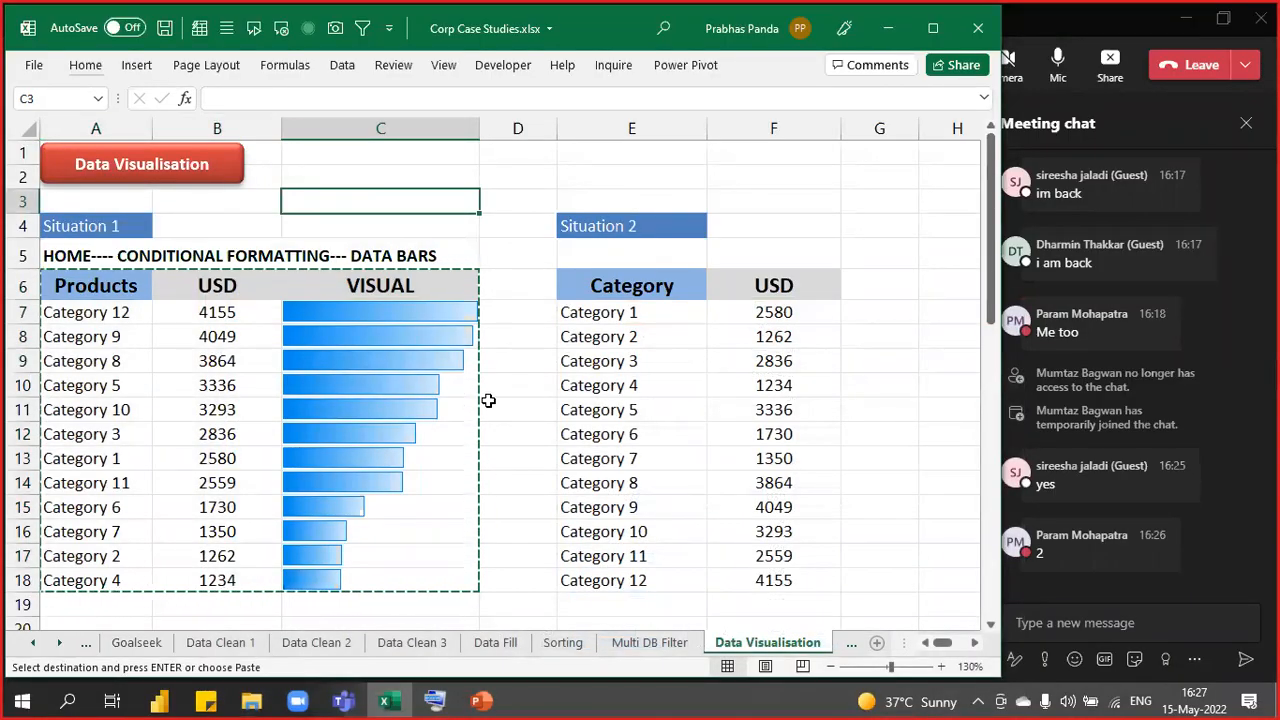
scroll(488, 400, "down", 1, "ctrl")
key("Escape")
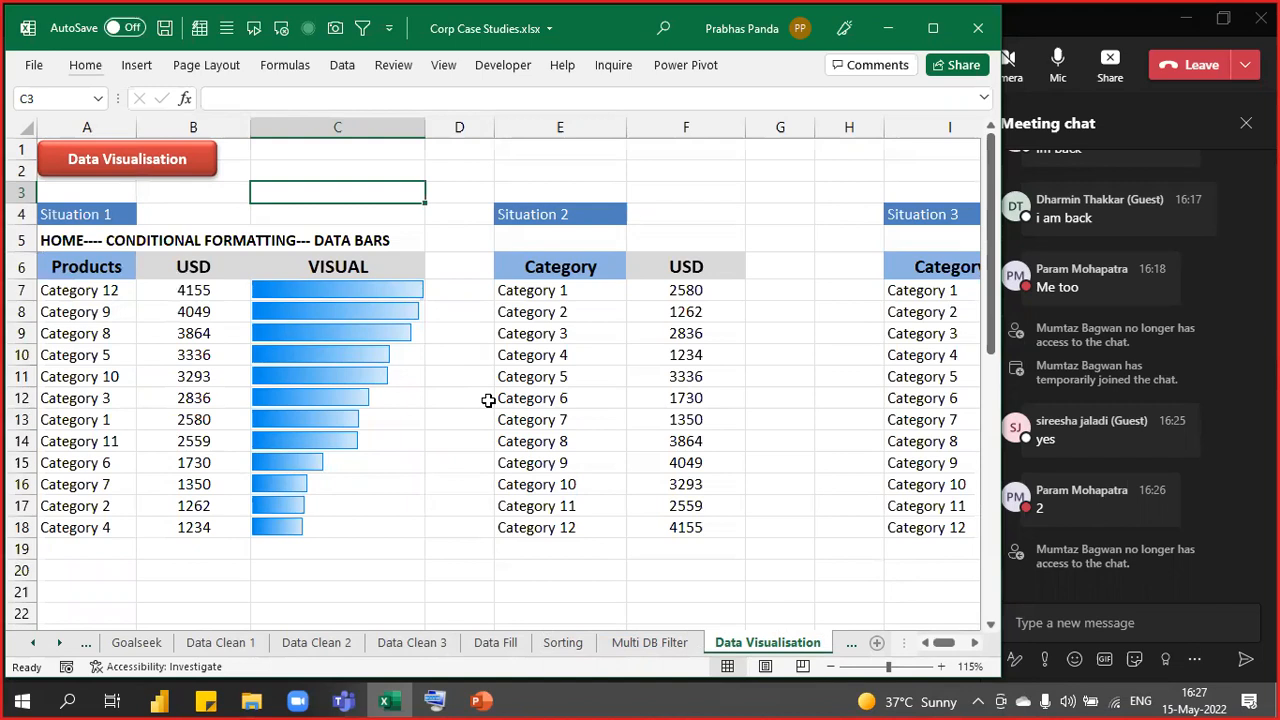
- Widen column D, select D7:D18 and begin a formula with = in D7
left_click_drag(494, 124, 568, 124)
left_click_drag(466, 297, 449, 522)
type("=")
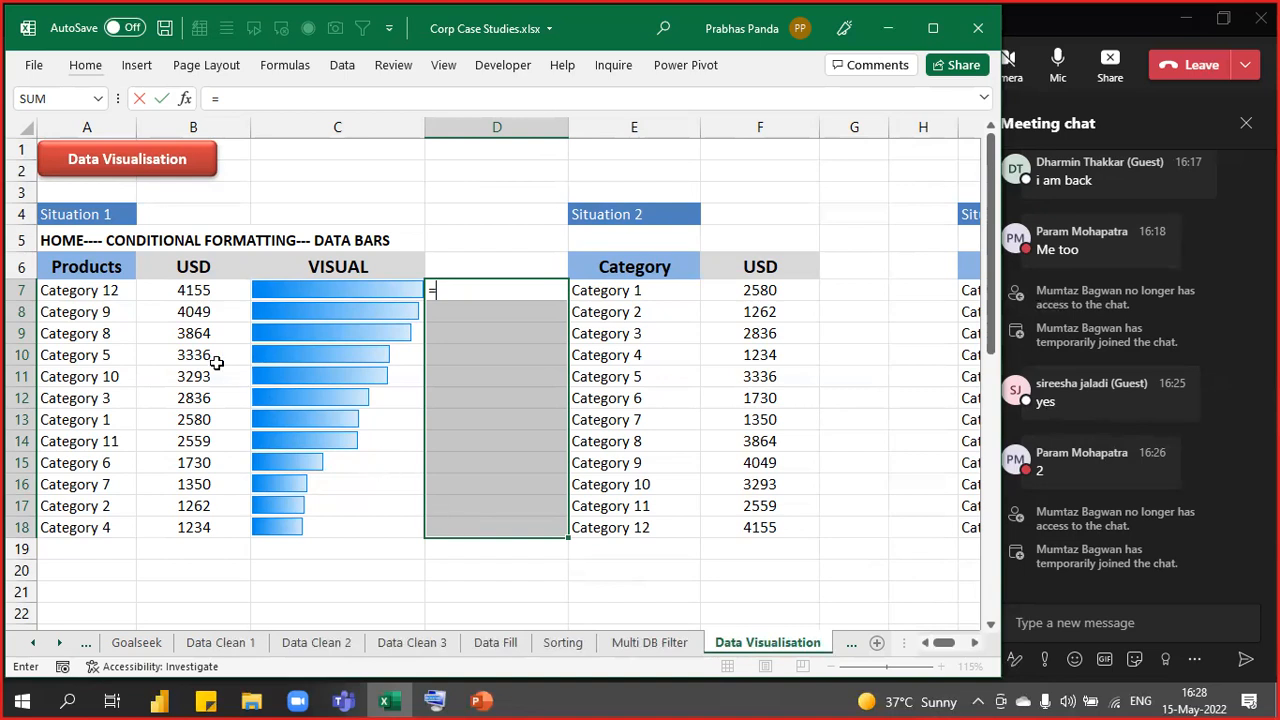
- Point the D7 formula at B7:B18, then cancel the unfinished formula
left_click_drag(172, 290, 222, 522)
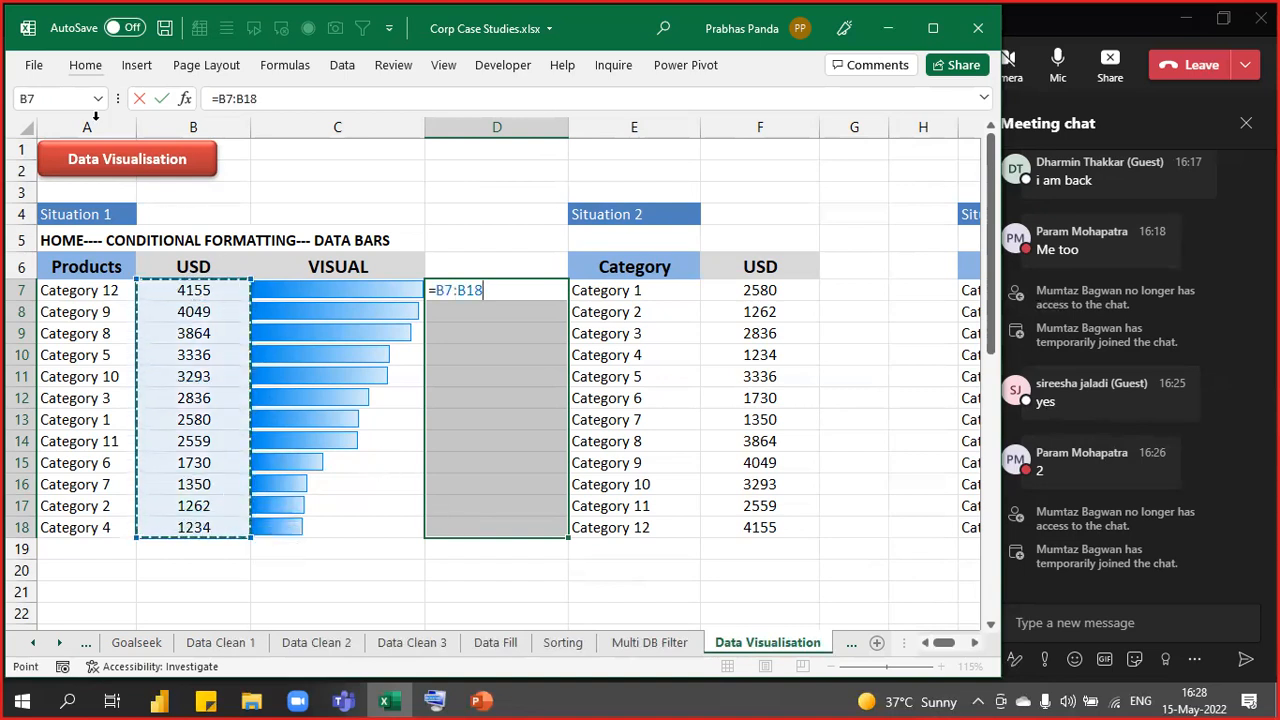
left_click(72, 62)
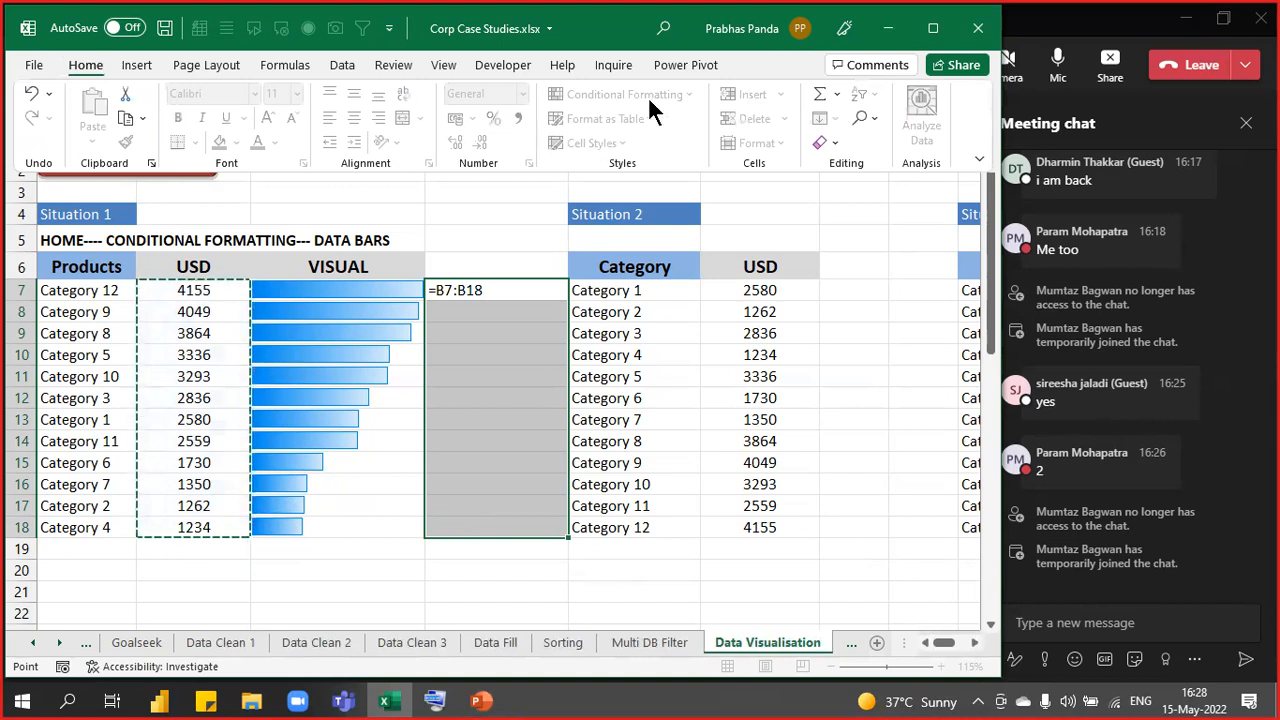
key("Escape")
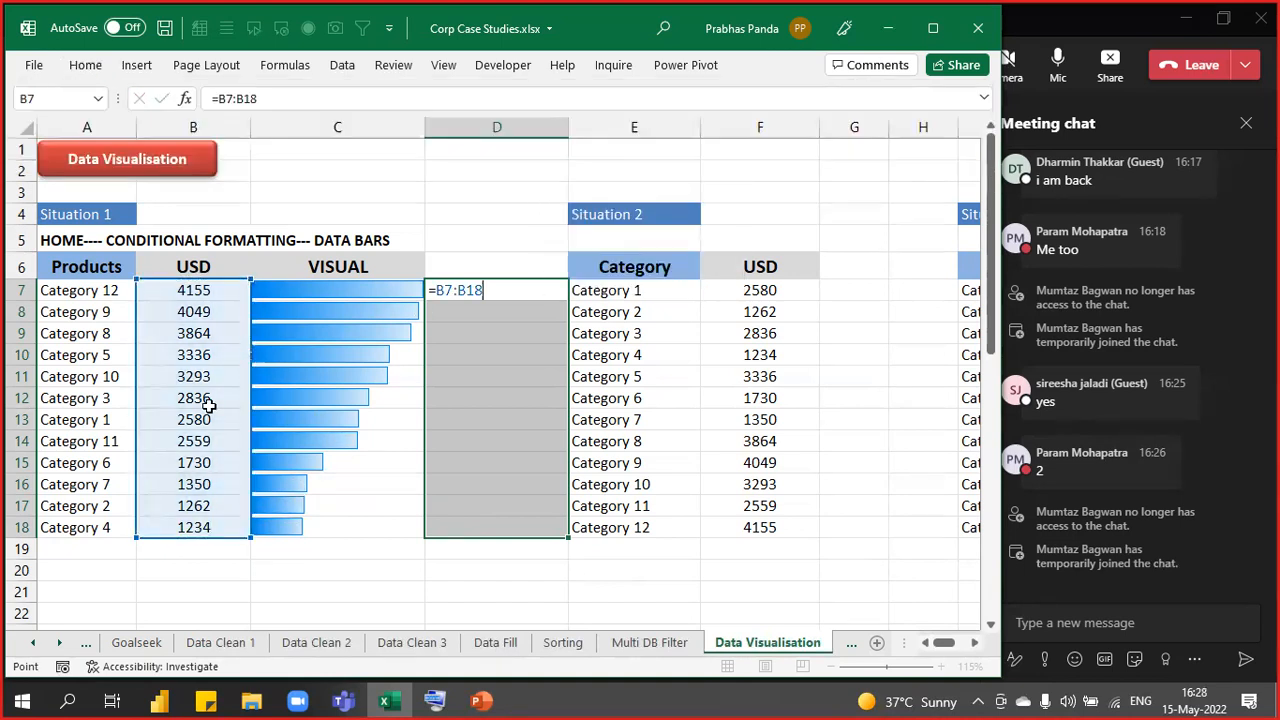
key("Escape")
- Select the upper USD values and look through Conditional Formatting without applying anything
left_click_drag(189, 289, 220, 440)
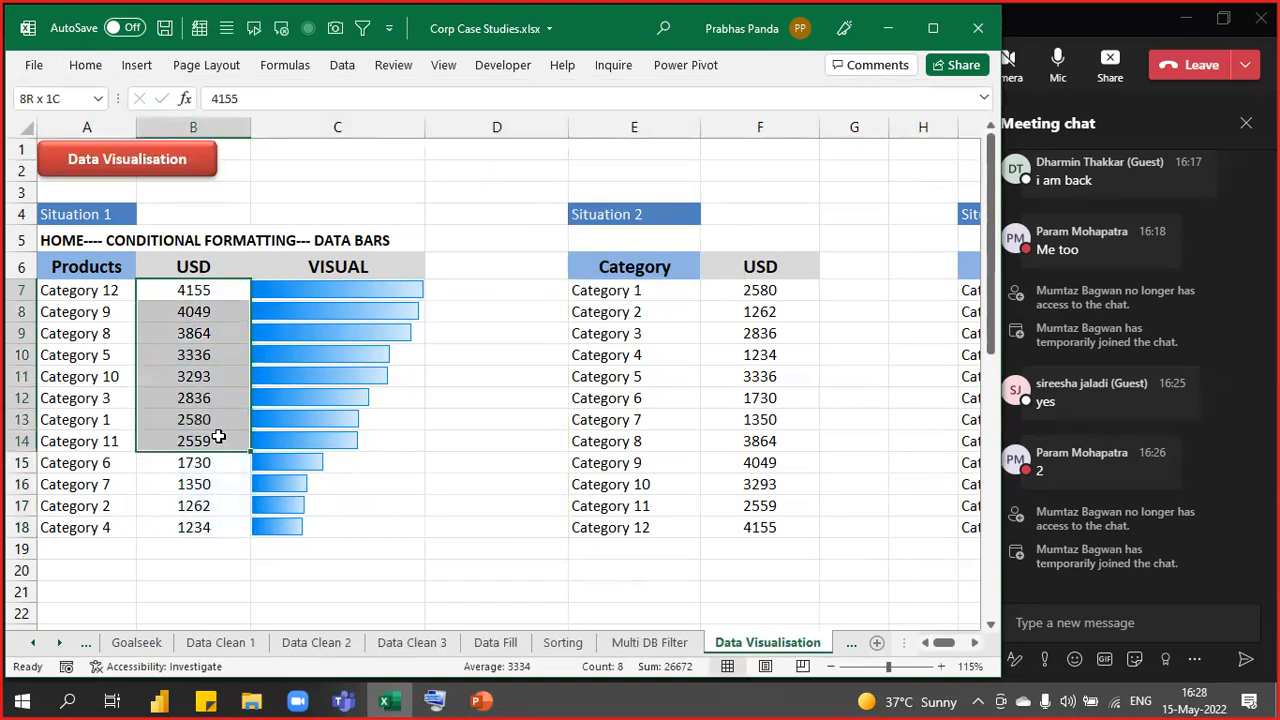
left_click(85, 65)
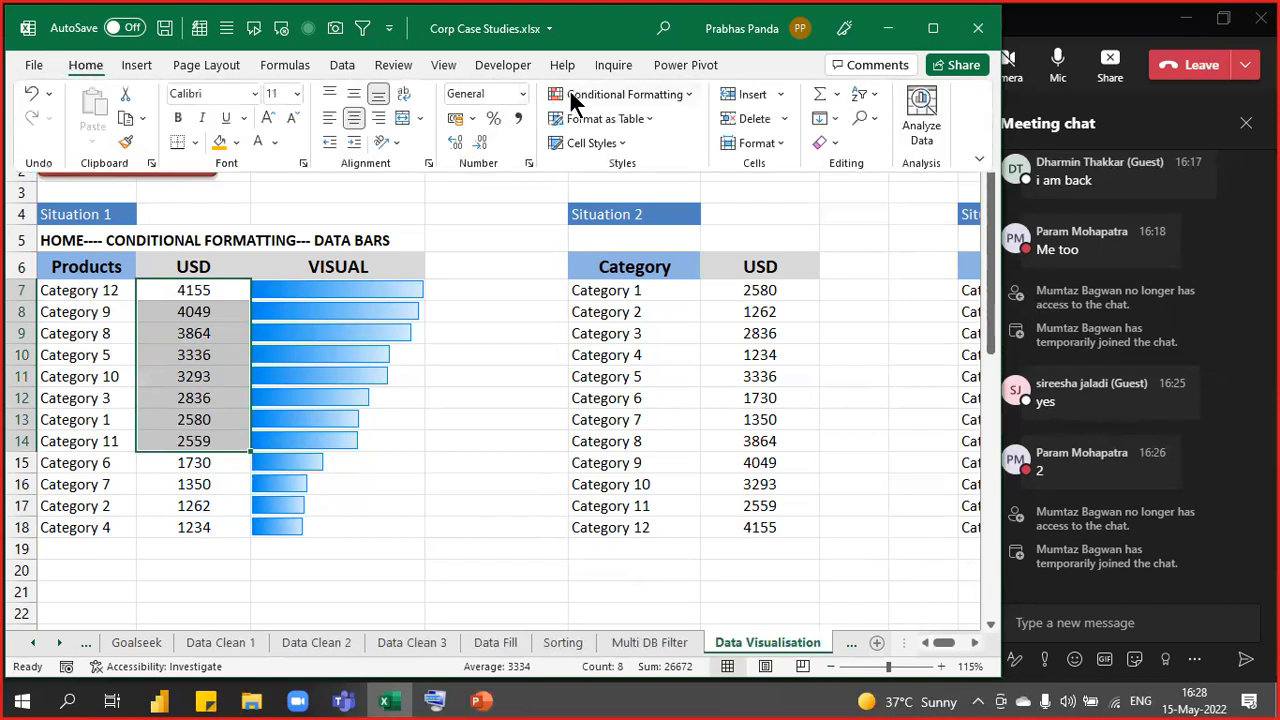
left_click(628, 94)
mouse_move(707, 140)
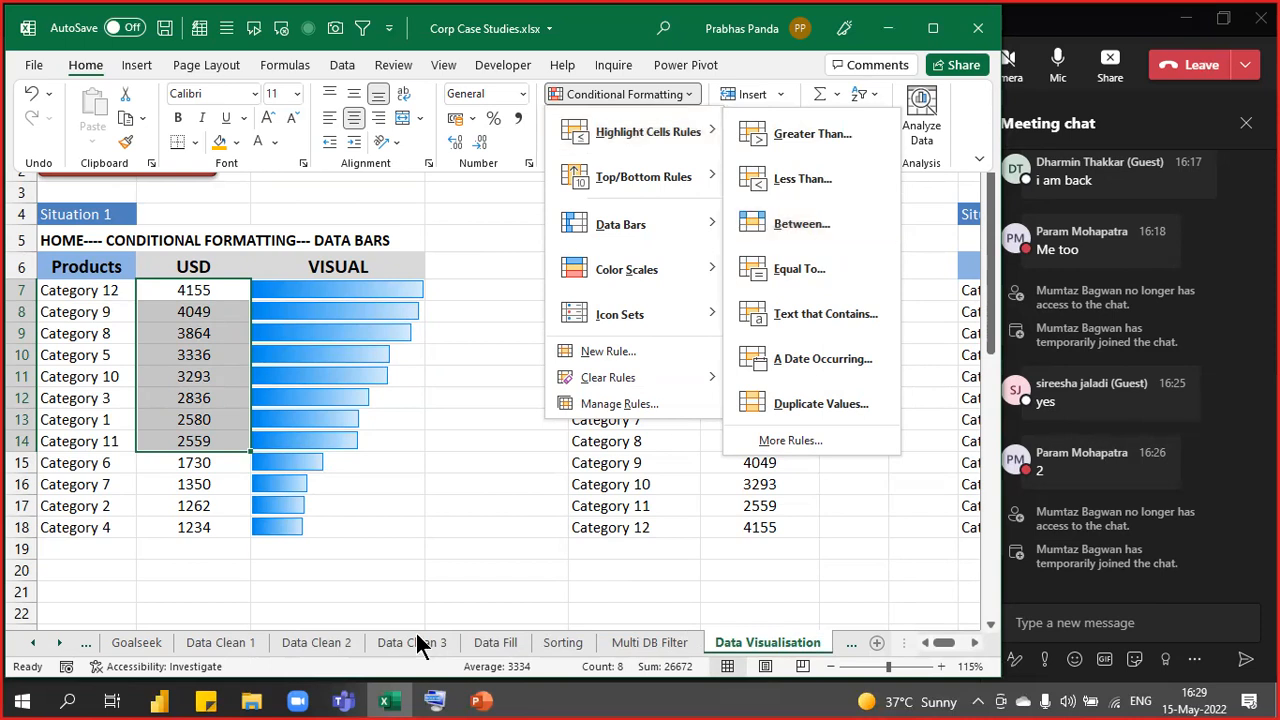
left_click(500, 282)
- Select down the empty column D from D6, then move the active cell to G7
left_click_drag(486, 269, 436, 625)
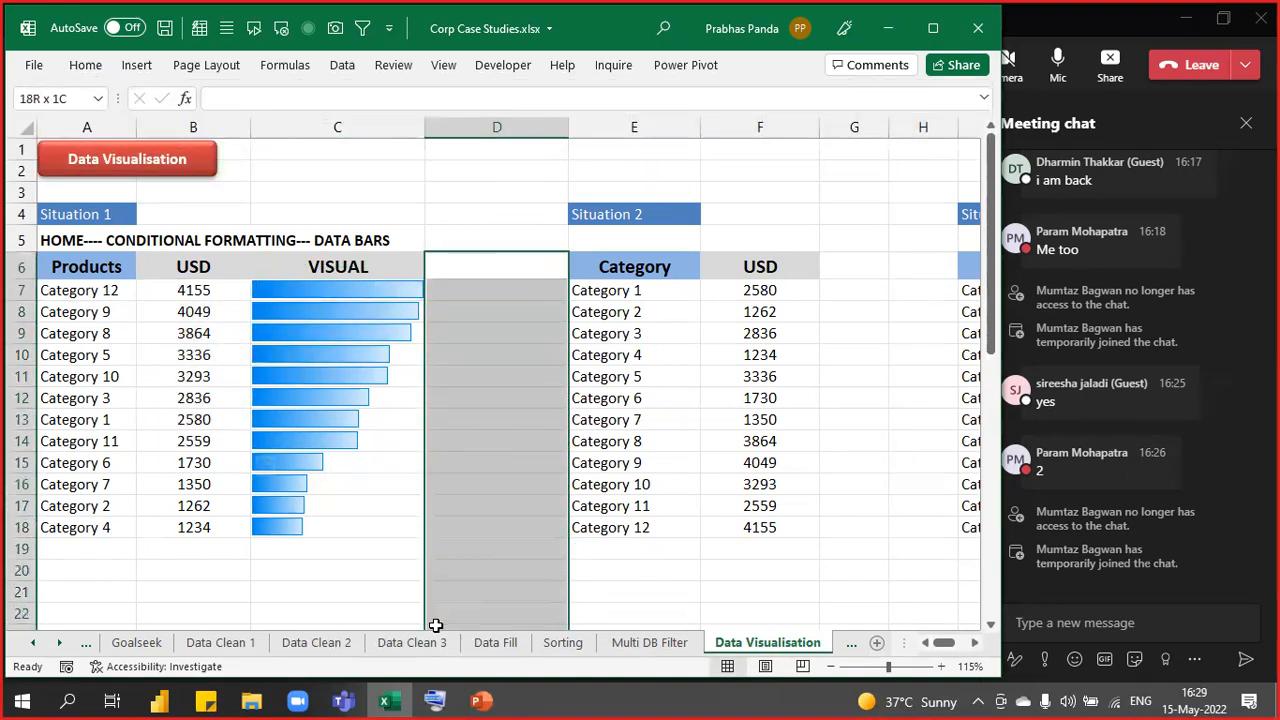
left_click(501, 269)
key("ctrl+shift+Down")
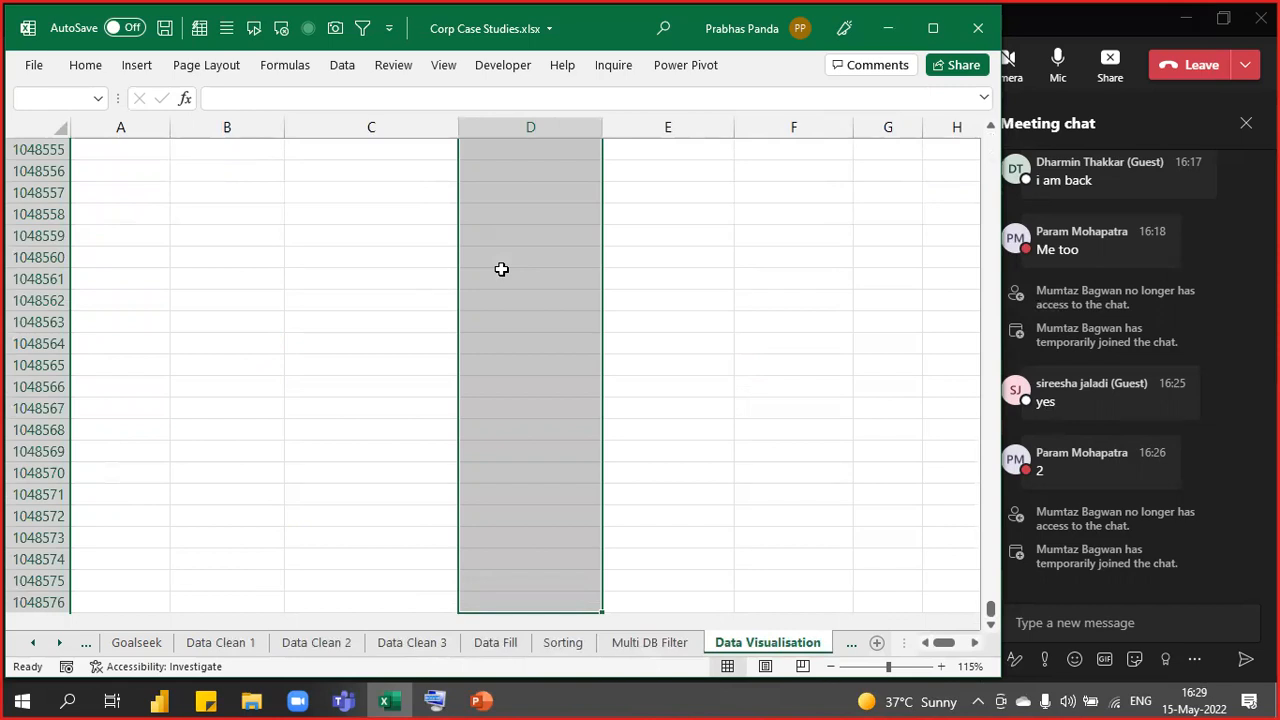
key("ctrl+Up")
key("Down")
key("Down")
key("Down")
key("Down")
key("Down")
key("Down")
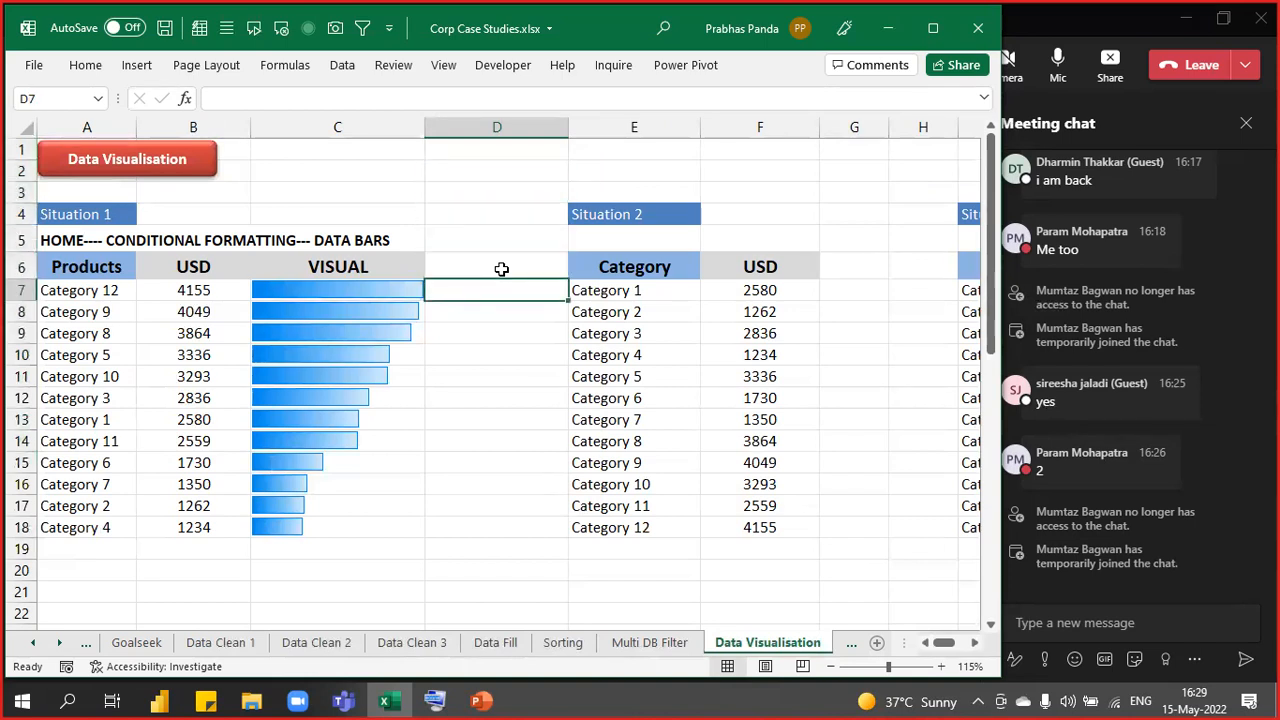
key("Right")
key("Right")
key("Right")
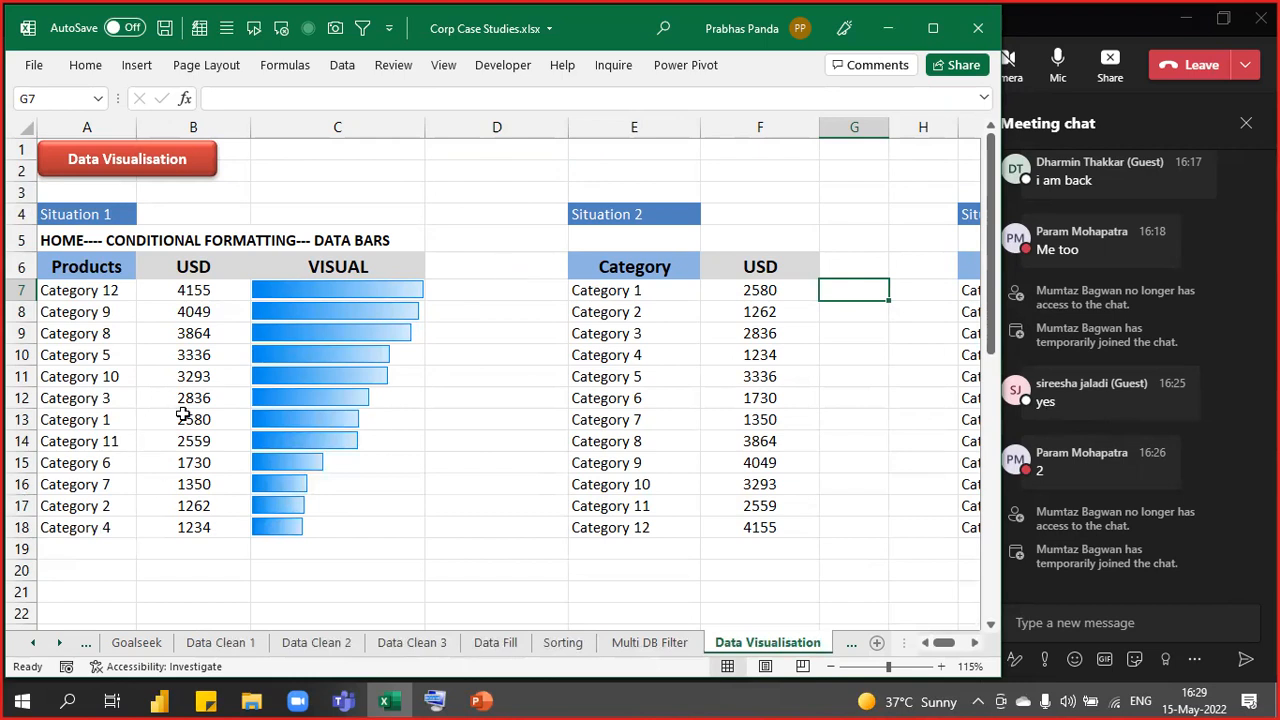
scroll(158, 428, "up", 1)
- Review the Situation 1 table by selecting USD values B7:B18 and data bar cells C7:C18
key("Left")
key("Left")
key("Left")
key("Left")
key("Left")
key("Left")
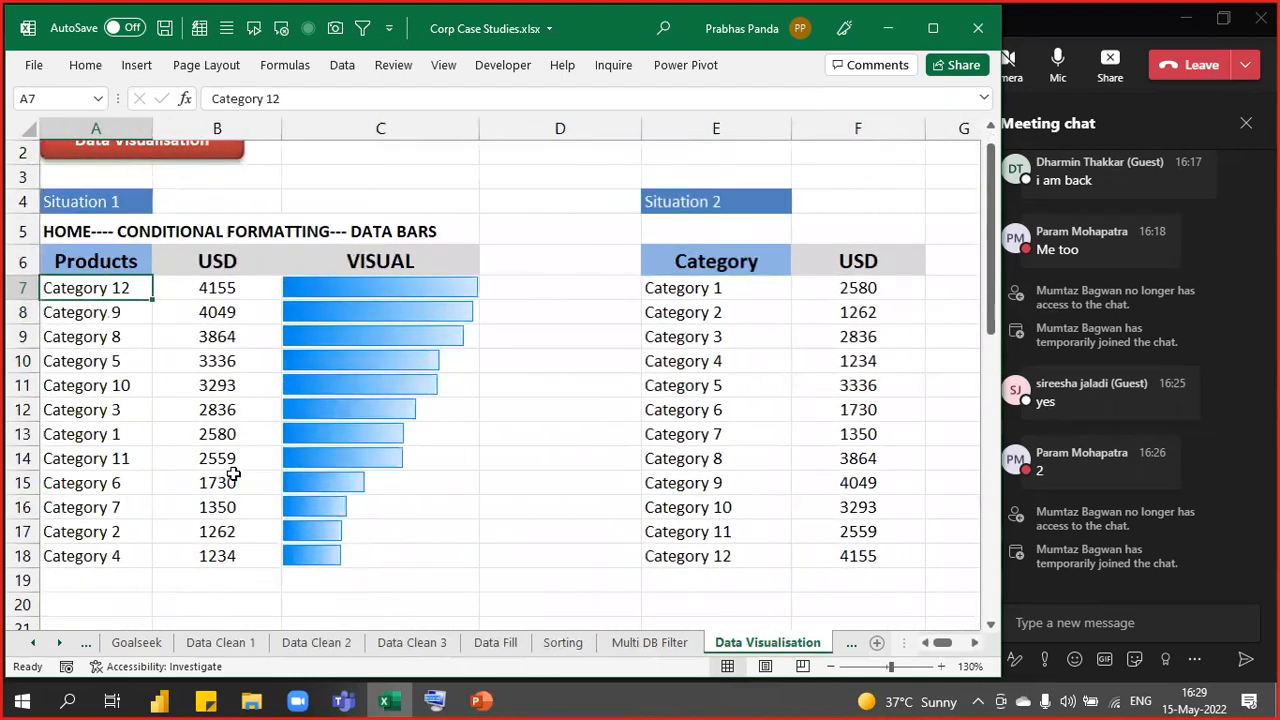
left_click_drag(447, 281, 437, 560)
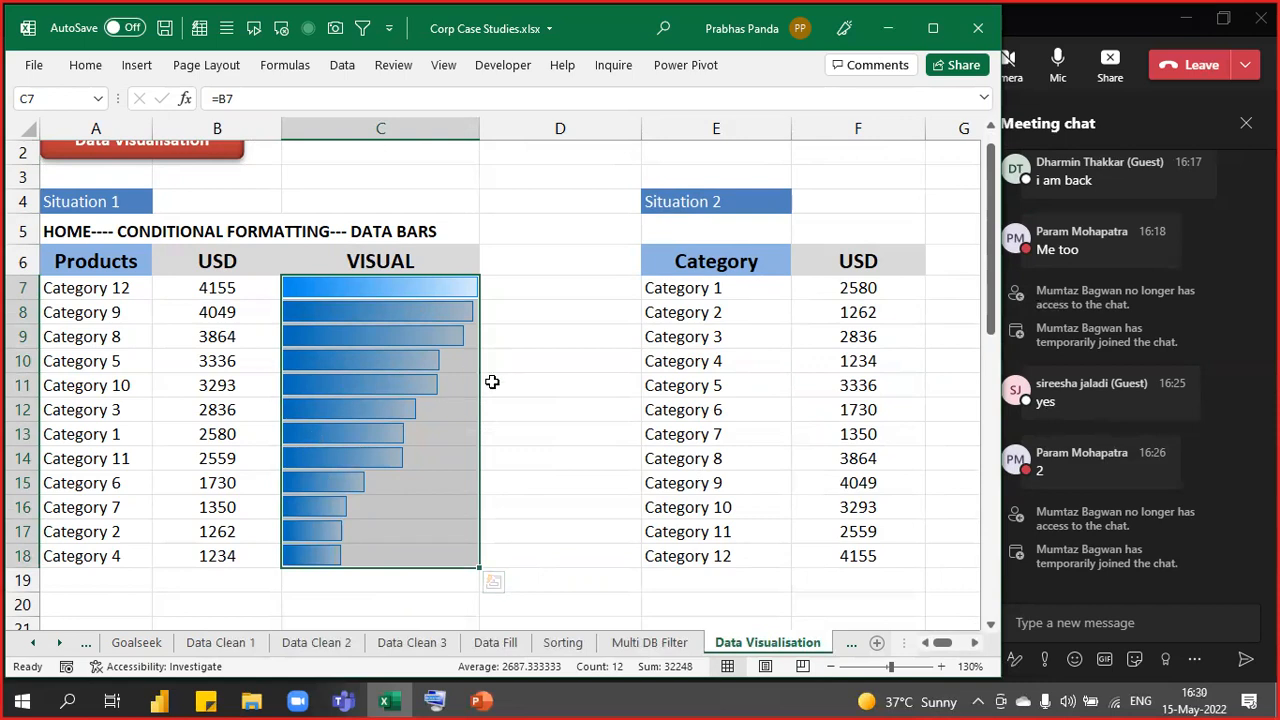
left_click(220, 287)
left_click_drag(220, 287, 236, 556)
left_click_drag(430, 285, 389, 555)
- Enter -4500 as Category 3's USD value in B12
left_click(230, 400)
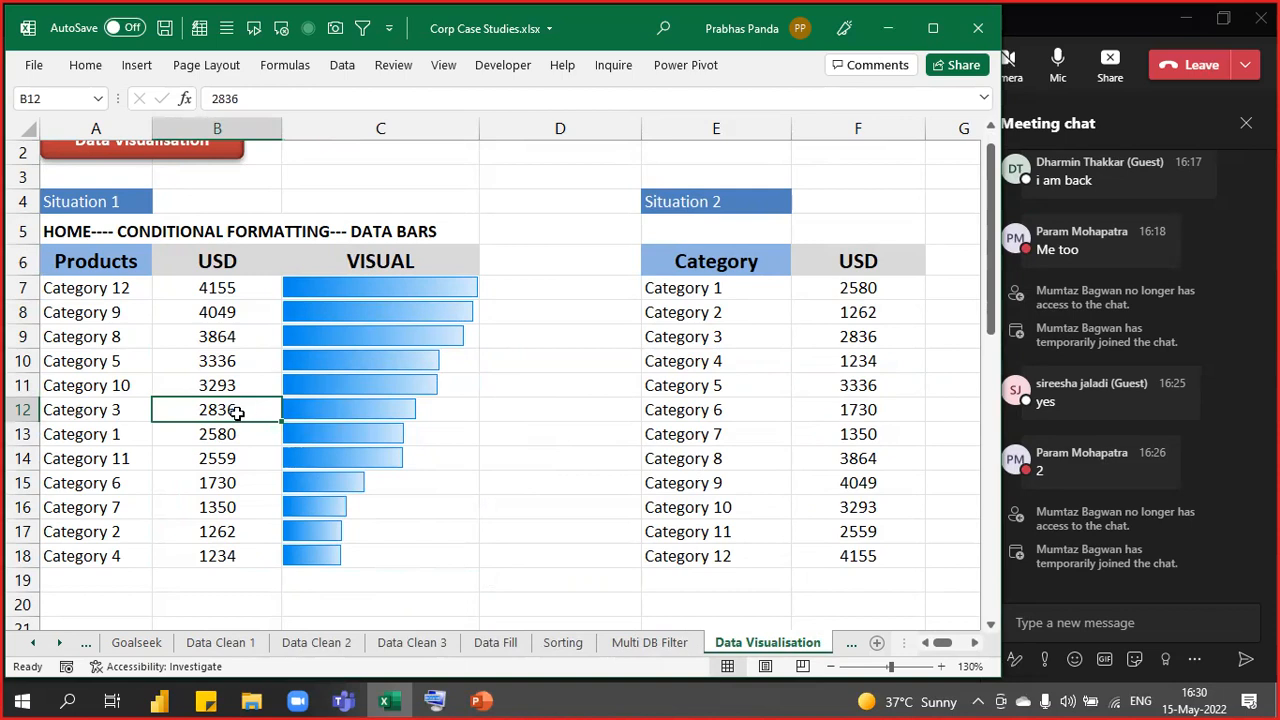
type("-4500")
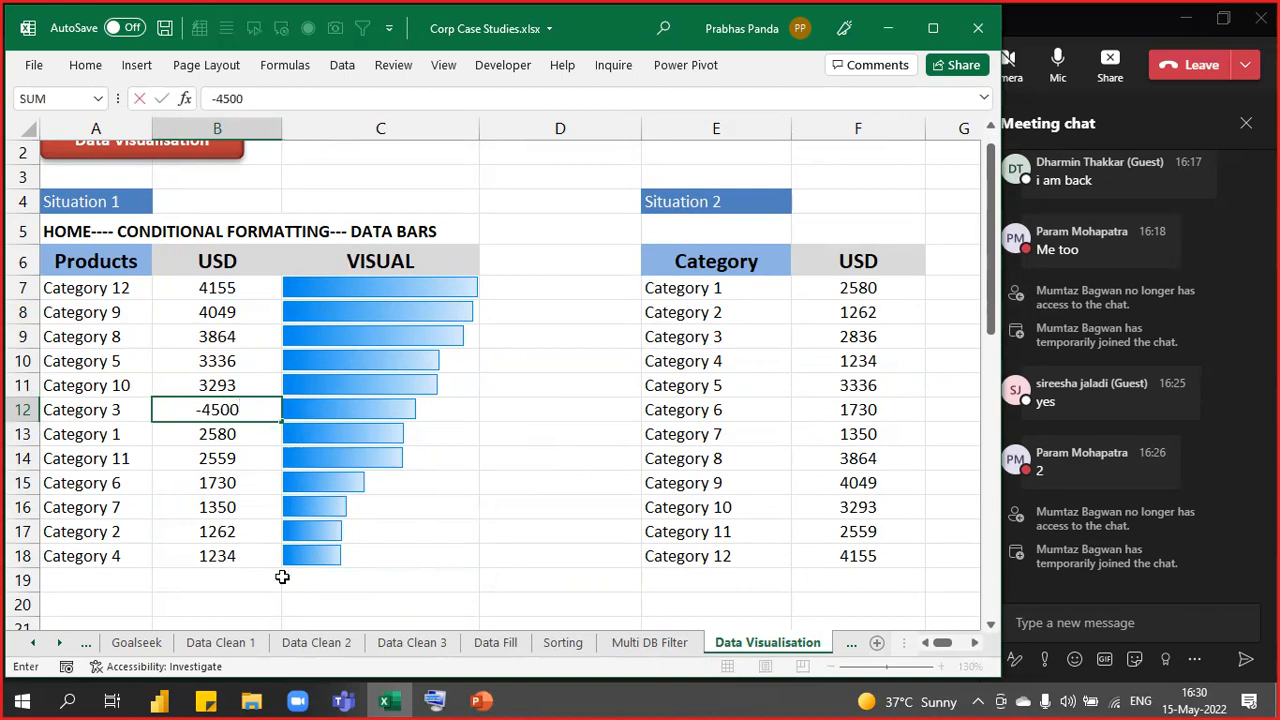
key("Return")
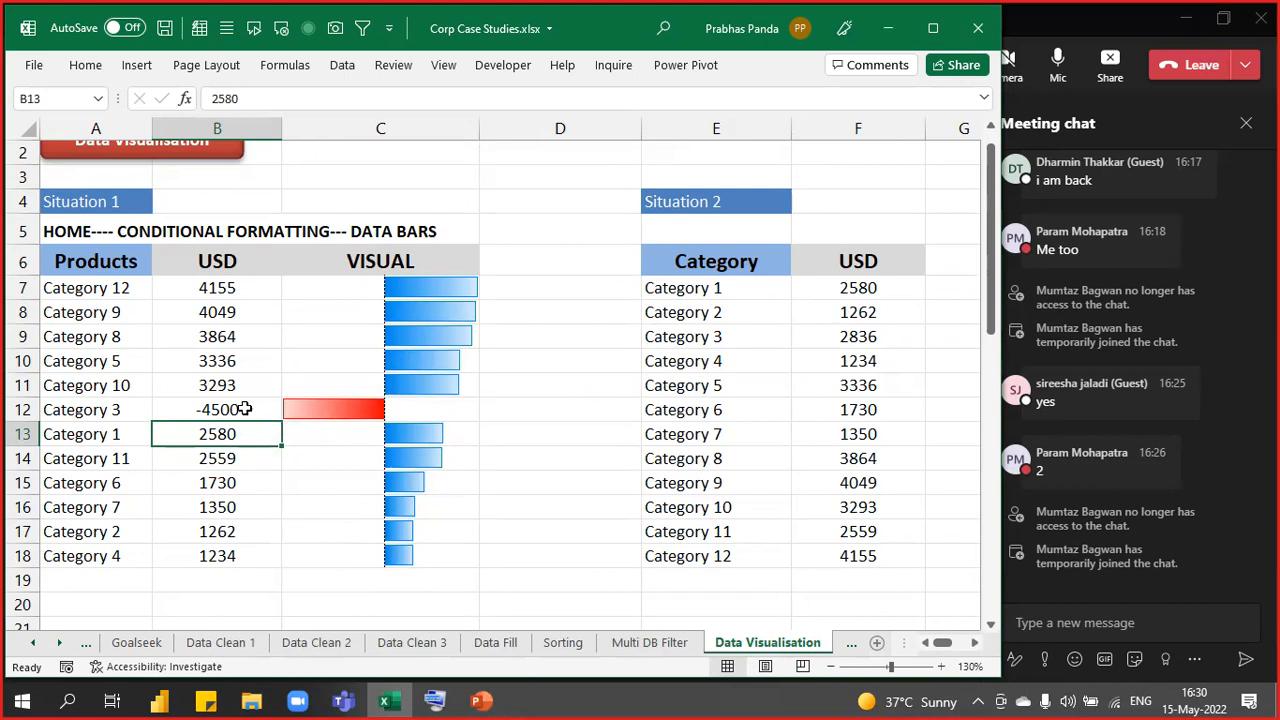
left_click(222, 405)
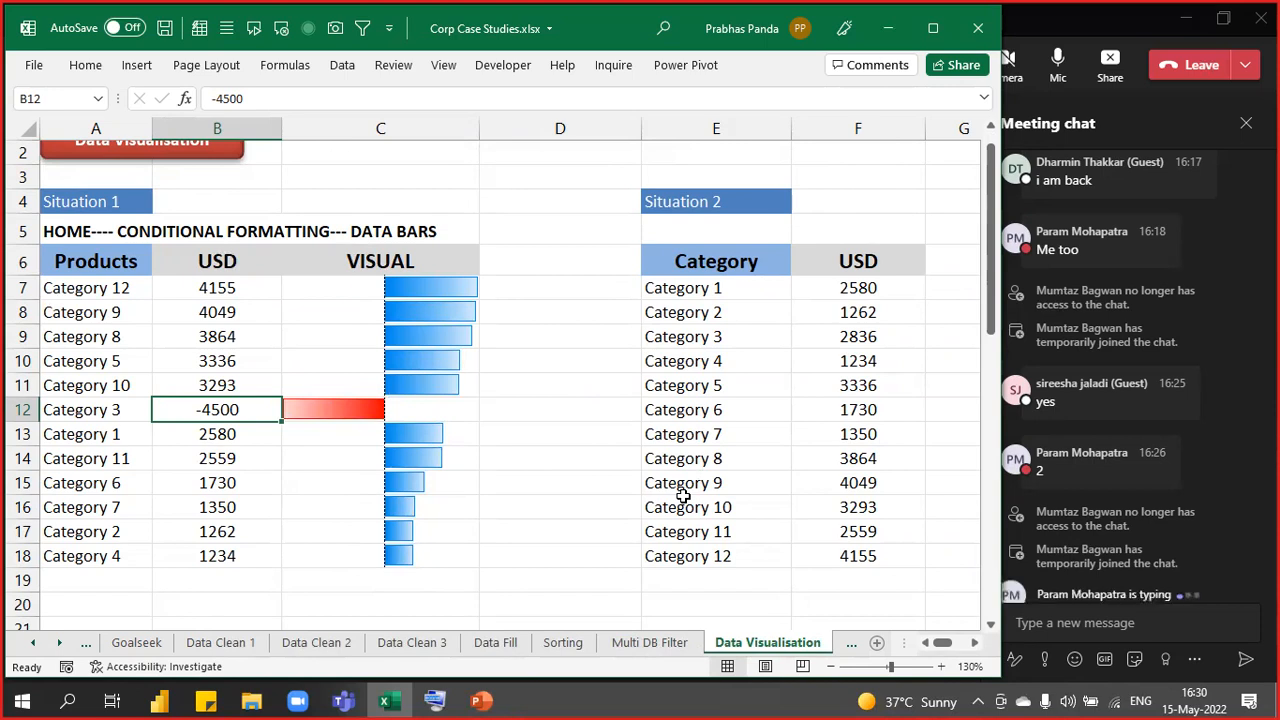
- Scroll to the Situation 2 table and select its cells E6:F18
scroll(531, 312, "down", 1, "ctrl")
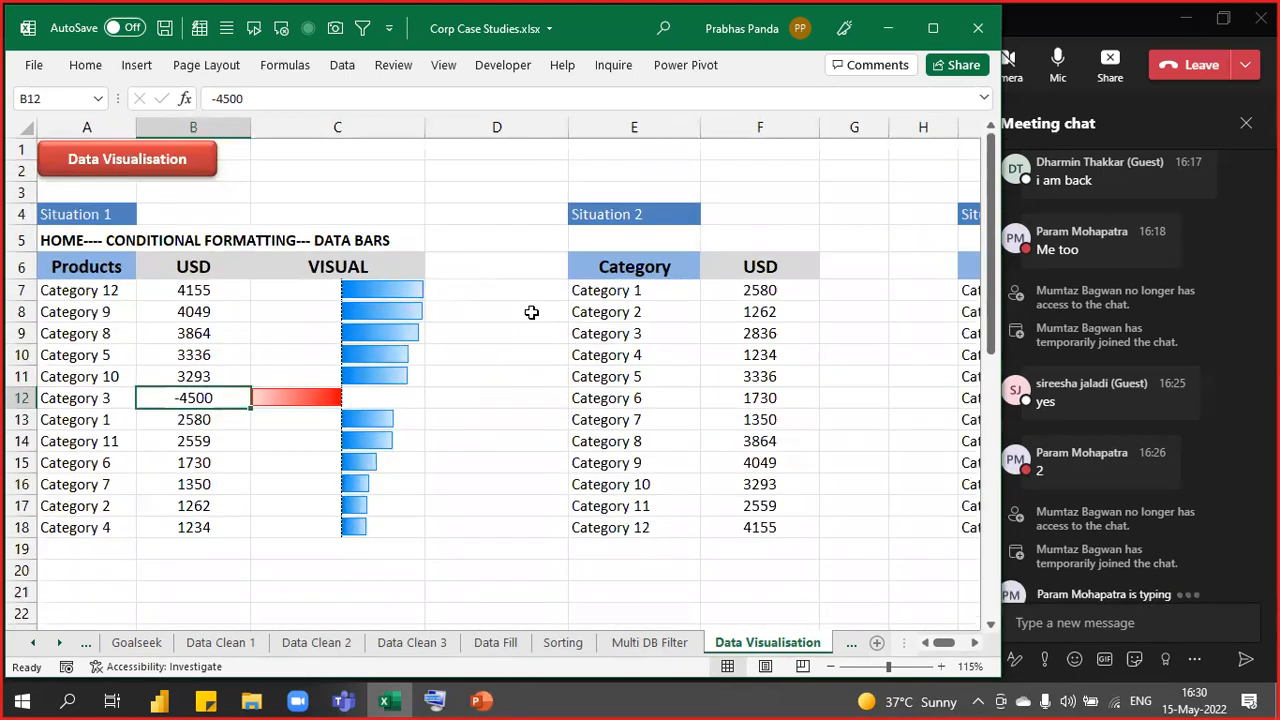
key("Right")
key("Right")
key("Right")
key("Right")
key("Right")
key("Right")
key("Right")
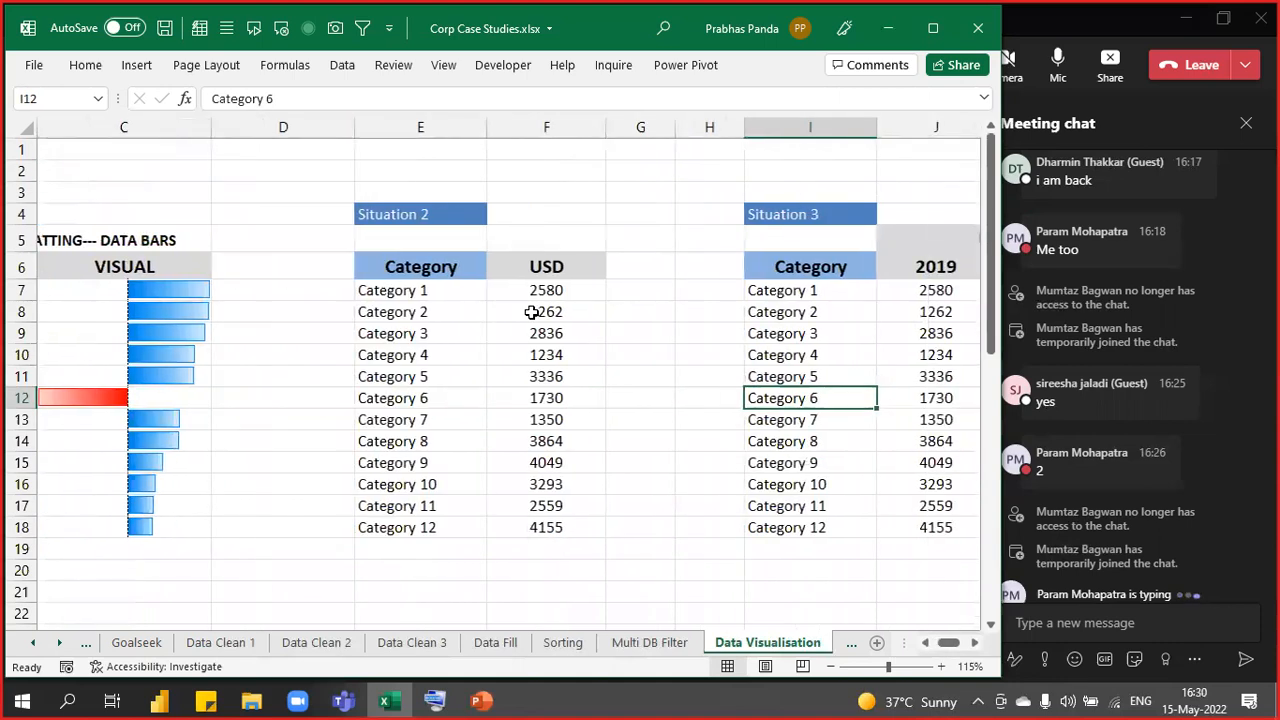
left_click_drag(437, 268, 518, 531)
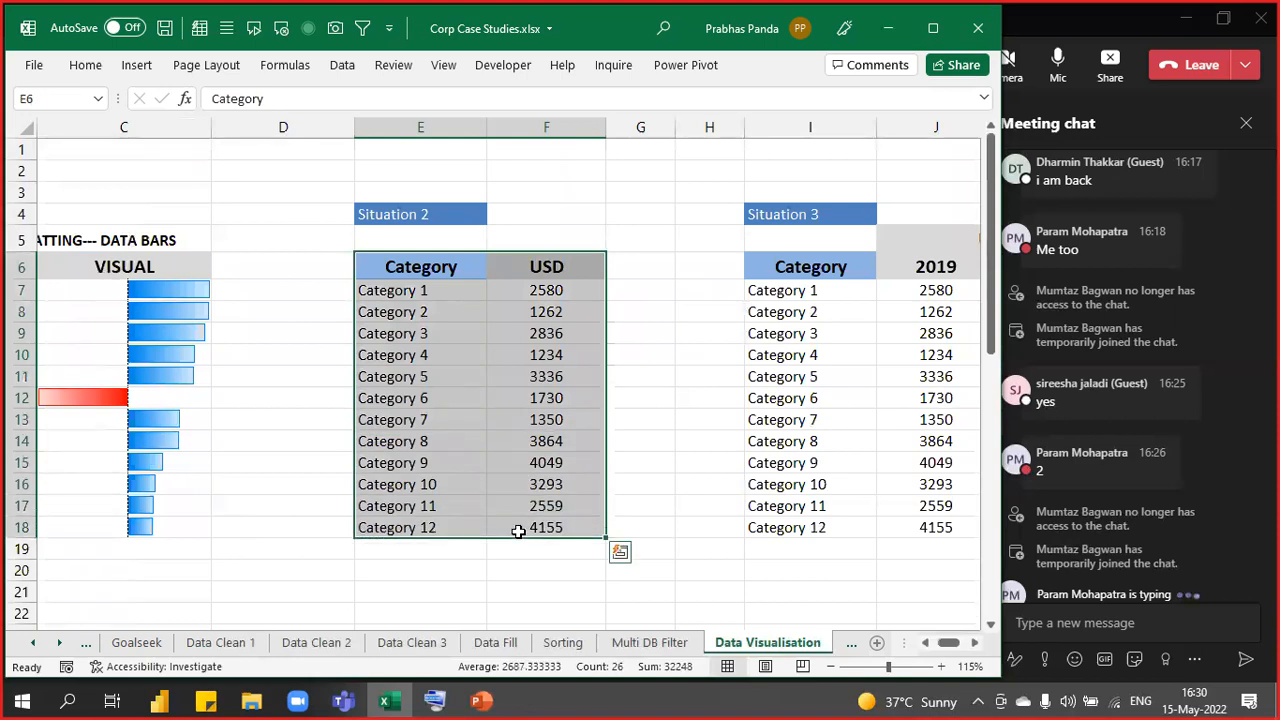
- Put a VISUAL header in G6 with the USD header's formatting and widen column G
left_click(651, 267)
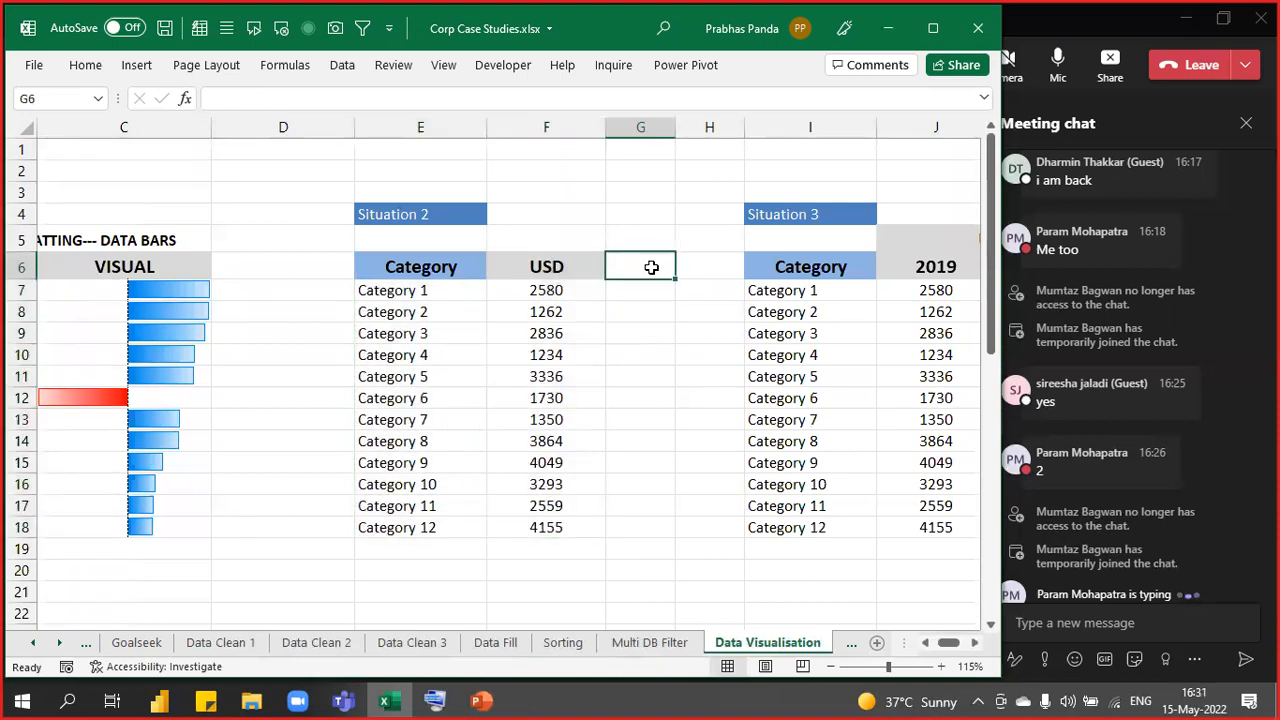
type("USD")
type("VISUAL")
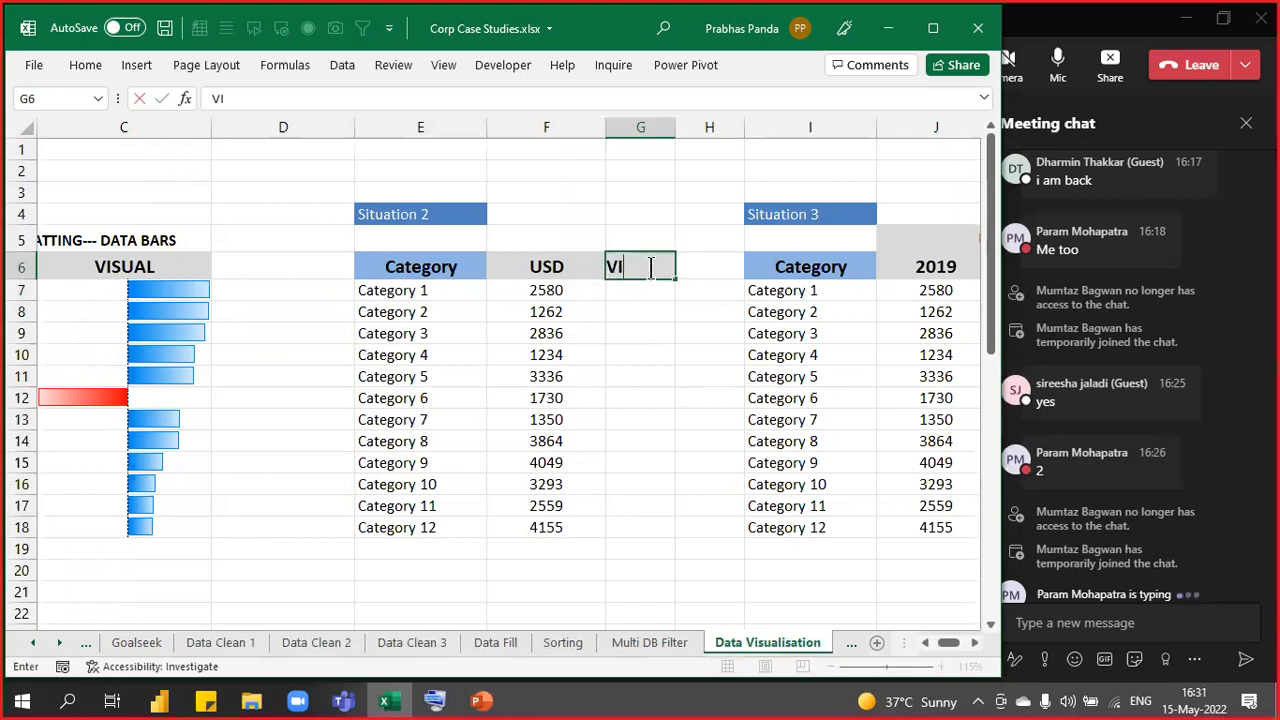
key("Return")
left_click(651, 267)
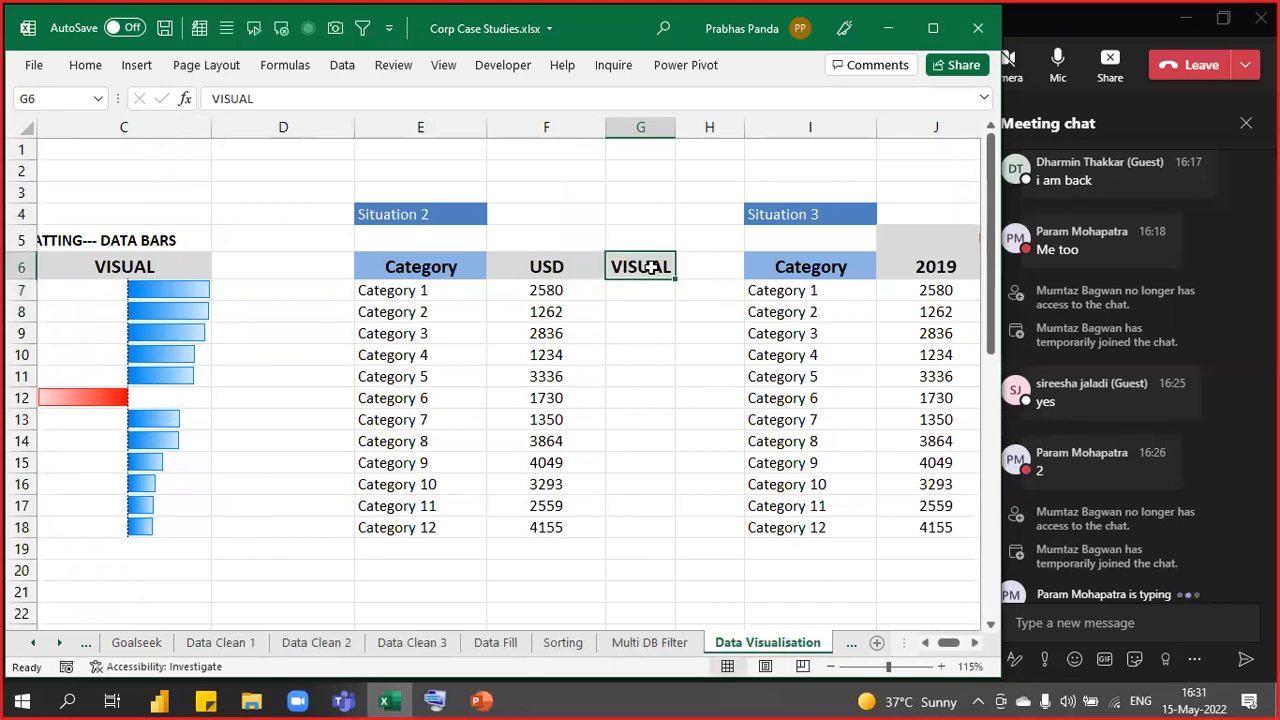
left_click_drag(675, 130, 804, 108)
left_click(722, 292)
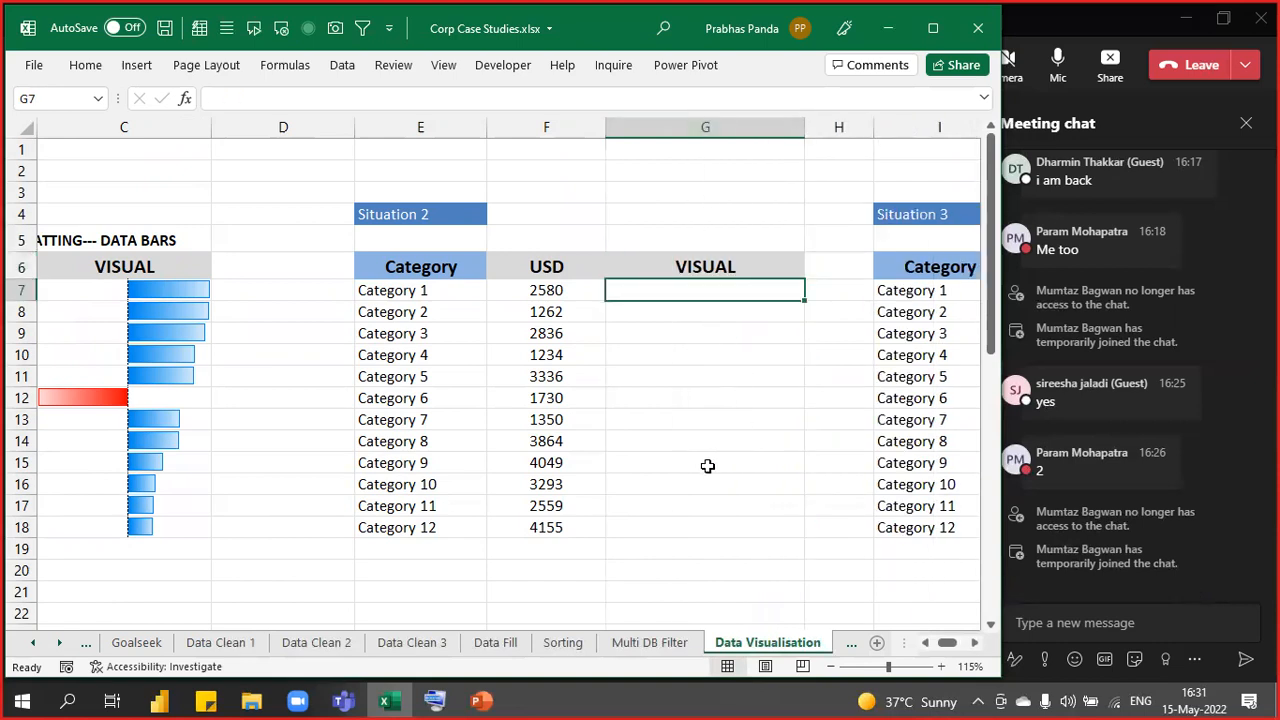
- Select USD values F7:F18 and start a Column sparkline from Insert > Sparklines
key("Left")
key("ctrl+shift+Down")
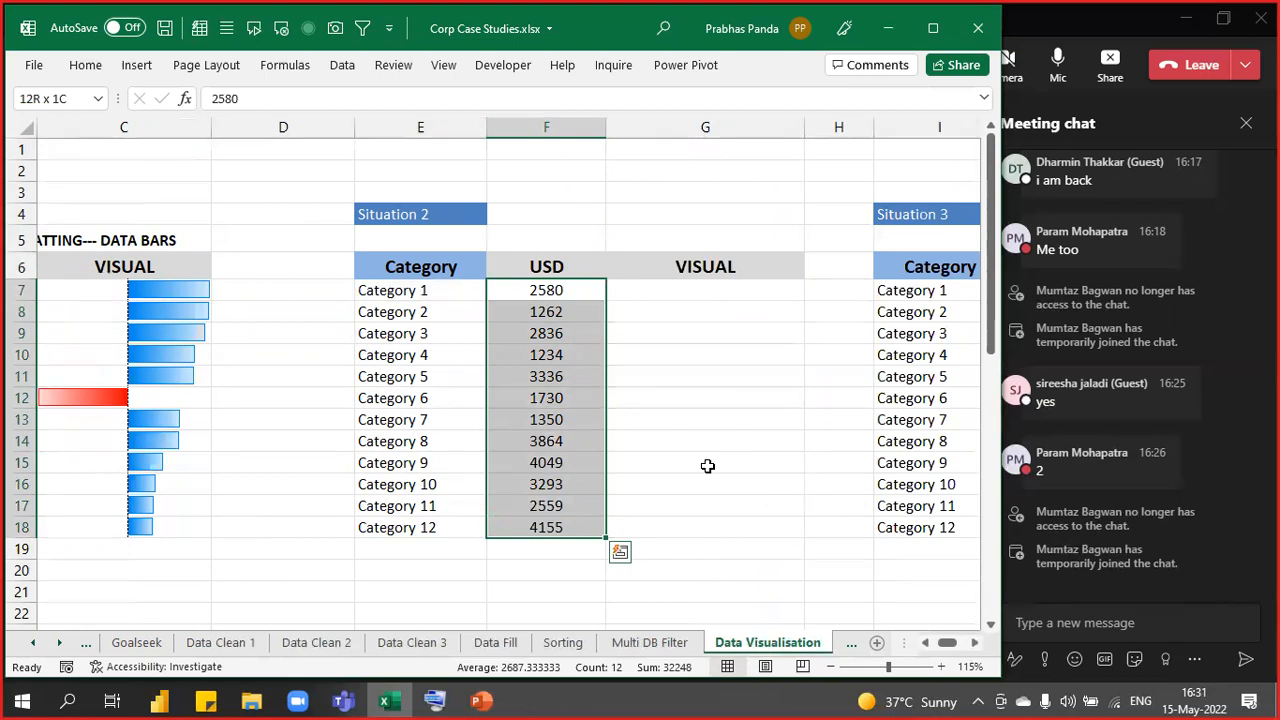
left_click(135, 66)
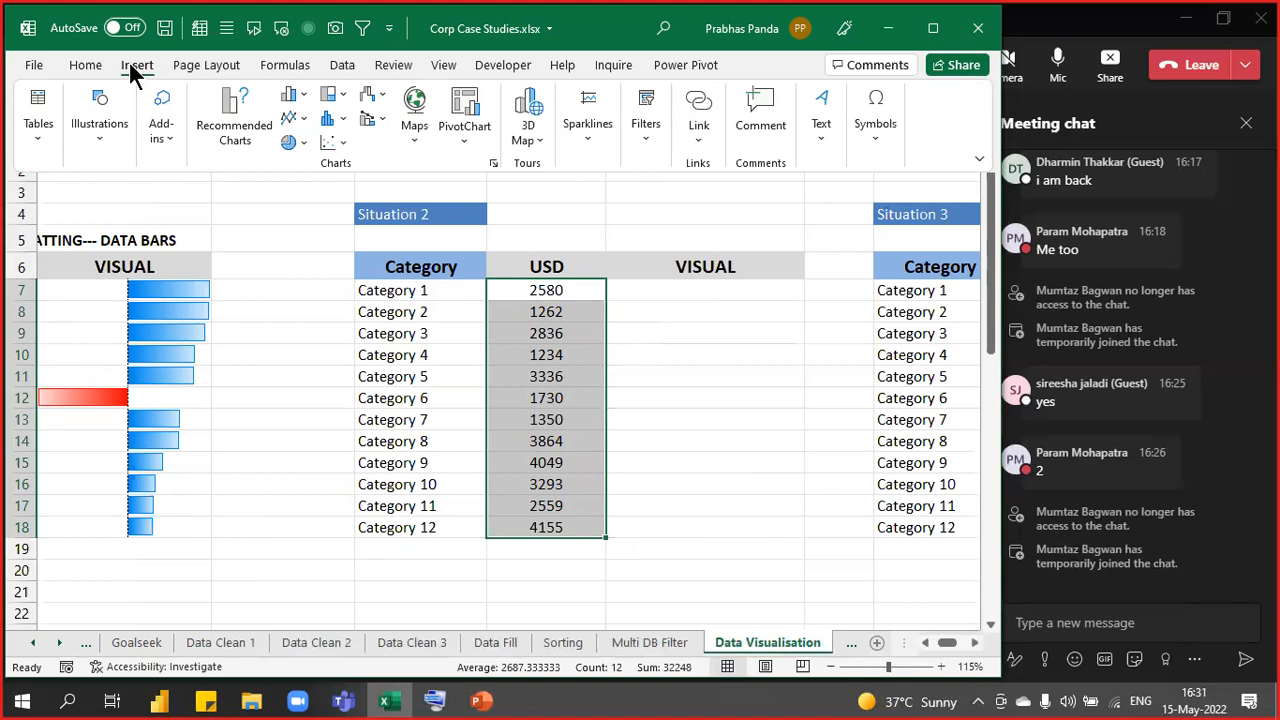
left_click(589, 132)
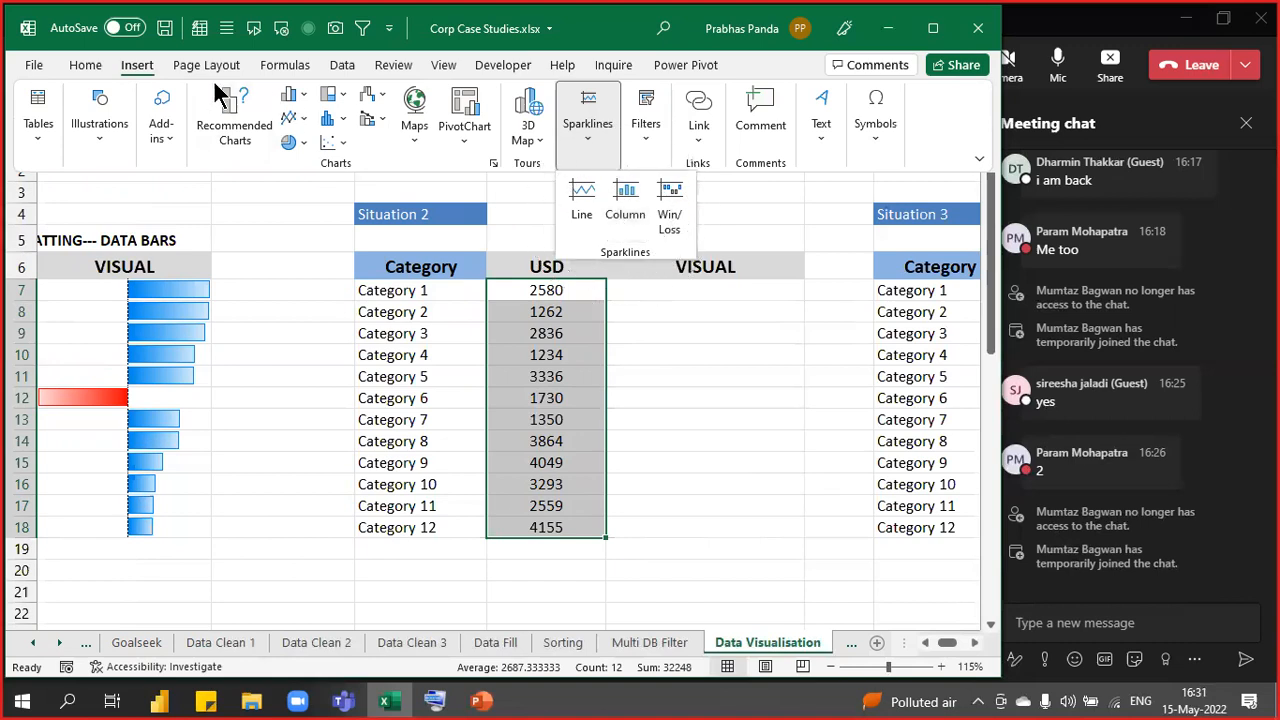
left_click(633, 199)
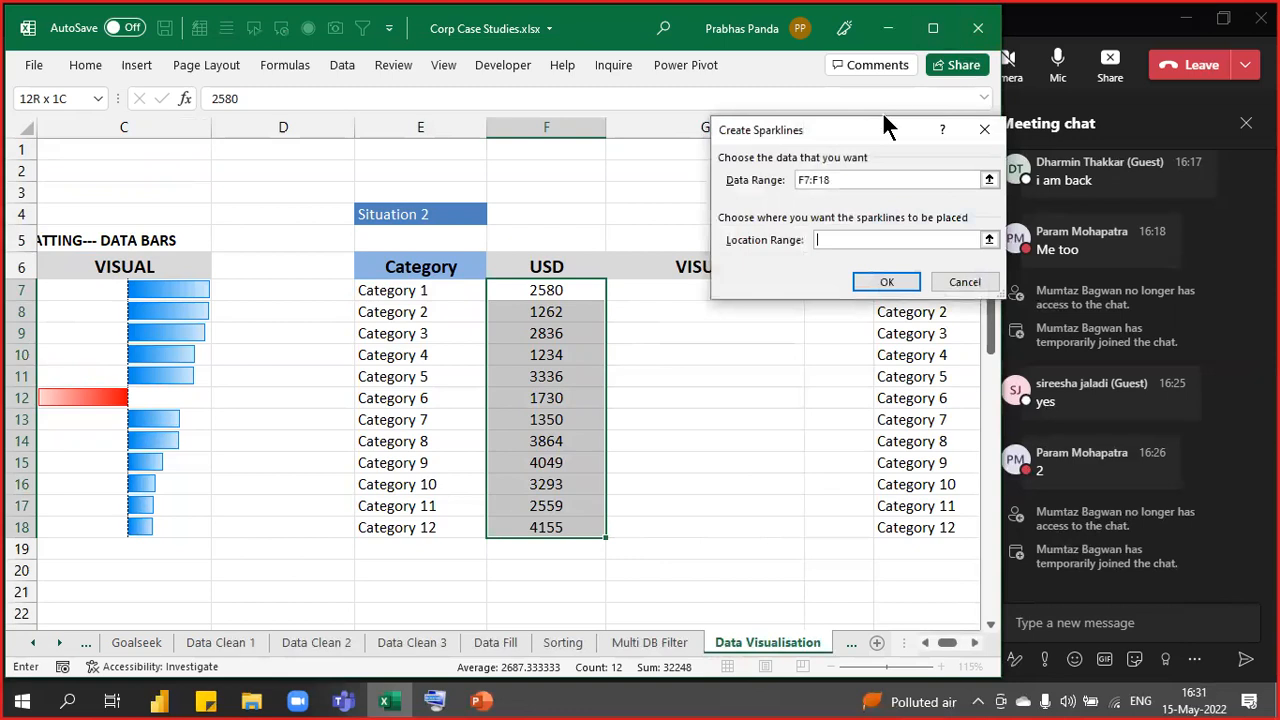
left_click_drag(824, 135, 742, 102)
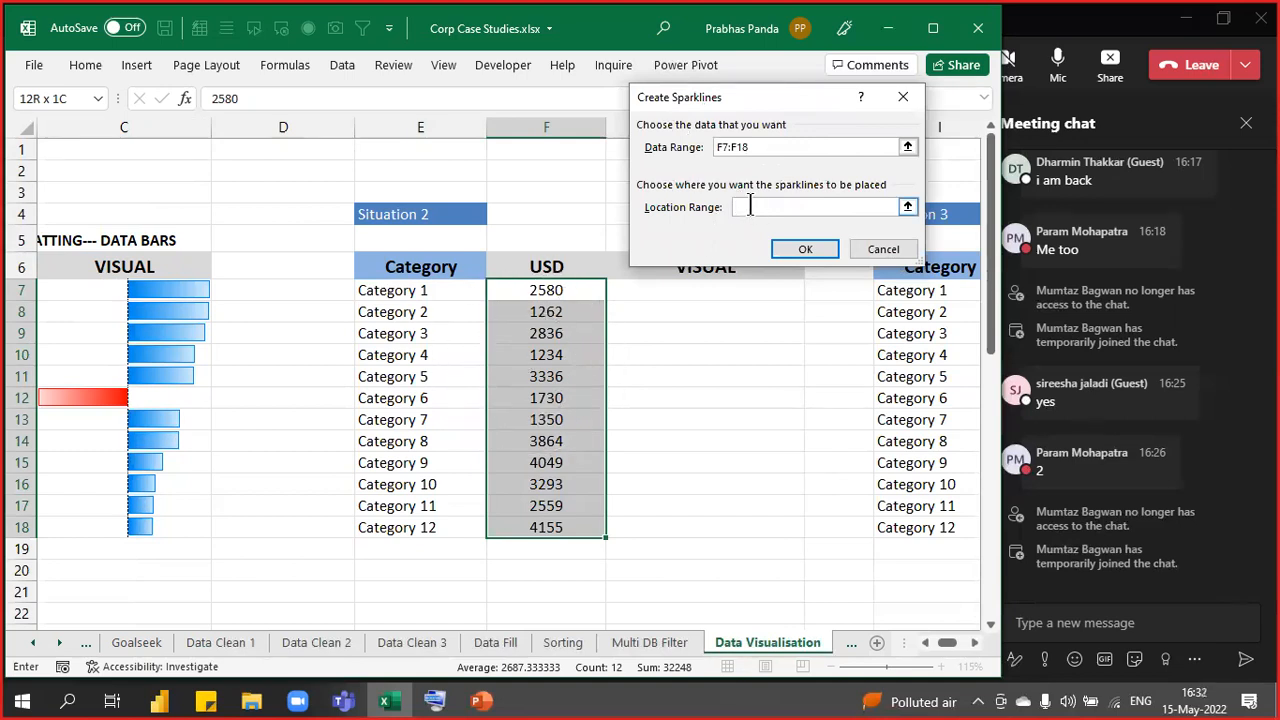
left_click(904, 95)
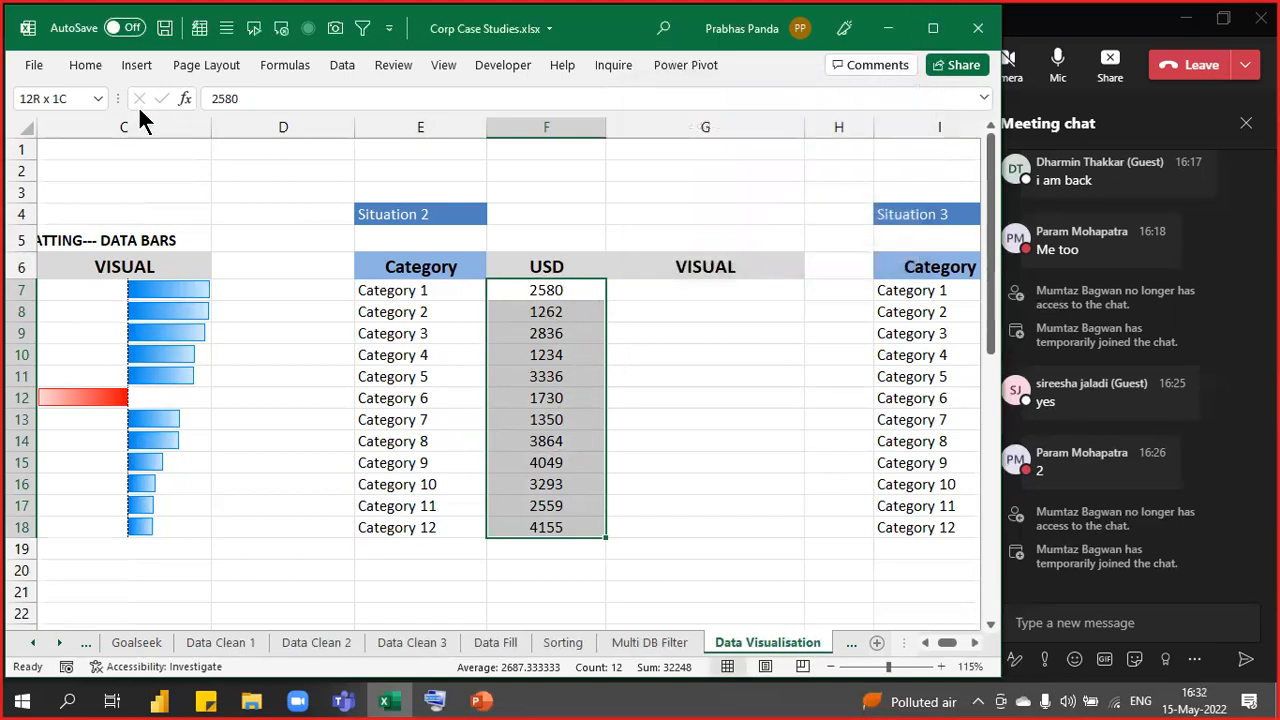
left_click(134, 66)
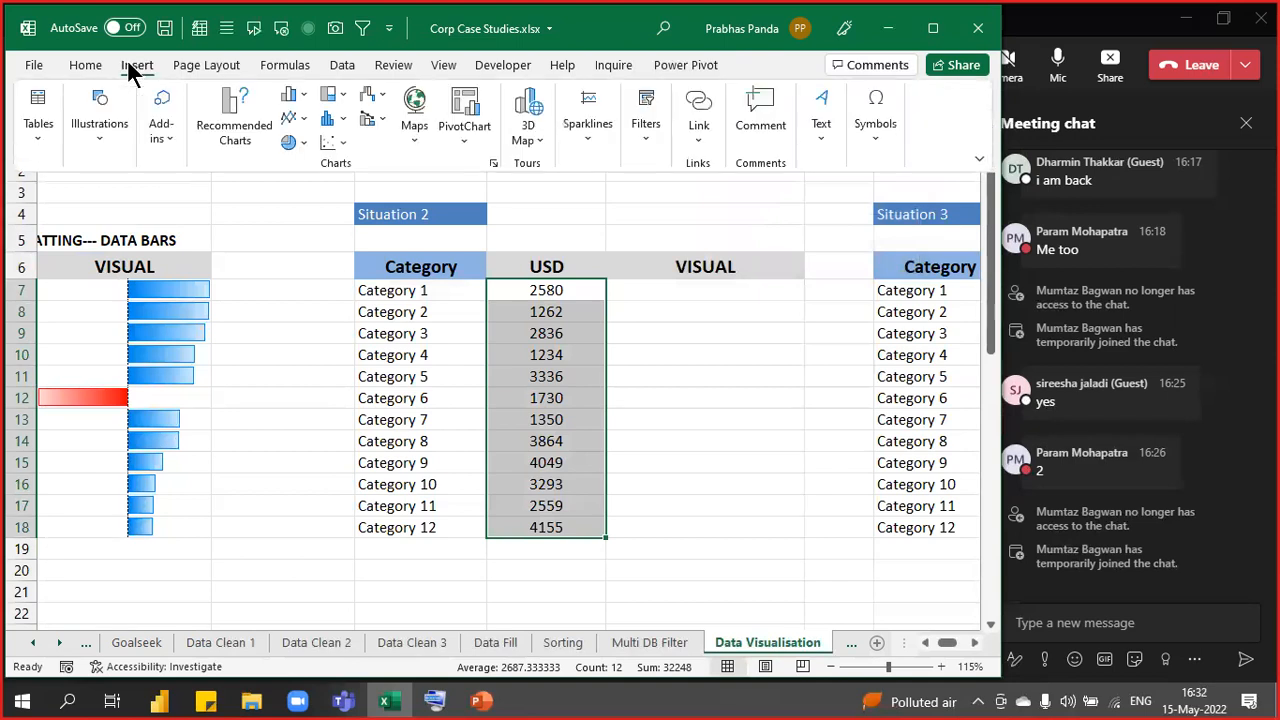
- Create a column sparkline from data range F7:F18 with its location set to G7
left_click(583, 140)
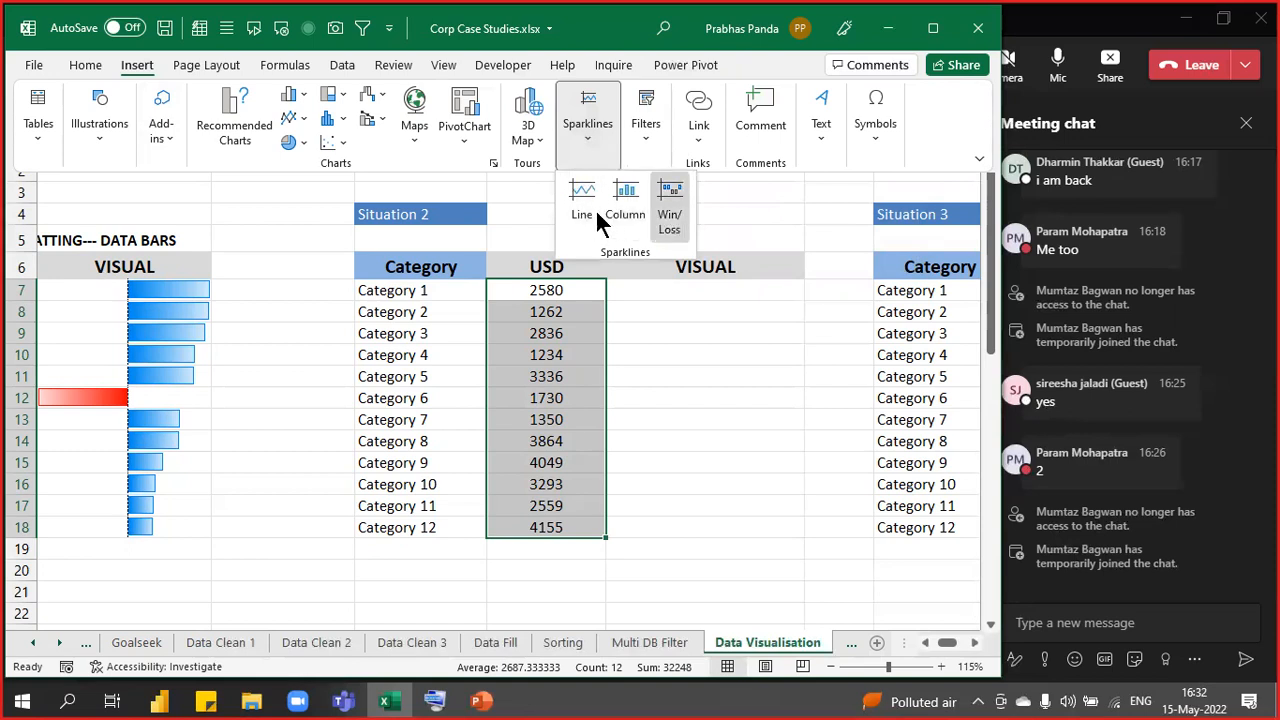
left_click(641, 254)
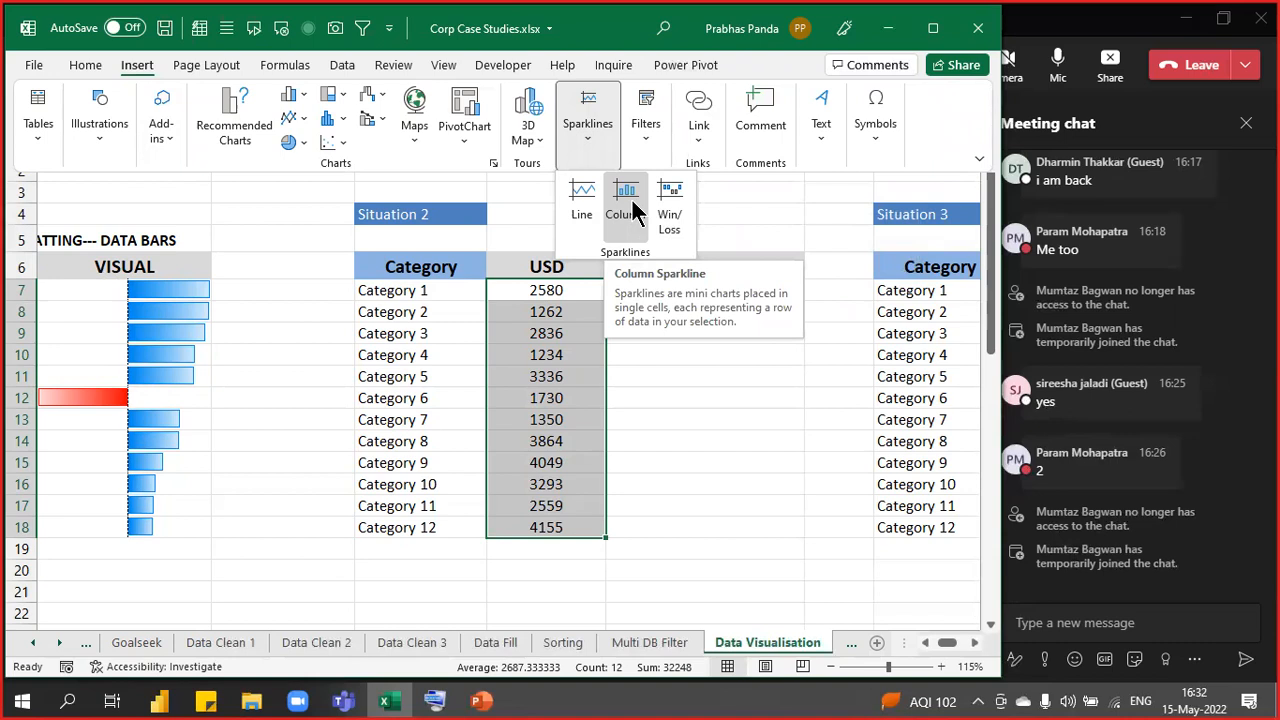
left_click(631, 197)
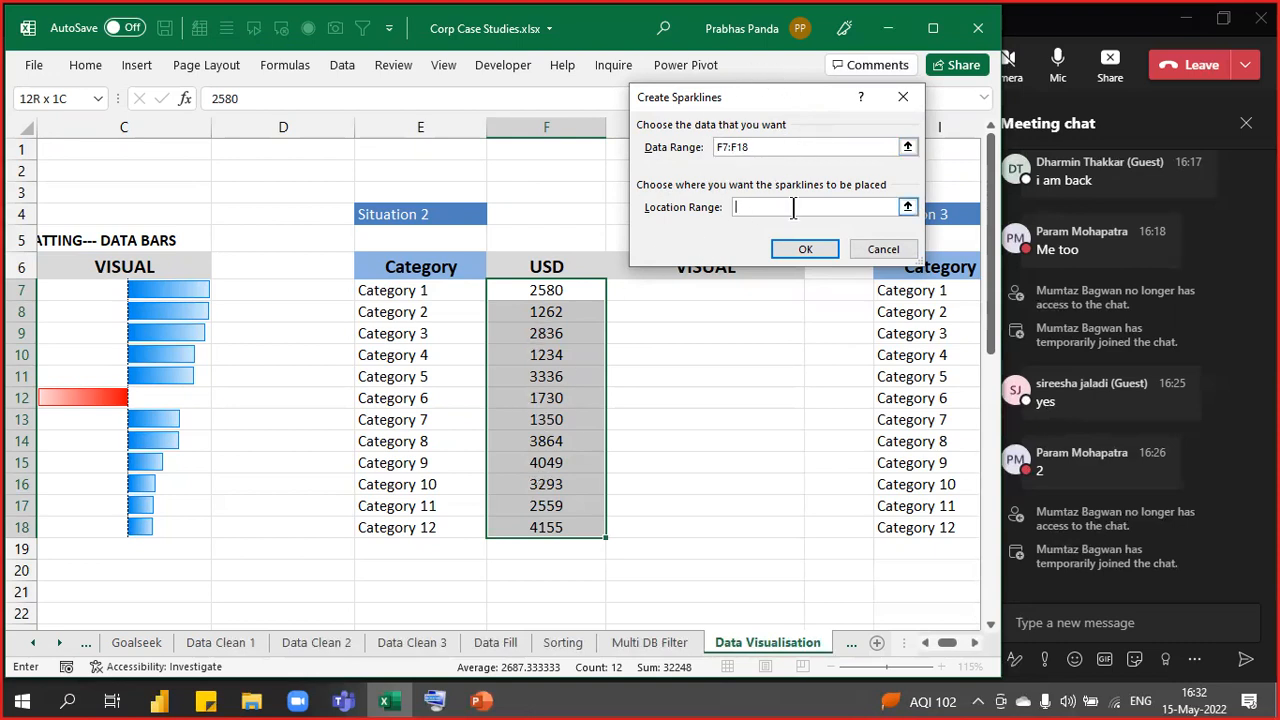
left_click_drag(782, 97, 796, 61)
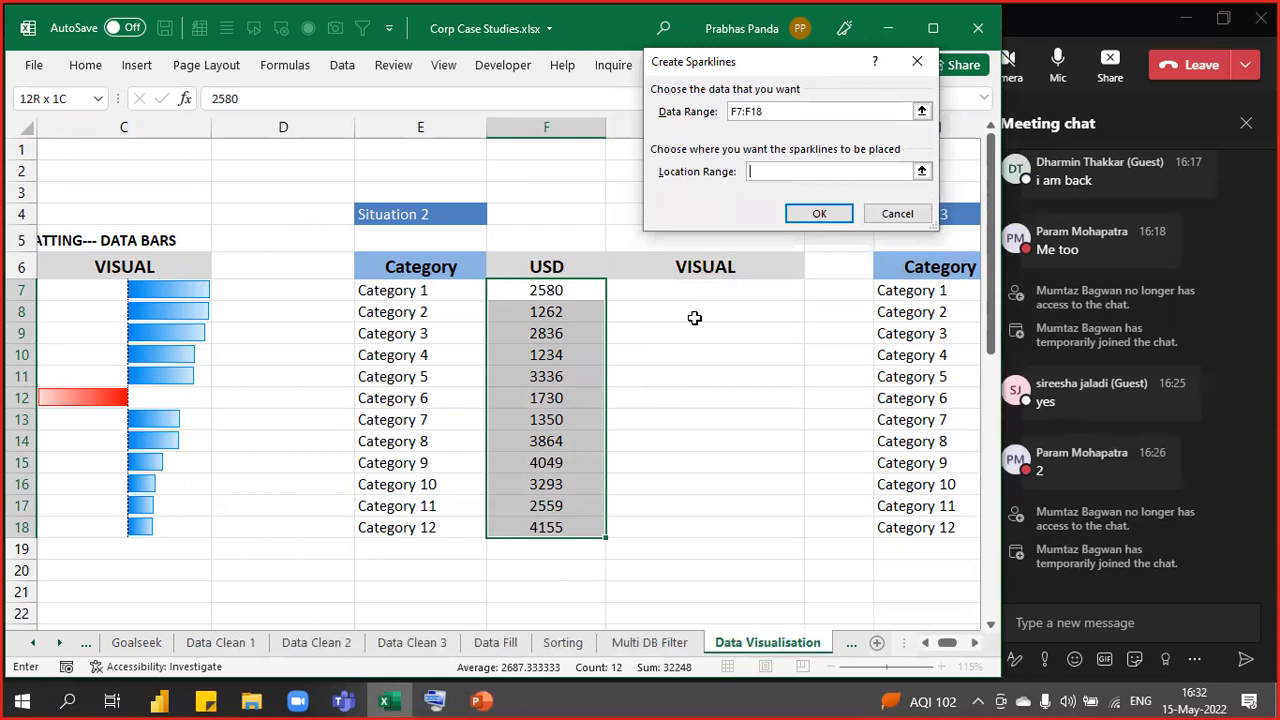
left_click(689, 287)
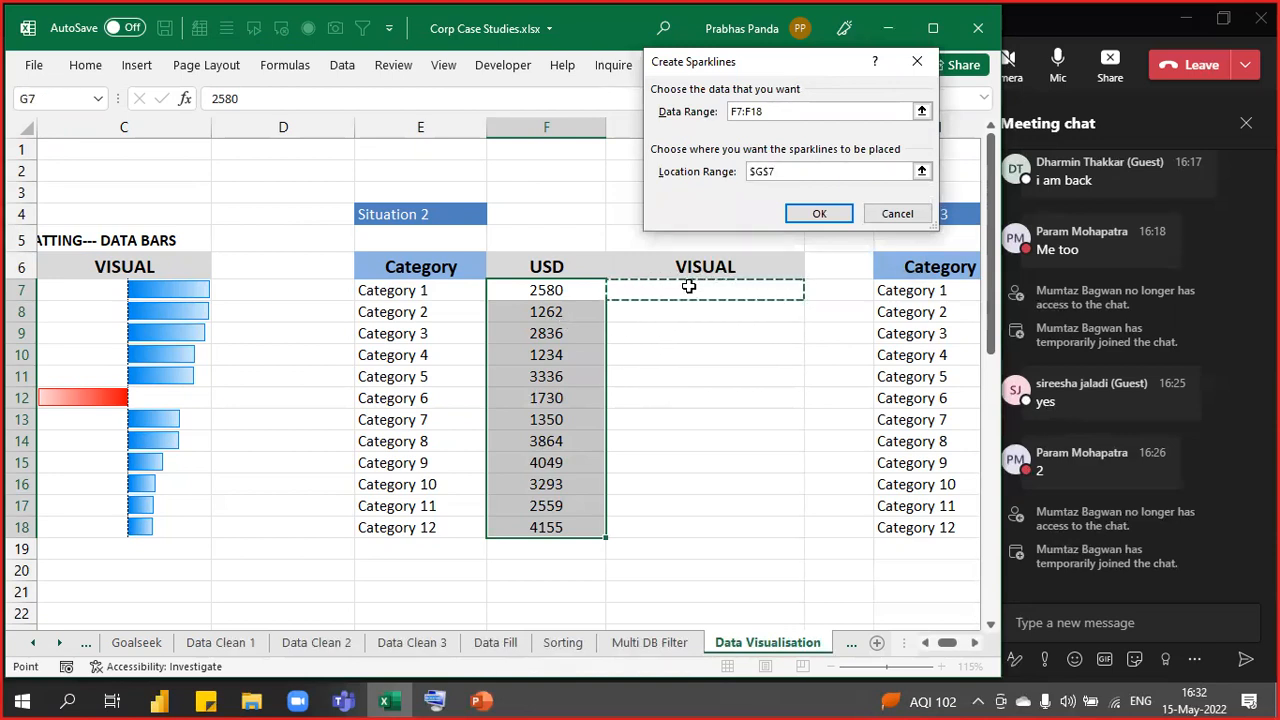
left_click(817, 214)
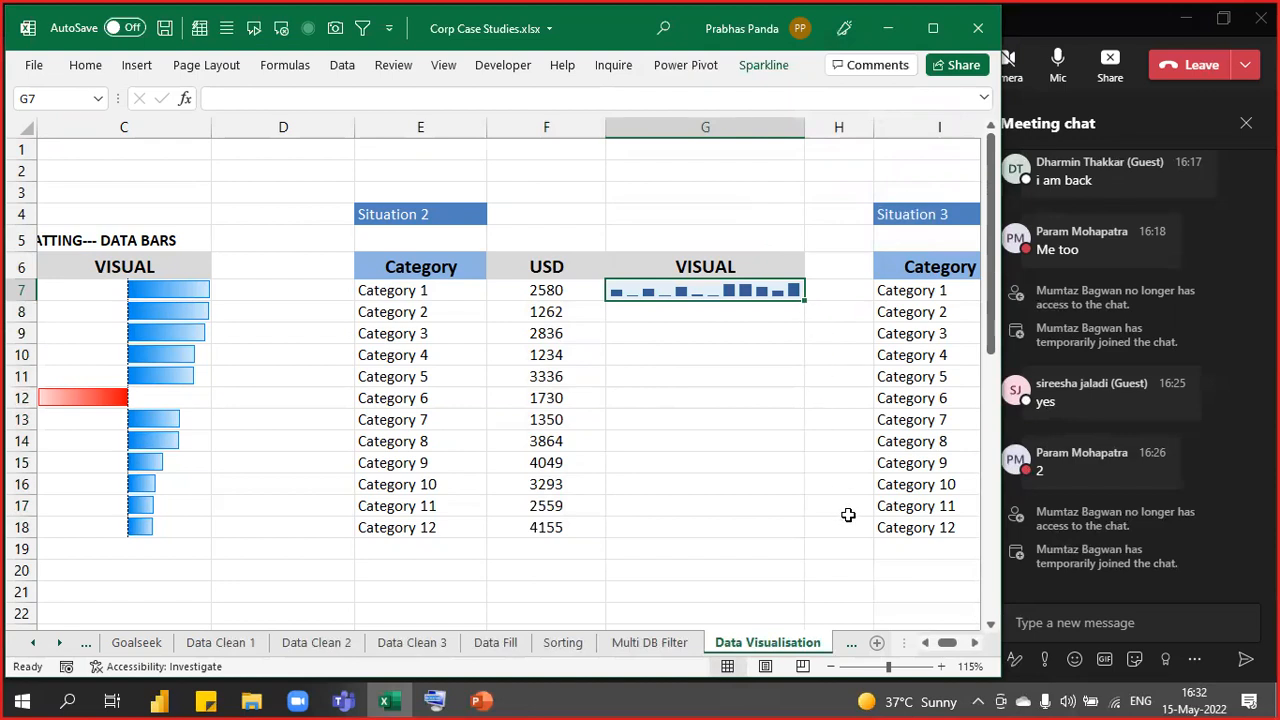
- Select G7:G18 and apply Merge & Center so the sparkline spans all 12 USD rows
key("shift+Down")
key("shift+Down")
key("shift+Down")
key("shift+Down")
key("shift+Down")
key("shift+Down")
key("shift+Down")
key("shift+Down")
key("shift+Down")
key("shift+Down")
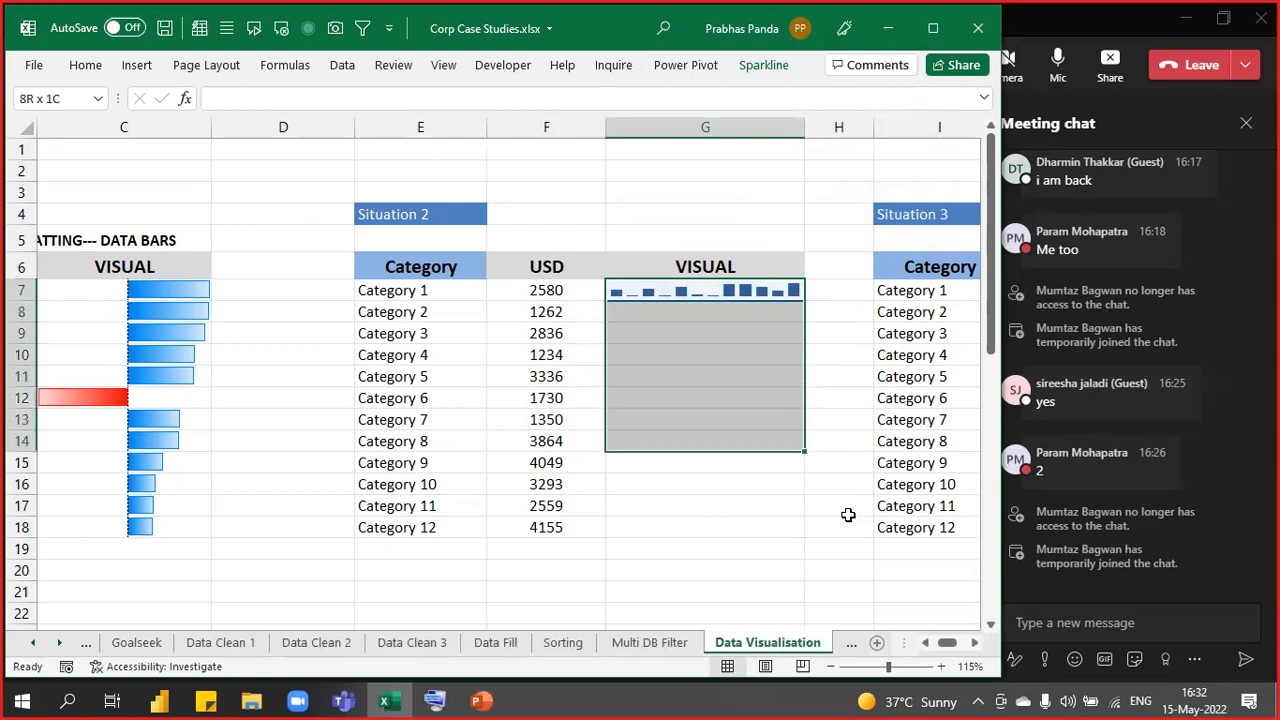
key("shift+Down")
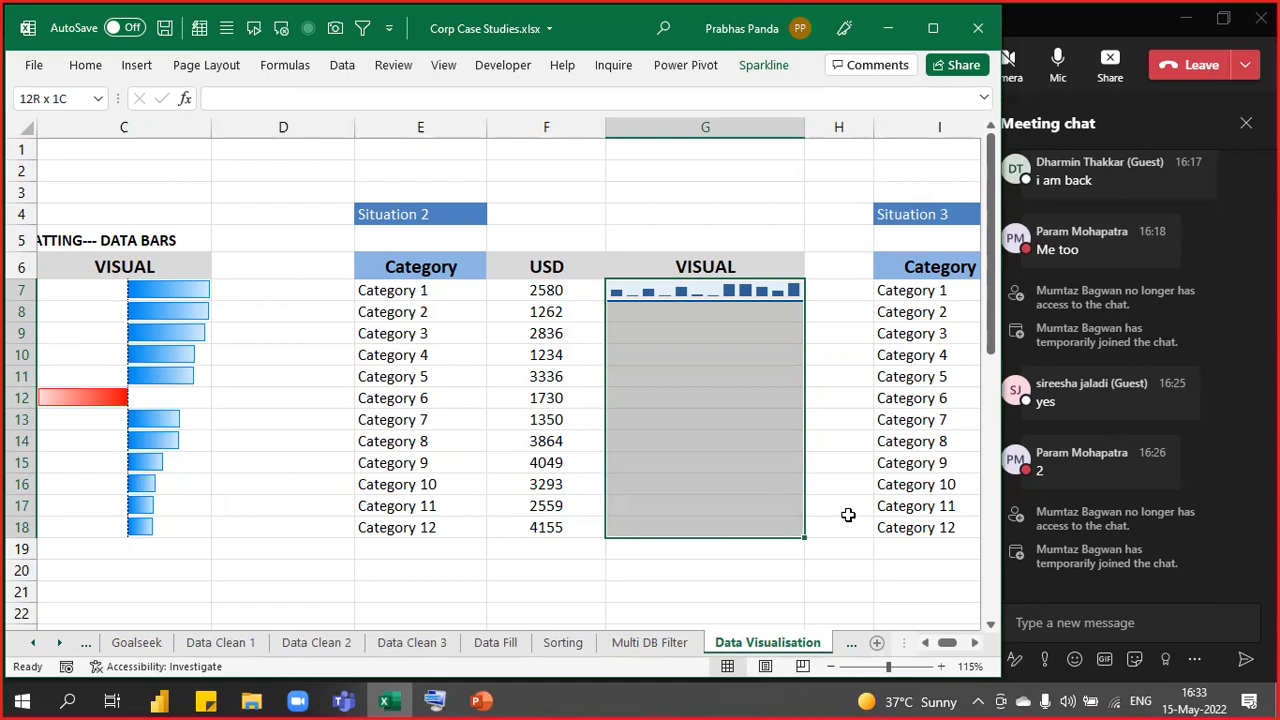
left_click(103, 66)
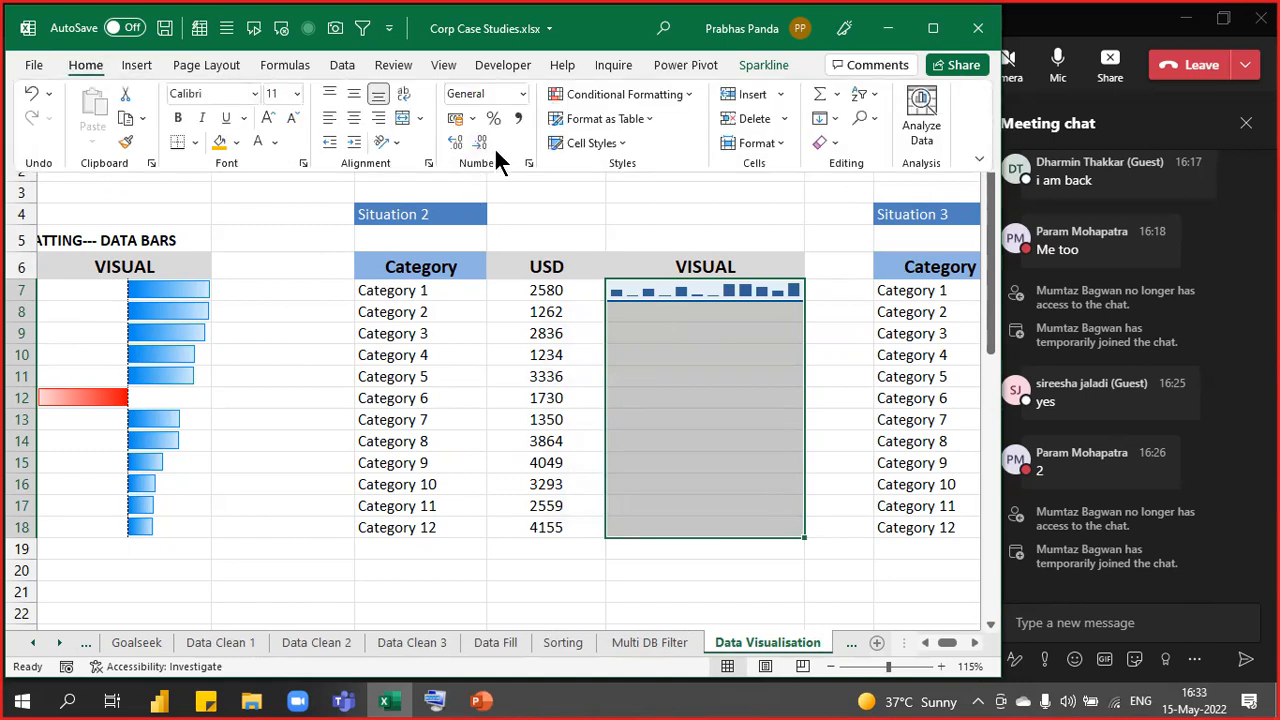
left_click(403, 119)
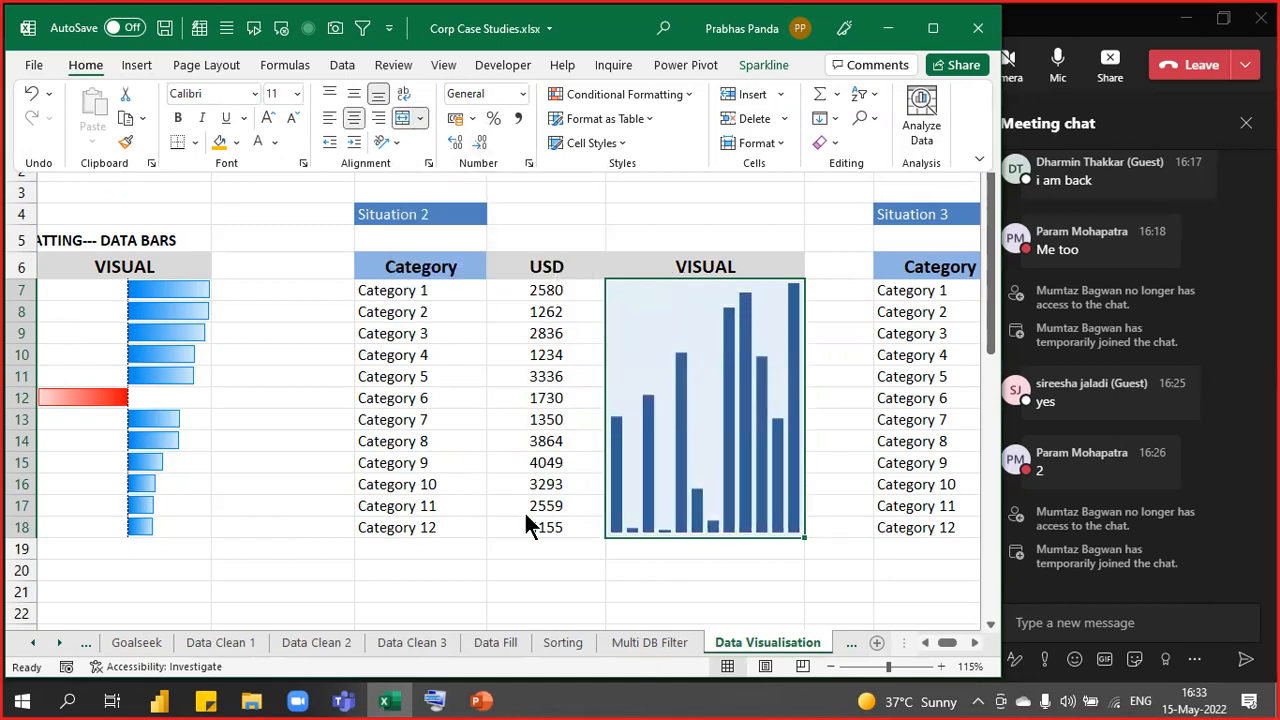
left_click(507, 426)
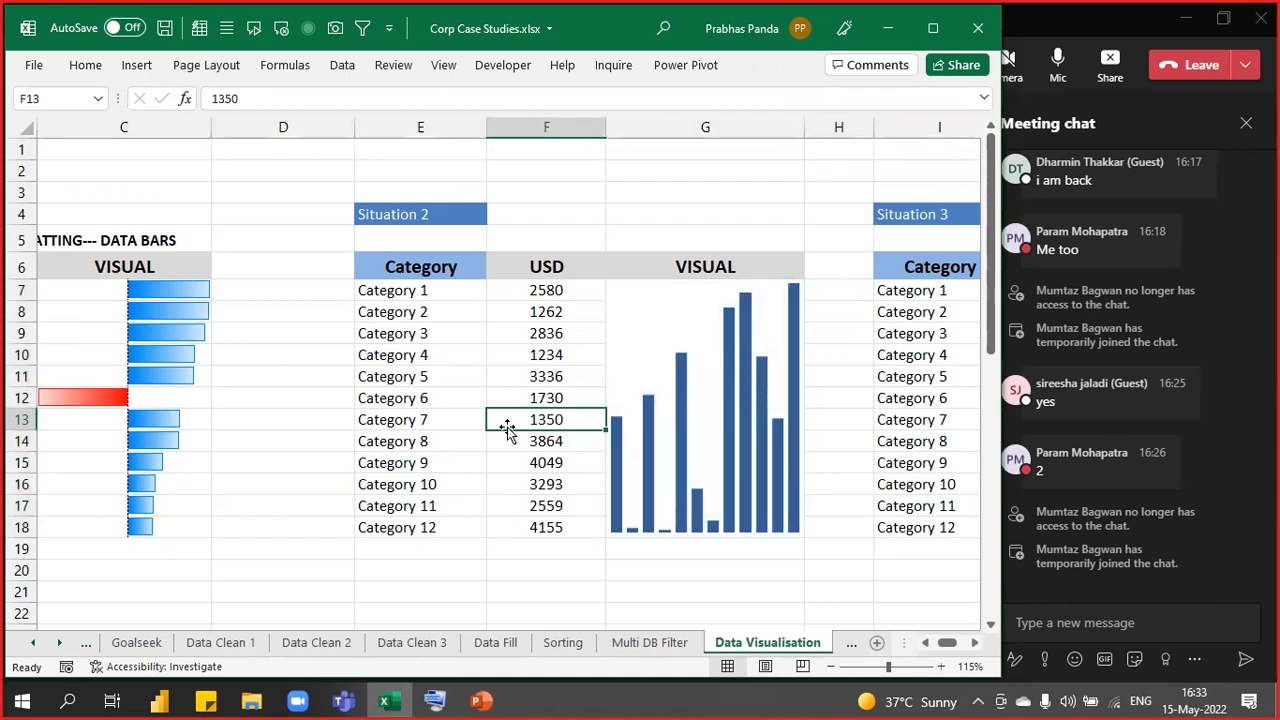
- Enter 'INSERT----- SPARKLINES--- COLUMN SPARKLINE' in E5, correcting the typo CLUMN to COLUMN
key("Up")
key("Up")
key("Up")
key("Up")
key("Up")
key("Up")
key("Up")
key("Up")
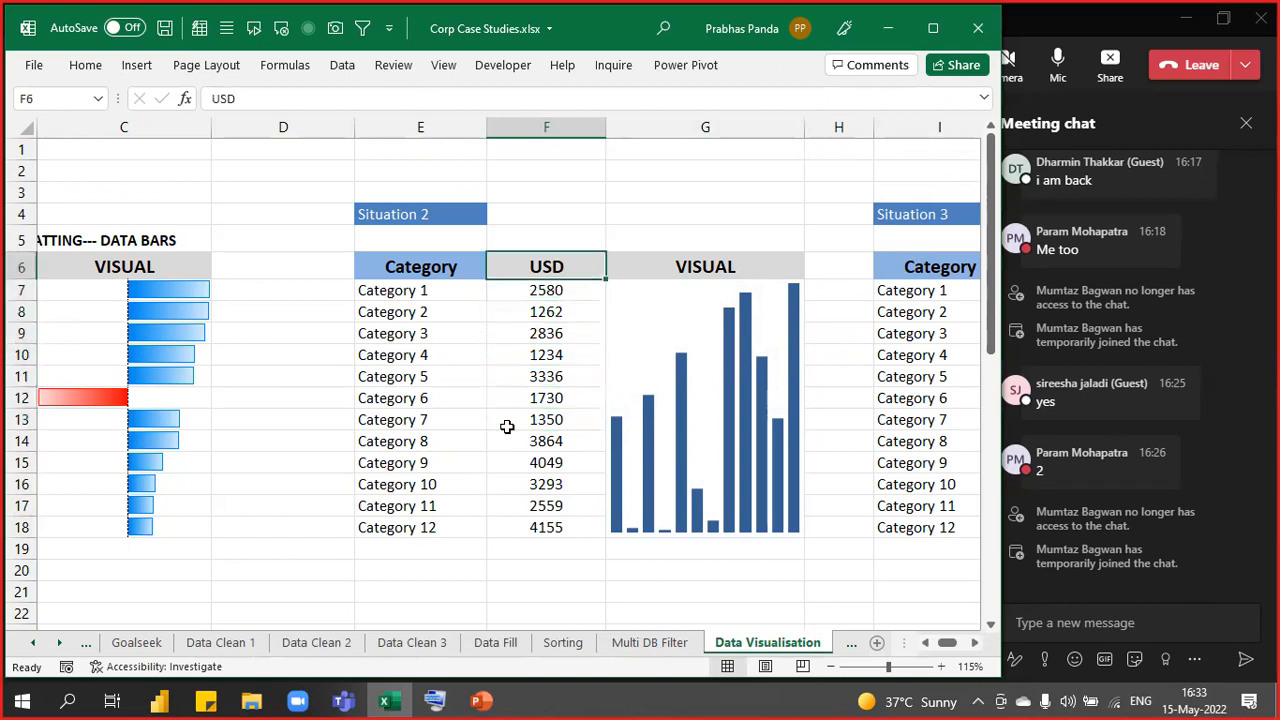
key("Left")
type("I")
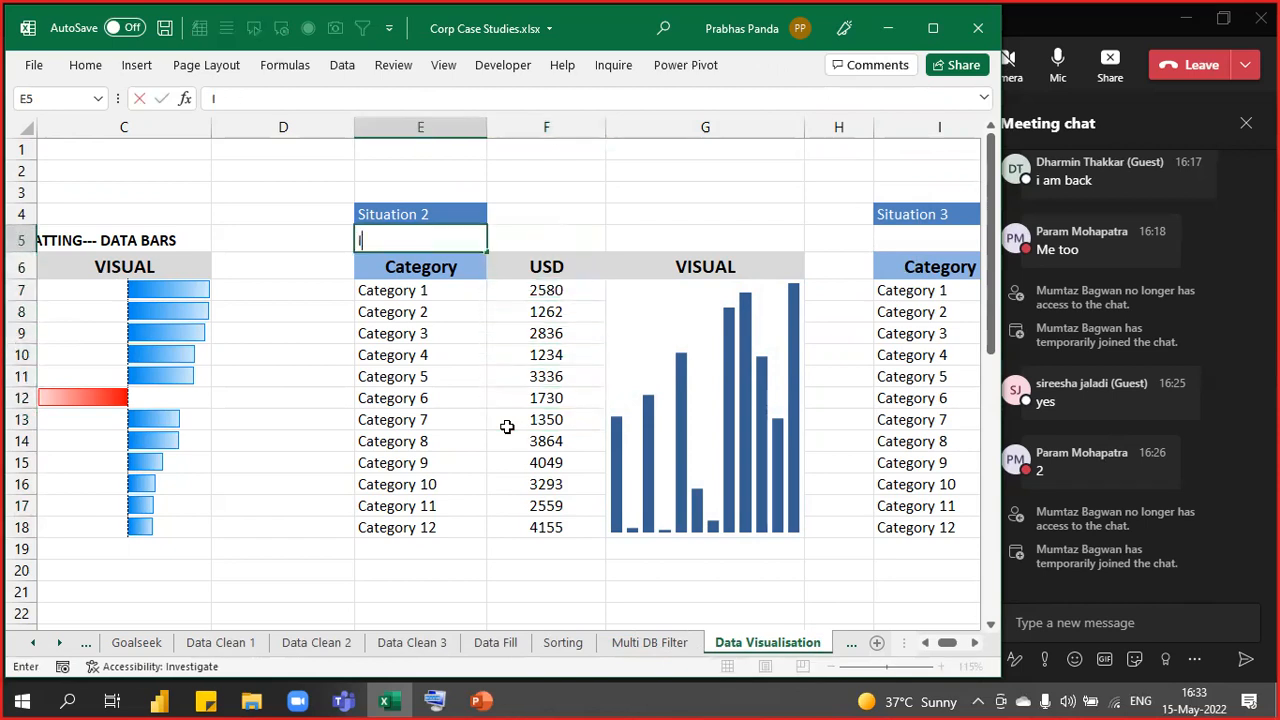
type("NSERT----- SPARKLINES---")
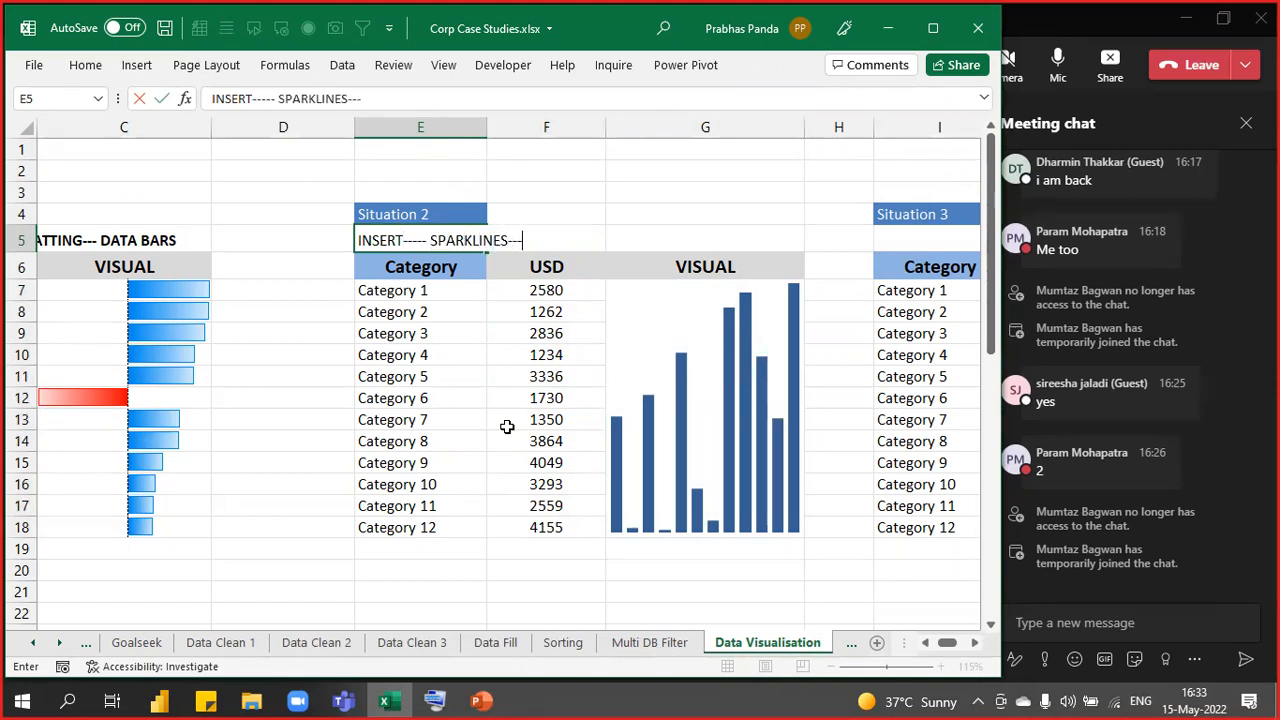
type(" CLUMN SPARKLINE")
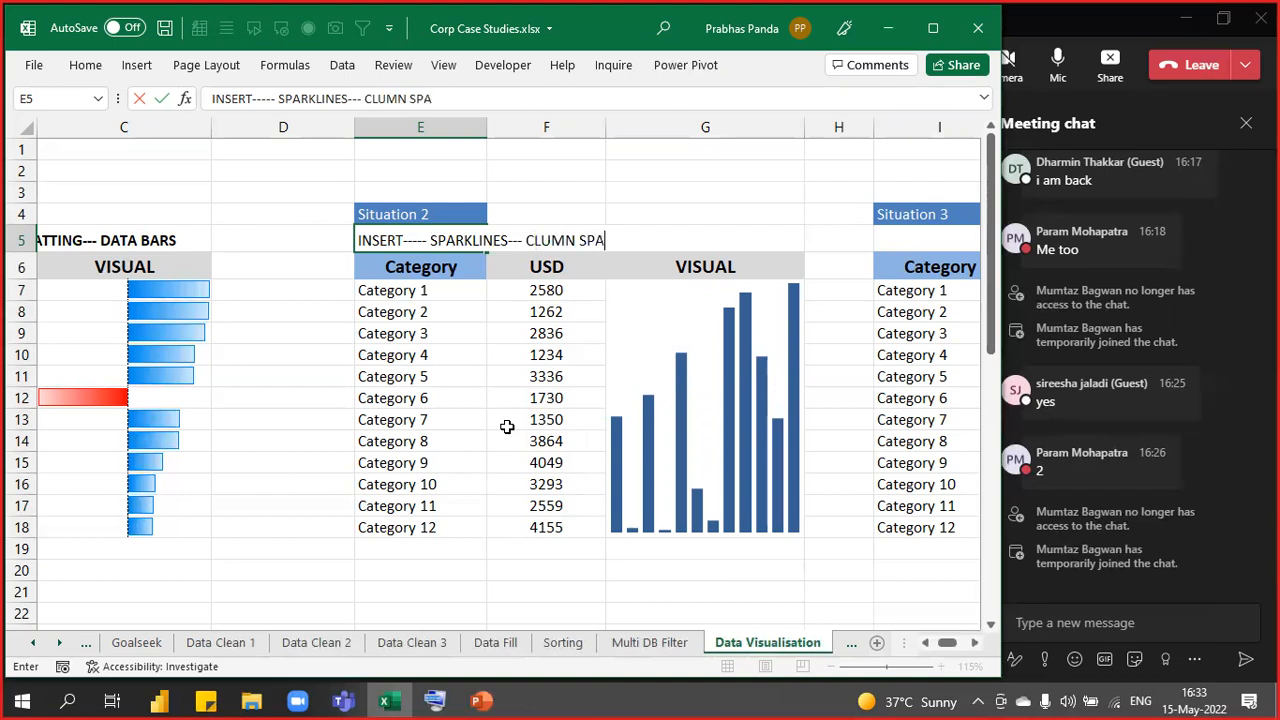
key("Return")
key("Up")
key("F2")
key("Left")
key("Left")
key("Left")
key("Left")
key("Left")
key("Left")
key("Left")
key("Left")
key("Left")
key("Left")
key("Left")
key("Left")
key("Left")
key("Left")
key("Left")
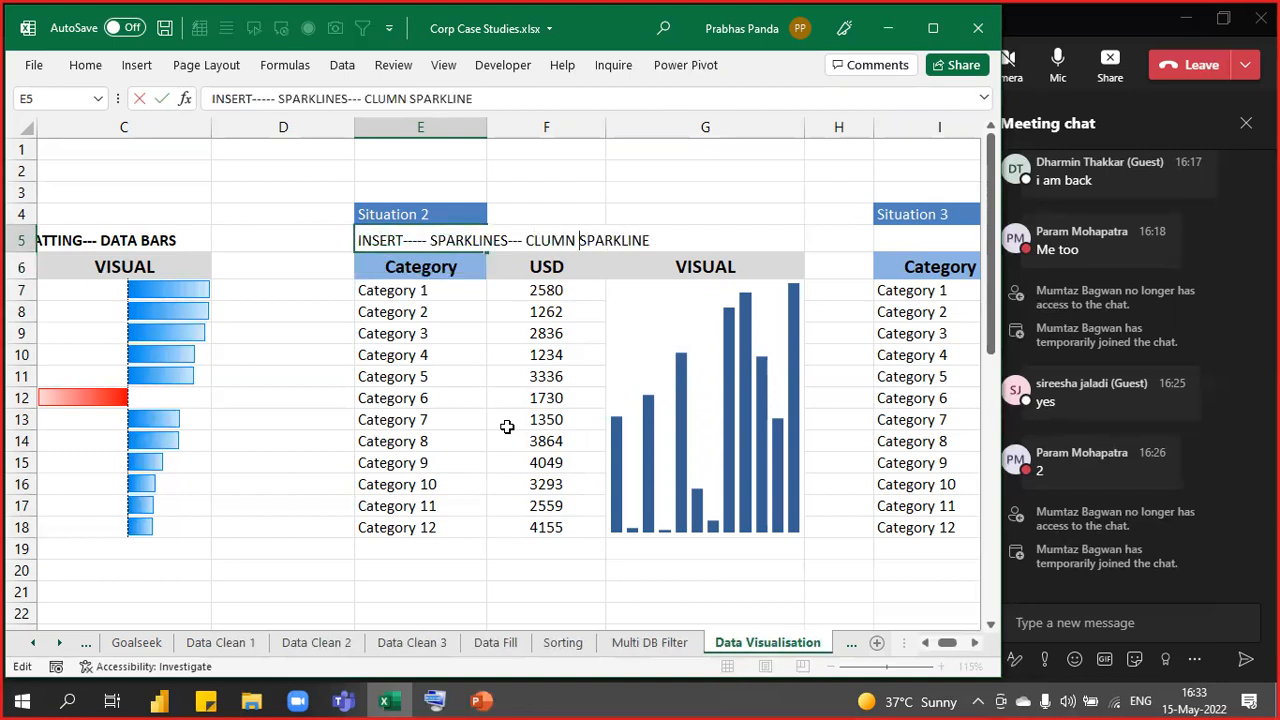
key("Right")
type("O")
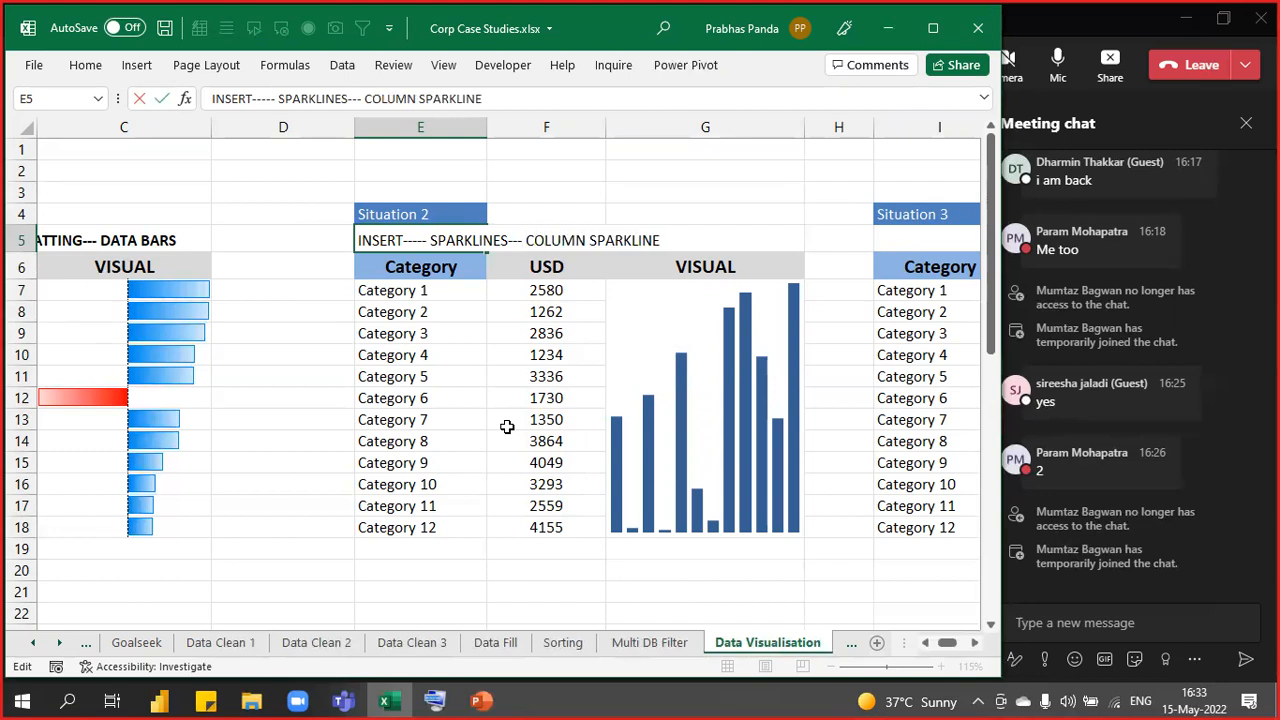
key("Return")
- Make the E5:G5 heading bold and underlined
key("Up")
key("shift+Right")
key("shift+Right")
key("ctrl+b")
key("ctrl+u")
- Select the Category and USD table, E6:F18
key("Down")
key("Down")
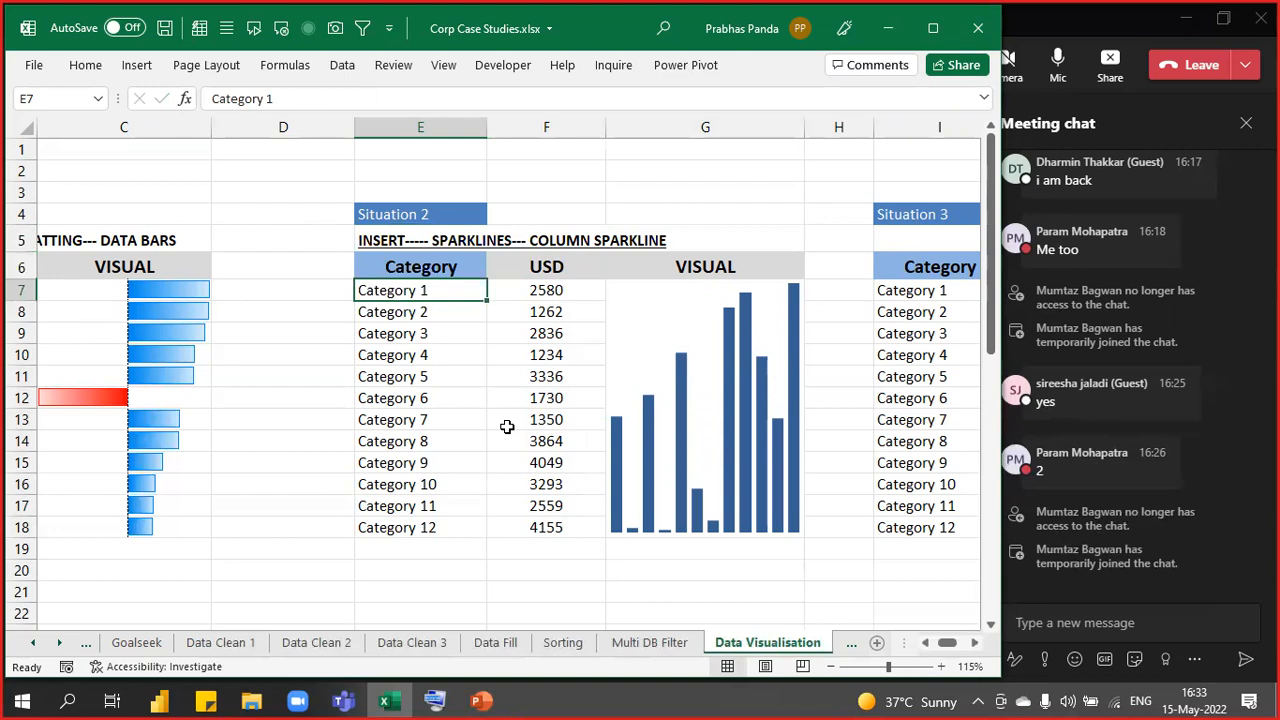
key("Up")
key("shift+Right")
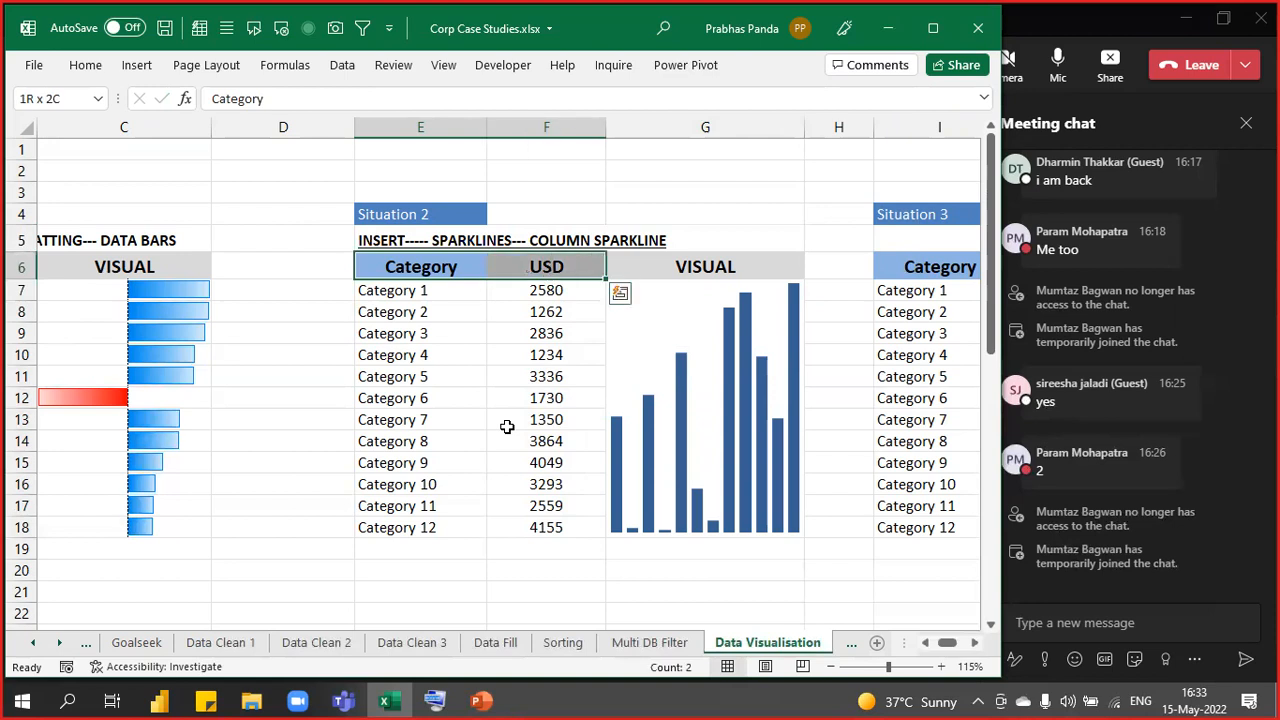
key("ctrl+shift+Down")
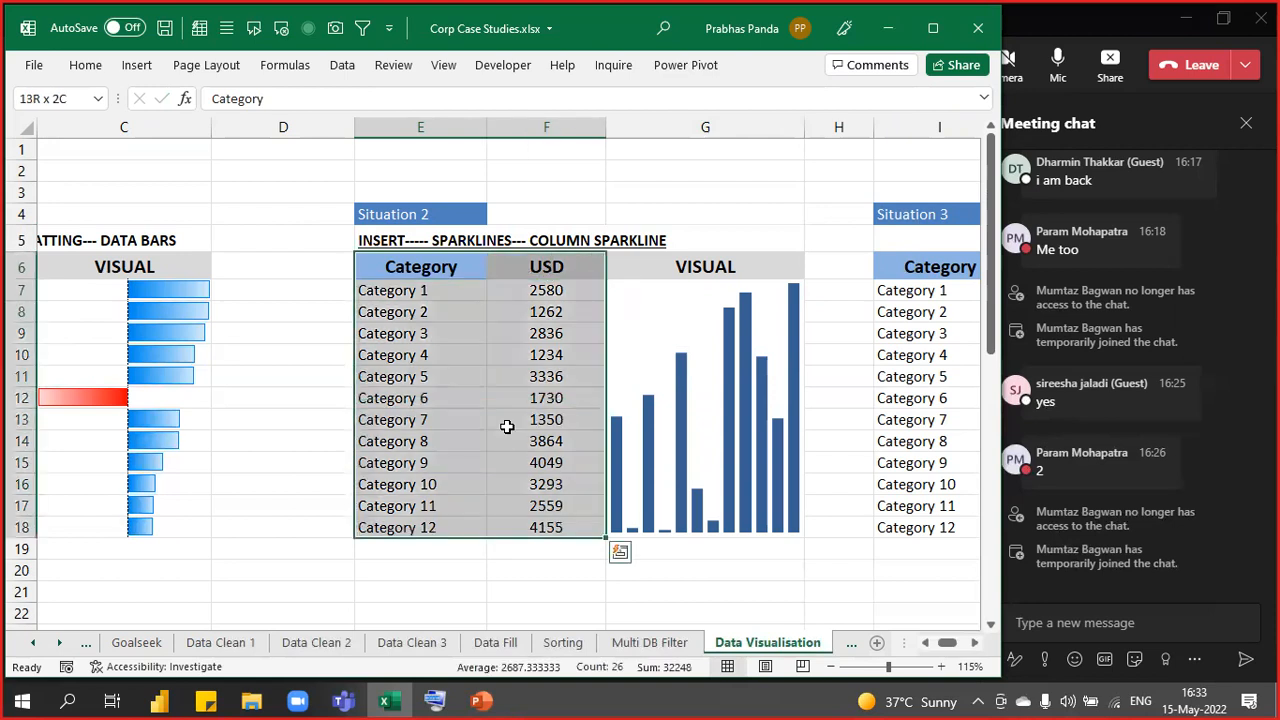
- Custom Sort the table by USD, Largest to Smallest, so values run from 4155 down to 1234
key("alt+h")
key("s")
key("u")
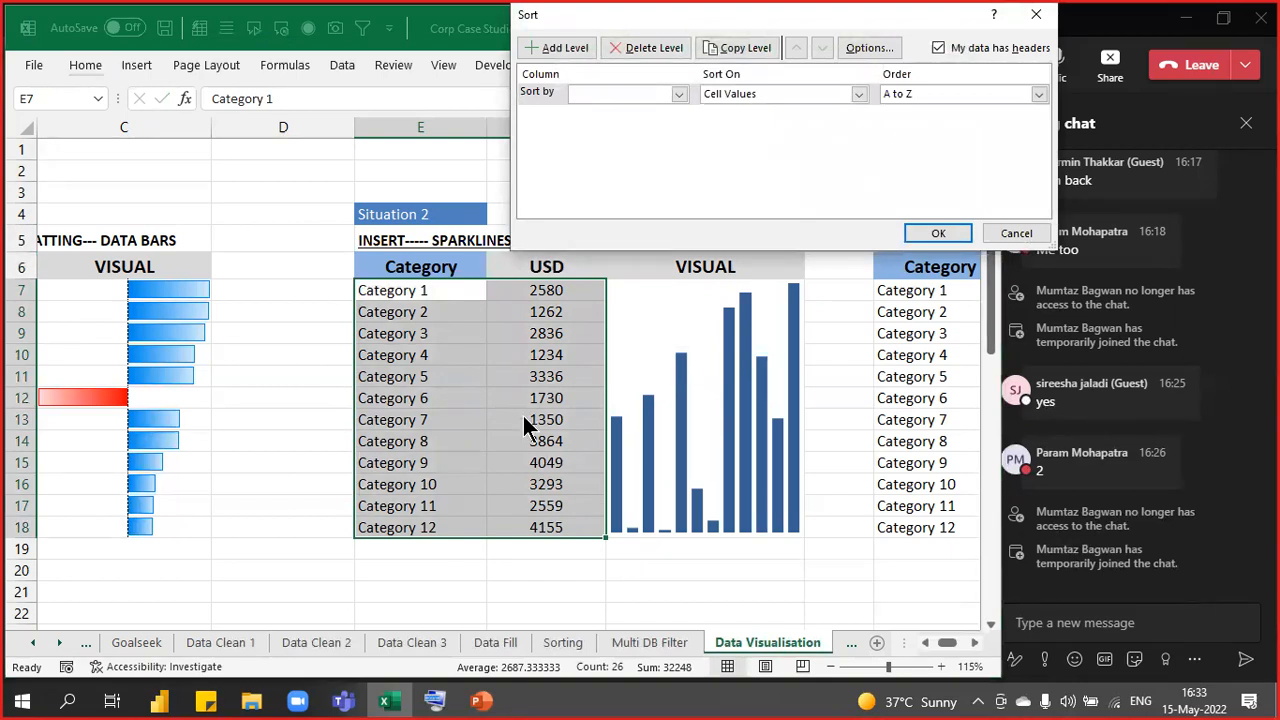
left_click(659, 84)
left_click(643, 94)
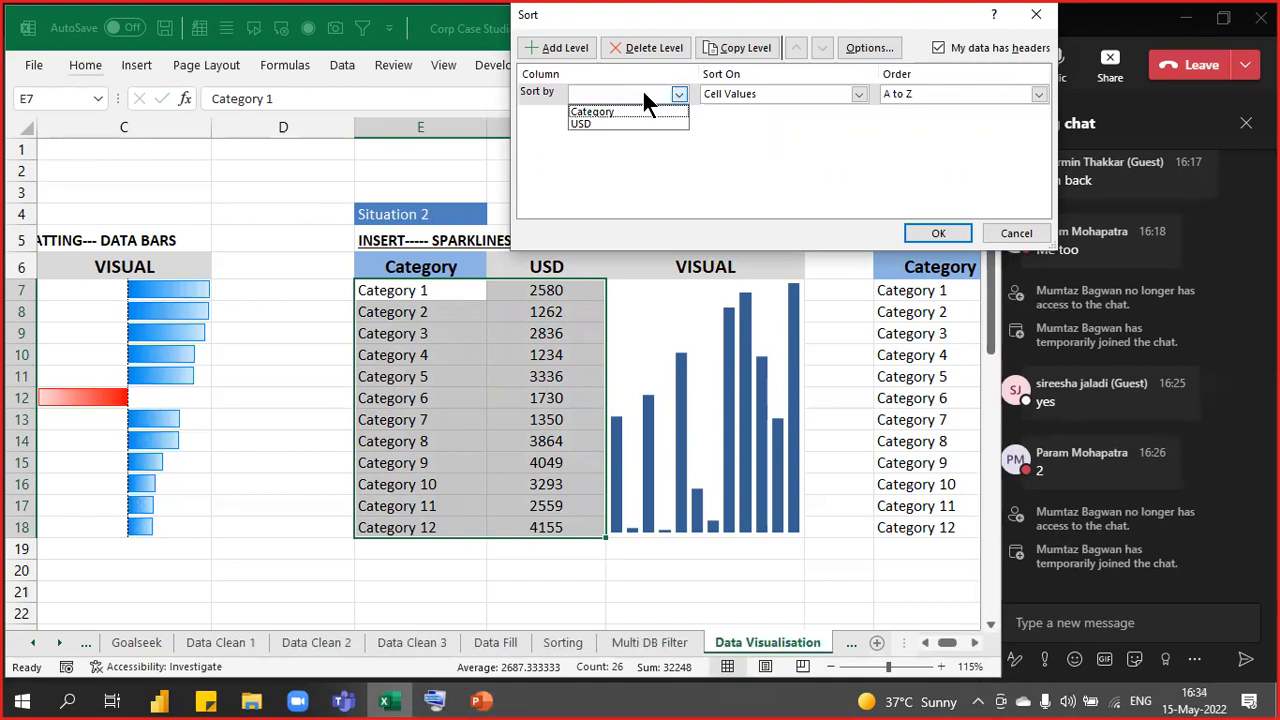
left_click(605, 124)
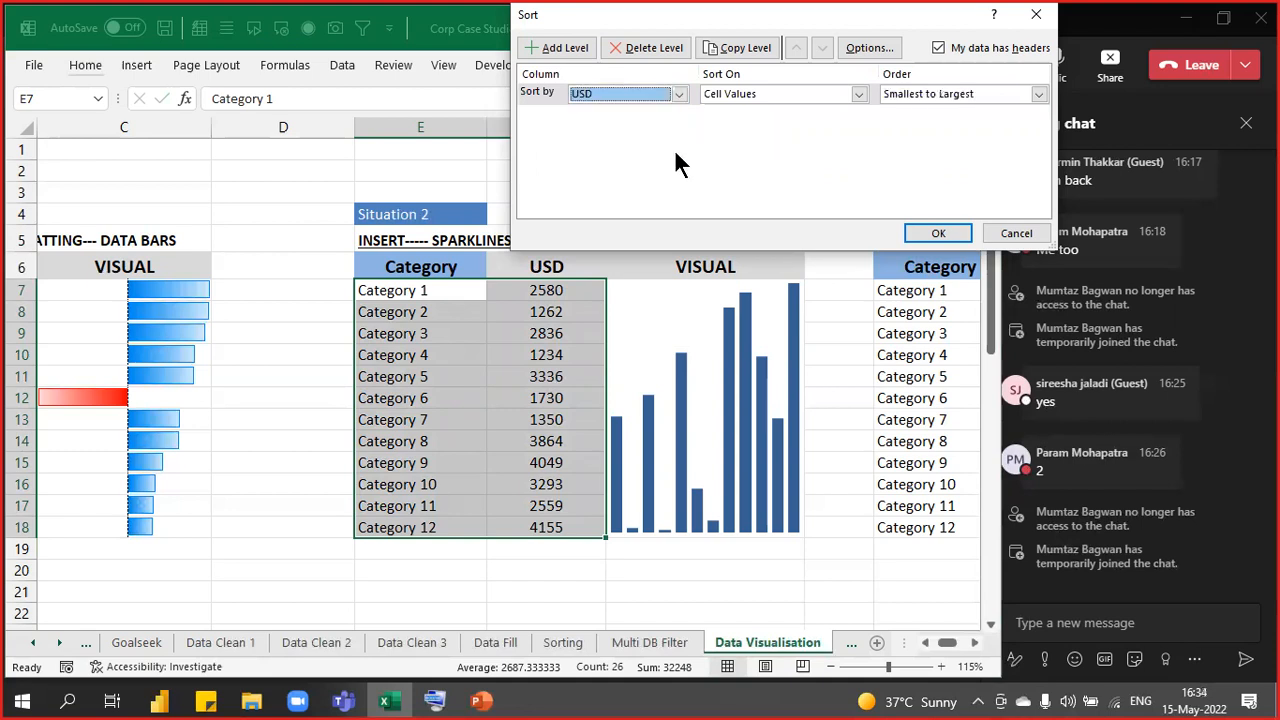
left_click(1038, 94)
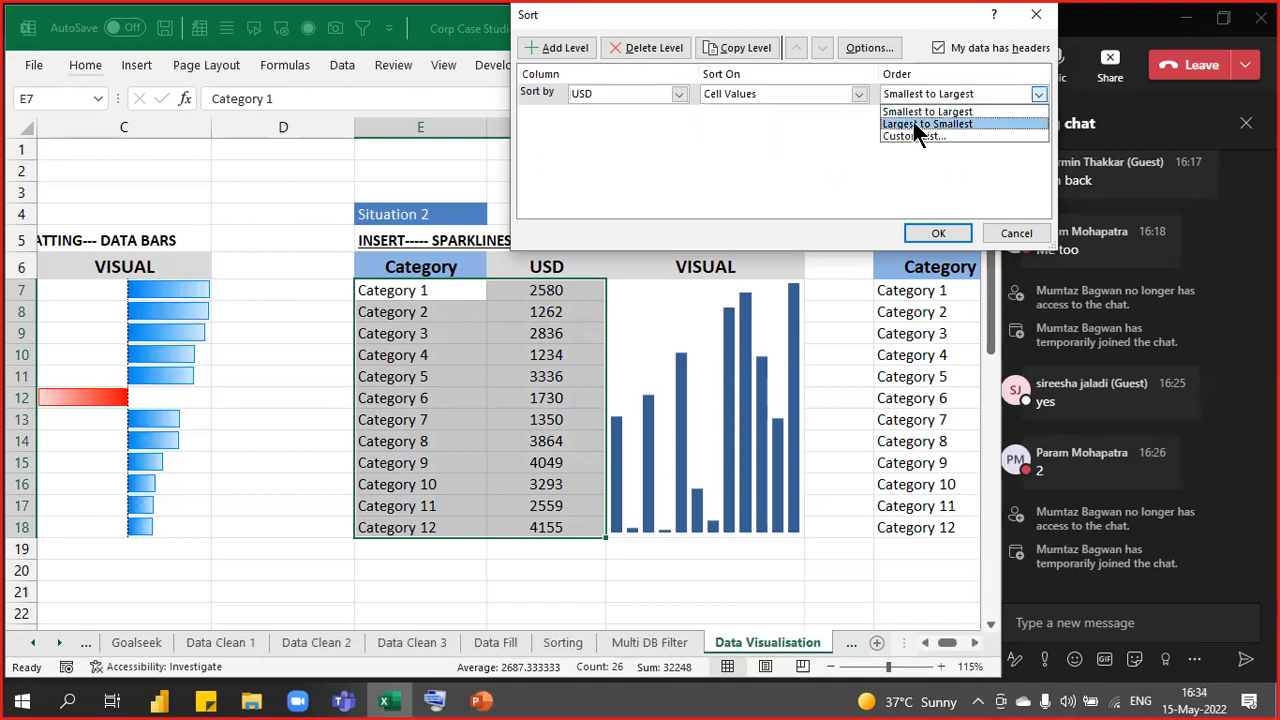
left_click(913, 125)
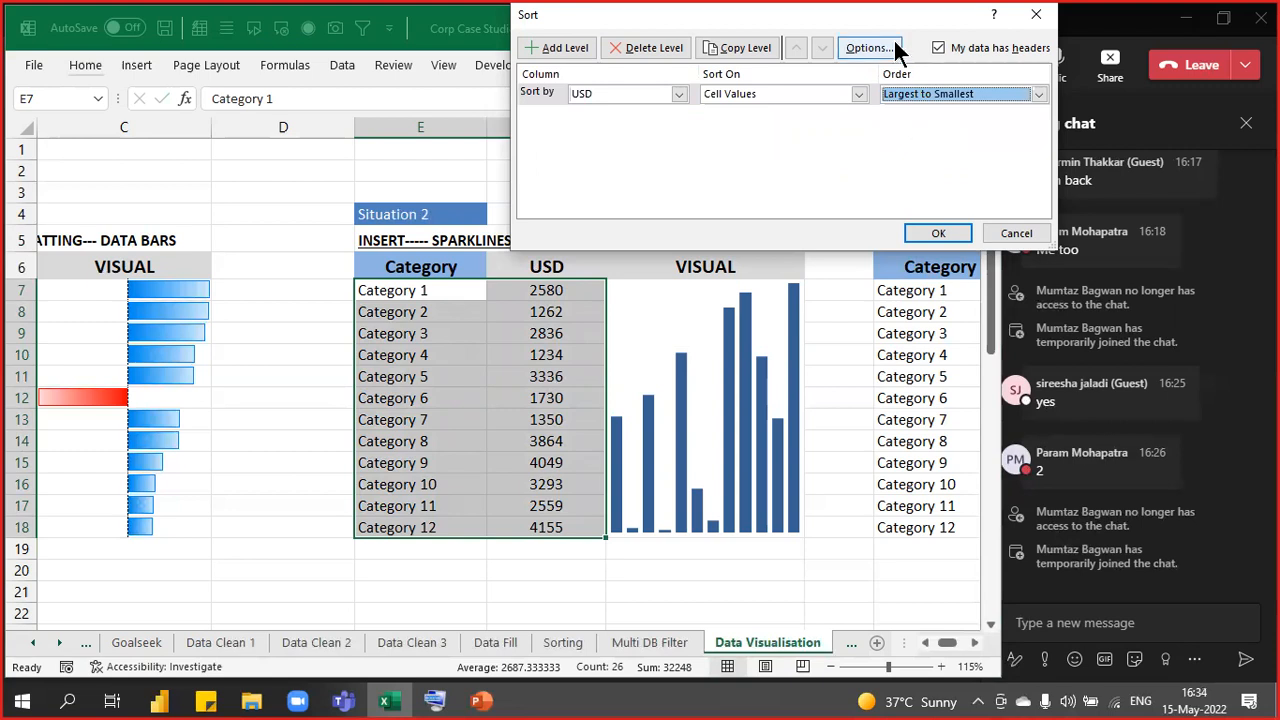
left_click_drag(894, 23, 944, 100)
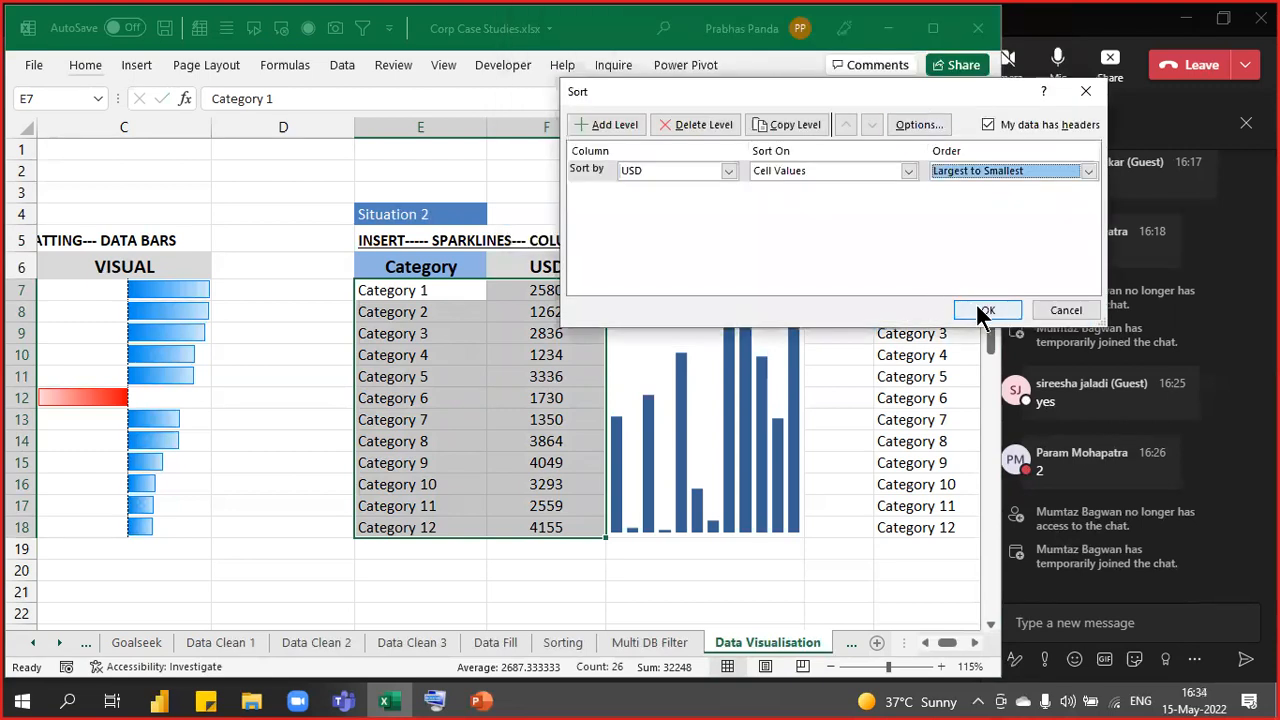
left_click(980, 309)
left_click(570, 569)
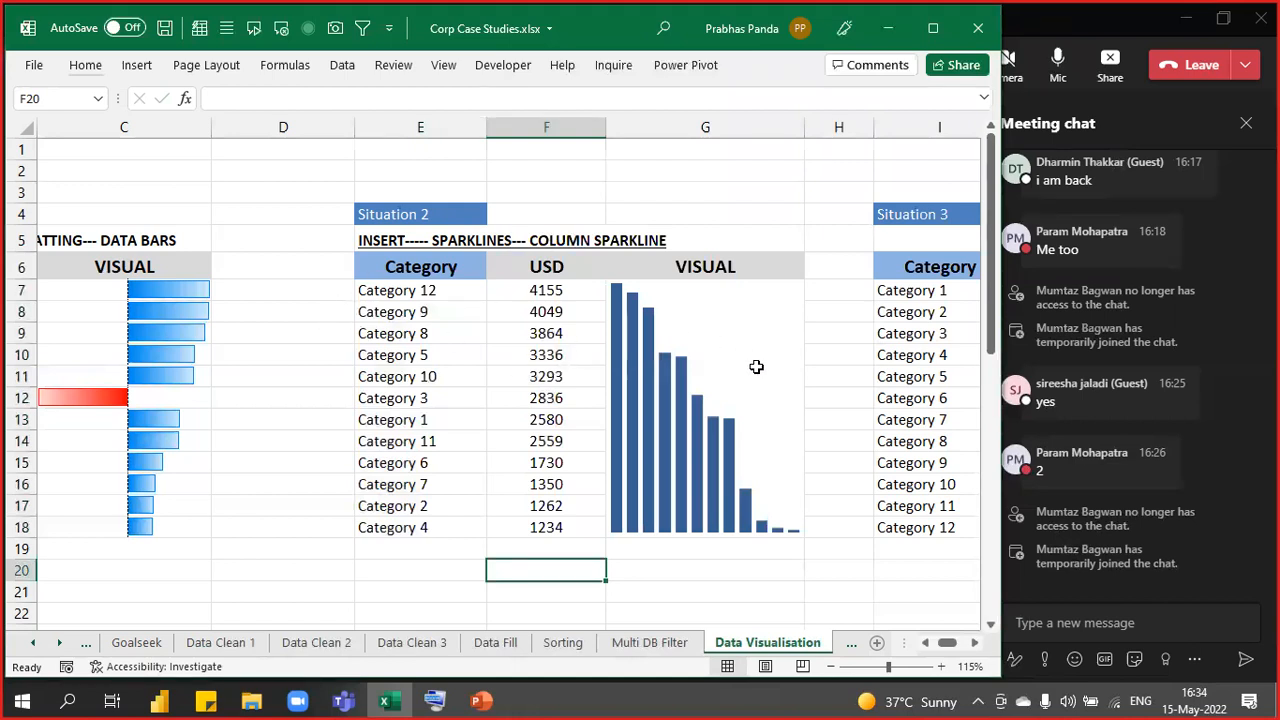
- Widen column G and select the column sparkline in G7
left_click_drag(806, 129, 844, 133)
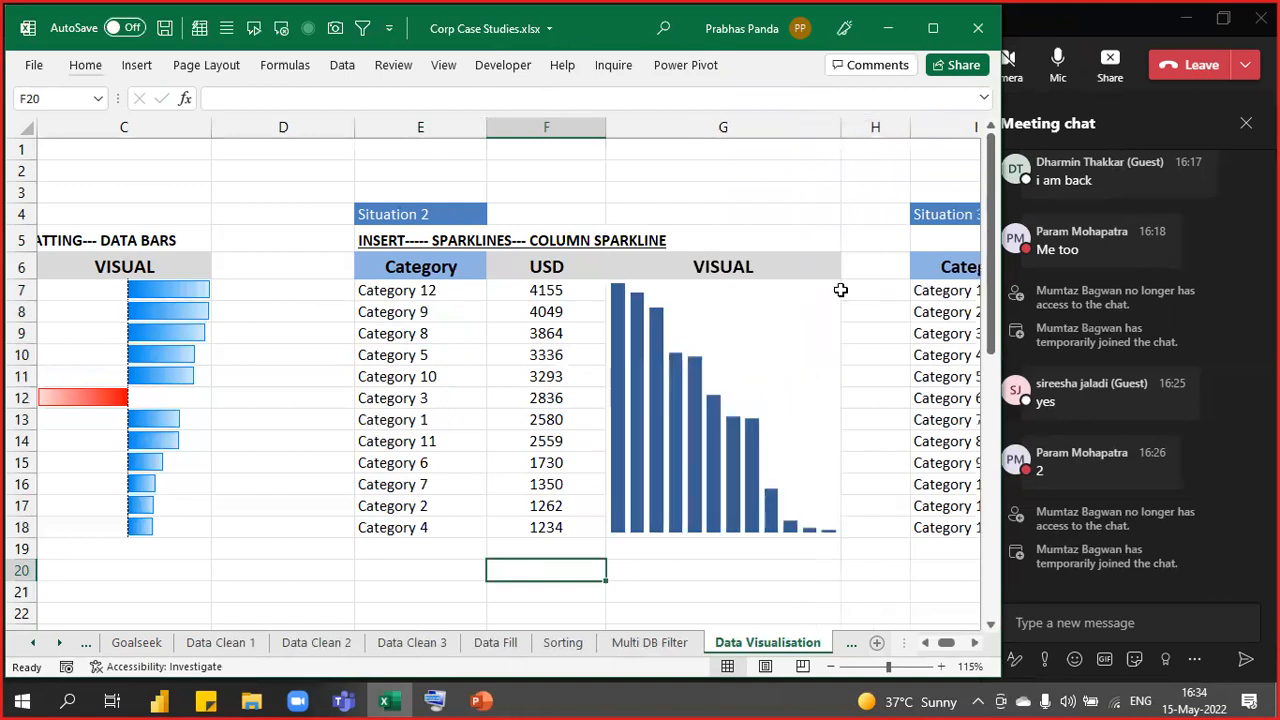
left_click(492, 418)
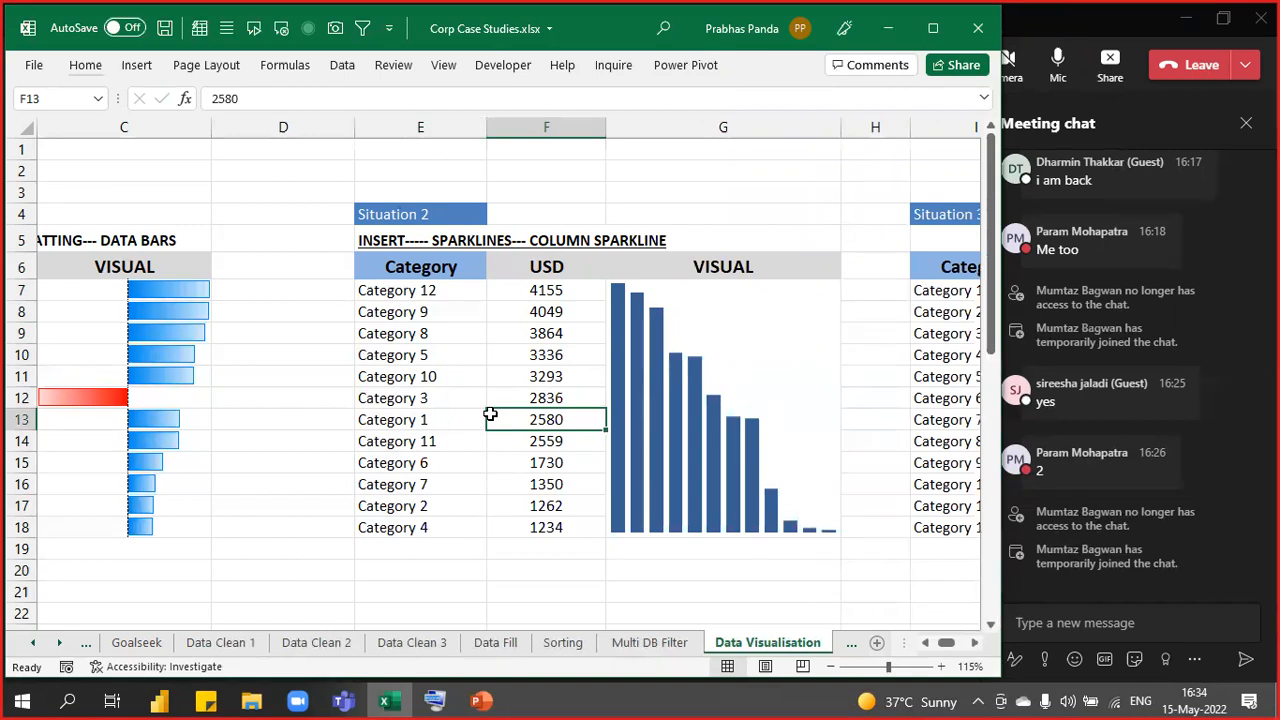
left_click_drag(410, 262, 527, 518)
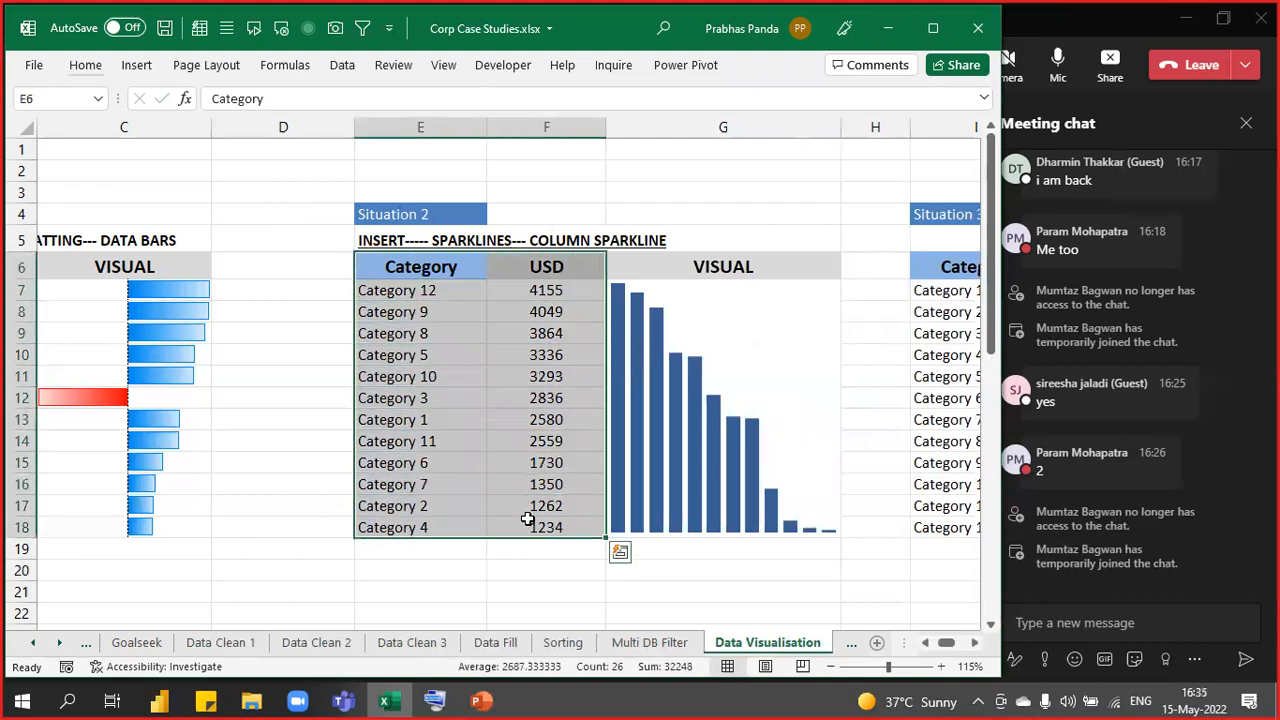
left_click(741, 298)
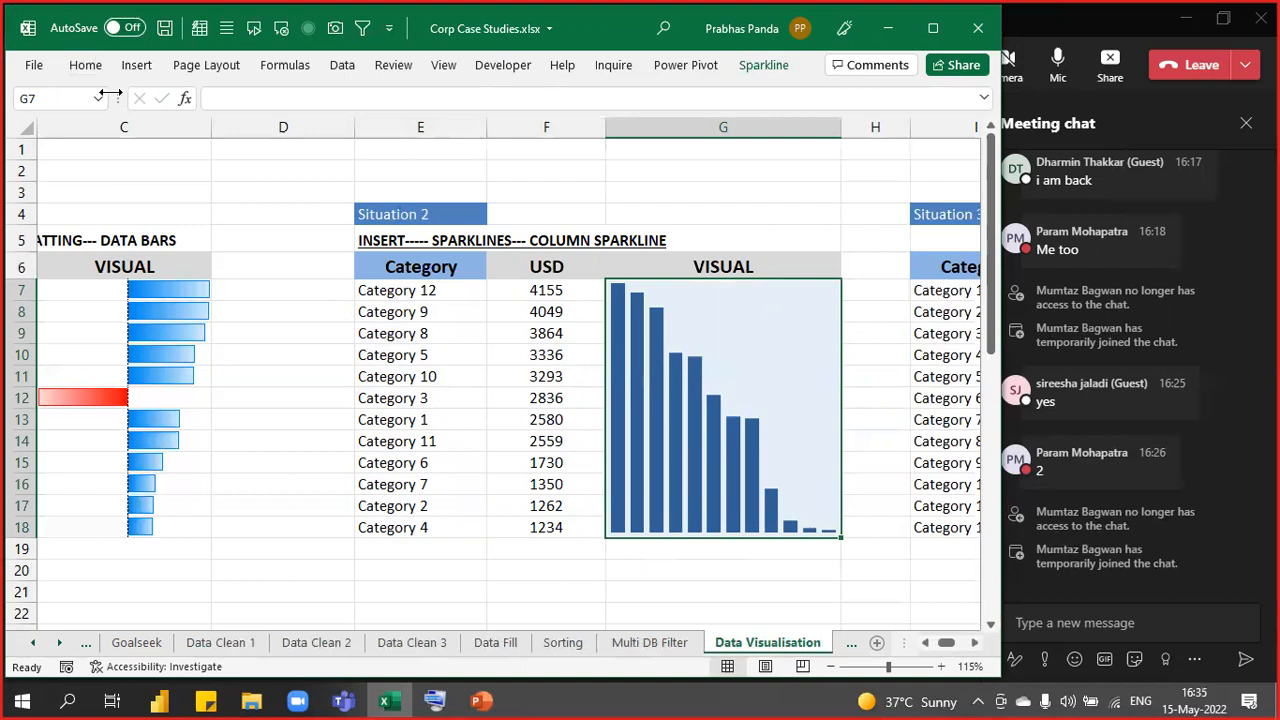
- Collapse the ribbon with Ctrl+F1 and select the merged G7:G18 sparkline cell
left_click(86, 66)
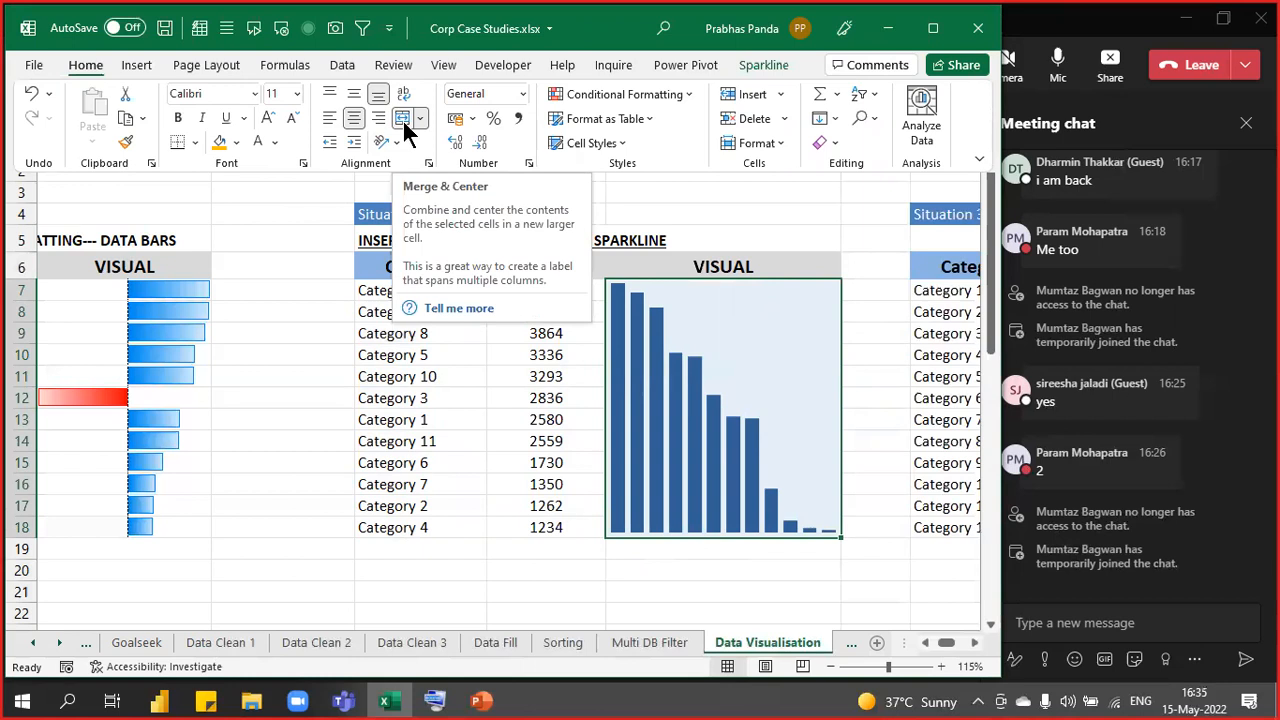
key("ctrl+F1")
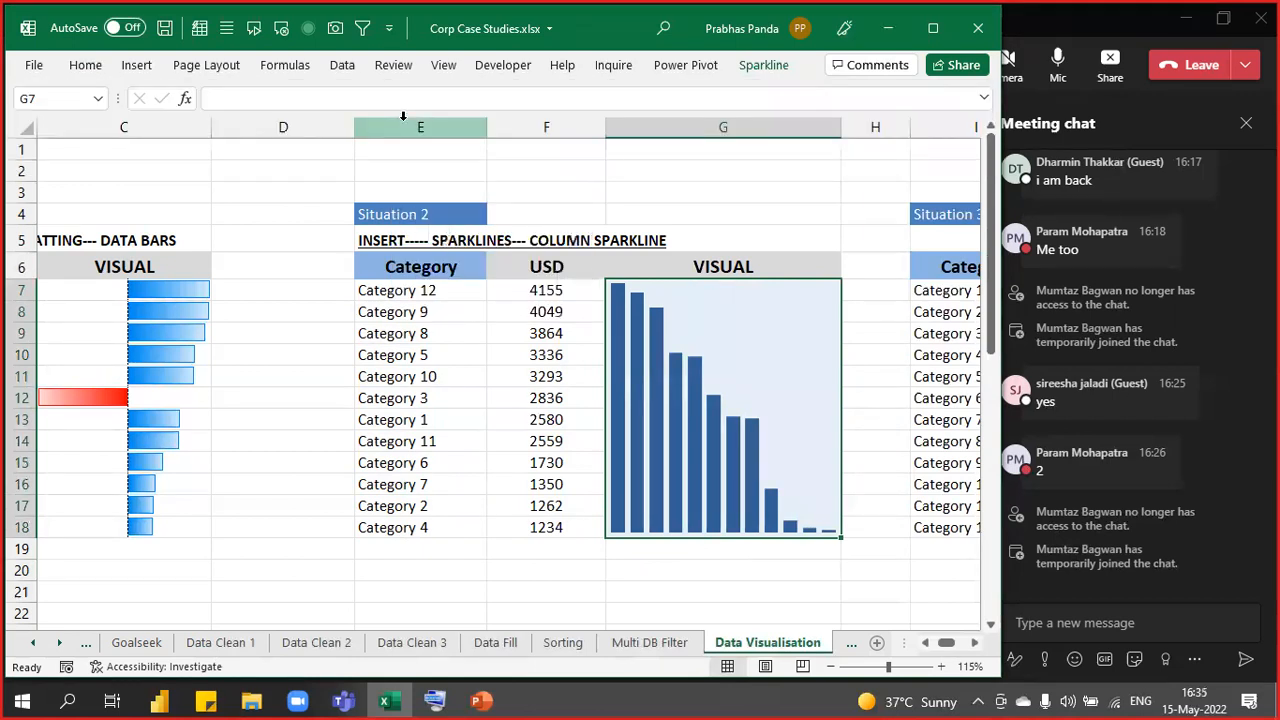
key("Down")
key("Down")
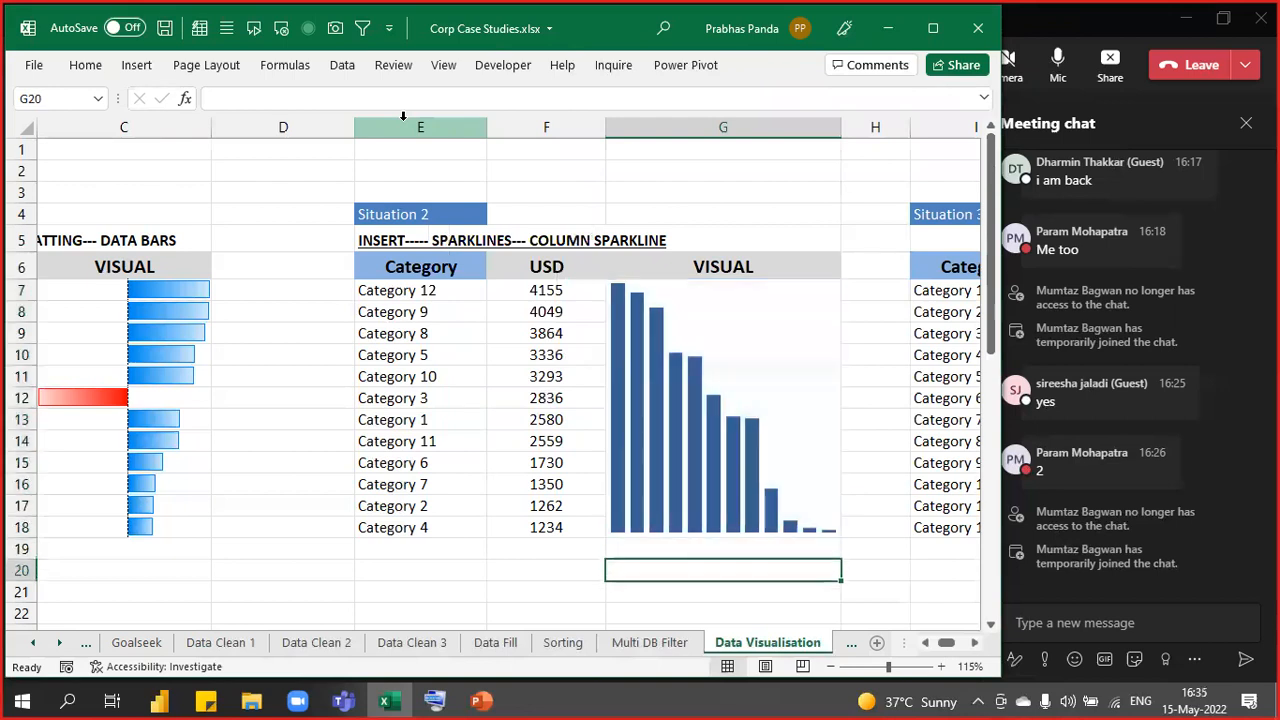
key("Up")
key("Up")
key("Up")
key("Down")
key("Down")
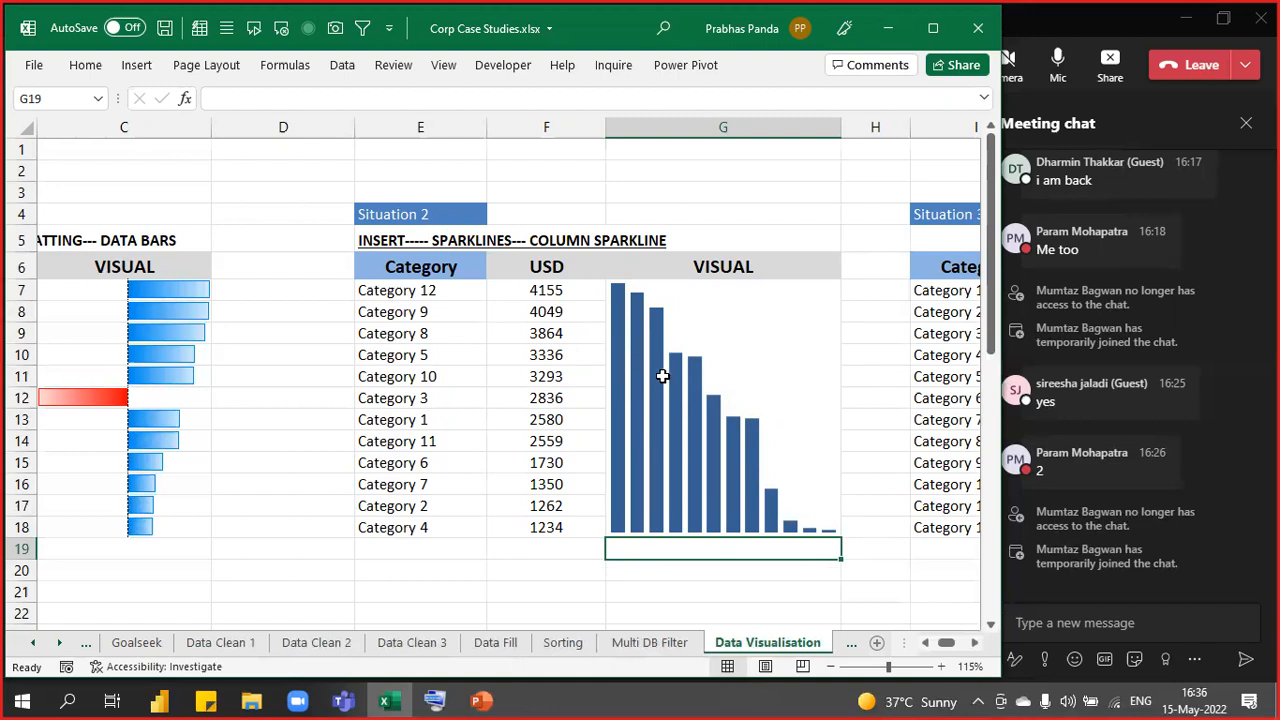
left_click(770, 304)
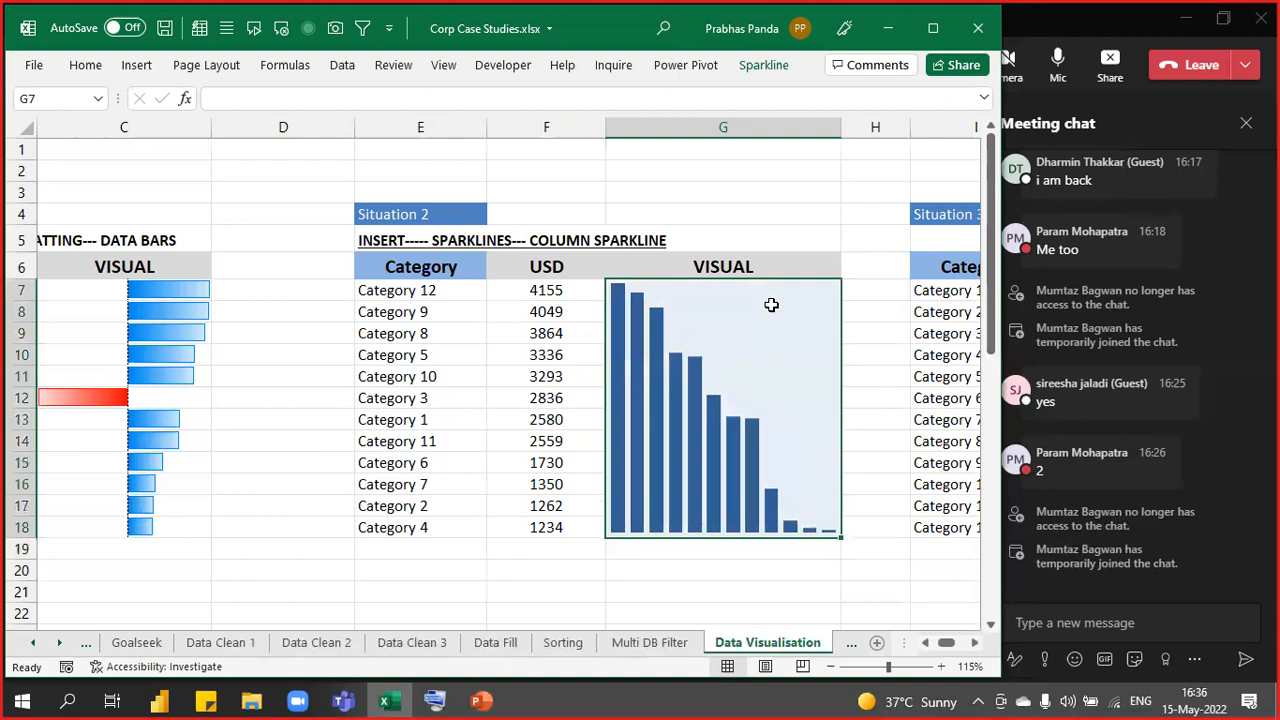
- Set the sparkline's High Point marker to green and its Low Point to red
left_click(785, 78)
left_click(763, 64)
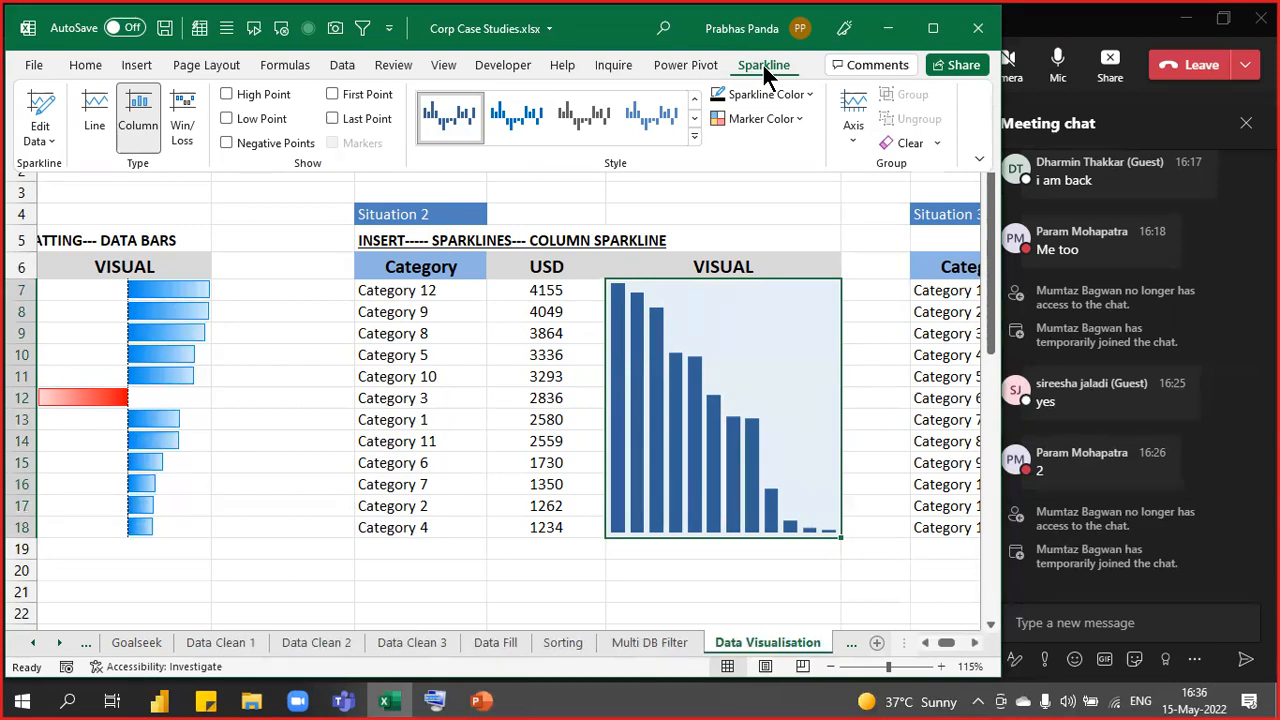
left_click(763, 65)
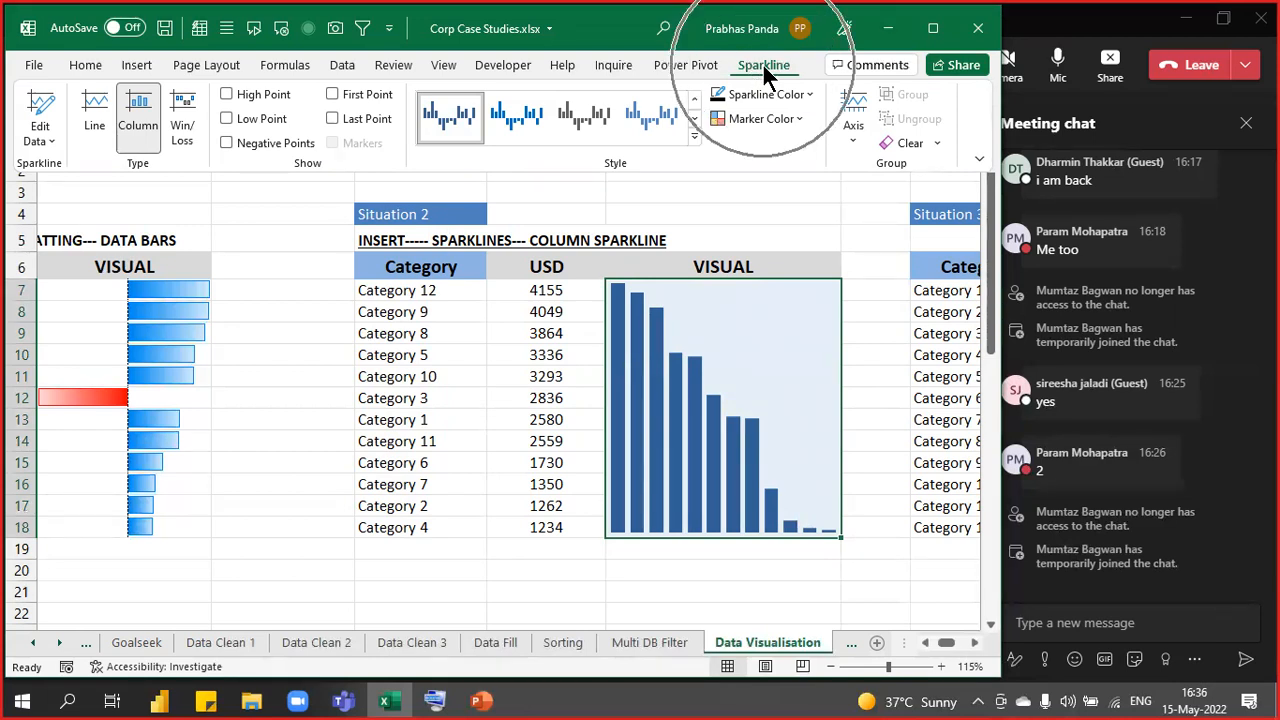
left_click(763, 65)
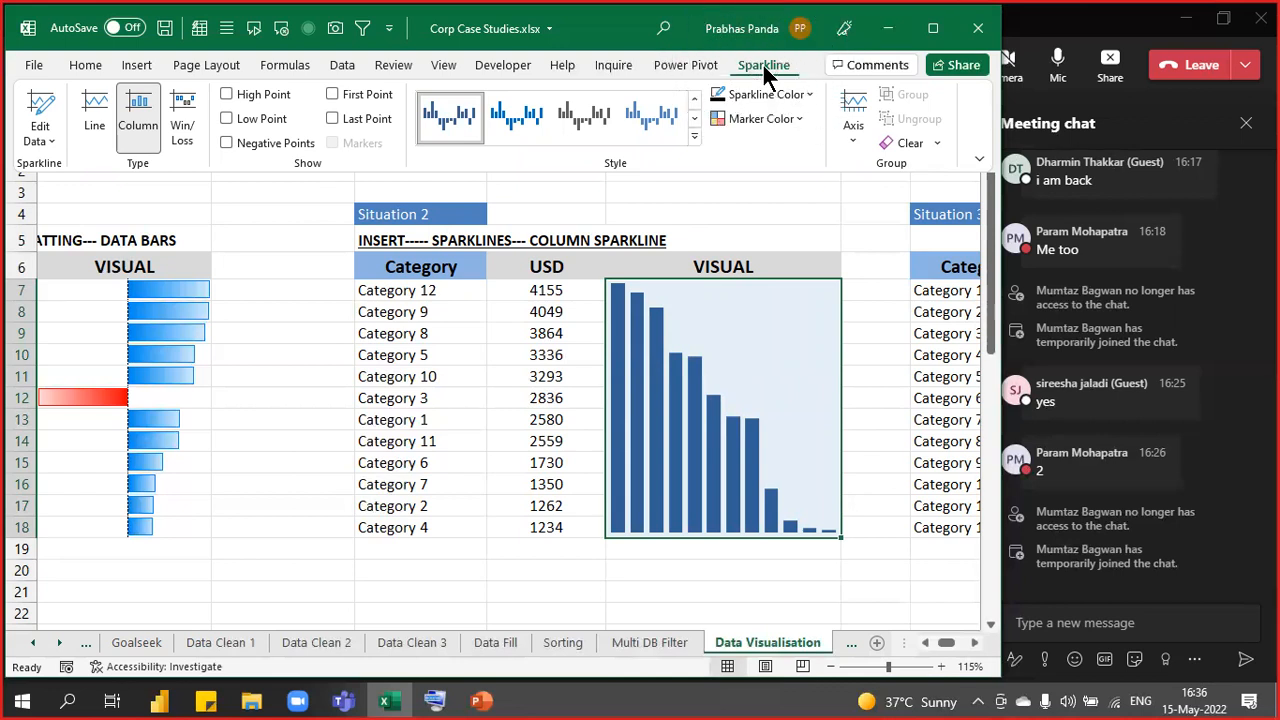
left_click(790, 117)
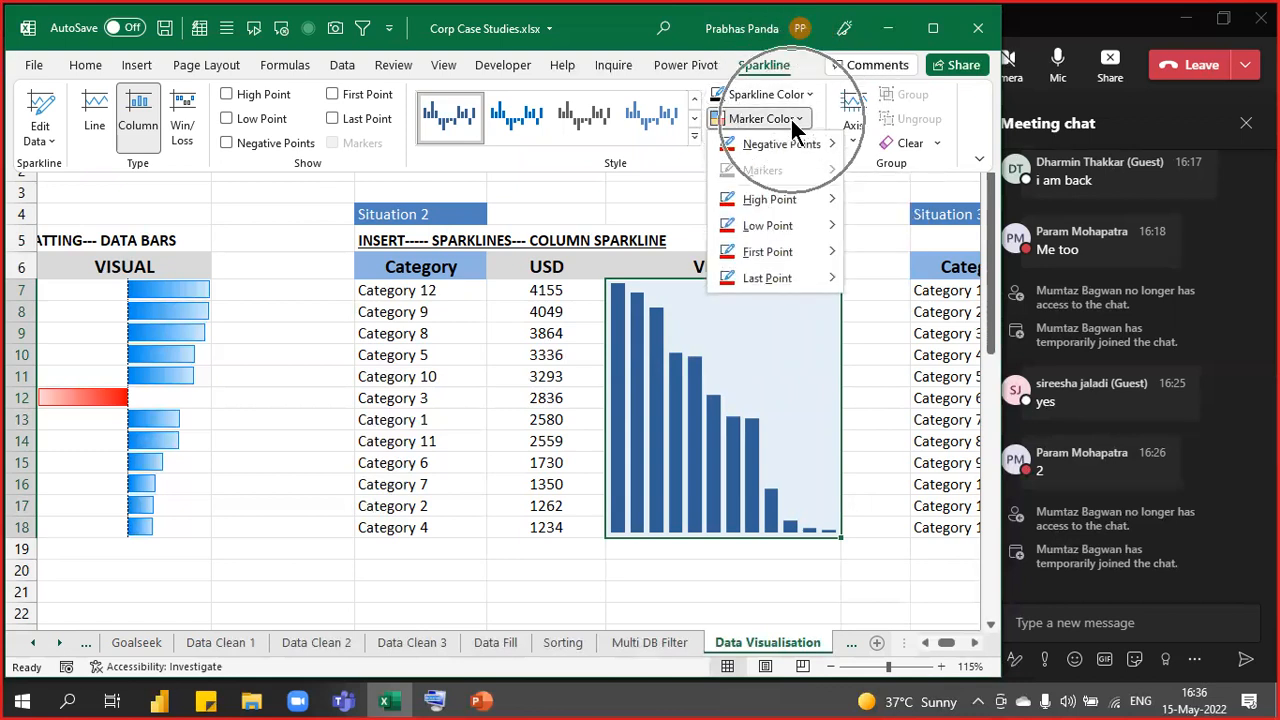
mouse_move(786, 202)
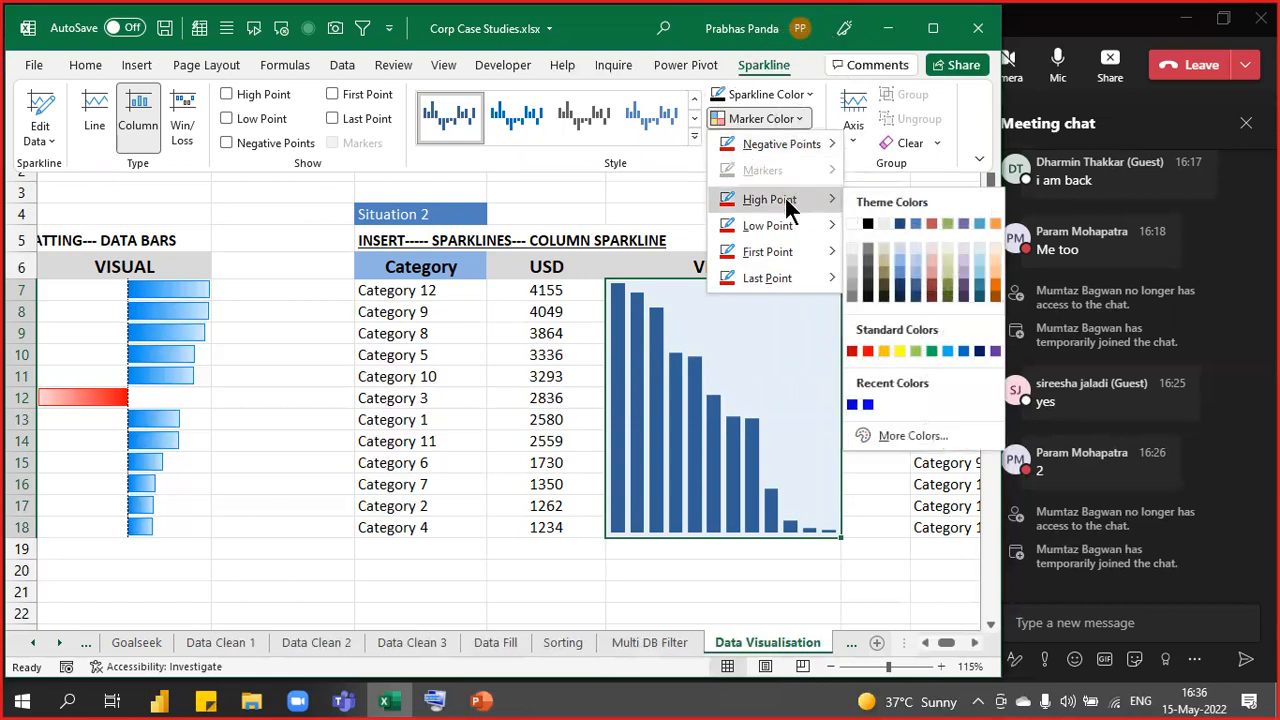
left_click(931, 349)
left_click(781, 122)
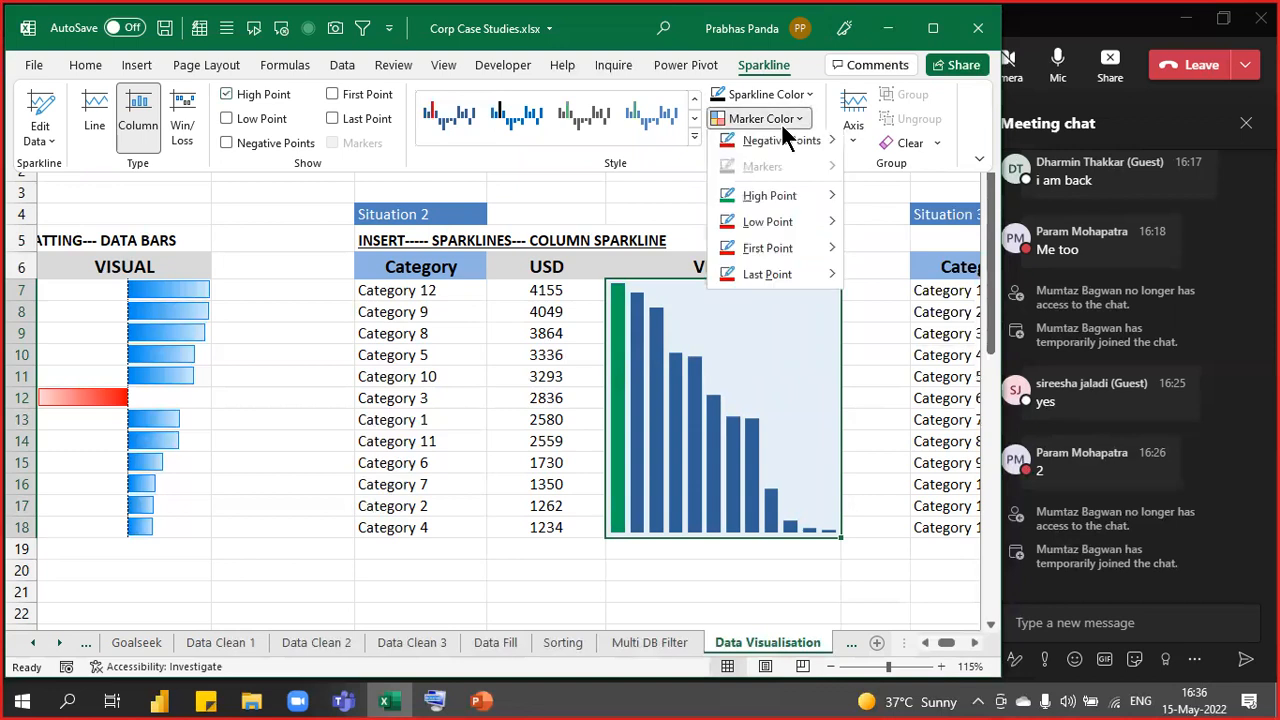
mouse_move(795, 228)
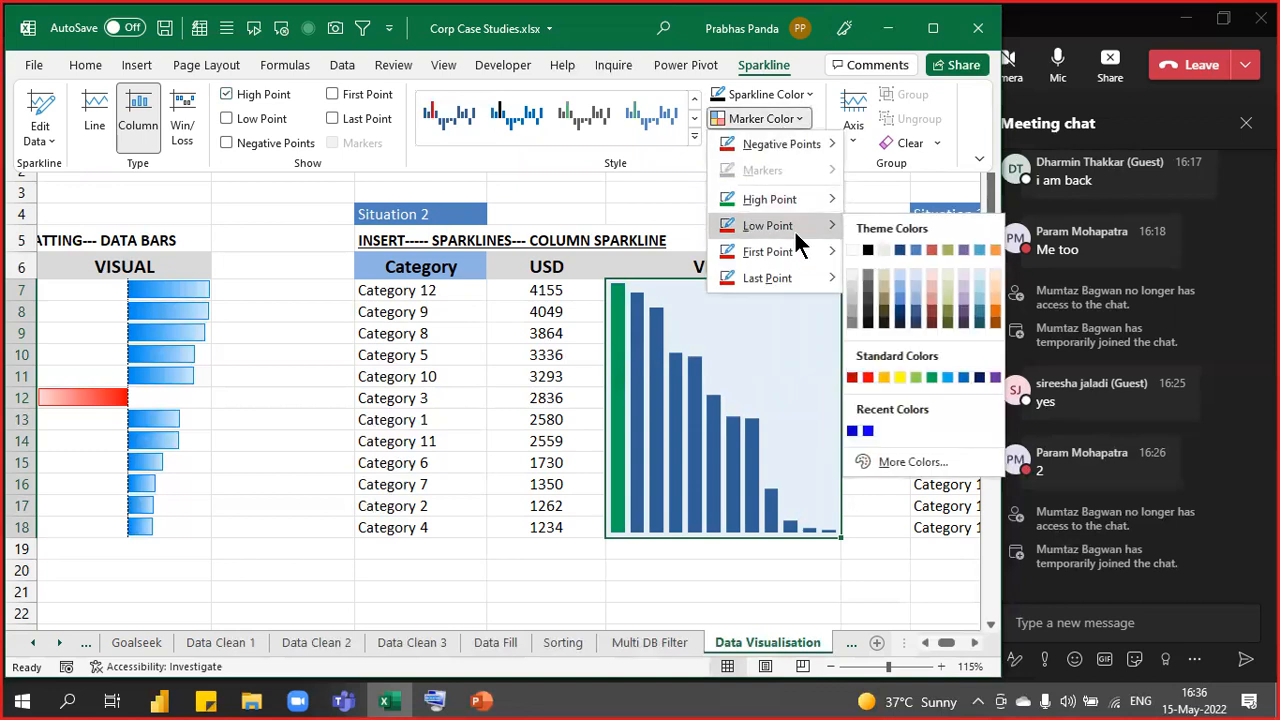
left_click(866, 378)
left_click(866, 378)
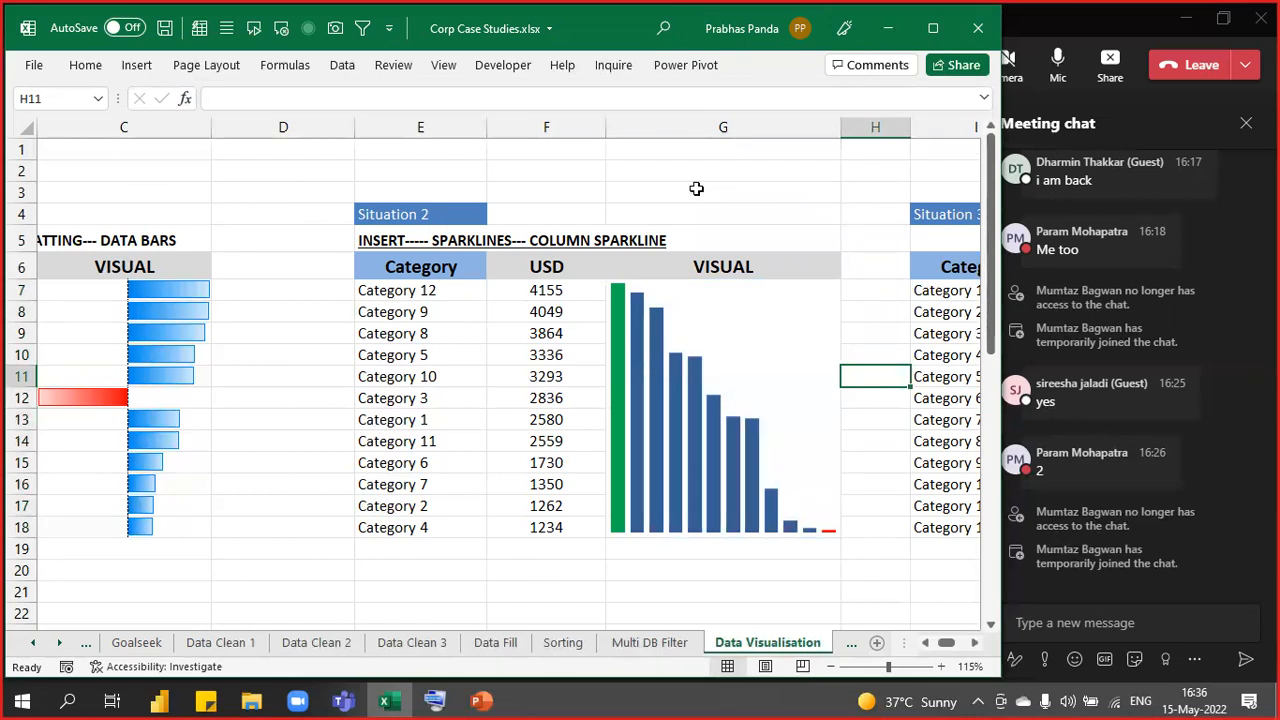
- Recheck the sparkline's Marker Color options, then switch to the Teams meeting window
left_click(726, 360)
left_click(760, 66)
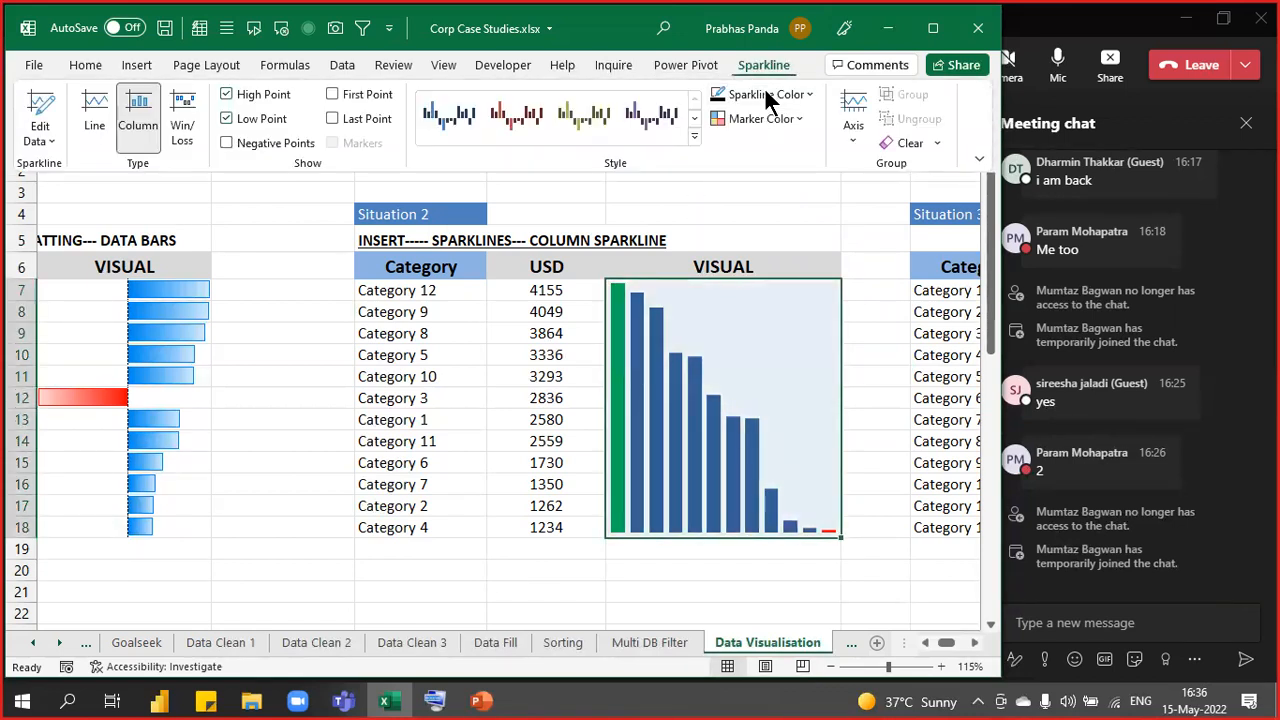
left_click(785, 118)
mouse_move(823, 196)
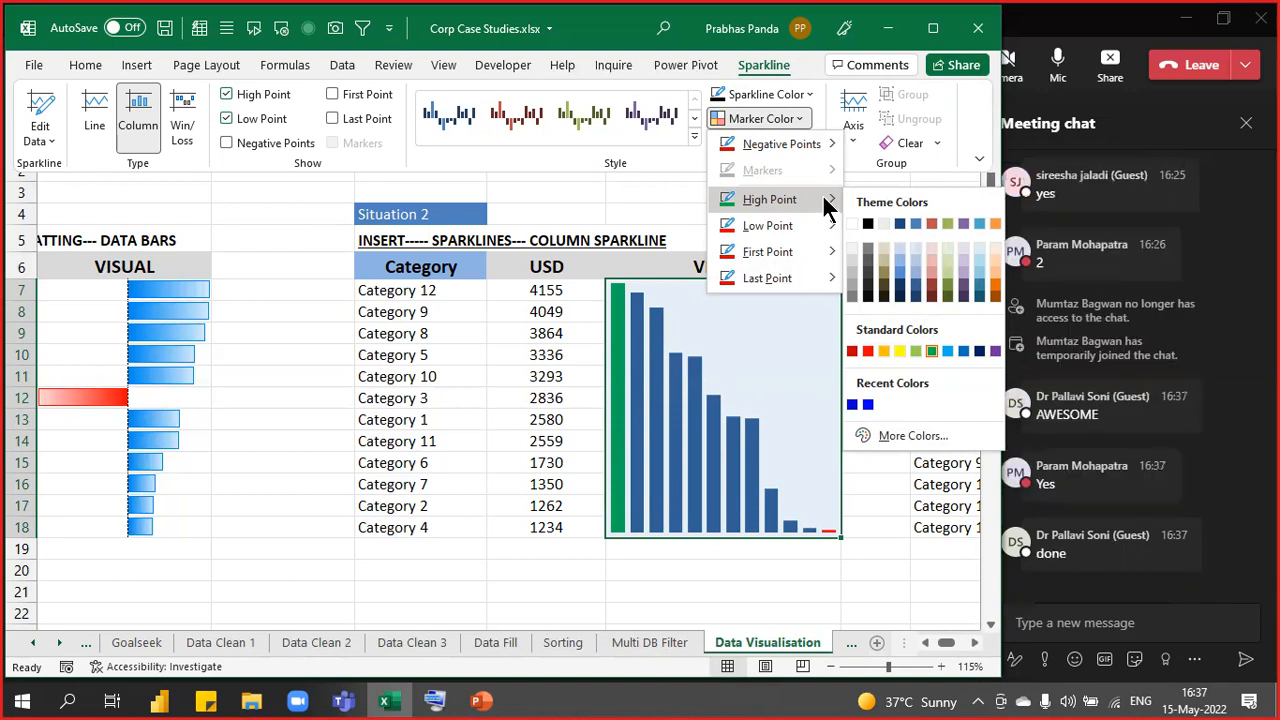
left_click(1122, 33)
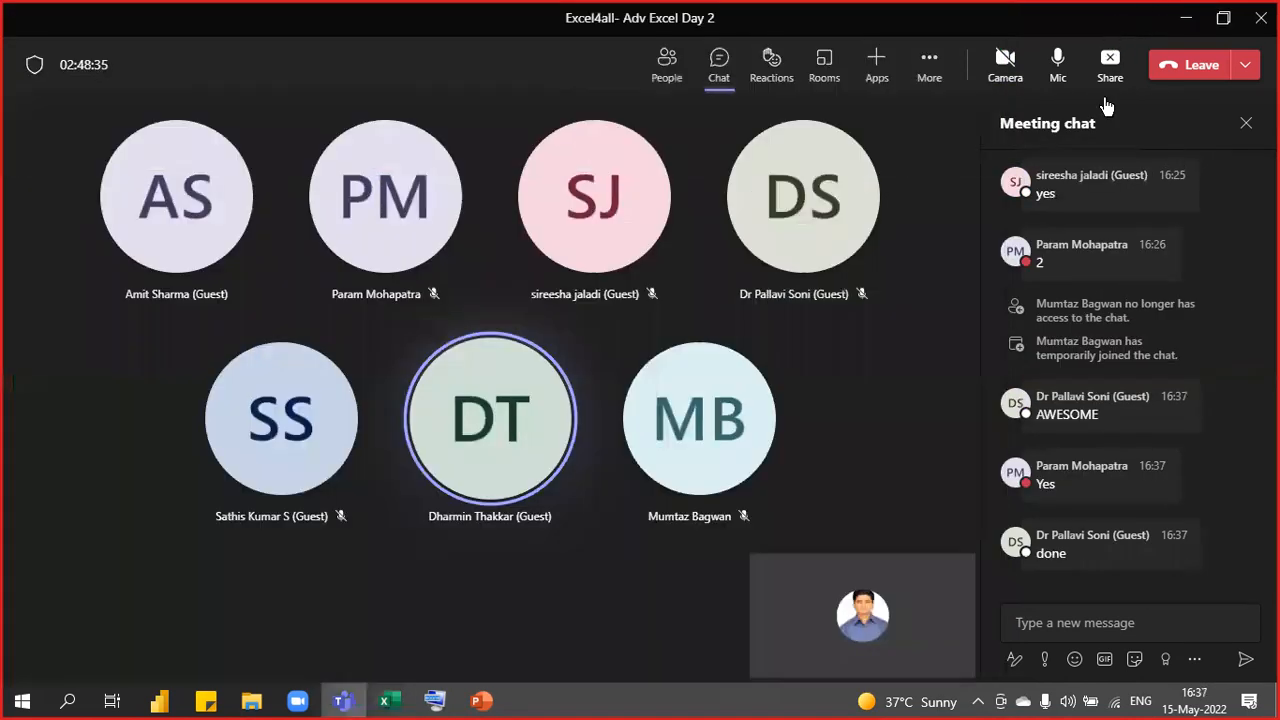
- Close the meeting chat and share the whole screen with the meeting
left_click(1246, 124)
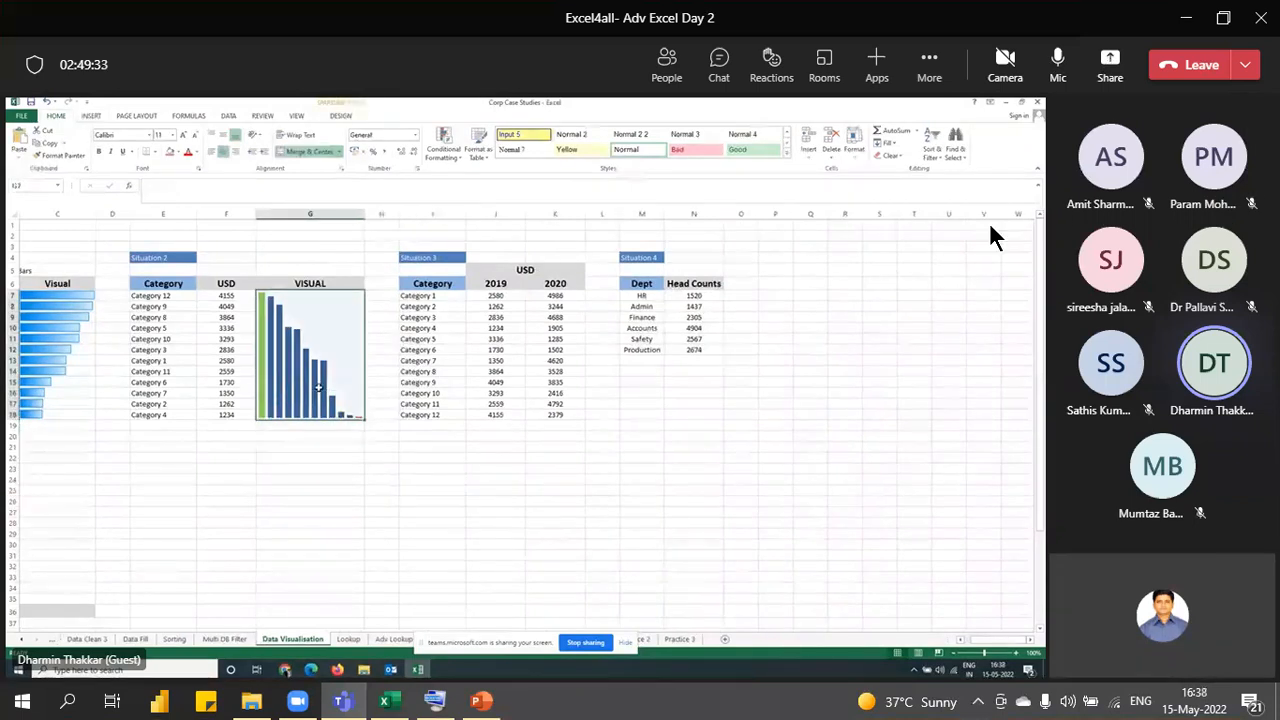
left_click(1110, 68)
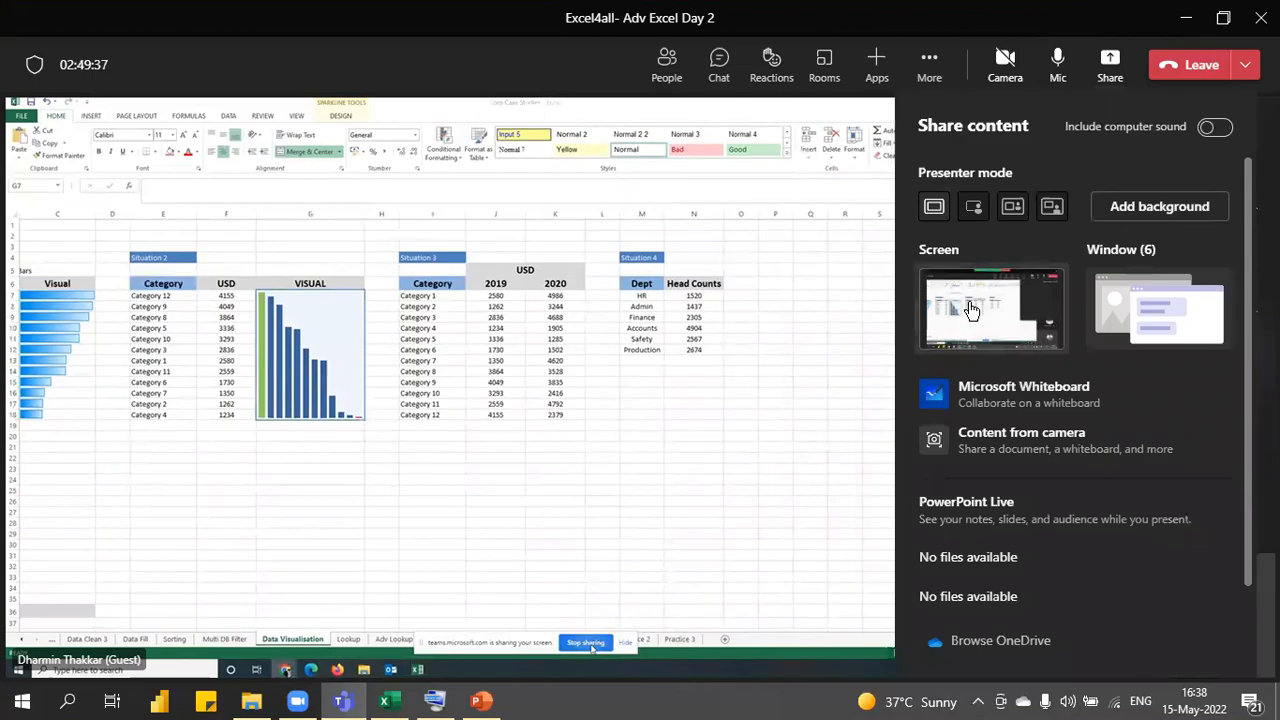
left_click(970, 310)
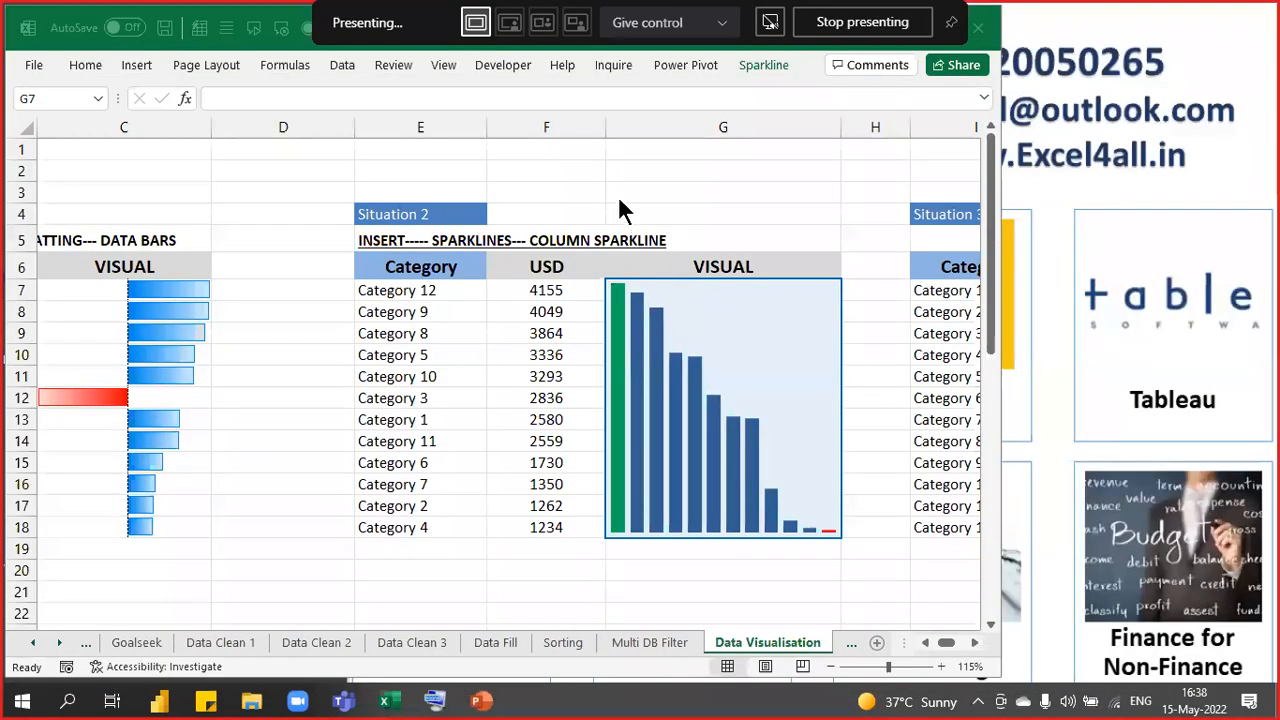
- Reopen the meeting chat, then bring the Excel workbook back to the front
mouse_move(343, 701)
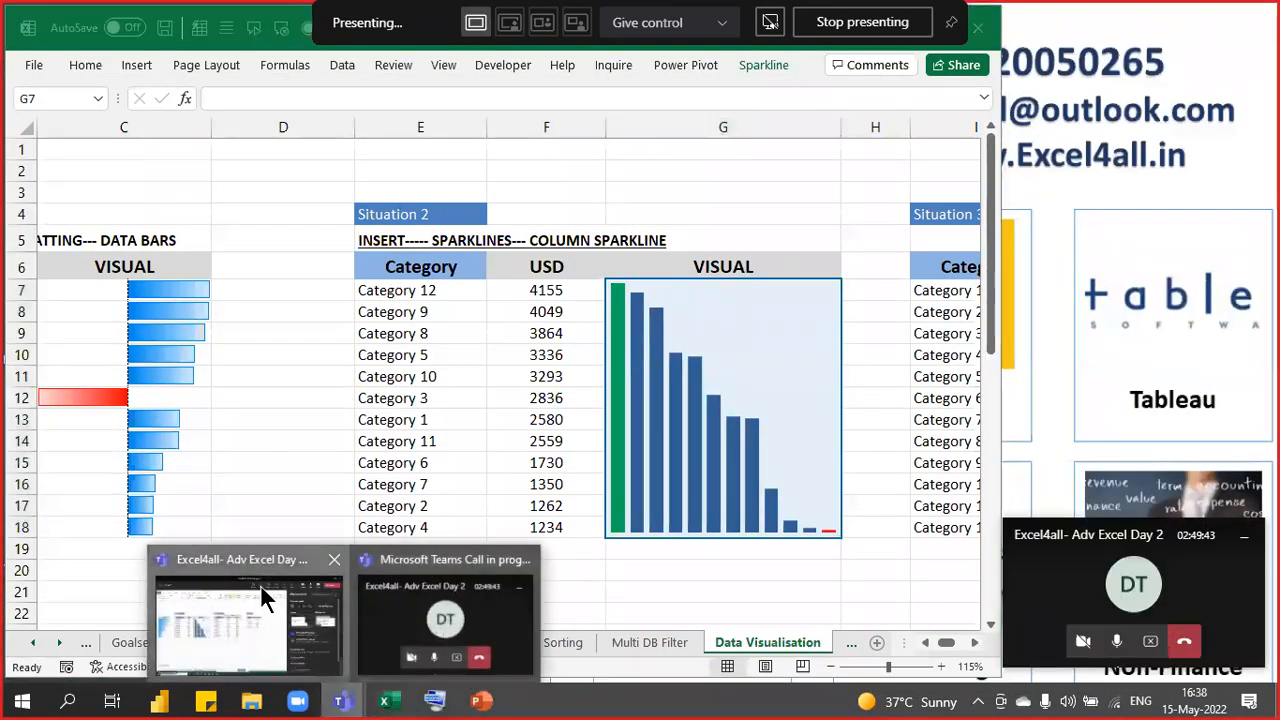
left_click(260, 584)
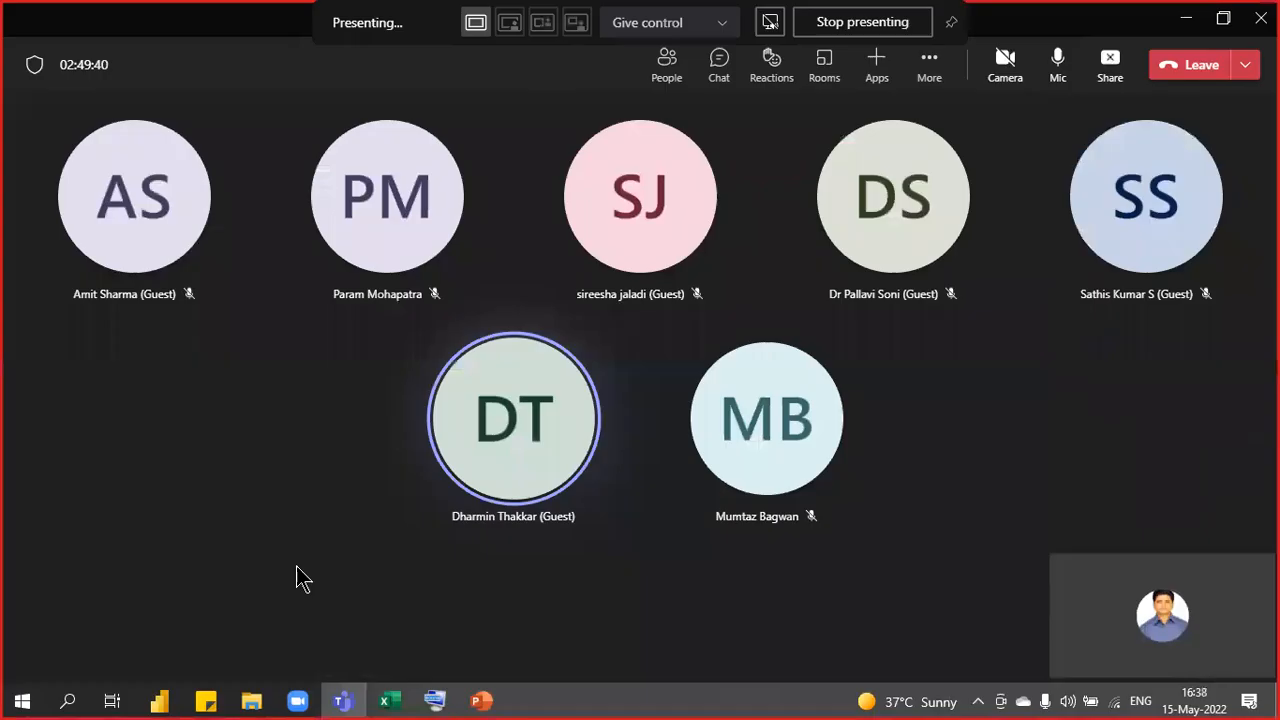
left_click(730, 78)
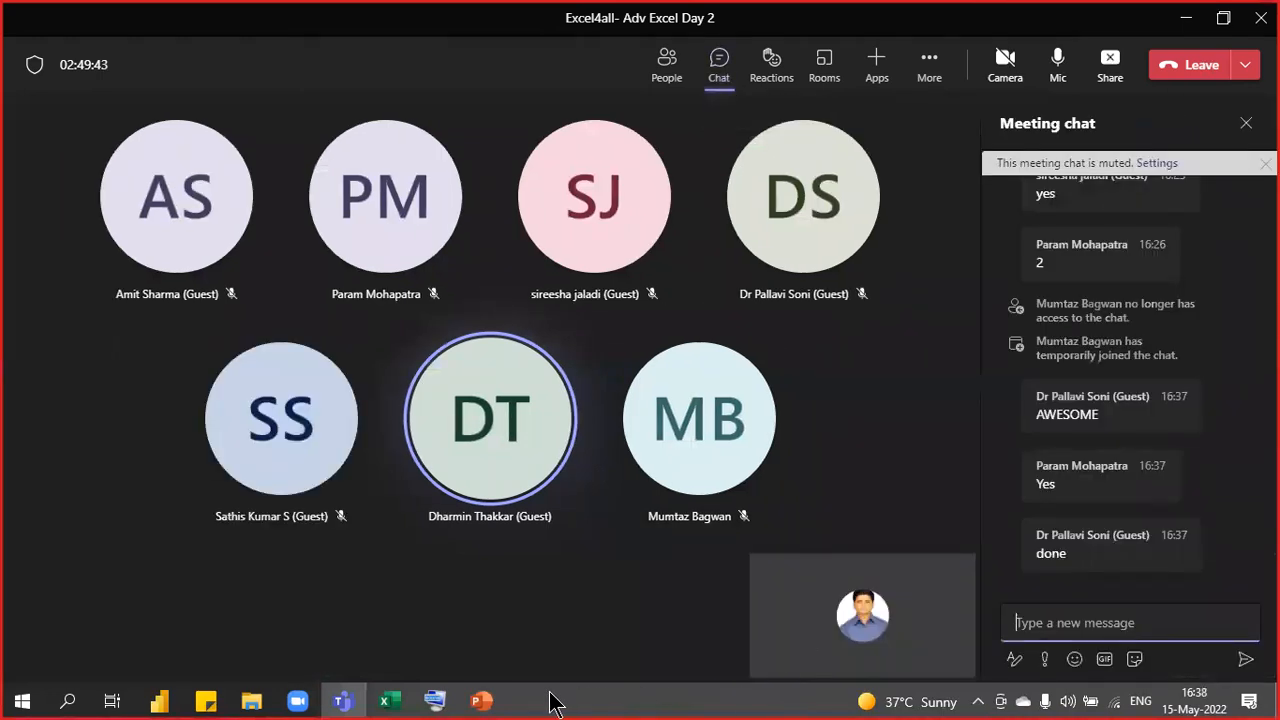
left_click(387, 700)
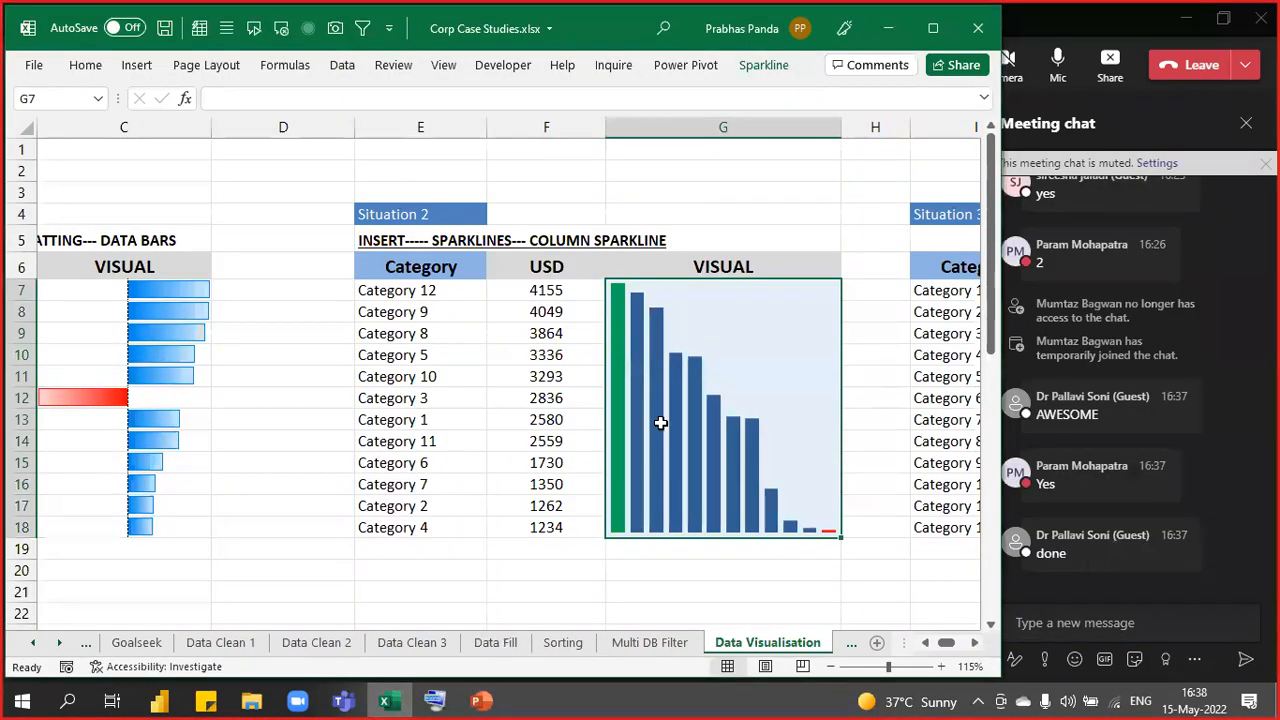
- Replace Category 3's USD value in F12 (2836) with -4500
left_click(563, 581)
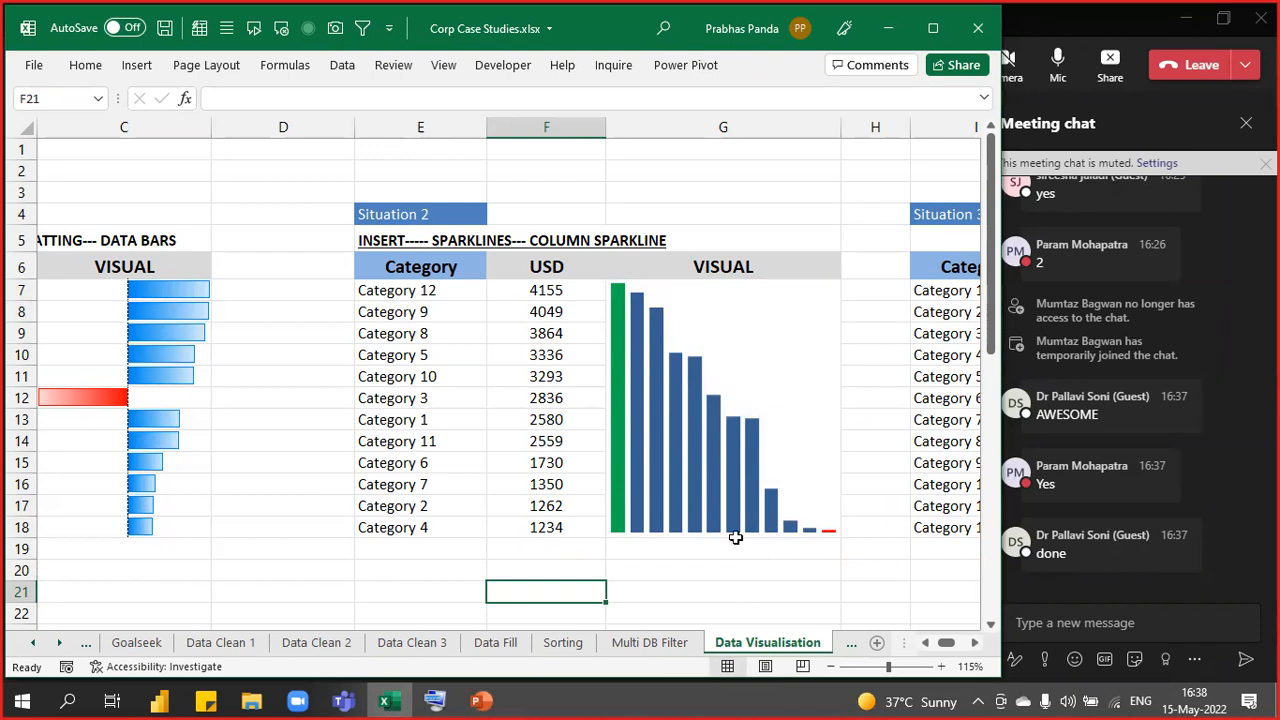
left_click(549, 397)
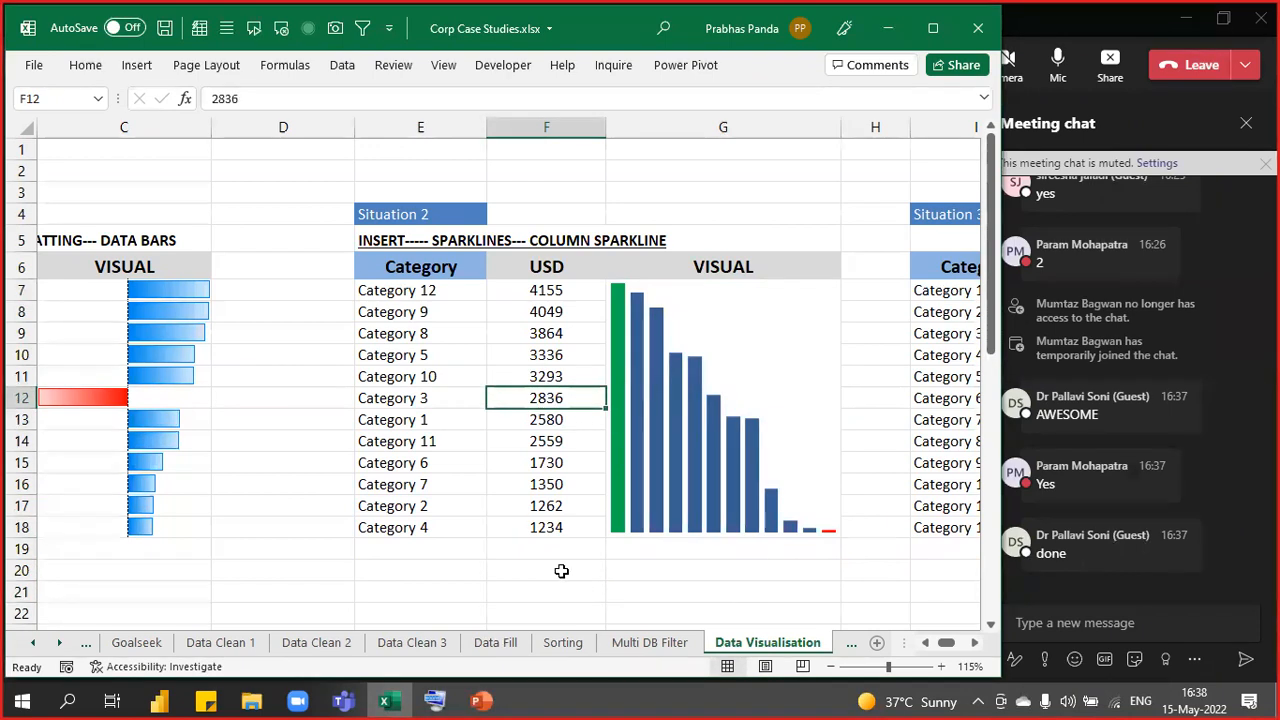
type("-45000")
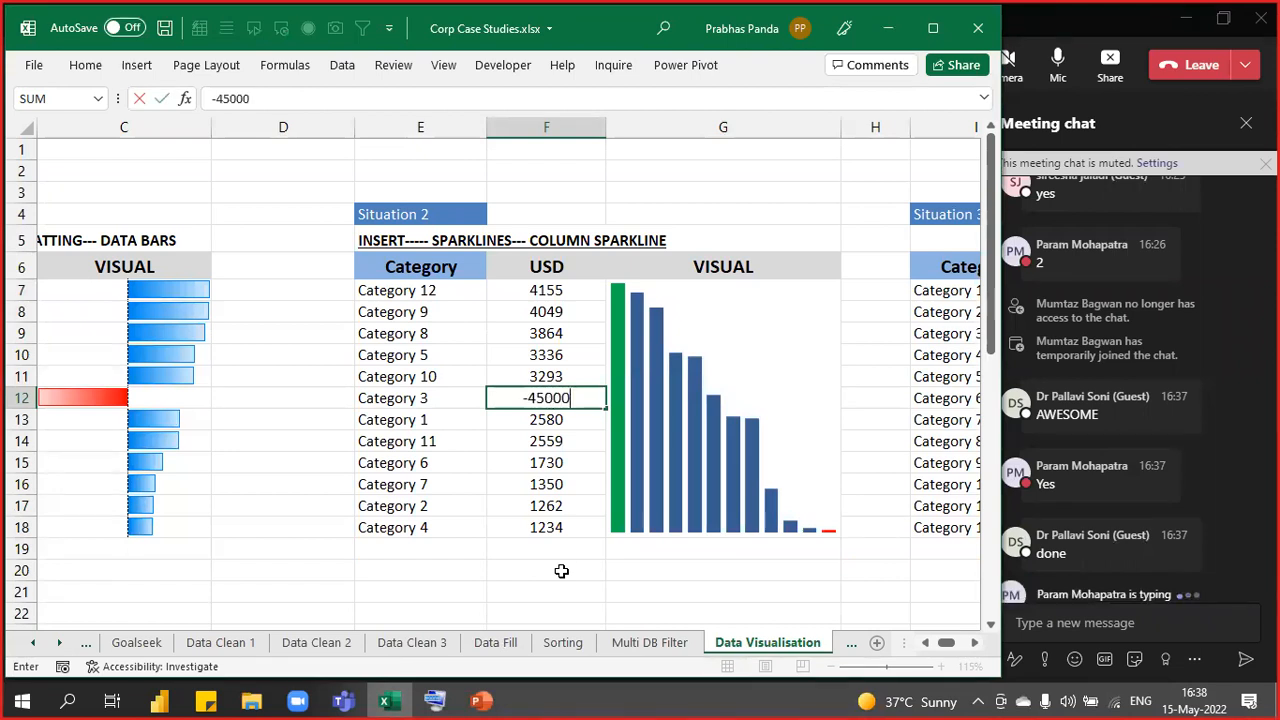
key("BackSpace")
key("Return")
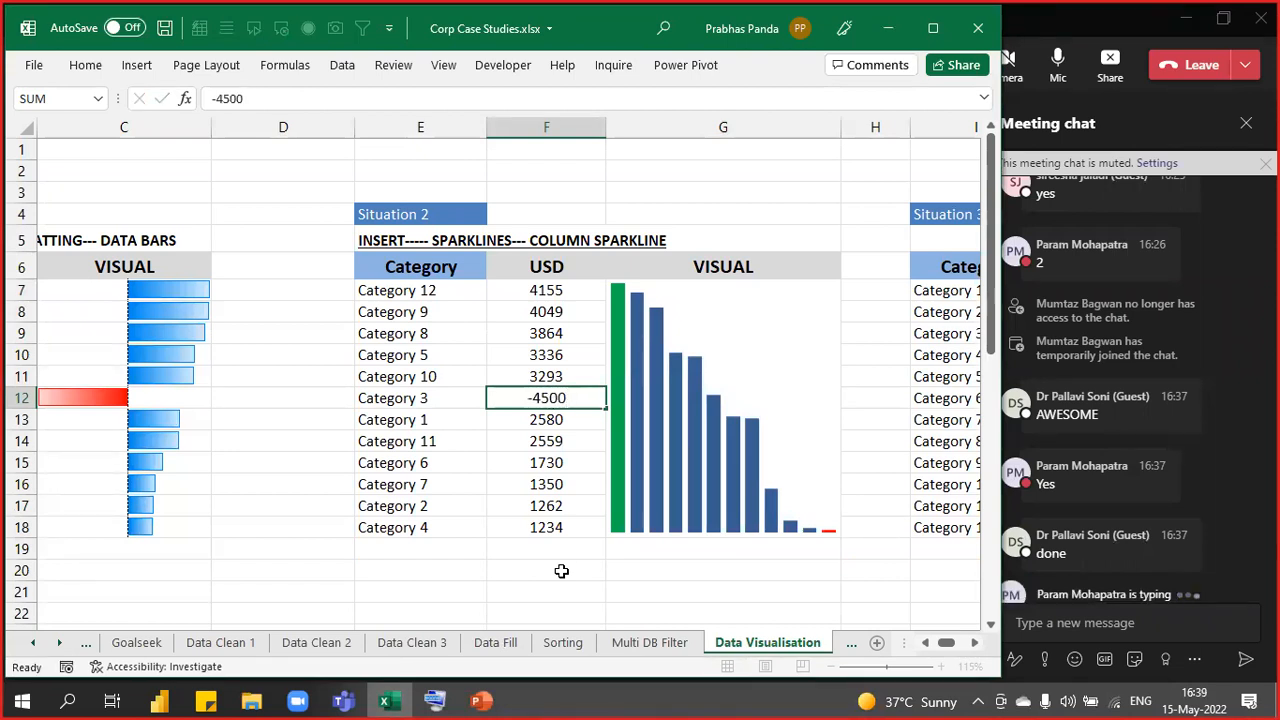
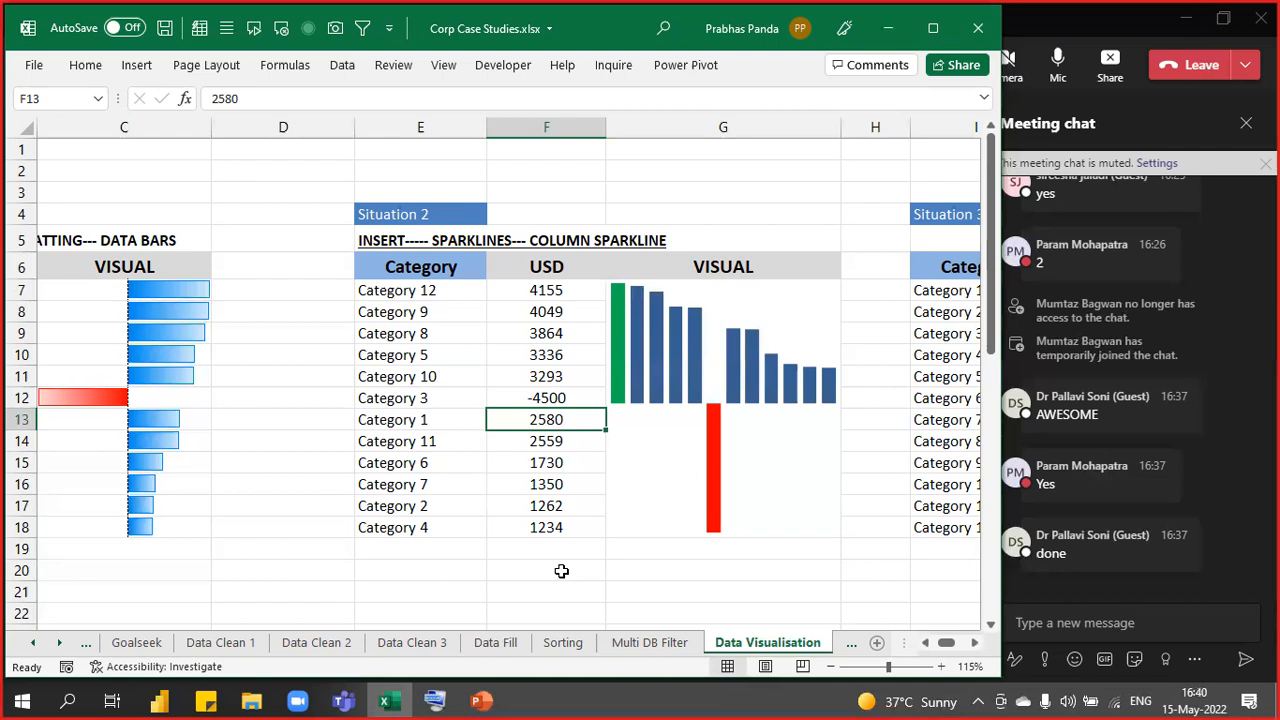
- Admit the waiting guest from the Teams lobby, then scroll Excel right to the Situation 3 and 4 tables
left_click(1060, 35)
left_click(580, 440)
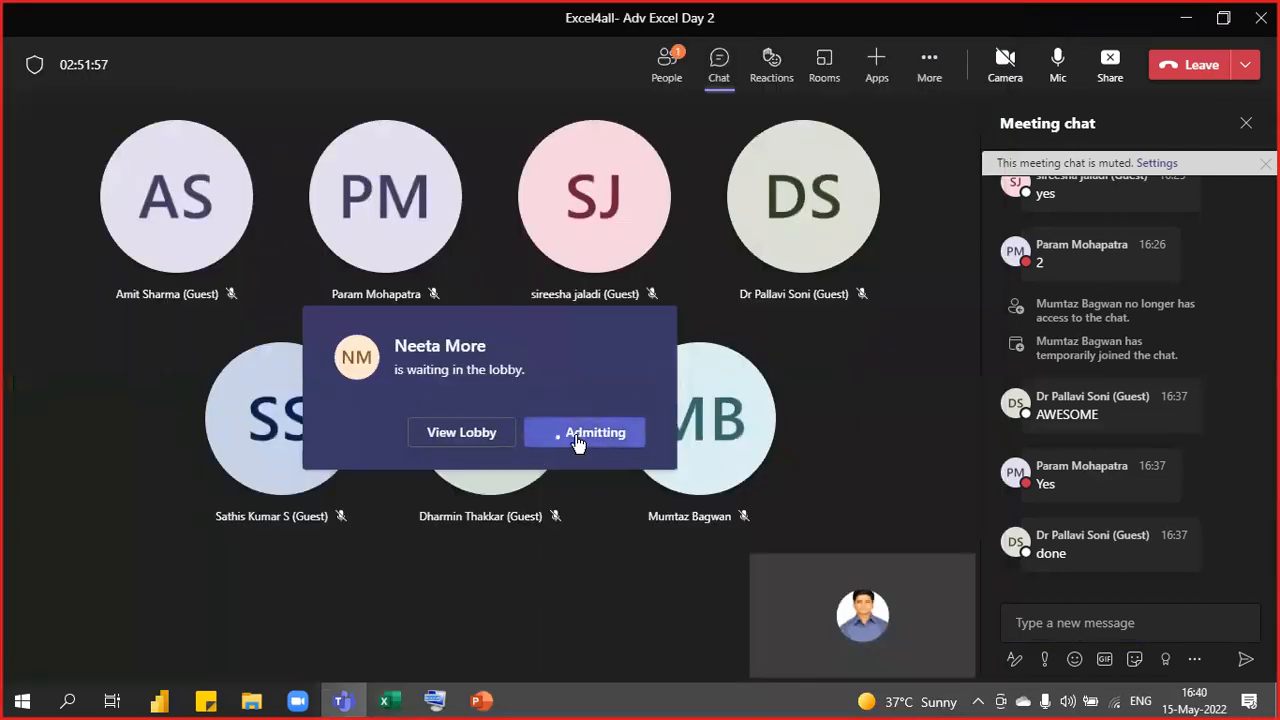
key("alt+Tab")
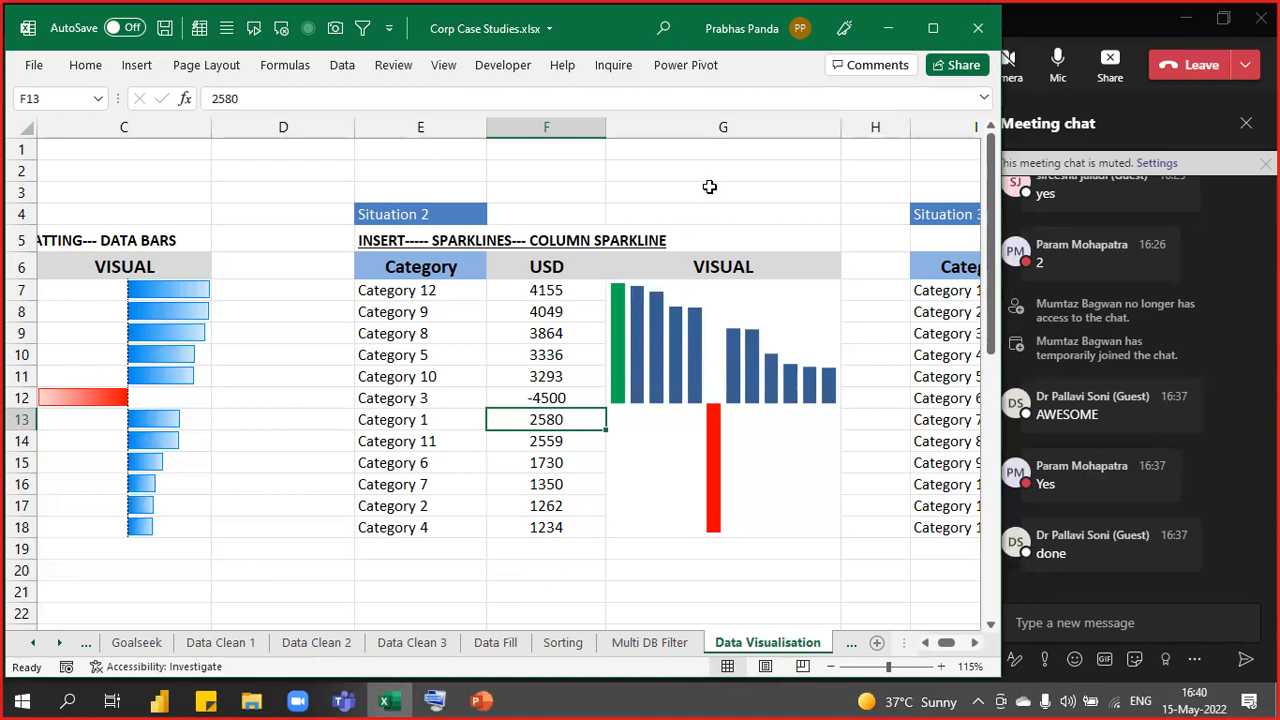
left_click(709, 187)
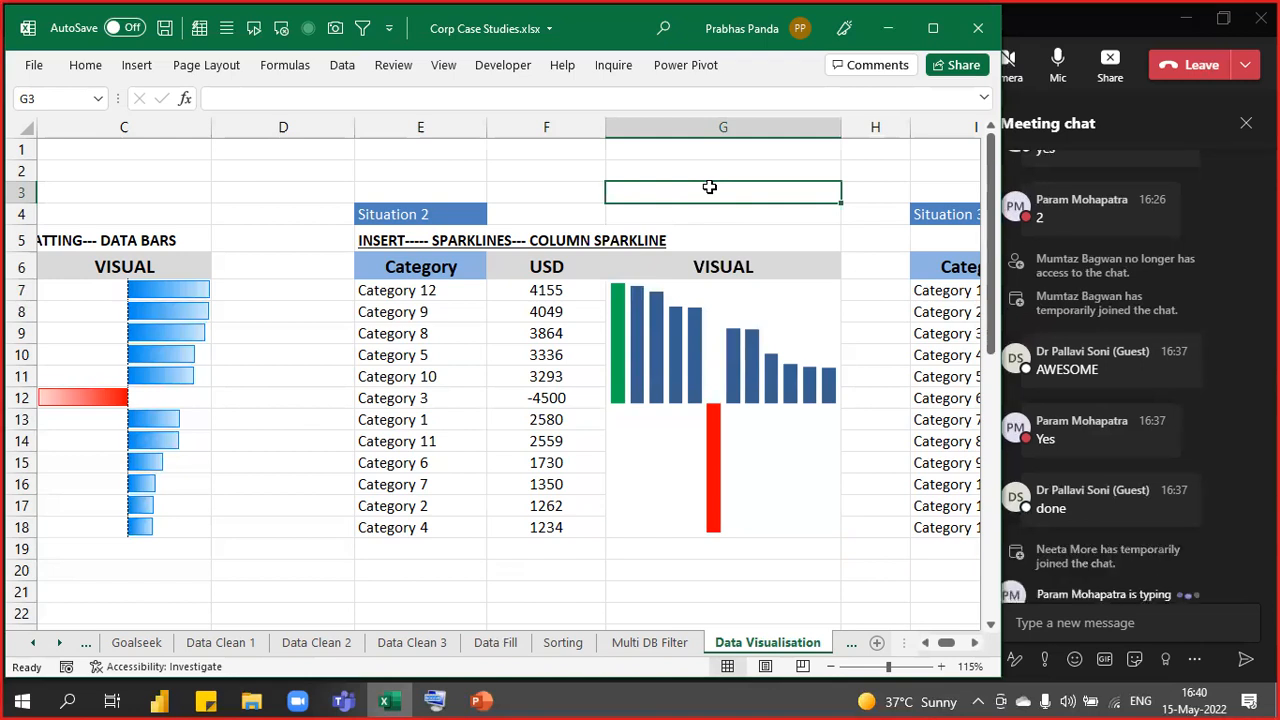
key("Right")
key("Right")
key("Right")
key("Right")
key("Right")
key("Right")
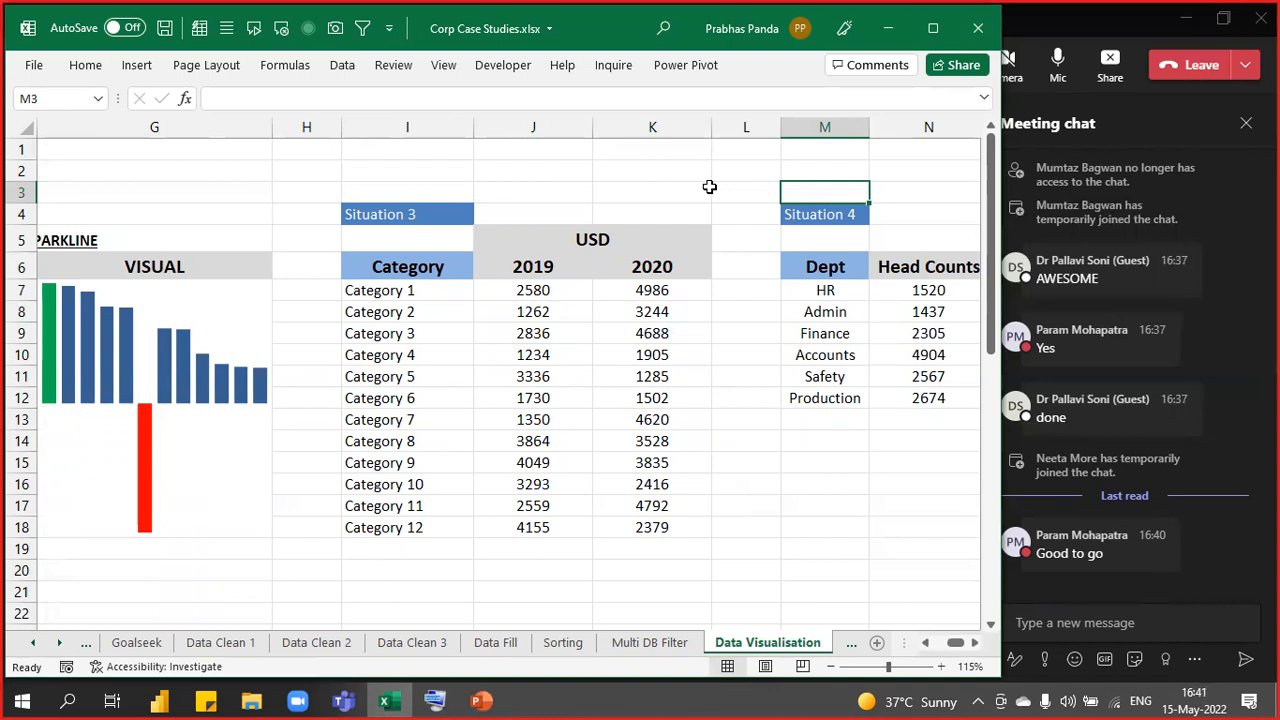
- Narrow the Situation 3 2019, 2020 and Category columns
left_click_drag(414, 265, 402, 528)
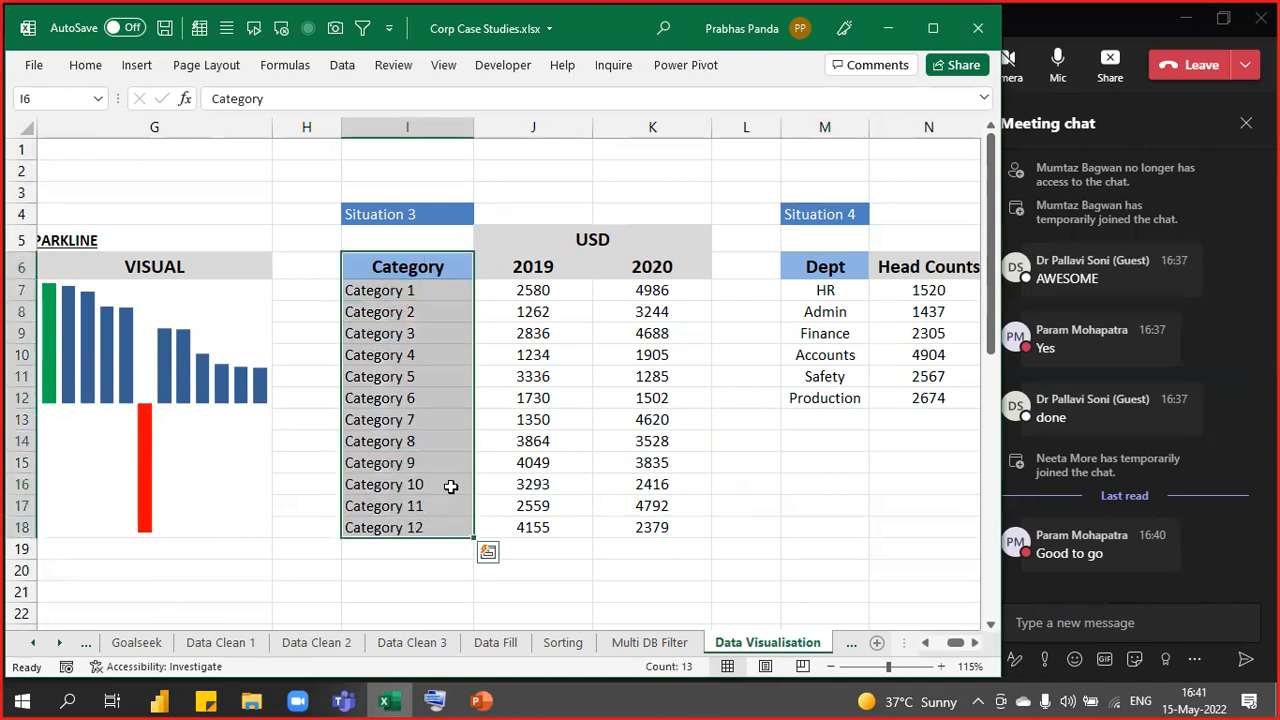
left_click_drag(531, 127, 640, 171)
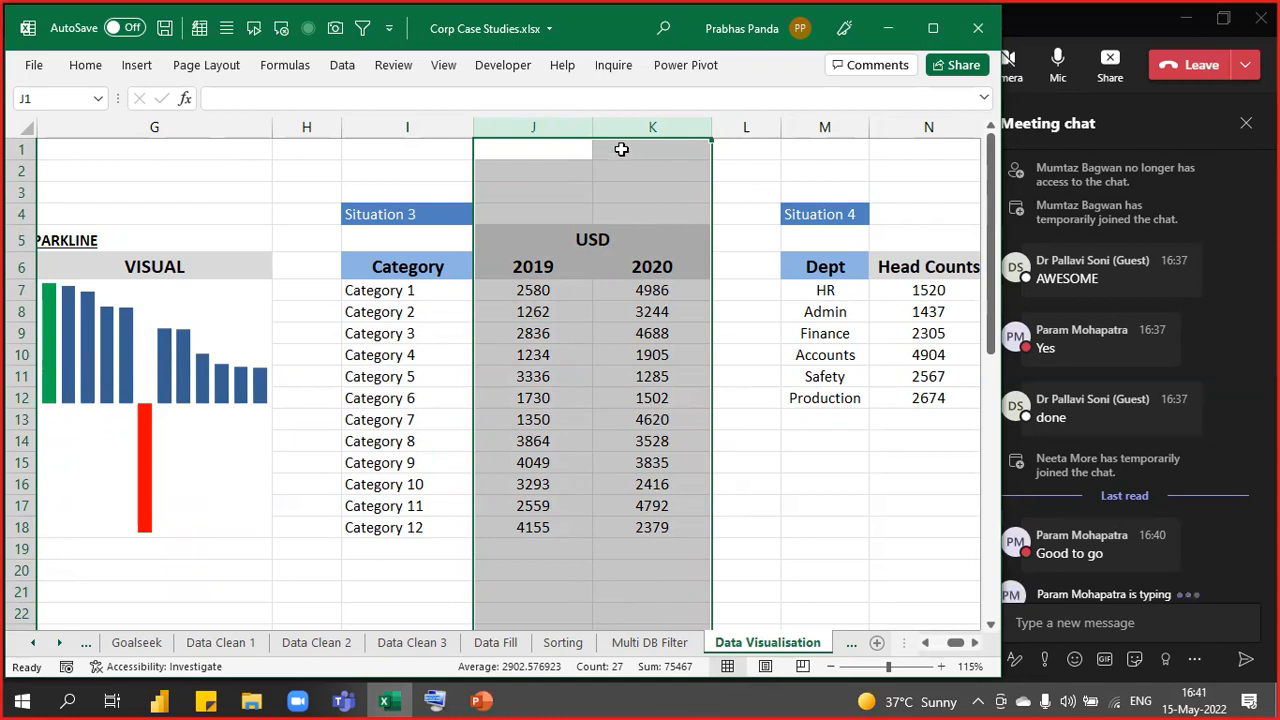
left_click_drag(591, 130, 570, 130)
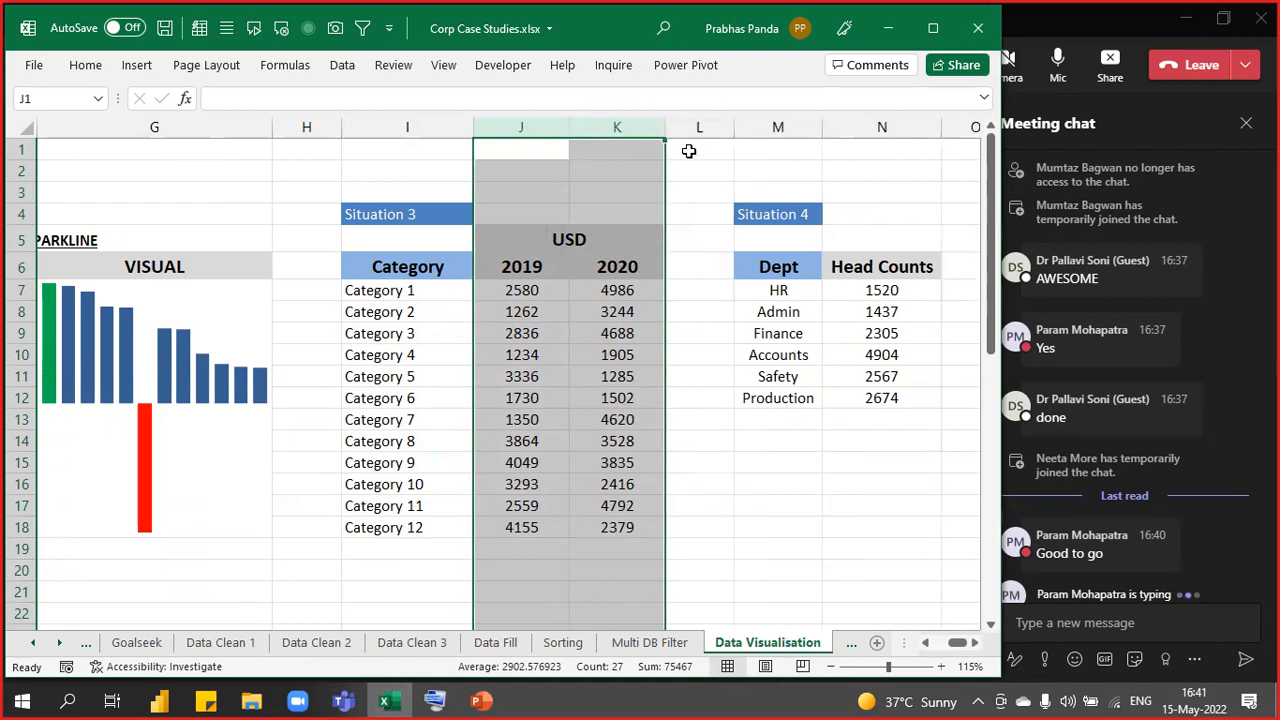
left_click_drag(669, 133, 642, 130)
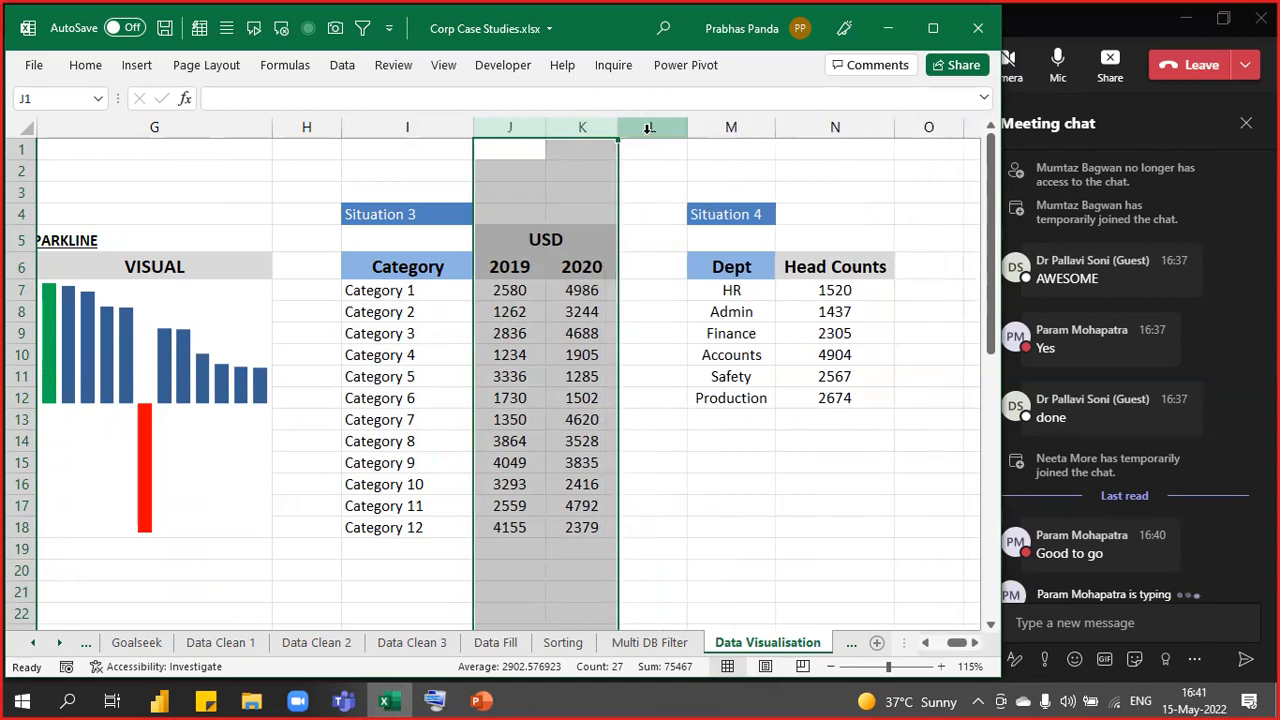
left_click(662, 264)
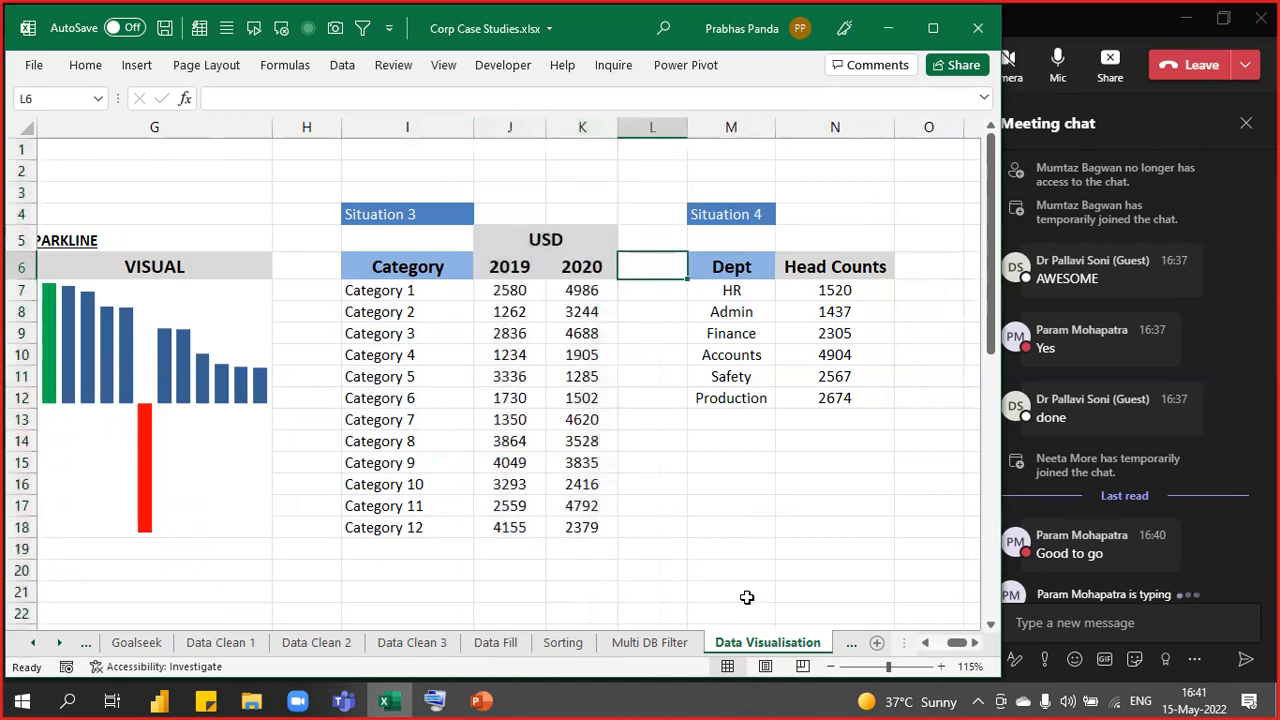
left_click_drag(474, 128, 443, 122)
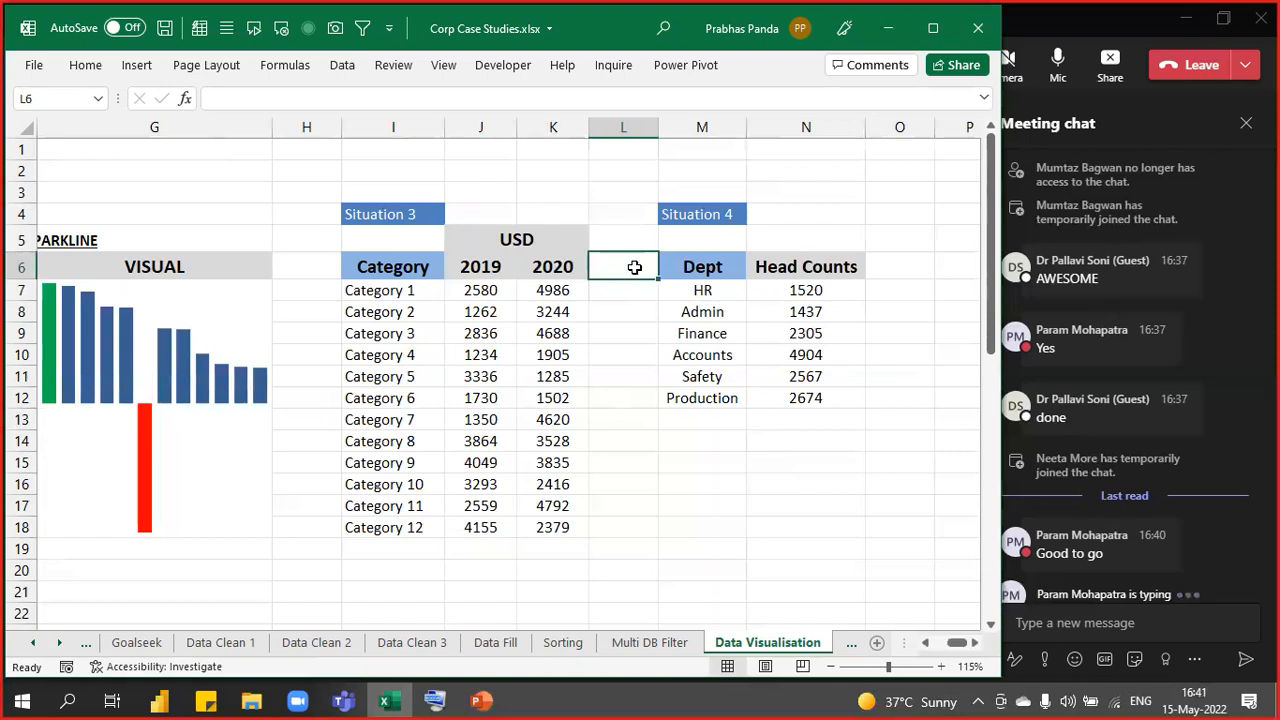
- Insert two blank columns before the Situation 4 table with Alt+I+C, repeated with F4
key("alt+h")
key("i")
key("c")
key("F4")
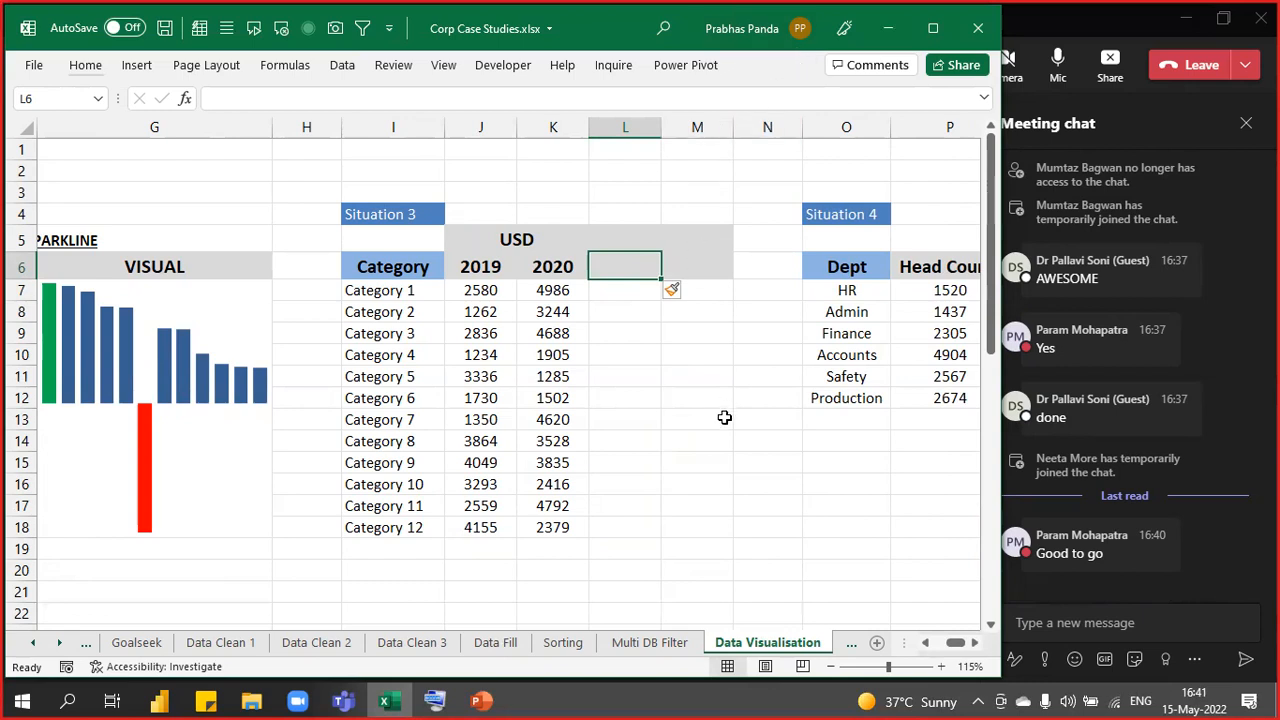
- Copy the 2020 header into the two new header cells
key("Left")
key("shift+Right")
key("shift+Right")
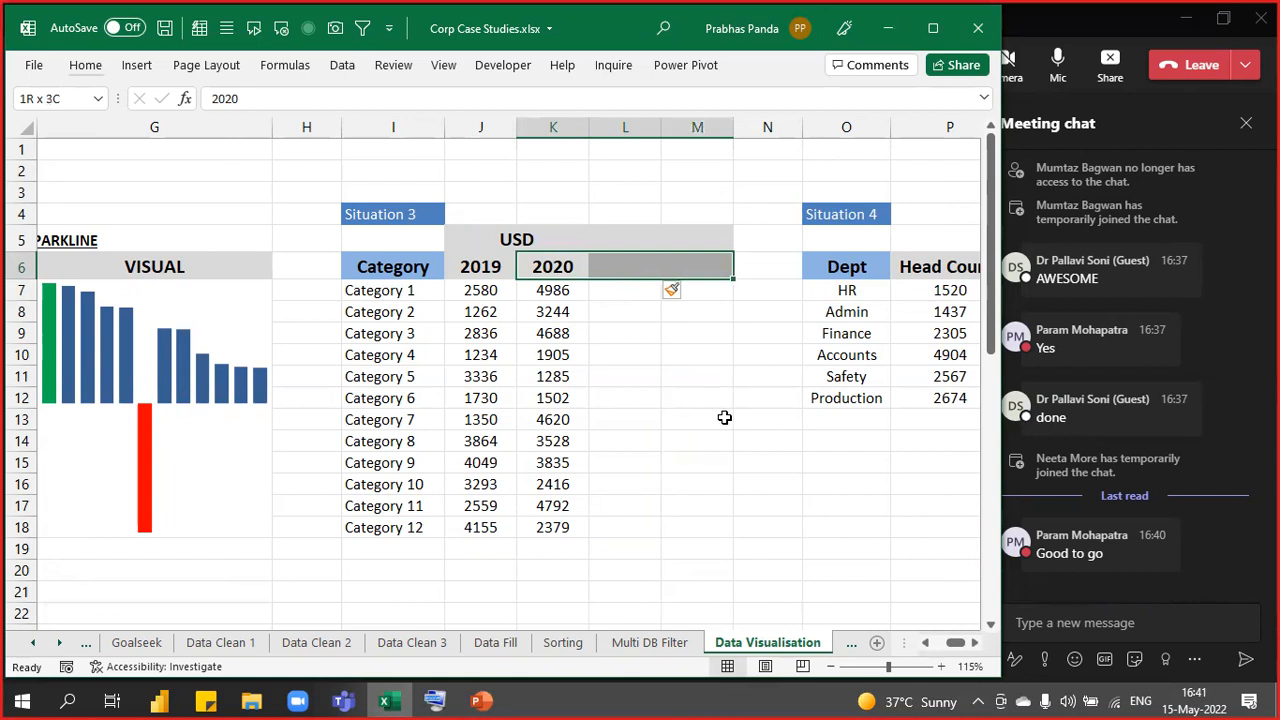
key("Down")
key("Up")
- Add a bold note reading 'ALT+I+C' in K2 and 'INSERT COLUMN' in L2
key("Right")
key("Up")
key("Up")
key("Up")
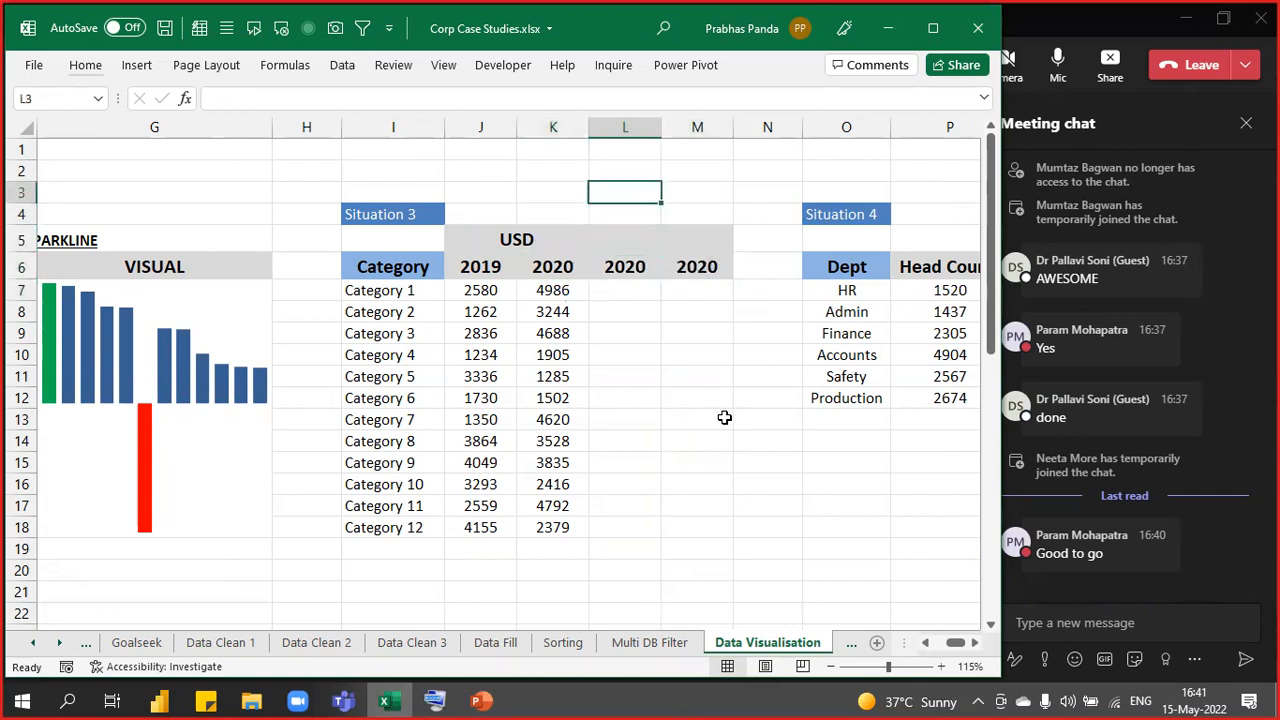
key("Up")
key("Left")
type("A")
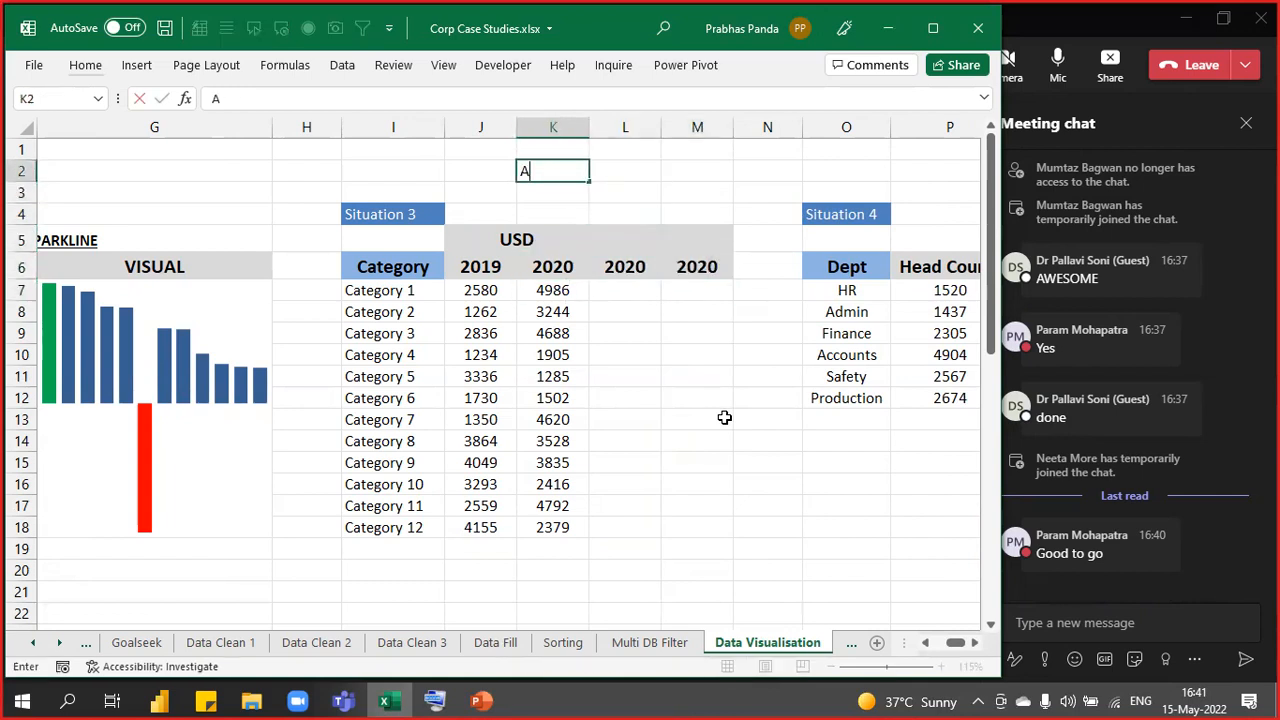
type("LT+I+C")
key("Tab")
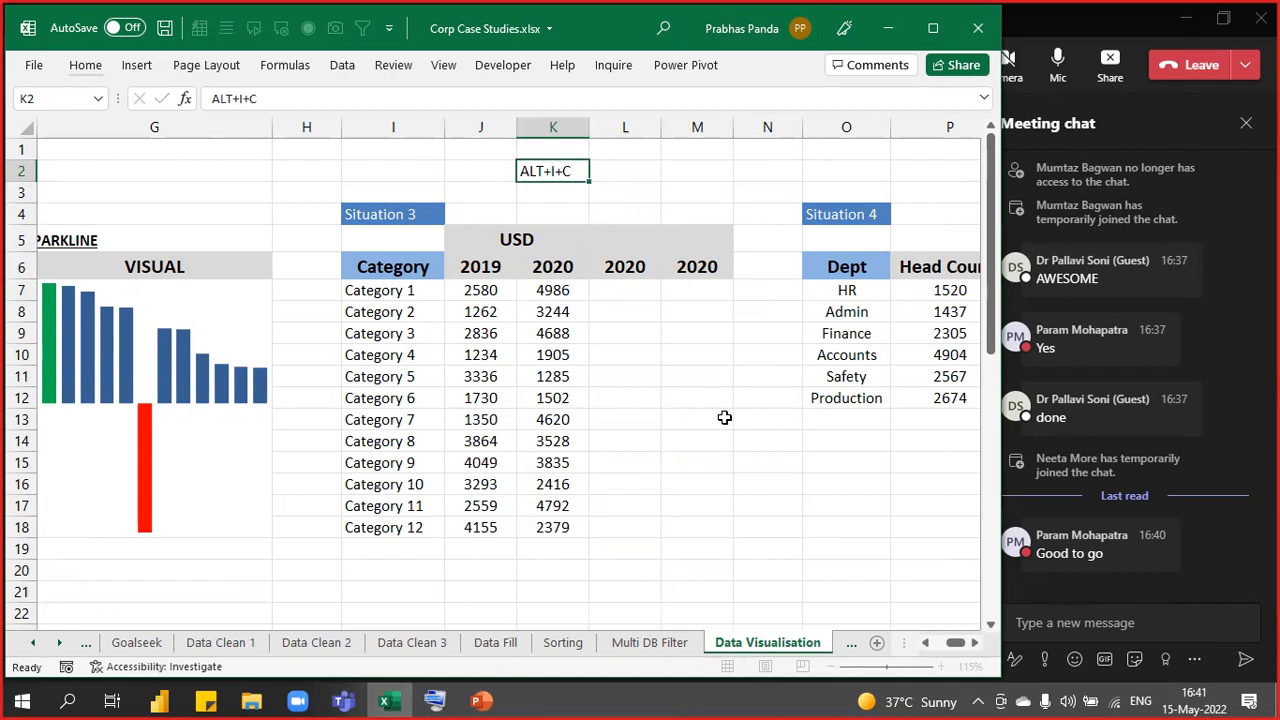
type("INSE")
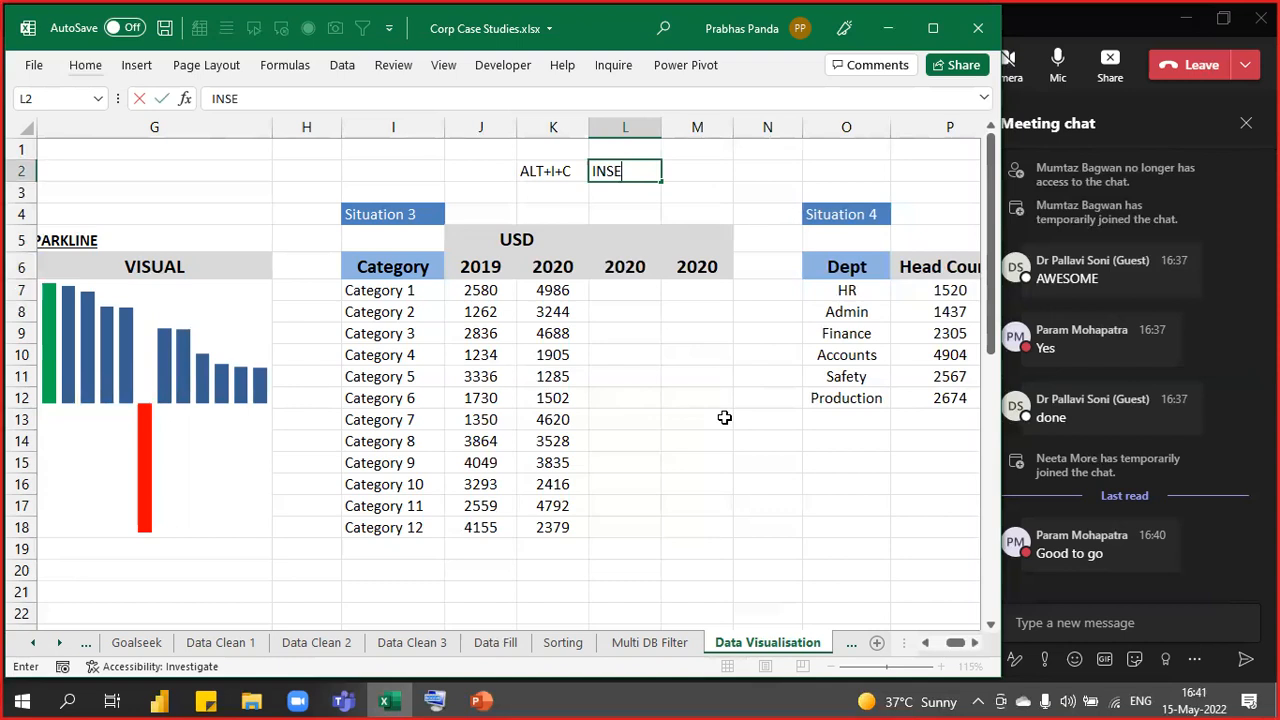
type("RT COLUMN")
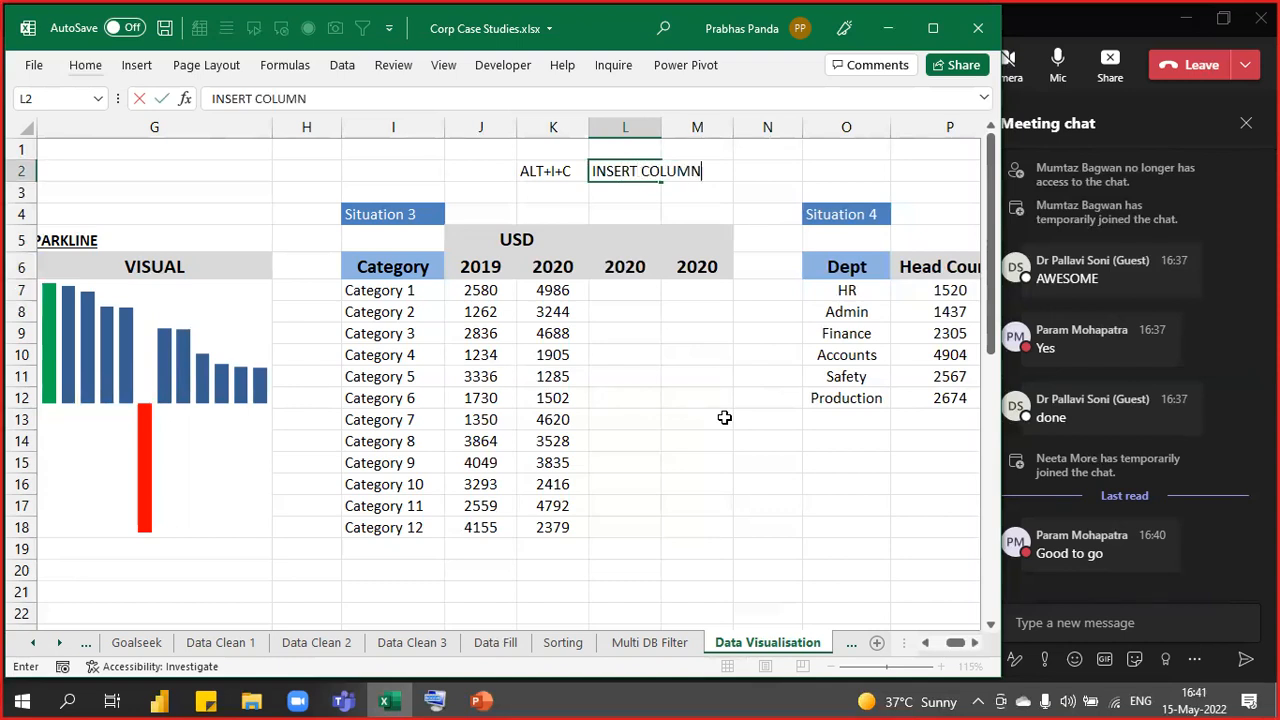
key("shift+Tab")
key("shift+Right")
key("ctrl+b")
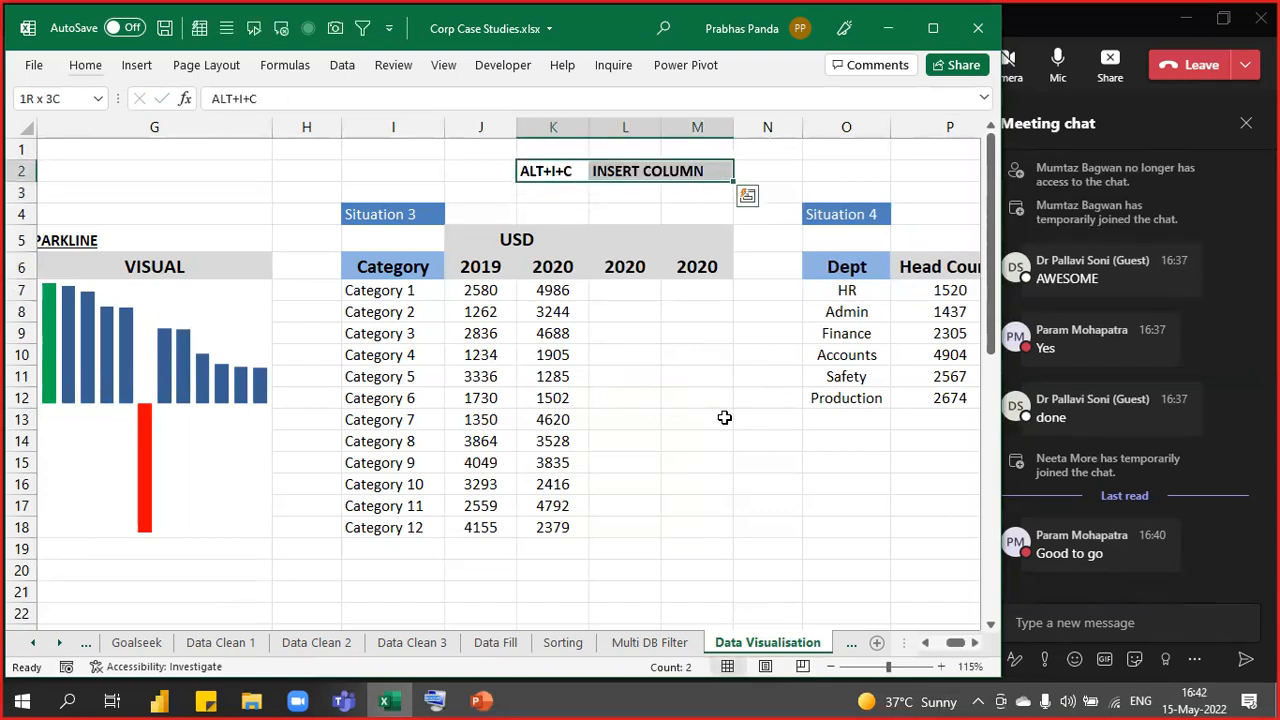
key("Down")
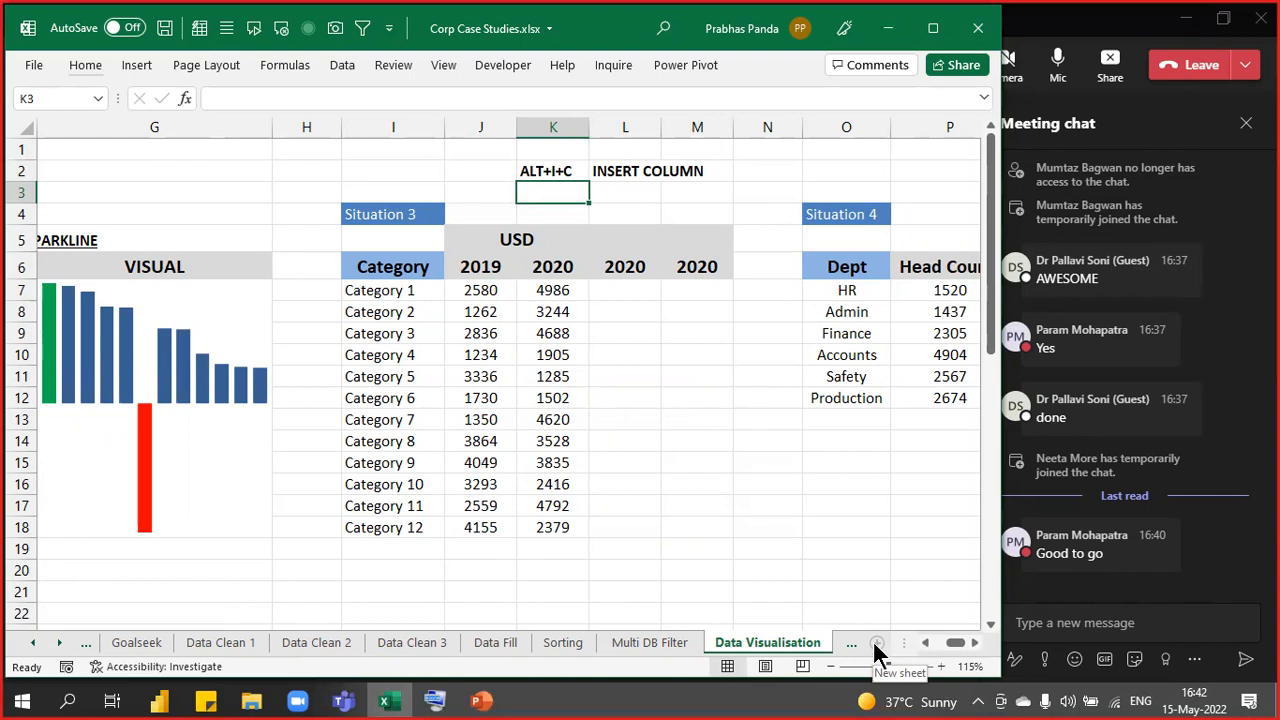
- Enter the headers 'Growth' in L6 and 'Visual' in M6
key("Down")
key("Down")
key("Down")
key("Right")
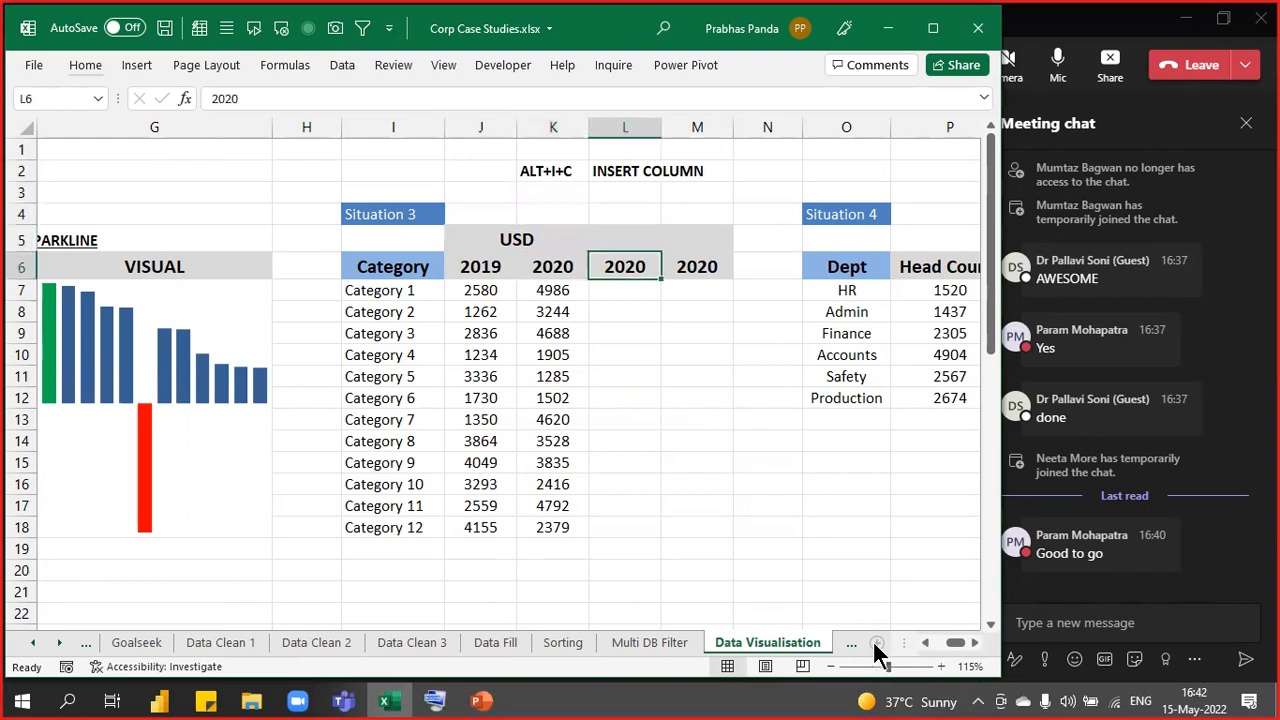
type("Growth")
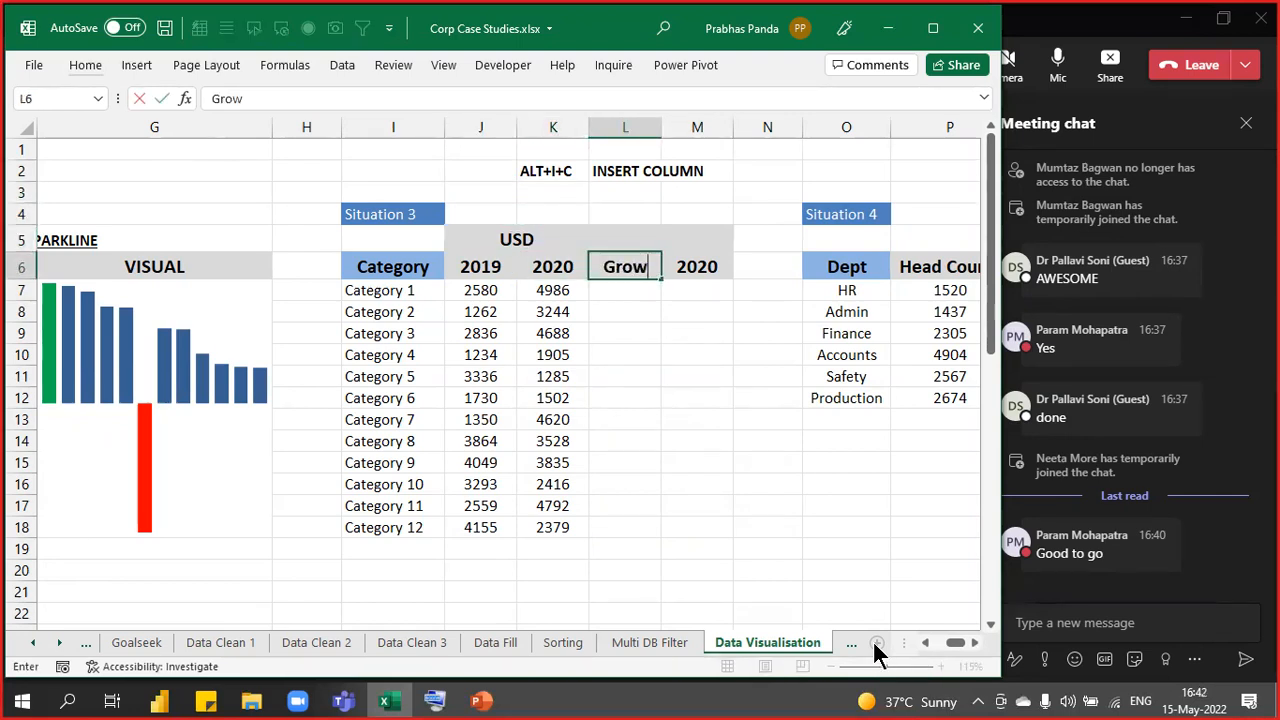
key("Tab")
type("V")
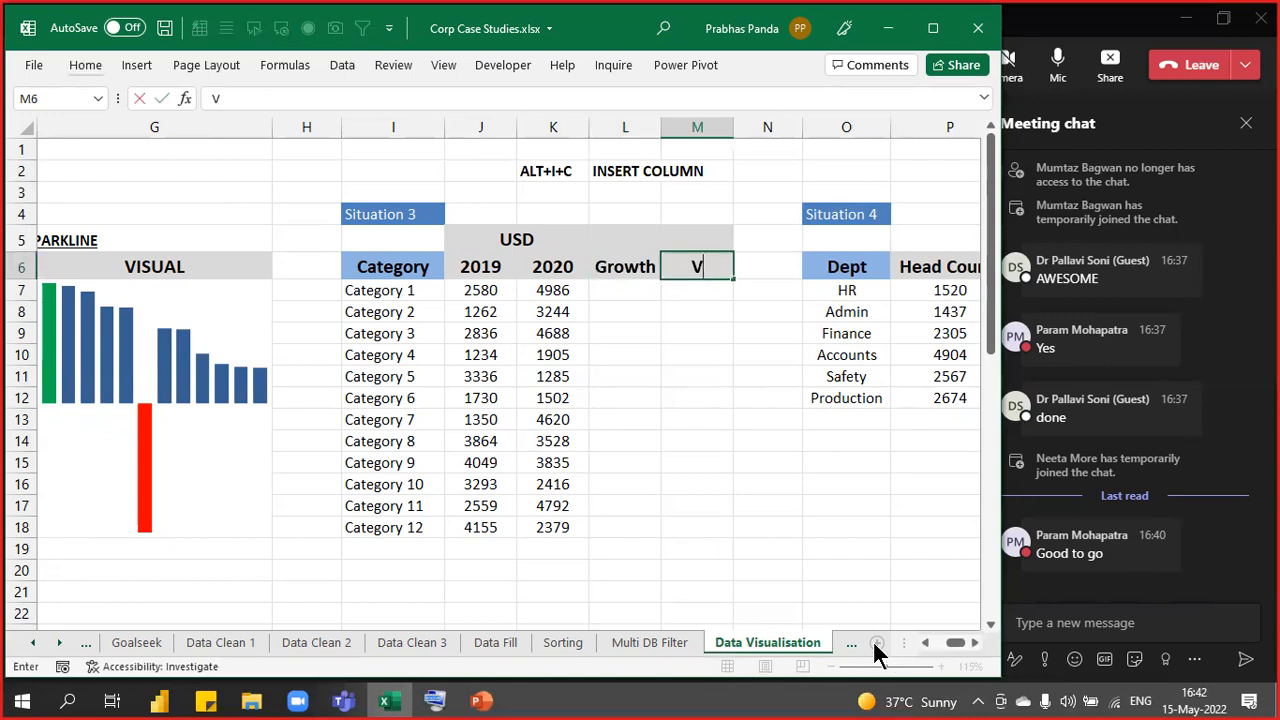
type("isual")
key("Return")
key("Up")
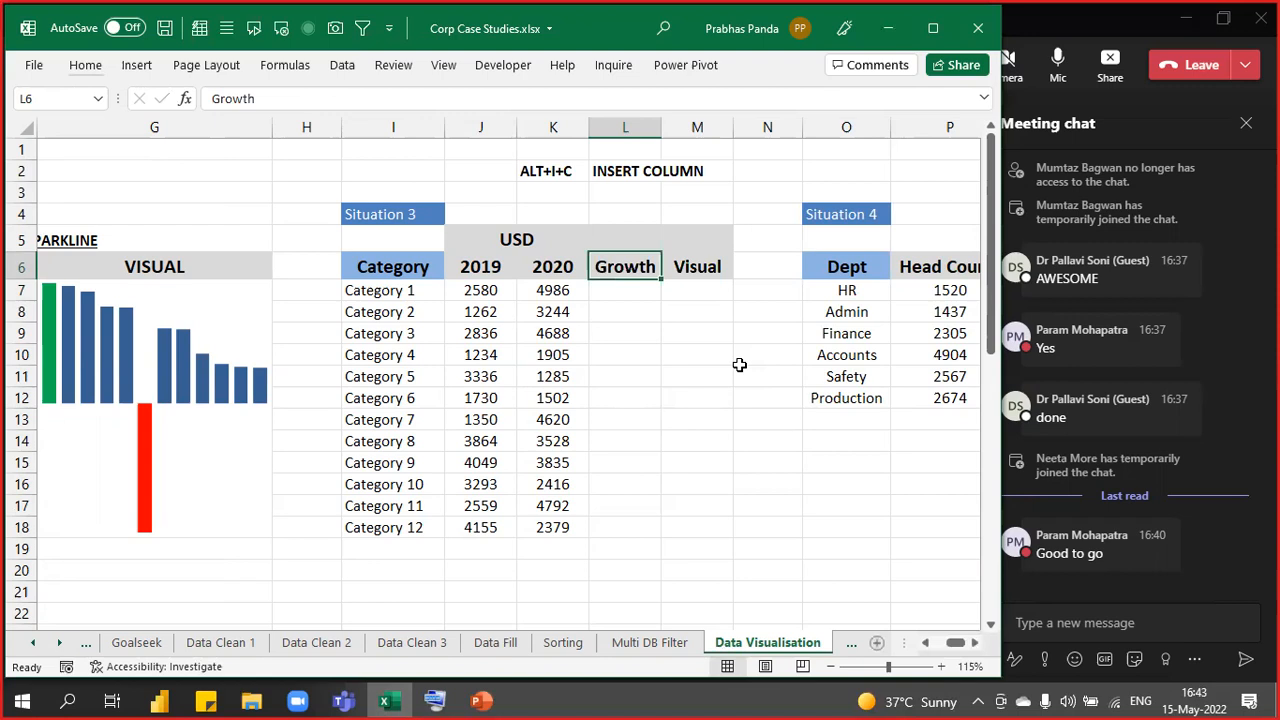
key("Down")
key("Down")
key("Down")
key("Up")
key("Up")
key("Up")
key("Up")
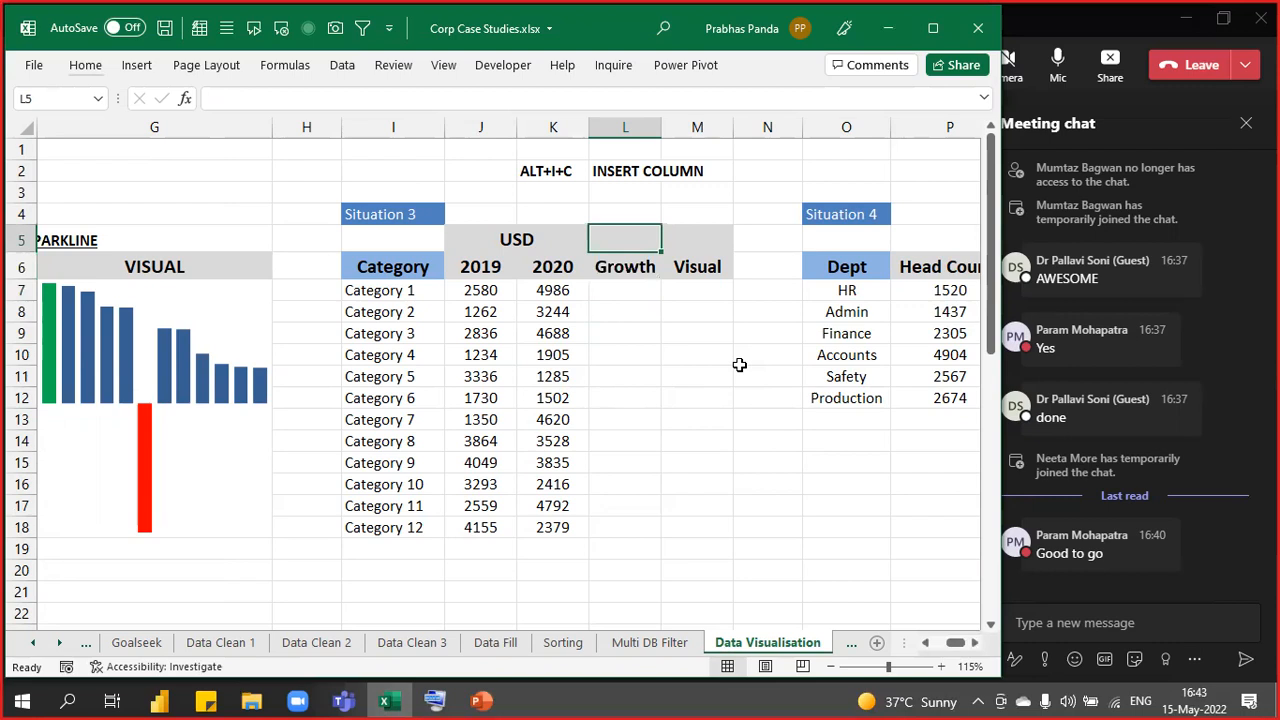
- Fill L7:L18 with the =K7-J7 formula, 2020 minus 2019, for all twelve categories
key("Down")
key("Down")
key("shift+Down")
key("shift+Down")
key("shift+Down")
key("shift+Down")
key("shift+Down")
key("shift+Down")
key("shift+Down")
key("shift+Down")
key("shift+Down")
key("shift+Down")
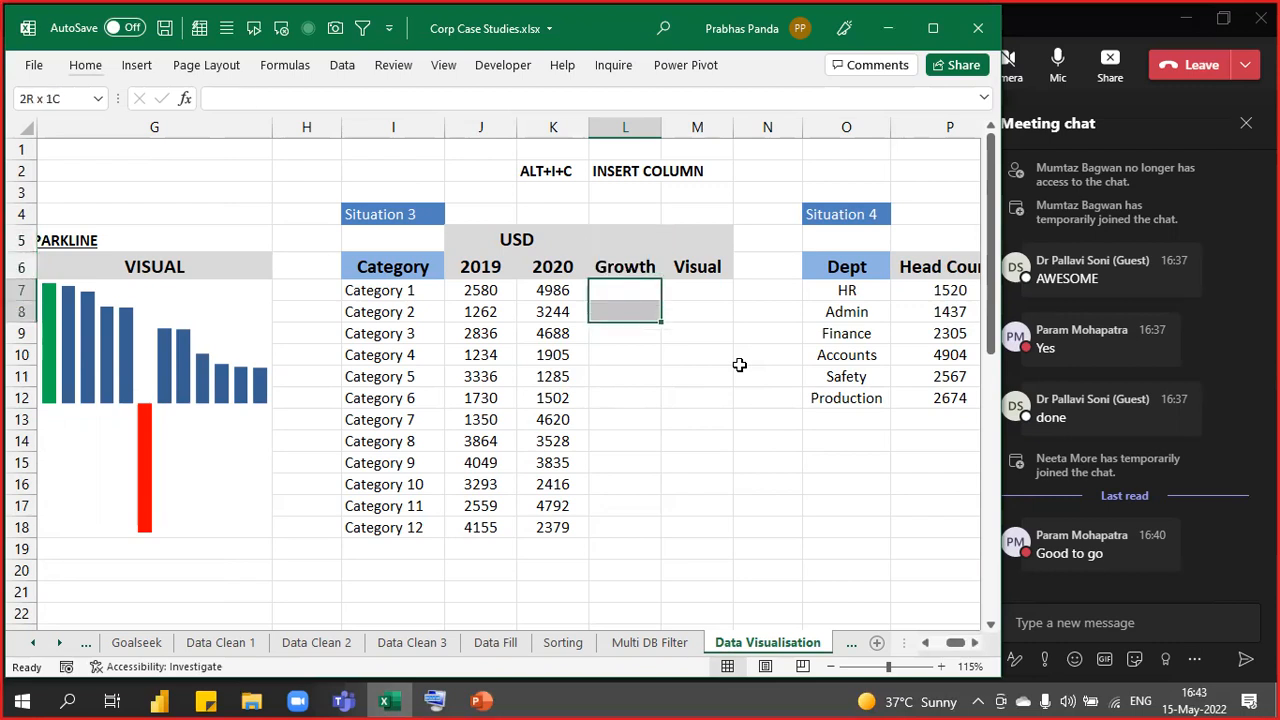
key("shift+Down")
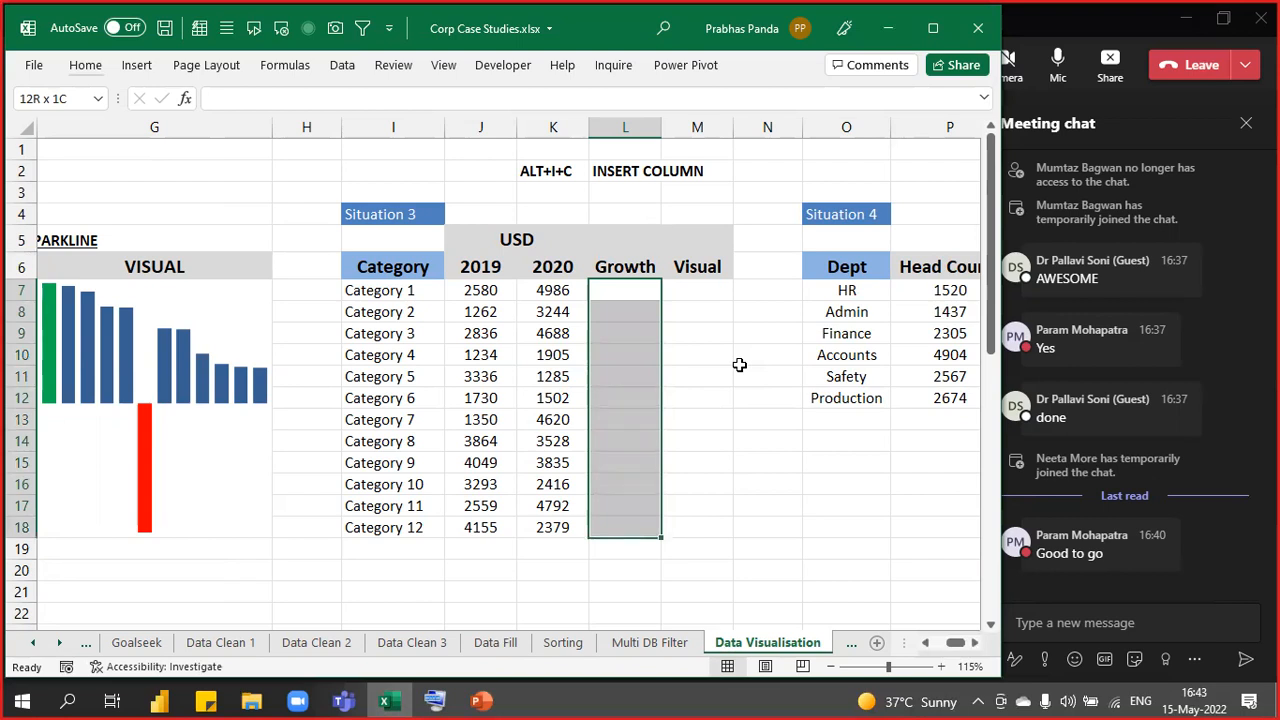
type("=")
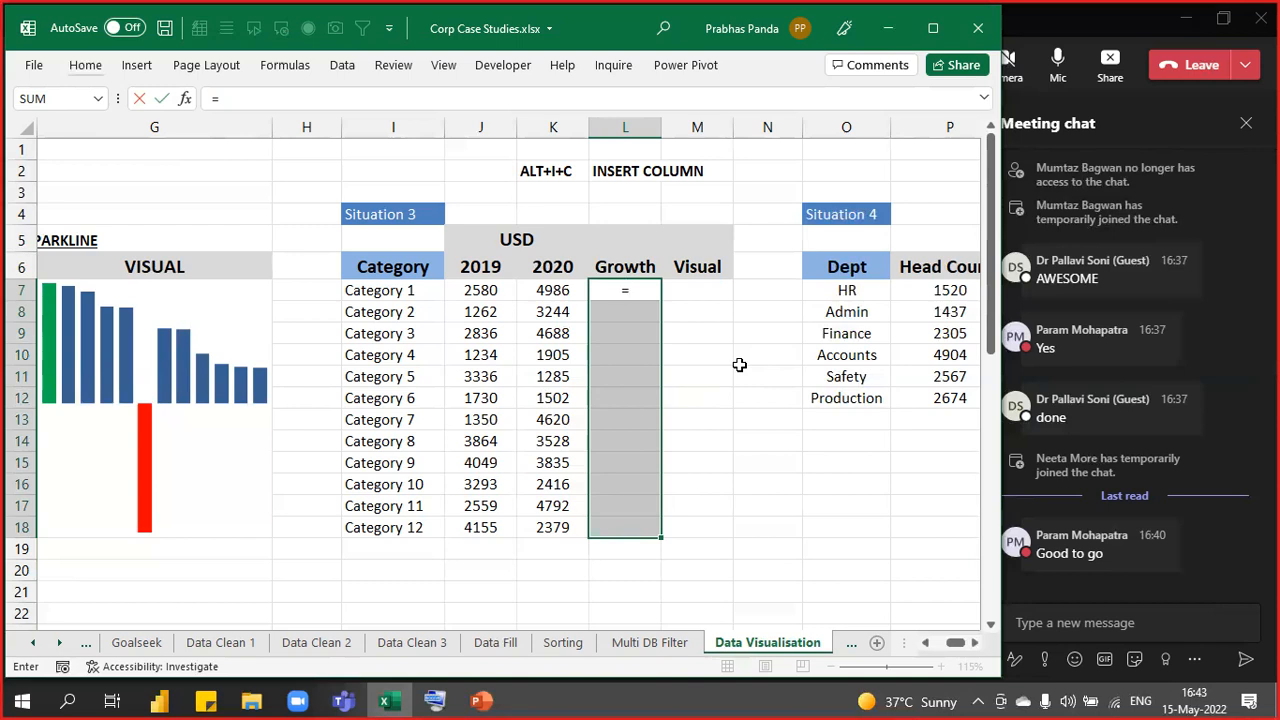
key("Left")
type("-")
key("Left")
key("Left")
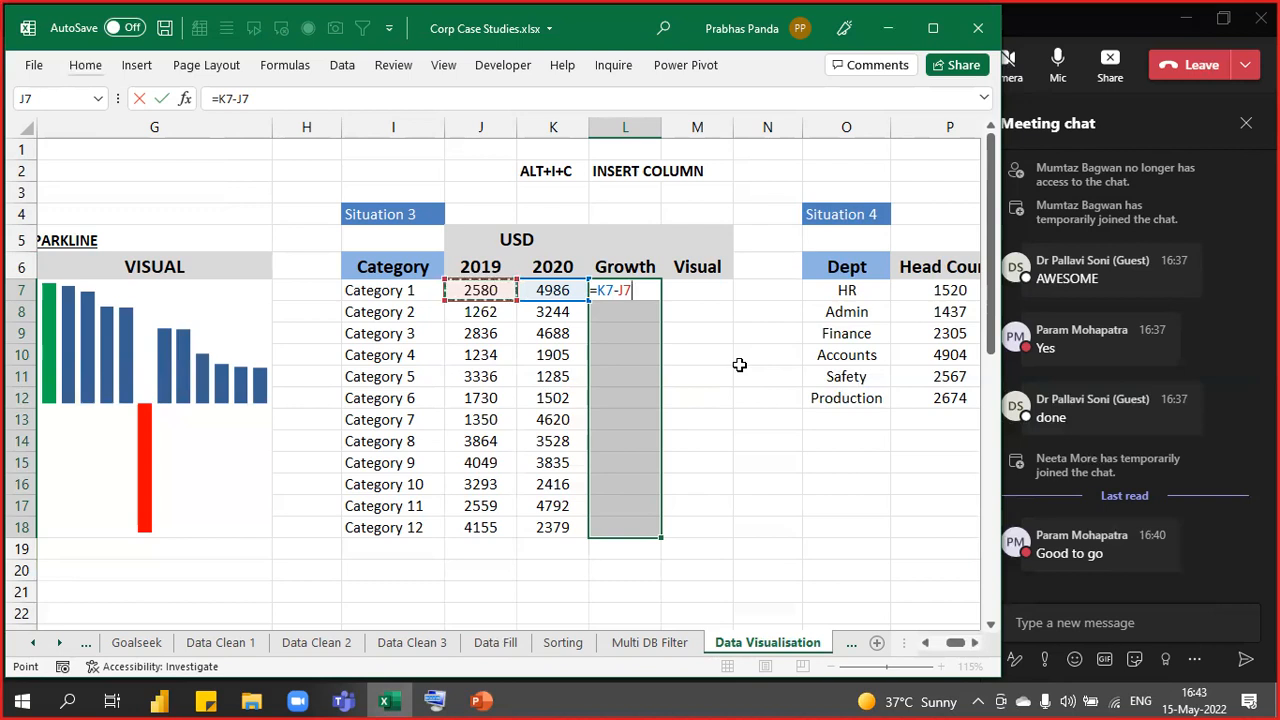
key("ctrl+Return")
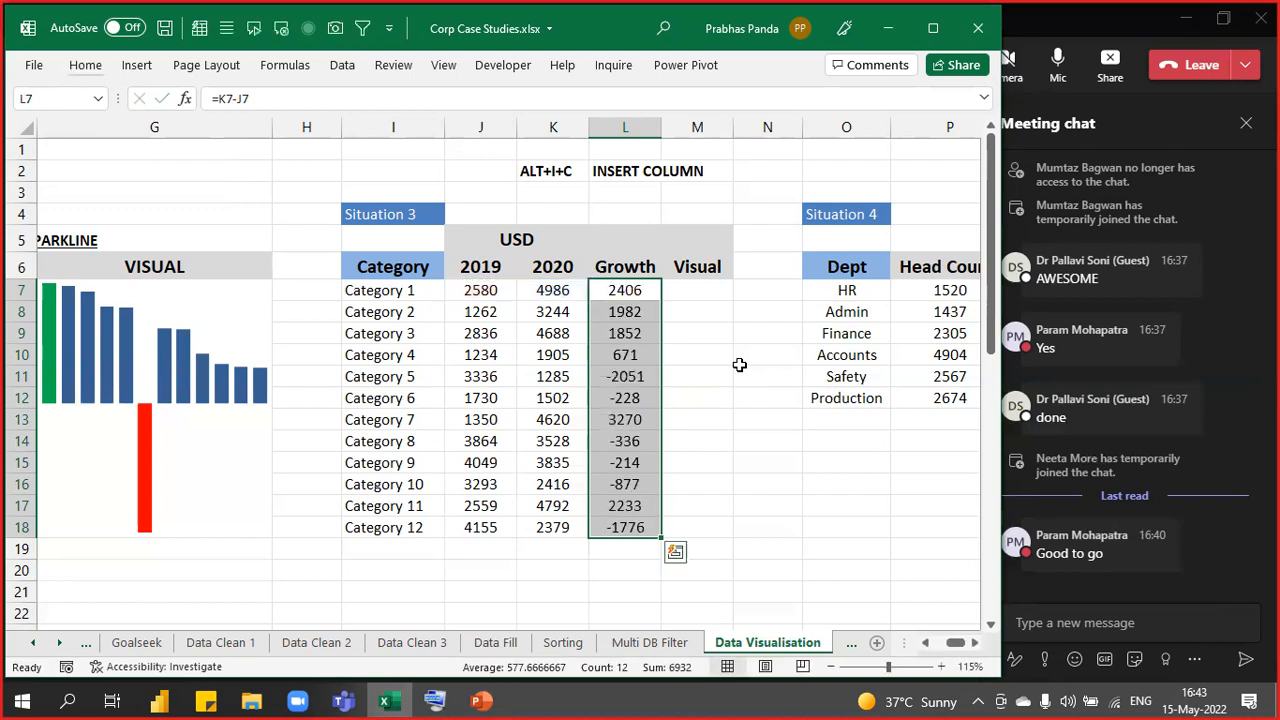
key("F2")
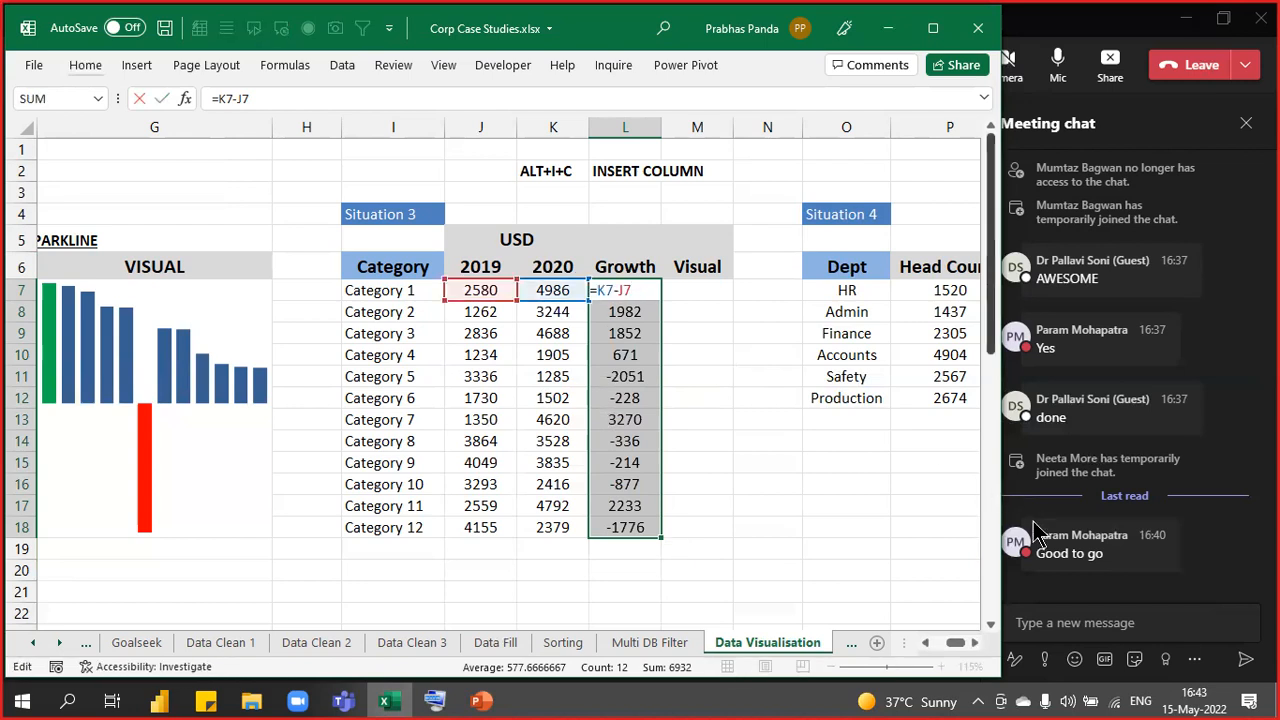
left_click(975, 643)
left_click(975, 643)
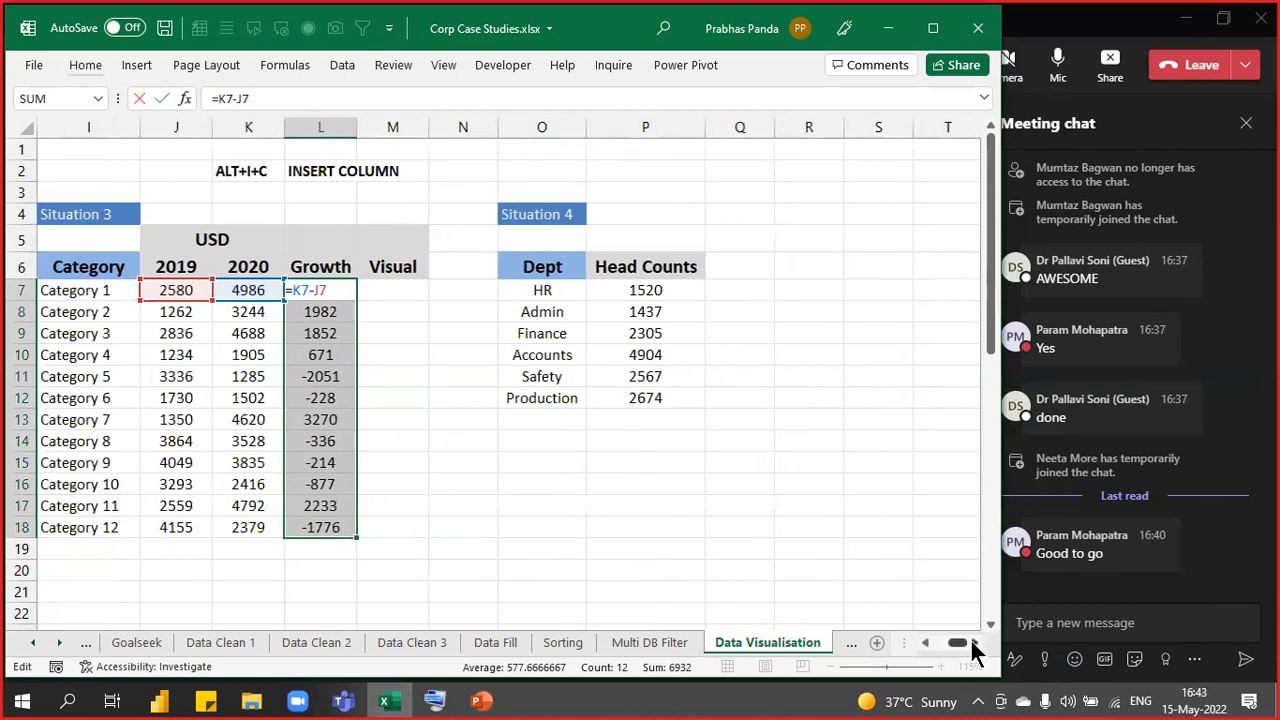
left_click(926, 643)
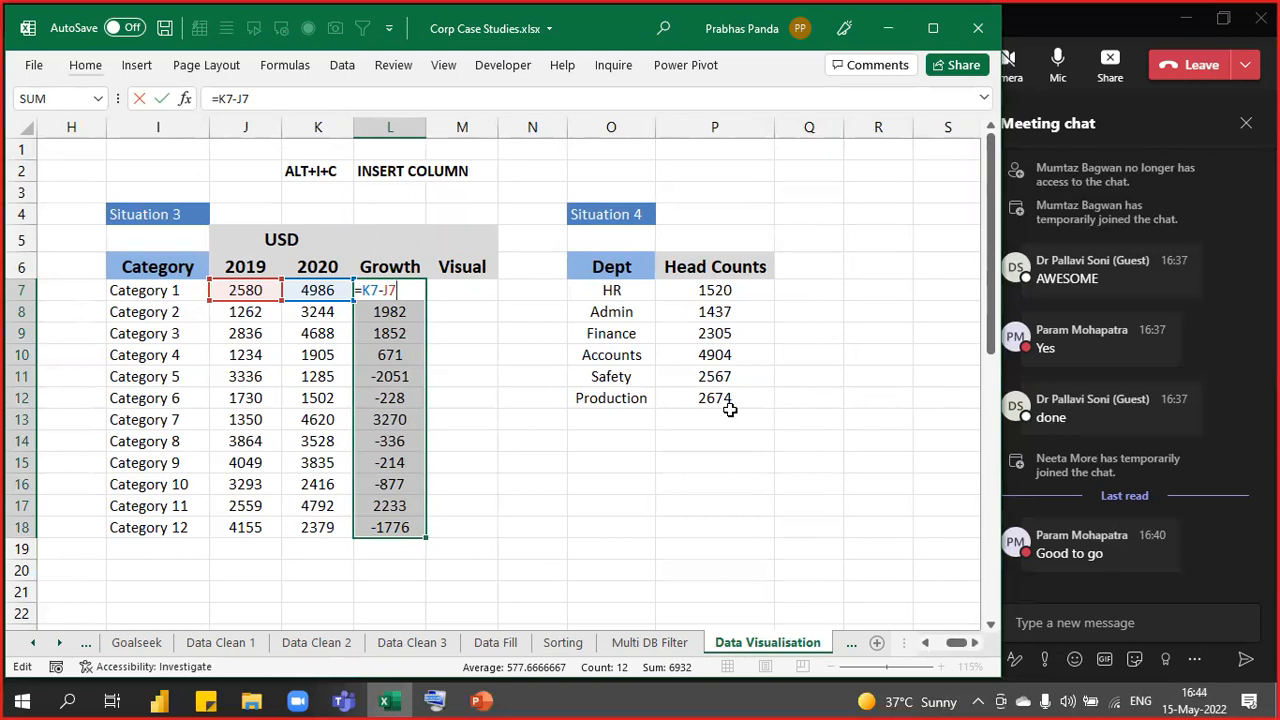
- Fill M7:M18 with =L7 so each Visual cell mirrors its Growth value
key("ctrl+Return")
key("Right")
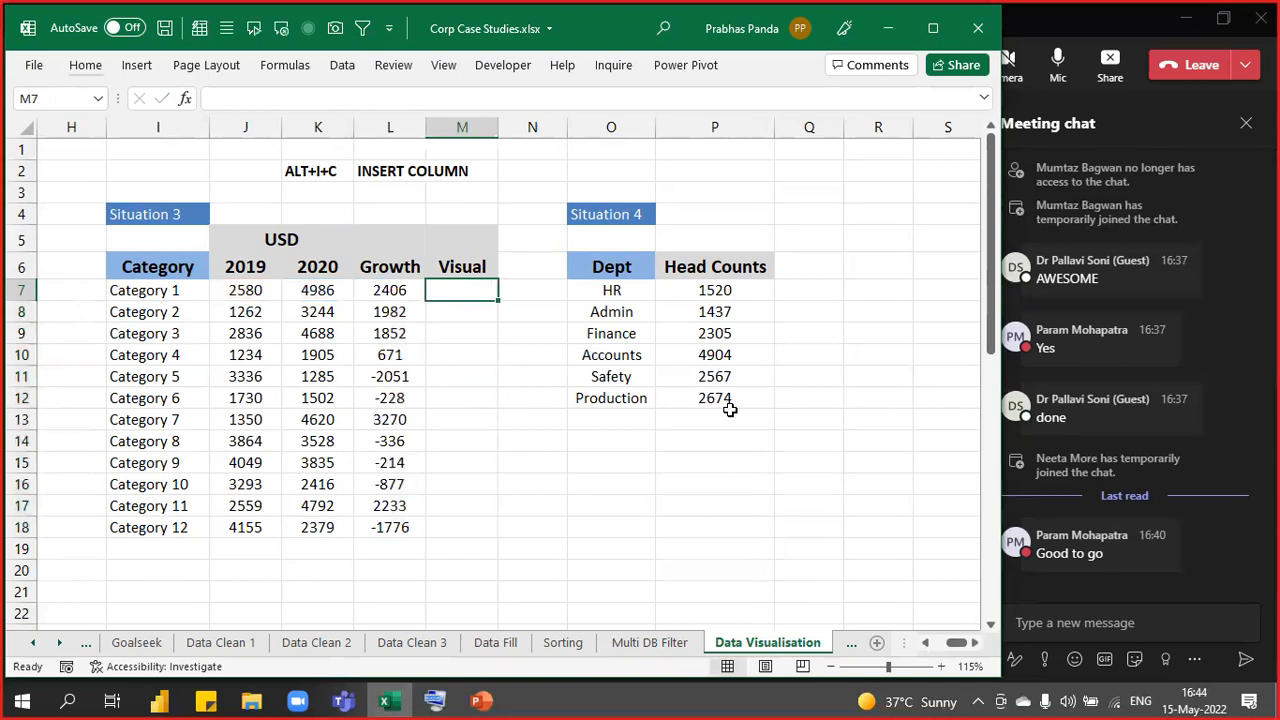
key("shift+Down")
key("shift+Down")
key("shift+Down")
key("shift+Down")
key("shift+Down")
key("shift+Down")
key("shift+Down")
key("shift+Down")
key("shift+Down")
key("shift+Down")
key("shift+Down")
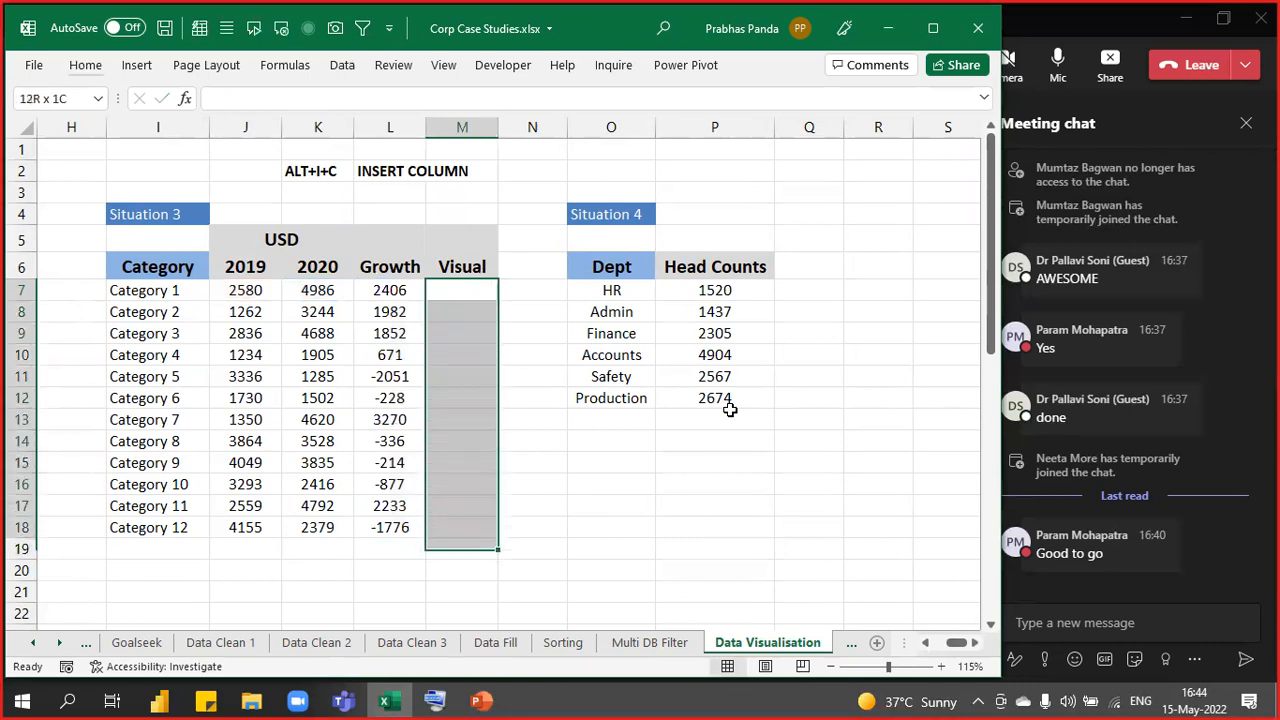
type("=")
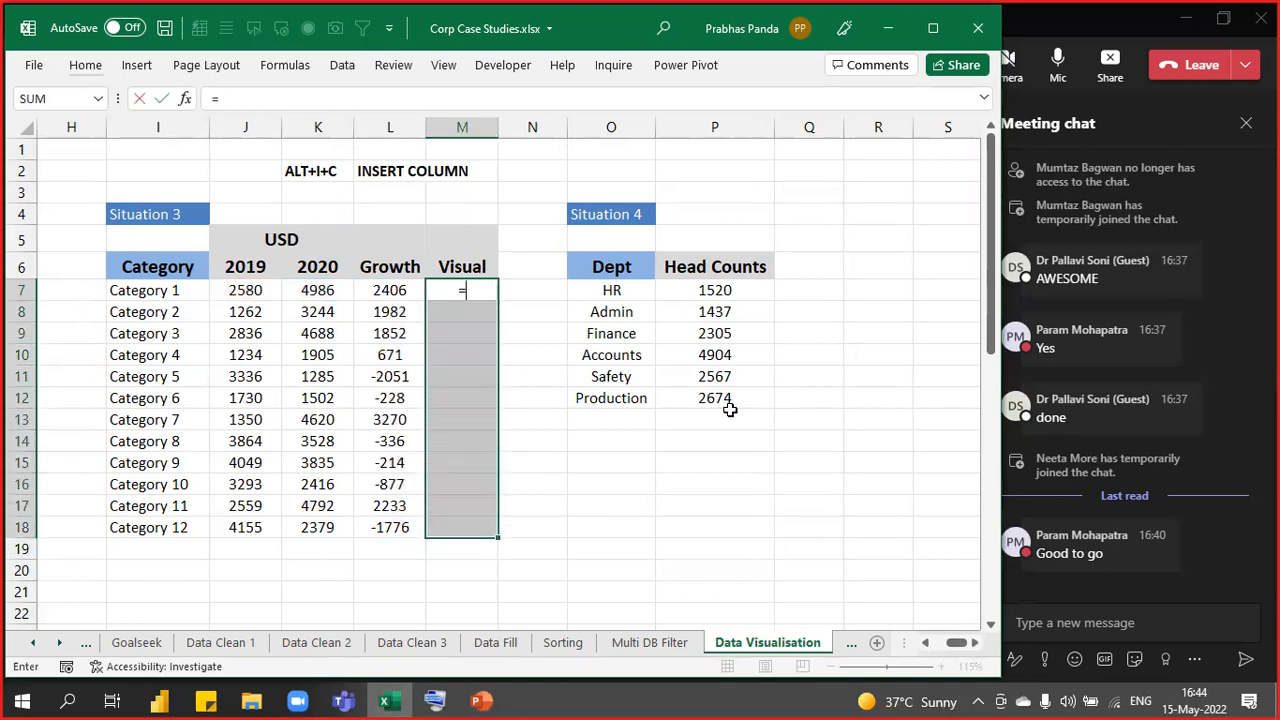
key("Left")
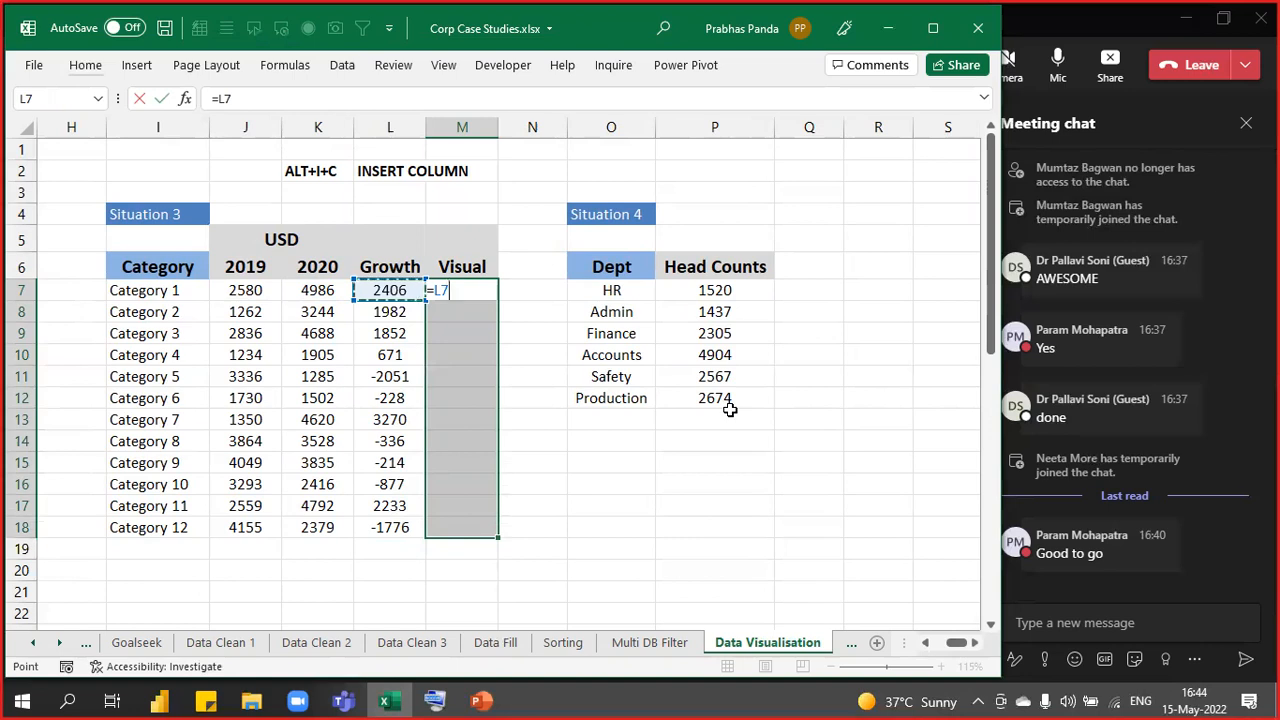
key("ctrl+Return")
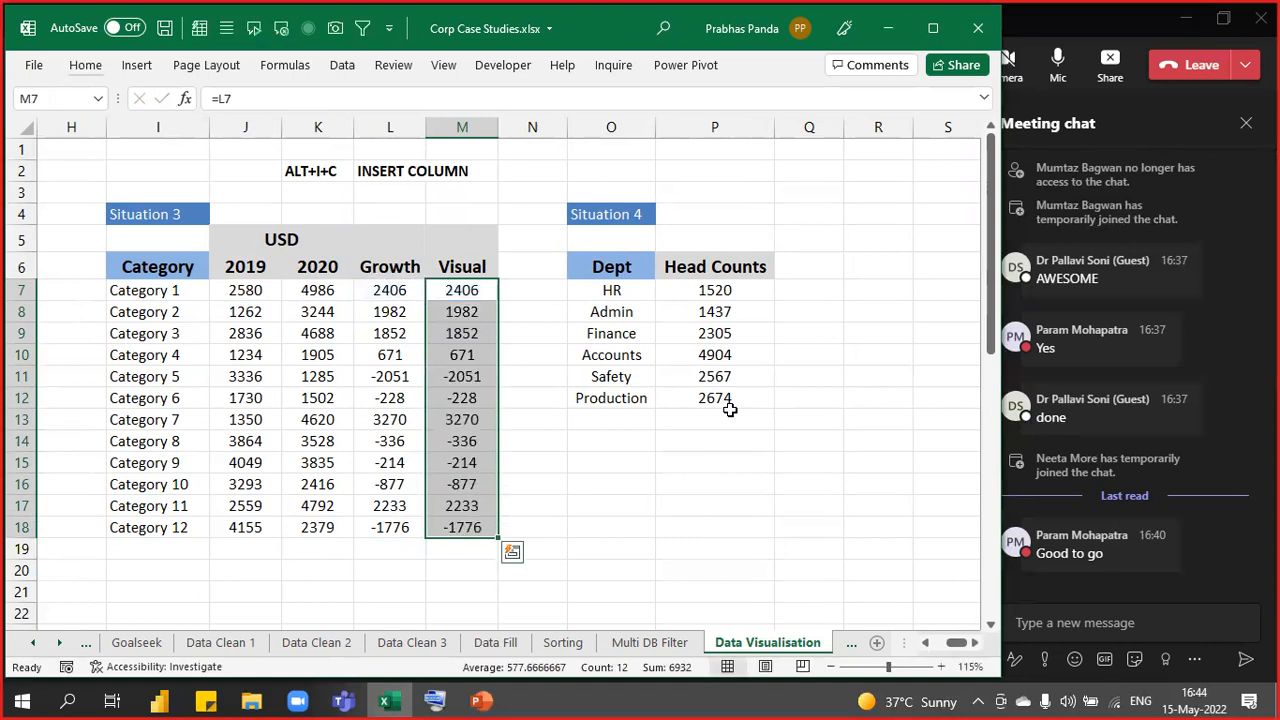
key("F2")
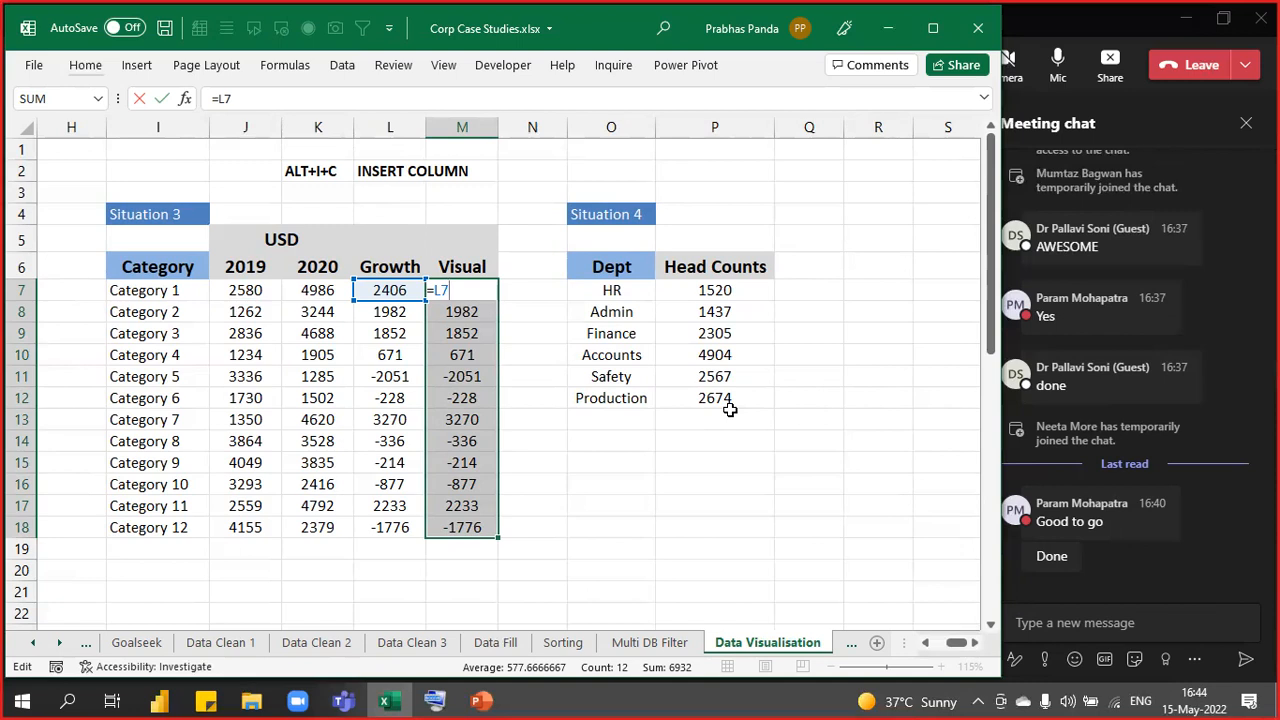
key("ctrl+Return")
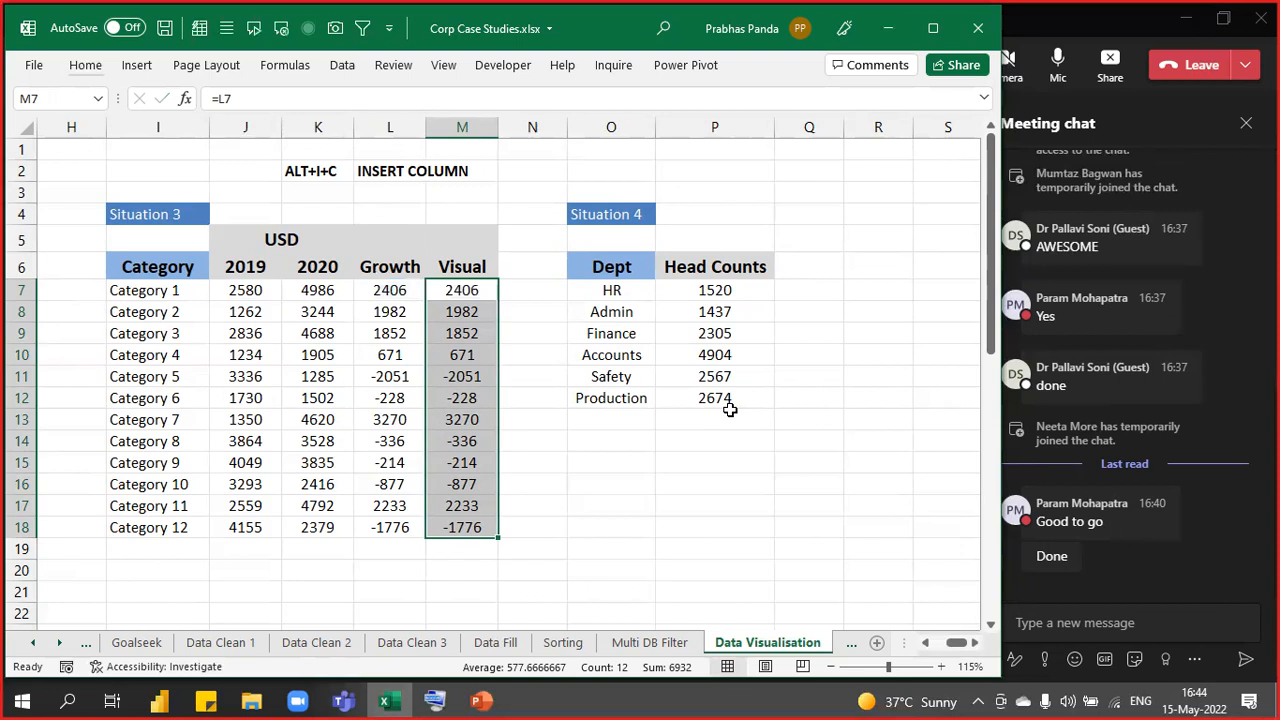
- Zoom in and bring up the Conditional Formatting Icon Sets gallery for the Visual values
scroll(342, 300, "up", 1)
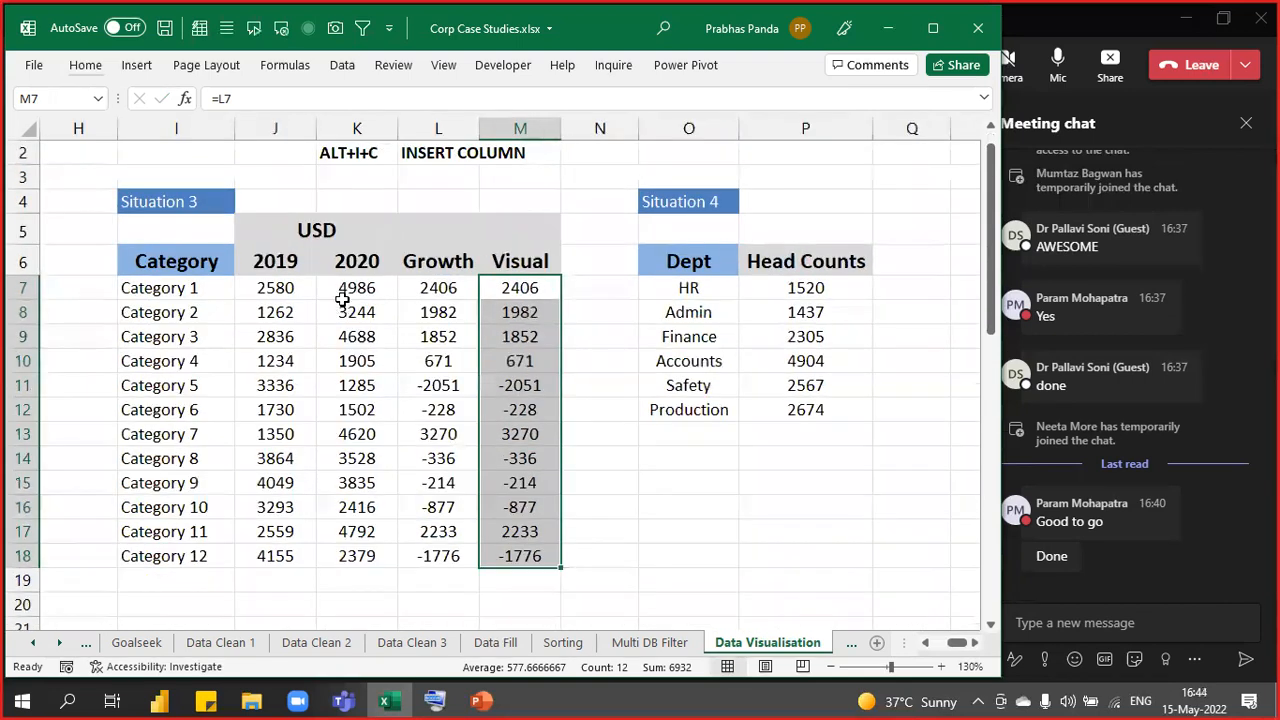
scroll(342, 300, "up", 1)
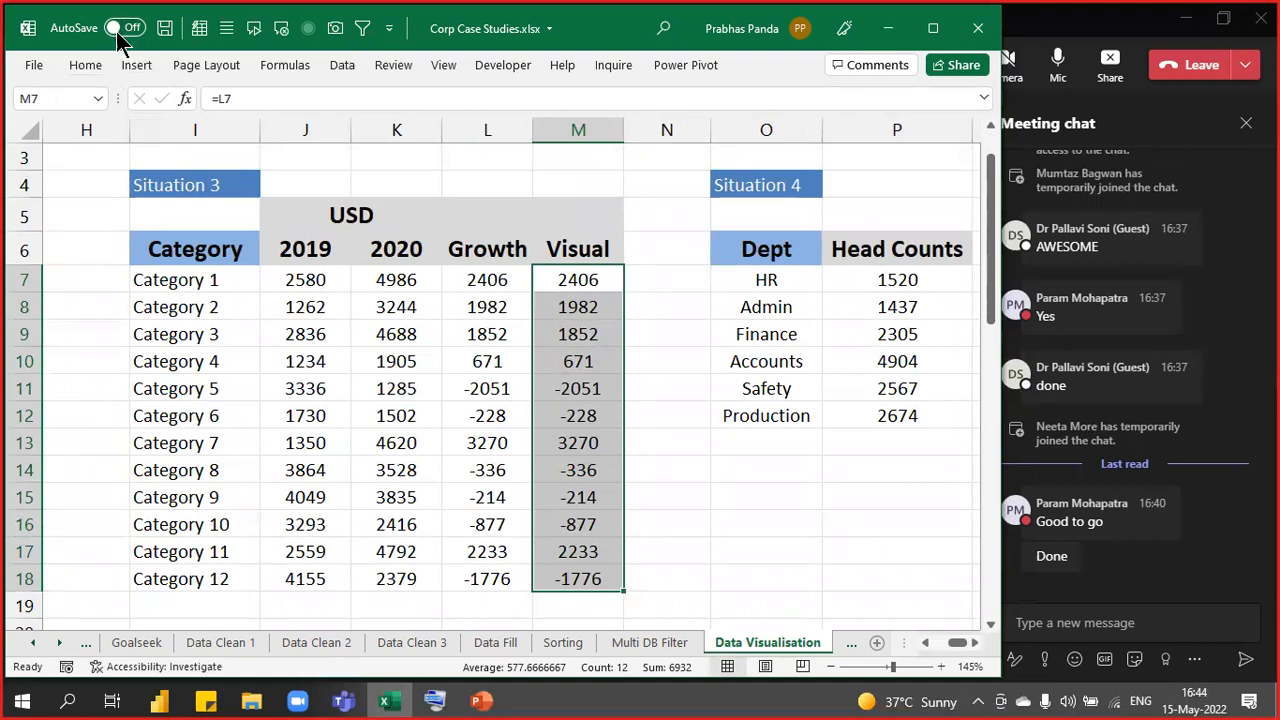
left_click(80, 61)
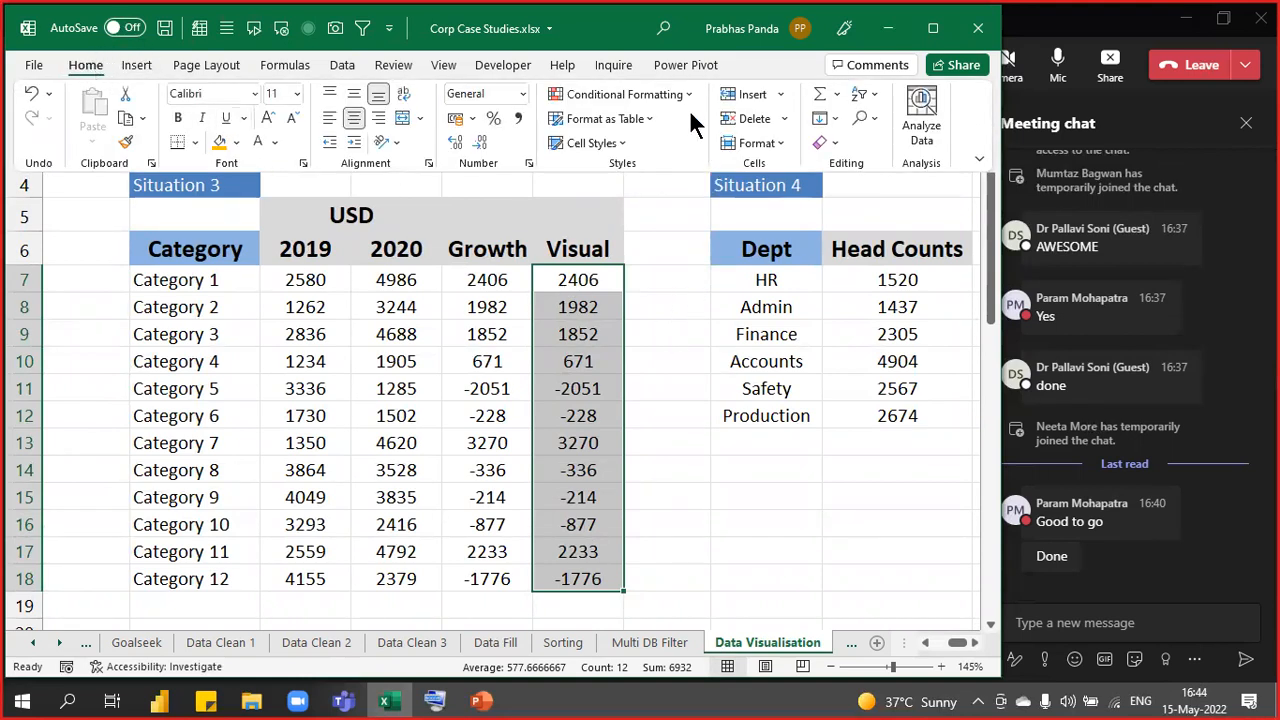
left_click(680, 94)
mouse_move(716, 316)
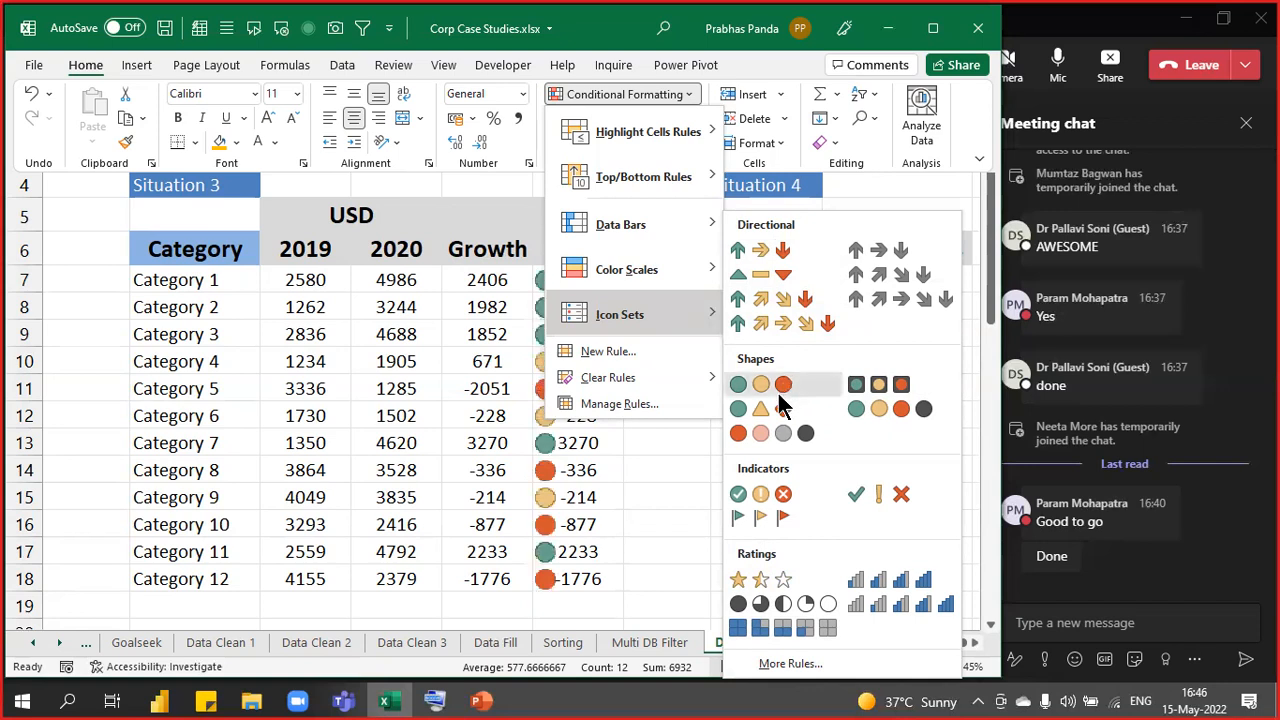
- Apply the 3 Arrows (Colored) icon set to the Visual values and widen column M
left_click(771, 260)
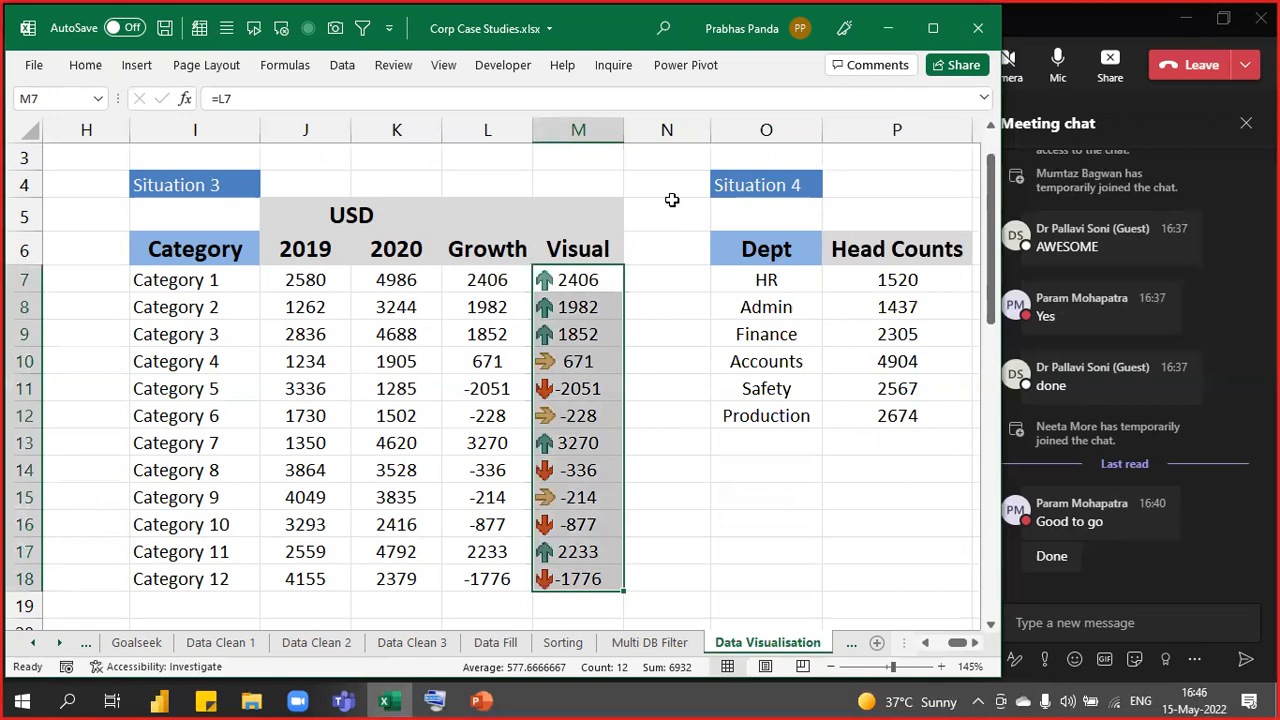
left_click_drag(623, 131, 664, 143)
left_click(744, 514)
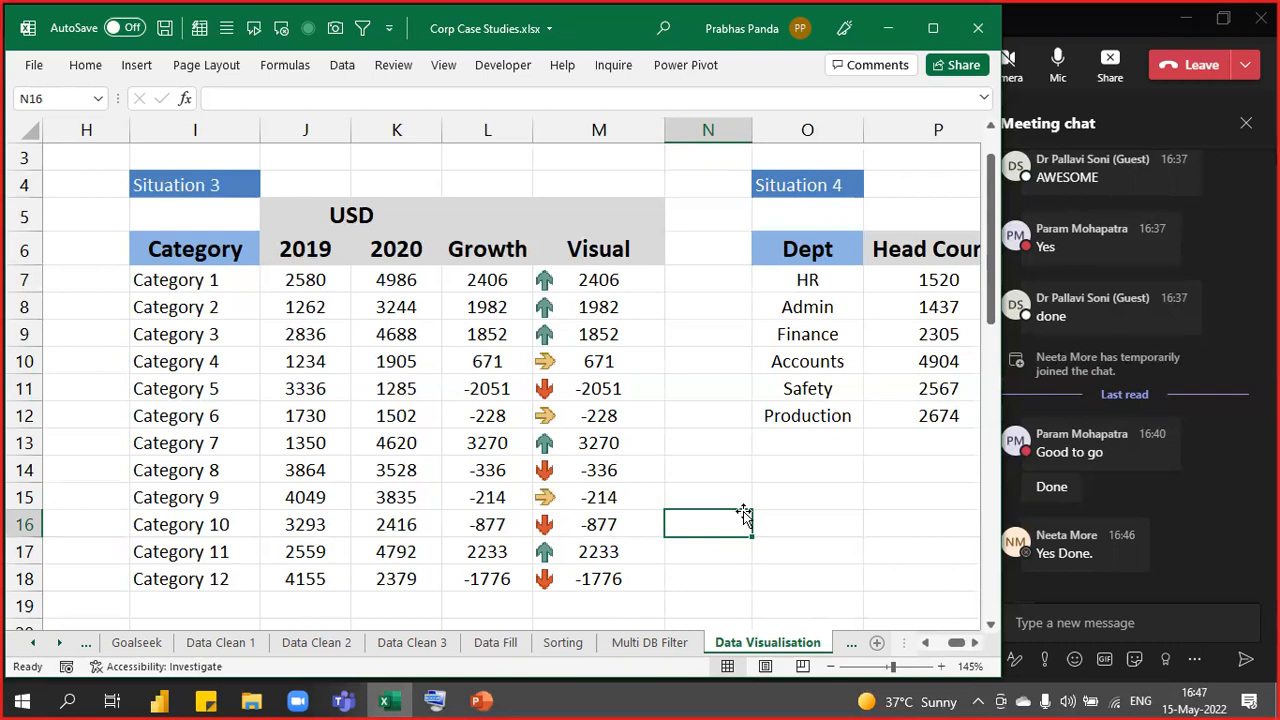
left_click(1088, 32)
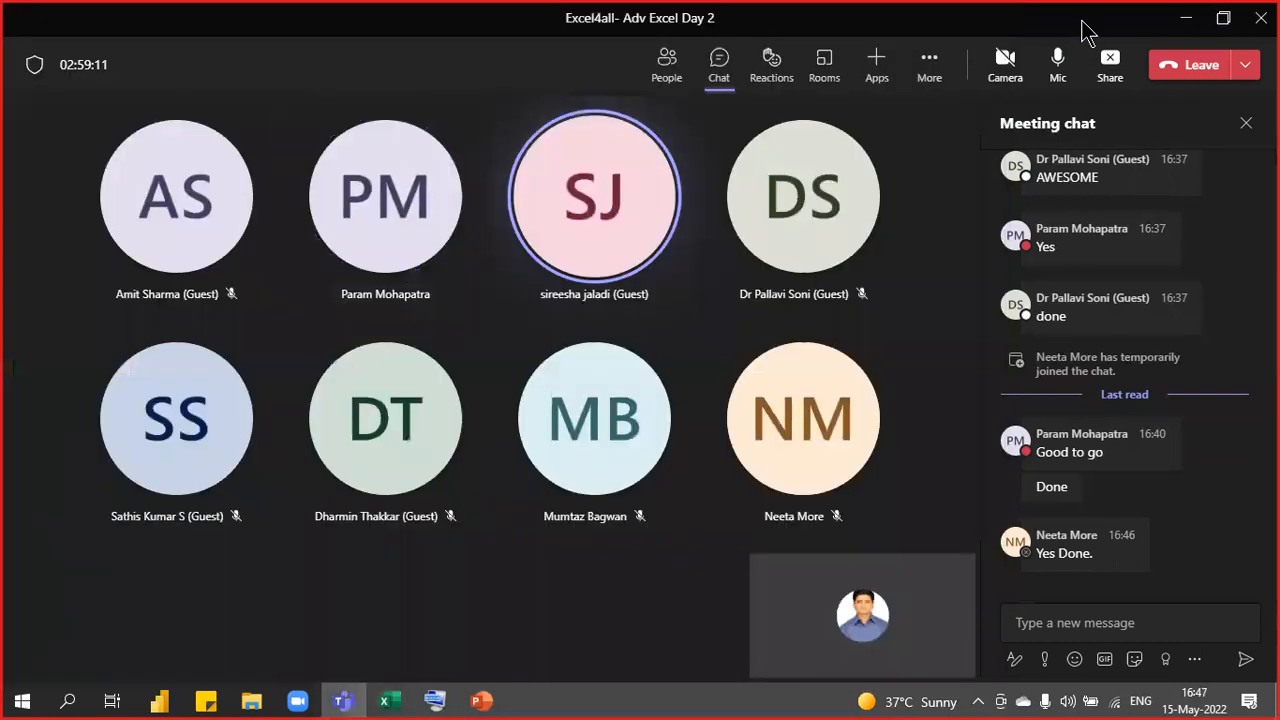
key("alt+Tab")
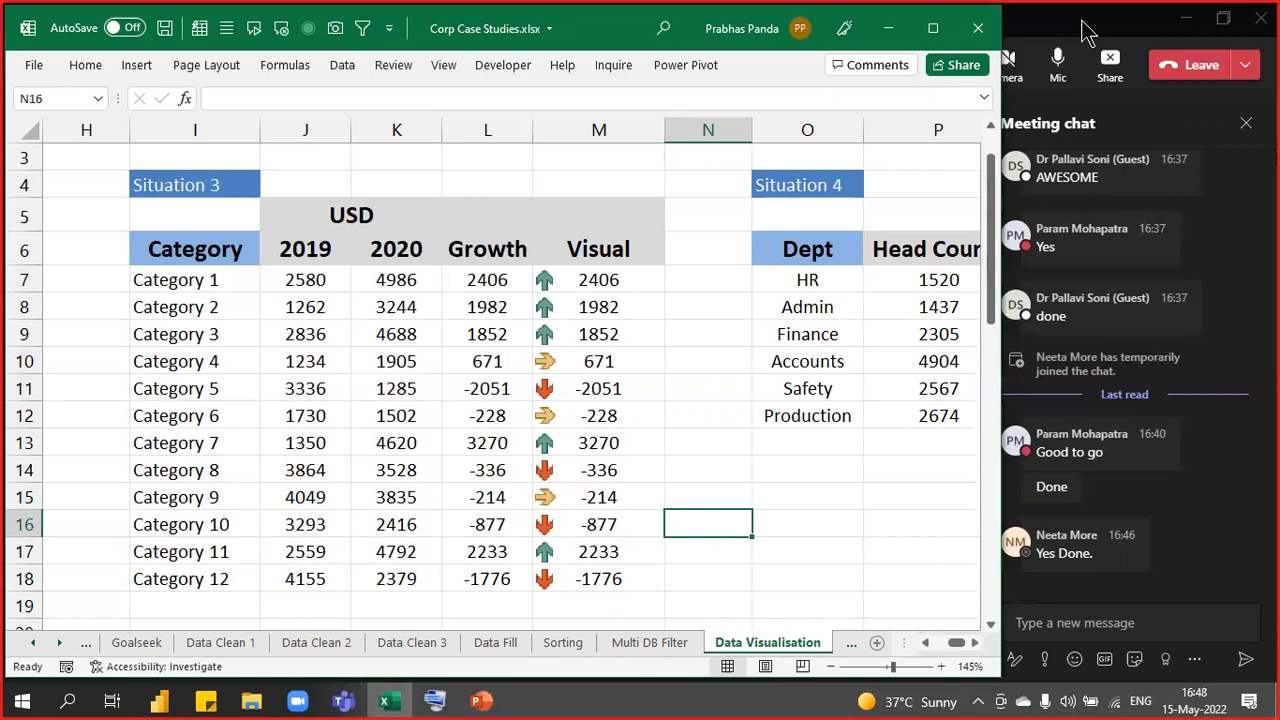
left_click_drag(600, 280, 608, 334)
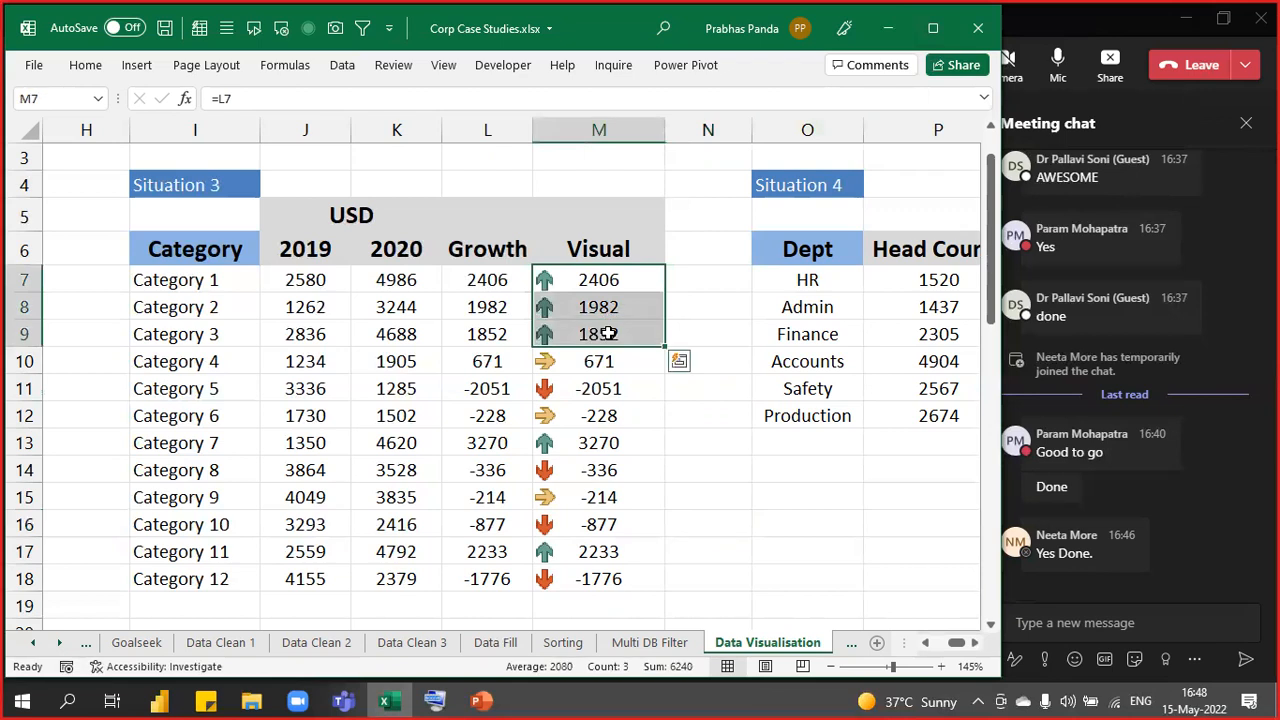
left_click(581, 396)
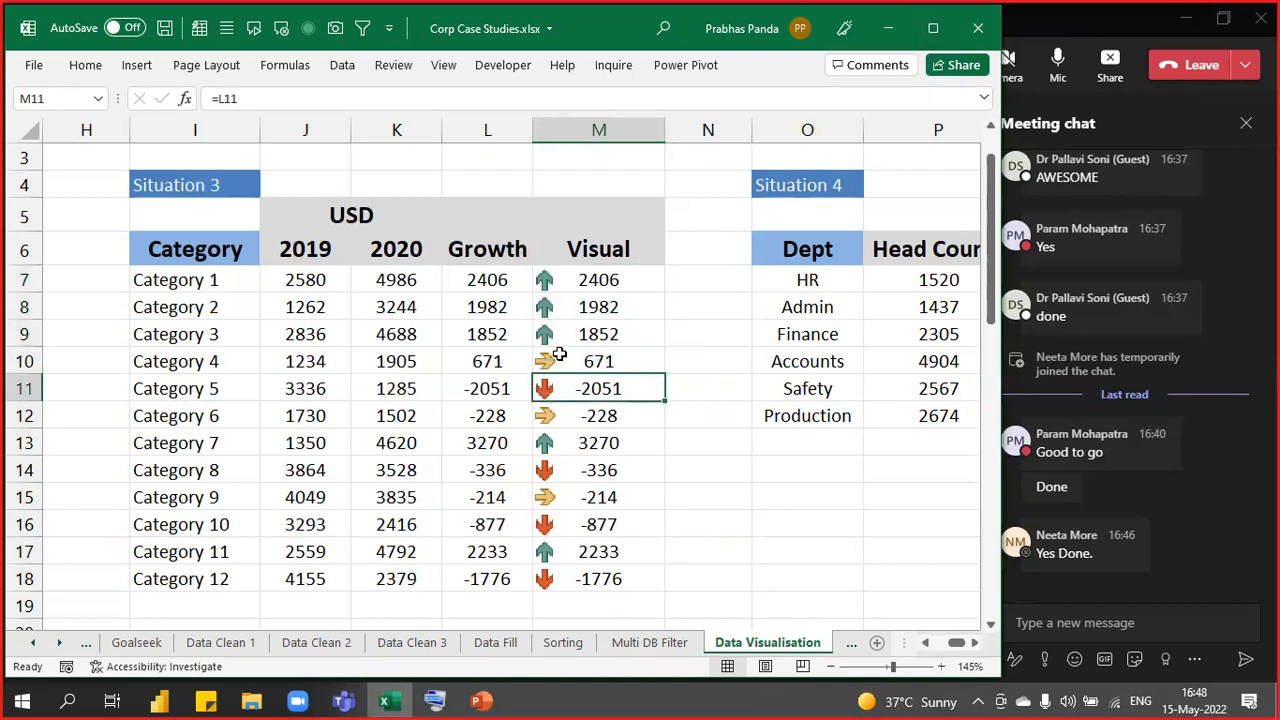
key("Up")
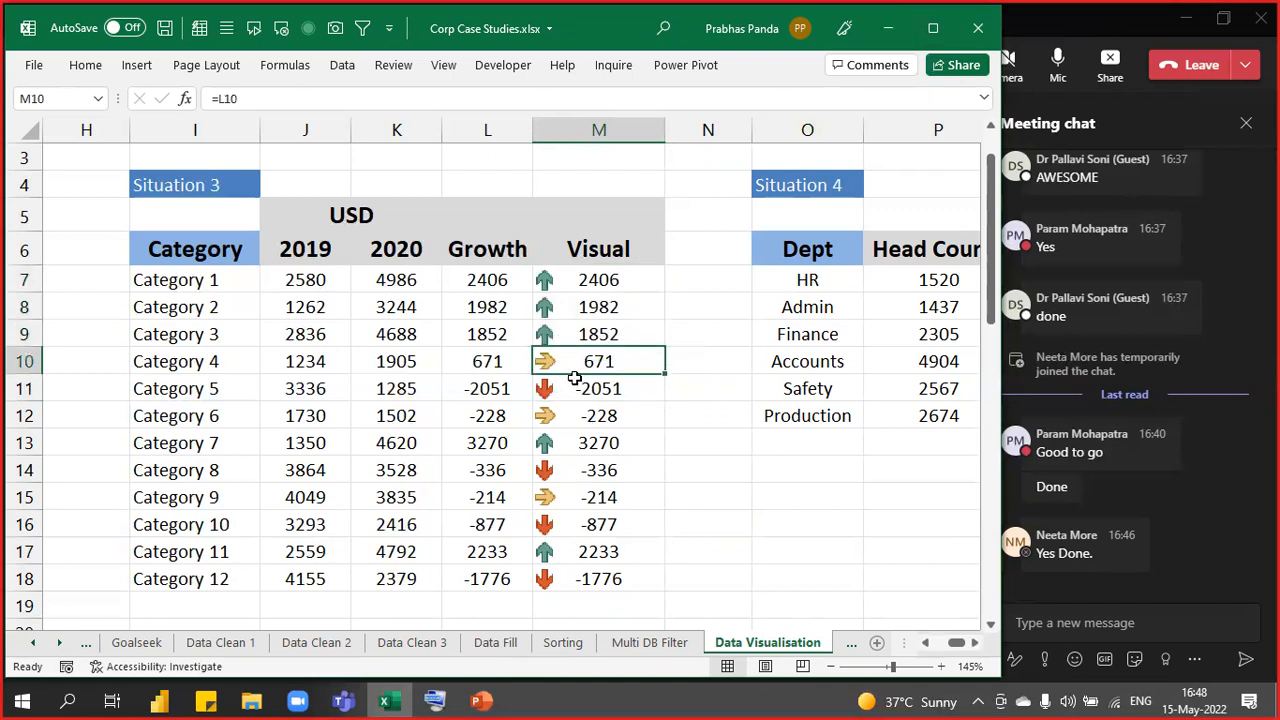
left_click(580, 415, "ctrl")
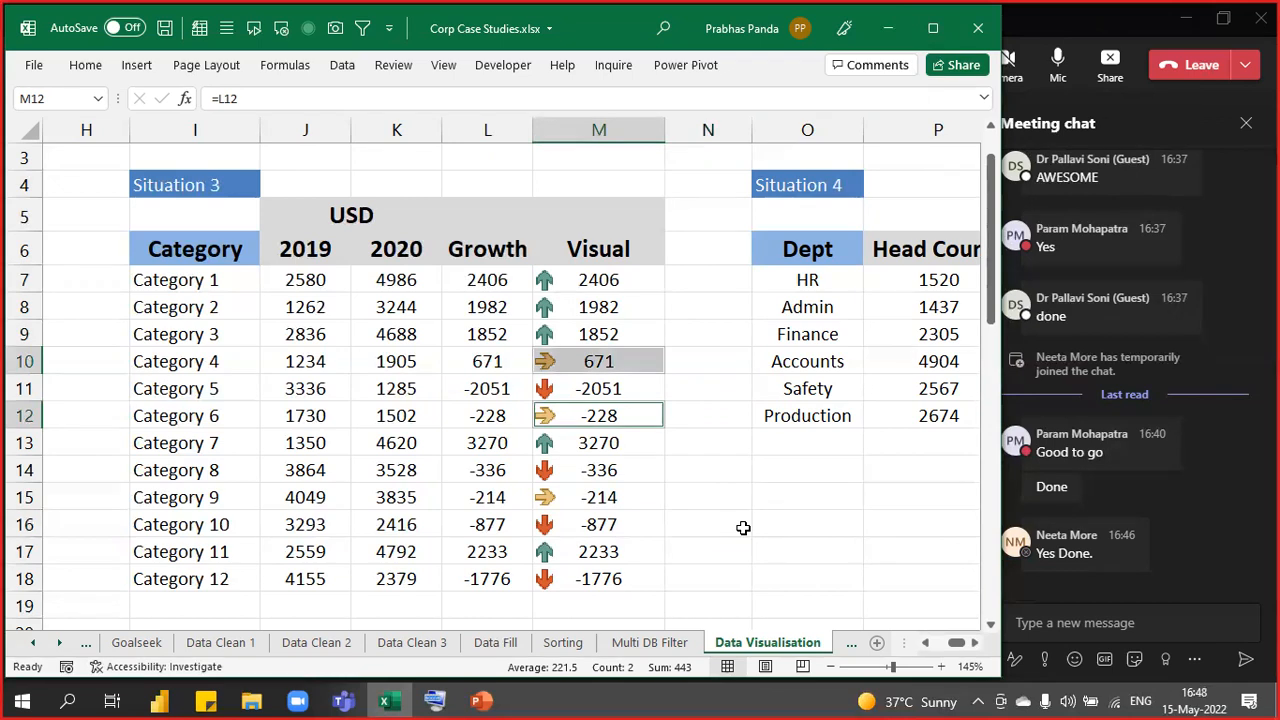
left_click(620, 497)
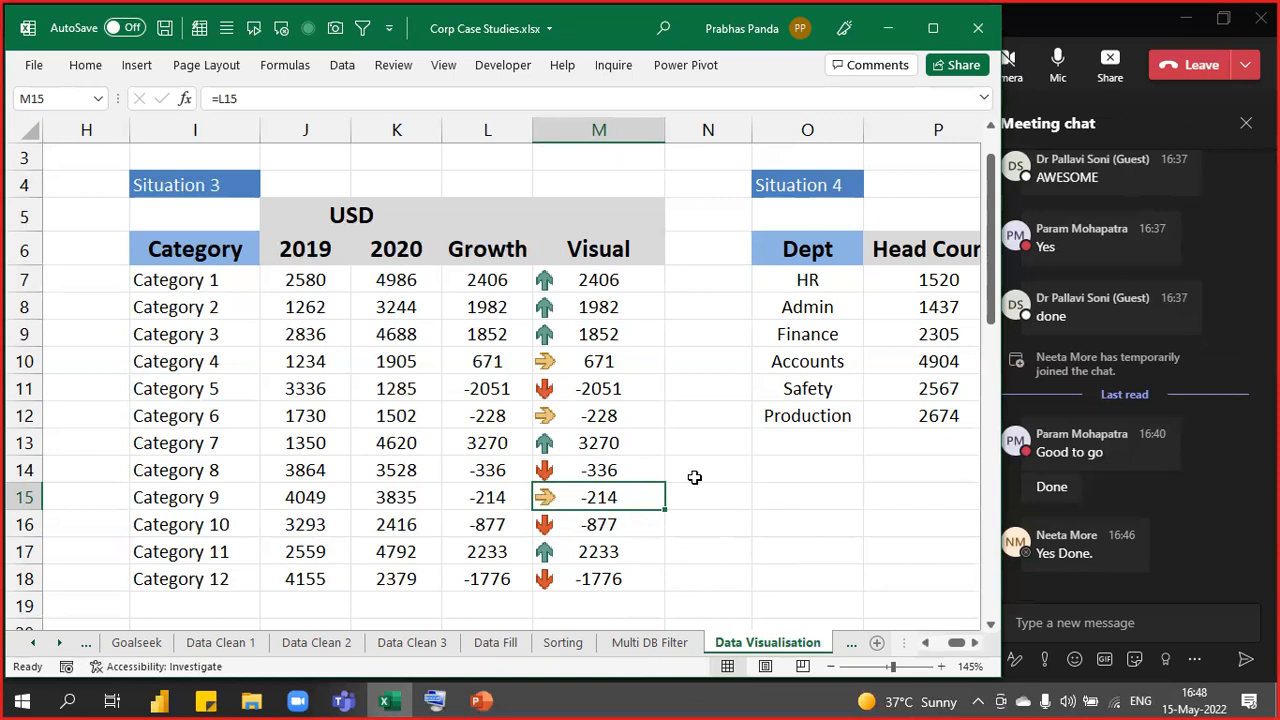
- Enter =AVERAGE(M7:M18) in N8 as a check on the Visual values, giving 577.667
left_click(690, 305)
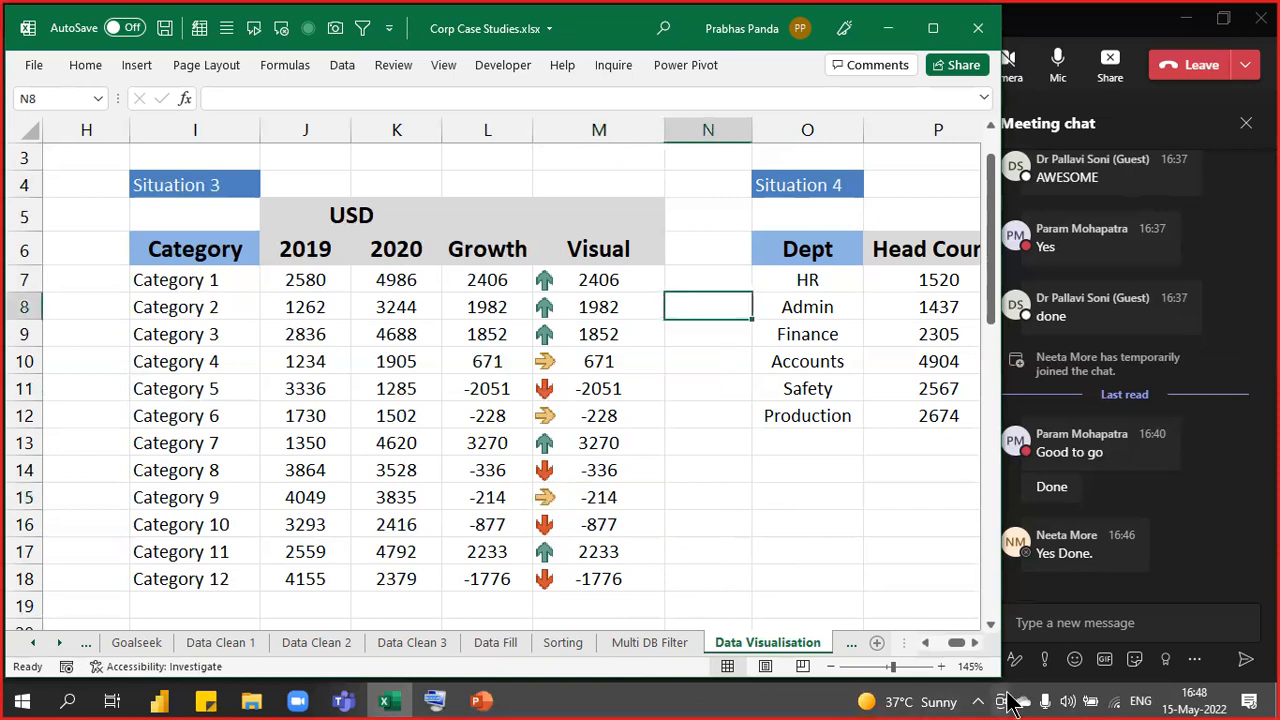
type("=average")
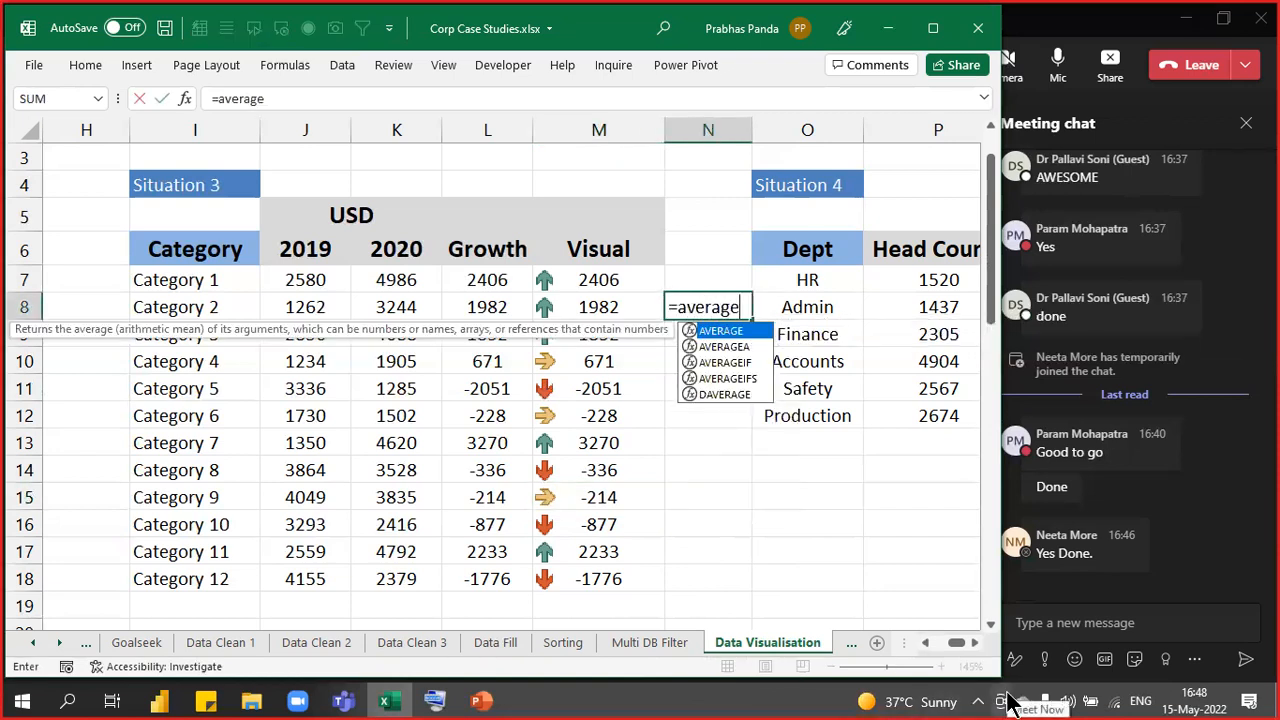
key("Tab")
key("Left")
key("Up")
key("ctrl+shift+Down")
key("Return")
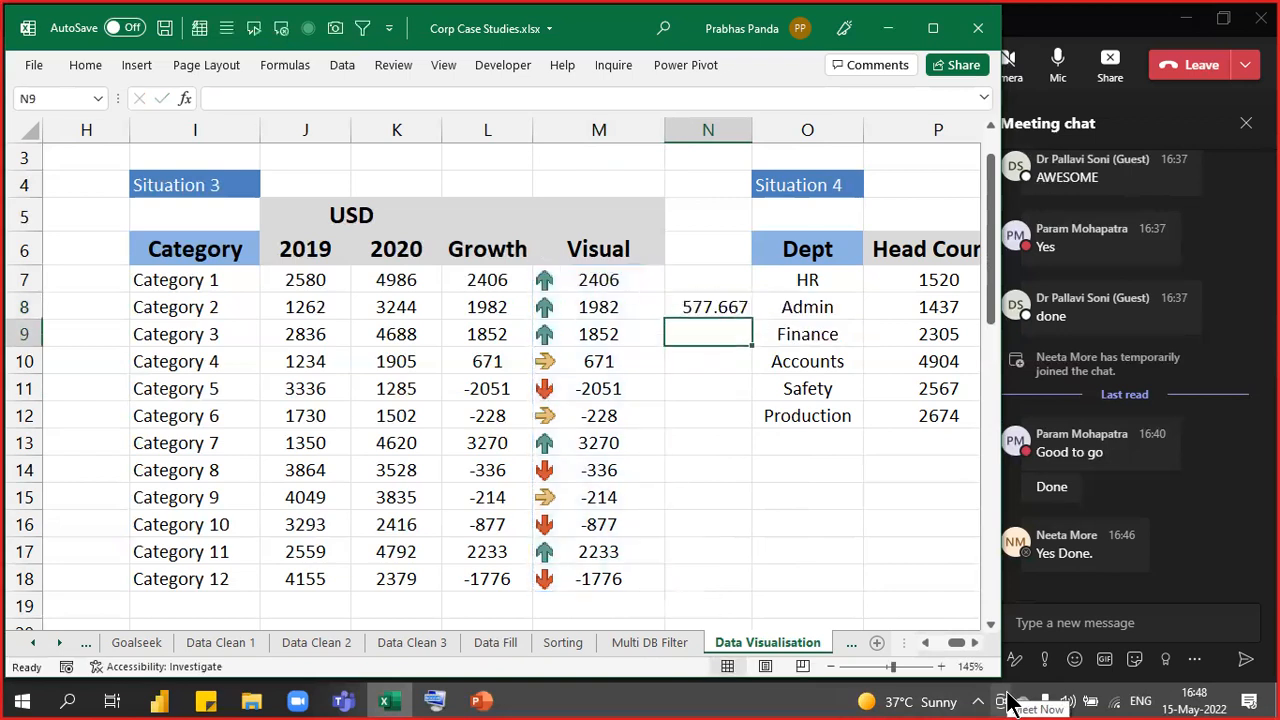
key("Up")
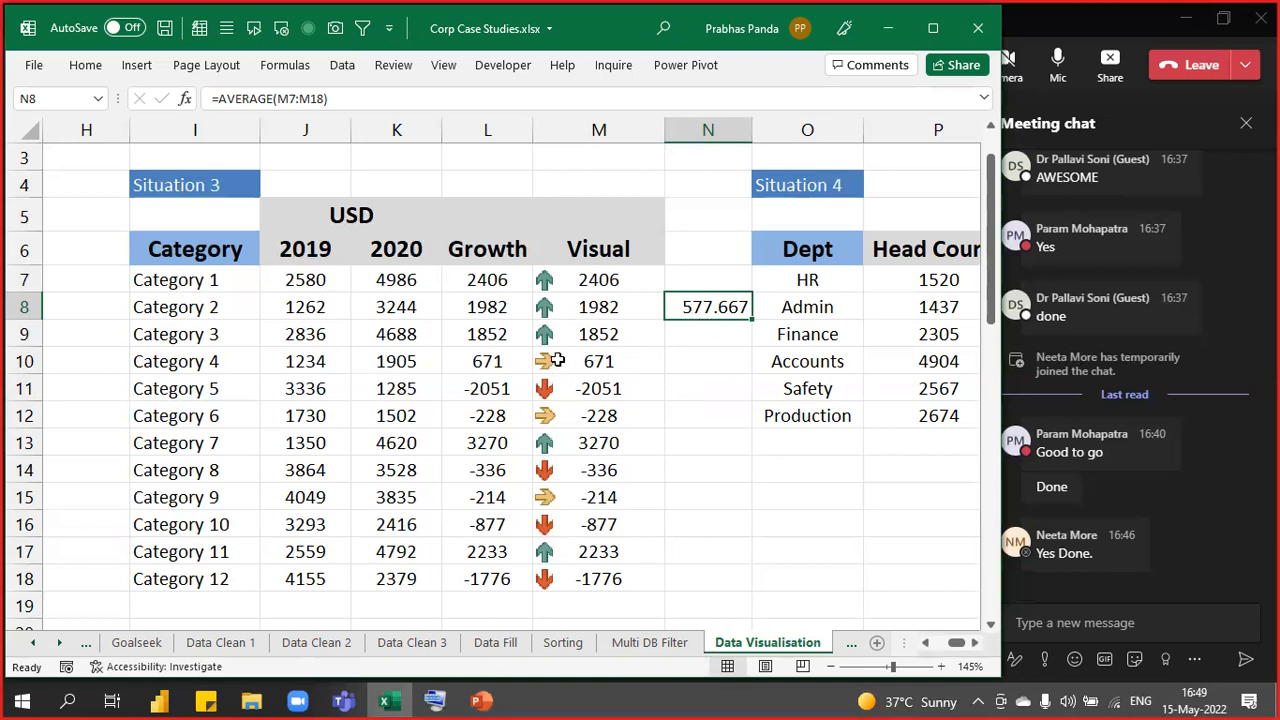
key("ctrl")
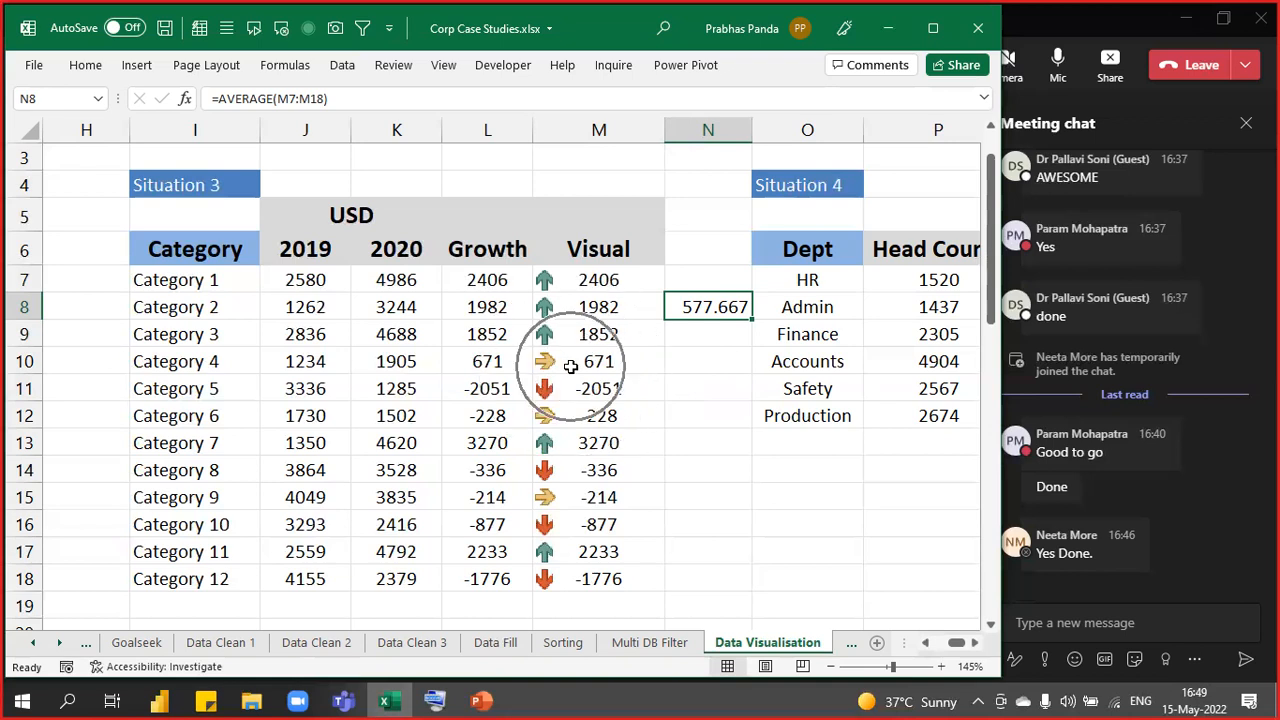
key("ctrl")
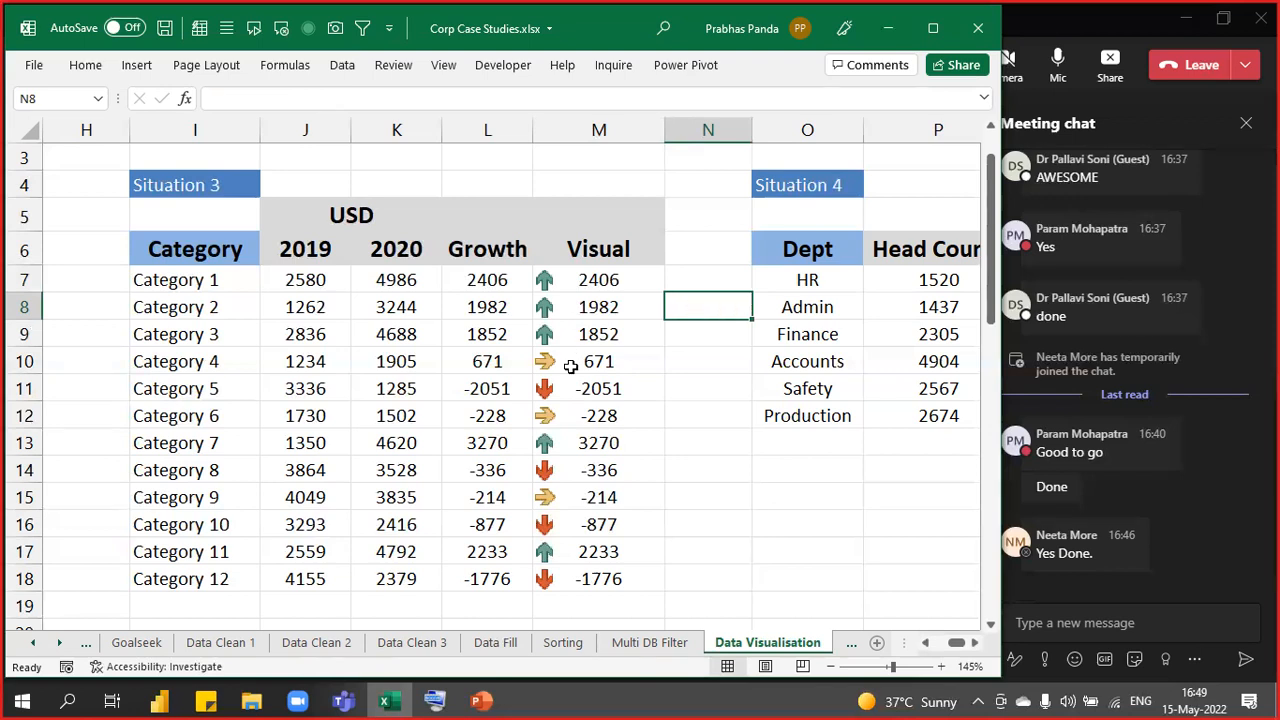
- Select the Visual cells M7 through M18 and expand the Home ribbon
key("Left")
key("Up")
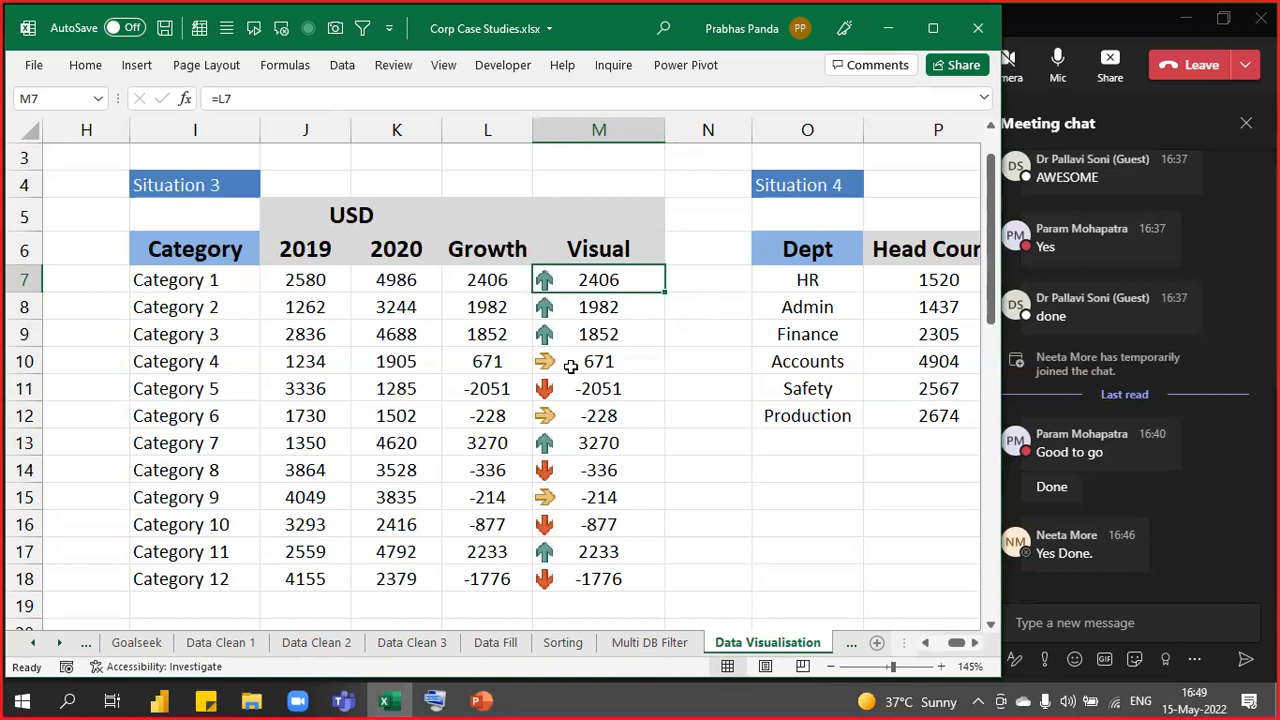
left_click_drag(605, 278, 570, 580)
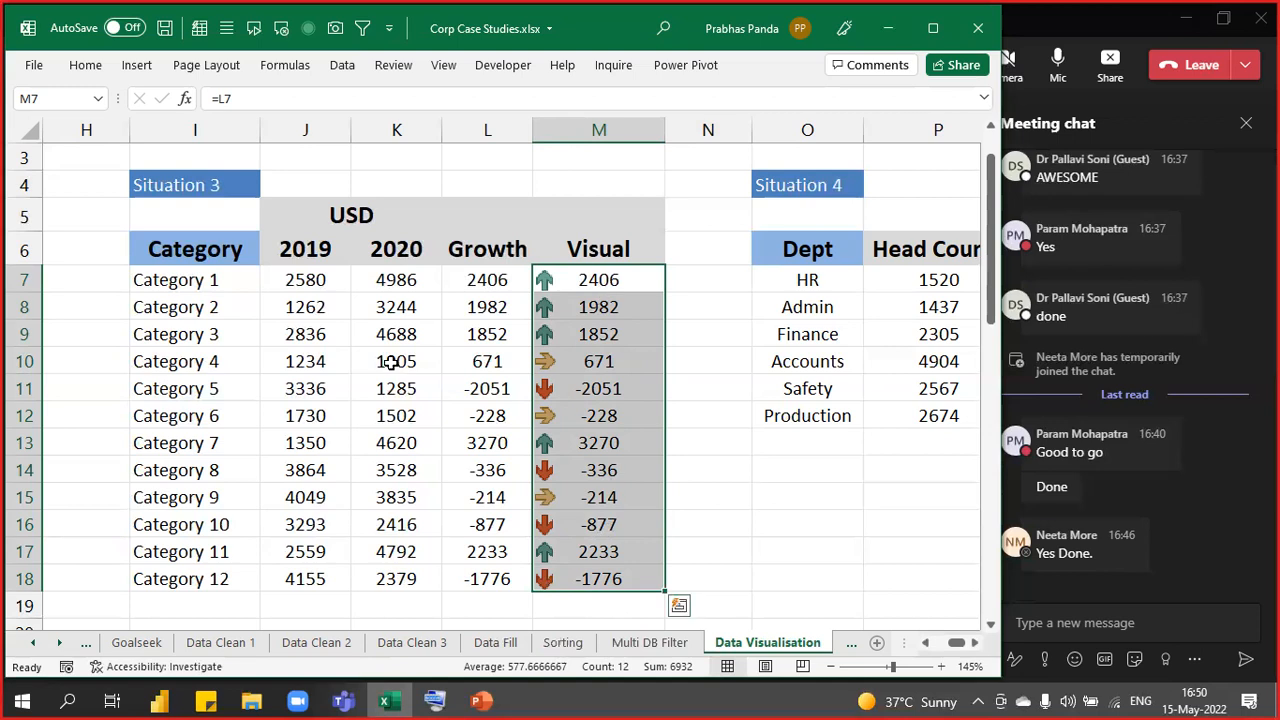
left_click(80, 68)
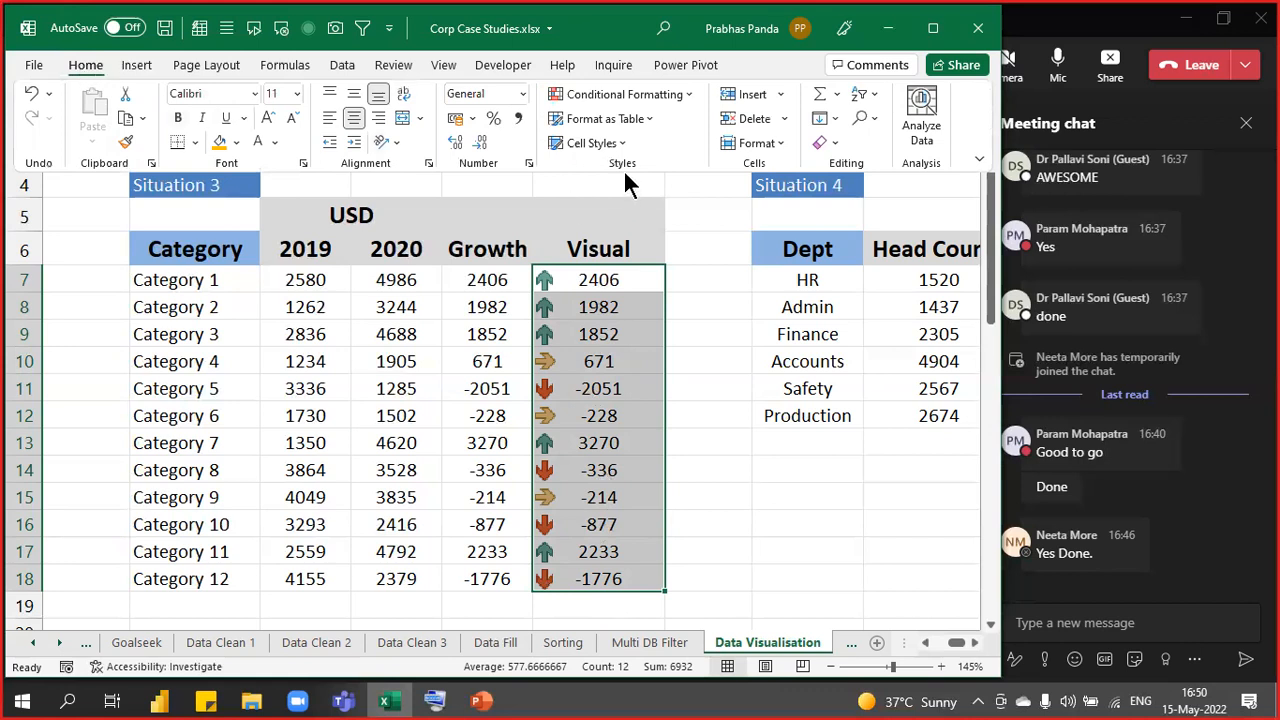
- Open the Visual column's arrow icon-set rule for editing, moved to the upper left
left_click(686, 96)
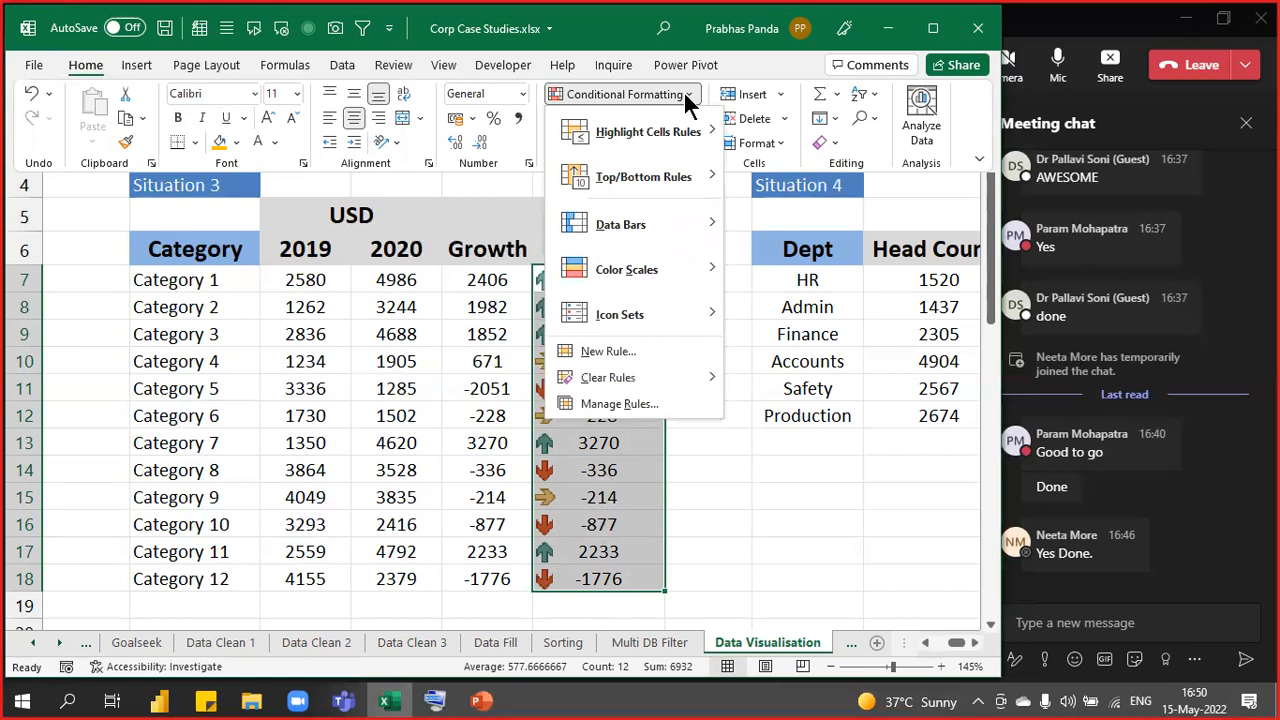
left_click(638, 410)
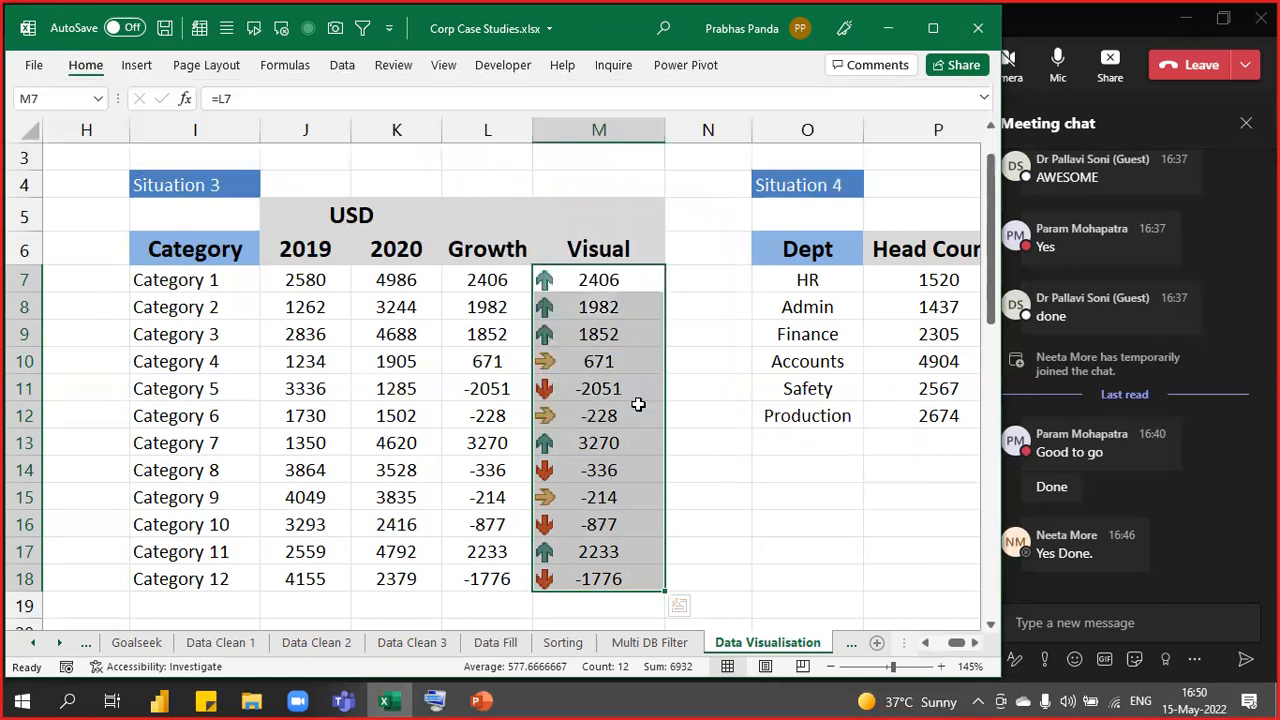
left_click(627, 162)
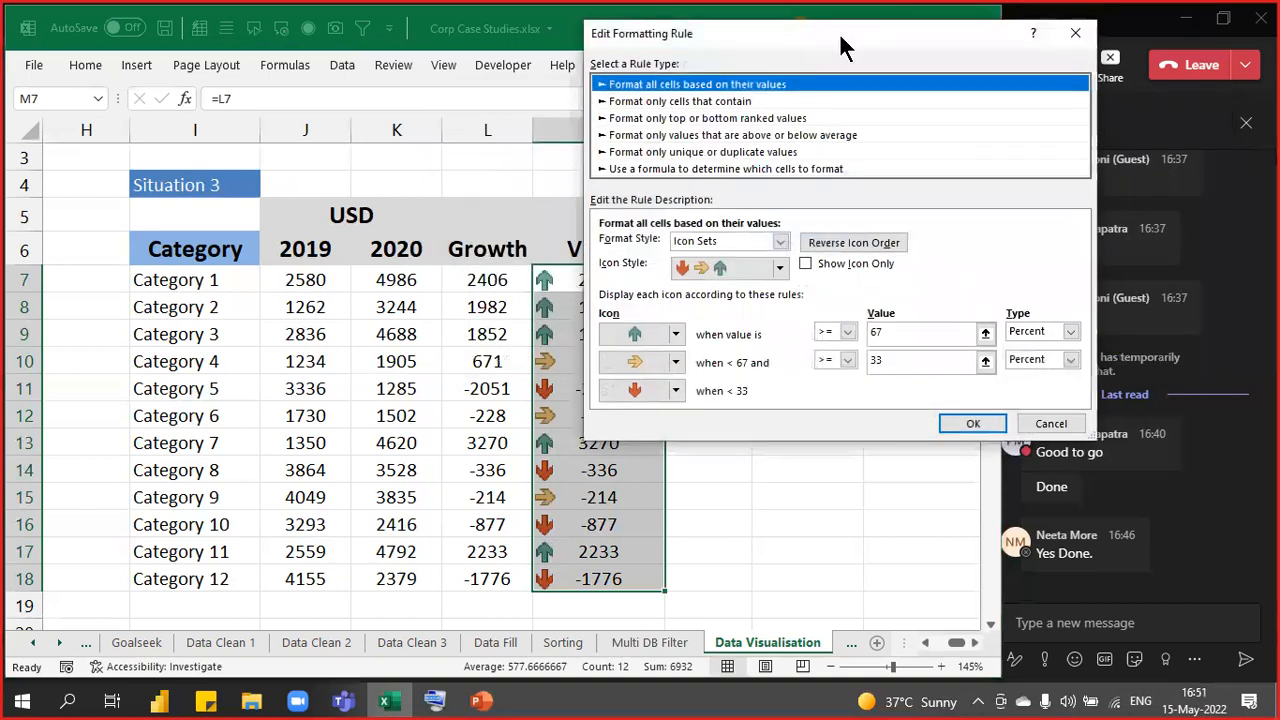
left_click_drag(839, 32, 277, 83)
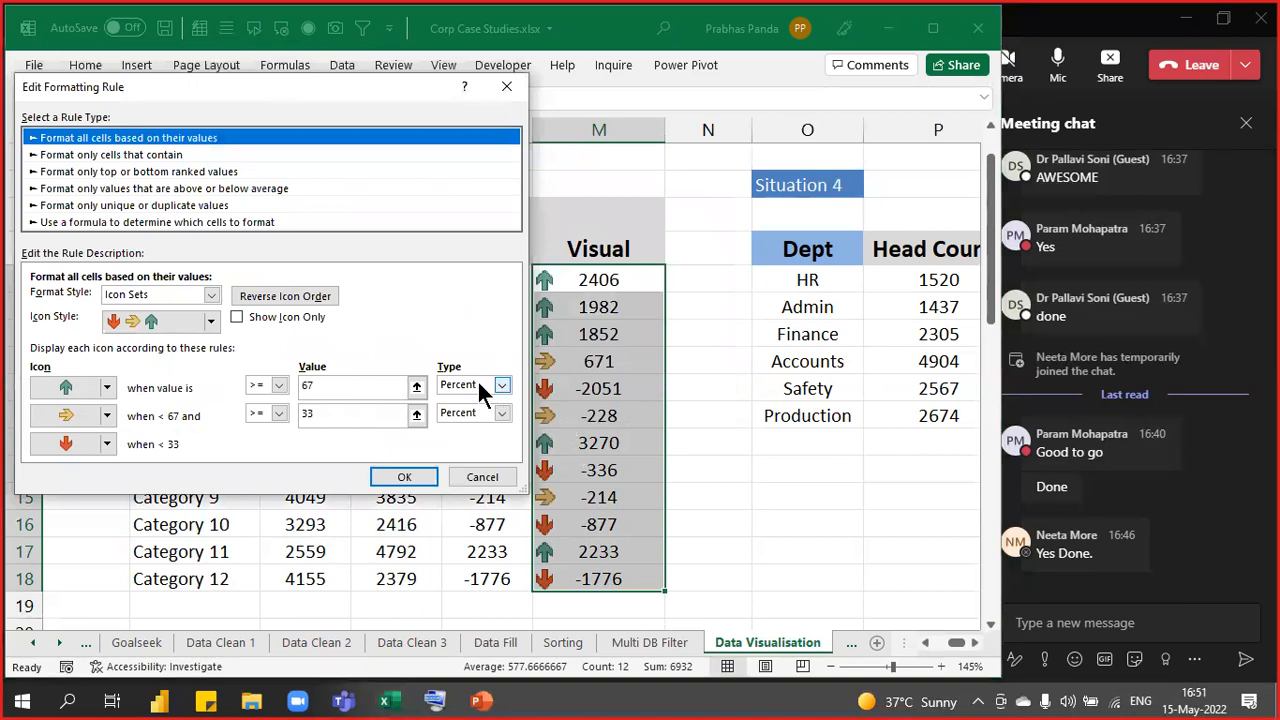
- Make both arrow thresholds Number type at 0, with the green operator changed to >
left_click(484, 390)
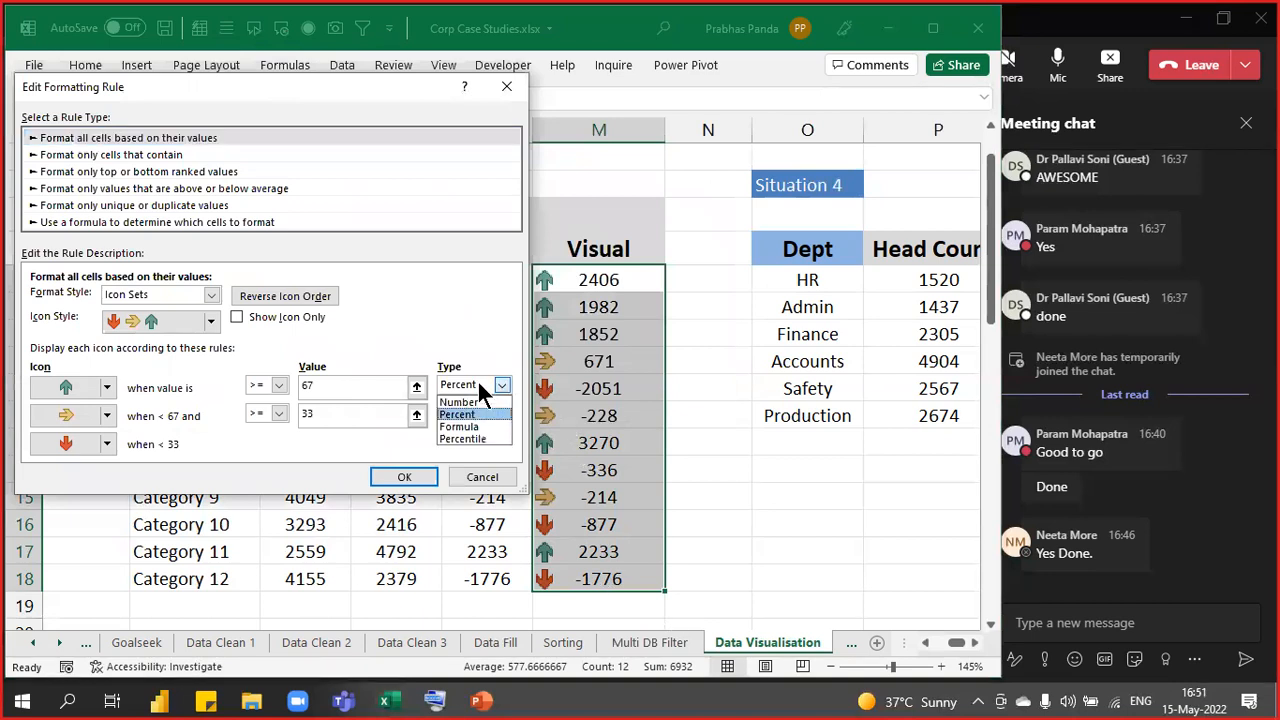
left_click(477, 403)
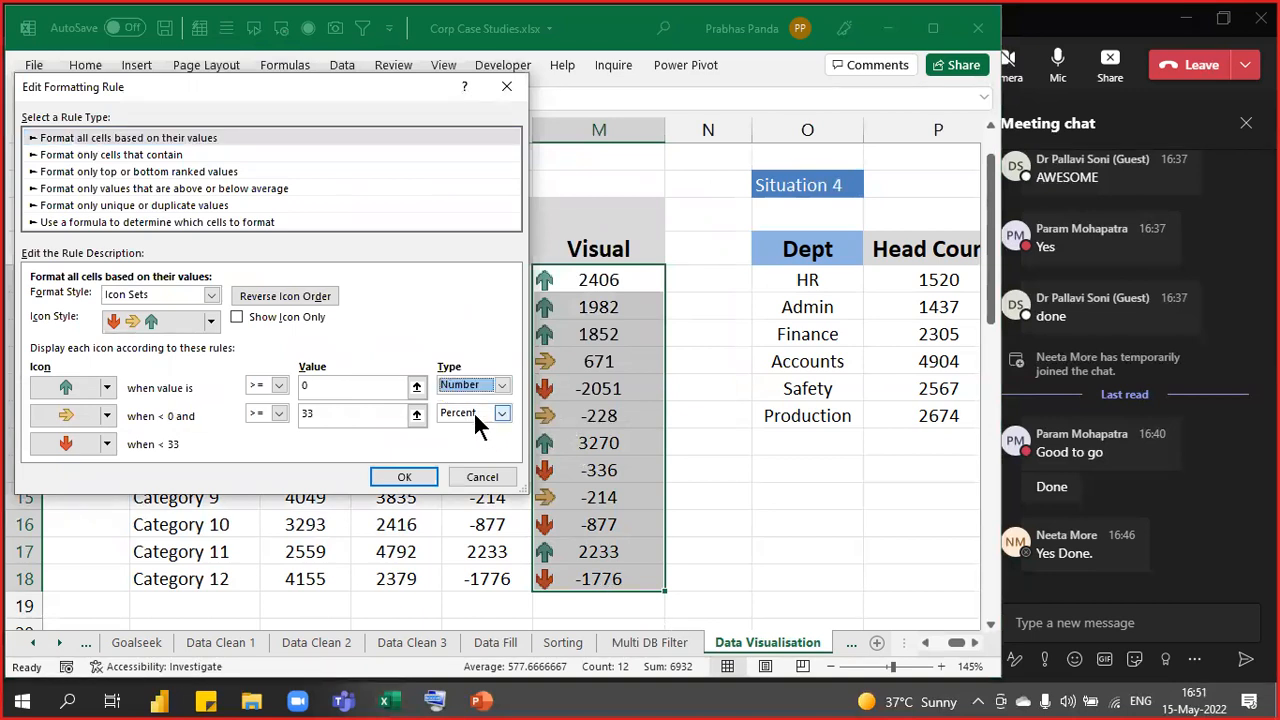
left_click(473, 411)
left_click(475, 428)
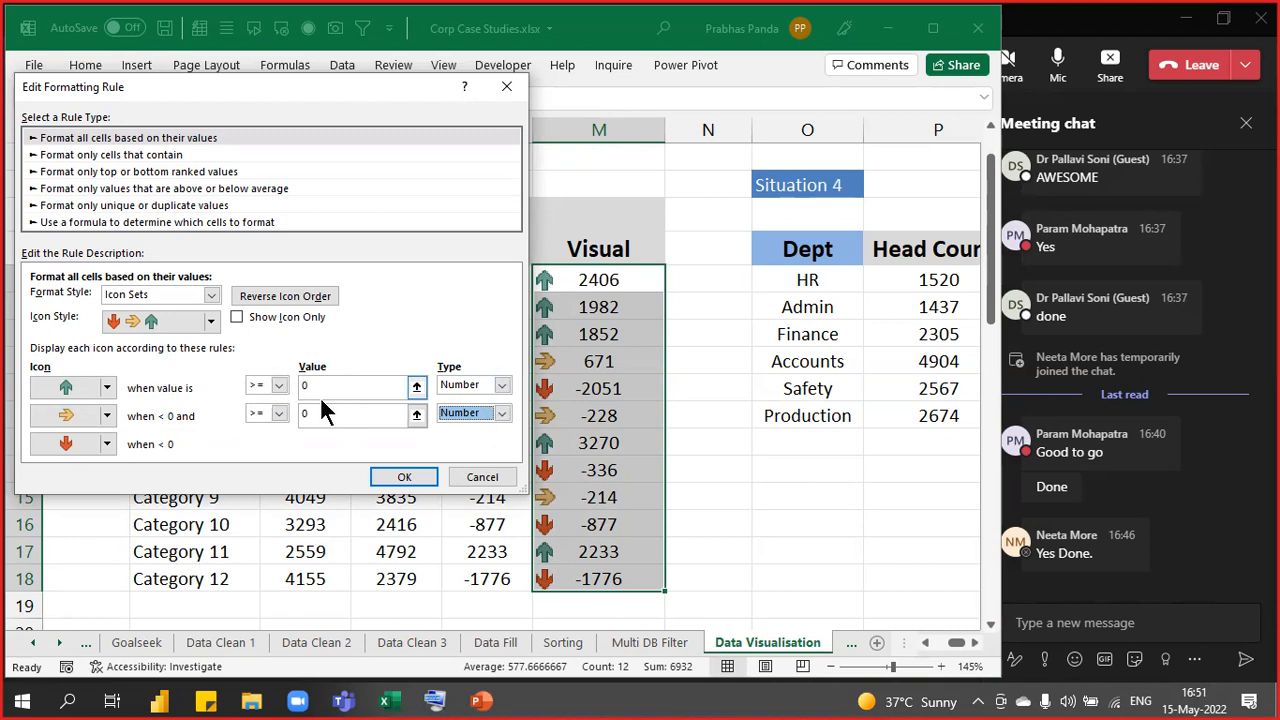
left_click(279, 386)
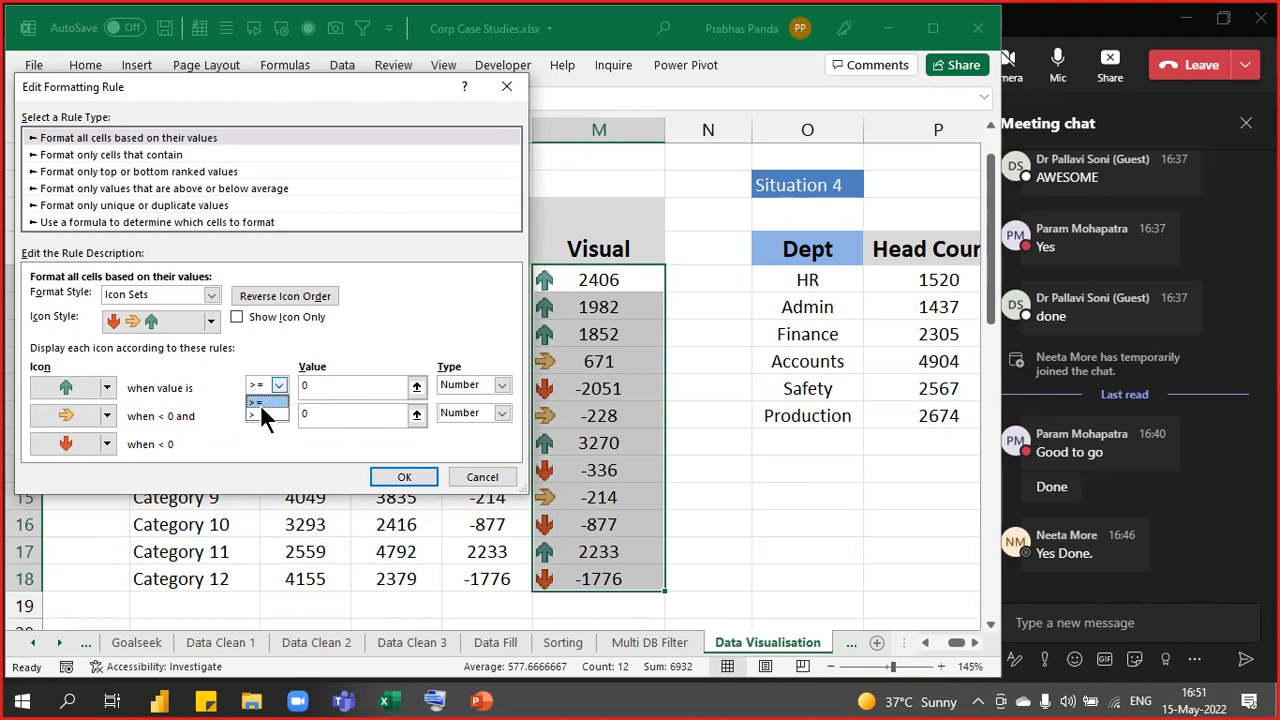
left_click(259, 412)
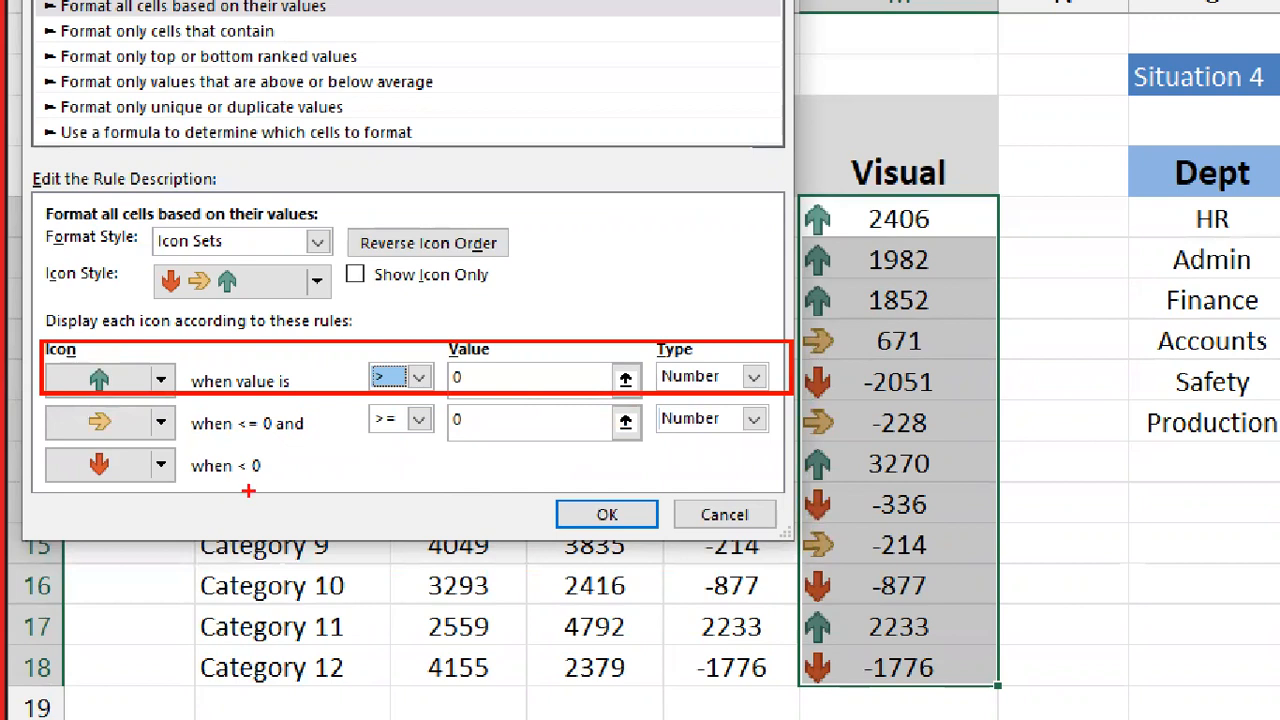
- Turn on Show Icon Only for the arrow rule and apply it
mouse_move(40, 440)
left_mouse_down()
mouse_move(140, 494)
mouse_move(310, 552)
mouse_move(276, 490)
left_mouse_up()
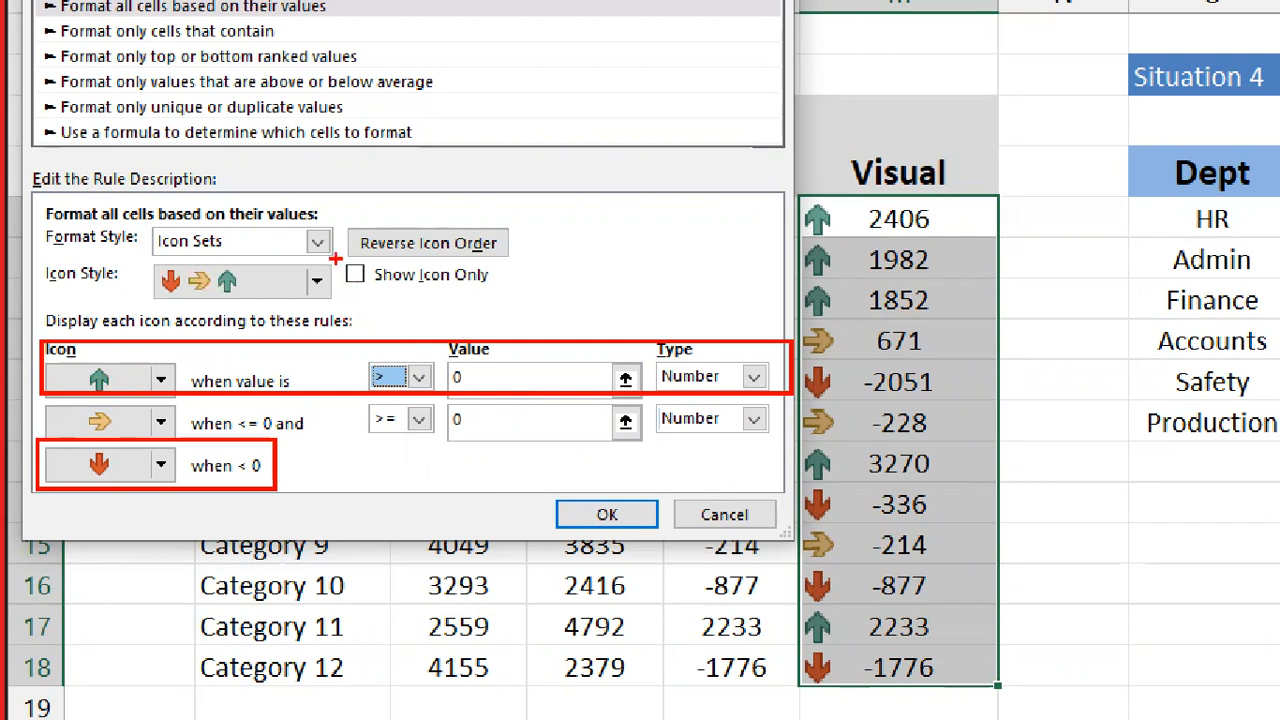
mouse_move(336, 258)
left_mouse_down()
mouse_move(420, 305)
mouse_move(522, 303)
left_mouse_up()
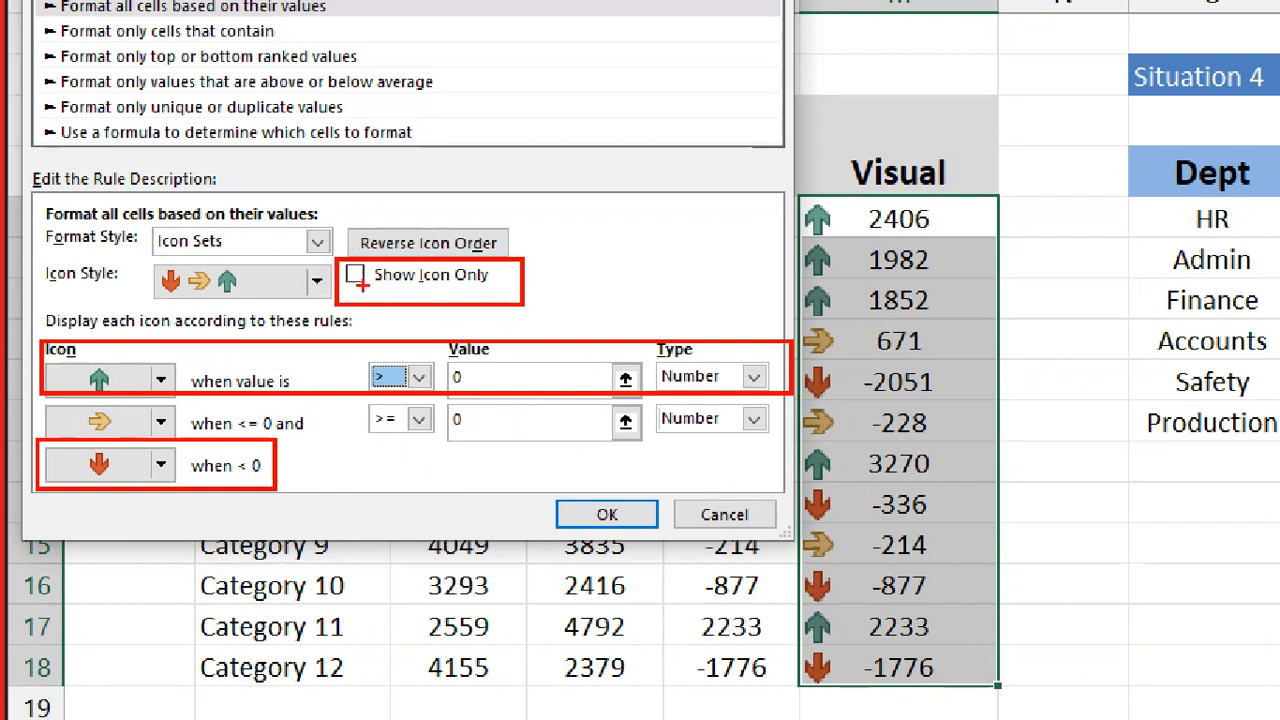
left_click_drag(540, 488, 669, 533)
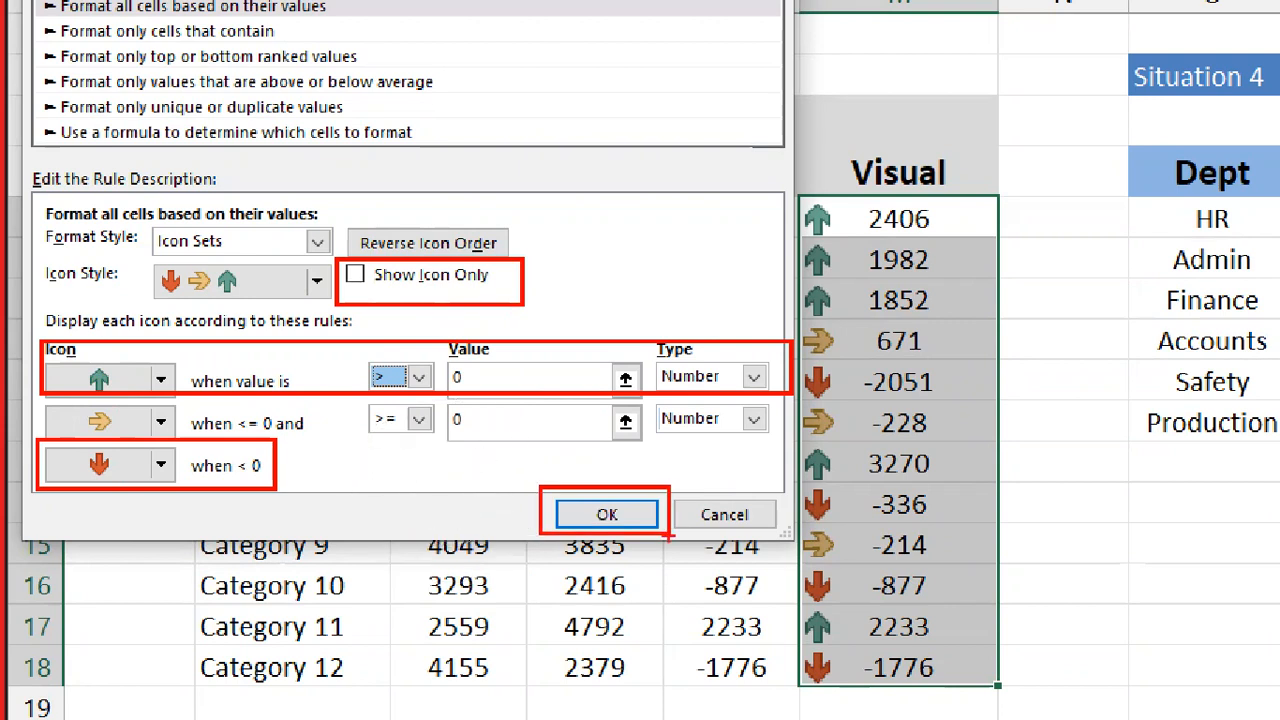
key("Escape")
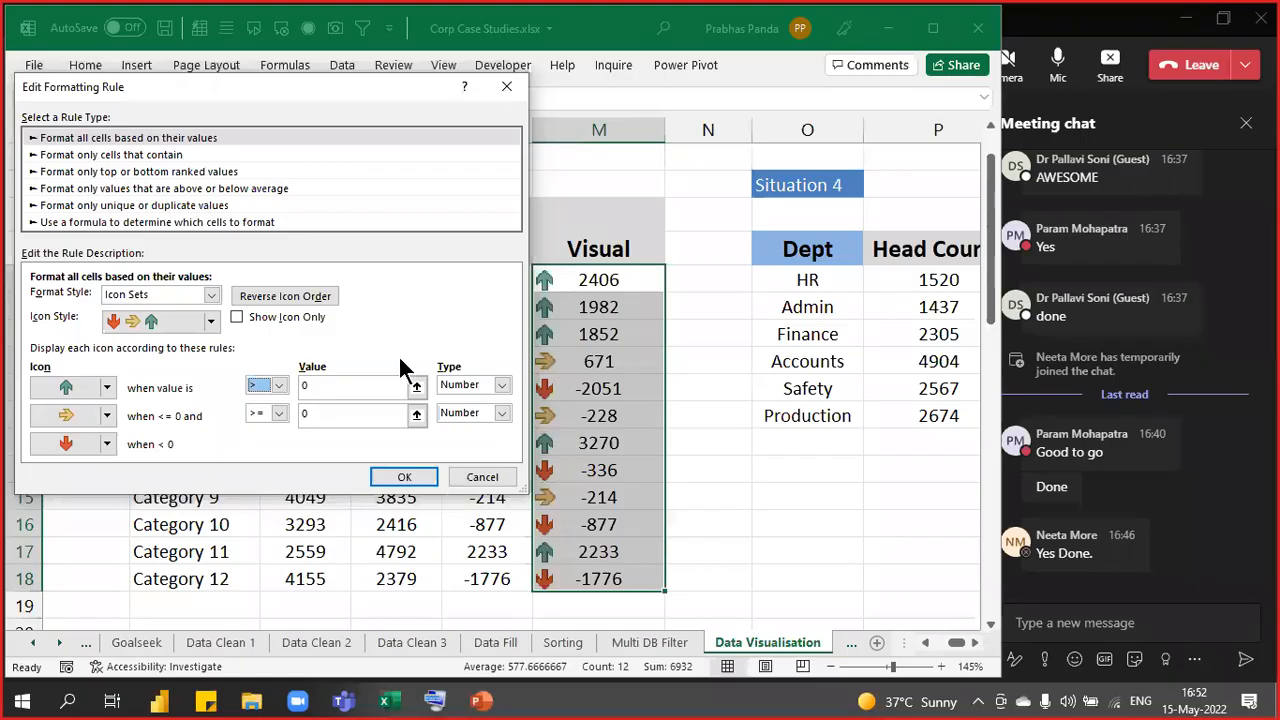
left_click(259, 318)
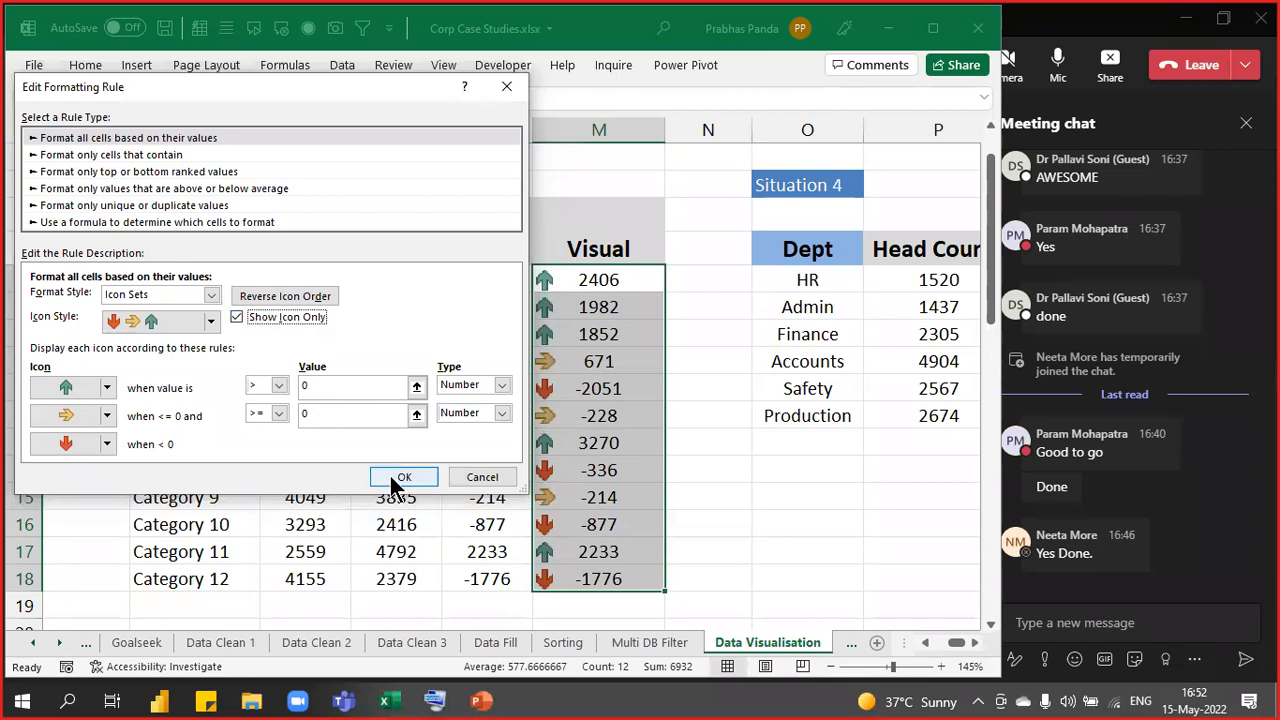
left_click(398, 478)
left_click(1031, 355)
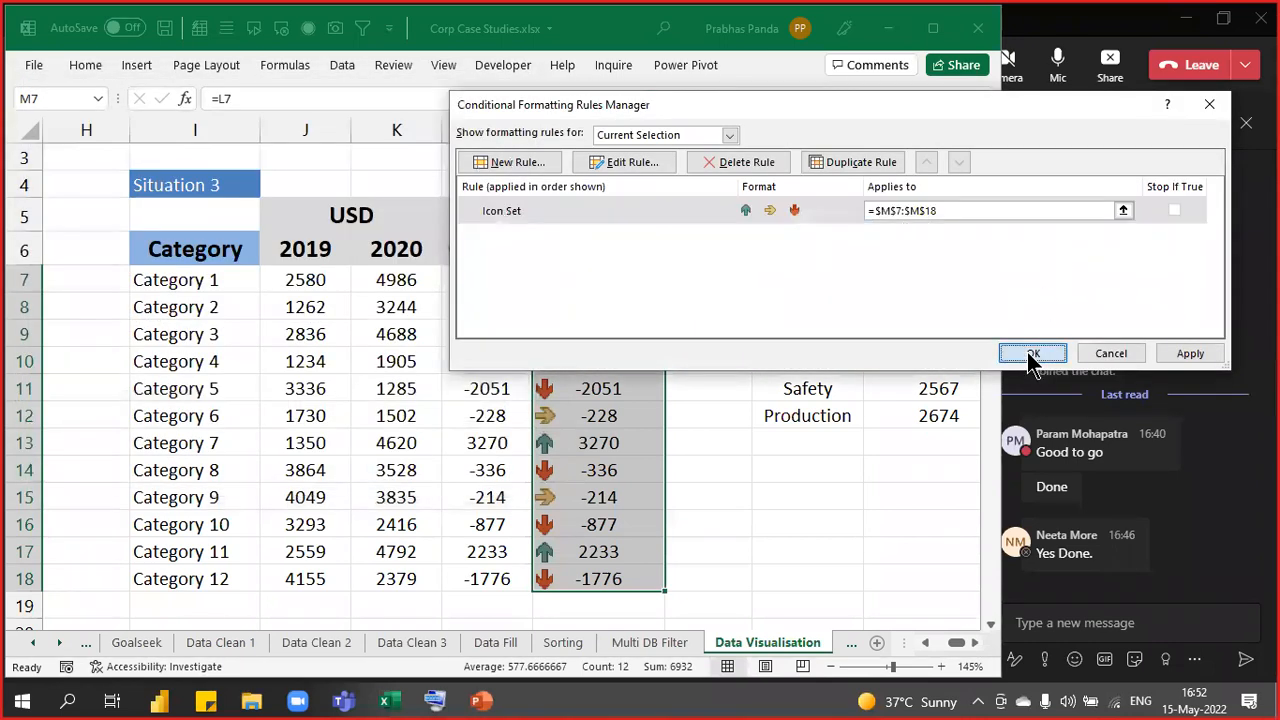
- Paste the screenshot into the Teams meeting chat, send it, and return to Excel
left_click(1054, 621)
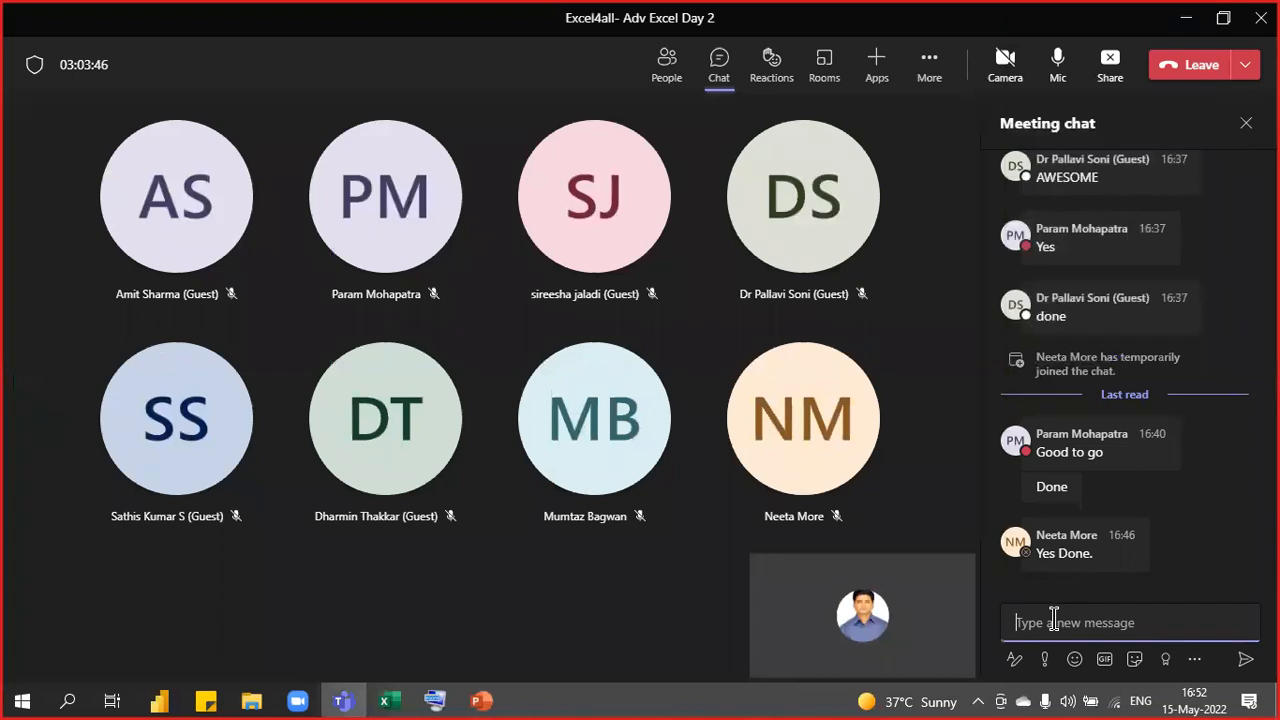
key("ctrl+v")
key("Return")
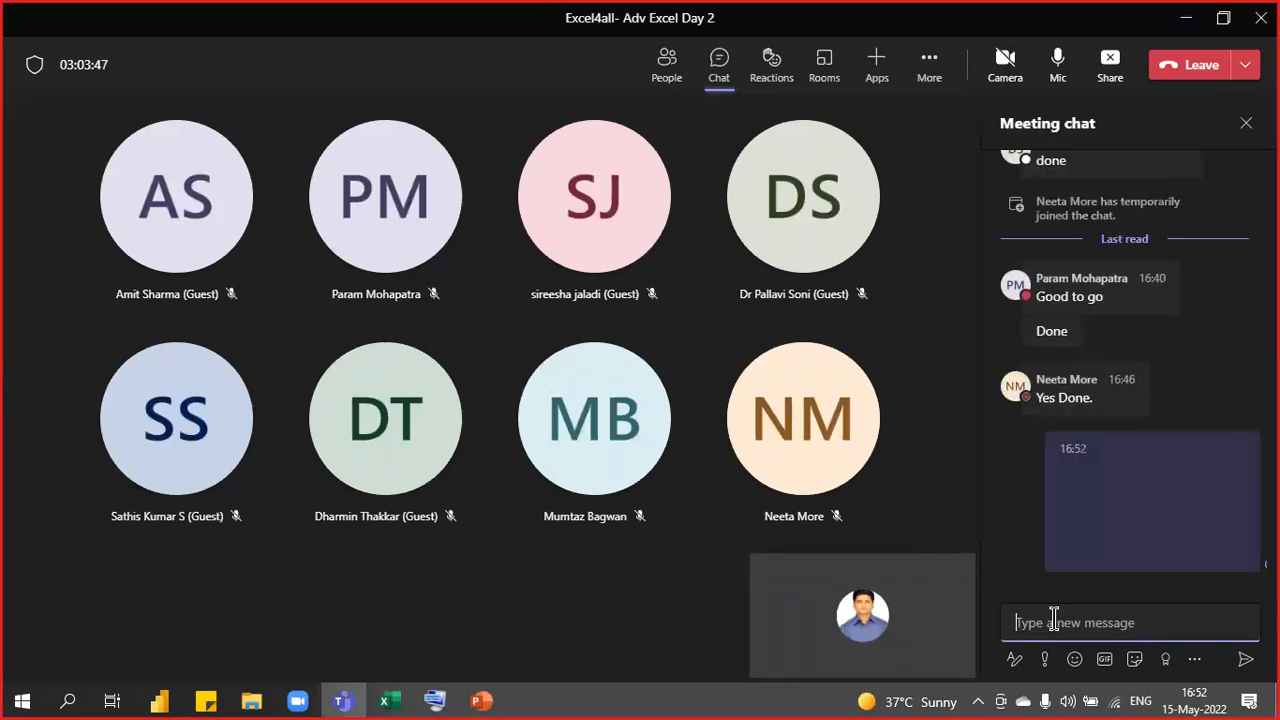
key("alt+Tab")
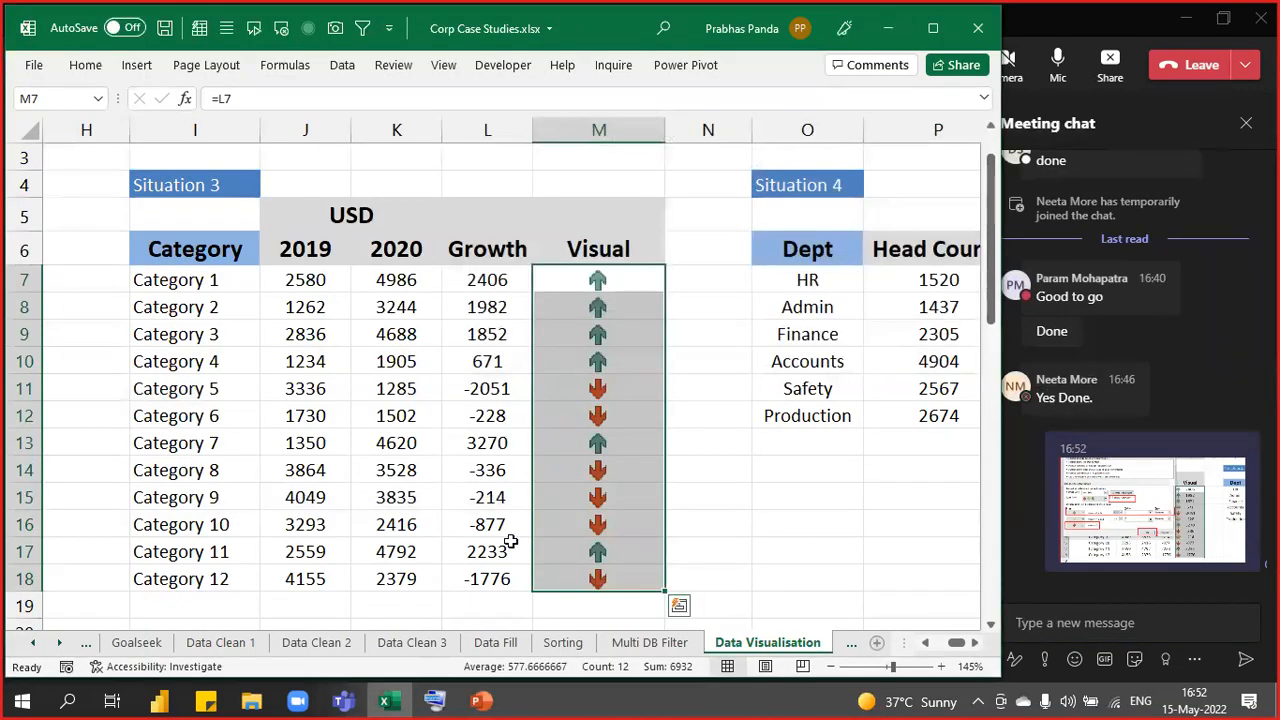
- Select Category column I with Visual column M, then check Category 6's 2019 and 2020 cells
left_click(251, 406)
left_click(232, 130)
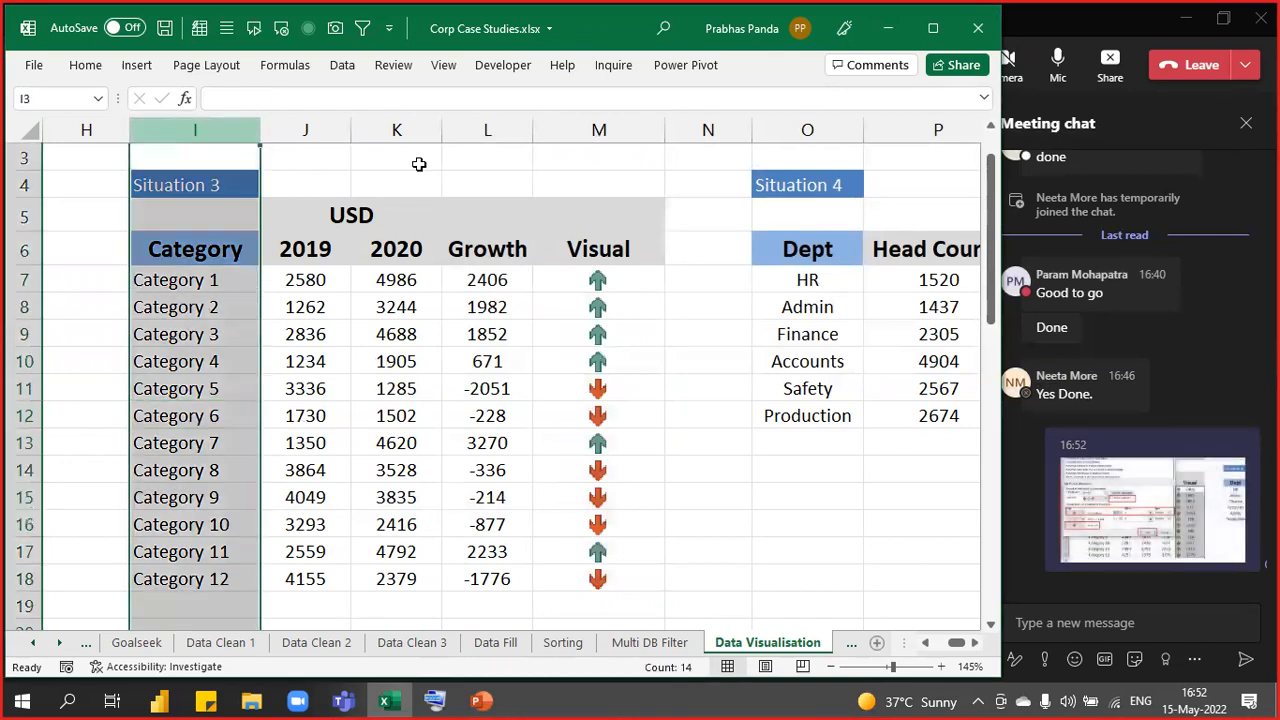
left_click(561, 126, "ctrl")
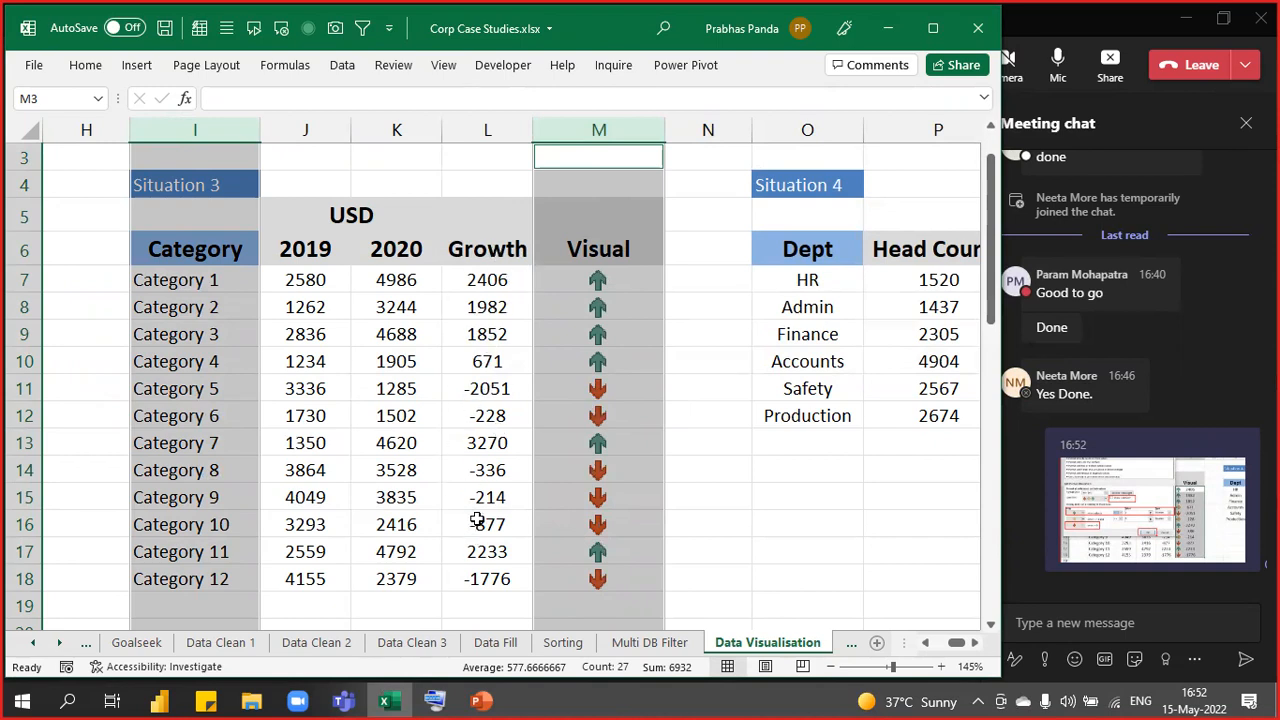
left_click(334, 420)
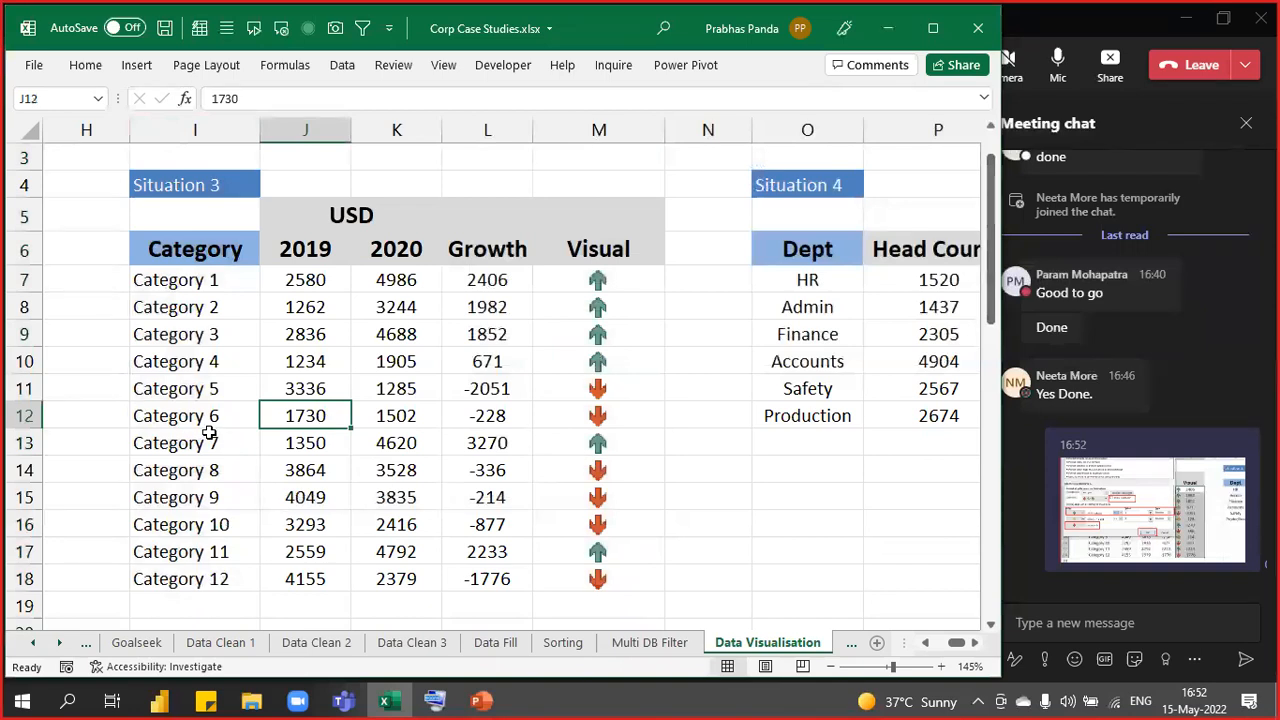
left_click(395, 414)
left_click(338, 418)
left_click(381, 418)
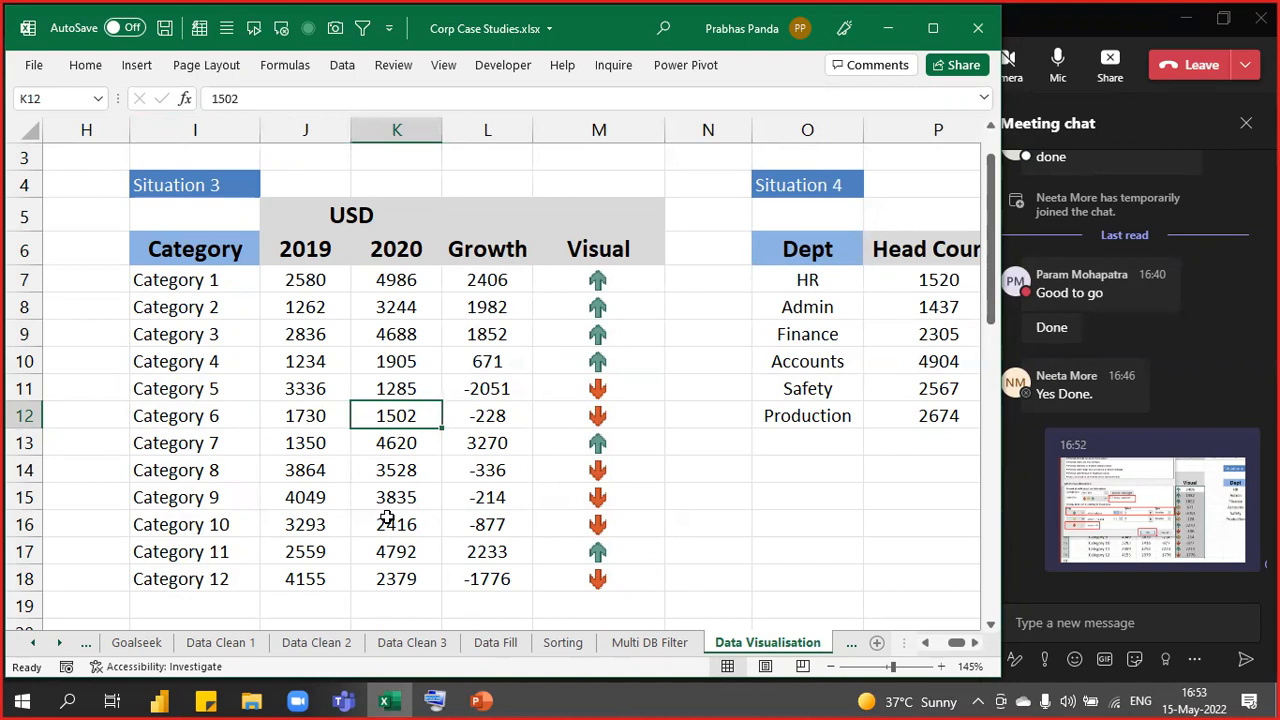
- Enter 1730 in K12, undo it back to 1502, and open the chat screenshot
type("1730")
key("Tab")
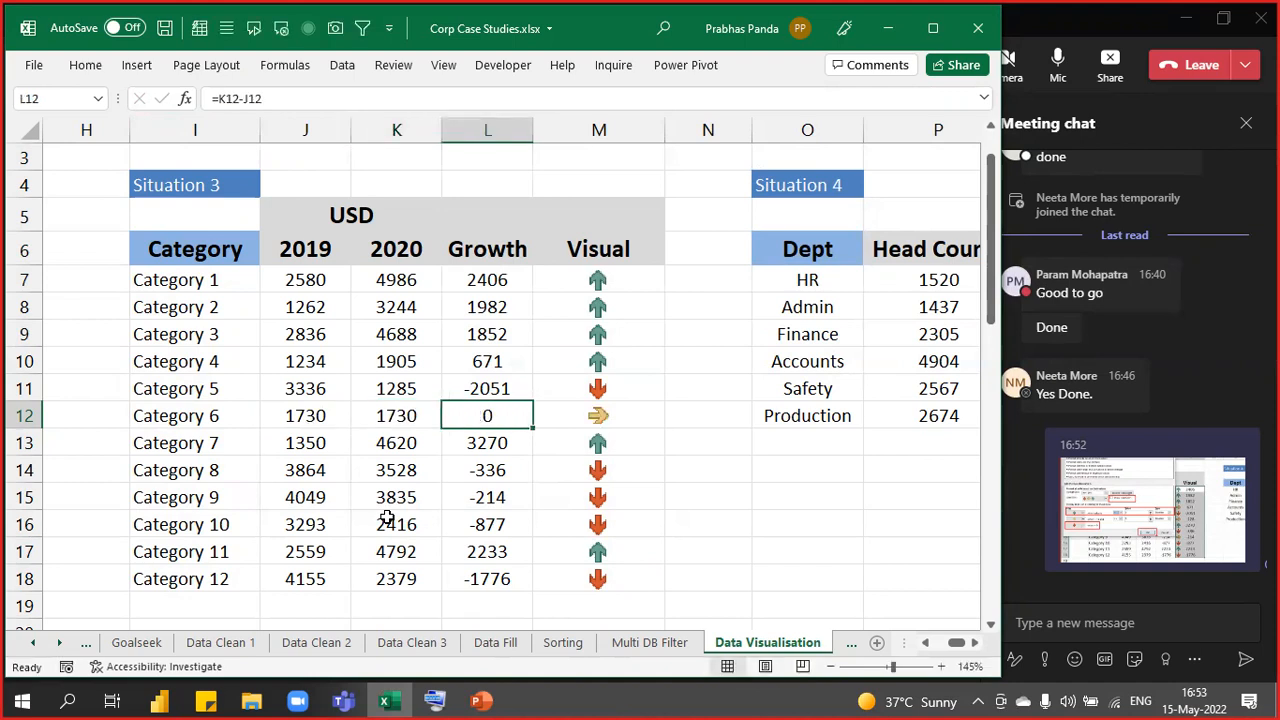
key("Right")
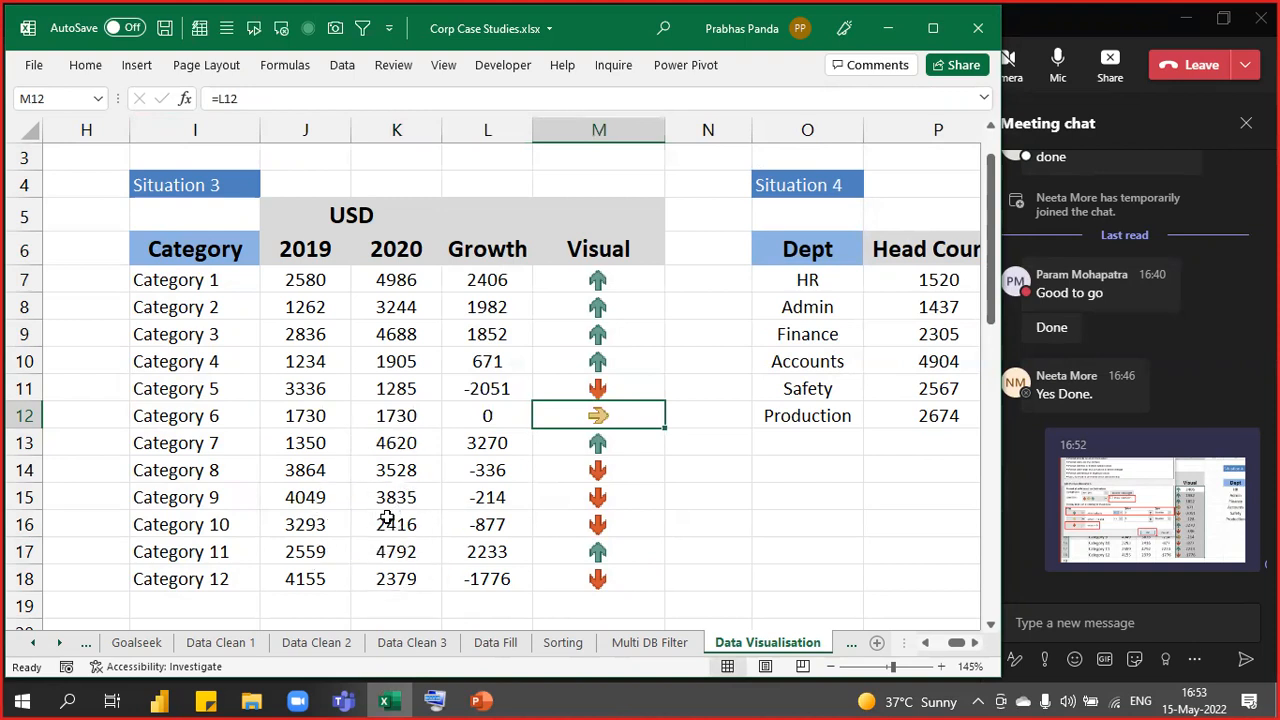
key("ctrl")
key("ctrl")
key("ctrl")
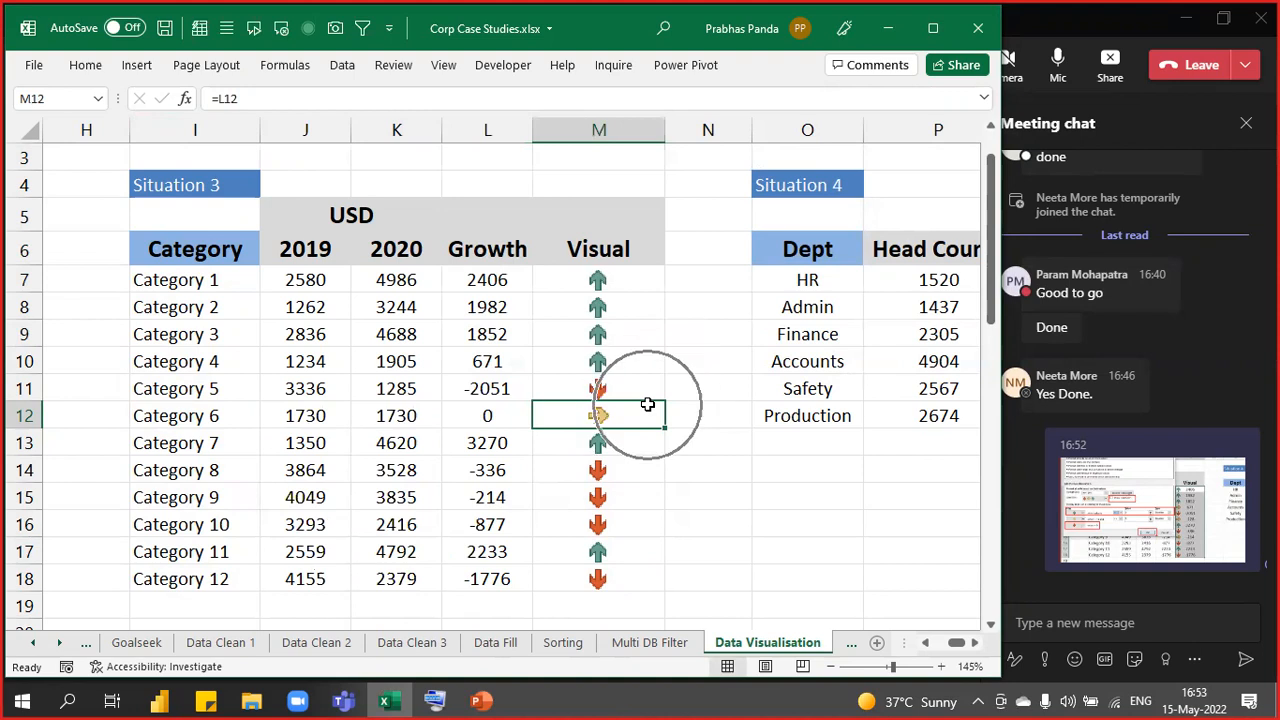
key("ctrl+z")
key("Right")
key("Right")
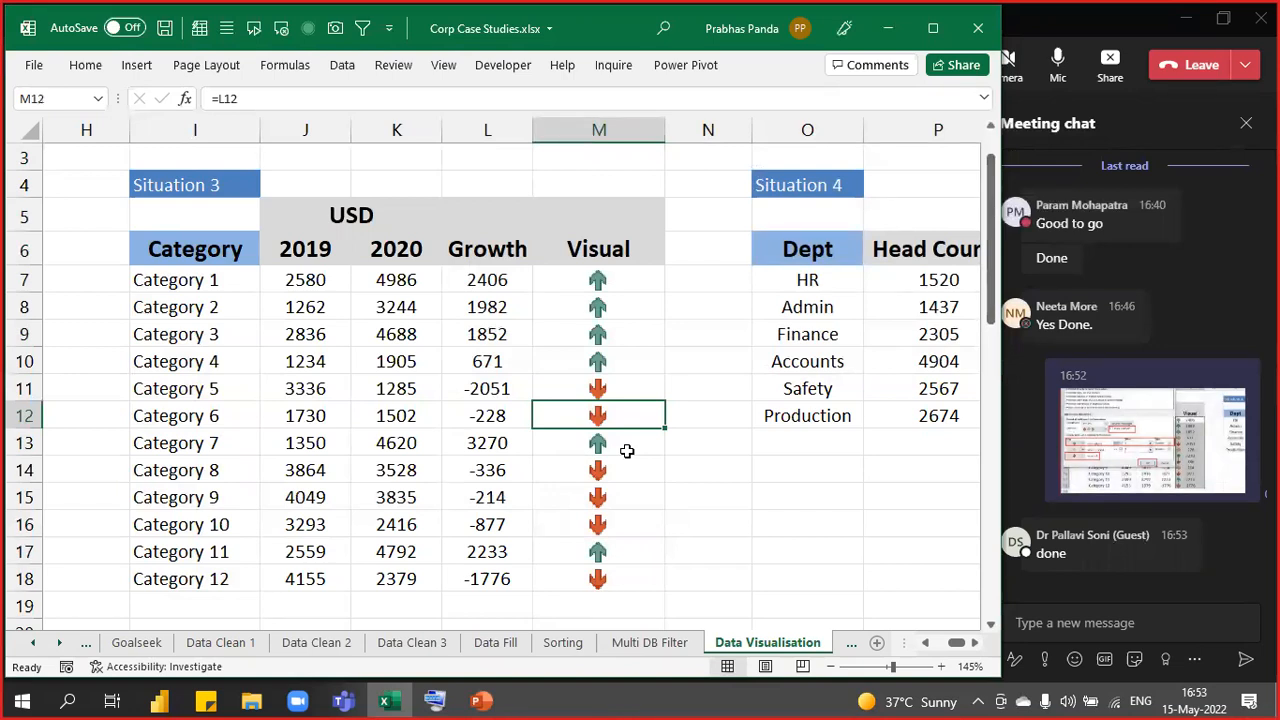
left_click(1147, 421)
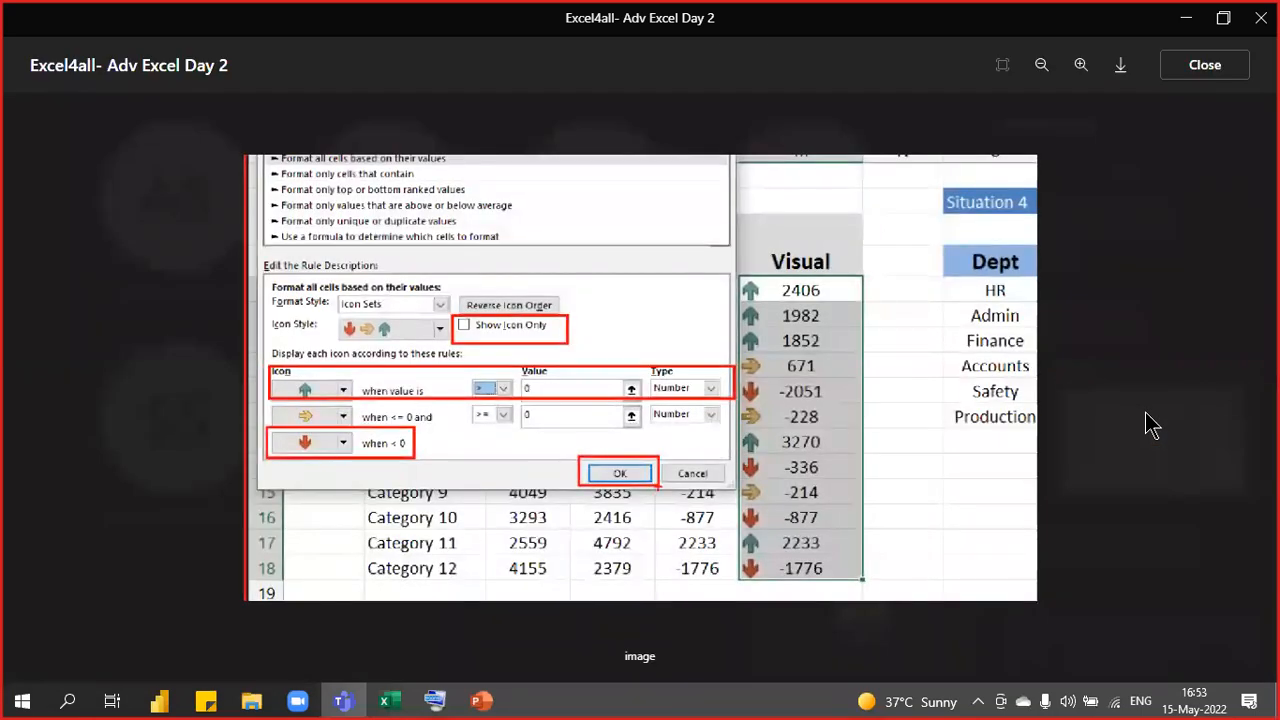
- Zoom in and out on the posted icon-rule screenshot, then close the viewer
scroll(690, 418, "down", 2)
scroll(690, 418, "up", 2)
scroll(646, 493, "up", 2)
scroll(646, 493, "down", 2)
scroll(646, 493, "up", 1)
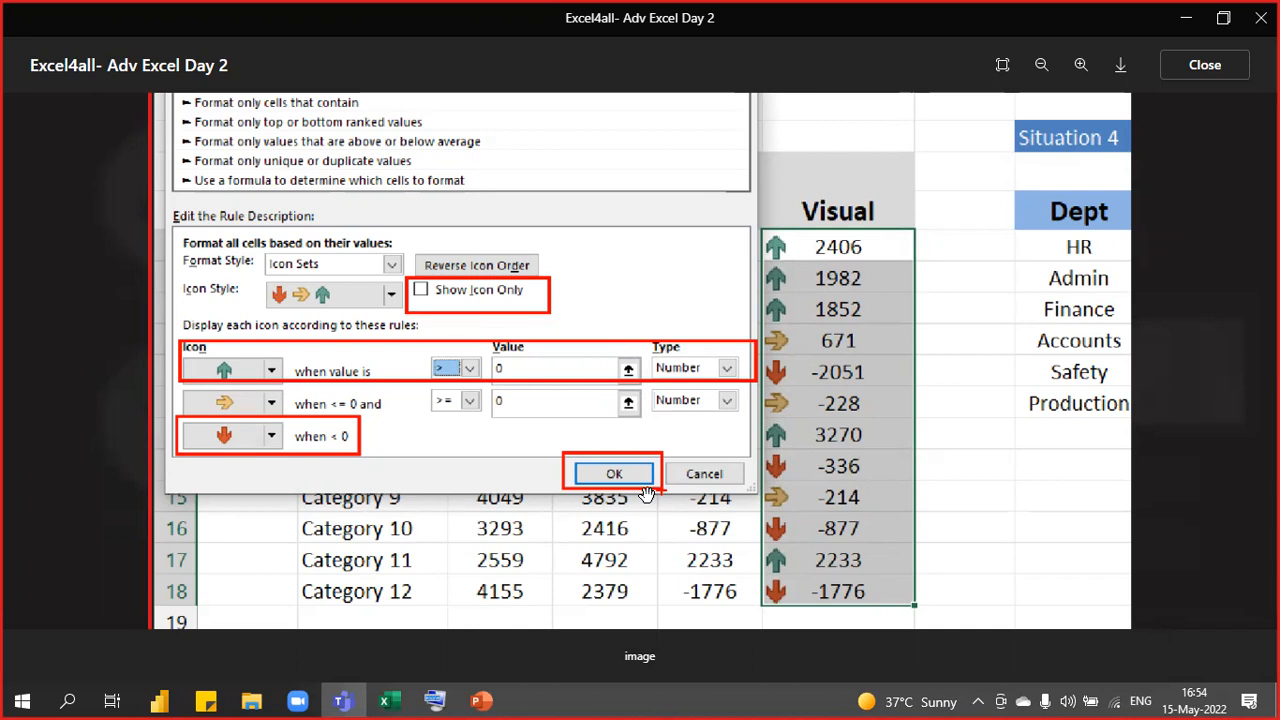
key("Escape")
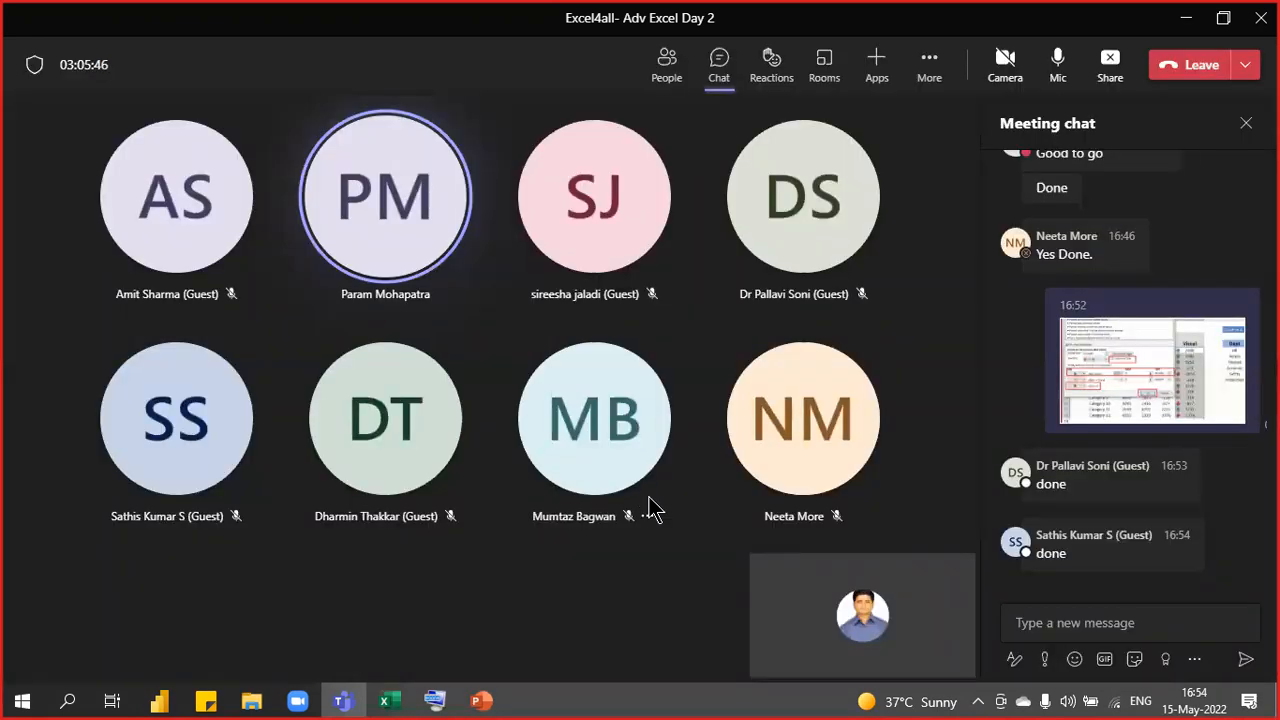
- Select Visual cells M7:M18 in Excel, then close the Teams meeting chat panel
key("alt+Tab")
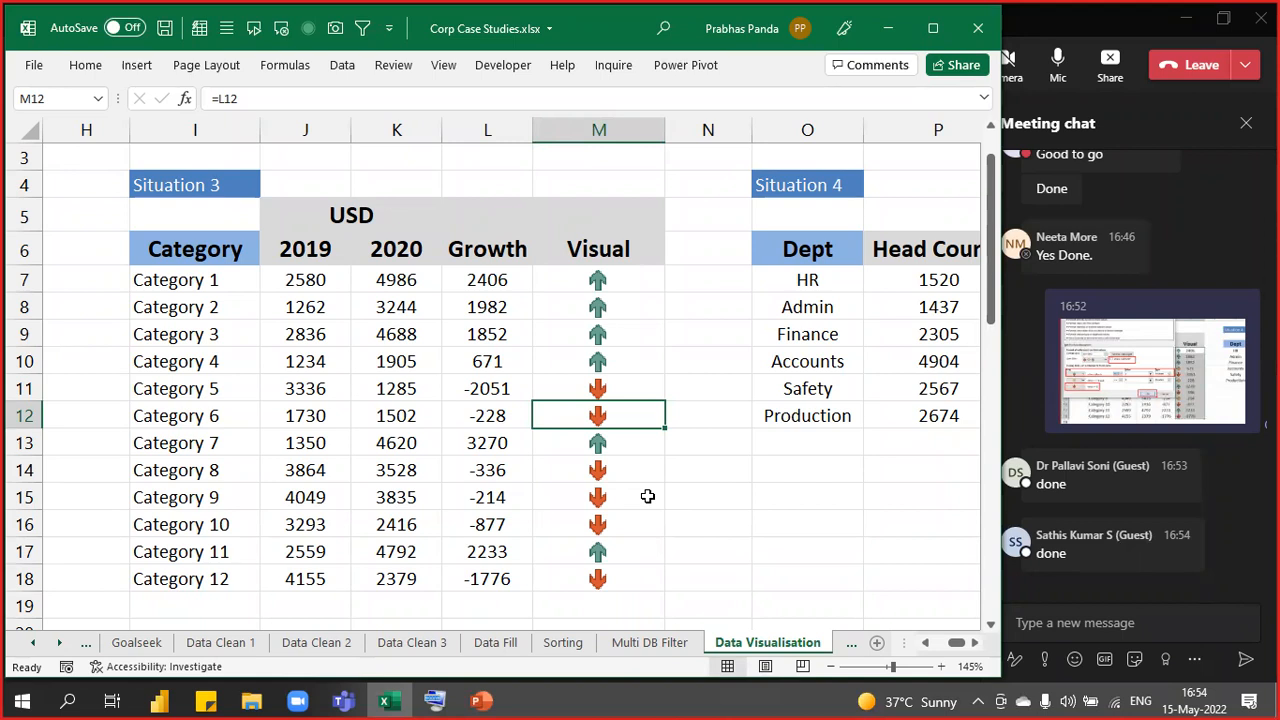
left_click_drag(631, 283, 589, 587)
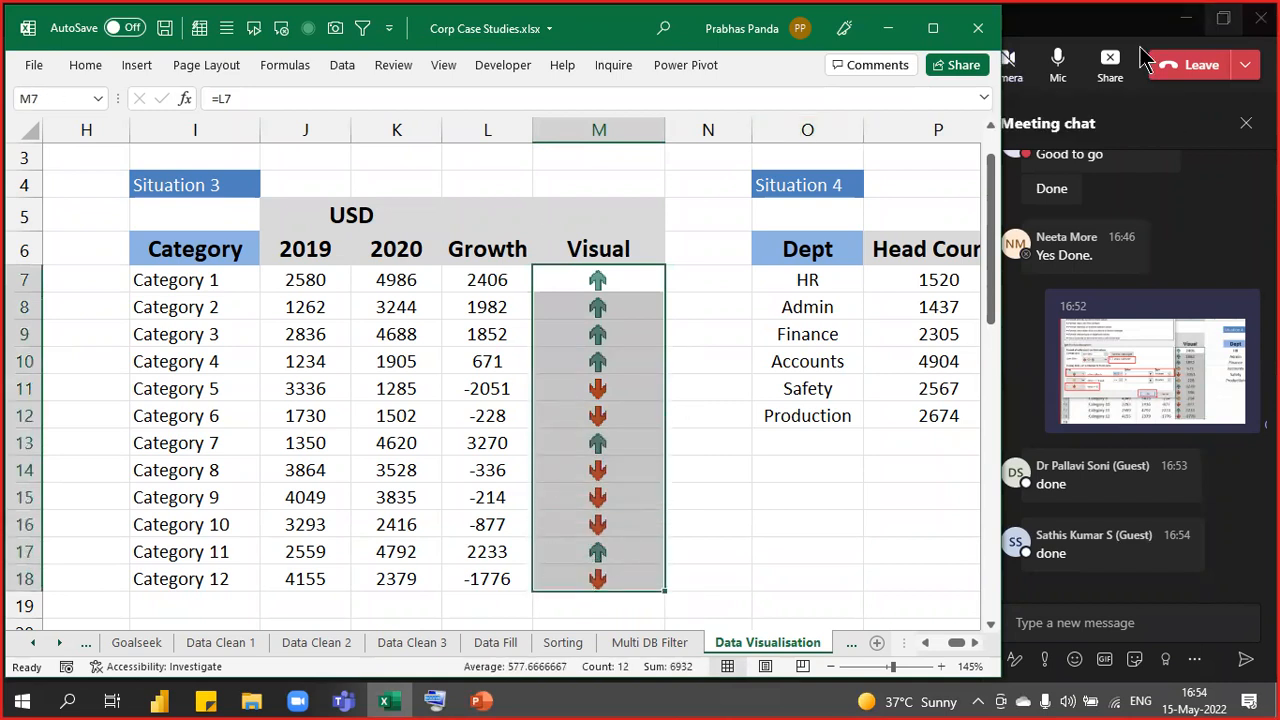
left_click(1096, 29)
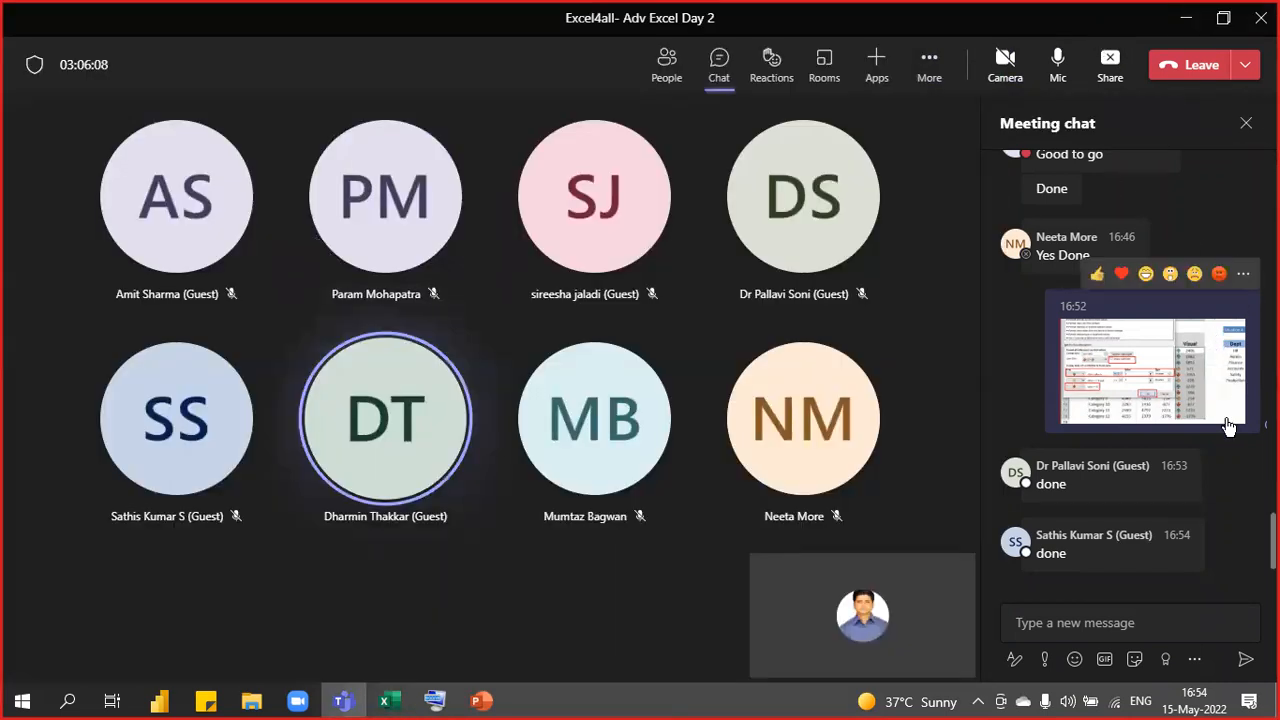
left_click(1246, 123)
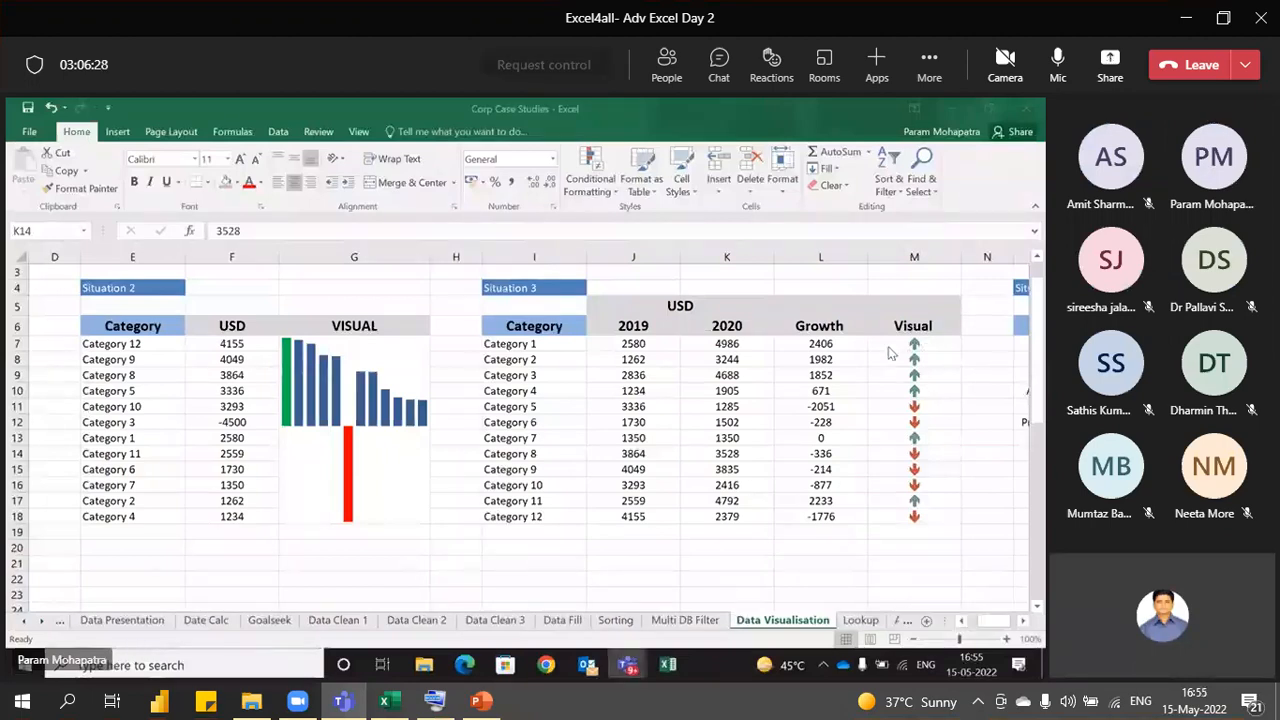
- In the shared workbook, change the Icon Set rule's up-arrow operator to > and apply it
left_click_drag(910, 343, 885, 514)
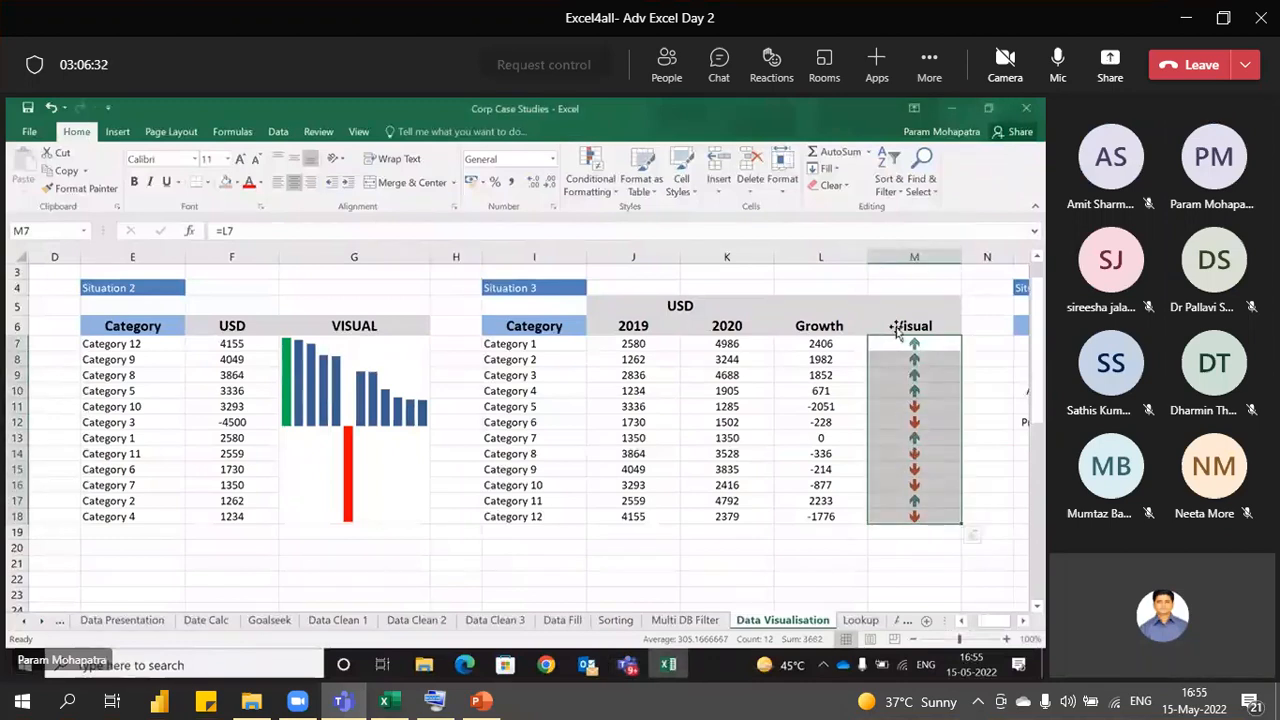
left_click(590, 172)
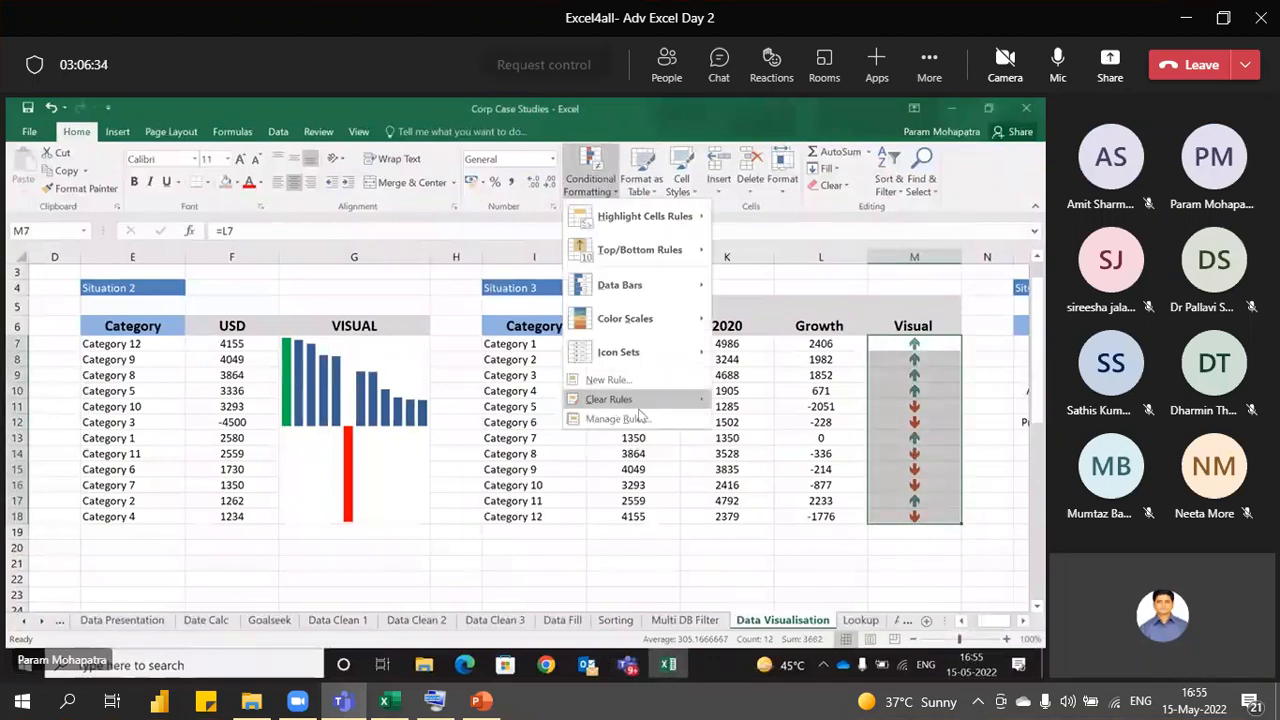
left_click(640, 417)
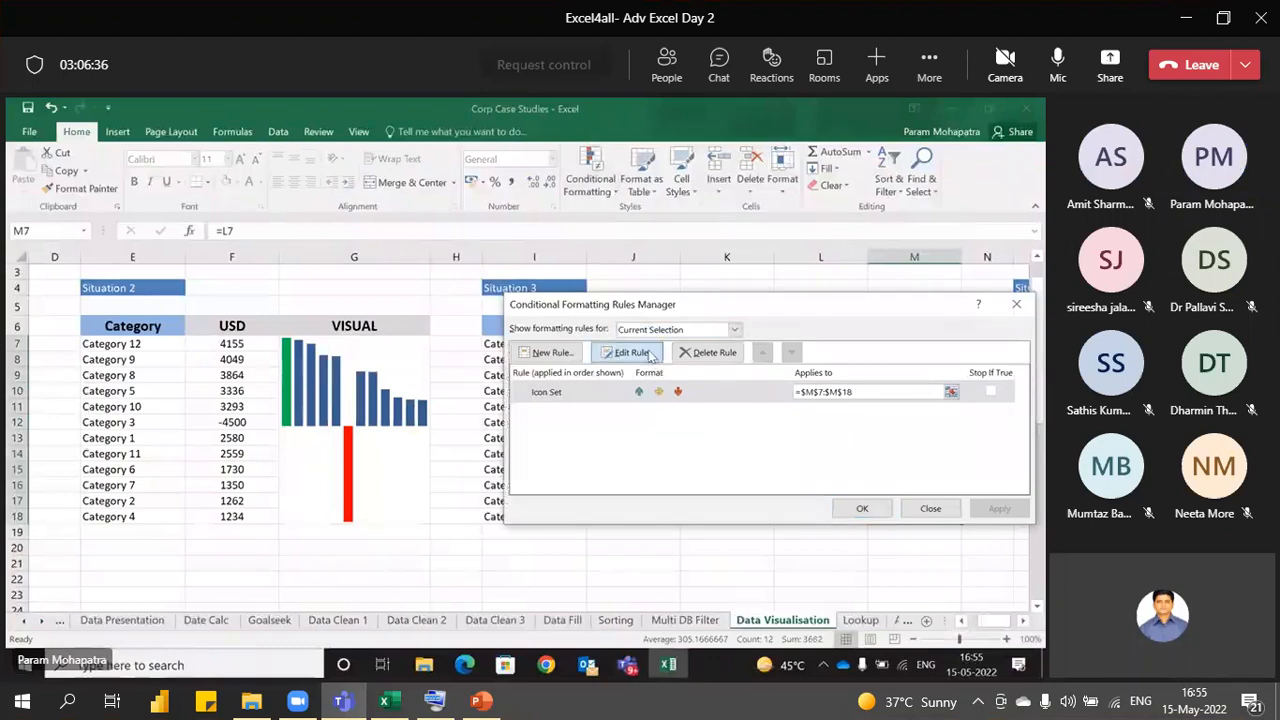
left_click(632, 353)
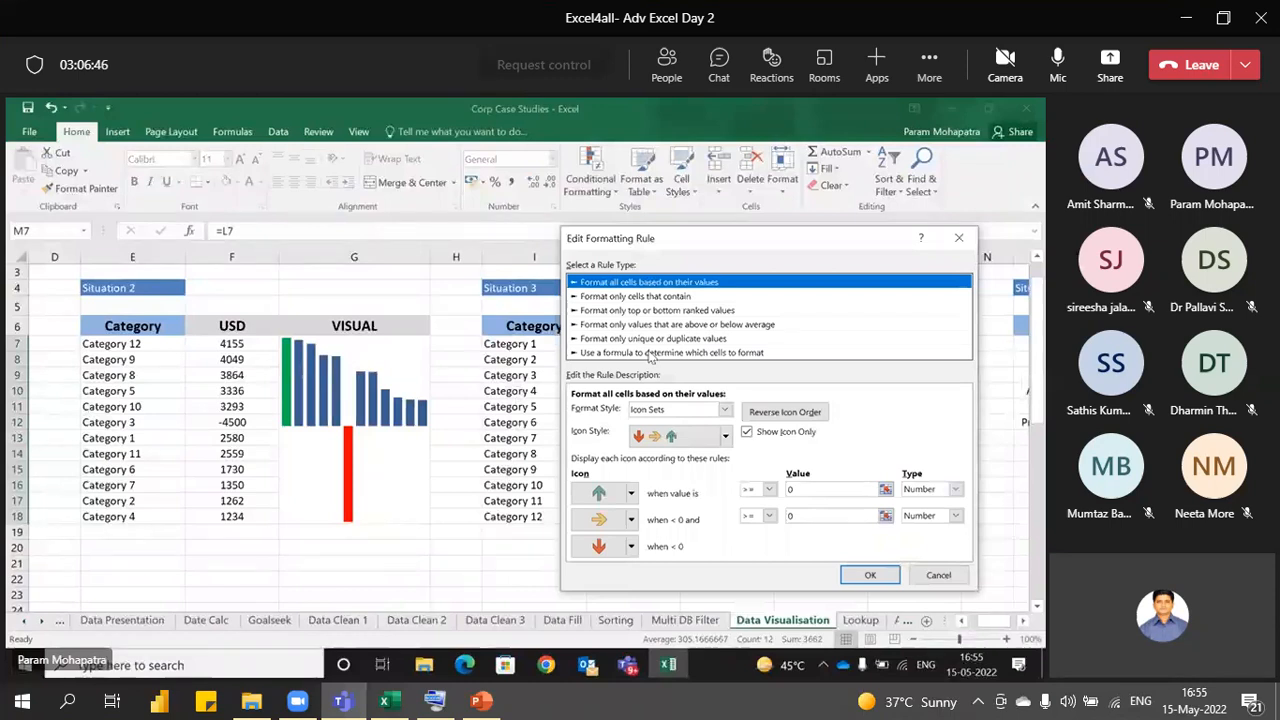
left_click(769, 489)
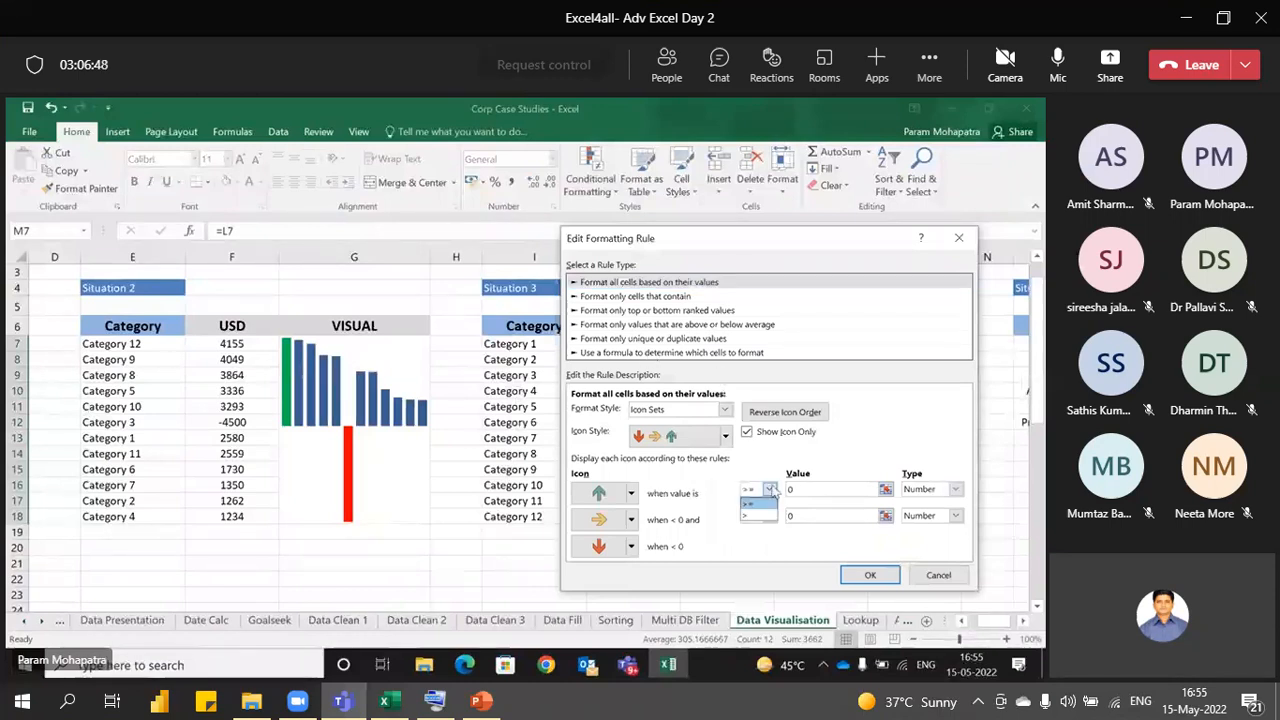
left_click(760, 515)
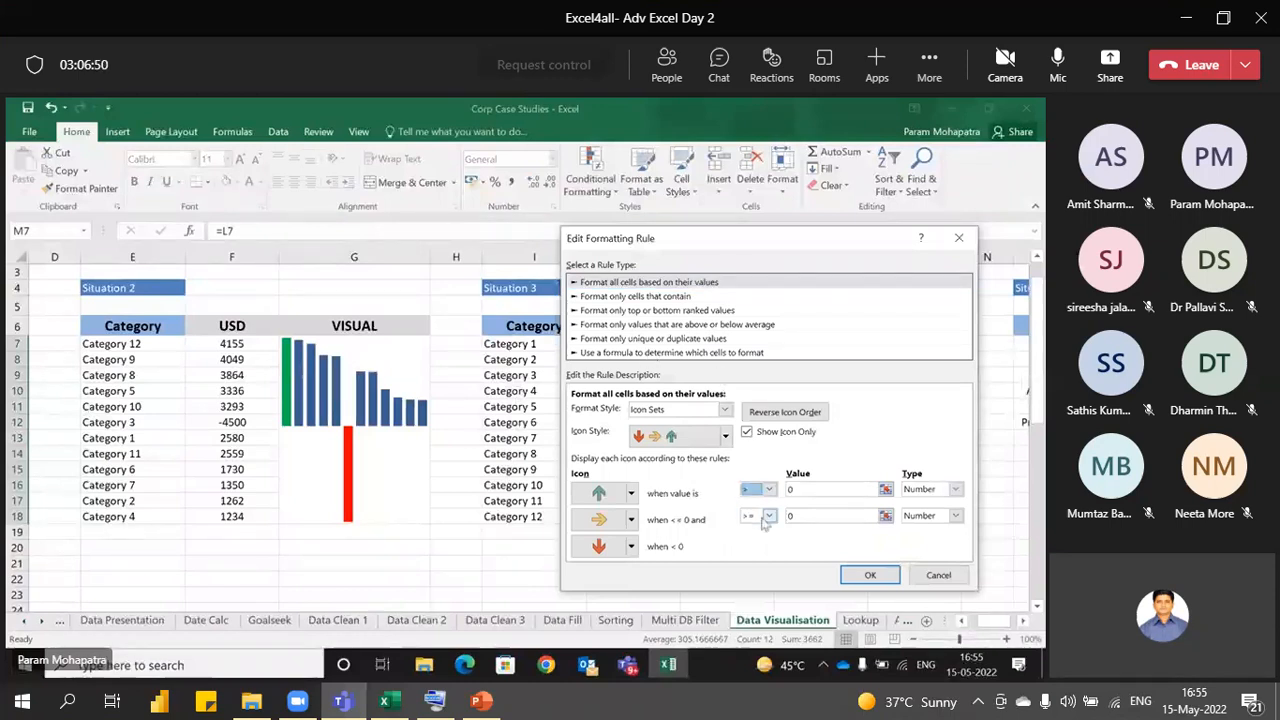
left_click(866, 576)
left_click(864, 509)
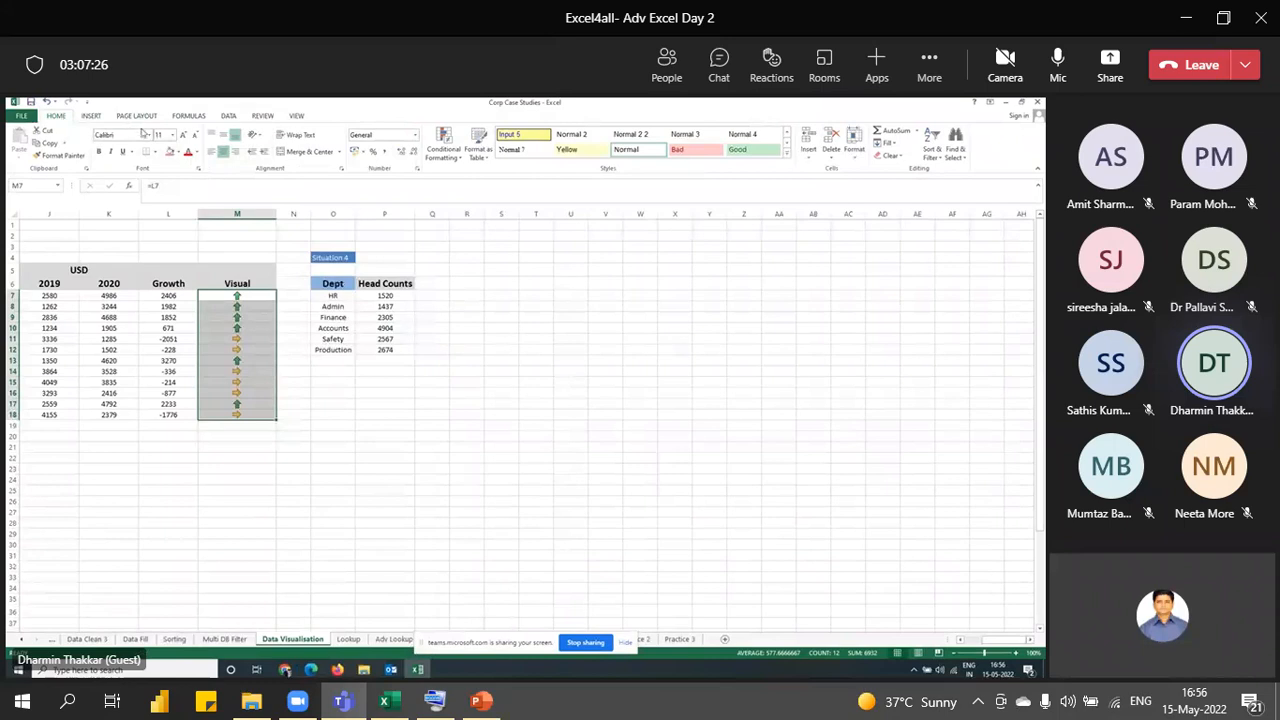
- Set the middle arrow threshold type to Number, apply the rule, and open Teams sharing options
left_click(440, 150)
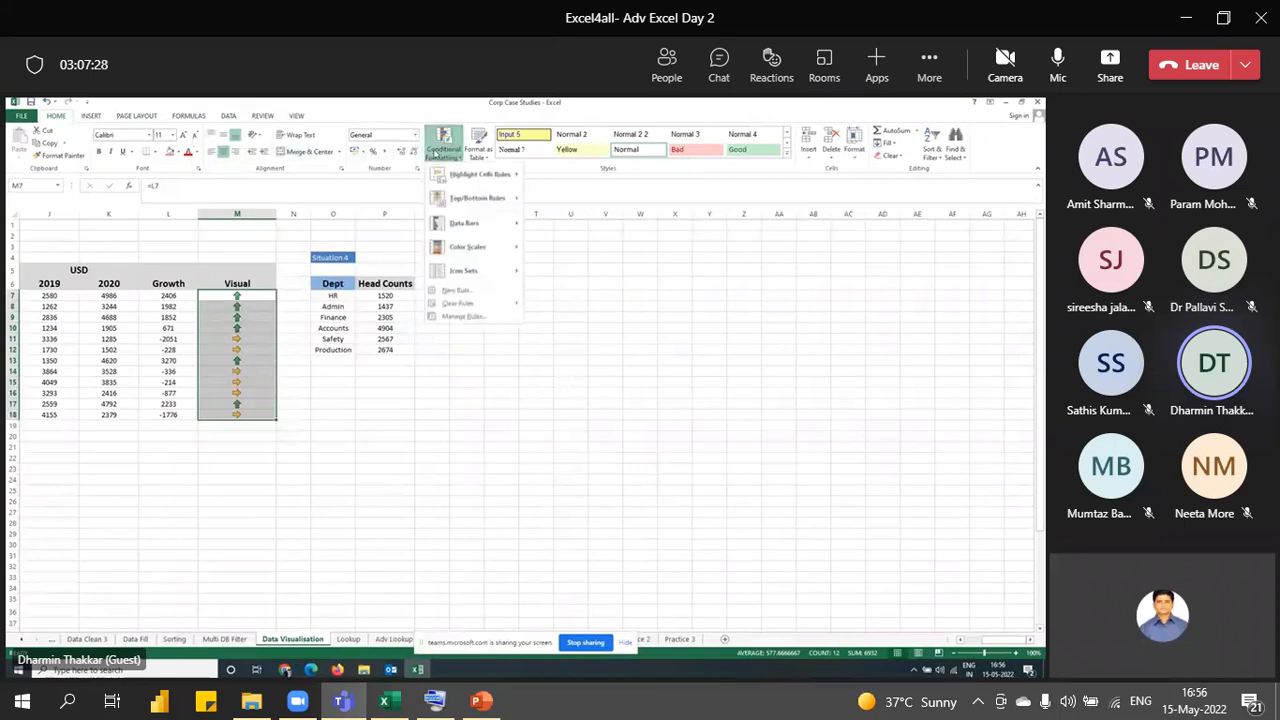
left_click(460, 316)
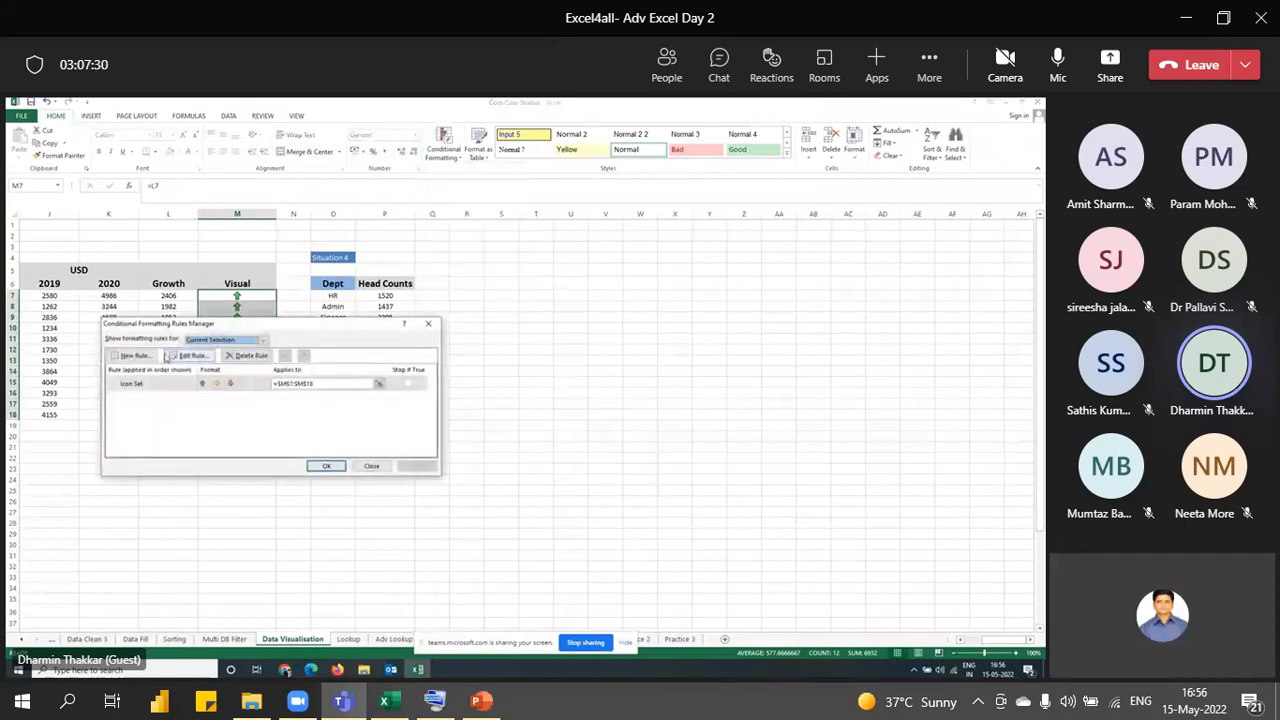
left_click(176, 356)
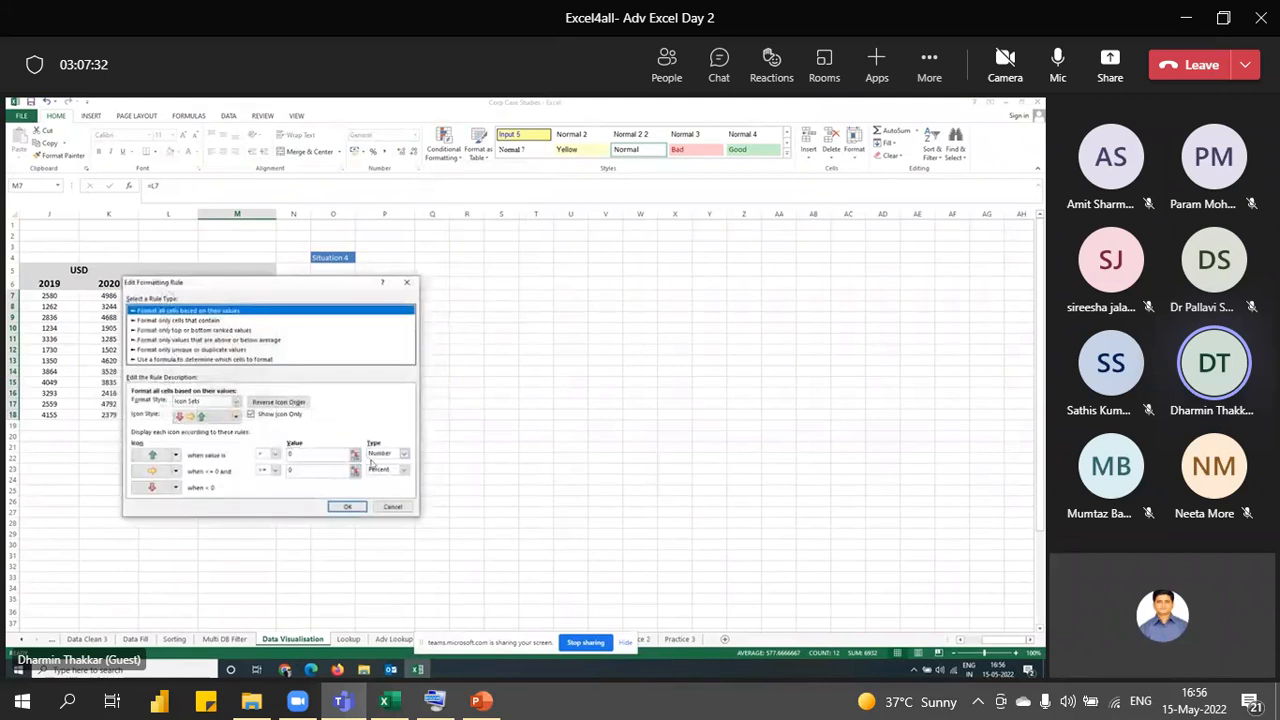
left_click(403, 469)
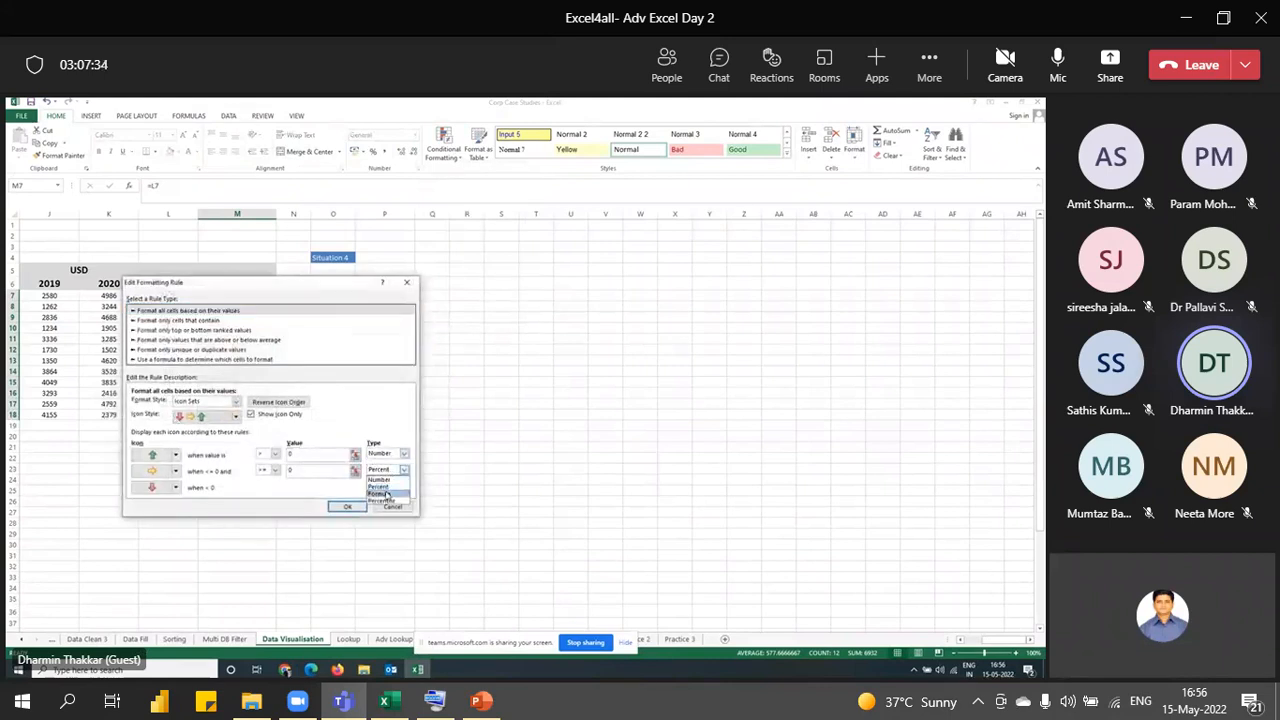
left_click(392, 480)
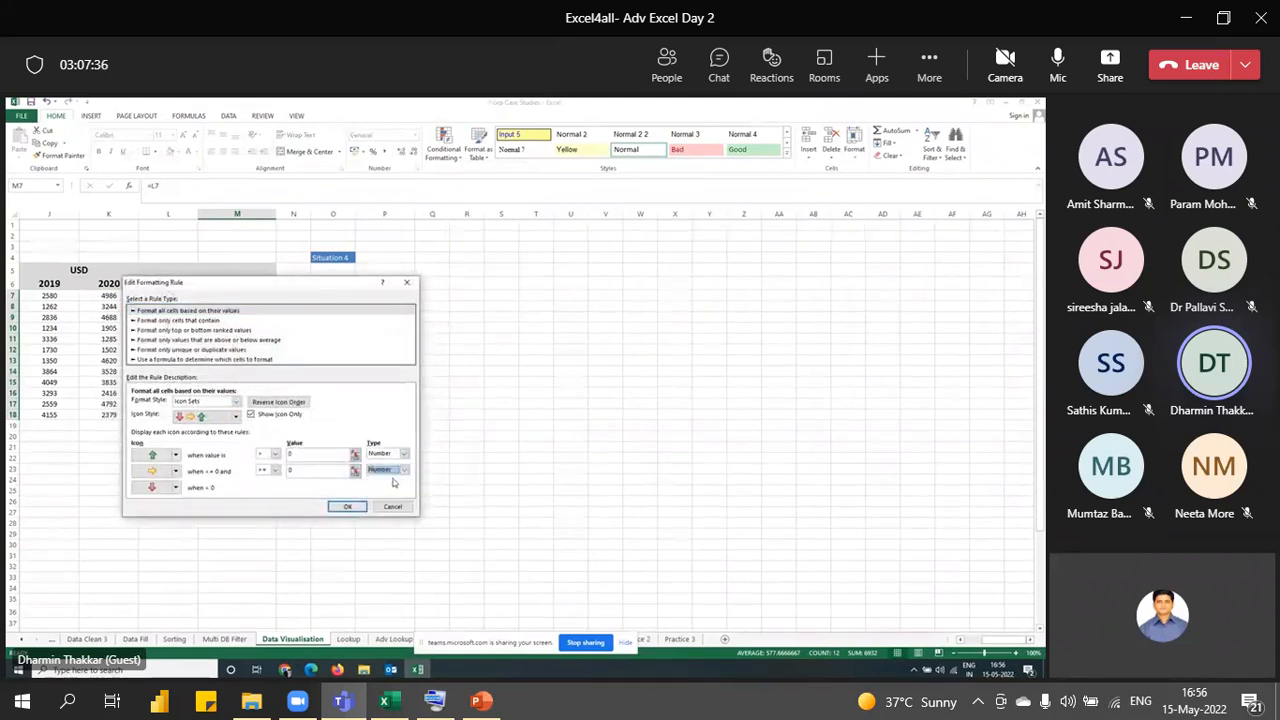
left_click(345, 506)
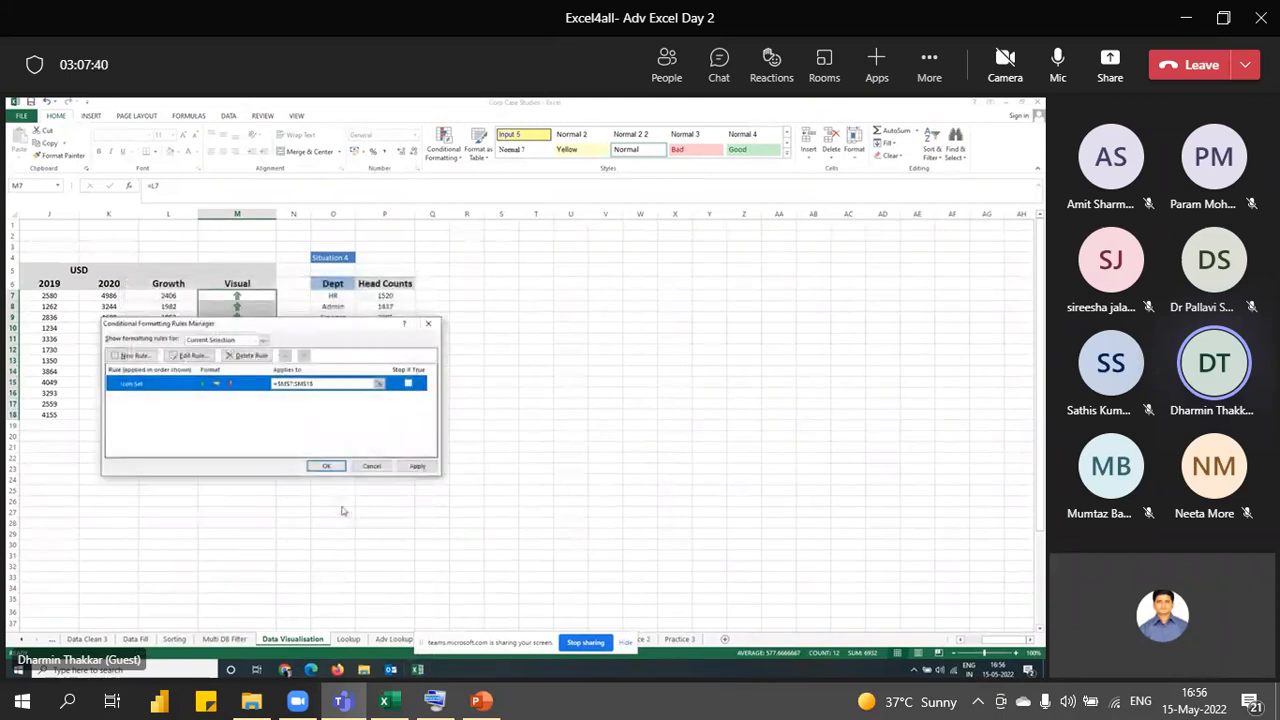
left_click(326, 466)
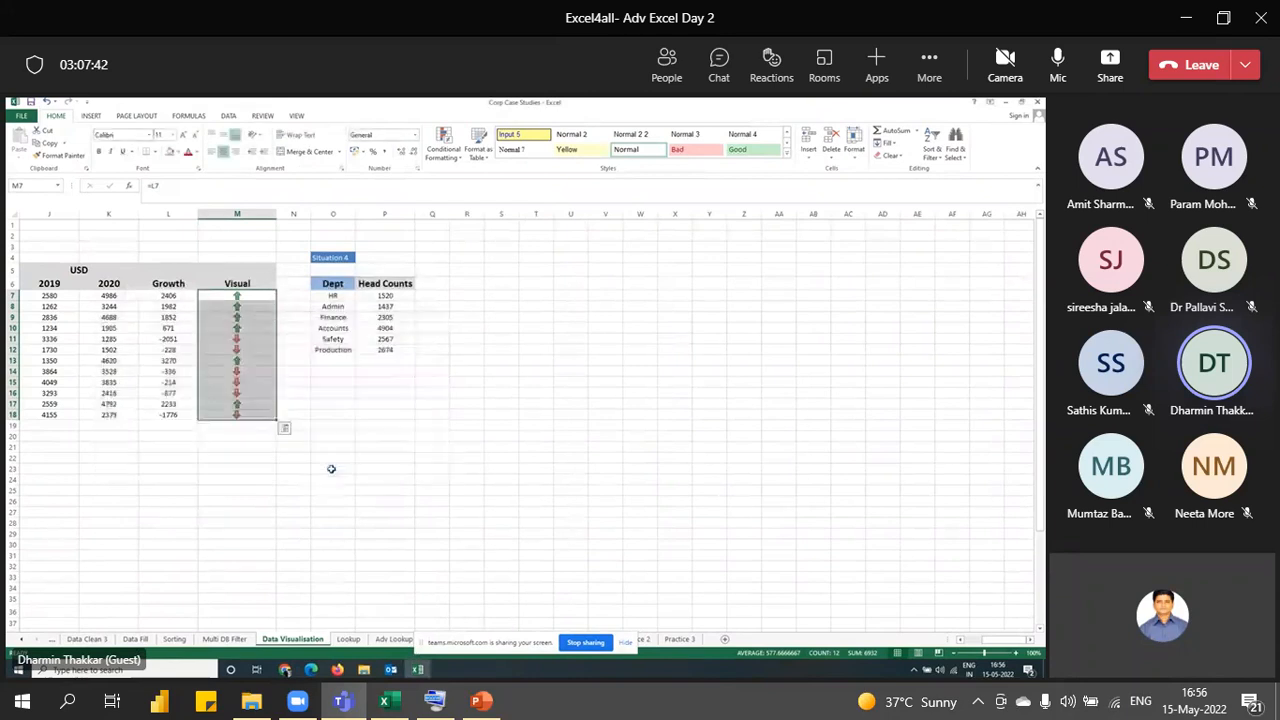
left_click(269, 481)
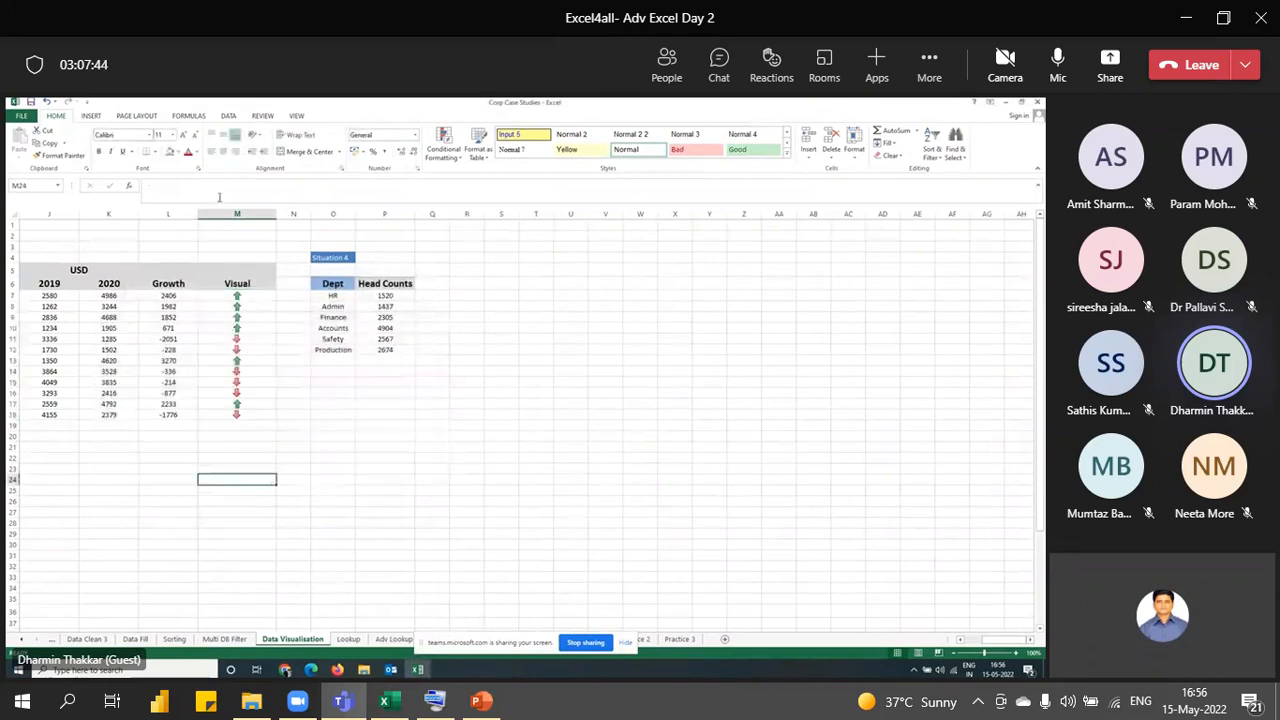
left_click(1115, 60)
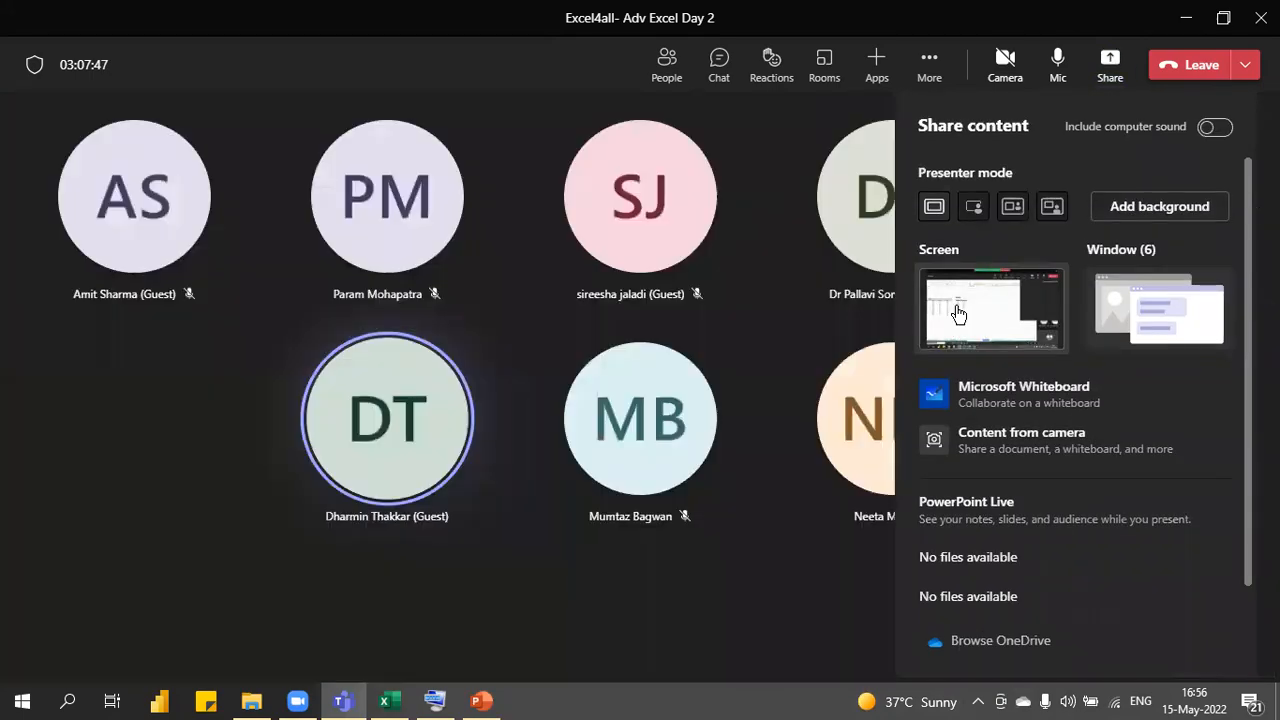
- Share the whole screen and clear the USD label above the Situation 3 table
left_click(955, 304)
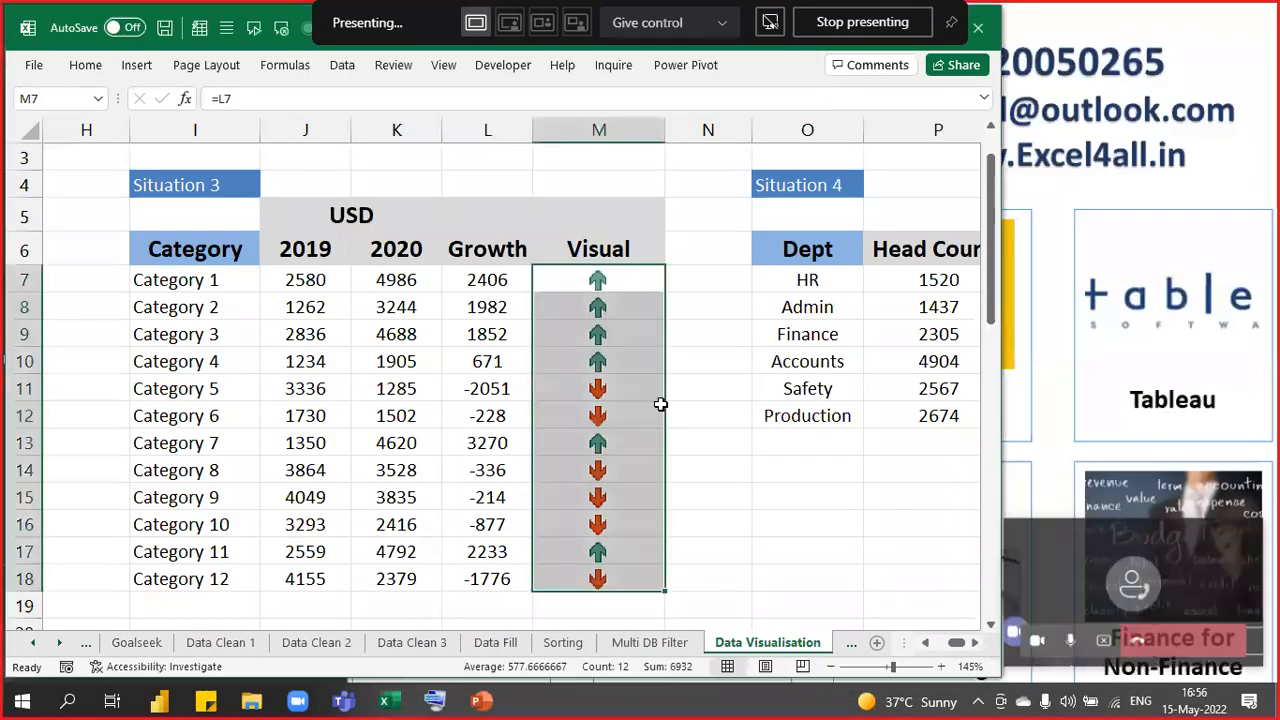
left_click(732, 366)
left_click(365, 220)
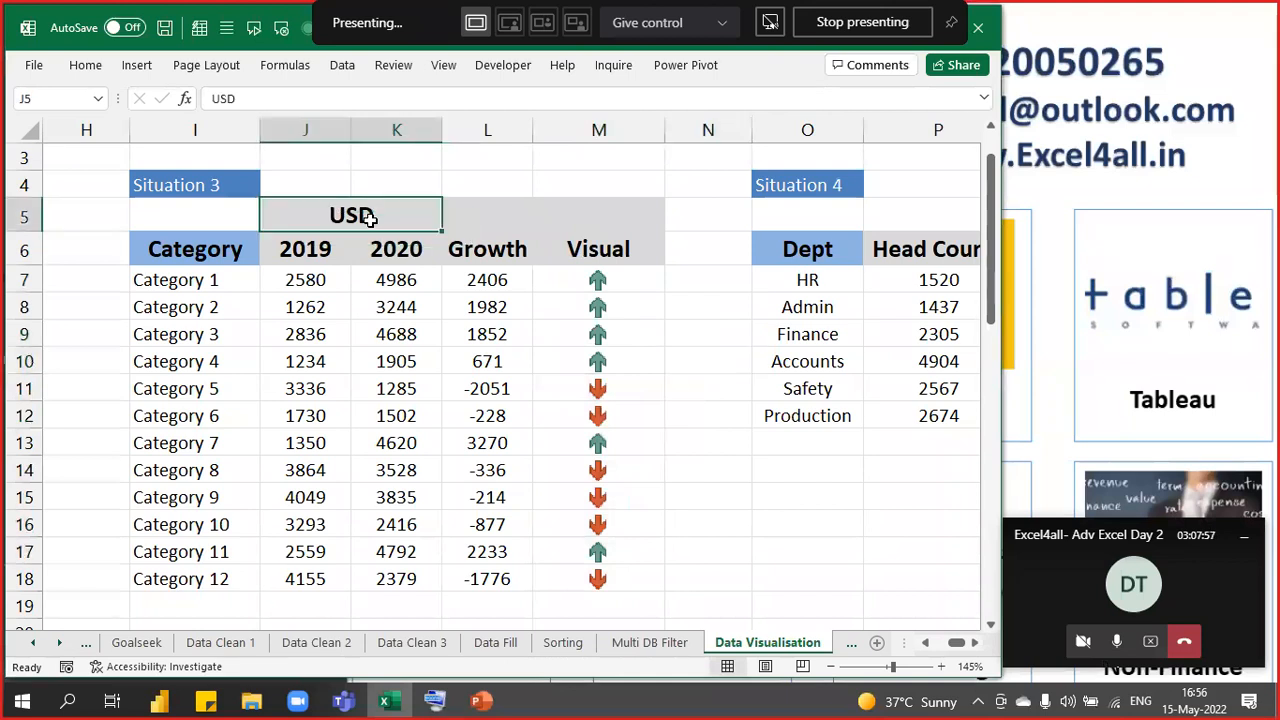
key("Left")
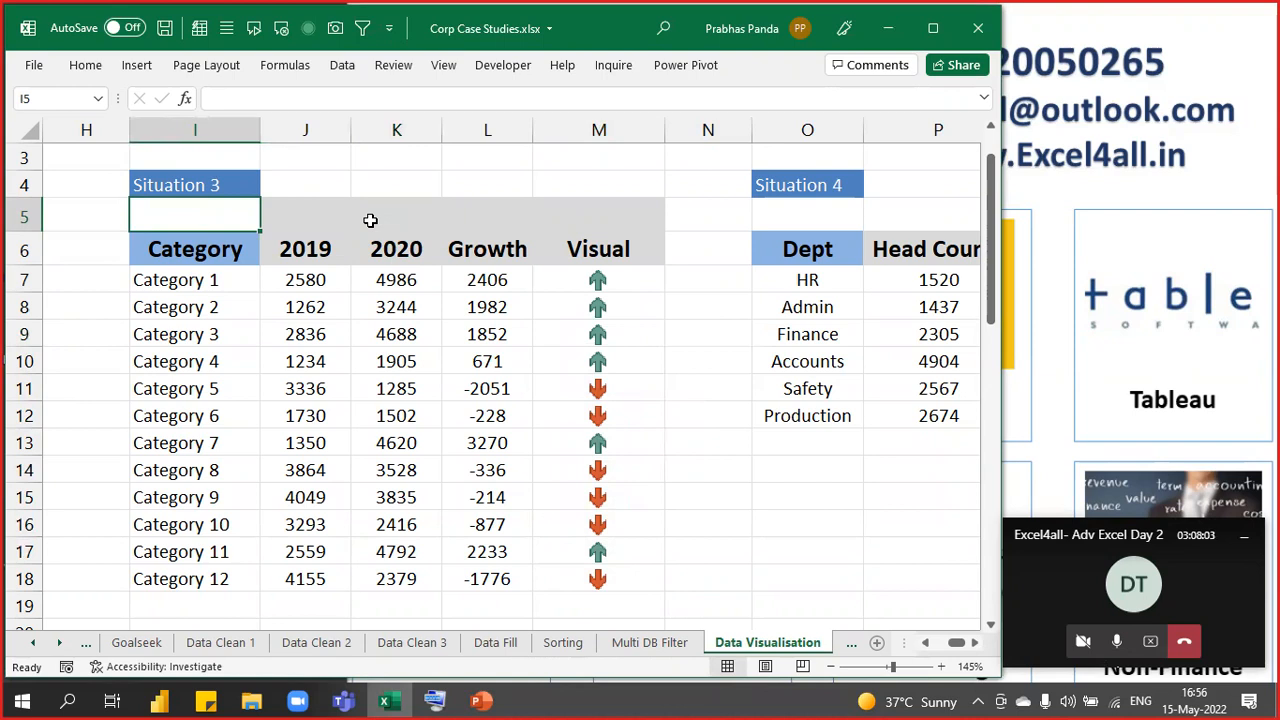
- Enter 'HOME---- CONDITIONAL FORMATTING--- ICON SETS' in I5 and select I5:M5 for merging
type("HOME---- CONDITIONAL")
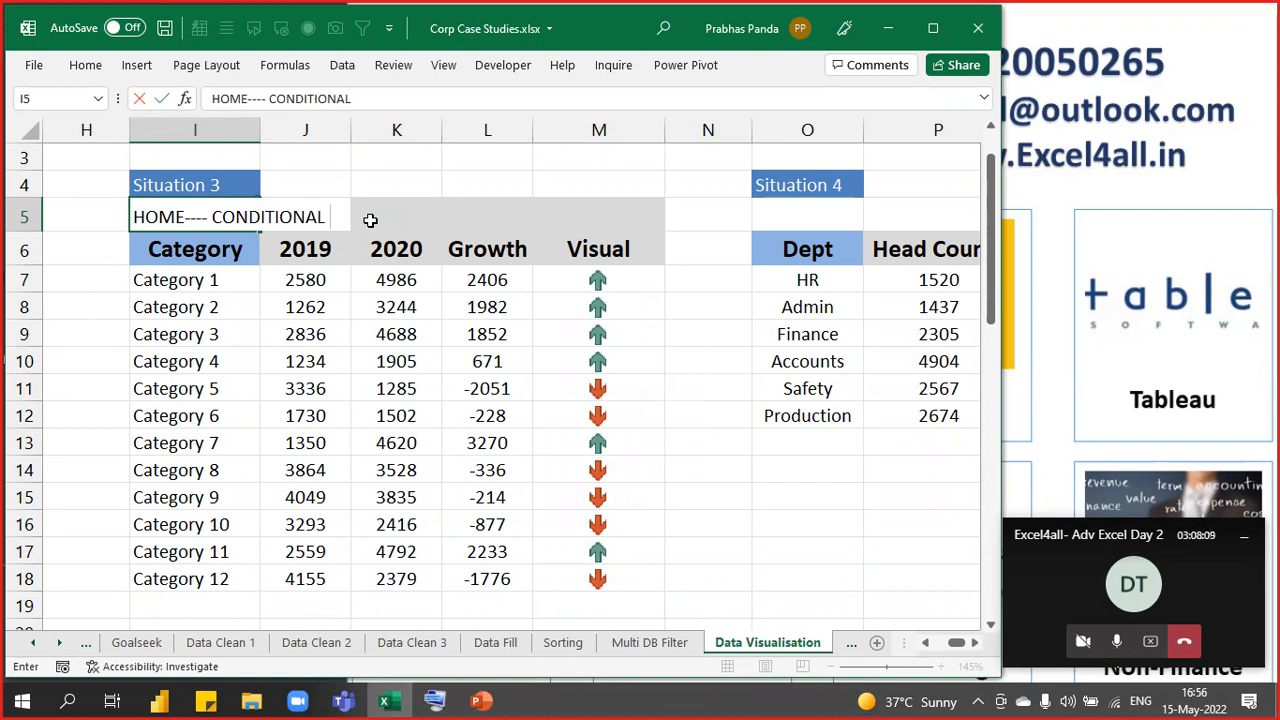
type(" FORMA")
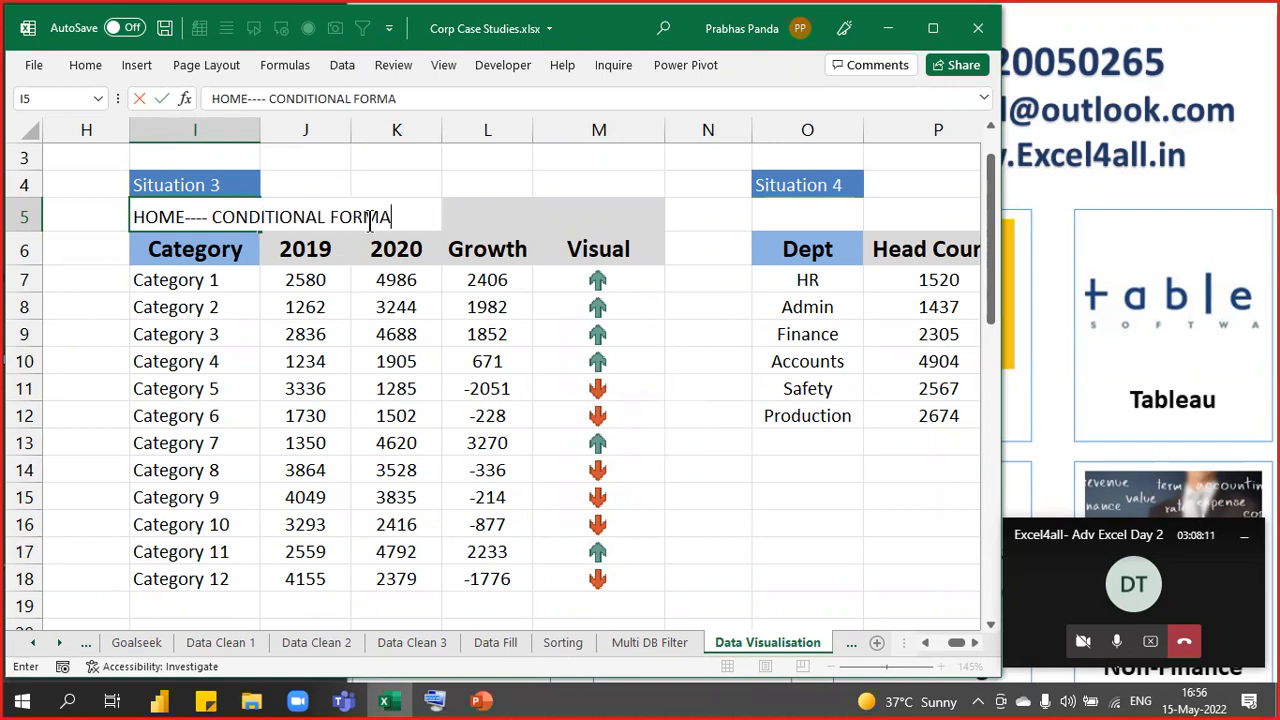
type("TTING--- ICON SETS")
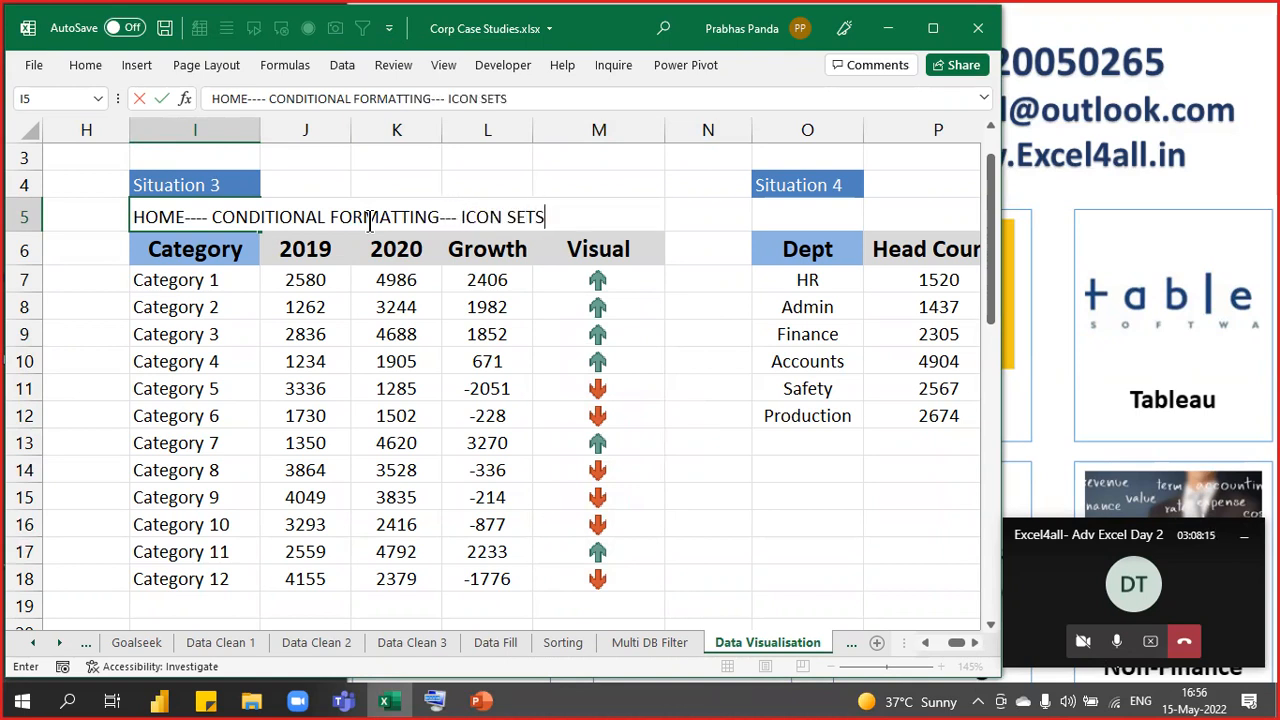
key("Return")
key("Up")
key("shift+Right")
key("shift+Right")
key("shift+Right")
key("shift+Right")
key("alt+h")
- Merge the note across I5:M5 and make it bold and underlined
key("m")
key("m")
key("ctrl+b")
key("ctrl+u")
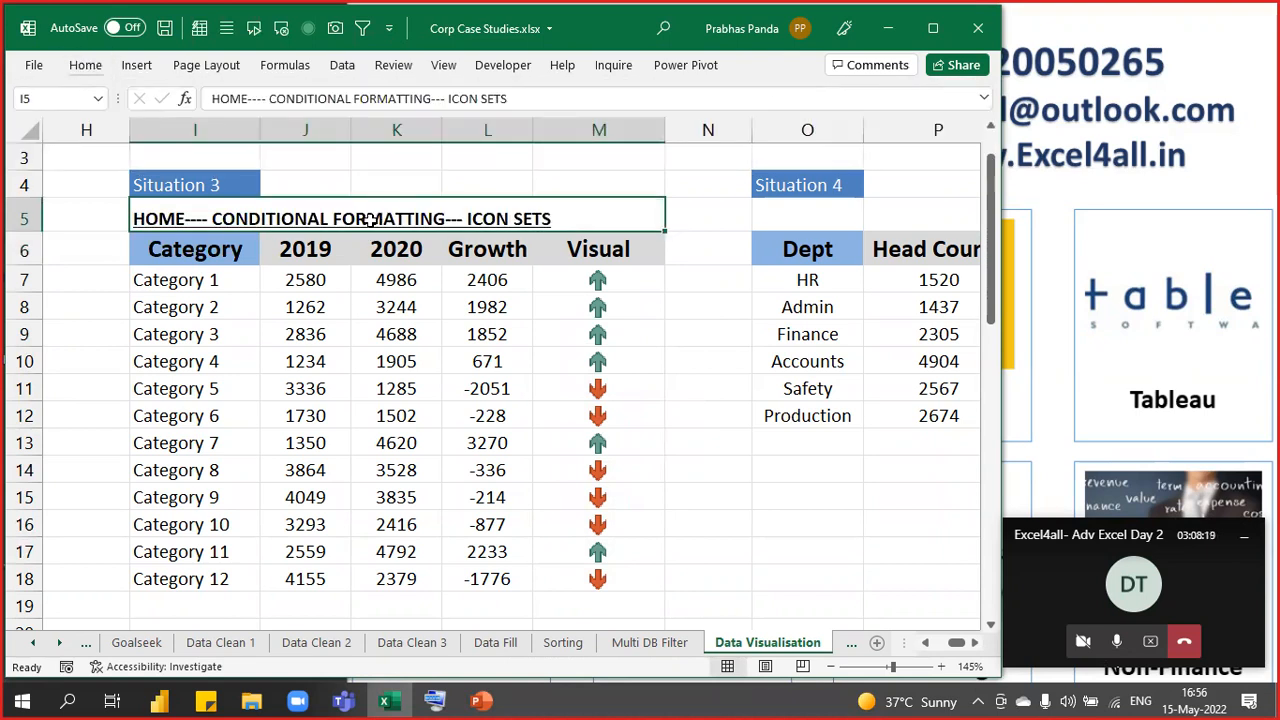
key("Right")
key("Right")
key("Right")
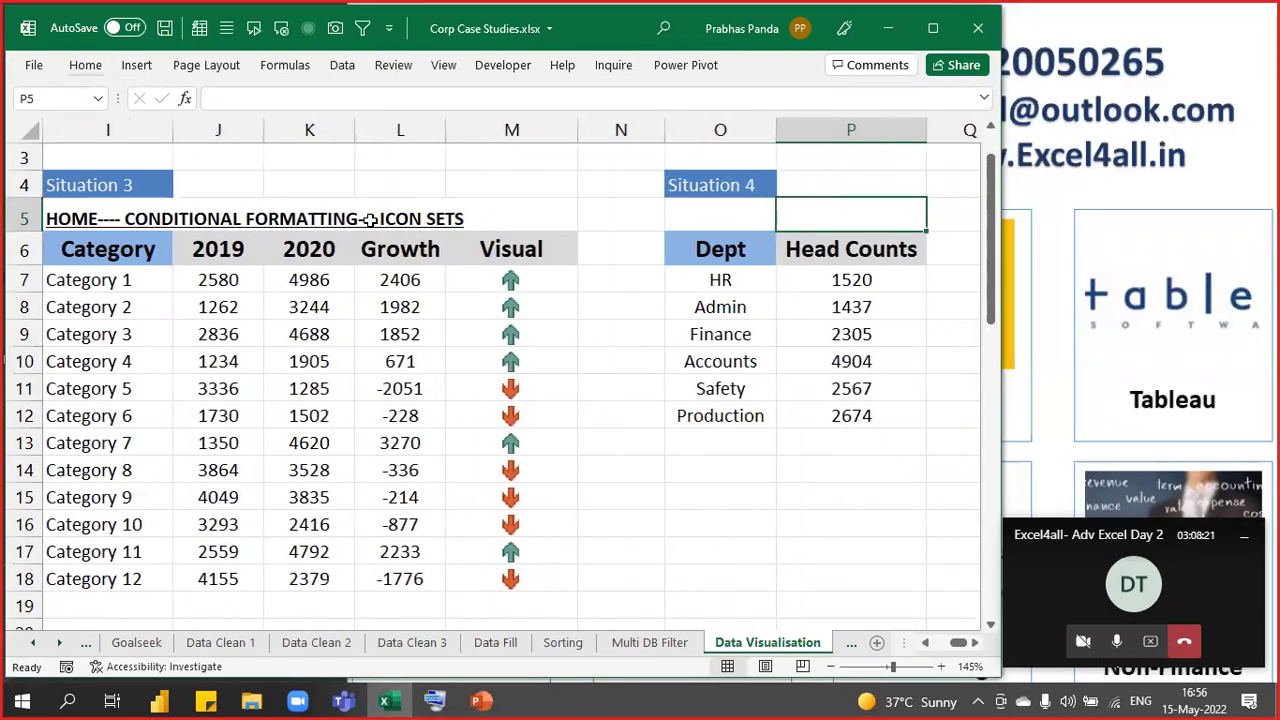
key("Right")
key("Right")
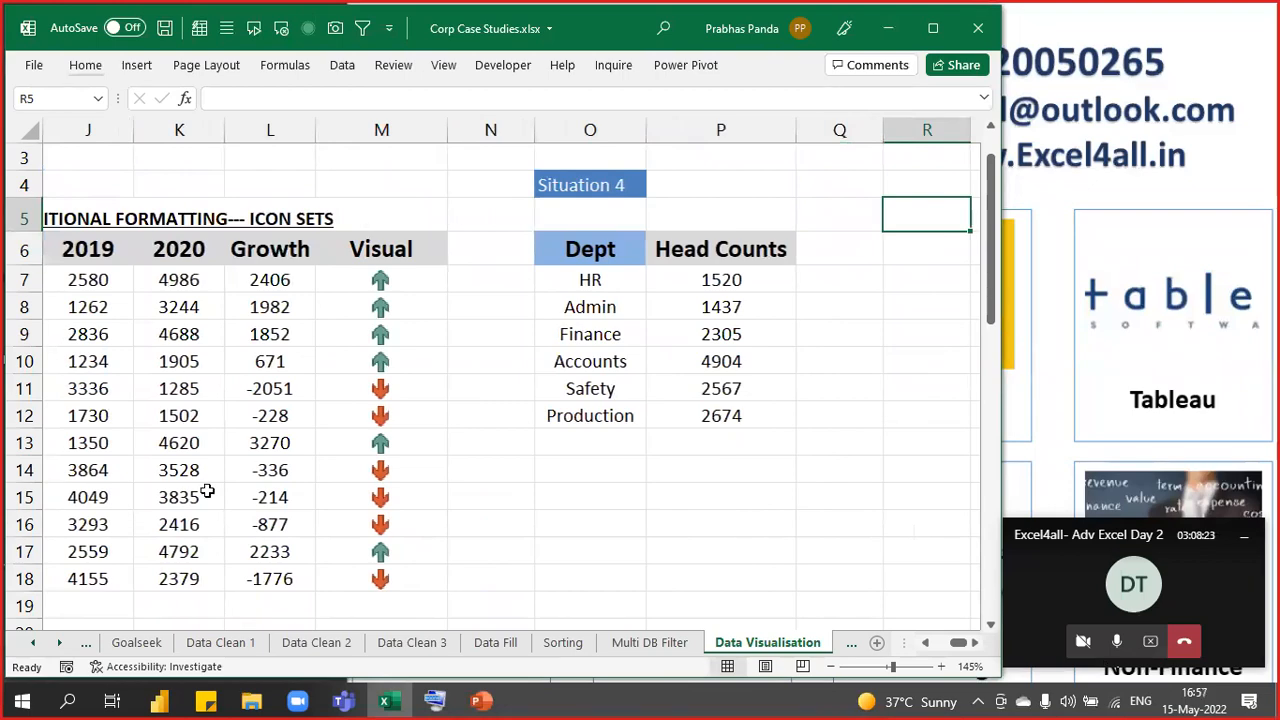
- Open the Teams meeting chat alongside the Excel workbook
left_click(344, 700)
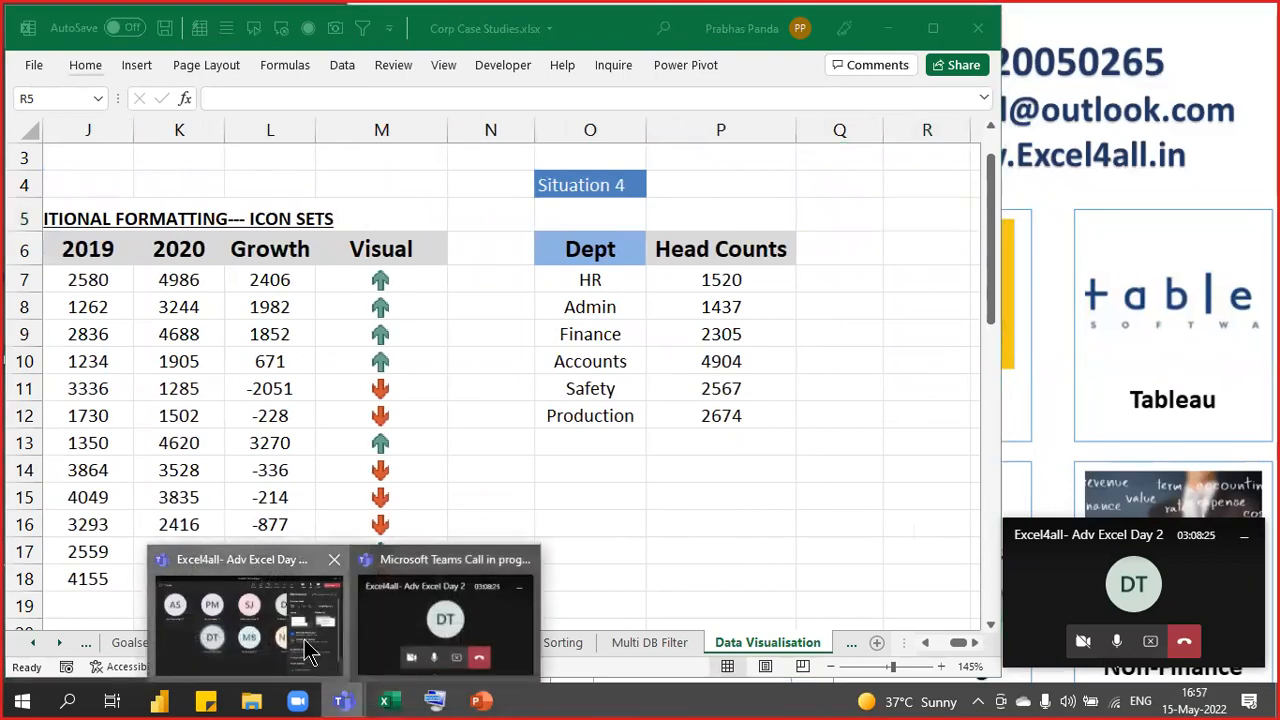
left_click(300, 650)
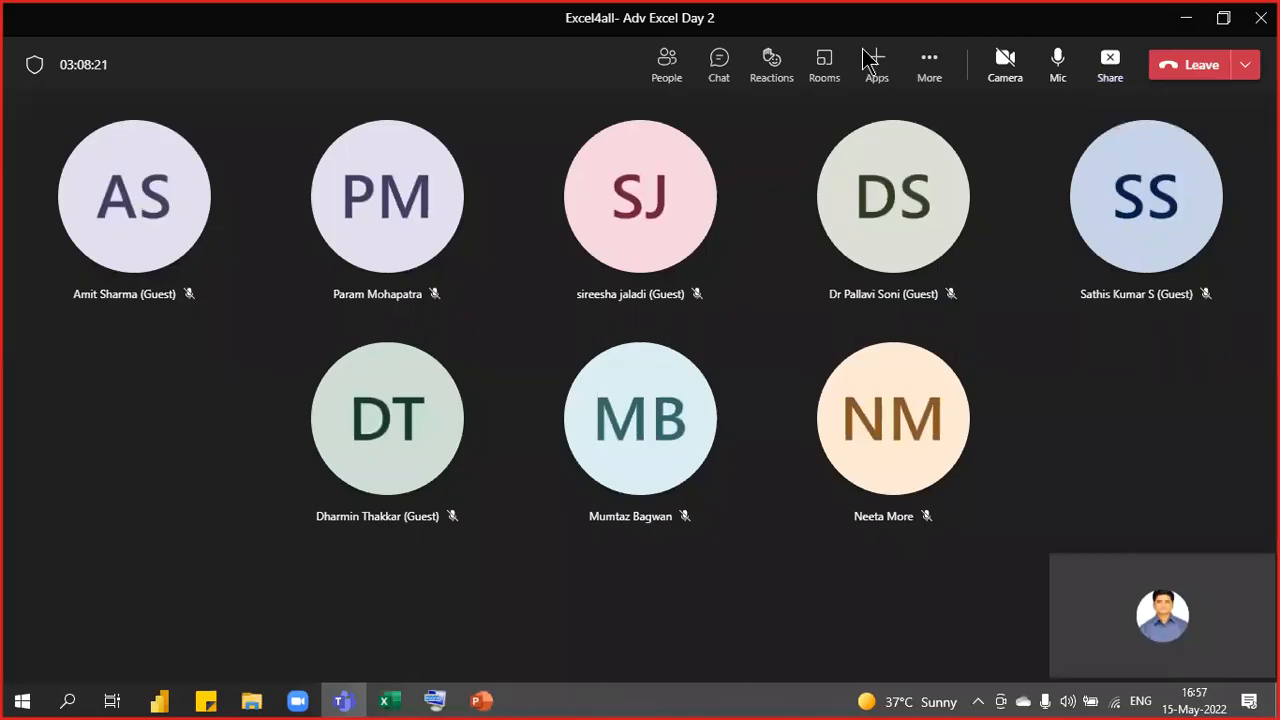
left_click(716, 68)
left_click(400, 703)
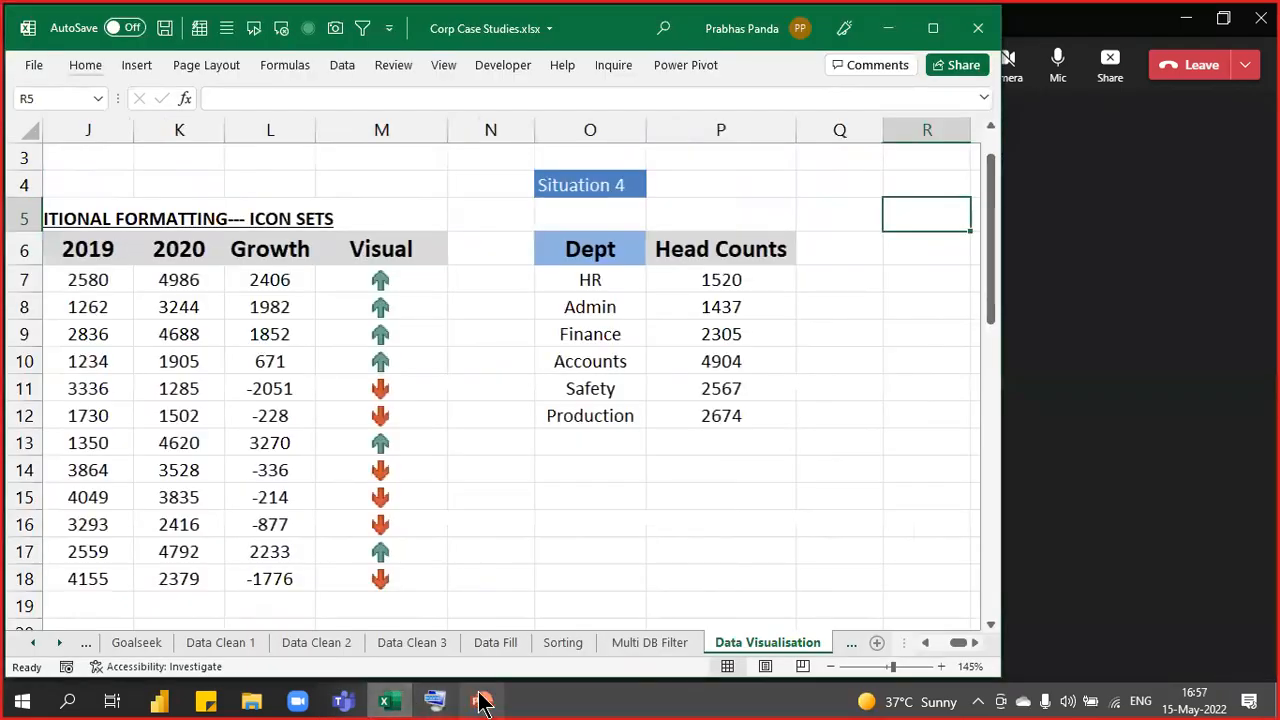
- Close the leftover PowerPoint presentation without saving and return to the Situation 4 table
left_click(481, 701)
left_click(1257, 22)
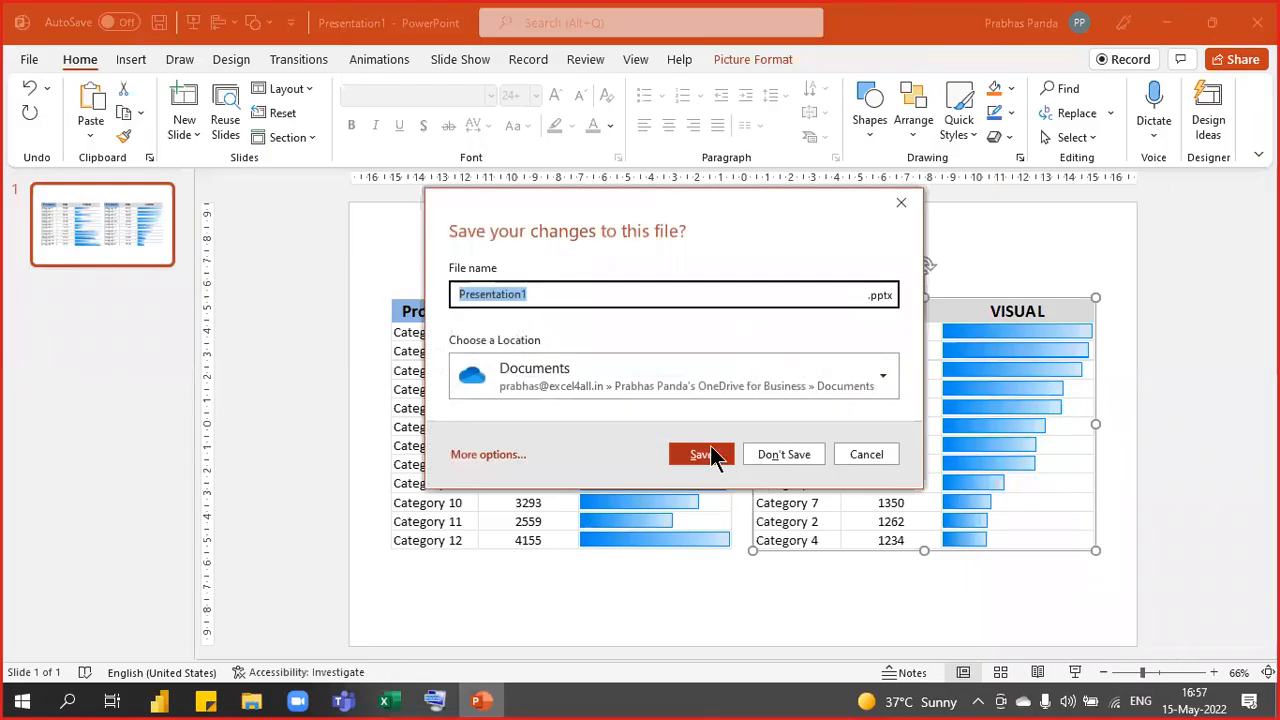
left_click(776, 456)
left_click(420, 345)
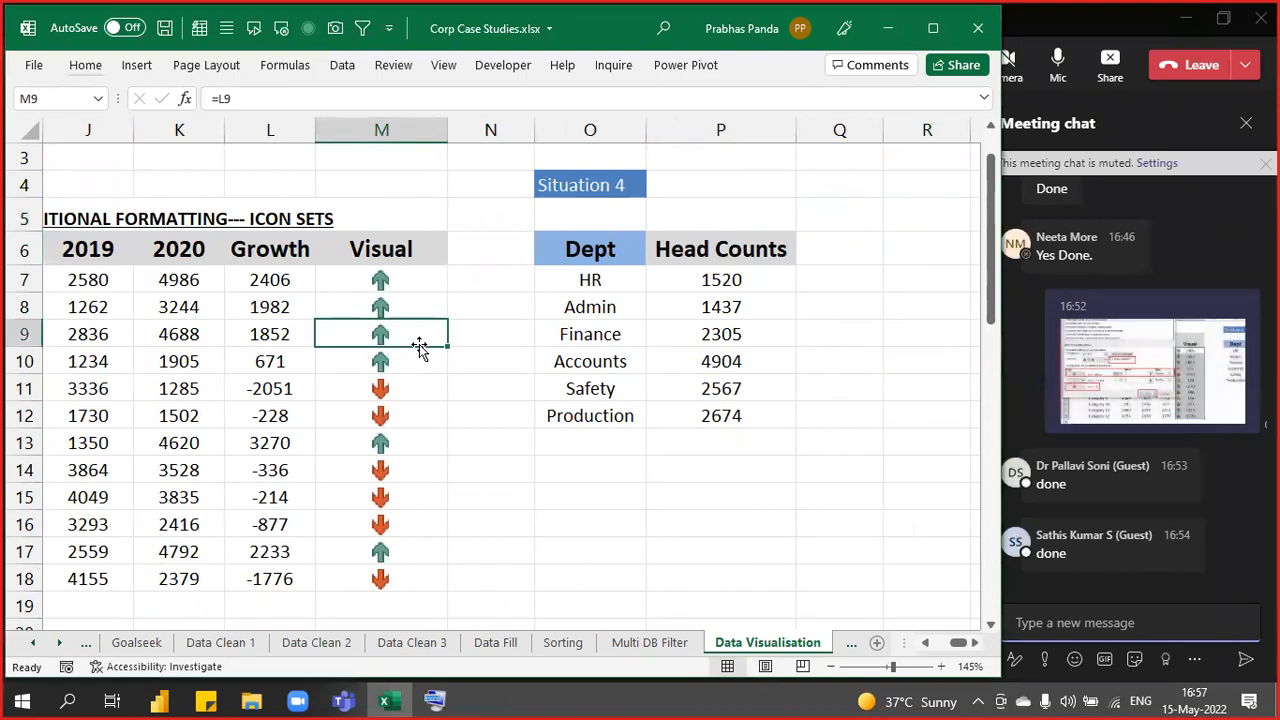
key("Right")
key("Right")
key("Right")
key("Right")
key("Right")
key("Right")
key("Right")
key("Right")
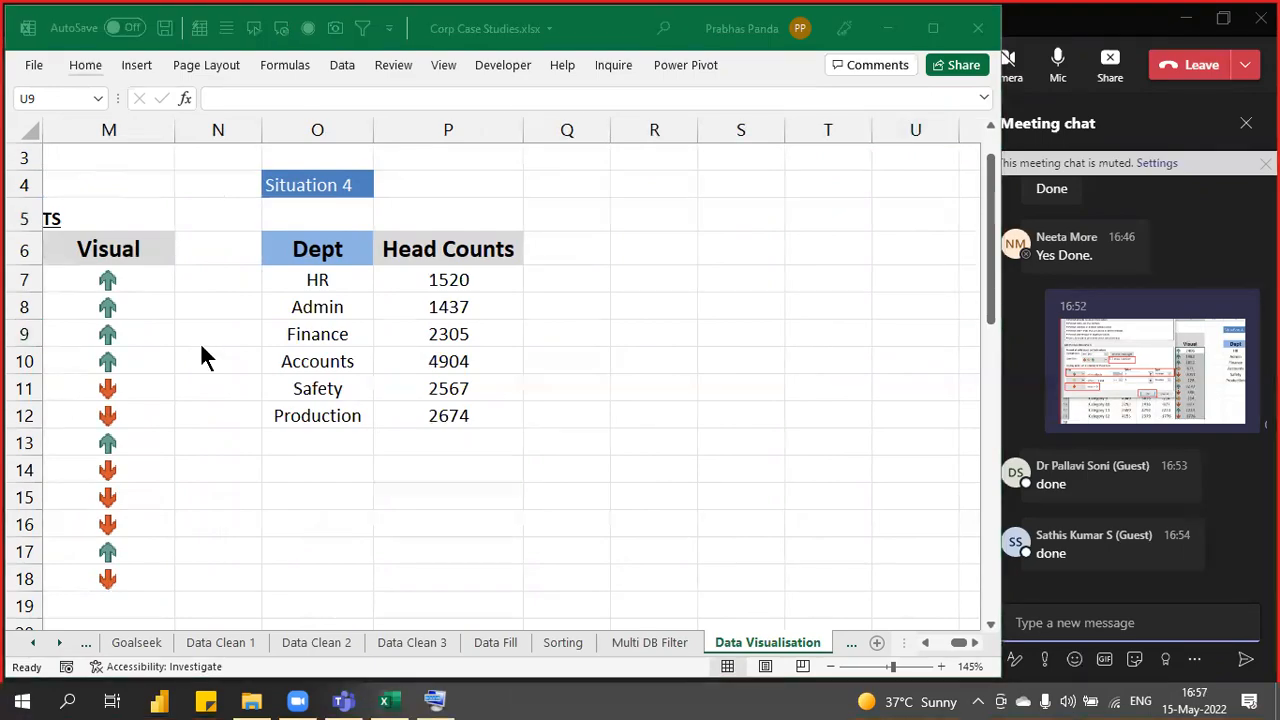
key("super")
- Launch Microsoft Edge from Windows search and go to google.com
type("EDGE")
key("Return")
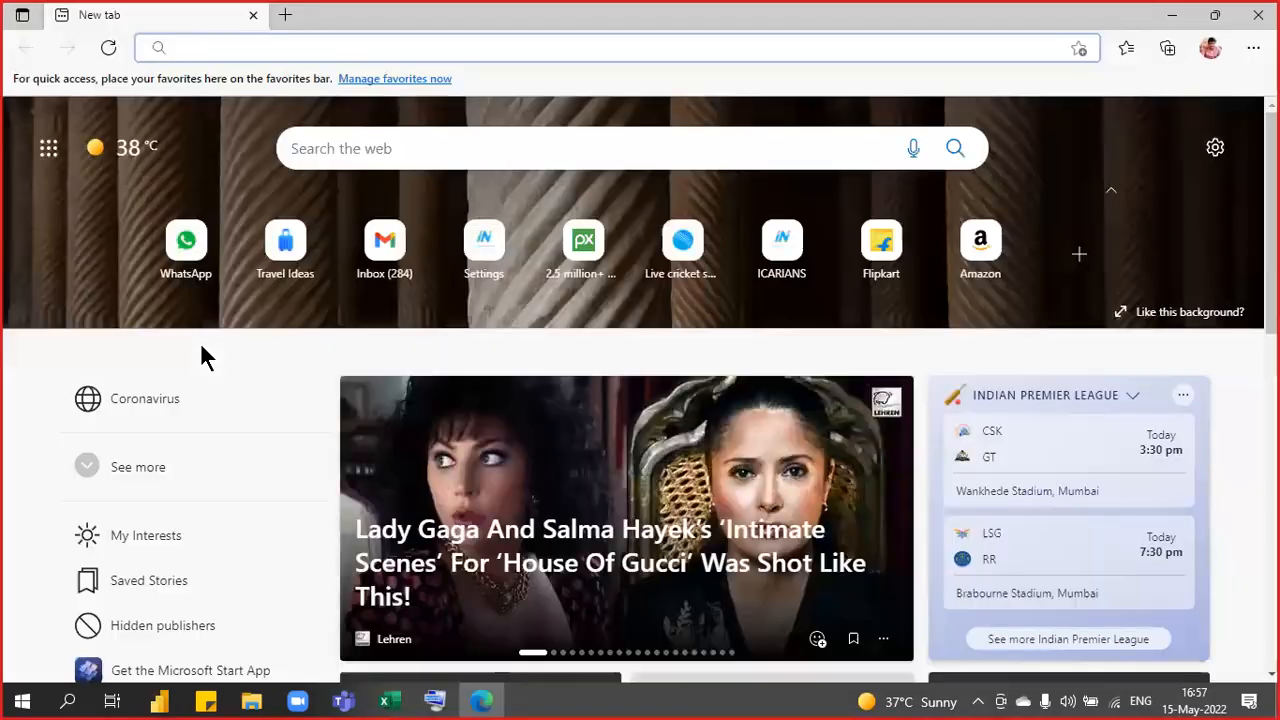
left_click(320, 48)
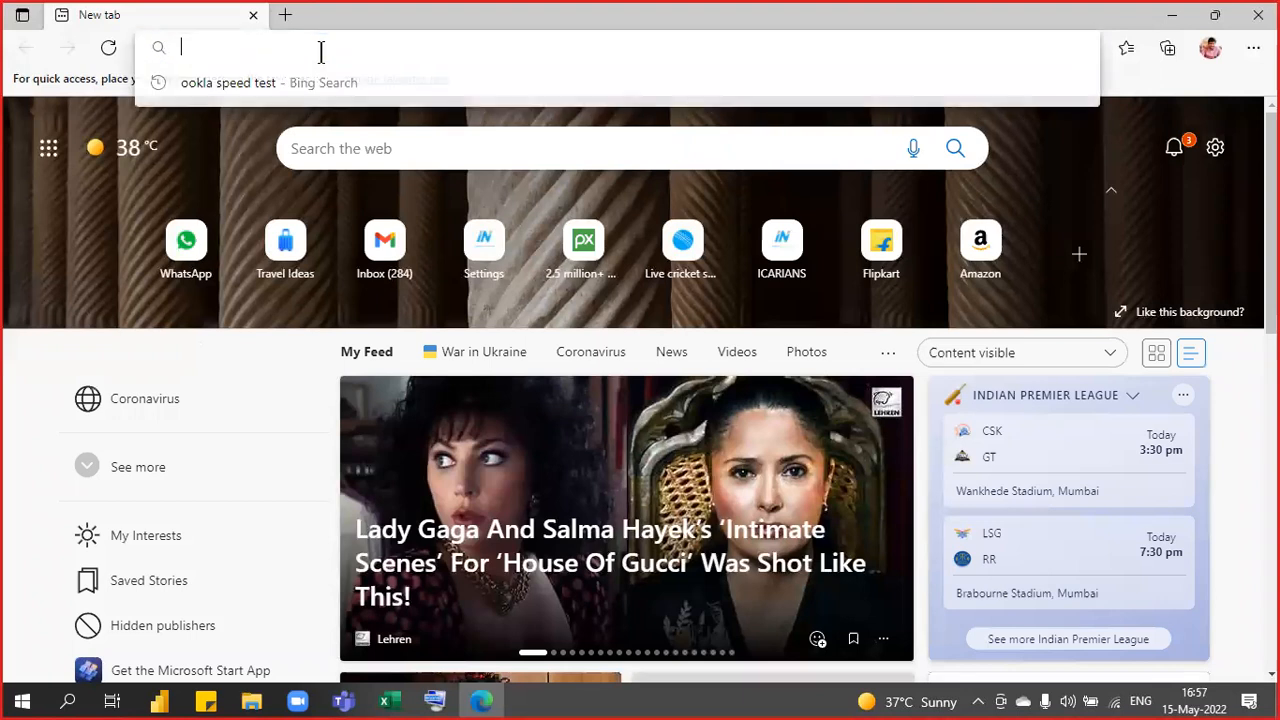
type("g")
key("Return")
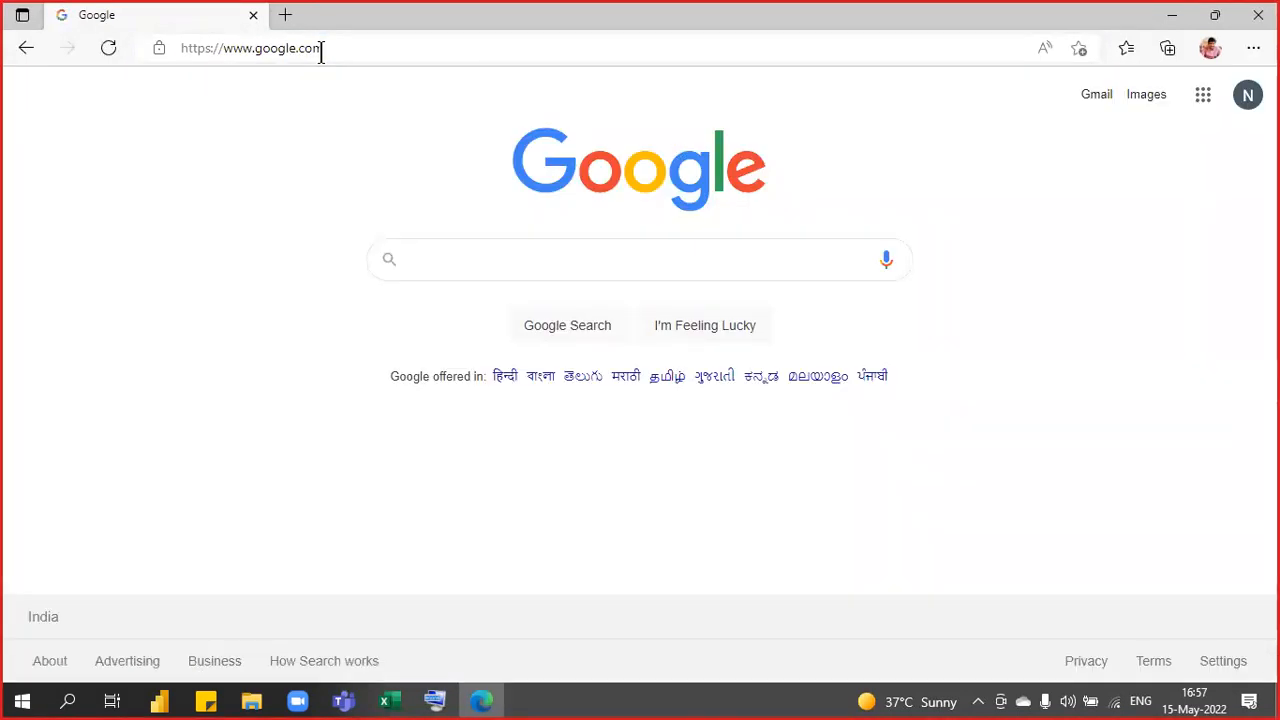
- Search Google Images for 'PEOPLE GRAPH' and preview the Numbers About the App example
type("PEOPLE ")
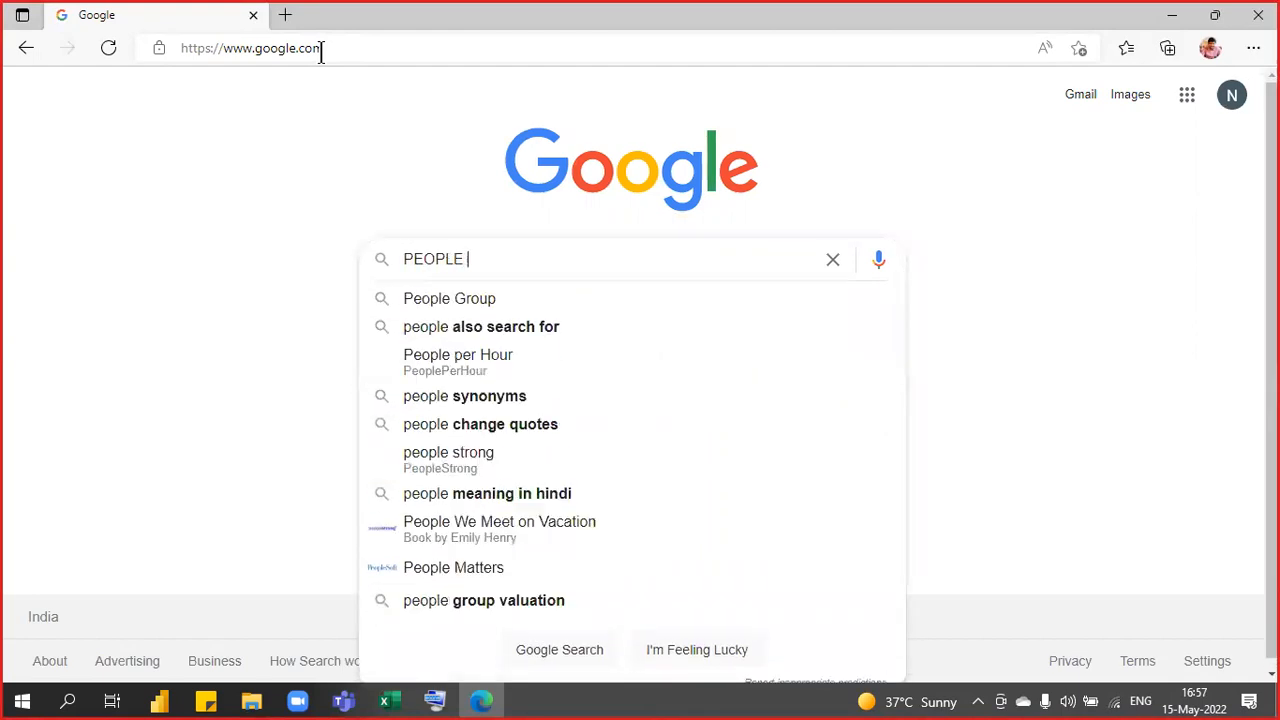
type("GRAPH")
key("Return")
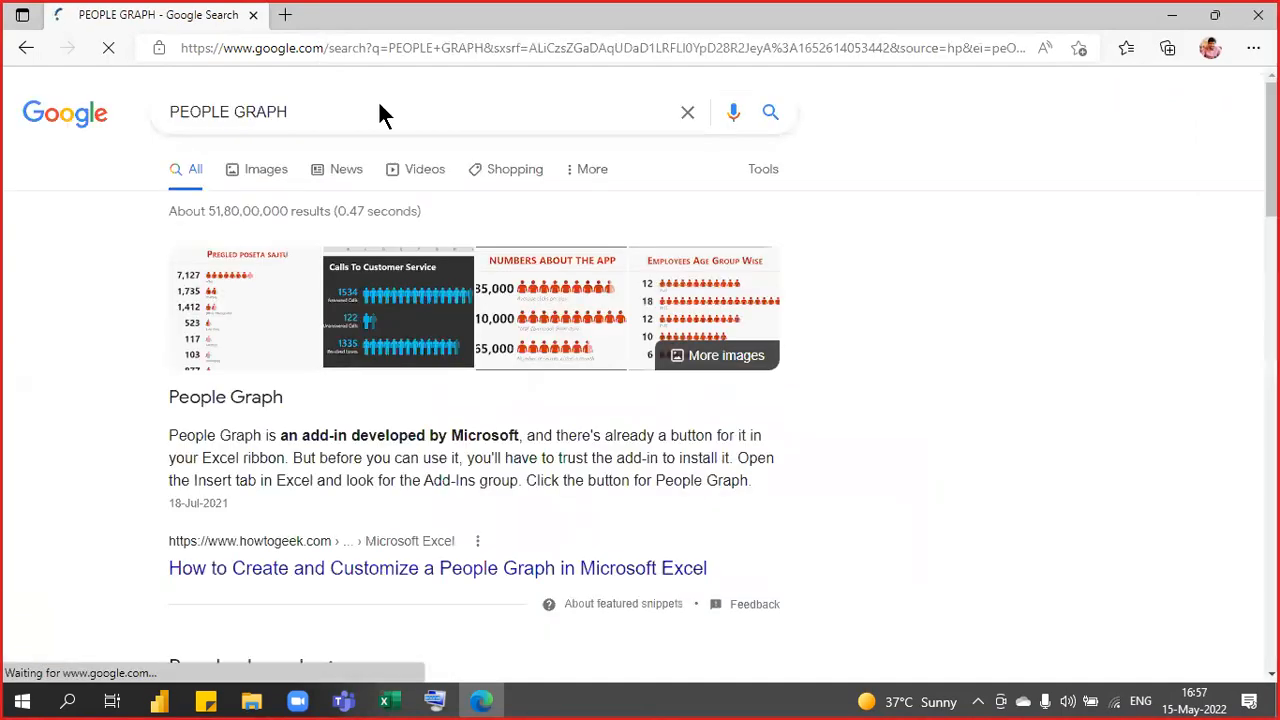
left_click(271, 173)
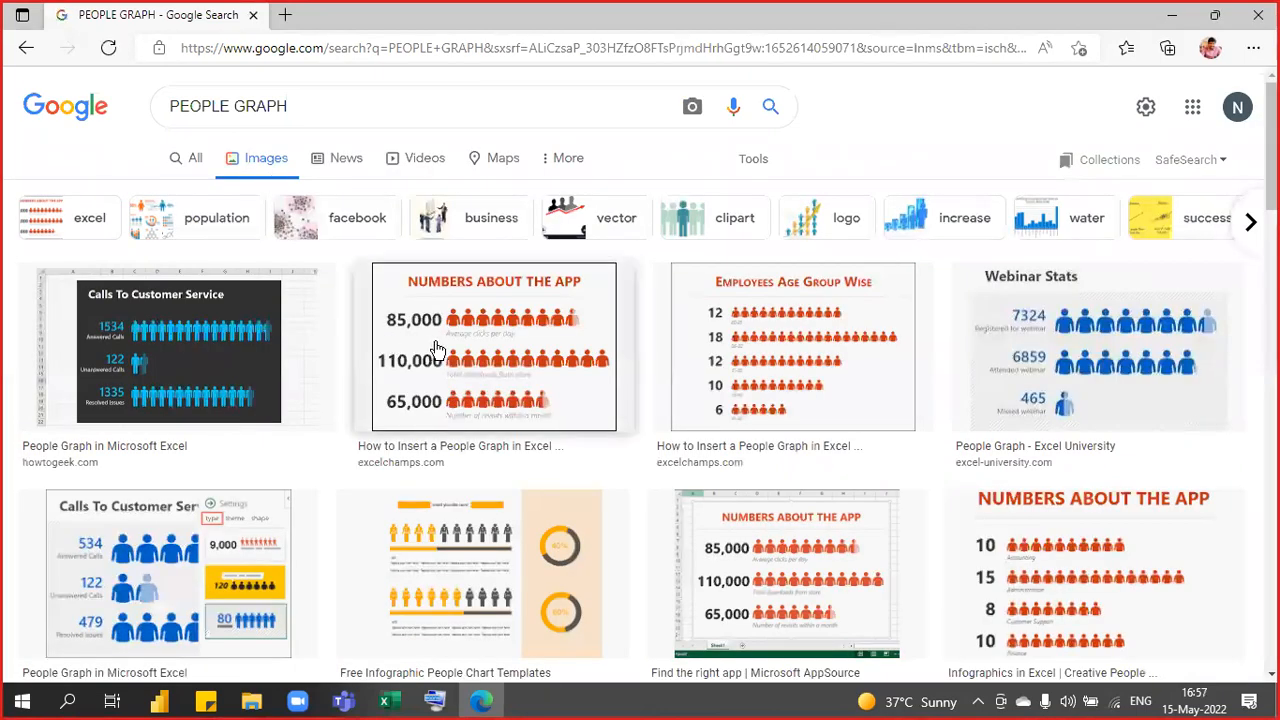
left_click(434, 340)
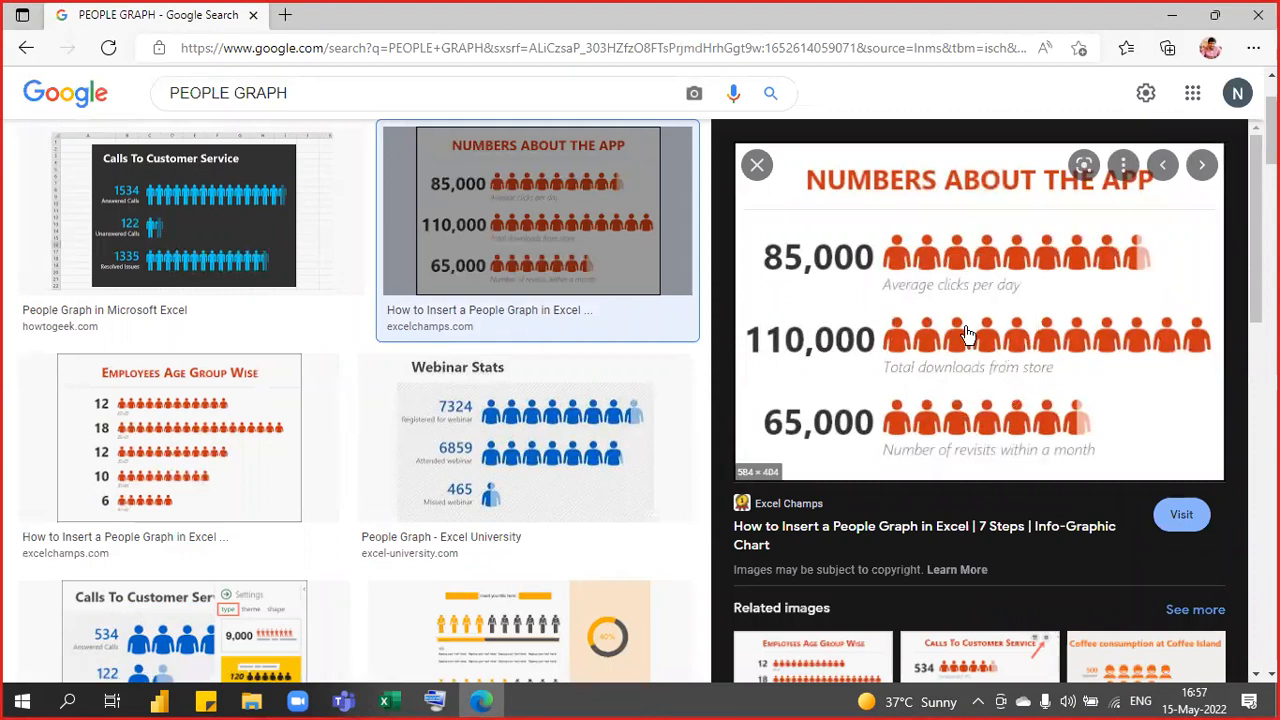
- Browse more people-graph results, preview the Sales By Location money-bag chart, then minimize Edge
left_click(845, 265)
left_click(952, 274)
scroll(342, 400, "down", 7)
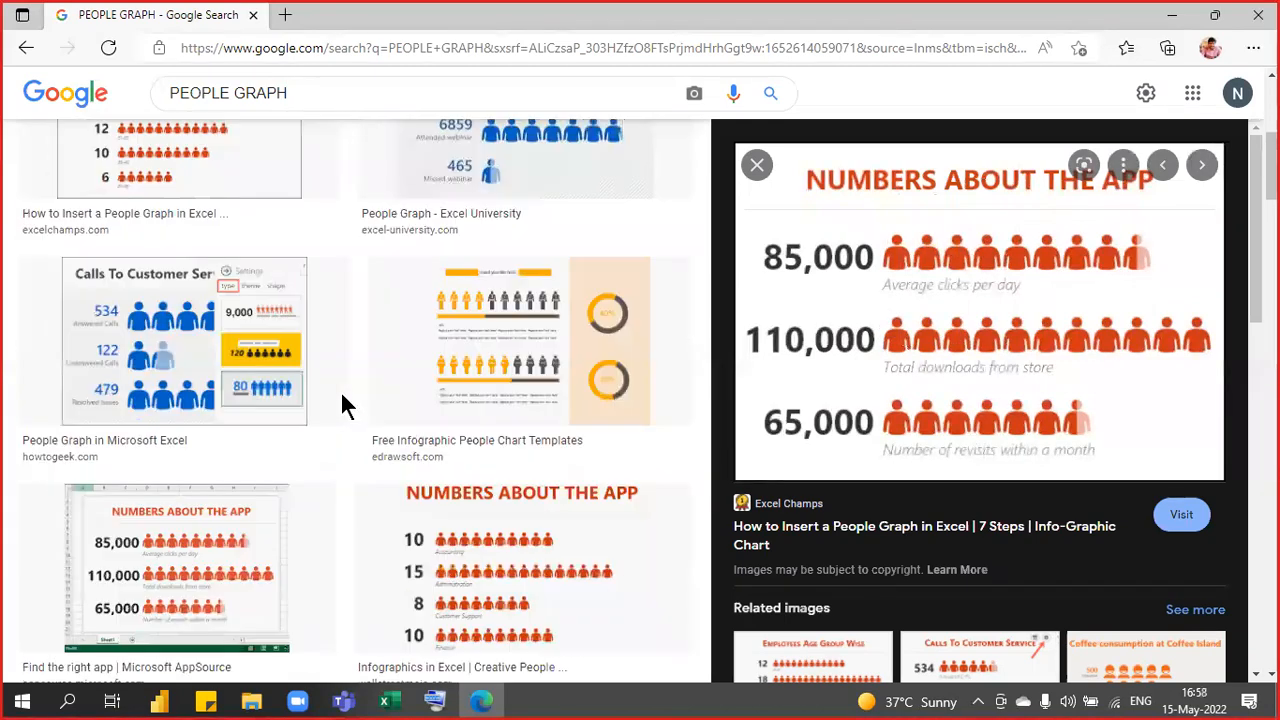
scroll(342, 400, "down", 10)
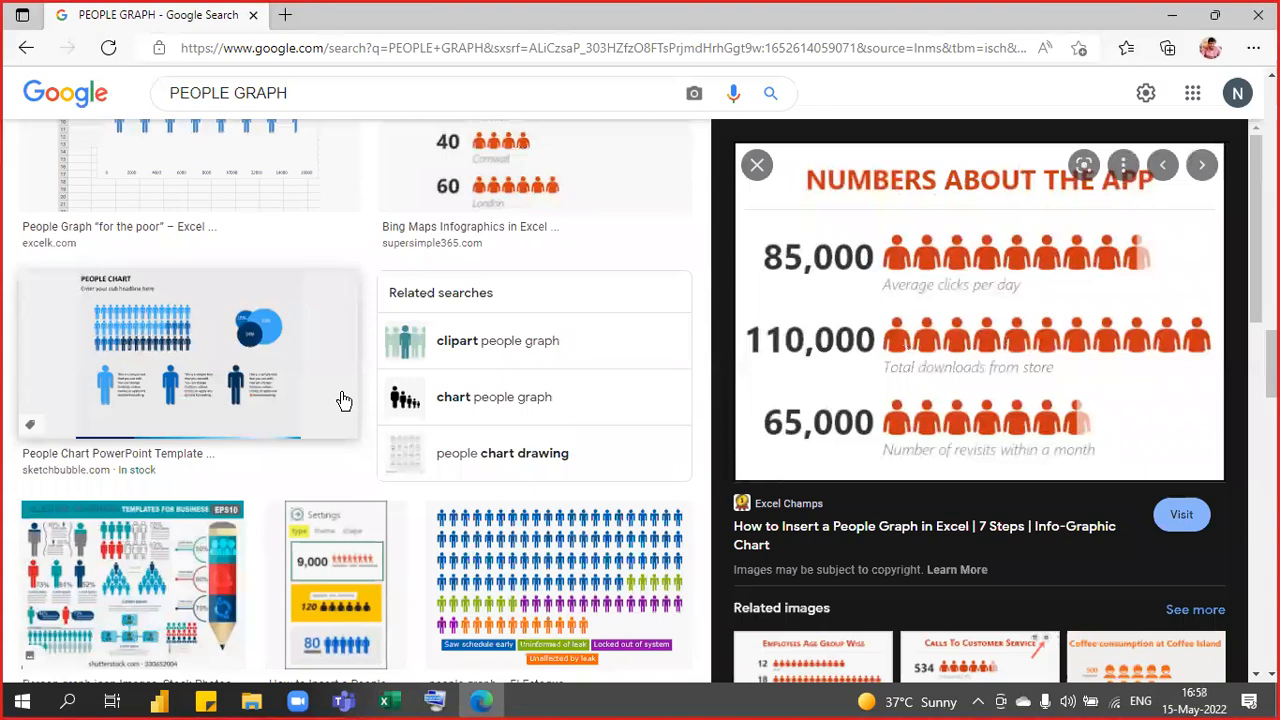
scroll(342, 400, "down", 2)
scroll(342, 400, "down", 10)
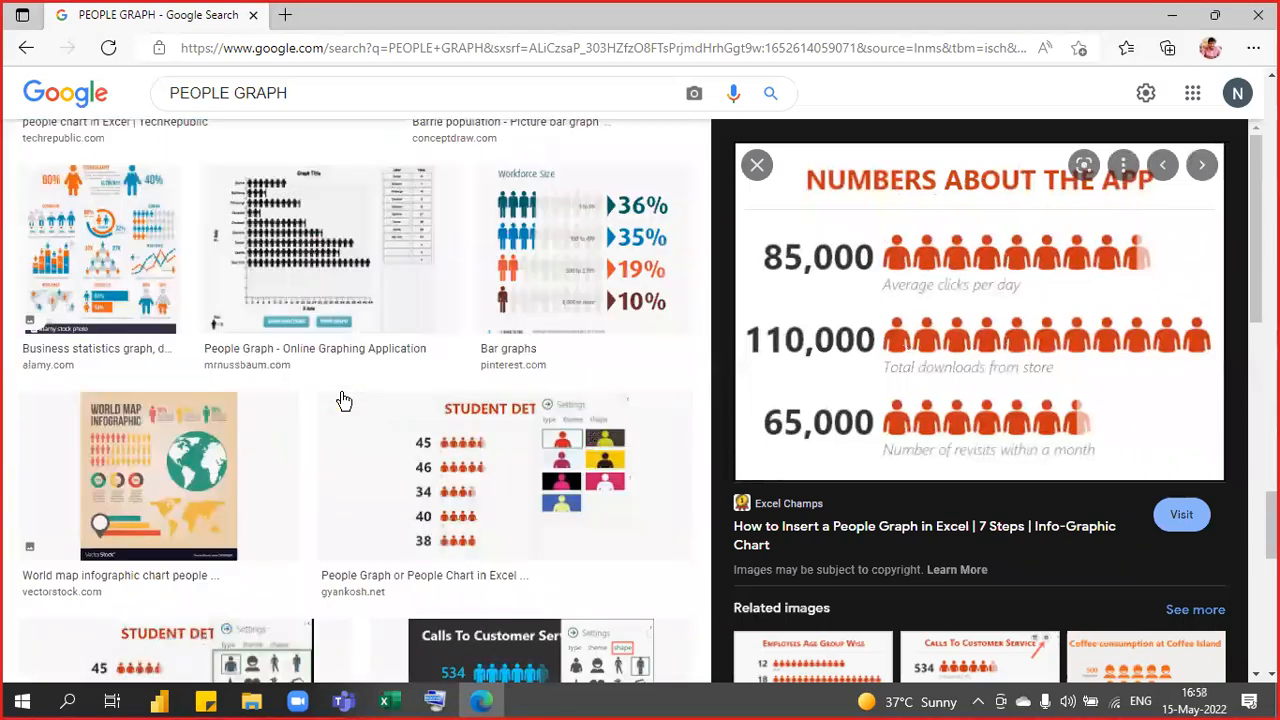
scroll(343, 401, "down", 5)
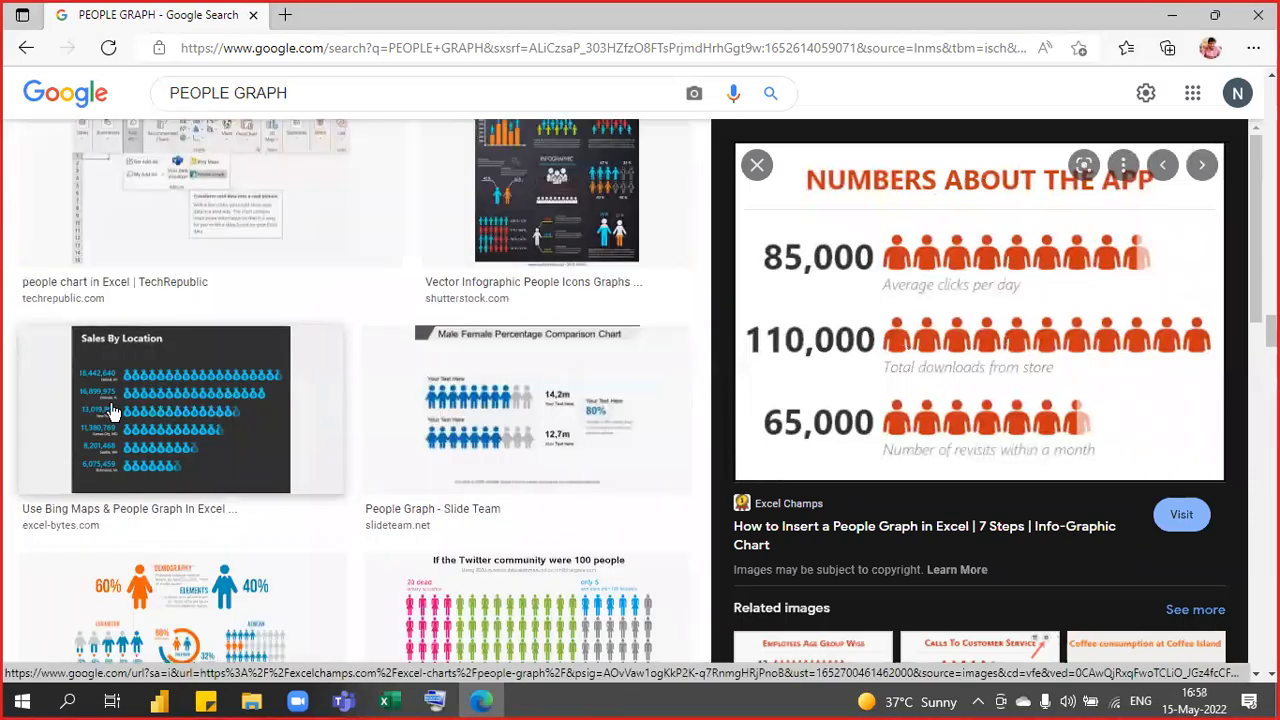
left_click(114, 409)
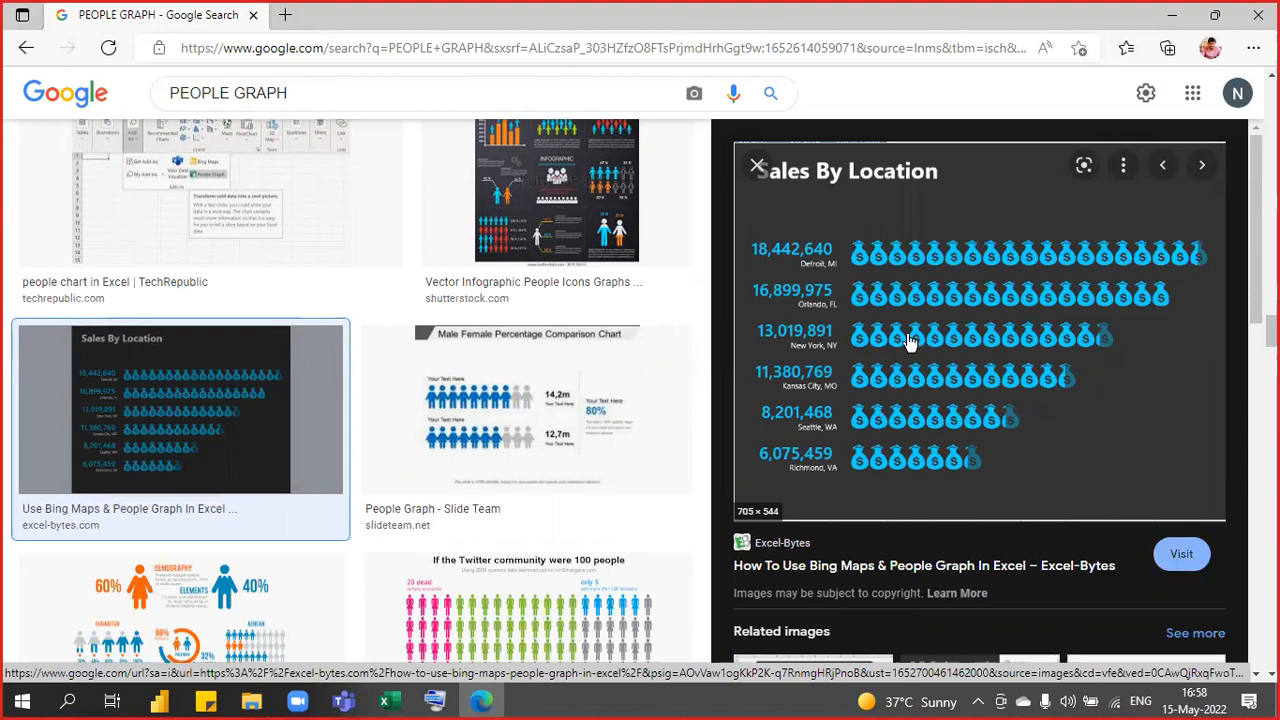
left_click(1172, 15)
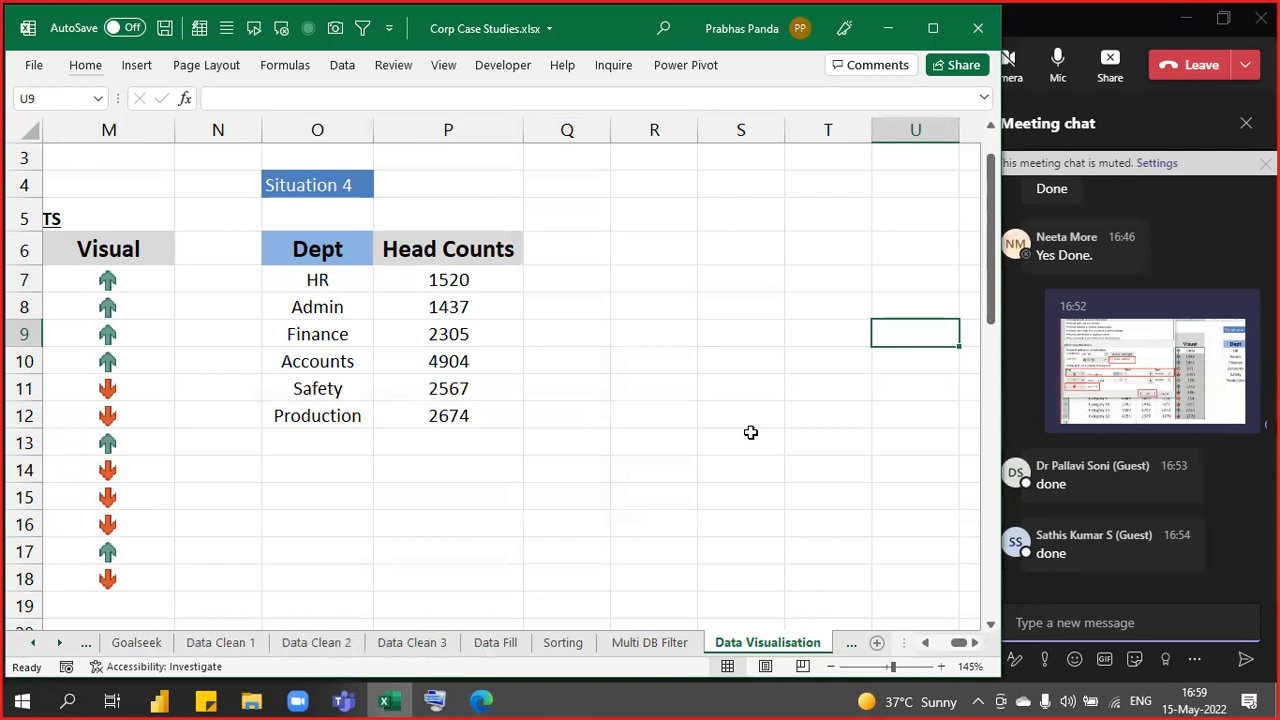
- Select cell Q6 beside the Head Counts table and bring up the Insert tab's Add-ins list
left_click(545, 258)
left_click(134, 66)
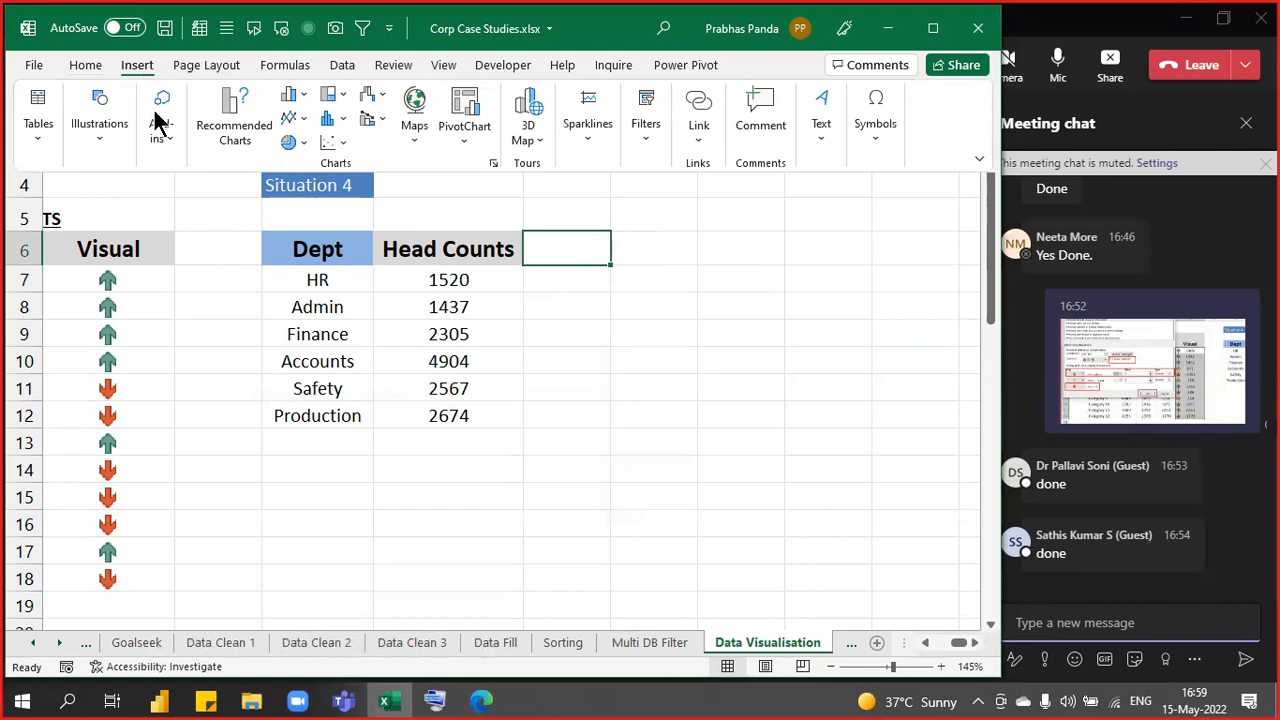
left_click(160, 125)
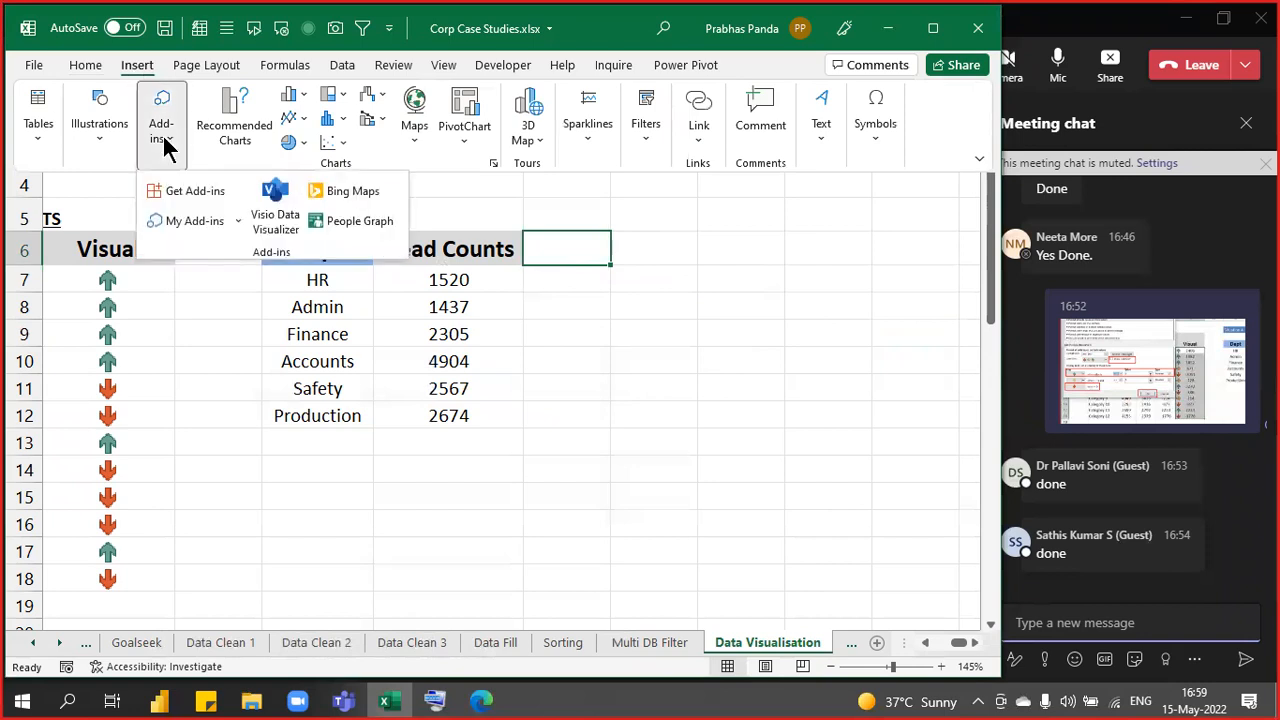
- Choose Get Add-ins to open the Office Add-ins store
left_click(375, 232)
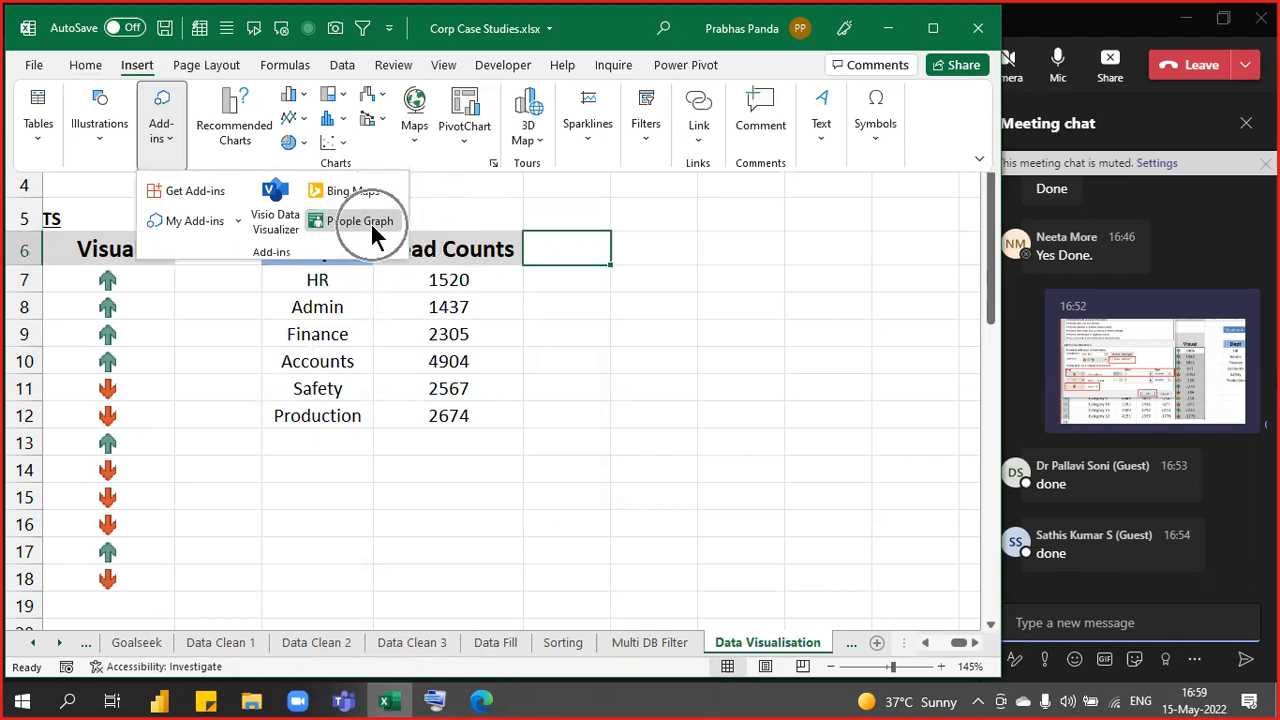
left_click(375, 233)
left_click(375, 233)
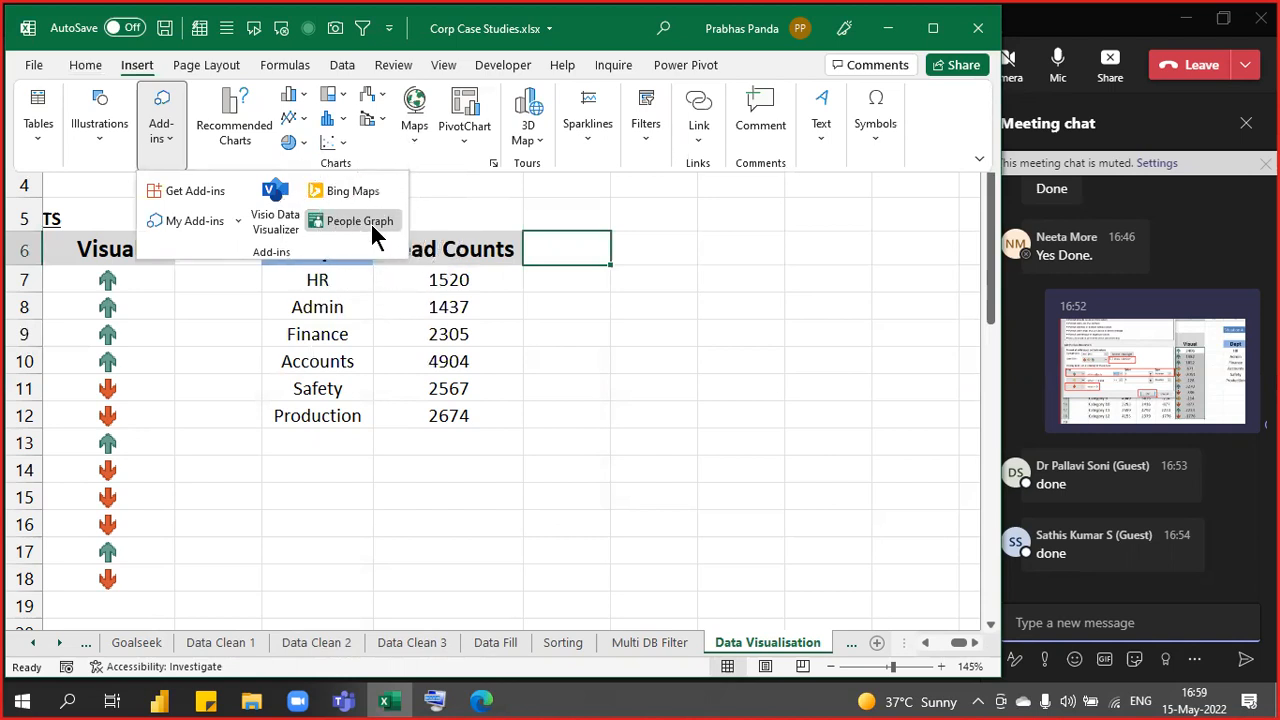
left_click(375, 233)
left_click(194, 199)
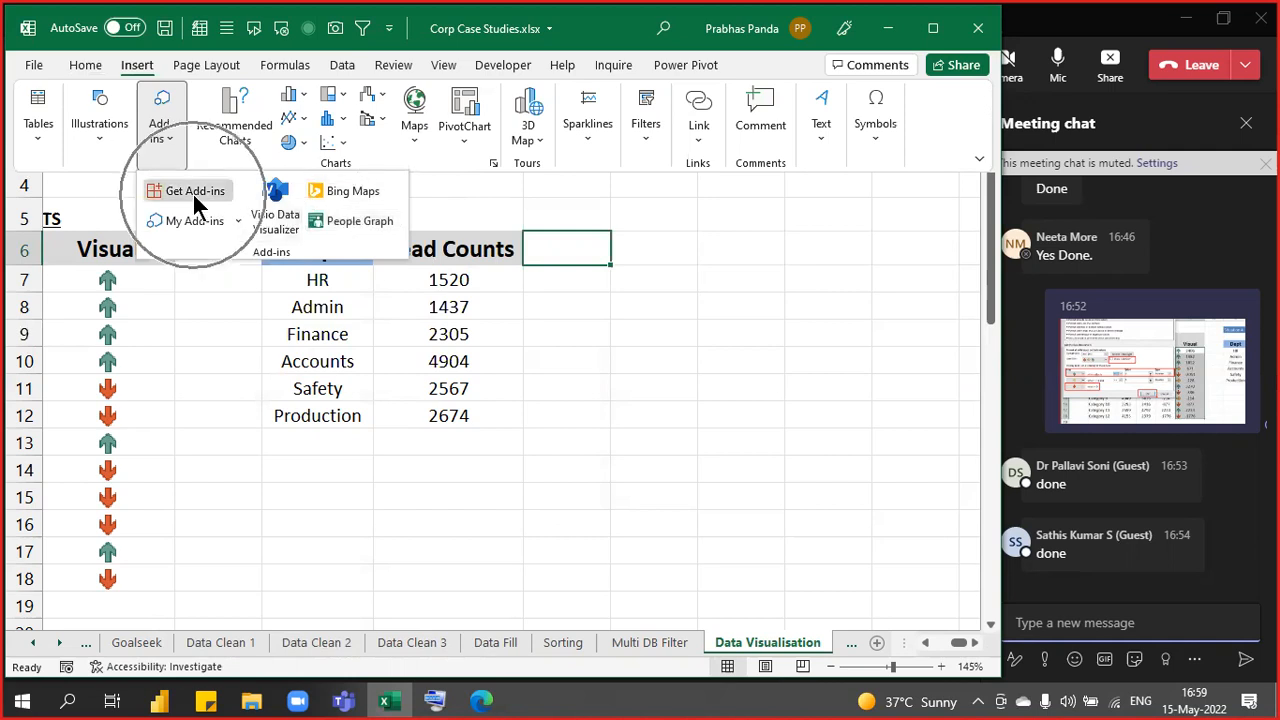
left_click(192, 191)
left_click(192, 191)
left_click(192, 191)
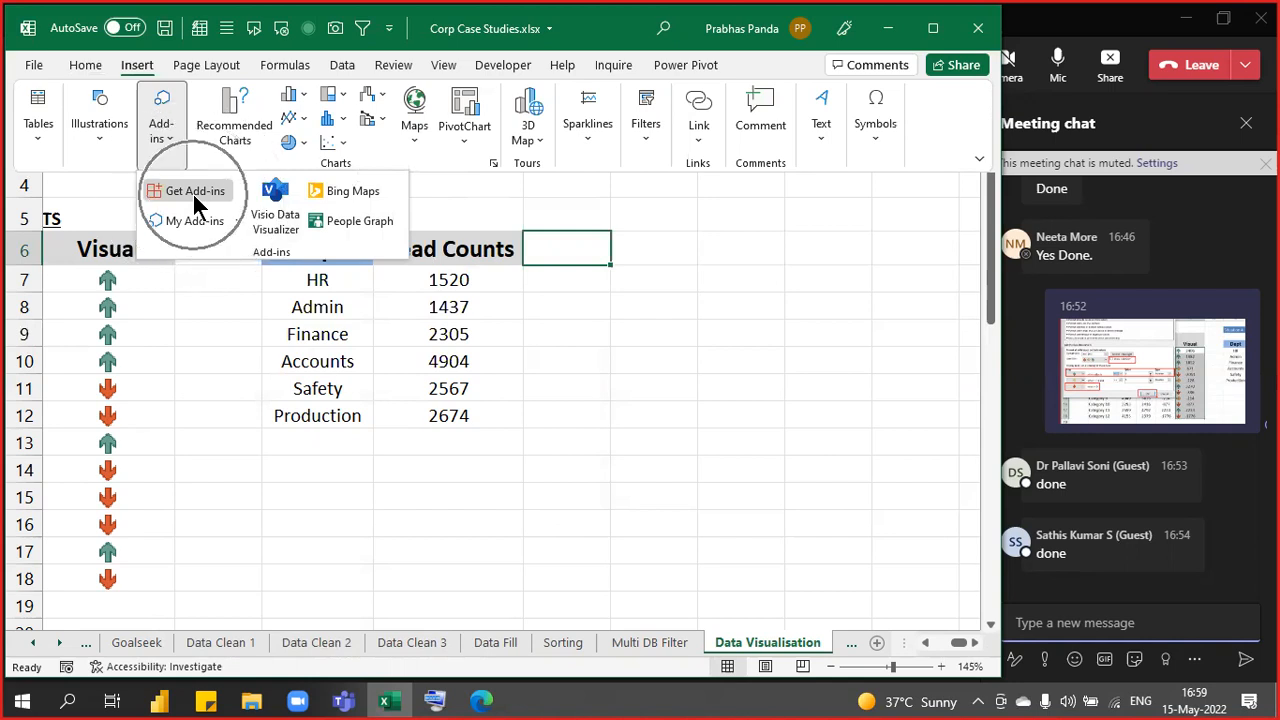
left_click(192, 191)
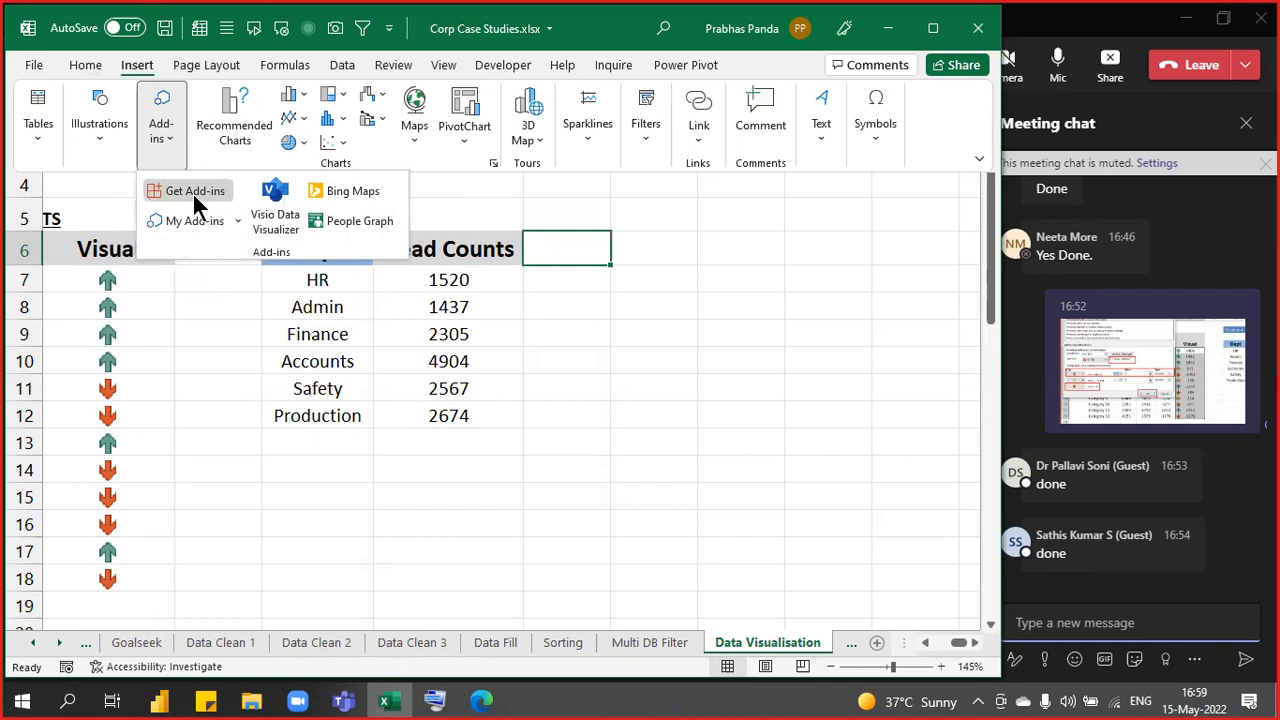
left_click(192, 191)
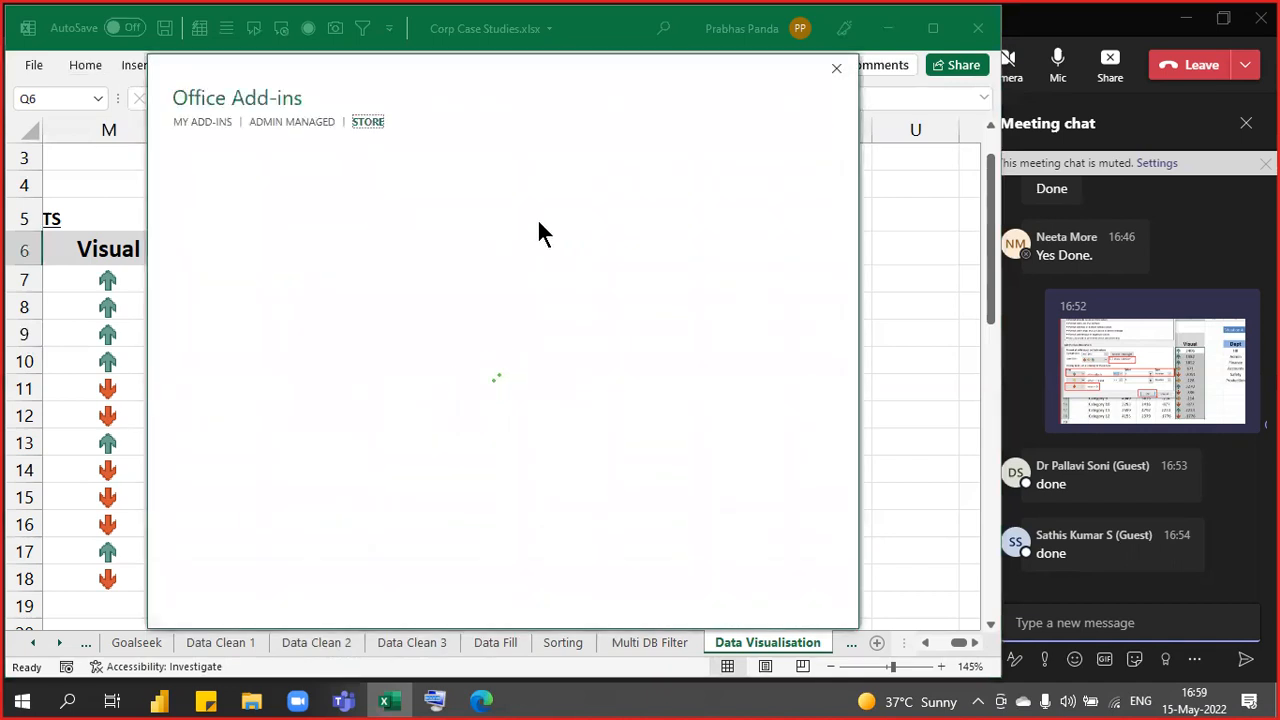
- Search the Office add-in store for 'PEOPLE GRAPH'
left_click(227, 201)
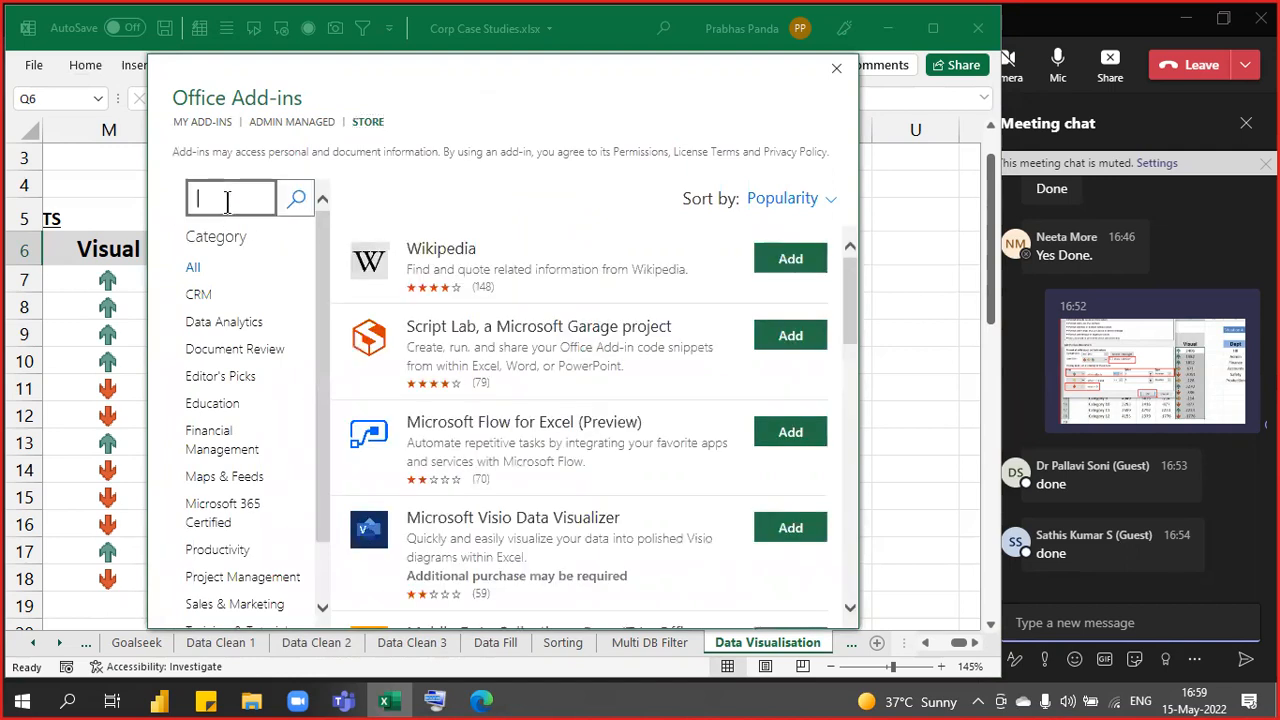
type("PEOPLE GRAPH")
key("Return")
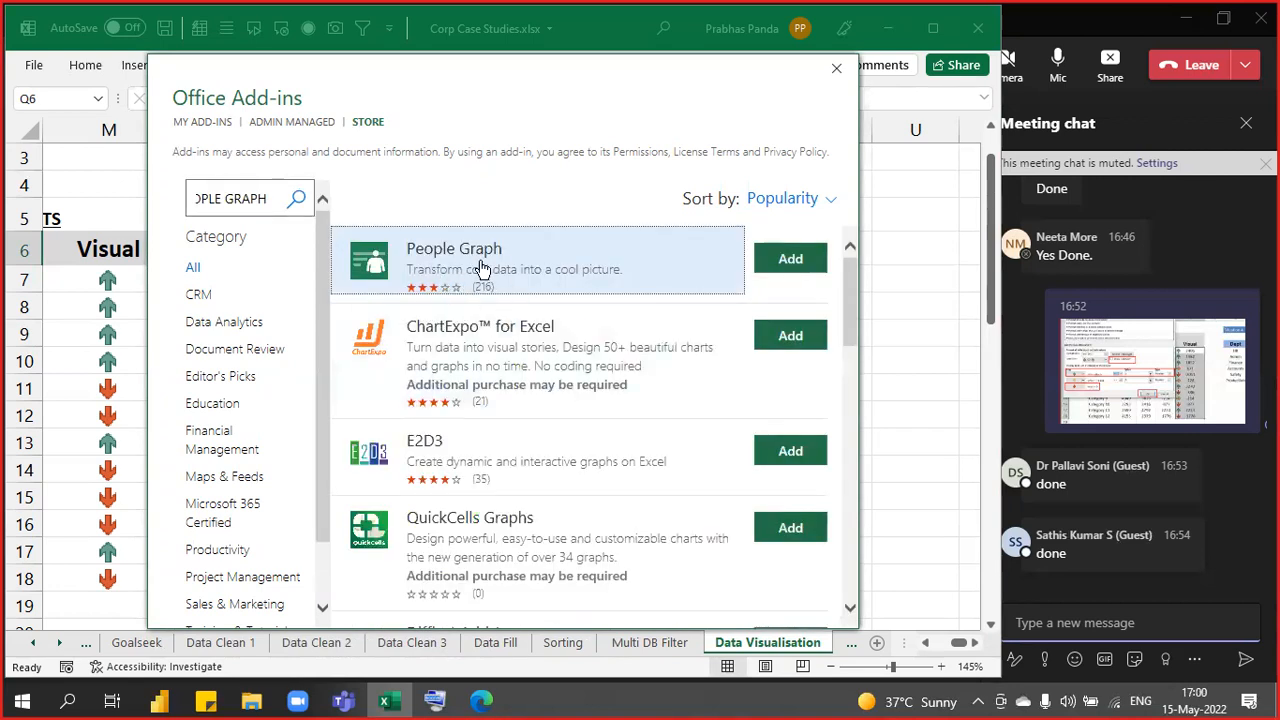
- Add the People Graph add-in and close the store
left_click(497, 258)
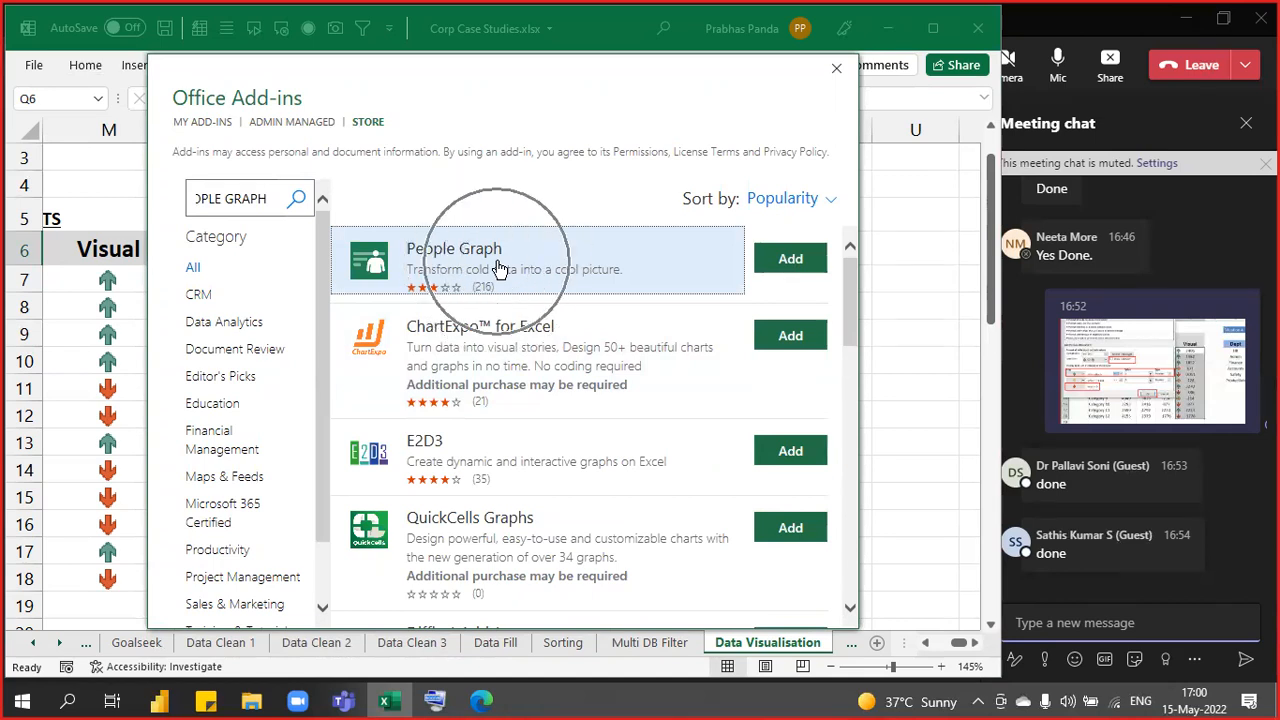
left_click(801, 260)
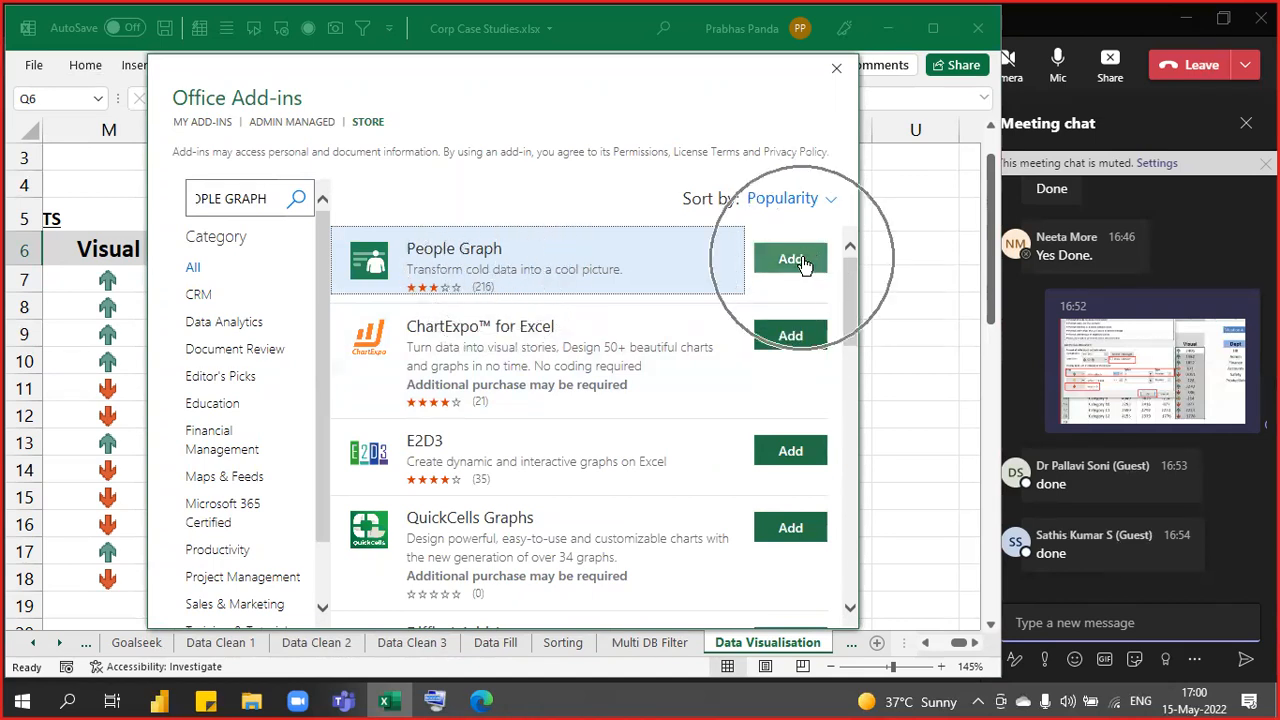
left_click(801, 260)
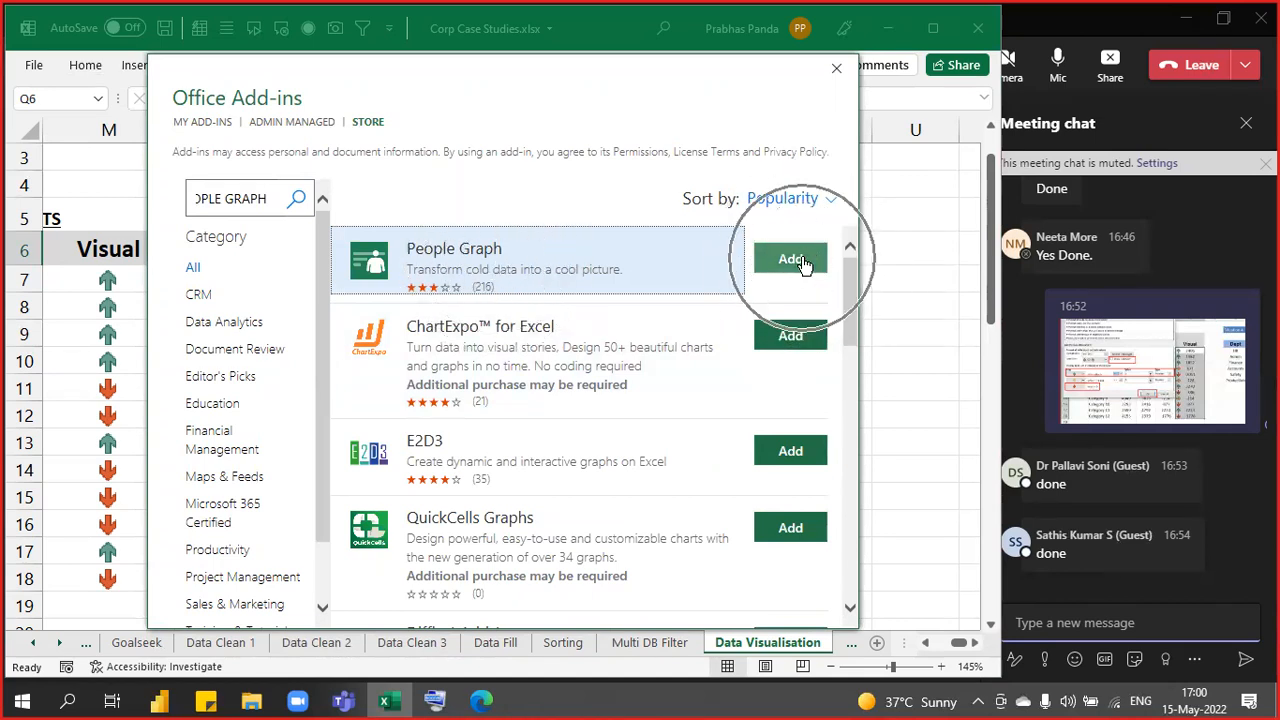
left_click(801, 260)
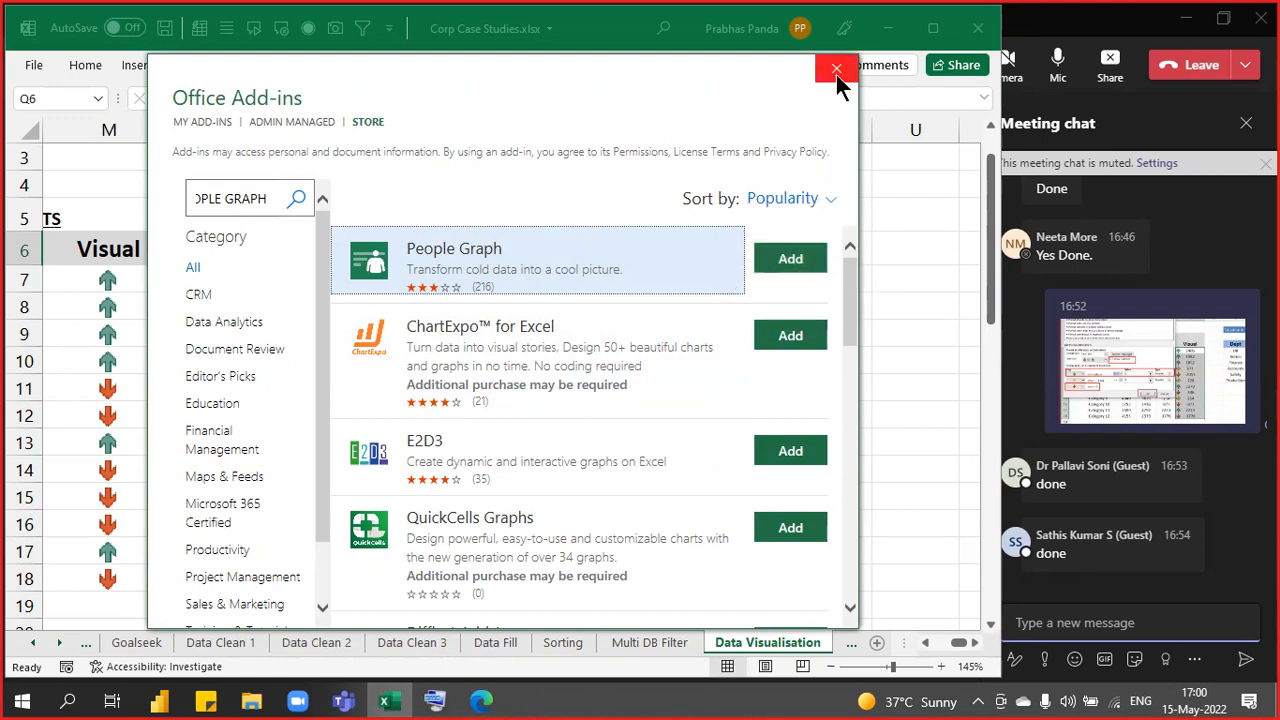
left_click(836, 70)
left_click(138, 70)
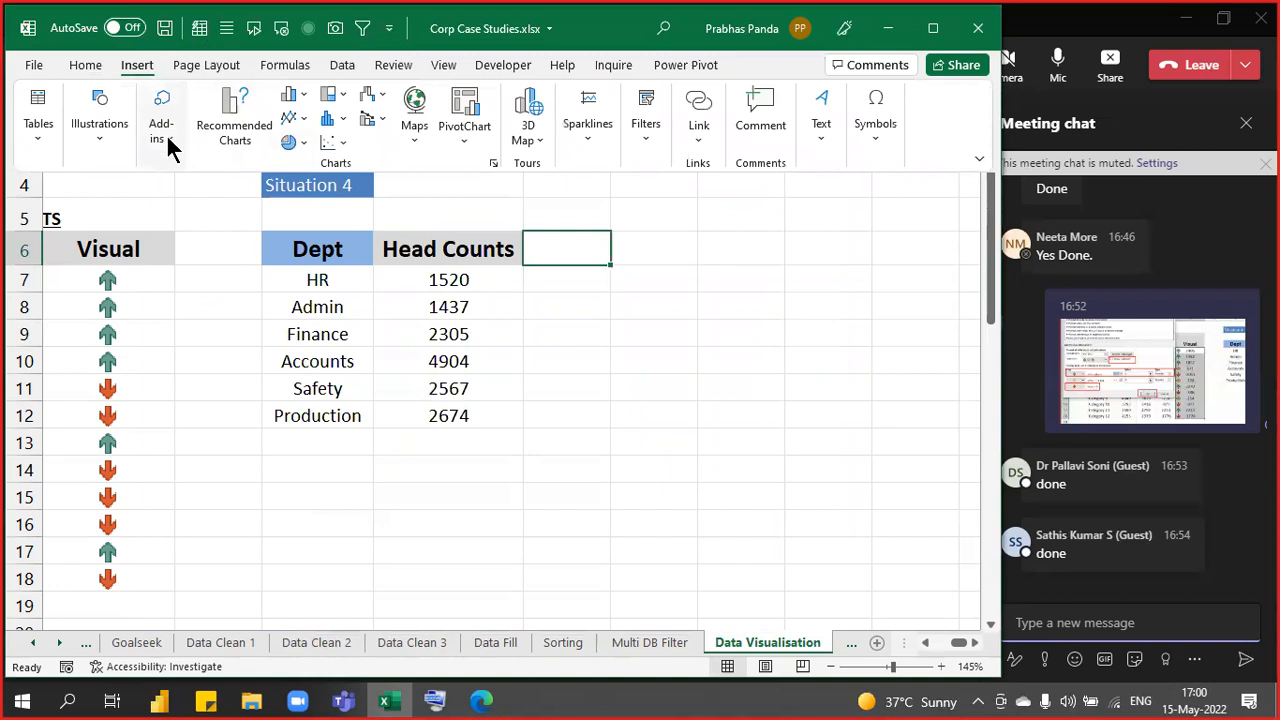
- Insert a People Graph from the Add-ins list into the worksheet
left_click(166, 133)
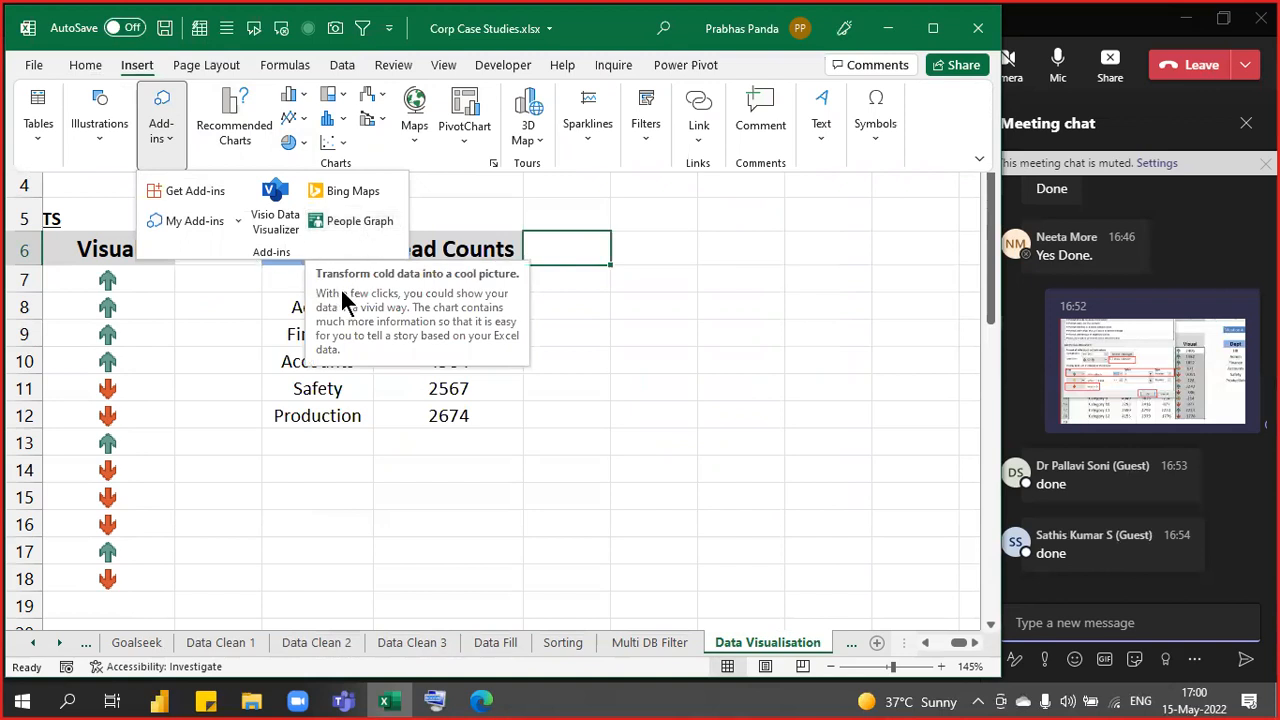
left_click(347, 222)
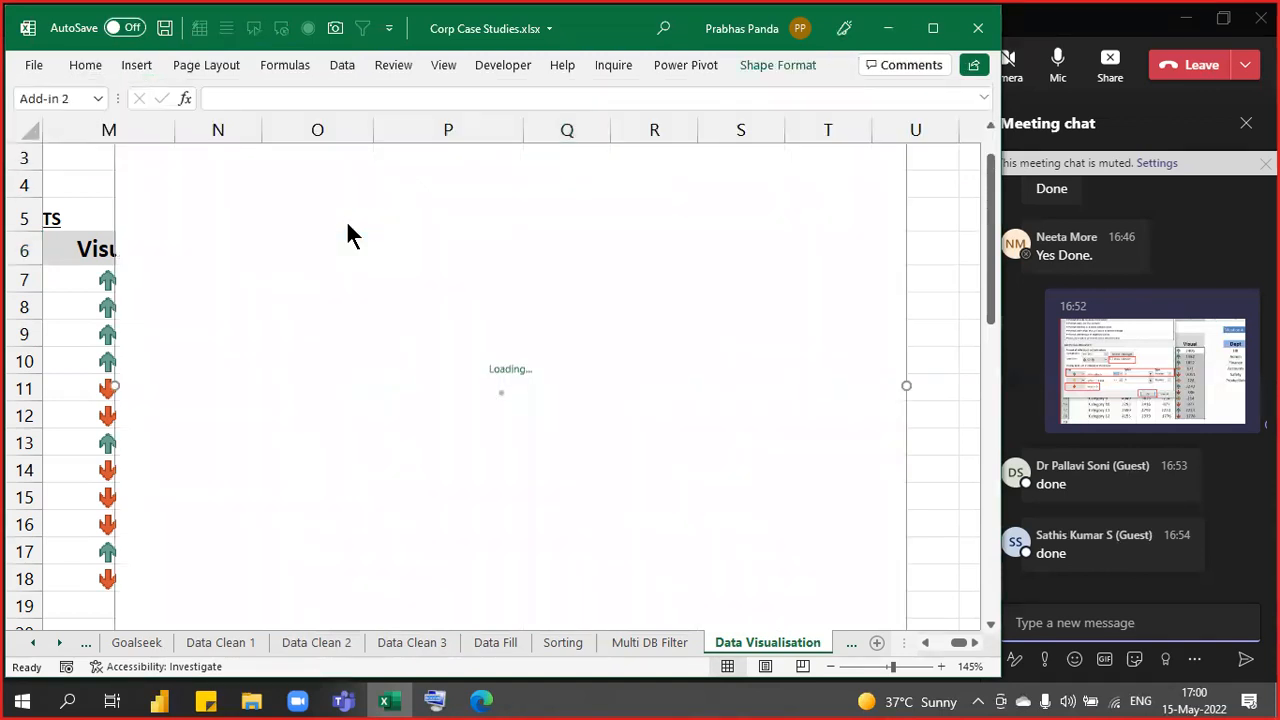
left_click(83, 388)
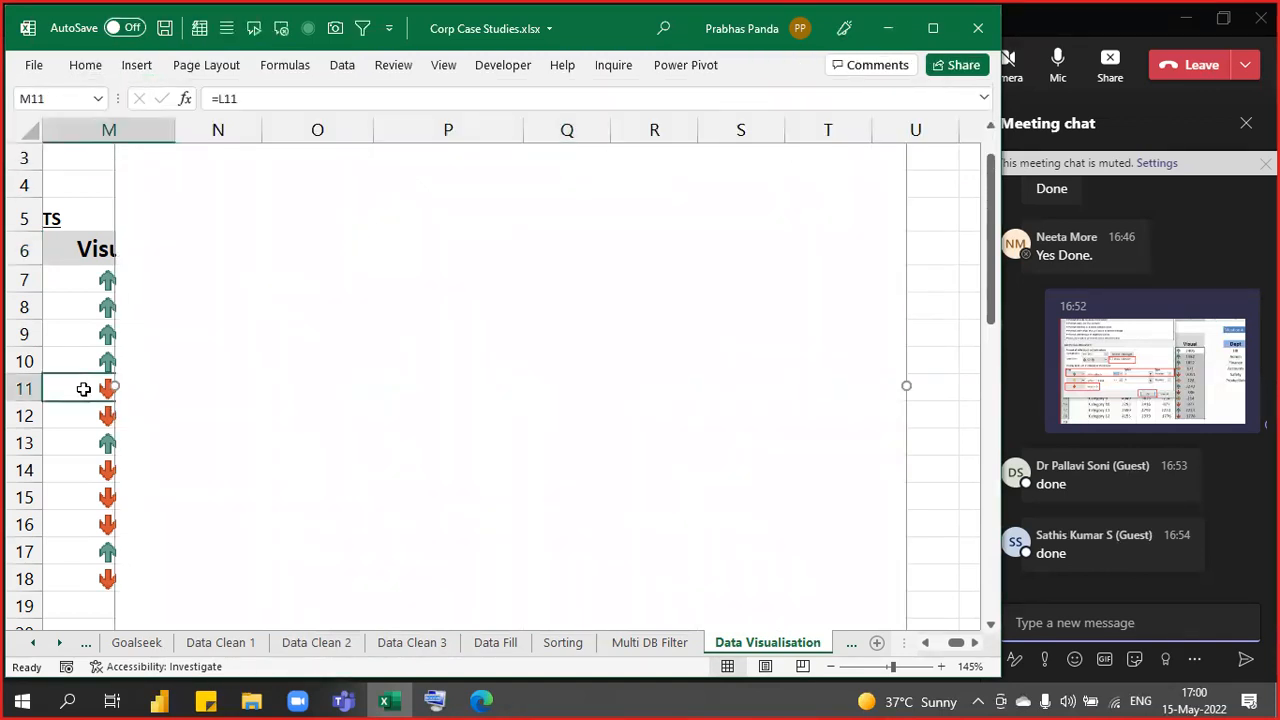
scroll(83, 388, "down", 3)
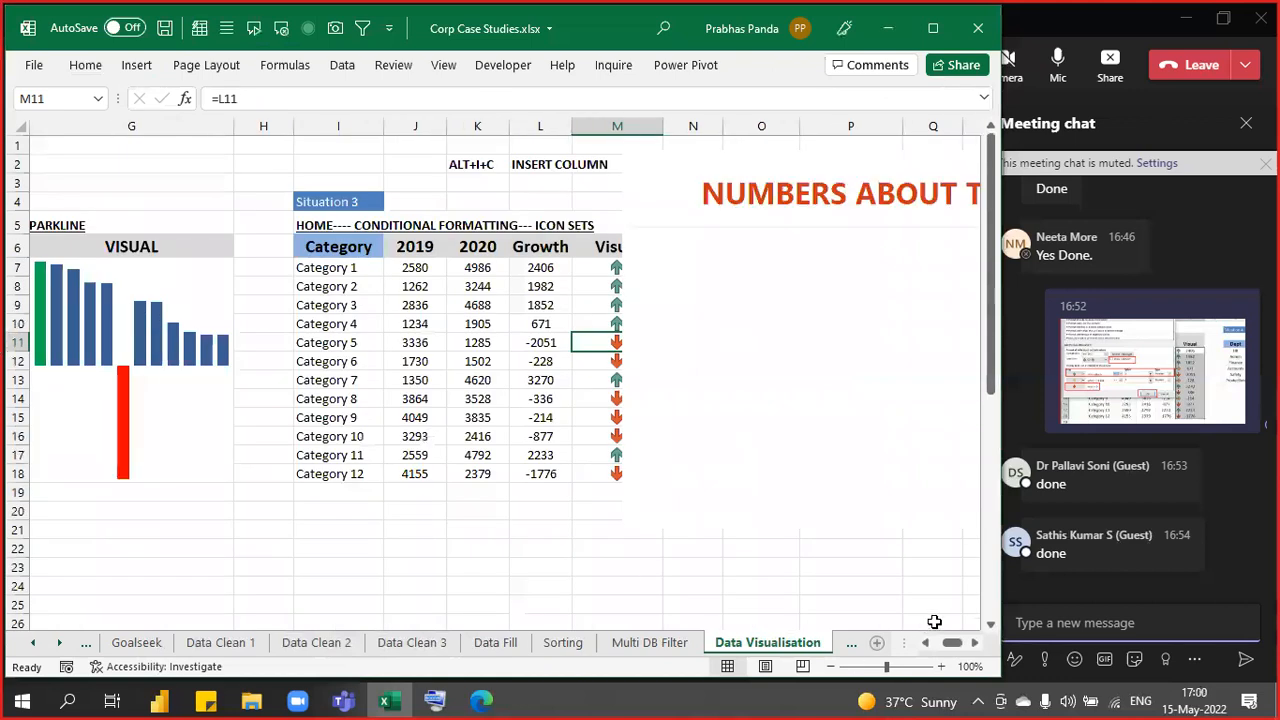
scroll(976, 644, "right", 4)
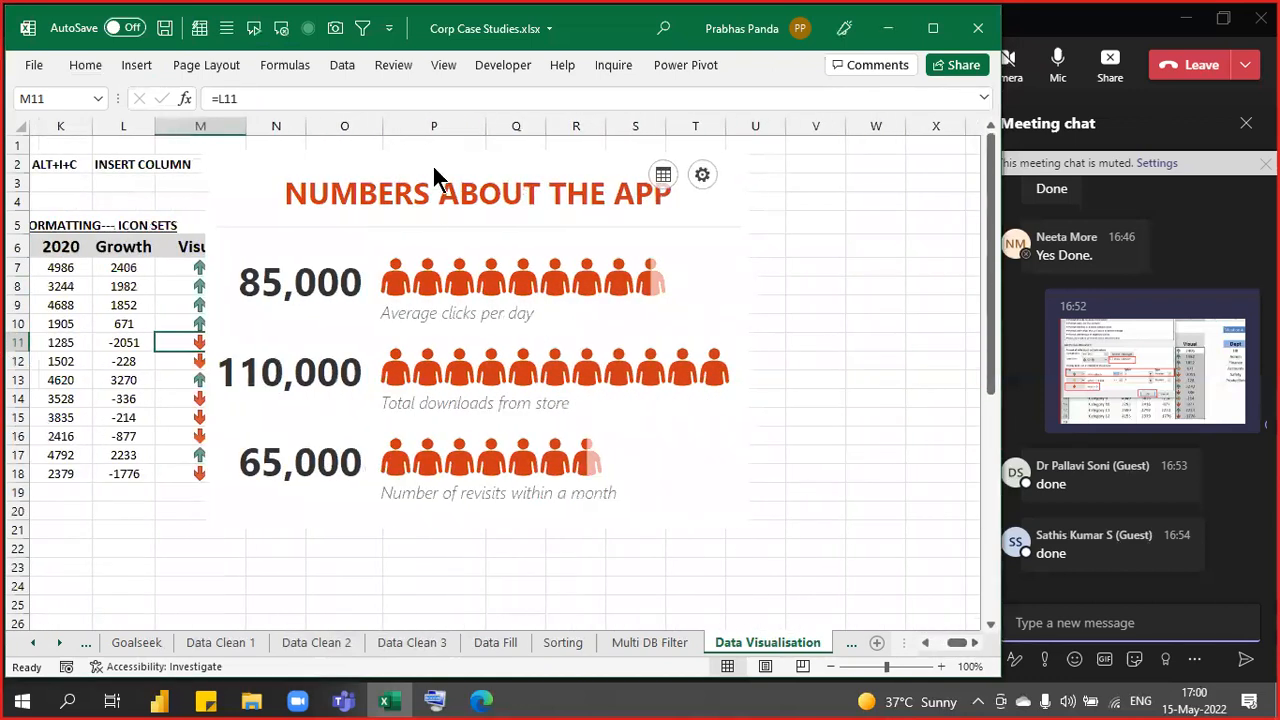
- Move the People Graph beside the Situation 4 table and nudge it slightly upward
left_click(418, 155)
left_click_drag(404, 153, 703, 180)
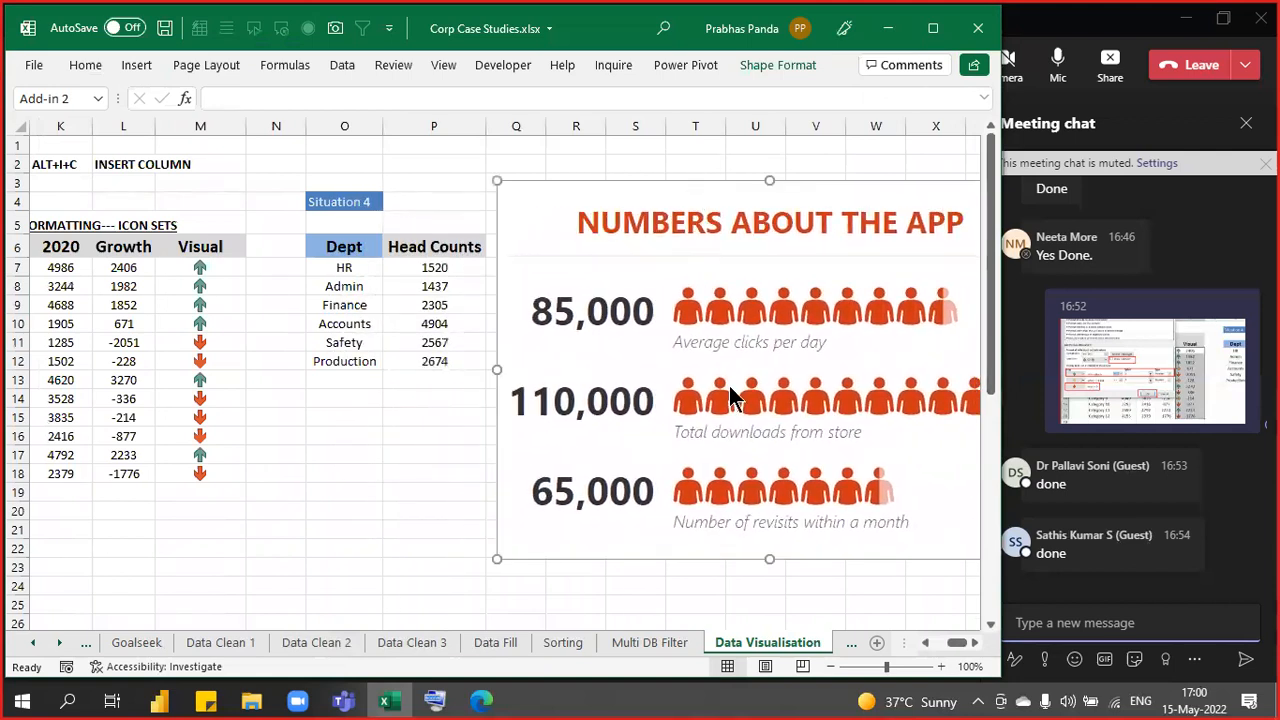
left_click(975, 643)
left_click(975, 643)
left_click(975, 643)
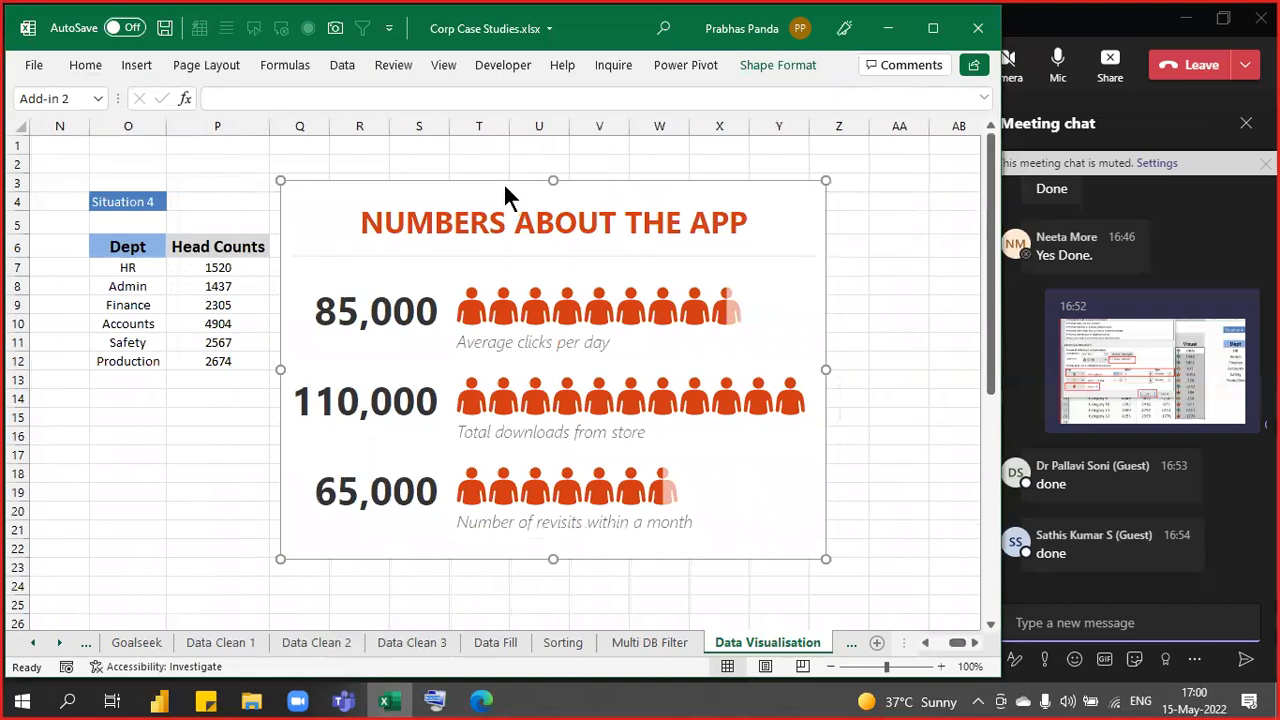
left_click_drag(503, 182, 510, 165)
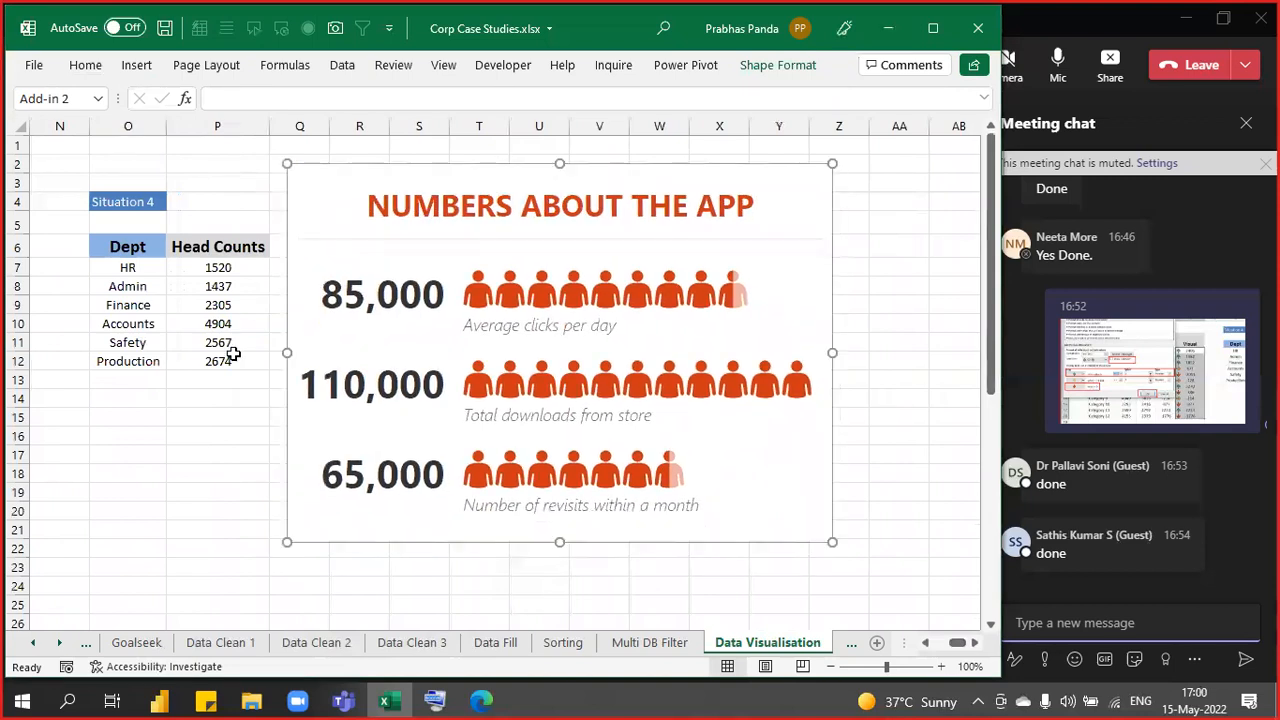
left_click(136, 443)
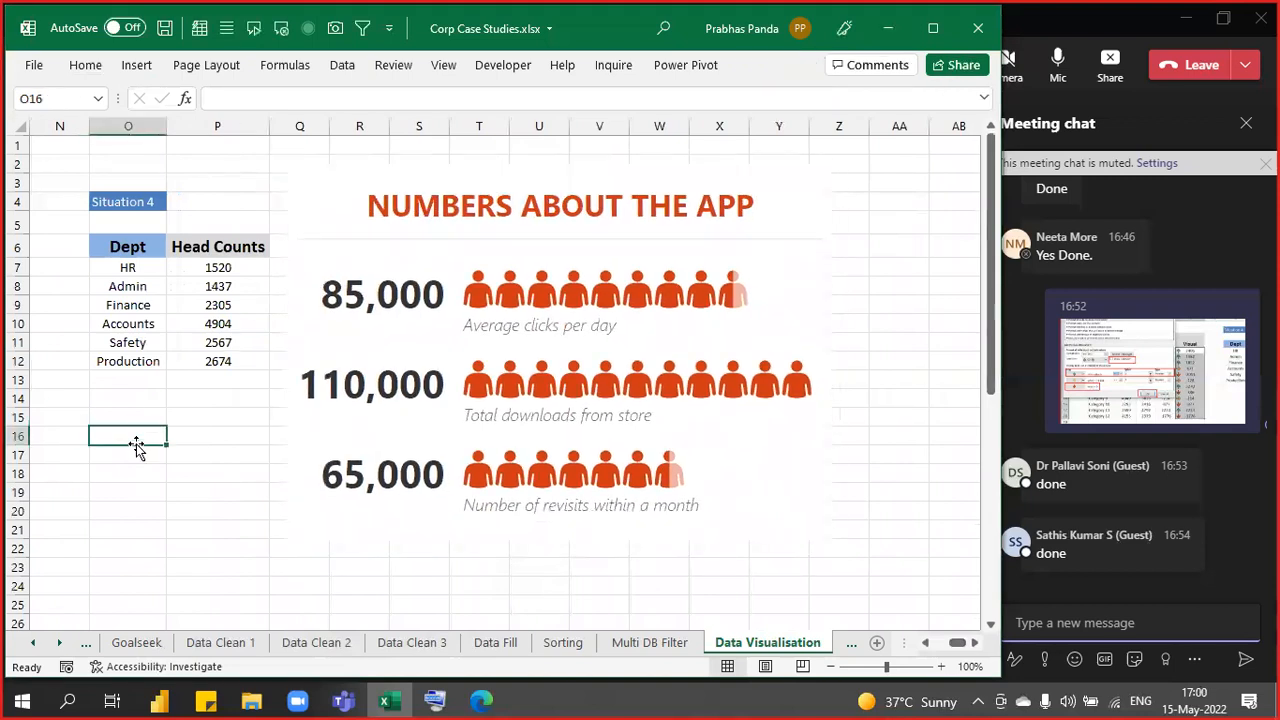
- Adjust the sheet view and reselect the placed People Graph
scroll(136, 443, "down", 1)
scroll(148, 425, "down", 1)
scroll(148, 425, "down", 2)
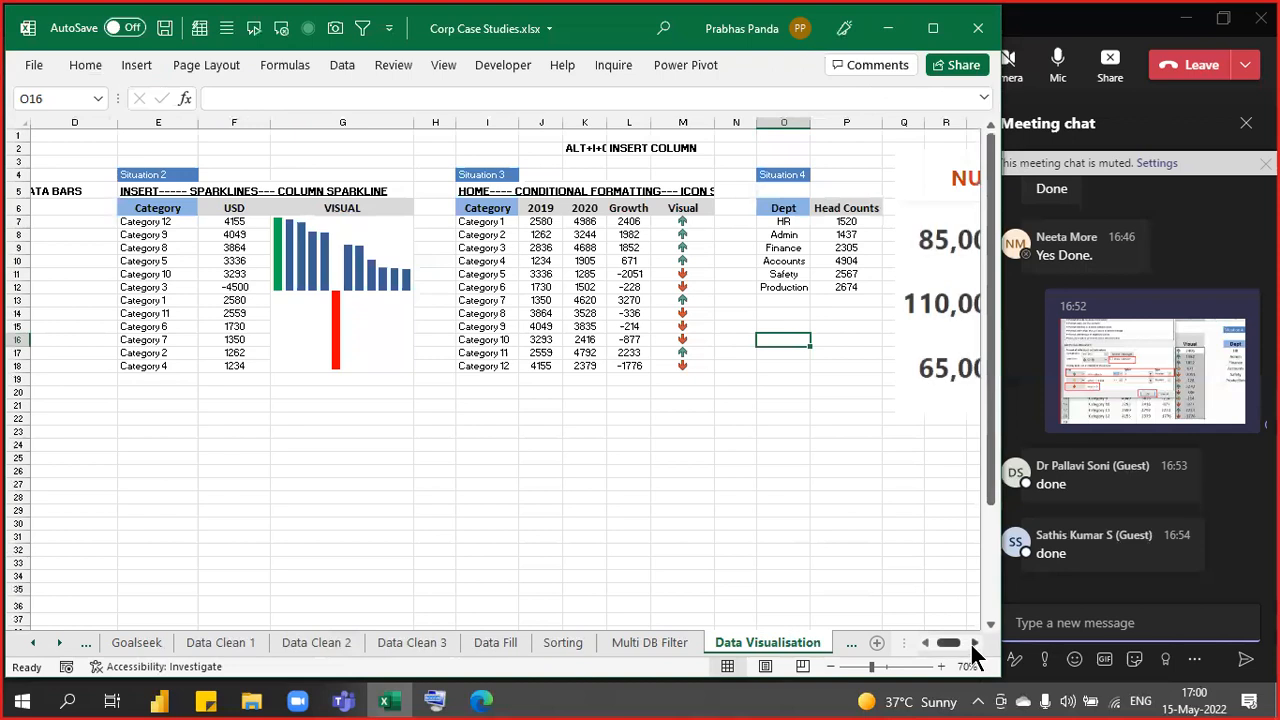
left_click(974, 643)
left_click(974, 643)
left_click(974, 643)
left_click(974, 643)
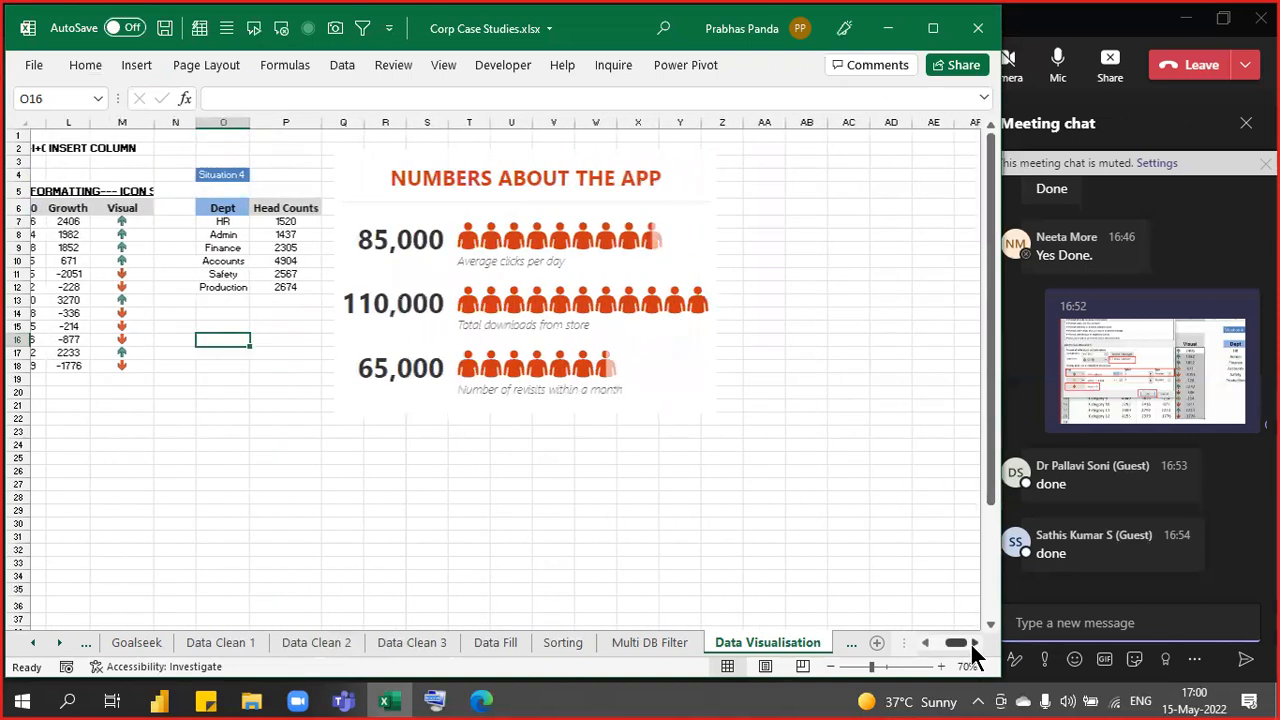
left_click(974, 643)
left_click(558, 150)
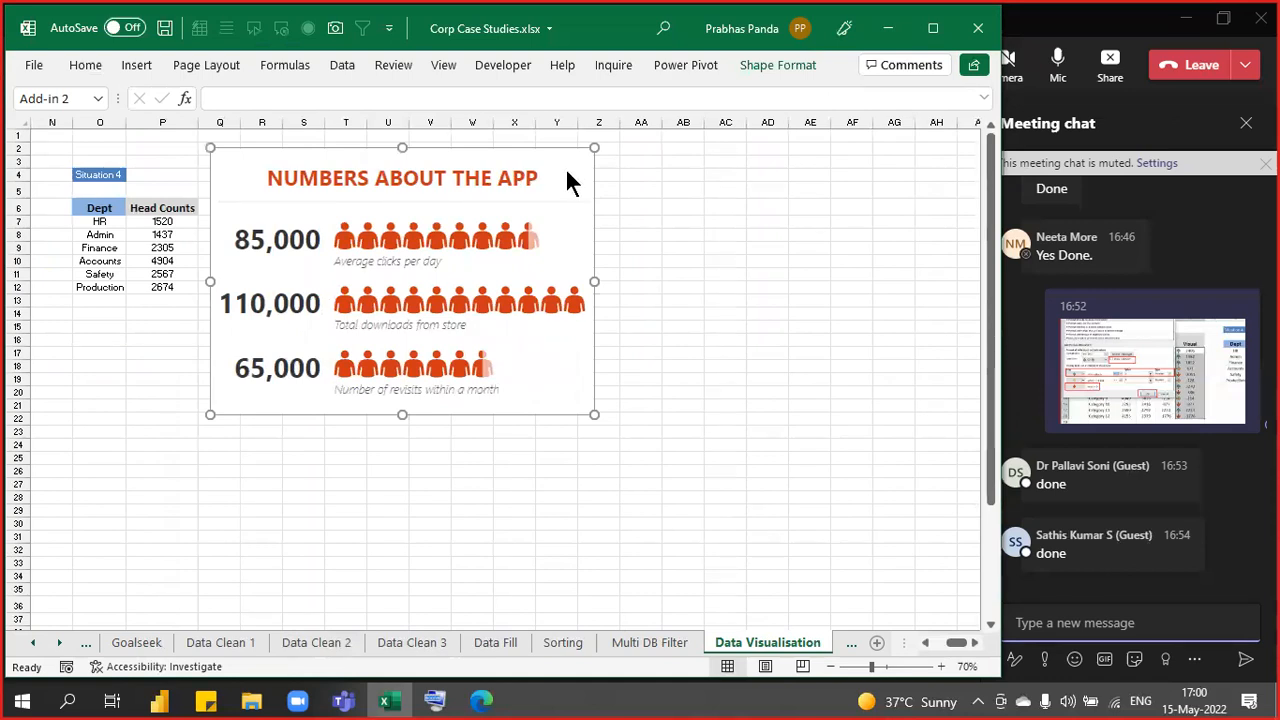
- Point out the People Graph's Data and Settings icons with zoom annotations
left_click(564, 170)
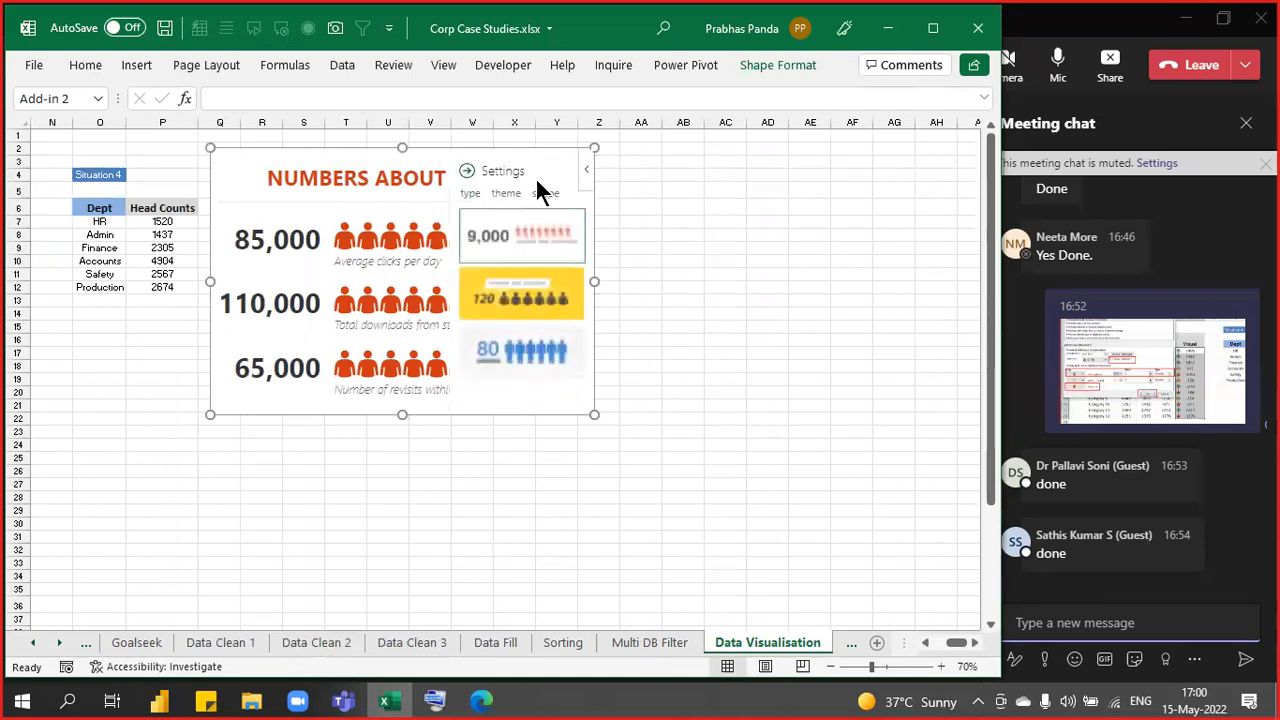
left_click(468, 172)
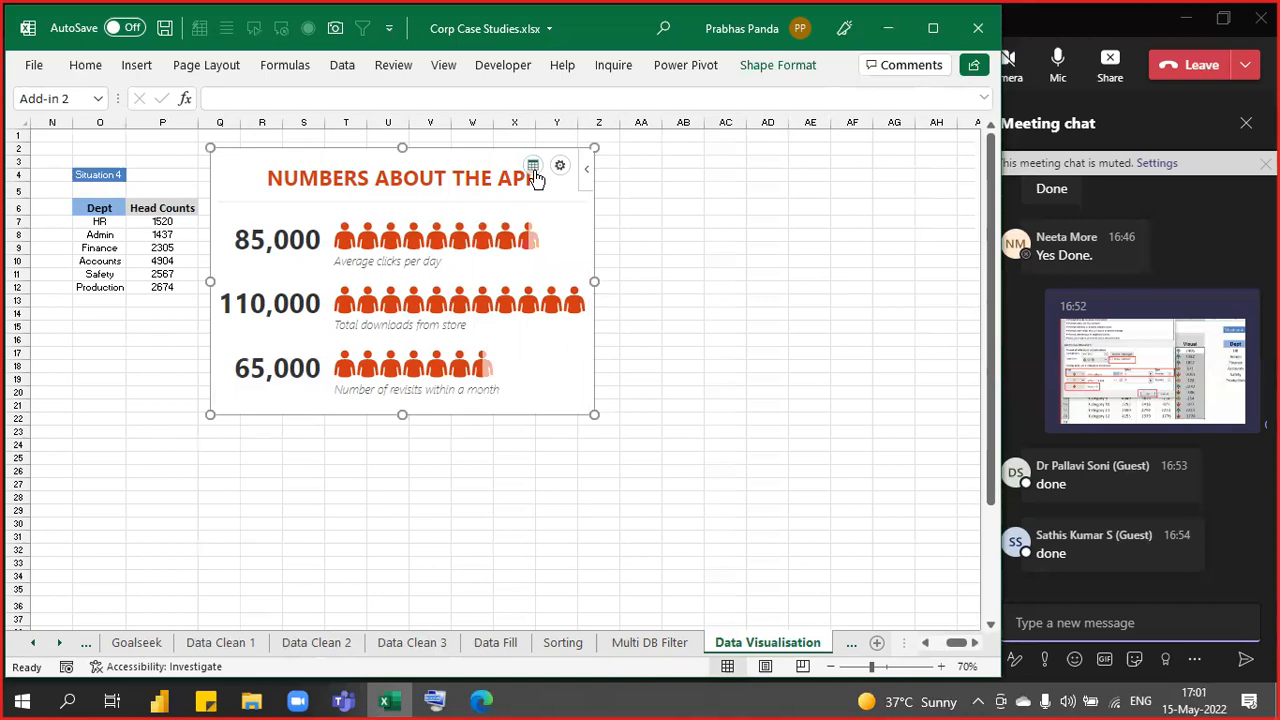
mouse_move(531, 171)
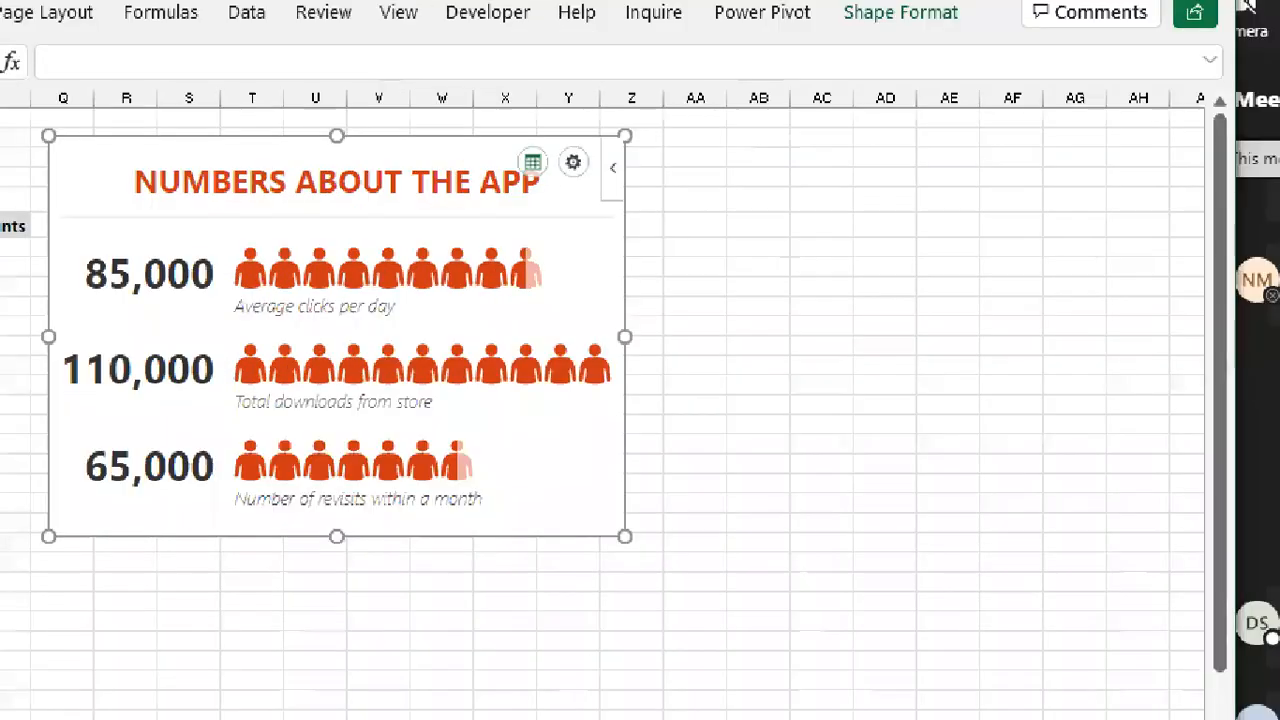
left_click_drag(503, 140, 549, 177)
left_click_drag(554, 128, 600, 230)
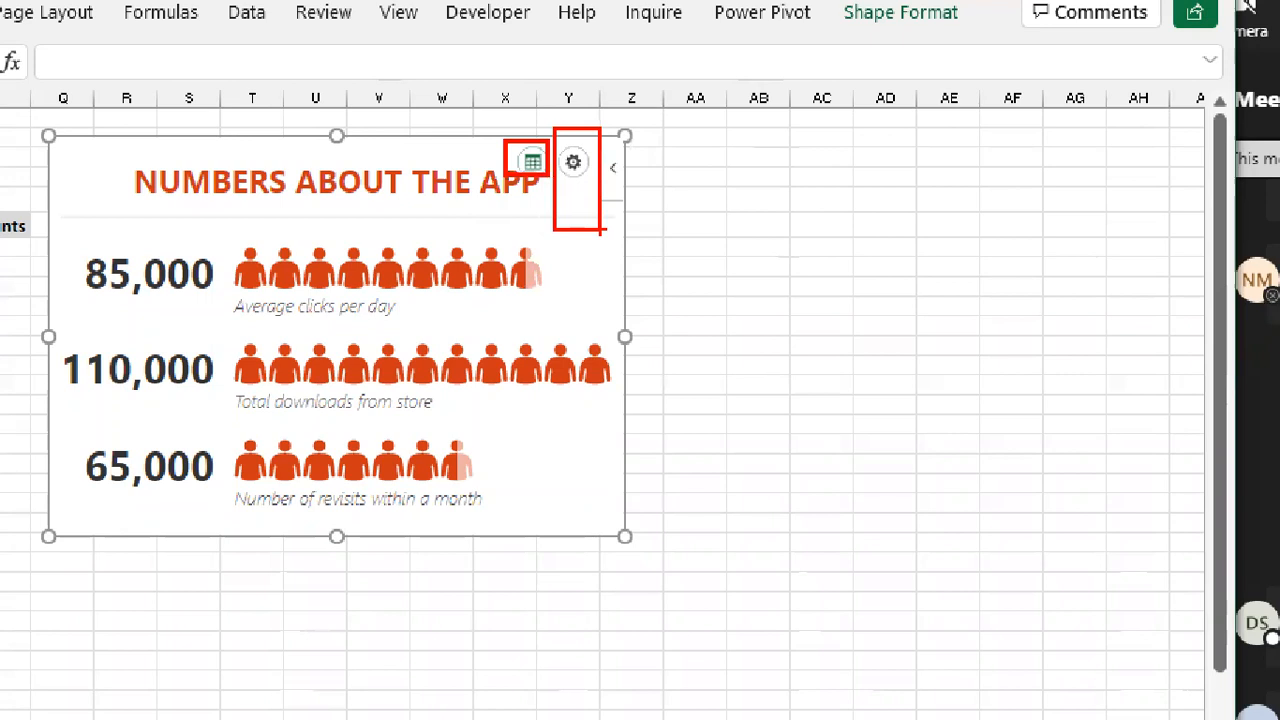
key("Escape")
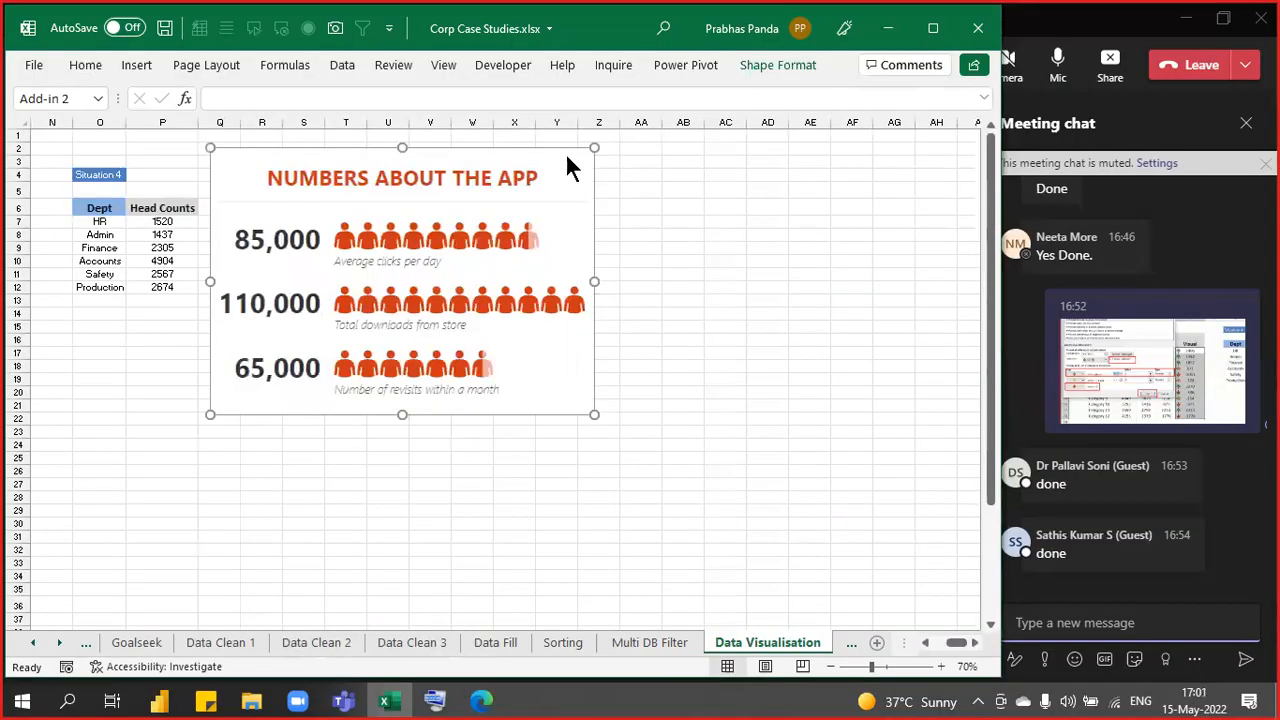
left_click(560, 165)
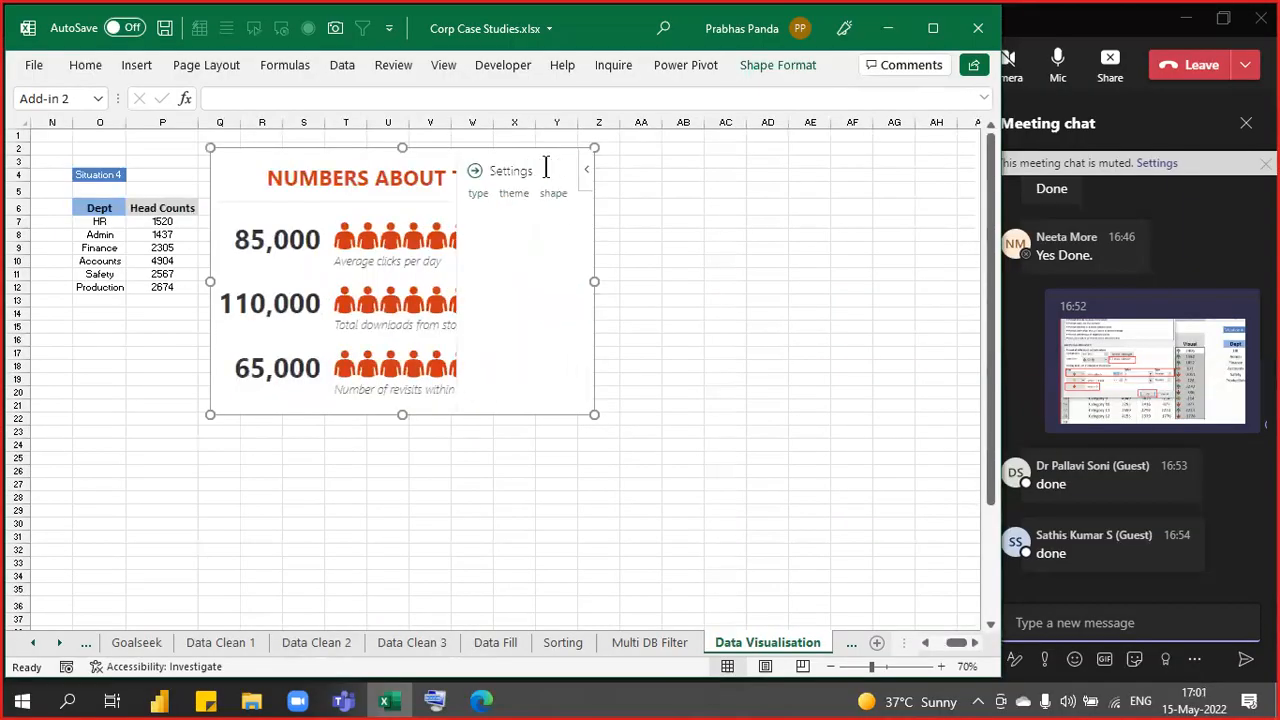
left_click(468, 173)
- Enter 'Head Counts' as the graph title in its Data panel
left_click(531, 169)
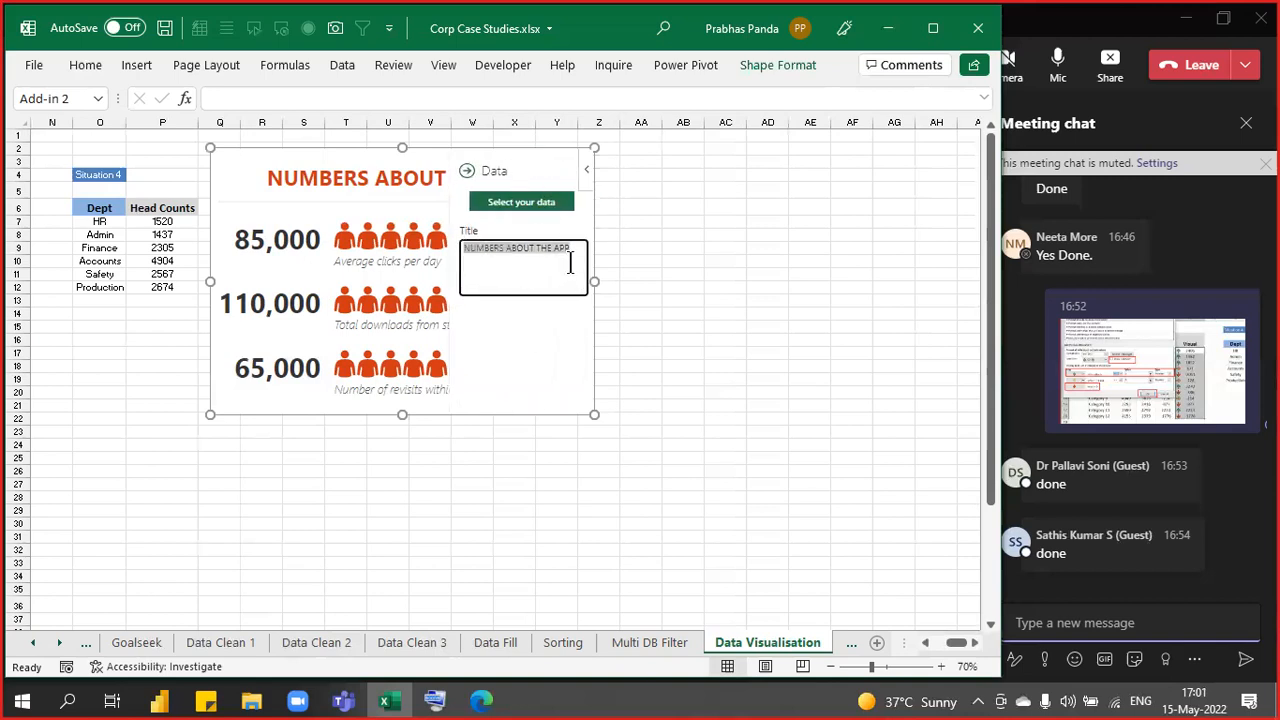
type("Hea")
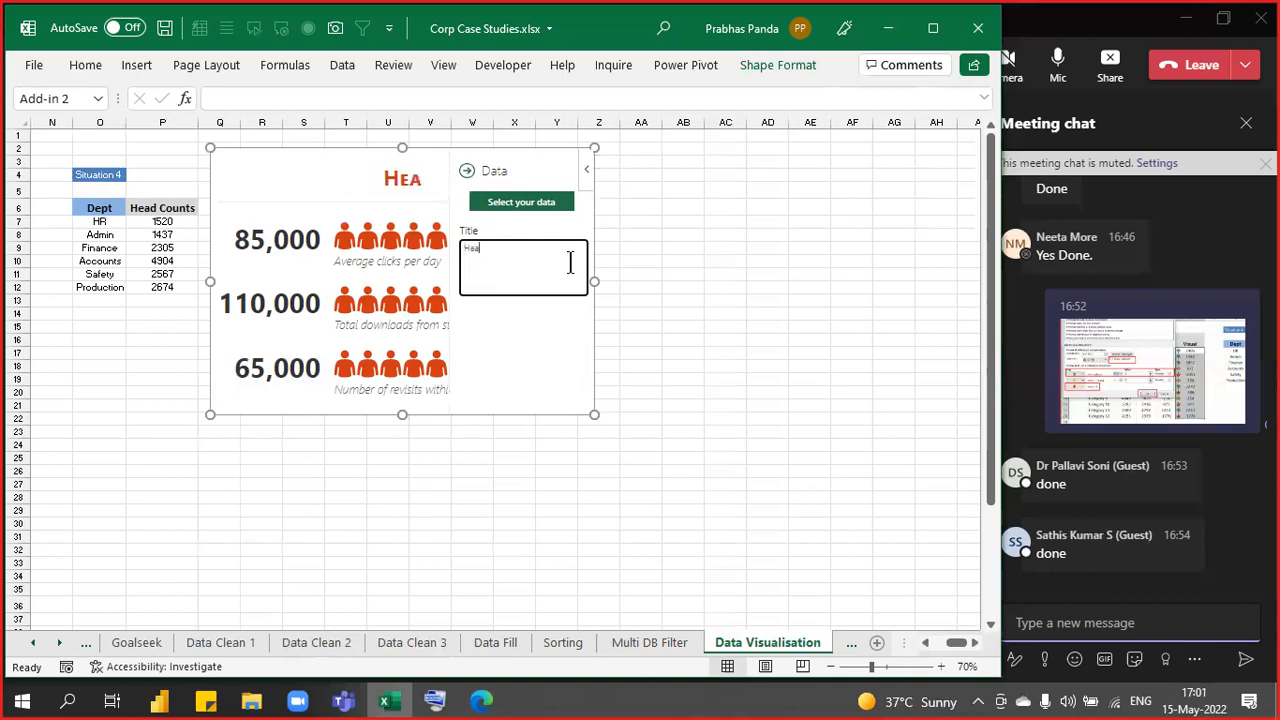
type("d Counts")
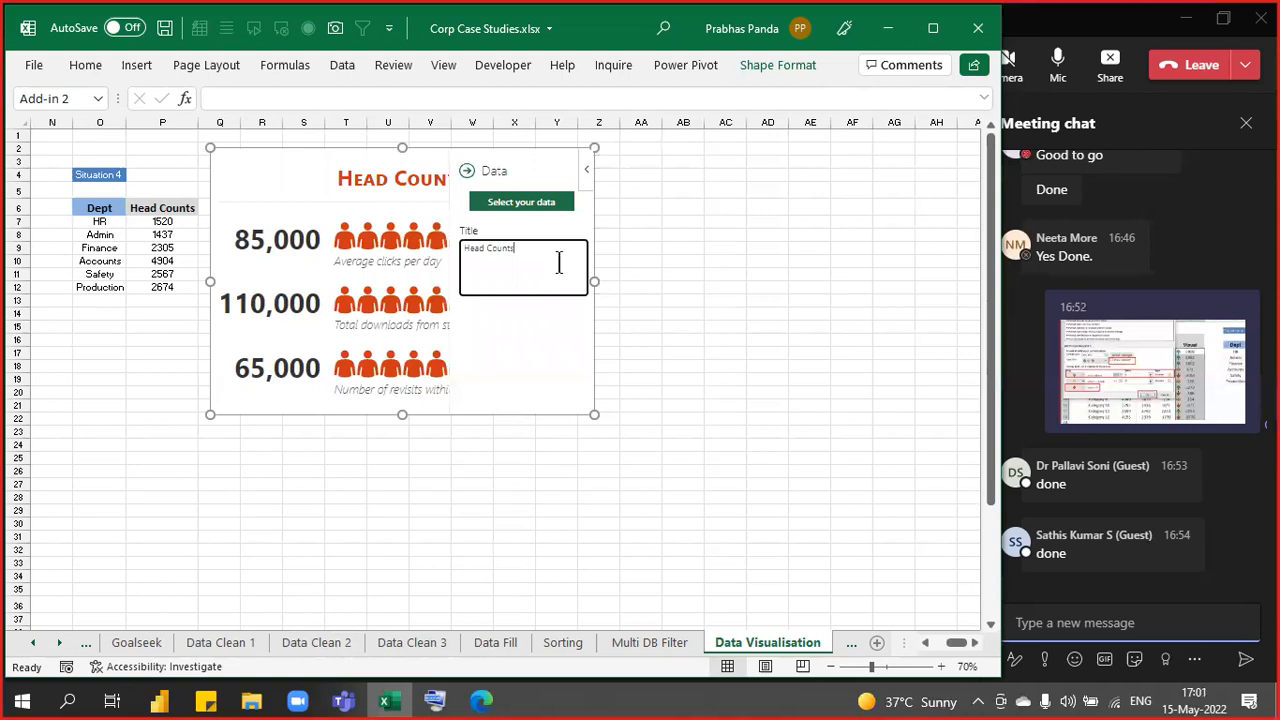
left_click(517, 205)
left_click(517, 205)
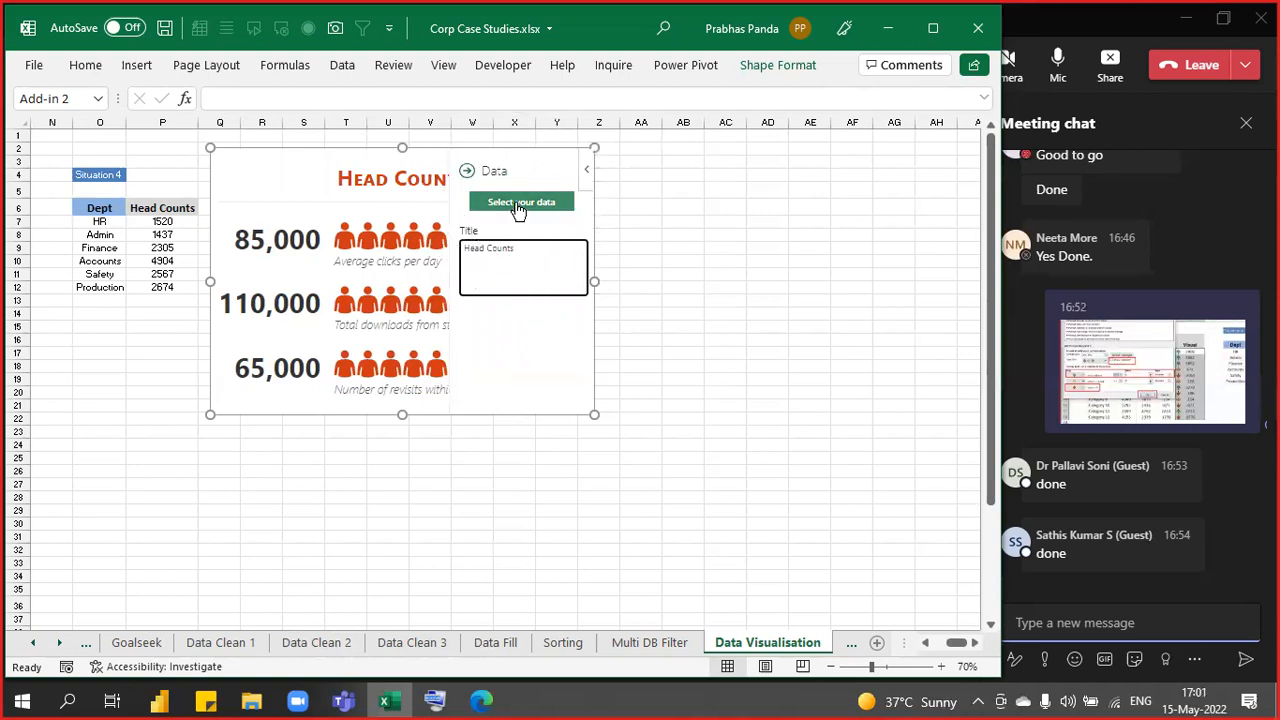
- Select O7:P12 (Dept and Head Counts) as the graph's data and create it
left_click(517, 207)
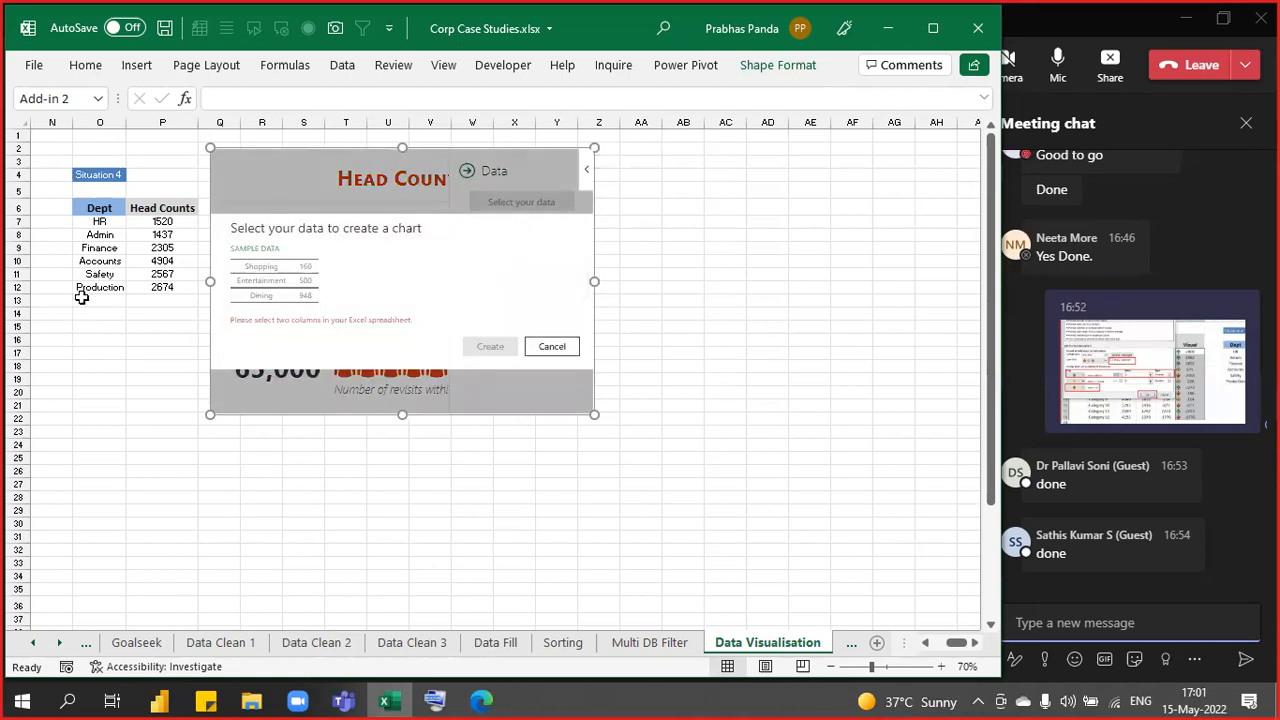
left_click_drag(100, 221, 163, 288)
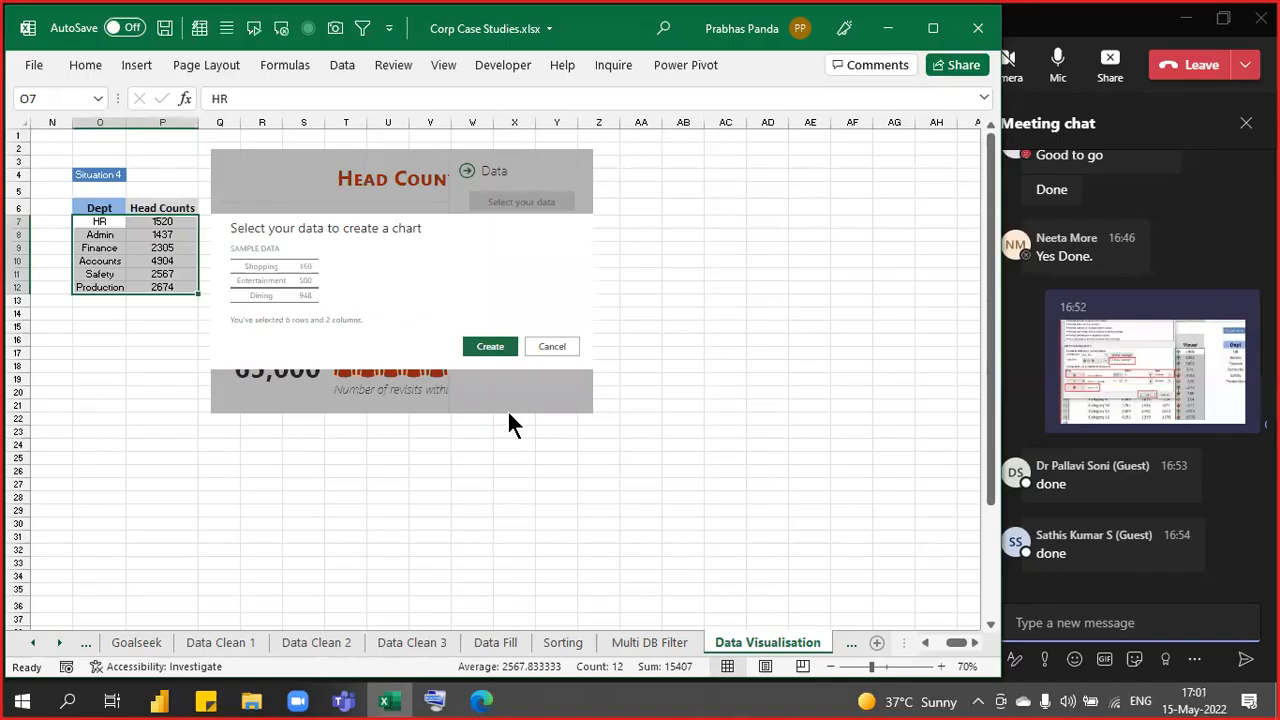
left_click(500, 350)
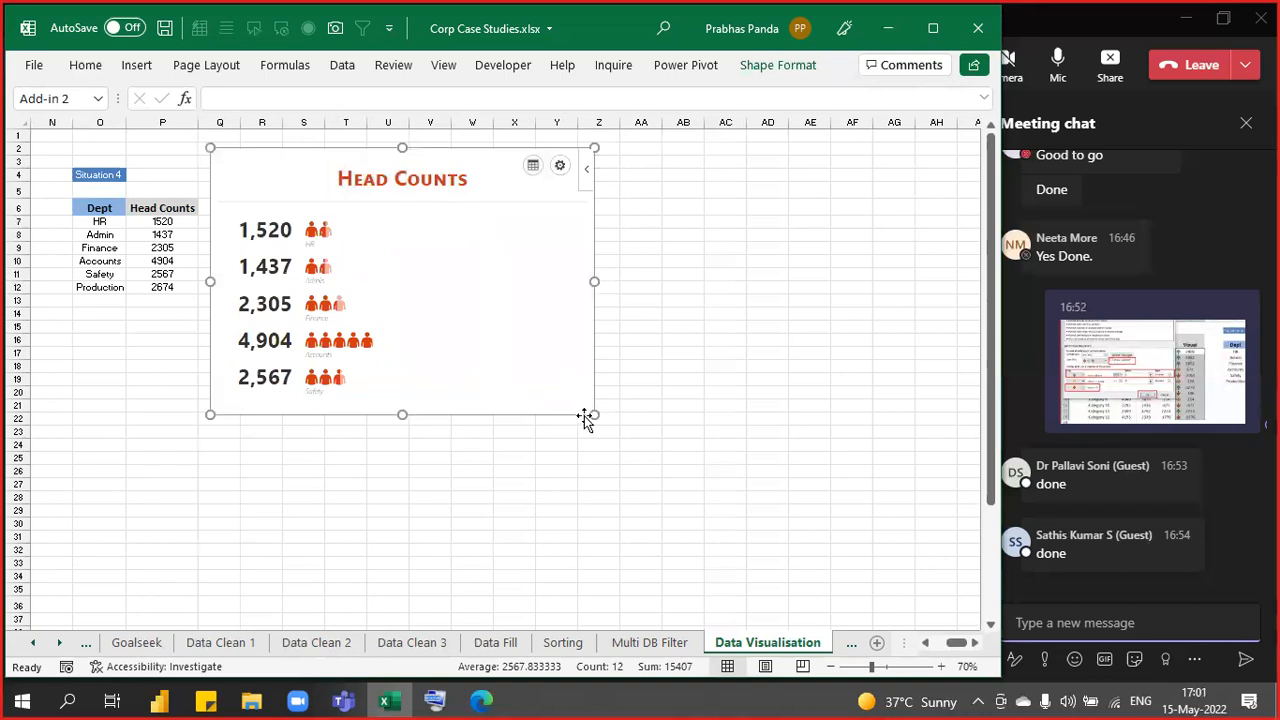
- Drag the graph's corner handle outward until all six departments, including Production at 2,674, show
left_click_drag(594, 414, 634, 465)
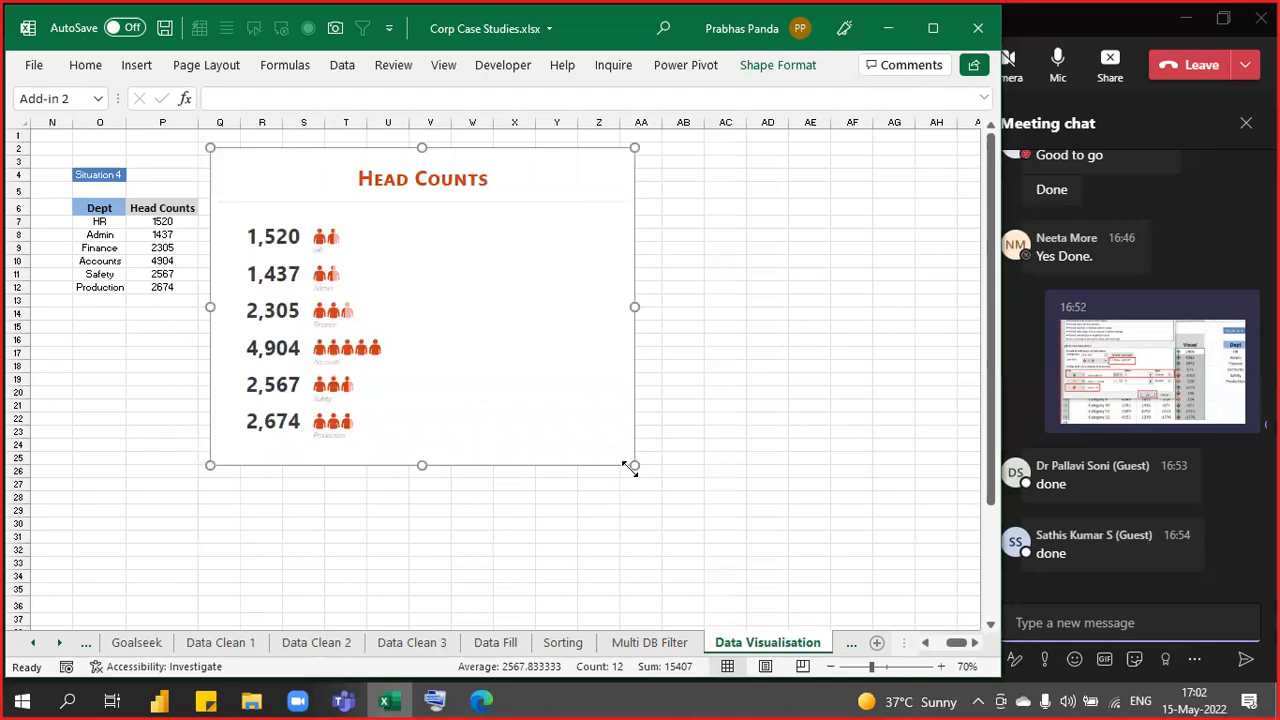
left_click_drag(637, 465, 770, 486)
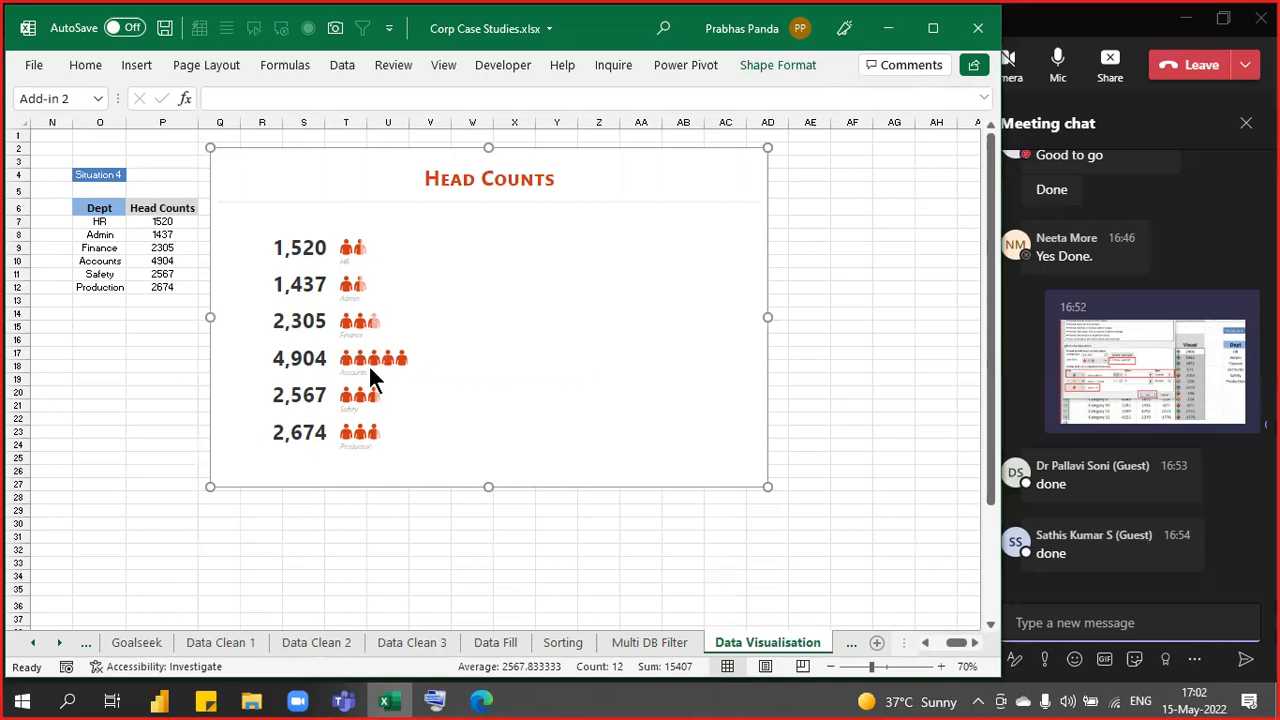
left_click(481, 700)
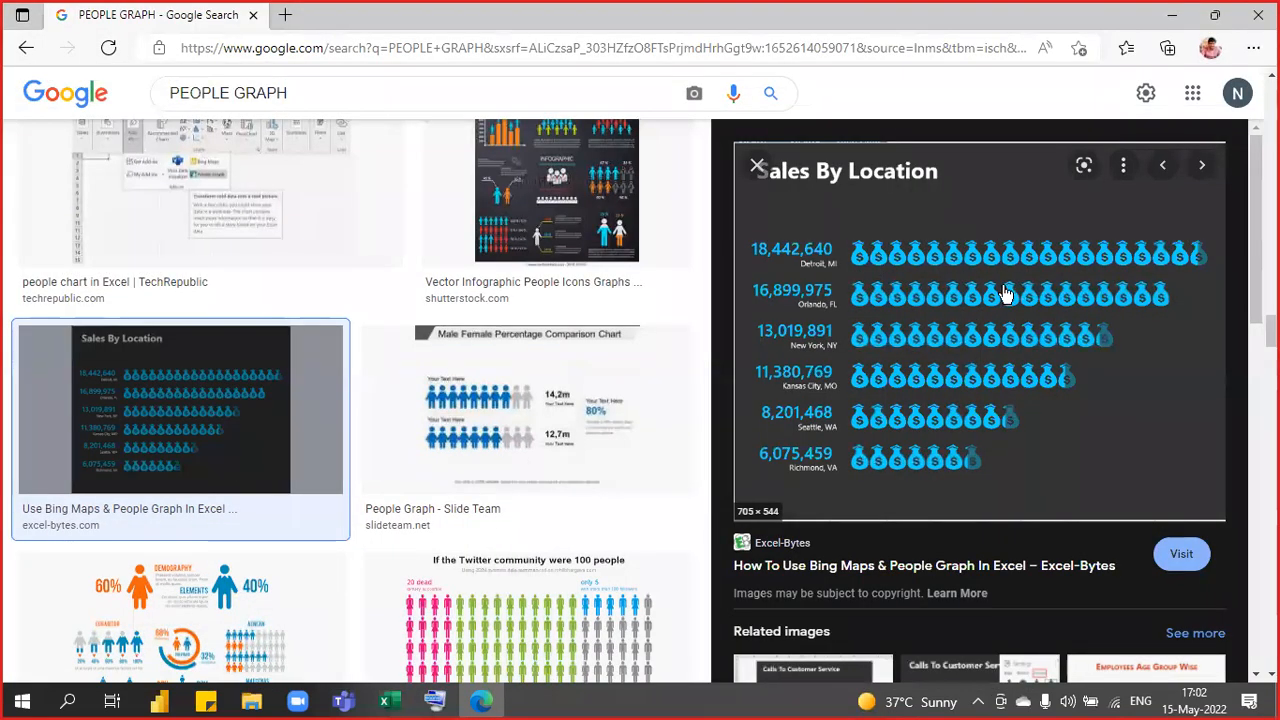
left_click(1172, 15)
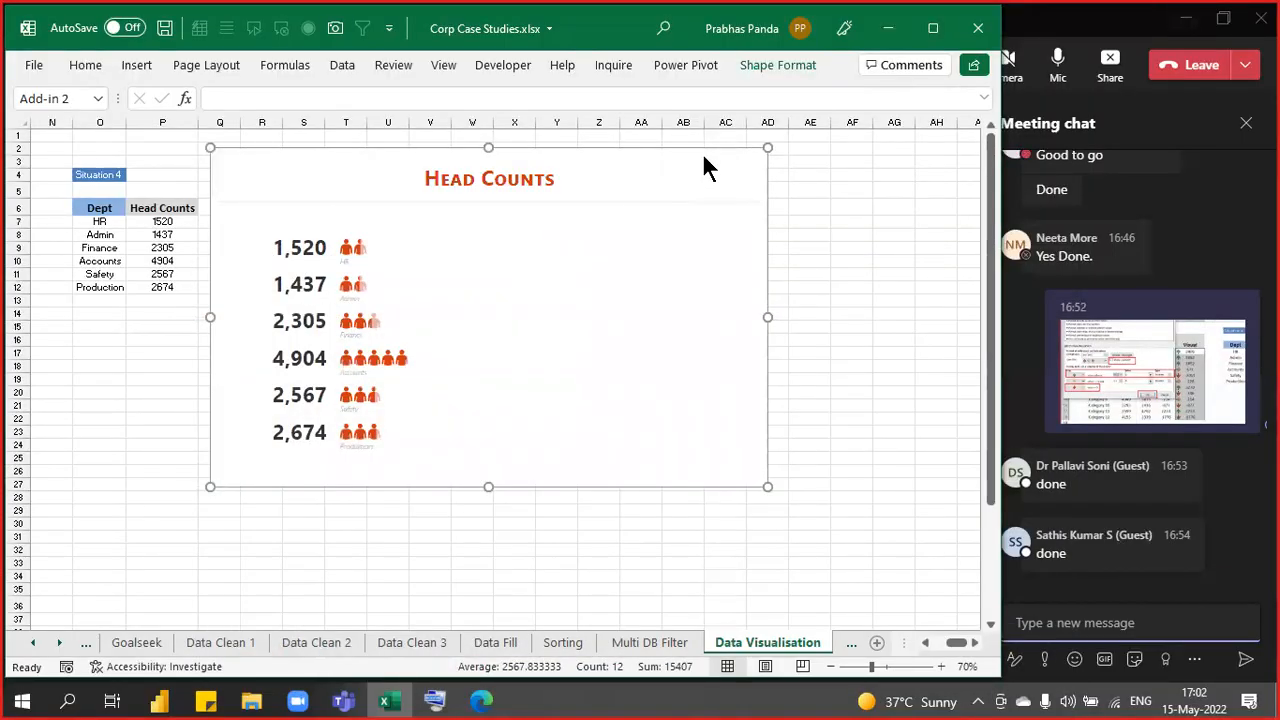
- Choose the money-bag icon shape in the graph's Settings
mouse_move(728, 171)
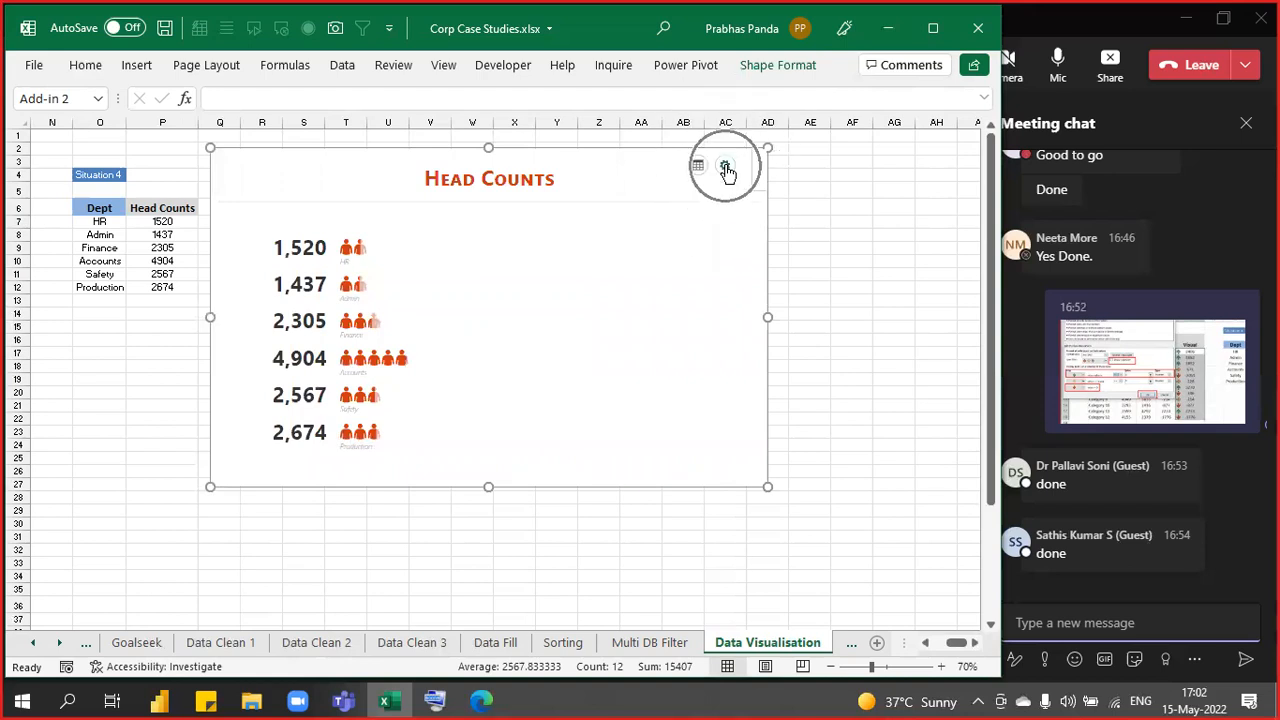
left_click(727, 170)
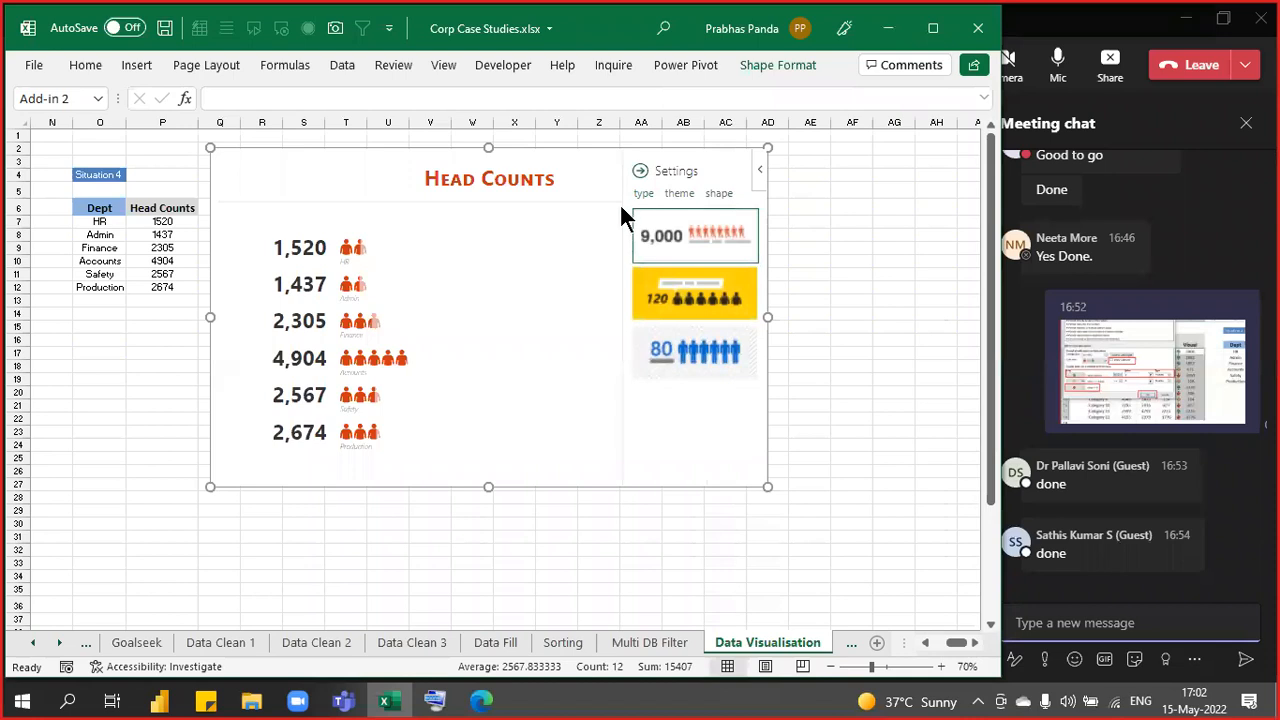
left_click(727, 196)
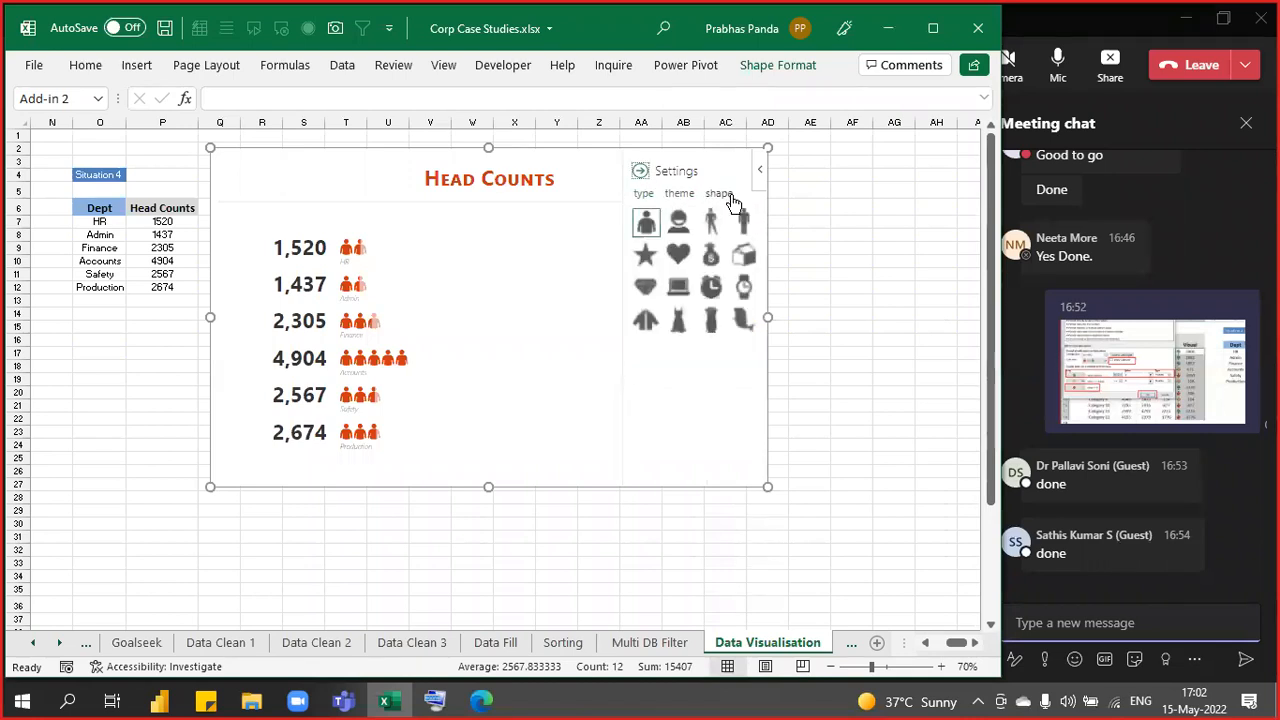
left_click(731, 196)
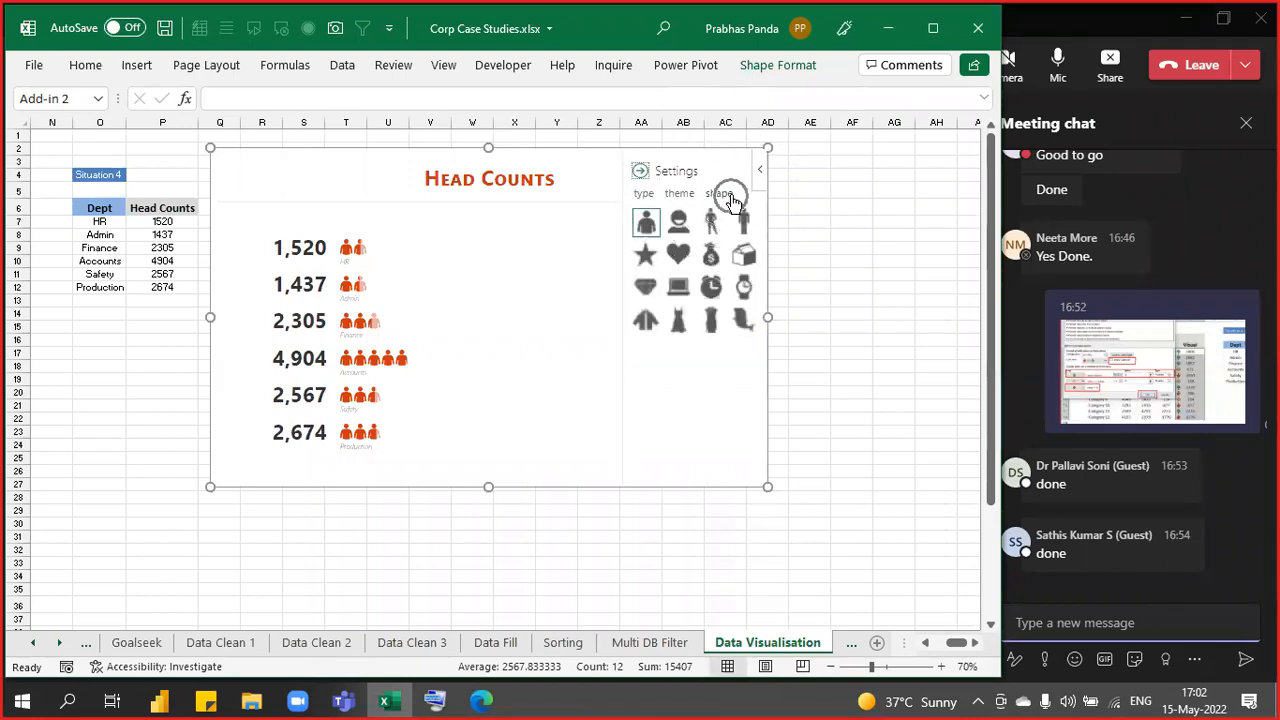
left_click(713, 262)
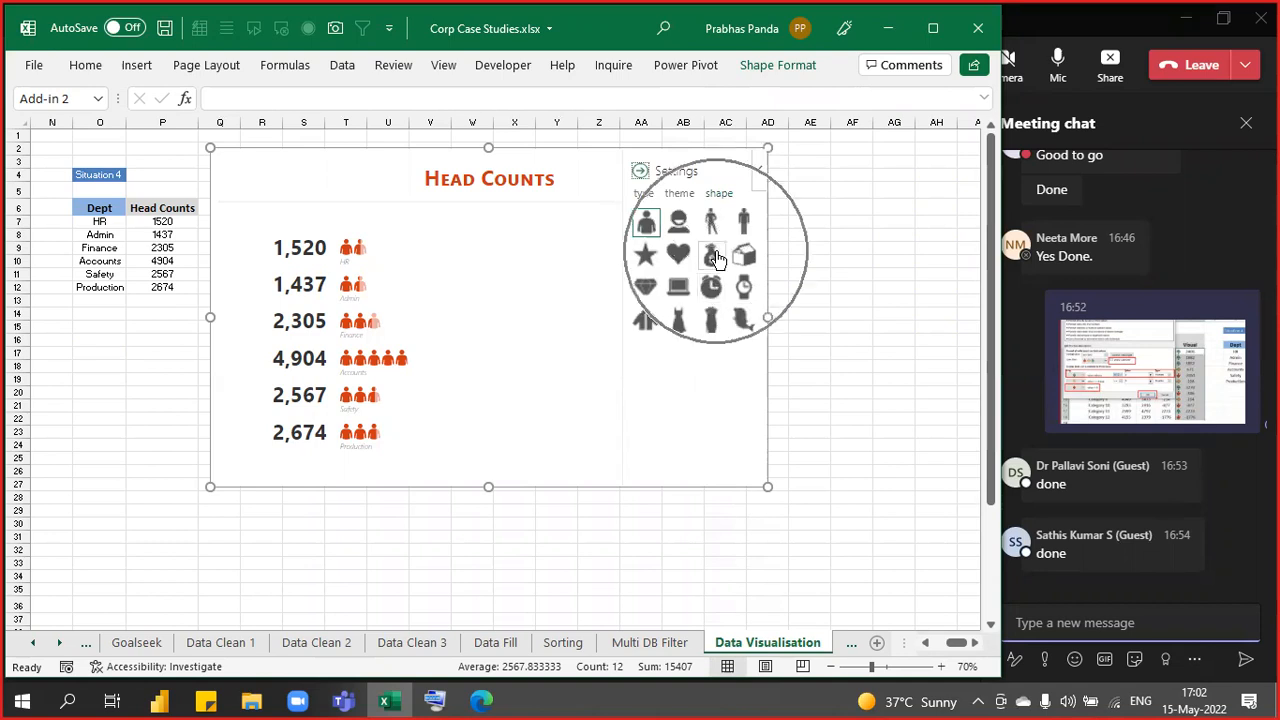
left_click(716, 259)
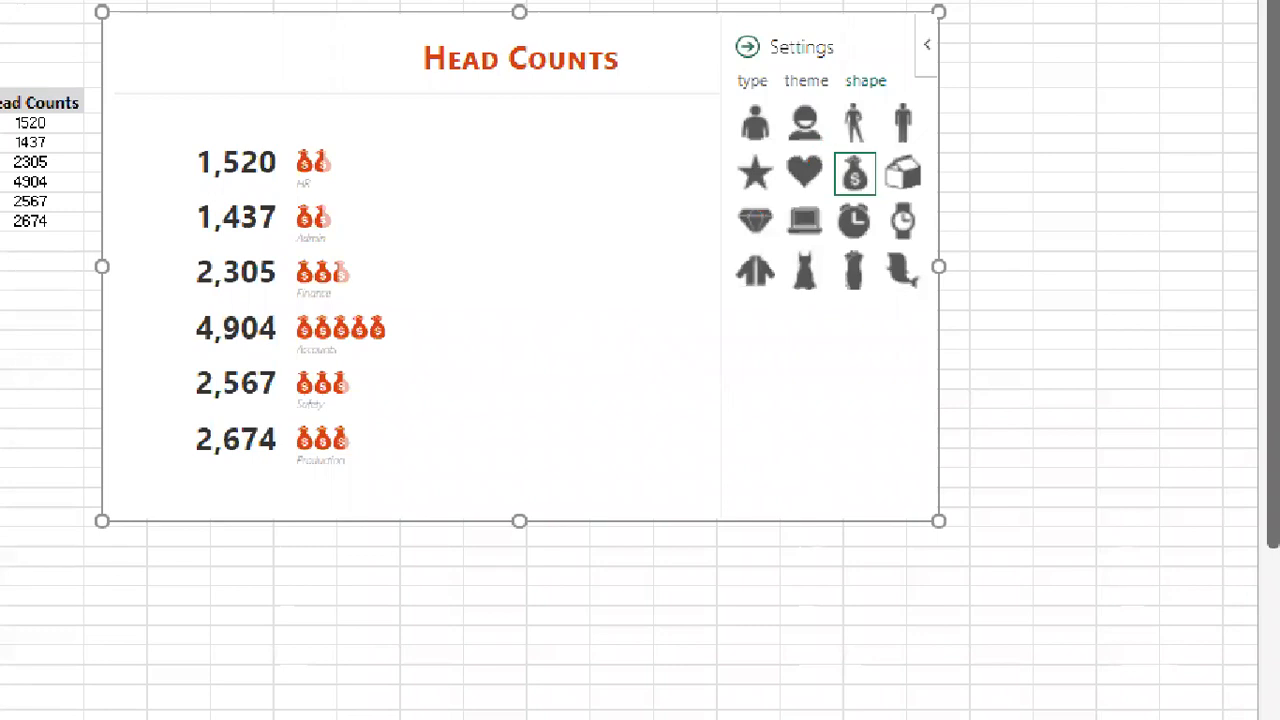
- Annotate the money-bag icons and theme choices, then exit the zoomed view
mouse_move(382, 325)
left_mouse_down()
mouse_move(840, 234)
mouse_move(822, 206)
left_mouse_up()
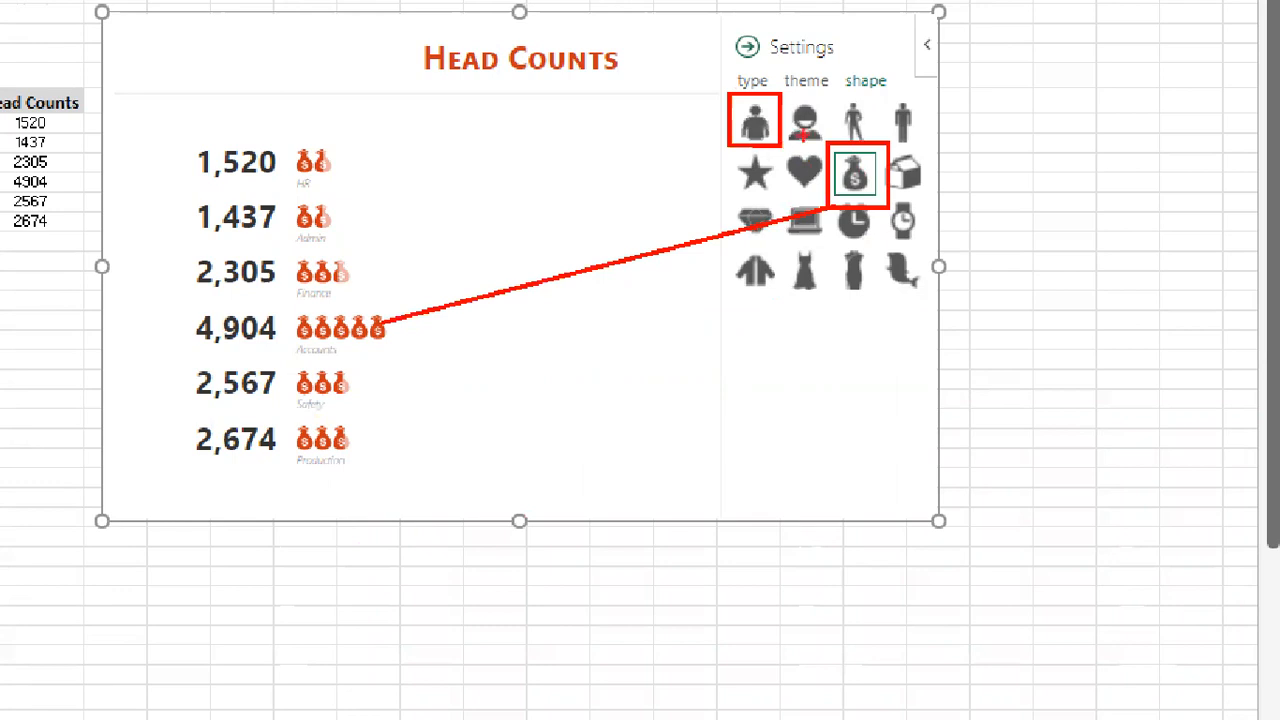
left_click_drag(786, 86, 839, 149)
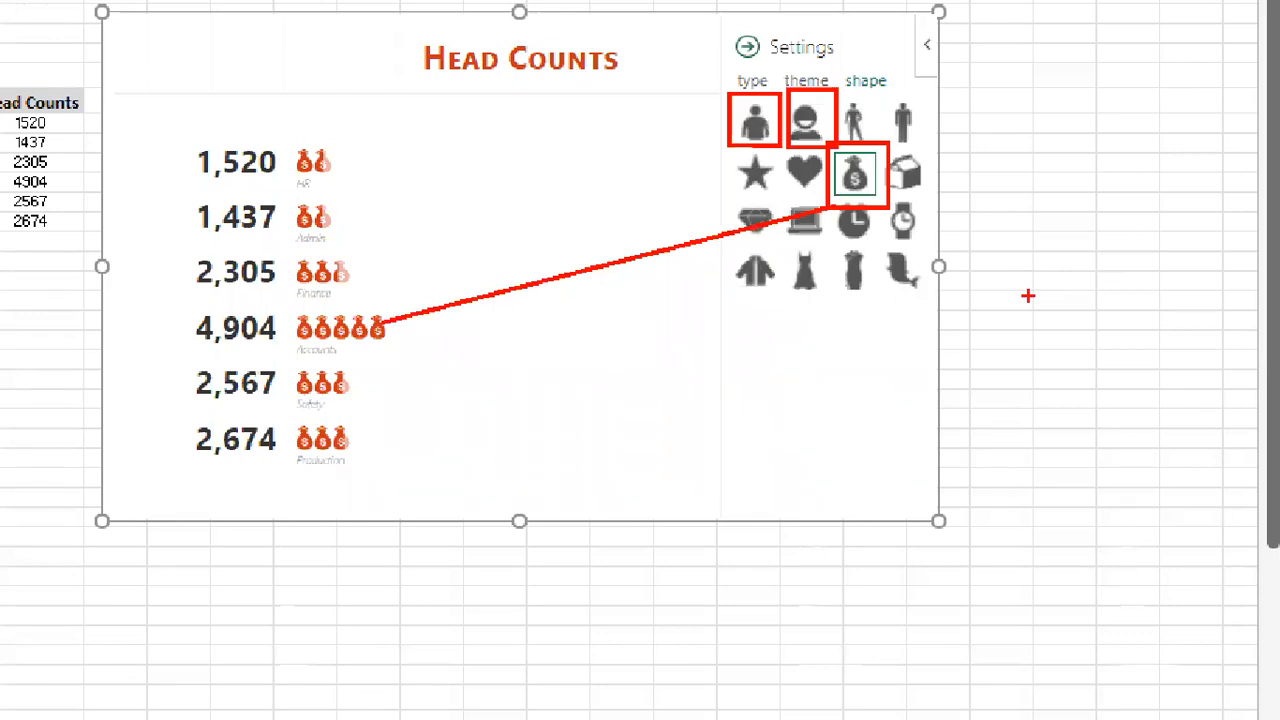
key("Escape")
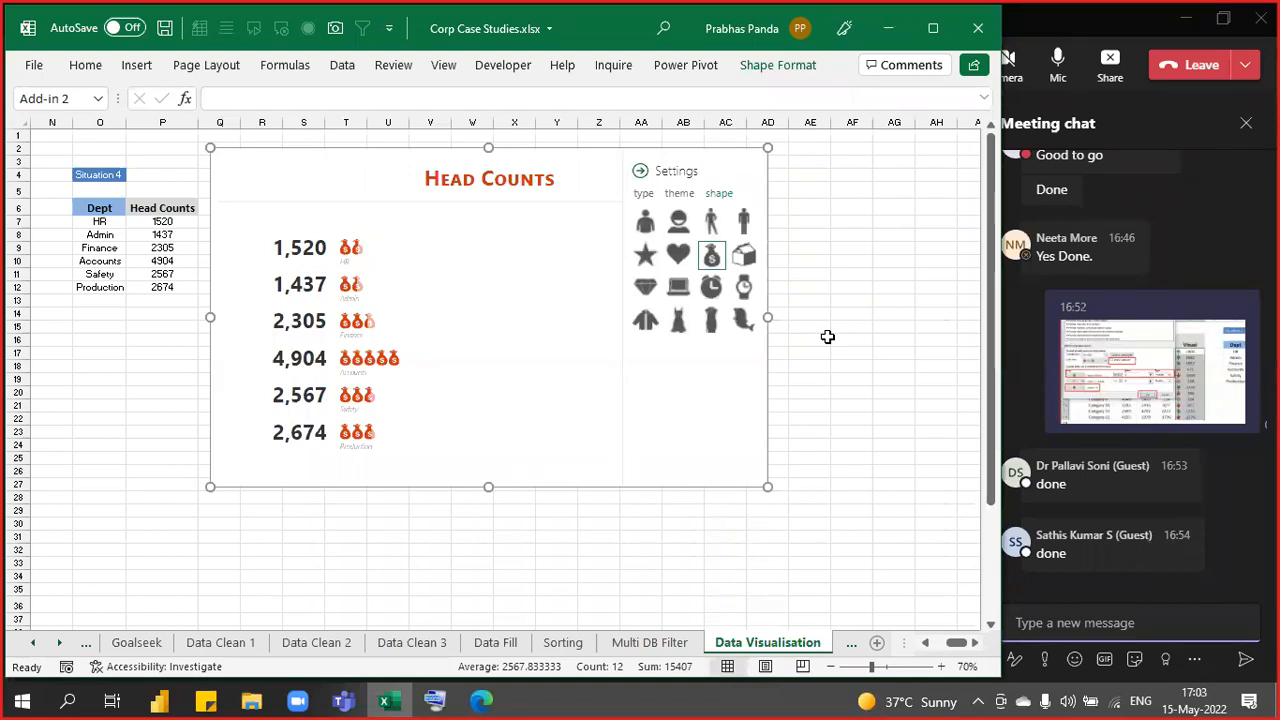
- Close the graph's shape options, bring the Teams meeting forward and hide its chat
left_click(640, 173)
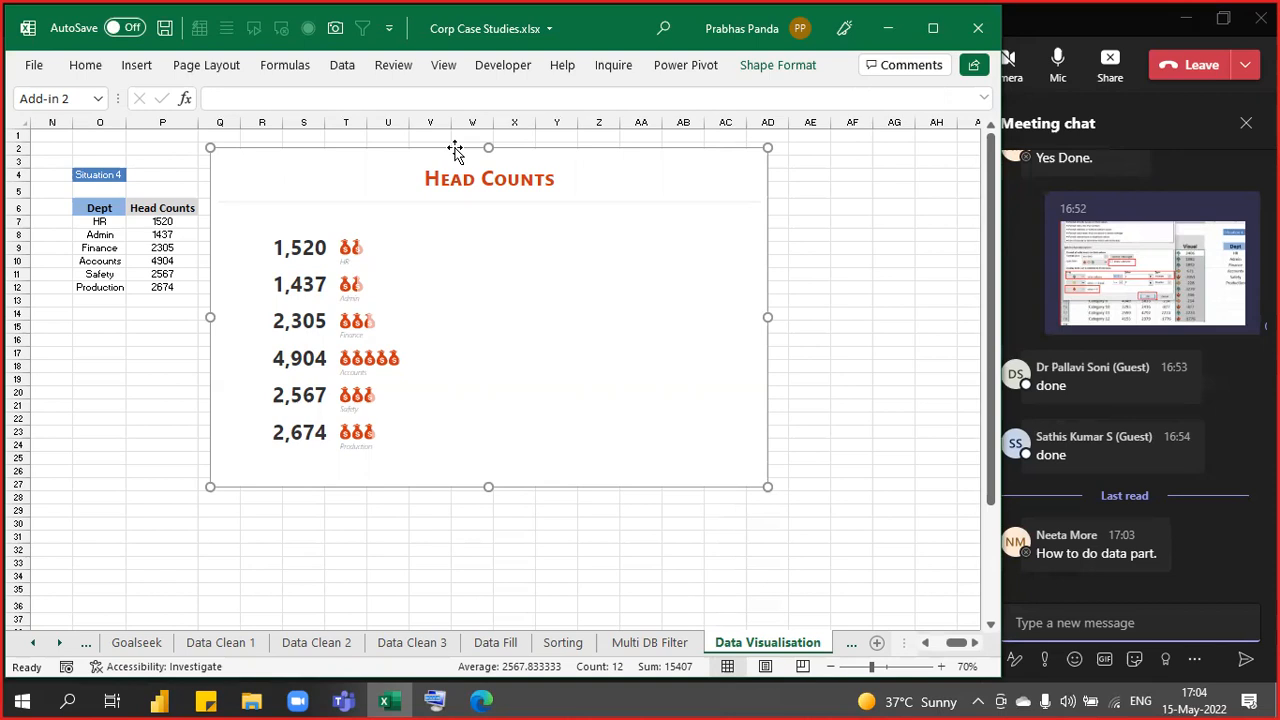
left_click(1245, 122)
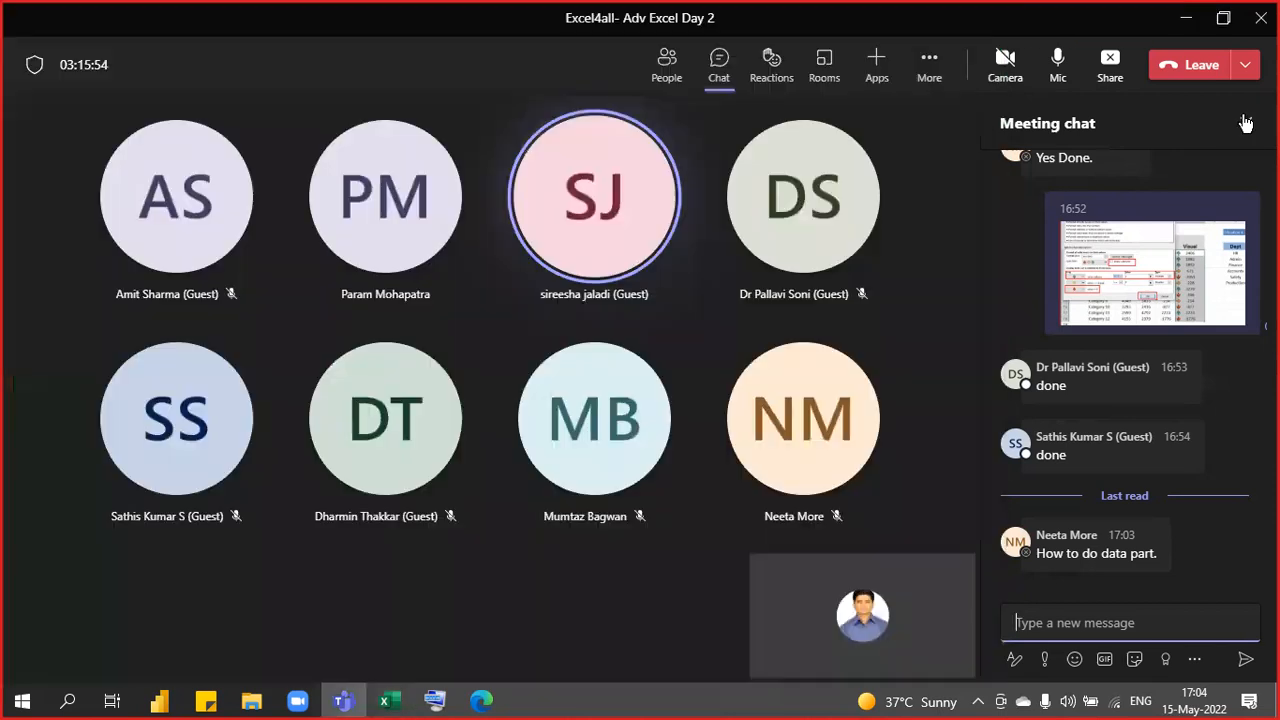
left_click(1245, 123)
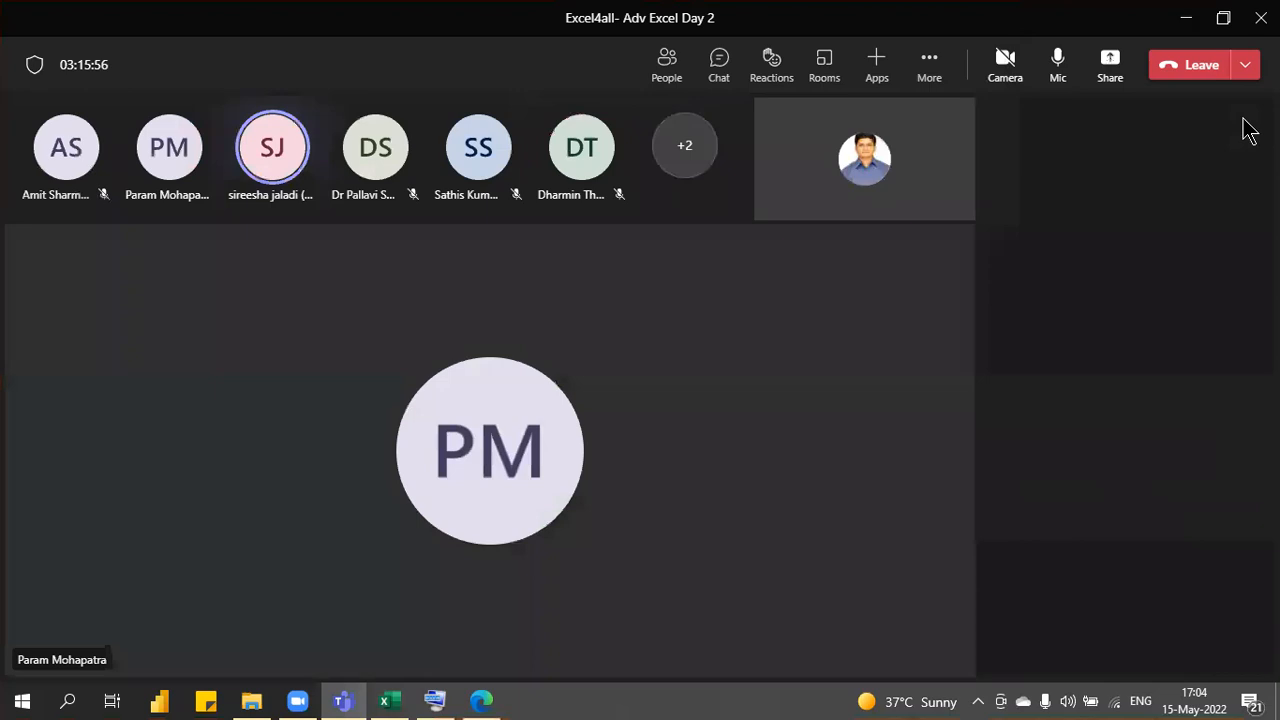
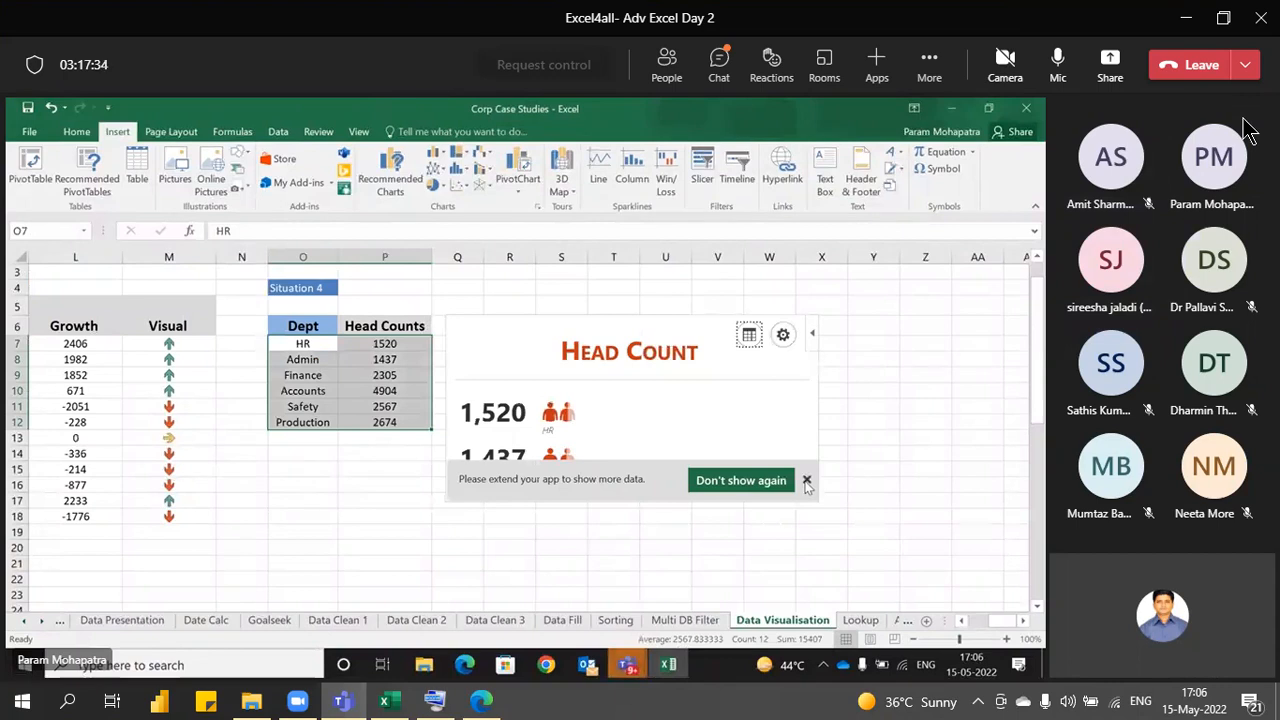
- Dismiss the app notice and drag the Head Count people graph larger to show HR through Production
left_click(807, 481)
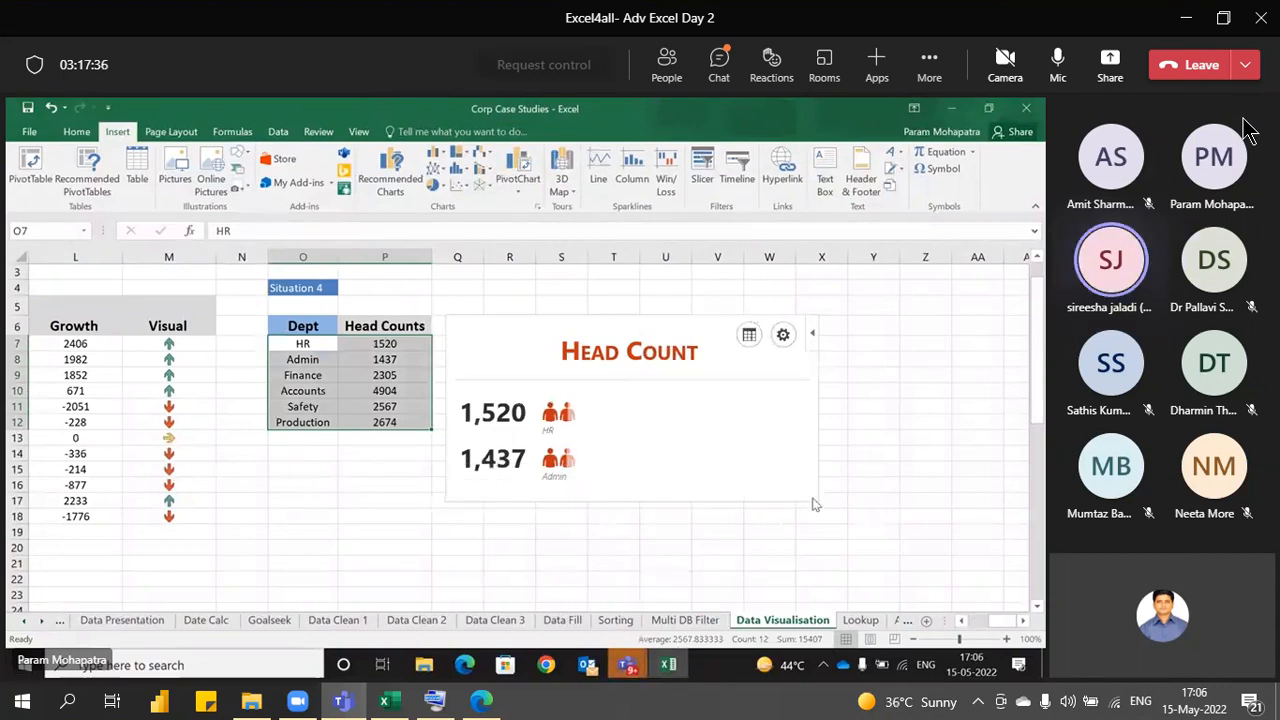
left_click(816, 502)
left_click_drag(819, 503, 860, 593)
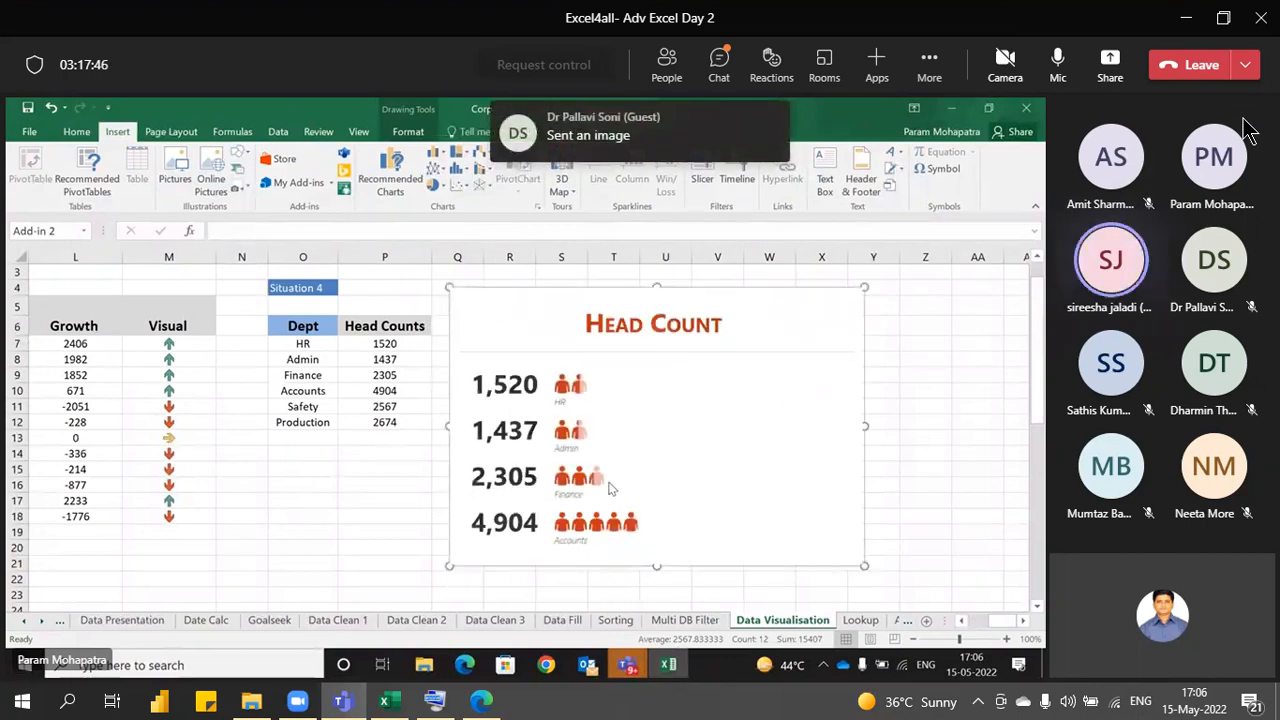
left_click(645, 538)
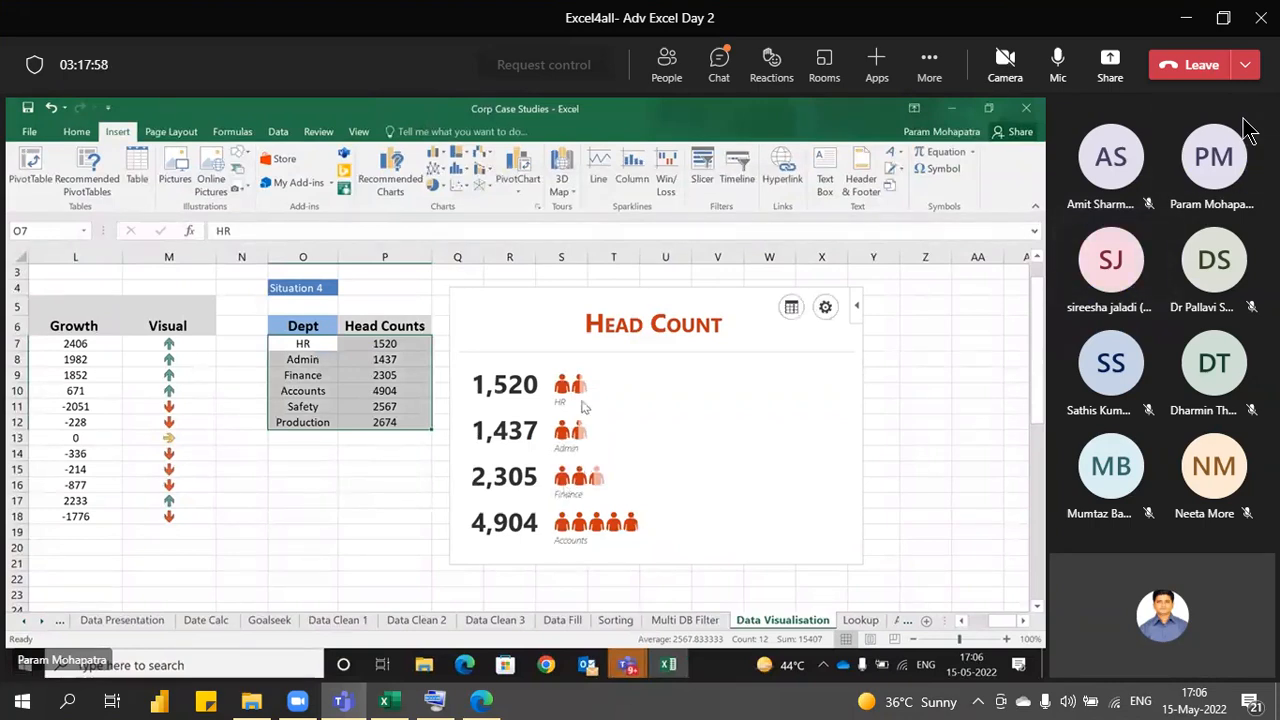
left_click(558, 290)
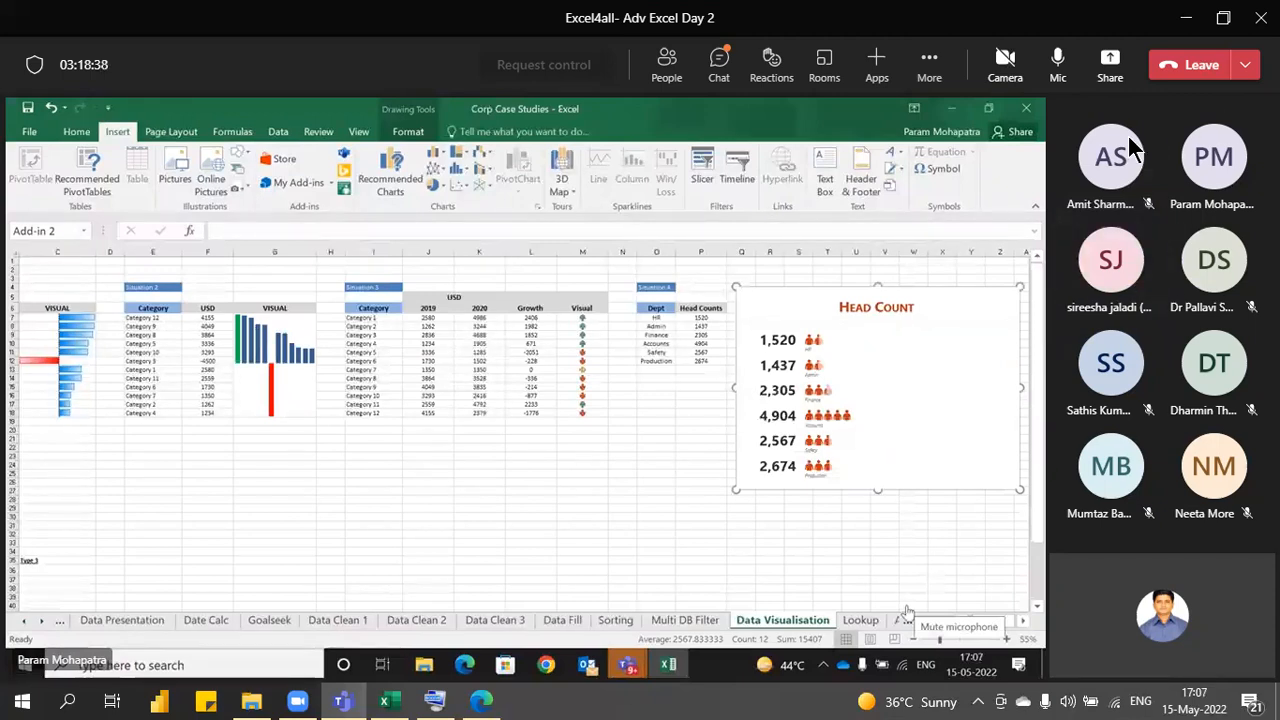
- Start sharing your screen in the Teams meeting and open the meeting chat
left_click(1110, 66)
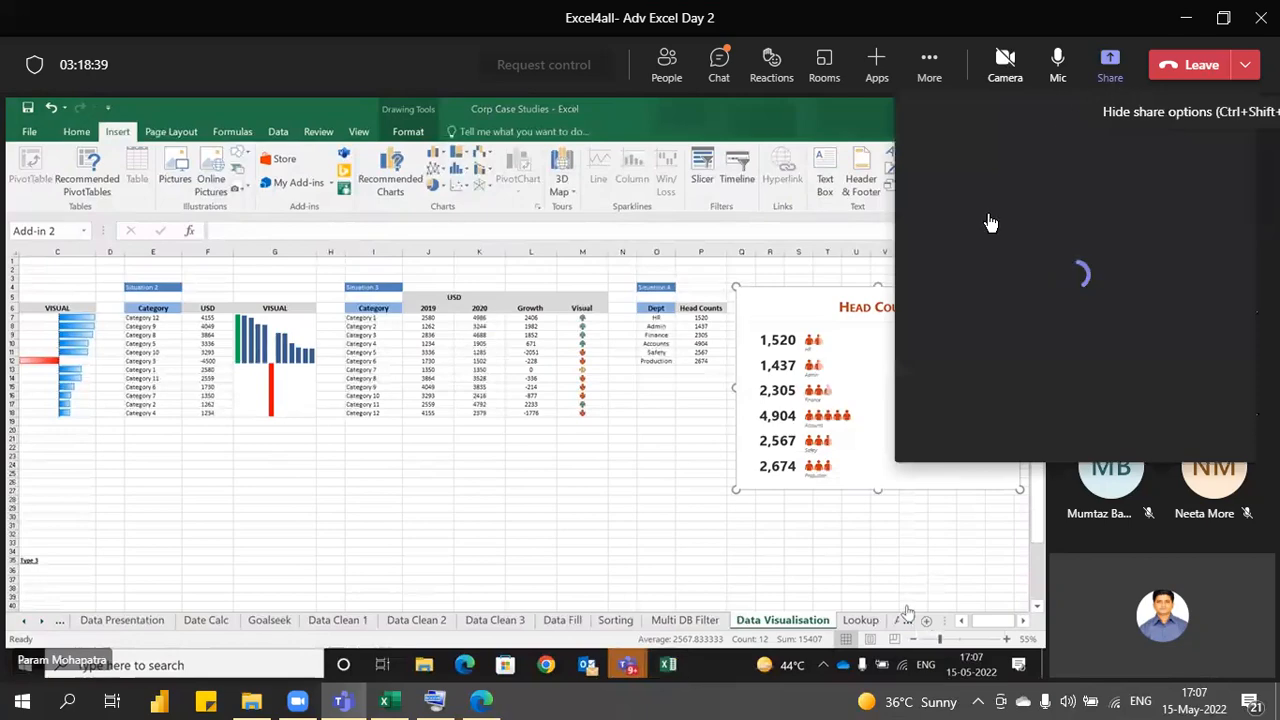
left_click(990, 320)
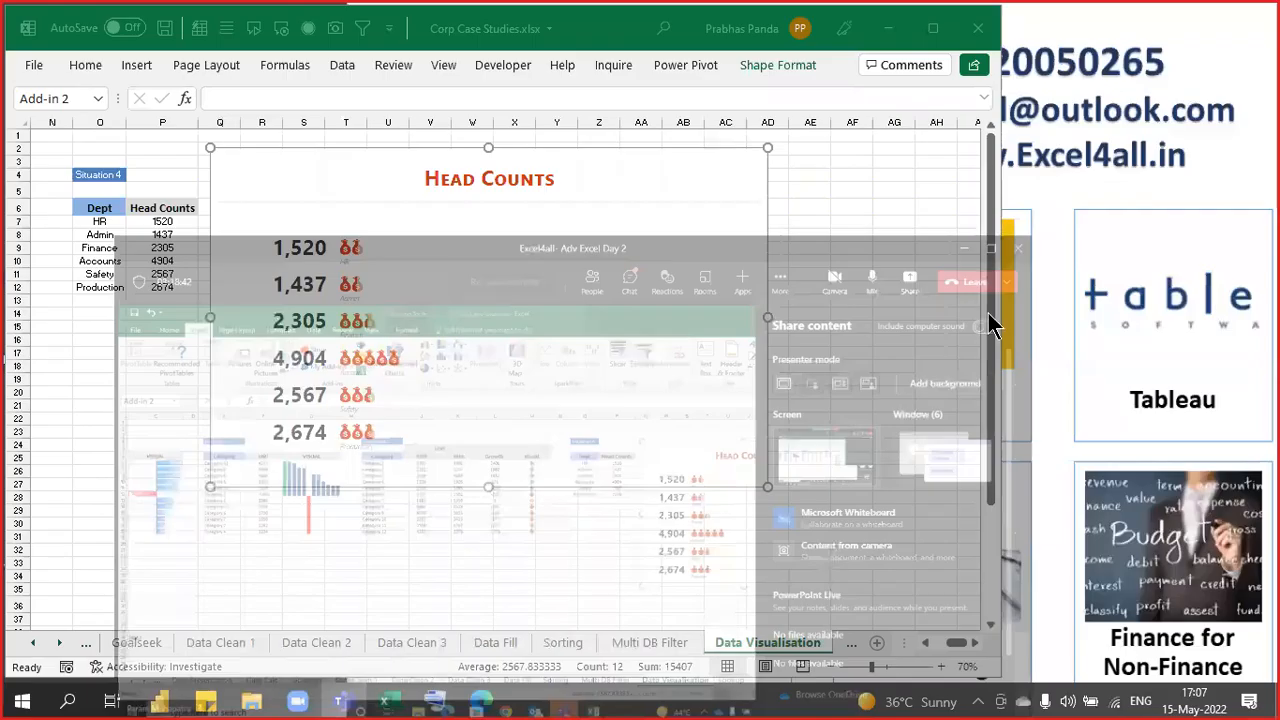
left_click(341, 701)
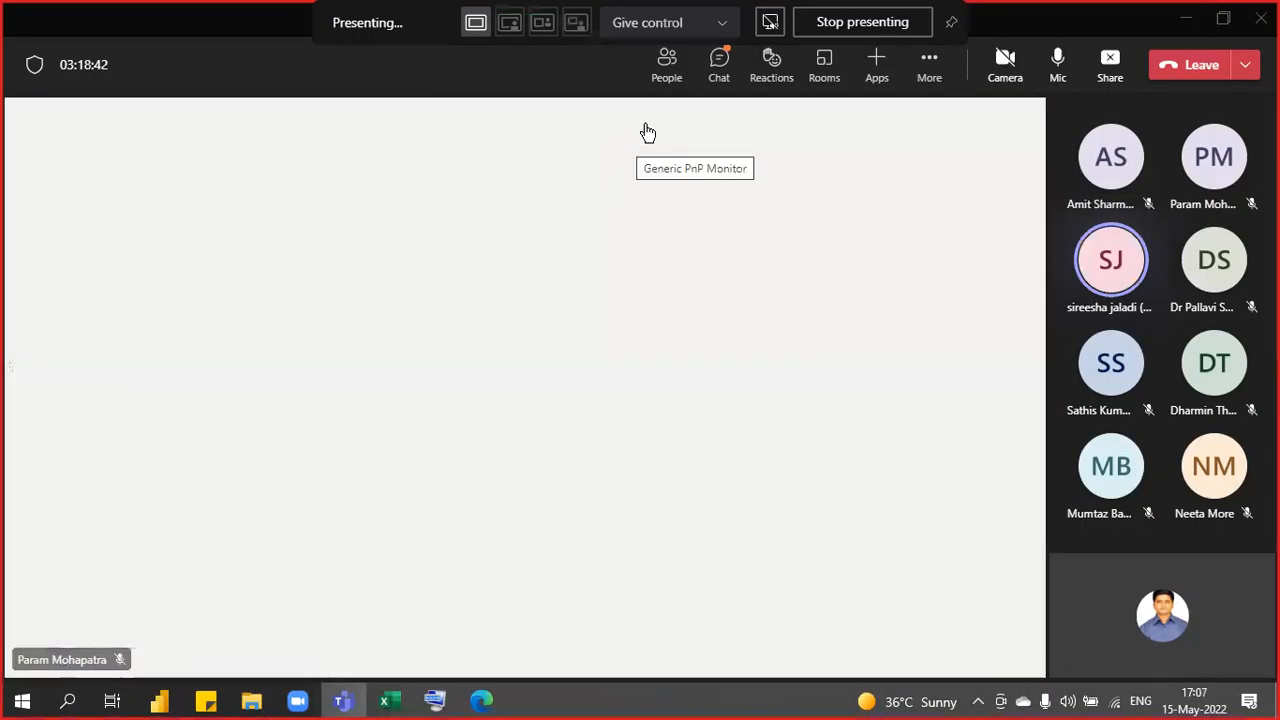
left_click(720, 66)
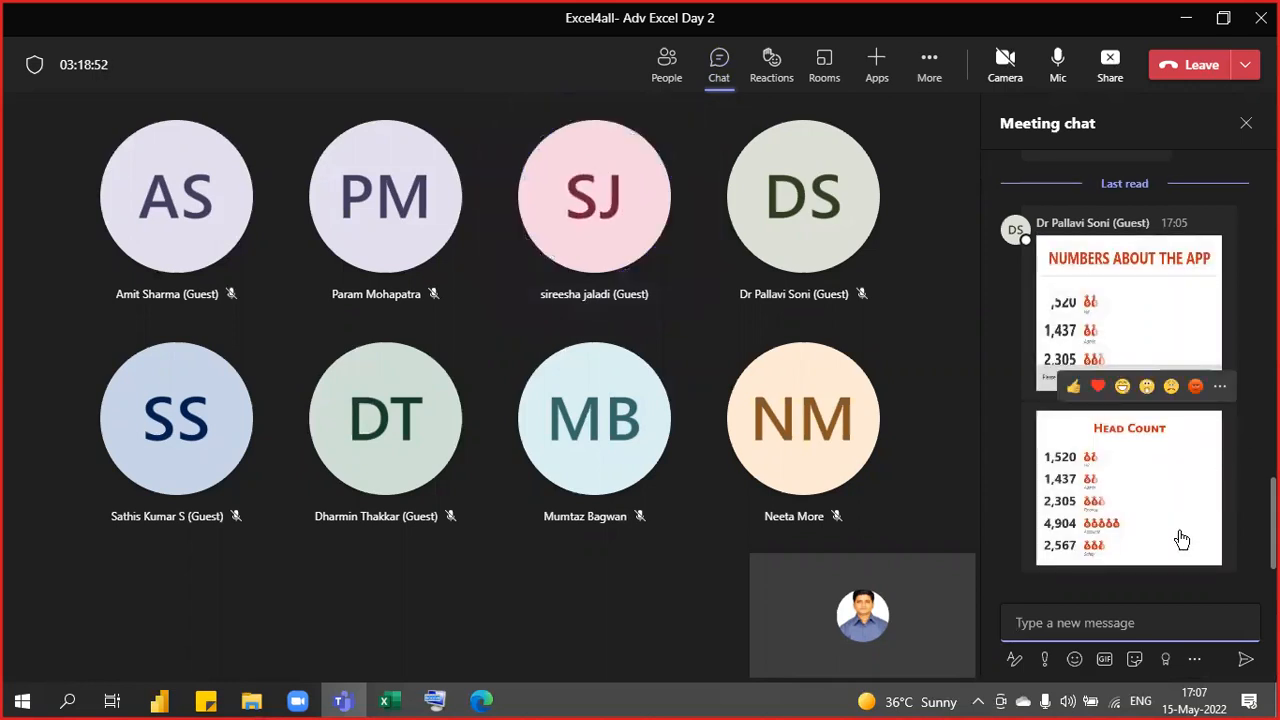
scroll(1180, 535, "up", 3)
scroll(1178, 527, "down", 3)
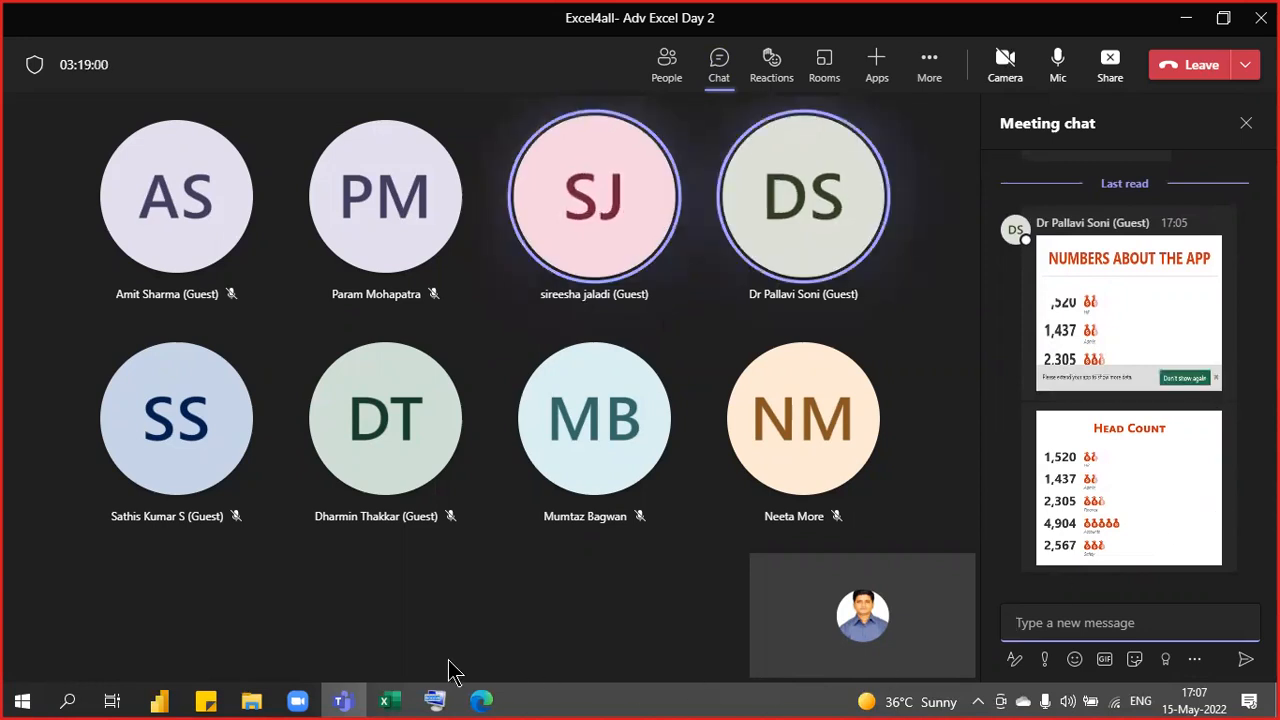
- Put away the Edge people-graph search and bring the Excel workbook to the front
left_click(483, 701)
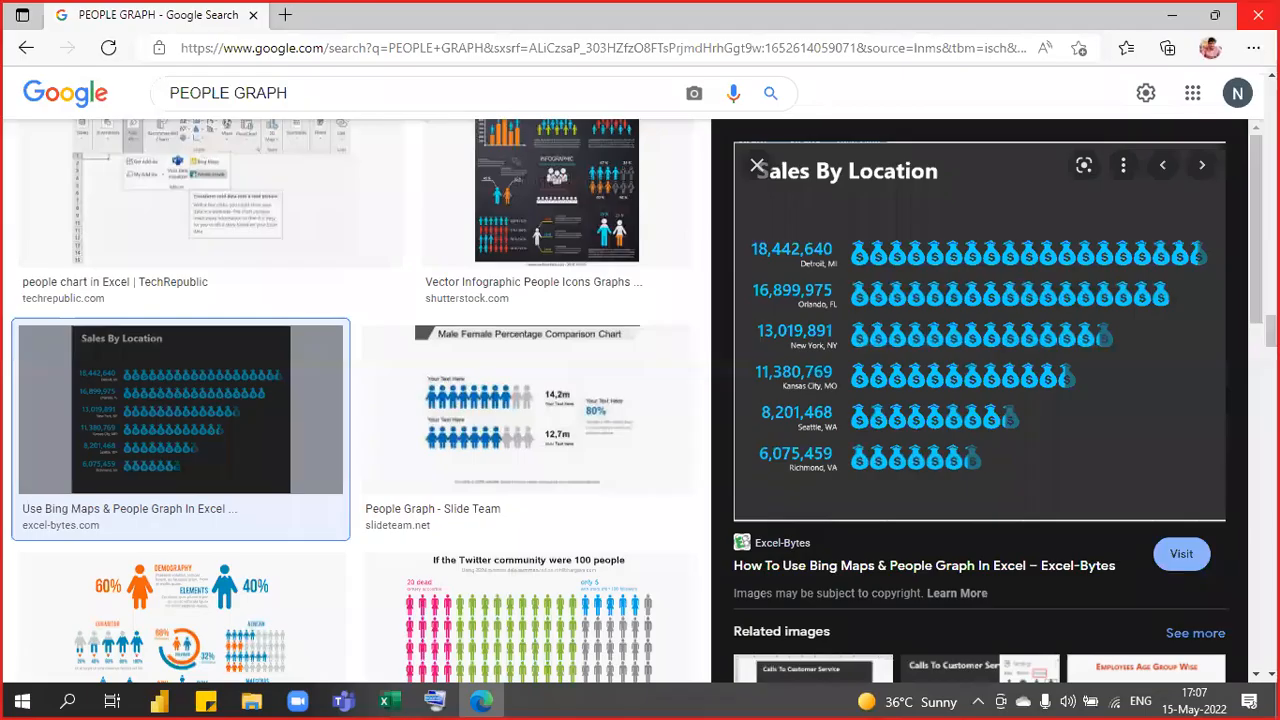
left_click(1172, 15)
left_click(384, 701)
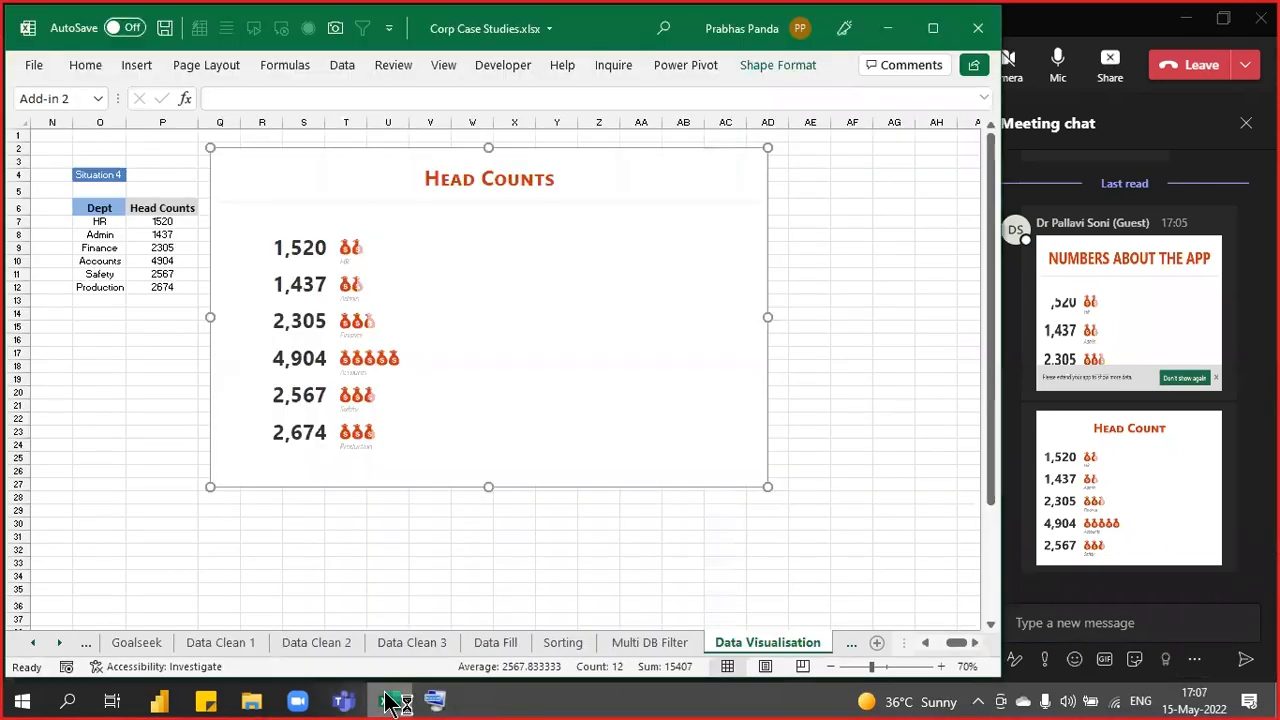
- Delete the Head Counts graph and copy the Category, 2019 and 2020 table I6:K18
left_click_drag(303, 150, 260, 205)
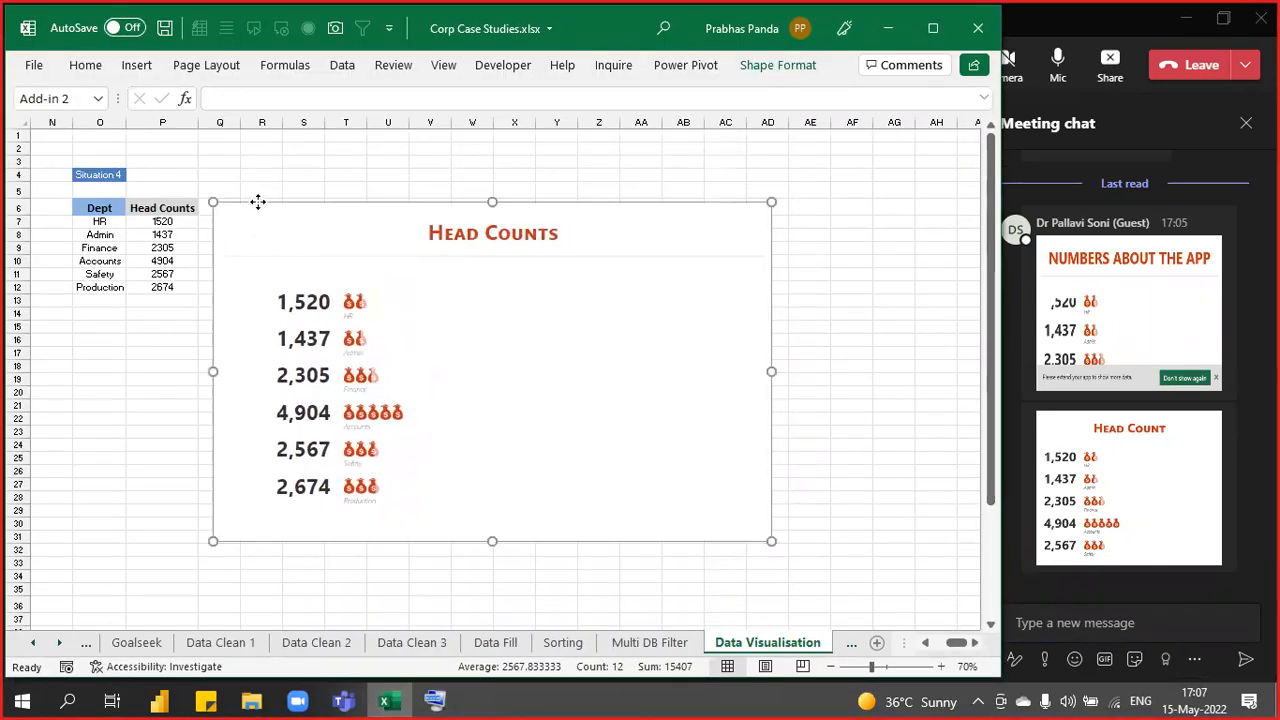
key("Delete")
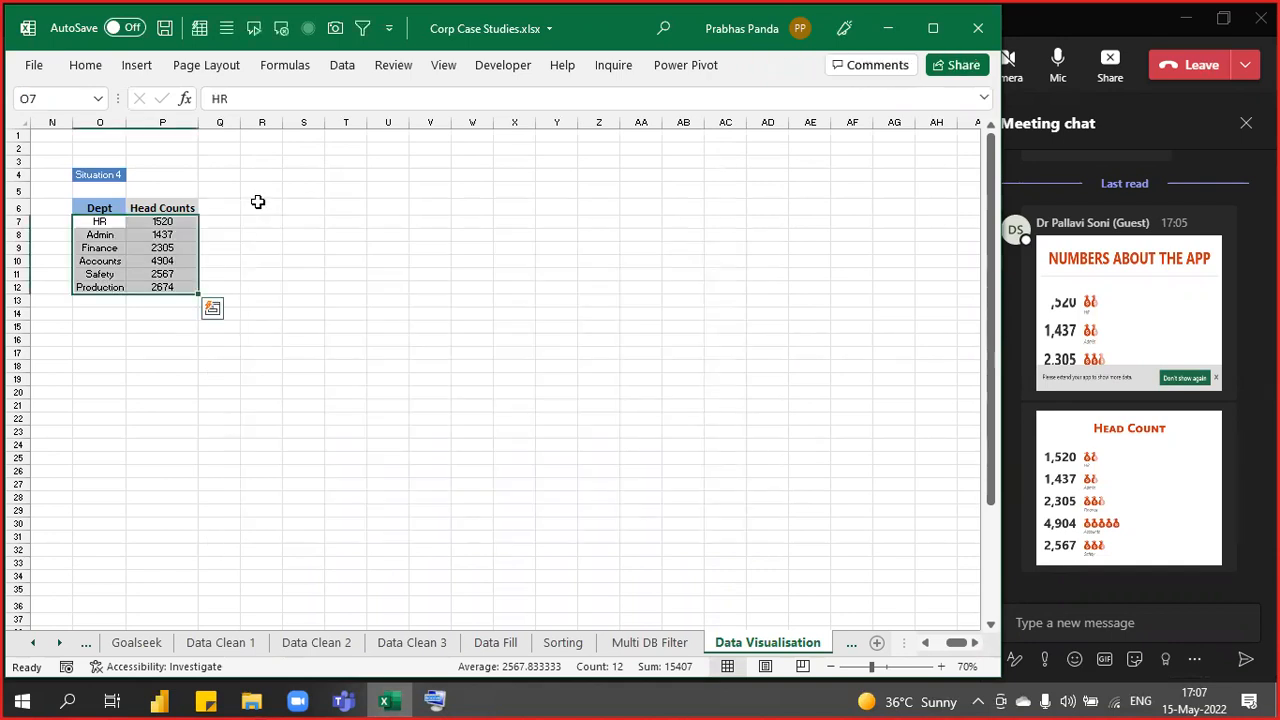
scroll(222, 434, "up", 3)
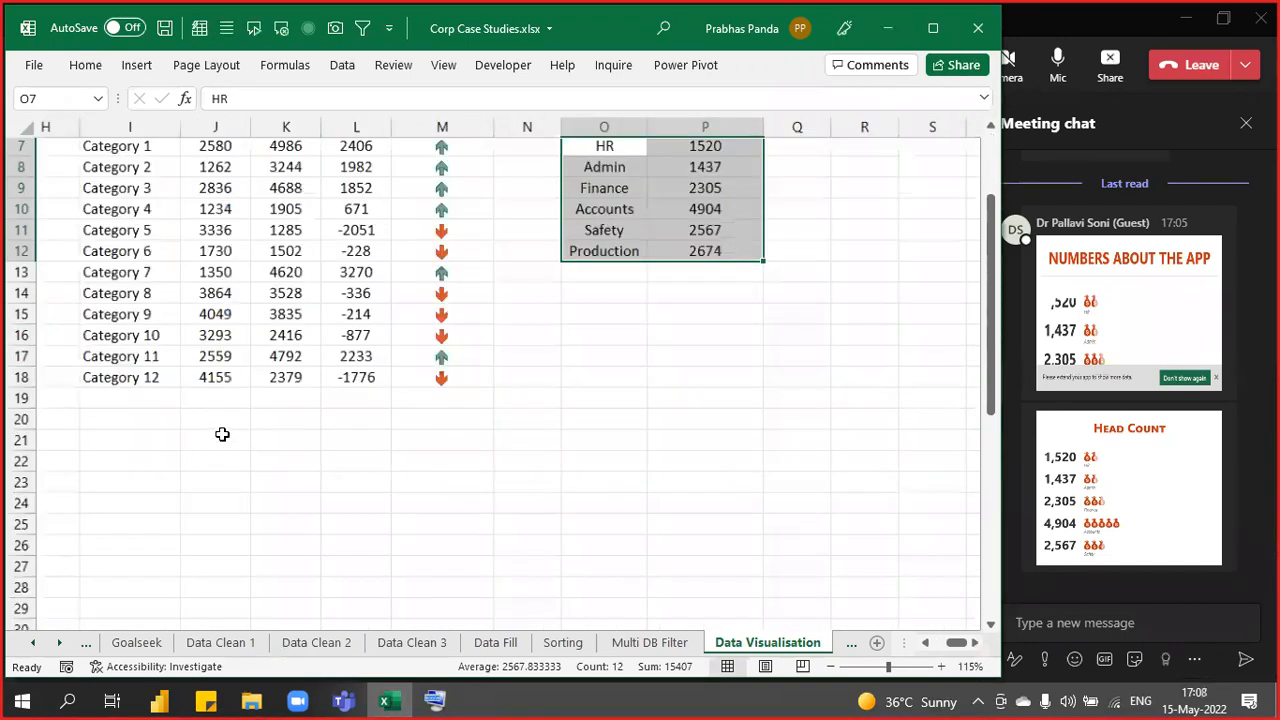
scroll(222, 434, "up", 1)
left_click(228, 292)
left_click_drag(258, 300, 338, 572)
key("ctrl+c")
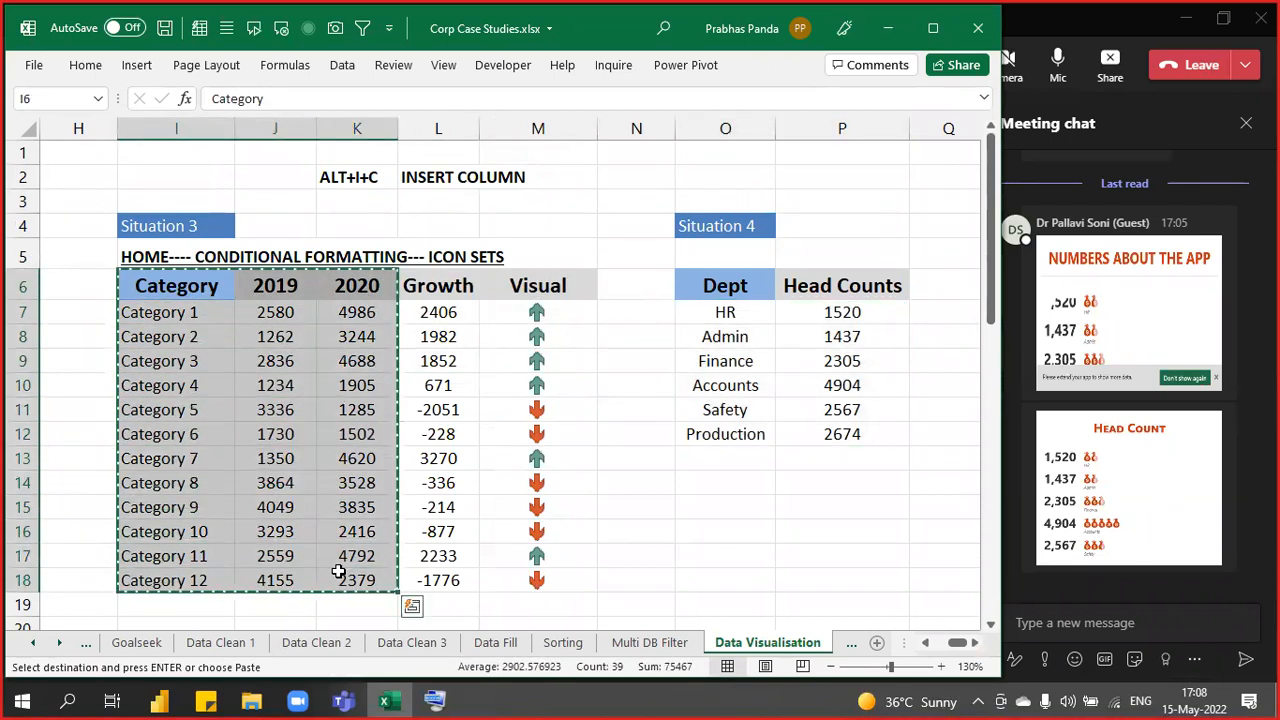
- Paste the copied table at R7 and widen column R to fit the category labels
scroll(329, 429, "down", 8)
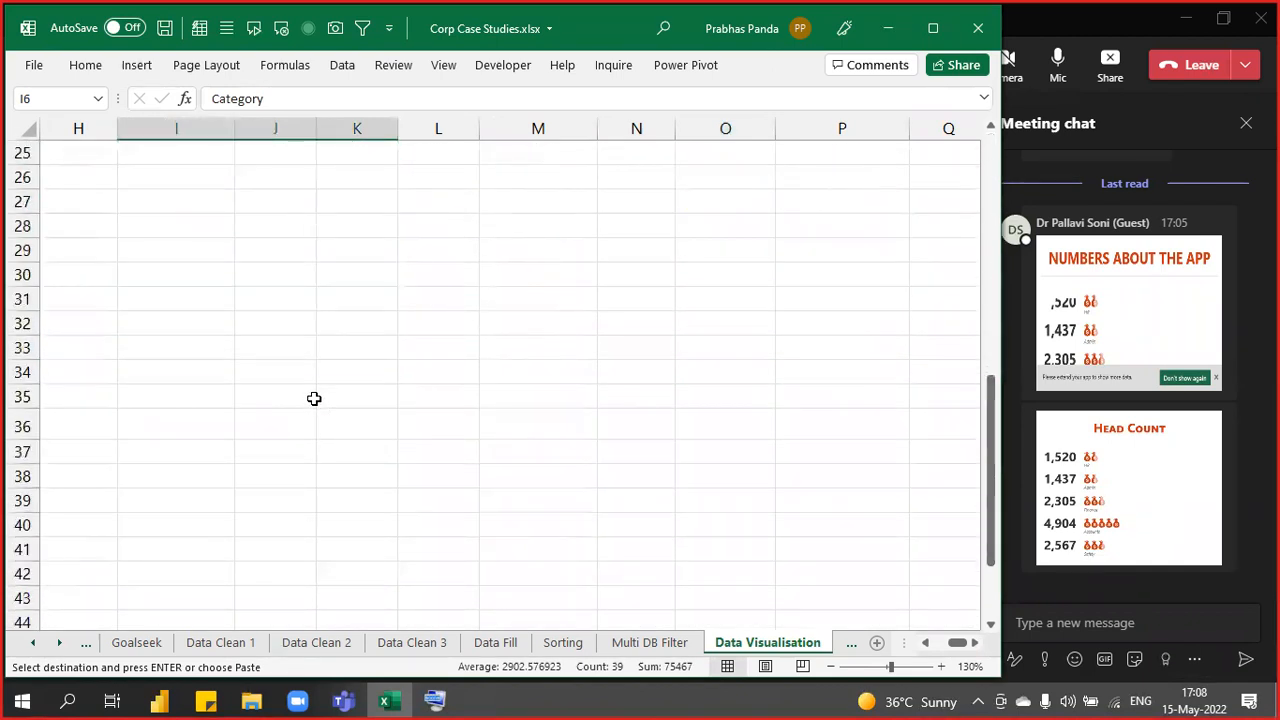
key("Right")
key("Right")
key("Right")
key("Right")
key("Right")
key("Right")
key("Right")
key("Right")
key("Right")
key("Right")
key("Right")
key("Right")
key("Right")
key("Right")
key("Right")
key("Right")
key("Right")
key("Right")
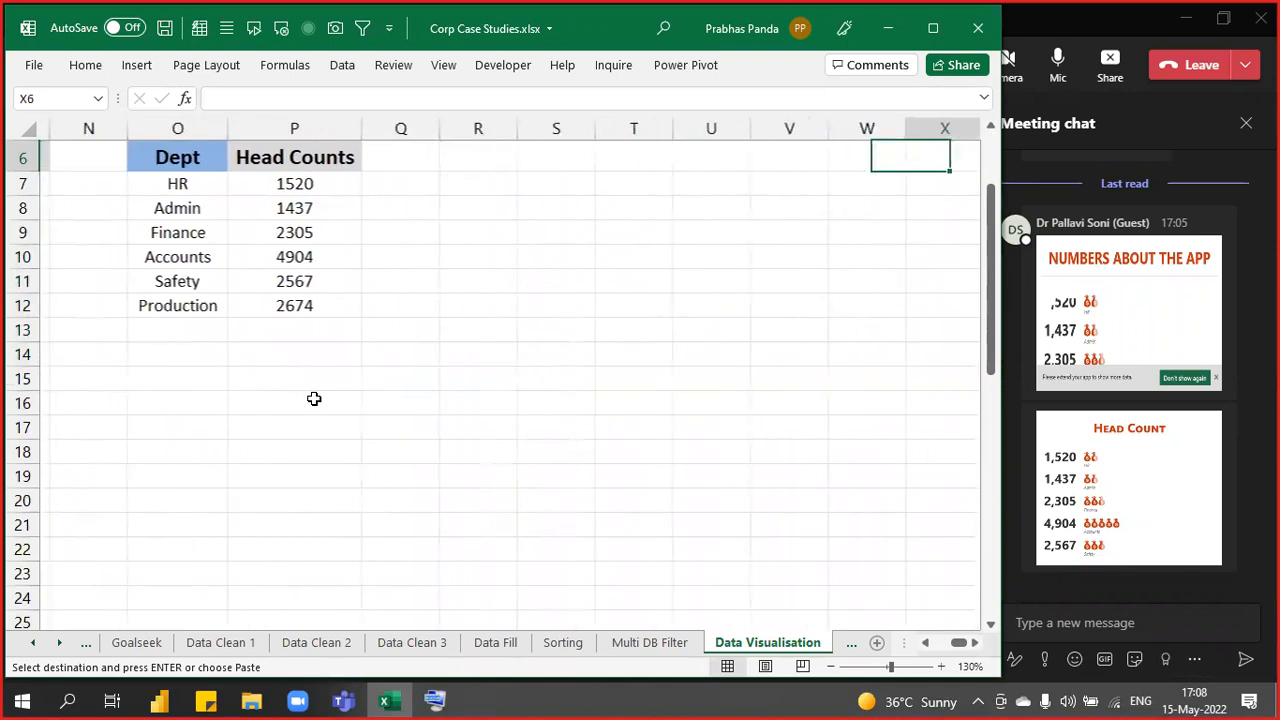
left_click(160, 200)
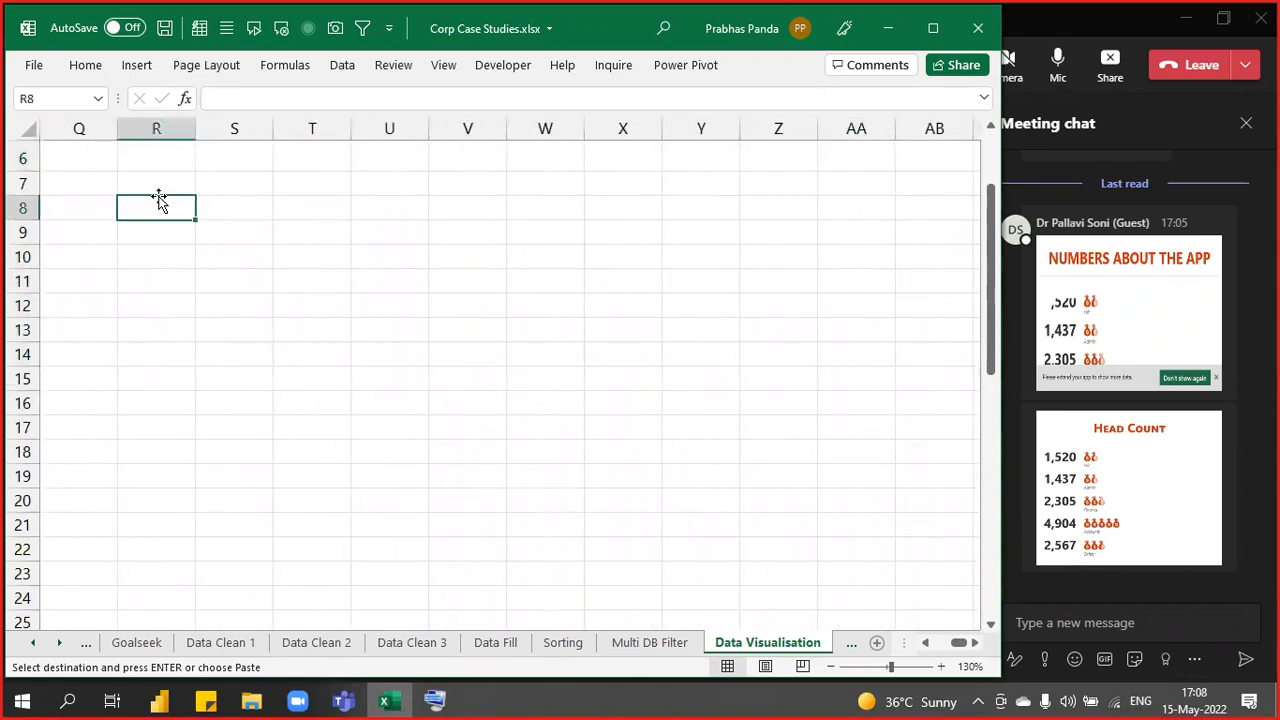
key("Up")
key("ctrl+v")
left_click_drag(195, 126, 226, 133)
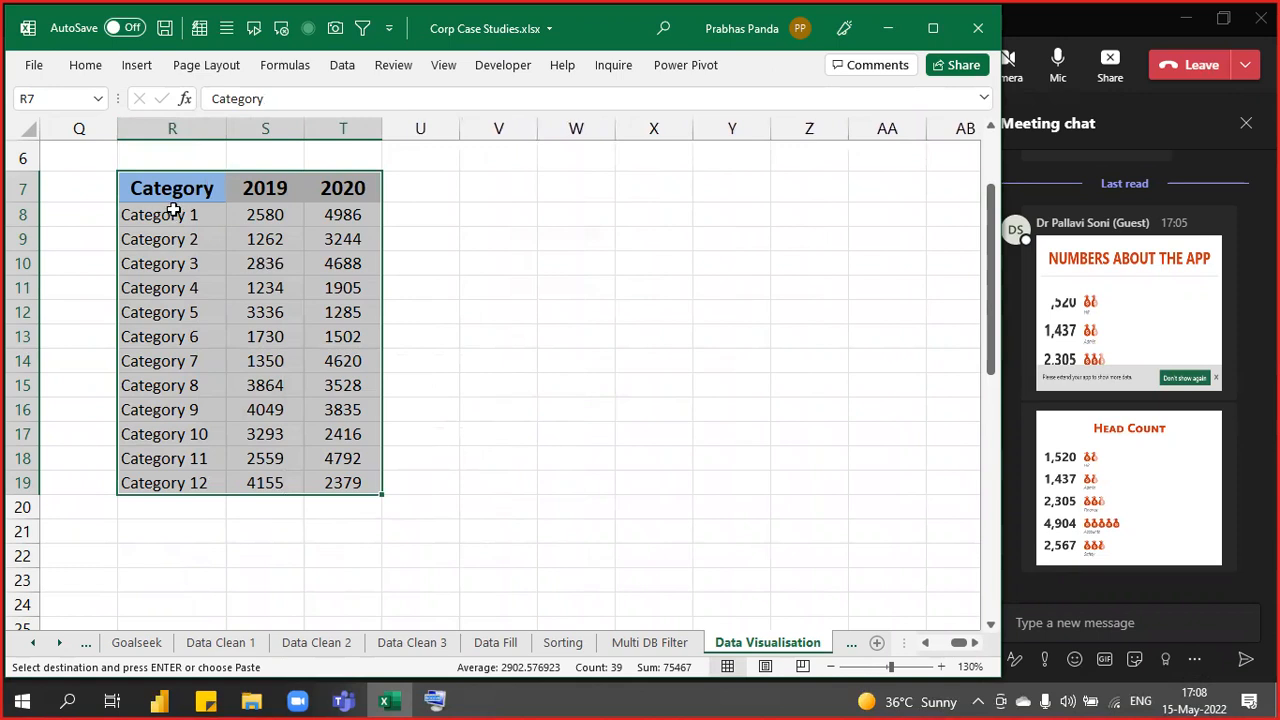
left_click(265, 191)
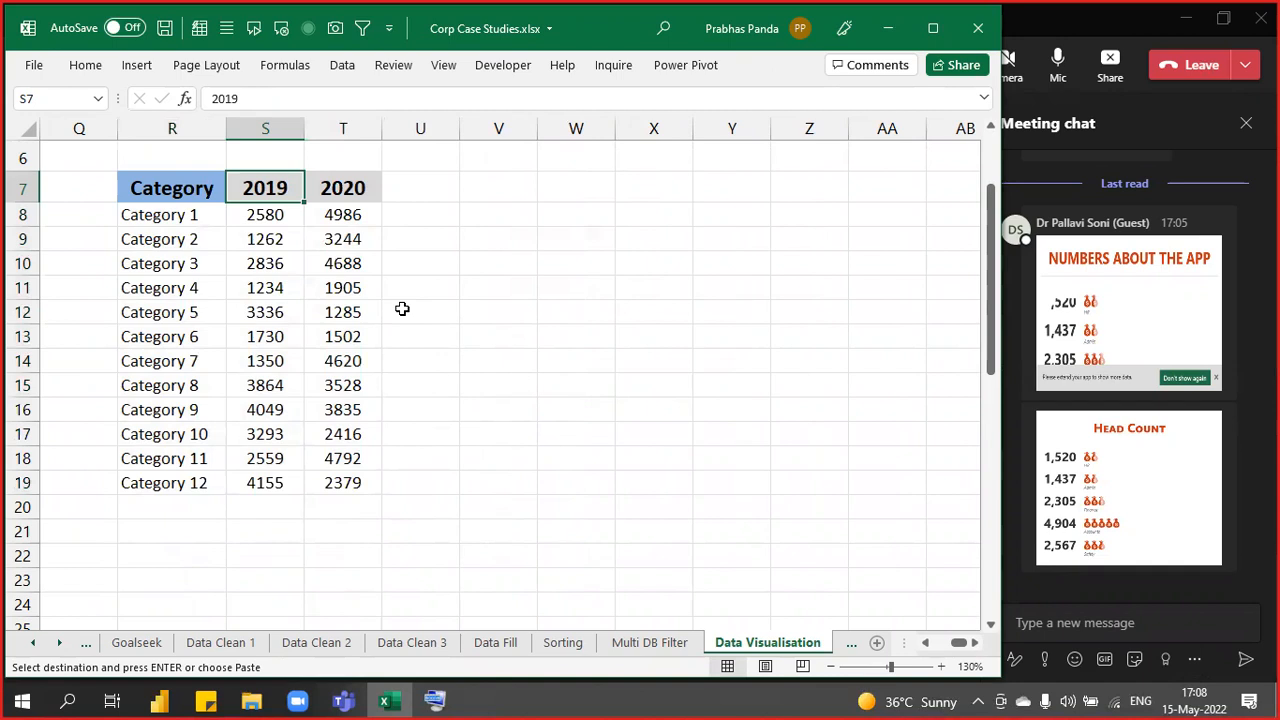
type("2017")
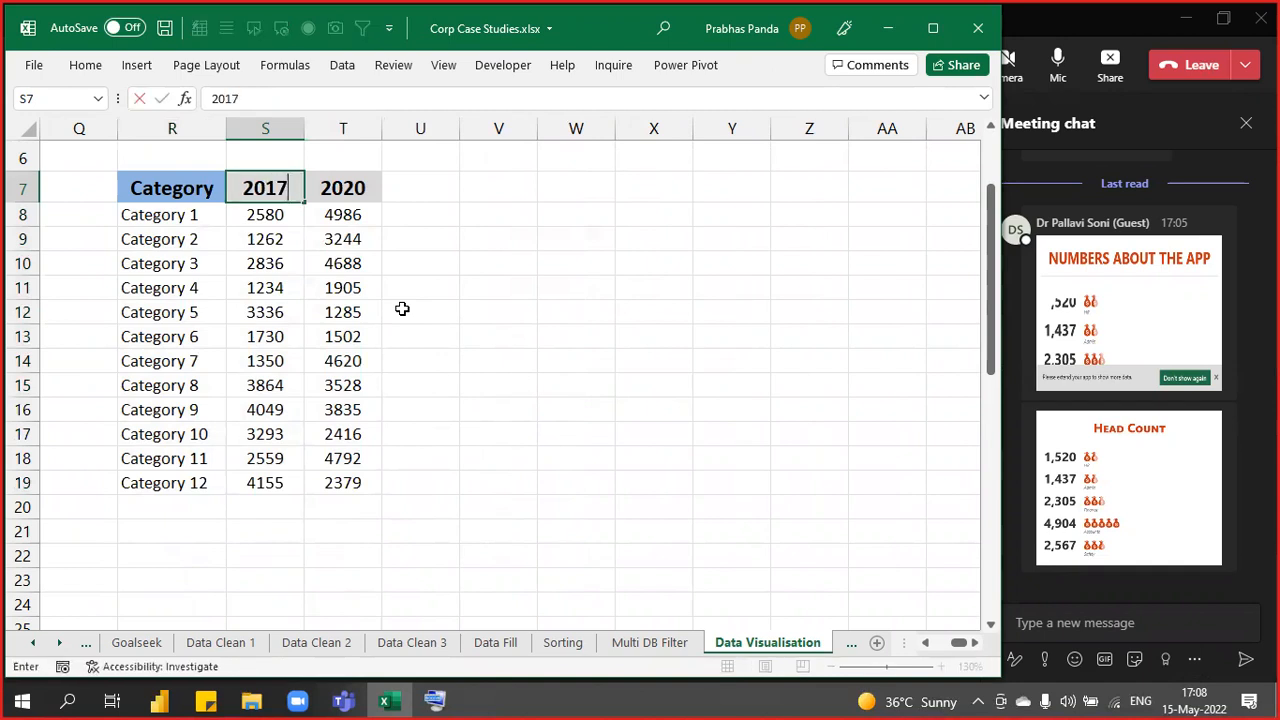
key("Return")
key("Up")
left_click_drag(305, 202, 620, 189)
left_click_drag(272, 226, 578, 476)
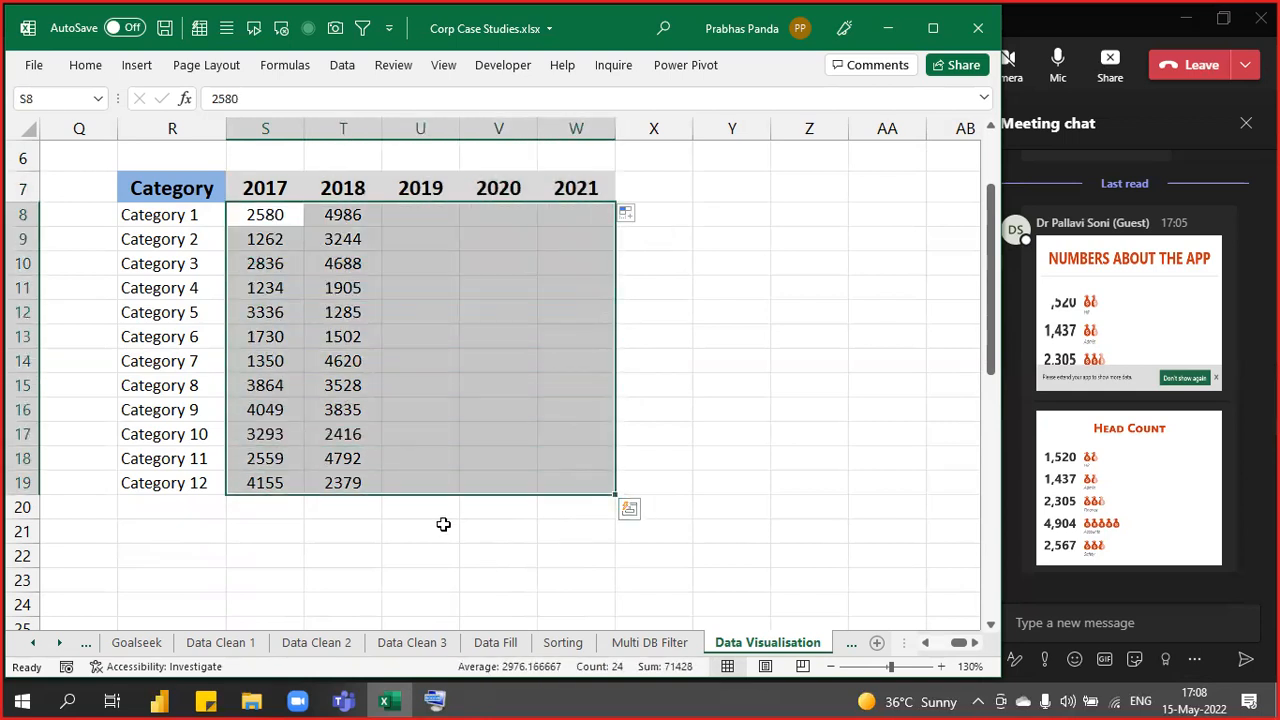
type("=randbe")
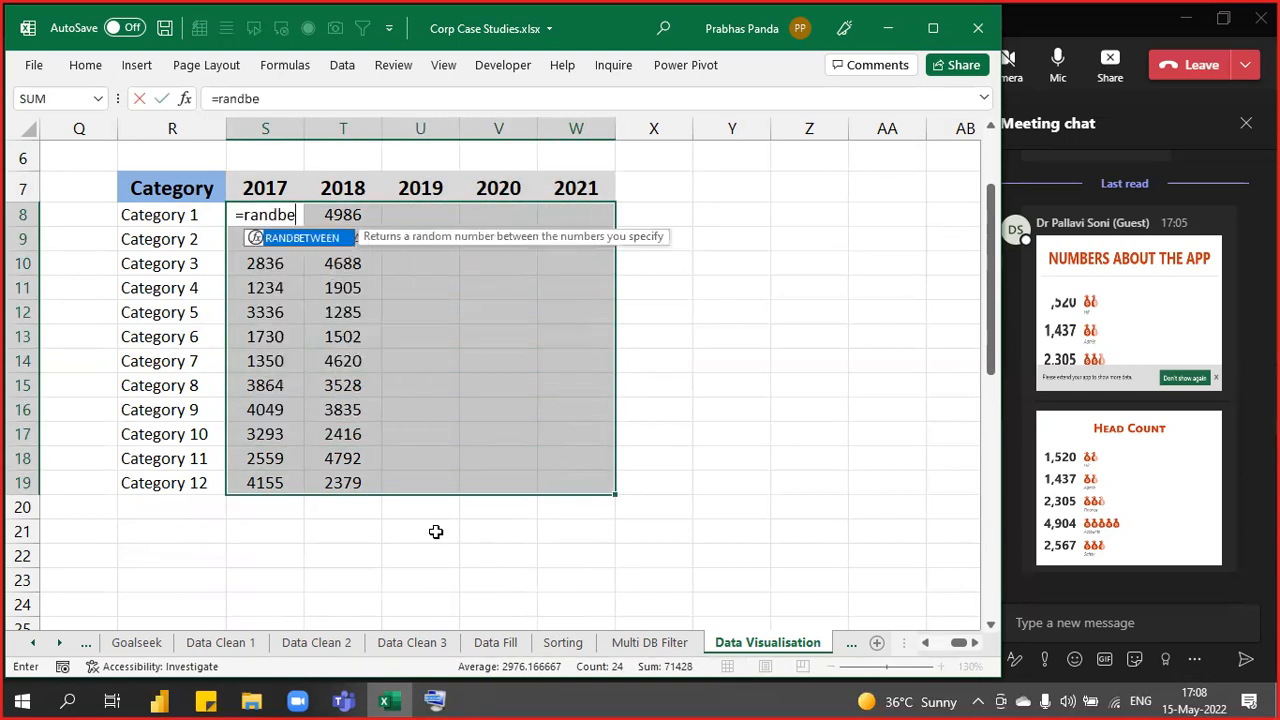
key("Tab")
type("1000,5000")
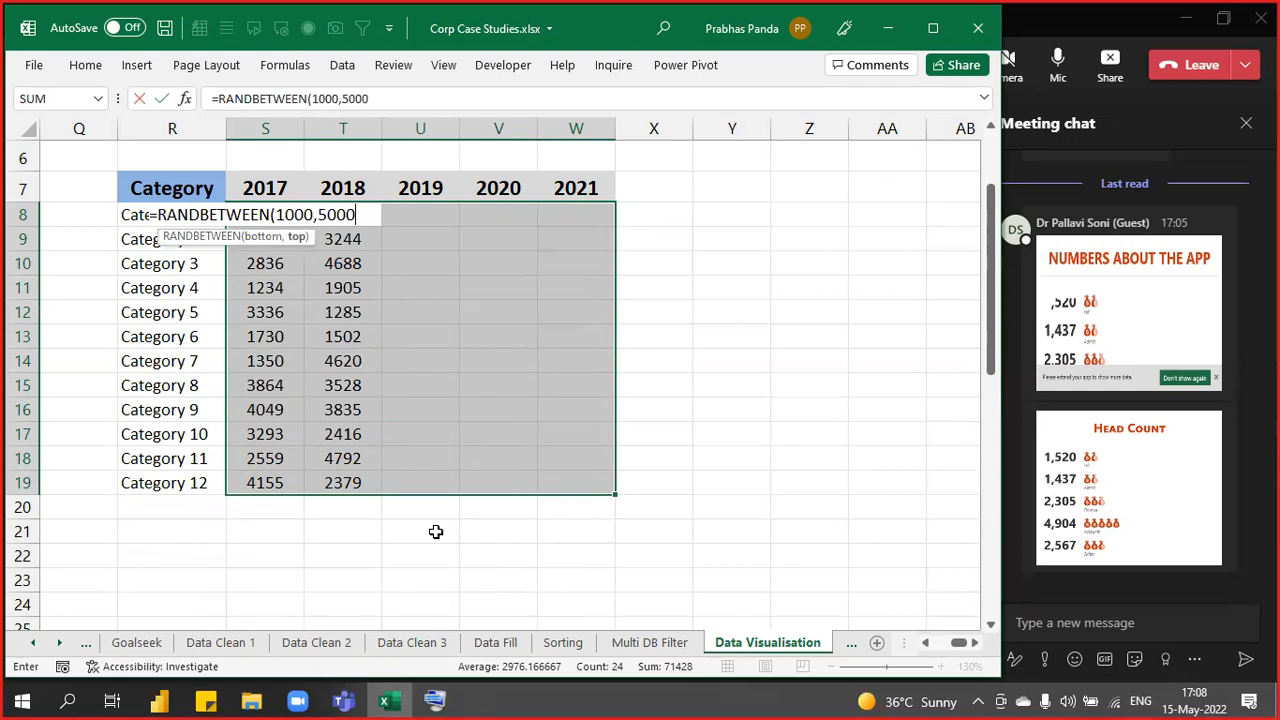
key("ctrl+Return")
key("ctrl+c")
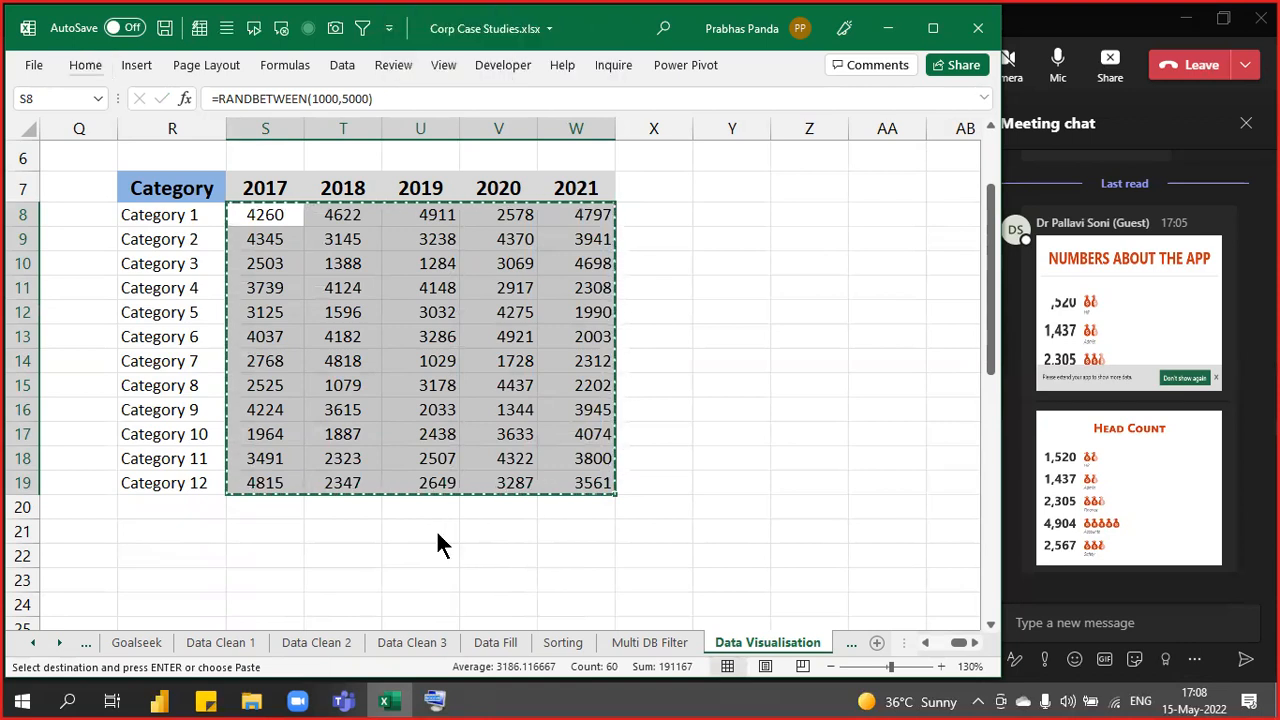
key("ctrl+alt+v")
key("v")
key("Return")
key("Up")
key("Down")
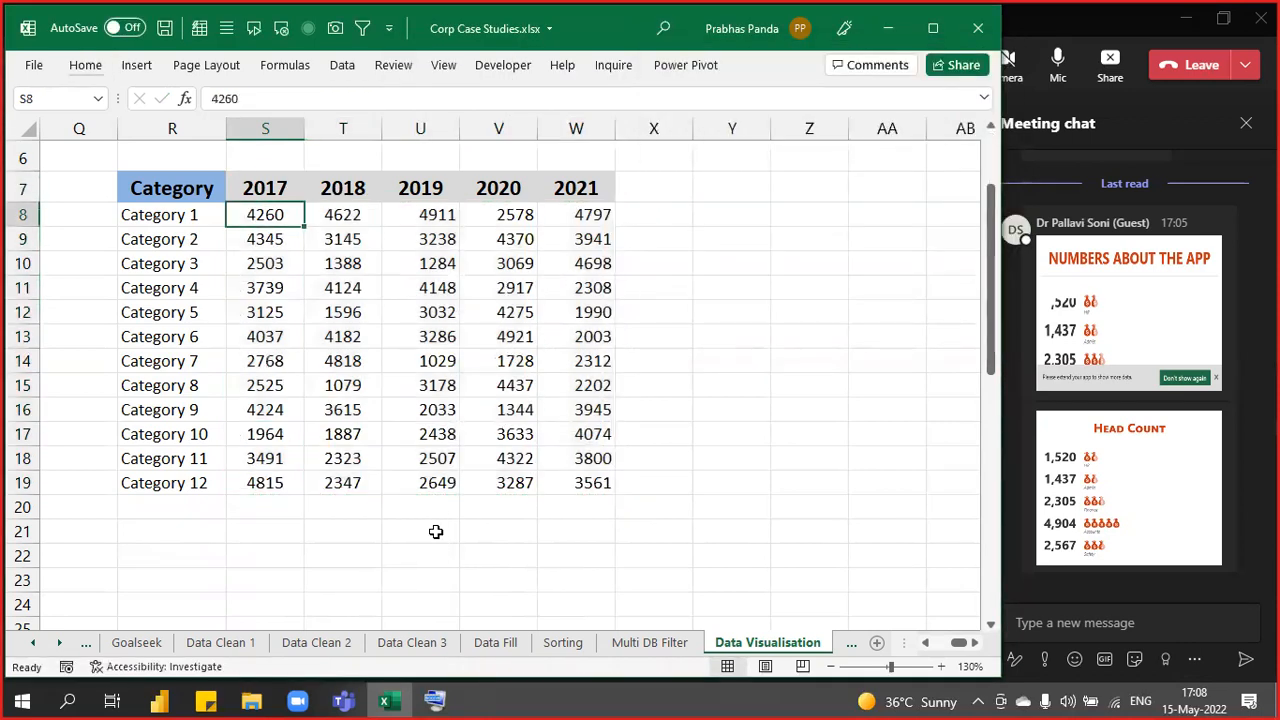
key("Right")
key("Right")
key("ctrl+shift+Right")
key("ctrl+shift+Down")
key("alt+h")
key("a")
key("c")
key("Up")
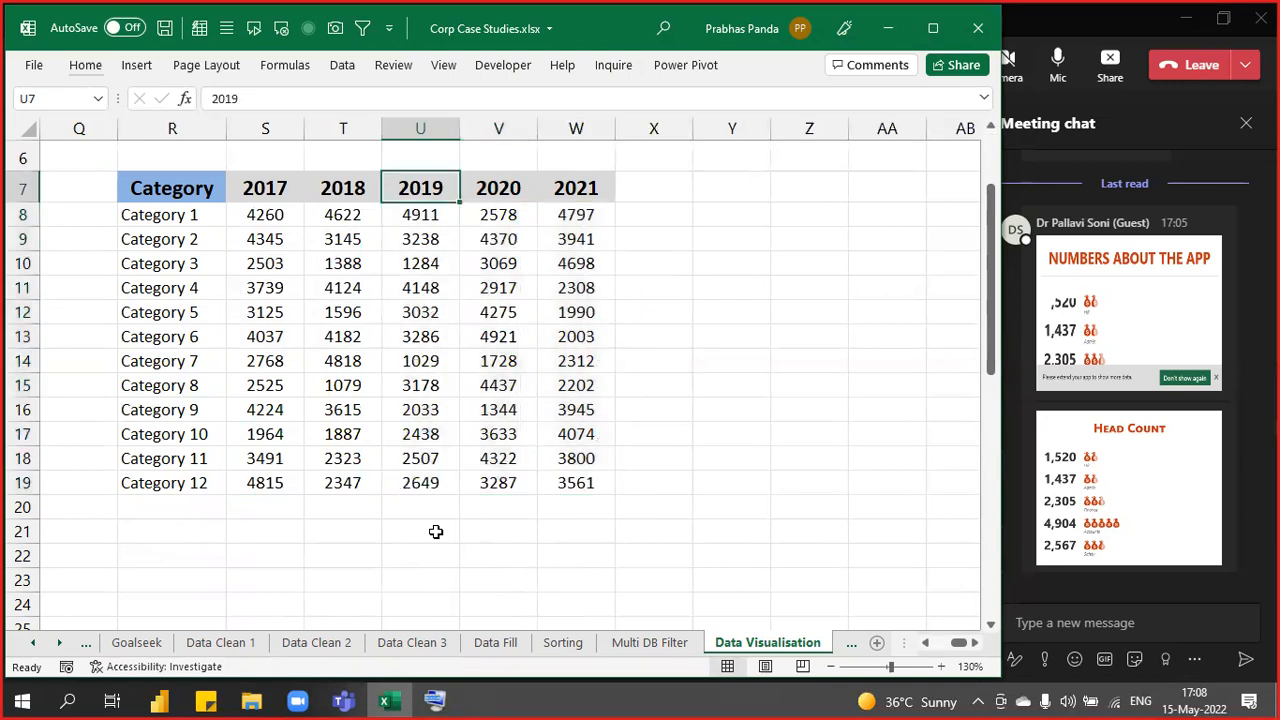
key("Down")
key("Down")
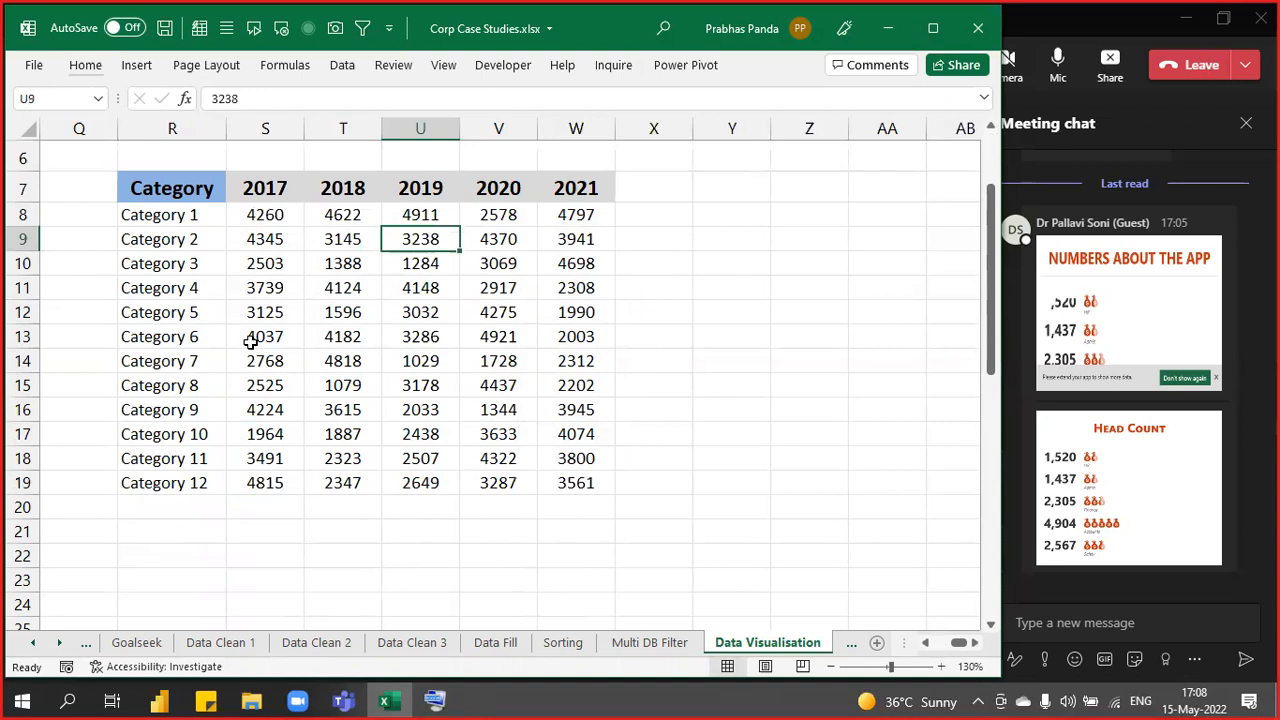
- Add a bold, centred VISUAL header in widened cell X7 with the red Accent2 cell style
left_click_drag(693, 128, 793, 127)
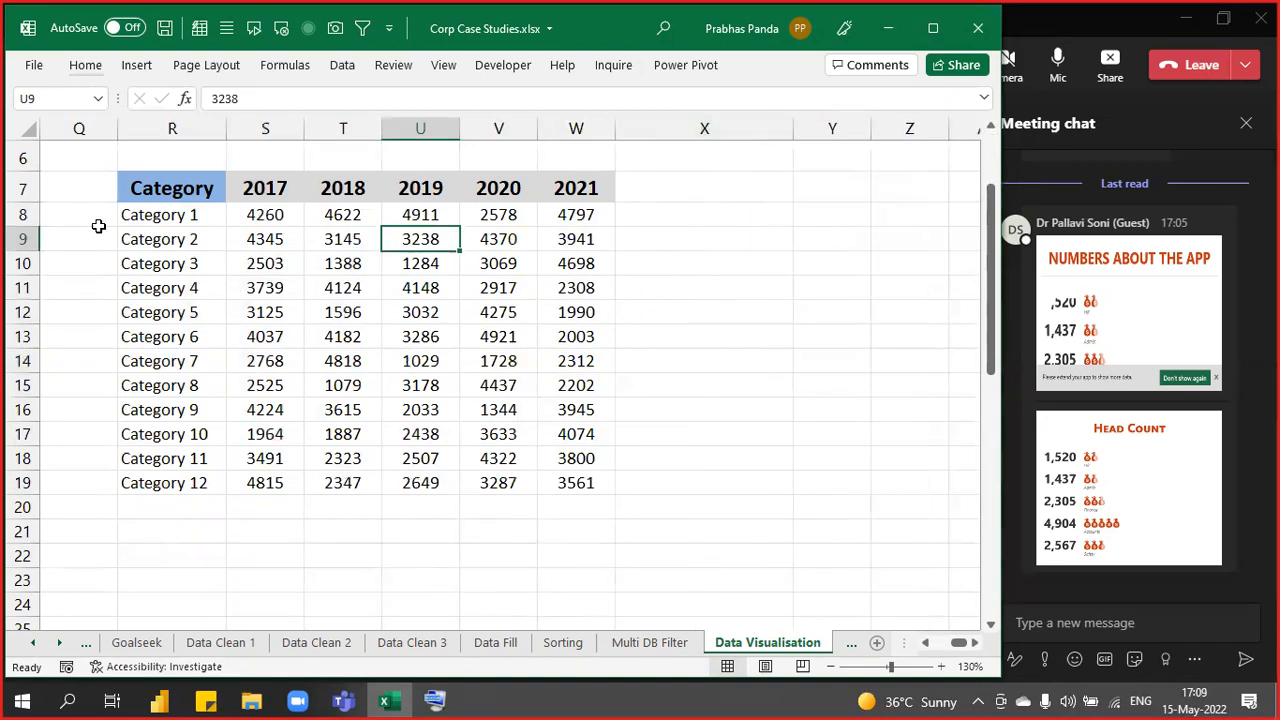
left_click(662, 186)
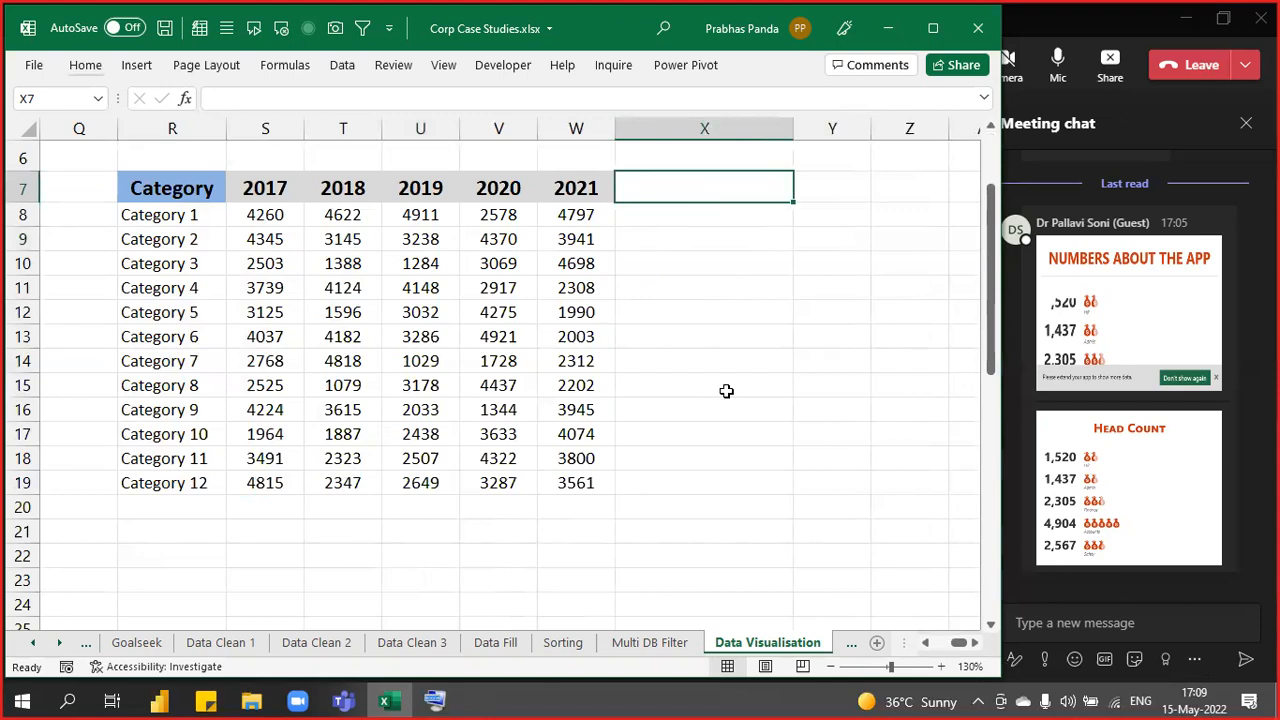
type("VISUAL")
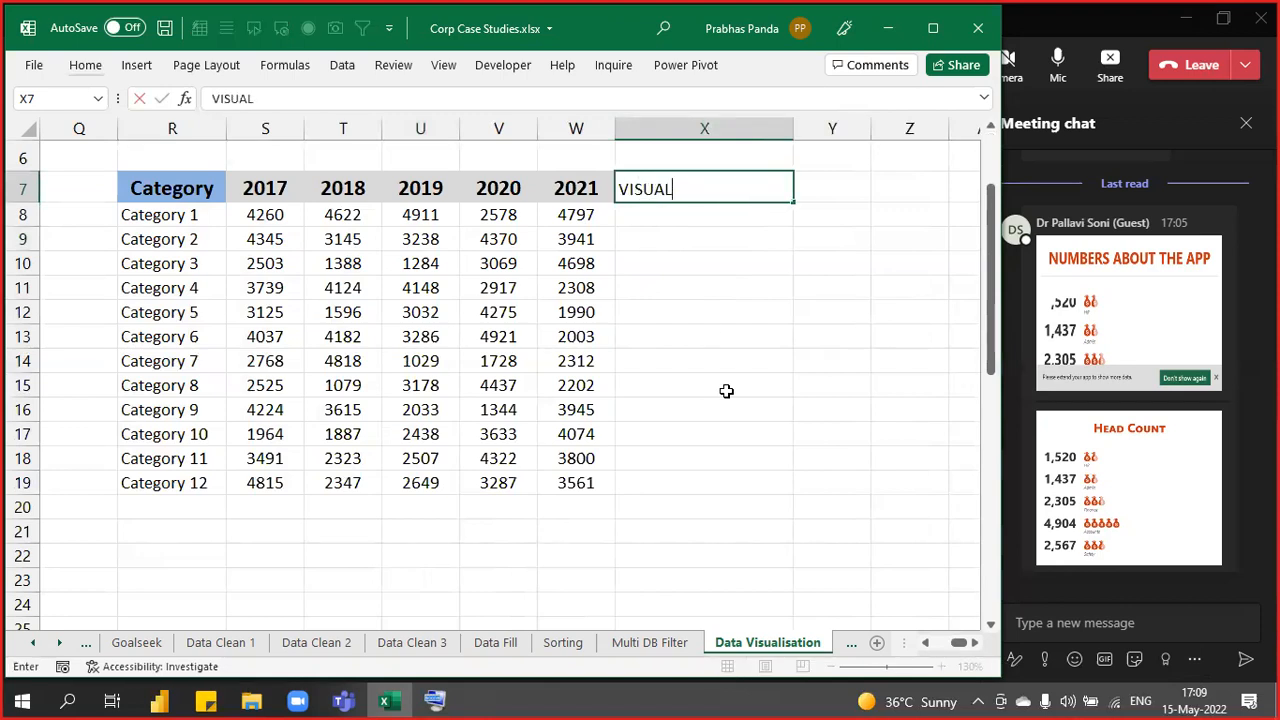
key("Return")
key("Up")
key("alt+h")
key("a")
key("c")
key("ctrl+b")
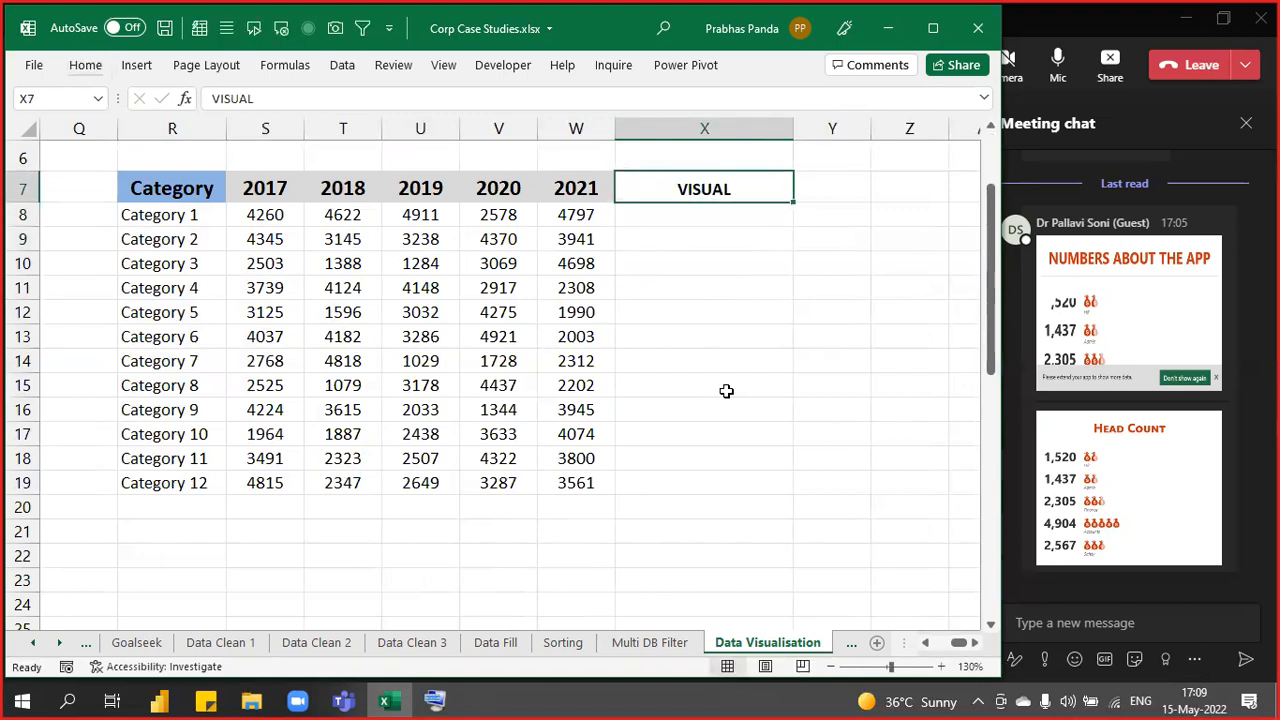
left_click(85, 66)
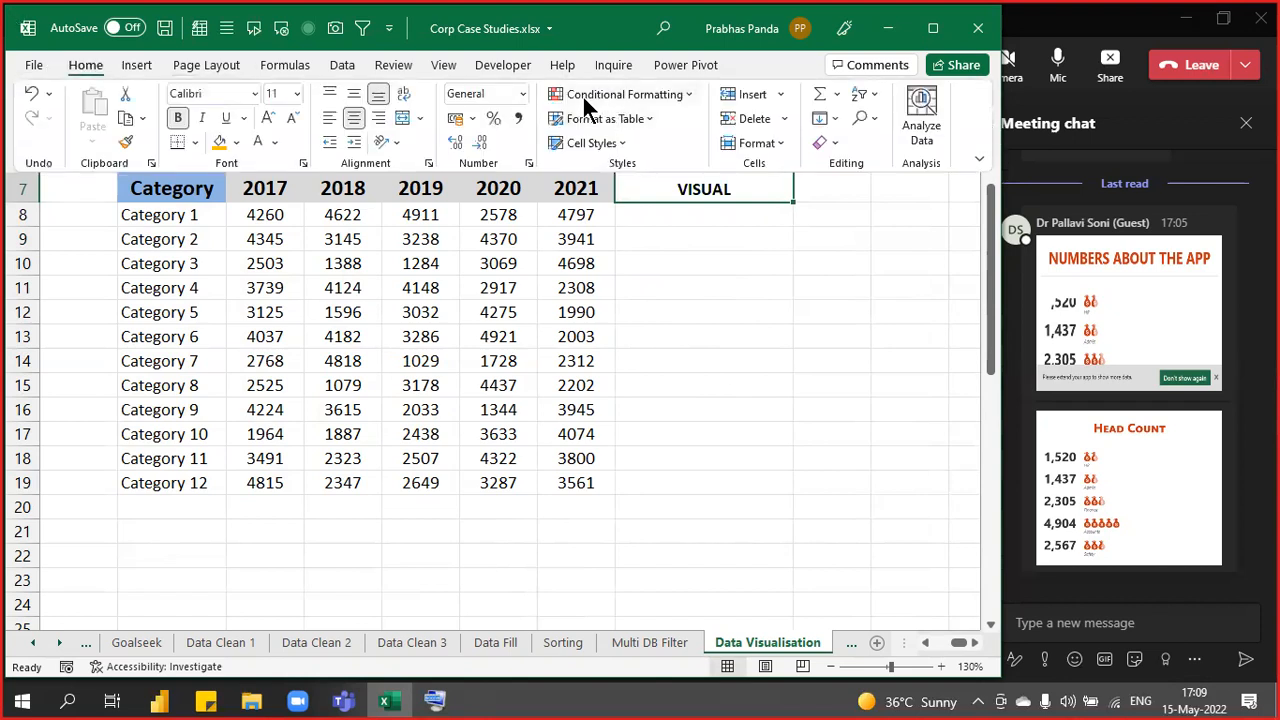
left_click(591, 143)
left_click(693, 575)
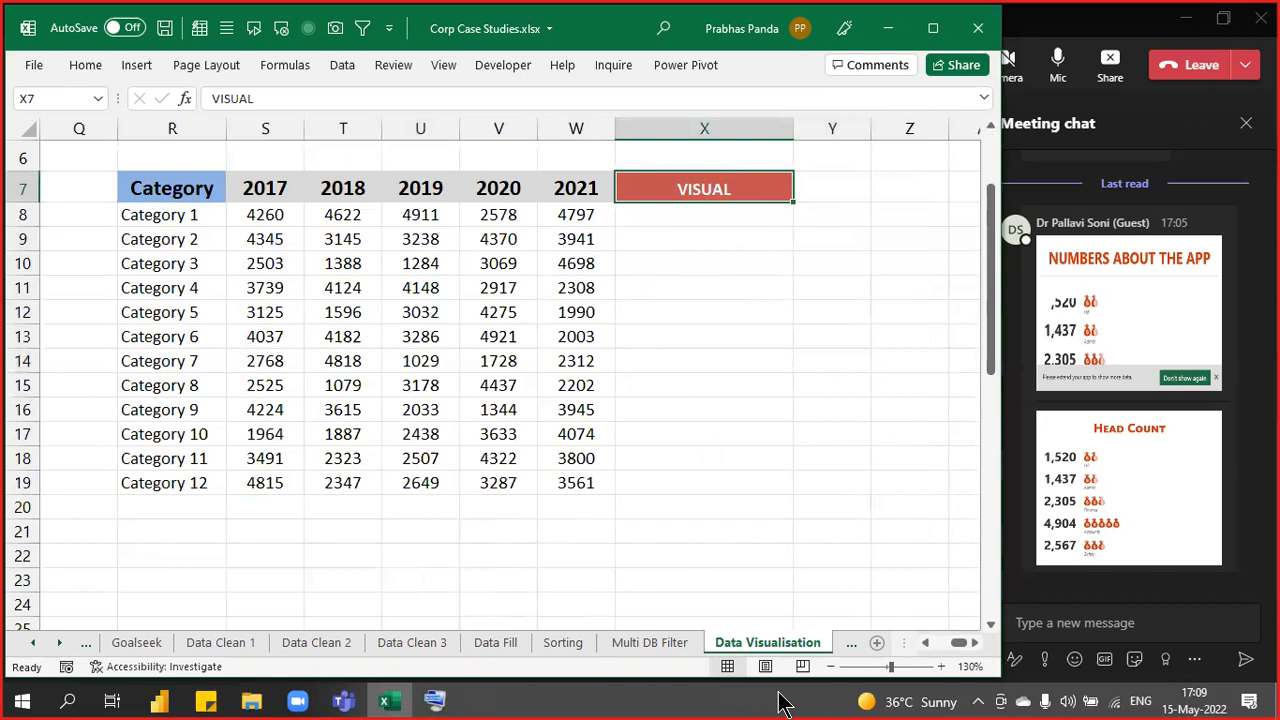
- Select Category 1's 2017–2021 values in S8:W8 and bring up the sparkline types
key("Down")
key("Left")
key("Left")
key("Left")
key("Left")
key("Left")
key("shift+Right")
key("shift+Right")
key("shift+Right")
key("shift+Right")
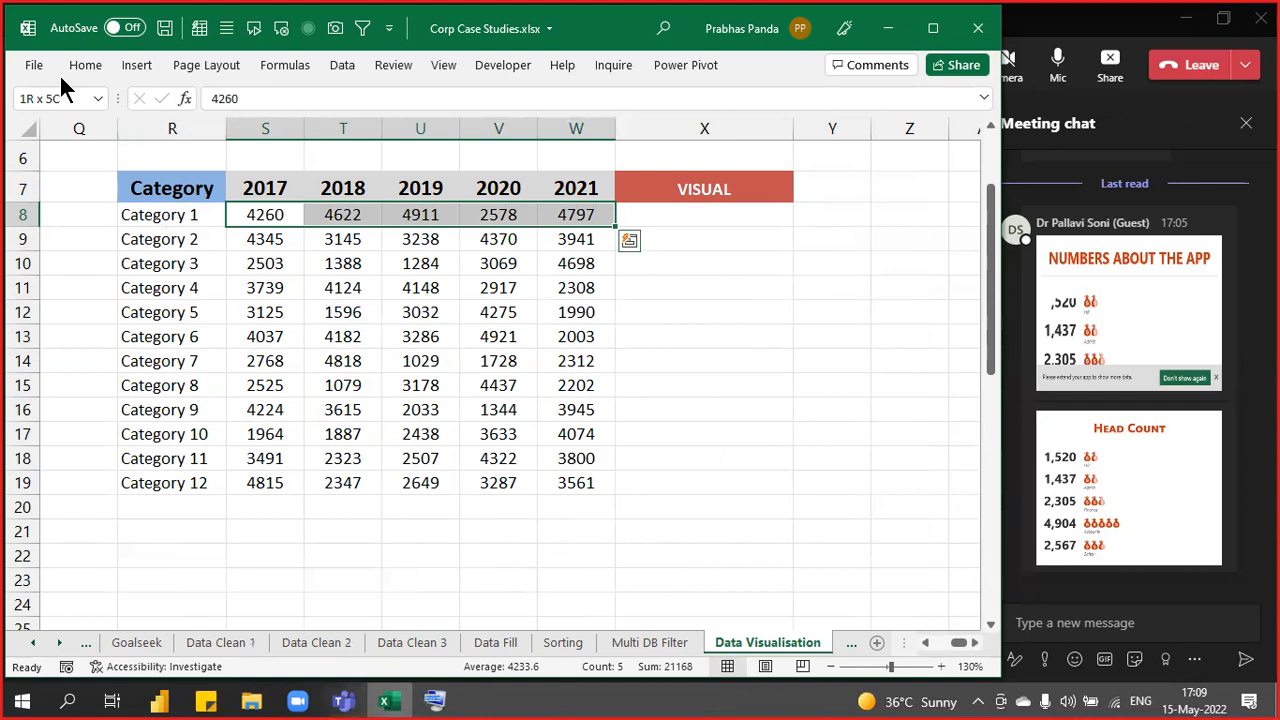
left_click(134, 60)
left_click(595, 145)
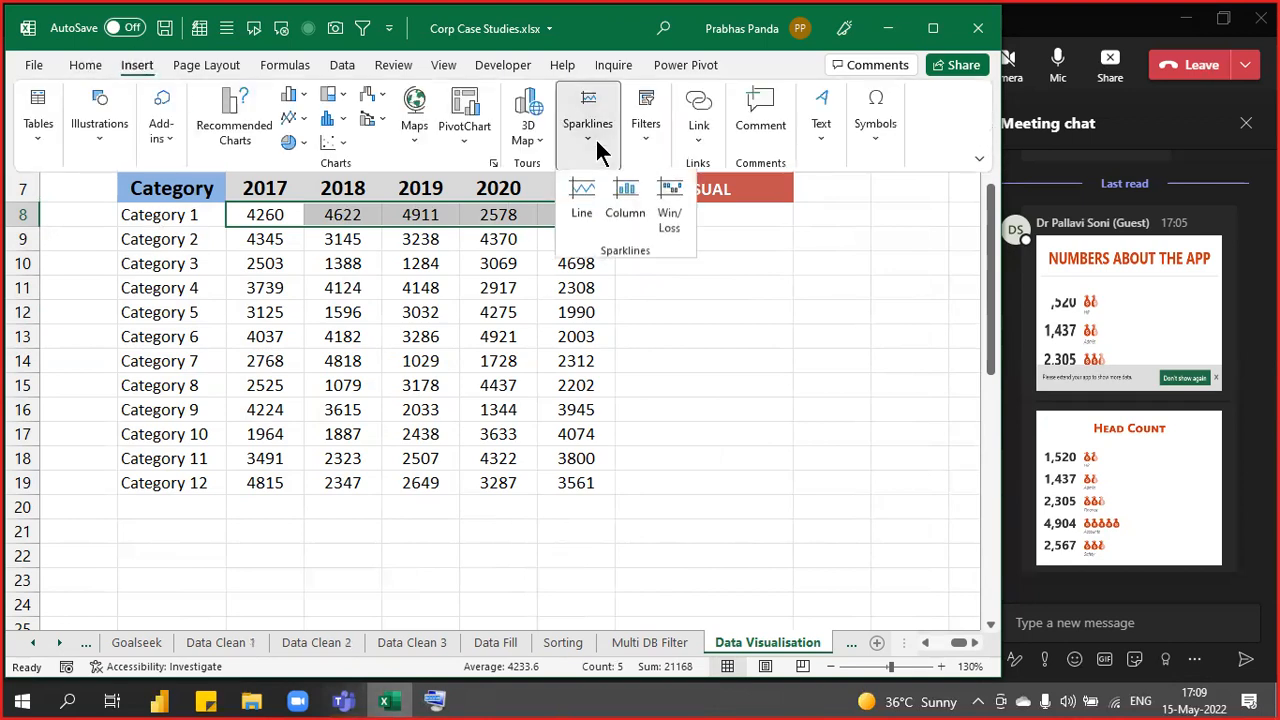
- Create a line sparkline in X8 and fill it down to X19
left_click(580, 205)
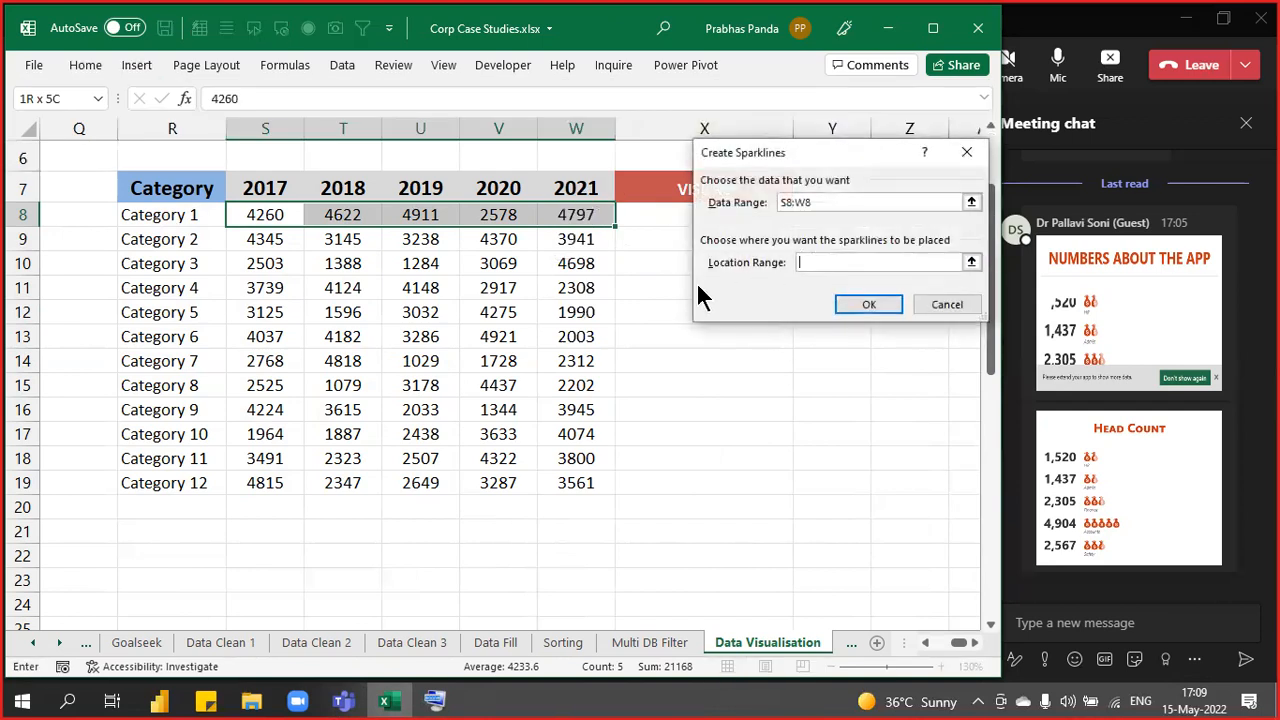
left_click_drag(806, 163, 722, 352)
left_click(704, 214)
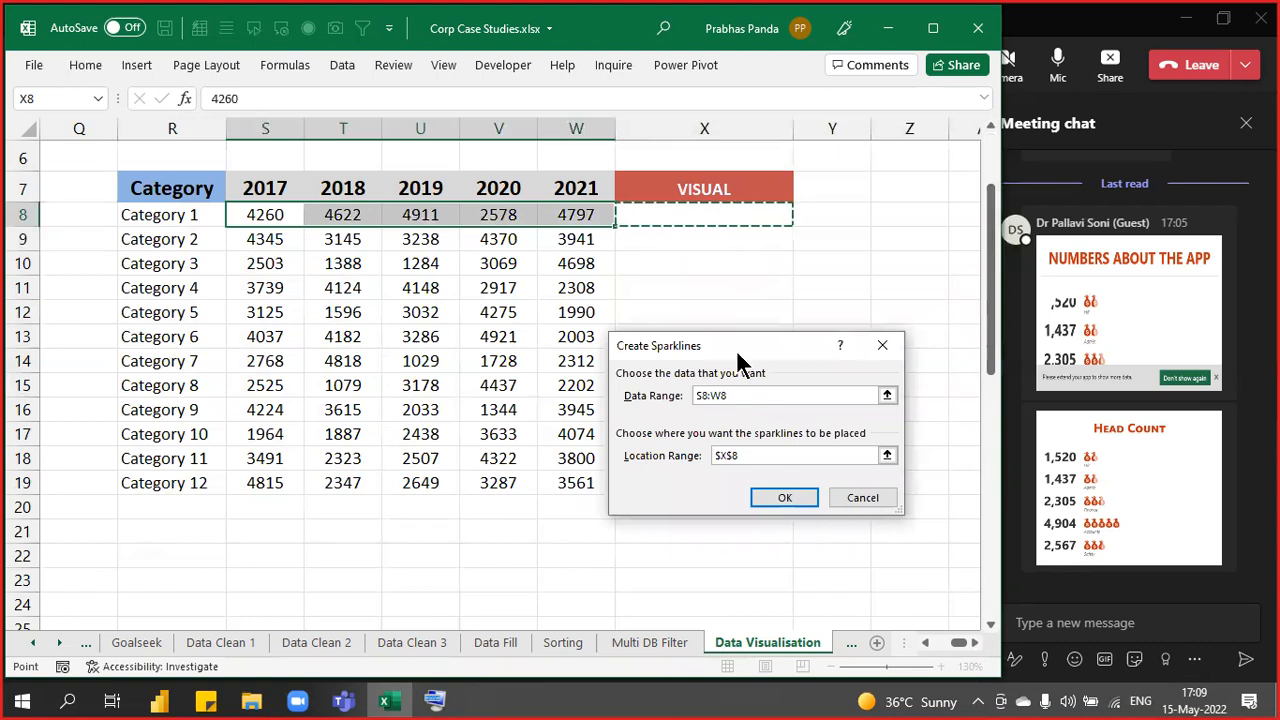
left_click(780, 498)
left_click_drag(793, 225, 748, 497)
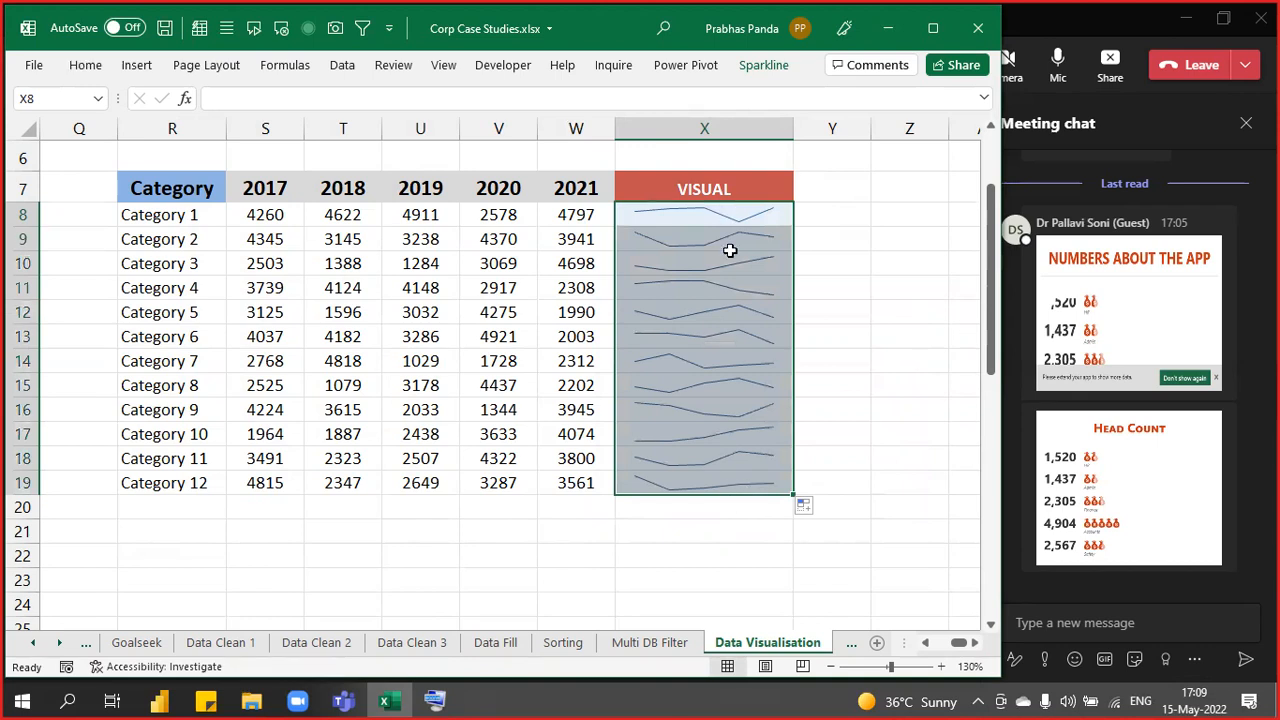
- Turn on markers for the X8:X19 sparklines and review the finished trends
left_click(763, 66)
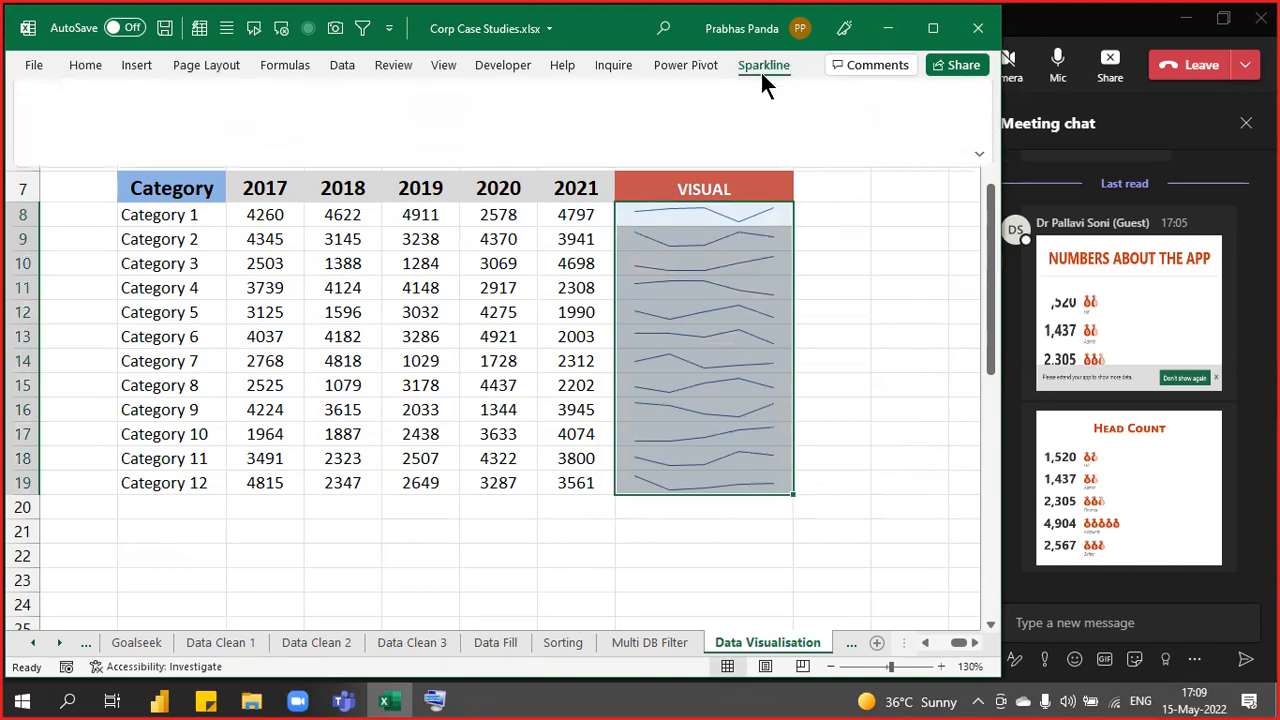
left_click(348, 143)
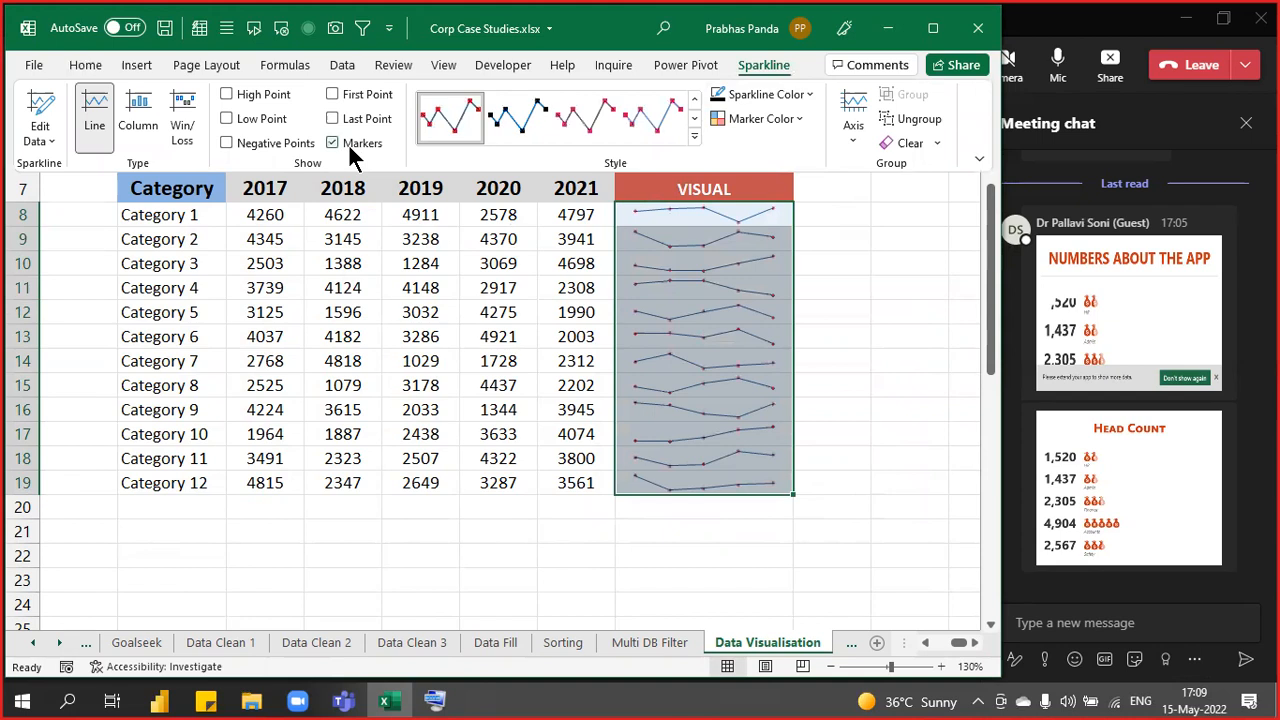
left_click(917, 294)
left_click(917, 295)
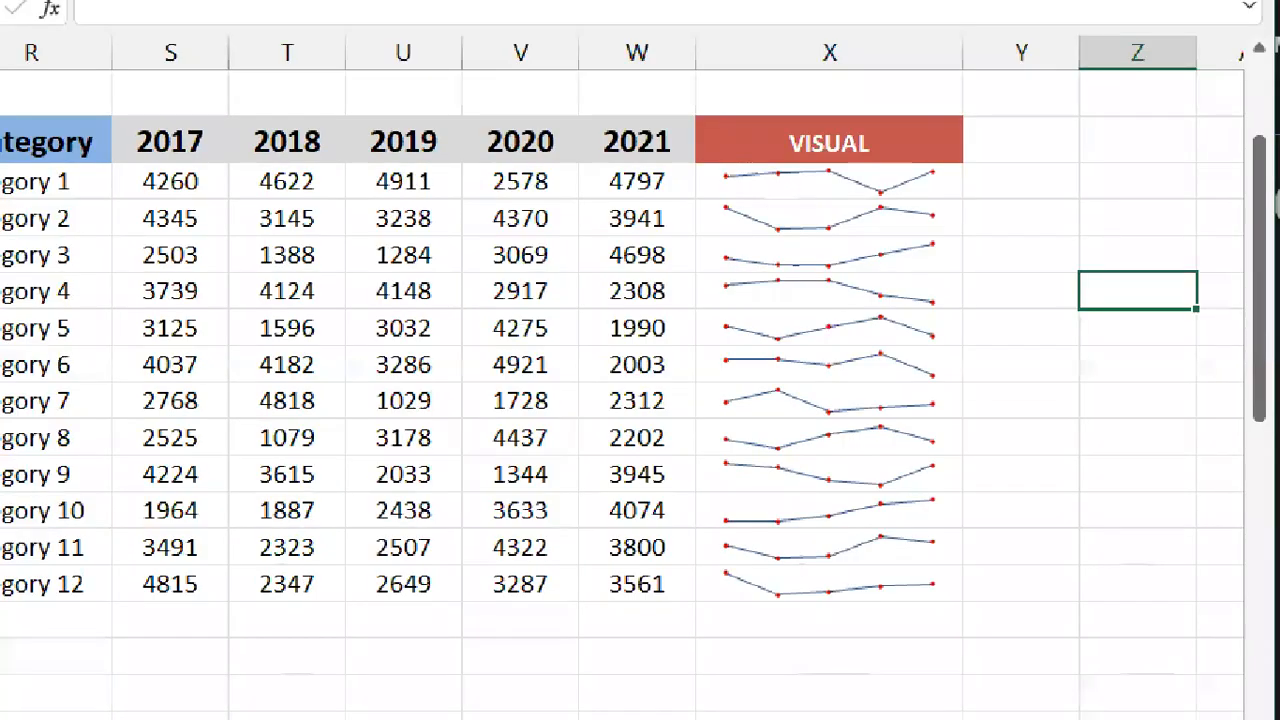
left_click(226, 272)
mouse_move(47, 109)
left_mouse_down()
mouse_move(69, 117)
mouse_move(289, 440)
mouse_move(237, 658)
left_mouse_up()
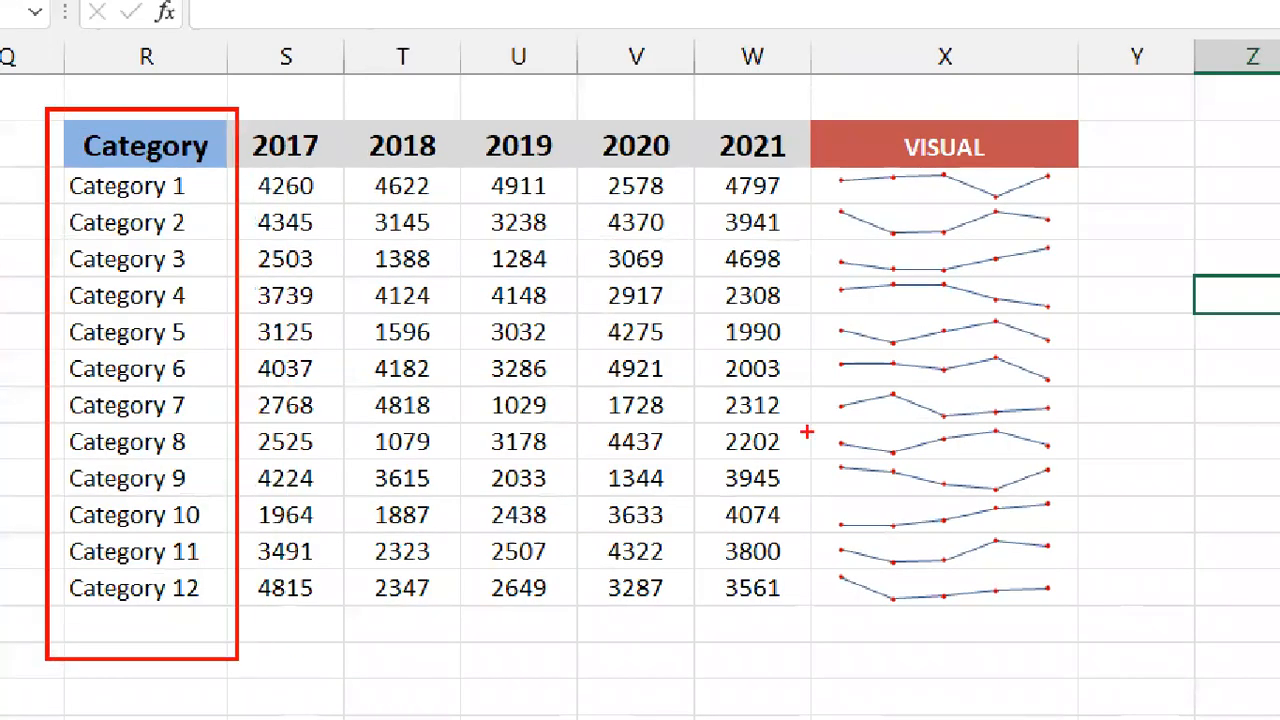
mouse_move(810, 82)
left_mouse_down()
mouse_move(810, 258)
mouse_move(1074, 677)
mouse_move(1079, 650)
left_mouse_up()
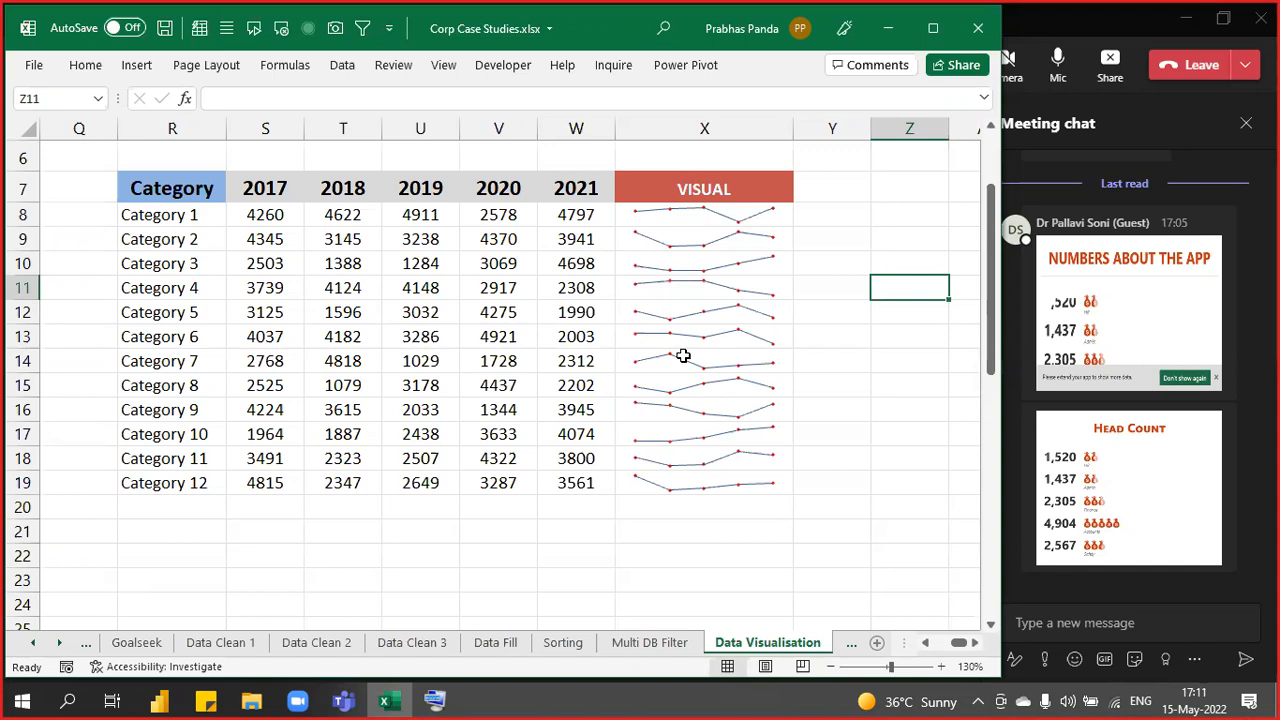
key("Up")
key("Up")
key("Up")
key("Up")
key("Up")
key("Up")
key("Up")
key("Up")
key("Up")
key("Up")
key("Left")
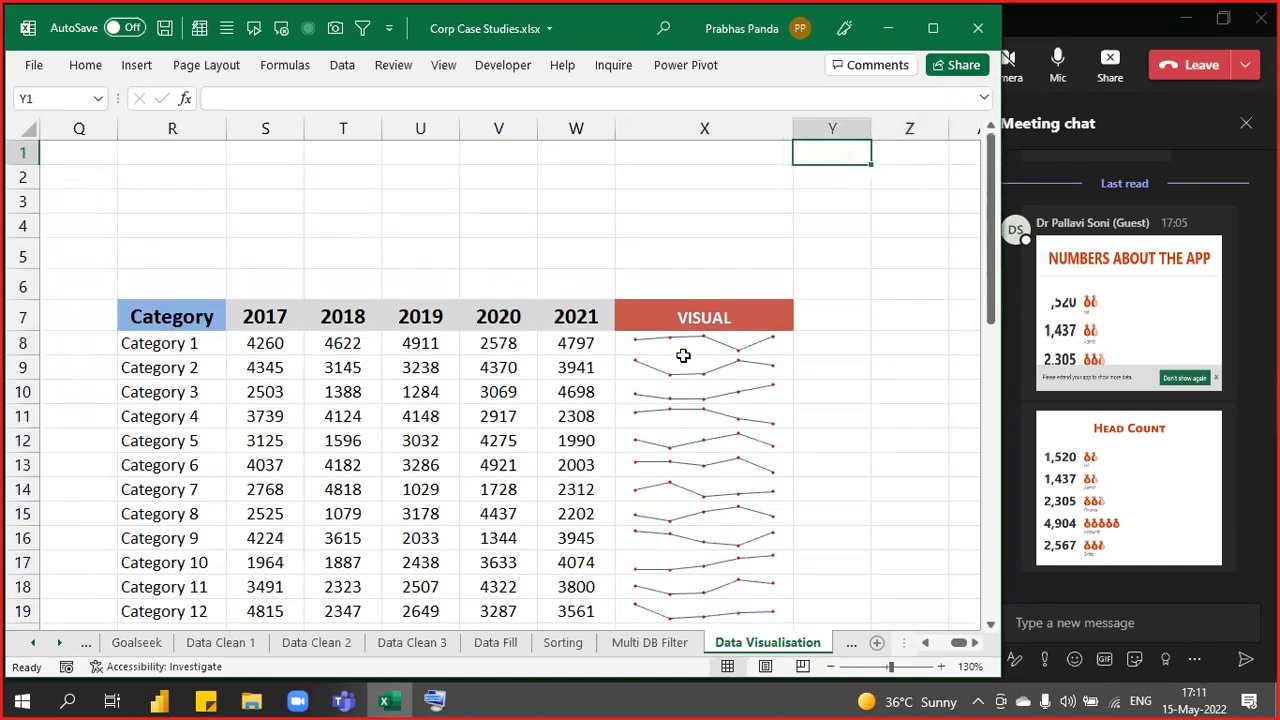
key("Left")
key("Left")
key("Left")
key("Left")
key("Left")
key("Left")
key("Left")
key("Left")
key("Left")
key("Left")
key("Left")
key("Left")
key("Left")
key("Left")
key("Left")
key("Left")
key("Left")
key("Left")
key("Left")
key("Left")
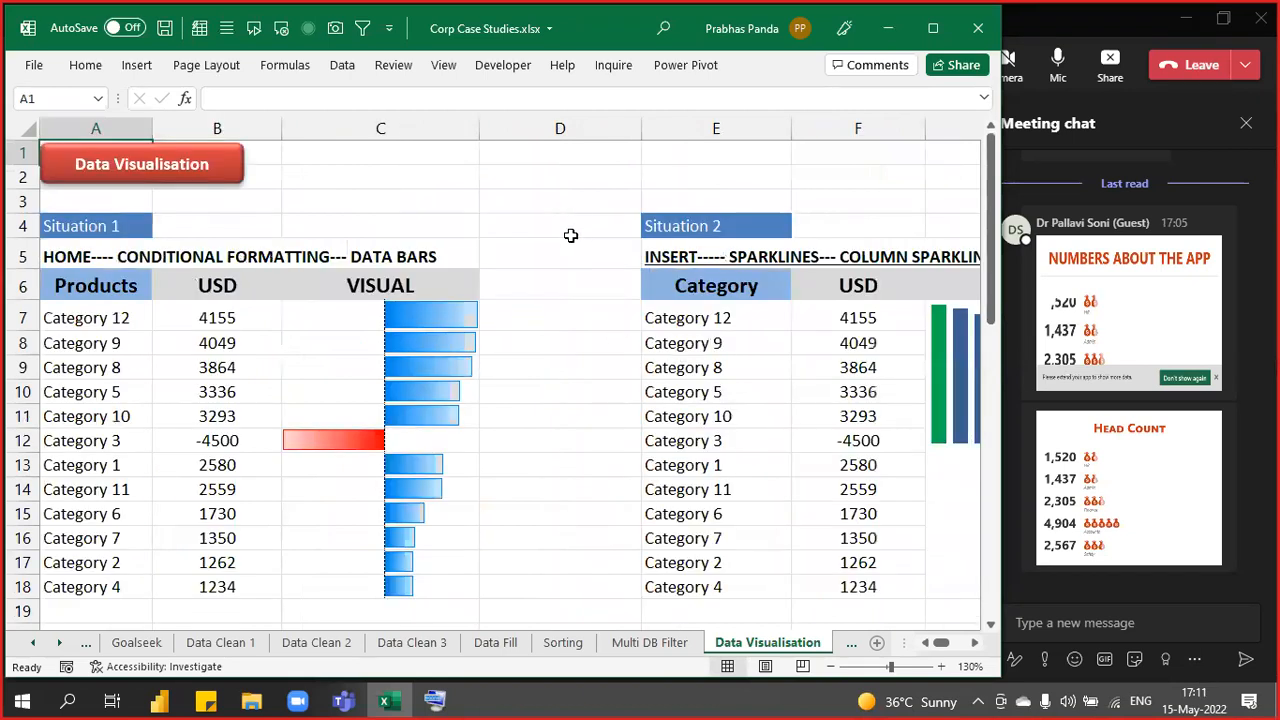
scroll(570, 235, "down", 3)
left_click(810, 566)
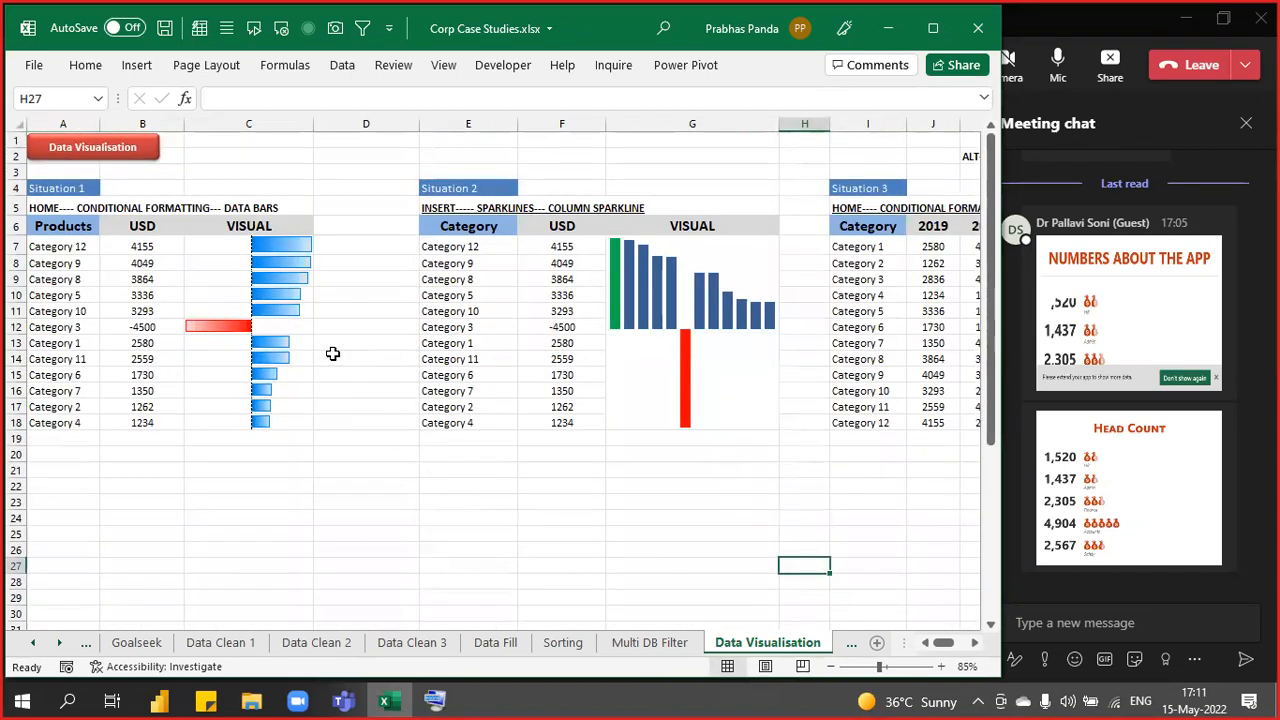
left_click(974, 642)
left_click_drag(974, 642, 974, 642)
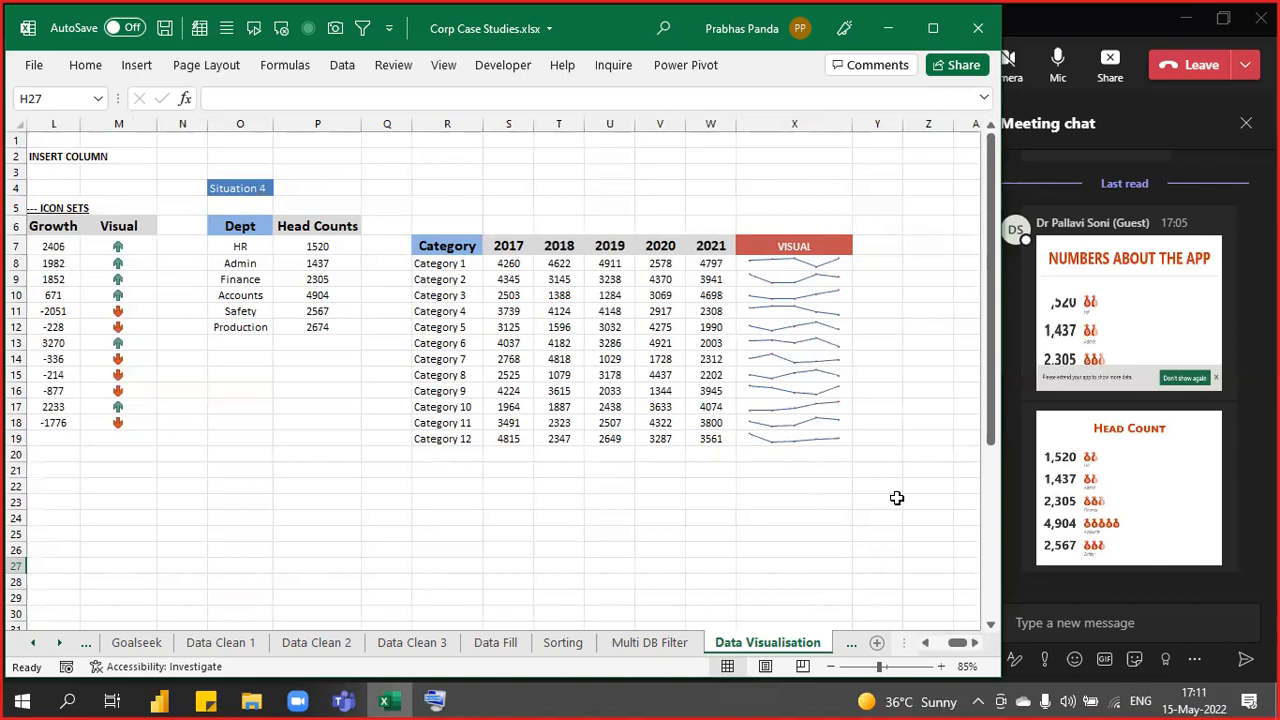
scroll(884, 330, "up", 2)
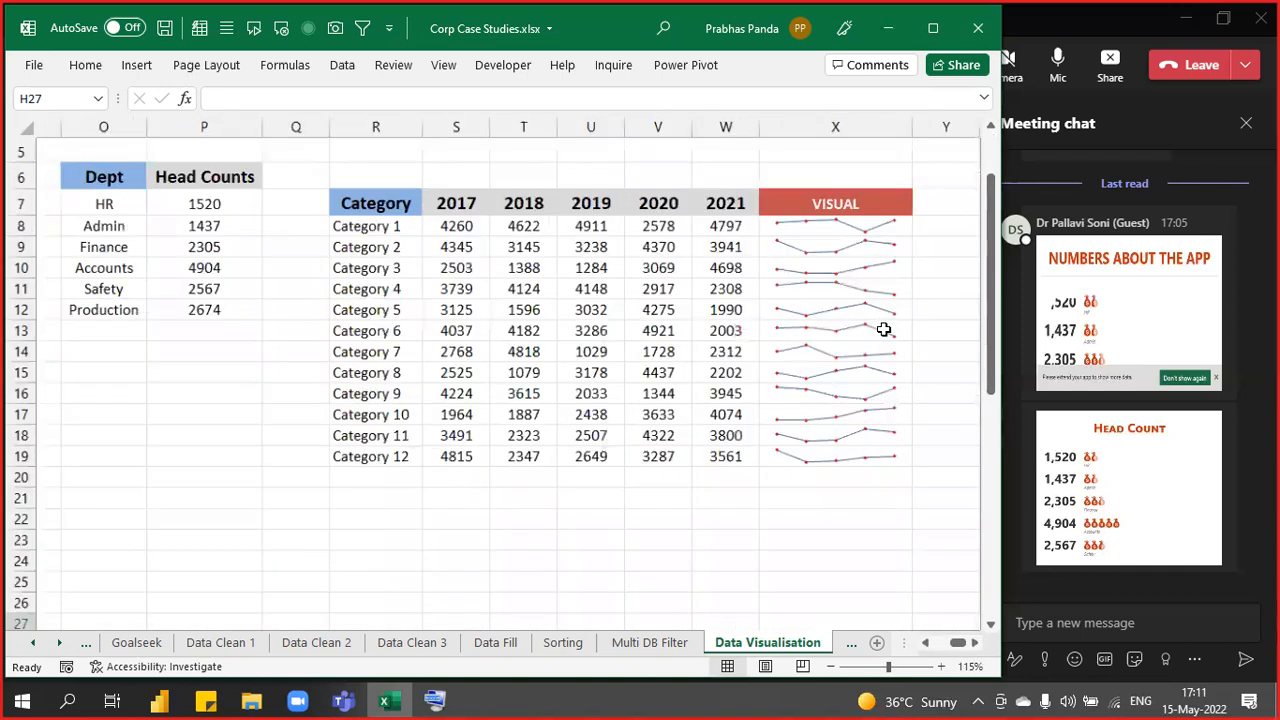
scroll(884, 330, "up", 2)
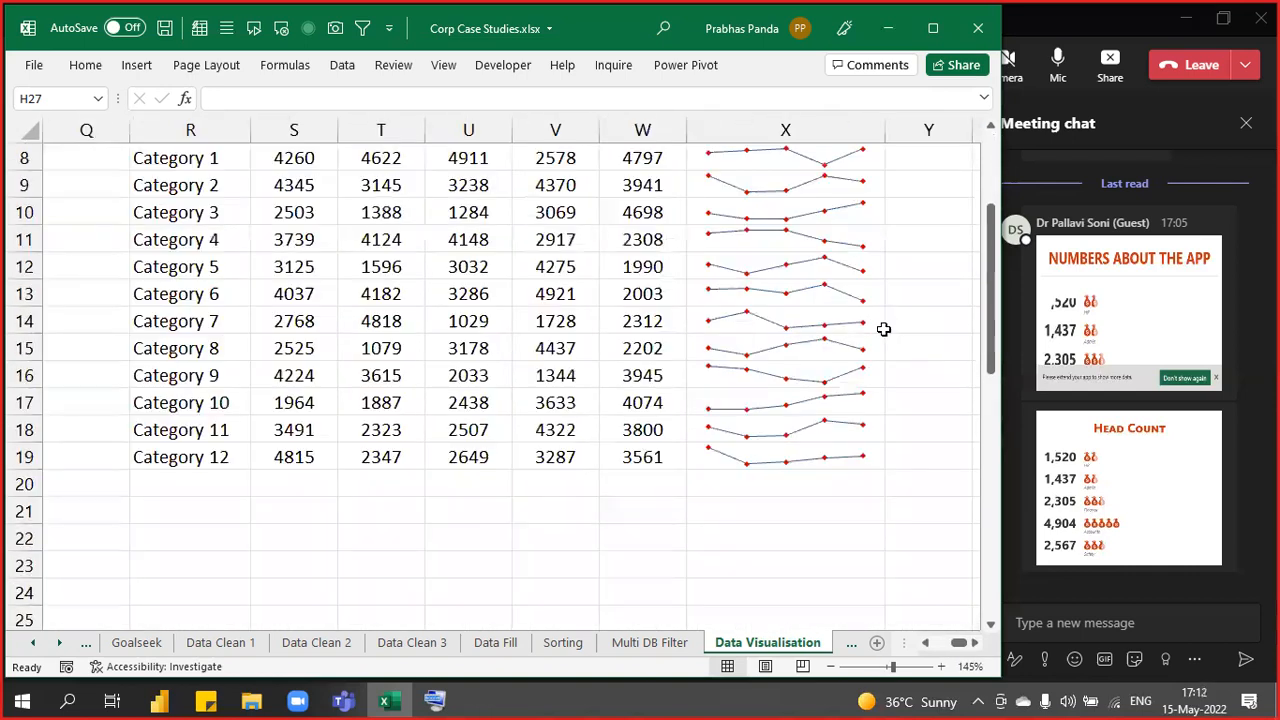
scroll(884, 330, "down", 1)
left_click_drag(404, 181, 690, 453)
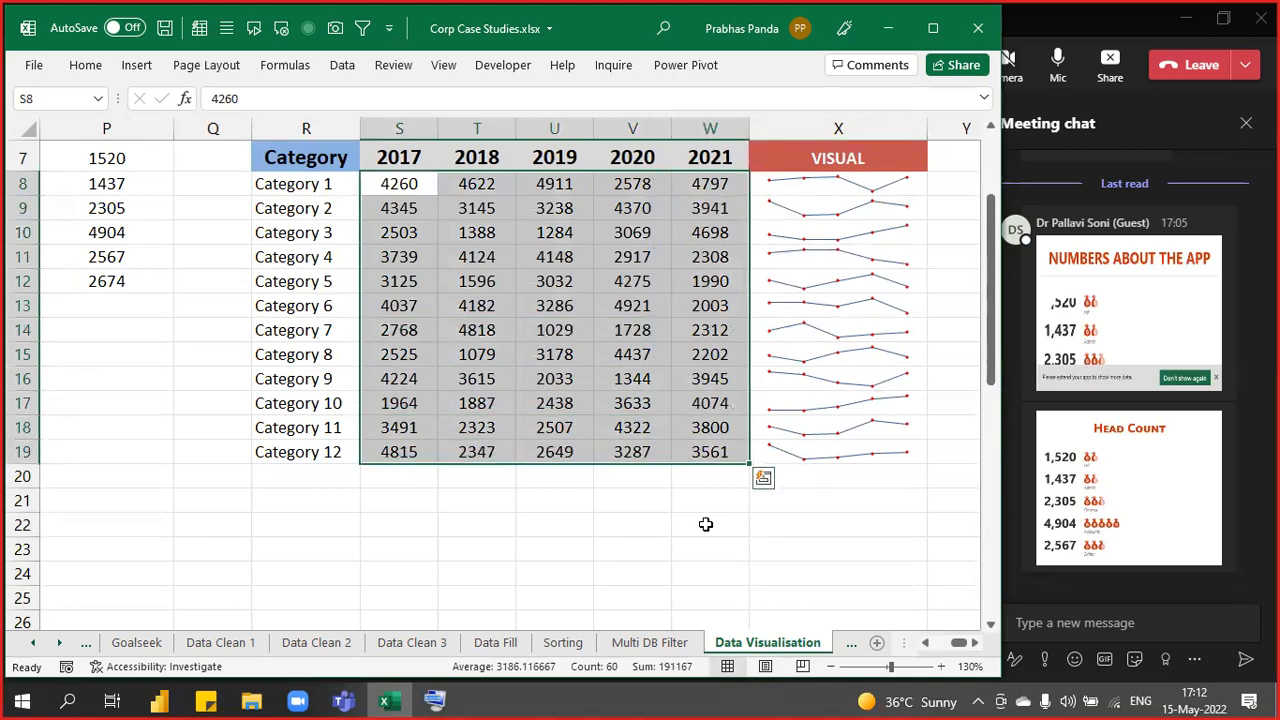
key("Delete")
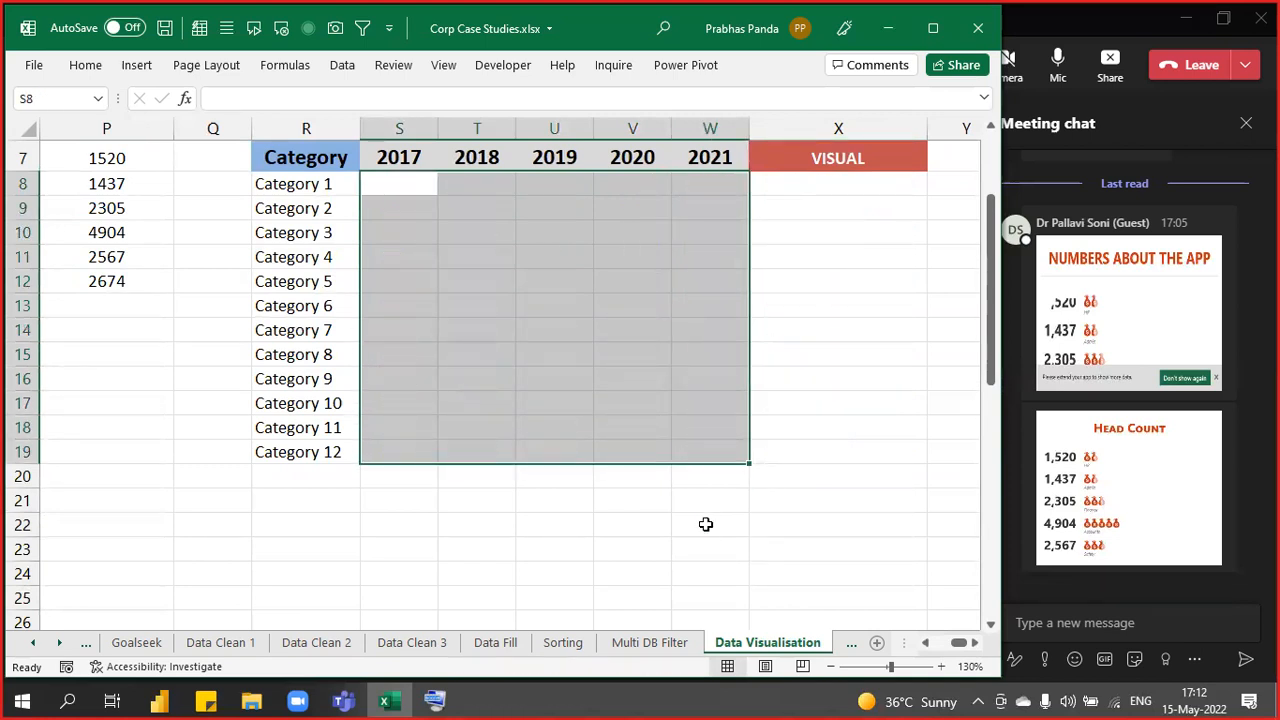
type("=RANDBET")
key("Tab")
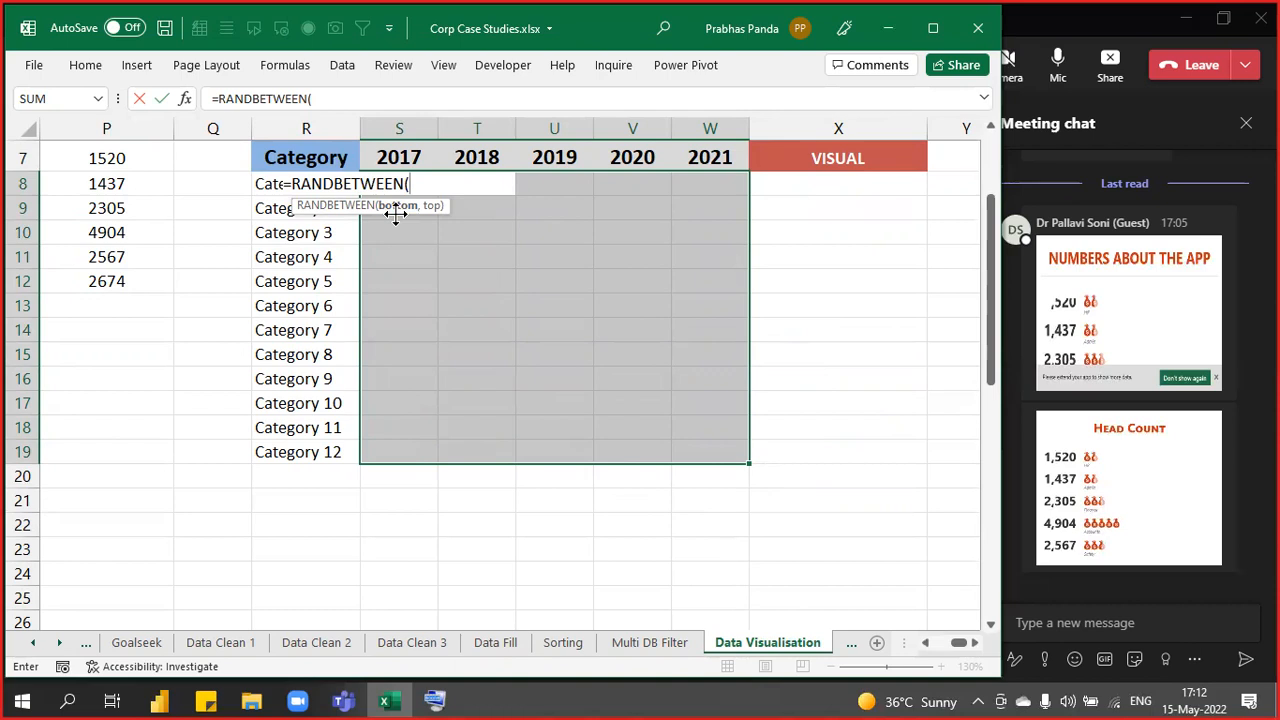
type("100")
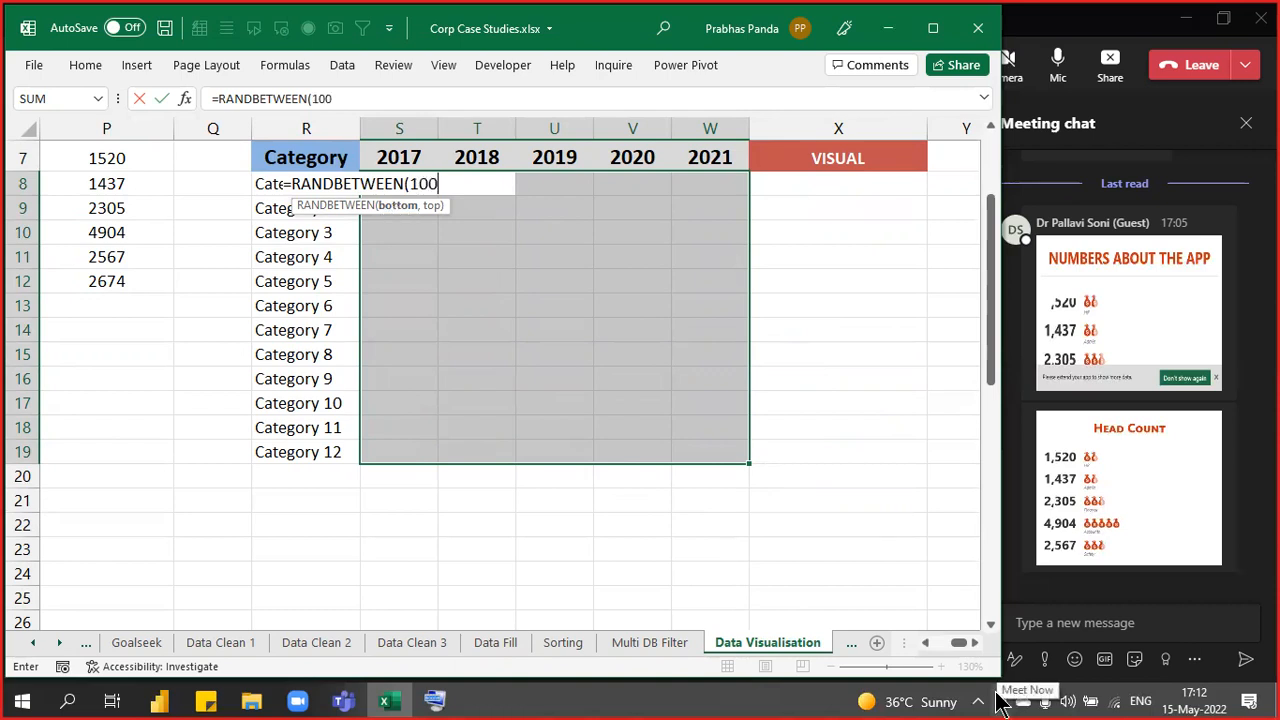
type("0,5000")
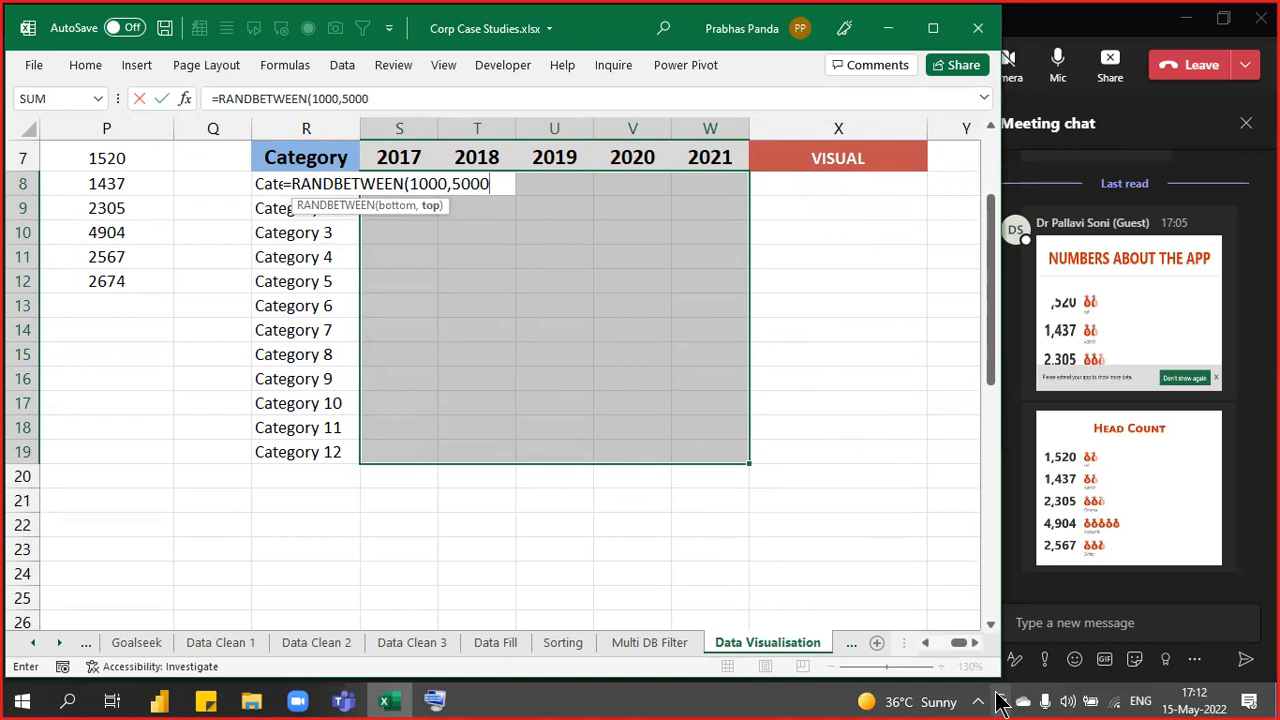
type(")")
key("ctrl+Return")
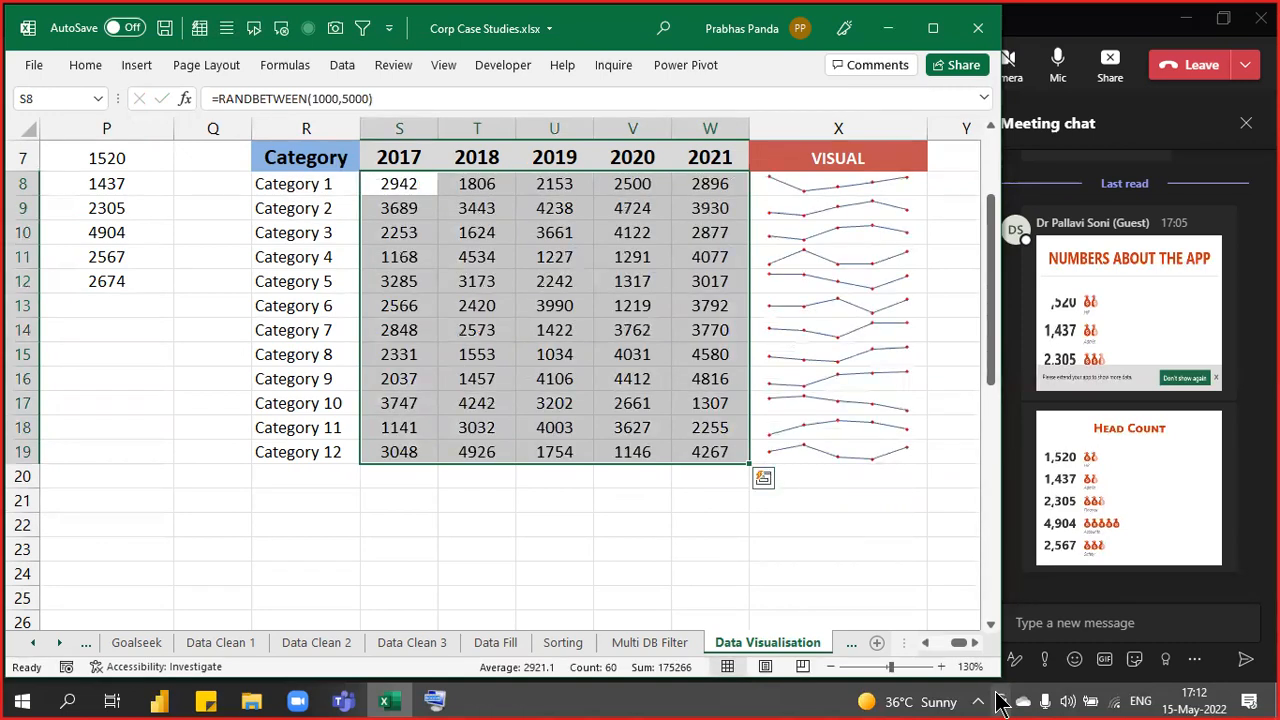
key("F2")
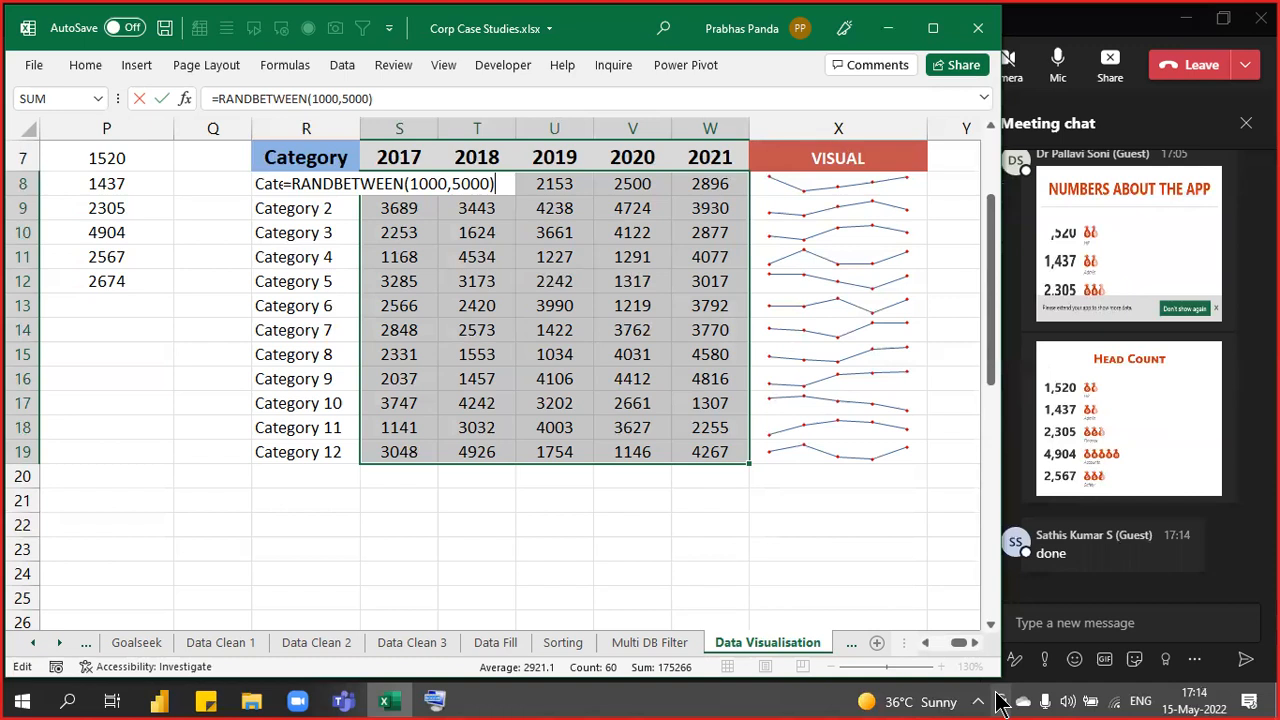
- Leave S8's formula unchanged and switch to the Lookup sheet
key("Escape")
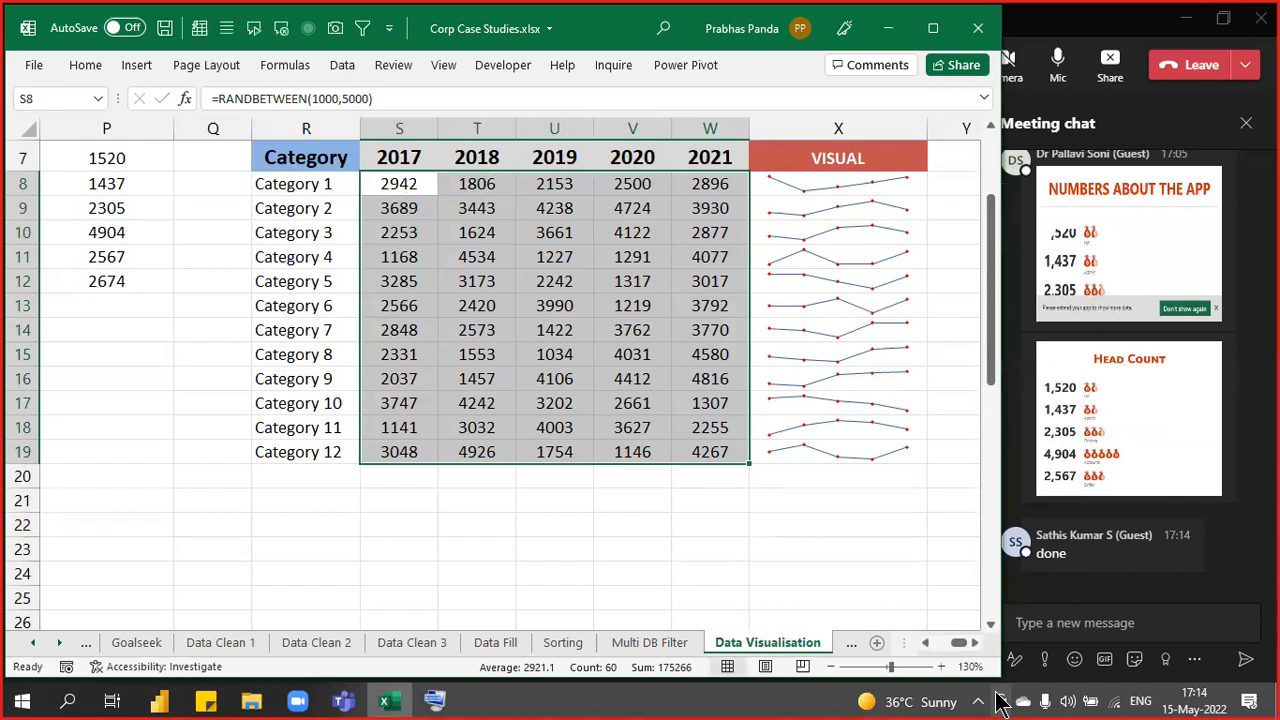
key("ctrl+Page_Down")
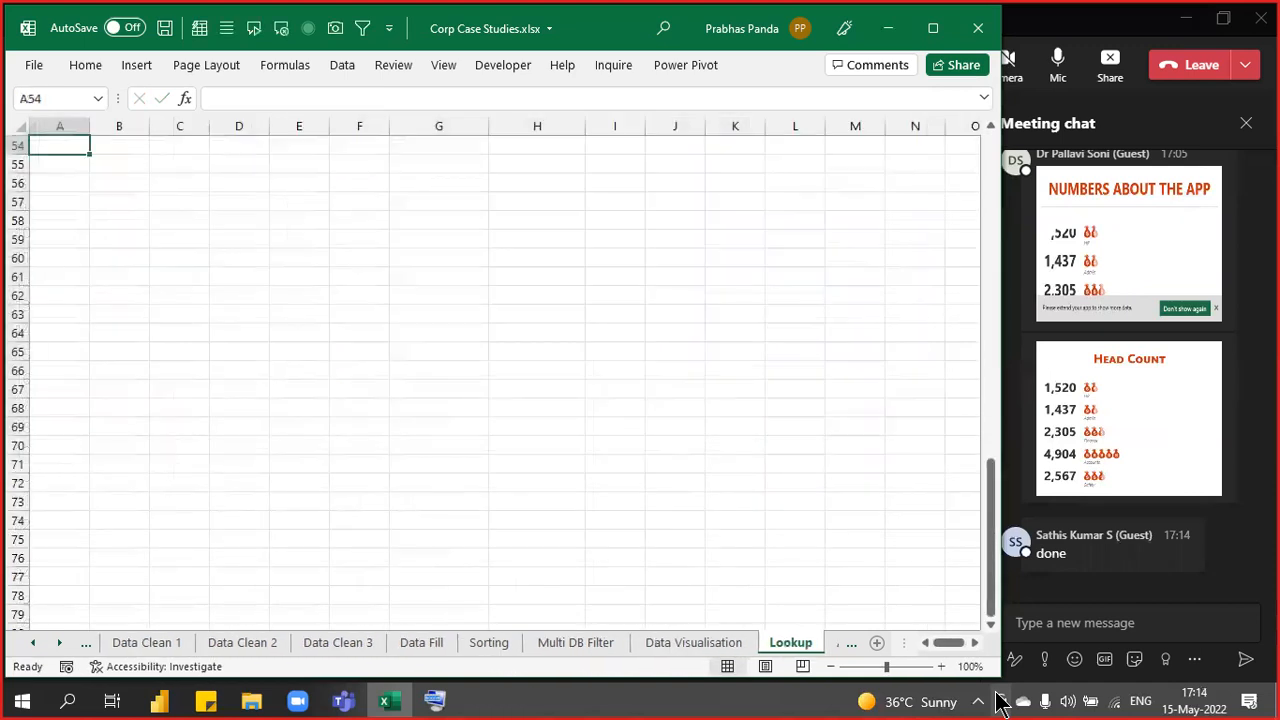
- Return to the top of the Lookup sheet and highlight the Brand list G3:G13
key("ctrl+Home")
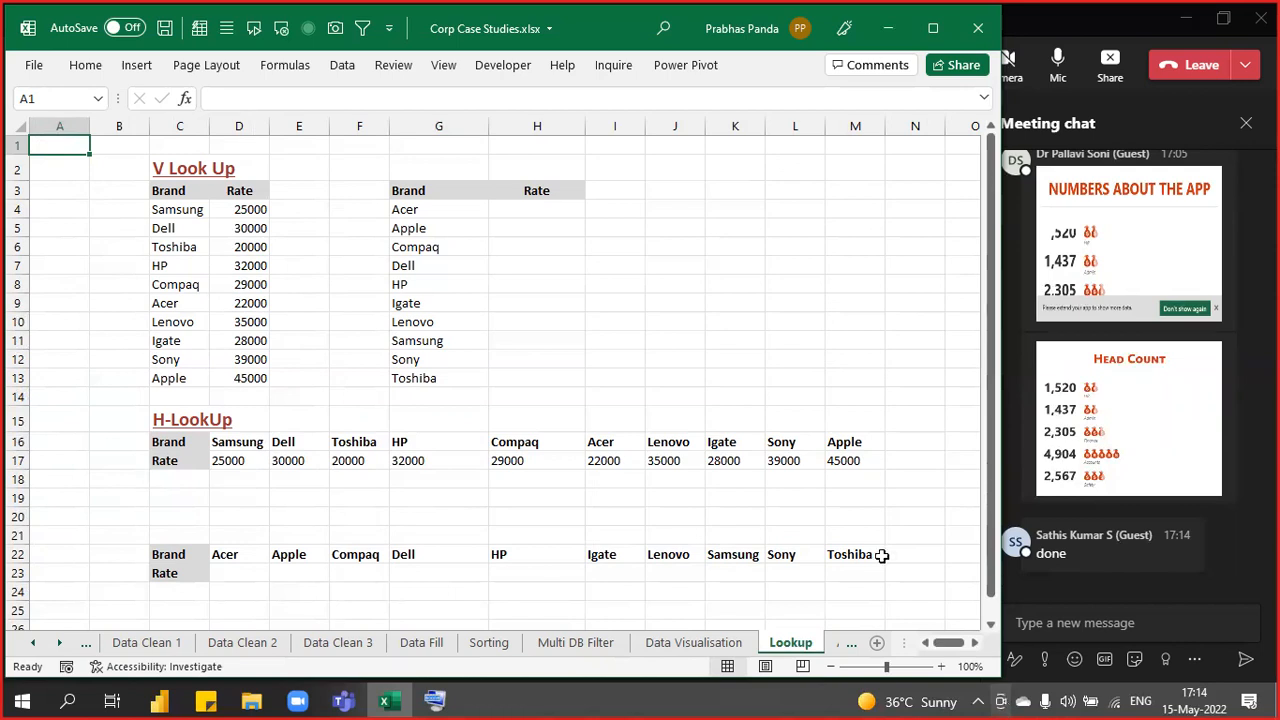
scroll(856, 344, "up", 3, "ctrl")
scroll(856, 344, "up", 2, "ctrl")
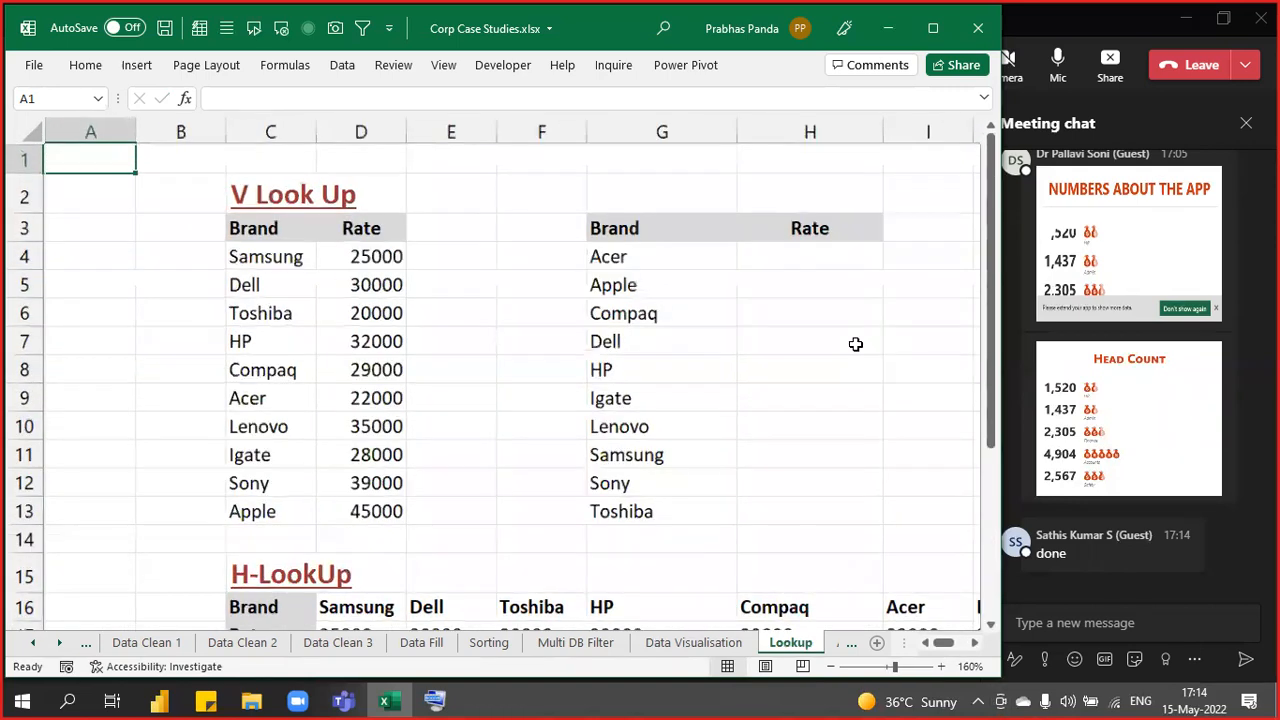
key("Right")
key("Right")
key("Right")
key("Right")
key("Right")
key("Right")
key("Right")
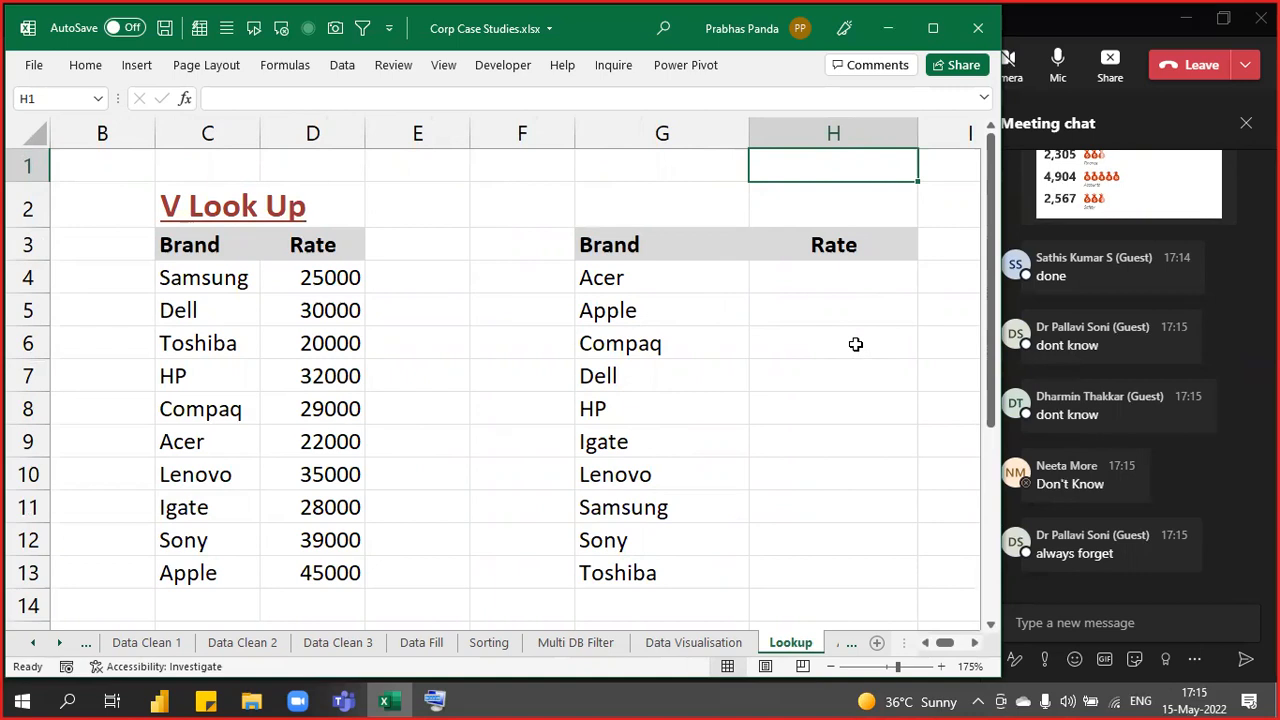
key("Down")
key("Down")
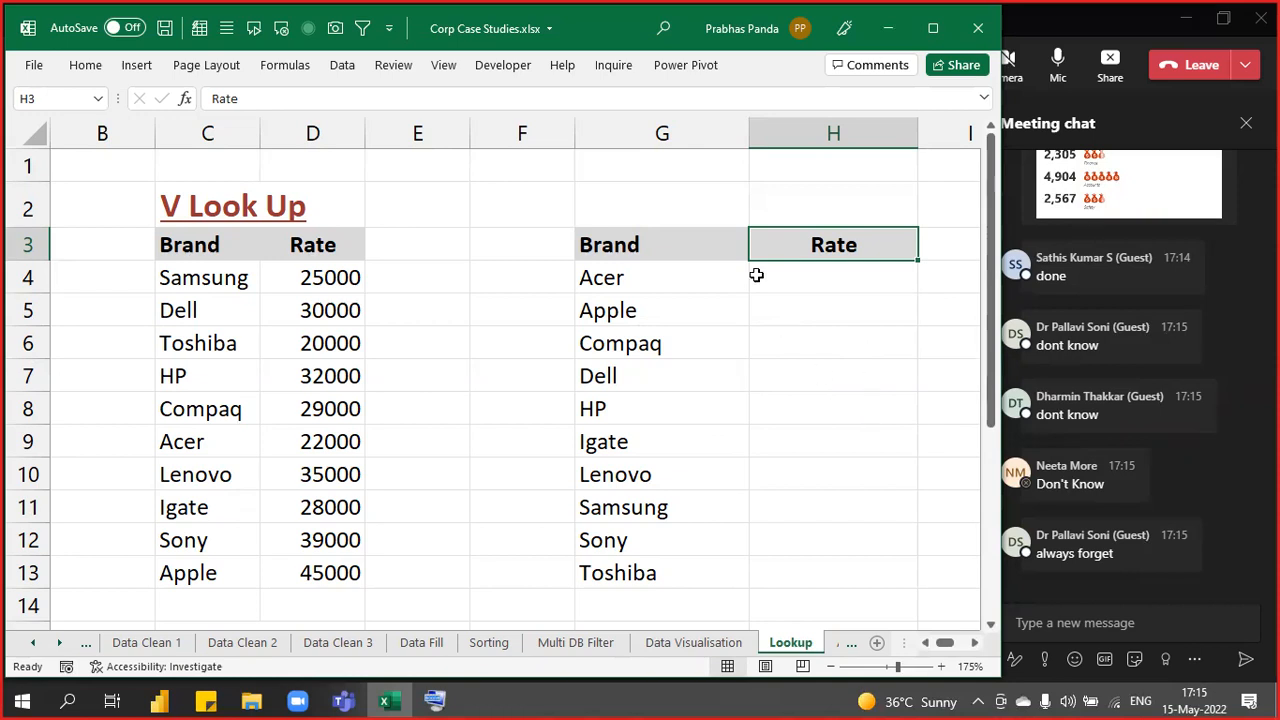
left_click(670, 238)
left_click_drag(670, 238, 623, 574)
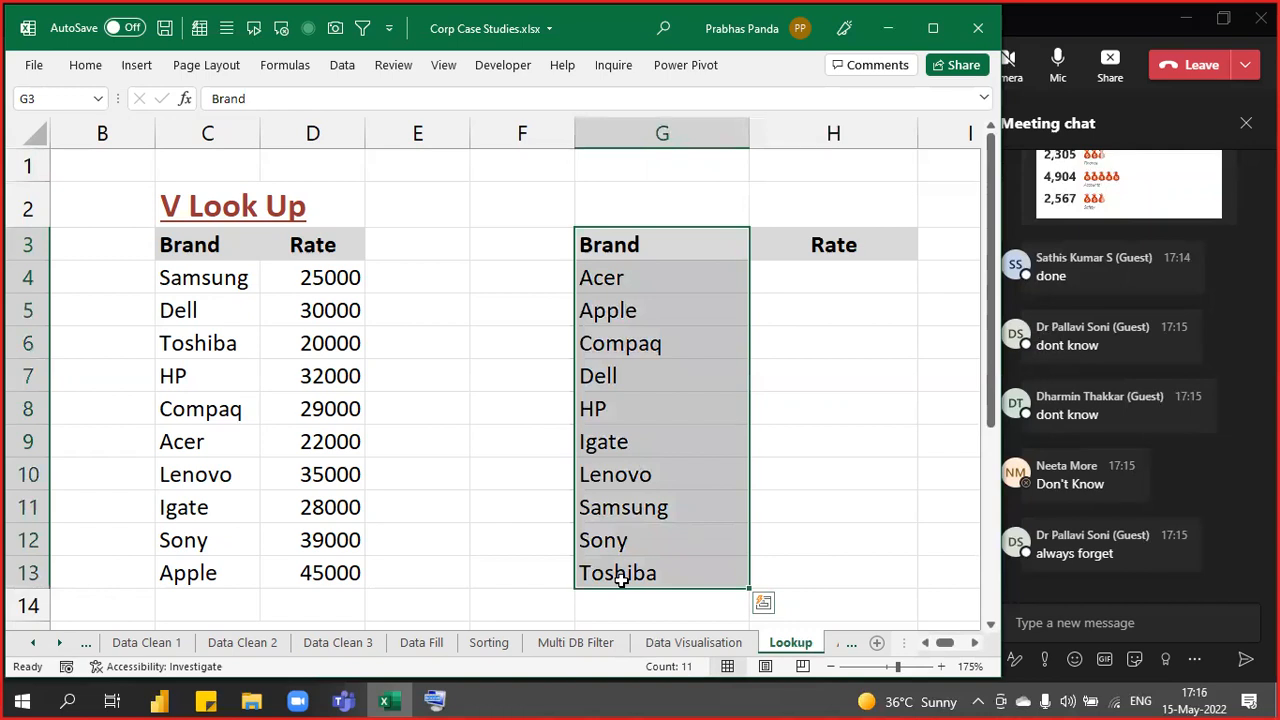
left_click(553, 383)
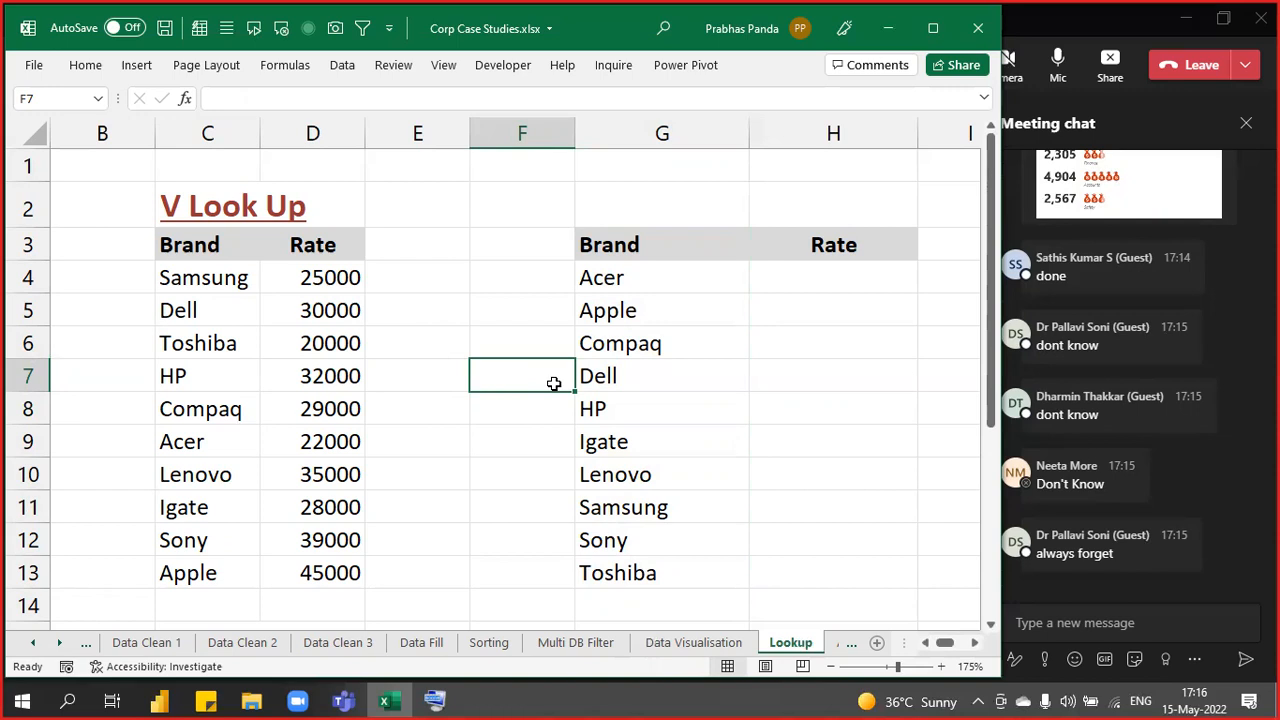
- Highlight the source Brand/Rate table and the brands to look up, locating Acer's rate 22000 in D9
left_click_drag(171, 243, 298, 570)
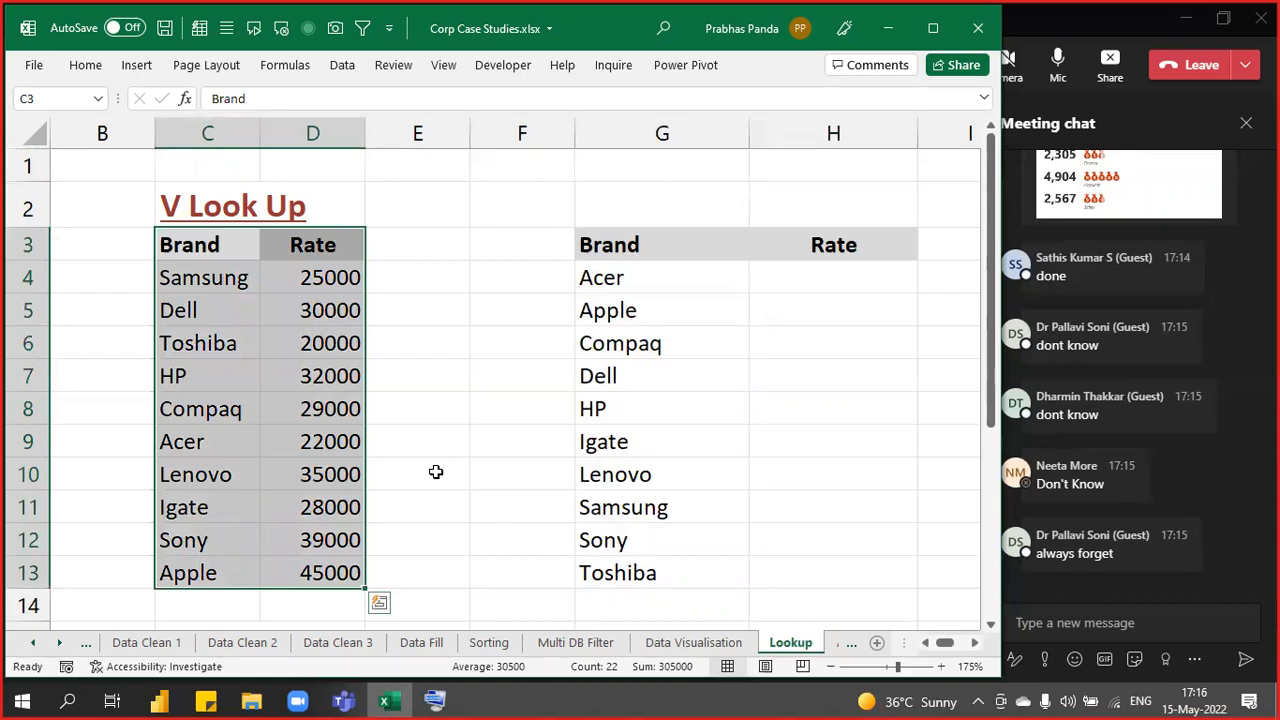
left_click(754, 310)
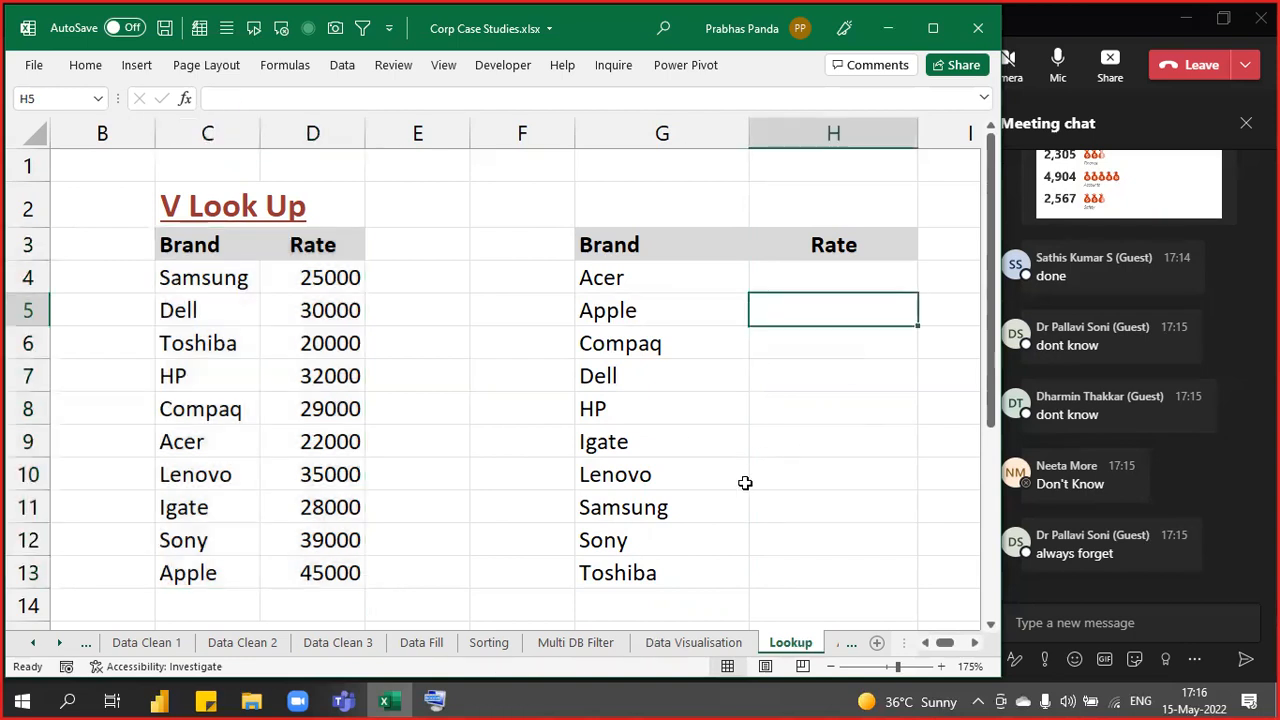
left_click_drag(623, 278, 614, 572)
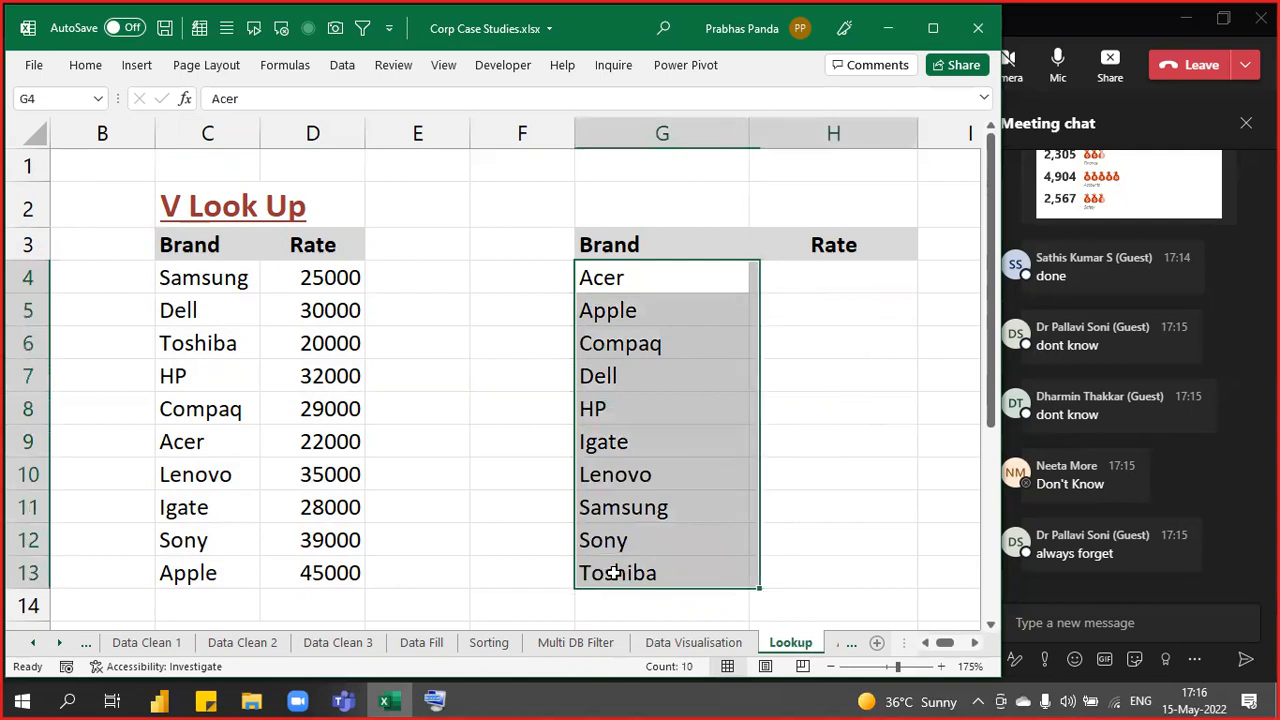
key("shift+Right")
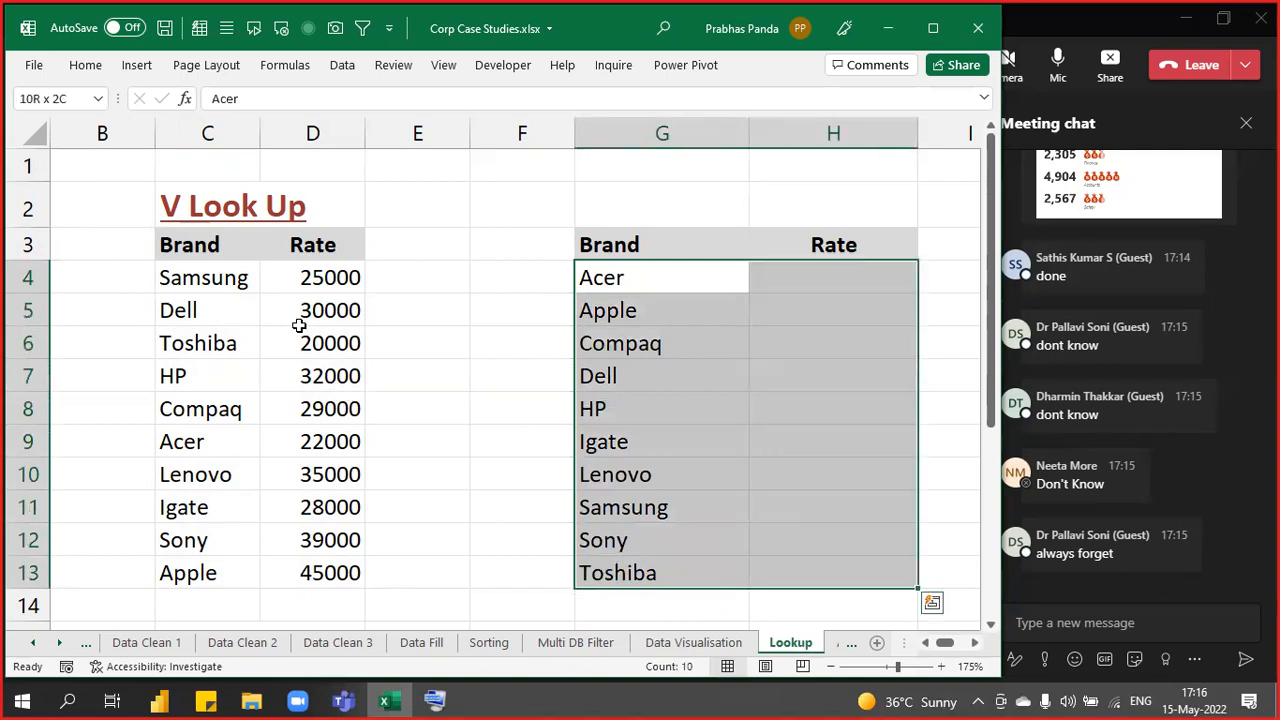
left_click_drag(192, 250, 306, 563)
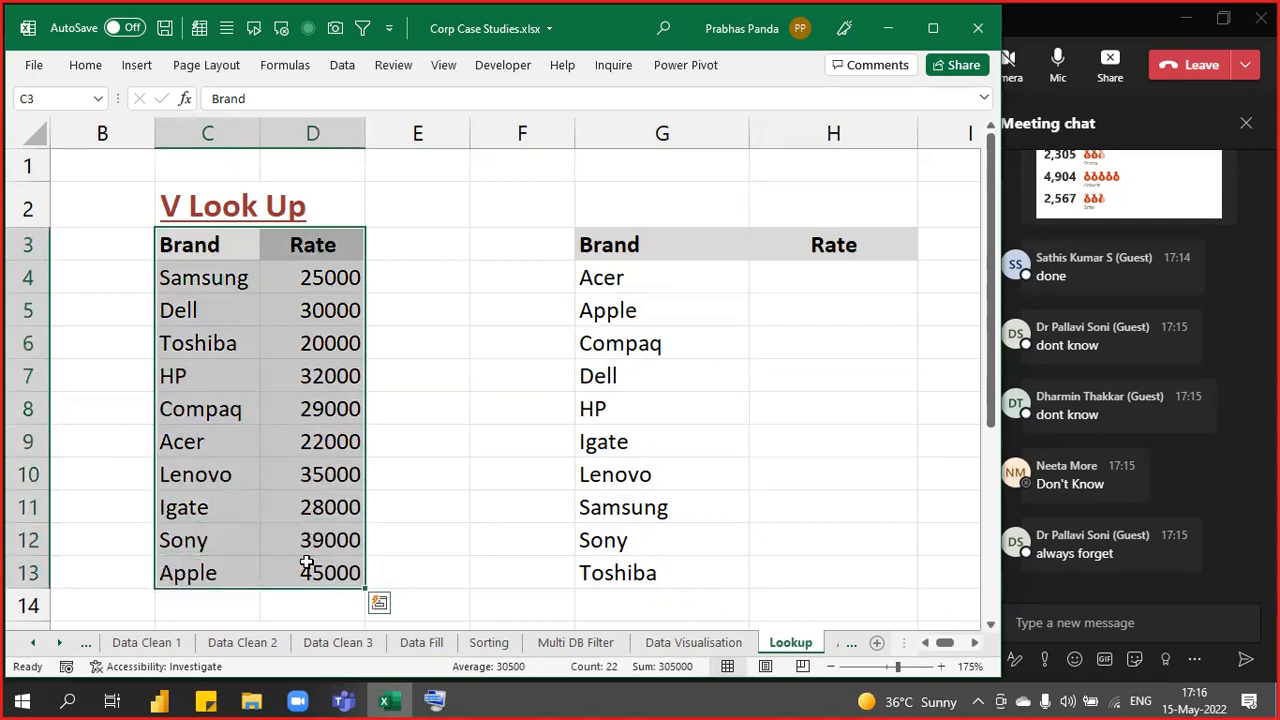
left_click_drag(666, 274, 636, 567)
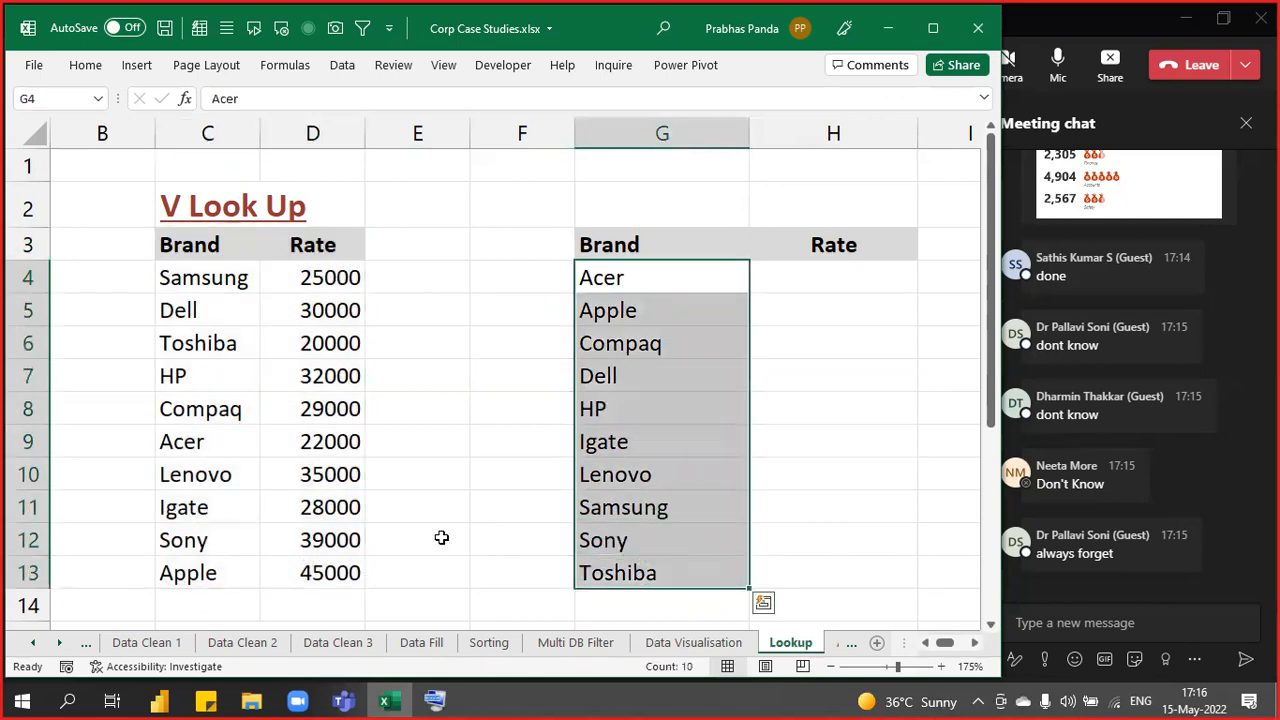
left_click(651, 274)
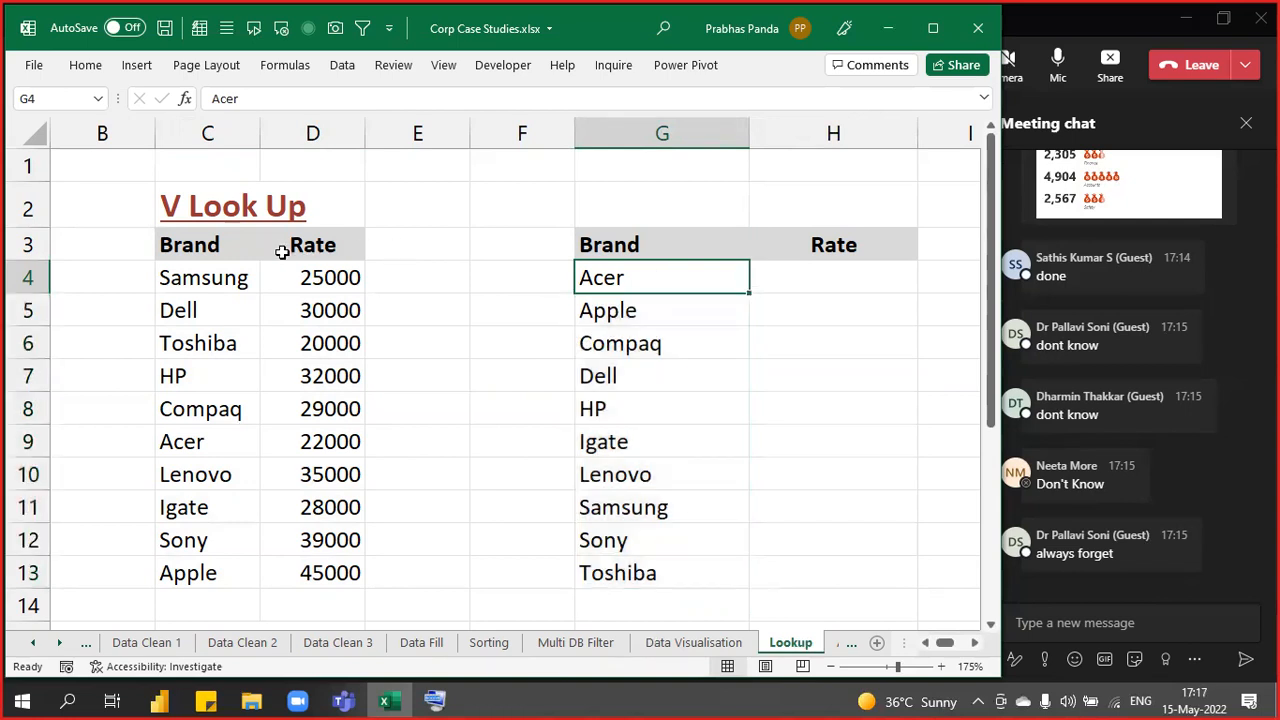
left_click_drag(208, 245, 343, 563)
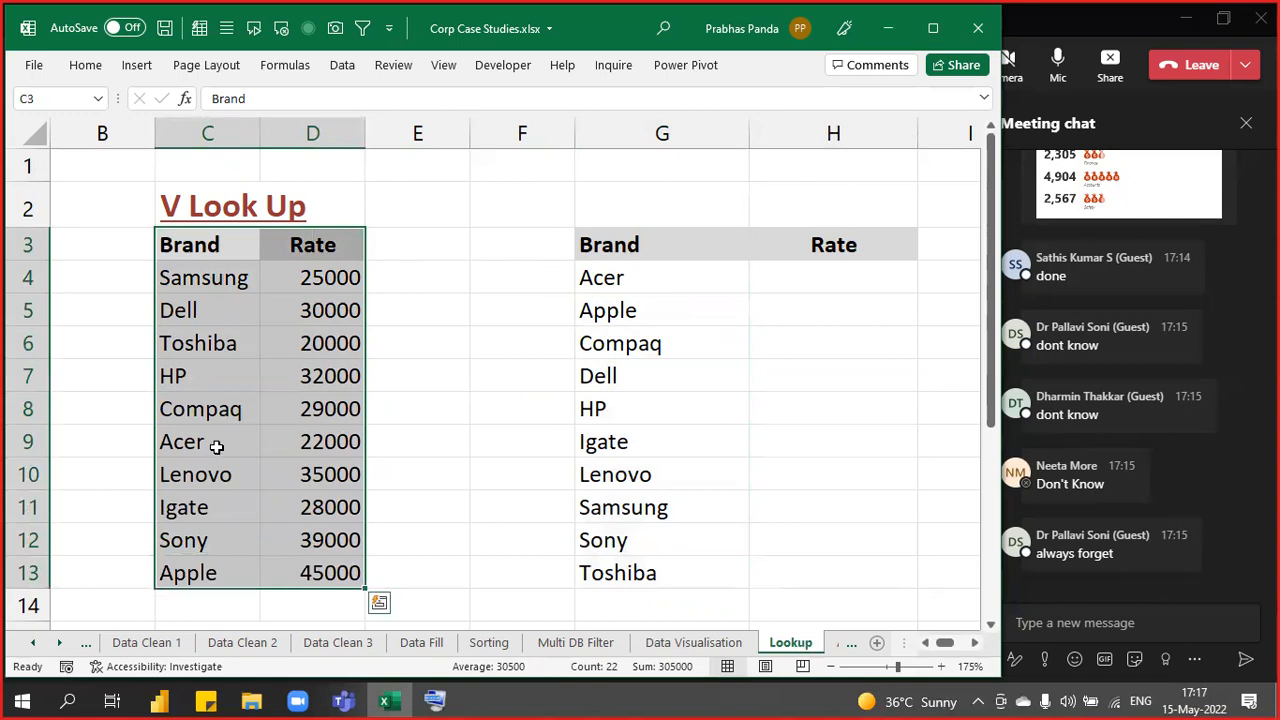
left_click(204, 431)
left_click(316, 447)
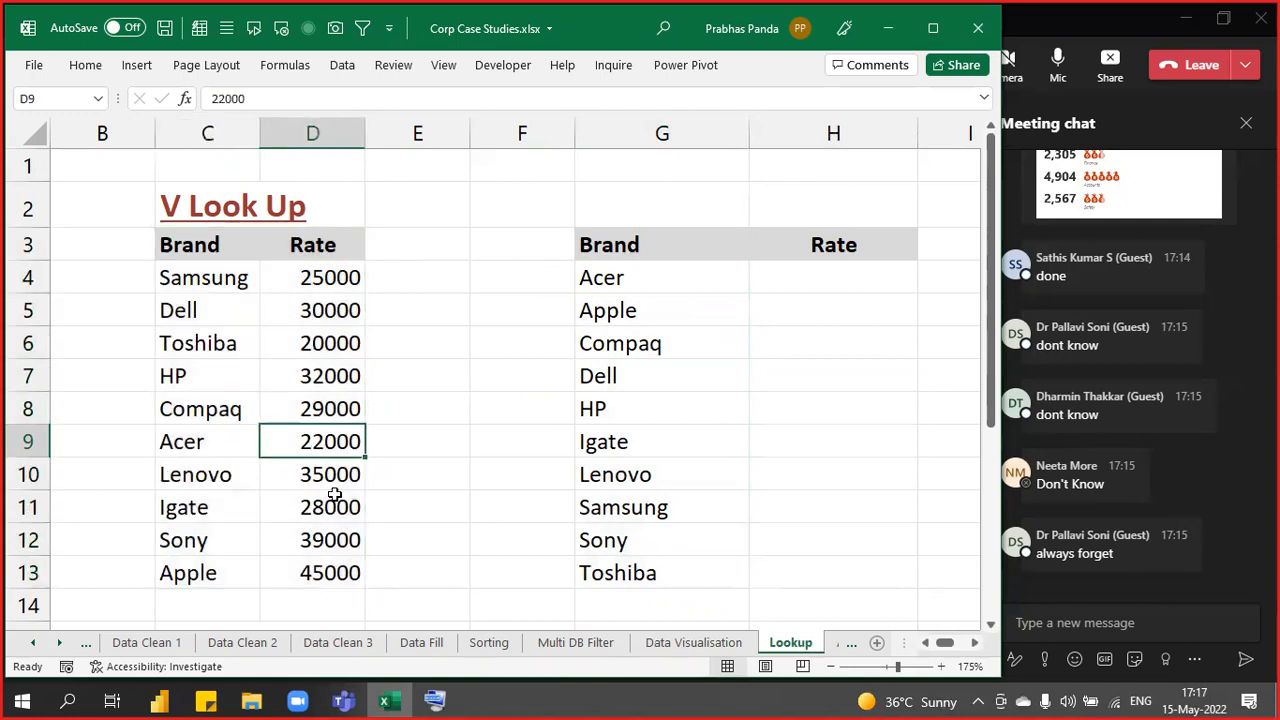
- Enter 22000 as Acer's rate in H4
left_click(761, 300)
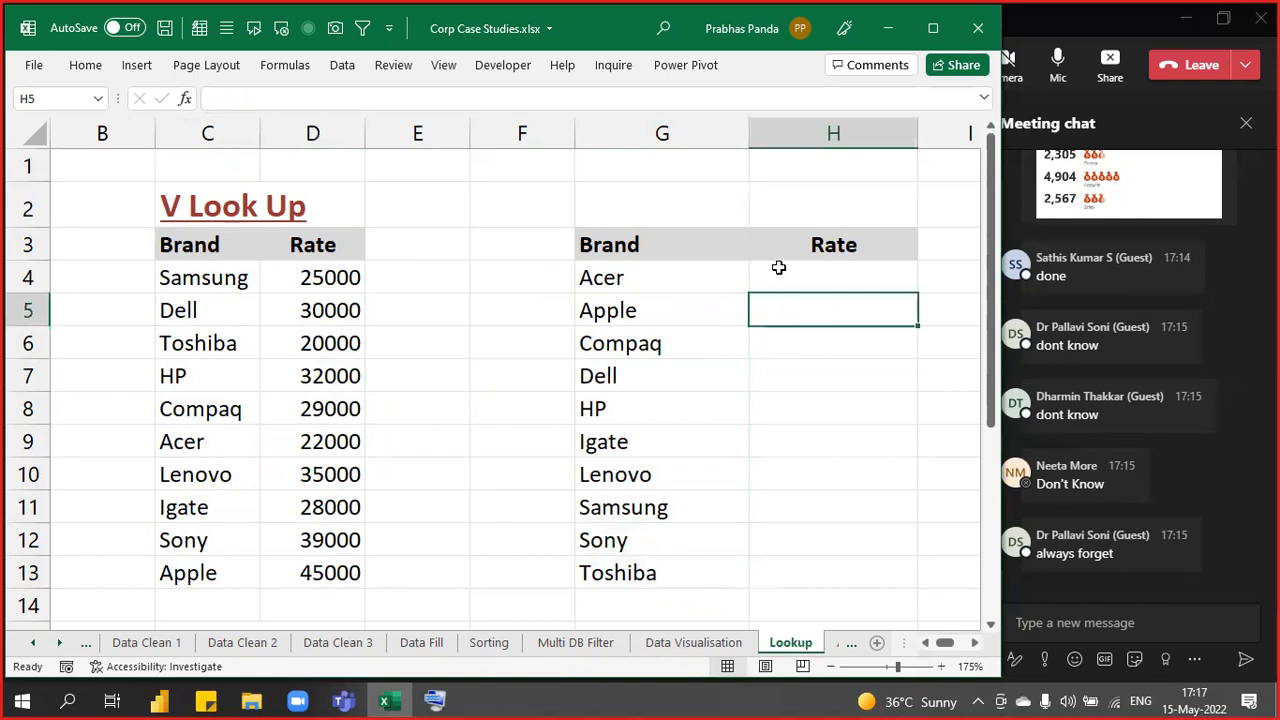
left_click(776, 267)
type("220000")
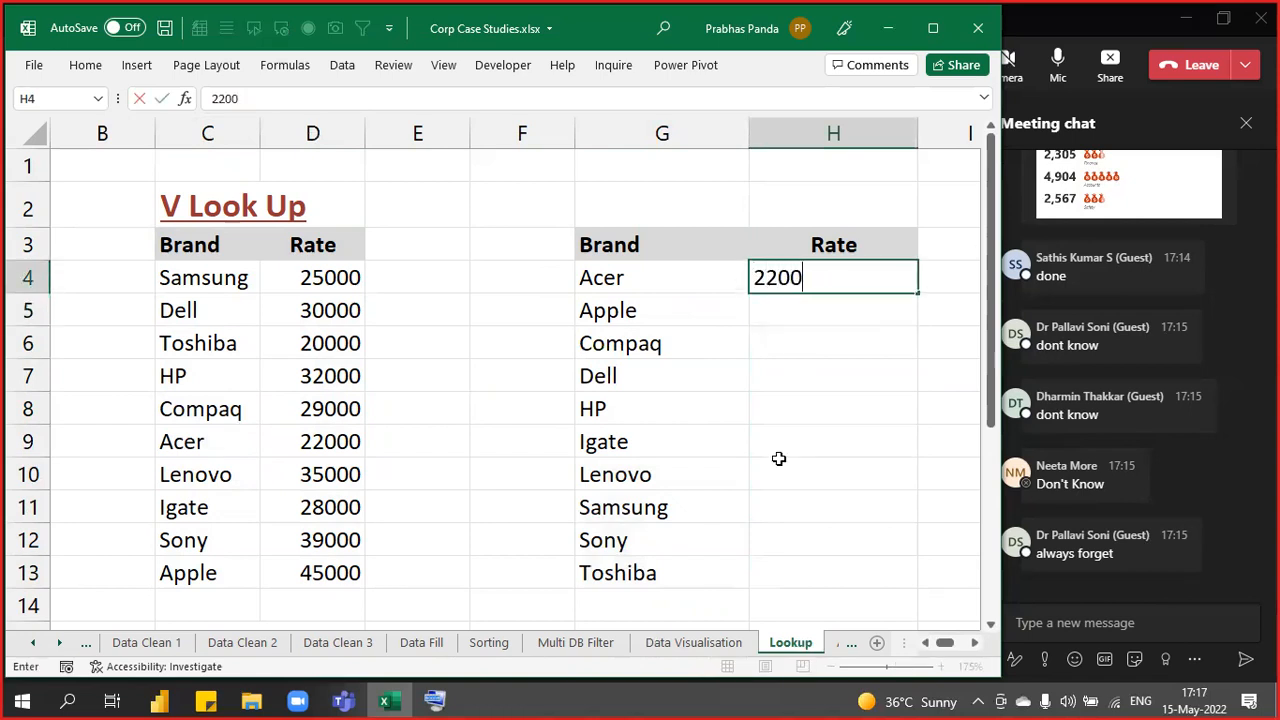
key("BackSpace")
key("Return")
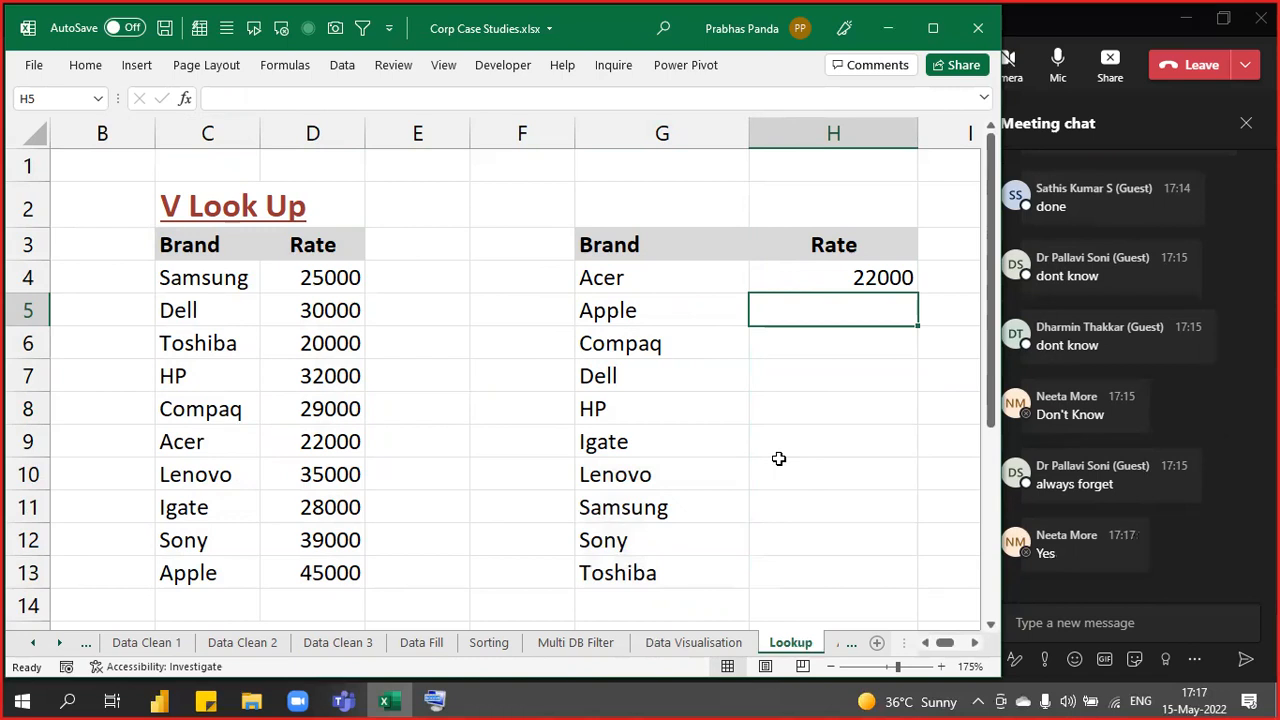
- Look up Apple's rate in D13 and enter 45000 in H5
key("Left")
key("Up")
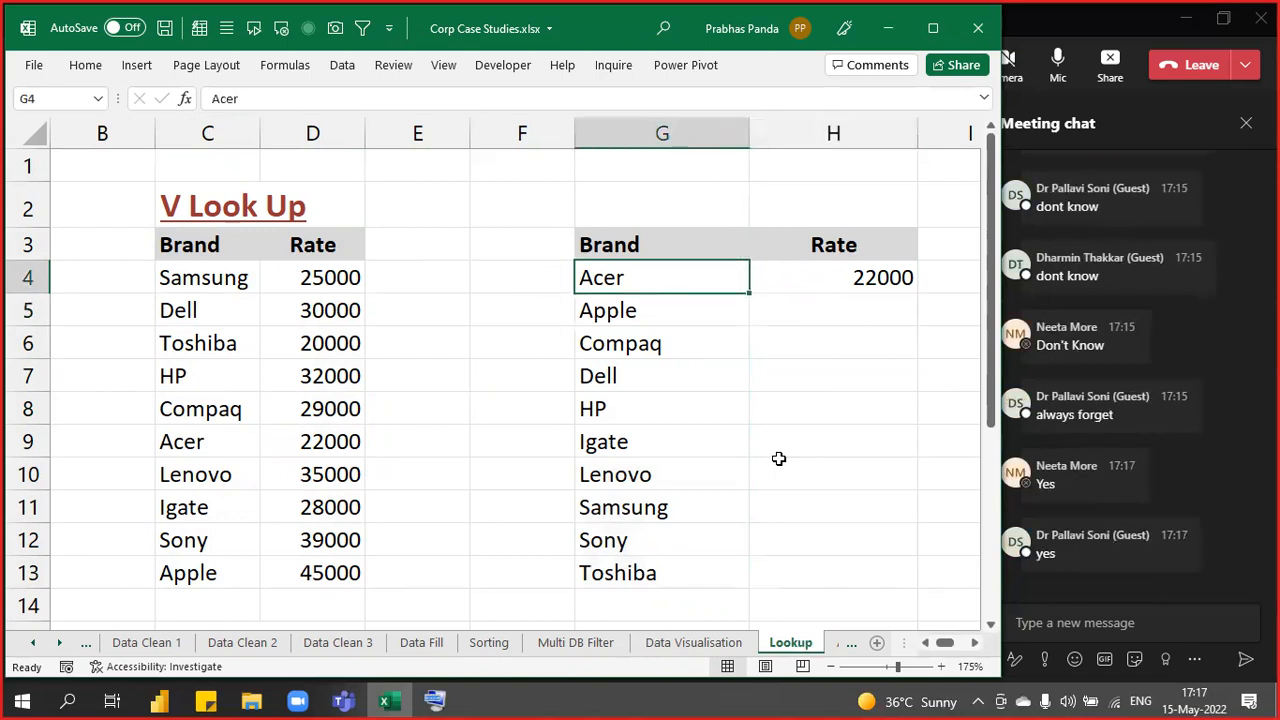
key("Down")
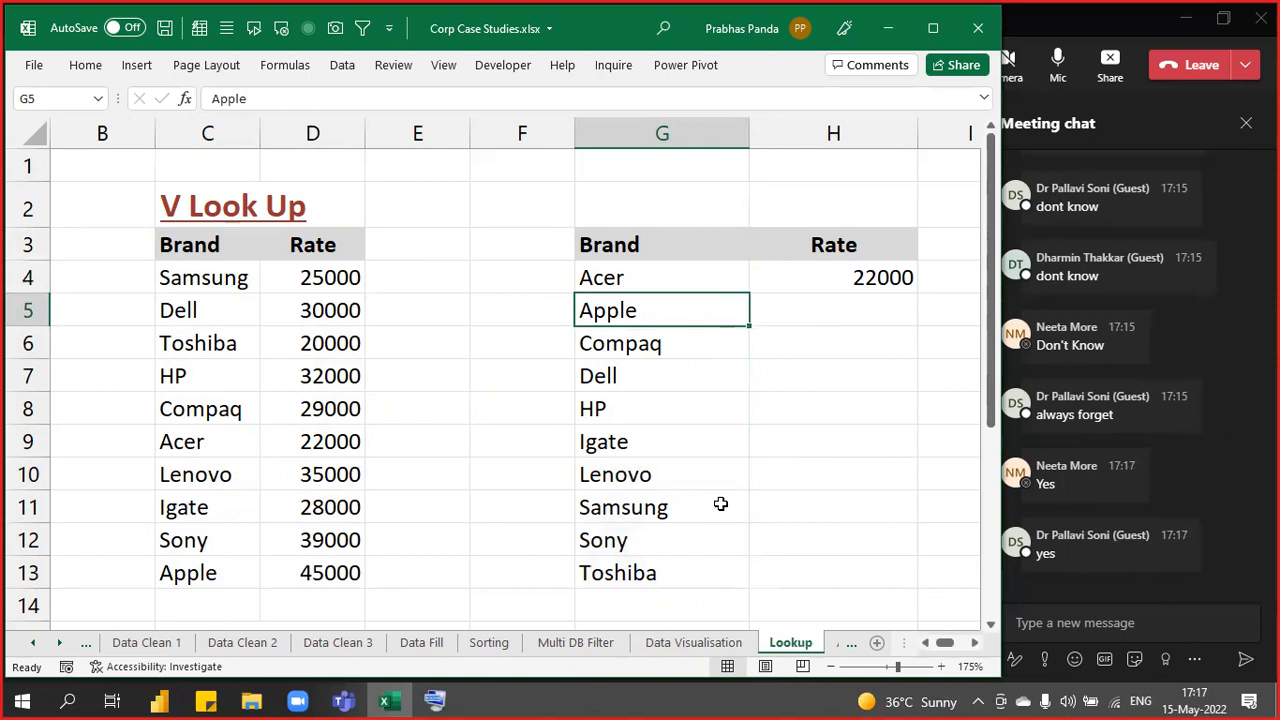
left_click_drag(241, 245, 278, 588)
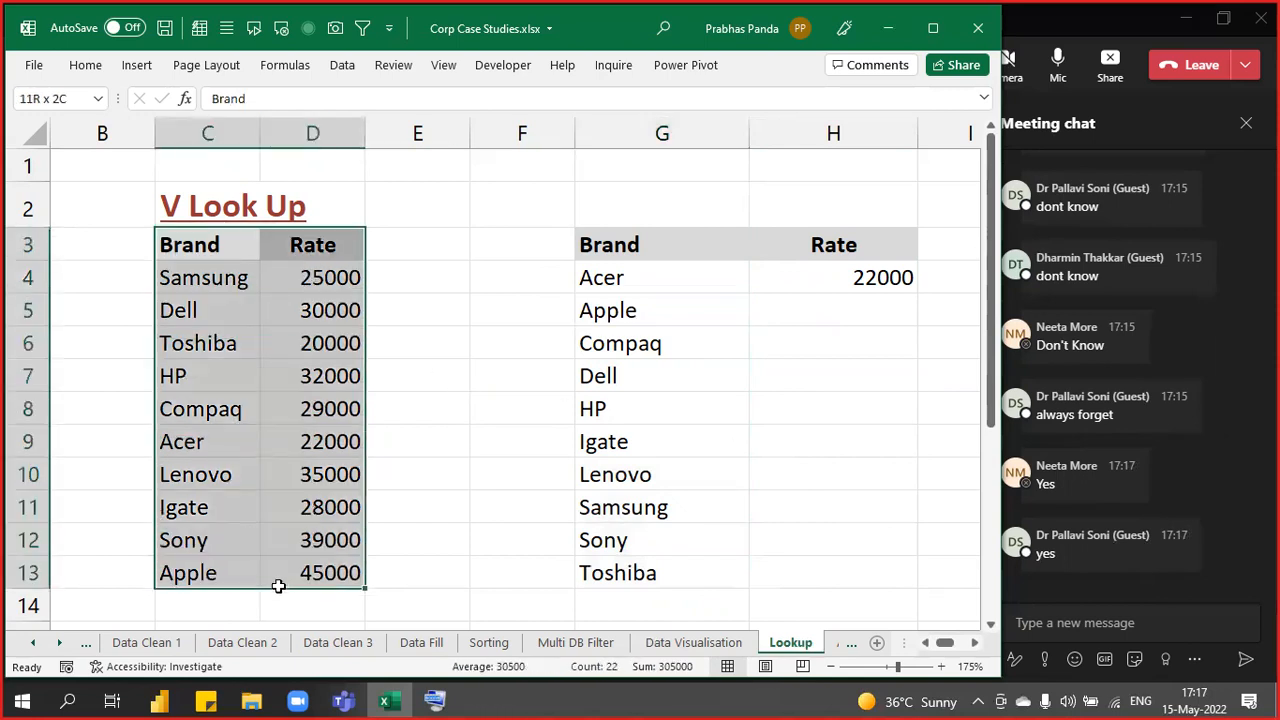
left_click(180, 575)
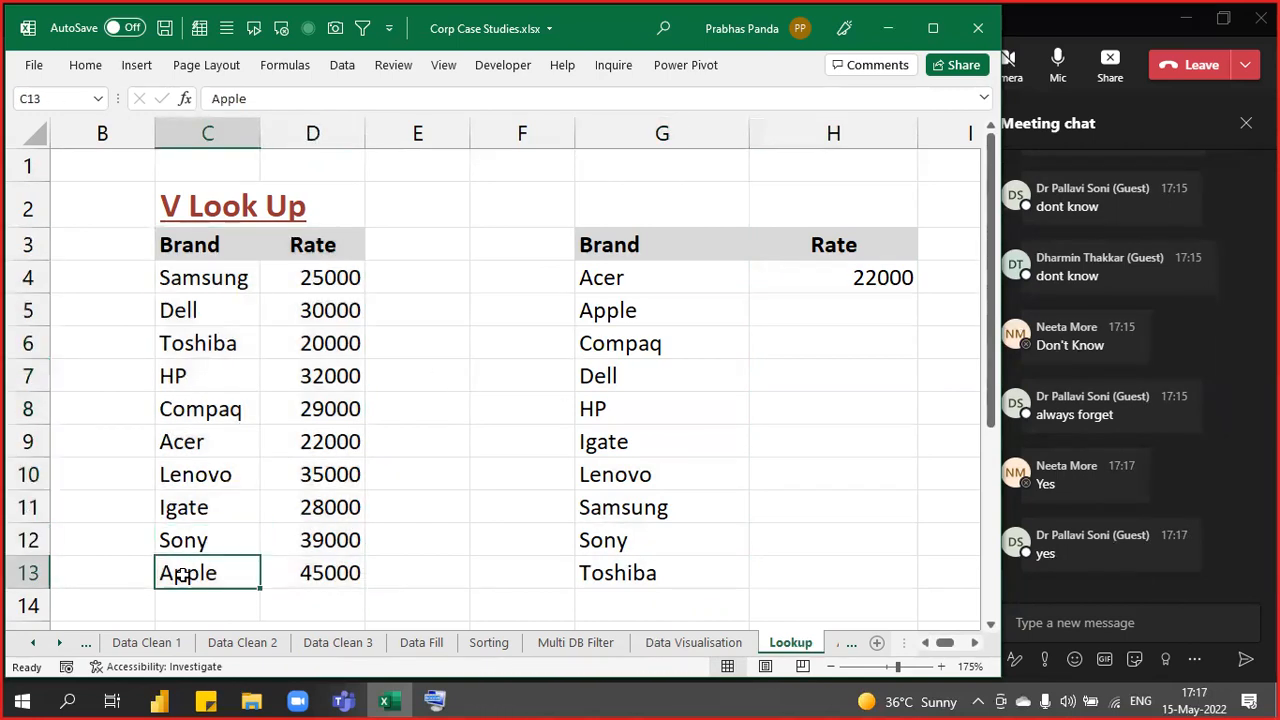
left_click(340, 570)
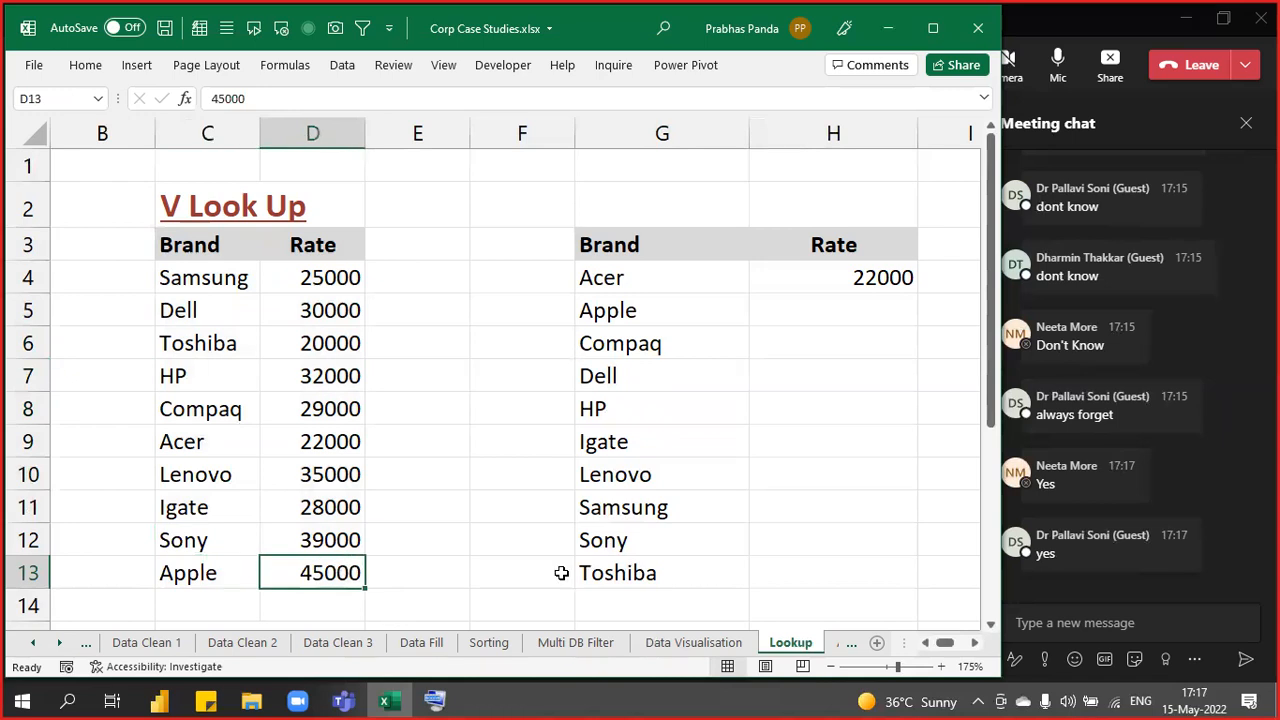
left_click(897, 312)
type("45000")
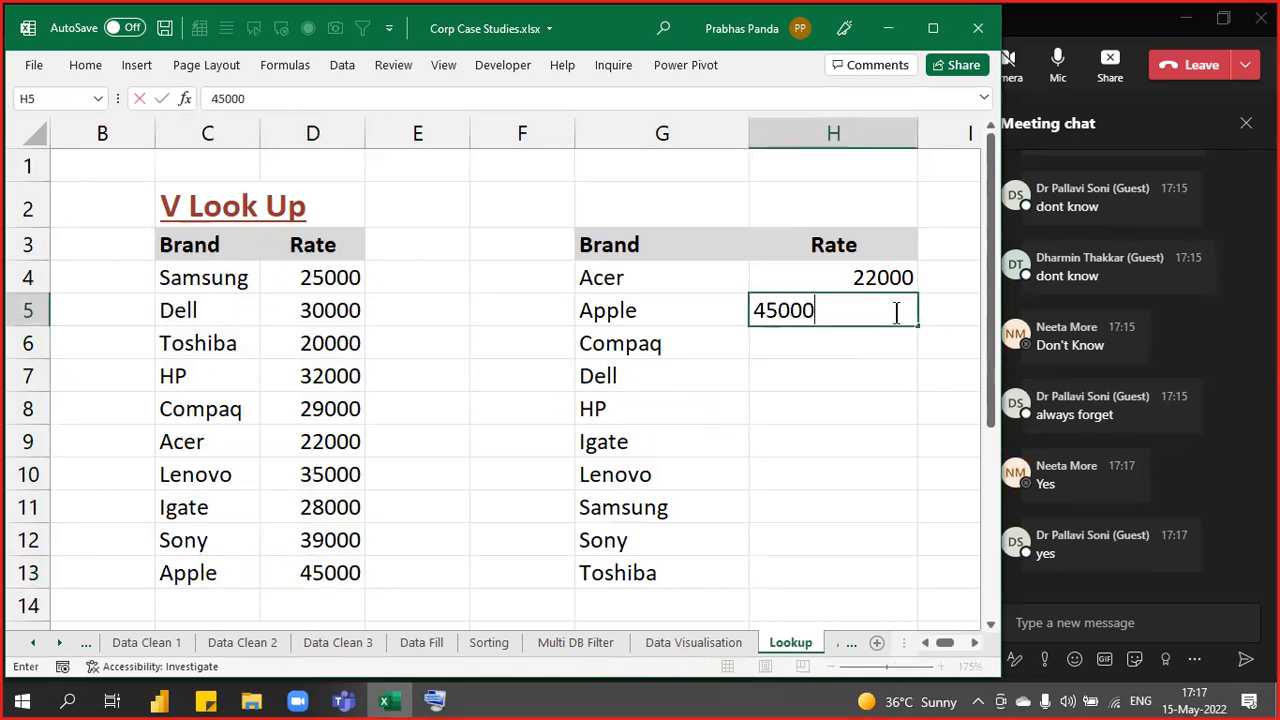
key("Return")
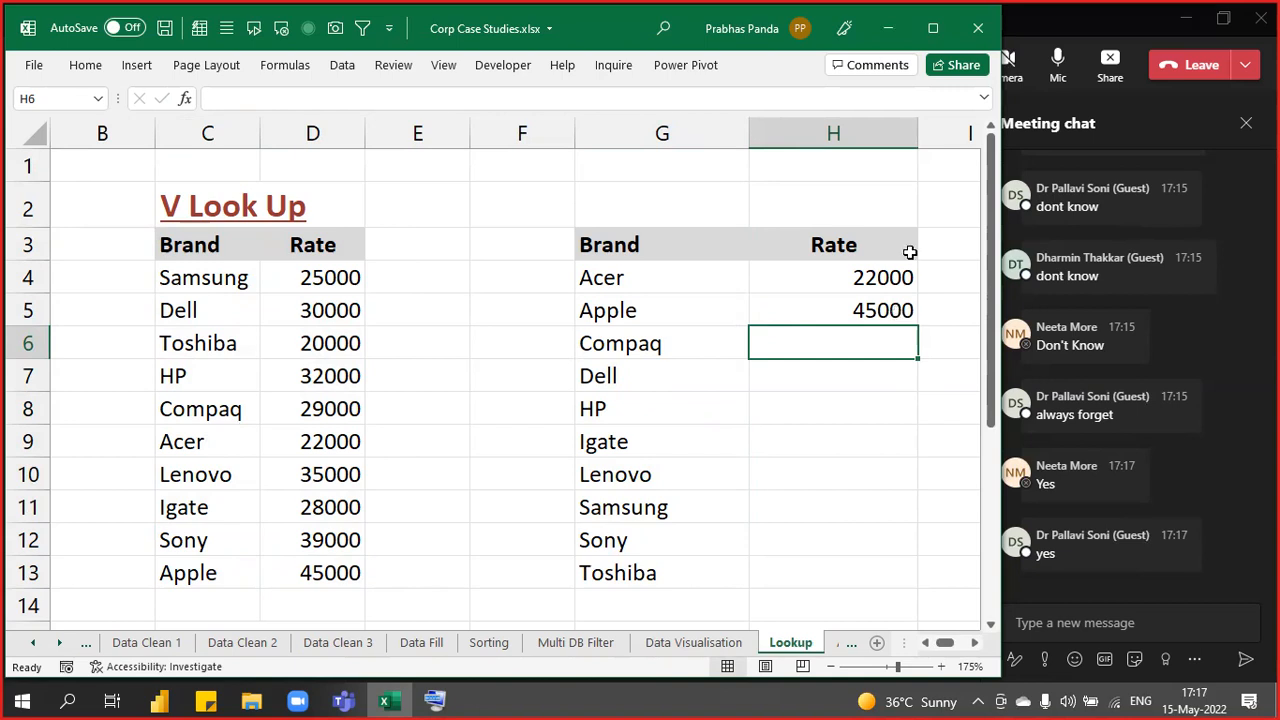
- Delete the typed rates 22000 and 45000 from H4:H5, leaving the Rate column blank
left_click_drag(720, 285, 679, 582)
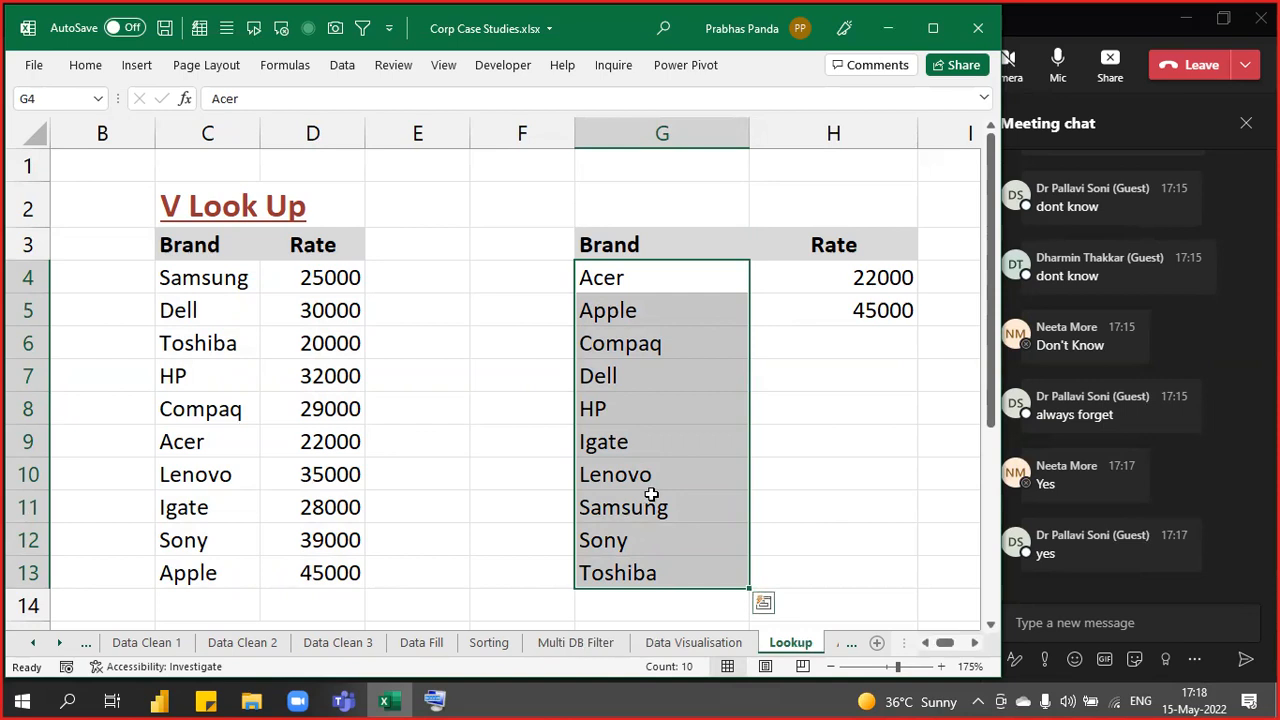
left_click_drag(211, 249, 347, 580)
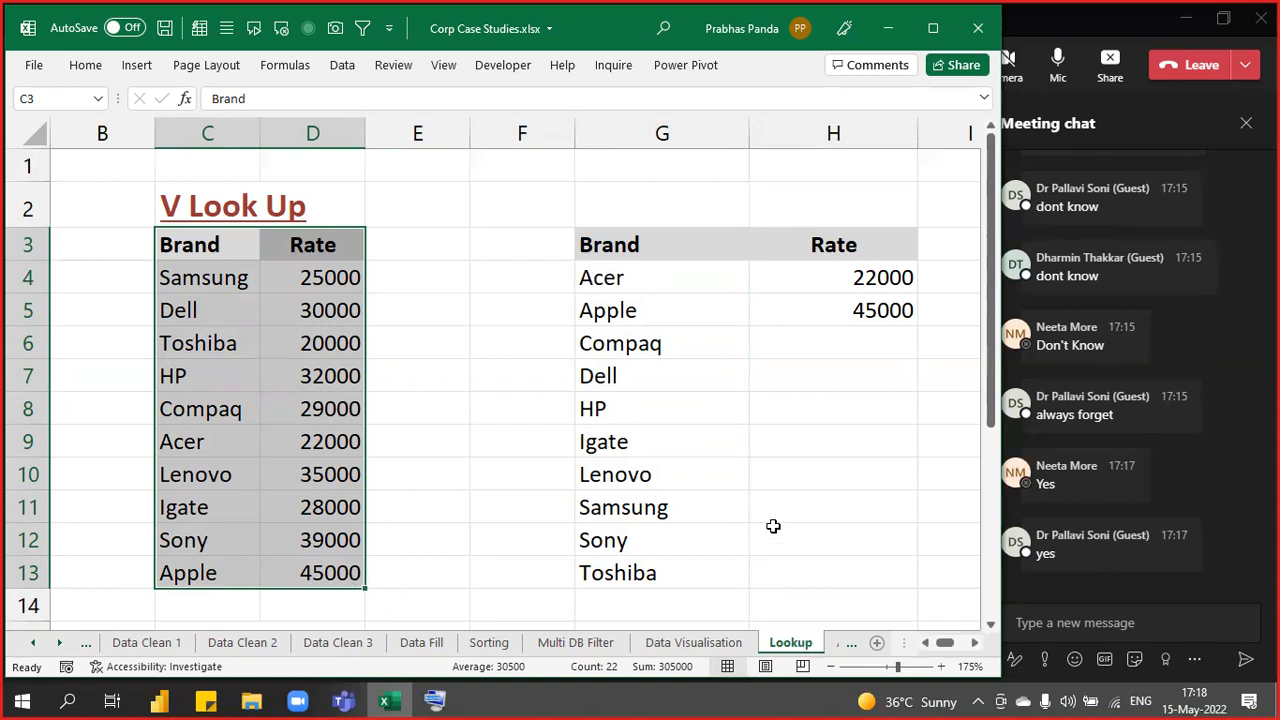
left_click_drag(890, 280, 885, 307)
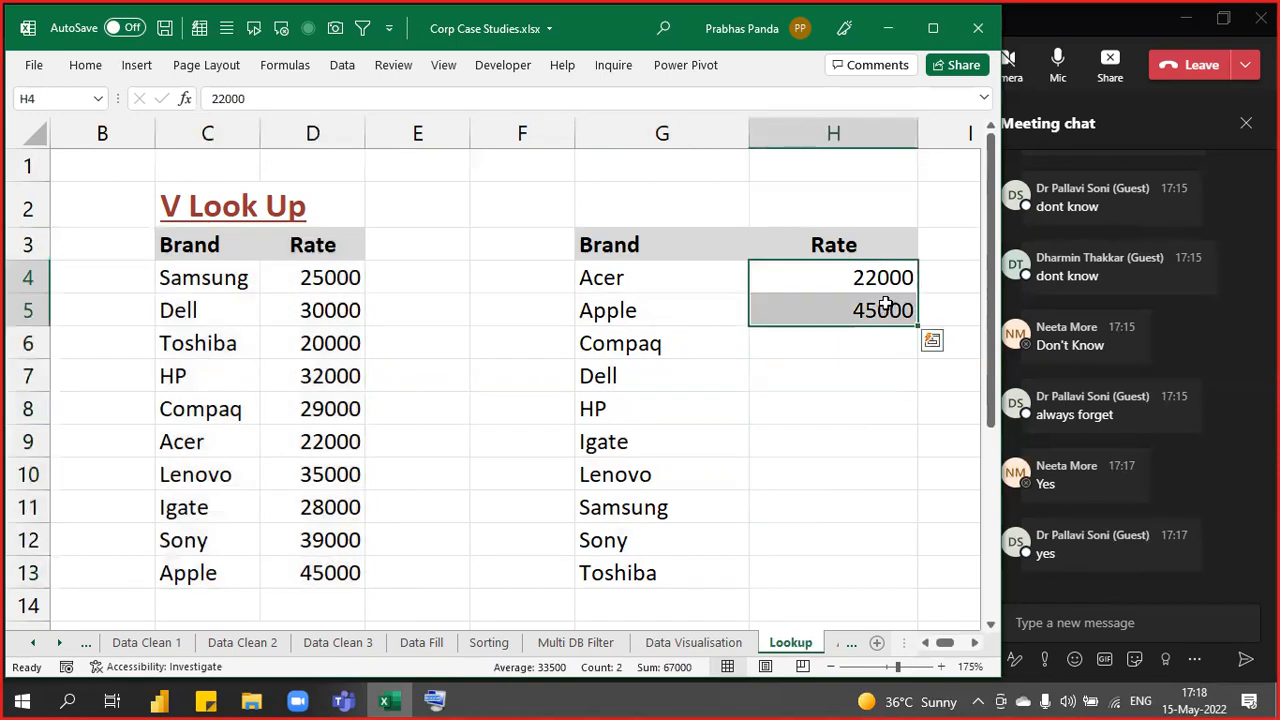
key("Delete")
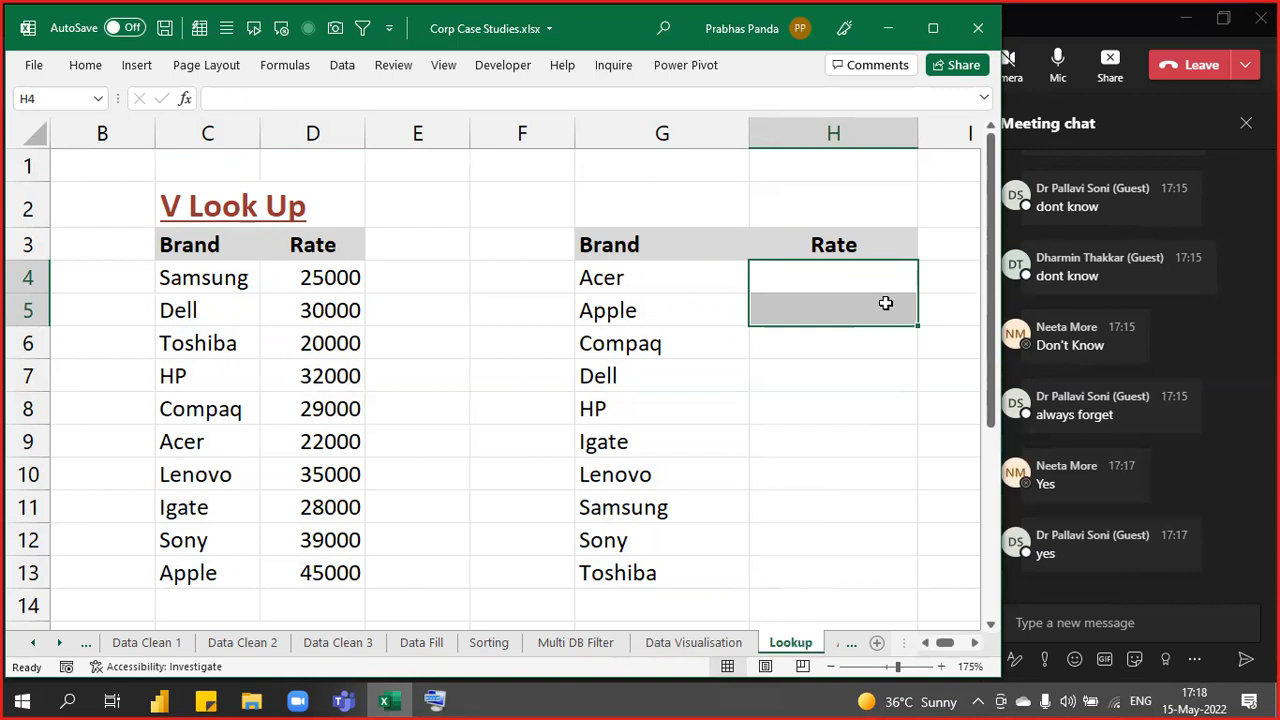
key("Up")
- Start =VLOOKUP( in H4 with Acer's cell G4 as the lookup value, followed by a comma
key("Down")
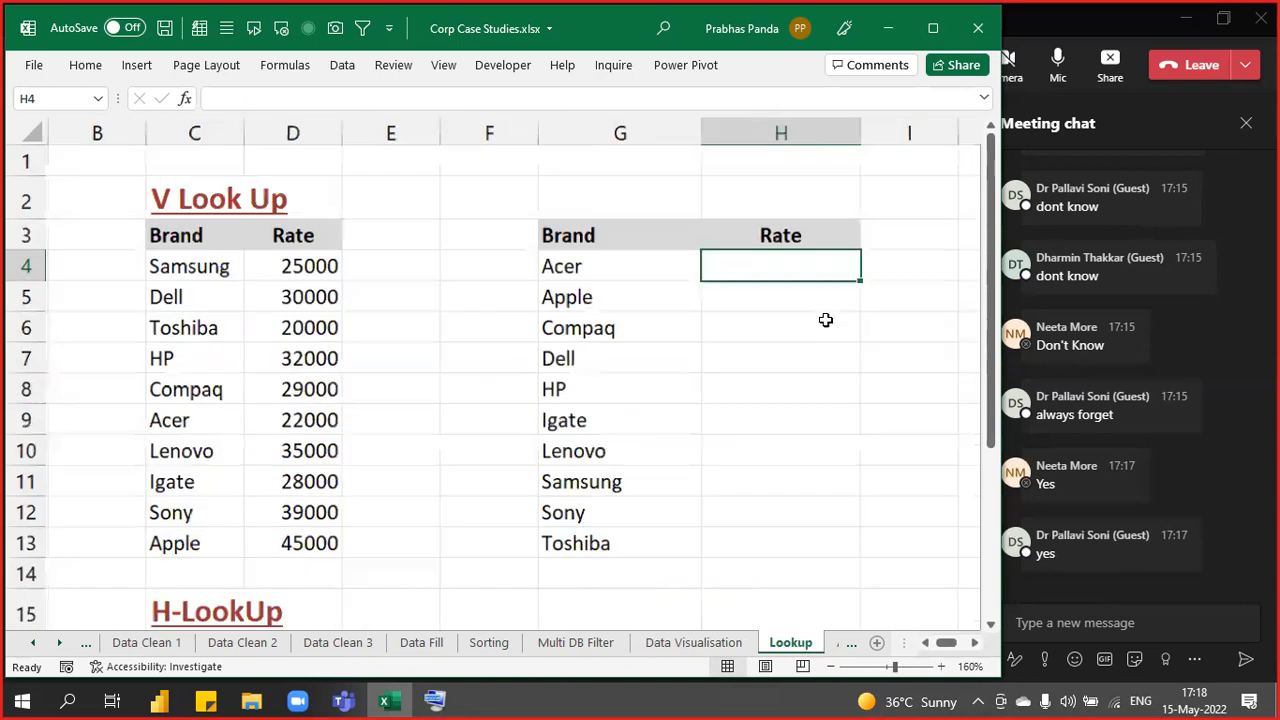
scroll(826, 318, "down", 1)
type("=VLOOKUP(")
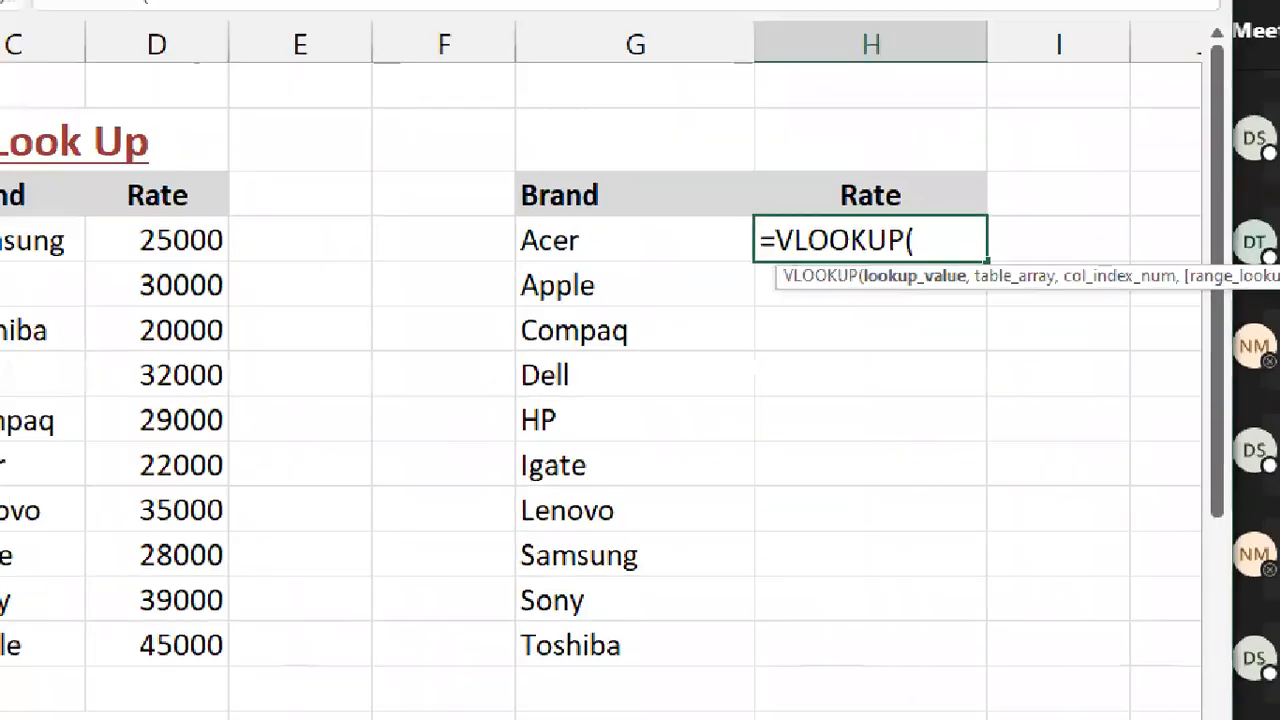
mouse_move(860, 262)
left_mouse_down()
mouse_move(886, 306)
mouse_move(956, 342)
mouse_move(972, 314)
left_mouse_up()
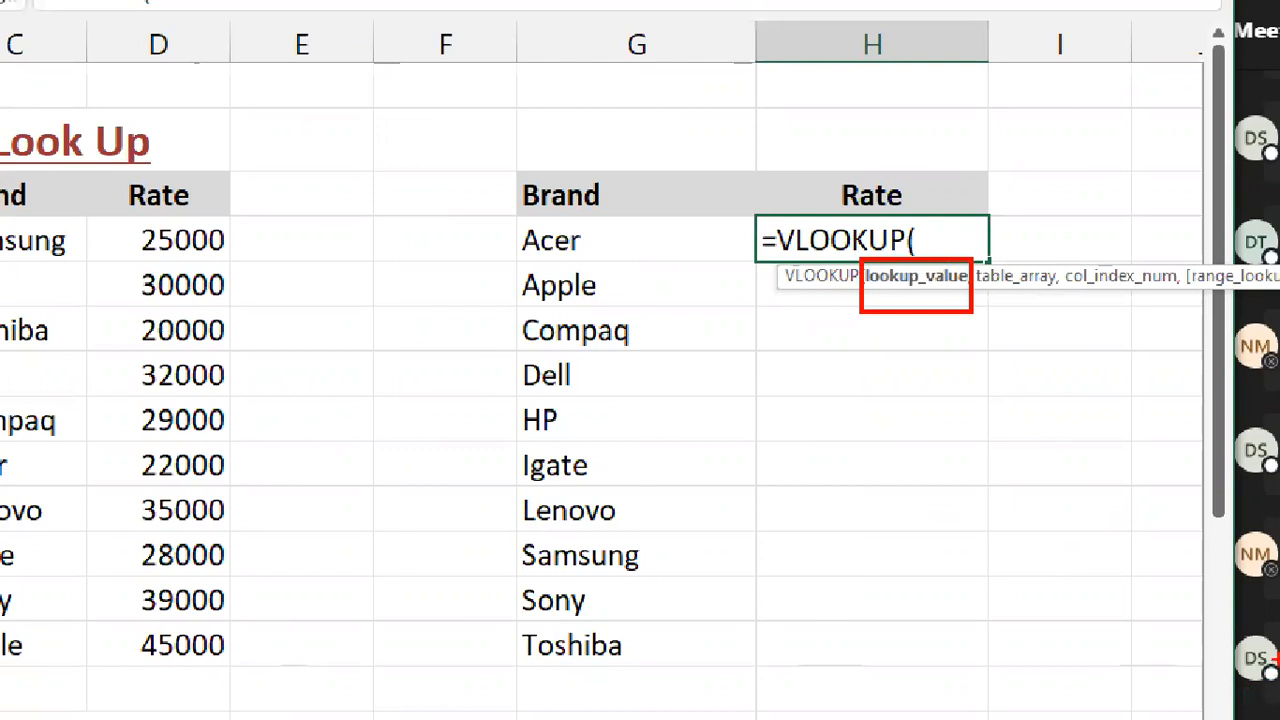
mouse_move(507, 216)
left_mouse_down()
mouse_move(598, 262)
mouse_move(862, 301)
left_mouse_up()
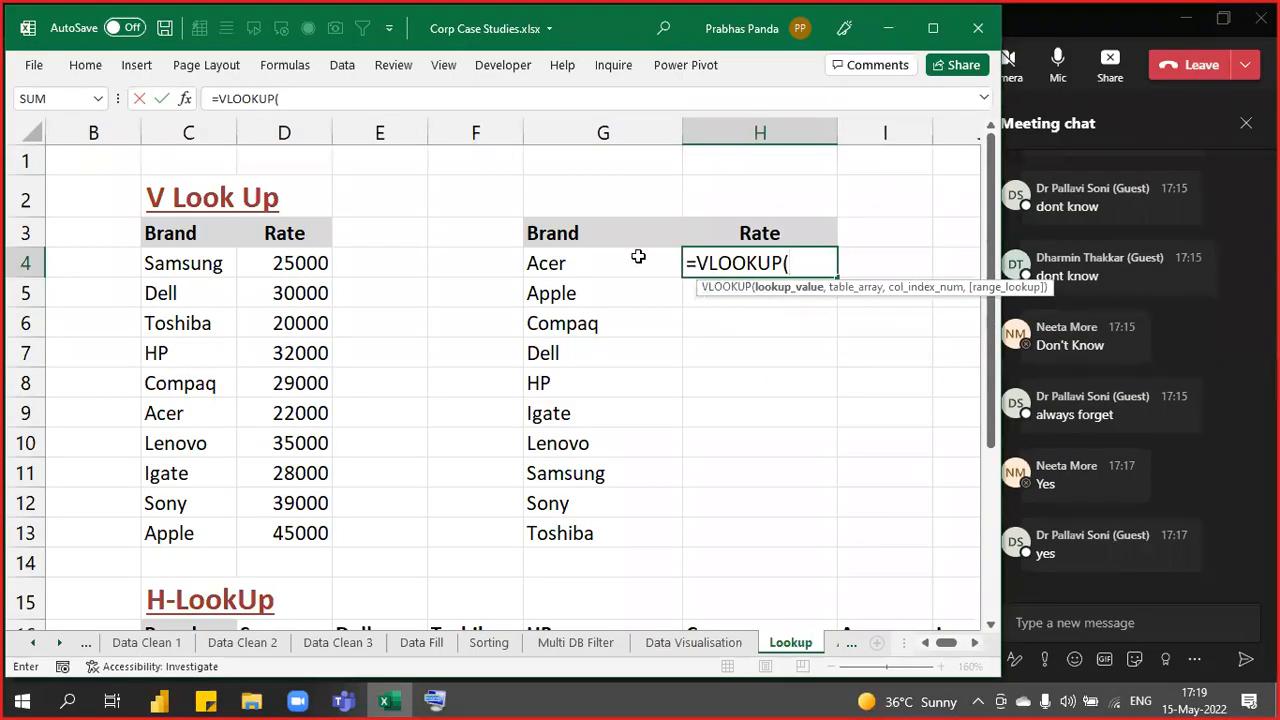
left_click(630, 256)
type(",")
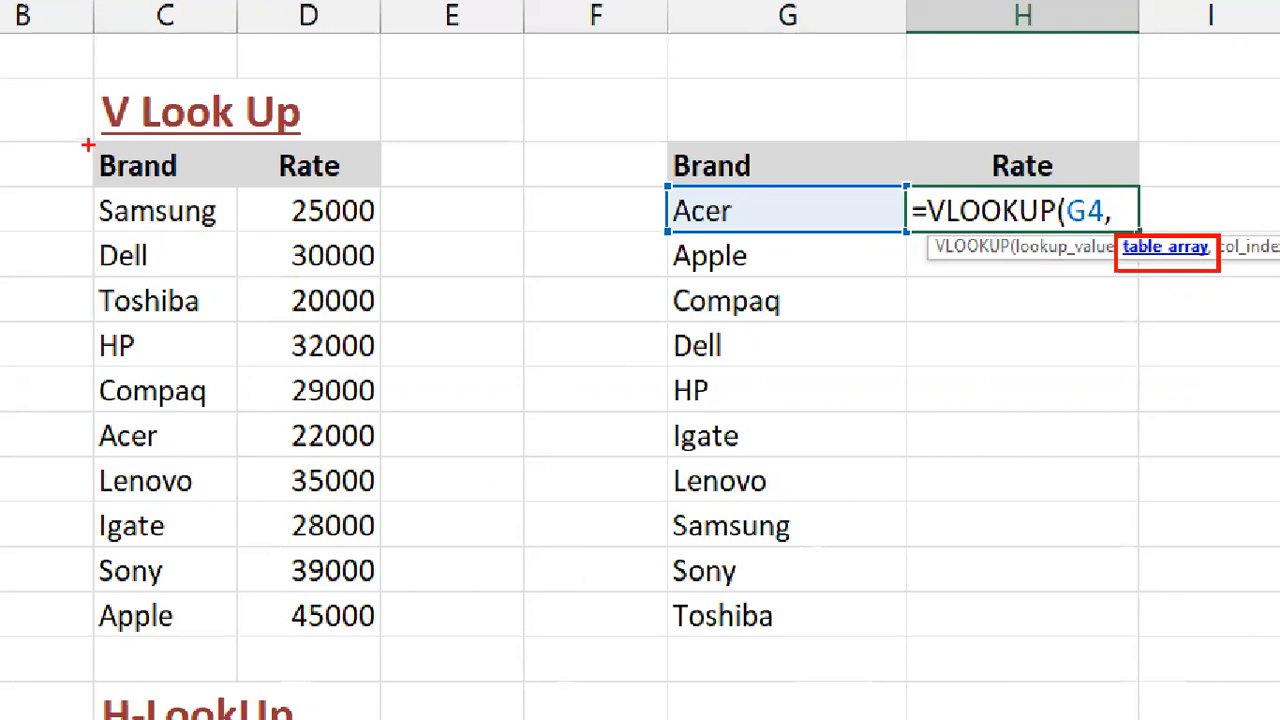
- Add C3:D13 as the lookup table range in H4's VLOOKUP, followed by a comma
mouse_move(89, 137)
left_mouse_down()
mouse_move(357, 266)
mouse_move(400, 572)
mouse_move(385, 638)
left_mouse_up()
mouse_move(387, 381)
left_mouse_down()
mouse_move(876, 281)
mouse_move(1111, 268)
left_mouse_up()
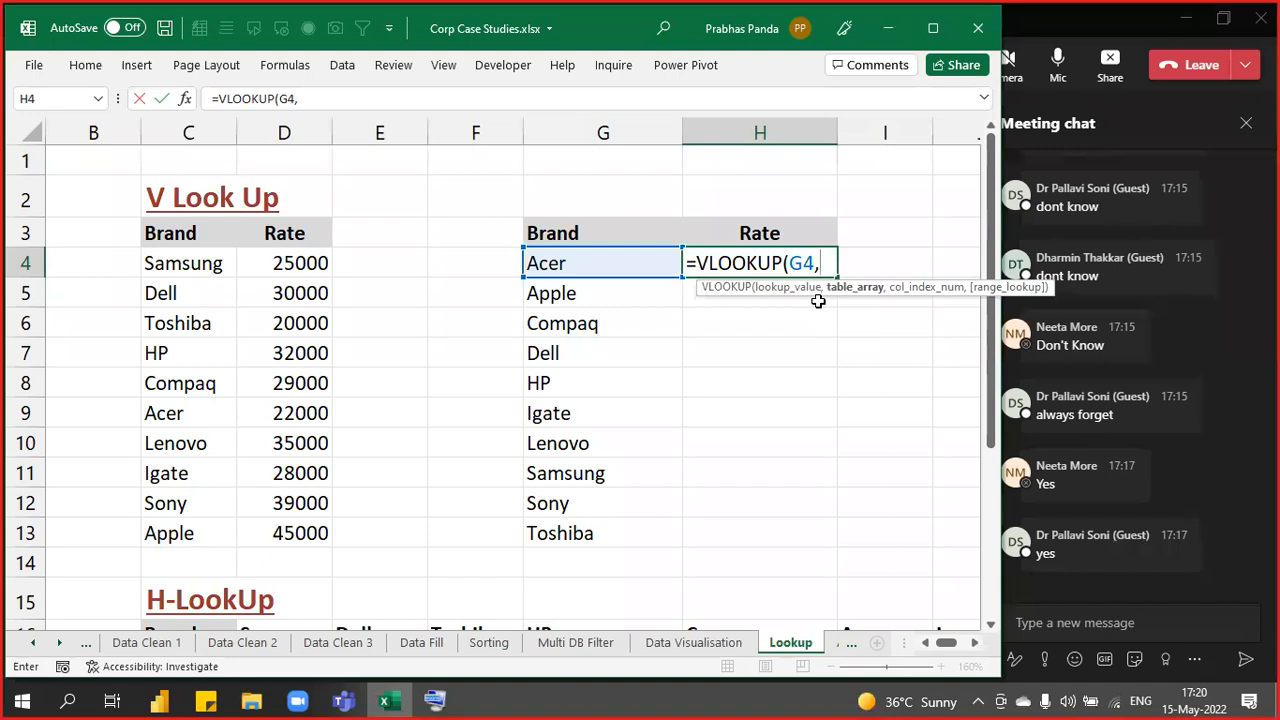
left_click_drag(215, 227, 297, 523)
type(",")
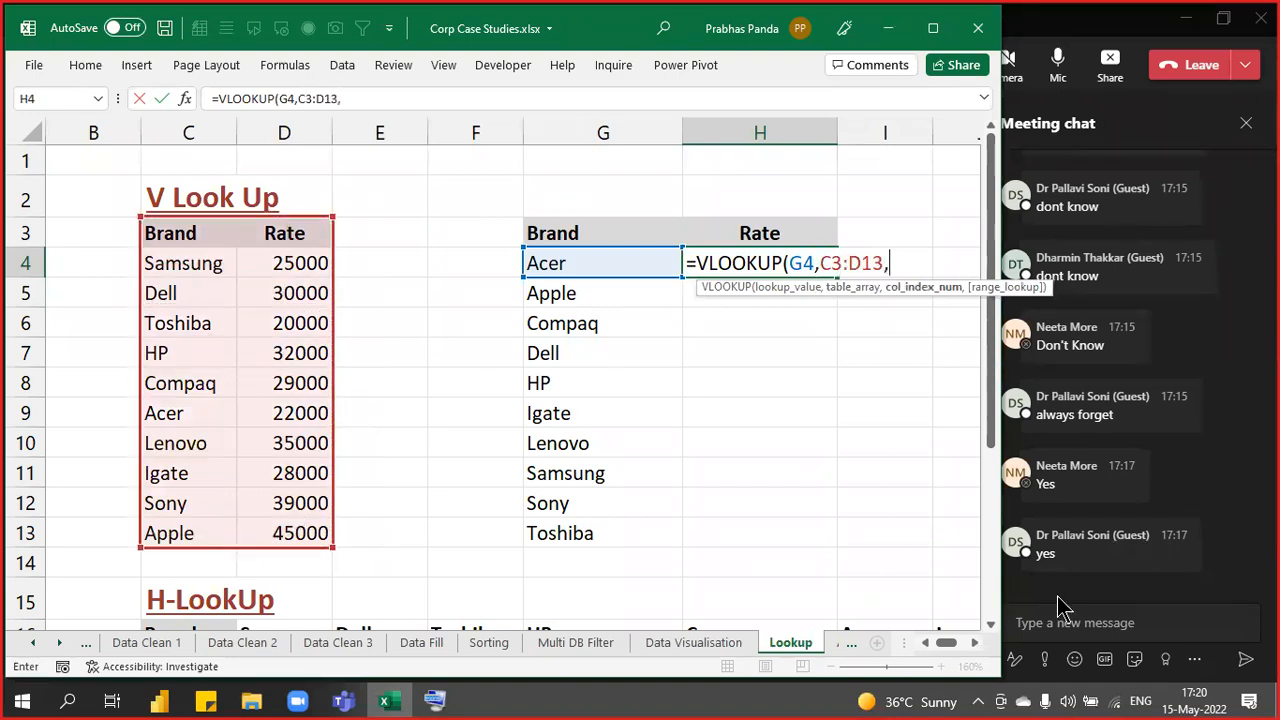
- Enter 2 as the column index so the lookup returns the Rate column
key("ctrl")
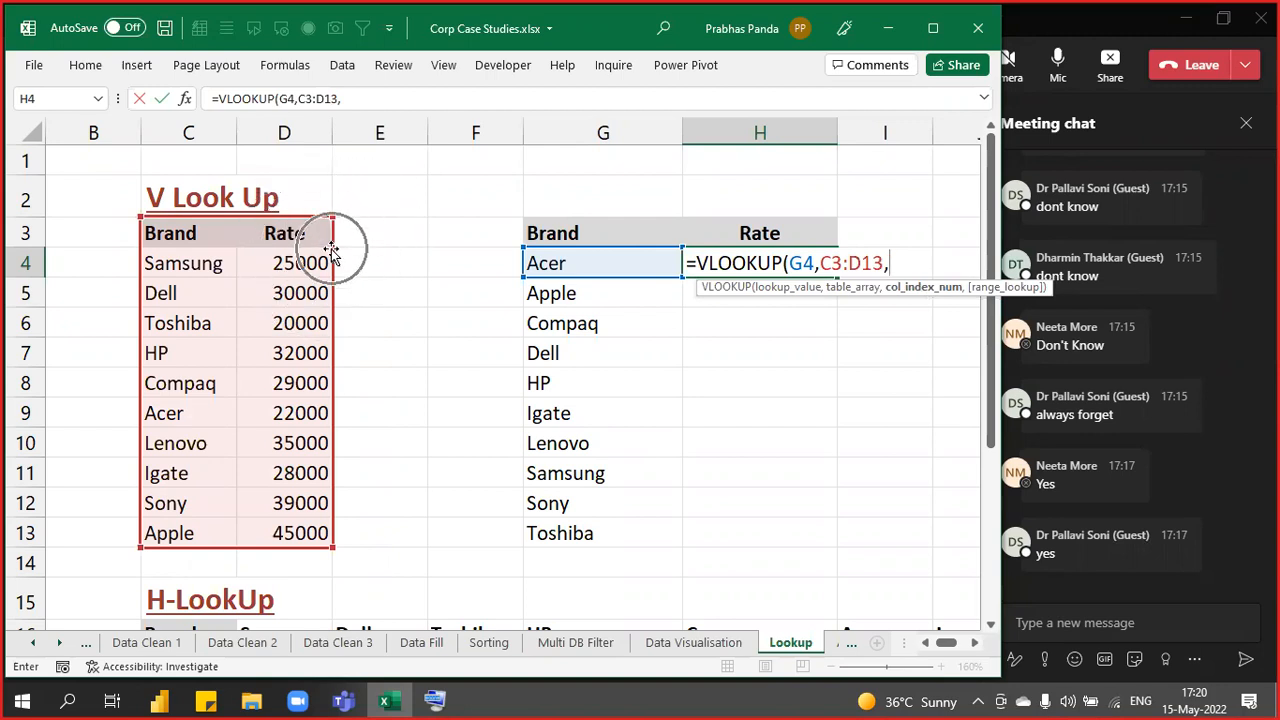
key("ctrl")
key("ctrl")
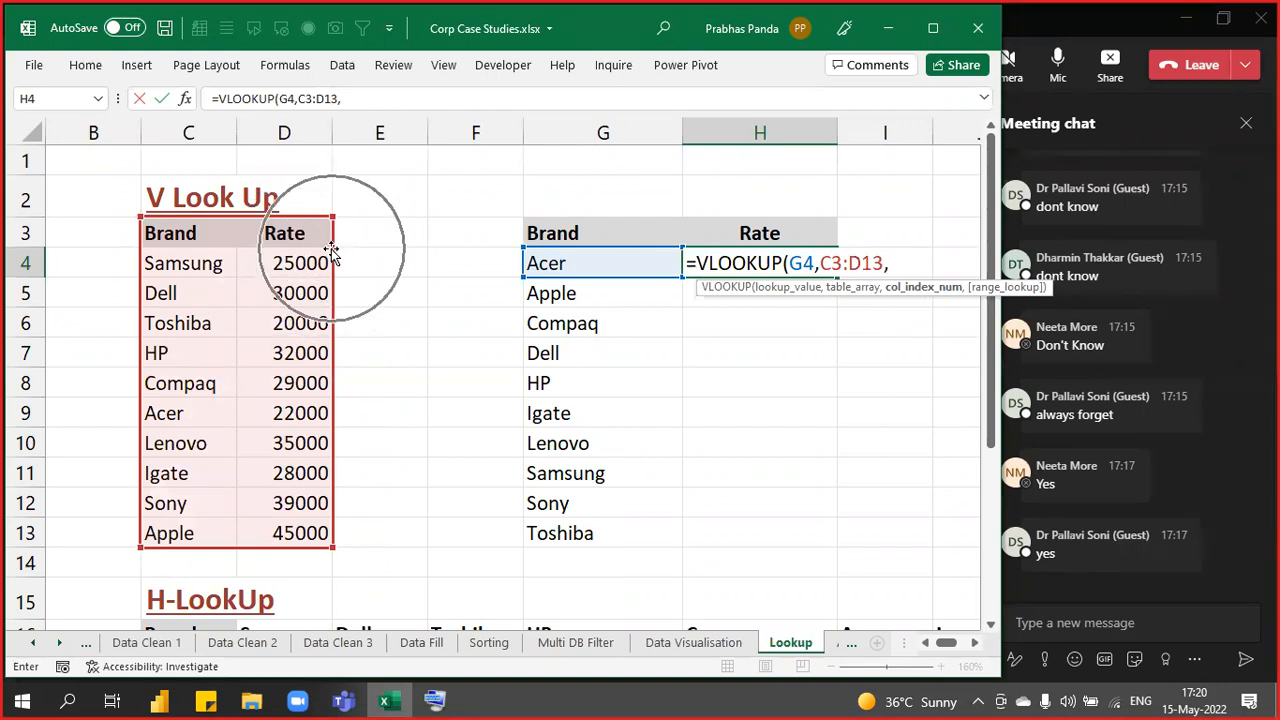
key("ctrl")
key("ctrl")
key("ctrl")
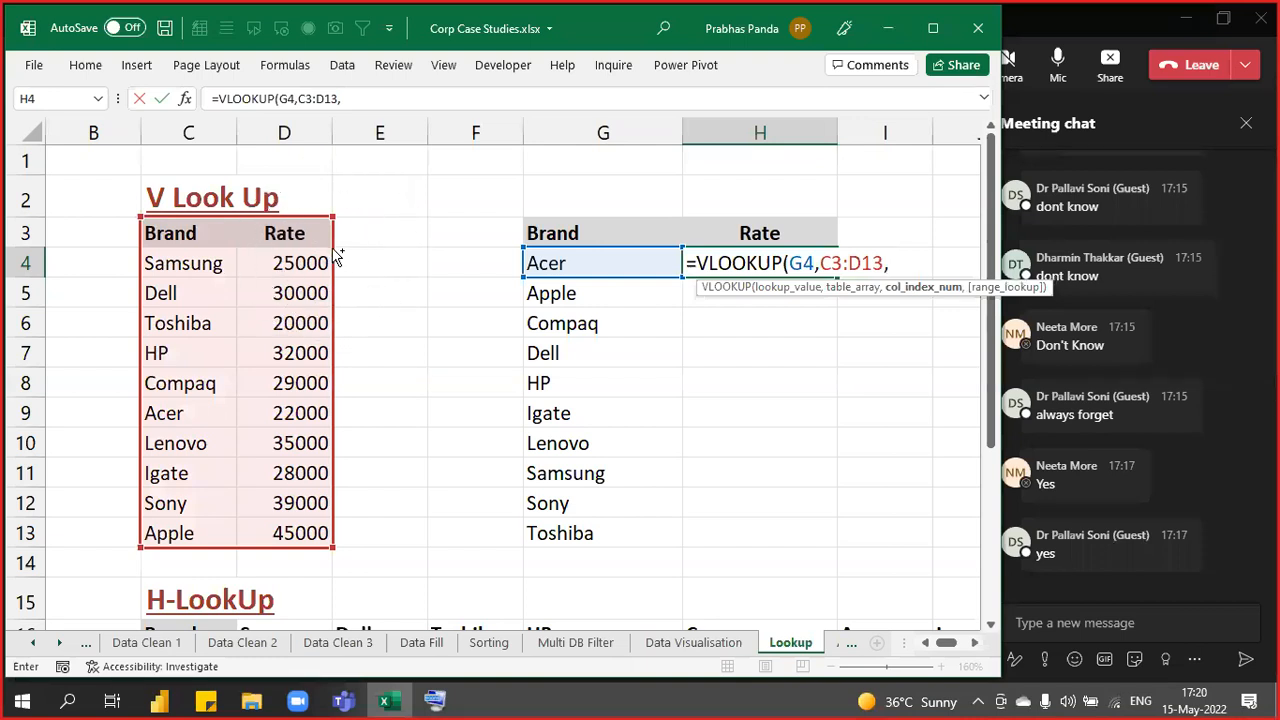
key("ctrl")
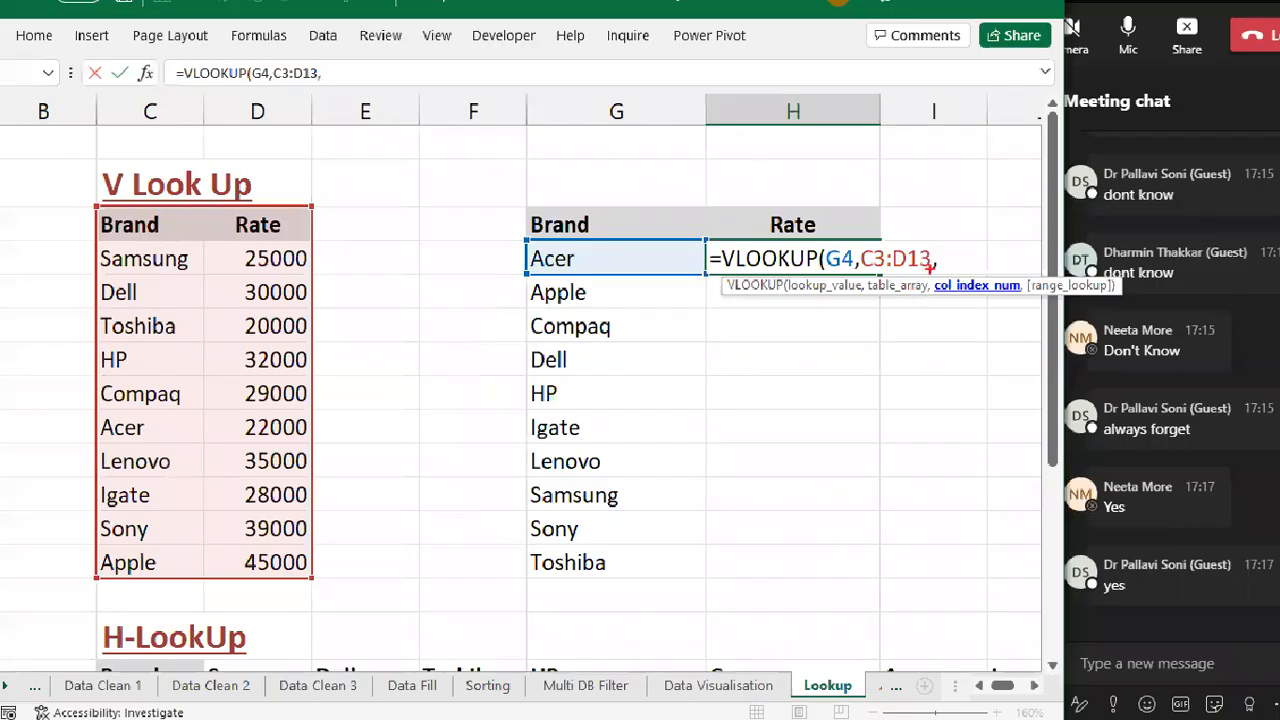
left_click_drag(932, 269, 1025, 311)
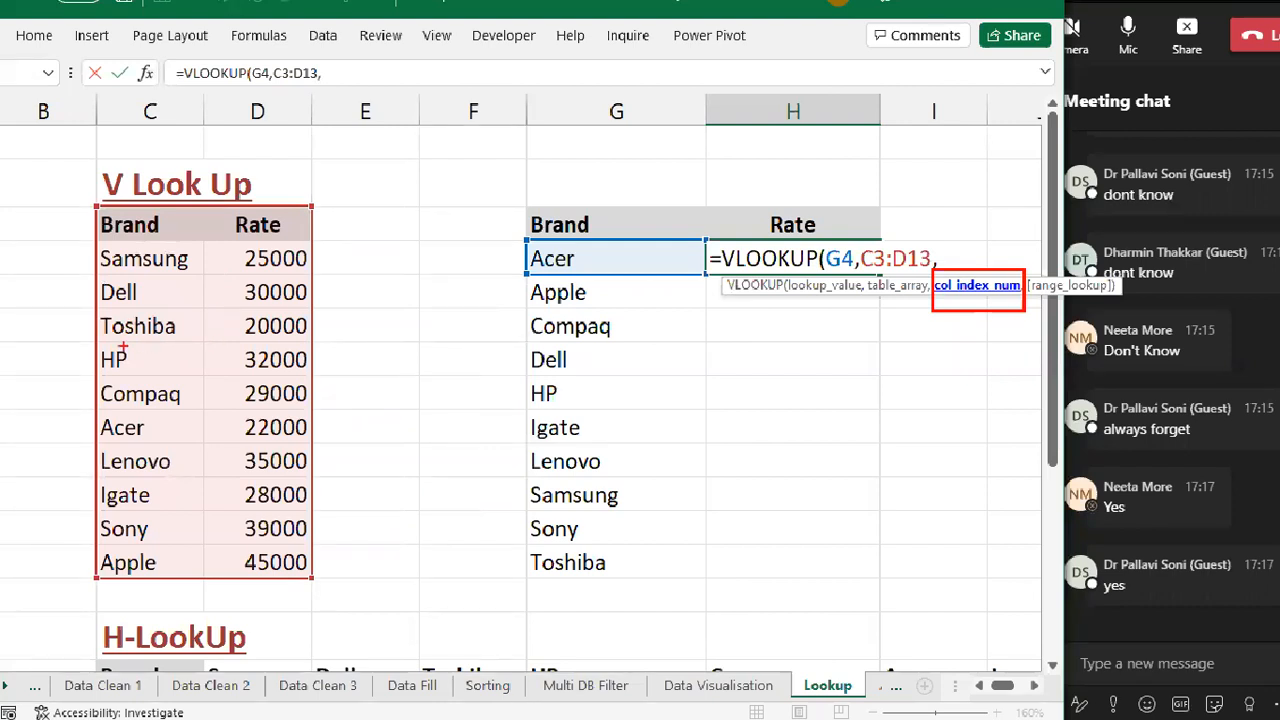
mouse_move(92, 187)
left_mouse_down()
mouse_move(104, 242)
mouse_move(164, 252)
mouse_move(165, 267)
left_mouse_up()
mouse_move(226, 192)
left_mouse_down()
mouse_move(228, 242)
mouse_move(290, 194)
left_mouse_up()
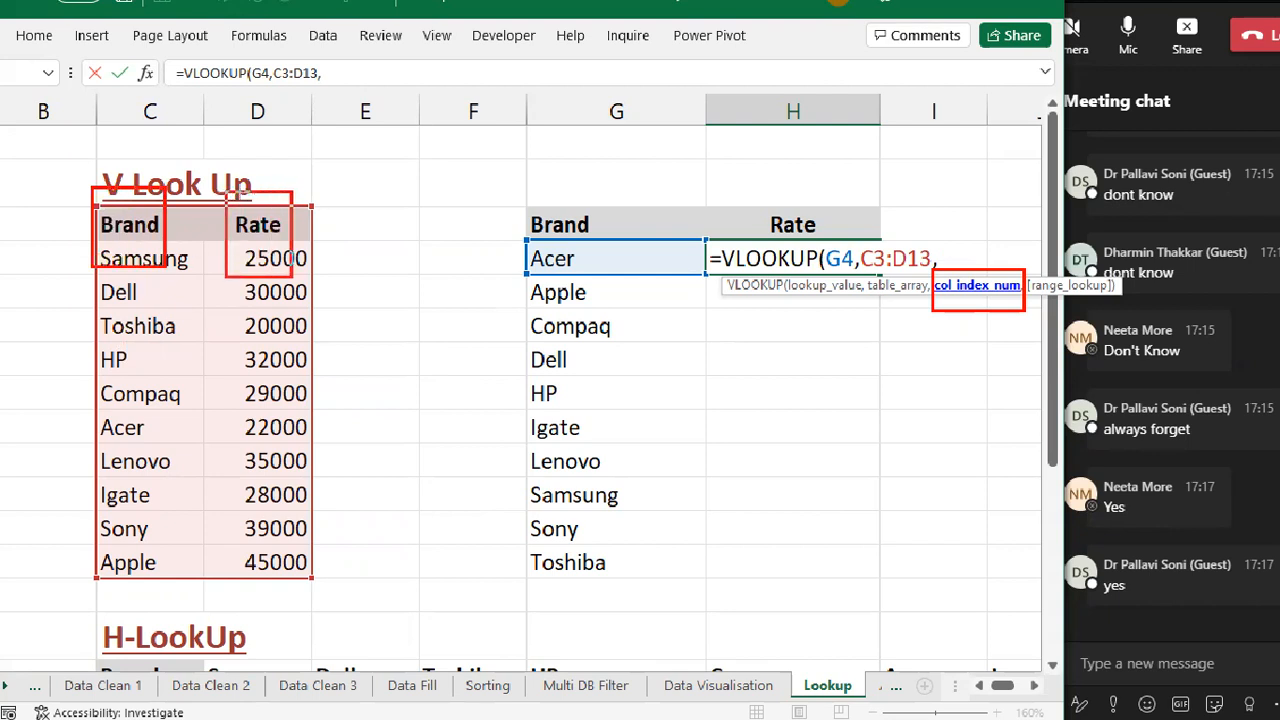
left_click(123, 143)
type("1")
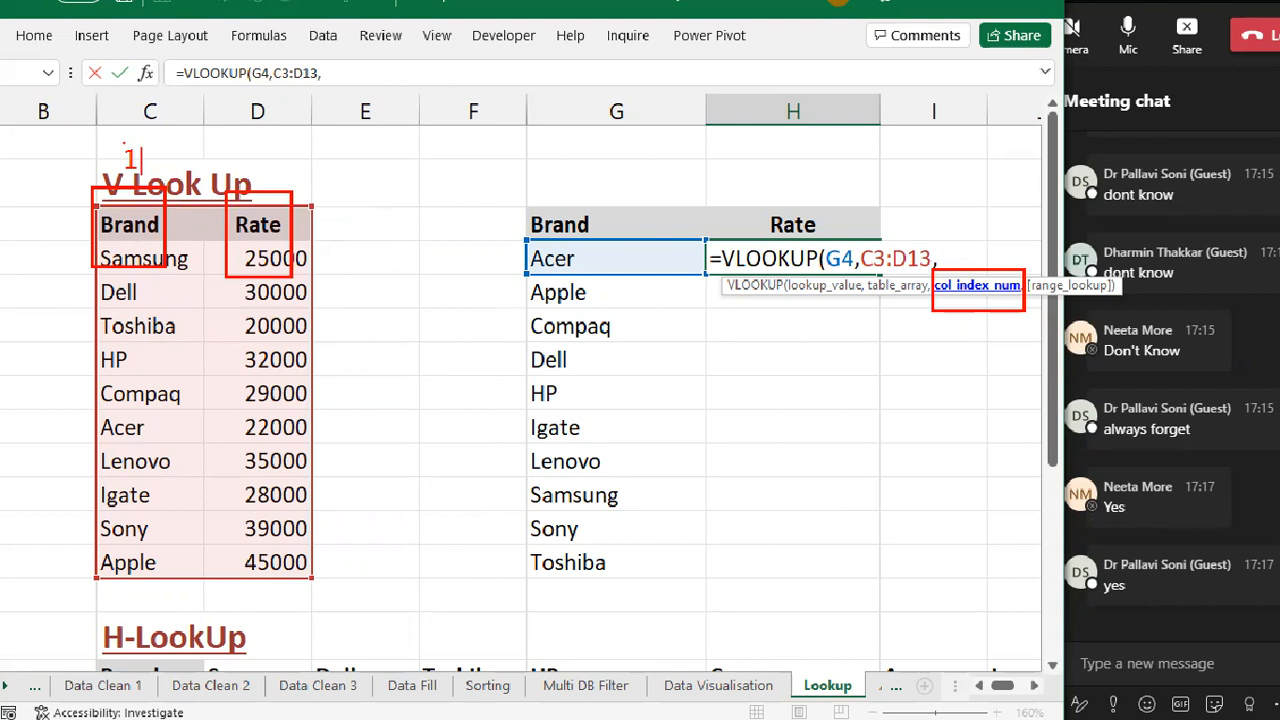
left_click(224, 157)
type("2")
left_click_drag(497, 185, 655, 492)
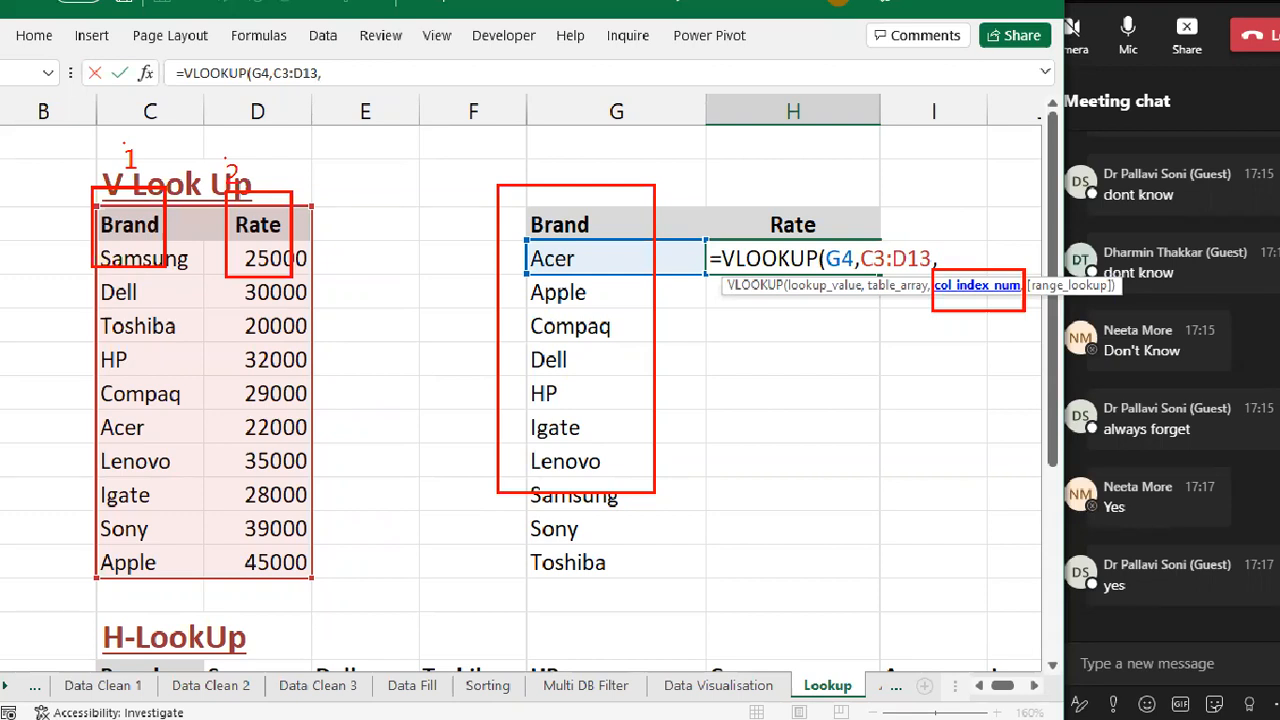
mouse_move(216, 134)
left_mouse_down()
mouse_move(340, 546)
mouse_move(345, 628)
left_mouse_up()
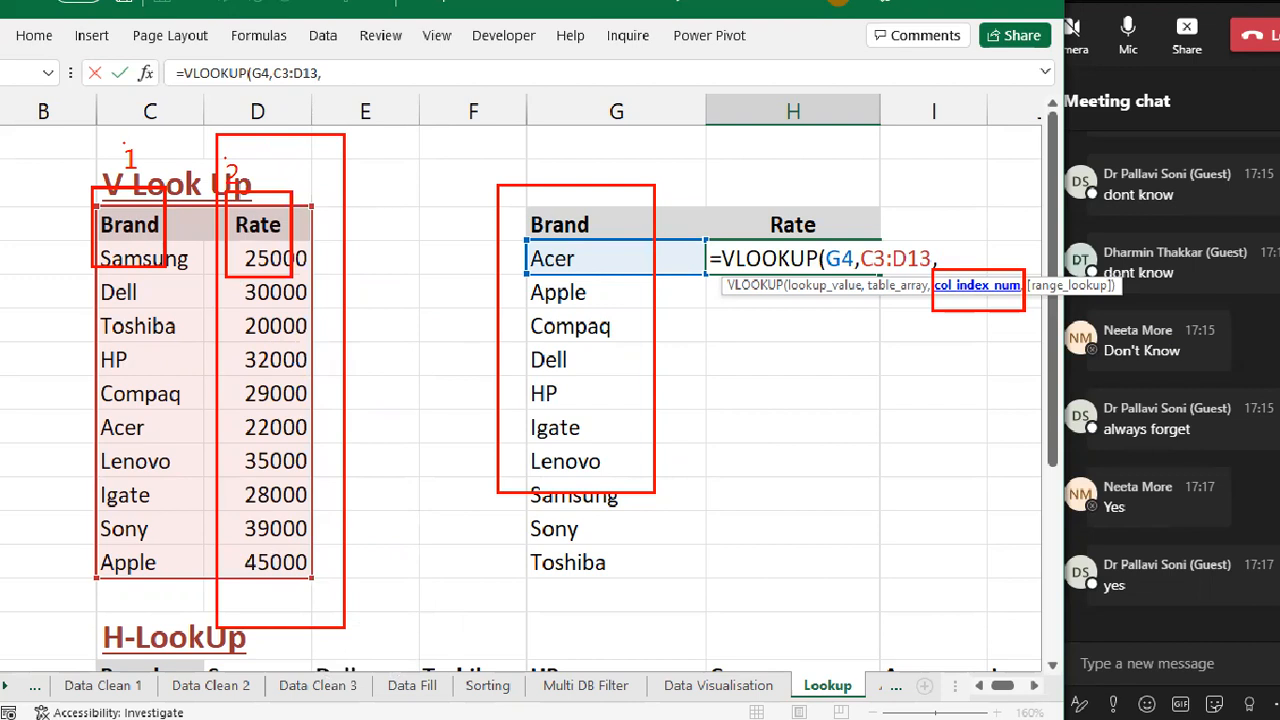
key("Escape")
type("2")
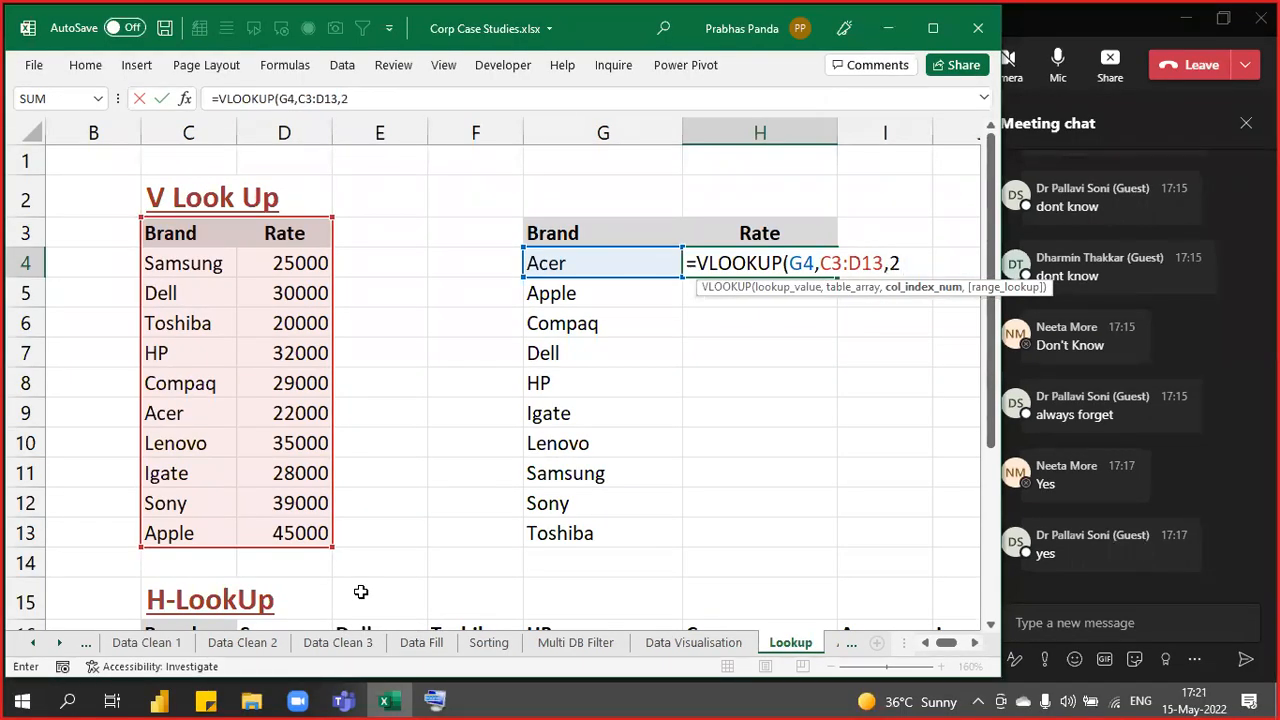
- Add 0 for exact match and close the bracket: =VLOOKUP(G4,C3:D13,2,0)
key("ctrl")
key("ctrl")
key("ctrl")
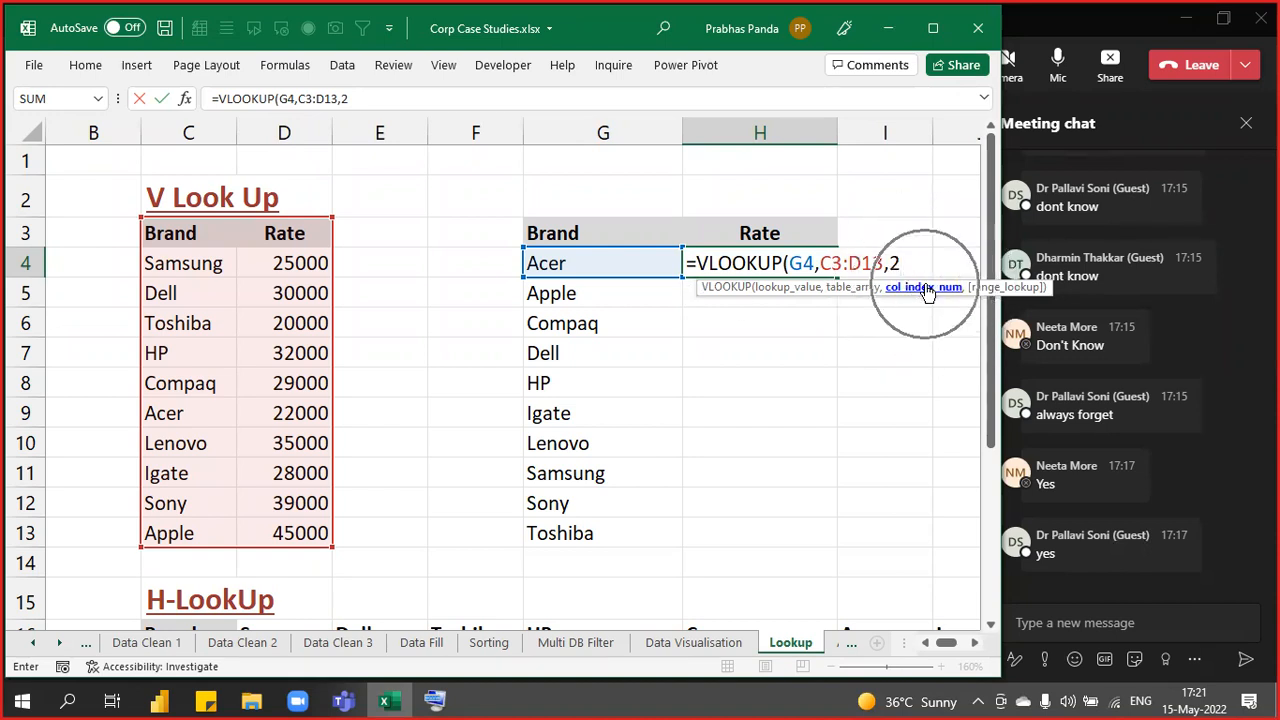
key("ctrl")
key("ctrl")
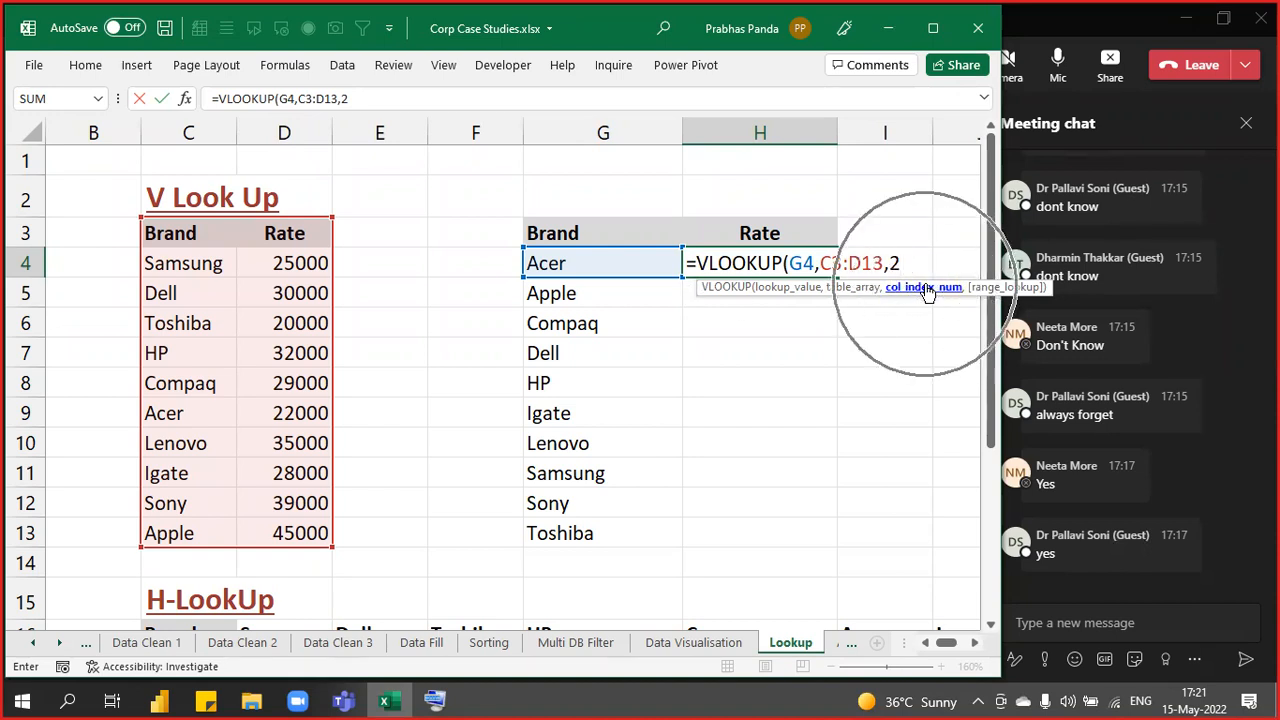
key("ctrl")
key("ctrl")
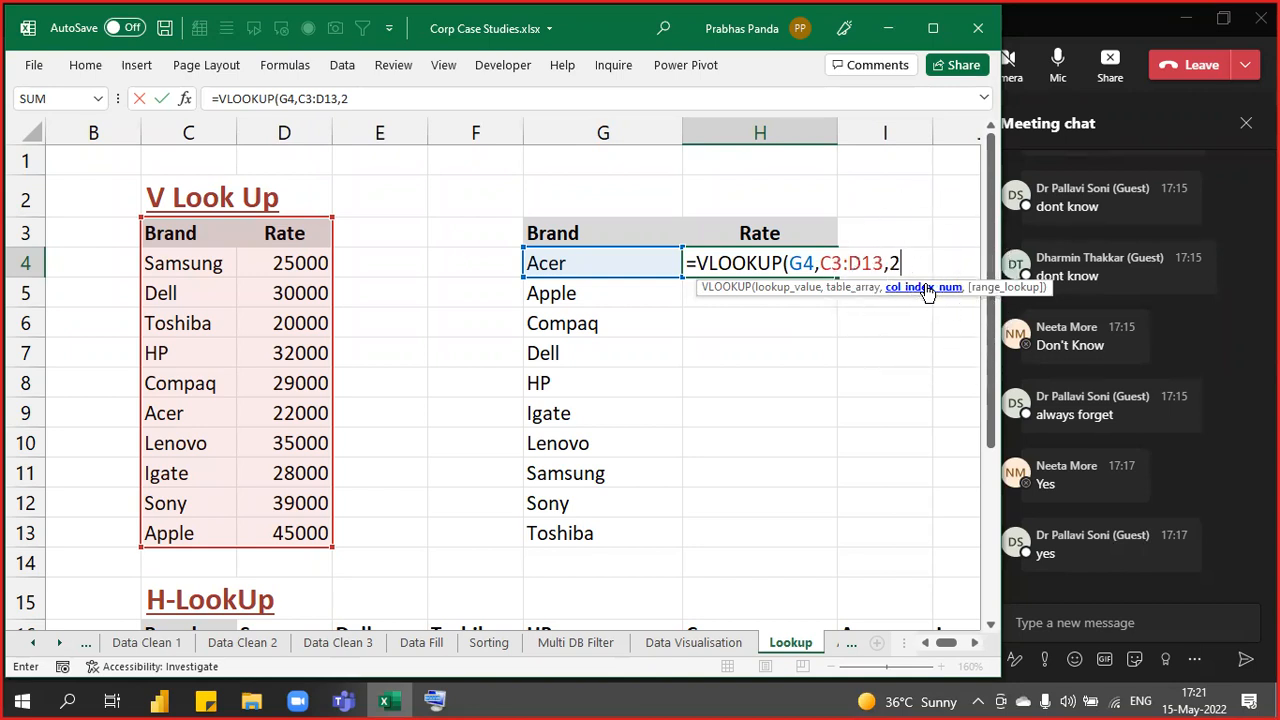
key("ctrl")
key("ctrl")
type(",")
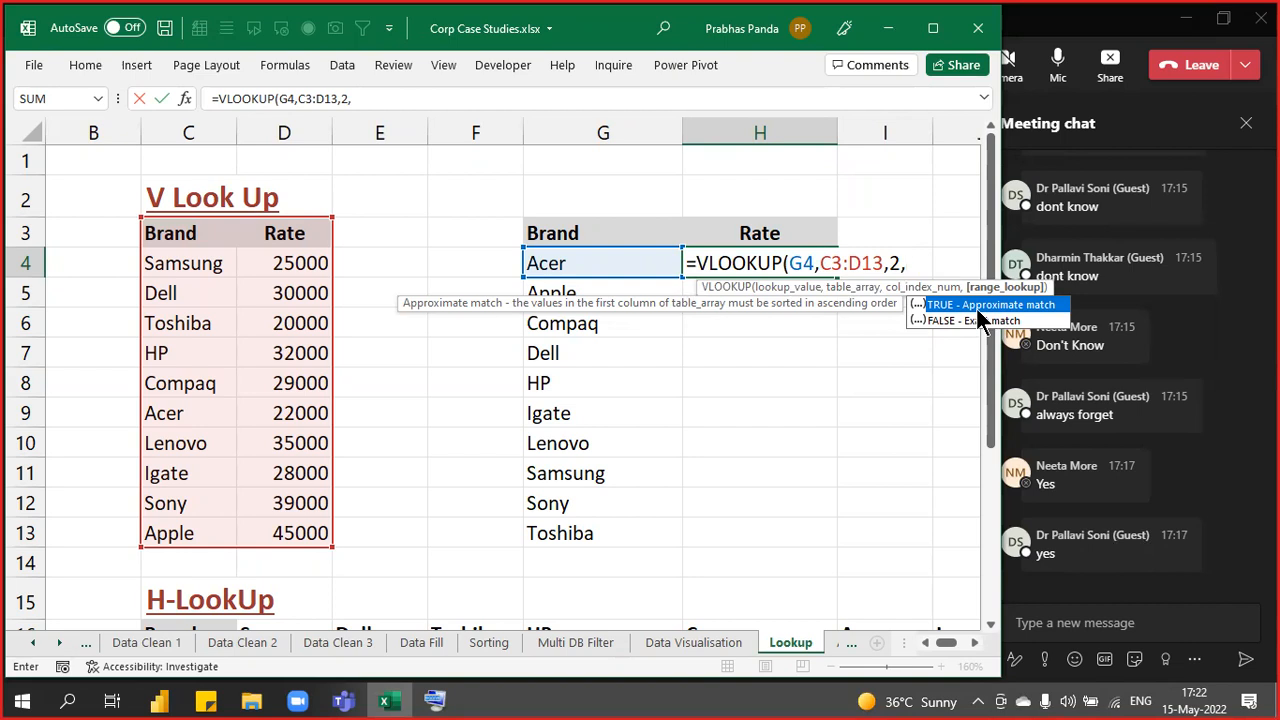
type("0)")
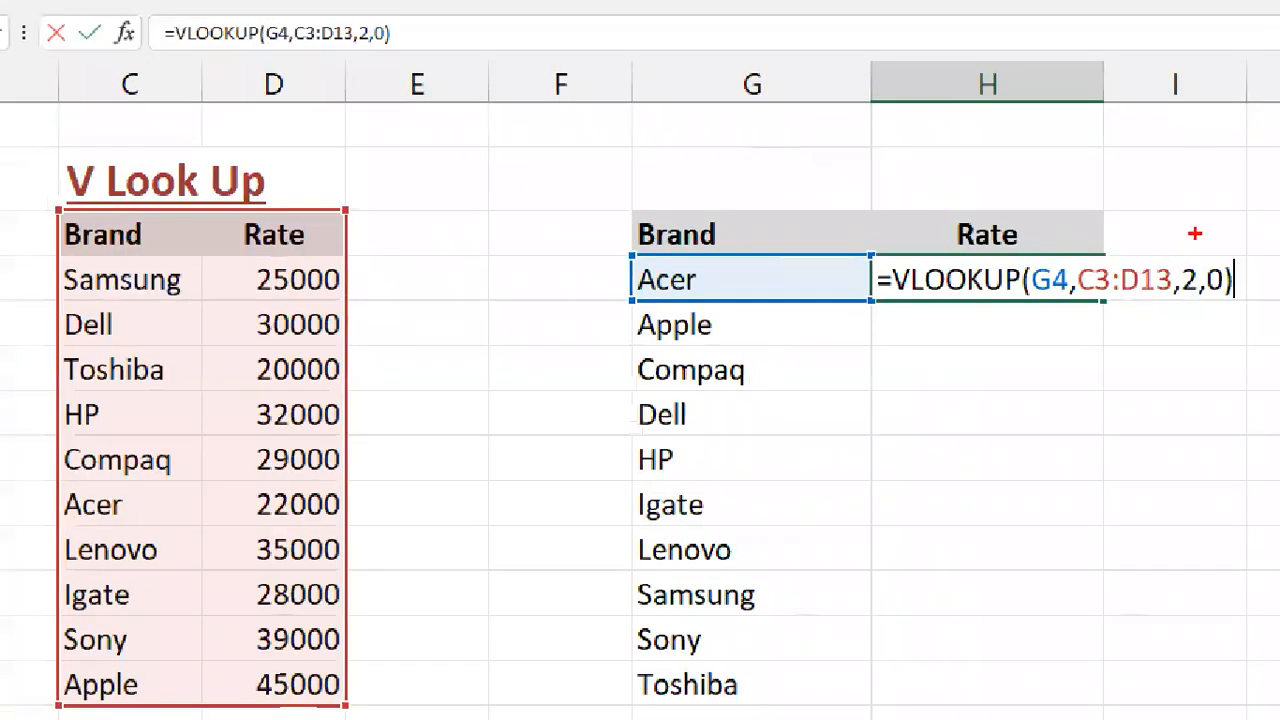
- Mark and link the two Acer entries, then commit H4's formula to return 22000
left_click_drag(1194, 233, 1249, 318)
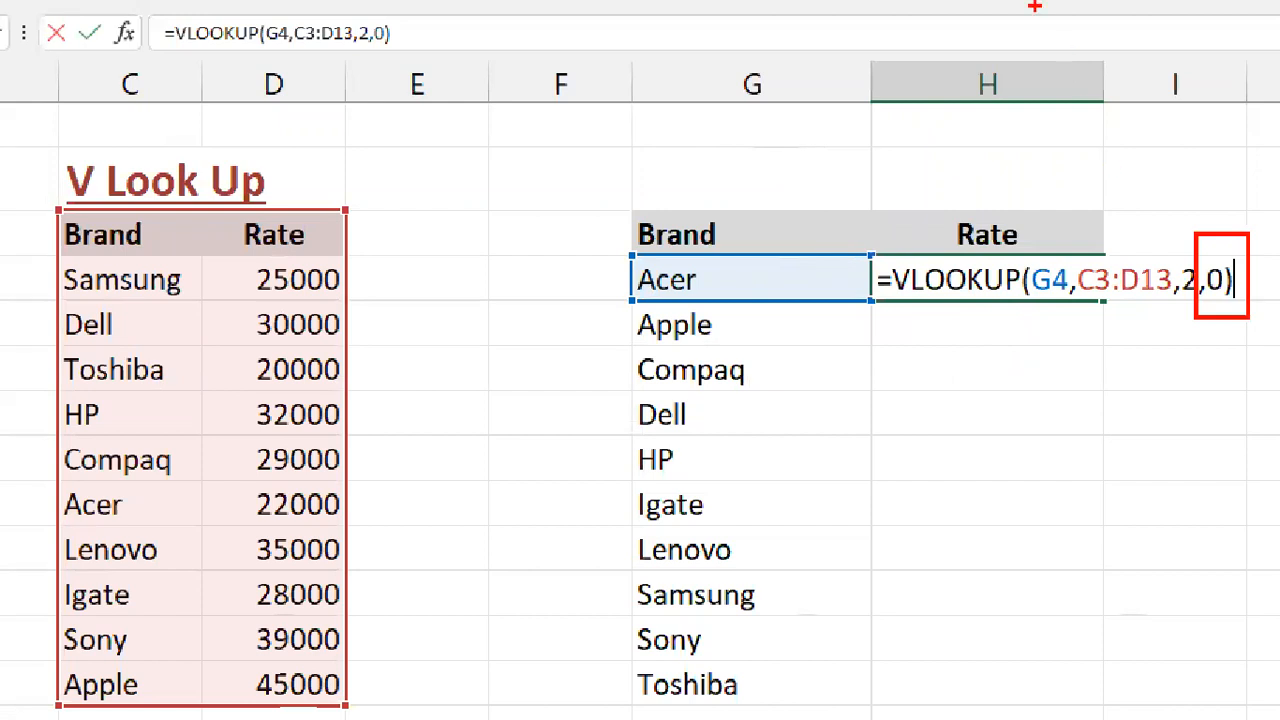
mouse_move(619, 249)
left_mouse_down()
mouse_move(686, 308)
mouse_move(731, 308)
left_mouse_up()
left_click(589, 283)
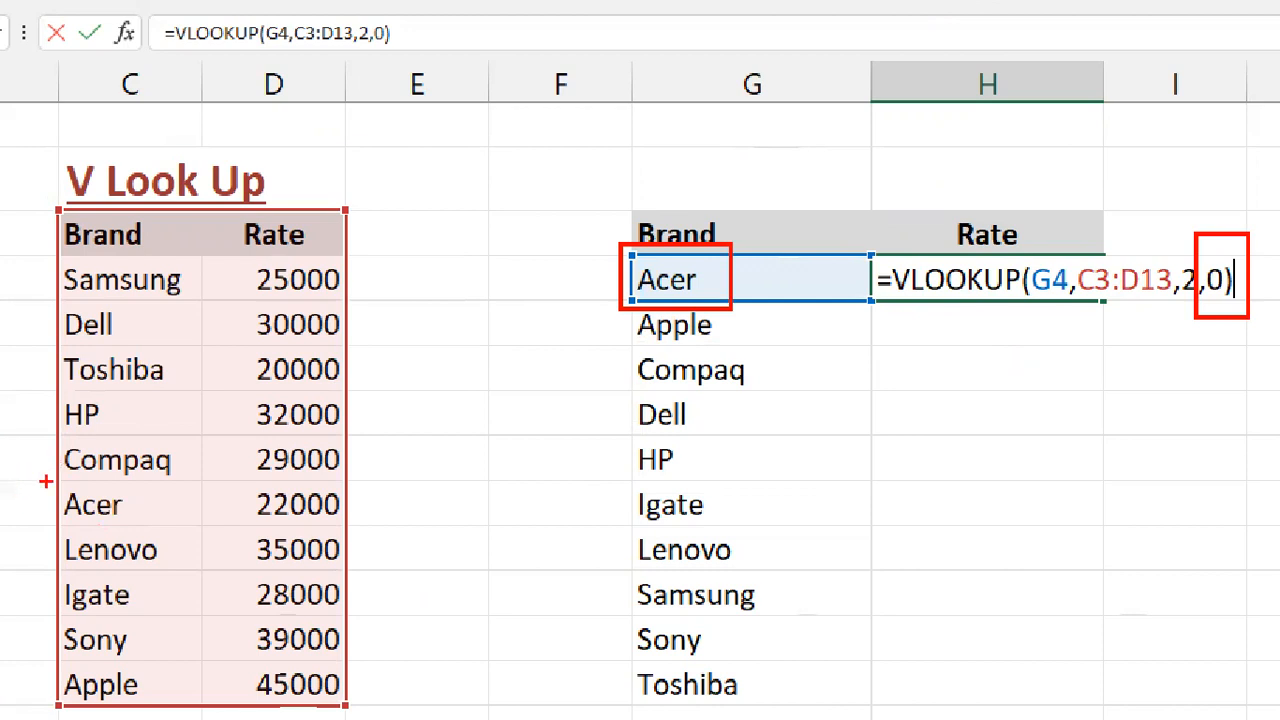
left_click_drag(35, 482, 180, 533)
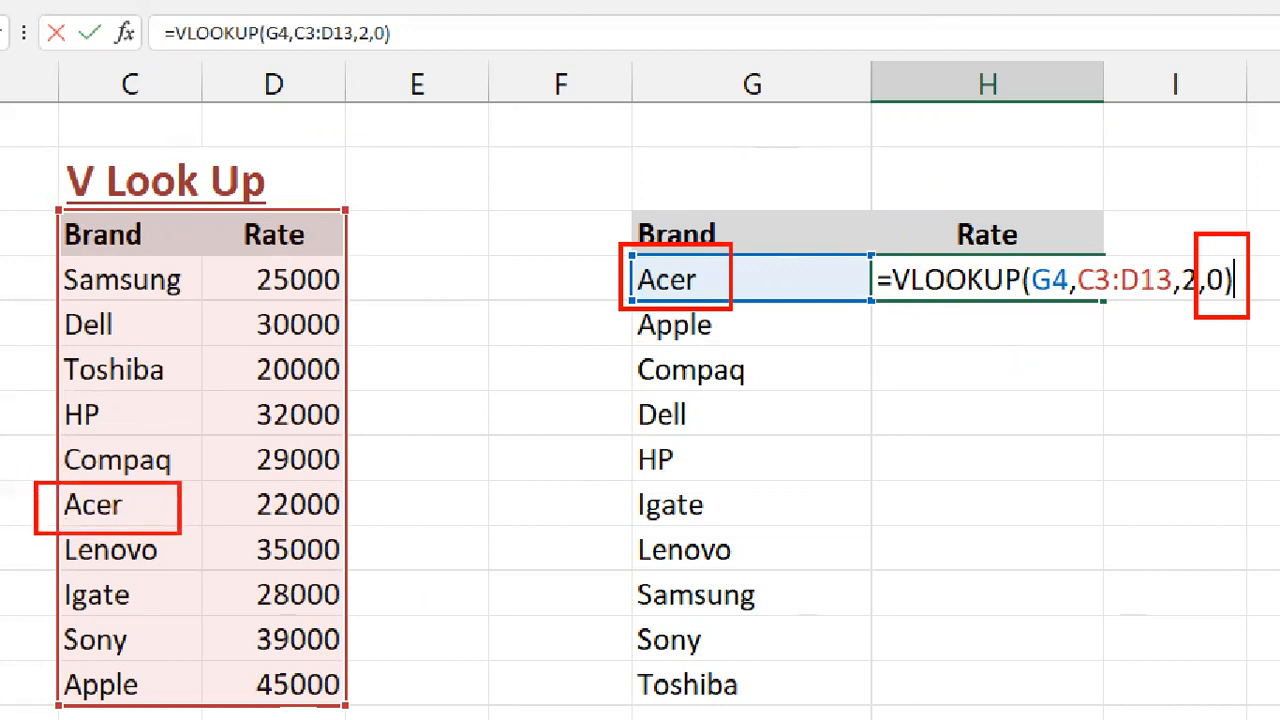
mouse_move(181, 487)
left_mouse_down()
mouse_move(541, 425)
mouse_move(655, 282)
mouse_move(620, 313)
left_mouse_up()
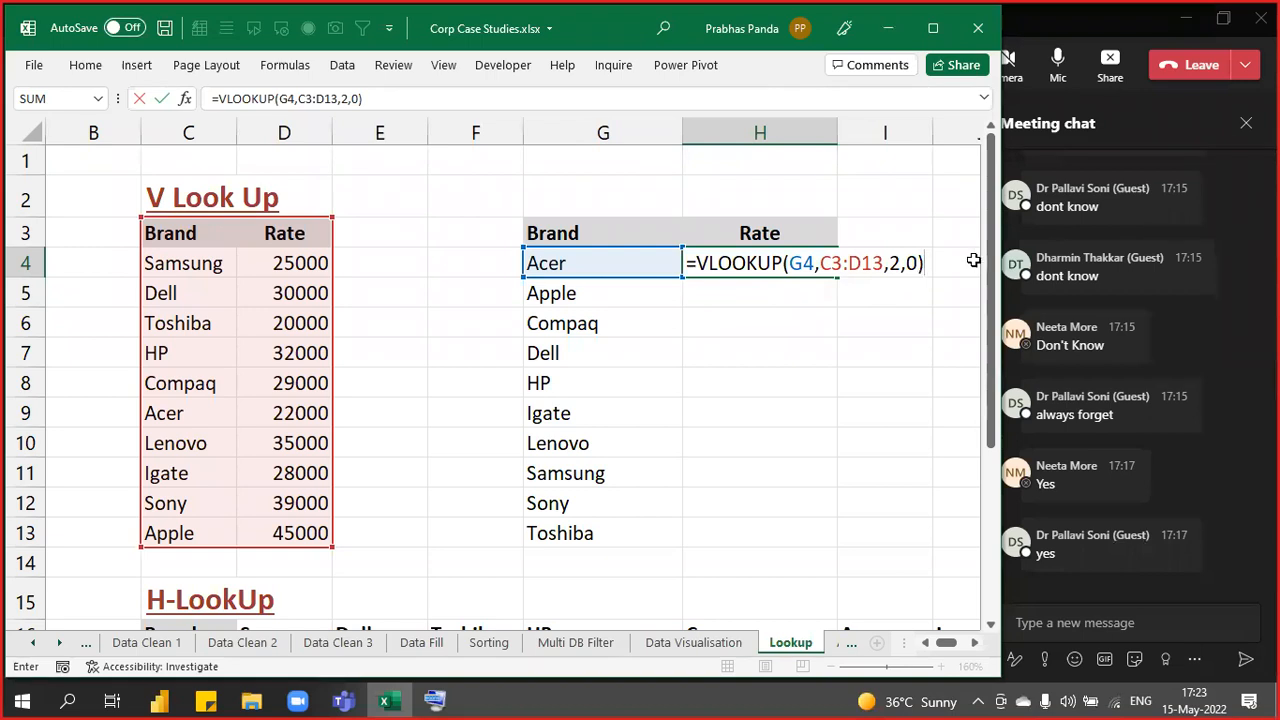
key("Return")
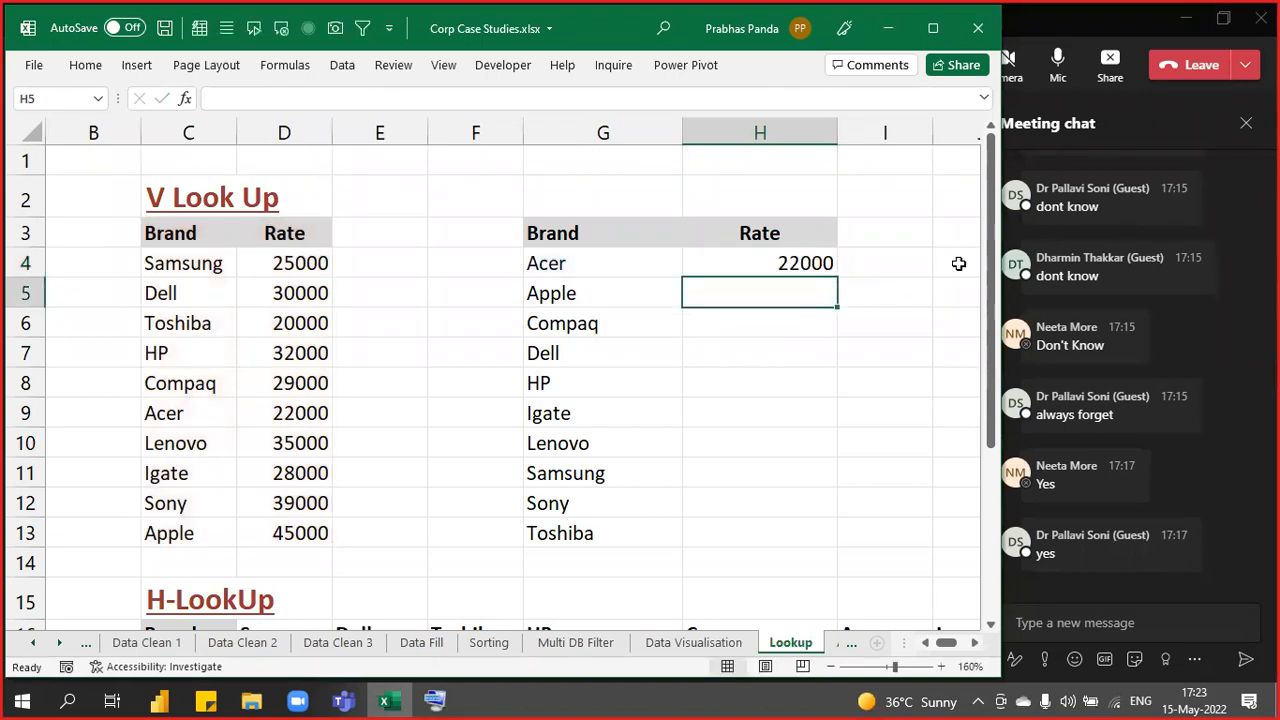
- Fill the lookup down H4:H13 and mark the Dell, Samsung and Toshiba #N/A results
key("Up")
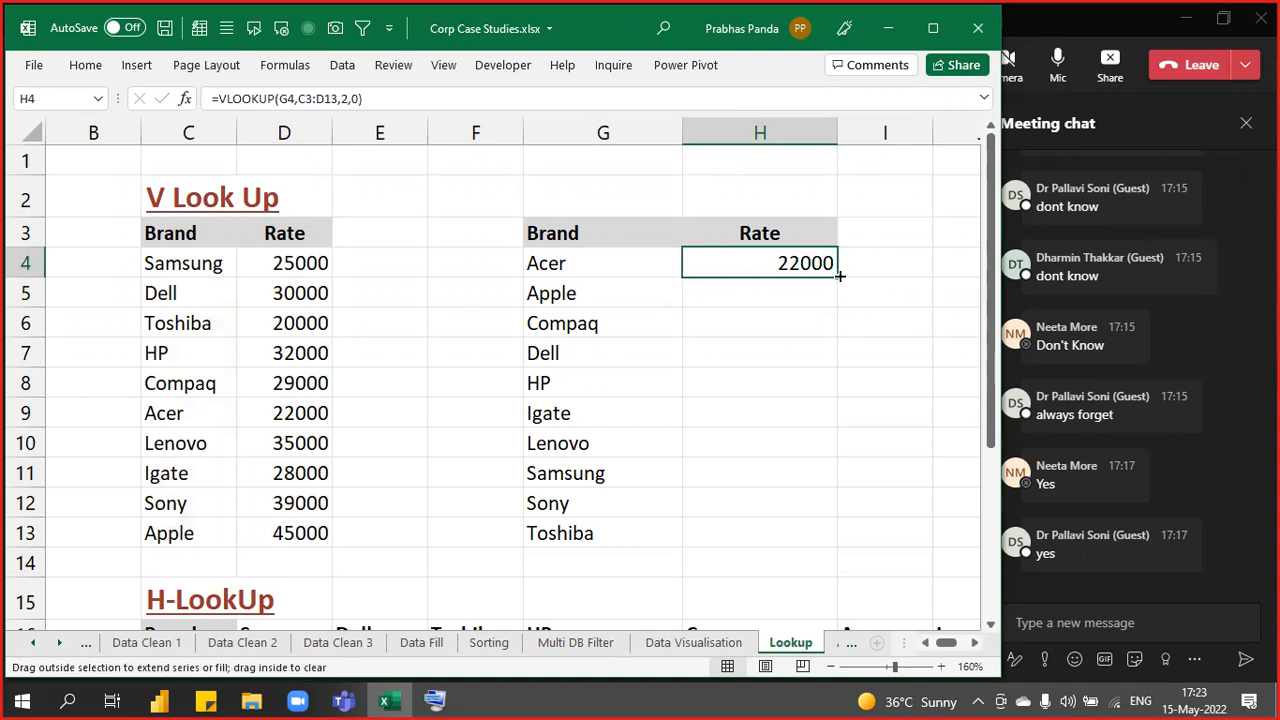
double_click(838, 279)
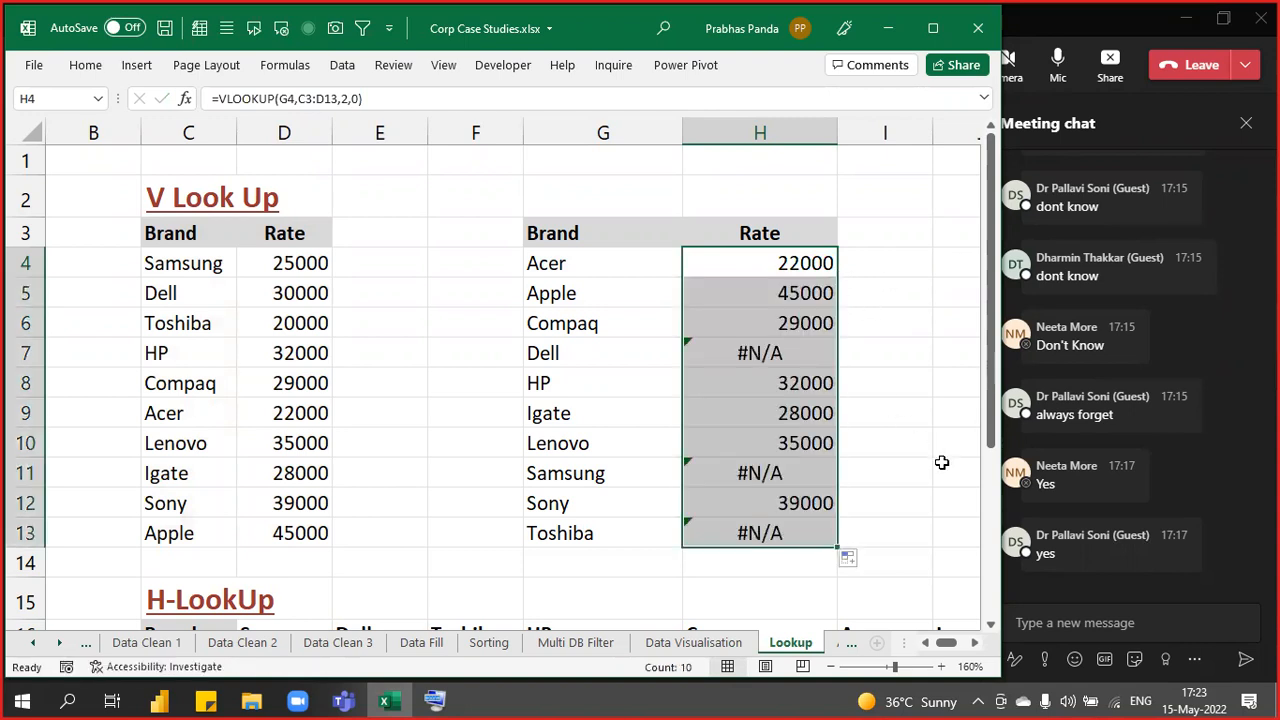
left_click(801, 365)
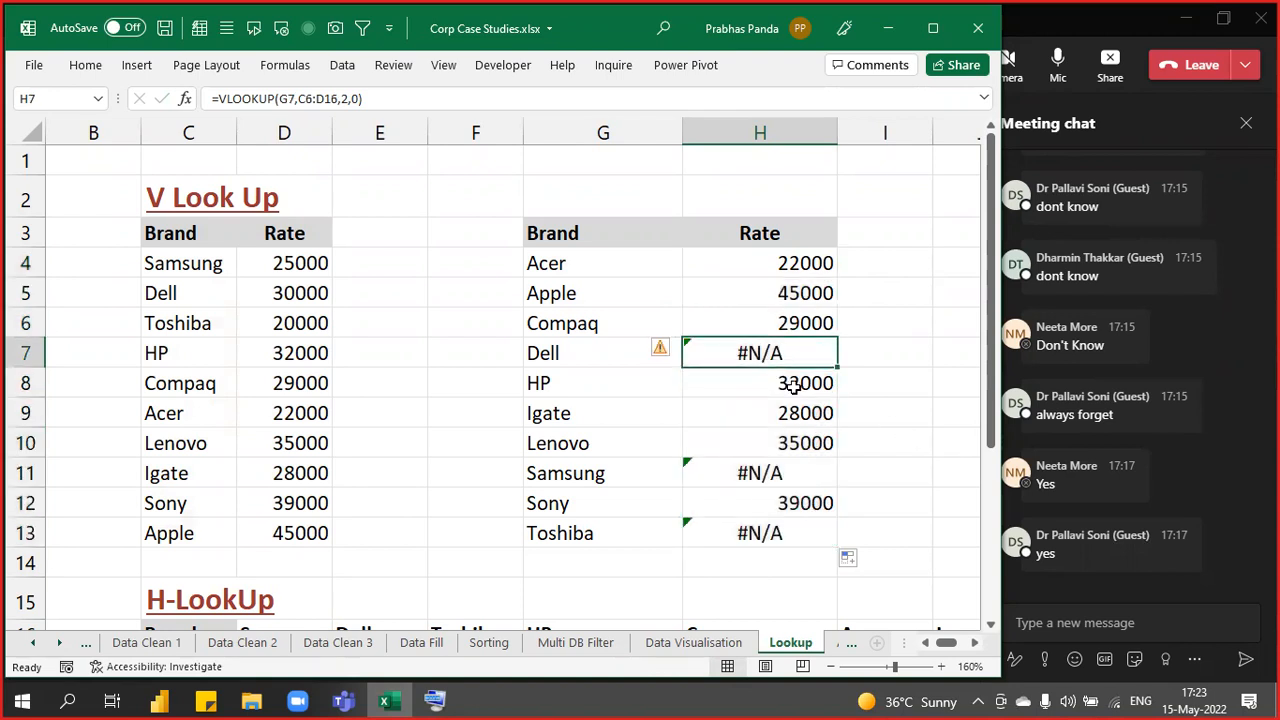
left_click(806, 468, "ctrl")
left_click(801, 537, "ctrl")
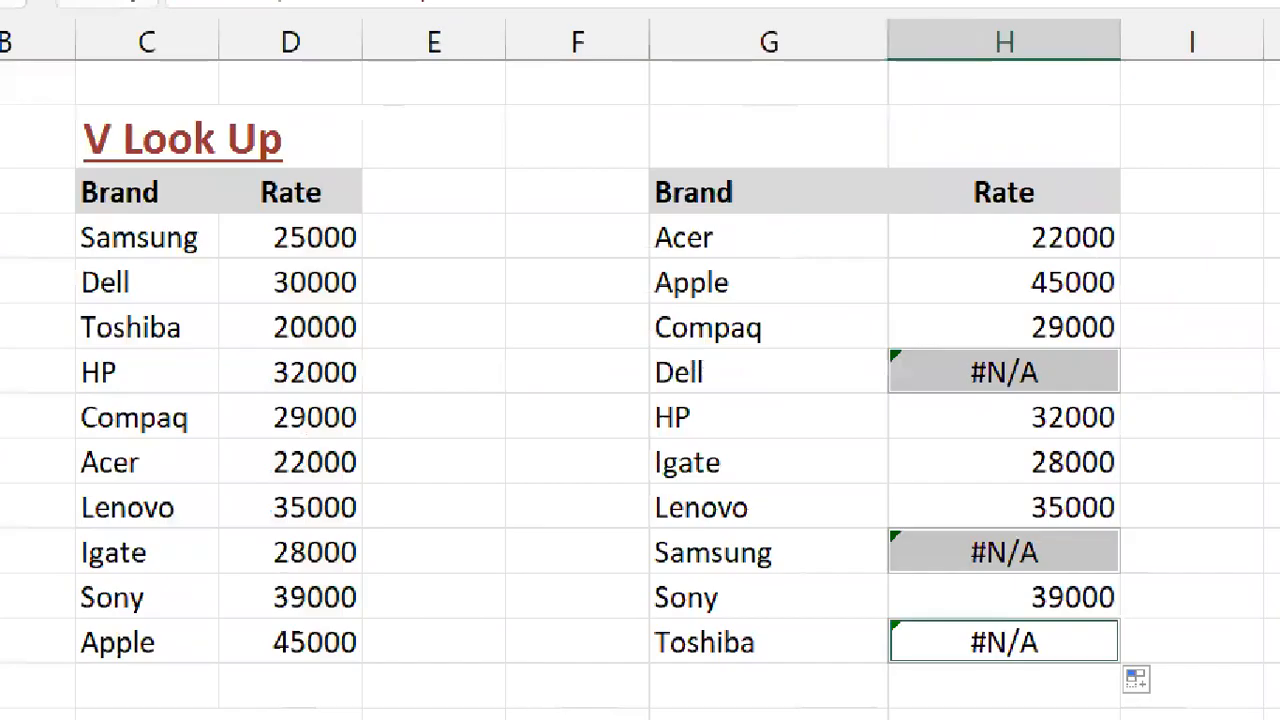
mouse_move(77, 209)
left_mouse_down()
mouse_move(103, 297)
mouse_move(298, 358)
mouse_move(363, 346)
left_mouse_up()
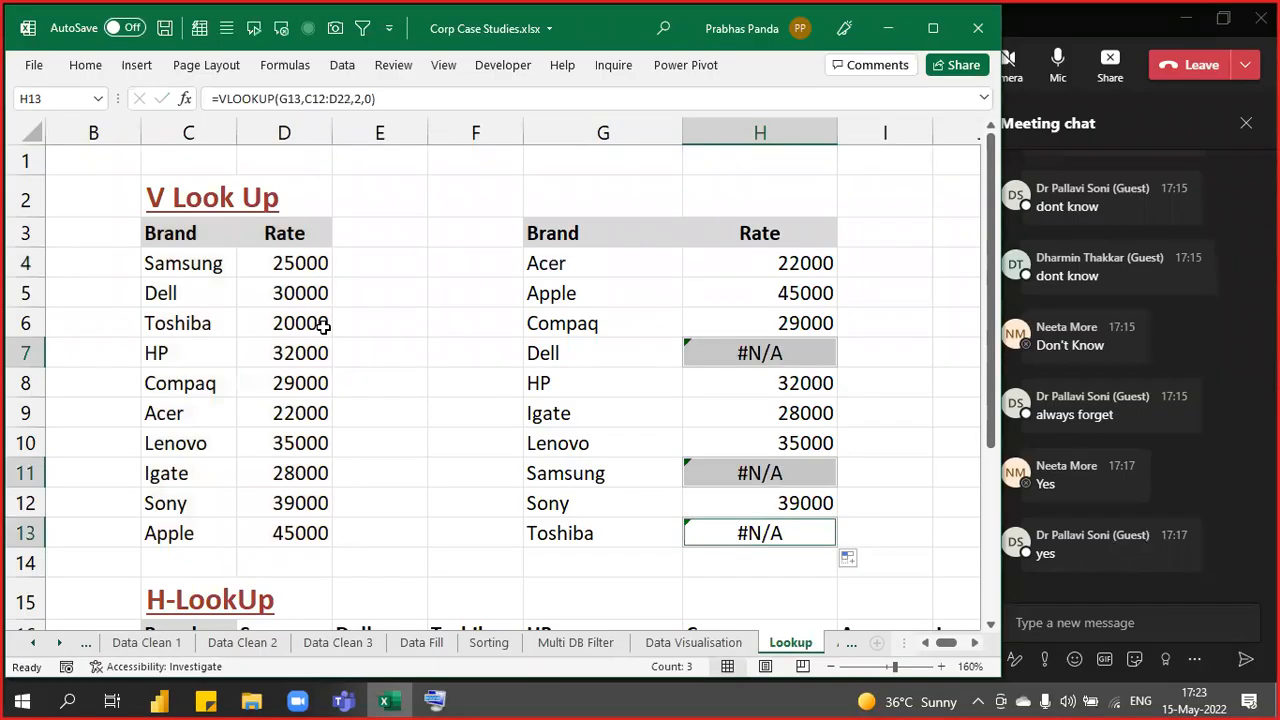
- Inspect Dell's shifted table range, then select H4:H13 and edit the first formula
left_click(758, 353)
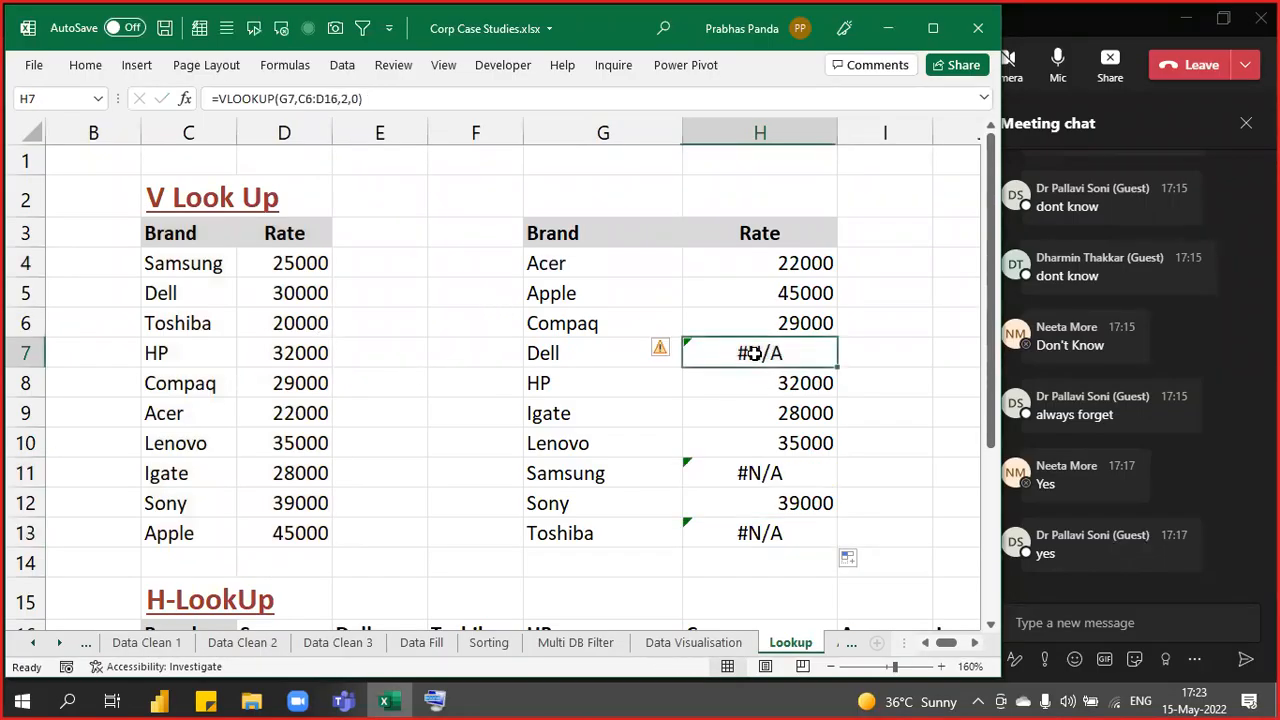
key("F2")
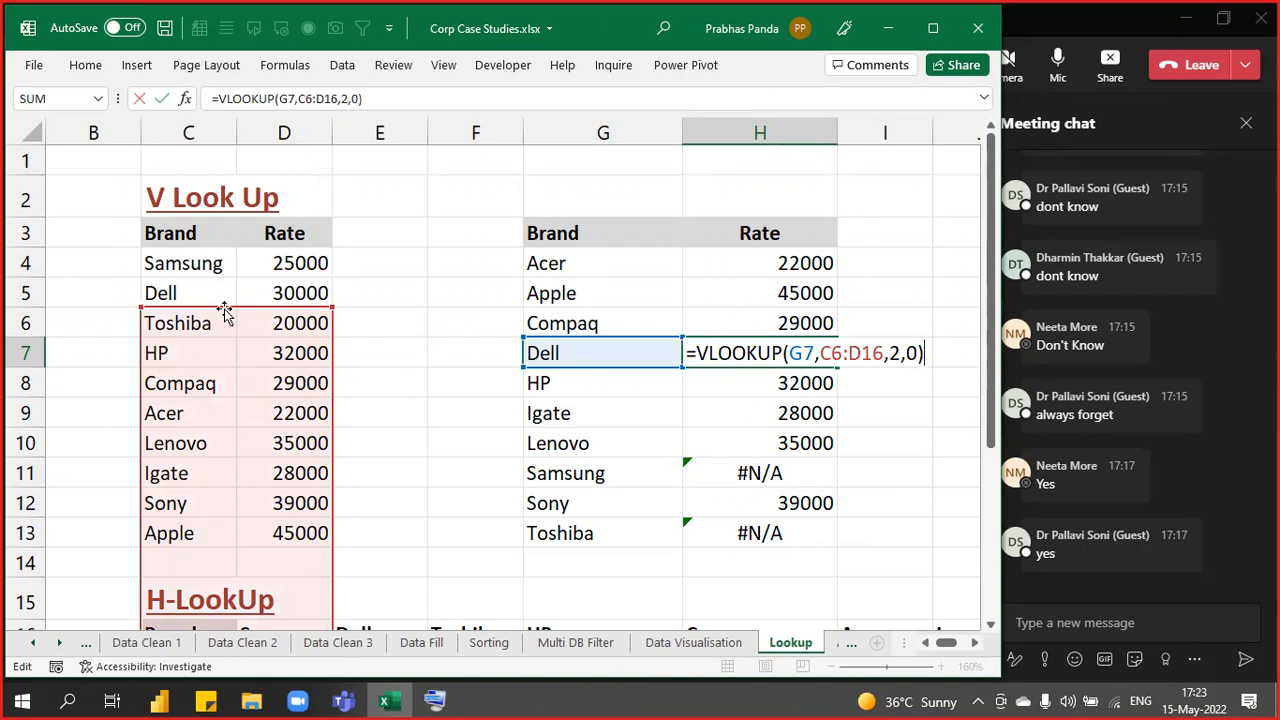
key("ctrl")
key("ctrl")
key("ctrl")
key("ctrl")
key("ctrl")
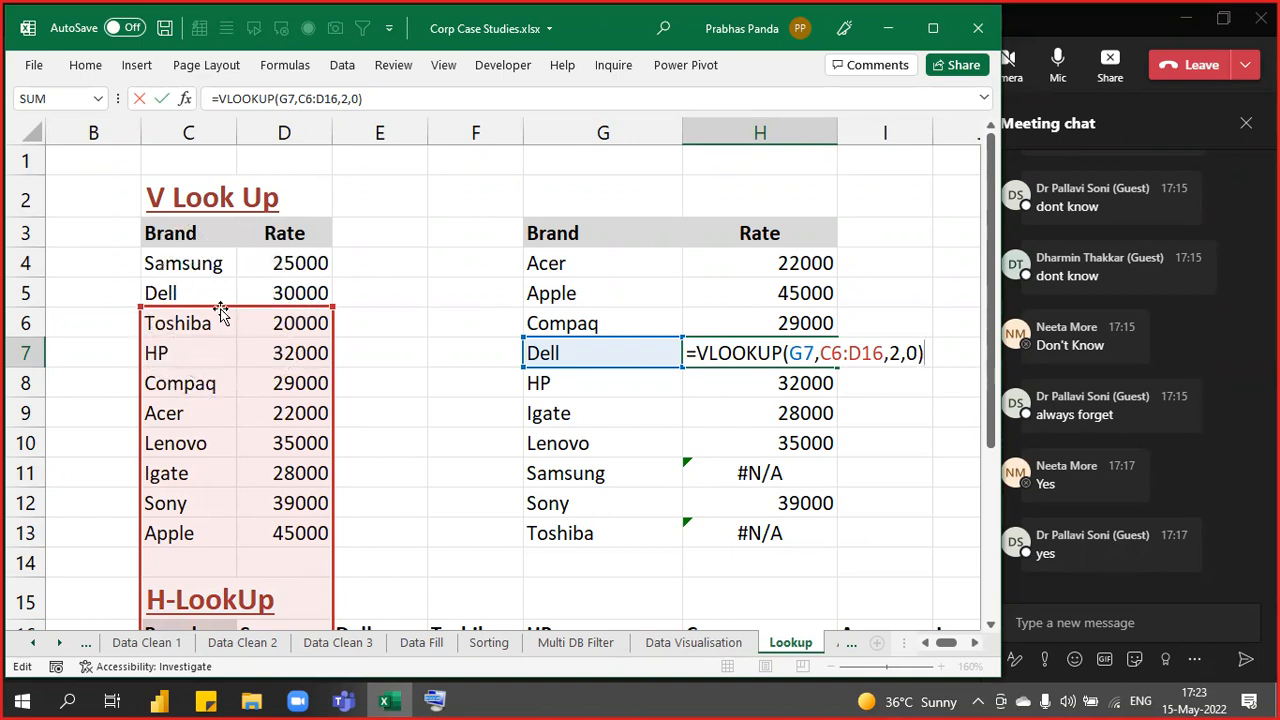
key("ctrl")
key("ctrl")
key("ctrl")
key("ctrl")
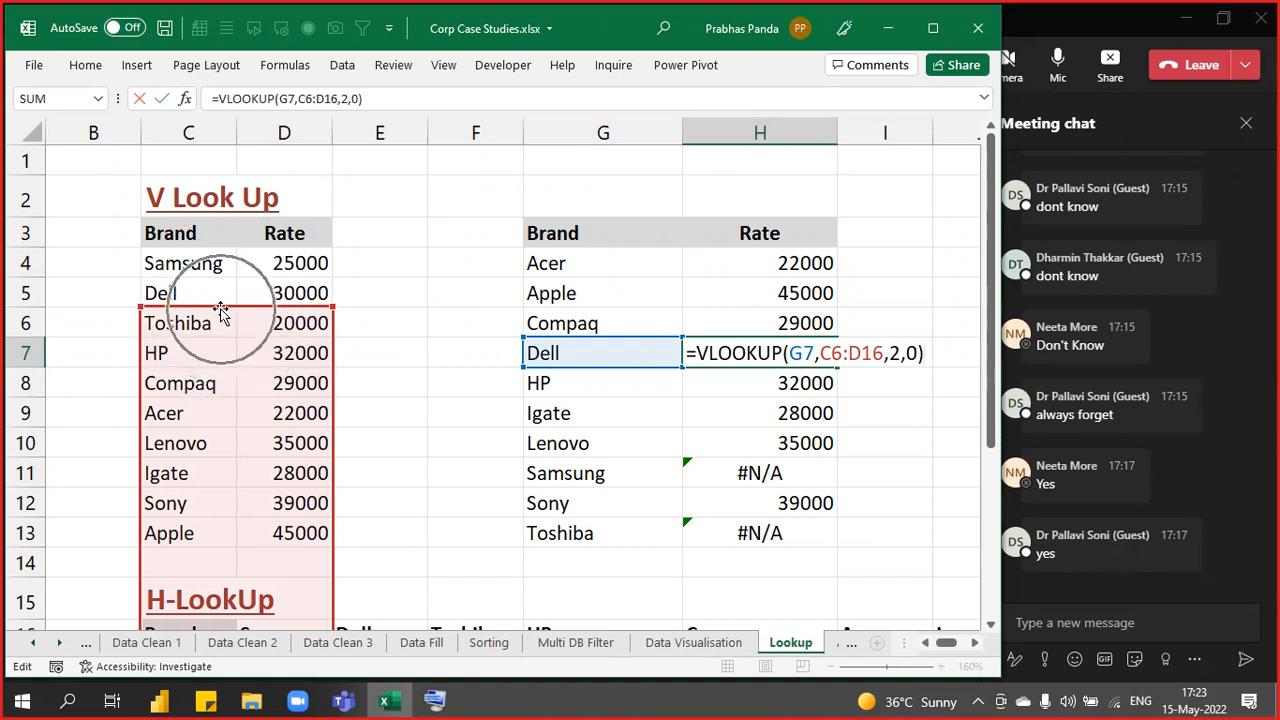
key("ctrl+Return")
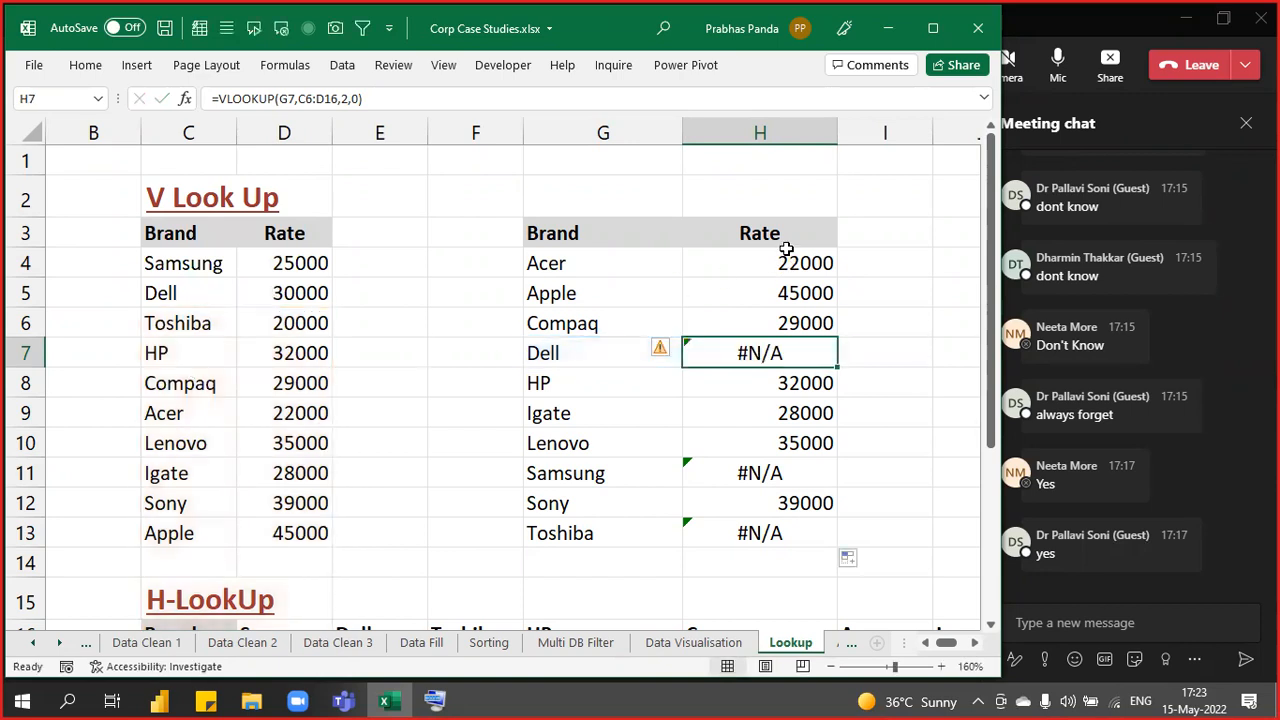
left_click_drag(786, 257, 791, 532)
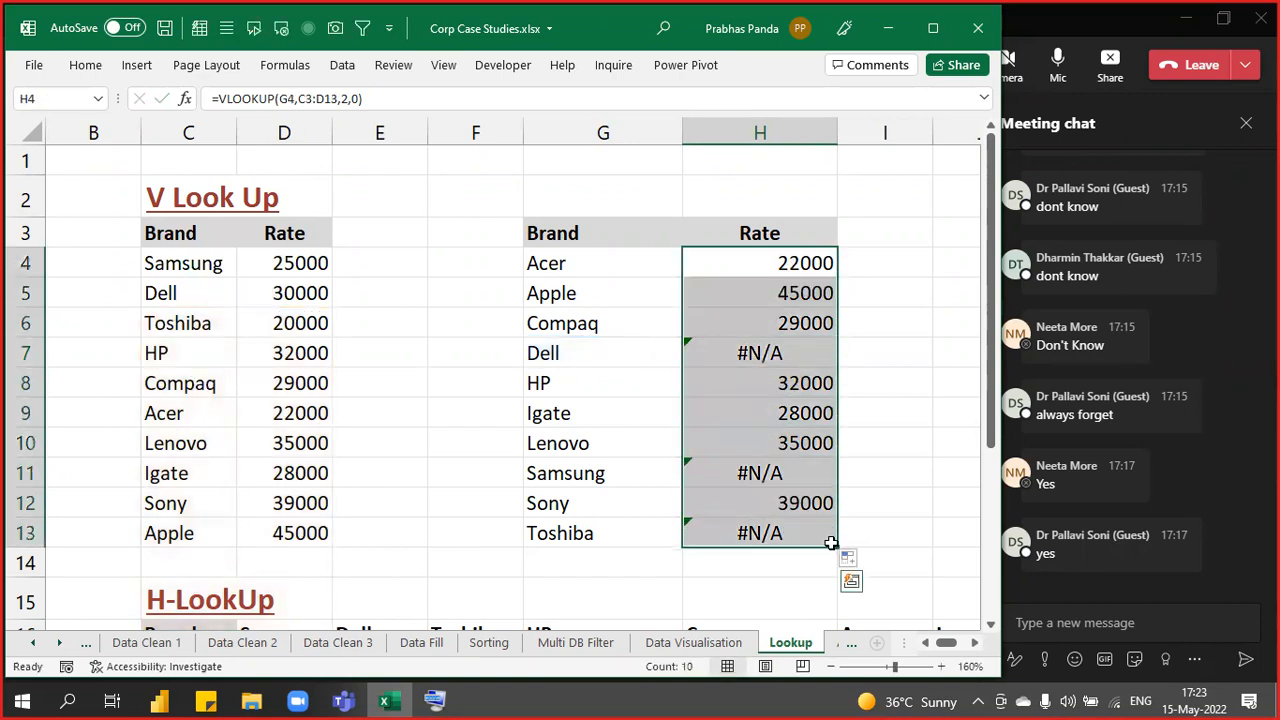
key("F2")
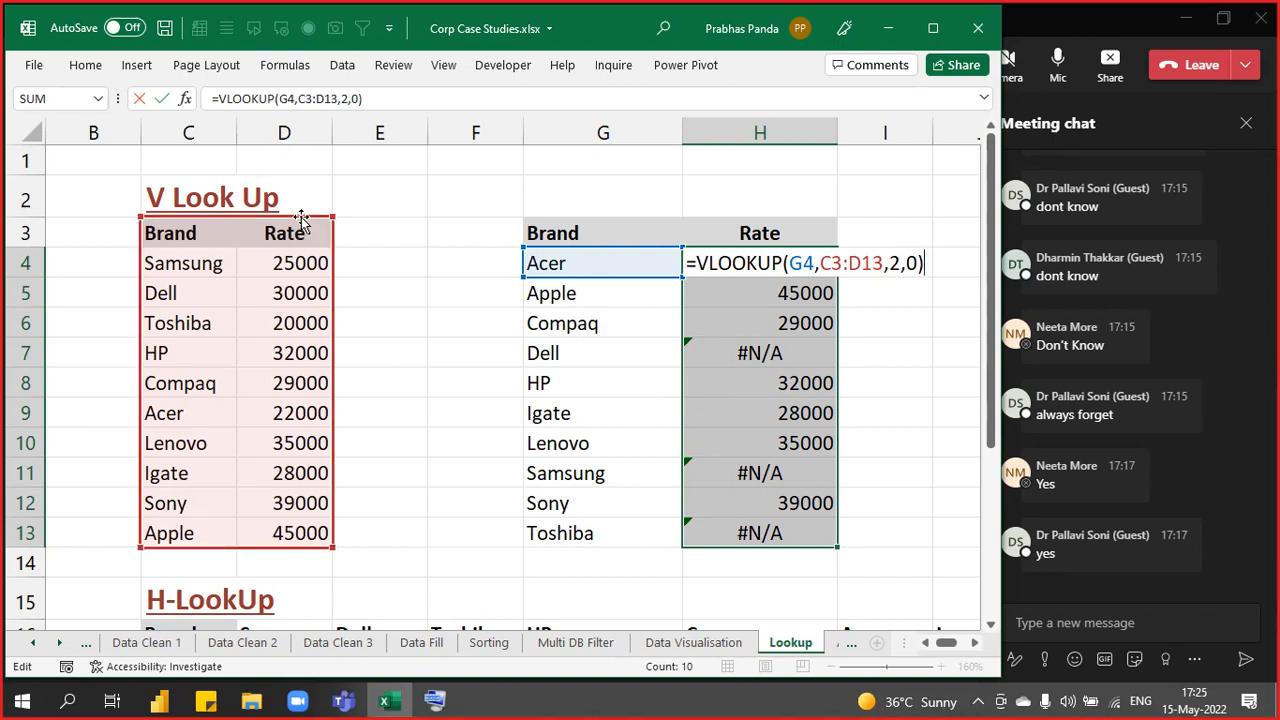
- Lock the table range as $C$3:$D$13 and apply the fixed formula to all of H4:H13
left_click_drag(821, 263, 884, 264)
key("F4")
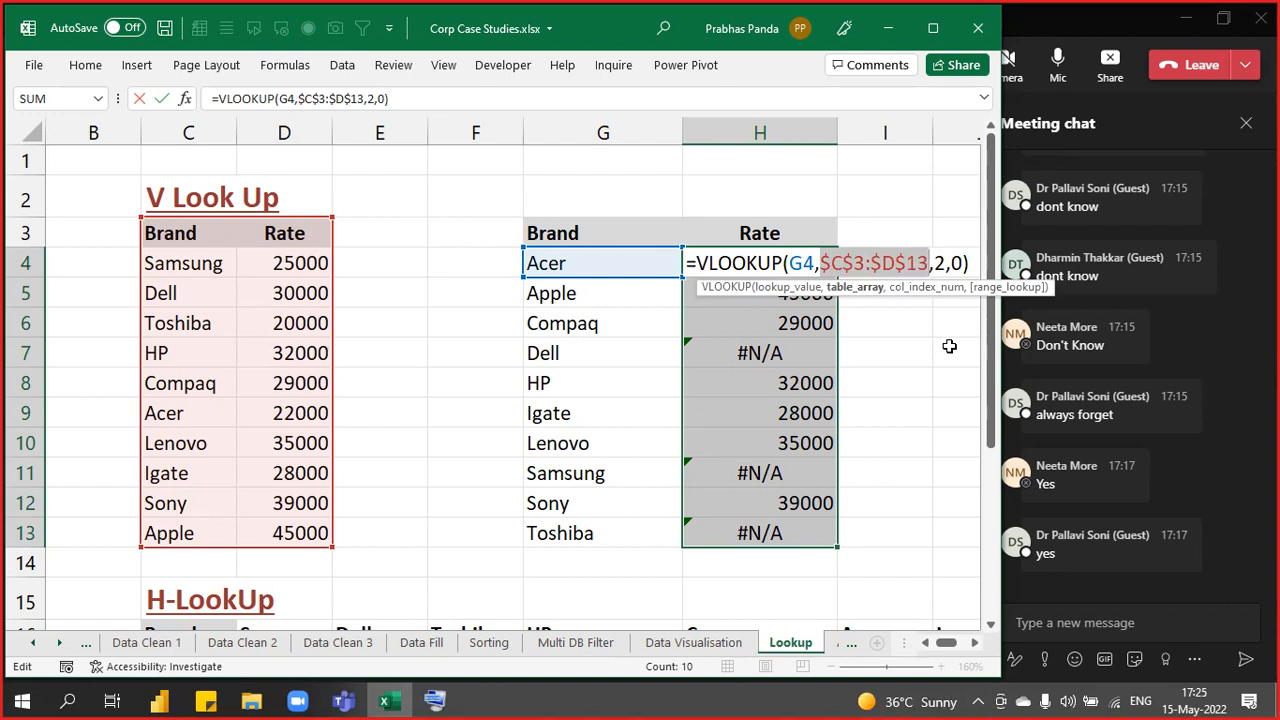
key("ctrl+Return")
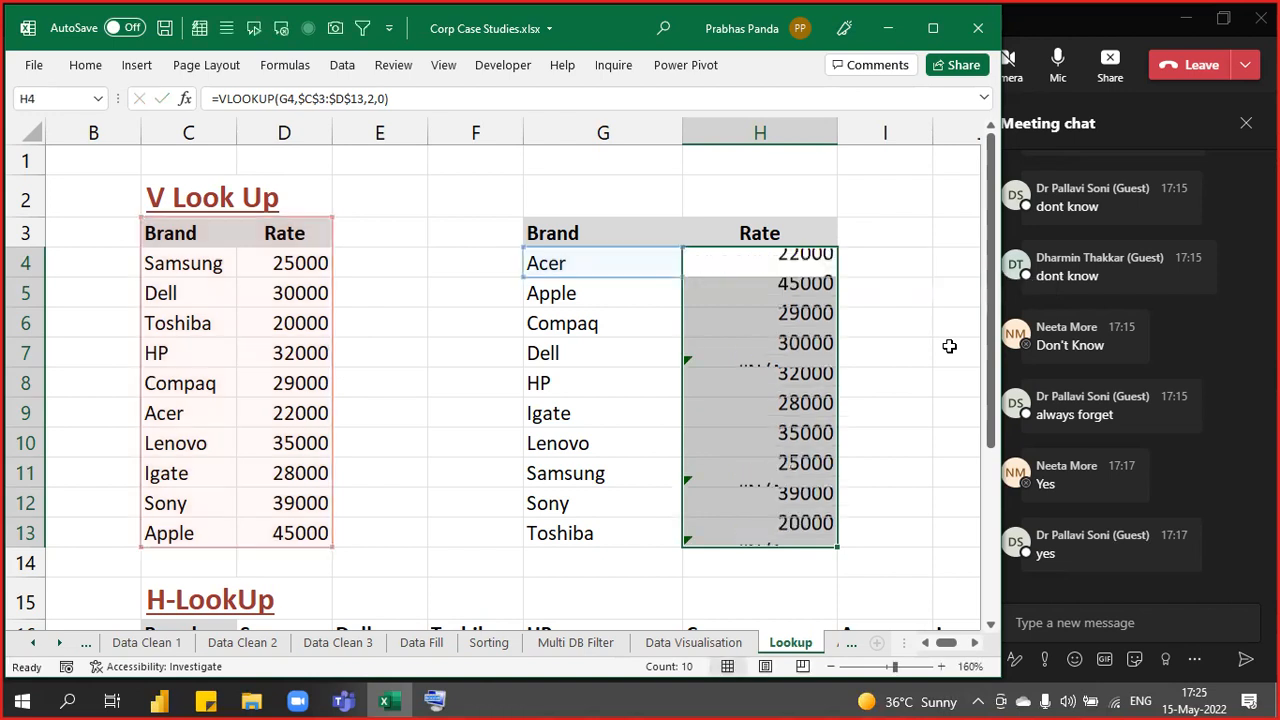
key("F2")
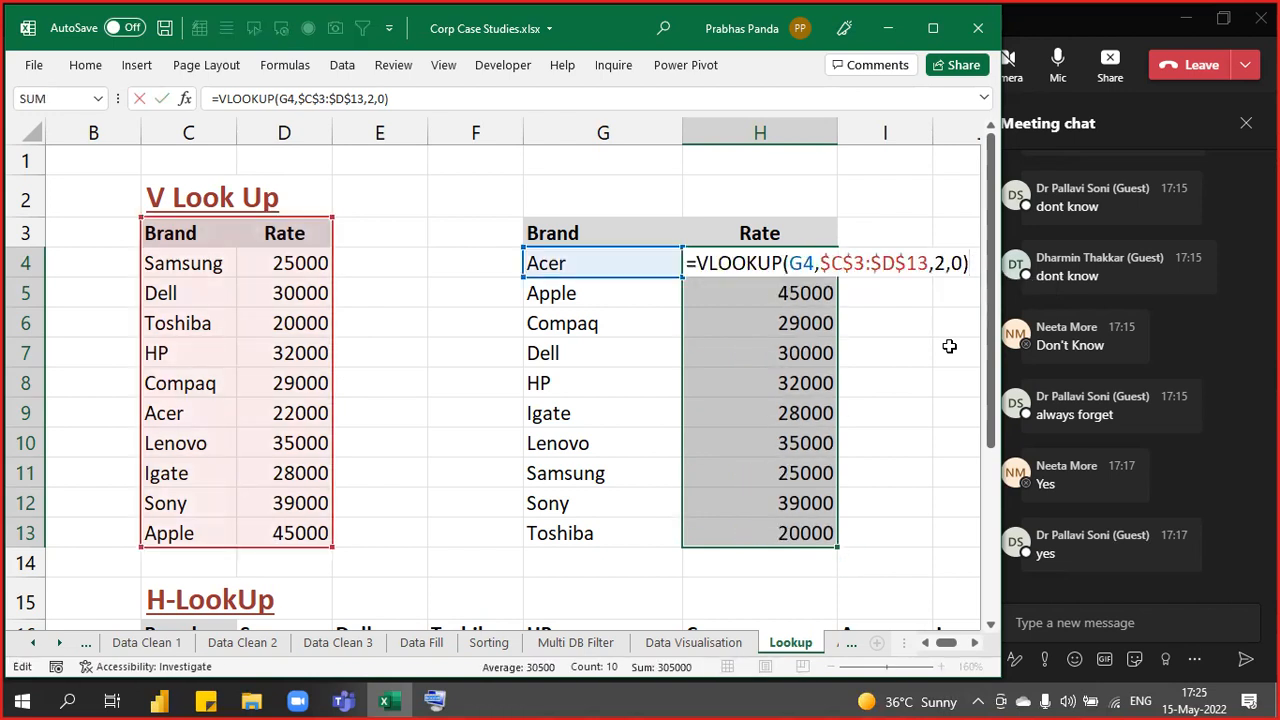
key("Escape")
- Paste the formula text into G2 as a label and fill G2:H2 orange
key("Up")
key("Up")
key("Left")
key("F2")
type("=VLOOKUP(G4,$C$3:$D$13,2,0)")
key("Return")
key("Up")
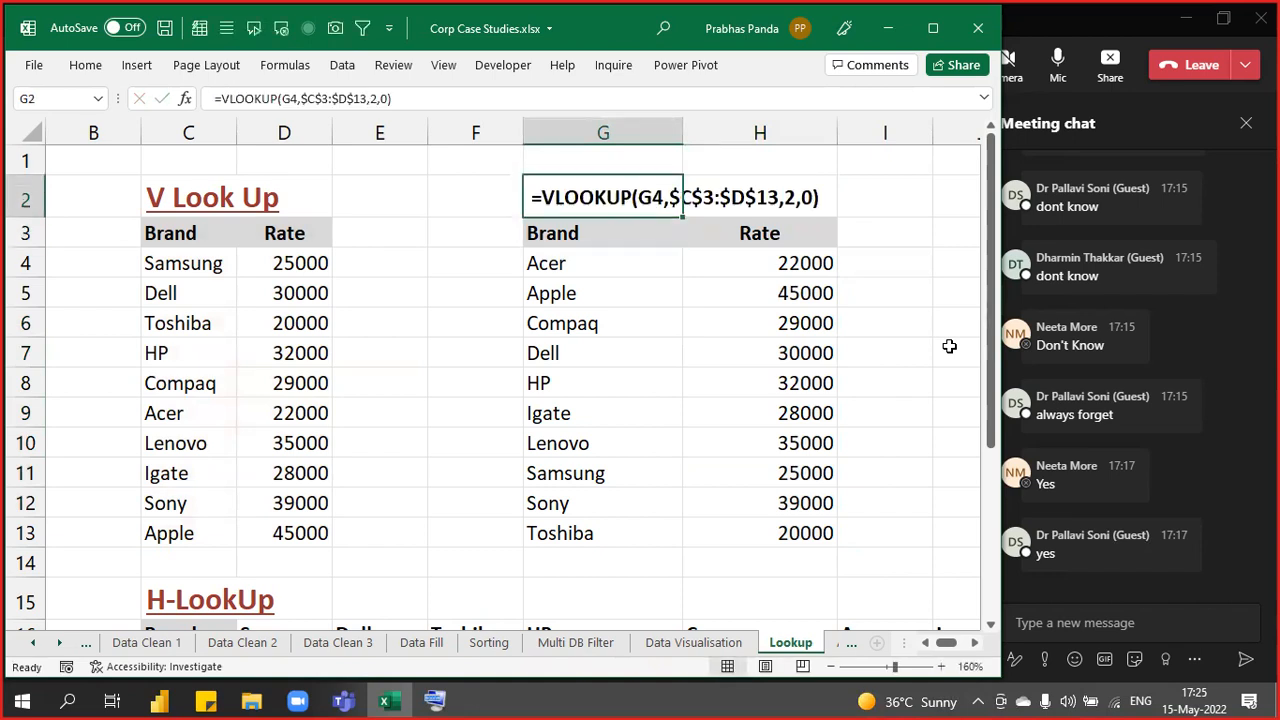
key("shift+Right")
key("ctrl+c")
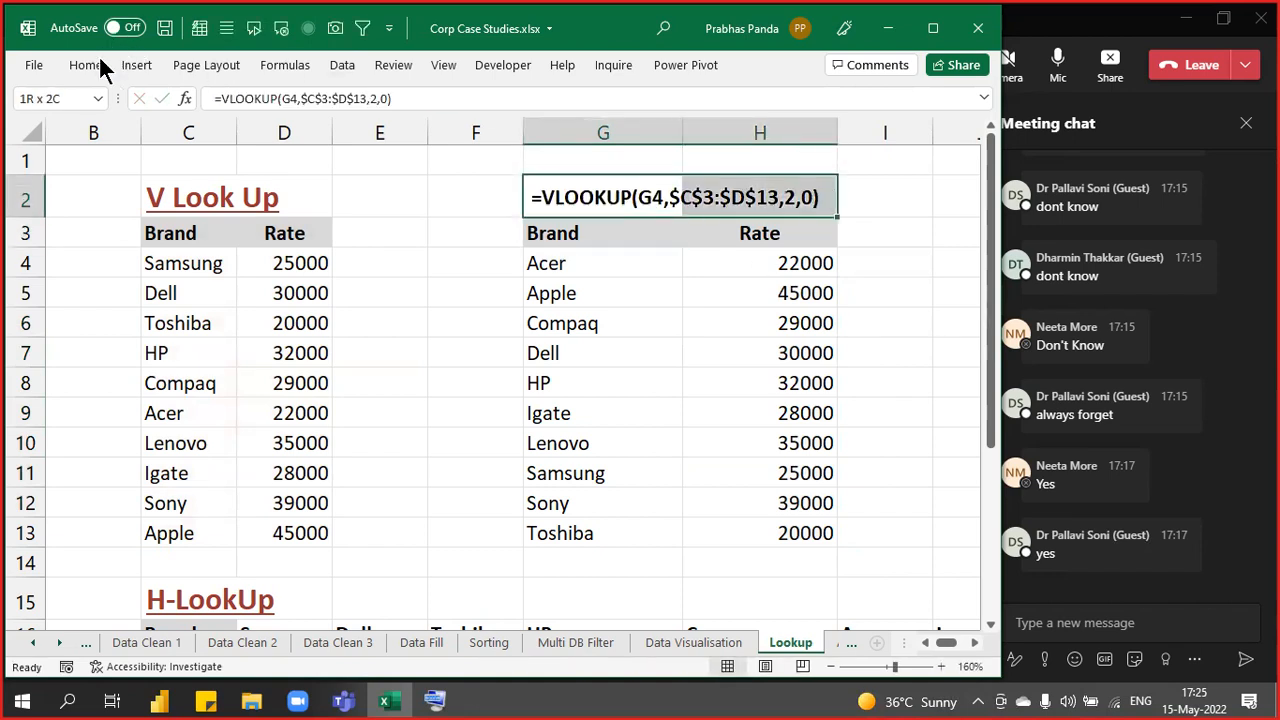
left_click(92, 66)
left_click(220, 142)
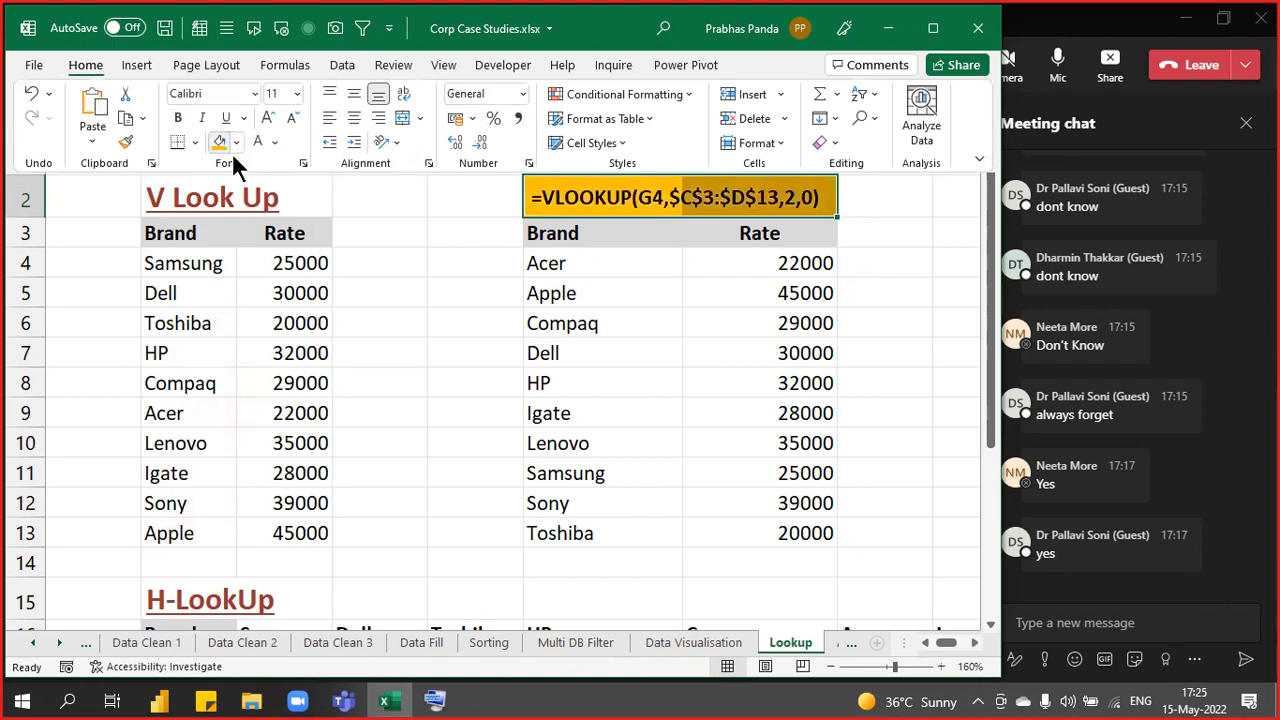
left_click(876, 533)
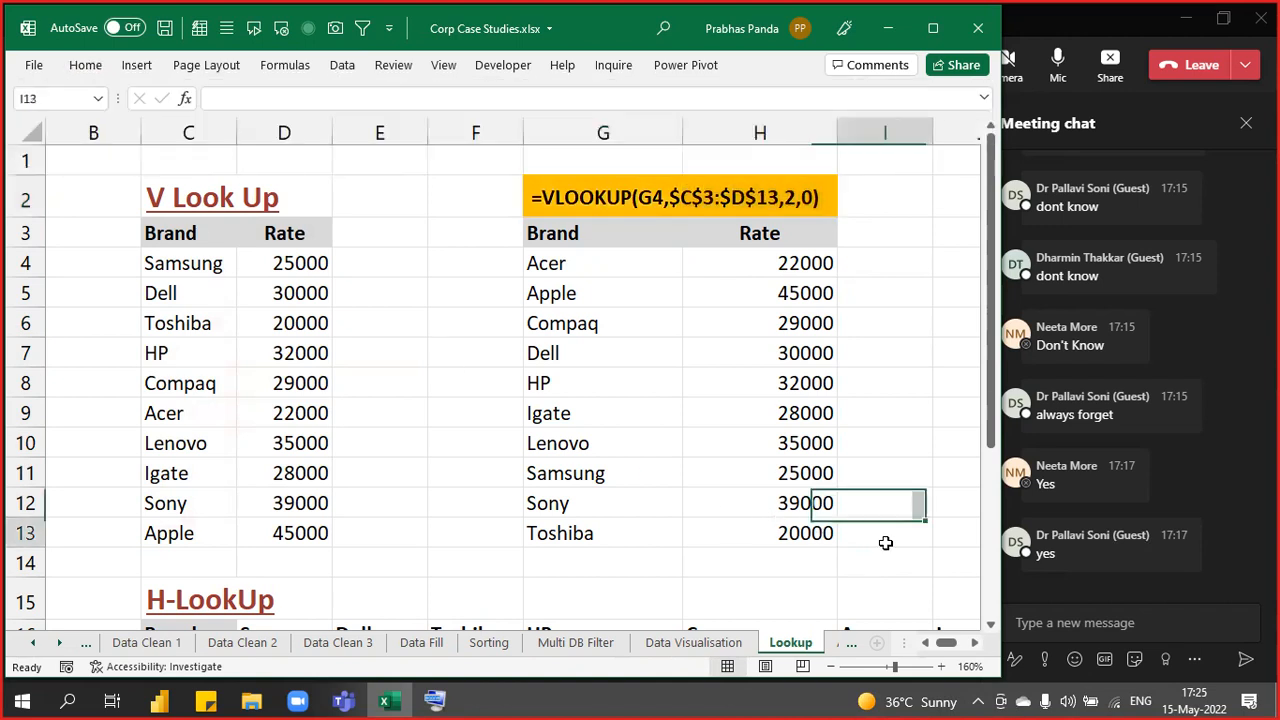
left_click(1050, 620)
- Send =VLOOKUP(G4,$C$3:$D$13,2,0) in the Teams meeting chat and return to Excel
key("ctrl+v")
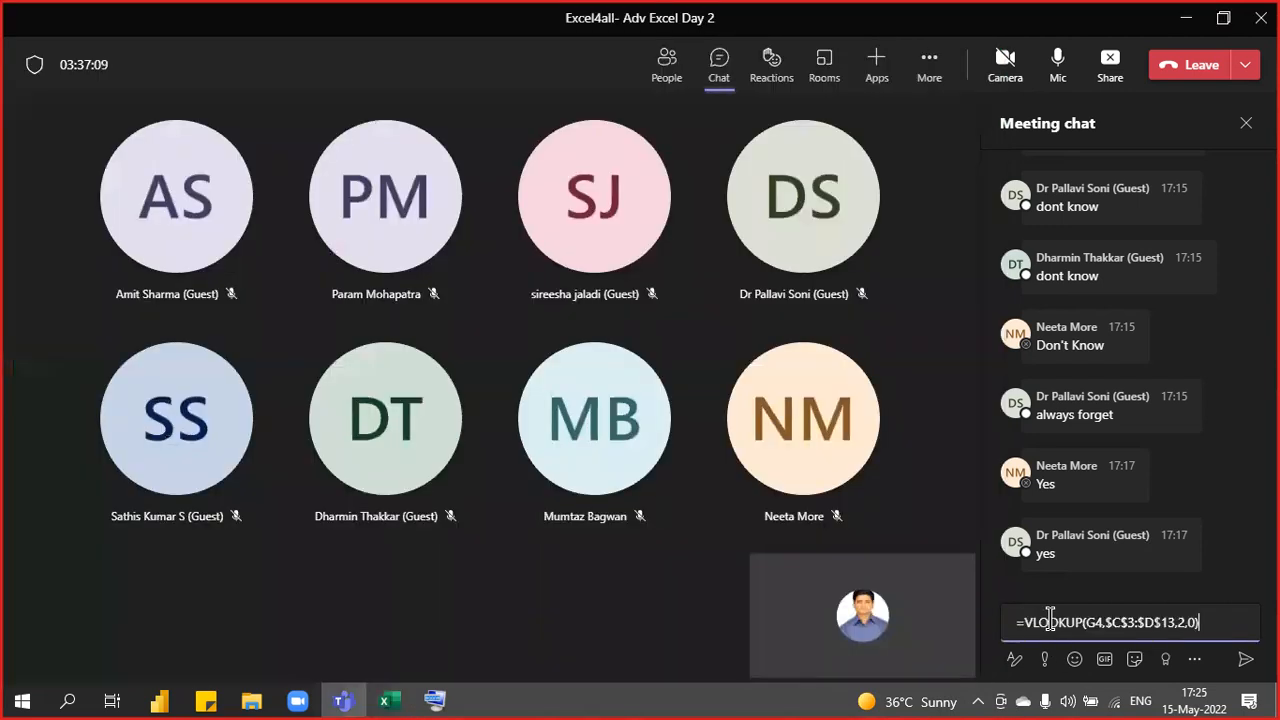
key("Return")
key("alt+Tab")
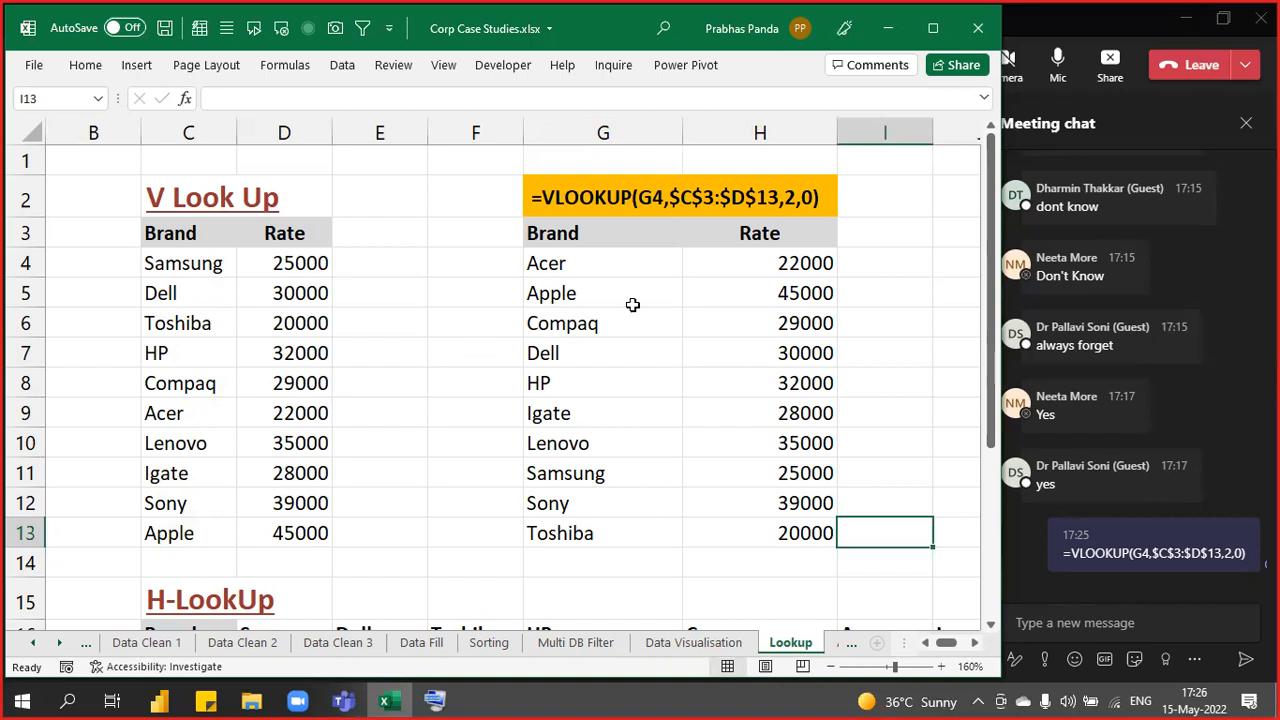
left_click(587, 263)
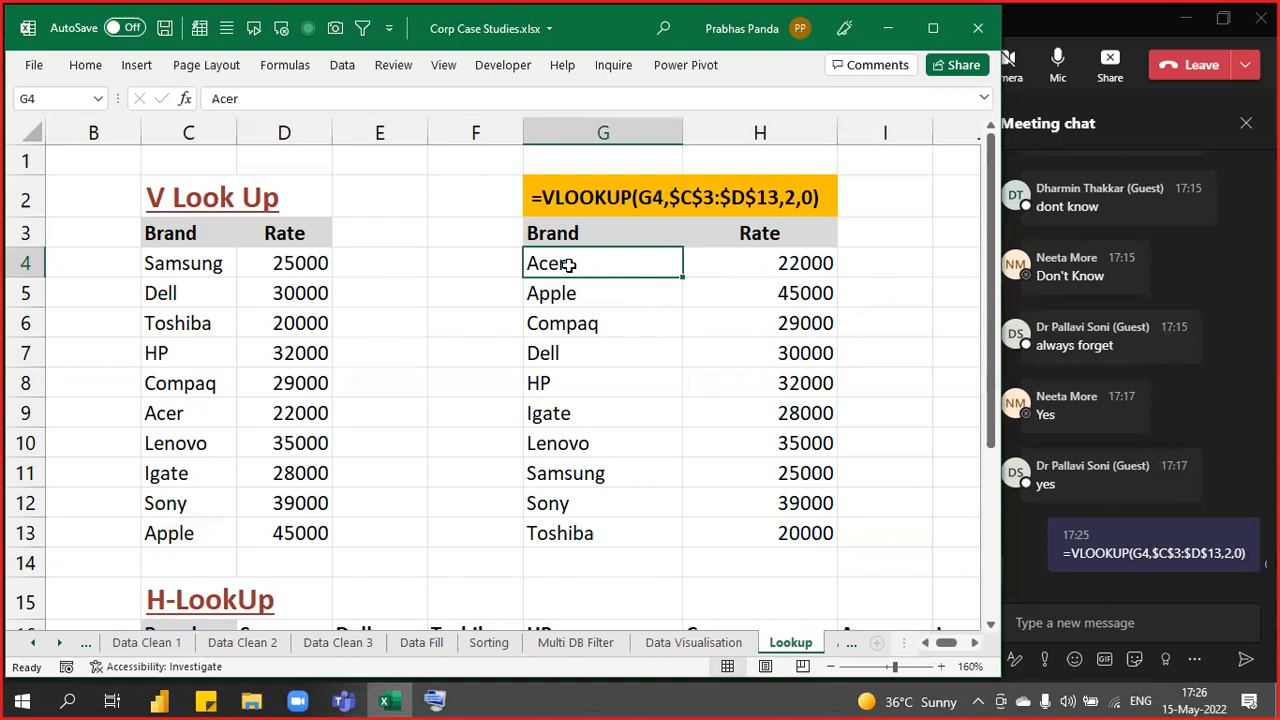
left_click(600, 267)
left_click(600, 267)
left_click(600, 267)
left_click(600, 267)
left_click(600, 267)
left_click(574, 264)
left_click(203, 234)
left_click_drag(203, 234, 266, 526)
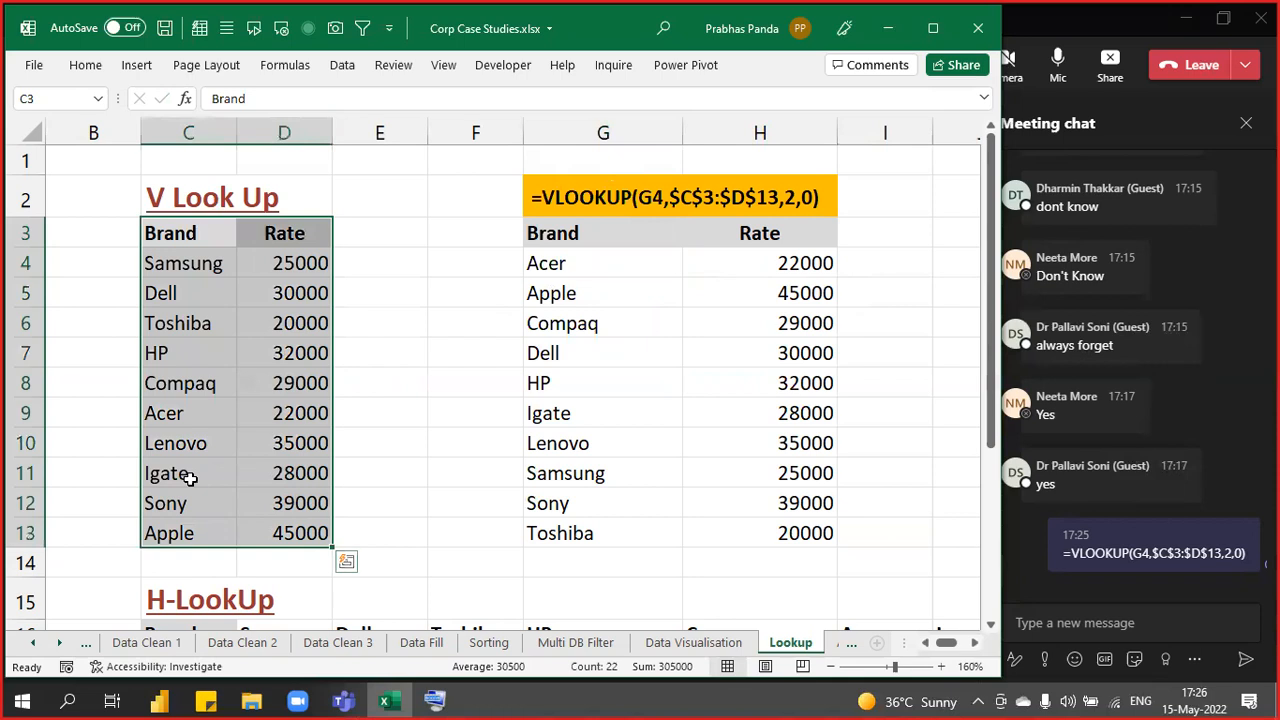
key("ctrl+q")
key("Escape")
left_click(196, 412)
left_click_drag(196, 412, 263, 420)
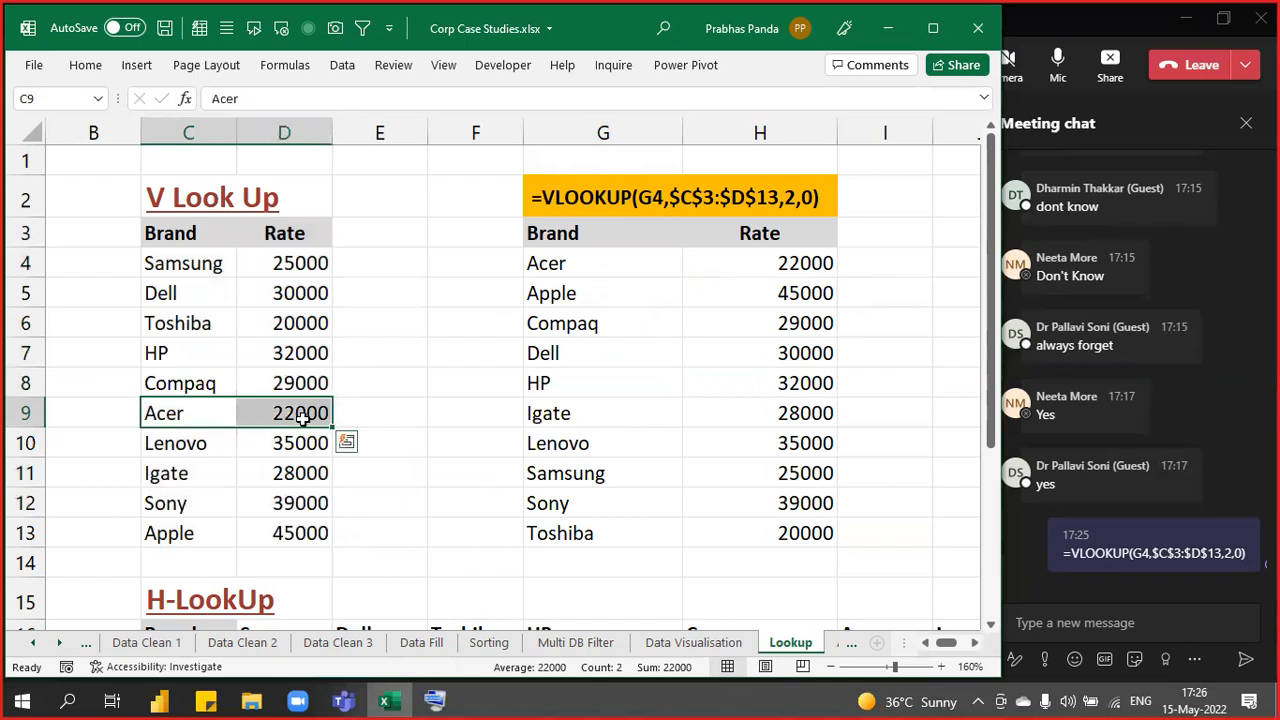
key("ctrl+q")
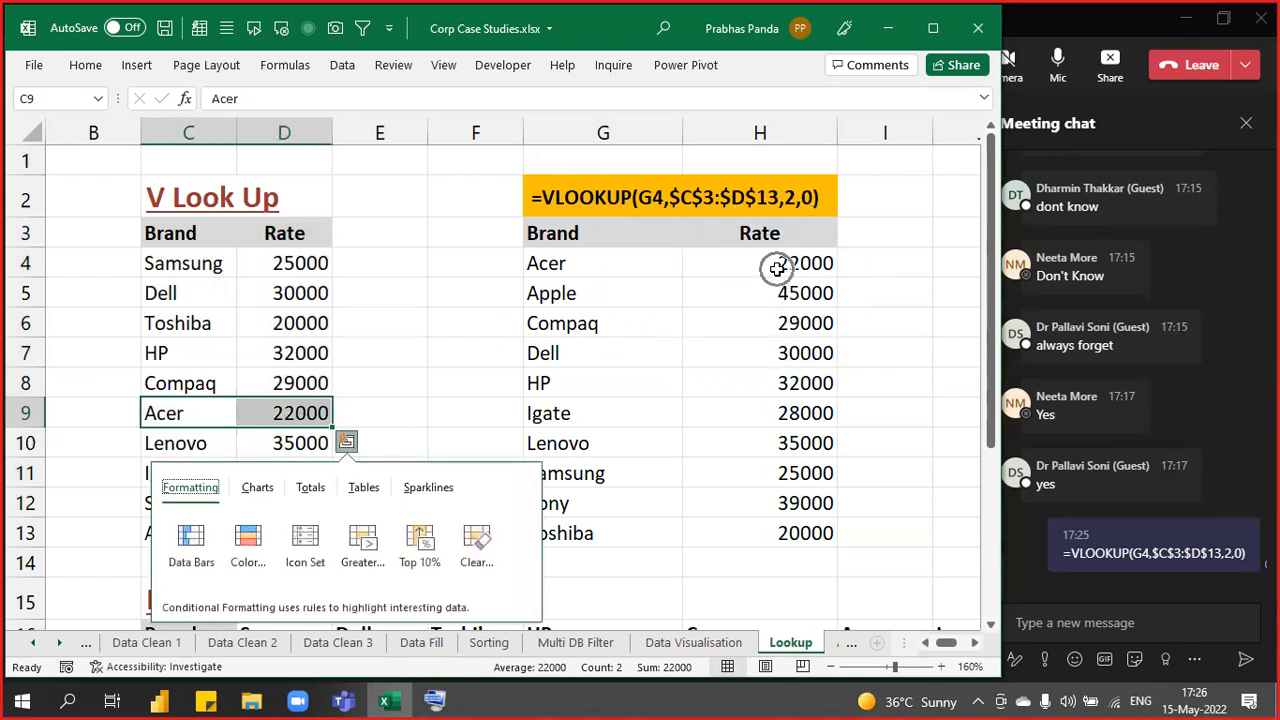
key("Escape")
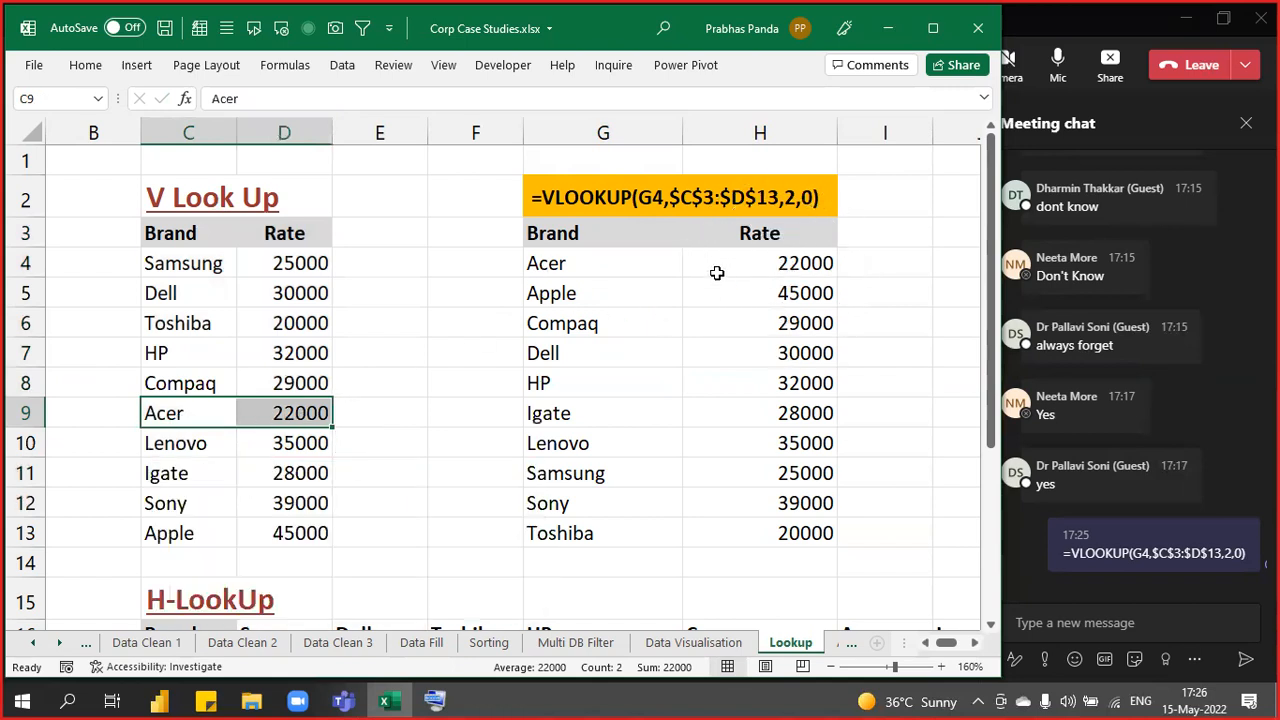
left_click(195, 410)
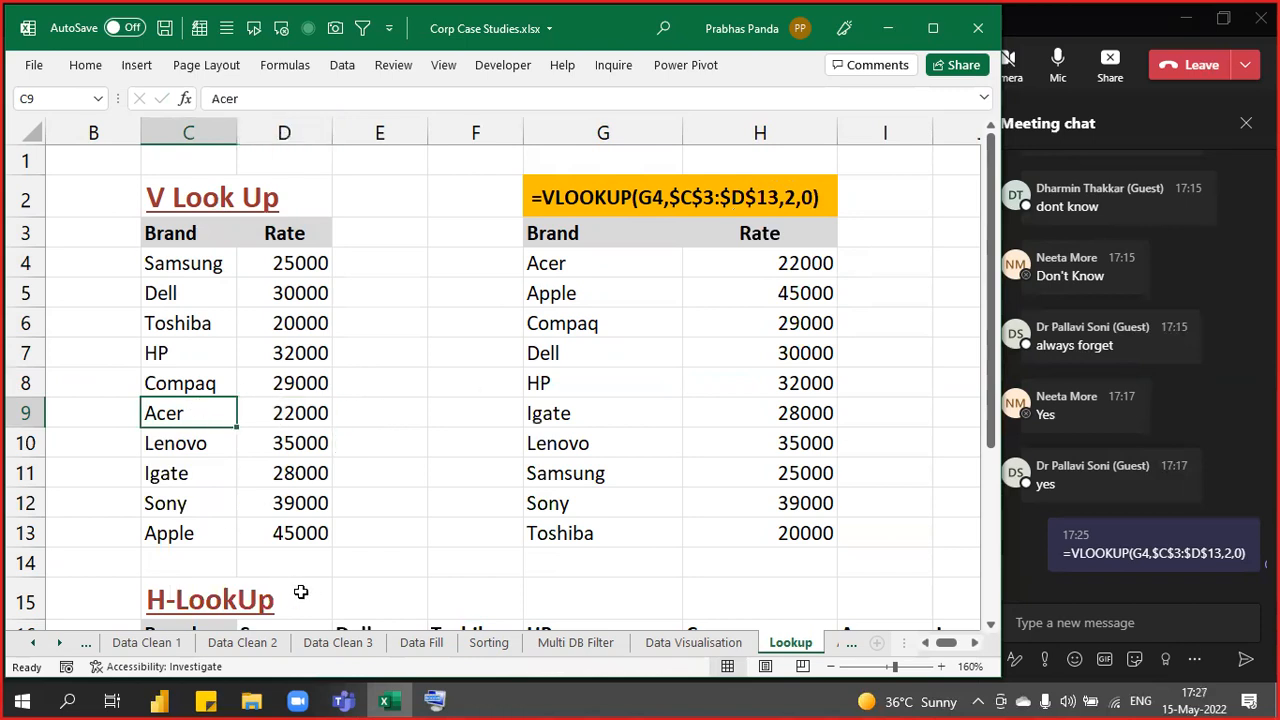
key("F2")
key("BackSpace")
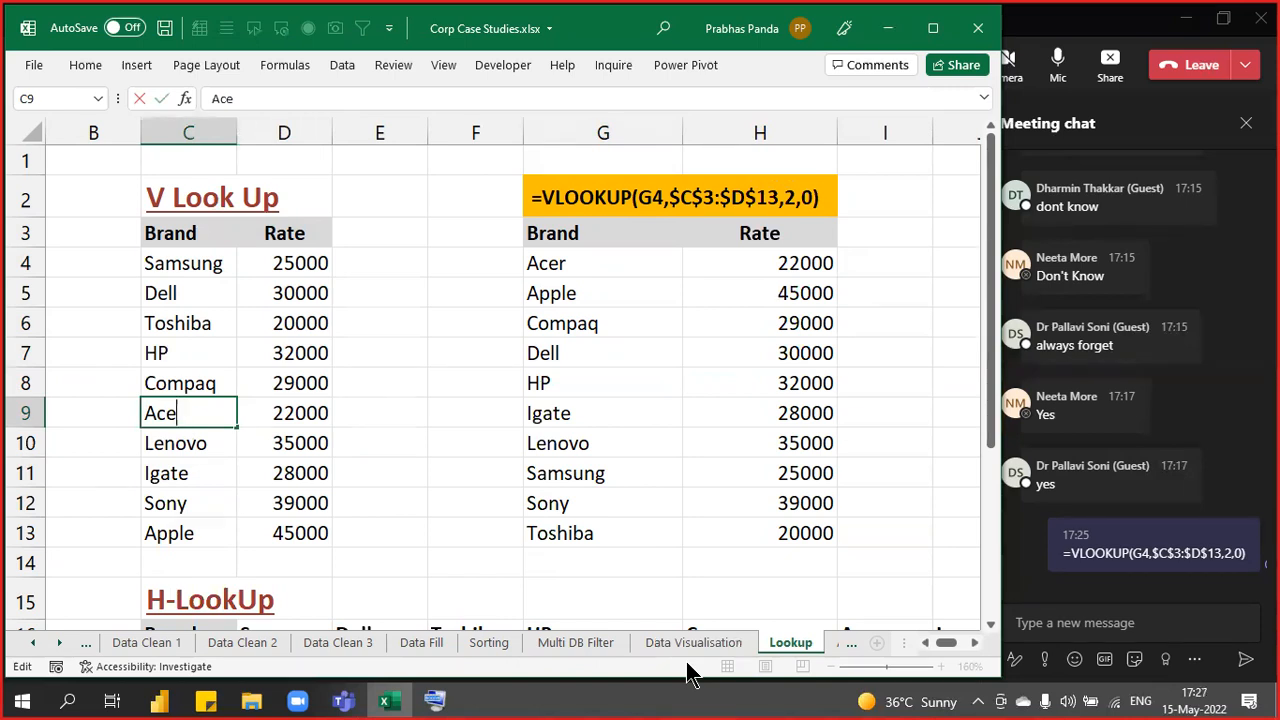
key("Return")
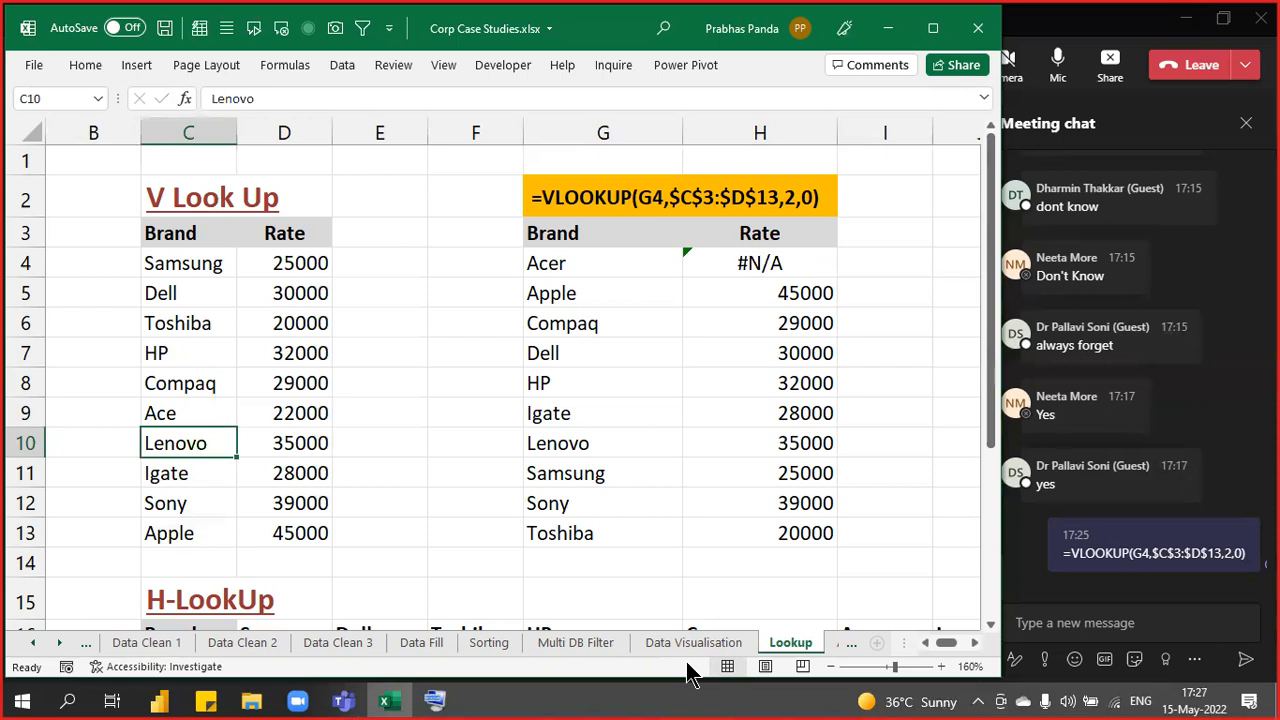
key("Up")
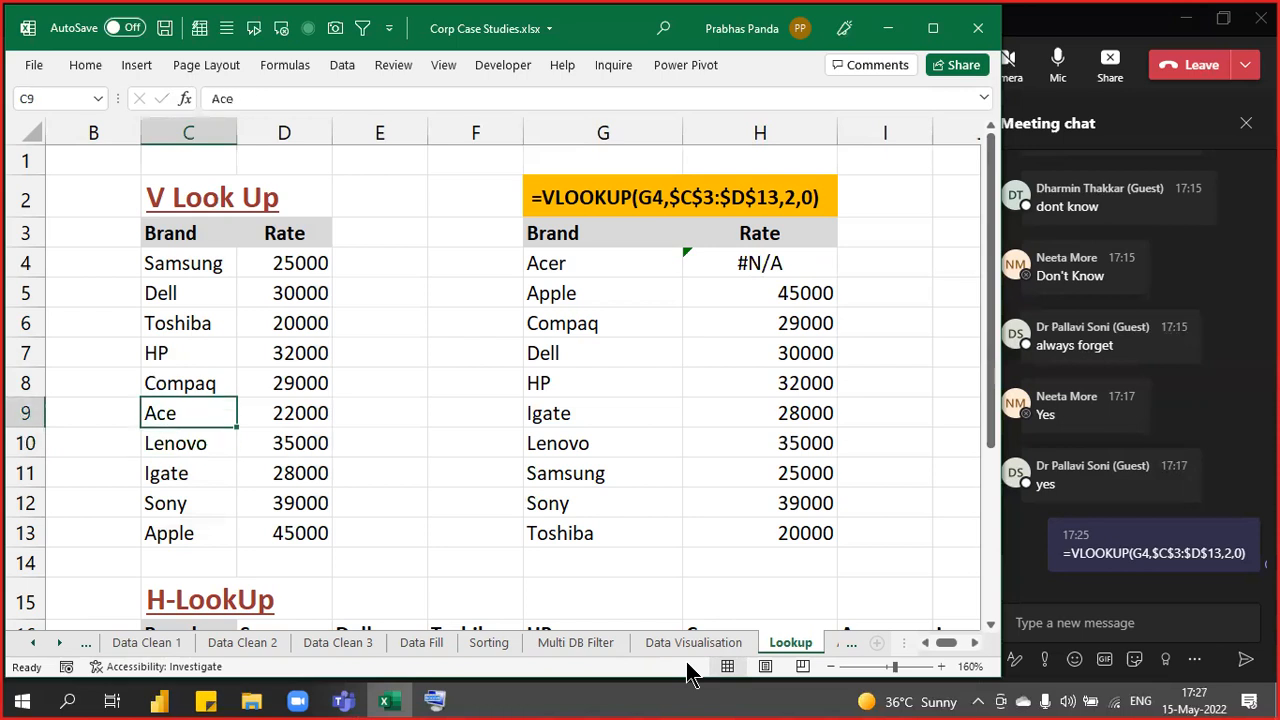
key("F2")
type("R")
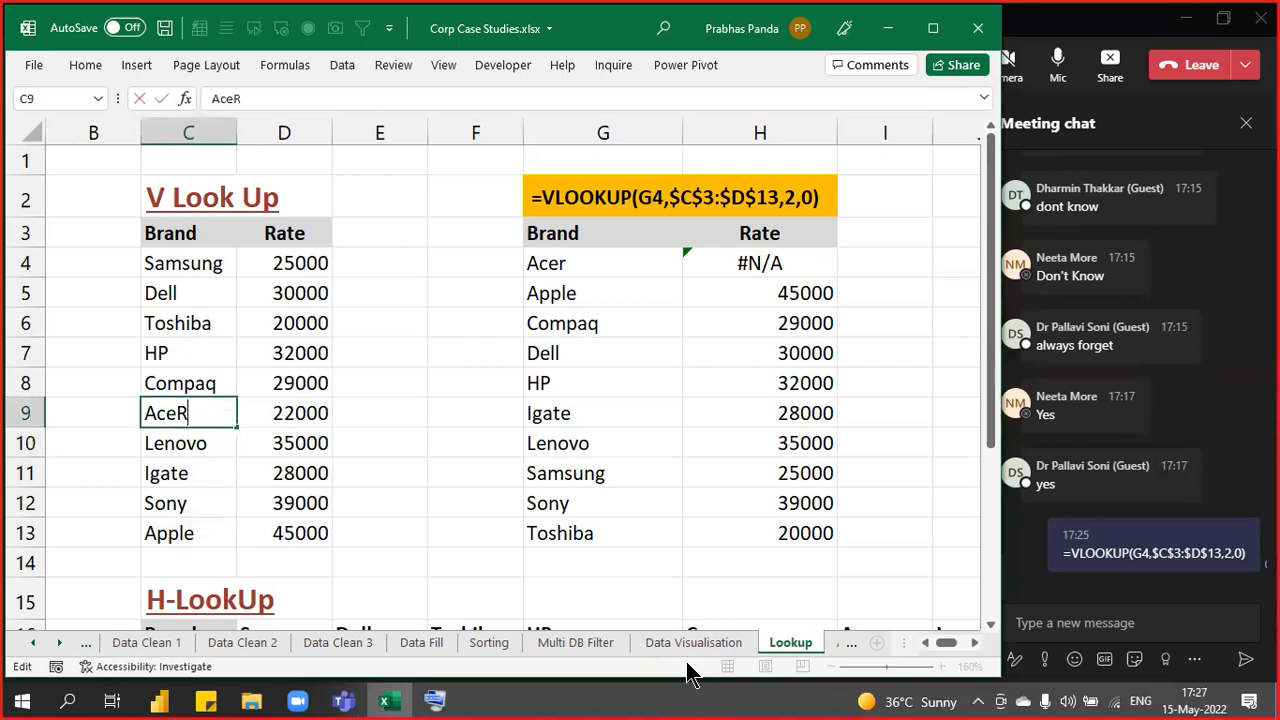
key("Return")
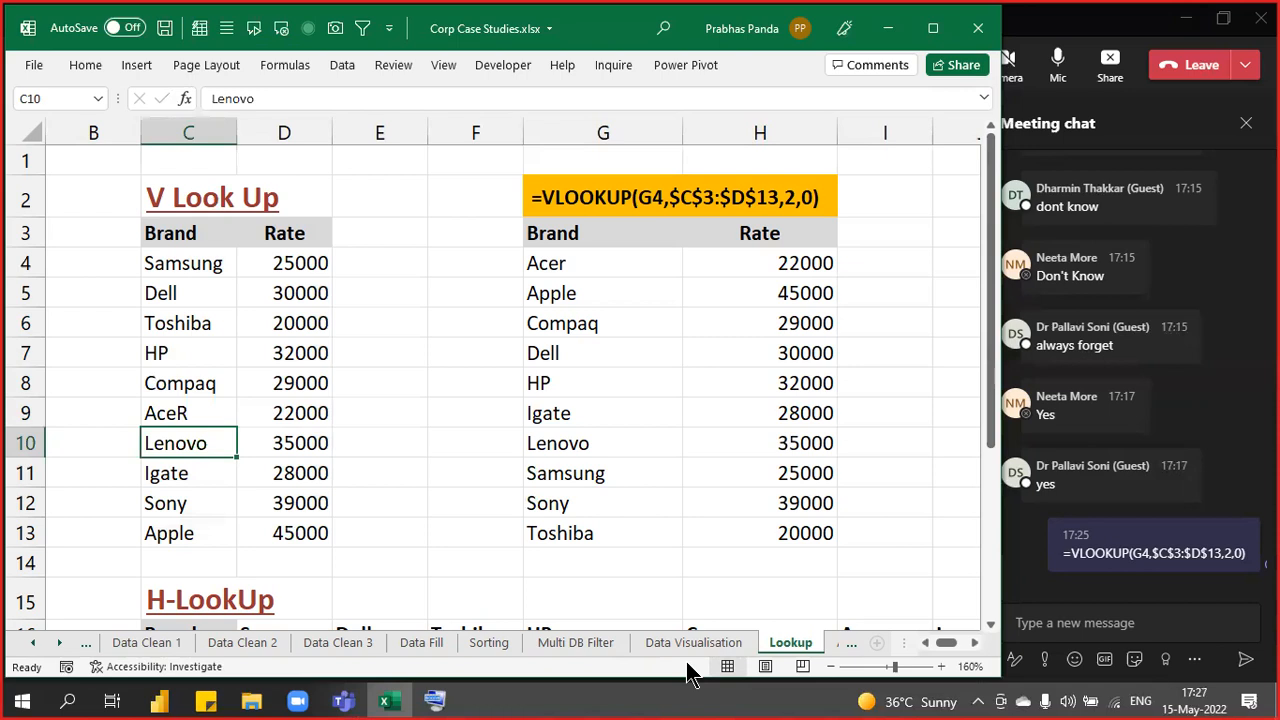
key("Up")
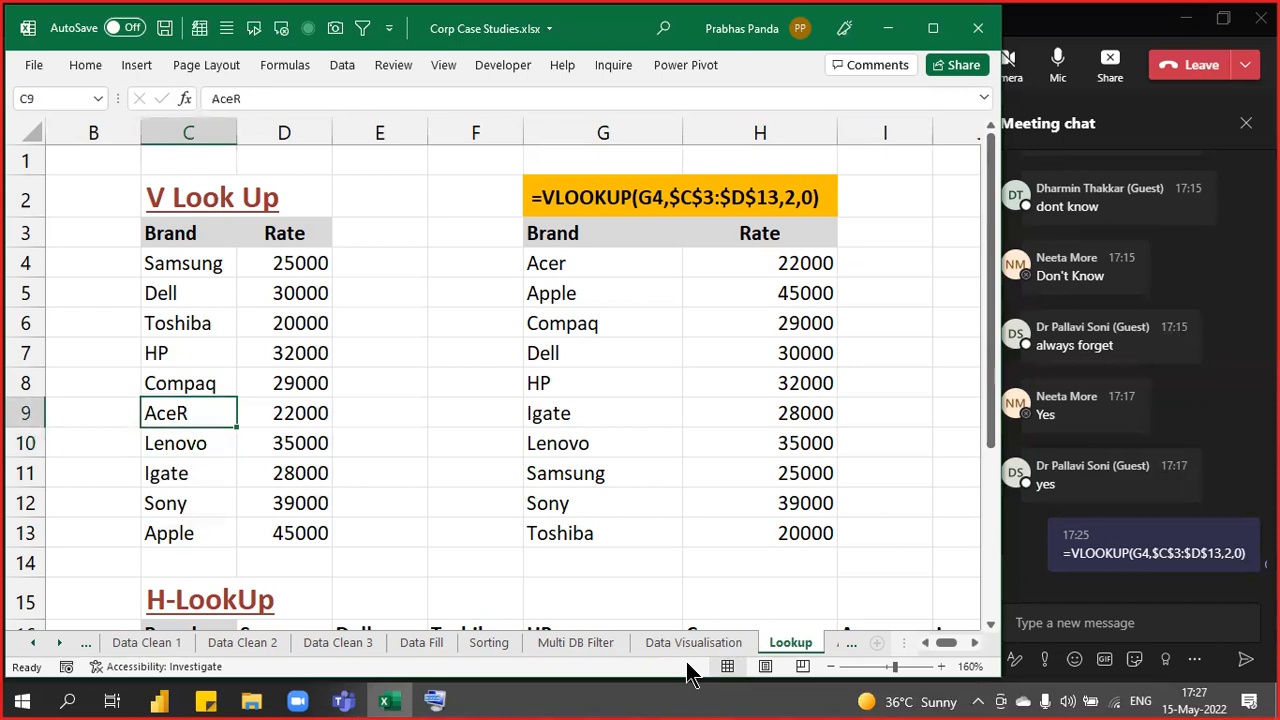
key("F2")
key("BackSpace")
type("R")
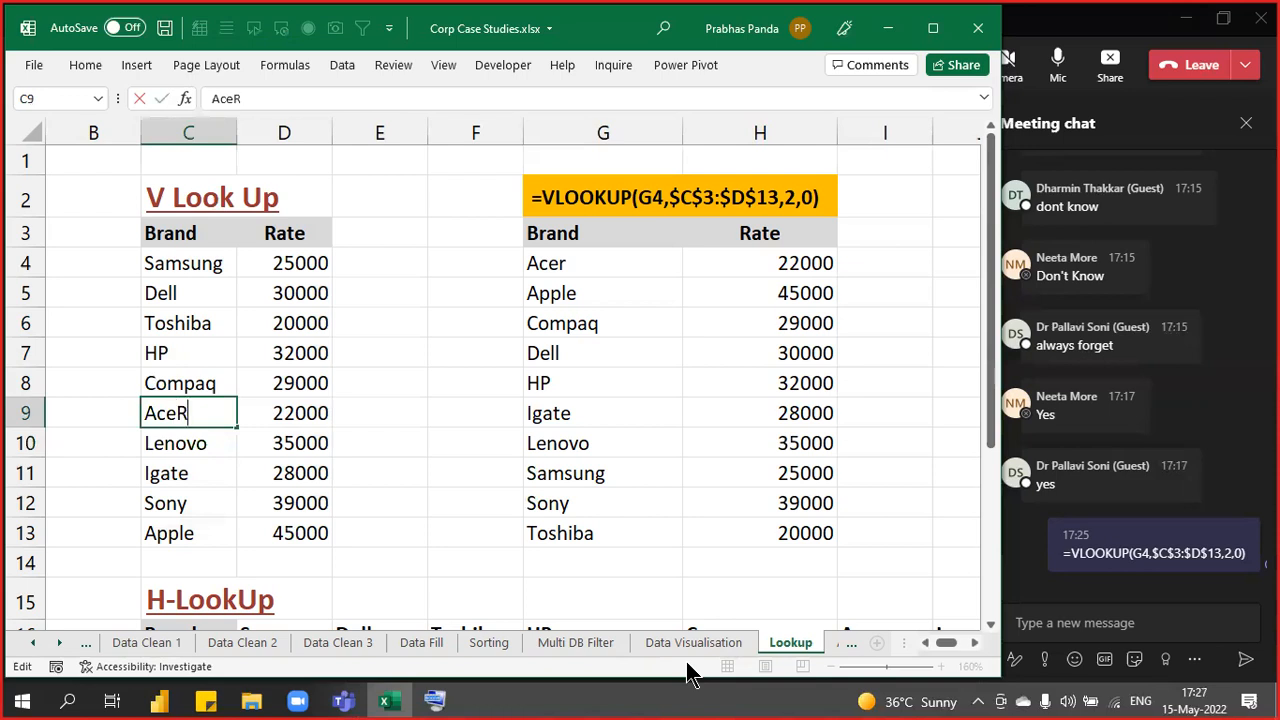
key("BackSpace")
type("R")
key("Return")
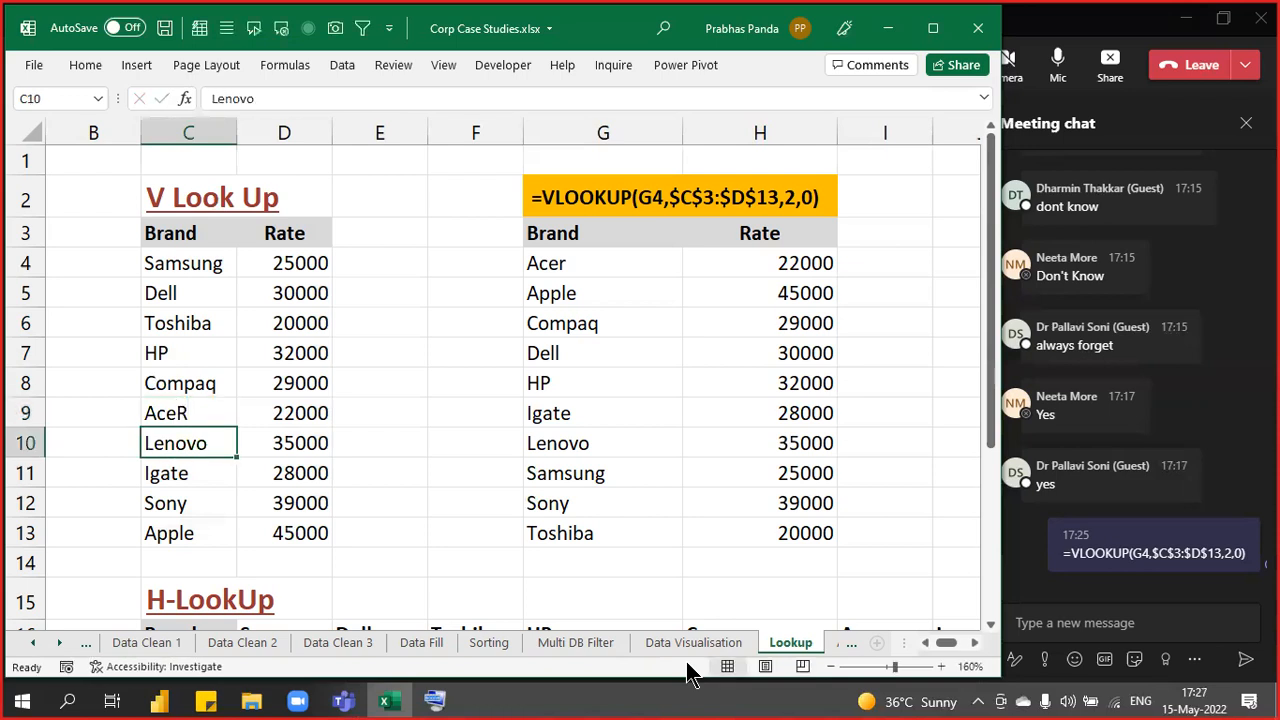
key("Up")
key("F2")
key("BackSpace")
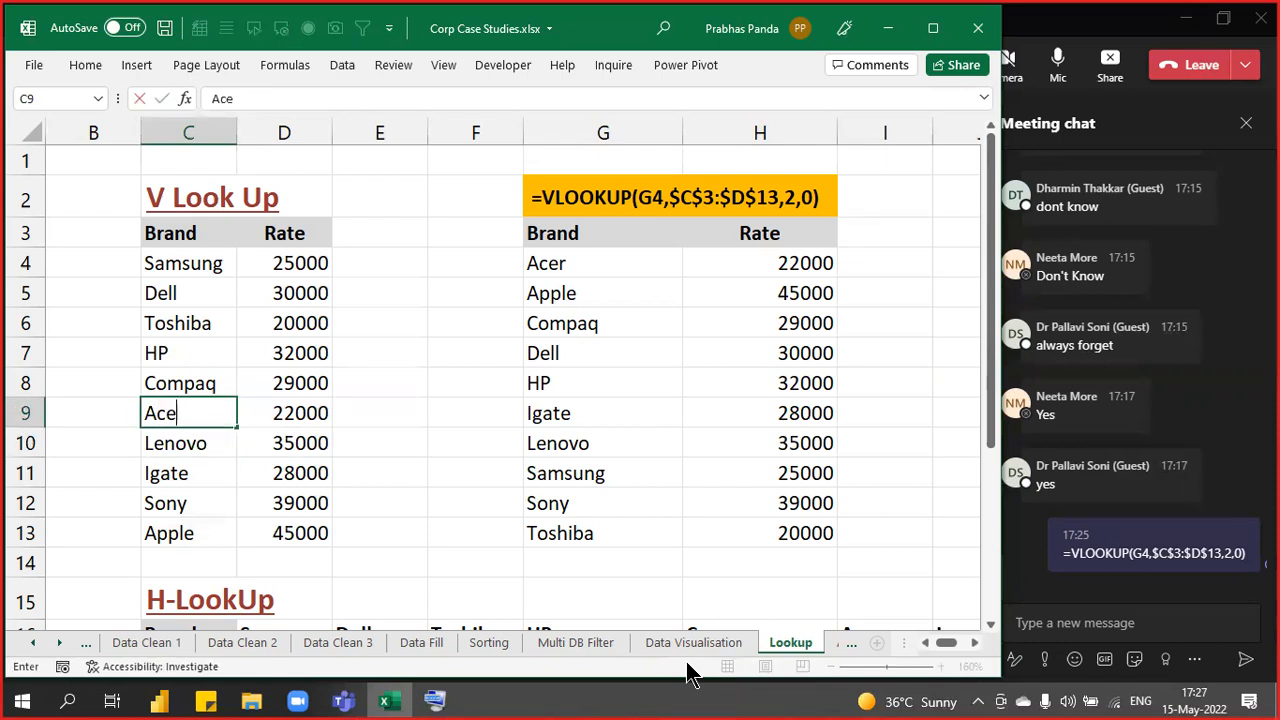
type("r")
key("Return")
key("Up")
key("Up")
key("Right")
key("Right")
key("Right")
key("Right")
key("Right")
key("Right")
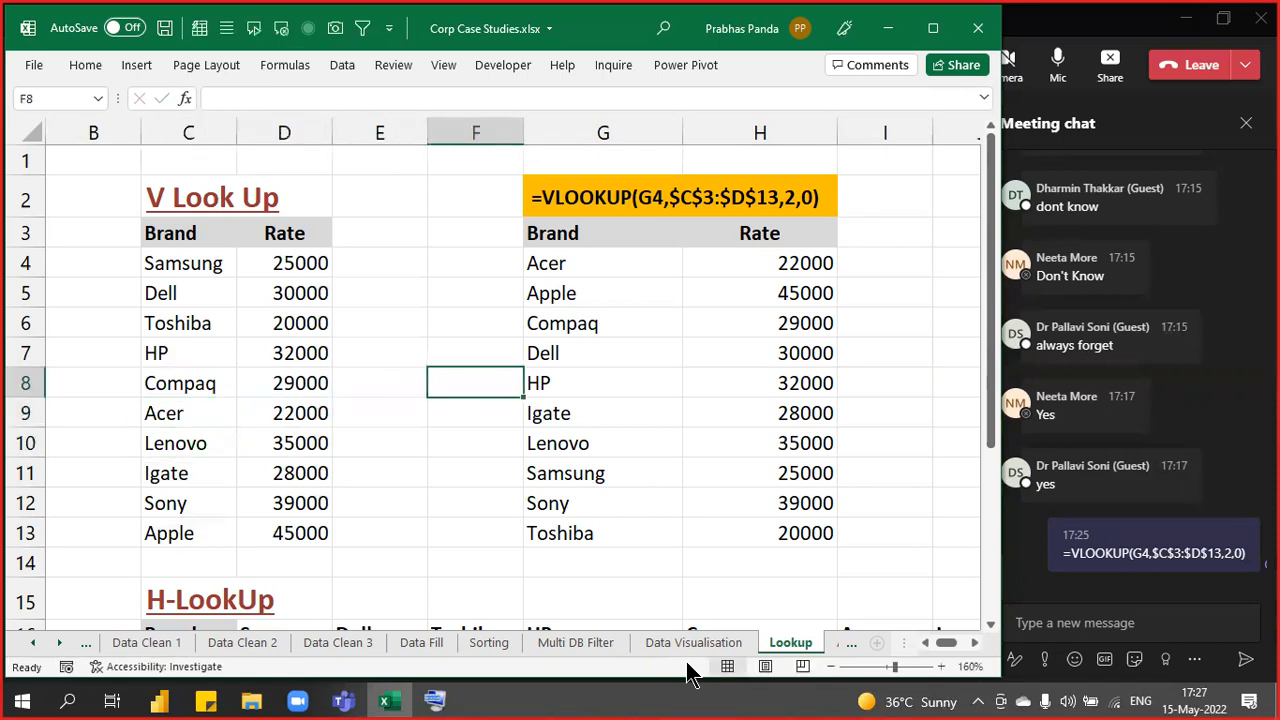
key("Up")
key("Up")
key("Up")
key("Up")
key("Left")
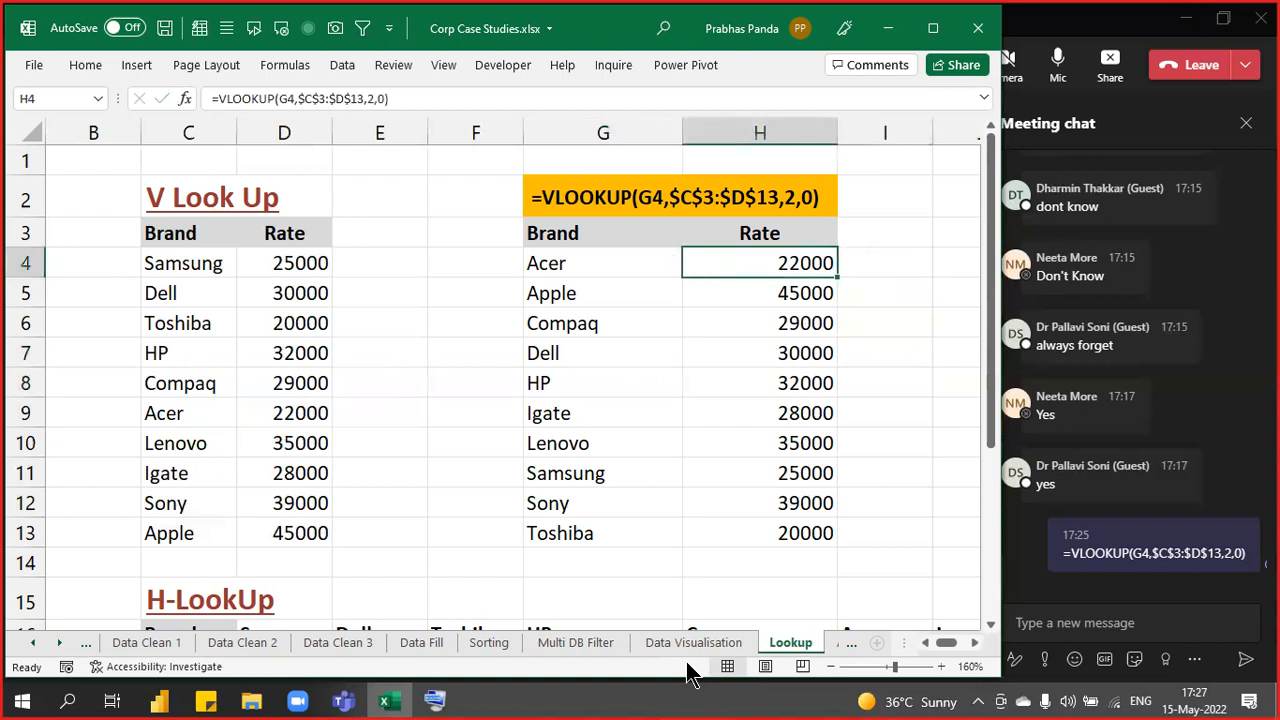
key("F2")
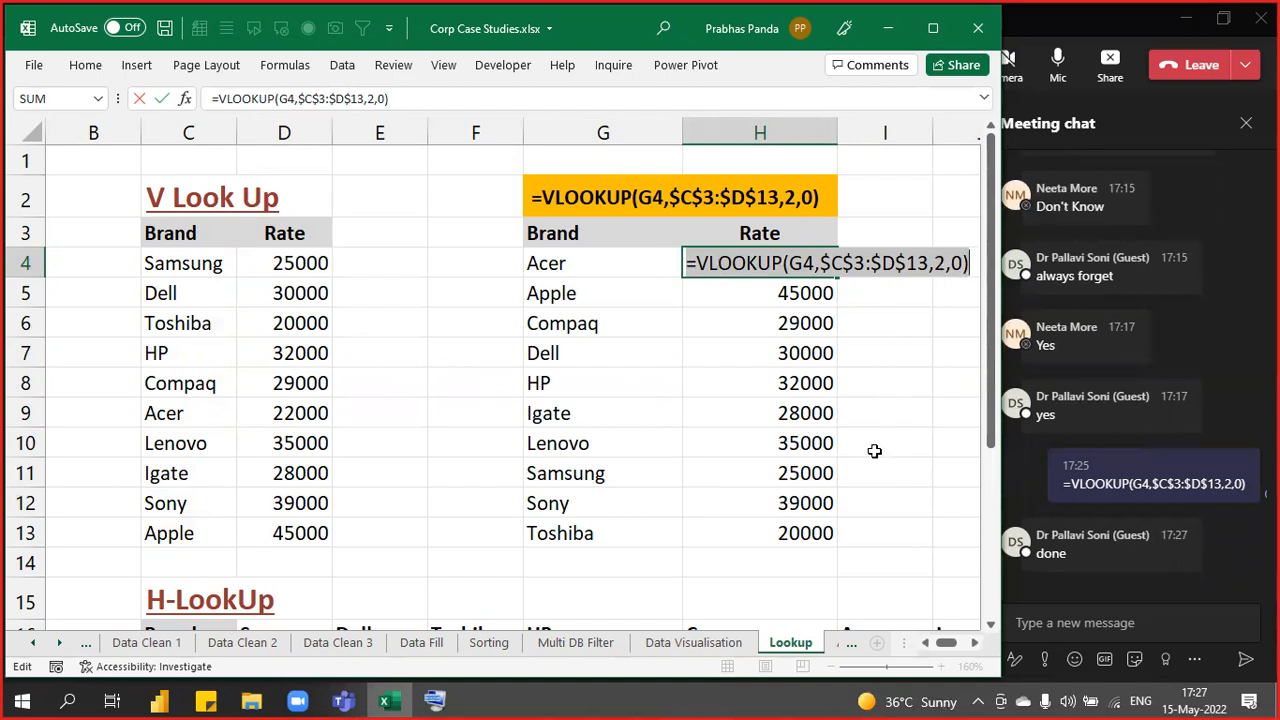
key("ctrl+Return")
key("Left")
key("Left")
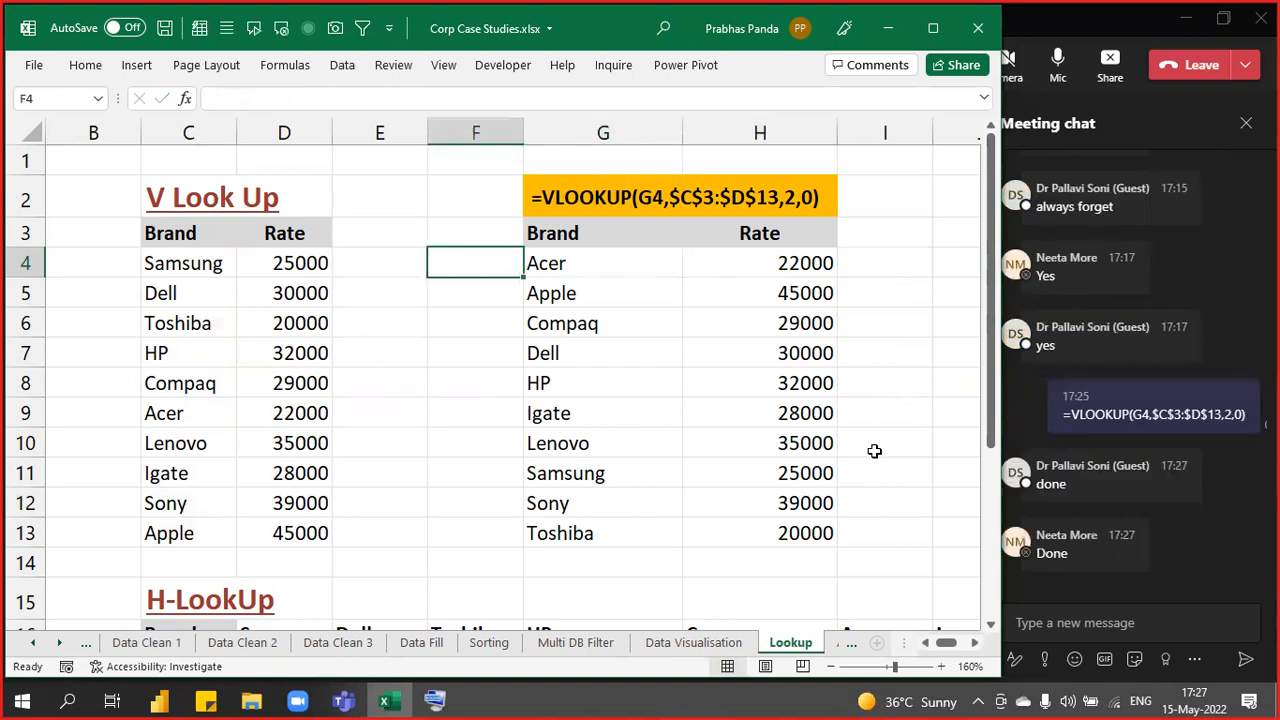
key("Up")
key("Up")
key("Up")
key("Right")
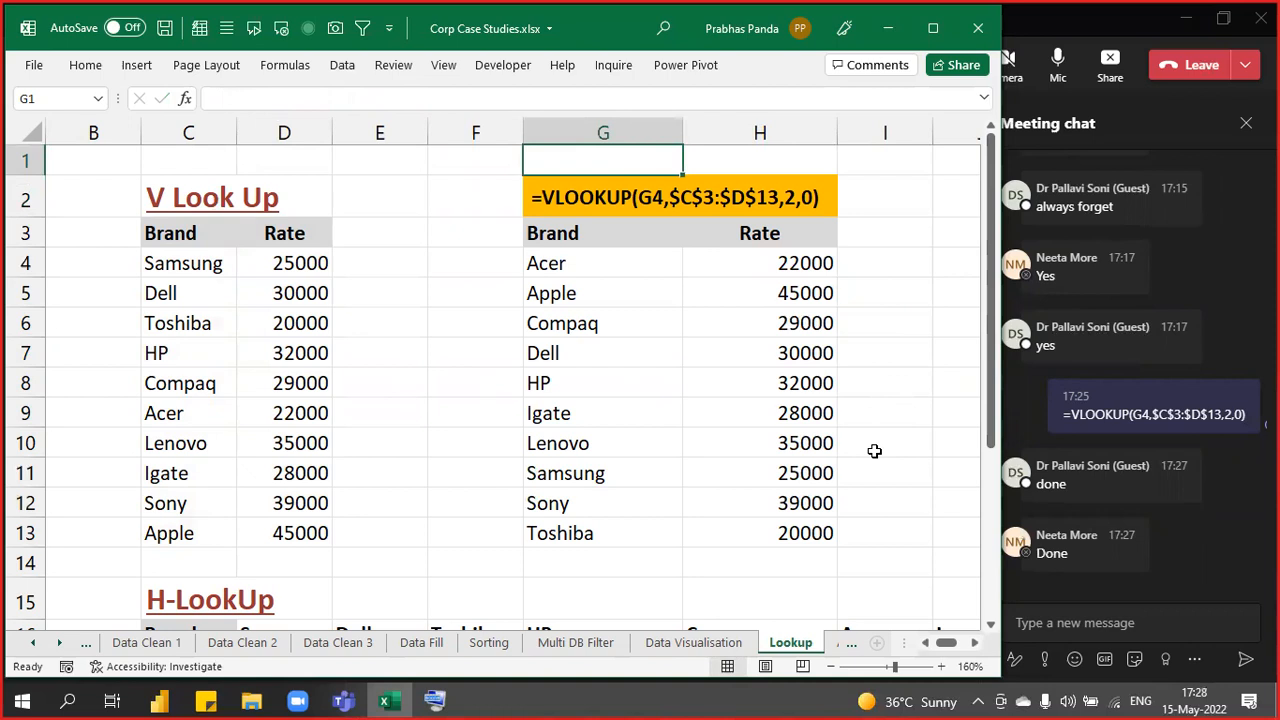
key("F2")
type("=VLOOKUP(G4,$C$3:$D$13,2,0)")
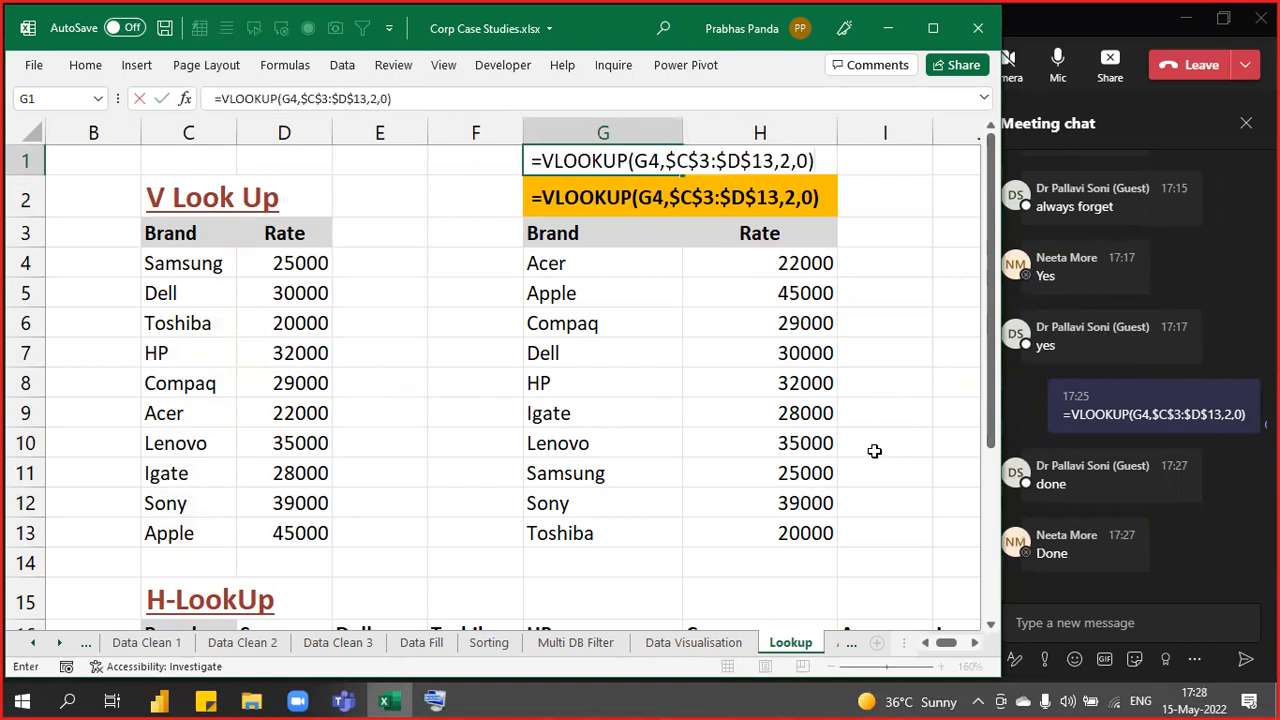
key("Return")
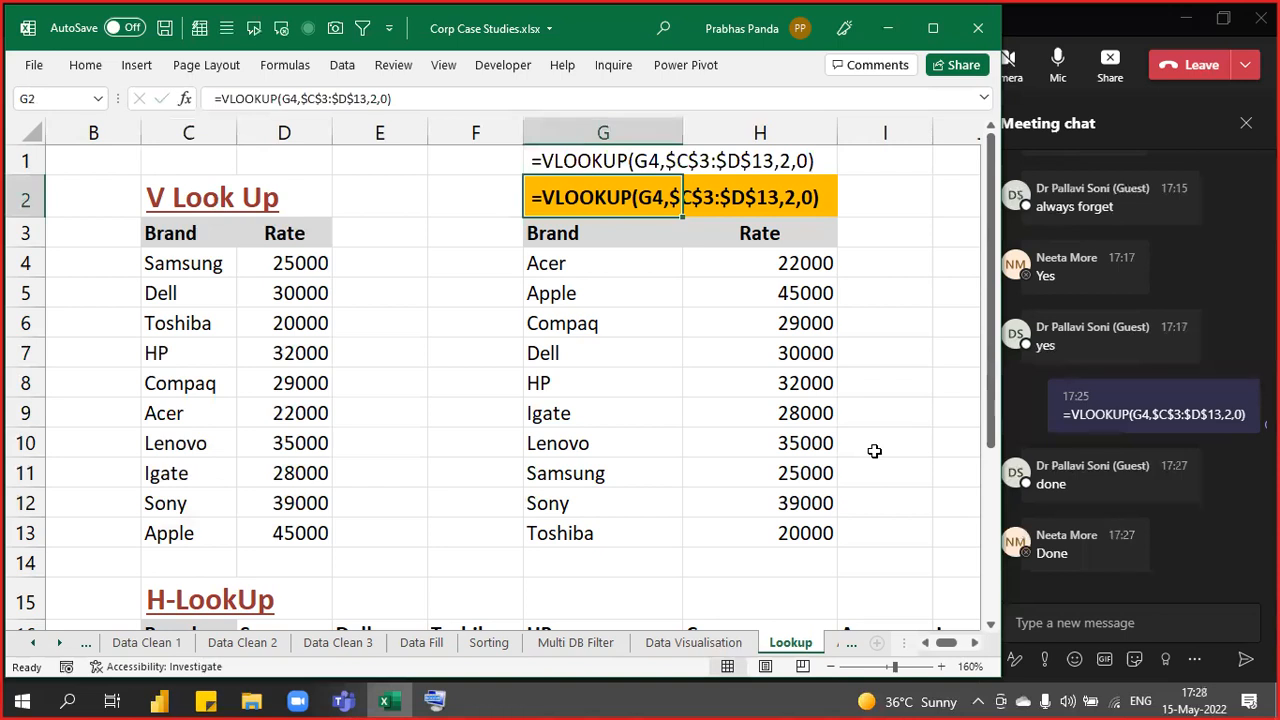
key("Up")
key("Delete")
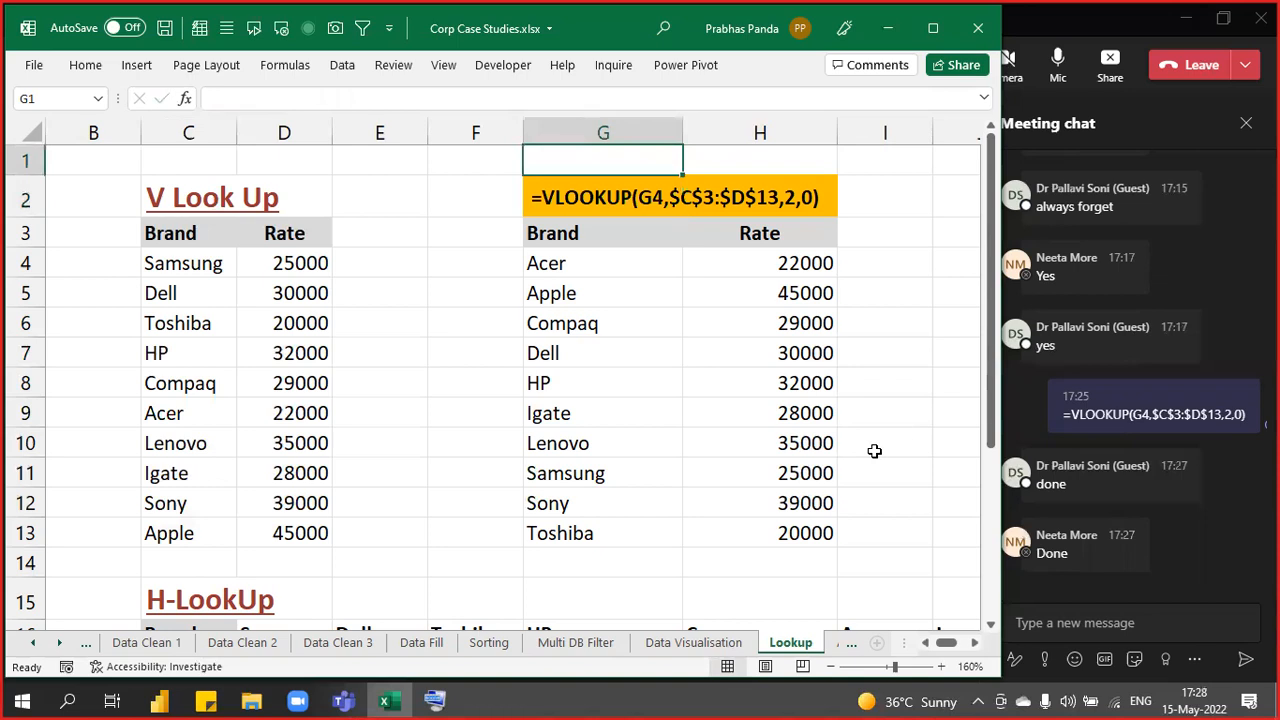
key("Down")
key("Down")
key("Down")
key("Down")
key("Down")
key("Down")
key("Down")
key("Down")
key("Down")
key("Down")
key("Down")
key("Down")
key("Down")
key("Down")
key("Down")
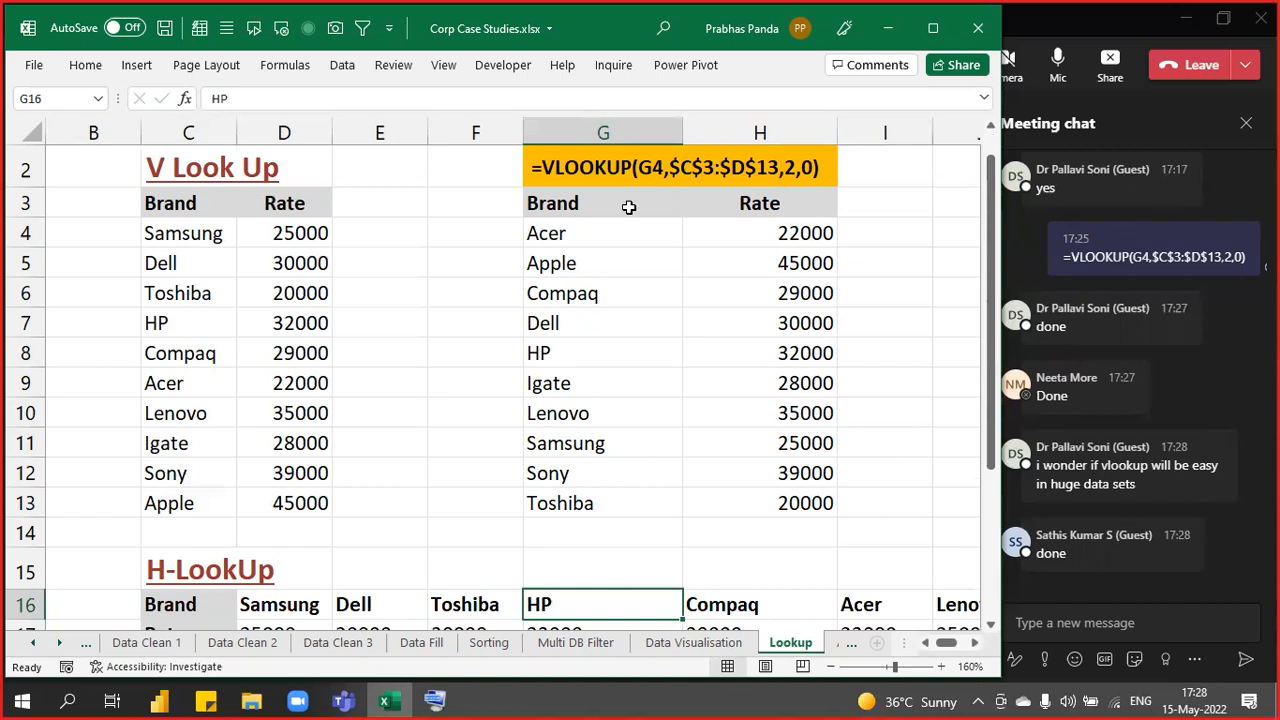
left_click(577, 240)
left_click(204, 392)
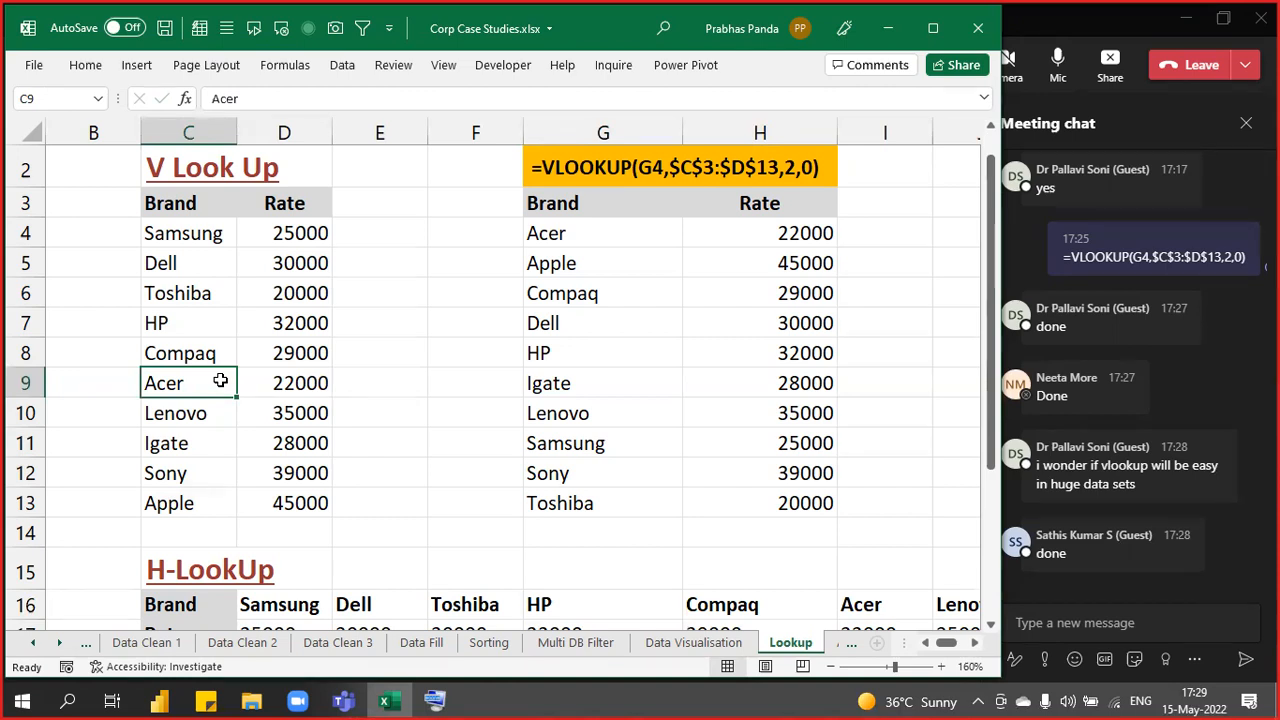
- Insert three blank columns before the Rate header in D3
left_click(286, 210)
key("alt+i")
key("c")
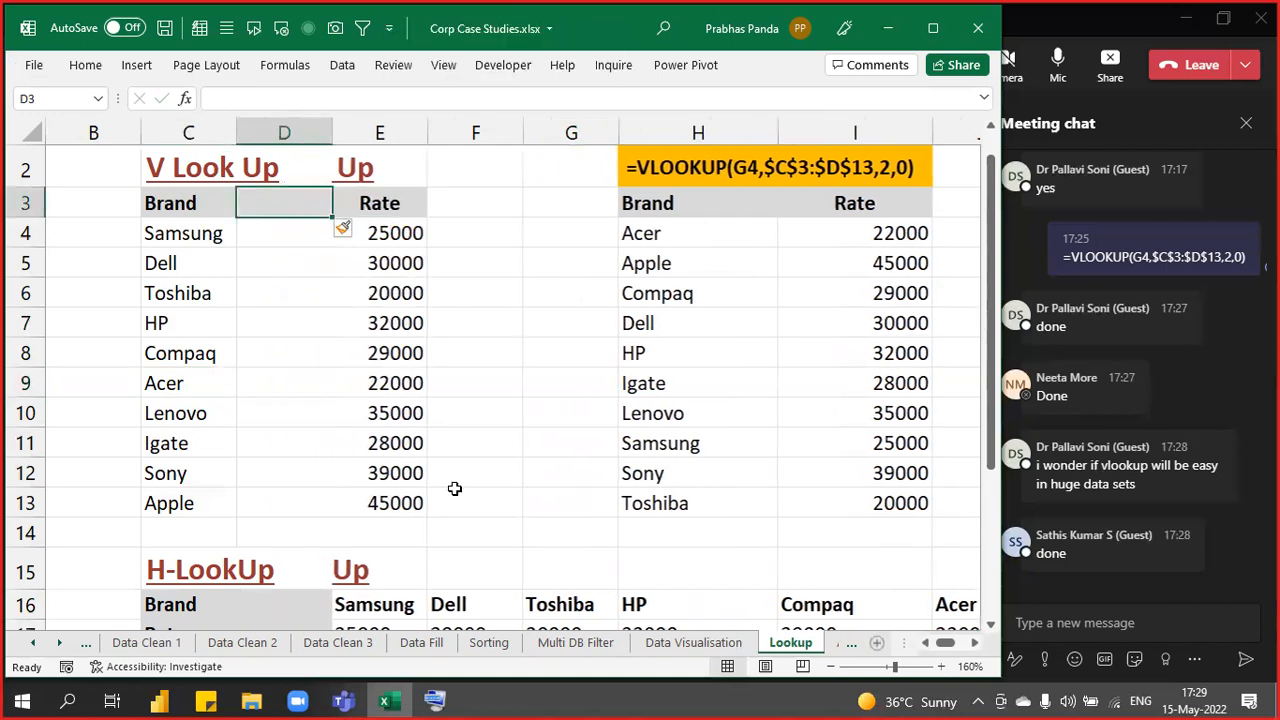
key("alt+i")
key("c")
key("alt+i")
key("c")
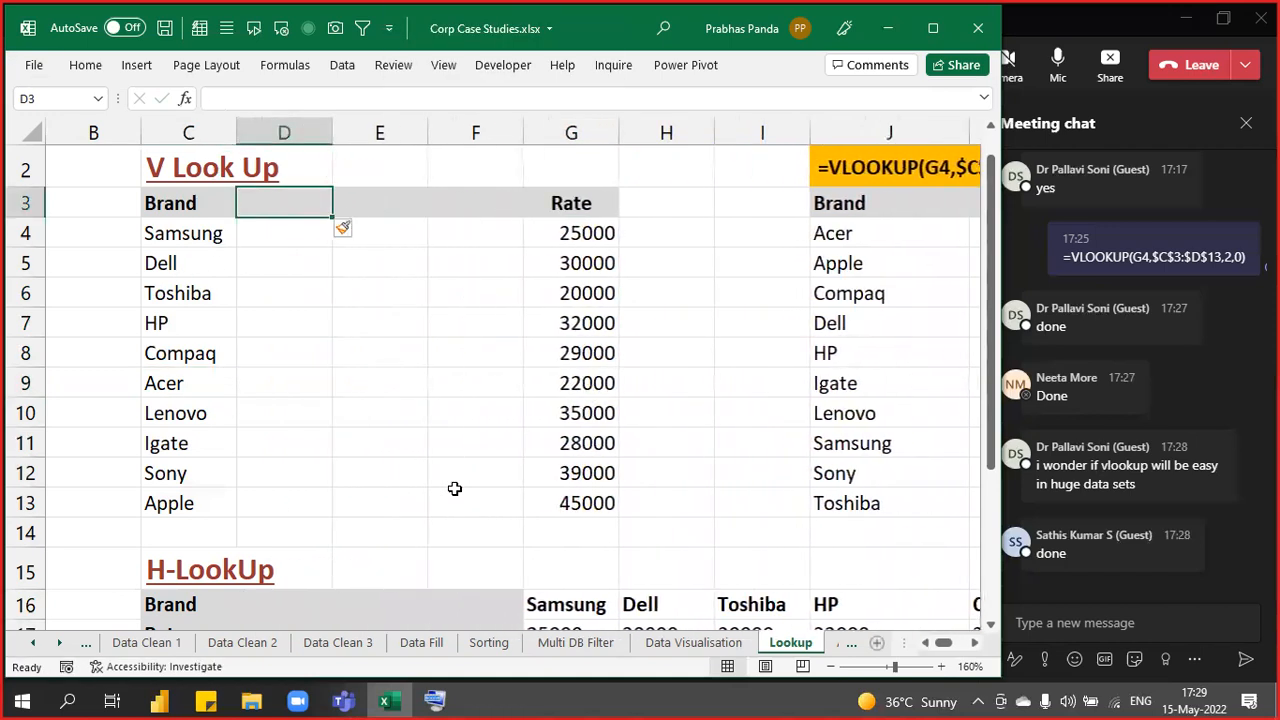
- Select the source table C3:G13, then undo the inserted blank columns
key("Left")
left_click_drag(289, 233, 452, 510)
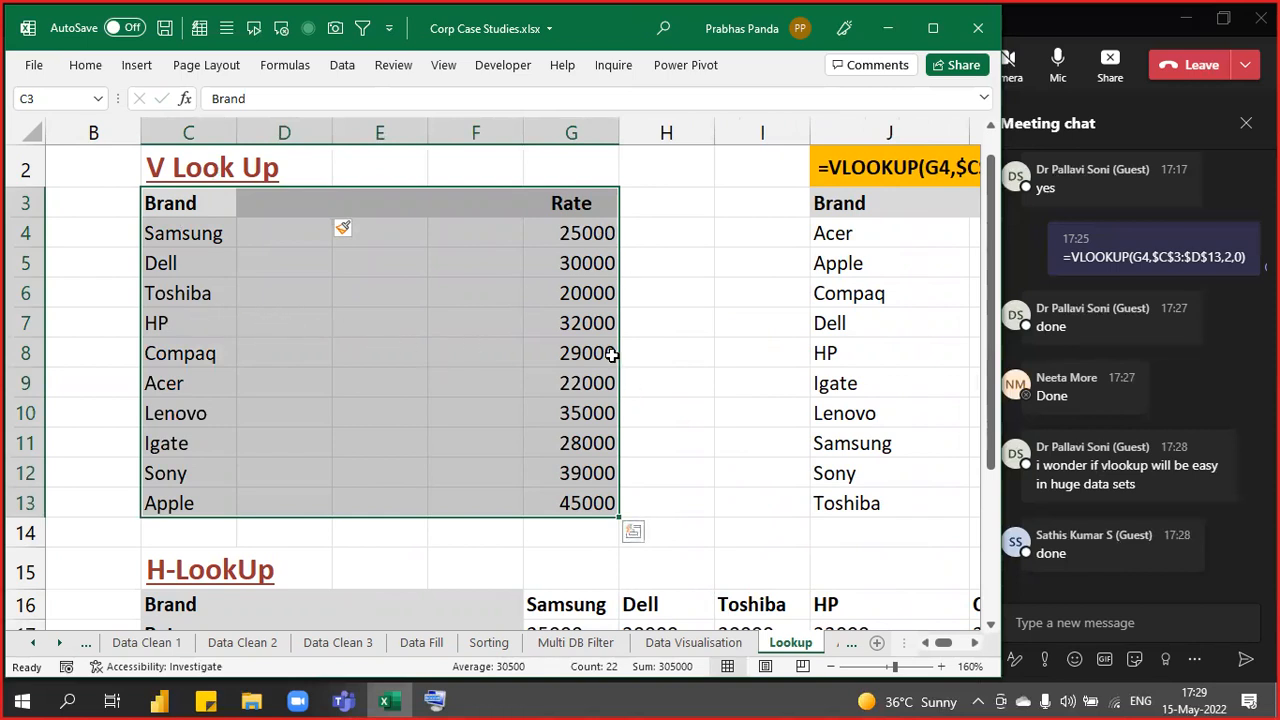
key("ctrl+q")
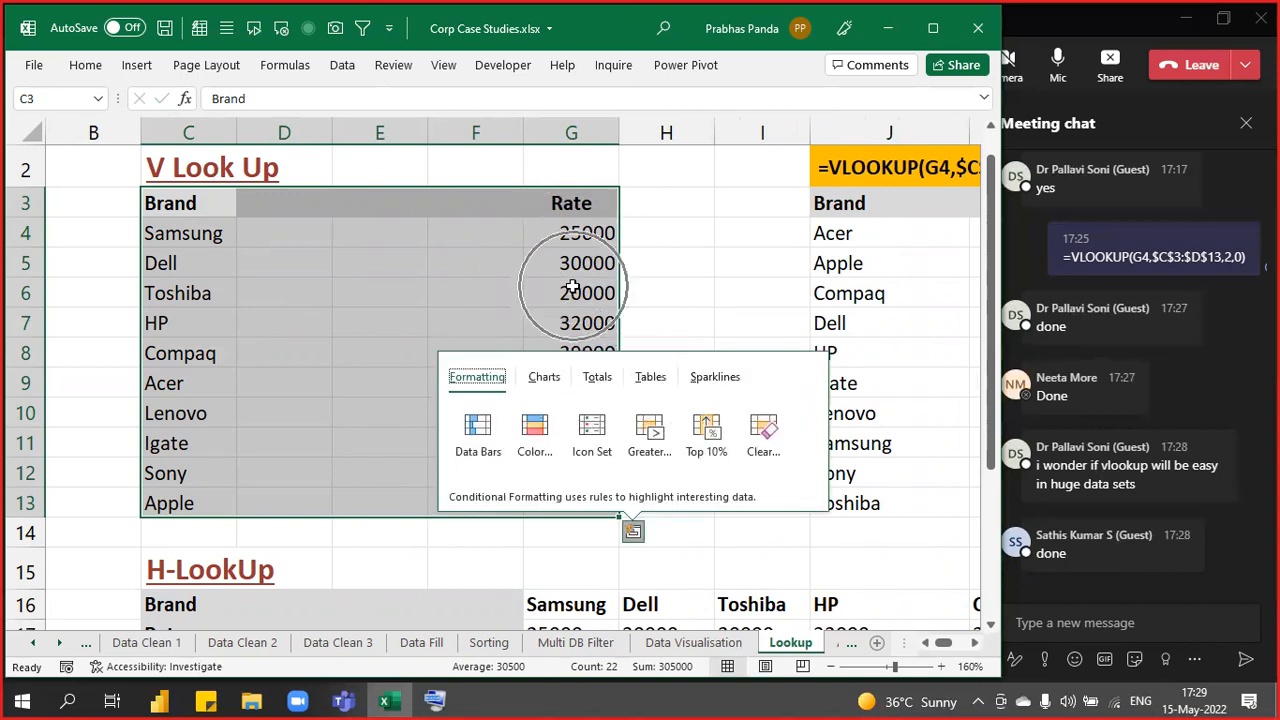
key("Escape")
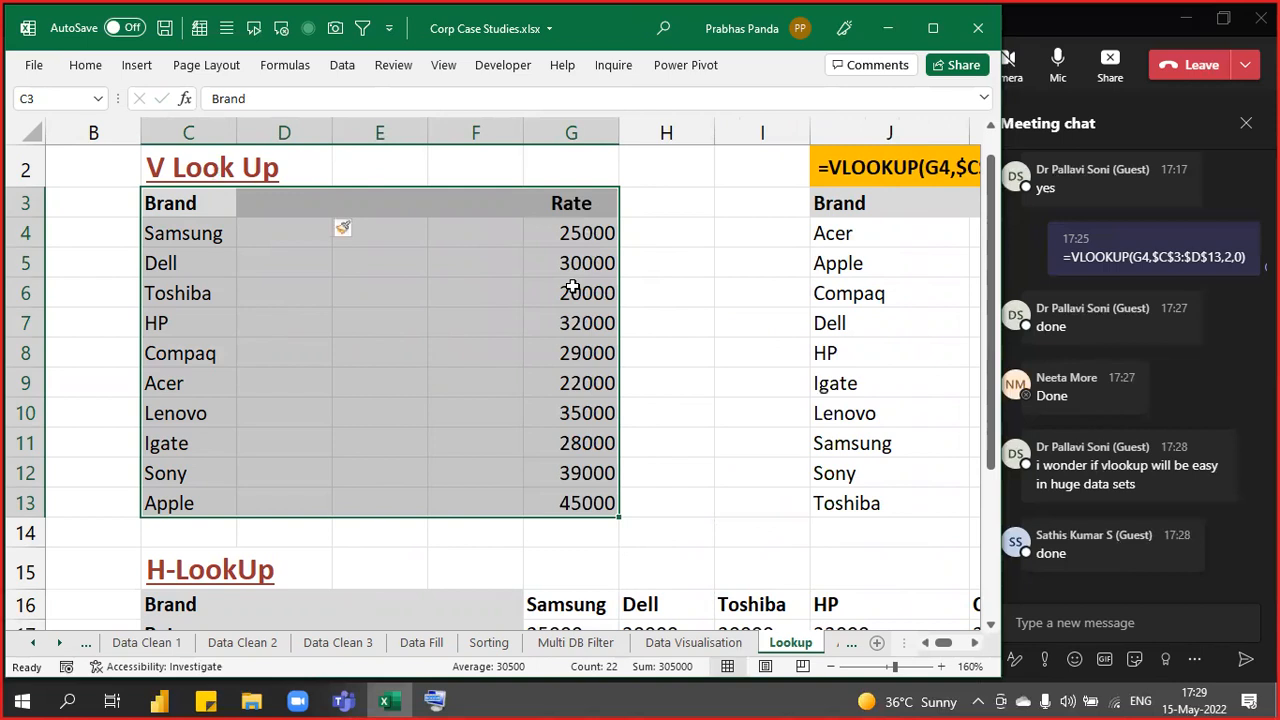
key("ctrl+z")
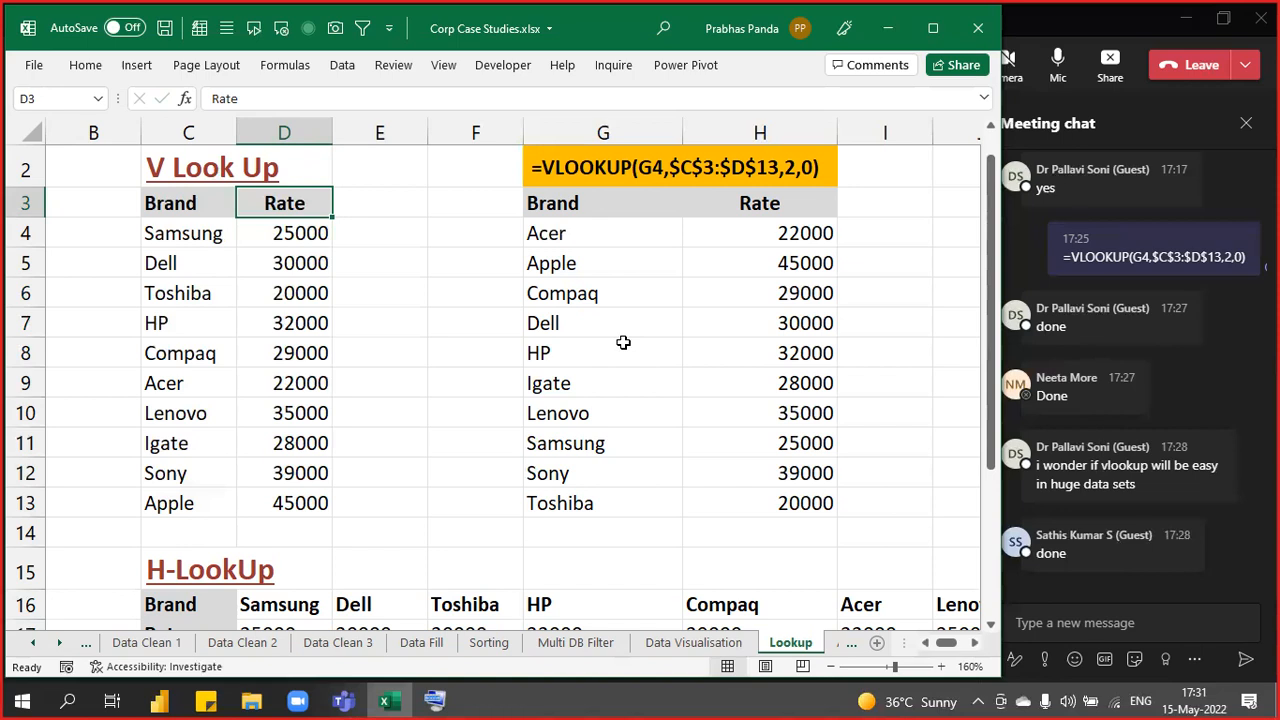
- Copy the lookup tables C3:G13 into a new workbook, pasting at B2
left_click_drag(190, 203, 535, 515)
key("ctrl+c")
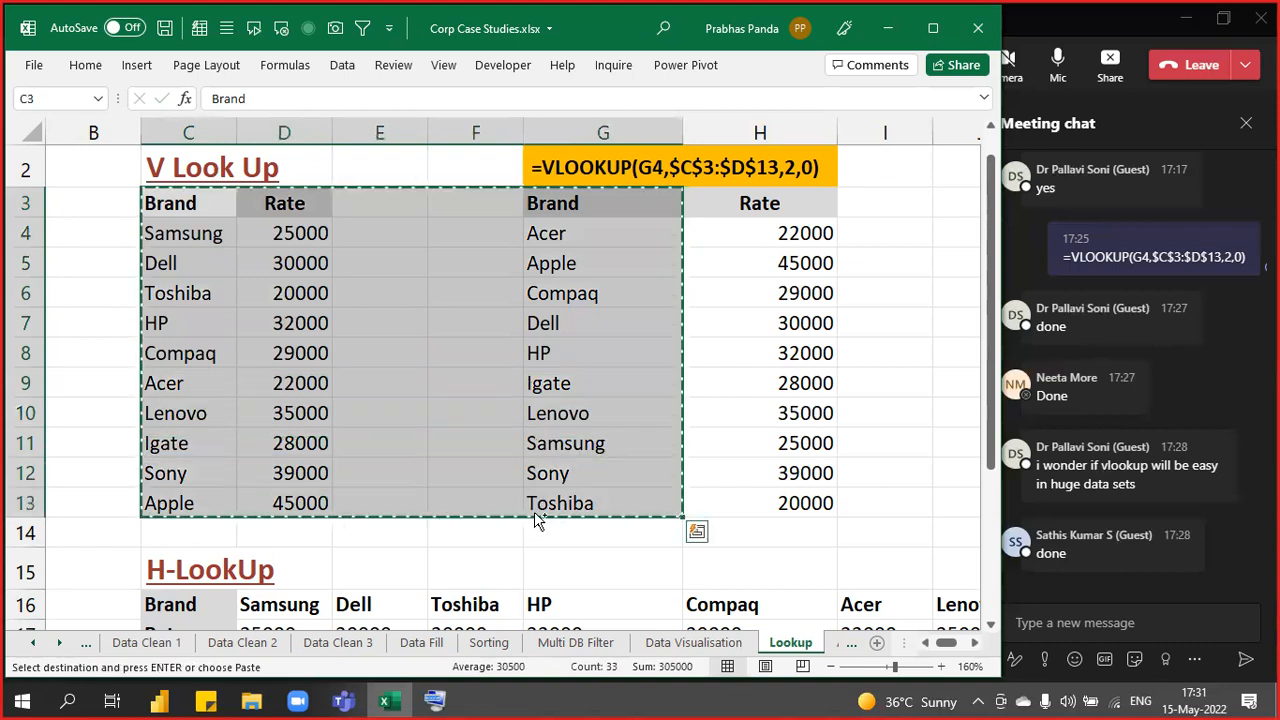
key("ctrl+n")
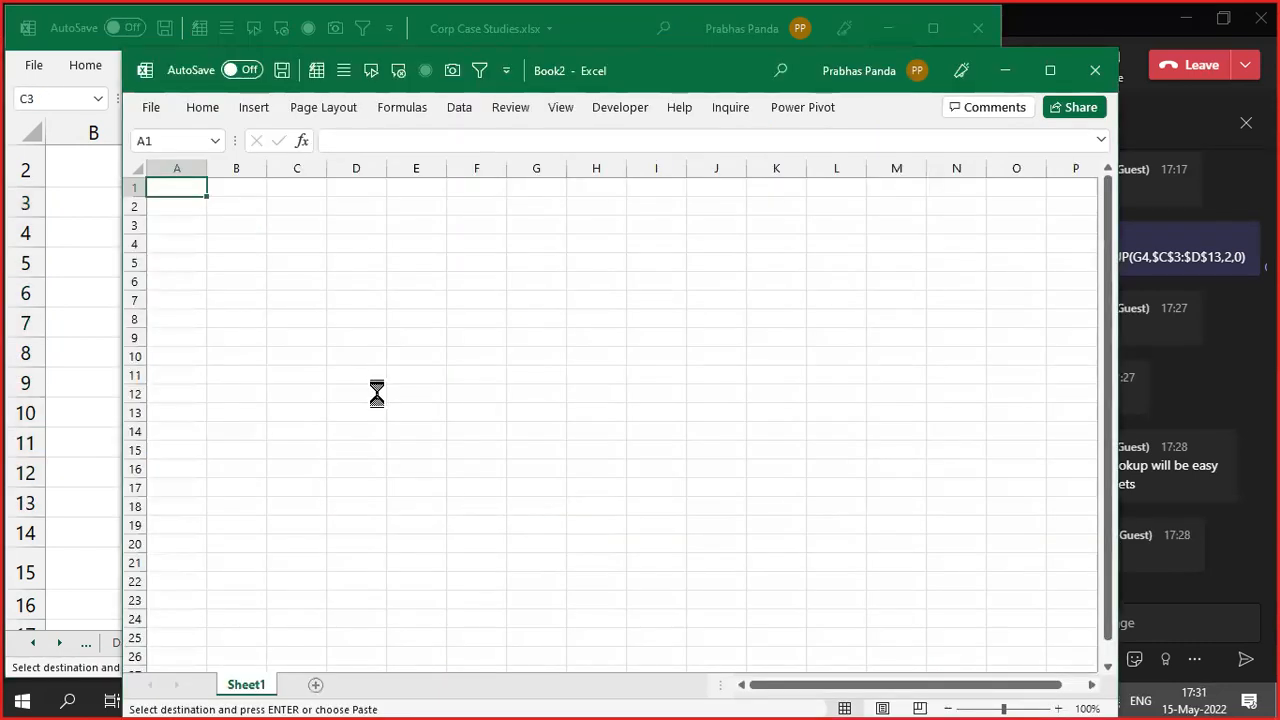
left_click(306, 251)
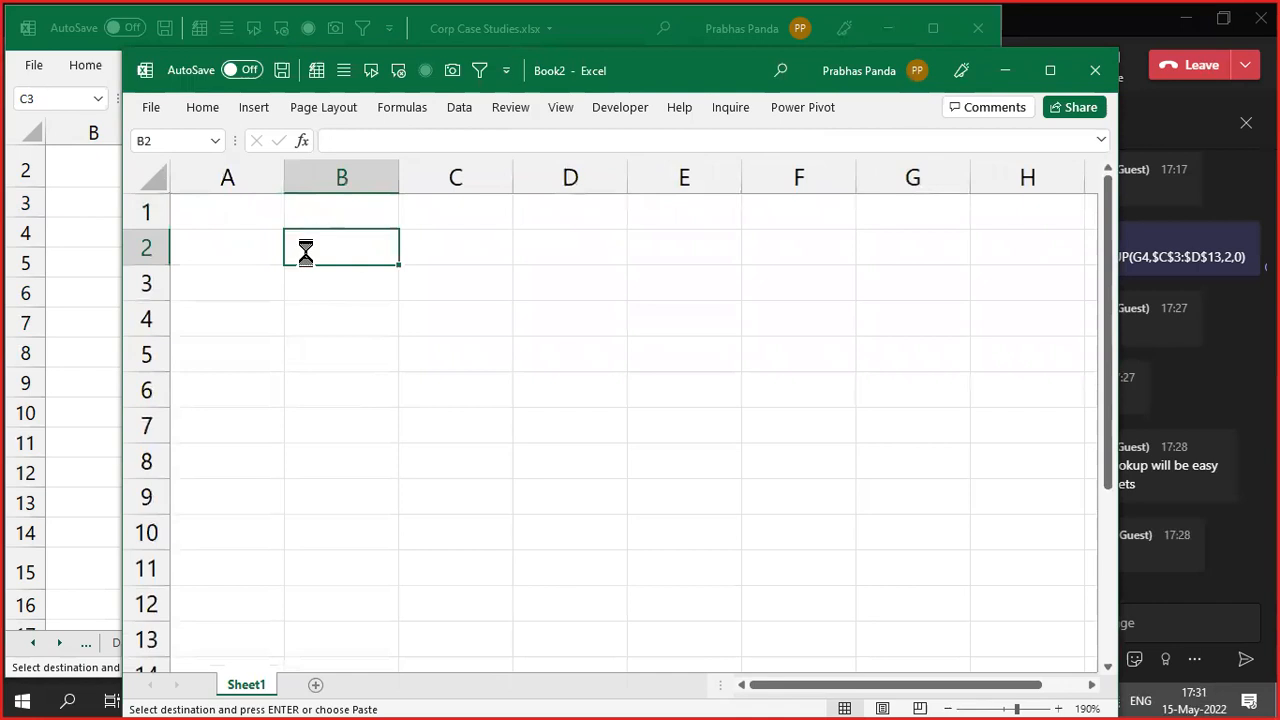
key("ctrl+v")
left_click(476, 360)
- Move the Rate column before the Brand column using Insert Cut Cells at B2
left_click_drag(455, 250, 457, 598)
key("ctrl+x")
left_click(296, 238)
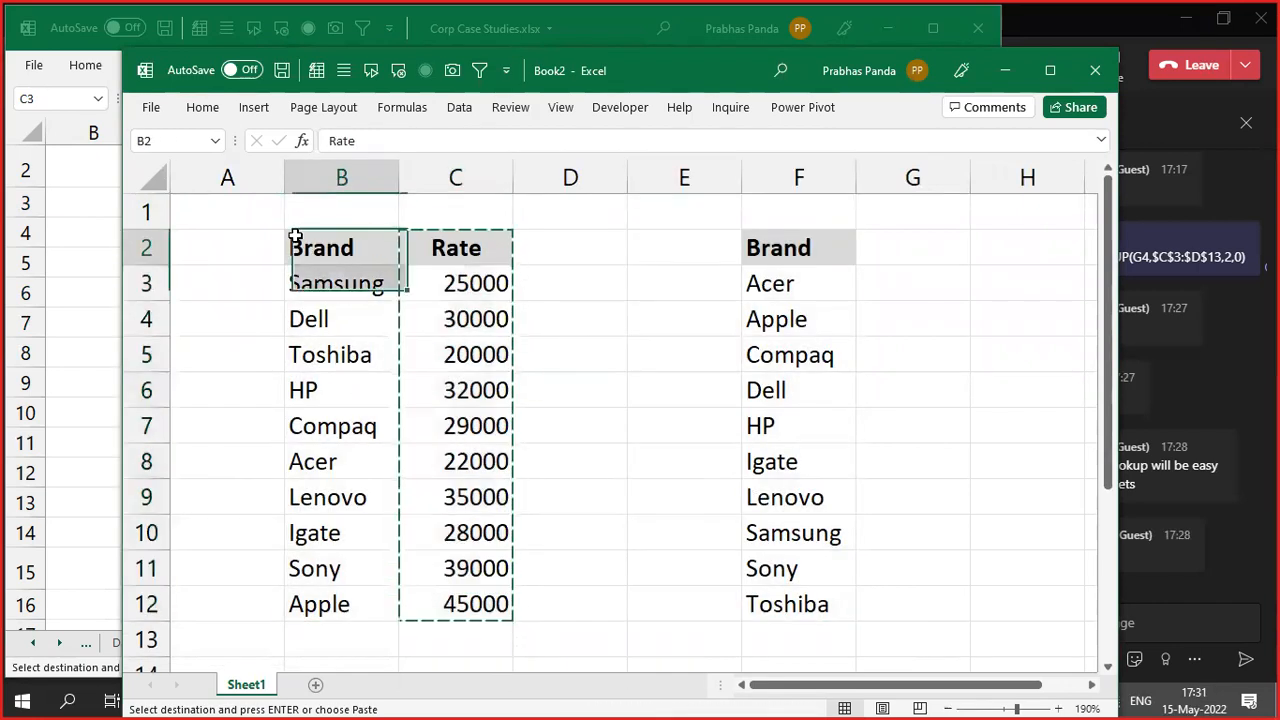
right_click(296, 236)
left_click(400, 308)
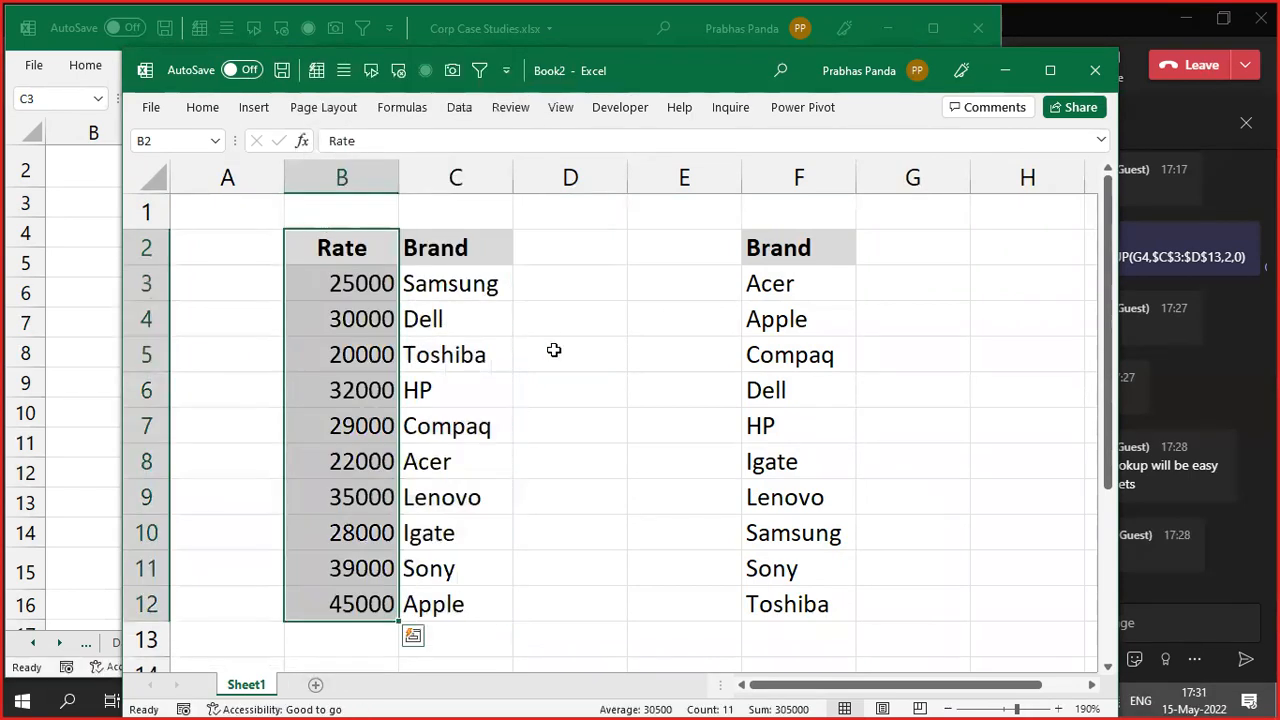
left_click(560, 320)
left_click(891, 389)
left_click(902, 278)
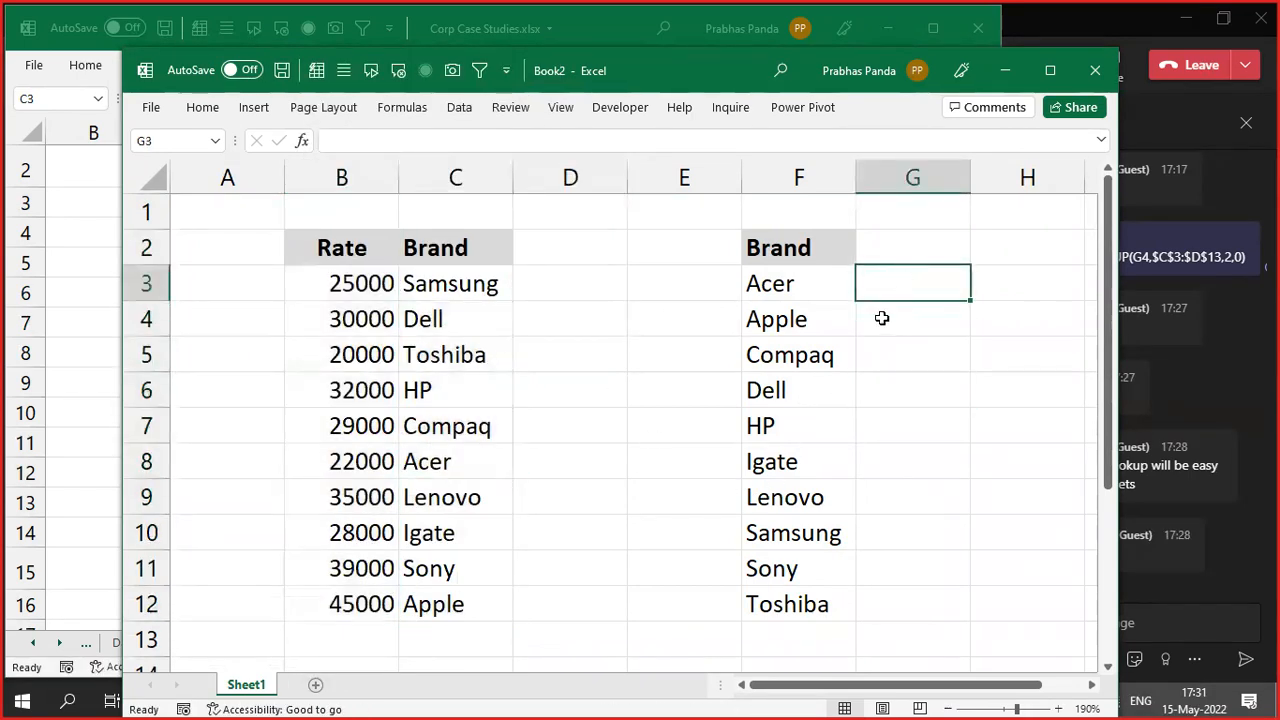
- Select G3:G12 and start =INDEX with the absolute array $B$2:$C$12
type("=")
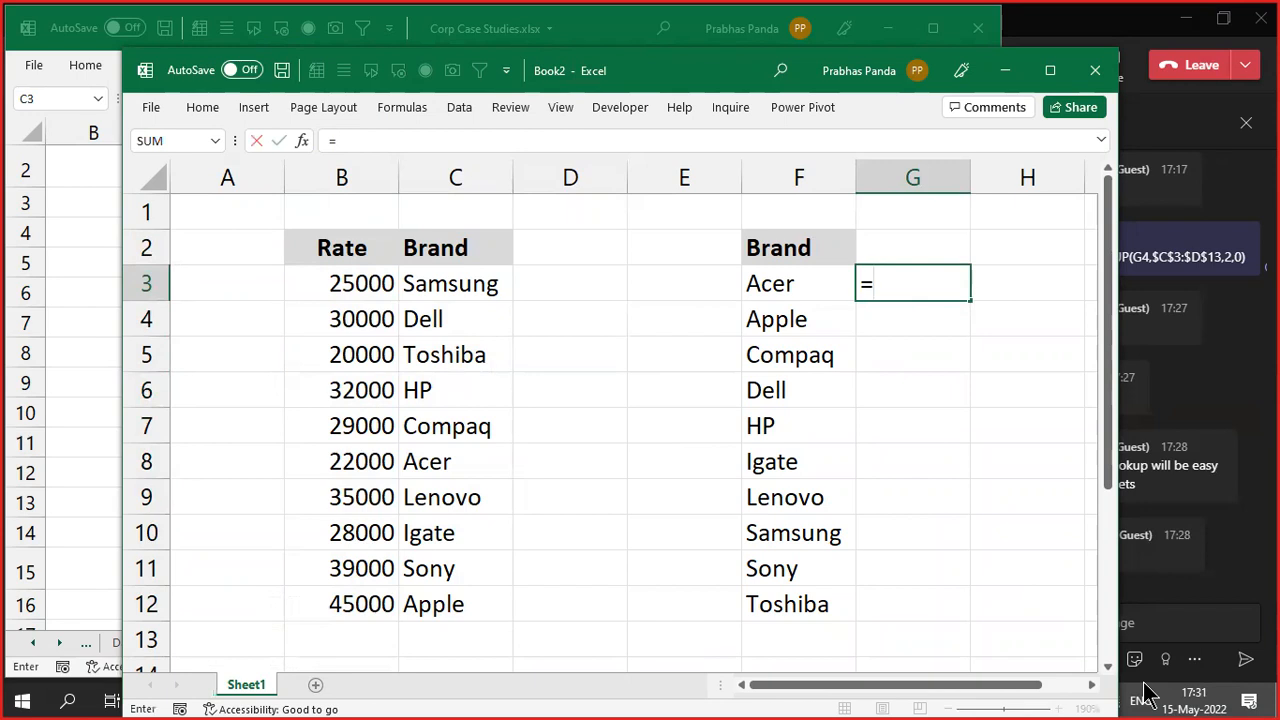
type("inde")
key("Escape")
key("Escape")
key("shift+Down")
key("shift+Down")
key("shift+Down")
key("shift+Down")
key("shift+Down")
key("shift+Down")
key("shift+Down")
key("shift+Down")
key("shift+Down")
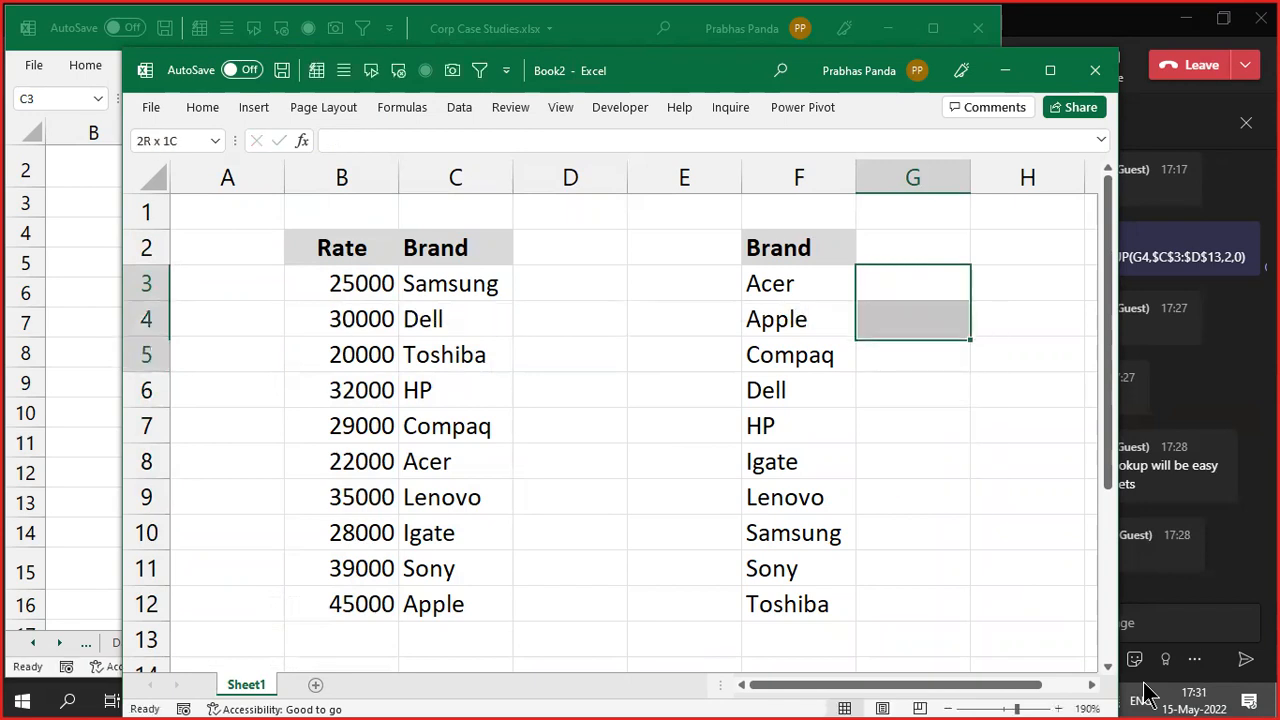
key("shift+Up")
key("shift+Down")
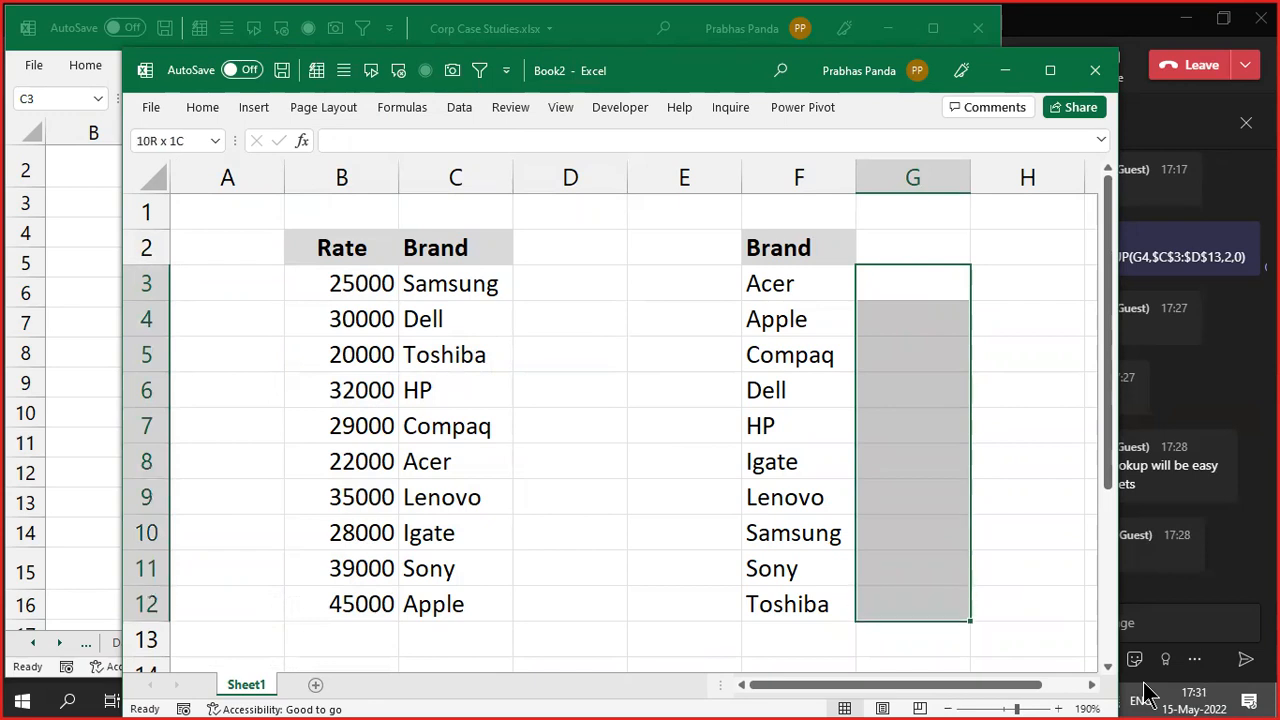
type("=index")
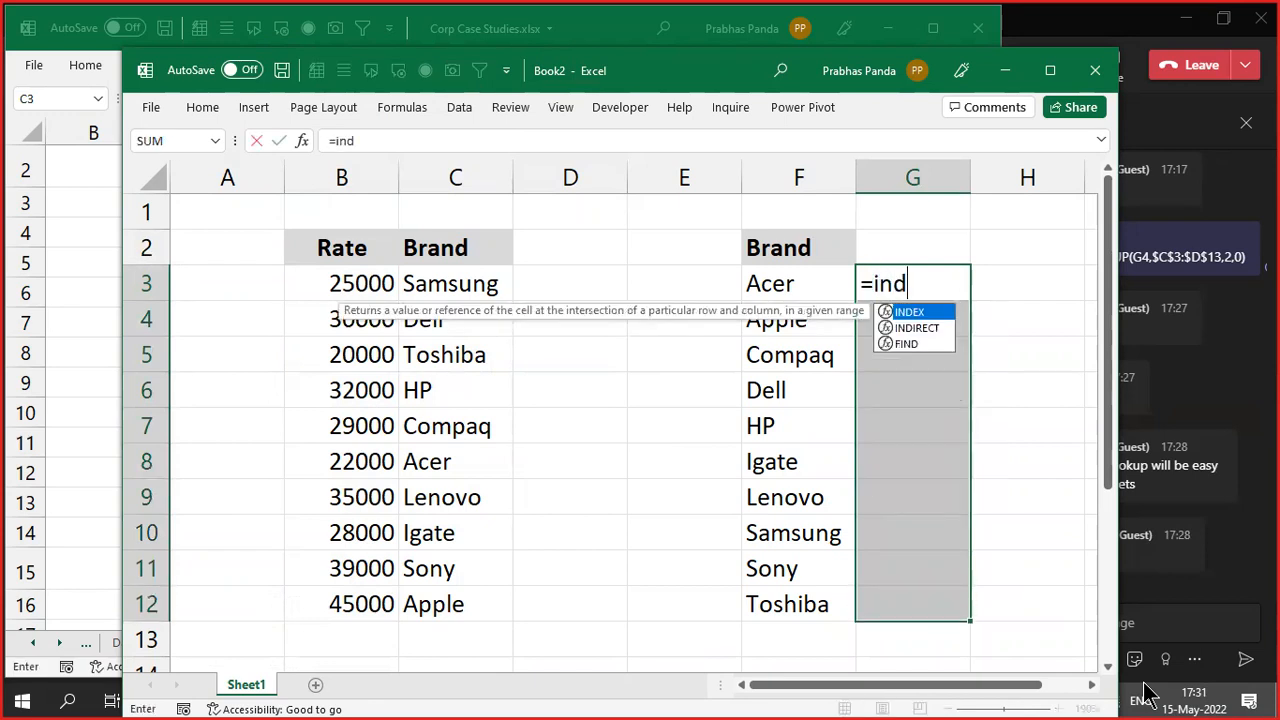
key("Tab")
key("Left")
key("Left")
key("Left")
key("Left")
key("Left")
key("Up")
key("shift+Right")
key("ctrl+shift+Down")
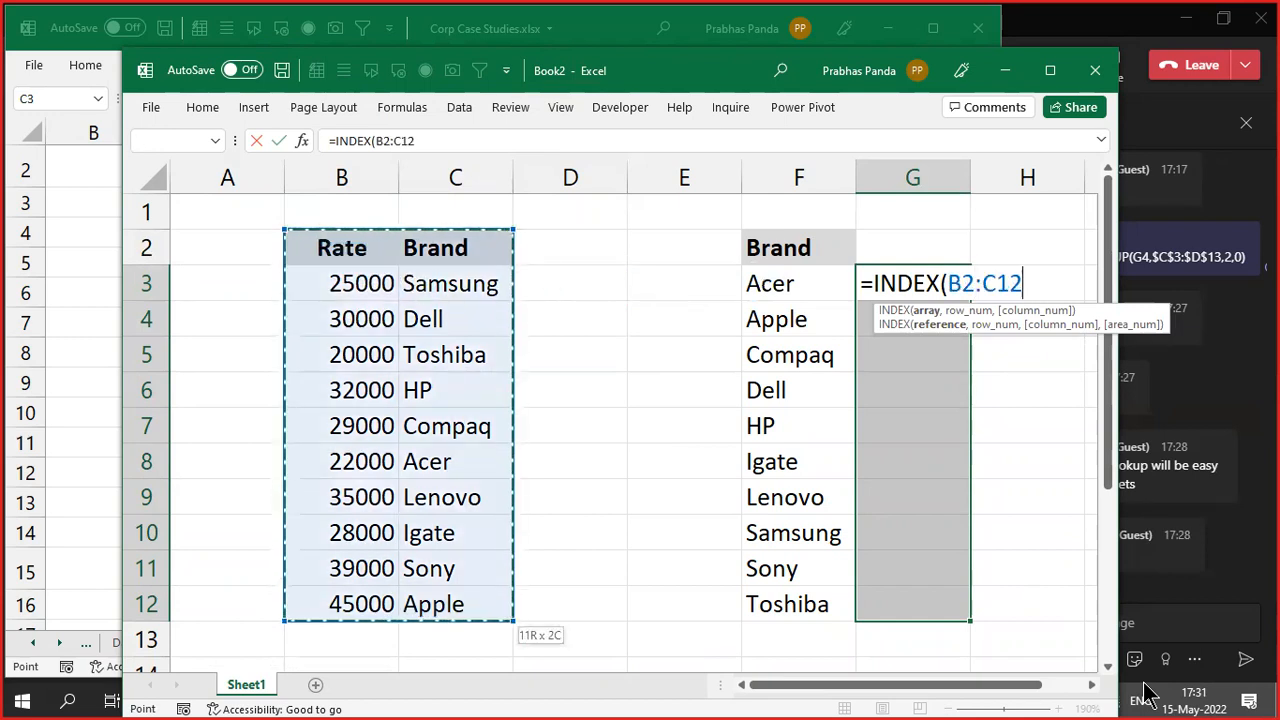
key("F4")
- Add MATCH(F3,$C$3:$C$12,0) as the row argument, then highlight the MATCH part
type(",")
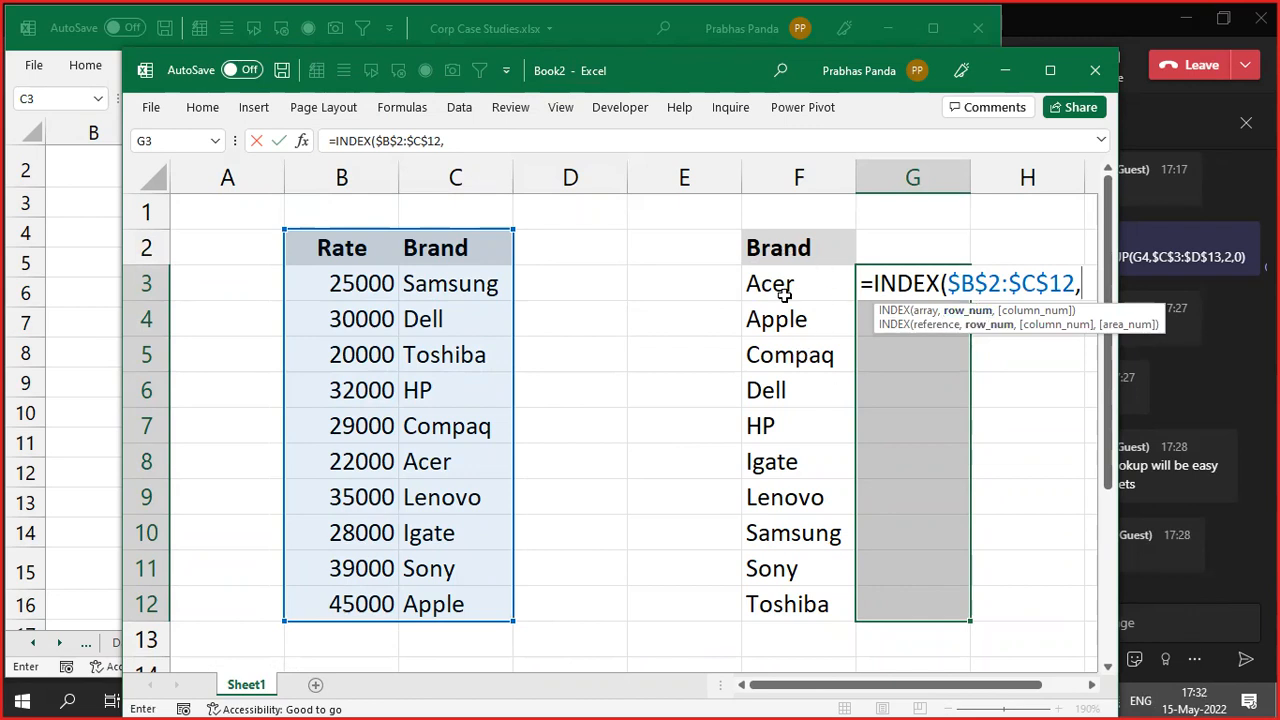
type("matc")
key("Tab")
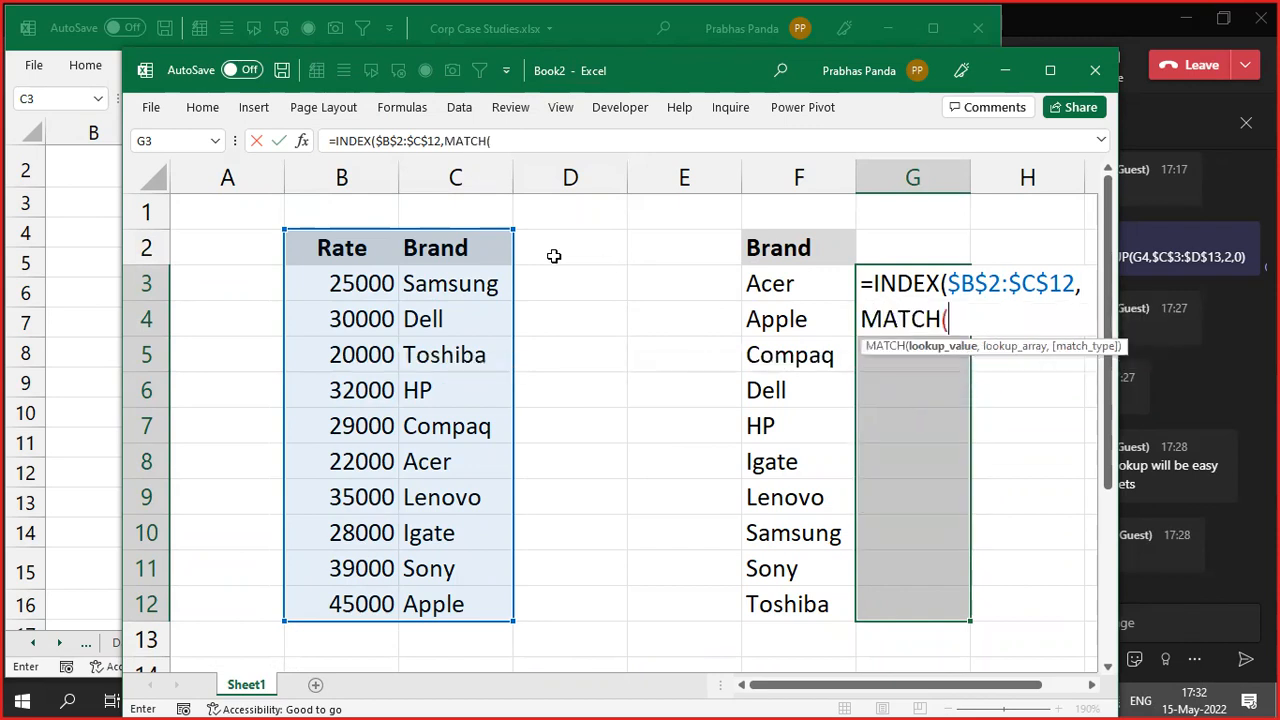
left_click(760, 287)
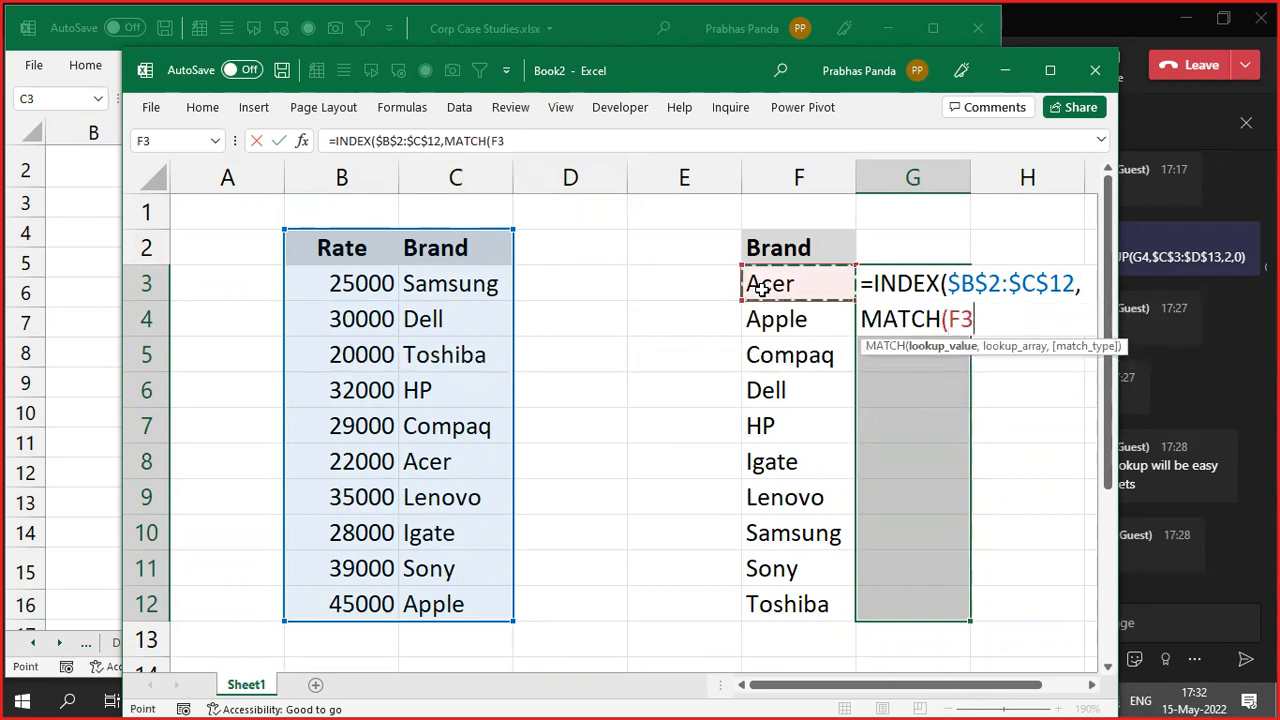
type(",")
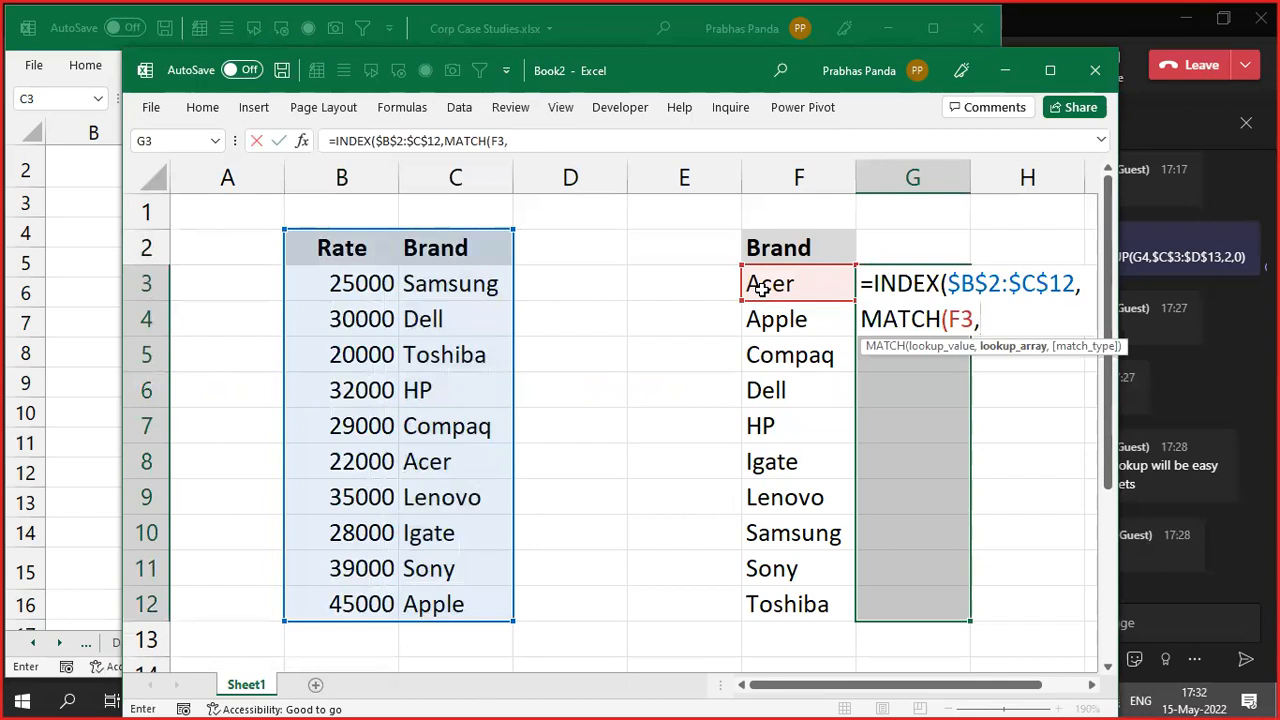
left_click_drag(452, 283, 461, 606)
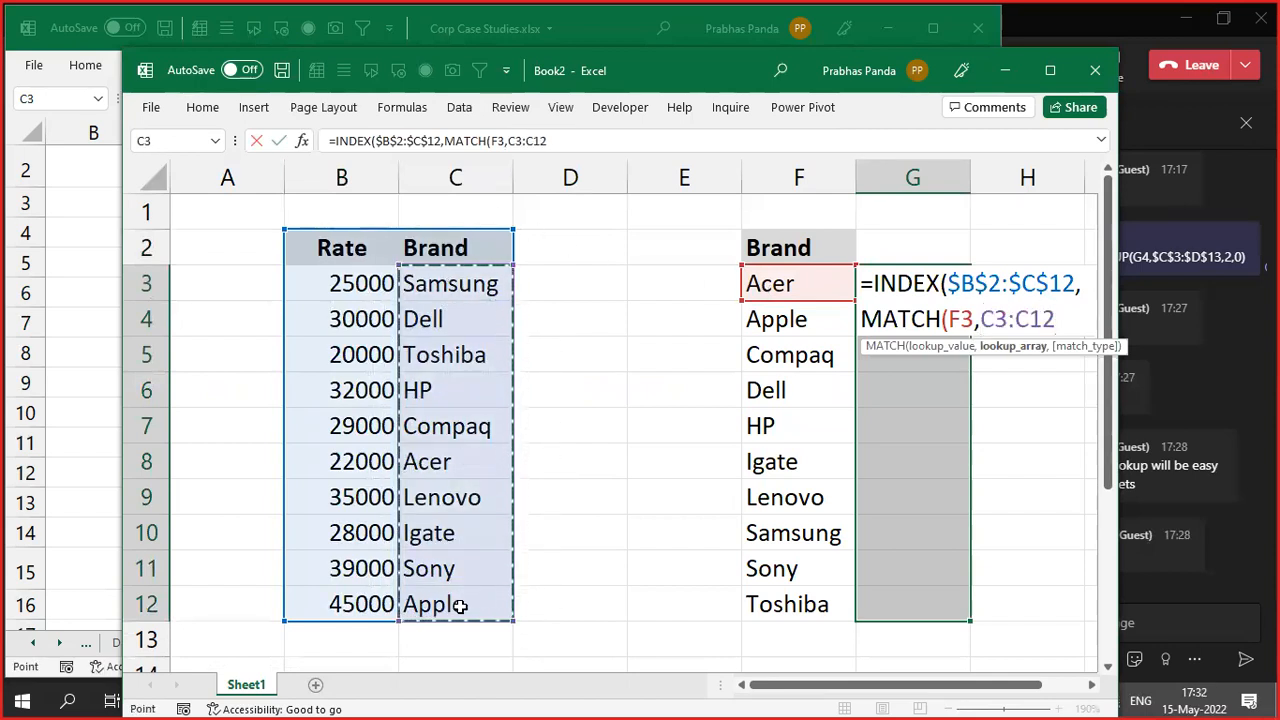
key("F4")
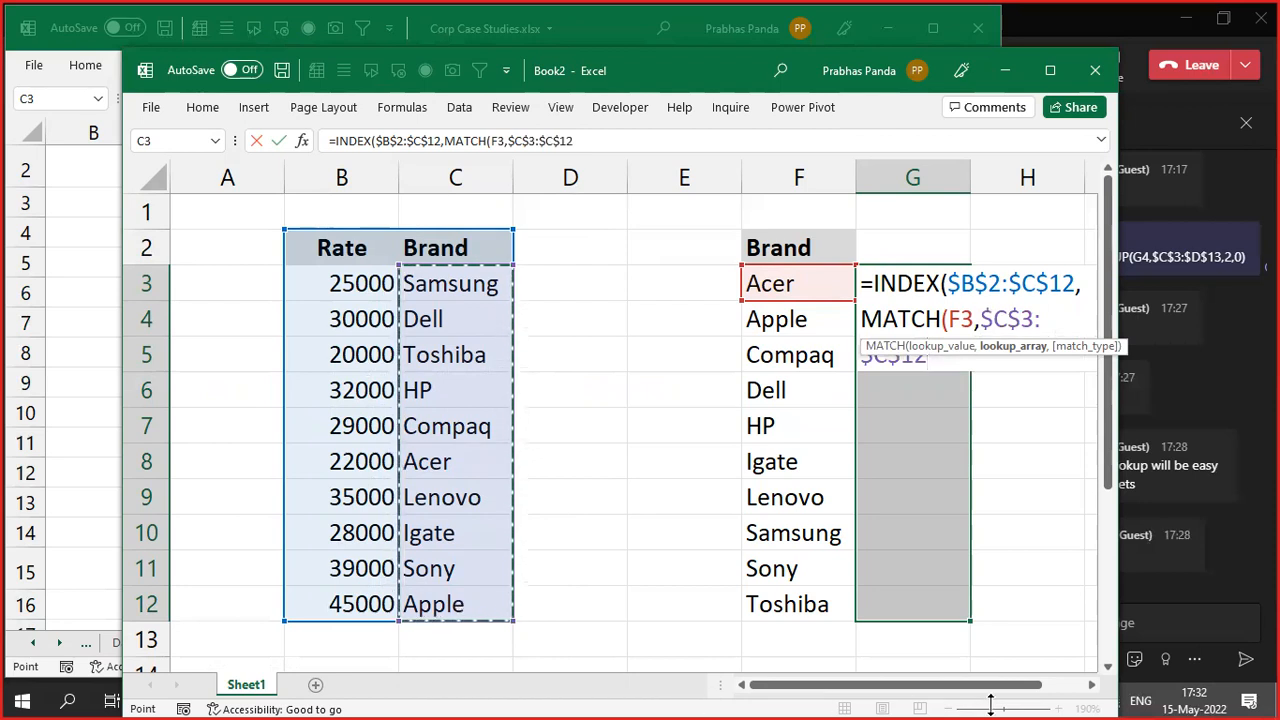
type(",0)")
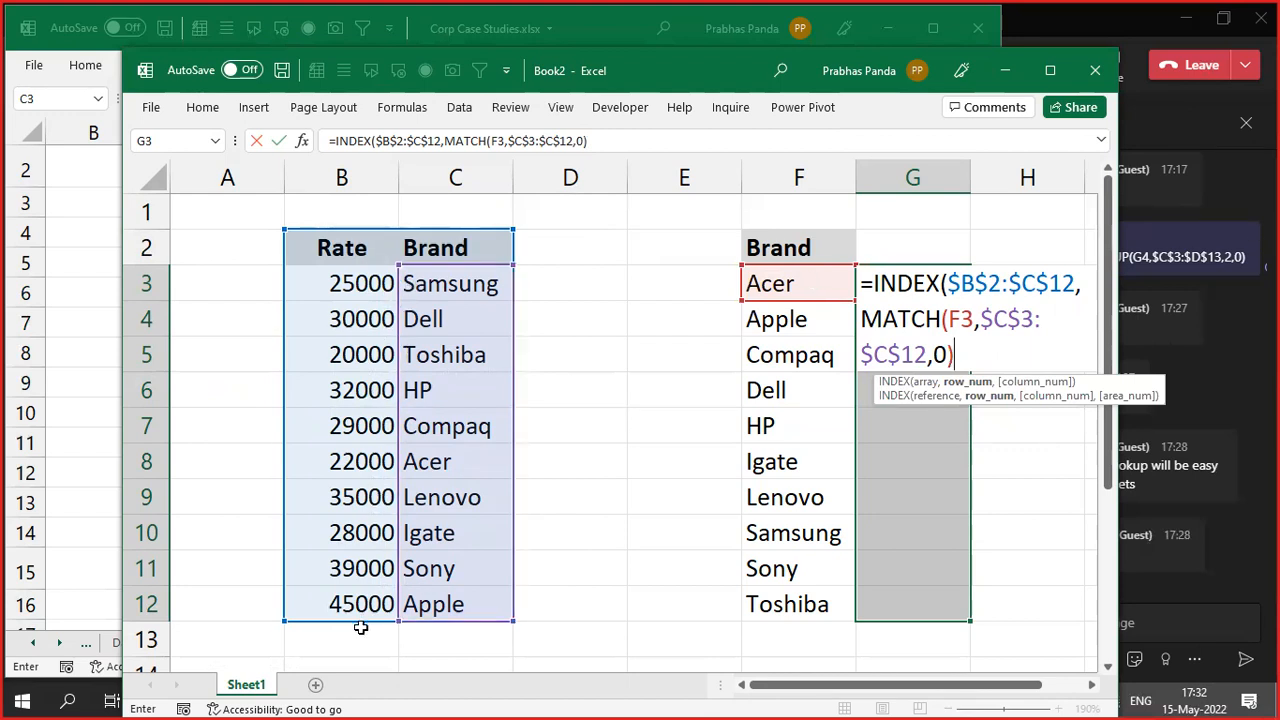
left_click_drag(450, 270, 452, 270)
left_click_drag(860, 318, 957, 352)
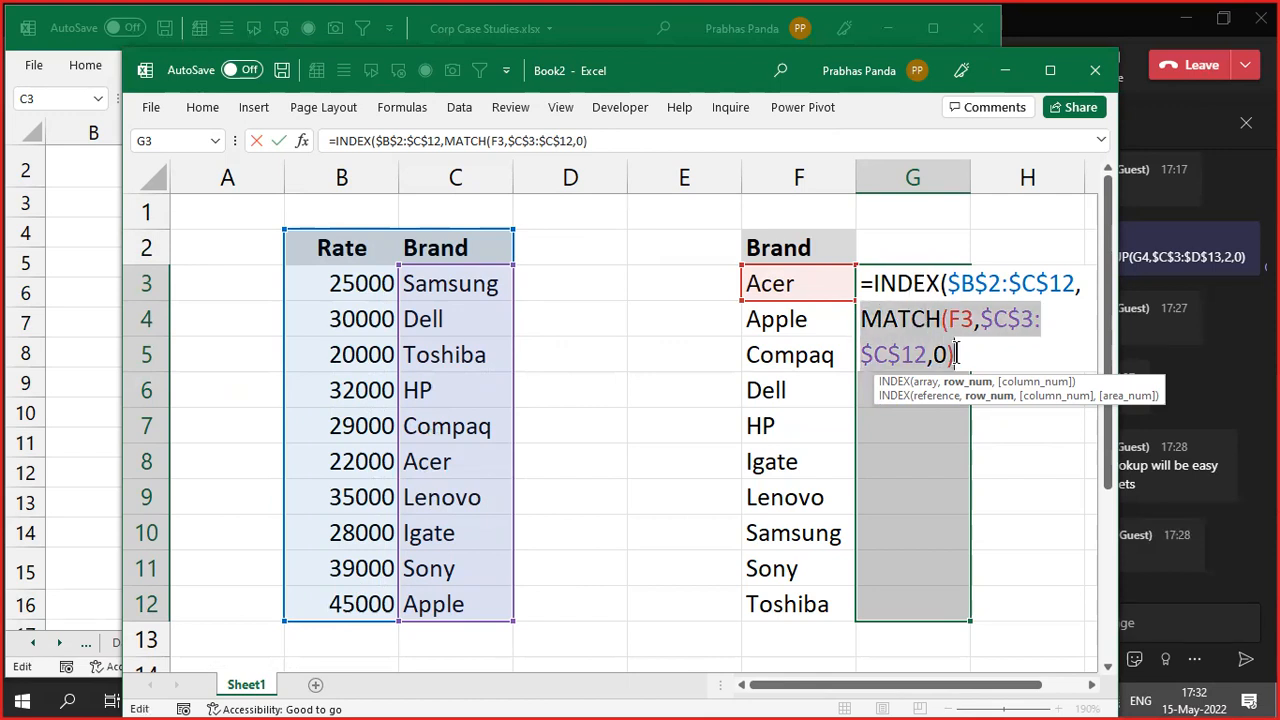
- Briefly swap MATCH for 6, undo, then add column 1 and fill G3:G12 with Ctrl+Enter
type("6")
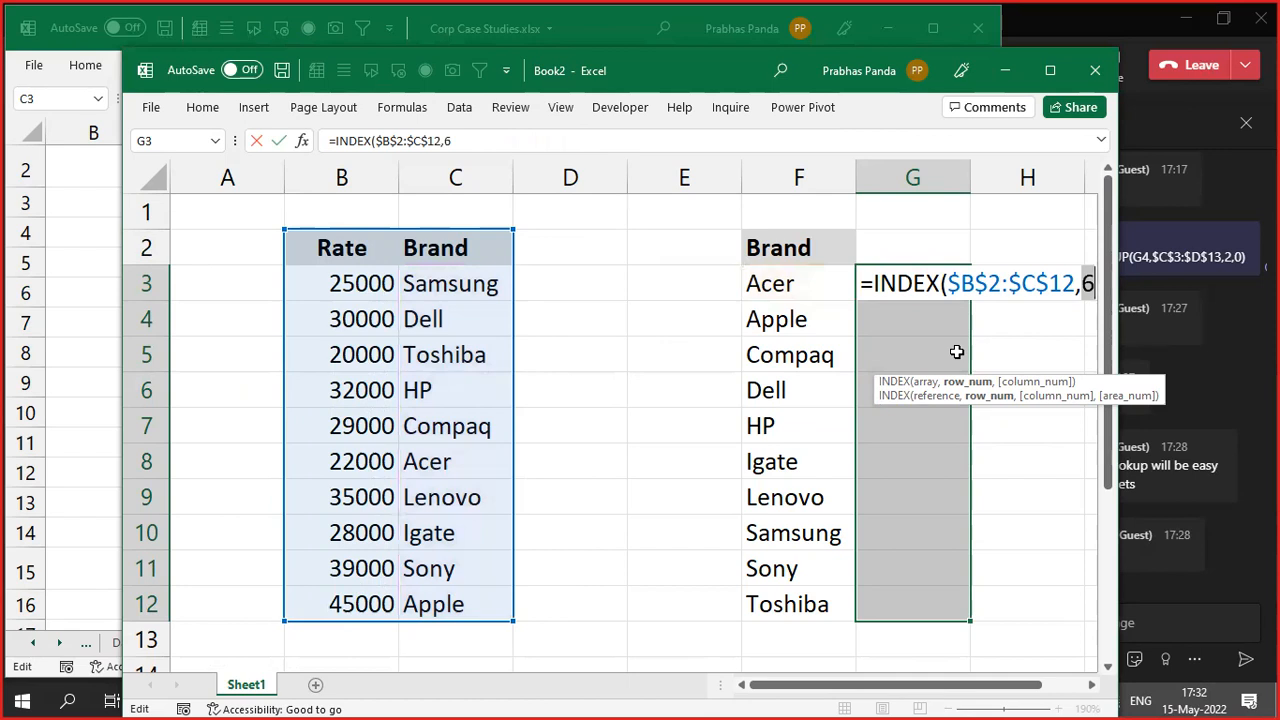
key("ctrl+z")
left_click(958, 352)
type(",")
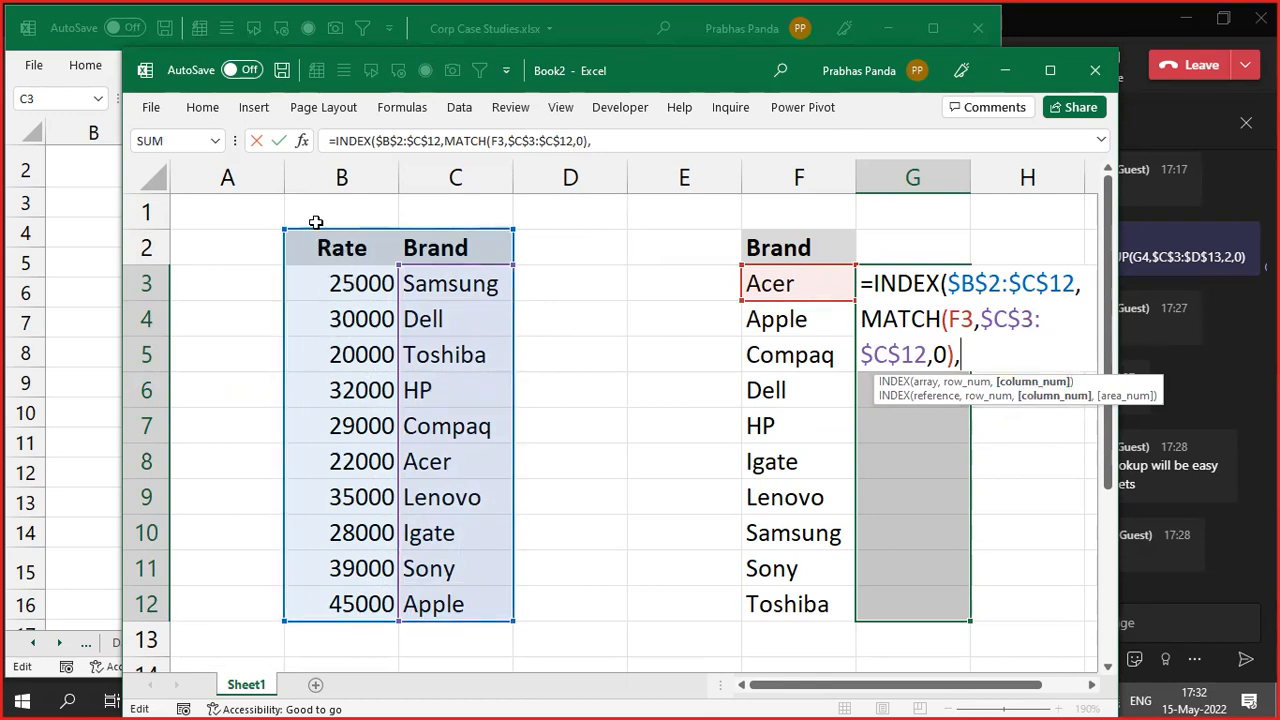
key("ctrl")
key("ctrl")
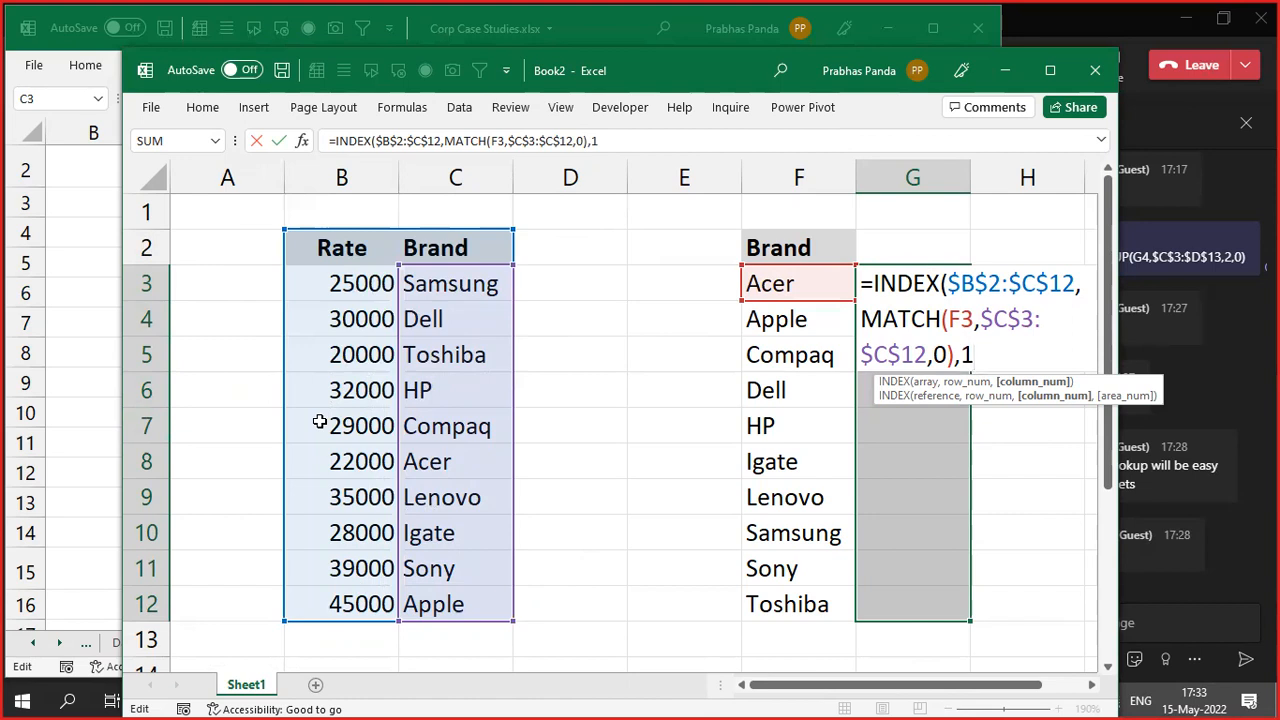
type(")")
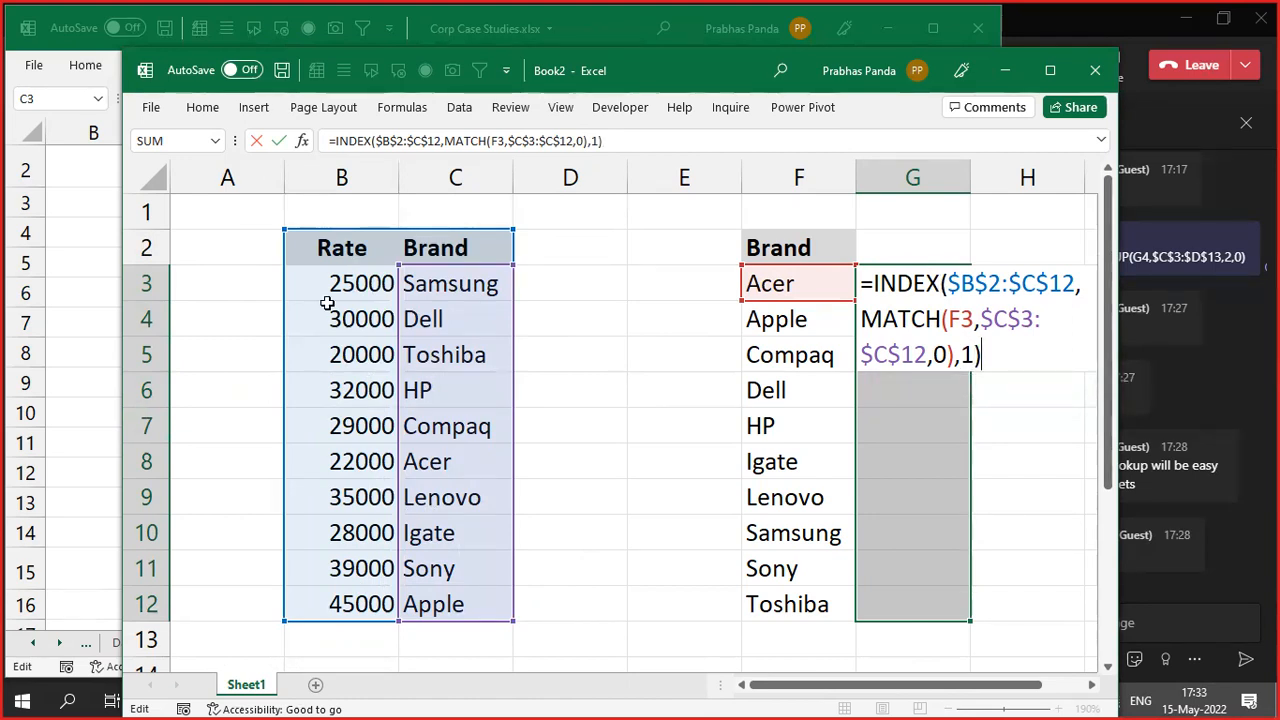
key("ctrl+Return")
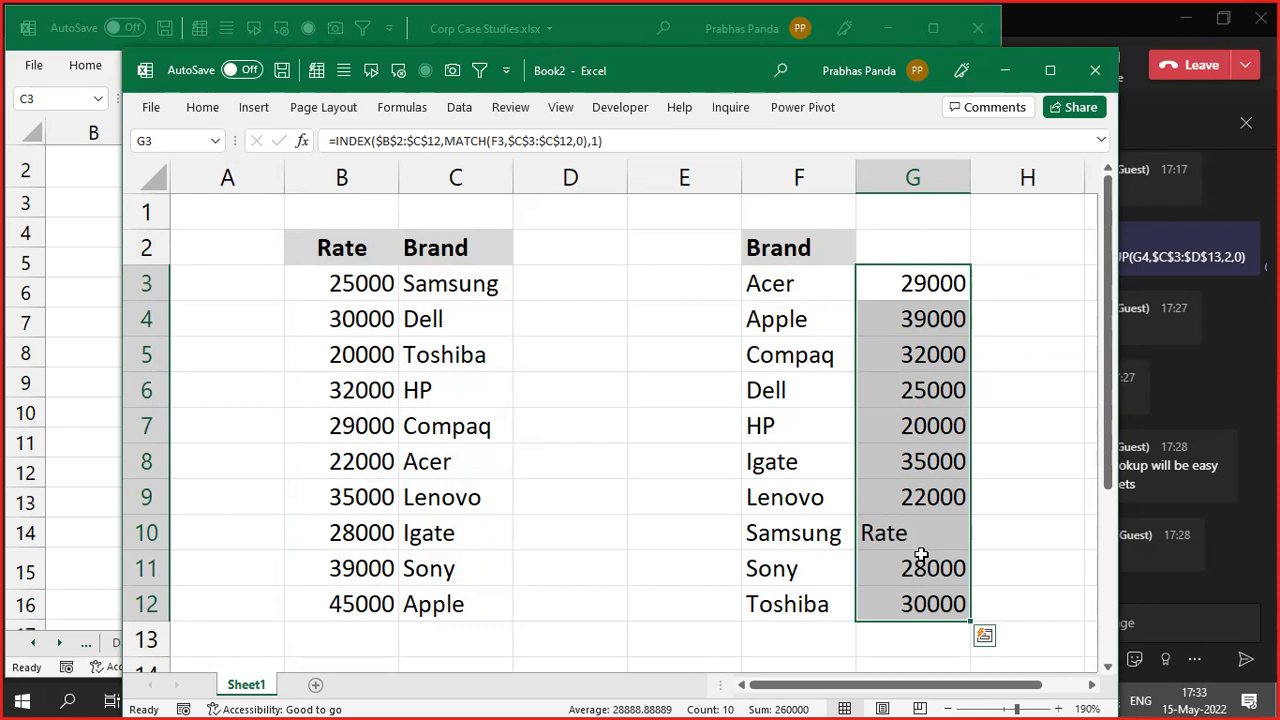
- Change the MATCH range start from $C$3 to $C$2 and refill G3:G12
key("F2")
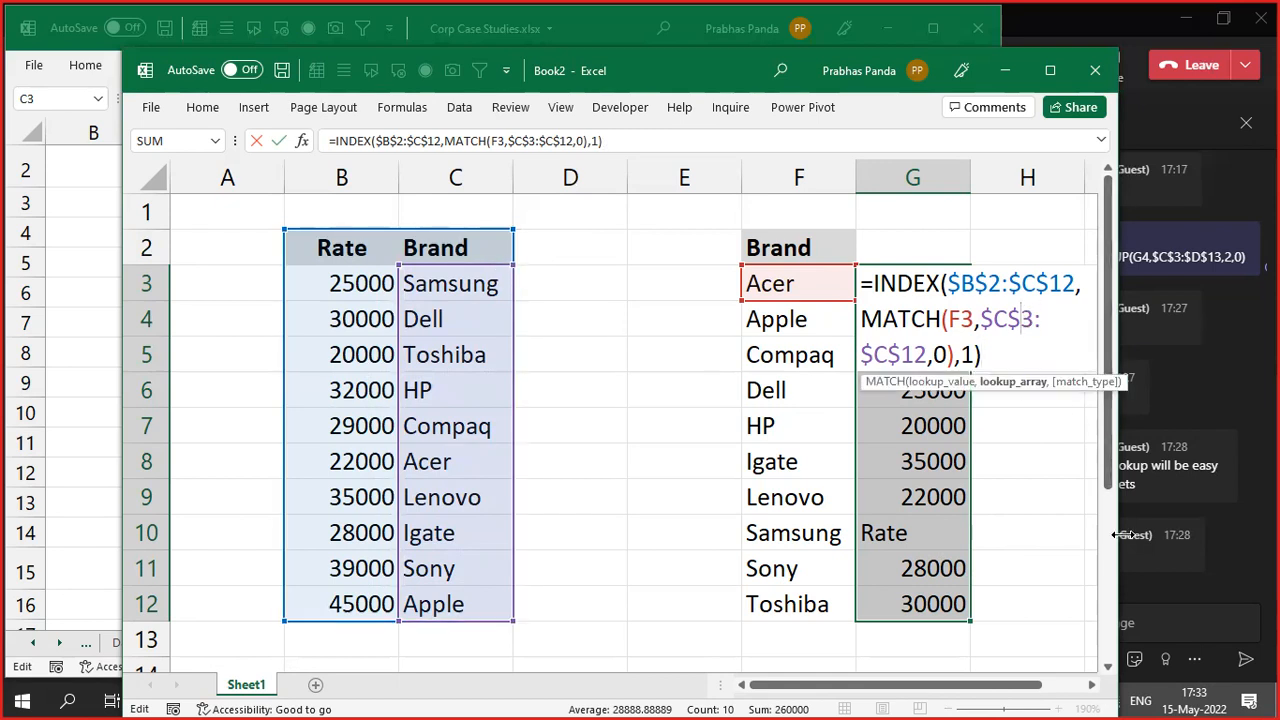
key("Delete")
type("2")
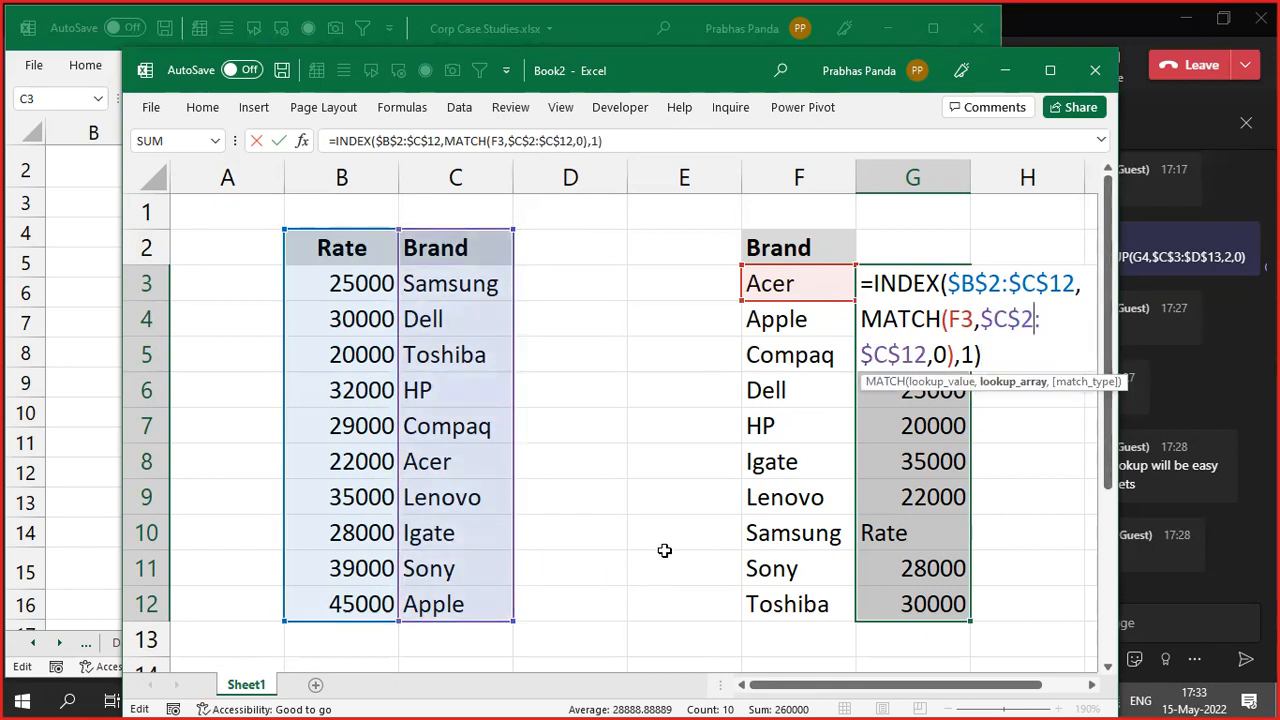
key("ctrl+Return")
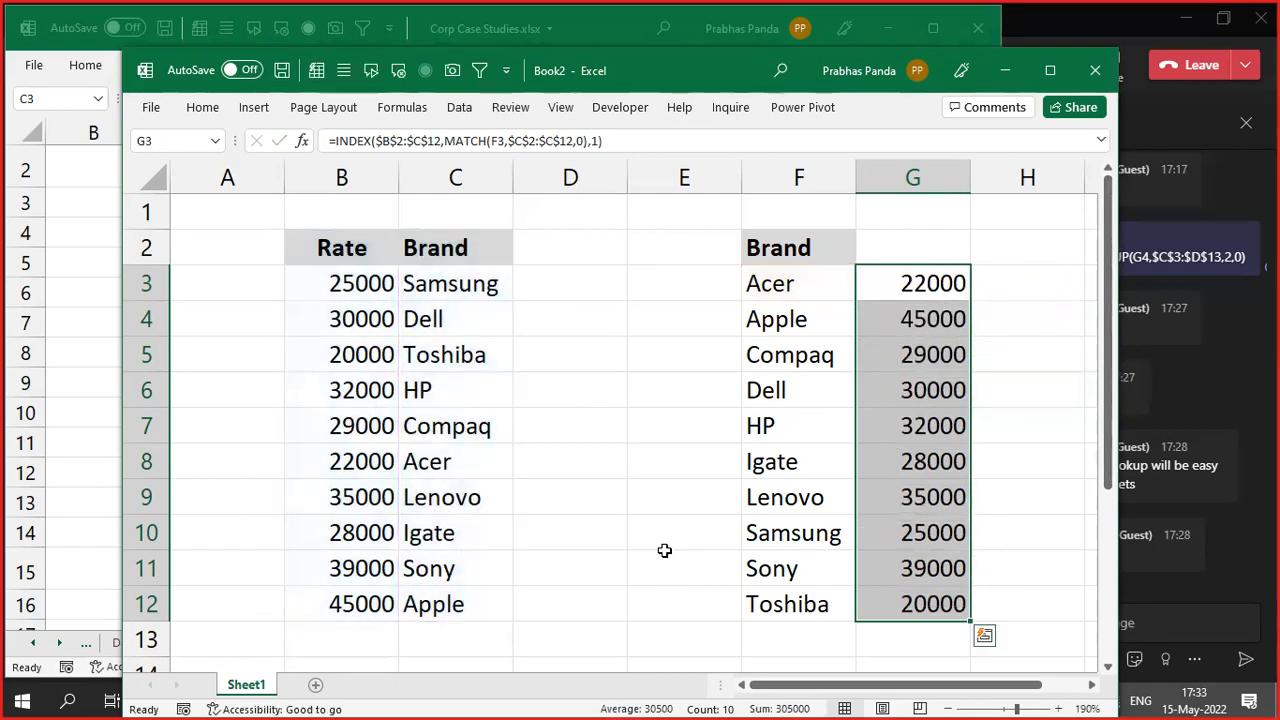
- Recommit the INDEX/MATCH formula in G3:G12, then close Book2 without saving
key("F2")
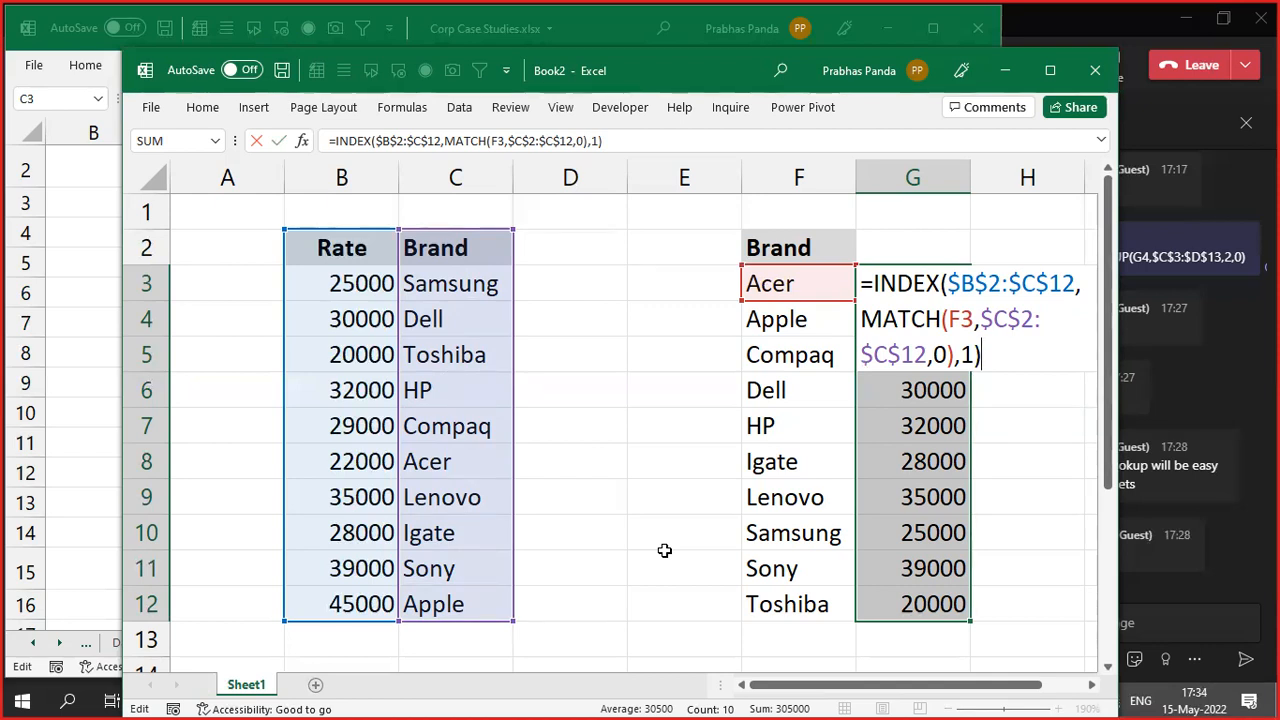
key("ctrl+Return")
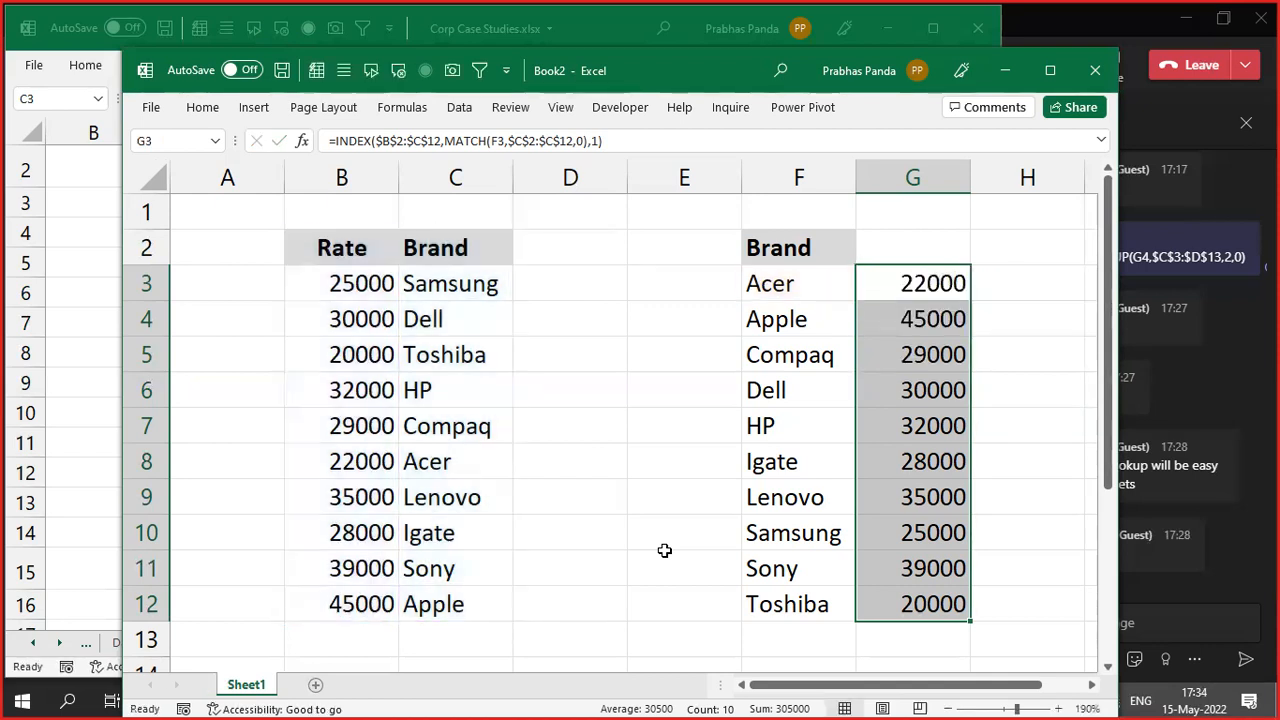
left_click(1095, 78)
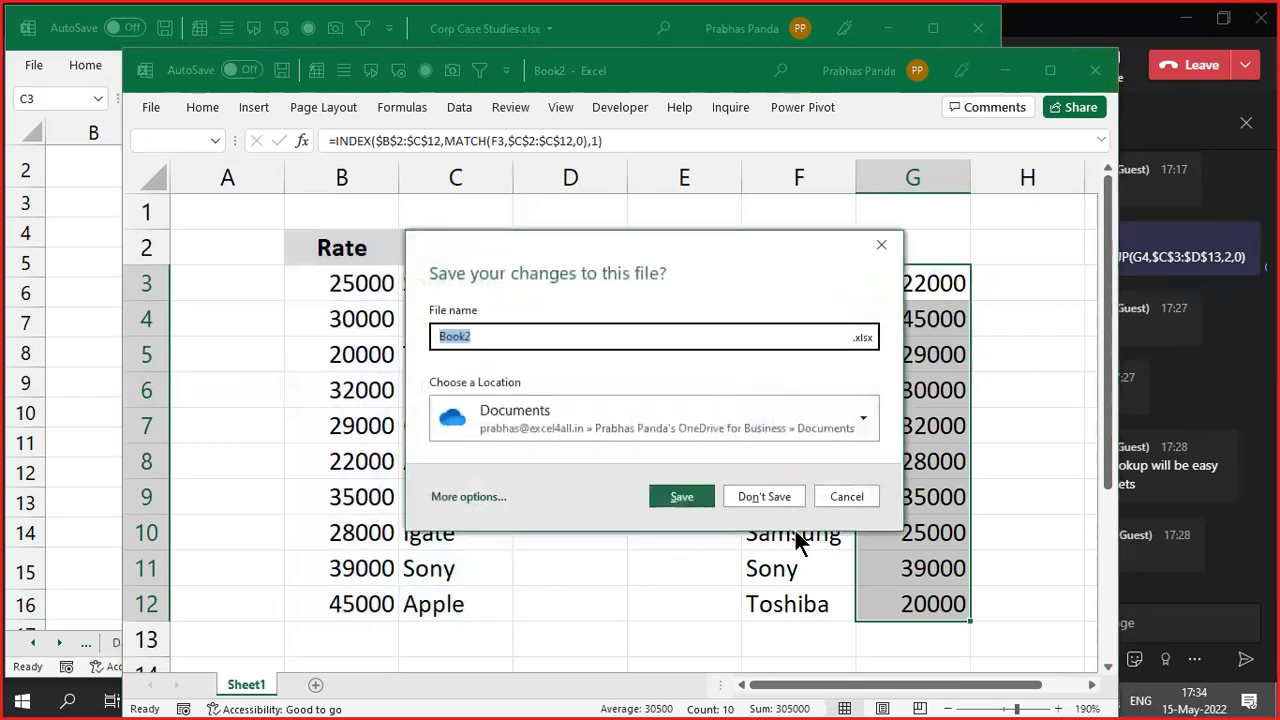
left_click(757, 491)
- Centre-align the H-LookUp table's Brand and Rate rows, C16:M17
left_click(645, 331)
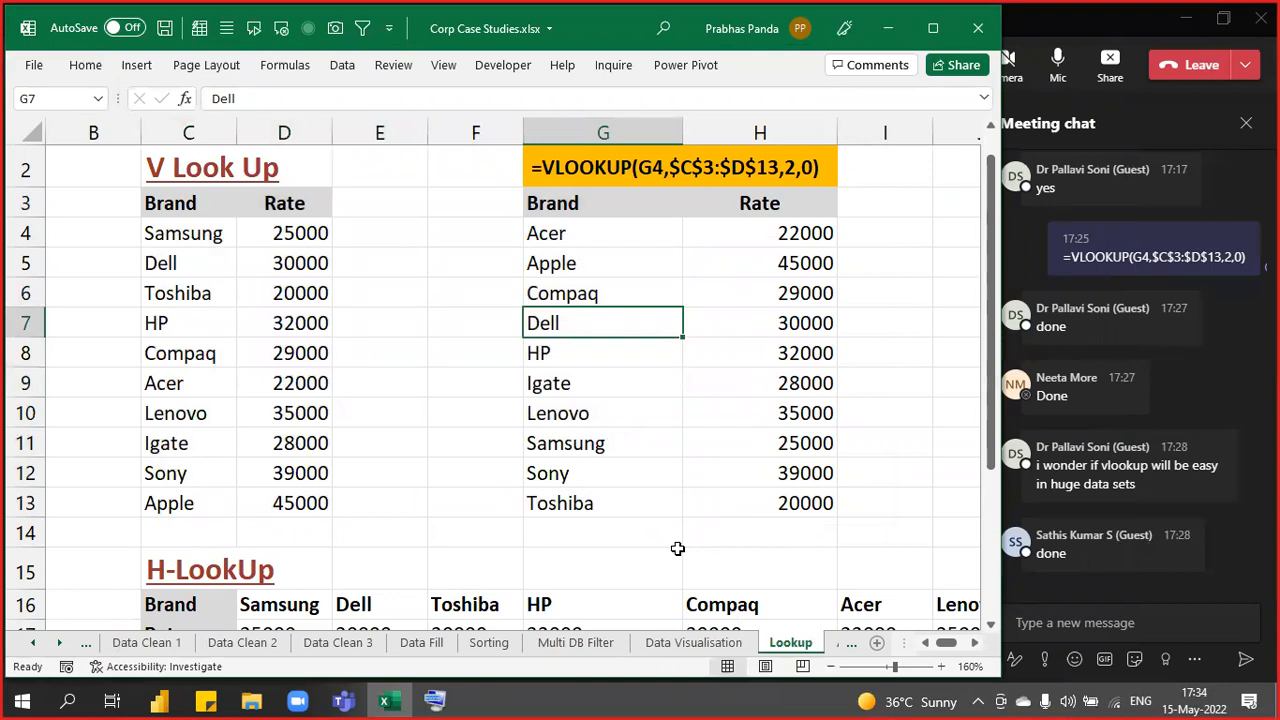
scroll(514, 389, "down", 4)
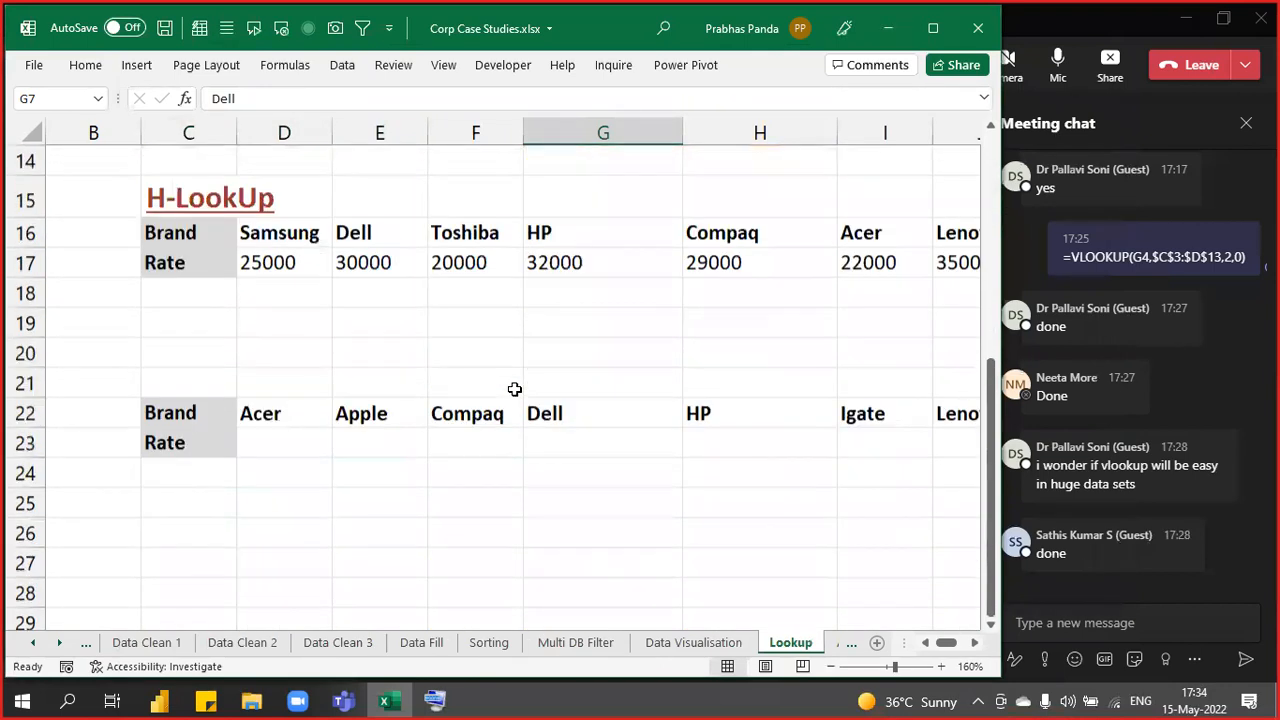
scroll(514, 389, "down", 1, "ctrl")
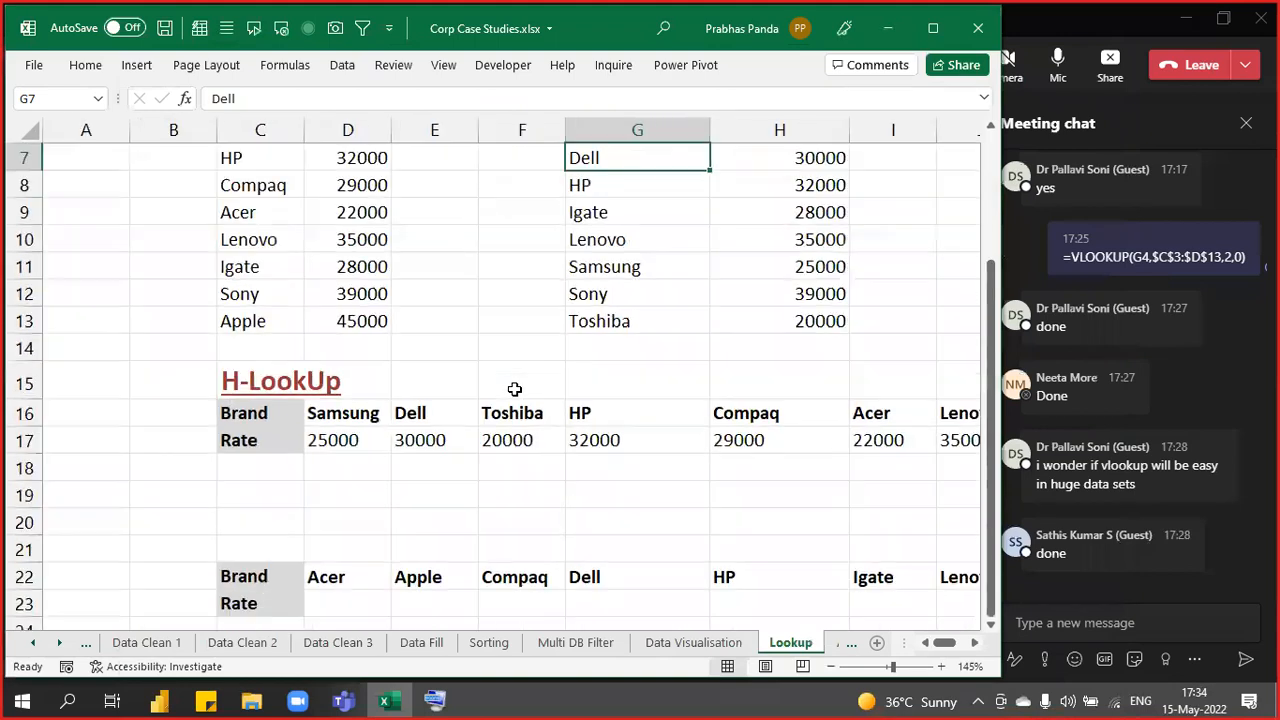
scroll(514, 389, "down", 2, "ctrl")
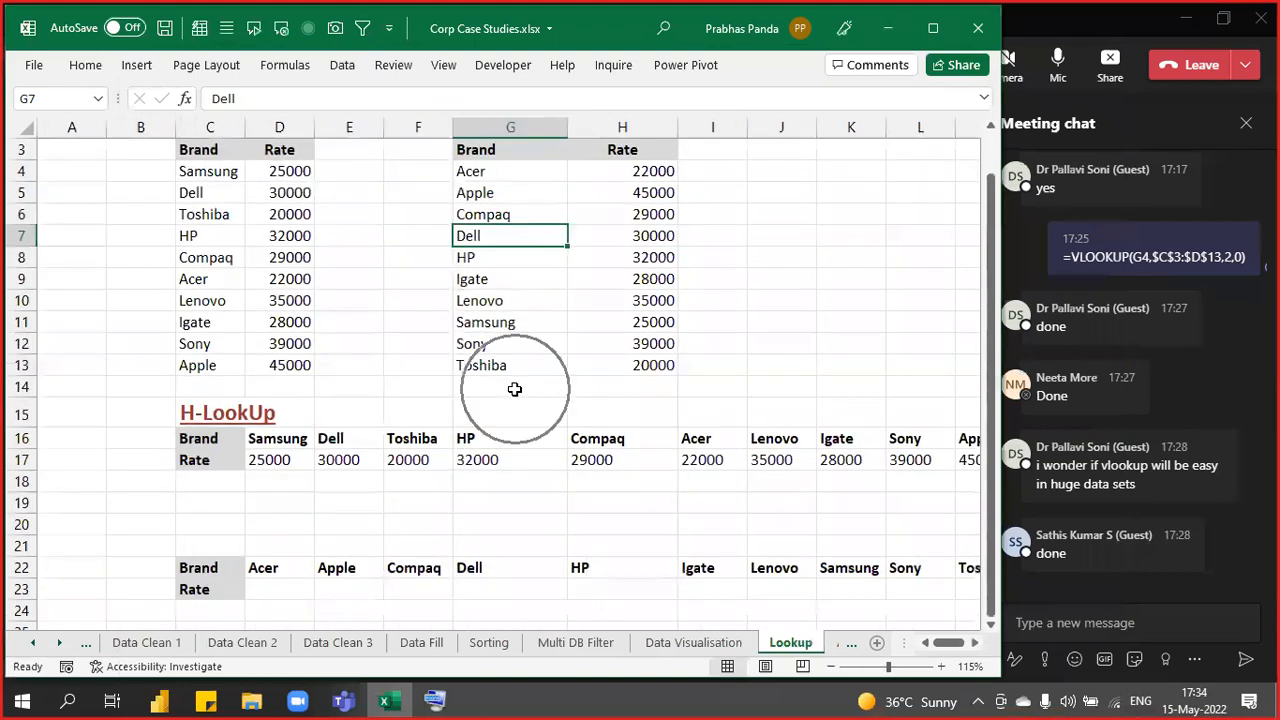
scroll(514, 389, "down", 3)
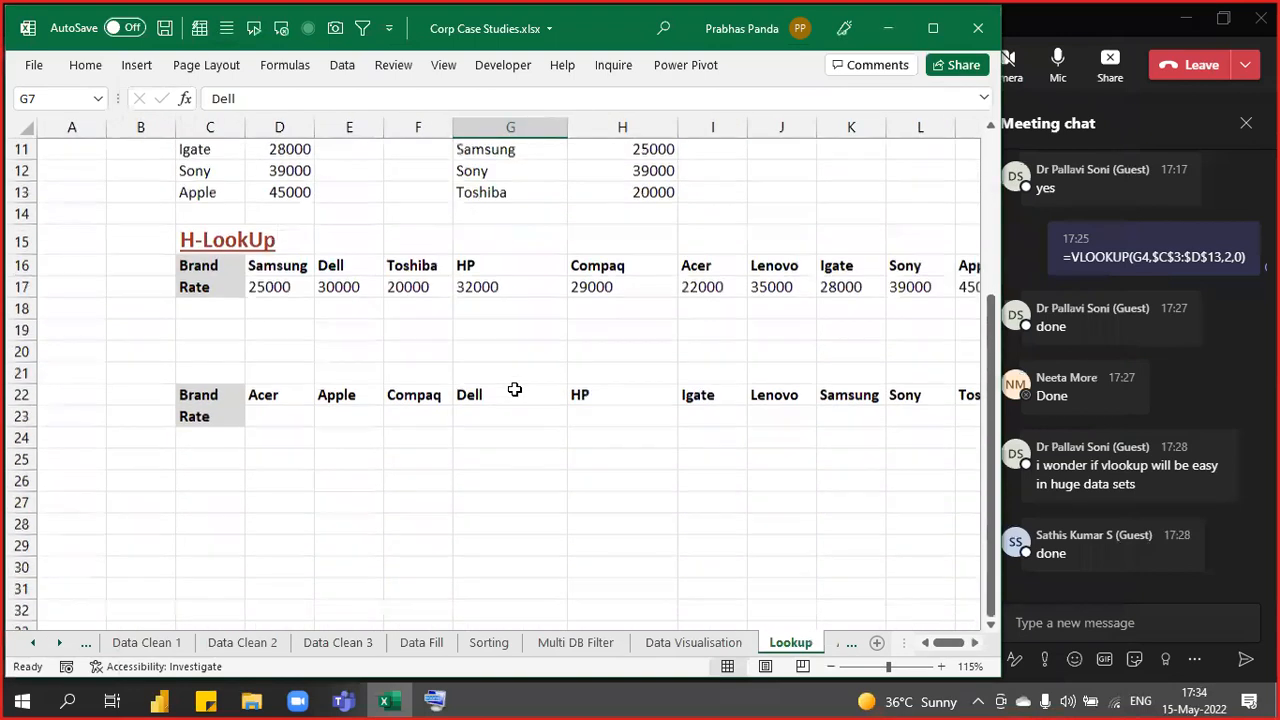
left_click(975, 645)
left_click(975, 645)
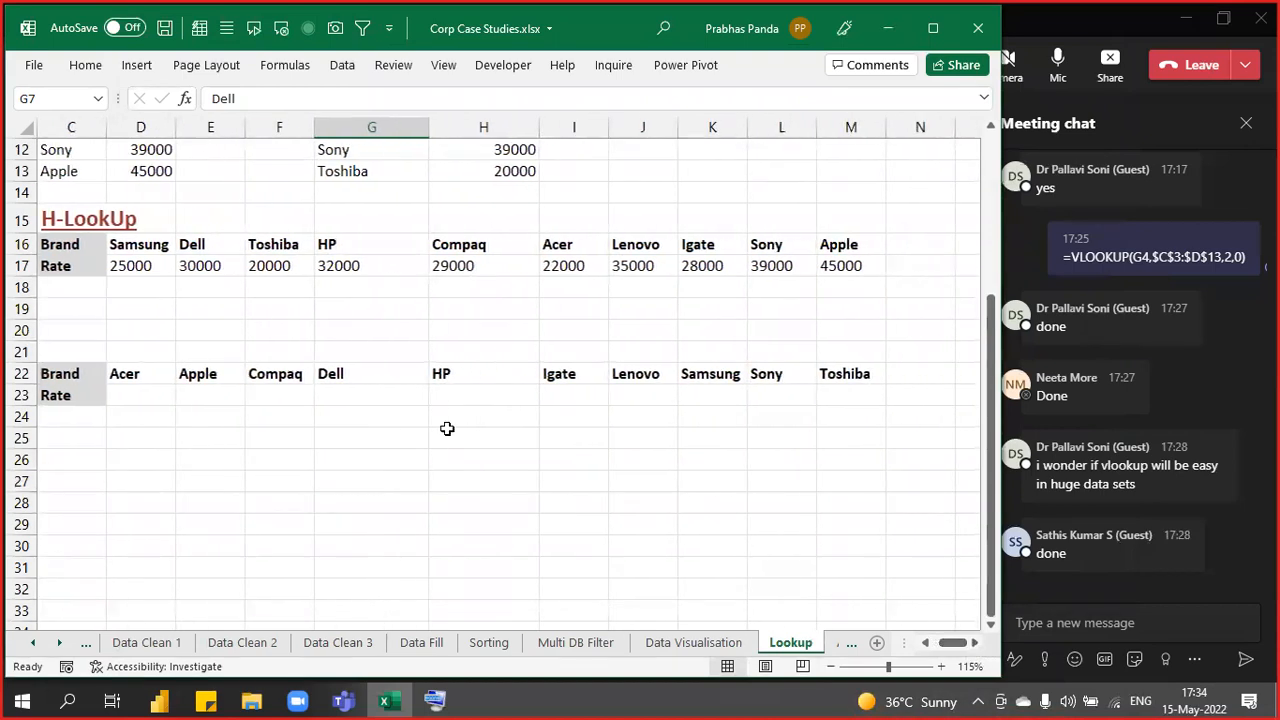
left_click(85, 244)
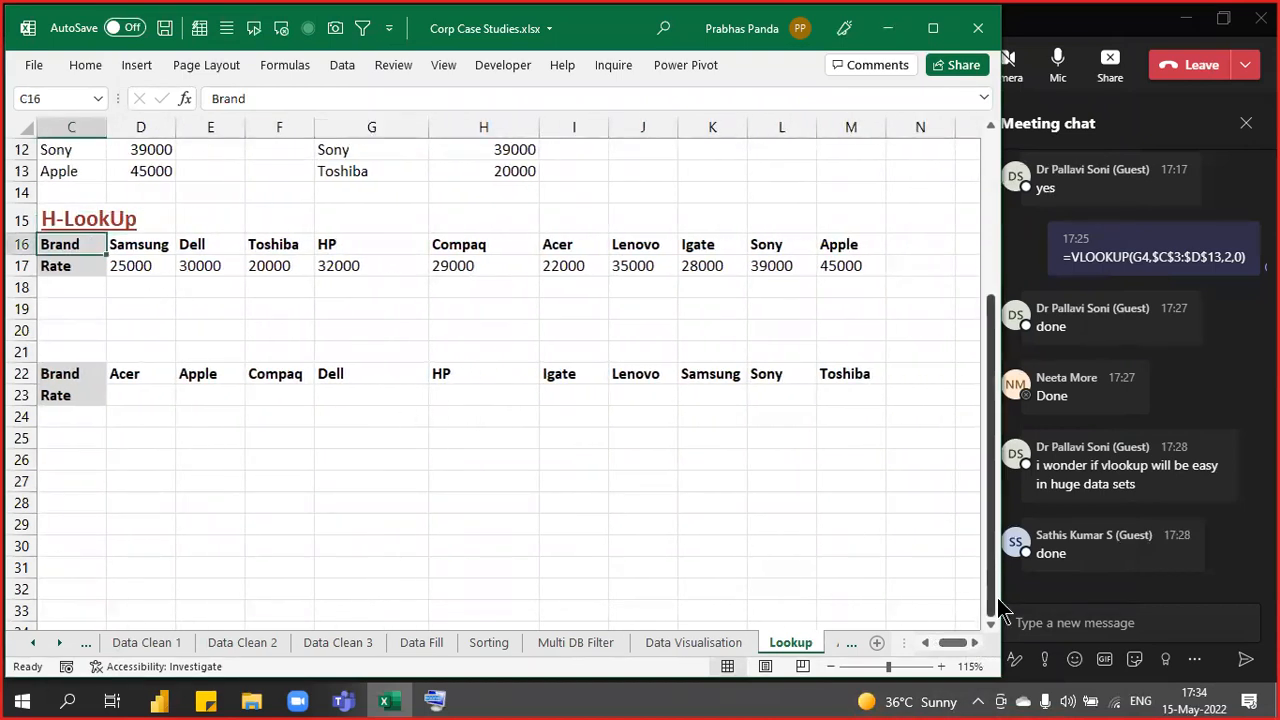
key("ctrl+shift+Right")
key("shift+Down")
key("alt+h")
key("a")
key("c")
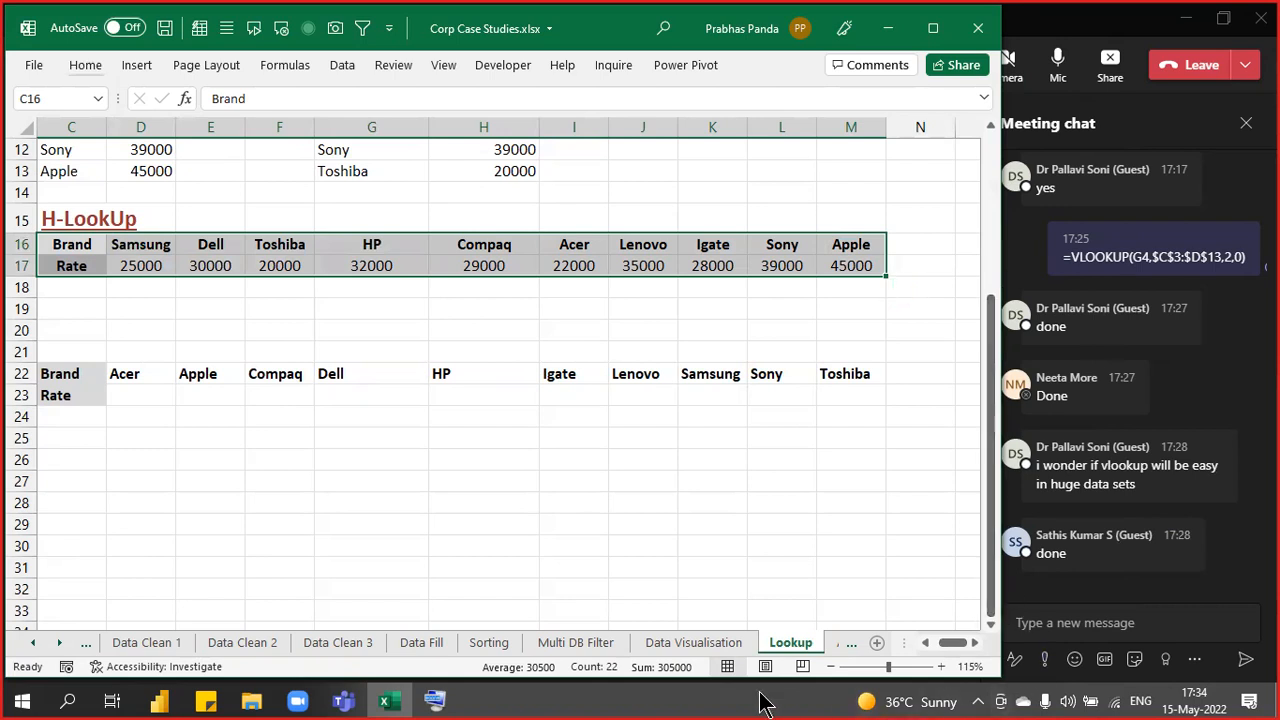
- Centre-align the brand headers C22:M22 of the second H-LookUp table
left_click(71, 247)
key("ctrl+v")
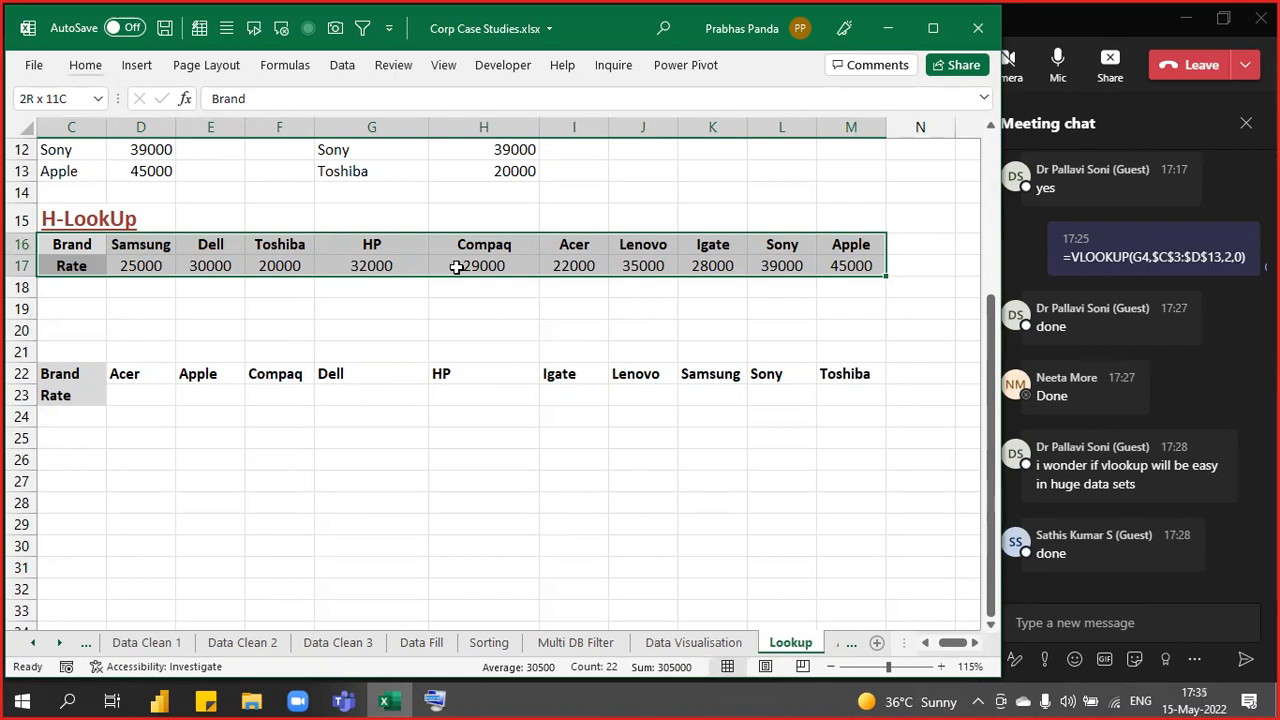
key("ctrl+q")
left_click(83, 374)
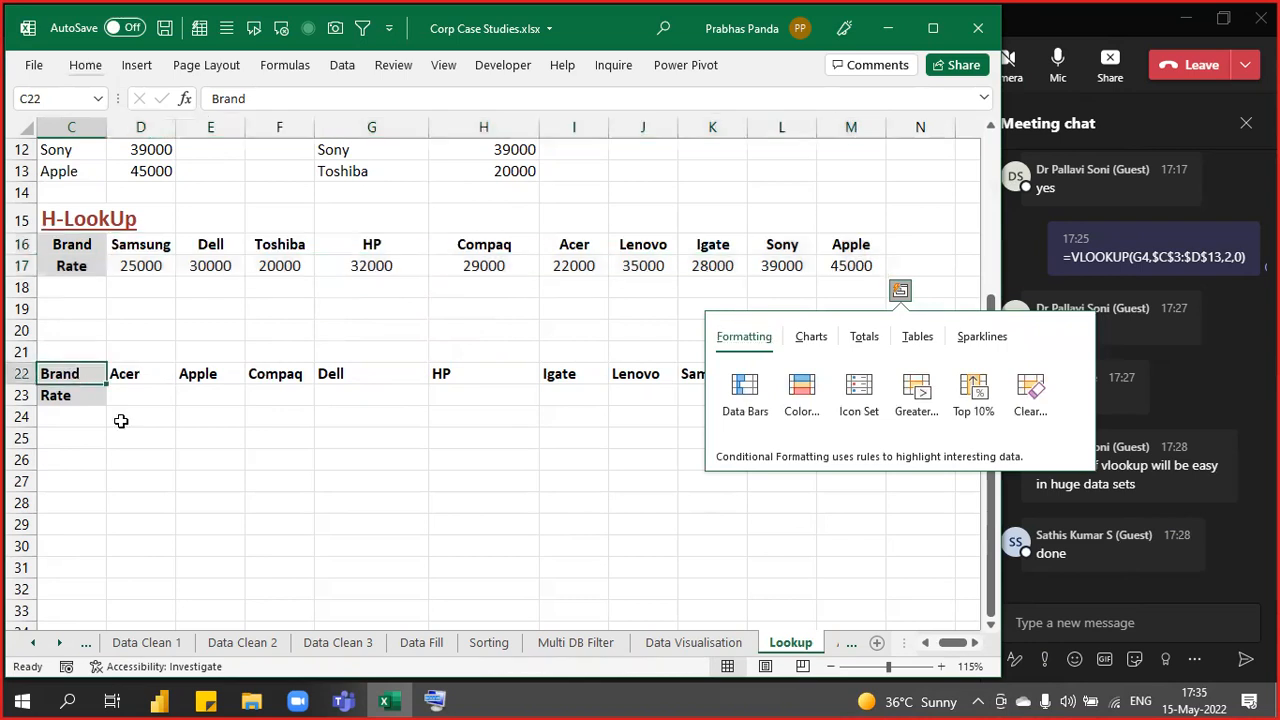
key("ctrl+a")
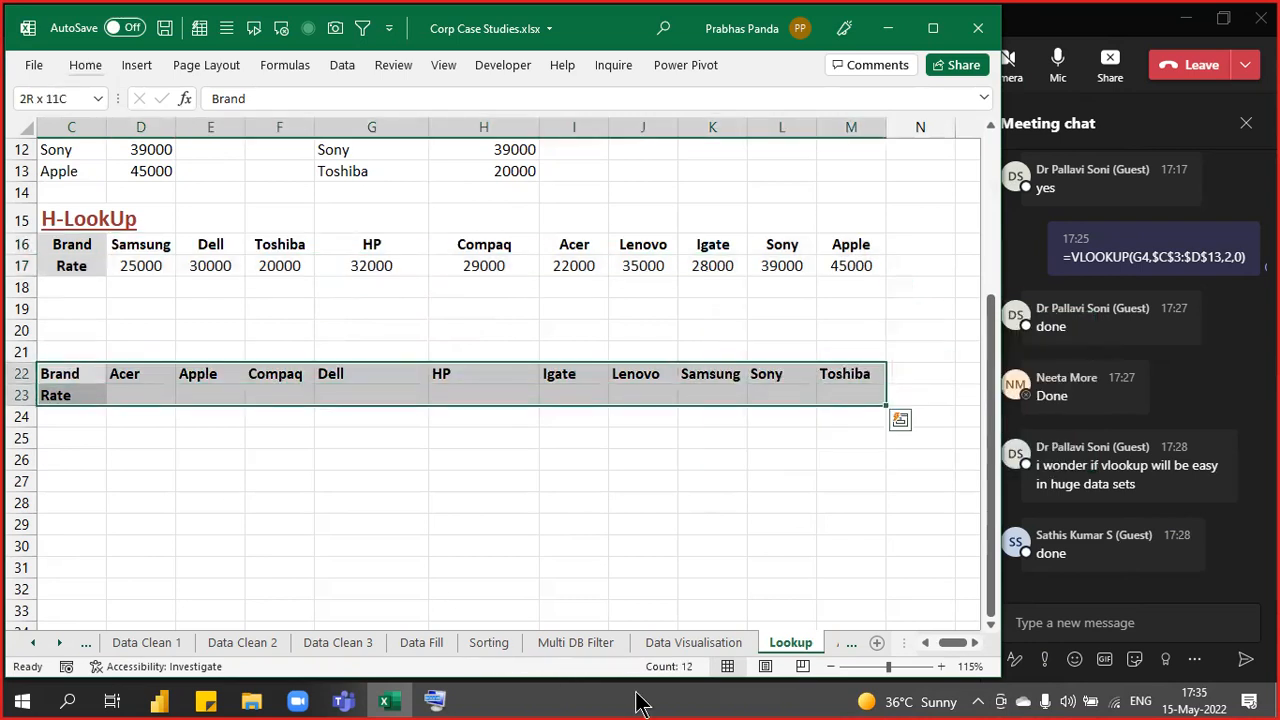
key("shift+Up")
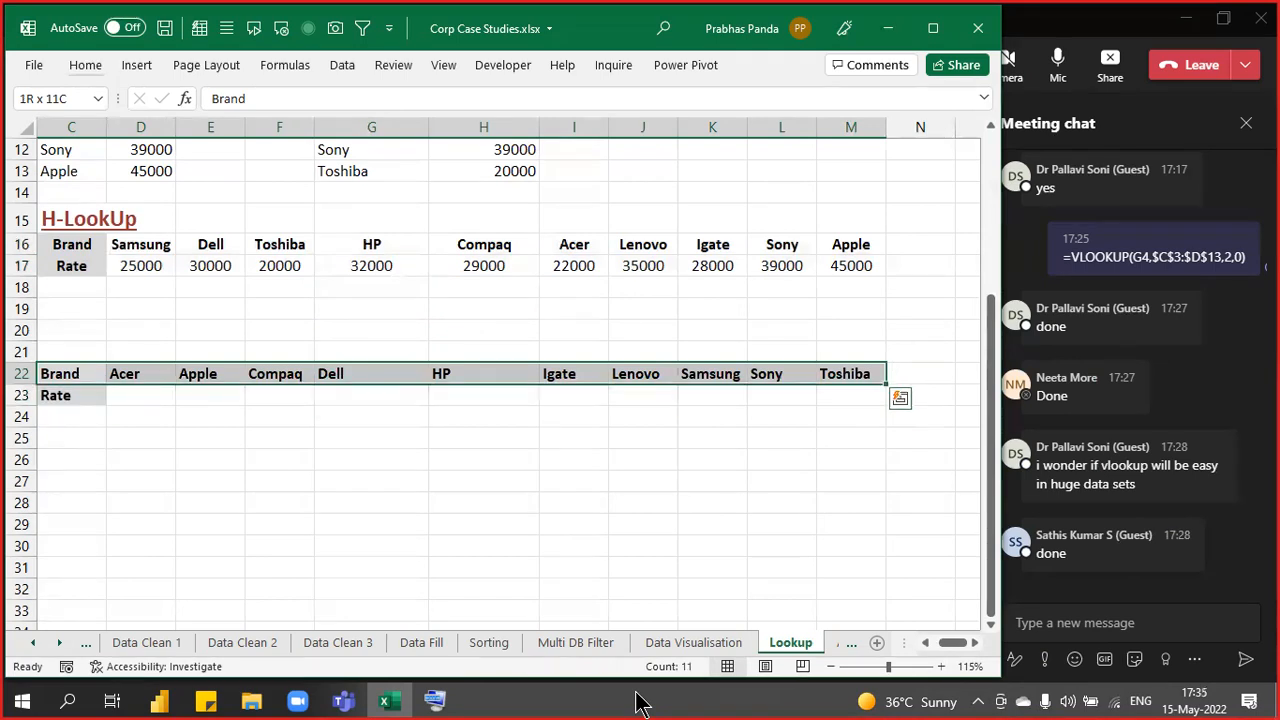
key("alt+h")
key("a")
key("c")
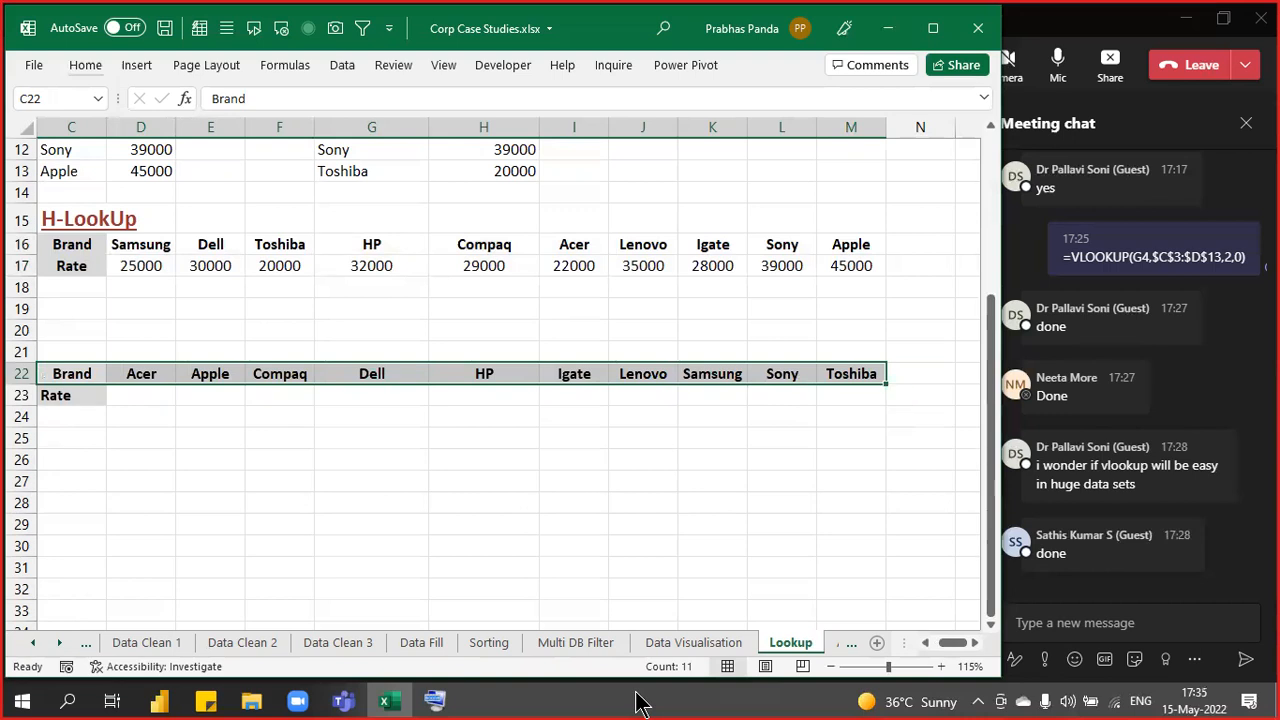
- Select the empty Rate cells in row 23, starting at D23
key("shift+Down")
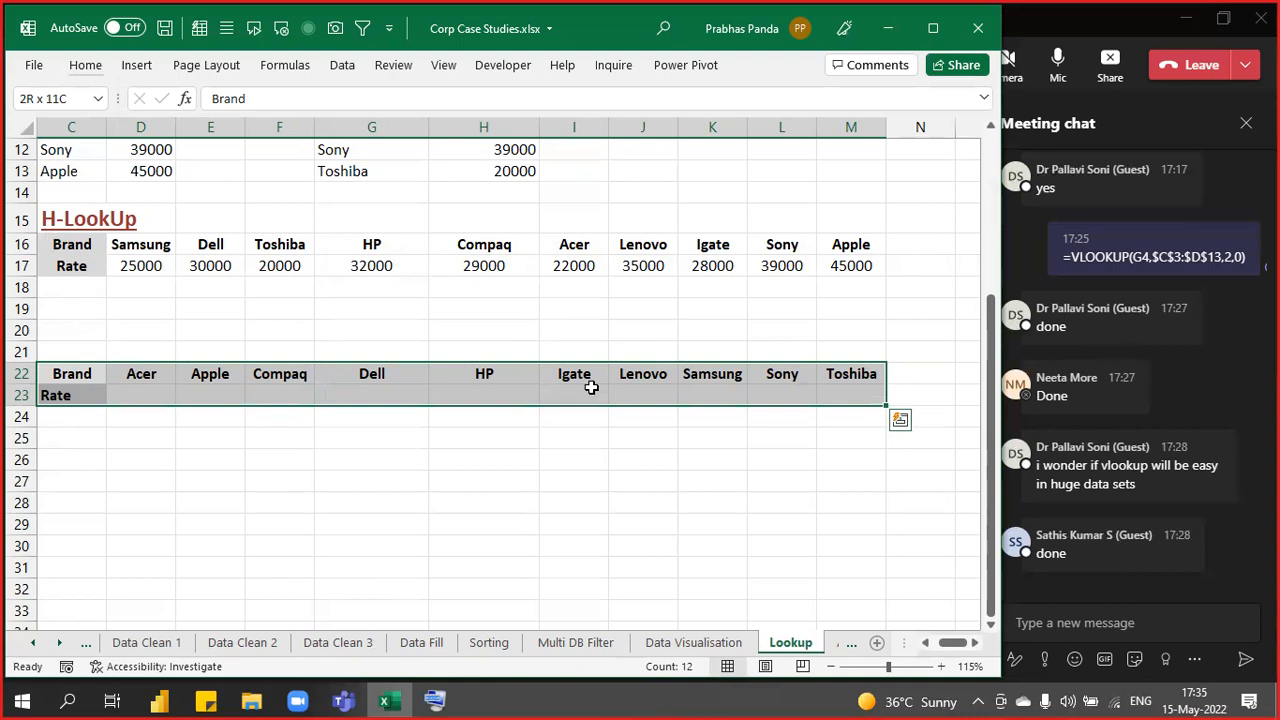
left_click(134, 400)
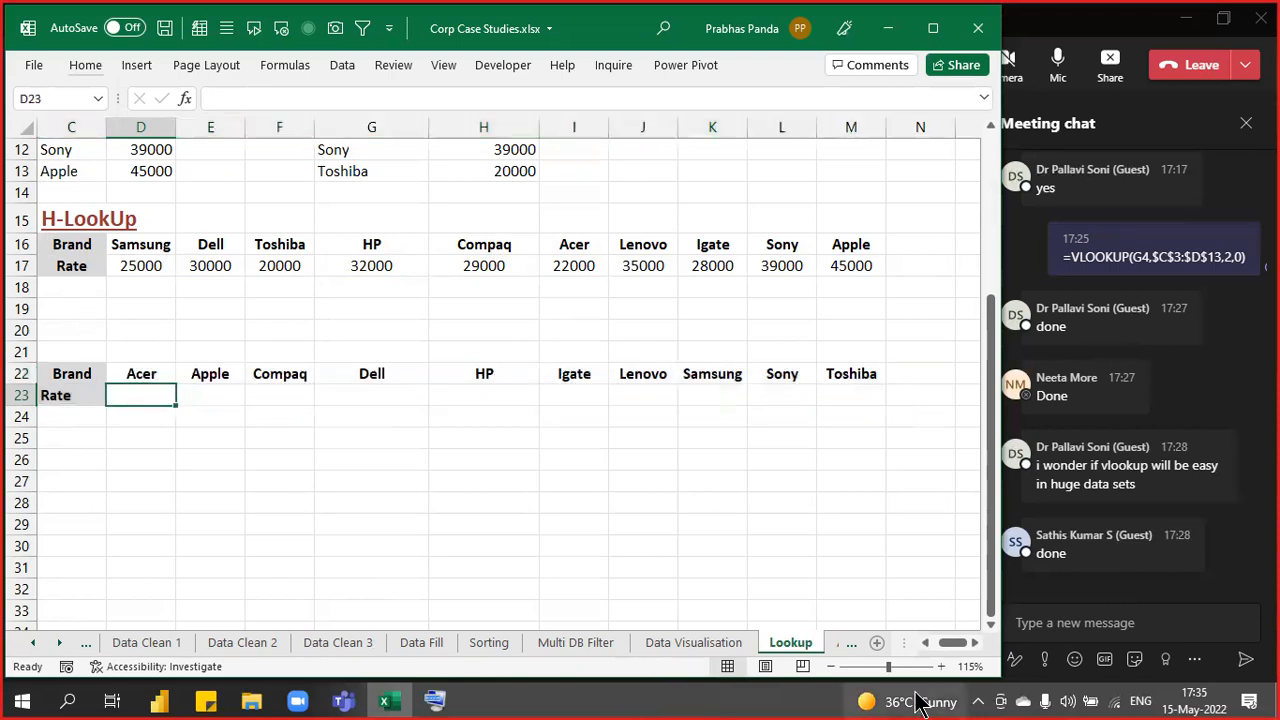
key("shift+Right")
key("shift+Right")
key("shift+Right")
key("shift+Right")
key("shift+Right")
key("shift+Right")
key("shift+Right")
key("shift+Right")
key("shift+Right")
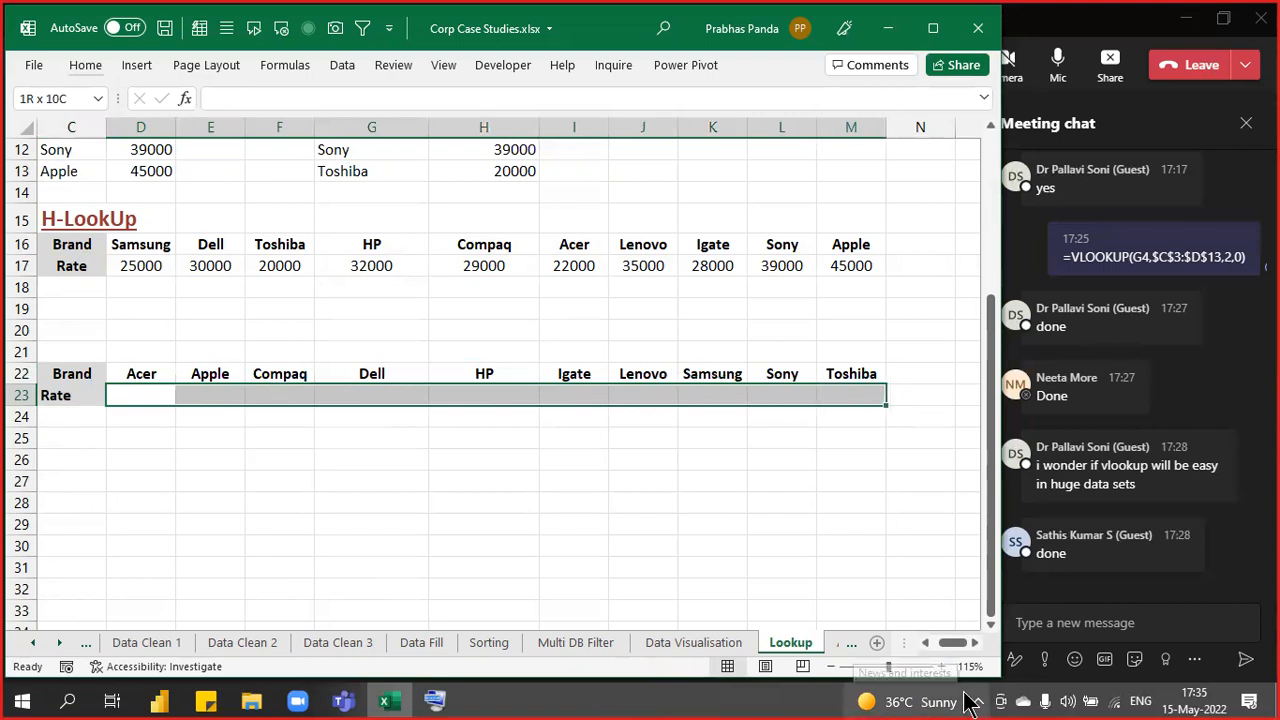
- Start an HLOOKUP formula in D23 using the =hlo suggestion
scroll(60, 332, "up", 1)
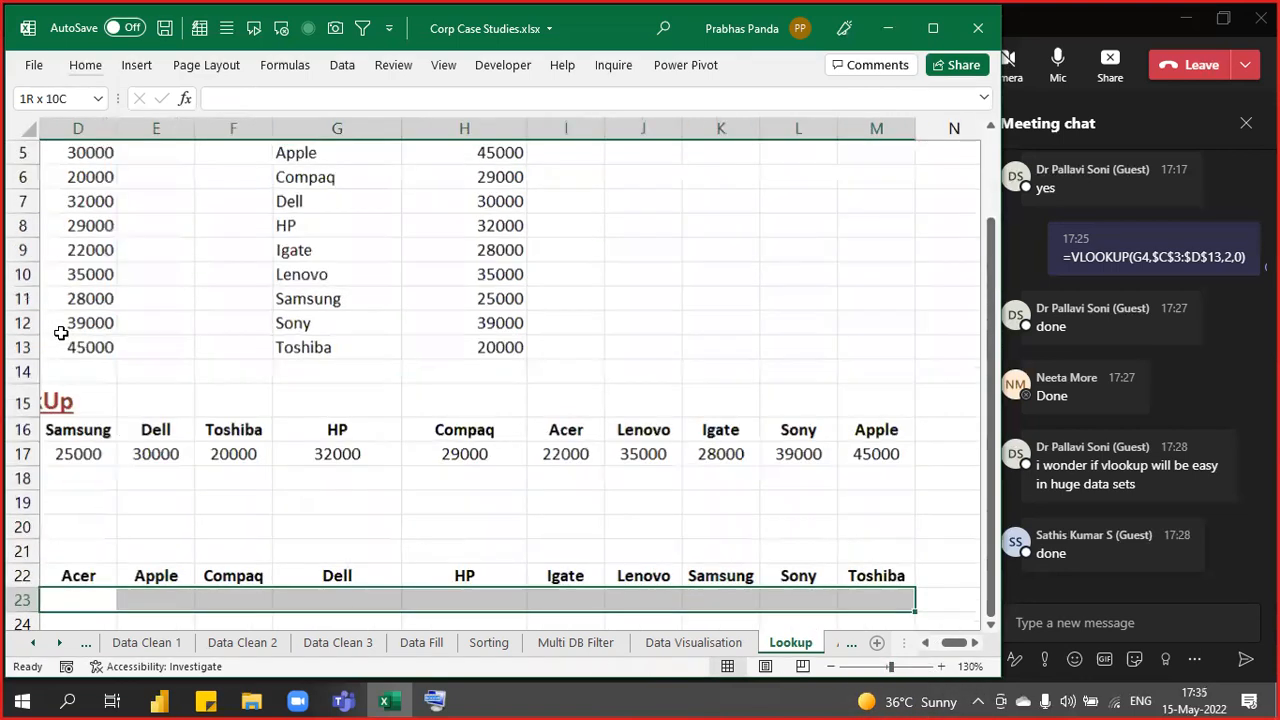
scroll(57, 329, "down", 2)
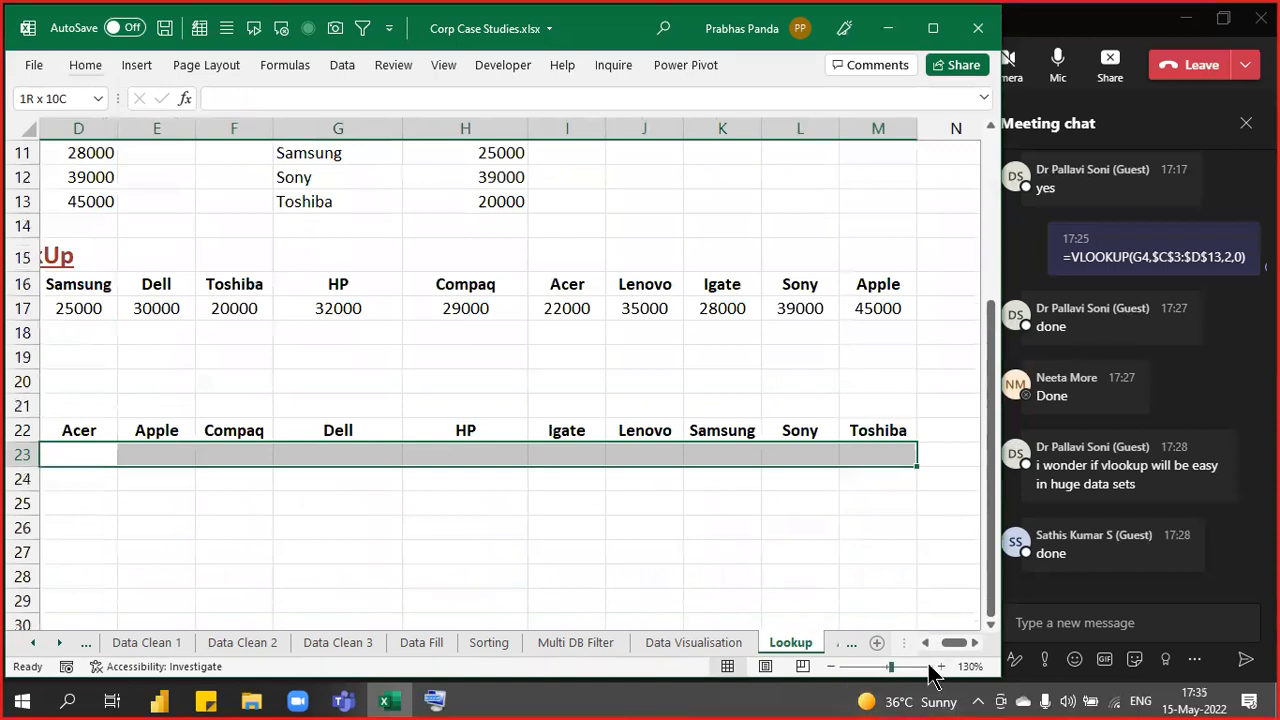
left_click(925, 643)
left_click(925, 643)
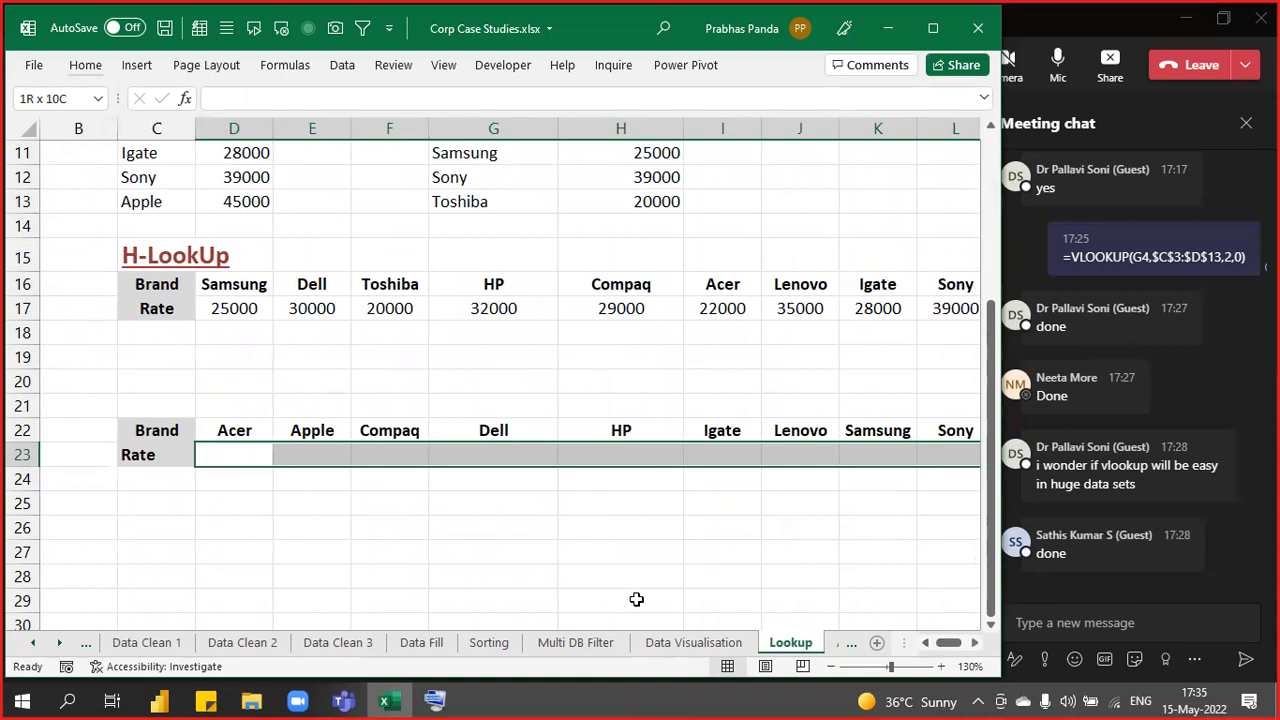
type("=")
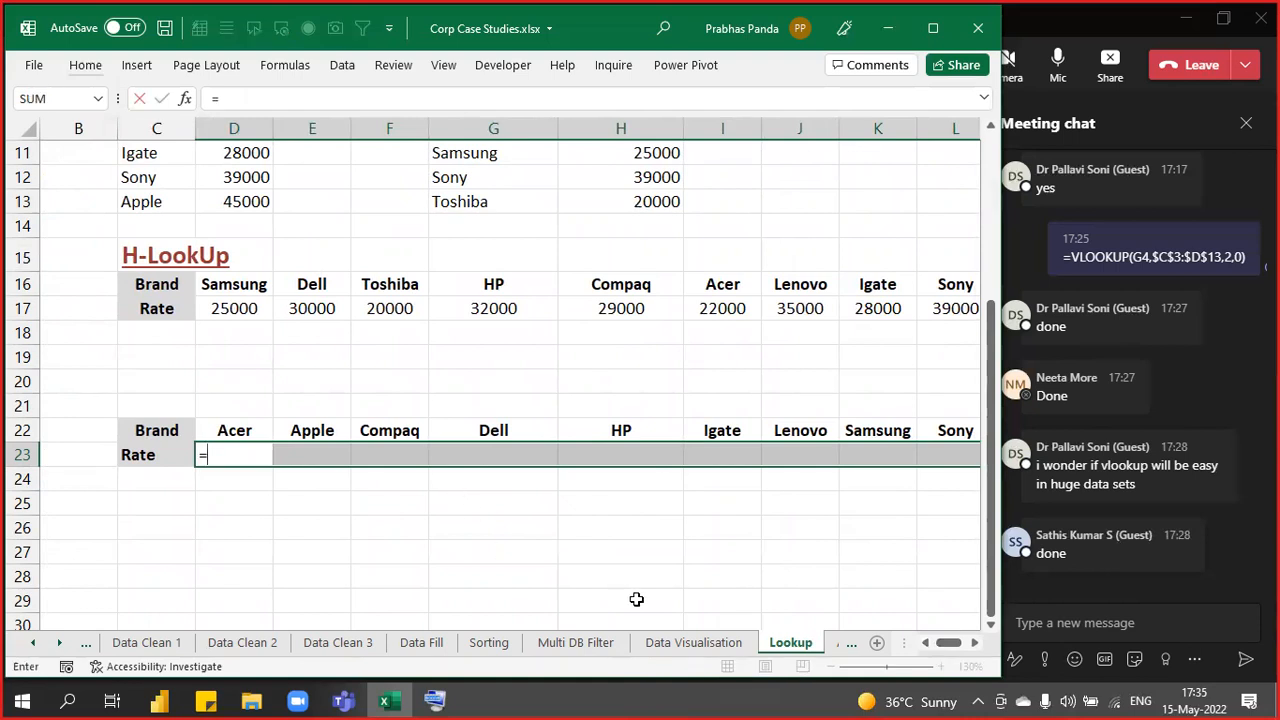
type("hlo")
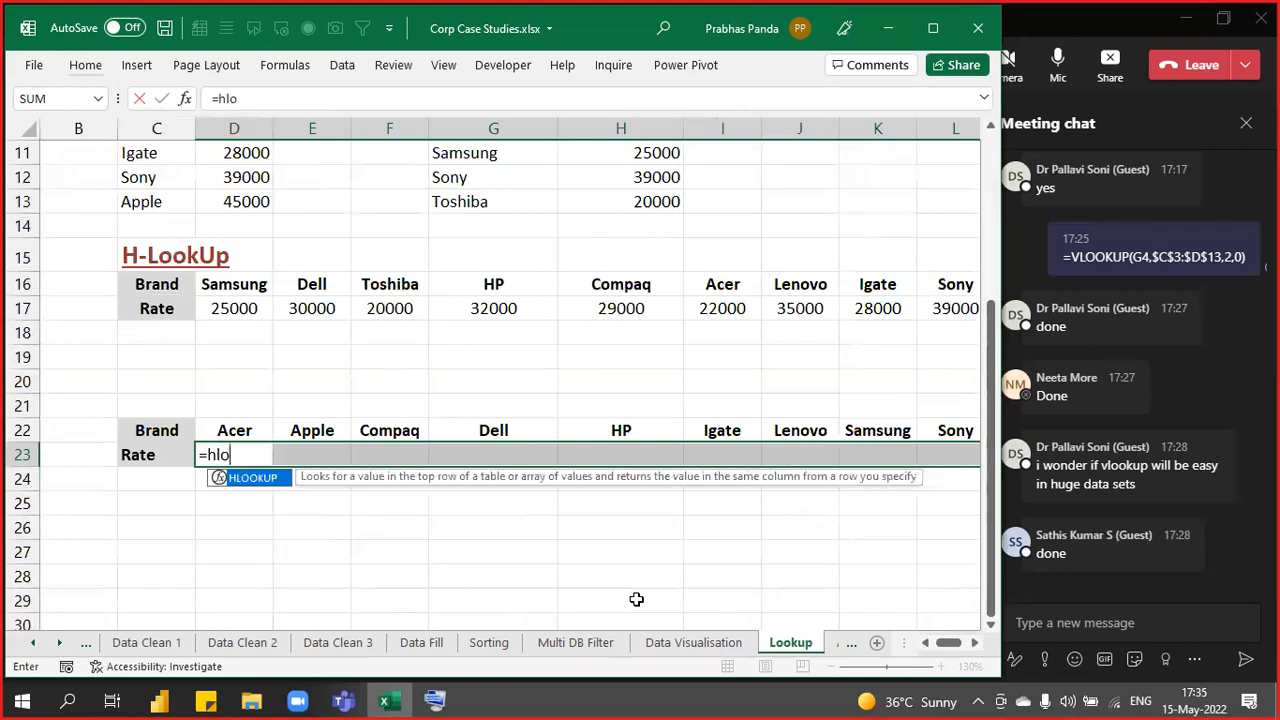
key("Tab")
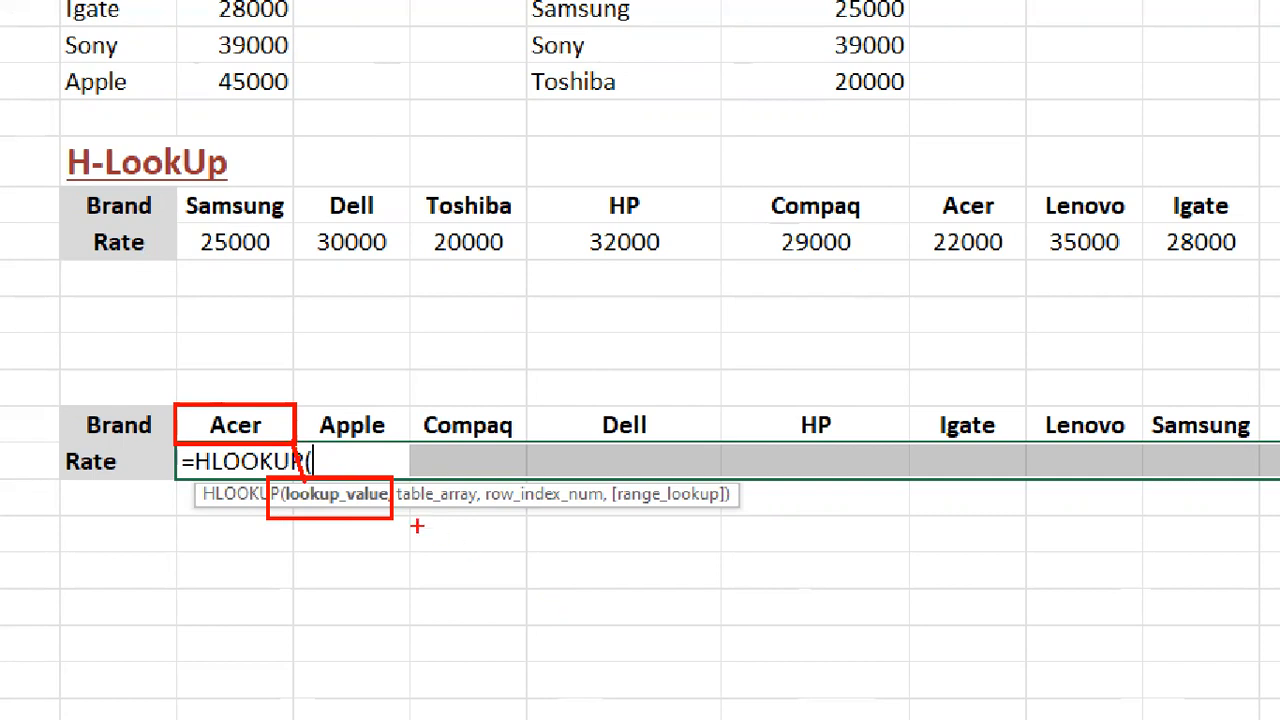
- Enter D22 (Acer) as the lookup value and begin the table range at C16
left_click(230, 424)
left_click(361, 499)
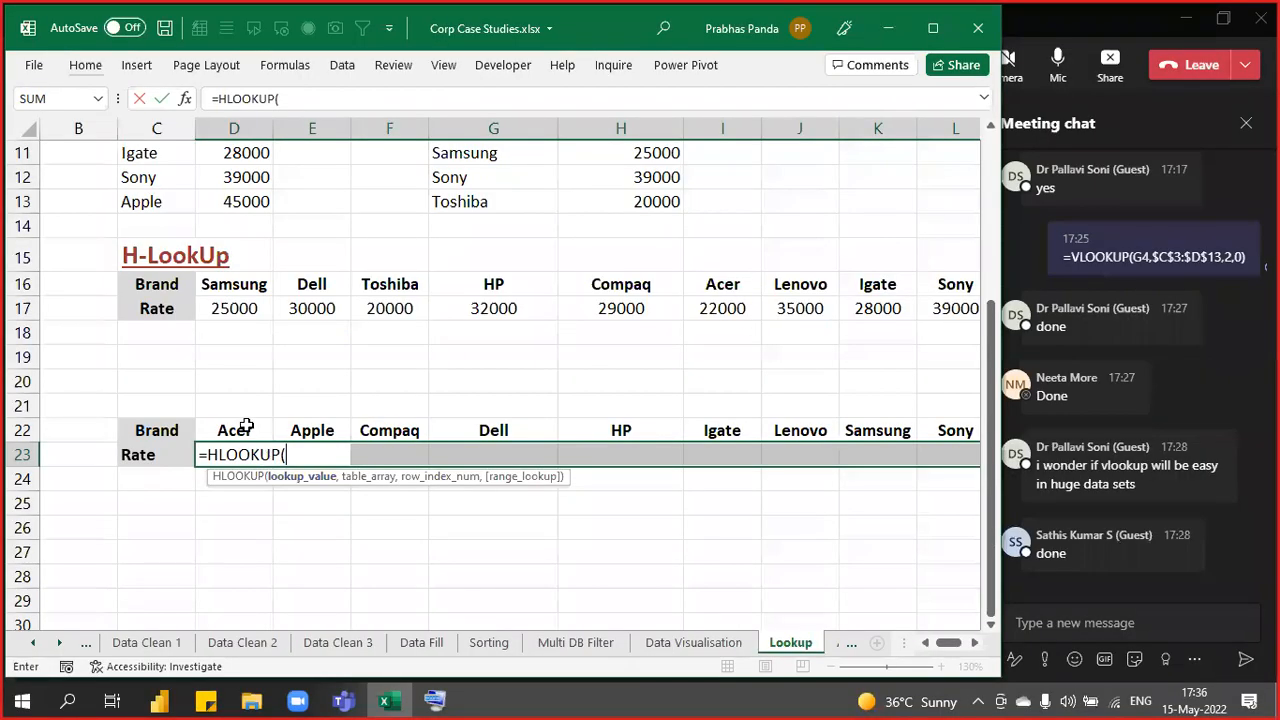
left_click(246, 427)
type(",")
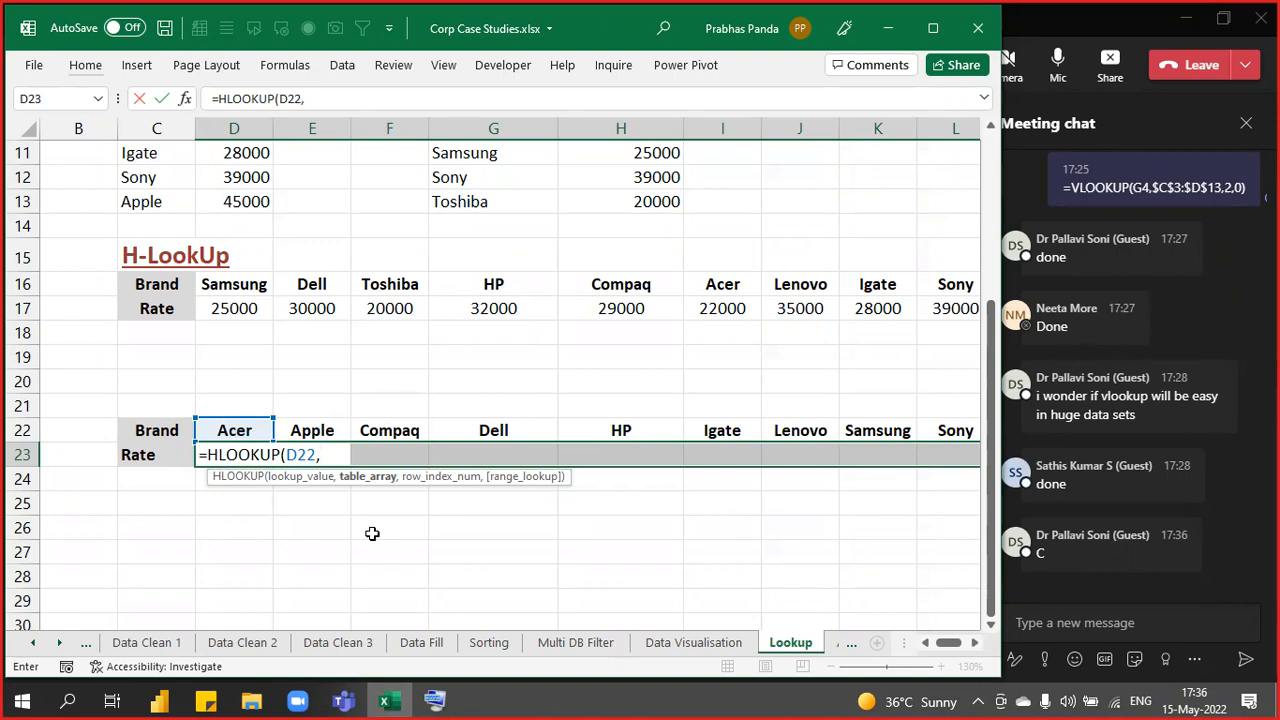
left_click(362, 481)
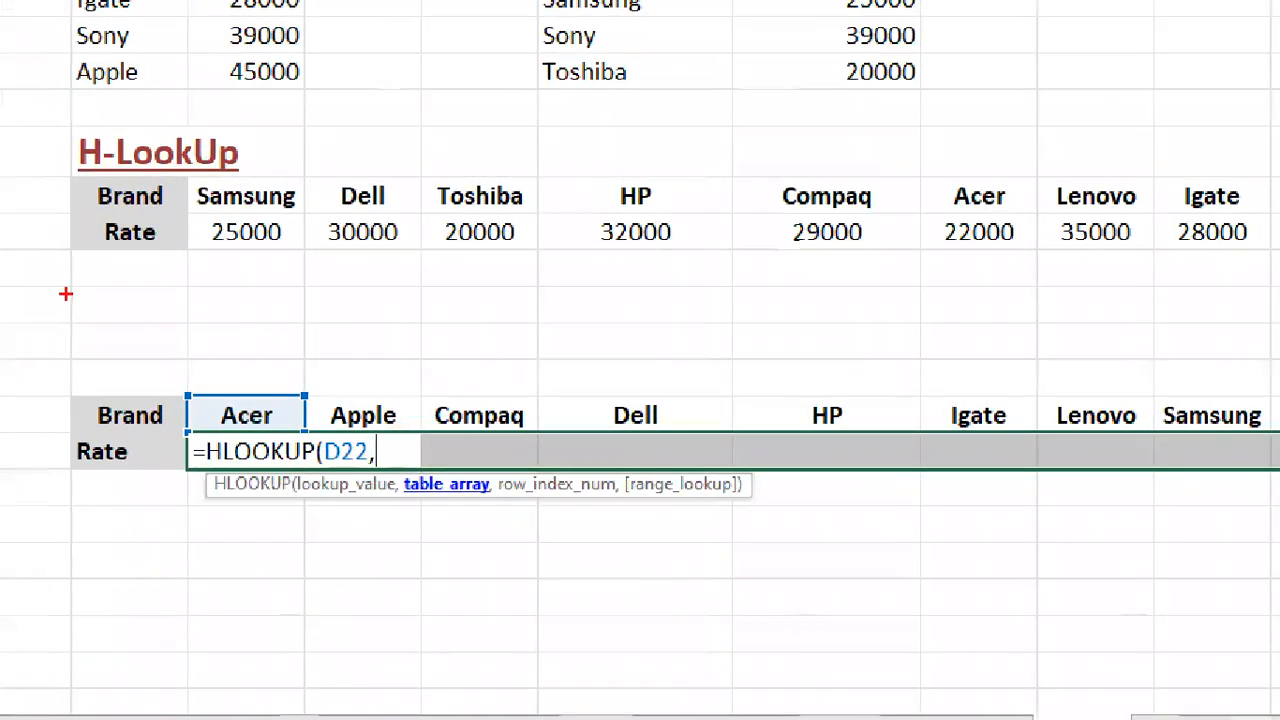
mouse_move(70, 178)
left_mouse_down()
mouse_move(366, 263)
mouse_move(929, 314)
mouse_move(1271, 251)
left_mouse_up()
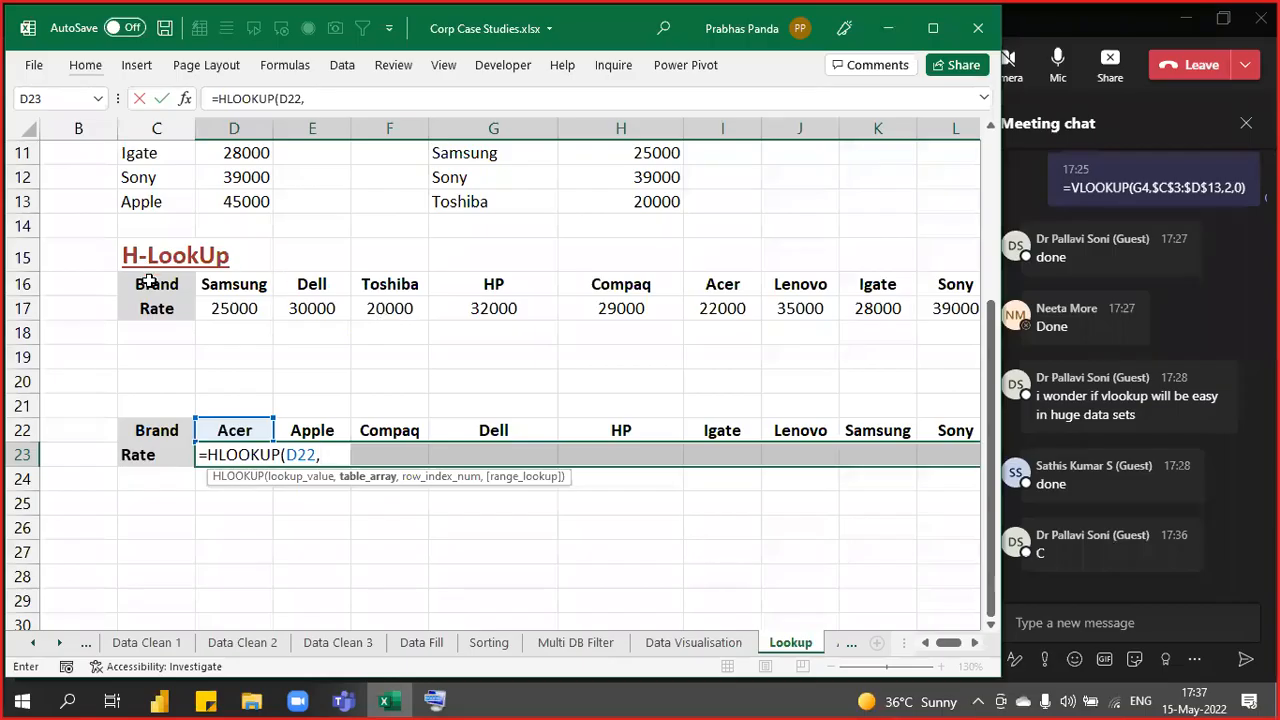
left_click(148, 283)
- Set the HLOOKUP table array to the absolute range $C$16:$M$17
key("ctrl+shift+Right")
key("ctrl+shift+Down")
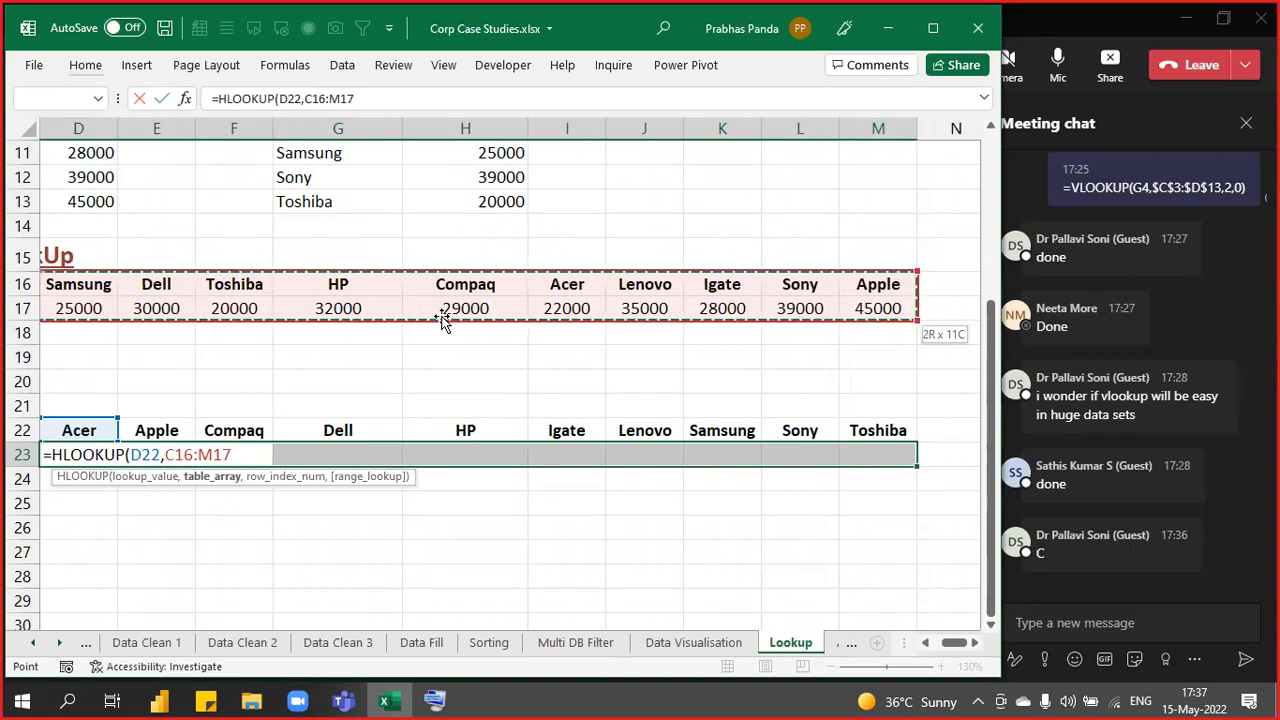
key("ctrl")
key("ctrl")
key("ctrl")
key("ctrl")
key("ctrl")
key("F4")
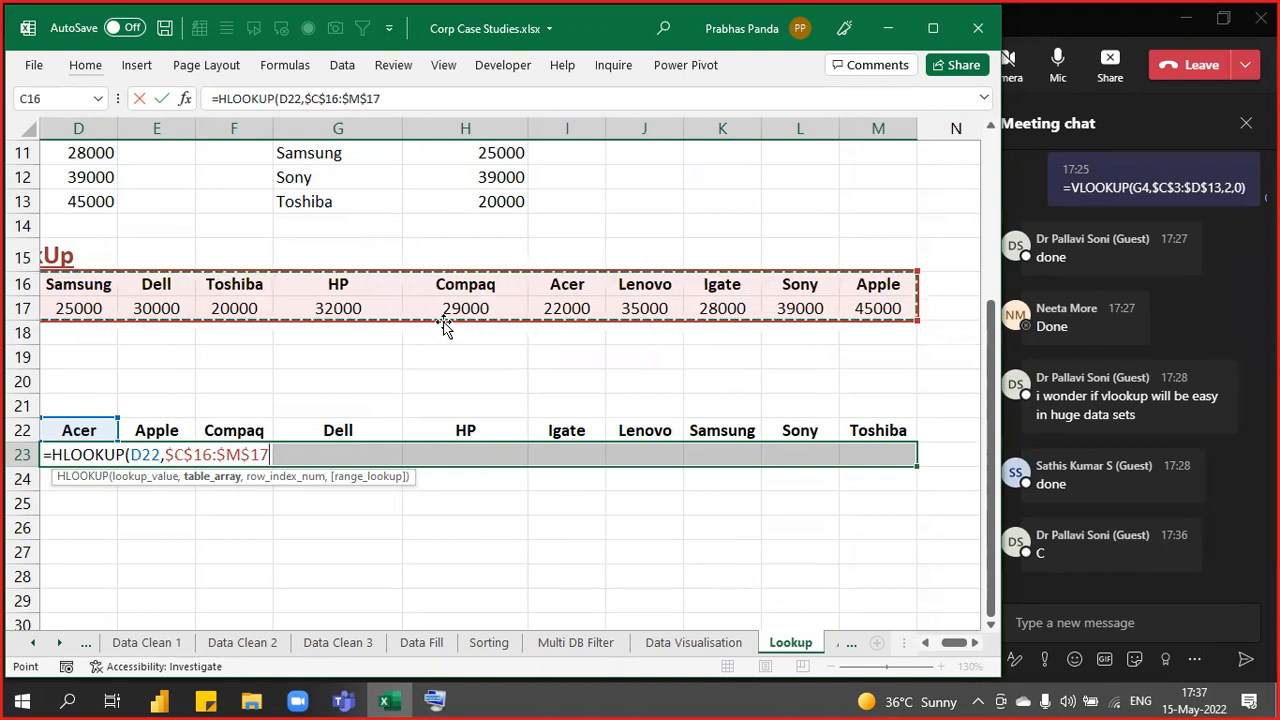
type(",")
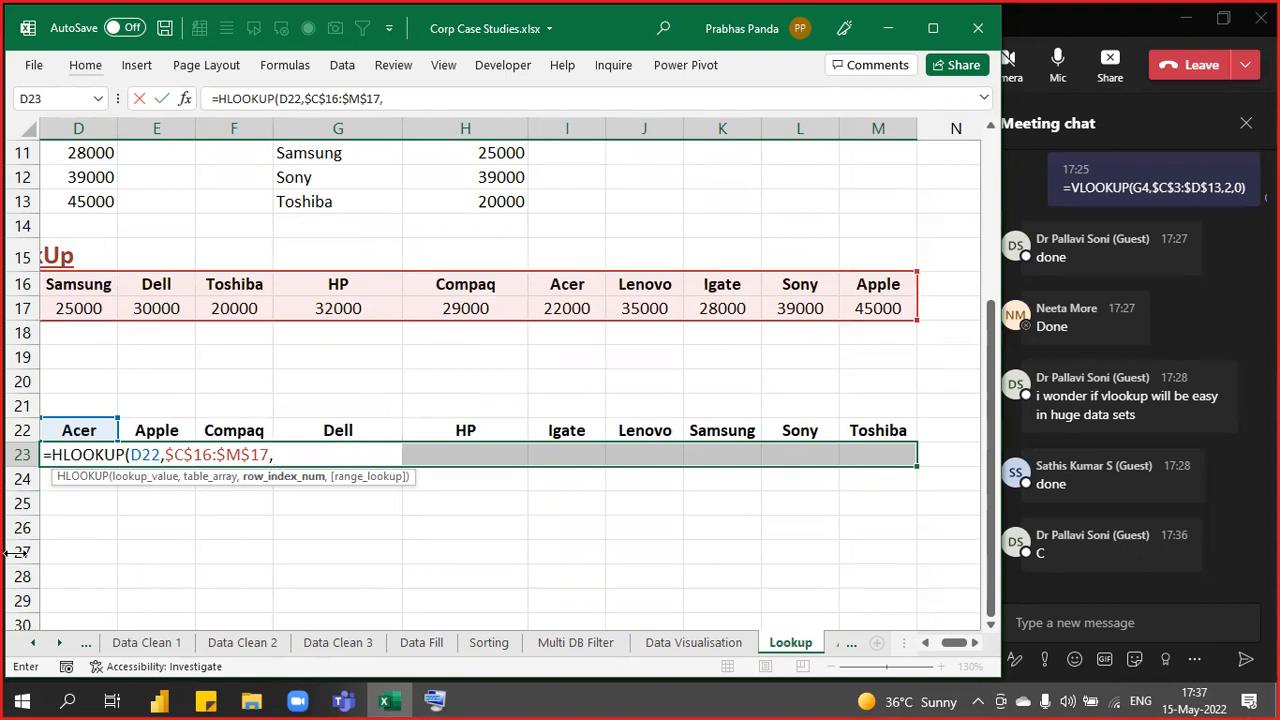
- Highlight the row_index_num argument, then enter row 2 and exact match 0 to close the formula
left_click(302, 478)
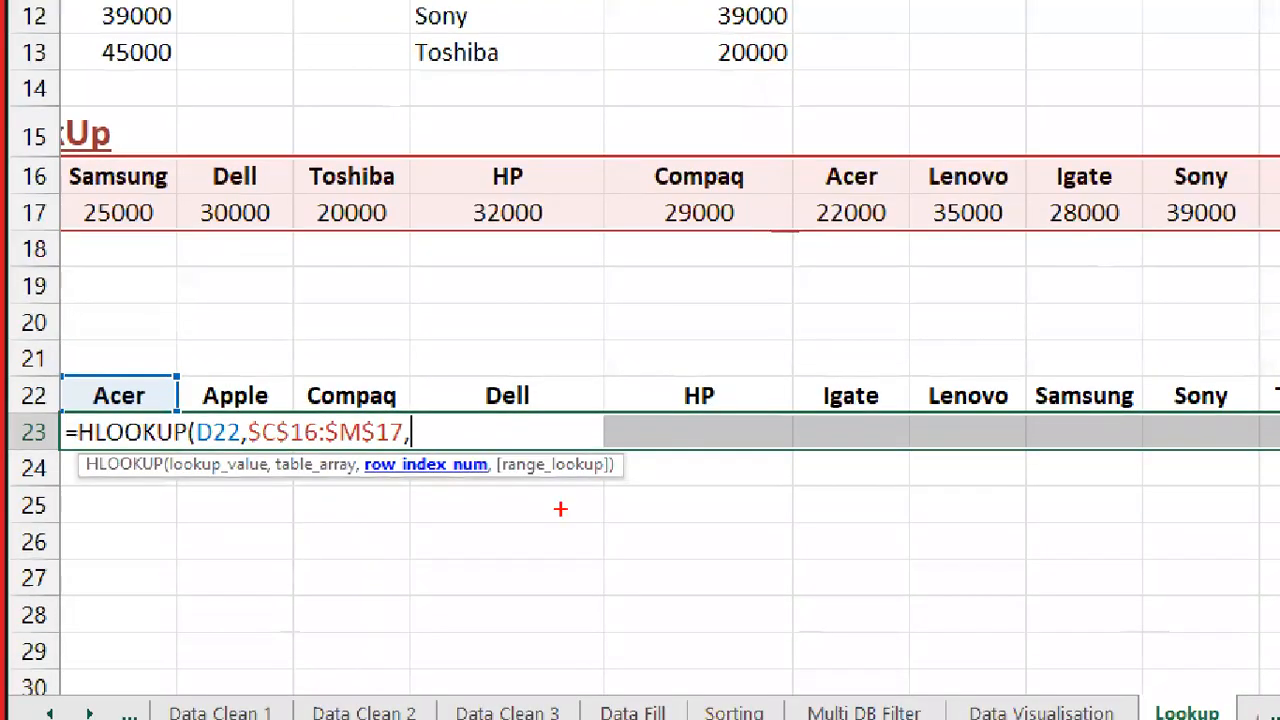
left_click_drag(360, 451, 500, 488)
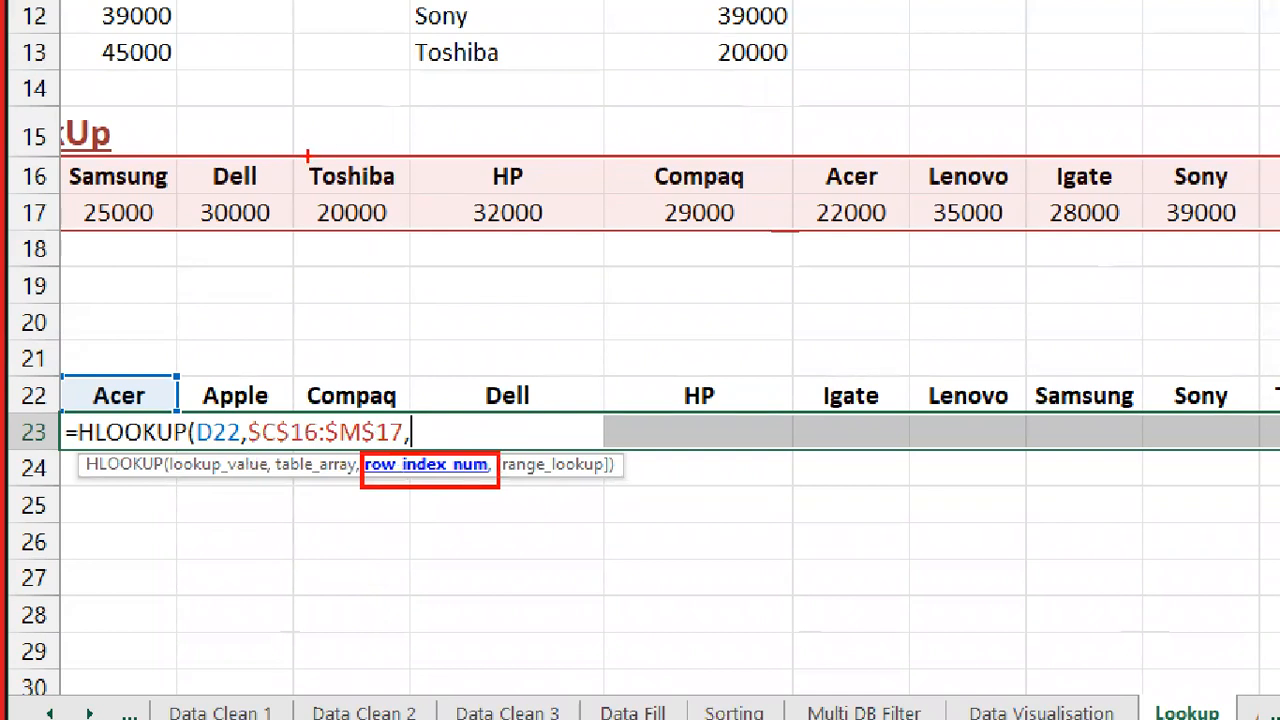
mouse_move(290, 142)
left_mouse_down()
mouse_move(324, 219)
mouse_move(417, 250)
left_mouse_up()
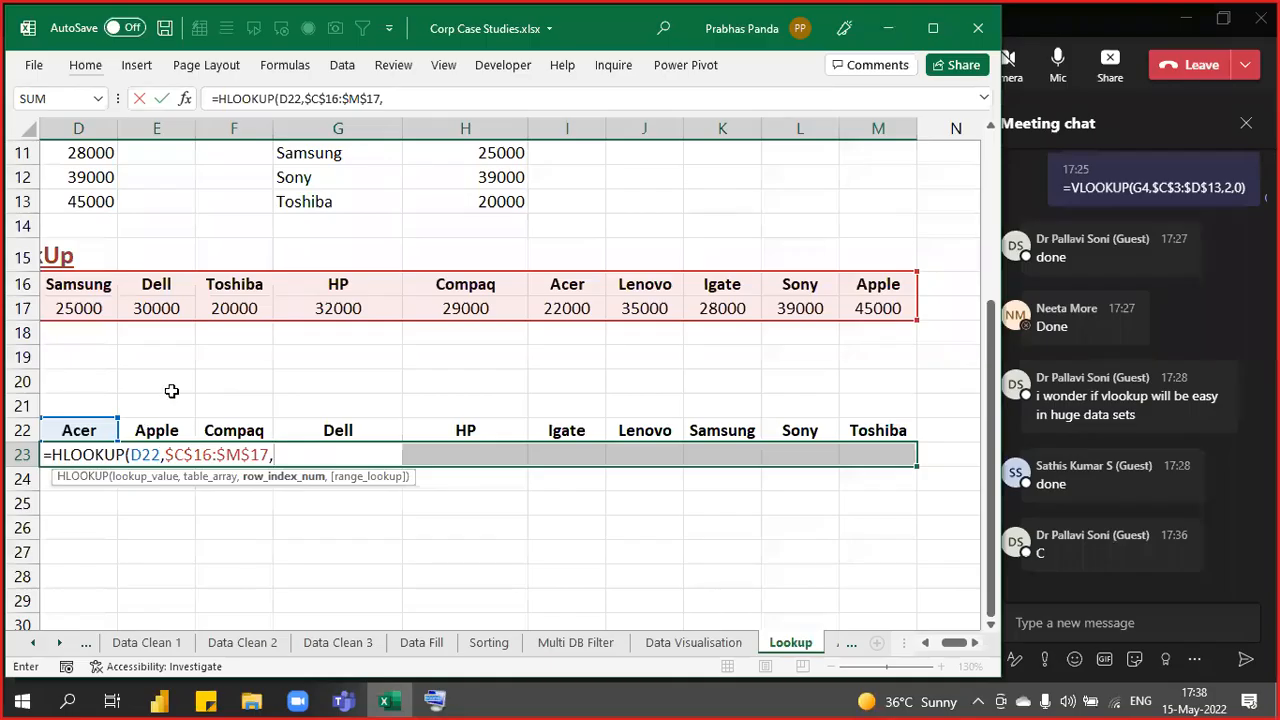
left_click_drag(947, 643, 942, 644)
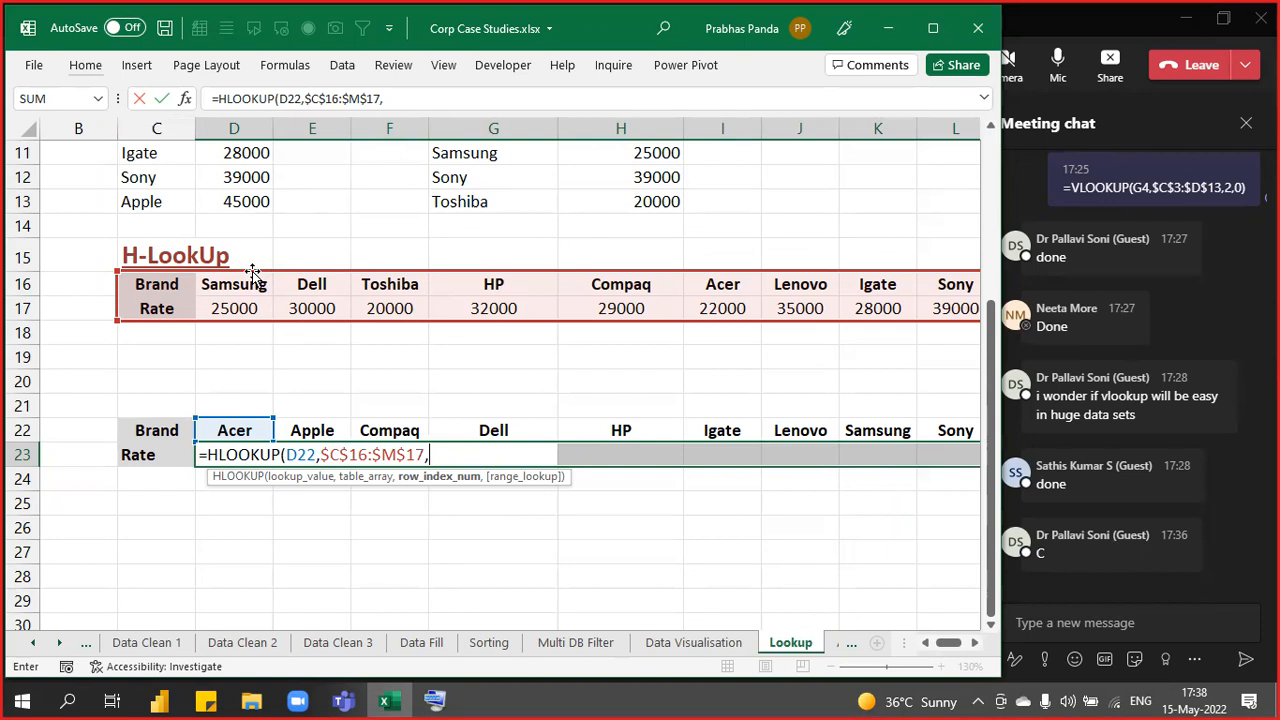
type("2")
left_click(443, 478)
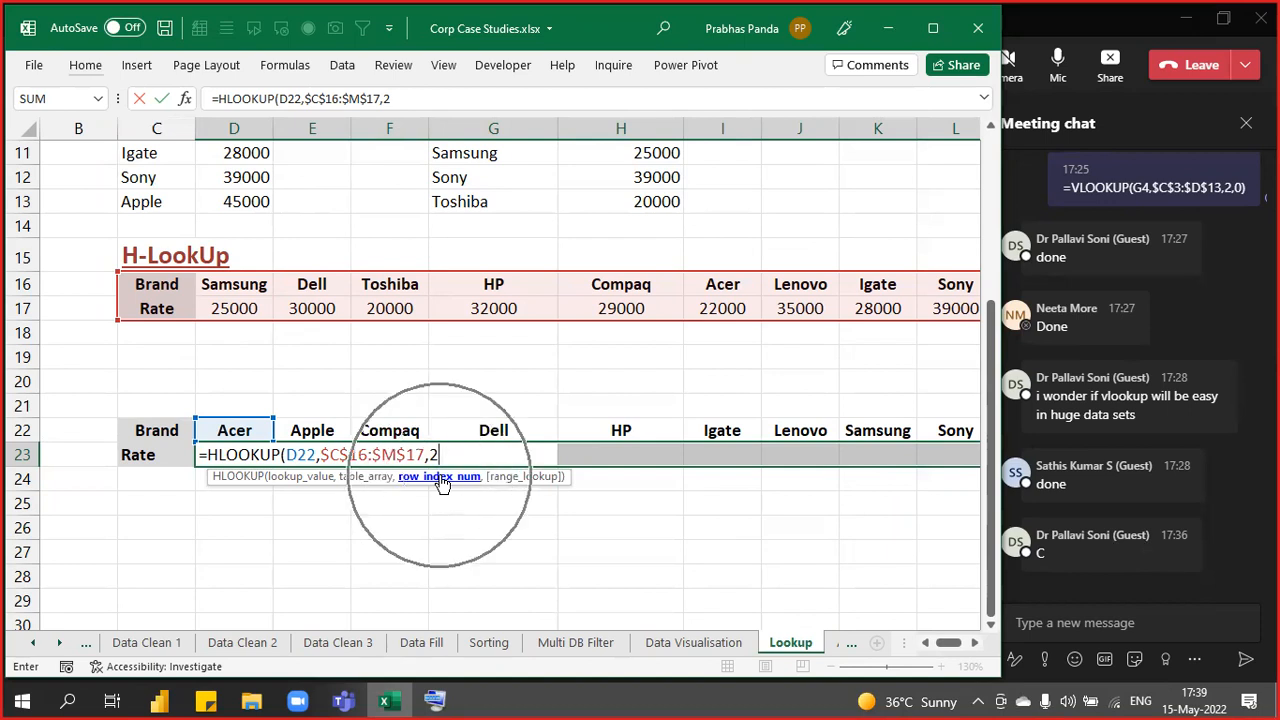
type(",")
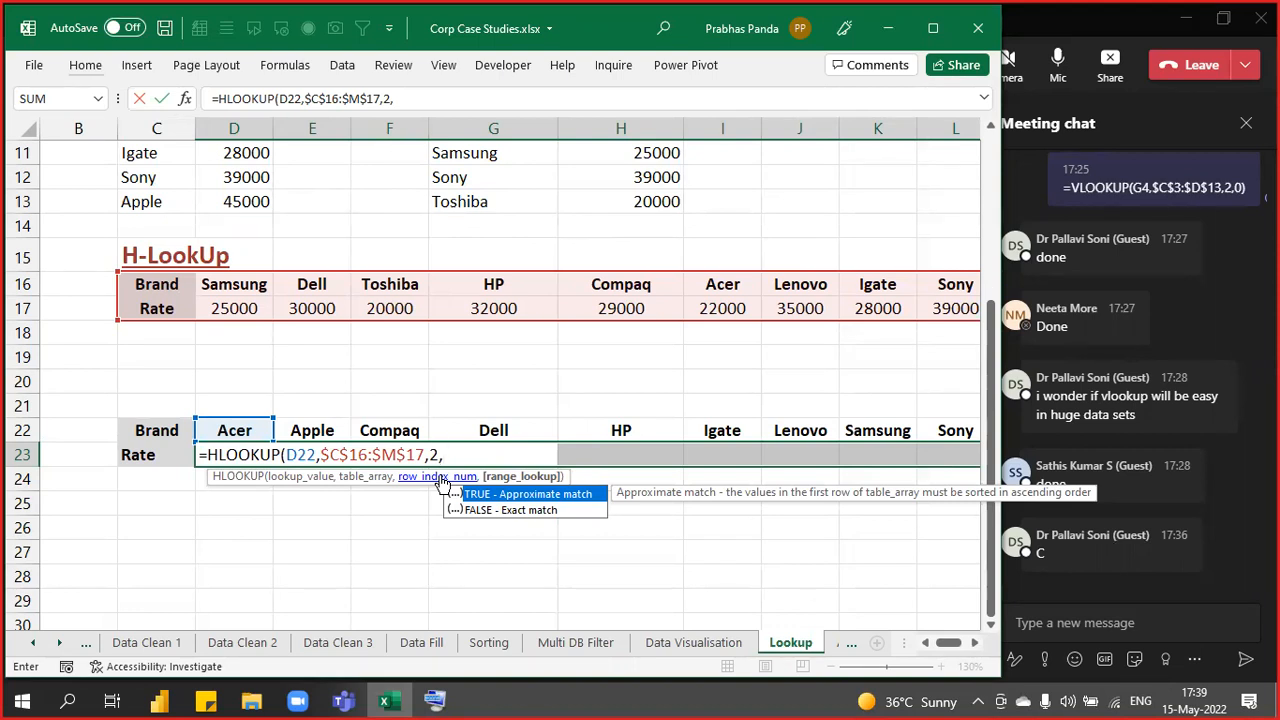
type("0)")
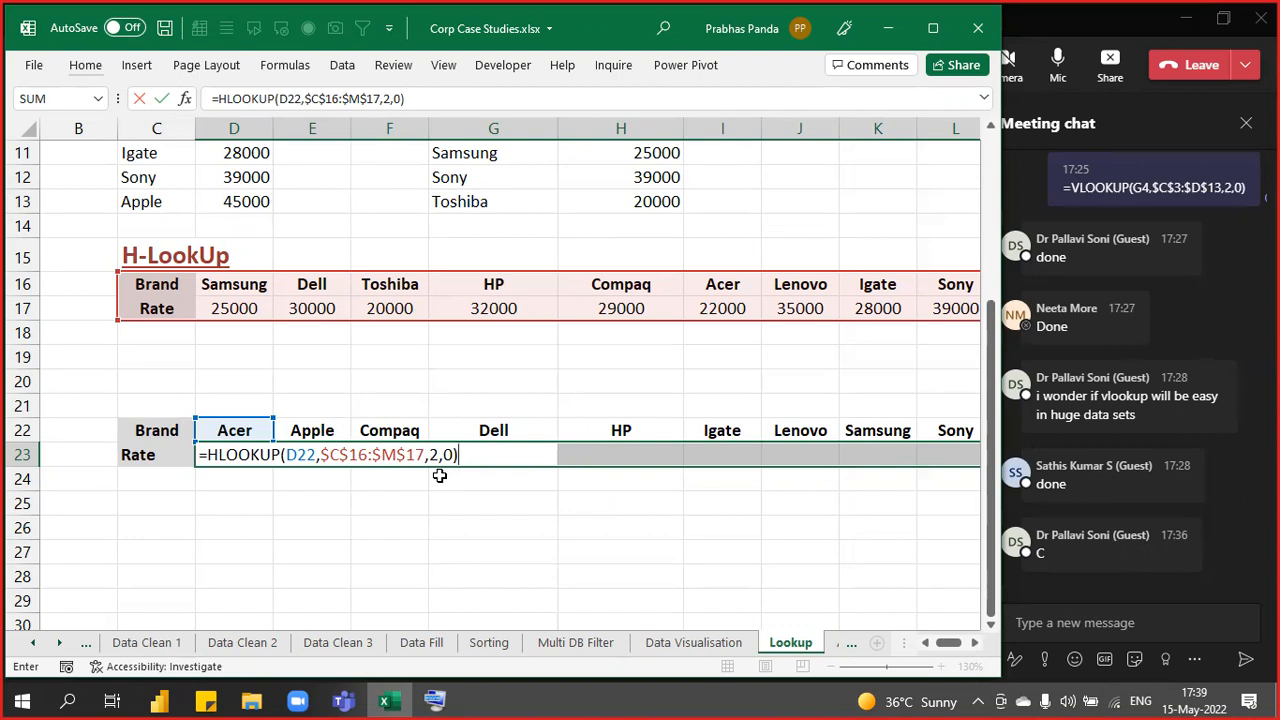
- Fill the Rate row with the HLOOKUP formula and centre the results
key("ctrl+Return")
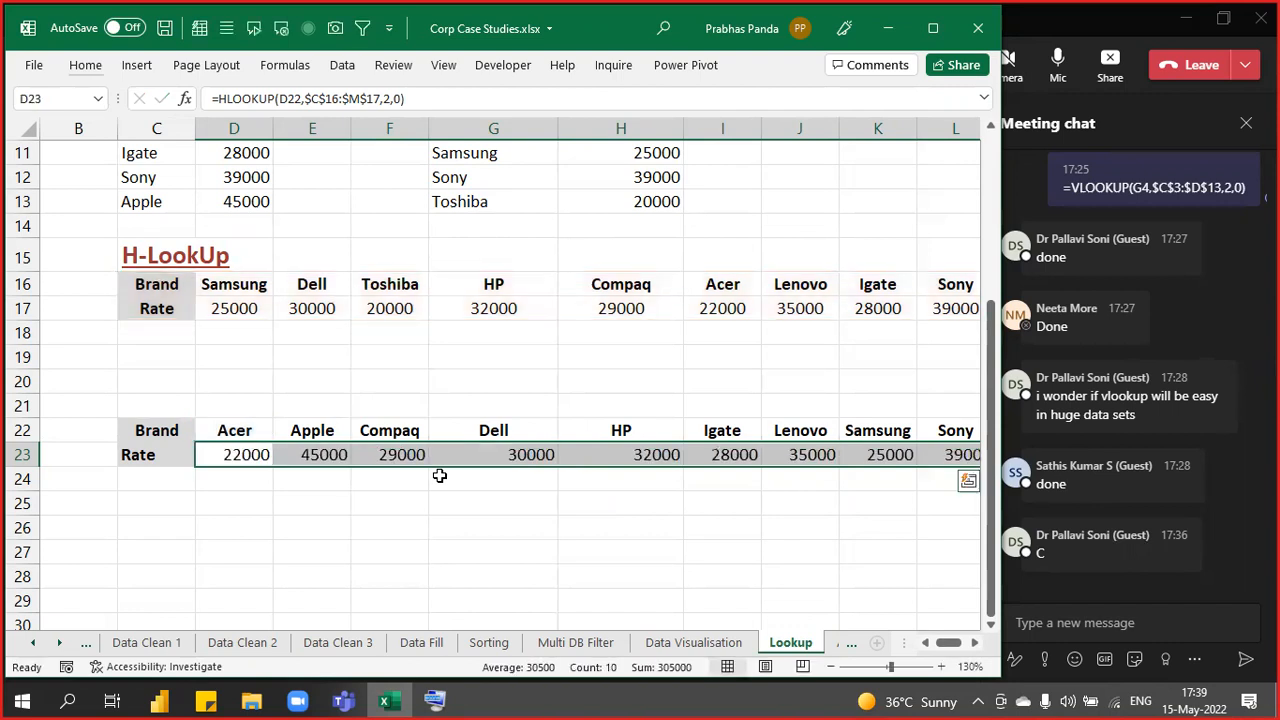
key("alt+h")
key("a")
key("c")
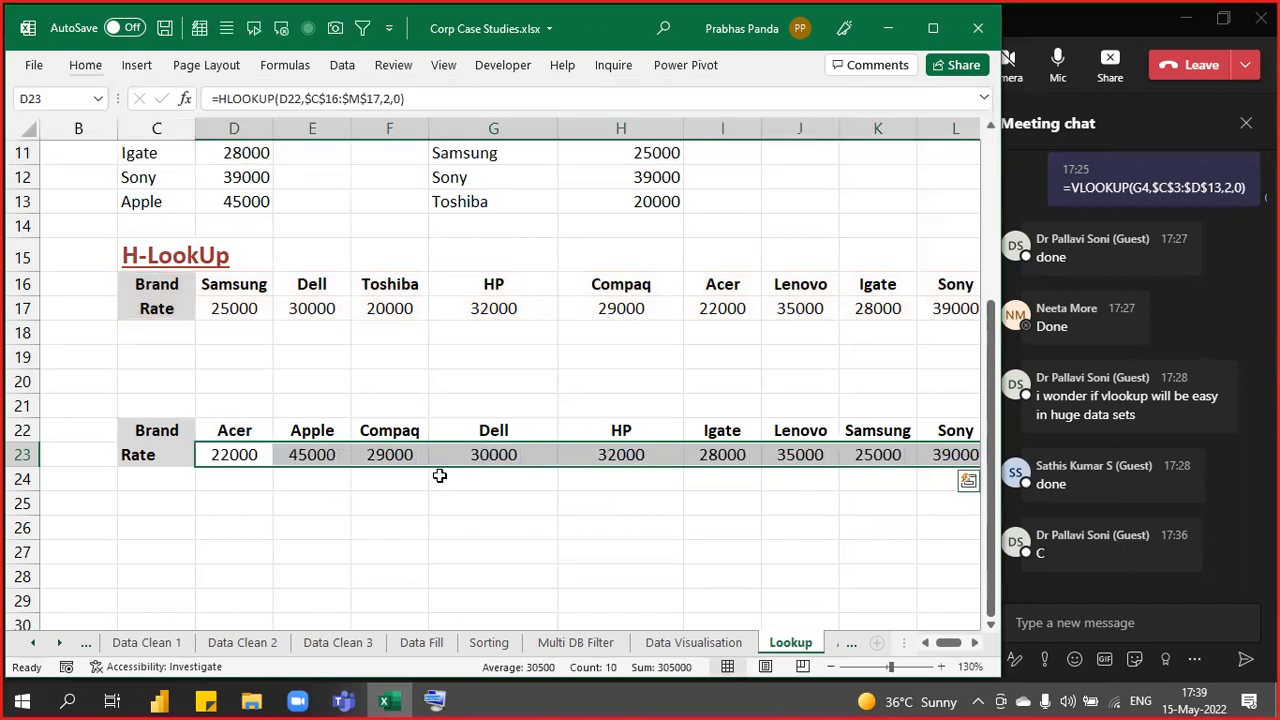
- Paste the HLOOKUP formula text into C25 and fill C25:F25 orange
key("F2")
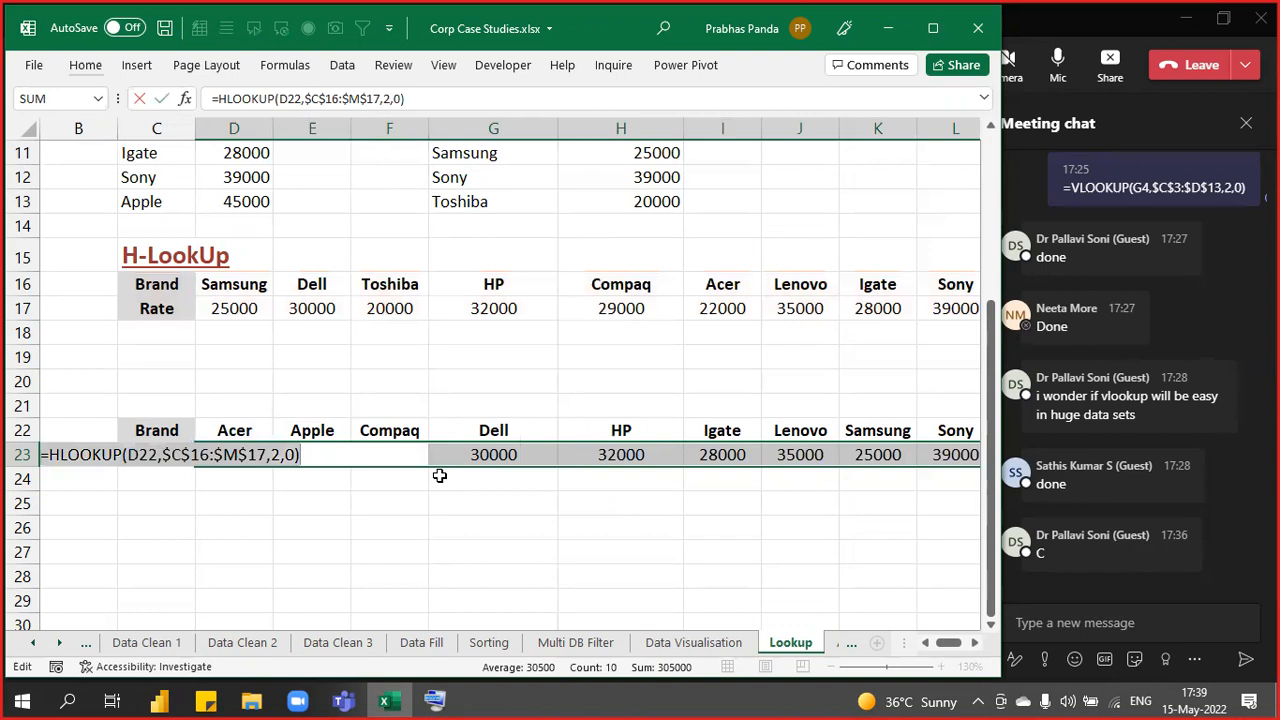
key("Escape")
key("Down")
key("Down")
key("Left")
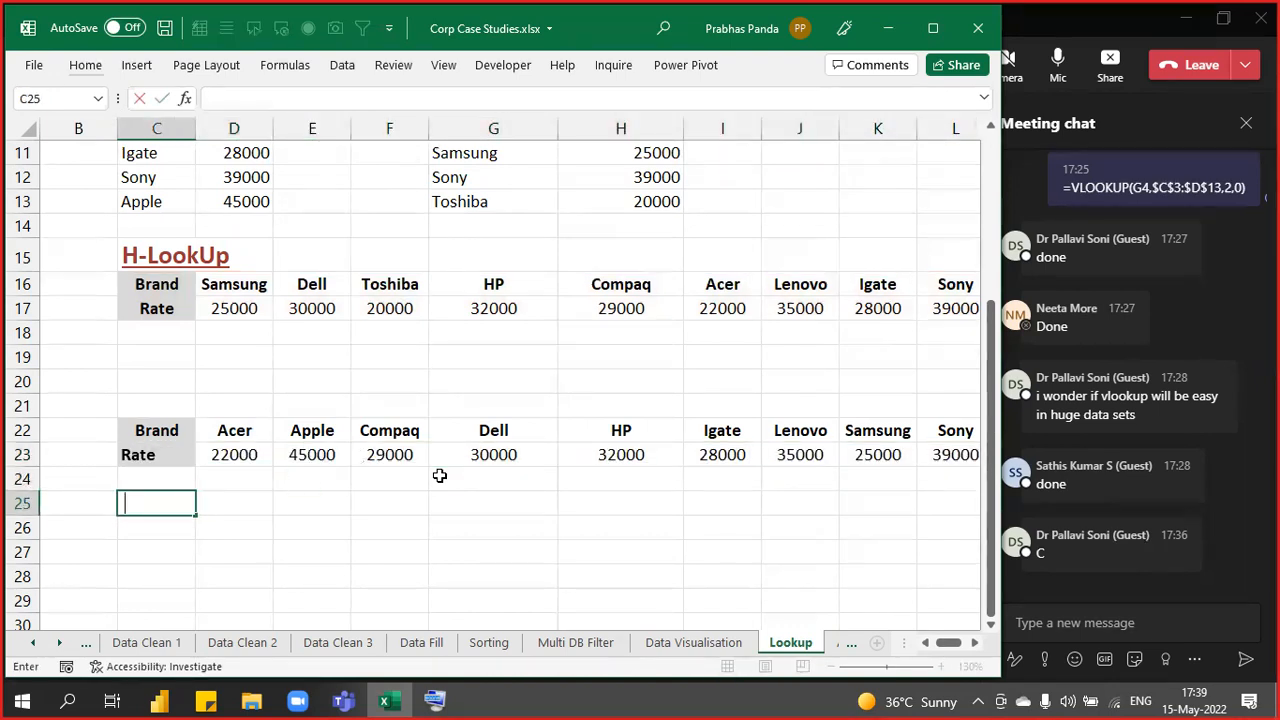
type("=HLOOKUP(D22,$C$16:$M$17,2,0)")
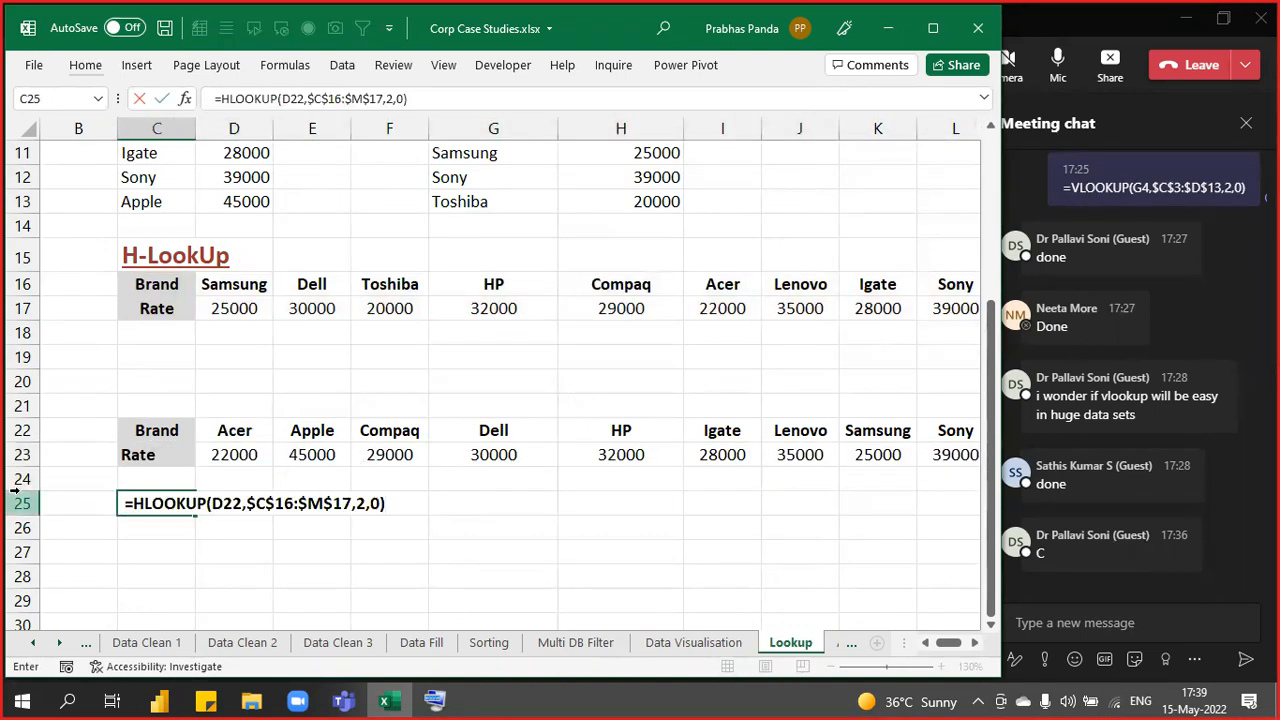
key("Return")
key("Up")
key("shift+Right")
key("shift+Right")
key("shift+Right")
key("ctrl+c")
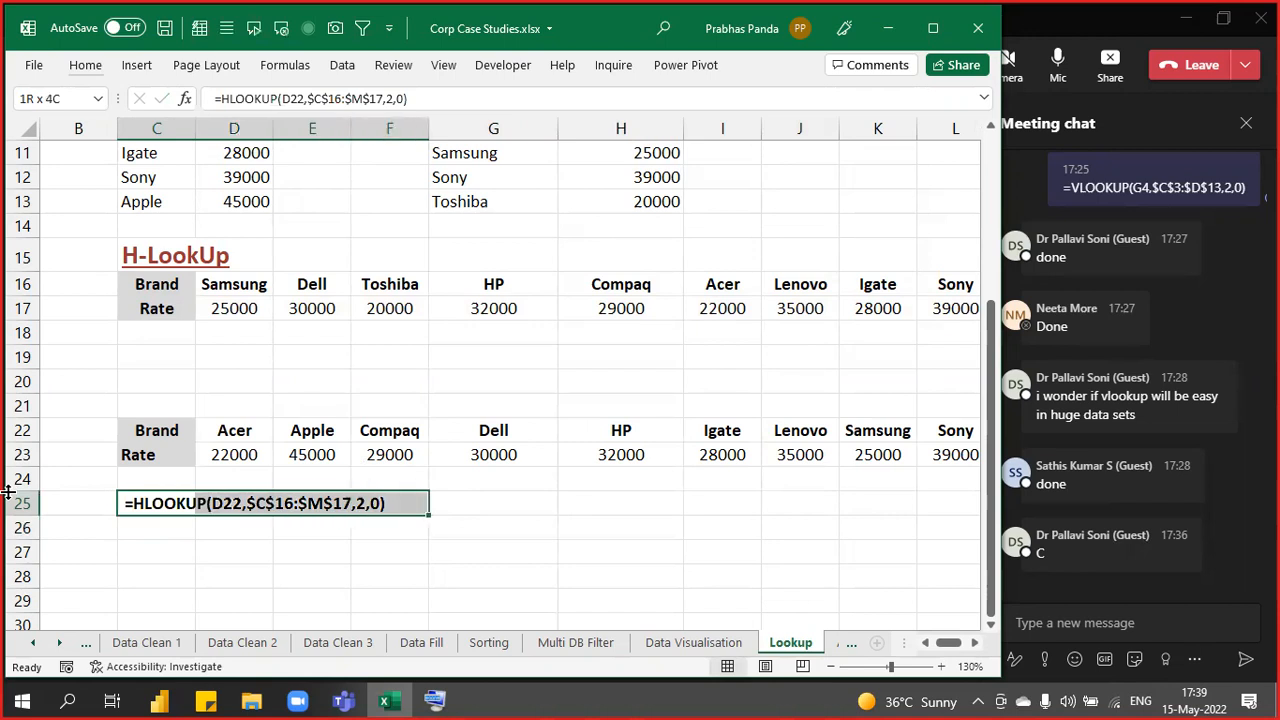
left_click(85, 65)
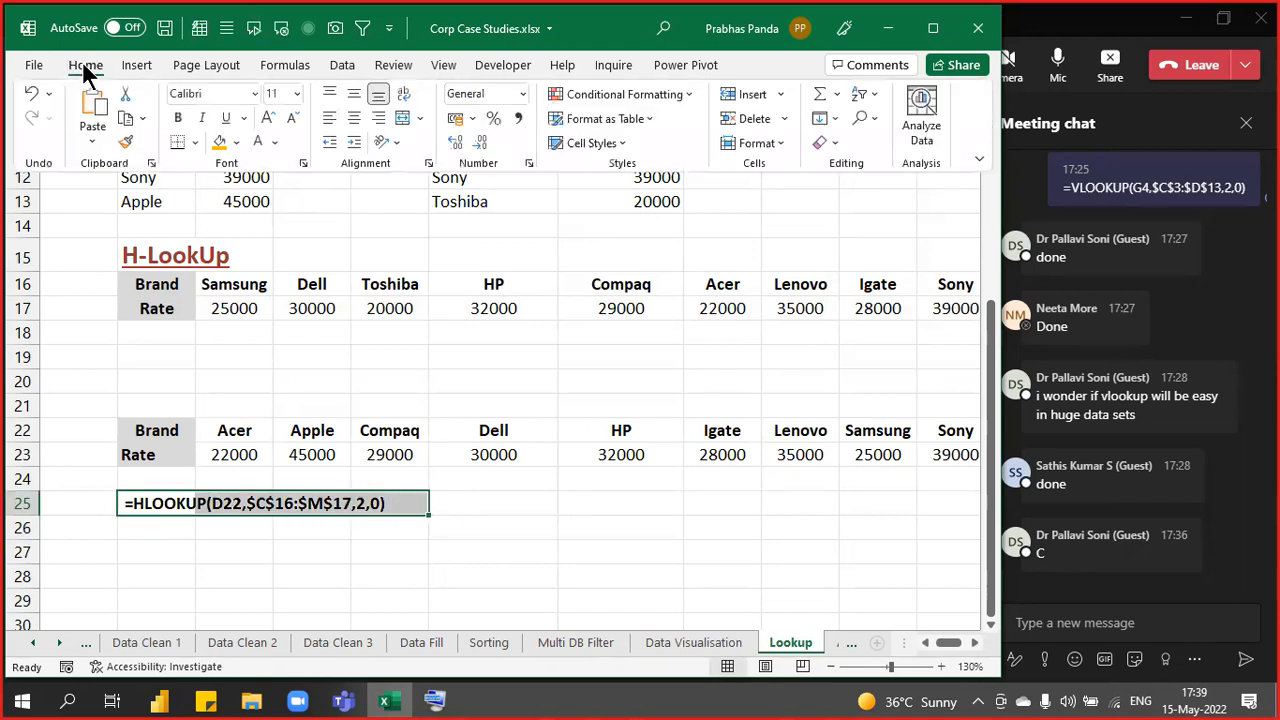
left_click(219, 142)
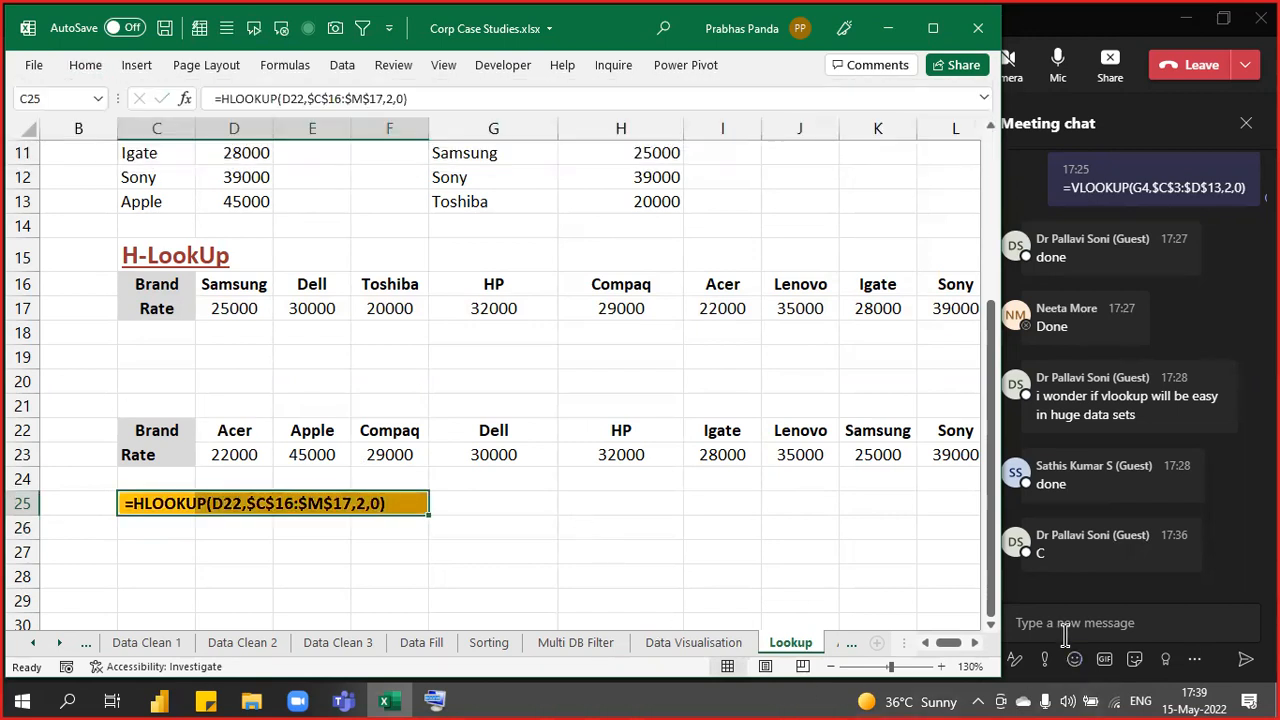
- Send the HLOOKUP formula in the Teams meeting chat and return to Excel
left_click(1064, 628)
key("ctrl+v")
key("Return")
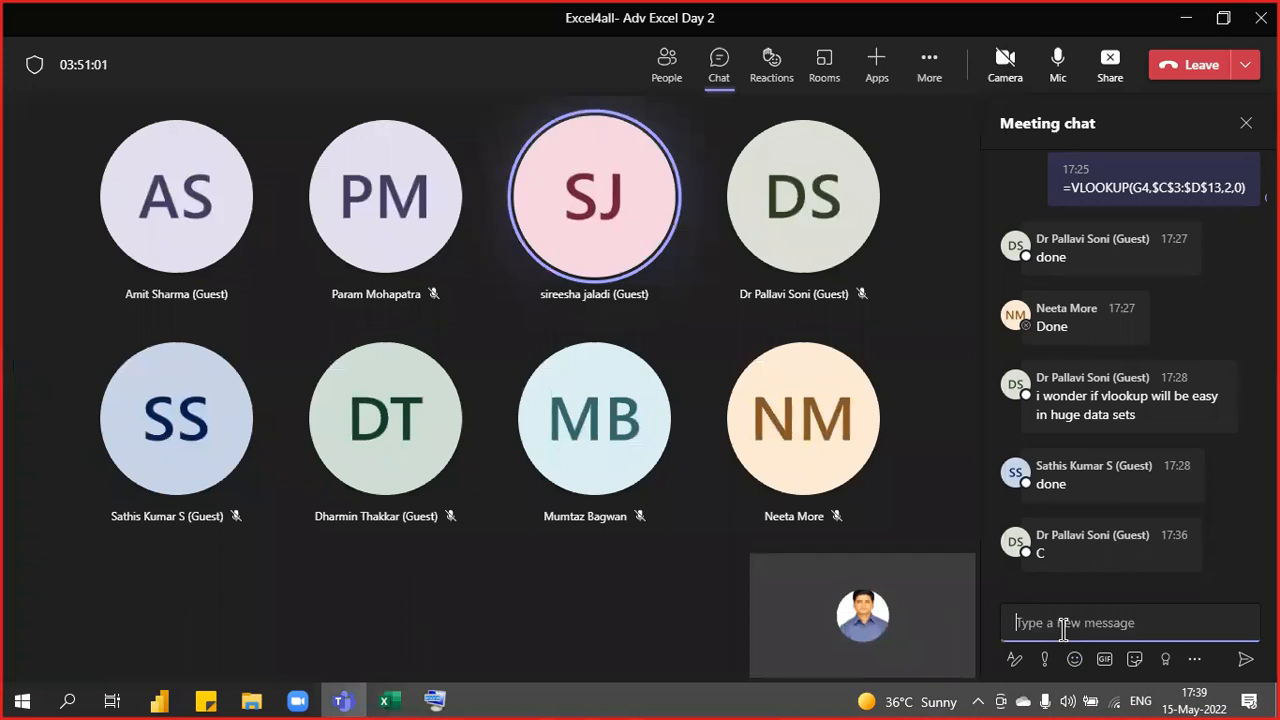
key("alt+Tab")
key("Up")
key("Up")
key("Up")
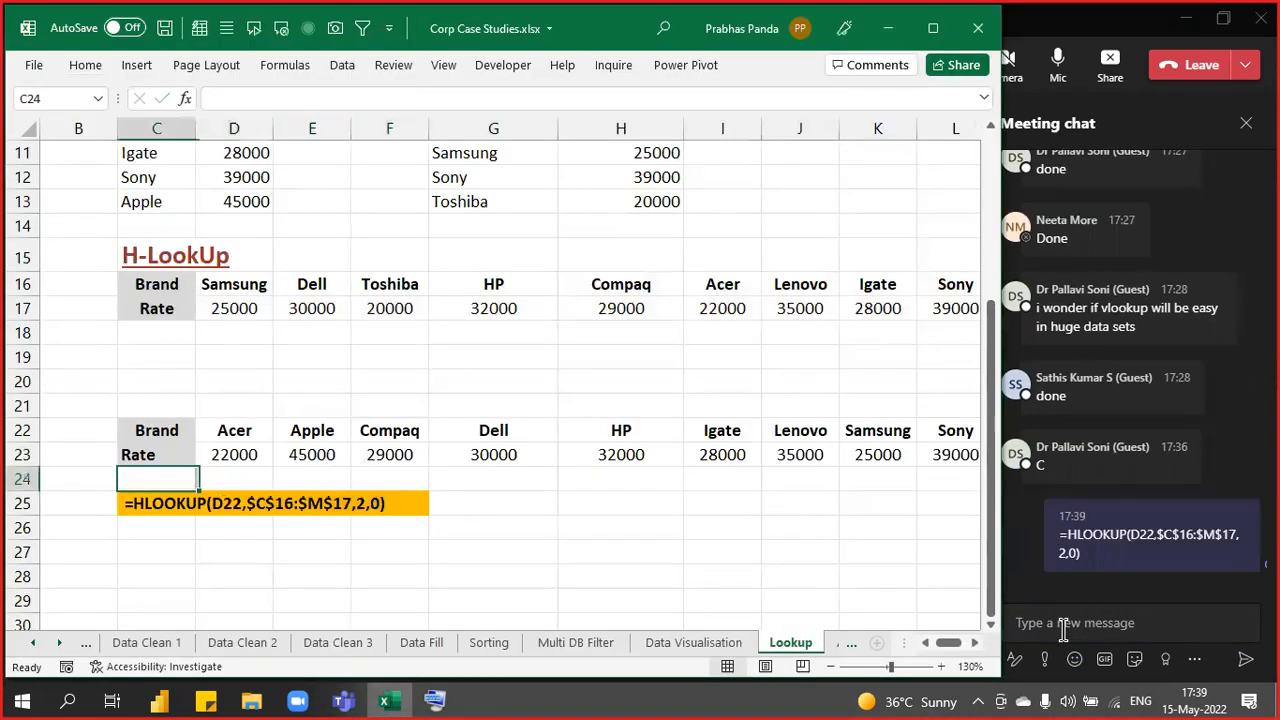
- Bring the Lookup sheet's Brand/Rate table C3:D13 and the looked-up brand names in column G back into view
key("Right")
key("Right")
key("Right")
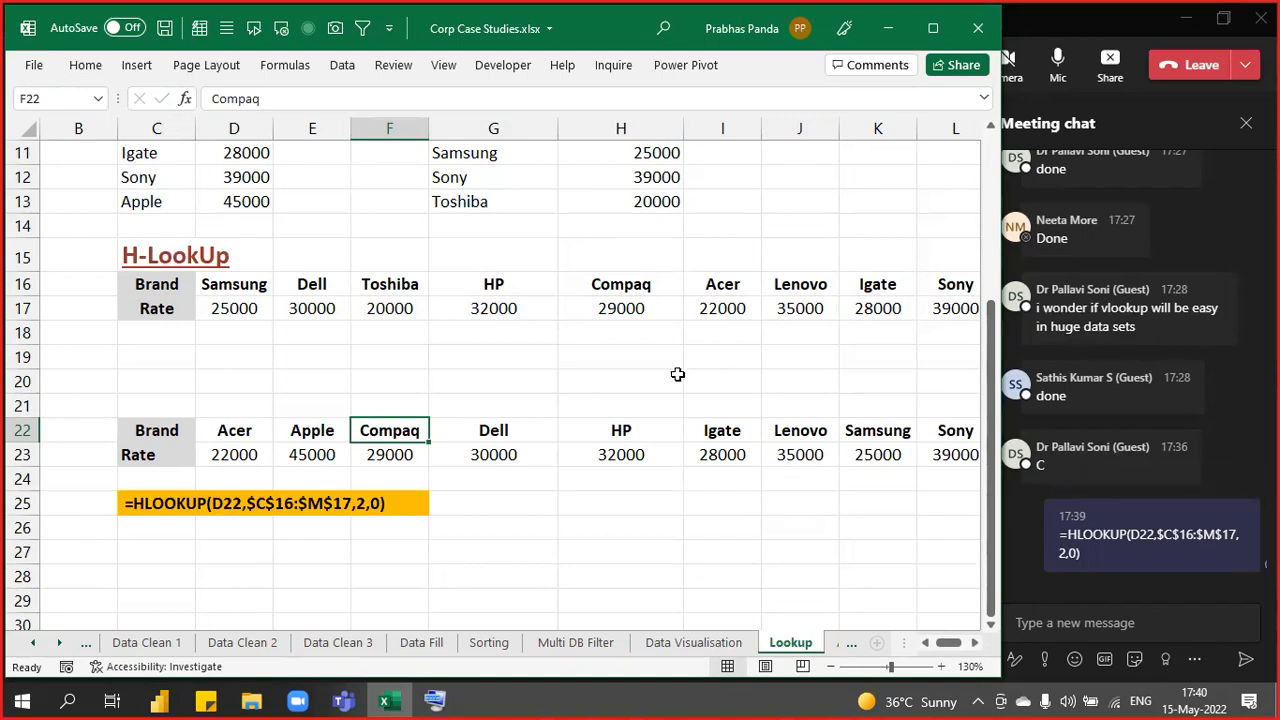
scroll(603, 357, "up", 3)
left_click_drag(165, 192, 257, 431)
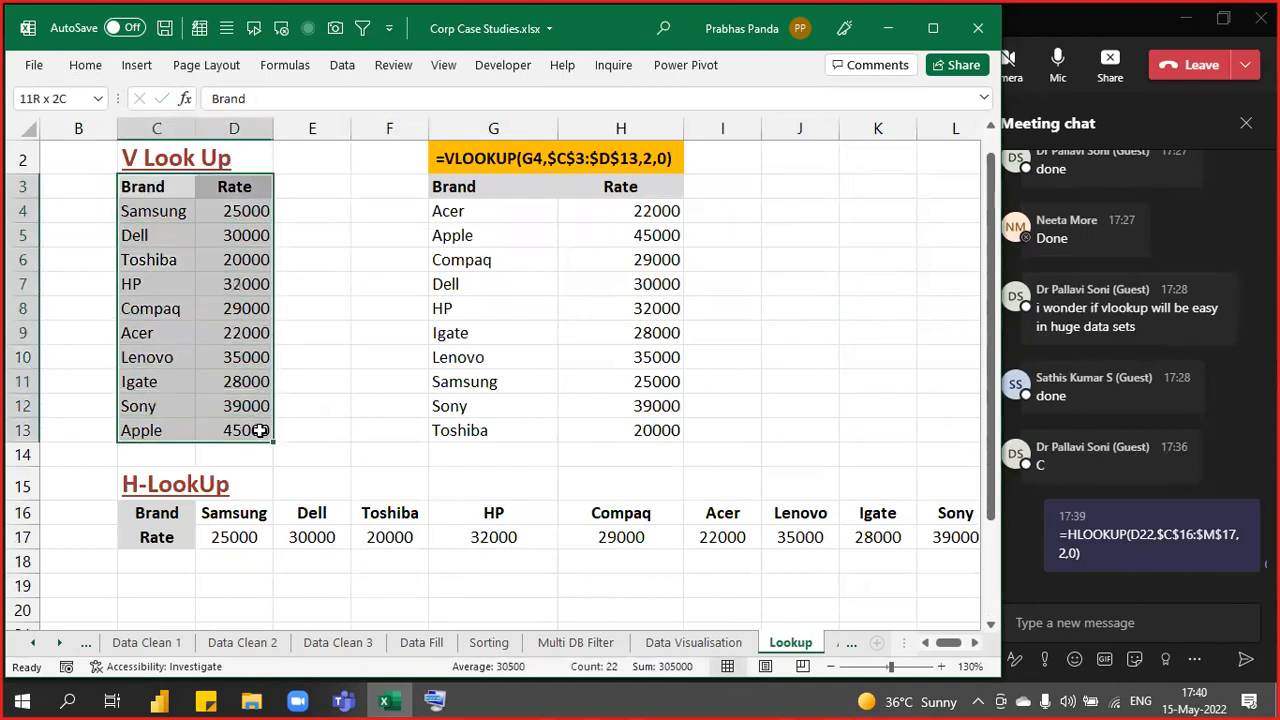
left_click_drag(480, 194, 497, 273)
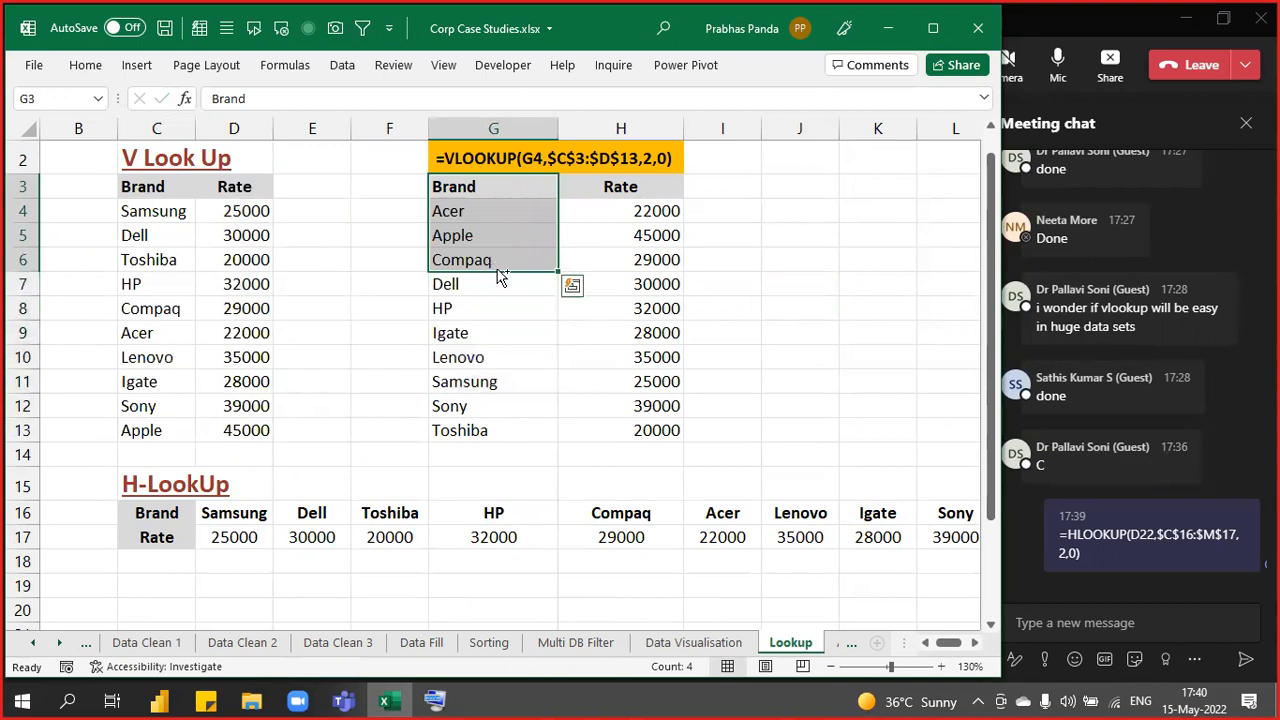
- Copy the Brand header and first three brands into R34:R37 on the Data Visualisation sheet
key("ctrl+c")
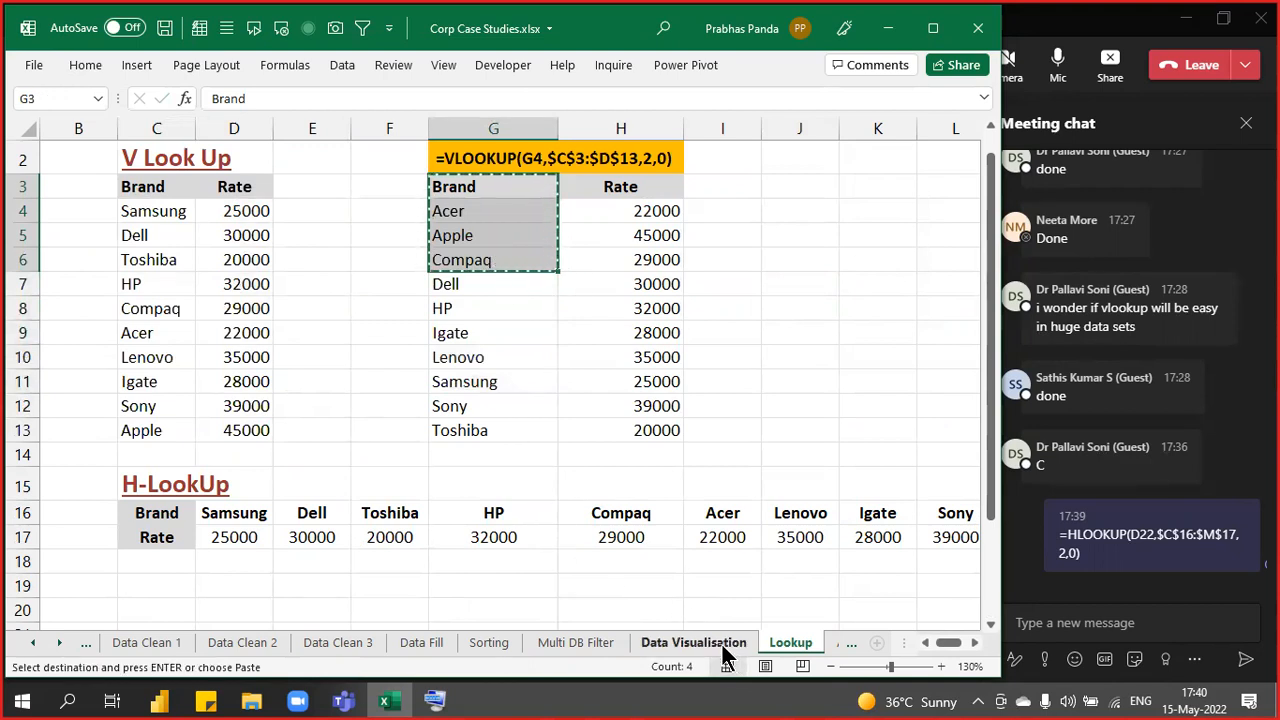
left_click(724, 648)
scroll(340, 250, "down", 2)
left_click(333, 231)
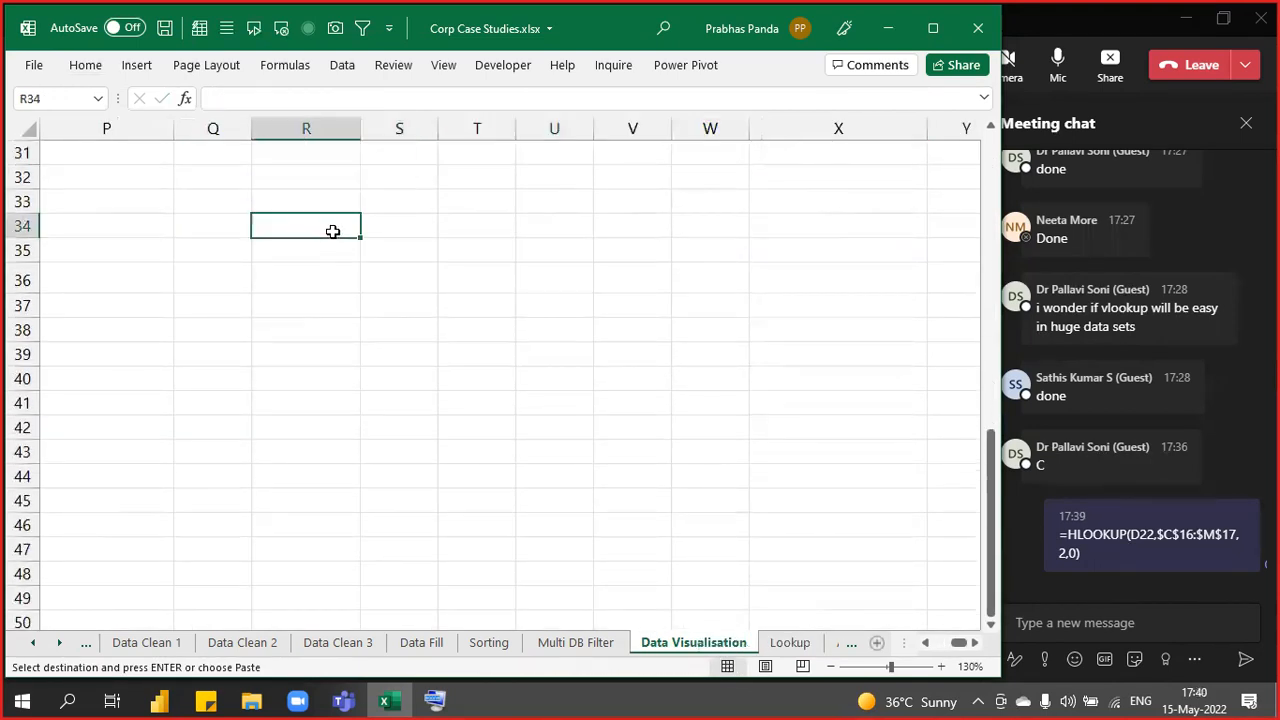
key("ctrl+v")
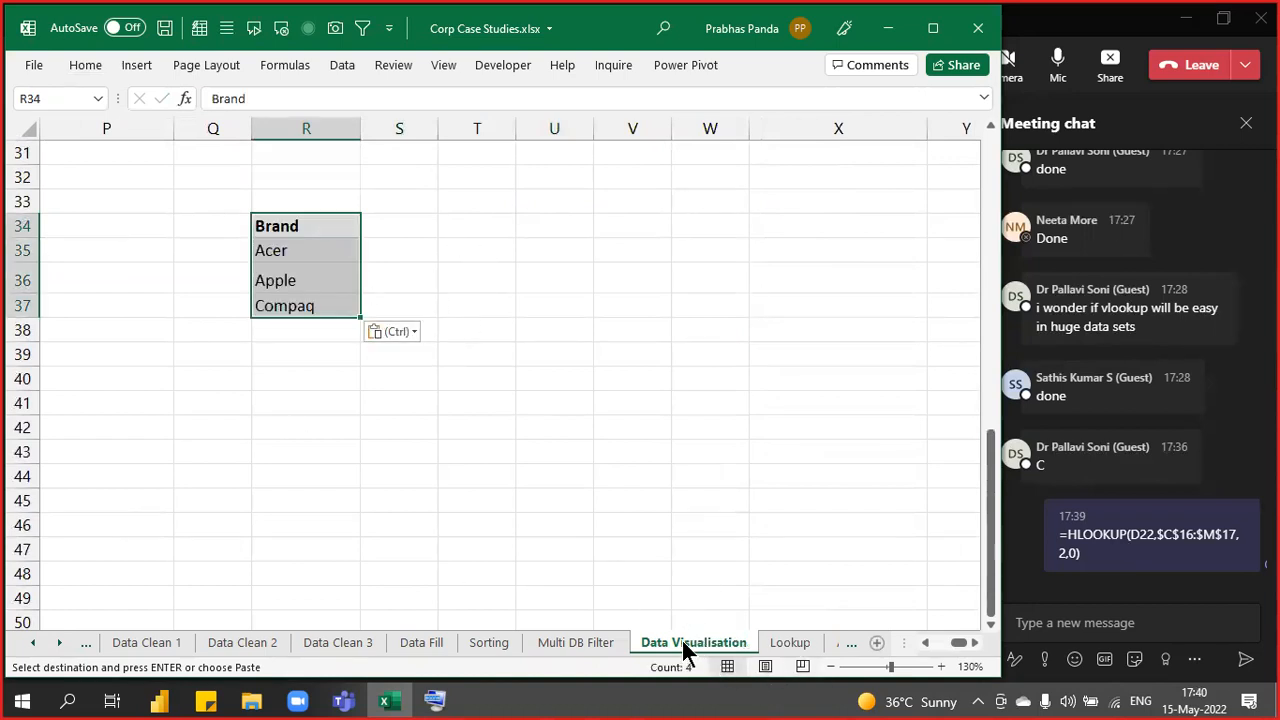
- Check the Lookup sheet's Brand/Rate table C3:D13, then select S35:S37 on Data Visualisation
left_click(790, 645)
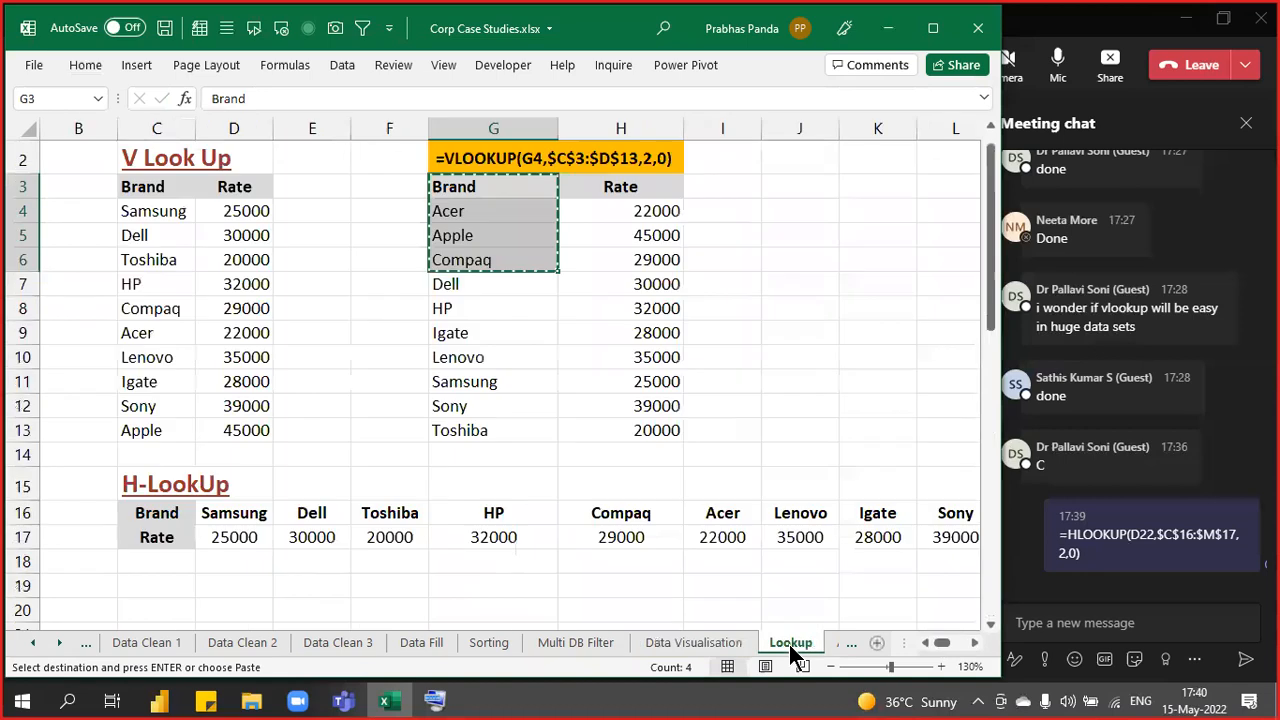
left_click(212, 236)
left_click_drag(153, 190, 229, 429)
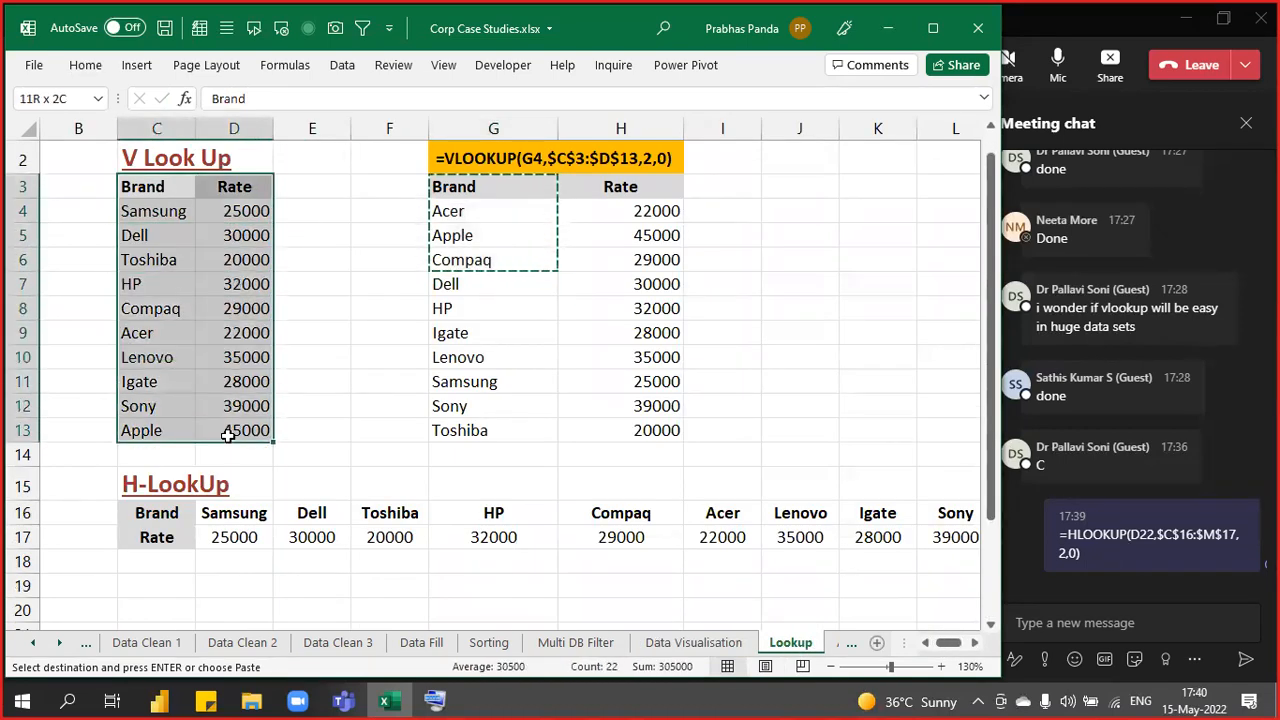
left_click(680, 643)
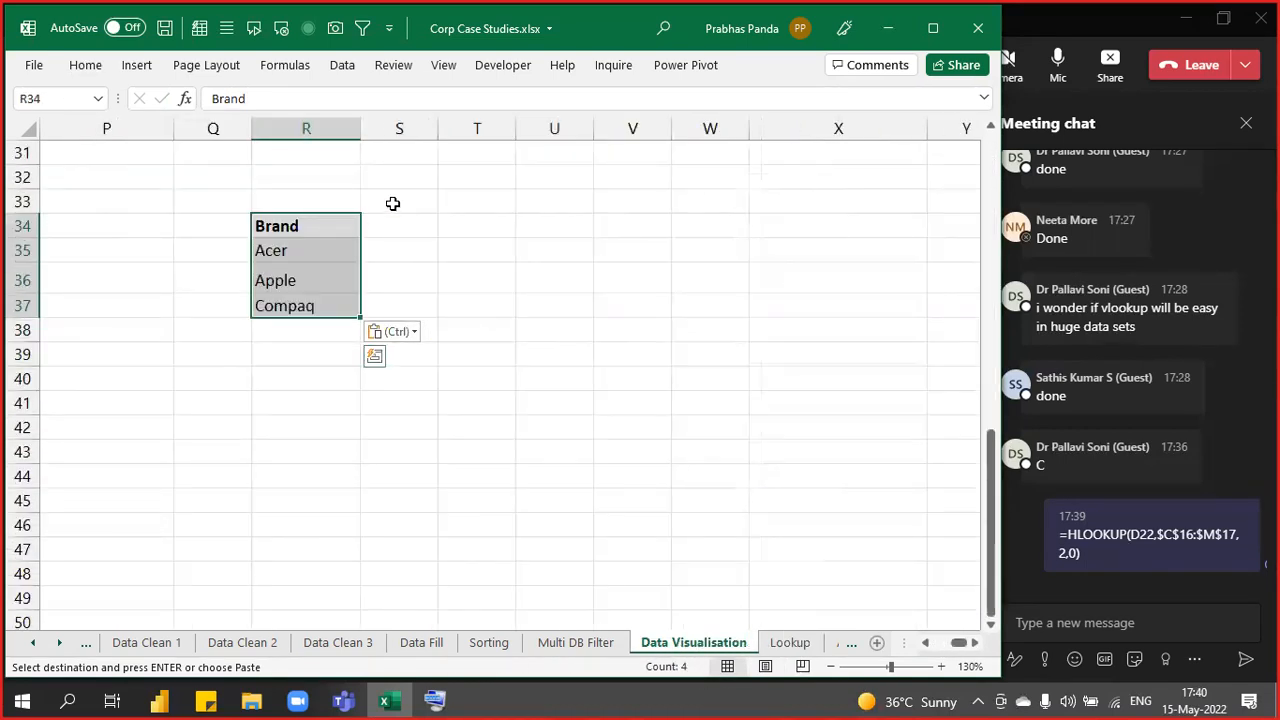
left_click(400, 228)
left_click_drag(400, 241, 398, 308)
- Start a VLOOKUP in S35:S37 using Acer in R35 as the lookup value
type("=vlo")
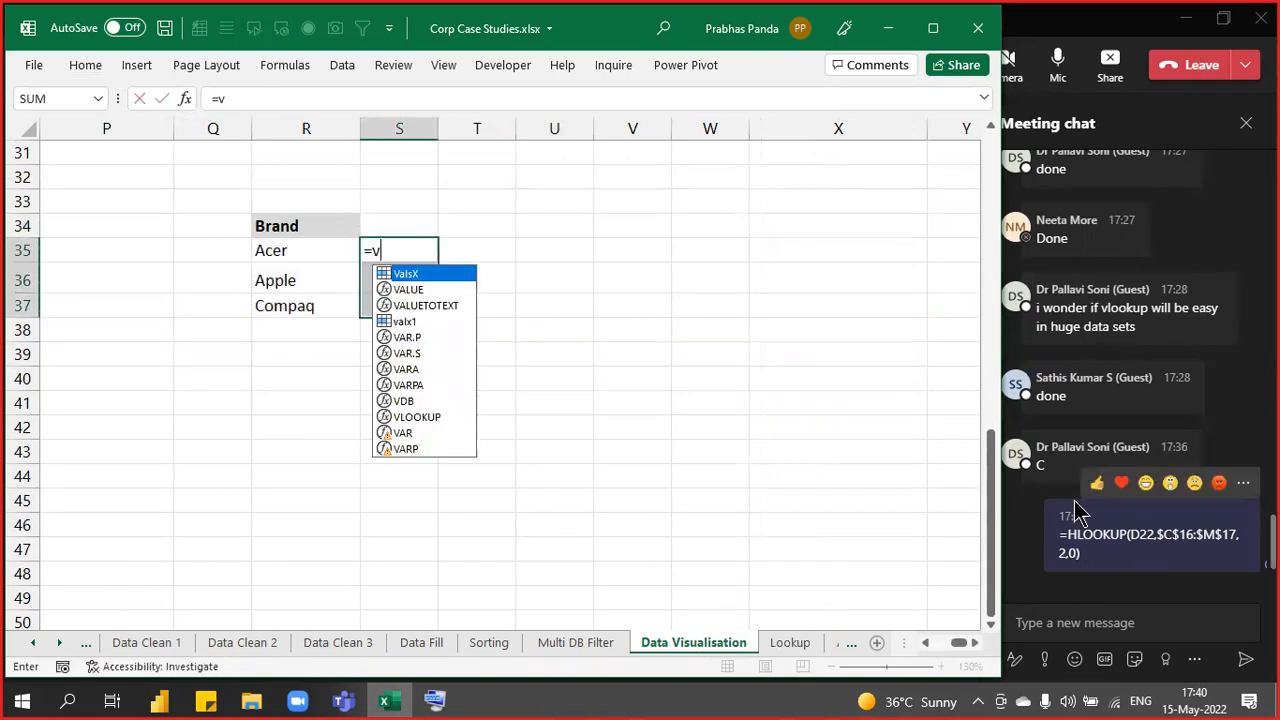
key("Tab")
key("Left")
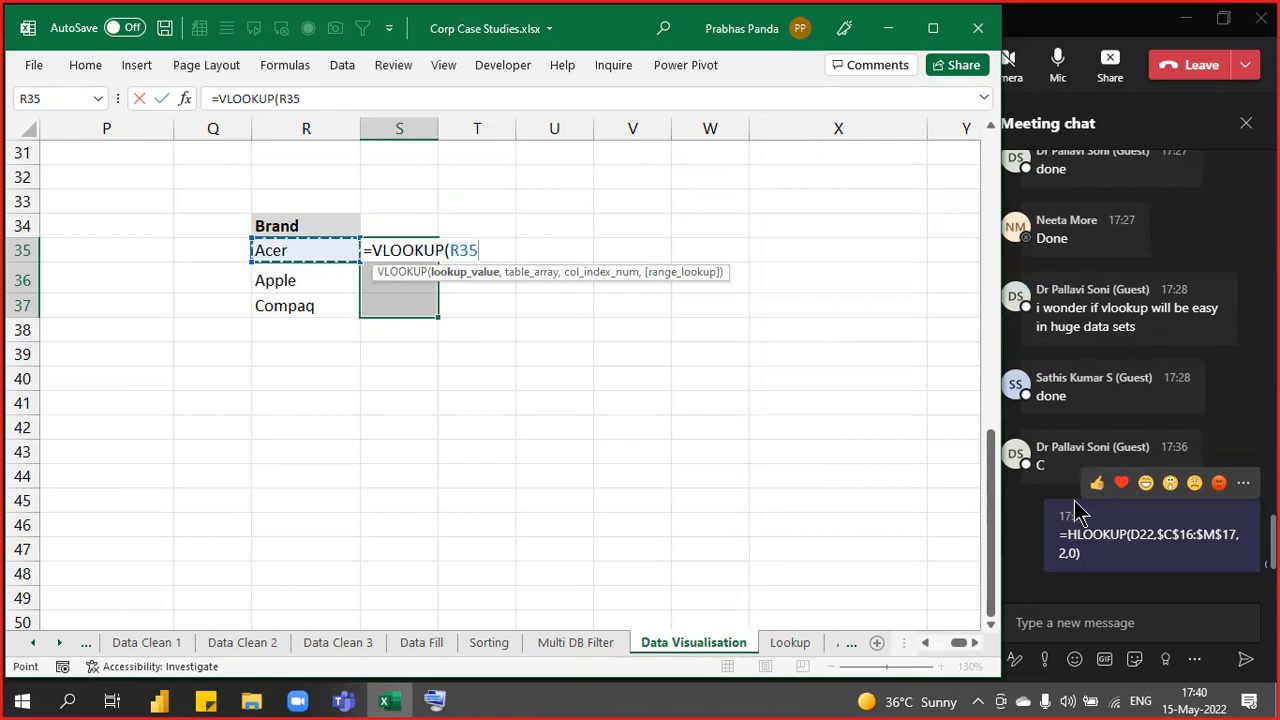
type(",")
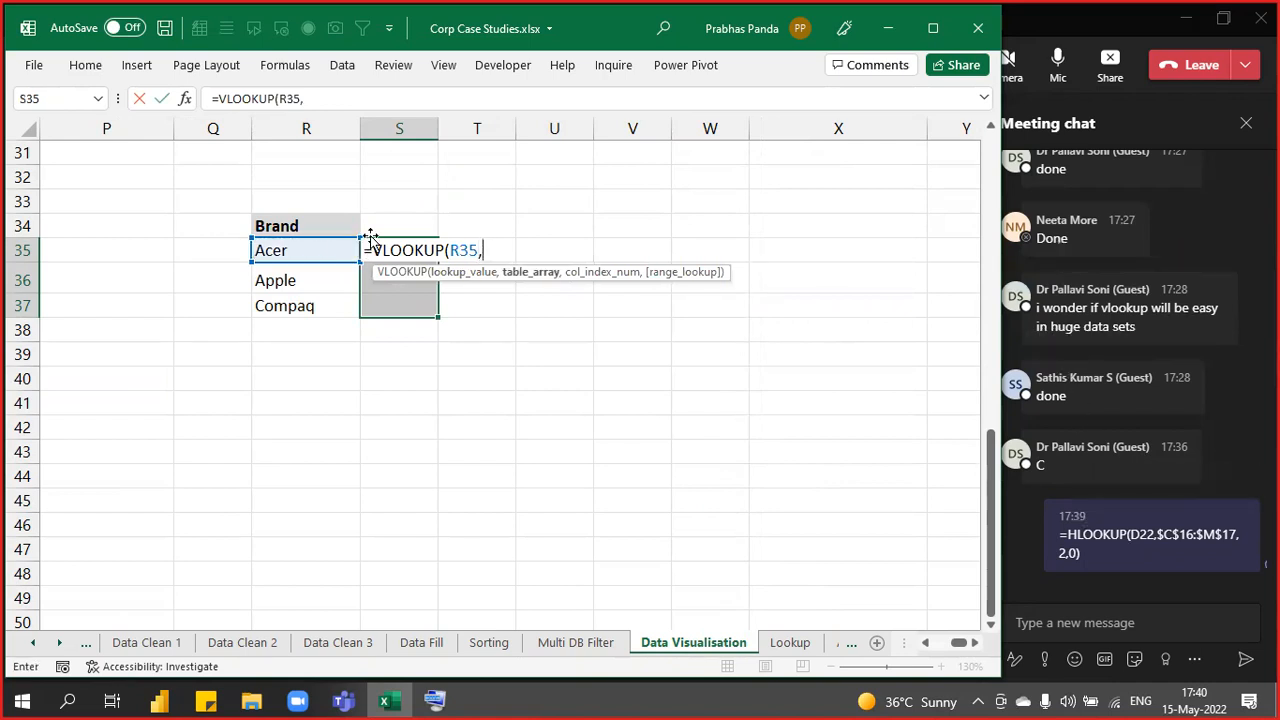
left_click(529, 280)
left_click(529, 282)
- Point the VLOOKUP at Lookup!$C$3:$D$13, column 2, exact match, and fill S35:S37
left_click(785, 644)
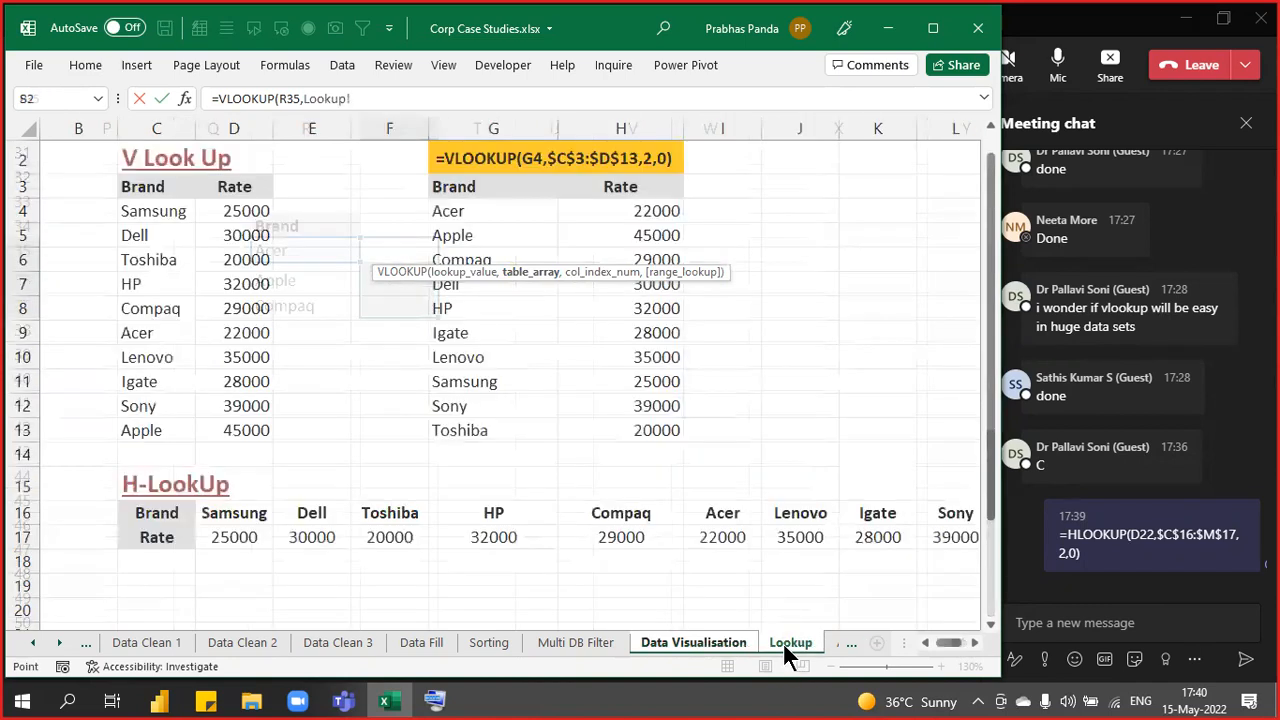
mouse_move(150, 188)
left_mouse_down()
mouse_move(200, 240)
mouse_move(201, 421)
left_mouse_up()
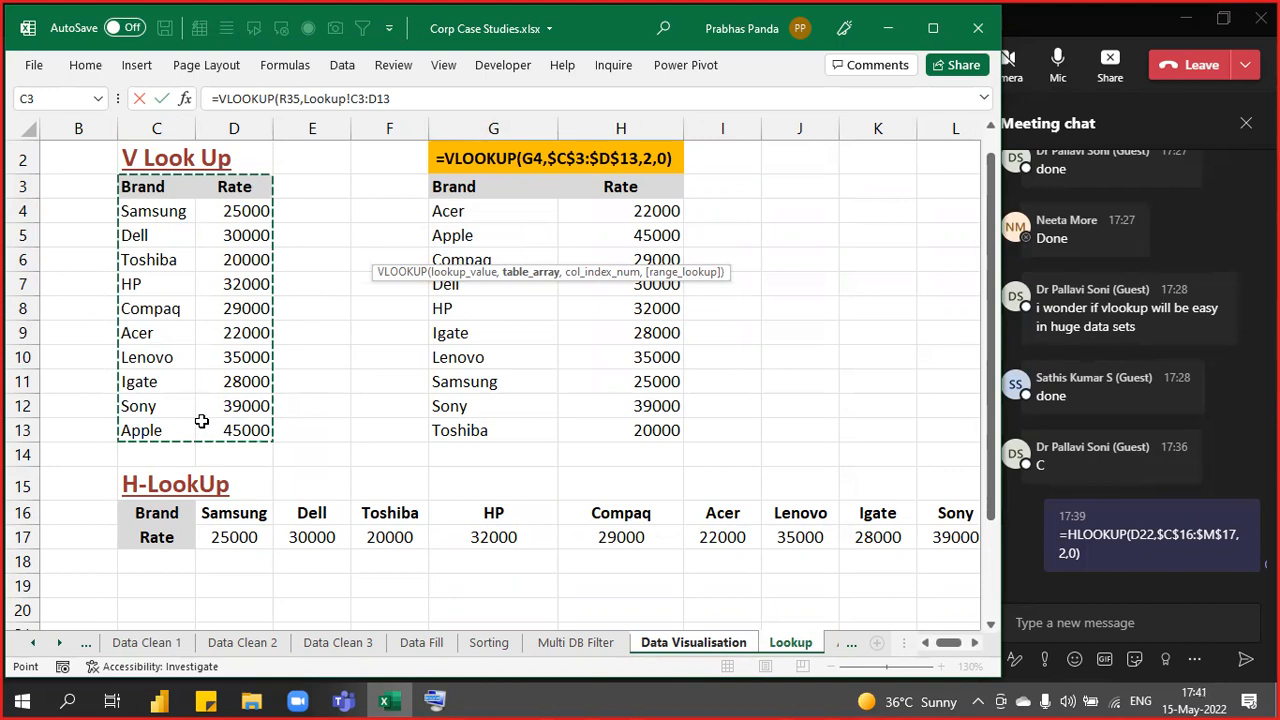
left_click(401, 98)
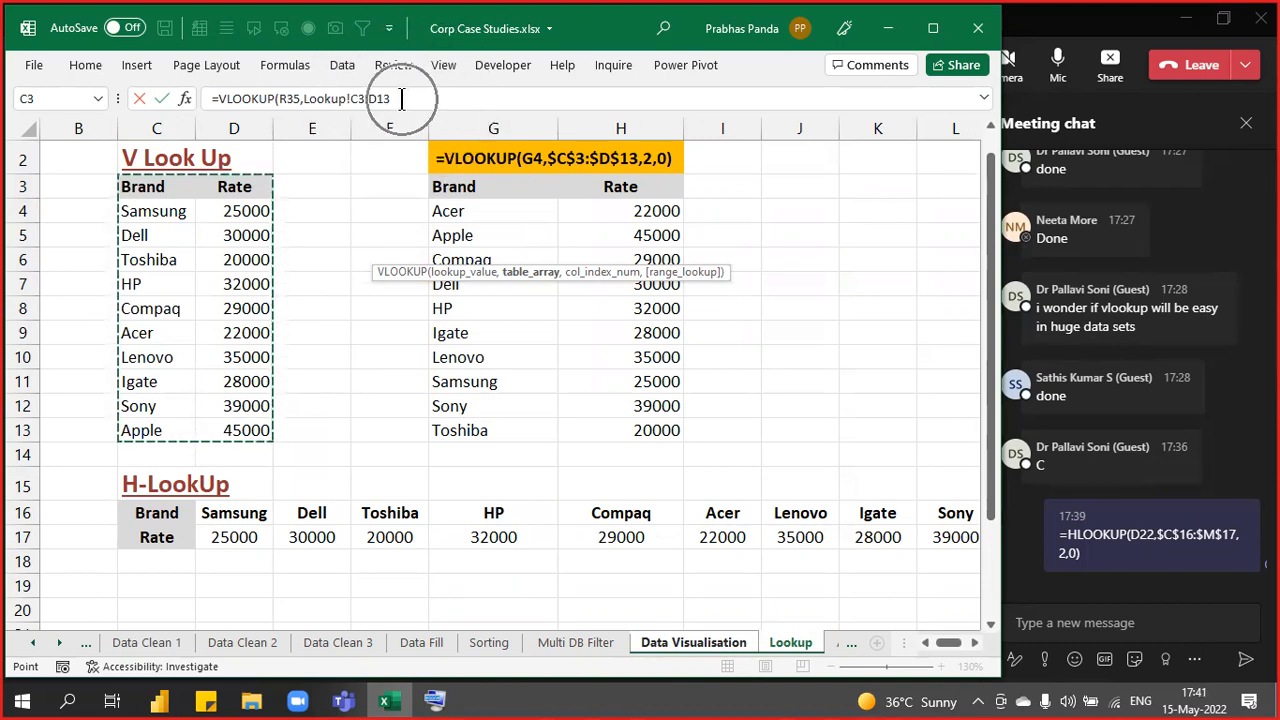
left_click(401, 98)
left_click(401, 98)
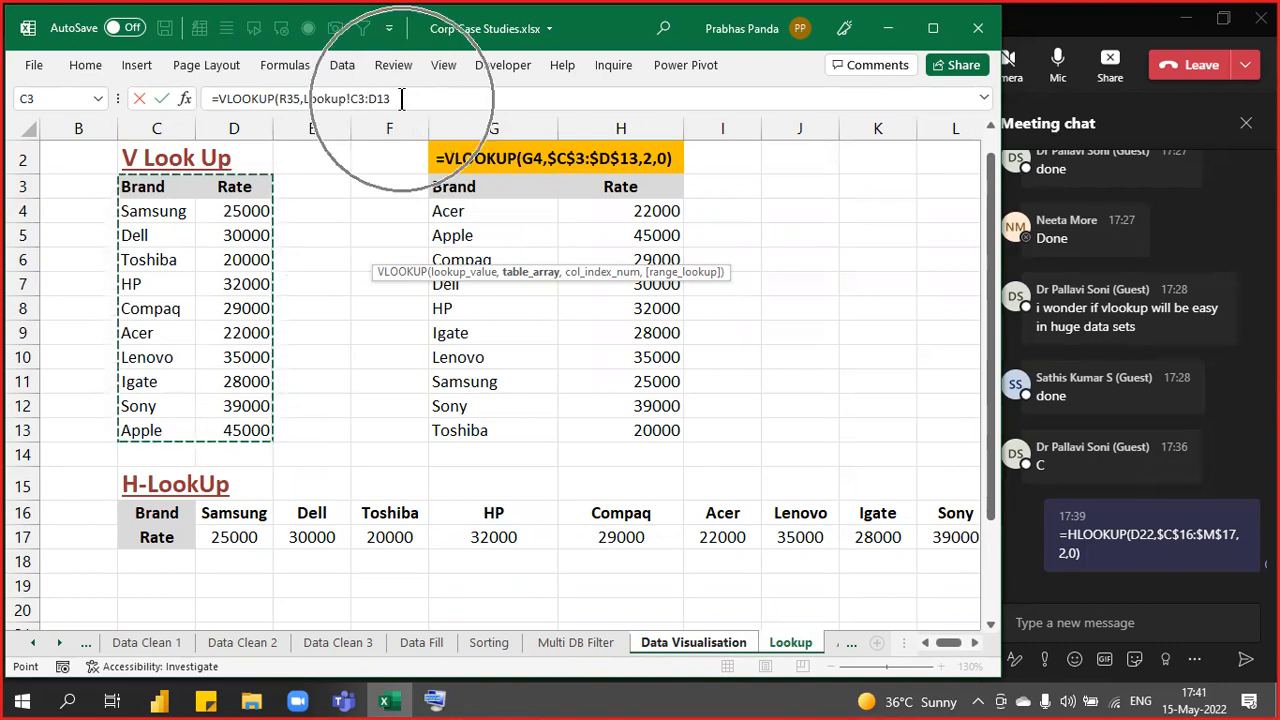
left_click(401, 98)
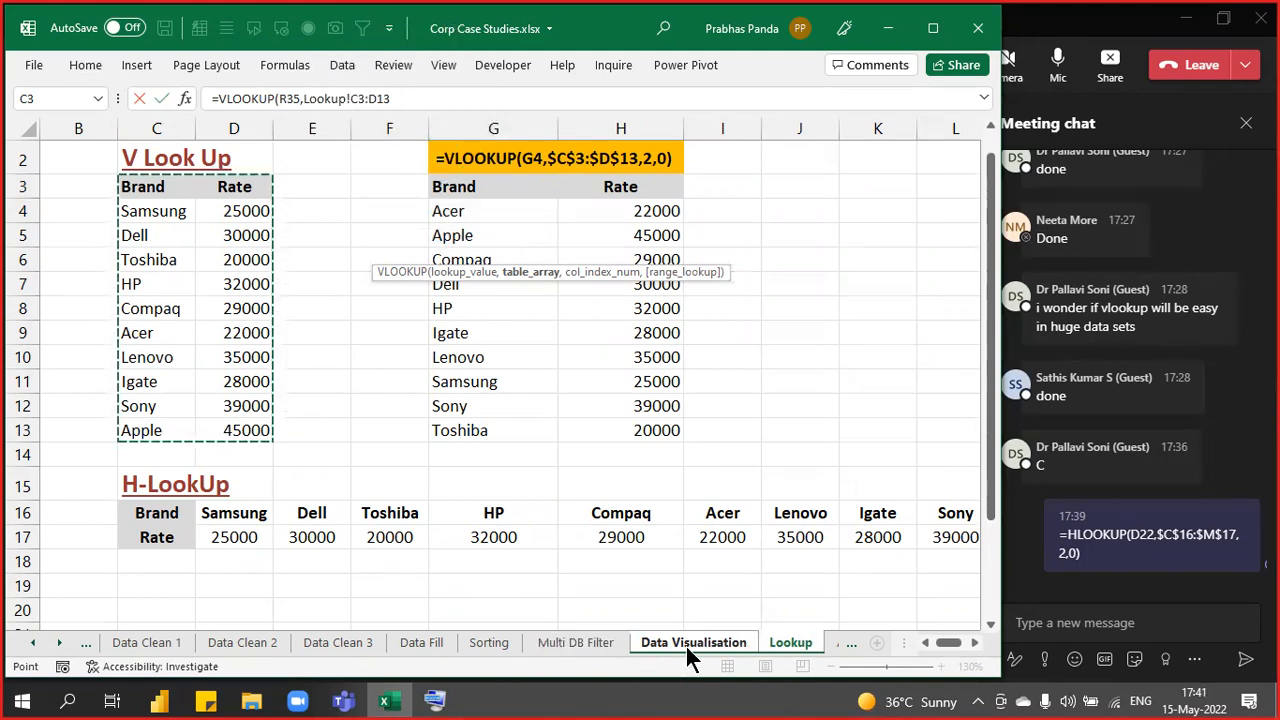
left_click(401, 98)
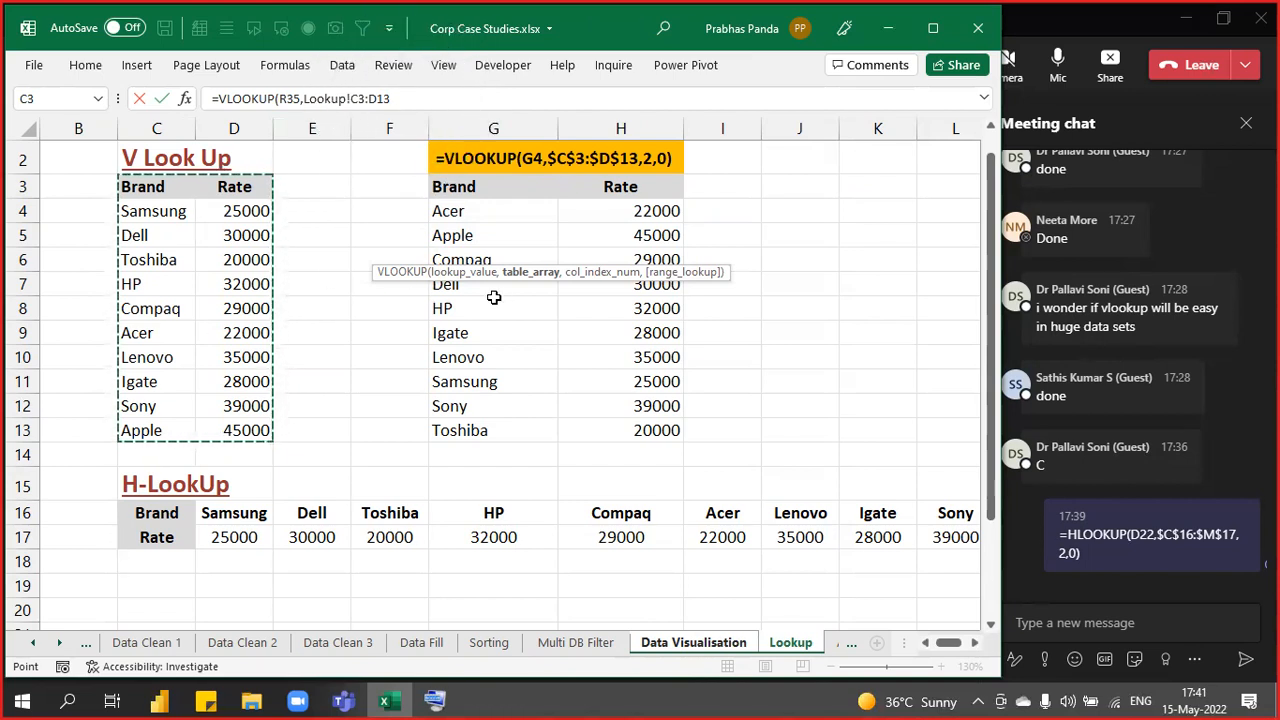
key("F4")
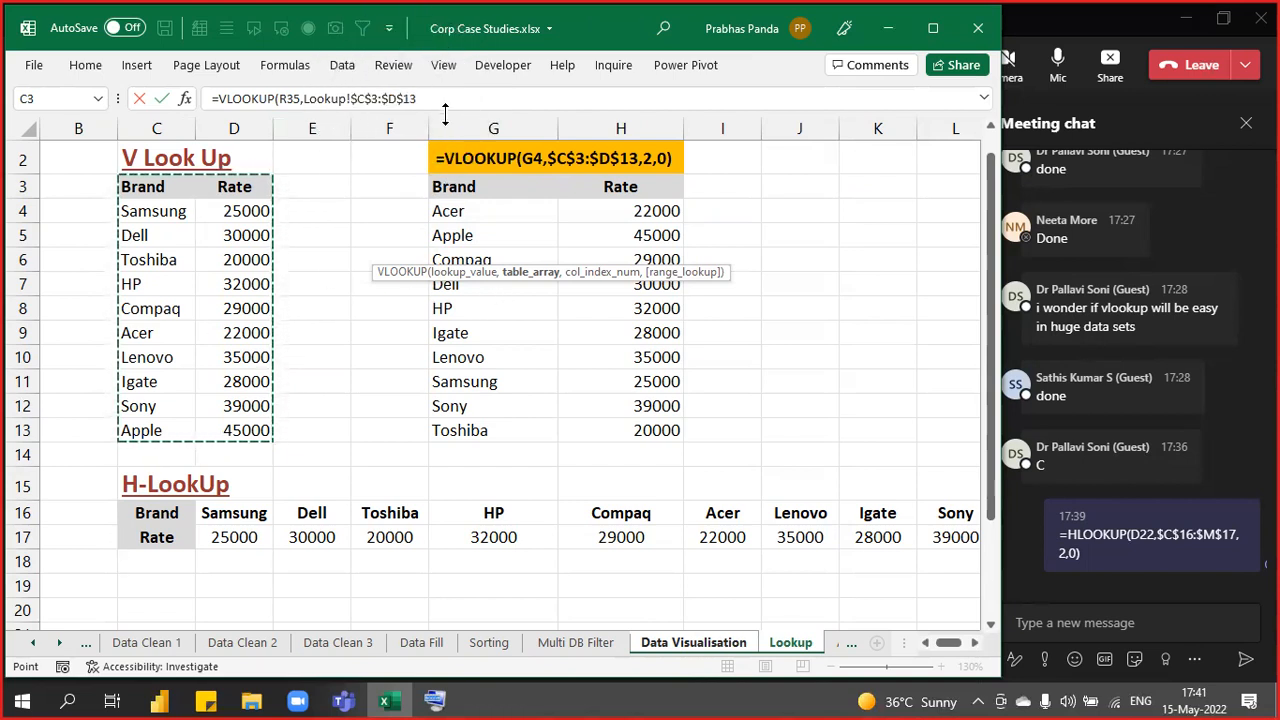
left_click(435, 98)
type(",2")
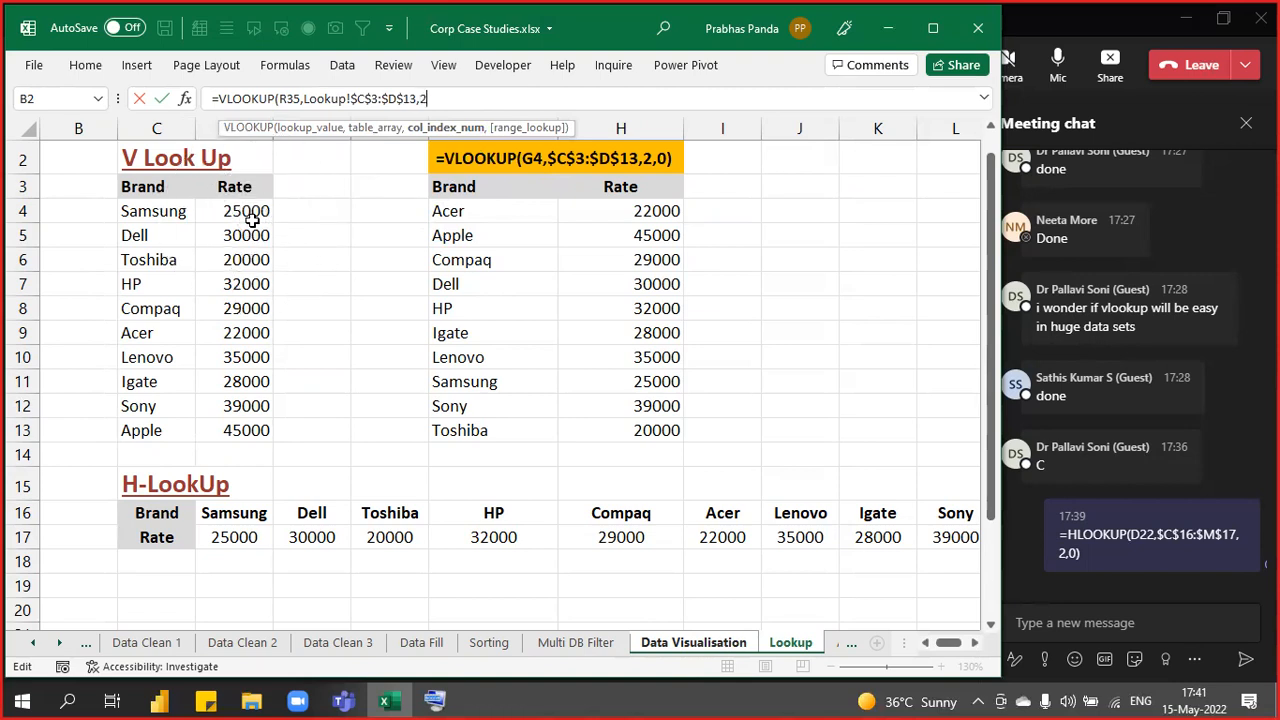
type(",")
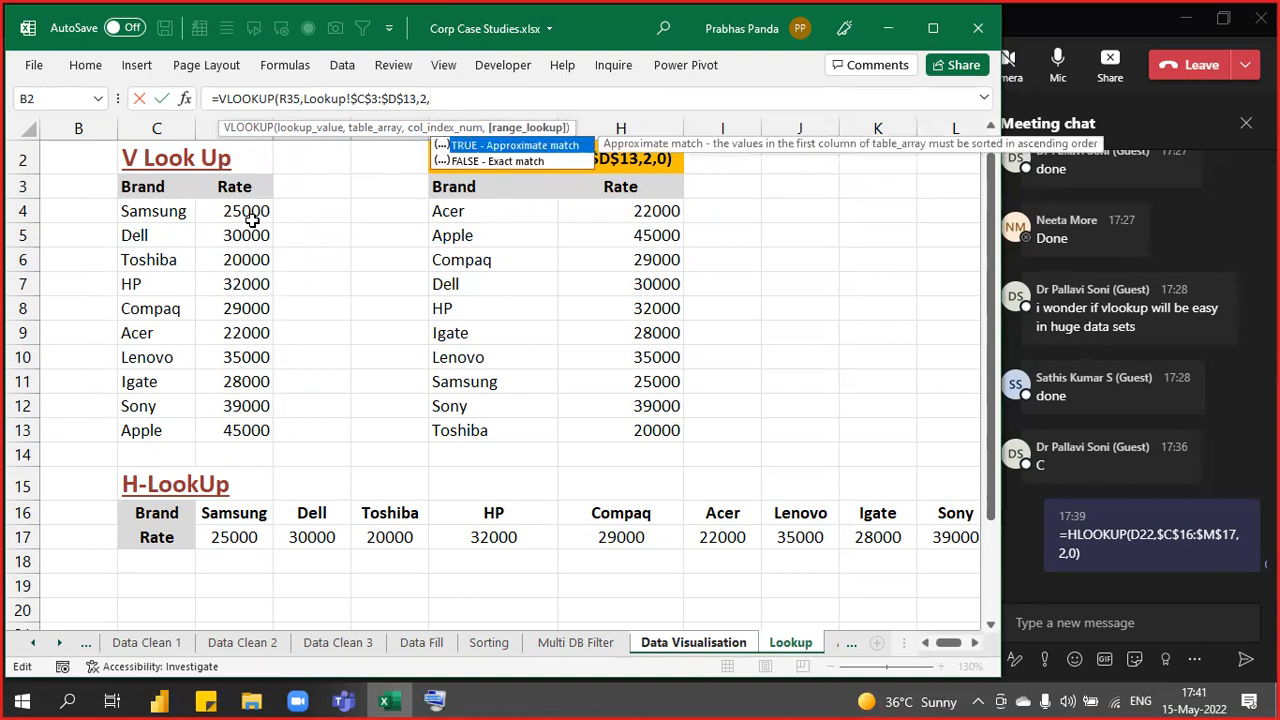
type("0)")
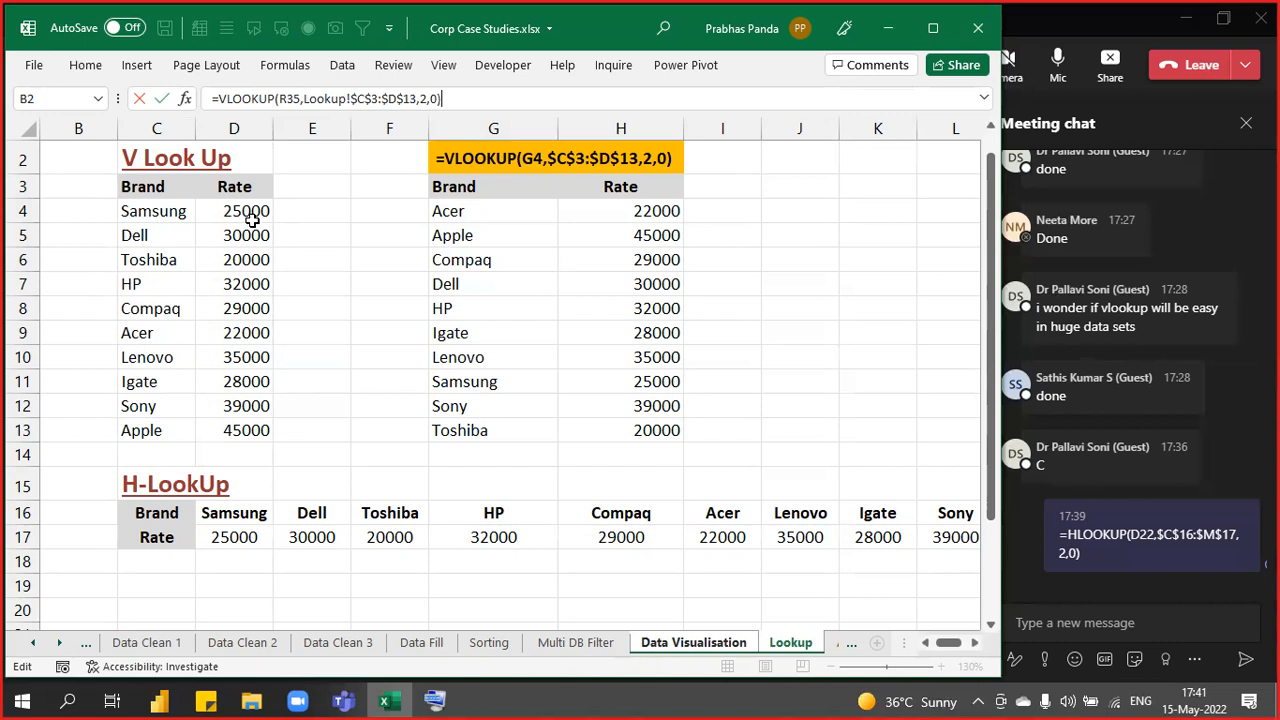
key("ctrl+Return")
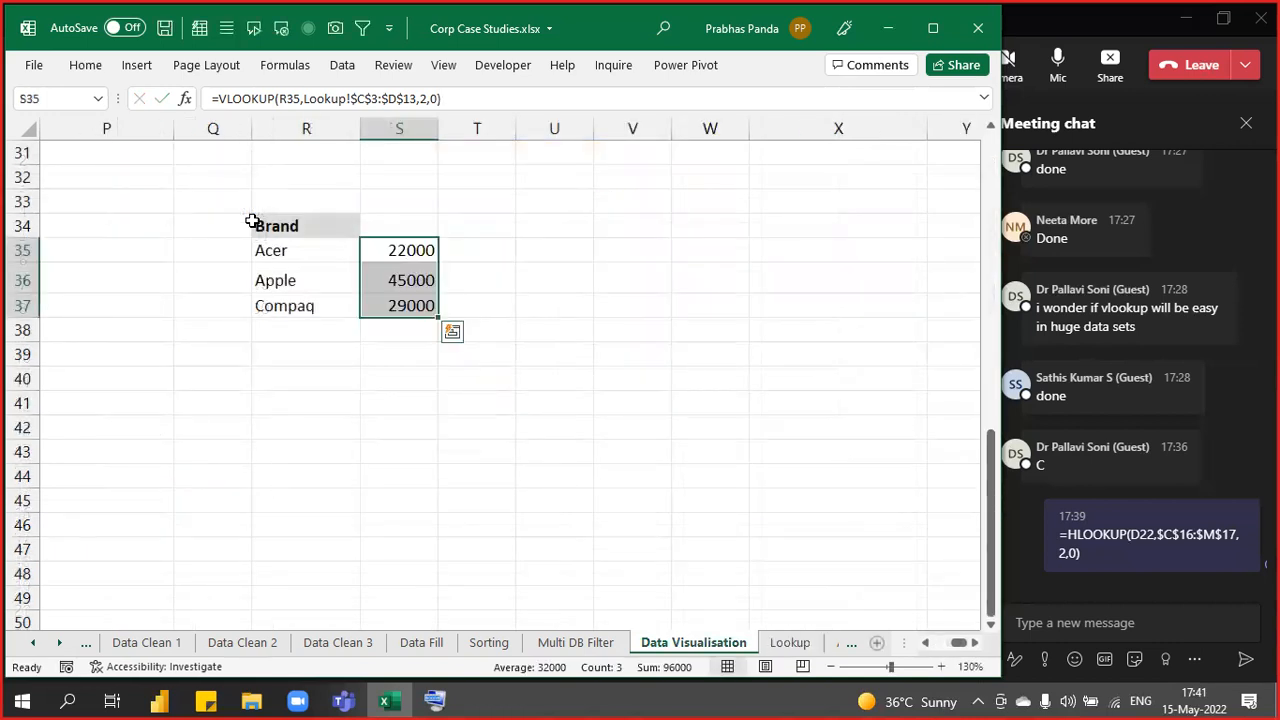
- Enter the formula text '=VLOOKUP(R35,Lookup!$C$3:$D$13,2,0) in S39 below the rates
key("F2")
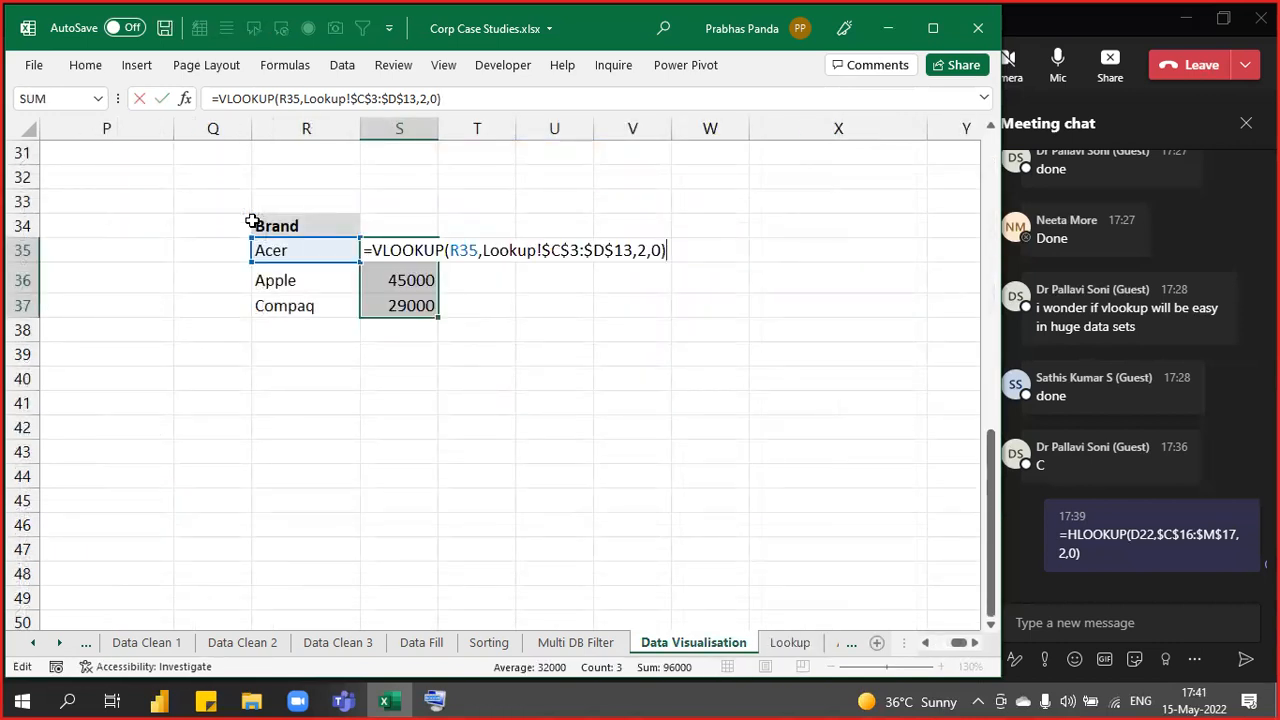
key("Escape")
key("Down")
key("Down")
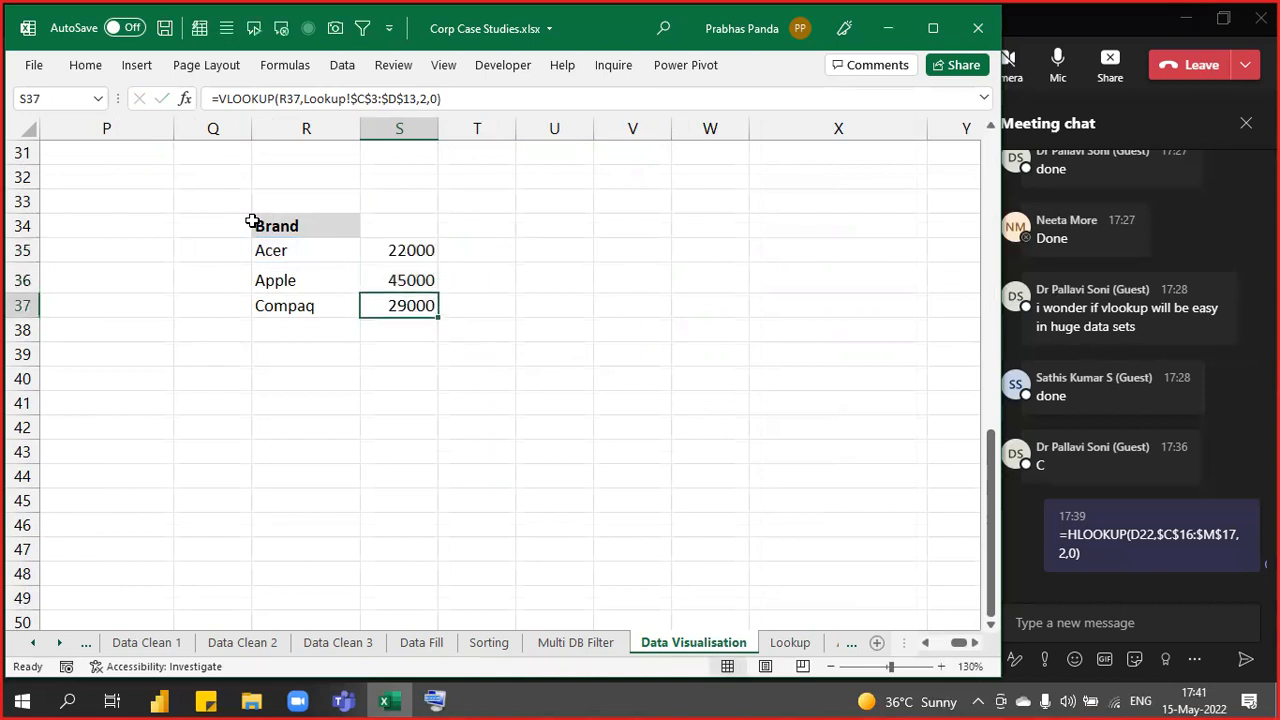
key("Down")
key("Down")
type("'")
type("=VLOOKUP(R35,Lookup!$C$3:$D$13,2,0)")
key("Return")
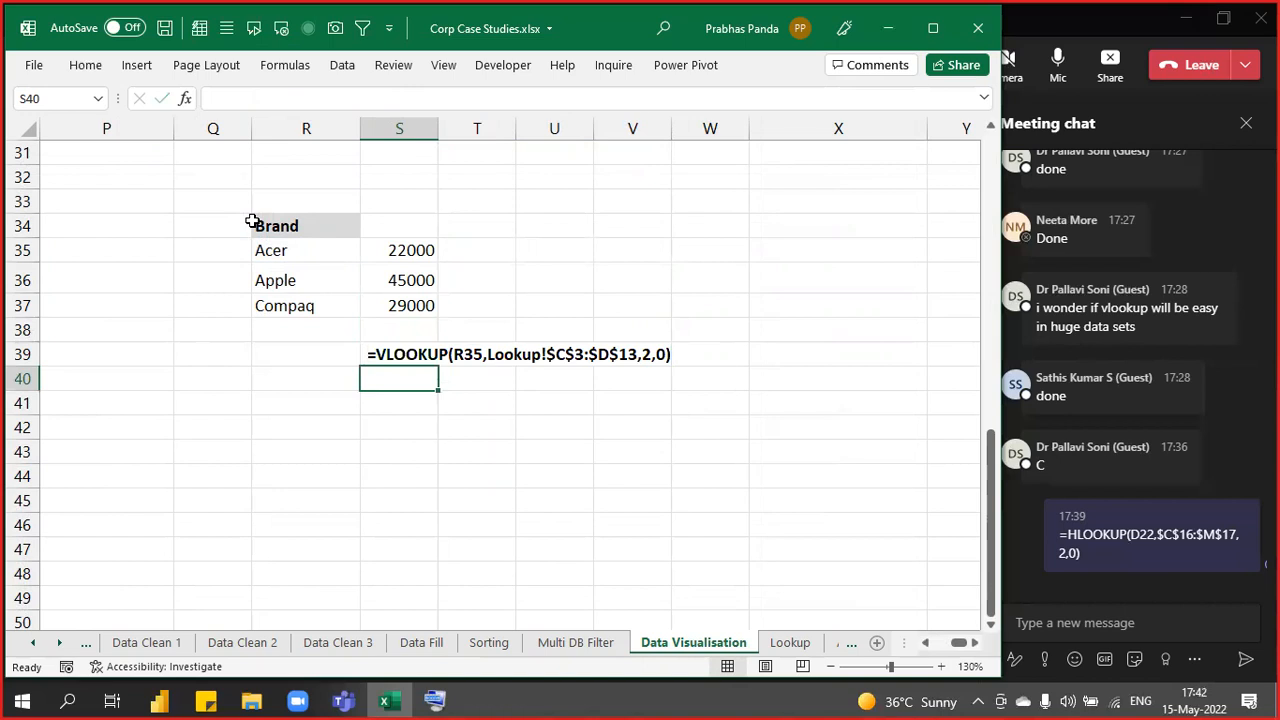
- Review the Lookup sheet's Brand/Rate table C3:D13, then select S35:X43 on Data Visualisation
key("ctrl+Page_Down")
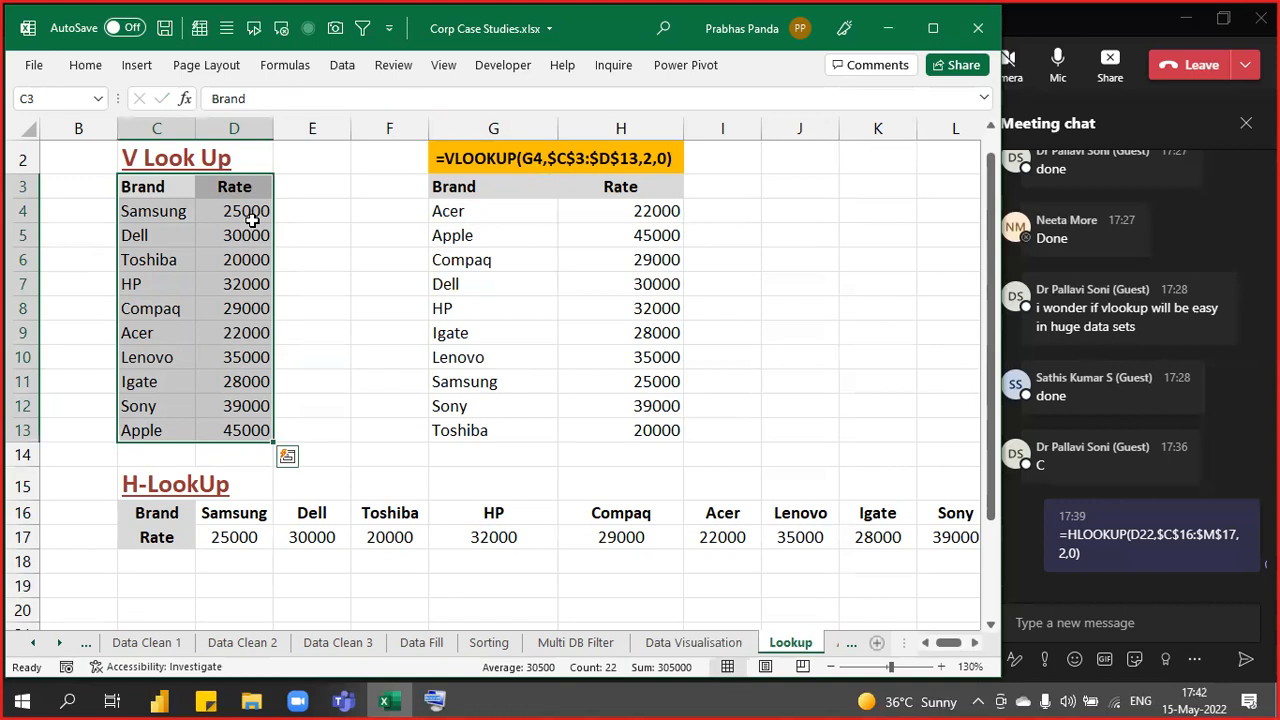
scroll(507, 285, "down", 1)
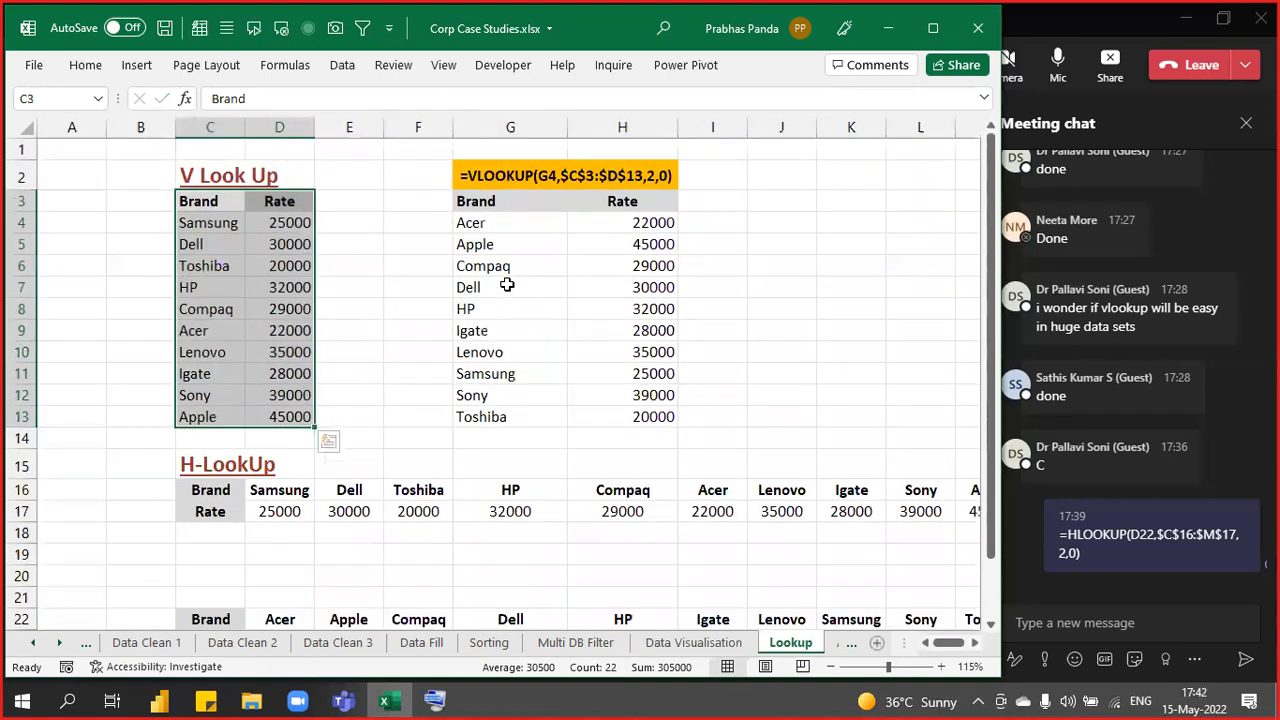
scroll(507, 285, "down", 1)
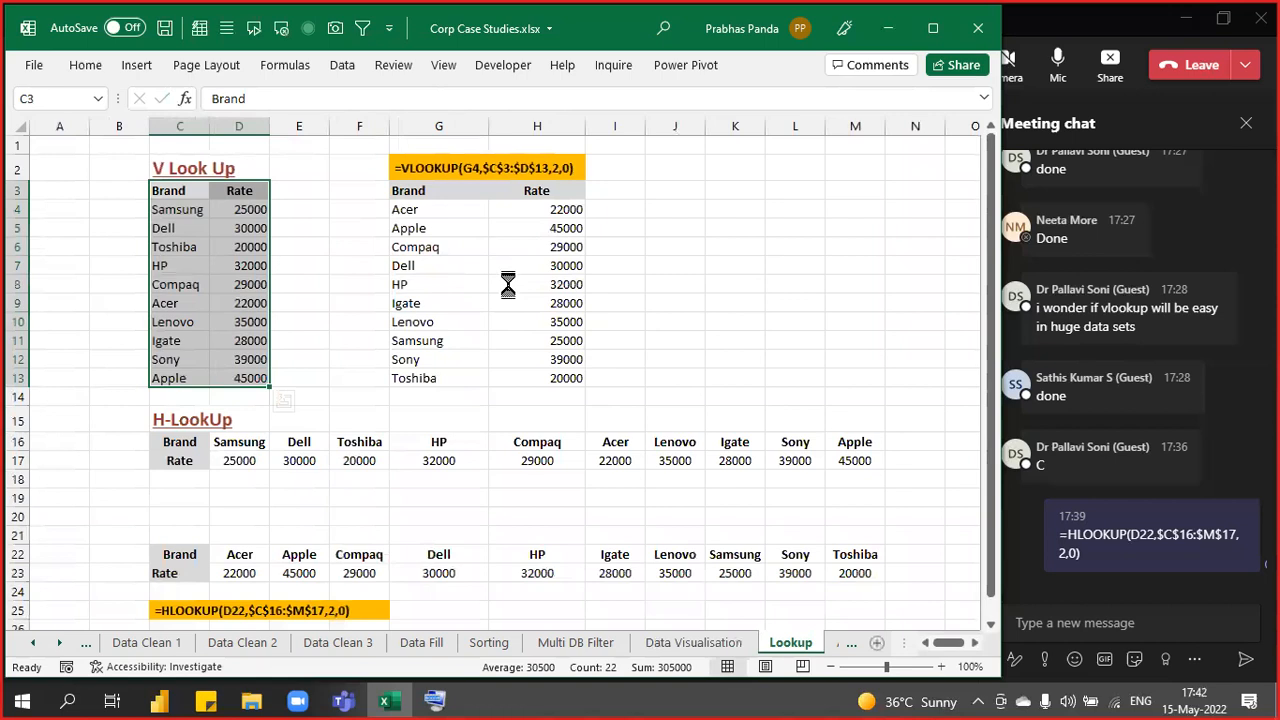
scroll(507, 285, "down", 1)
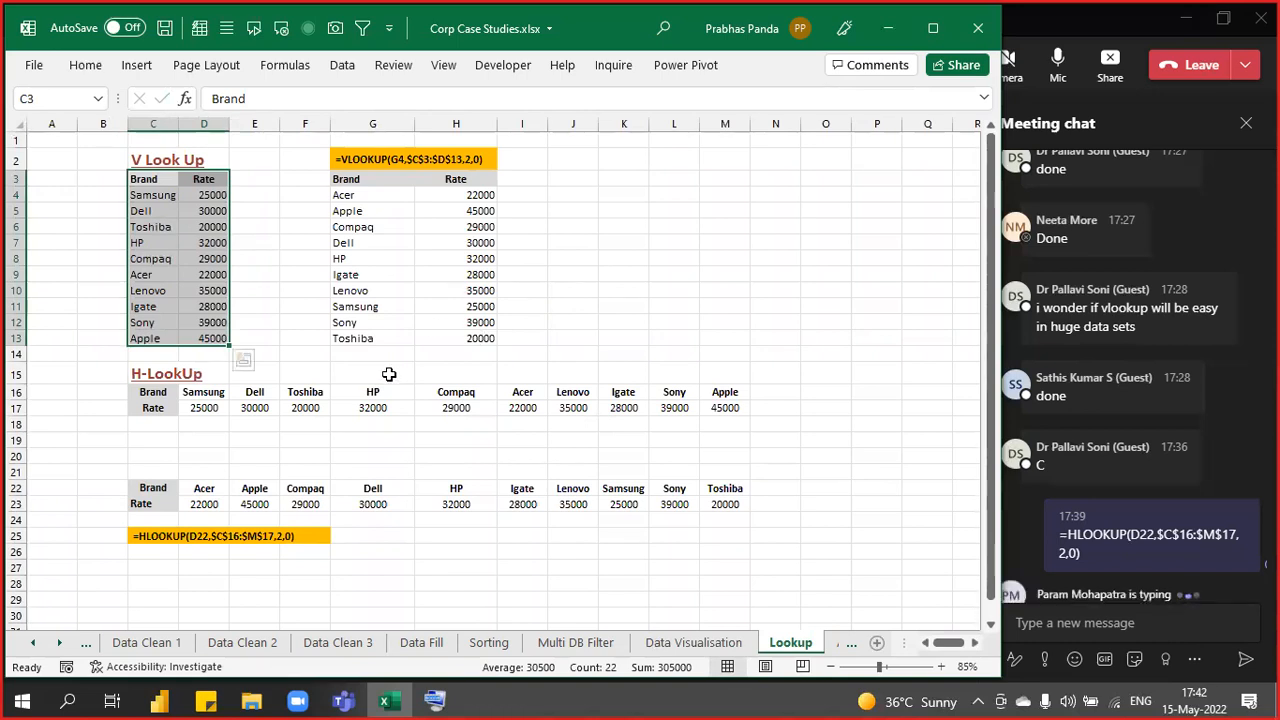
scroll(257, 366, "up", 6)
left_click(185, 308)
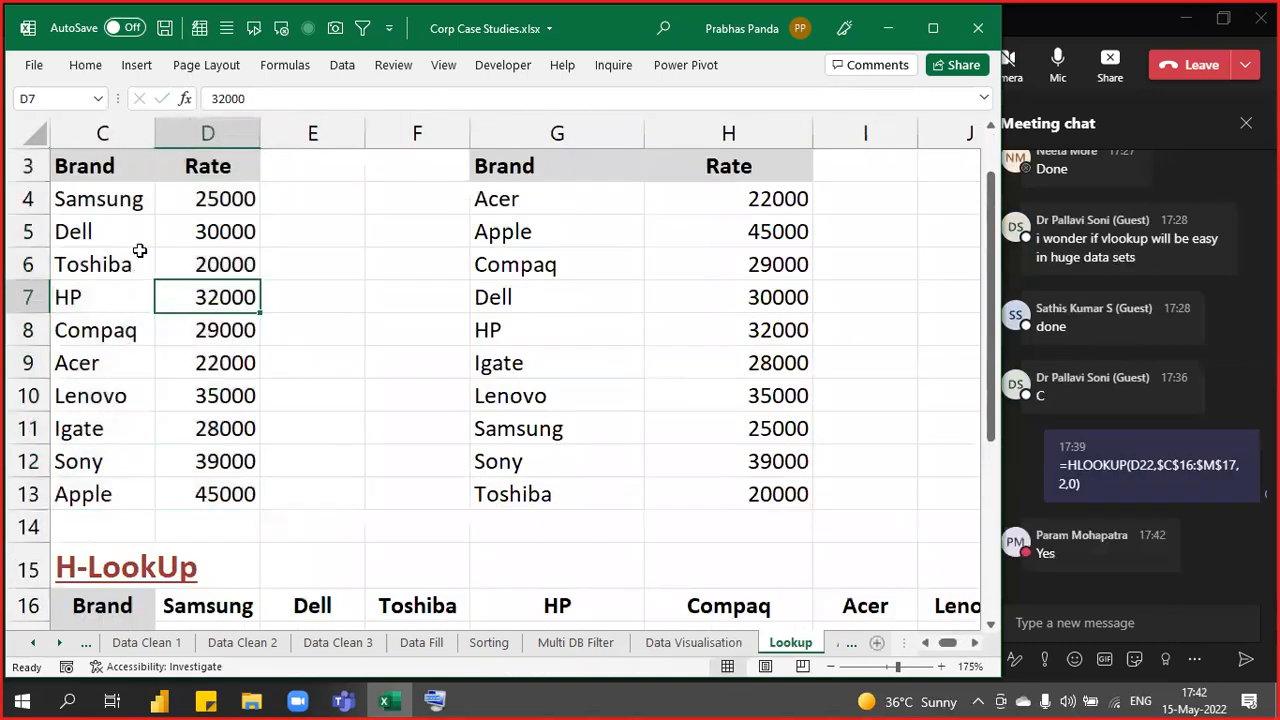
scroll(134, 209, "up", 1)
left_click(108, 240)
left_click_drag(201, 263, 221, 569)
left_click(924, 642)
left_click(690, 643)
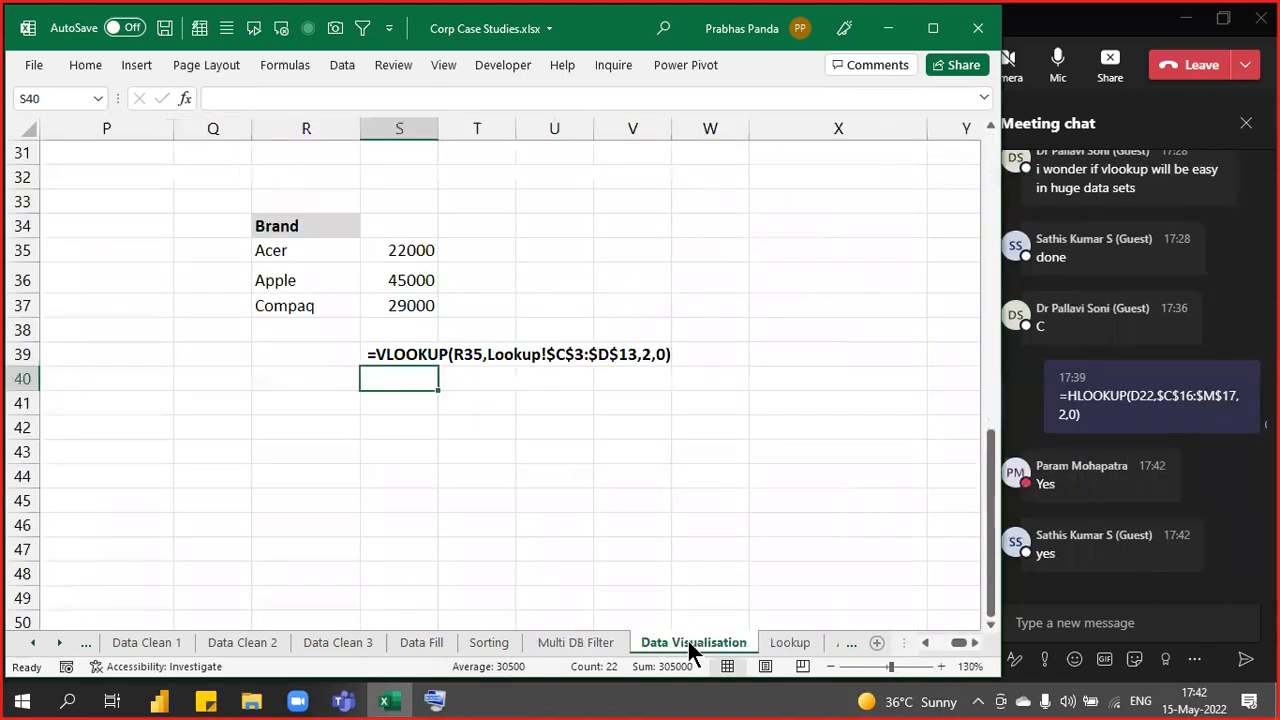
left_click_drag(389, 255, 791, 440)
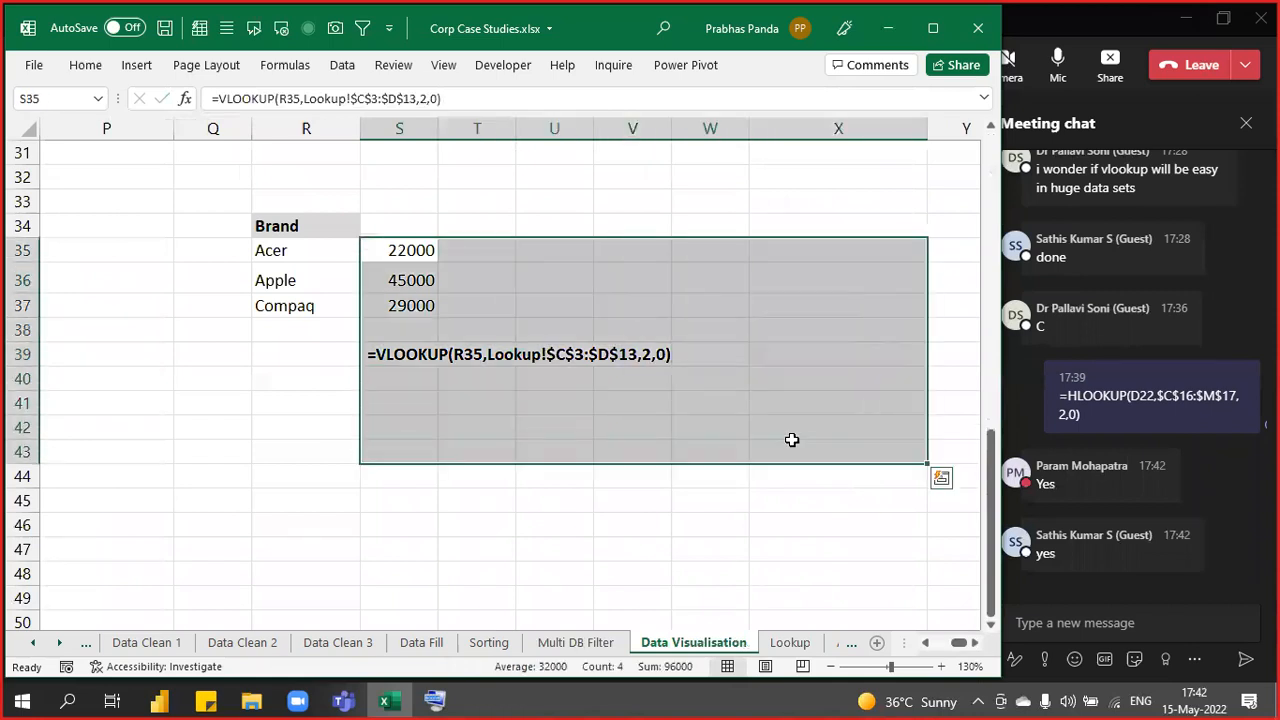
- Clear the old lookup results and formula text, including a stray #NAME? entry in S35:S37
key("Delete")
left_click_drag(314, 256, 286, 391)
scroll(424, 331, "up", 4, "ctrl")
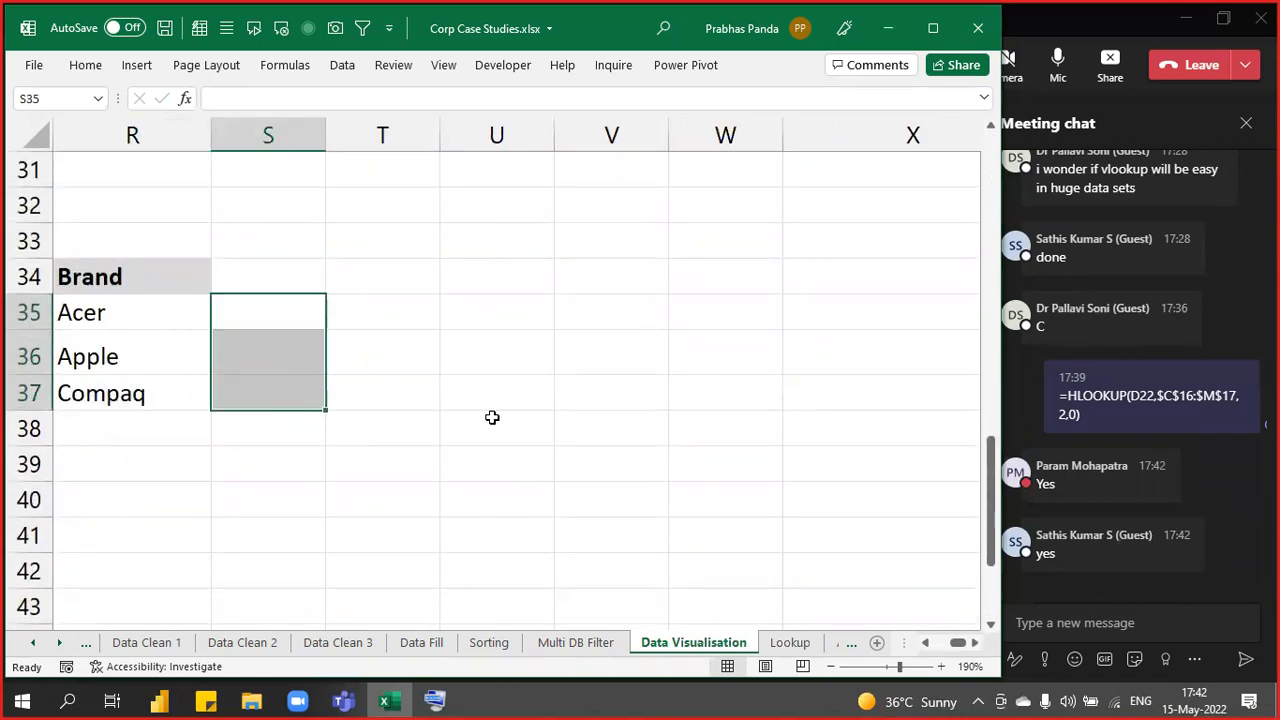
type("=v")
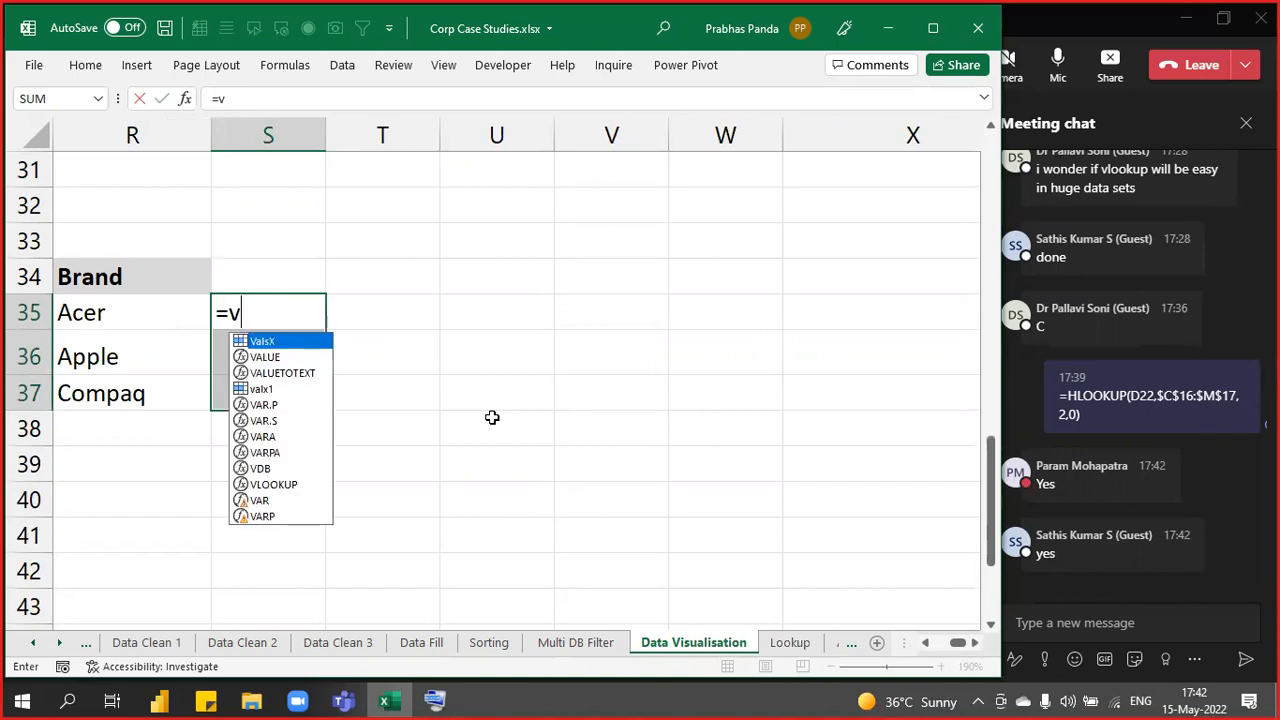
key("Return")
key("Up")
key("shift+Down")
key("shift+Down")
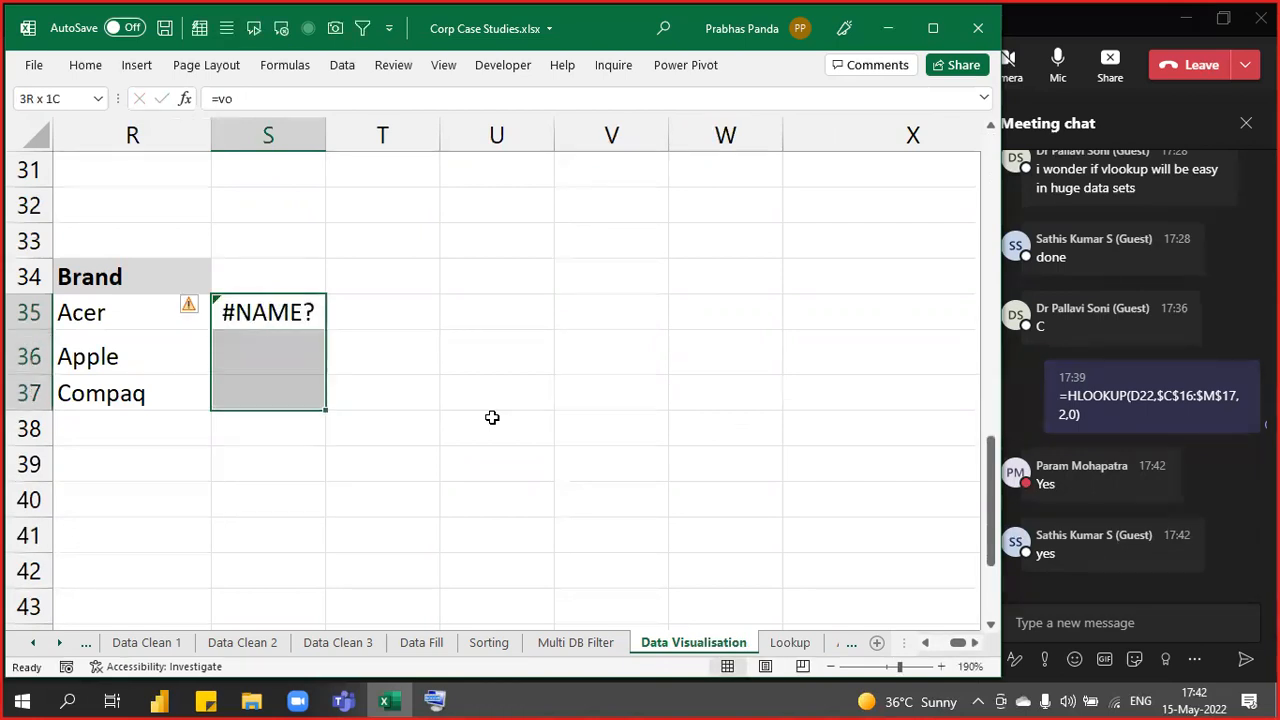
key("Delete")
- Re-enter VLOOKUP in S35 with R35 as lookup value and Lookup!C3:D13 as the table
type("=vl")
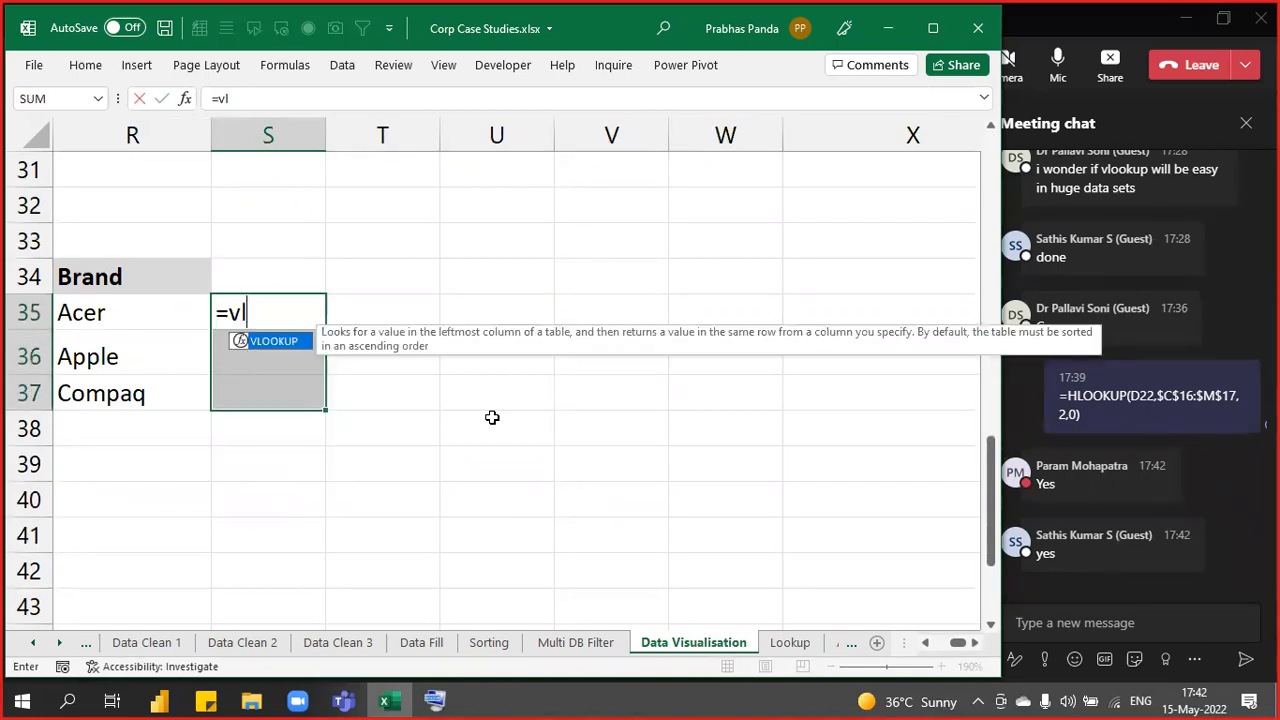
key("Tab")
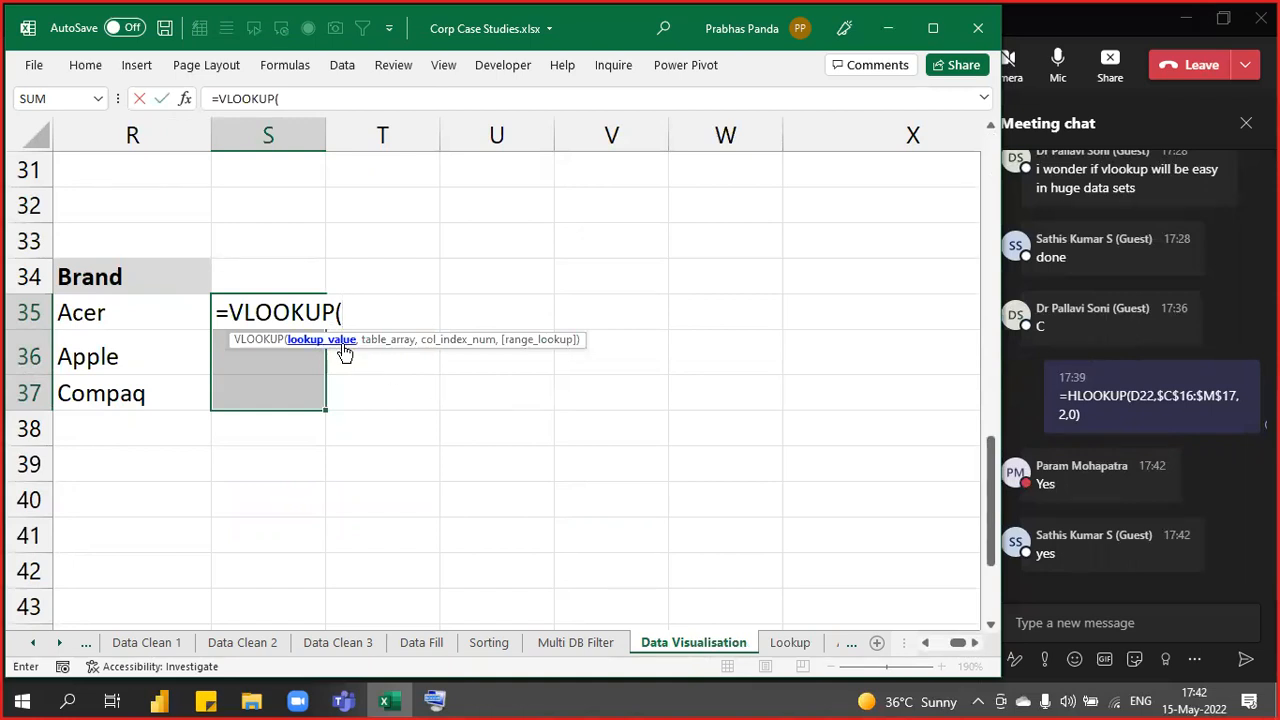
left_click(113, 317)
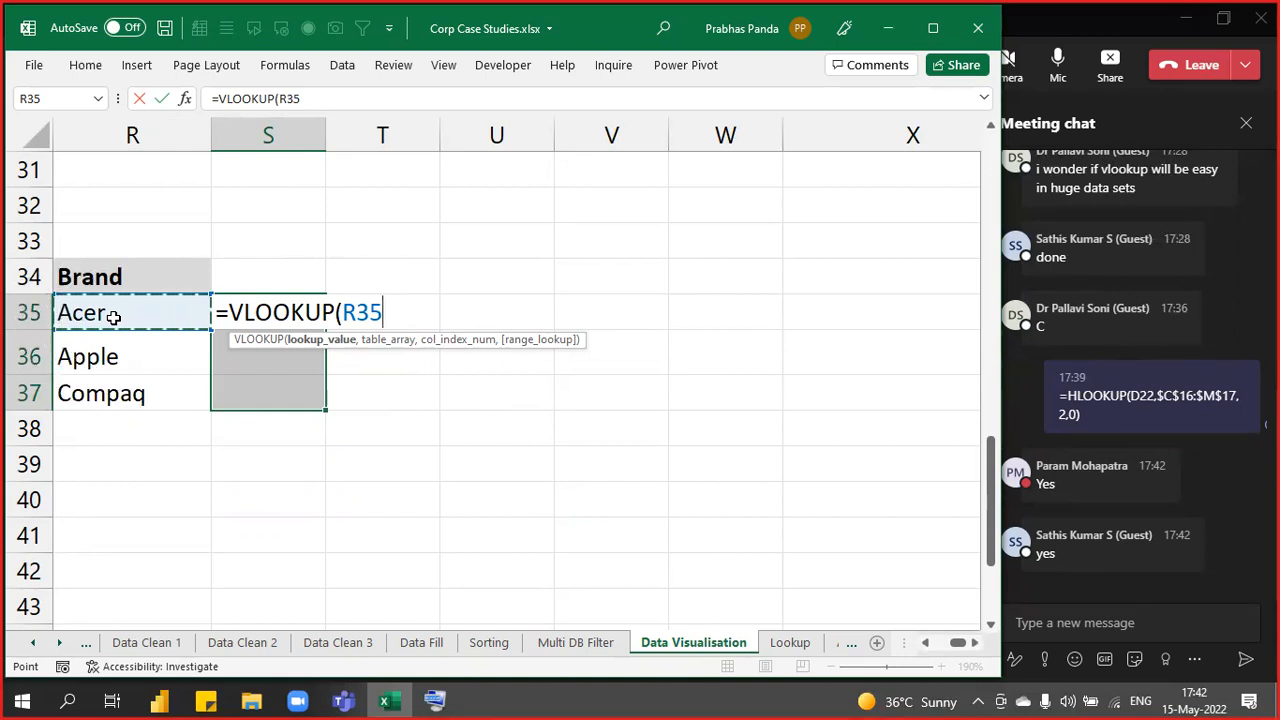
type(",")
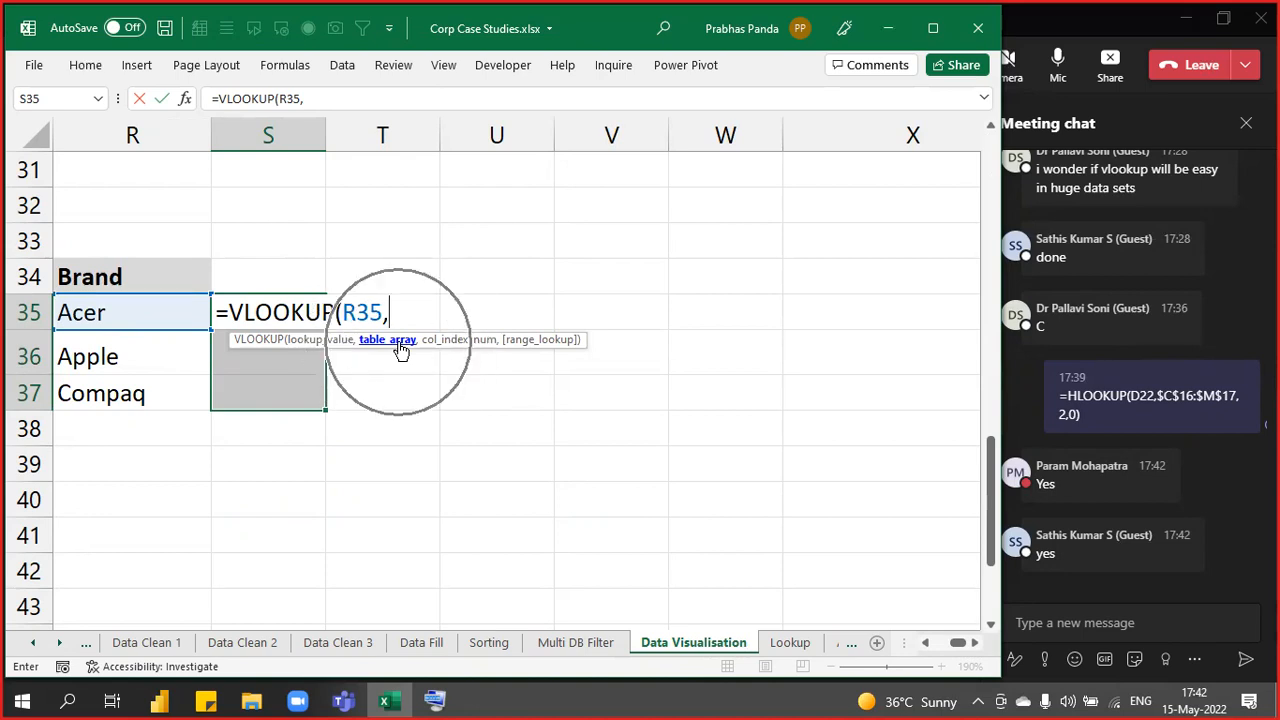
left_click(788, 644)
left_click_drag(214, 253, 282, 560)
left_click(282, 560)
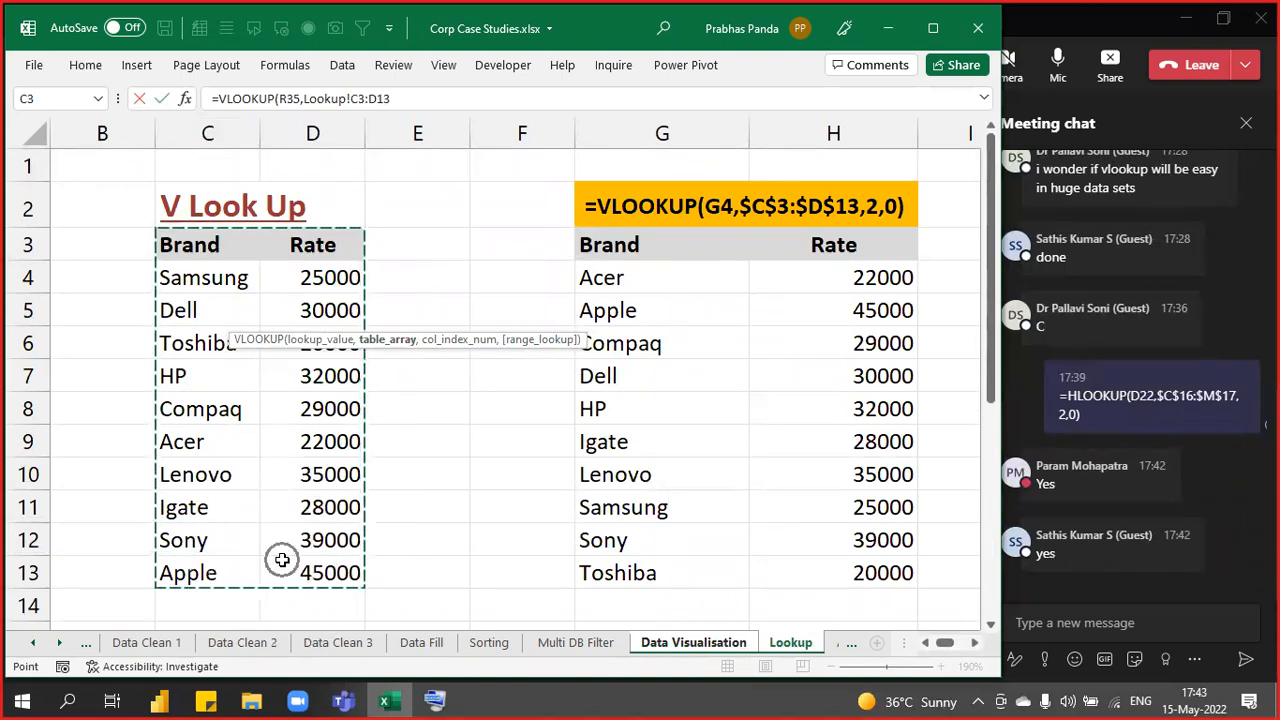
- Lock the table range to $C$3:$D$13, finish with ,2,0) and view the formula in-cell
left_click(401, 98)
left_click(401, 98)
key("F4")
left_click(428, 97)
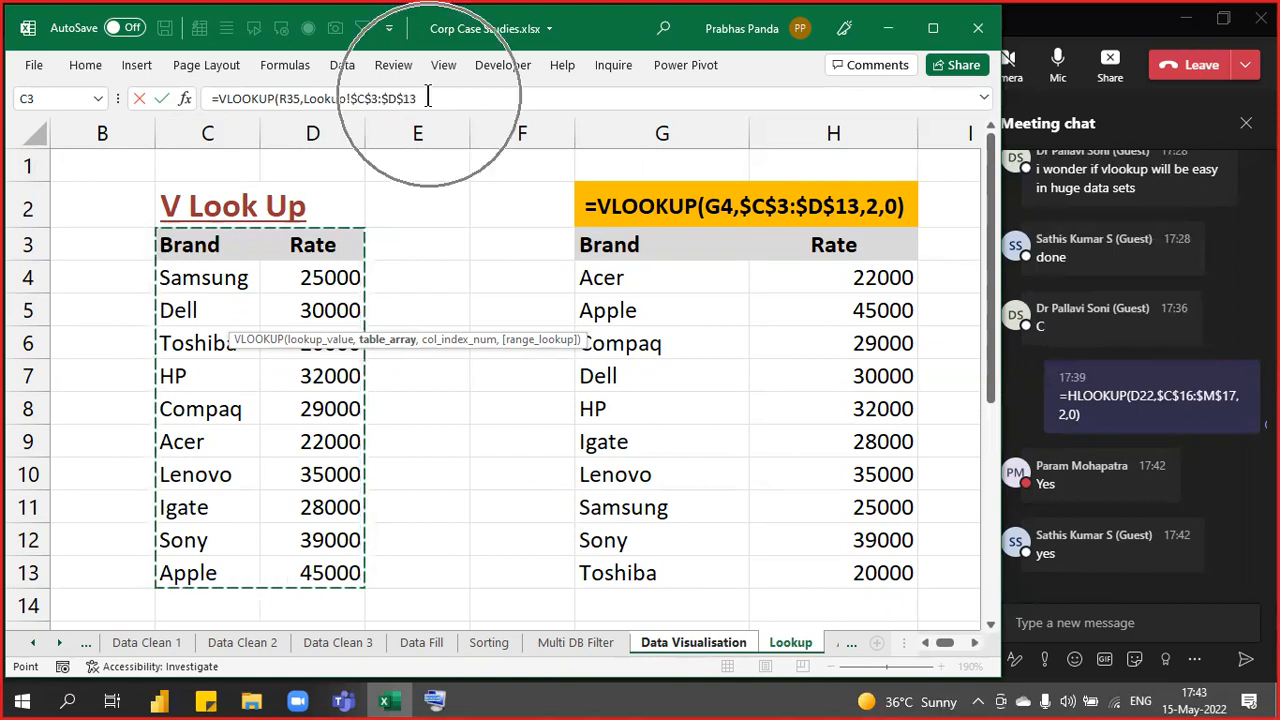
type(",")
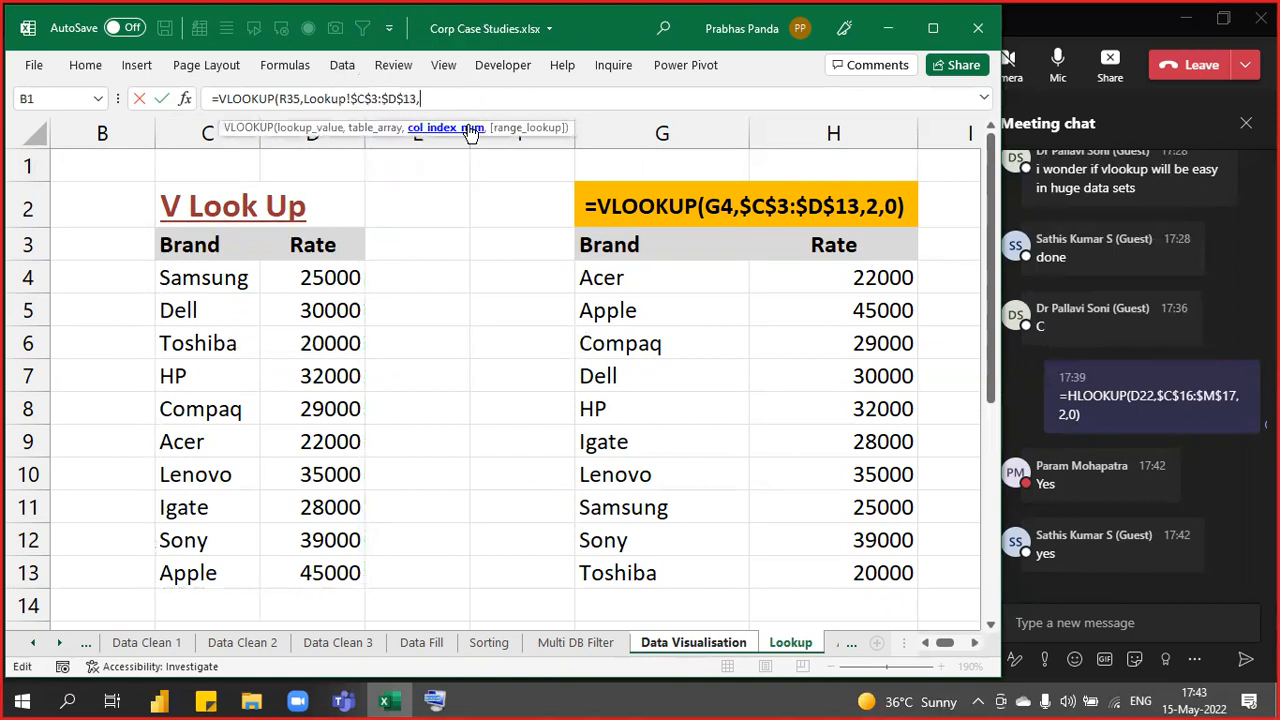
key("ctrl")
key("ctrl")
key("ctrl")
key("ctrl")
key("ctrl")
type(",")
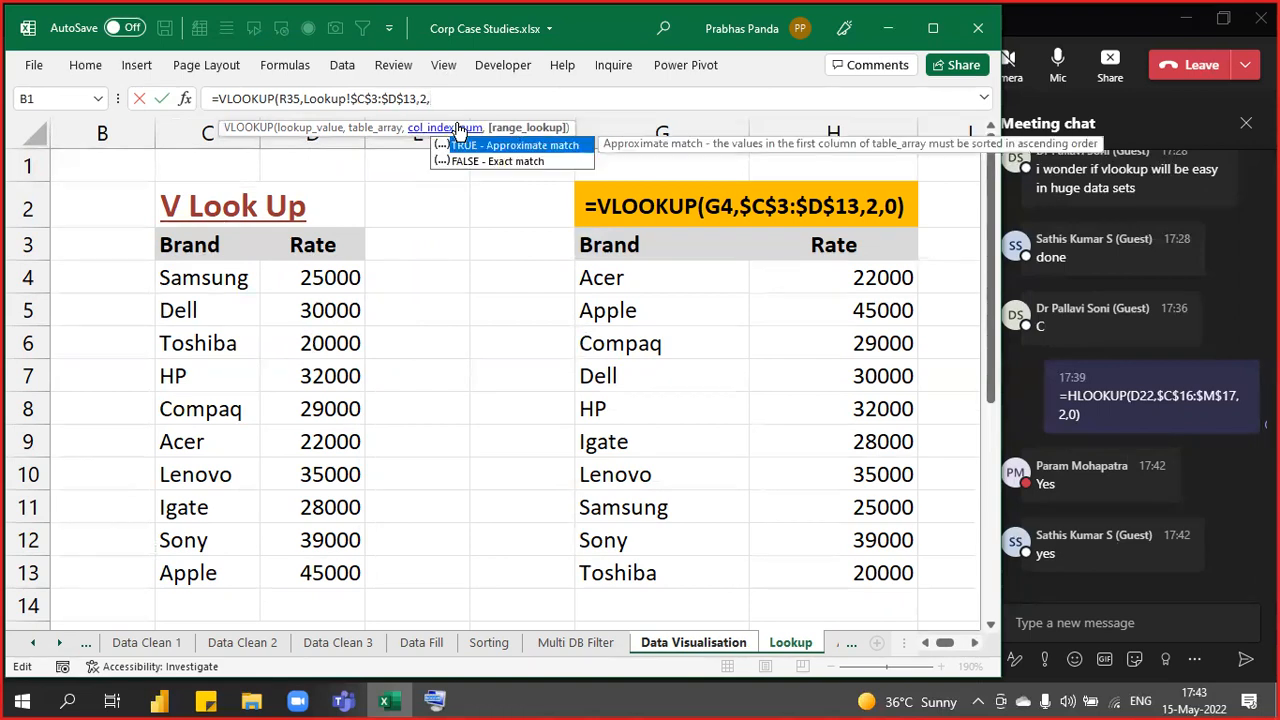
type("0")
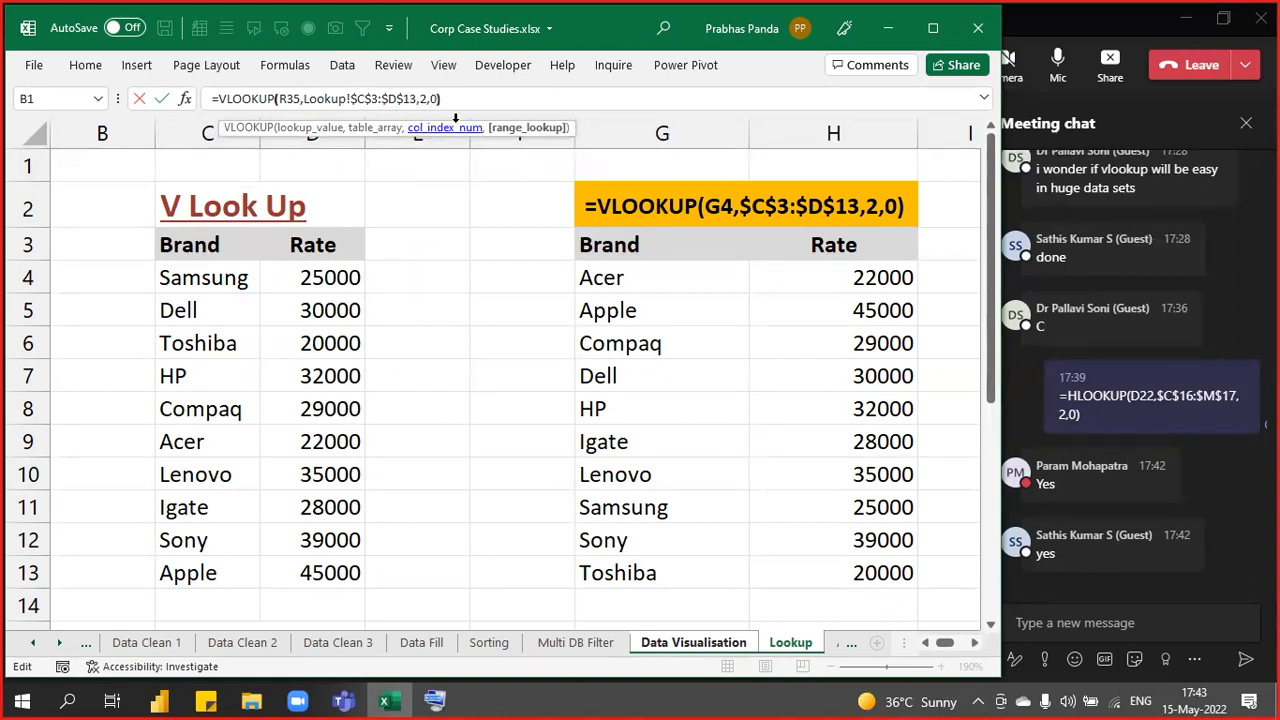
type(")")
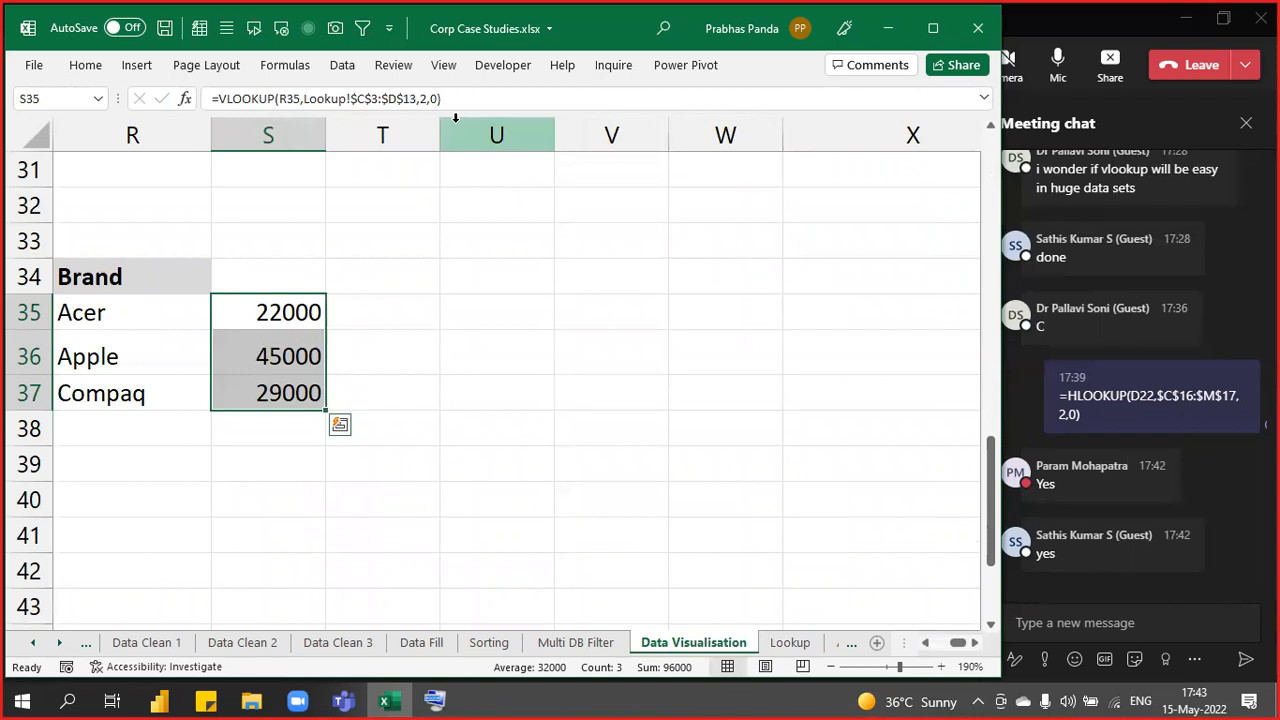
key("F2")
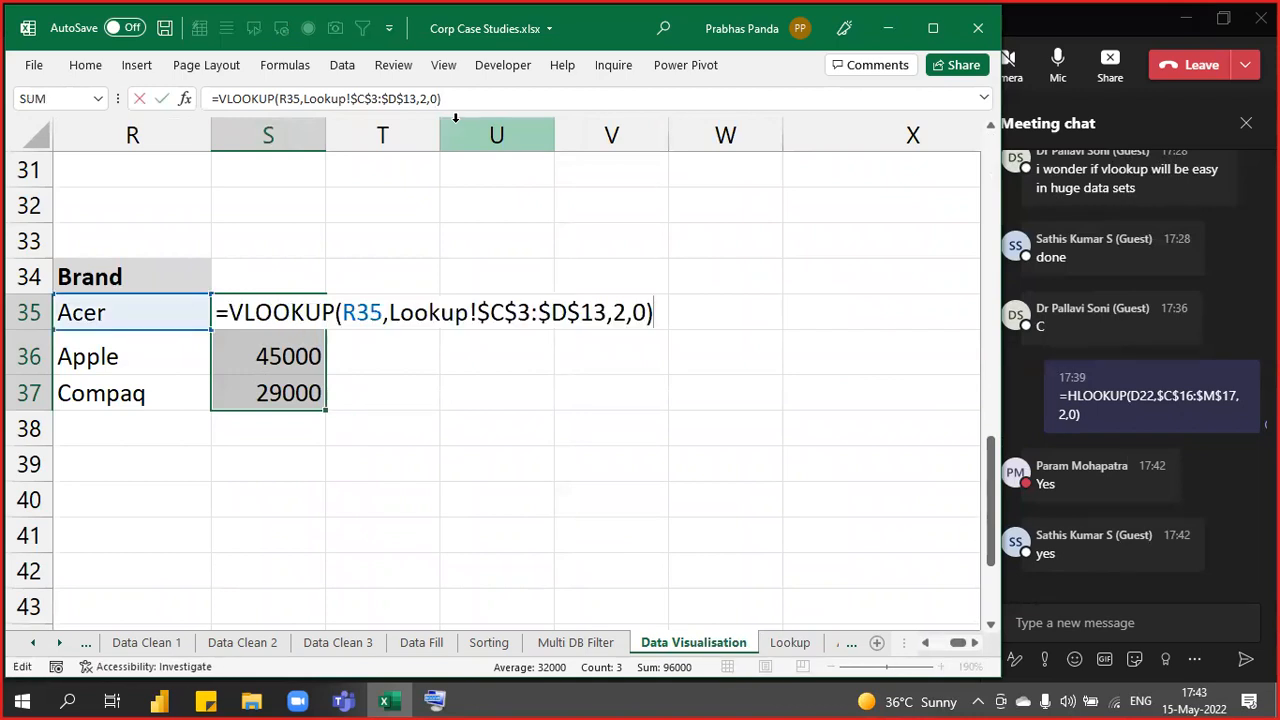
- Put the VLOOKUP formula text into T35 beside the Acer result, then go to the Lookup sheet
key("Escape")
key("Right")
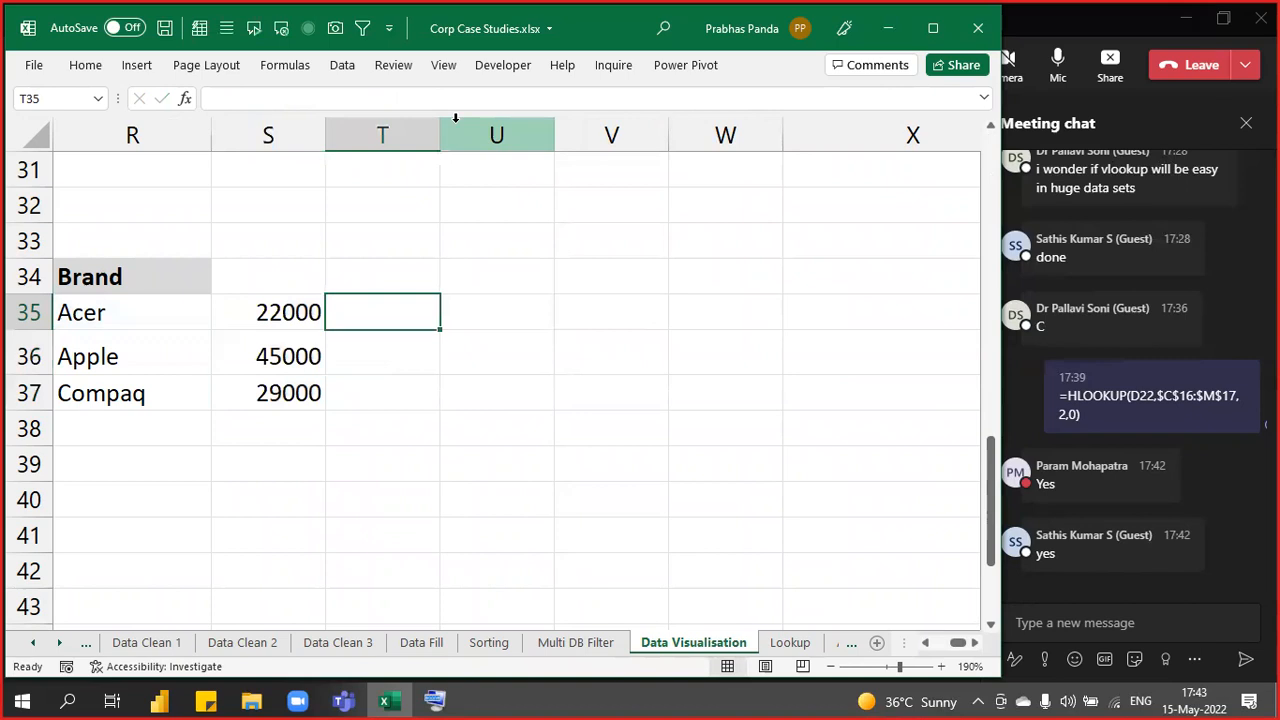
key("ctrl+v")
key("Return")
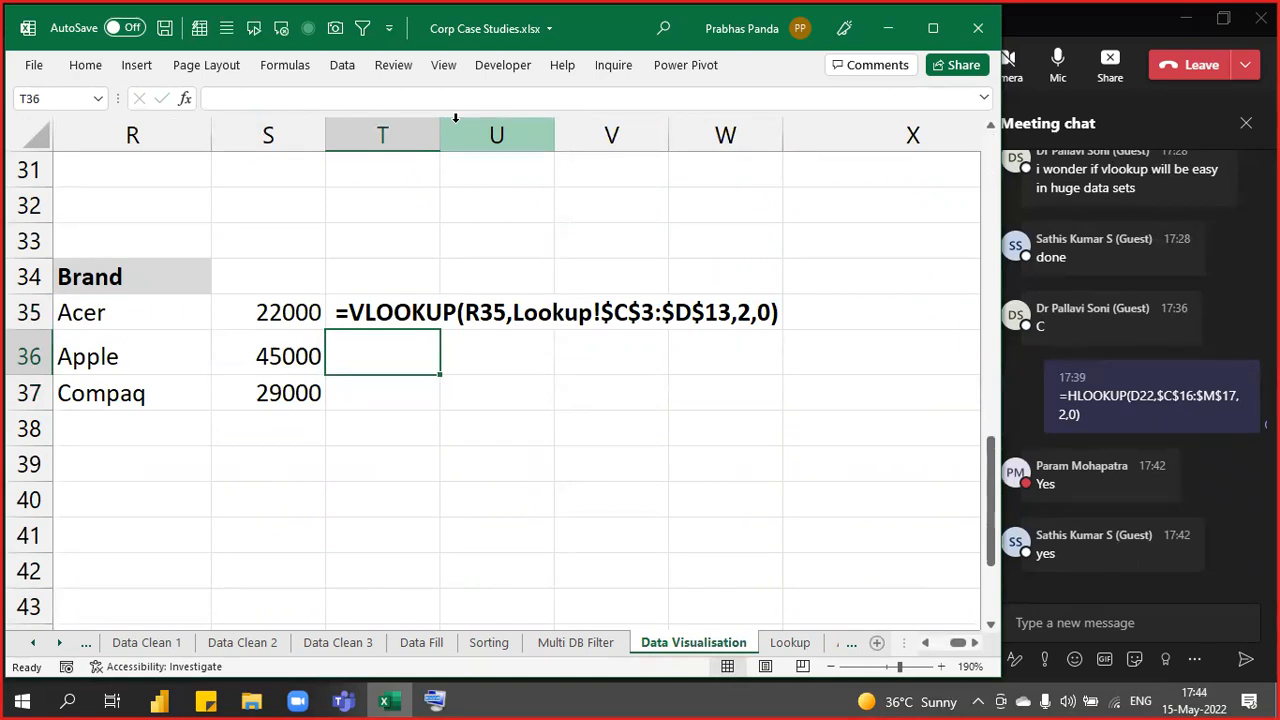
key("ctrl+Page_Down")
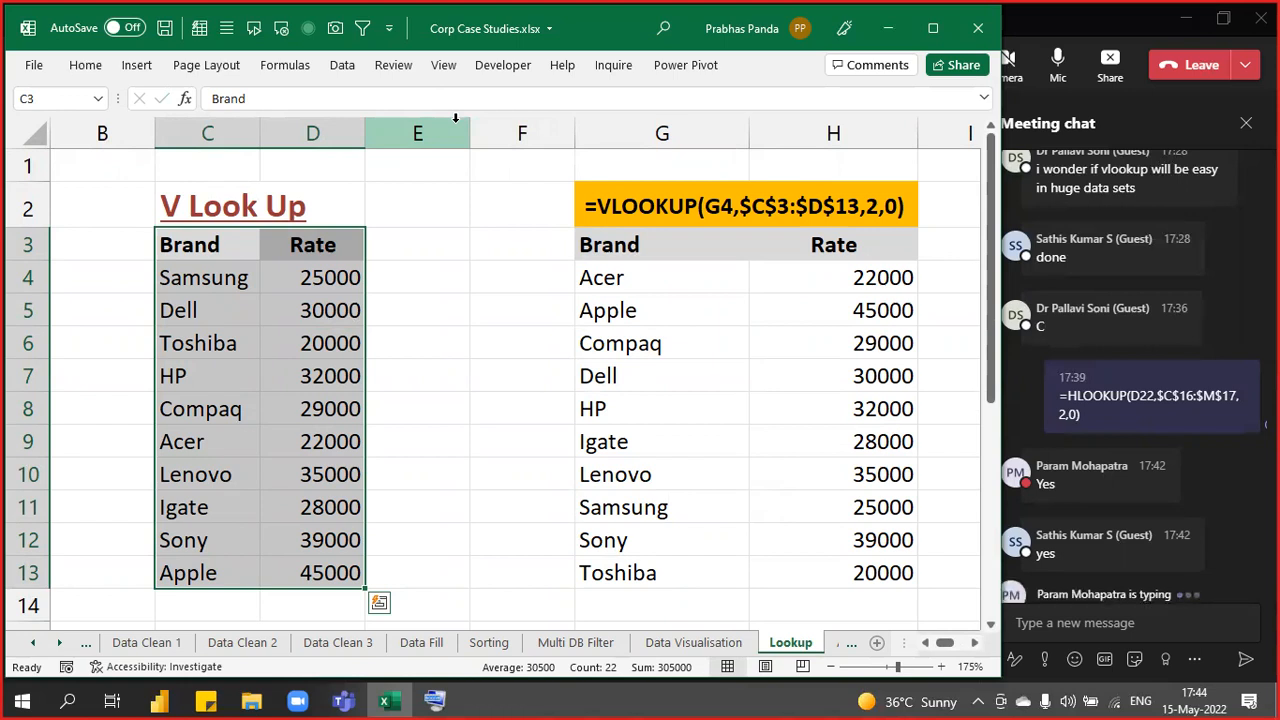
- Scroll through the Lookup sheet's VLOOKUP and HLOOKUP tables, then bring up the Teams meeting window
left_click(491, 372)
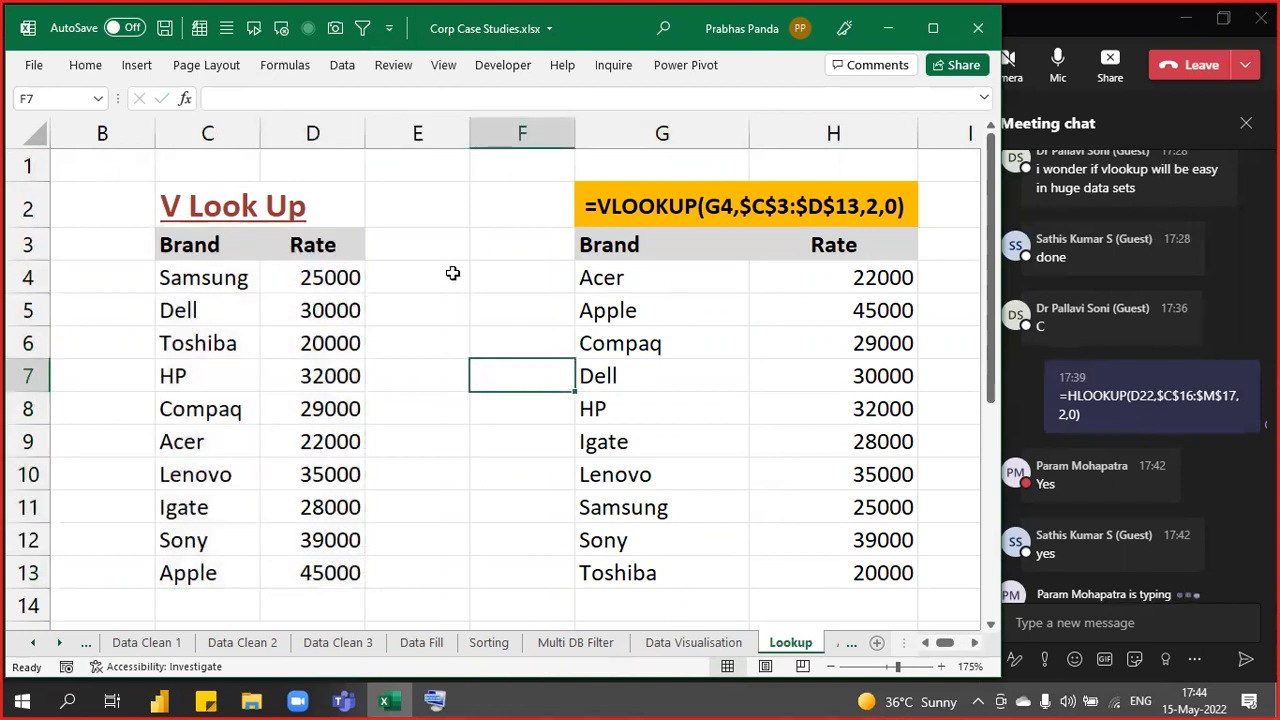
scroll(453, 273, "down", 4)
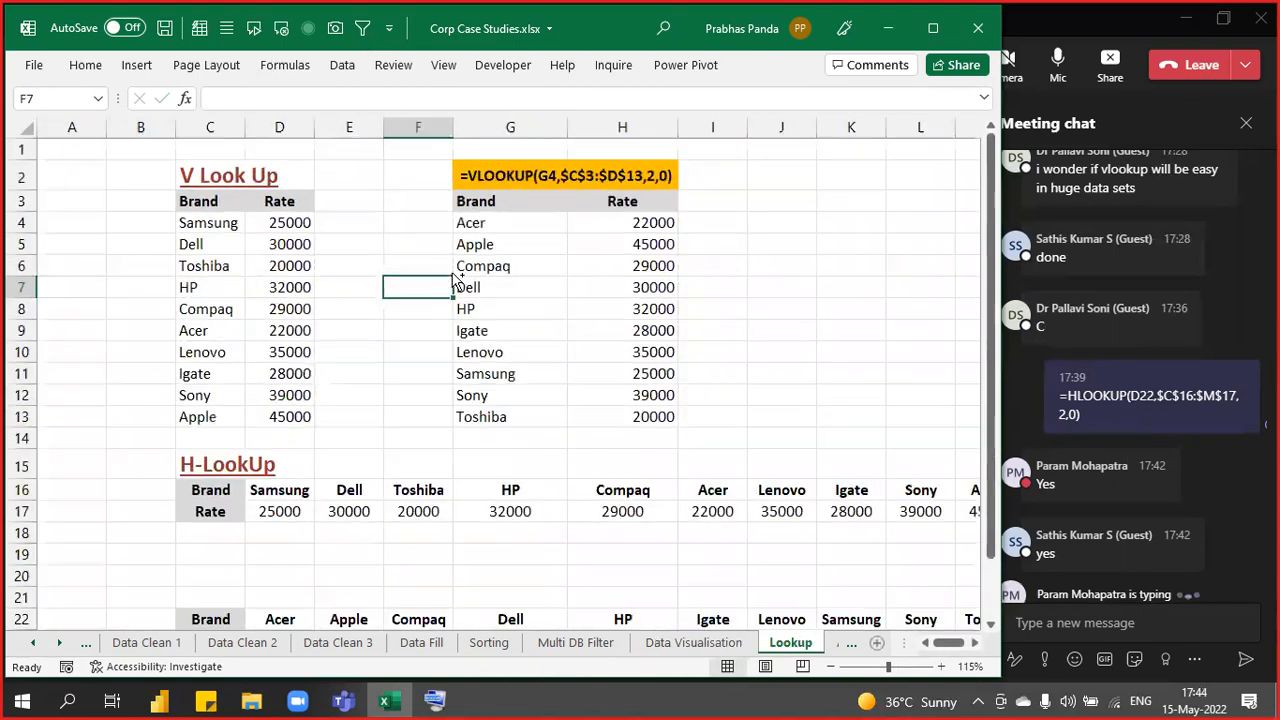
scroll(454, 278, "down", 2)
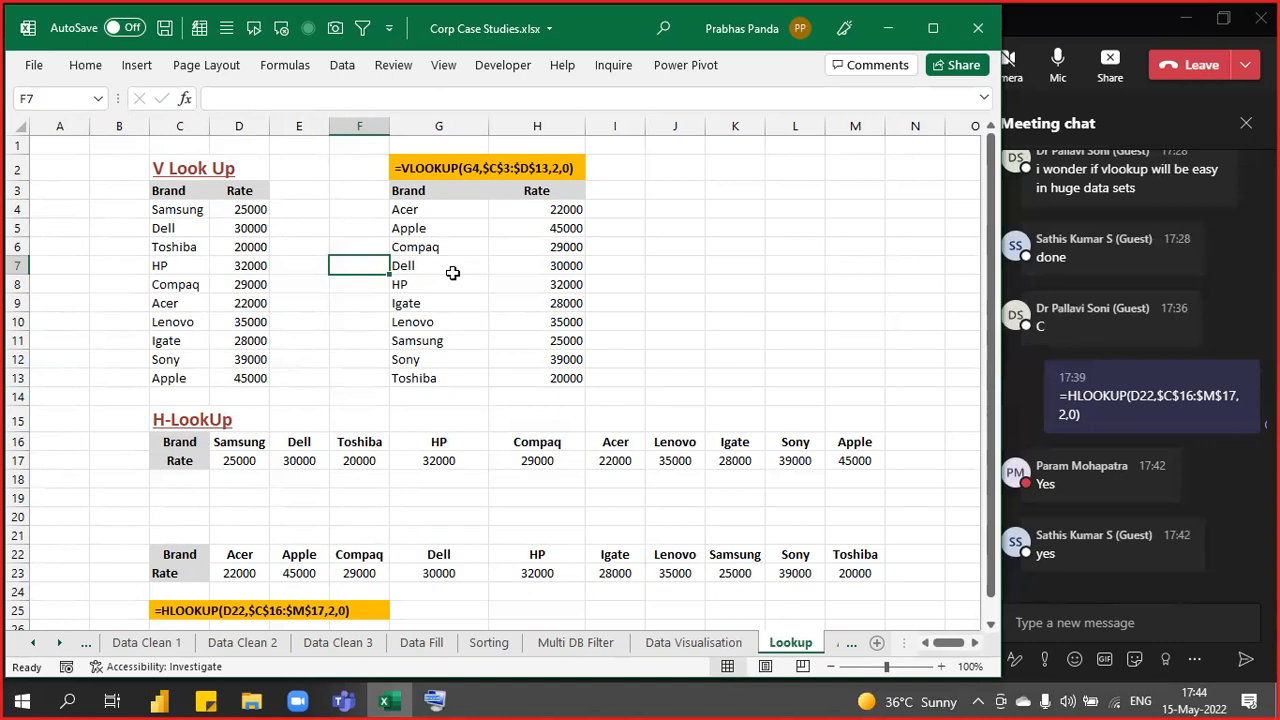
left_click(750, 301)
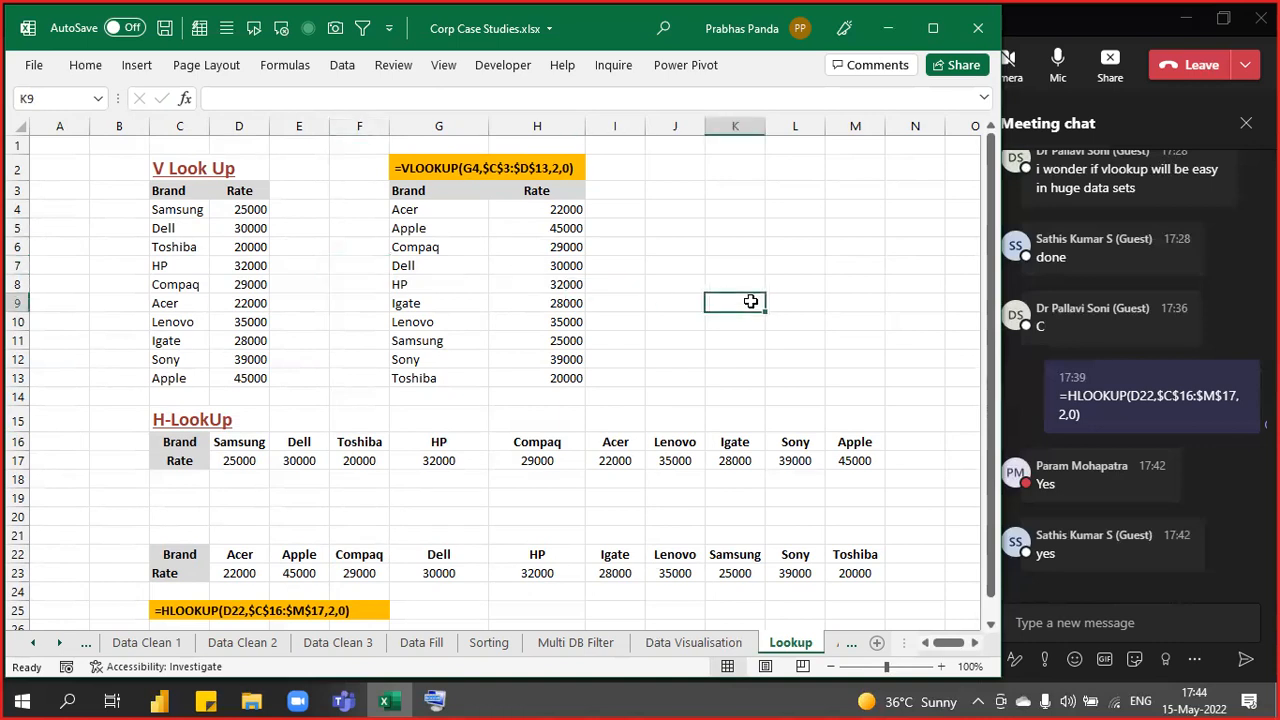
left_click(1045, 33)
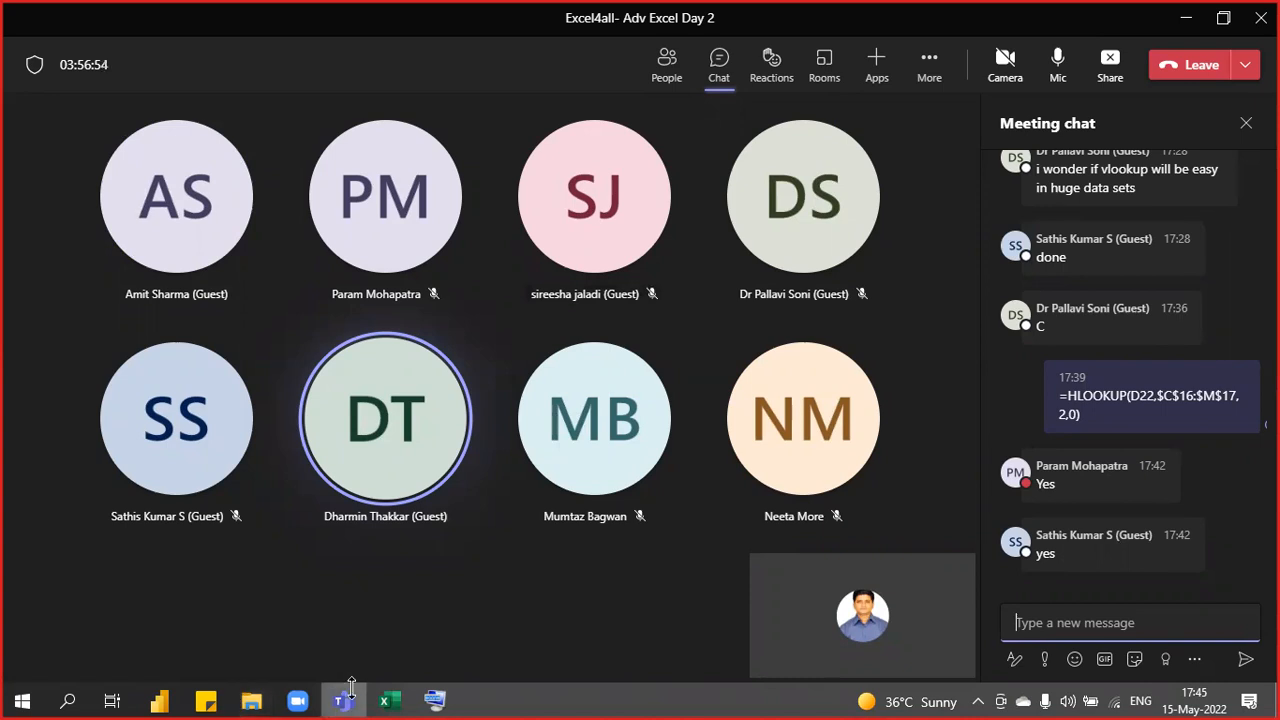
- Return to Corp Case Studies.xlsx in Excel and create a new blank workbook with Ctrl+N
left_click(390, 703)
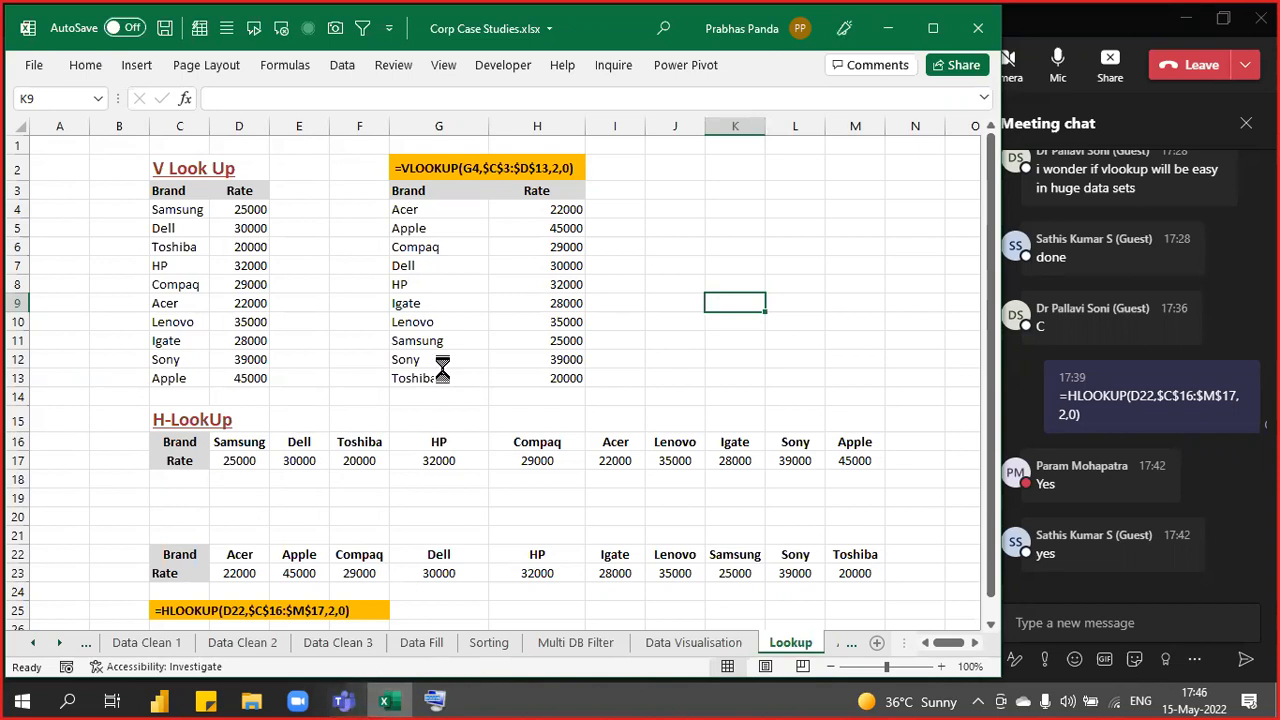
key("ctrl+n")
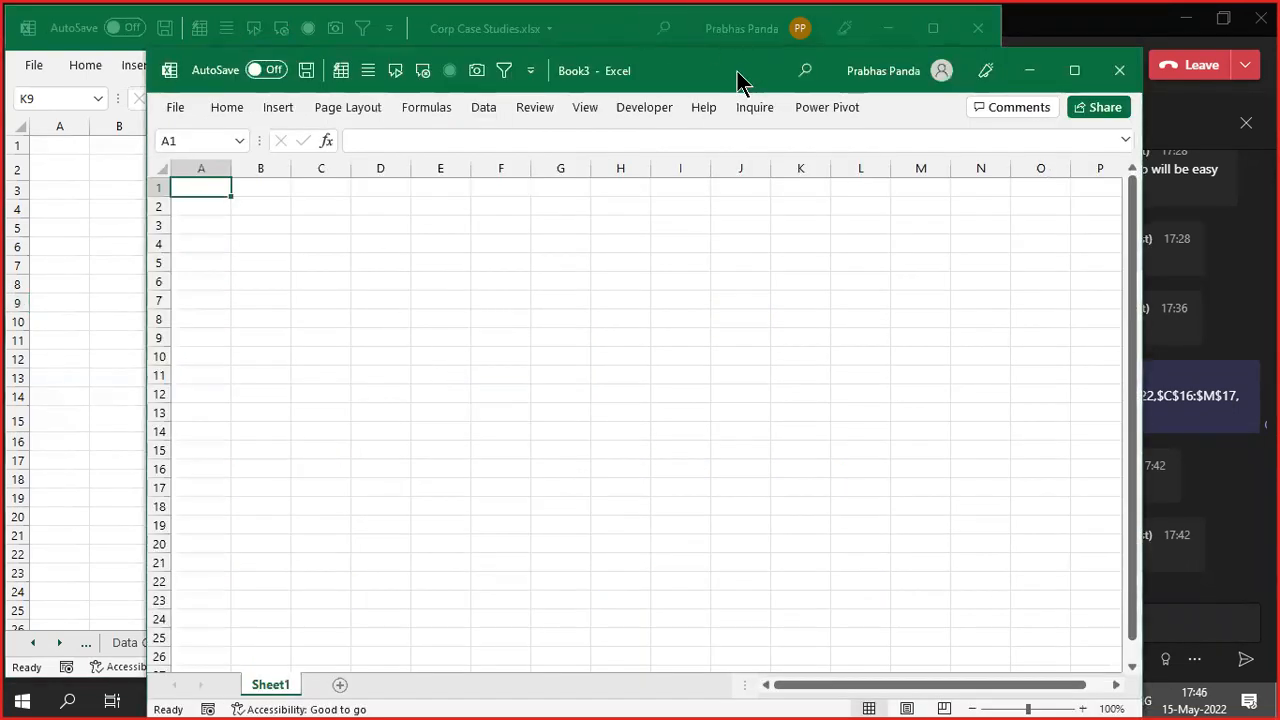
- Maximize Book3 and enter the headers VLOOKUP, RULES and HLOOKUP in A1:C1
double_click(738, 80)
scroll(363, 423, "up", 12, "ctrl")
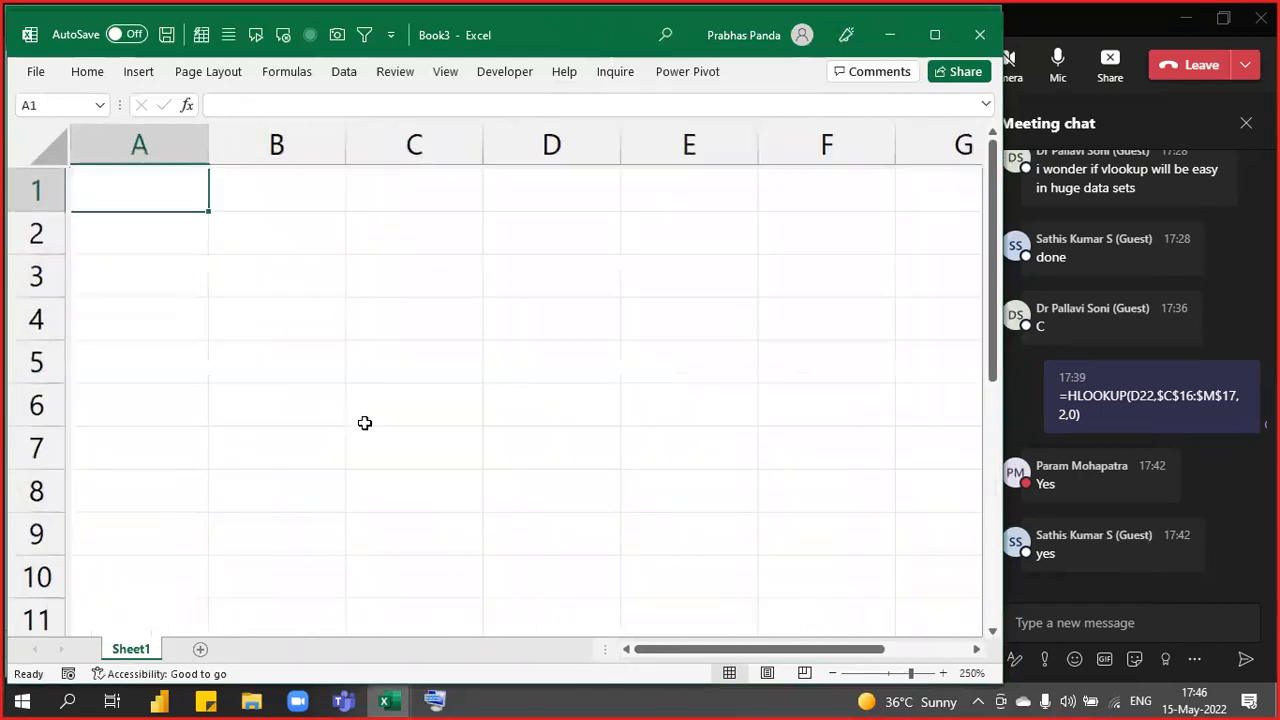
scroll(365, 422, "up", 3, "ctrl")
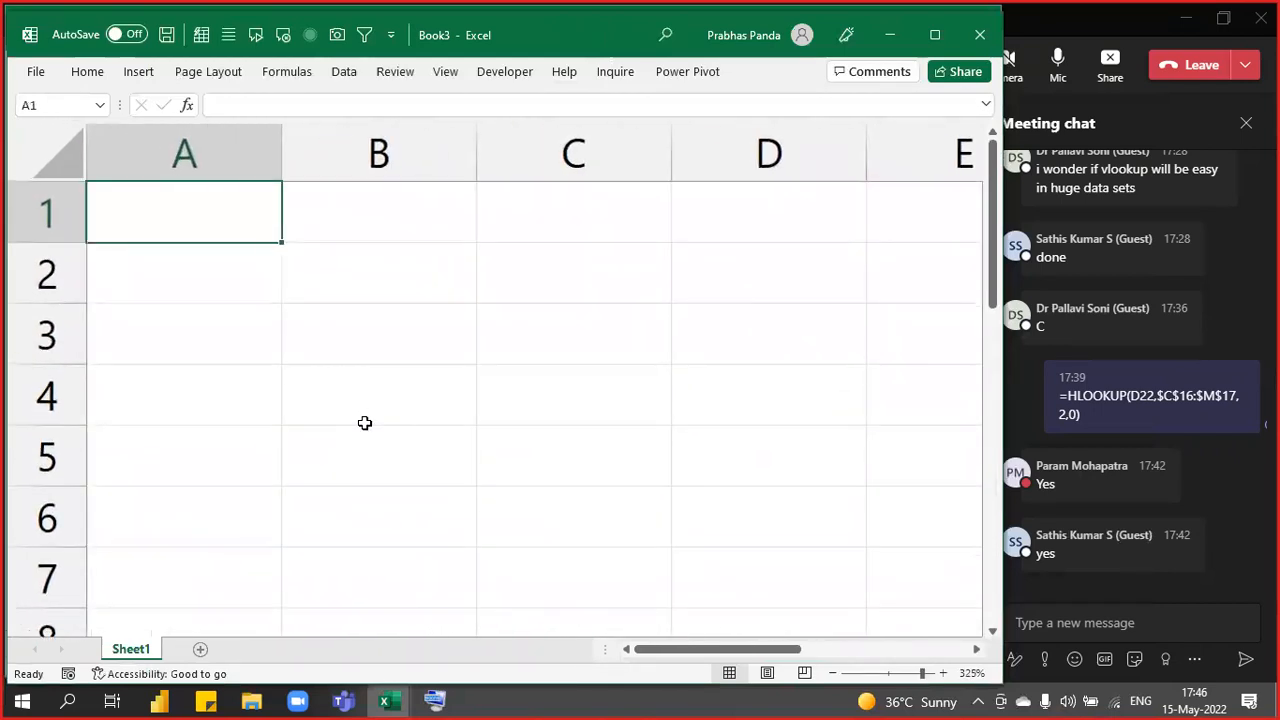
type("VLOOKUP")
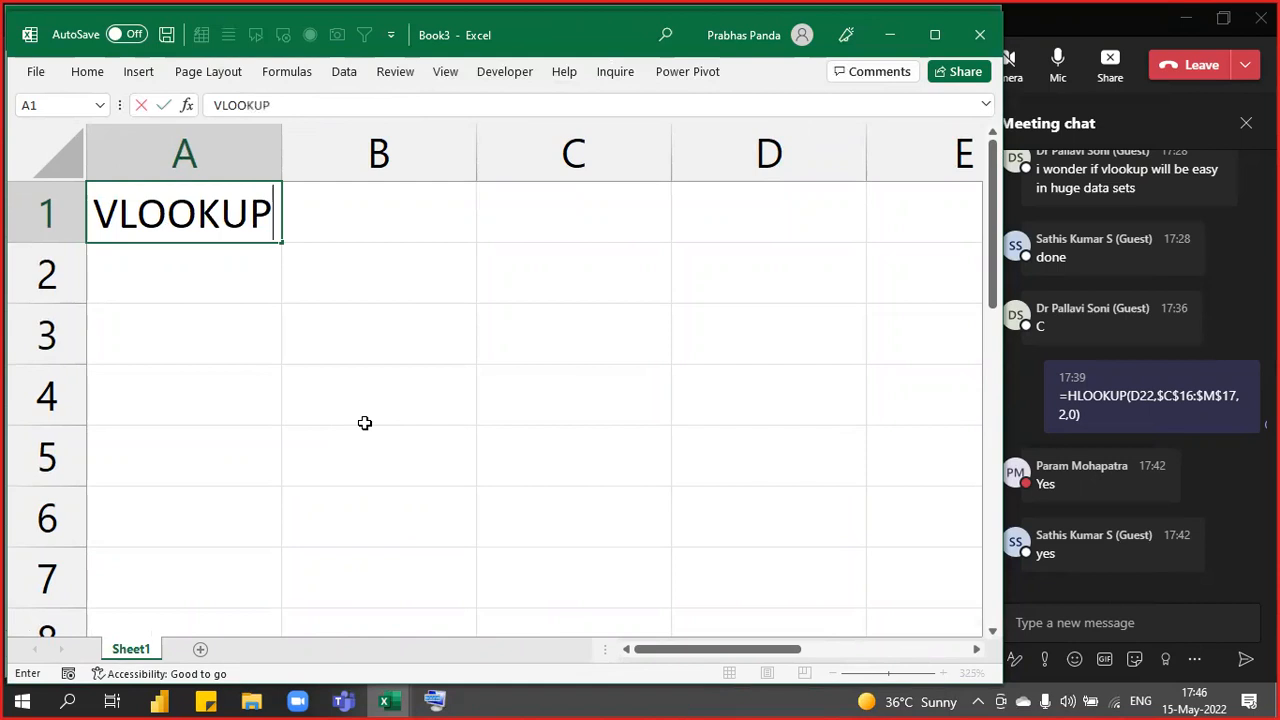
key("Tab")
type("RULES")
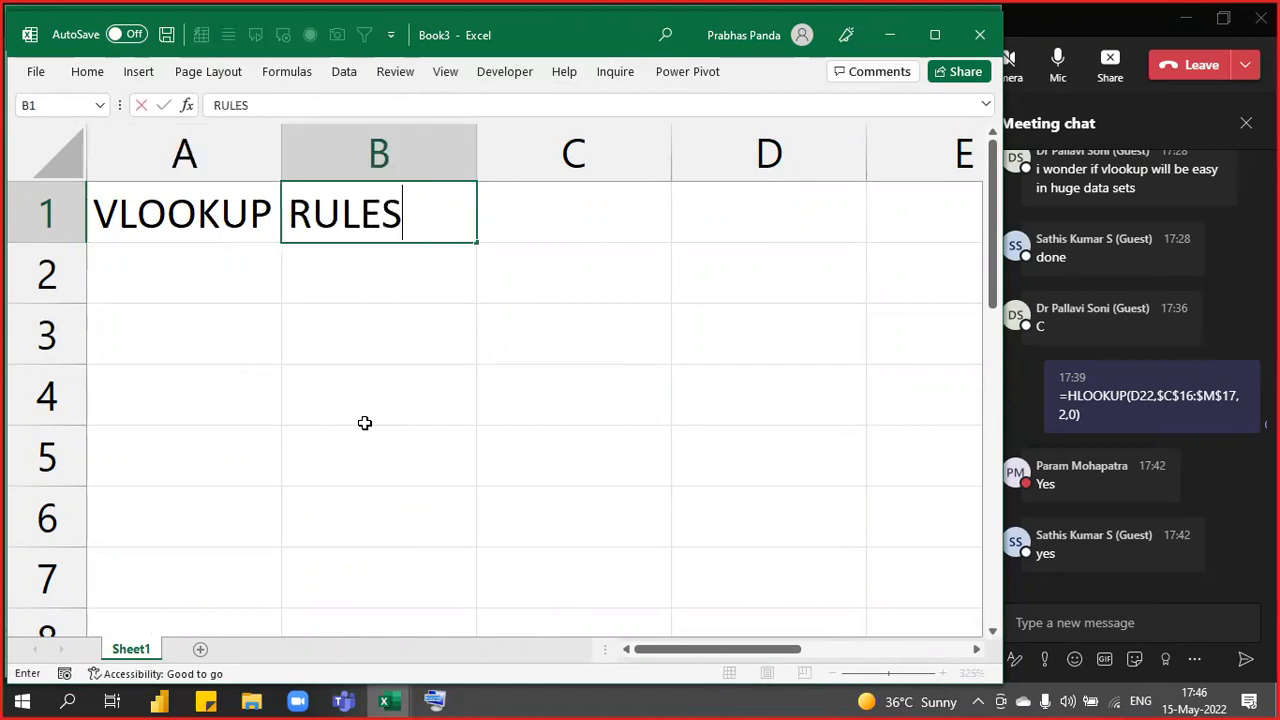
key("Tab")
type("HLOOKUP")
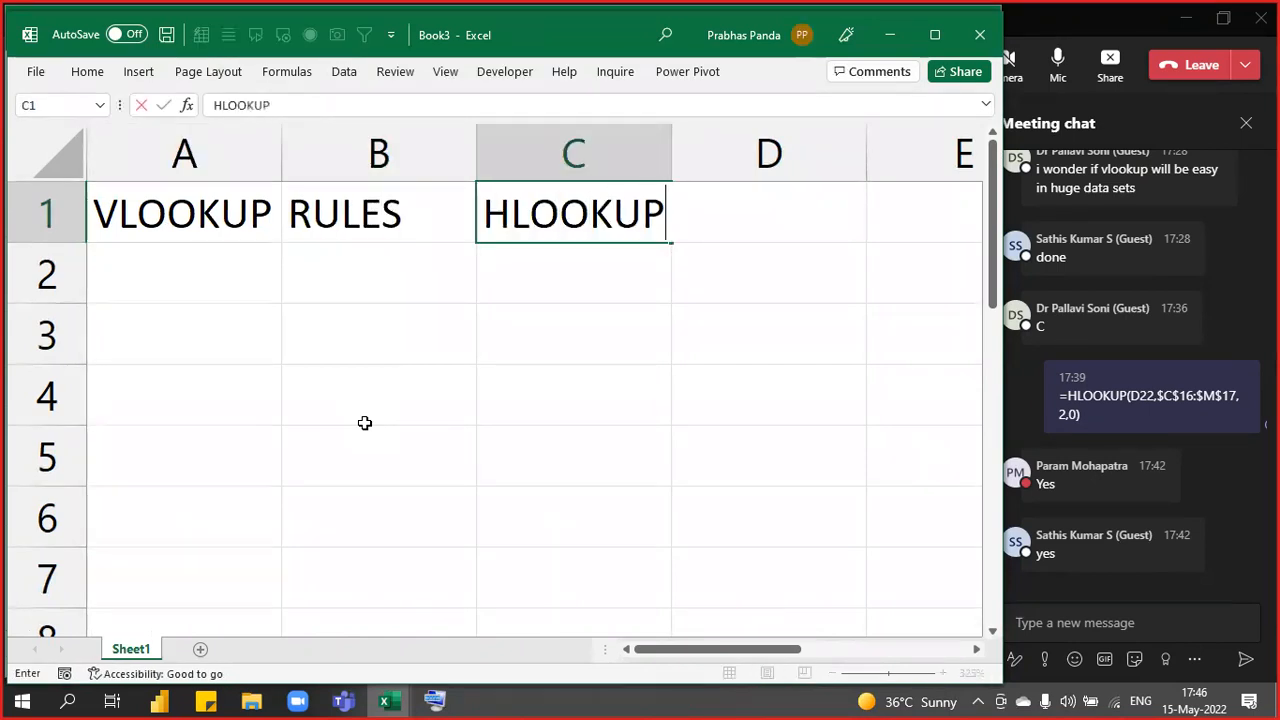
key("Return")
- Centre-align A1:C5 and make the three headings bold and underlined
key("Up")
key("shift+Right")
key("shift+Right")
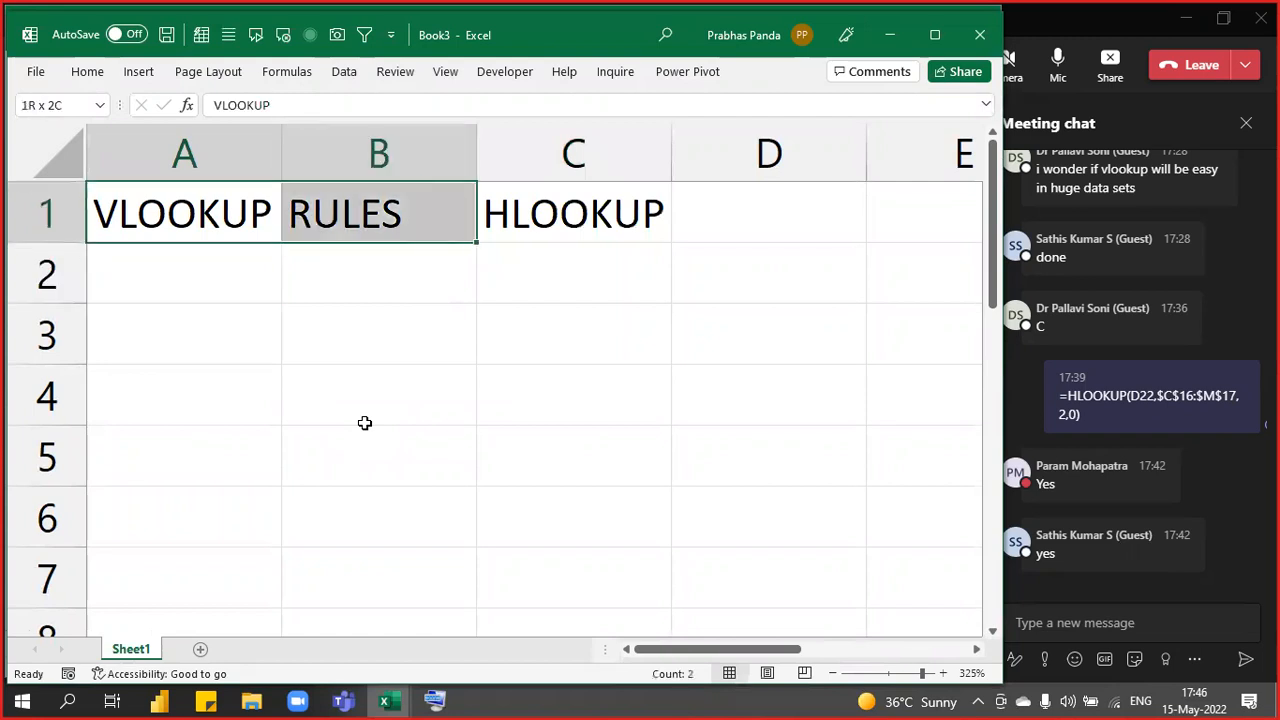
key("shift+Down")
key("shift+Down")
key("shift+Down")
key("shift+Down")
key("alt+h")
key("a")
key("c")
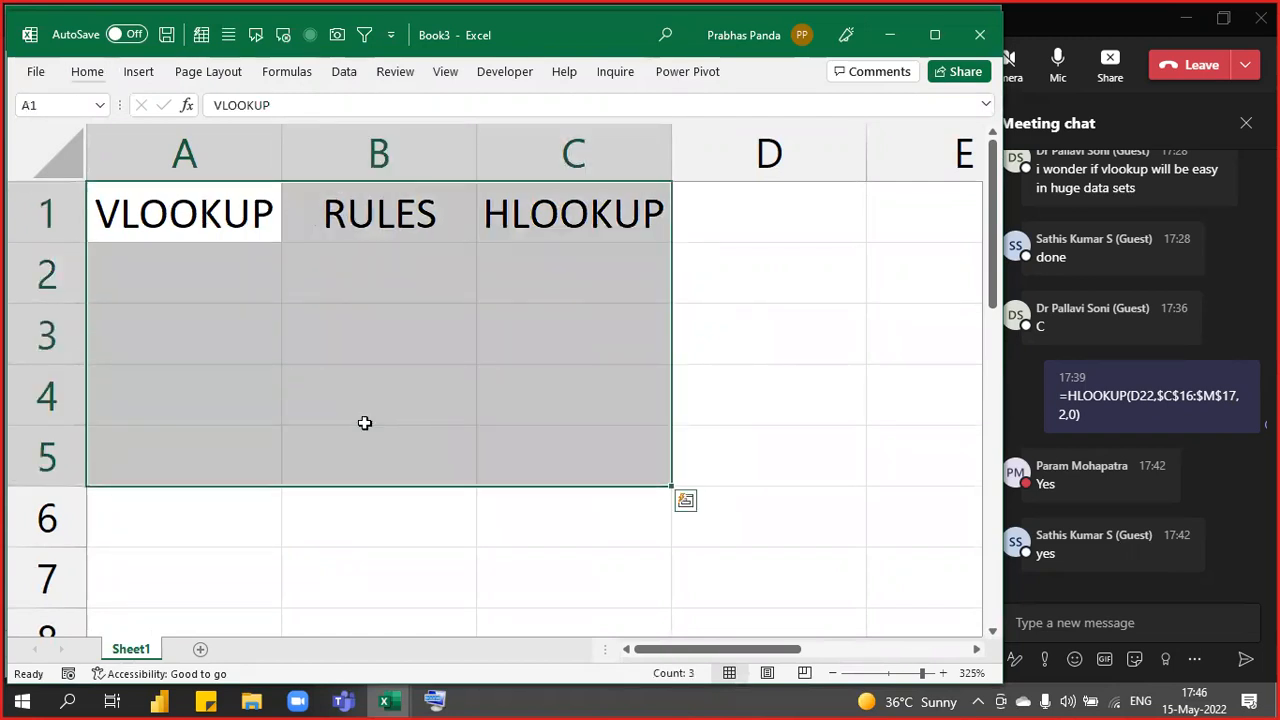
key("Up")
key("shift+Right")
key("shift+Right")
- Enter rule 1 in B2 and VERTICAL in A2, then widen column A slightly
key("Down")
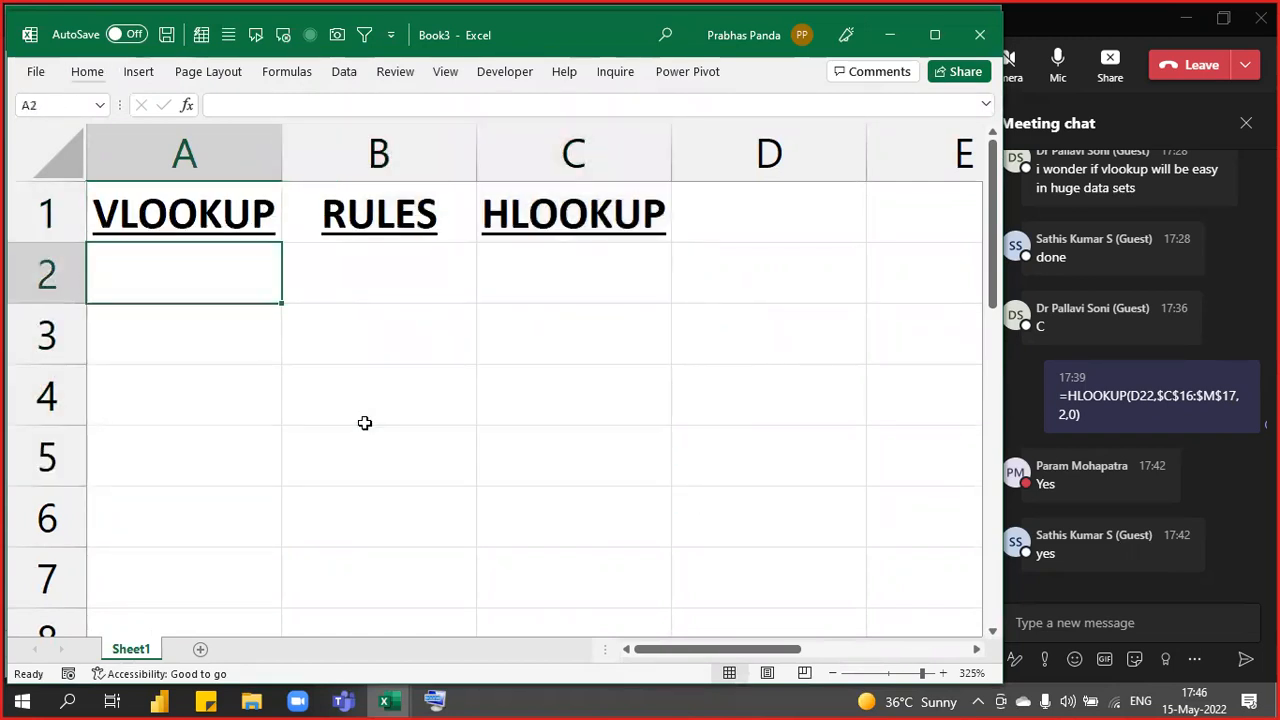
key("Right")
key("shift+Down")
key("shift+Down")
key("shift+Down")
key("shift+Down")
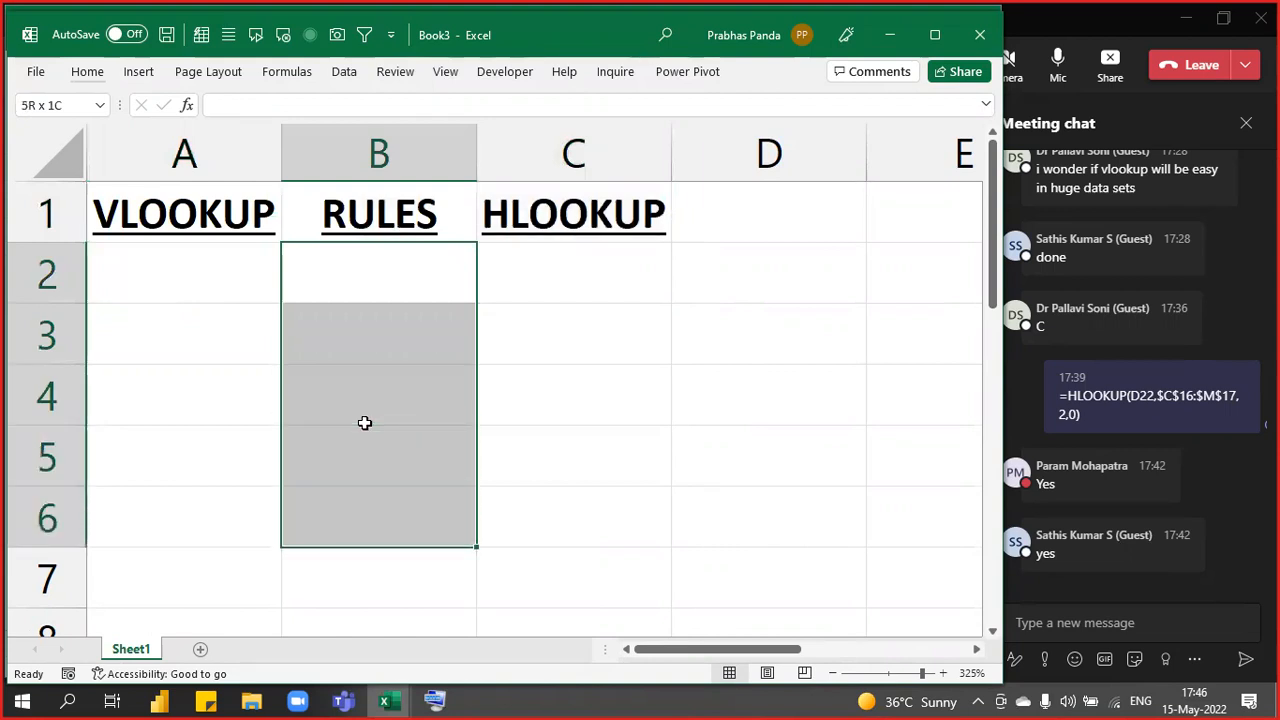
key("shift+Up")
key("shift+Up")
key("shift+Up")
key("shift+Up")
type("1")
key("Left")
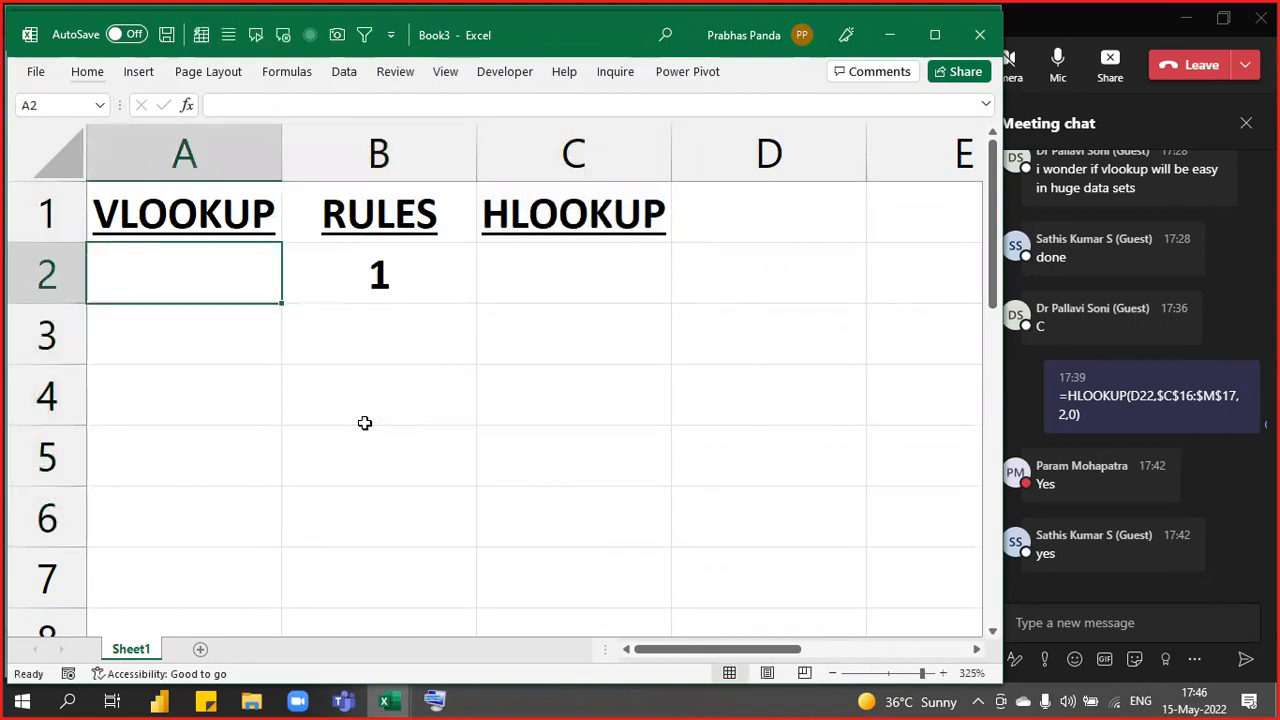
type("VERTICAL")
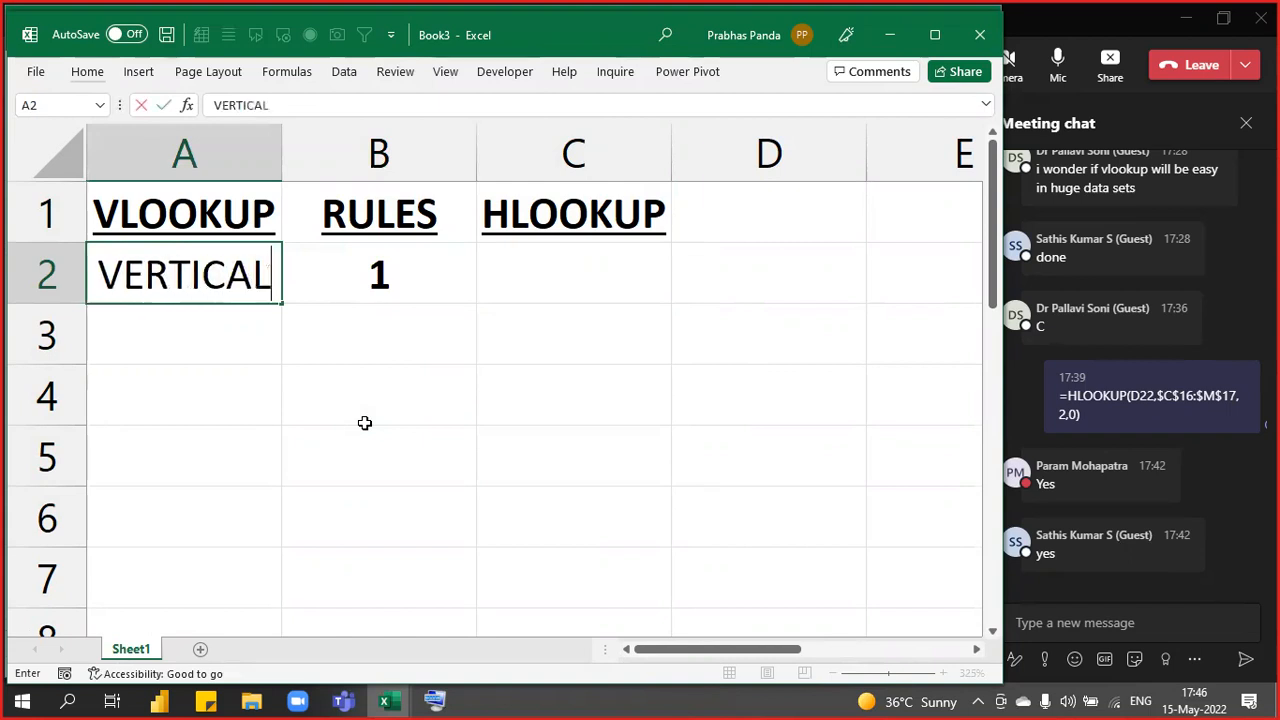
key("Return")
key("Up")
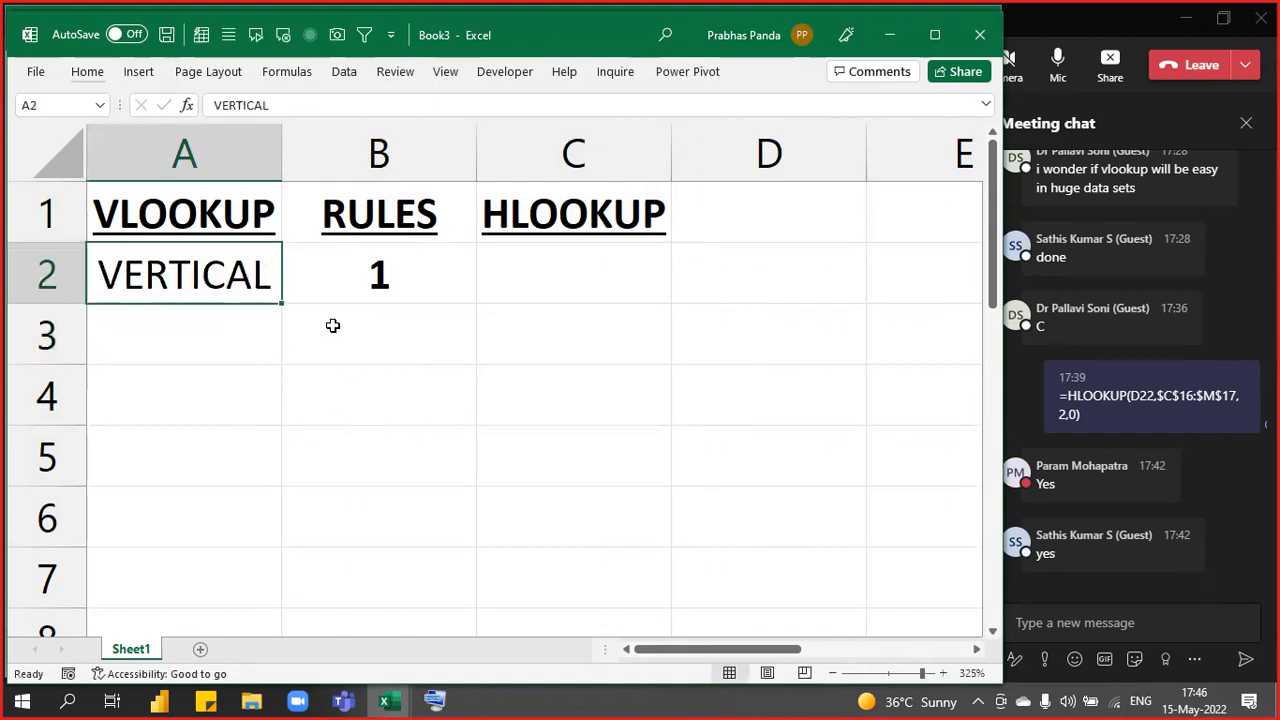
left_click_drag(285, 149, 300, 143)
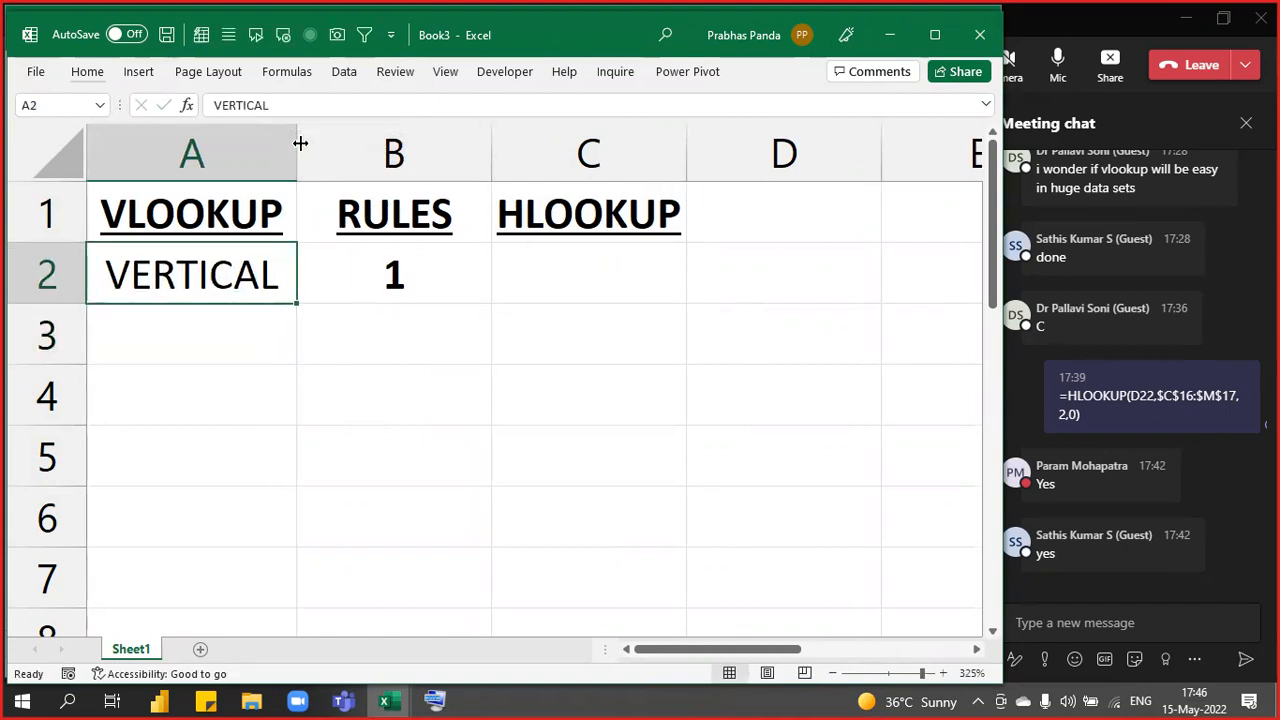
- In Corp Case Studies.xlsx, highlight the V Look Up Brand/Rate table and the G3:H14 results
key("alt+Tab")
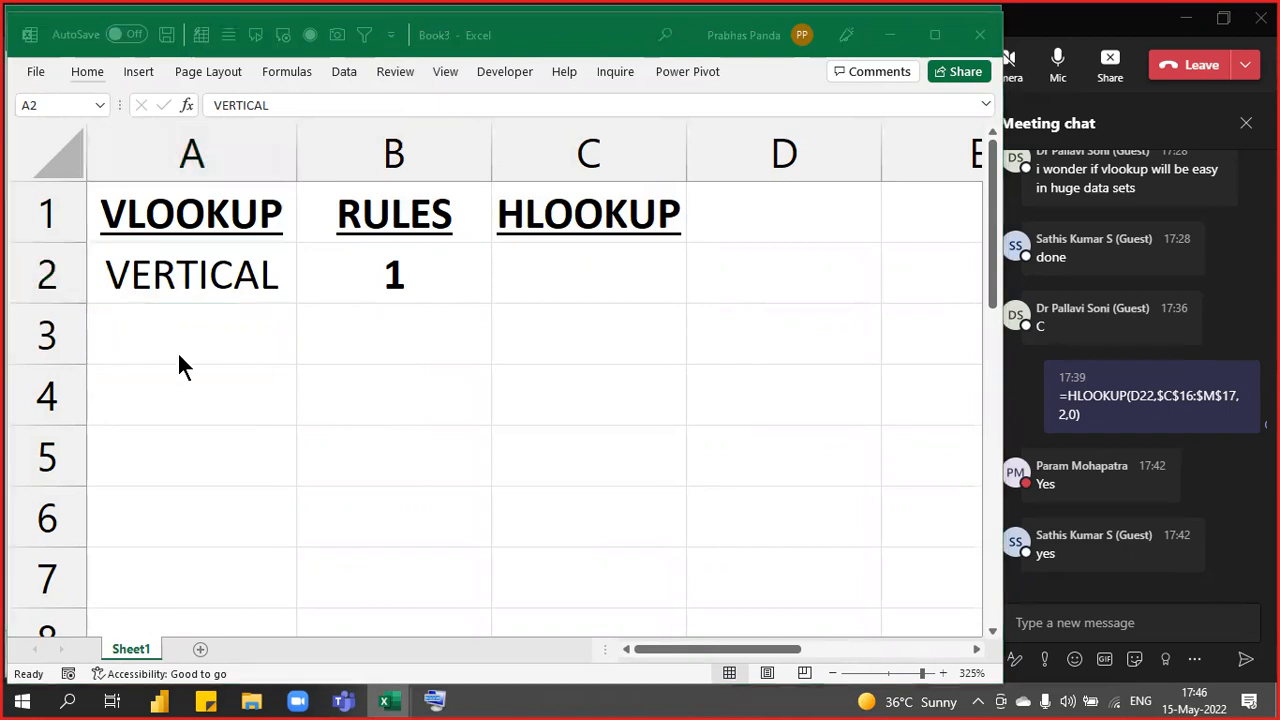
left_click_drag(160, 190, 305, 445)
left_click_drag(404, 192, 540, 395)
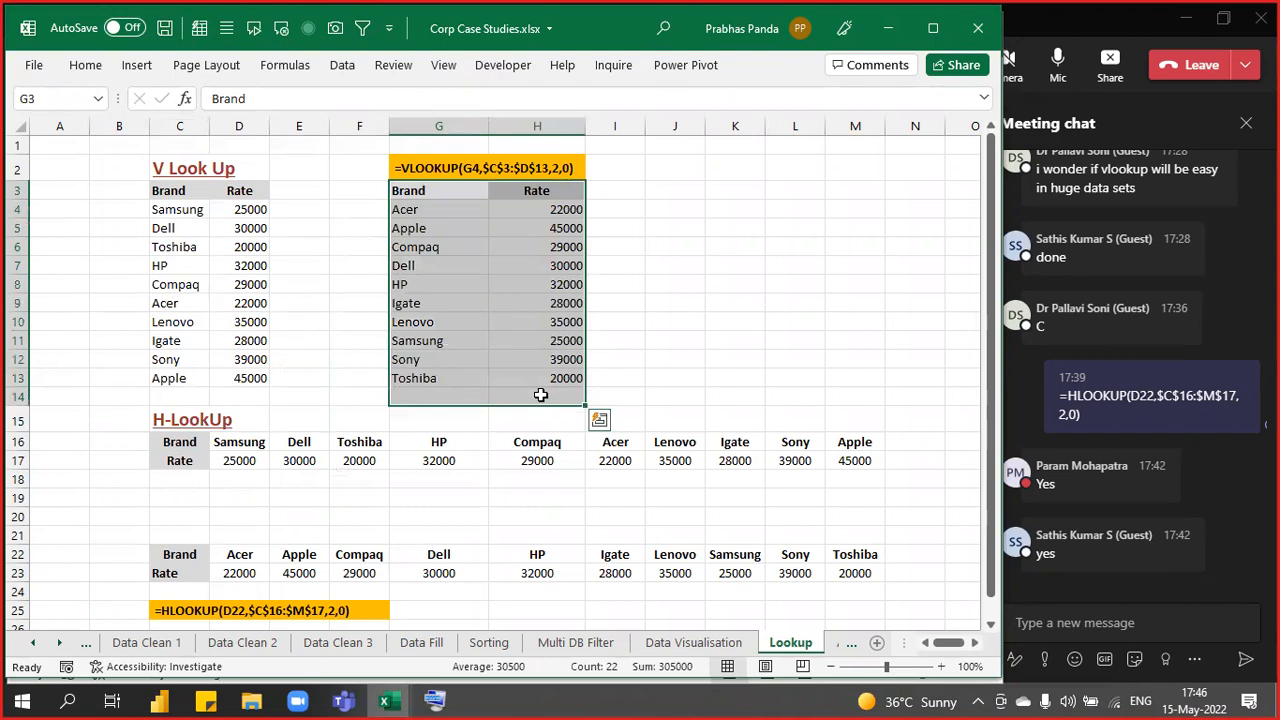
- Point out the Brand/Rate table and lookup results area on the Lookup sheet, then return to Book3
left_click_drag(172, 194, 248, 424)
left_click_drag(405, 191, 826, 427)
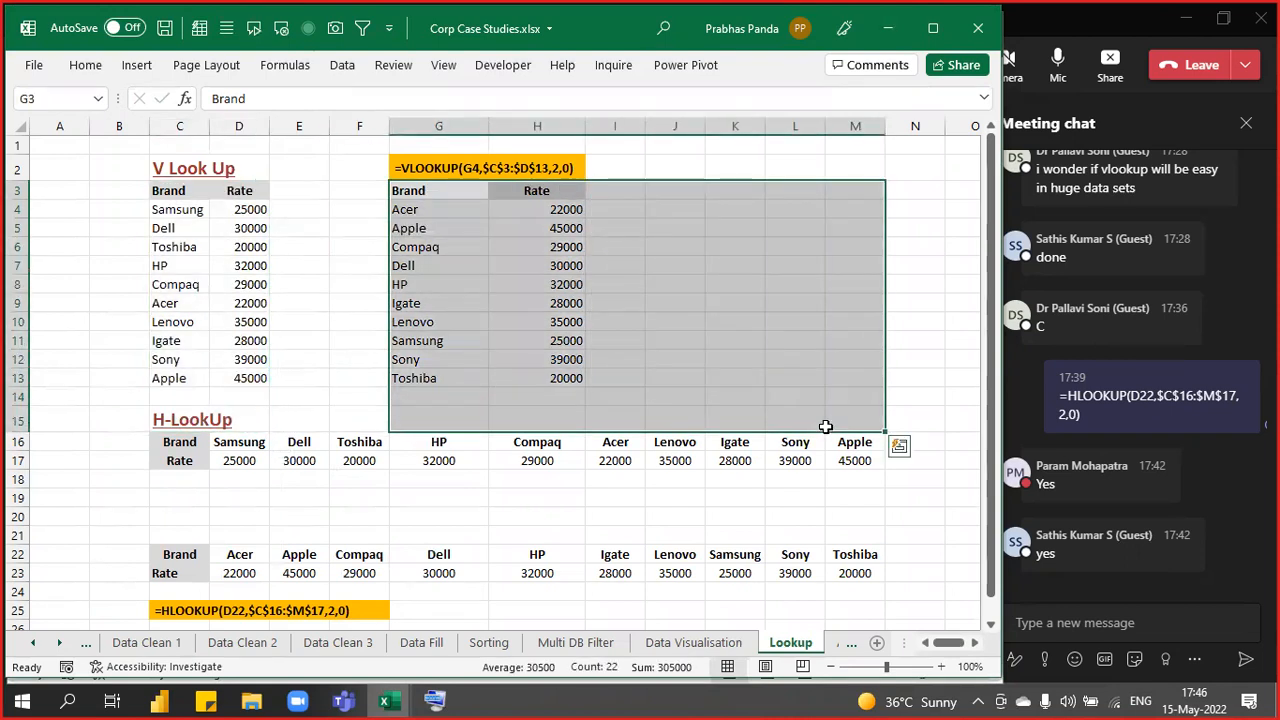
left_click(333, 301)
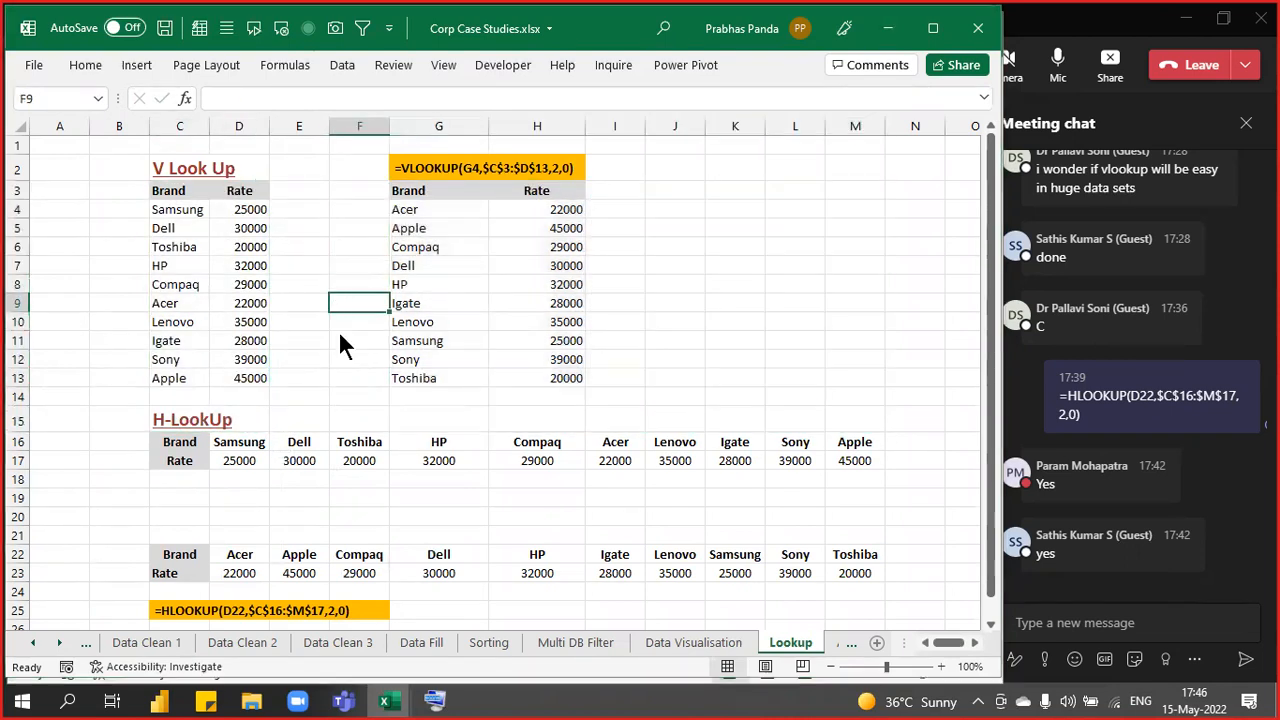
key("alt+Tab")
key("ctrl")
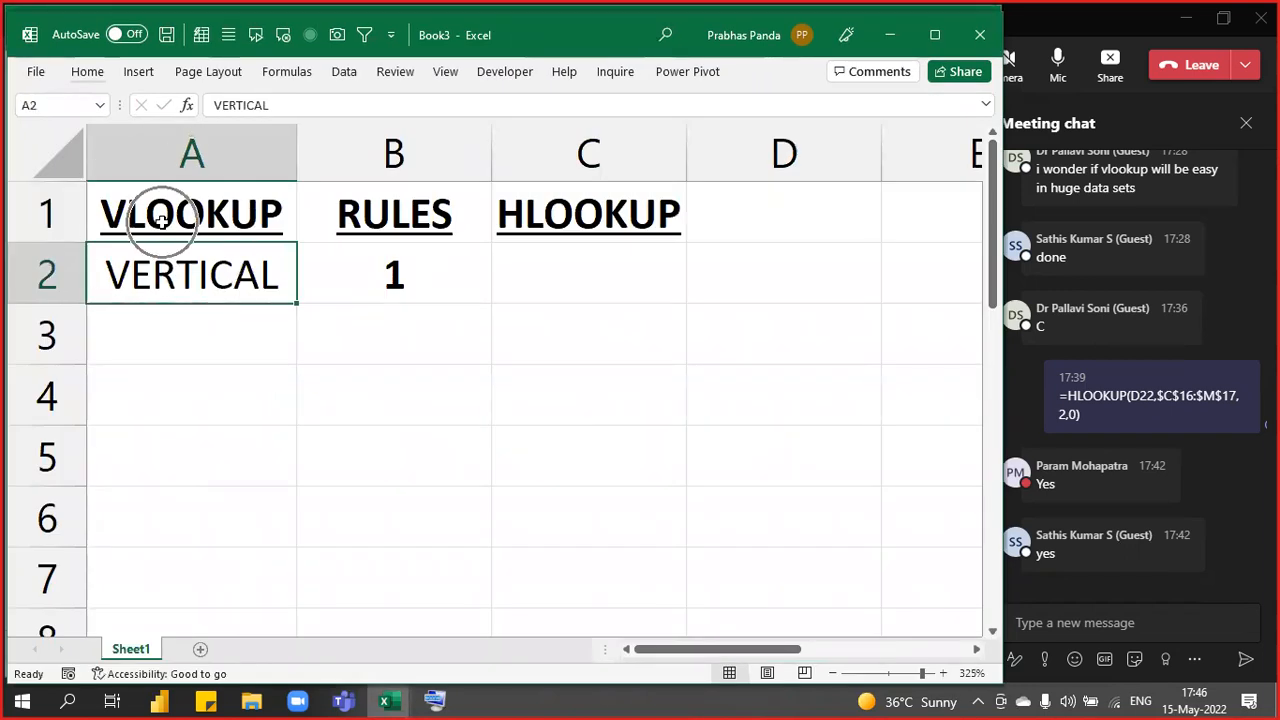
- Enter HORIZONTAL in C2 and AutoFit column C to it
left_click(591, 279)
type("HORI")
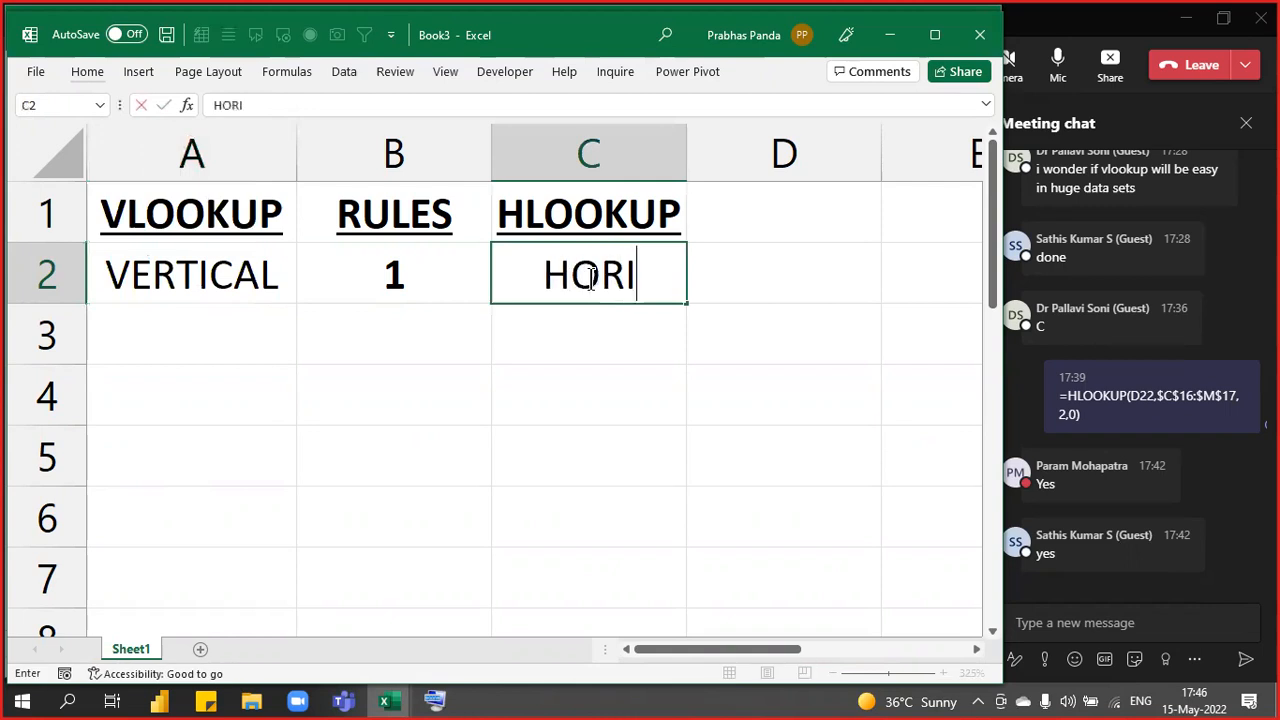
type("ZONTAL")
key("Return")
left_click(591, 279)
key("alt")
key("o")
key("c")
key("Escape")
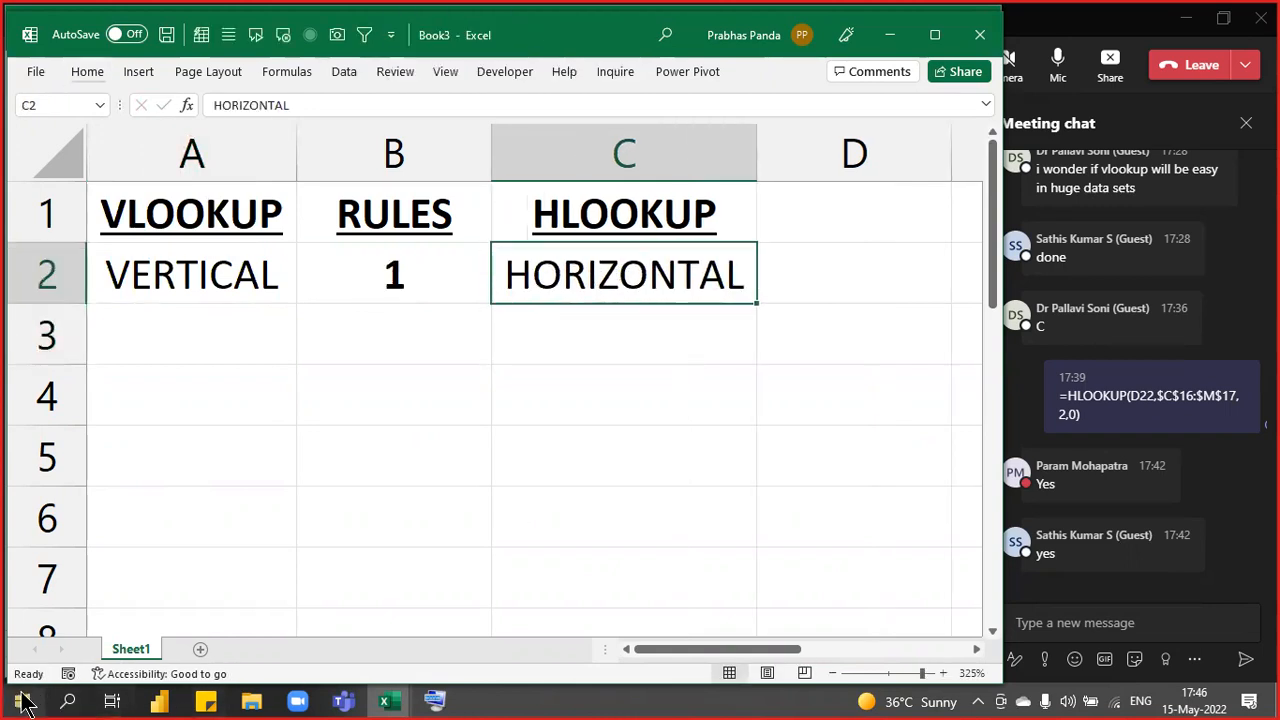
- Highlight the H-LookUp brand and rate rows in Corp Case Studies, then select B3 in Book3 for rule 2
key("alt+Tab")
left_click(438, 556)
left_click(180, 443)
left_click_drag(180, 443, 913, 462)
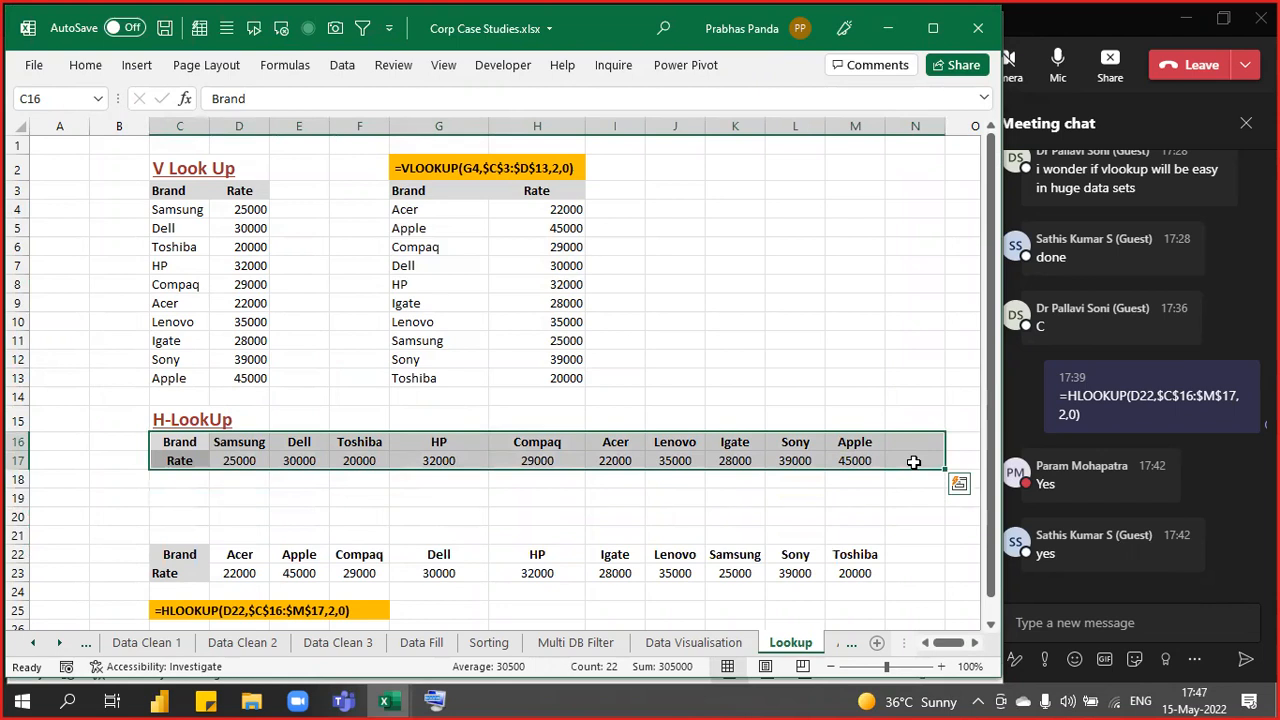
key("alt+Tab")
left_click(378, 333)
- Enter rule 2 in B3 with NO DUP (VC) in A3, and AutoFit column A to it
type("2")
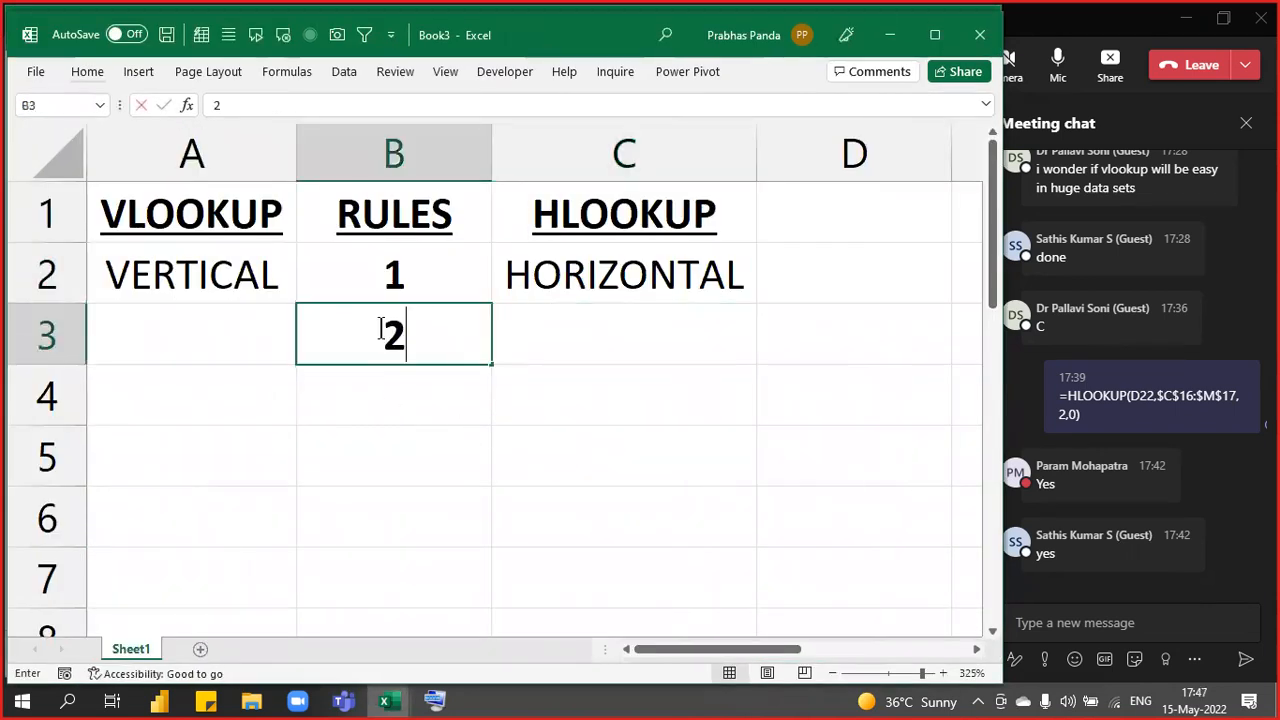
key("Left")
type("NO D")
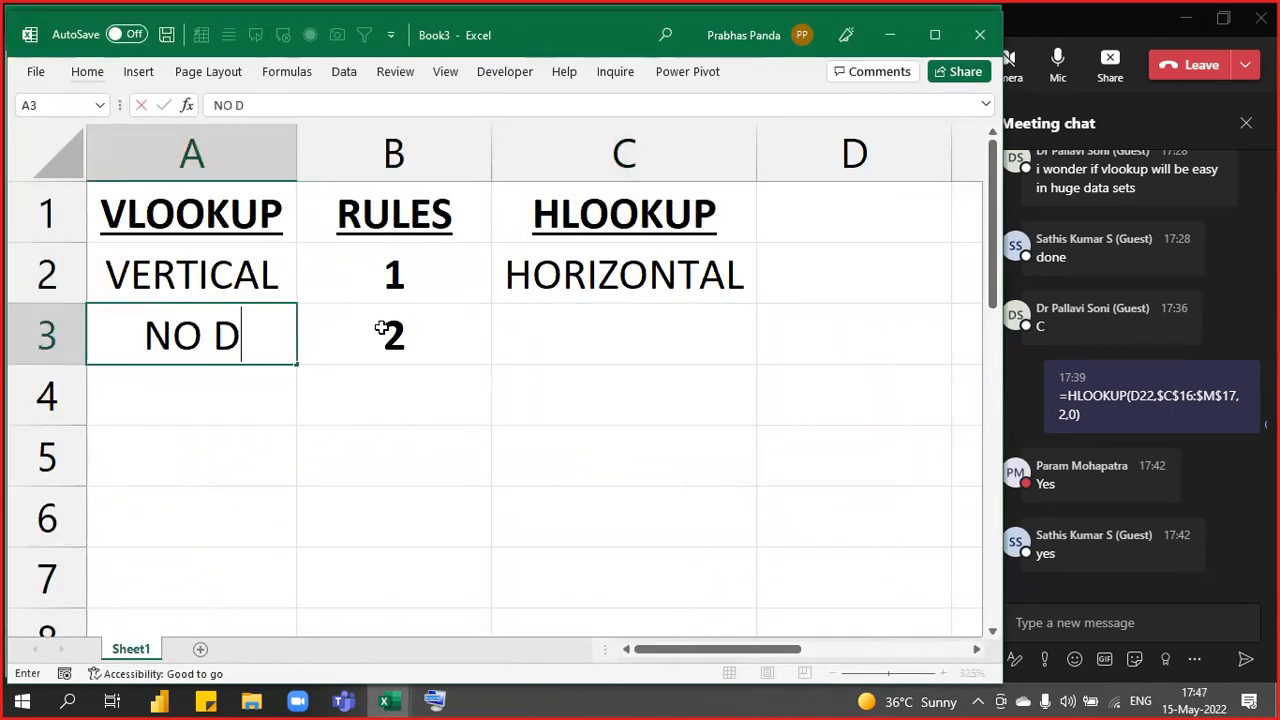
type("UP (")
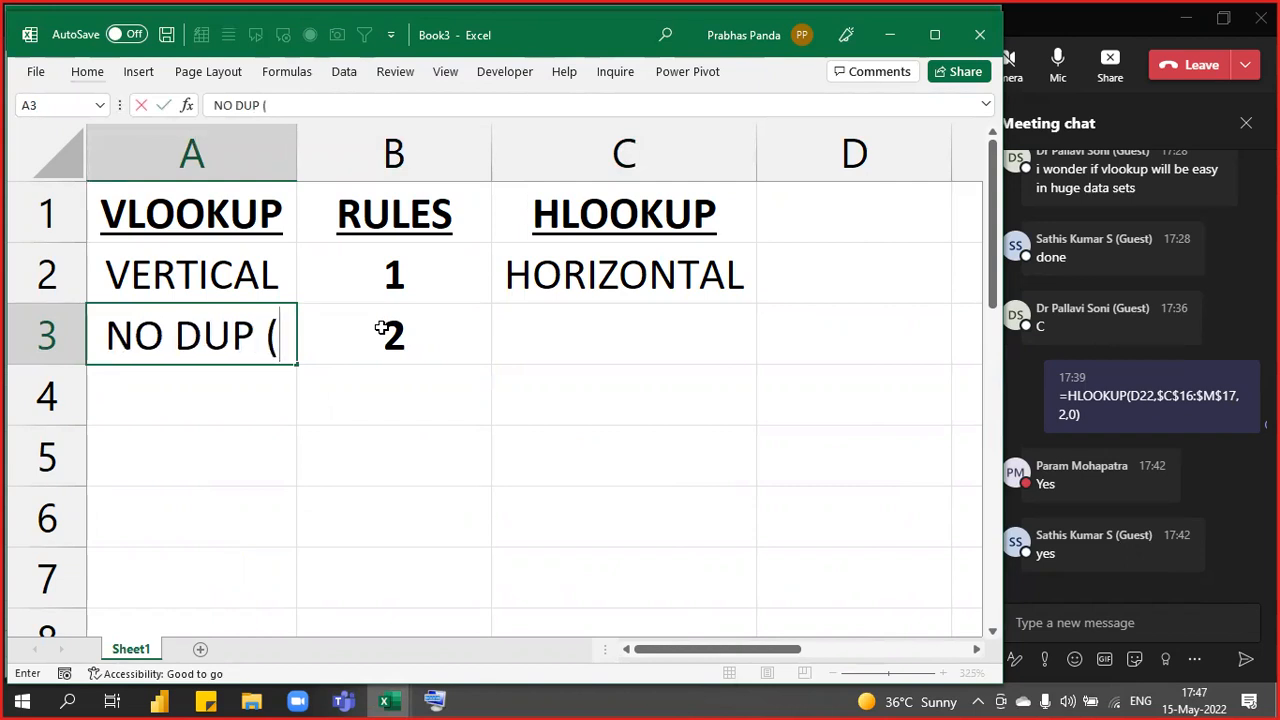
type("VC)")
key("Return")
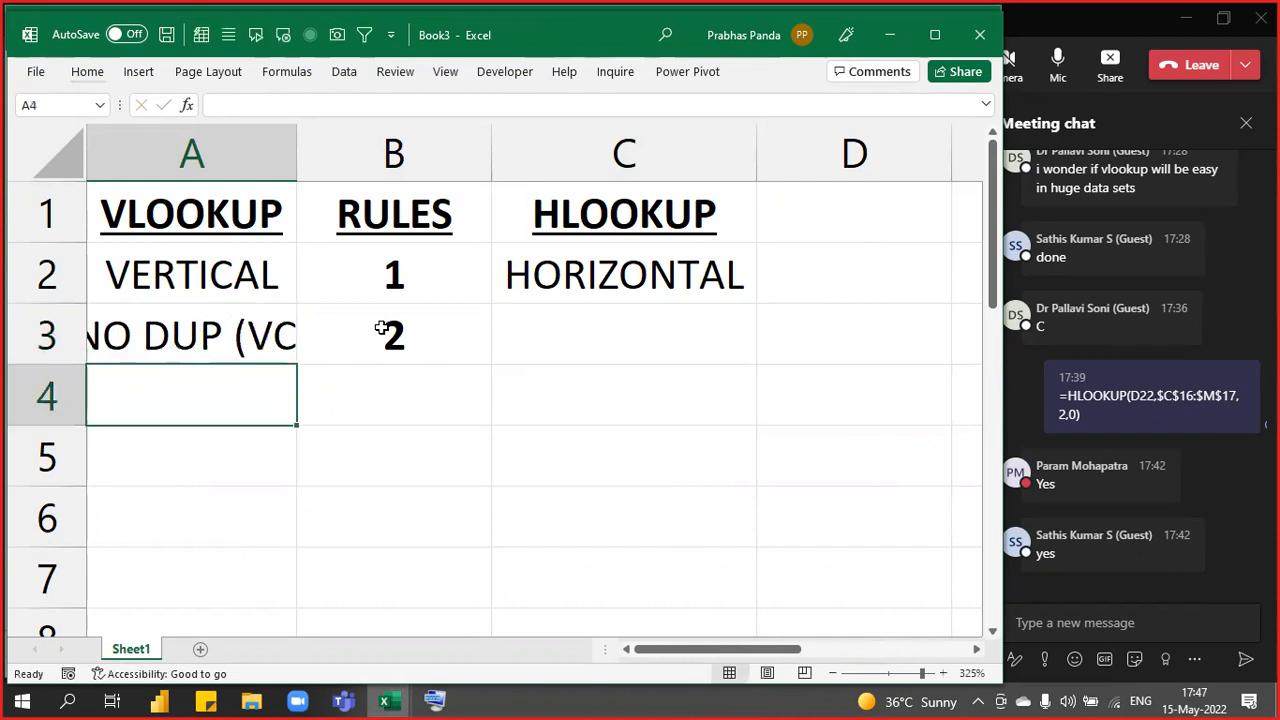
key("Up")
key("alt+h")
key("o")
key("i")
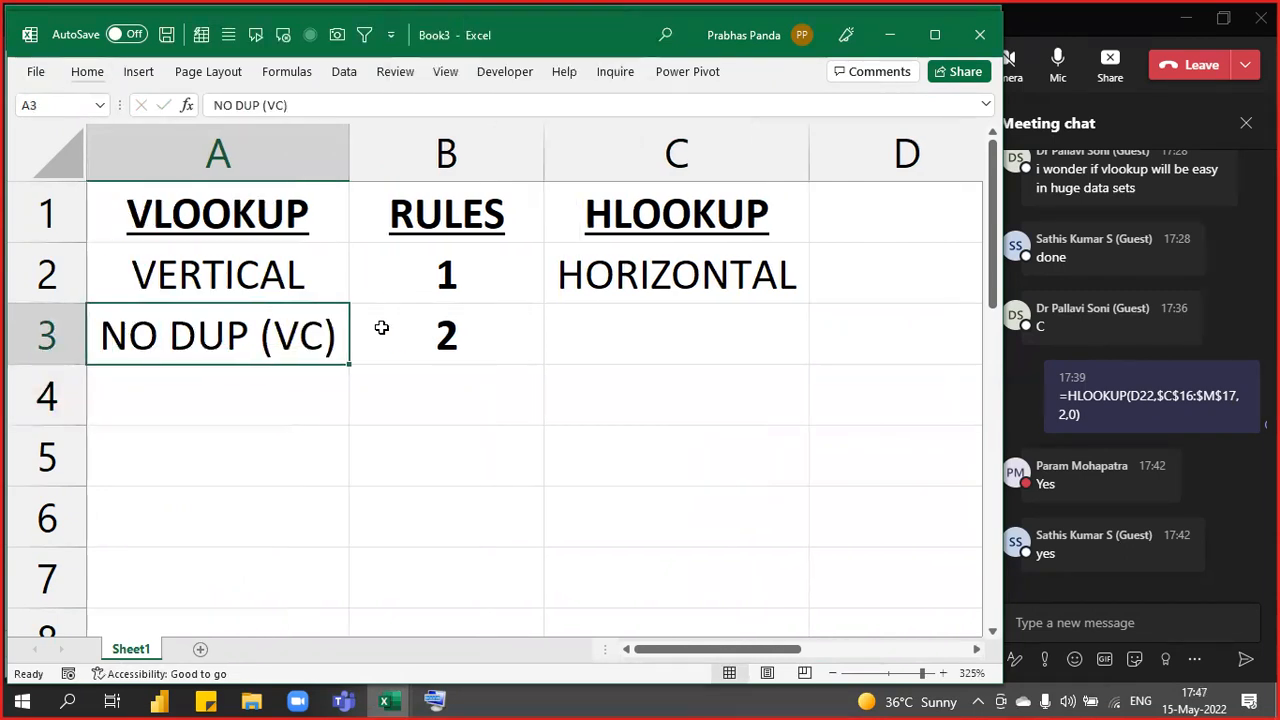
- Return to the Corp Case Studies Lookup sheet and bring the V Look Up table into view
key("alt+Tab")
scroll(411, 332, "down", 1)
scroll(411, 332, "up", 4, "ctrl")
scroll(411, 332, "up", 2)
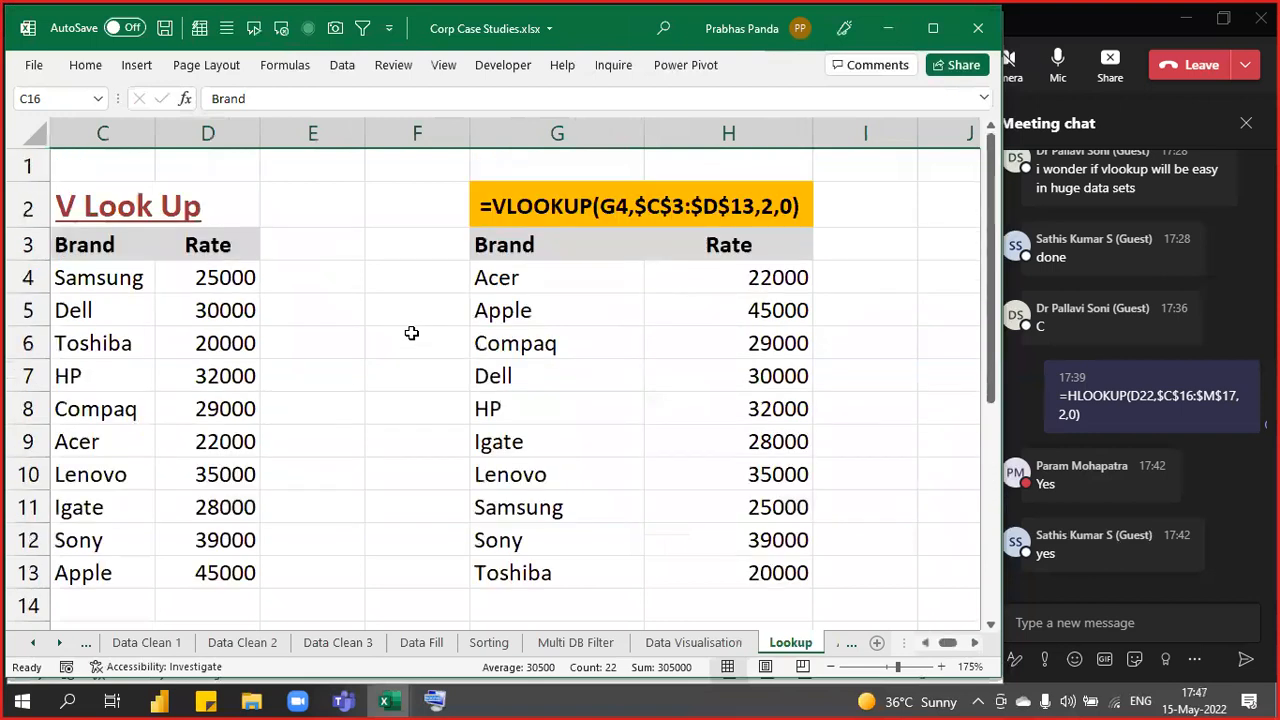
left_click(362, 300)
key("Left")
key("Left")
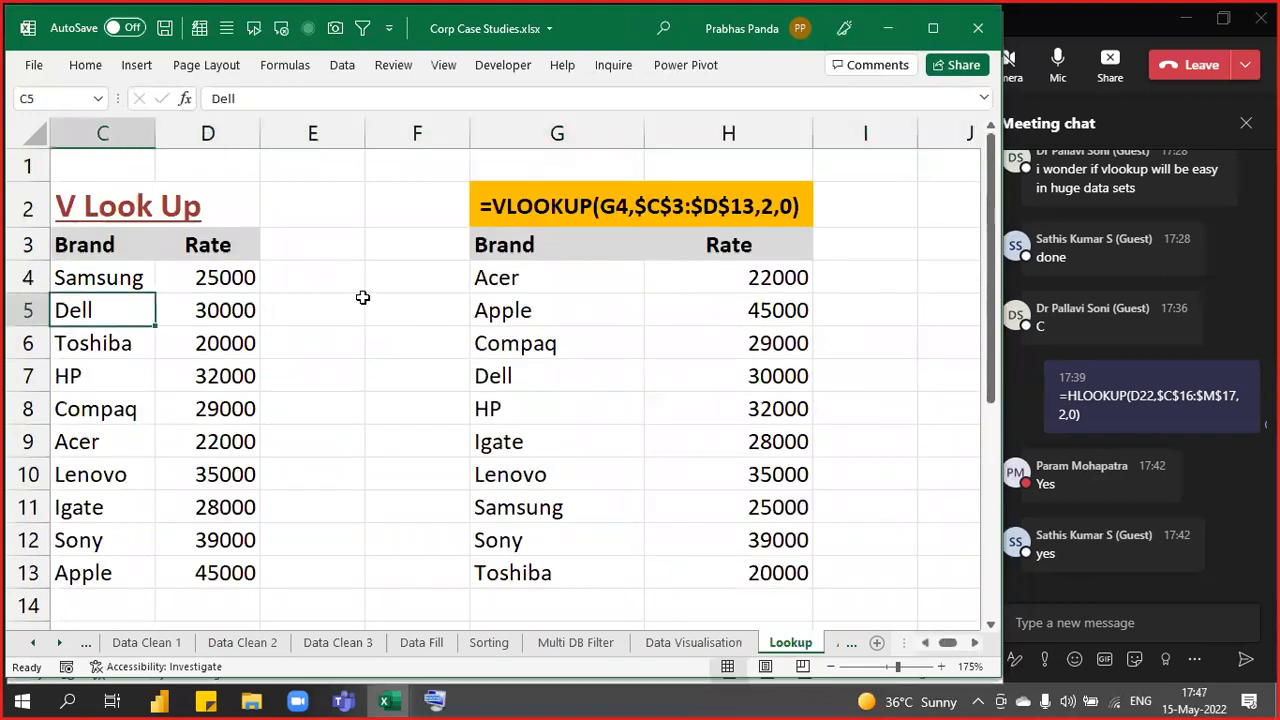
key("Left")
key("Left")
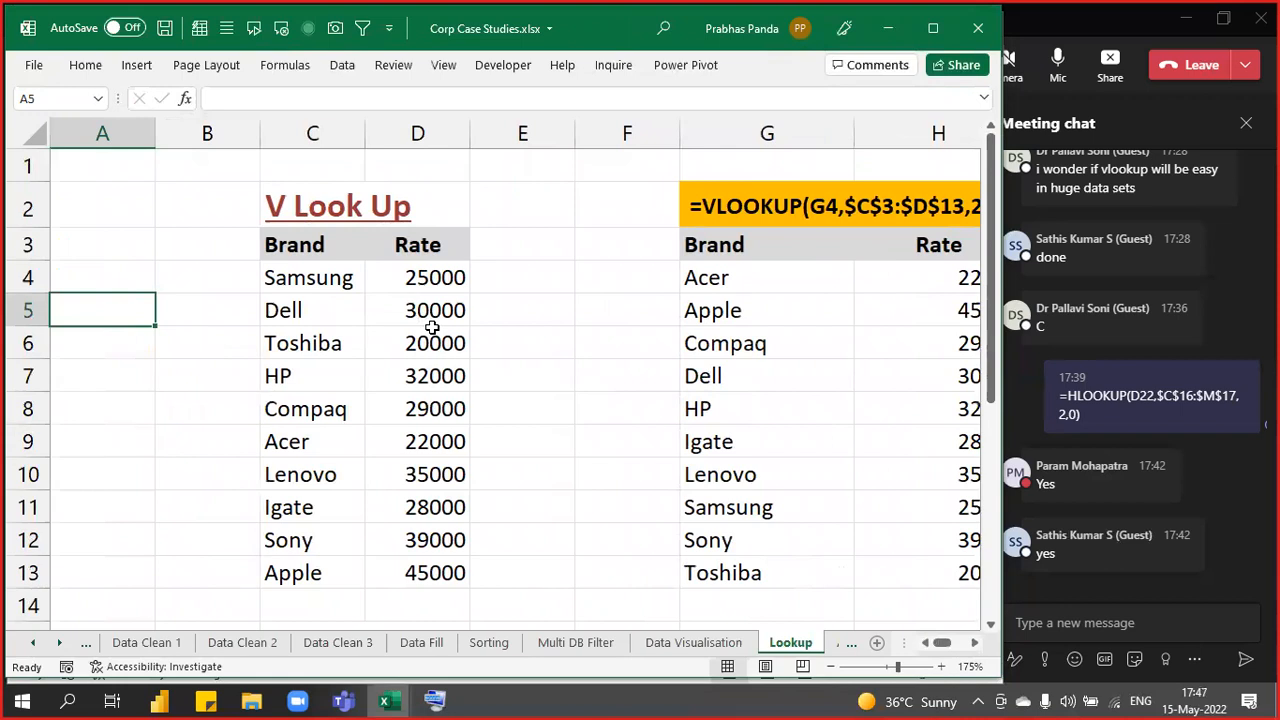
- Highlight the Brand C3:C13, Rate D3:D13 and lookup-result Brand columns in turn
left_click_drag(320, 244, 320, 573)
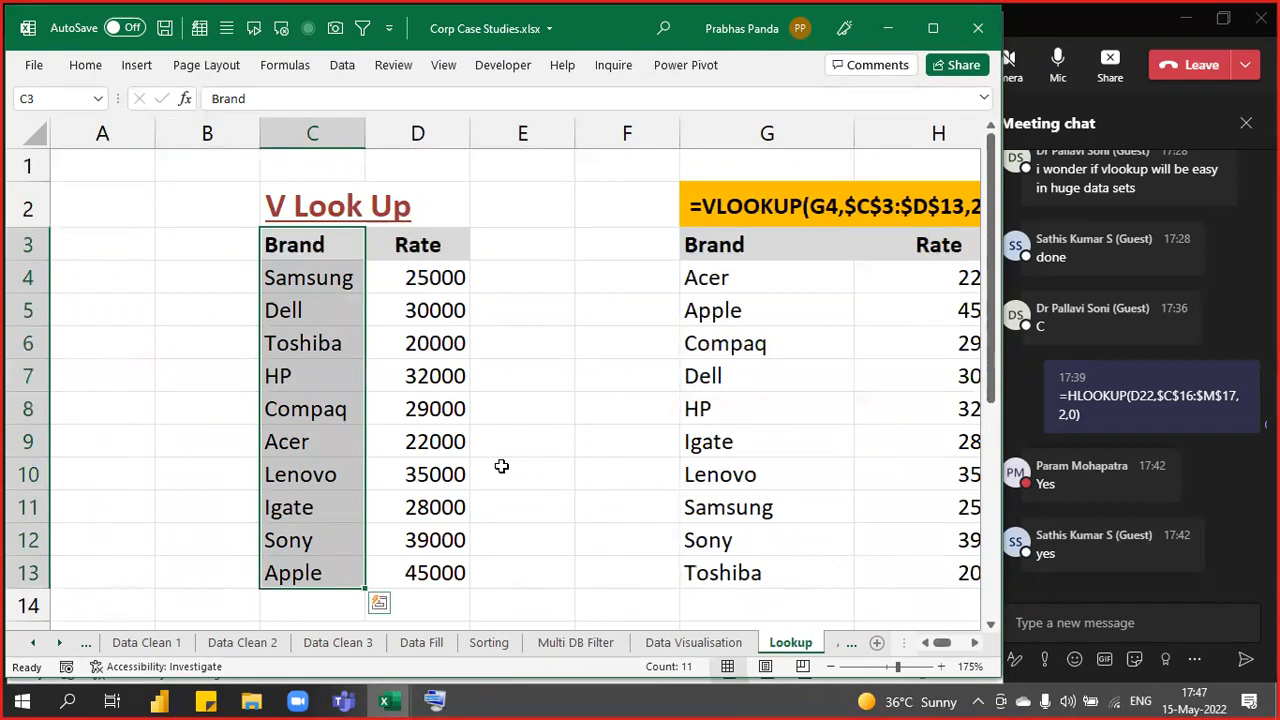
left_click_drag(418, 245, 455, 572)
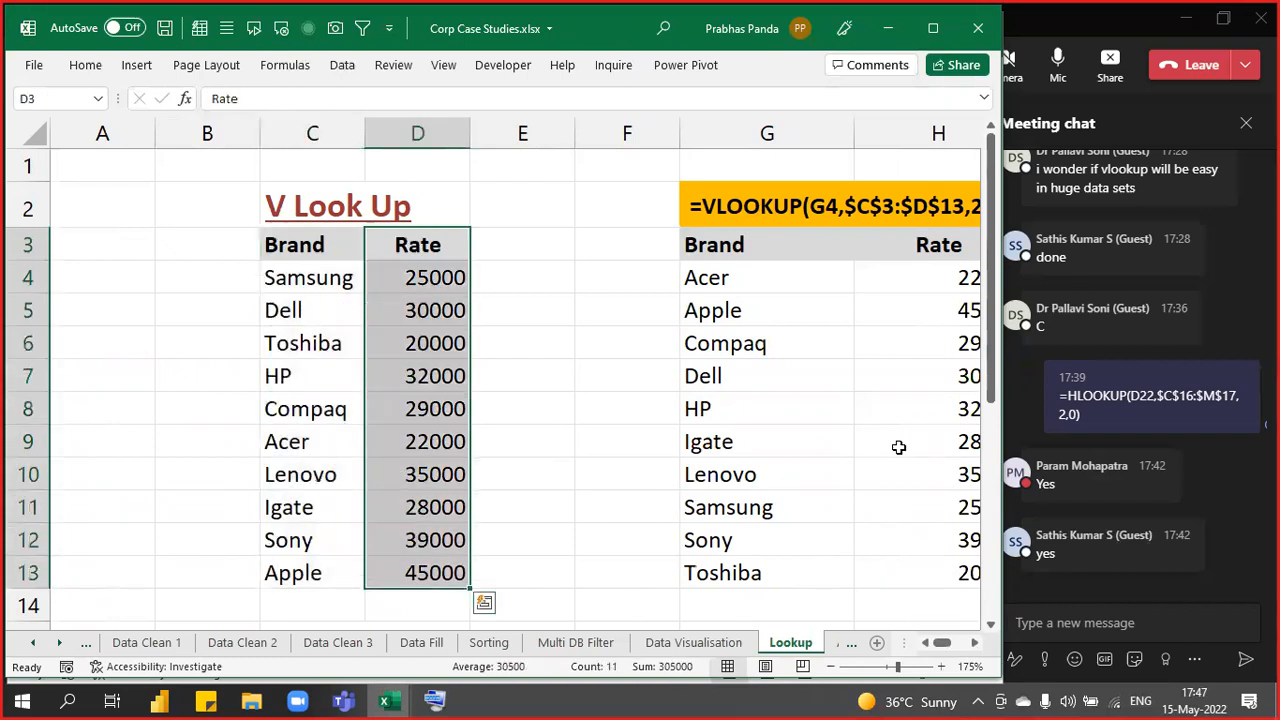
left_click_drag(757, 240, 760, 562)
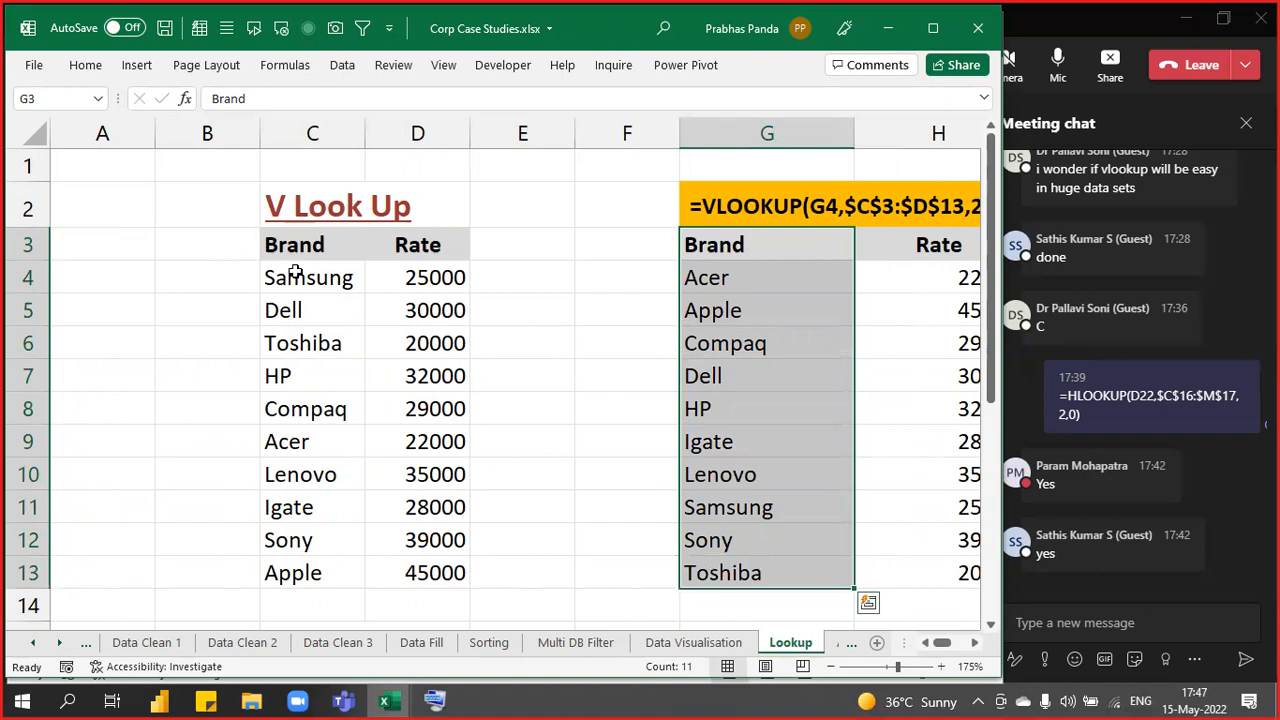
left_click_drag(306, 249, 293, 568)
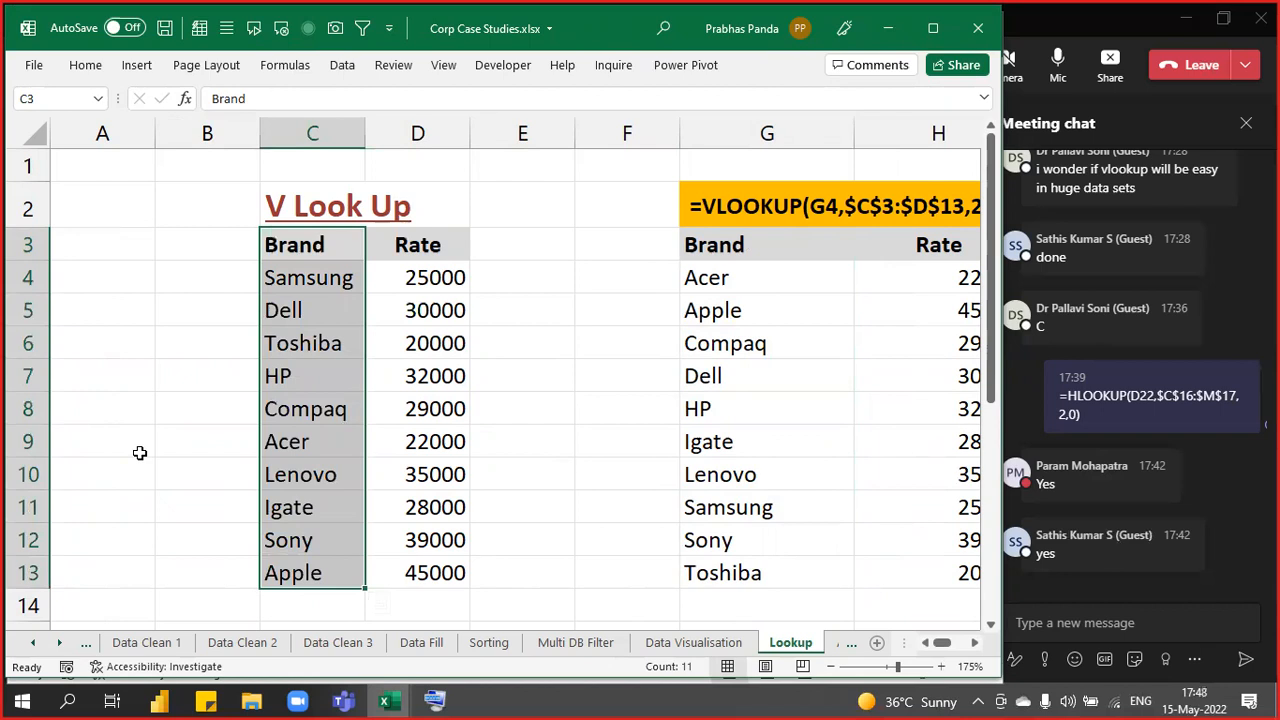
- In Book3, copy NO DUP (VC) from A3 into C3 under HLOOKUP
key("alt+Tab")
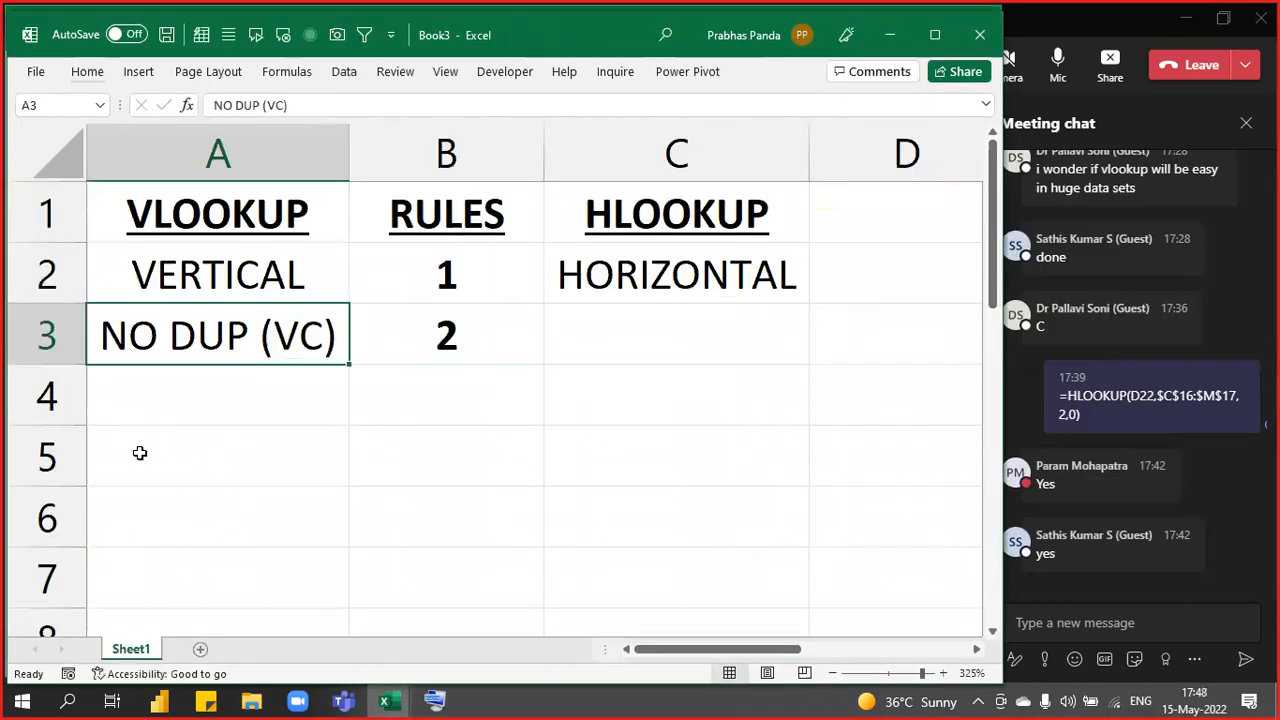
key("ctrl+c")
left_click(606, 351)
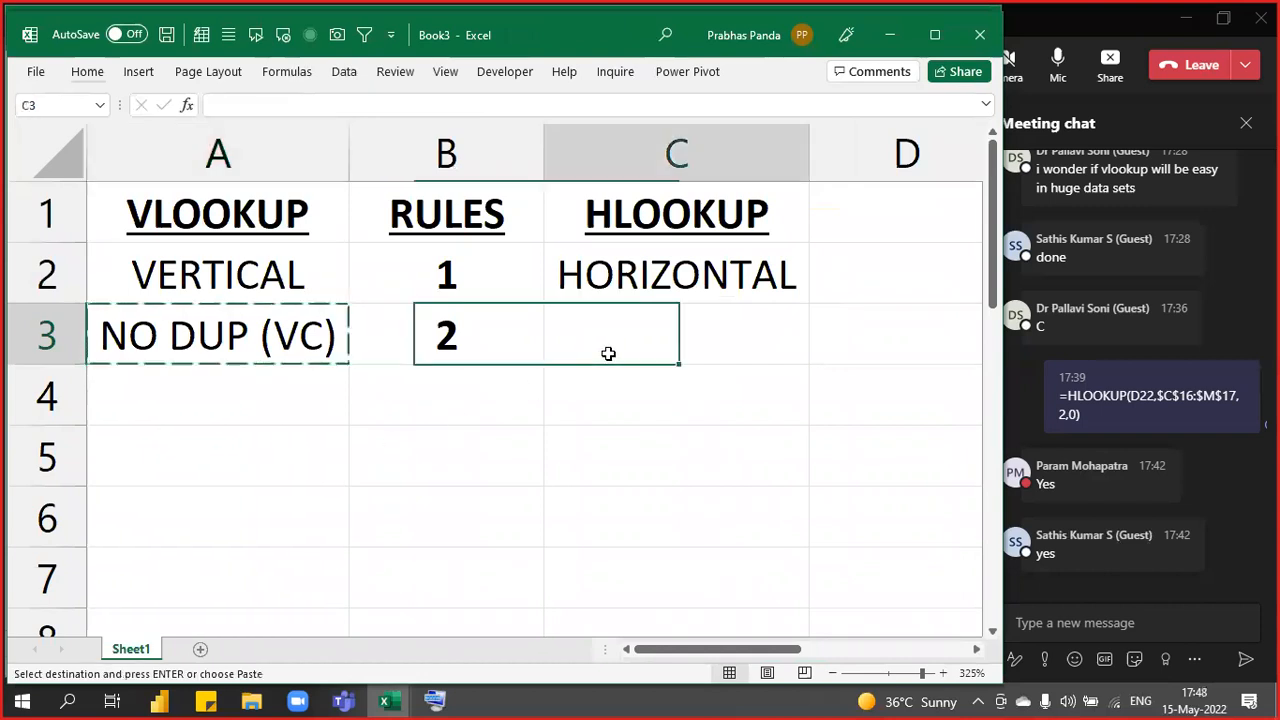
key("ctrl+v")
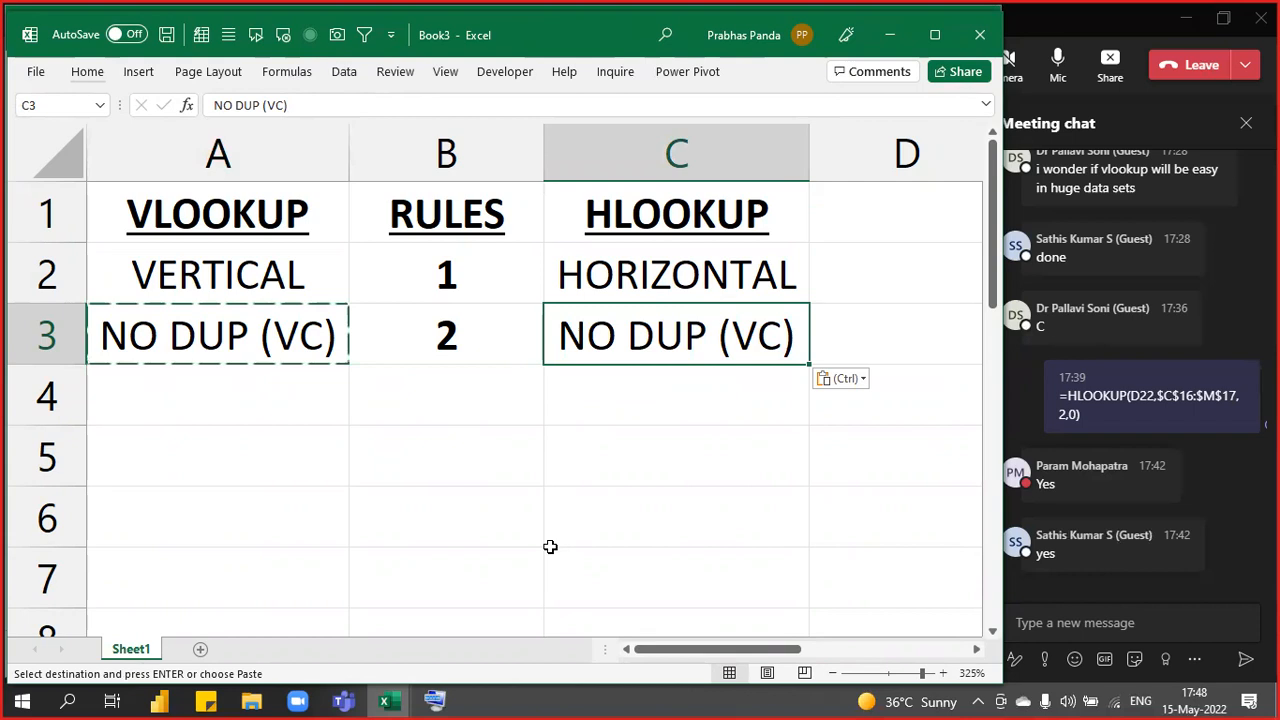
- Enter rule 3 in B4 with Left To Right in A4
left_click(421, 388)
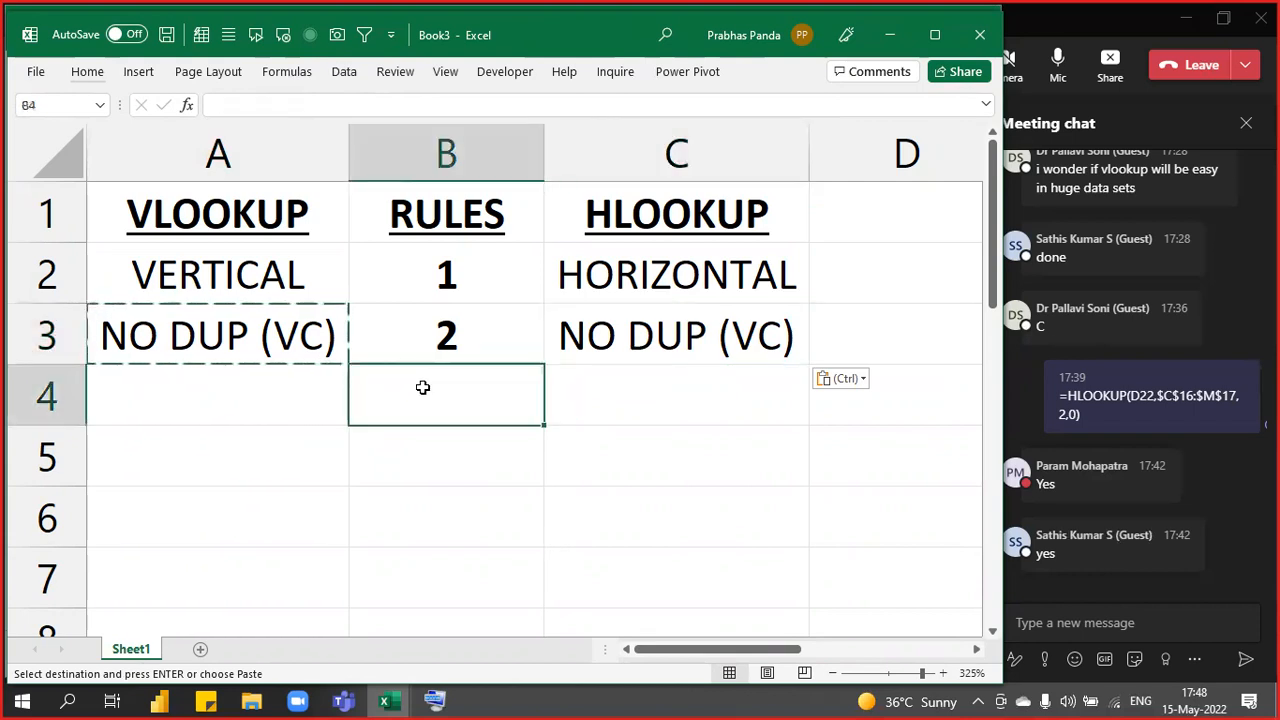
key("Escape")
type("3")
key("Left")
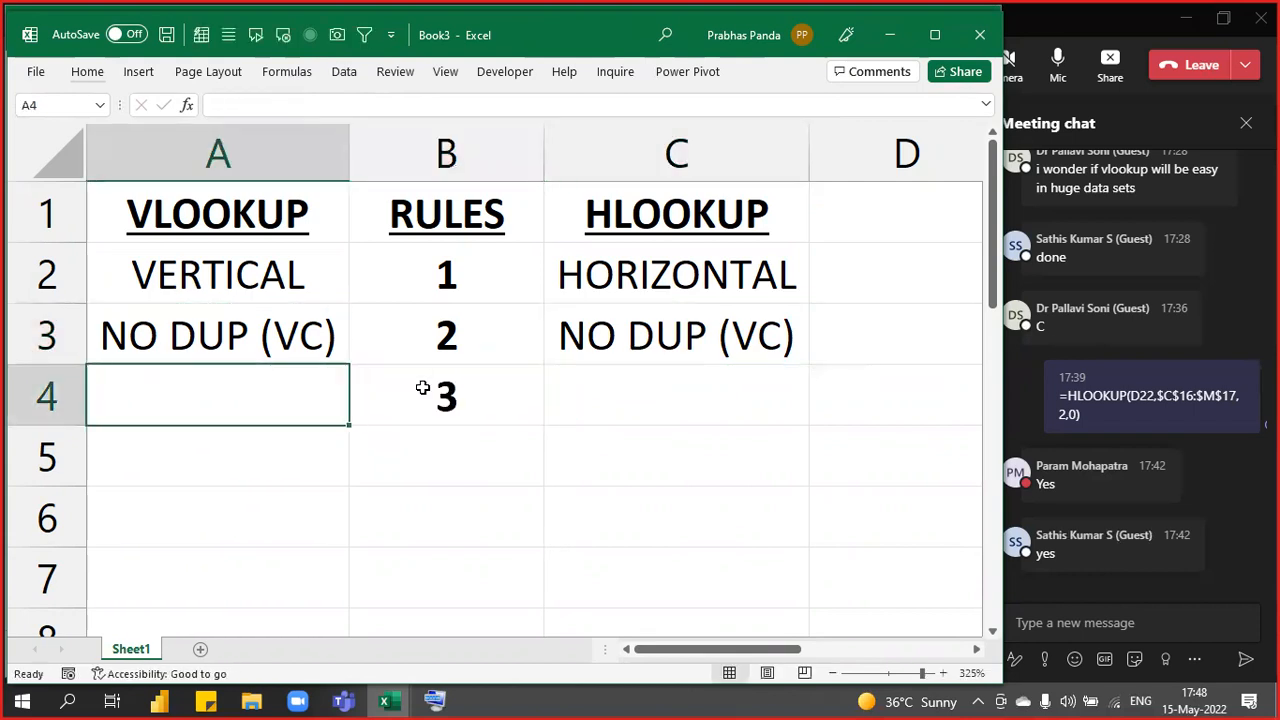
type("Lef")
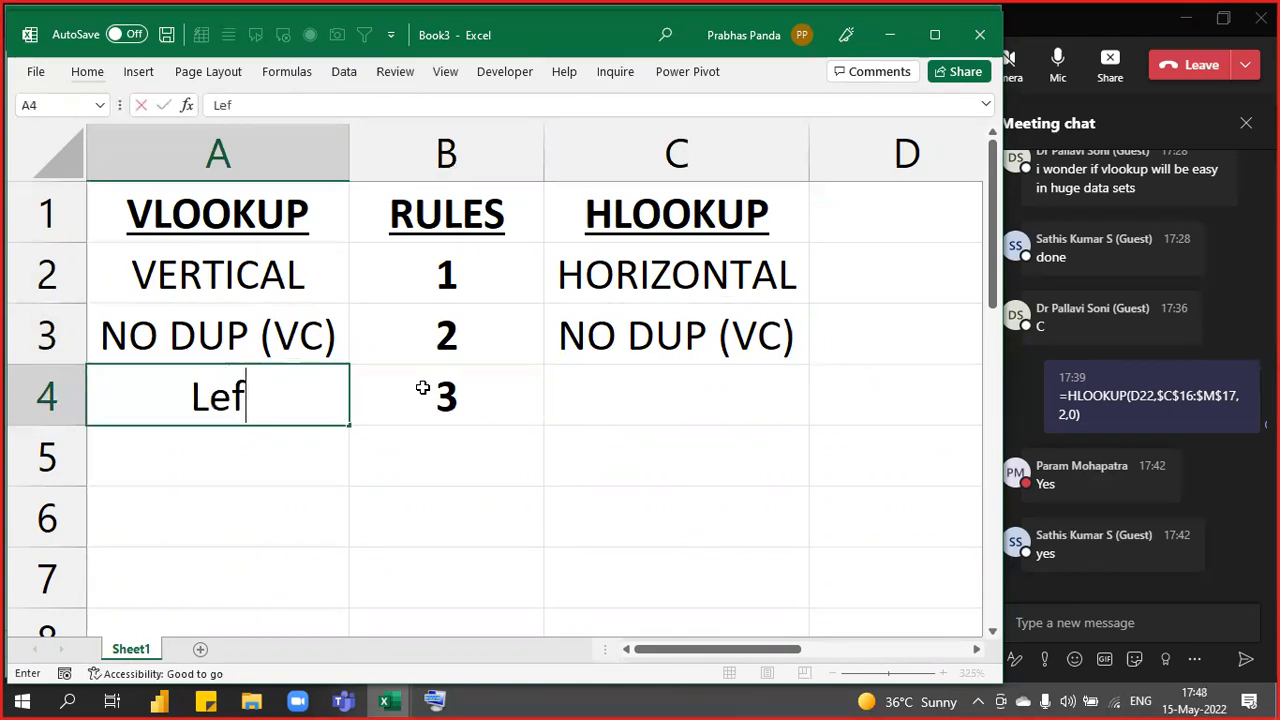
type("t To")
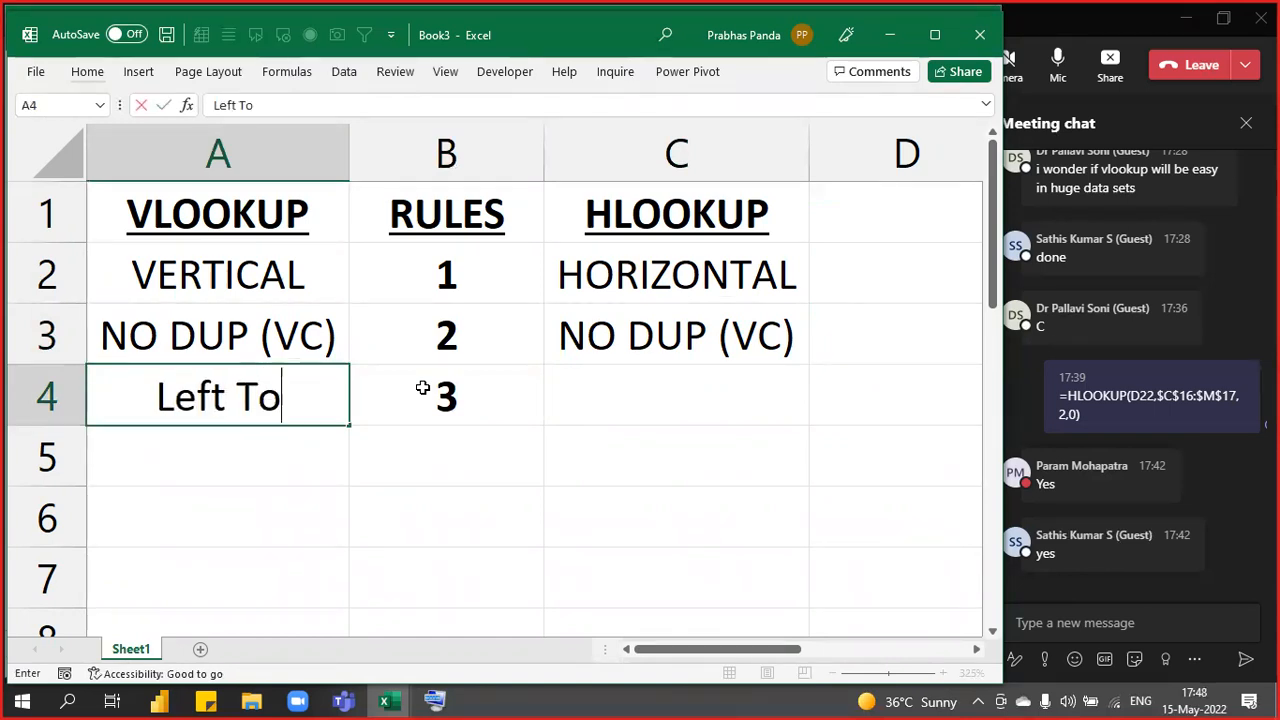
type(" Right")
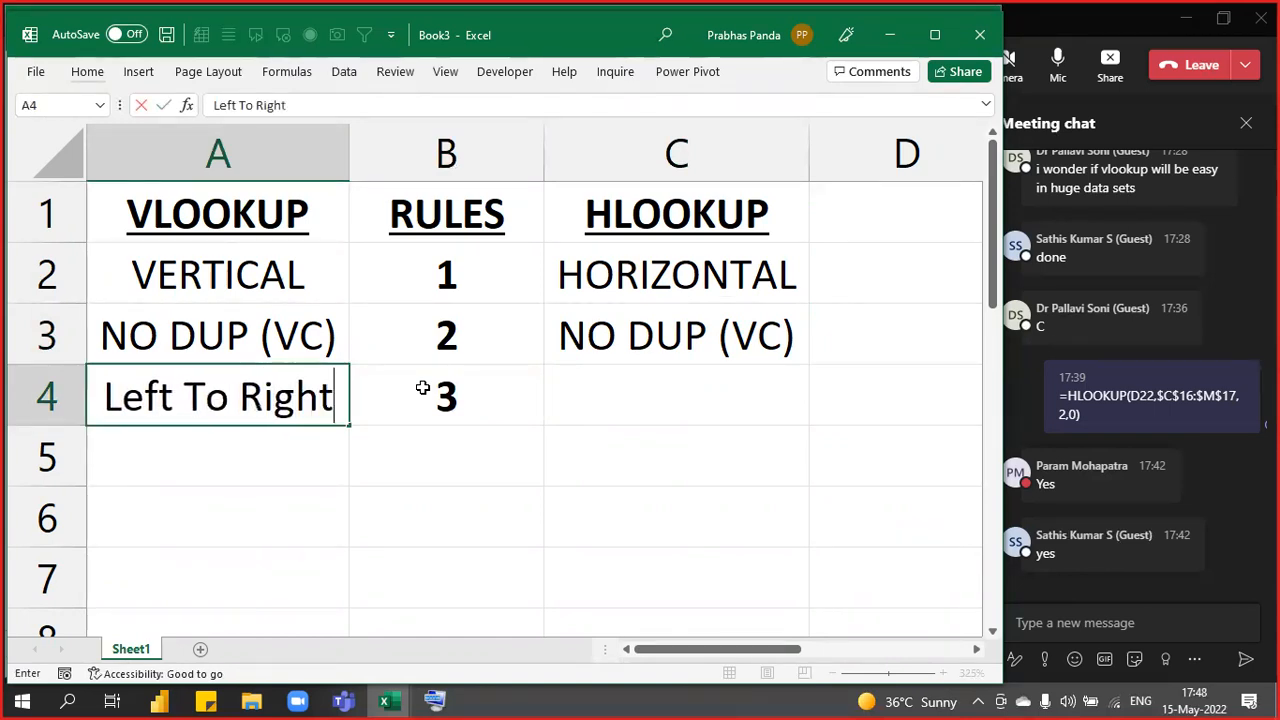
key("Return")
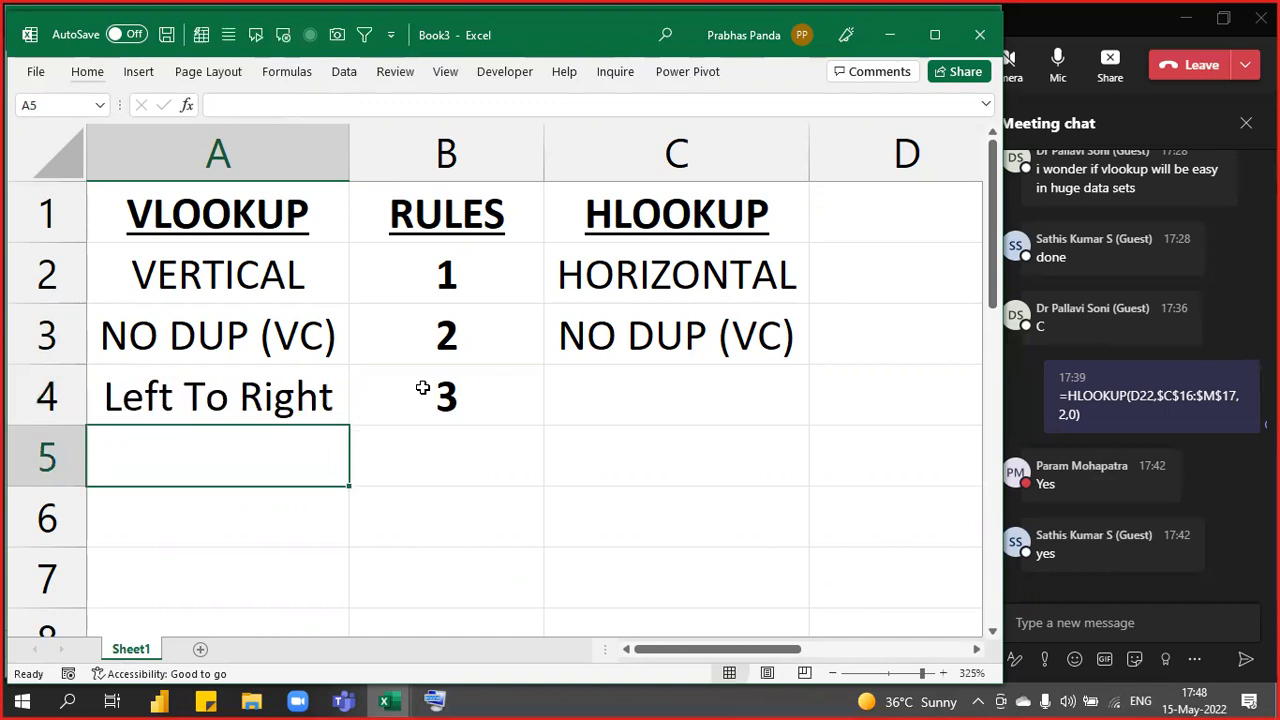
key("alt+Tab")
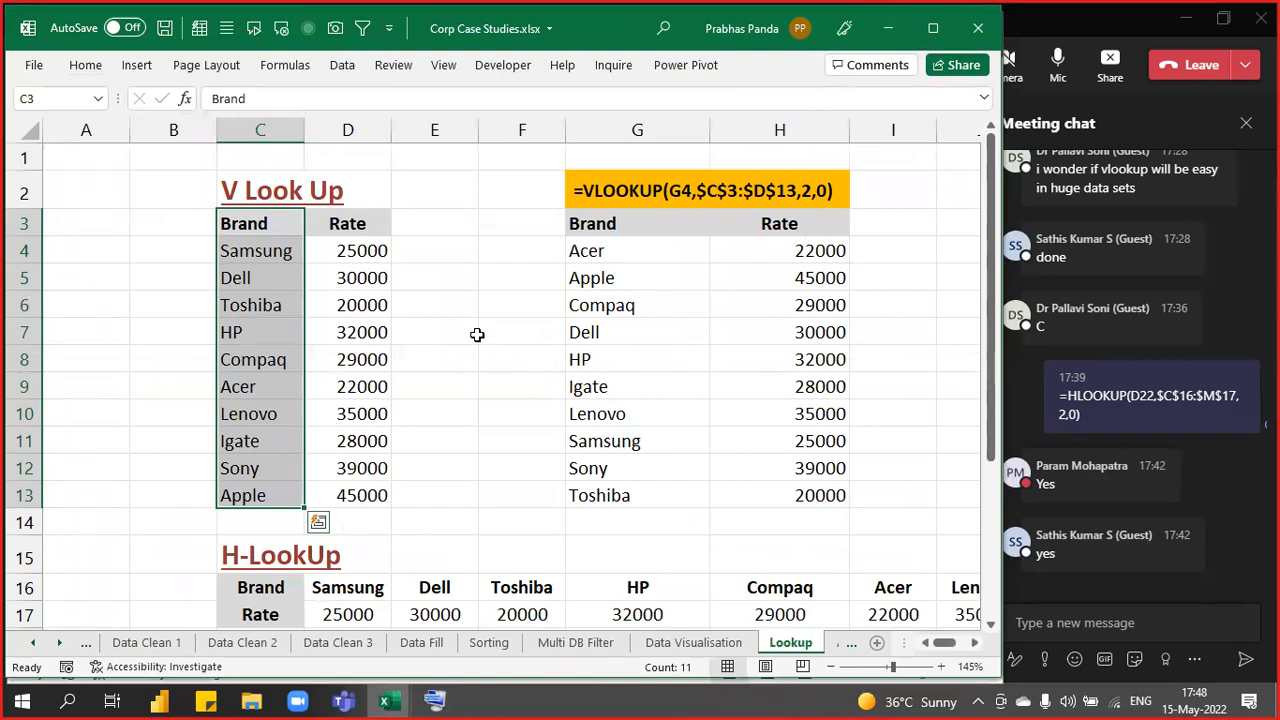
left_click(544, 416)
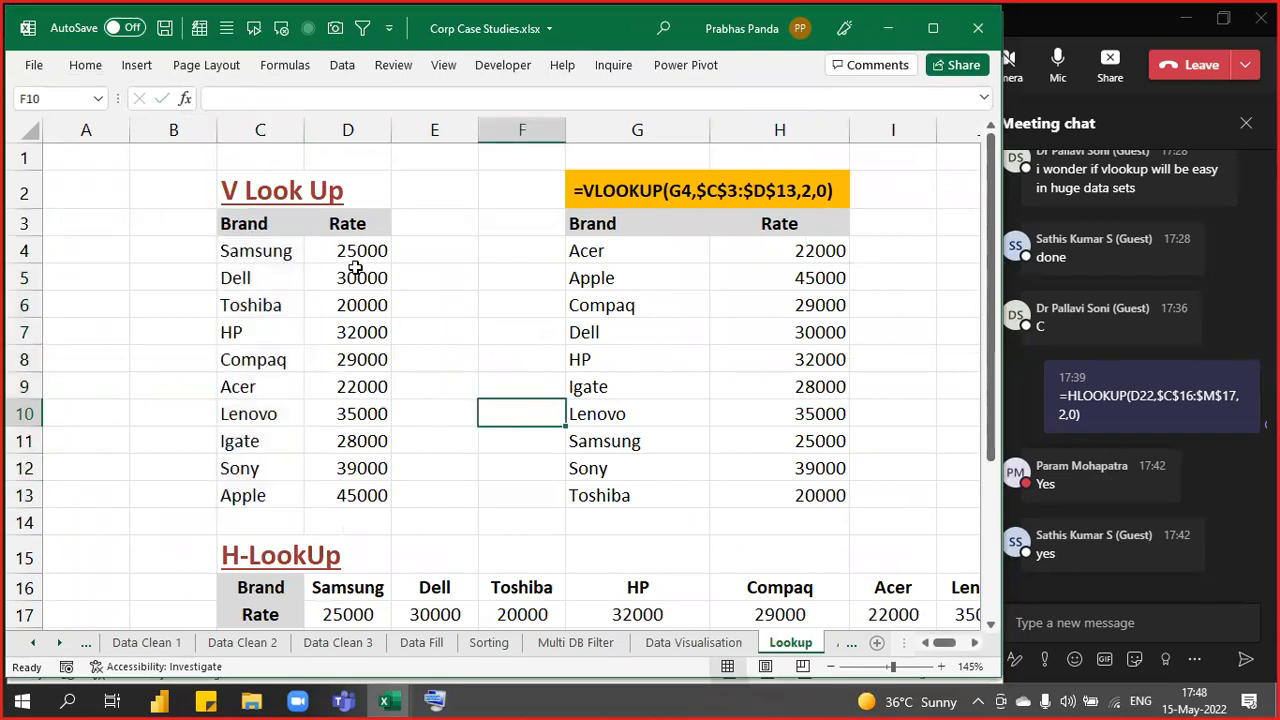
left_click(370, 232)
key("ctrl+shift+Down")
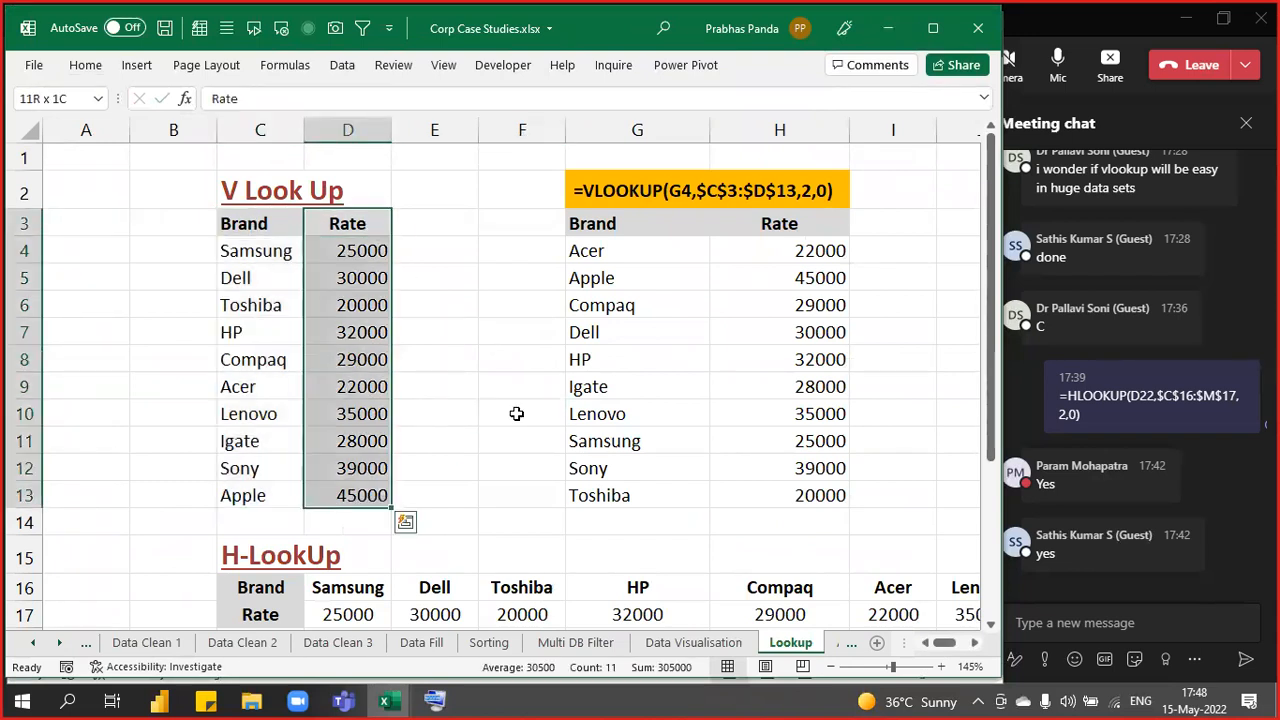
key("ctrl+x")
key("Left")
key("Left")
key("ctrl+v")
key("Down")
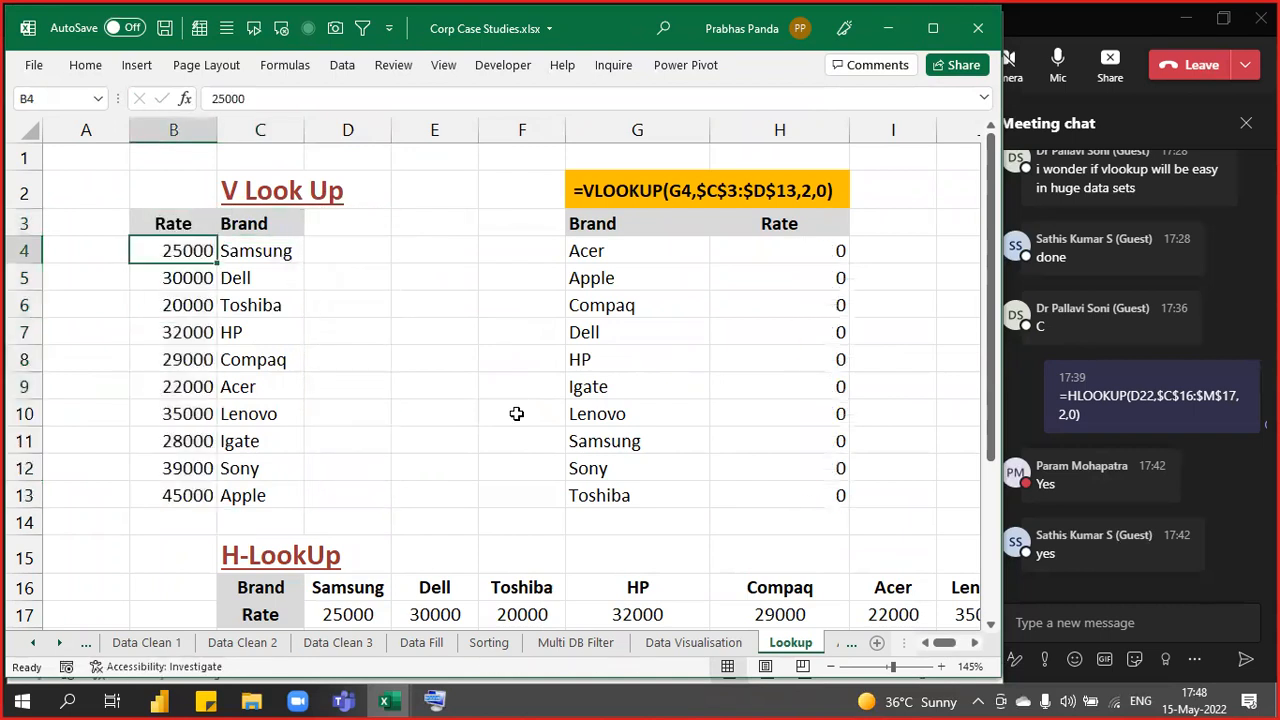
key("Right")
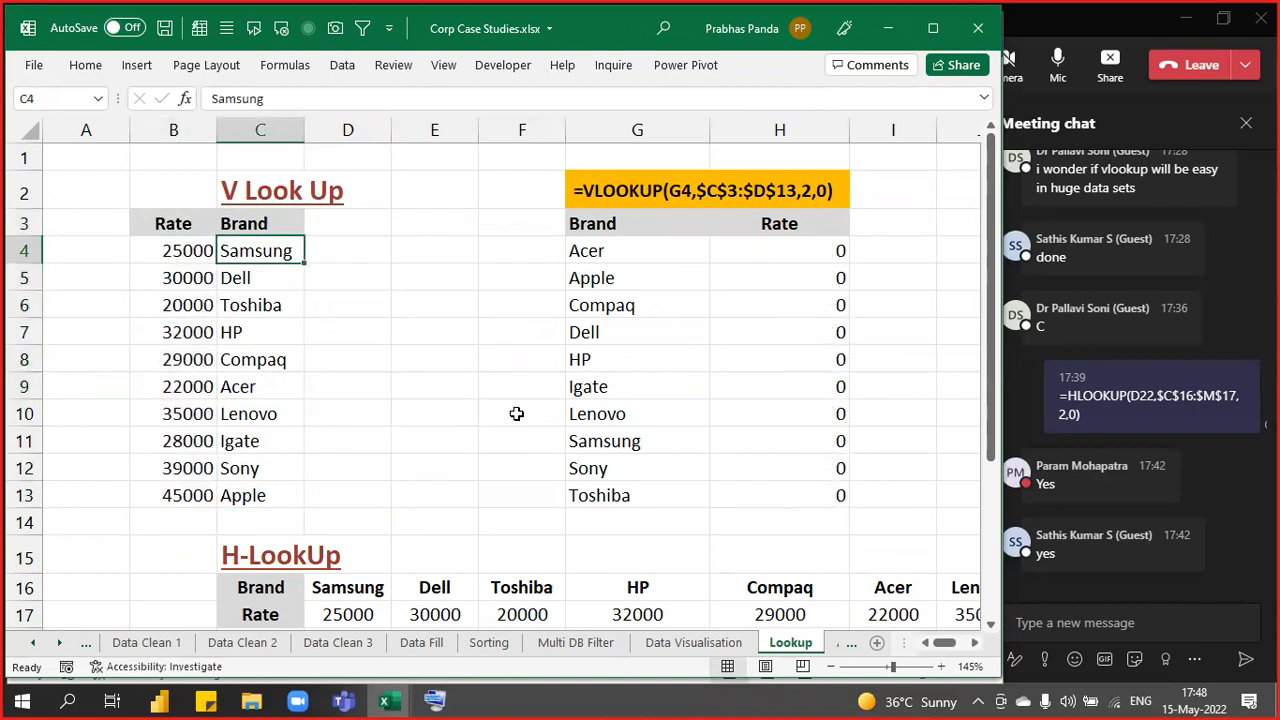
key("shift+Left")
key("shift+Right")
key("shift+Left")
key("shift+Right")
key("shift+Left")
key("shift+Right")
key("shift+Left")
key("shift+Right")
key("shift+Left")
key("shift+Right")
key("shift+Left")
key("shift+Right")
key("shift+Left")
key("shift+Right")
key("shift+Left")
key("shift+Right")
key("shift+Left")
key("shift+Right")
key("shift+Left")
key("shift+Right")
key("ctrl+v")
key("Escape")
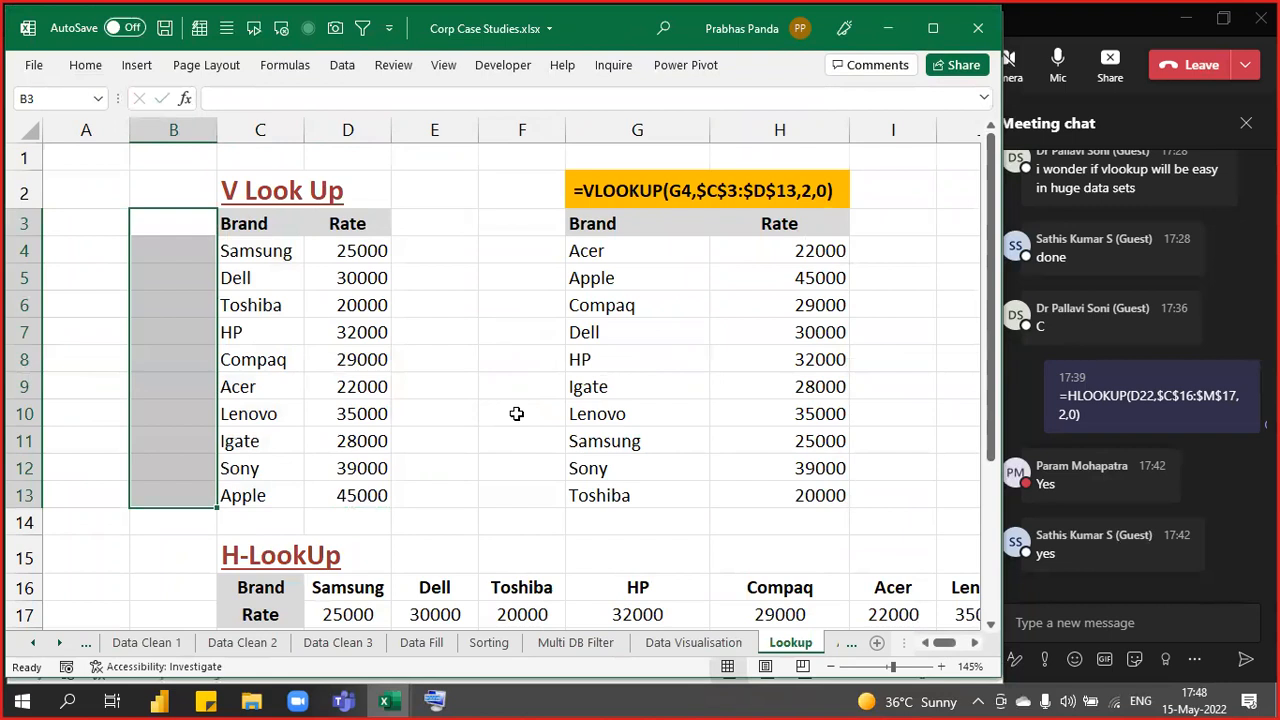
key("Right")
key("Right")
key("shift+Down")
key("shift+Down")
key("shift+Down")
key("shift+Down")
key("shift+Down")
key("shift+Down")
key("shift+Down")
key("shift+Down")
key("shift+Down")
key("shift+Down")
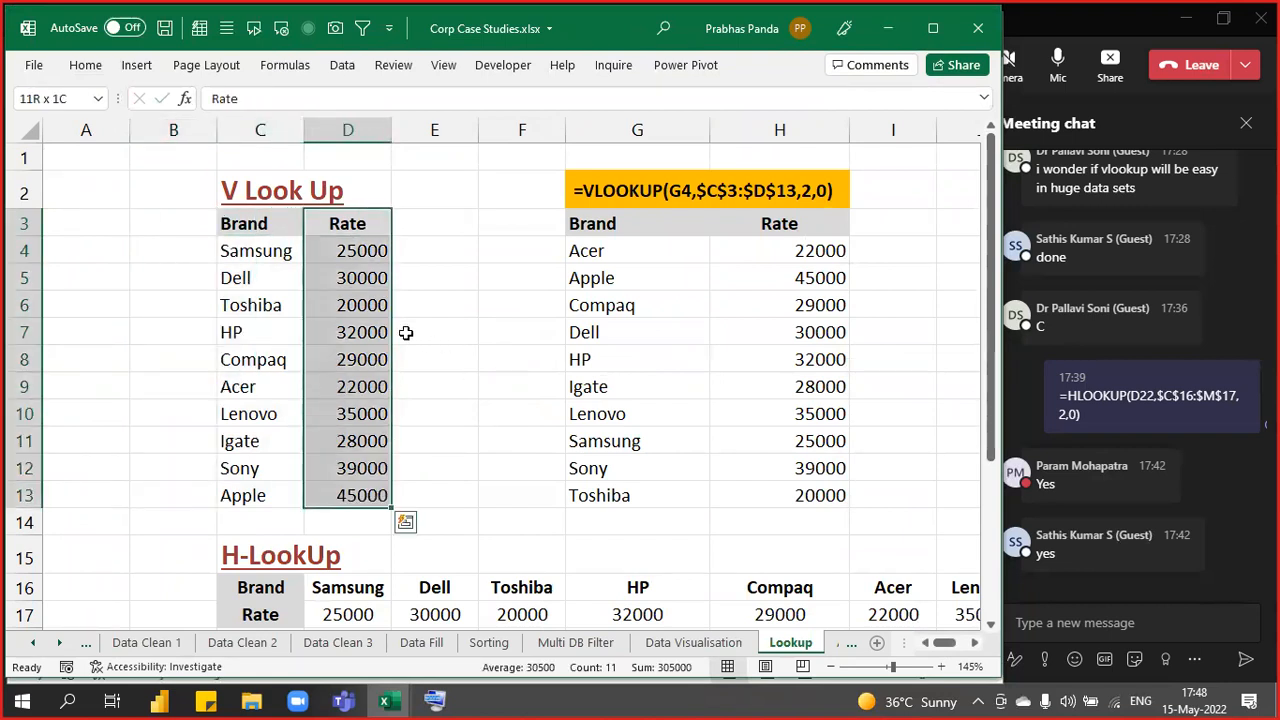
key("alt+i")
key("c")
key("F4")
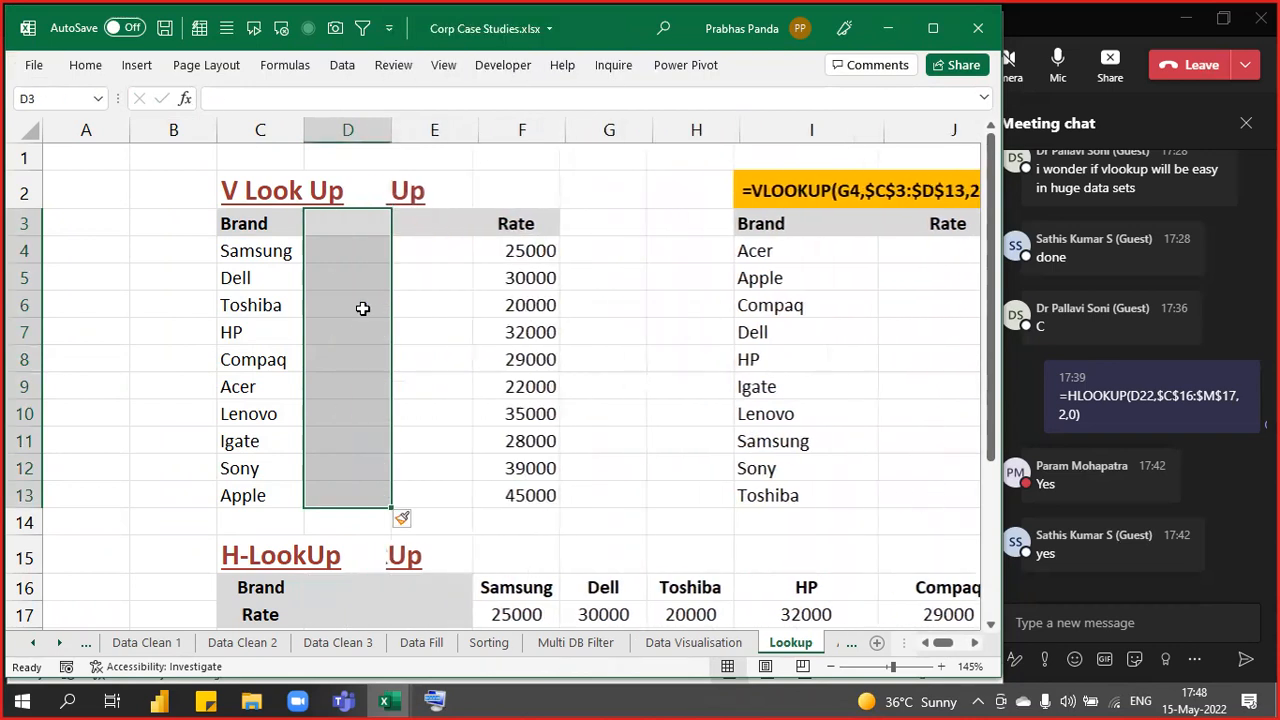
key("F4")
key("F4")
key("F4")
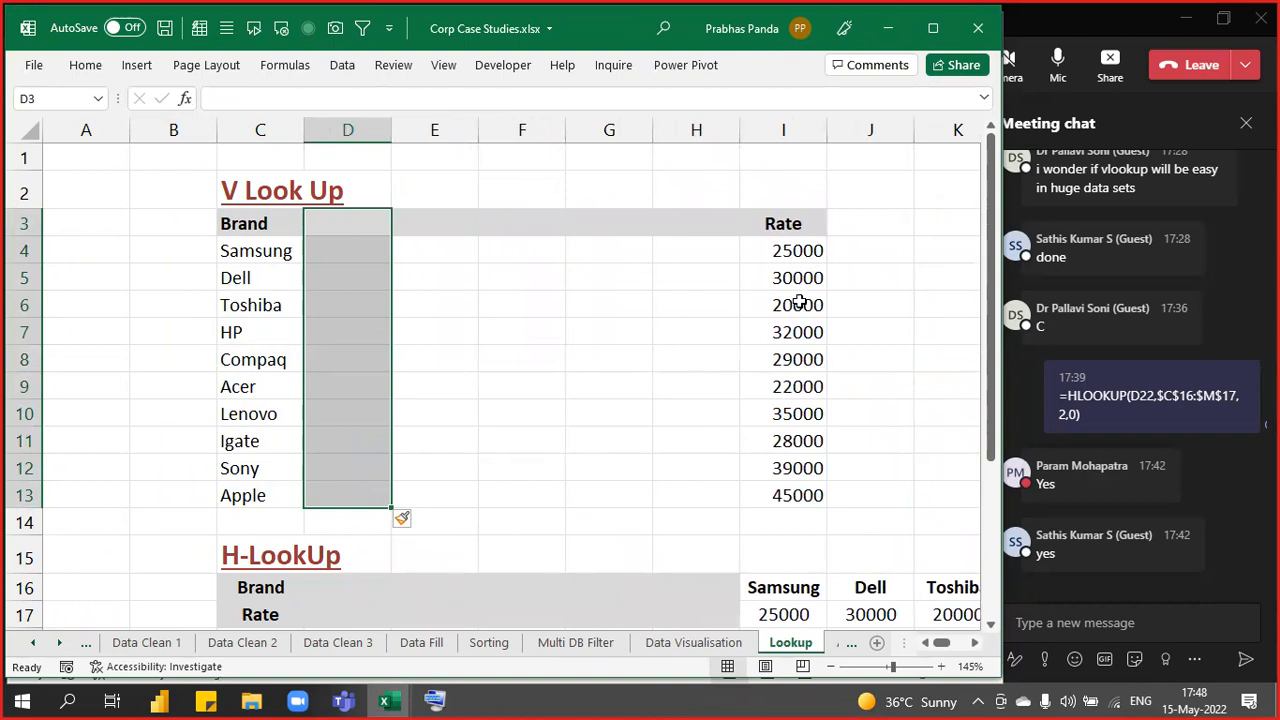
left_click(629, 300)
left_click_drag(277, 229, 263, 495)
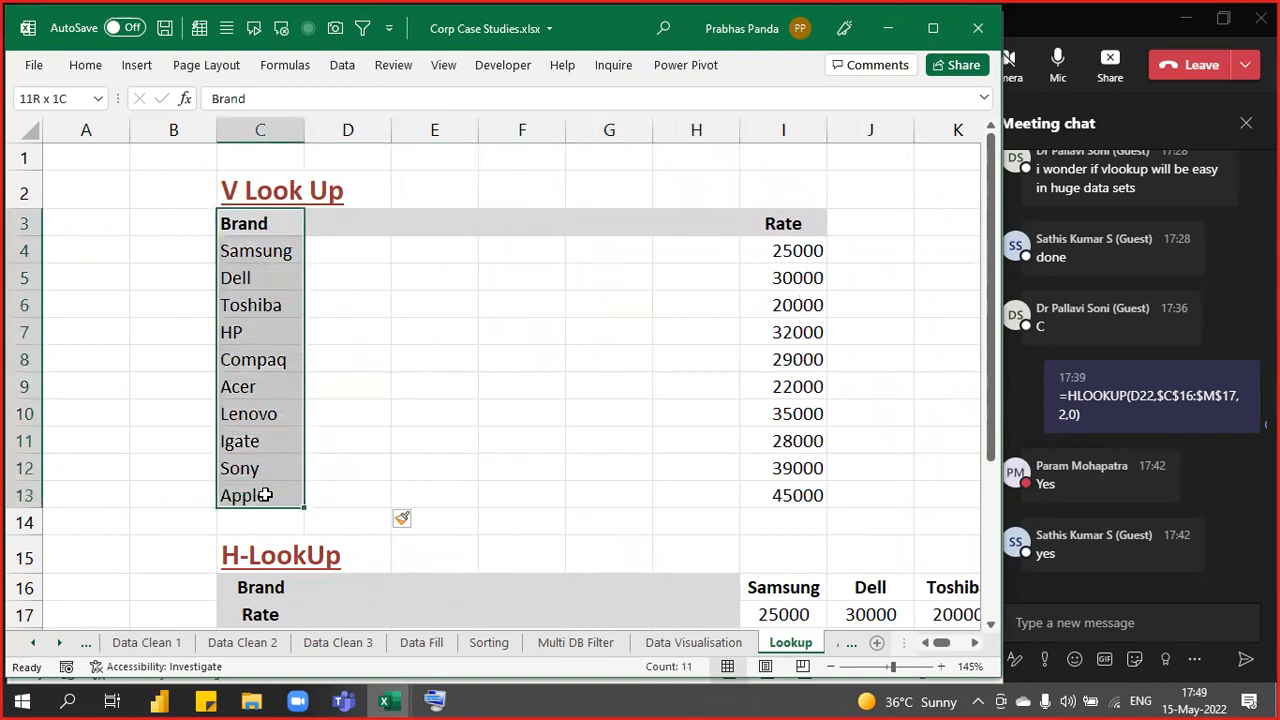
left_click_drag(783, 226, 771, 494)
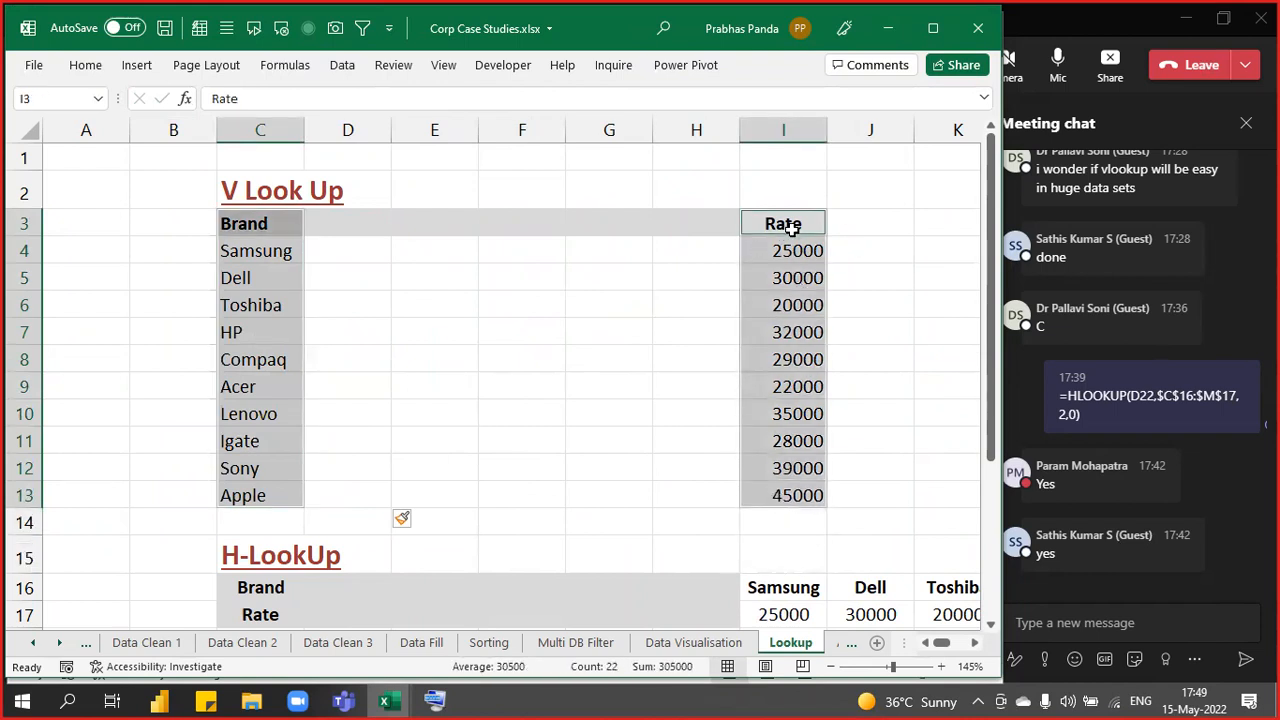
left_click(250, 219)
left_click_drag(250, 219, 775, 501)
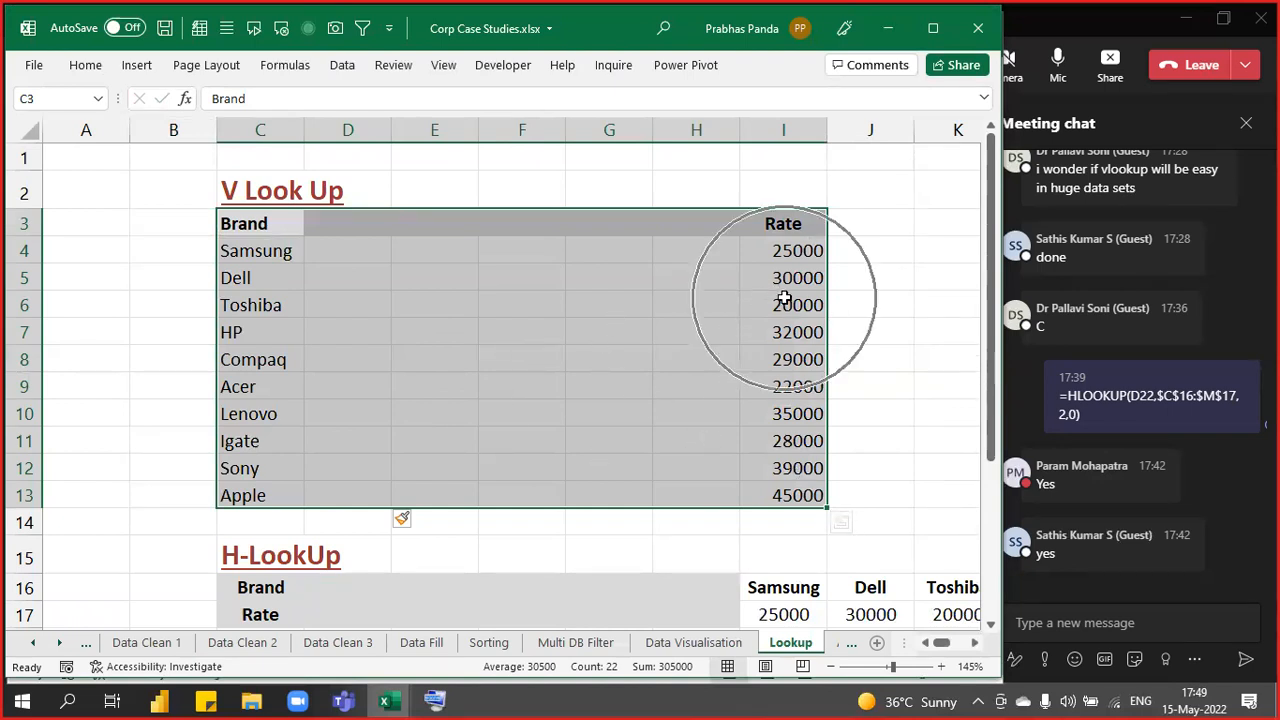
key("ctrl+q")
key("ctrl")
key("ctrl")
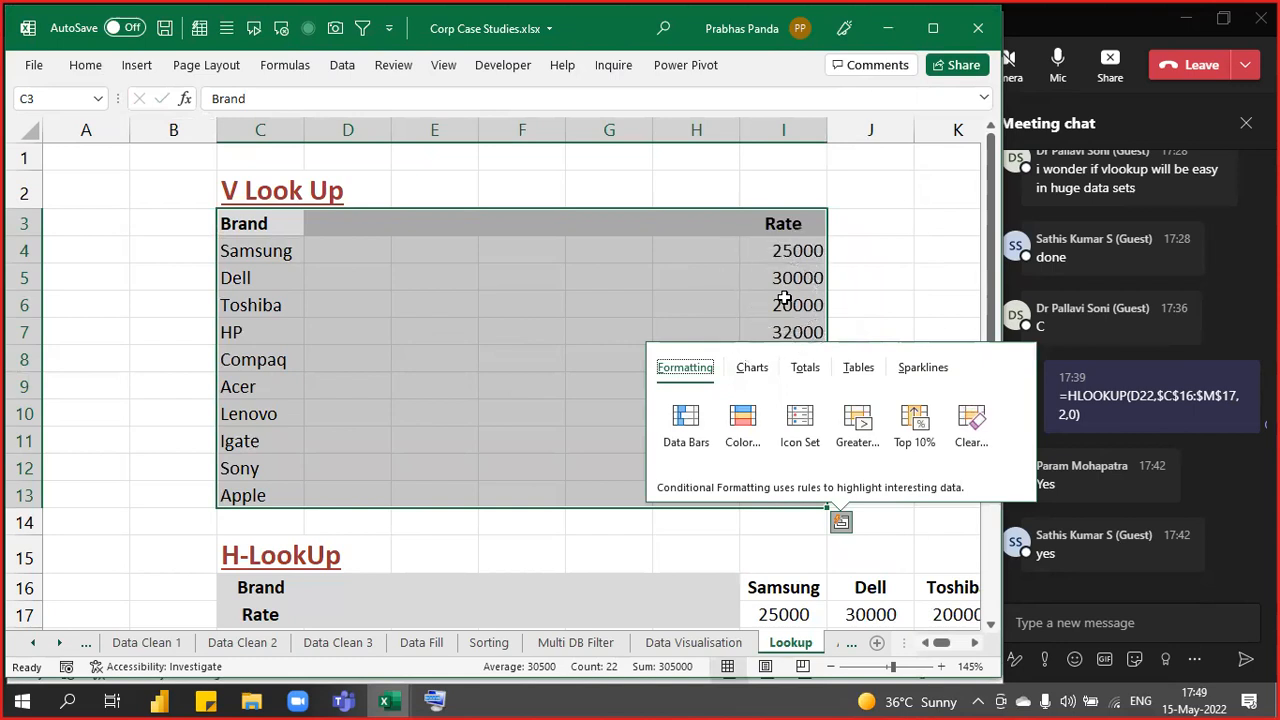
key("ctrl")
key("Escape")
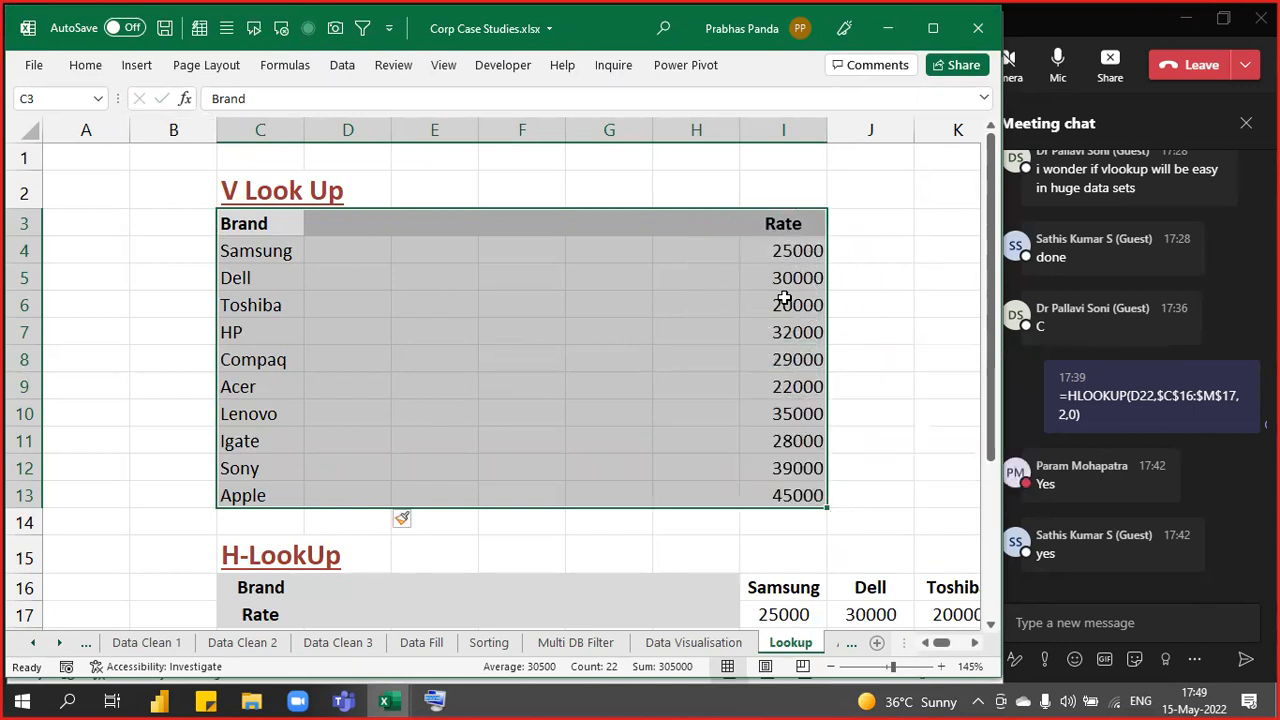
key("ctrl+z")
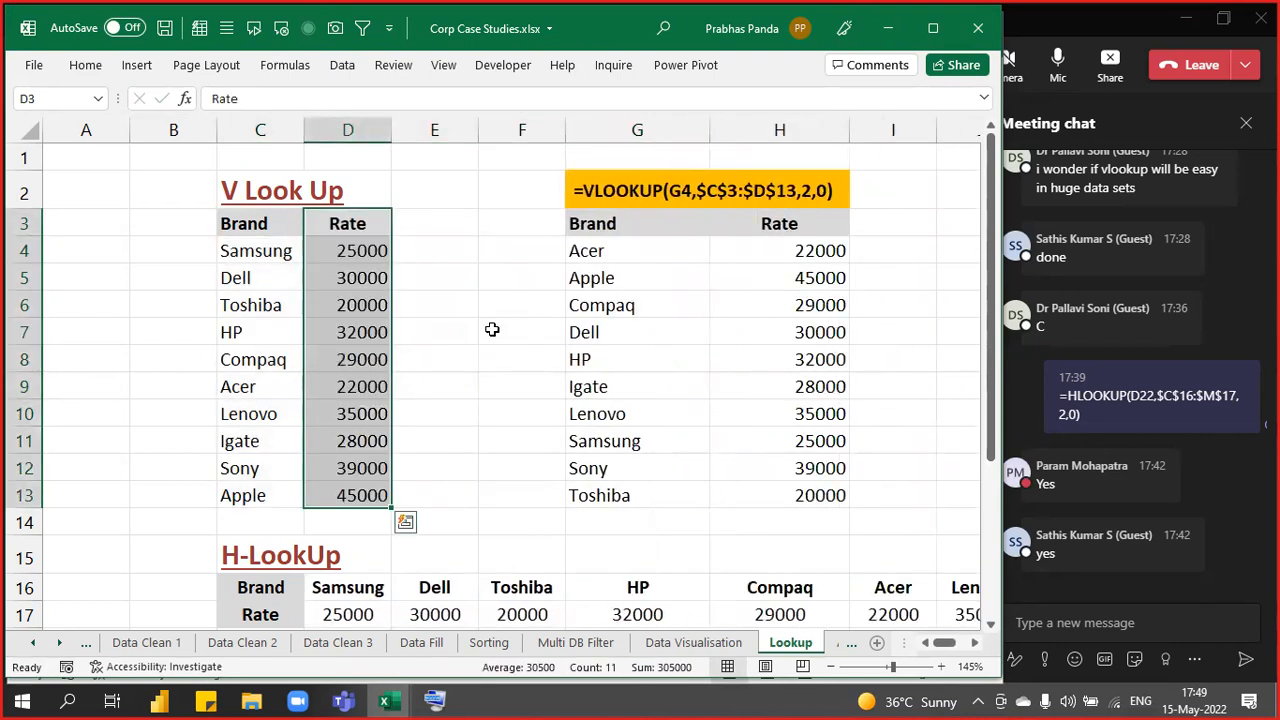
left_click(492, 329)
key("alt+Tab")
- Enter Top to Bottom in C4 as HLOOKUP's rule 3
left_click(622, 412)
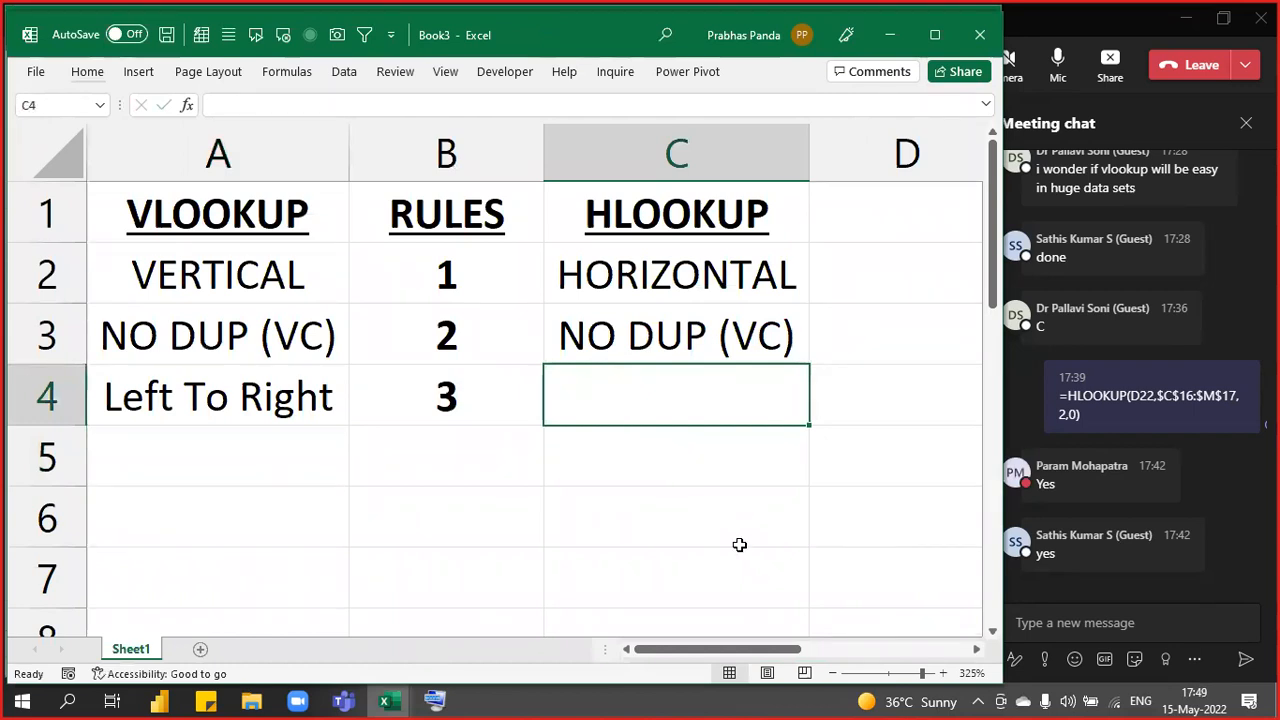
type("Top to Bottom")
key("Return")
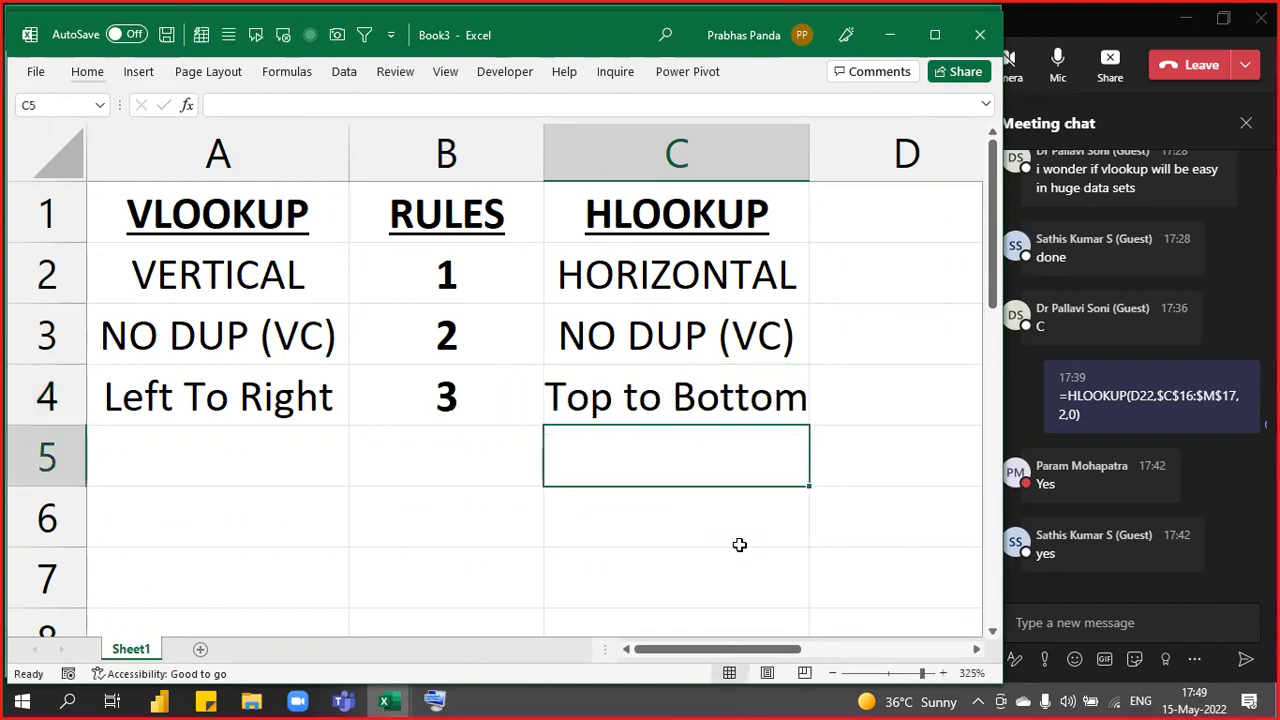
- In Corp Case Studies, try moving the H-LookUp Brand row below Rate, then undo it
key("alt+Tab")
scroll(503, 526, "down", 4)
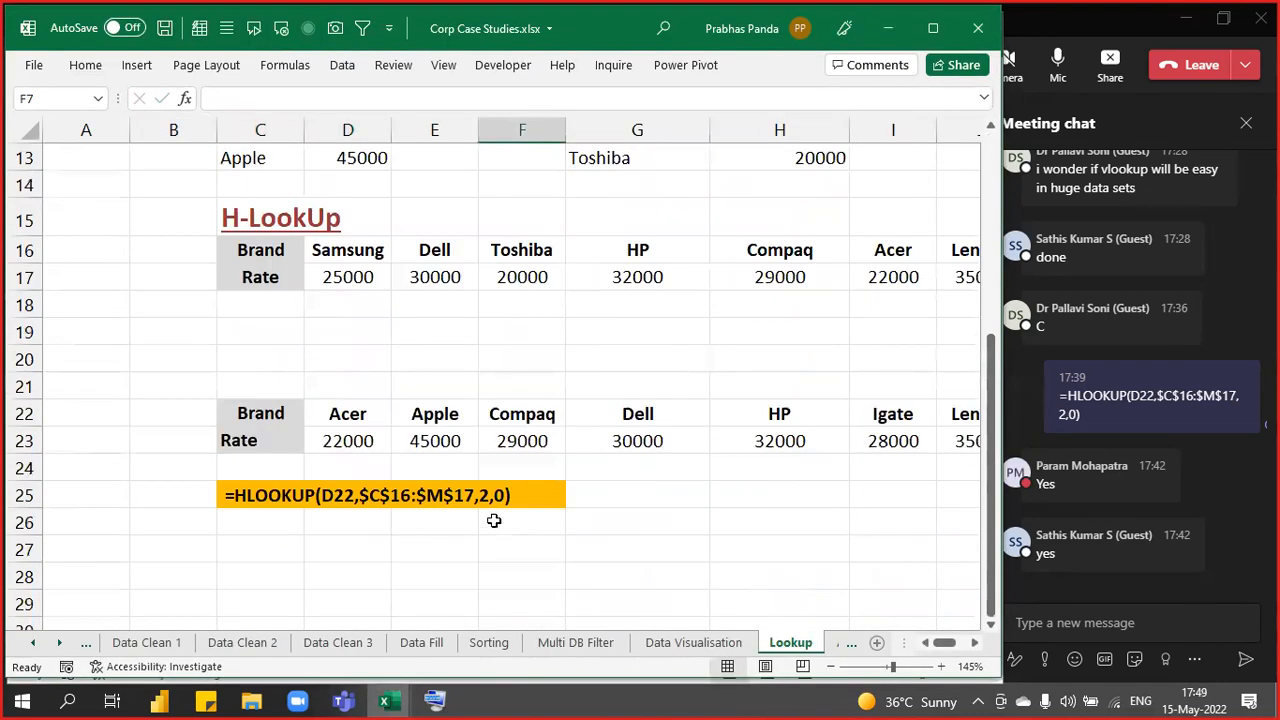
left_click(285, 260)
key("ctrl+c")
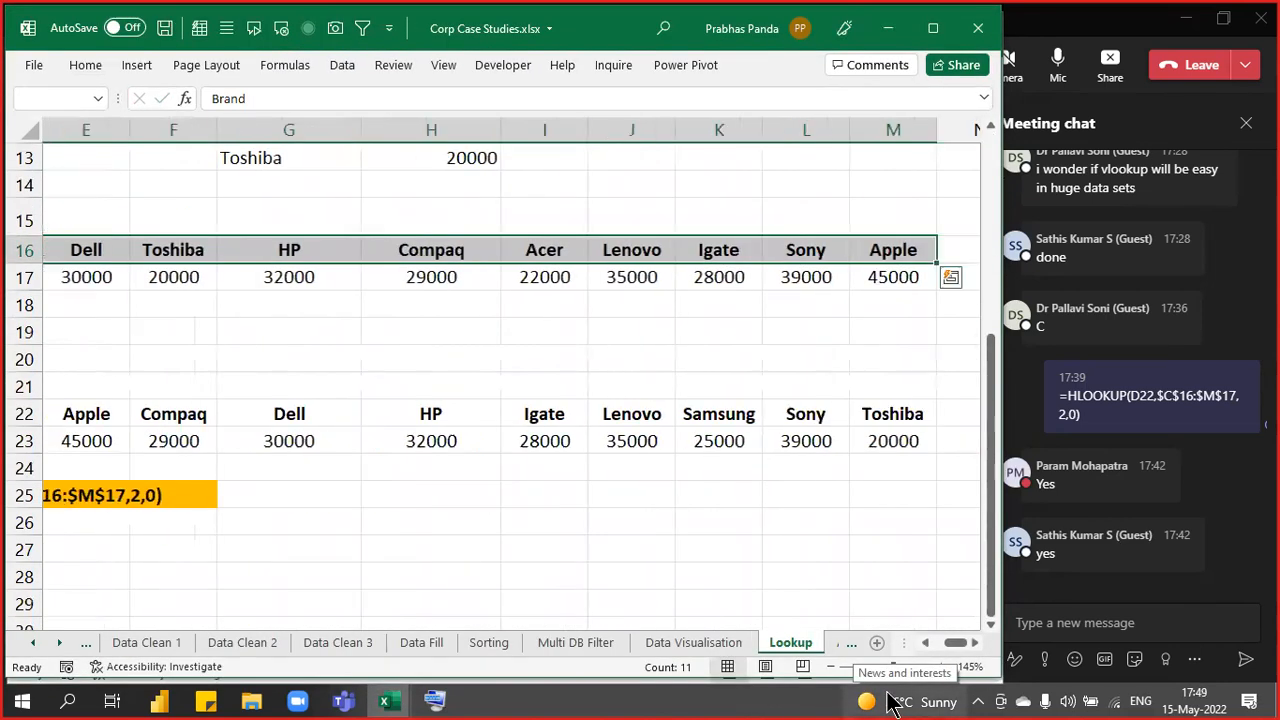
key("Down")
key("Down")
key("Return")
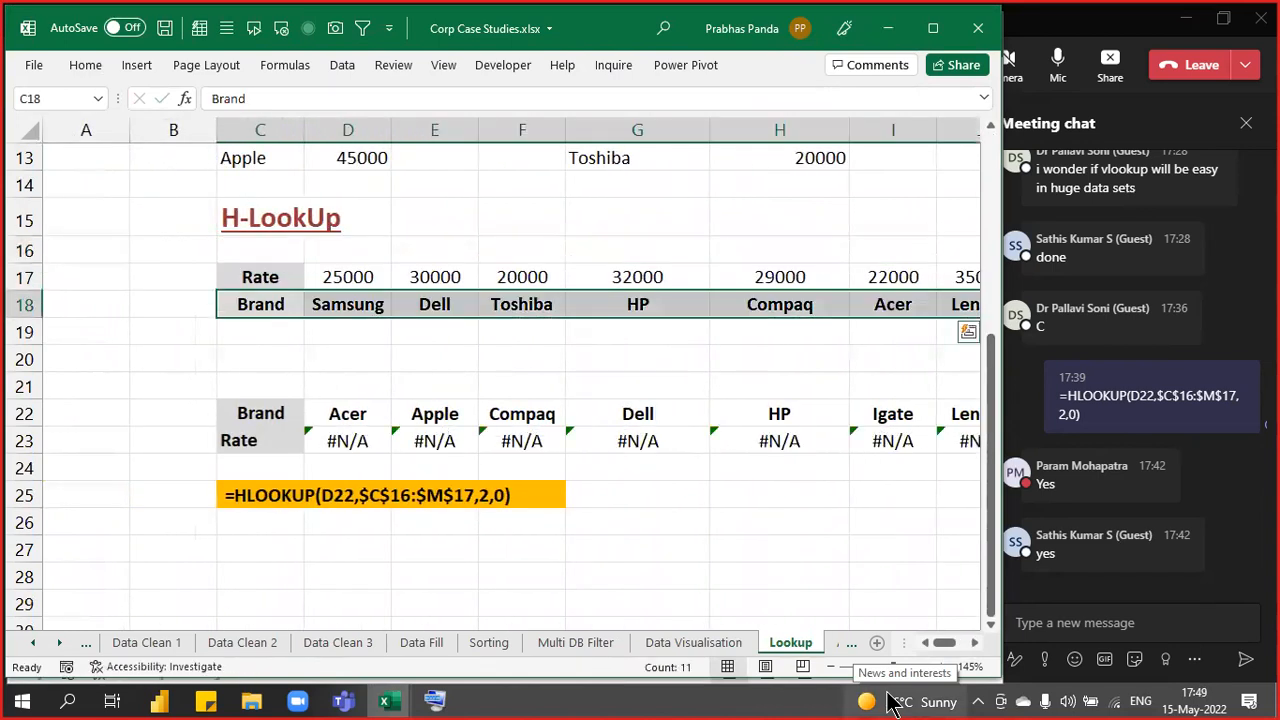
key("shift+Up")
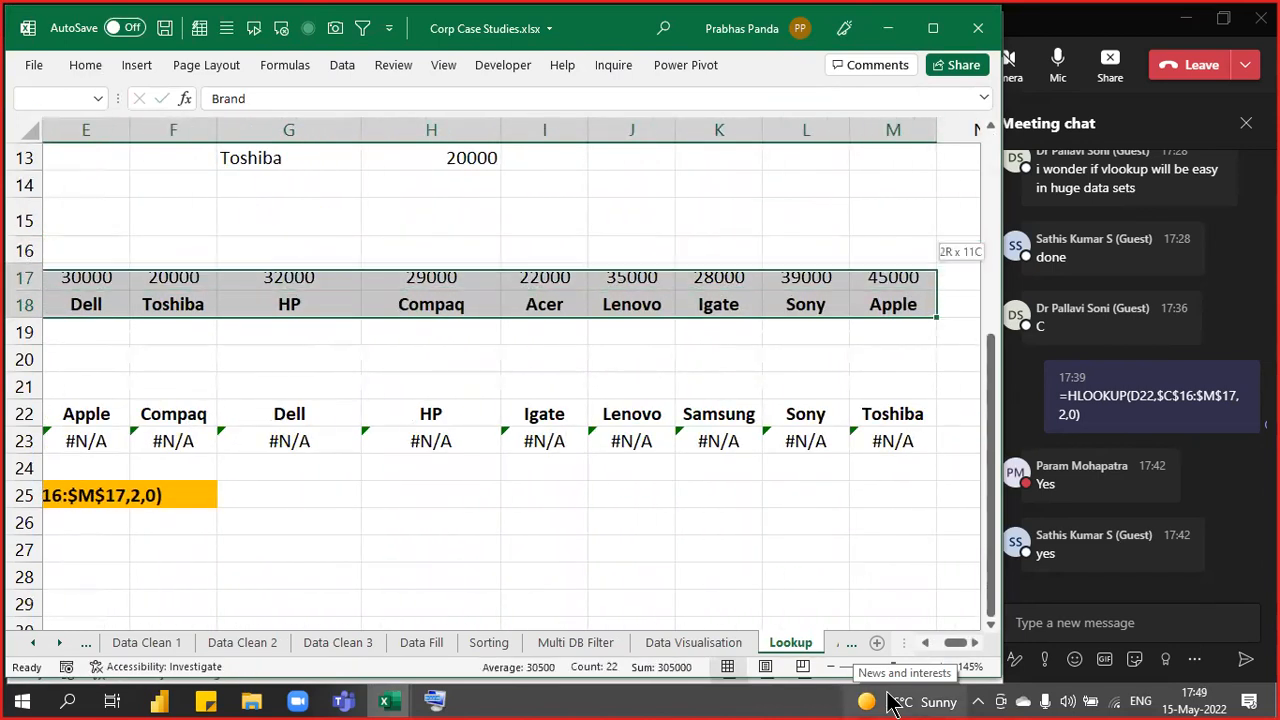
key("shift+Down")
key("shift+Up")
key("shift+Down")
key("shift+Up")
key("shift+Down")
key("shift+Up")
key("shift+Down")
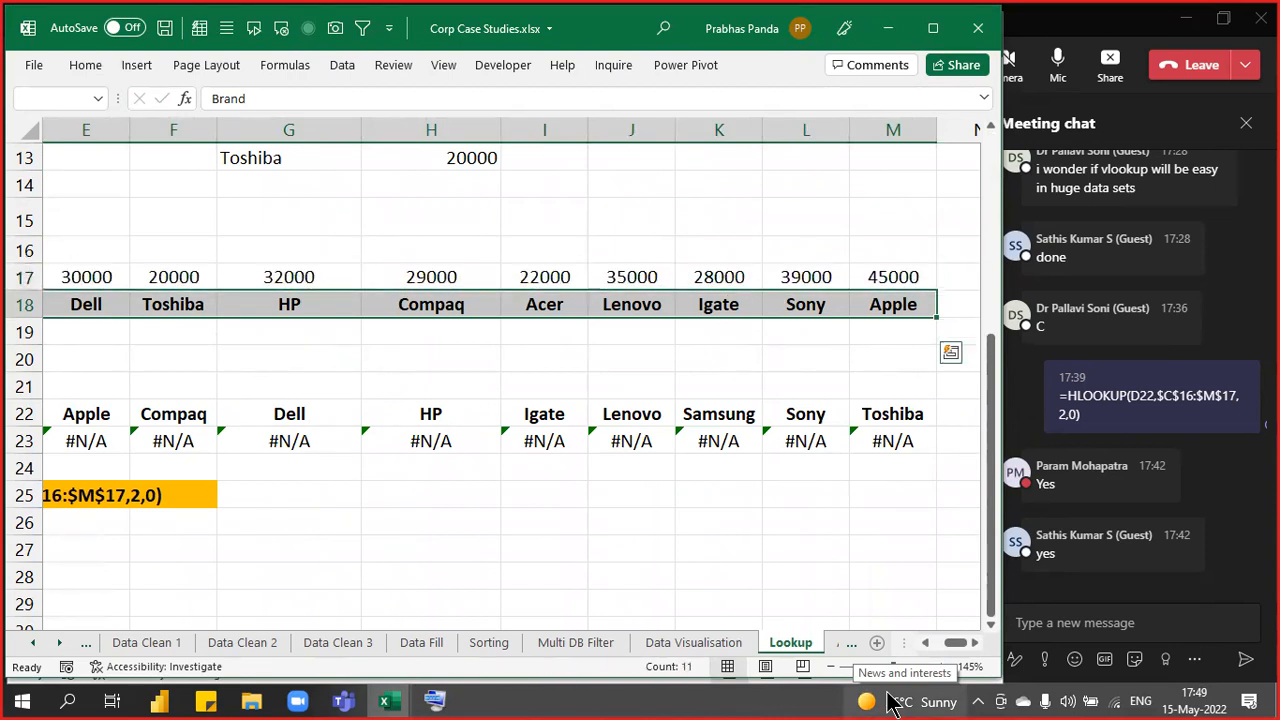
key("ctrl+z")
- Select the Samsung Brand cell and its rate in the H-LookUp table
key("Down")
key("Up")
key("Up")
key("Up")
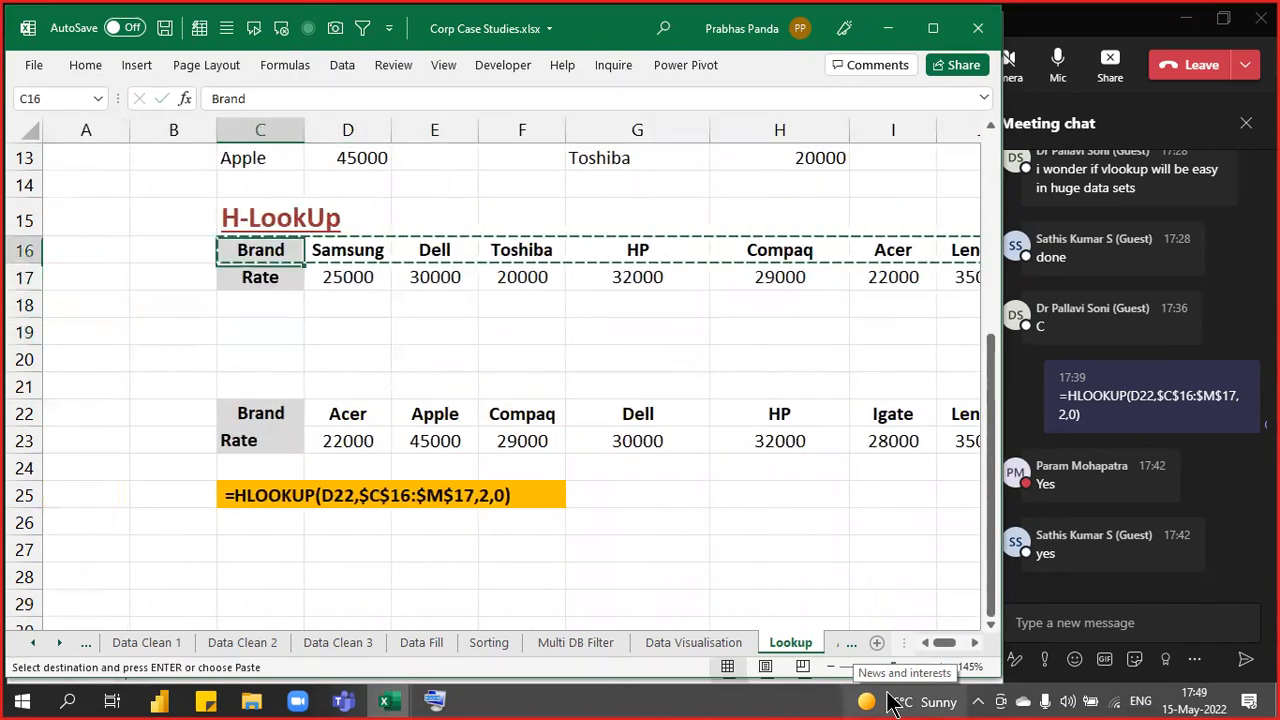
key("Right")
key("shift+Down")
key("Escape")
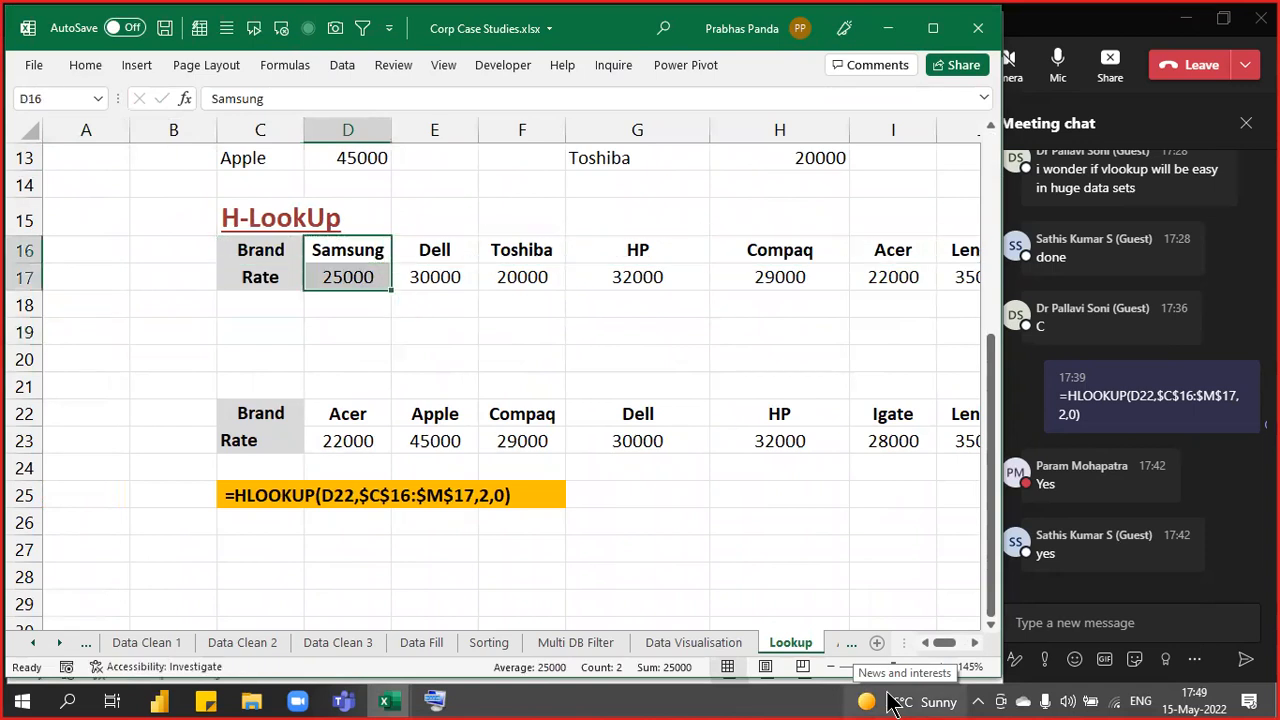
key("alt+Tab")
- Format and copy the A1:C4 rules table, then paste and send it in the meeting chat
left_click_drag(220, 212, 645, 410)
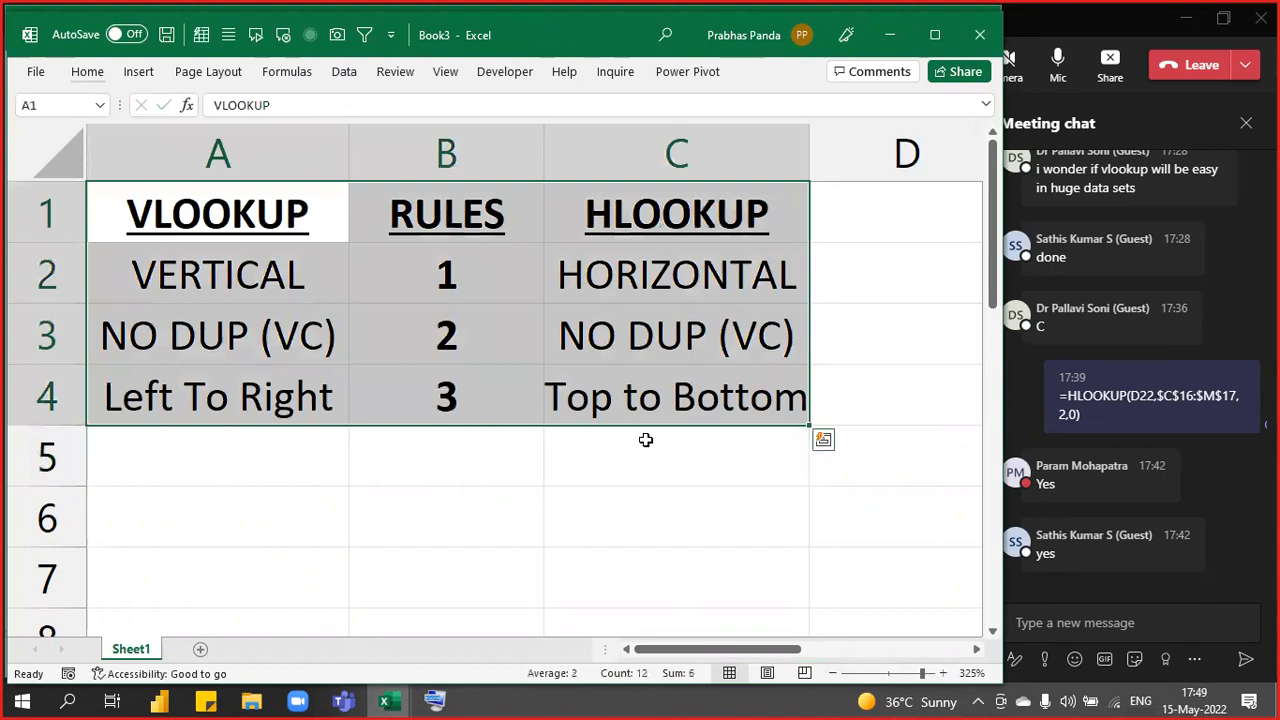
left_click(76, 77)
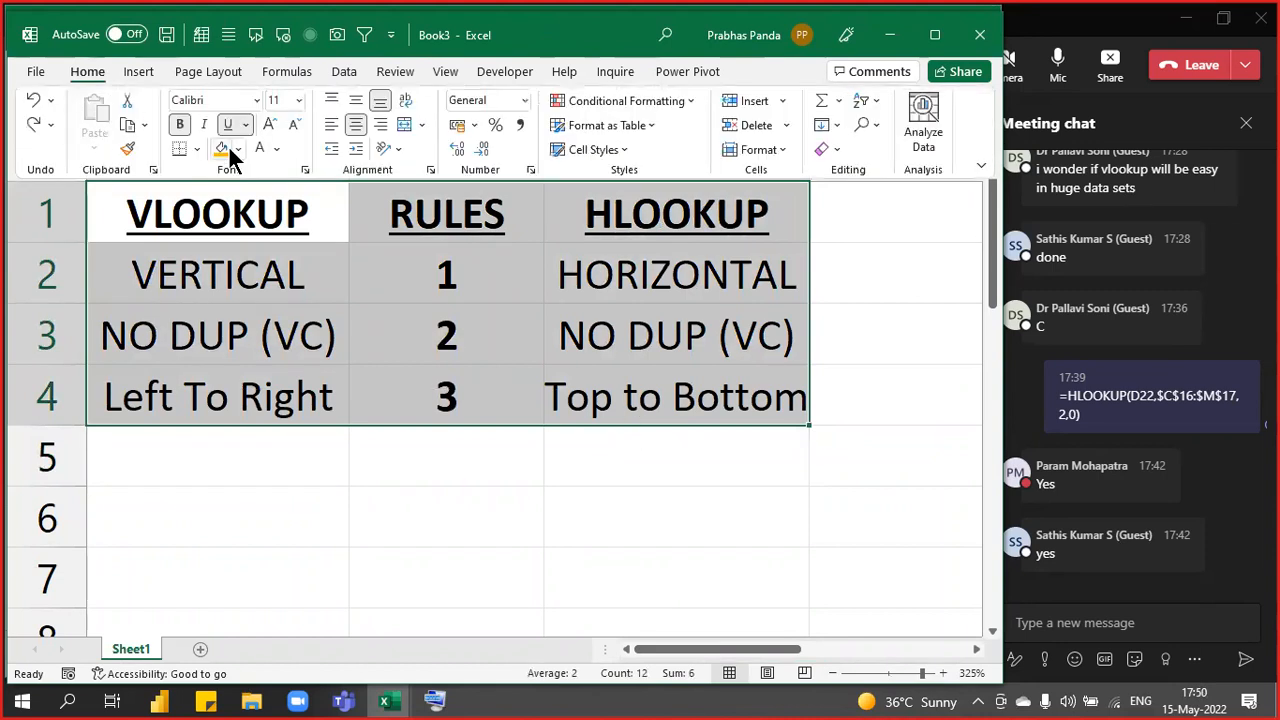
left_click(256, 147)
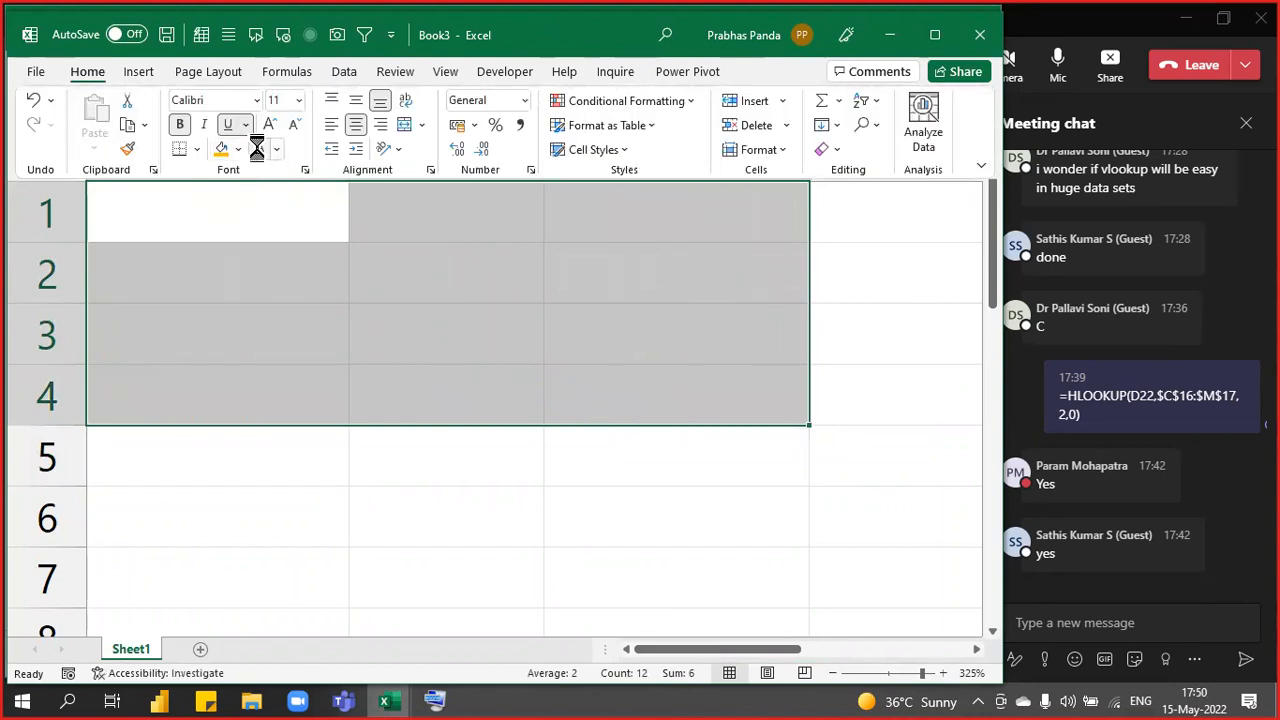
key("ctrl+c")
left_click(1097, 630)
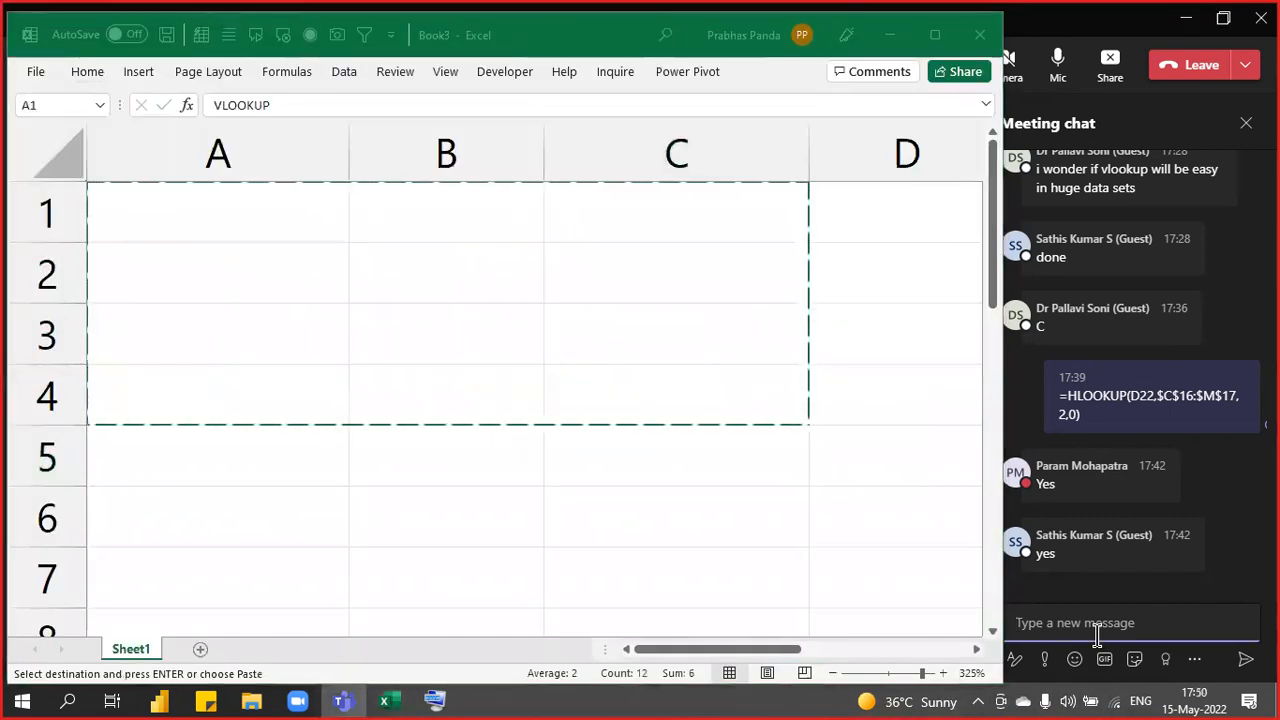
key("ctrl+v")
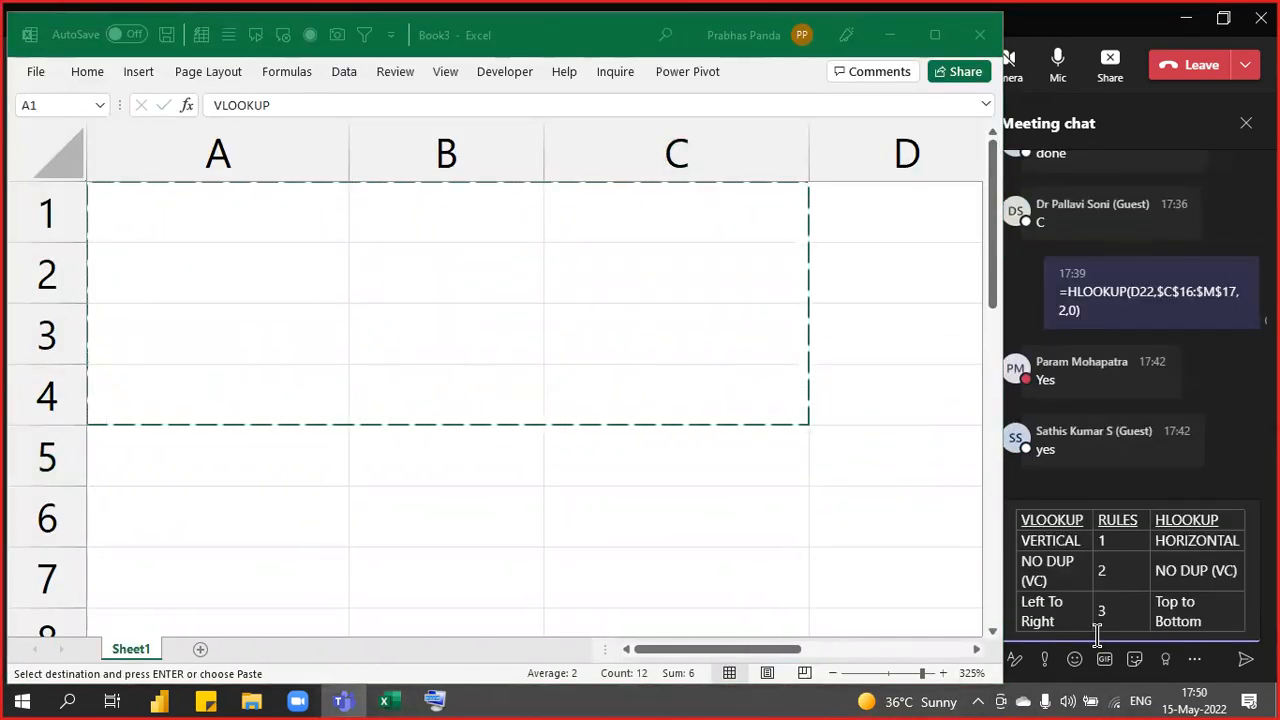
key("Return")
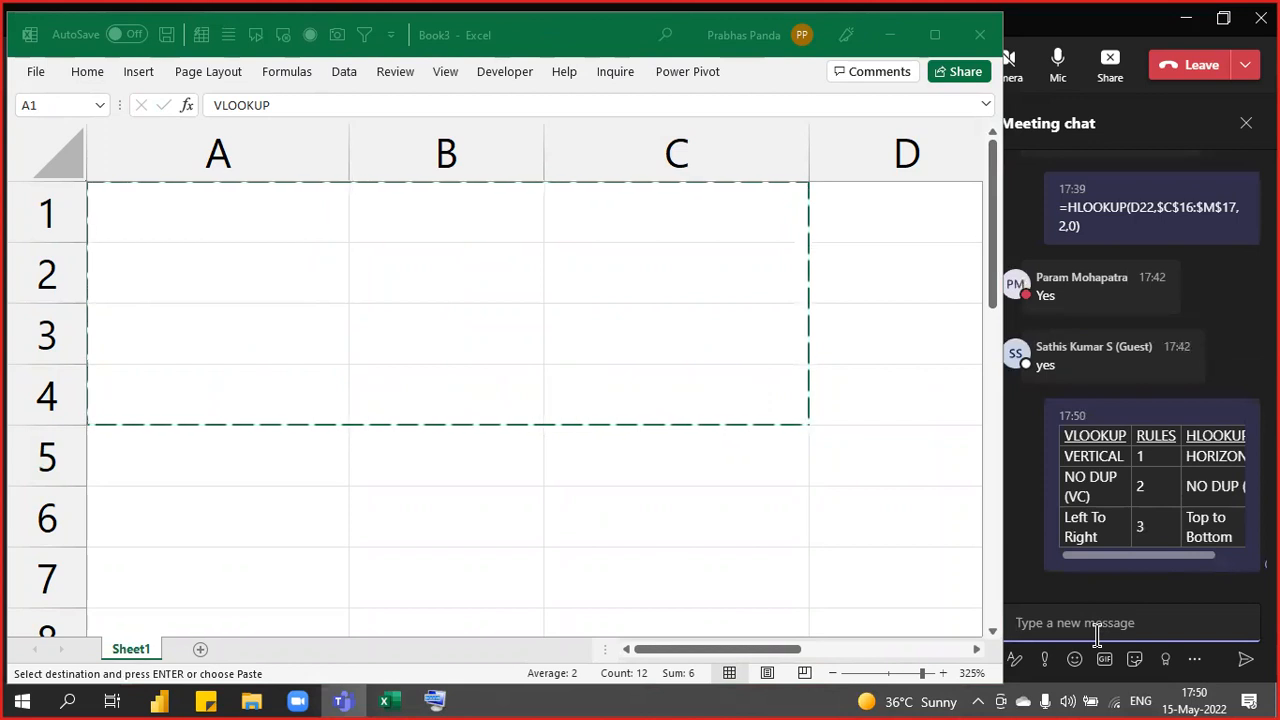
- Back in Book3, paste the table, dismiss the save prompt without saving, and deselect
key("alt+Tab")
key("ctrl+v")
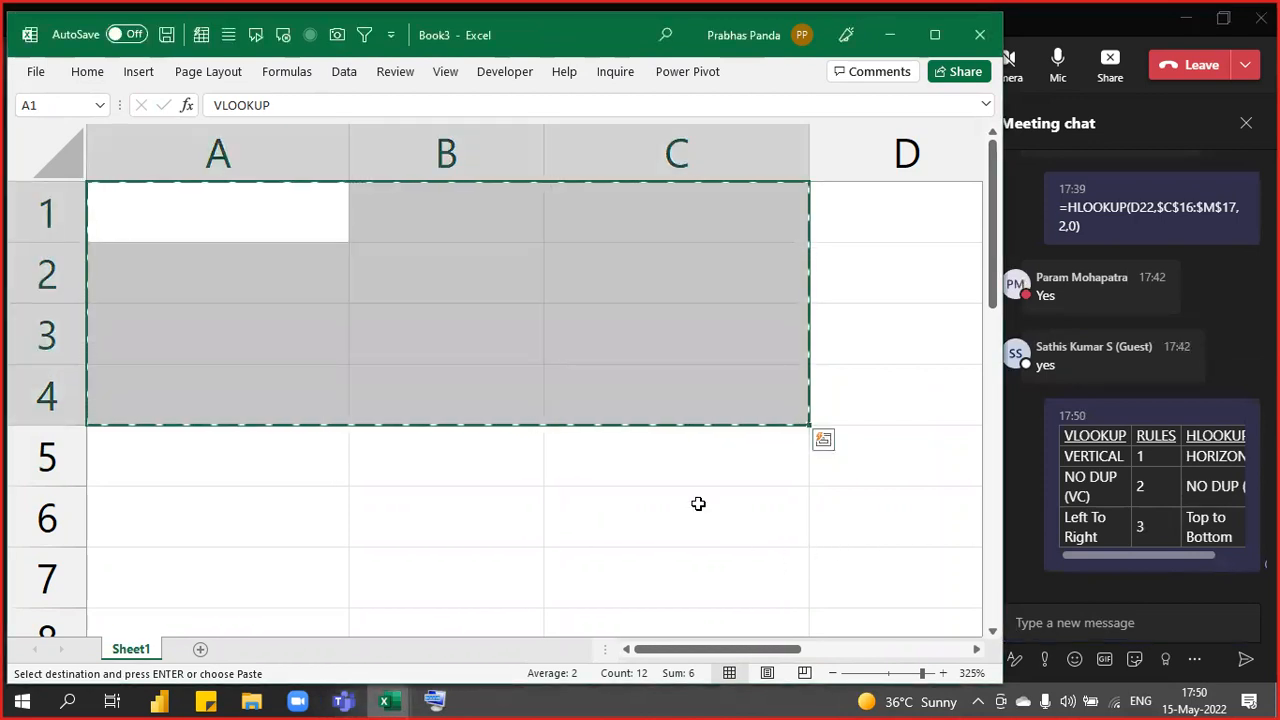
key("ctrl+s")
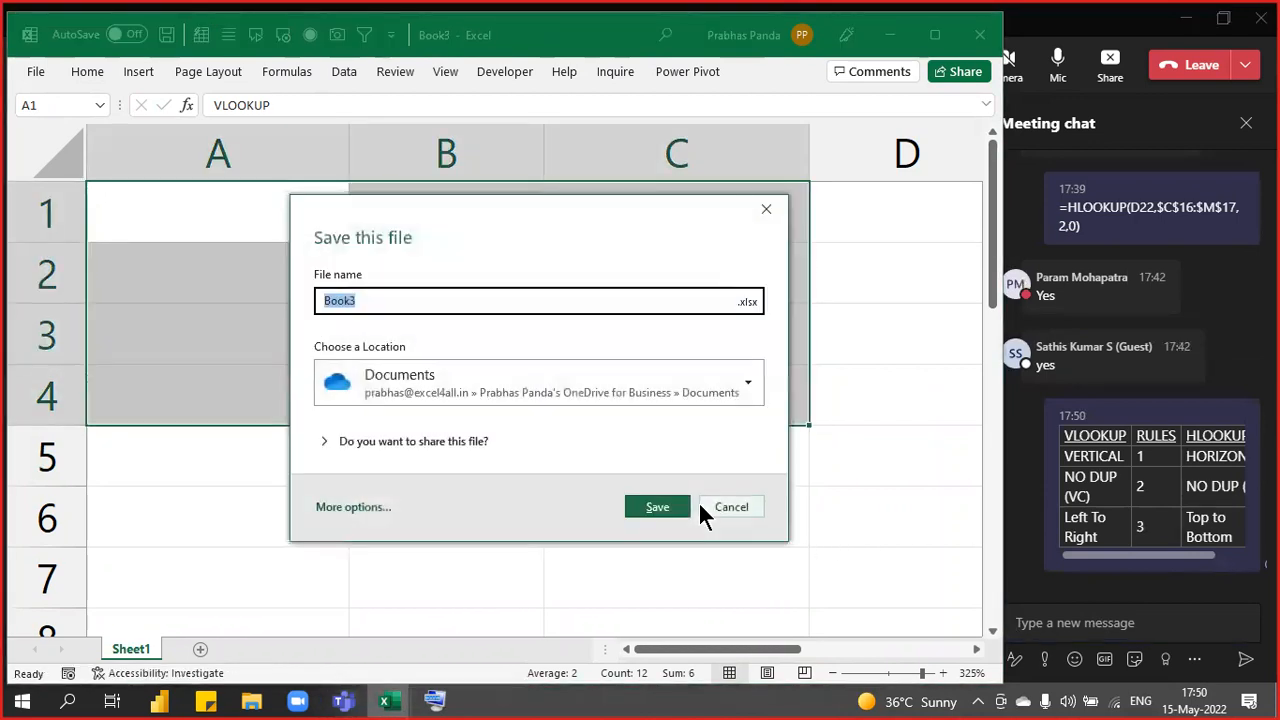
left_click(702, 506)
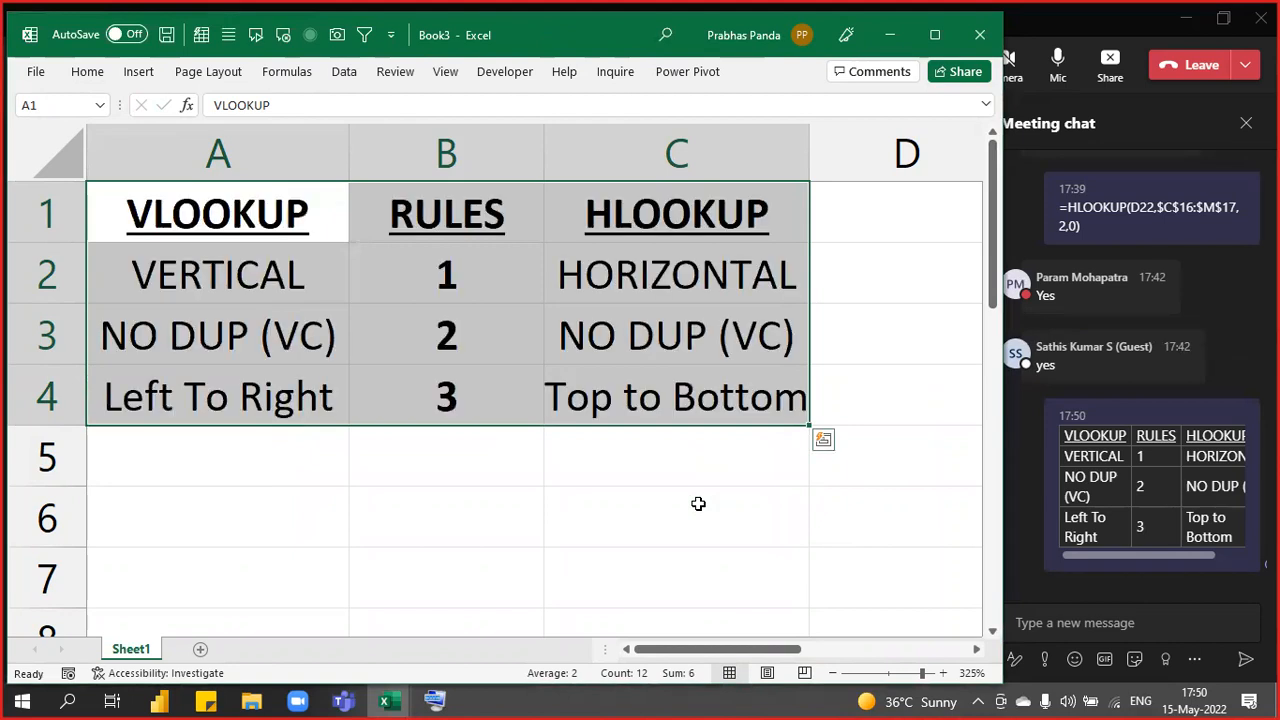
left_click(689, 562)
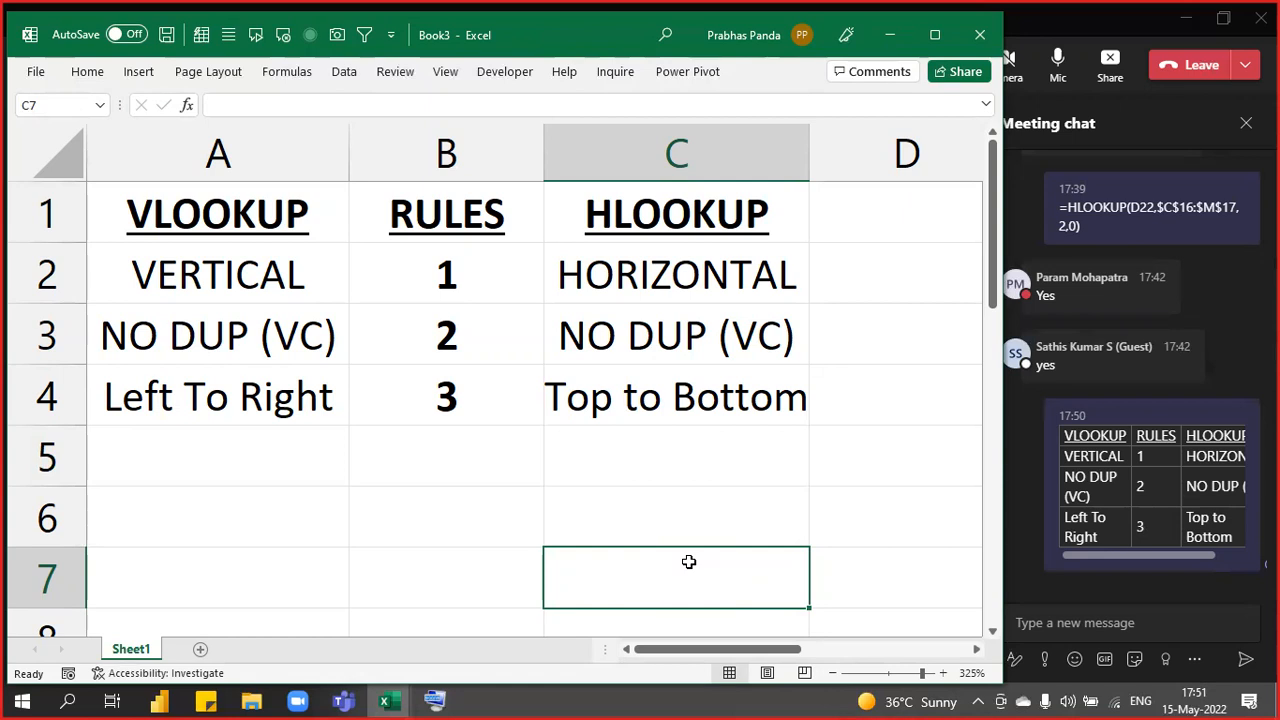
- Dismiss the save prompt, then close Book3 choosing Don't Save
key("ctrl+s")
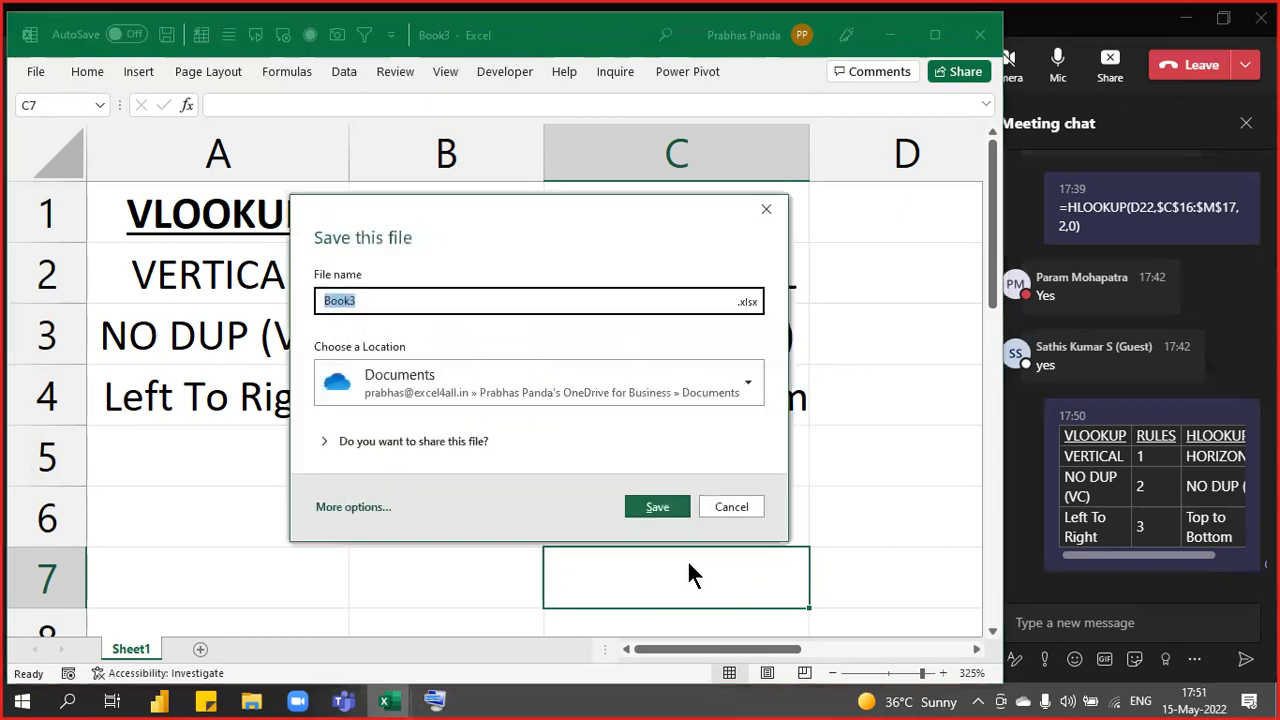
left_click(766, 209)
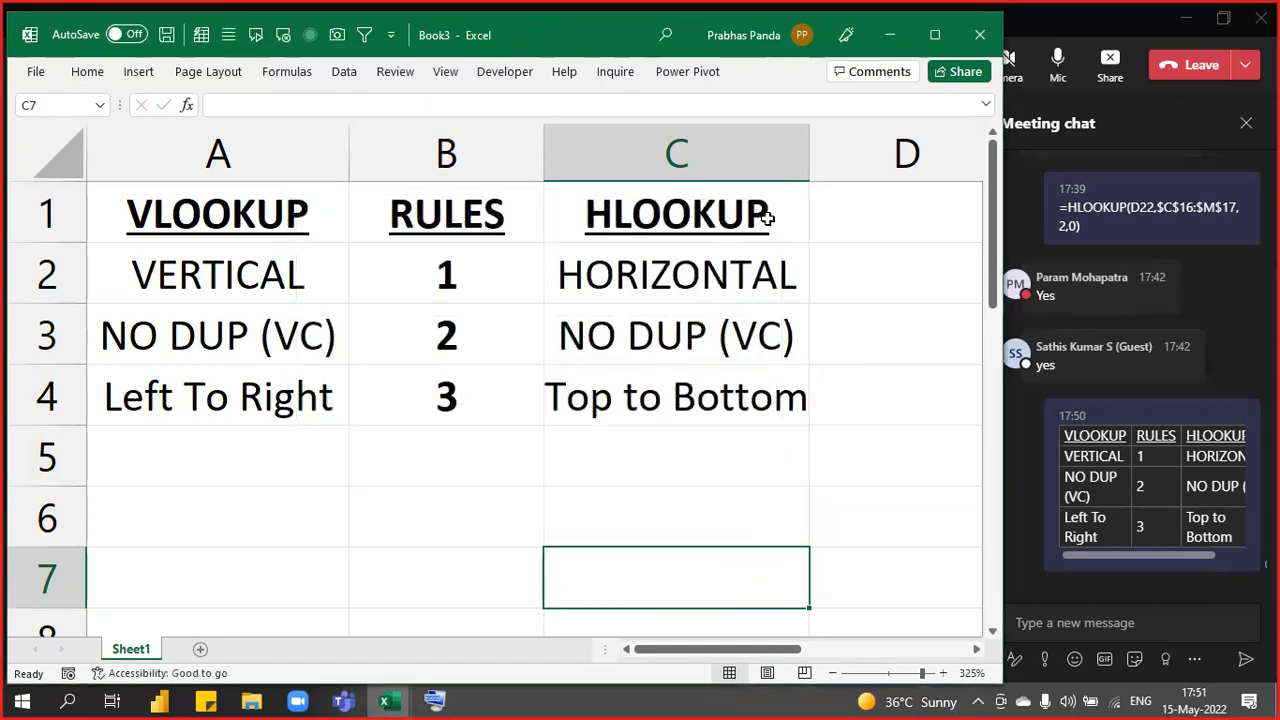
left_click(980, 35)
left_click(650, 461)
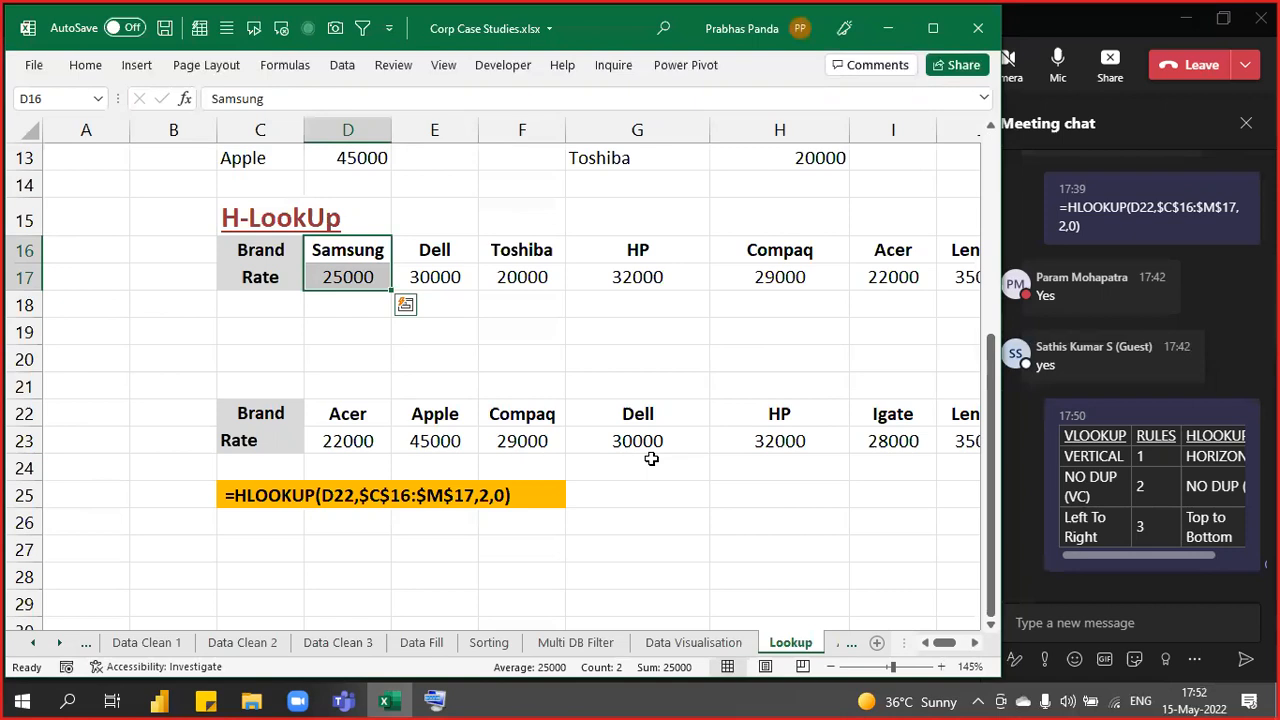
- Save Corp Case Studies.xlsx with Ctrl+S
key("ctrl+s")
- Scroll through Business Maths' MROUND and MAX examples, then go to Numbers Challenge
key("ctrl+Page_Up")
key("ctrl+Page_Up")
key("ctrl+Page_Up")
key("ctrl+Page_Up")
key("ctrl+Page_Up")
key("ctrl+Page_Up")
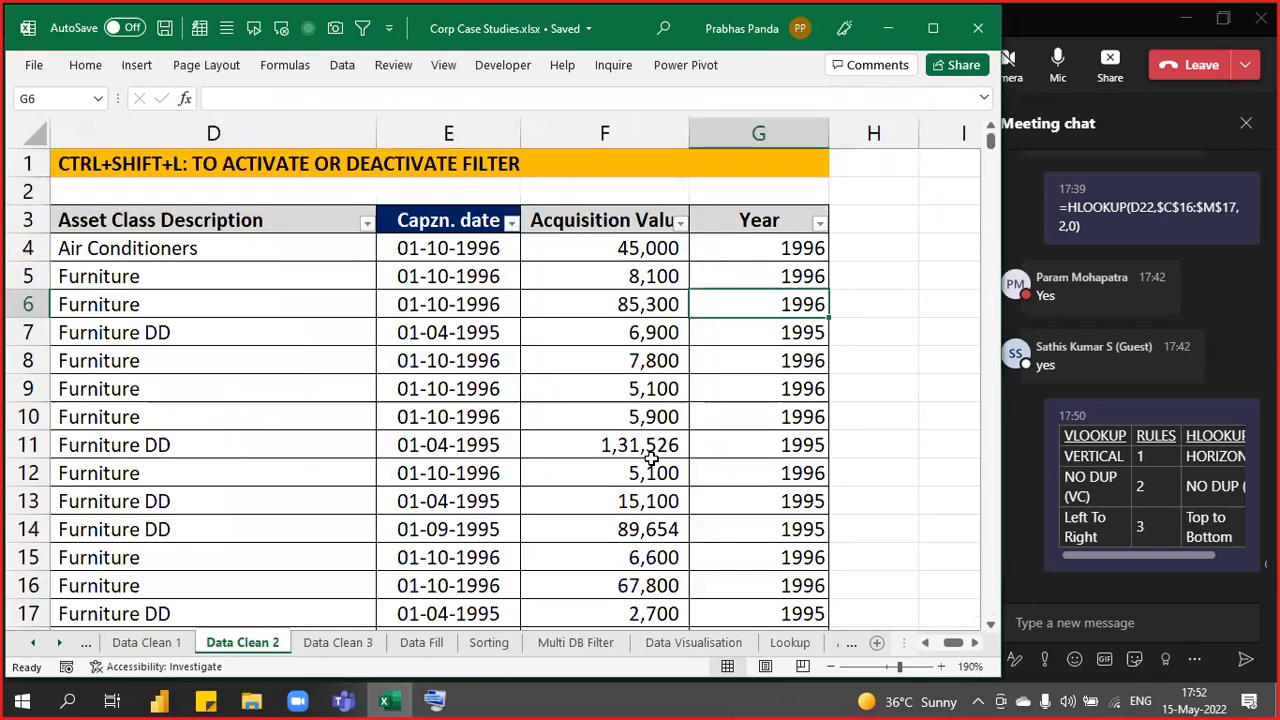
key("ctrl+Page_Up")
key("ctrl+Page_Up")
key("ctrl+Page_Up")
key("ctrl+Page_Up")
key("ctrl+Page_Up")
key("ctrl+Page_Up")
key("ctrl+Page_Up")
key("ctrl+Page_Up")
key("ctrl+Page_Down")
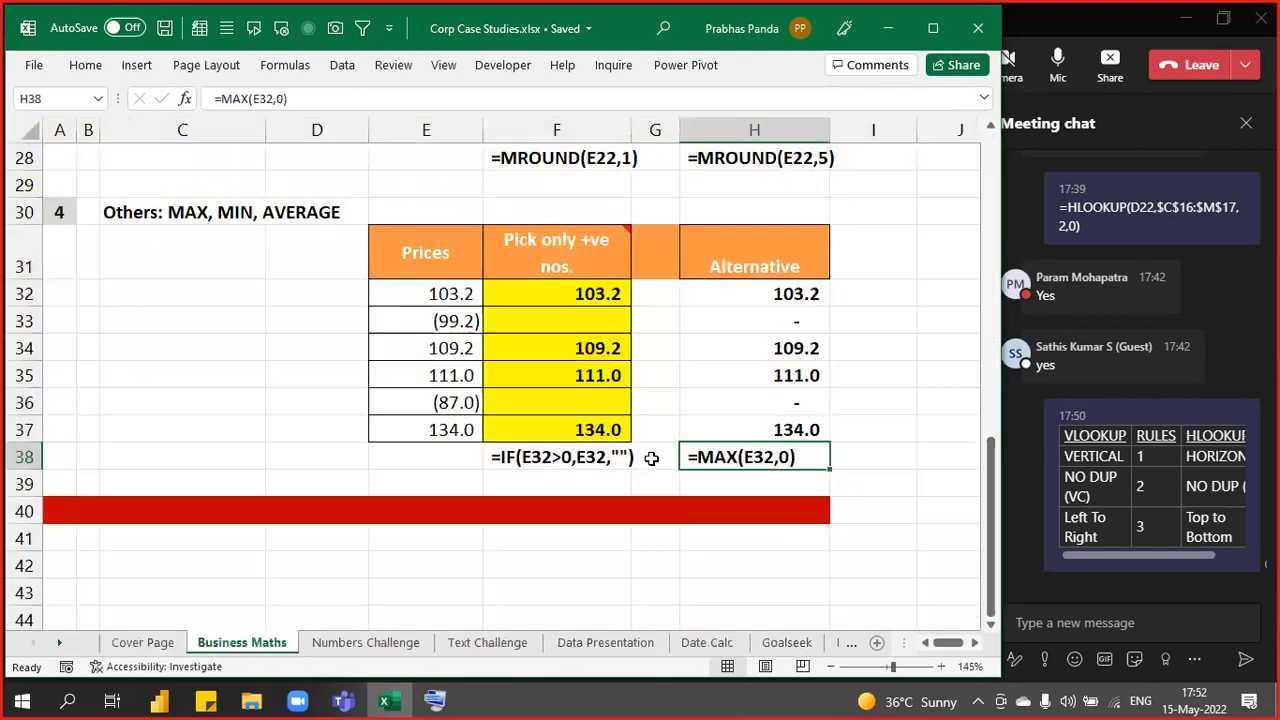
scroll(460, 236, "down", 2, "ctrl")
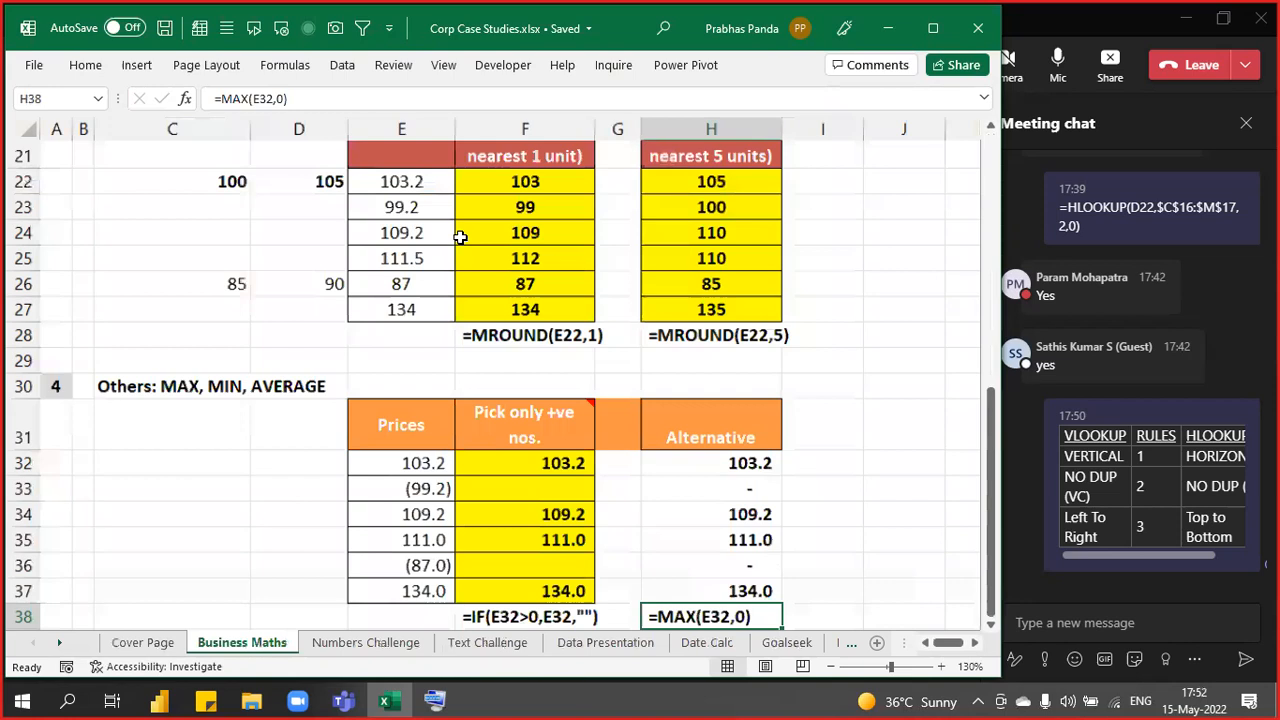
scroll(460, 236, "up", 1)
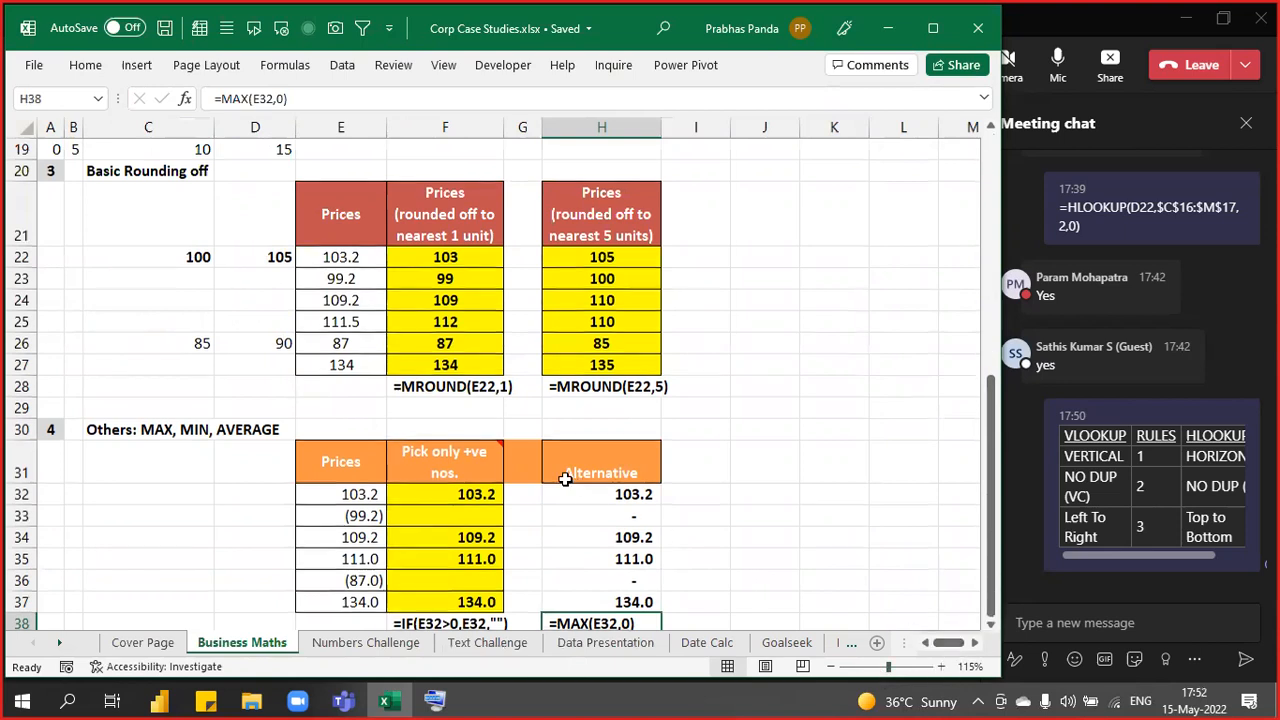
scroll(570, 480, "down", 2)
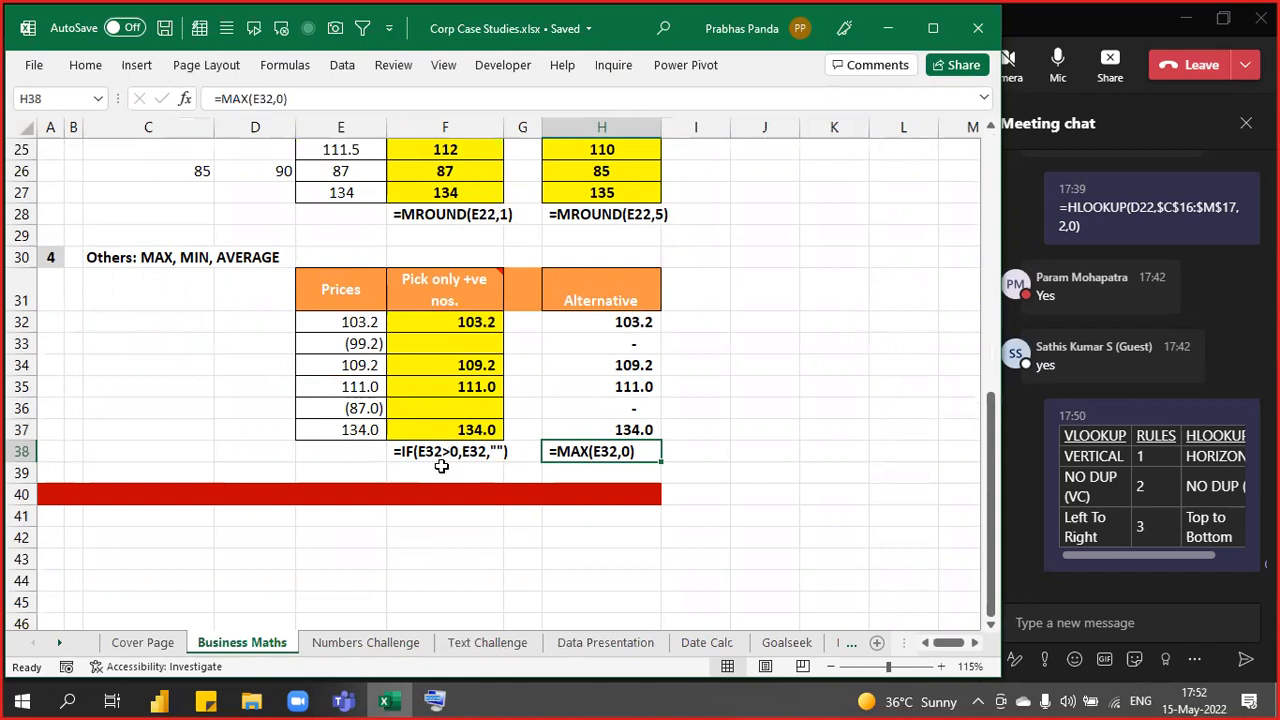
left_click(366, 643)
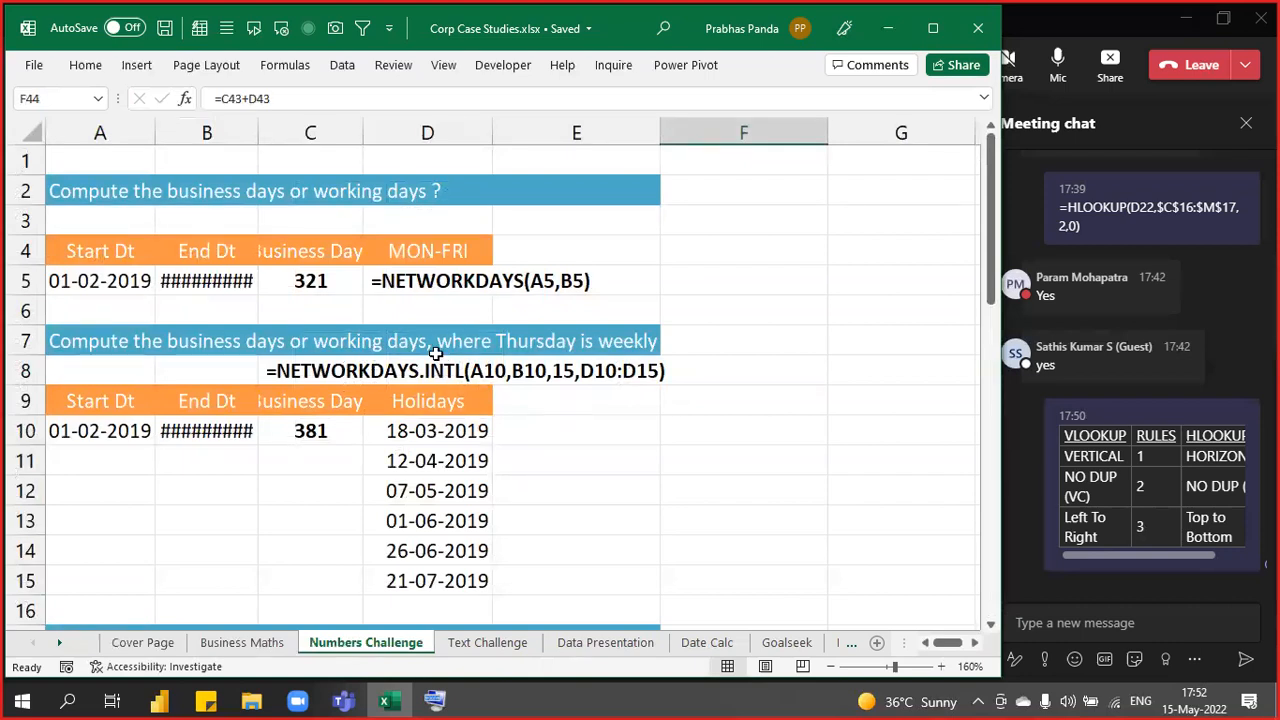
- Scroll through the Numbers Challenge sheet, then glance at Text Challenge
scroll(361, 457, "down", 4)
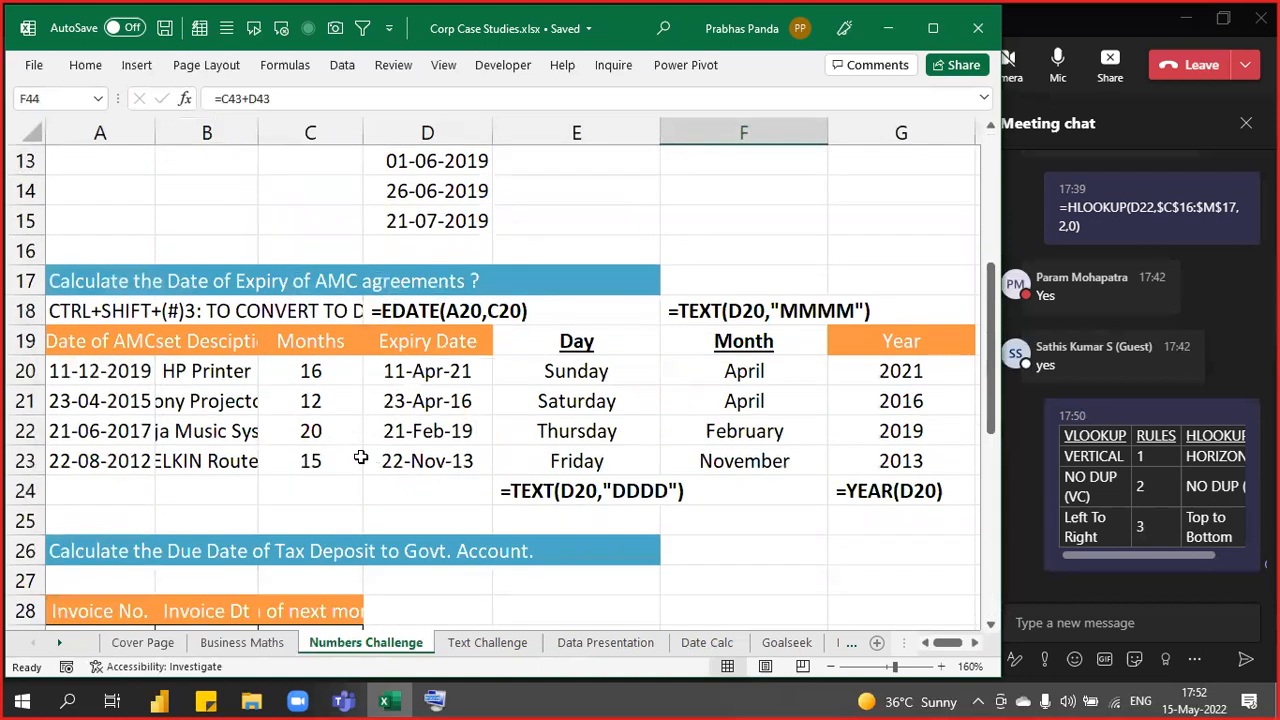
scroll(361, 457, "down", 3)
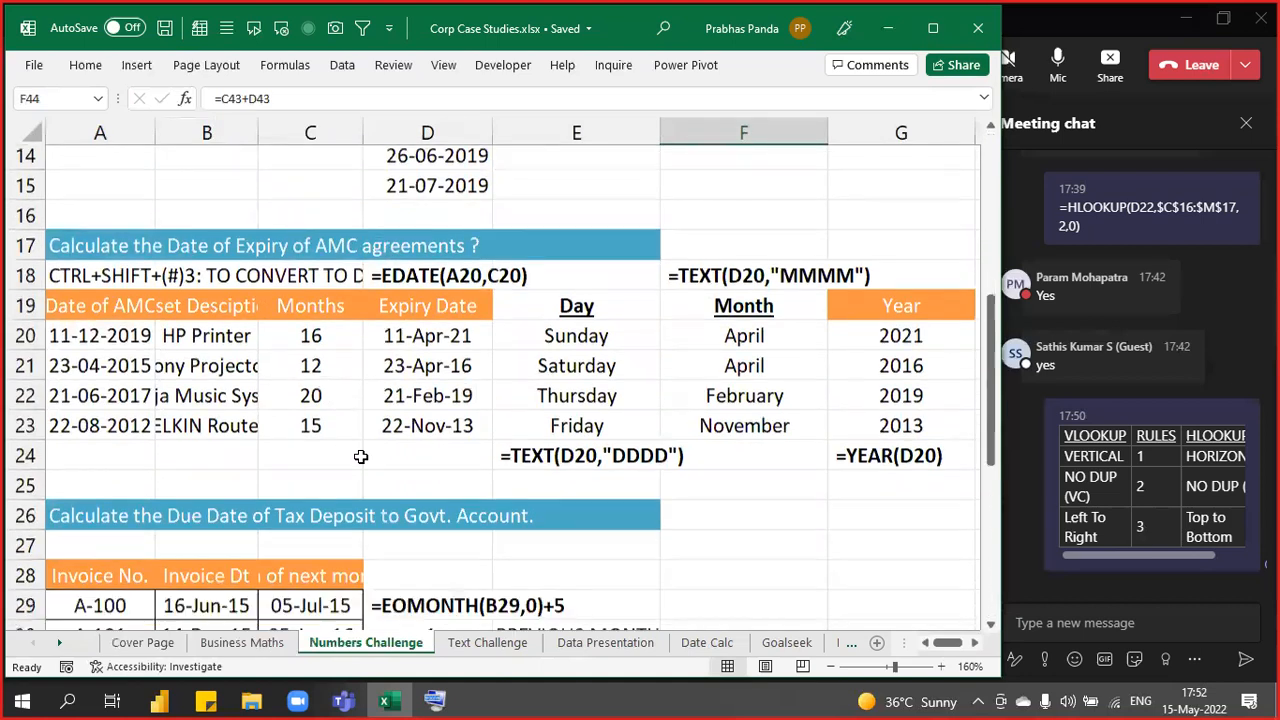
scroll(361, 457, "down", 2)
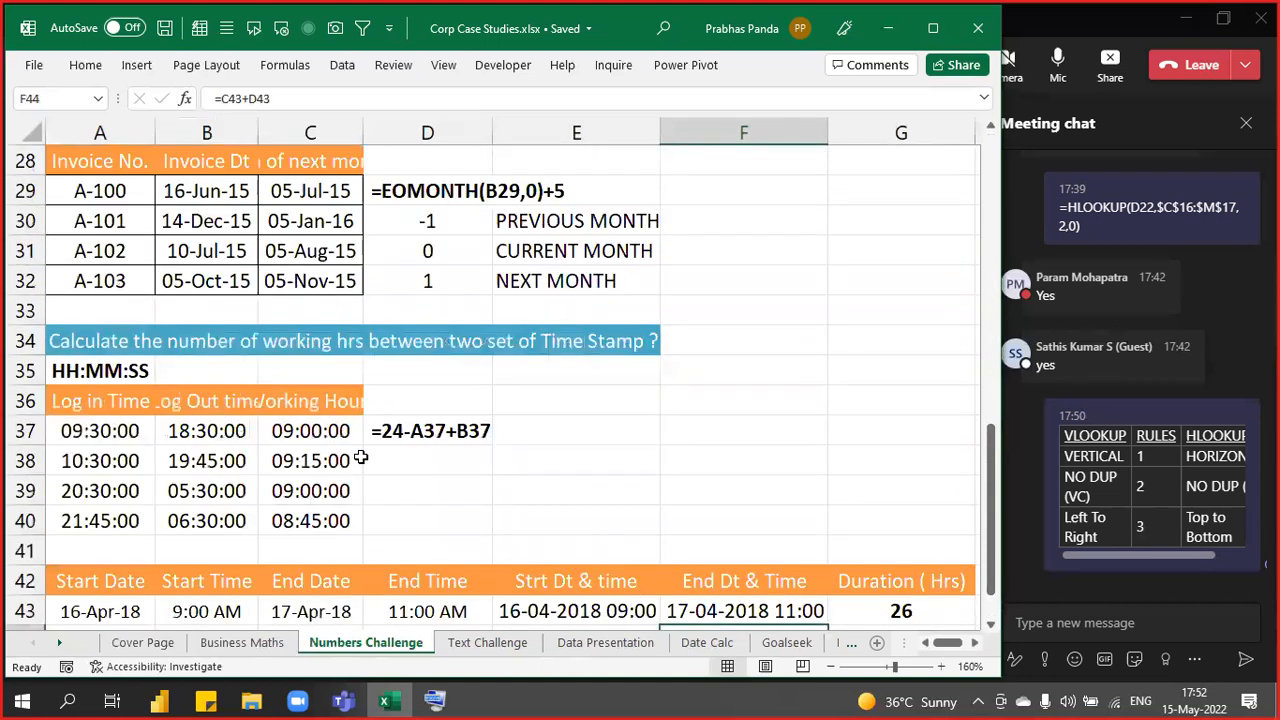
scroll(361, 457, "down", 2)
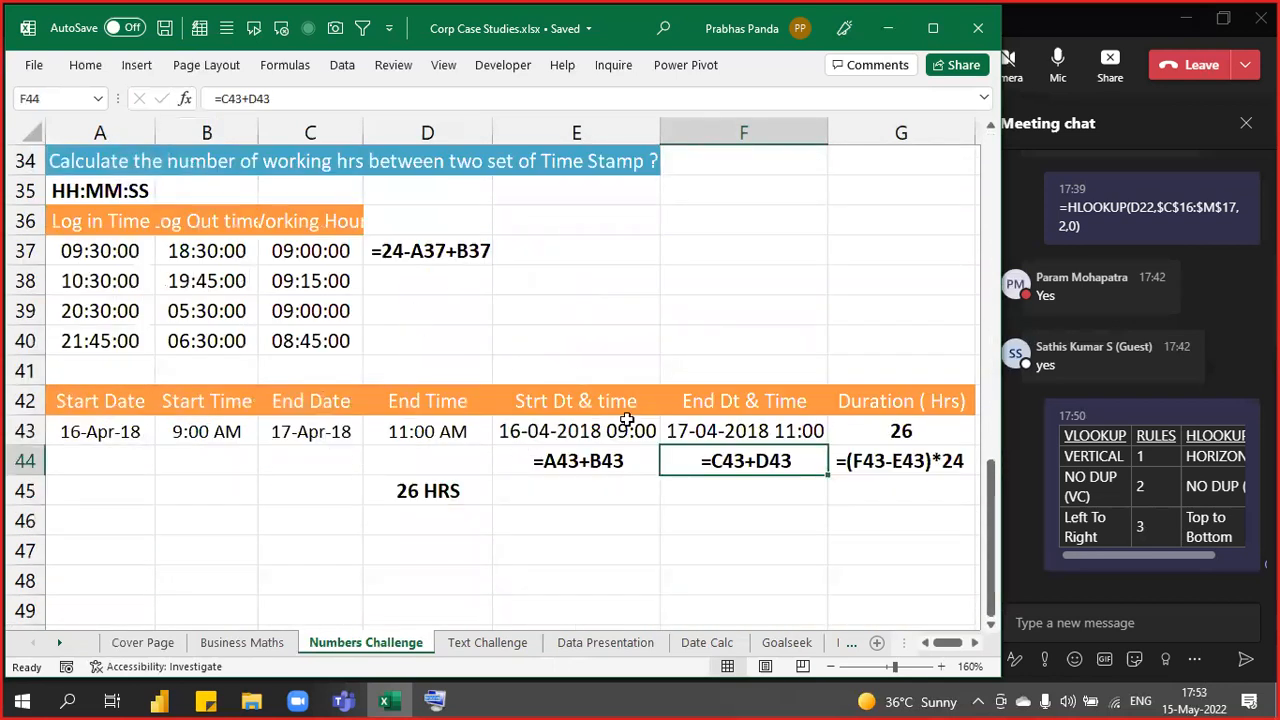
left_click(487, 643)
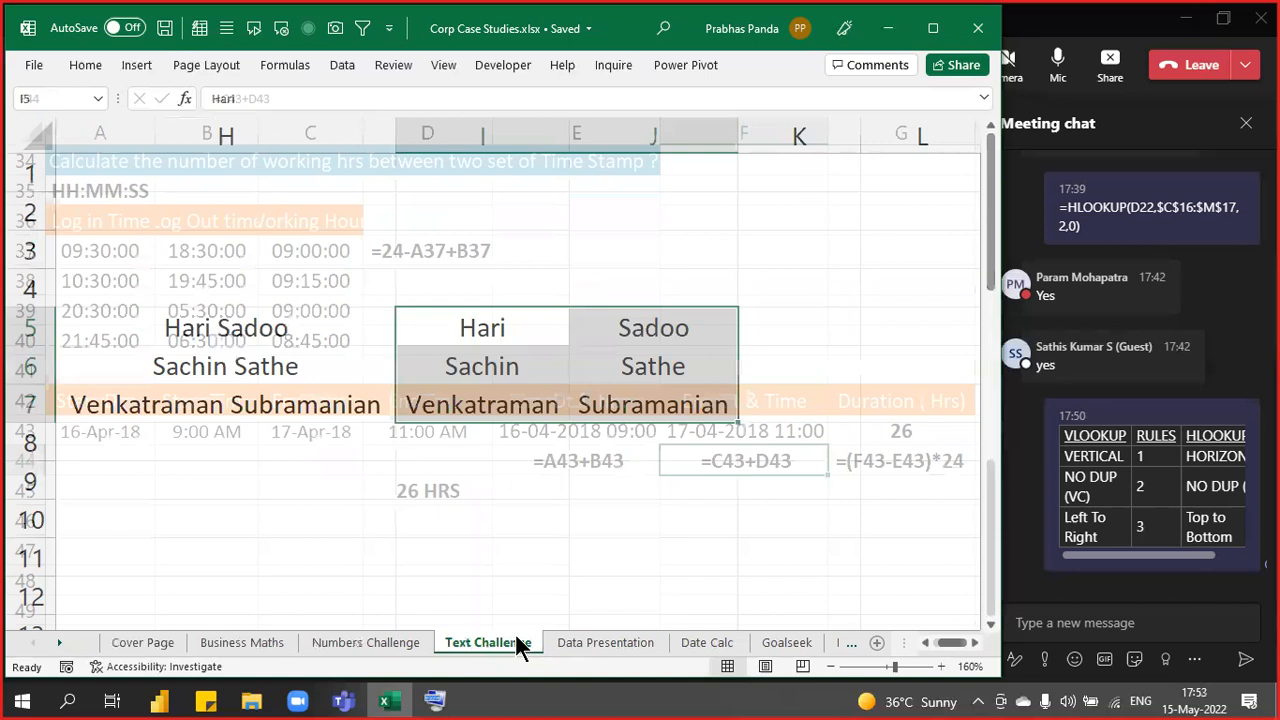
- Scroll the Data Presentation revenue table, then move to the Date Calc sheet
left_click(612, 644)
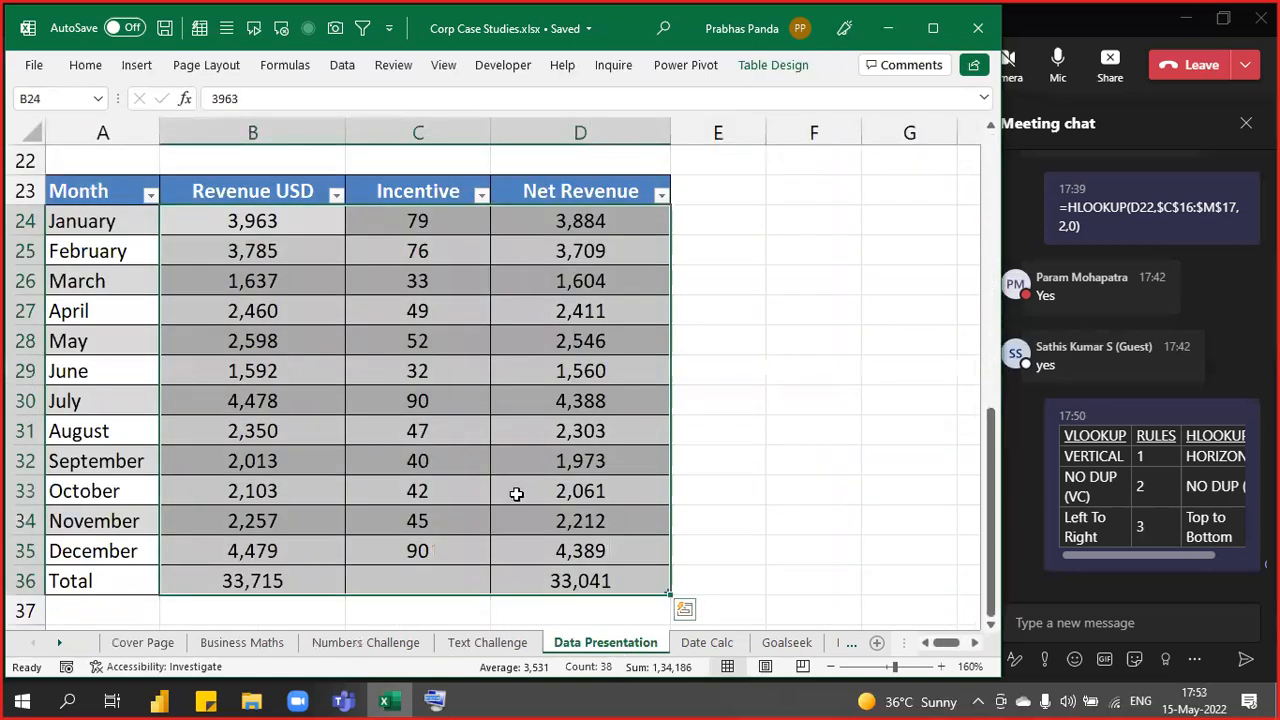
scroll(507, 497, "up", 7)
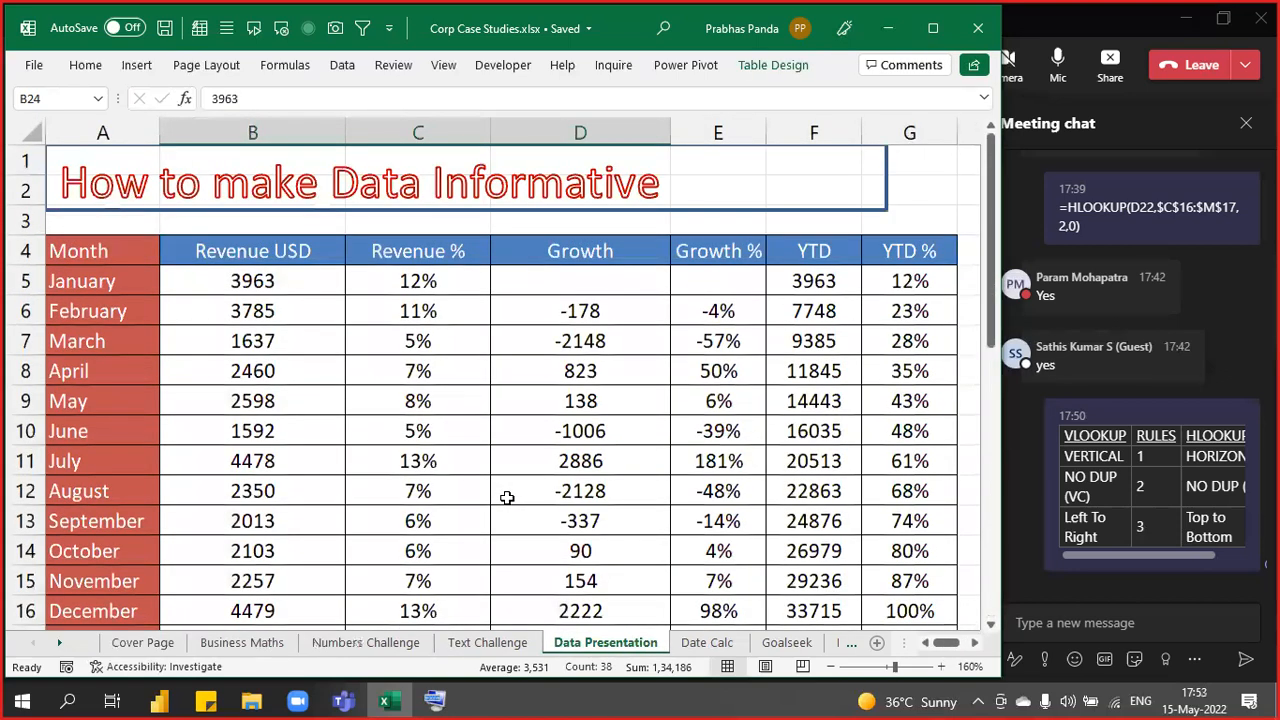
scroll(507, 497, "down", 1)
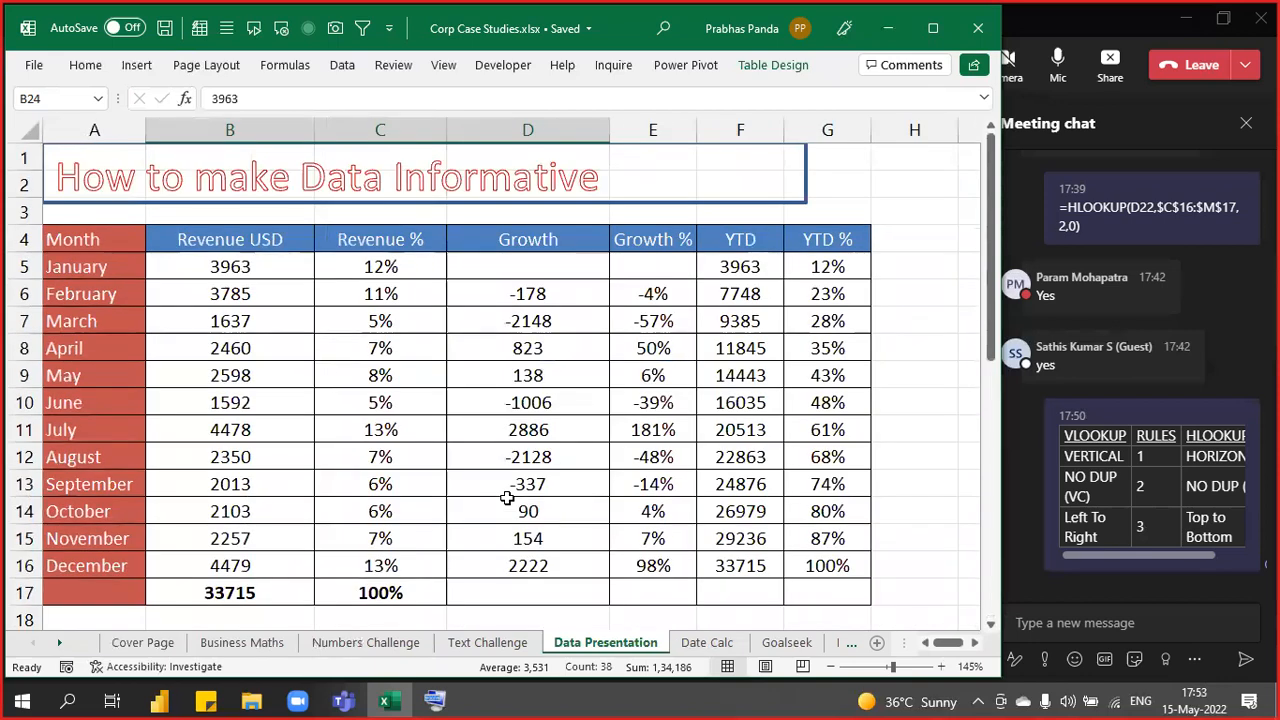
scroll(507, 497, "down", 6)
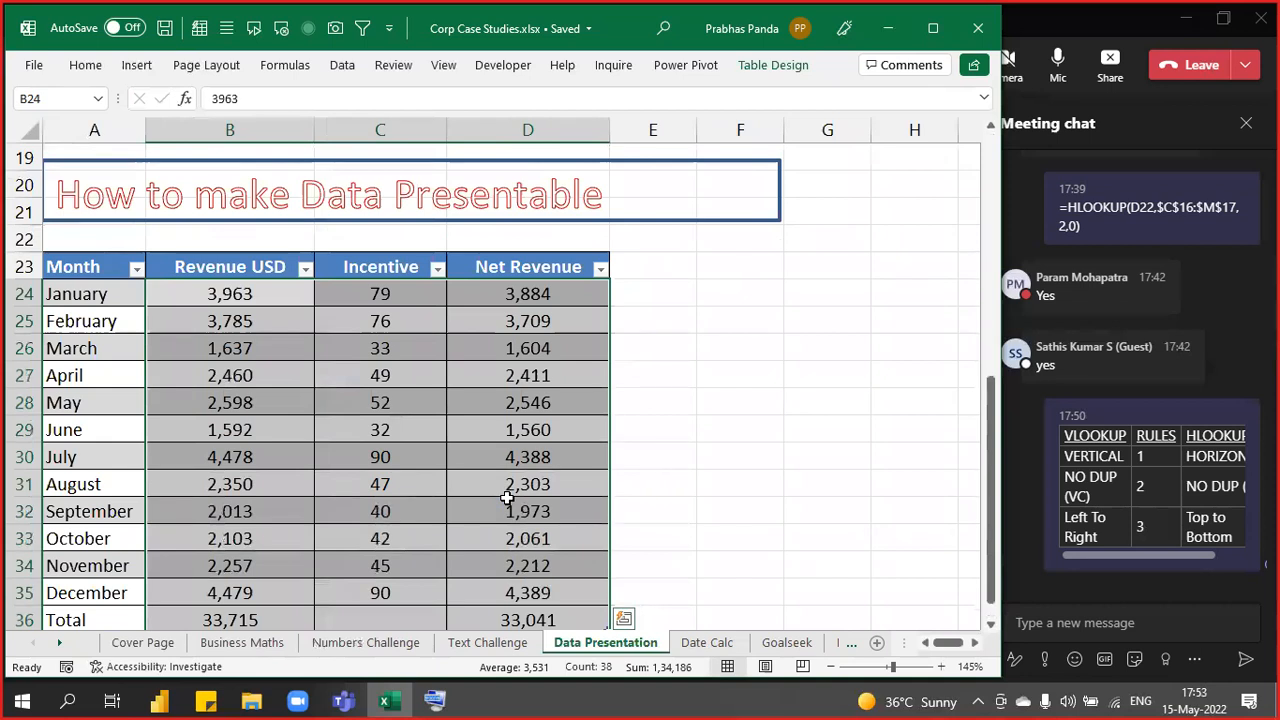
scroll(507, 497, "down", 2)
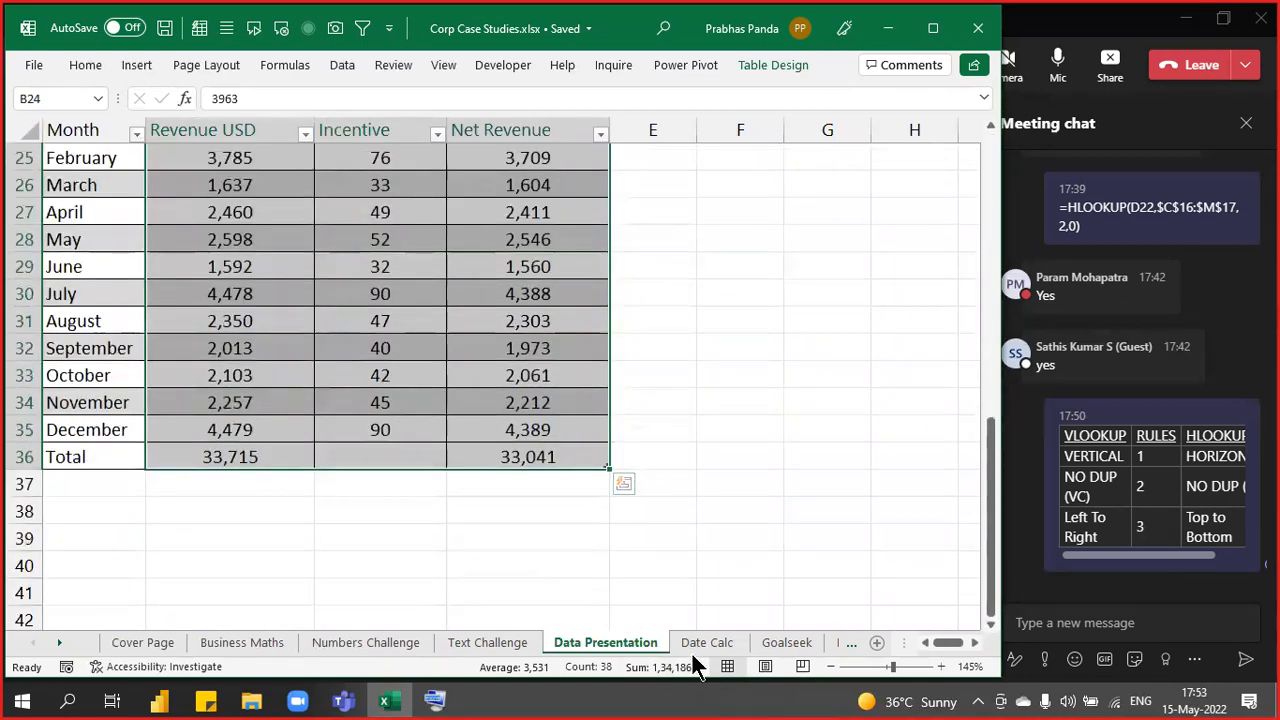
left_click(706, 643)
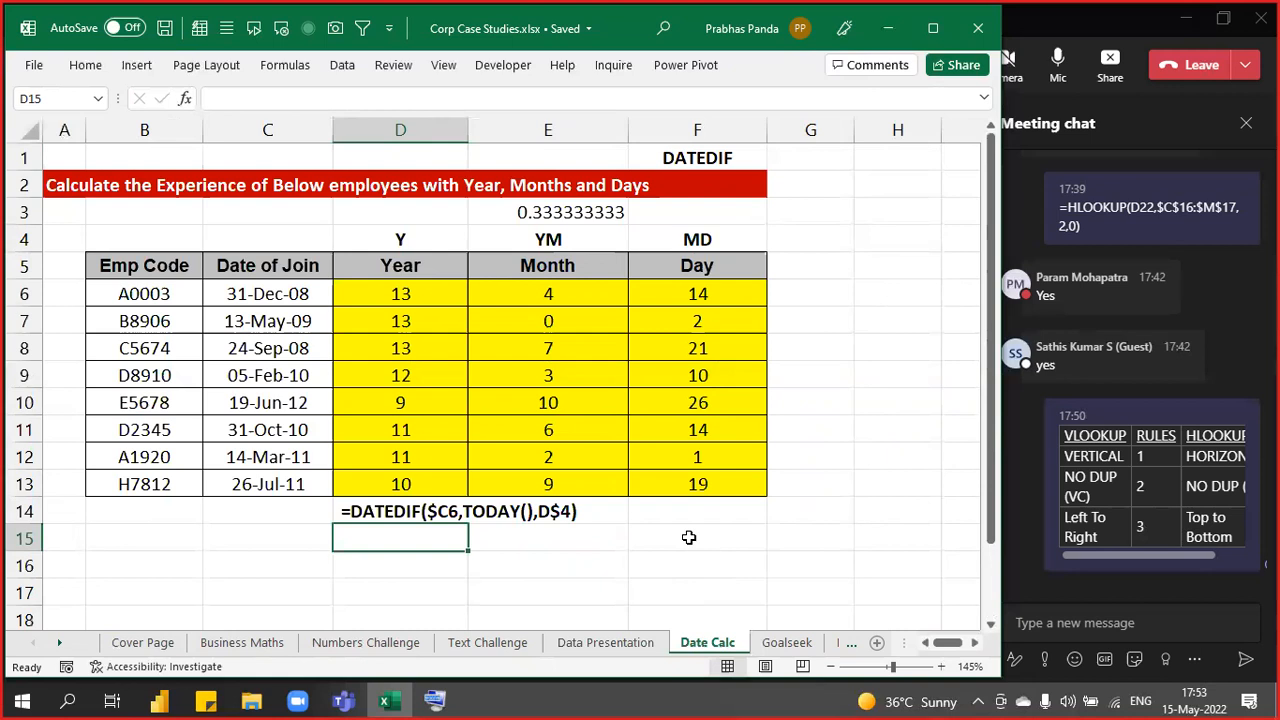
- Visit the Goalseek, Data Clean 1 and Data Clean 2 sheets, ending on Data Clean 3's bank-code extraction
left_click(774, 645)
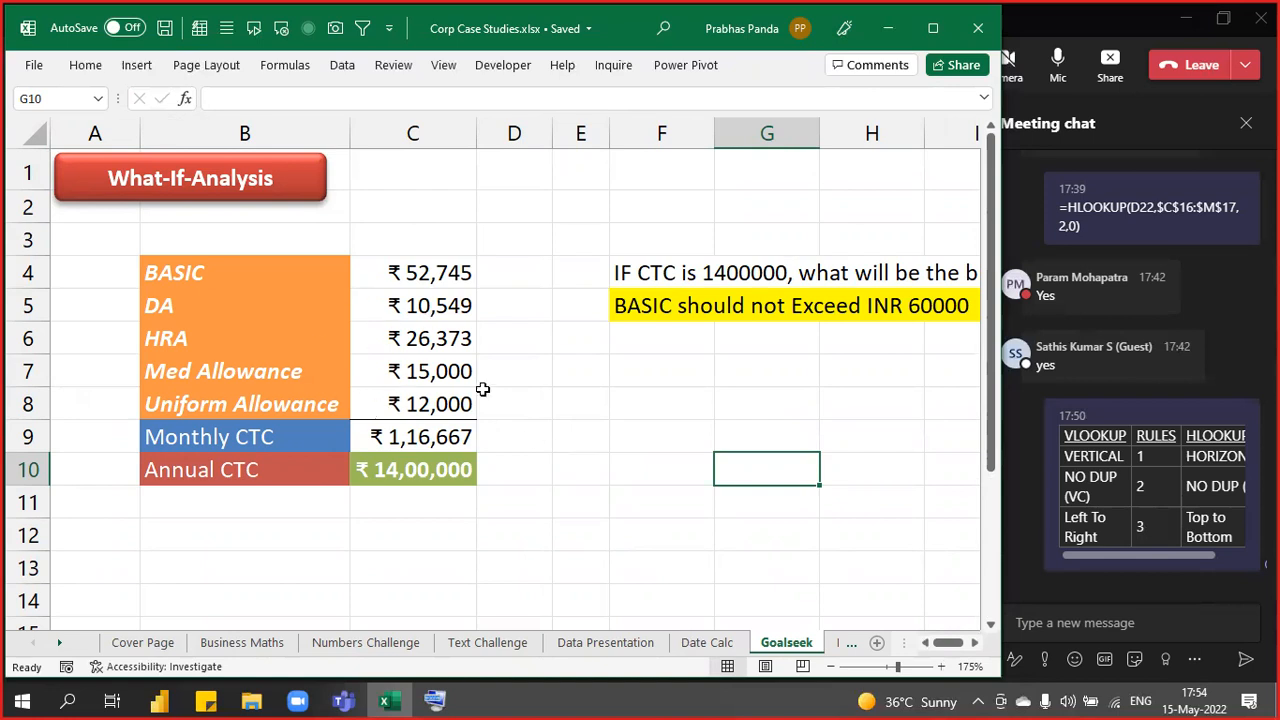
left_click(840, 643)
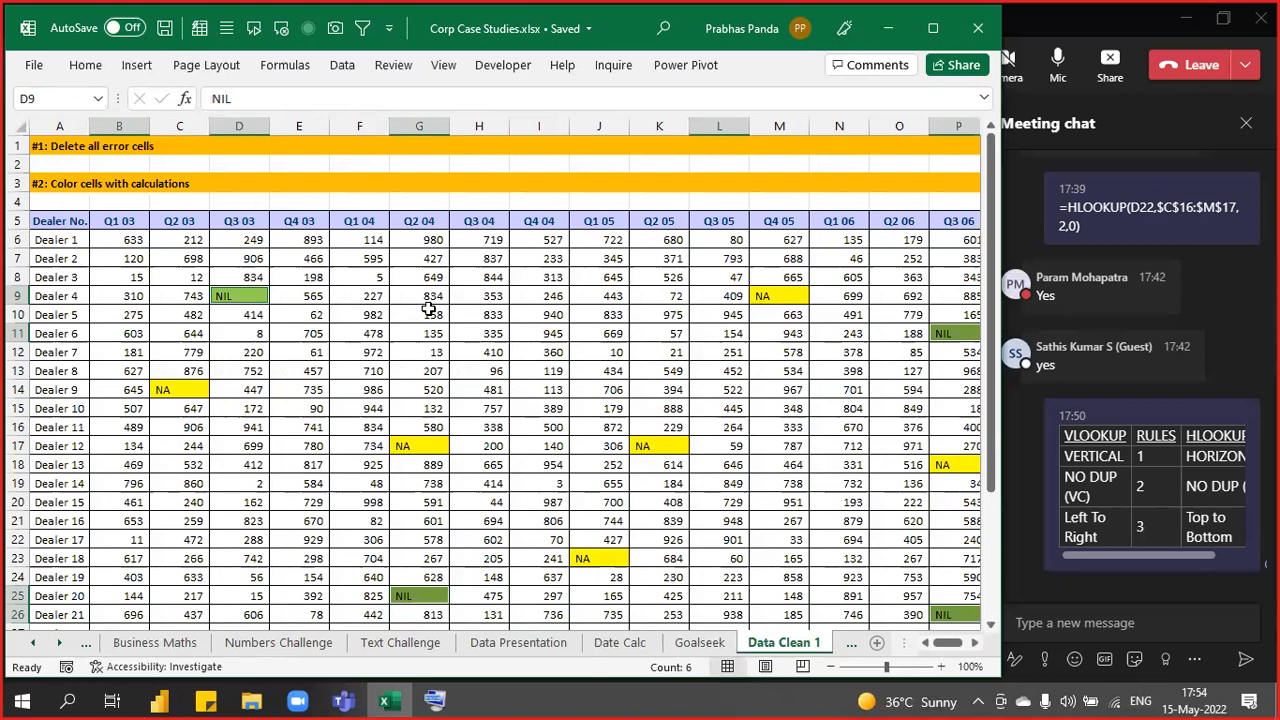
left_click(848, 646)
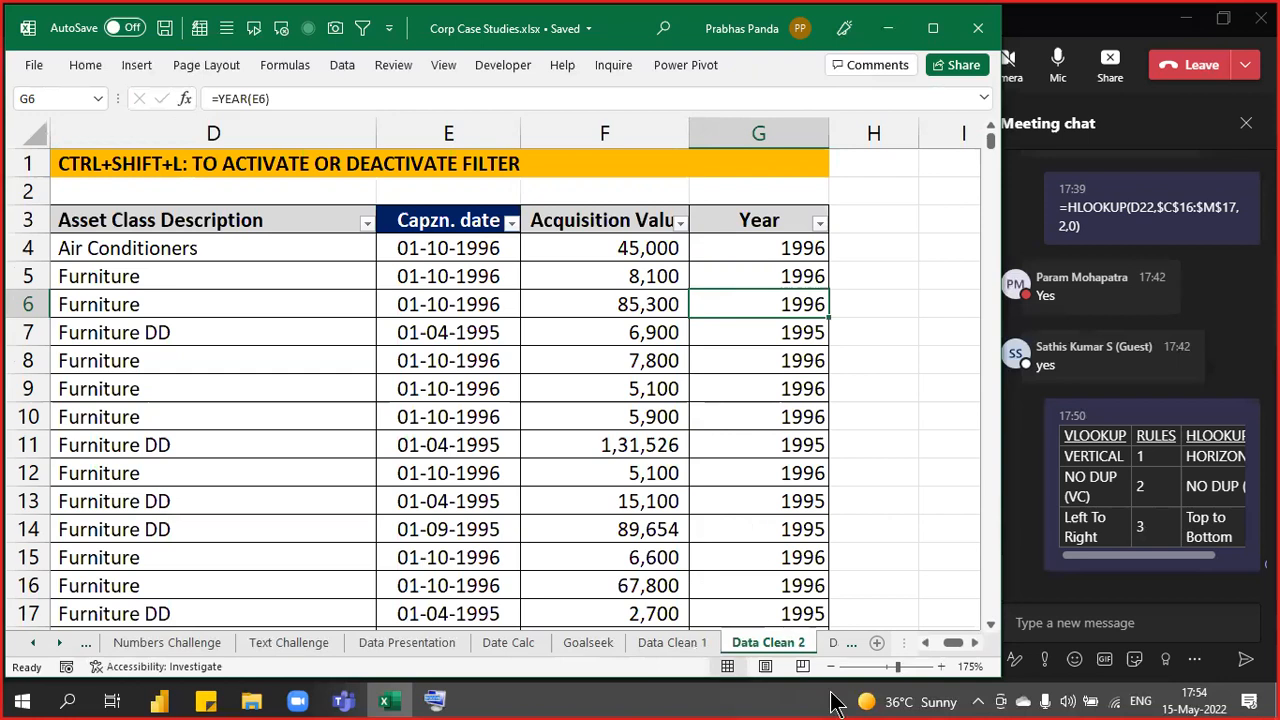
left_click(837, 647)
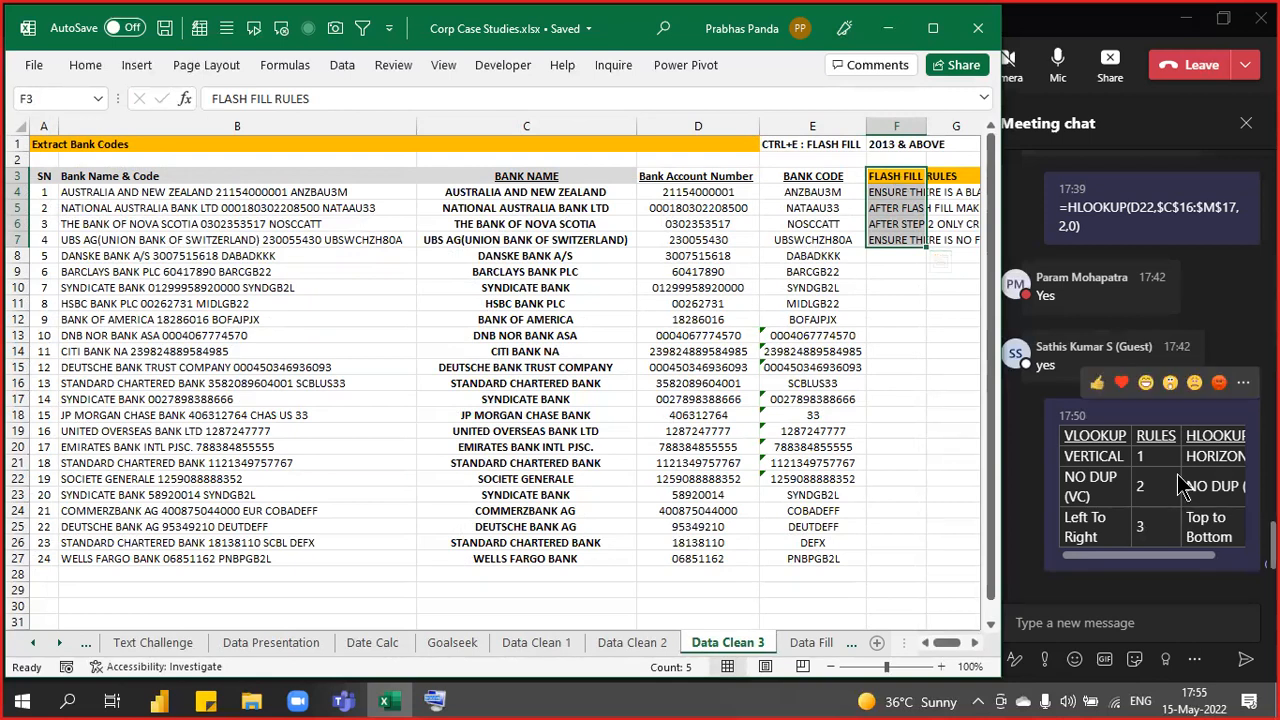
- Scroll across Data Clean 3's Flash Fill rules, select an empty cell below them, then switch to Teams
scroll(1180, 480, "up", 10)
scroll(1180, 483, "up", 10)
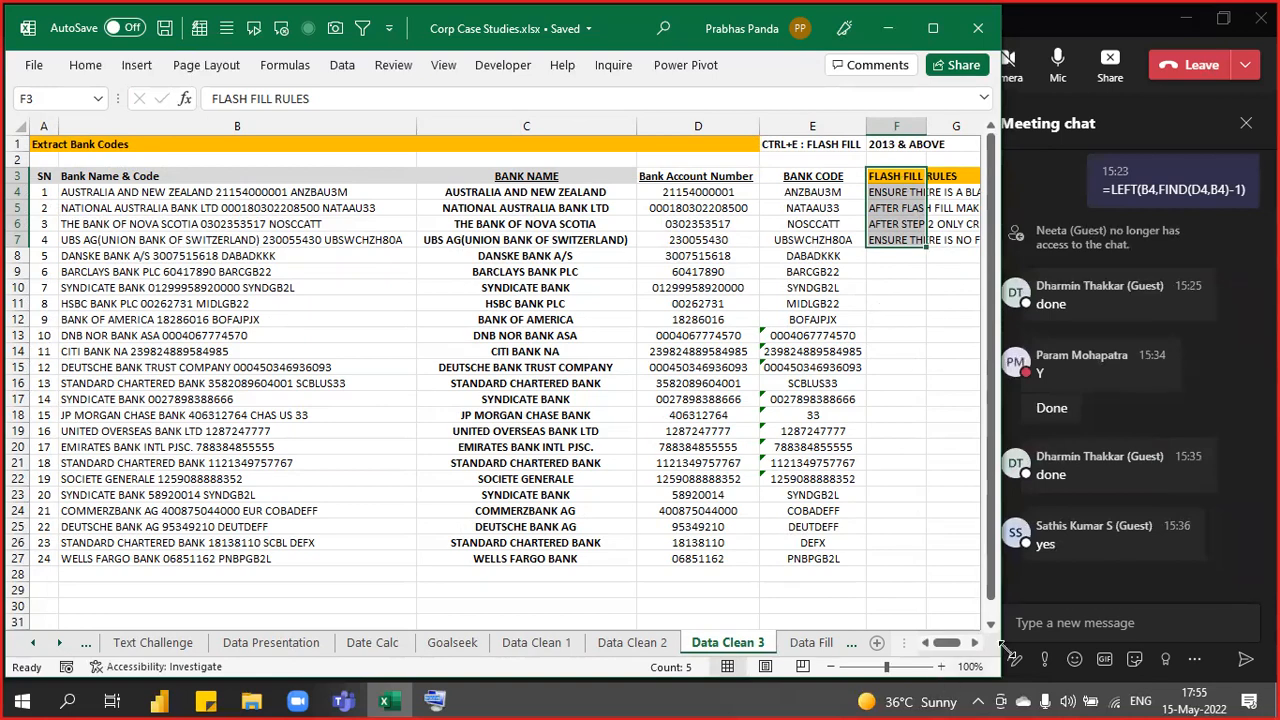
left_click(975, 645)
left_click(975, 645)
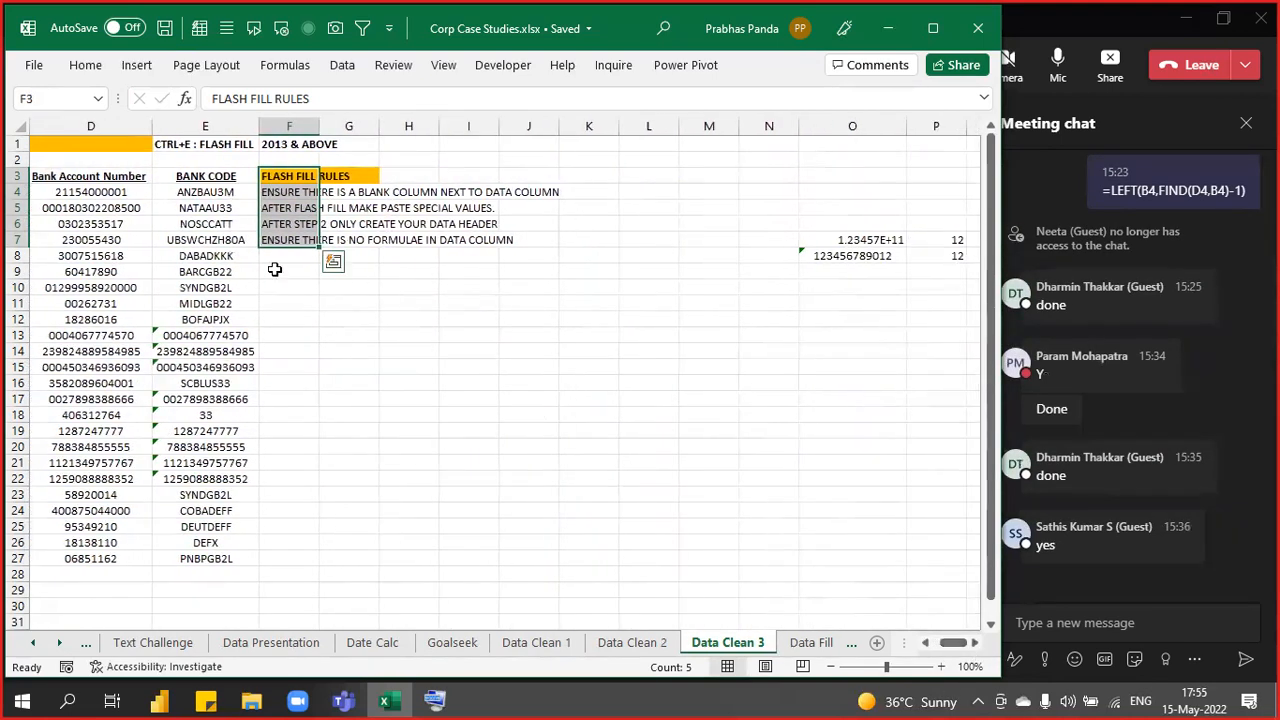
left_click(286, 334)
scroll(1151, 500, "up", 10)
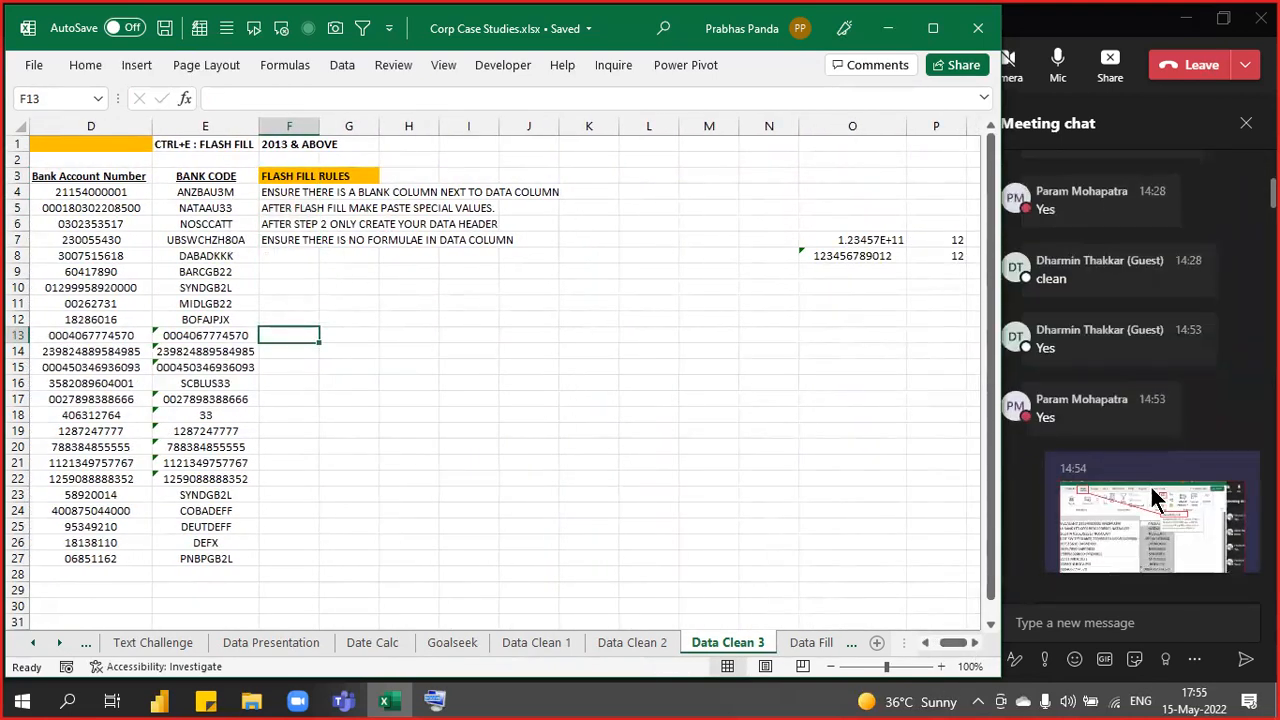
mouse_move(1200, 376)
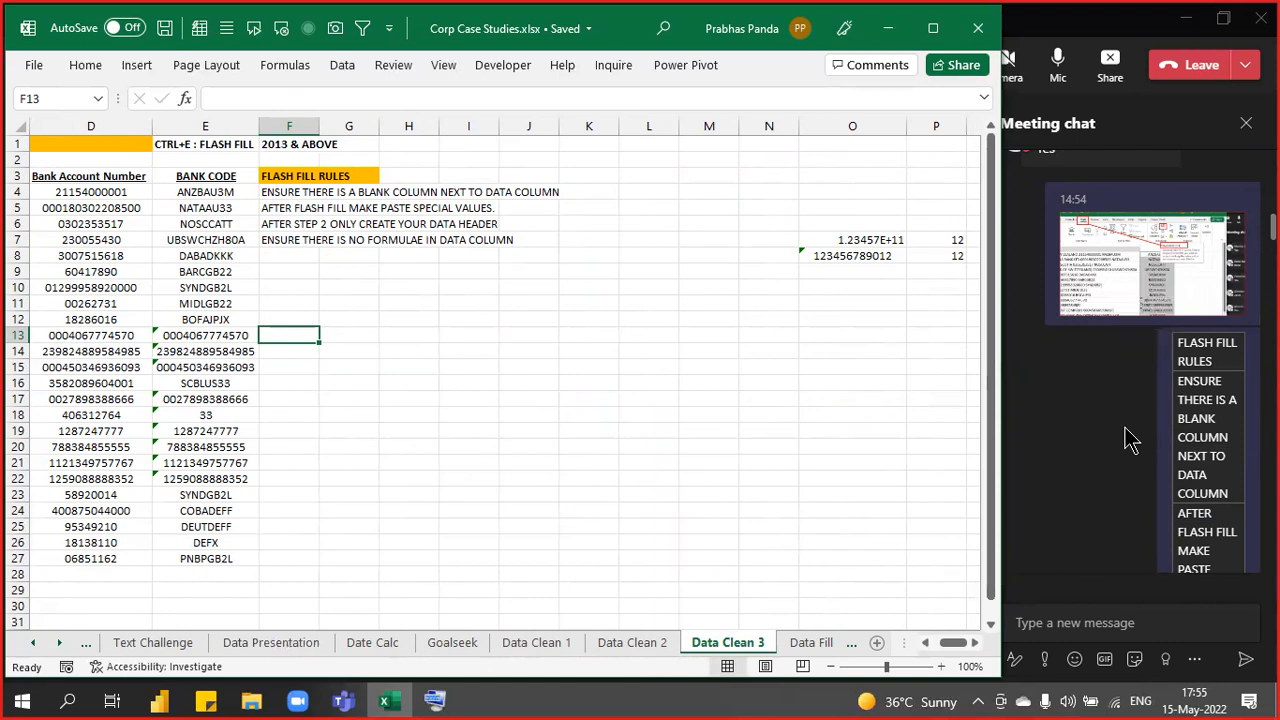
scroll(1130, 440, "down", 15)
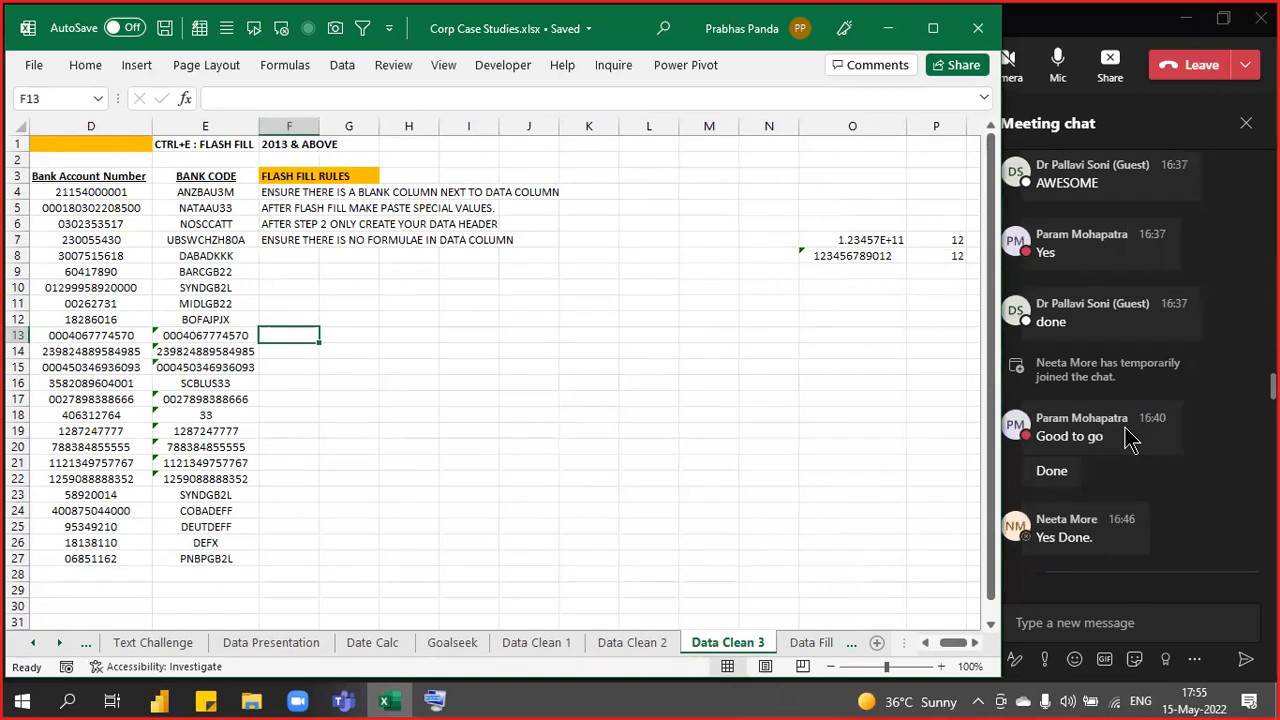
left_click(1070, 38)
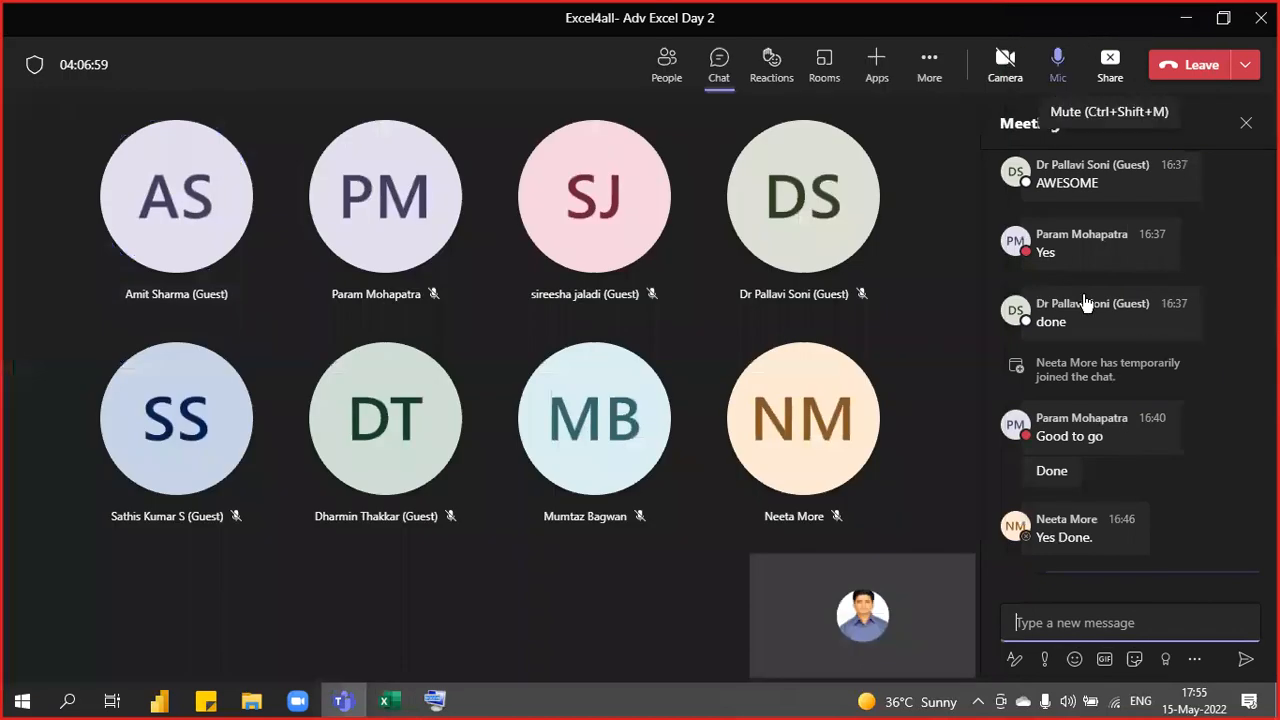
- Focus the Teams meeting chat box, then switch back and forth between Excel and Teams
left_click(1120, 606)
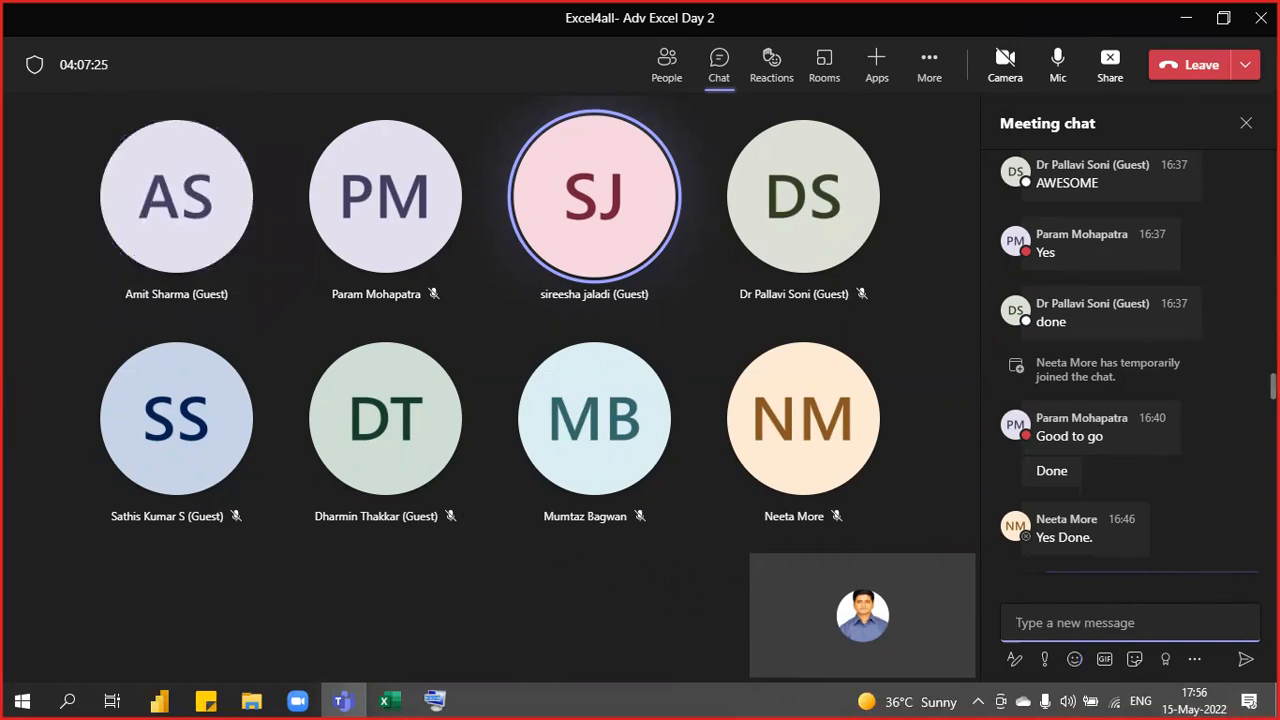
mouse_move(1190, 552)
key("alt+Tab")
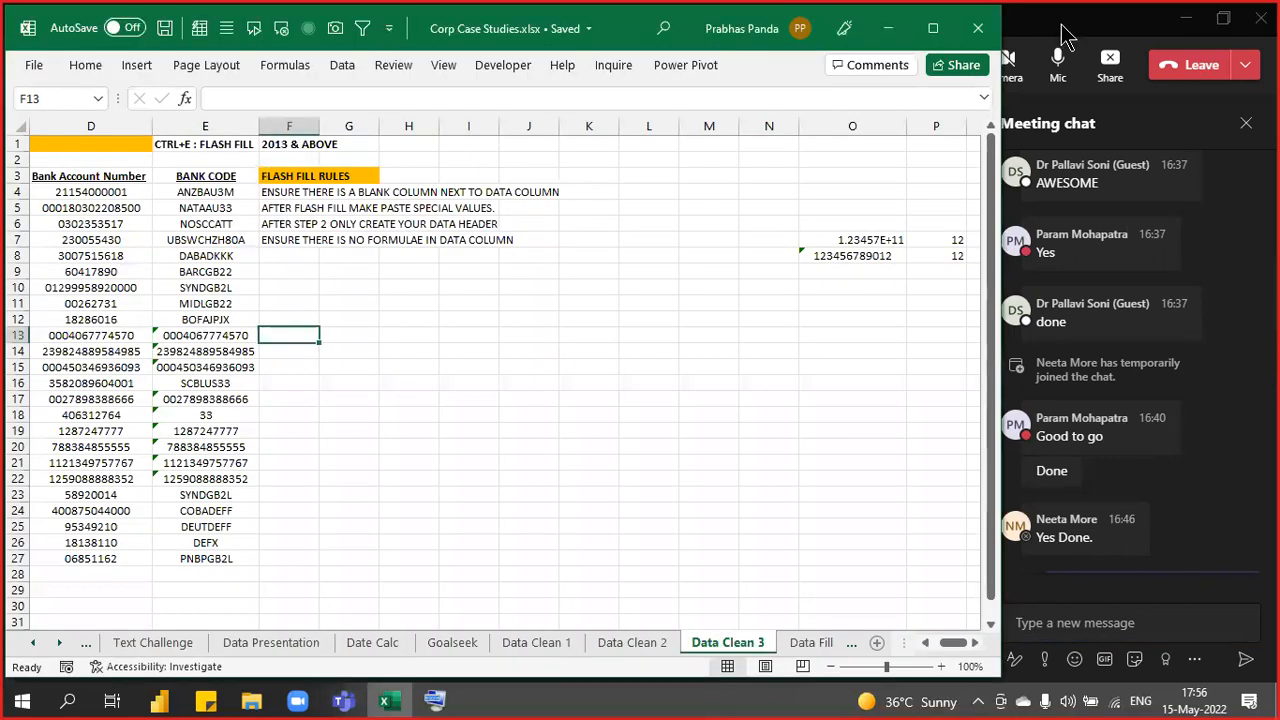
left_click(1062, 38)
key("alt+Tab")
left_click(1120, 623)
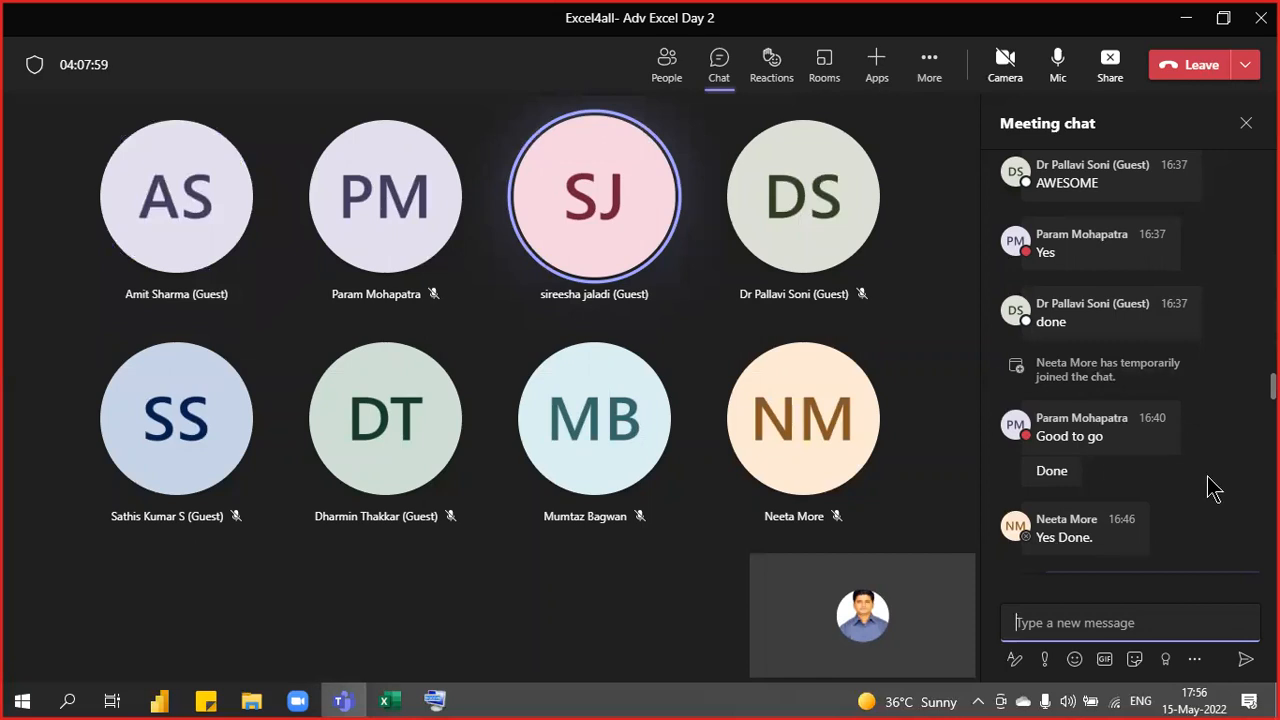
- Search Windows for Snipping Tool, cancel the search, and return to the Excel workbook
key("super")
type("snipp")
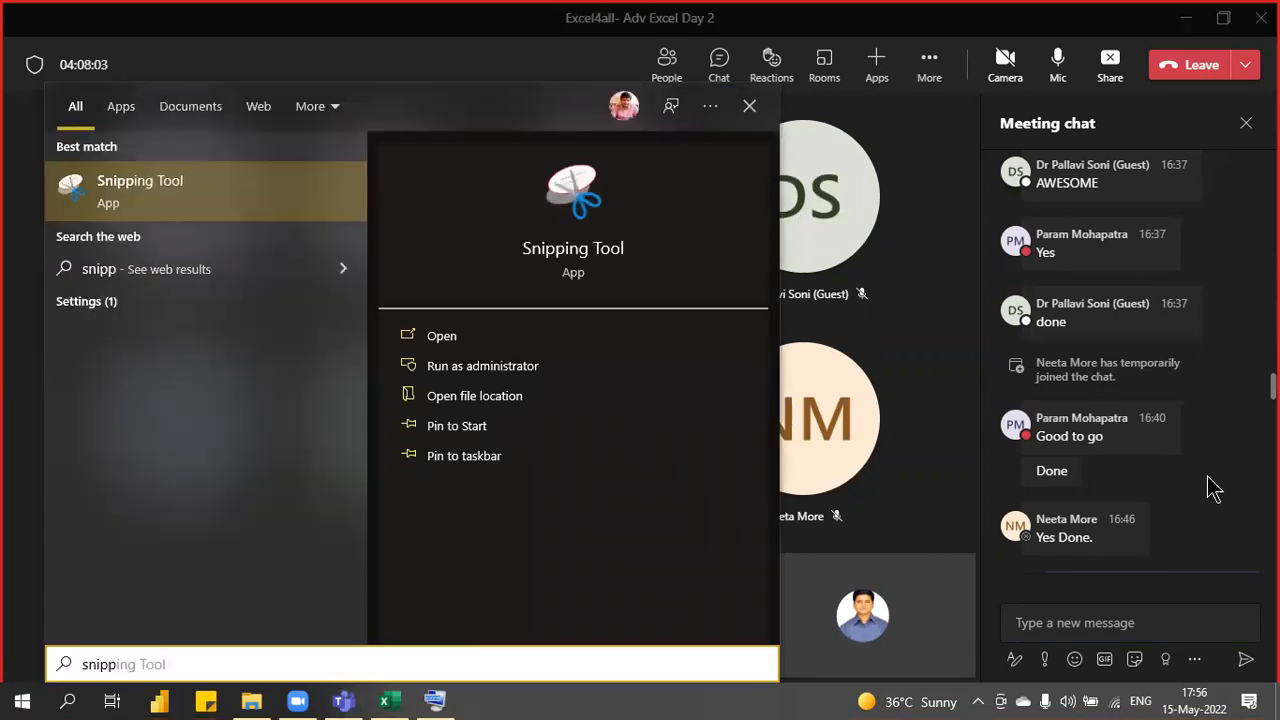
key("Escape")
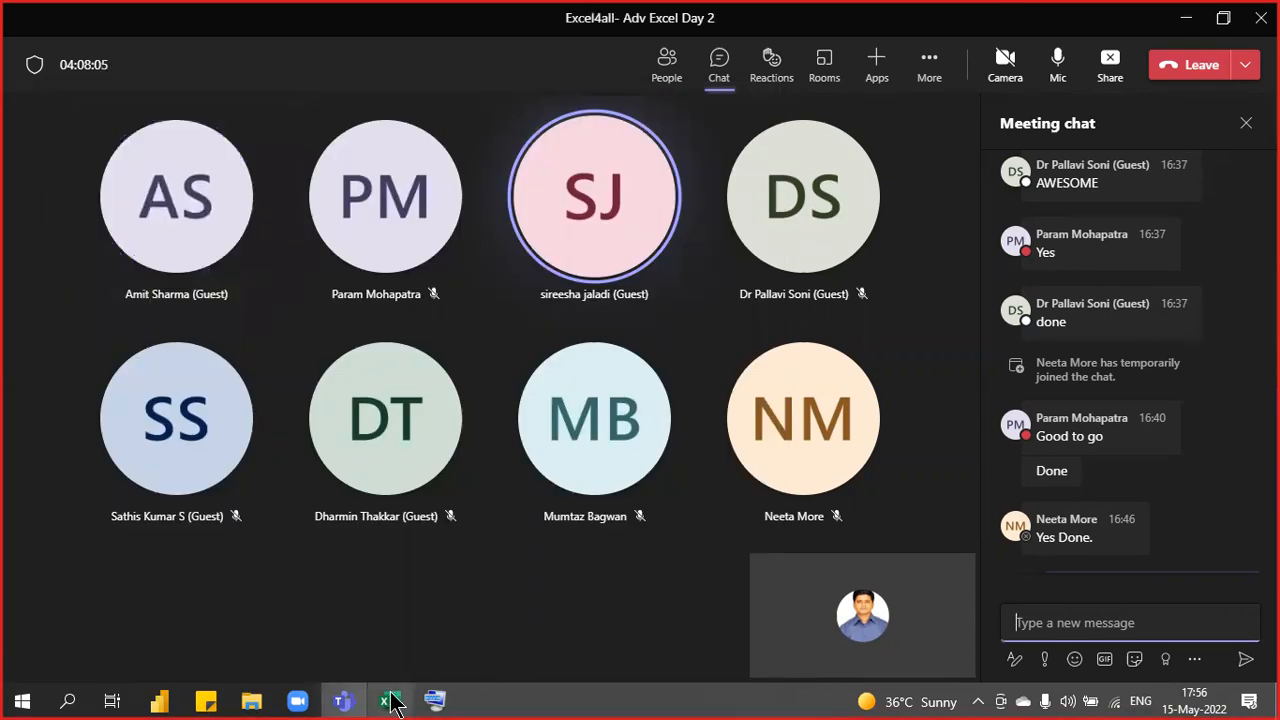
left_click(393, 702)
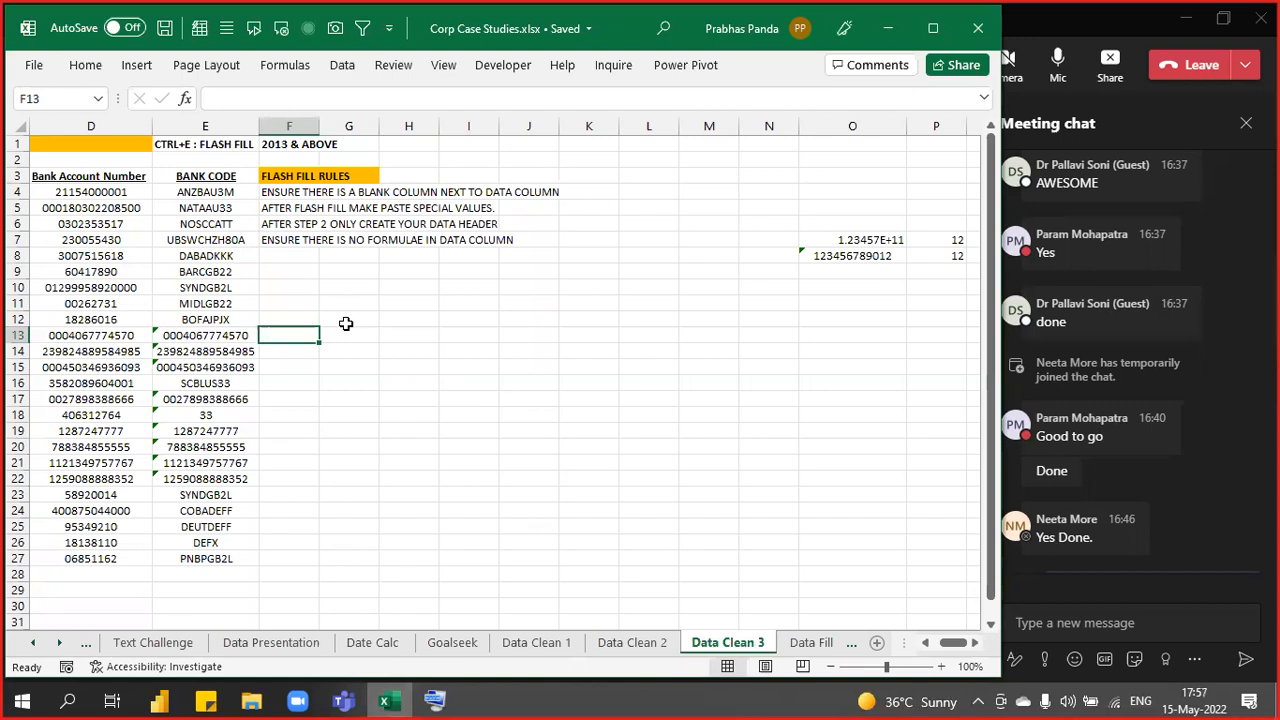
- Move to the Data Fill sheet in Excel, then bring the Teams meeting forward
key("Left")
key("Left")
key("Left")
key("Left")
key("Left")
key("ctrl+Page_Down")
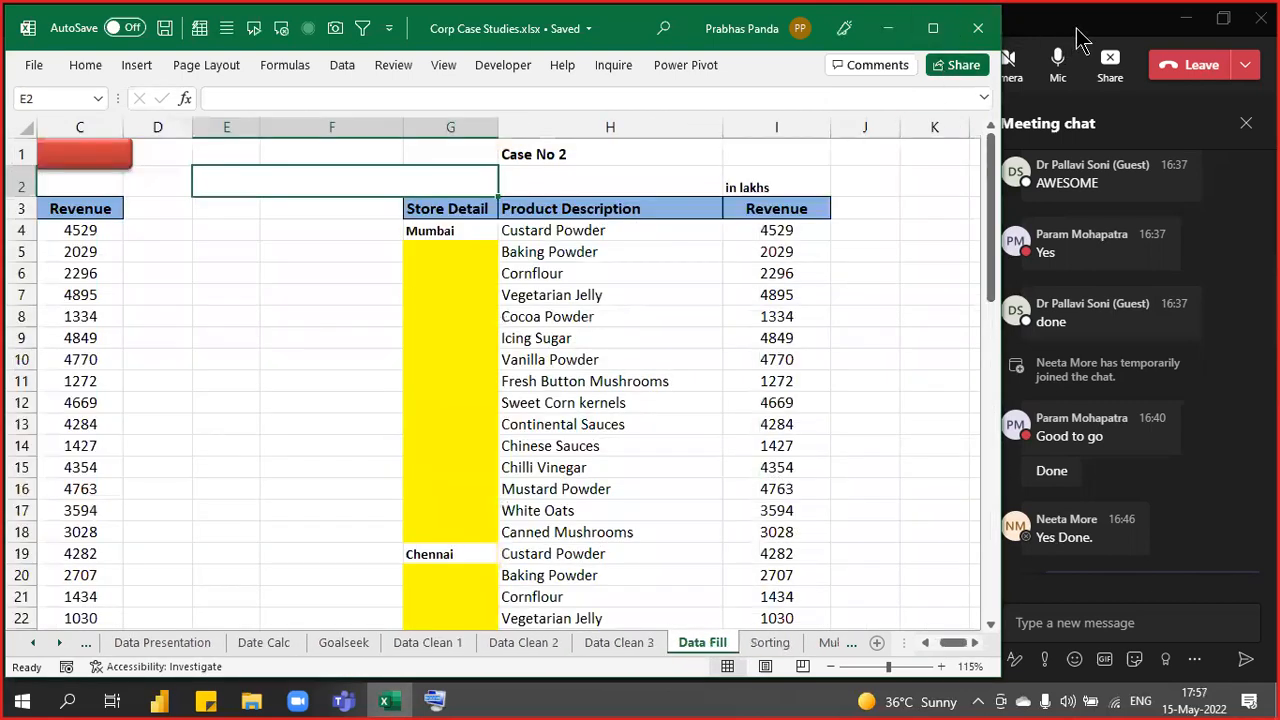
left_click(1078, 40)
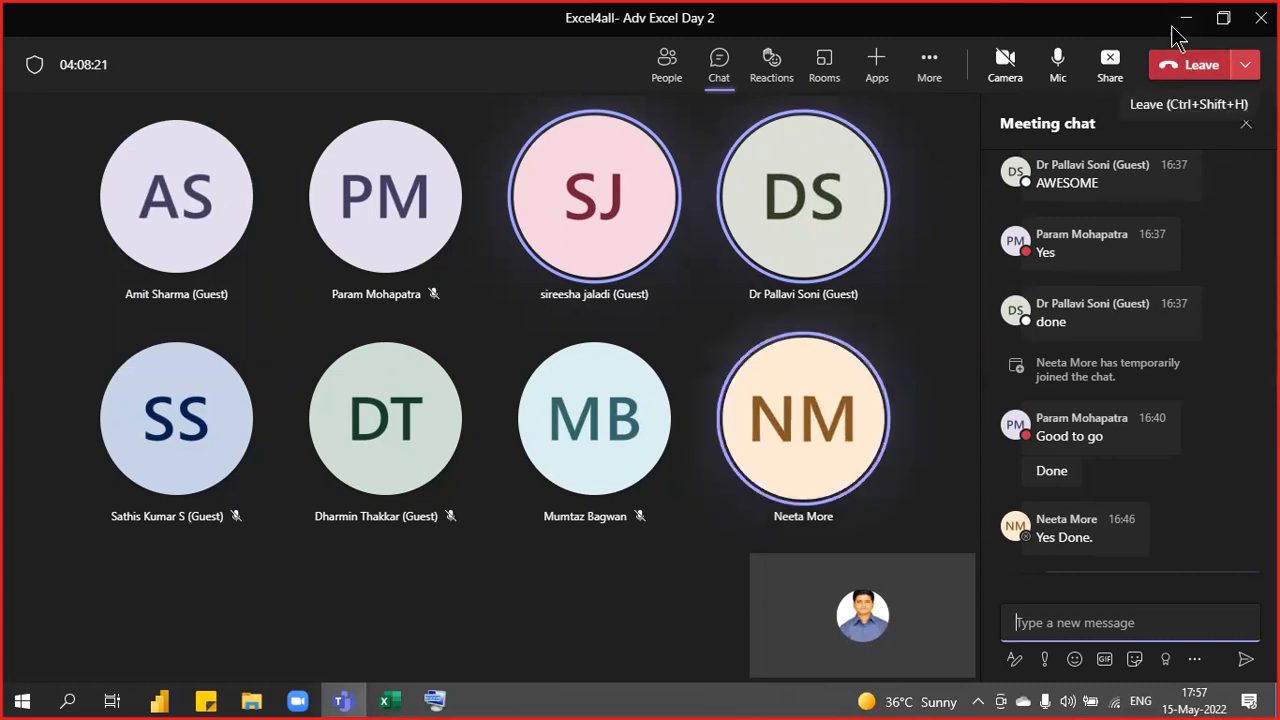
- Browse the Desktop folder in File Explorer, then return to the Excel workbook
left_click(247, 702)
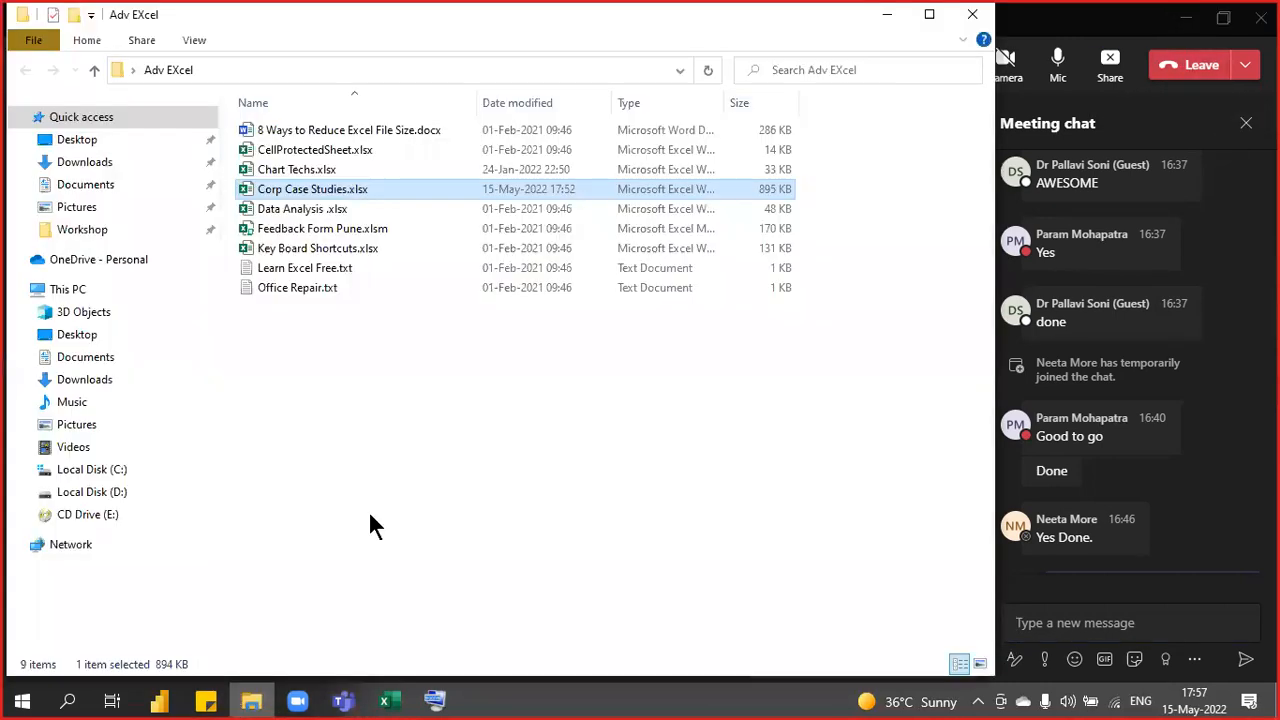
left_click(72, 141)
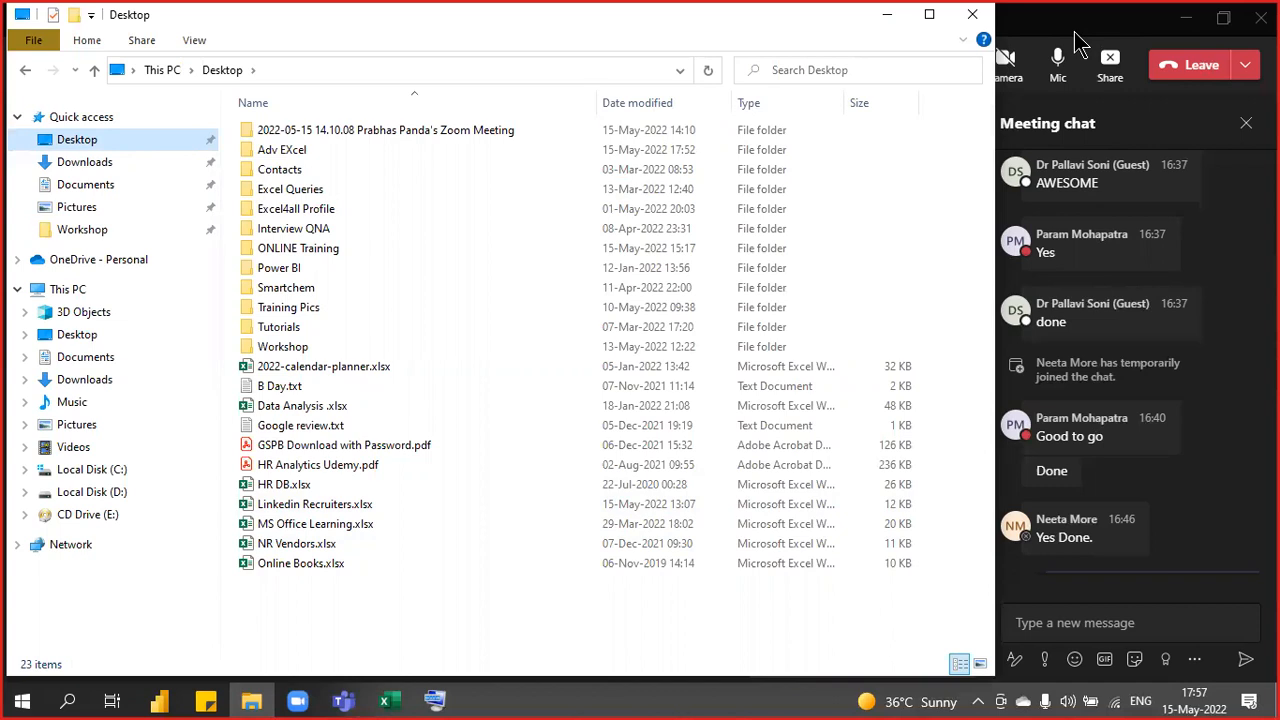
left_click(1075, 36)
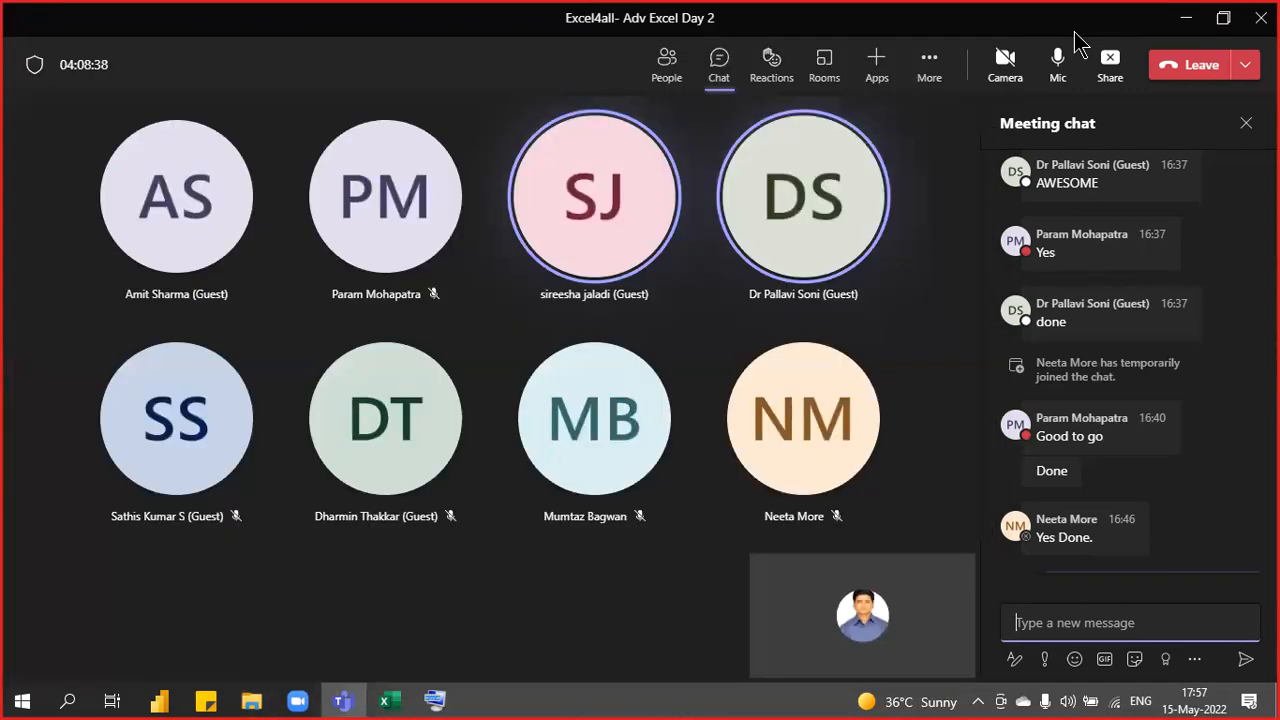
left_click(397, 702)
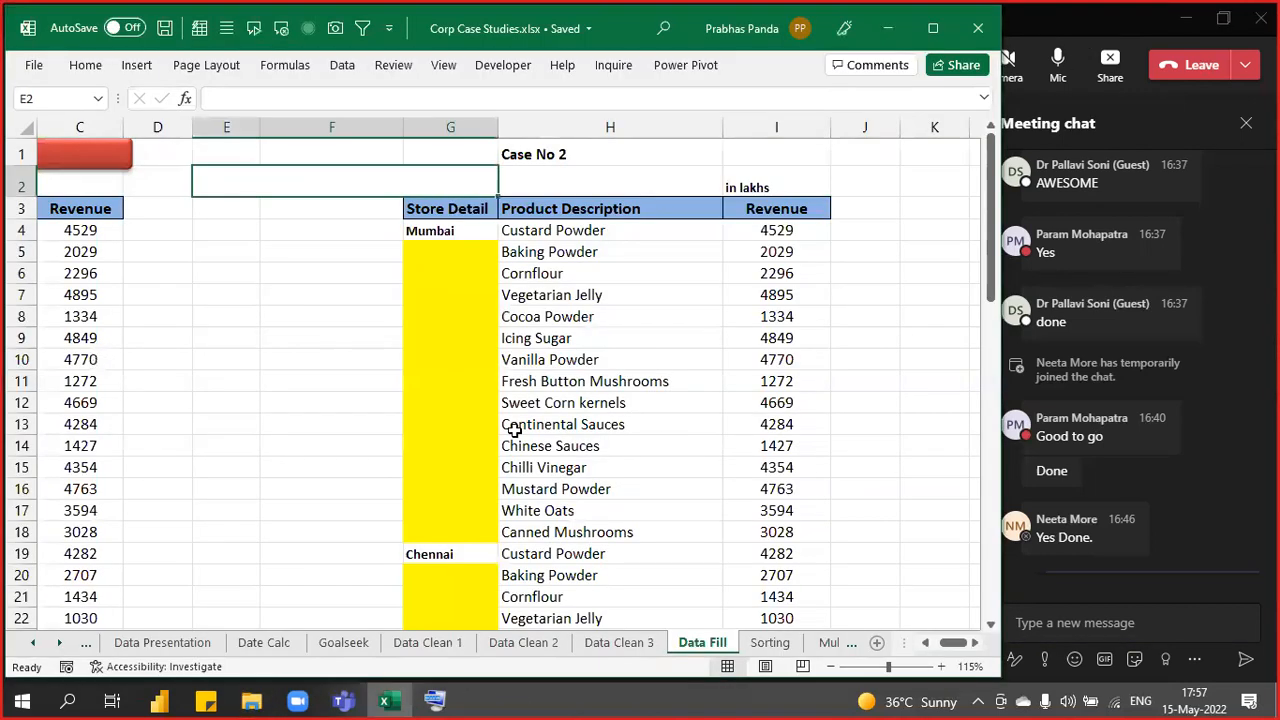
- Select store names A5:A19, then open the Sorting sheet and move along its header row to M5
left_click_drag(950, 648, 889, 629)
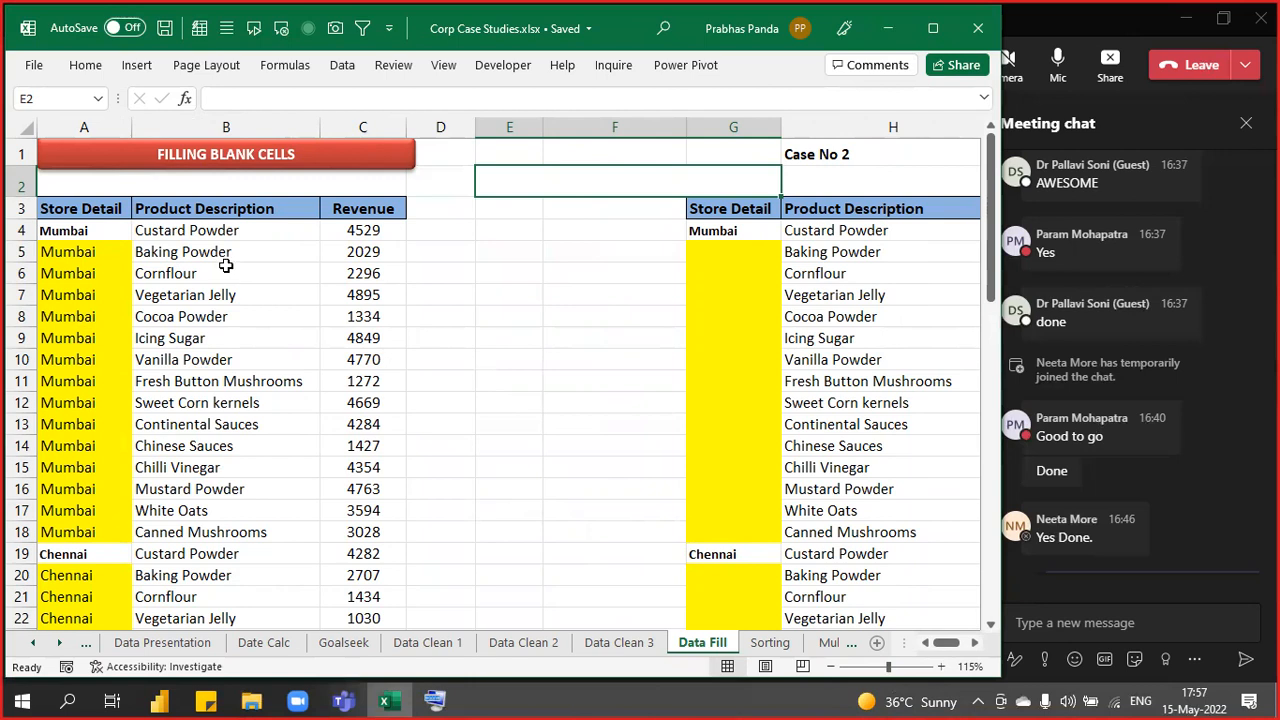
left_click_drag(106, 251, 126, 553)
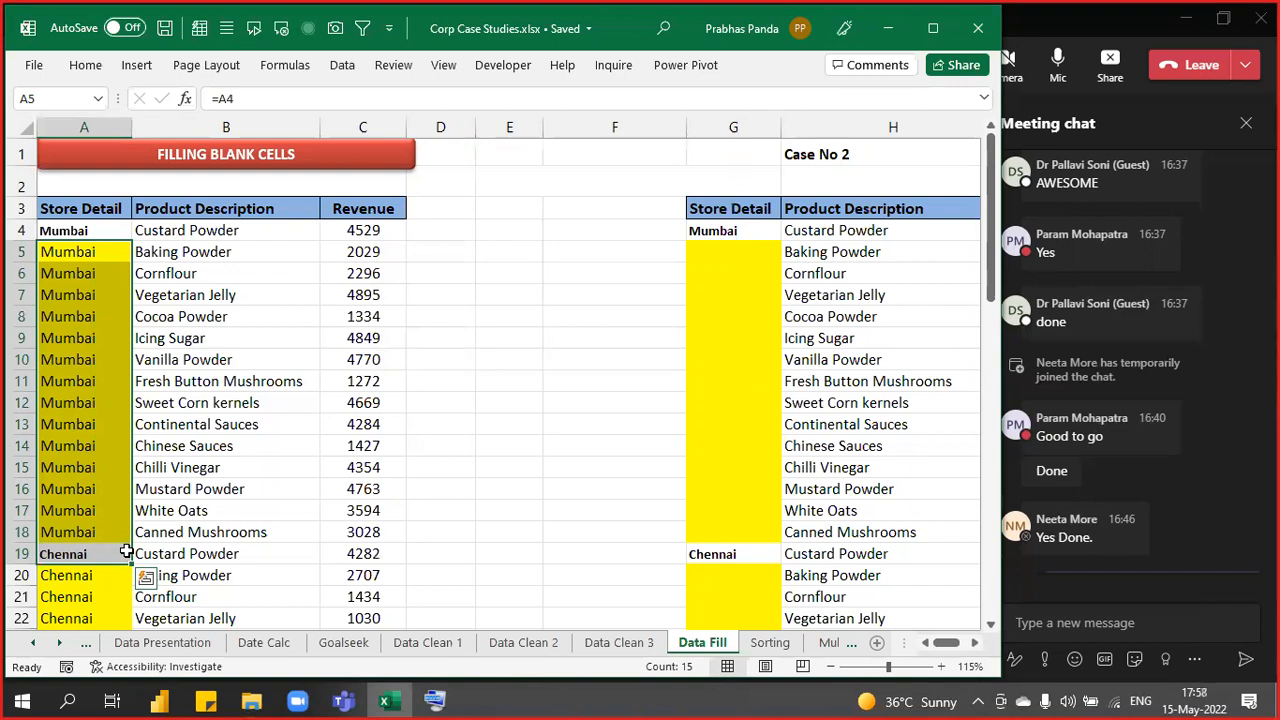
left_click(770, 643)
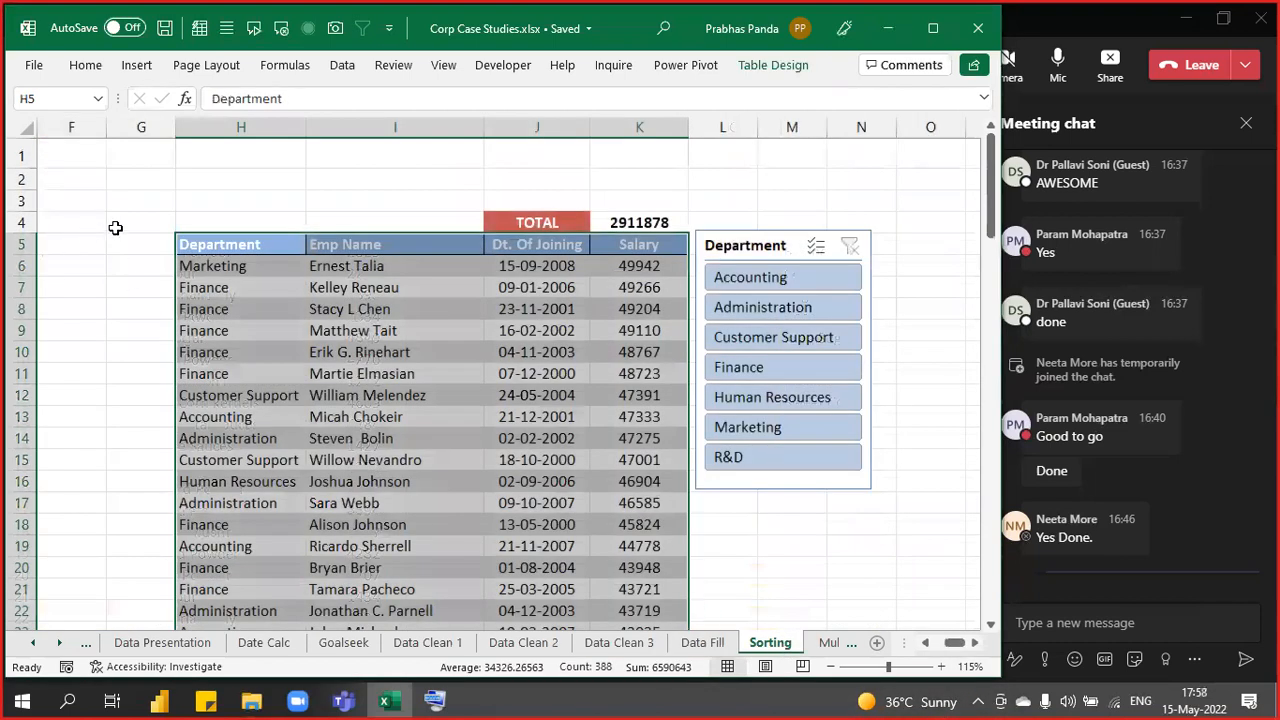
key("ctrl+Left")
key("ctrl+Left")
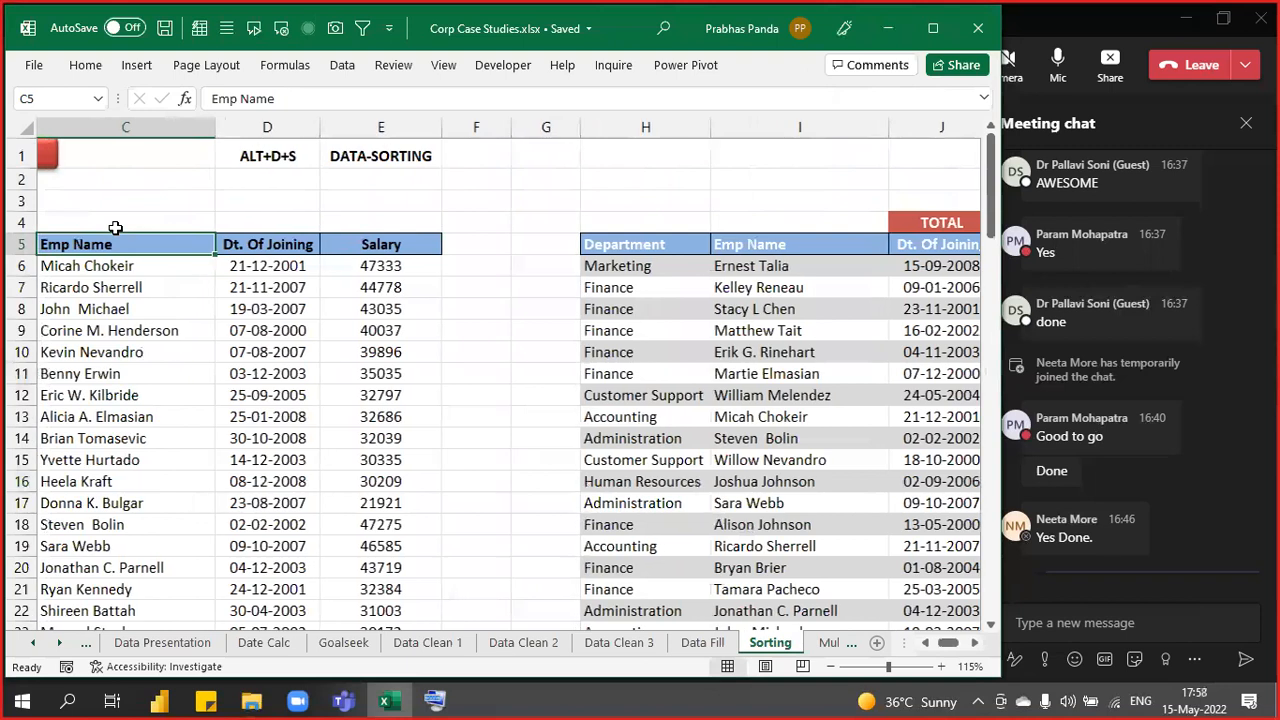
key("Right")
key("Right")
key("Right")
key("Right")
key("Right")
key("Right")
key("Right")
key("Right")
key("Right")
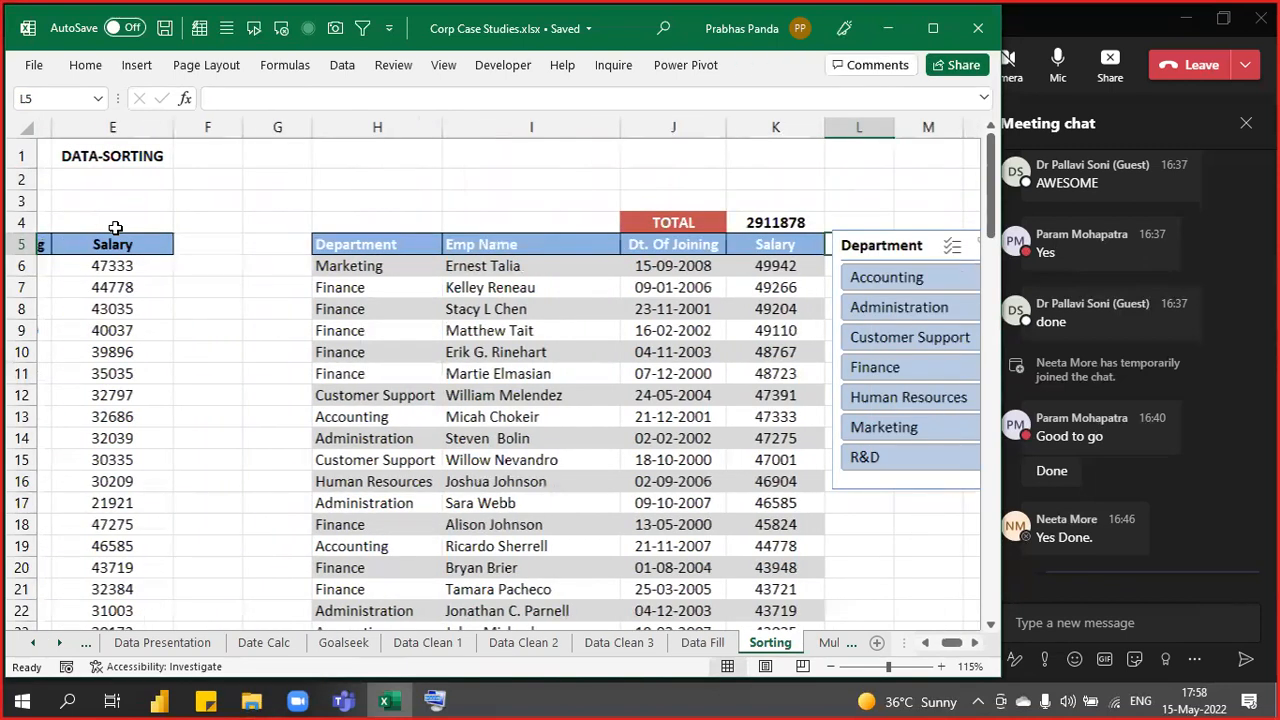
key("Right")
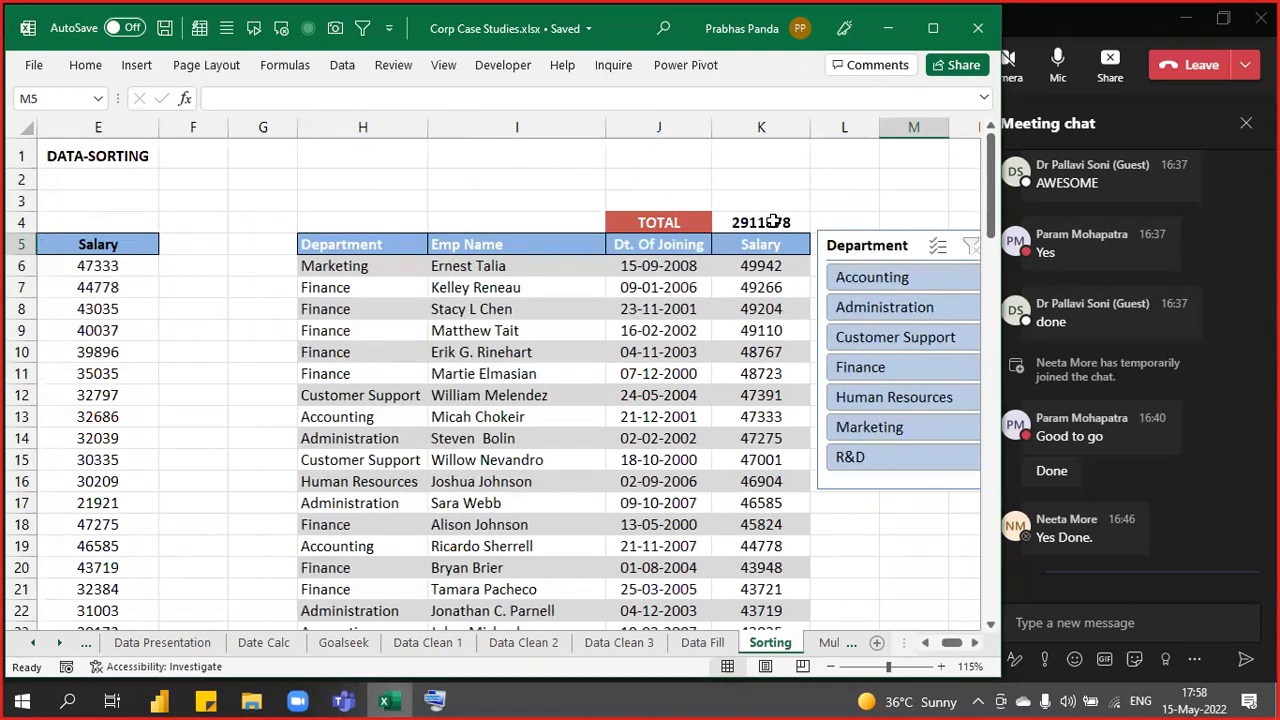
- Look over the Multi DB Filter sheet, then scroll through the Data Visualisation sheet
left_click(838, 645)
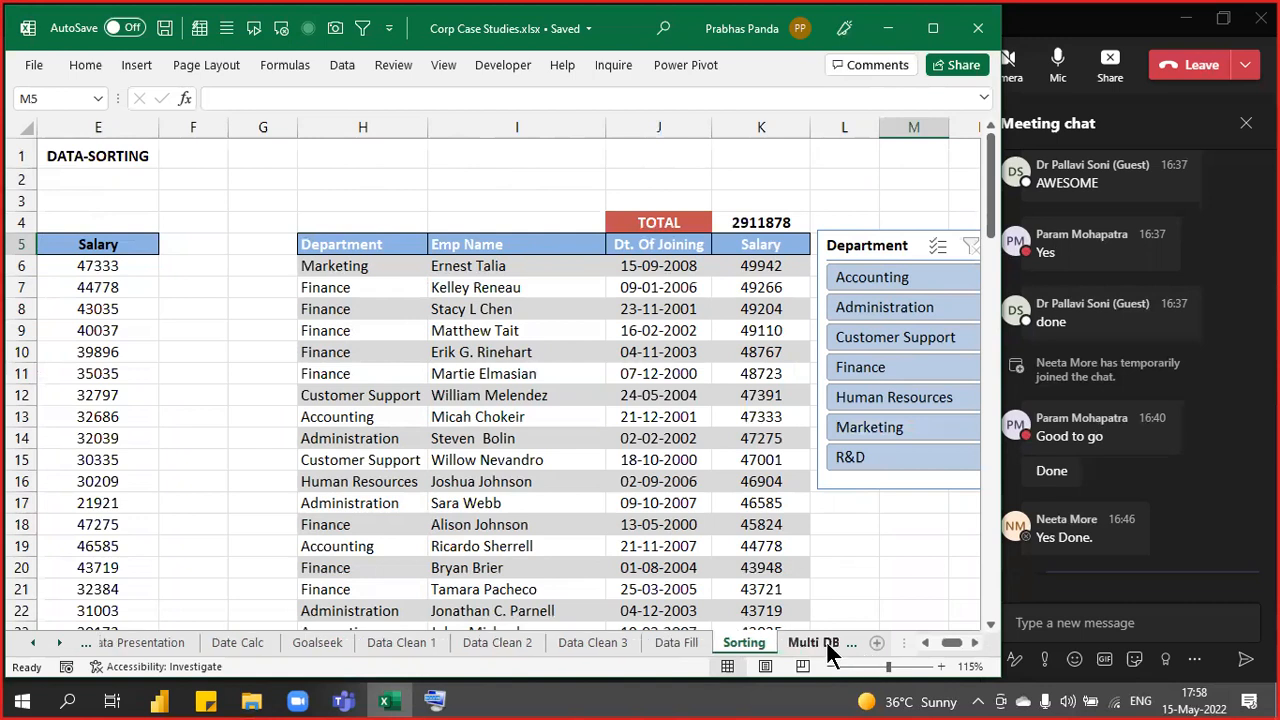
left_click(828, 650)
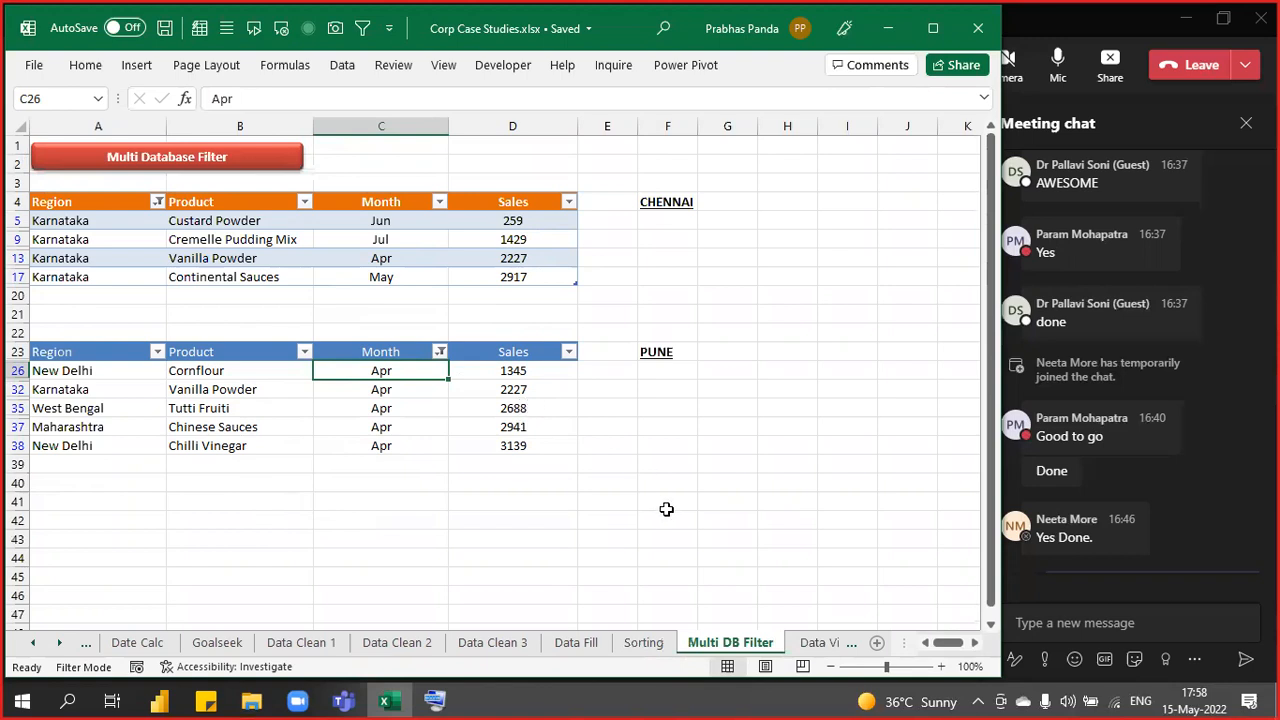
left_click(811, 648)
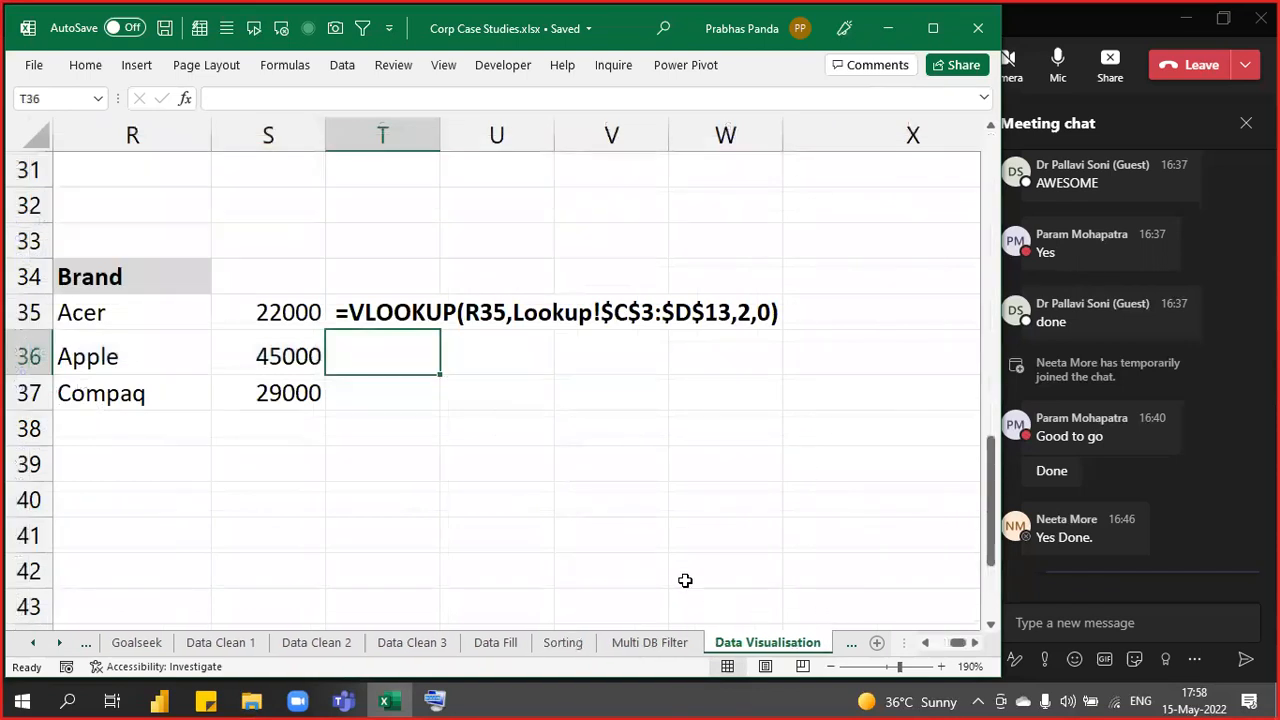
scroll(546, 488, "up", 10)
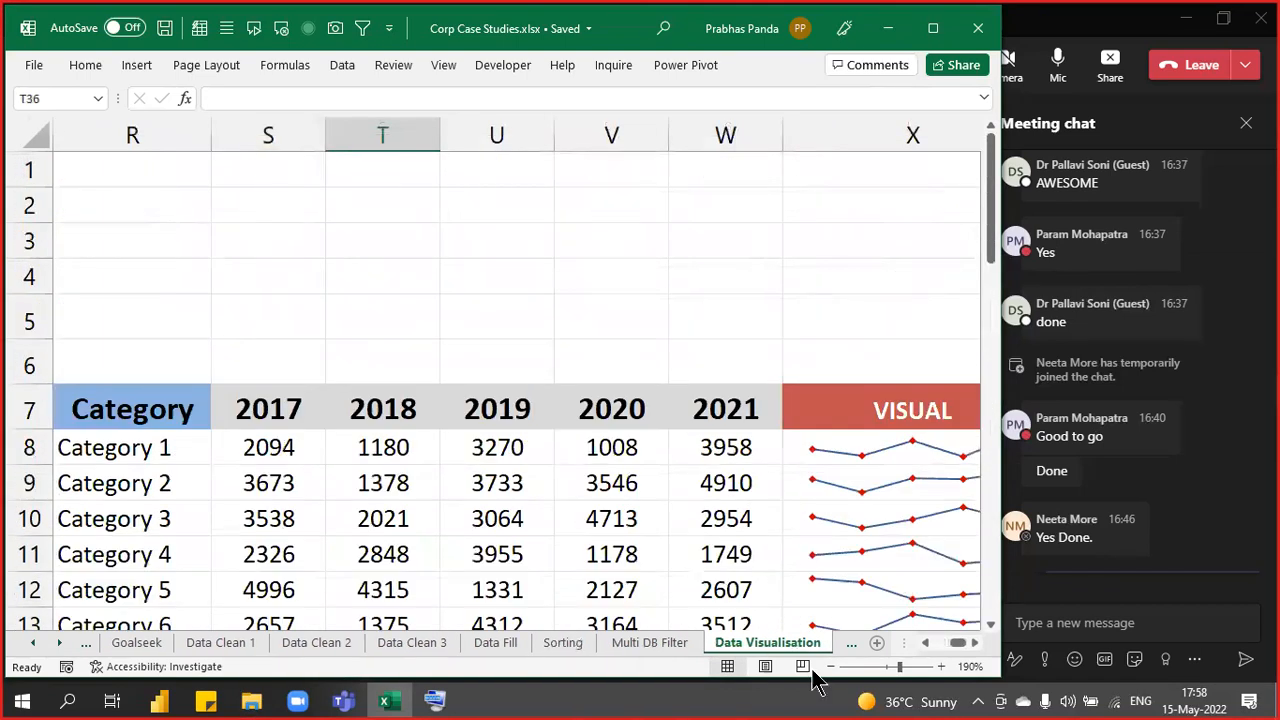
left_click_drag(958, 643, 944, 645)
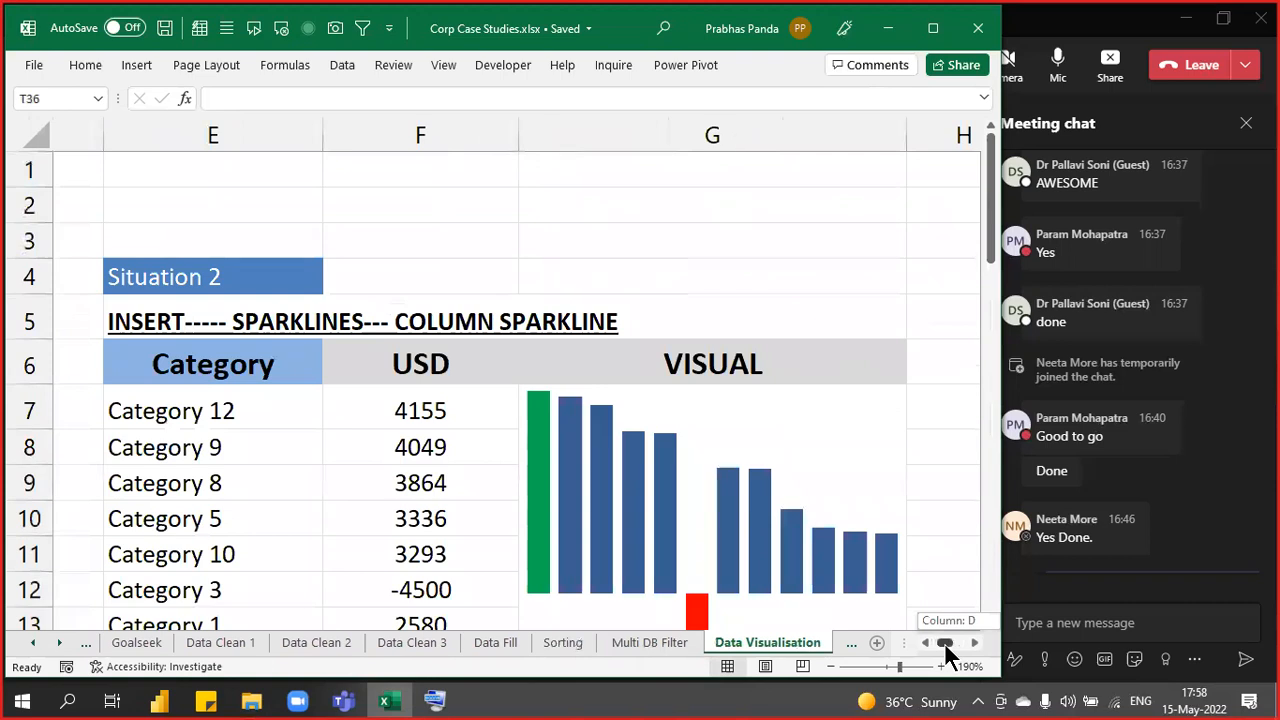
left_click(970, 643)
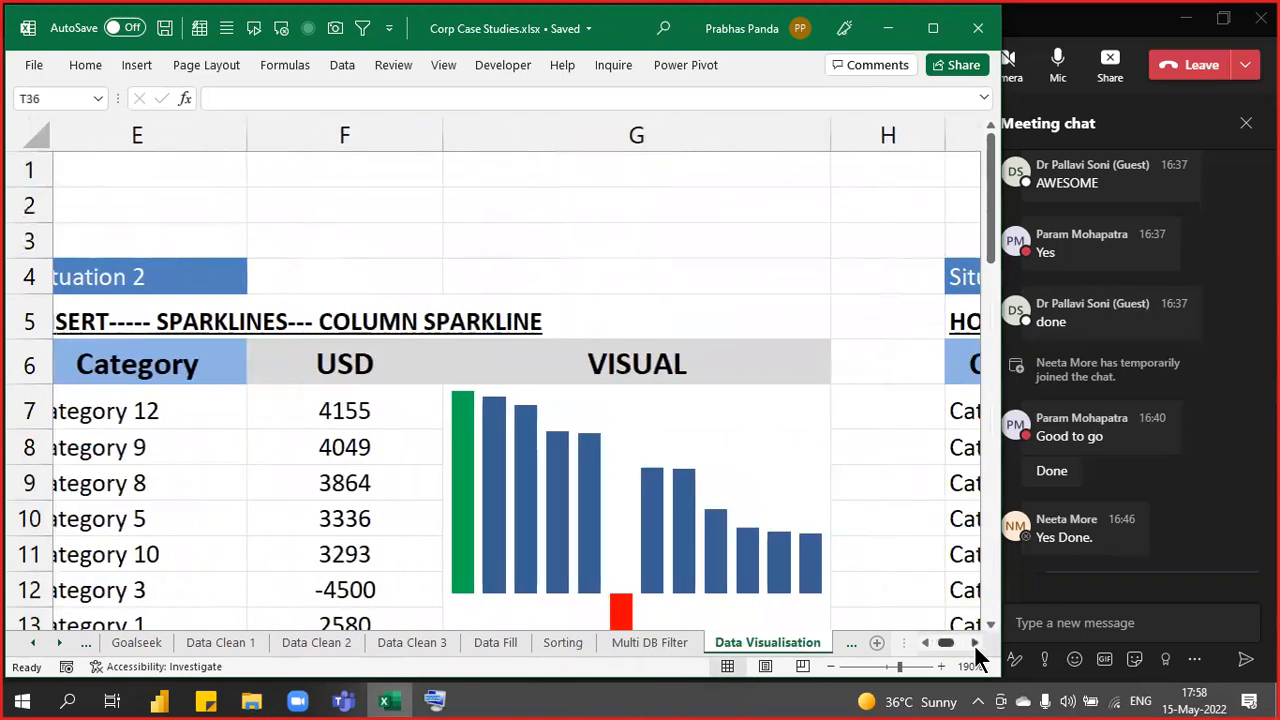
left_click_drag(974, 644, 974, 644)
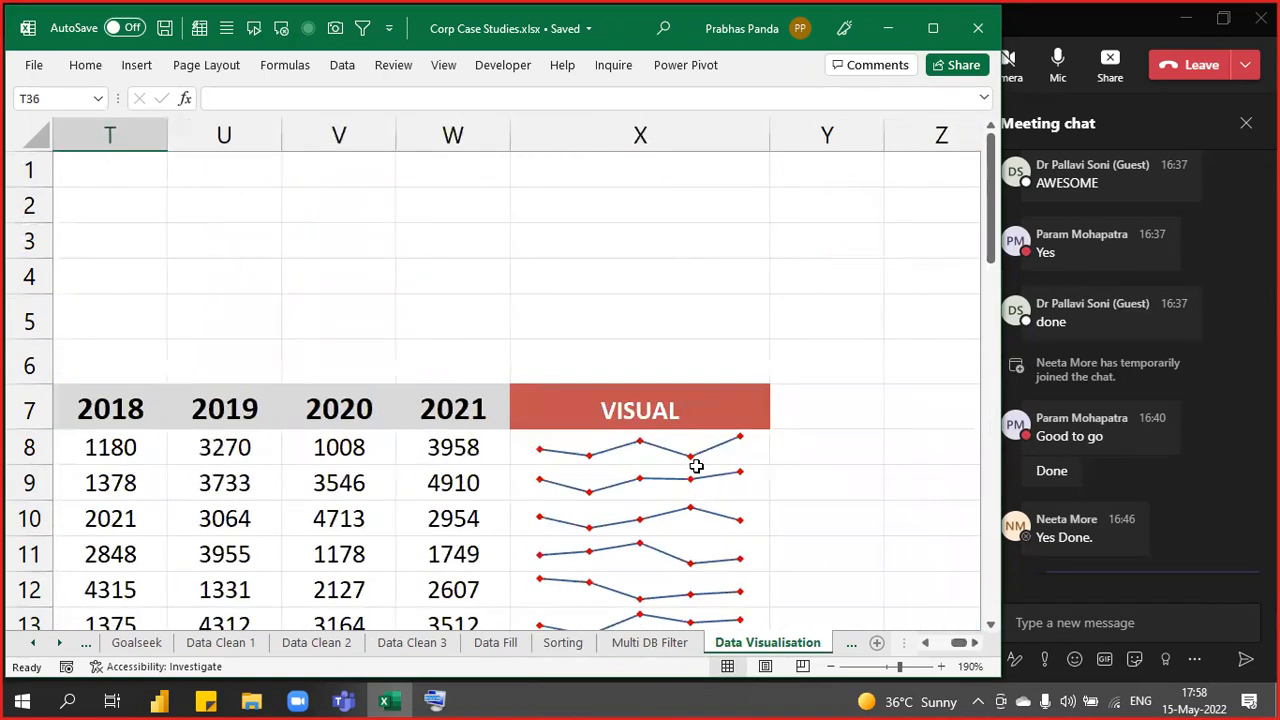
scroll(690, 460, "down", 4)
scroll(634, 405, "up", 3)
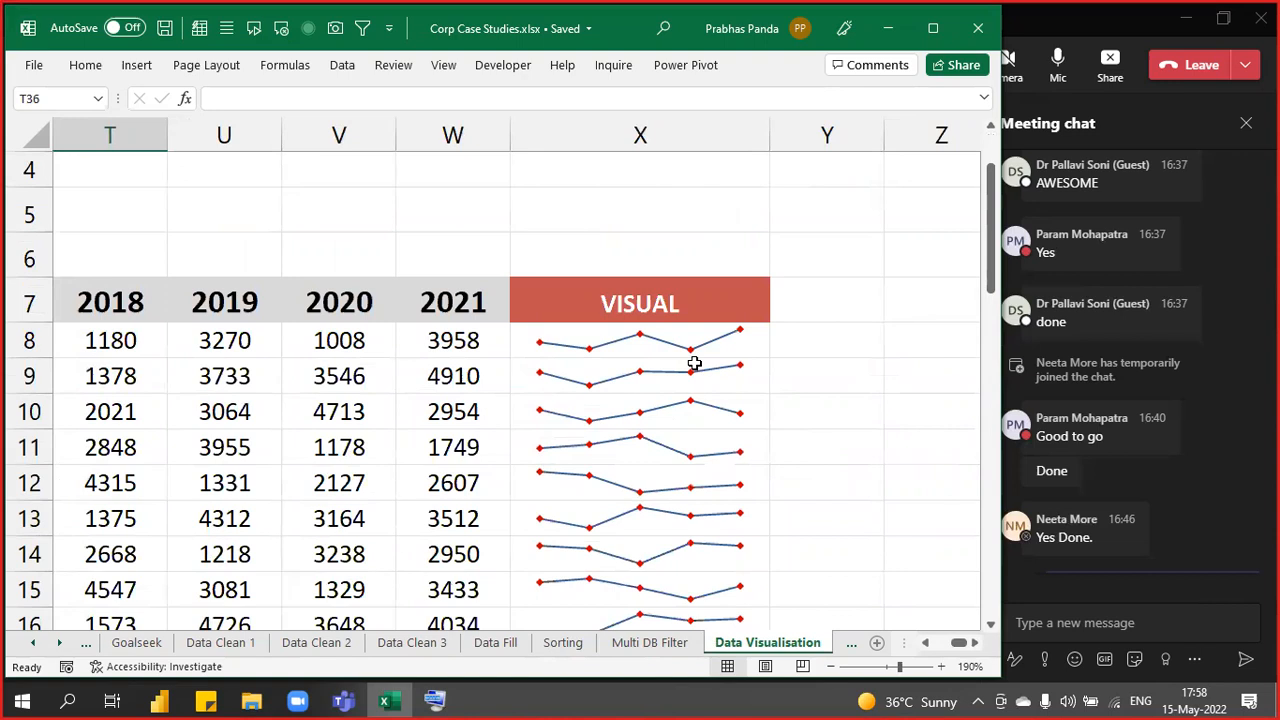
- Review the Lookup sheet's H-LookUp examples, then open File Explorer on the Desktop
left_click(848, 643)
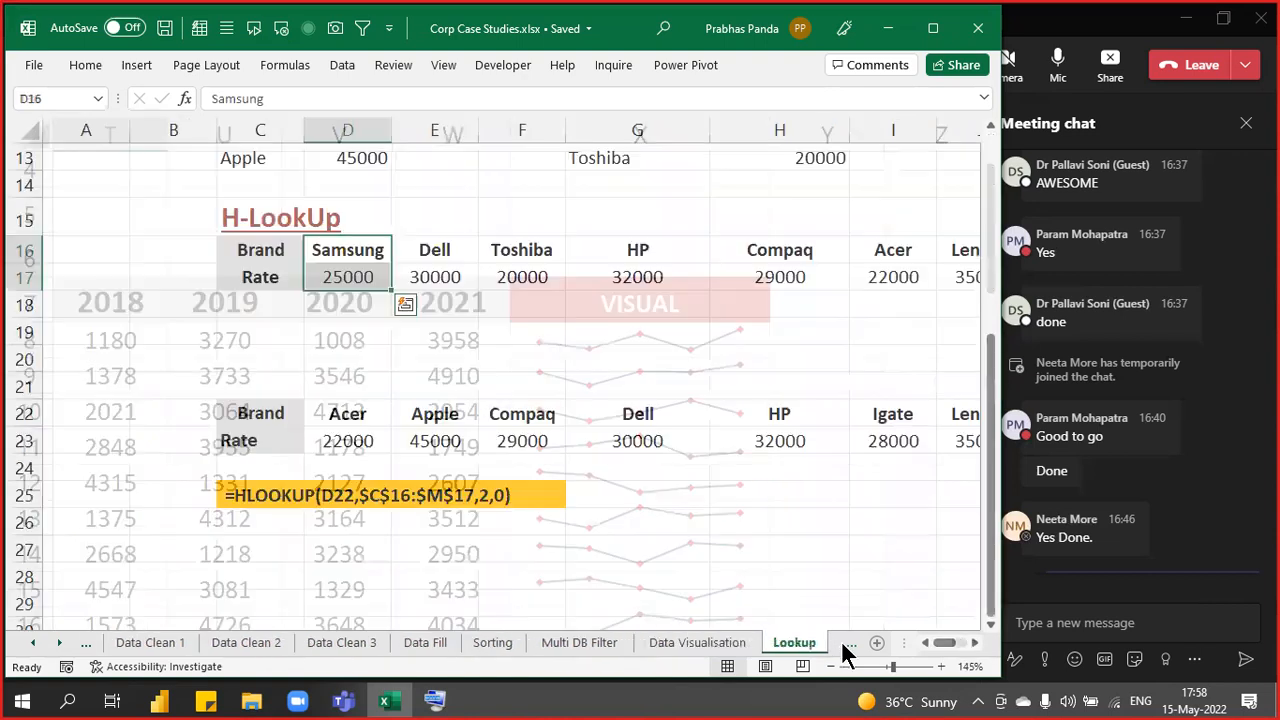
scroll(683, 466, "up", 4)
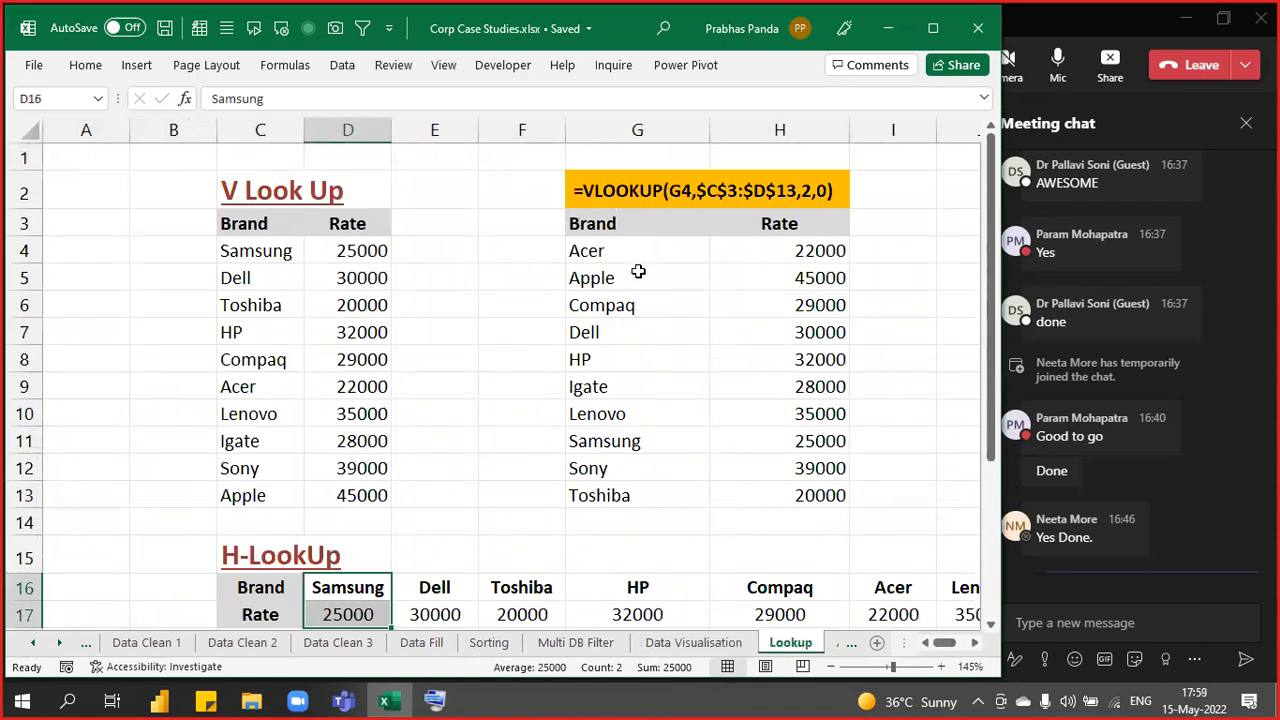
scroll(737, 518, "down", 1)
scroll(737, 518, "down", 2)
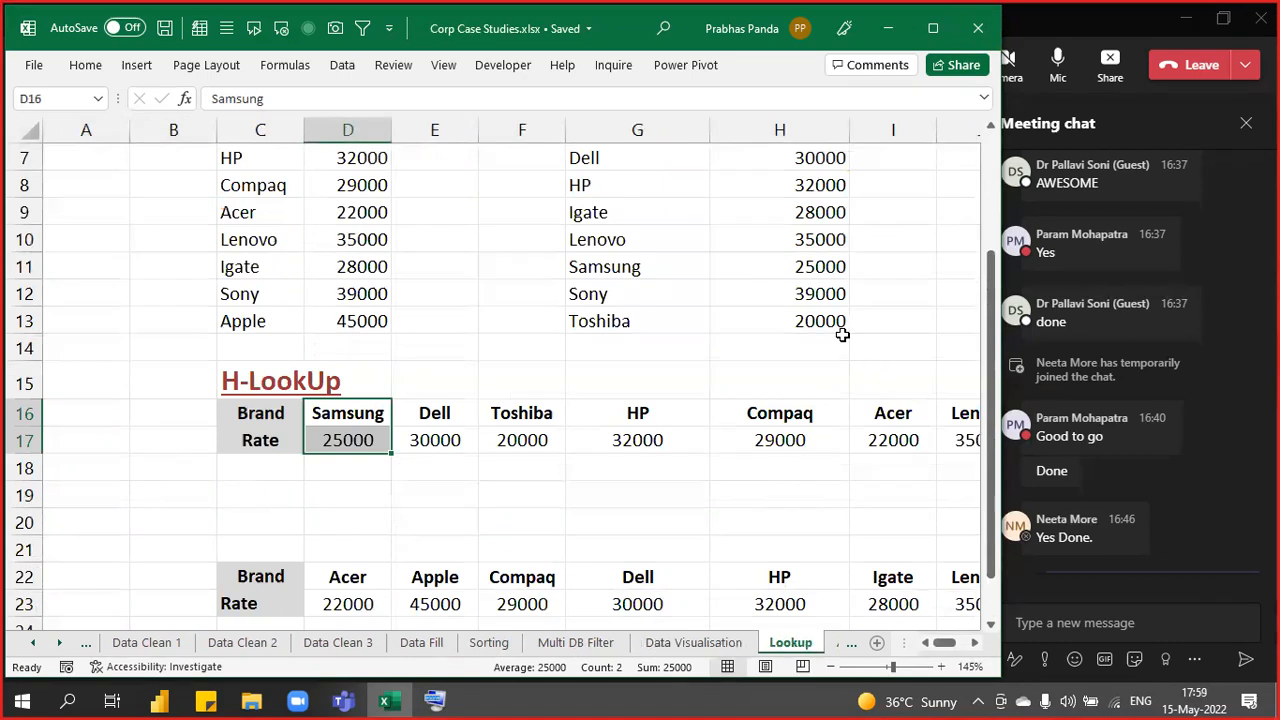
left_click(580, 499)
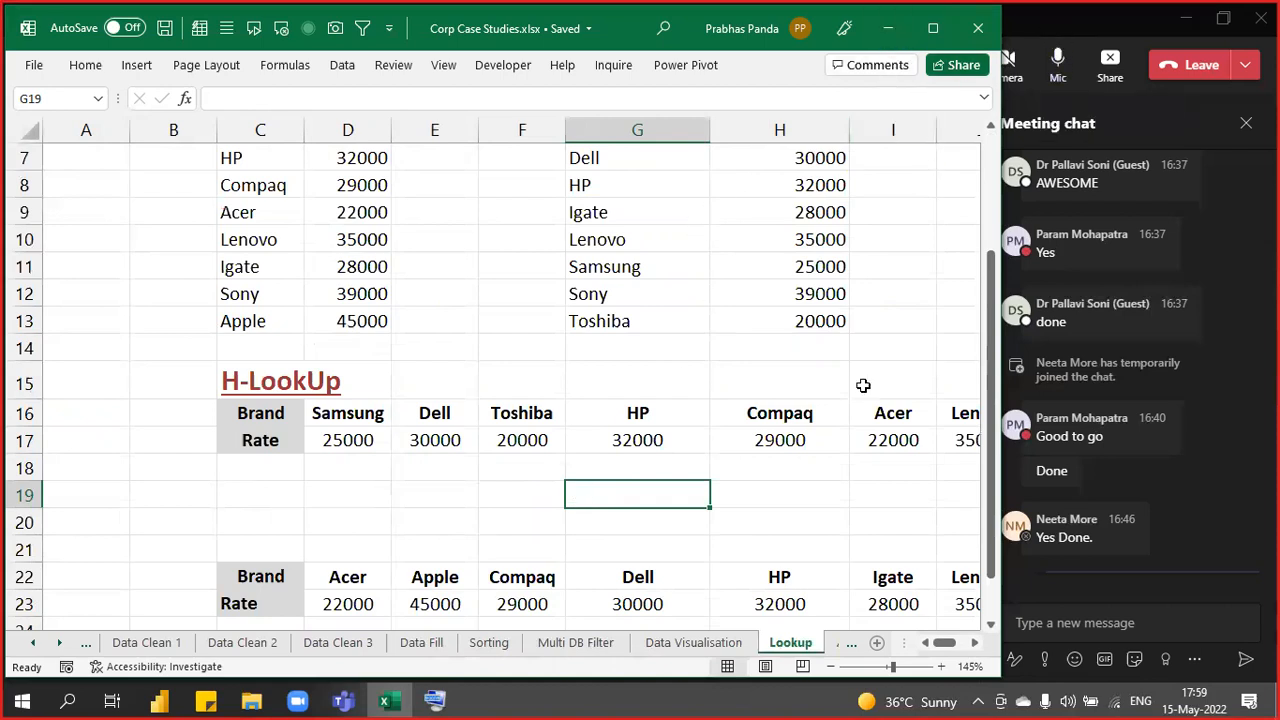
left_click(251, 700)
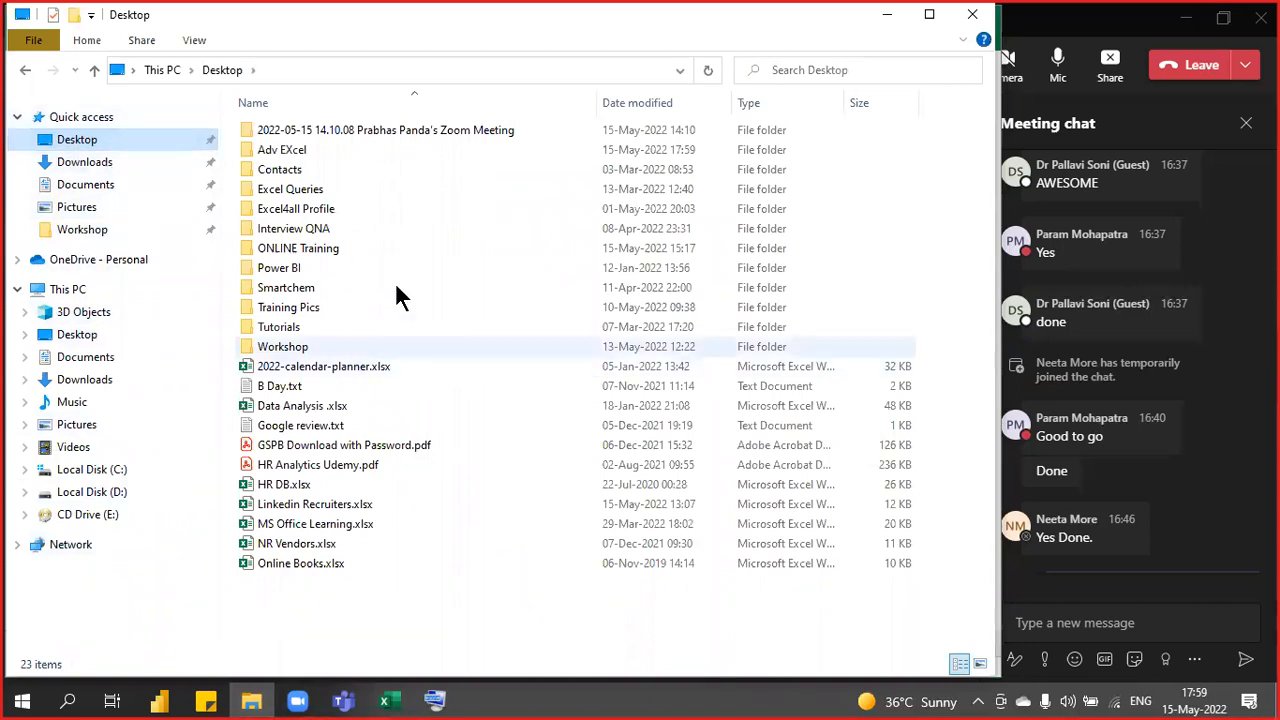
- Open the ONLINE Training folder and choose Excel4all Updated Tricks Day 1&2.xlsx
double_click(307, 250)
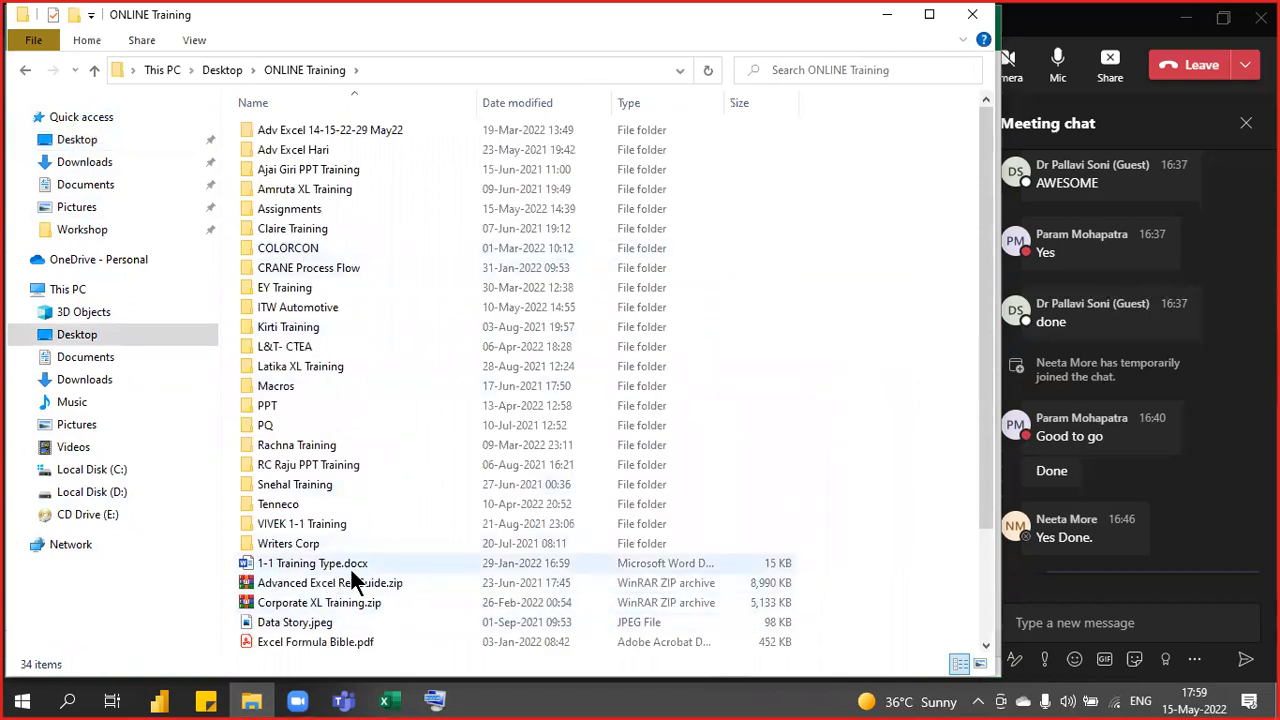
scroll(350, 567, "down", 3)
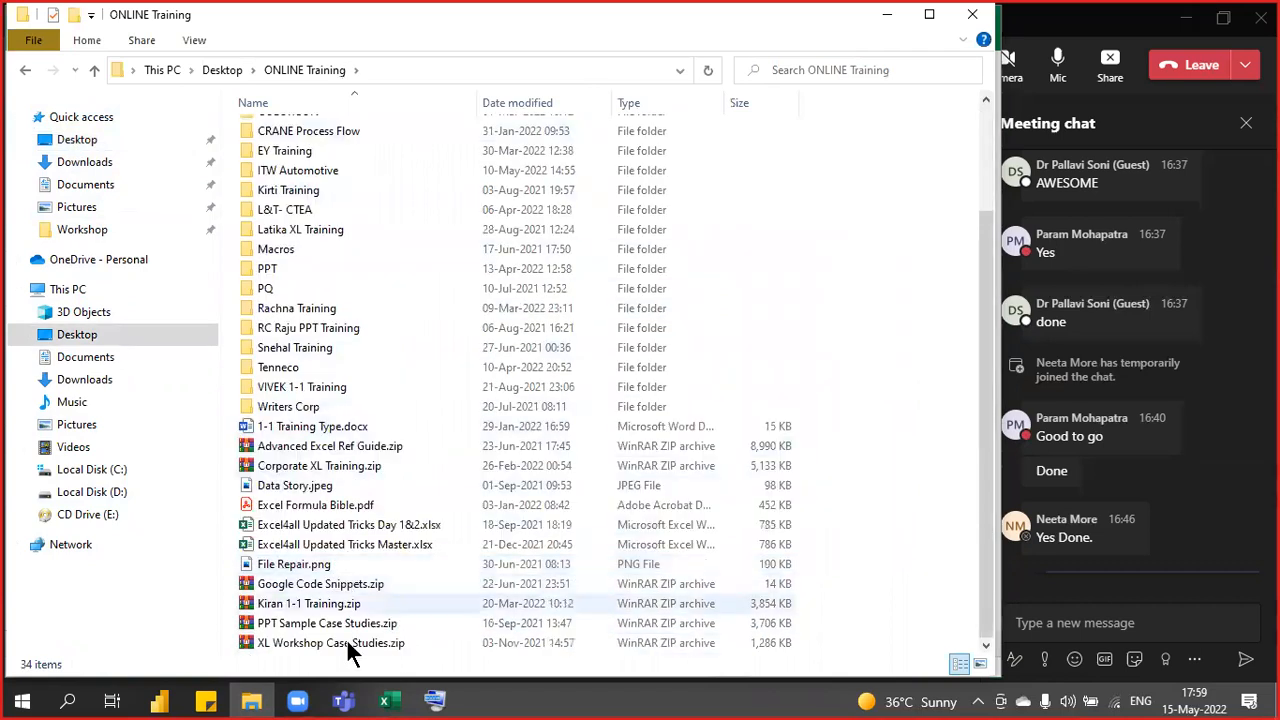
left_click(390, 524)
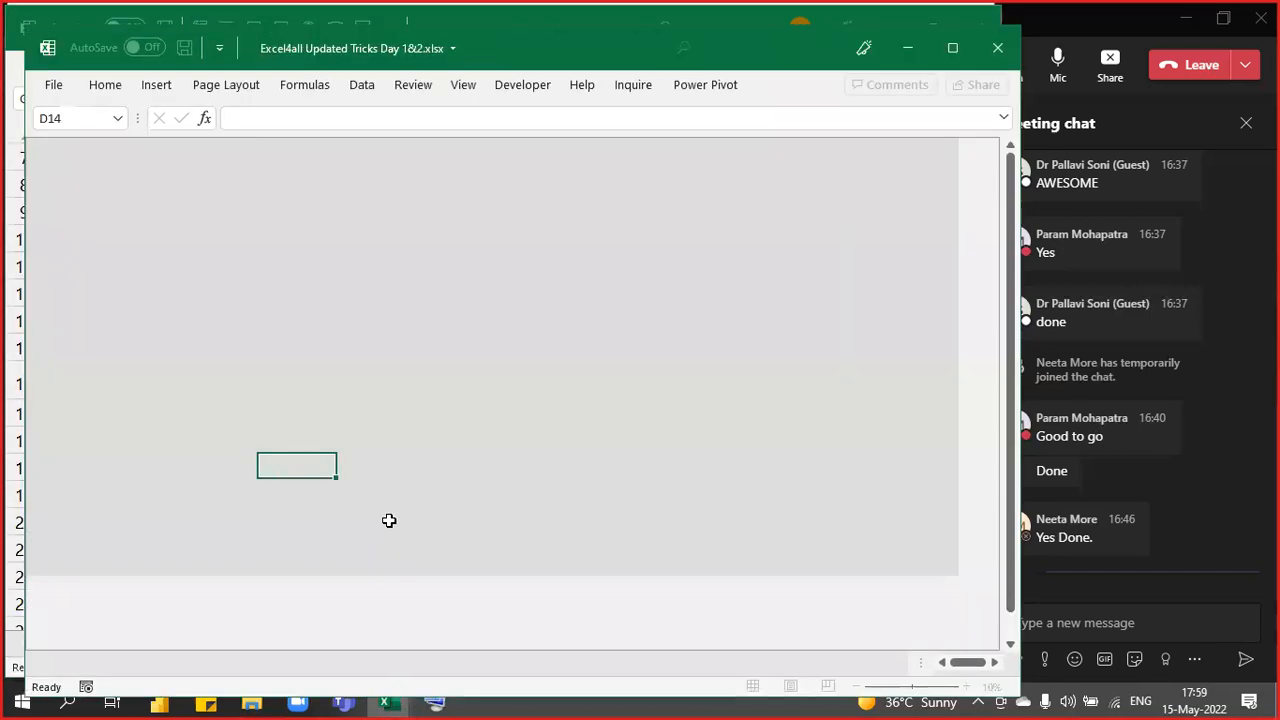
- Nudge the window, then view the Shortcut keys, Series Generation and Custom Formatting sheets
left_click_drag(513, 58, 491, 37)
left_click(253, 639)
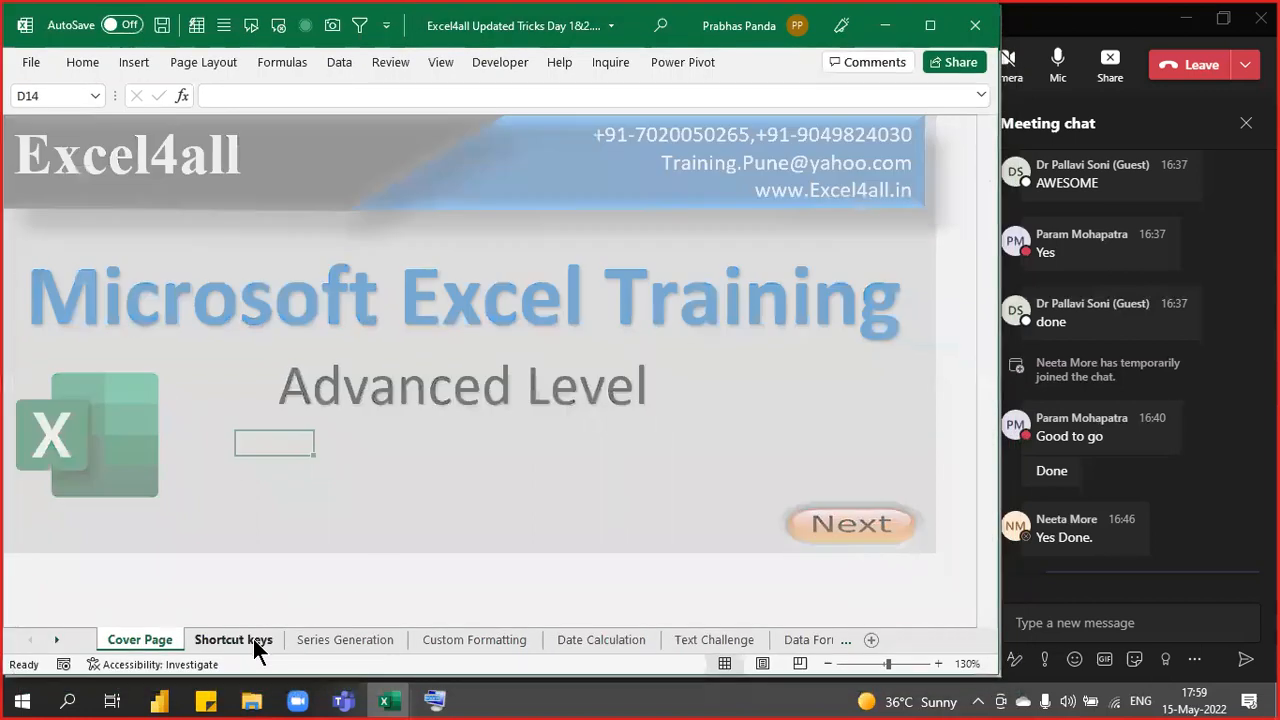
scroll(423, 479, "down", 3, "ctrl")
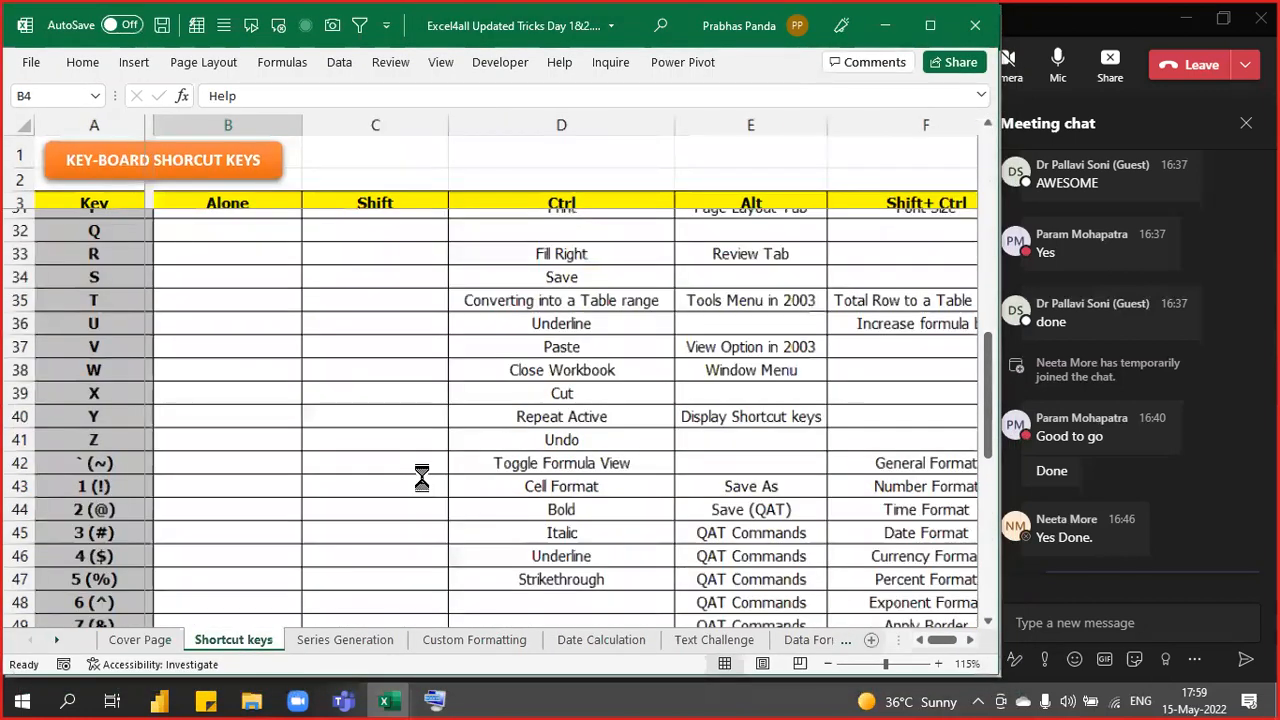
scroll(423, 479, "up", 6)
scroll(423, 479, "up", 4)
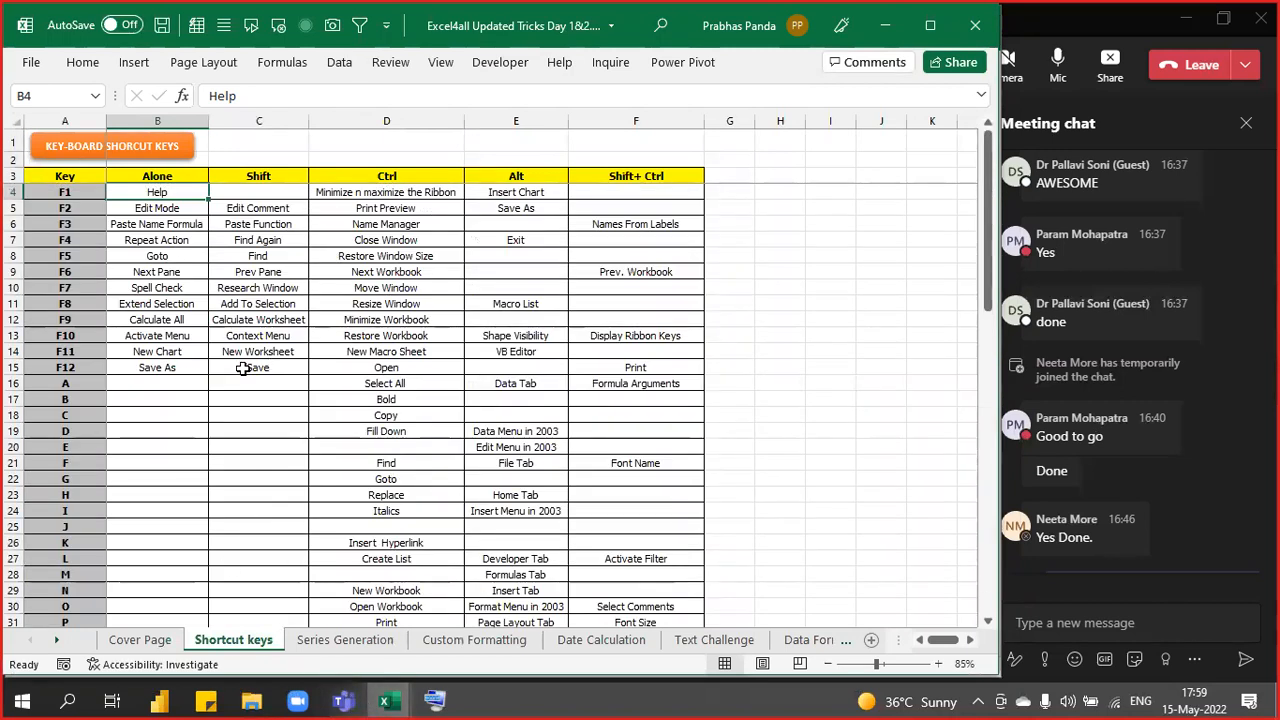
left_click(344, 640)
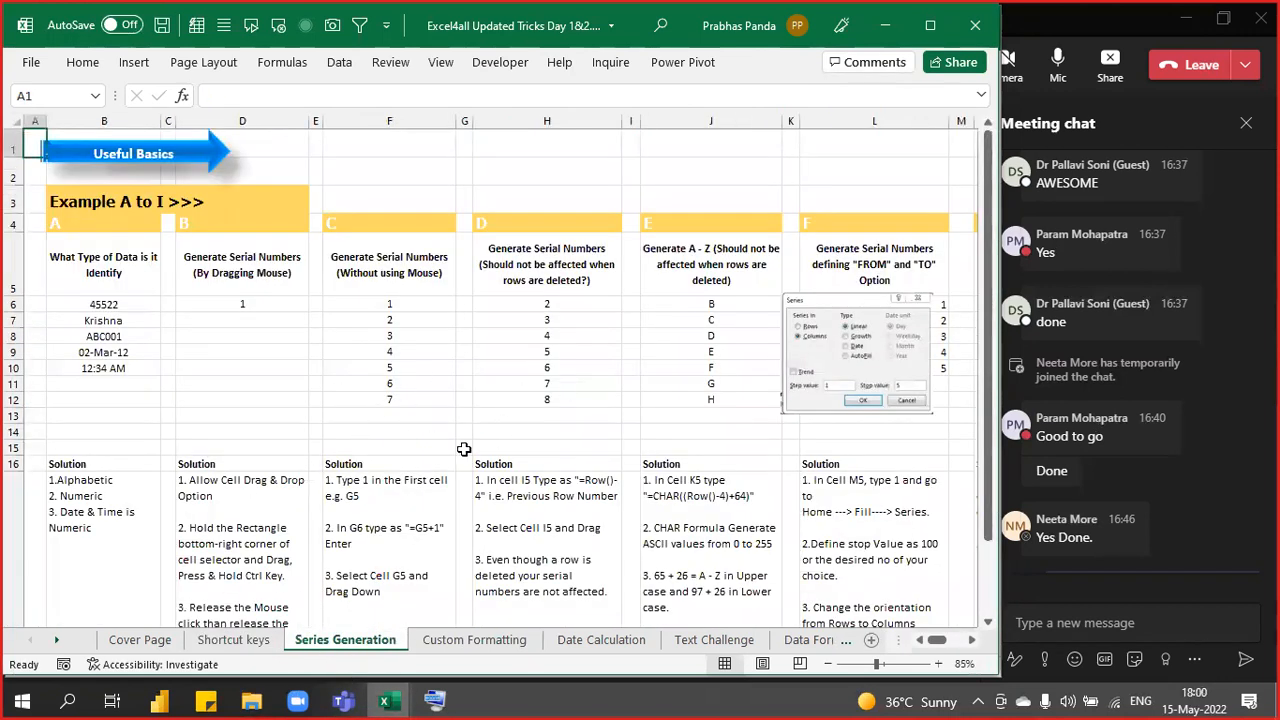
left_click(457, 641)
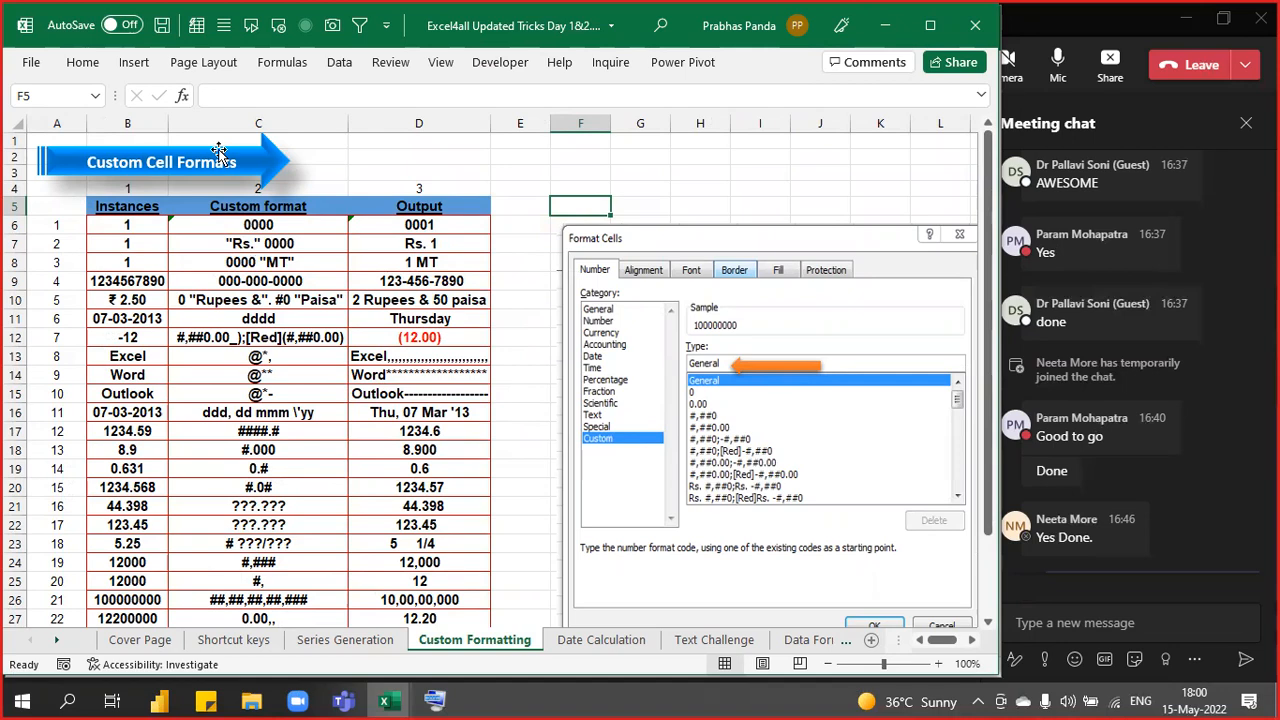
- Scroll the Date Calculation sheet, then review the Text Challenge's name-joining note in D5
left_click(583, 639)
scroll(400, 443, "down", 6)
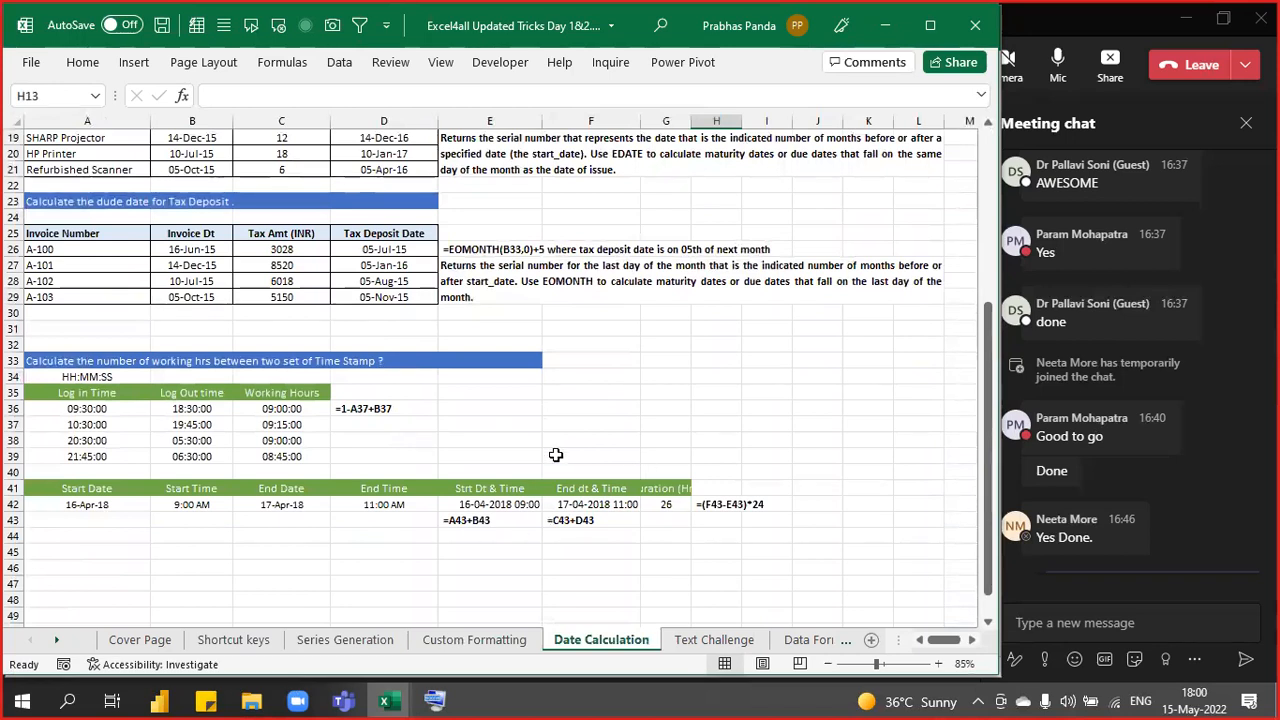
scroll(551, 457, "up", 6)
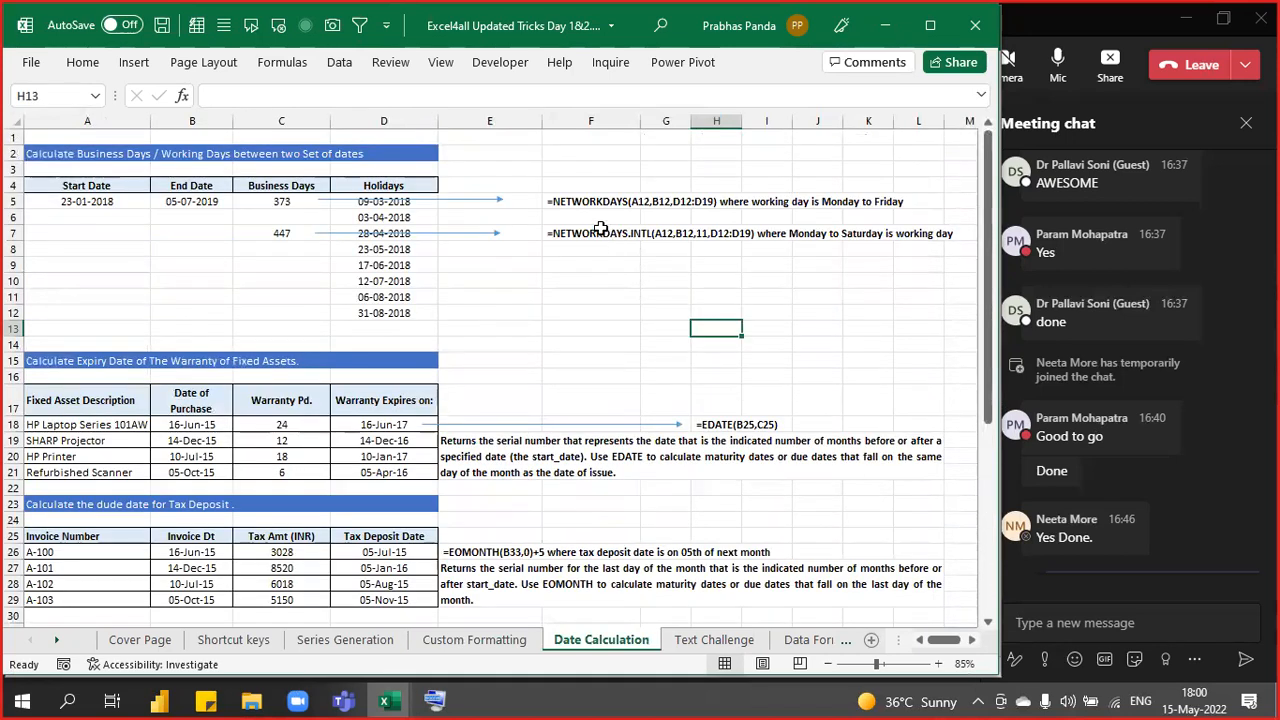
left_click(728, 640)
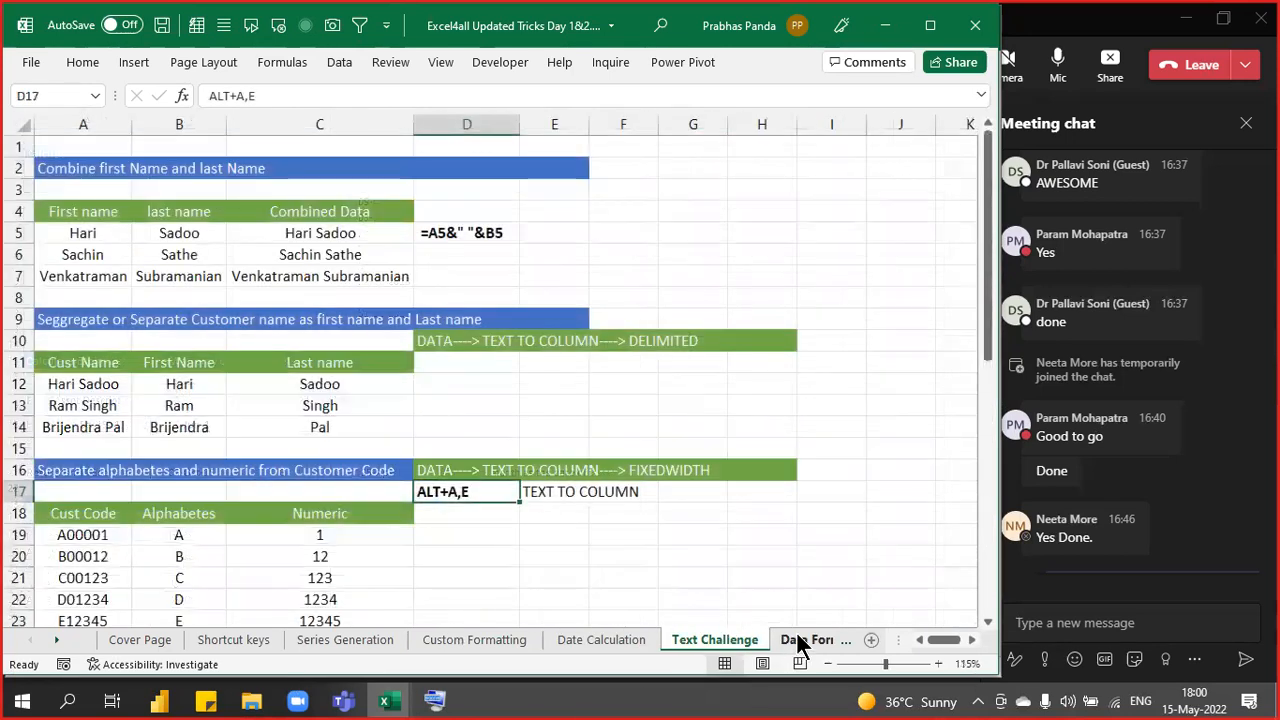
scroll(316, 358, "up", 3)
scroll(423, 343, "up", 2)
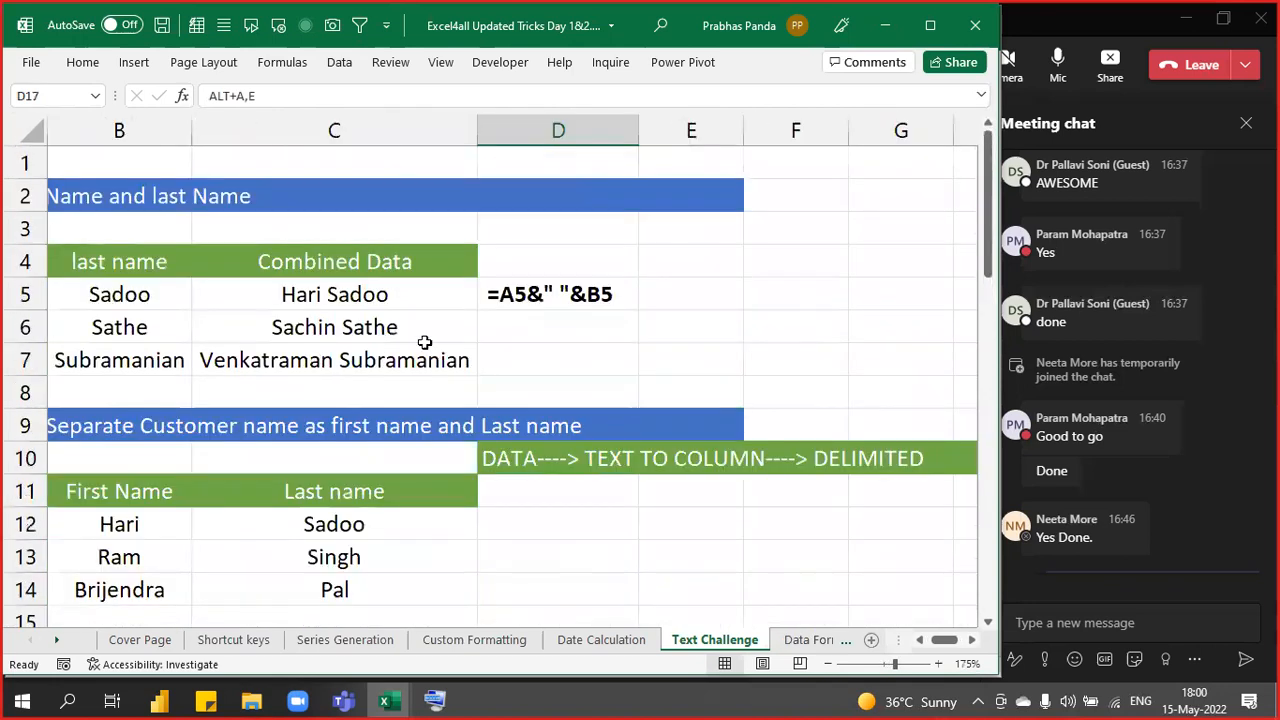
left_click(505, 302)
left_click(538, 308)
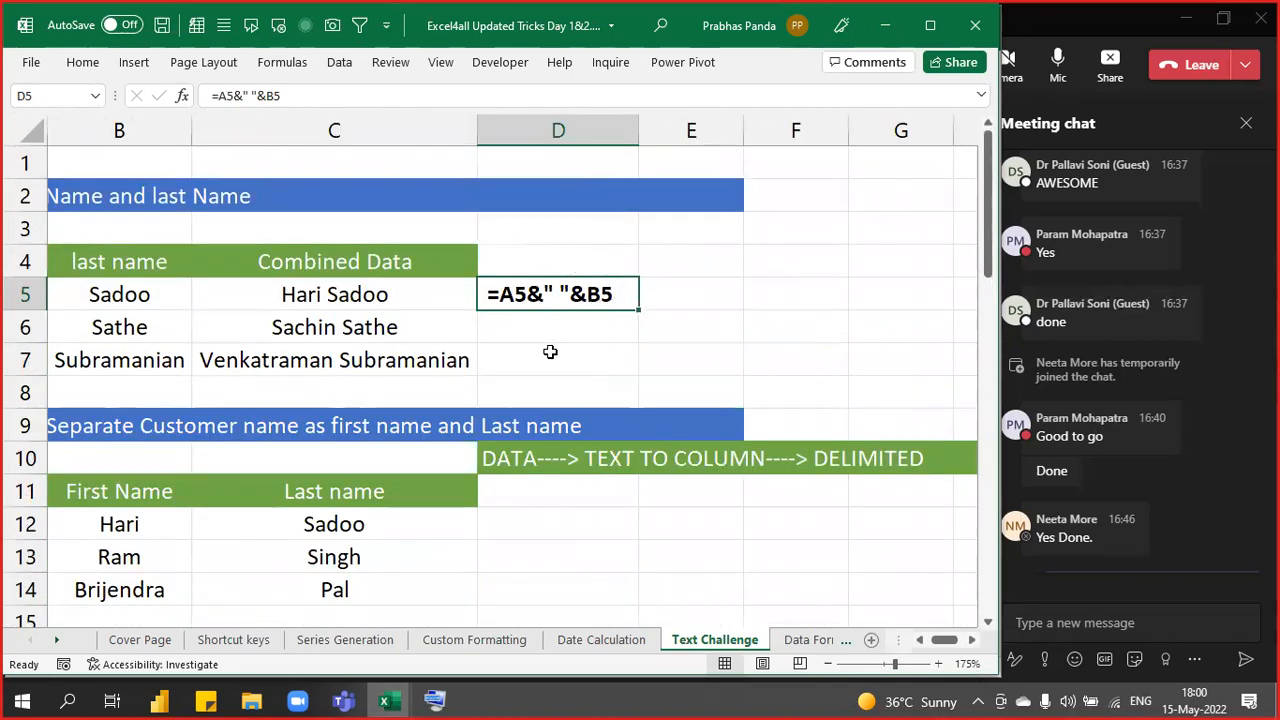
scroll(574, 505, "down", 3)
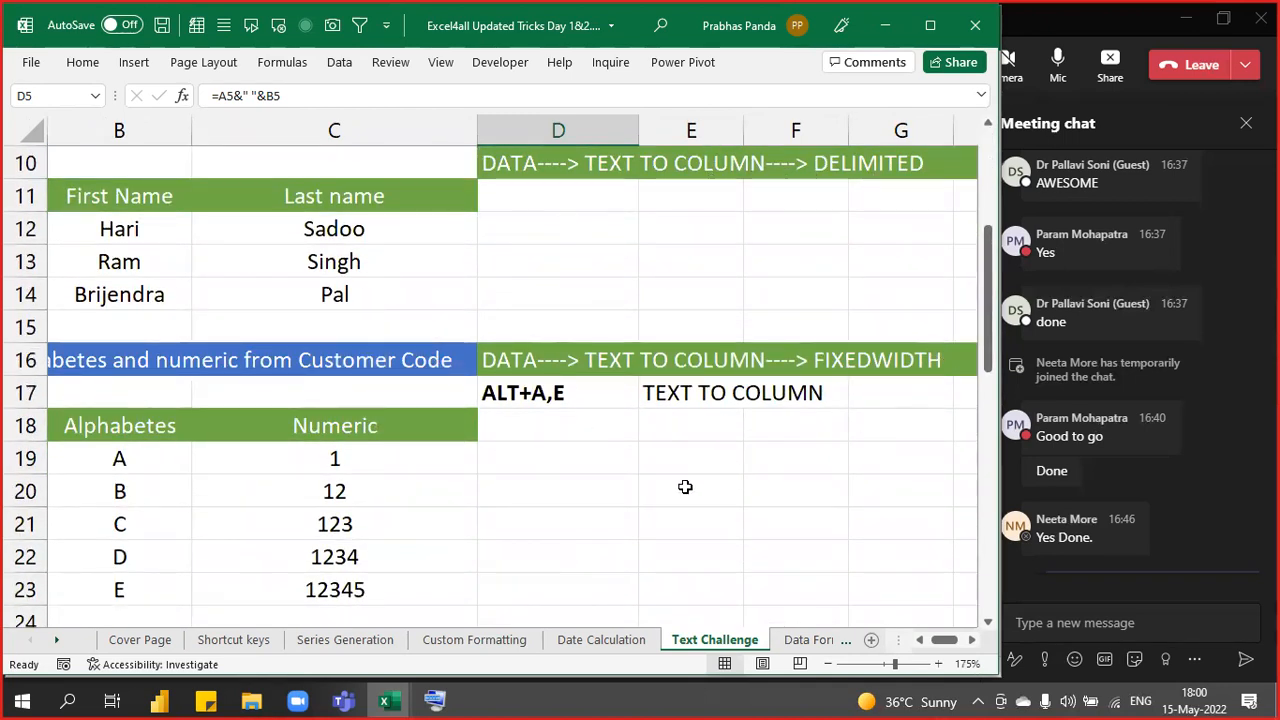
- Scroll through the Data Formatting table notes, then open the Daily Operations sheet
left_click(801, 639)
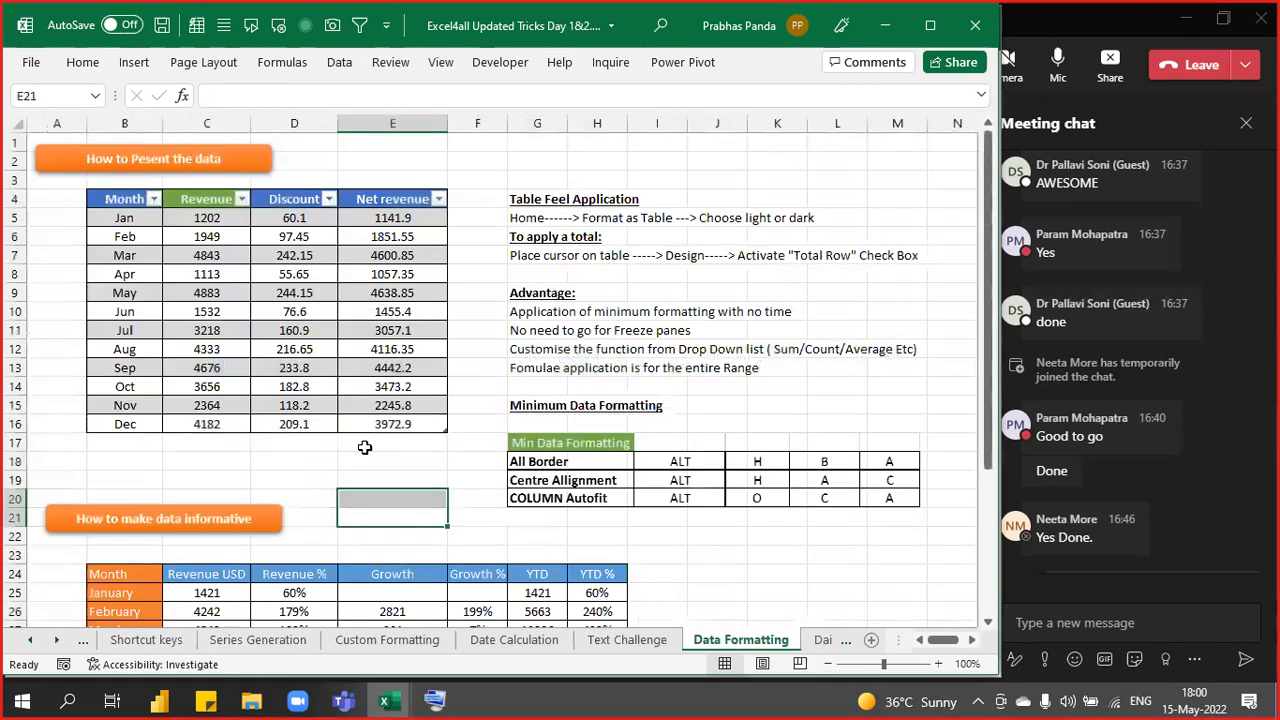
left_click(677, 258)
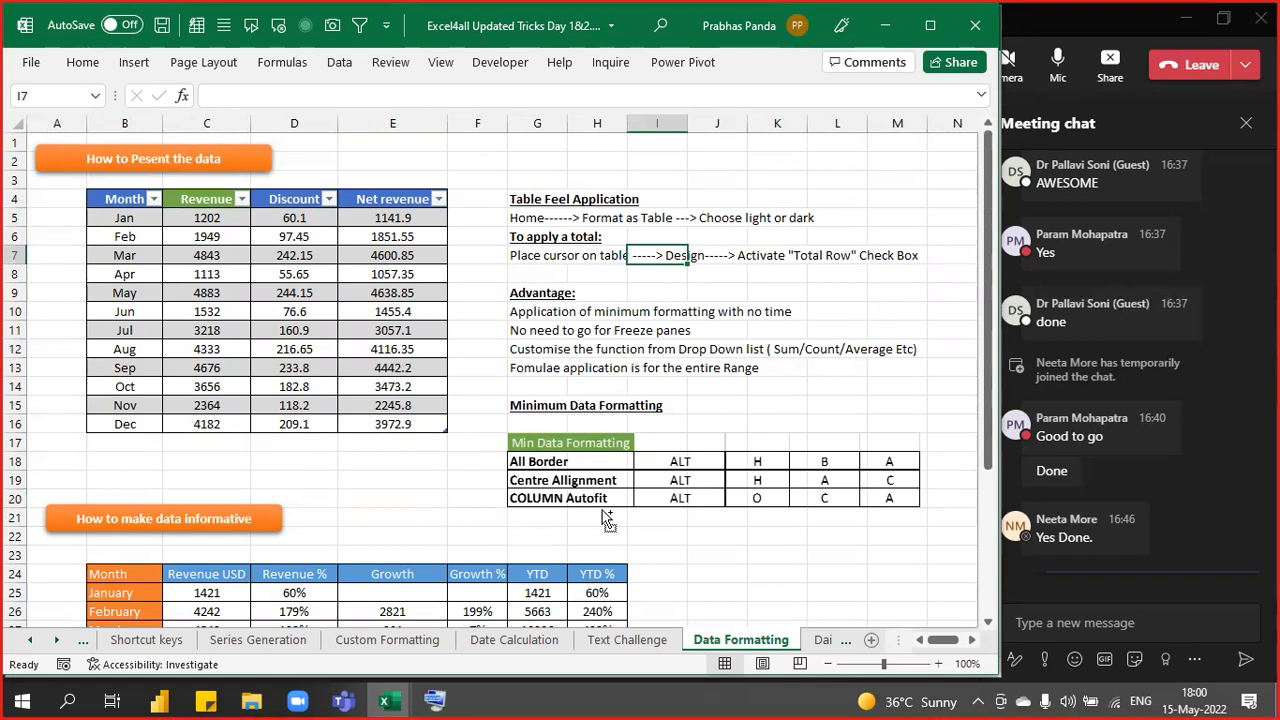
key("ctrl")
scroll(700, 560, "down", 3)
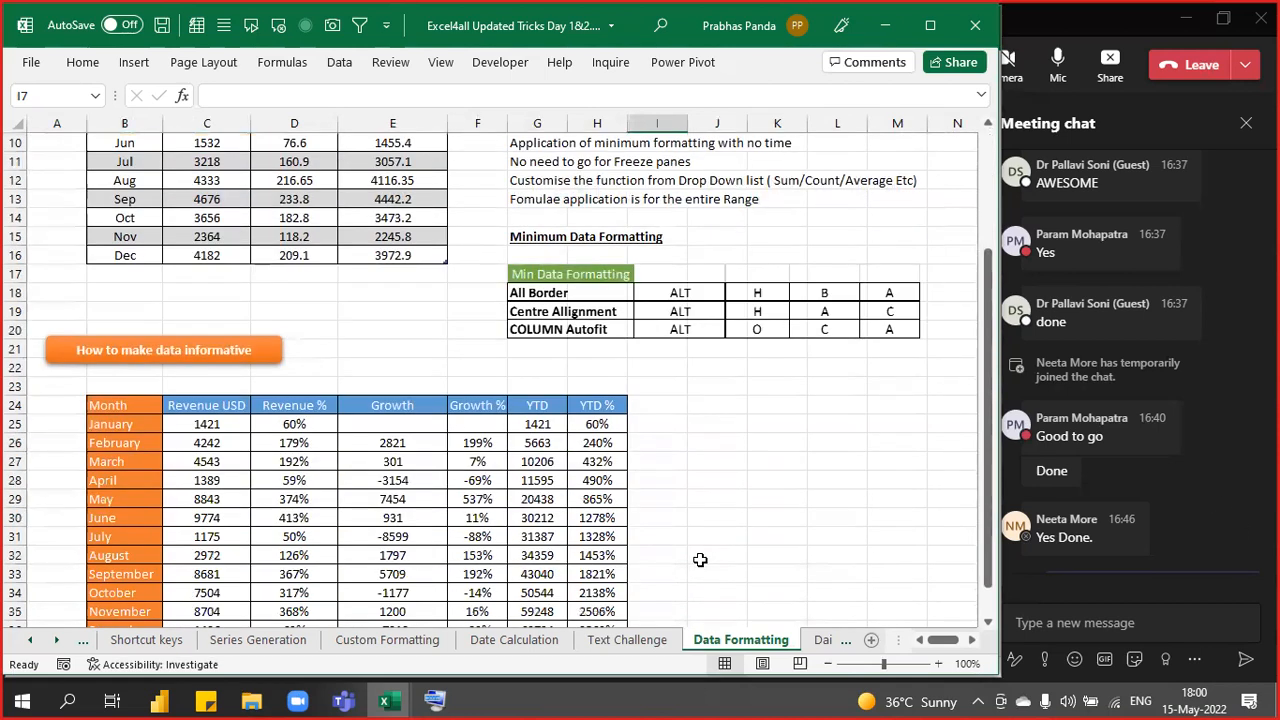
scroll(700, 560, "down", 3)
left_click(845, 639)
left_click(775, 639)
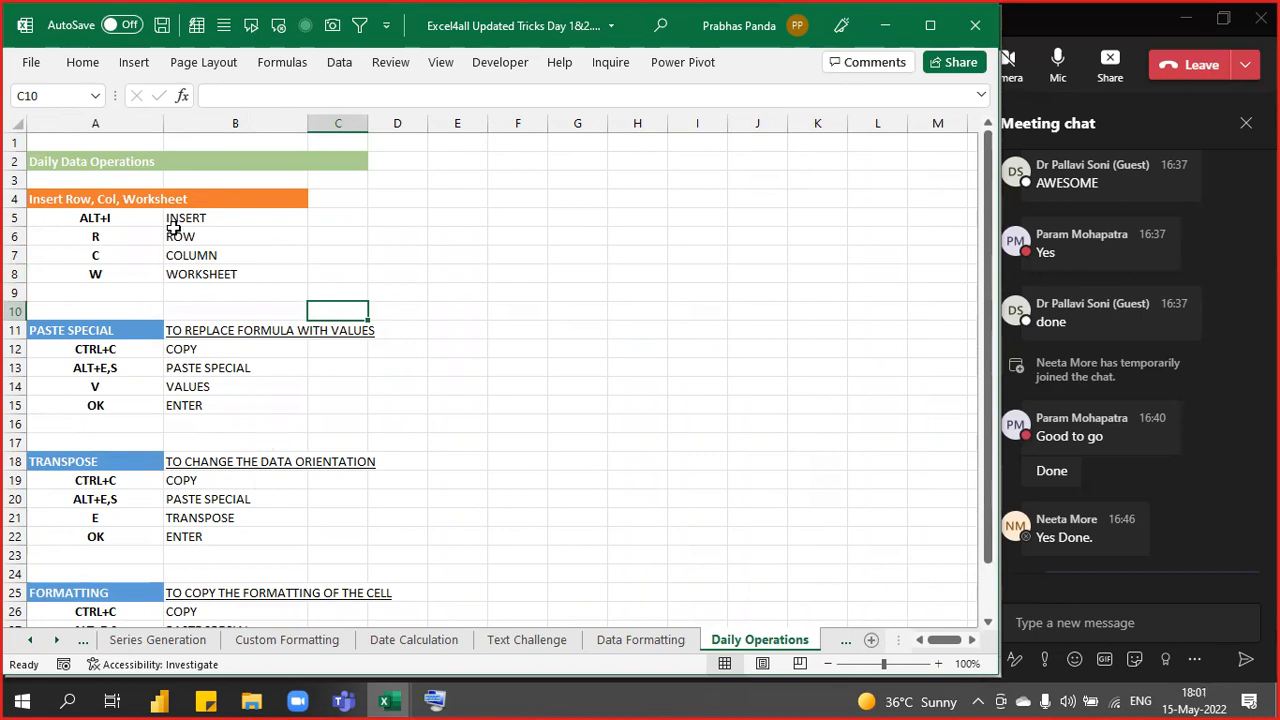
- Check Daily Operations cells B25 and B15, then scroll the Basic Maths and Data Ageing sheets
left_click(186, 592)
left_click(289, 405)
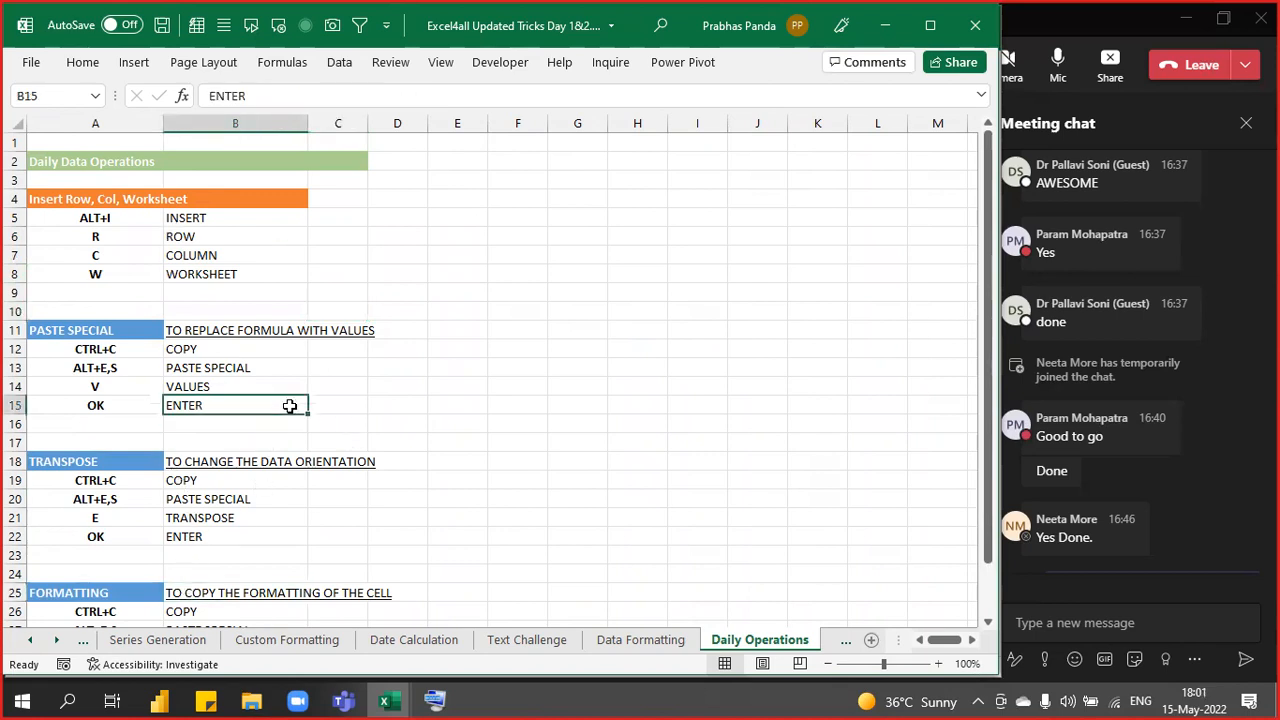
key("ctrl+Page_Down")
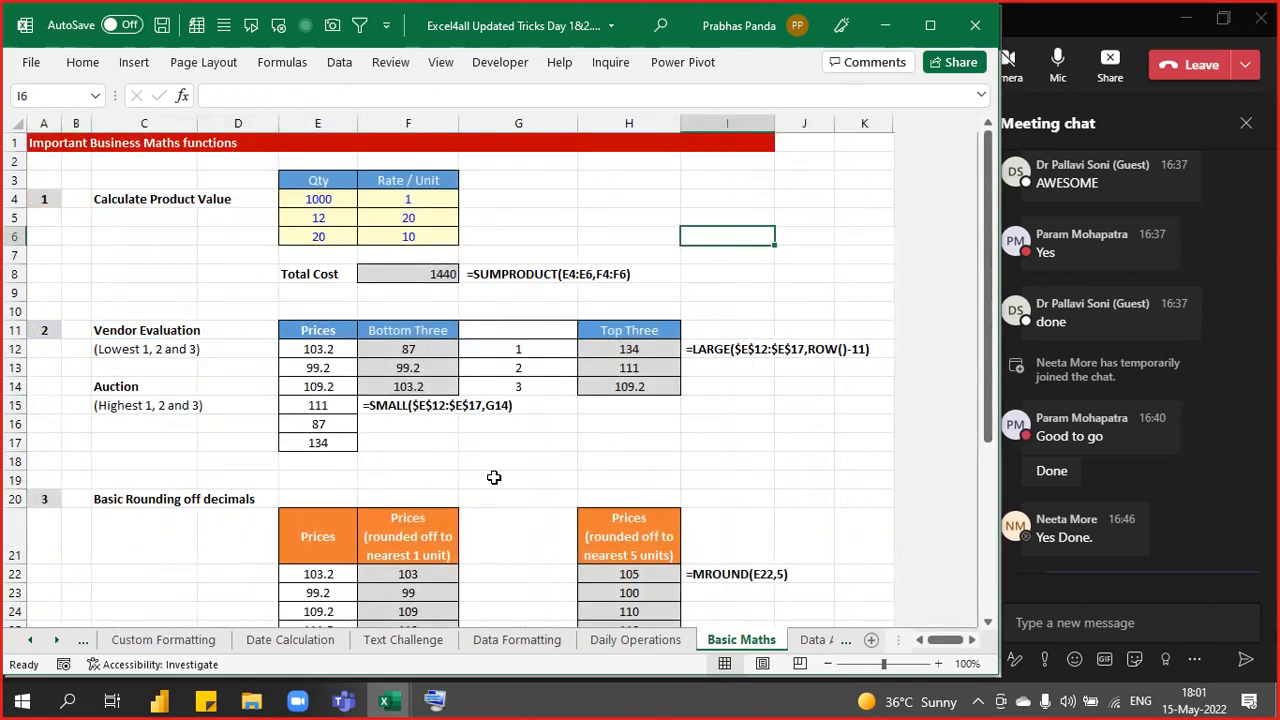
scroll(494, 478, "down", 5)
scroll(672, 518, "down", 3)
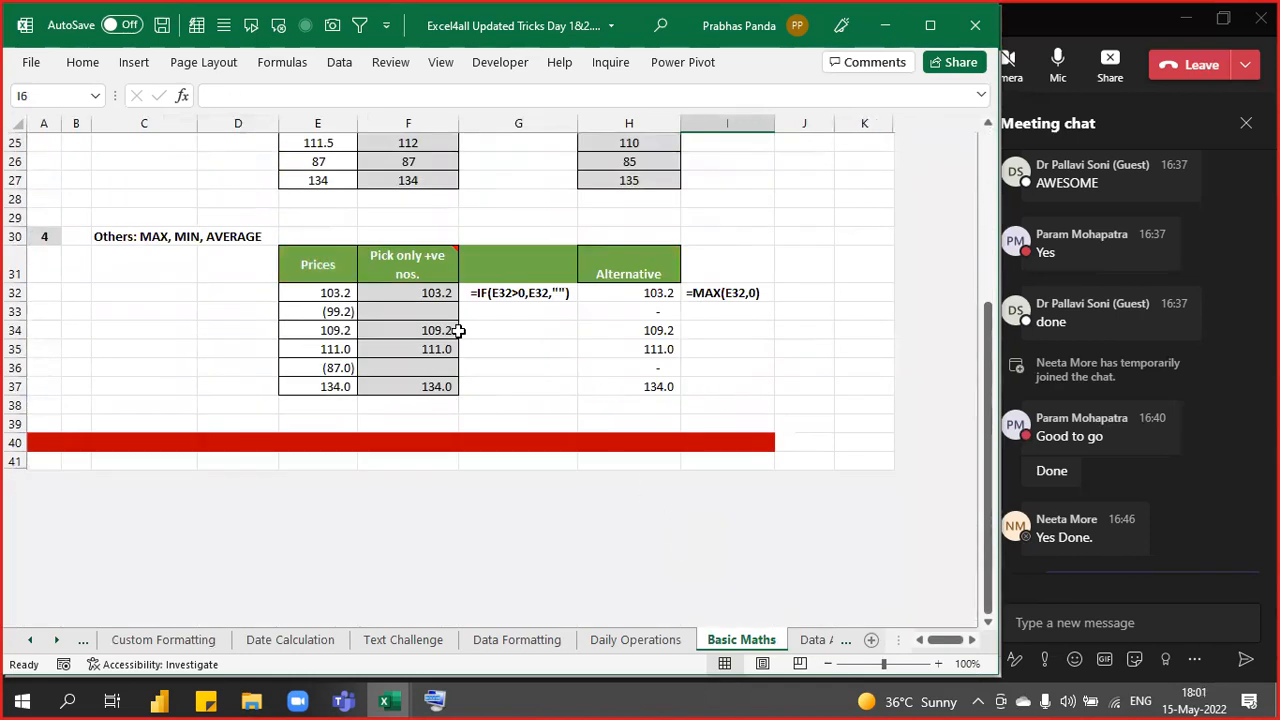
left_click(813, 640)
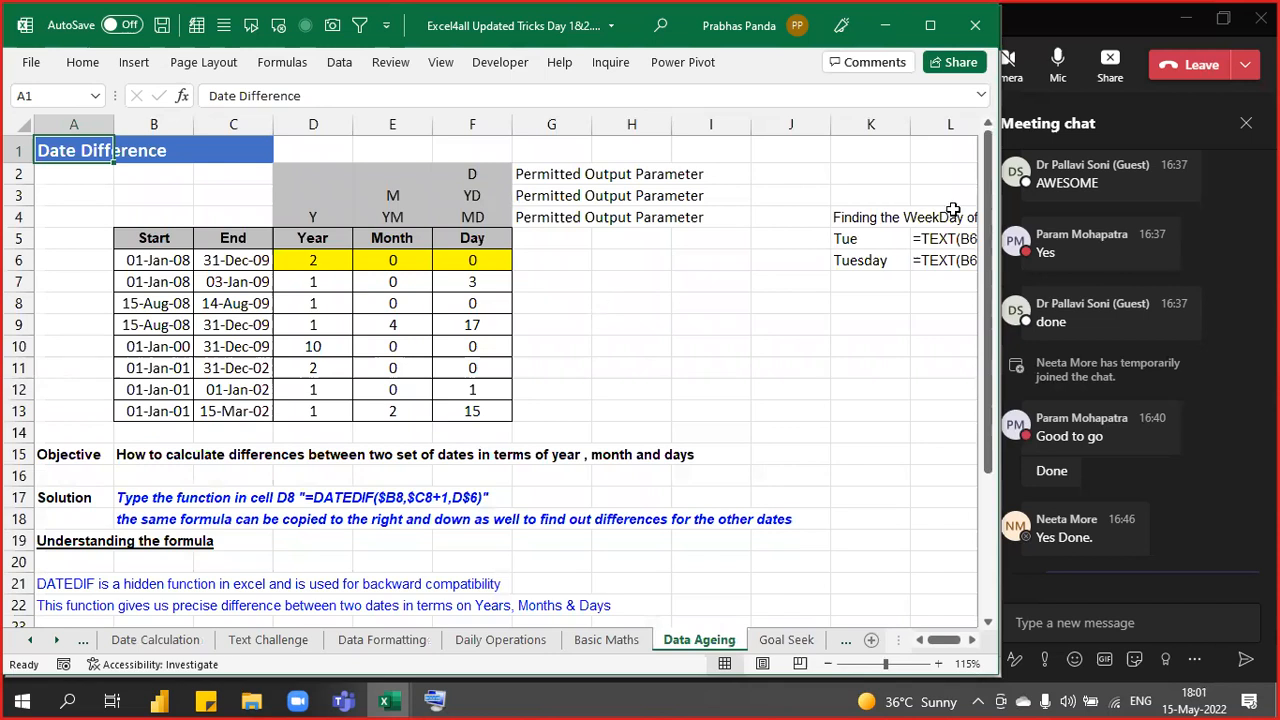
scroll(461, 446, "down", 2)
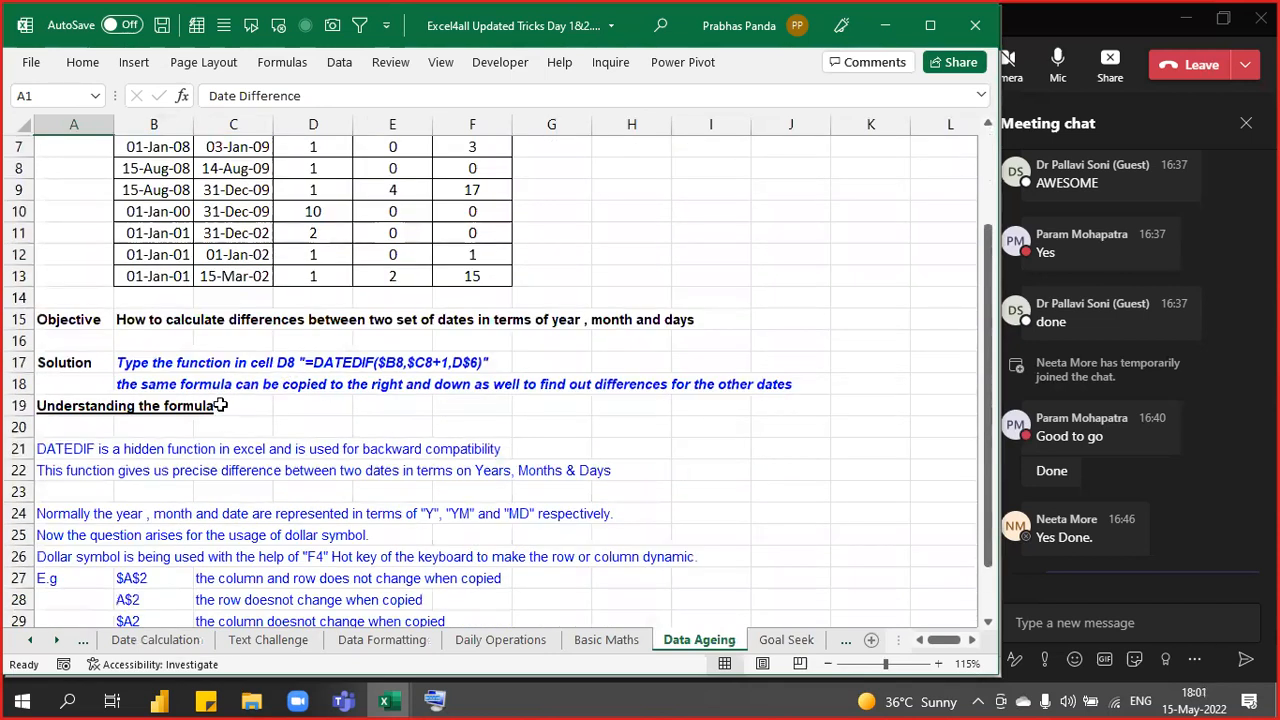
scroll(220, 405, "down", 4)
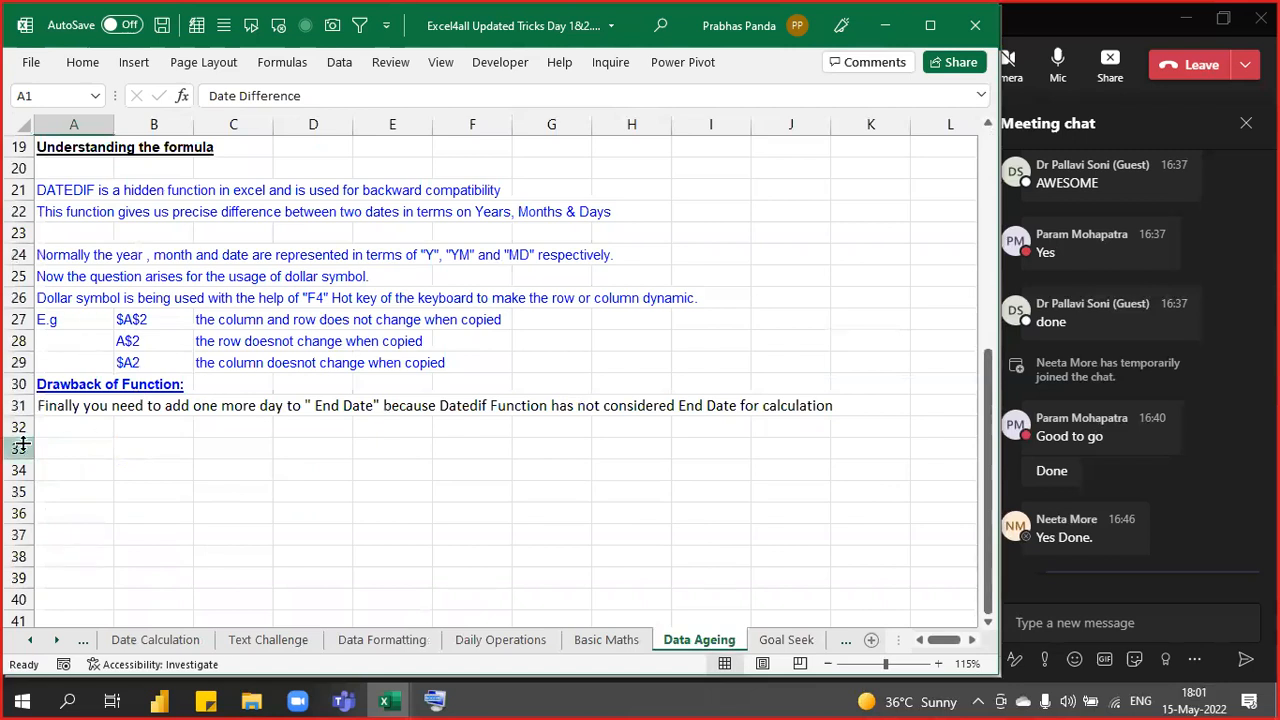
scroll(364, 318, "up", 5)
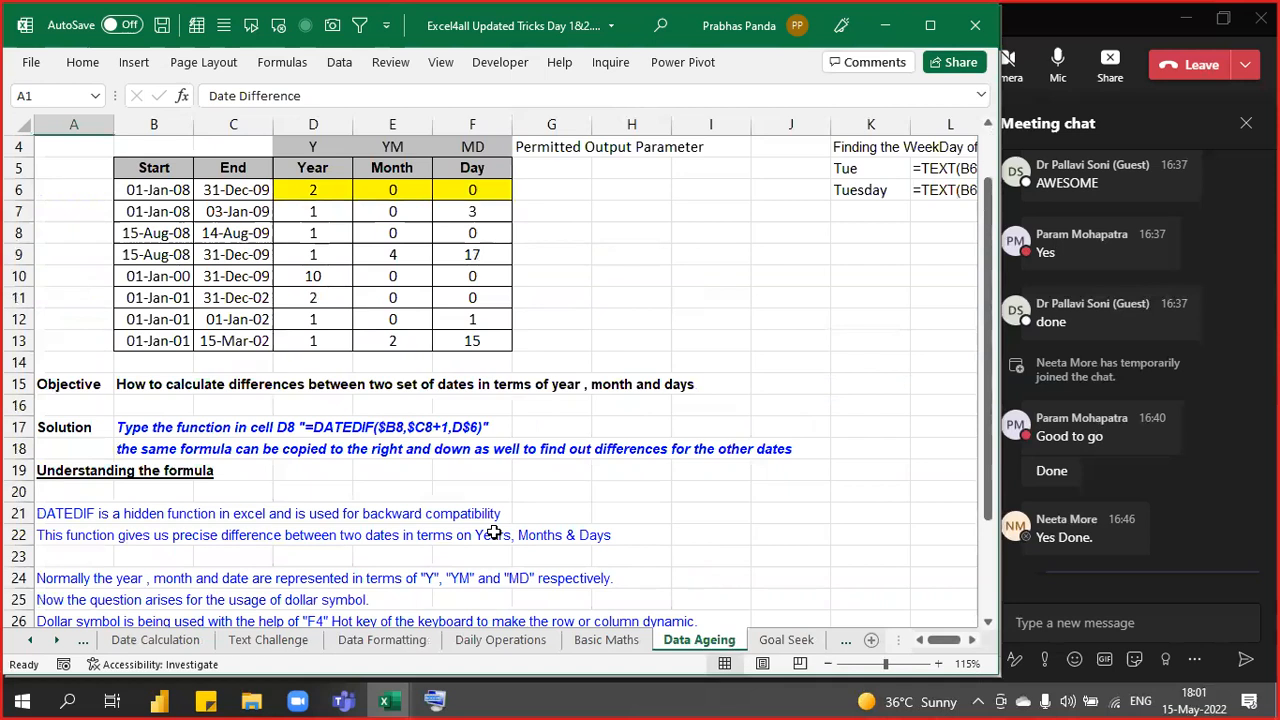
- Select the Goal Seek table from the Period cell C3, then open the Data Clean 1 sheet
key("ctrl+Page_Down")
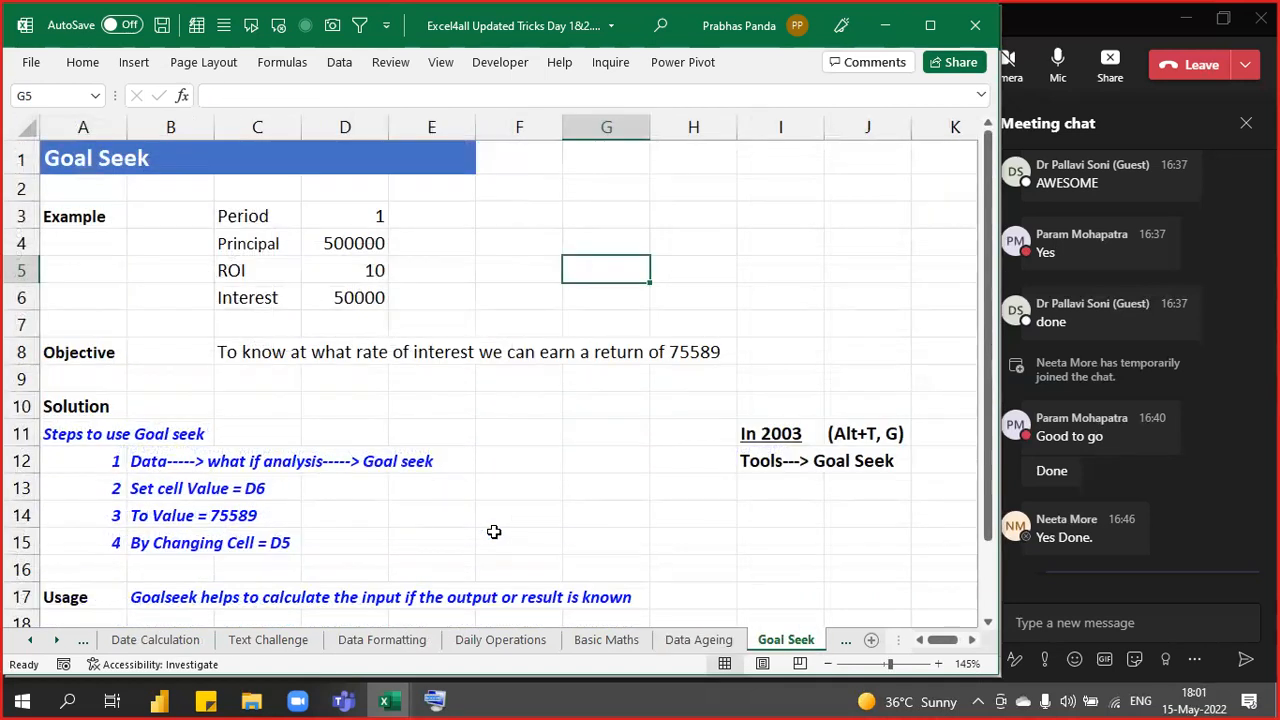
left_click(235, 222)
left_click_drag(235, 222, 508, 331)
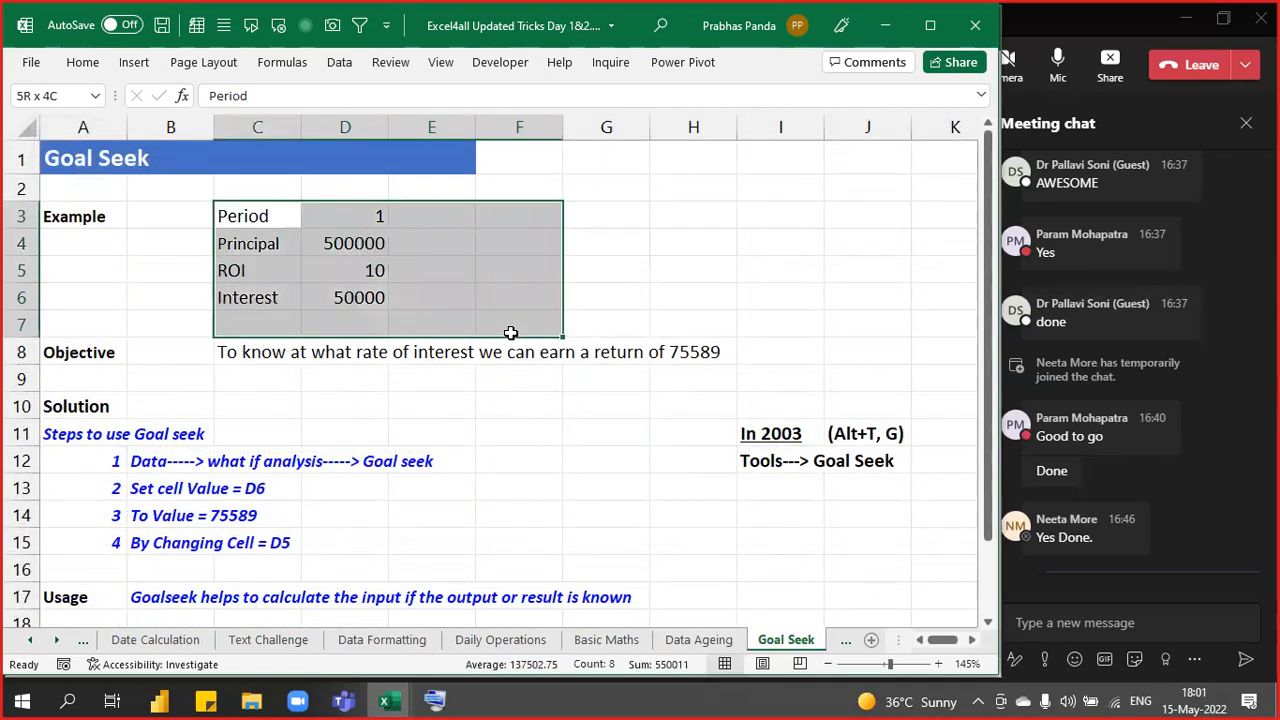
scroll(243, 355, "down", 2)
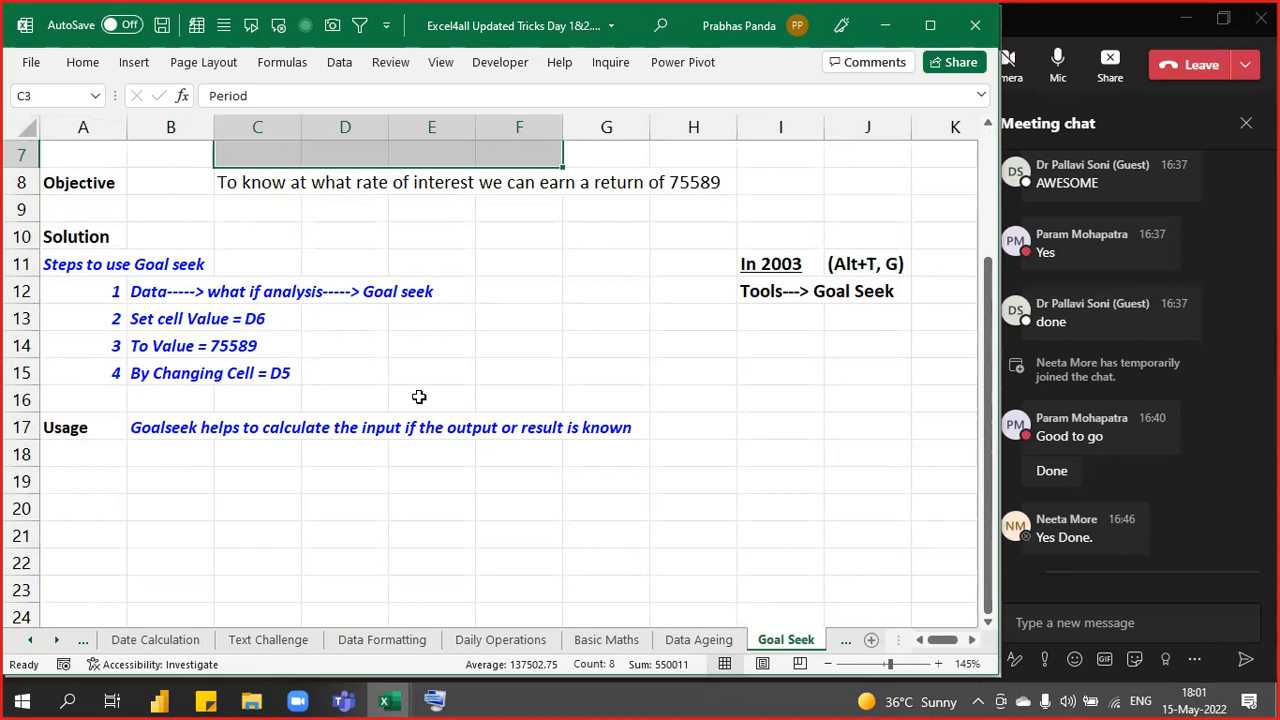
scroll(421, 395, "up", 2)
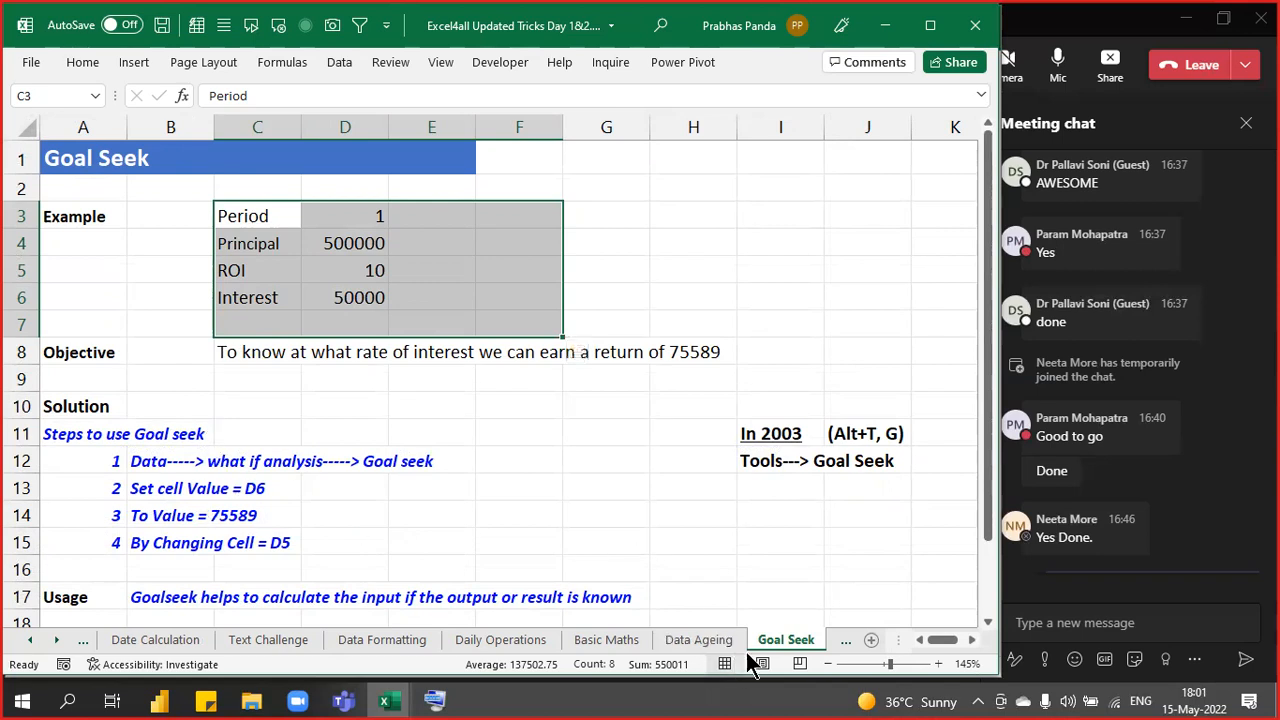
left_click(845, 640)
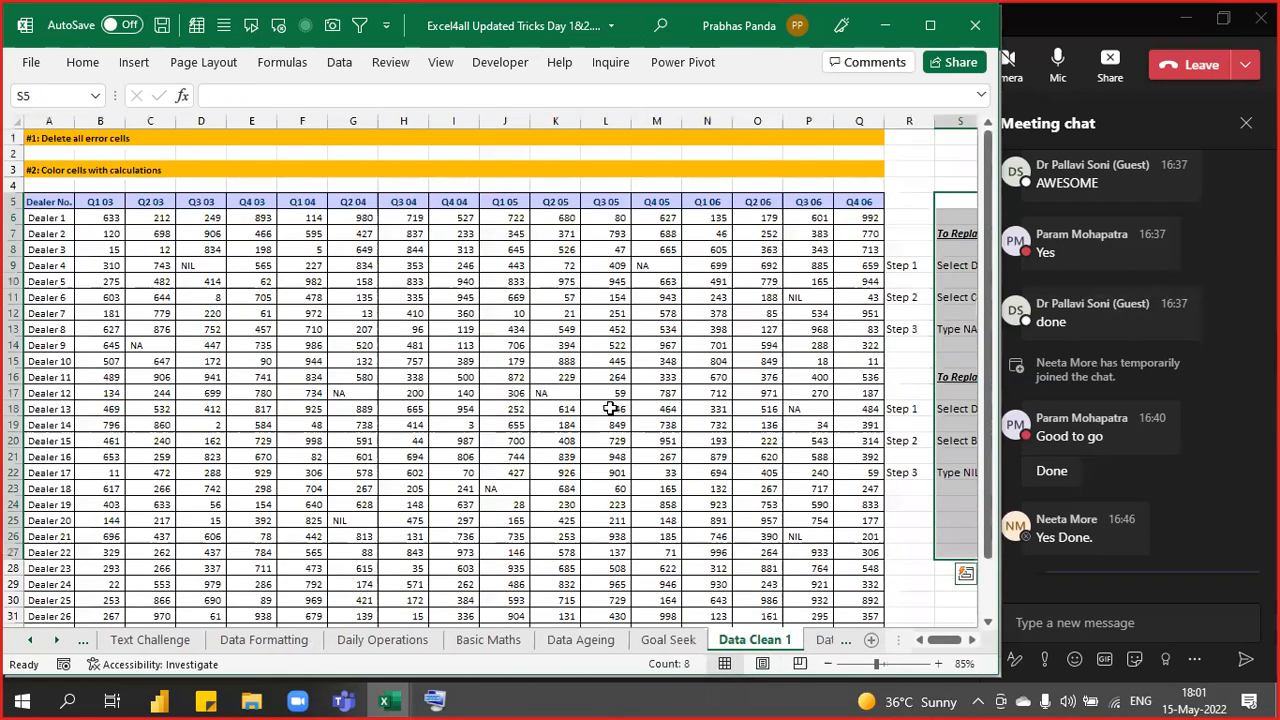
- Review the Data Clean 1 step notes for text errors and blanks, then bring the Adv Excel Day 2 meeting forward
left_click(690, 284)
scroll(686, 283, "down", 1)
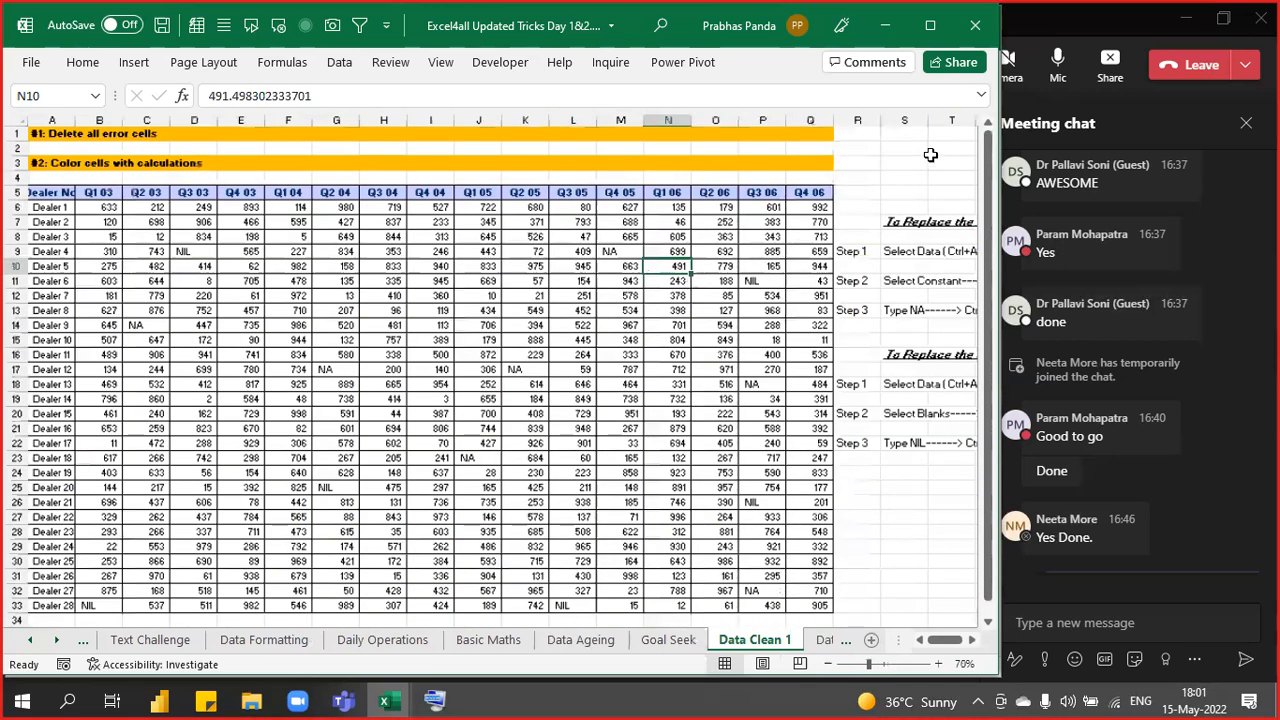
left_click(931, 158)
left_click(886, 459)
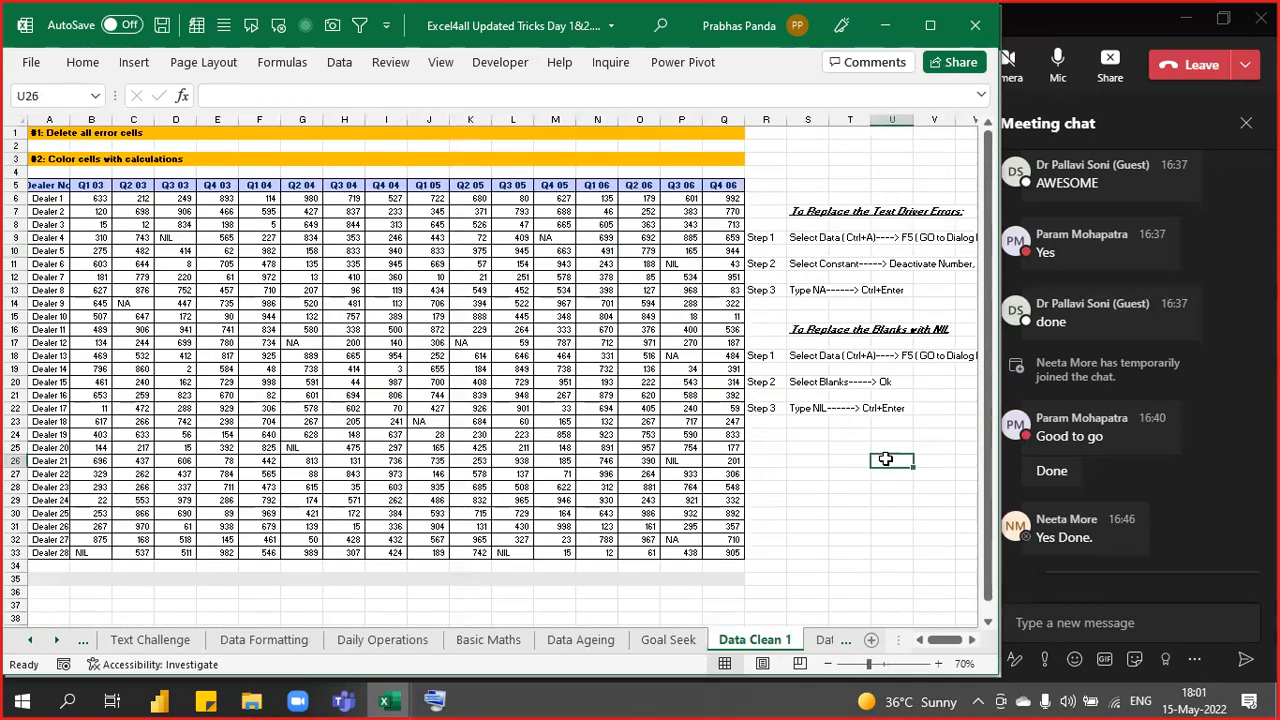
key("Right")
key("Right")
key("Right")
key("Right")
key("Right")
key("Right")
key("Right")
key("Right")
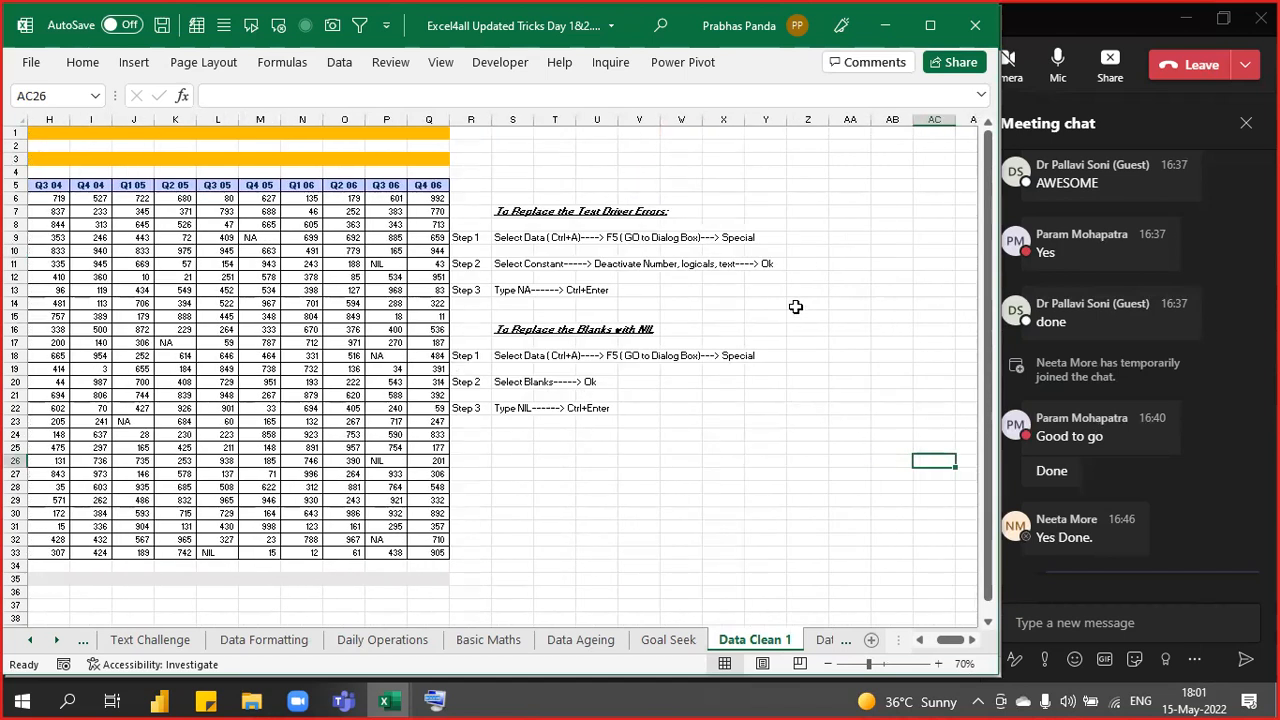
scroll(859, 284, "up", 4)
scroll(859, 284, "up", 2)
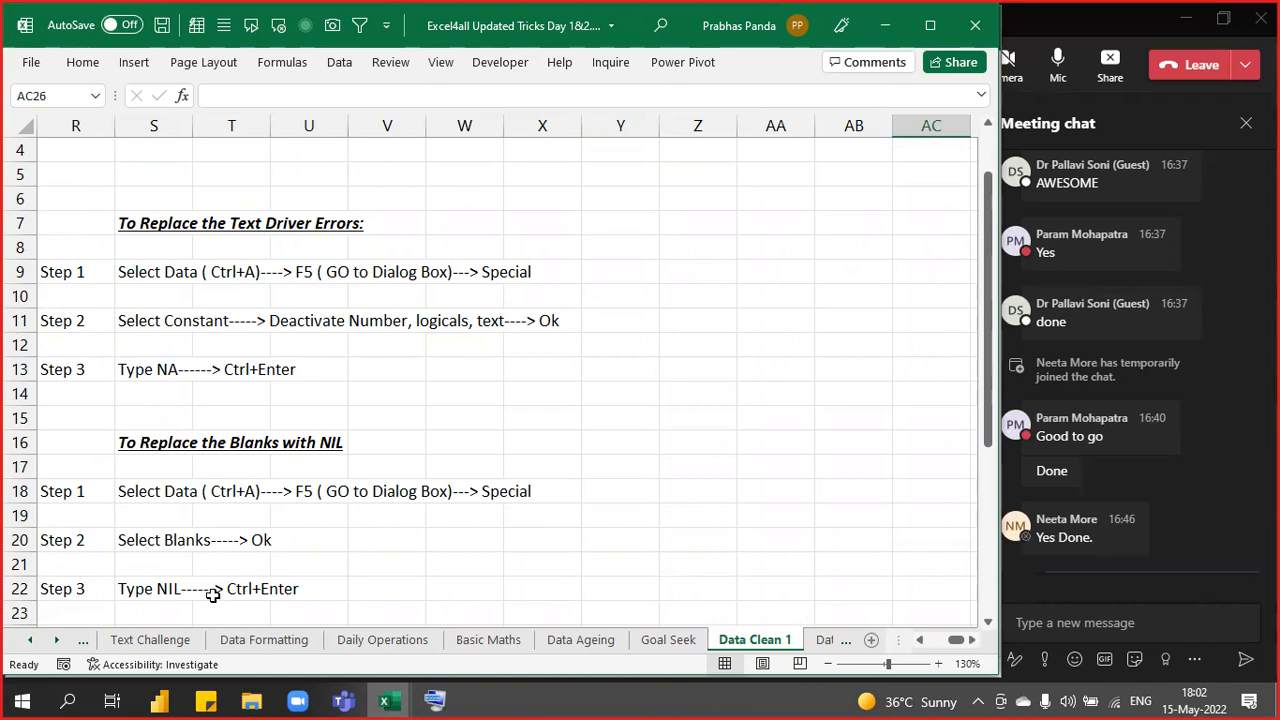
left_click(1130, 30)
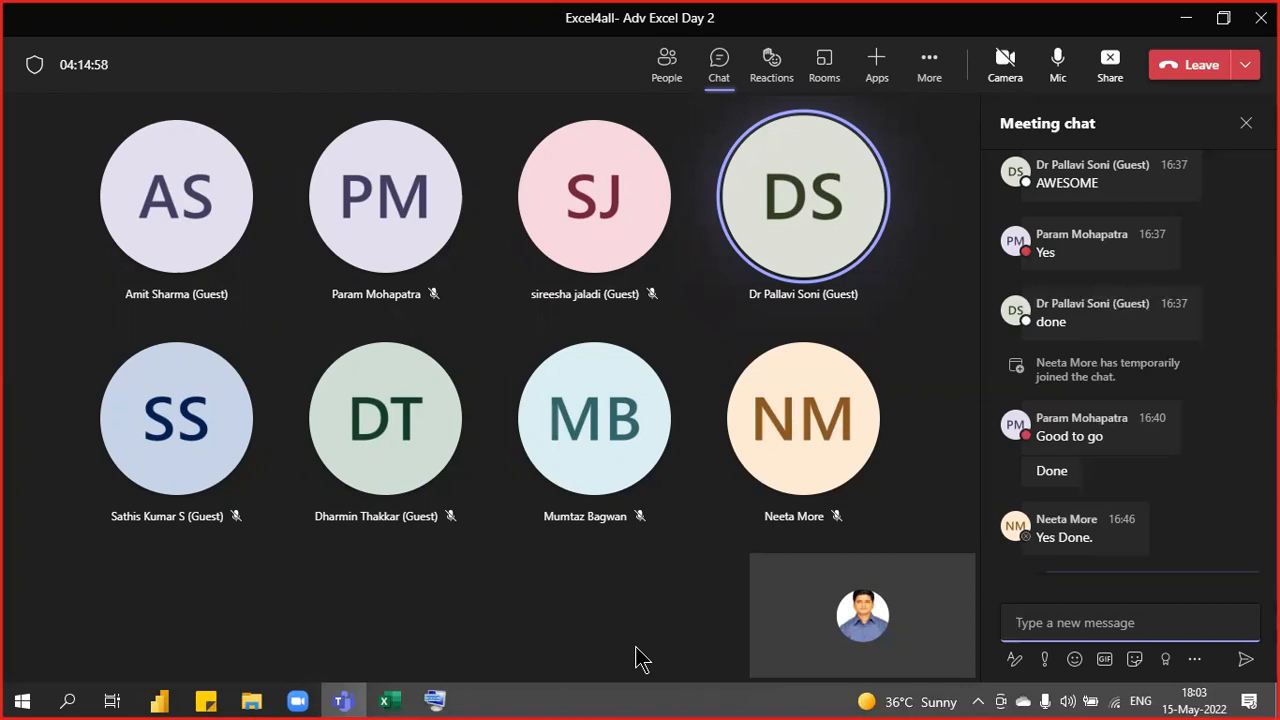
- Close the Excel4all Updated Tricks workbook without saving its changes
left_click(390, 701)
left_click(486, 622)
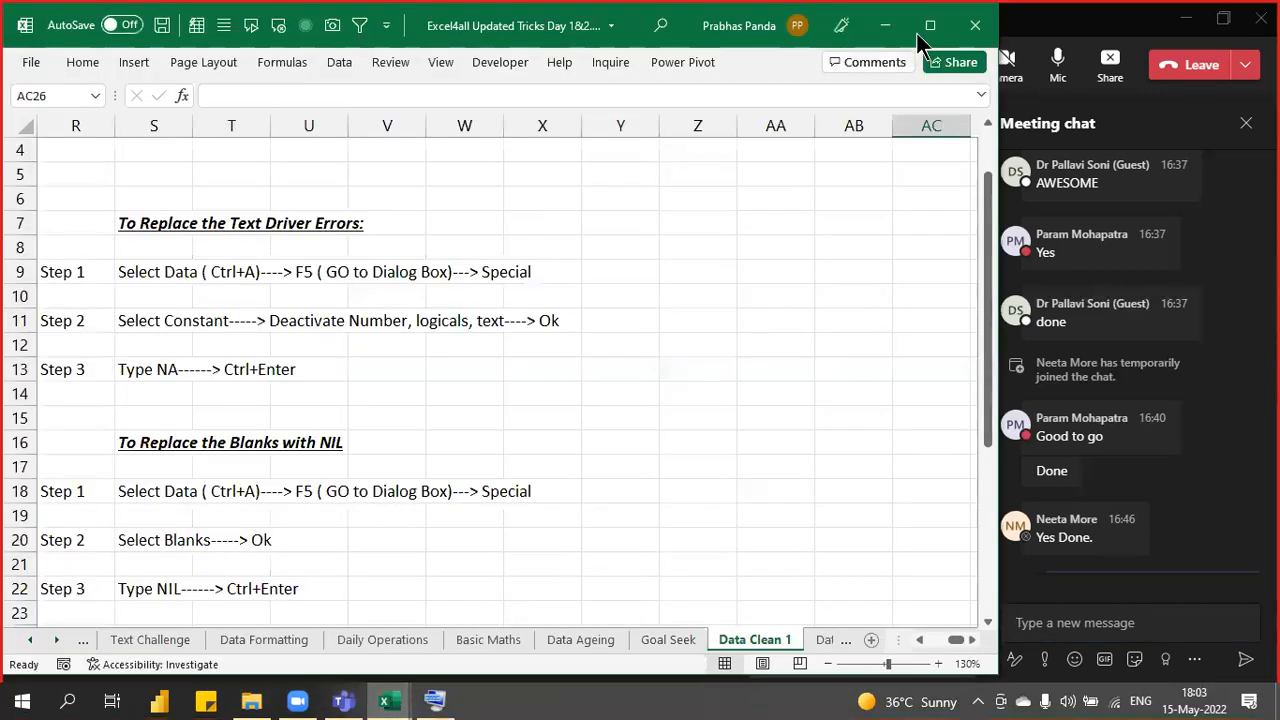
left_click(993, 24)
left_click(655, 376)
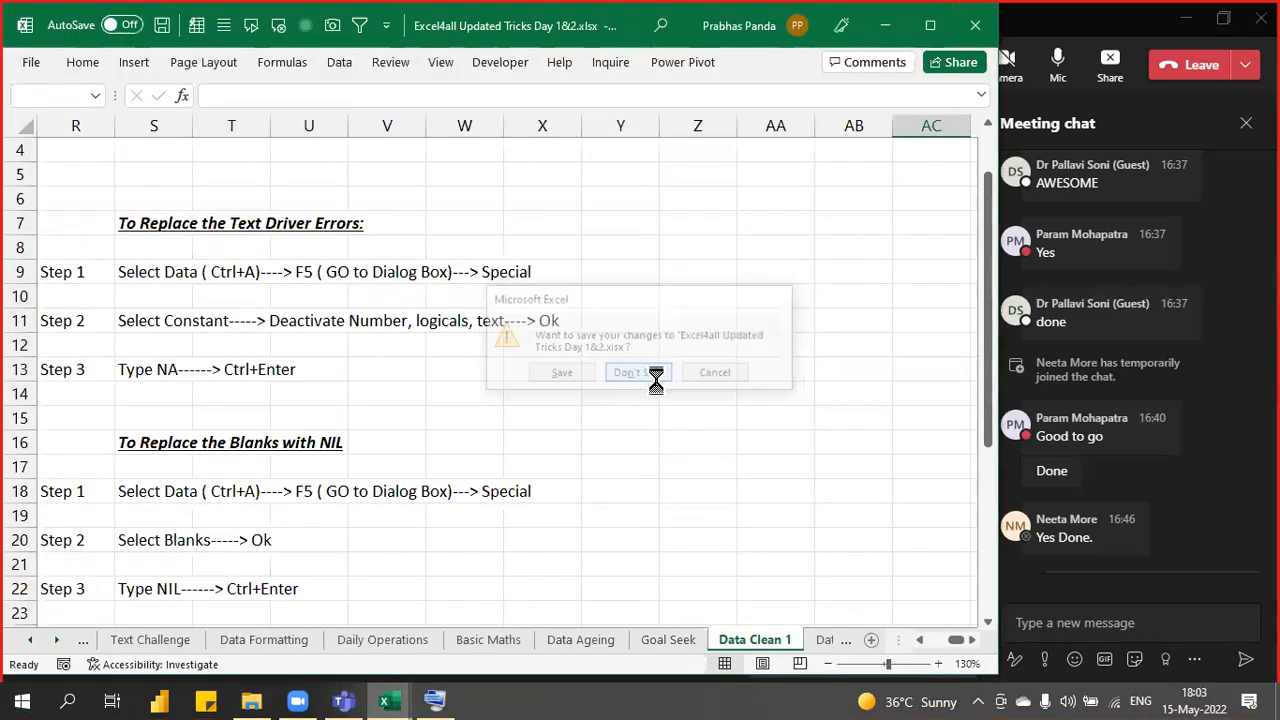
- Close the Corp Case Studies workbook, saving its changes
left_click(388, 702)
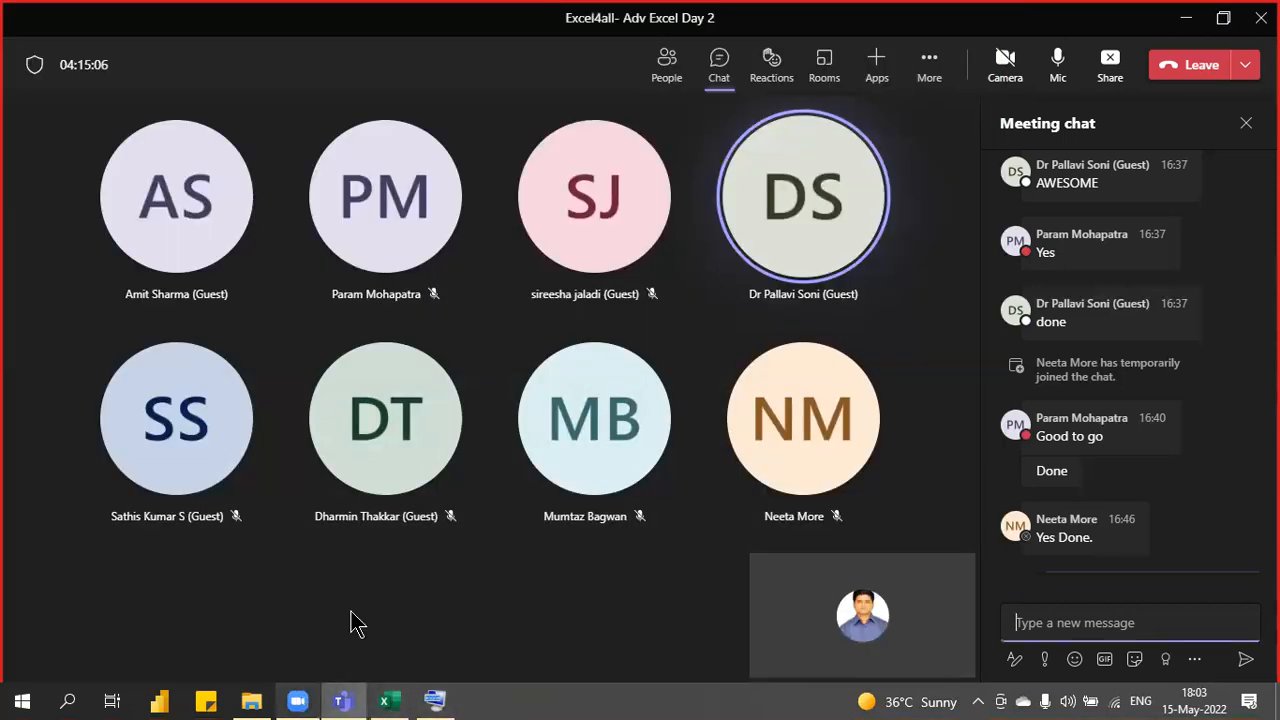
left_click(390, 702)
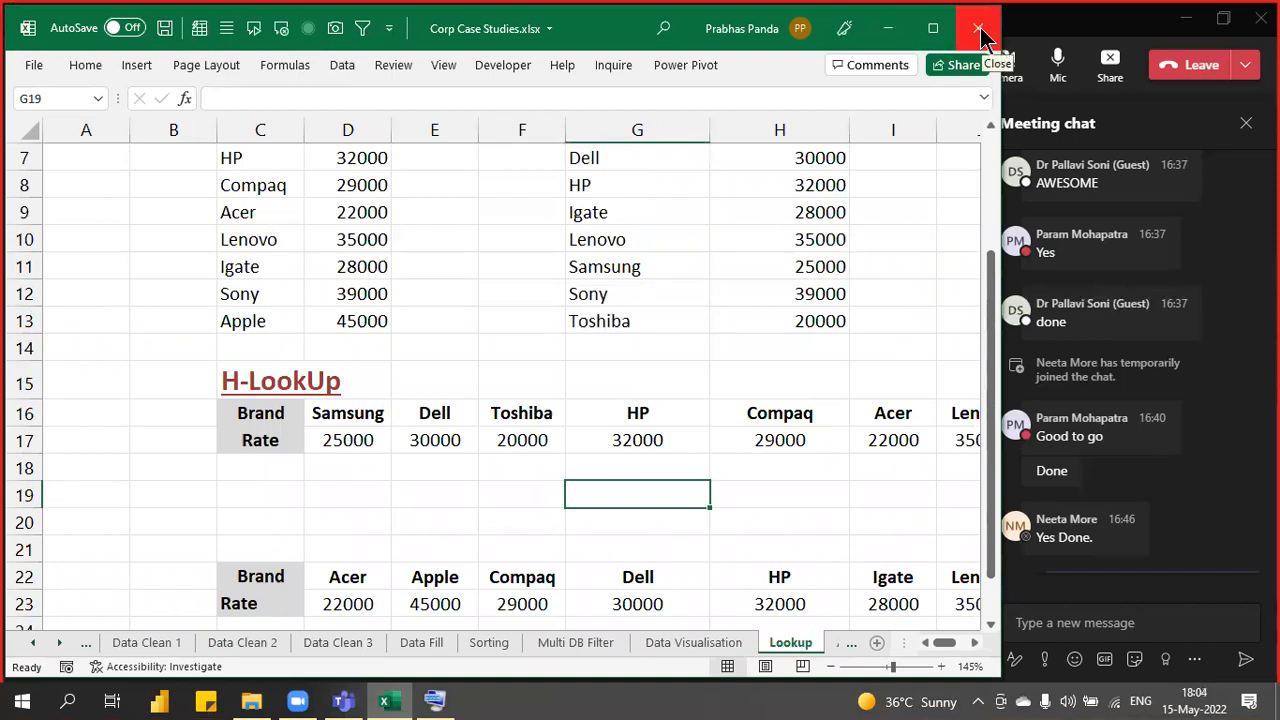
left_click(980, 35)
left_click(553, 375)
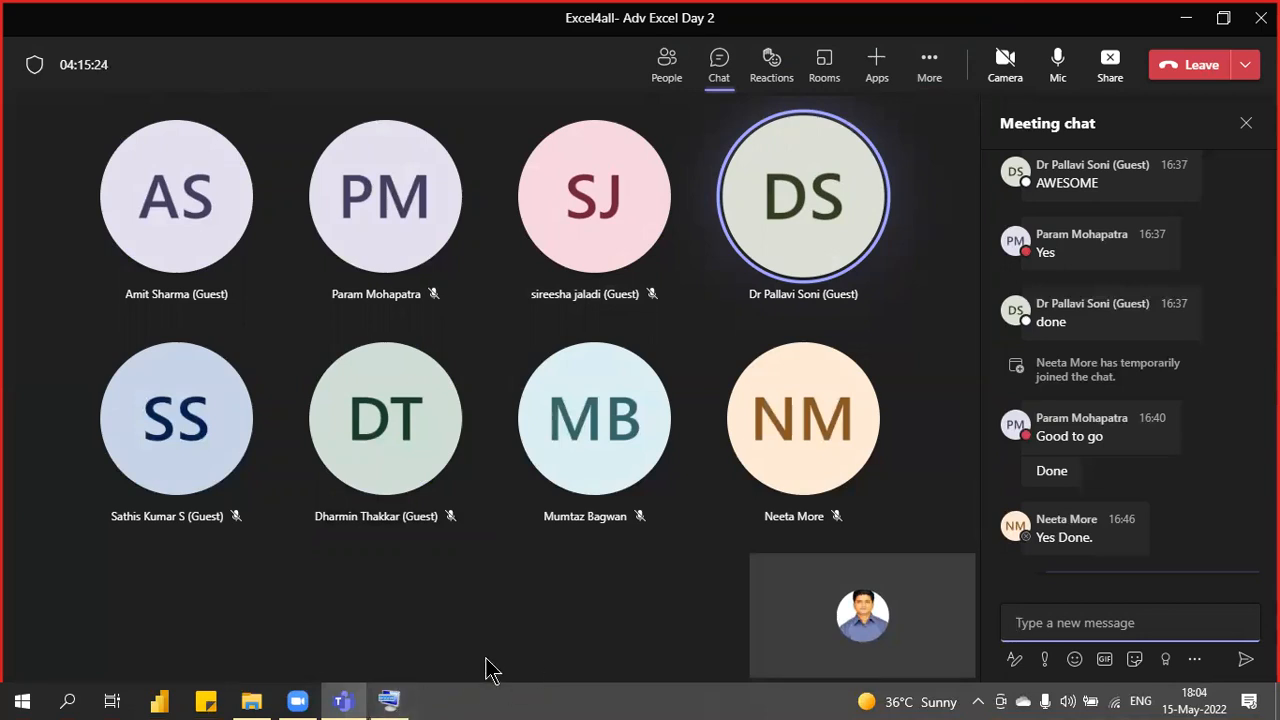
- Browse Local Disk (D:) > Excel4all and open the Pre n Post Training Assessment folder
left_click(262, 700)
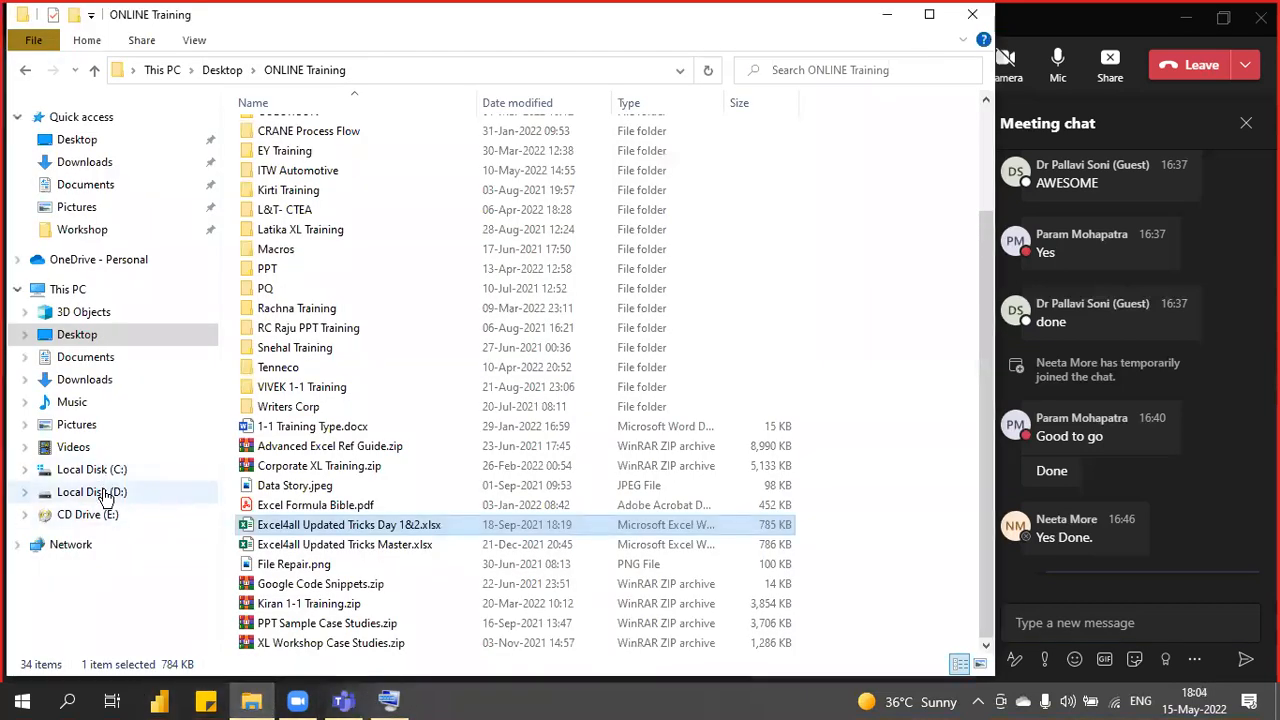
left_click(100, 491)
double_click(279, 131)
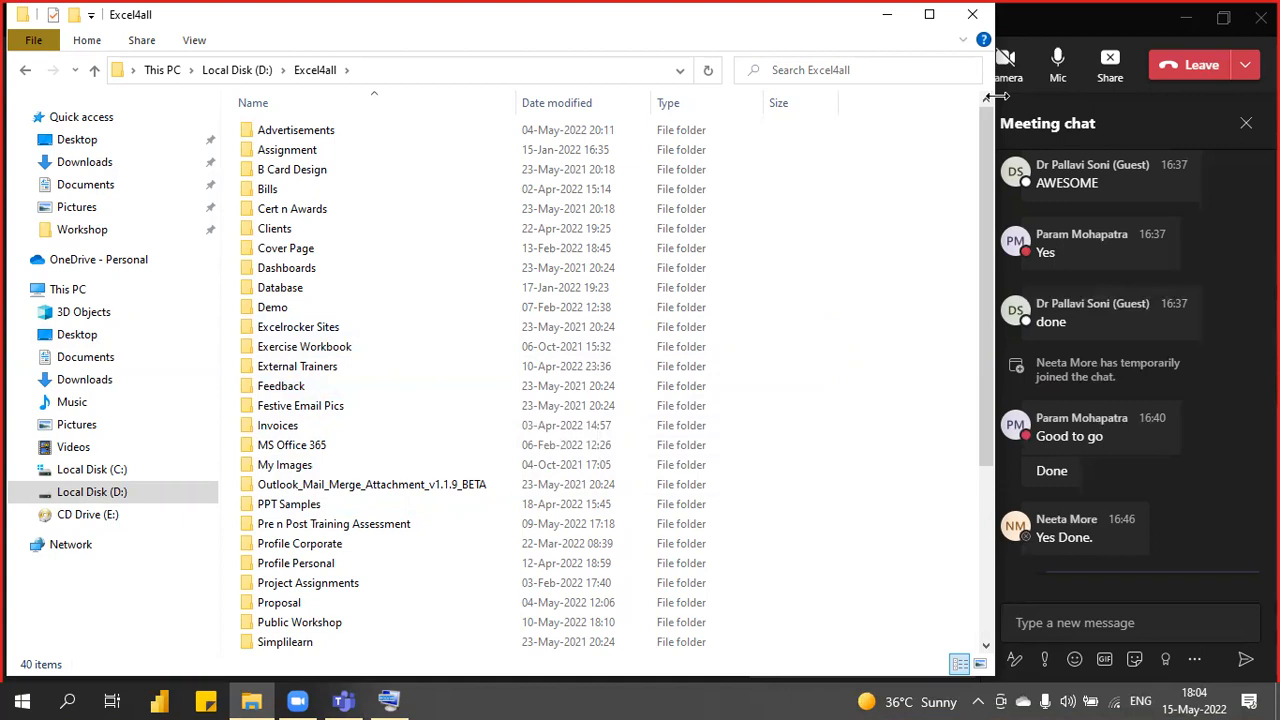
left_click_drag(993, 96, 984, 96)
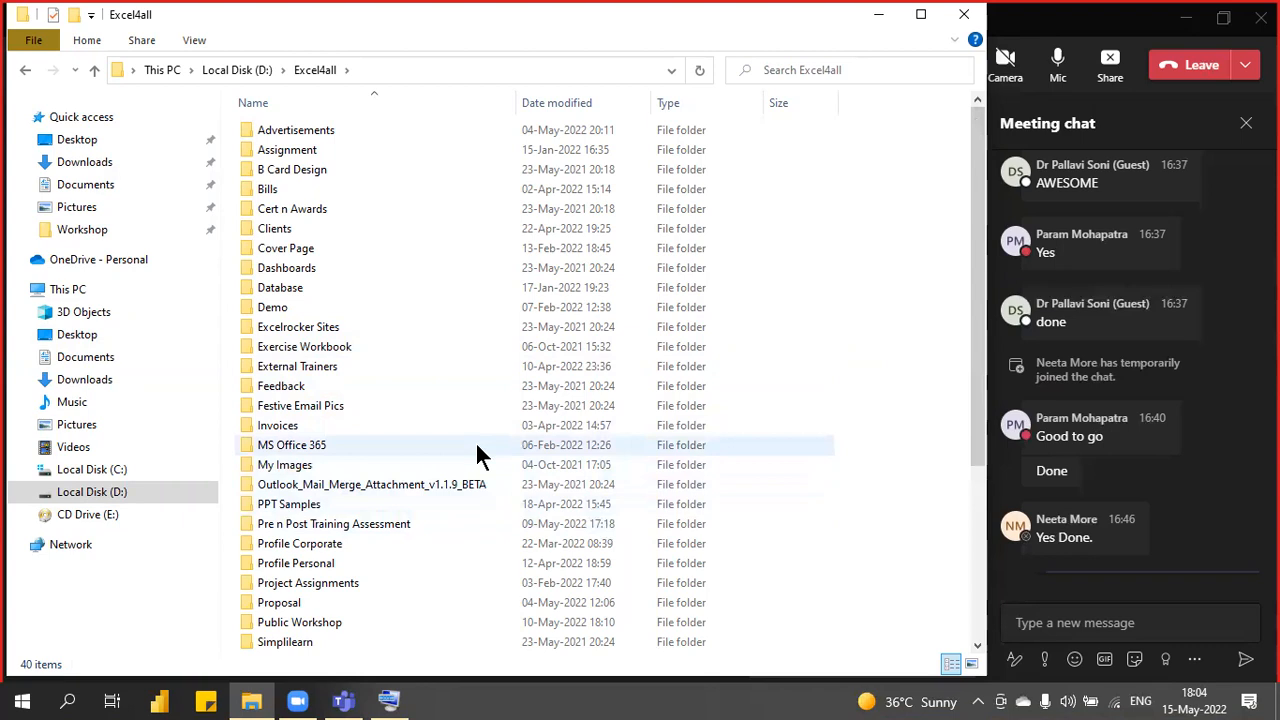
double_click(365, 347)
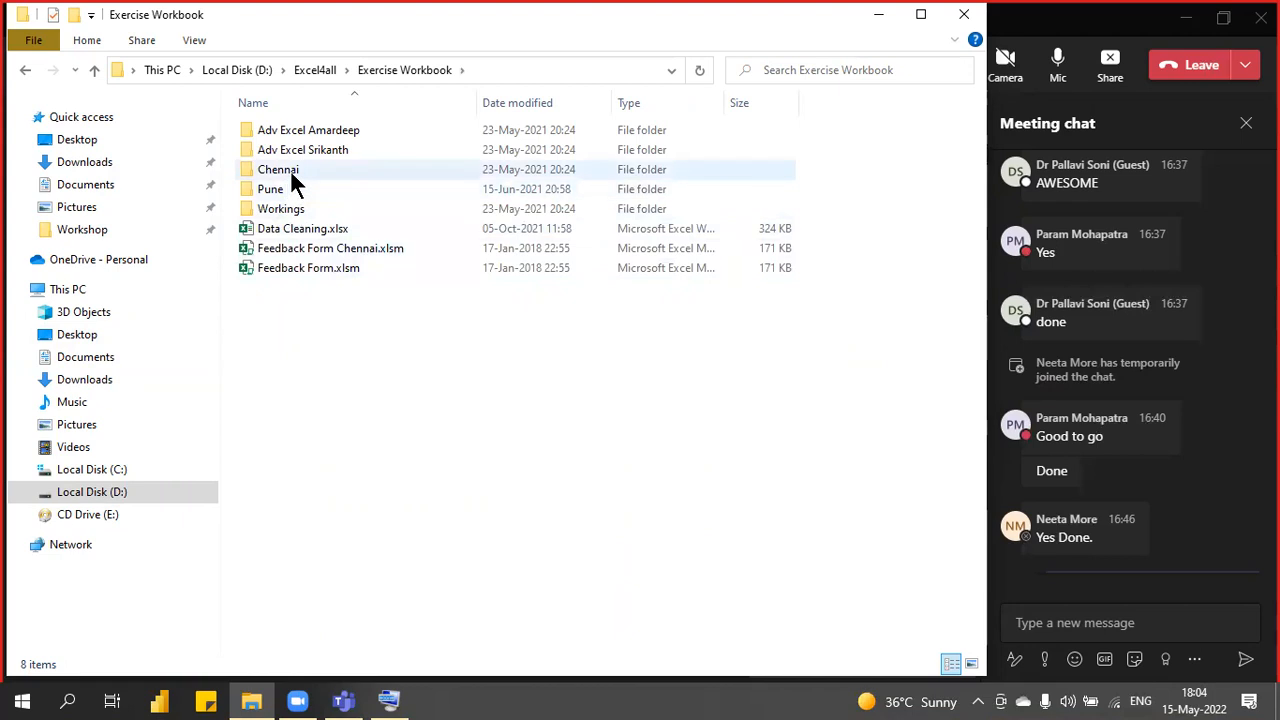
left_click(310, 69)
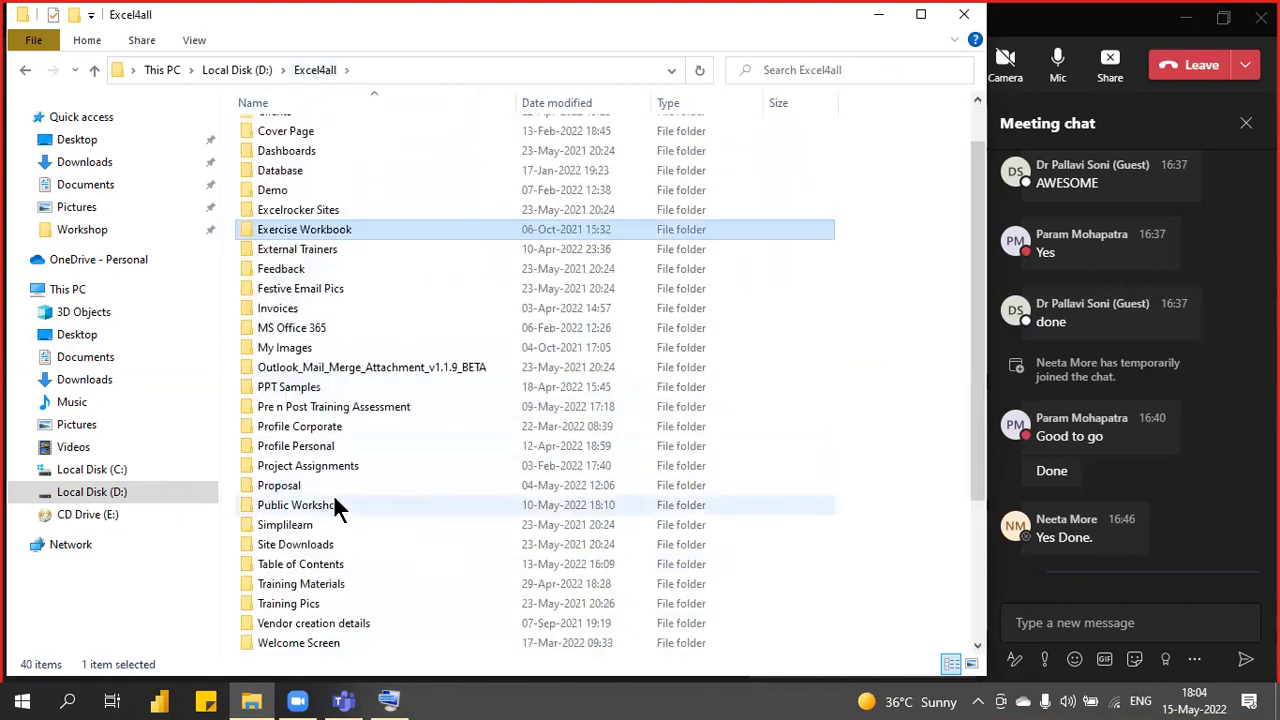
scroll(333, 505, "down", 1)
left_click(296, 349)
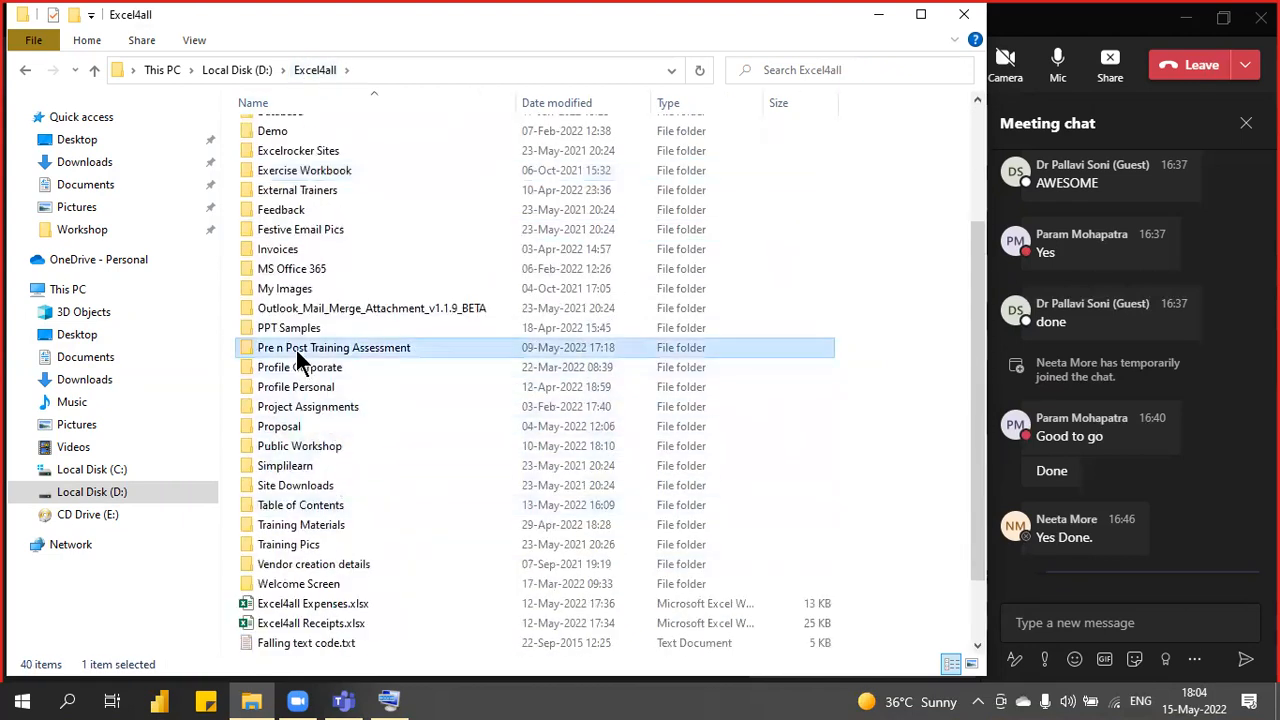
double_click(296, 350)
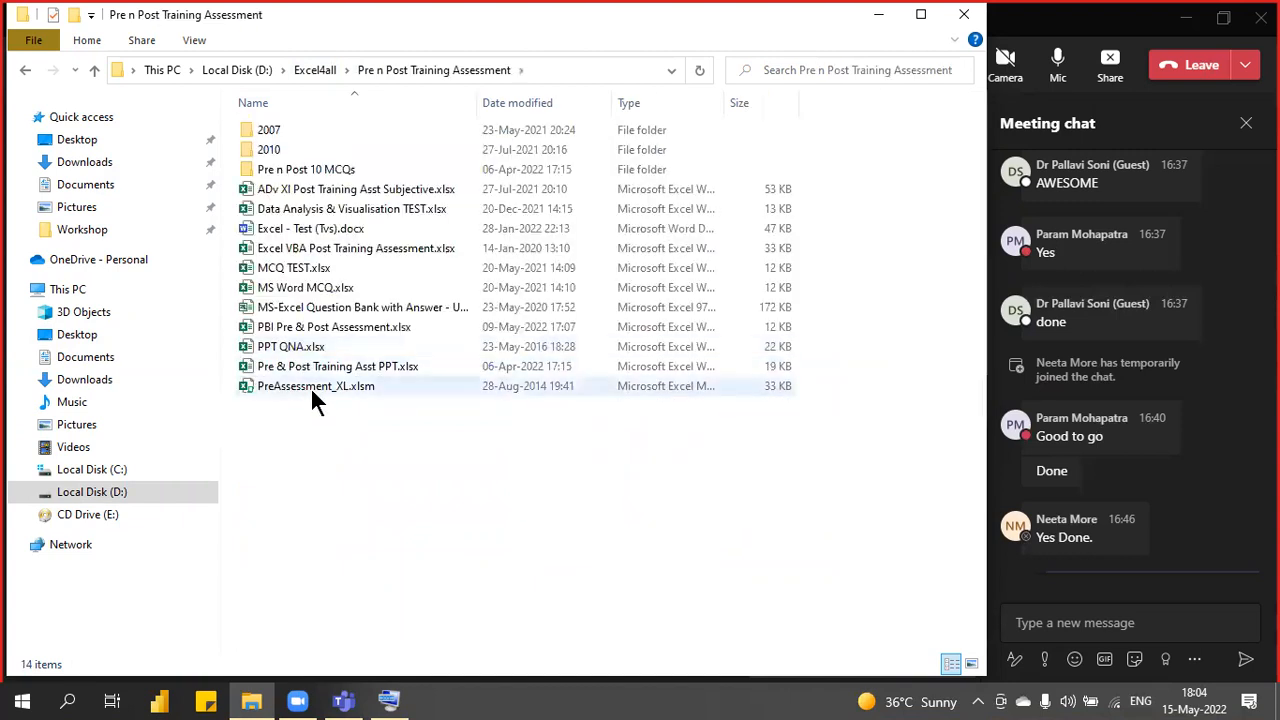
left_click(316, 390)
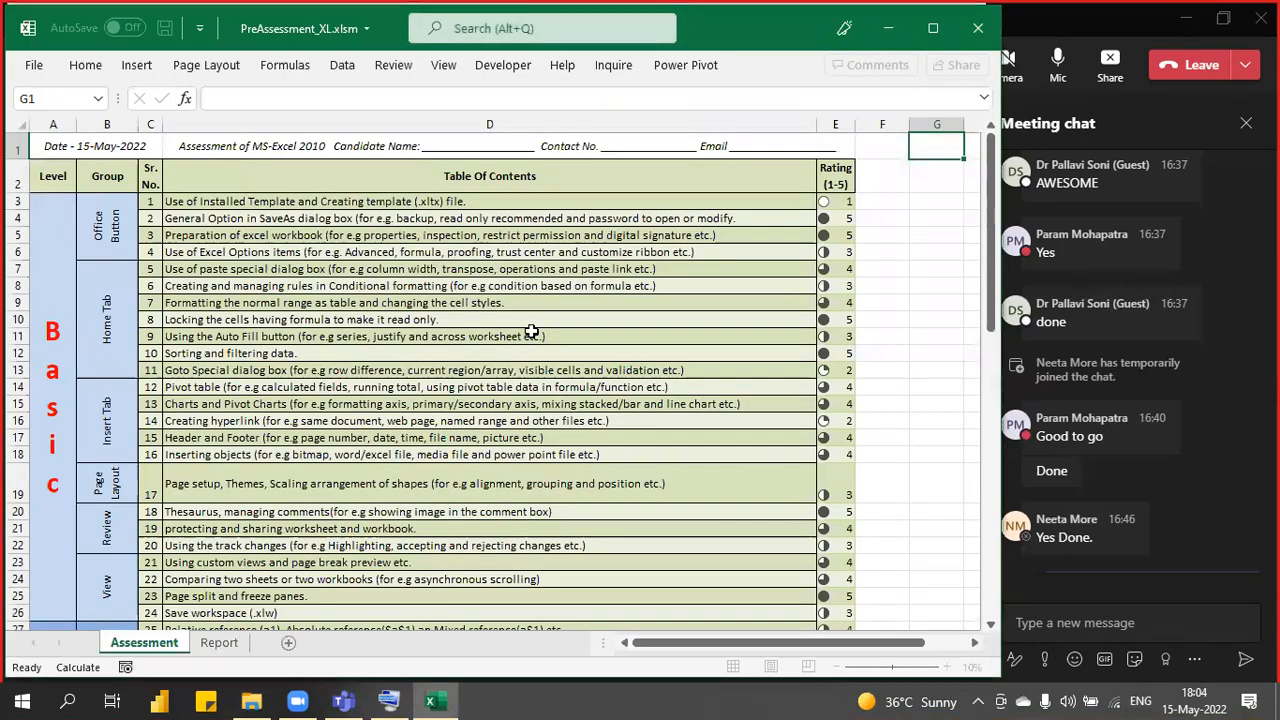
left_click(979, 30)
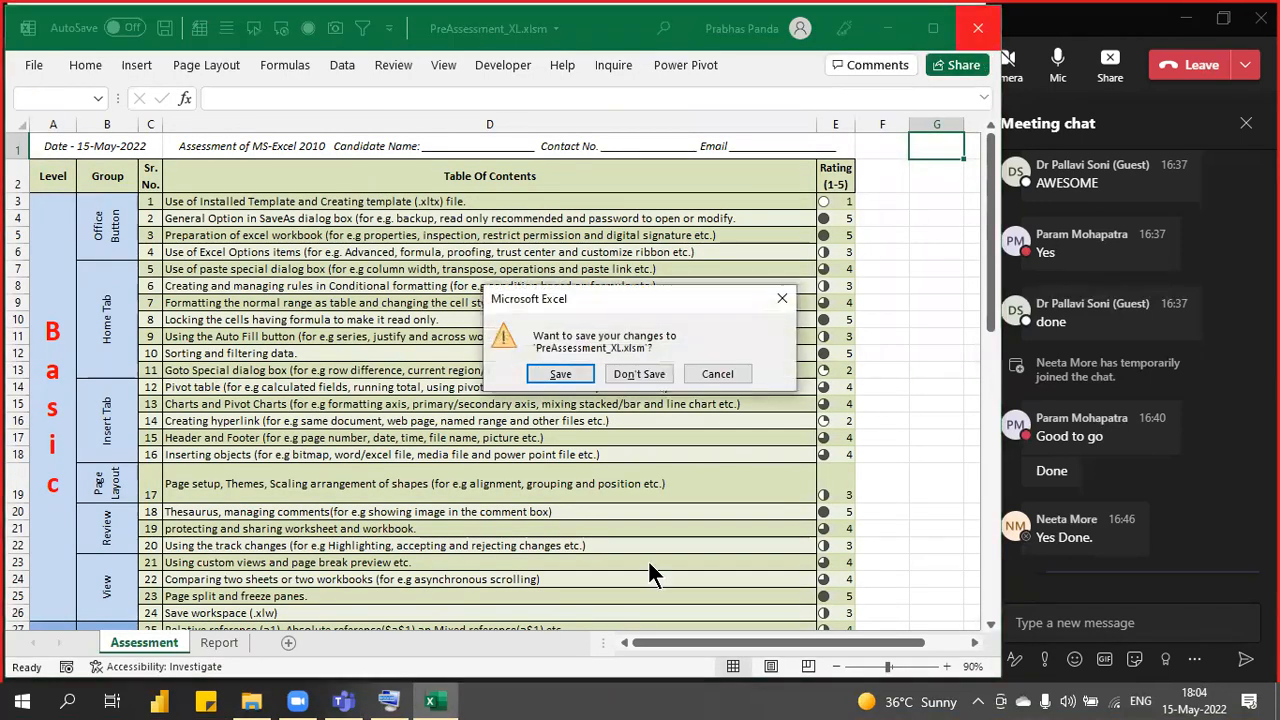
left_click(643, 374)
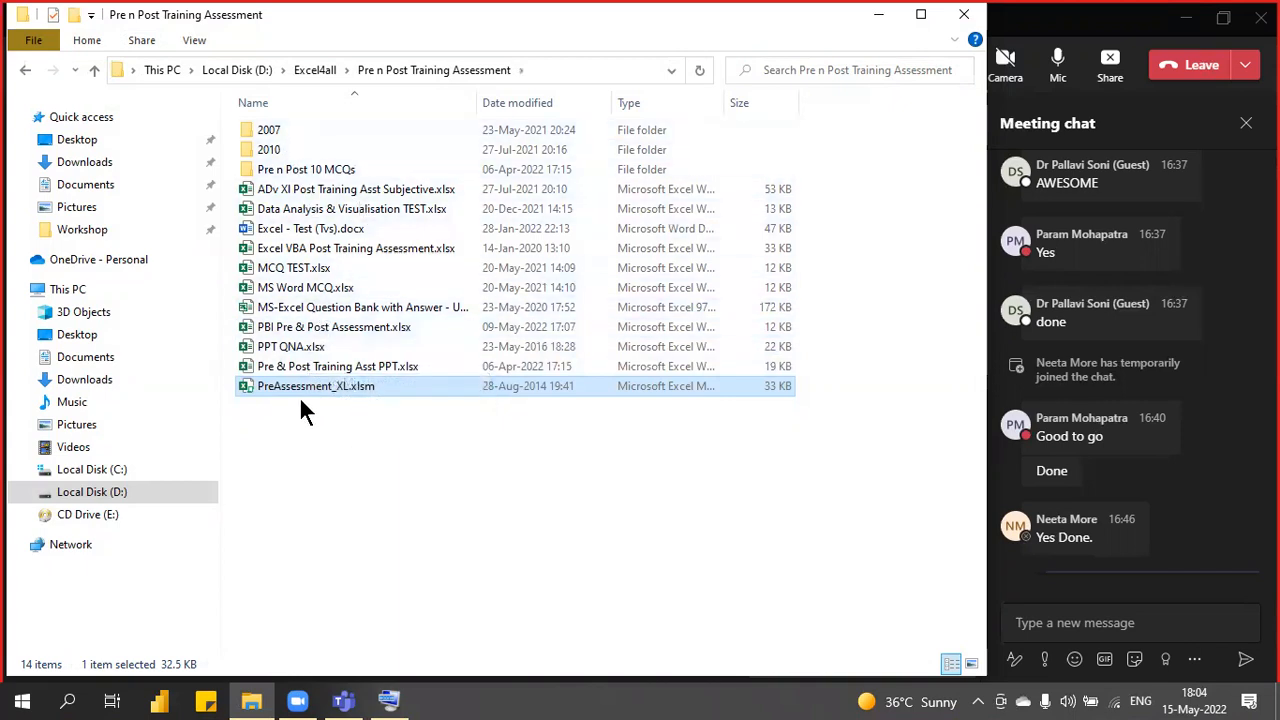
double_click(312, 368)
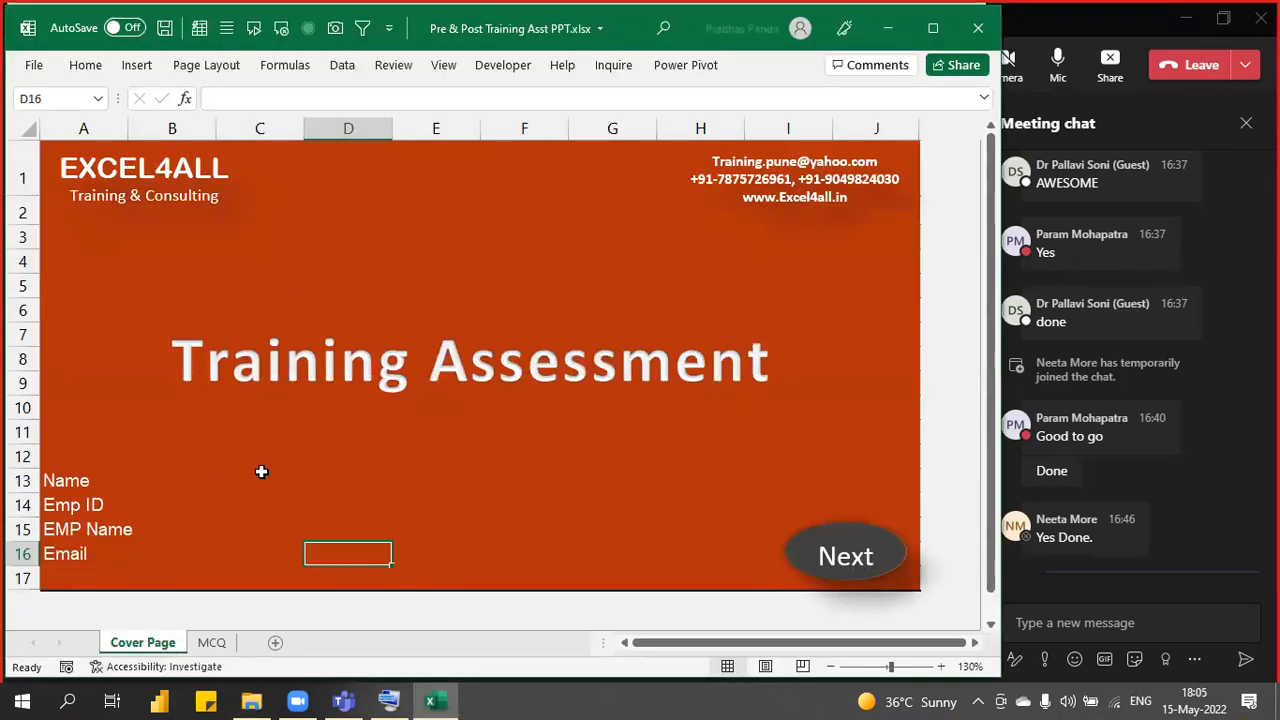
left_click(933, 28)
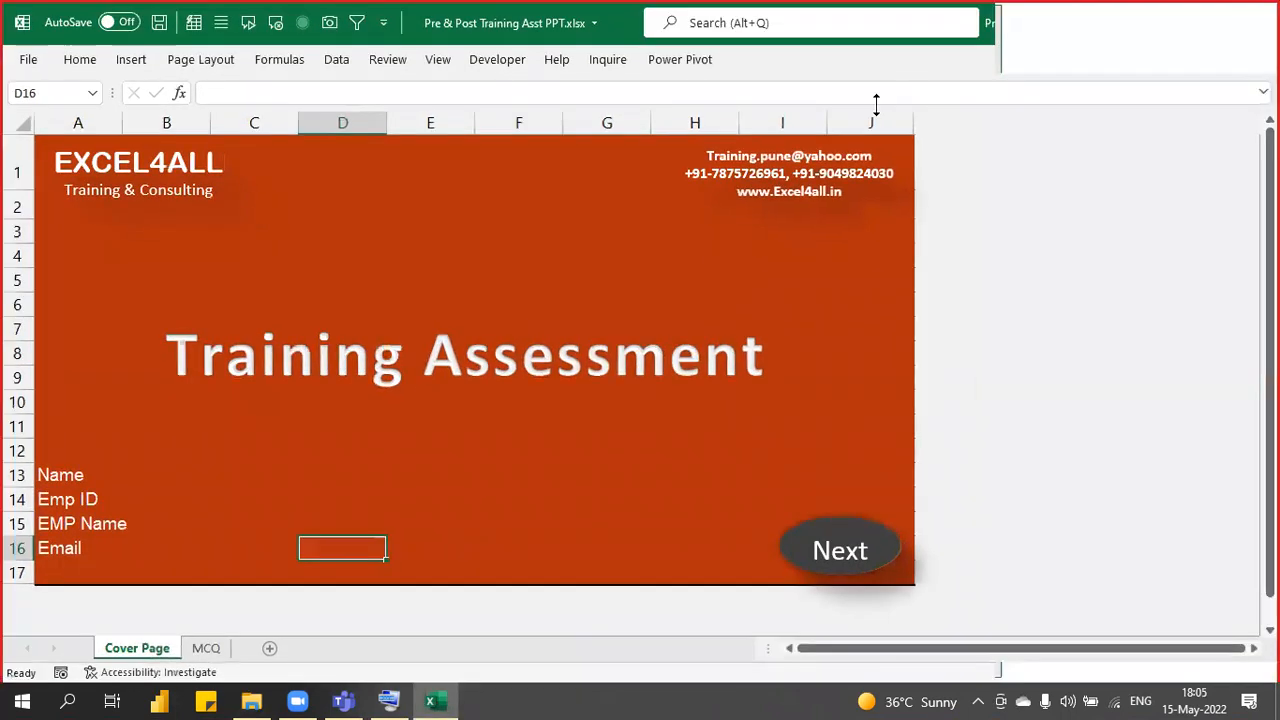
left_click_drag(183, 477, 184, 543)
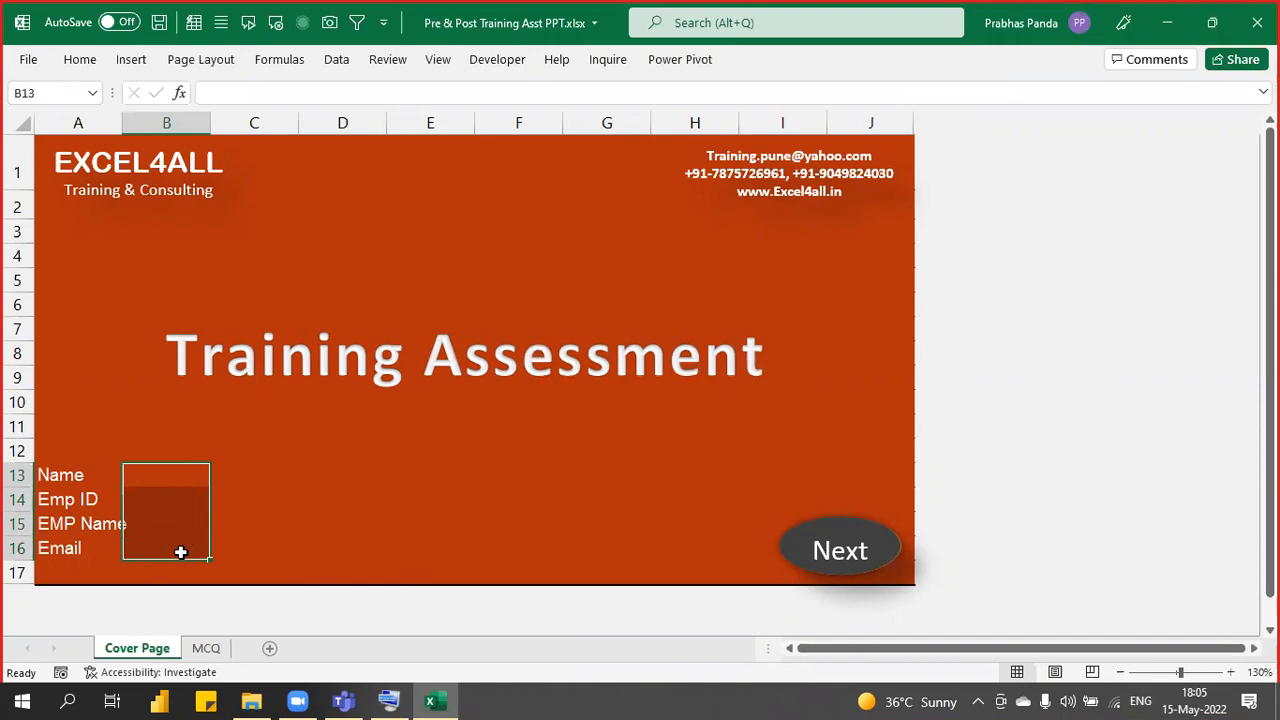
left_click(206, 648)
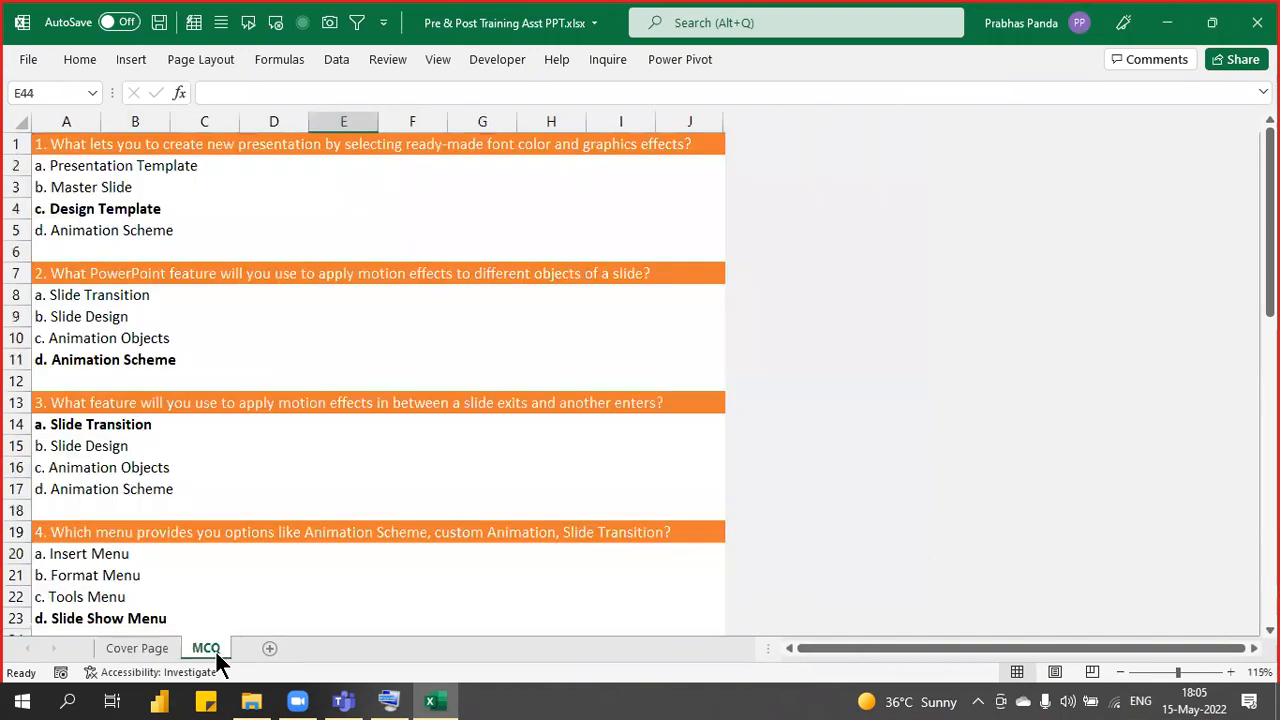
scroll(280, 455, "down", 14)
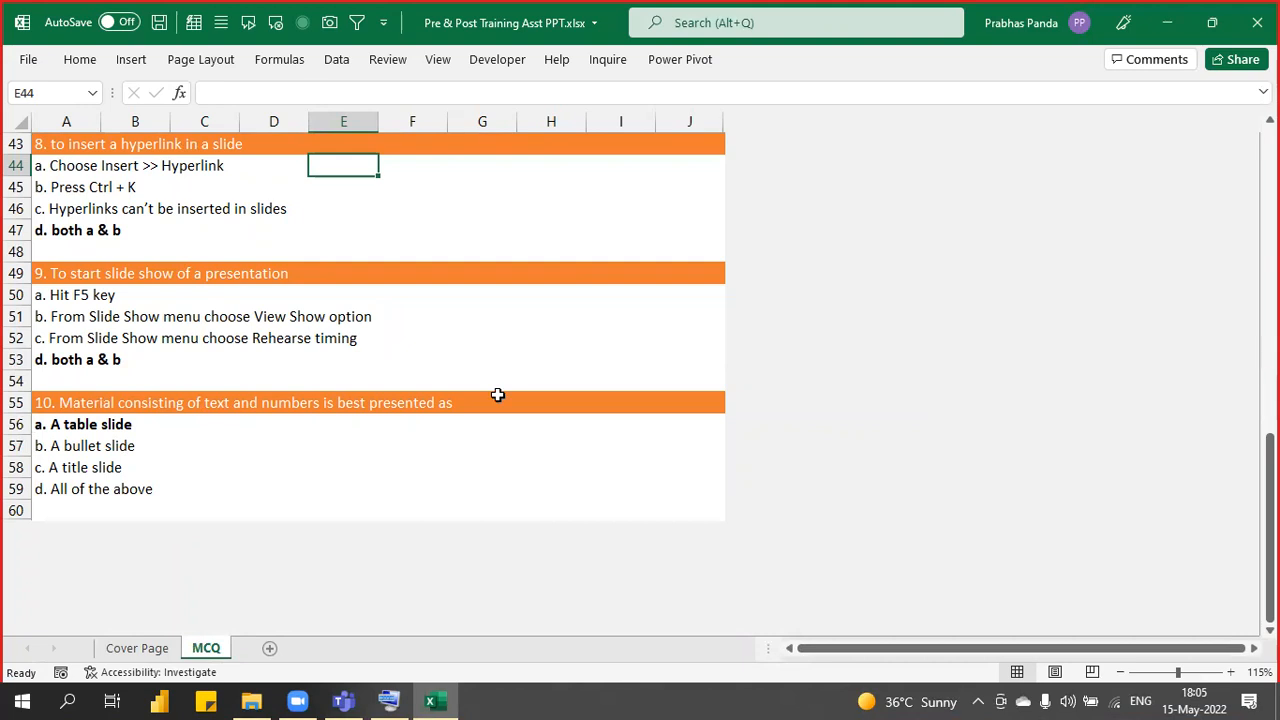
left_click(1257, 22)
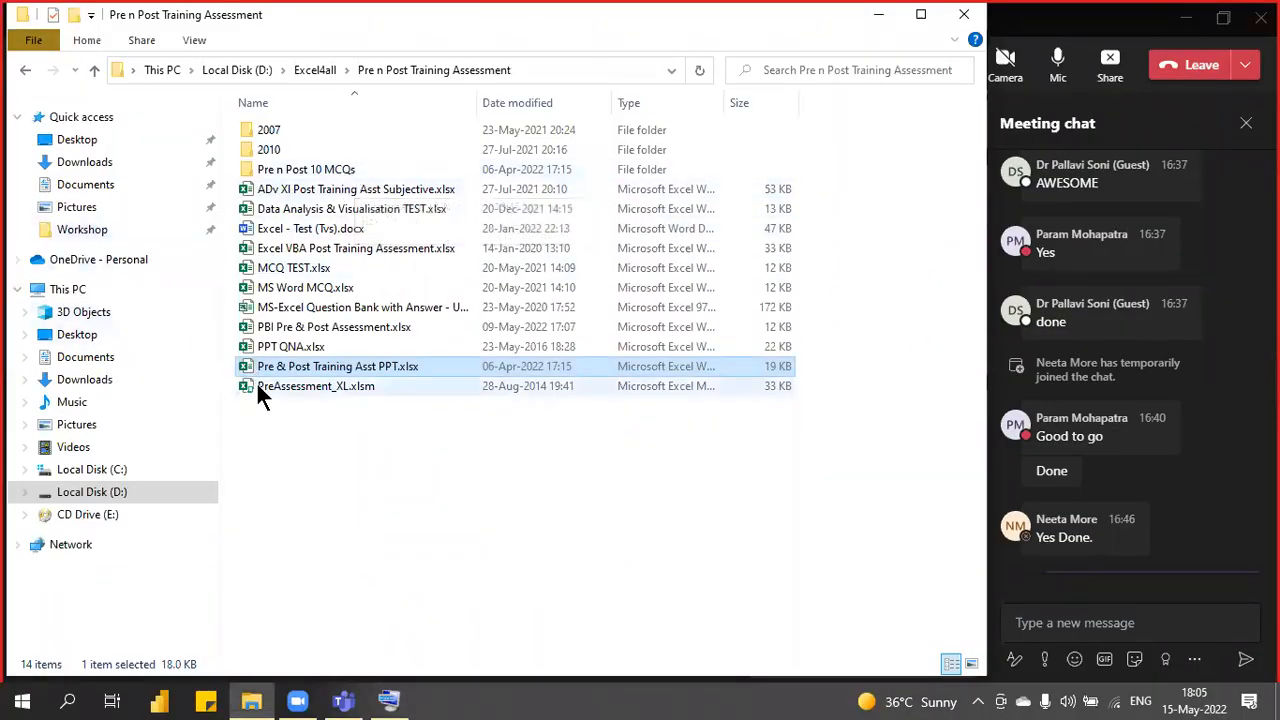
- Open Pre-Training Assessment Chennai.xlsx from Pre n Post 10 MCQs and check the Test sheet's answer drop-downs
left_click(318, 169)
double_click(318, 169)
double_click(370, 191)
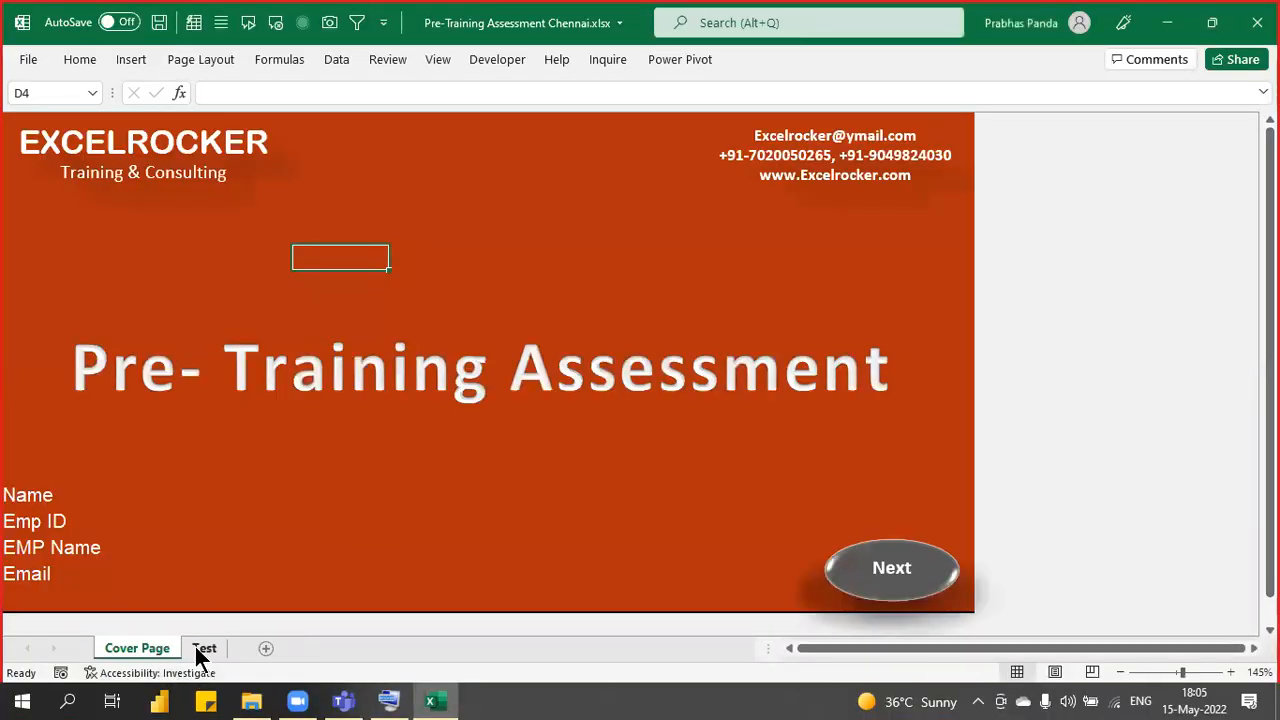
left_click(200, 647)
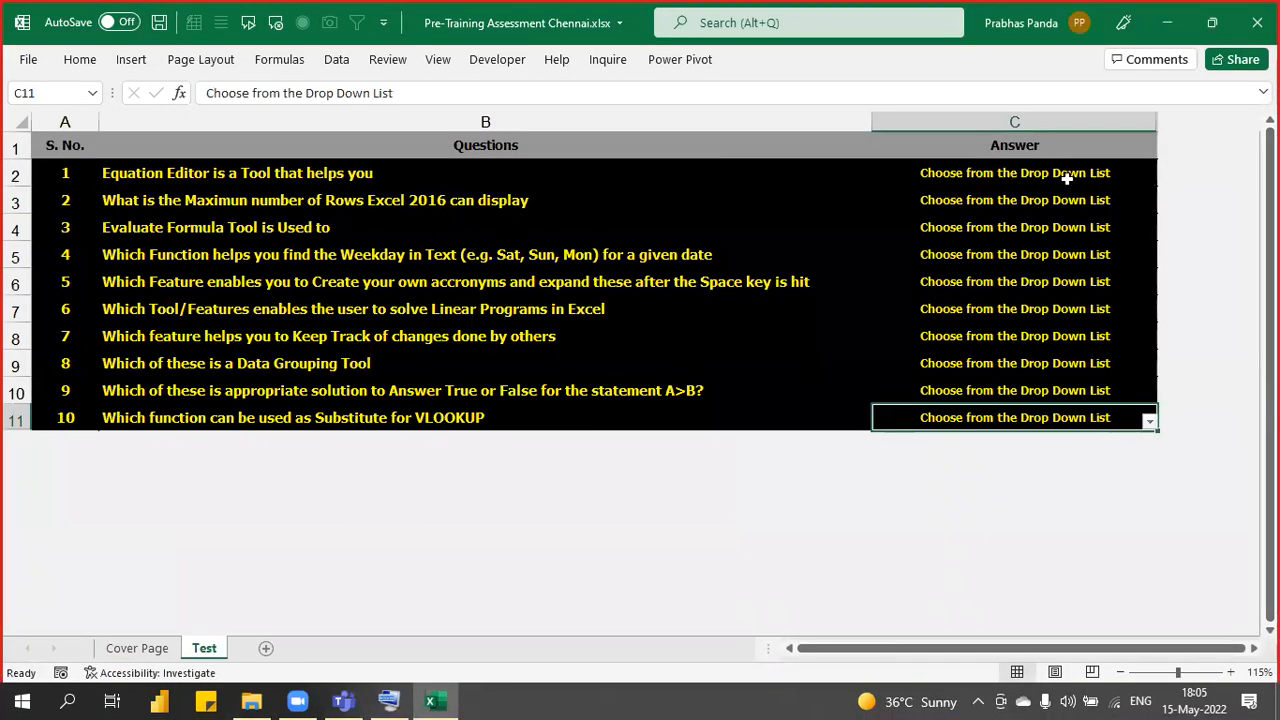
left_click(1126, 178)
left_click(1148, 178)
left_click(1148, 180)
left_click(1138, 200)
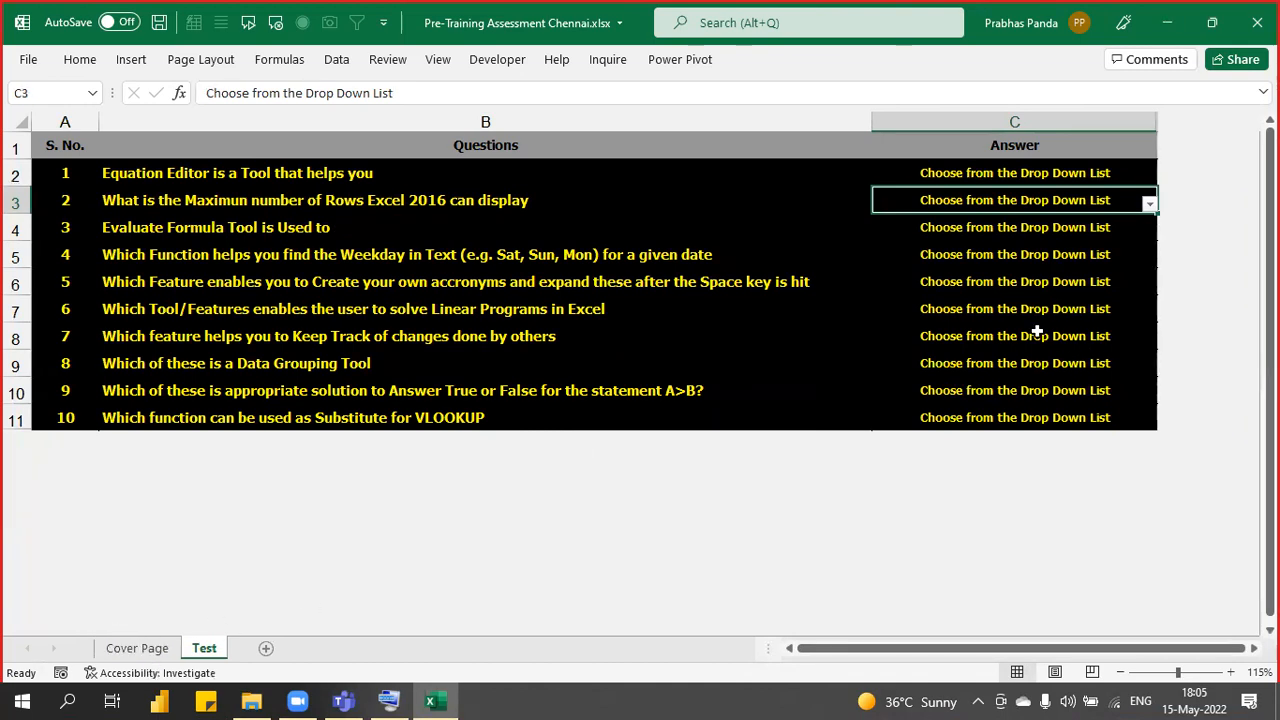
- Select the Answer column C and unprotect the Test sheet with the sheet password
left_click(1140, 118)
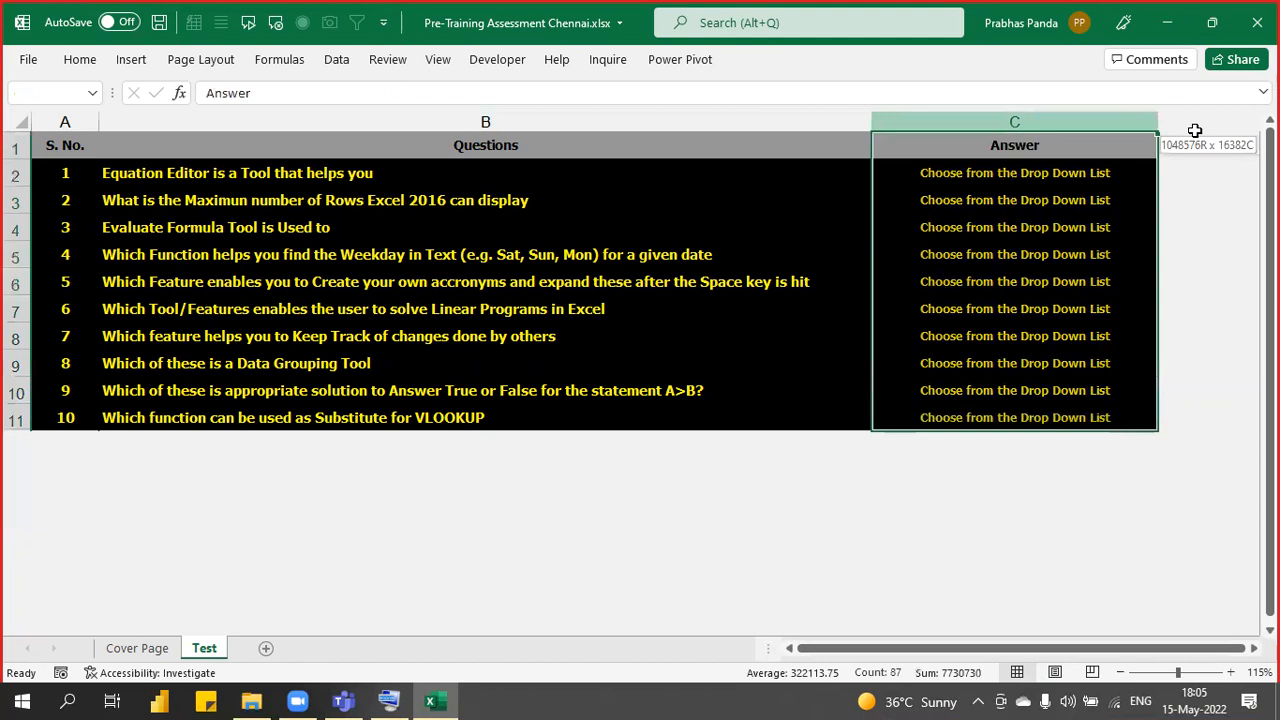
right_click(1154, 117)
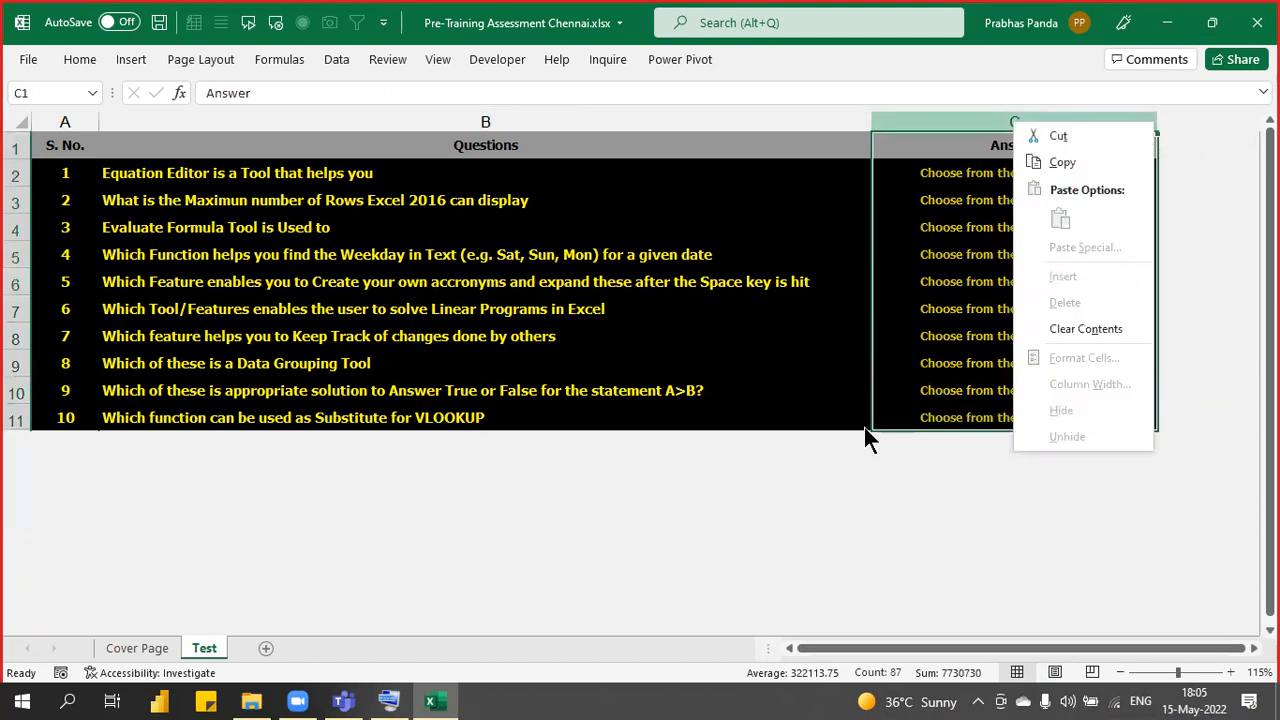
key("Escape")
key("alt")
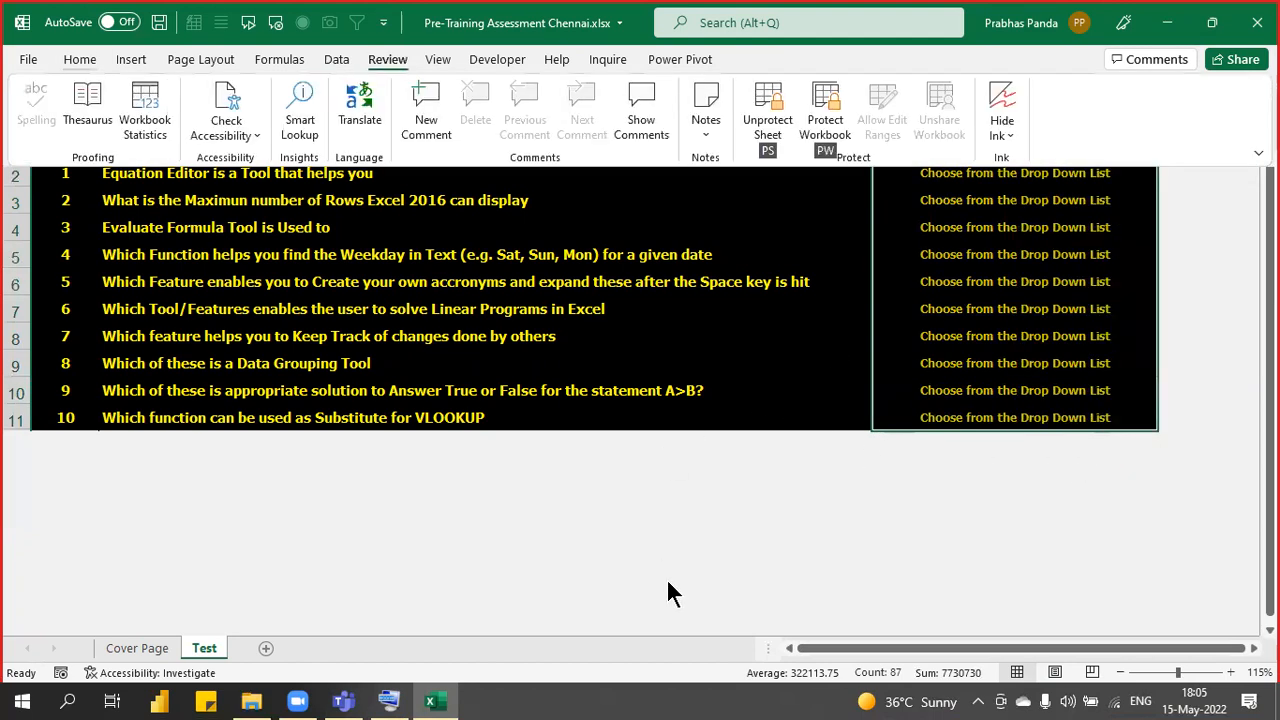
key("Return")
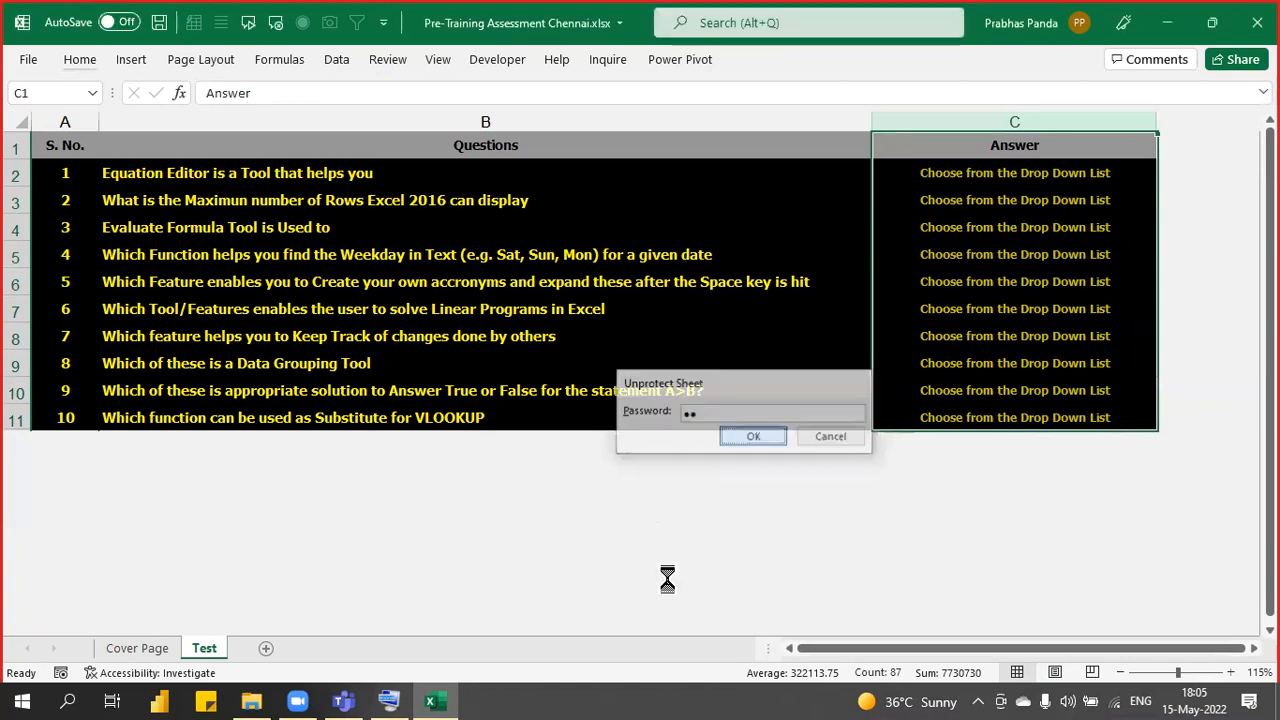
left_click(1131, 118)
left_click_drag(1178, 110, 1140, 114)
right_click(1140, 122)
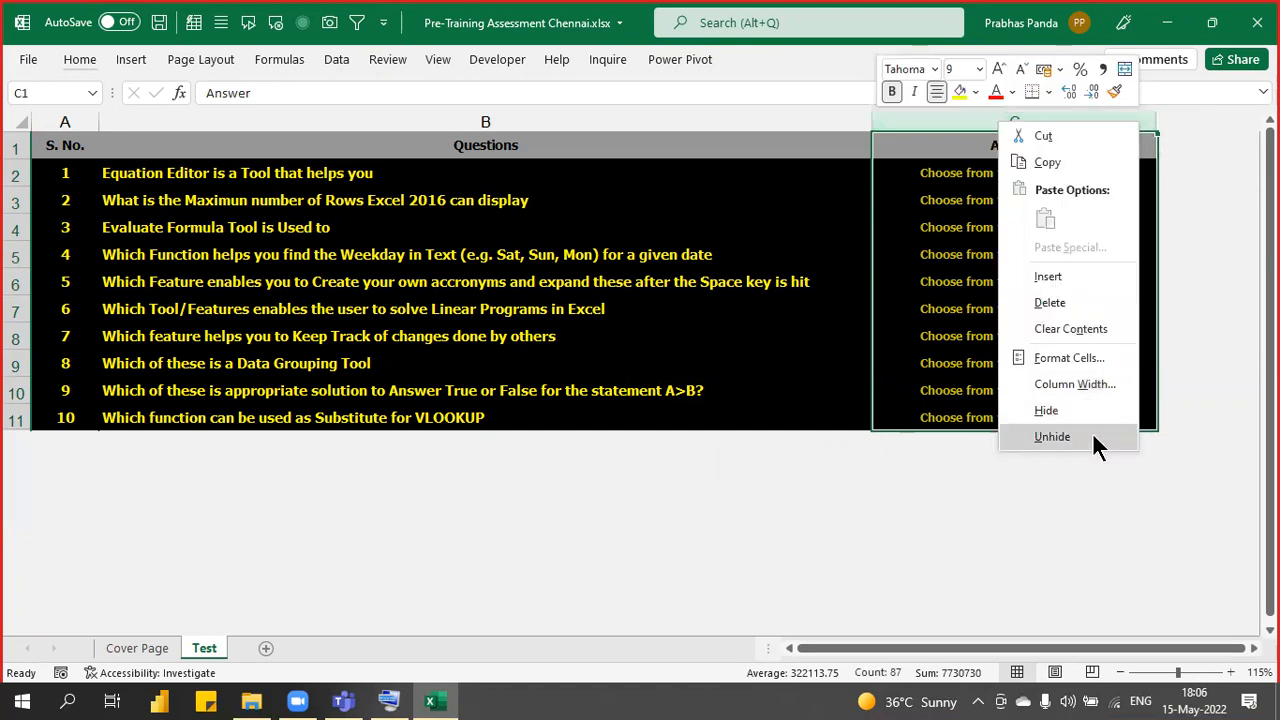
left_click(1093, 437)
key("Right")
key("Right")
key("Right")
key("Right")
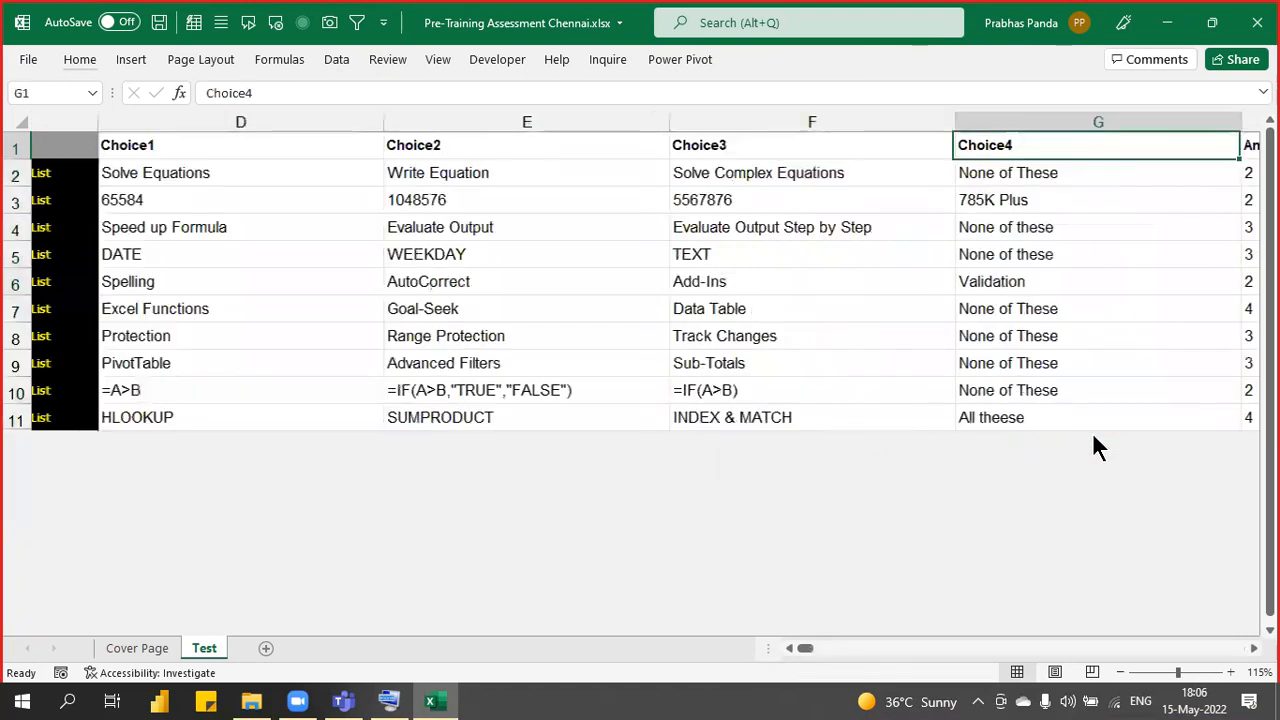
key("Right")
left_click(243, 148)
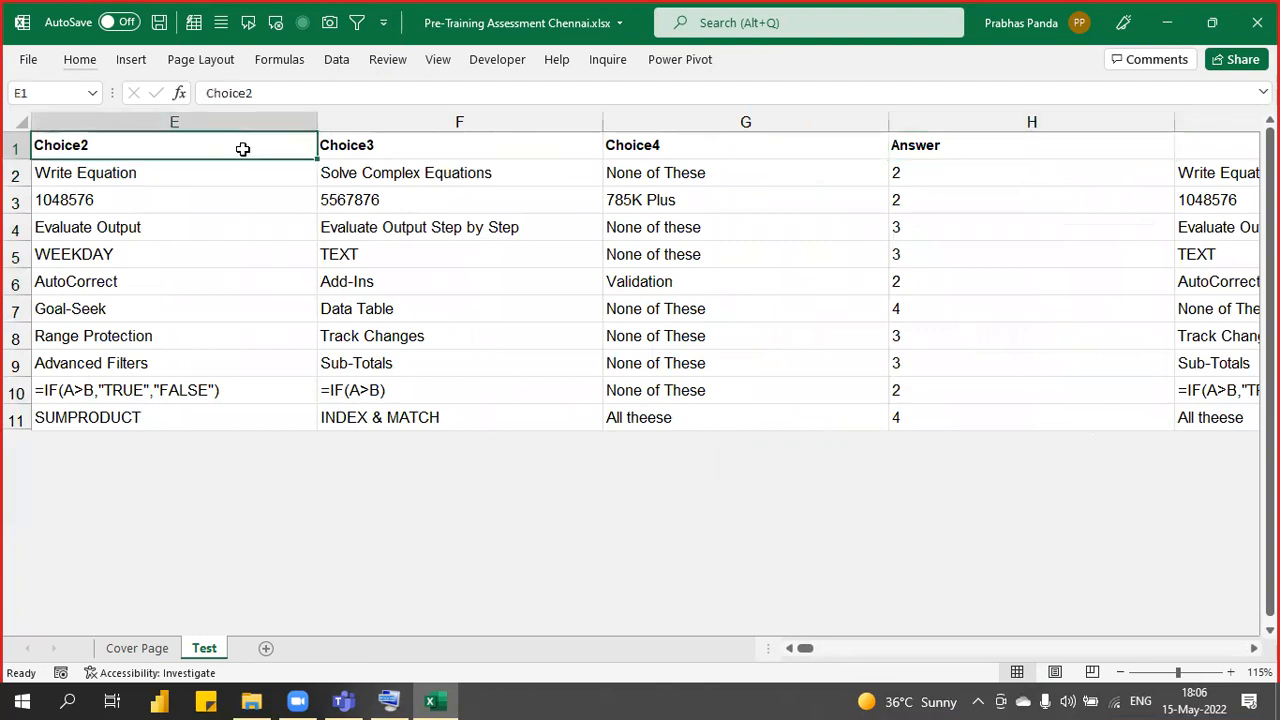
key("Left")
key("Right")
key("Right")
key("Right")
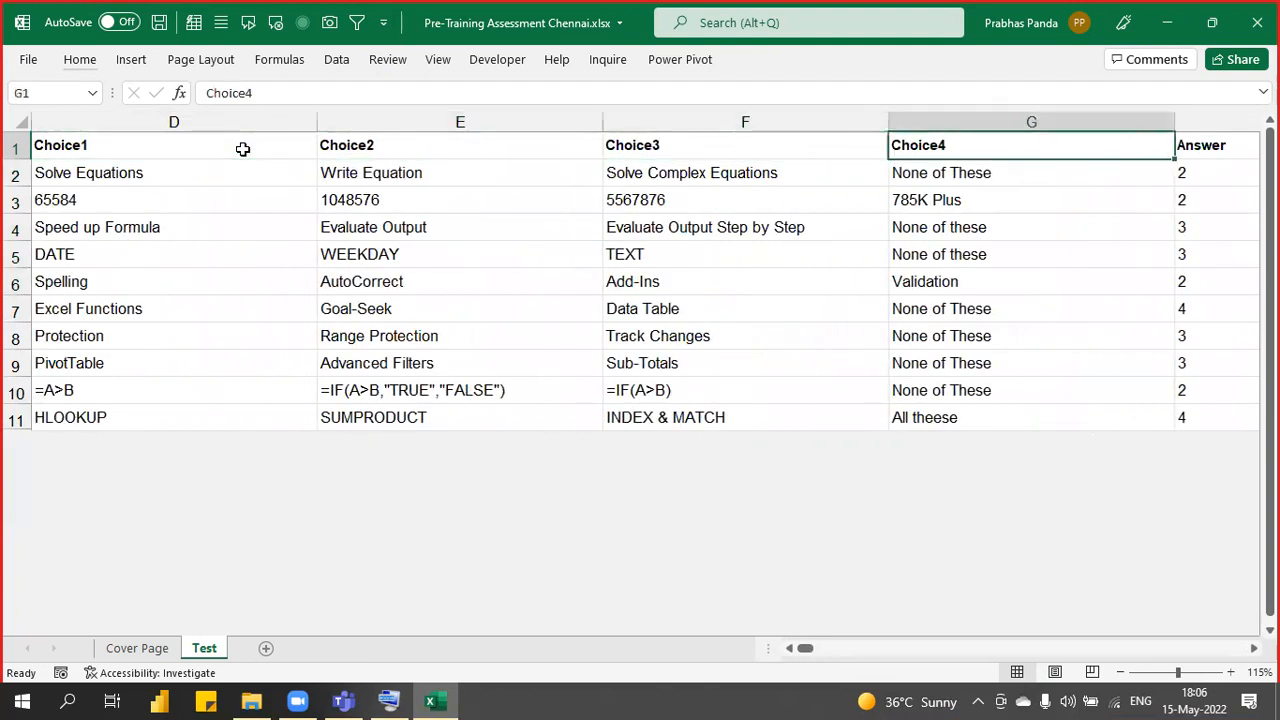
key("Right")
left_click_drag(992, 168, 1035, 414)
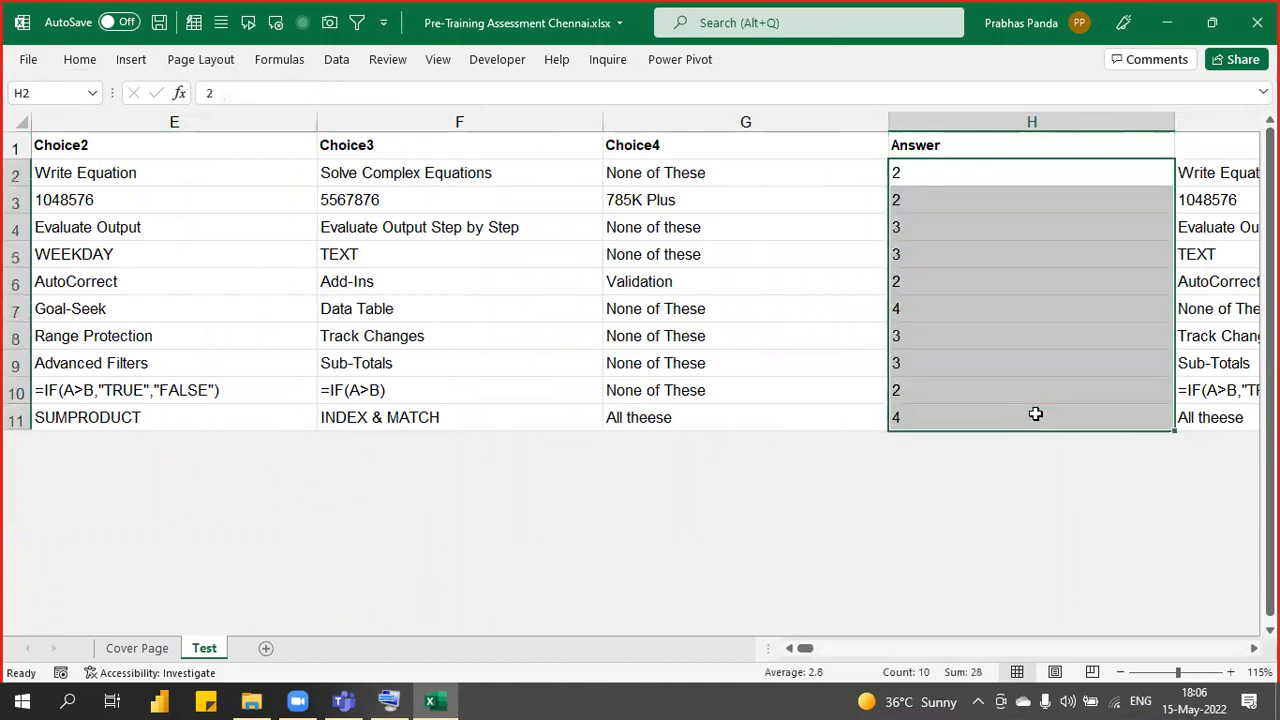
key("Right")
left_click_drag(1131, 174, 1086, 441)
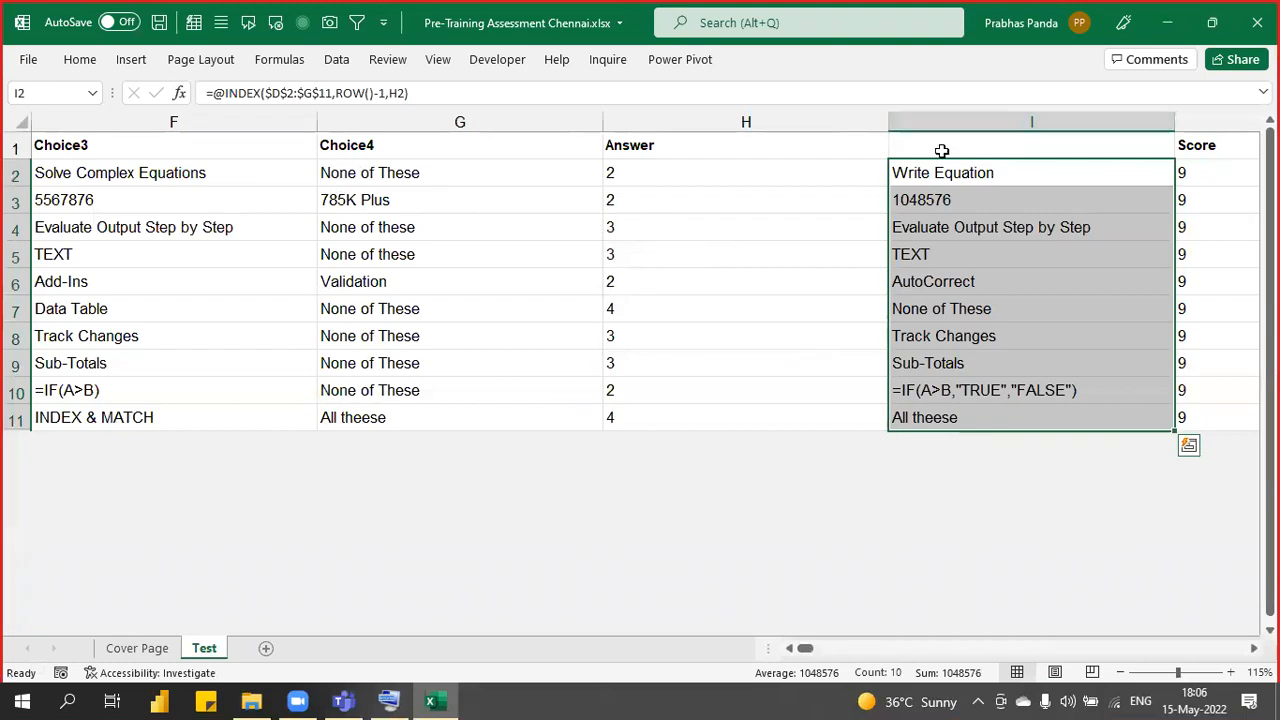
left_click(1210, 177)
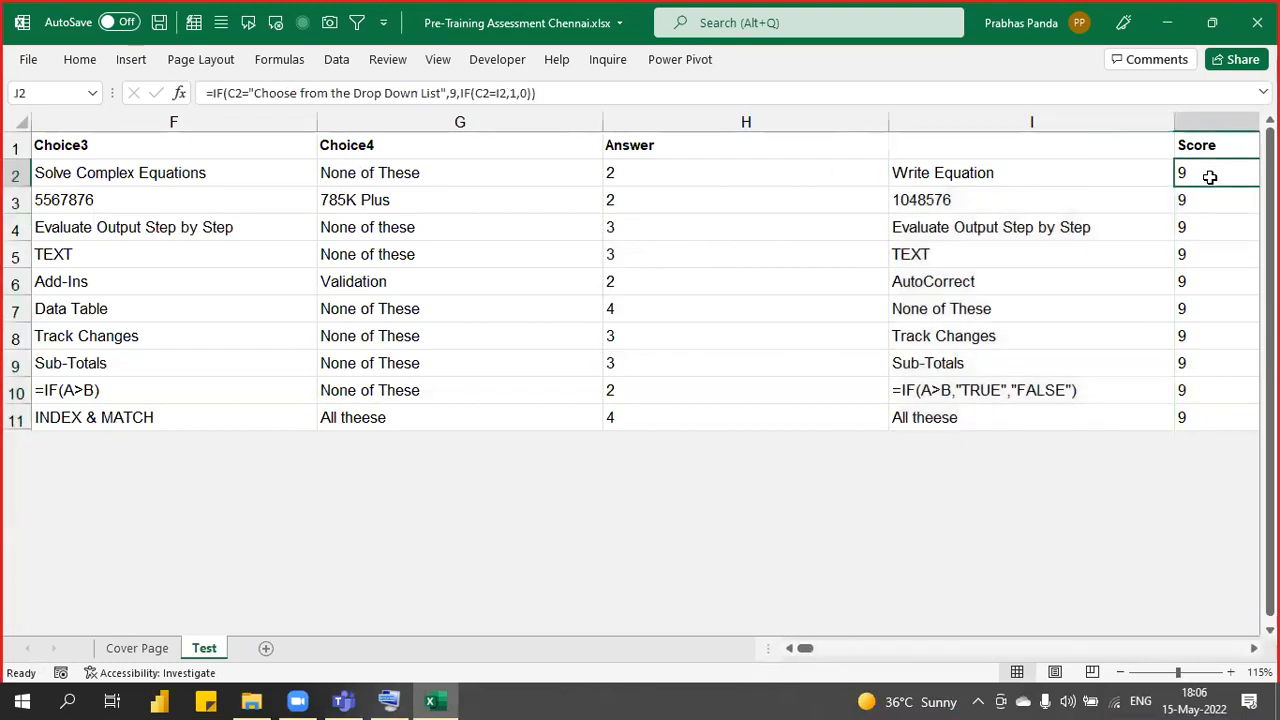
scroll(1210, 177, "right", 3)
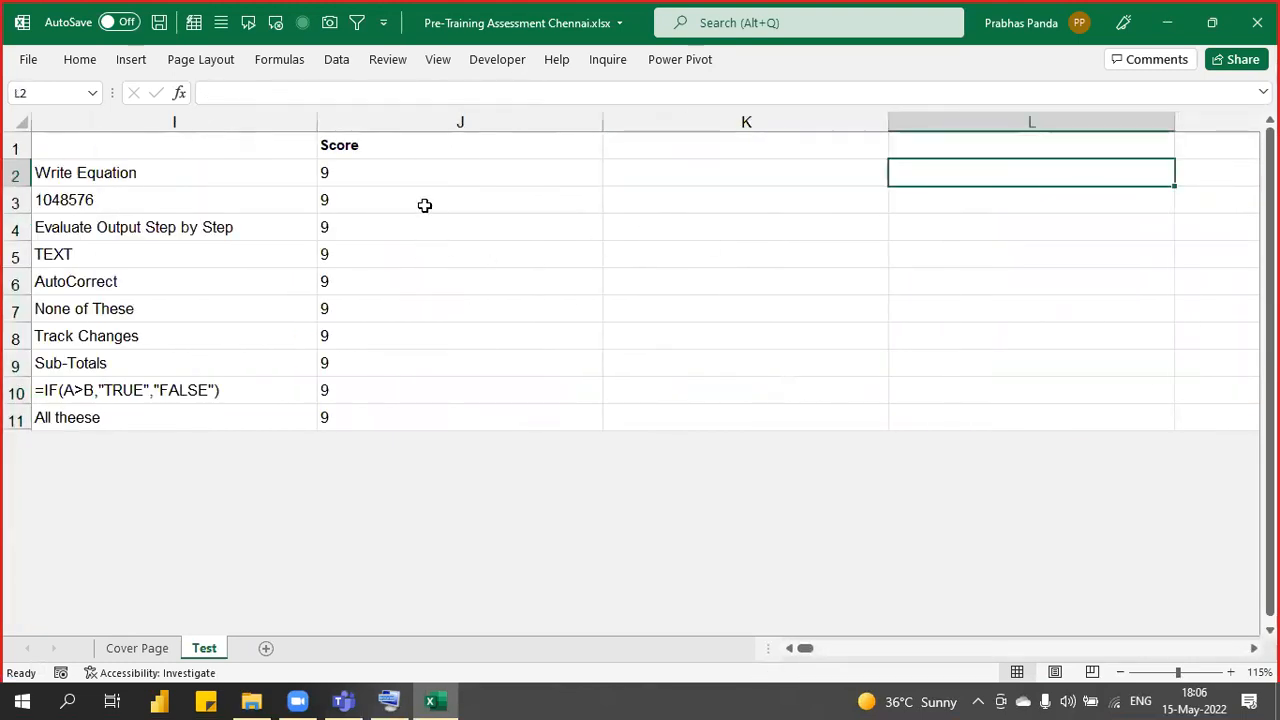
left_click_drag(409, 173, 407, 375)
left_click_drag(405, 405, 405, 390)
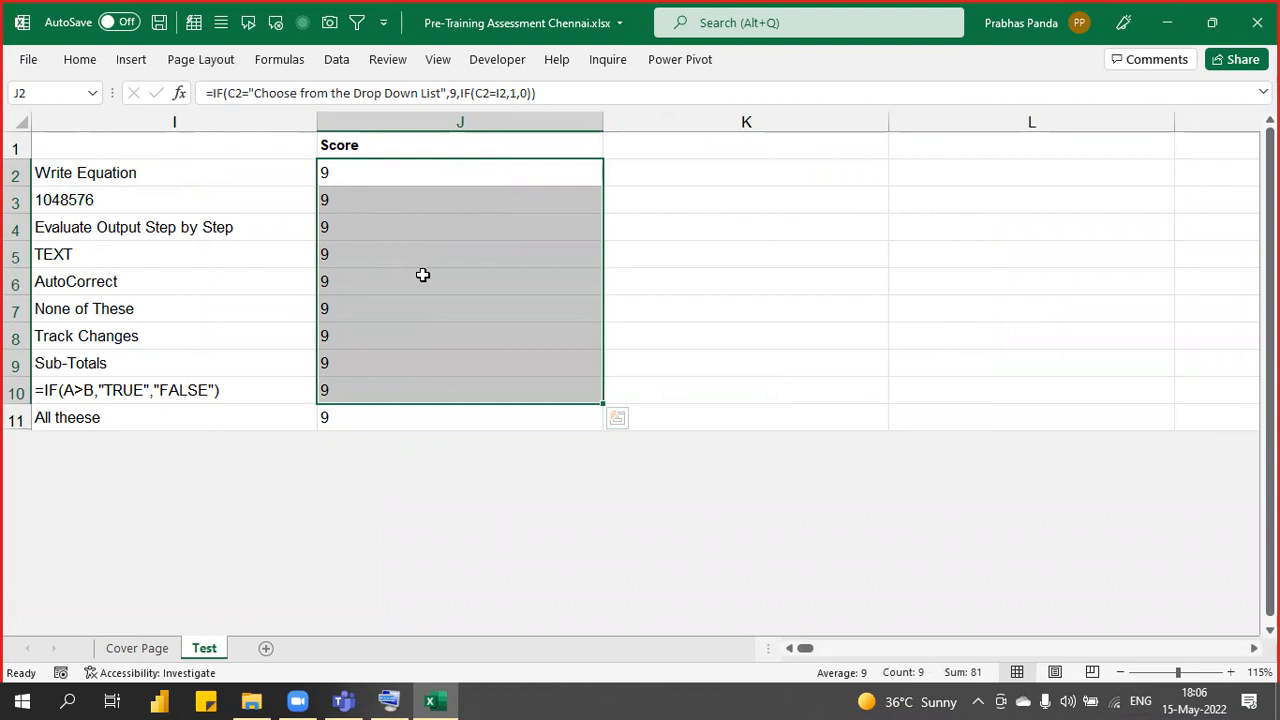
key("Left")
key("Left")
key("Left")
key("Left")
key("Left")
key("Left")
key("Left")
key("Left")
key("Left")
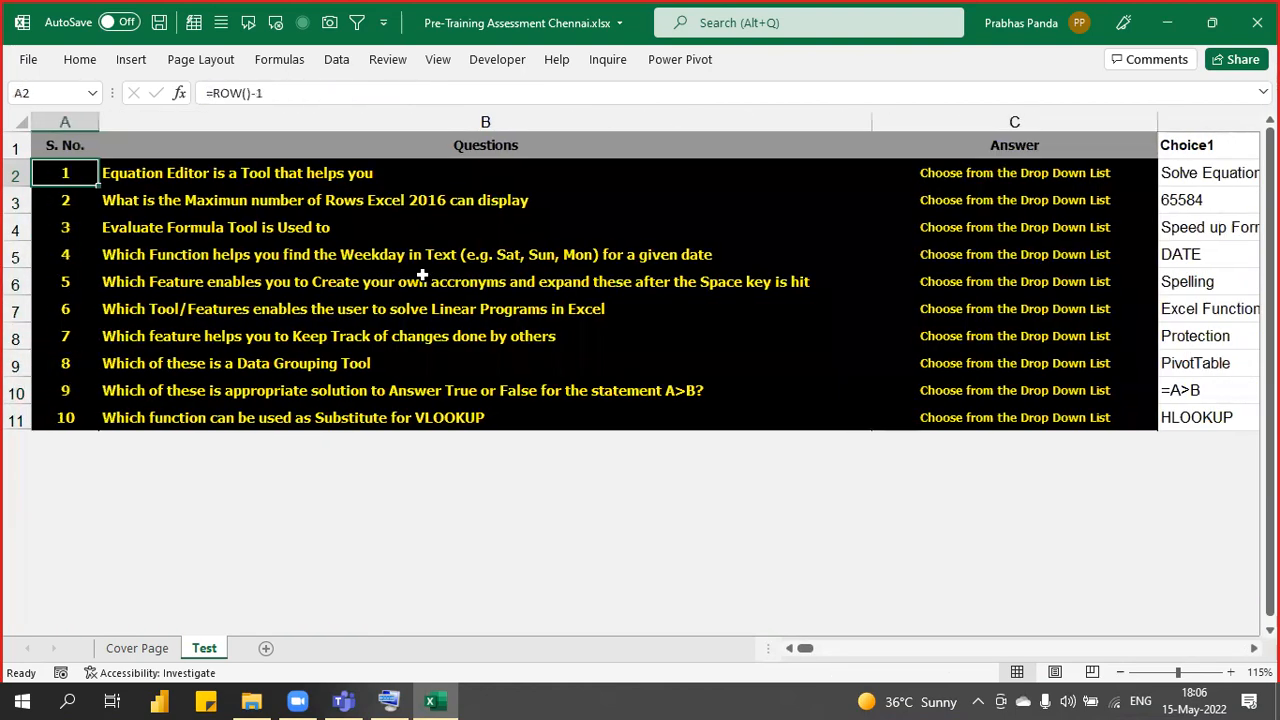
- Inspect question 1's choices, the column H answer numbers, and the looked-up correct answer
left_click(1209, 177)
key("Right")
key("Right")
key("Right")
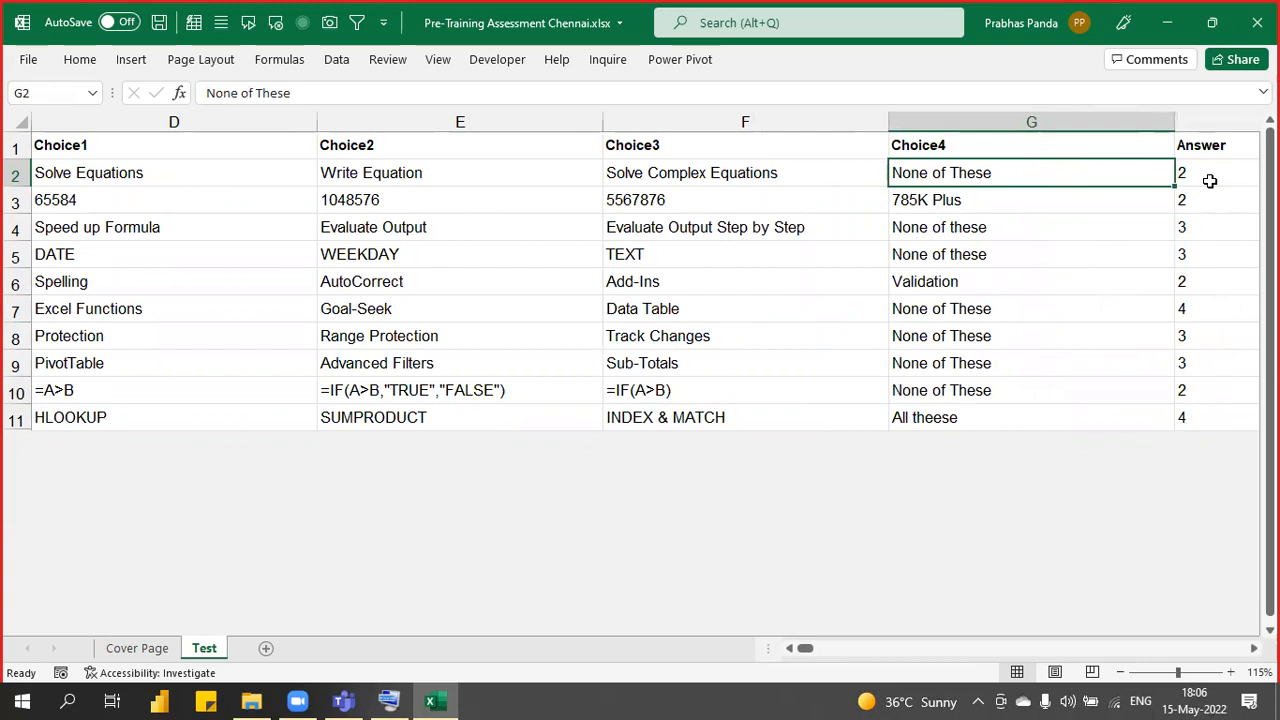
left_click(1209, 181)
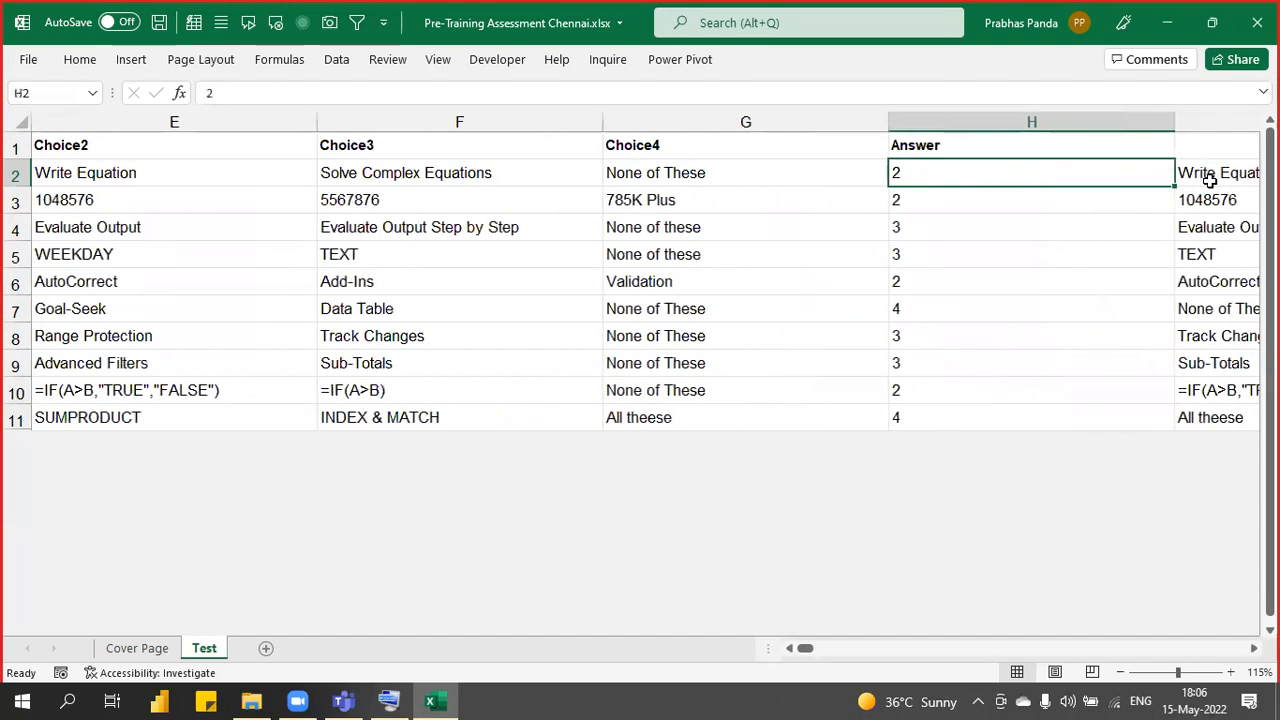
left_click_drag(949, 172, 940, 426)
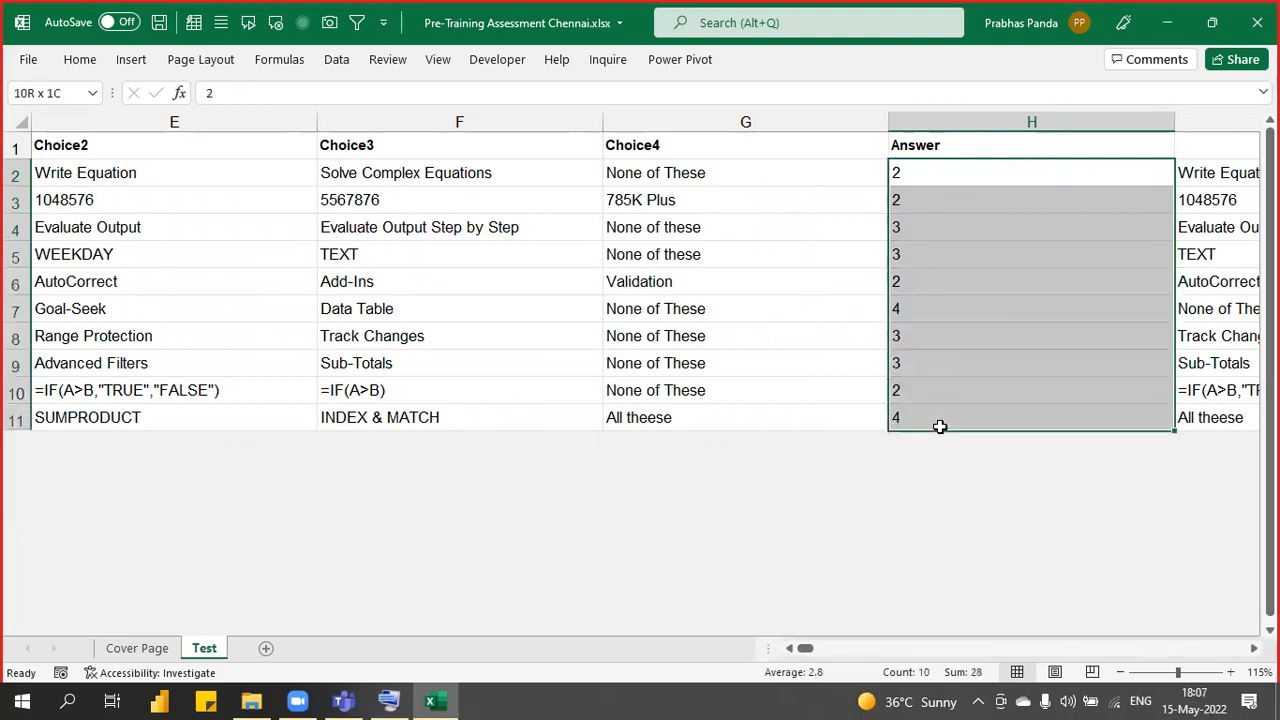
left_click_drag(940, 426, 940, 426)
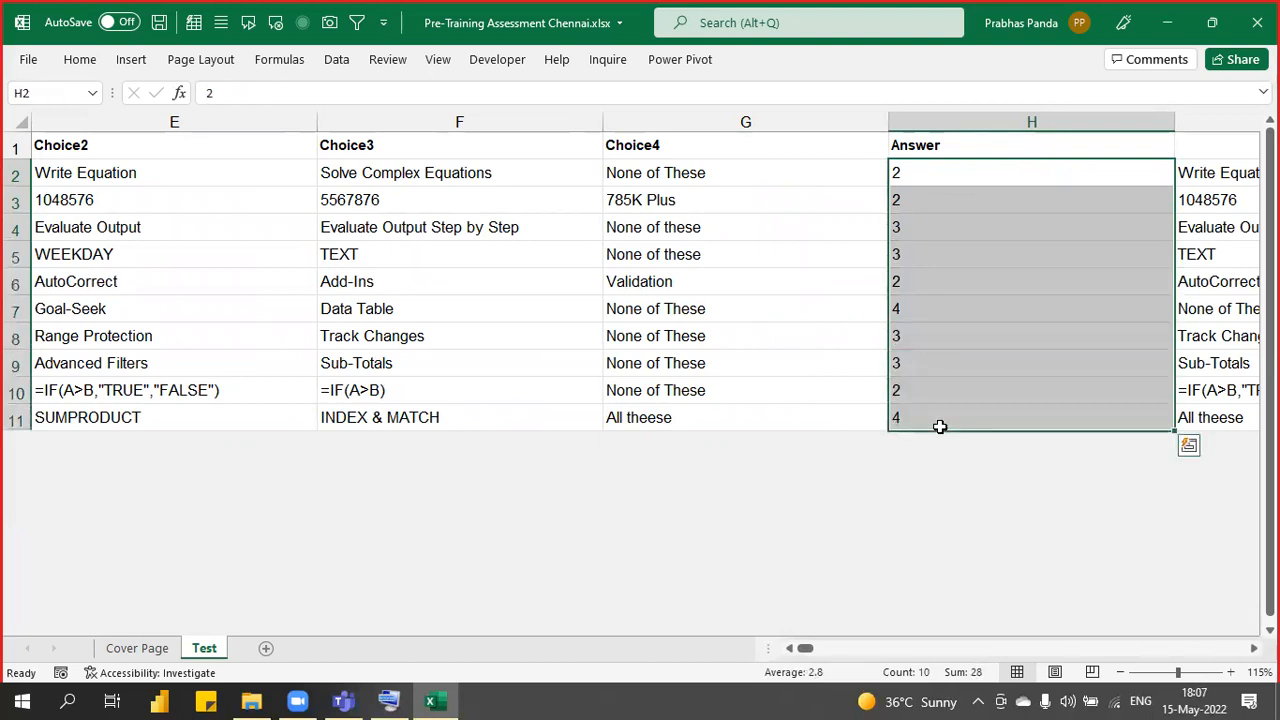
key("Right")
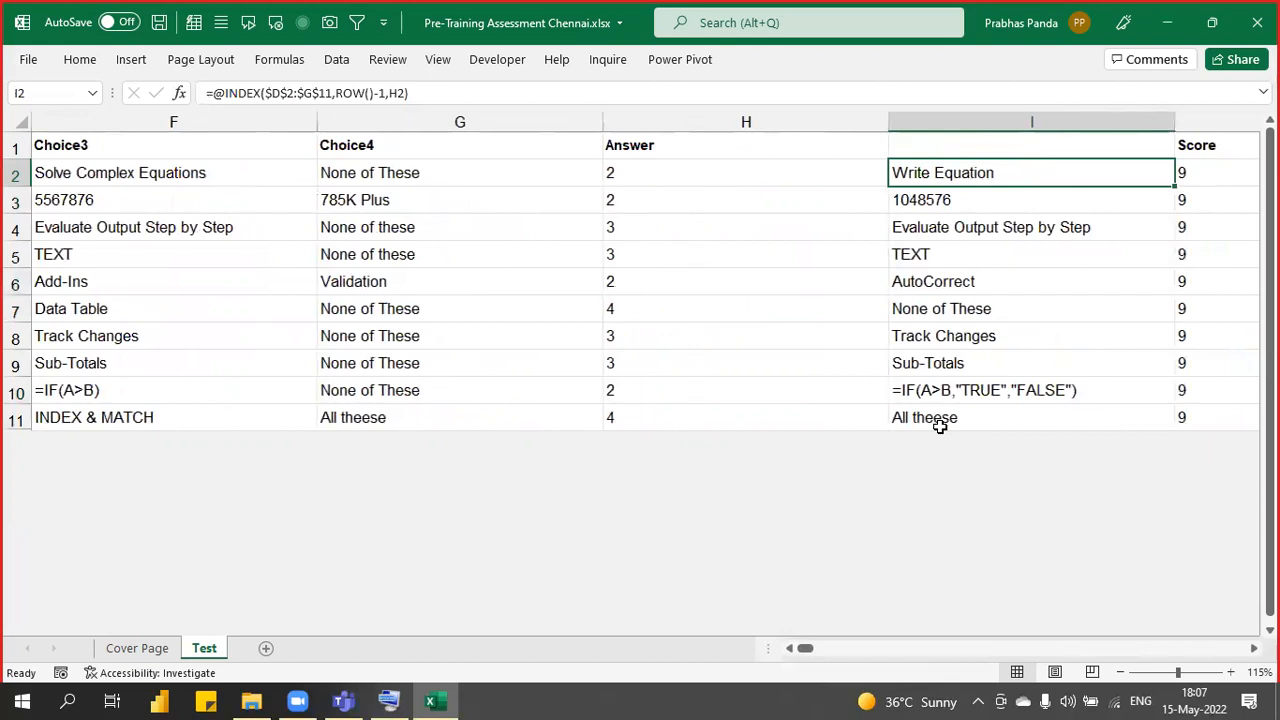
key("Right")
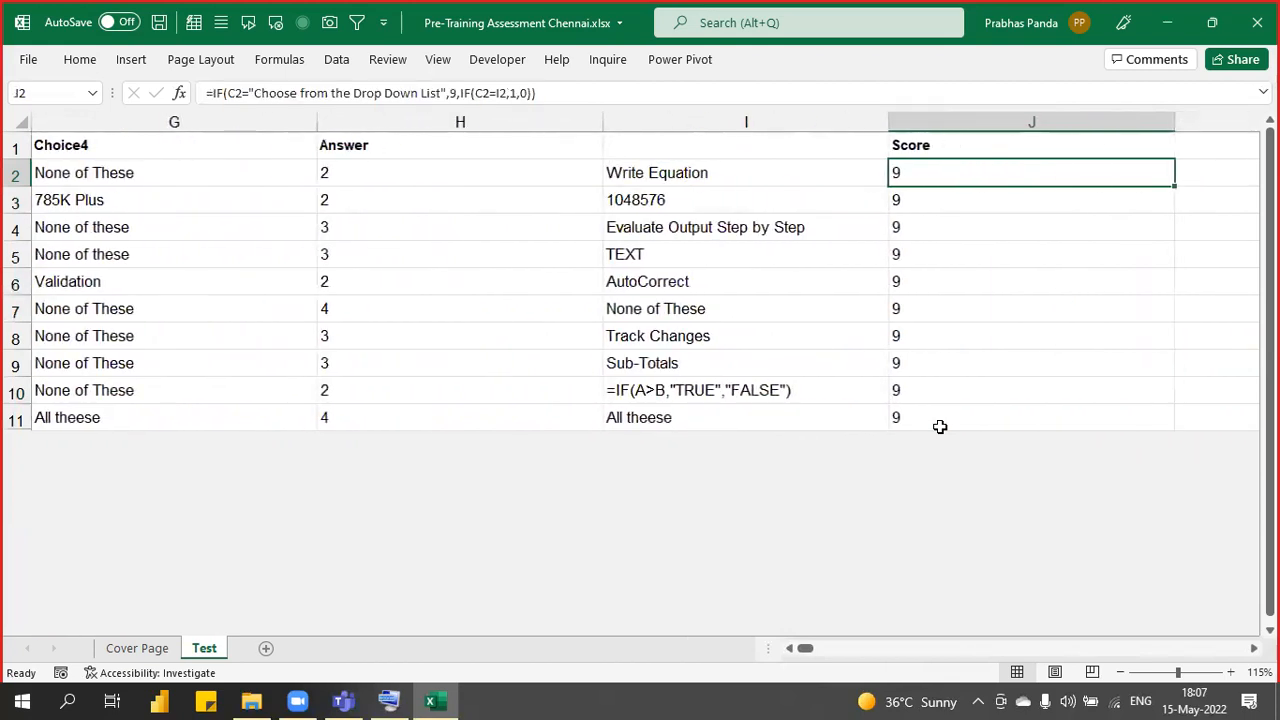
- Reselect the ten answer numbers and inspect the J2 Score formula without changing it
left_click_drag(406, 174, 369, 407)
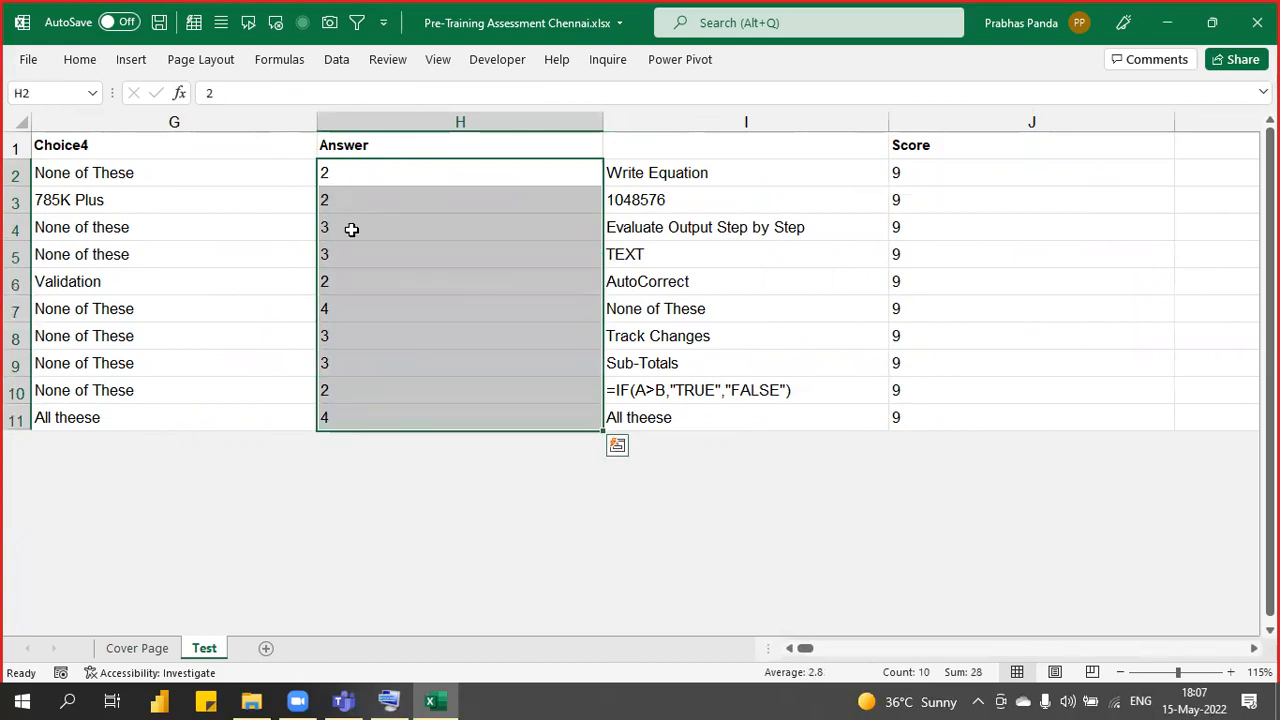
left_click_drag(369, 169, 346, 420)
double_click(932, 177)
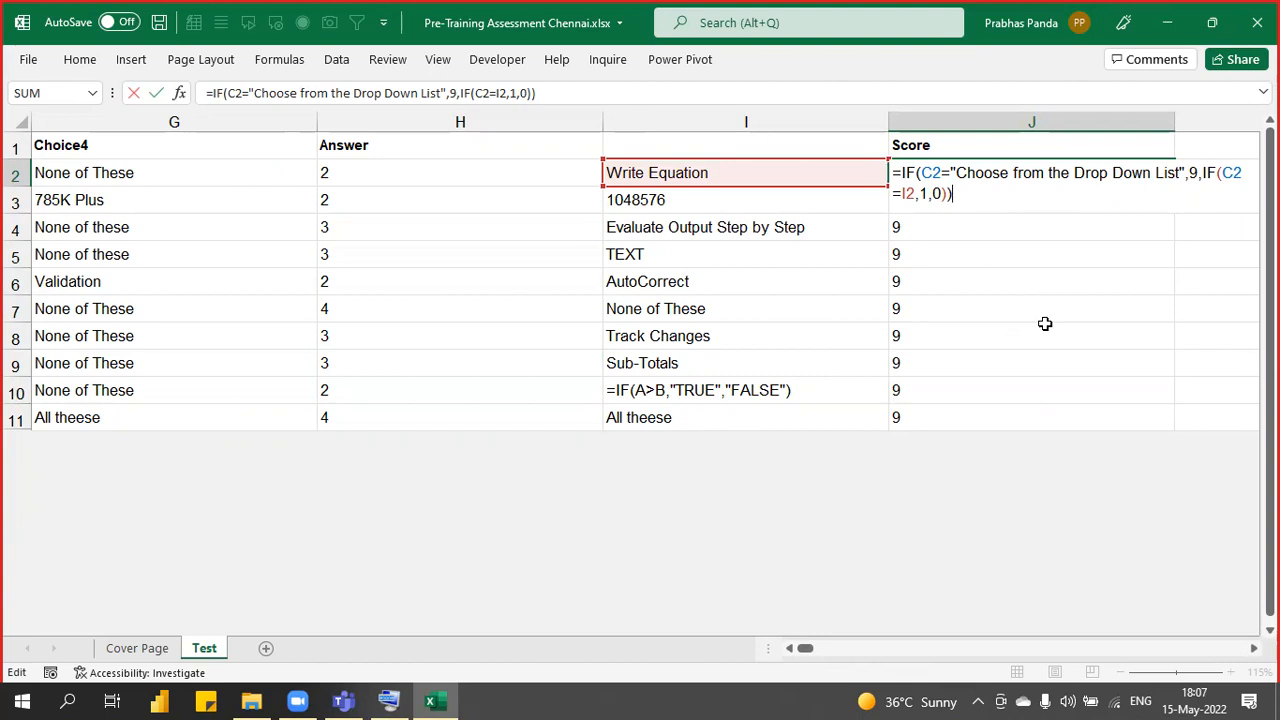
key("Escape")
- Close the Chennai workbook without saving, then close the Pre n Post 10 MCQs folder window
left_click(1257, 22)
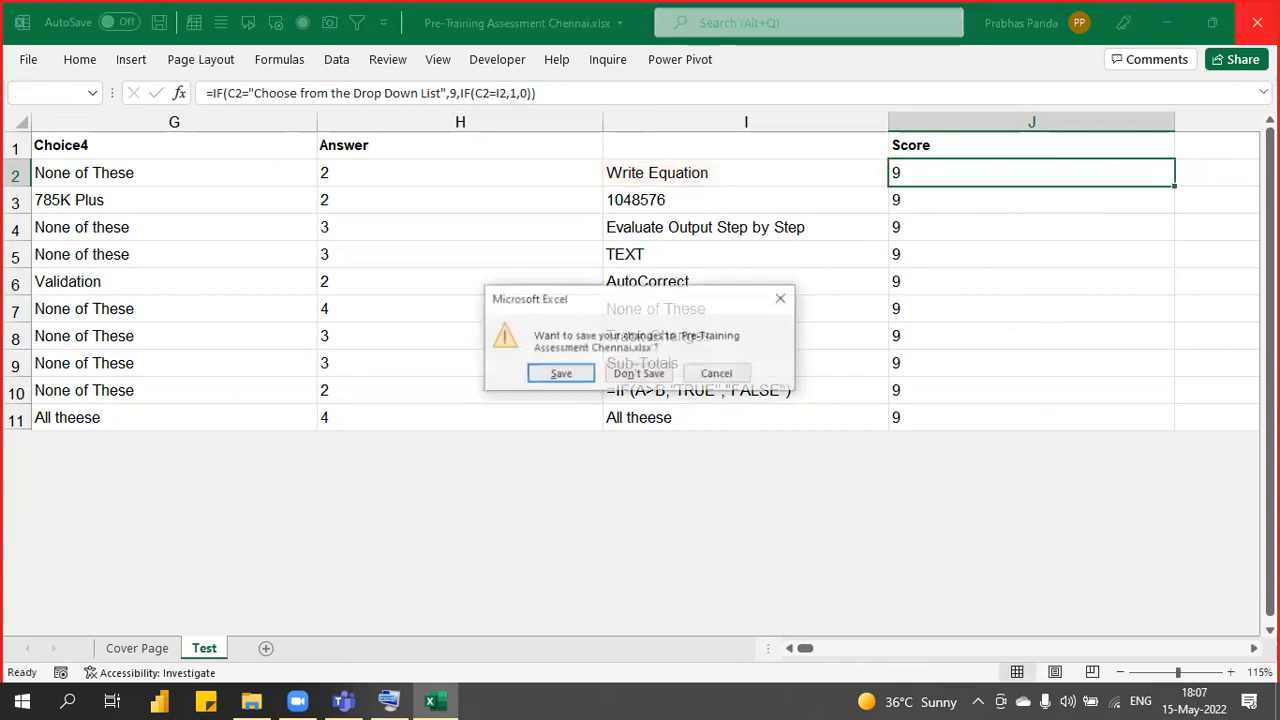
left_click(640, 373)
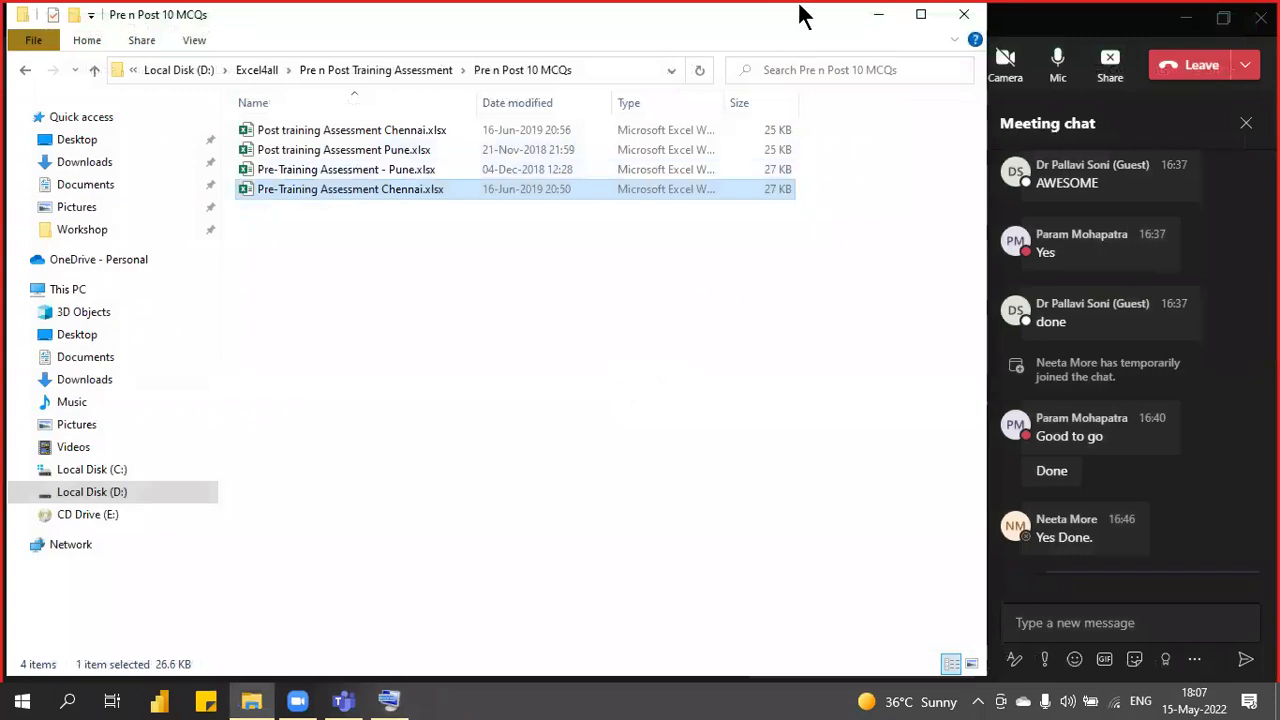
left_click(964, 14)
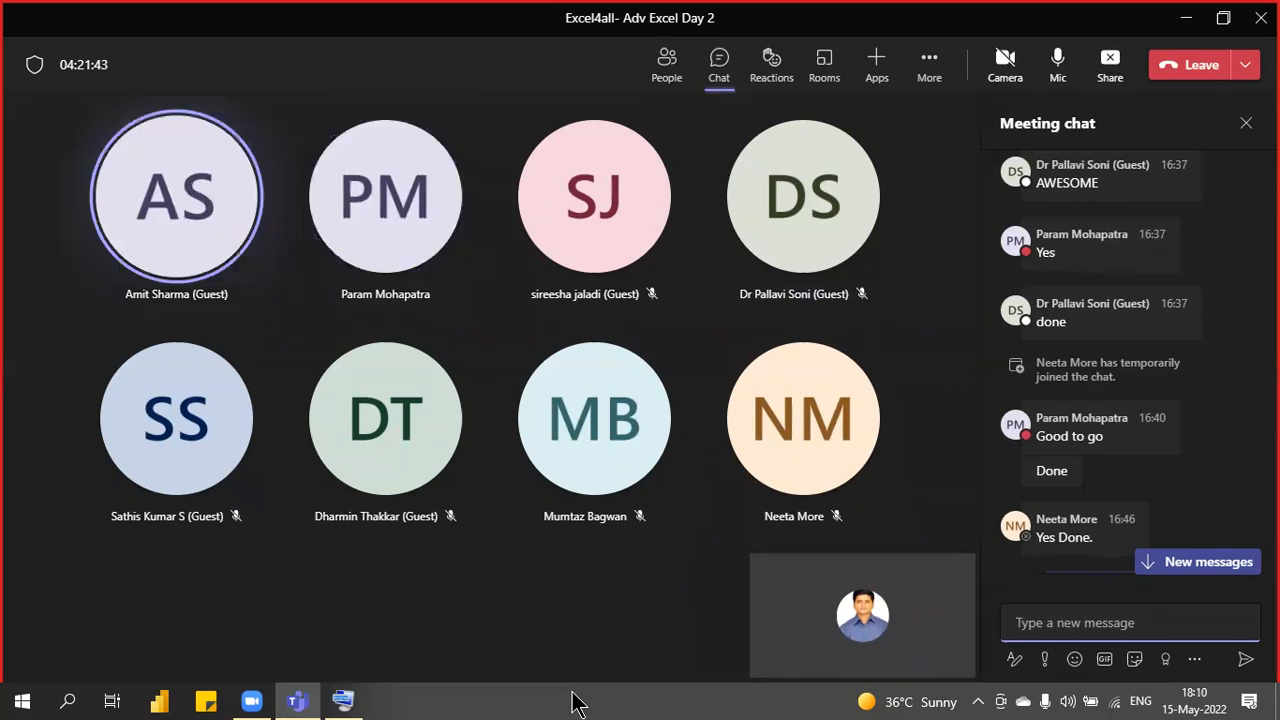
scroll(1211, 414, "down", 5)
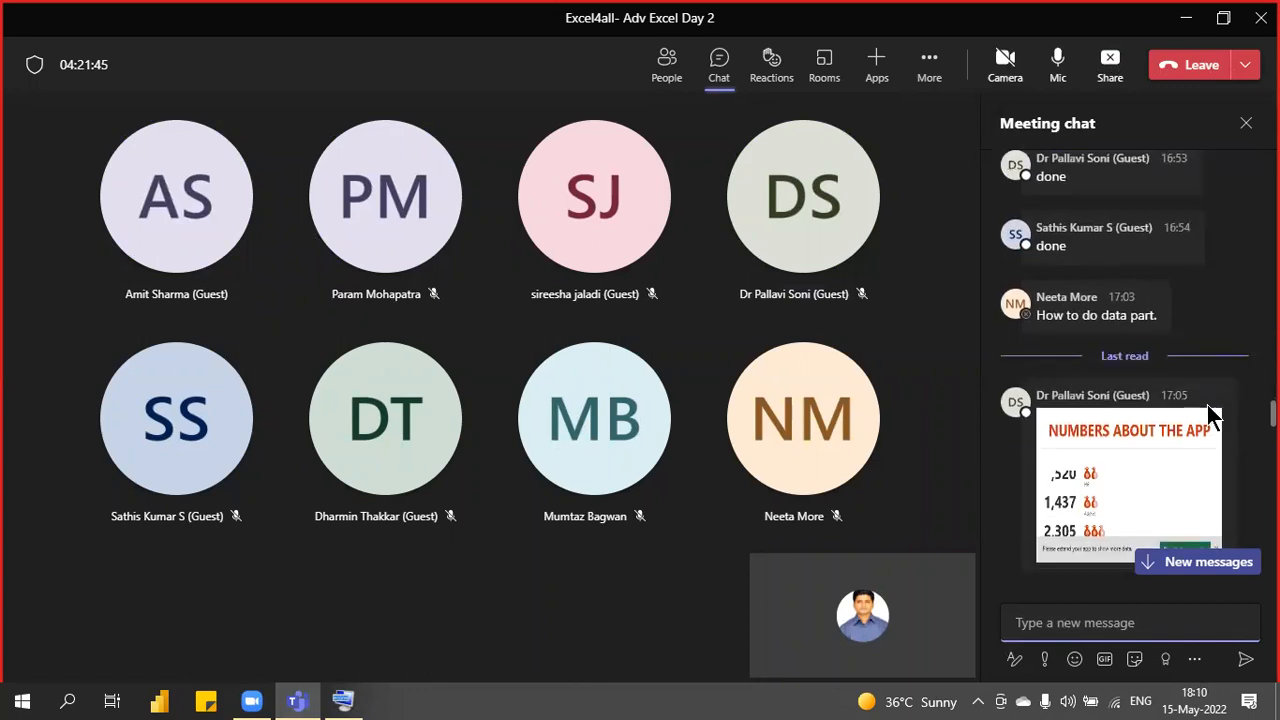
scroll(1211, 414, "down", 10)
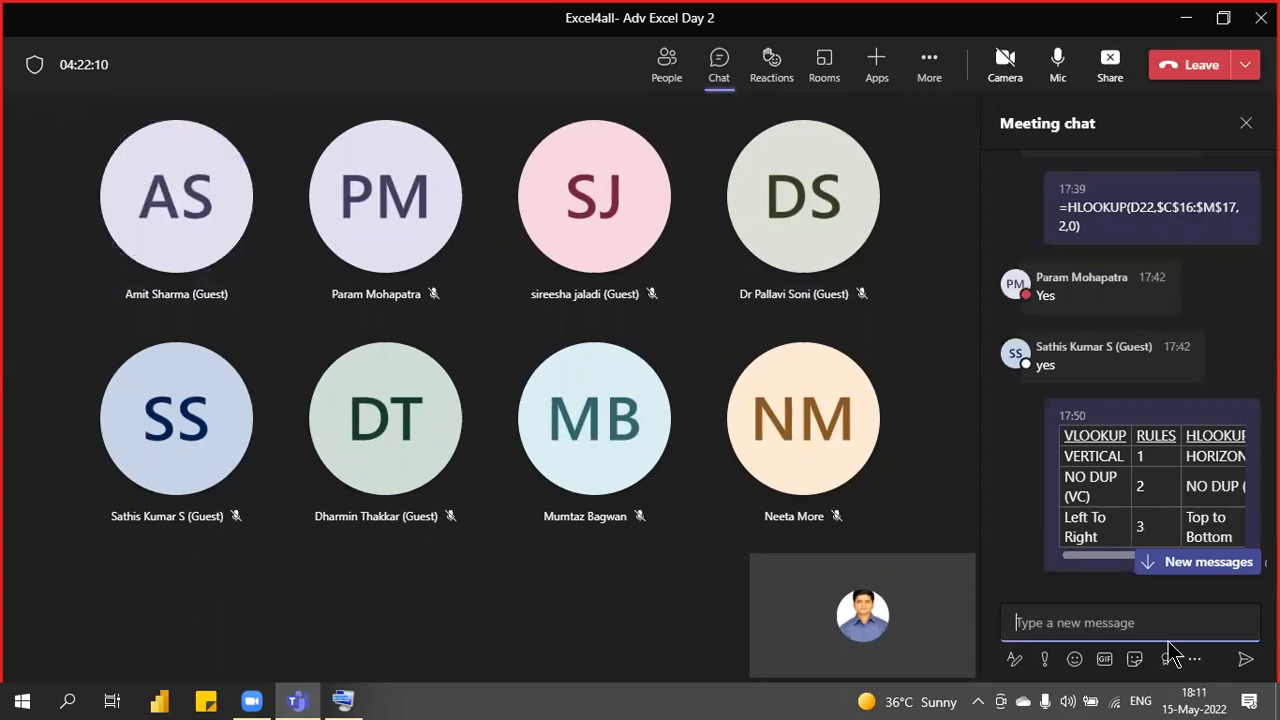
left_click(1206, 564)
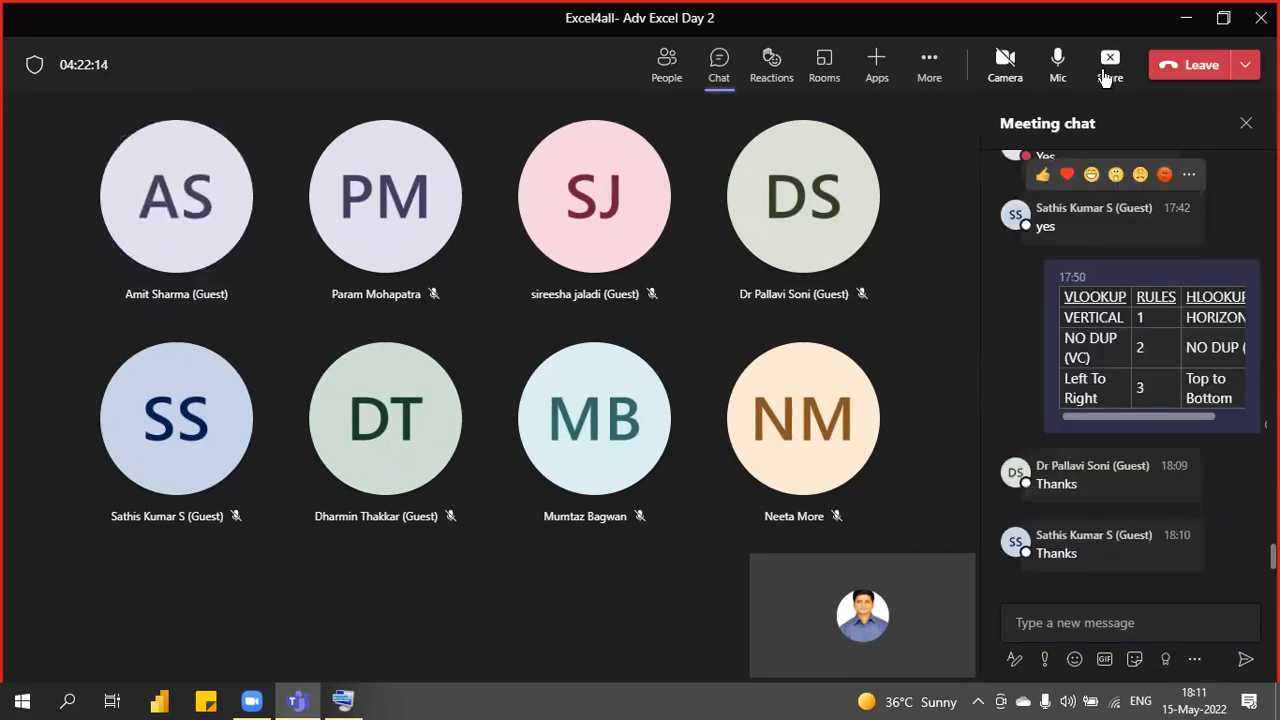
left_click(1057, 62)
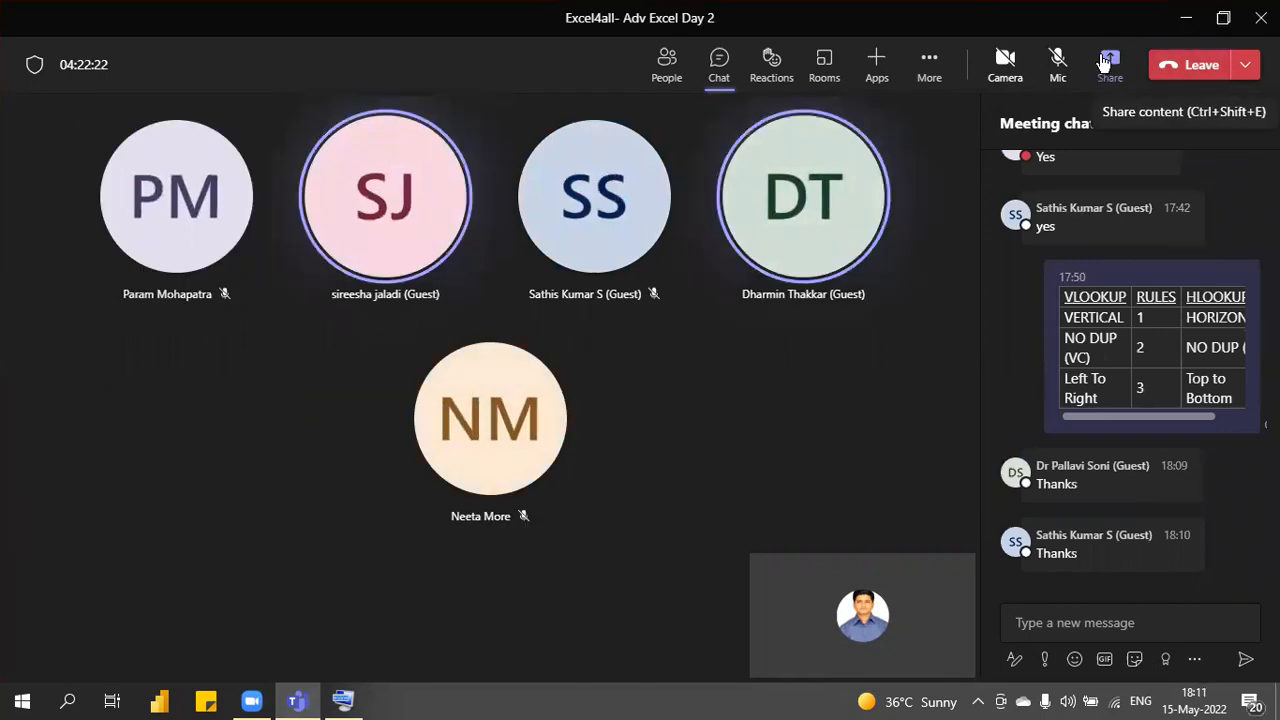
left_click(1058, 60)
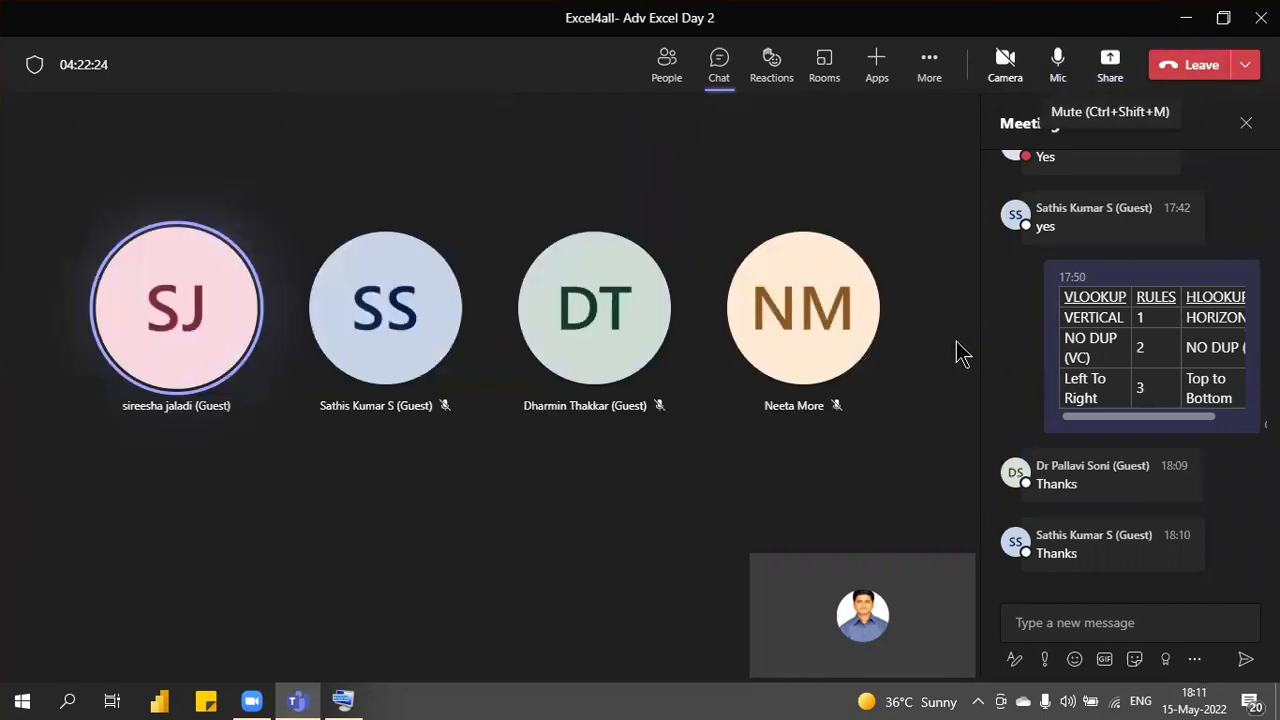